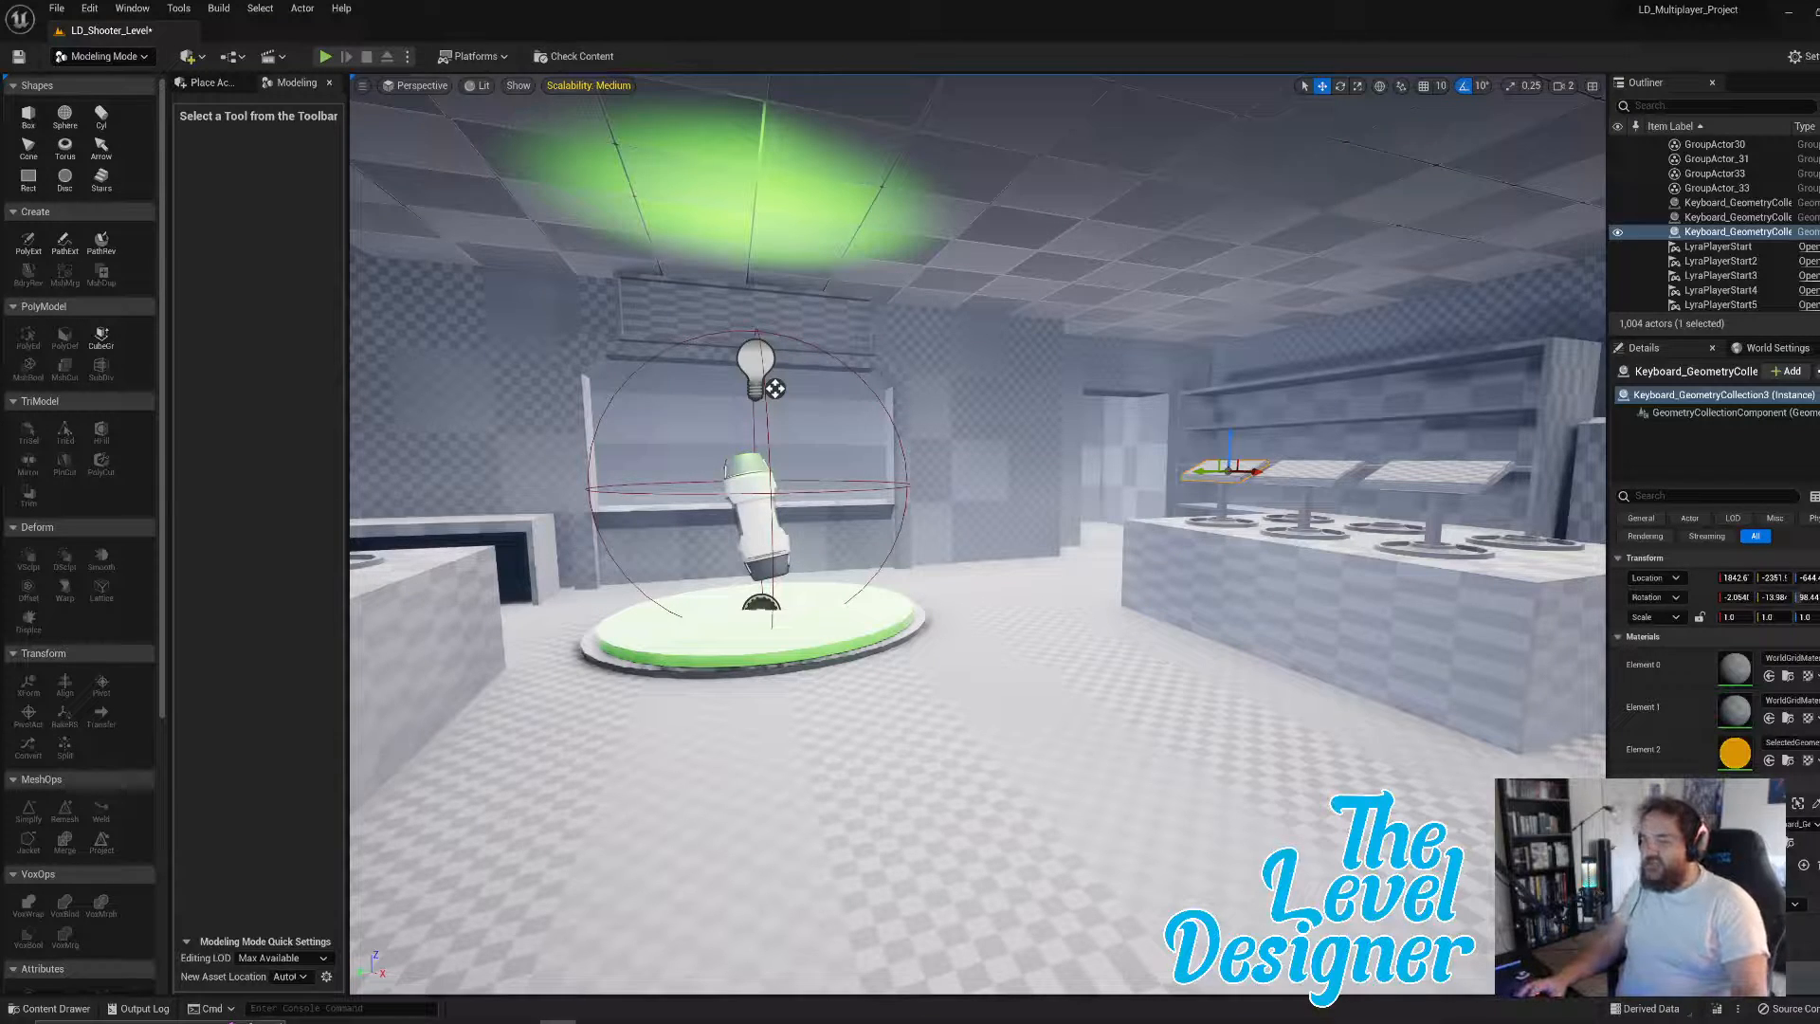
- Set the viewport camera speed to 4 and look over the room around the green weapon pad
right_click_drag(1275, 516, 1537, 107)
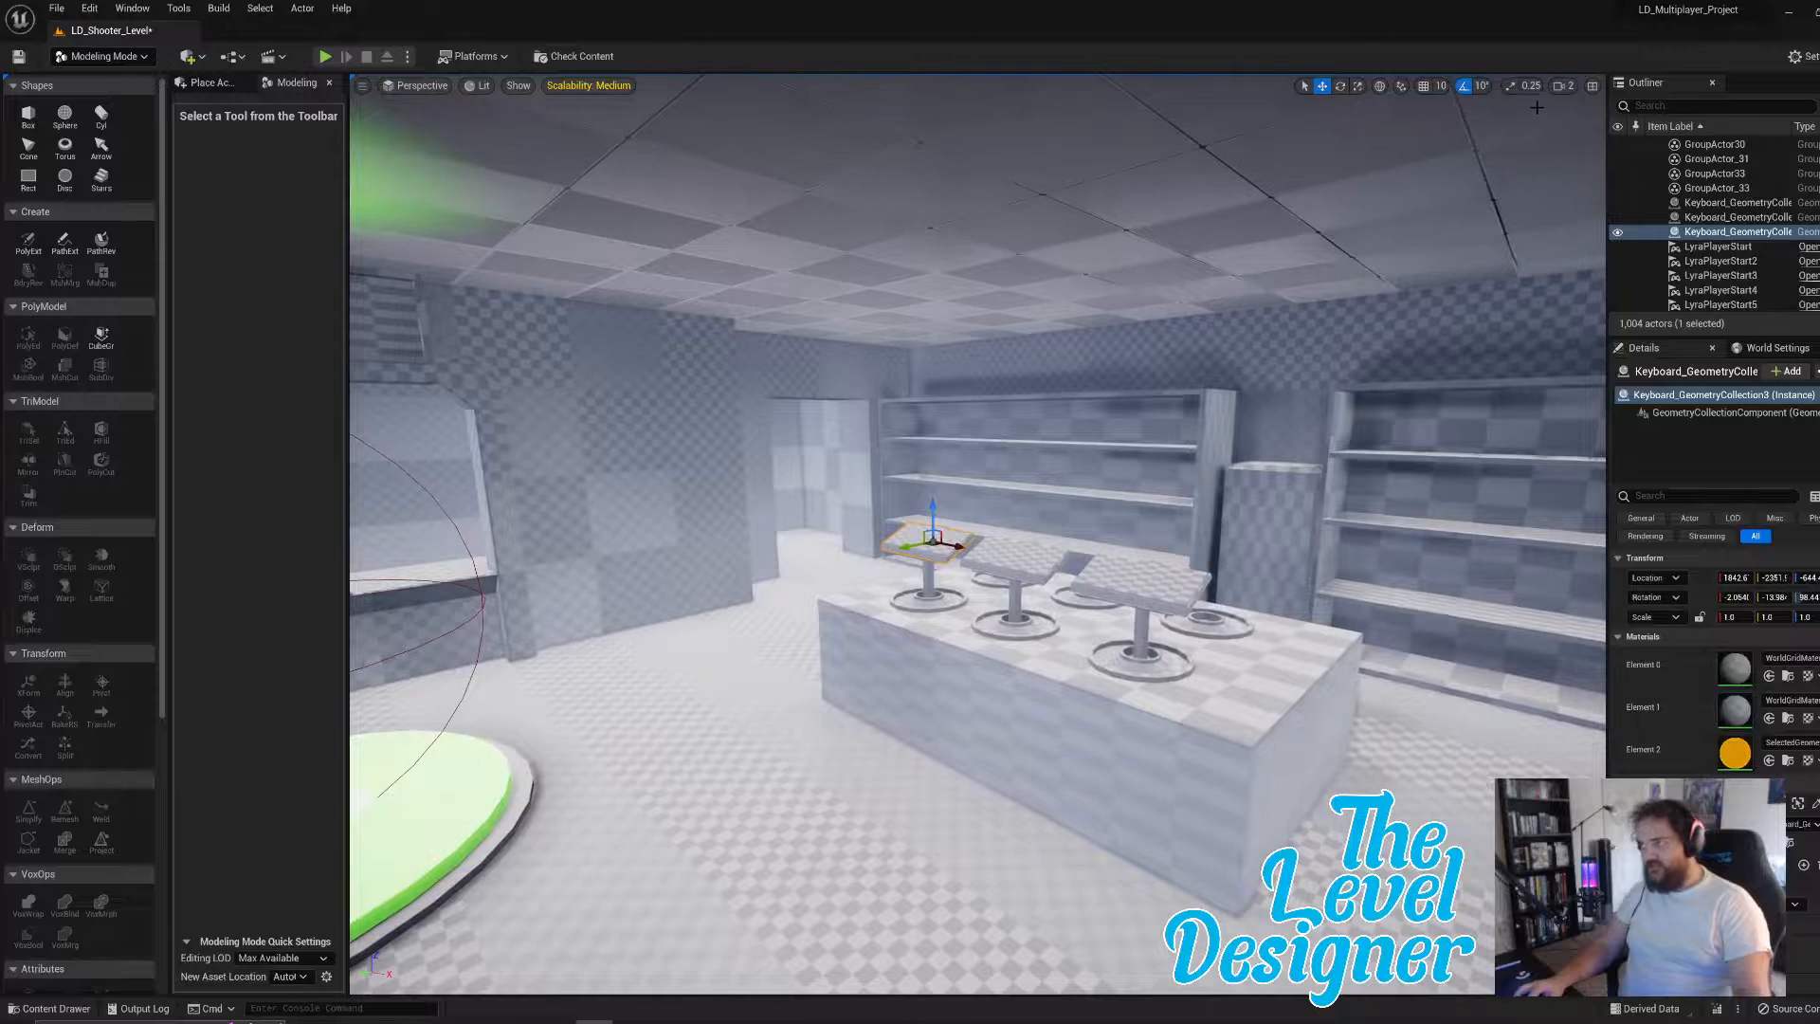
left_click(1562, 85)
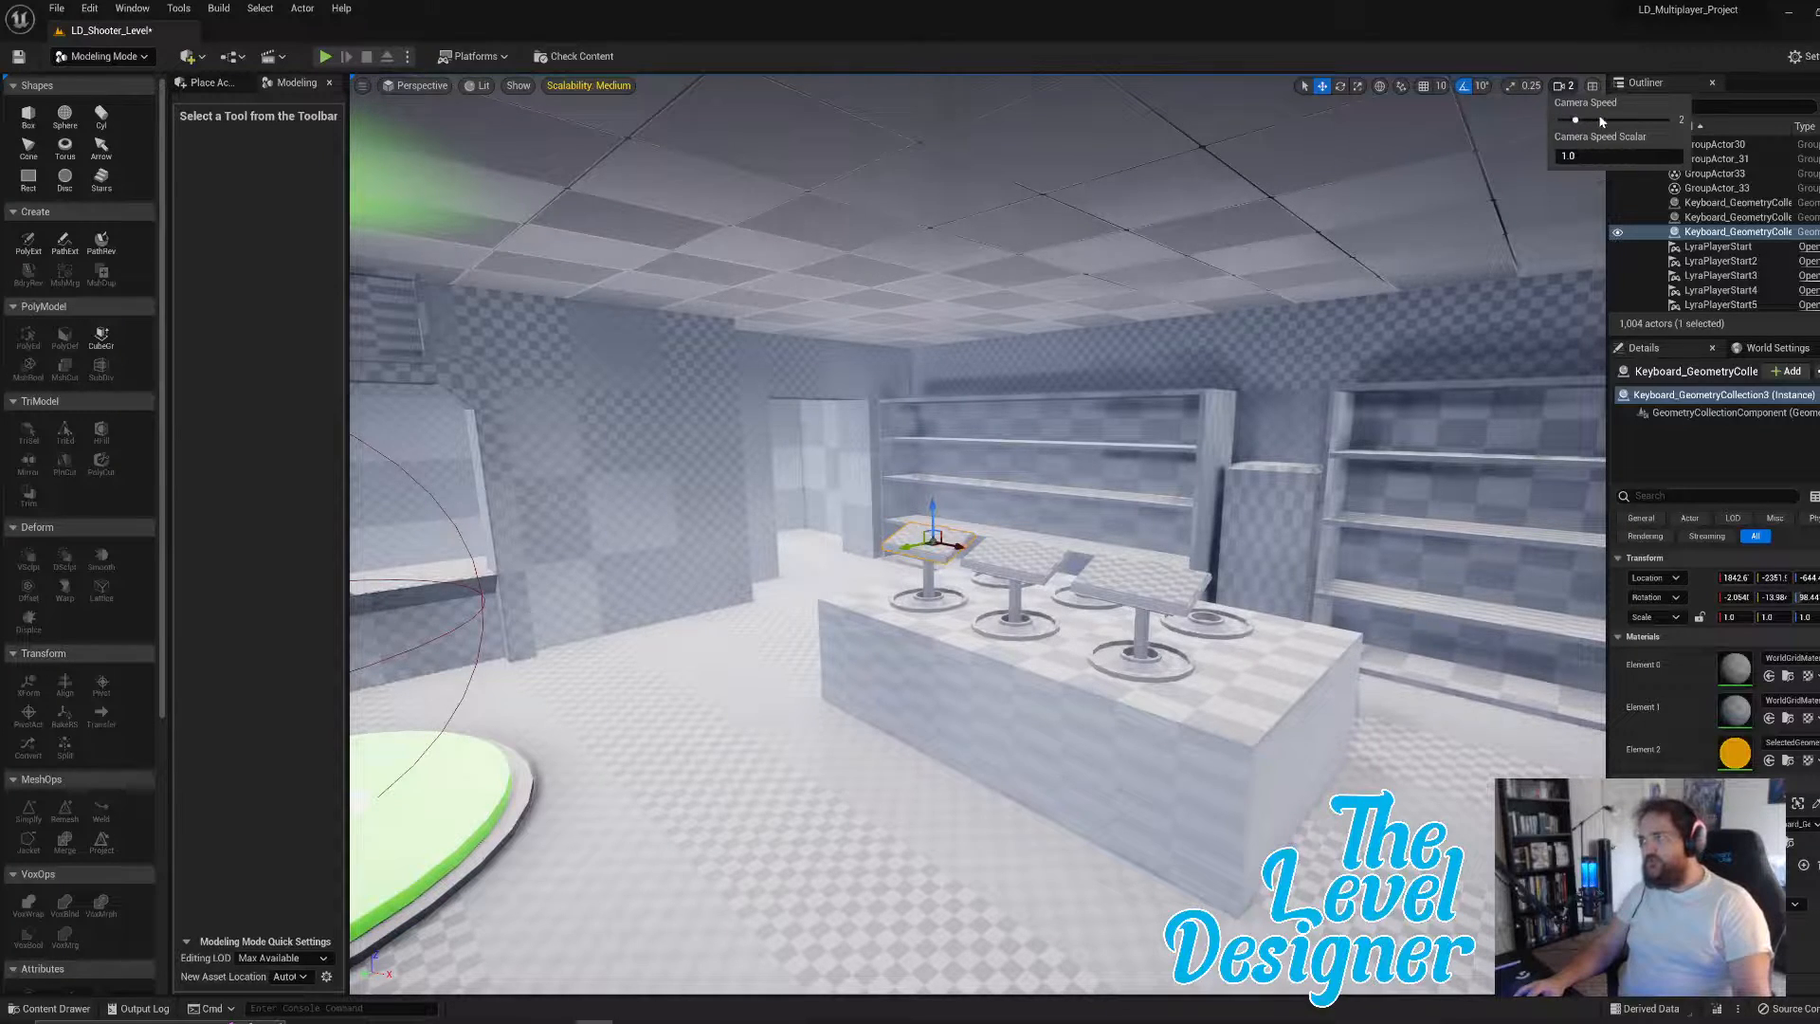
left_click(1569, 87)
right_click_drag(1270, 455, 720, 493)
right_click_drag(1308, 510, 1237, 508)
key("s")
right_click_drag(995, 455, 1053, 489)
key("w")
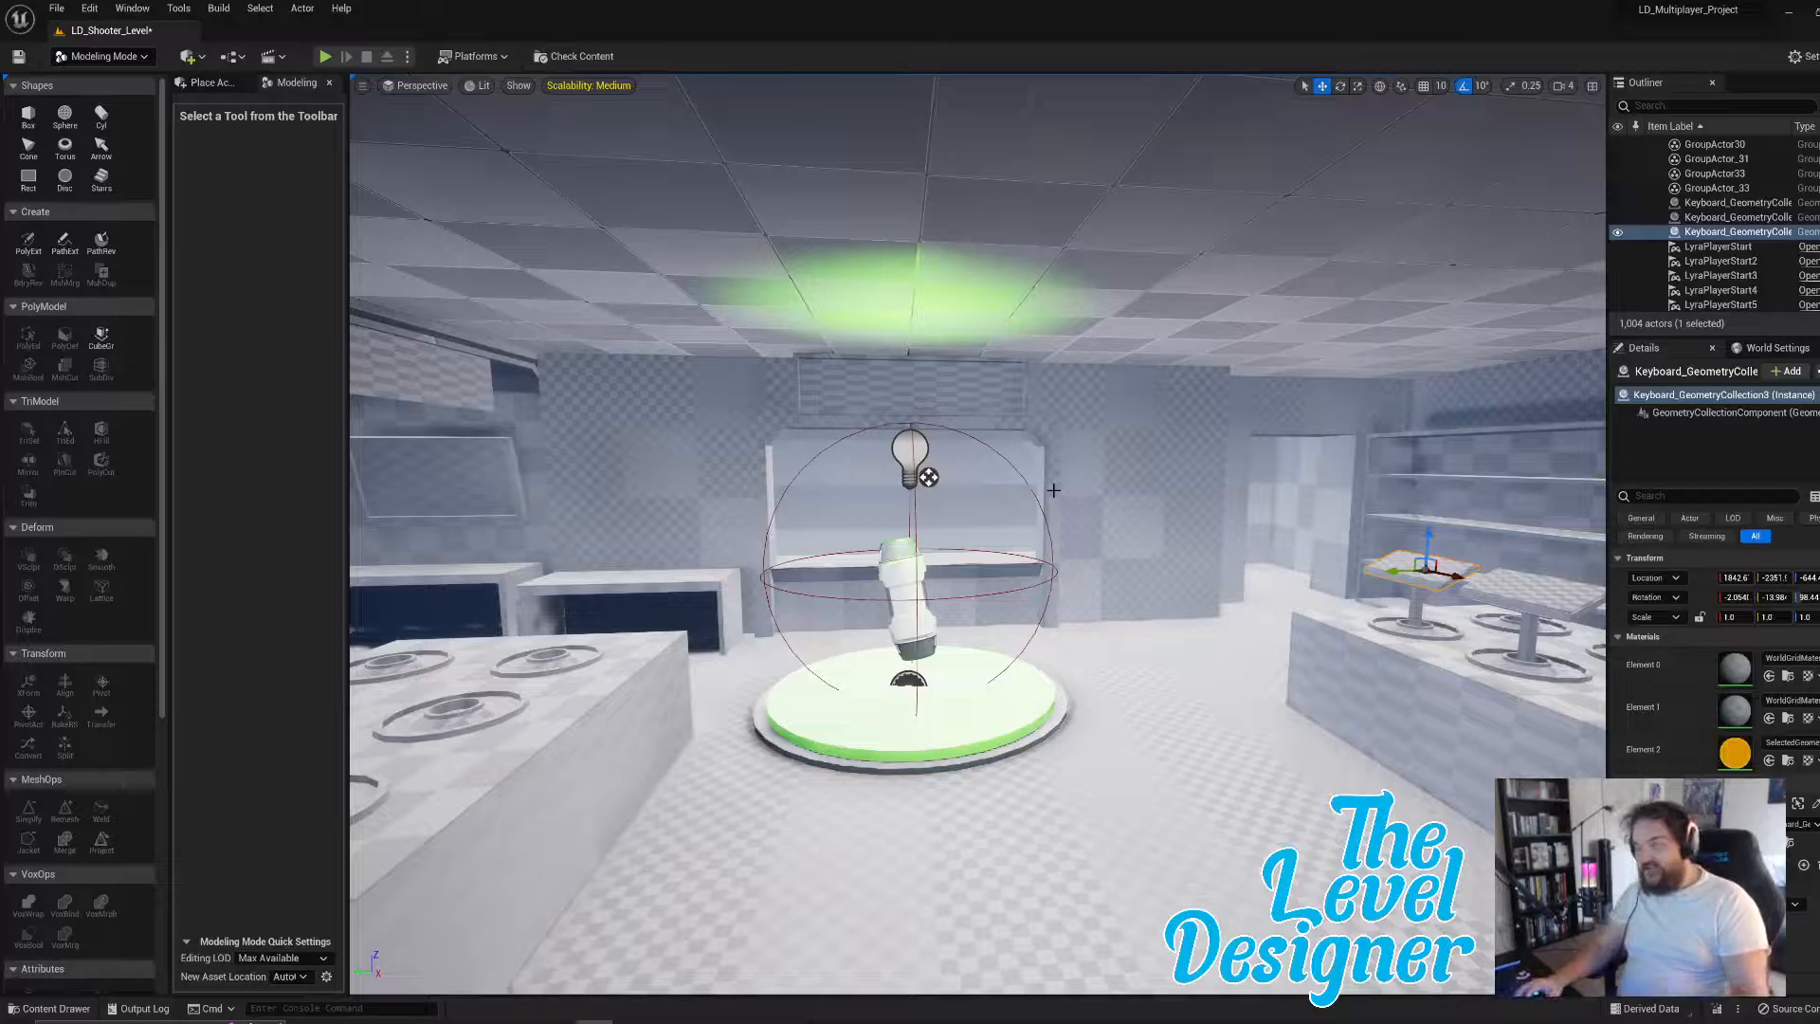
- Set the viewport camera speed to 2 for a close view of the keyboards on the counter
right_click_drag(1247, 618, 1356, 617)
key("w")
key("f")
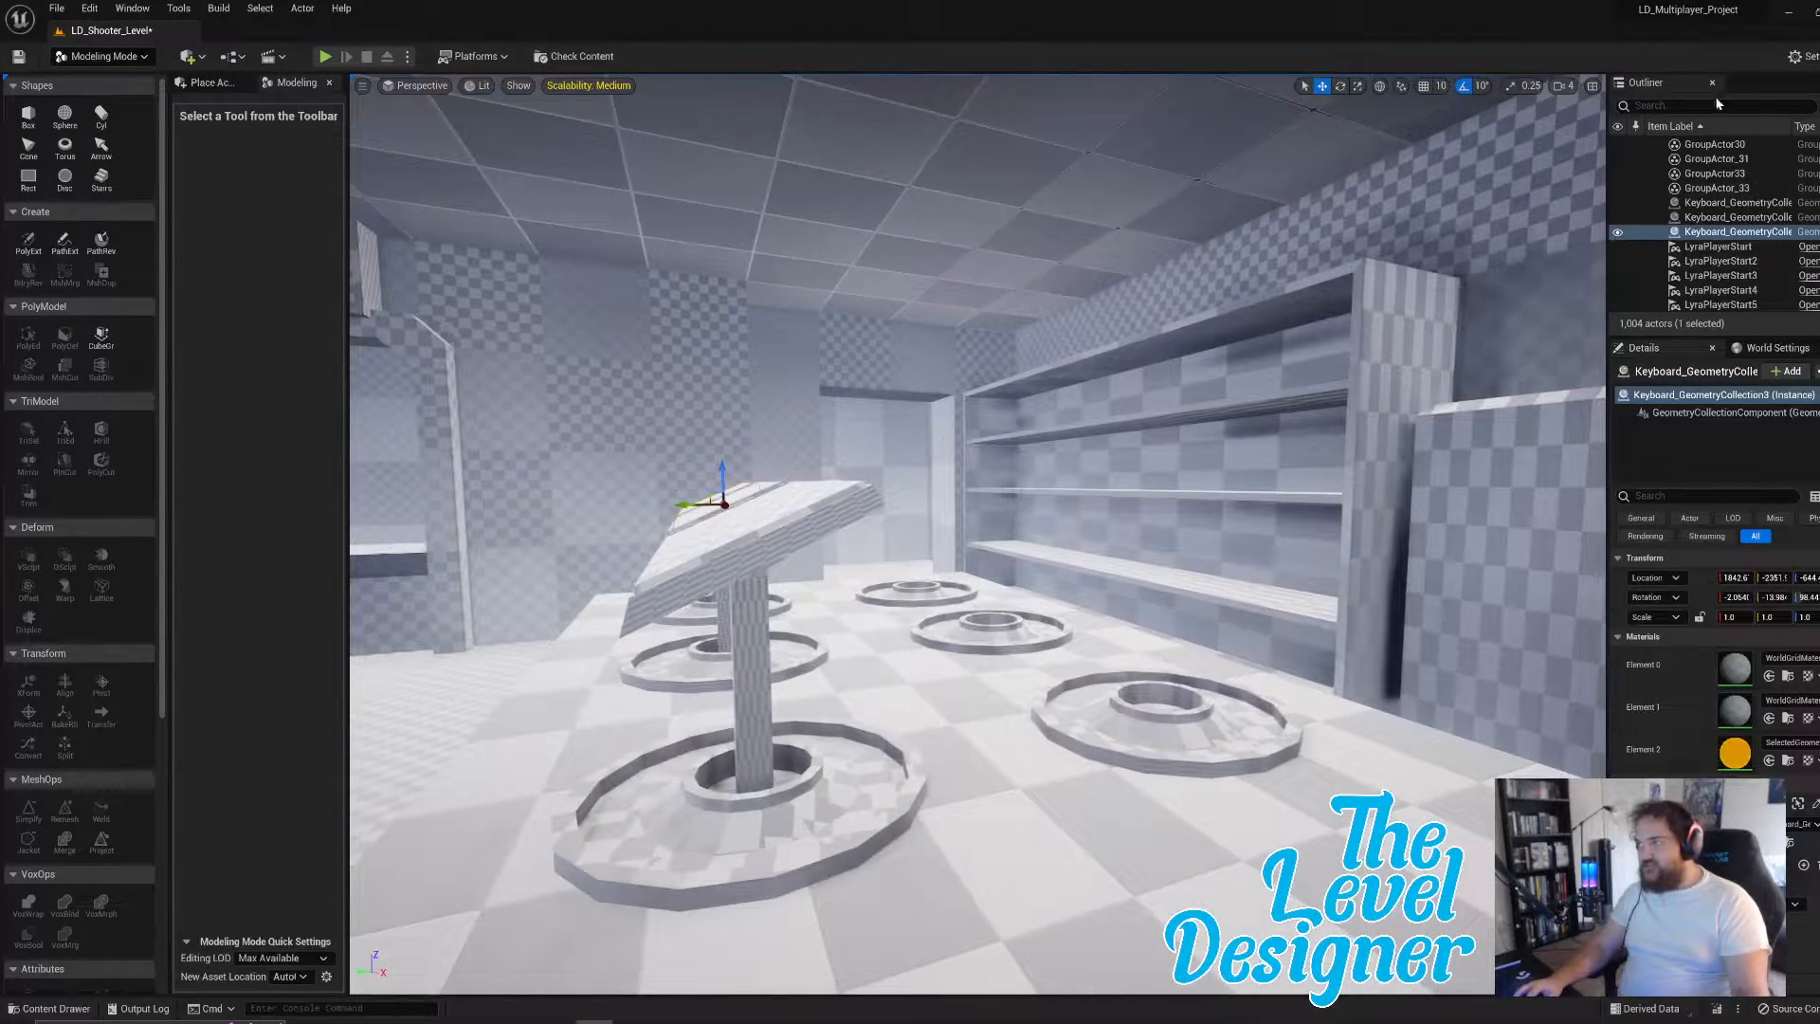
left_click(1565, 85)
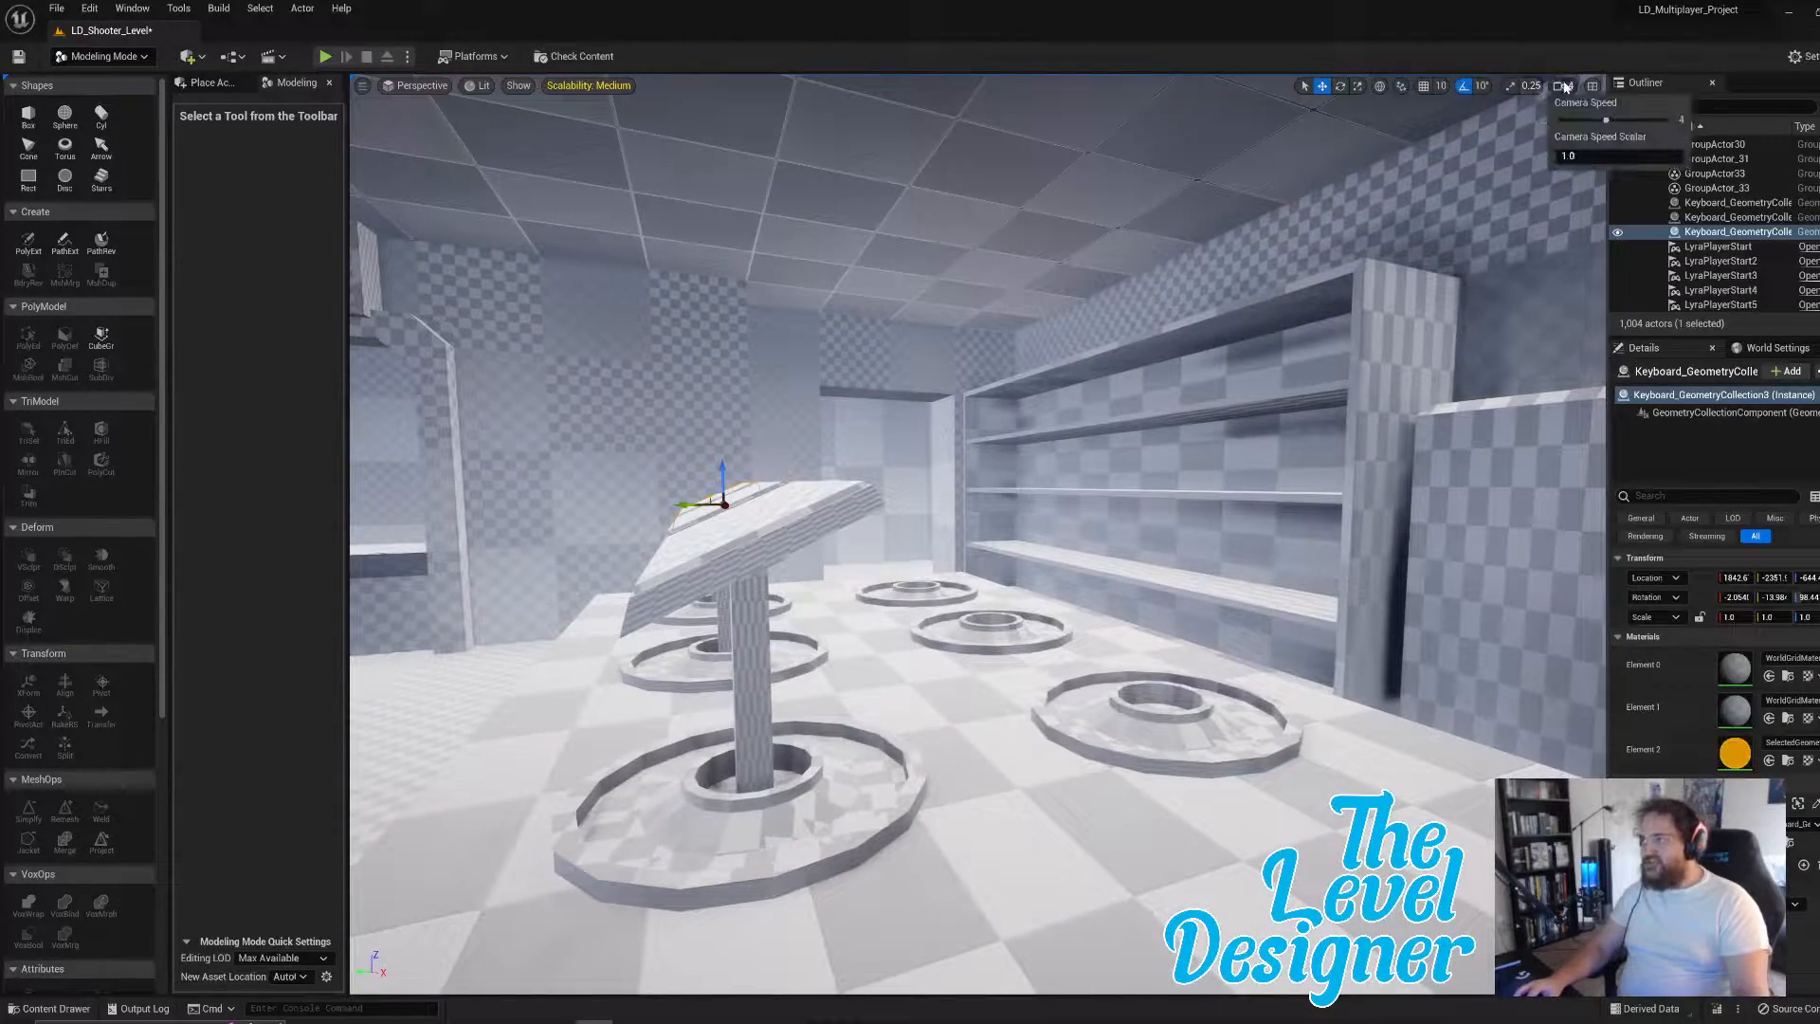
left_click(1577, 118)
left_click(1573, 88)
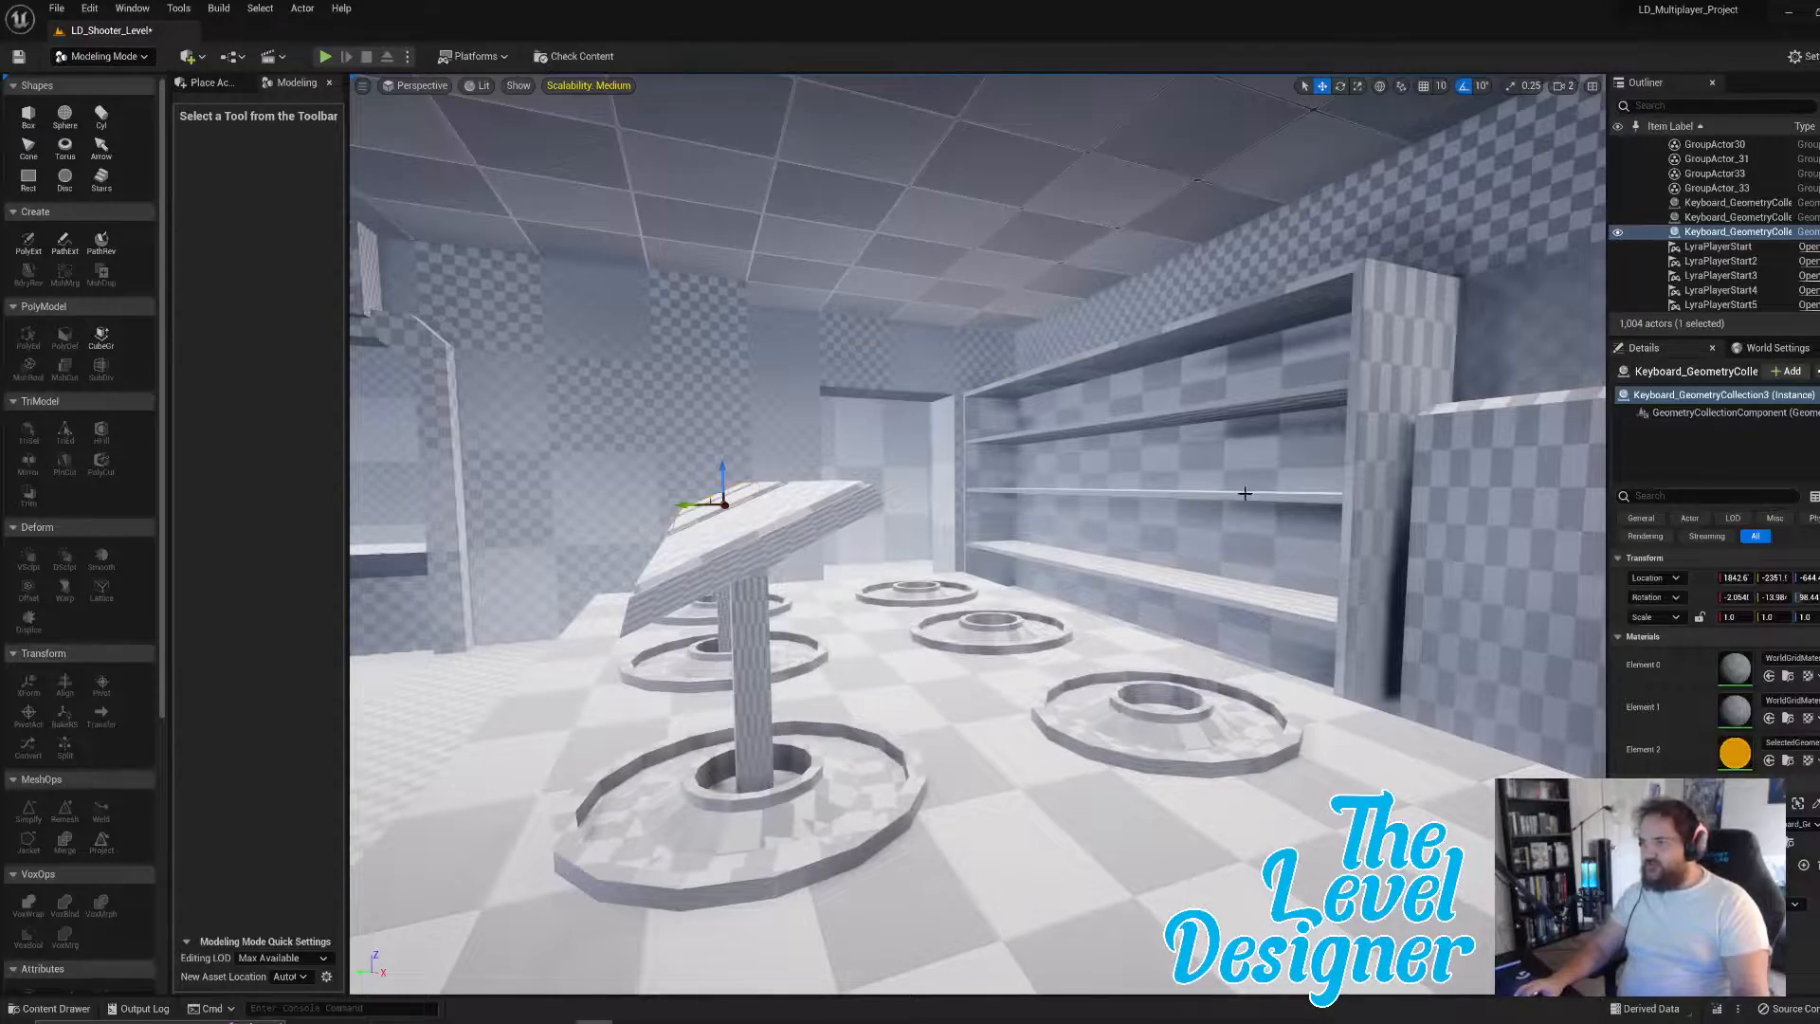
- Examine the keyboards from behind and check the end keyboard's details
key("s")
right_click_drag(1246, 493, 1010, 540)
key("w")
key("d")
key("s")
key("a")
key("w")
key("d")
right_click_drag(971, 386, 977, 384)
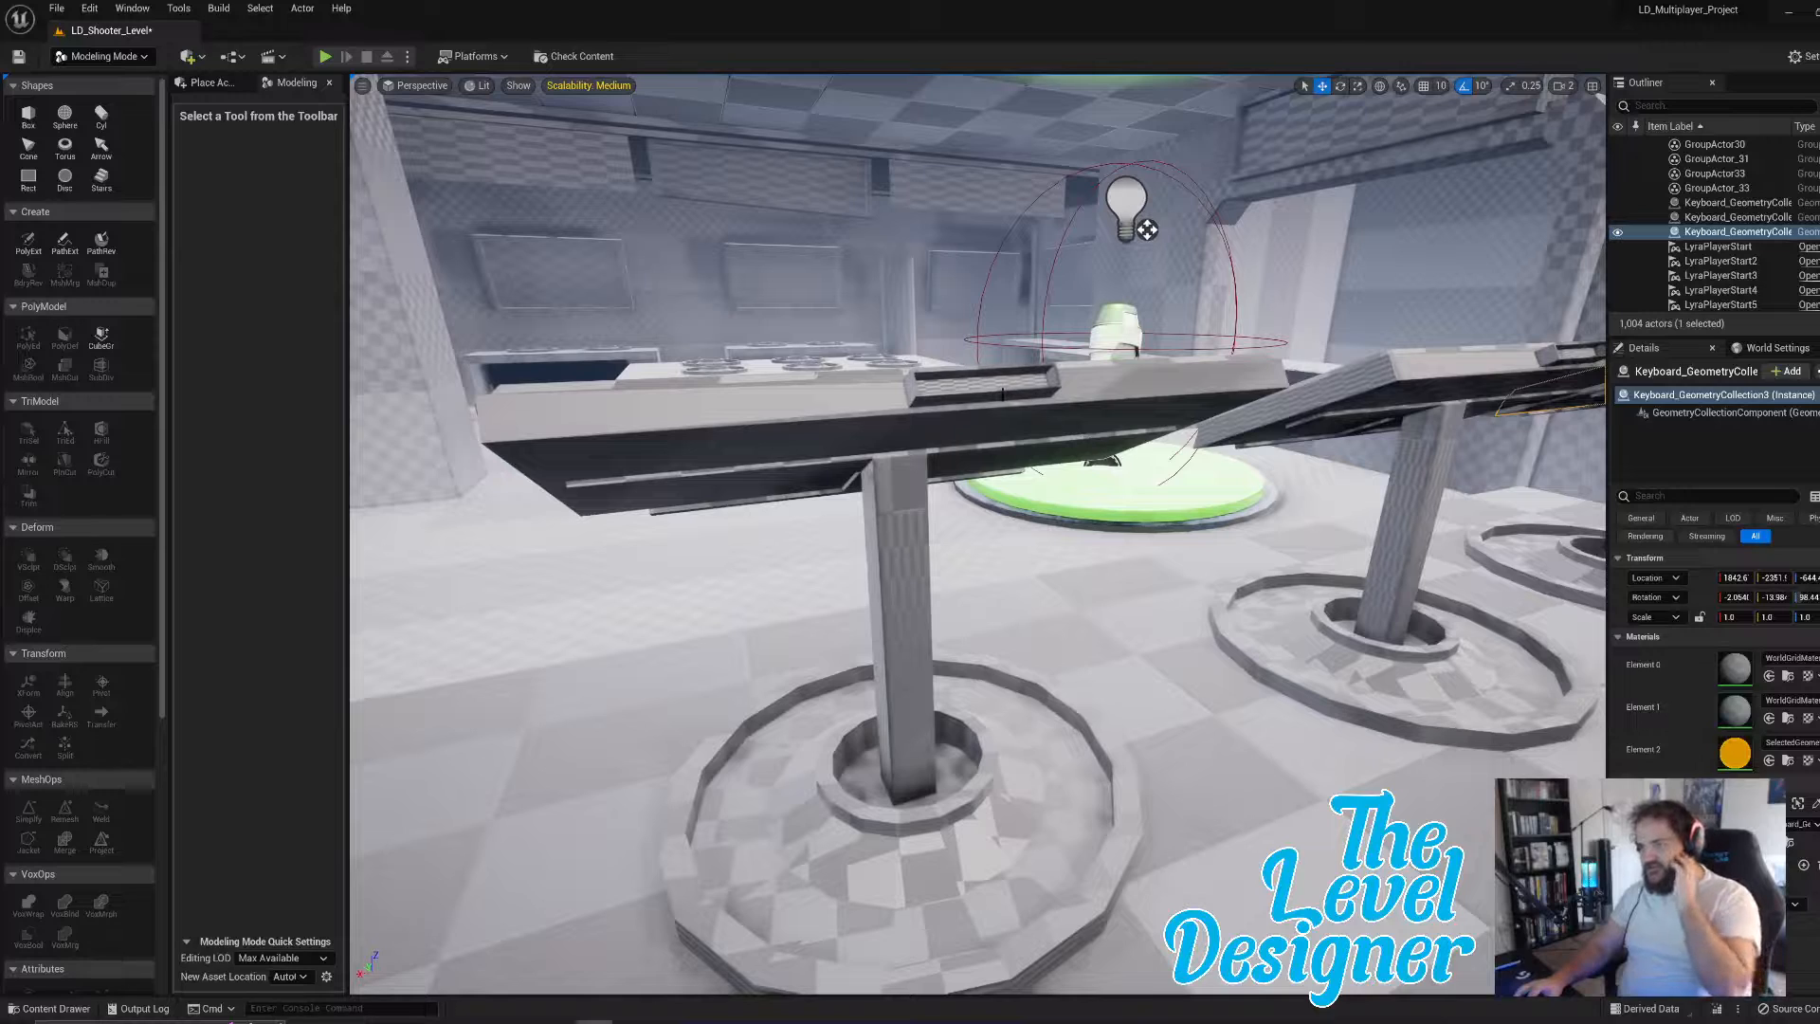
left_click(974, 388)
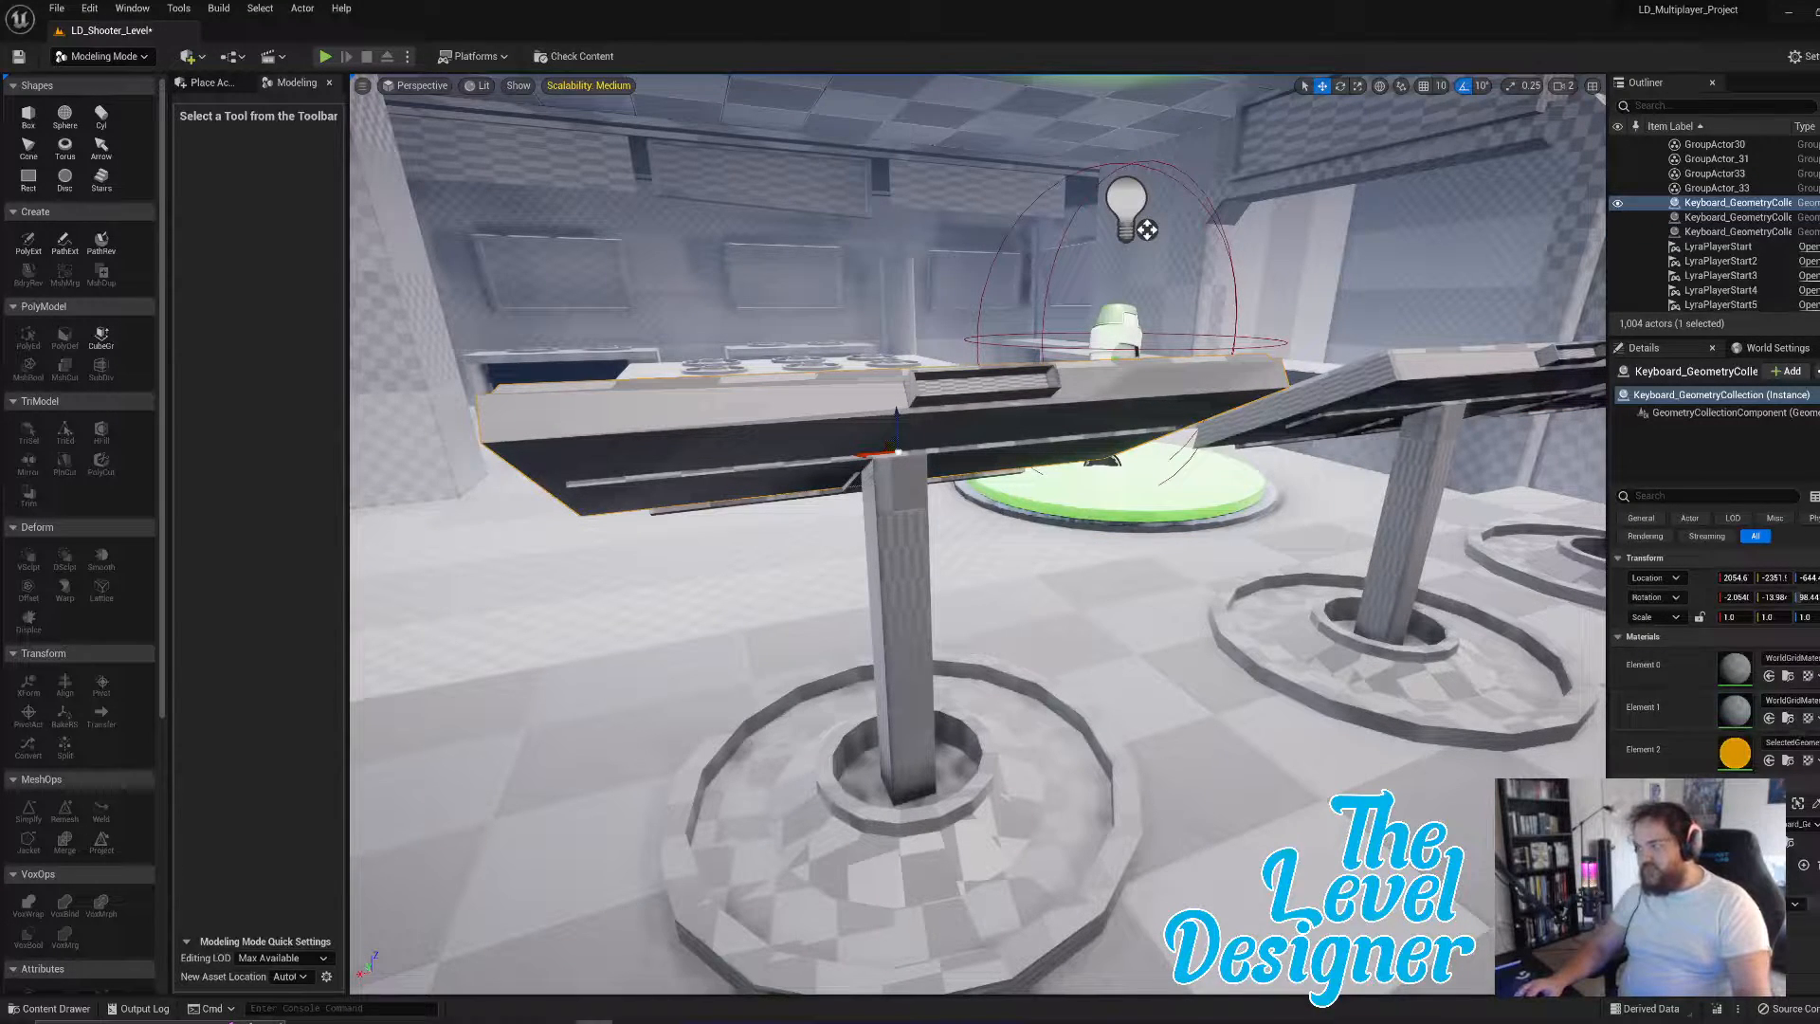
scroll(1697, 664, "down", 3)
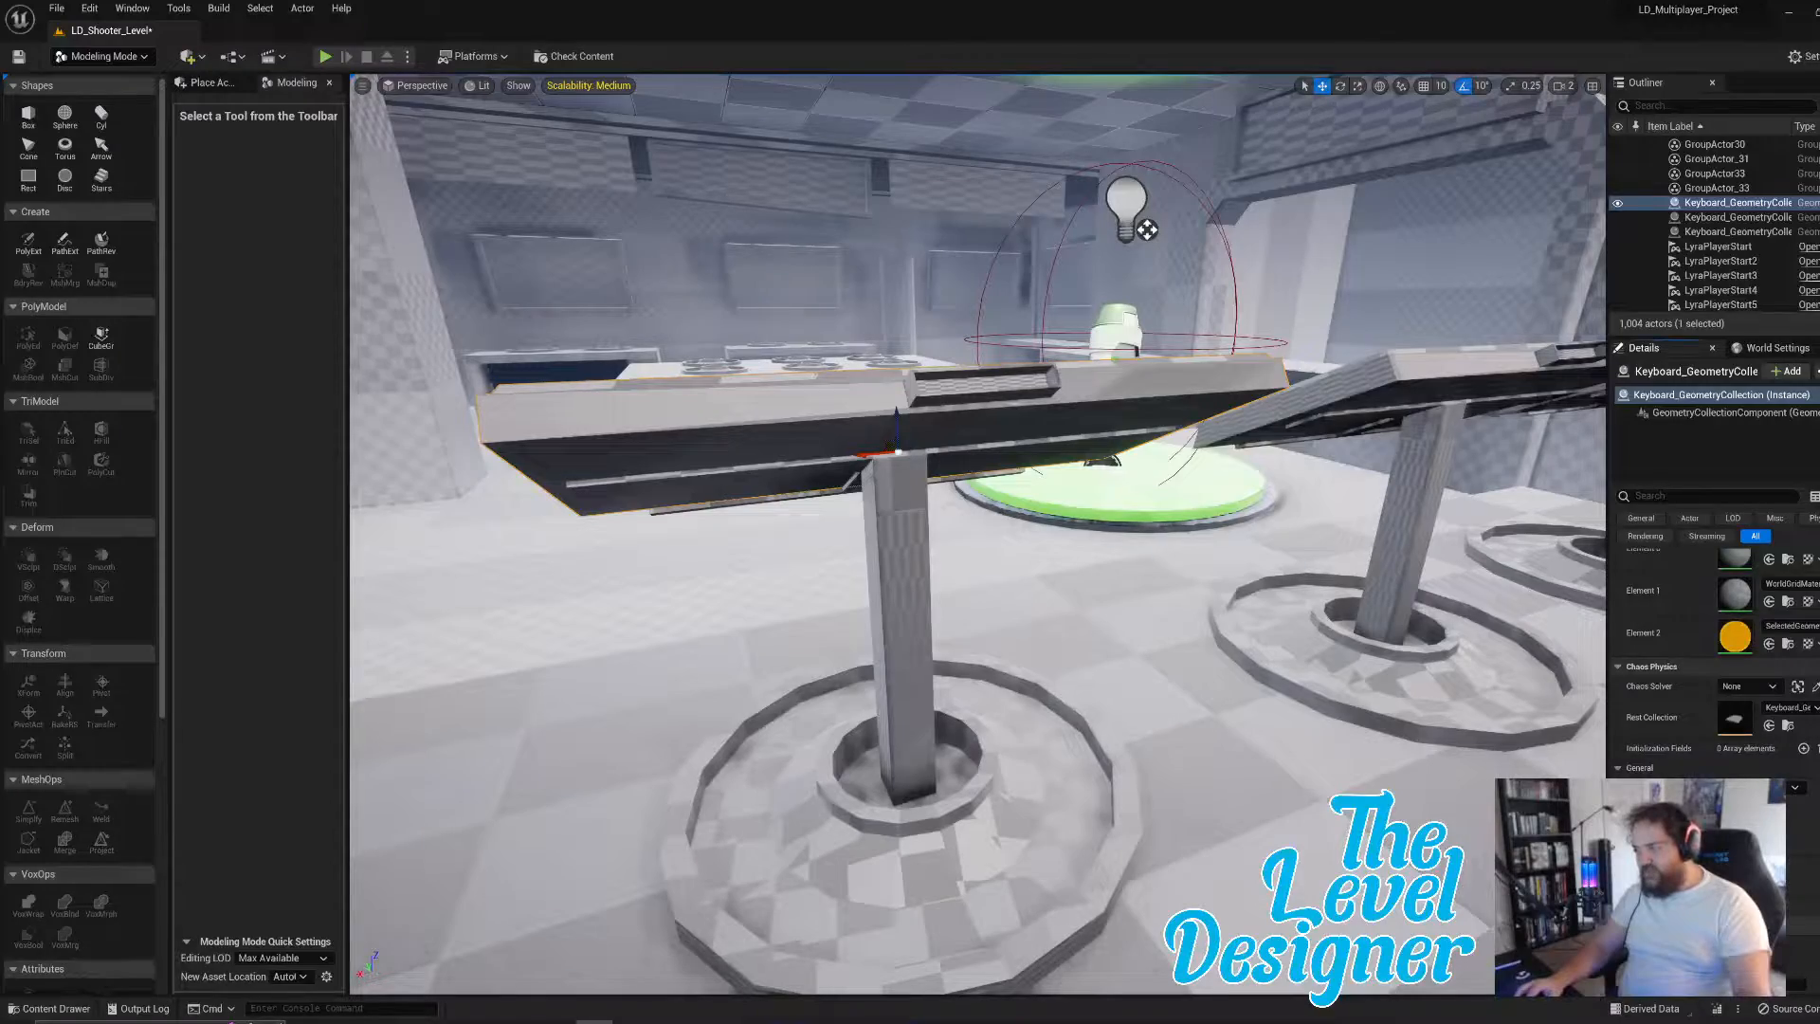
- Examine the end keyboard's top, edges and underside where it rests on its stand
key("s")
right_click_drag(976, 531, 1451, 554)
key("w")
key("a")
key("a")
key("w")
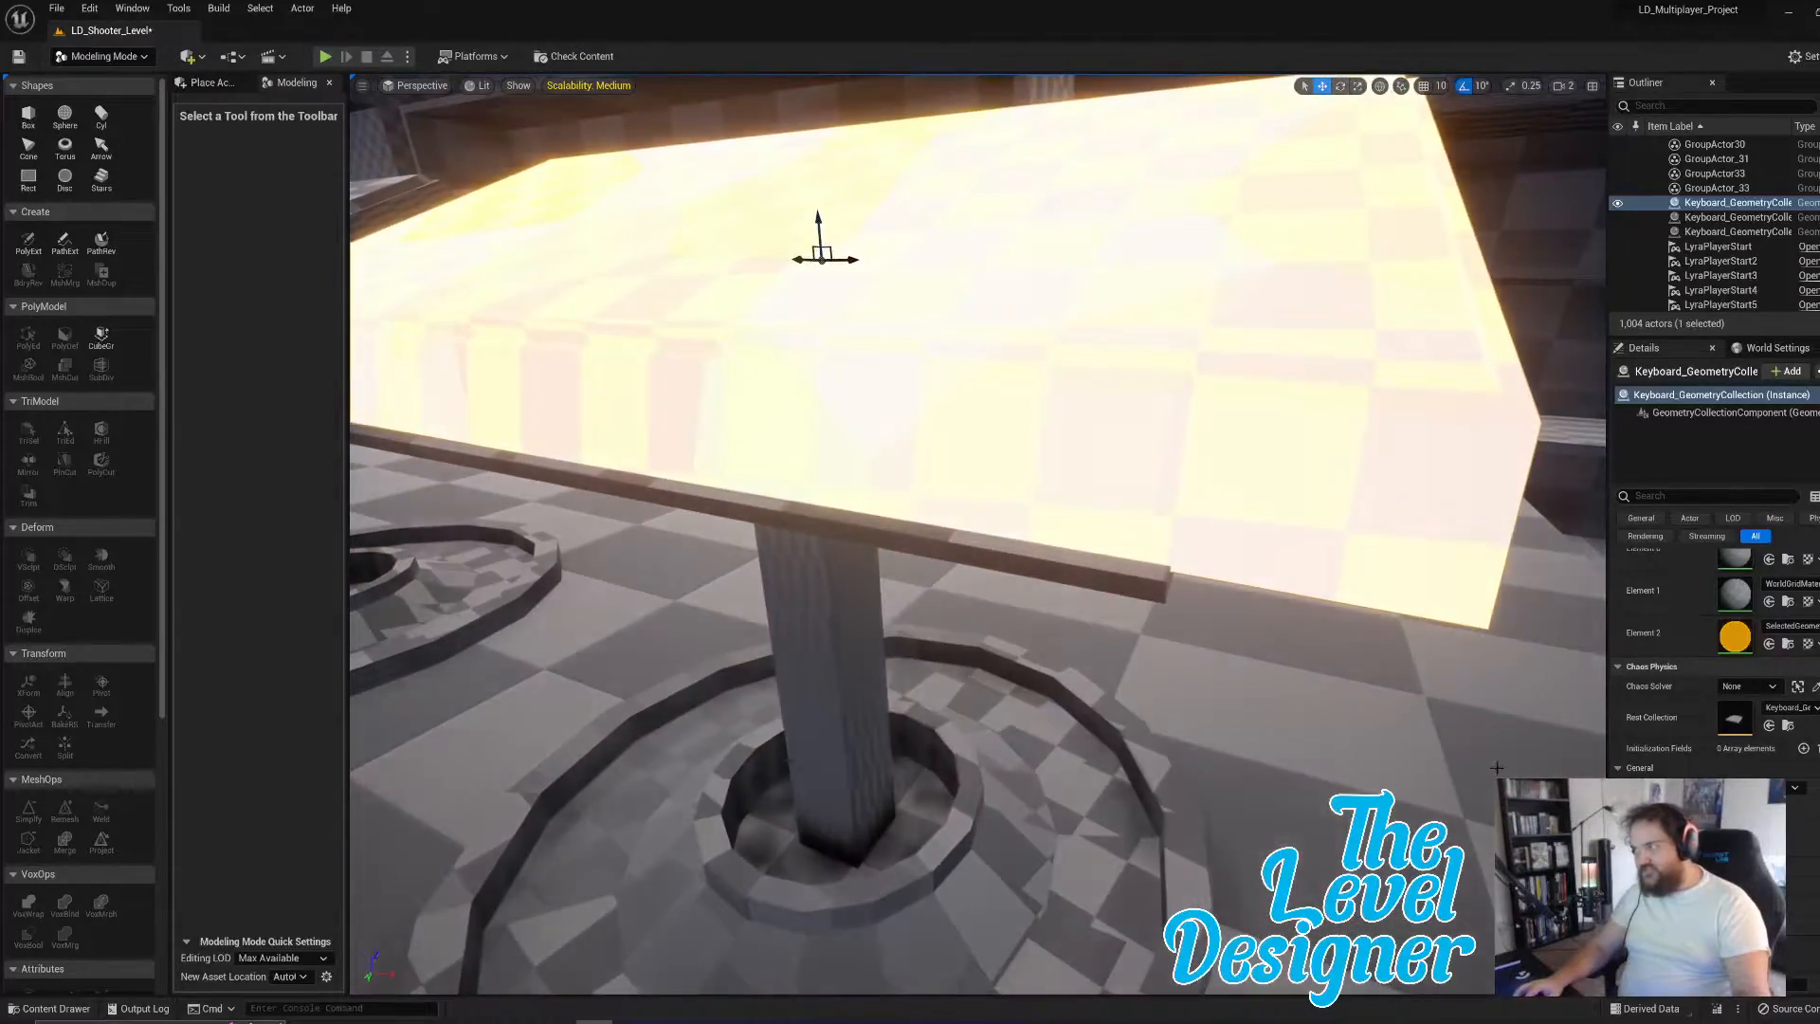
key("s")
right_click_drag(1166, 463, 914, 333)
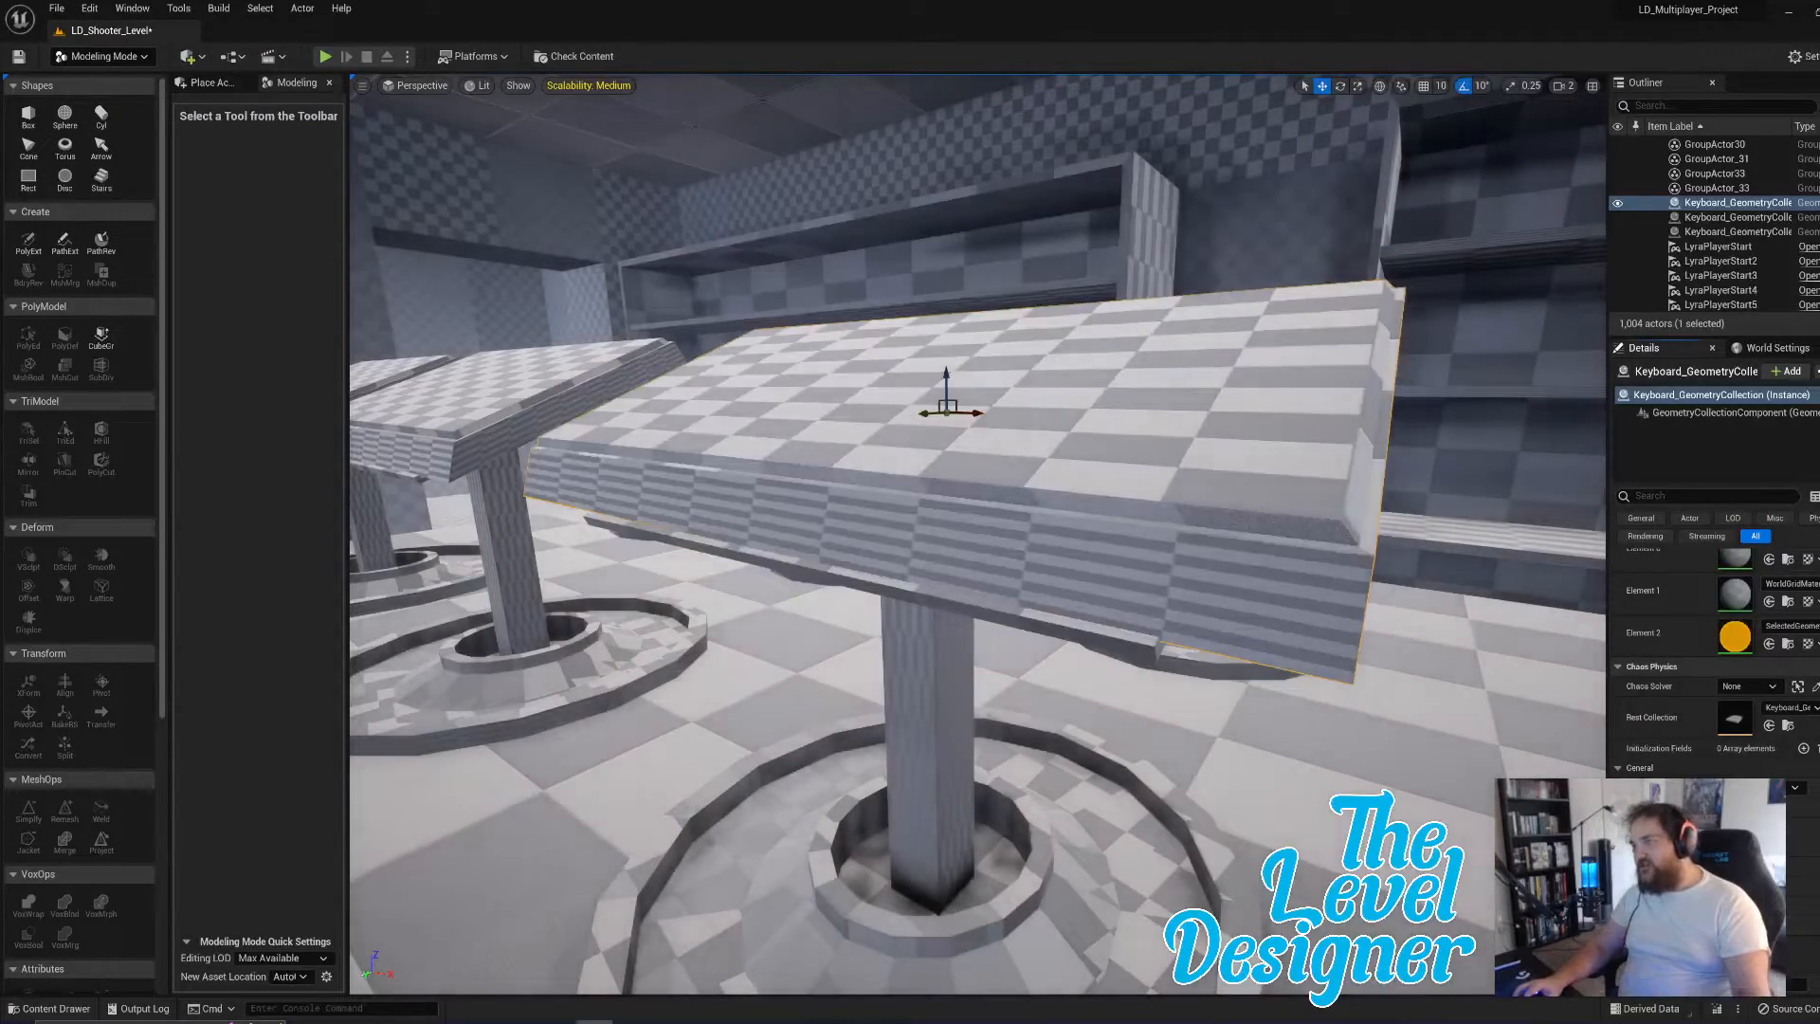
key("e")
right_click_drag(976, 534, 915, 474)
key("q")
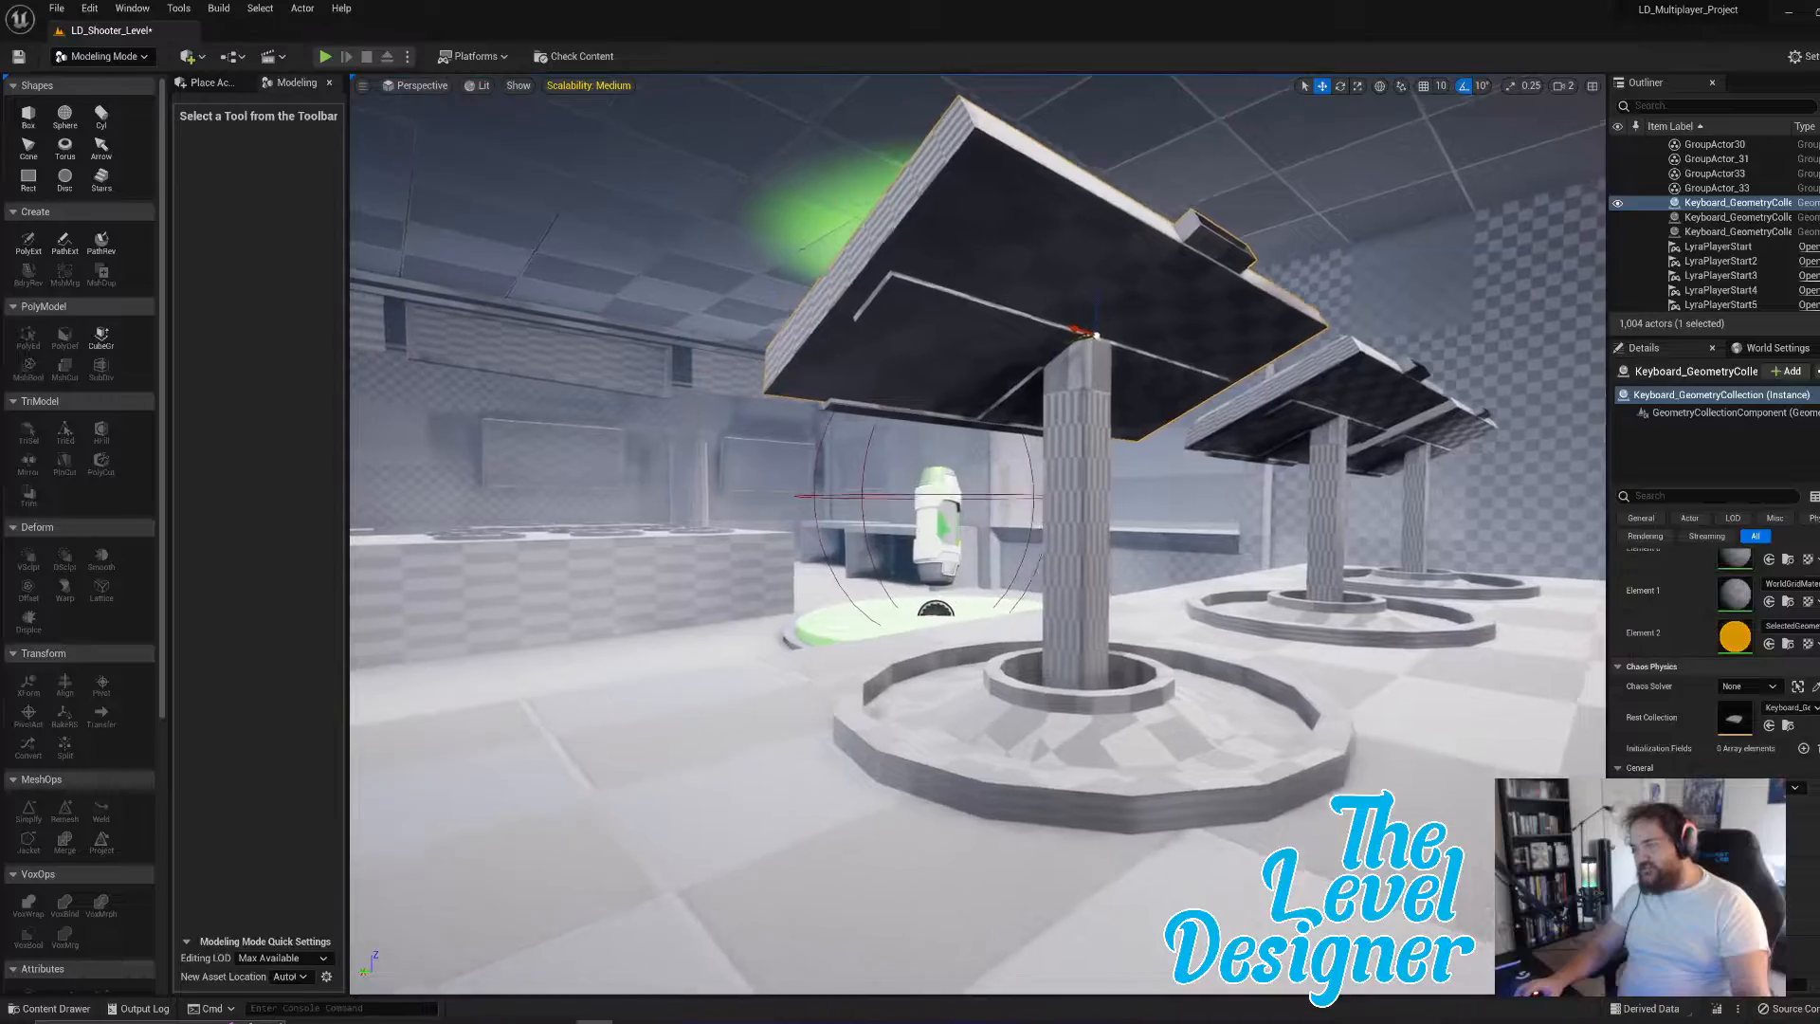
right_click_drag(976, 534, 1038, 559)
key("e")
key("a")
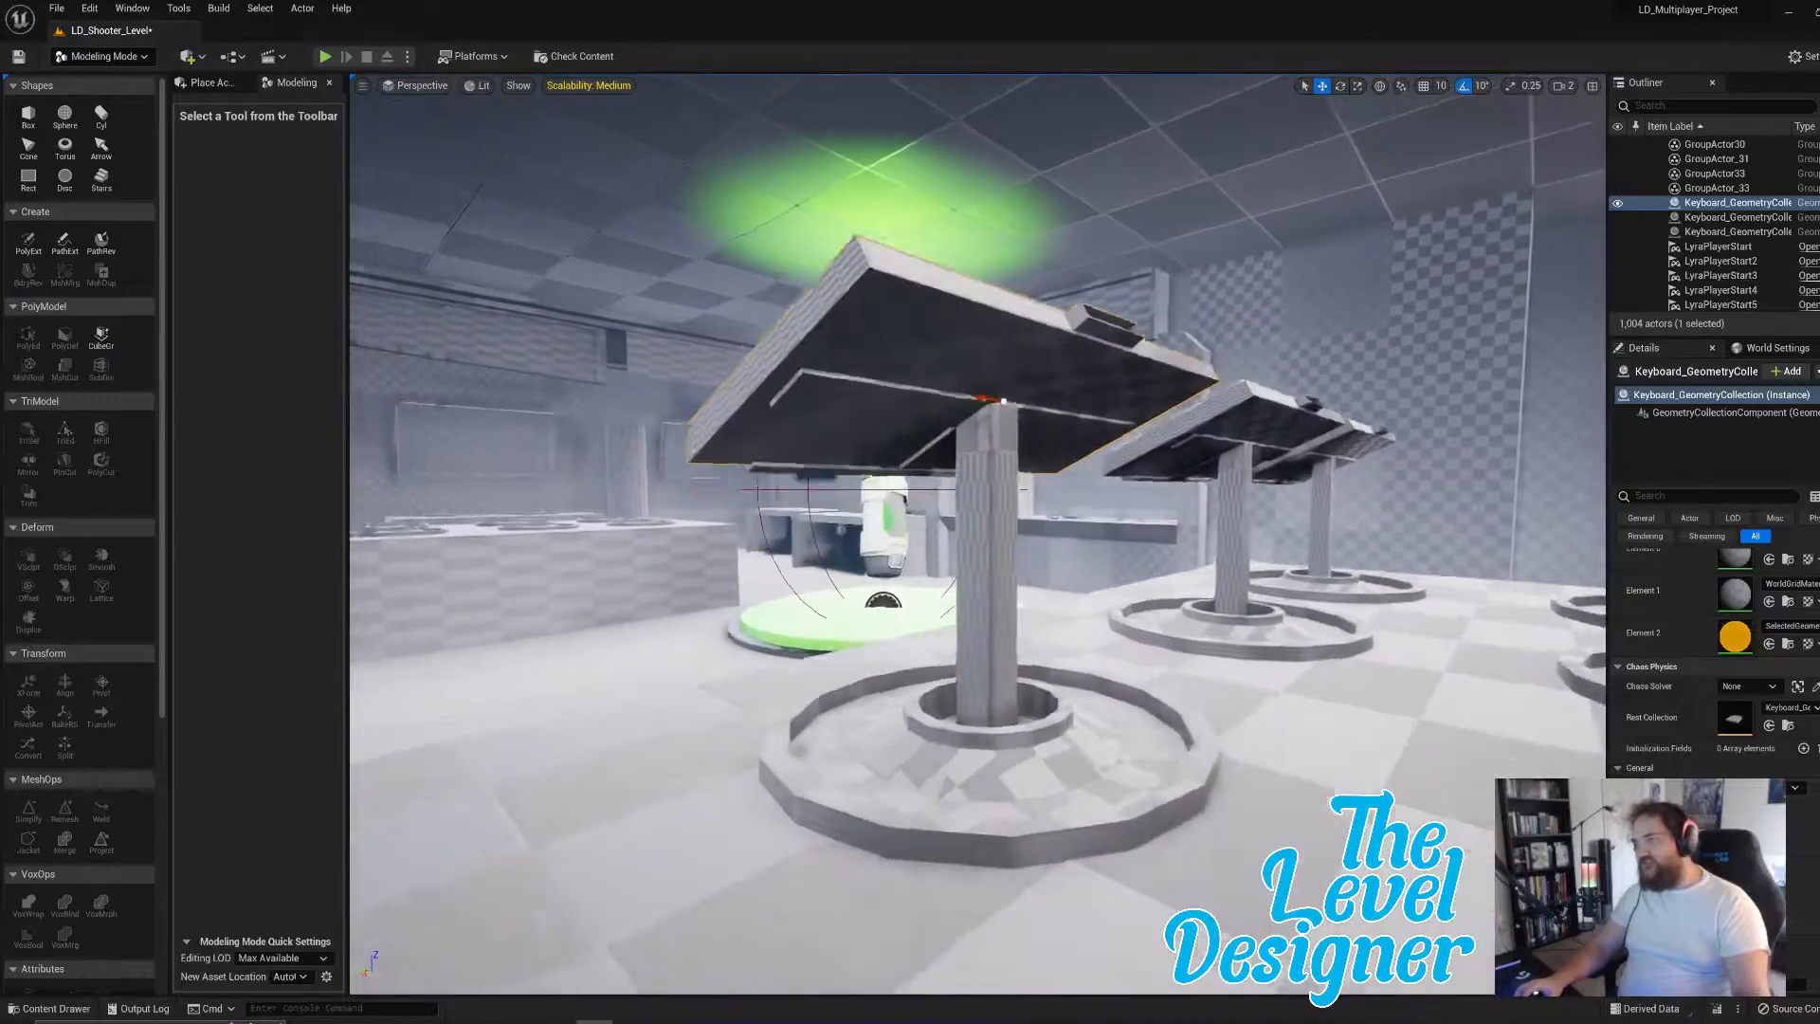
- Select the stand under the end keyboard and inspect its supports and the empty rings beside it
left_click(1053, 479)
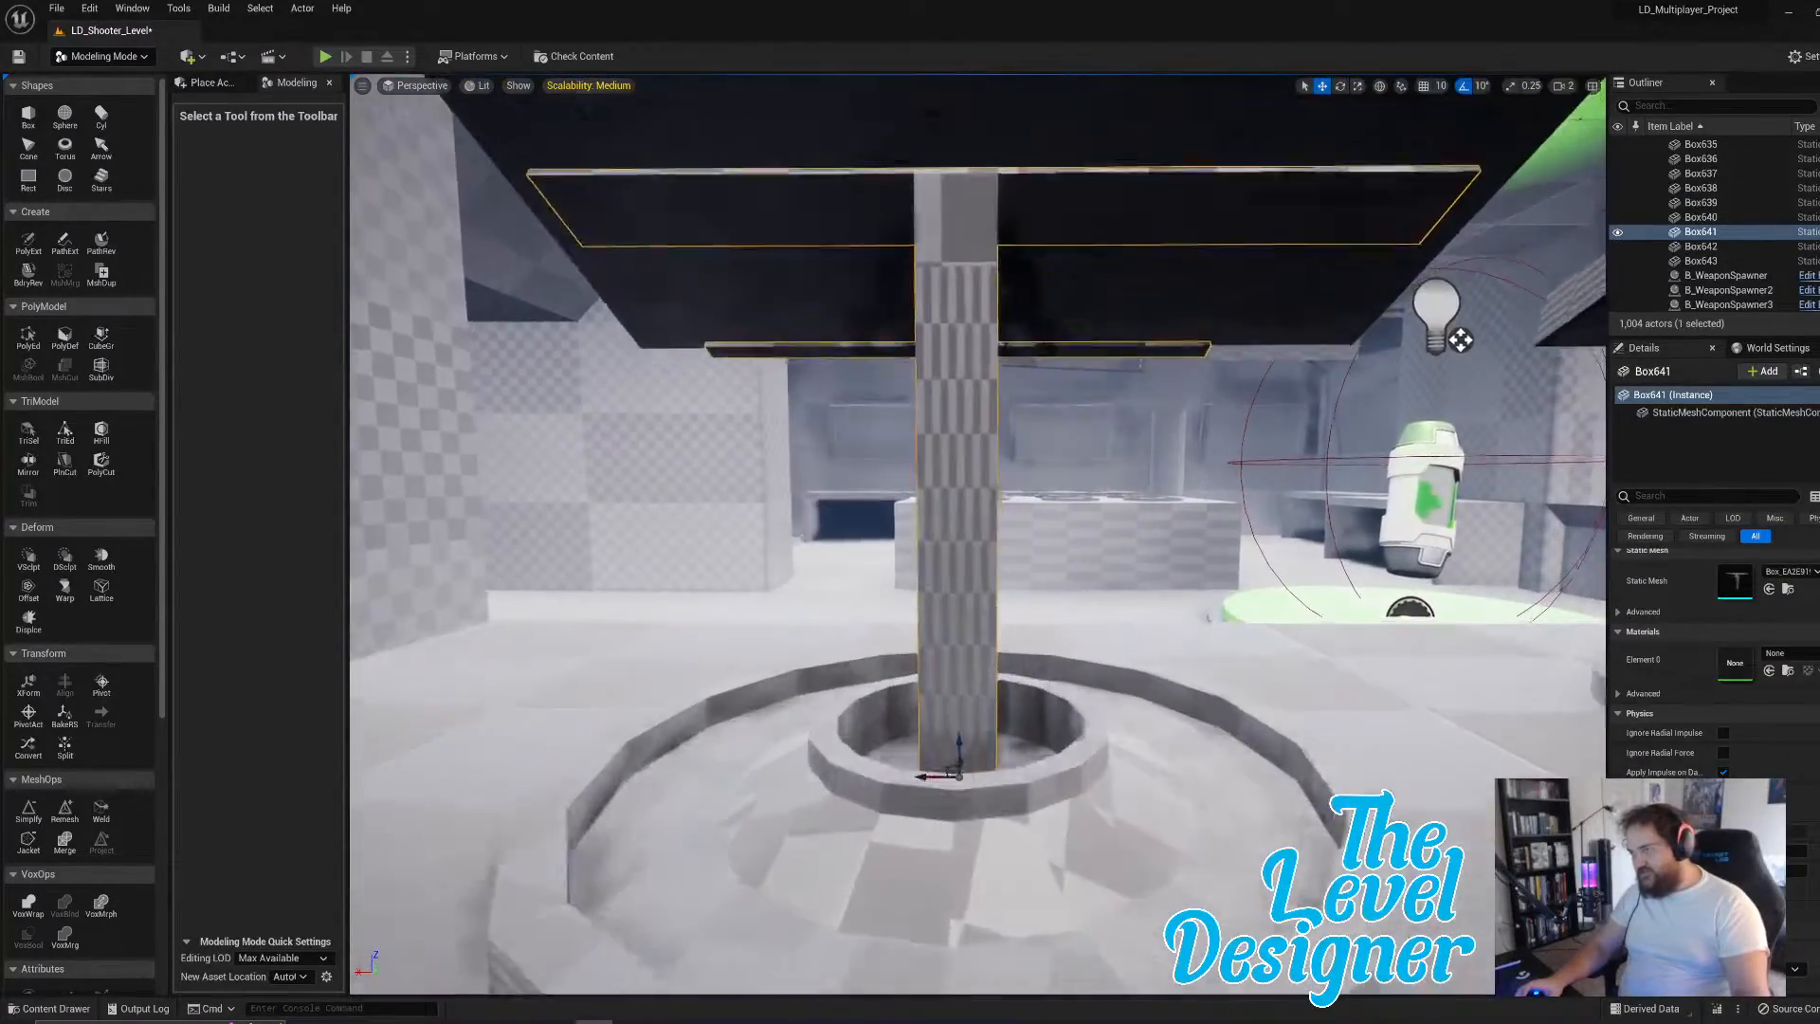
right_click_drag(1052, 479, 1233, 474)
key("w")
key("a")
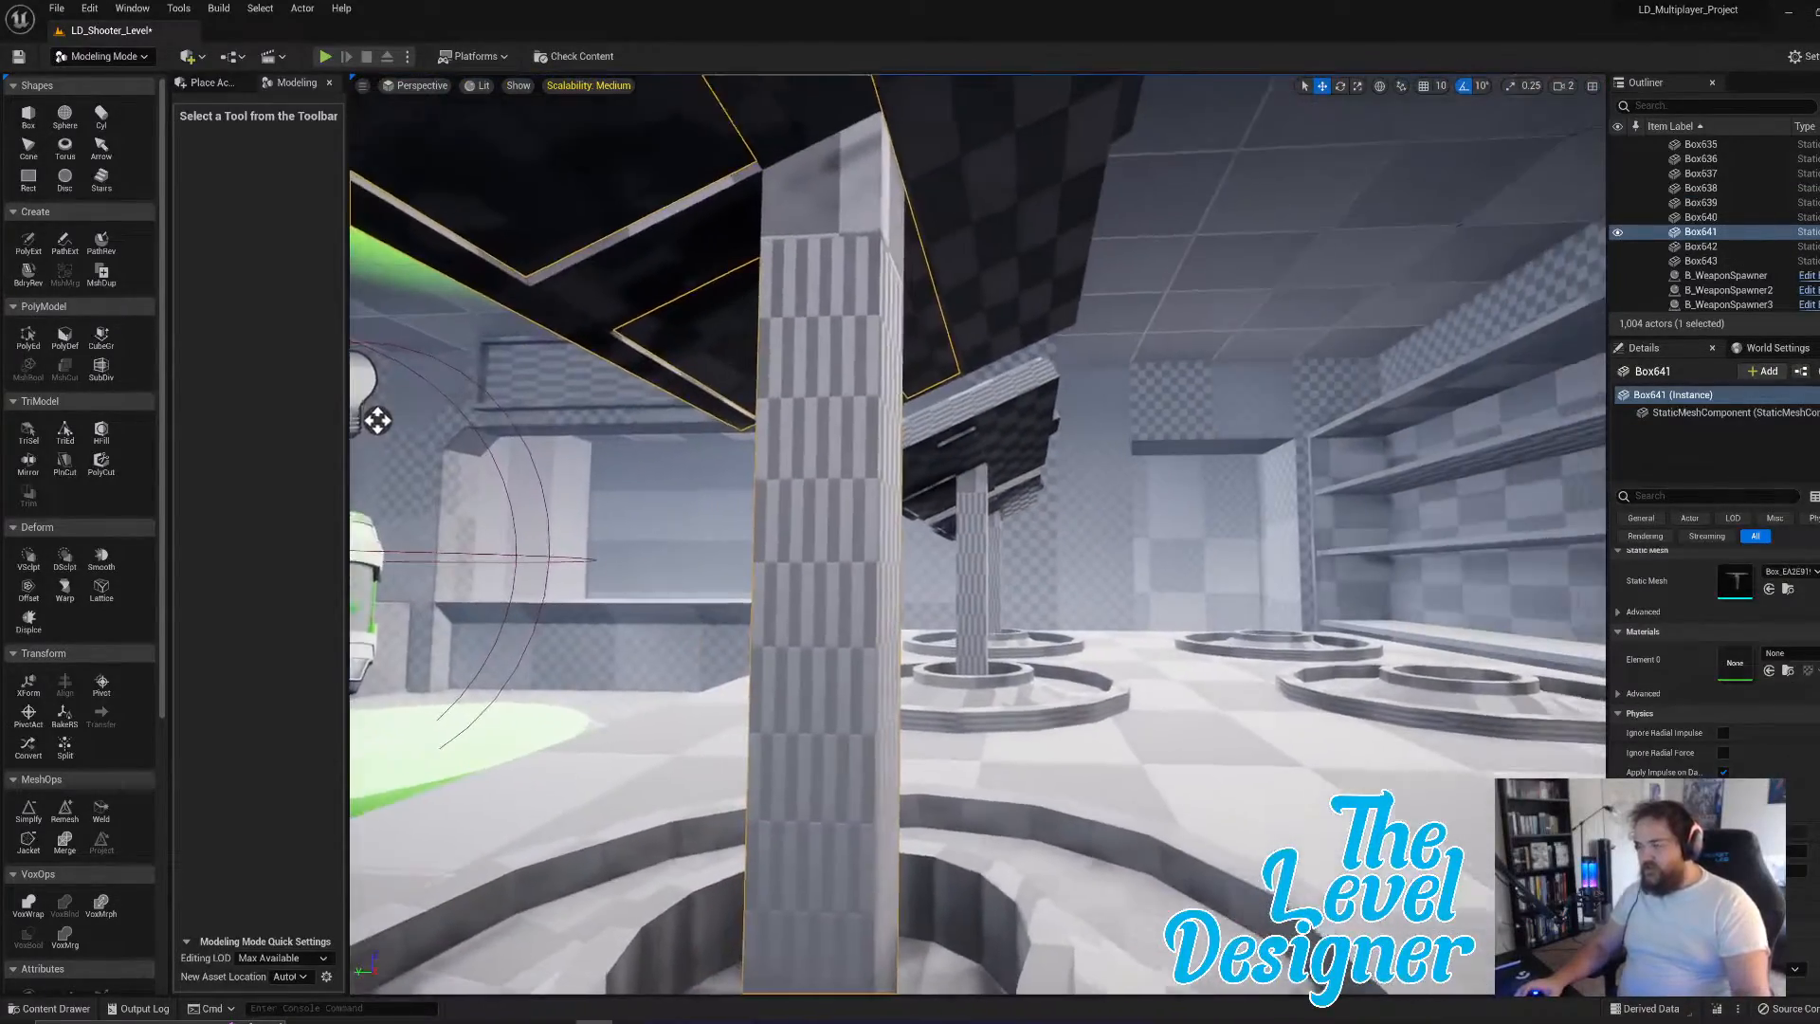
key("a")
right_click_drag(1053, 479, 1308, 474)
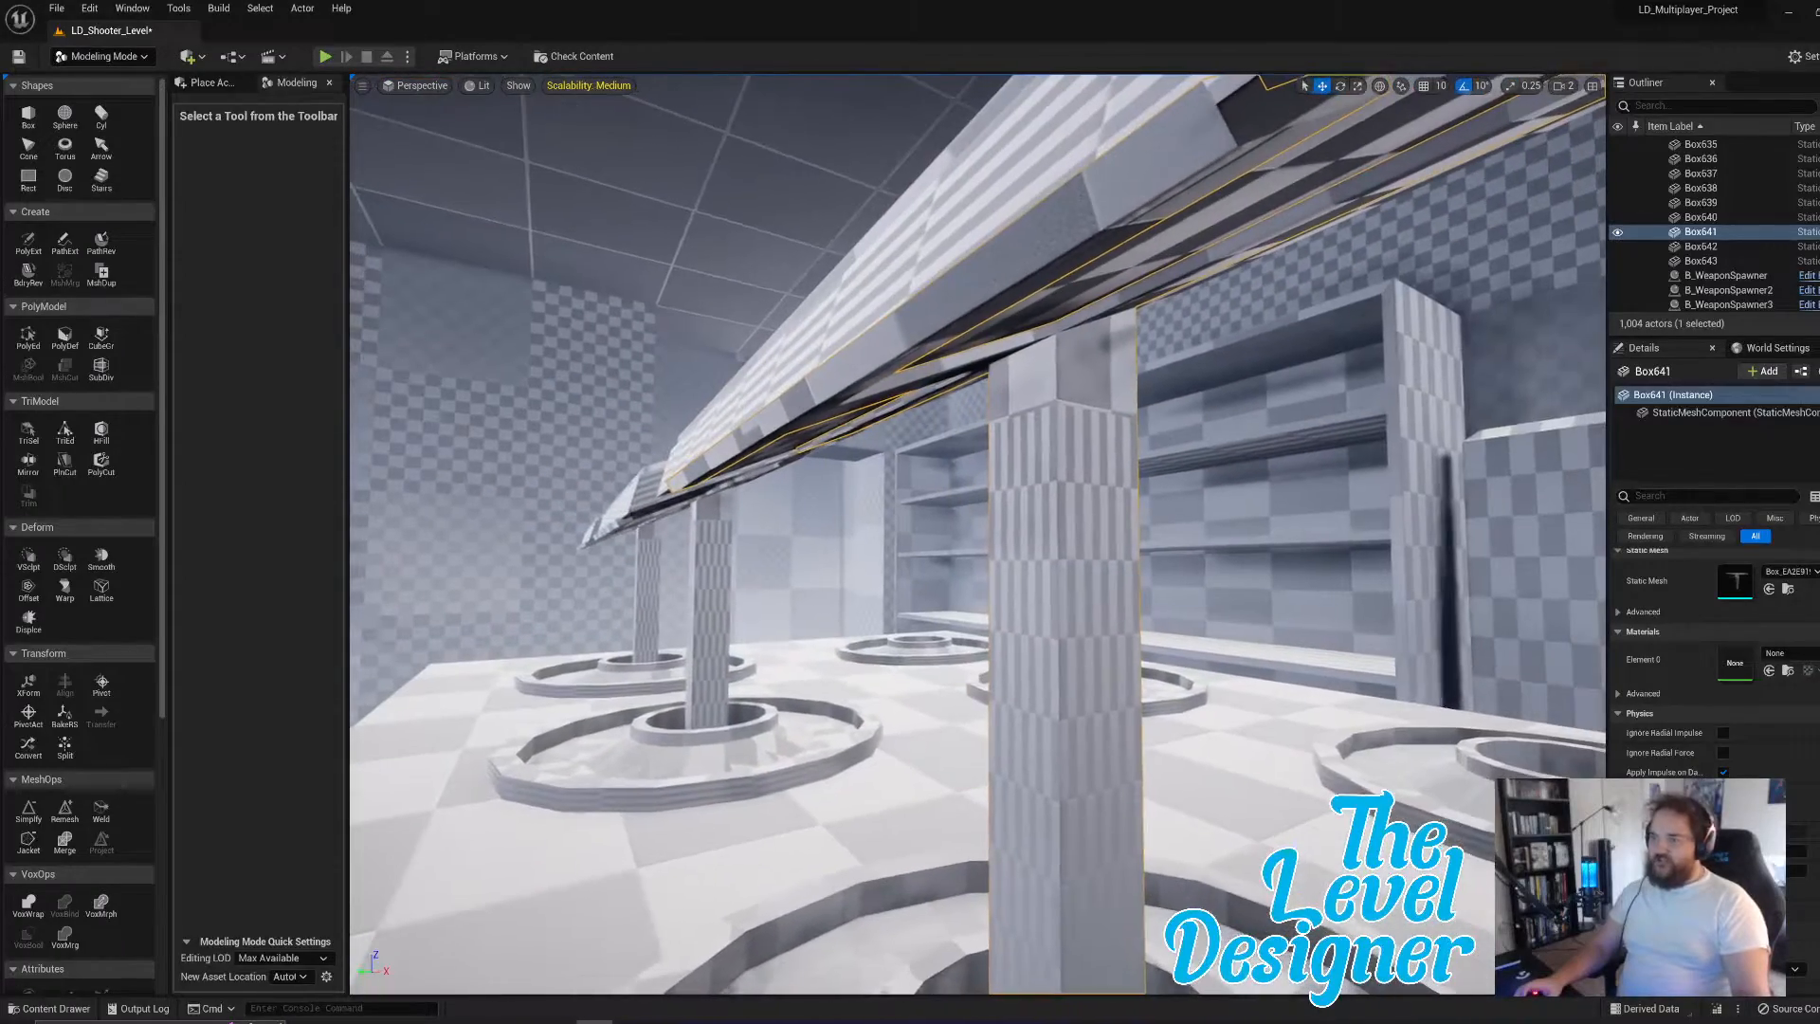
key("e")
right_click_drag(1096, 449, 1131, 528)
key("s")
key("d")
key("a")
key("e")
key("d")
key("s")
key("d")
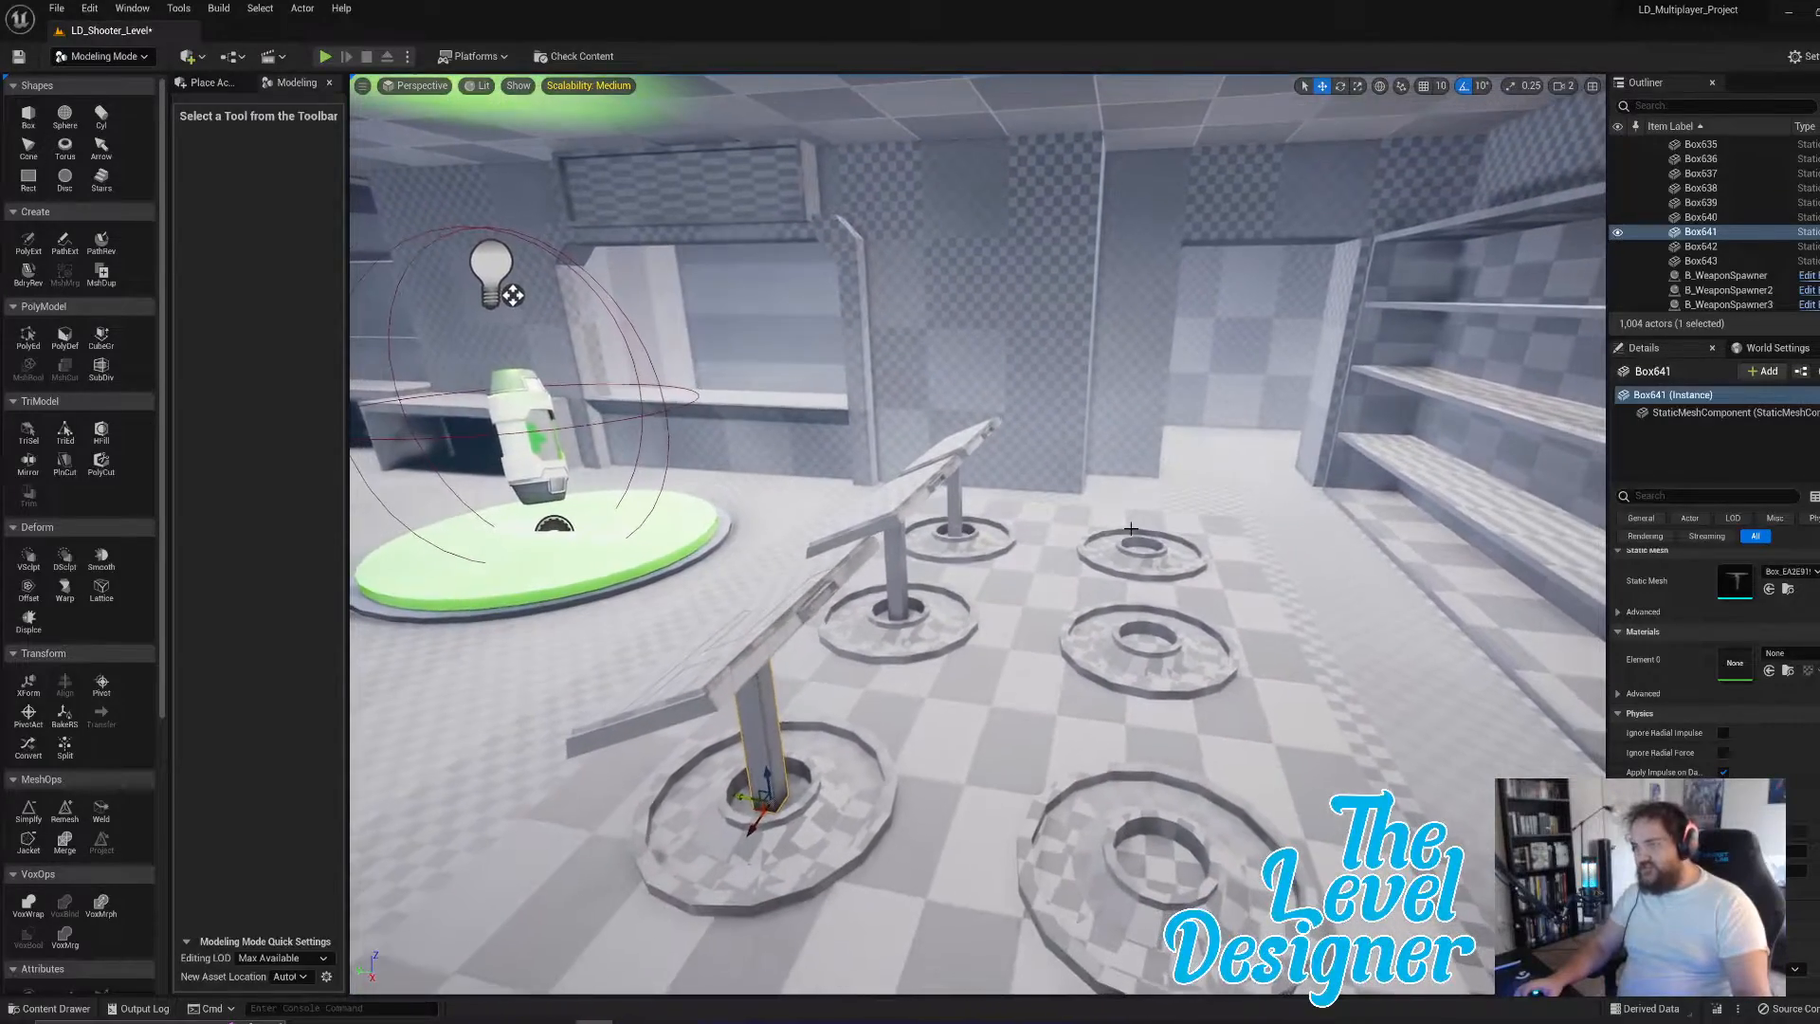
- Duplicate the end keyboard with its stand, turn the copy the opposite way, and place it on the empty ring behind it
left_click(834, 580)
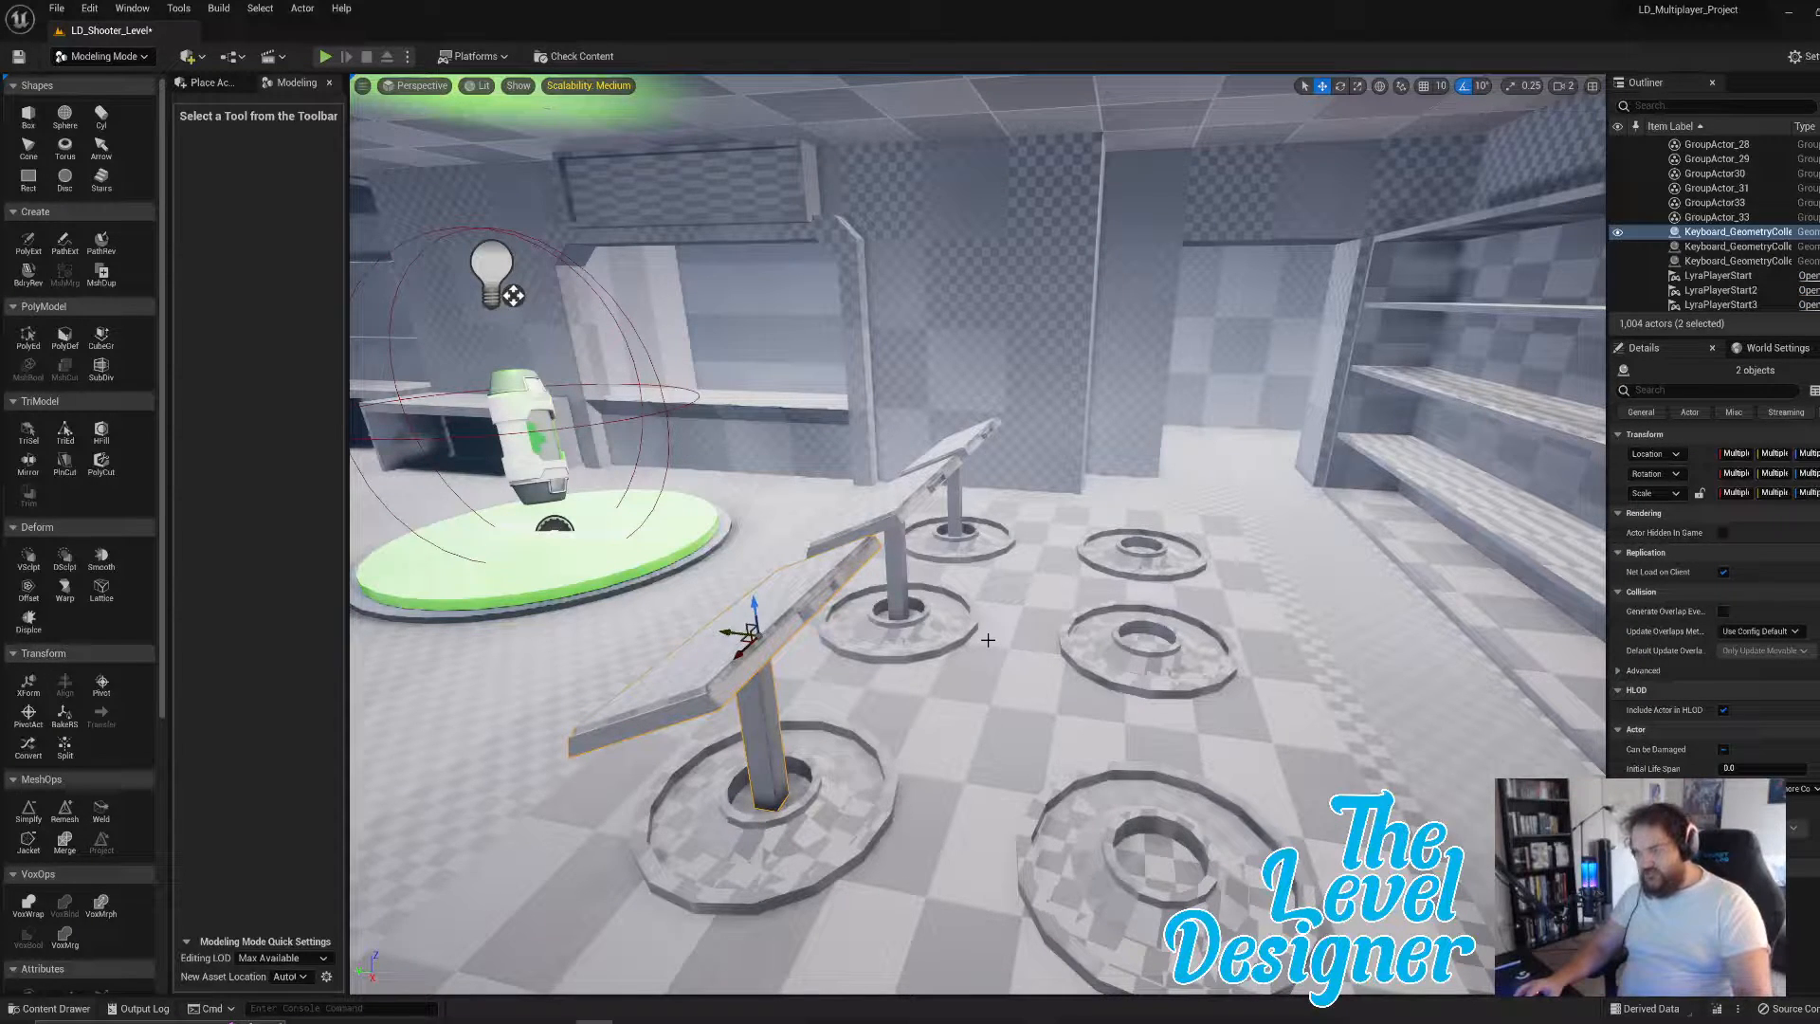
key("ctrl+d")
key("e")
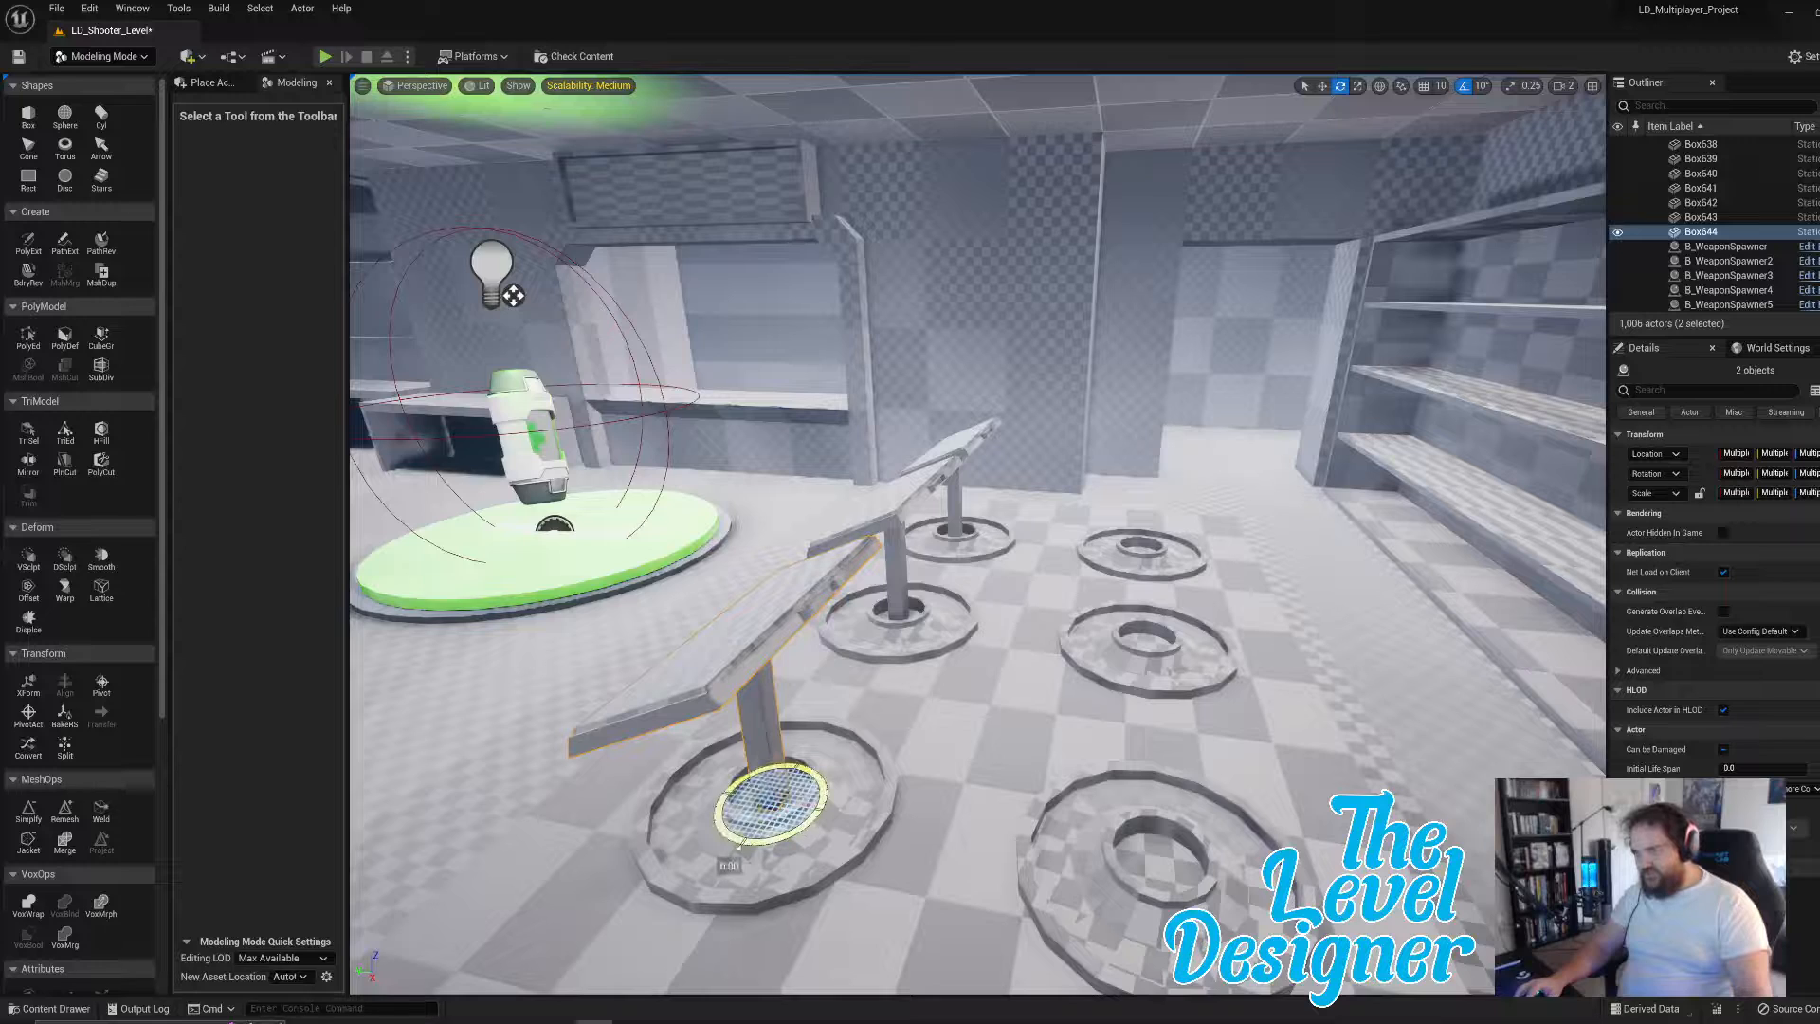
left_click_drag(739, 853, 1124, 843)
key("w")
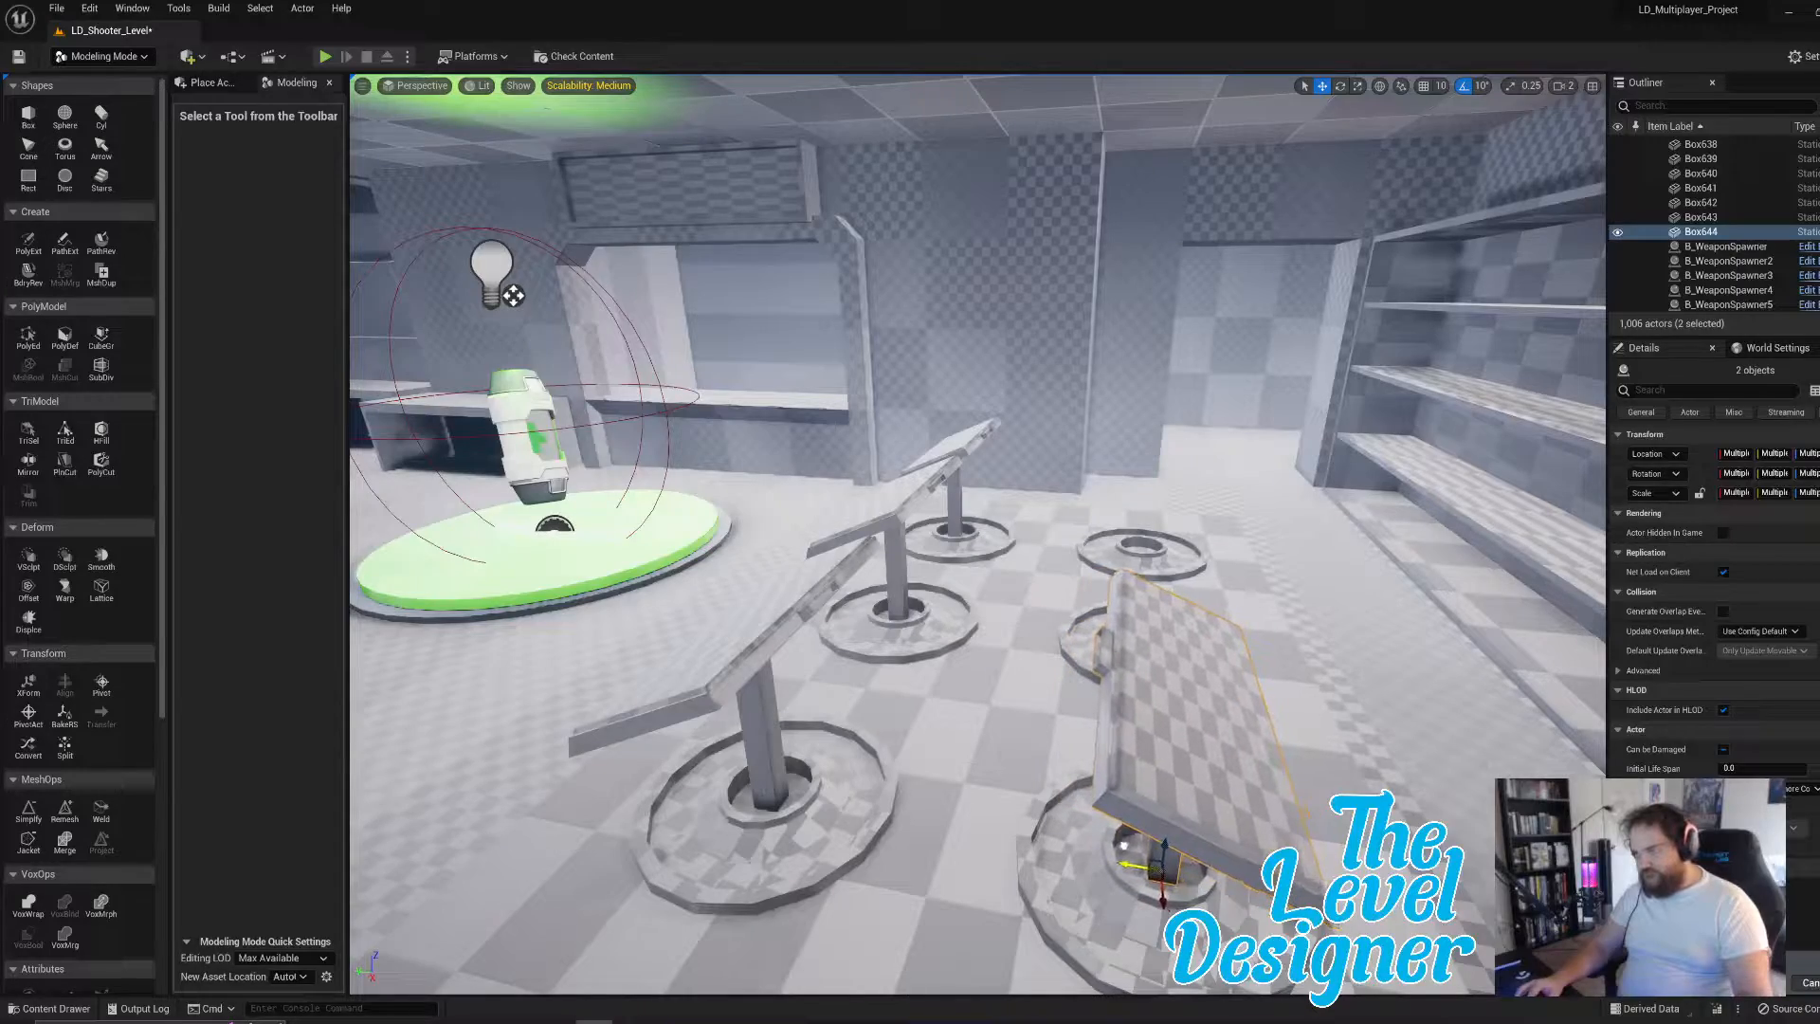
- Copy the turned keyboard and stand onto the two remaining empty rings on the same counter
right_click_drag(1123, 844, 1042, 808)
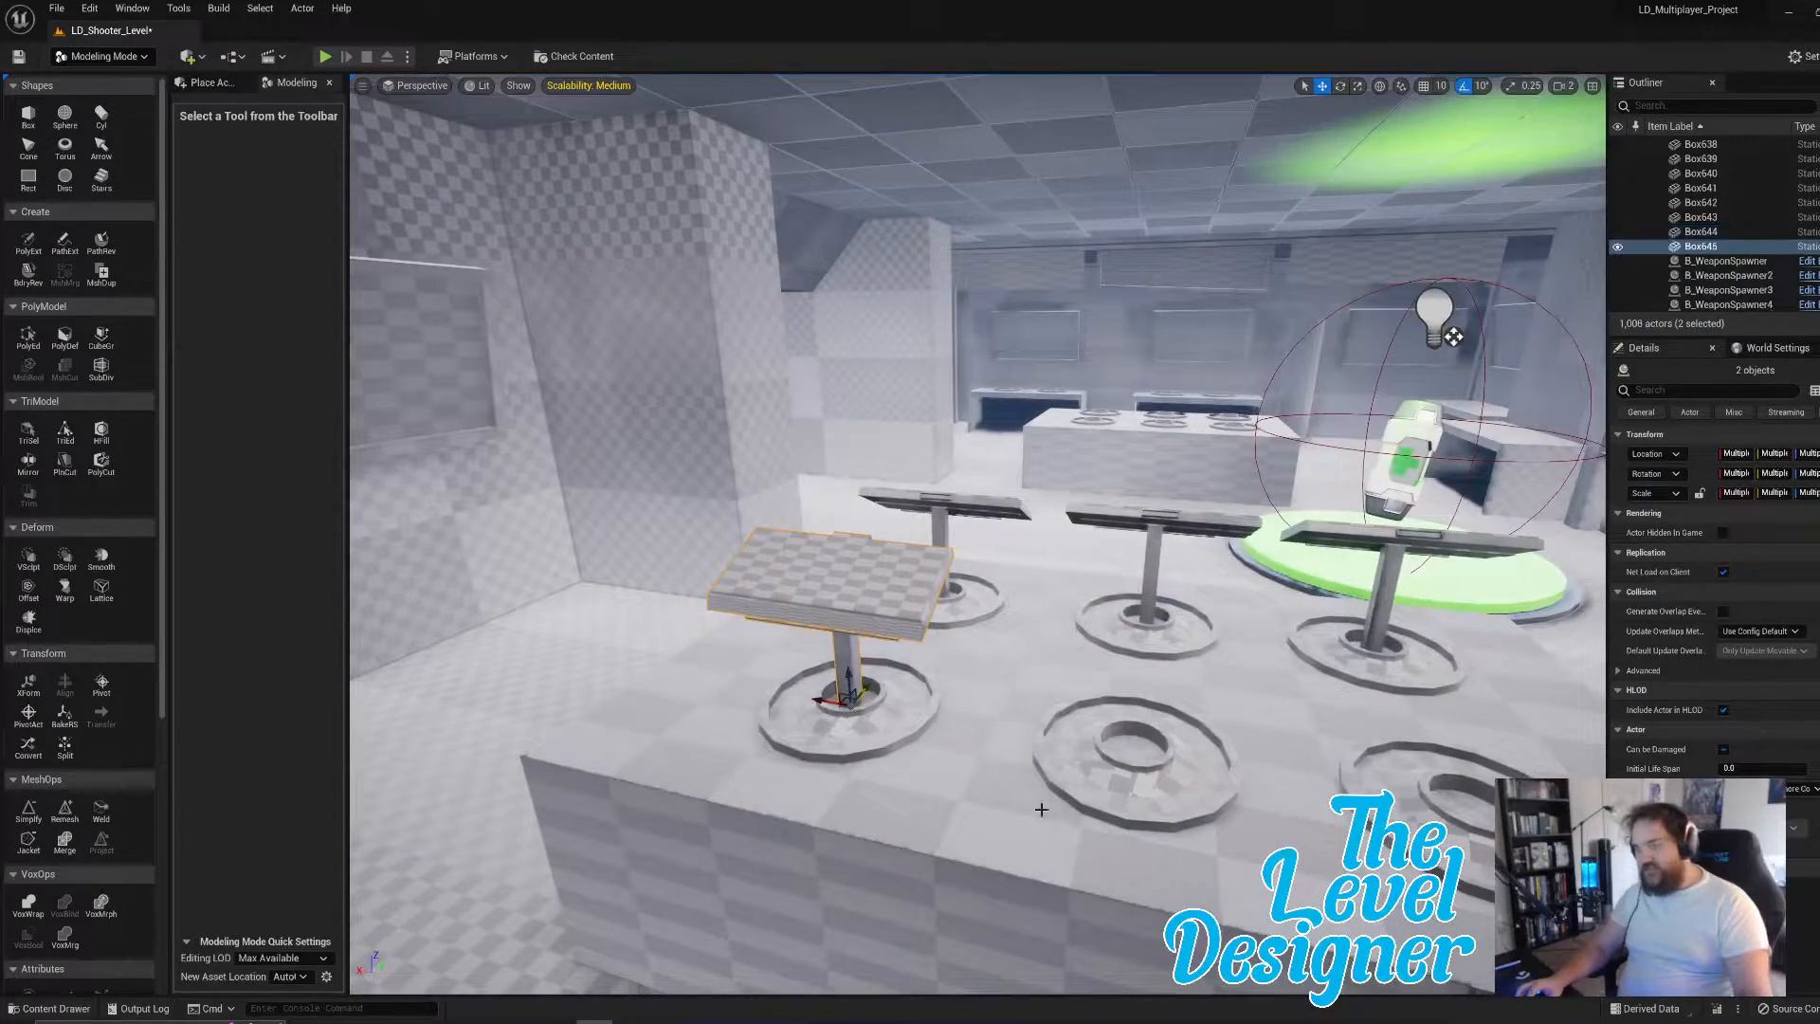
left_click_drag(840, 702, 1427, 793, "alt")
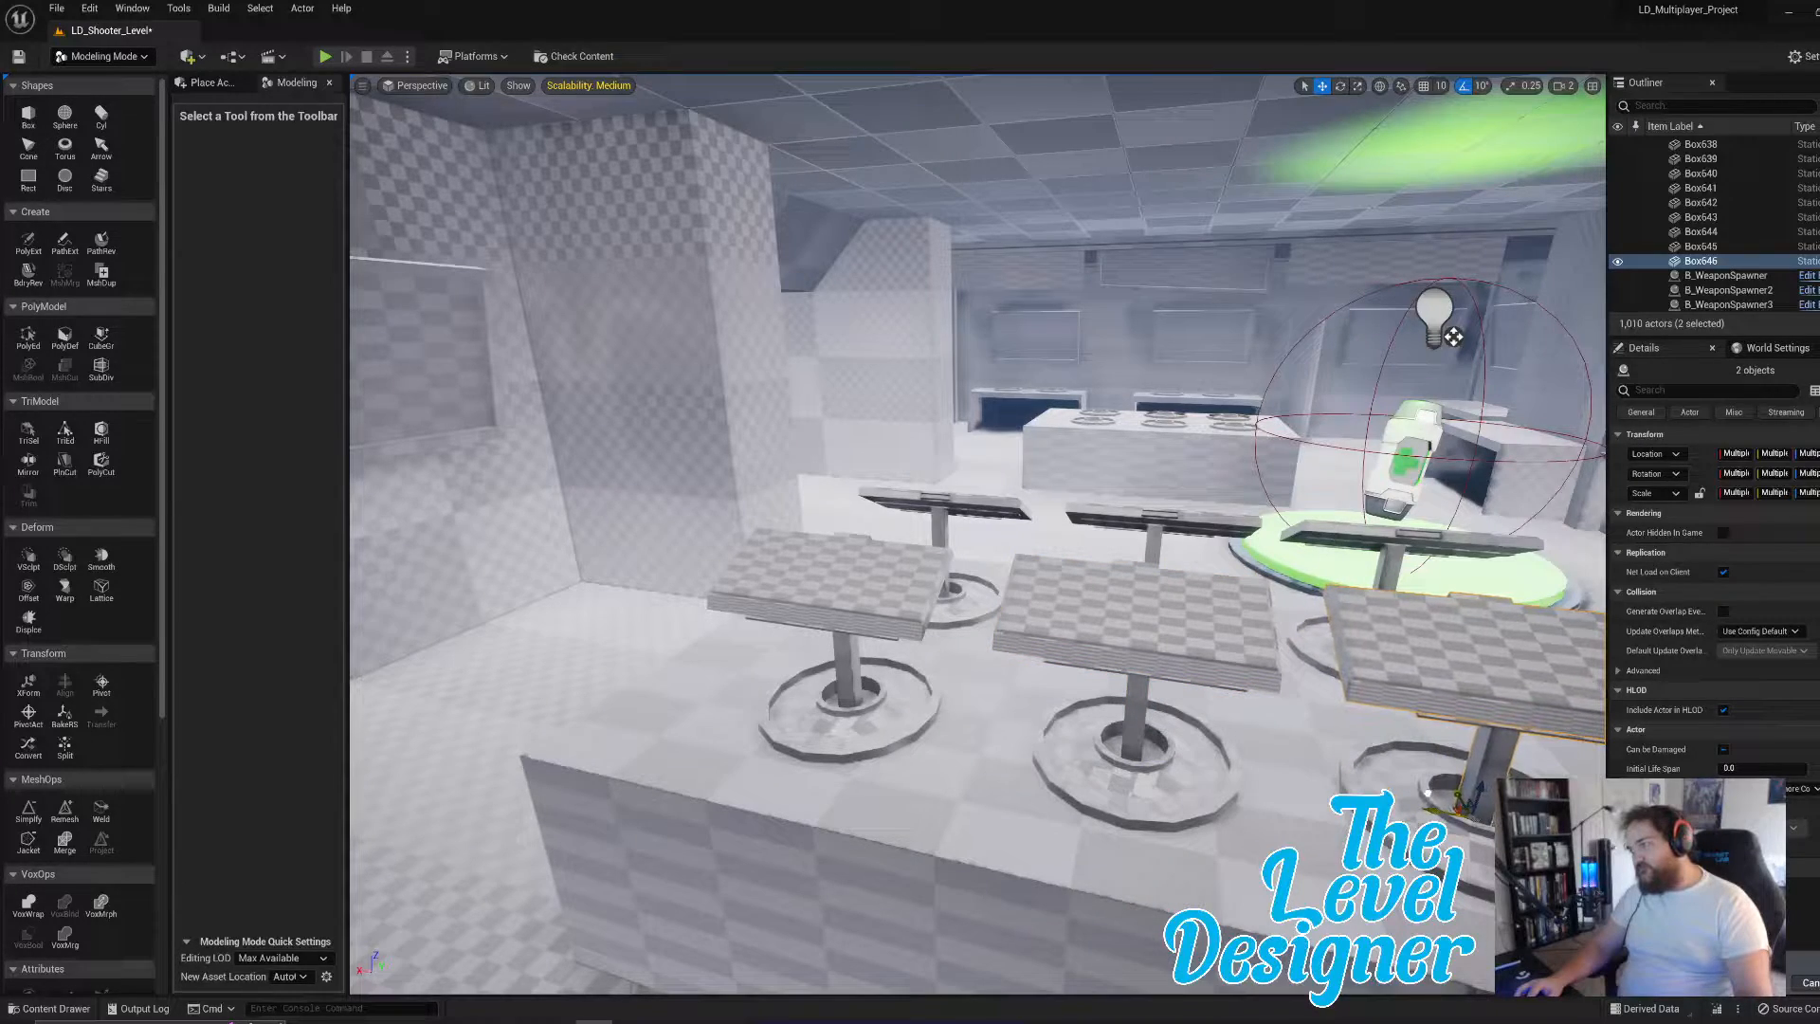
mouse_move(1427, 792)
right_mouse_down()
mouse_move(1507, 806)
mouse_move(1441, 825)
mouse_move(1214, 796)
mouse_move(1517, 798)
right_mouse_up()
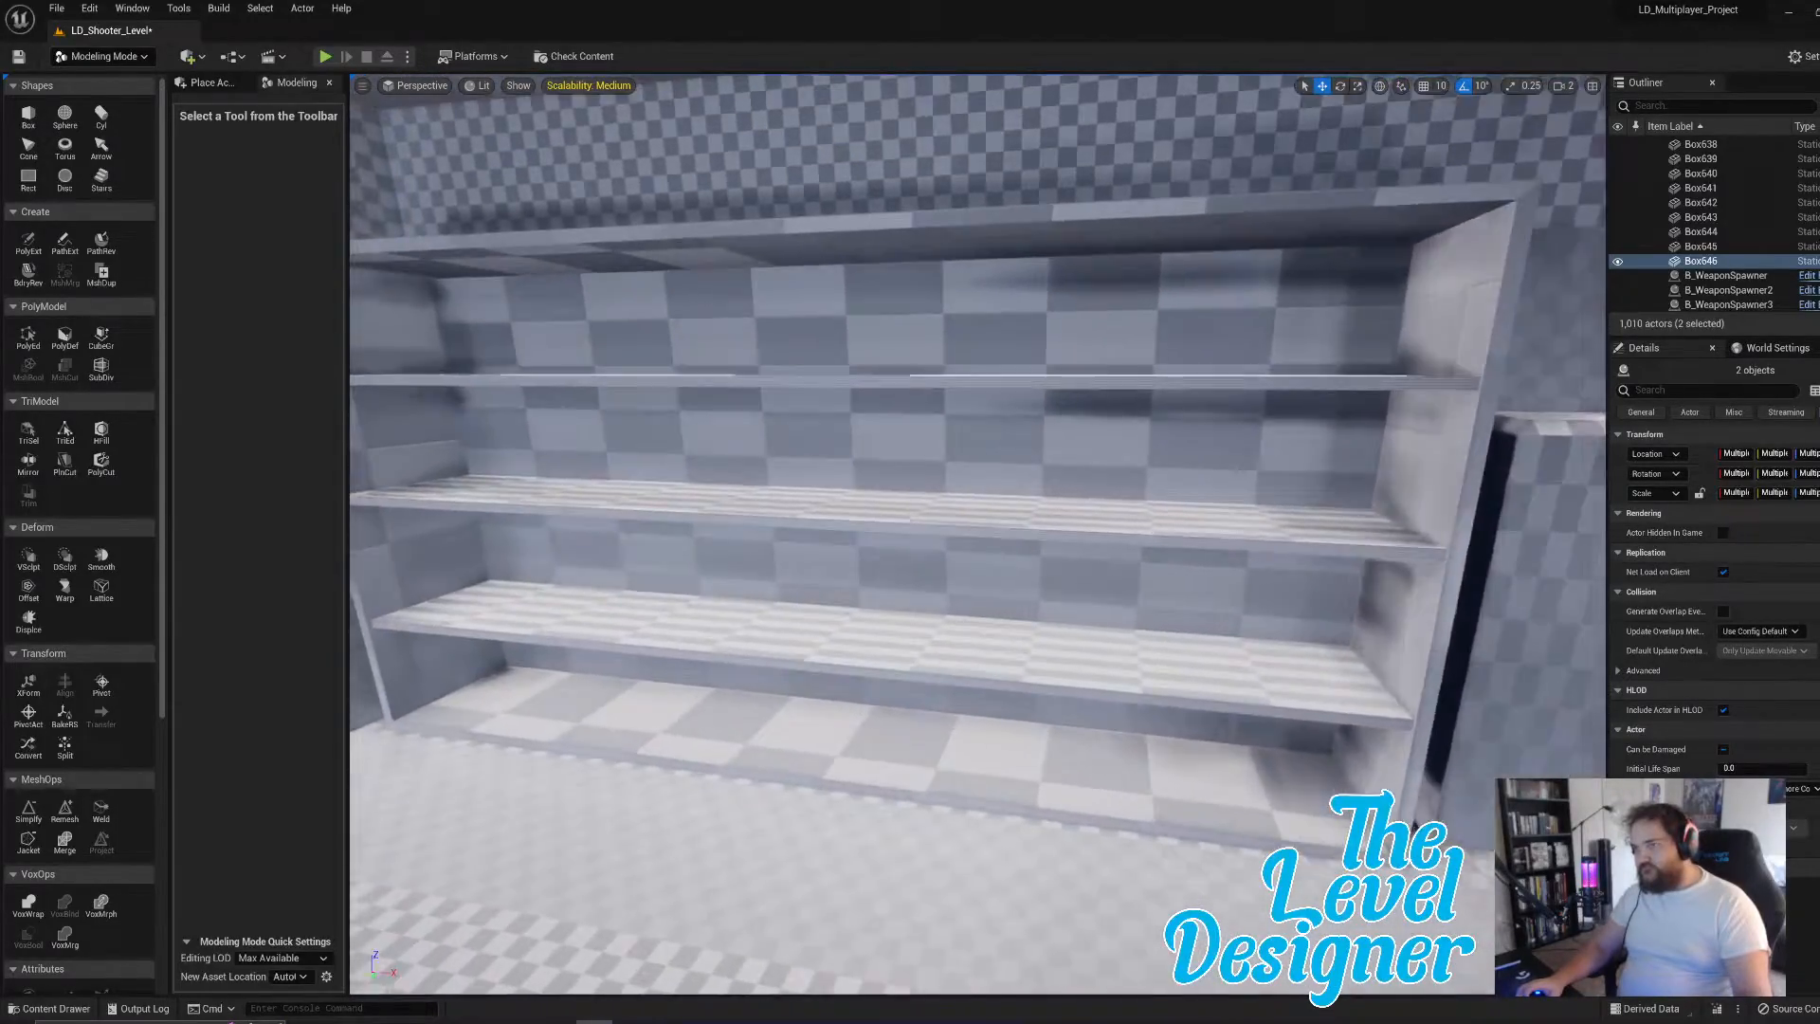
right_click_drag(1283, 630, 1197, 618)
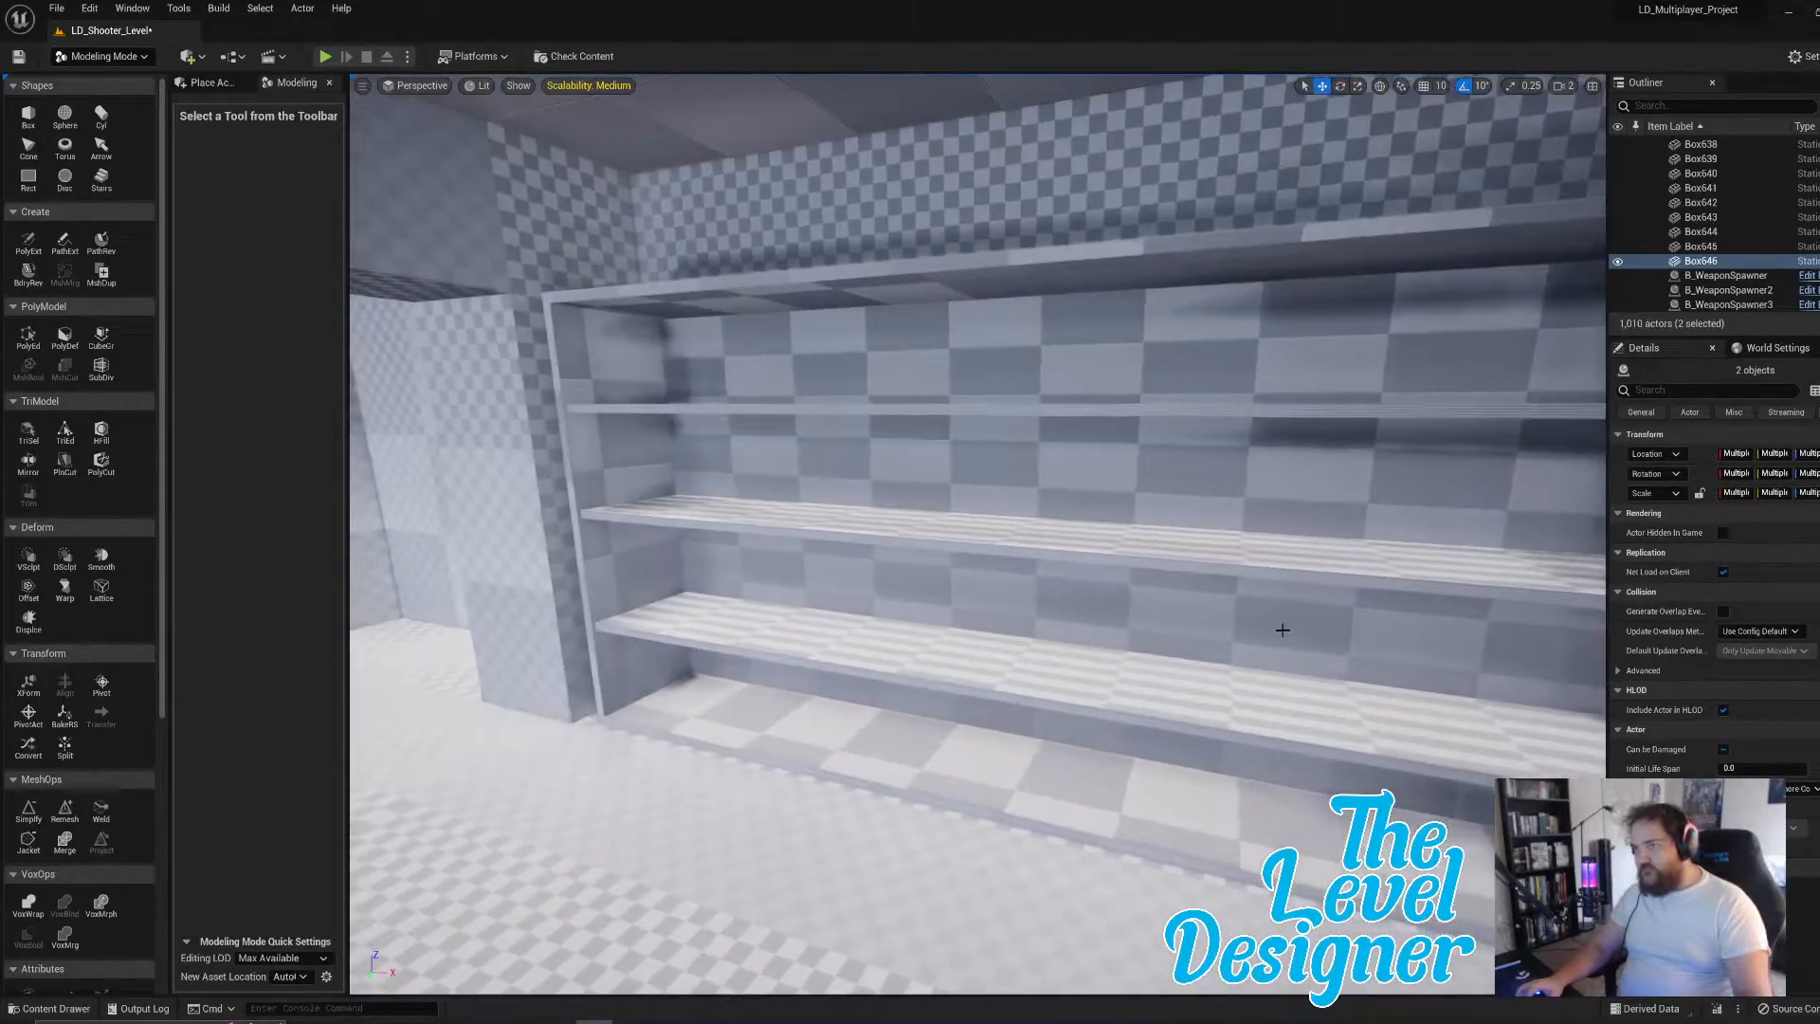
left_click(1040, 539)
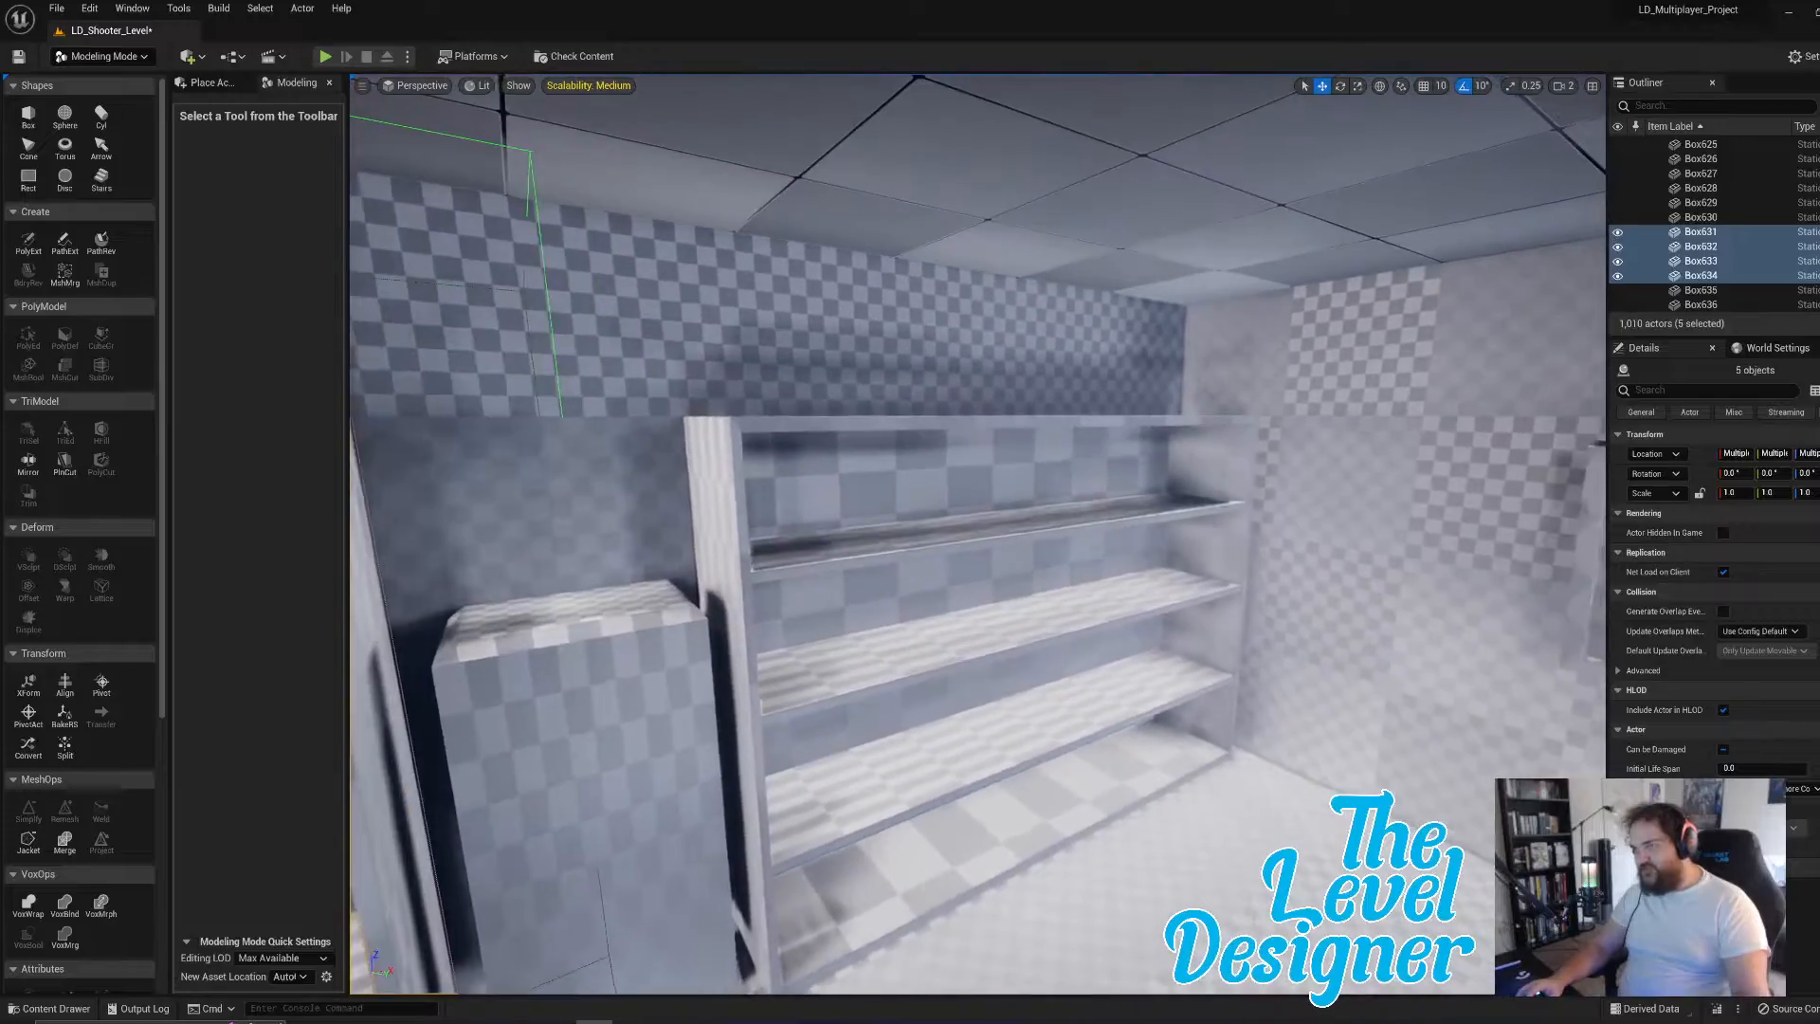
- Delete the two rings on each of the two adjacent counters below the wall screens
right_click_drag(1040, 538, 999, 592)
key("w")
left_click(1090, 611)
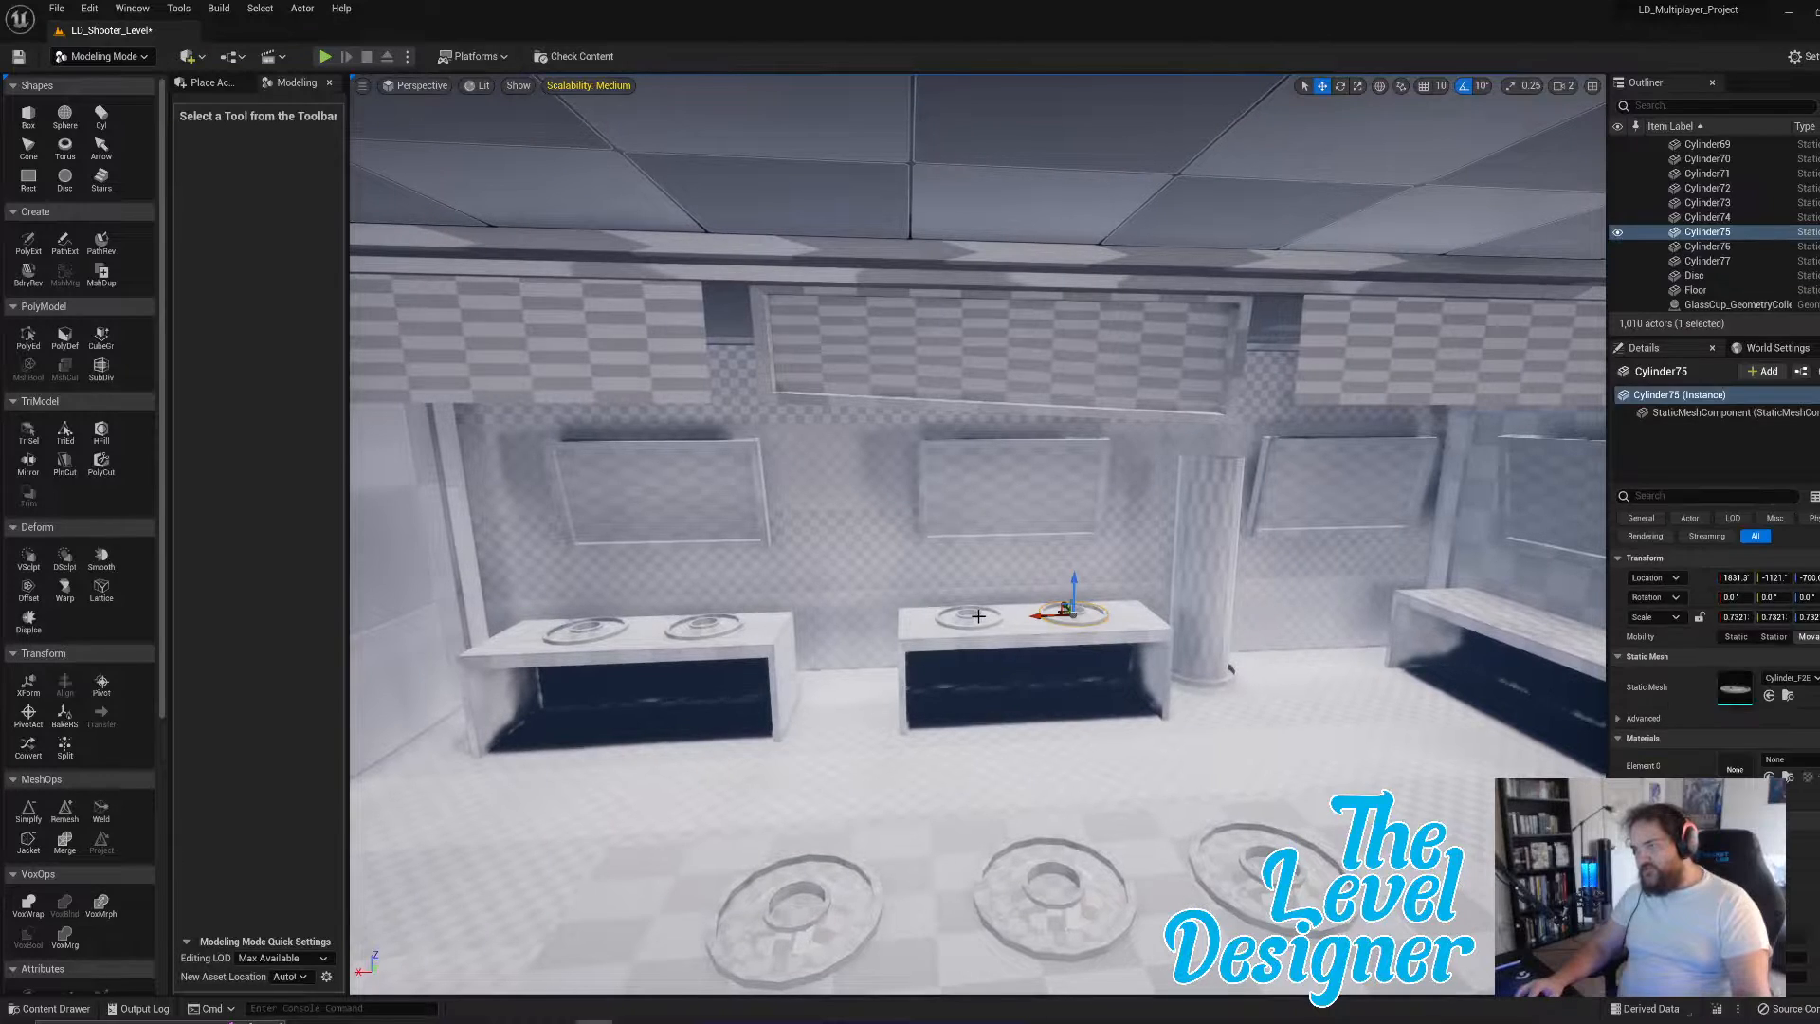
left_click(976, 616, "ctrl")
key("Delete")
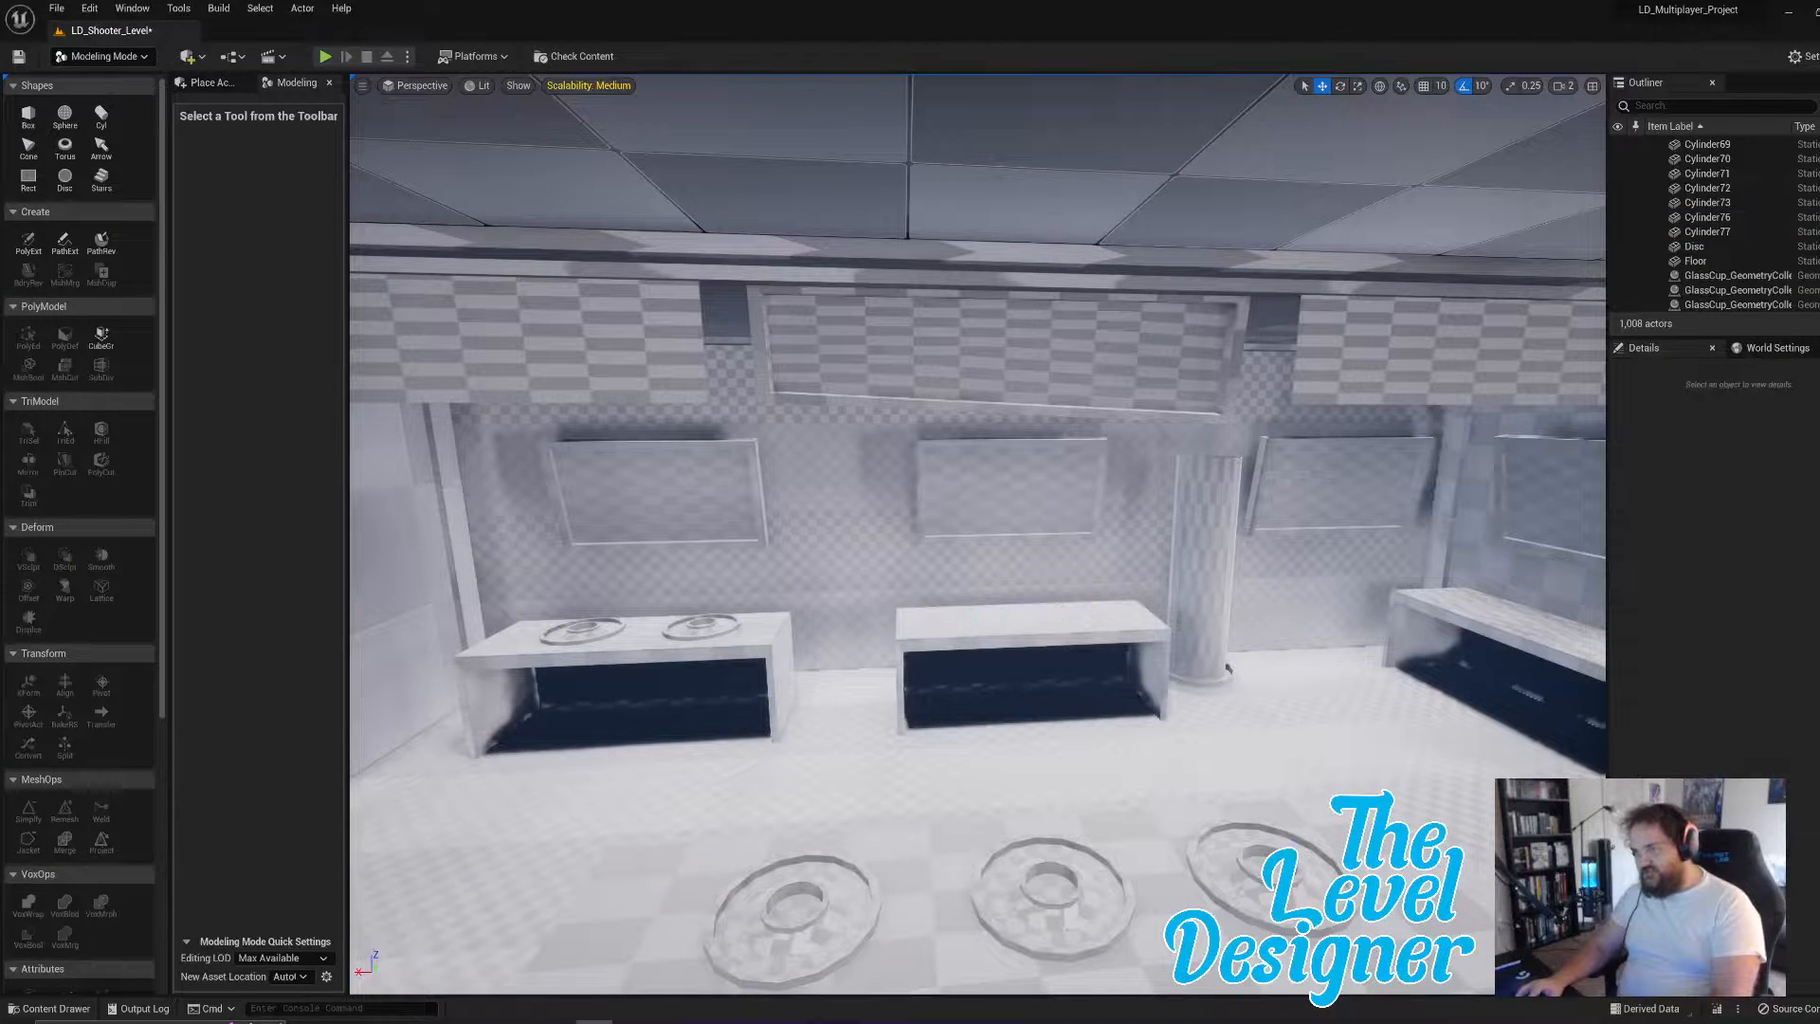
left_click(703, 628)
key("Delete")
- Create a 100 × 100 × 100 box on top of the corner counter below the wall screen
right_click_drag(1026, 659, 423, 328)
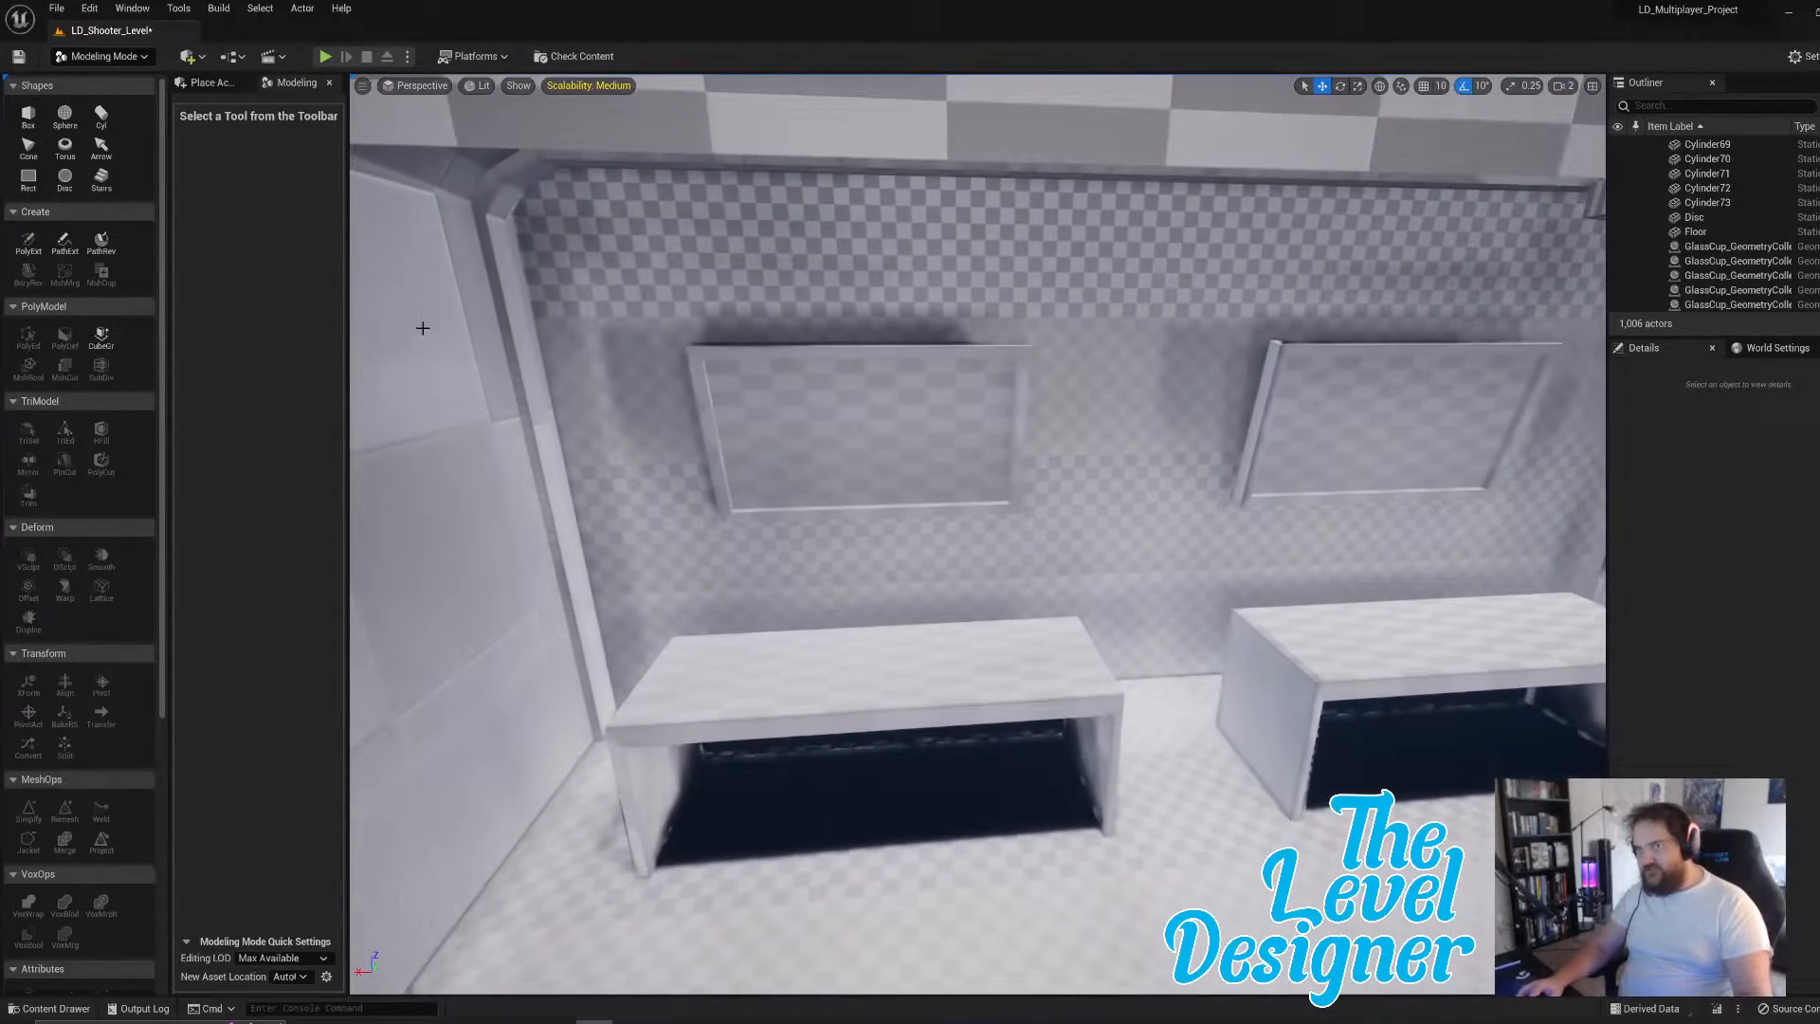
left_click(38, 112)
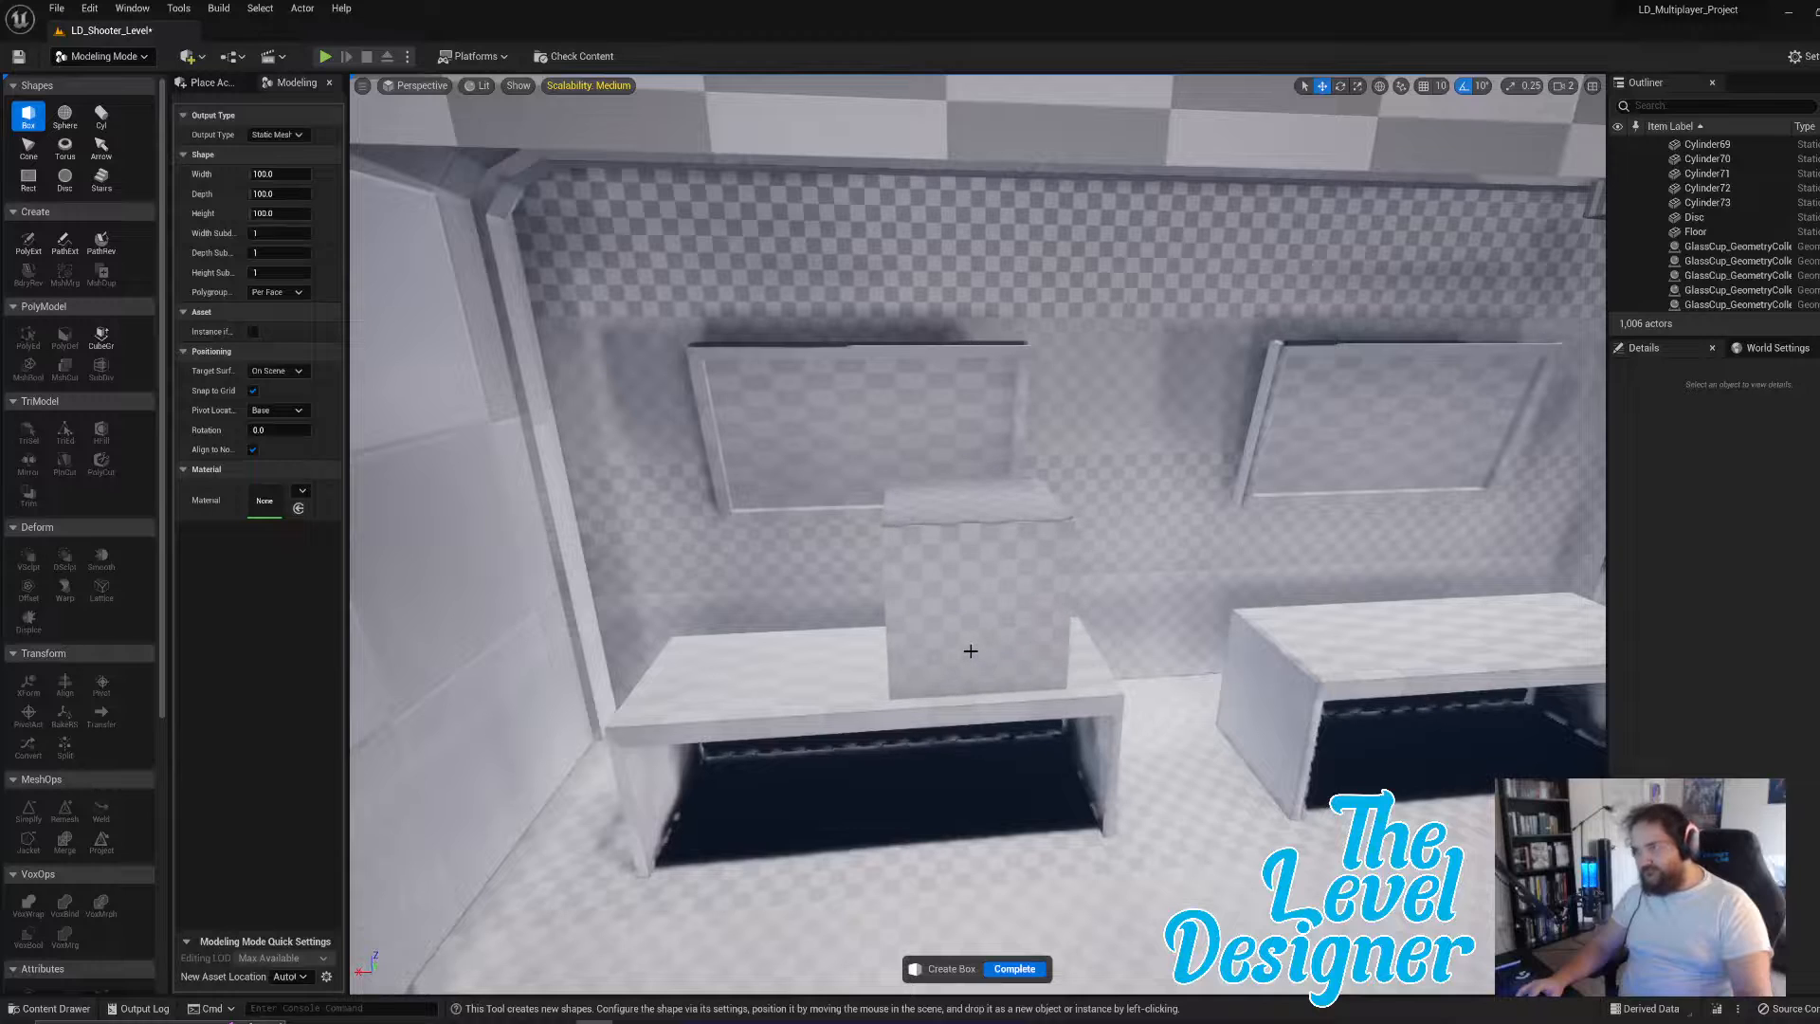
left_click(972, 646)
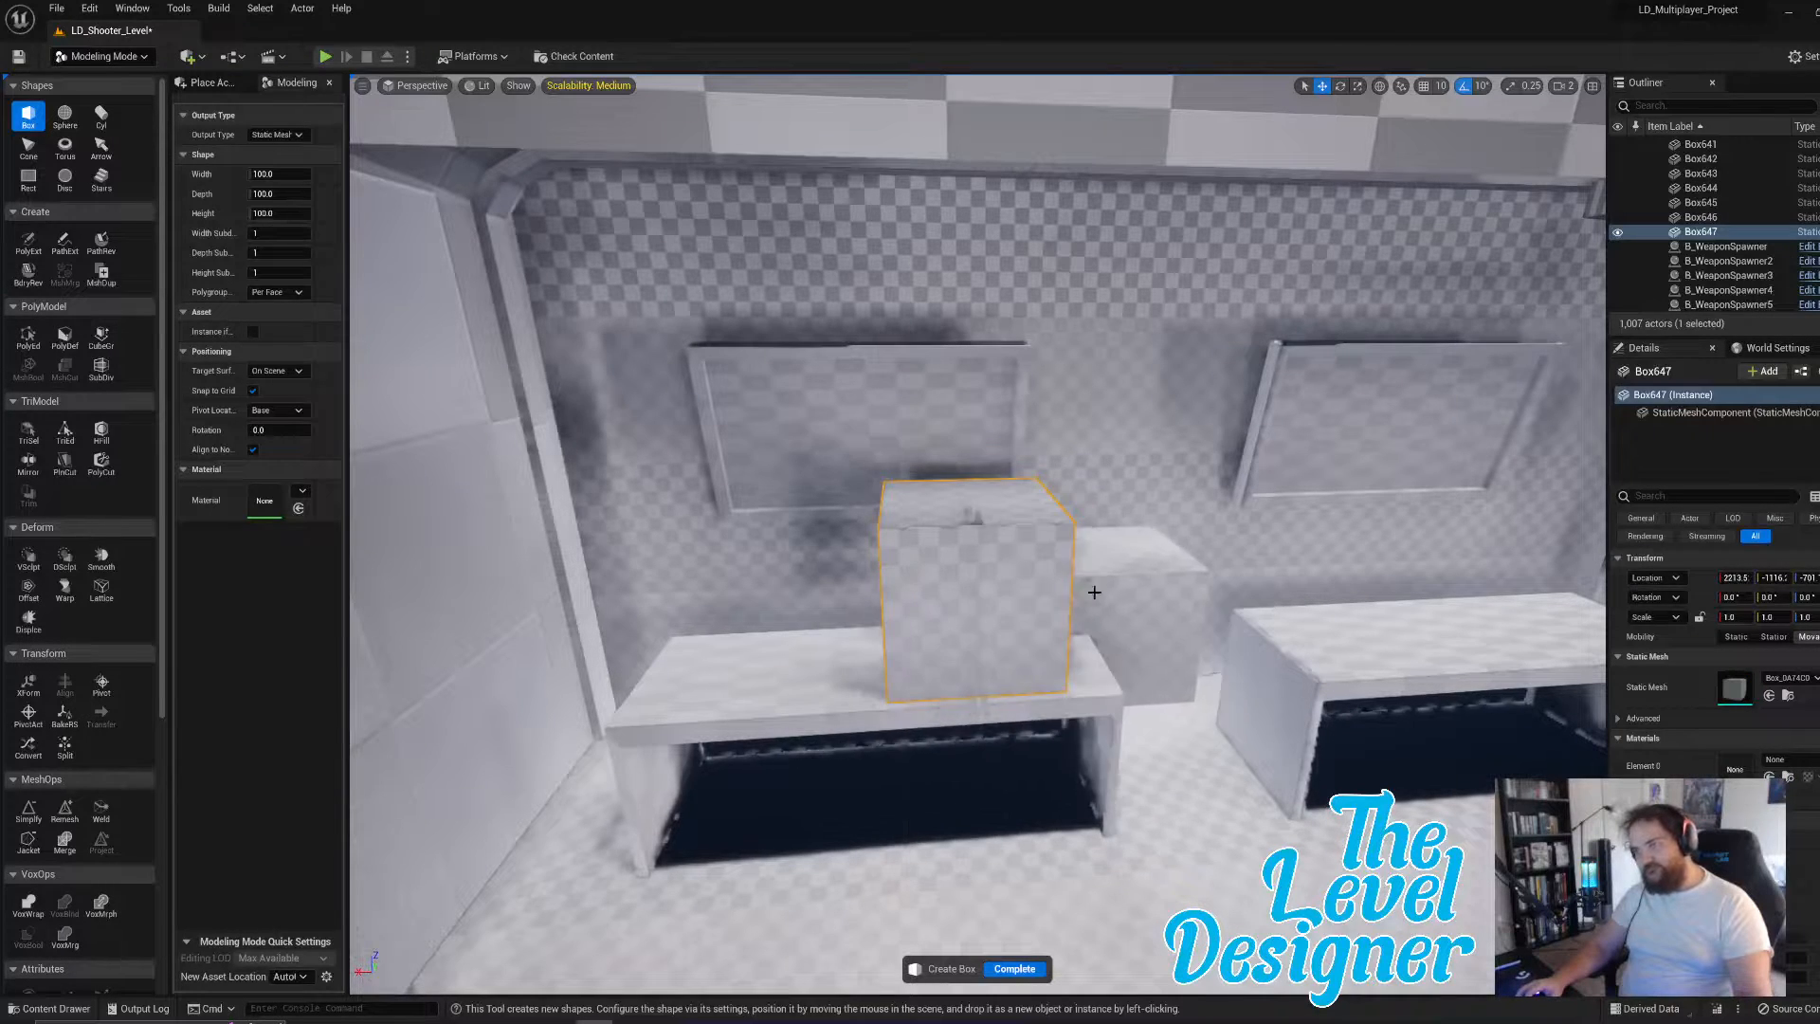
left_click(1014, 969)
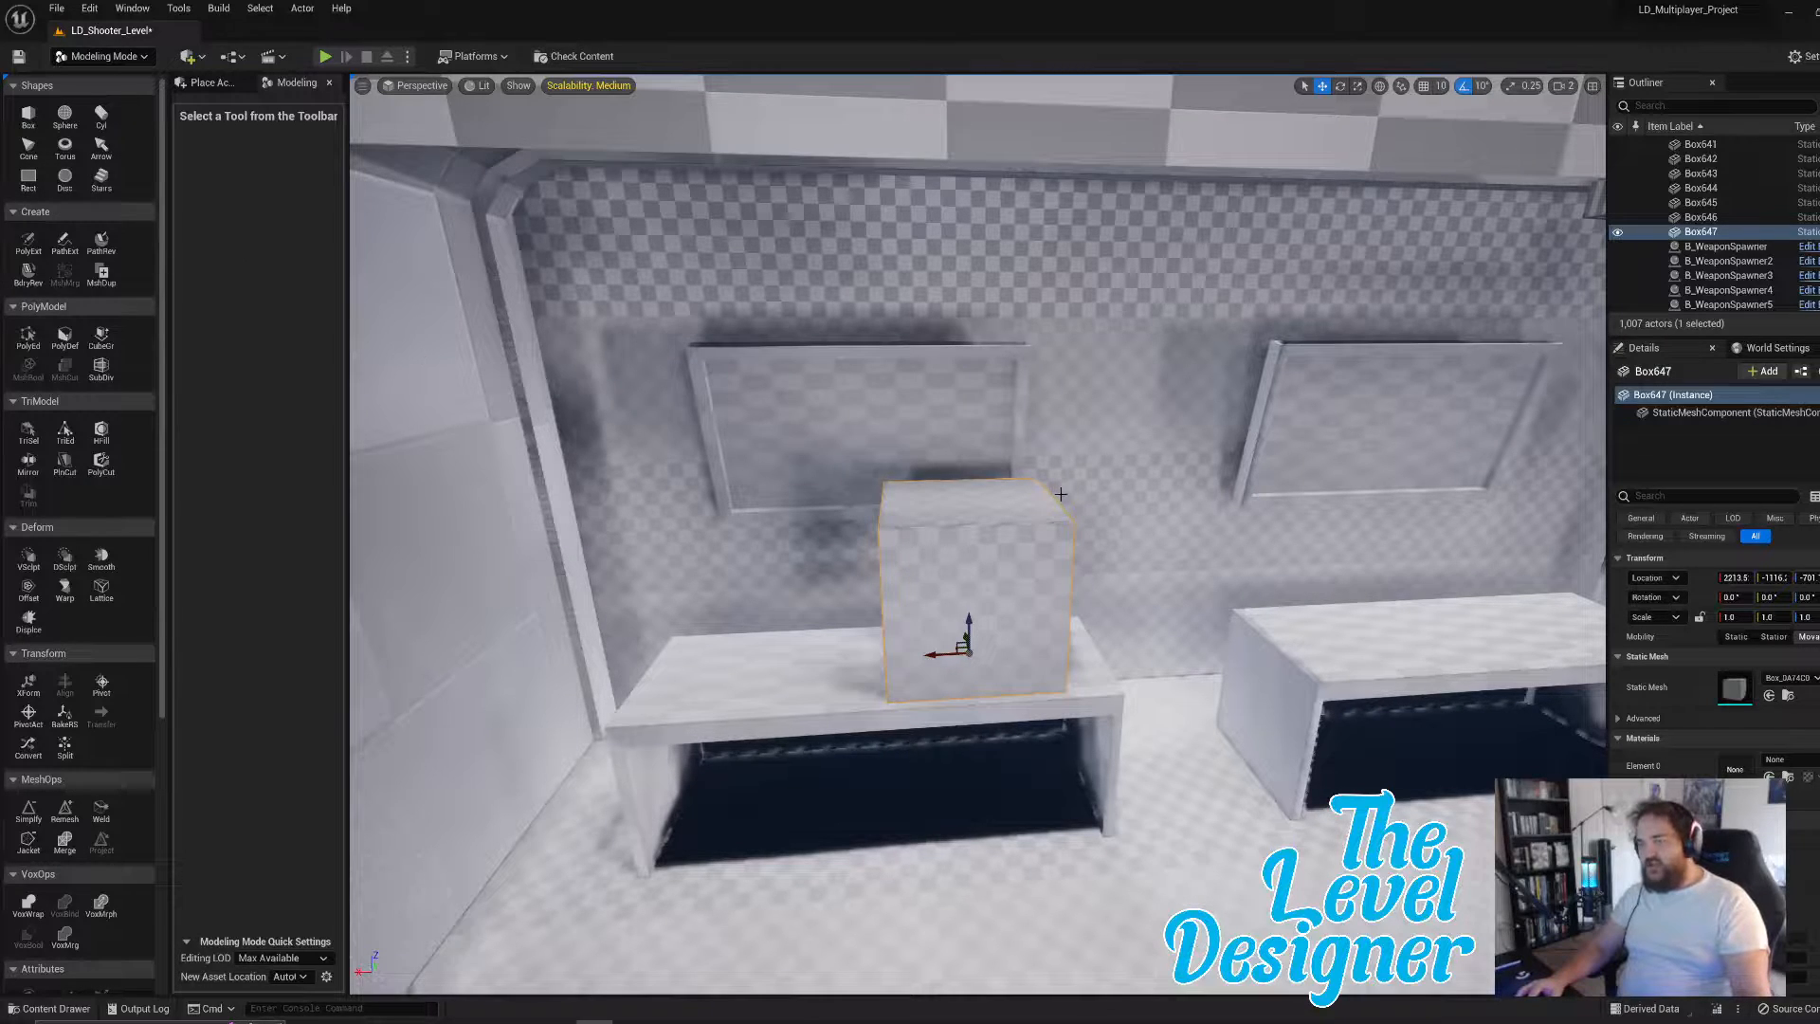
- Make the new box thinner by pushing its front face toward the wall with PolyGroup Edit
right_click_drag(1038, 490, 948, 410)
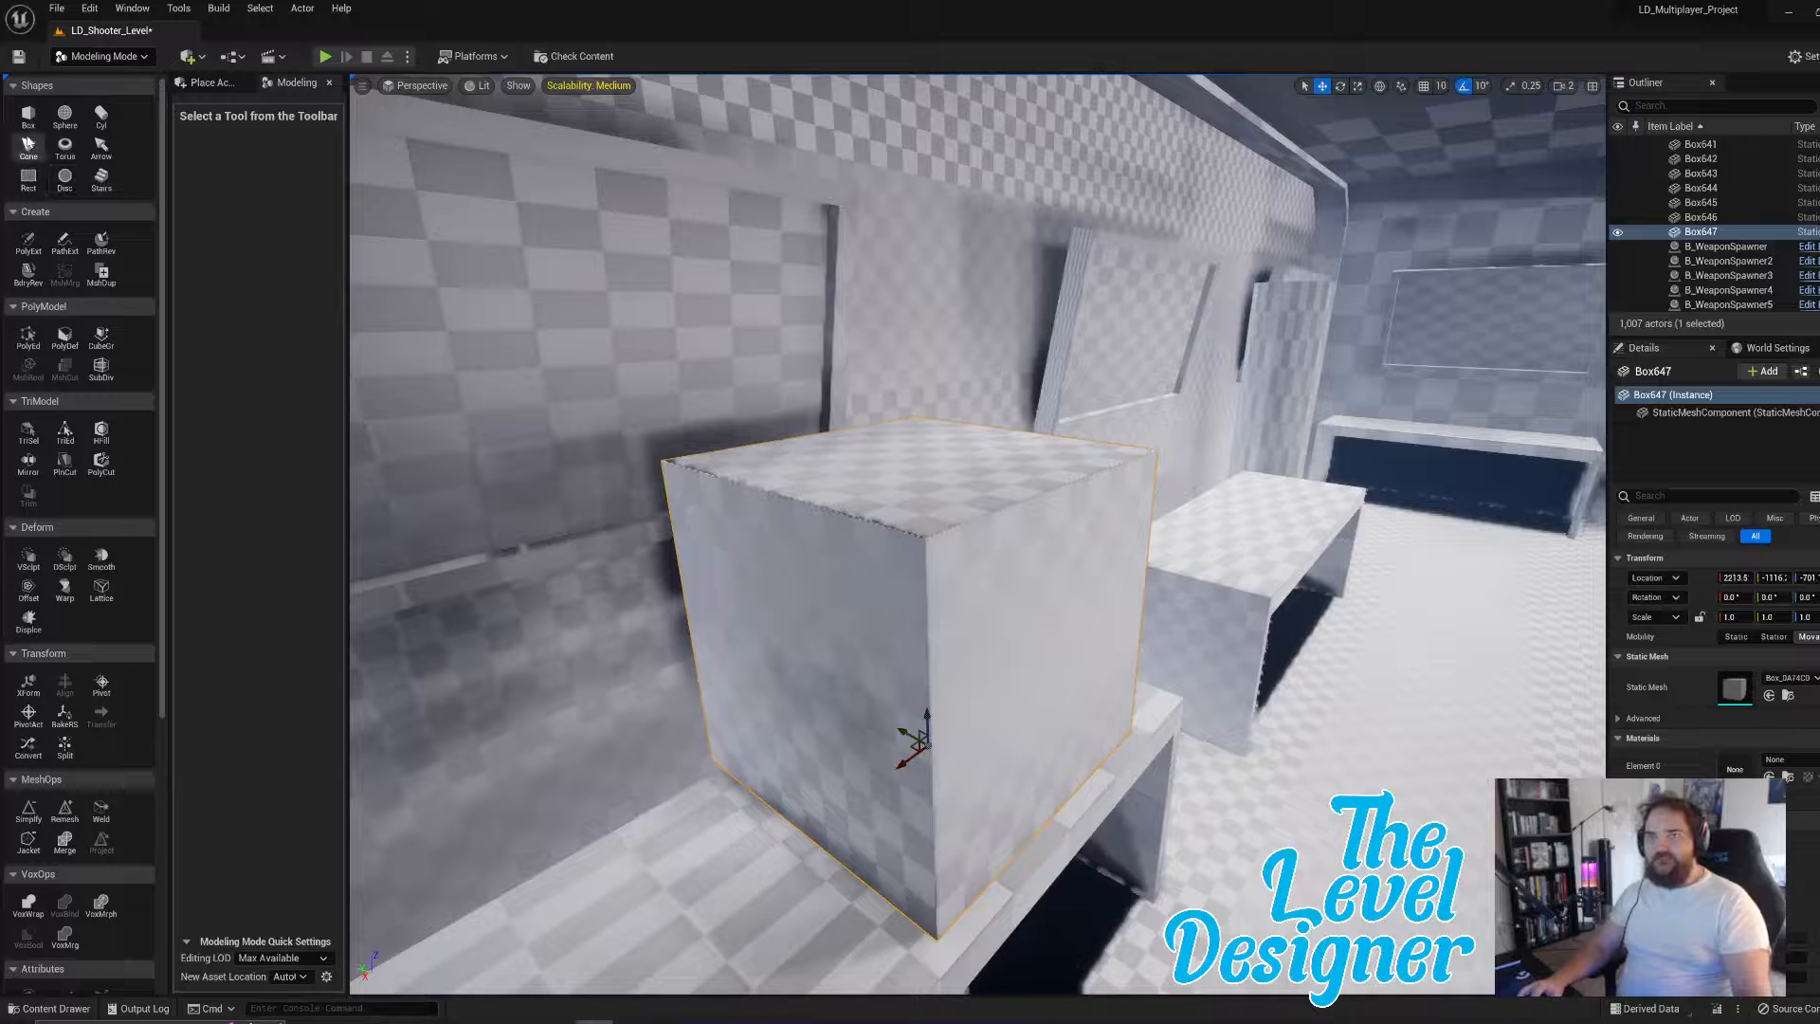
left_click(31, 340)
left_click(1066, 601)
right_click_drag(1067, 607, 827, 580)
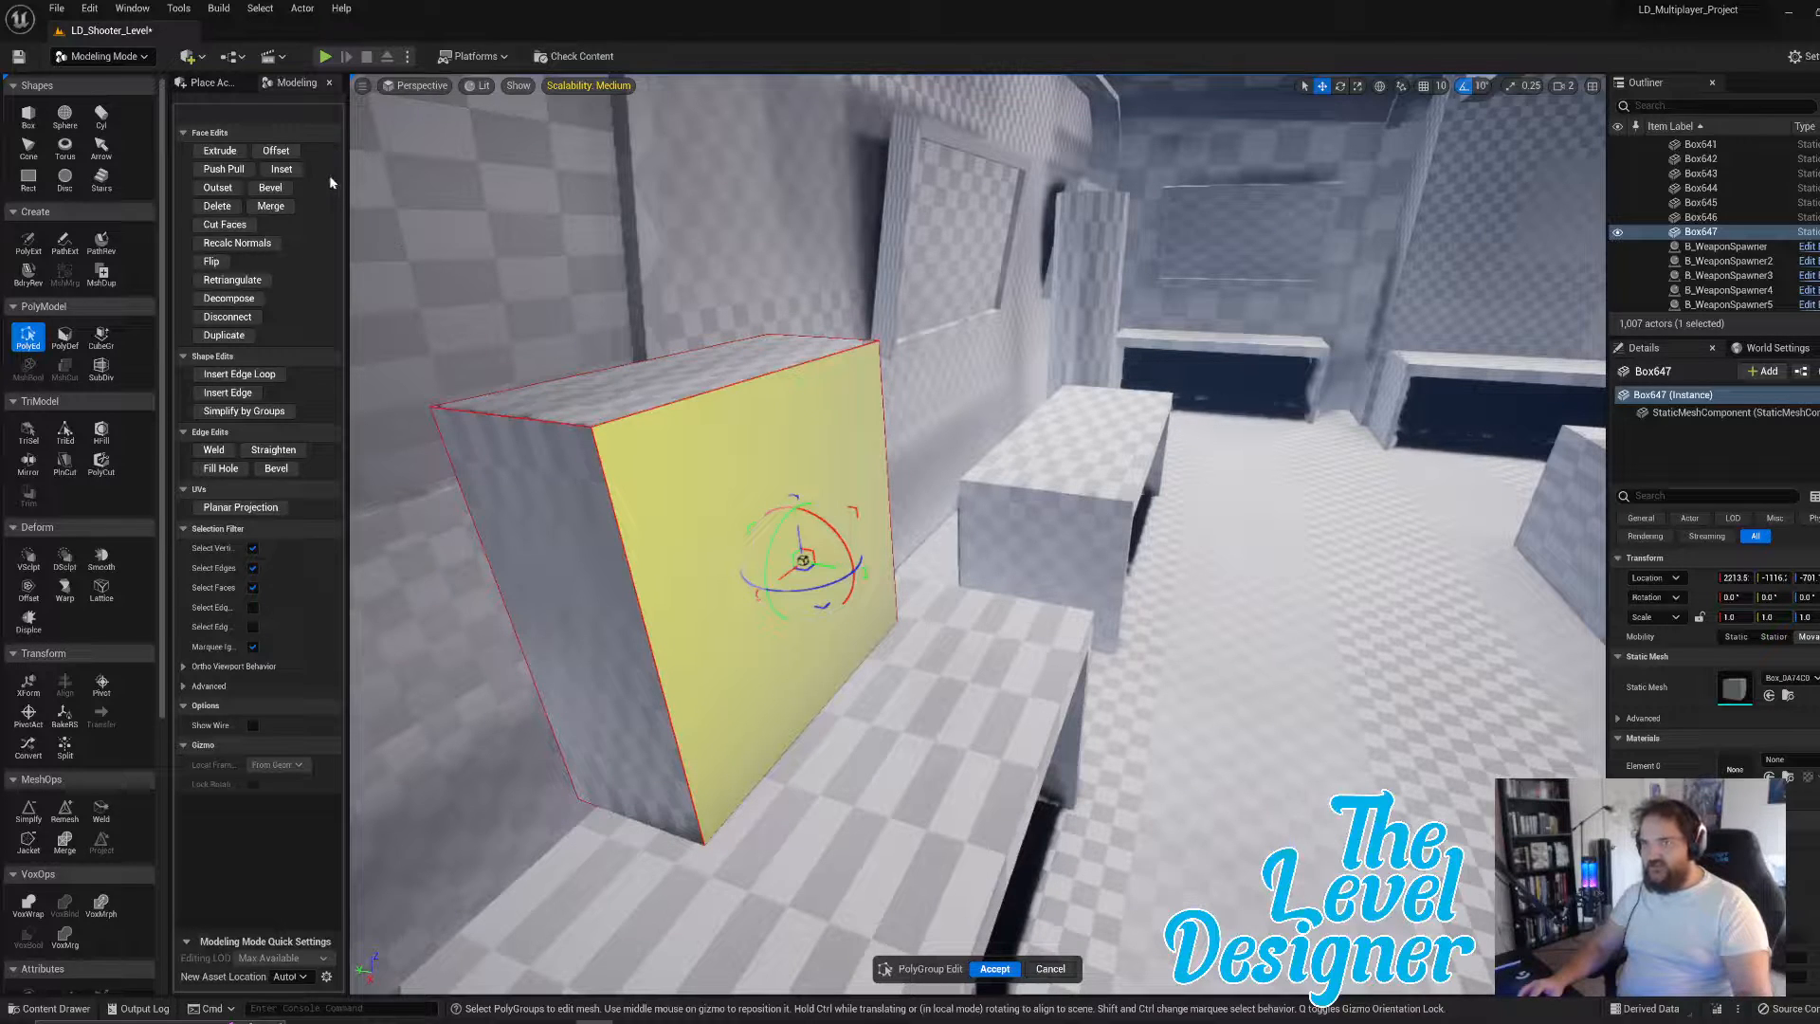
- Inset the box's front face slightly to leave a narrow border around it
left_click(281, 169)
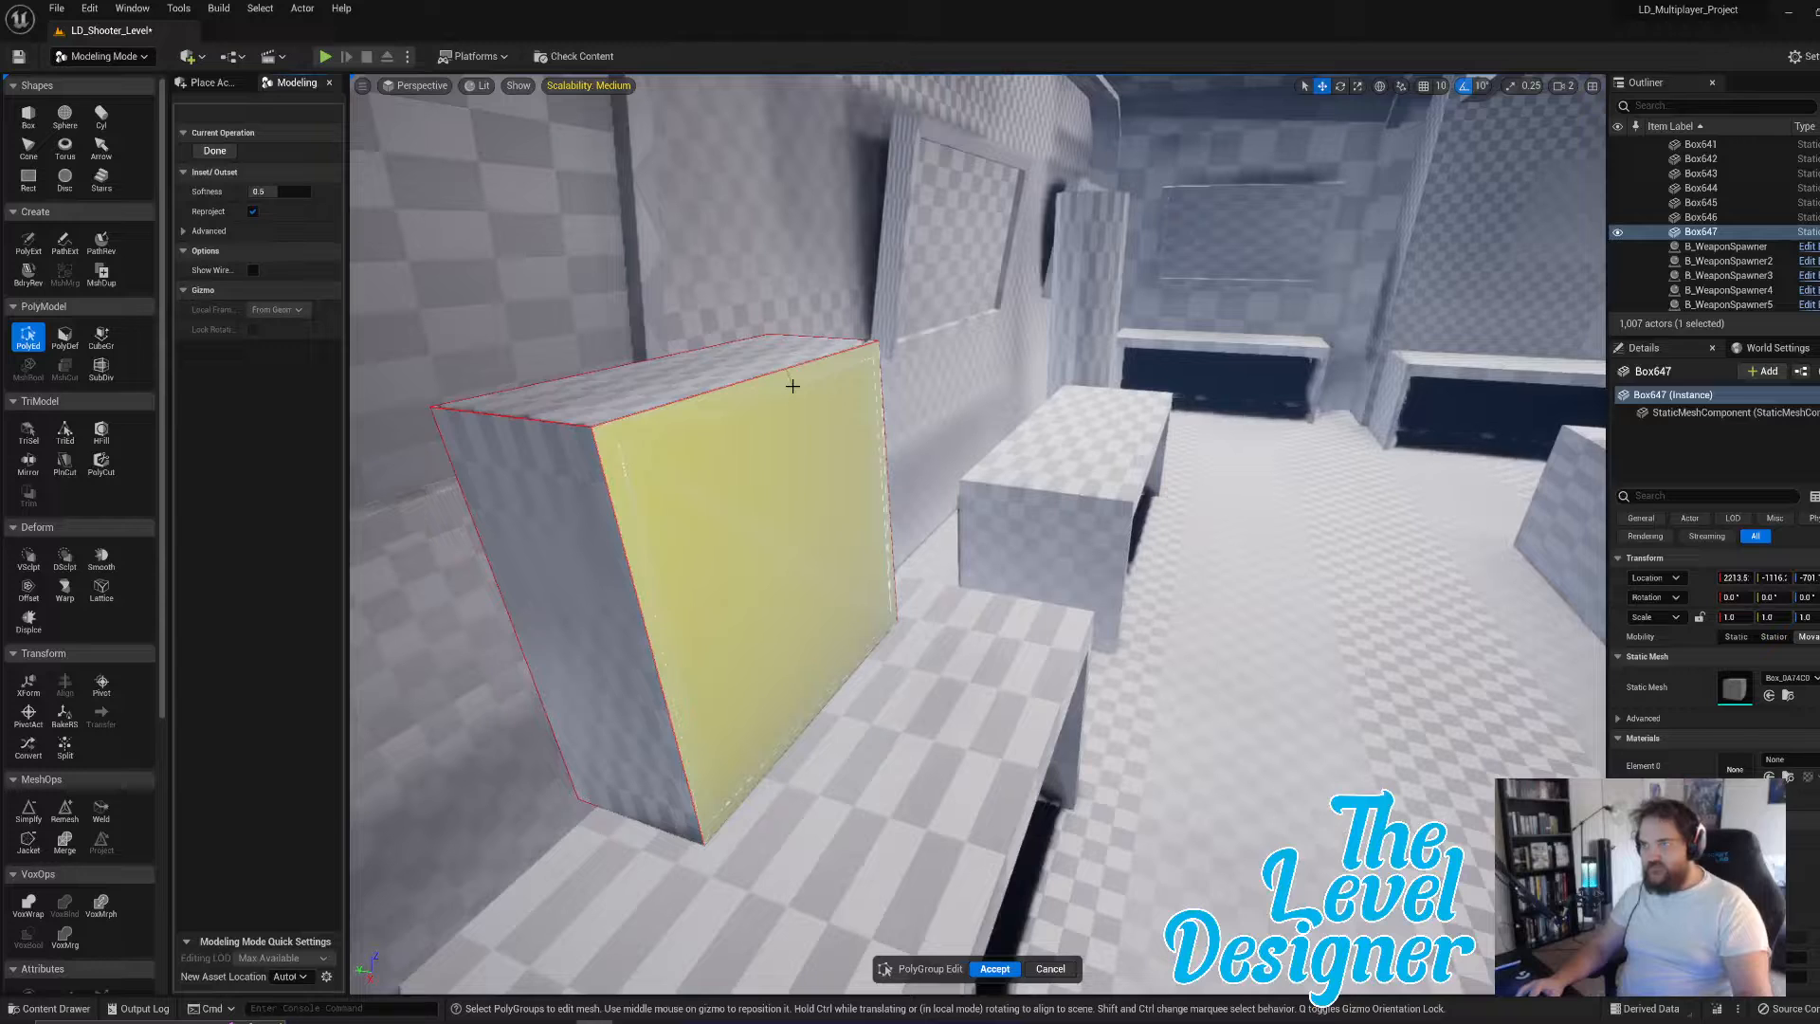
left_click(793, 386)
left_click(844, 512)
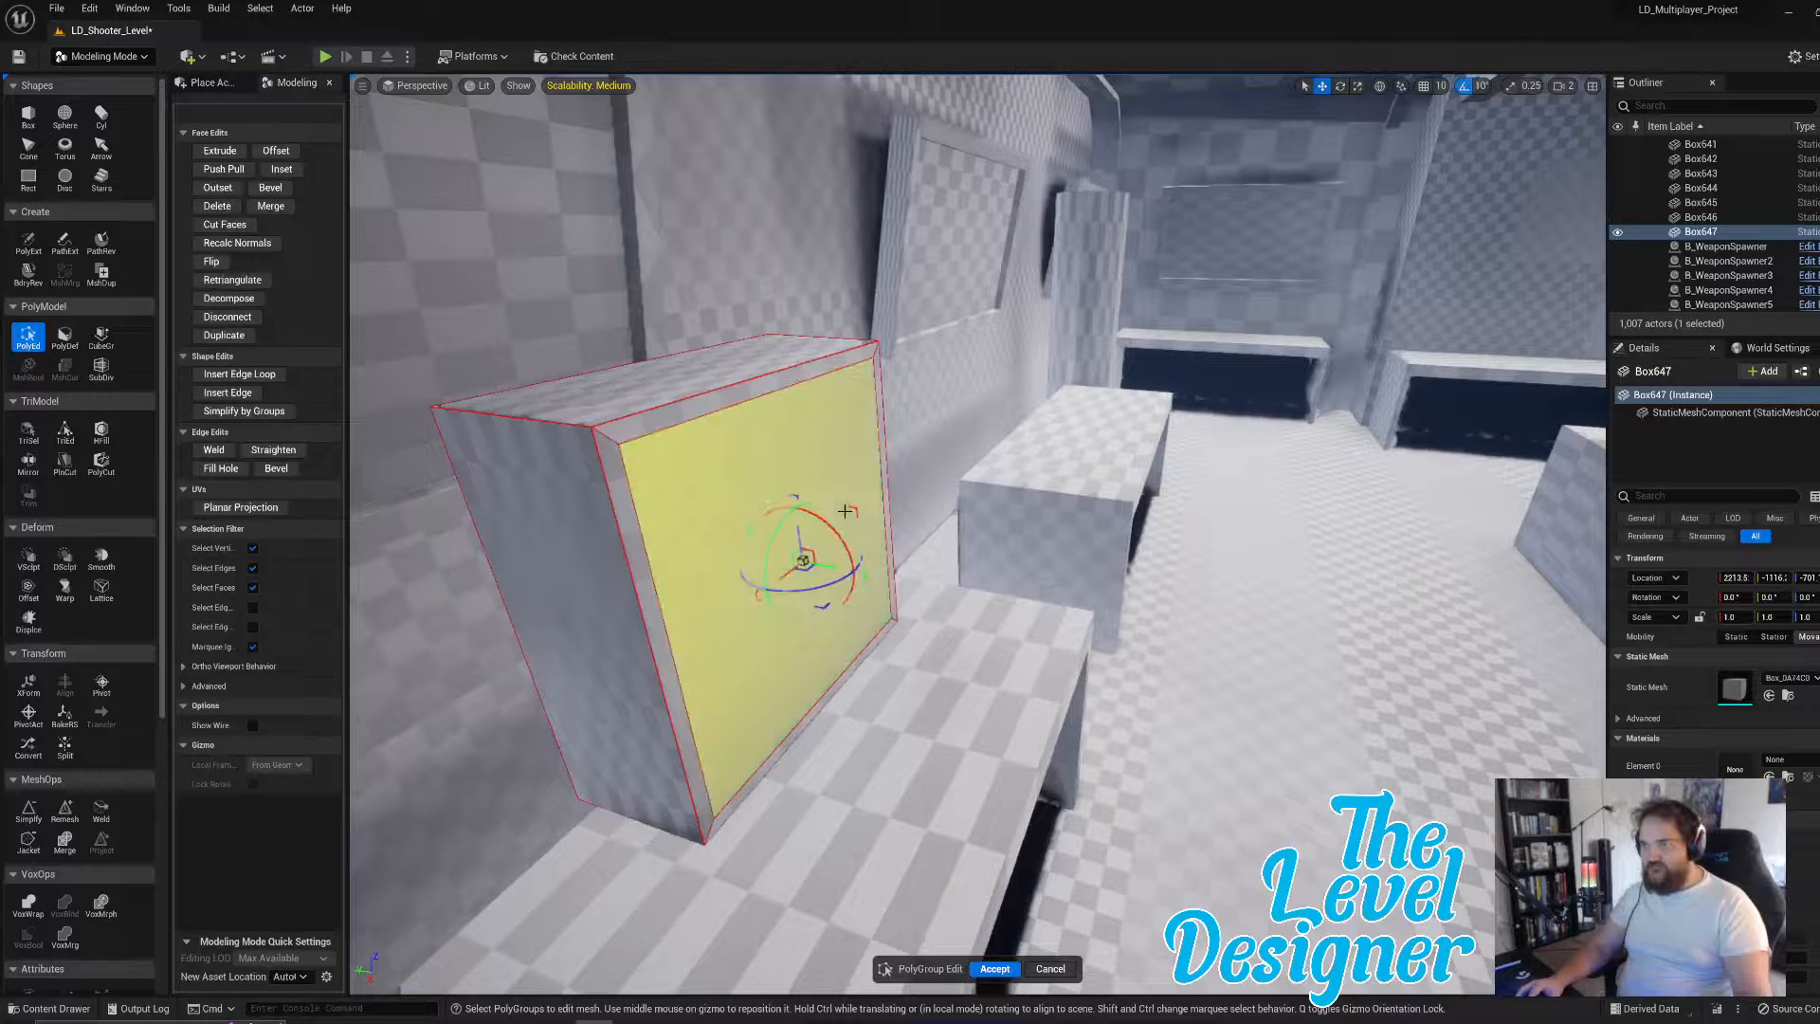
- Extrude the inset front face deep into the box to hollow it into an open-front case, and accept the PolyGroup edit
mouse_move(862, 575)
right_mouse_down()
mouse_move(881, 577)
mouse_move(861, 574)
right_mouse_up()
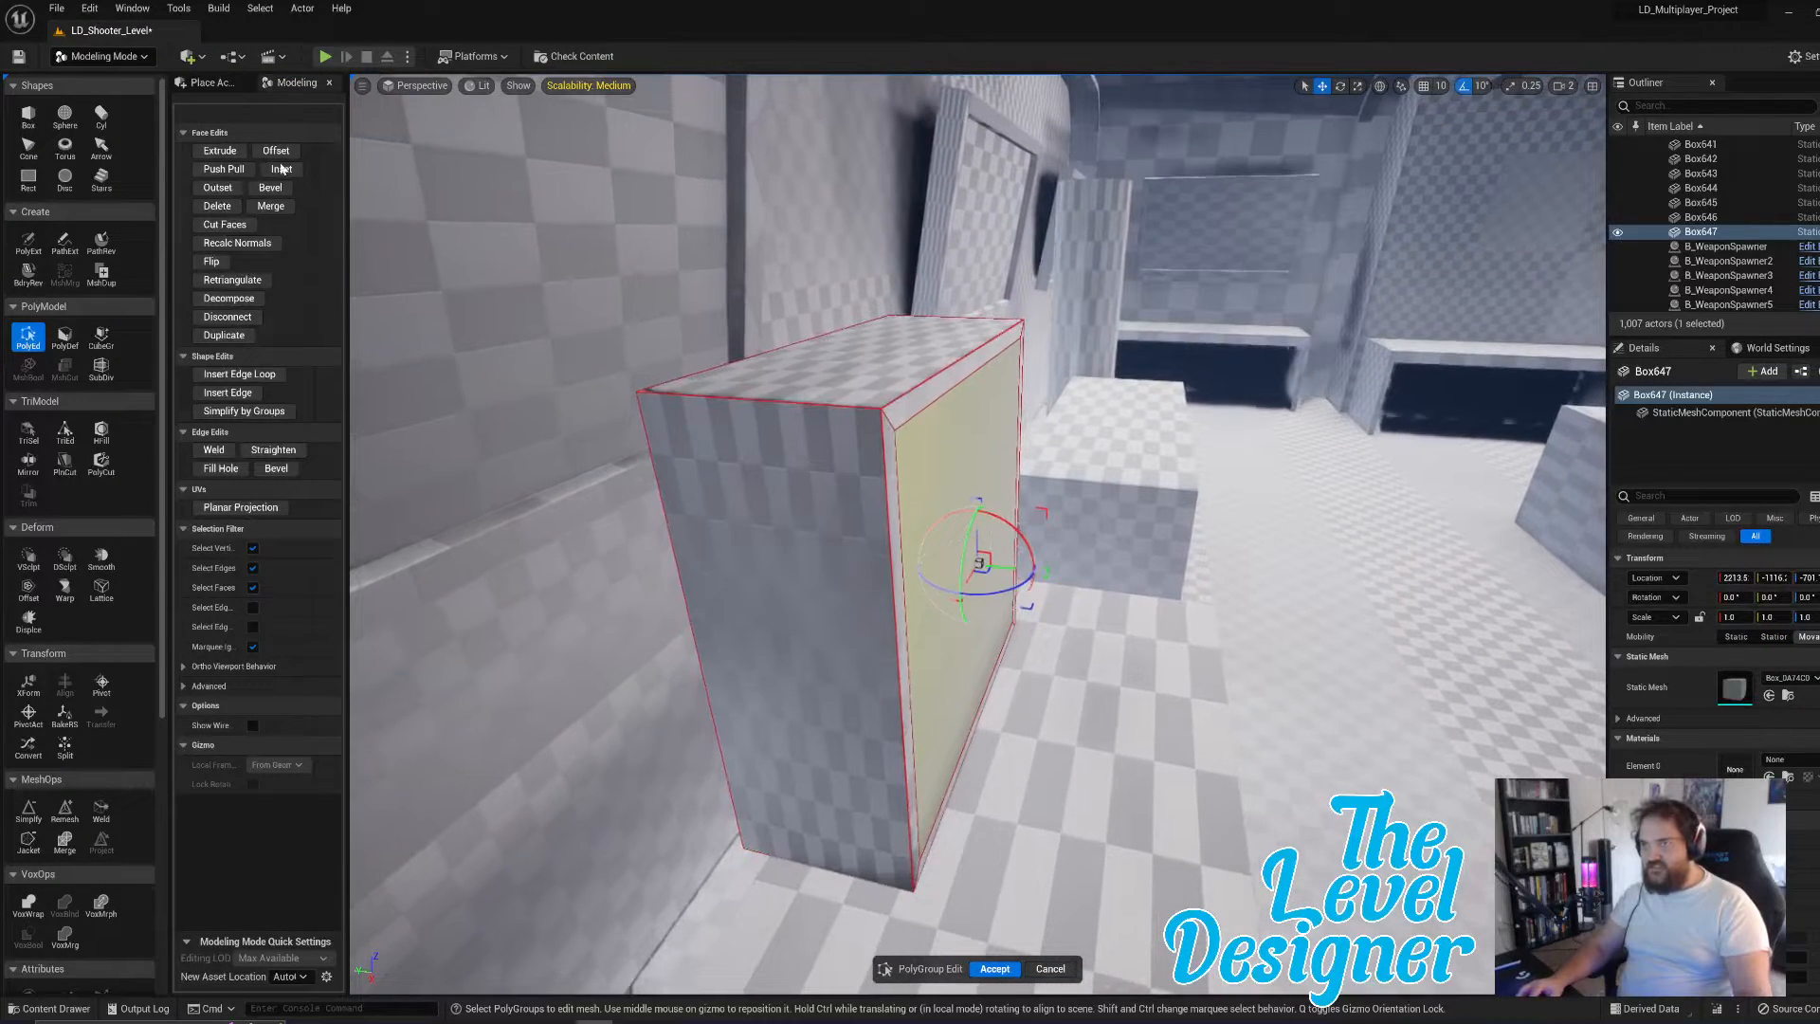
left_click(220, 151)
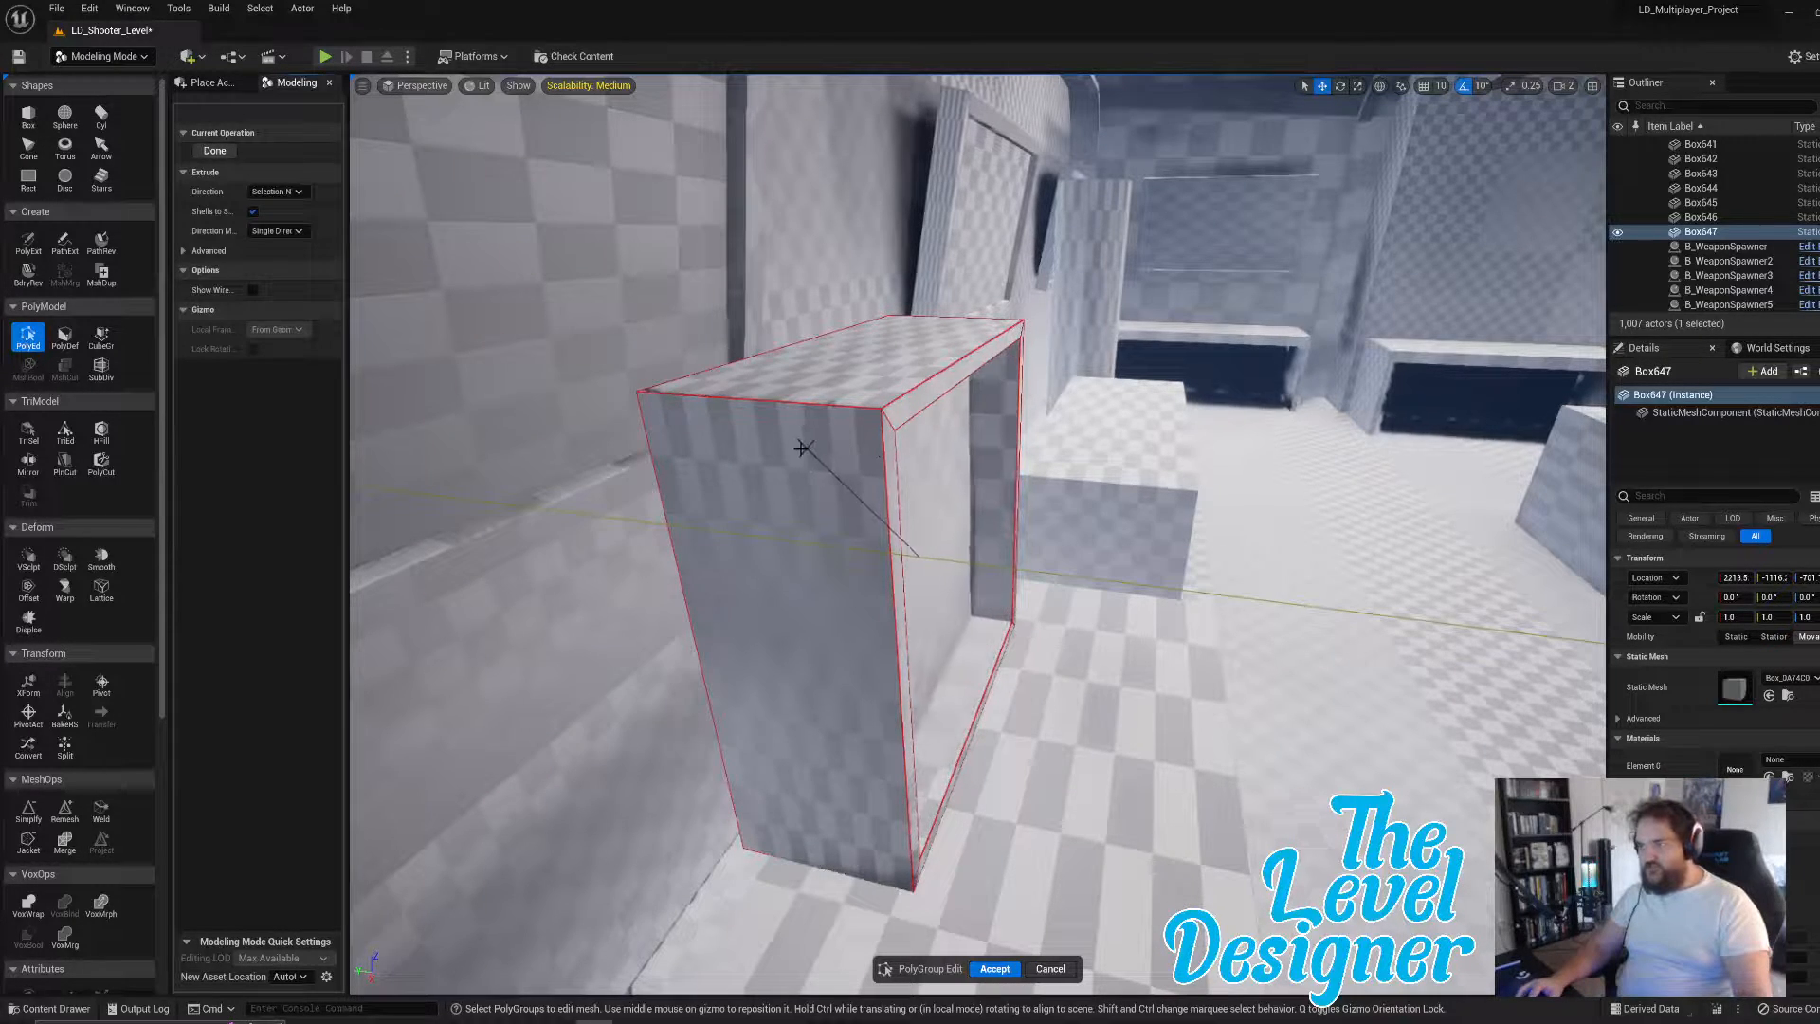
left_click(749, 458)
right_click_drag(749, 459, 806, 476)
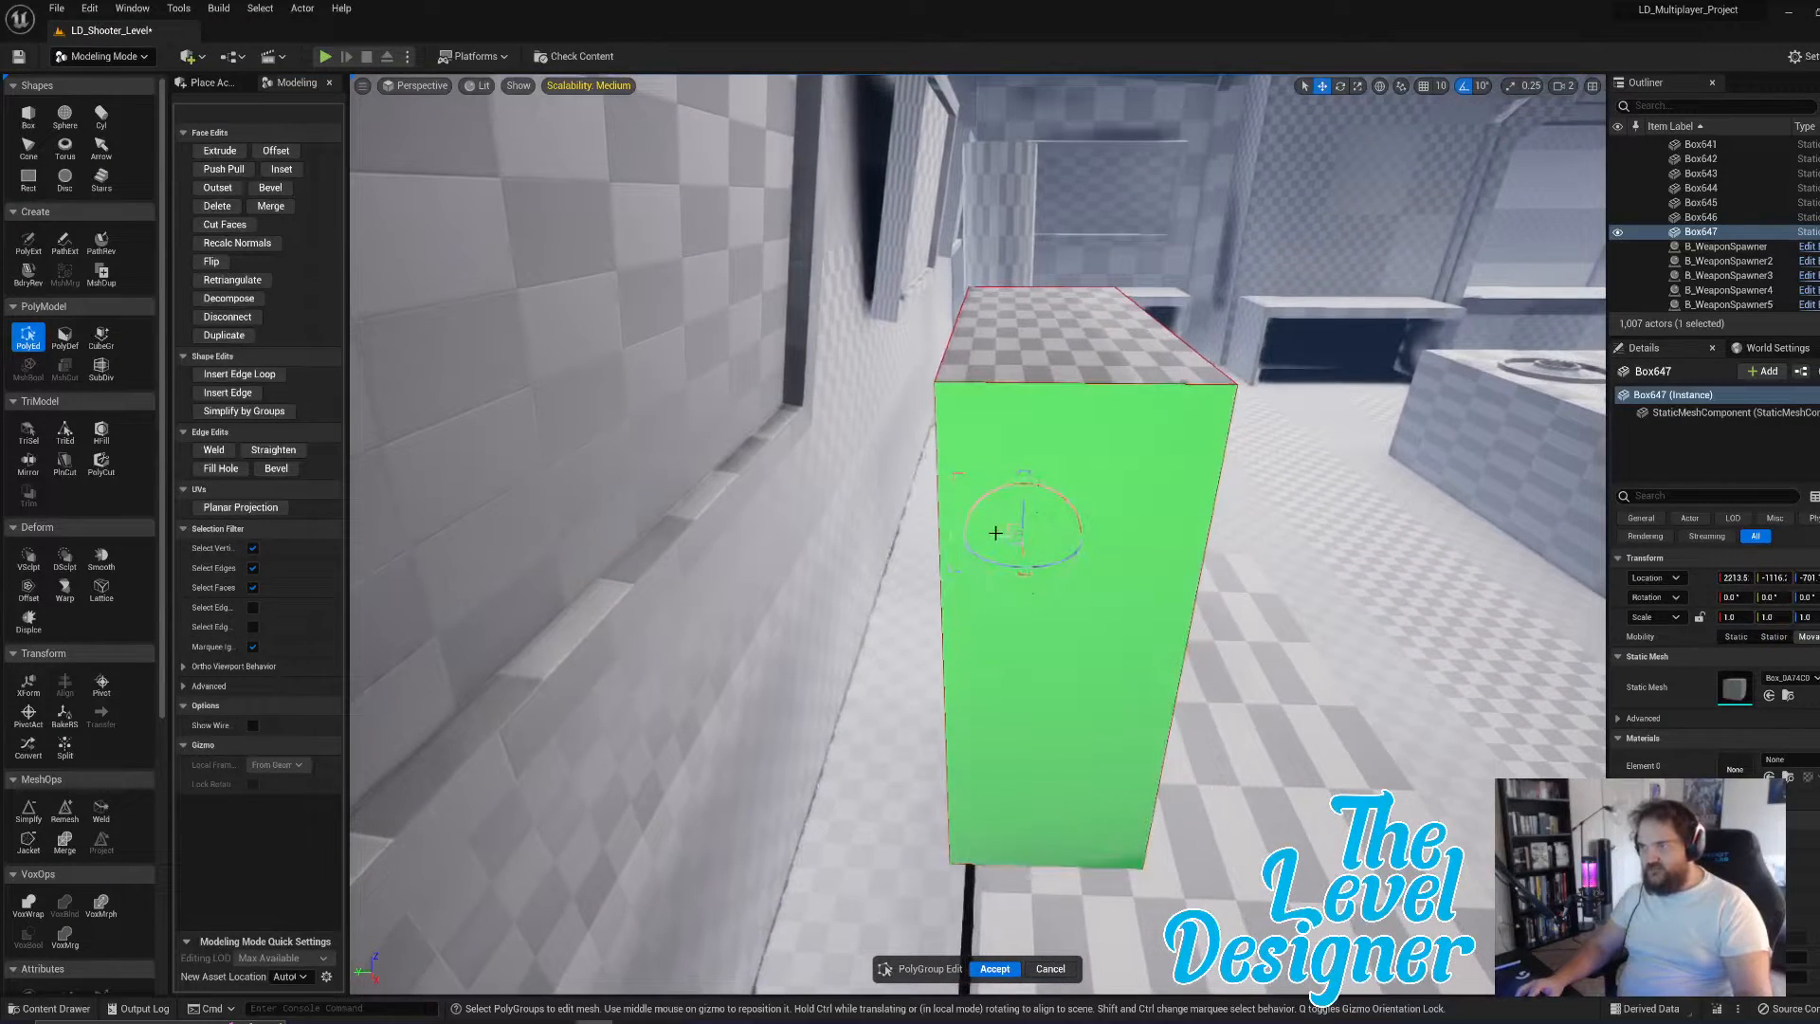
left_click_drag(992, 537, 953, 536)
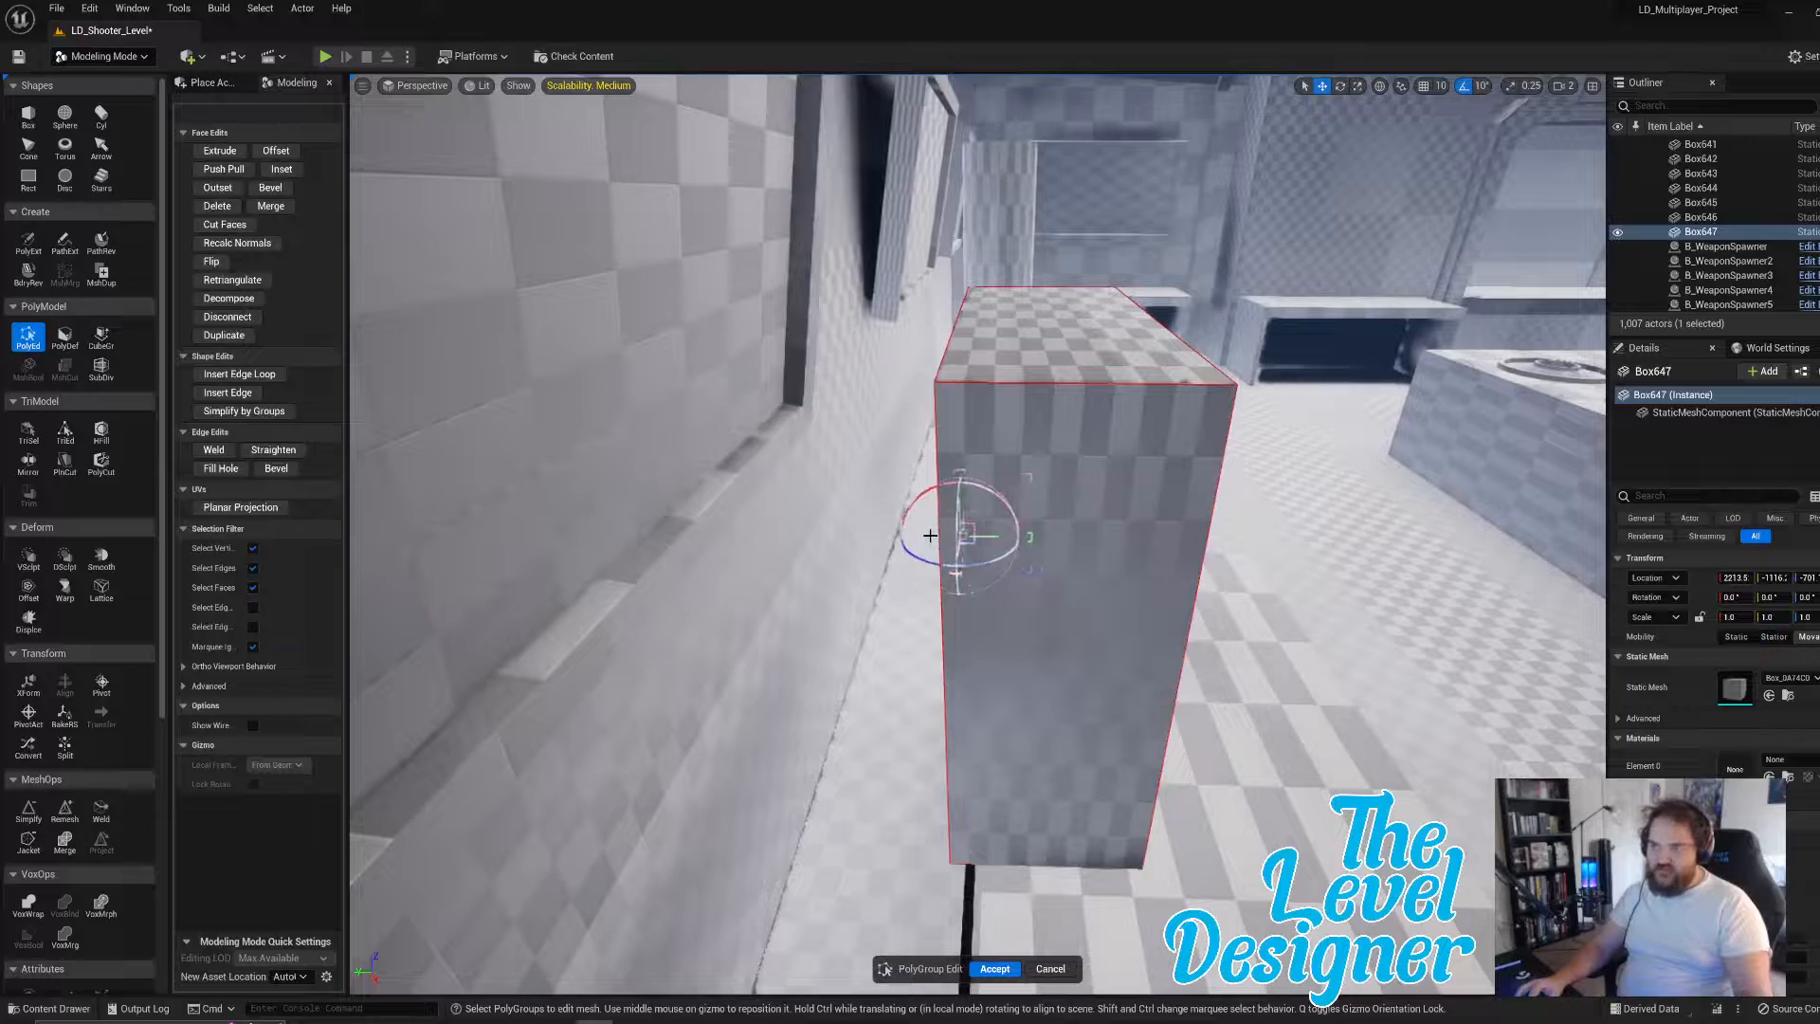
left_click(951, 523)
right_click_drag(952, 524, 821, 560)
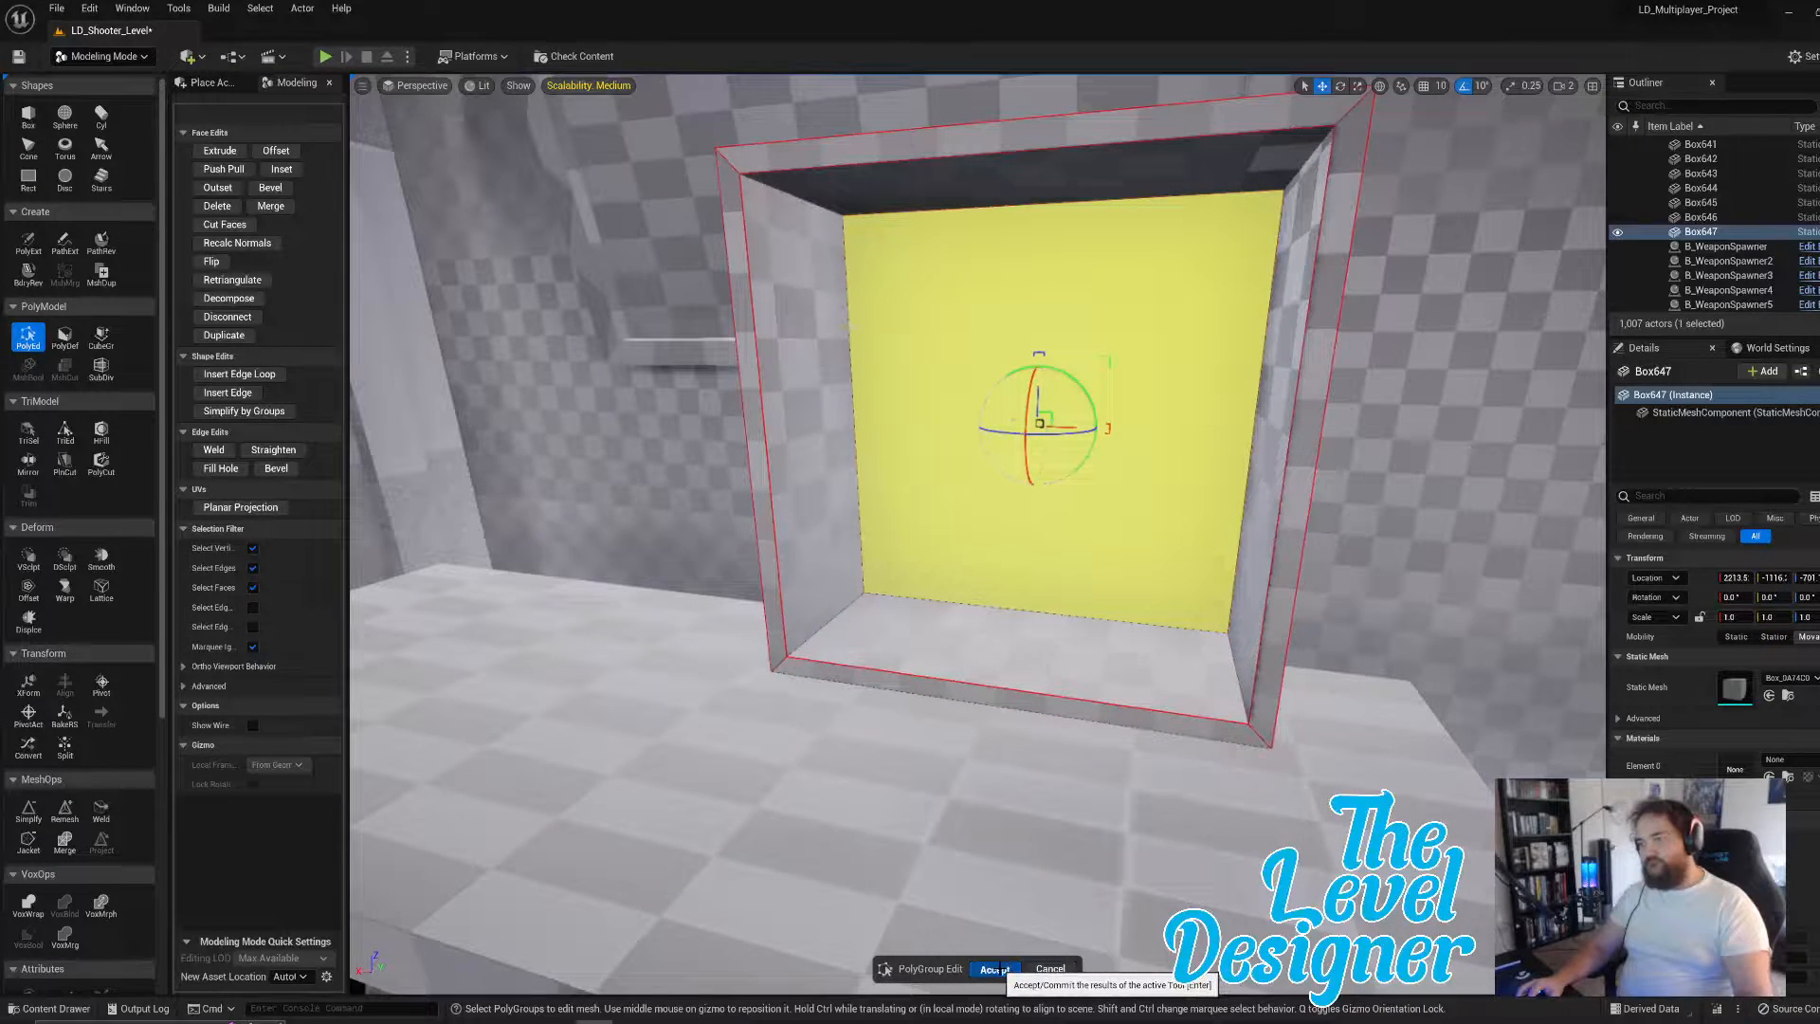
left_click(997, 969)
left_click(1061, 534)
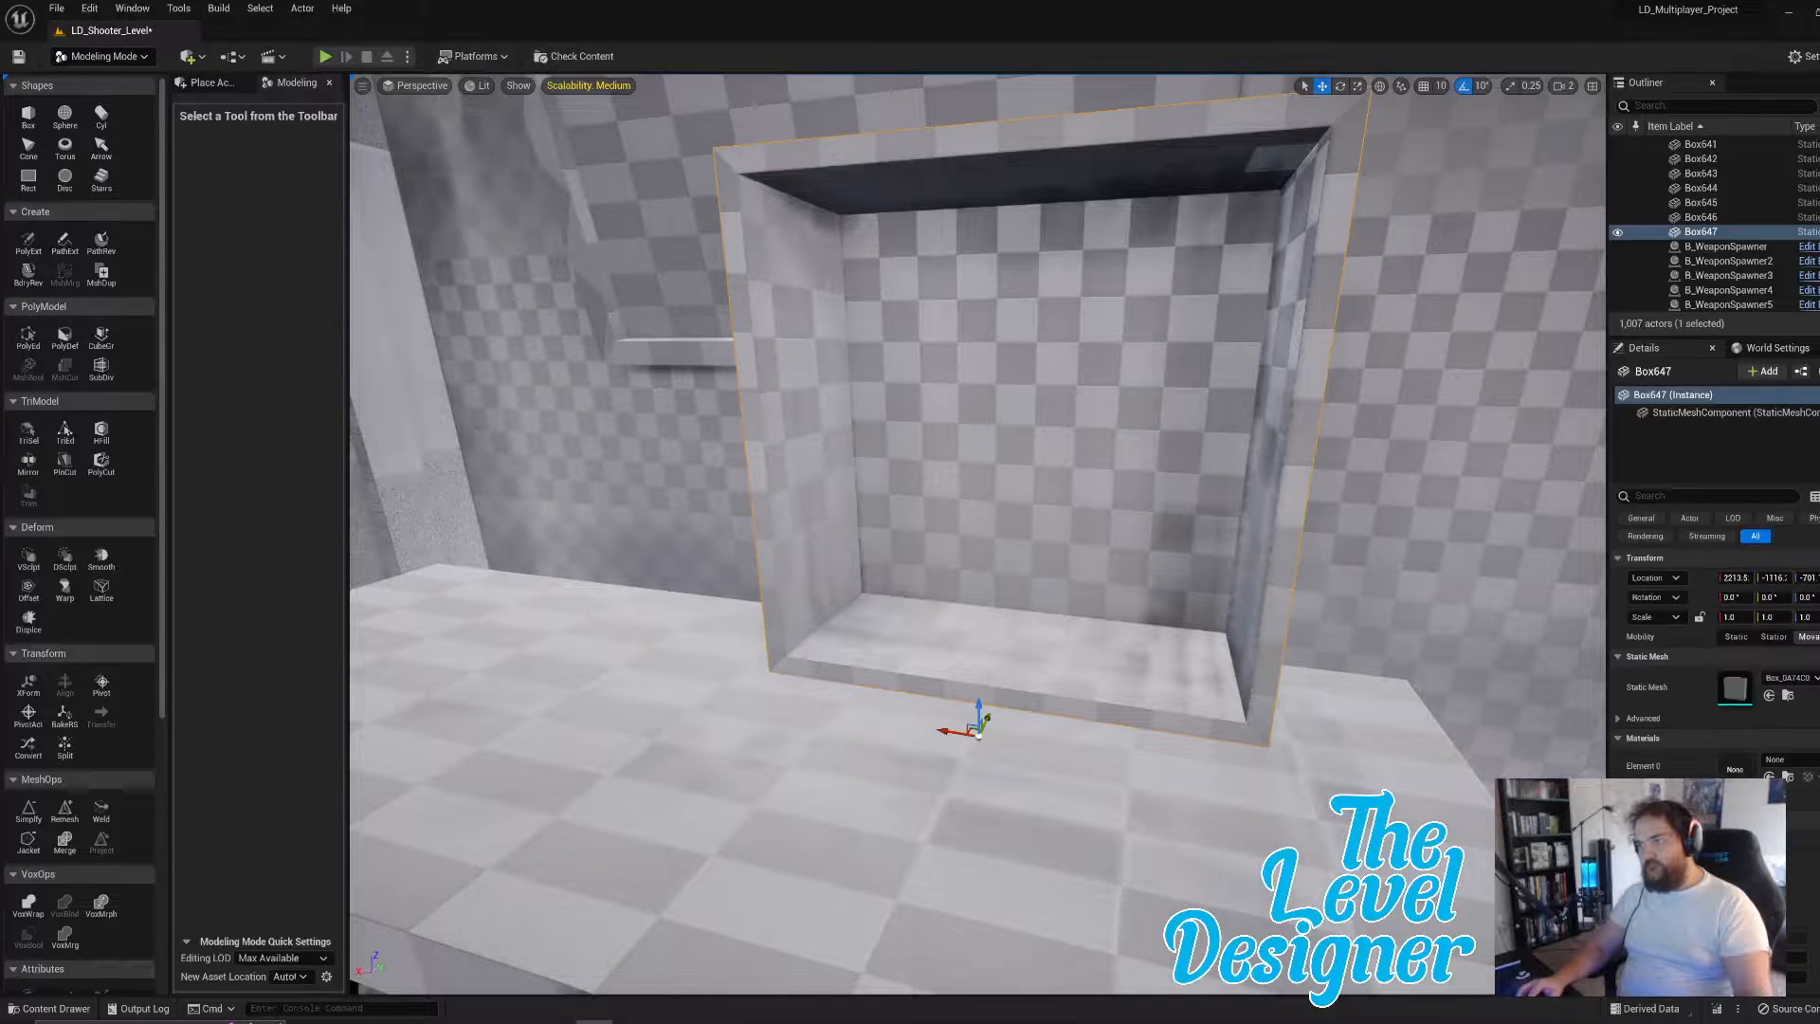
- Move the hollow case along the counter toward its end and rotate it 20° about Z
right_click_drag(1061, 535, 877, 554)
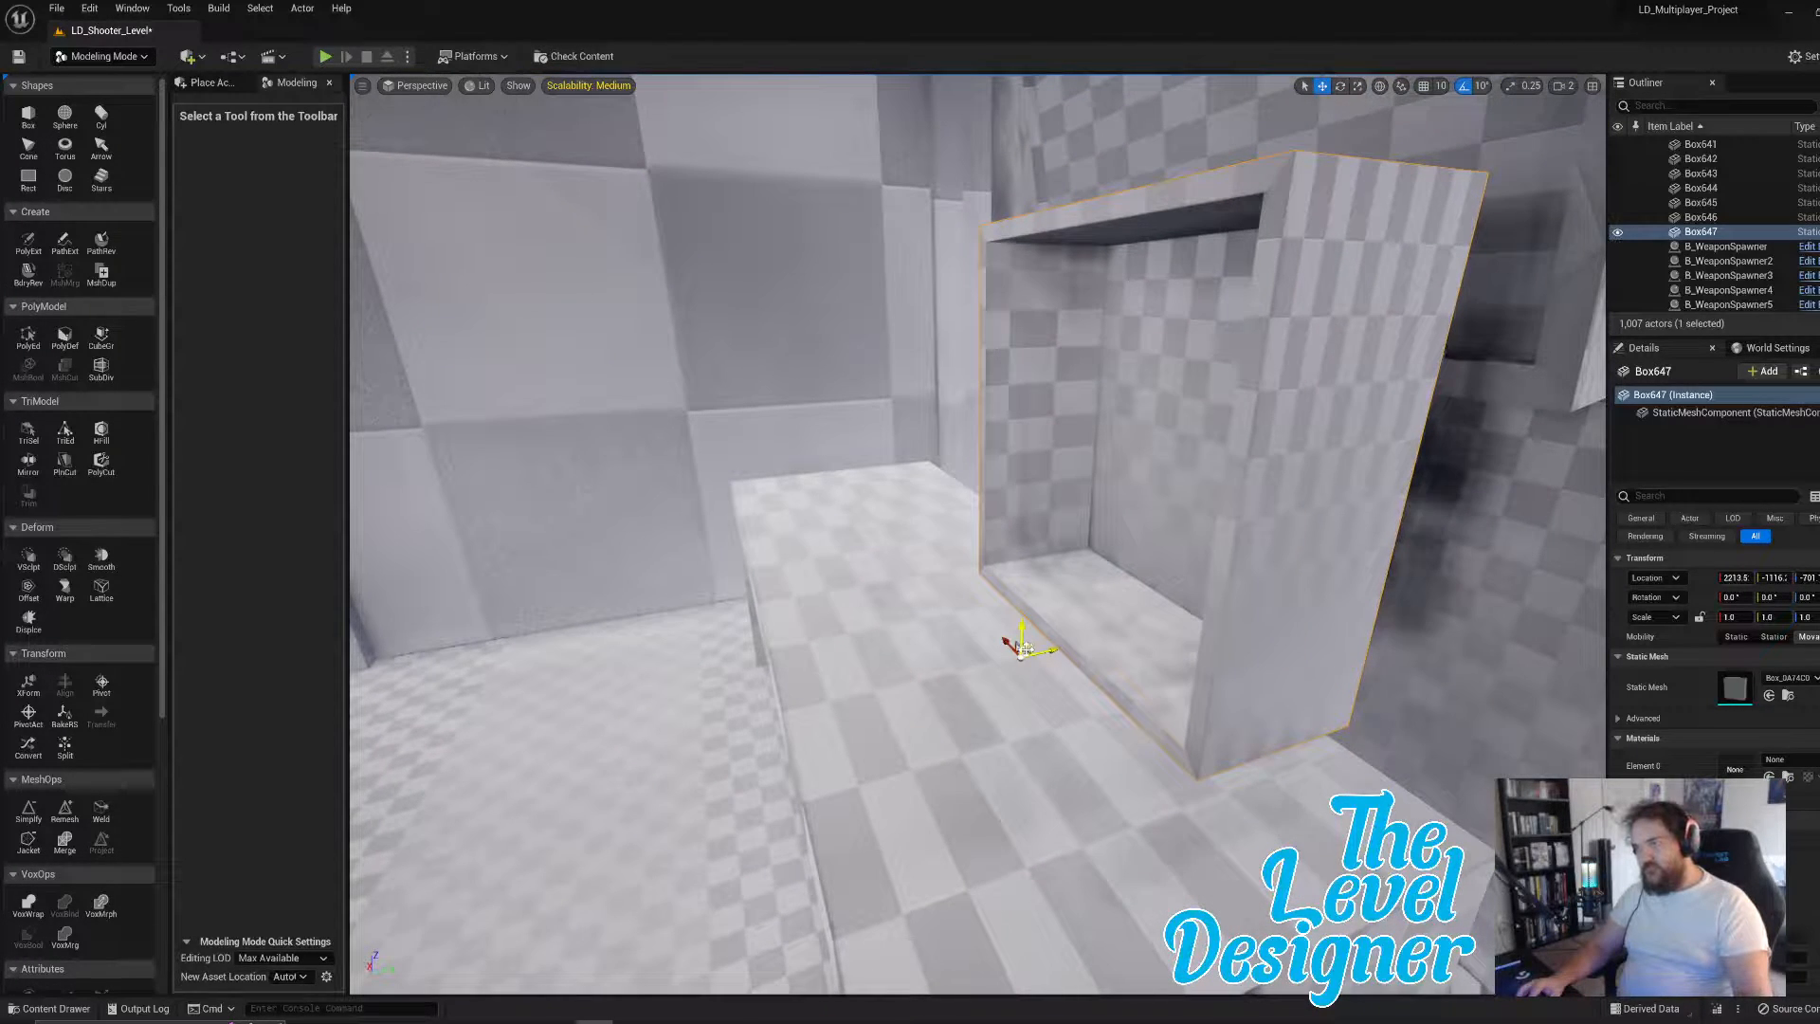
left_click_drag(1024, 652, 921, 775)
key("w")
right_click_drag(921, 759, 1150, 763)
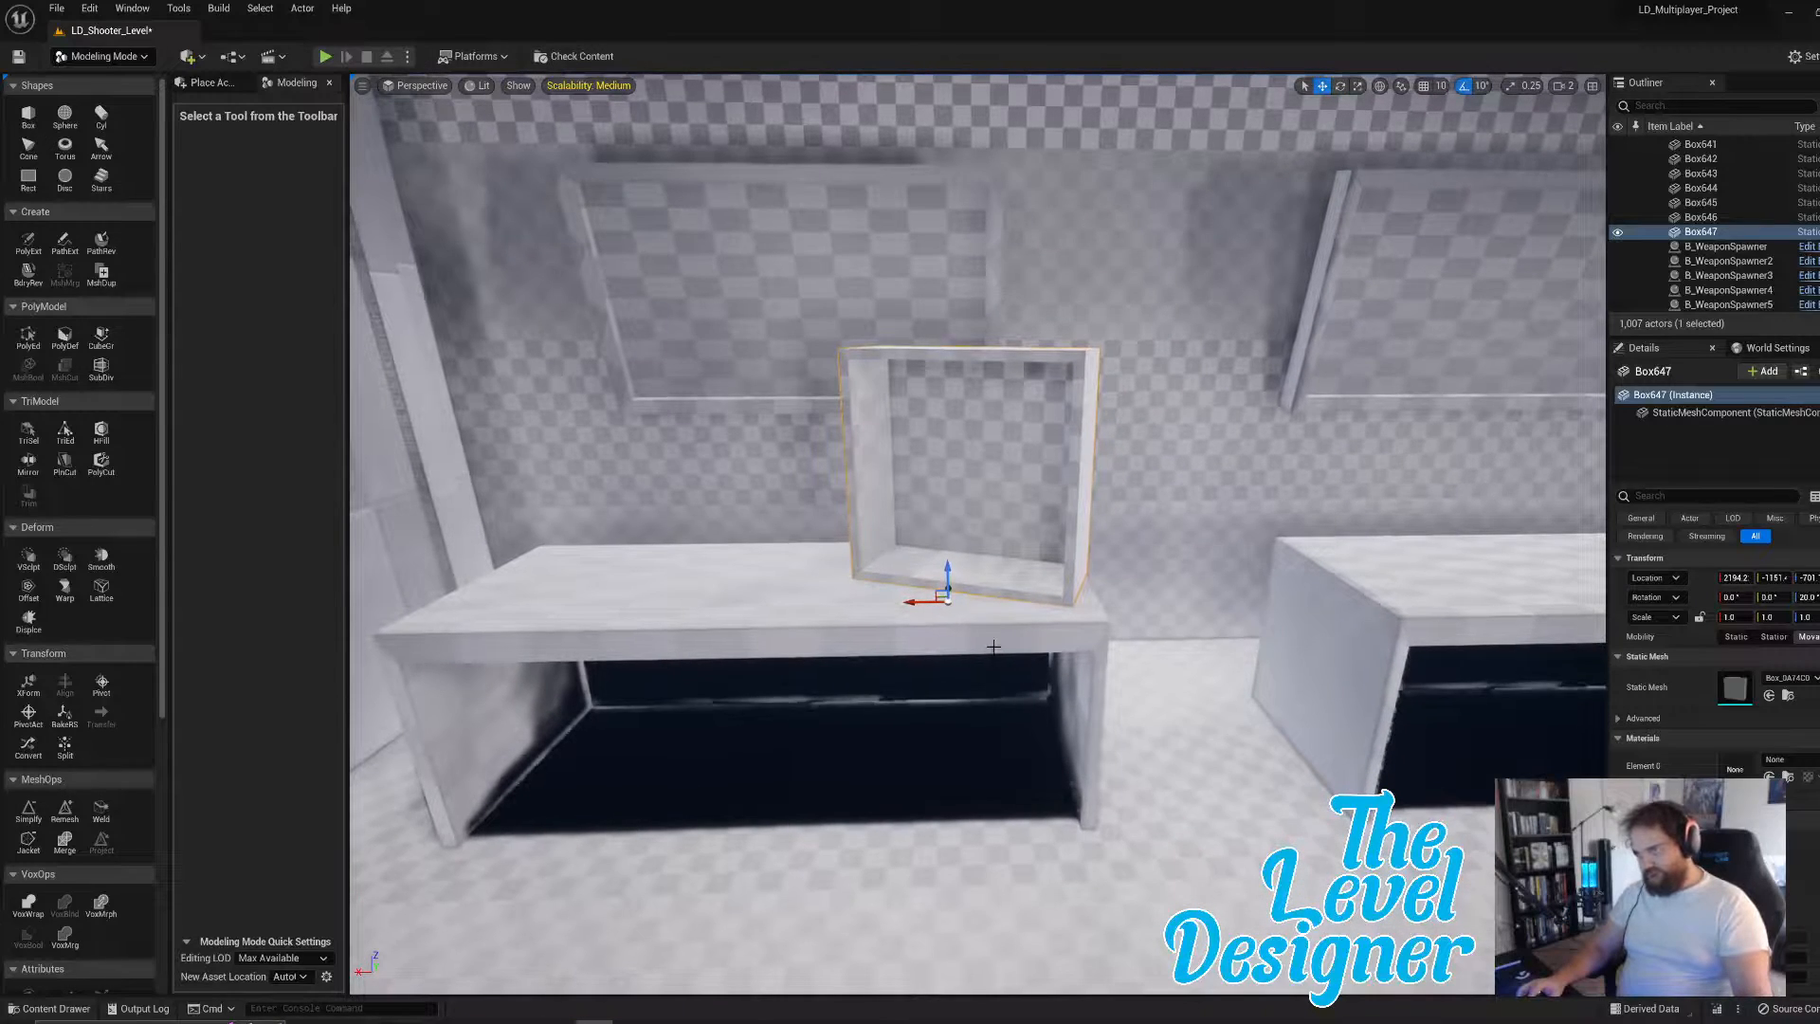
right_click_drag(987, 590, 965, 550)
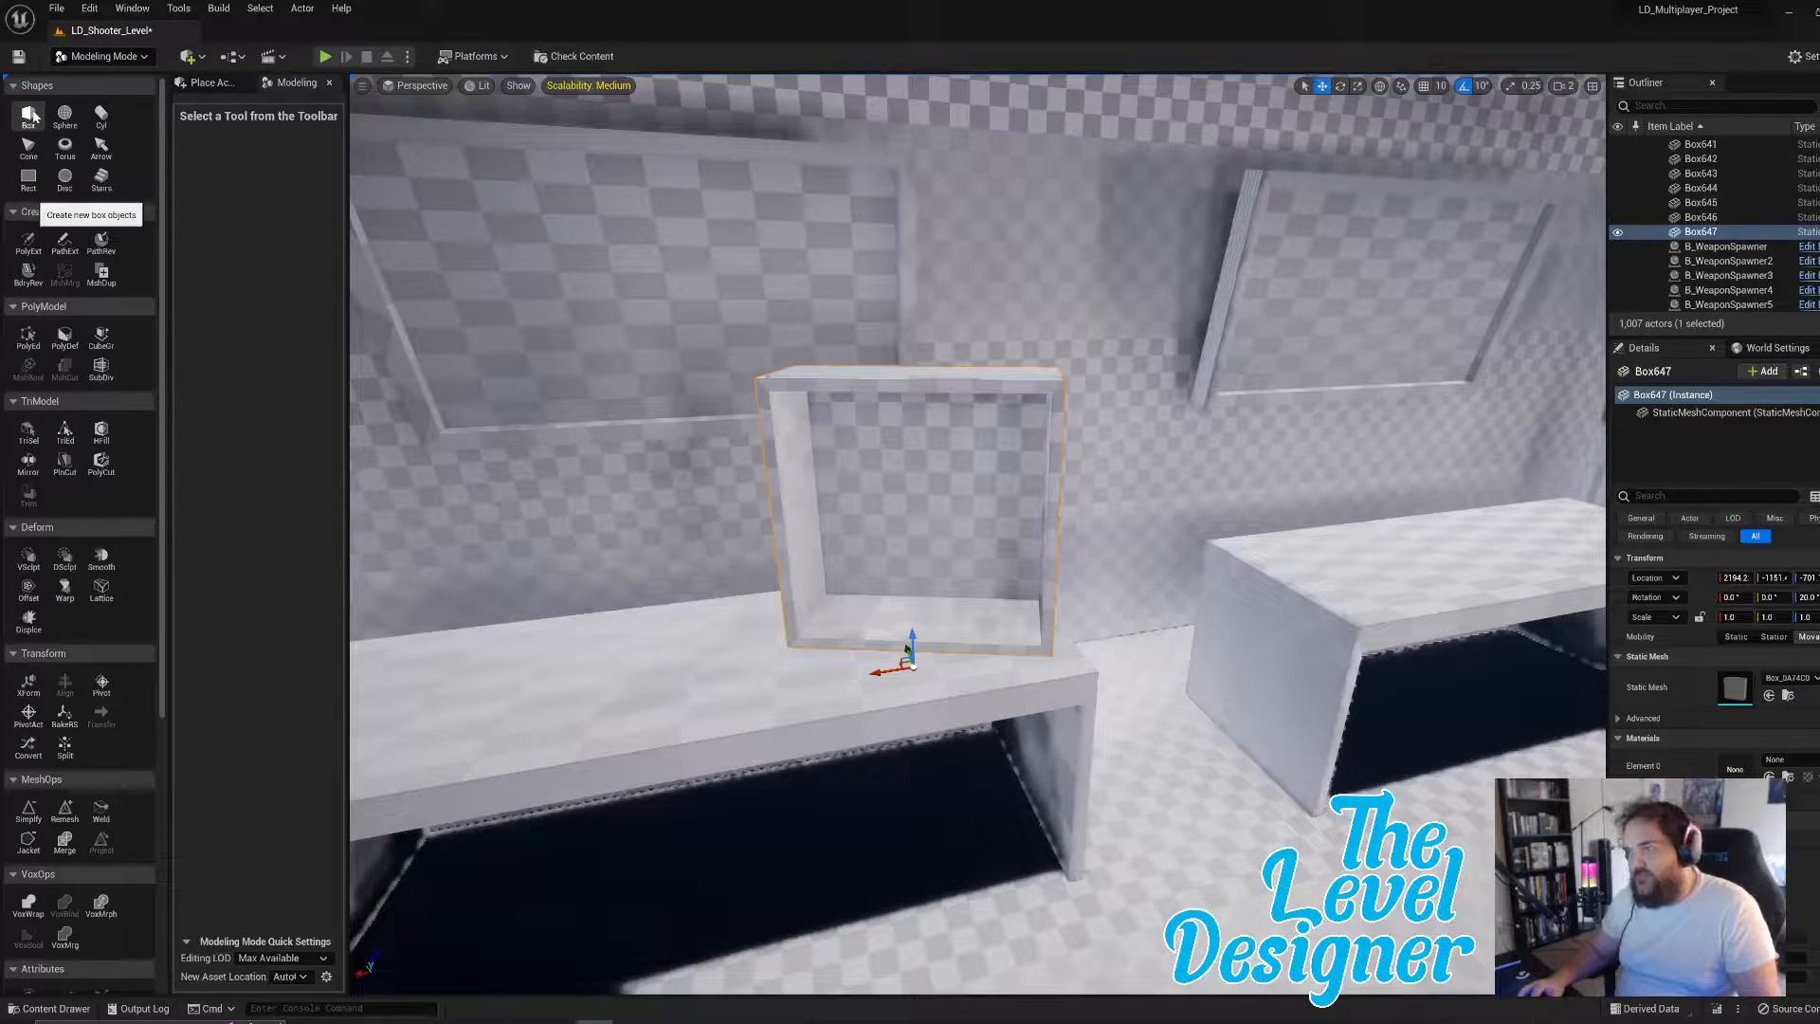
- Create a 100 × 100 × 100 box on the counter beside the hollow case
left_click(31, 116)
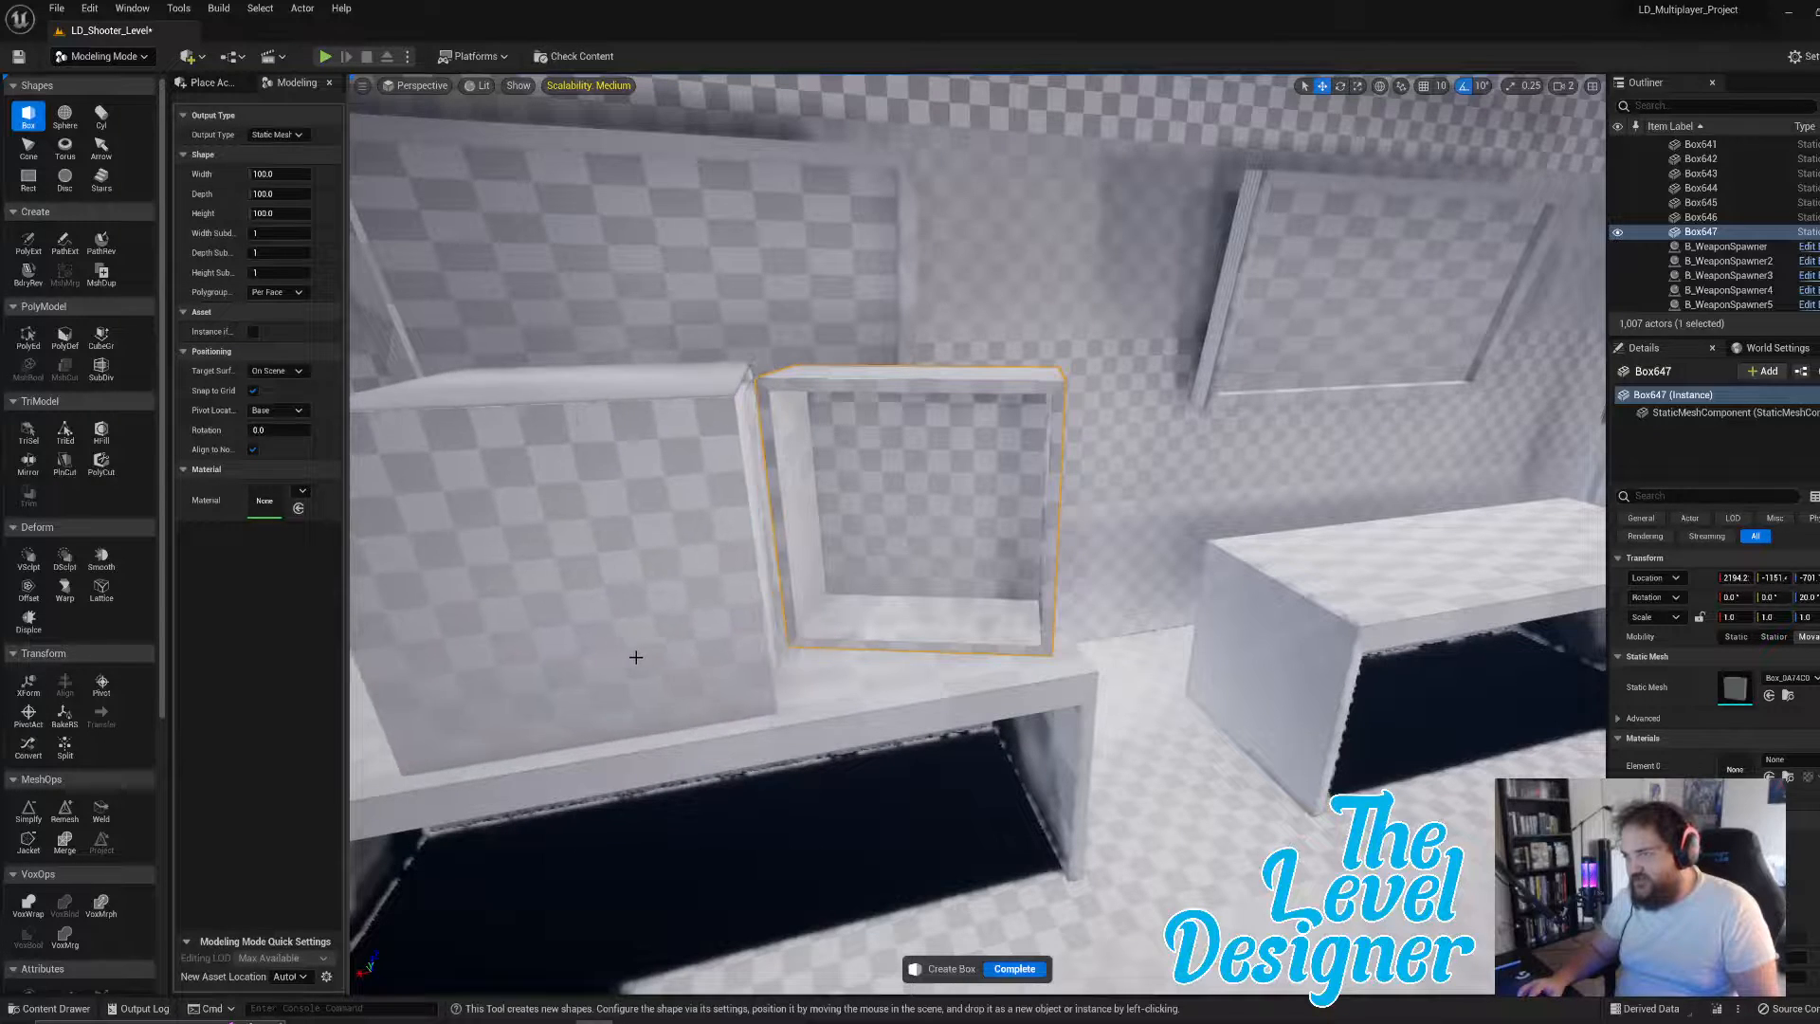
left_click(658, 675)
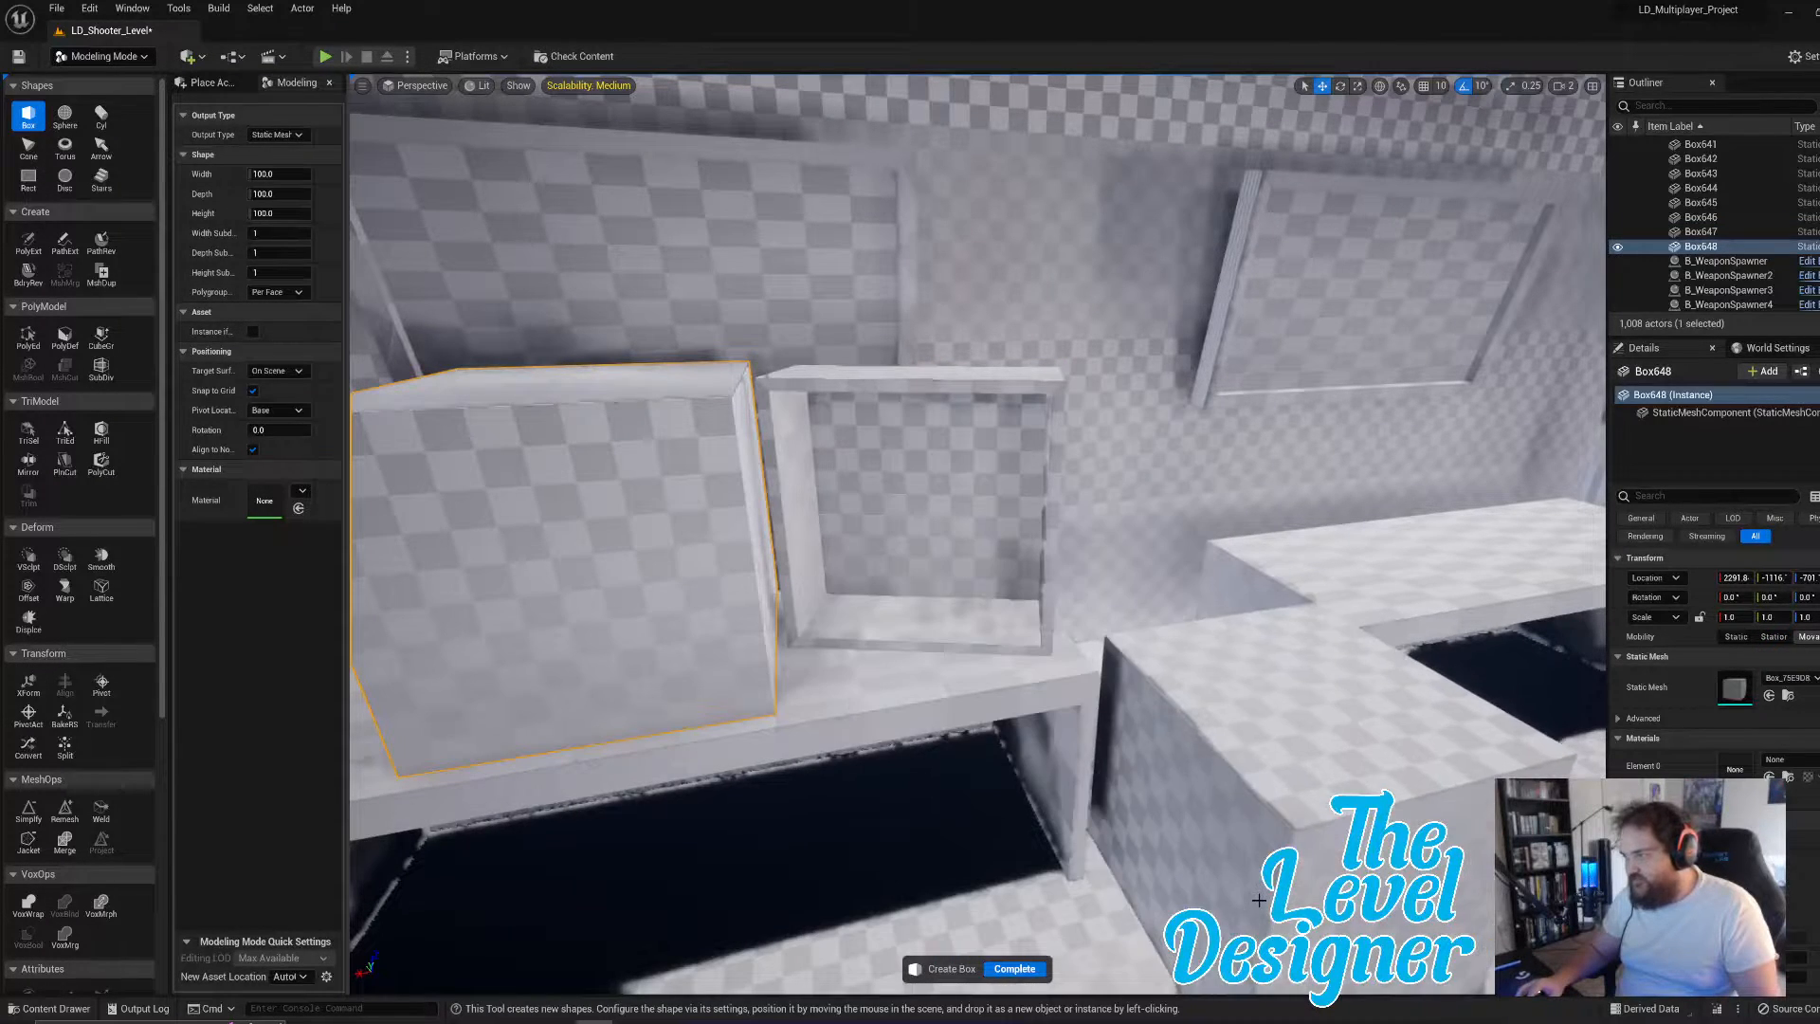
left_click(1021, 969)
key("a")
right_click_drag(812, 533, 816, 540)
key("e")
key("r")
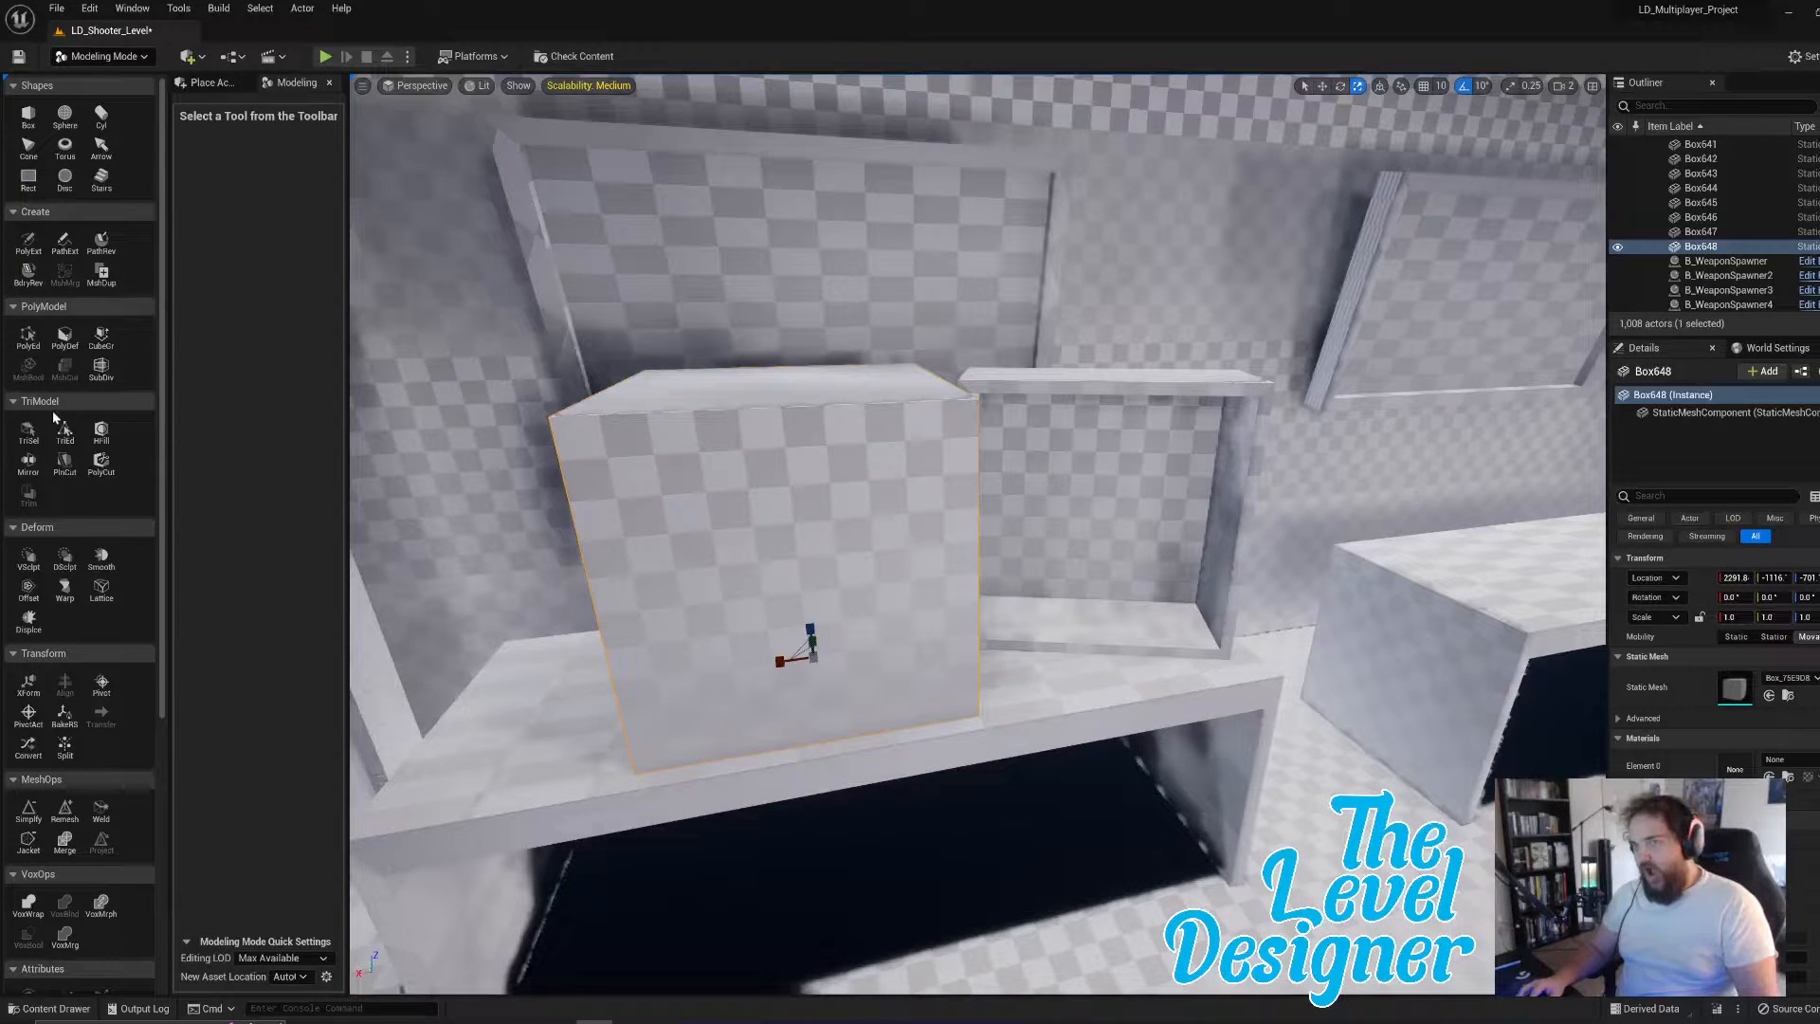
- Lower the new box's top face into a low slab and push its front face toward the wall with PolyGroup Edit
left_click(28, 337)
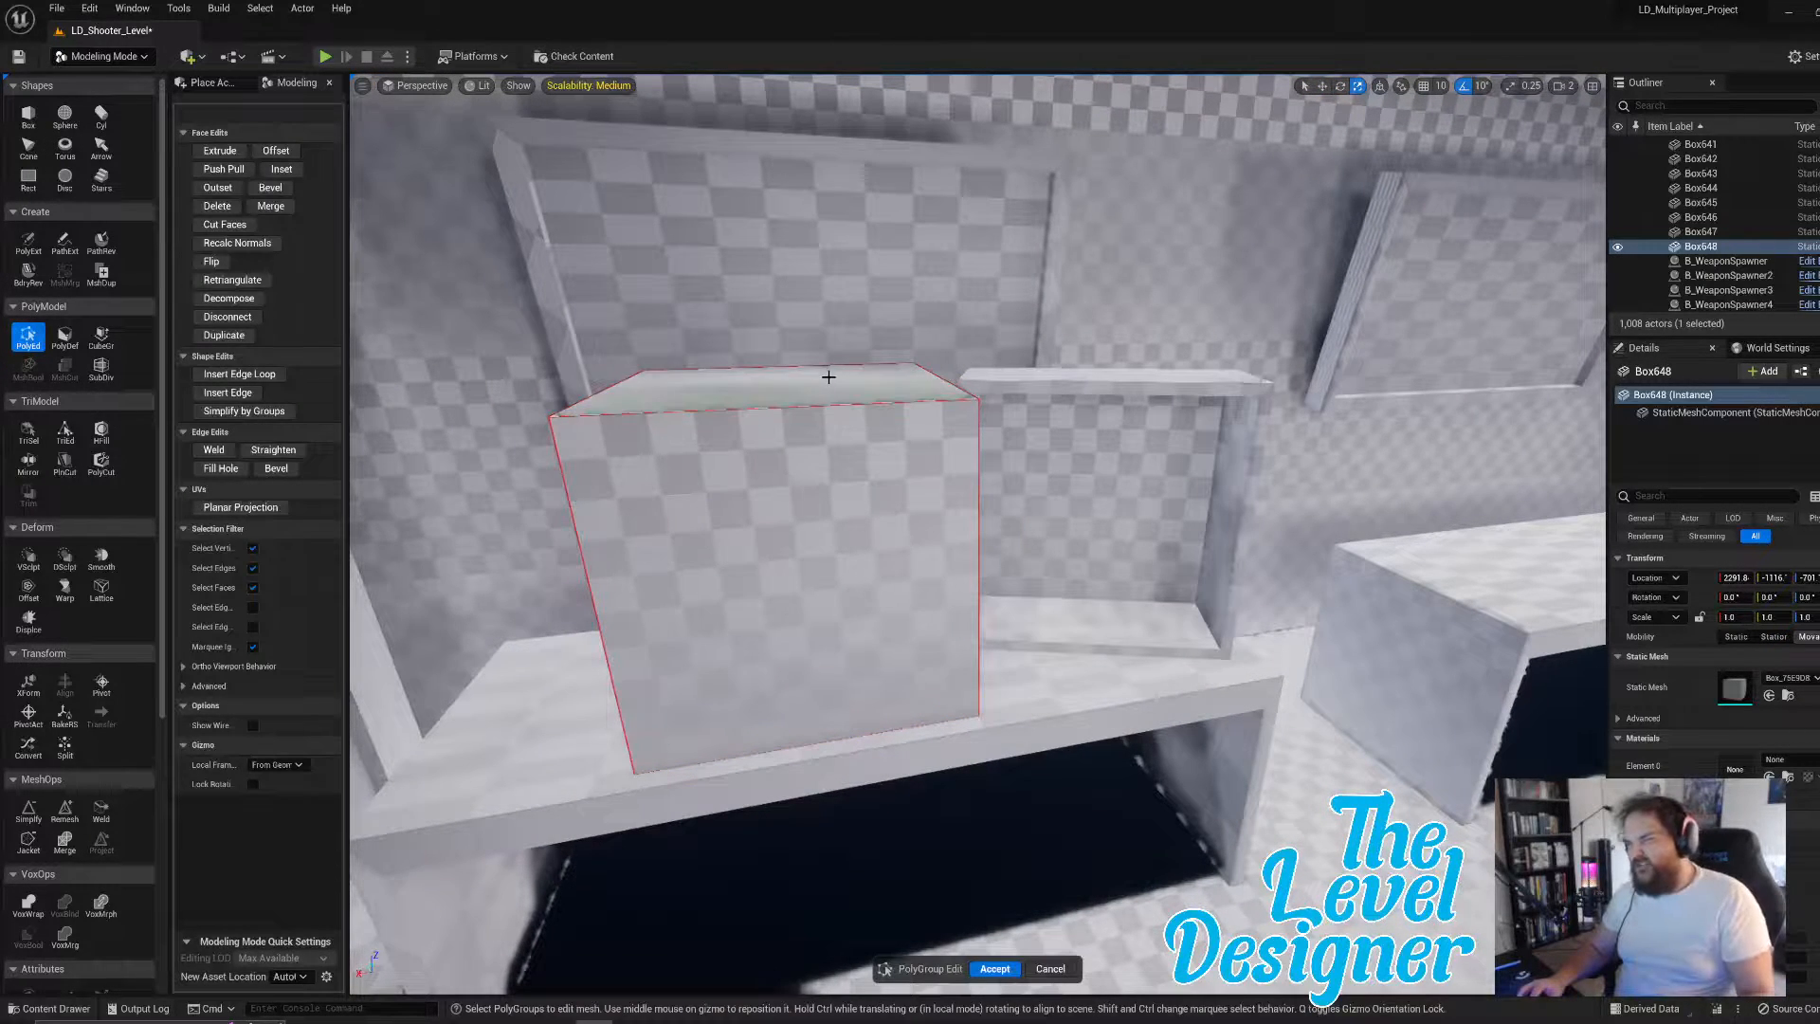
left_click(863, 398)
left_click_drag(781, 368, 812, 603)
key("a")
right_click_drag(838, 705, 952, 727)
key("d")
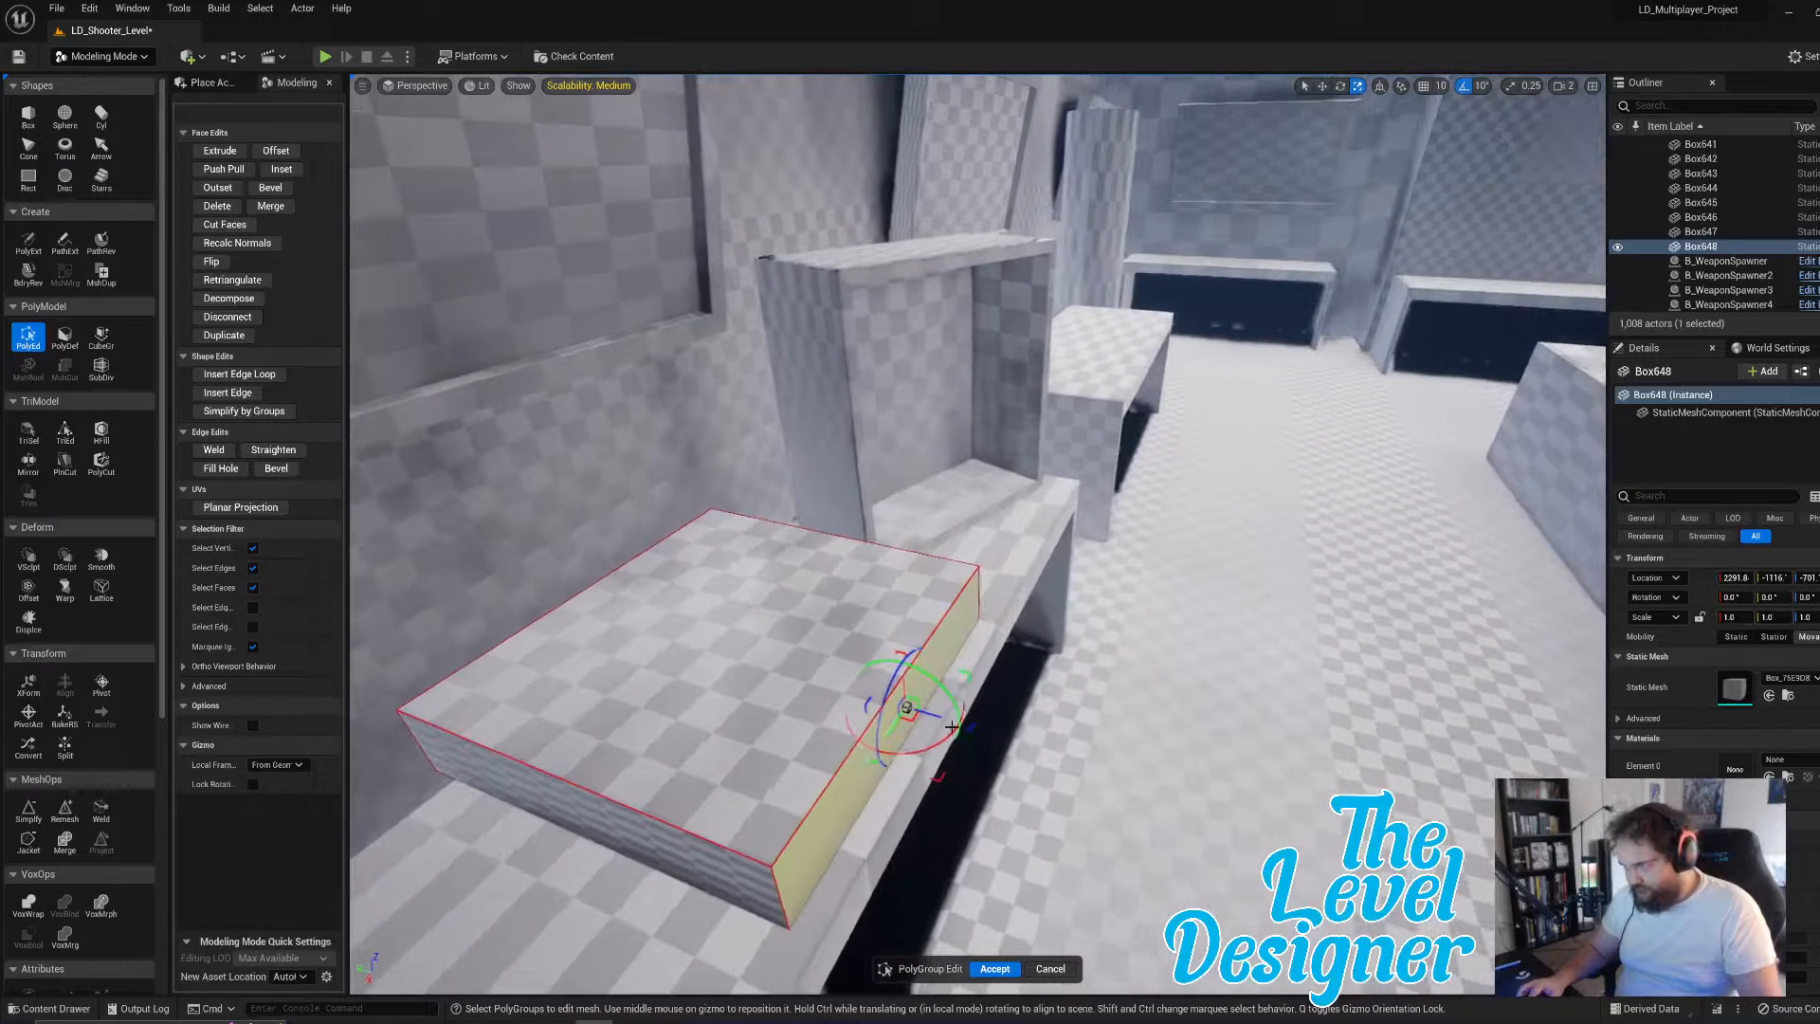
left_click_drag(929, 711, 601, 731)
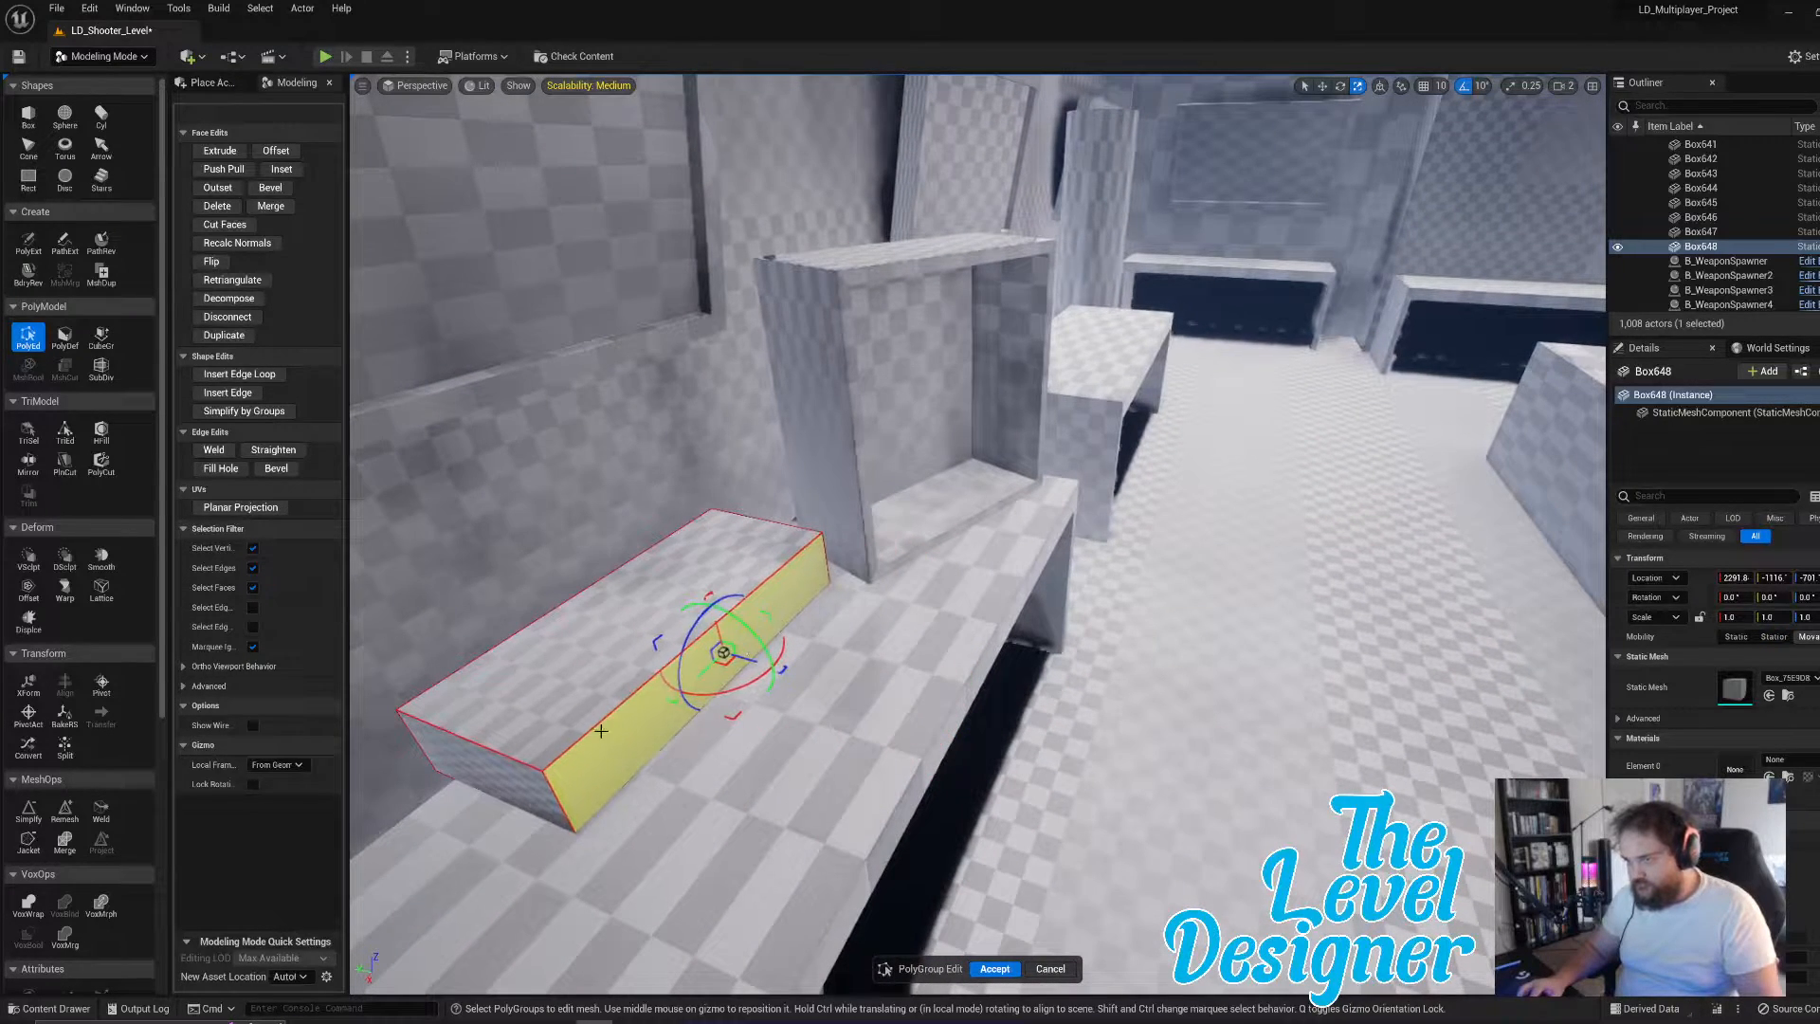
- Shorten the slab by pushing its end face toward the case, and push its front face back to leave a thin strip
left_click(489, 772)
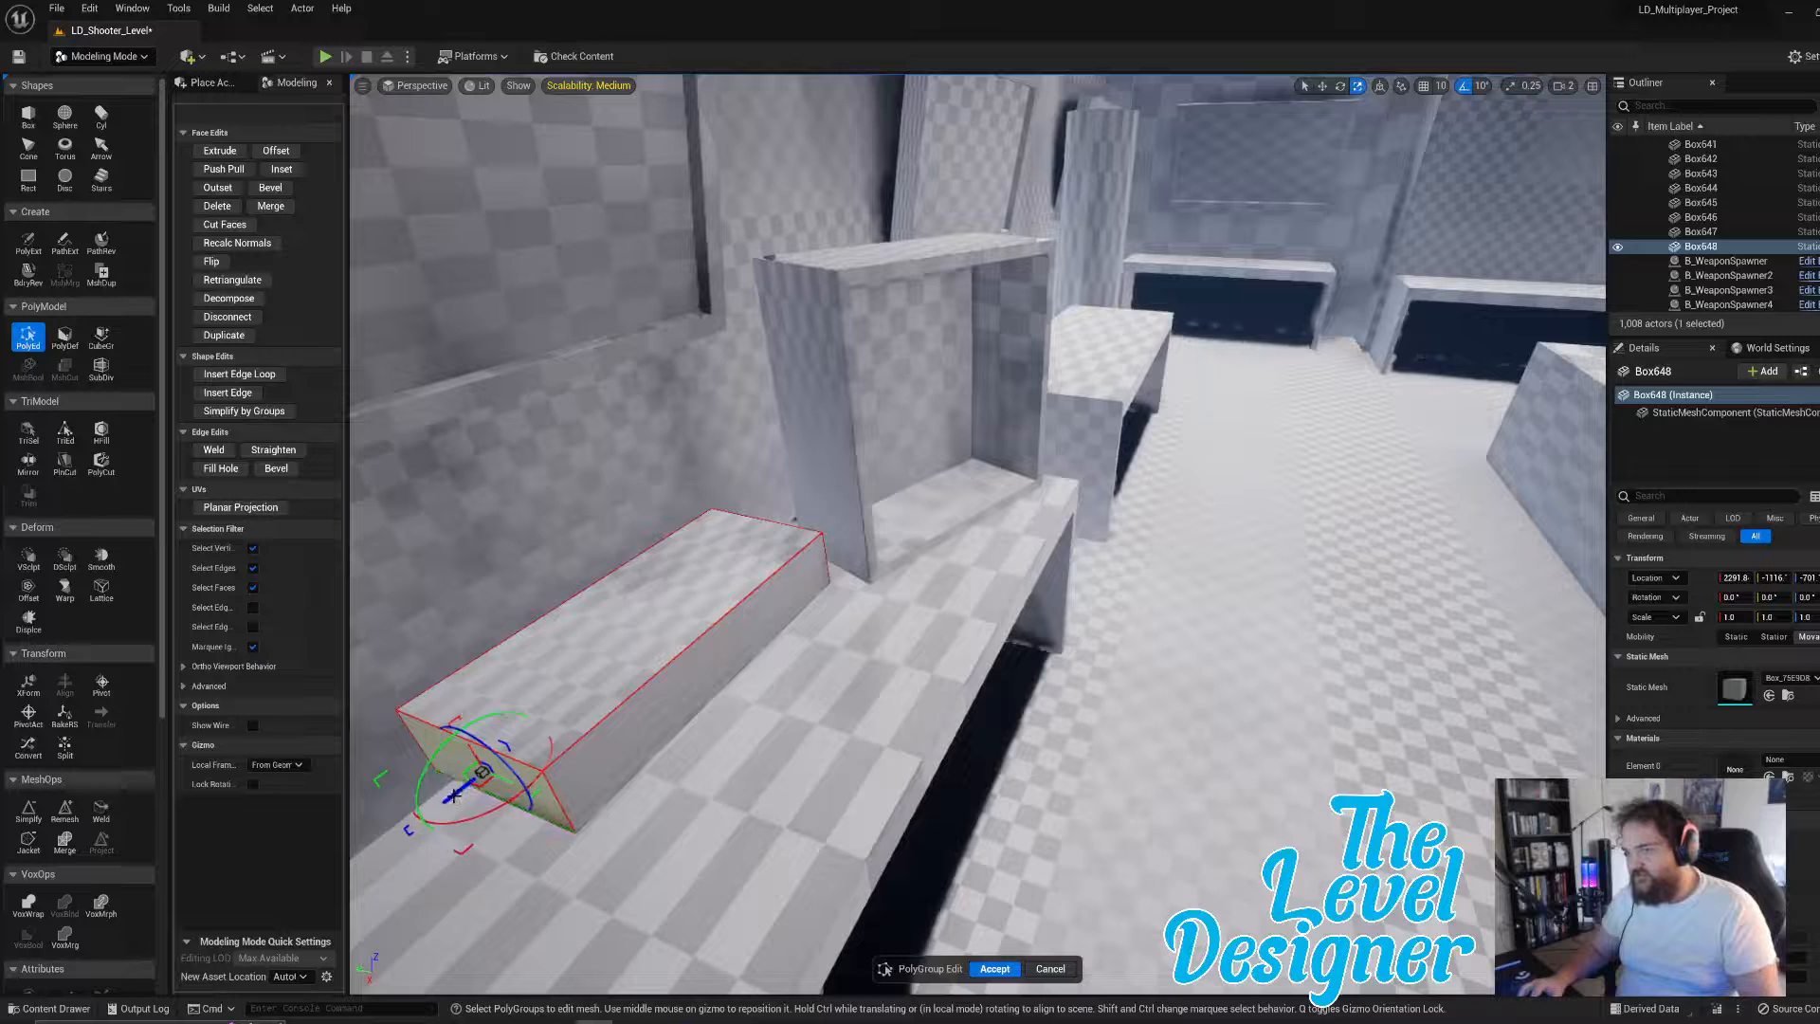
left_click_drag(483, 773, 607, 654)
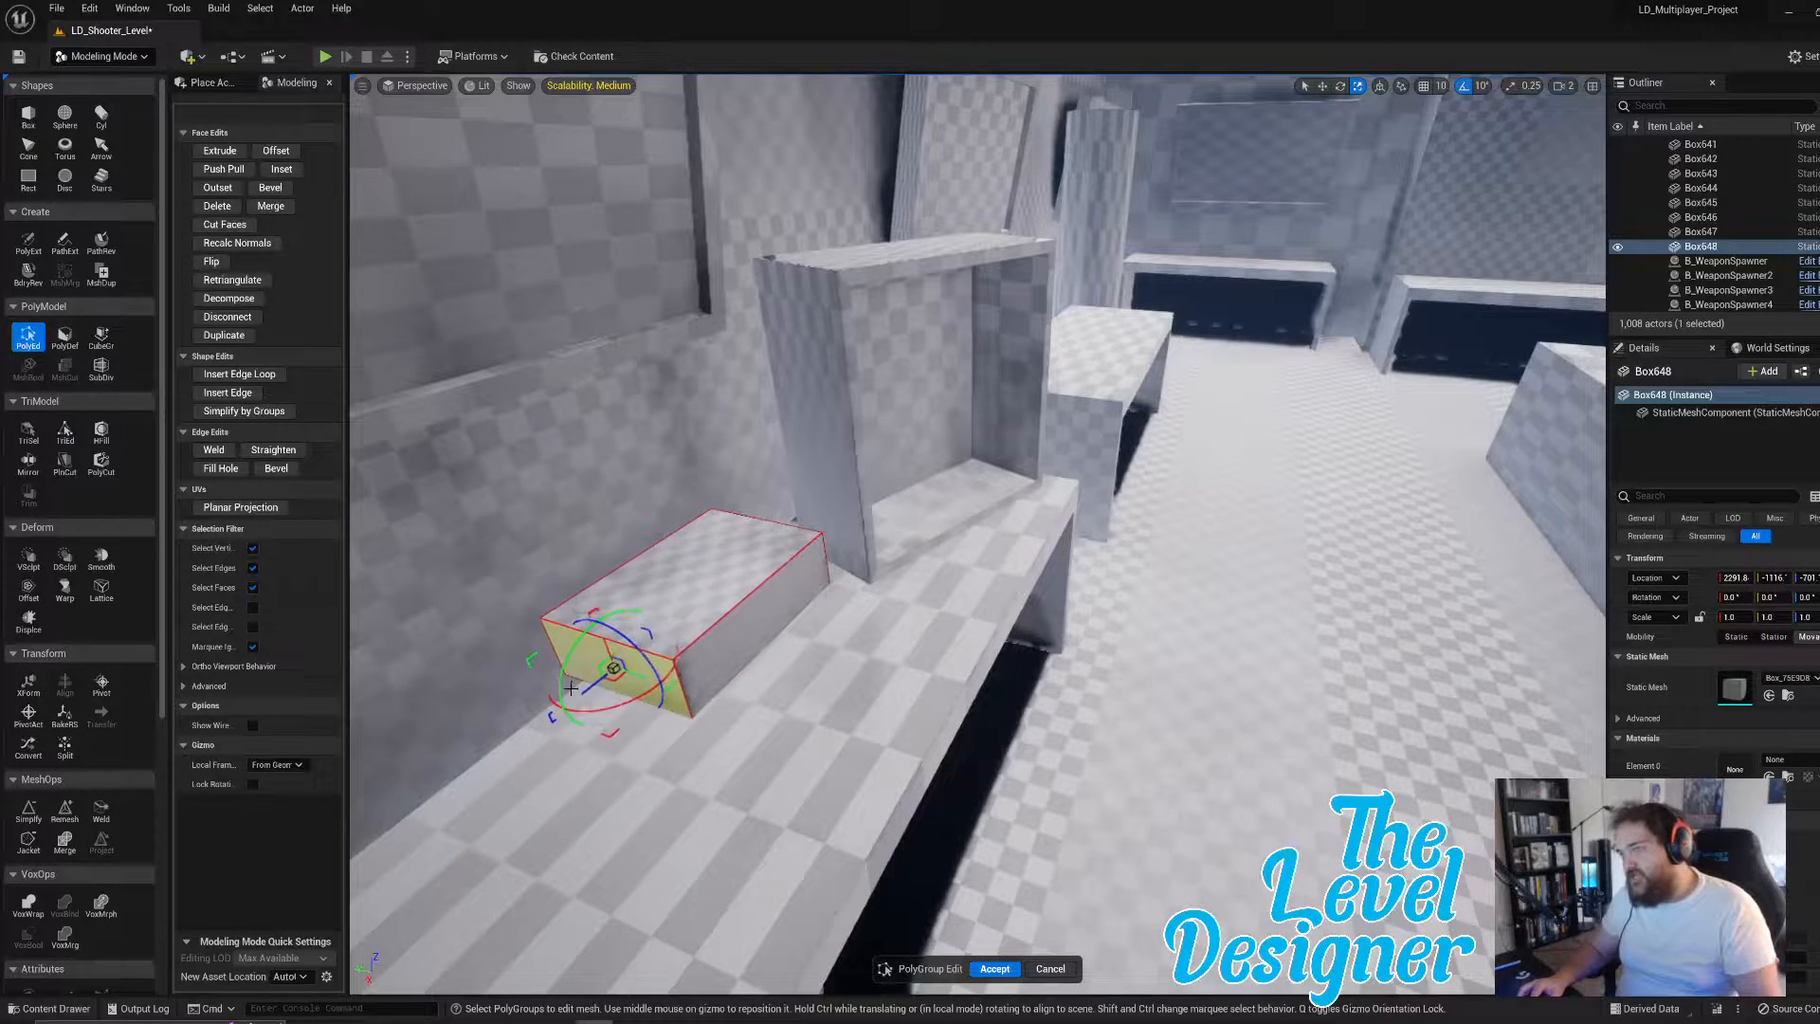
left_click(736, 633)
left_click_drag(795, 623, 677, 599)
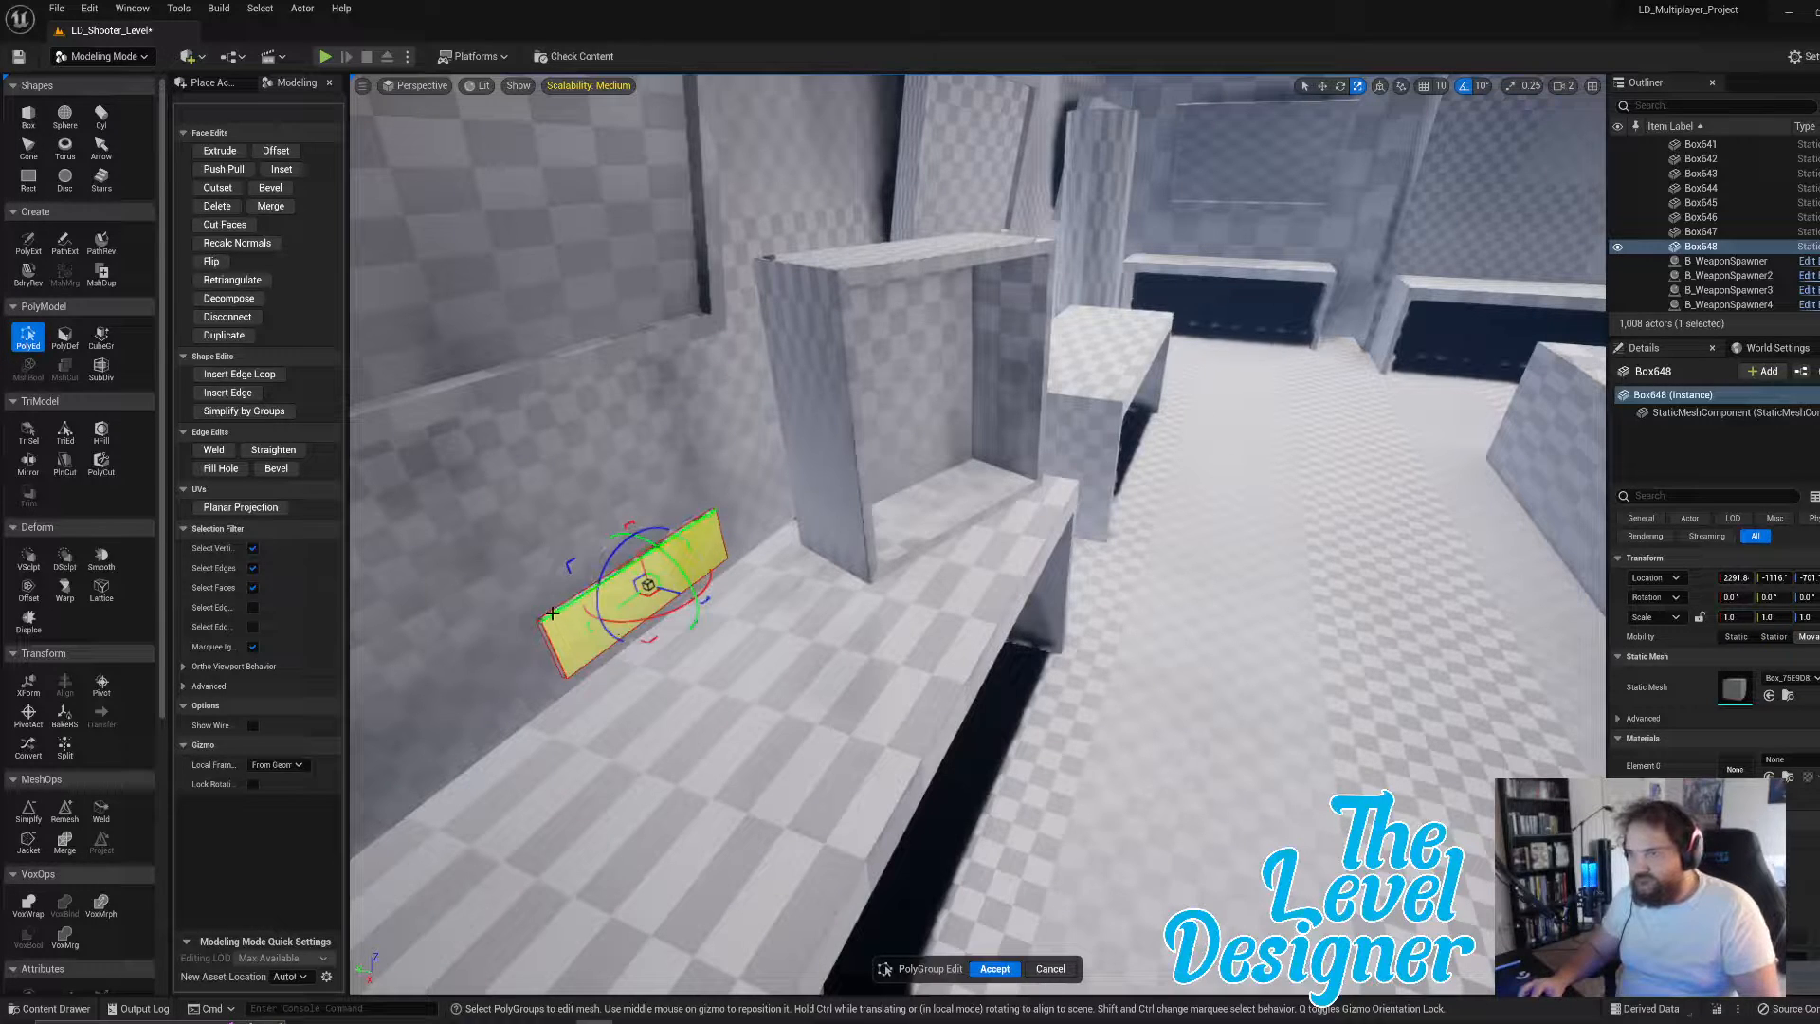
- Raise the thin strip's top to form an upright panel slightly smaller than the case, and accept the edit
left_click(552, 613)
left_click_drag(630, 527, 606, 374)
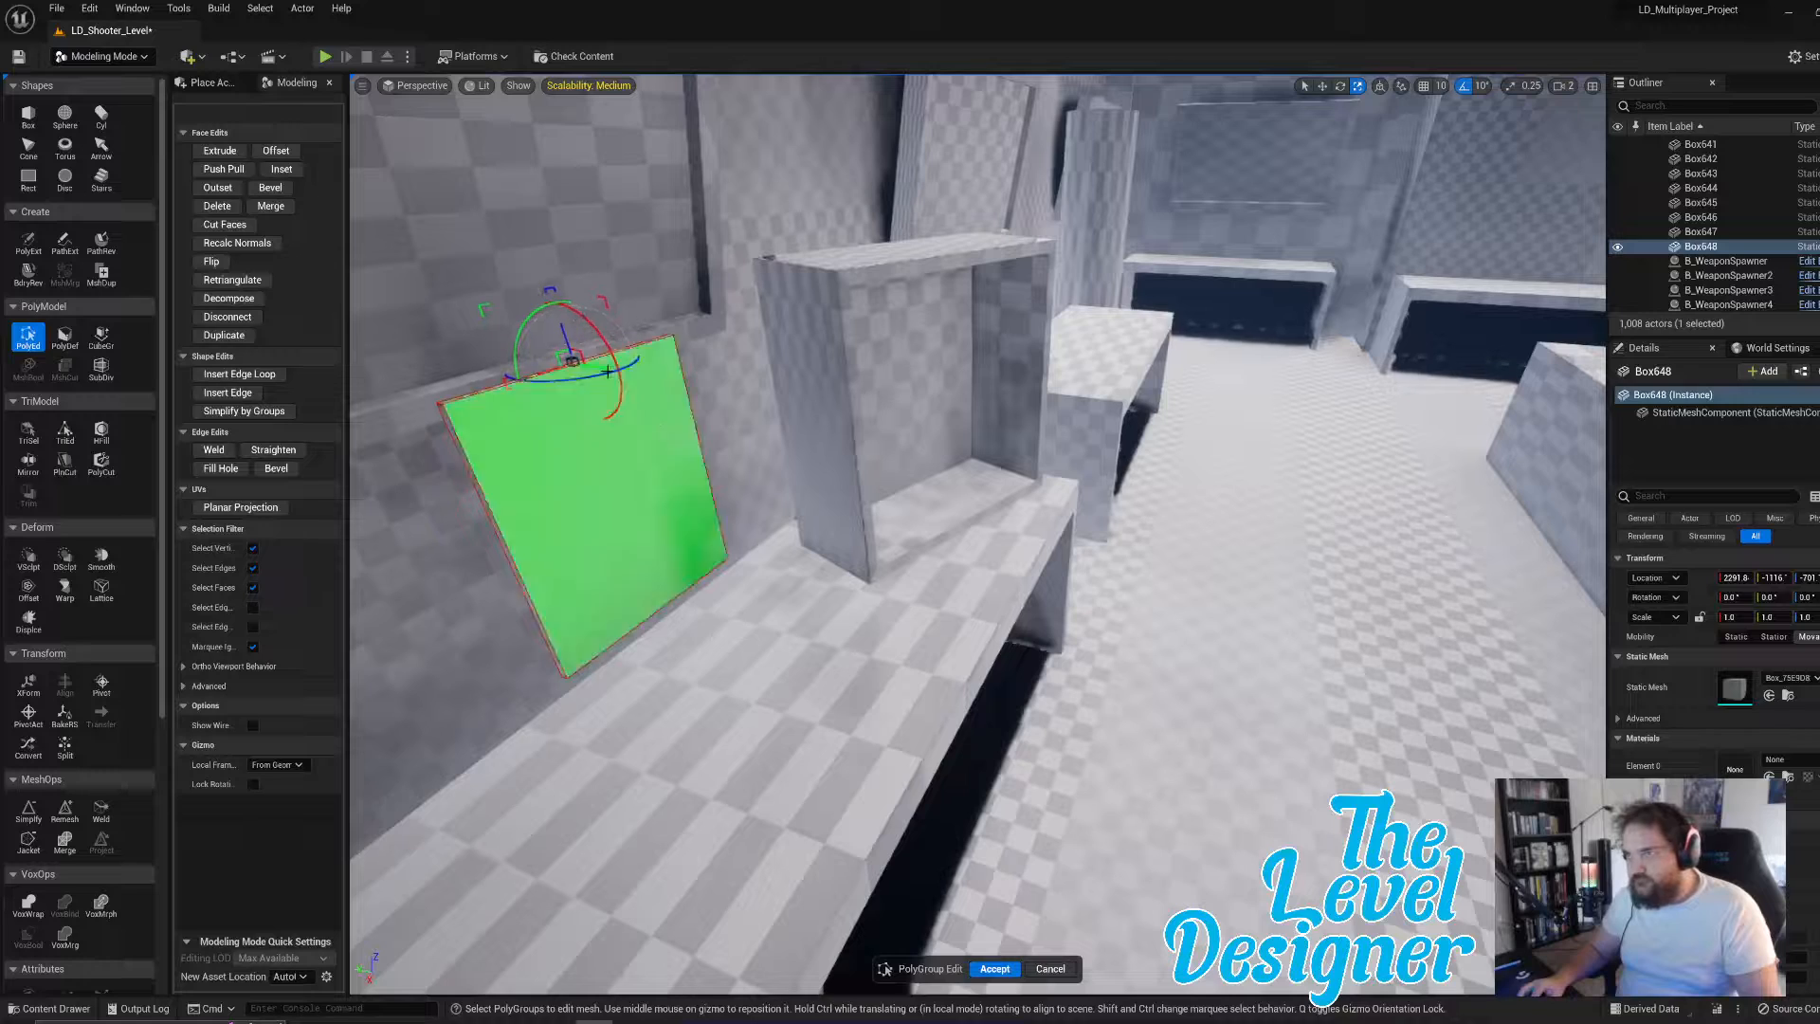
left_click(994, 968)
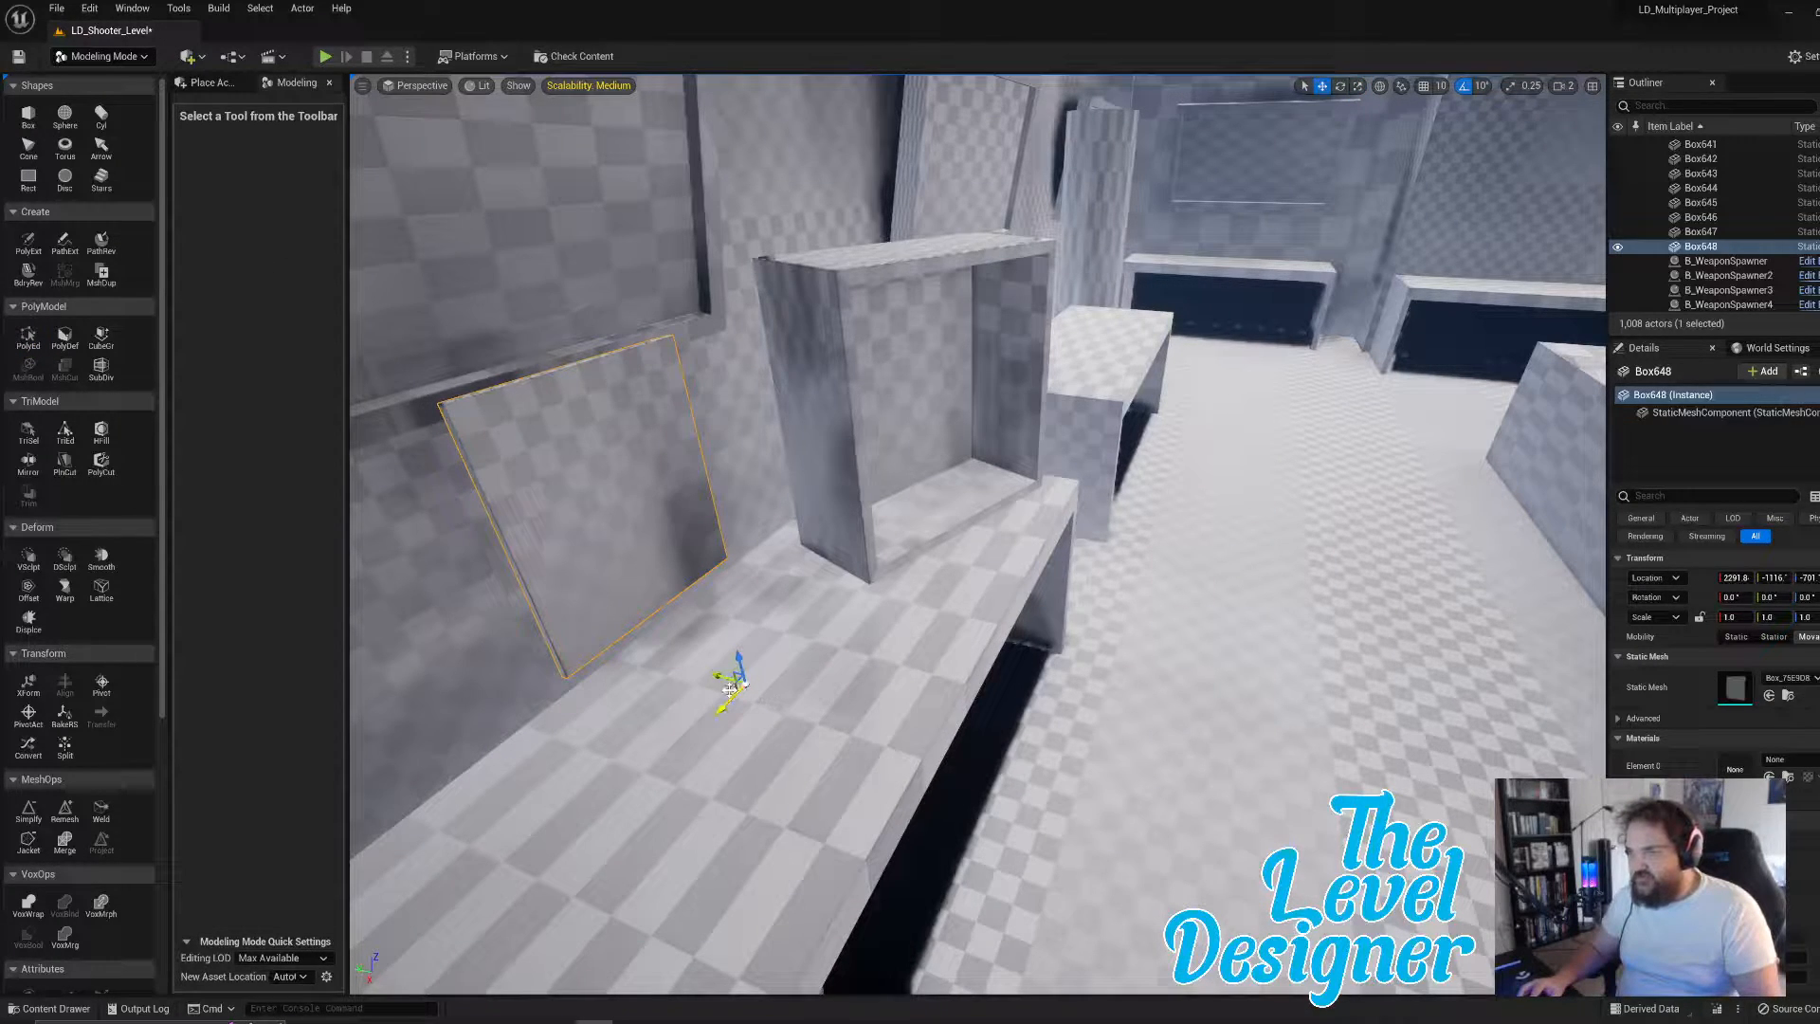
- Move the panel into the hollow case and rotate it 20° about Z to match the case
left_click_drag(729, 689, 990, 576)
right_click_drag(990, 577, 872, 589)
key("w")
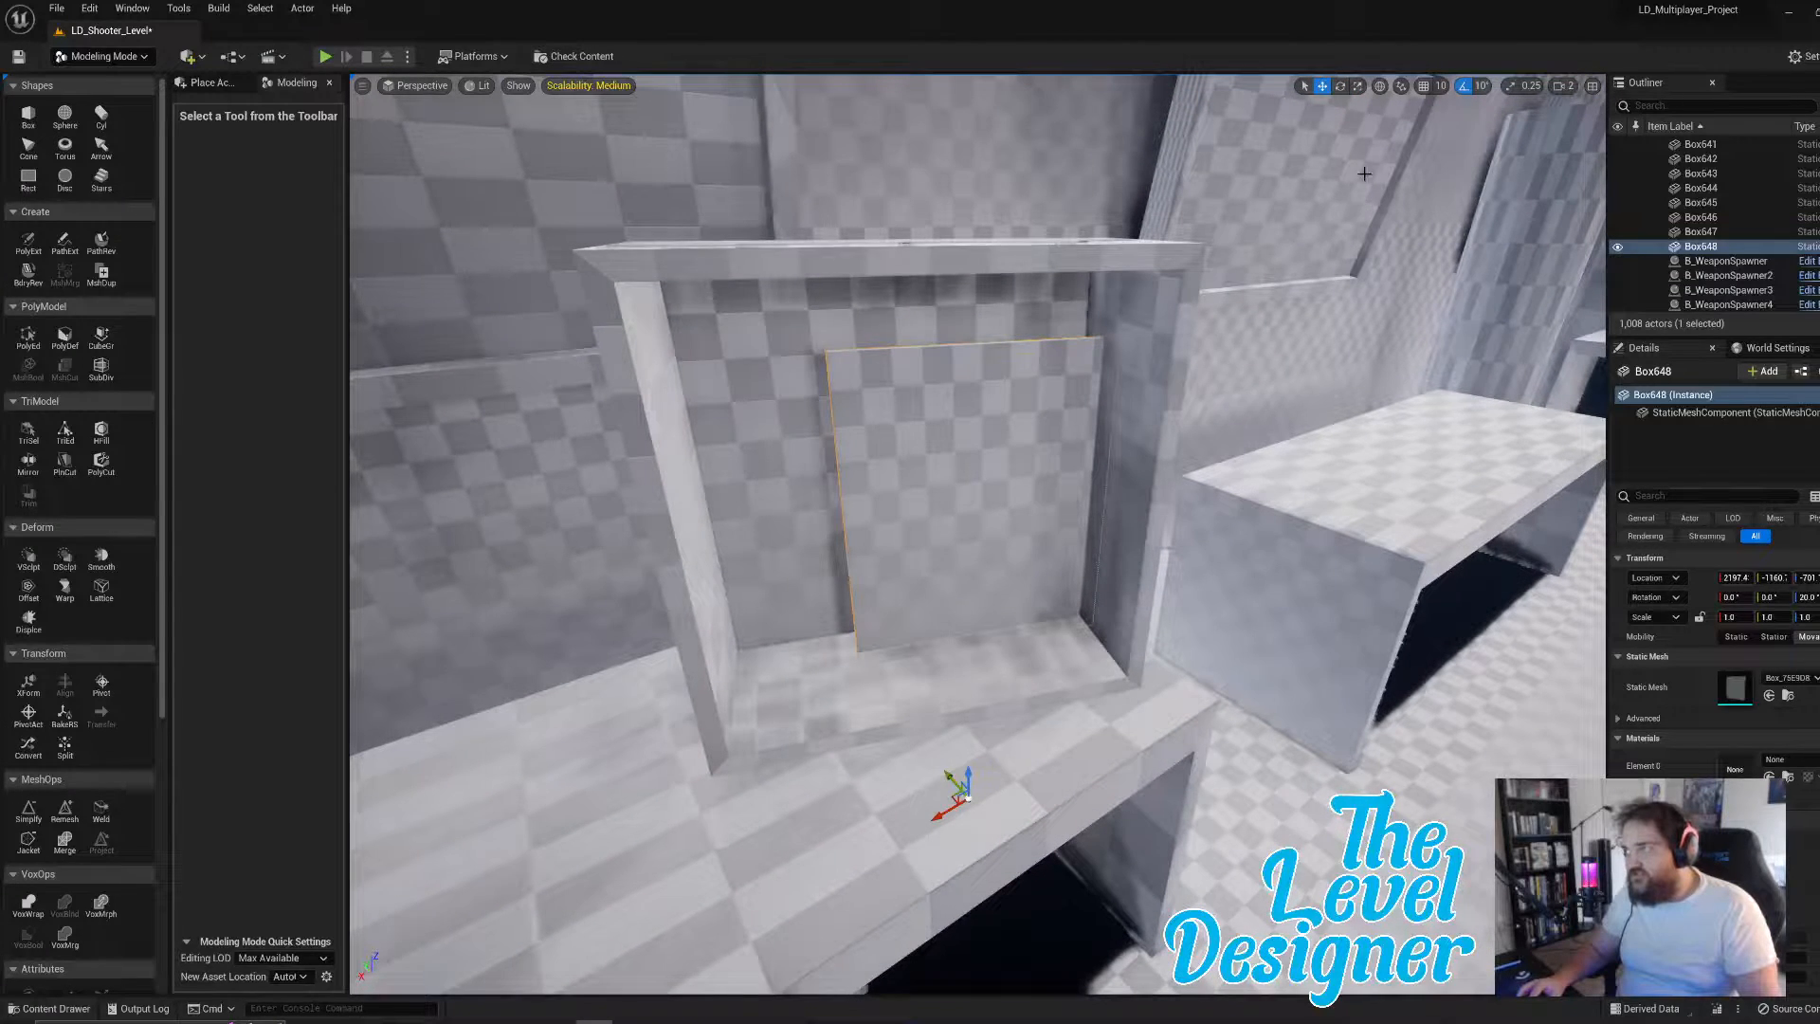
- Switch the gizmo to local space and place the panel against the case's back wall, raised above its floor and toward one side
left_click(1383, 88)
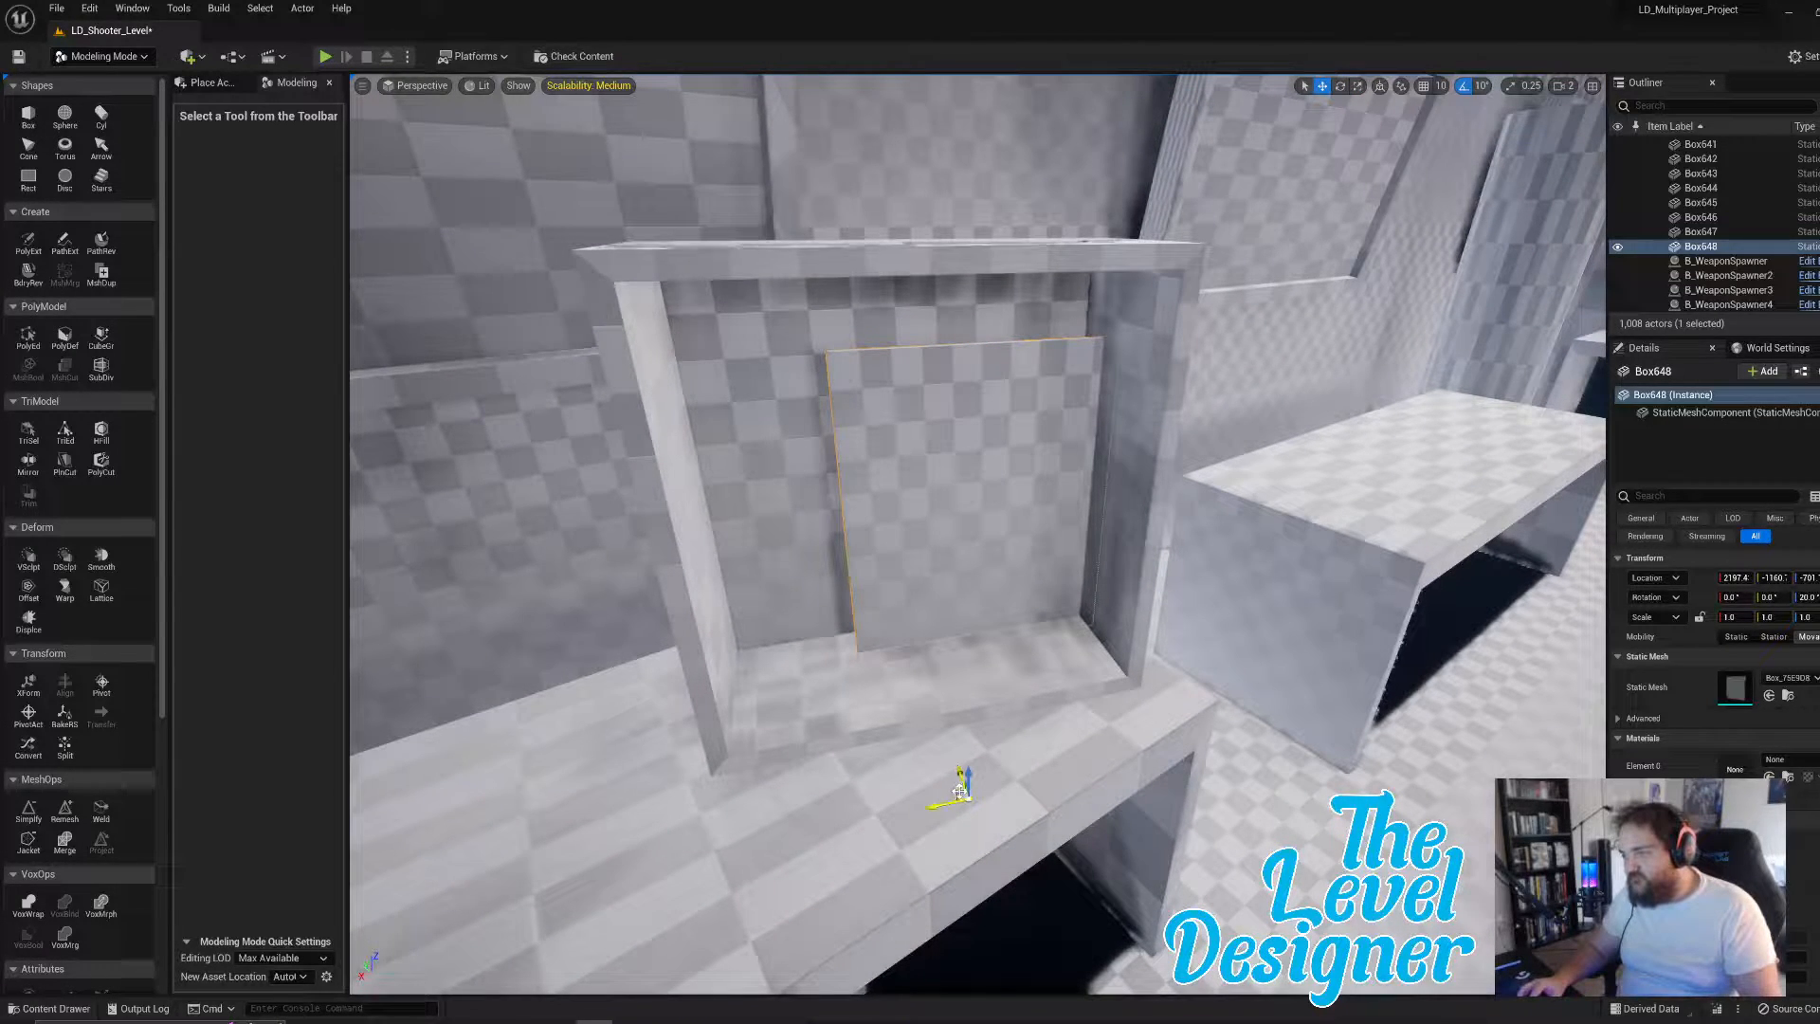
left_click_drag(960, 795, 815, 783)
right_click_drag(818, 779, 887, 783)
mouse_move(859, 769)
left_mouse_down()
mouse_move(812, 741)
mouse_move(838, 756)
left_mouse_up()
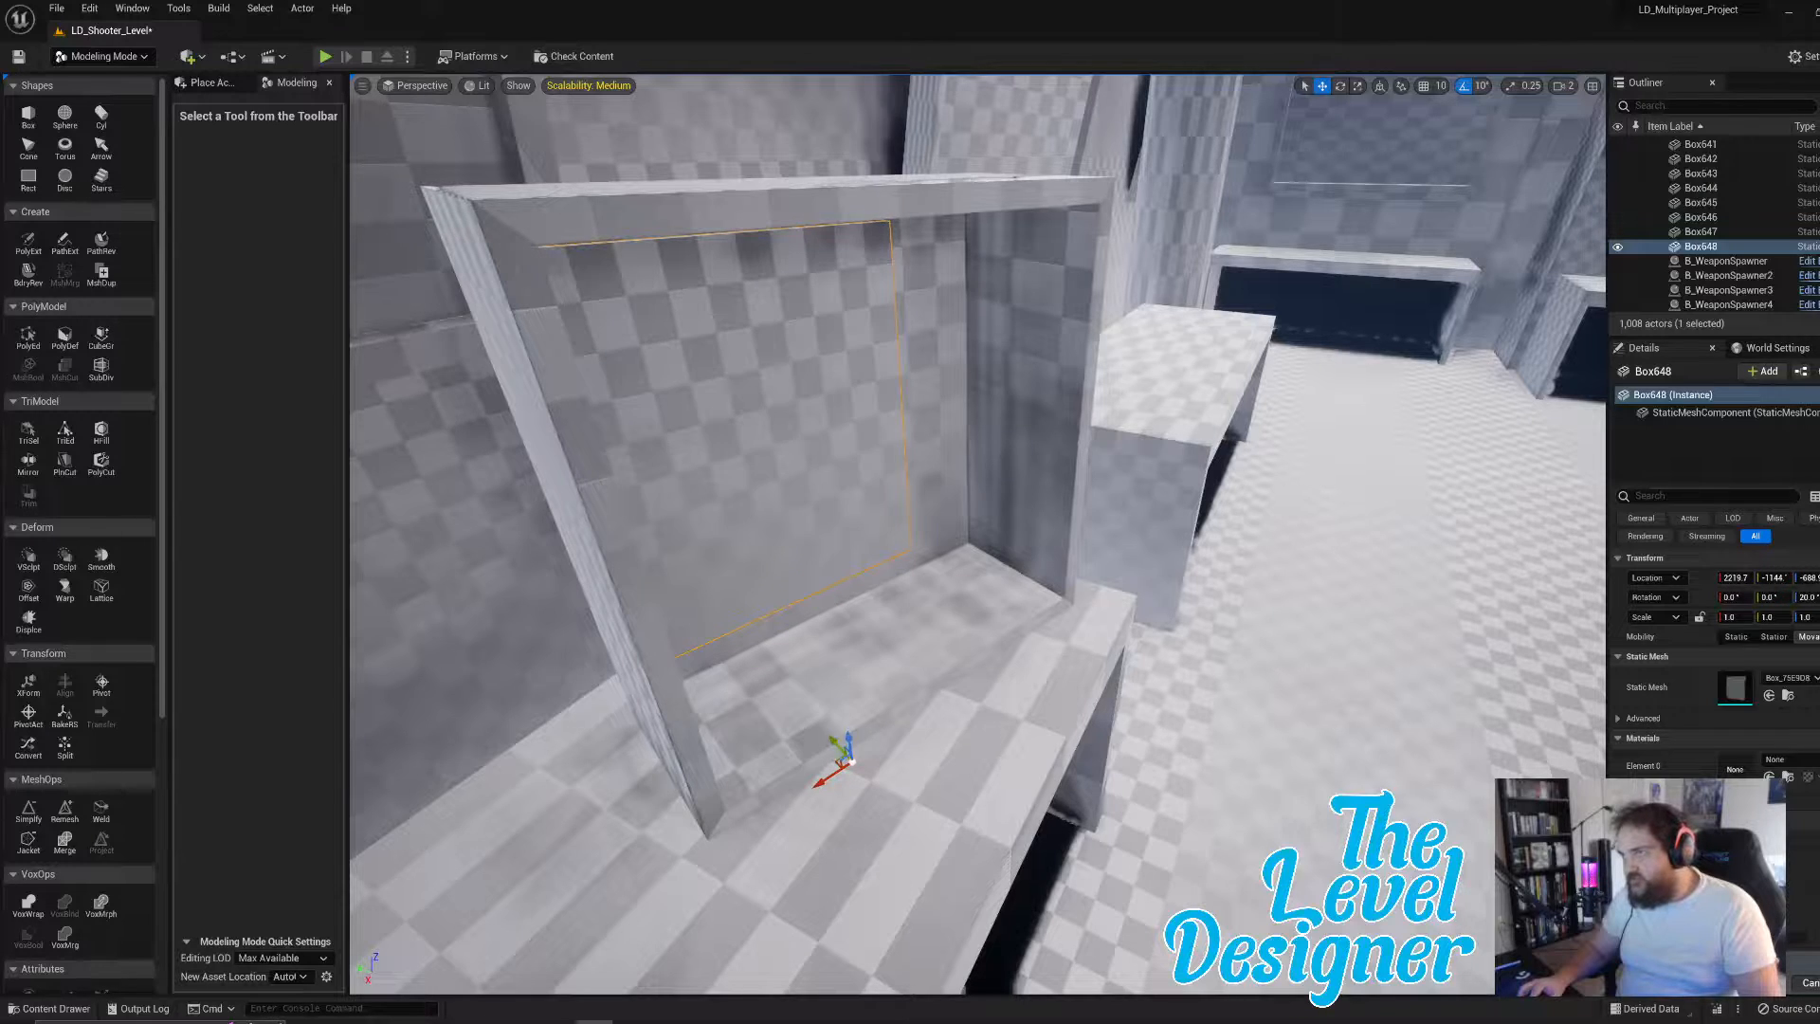
right_click_drag(955, 622, 806, 622)
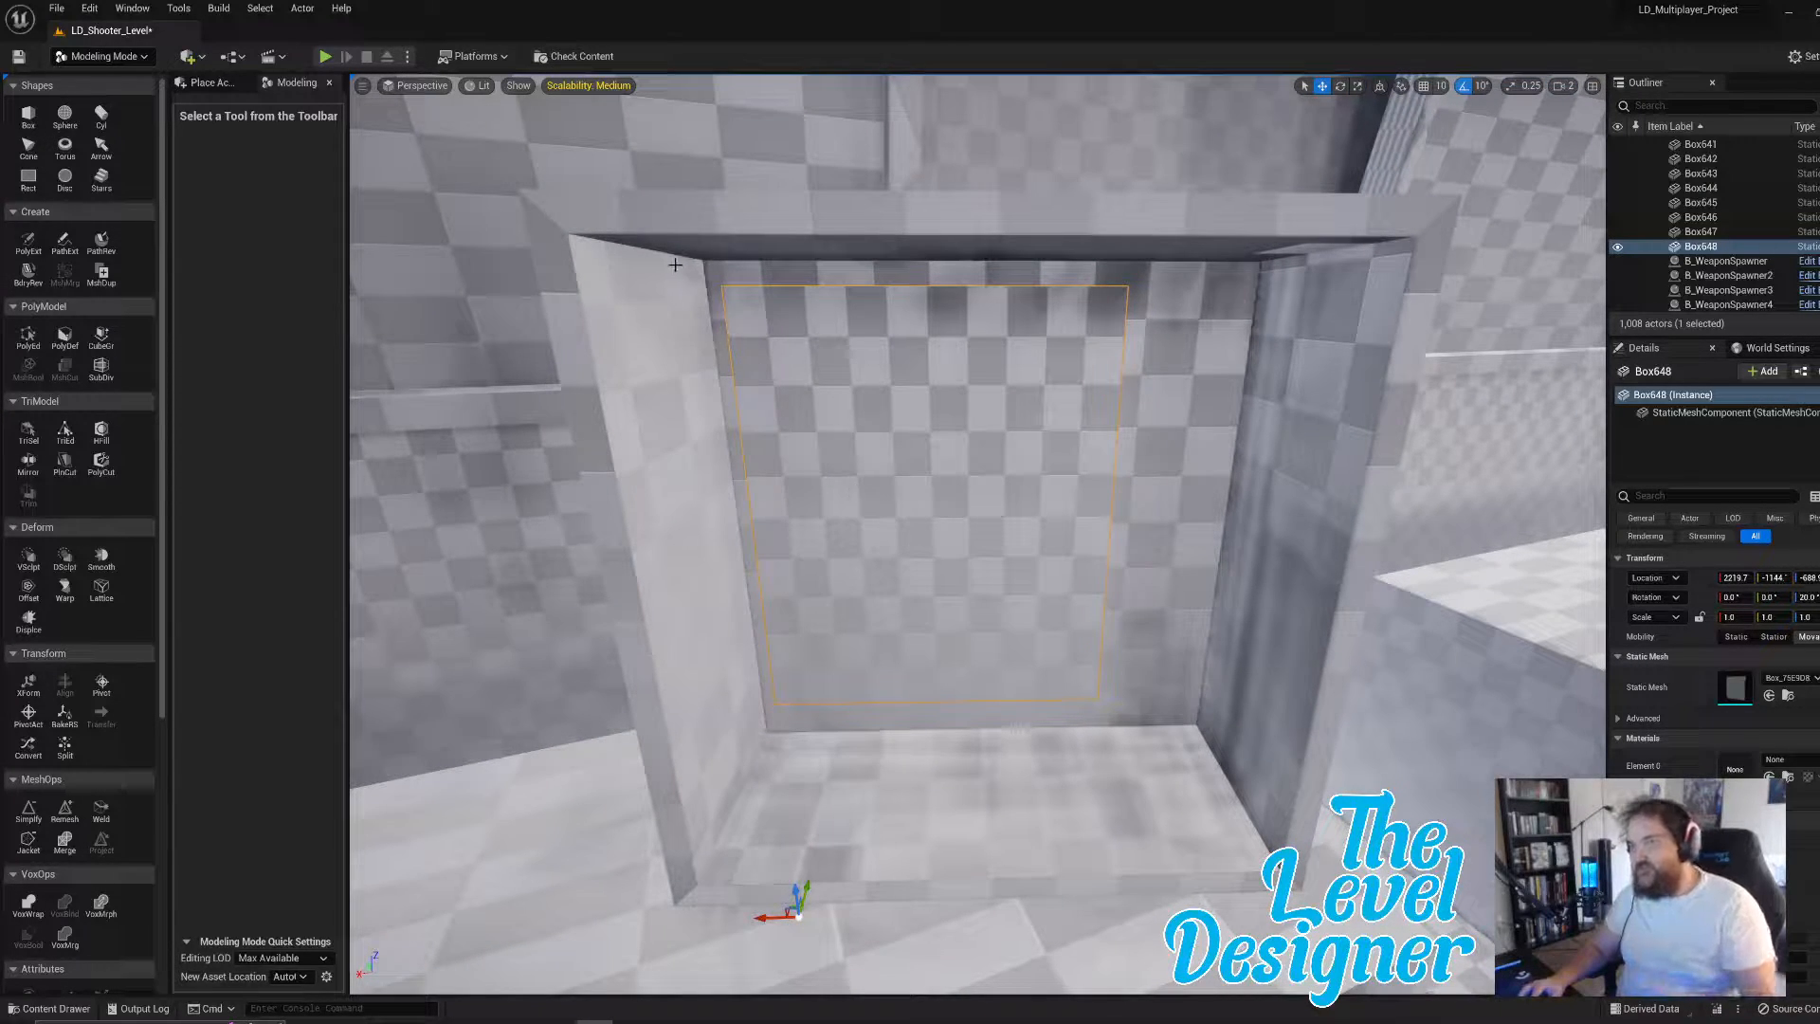
- Create another 100 × 100 × 100 box on the counter next to the case holding the panel
right_click_drag(760, 404, 550, 327)
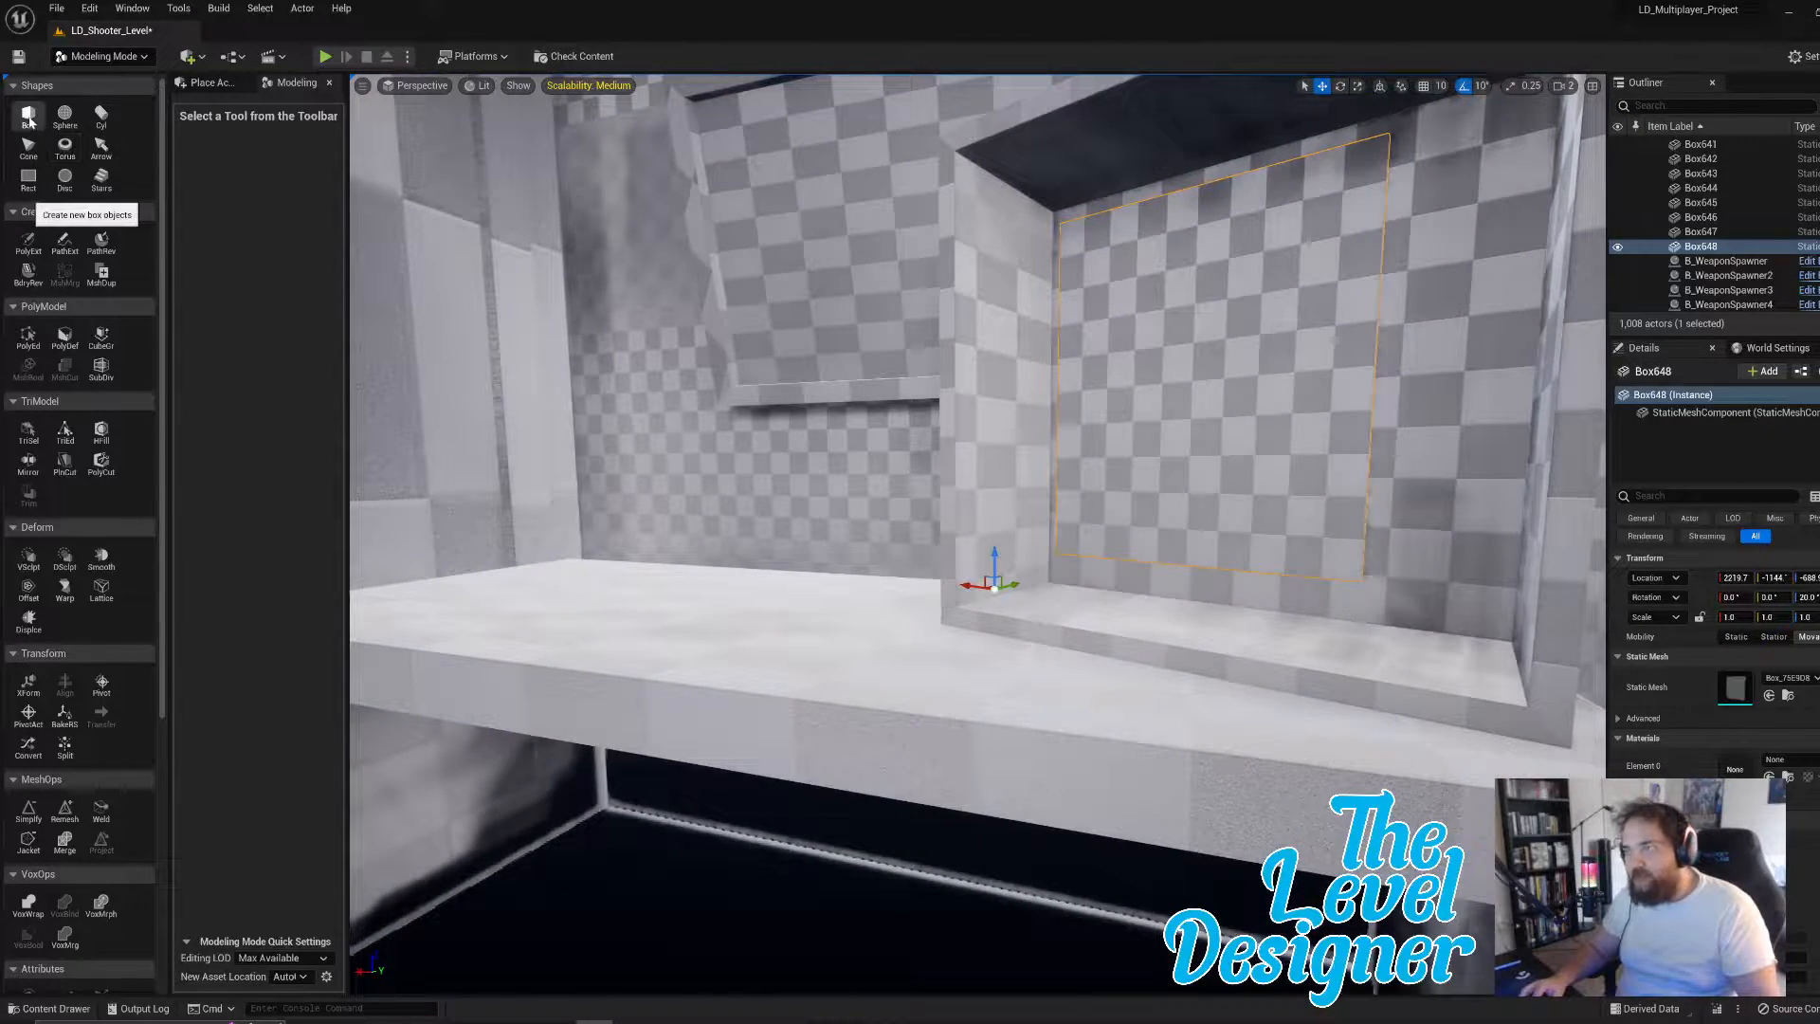
left_click(28, 115)
left_click(720, 622)
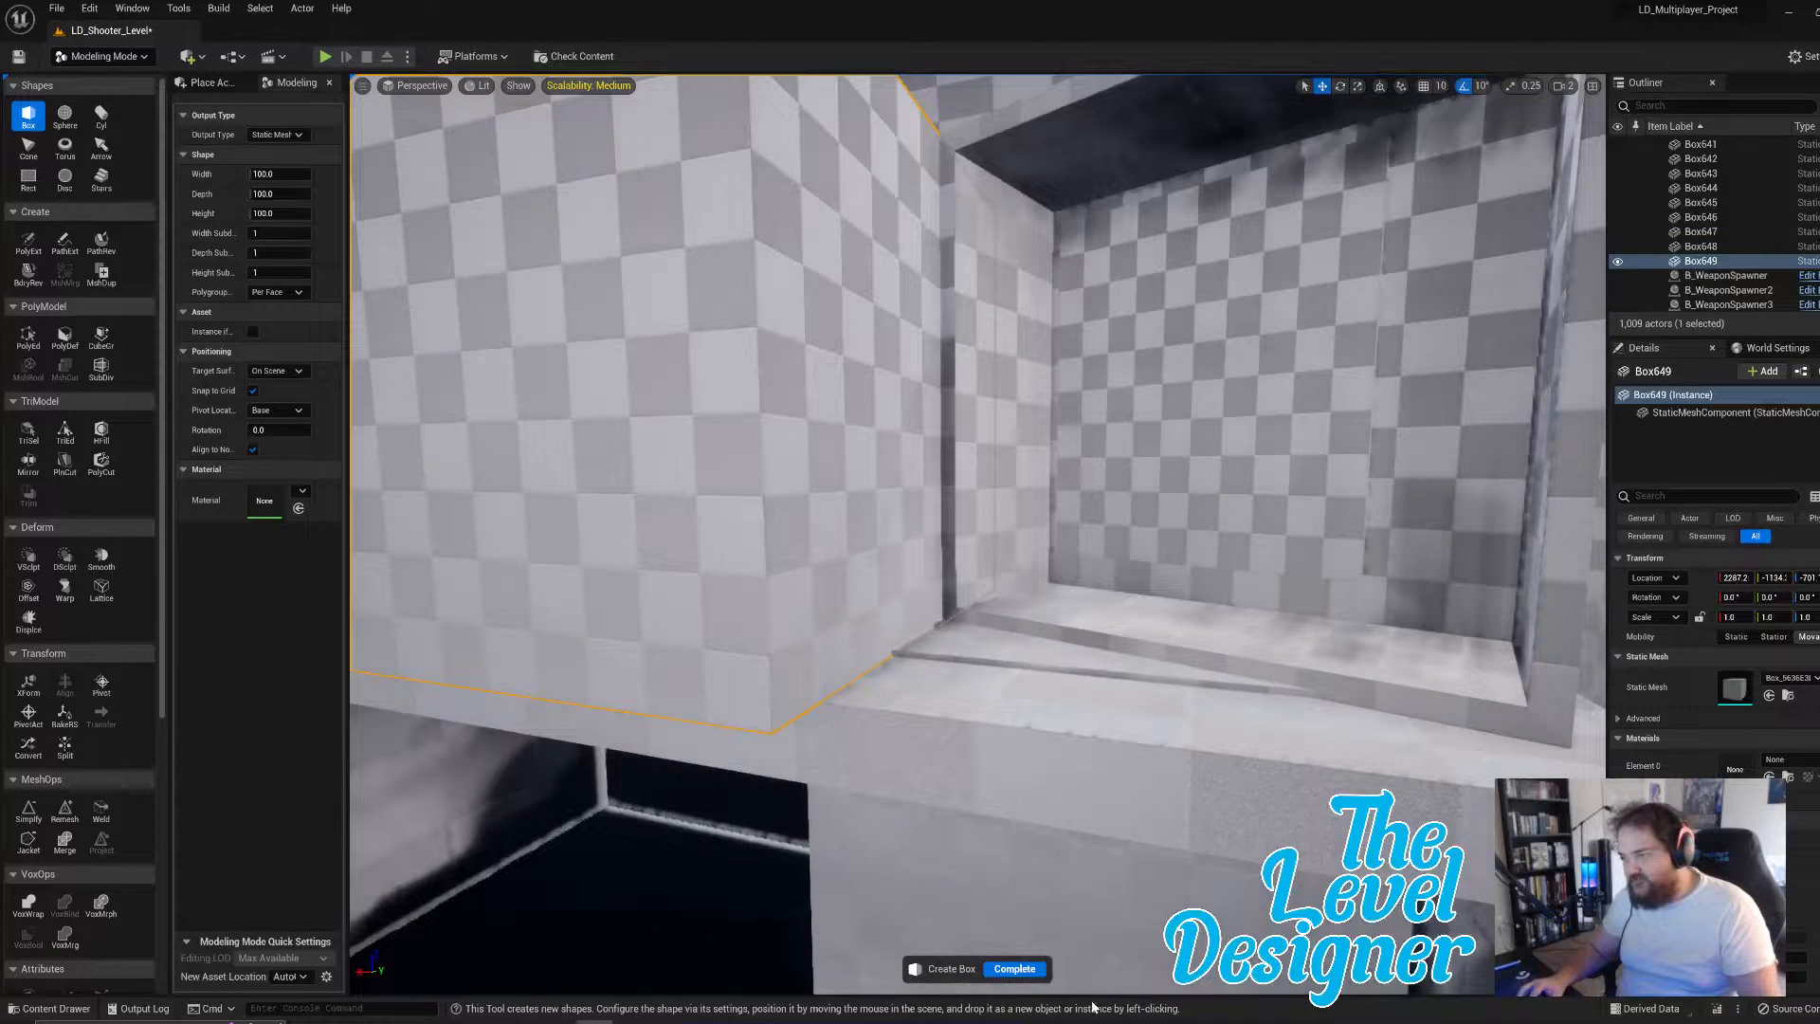
left_click(1014, 968)
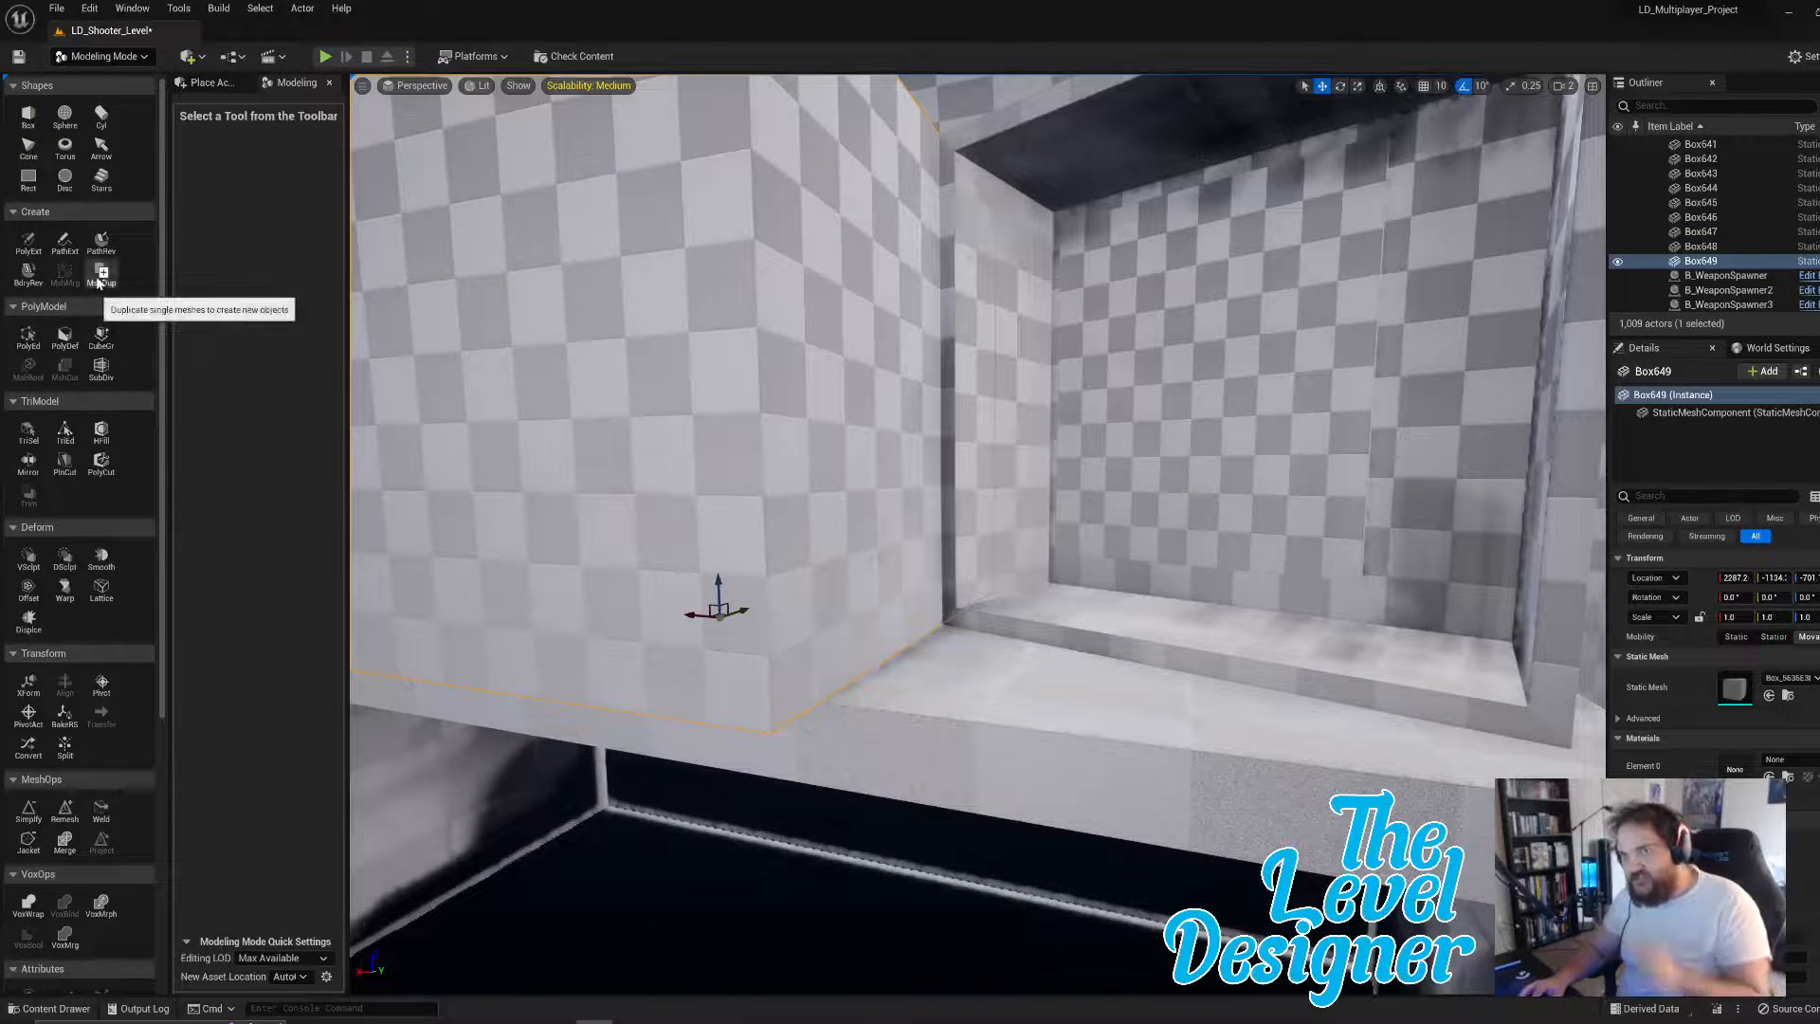
- Flatten the second box by lowering its top face, and push its front face toward the wall to make a narrow bar
left_click(28, 337)
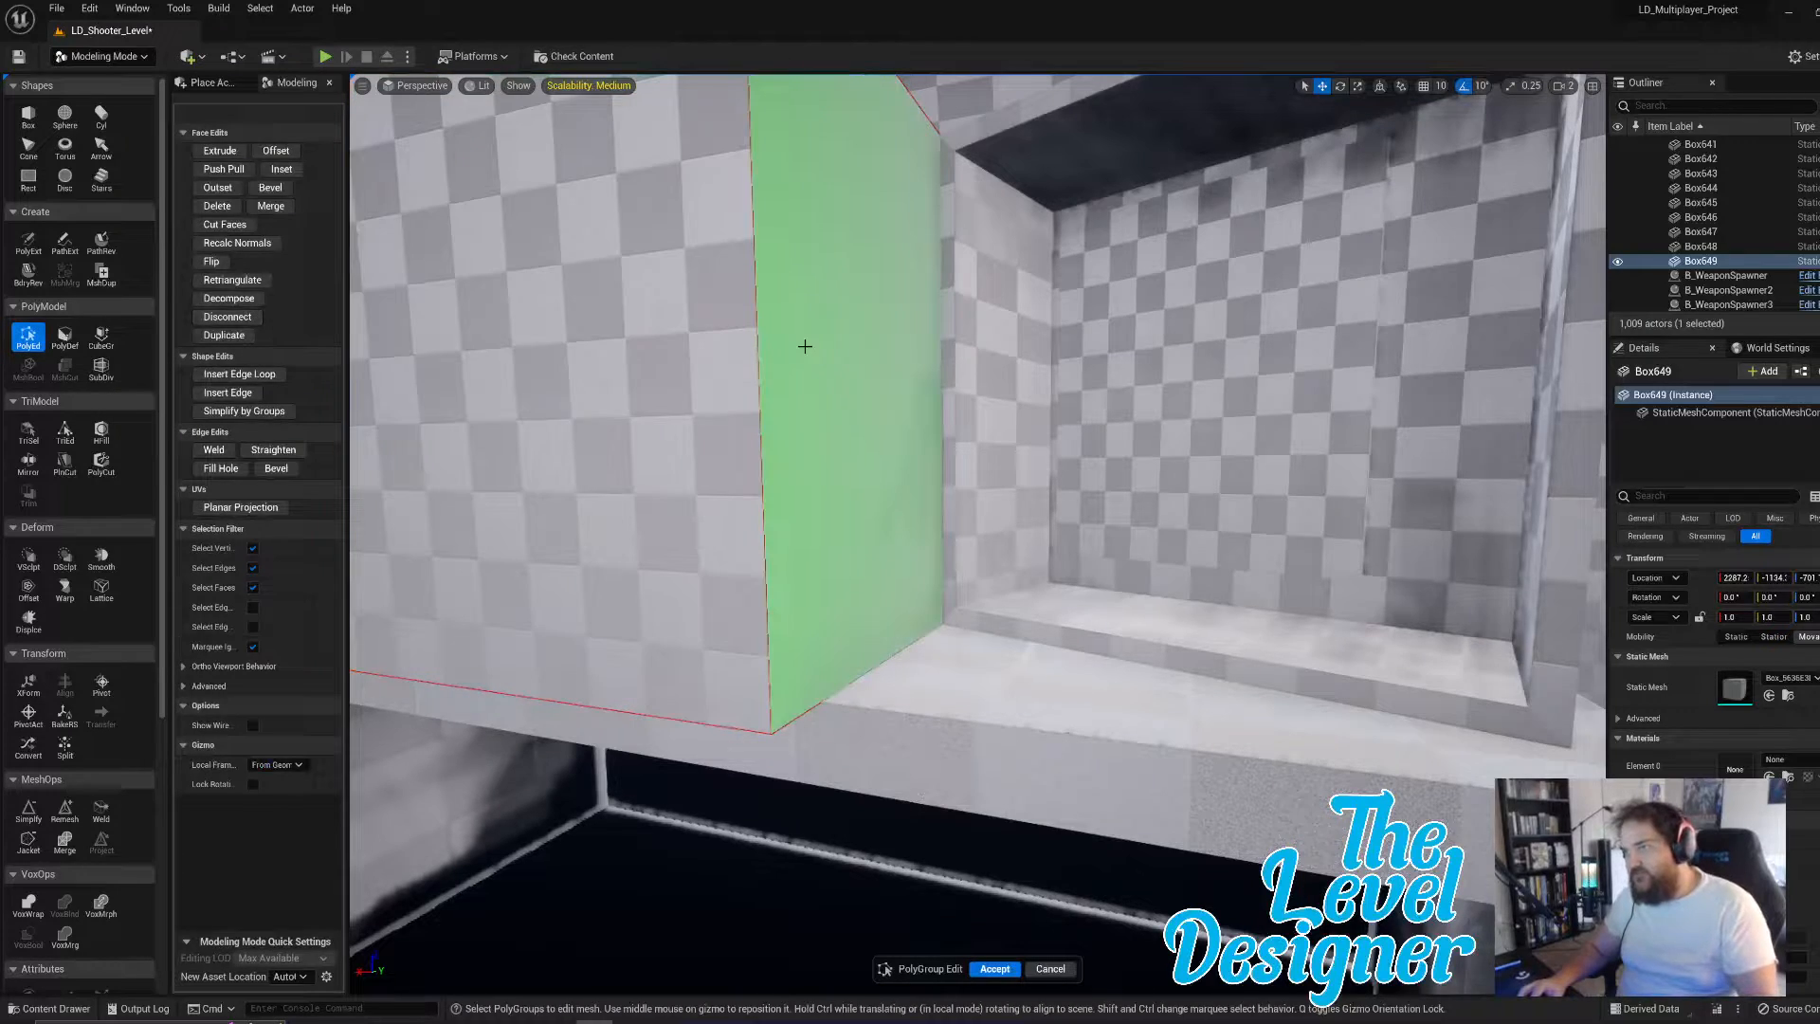
right_click_drag(801, 346, 758, 379)
right_click_drag(1079, 432, 1057, 465)
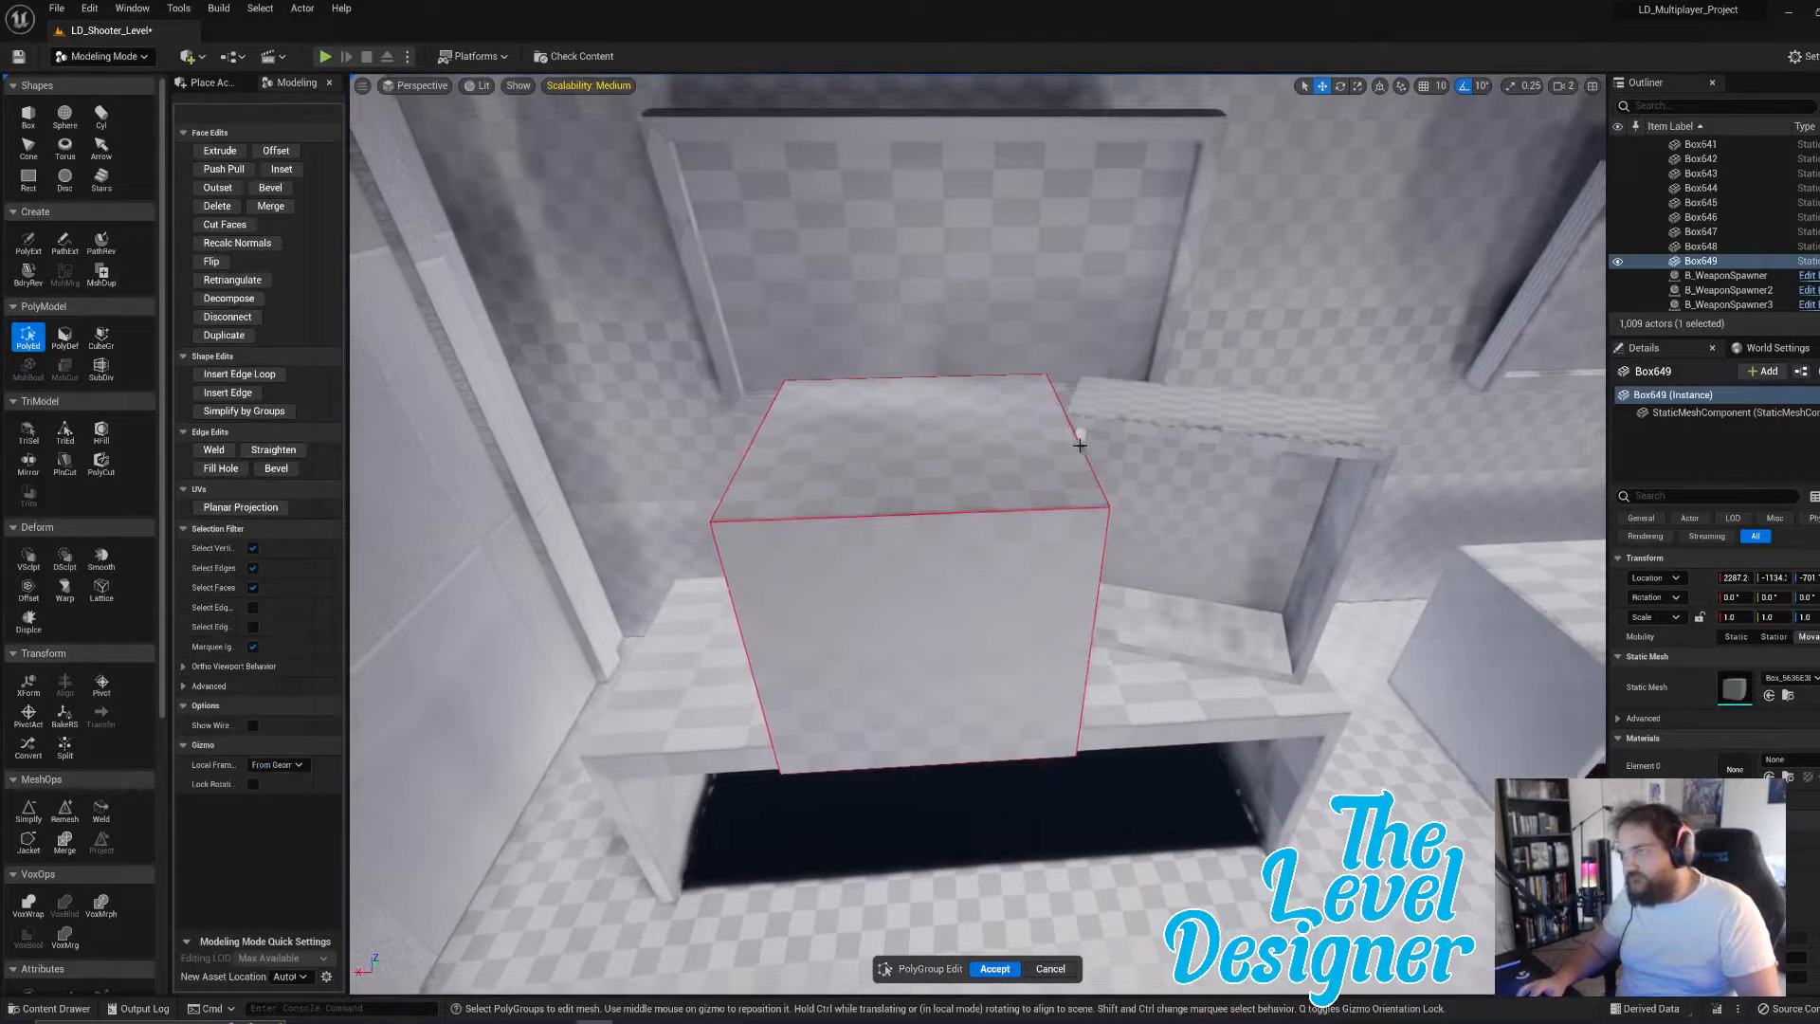
left_click(981, 463)
left_click_drag(914, 408, 883, 624)
left_click(930, 739)
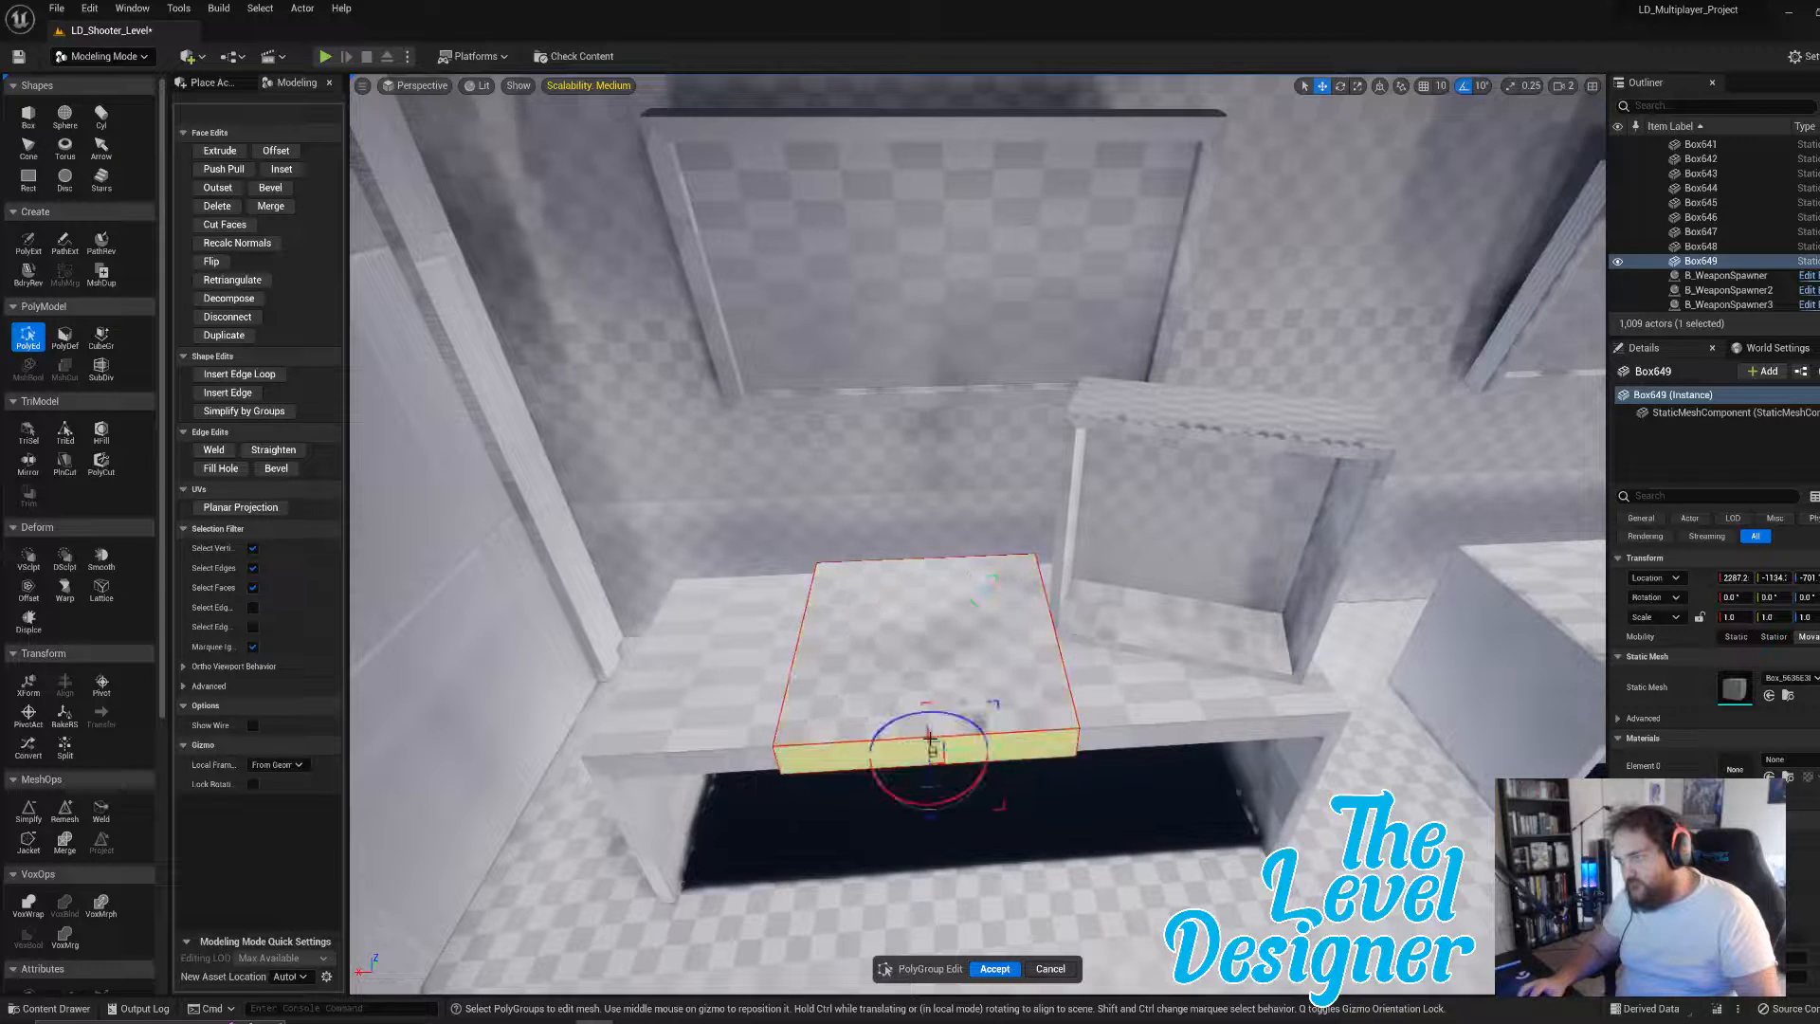
left_click_drag(930, 784, 911, 627)
right_click_drag(911, 627, 901, 657)
- Shorten the bar into a small block by pushing its end face toward the case, and accept the edit
left_click(905, 649)
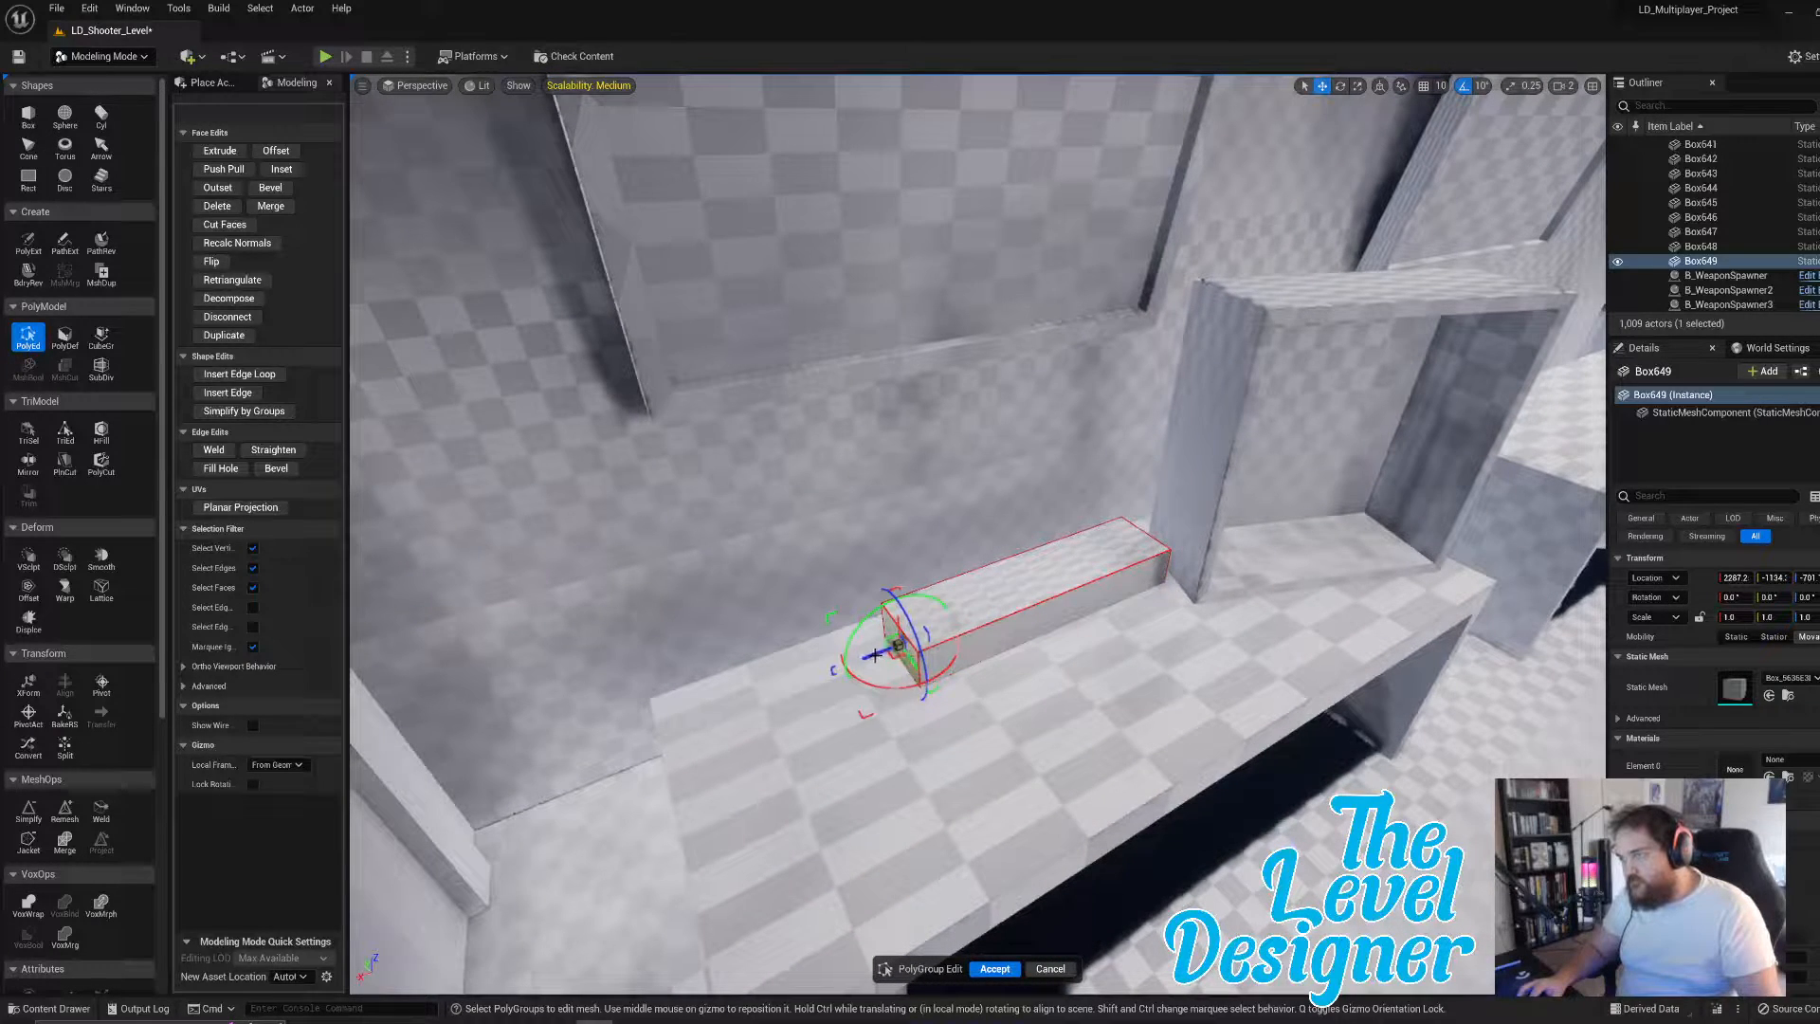
left_click_drag(873, 654, 999, 617)
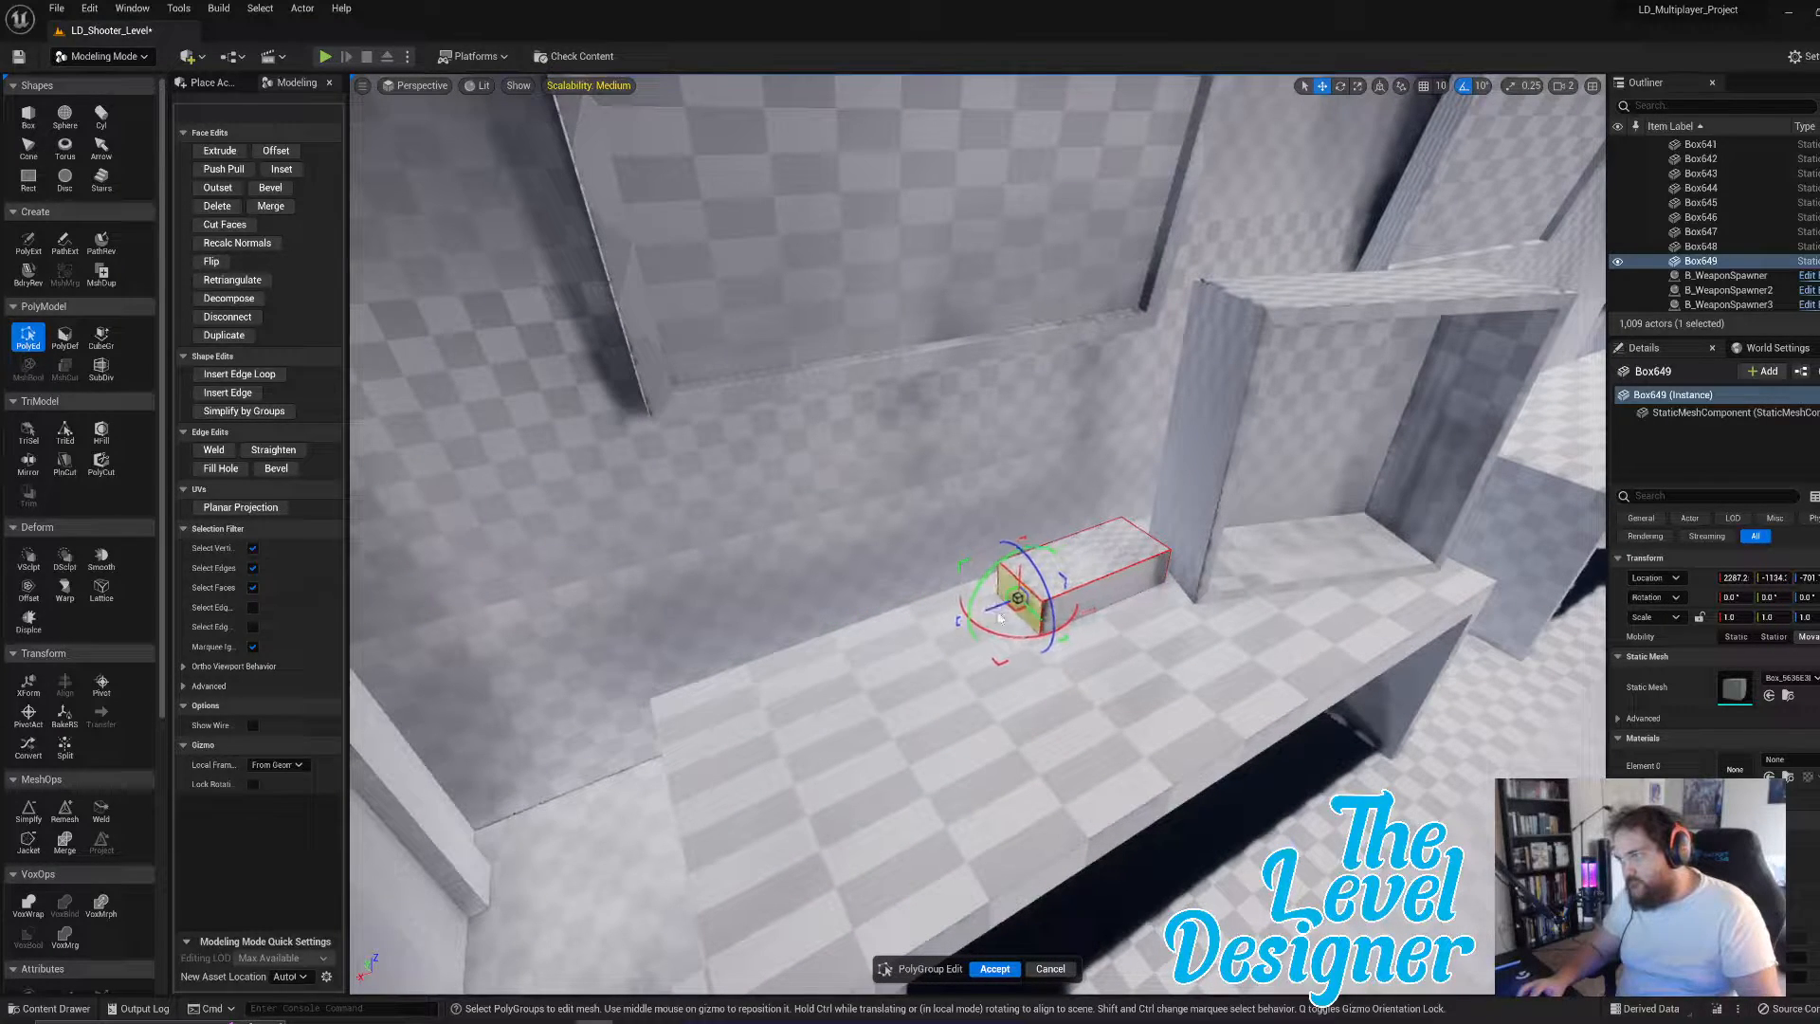
left_click(998, 968)
- Rotate the small block 20° about Z to line it up with the case
key("e")
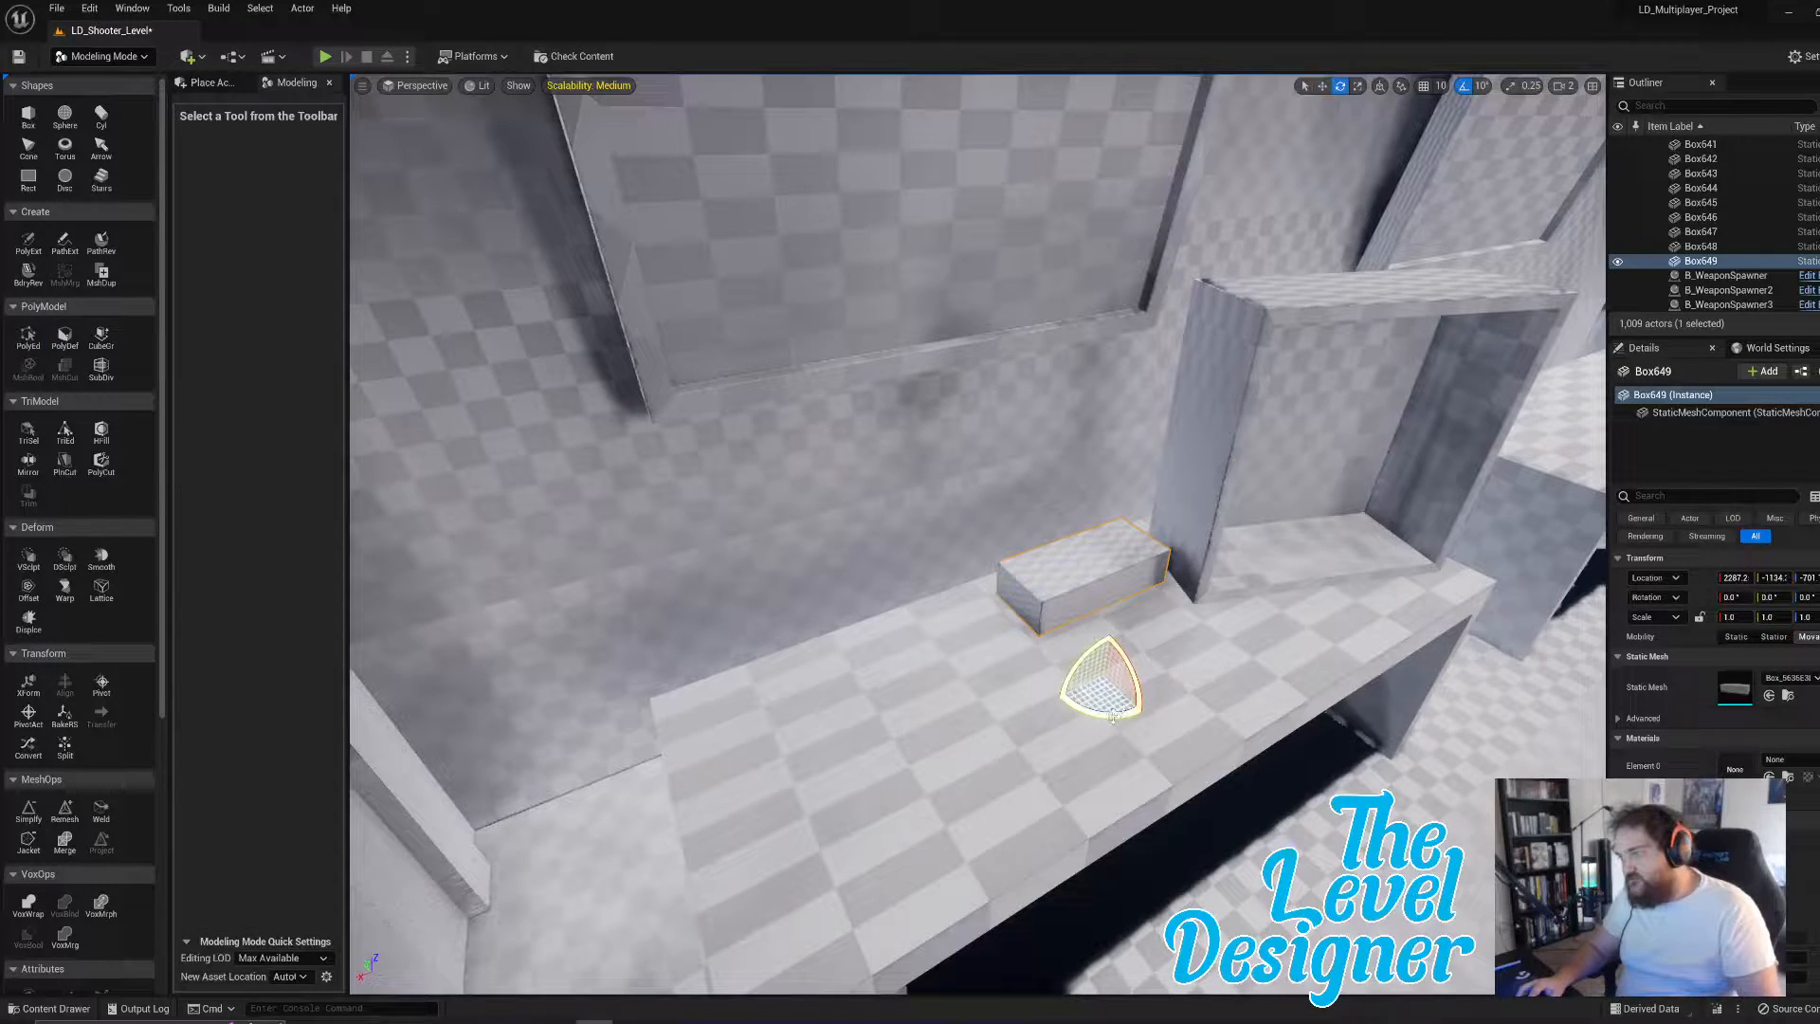
left_click_drag(1114, 716, 1033, 692)
key("w")
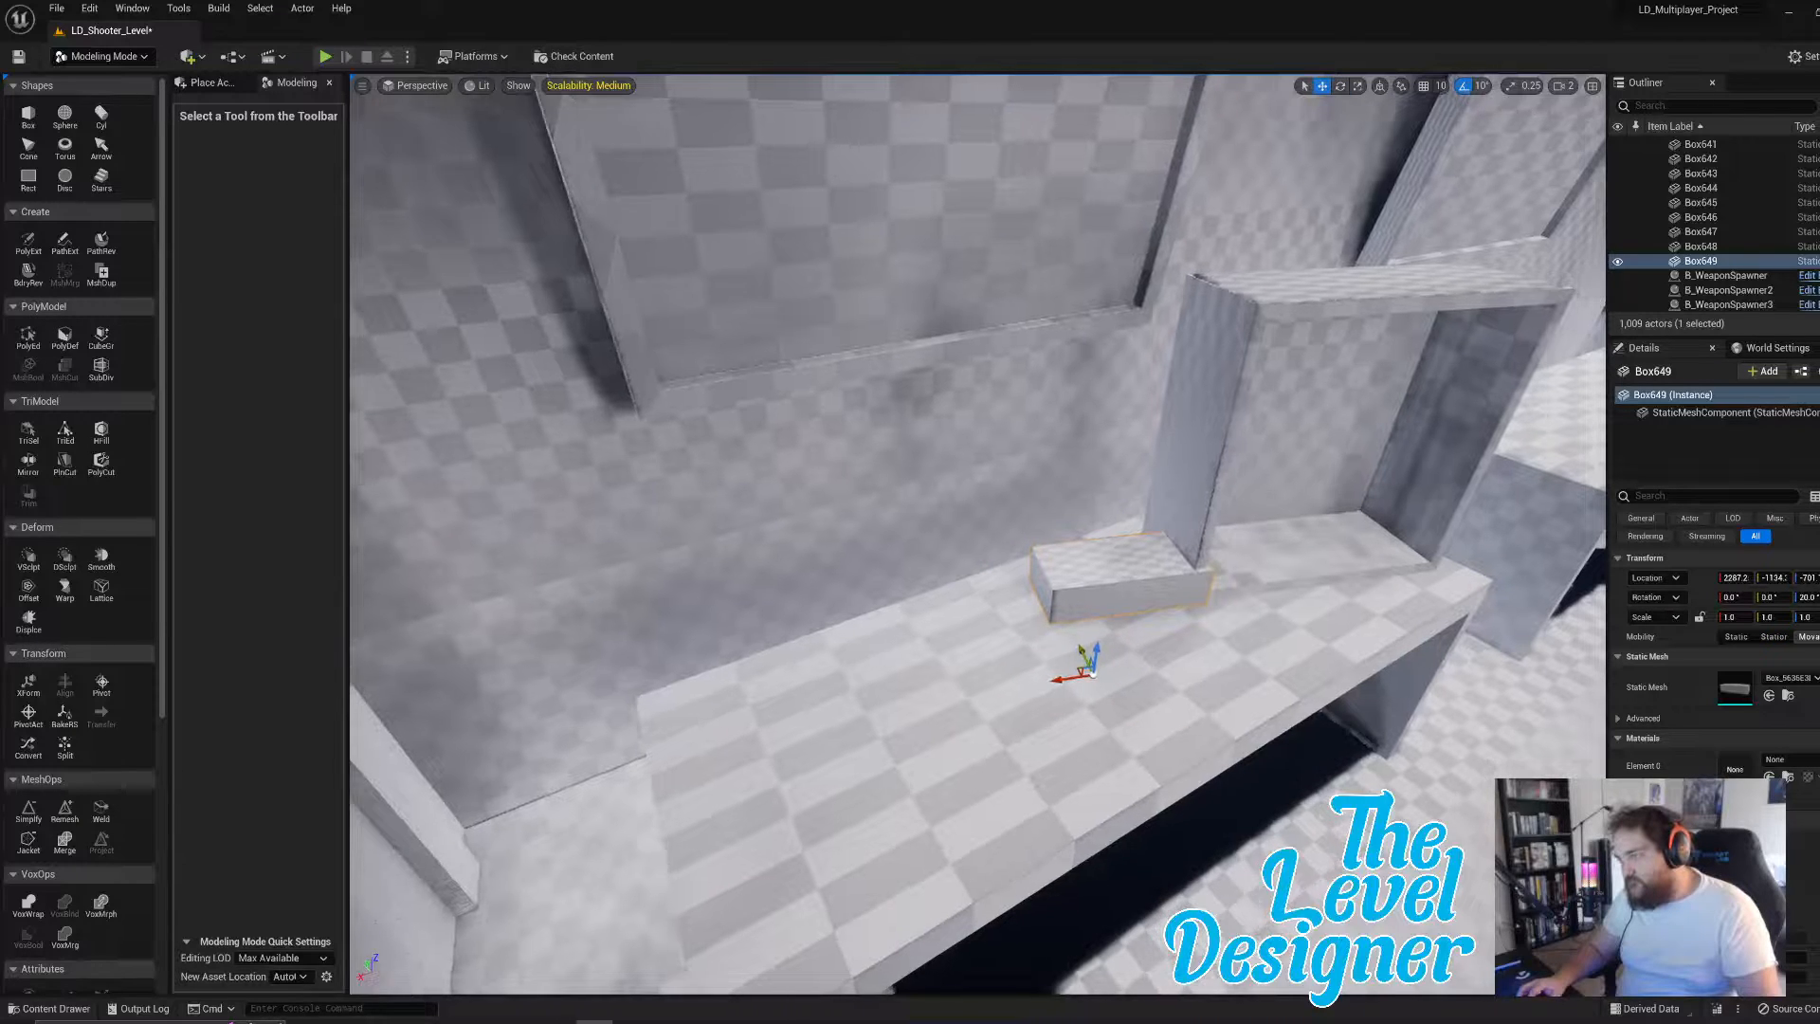
right_click_drag(1030, 655, 1129, 669)
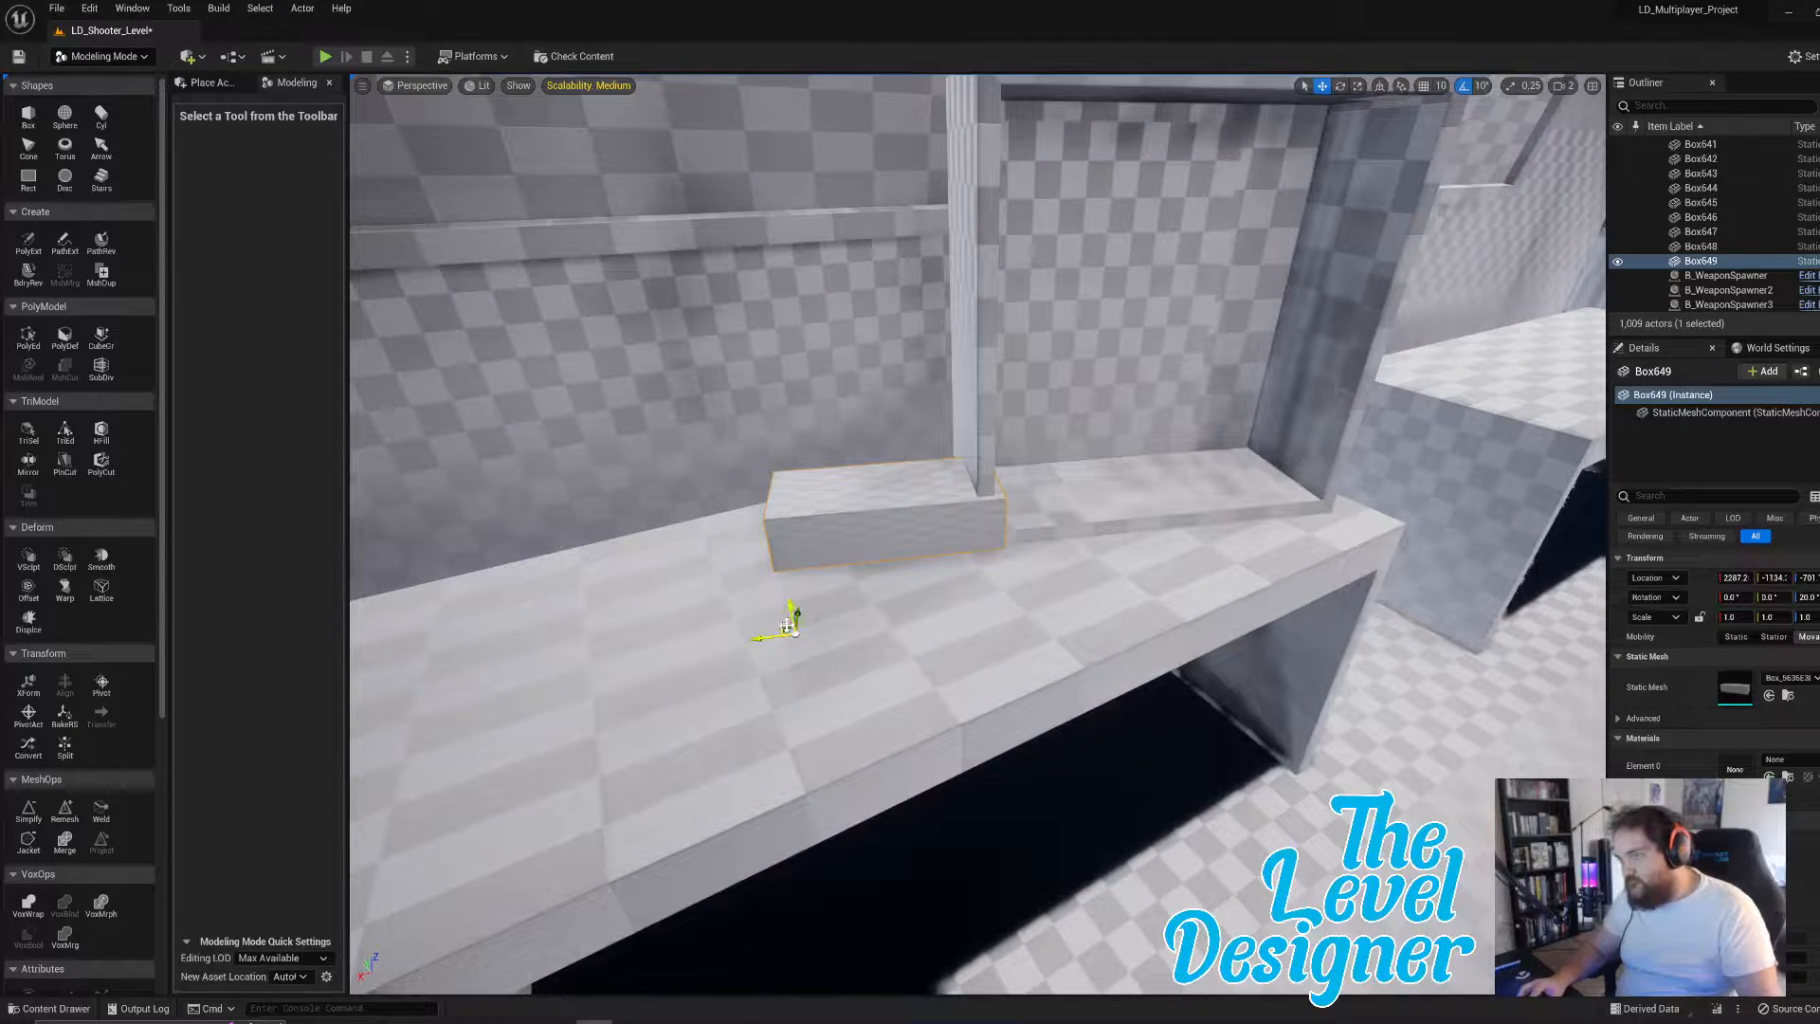
- Move the small block into the open case and raise it off the case floor against the inner panel
left_click_drag(944, 540, 1054, 494)
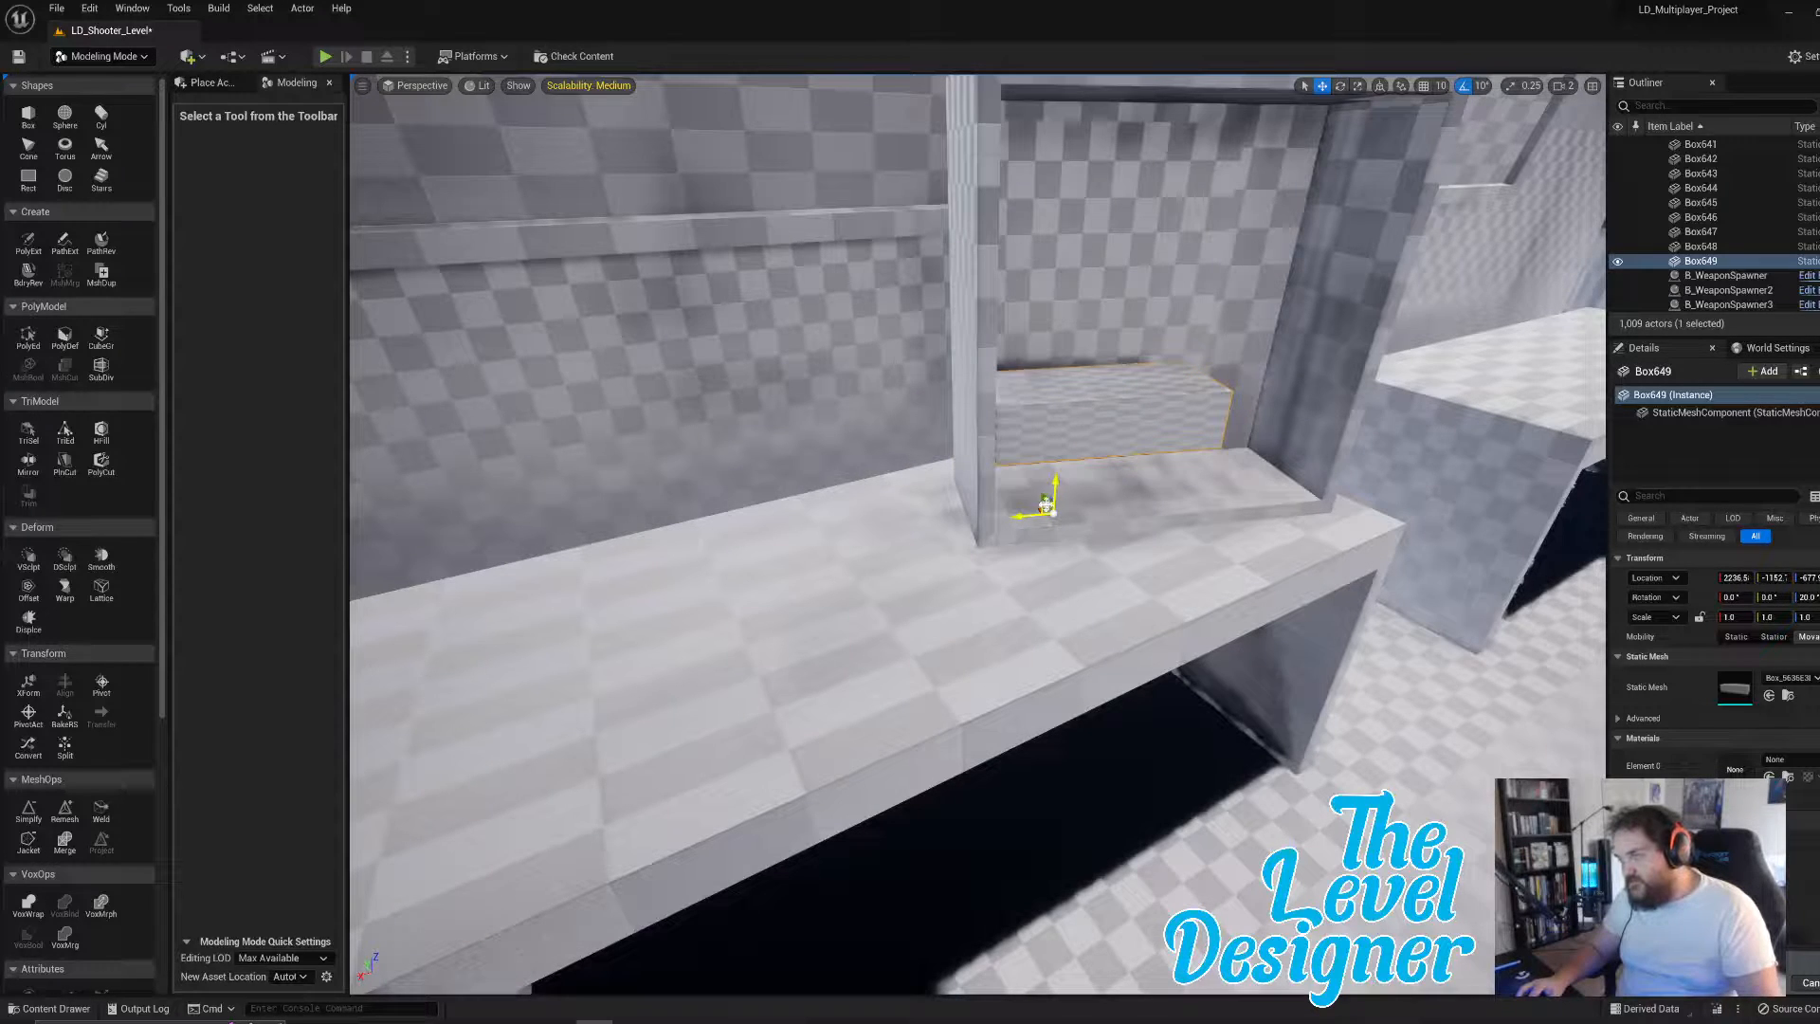
left_click_drag(1047, 498, 1032, 479)
right_click_drag(1028, 479, 759, 488)
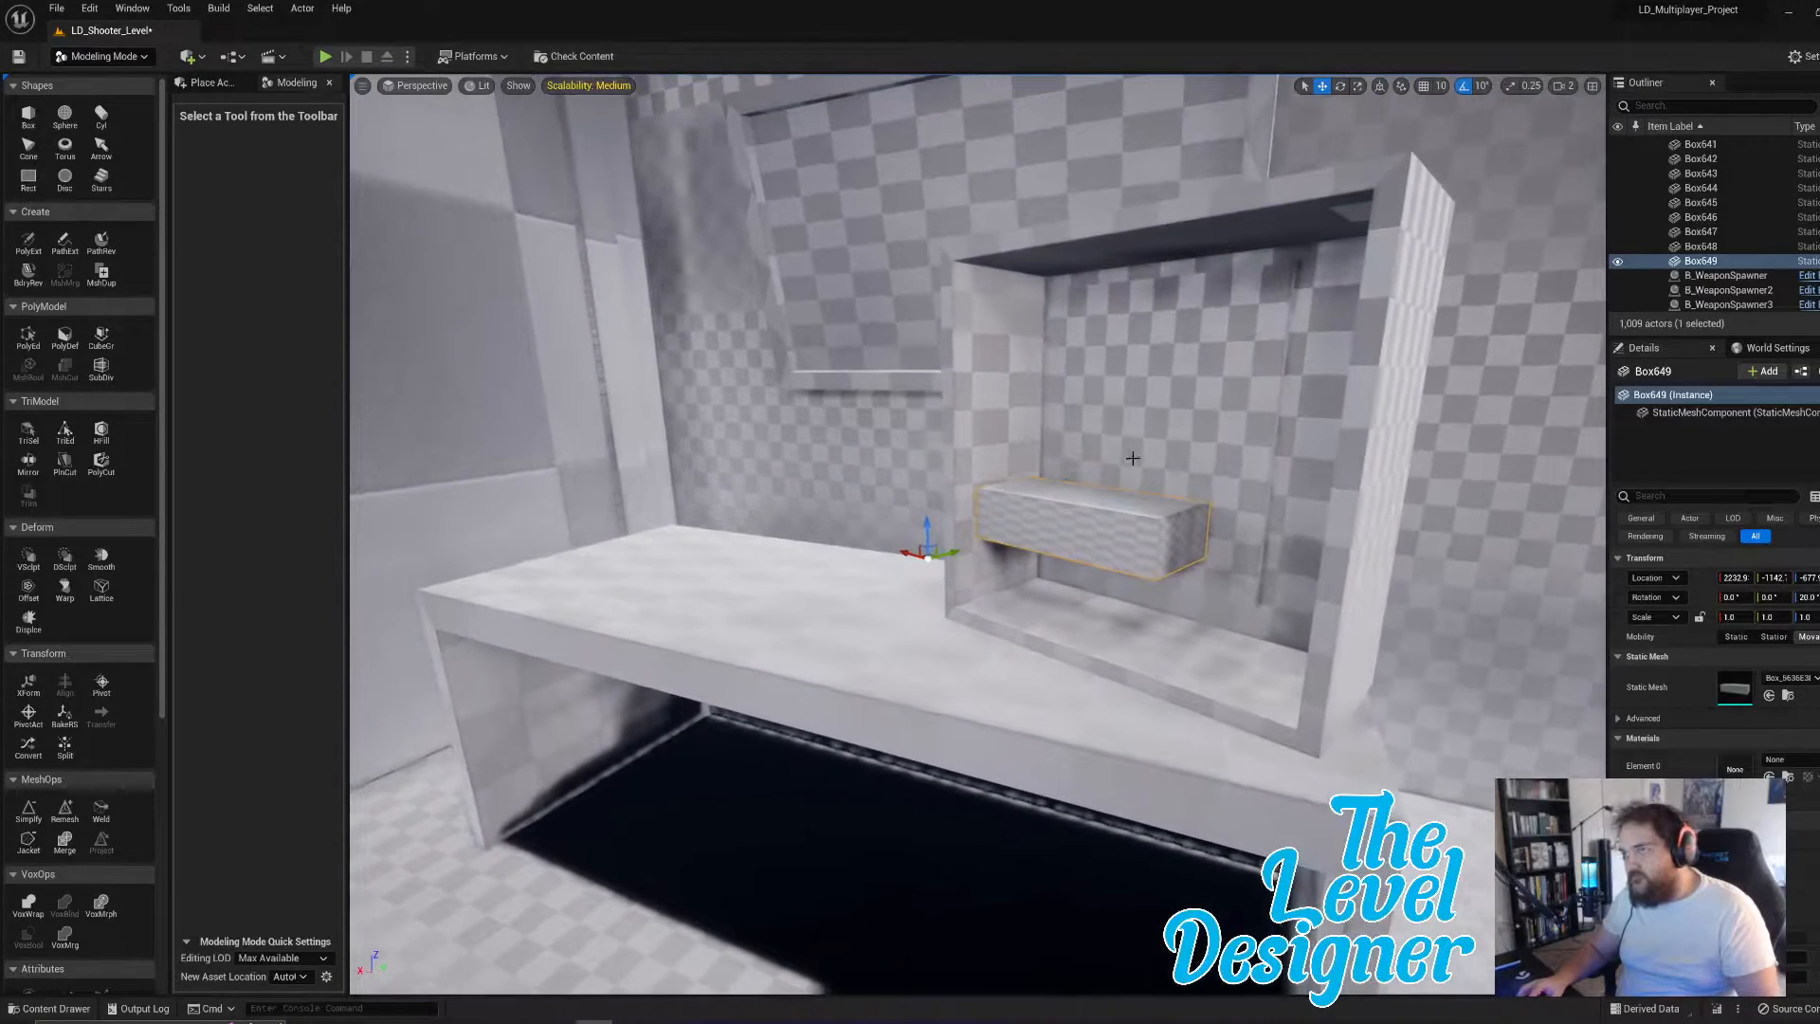
- Create a third 100 × 100 × 100 box on the counter beside the case
left_click(27, 118)
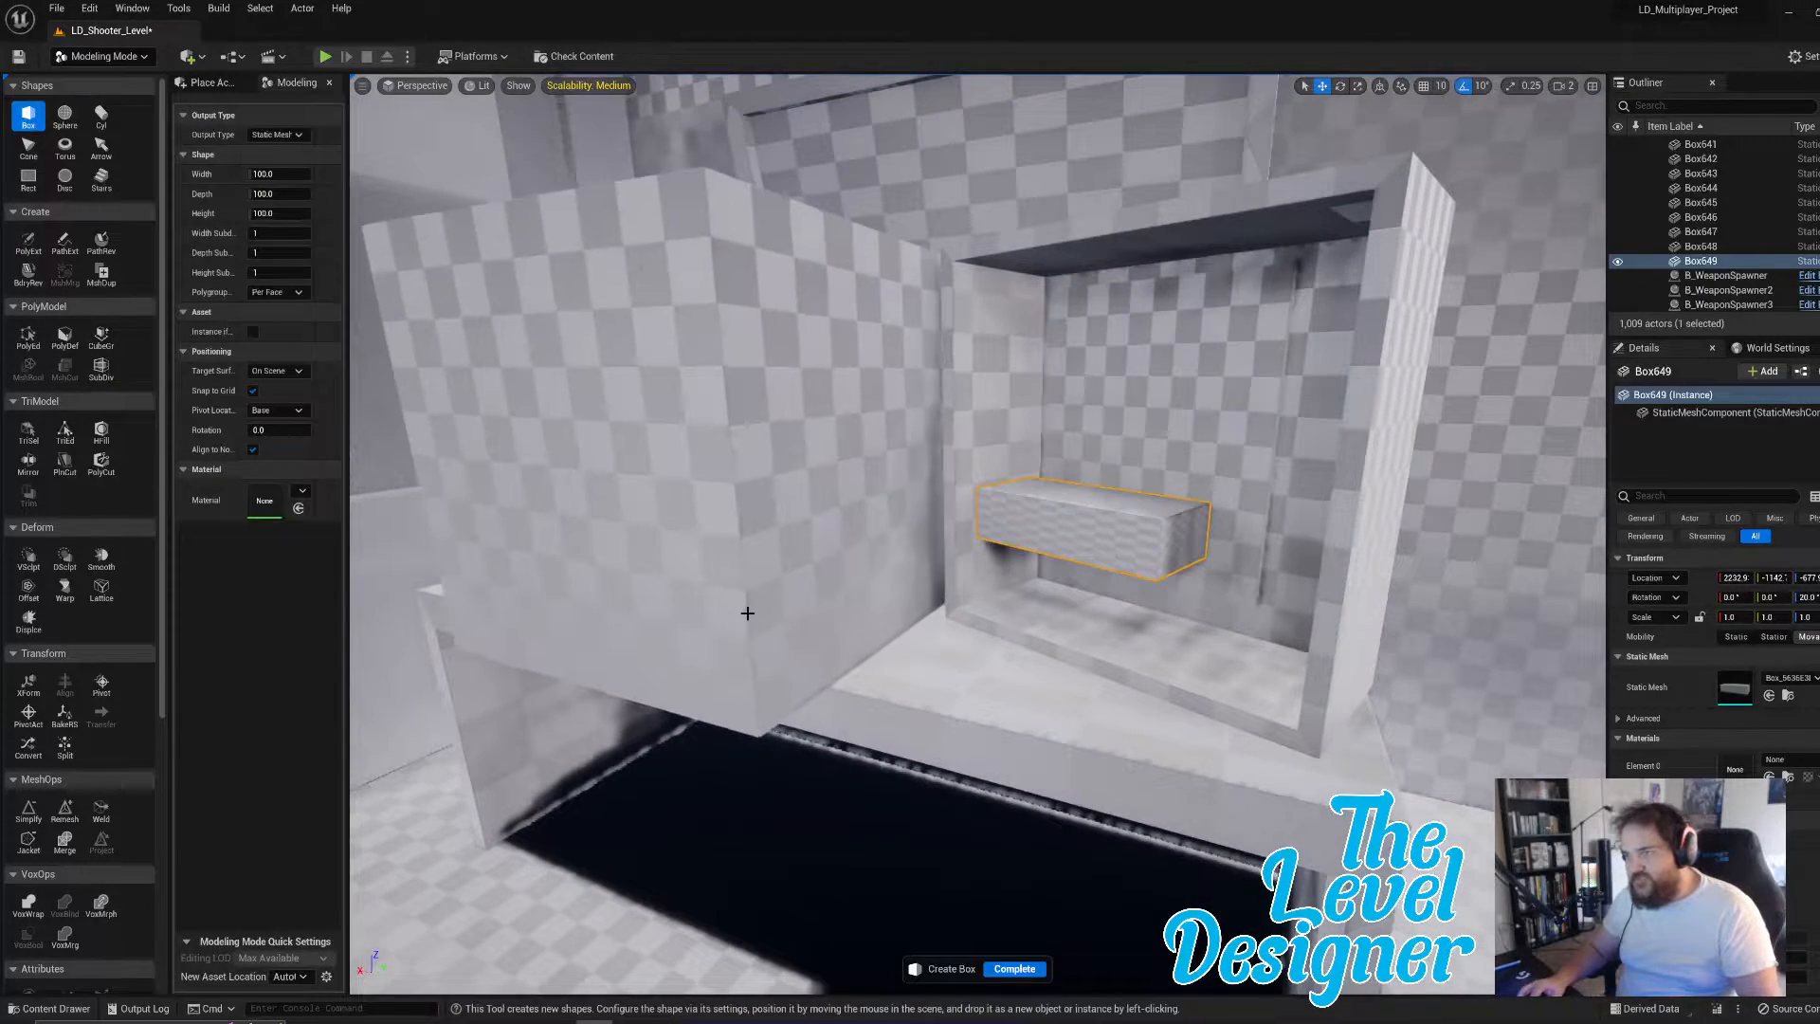
left_click(749, 609)
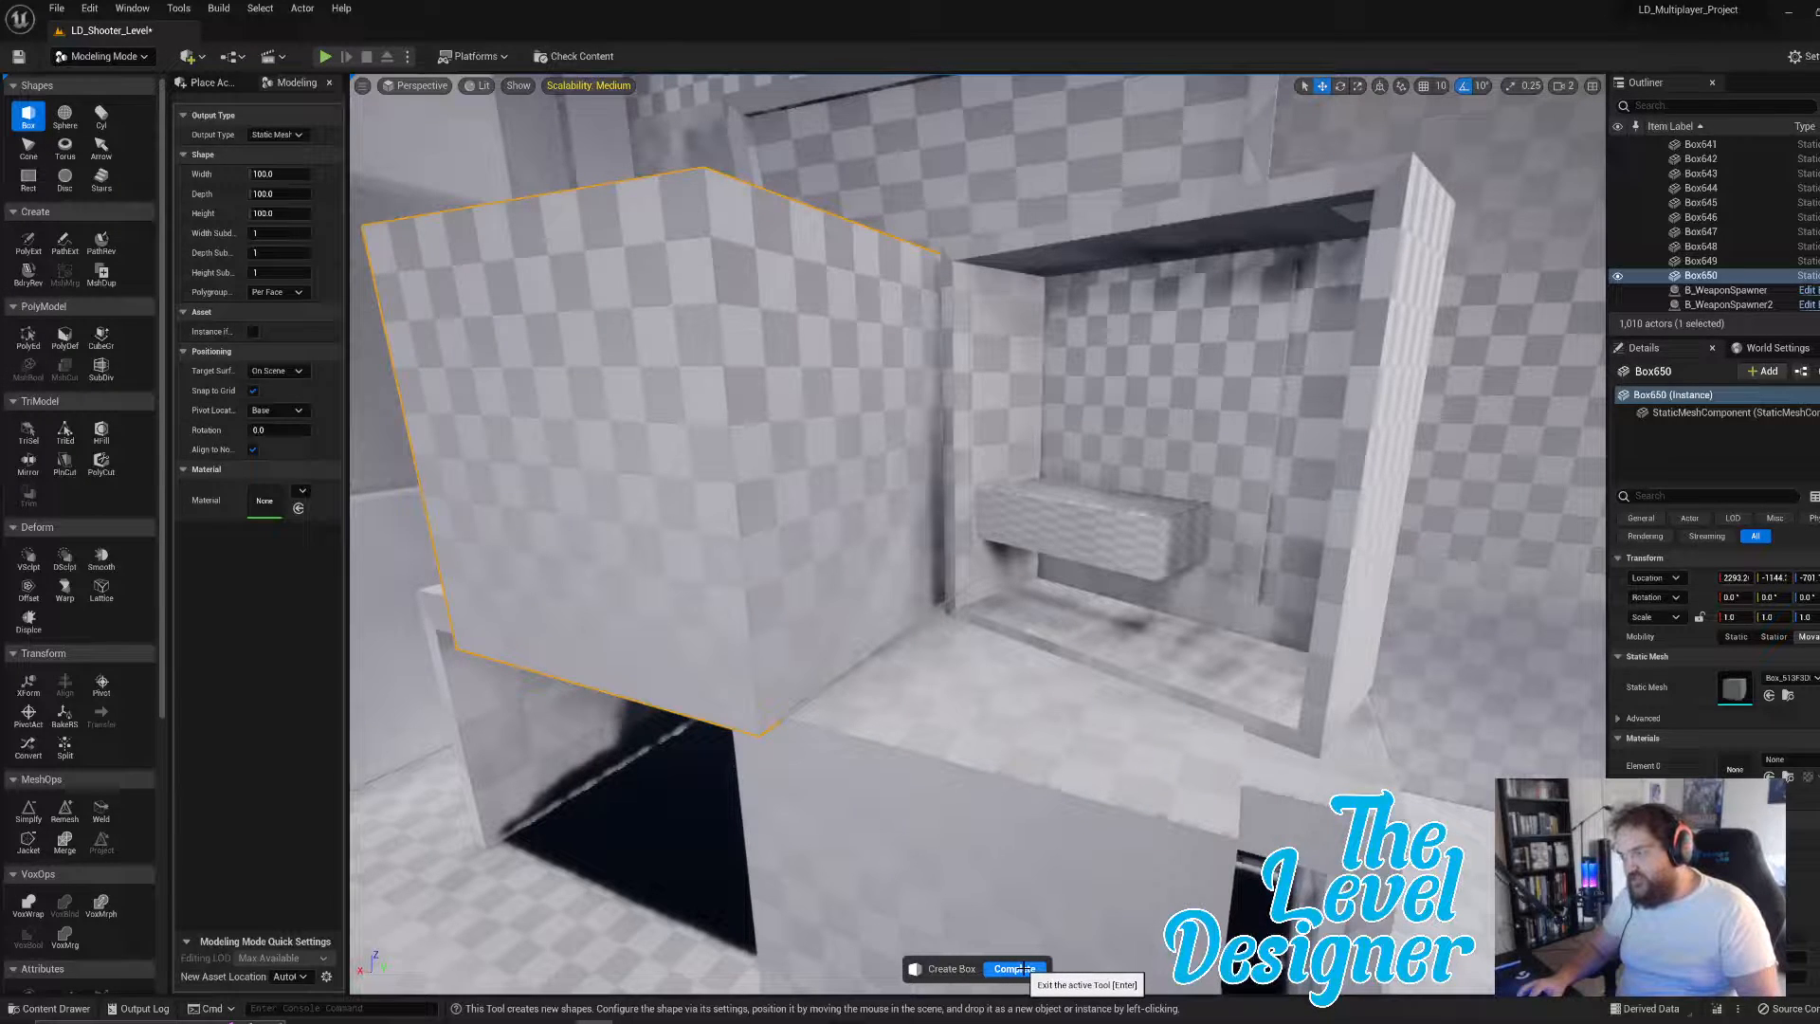
left_click(1015, 968)
- Scale the new box uniformly down to about 0.136 and rotate it 20° about Z to match the case
key("e")
key("r")
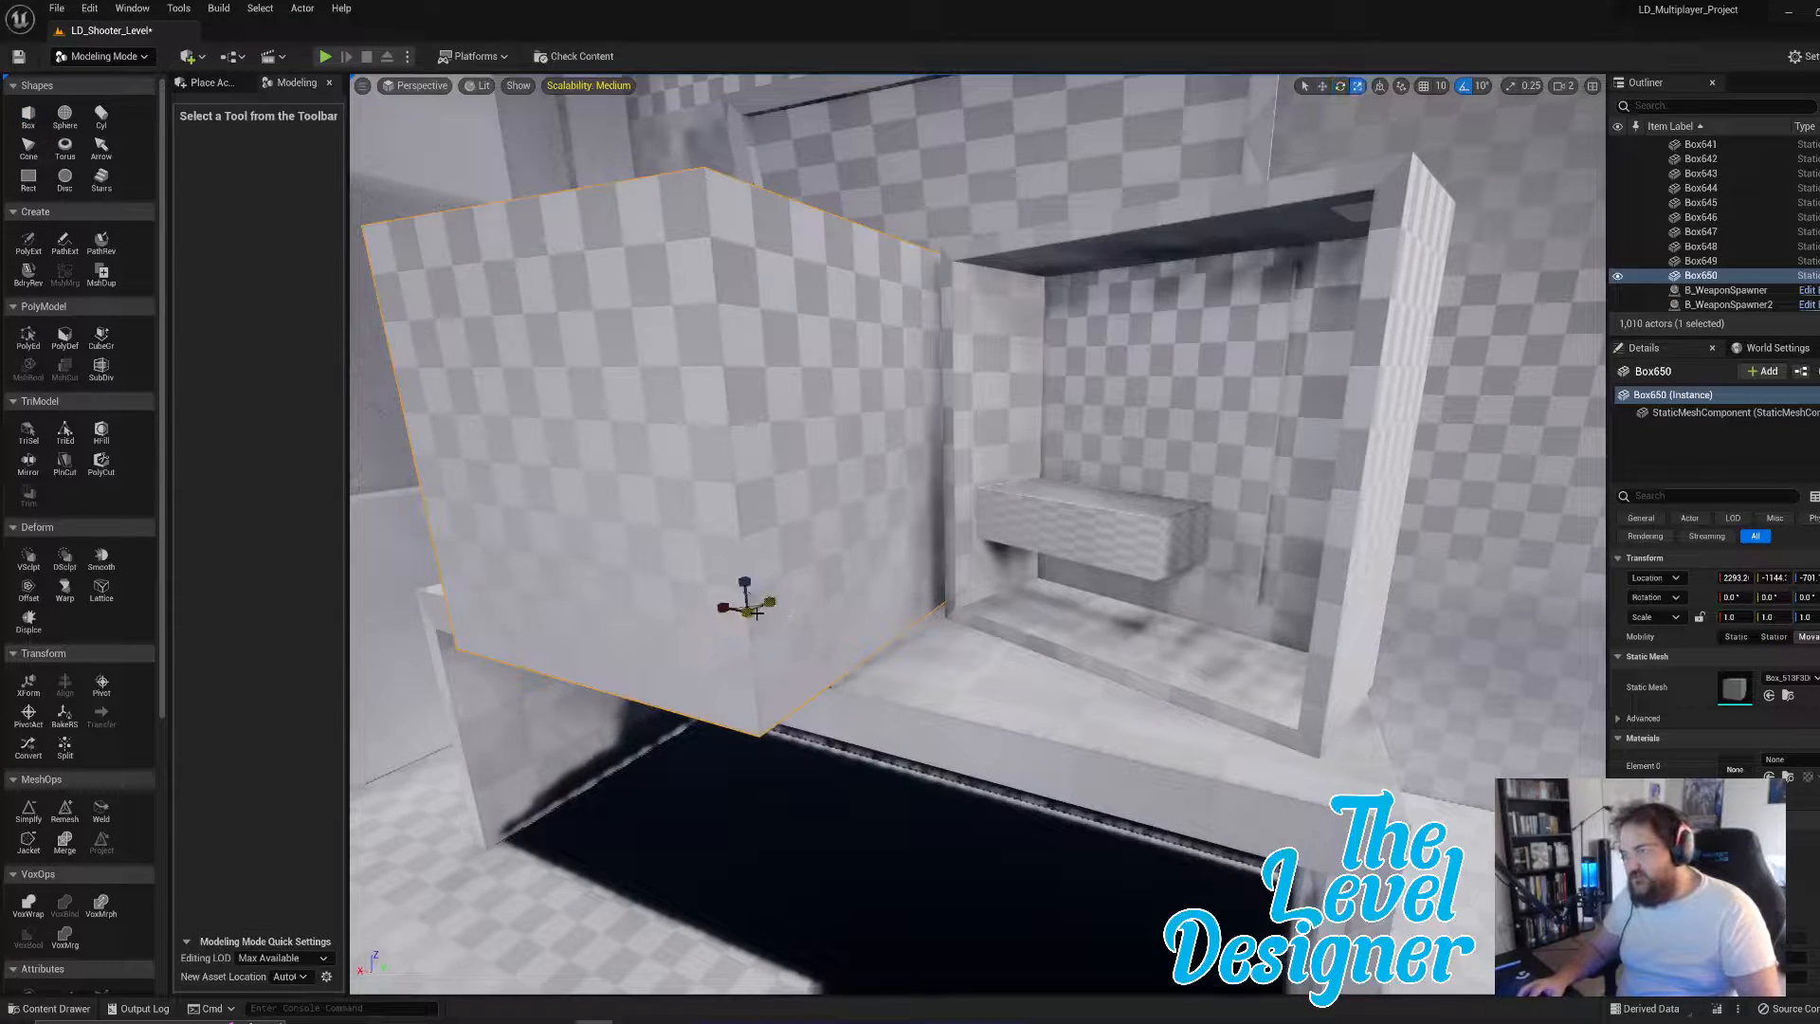
mouse_move(755, 613)
left_mouse_down()
mouse_move(713, 649)
mouse_move(776, 617)
left_mouse_up()
key("e")
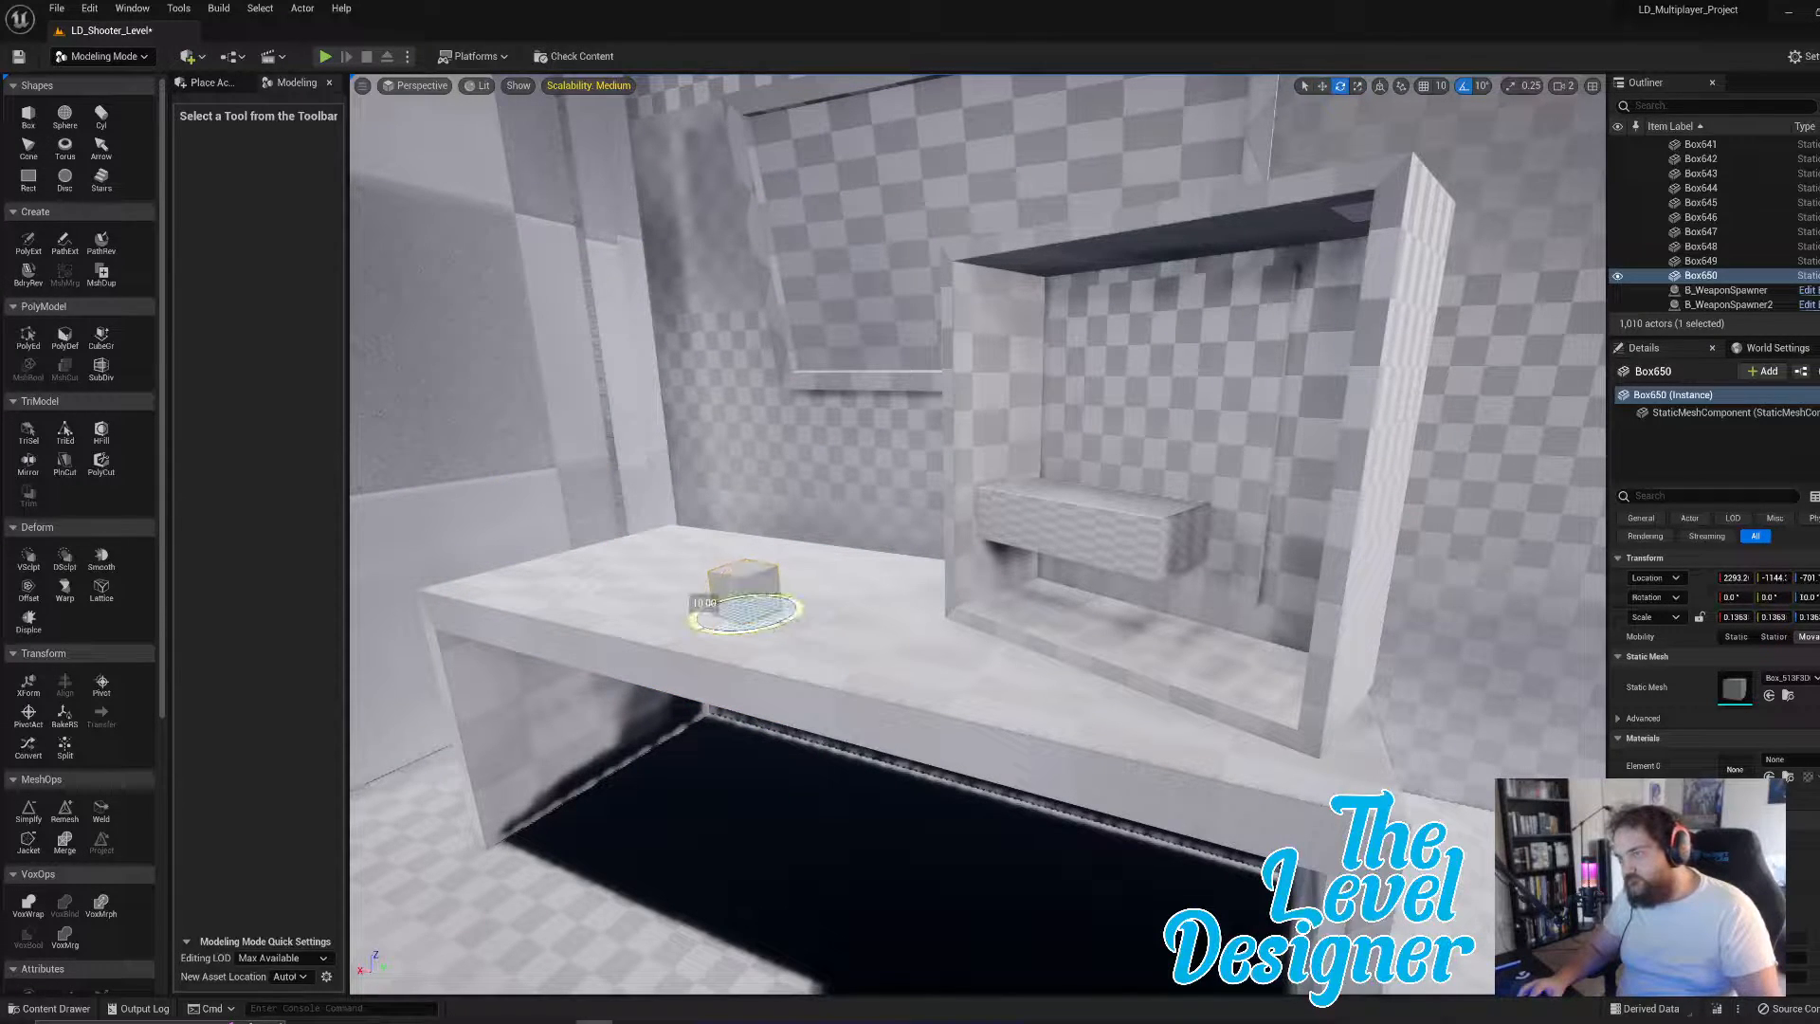
key("w")
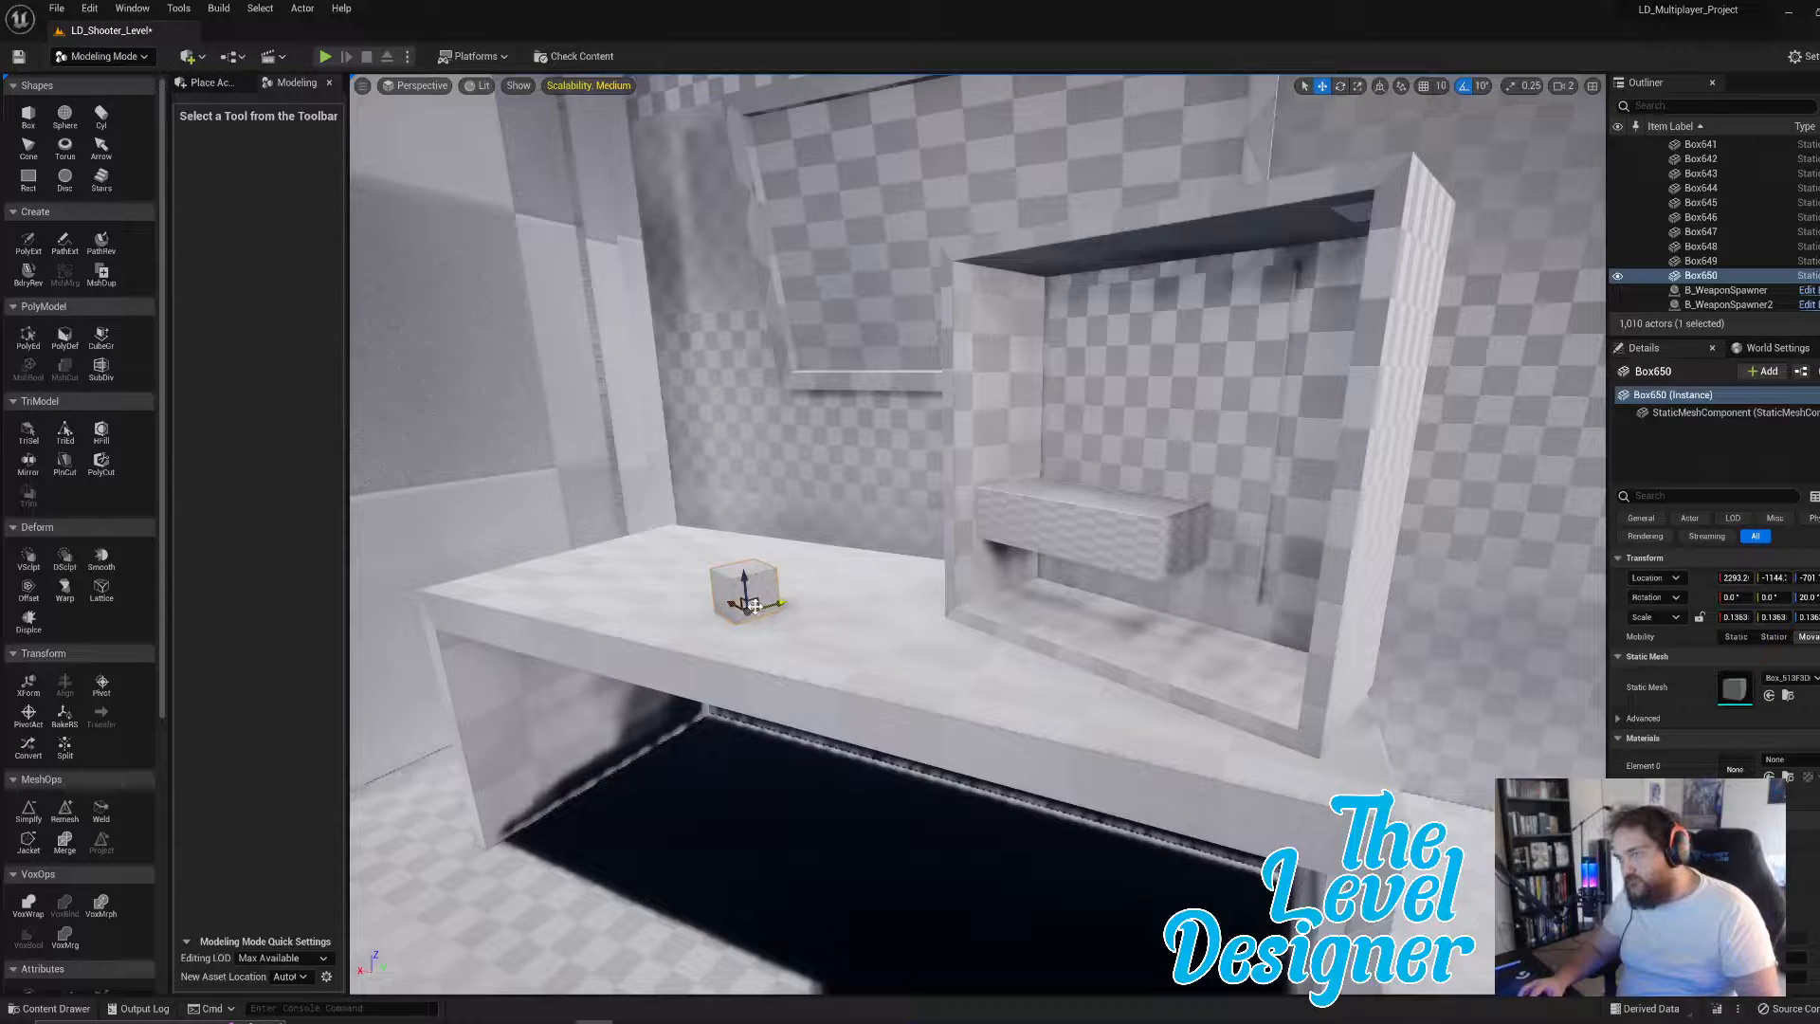
- Move the small cube into the case and raise it above the long component block
left_click_drag(749, 603, 1087, 650)
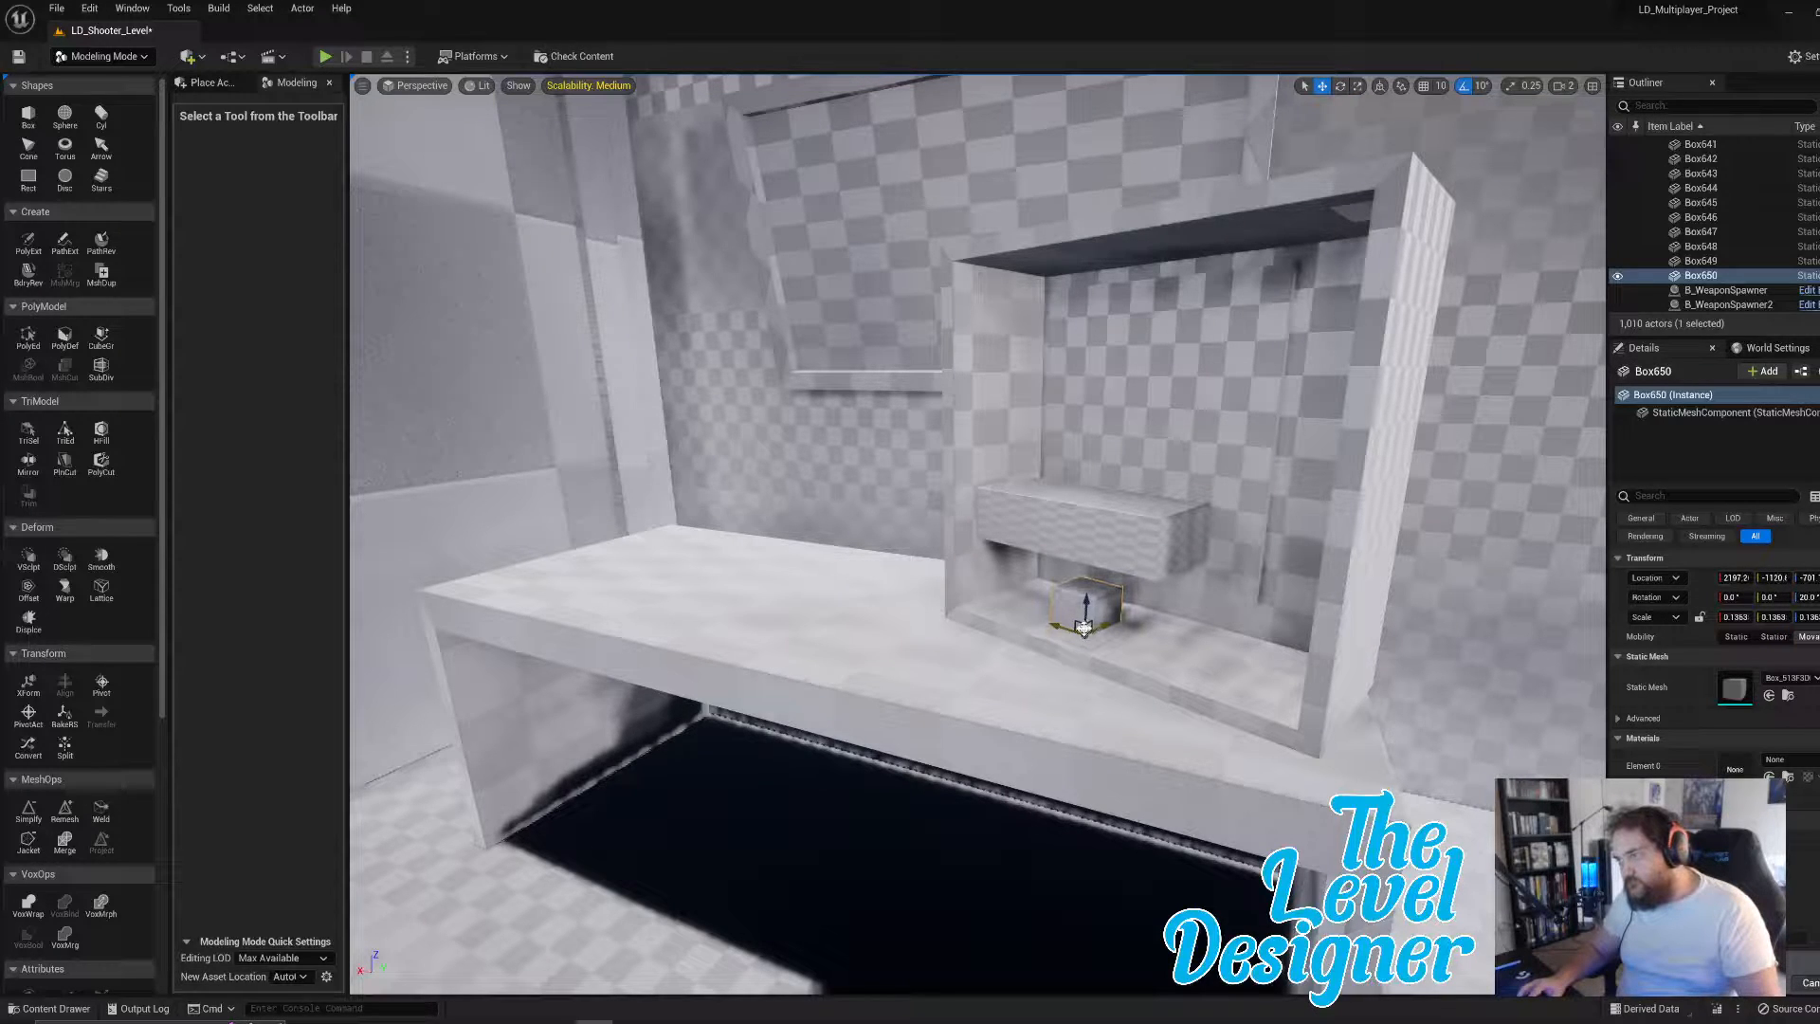
key("e")
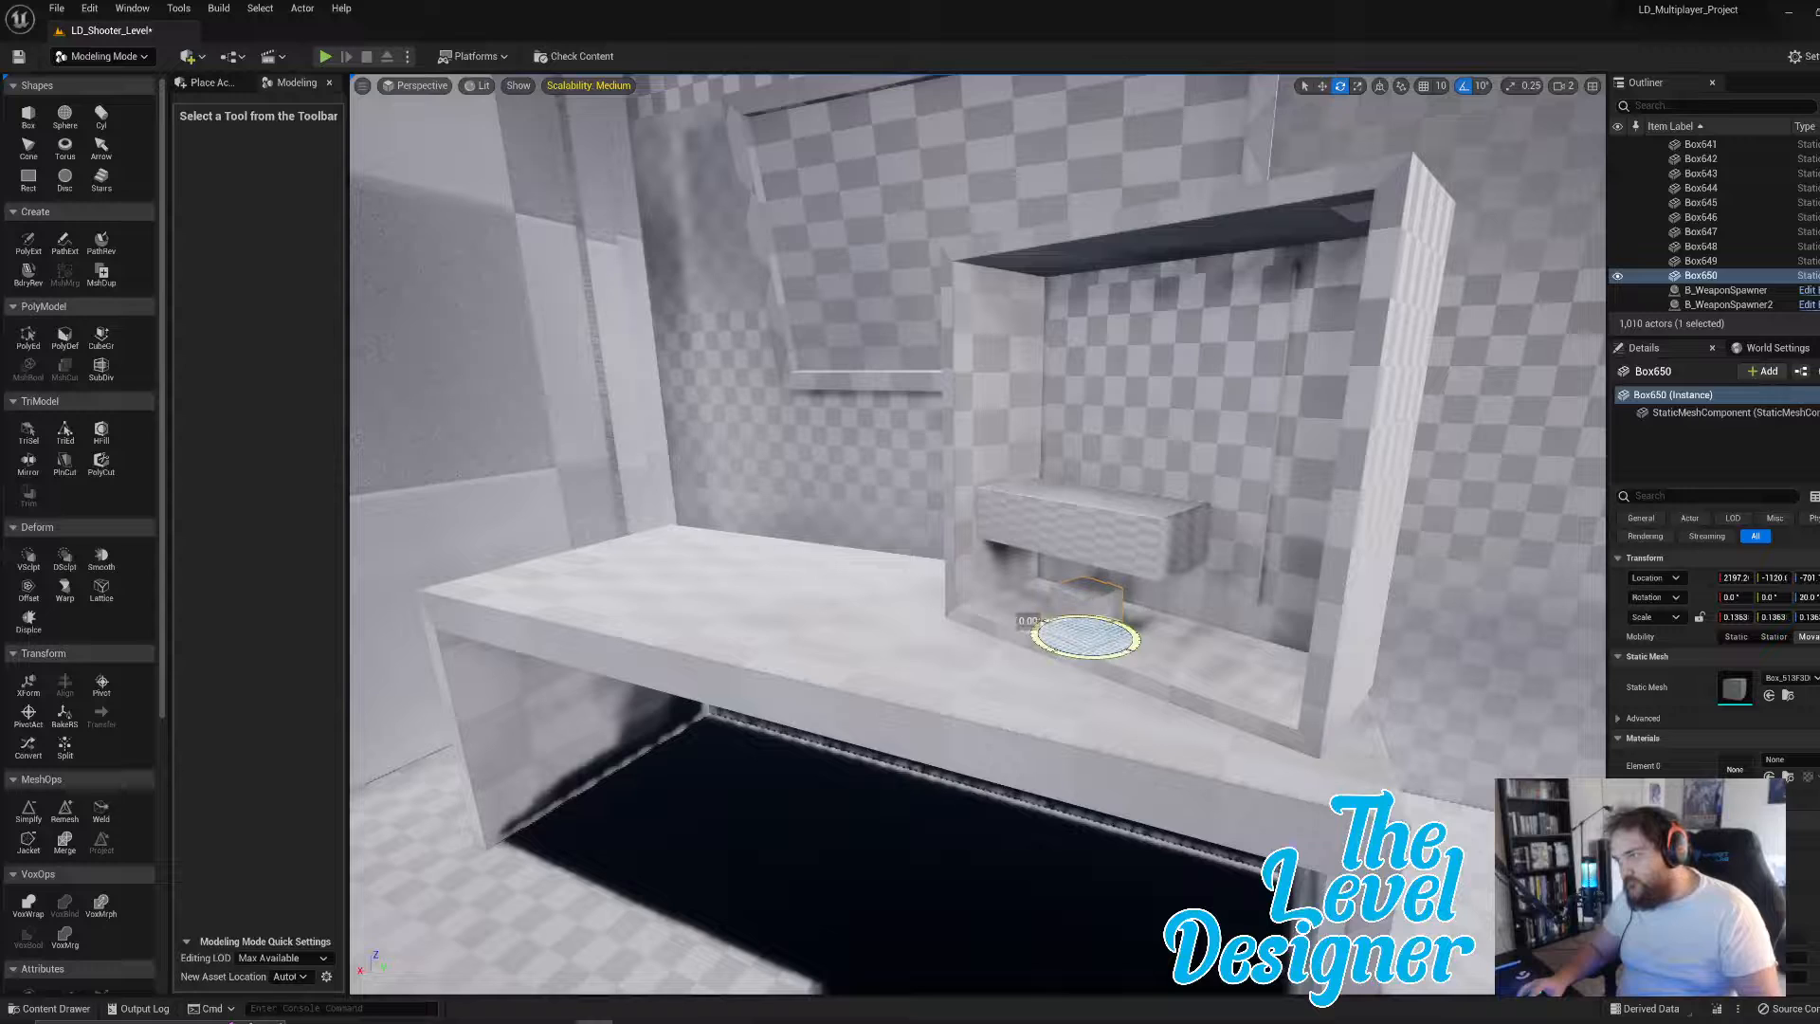
key("w")
left_click_drag(1088, 604, 1077, 386)
- Create another 100 × 100 × 100 box on the counter as the base for the case's front panel
key("d")
right_click_drag(1077, 386, 1018, 409)
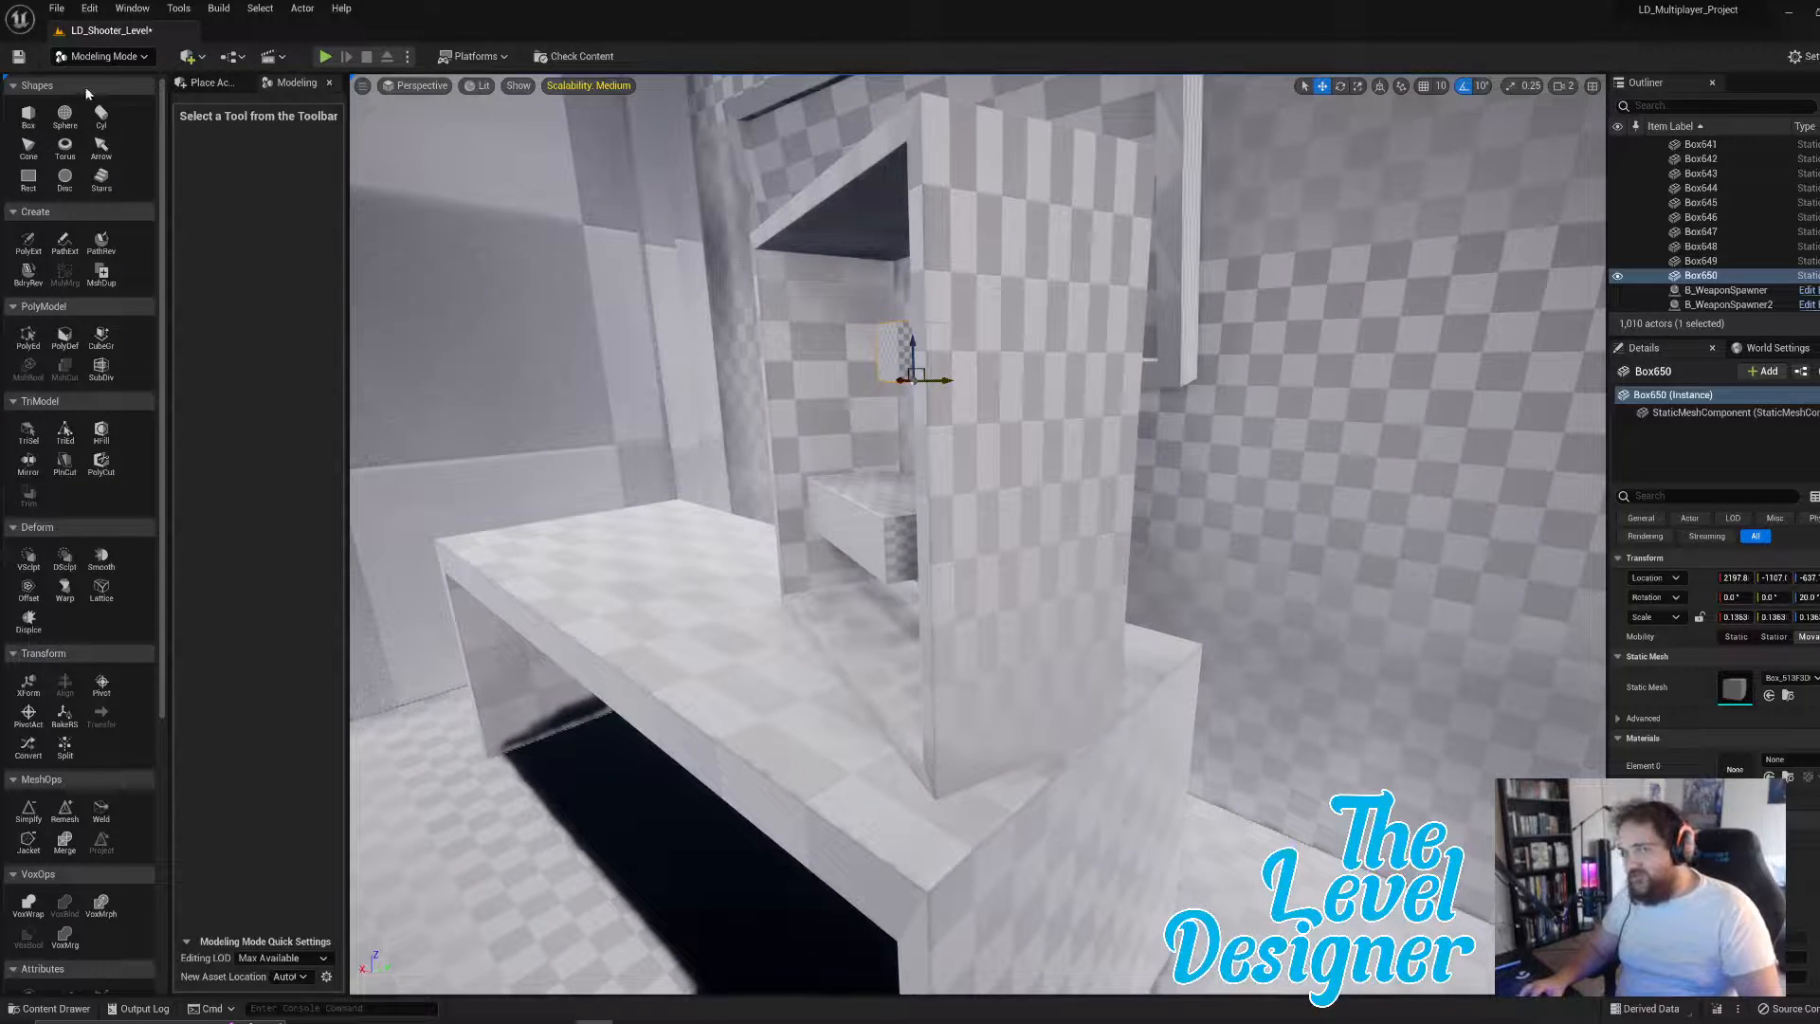
left_click(29, 114)
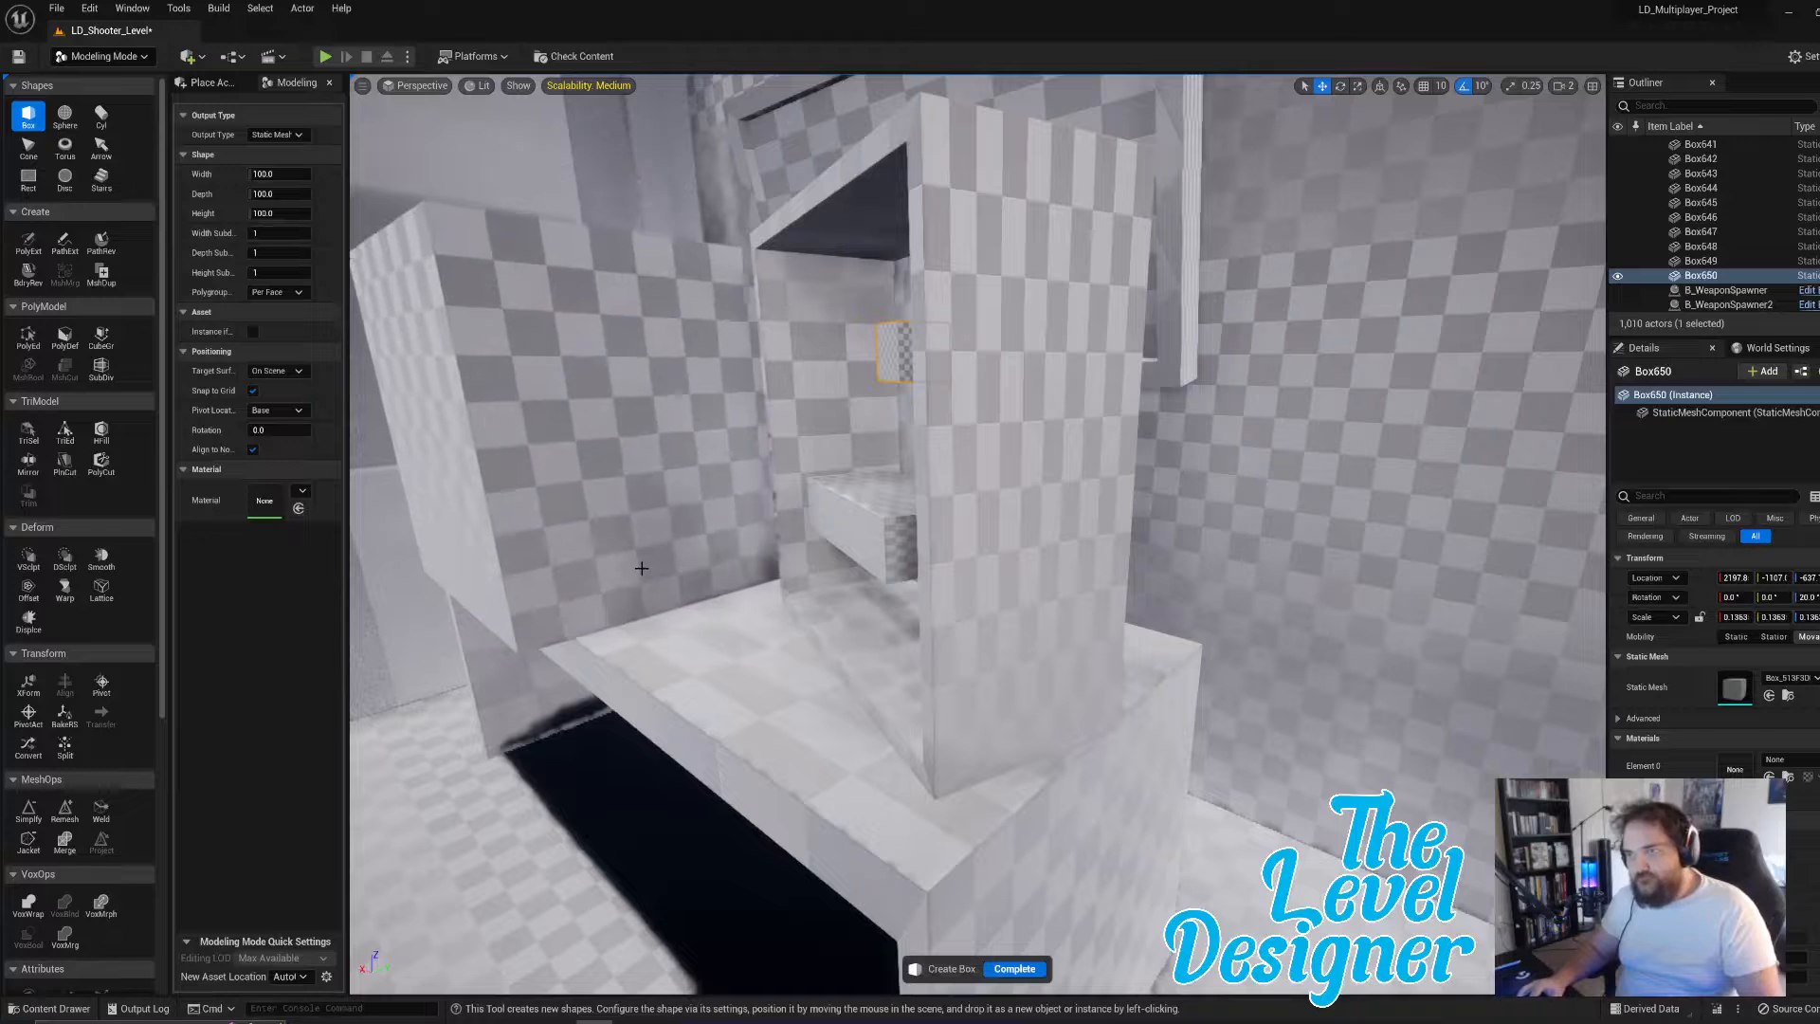
left_click(638, 566)
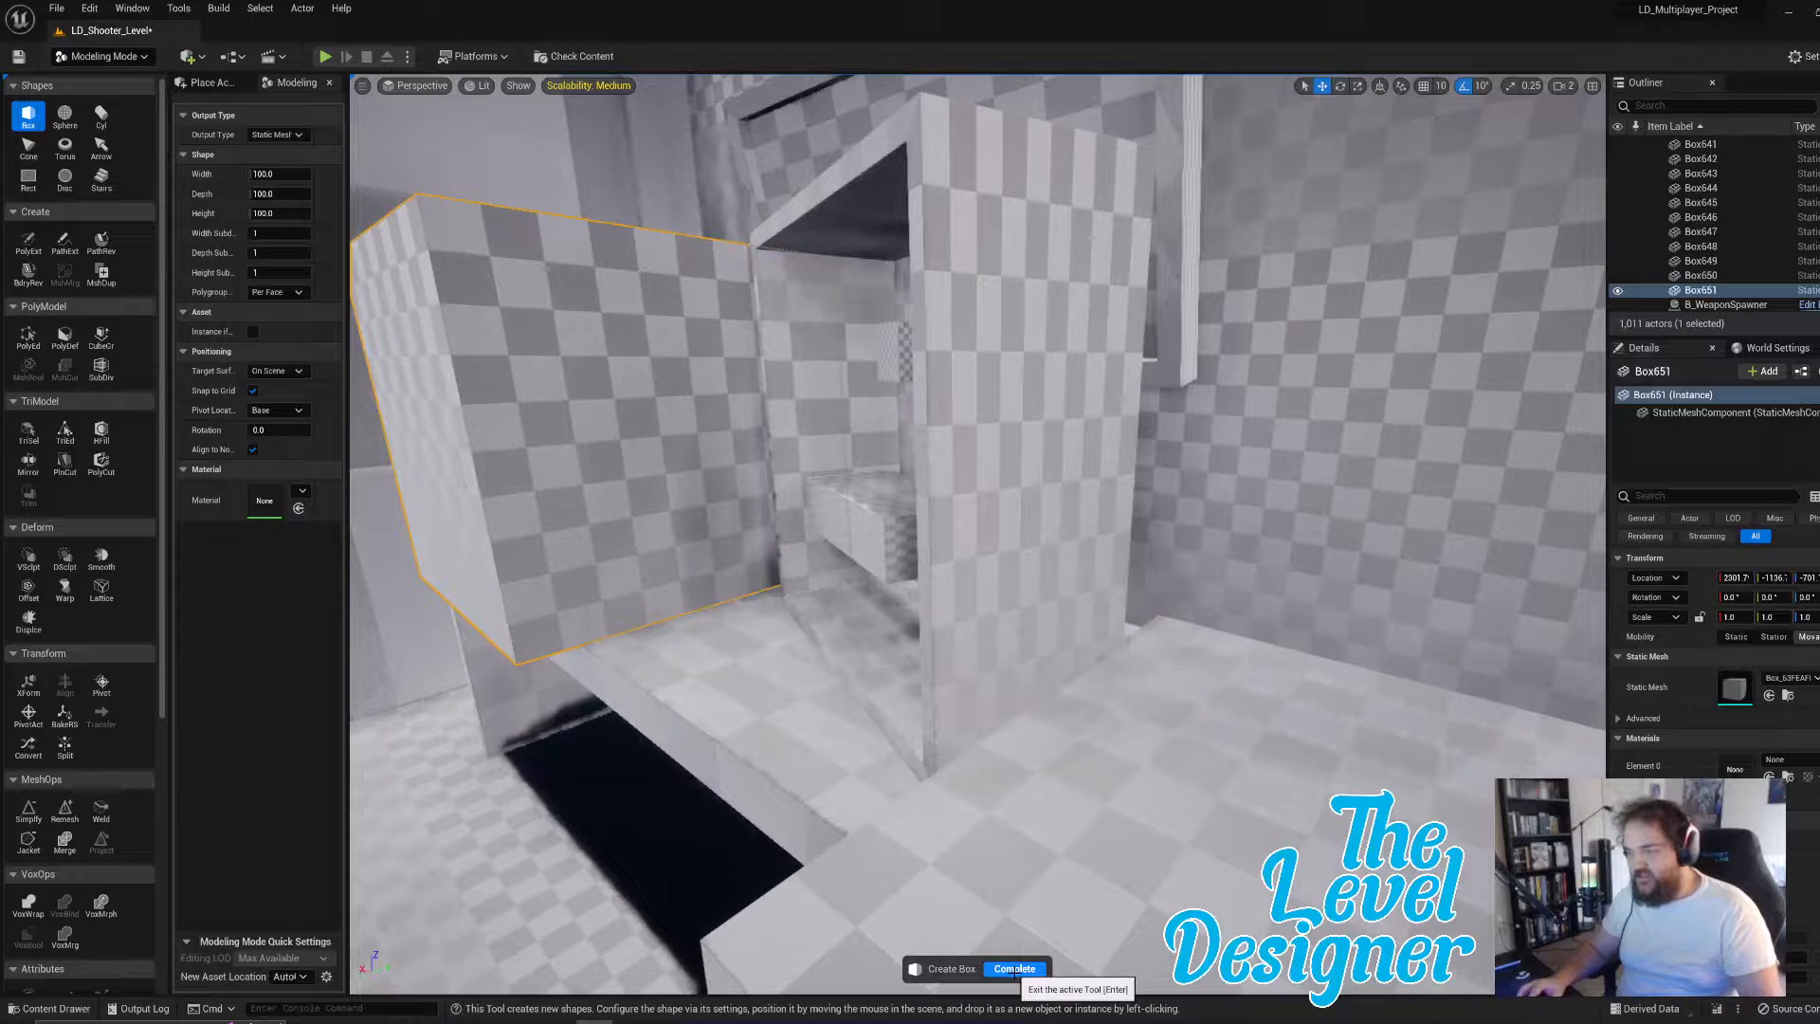
left_click(1014, 968)
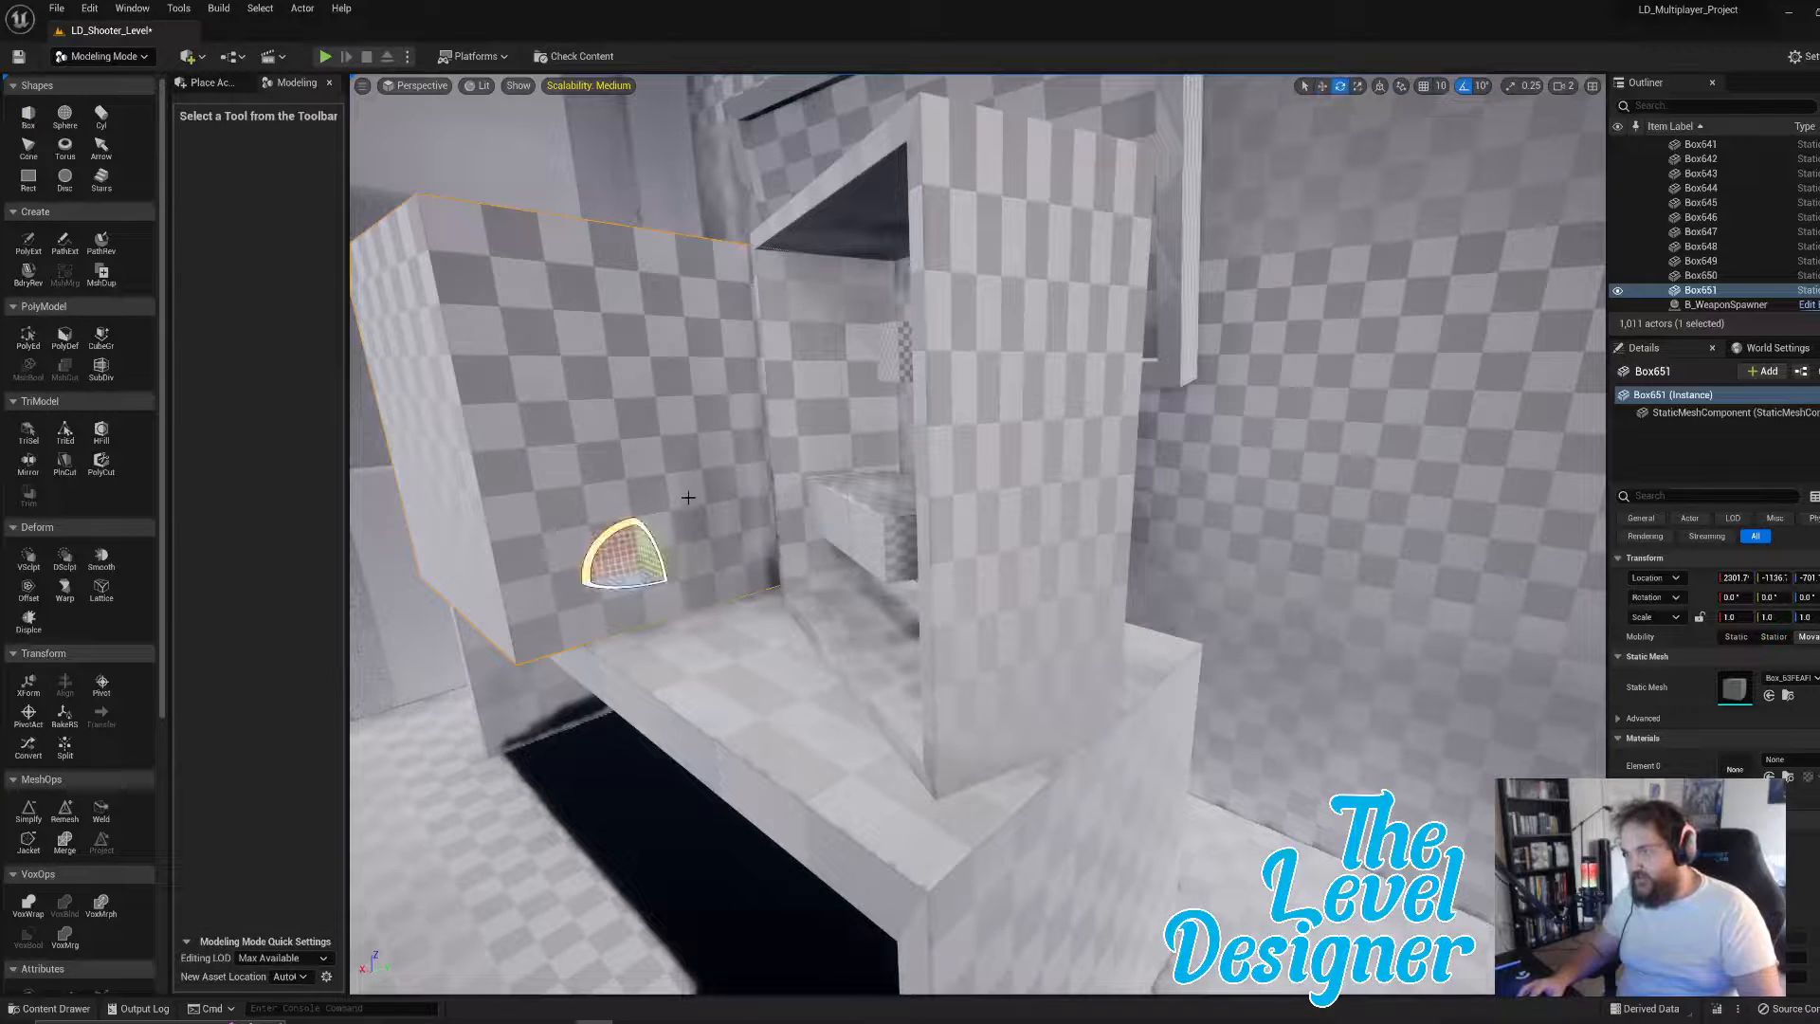
- Flatten the box along Y into a thin panel and rotate it 20° about Z to line up with the case
key("r")
left_click_drag(675, 566, 636, 566)
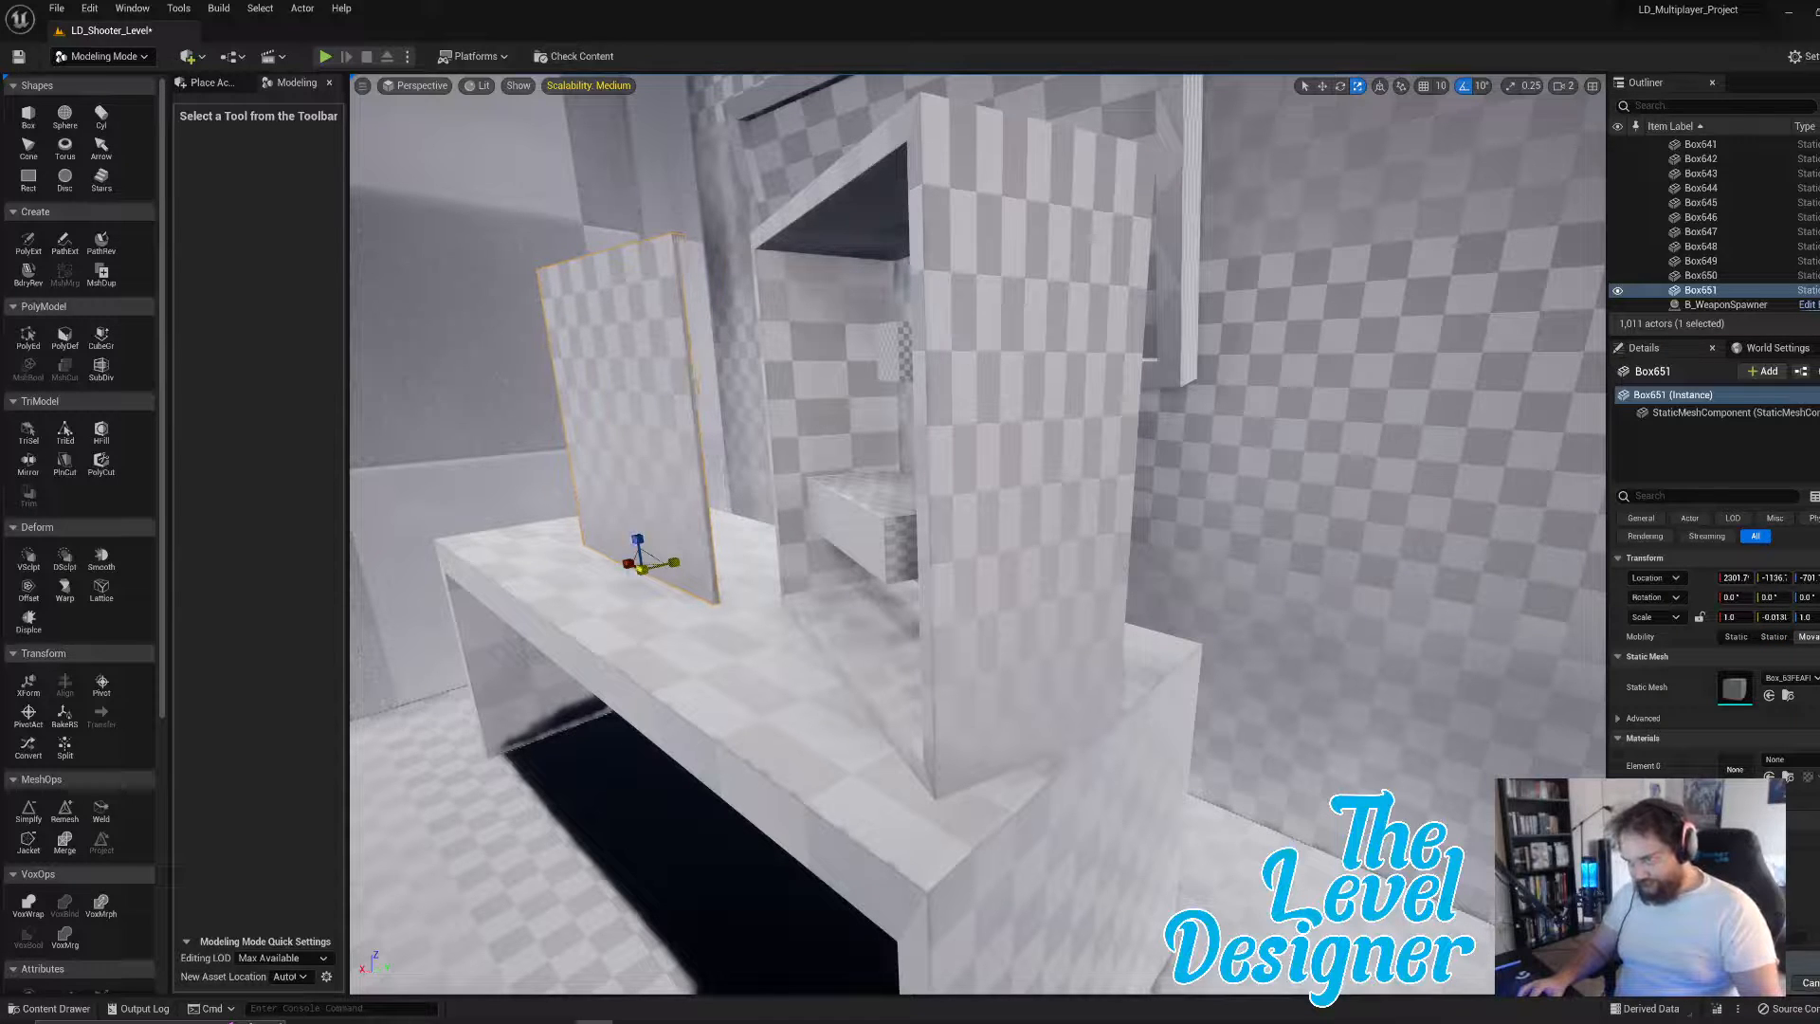
mouse_move(725, 483)
right_mouse_down()
mouse_move(815, 502)
mouse_move(725, 488)
right_mouse_up()
key("e")
left_click_drag(772, 592, 716, 595)
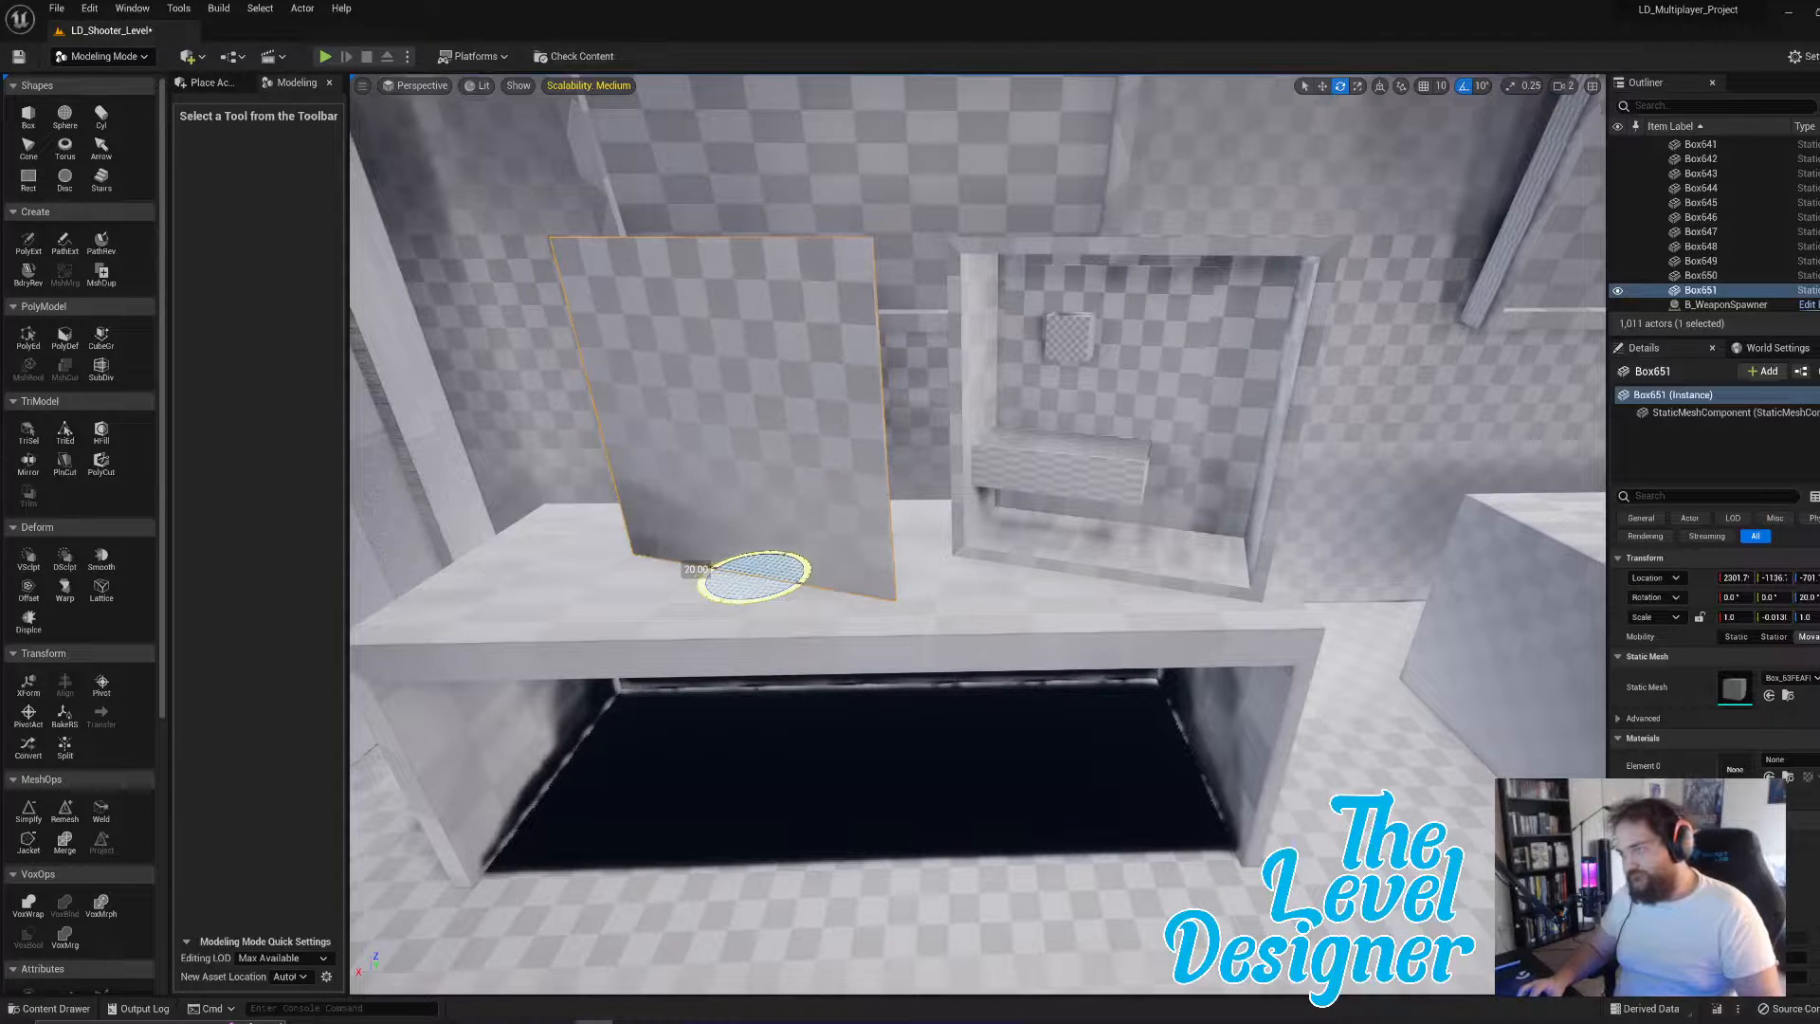
- Move the thin panel over the case's open front and scale its height down to about 0.96 to fit
key("w")
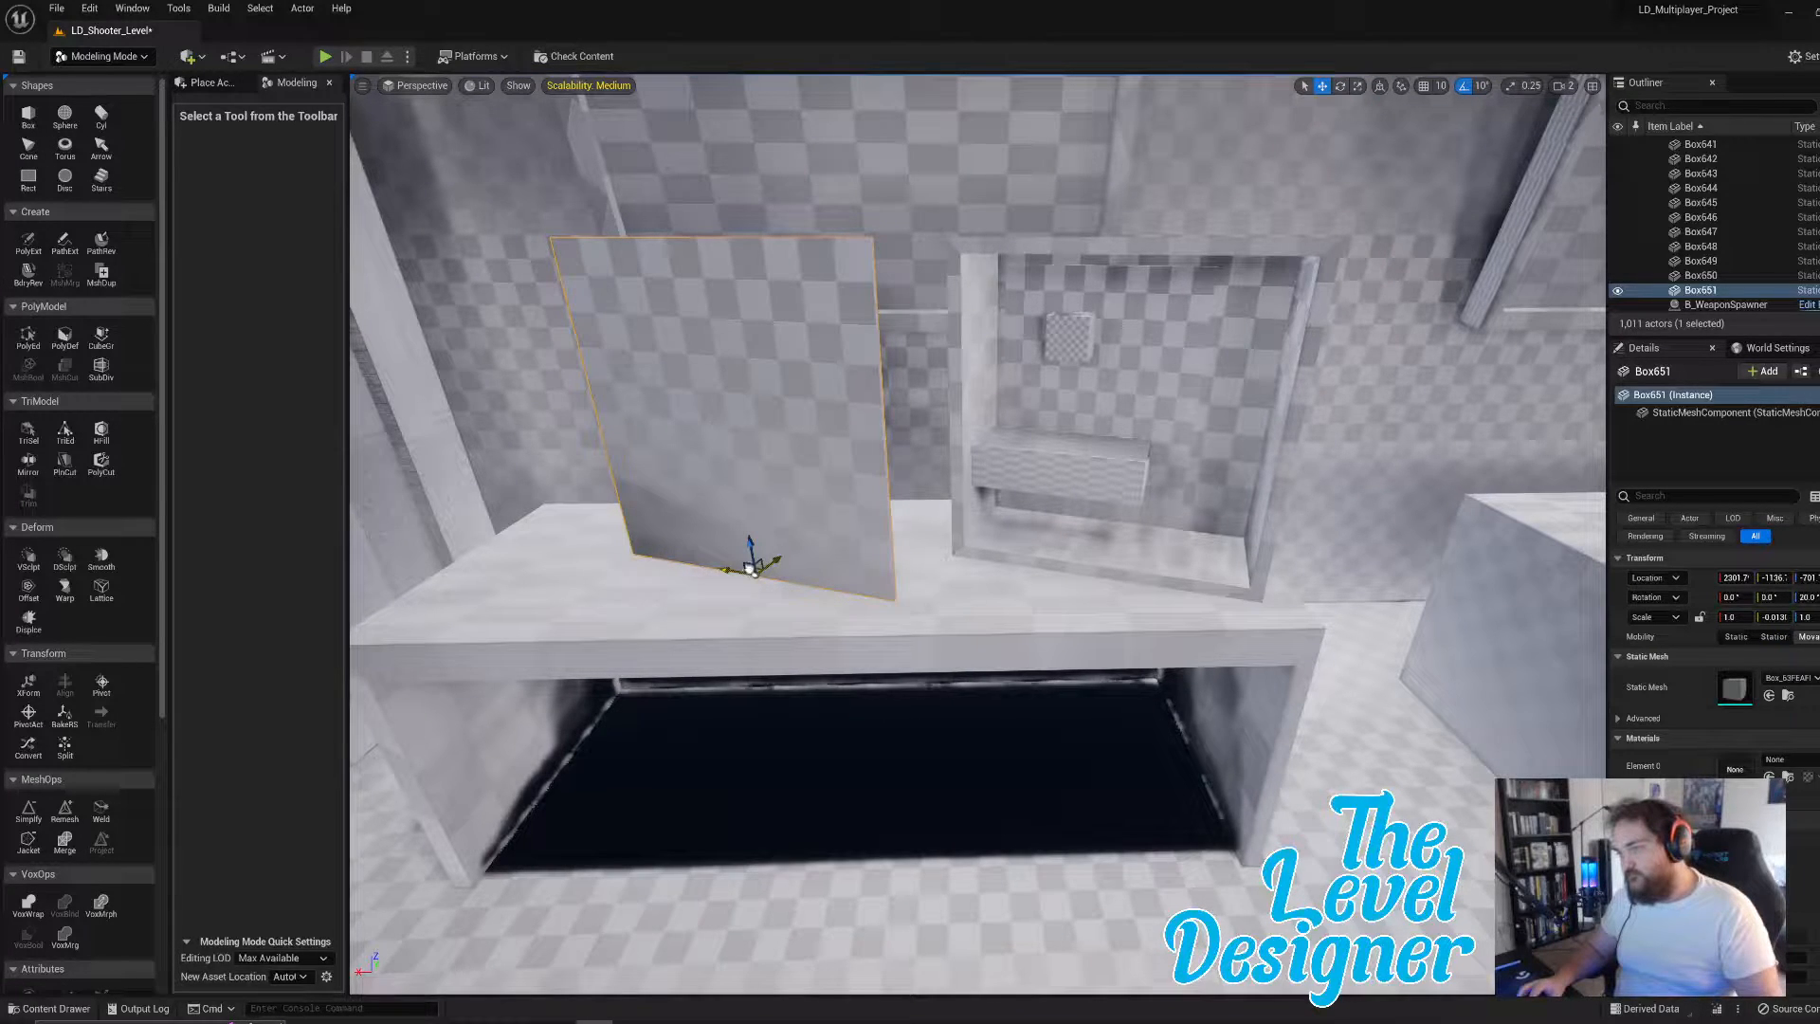
left_click_drag(751, 567, 1102, 568)
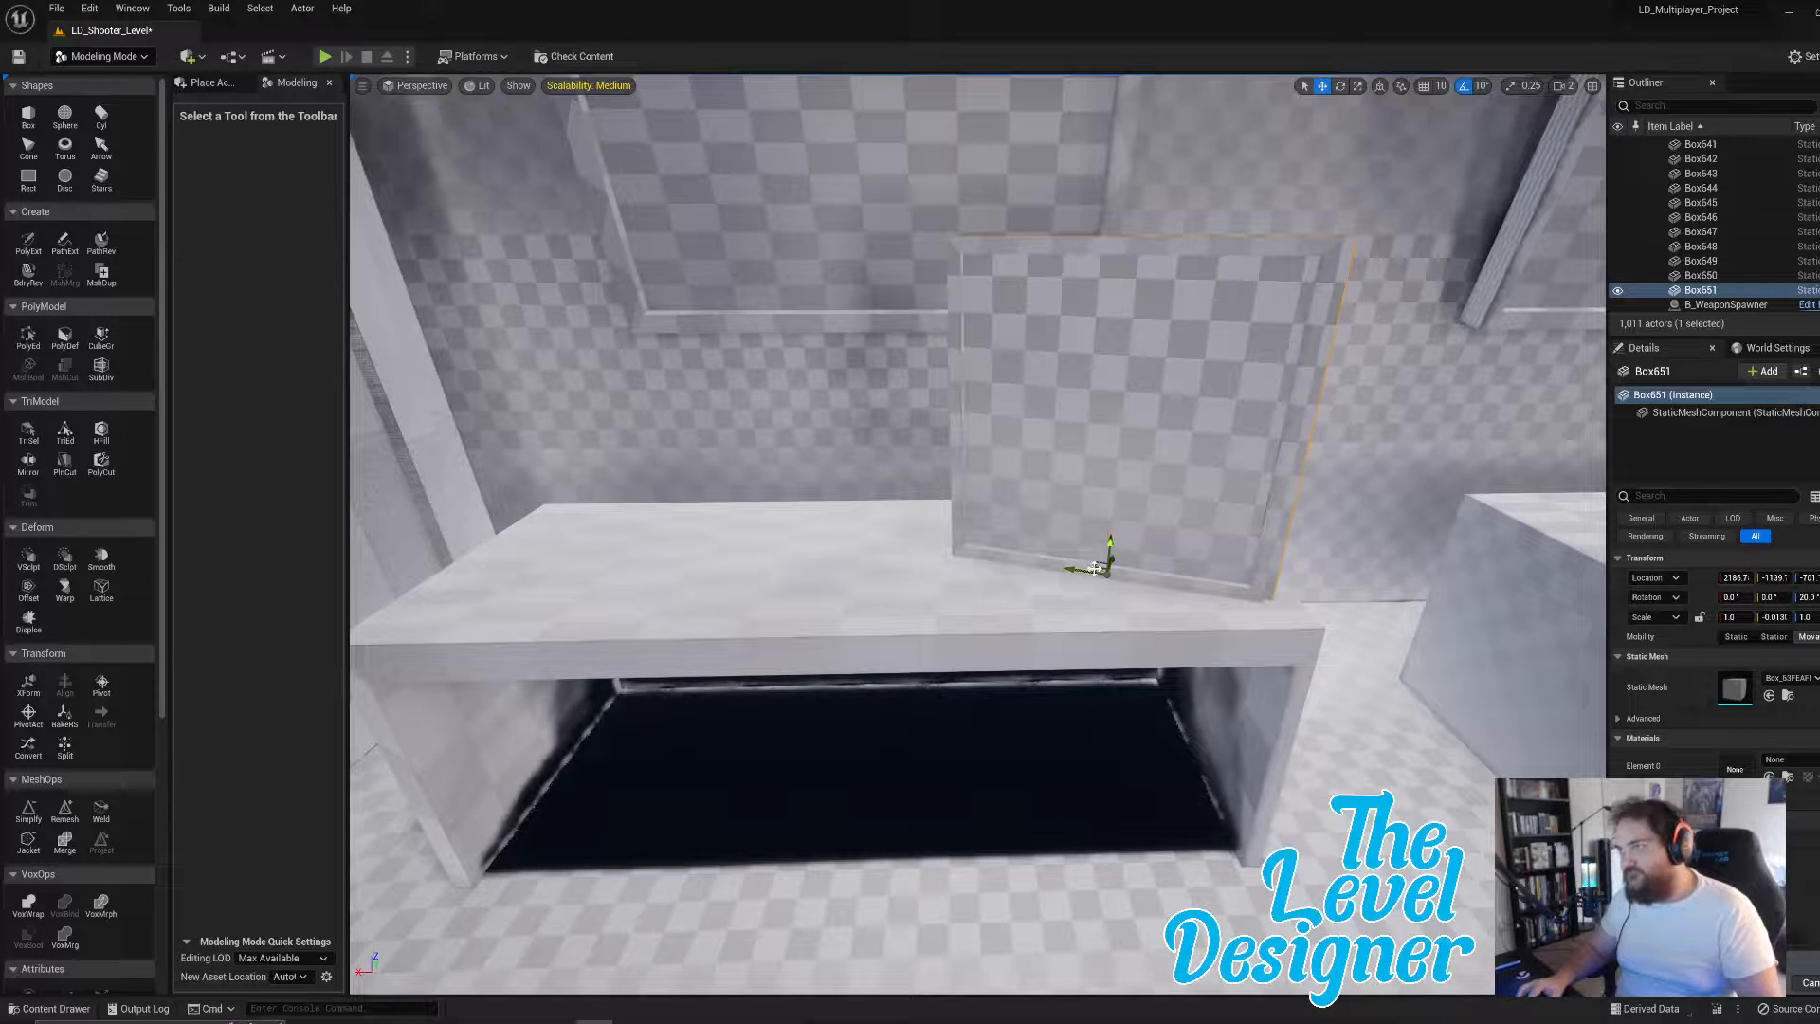
key("f")
key("e")
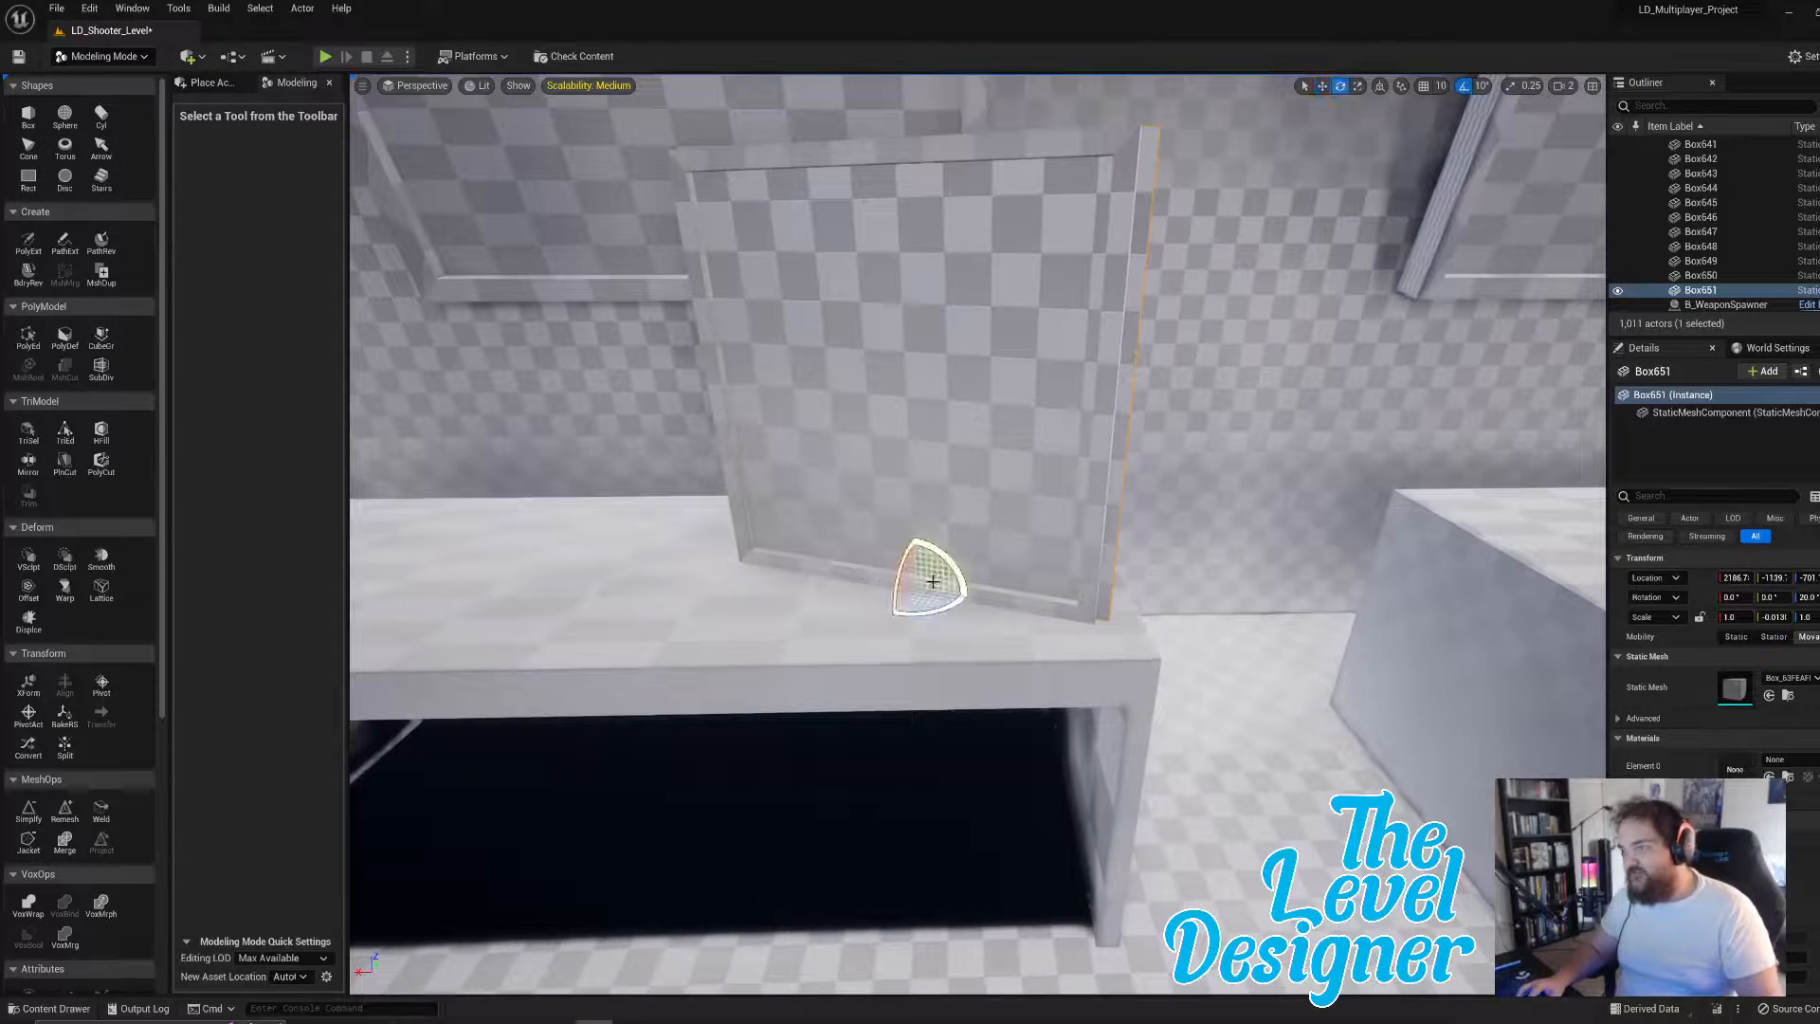
key("r")
left_click_drag(916, 560, 916, 569)
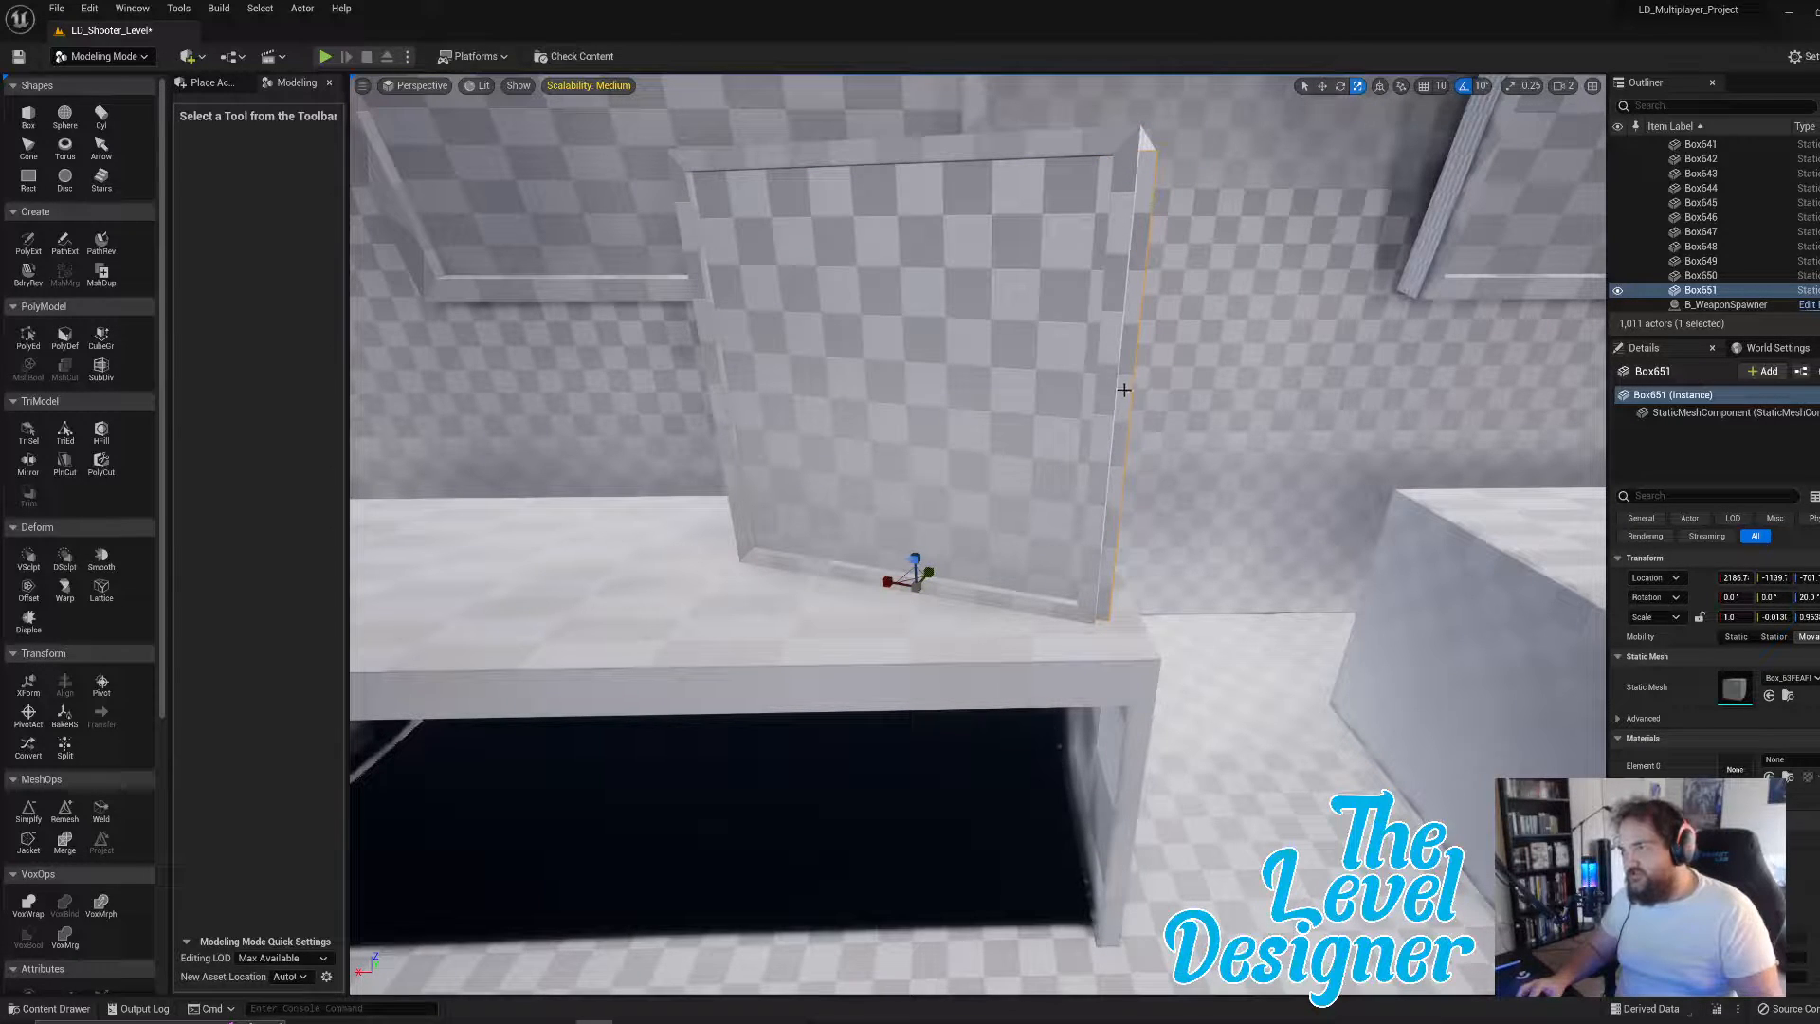
- Try to narrow the front panel with PolyGroup Edit by pushing its overhanging side face into the case opening
right_click_drag(1129, 382, 975, 326)
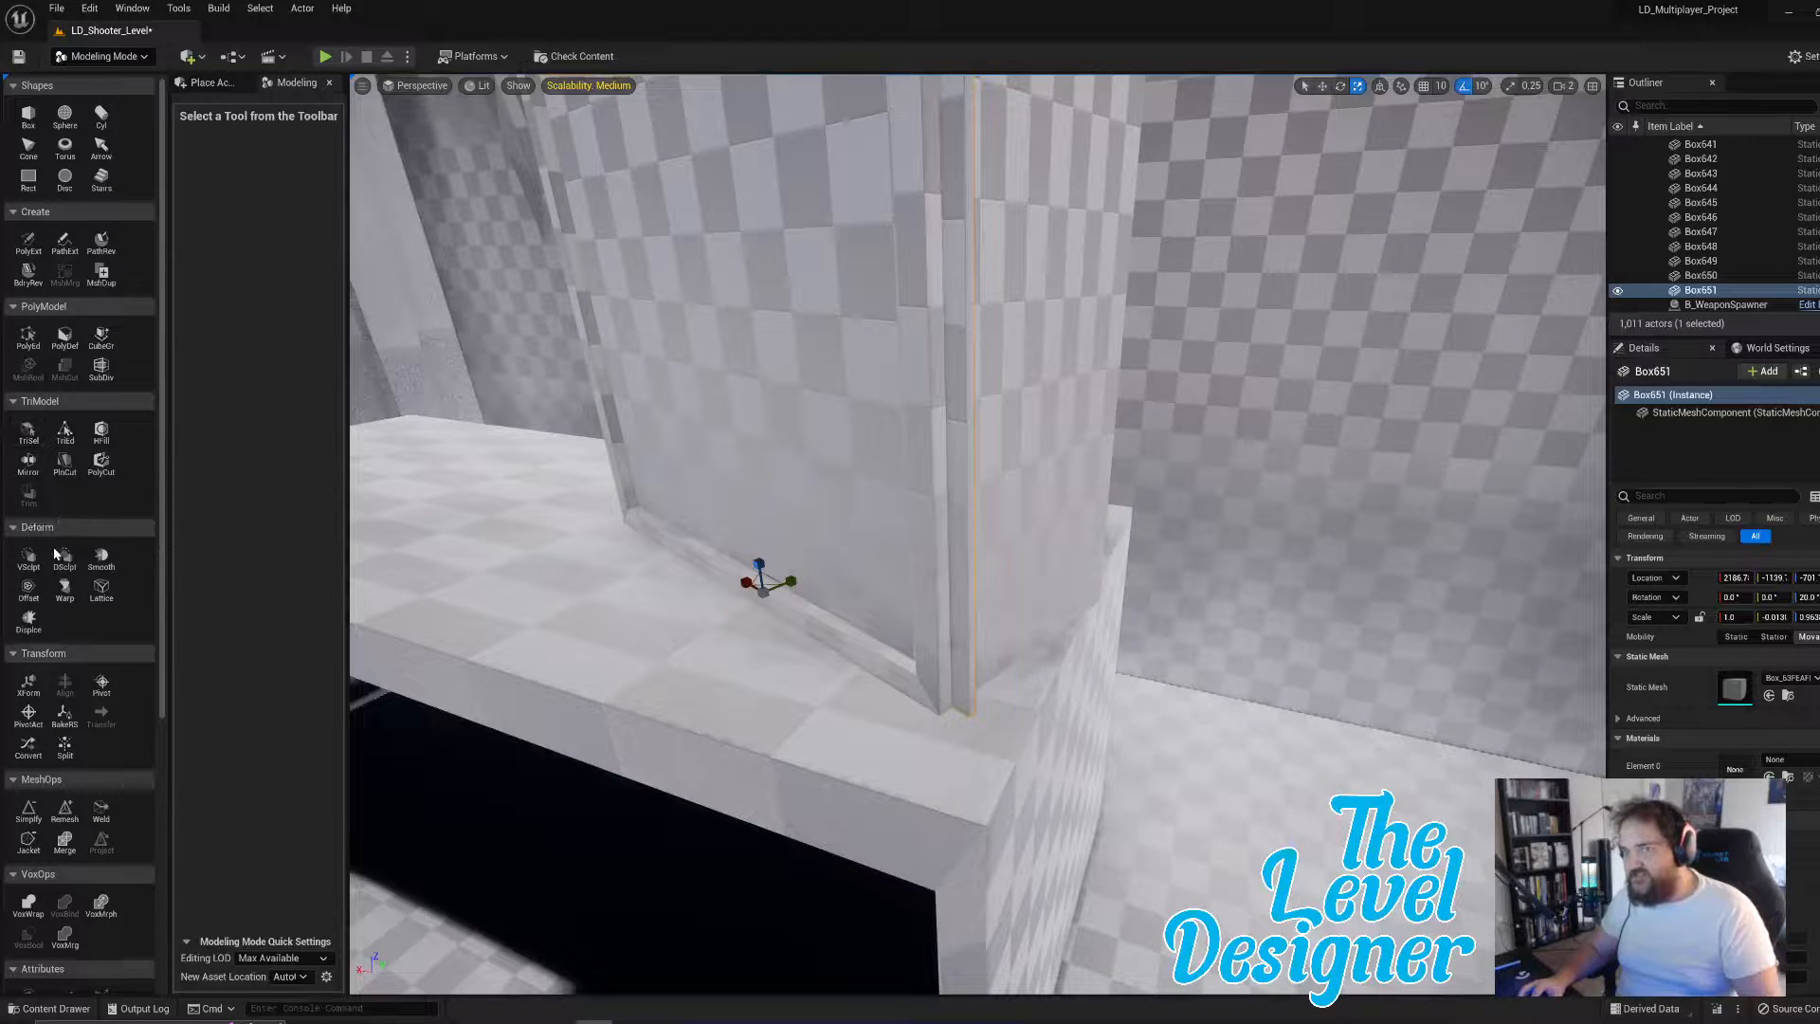
left_click(29, 336)
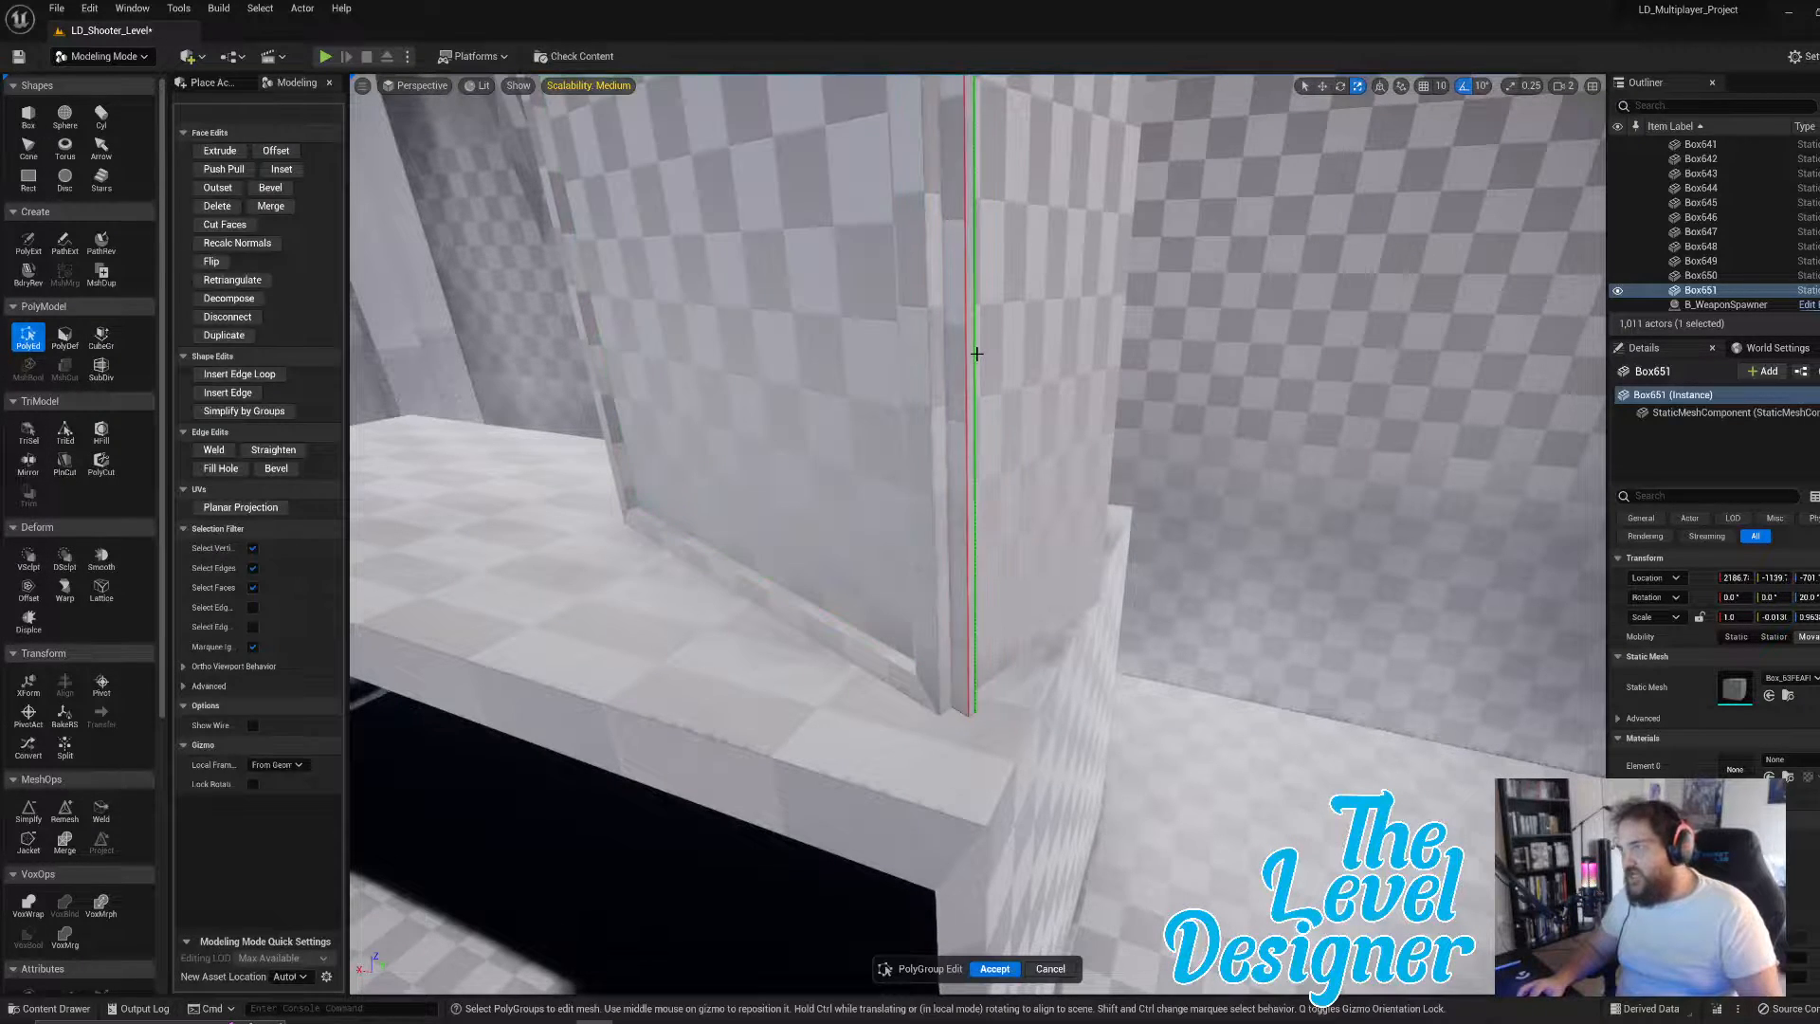
left_click(972, 359)
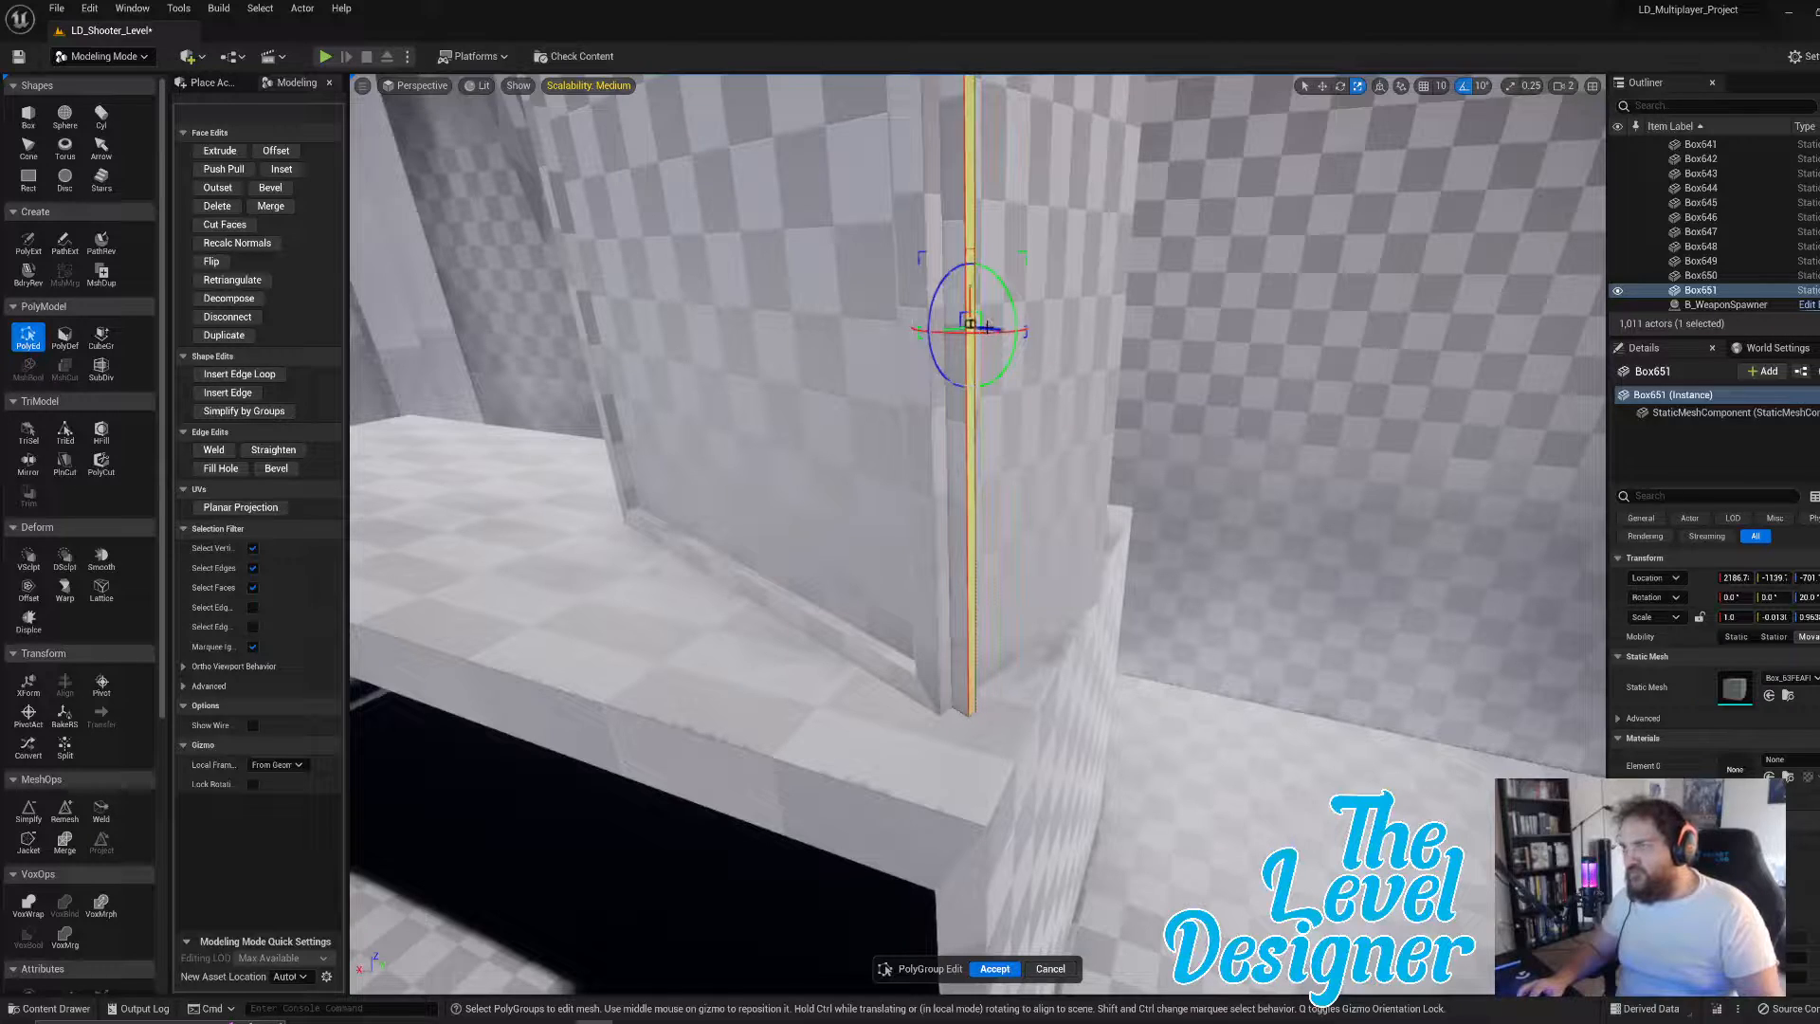
left_click_drag(987, 327, 959, 326)
right_click_drag(959, 326, 1128, 380)
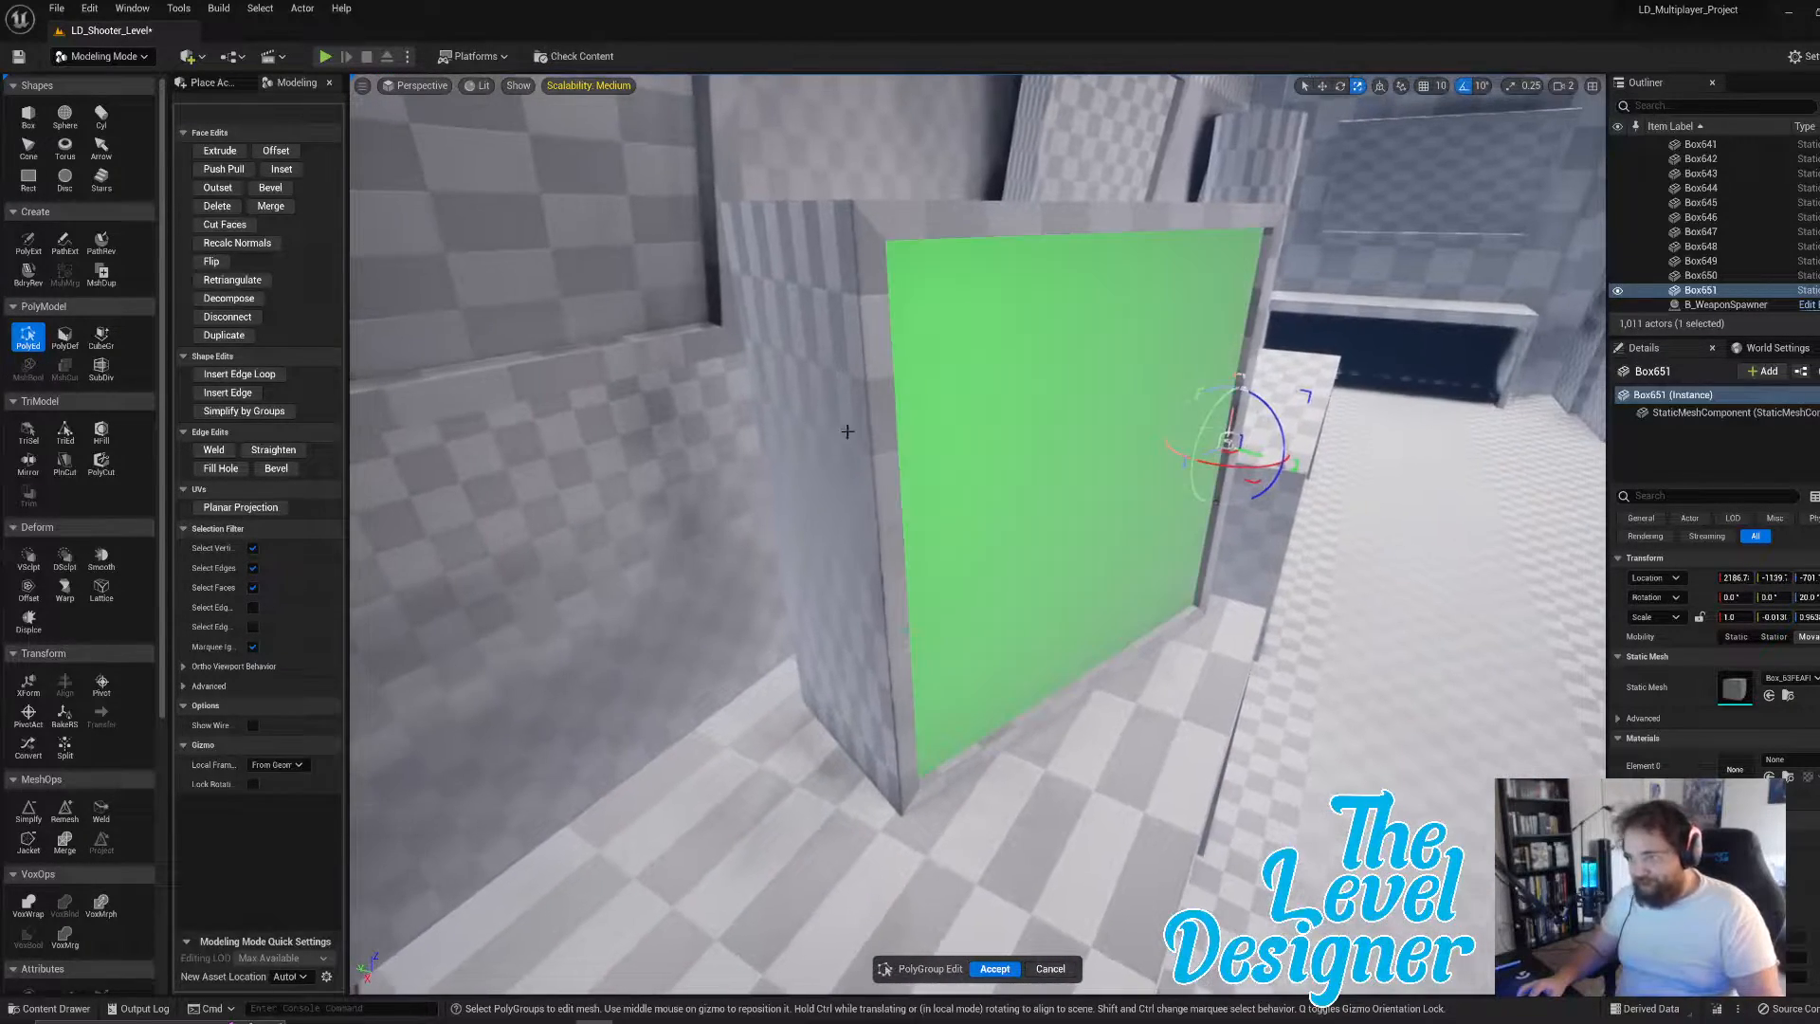
- Try to pull the panel's front face slightly outward so it sits closer to flush with the case frame
left_click(981, 482)
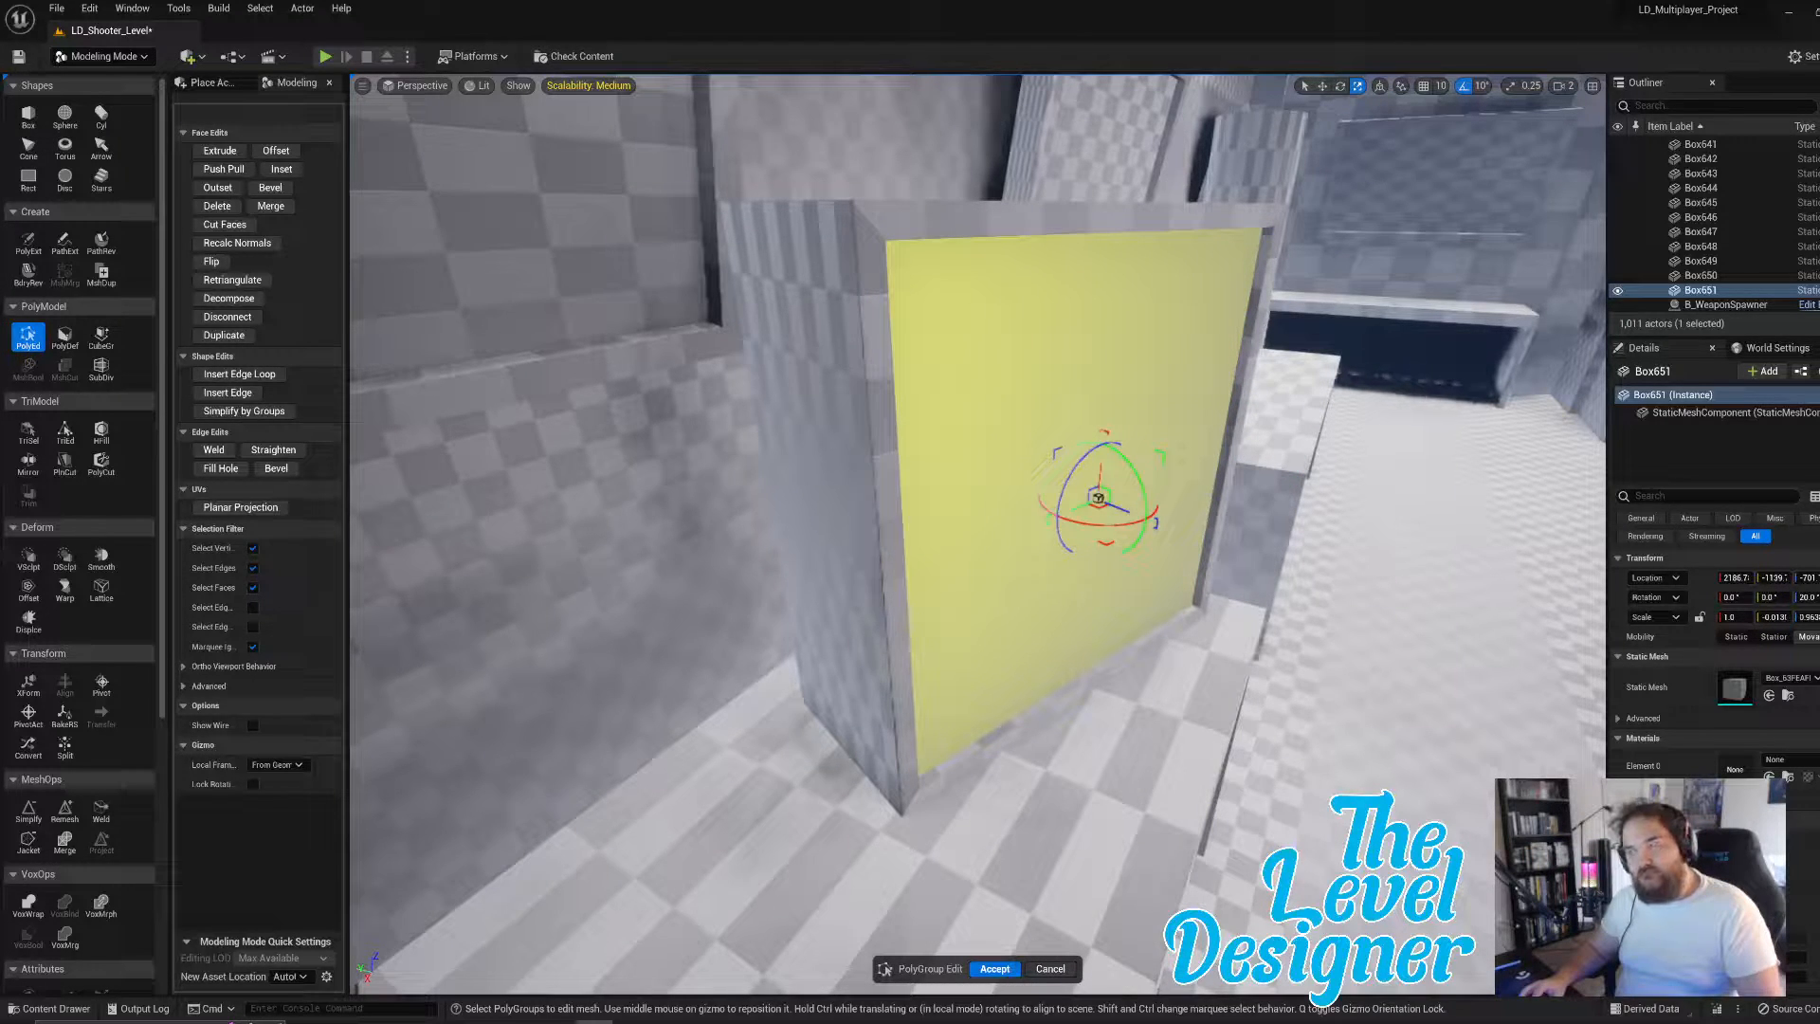
right_click_drag(1263, 627, 1038, 625)
mouse_move(1404, 547)
right_mouse_down()
mouse_move(1270, 555)
mouse_move(1404, 547)
right_mouse_up()
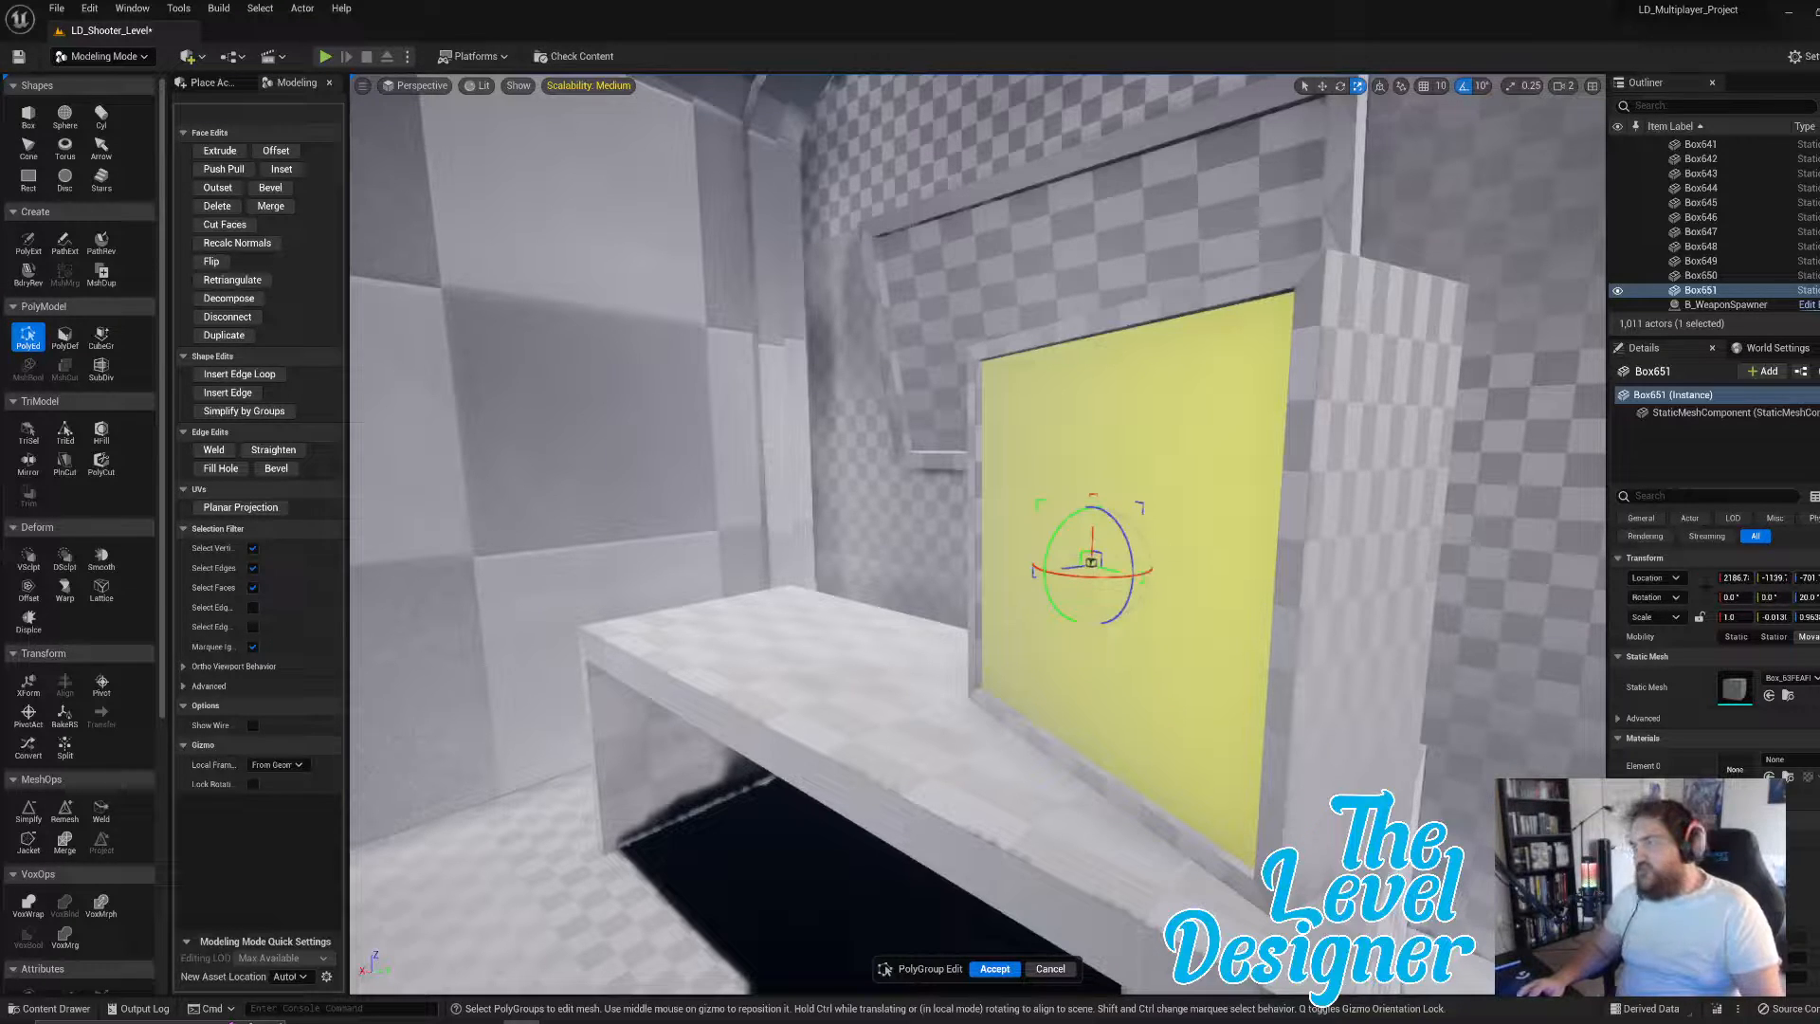
key("a")
right_click_drag(1251, 473, 1442, 479)
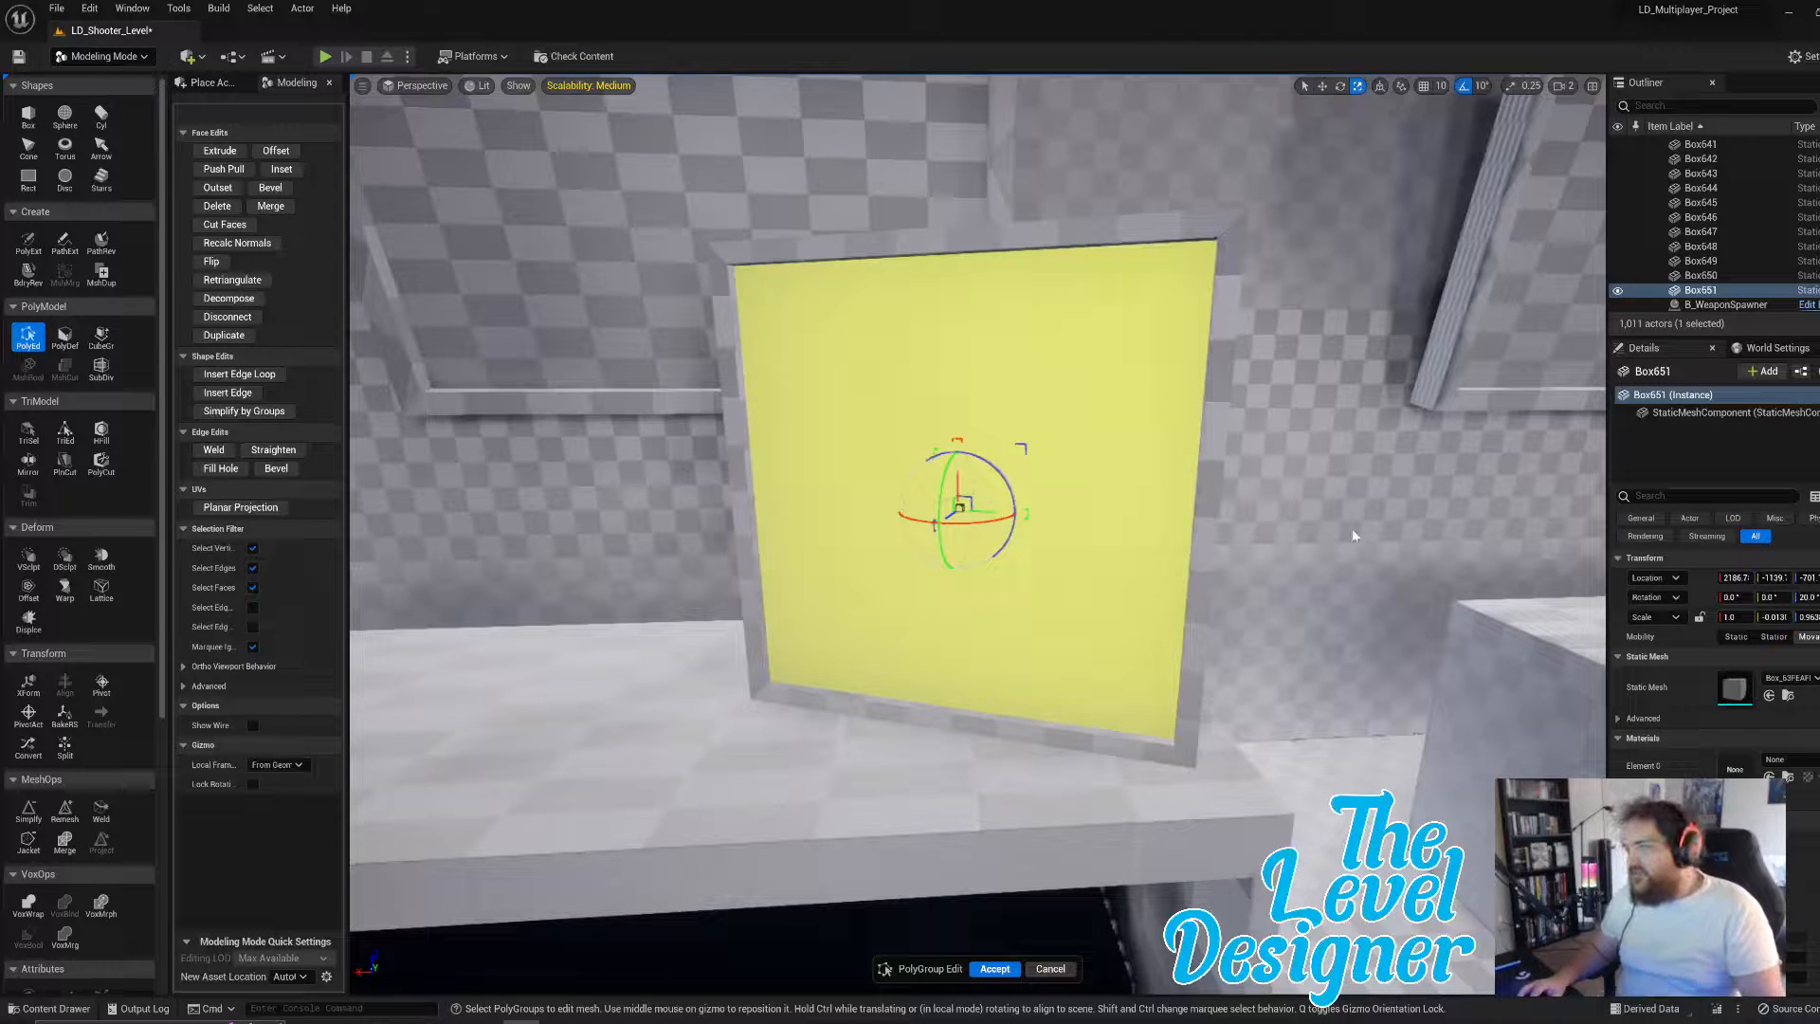
mouse_move(1284, 521)
right_mouse_down()
mouse_move(1375, 575)
mouse_move(1233, 560)
mouse_move(1284, 519)
right_mouse_up()
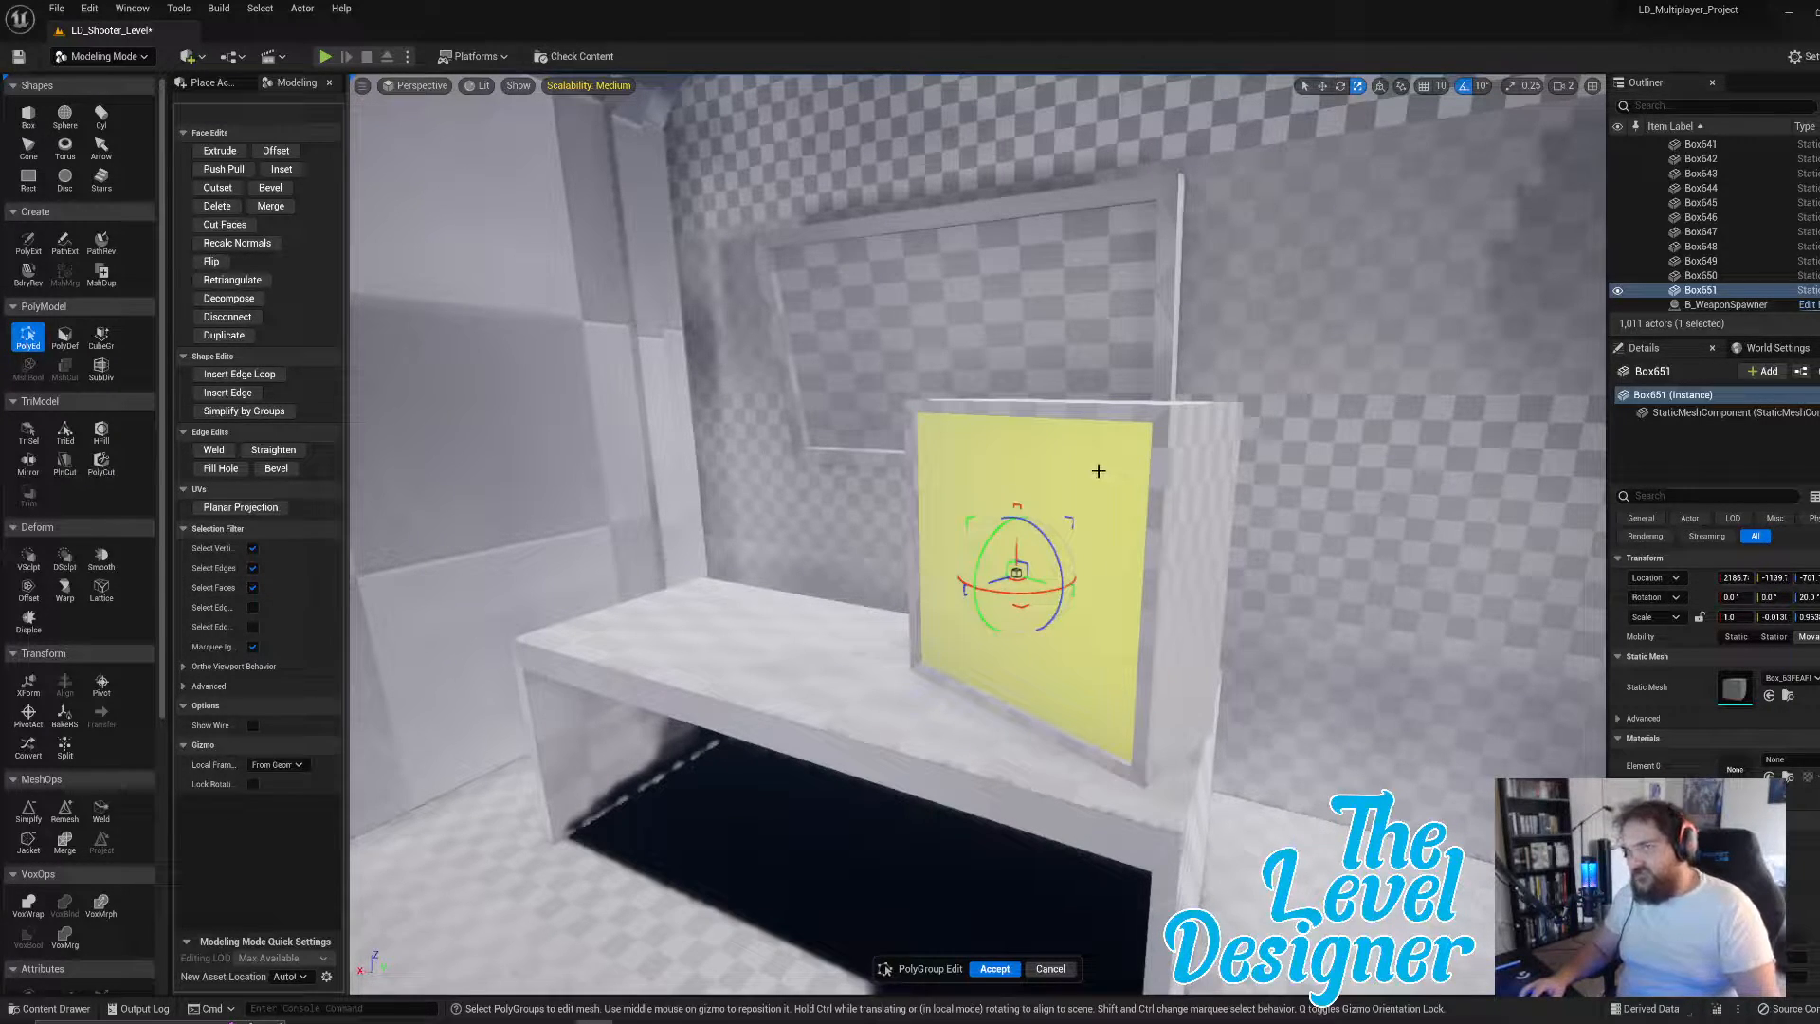
right_click_drag(958, 595, 792, 608)
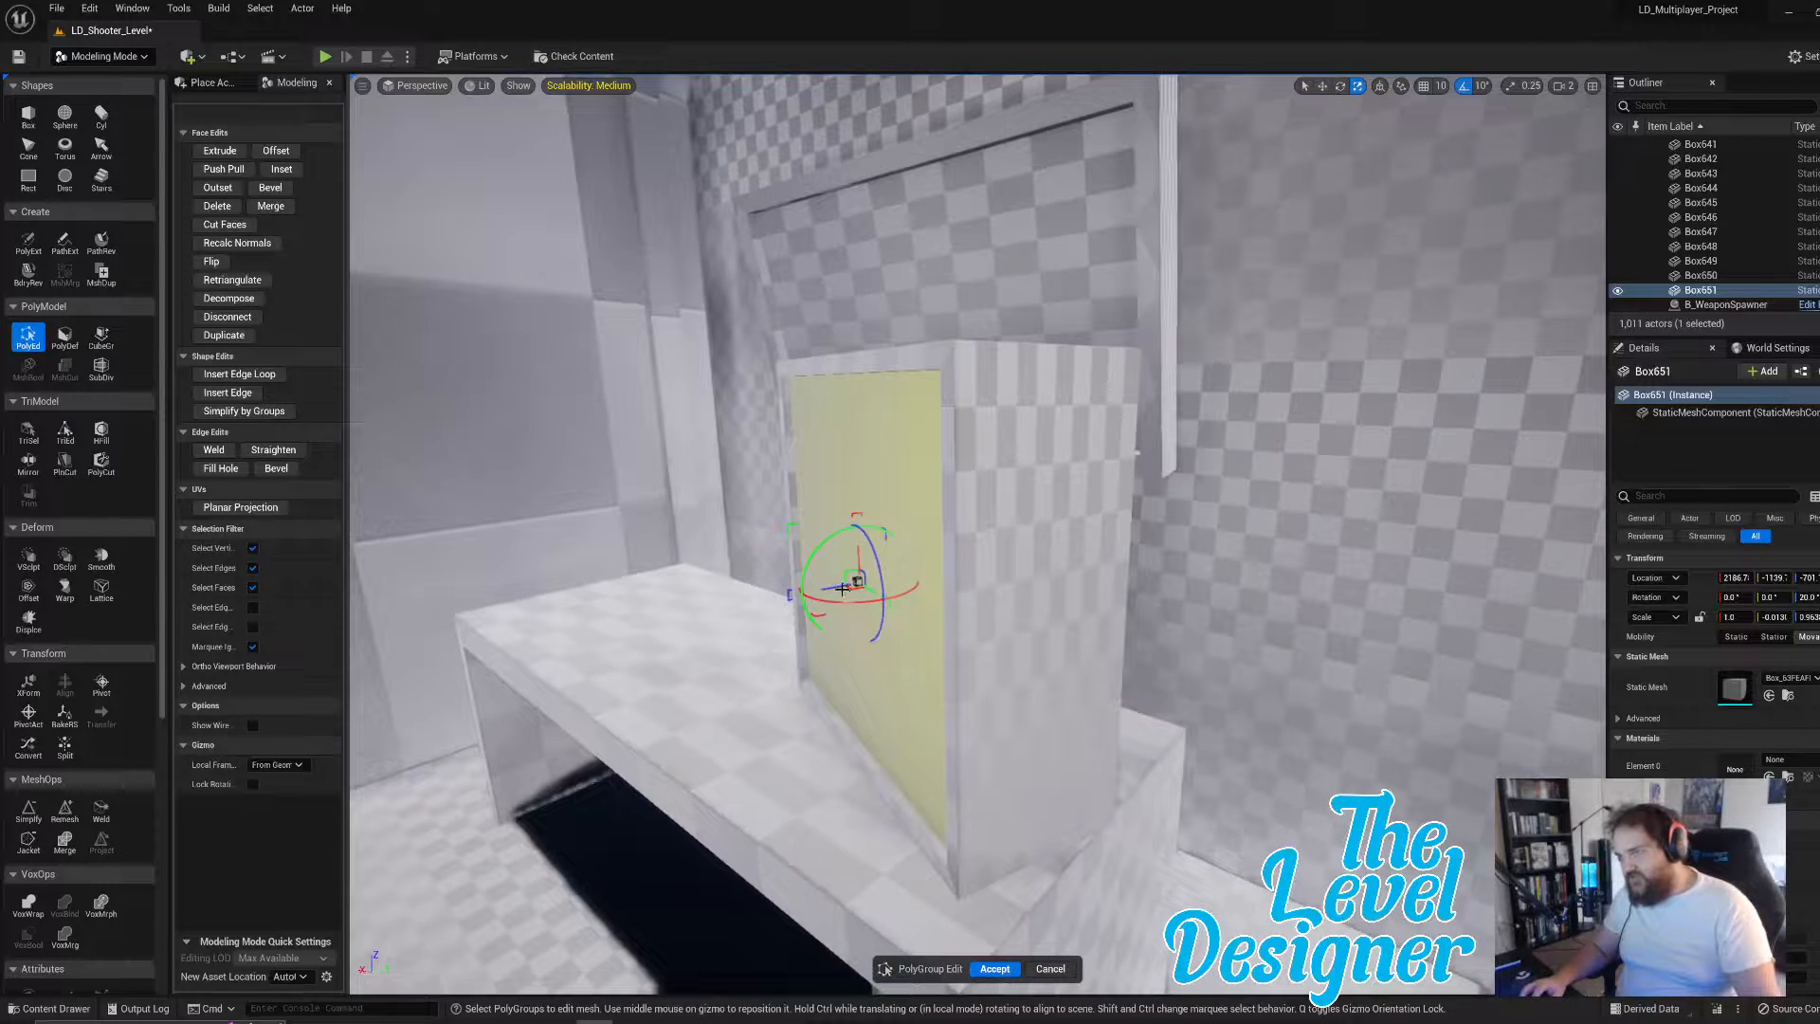
left_click_drag(840, 588, 832, 590)
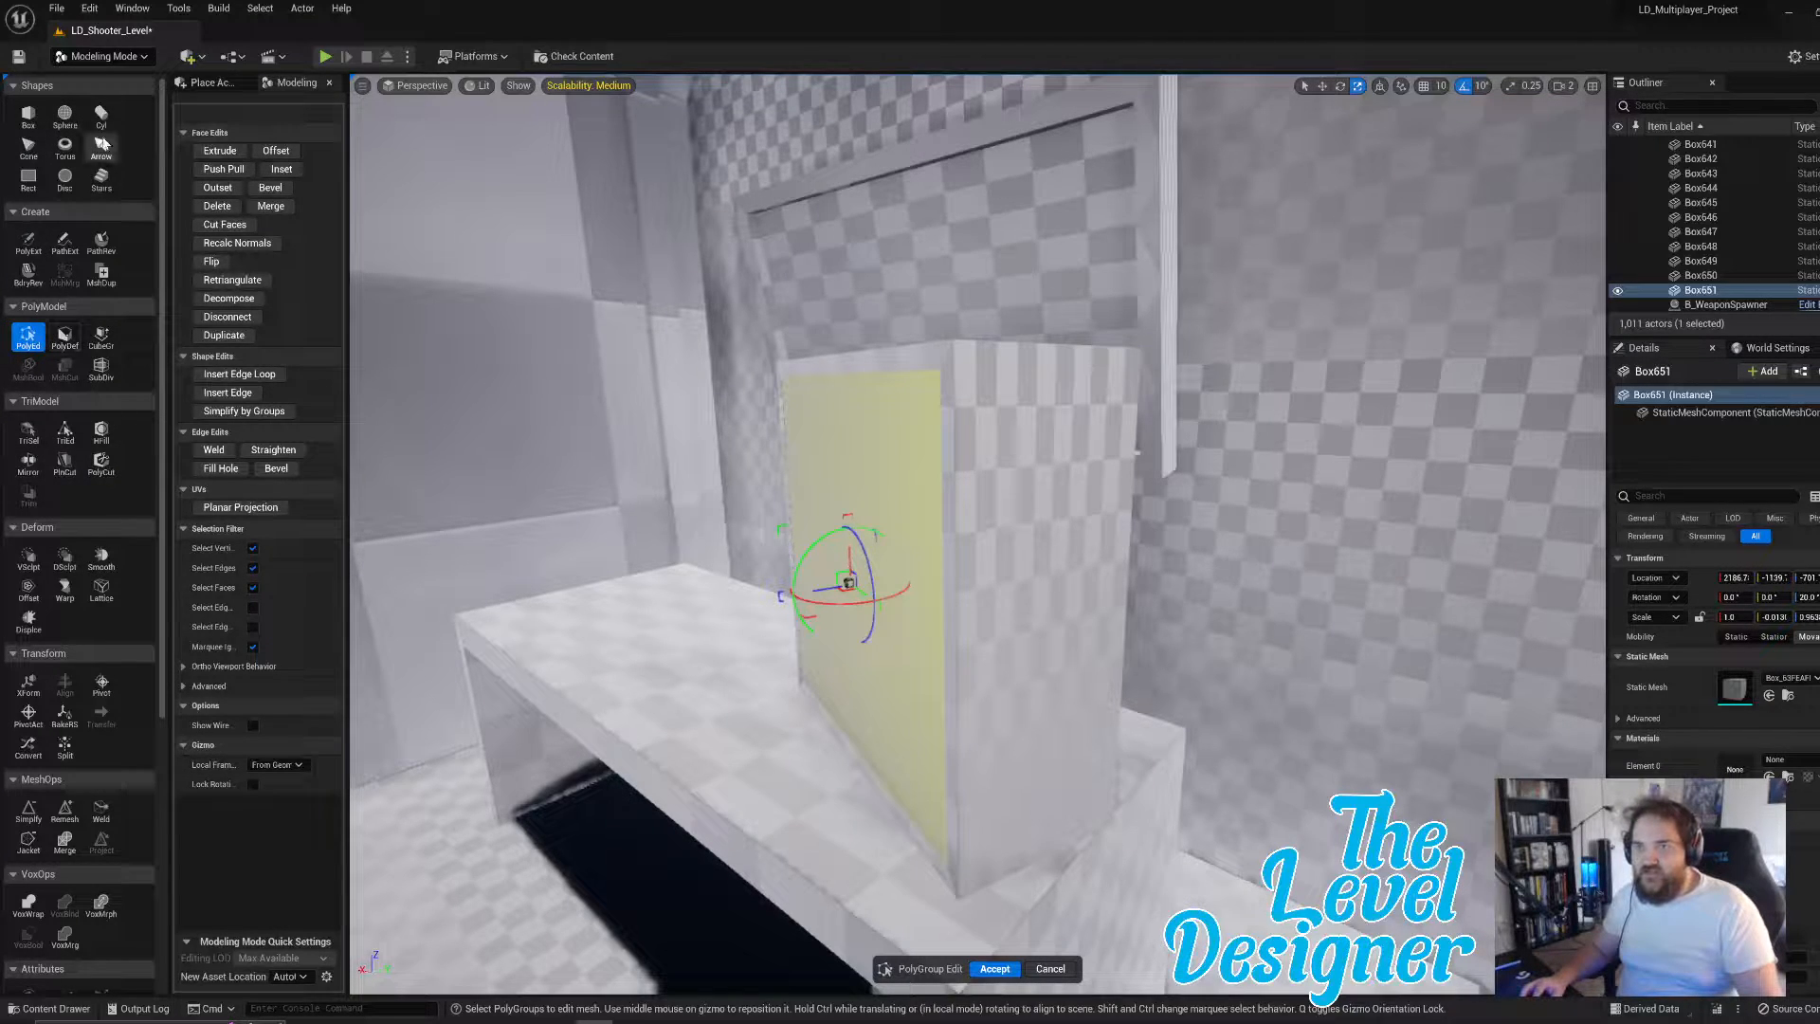
- Switch to Fracture mode and create a geometry collection named PCGlassPanel from the front panel in the Content folder
left_click(106, 57)
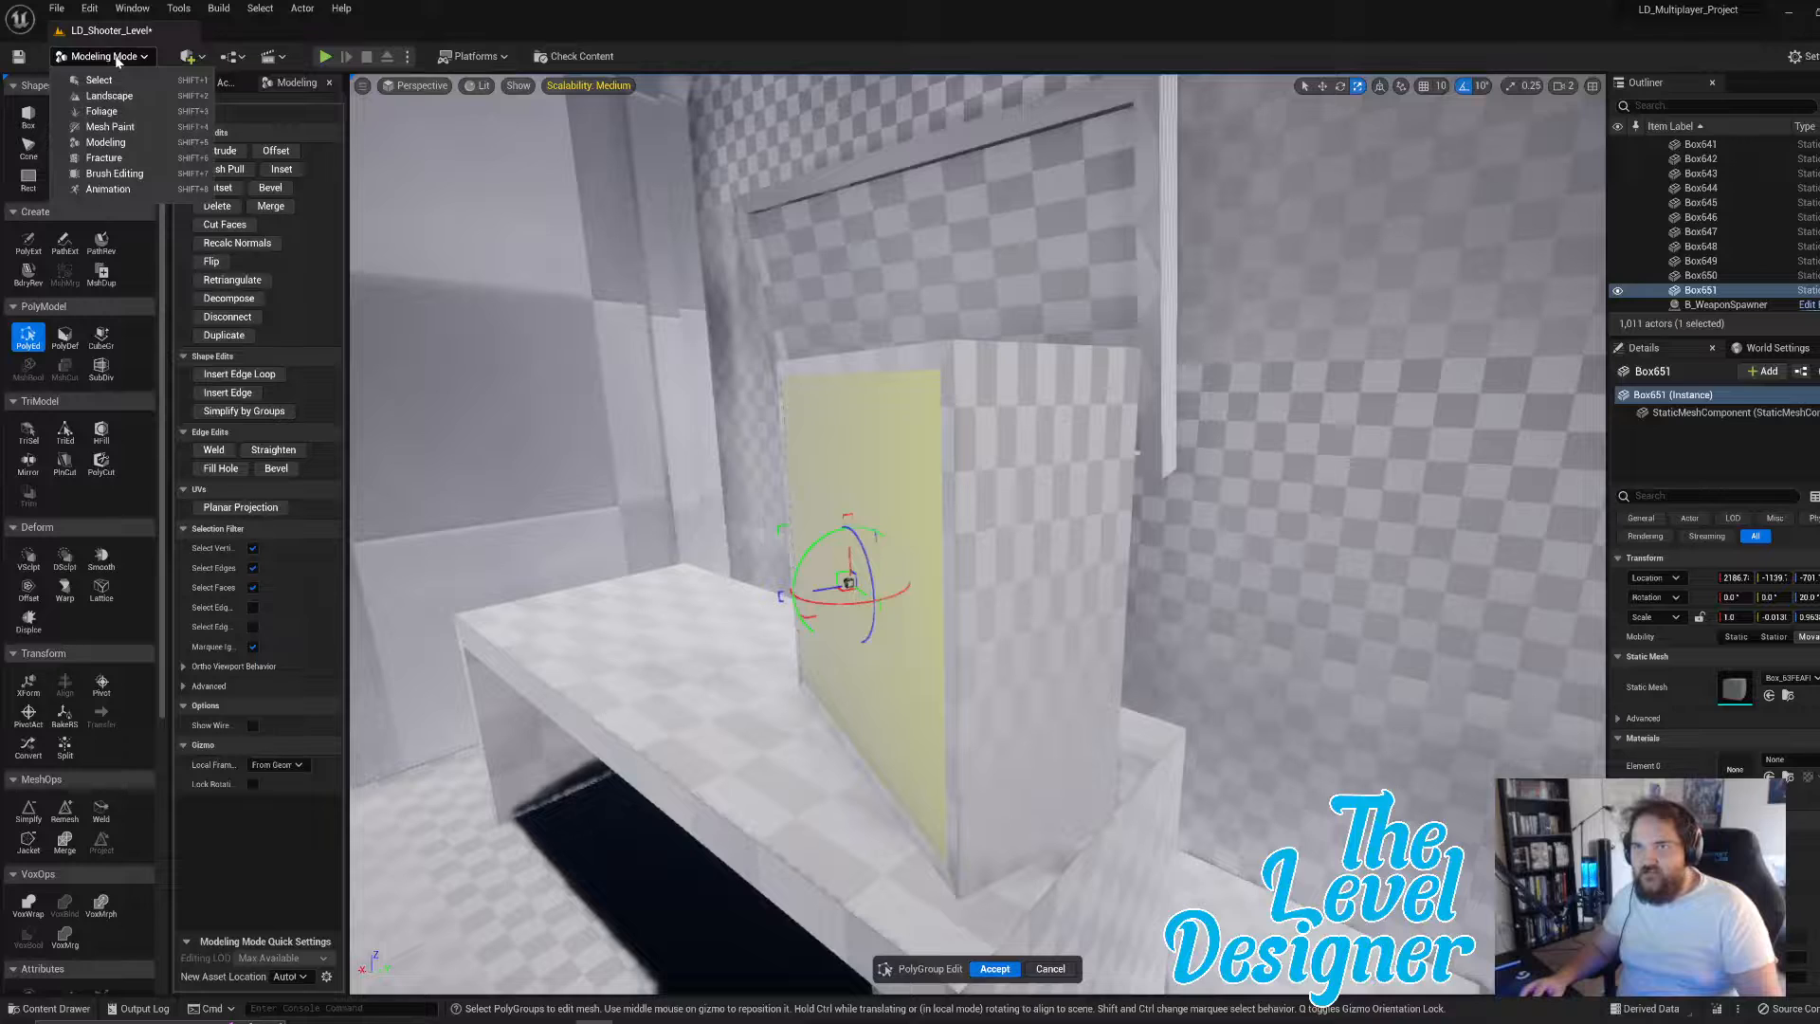
left_click(107, 157)
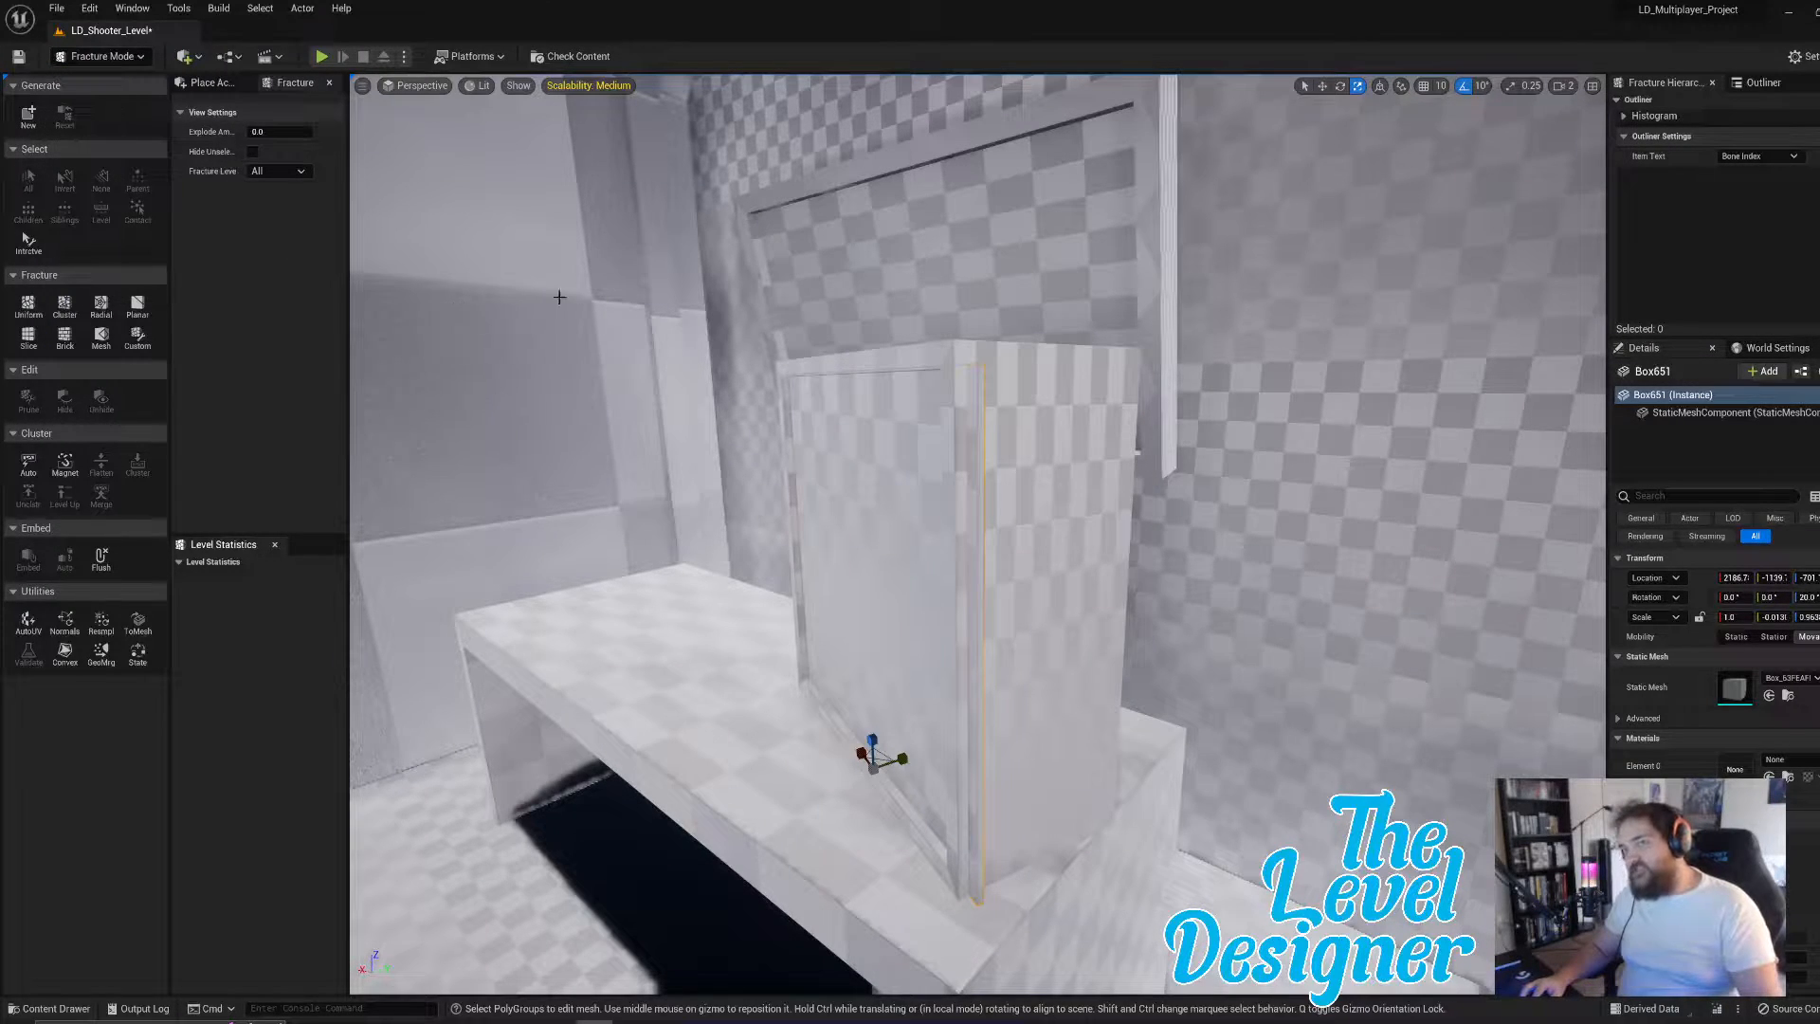
left_click(30, 116)
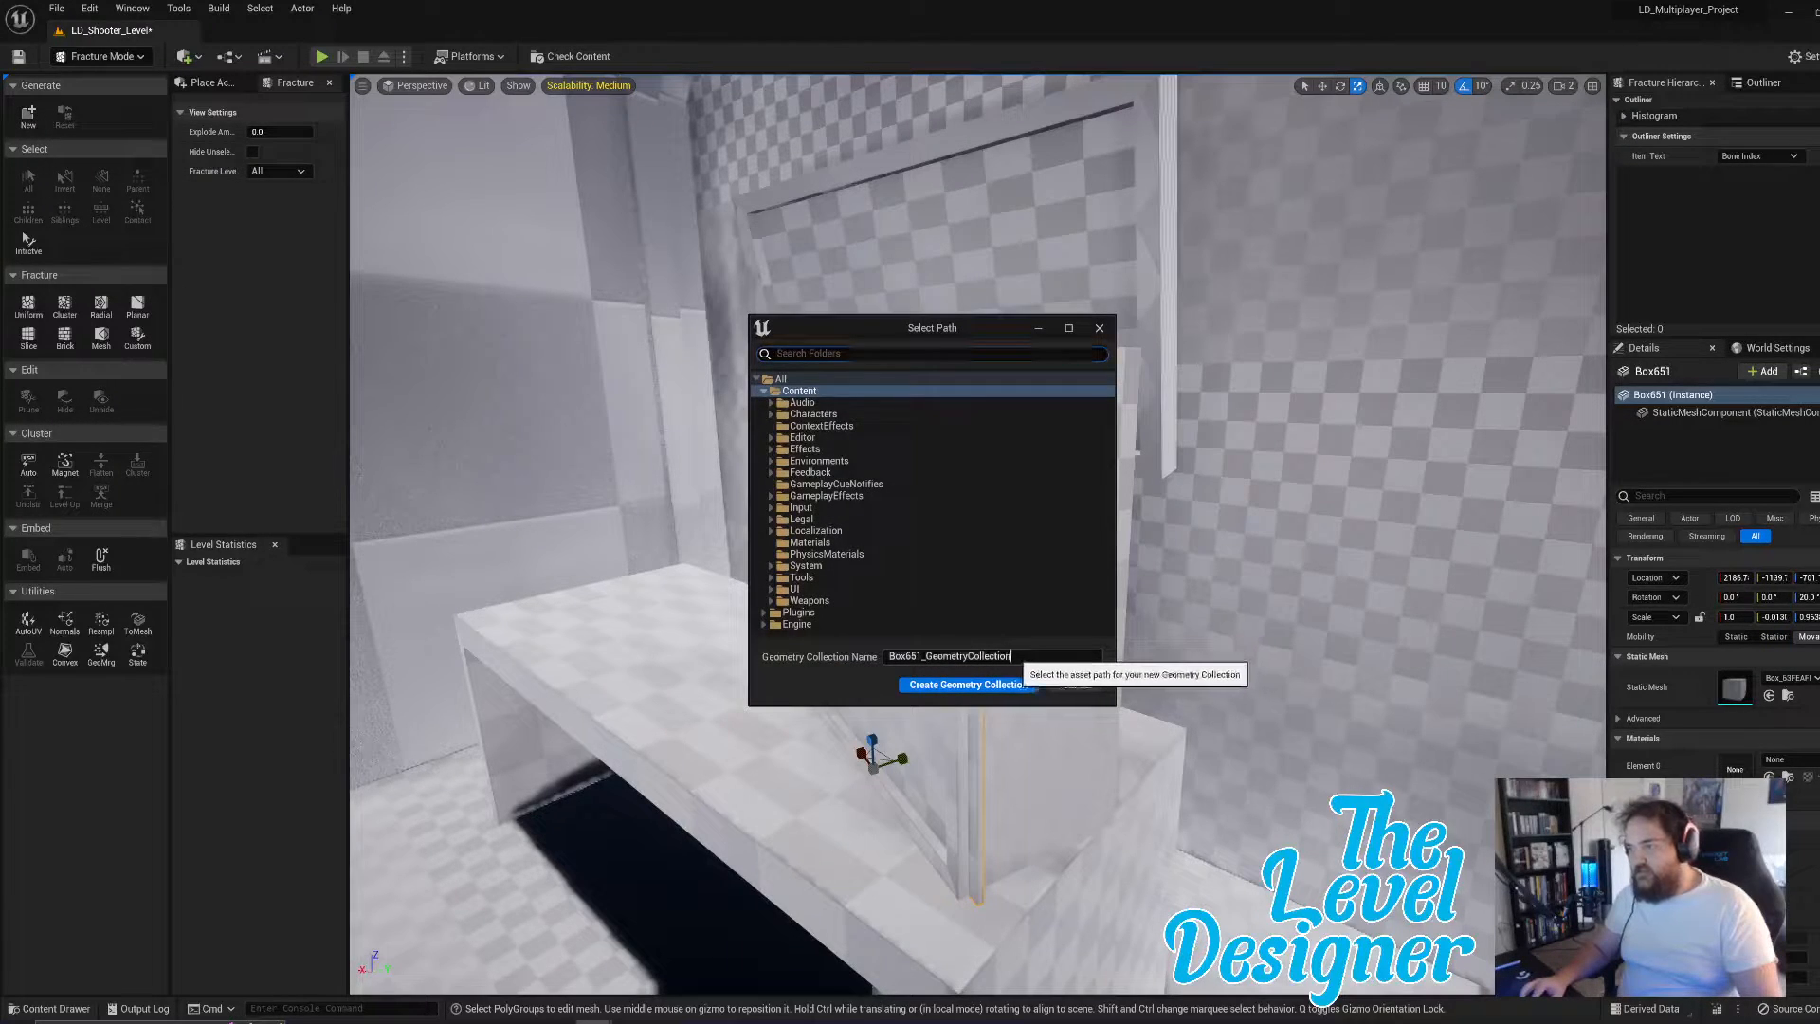
double_click(1060, 655)
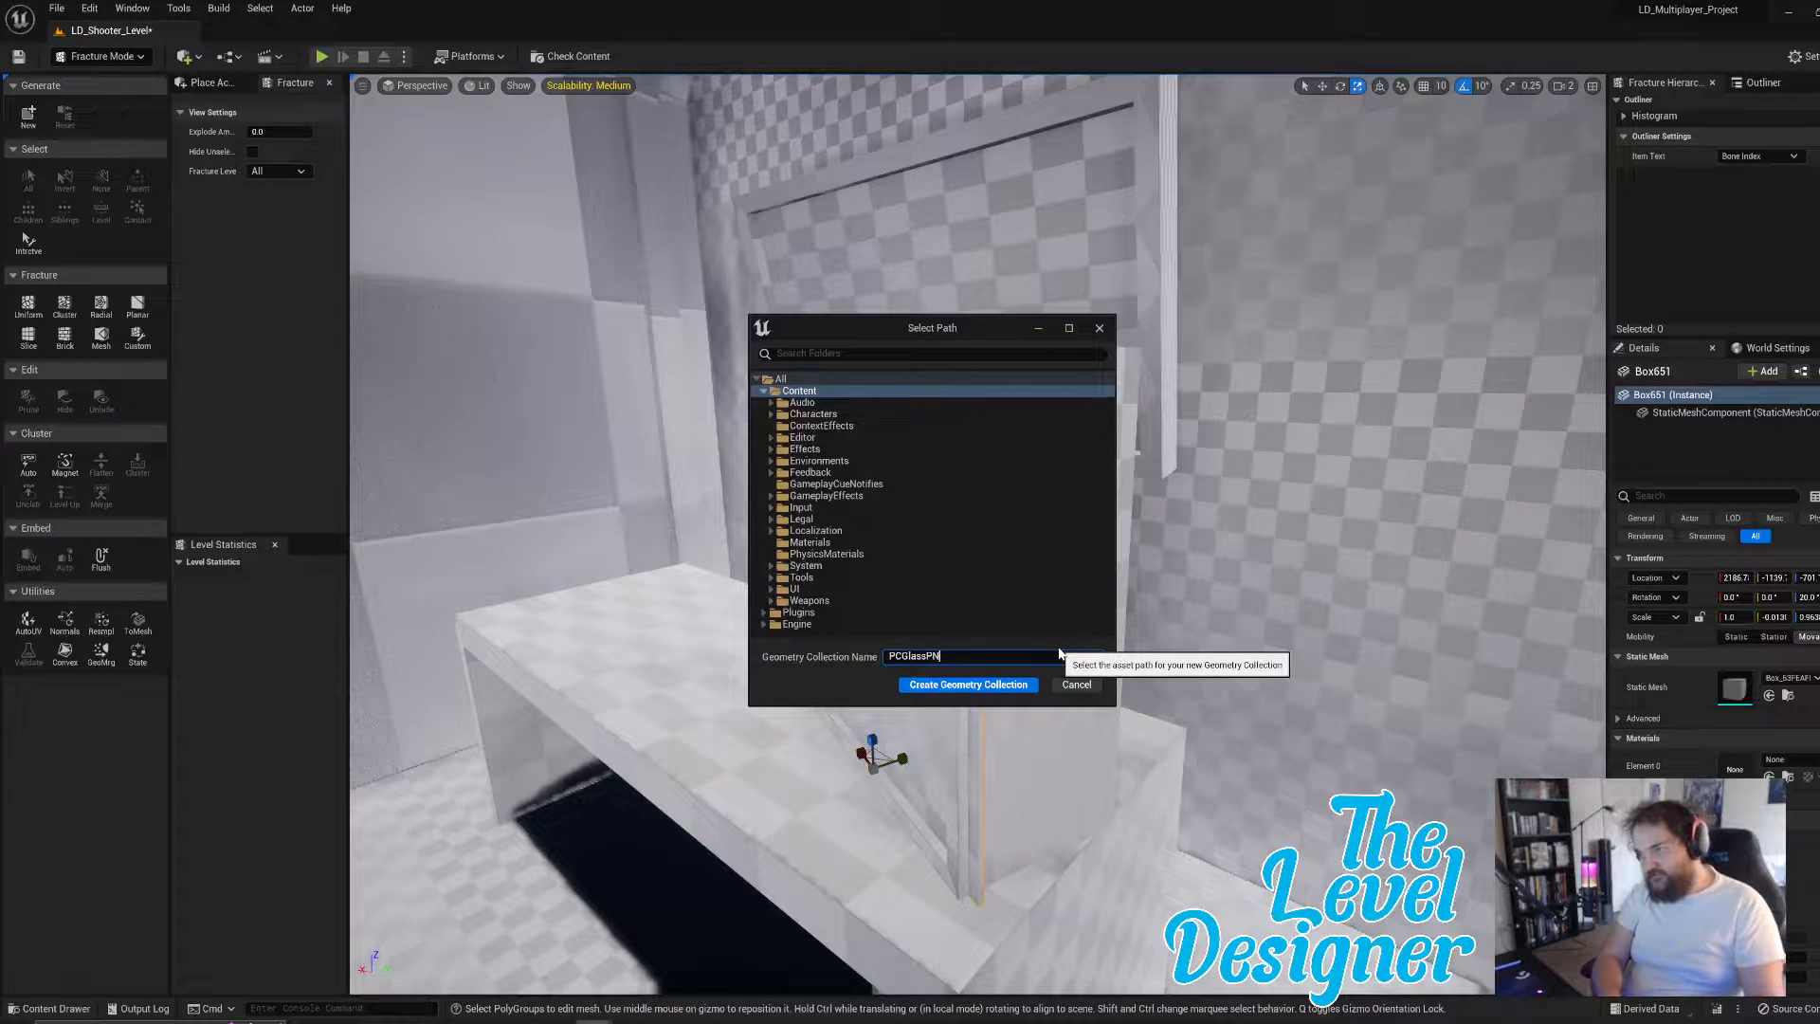
type("PCGlassPanel")
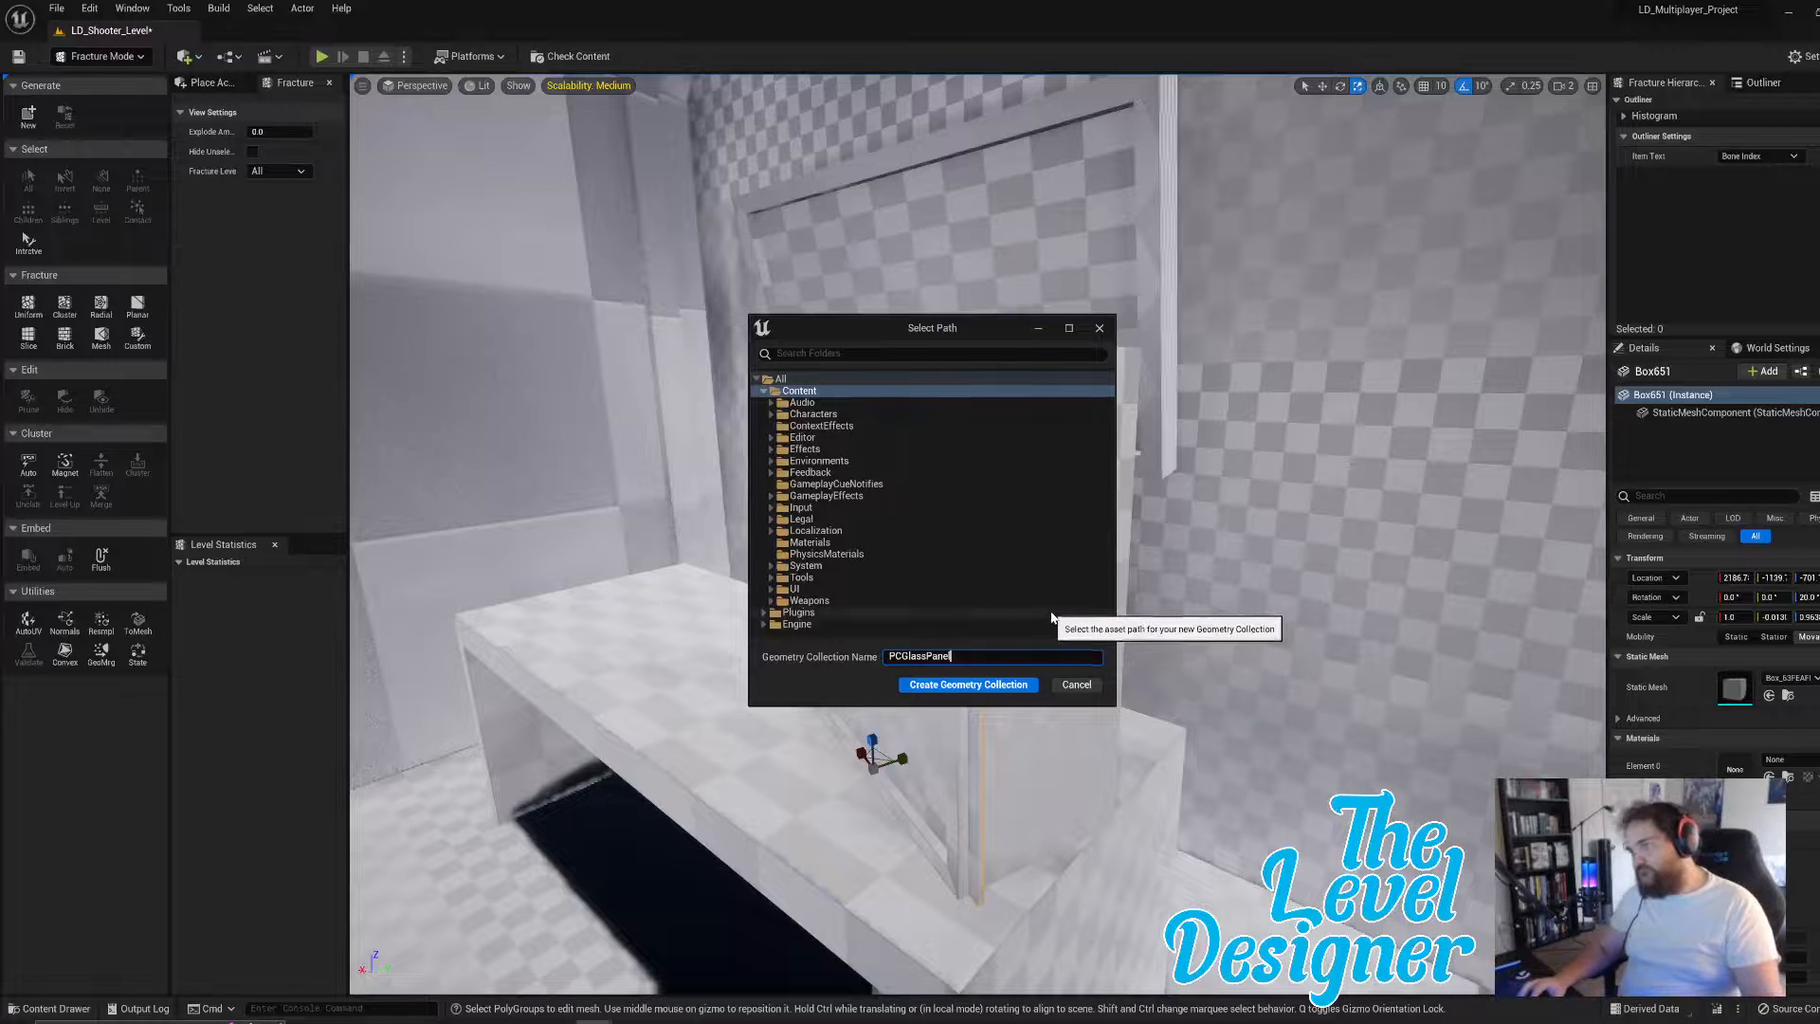
left_click(999, 693)
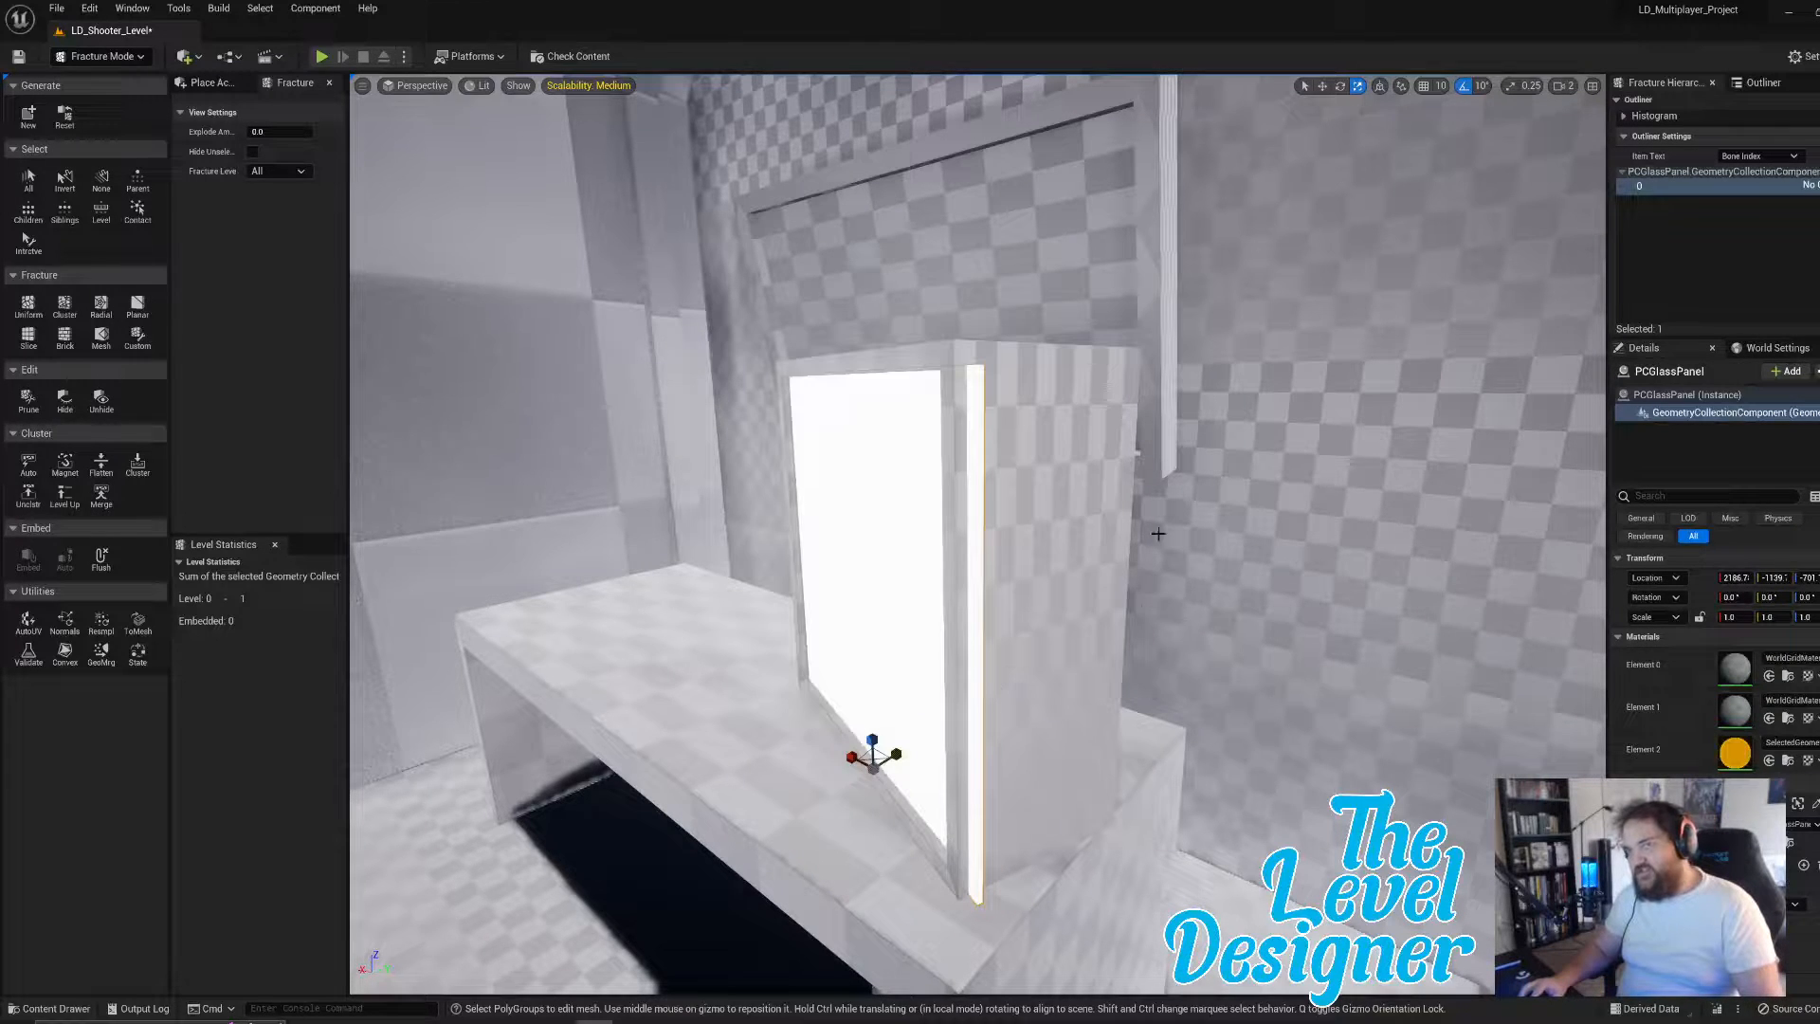
- Fracture the PCGlassPanel geometry collection with the Uniform Voronoi method, using 20 minimum and 20 maximum Voronoi sites
key("a")
right_click_drag(1051, 655, 1313, 697)
key("s")
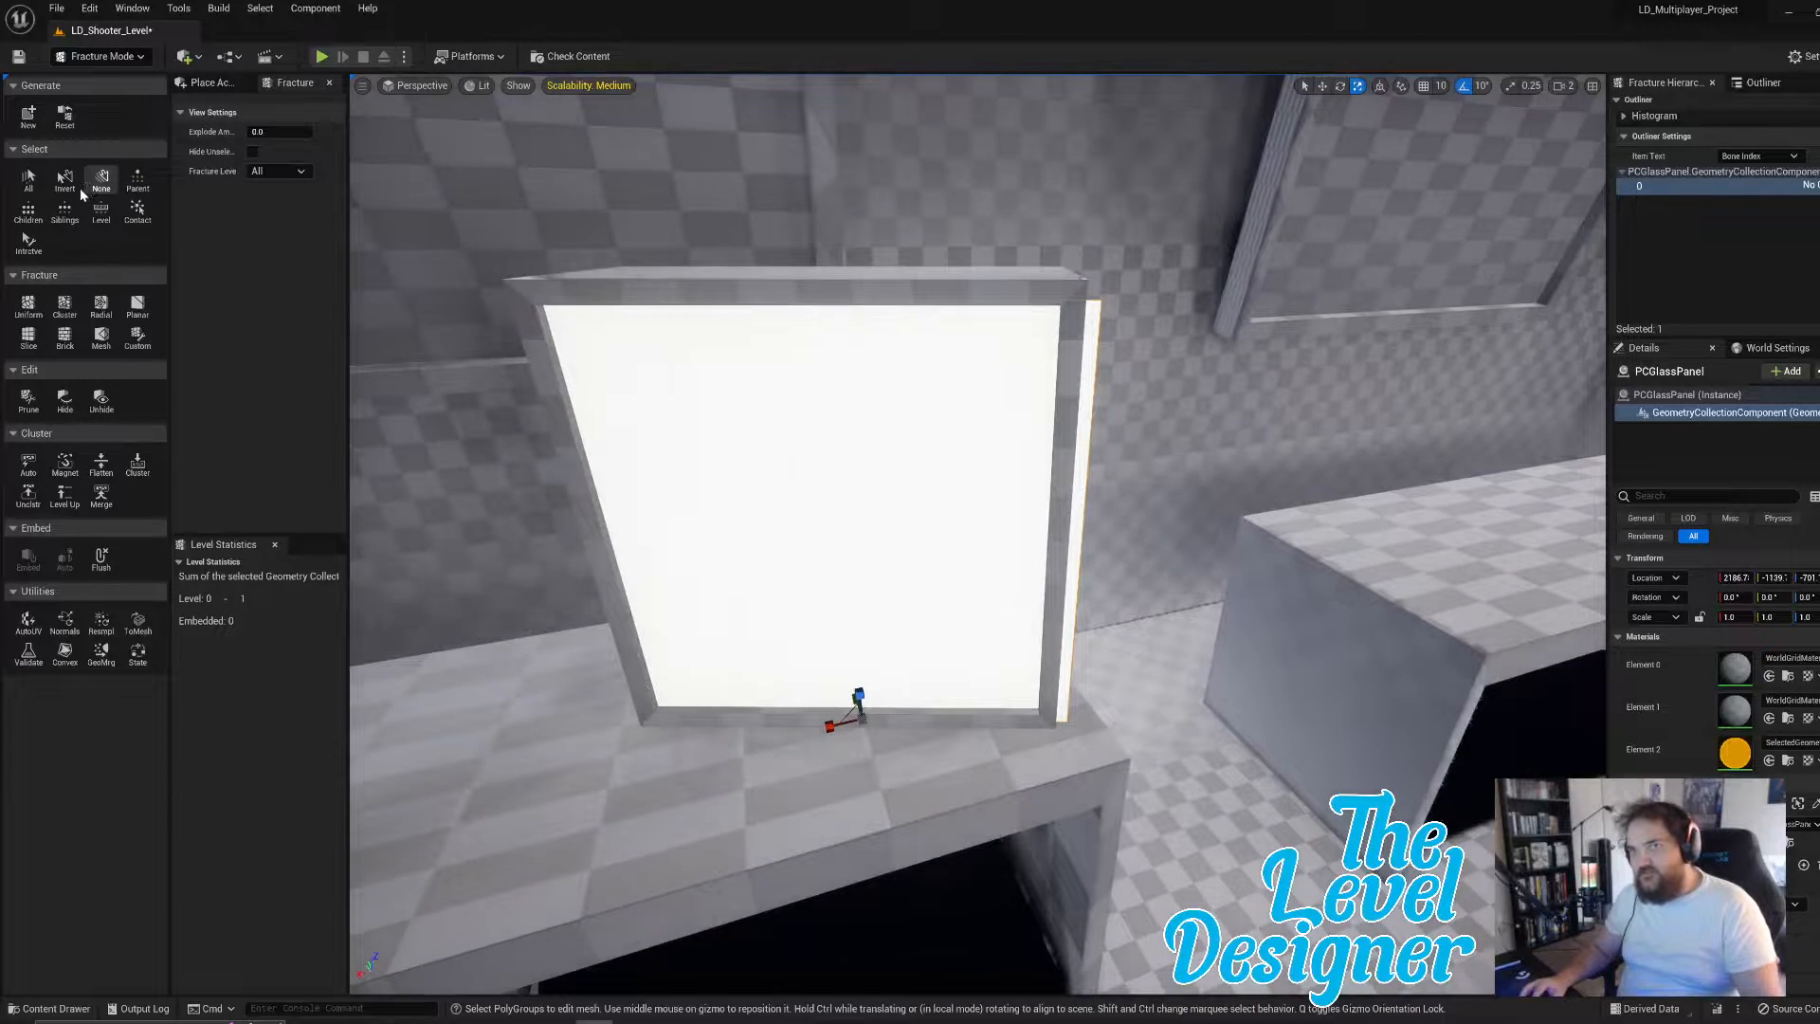
left_click(28, 308)
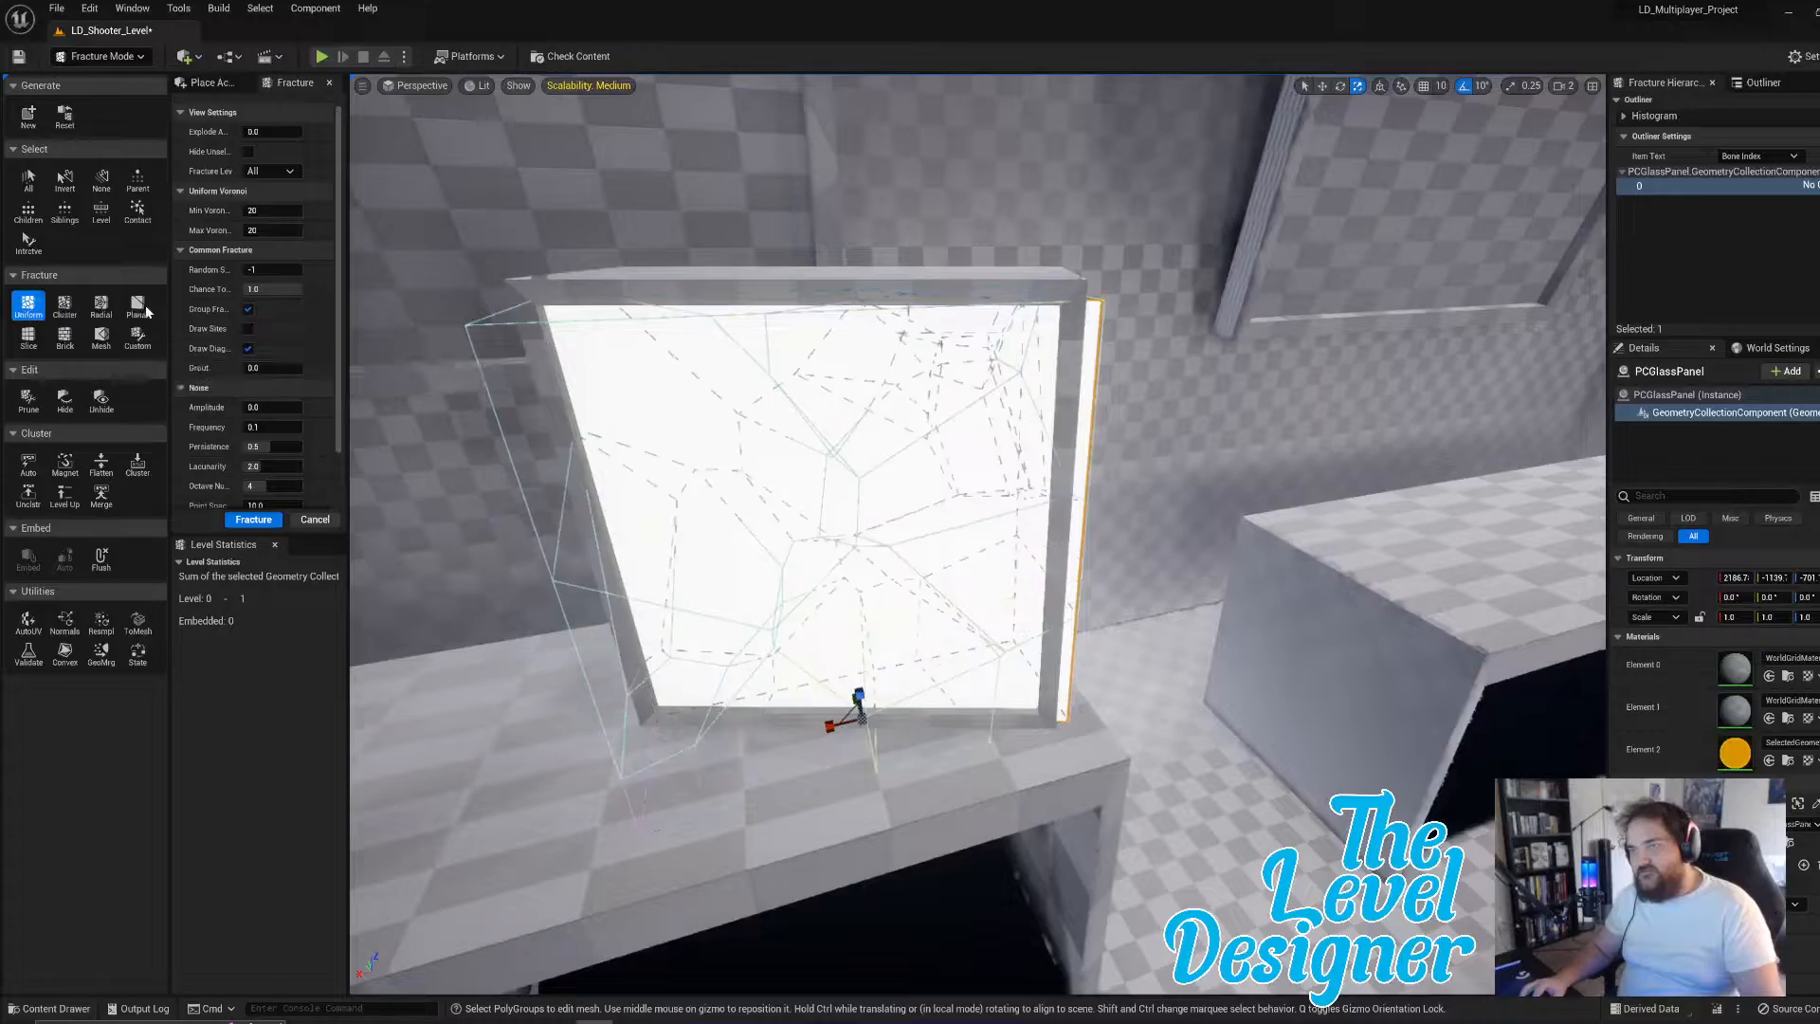
key("d")
mouse_move(758, 379)
right_mouse_down()
mouse_move(427, 380)
mouse_move(730, 389)
mouse_move(711, 393)
mouse_move(758, 402)
mouse_move(745, 413)
right_mouse_up()
key("d")
key("a")
key("s")
key("d")
key("w")
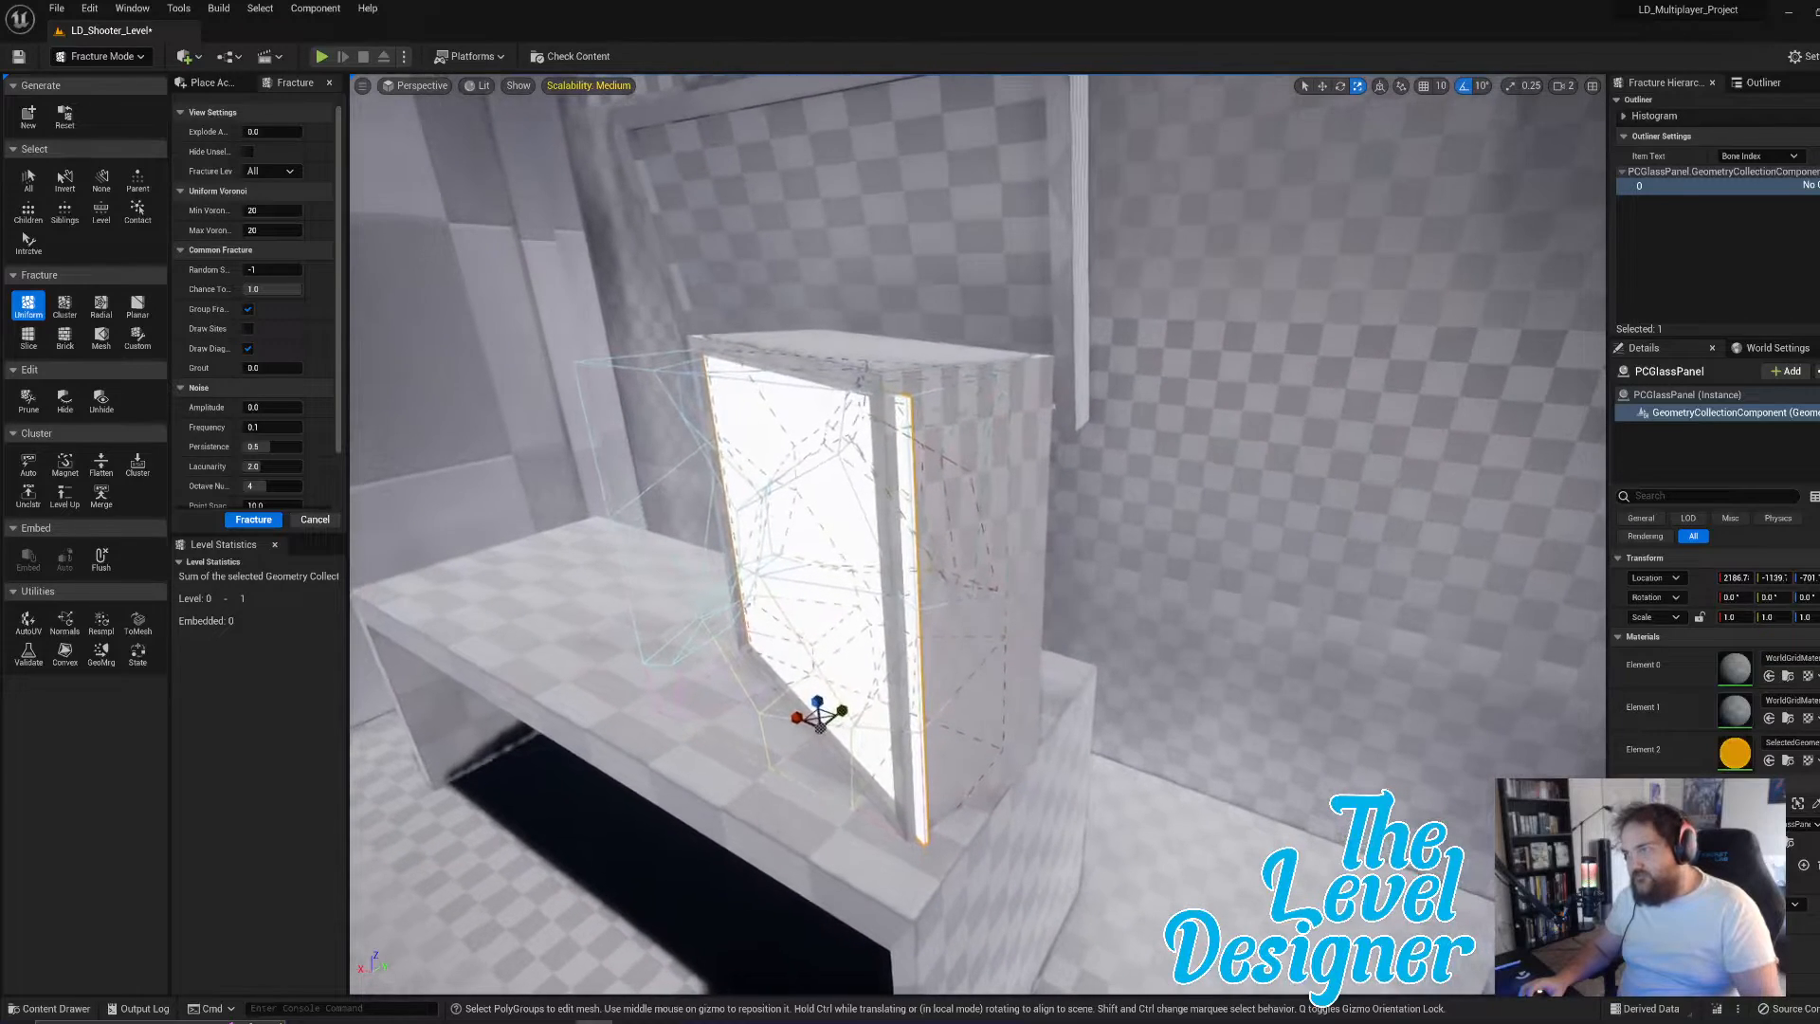
left_click(275, 522)
- Scale the fractured glass panel's width down to about 0.95 so it fits the case frame, and turn off its bone colours
key("a")
right_click_drag(1186, 476, 1186, 476)
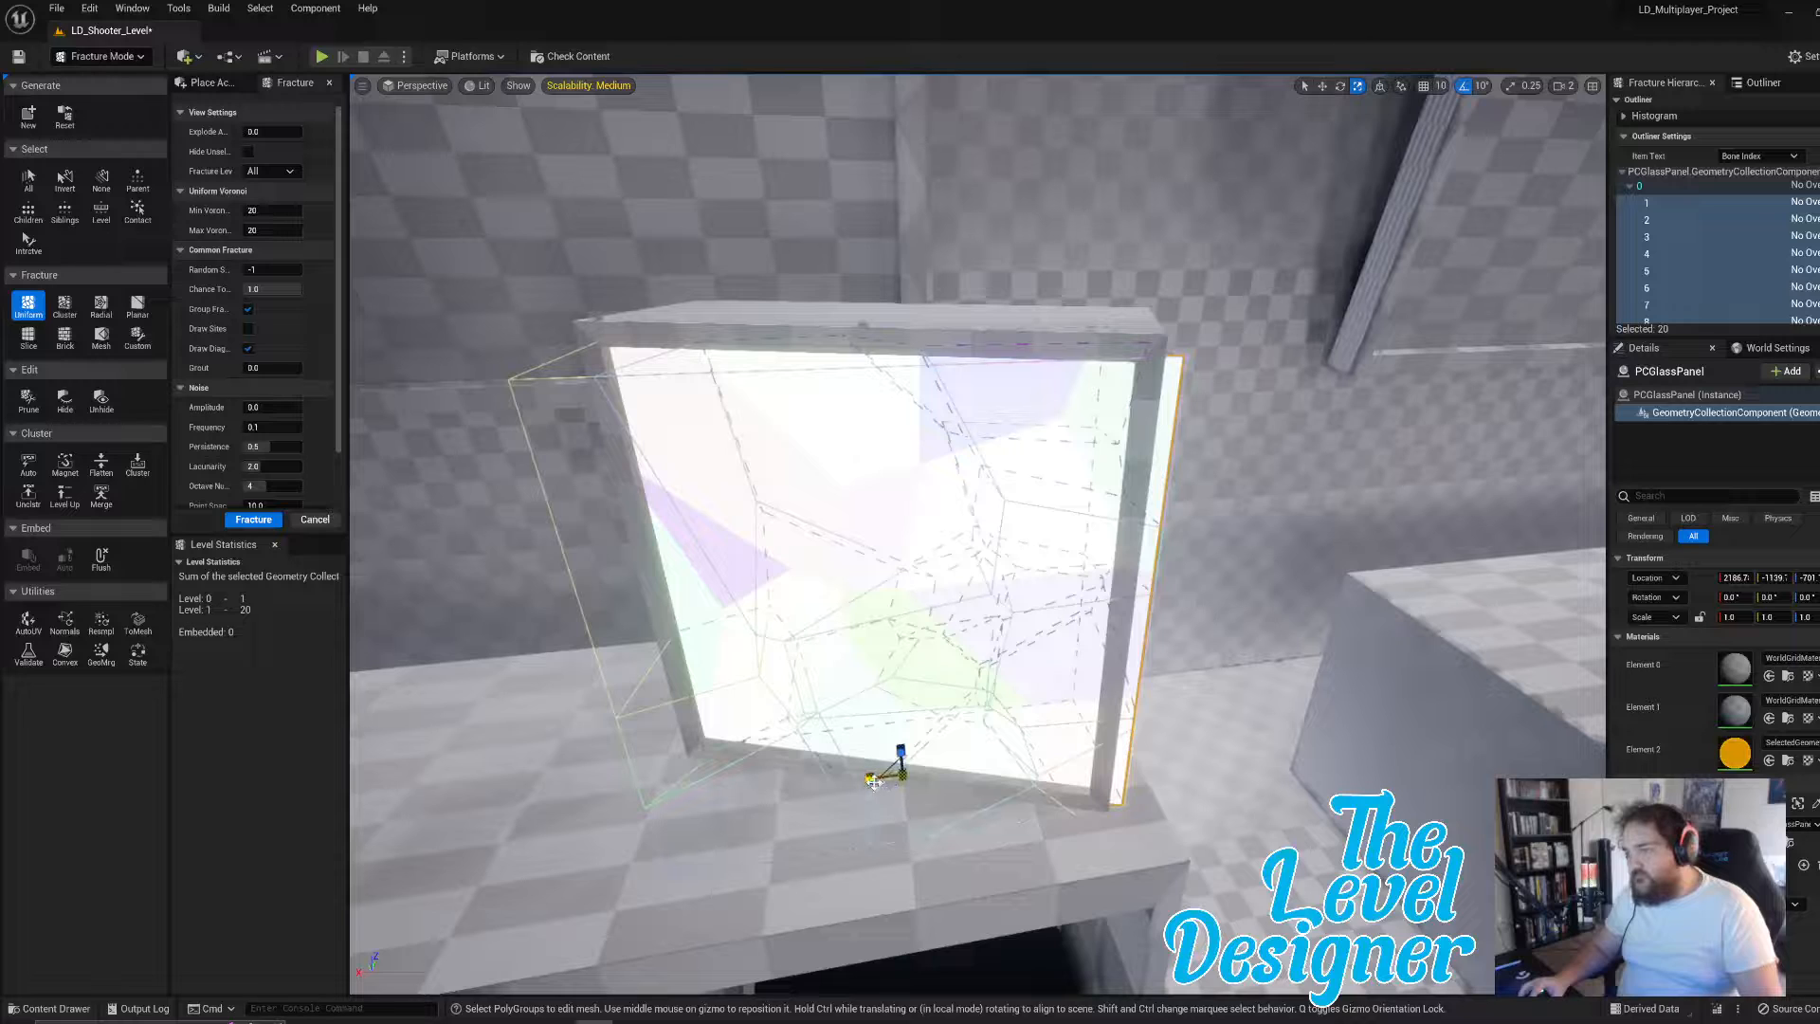
left_click_drag(873, 782, 859, 781)
key("a")
right_click_drag(882, 759, 1128, 754)
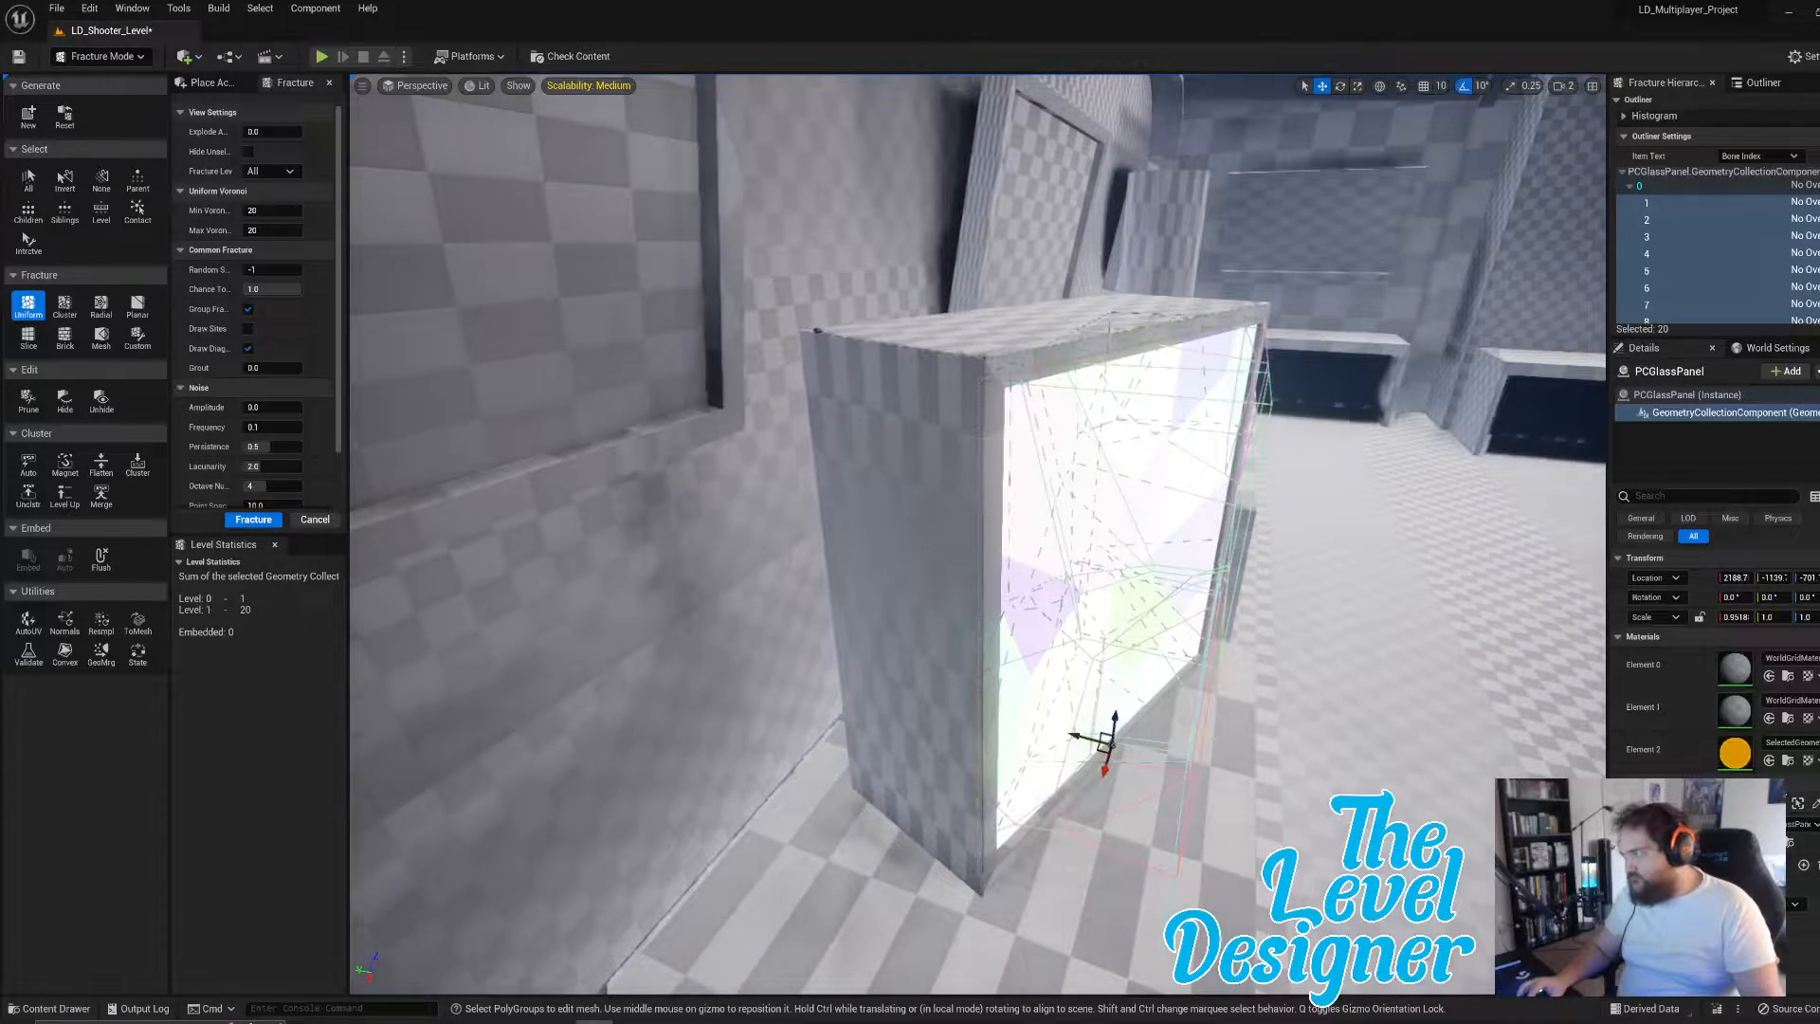
scroll(1707, 663, "down", 3)
left_click(1723, 804)
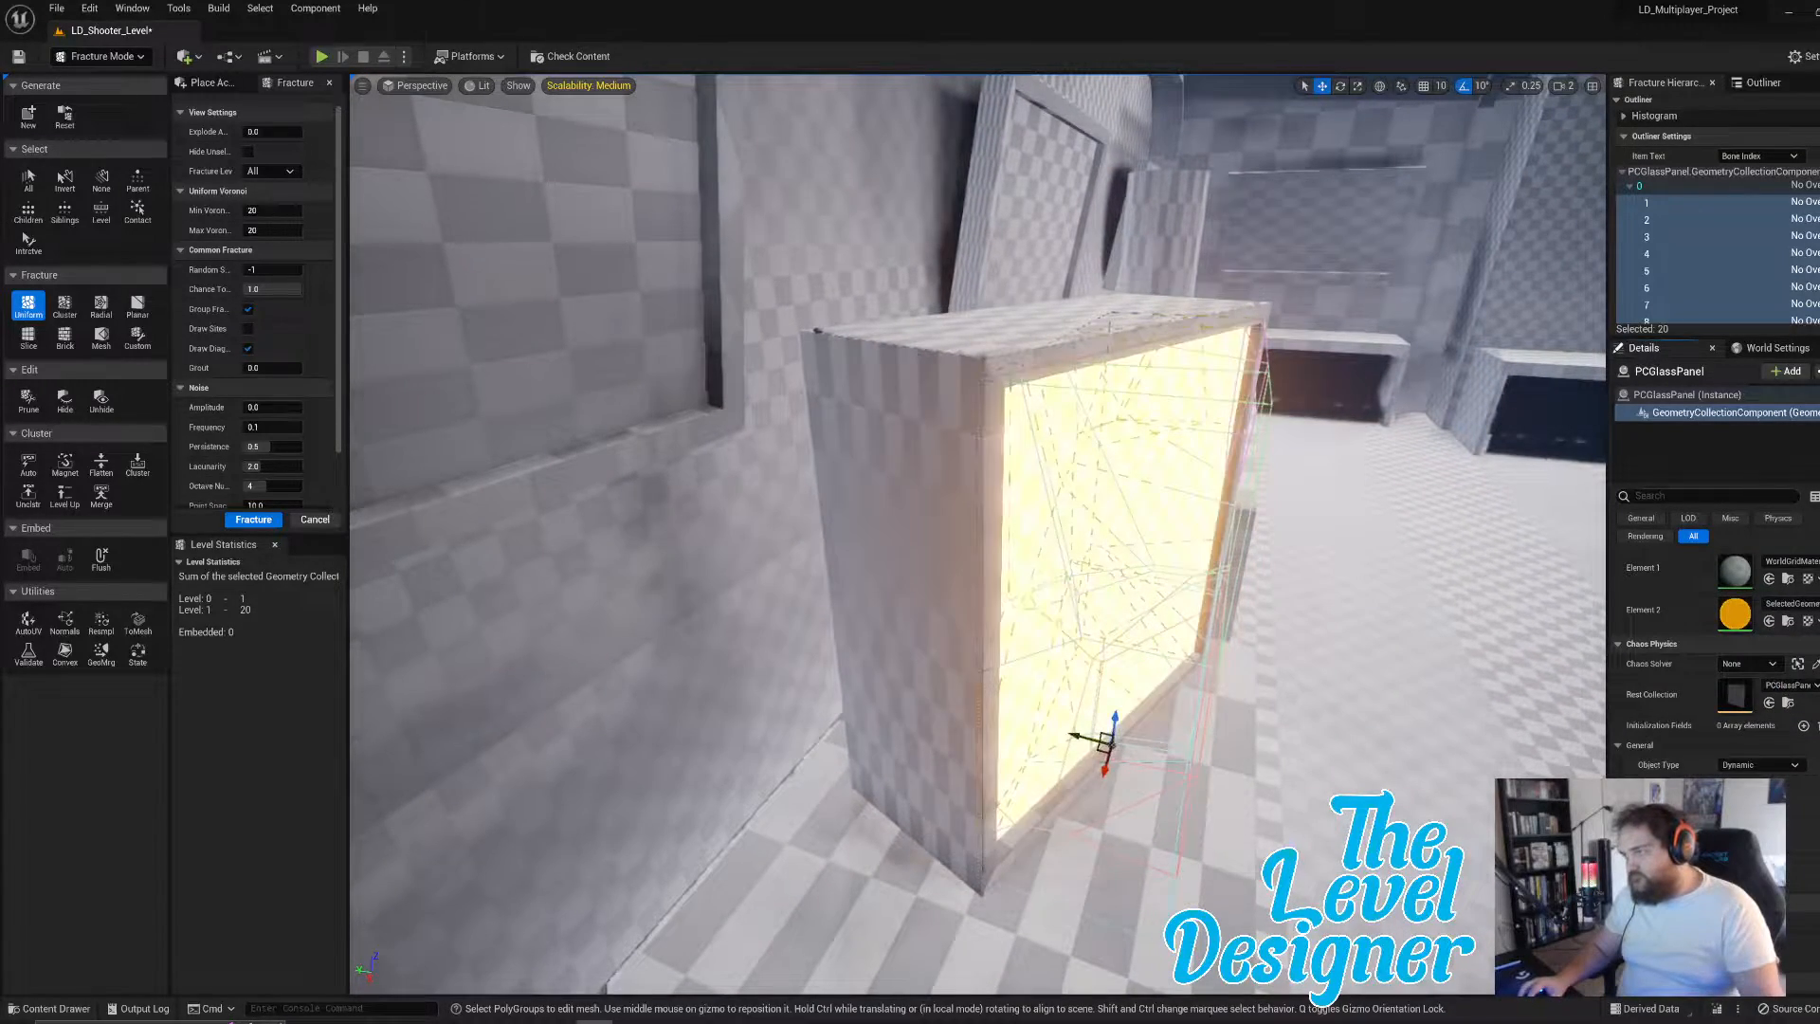
- Select the glass panel together with all the case and component blocks and group them as one prop
right_click_drag(1339, 536, 1304, 536)
left_click(1241, 481)
right_click_drag(1241, 481, 1090, 476)
left_click(1060, 476)
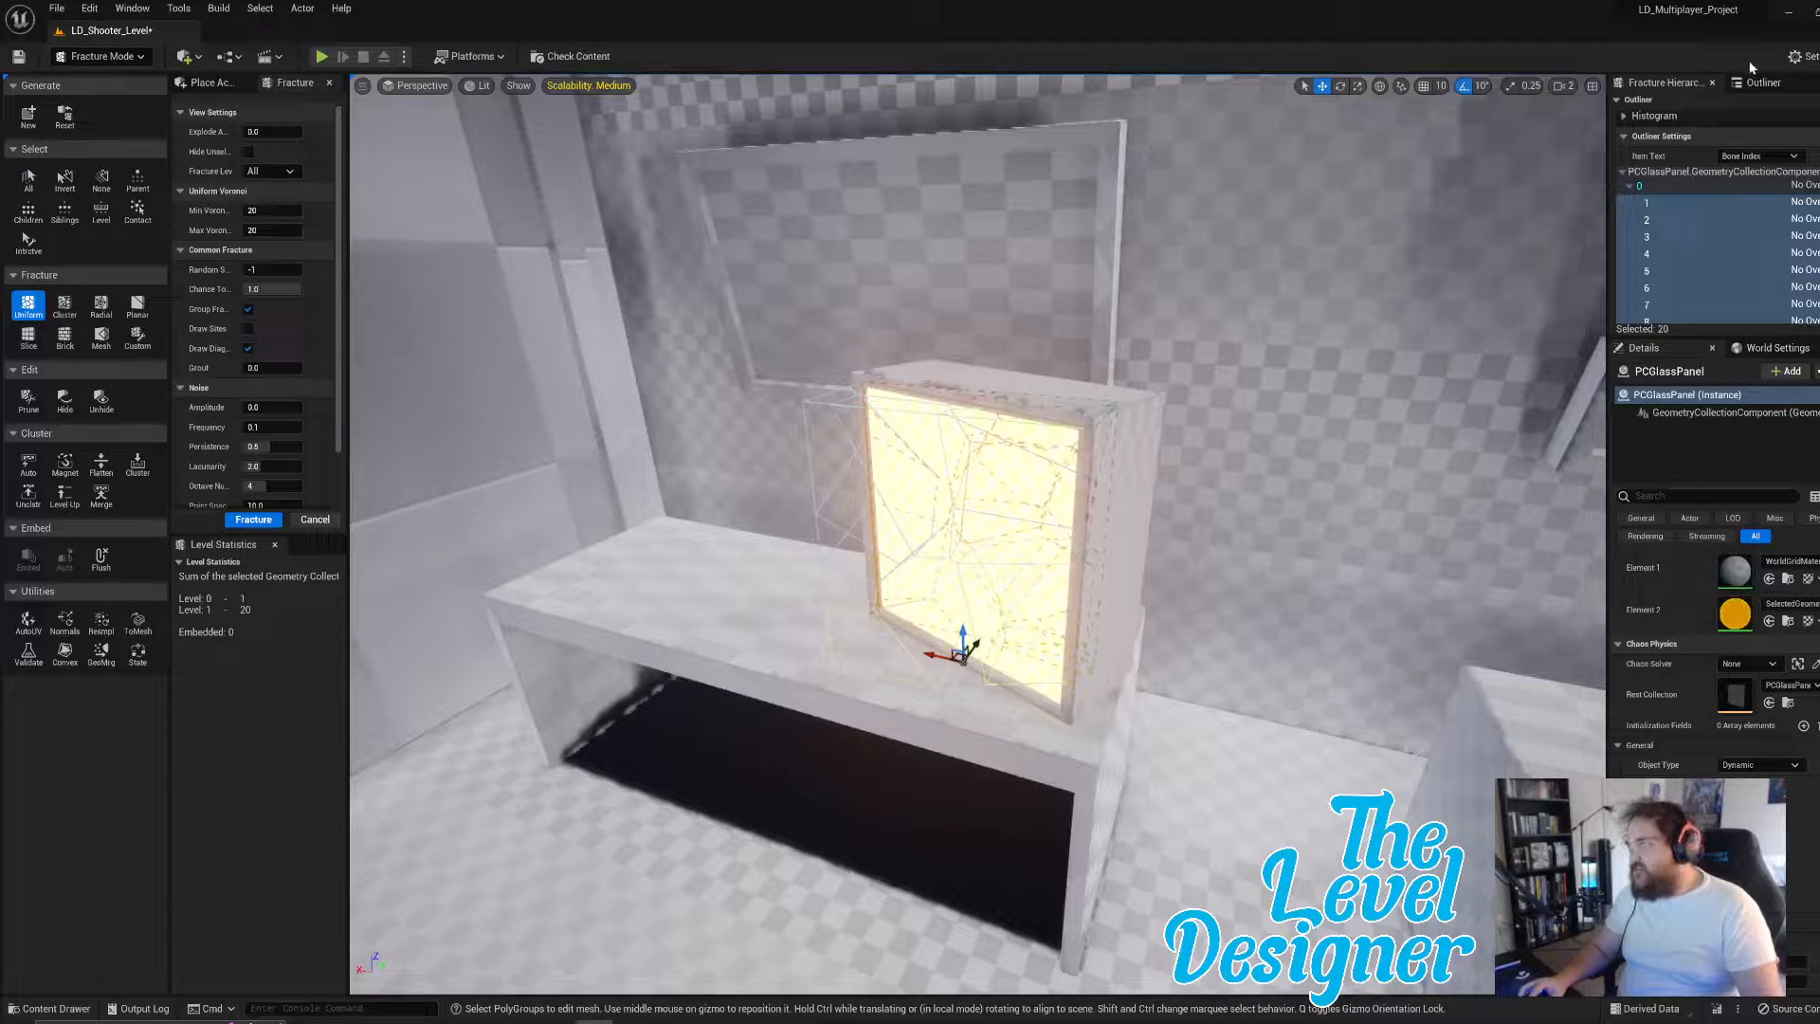
left_click(1762, 82)
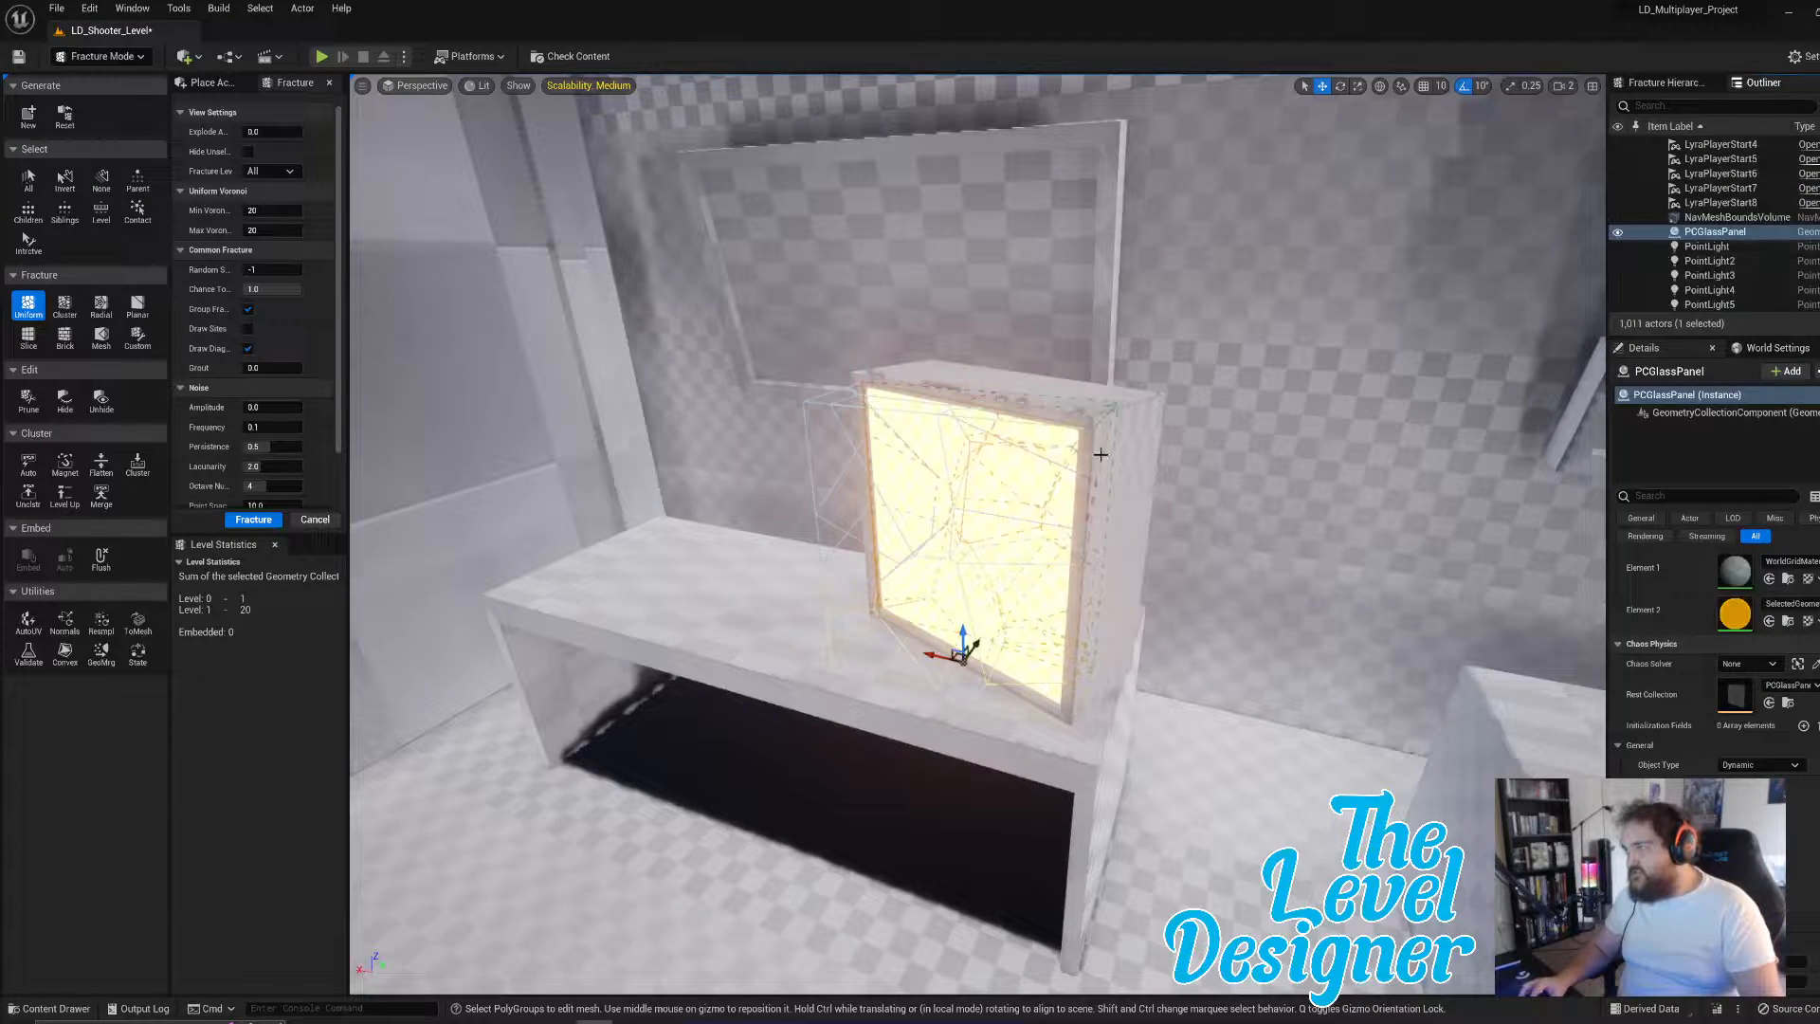
left_click(1129, 435)
right_click_drag(1129, 436, 1126, 512)
left_click(706, 239, "ctrl")
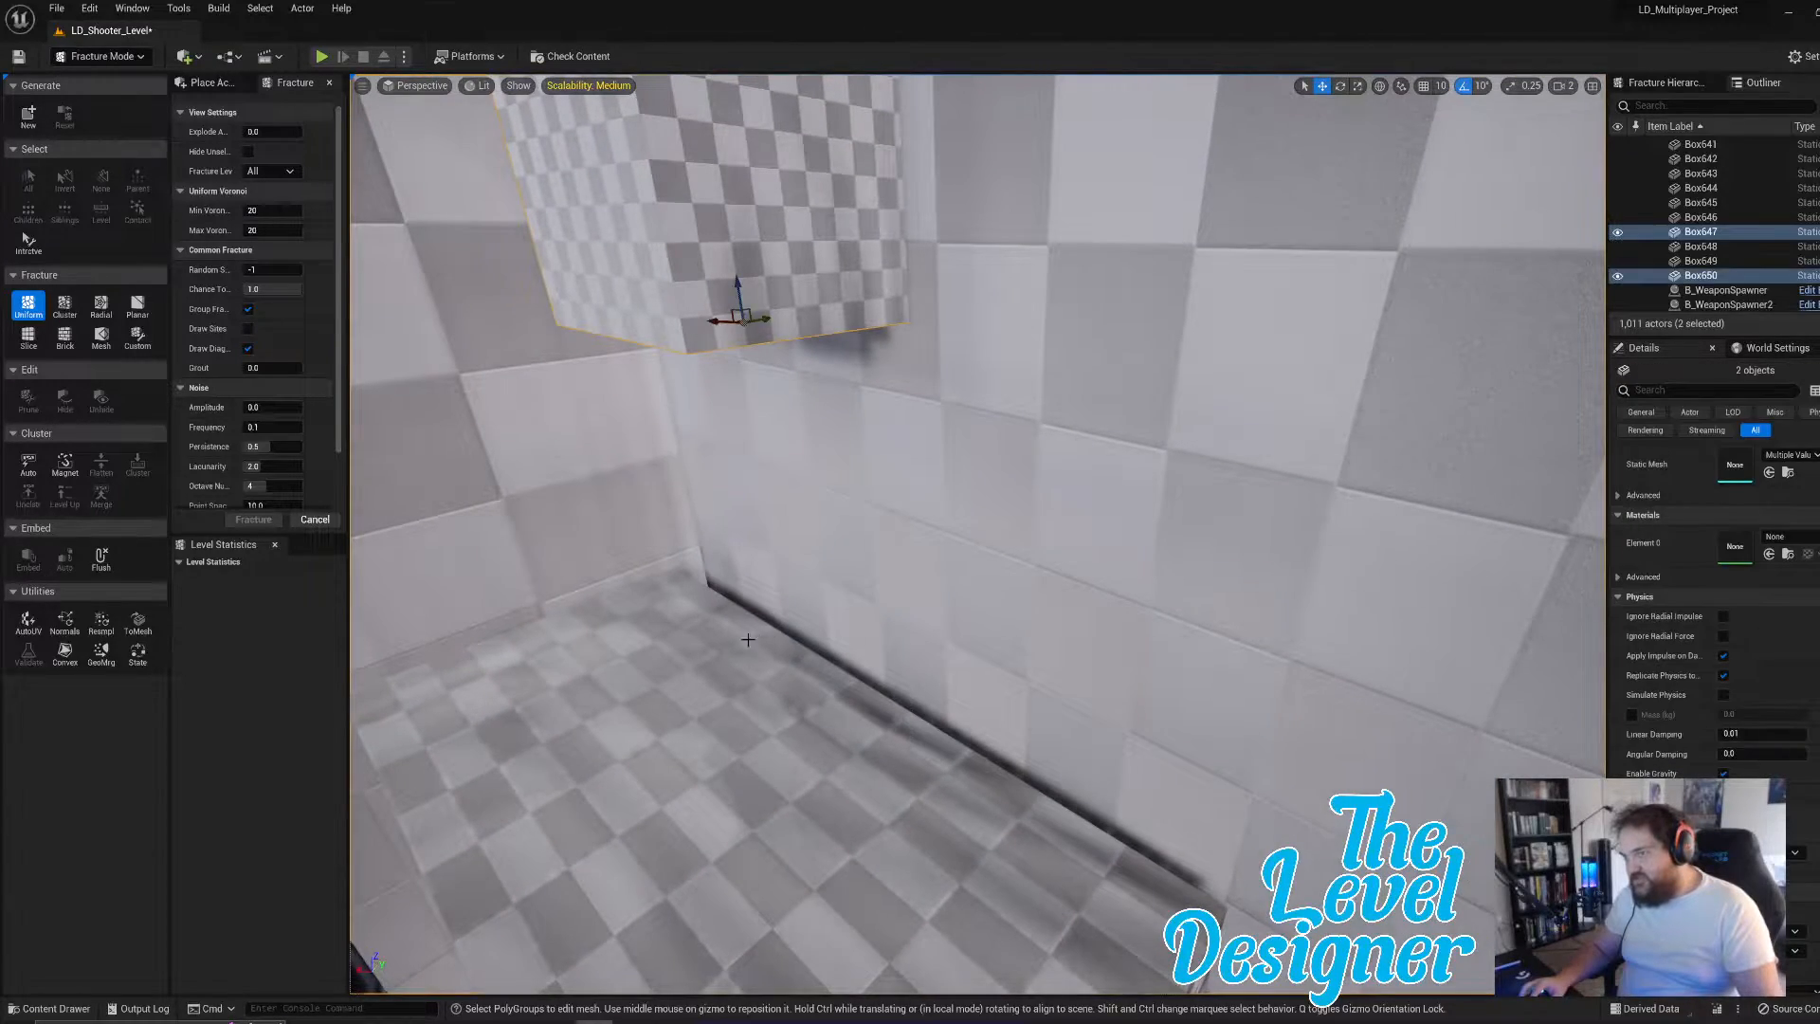
left_click(739, 651, "ctrl")
left_click(951, 526, "ctrl")
right_click_drag(951, 526, 967, 528)
left_click(969, 533, "ctrl")
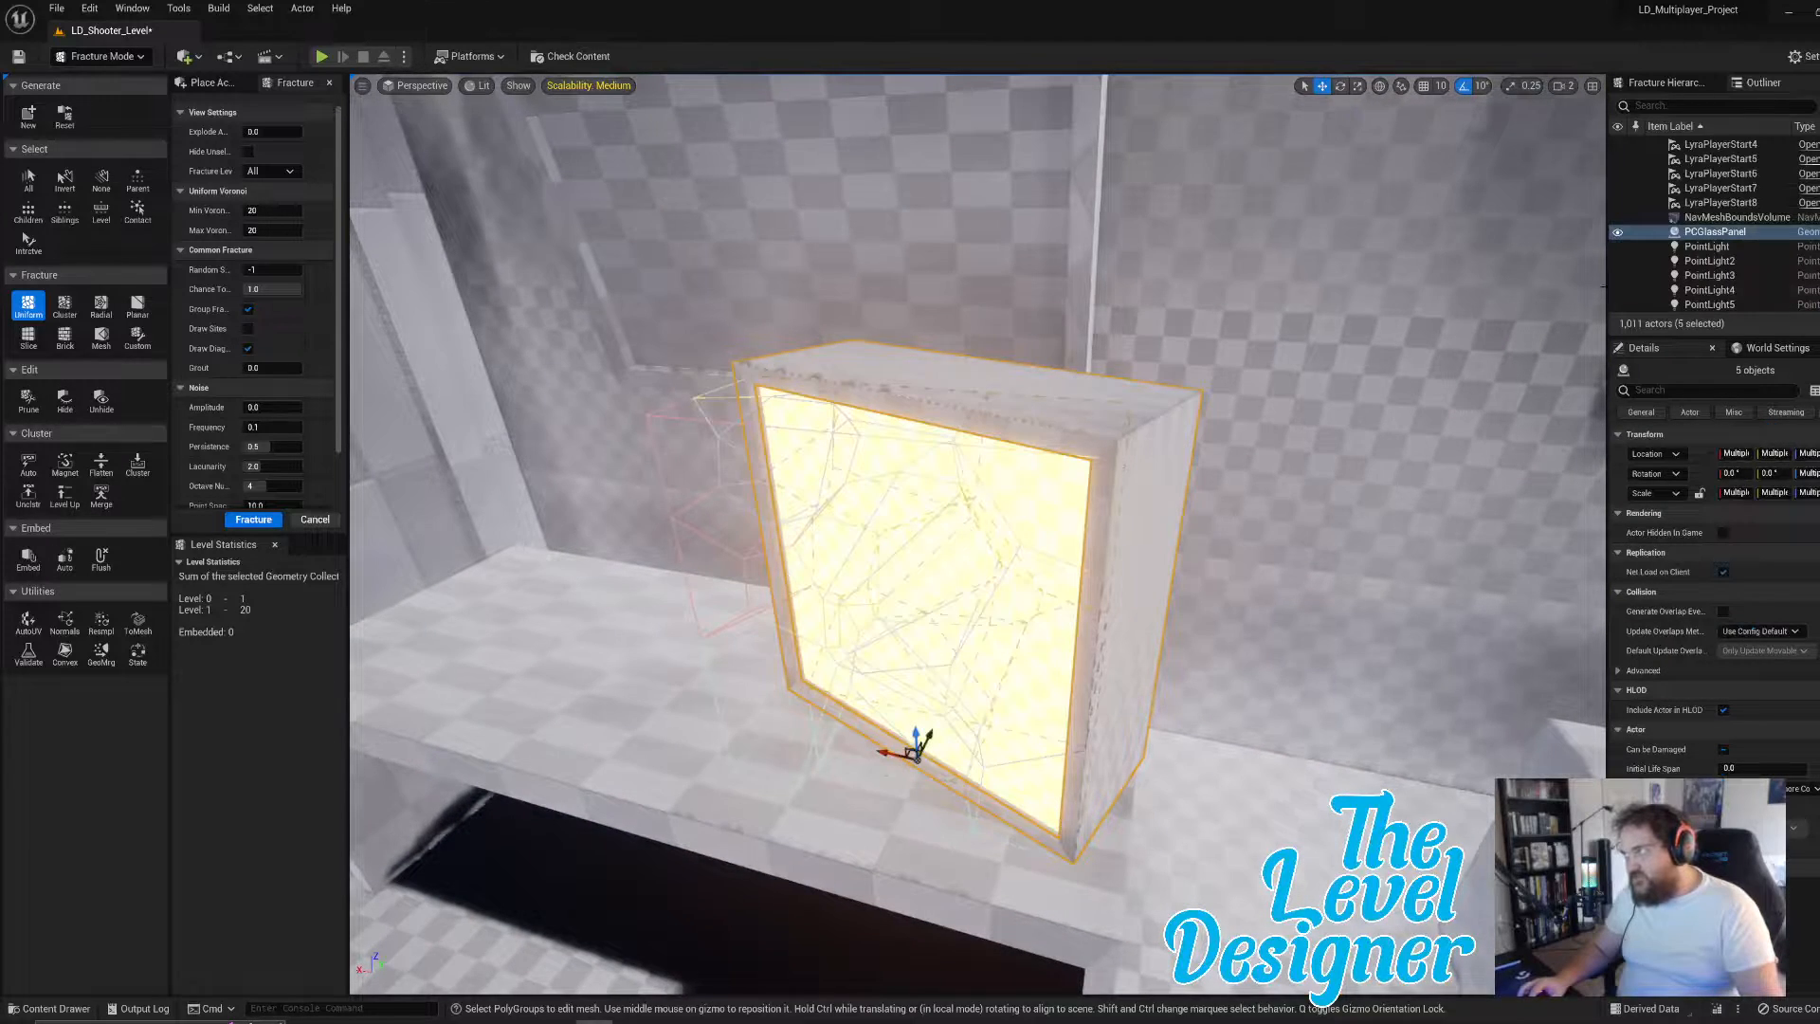
right_click(1716, 233)
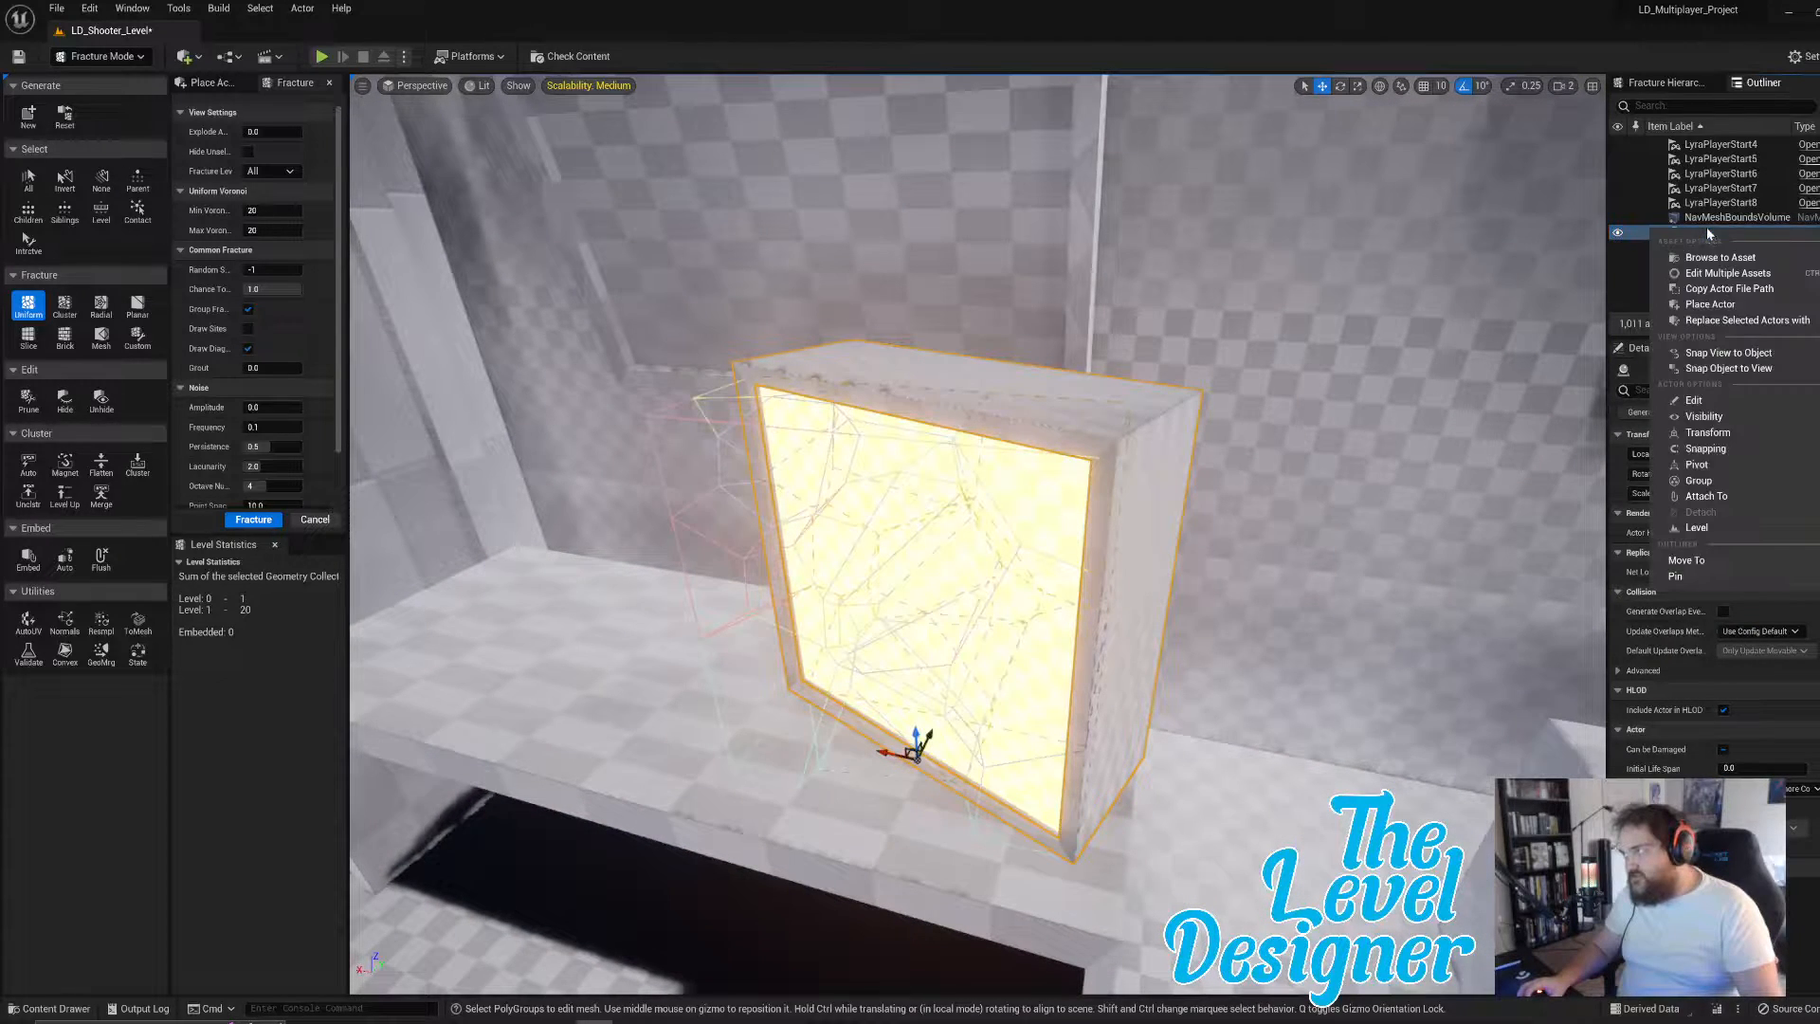
left_click(1699, 481)
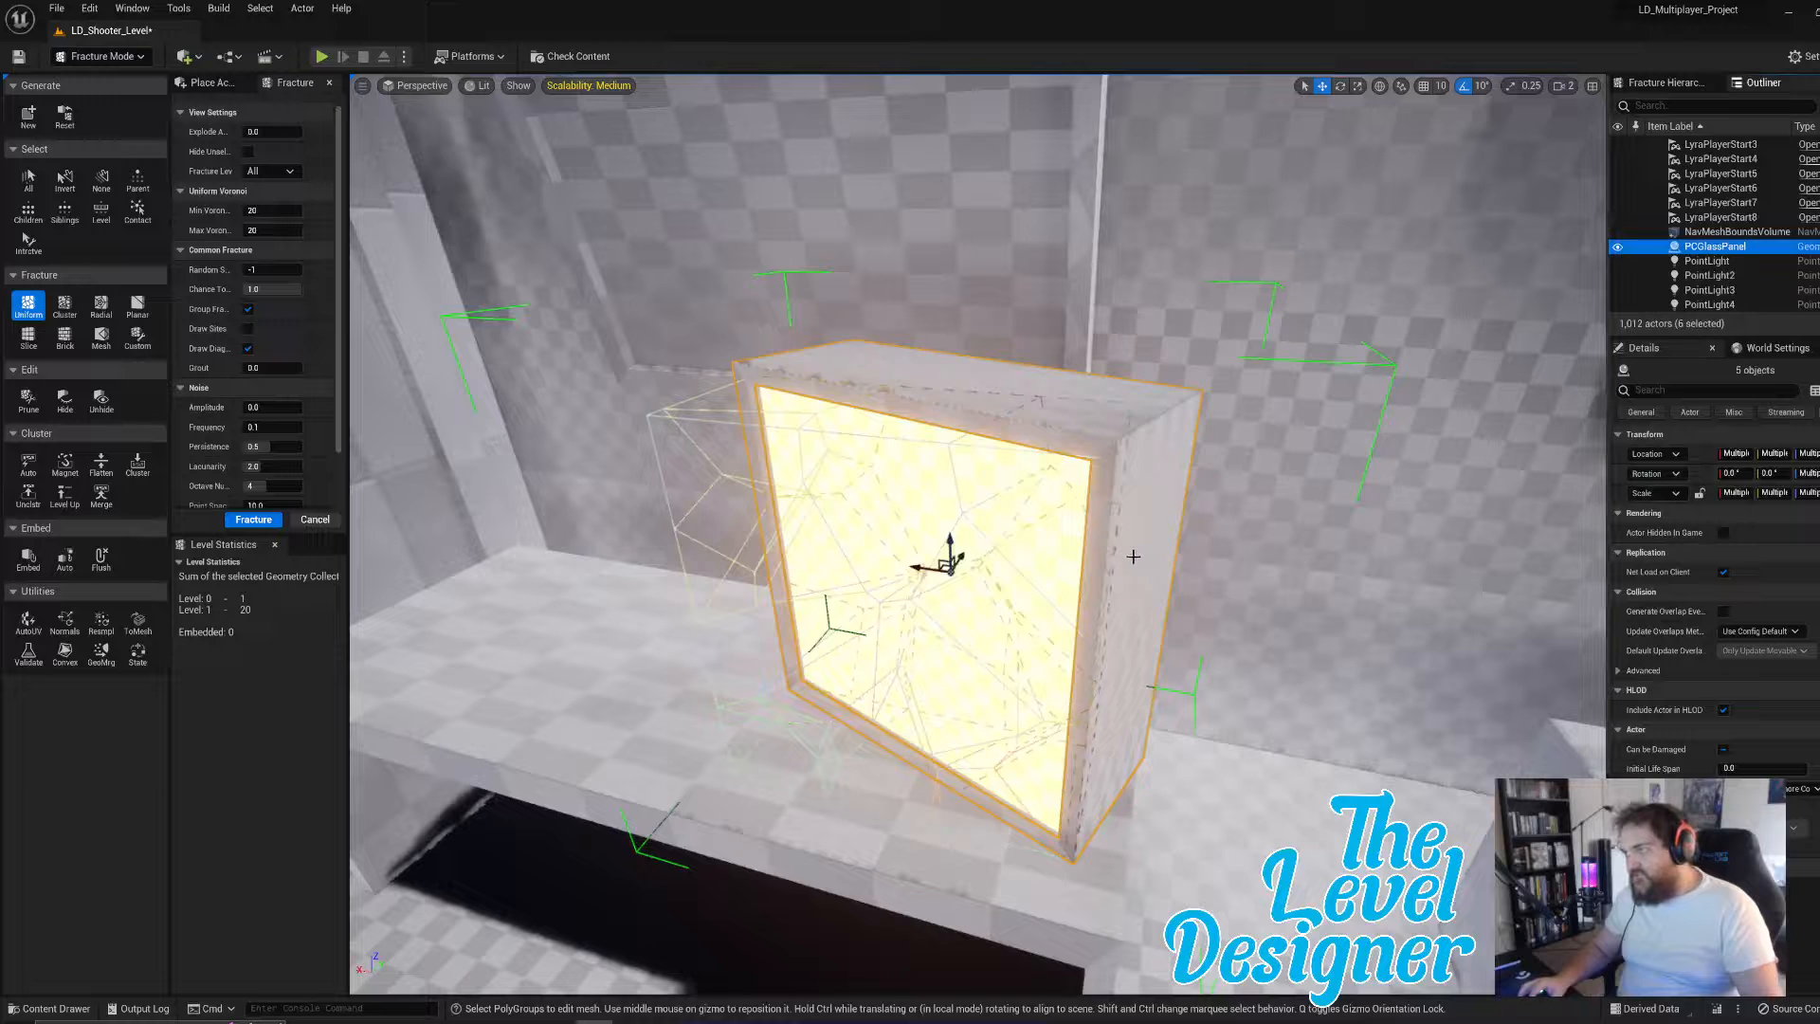
- Duplicate the grouped computer case, rotate the copy, and place it at the other end of the same counter
right_click_drag(1133, 556, 1127, 560)
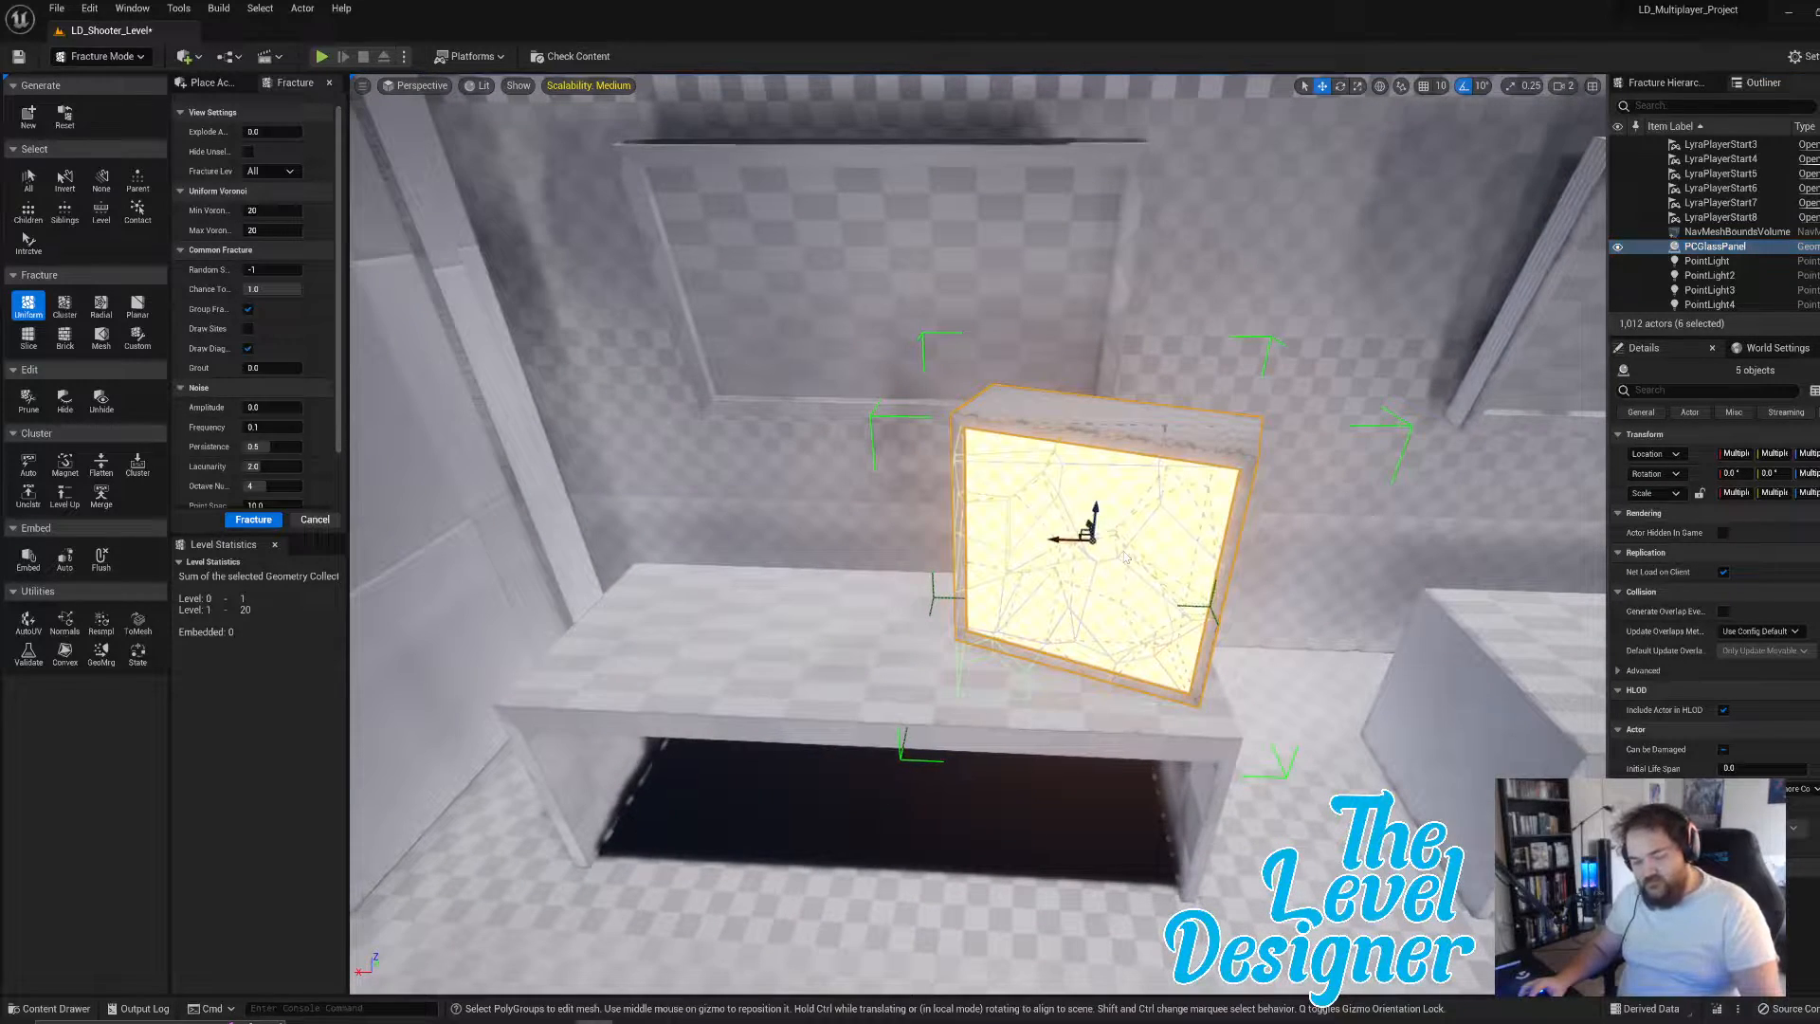
key("ctrl+d")
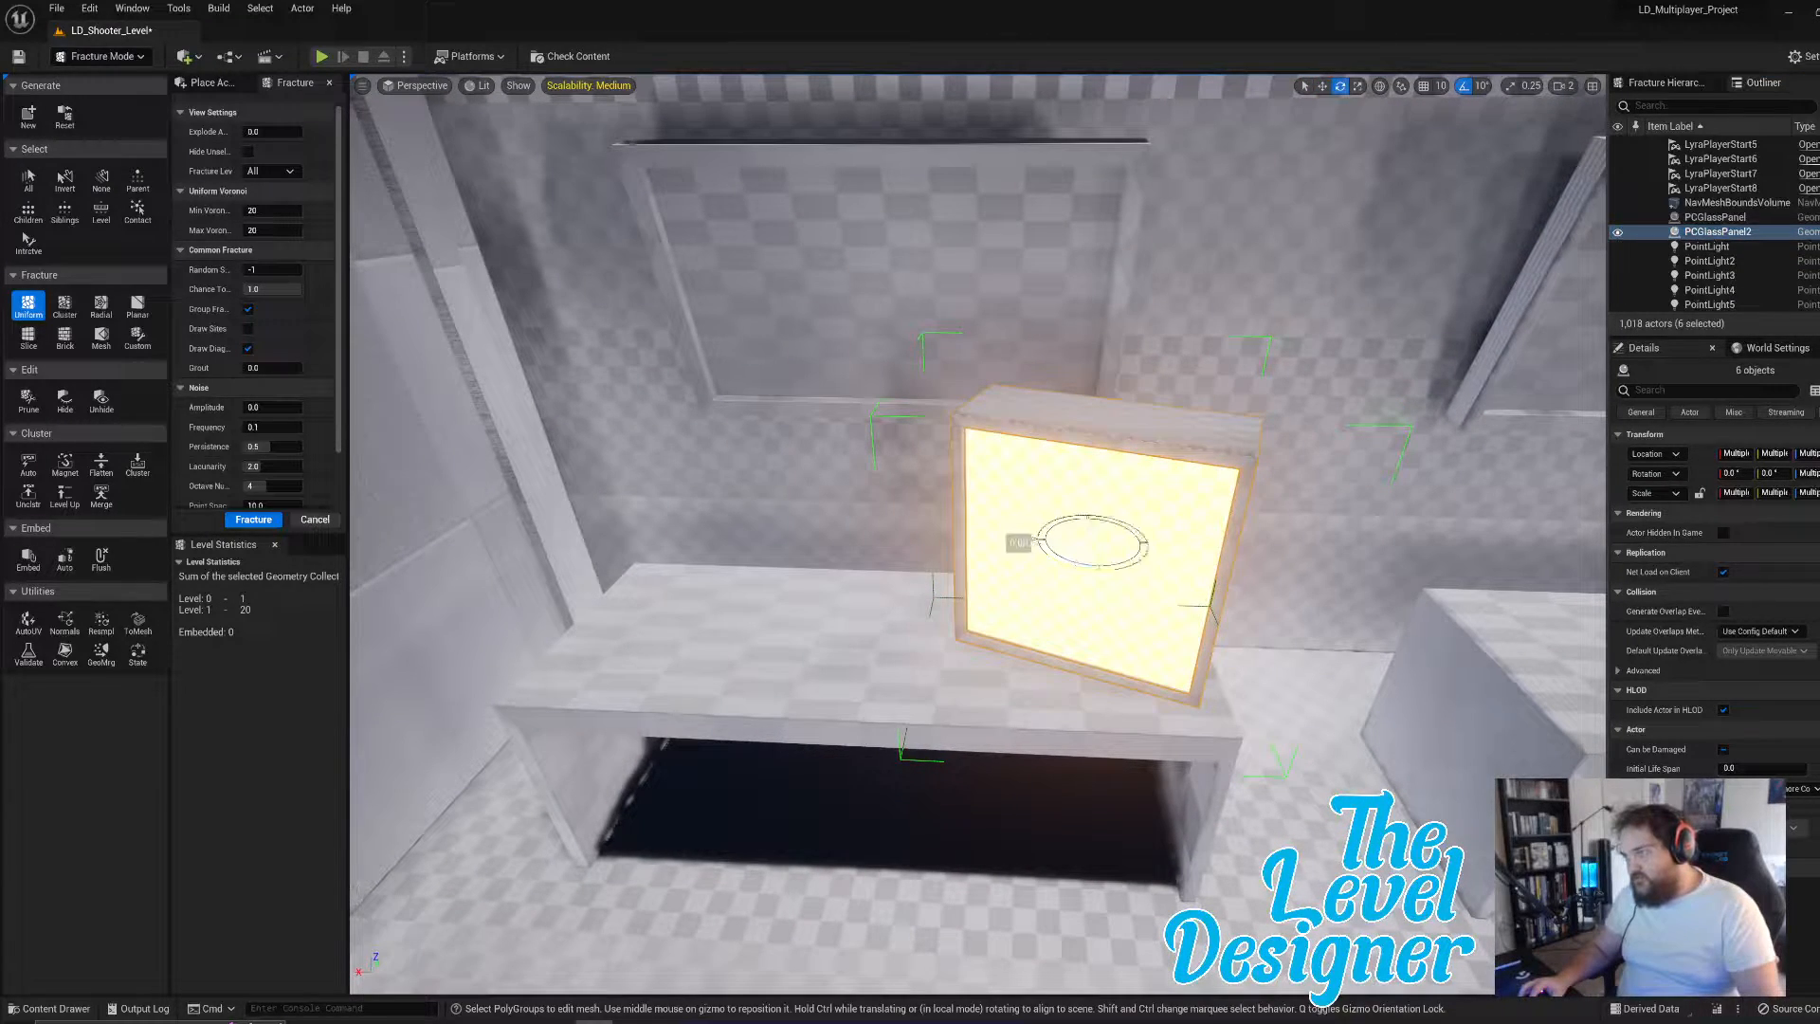
left_click_drag(1145, 542, 624, 511)
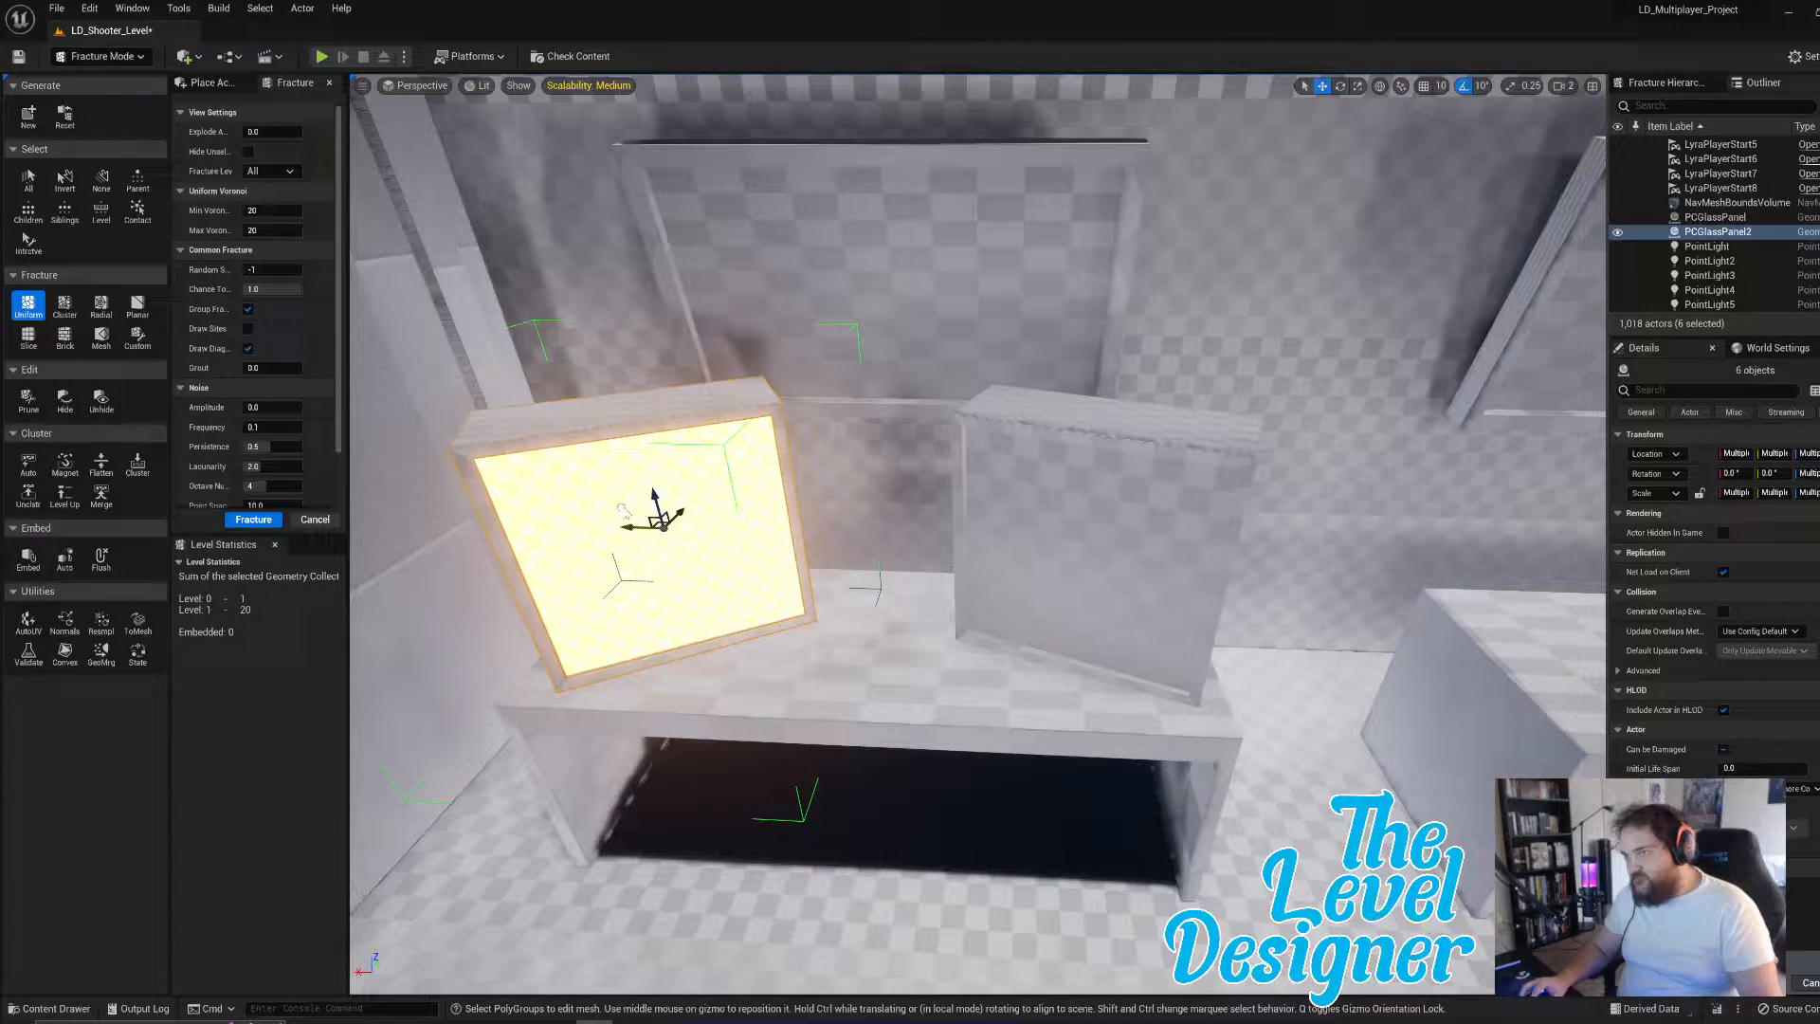
- Duplicate both grouped computer cases and move the copies onto the neighbouring counter
left_click(1065, 483, "ctrl")
right_click_drag(1065, 484, 1073, 478)
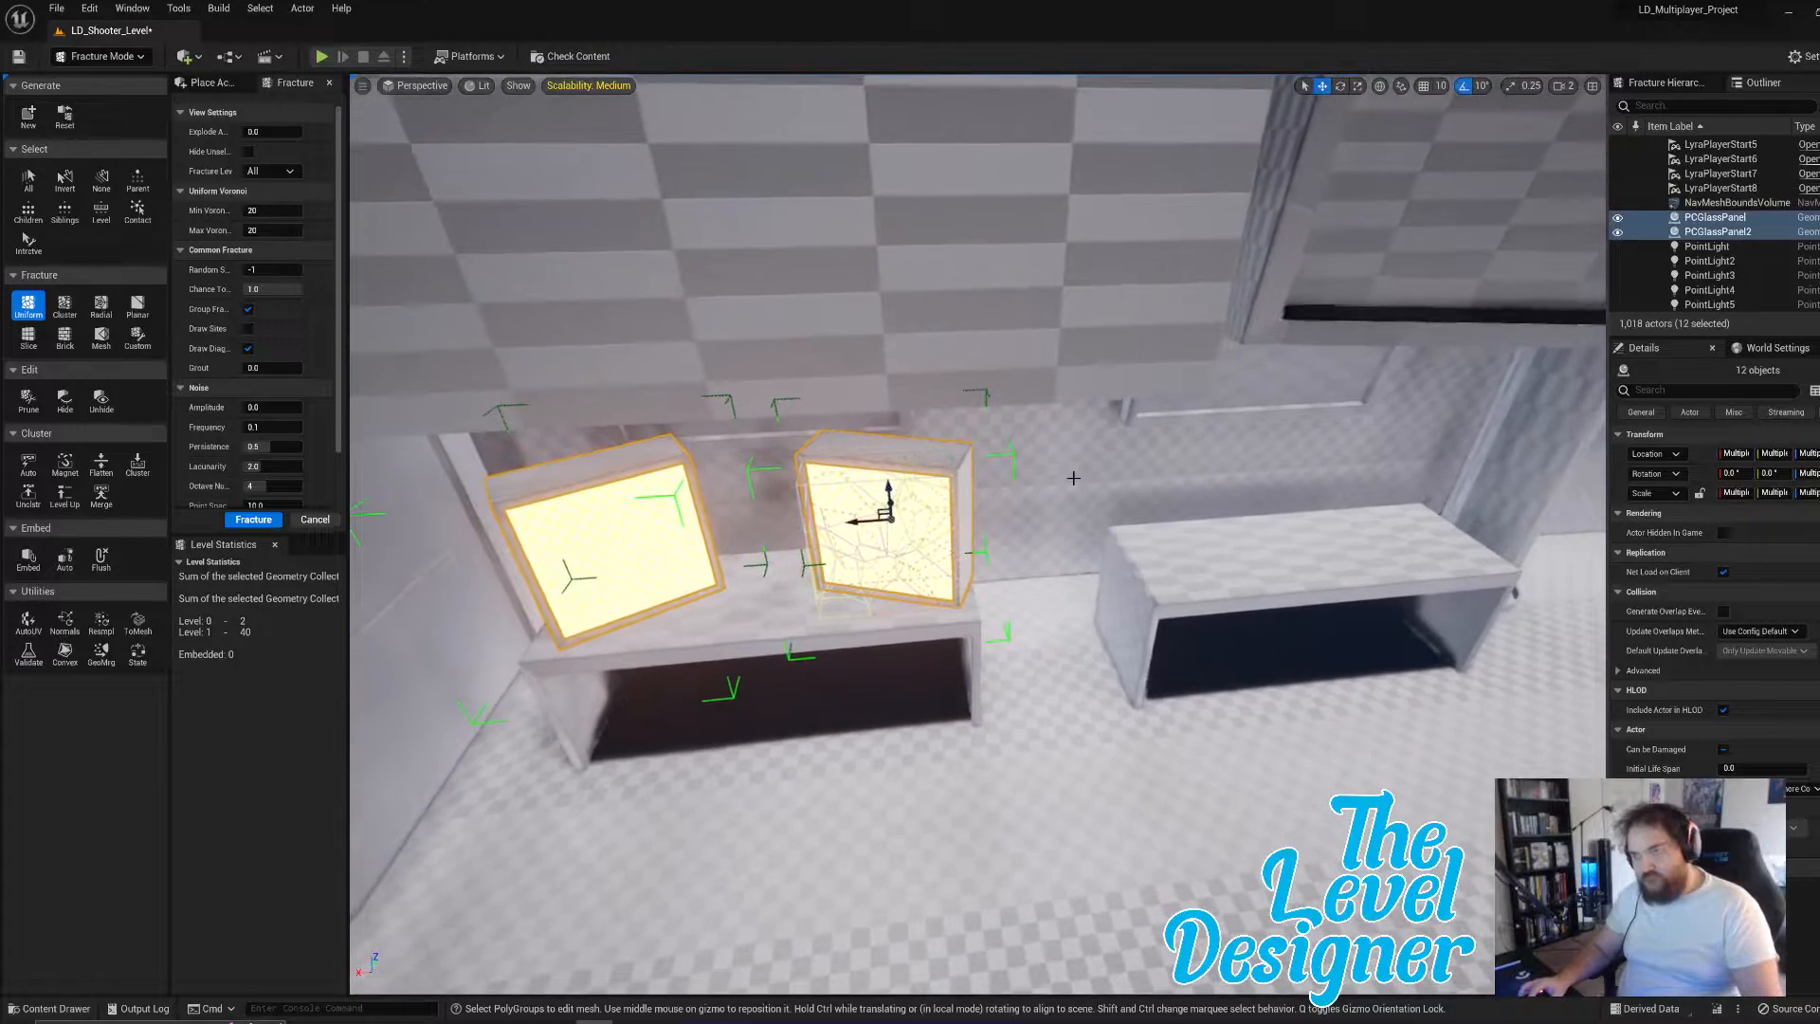
key("ctrl+d")
left_click_drag(578, 547, 1193, 514)
mouse_move(1193, 513)
right_mouse_down()
mouse_move(1403, 427)
mouse_move(1407, 541)
mouse_move(1432, 536)
mouse_move(1138, 545)
mouse_move(1162, 532)
right_mouse_up()
left_click(1197, 691)
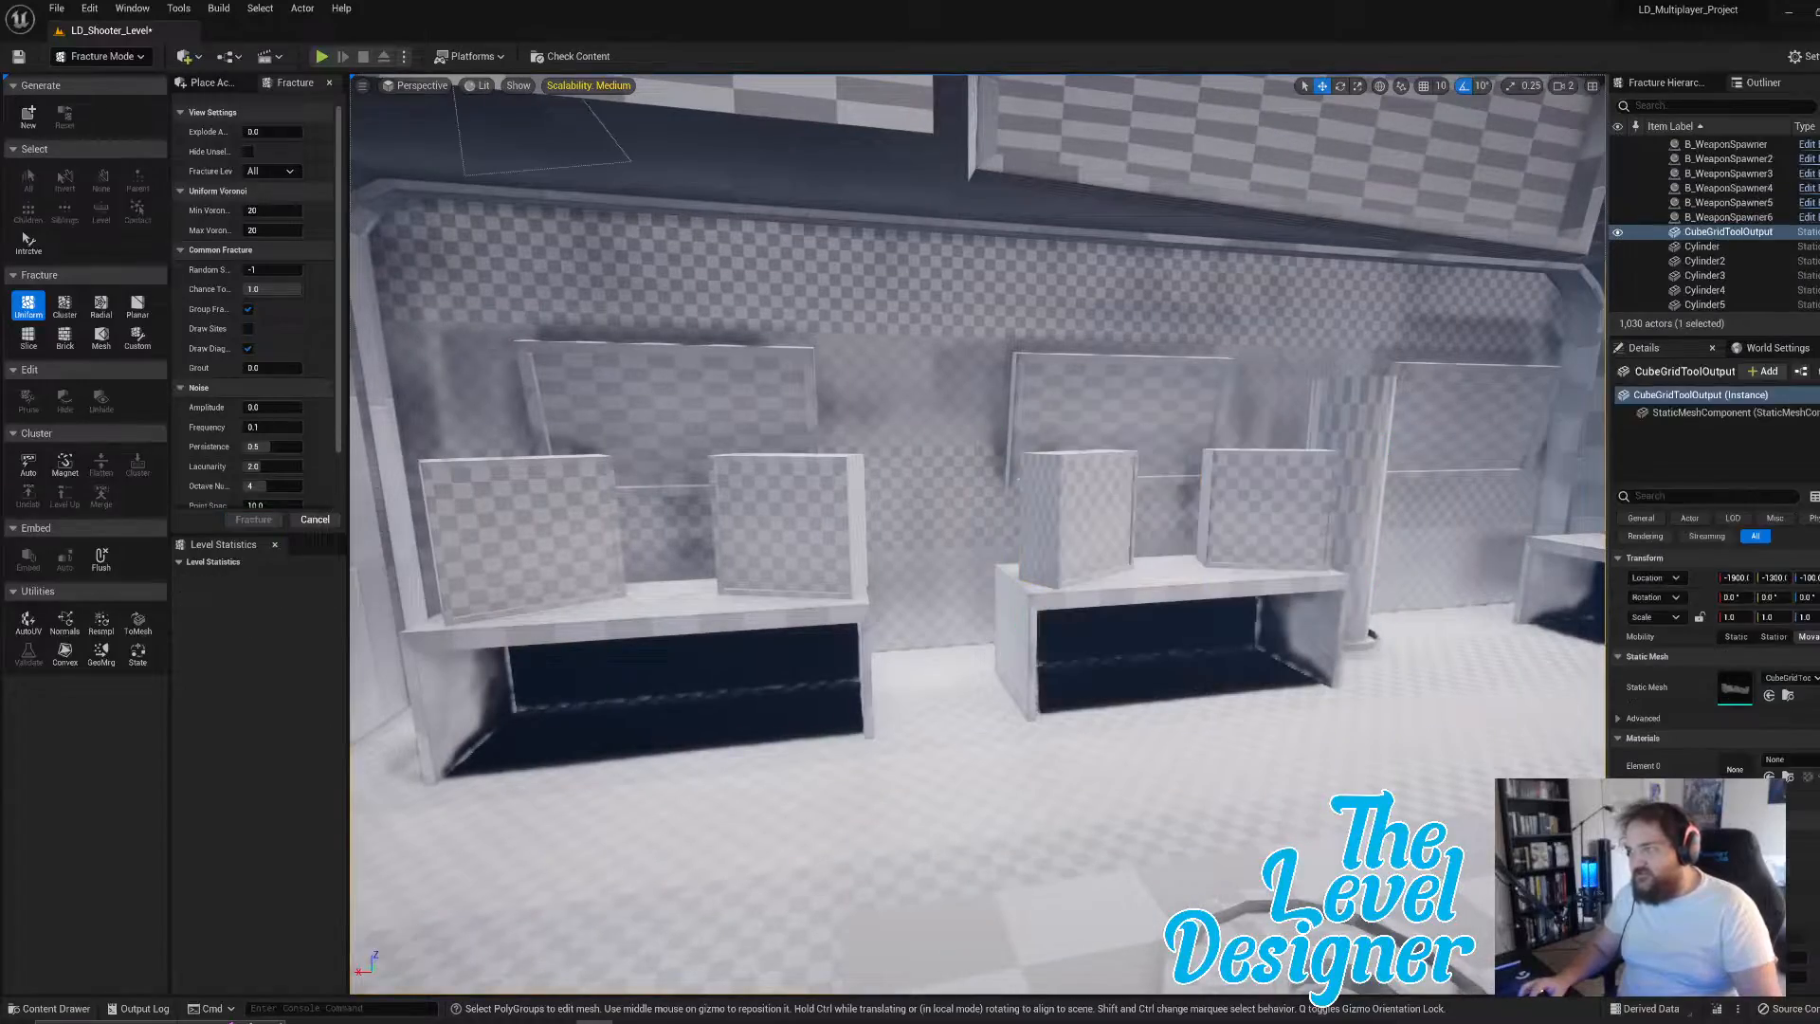
- Save all changes to the level and its assets
mouse_move(942, 533)
right_mouse_down()
mouse_move(910, 541)
mouse_move(950, 537)
right_mouse_up()
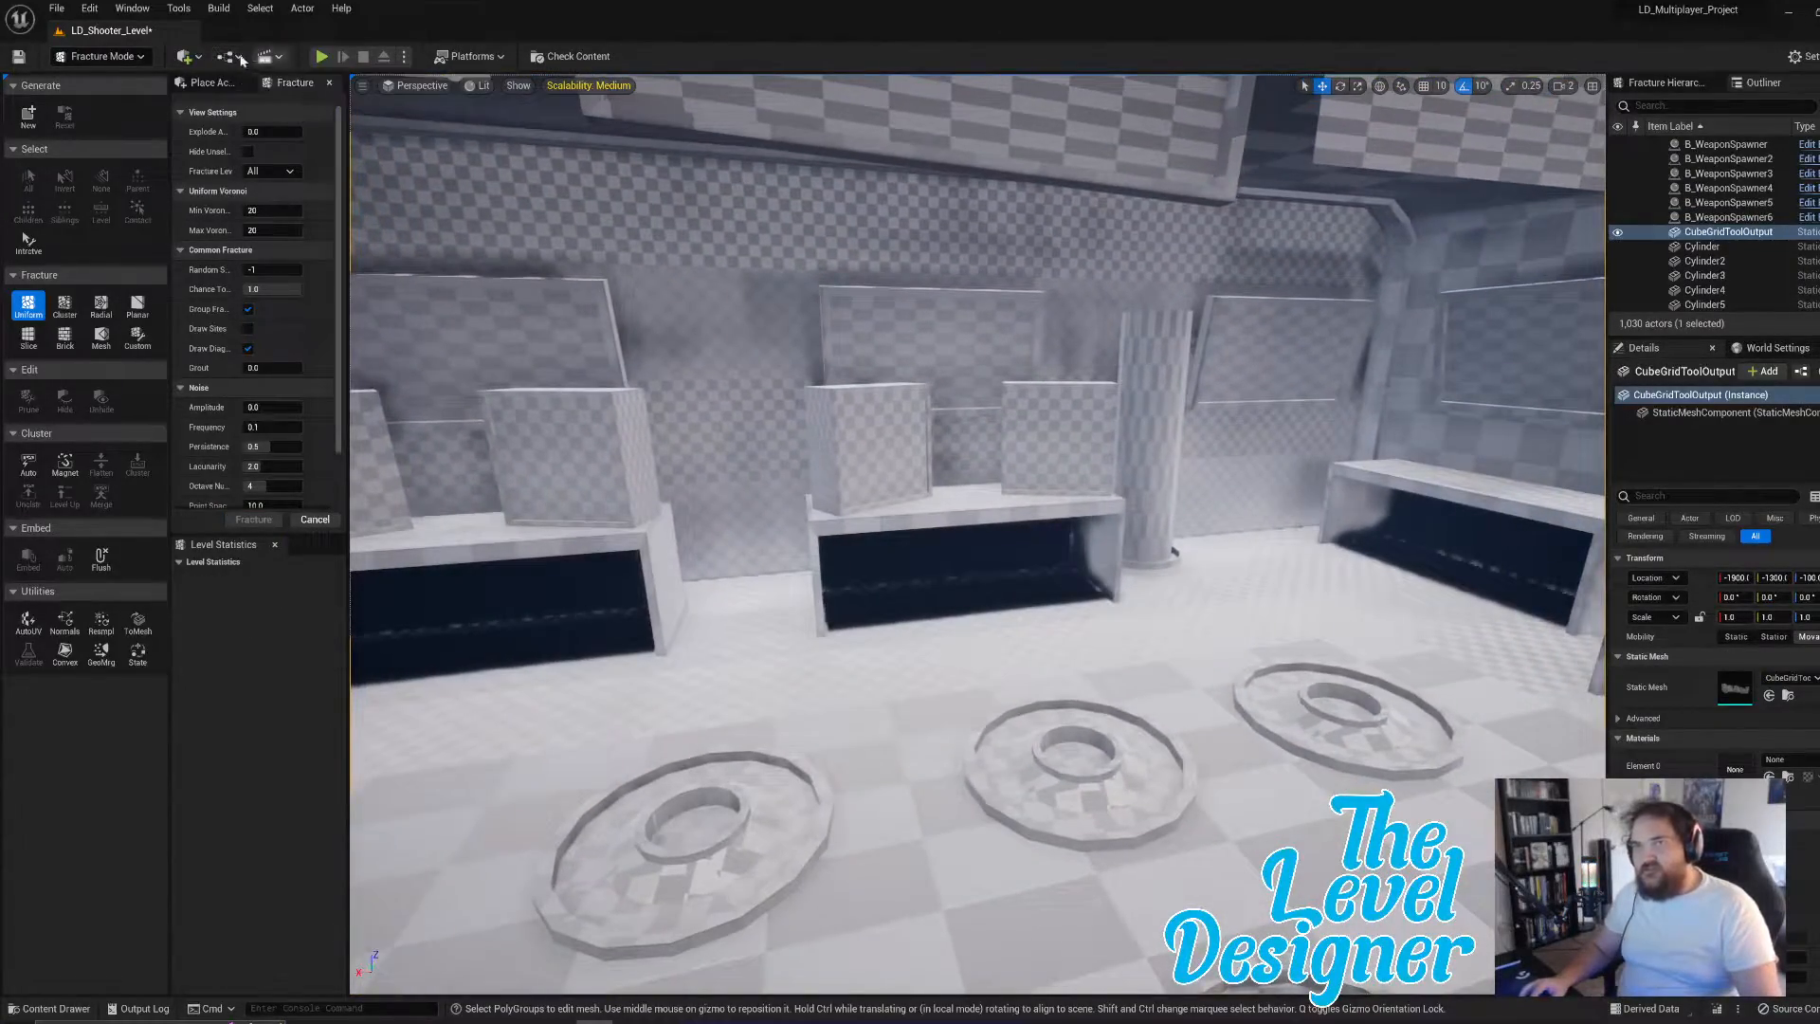
left_click(55, 9)
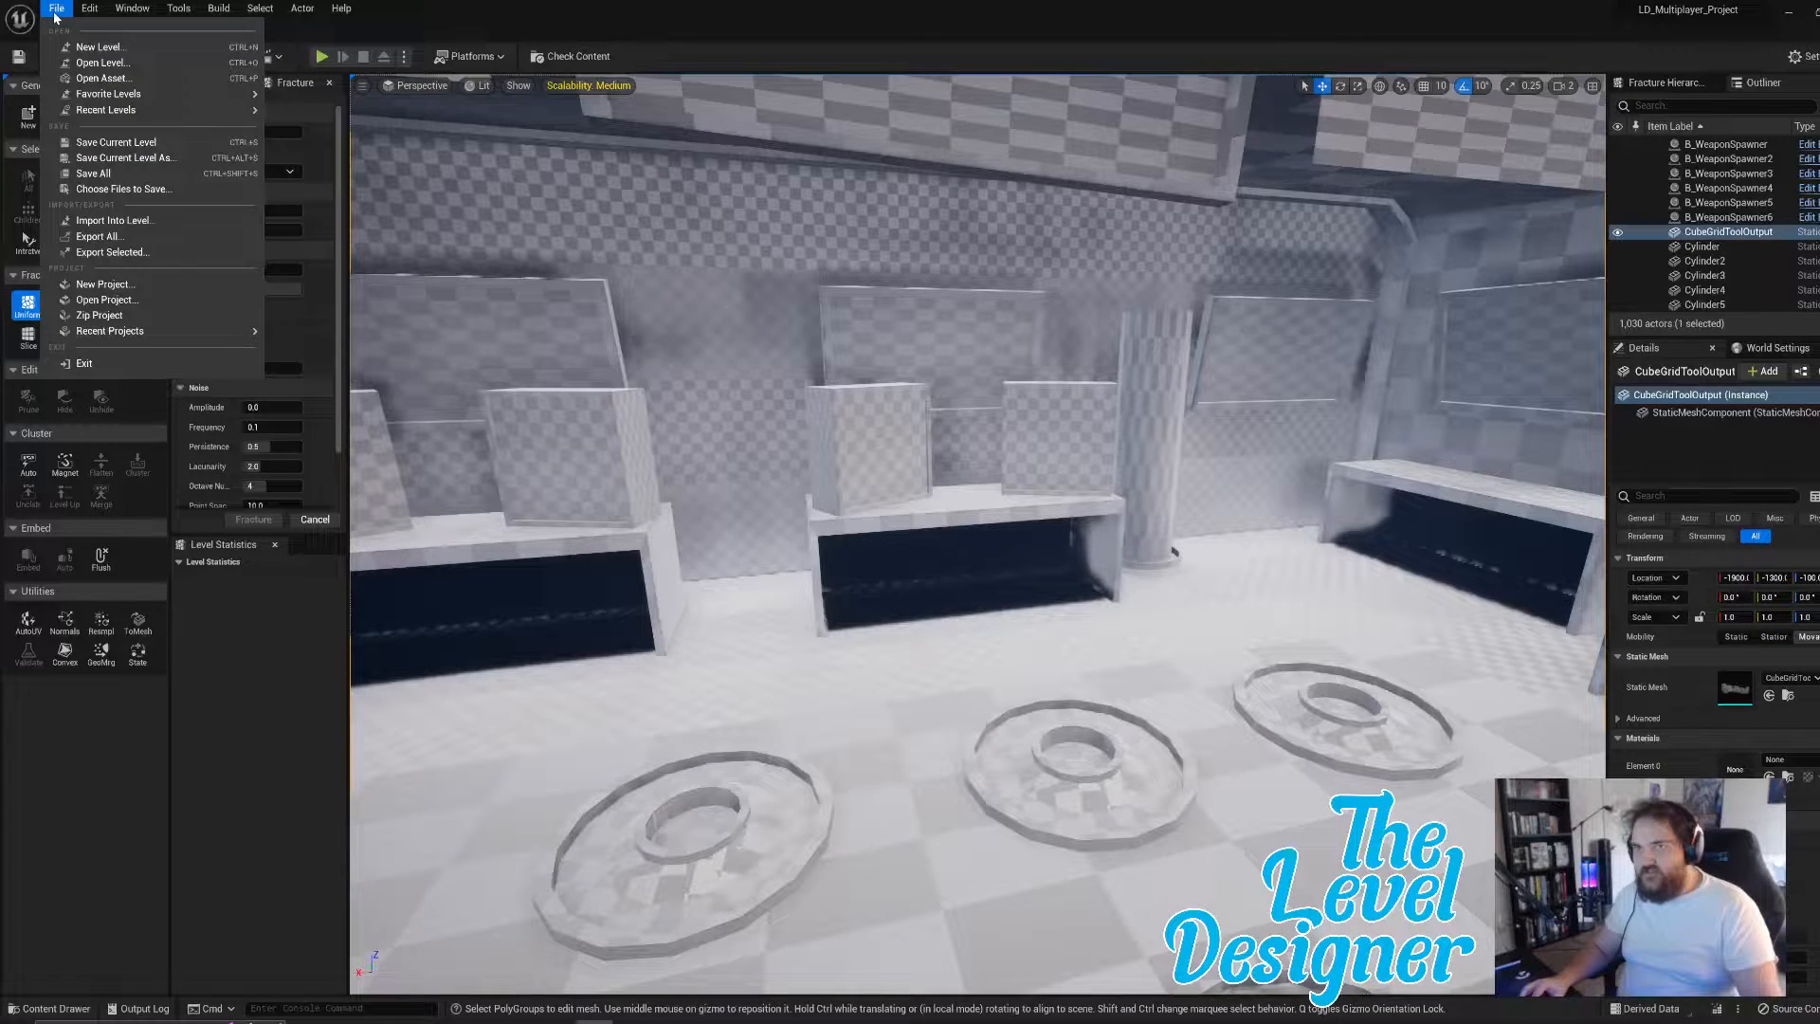
left_click(66, 16)
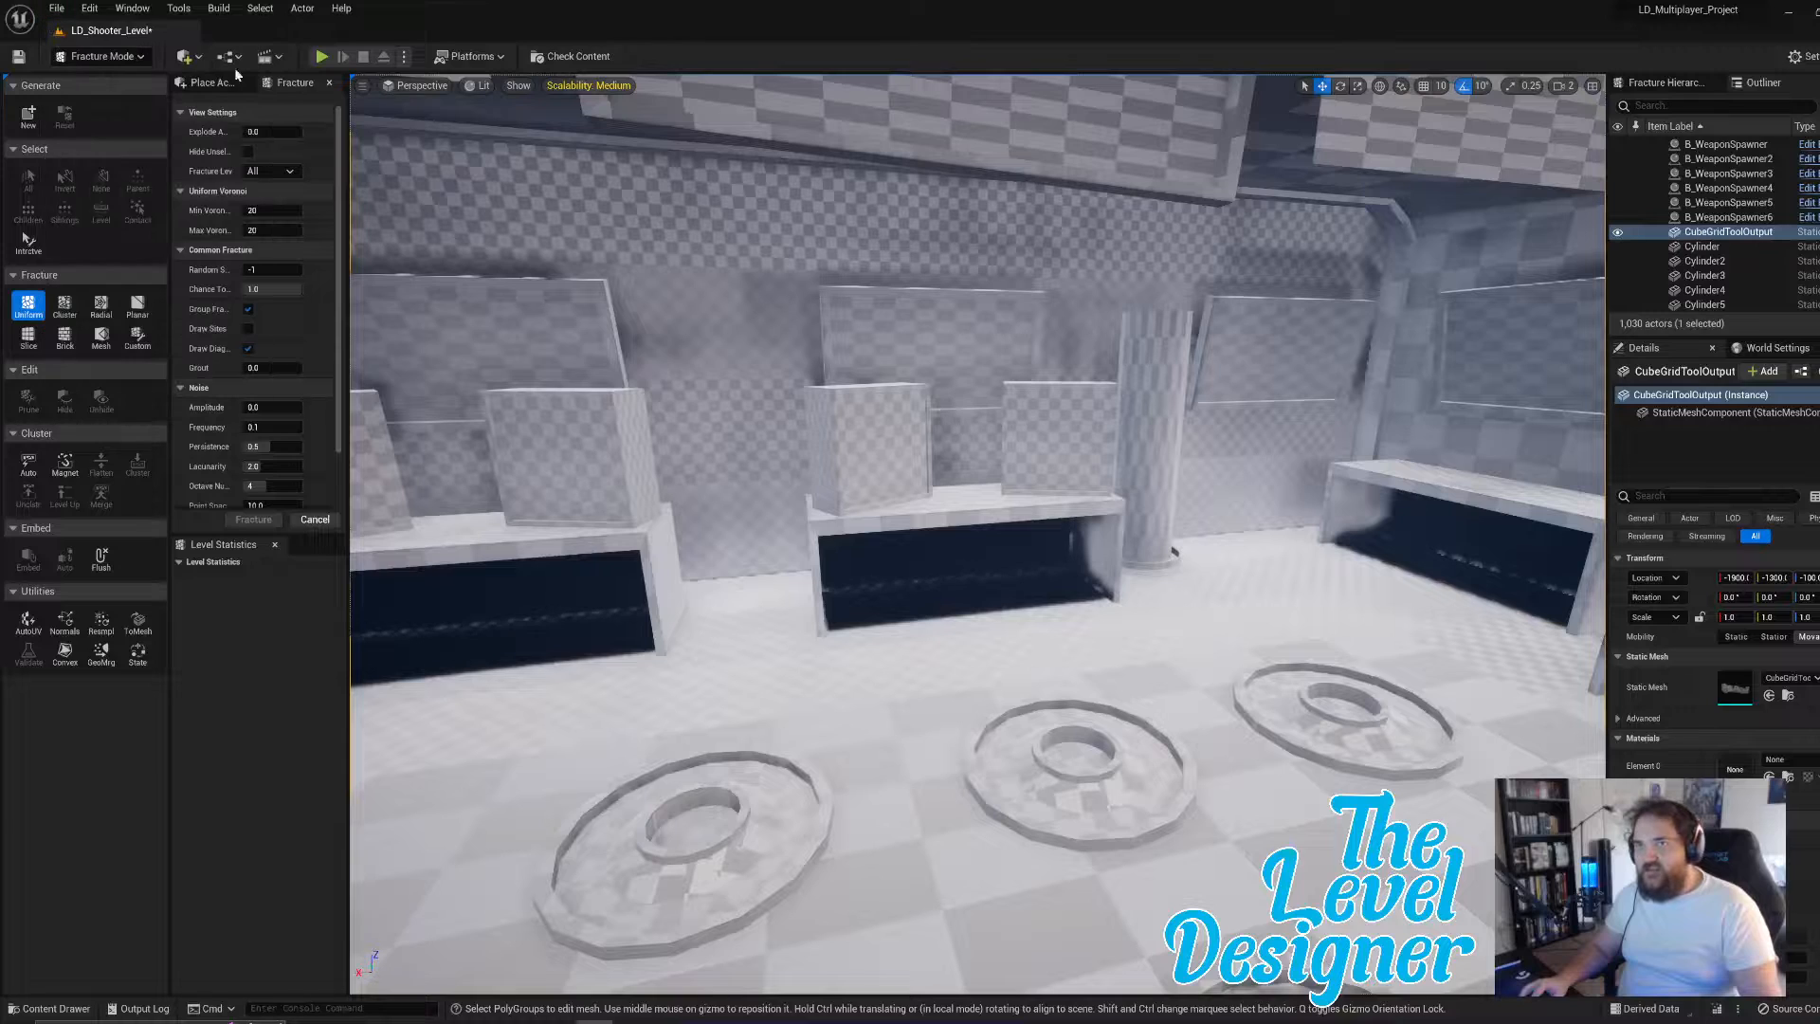
left_click(56, 9)
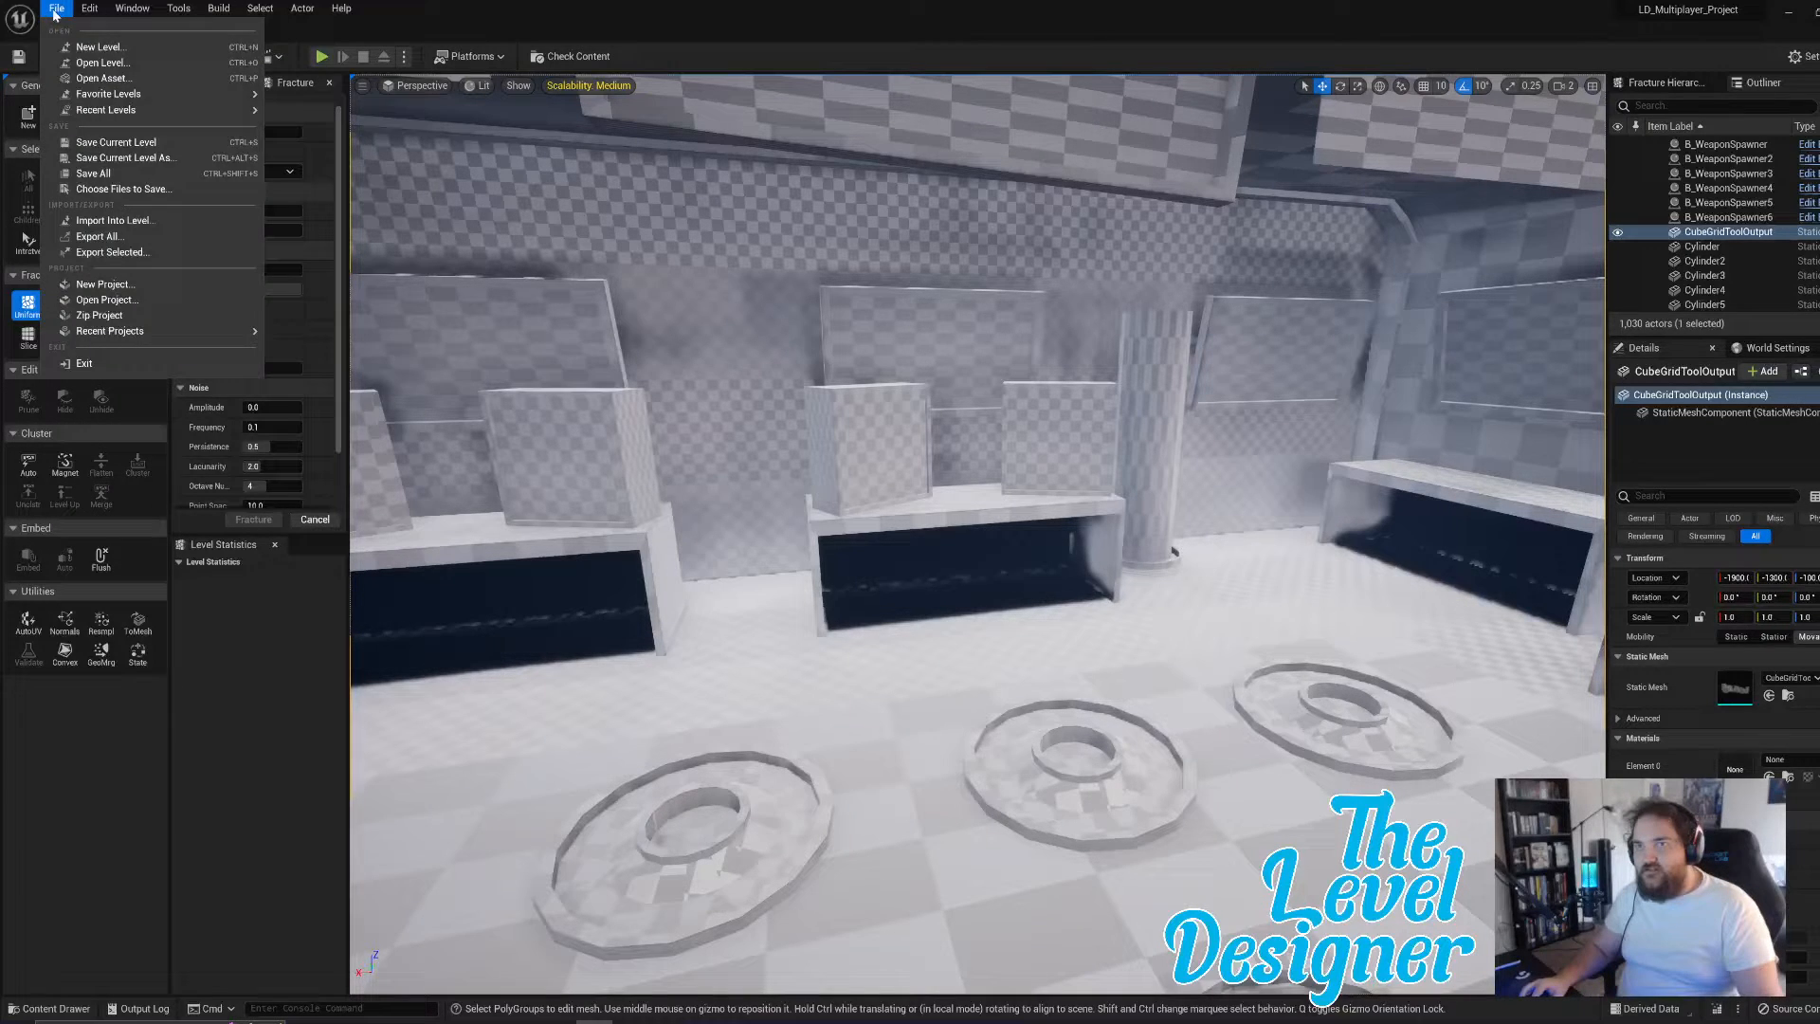
left_click(100, 180)
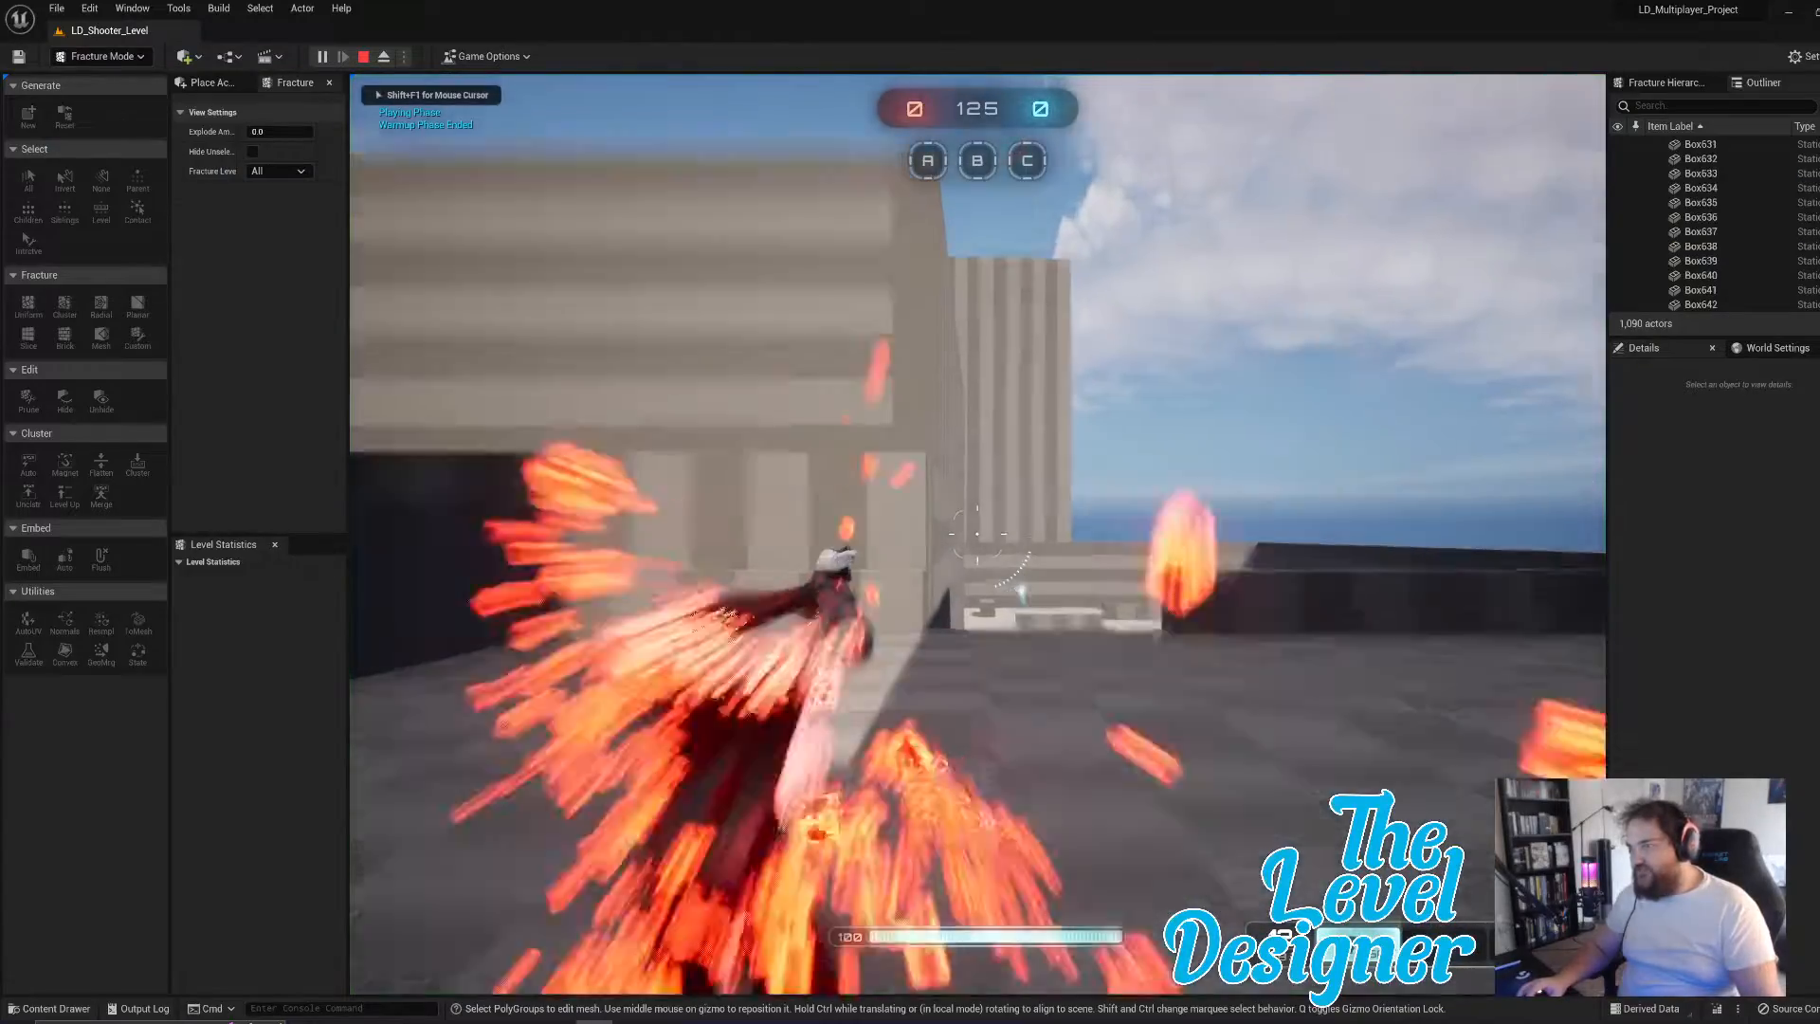
- Playtest the level, running from the spawn area to the breakable white pillar and shooting it with the pistol
key("w")
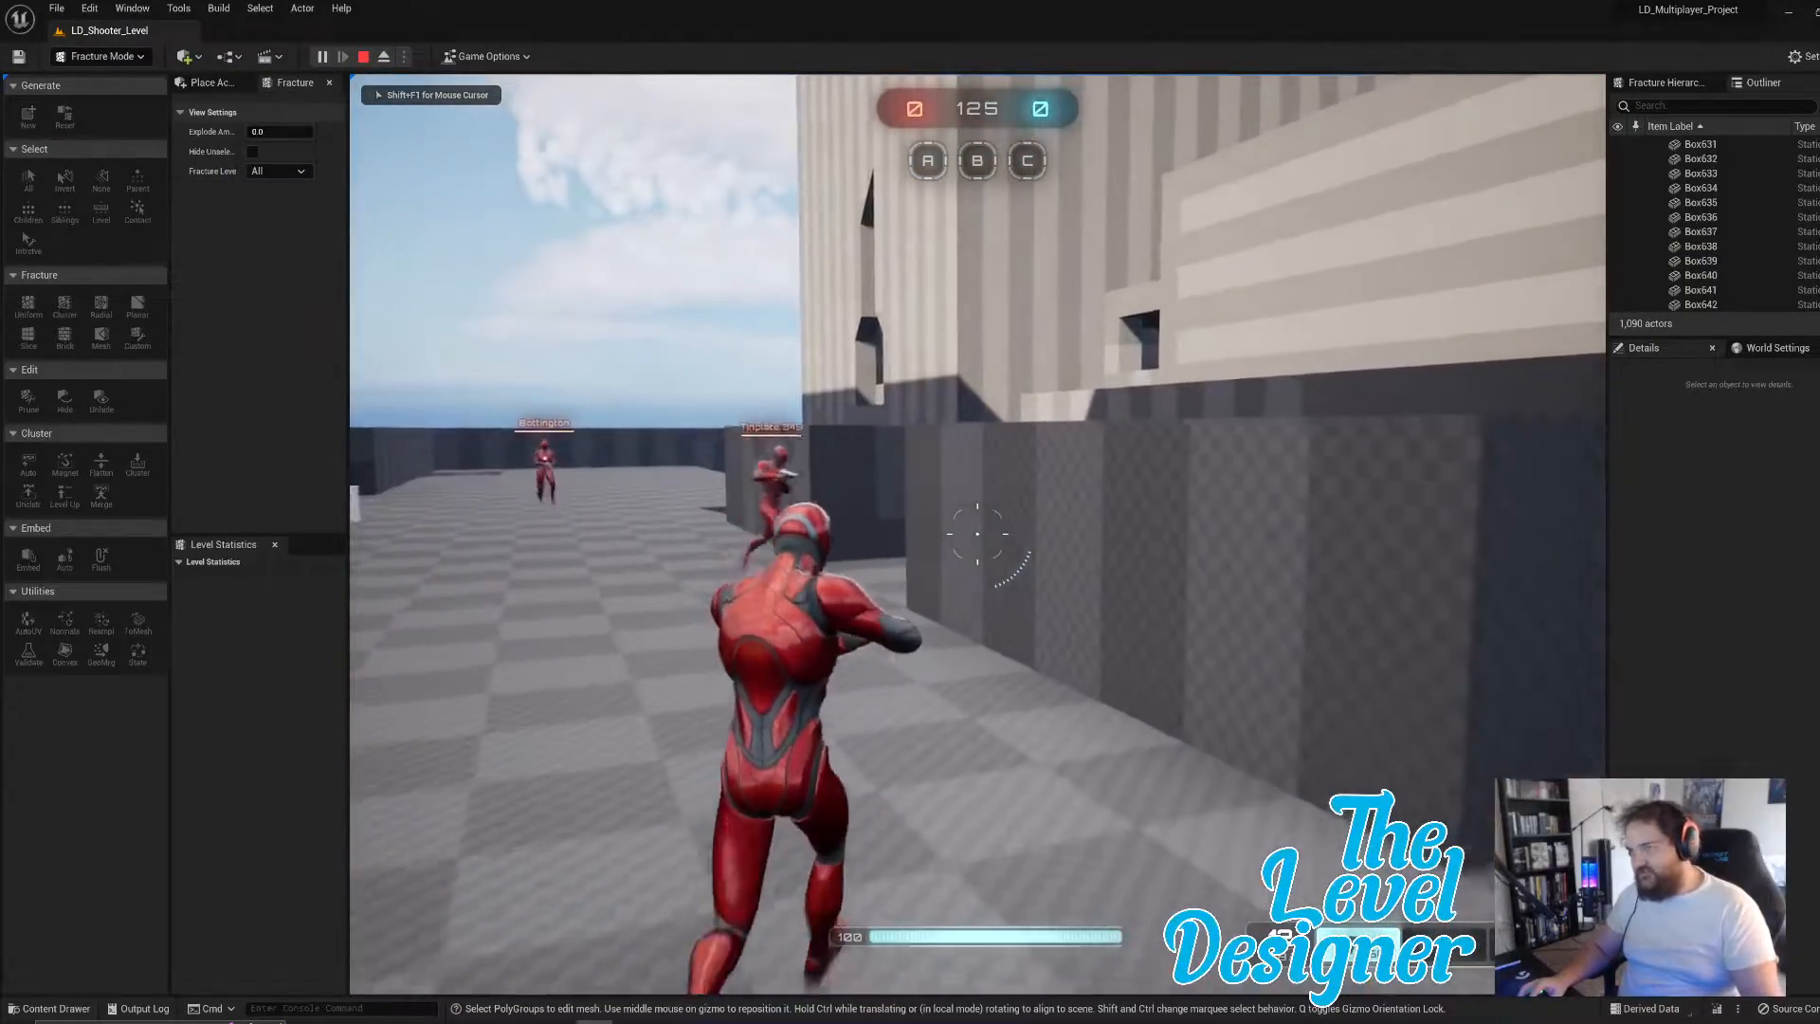
key("w")
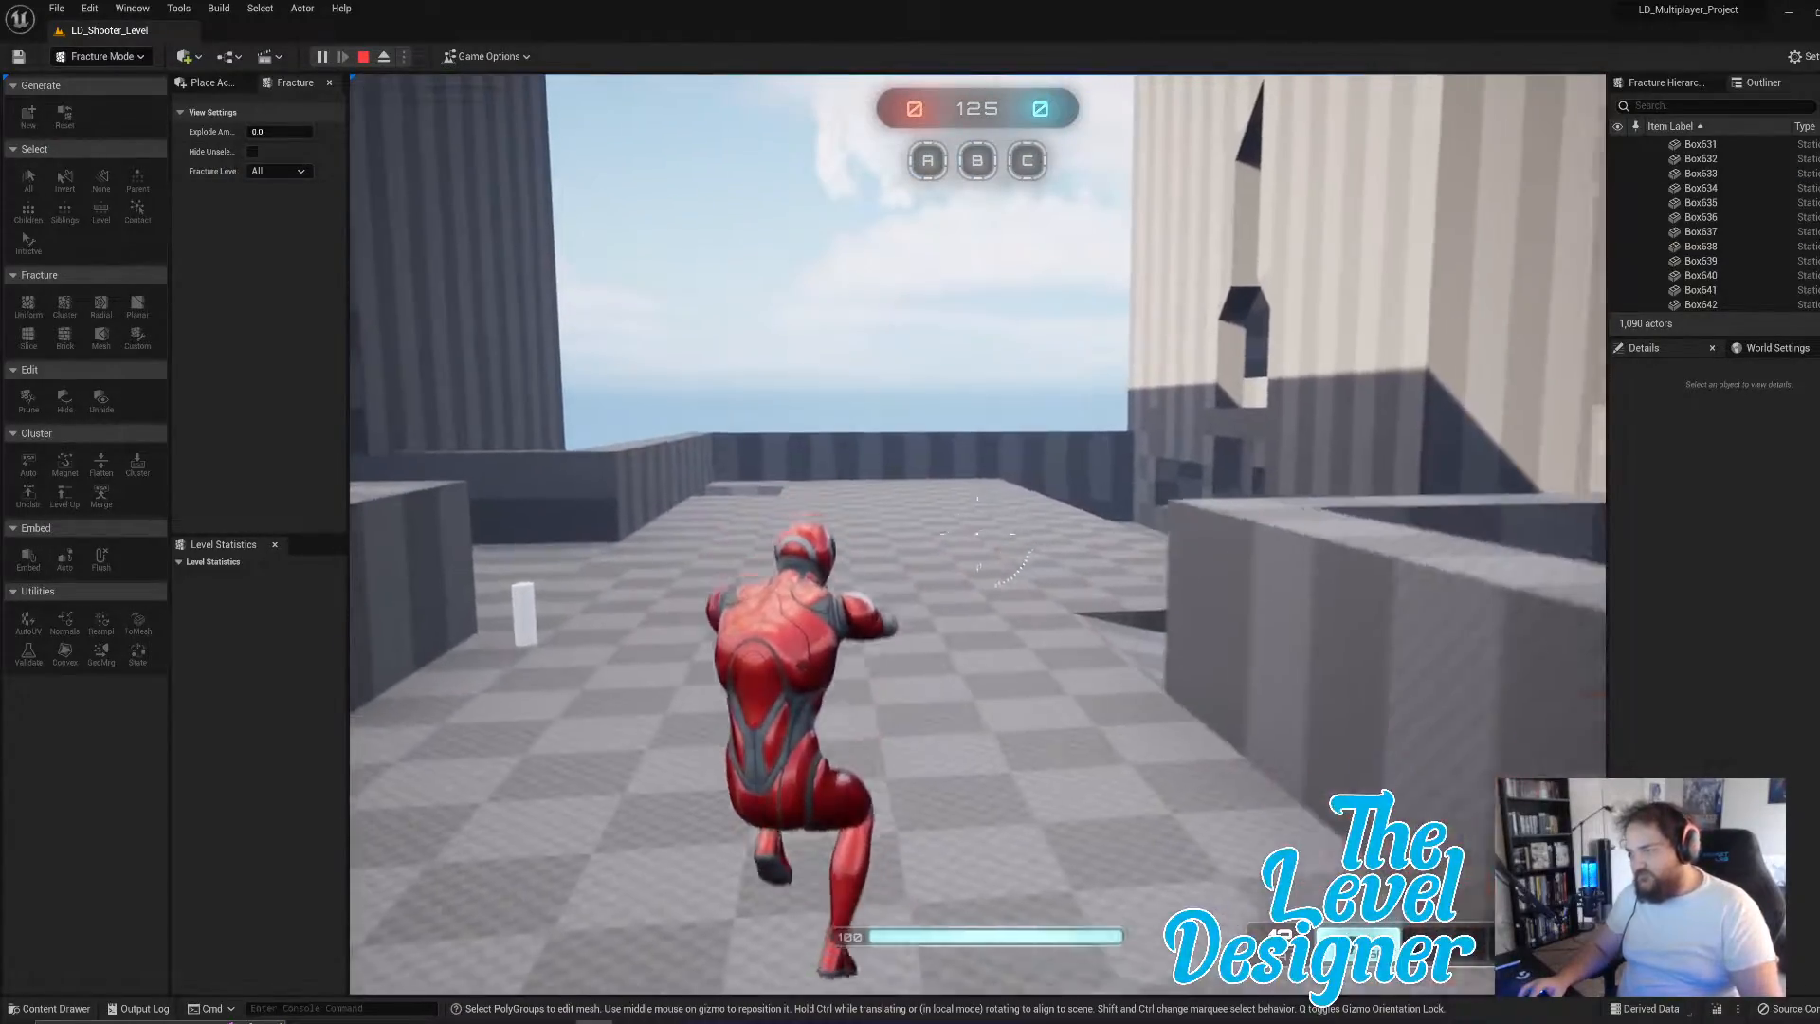
key("w")
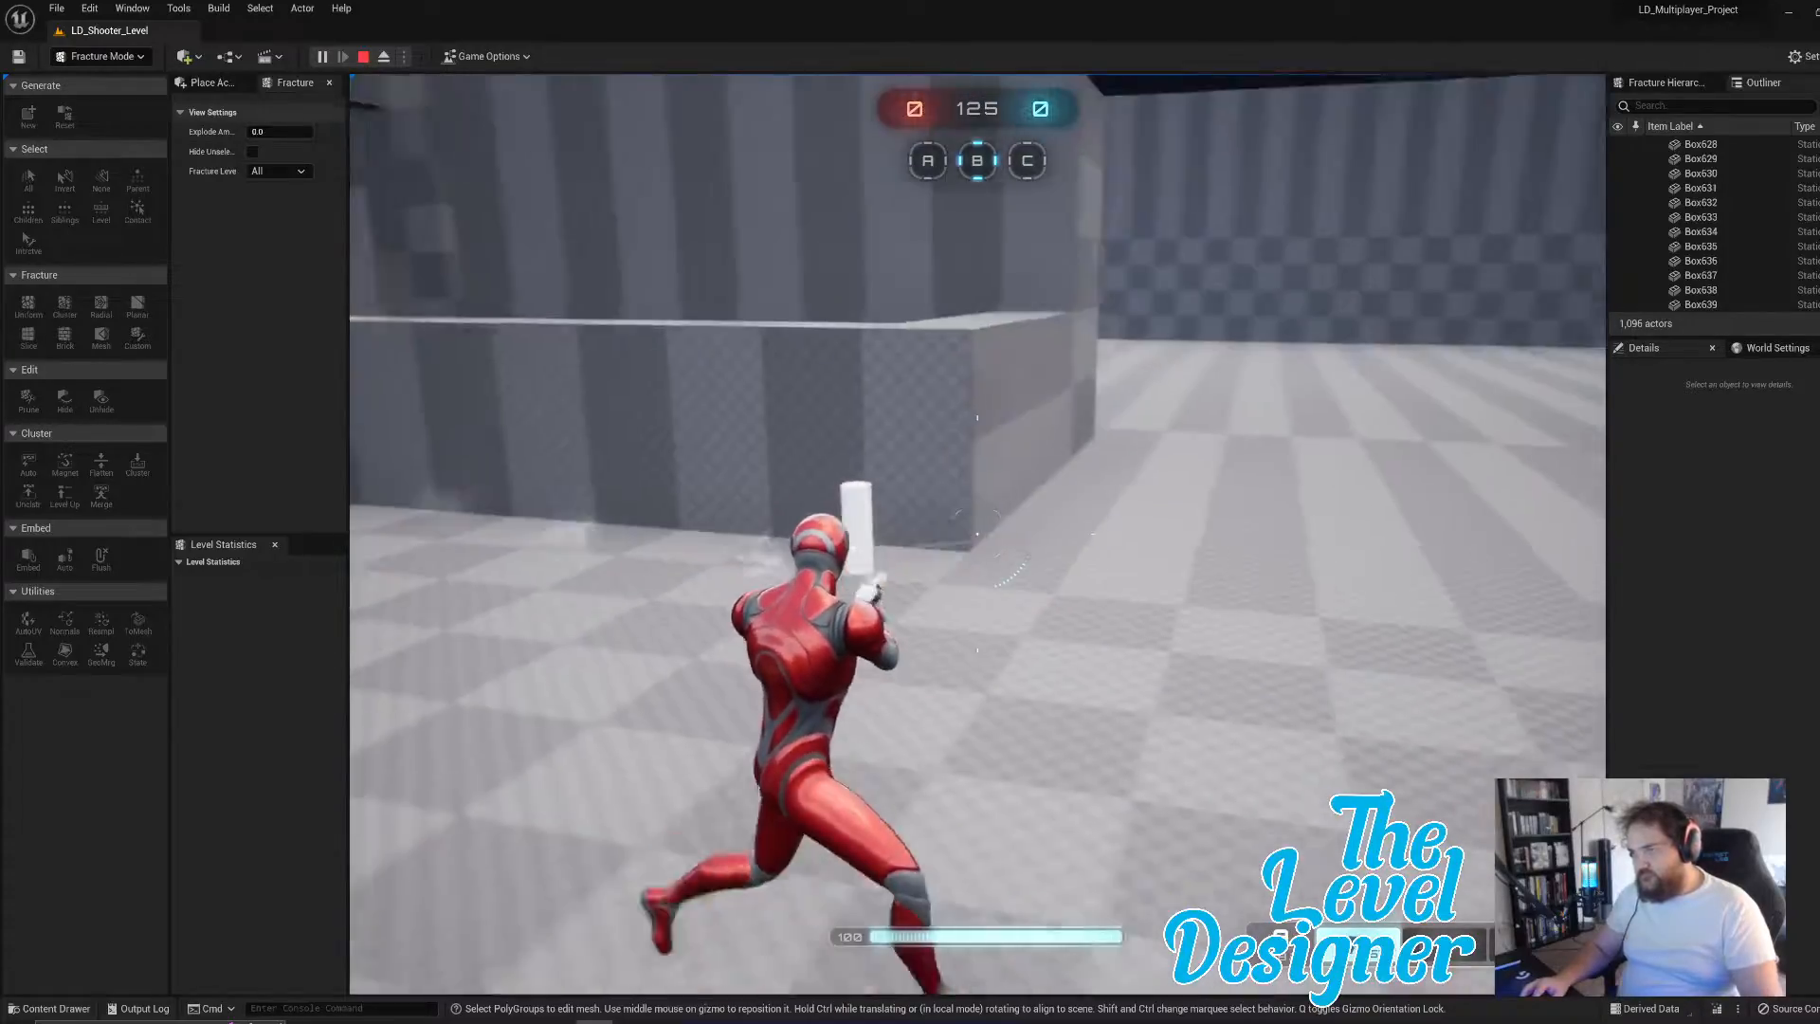
left_click(977, 534)
right_click(977, 534)
left_click(978, 534)
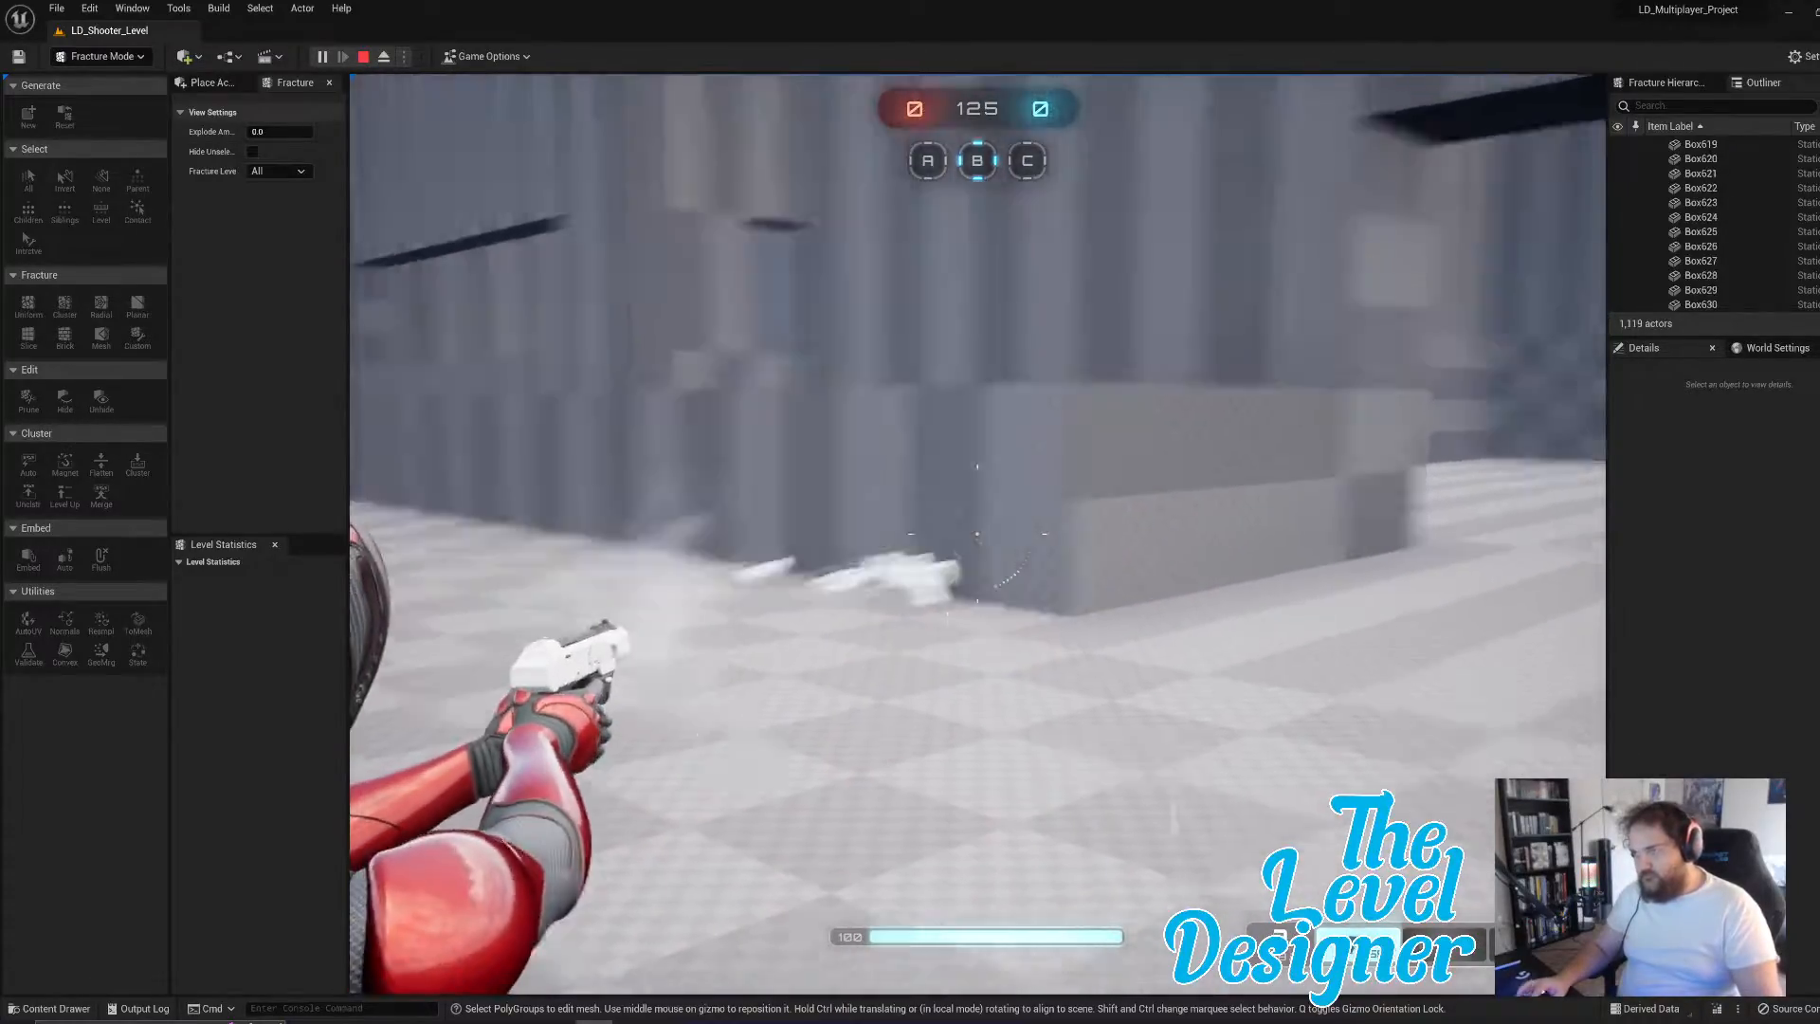
- Run through the building to the tech shop and examine the glass-fronted computer cases on the counters in play
key("w")
key("w")
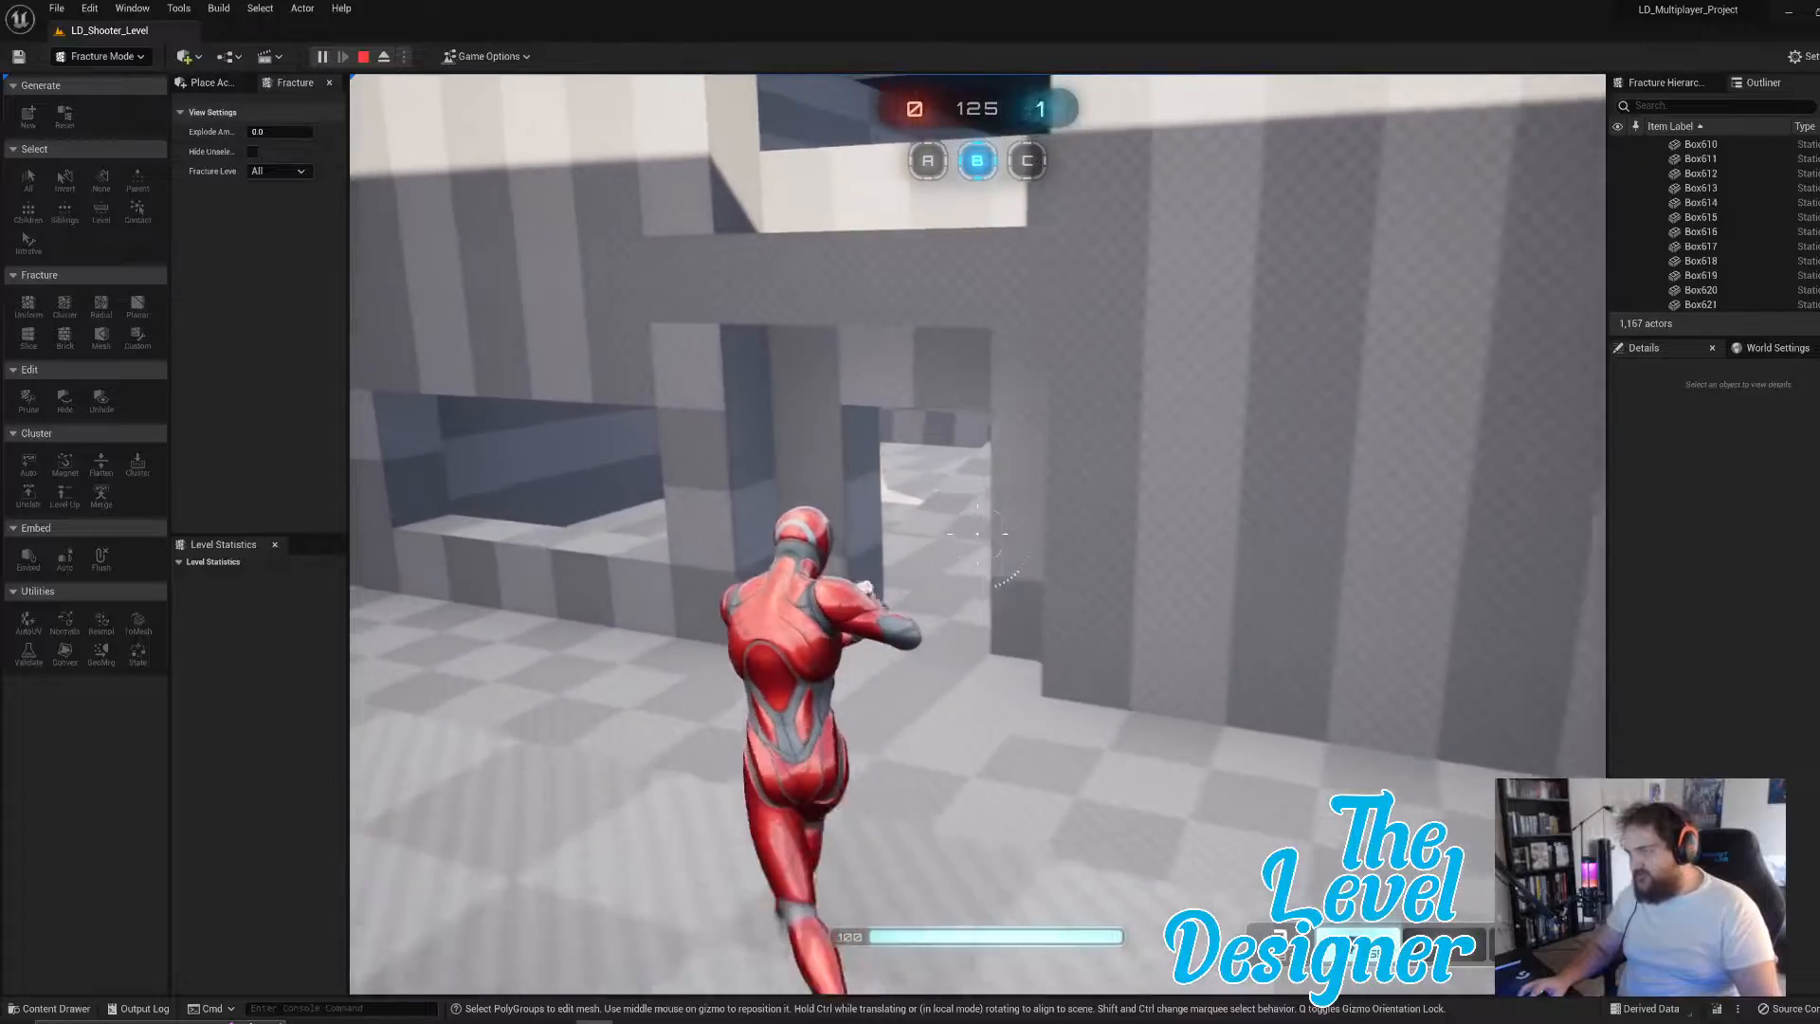
key("w")
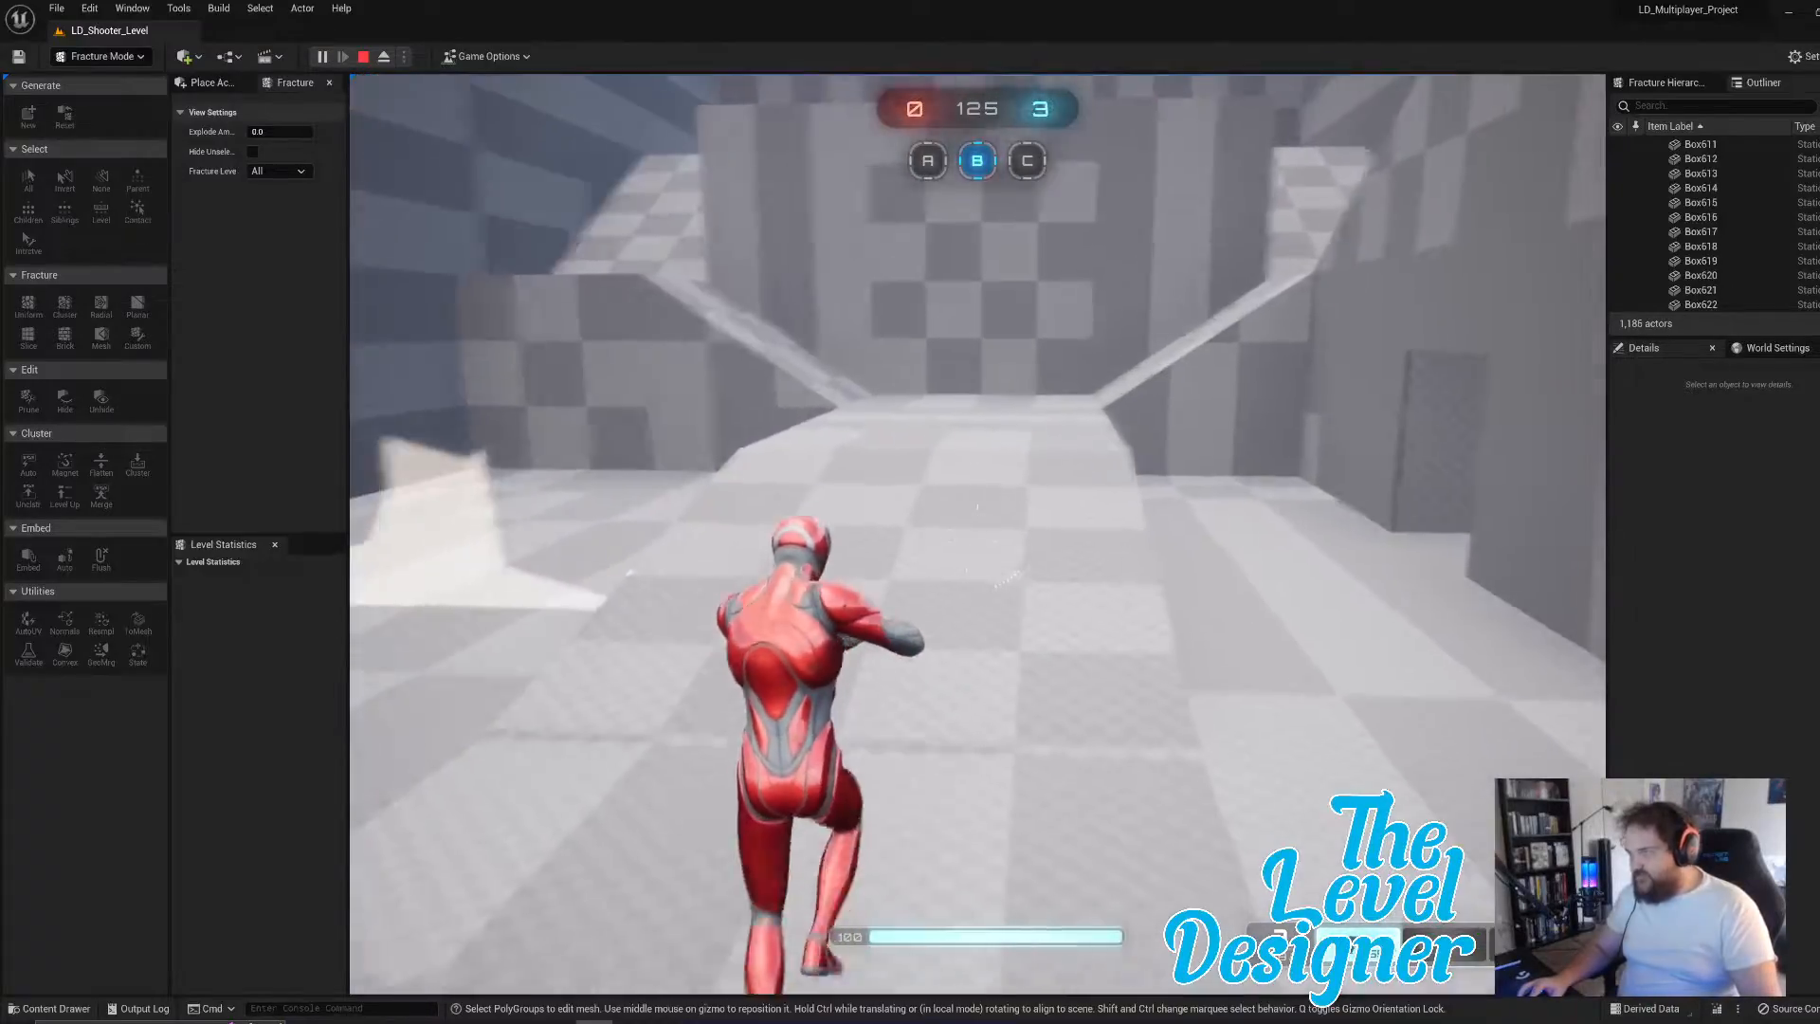
key("w")
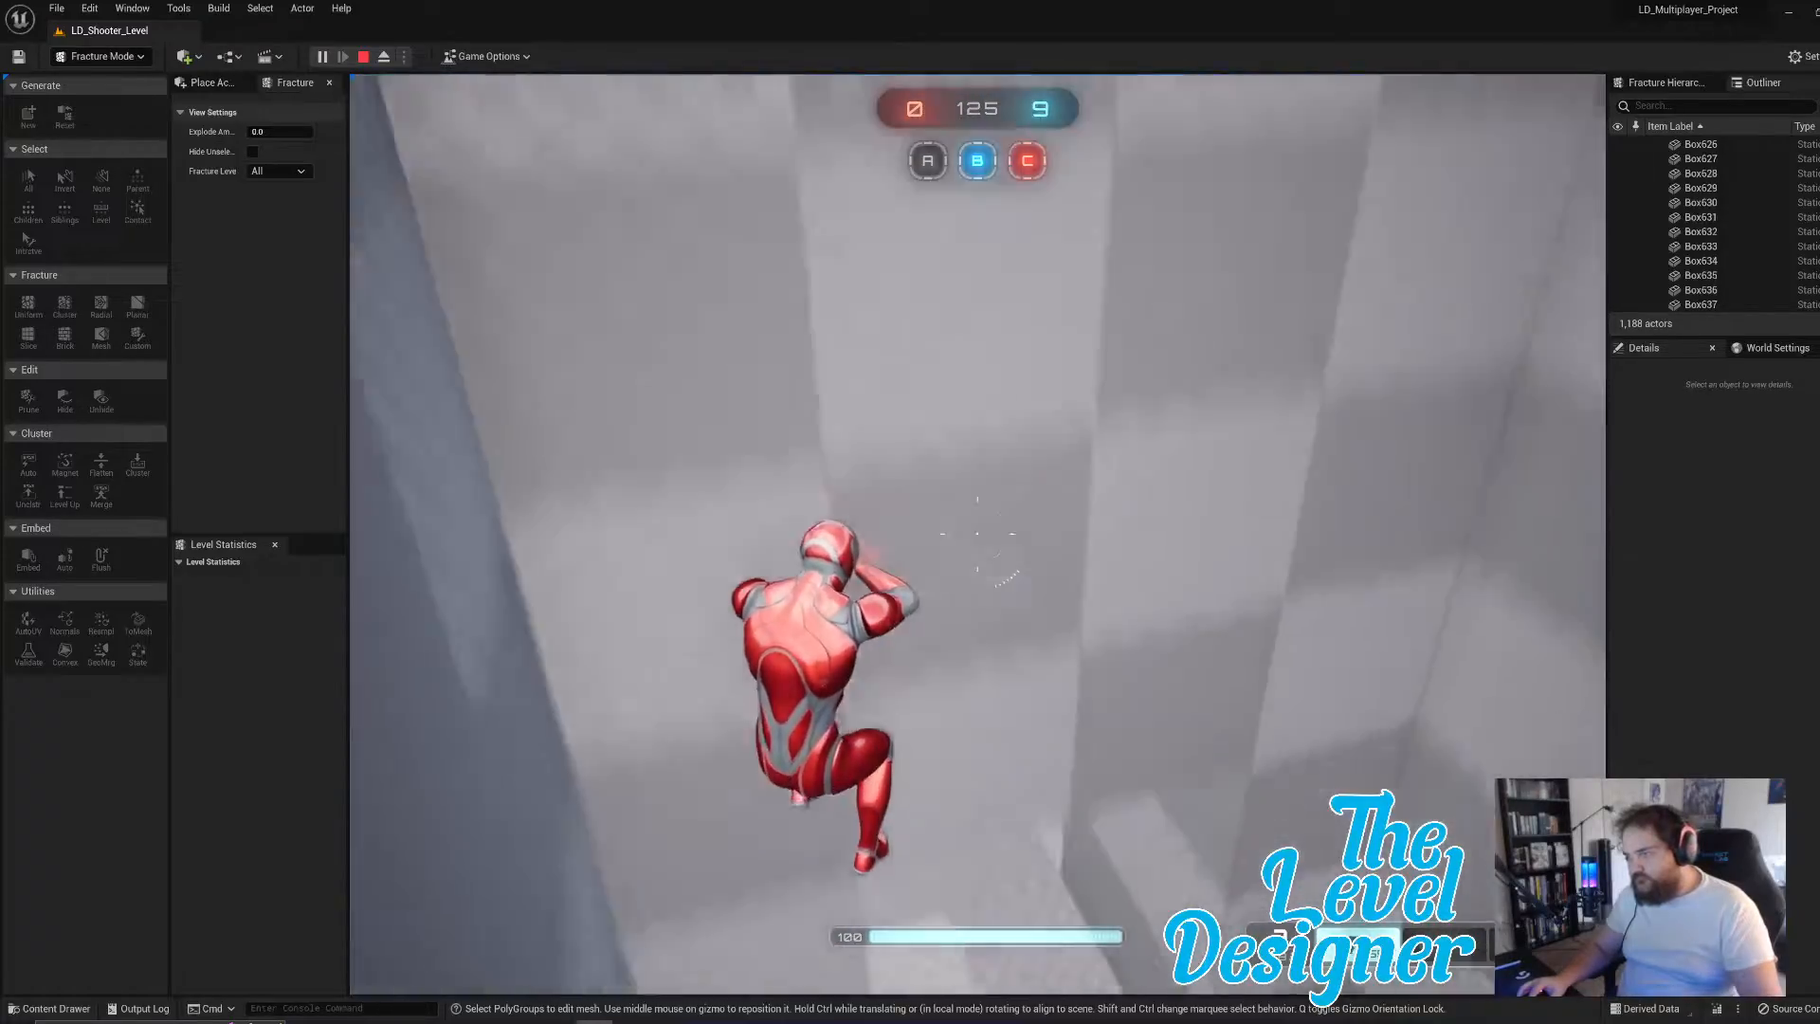
key("w")
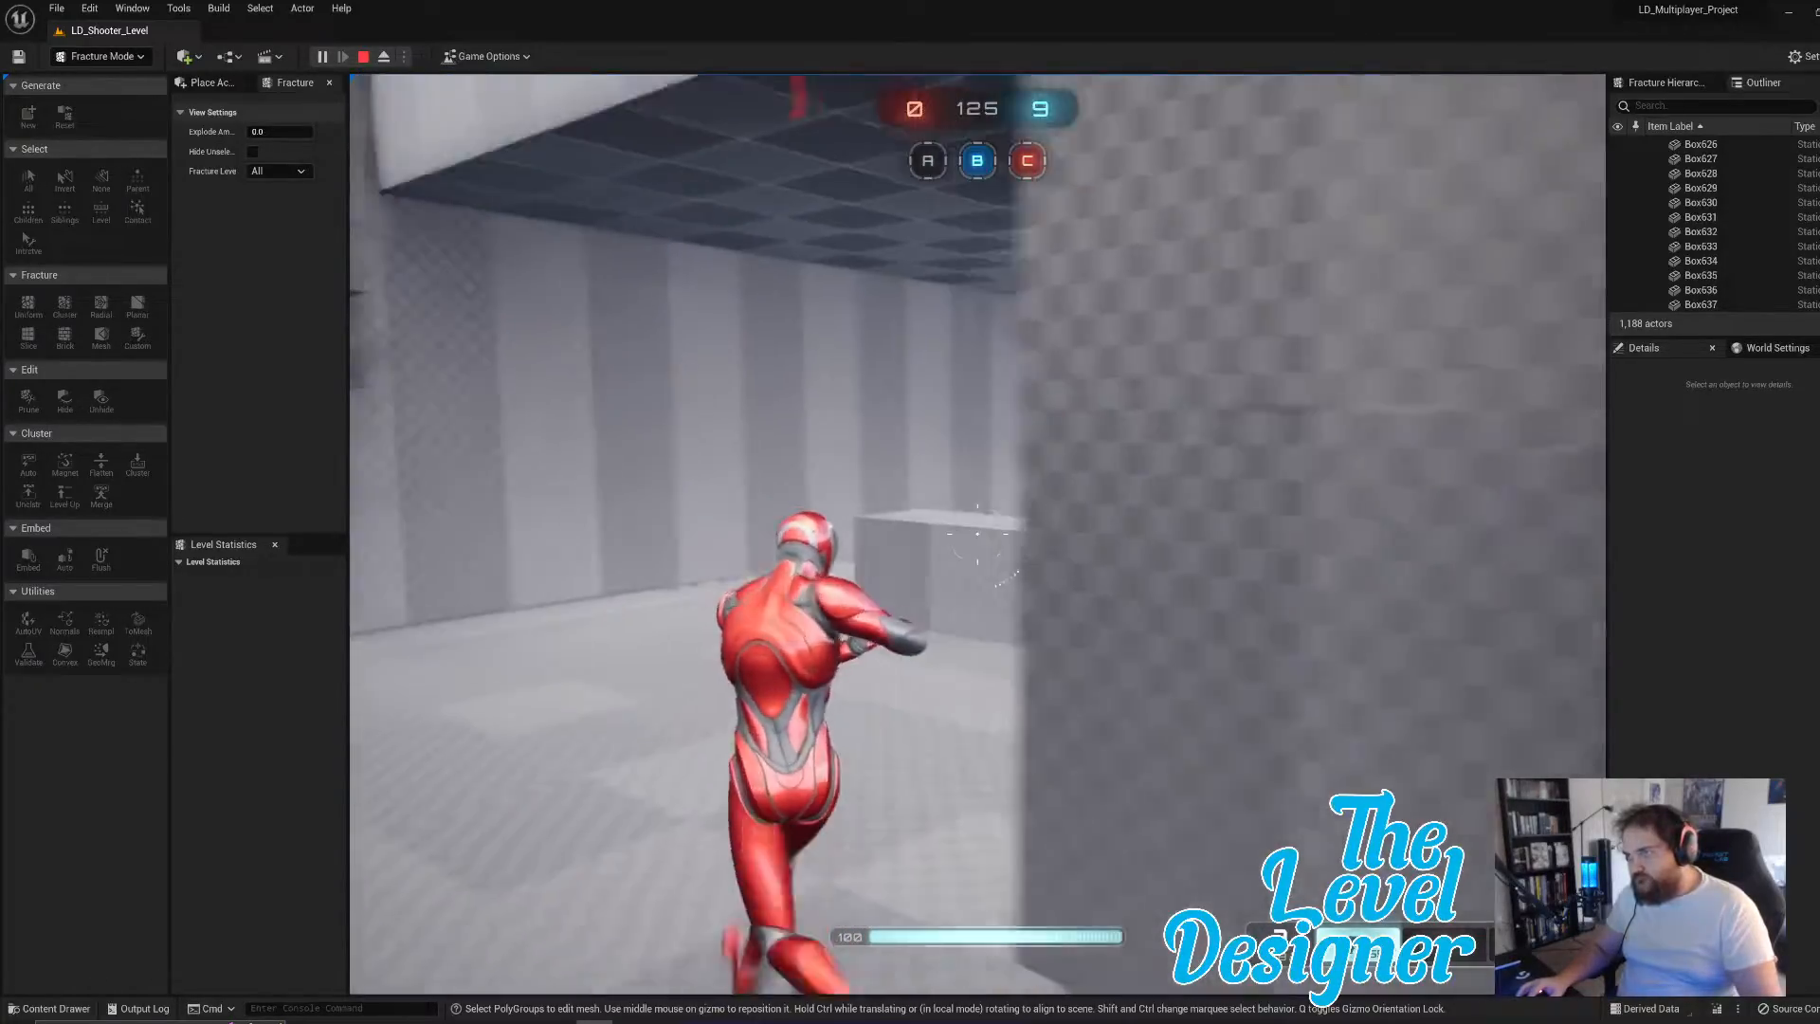
key("w")
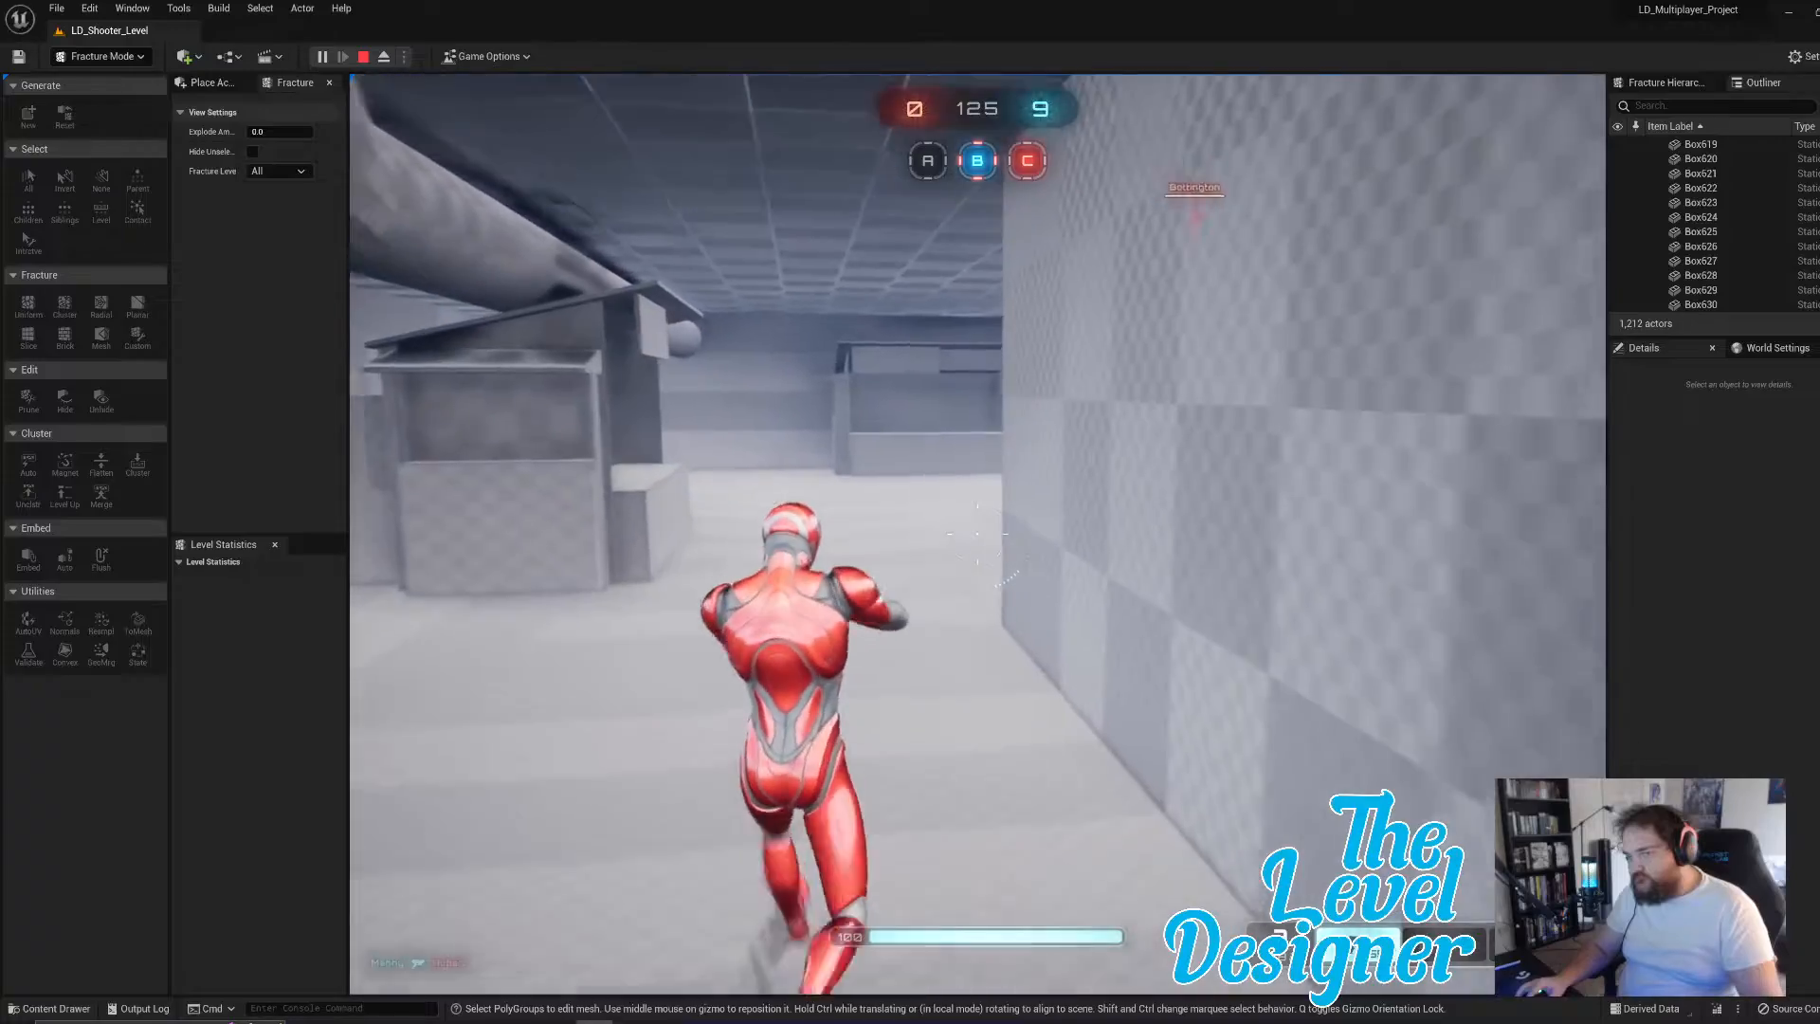
key("w")
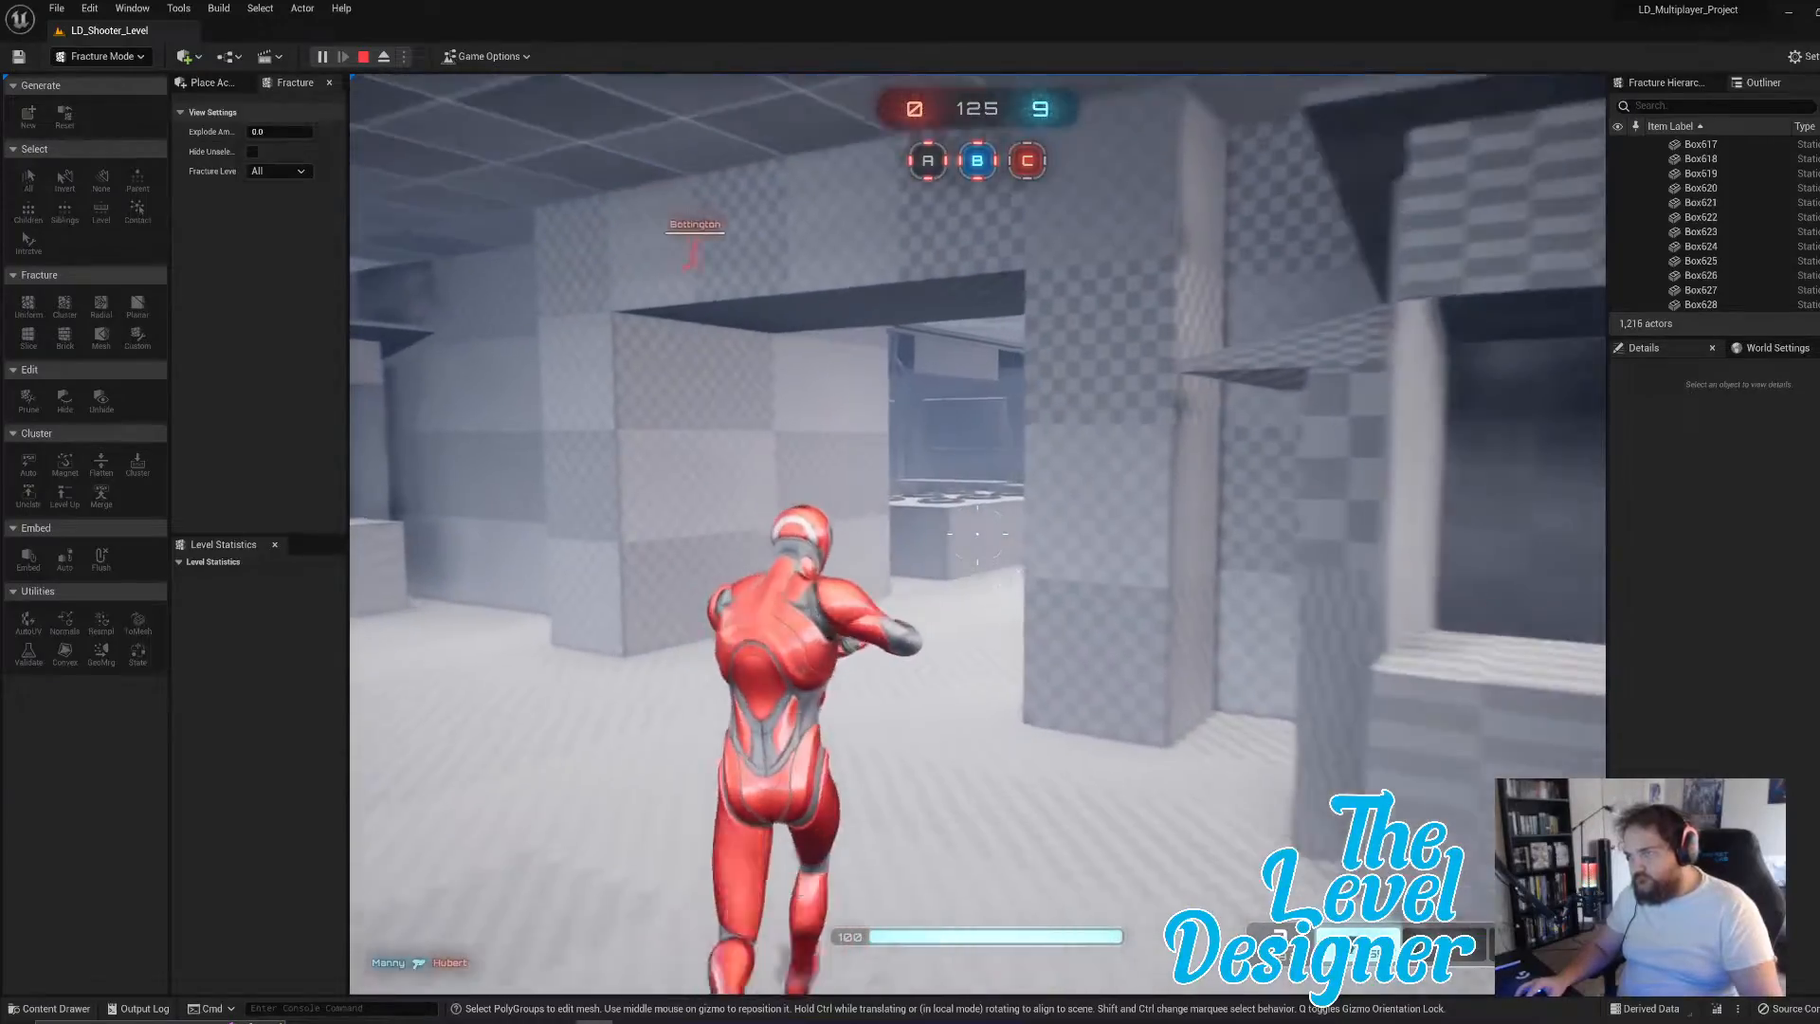
key("w")
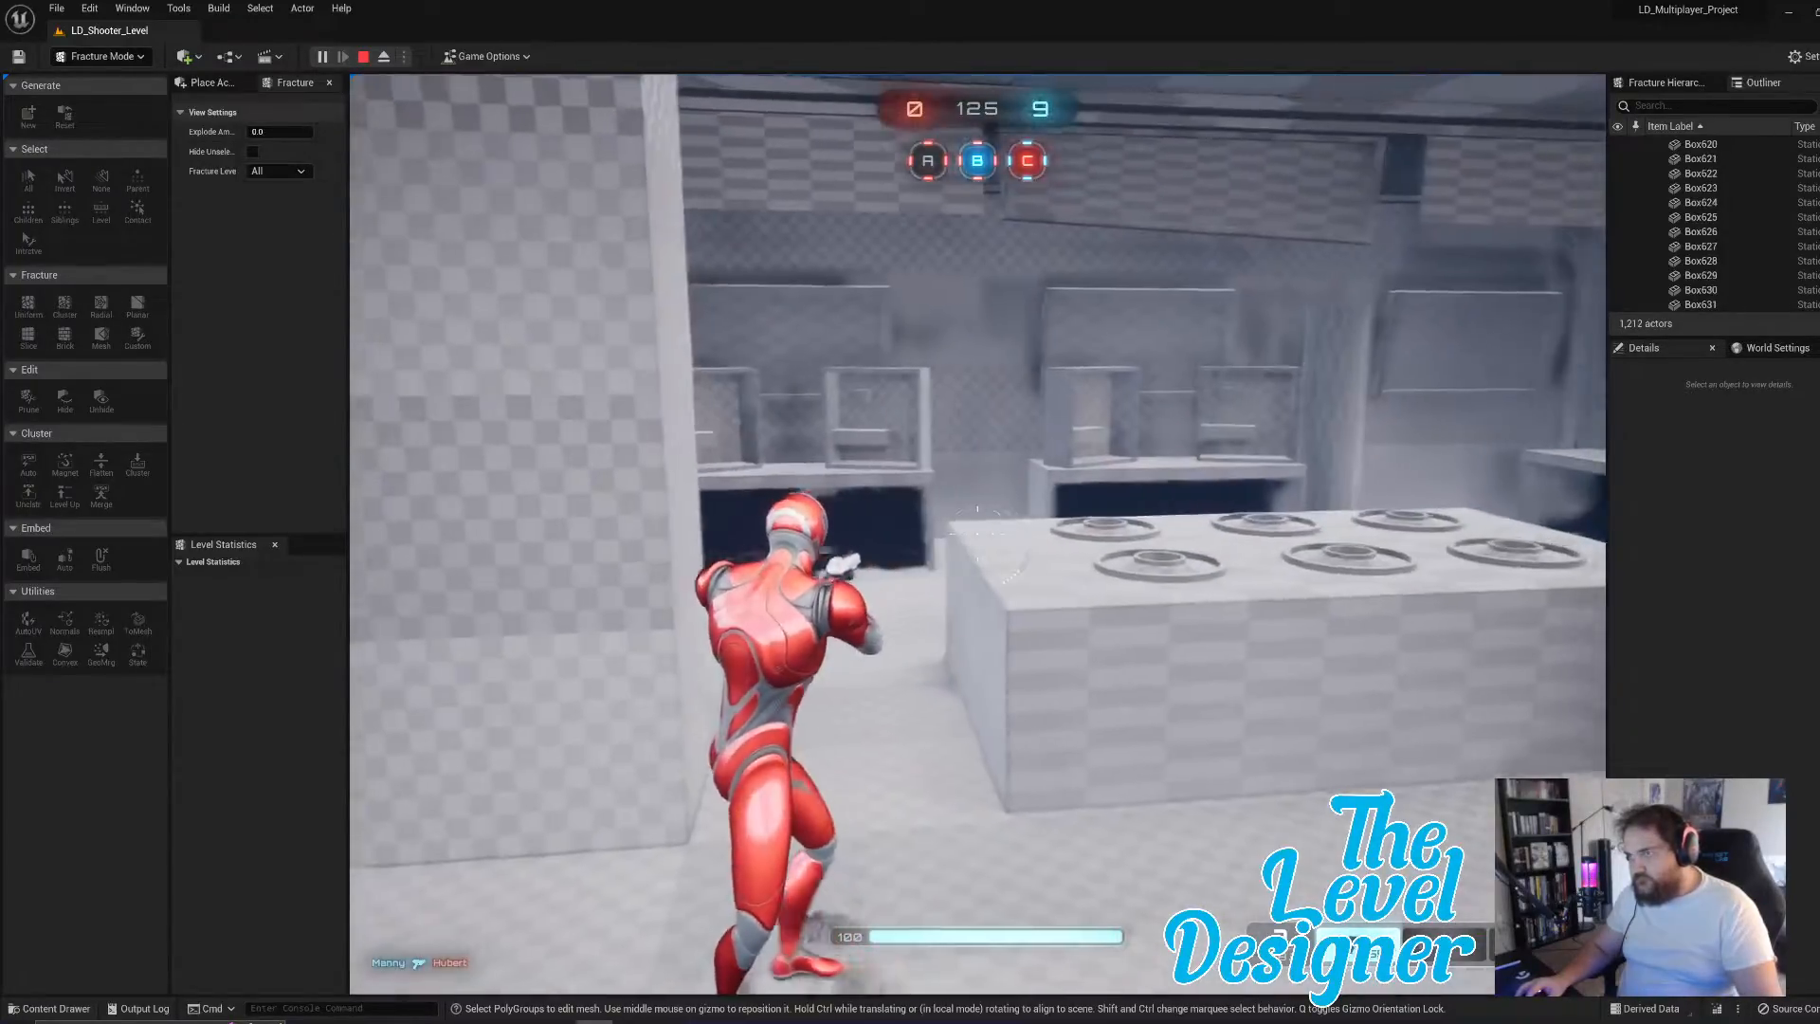
key("w")
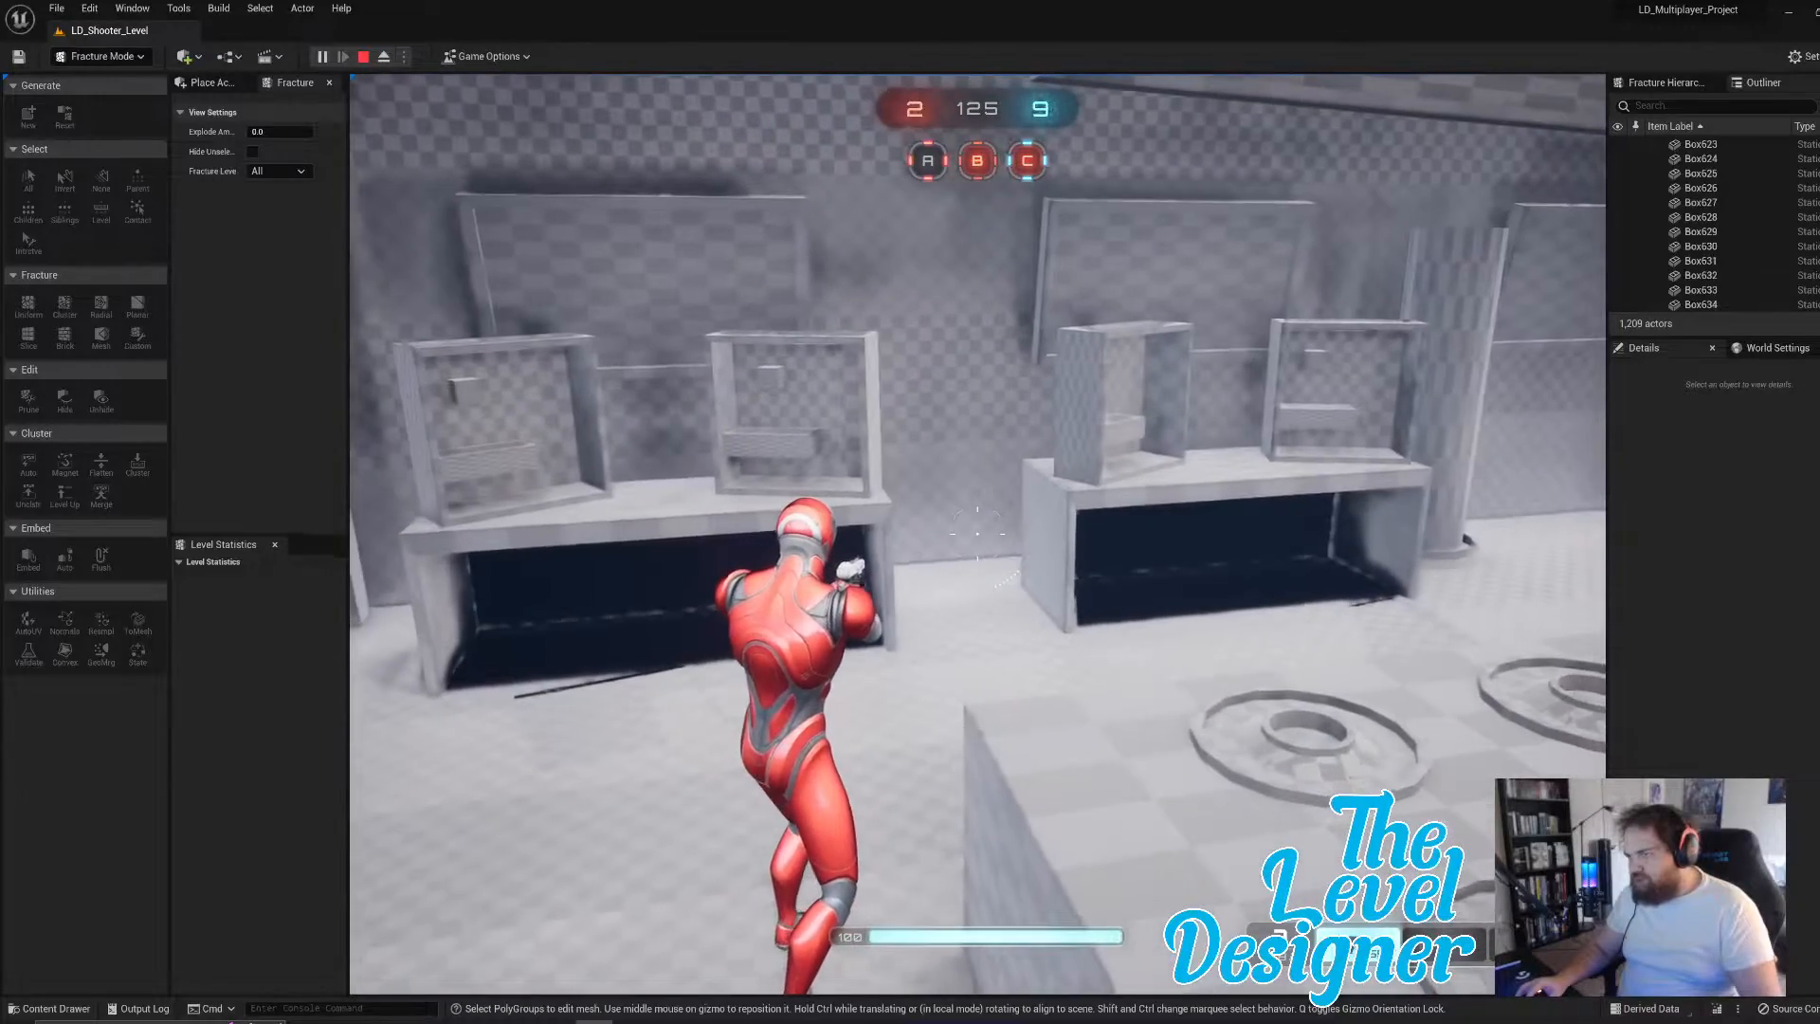
key("s")
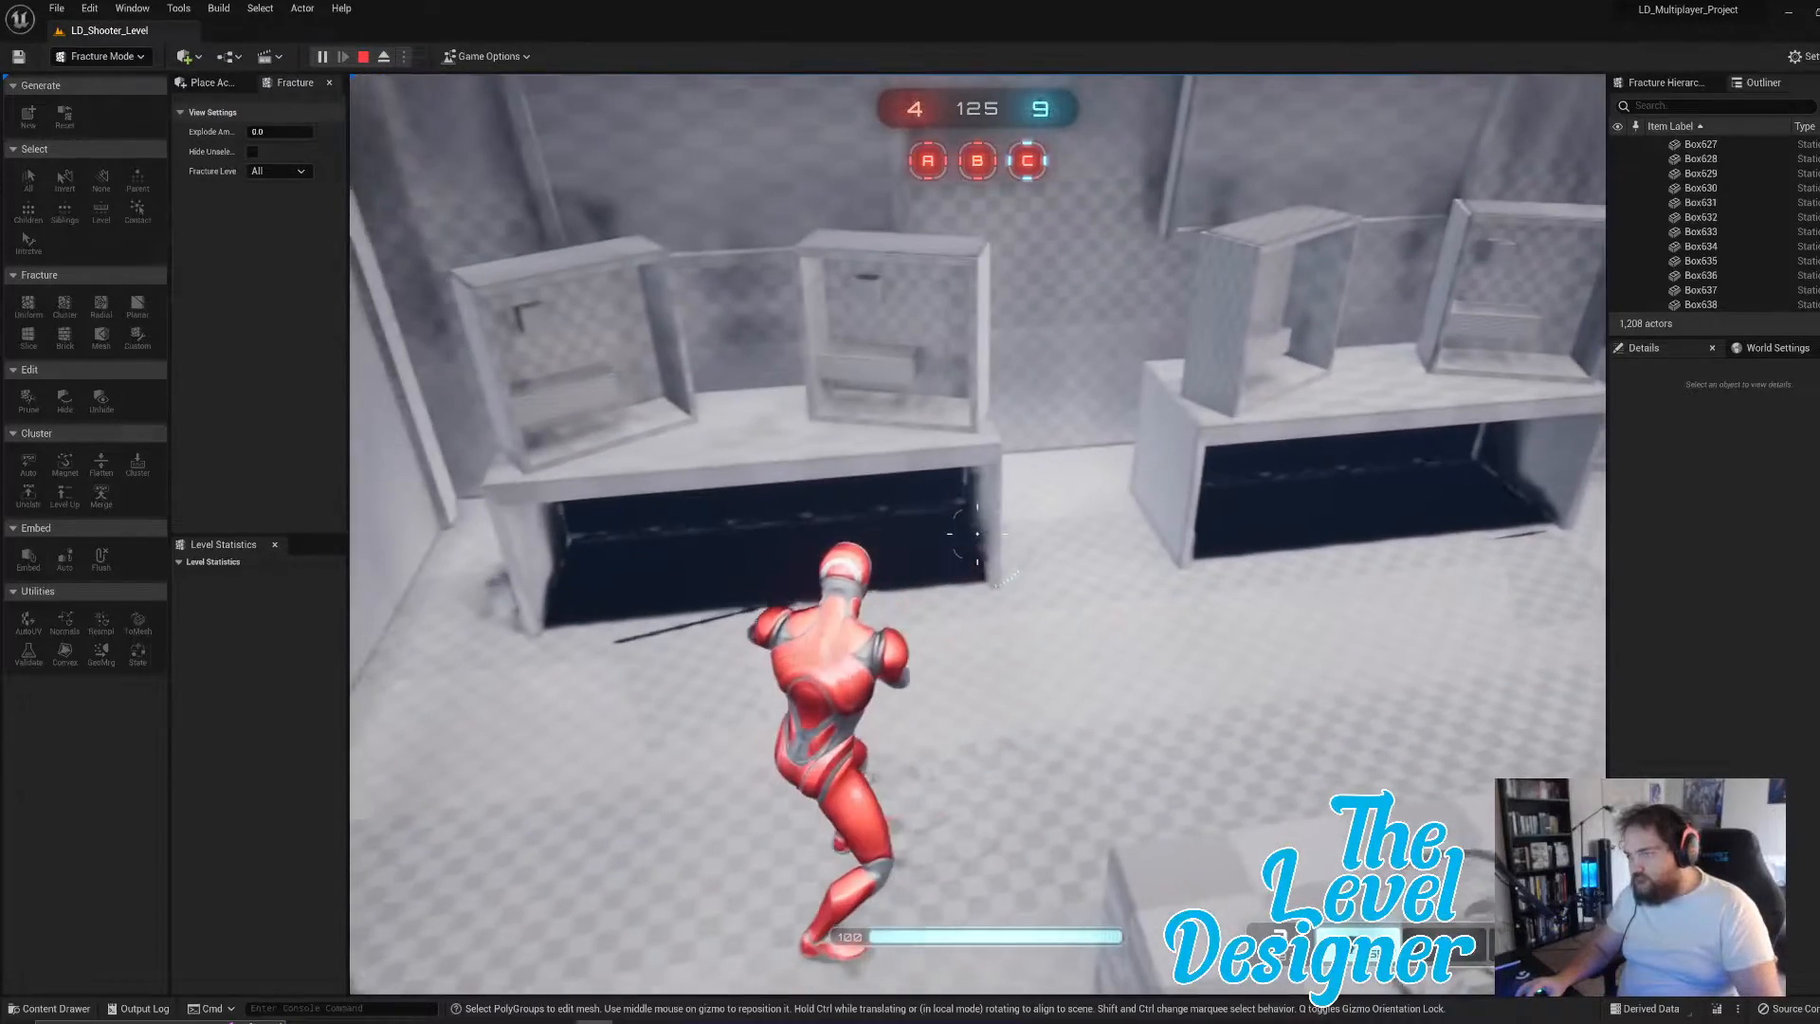
- Stop the playtest and select the grouped computer case containing PCGlassPanel on the first counter
key("Escape")
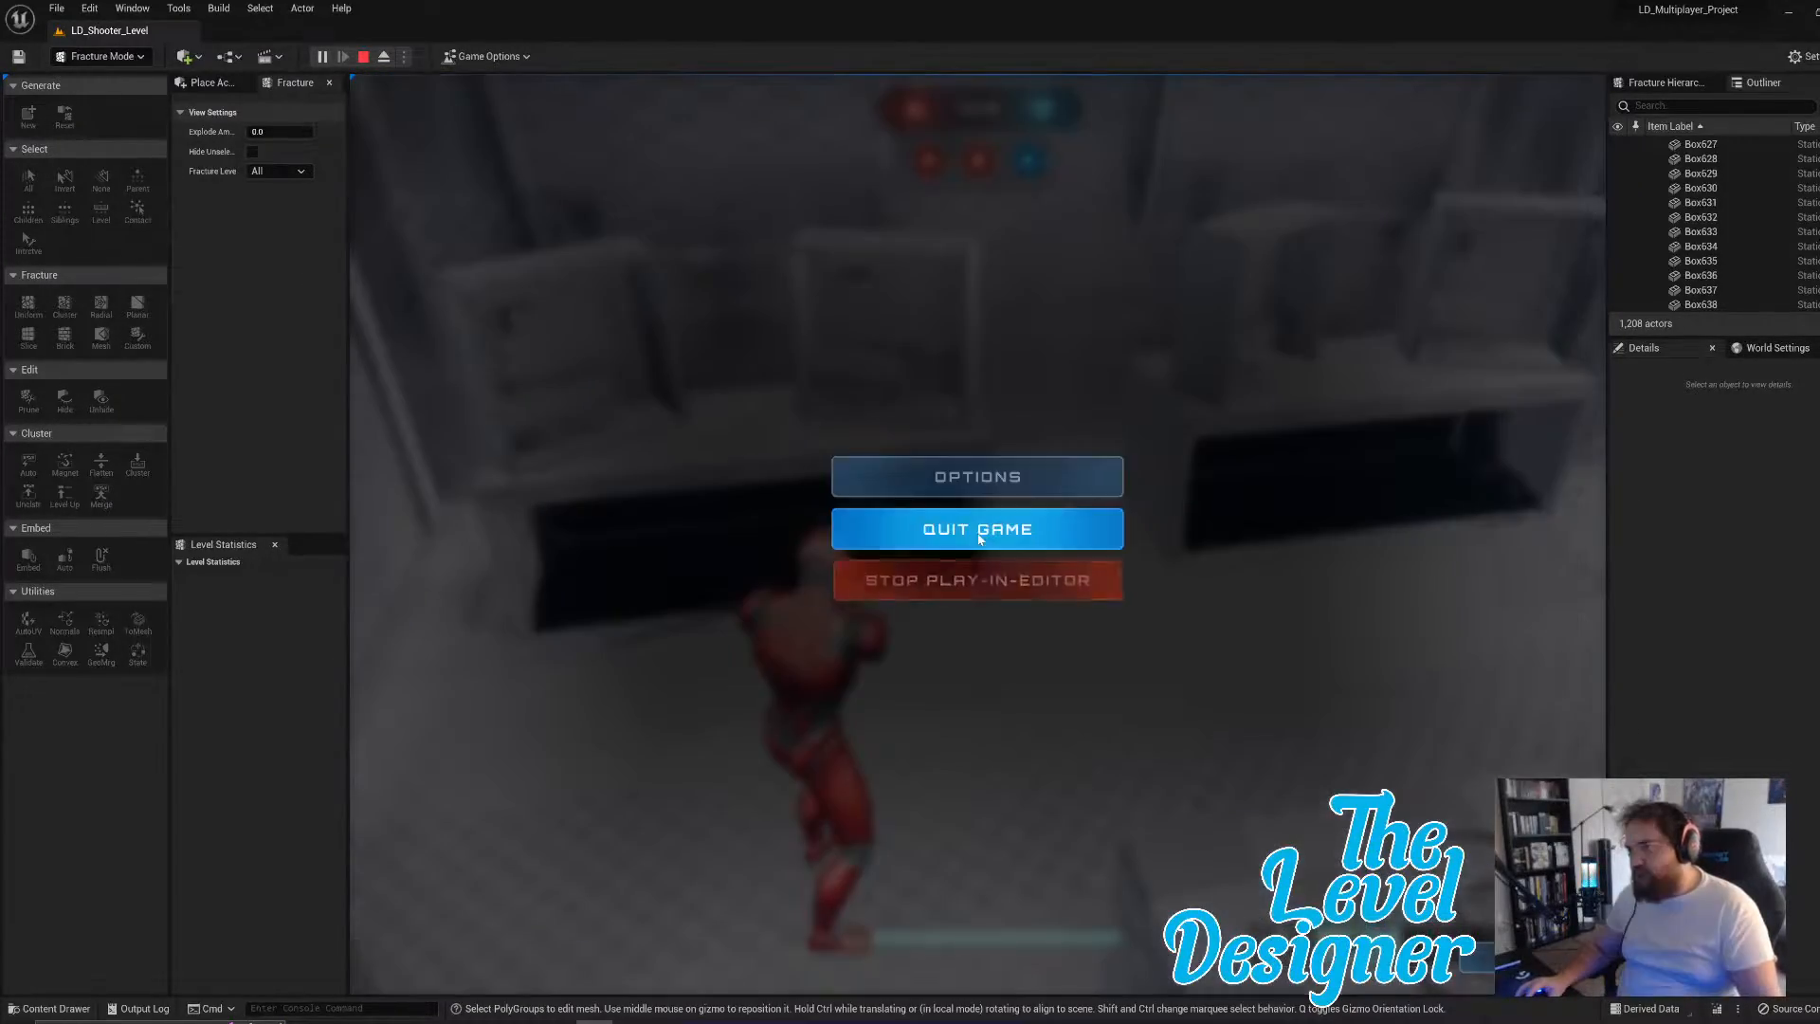
left_click(1045, 565)
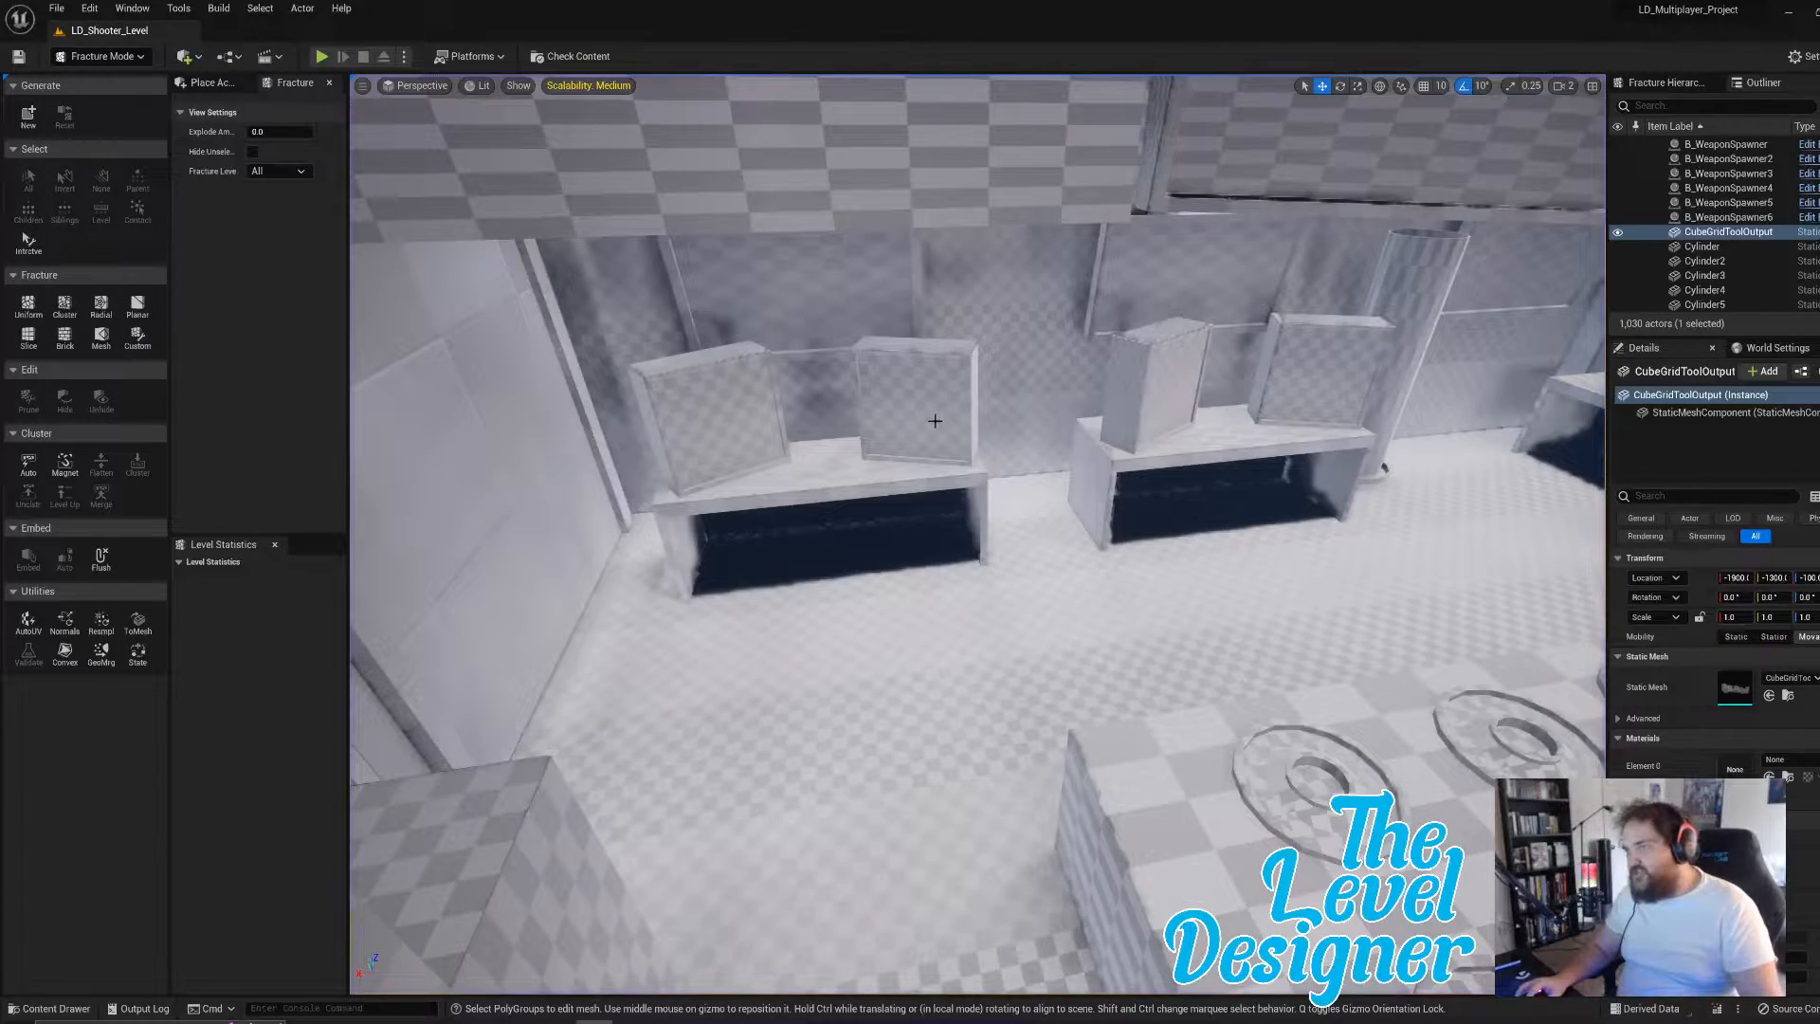
left_click(864, 393)
key("w")
right_click_drag(865, 393, 1153, 287)
key("a")
key("w")
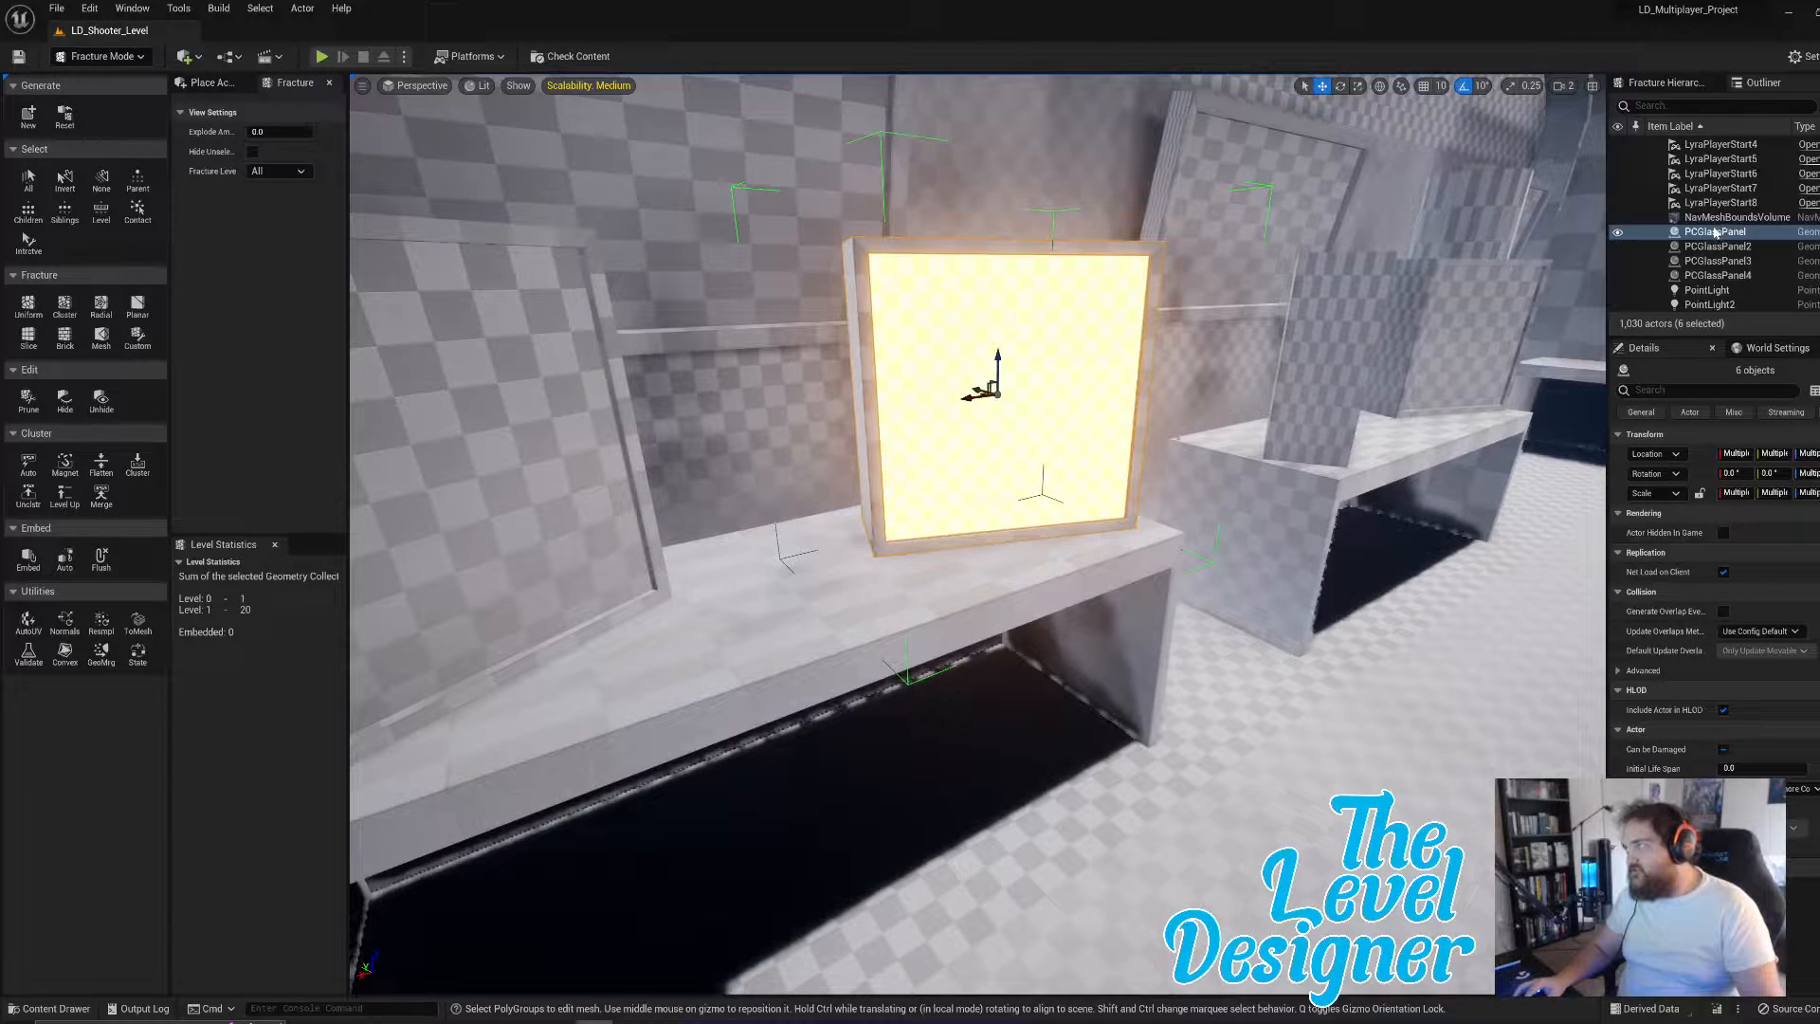
- Try lowering the grouped computer case slightly into the counter and undo the move
left_click(999, 355)
left_click_drag(998, 365, 999, 372)
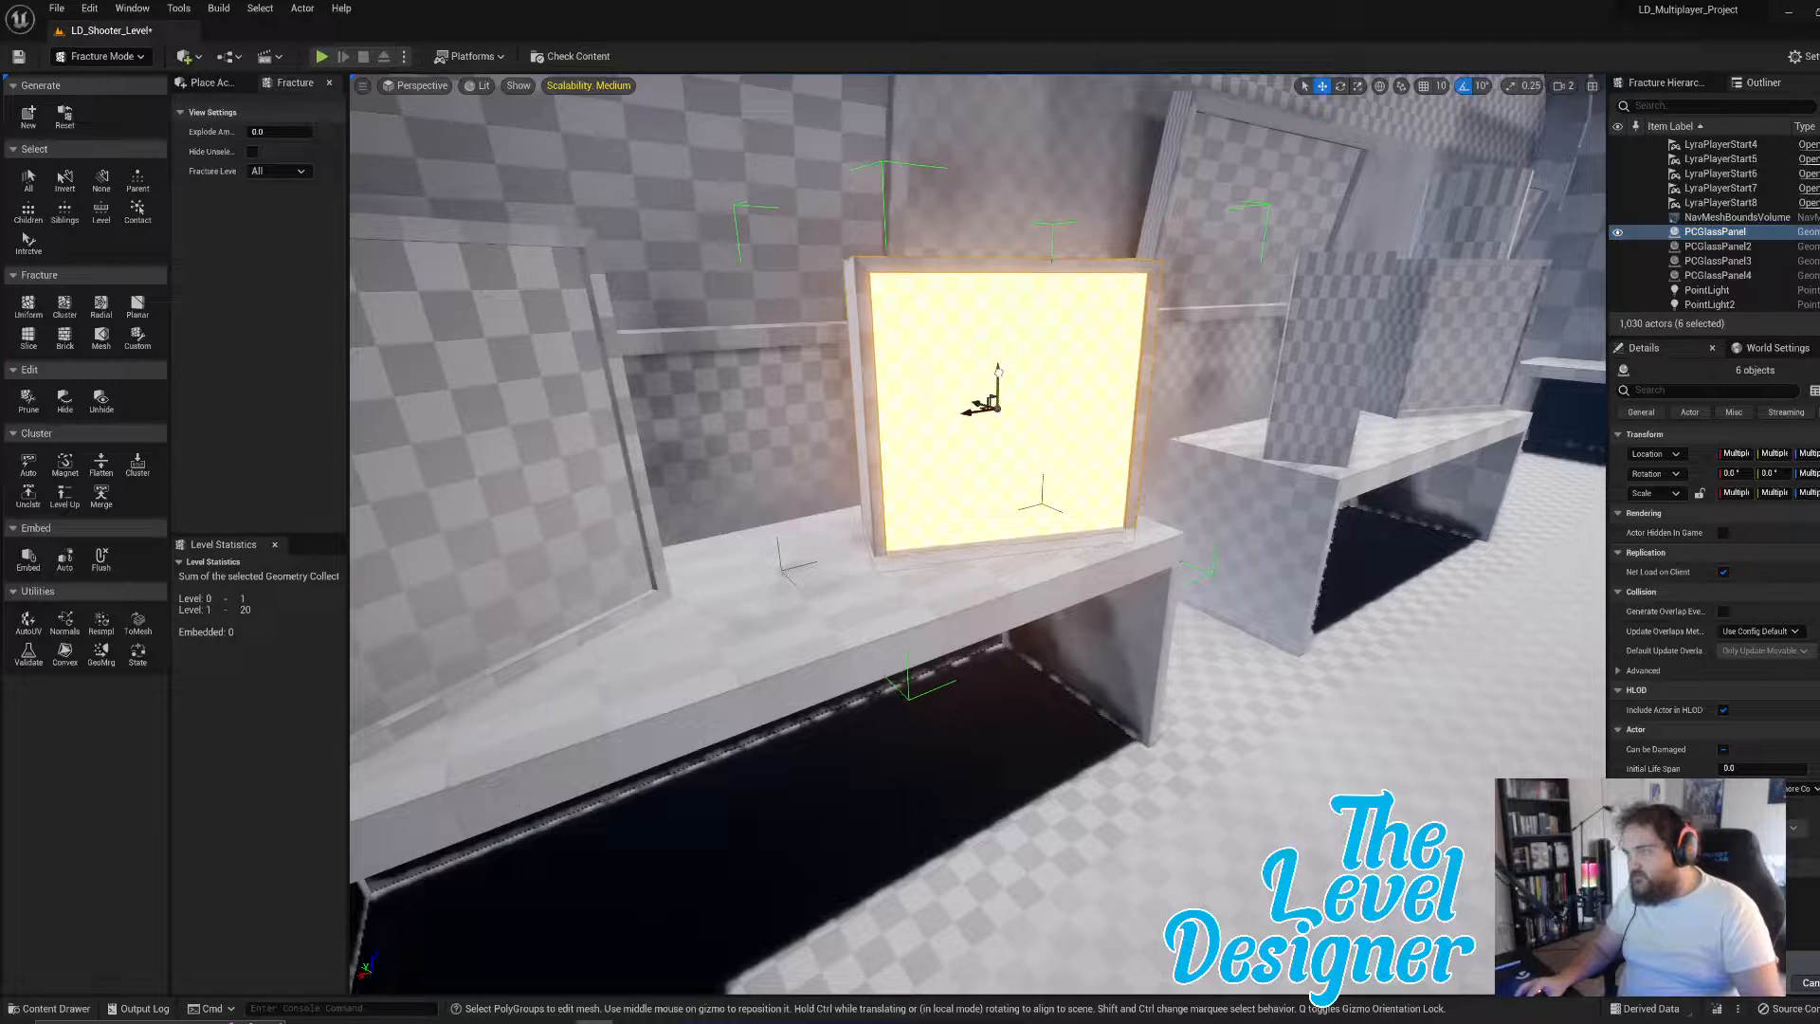
key("ctrl+z")
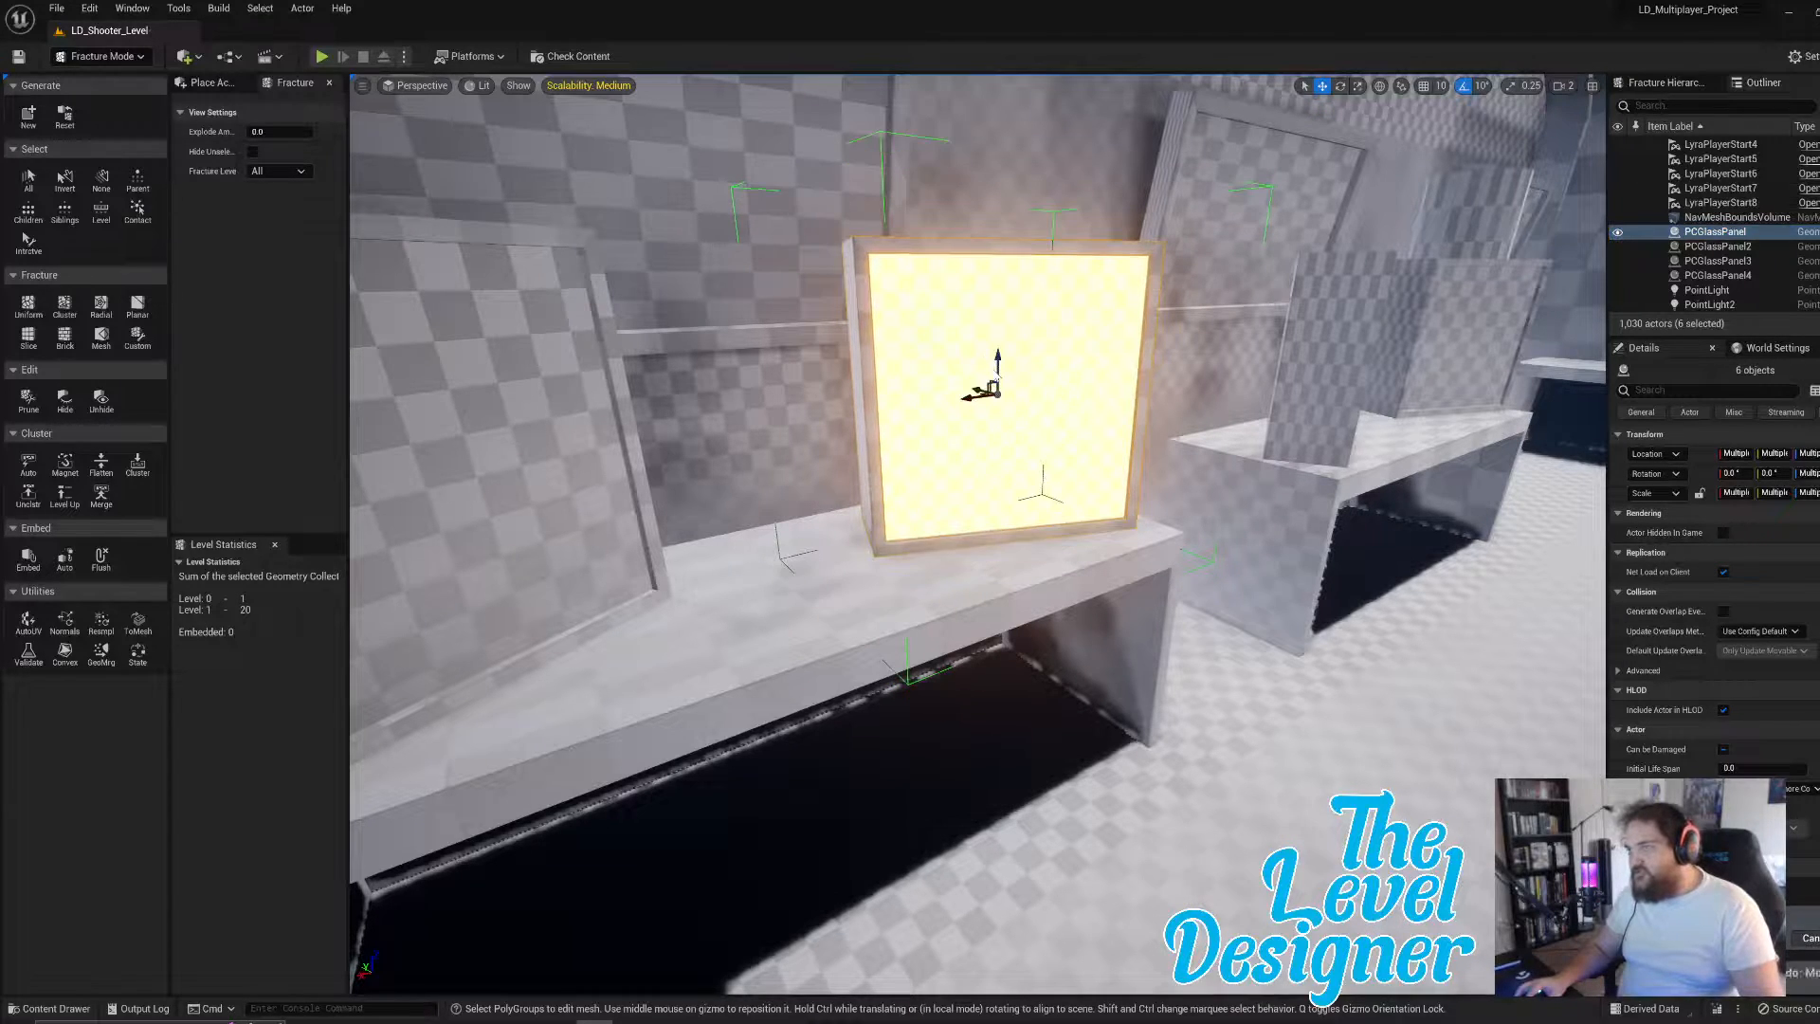
left_click(972, 386)
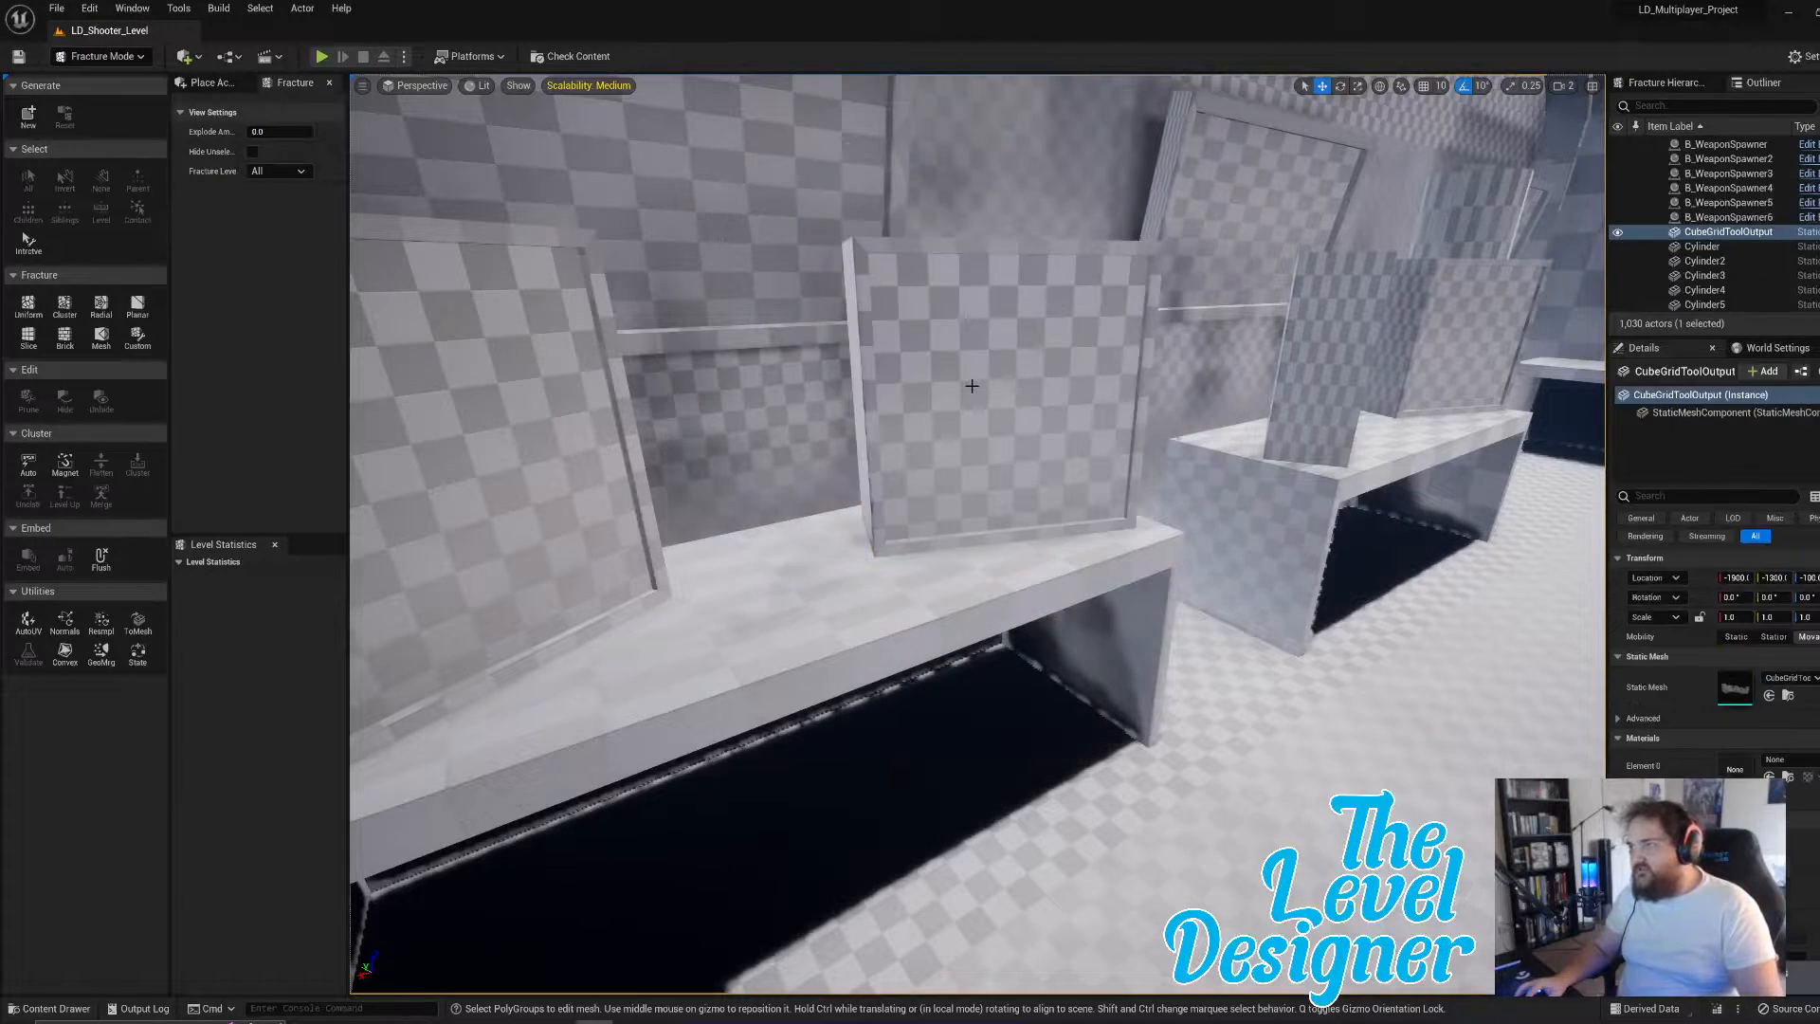
right_click_drag(1276, 394, 1356, 394)
left_click(1255, 355)
key("w")
mouse_move(1254, 355)
right_mouse_down()
mouse_move(1275, 339)
mouse_move(1270, 294)
mouse_move(1204, 351)
mouse_move(1104, 369)
mouse_move(1254, 357)
right_mouse_up()
key("s")
key("s")
left_click(844, 443)
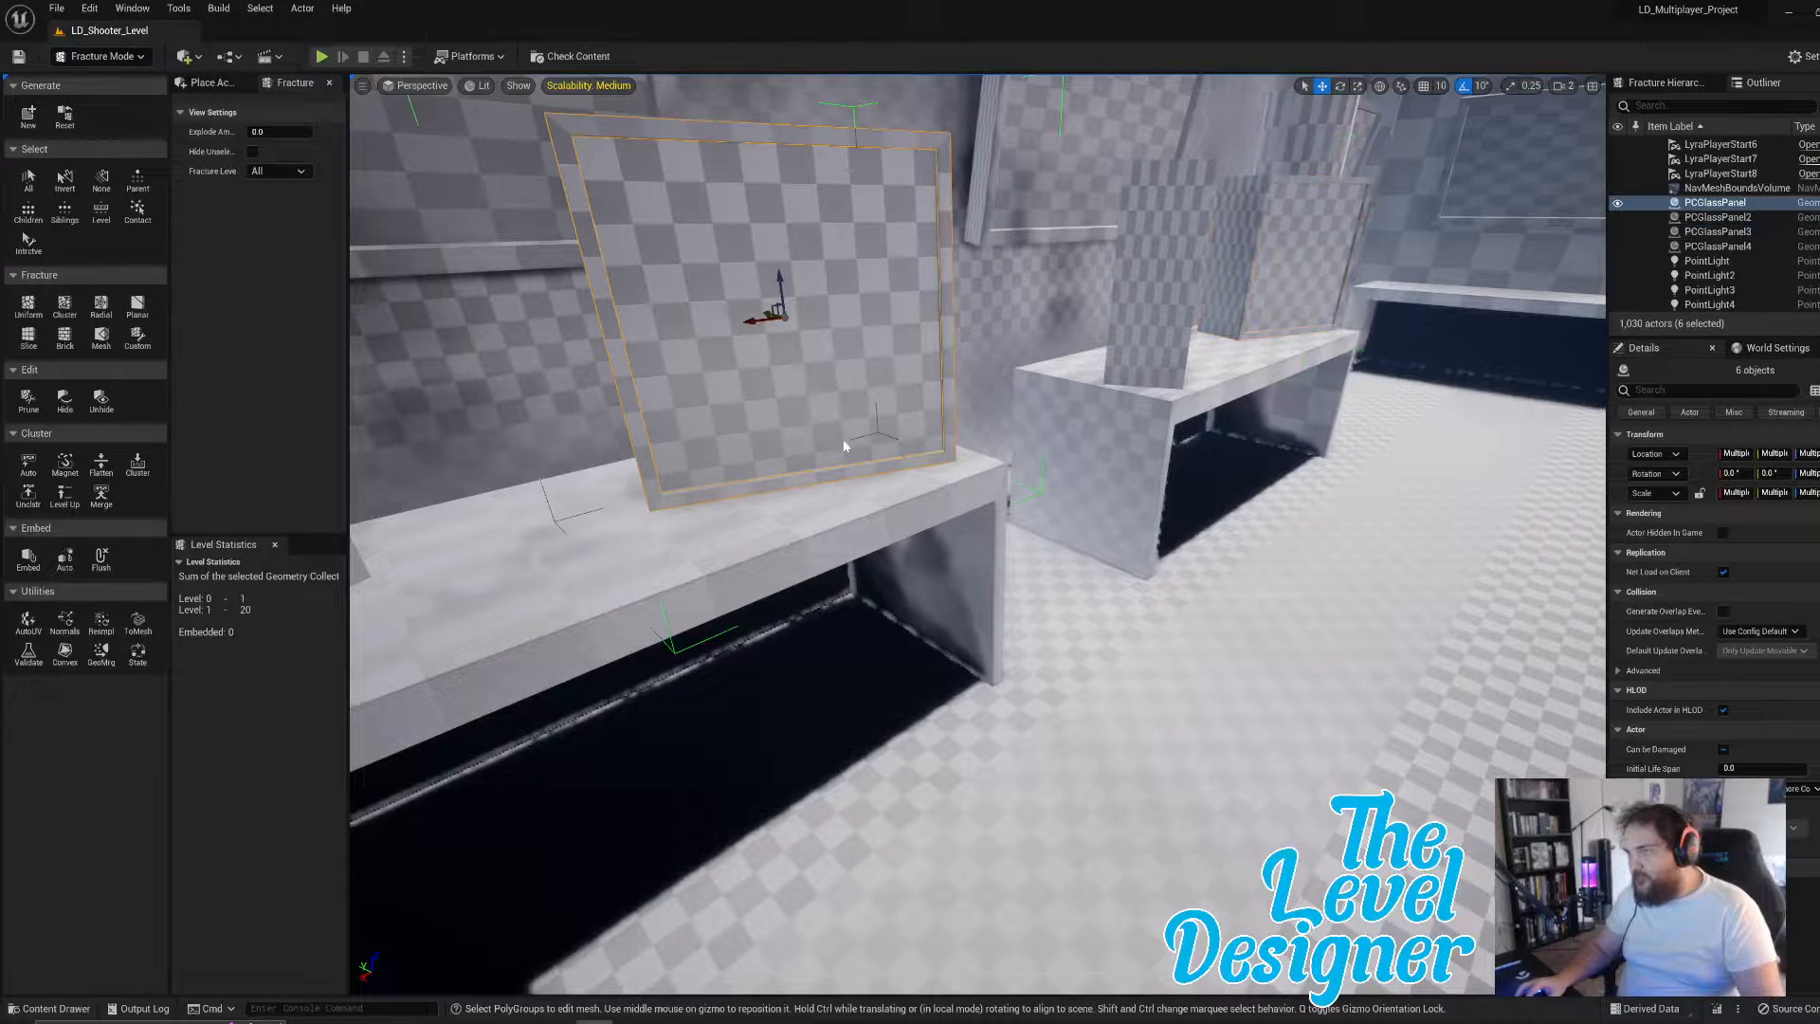
left_click(1740, 246, "shift")
right_click(1733, 227)
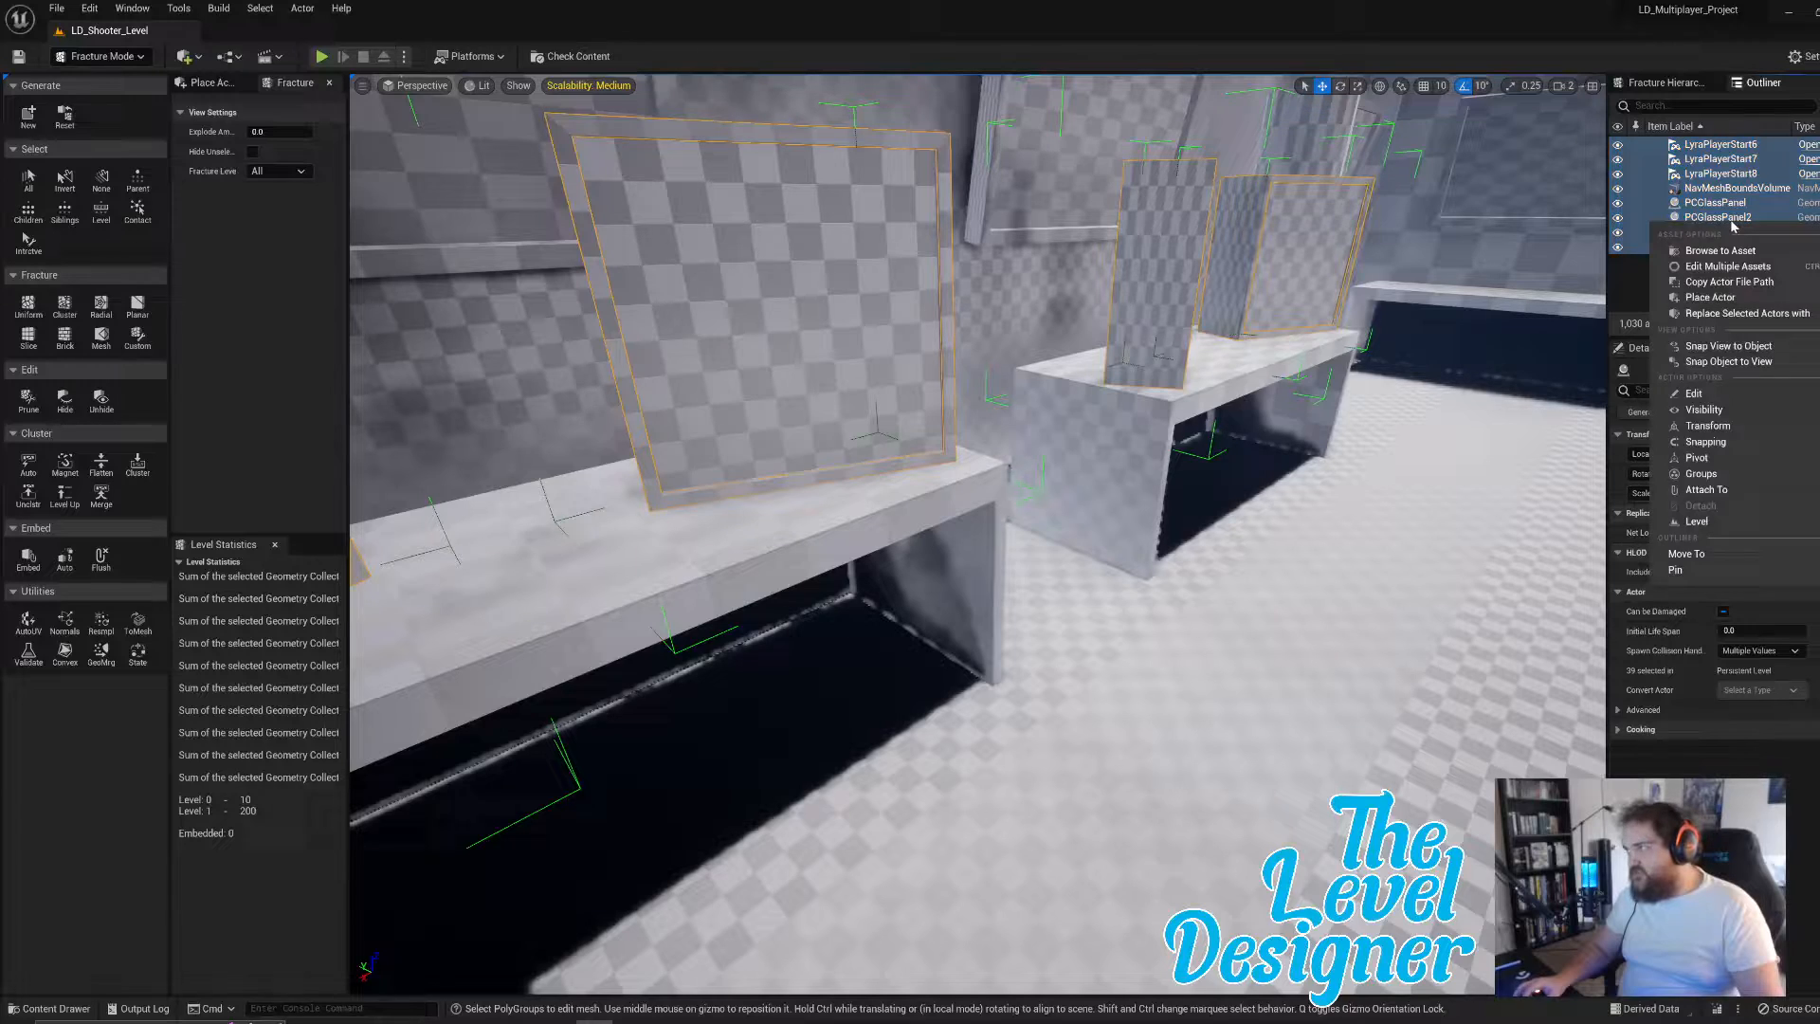
left_click(1750, 175)
- Ungroup the computer case that contains PCGlassPanel
left_click(886, 268)
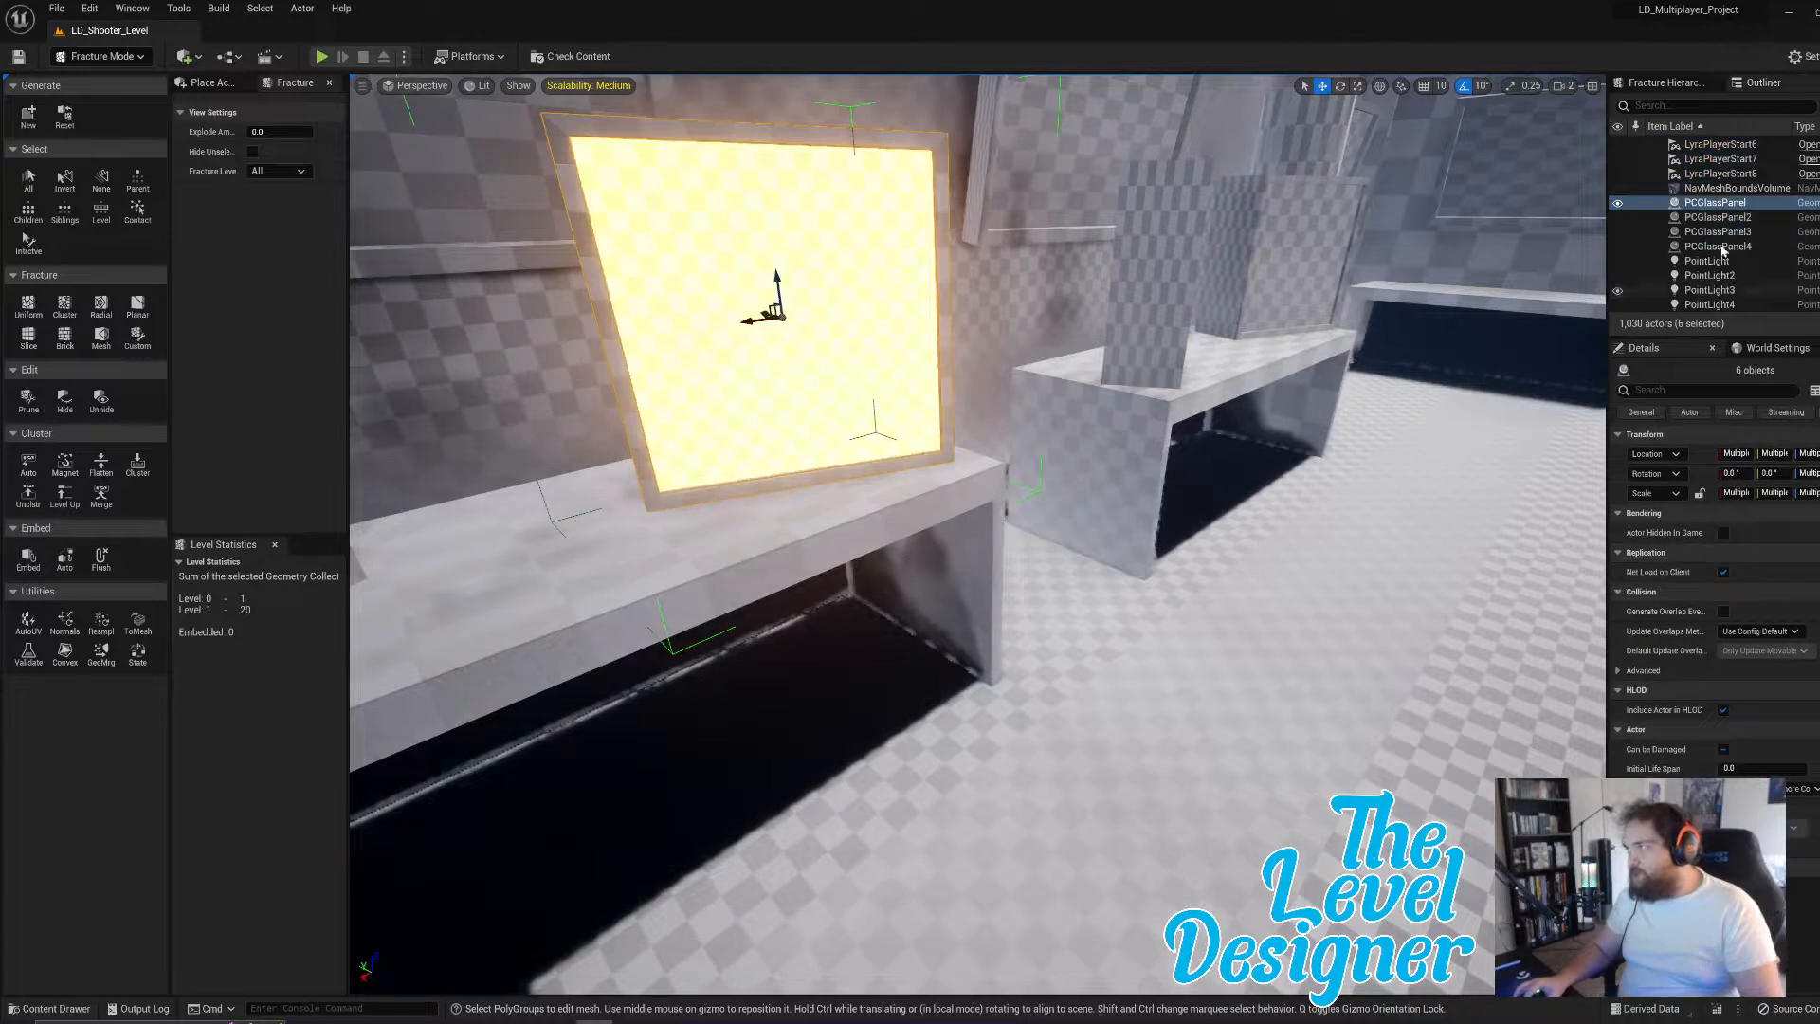
right_click(1711, 210)
mouse_move(1702, 458)
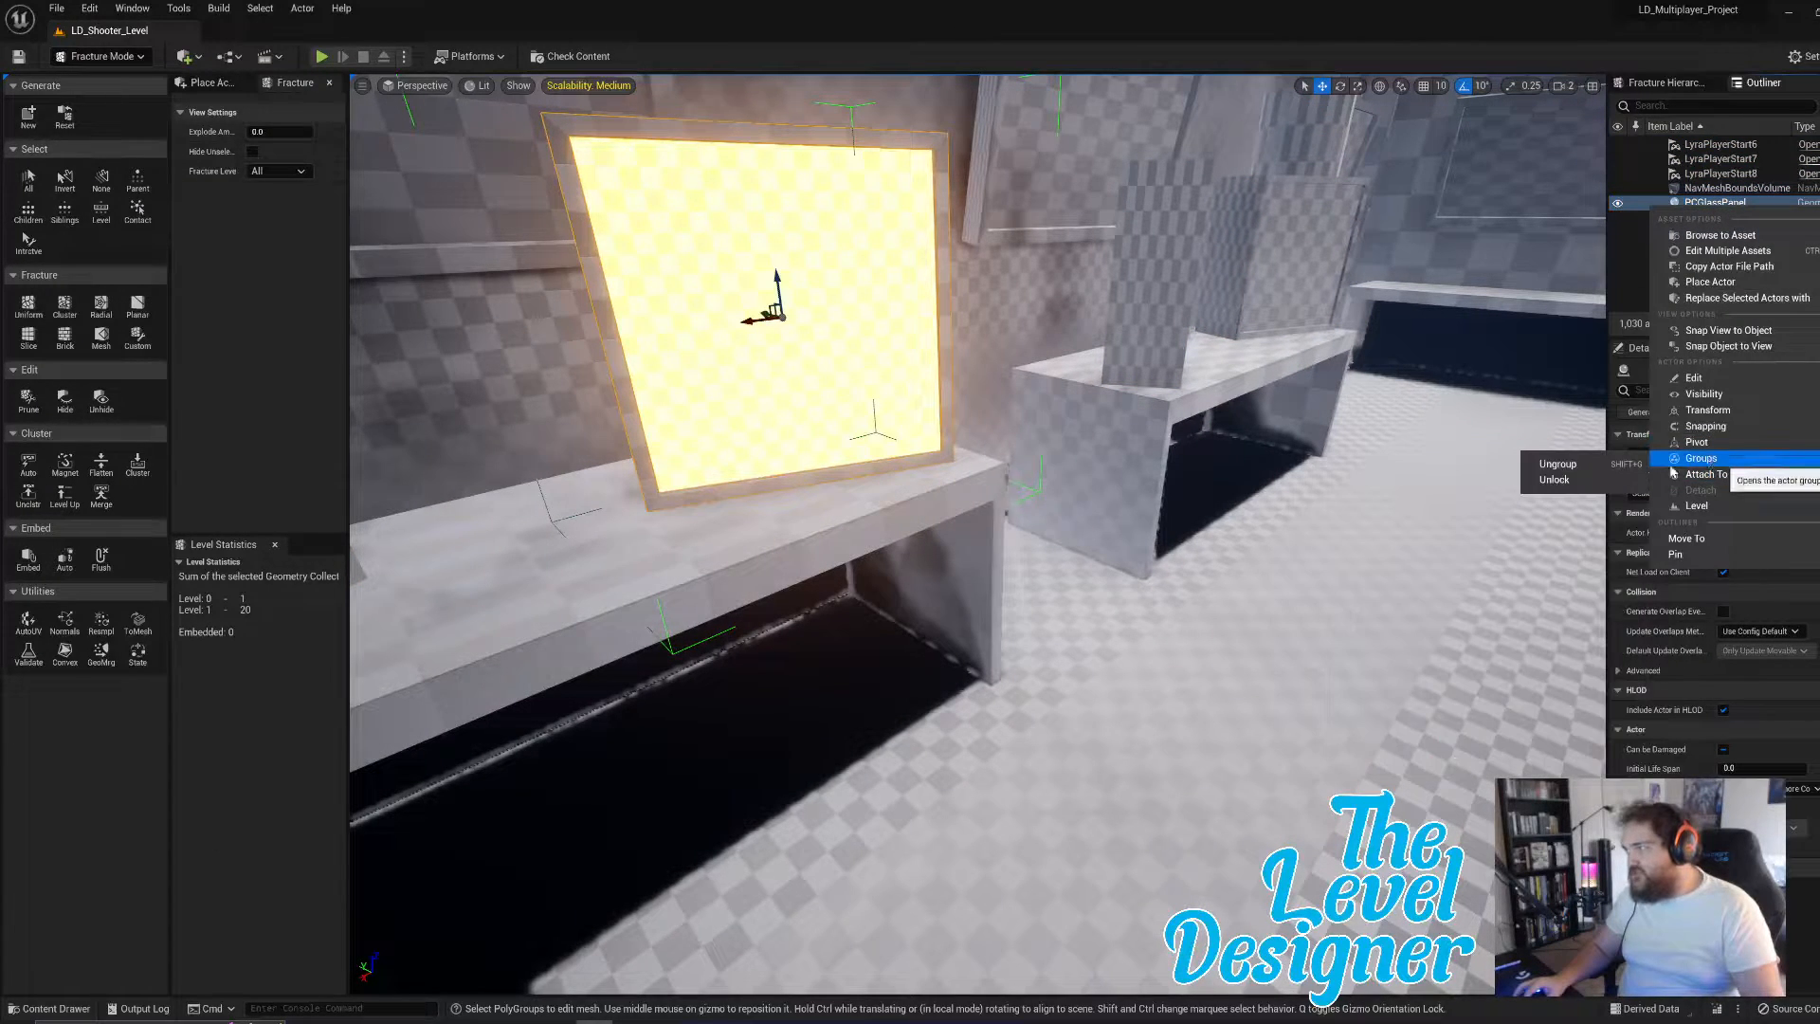
left_click(1559, 464)
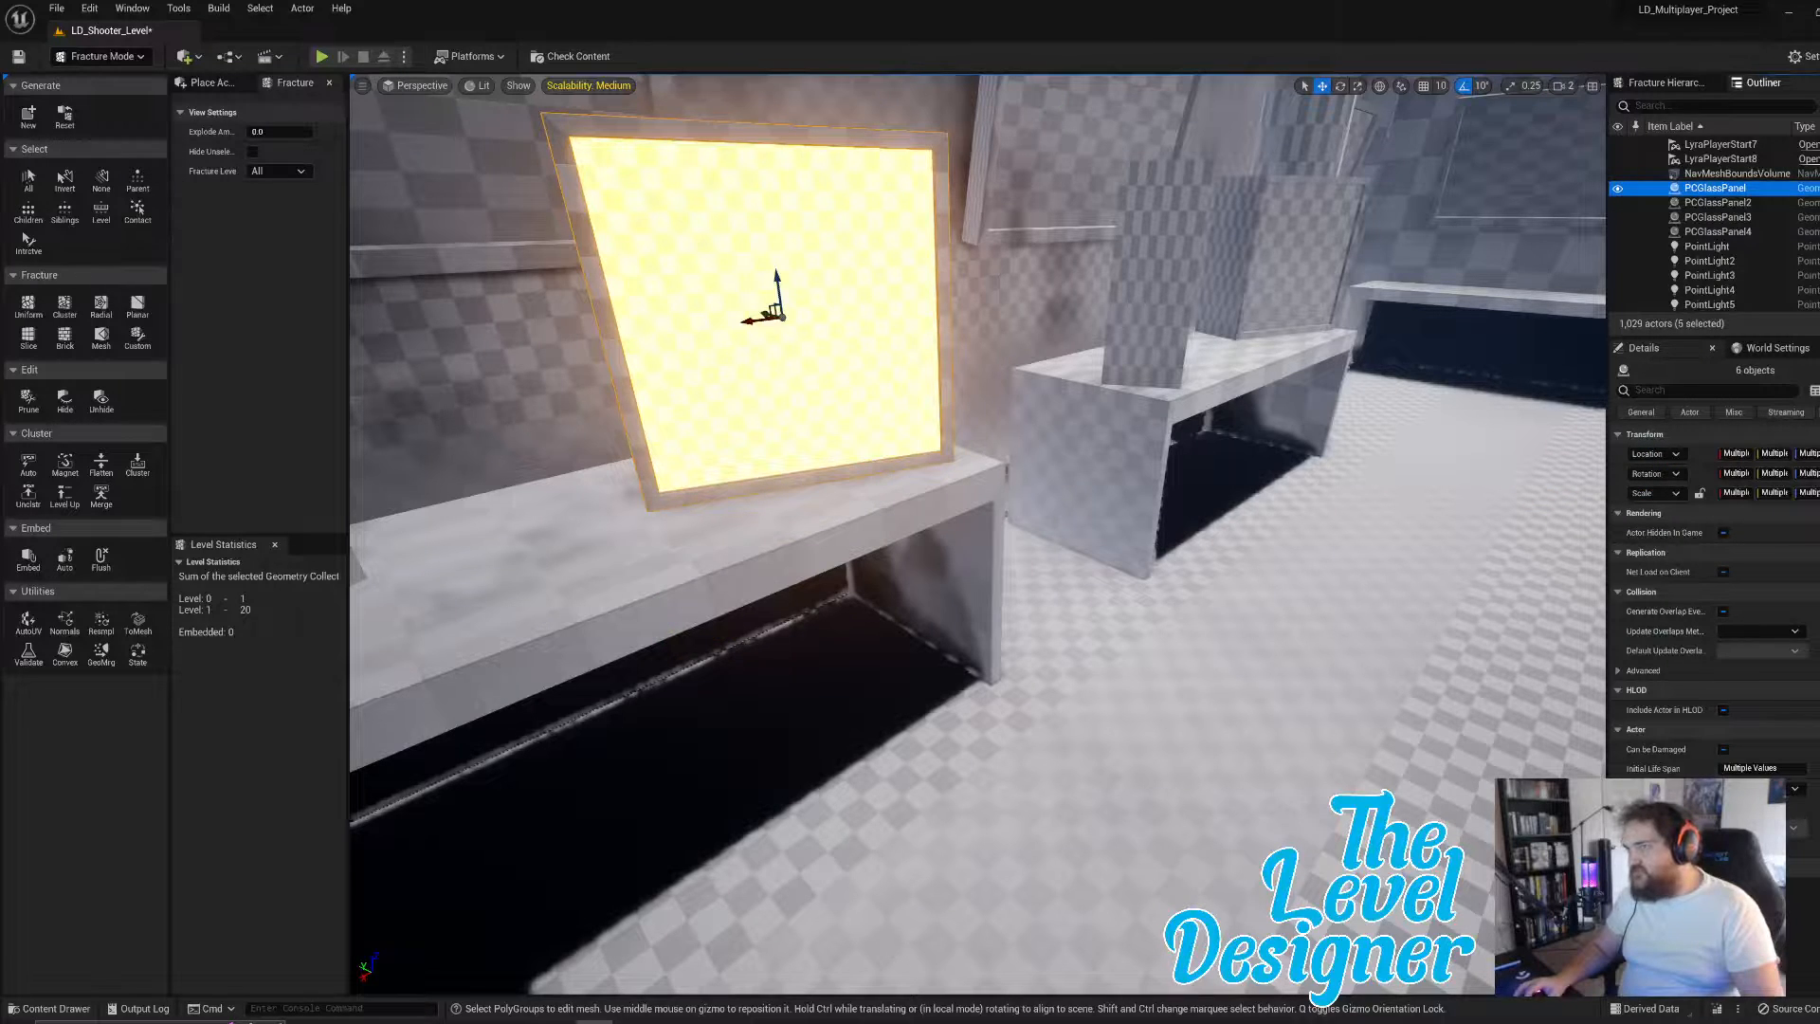
- Ungroup the other computer case on the same counter, the one containing PCGlassPanel2
right_click_drag(873, 354, 616, 354)
left_click(987, 320)
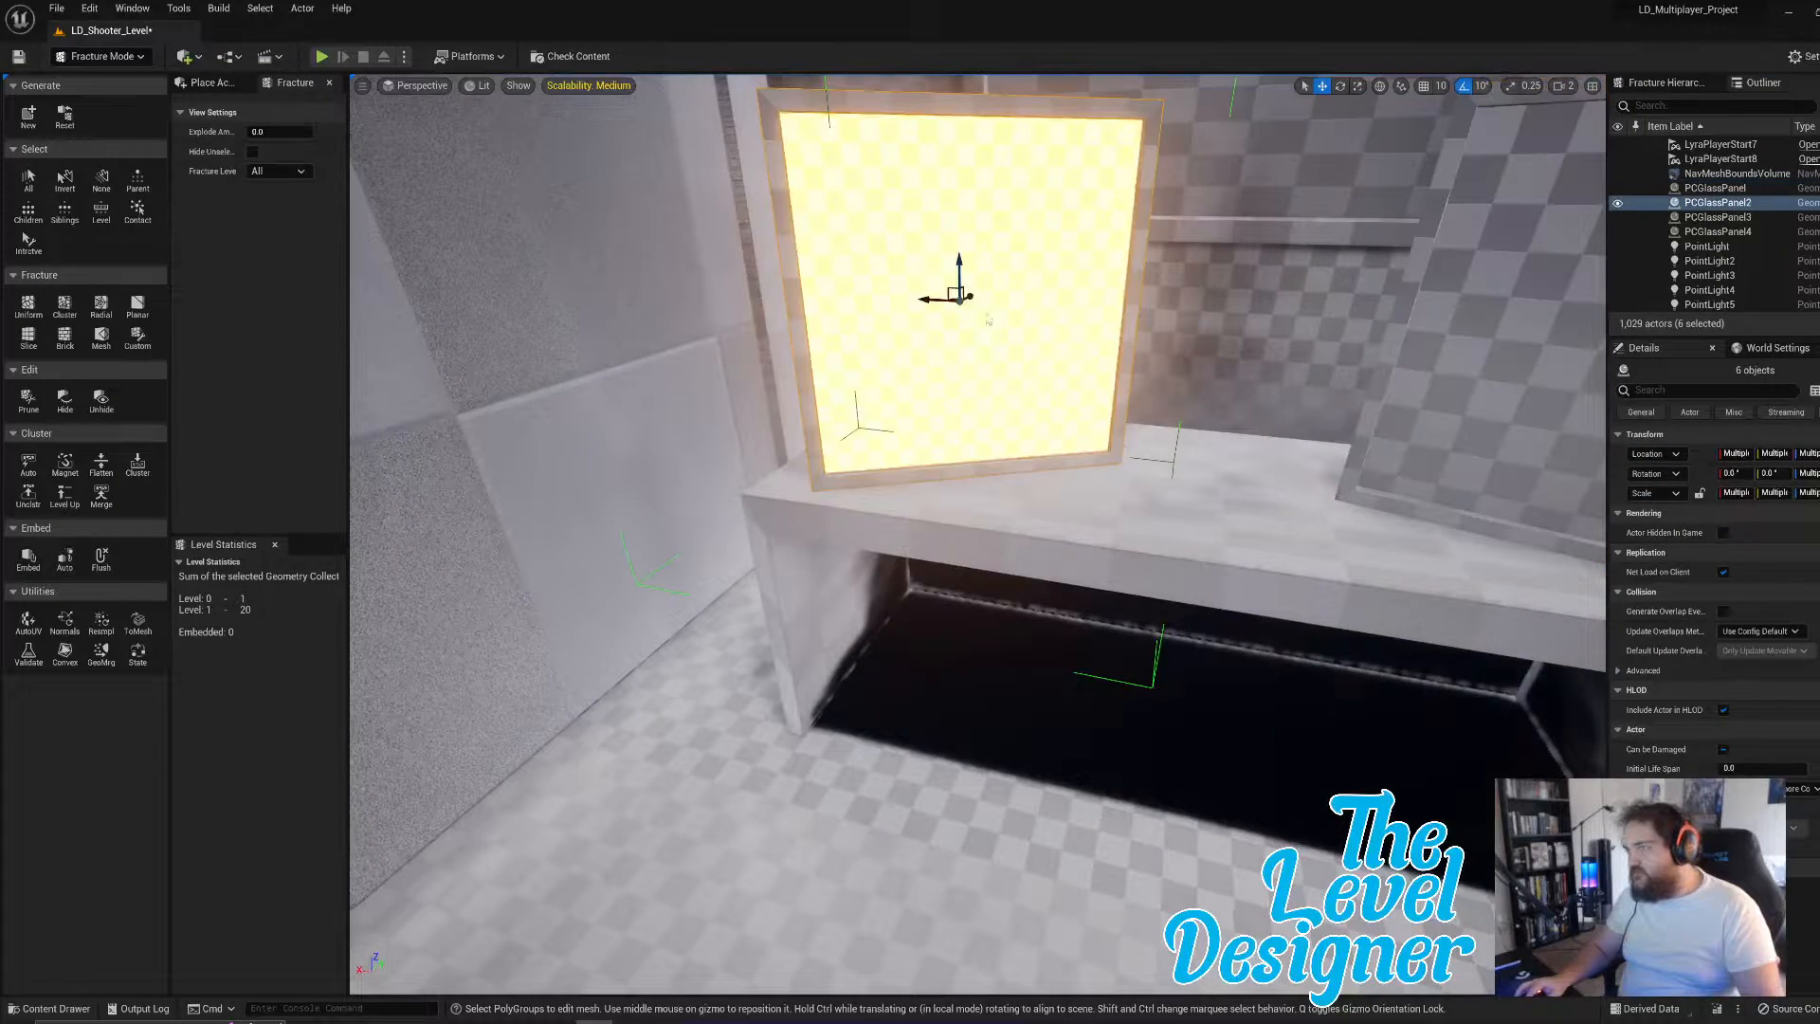
right_click(1717, 207)
mouse_move(1699, 456)
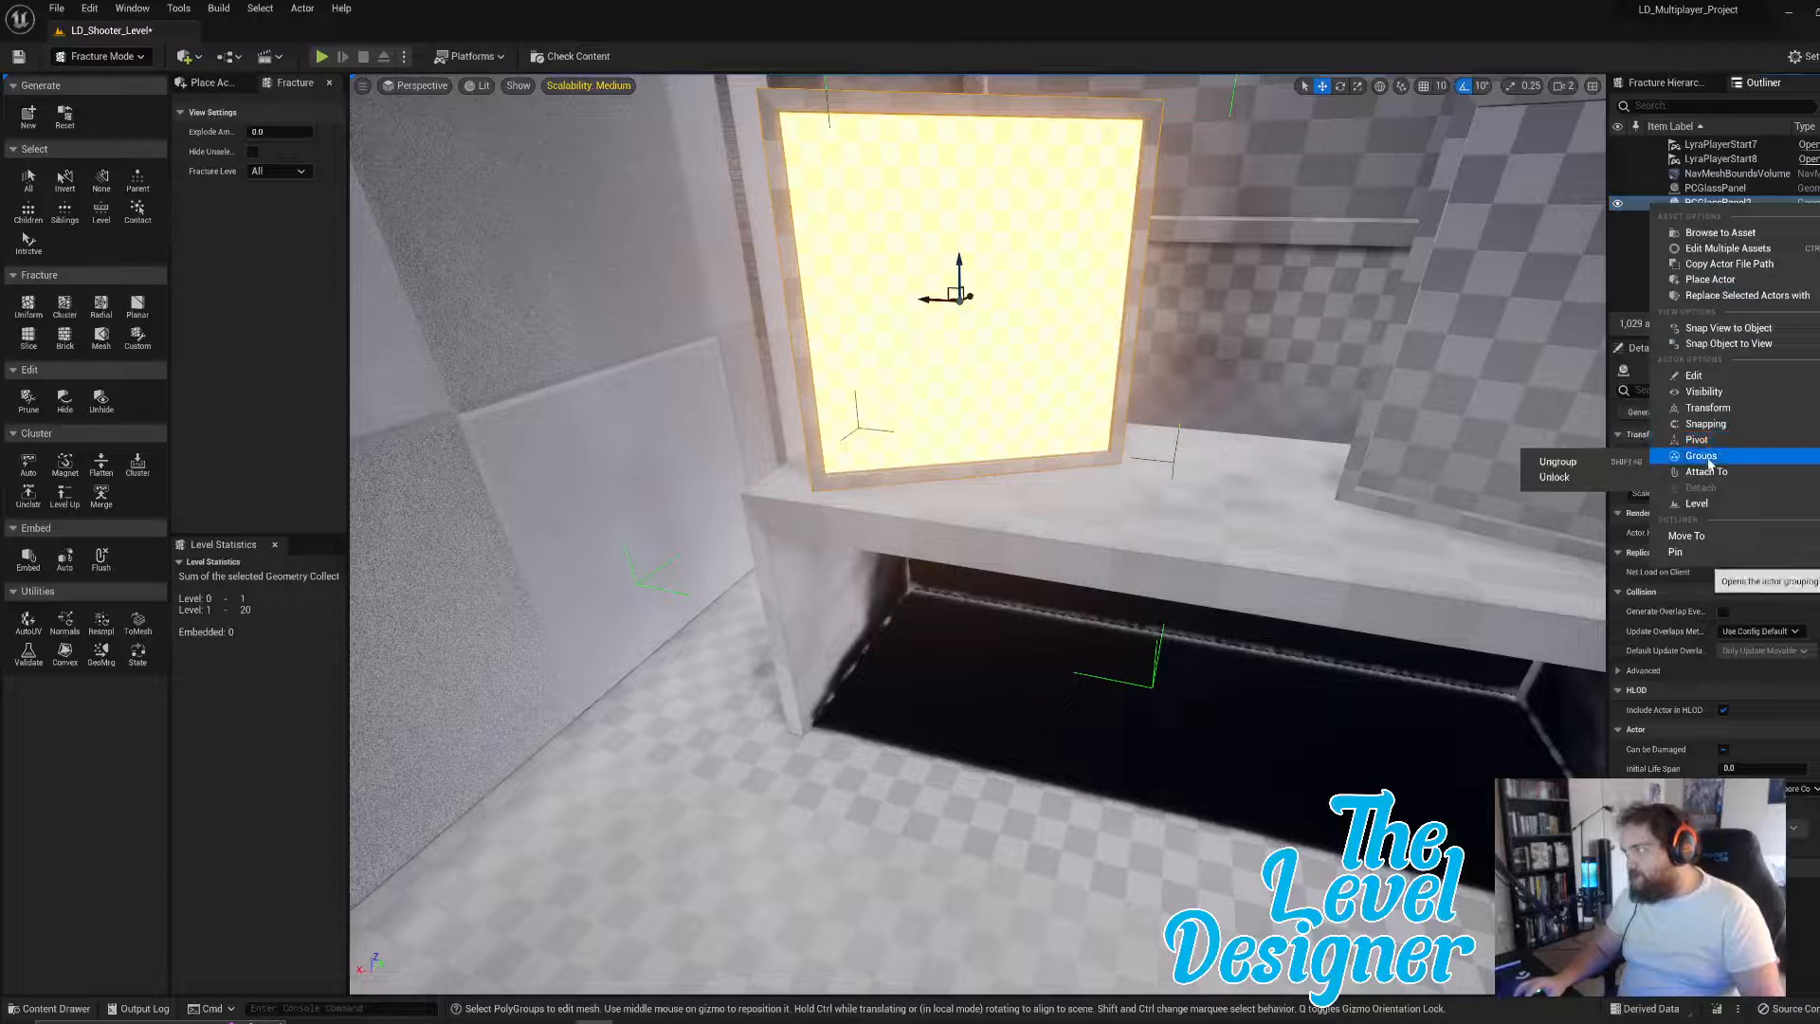
left_click(1609, 463)
- Ungroup the angled computer case containing PCGlassPanel4 on the neighbouring counter
right_click_drag(1321, 370, 1564, 374)
right_click_drag(1186, 379, 1199, 366)
left_click(1172, 386)
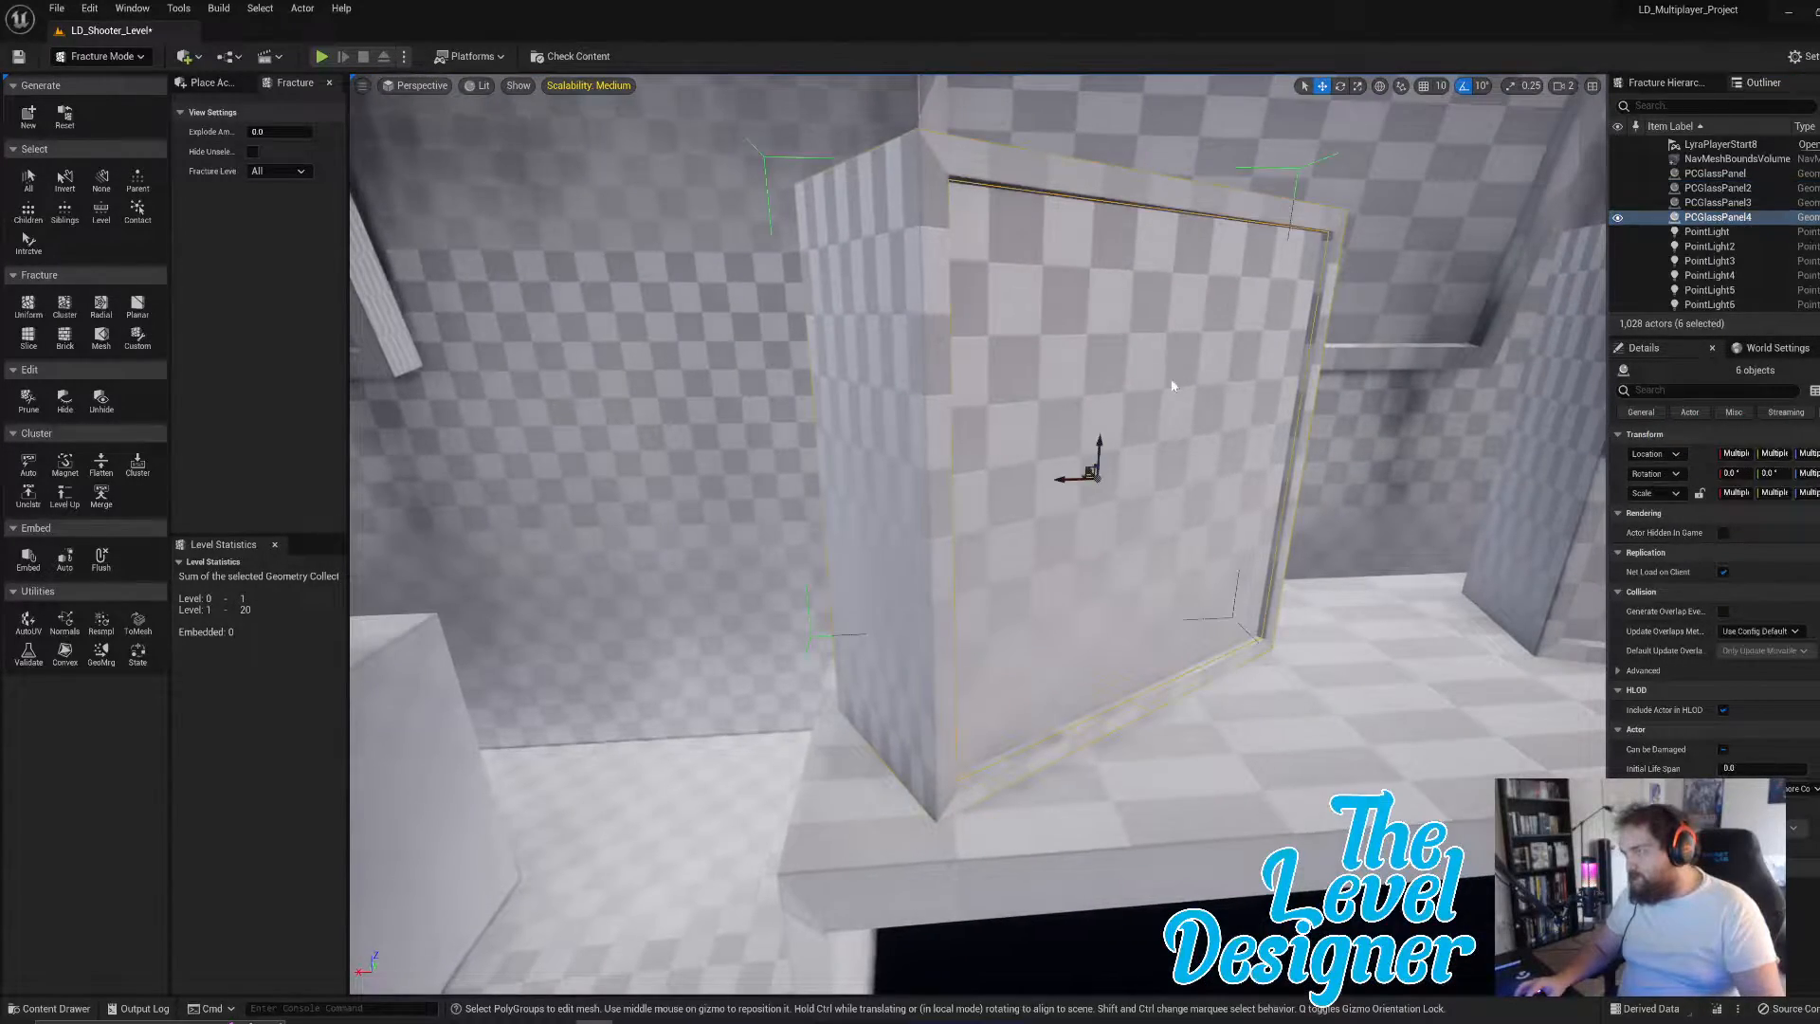
right_click(1654, 220)
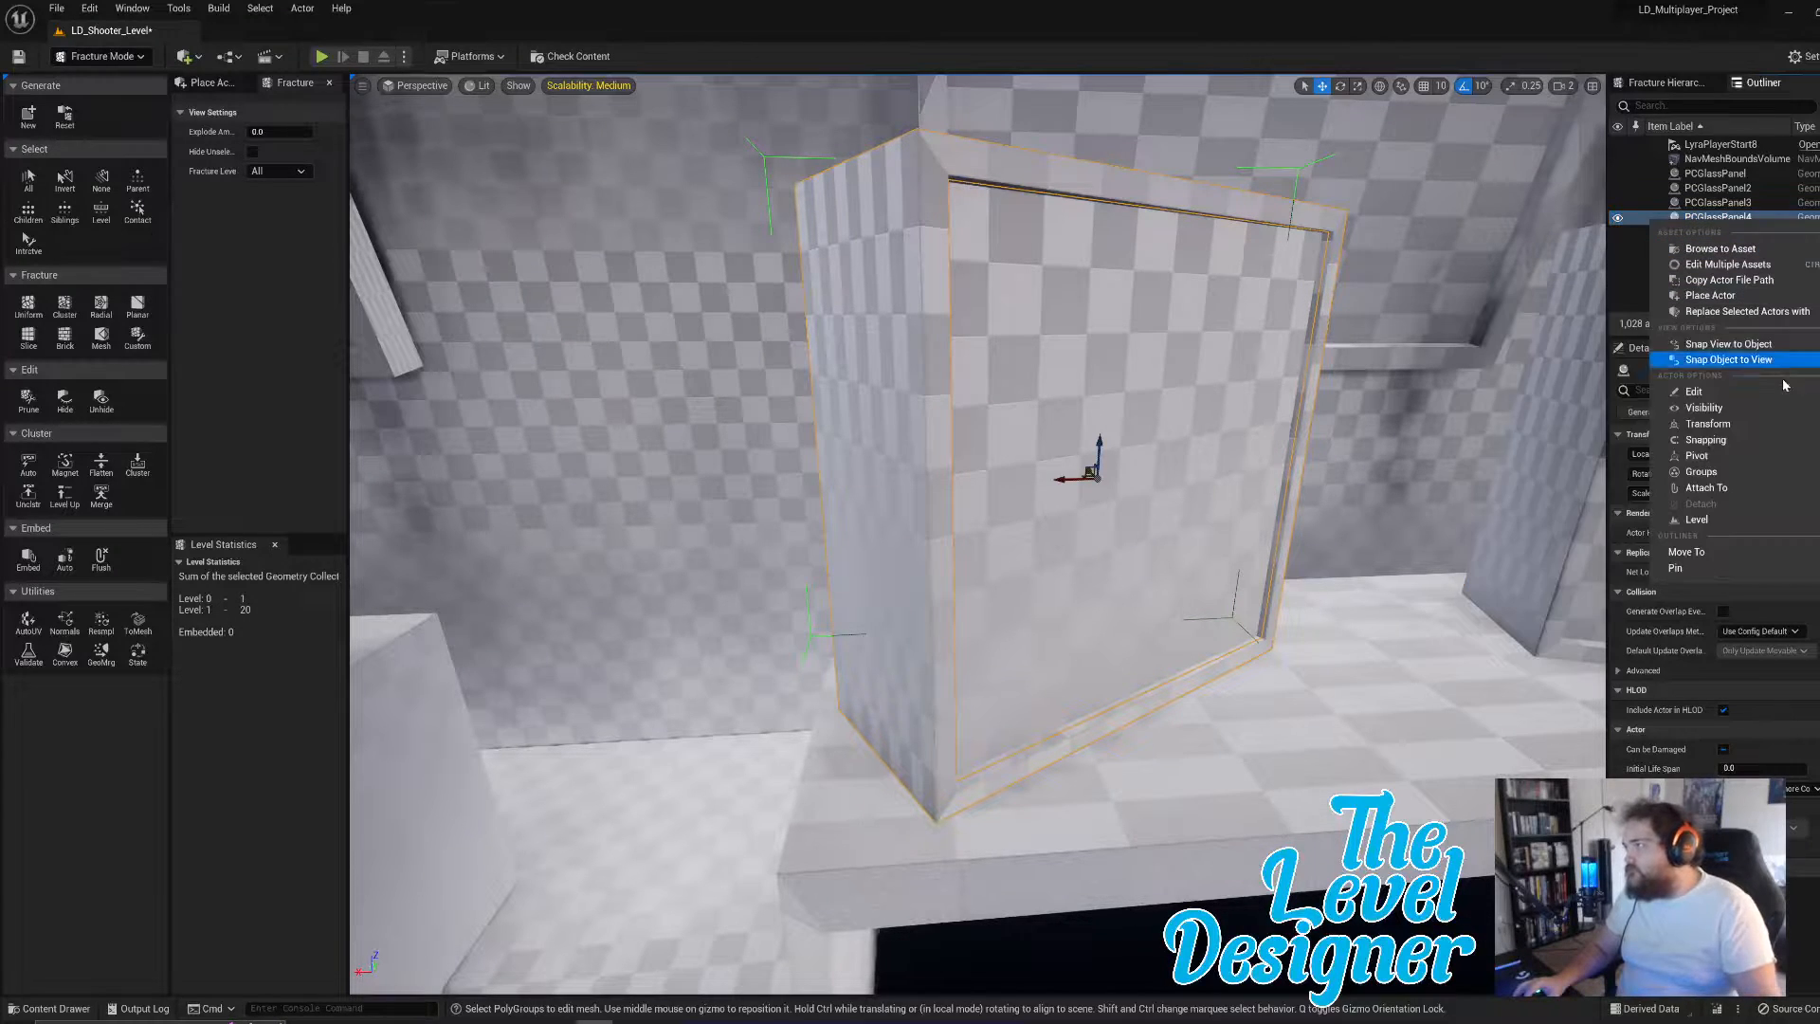
mouse_move(1721, 520)
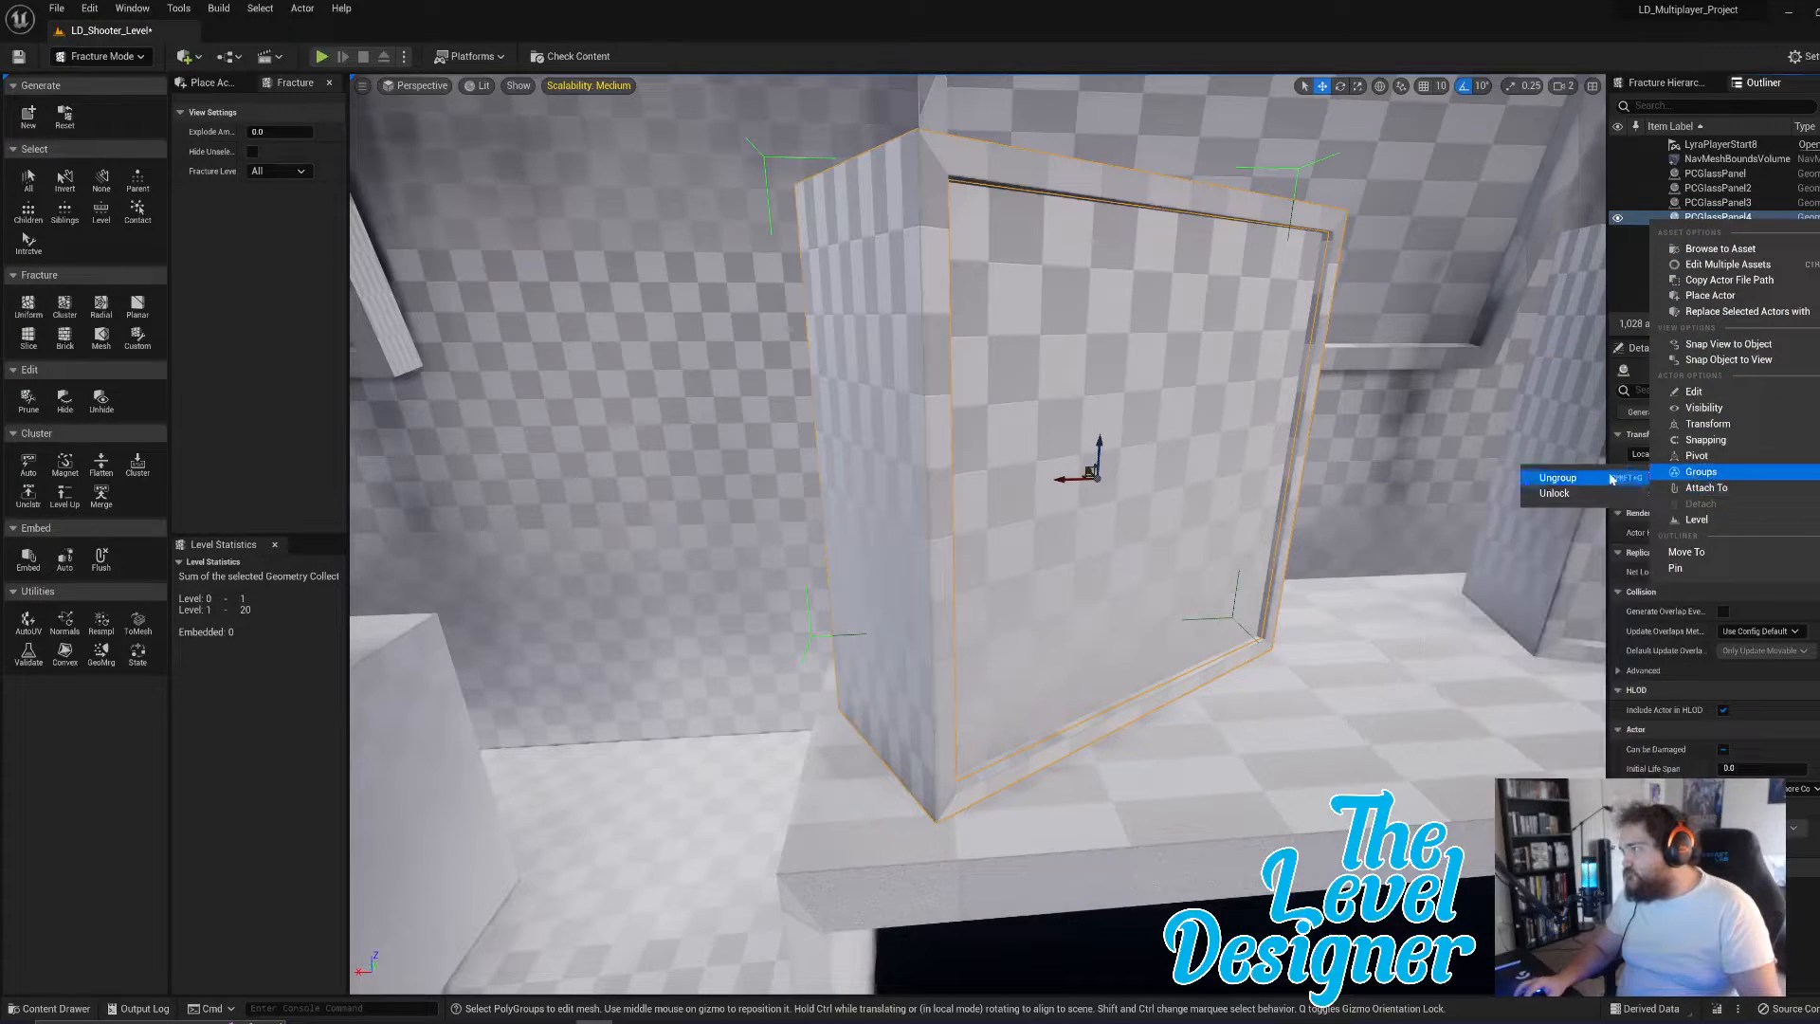
left_click(1602, 479)
- Ungroup the remaining computer case on the neighbouring counter, the one containing PCGlassPanel3
right_click_drag(1290, 394, 1441, 392)
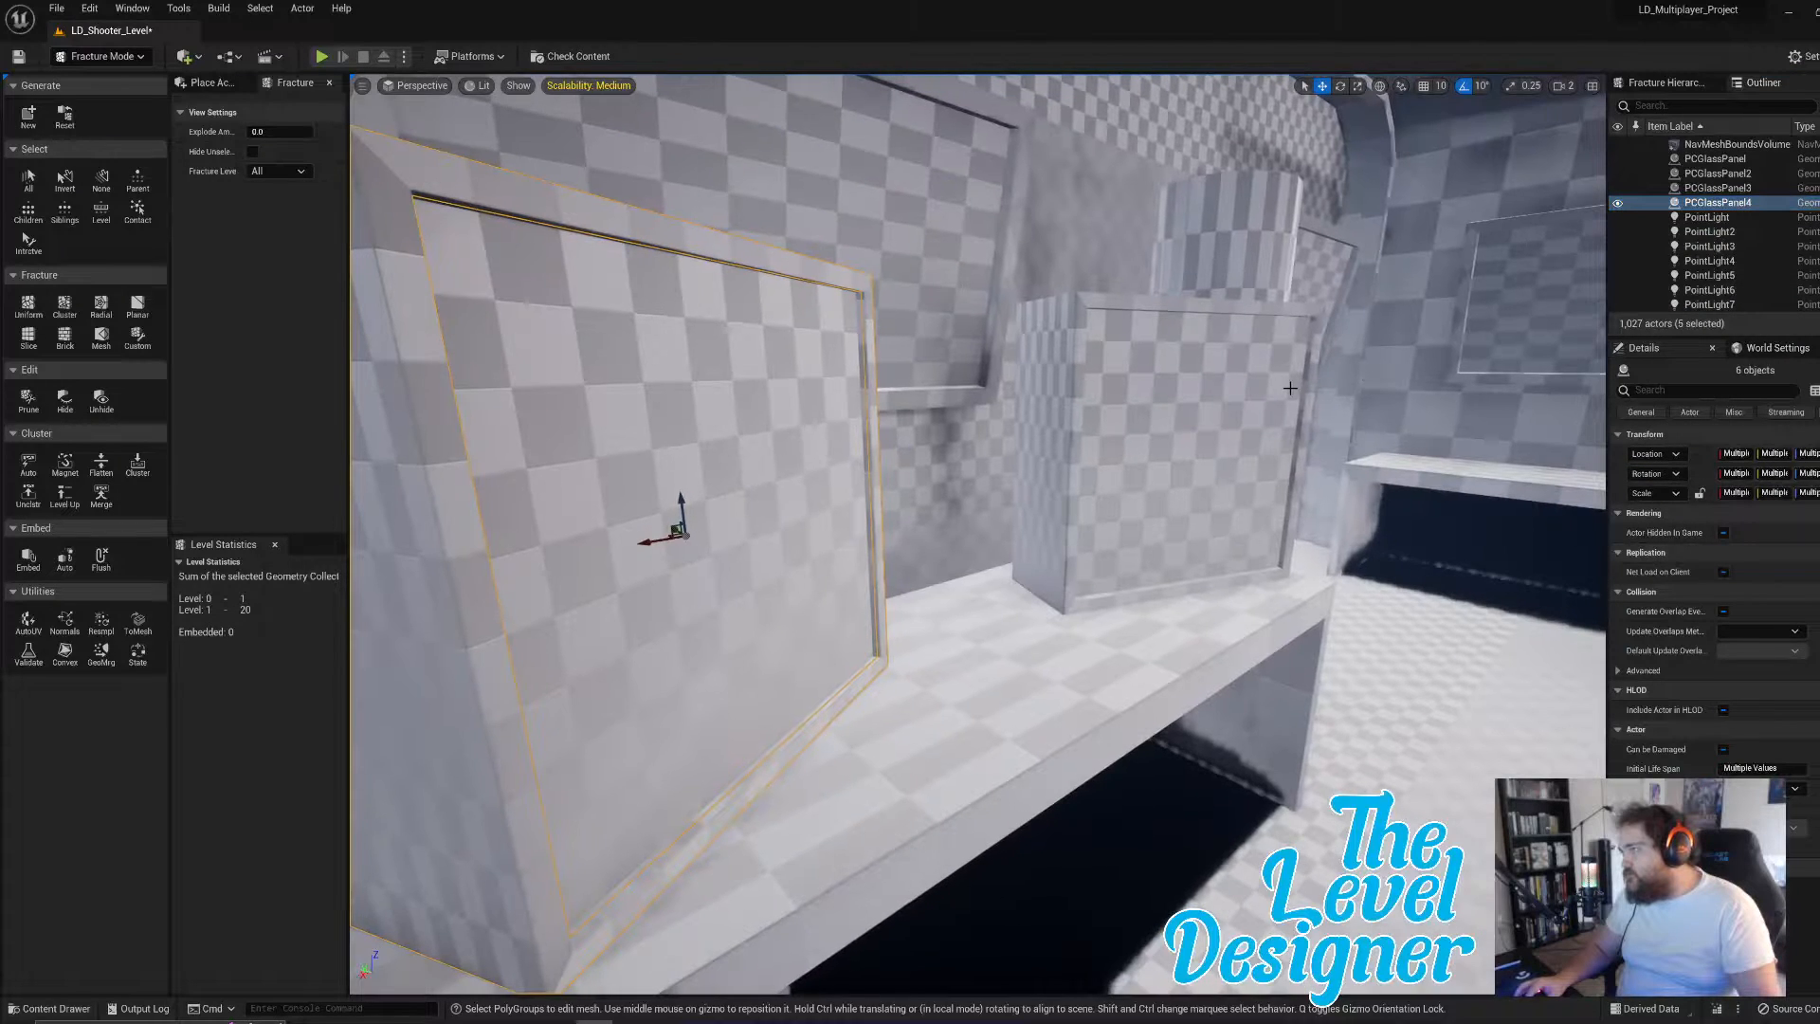
left_click(1289, 394)
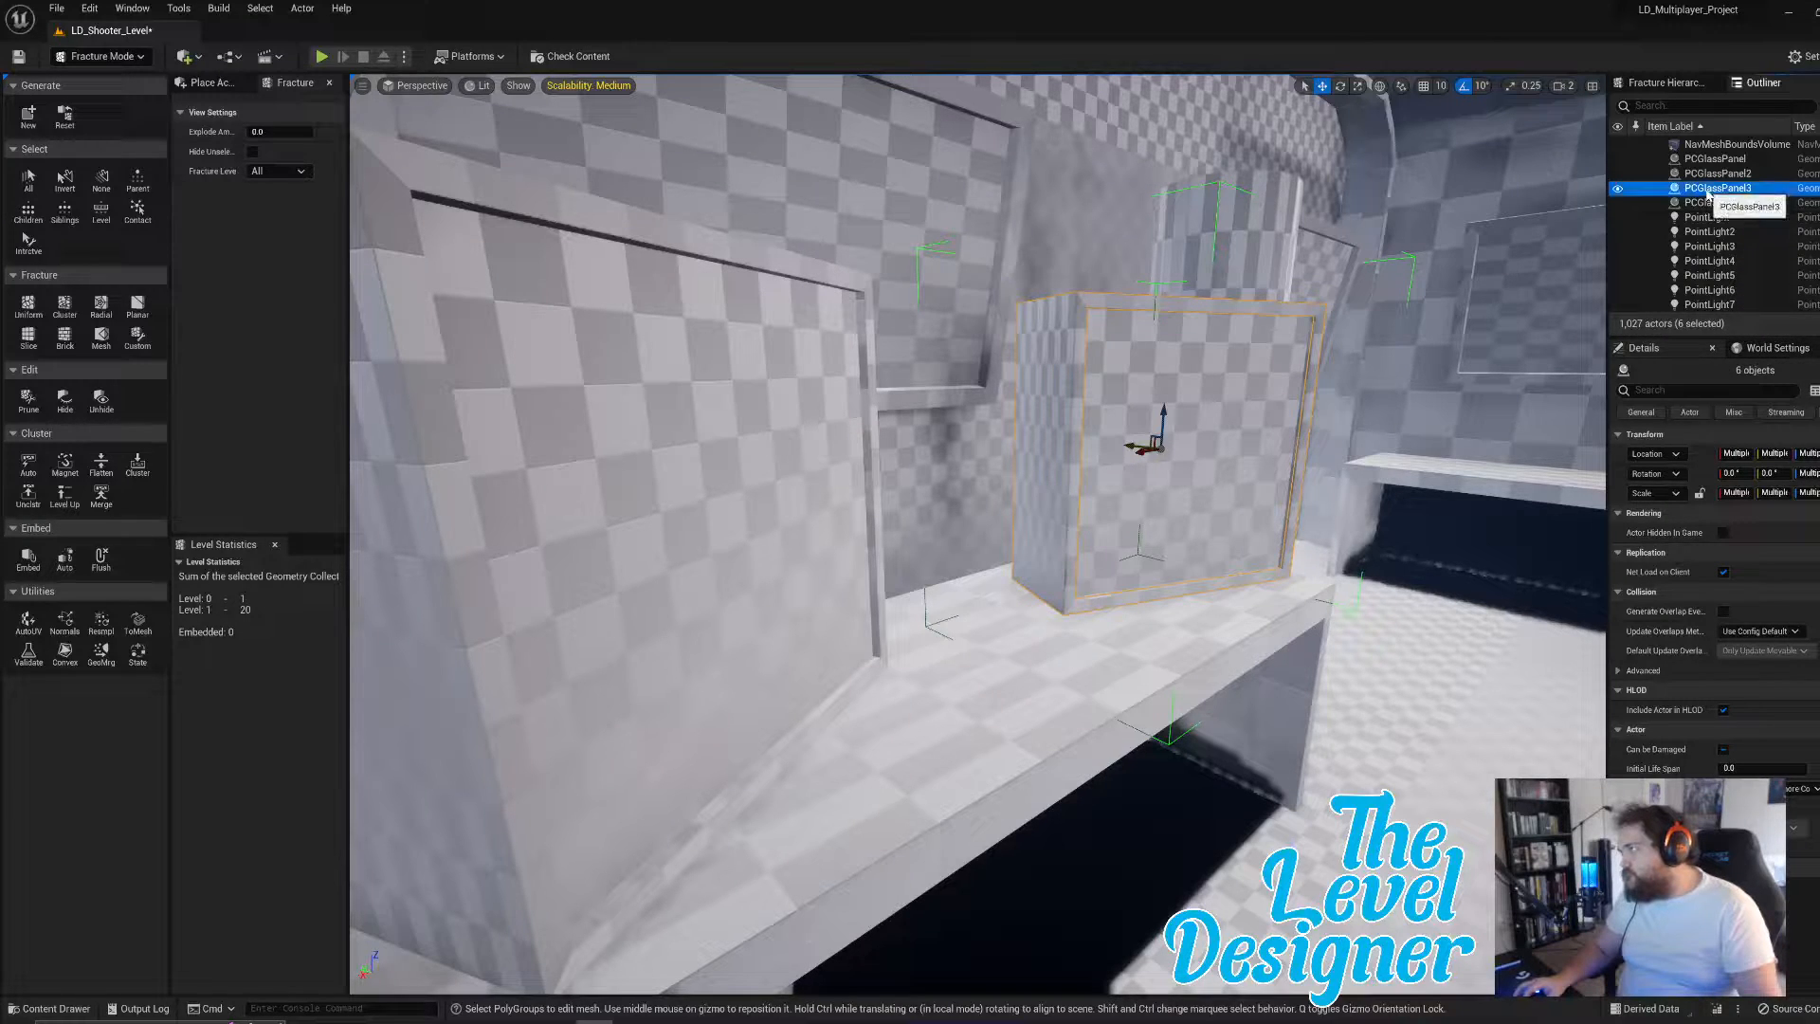
right_click(1655, 190)
mouse_move(1701, 442)
left_click(1564, 449)
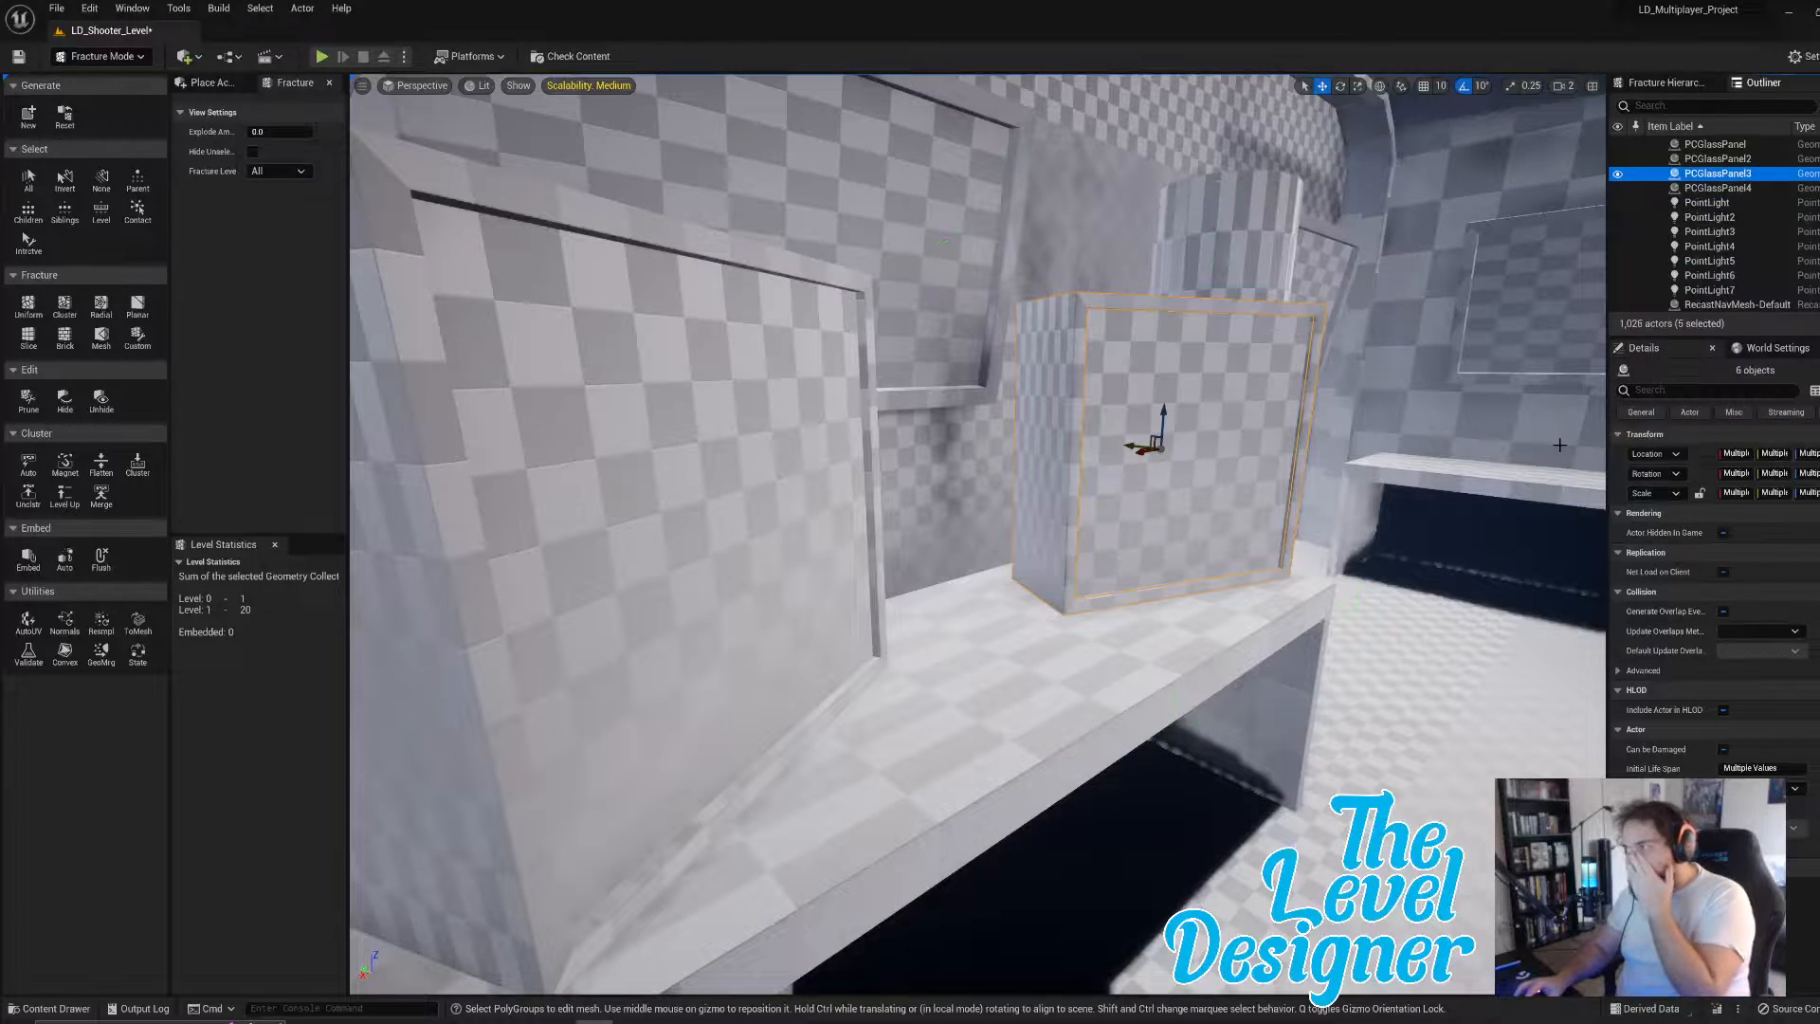
- Select only the glass front panel PCGlassPanel3 of the ungrouped case on the neighbouring counter and delete it
right_click_drag(1346, 583, 1152, 590)
left_click(1346, 583)
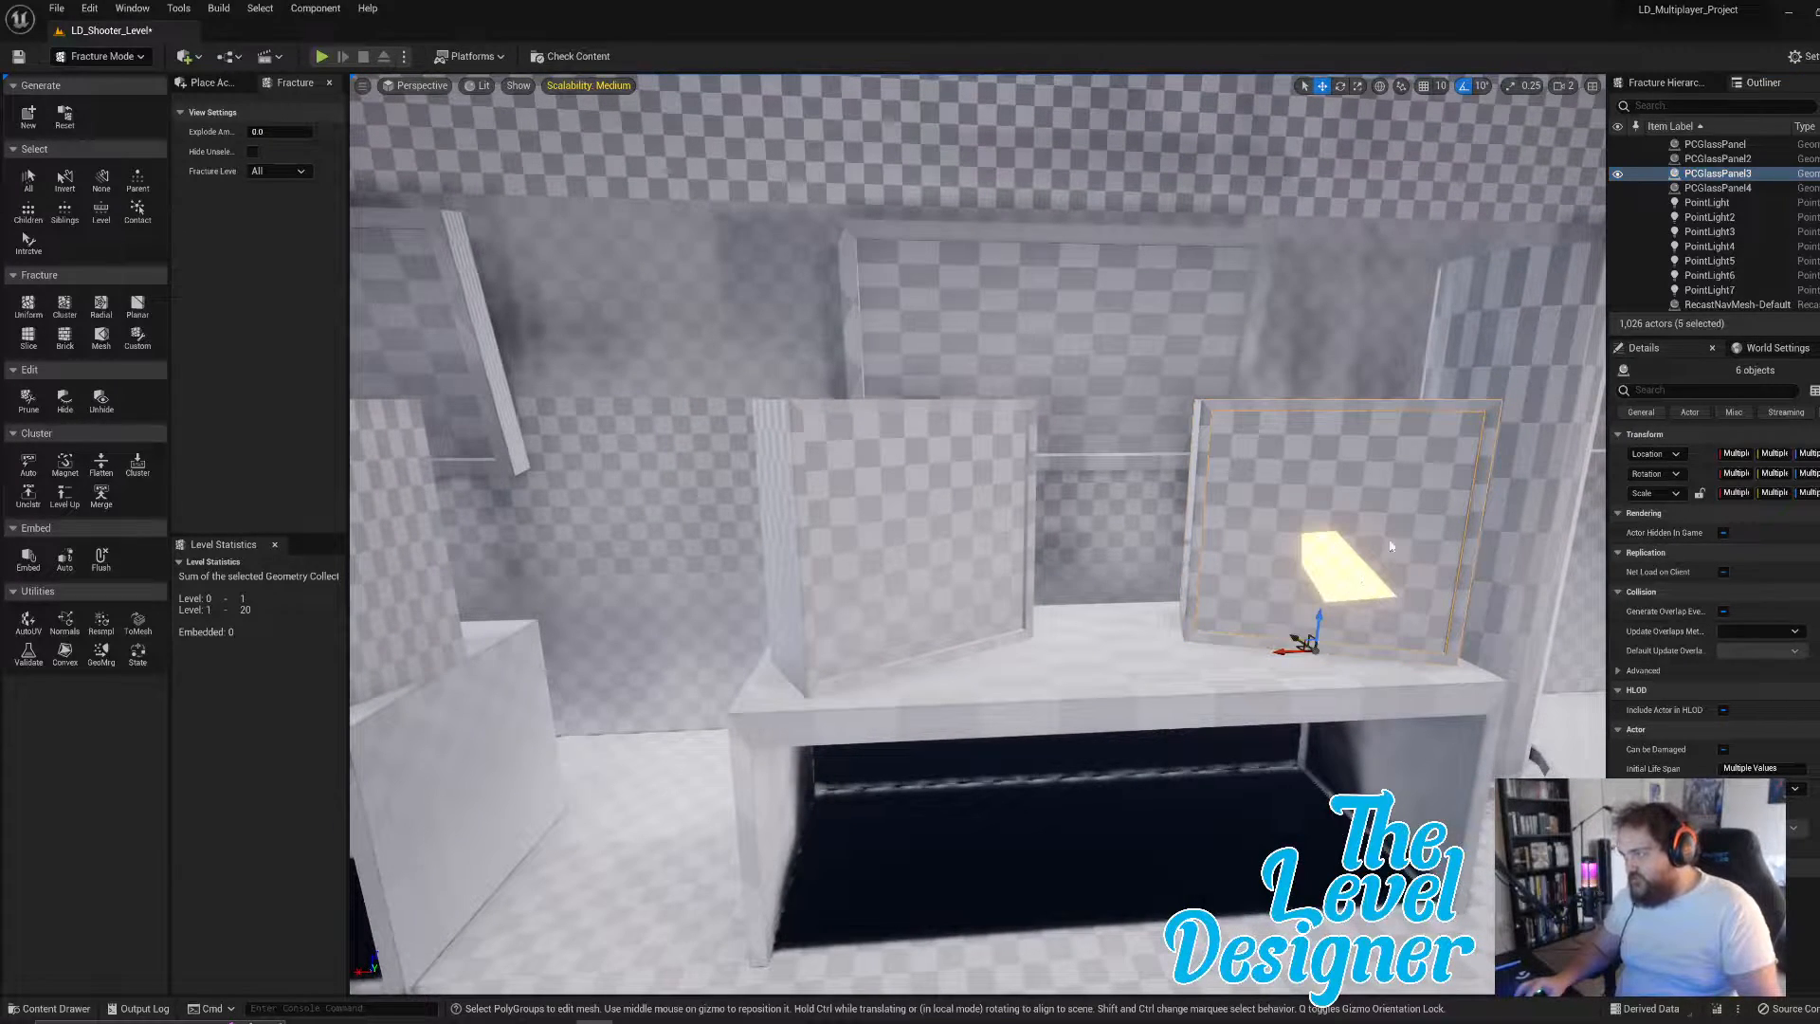
left_click(1391, 548)
left_click(1366, 498)
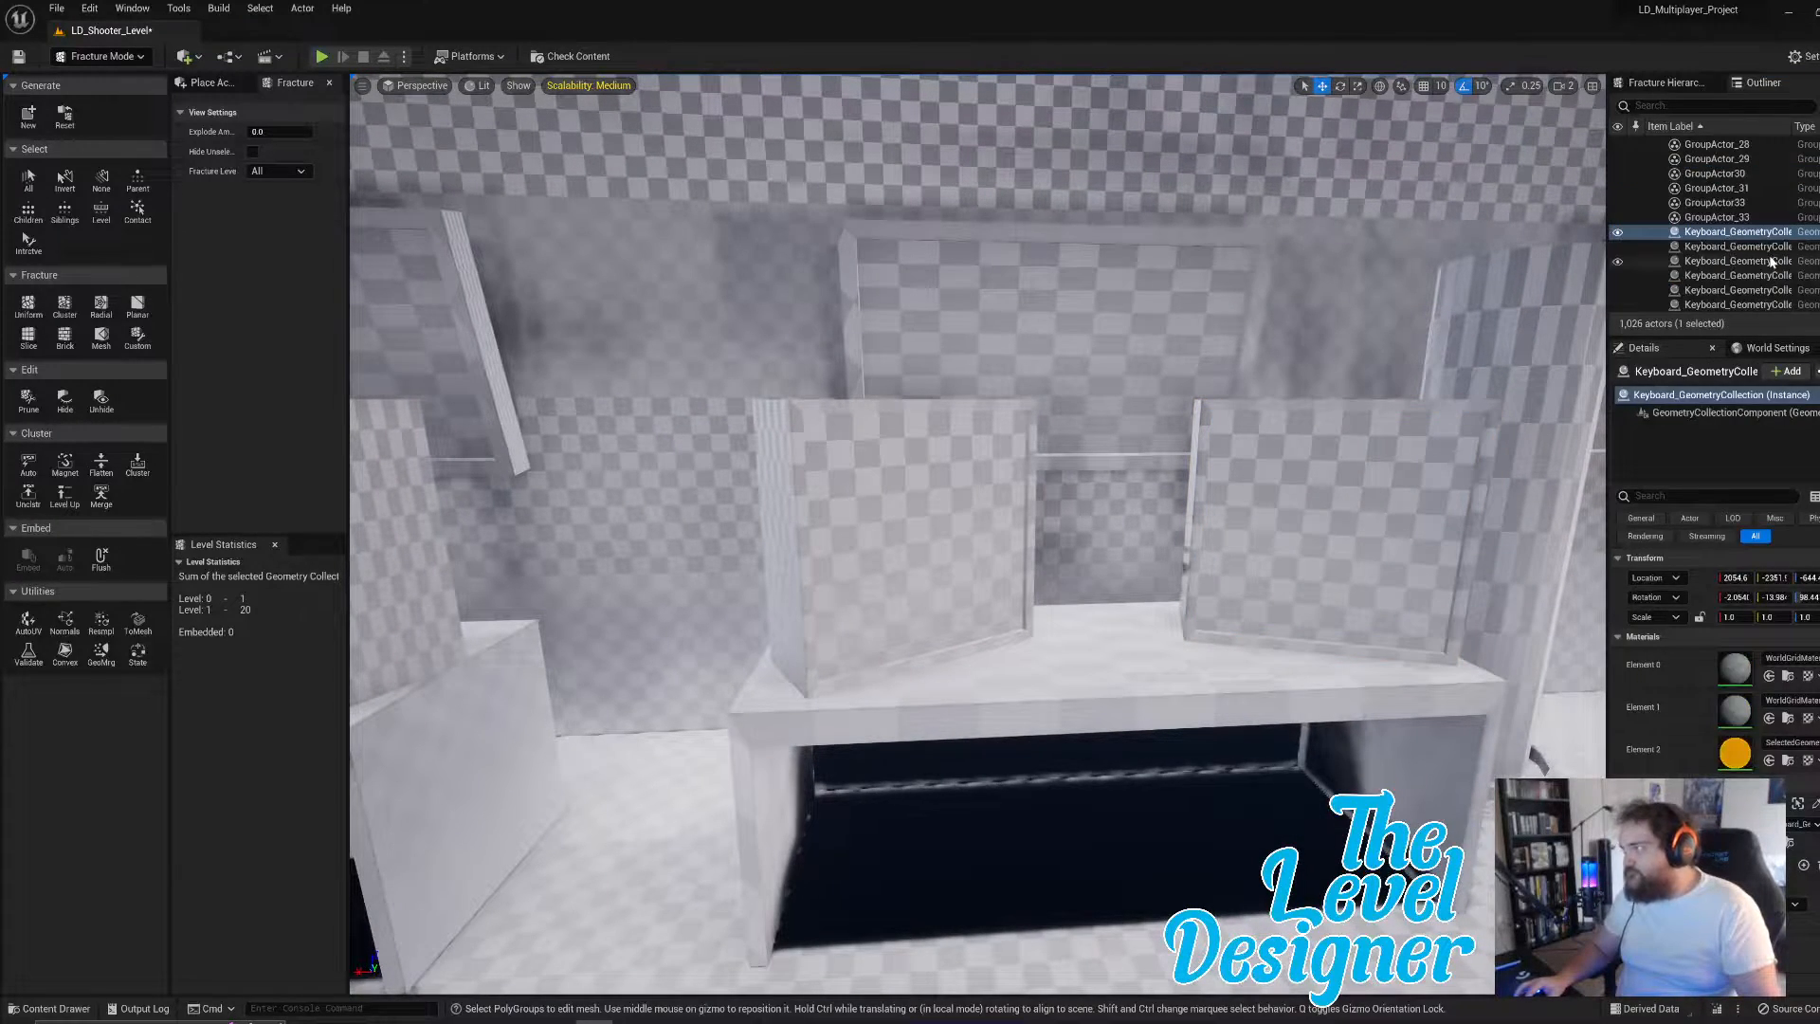
left_click(1706, 219)
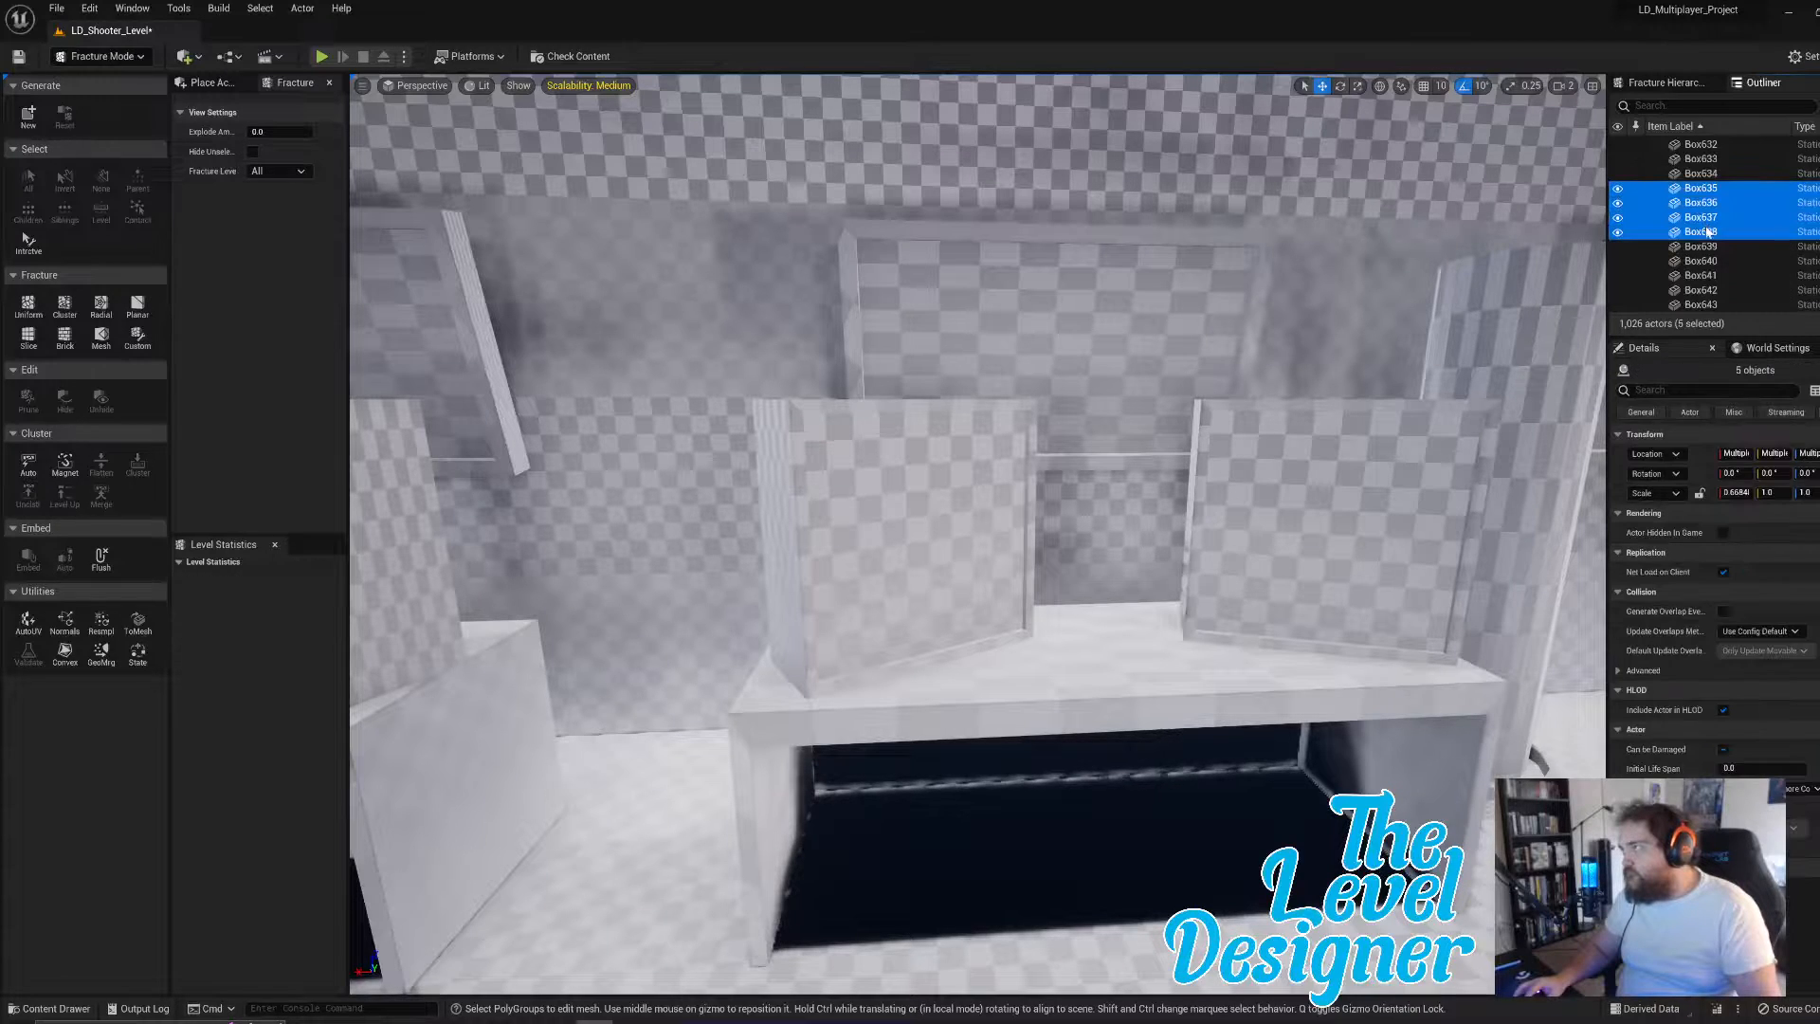
left_click(1737, 316)
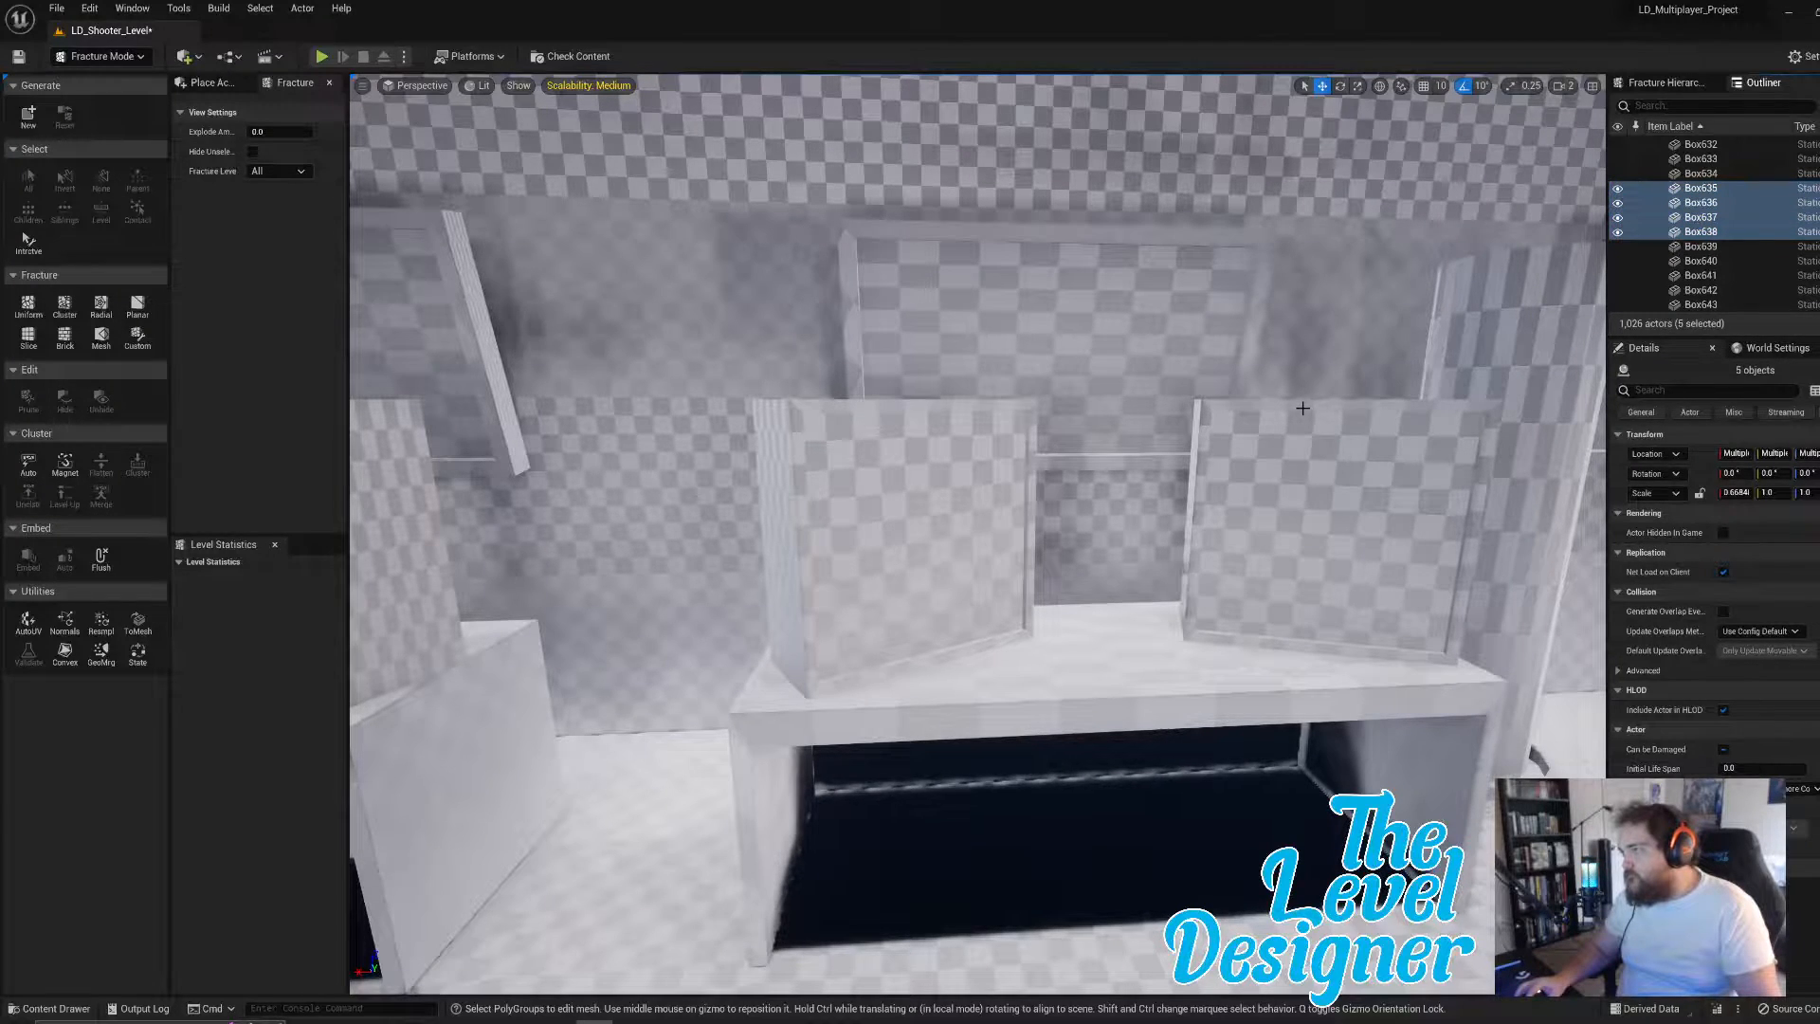
left_click(1299, 421)
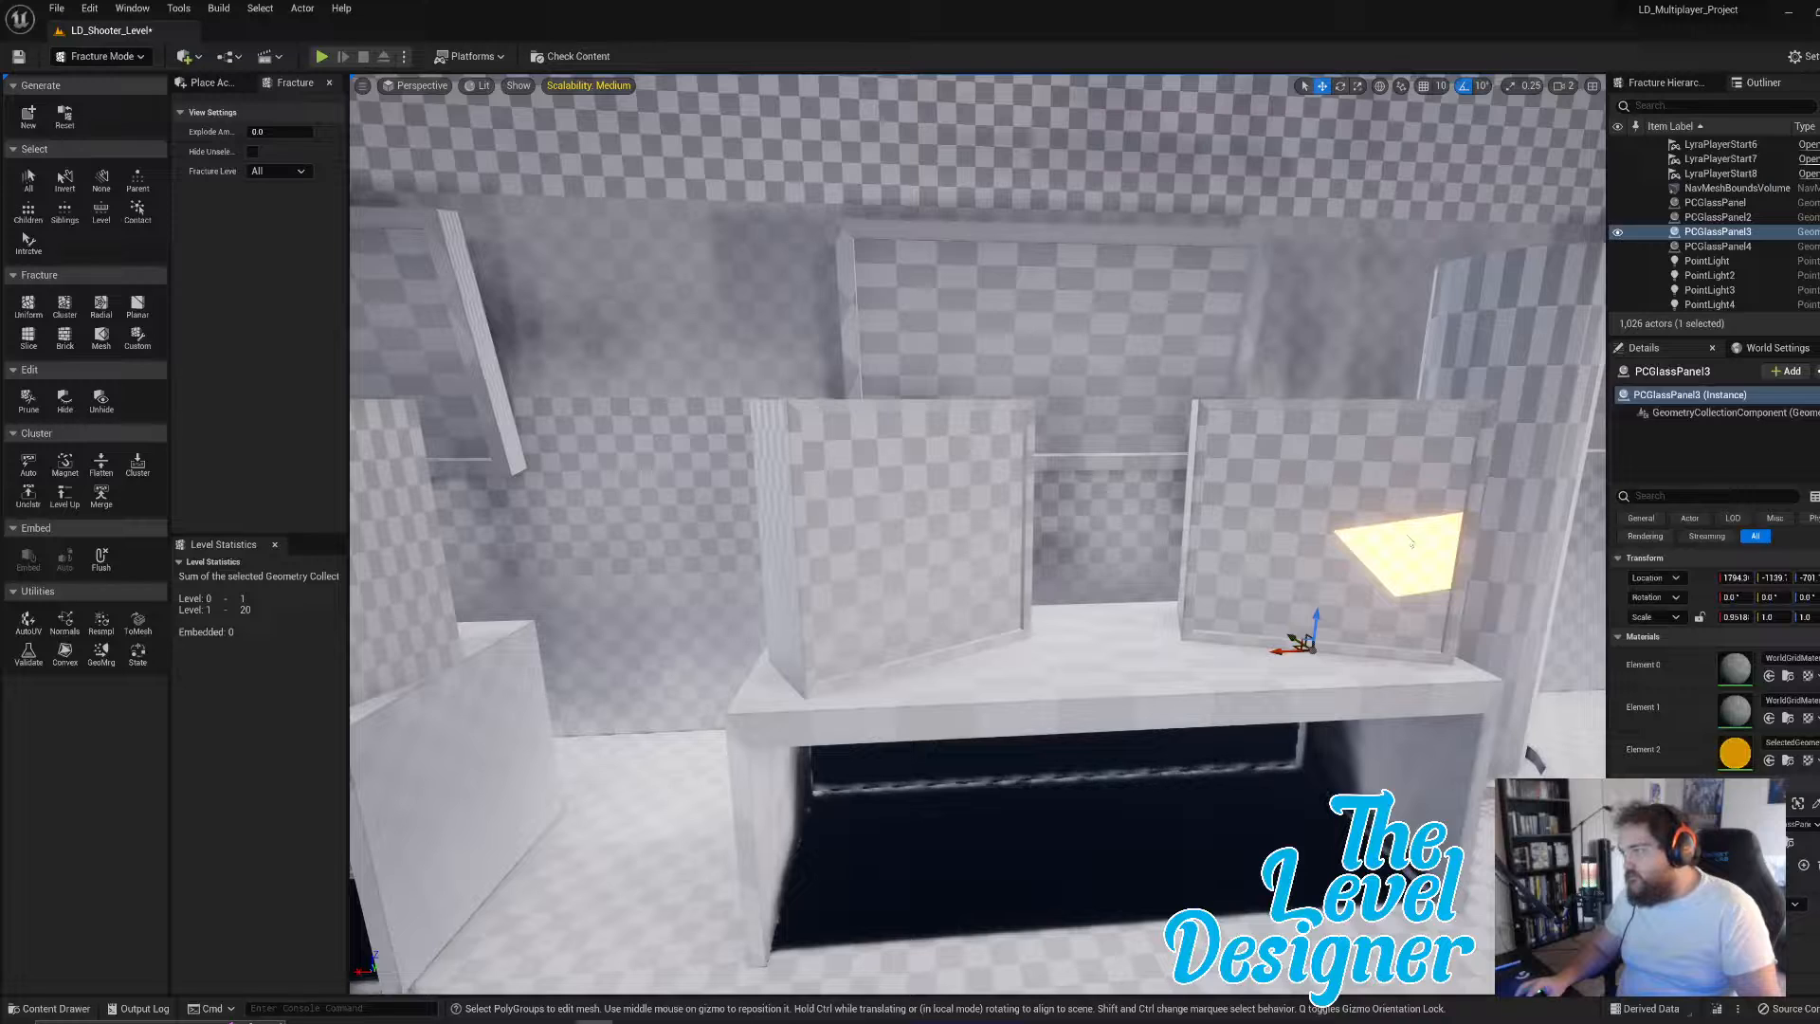
key("Delete")
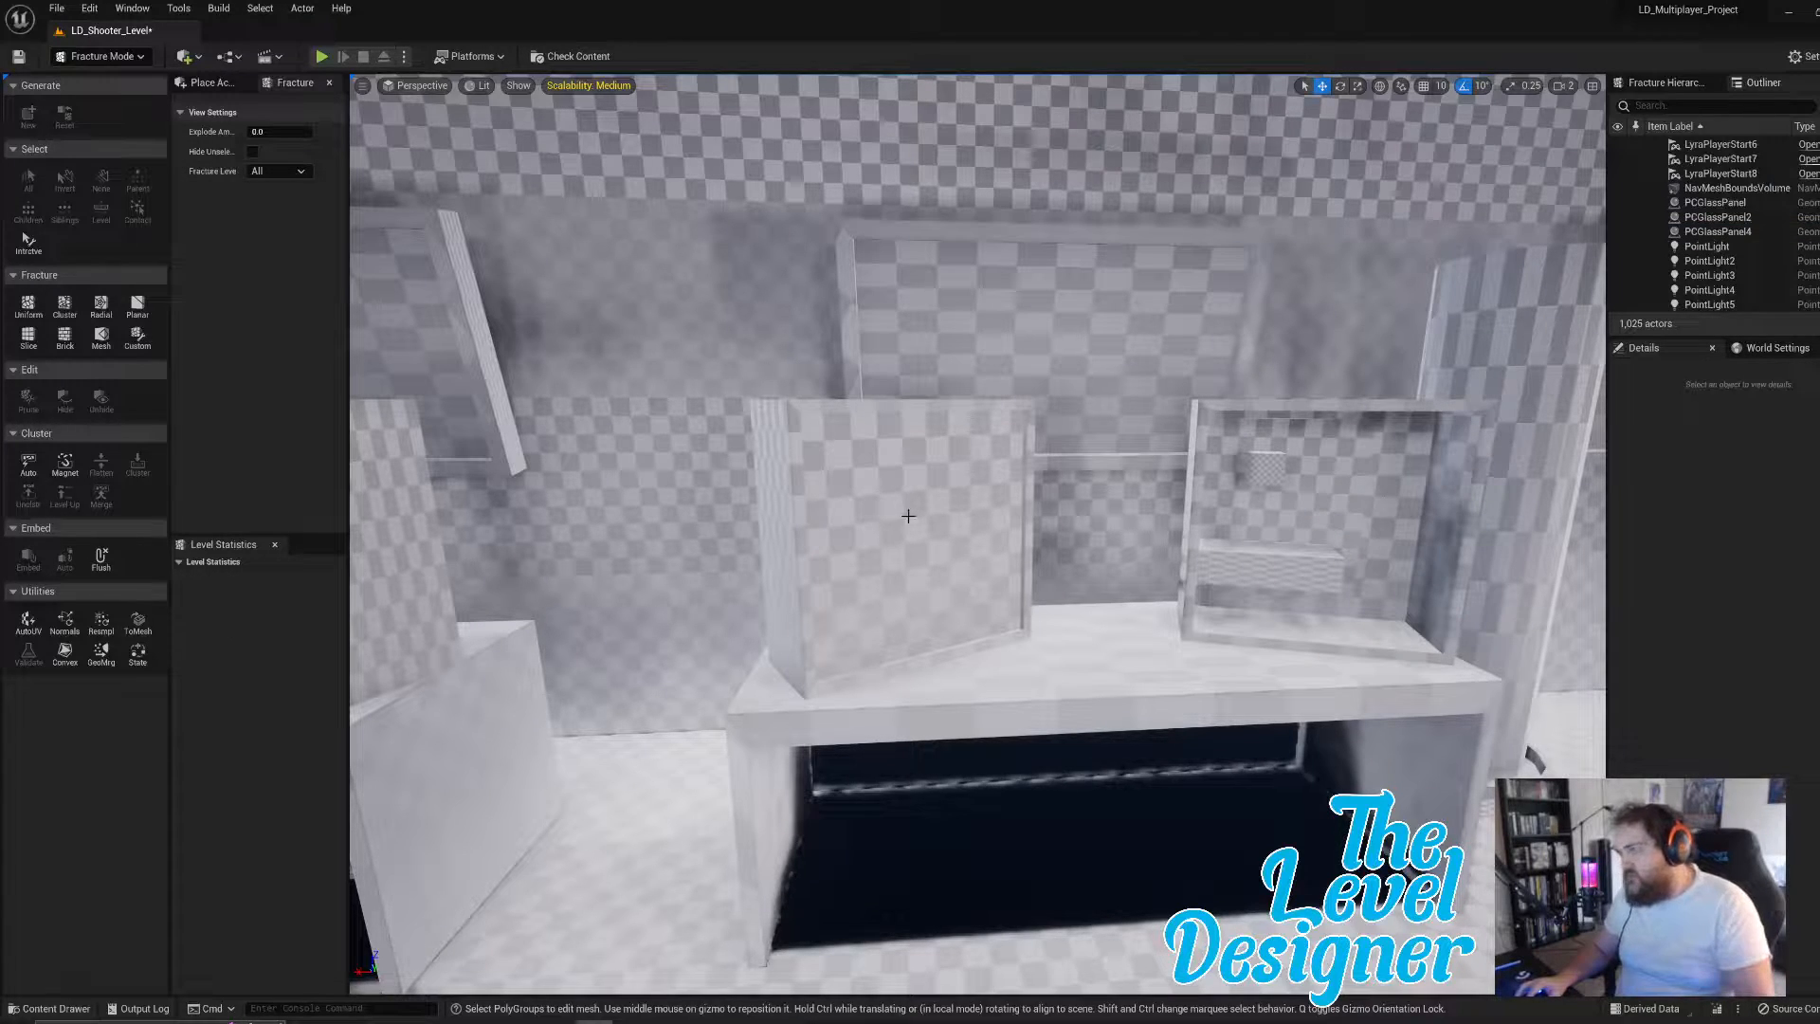
- Select the remaining glass panels PCGlassPanel, PCGlassPanel2 and PCGlassPanel4 together and delete them from the level
left_click(910, 520)
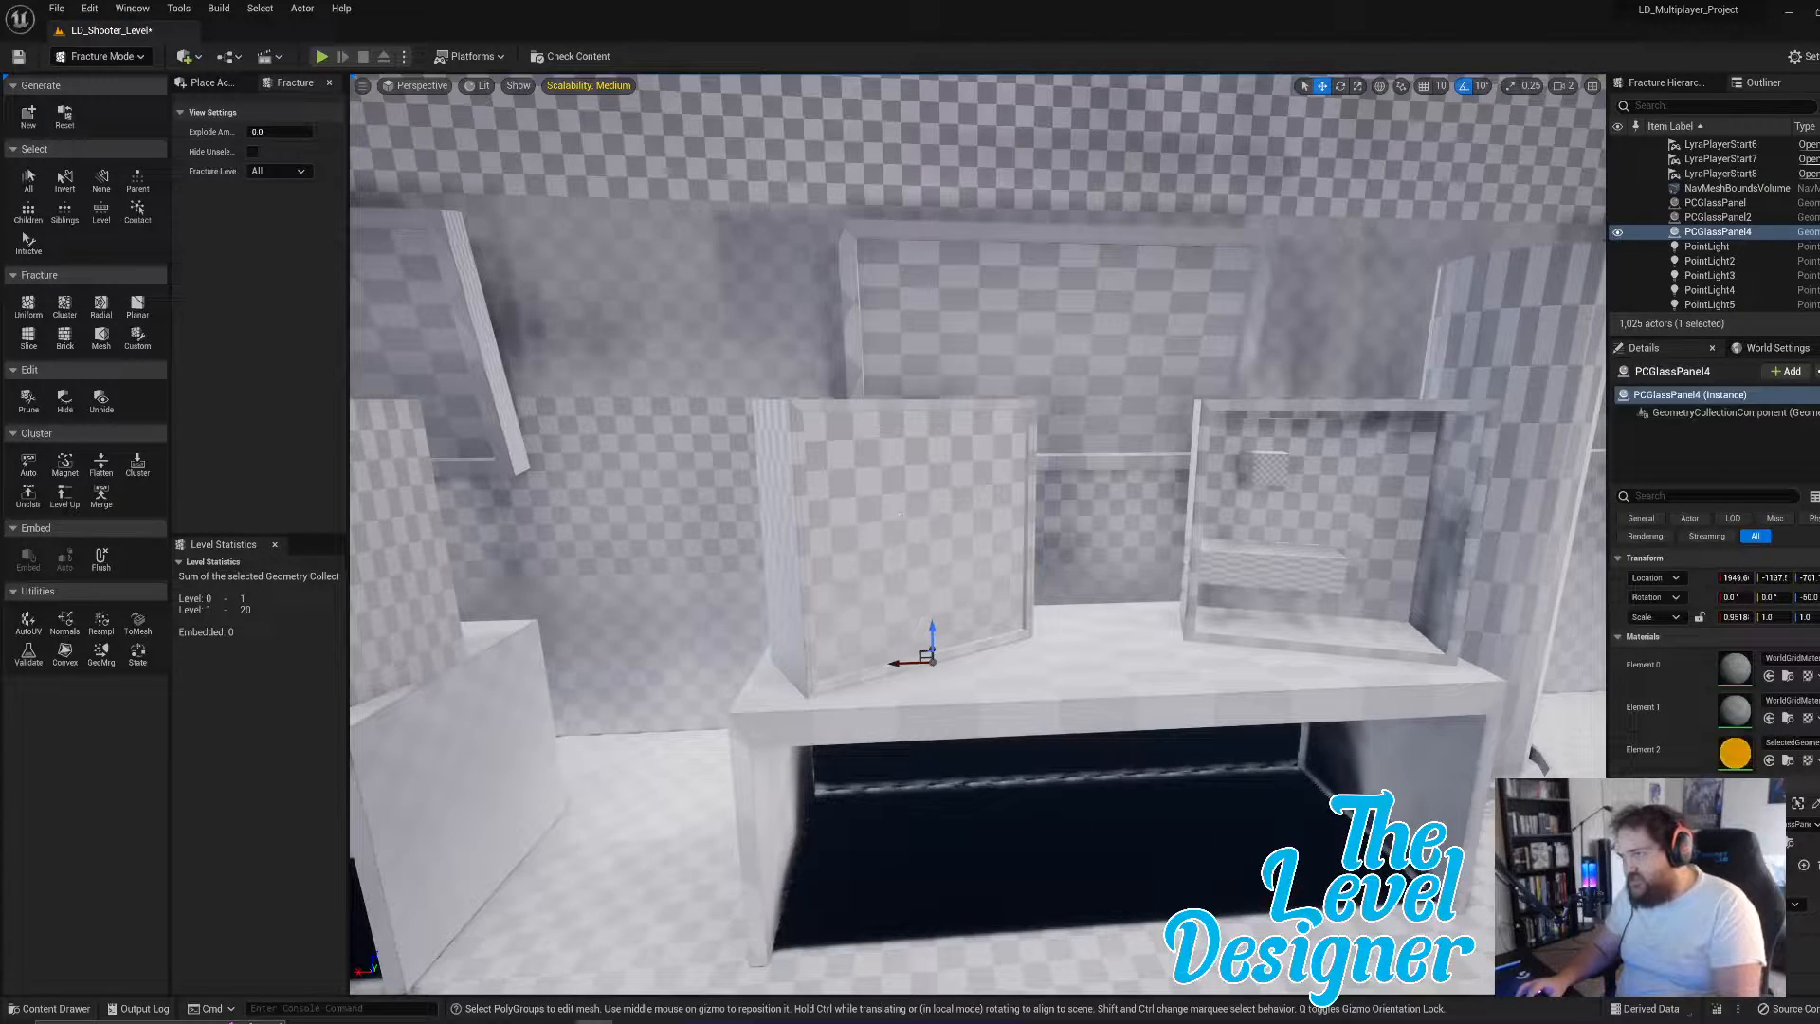
left_click(901, 517)
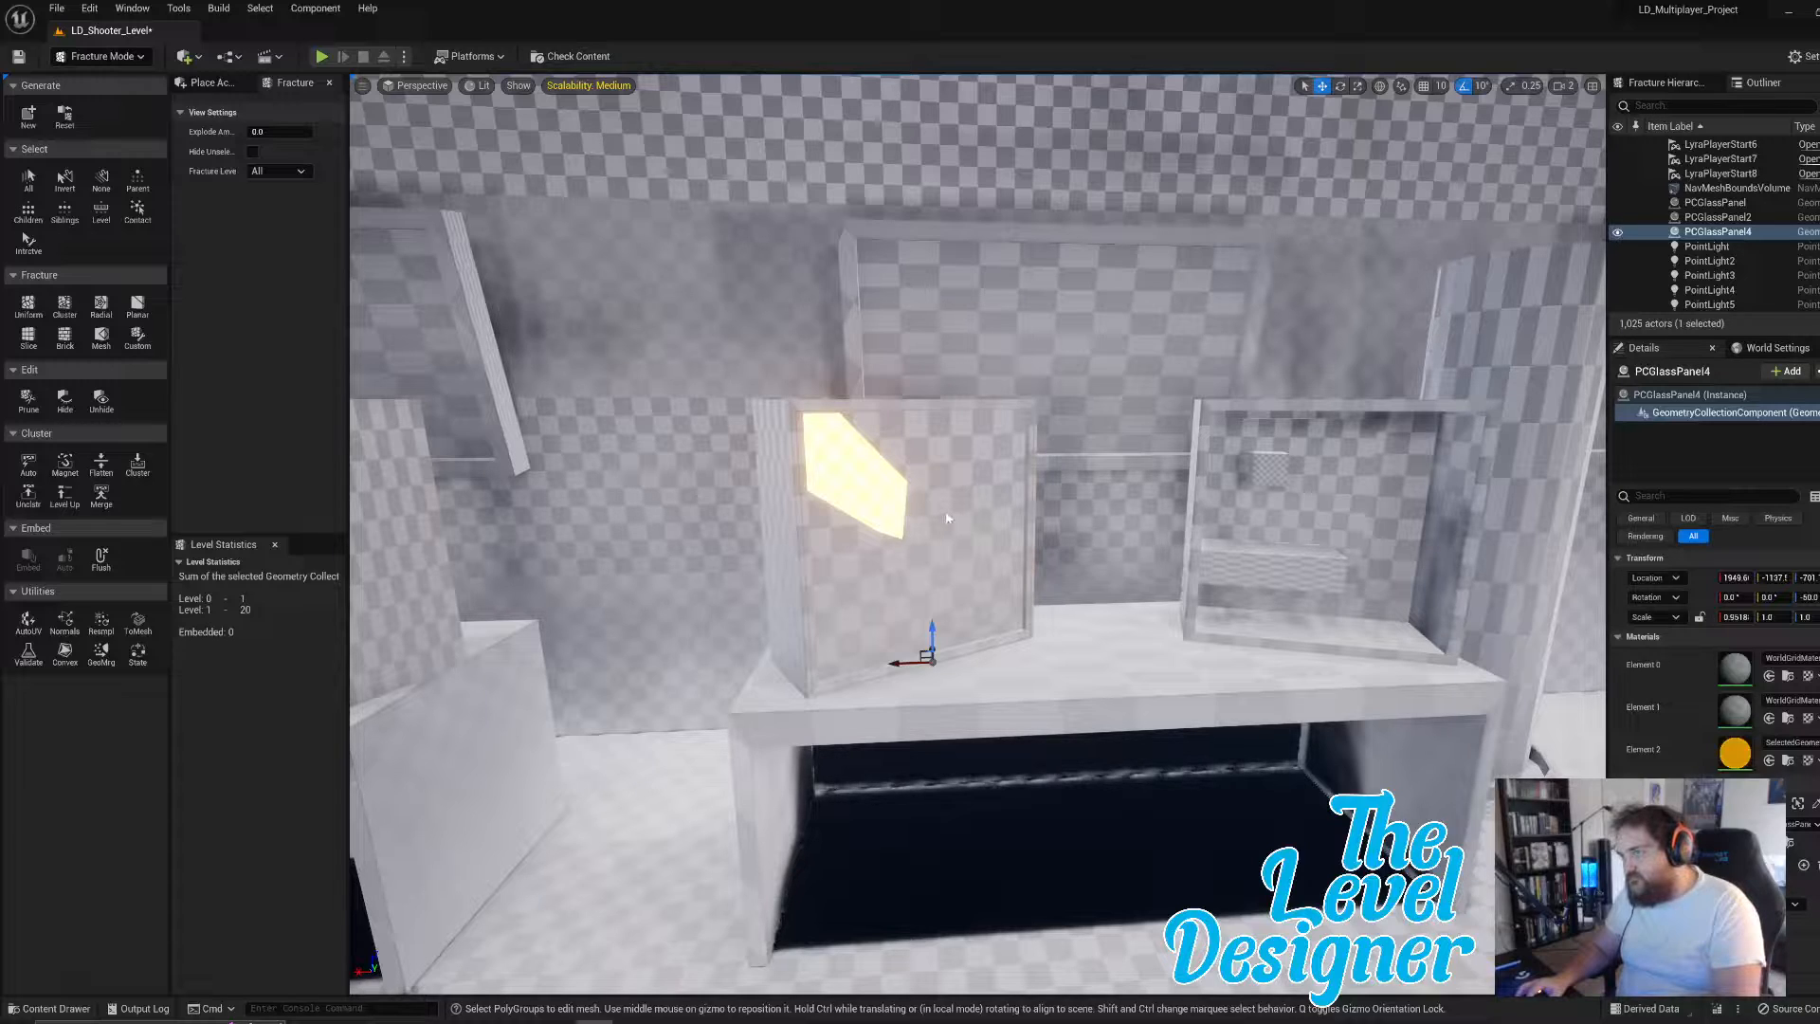
left_click(946, 518)
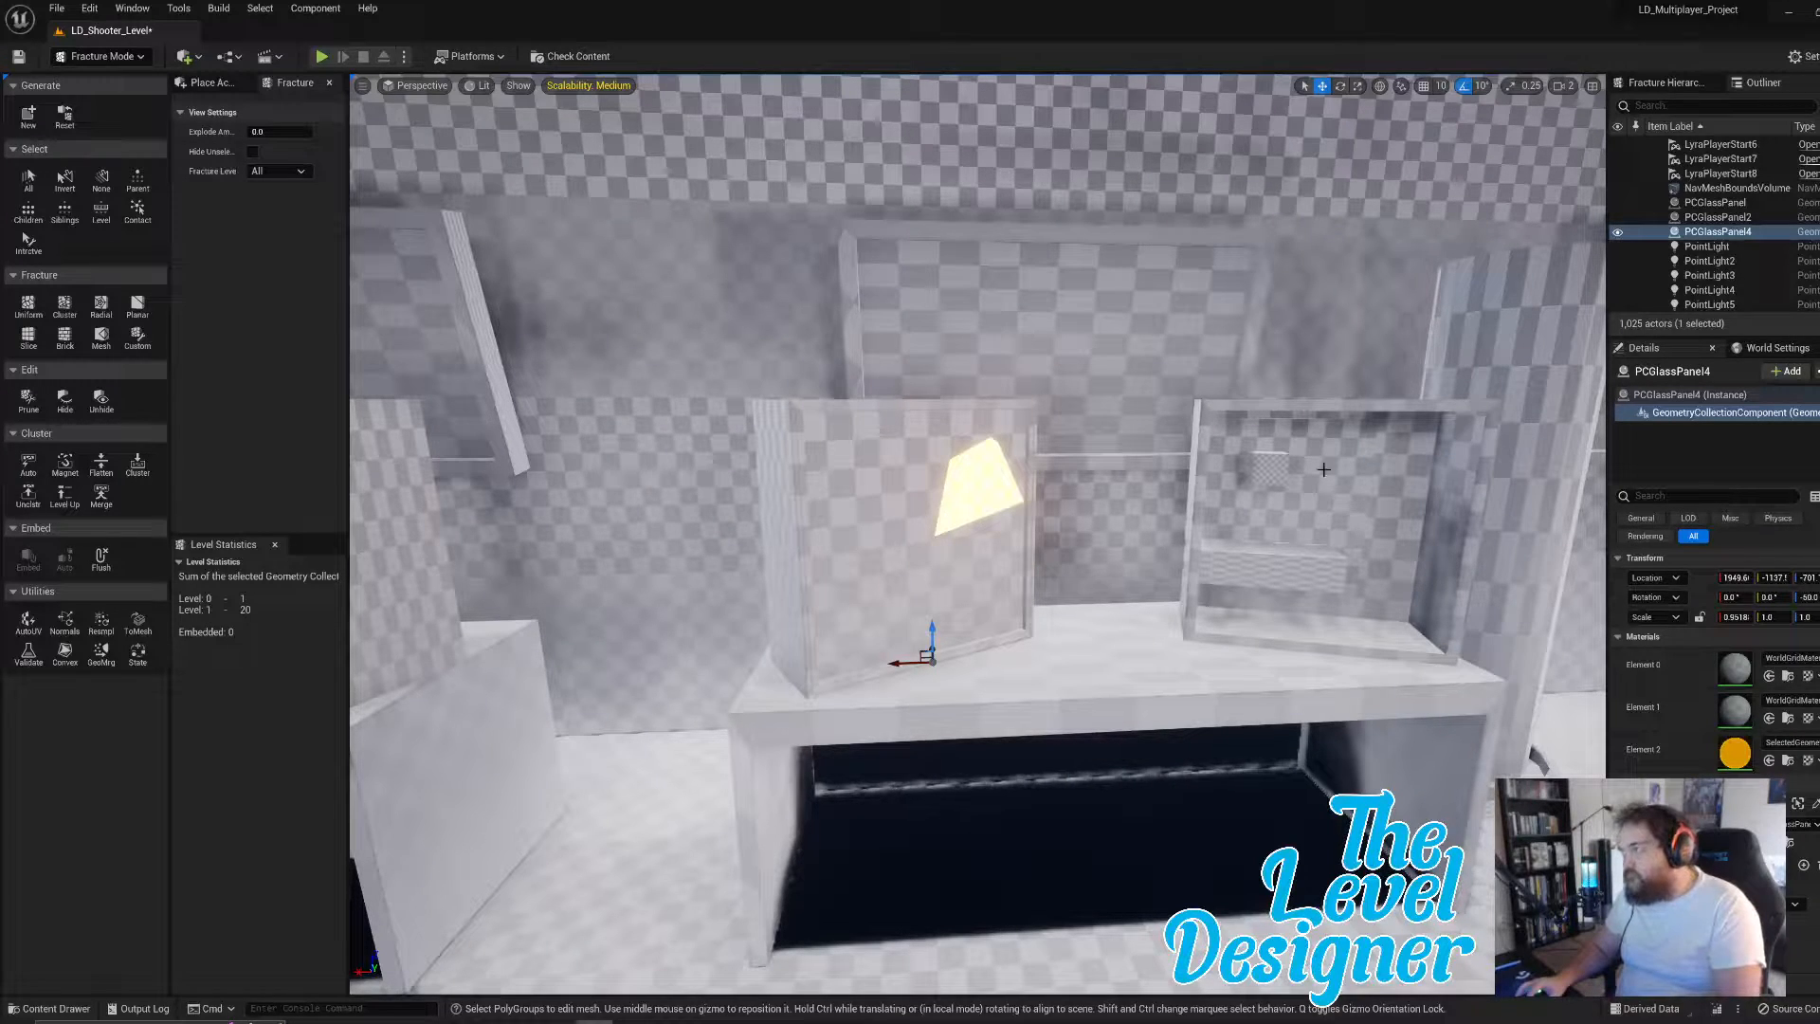
left_click(1718, 217)
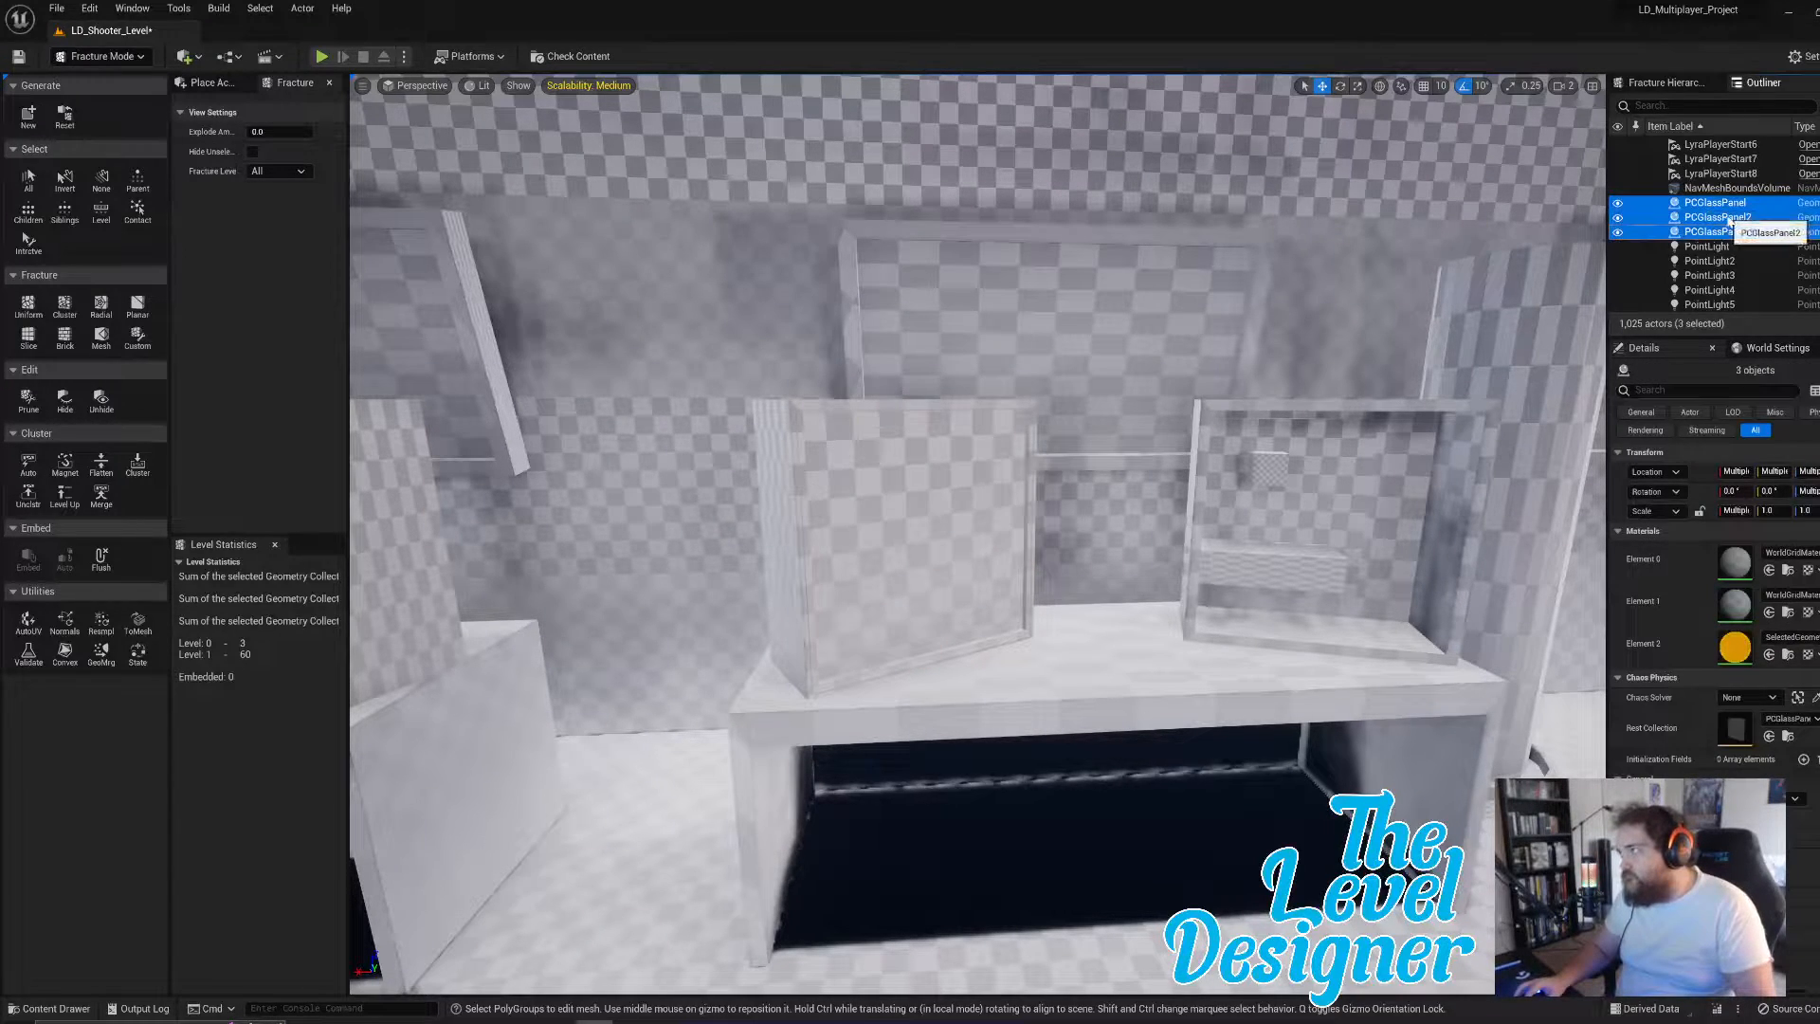
right_click(1720, 218)
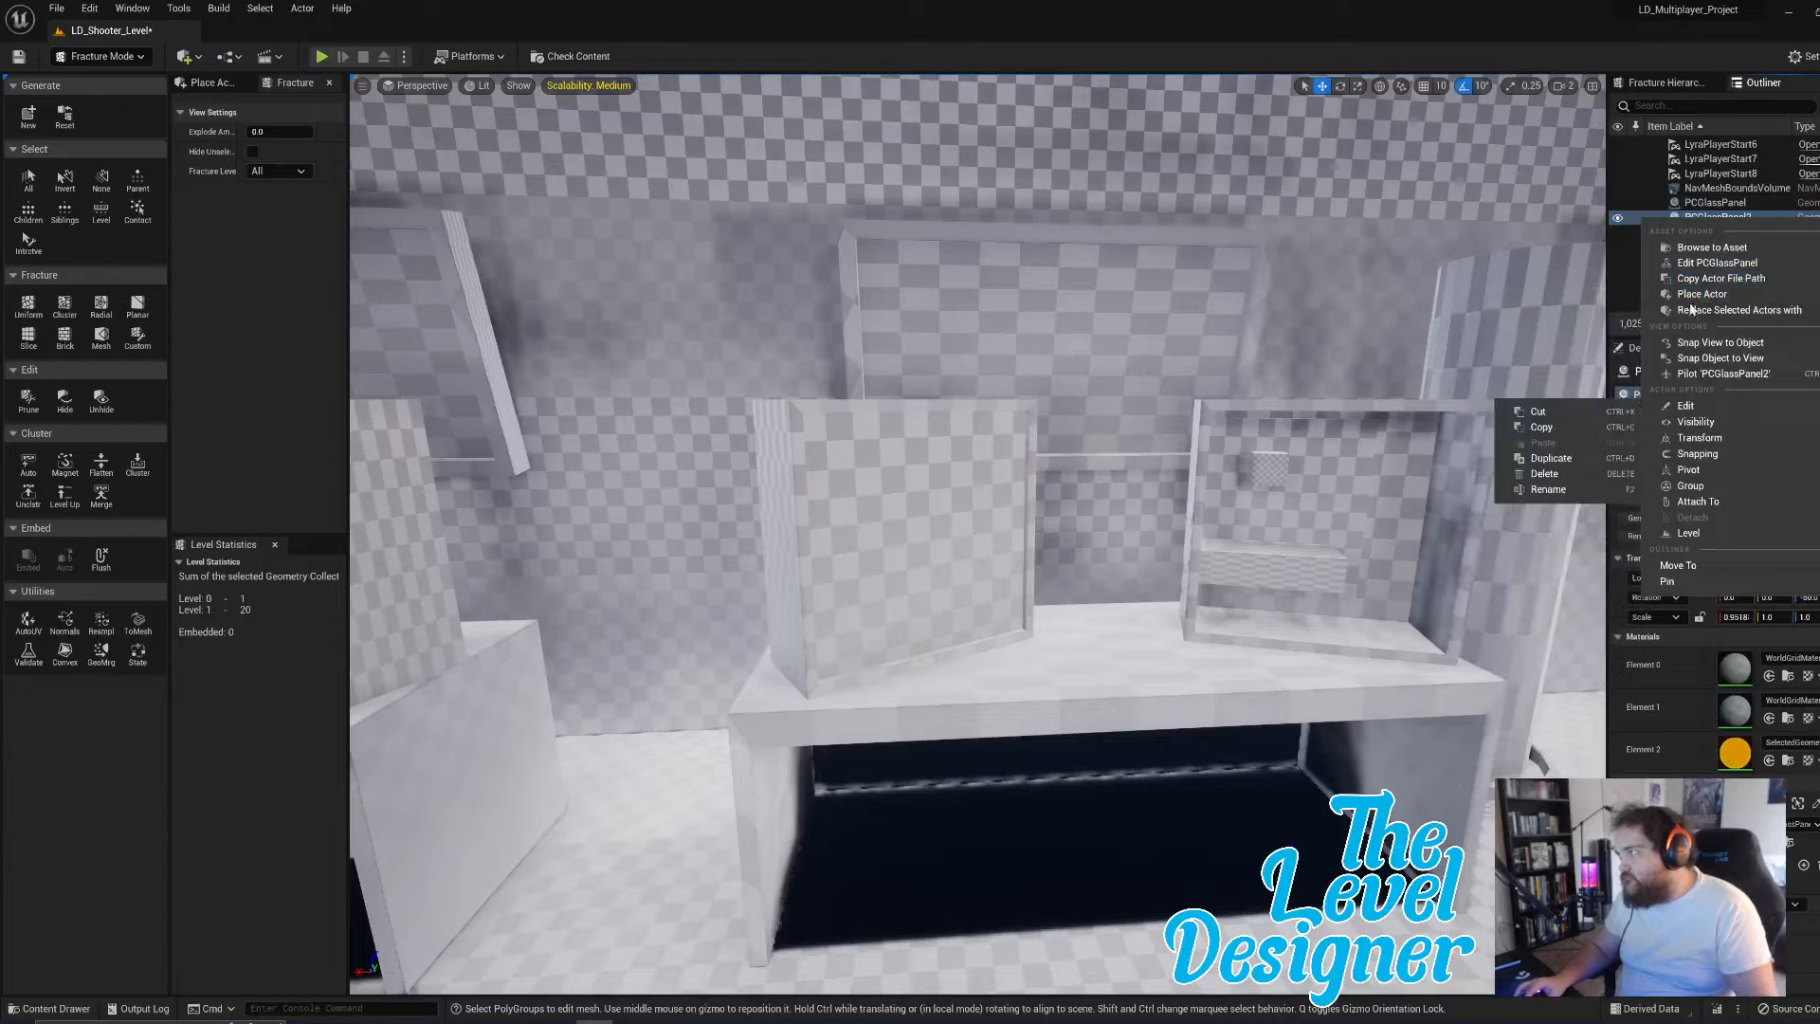
left_click(1700, 206)
left_click(1709, 233, "shift")
right_click(1718, 234)
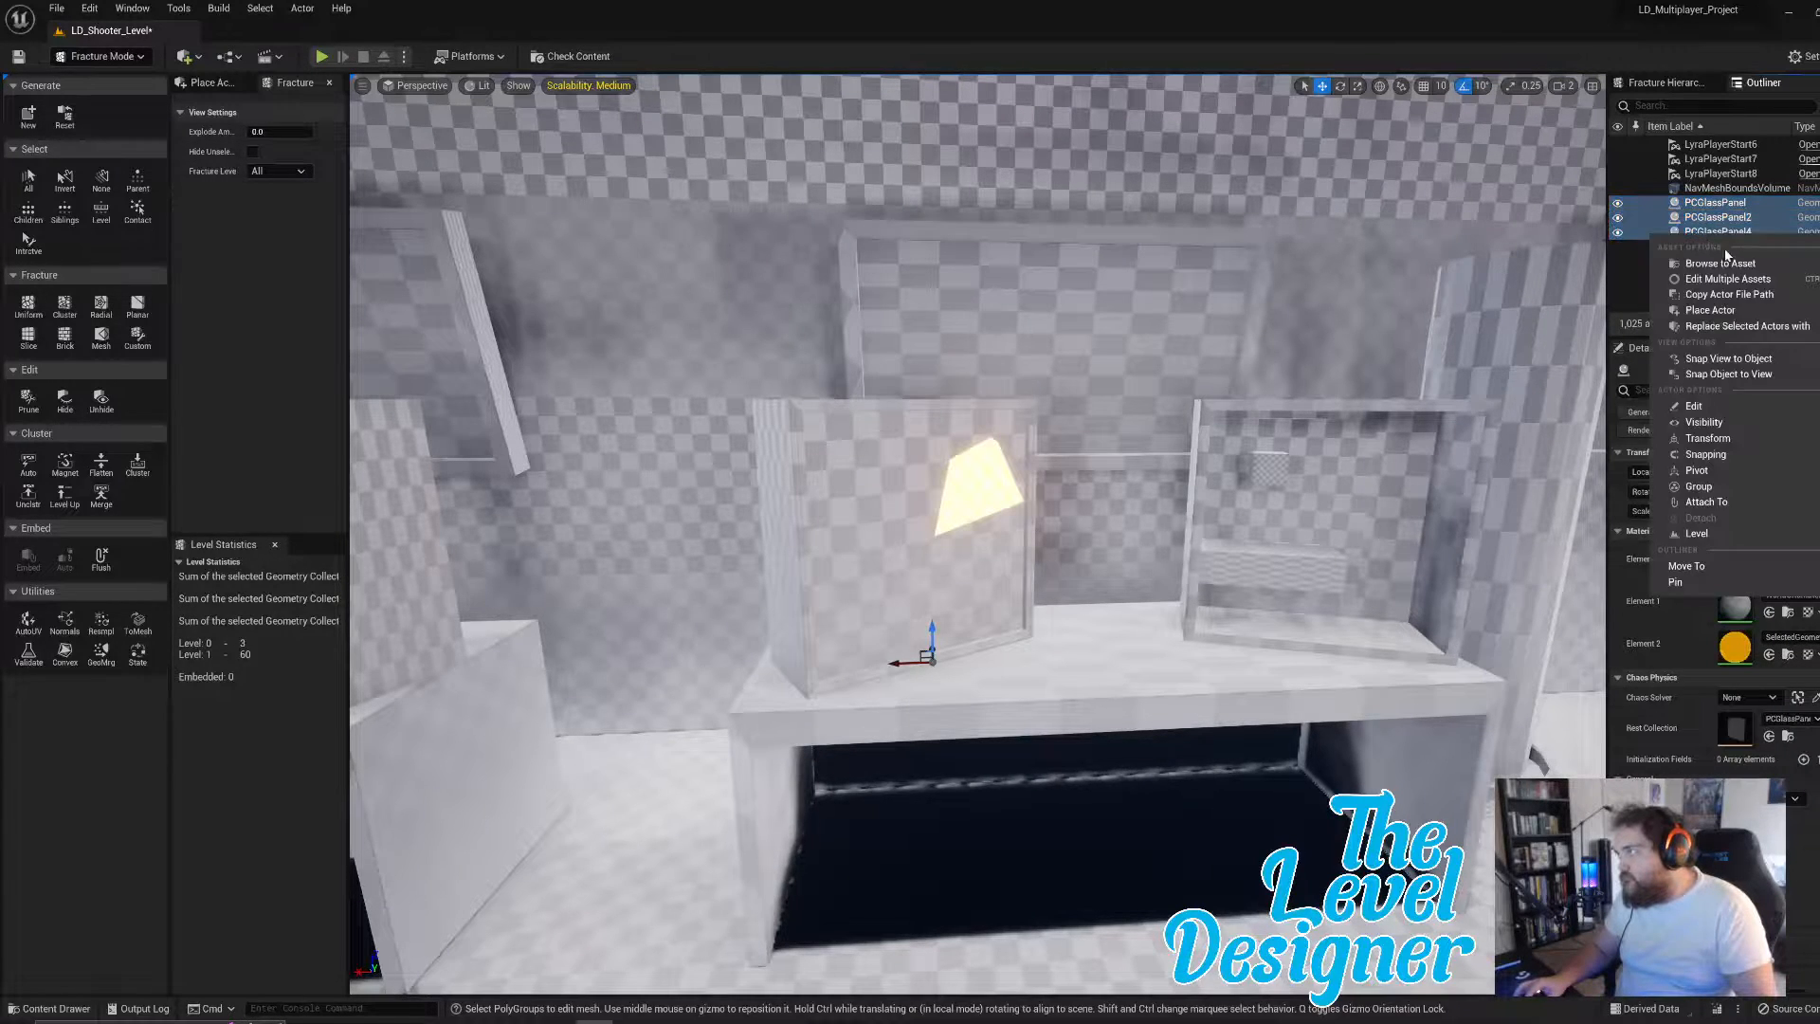
mouse_move(1754, 444)
mouse_move(1710, 421)
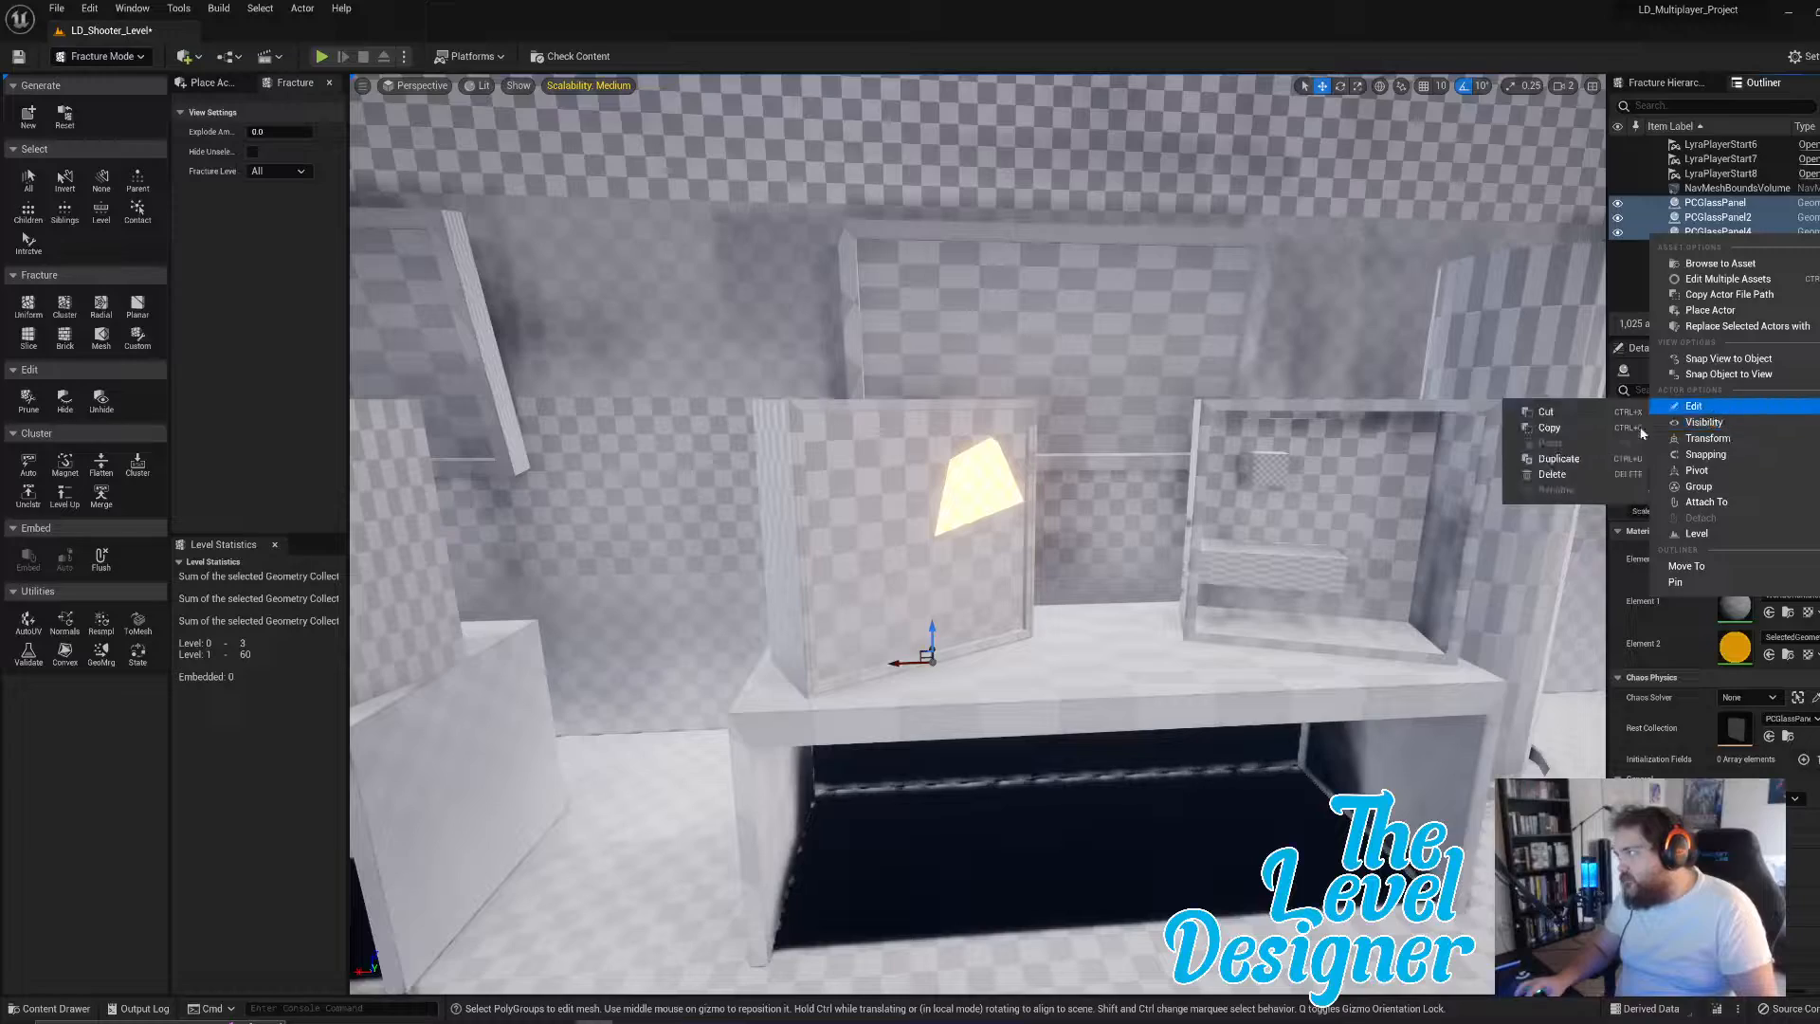
left_click(1581, 479)
- Delete the shell and inner parts of the angled computer case at one end of the neighbouring counter
right_click_drag(1565, 482, 1145, 494)
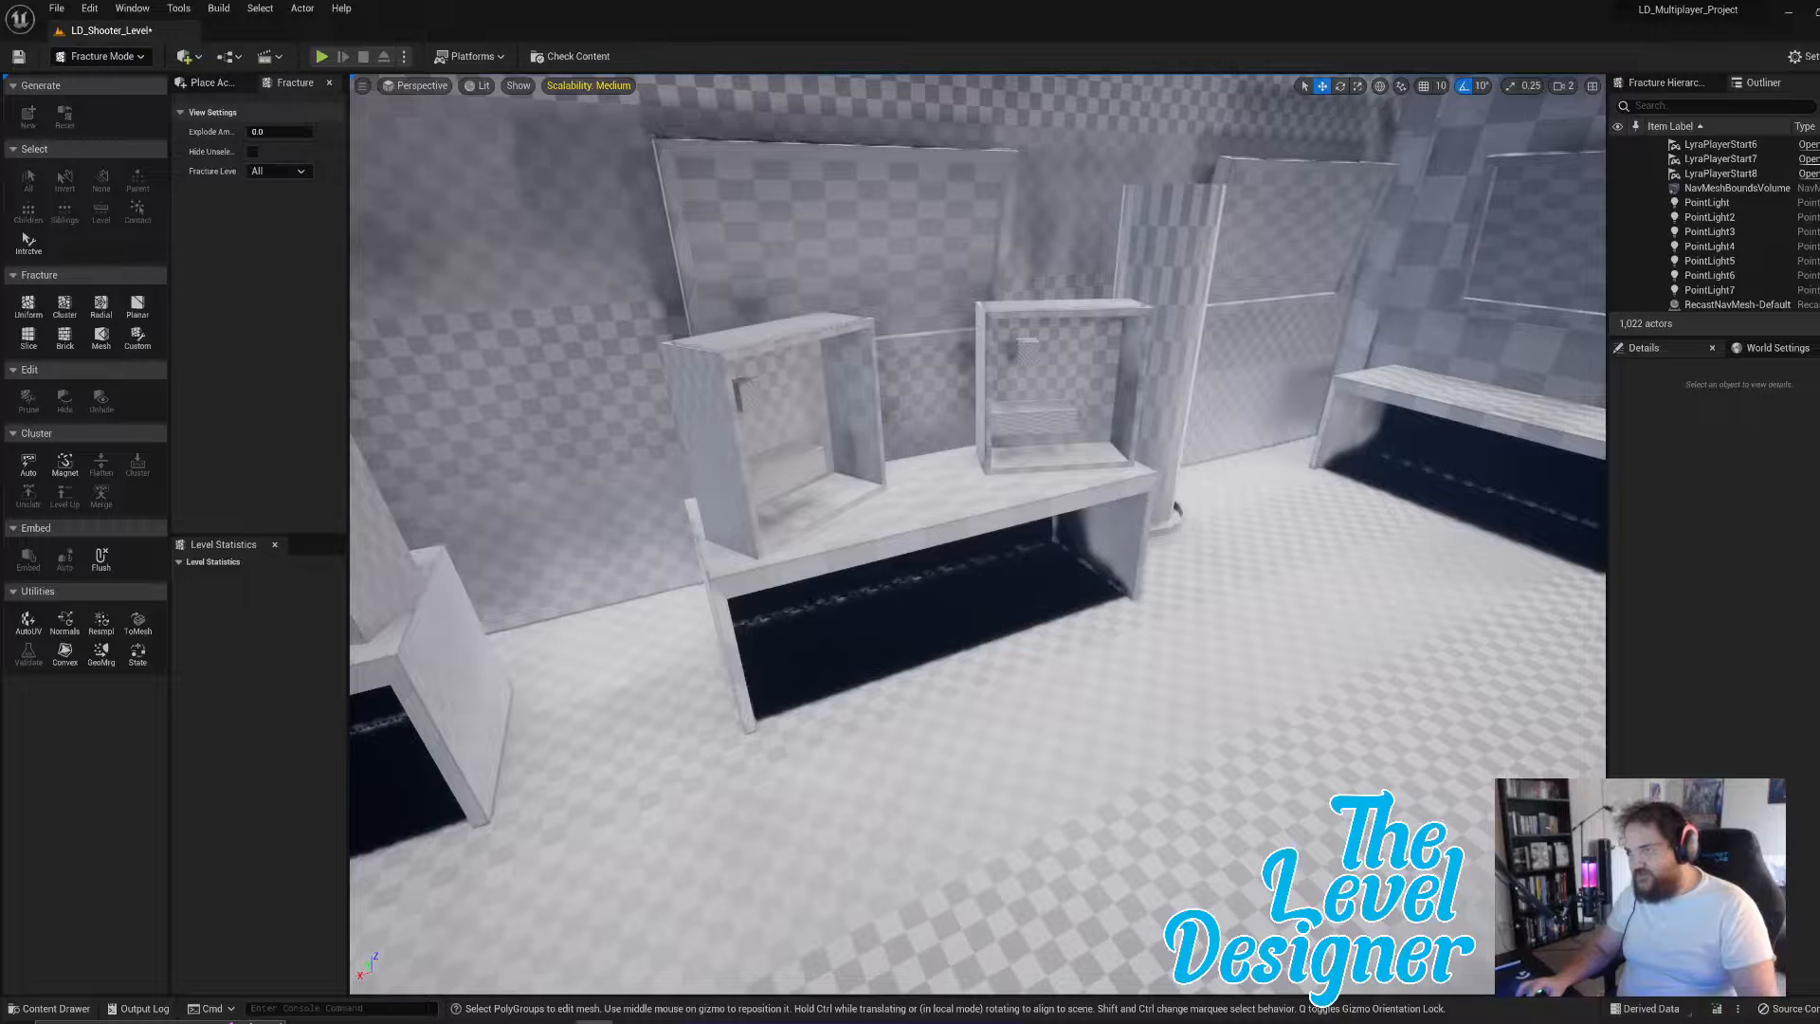
left_click(746, 425)
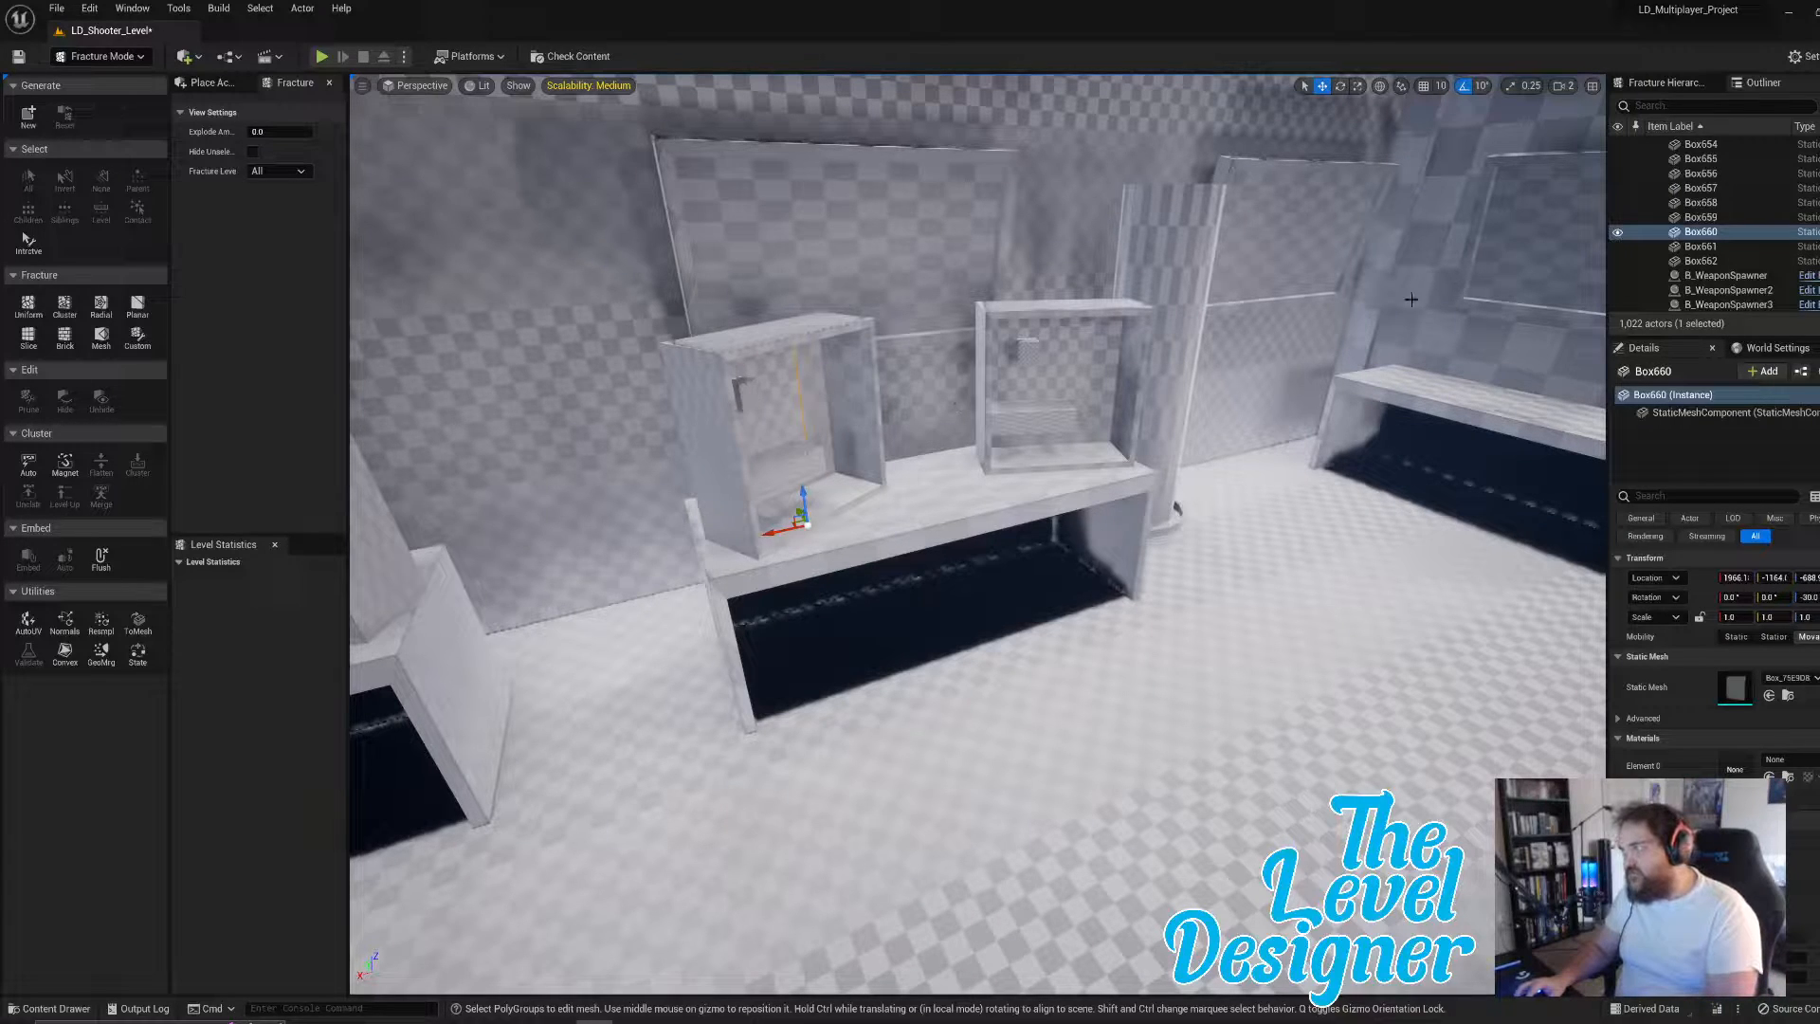
key("Delete")
left_click(739, 389)
key("Delete")
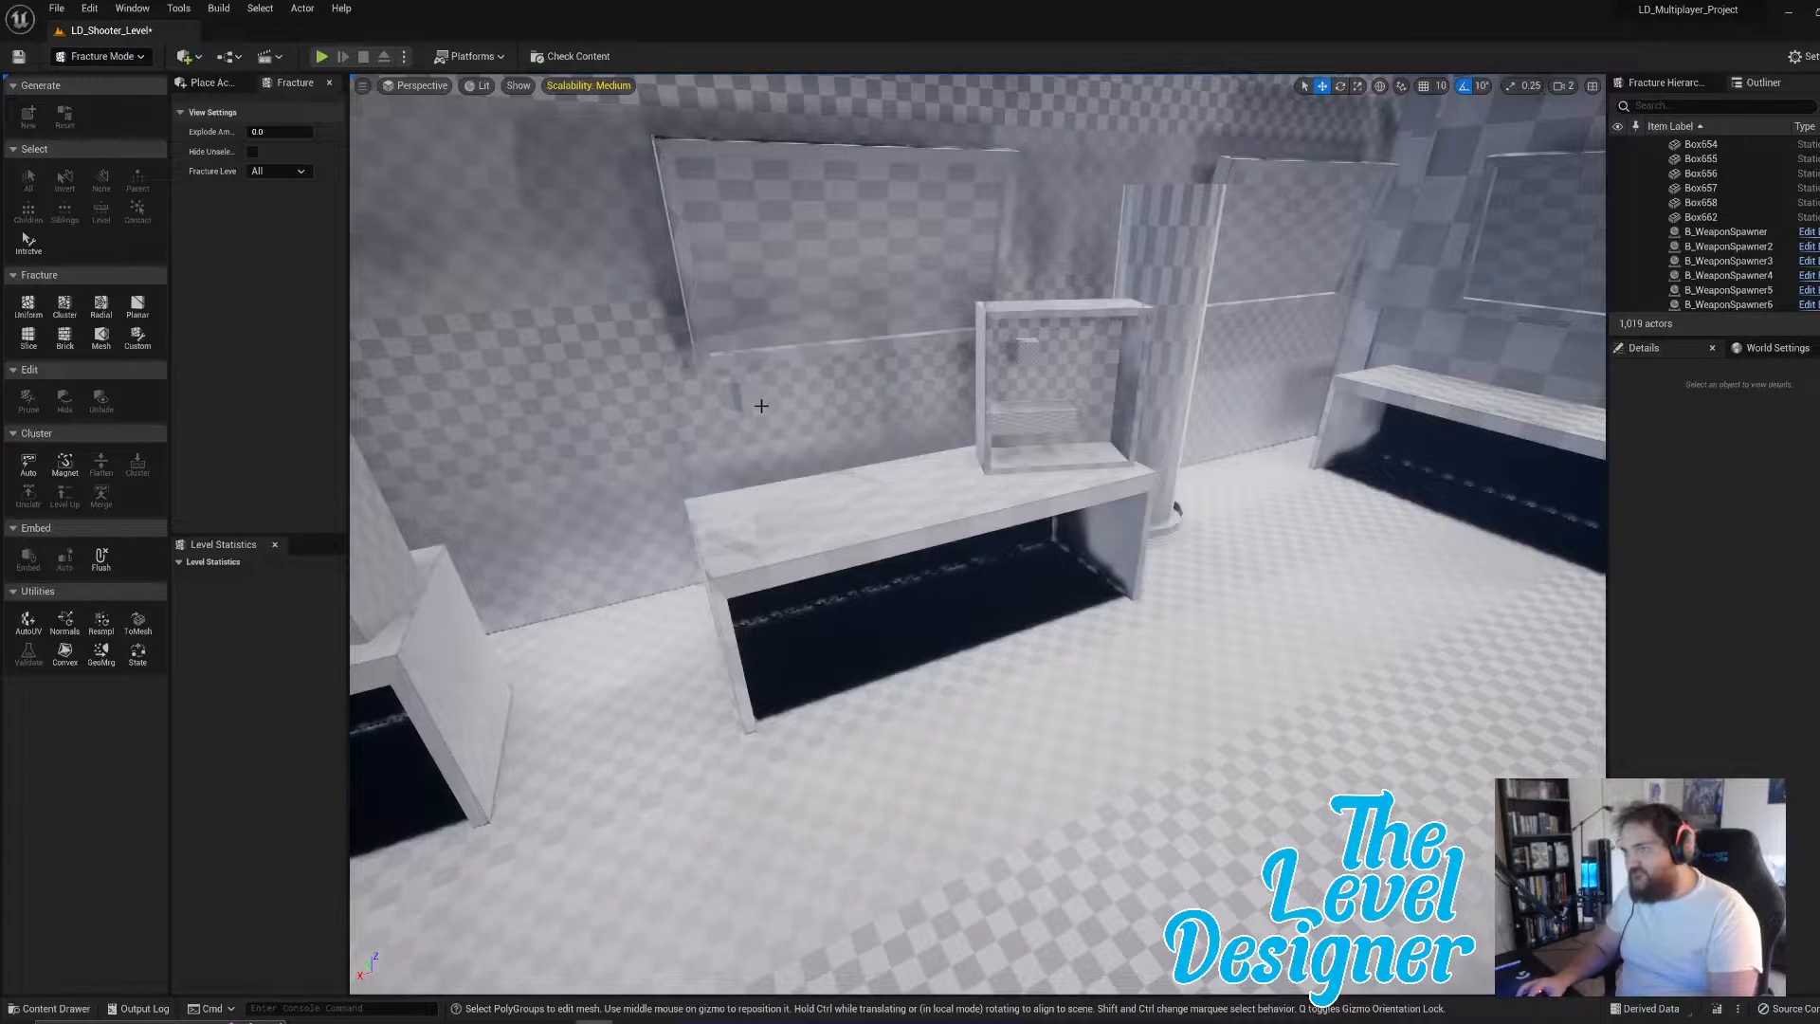
right_click_drag(834, 396, 663, 397)
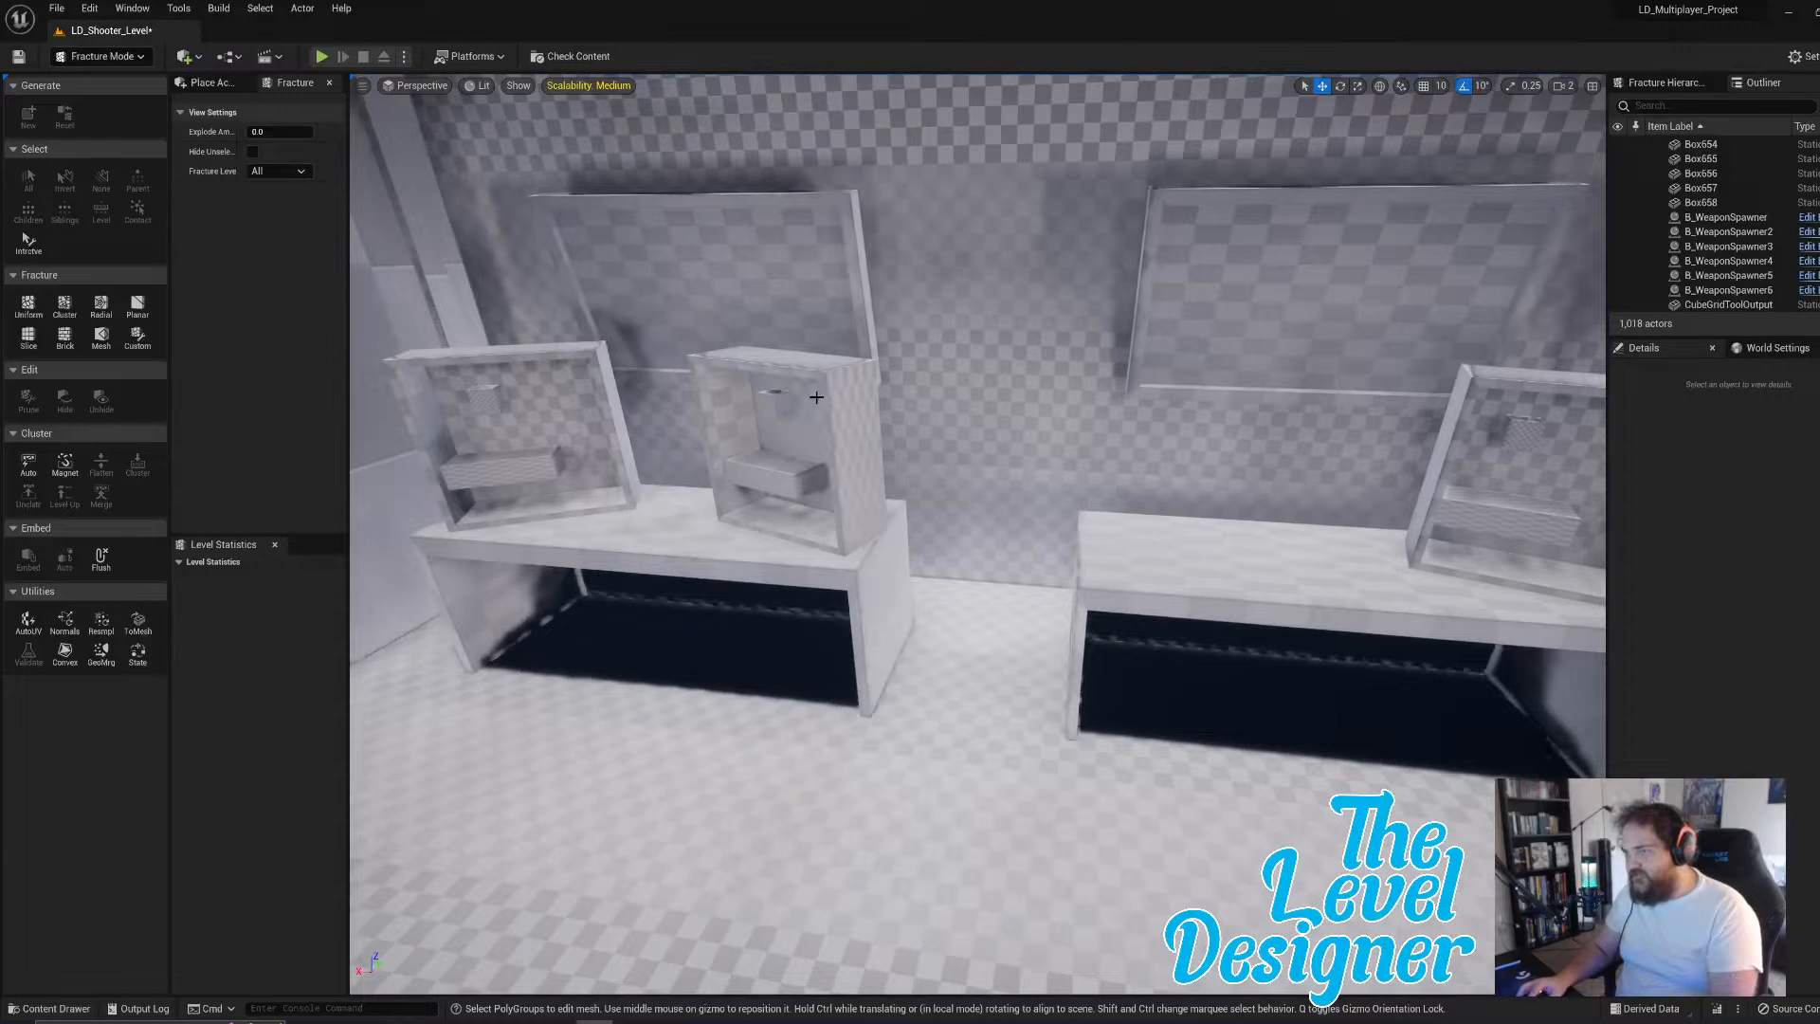
- Delete every part of the other computer case on that counter so the countertop is empty
left_click(1532, 446)
key("Delete")
left_click(1515, 519)
key("Delete")
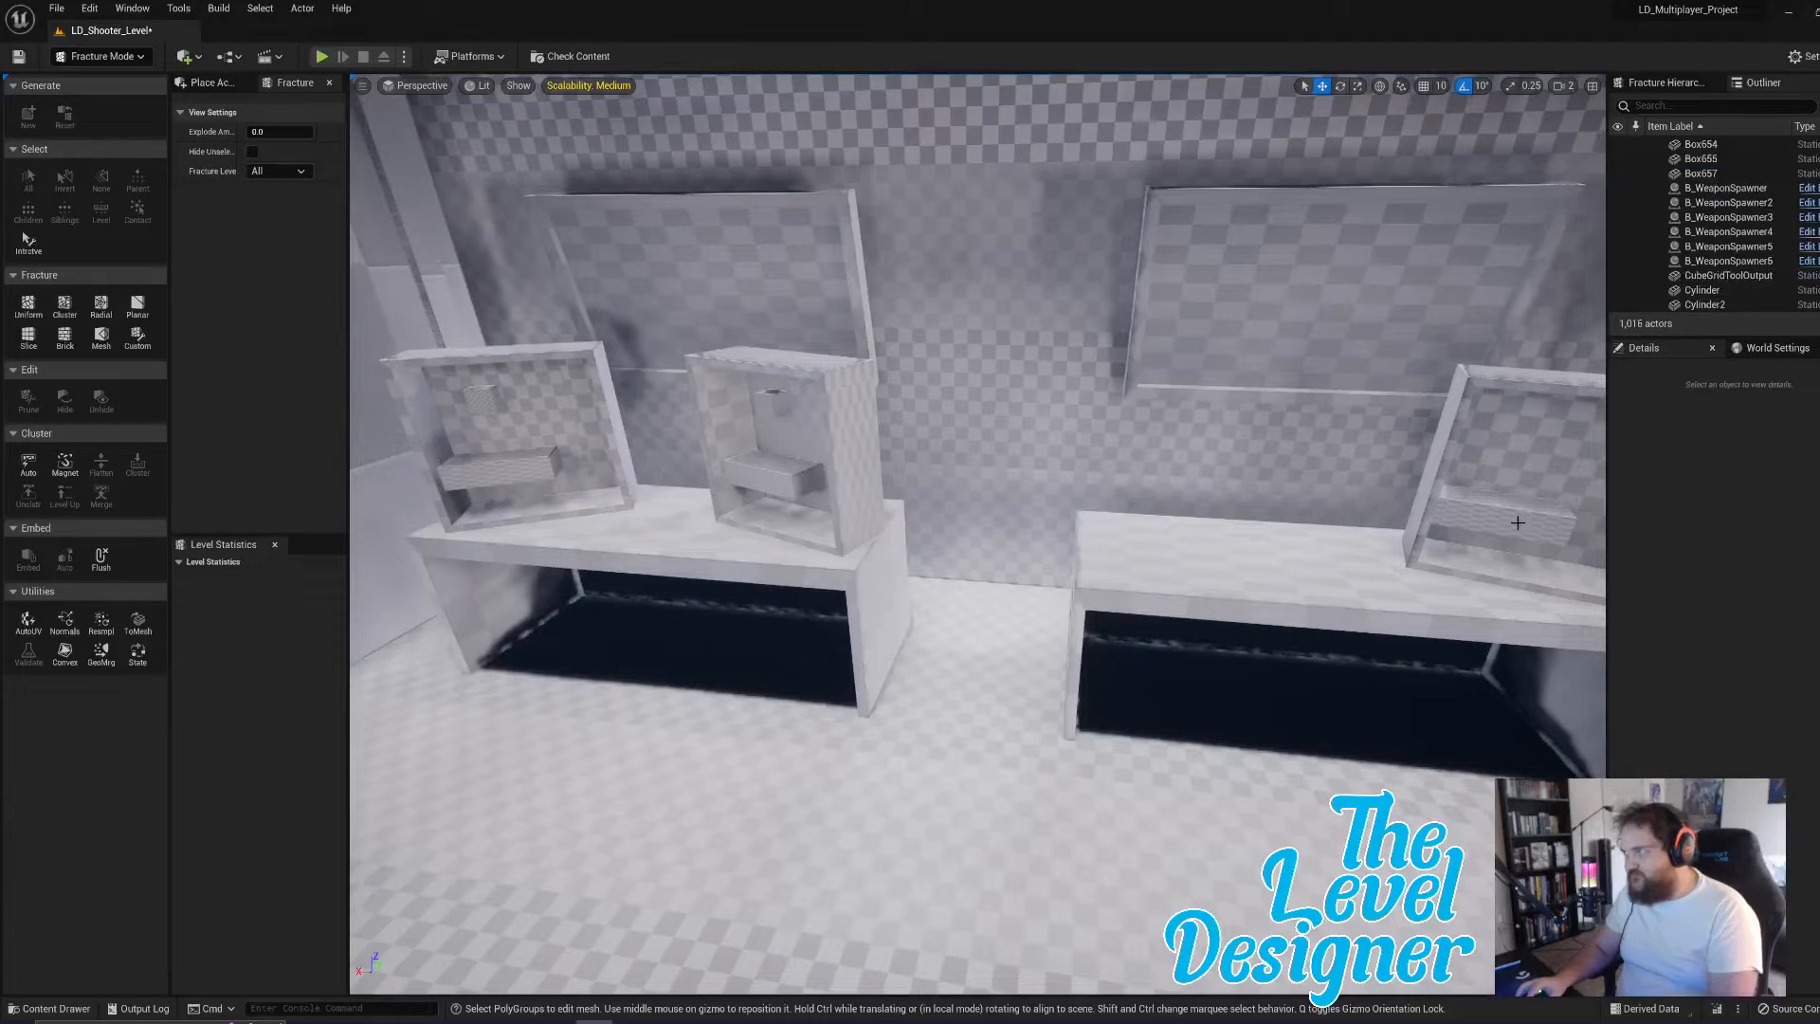
left_click(1479, 472)
key("Delete")
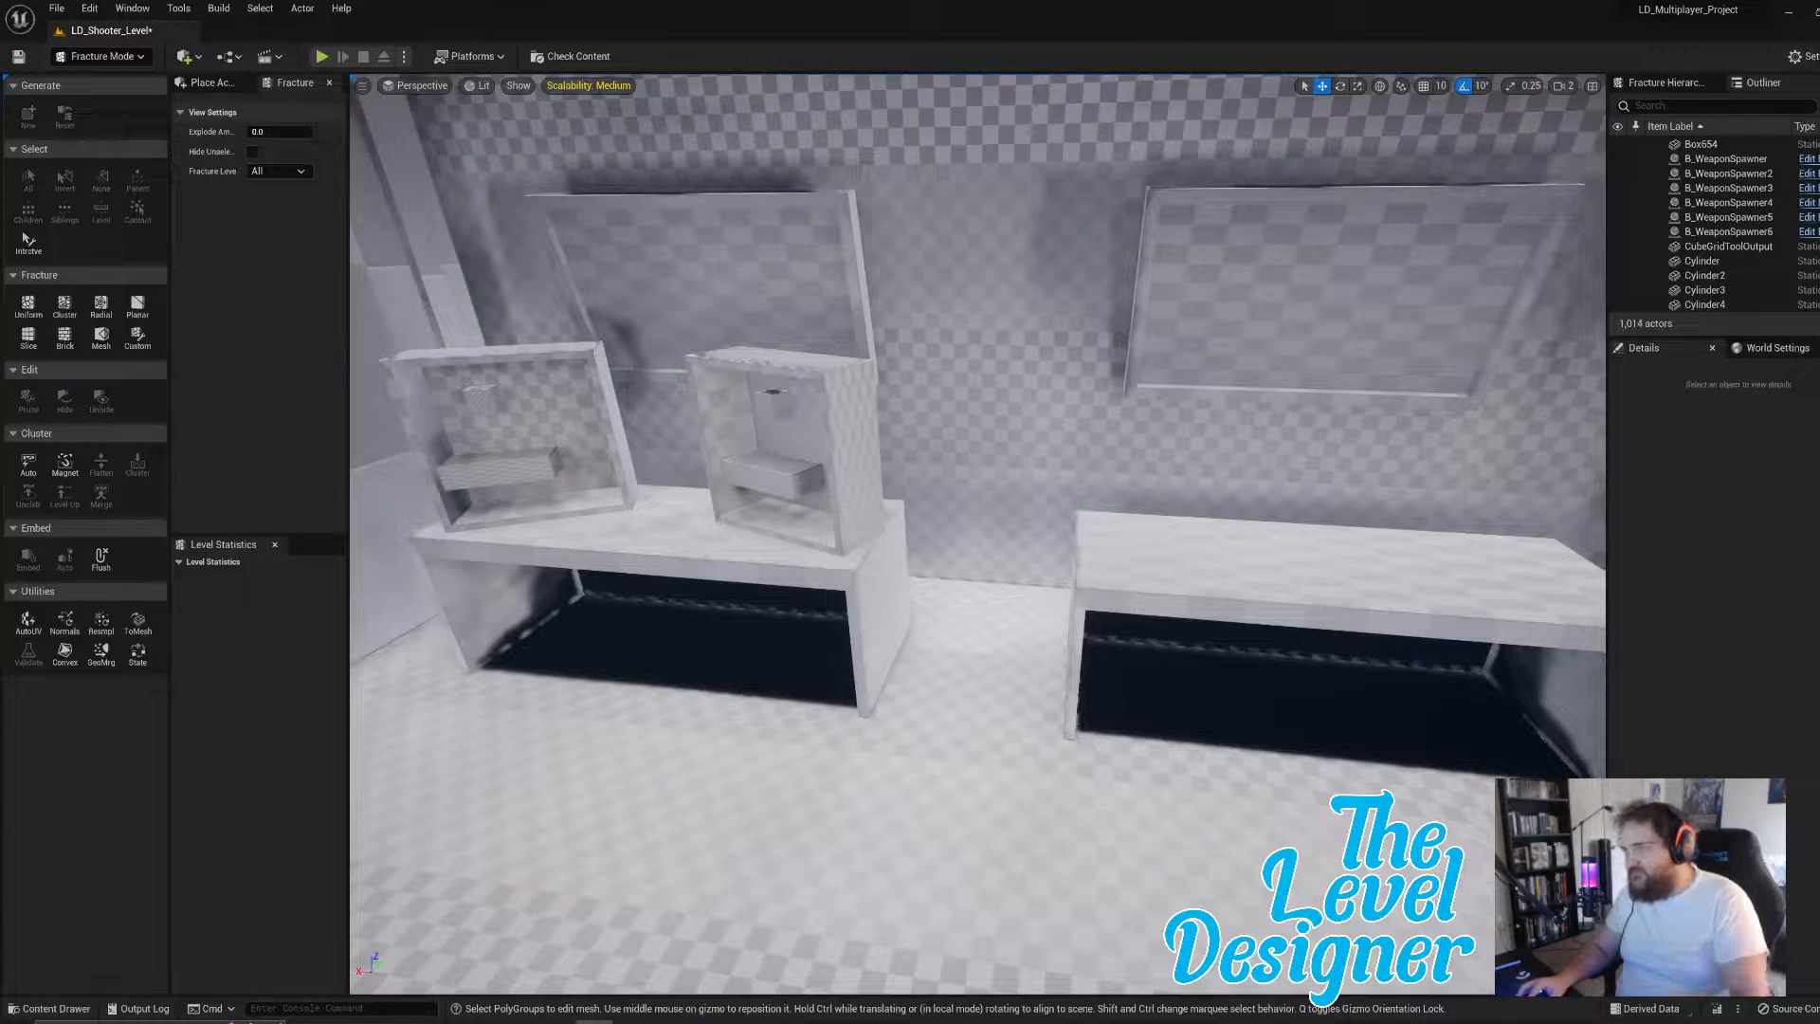
- Select all eight parts of the two computer cases on the remaining occupied counter, including shells, backs and inner blocks
left_click(816, 443)
left_click(768, 414, "ctrl")
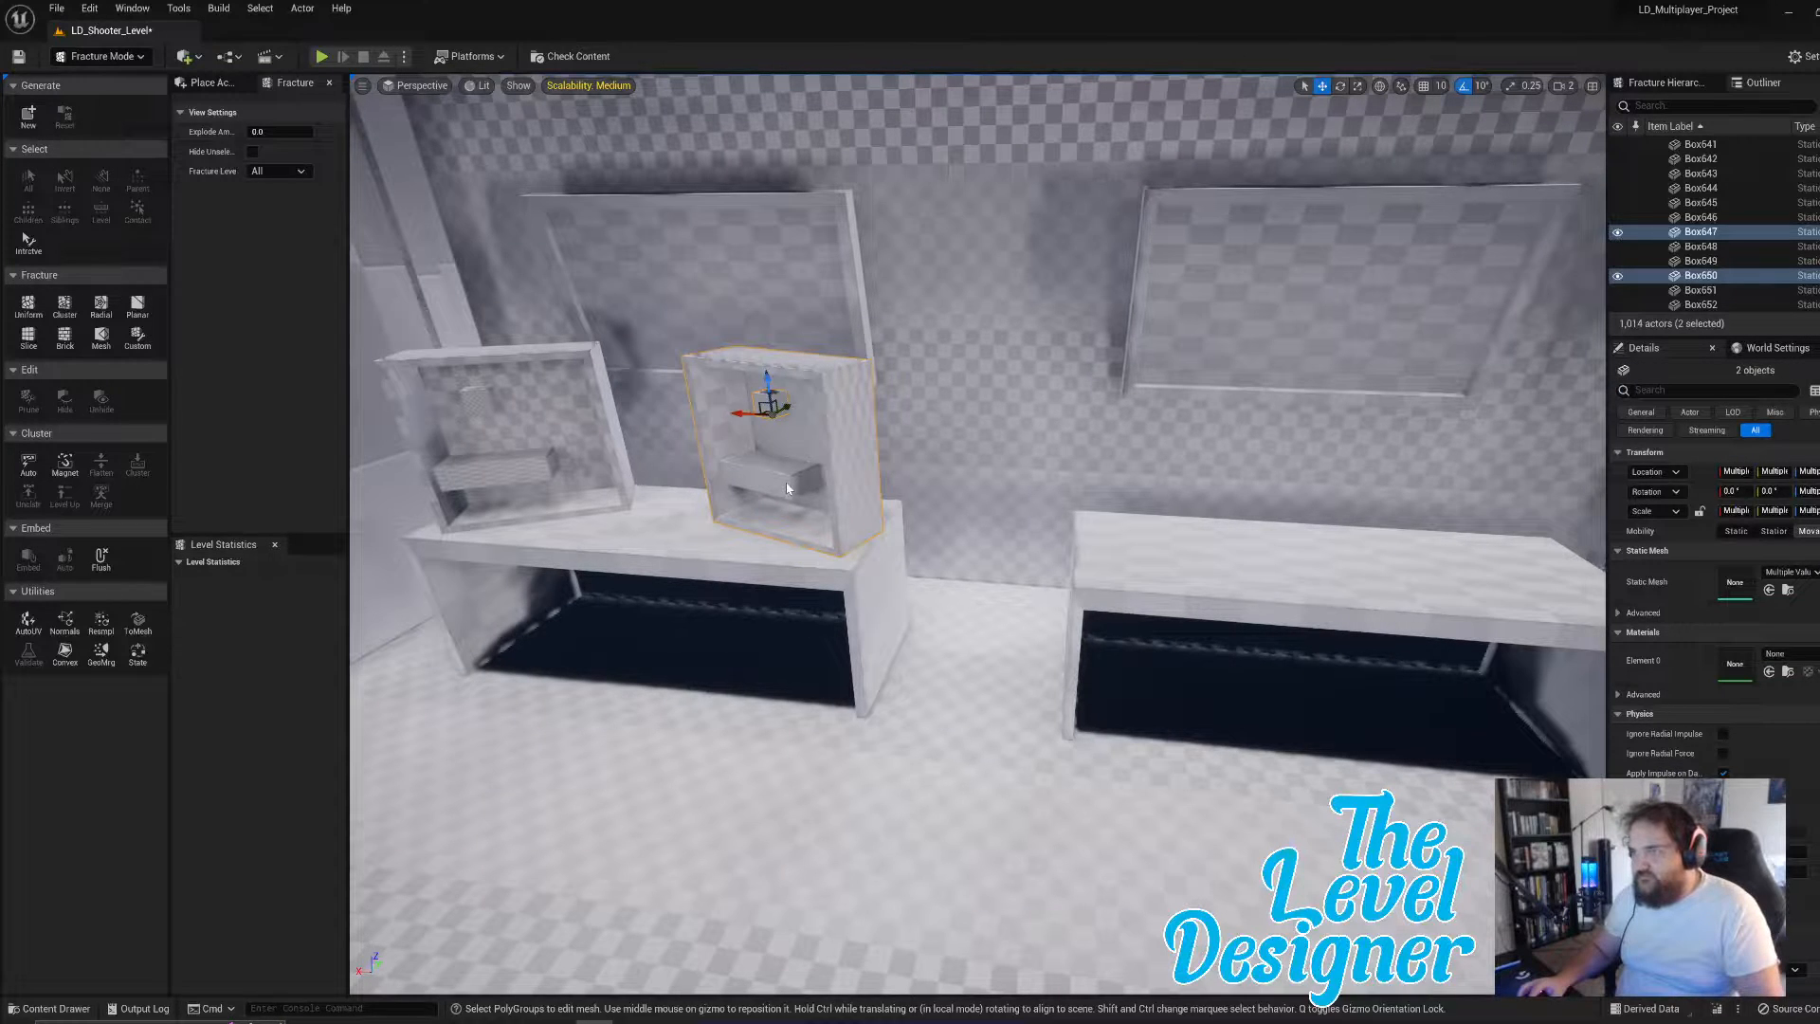
left_click(787, 489, "ctrl")
left_click(781, 437, "ctrl")
key("a")
right_click_drag(969, 460, 827, 392)
left_click(766, 360, "ctrl")
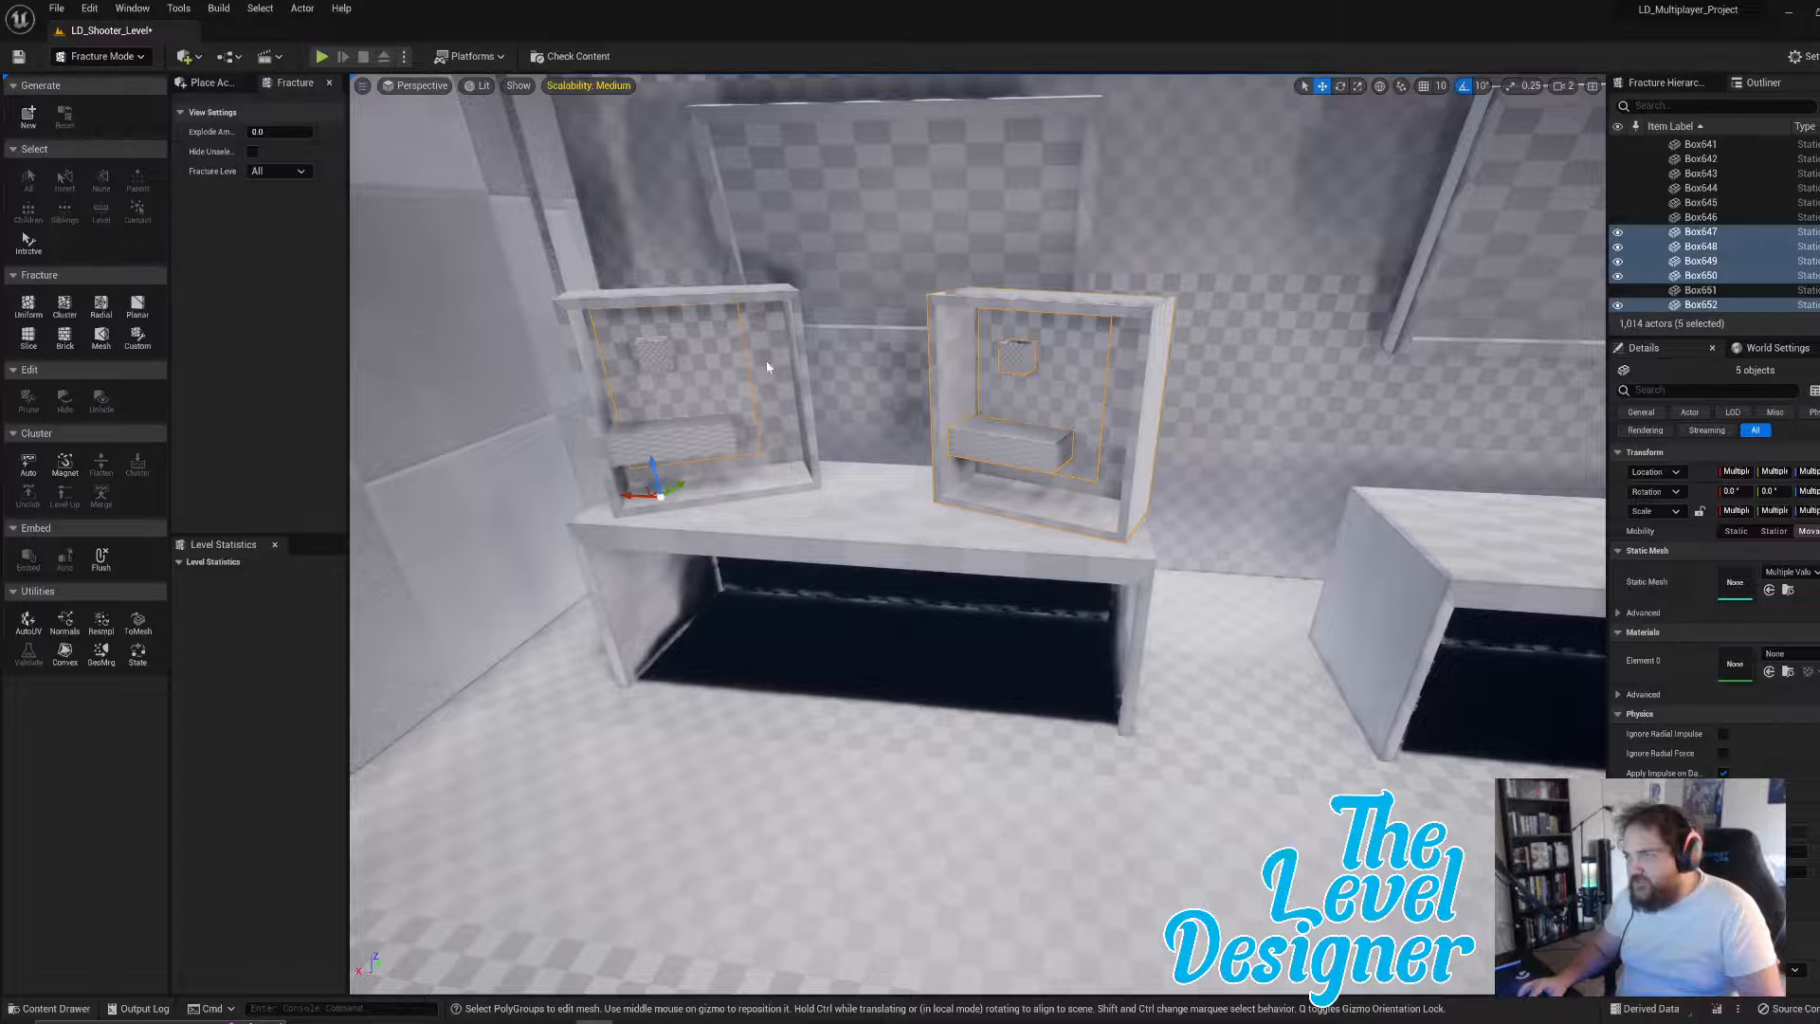
left_click(702, 441, "ctrl")
left_click(661, 360, "ctrl")
left_click(661, 351, "ctrl")
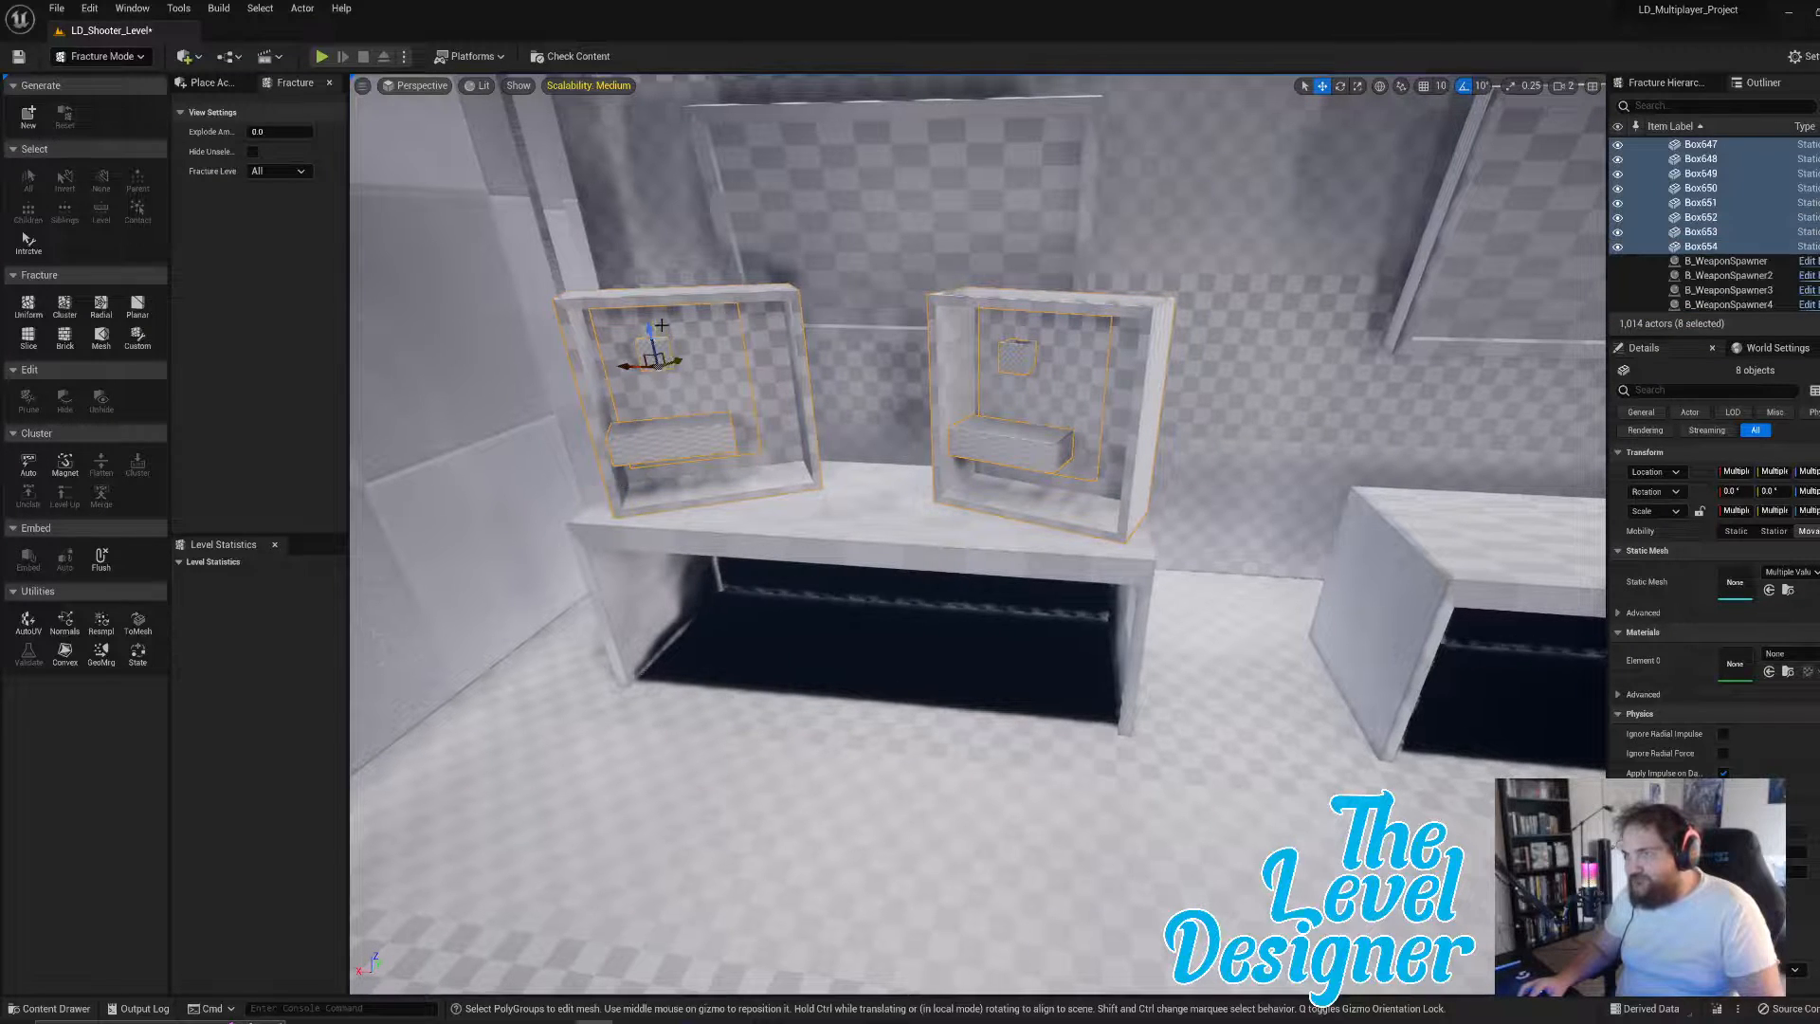
- Move the two selected computer cases together across the shop onto the empty counter beside the large wall opening
right_click_drag(649, 301, 787, 329)
key("a")
key("s")
left_click_drag(366, 465, 967, 329)
key("e")
key("w")
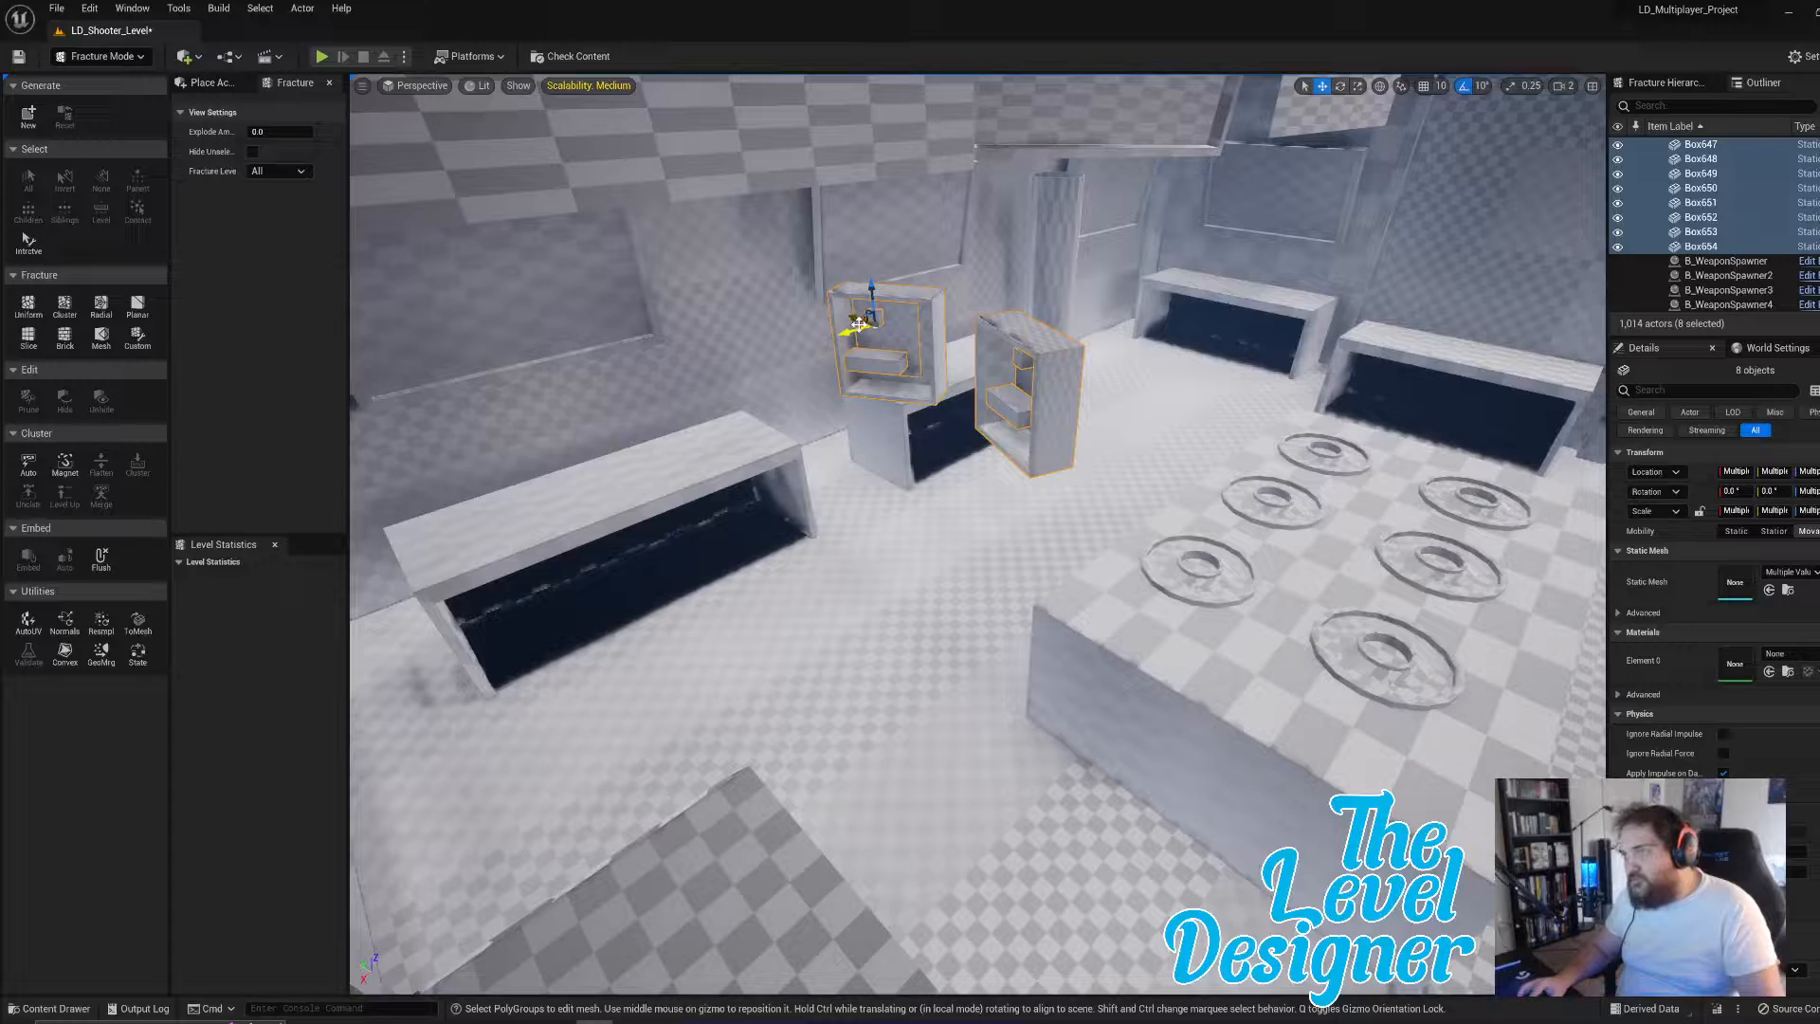
left_click_drag(1000, 338, 1371, 280)
right_click_drag(1371, 280, 1189, 130)
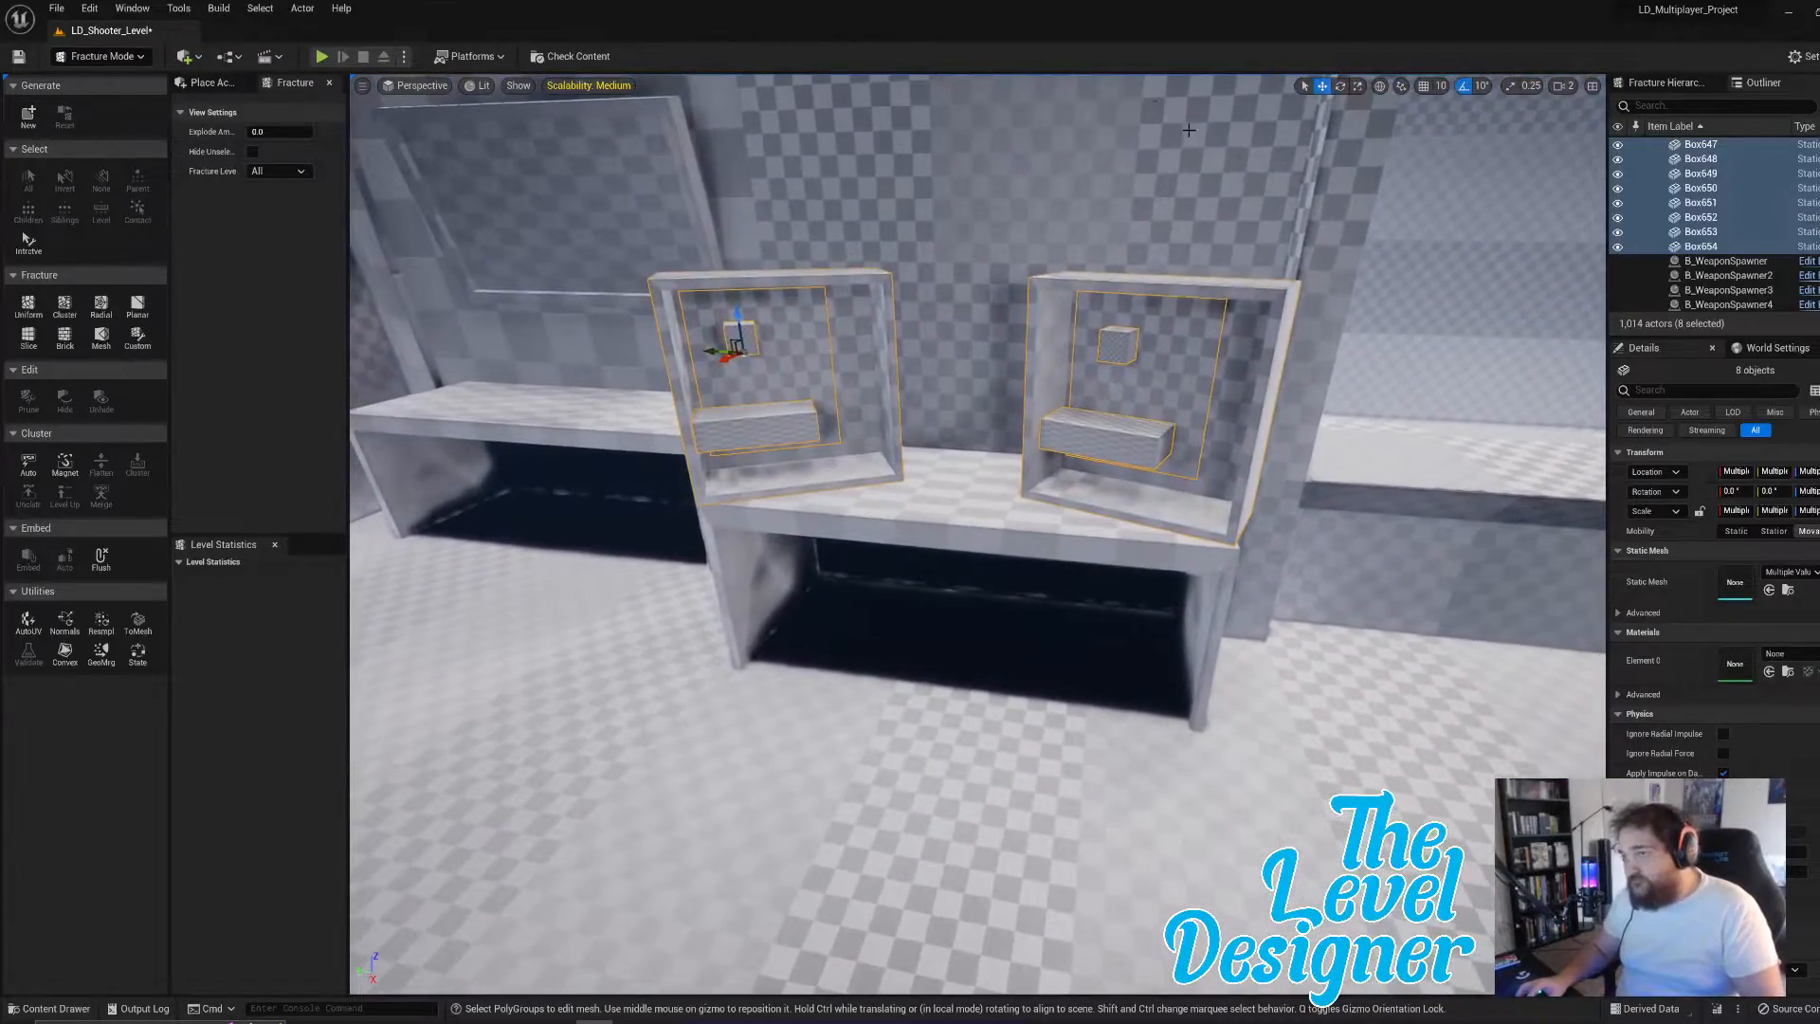
- Select only the four parts of the case nearer the wall opening and shift that case slightly on its counter
right_click_drag(931, 407, 986, 474)
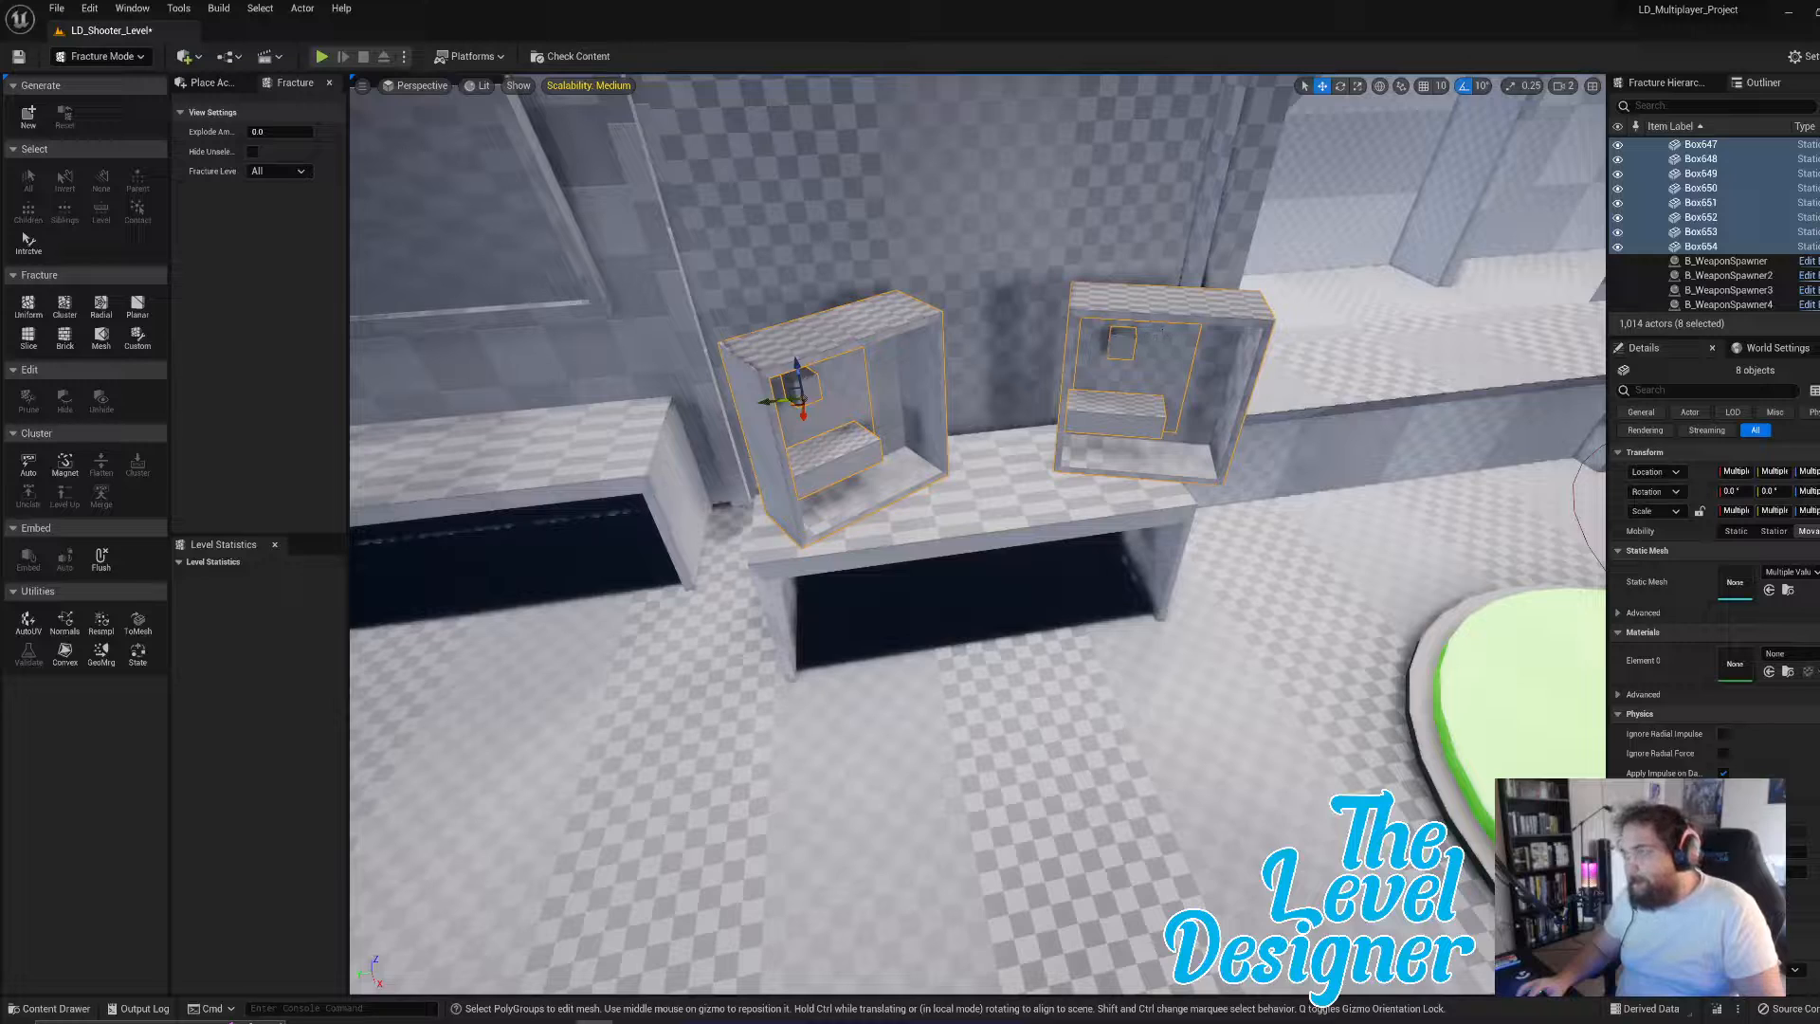
left_click(1142, 414)
left_click(1134, 425, "ctrl")
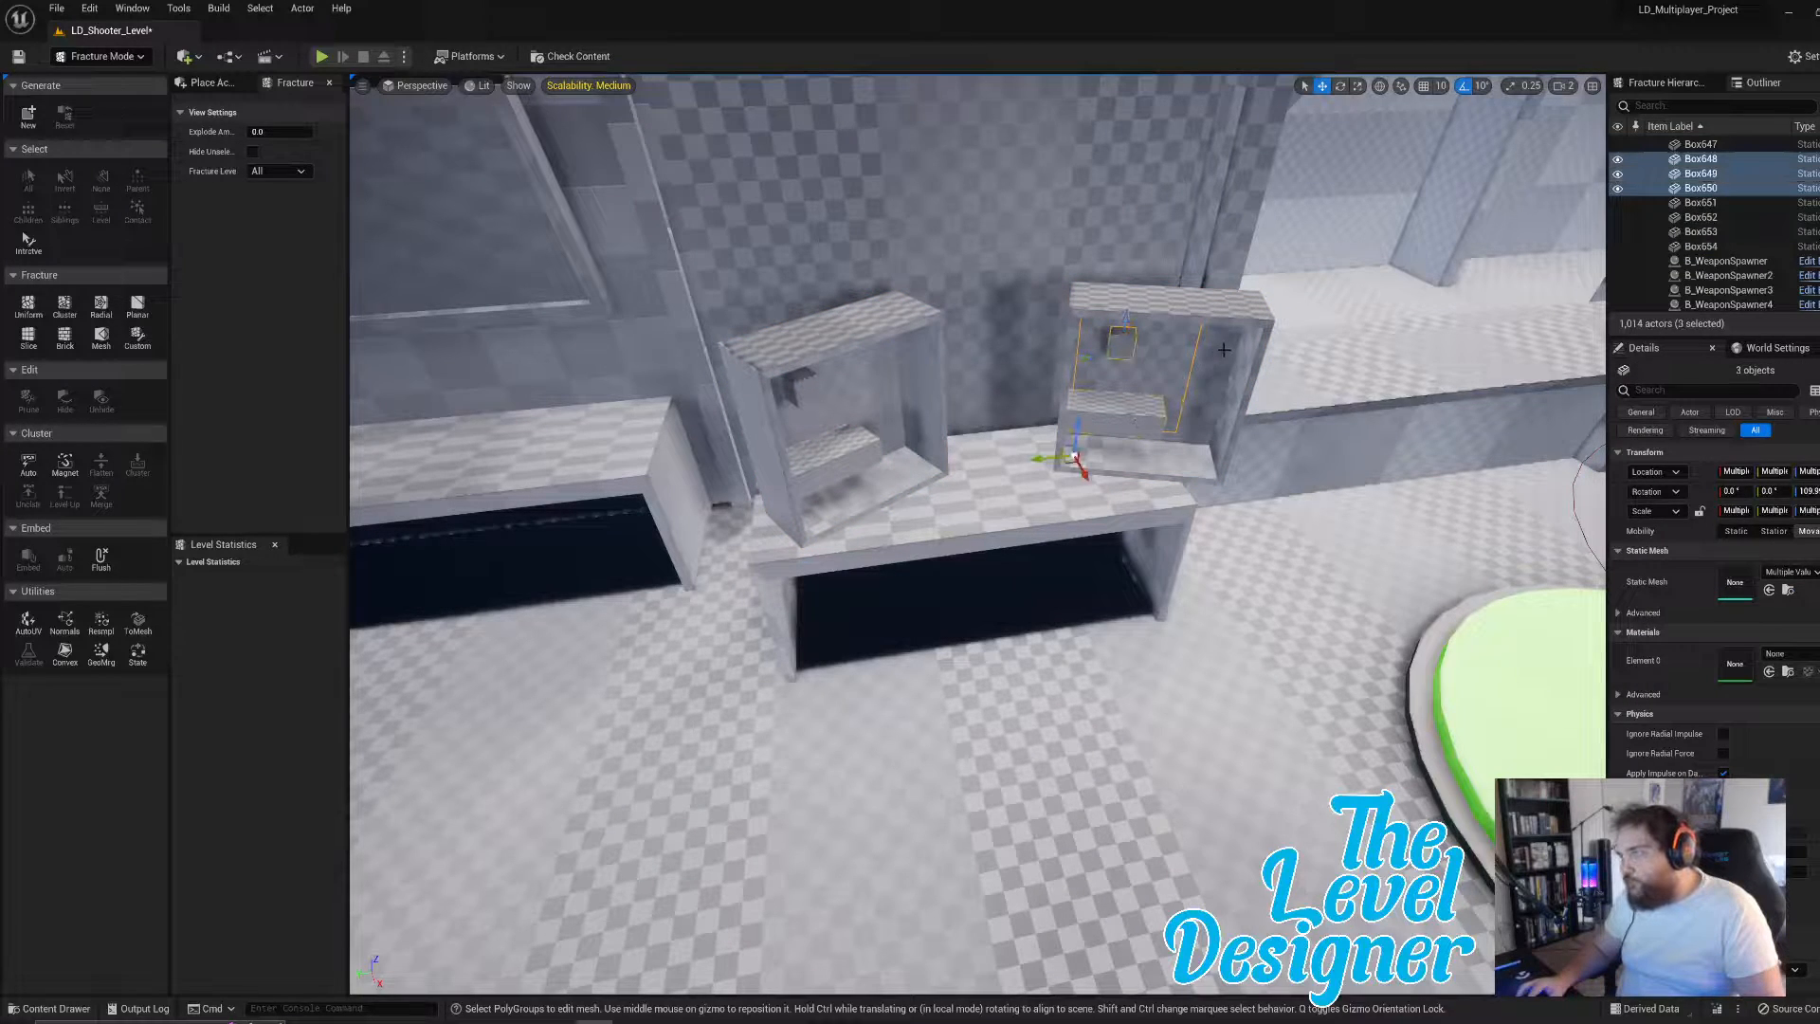
left_click(1178, 407, "ctrl")
left_click_drag(1099, 492, 1020, 496)
- Switch the editor from Fracture mode to Modeling mode to work on the central display table's round bases
key("s")
right_click_drag(1072, 421, 868, 387)
key("s")
key("w")
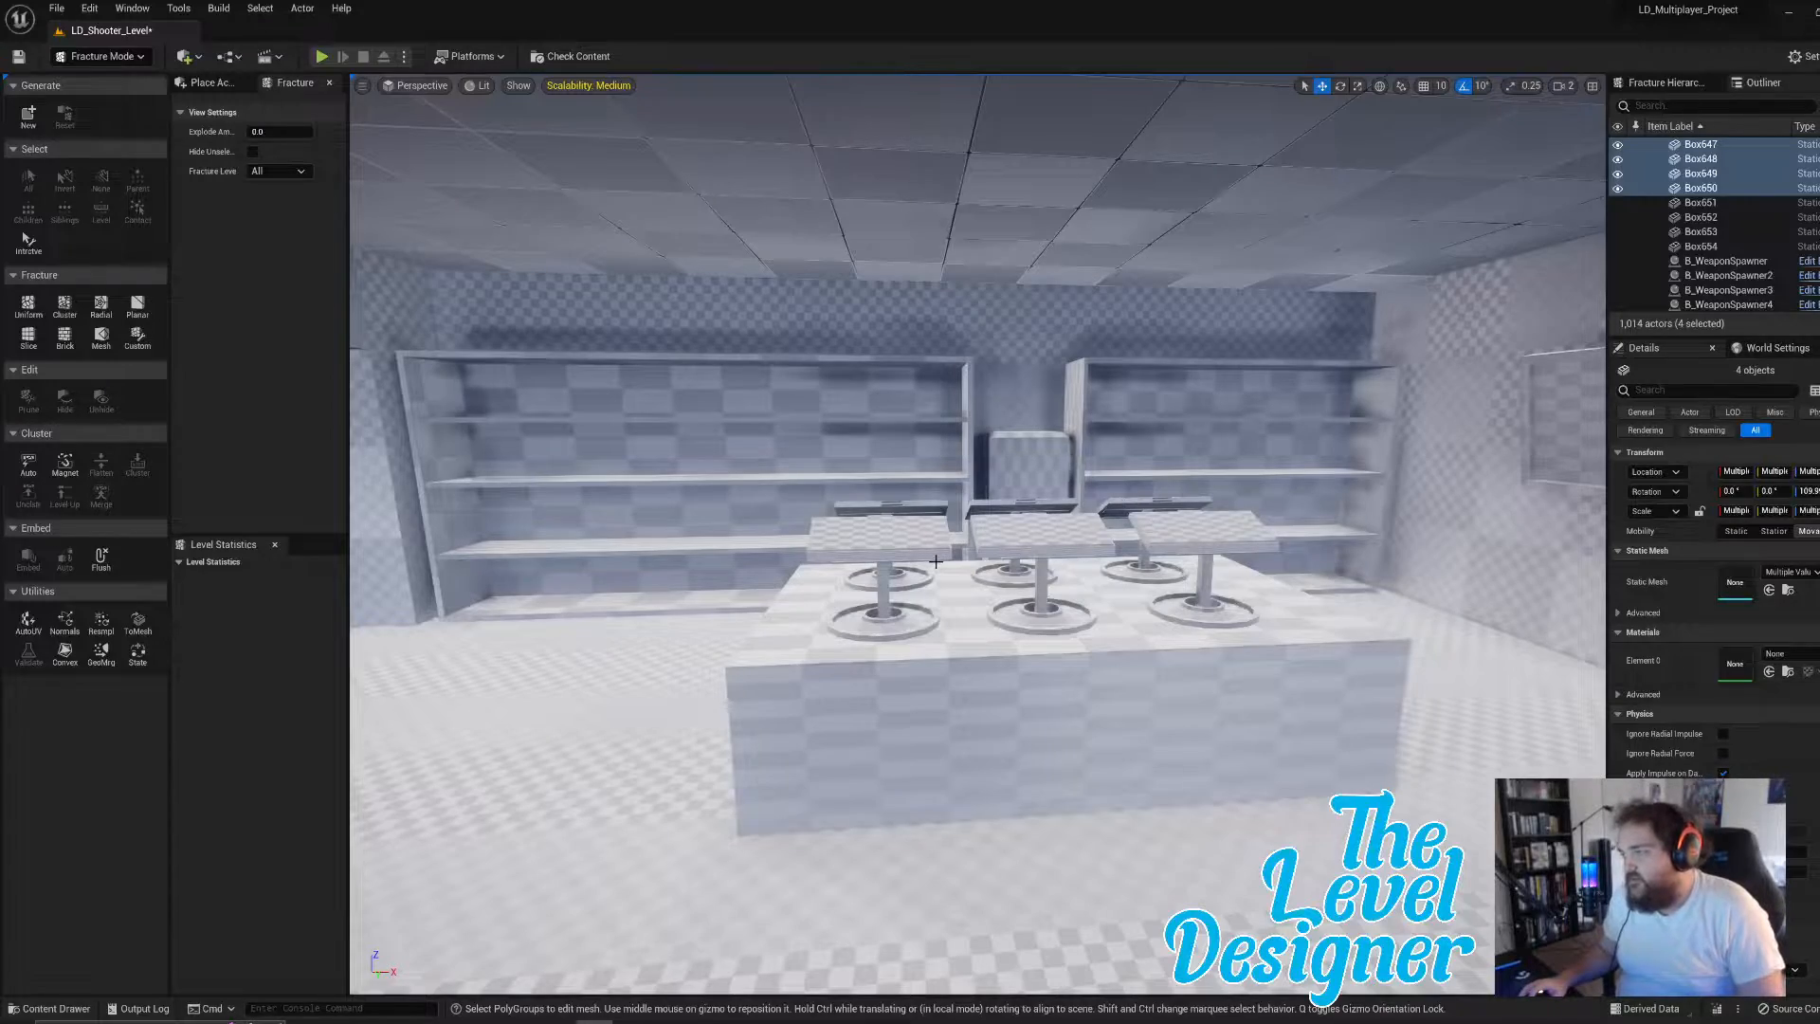
right_click_drag(936, 561, 1408, 654)
right_click_drag(841, 521, 867, 564)
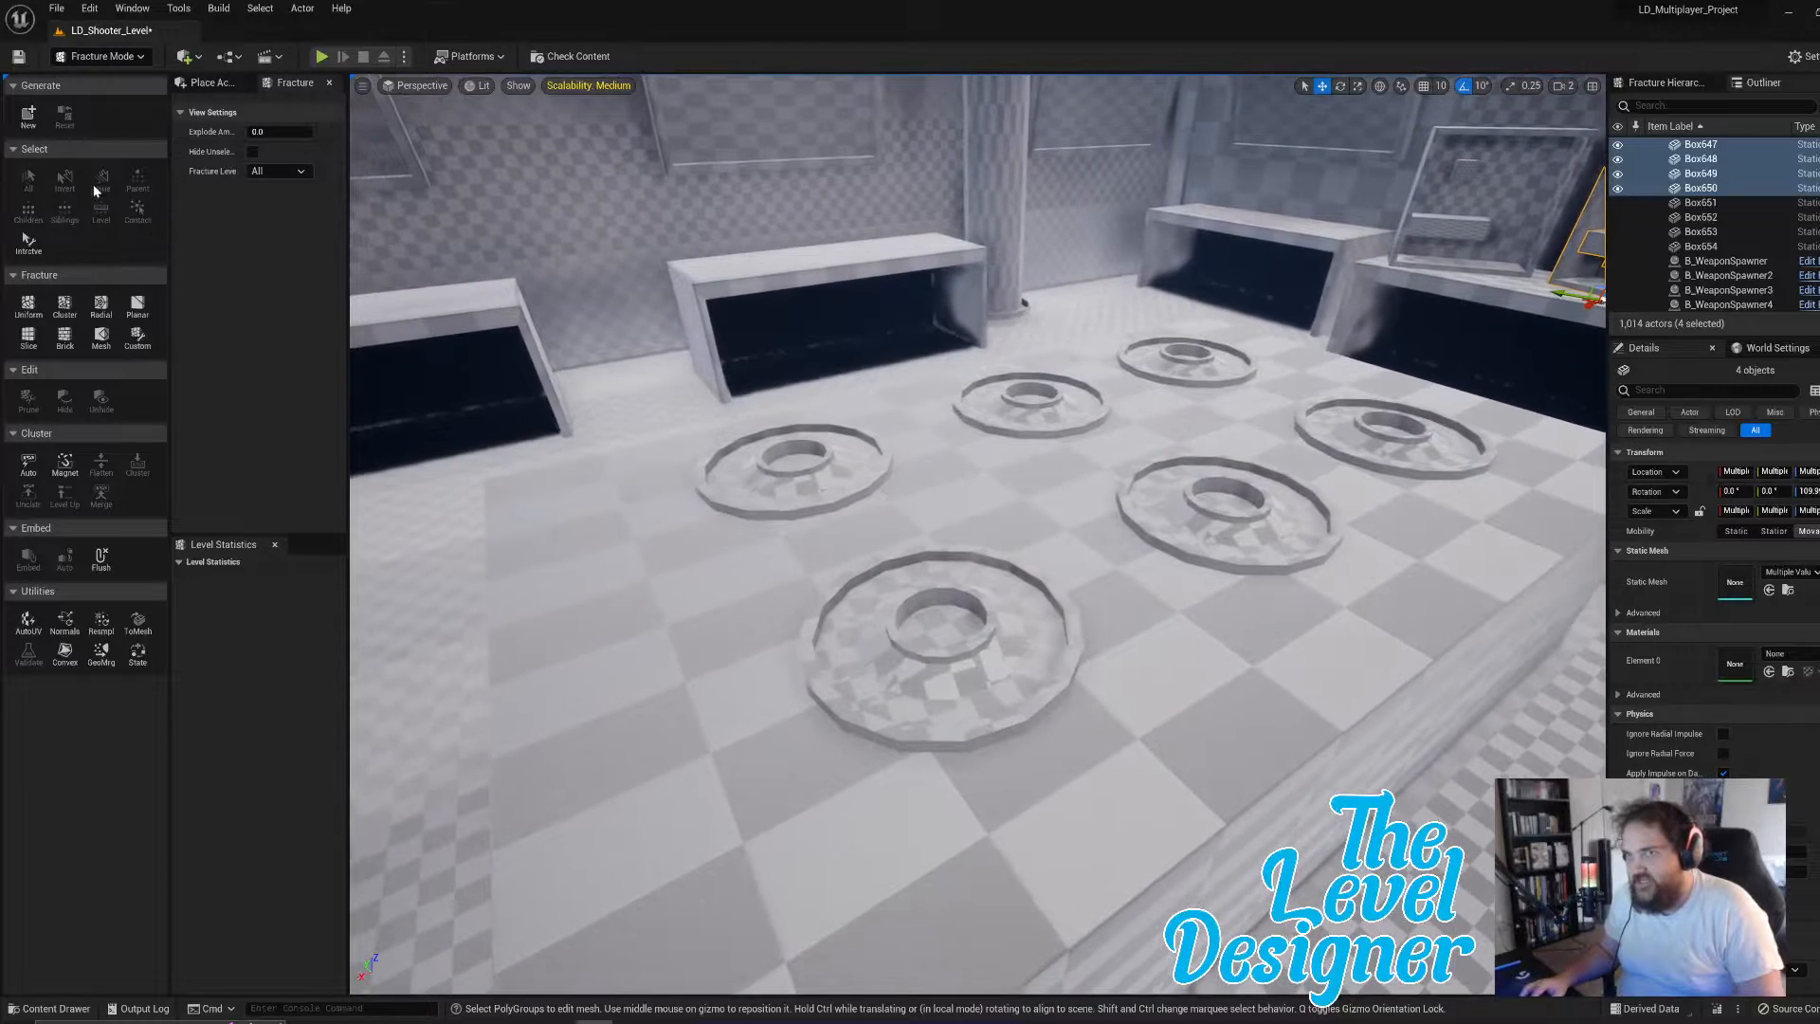
left_click(93, 58)
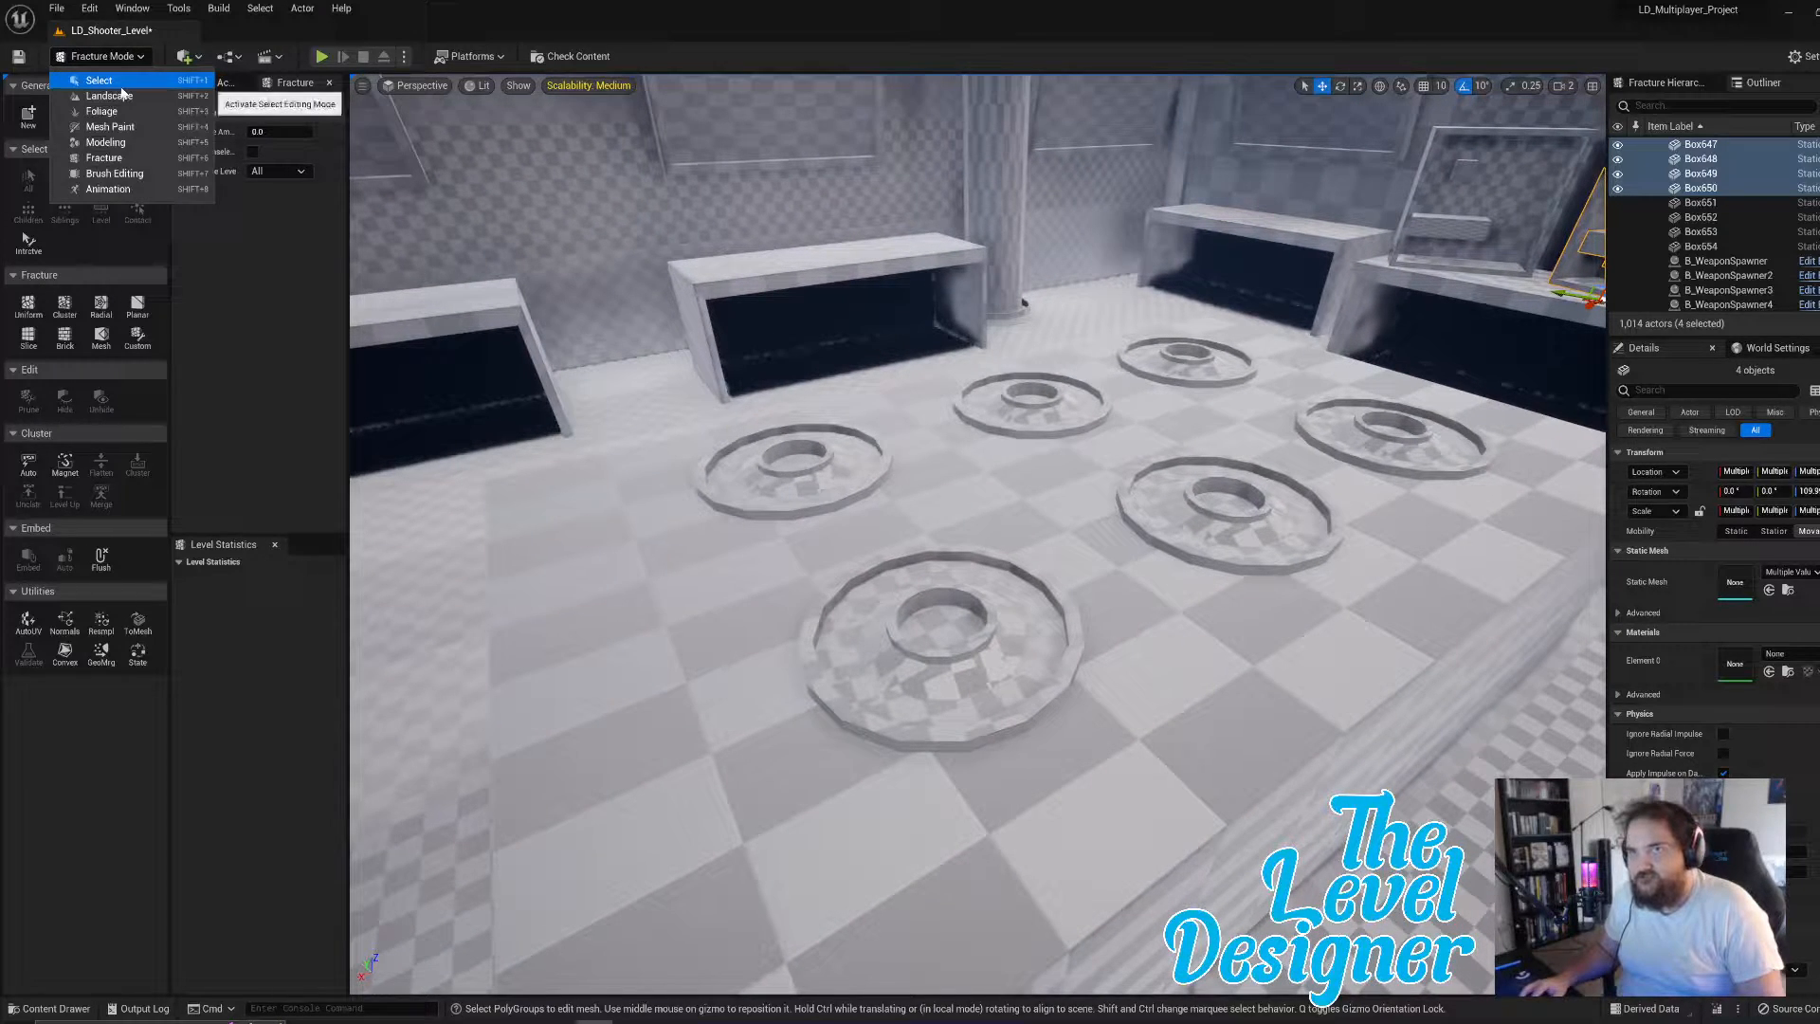
left_click(98, 80)
left_click(98, 57)
left_click(105, 142)
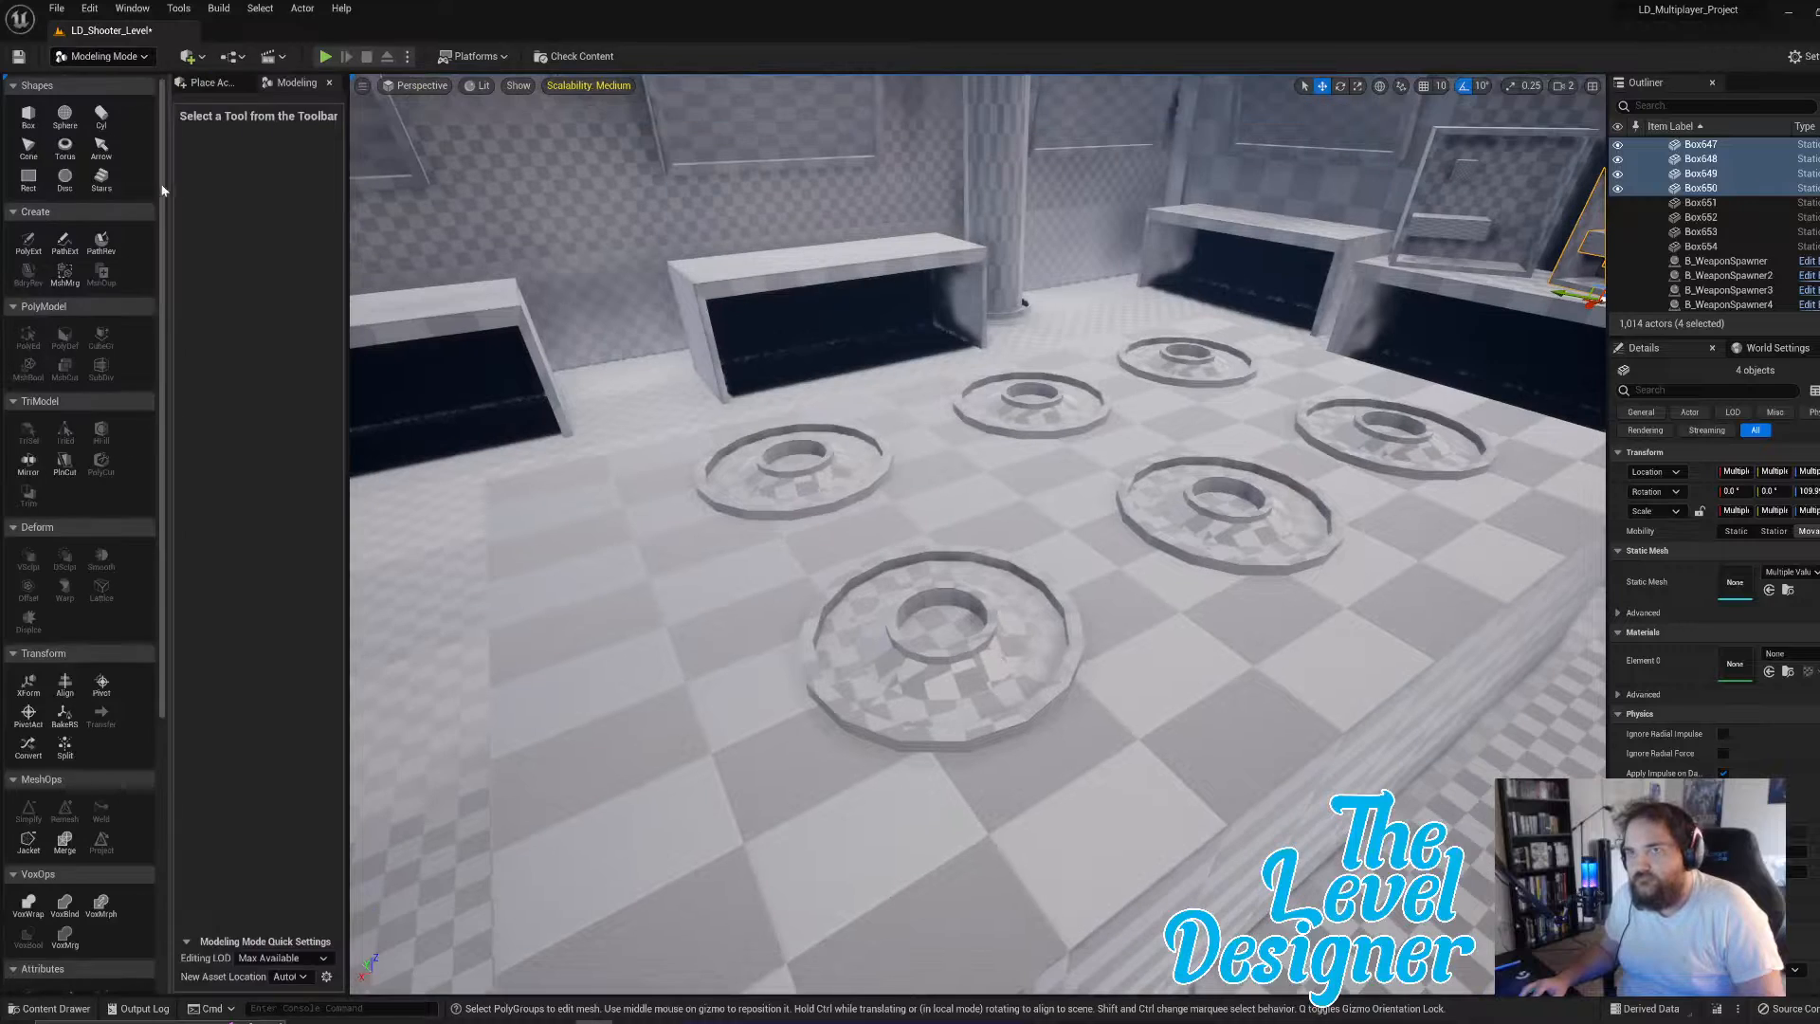
- Create a 100 × 100 × 100 box on top of the central display table
left_click(28, 116)
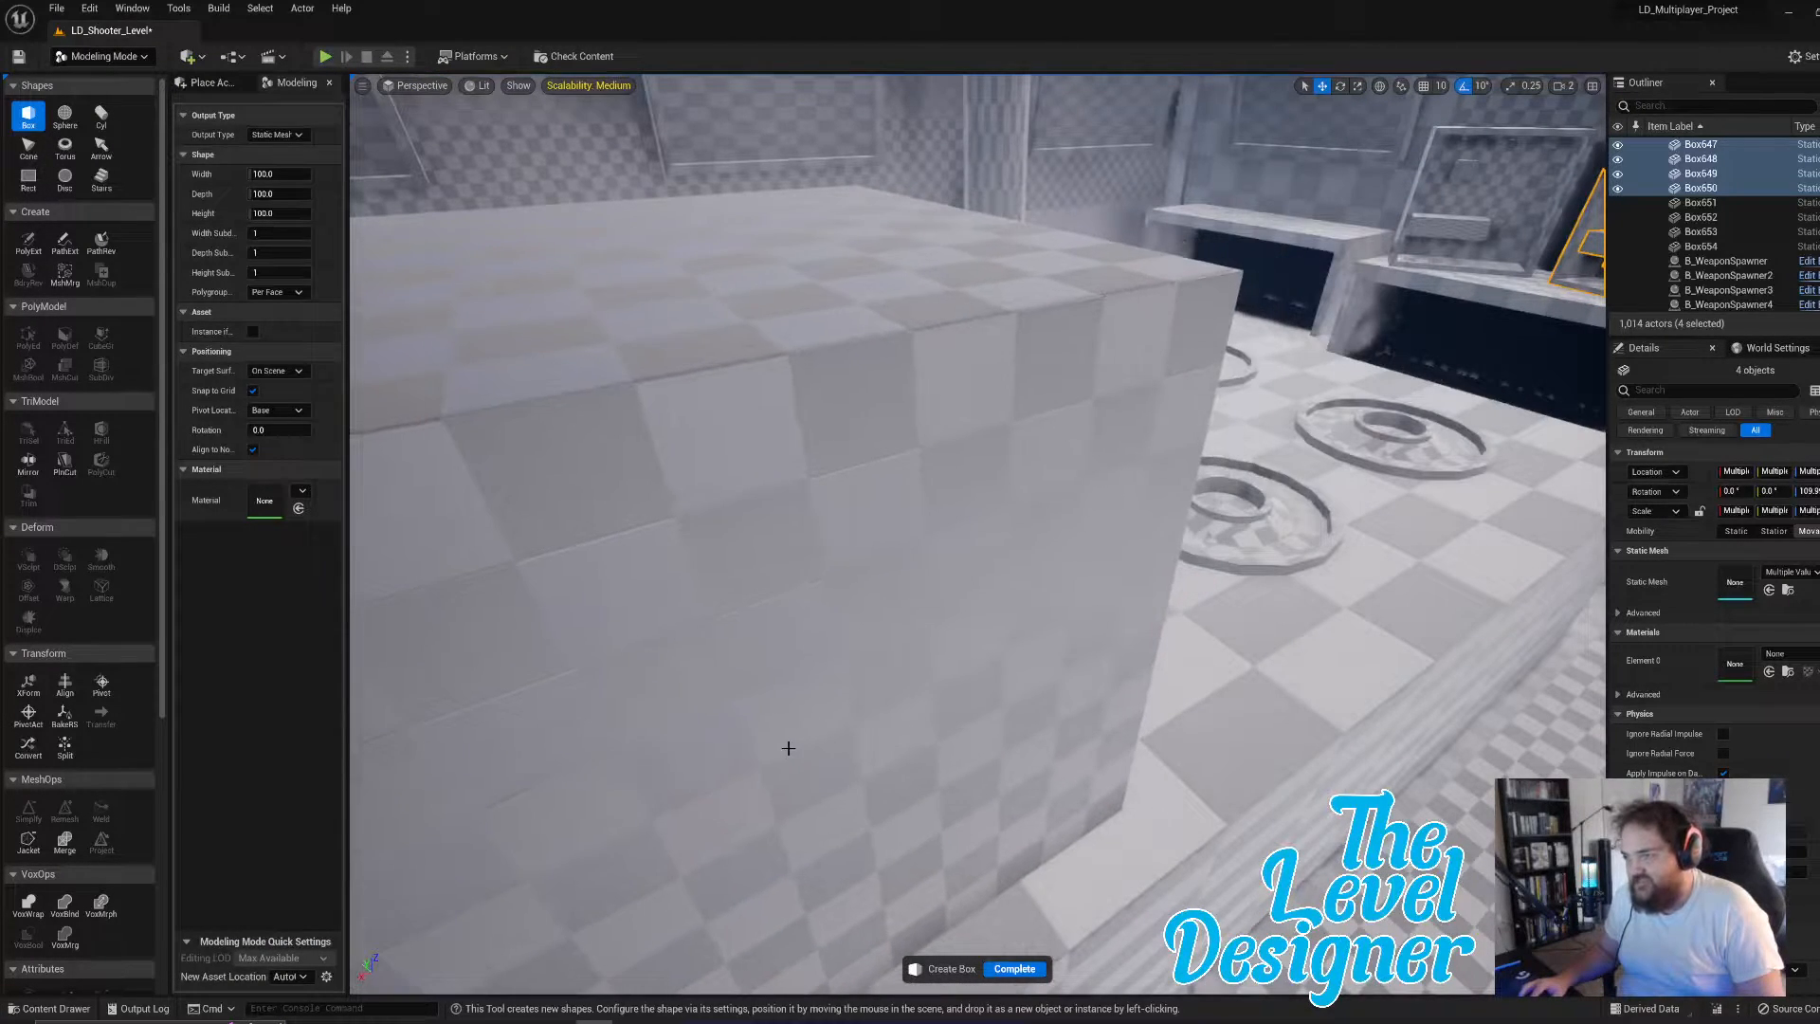
left_click(797, 739)
key("s")
right_click_drag(1261, 711, 1175, 721)
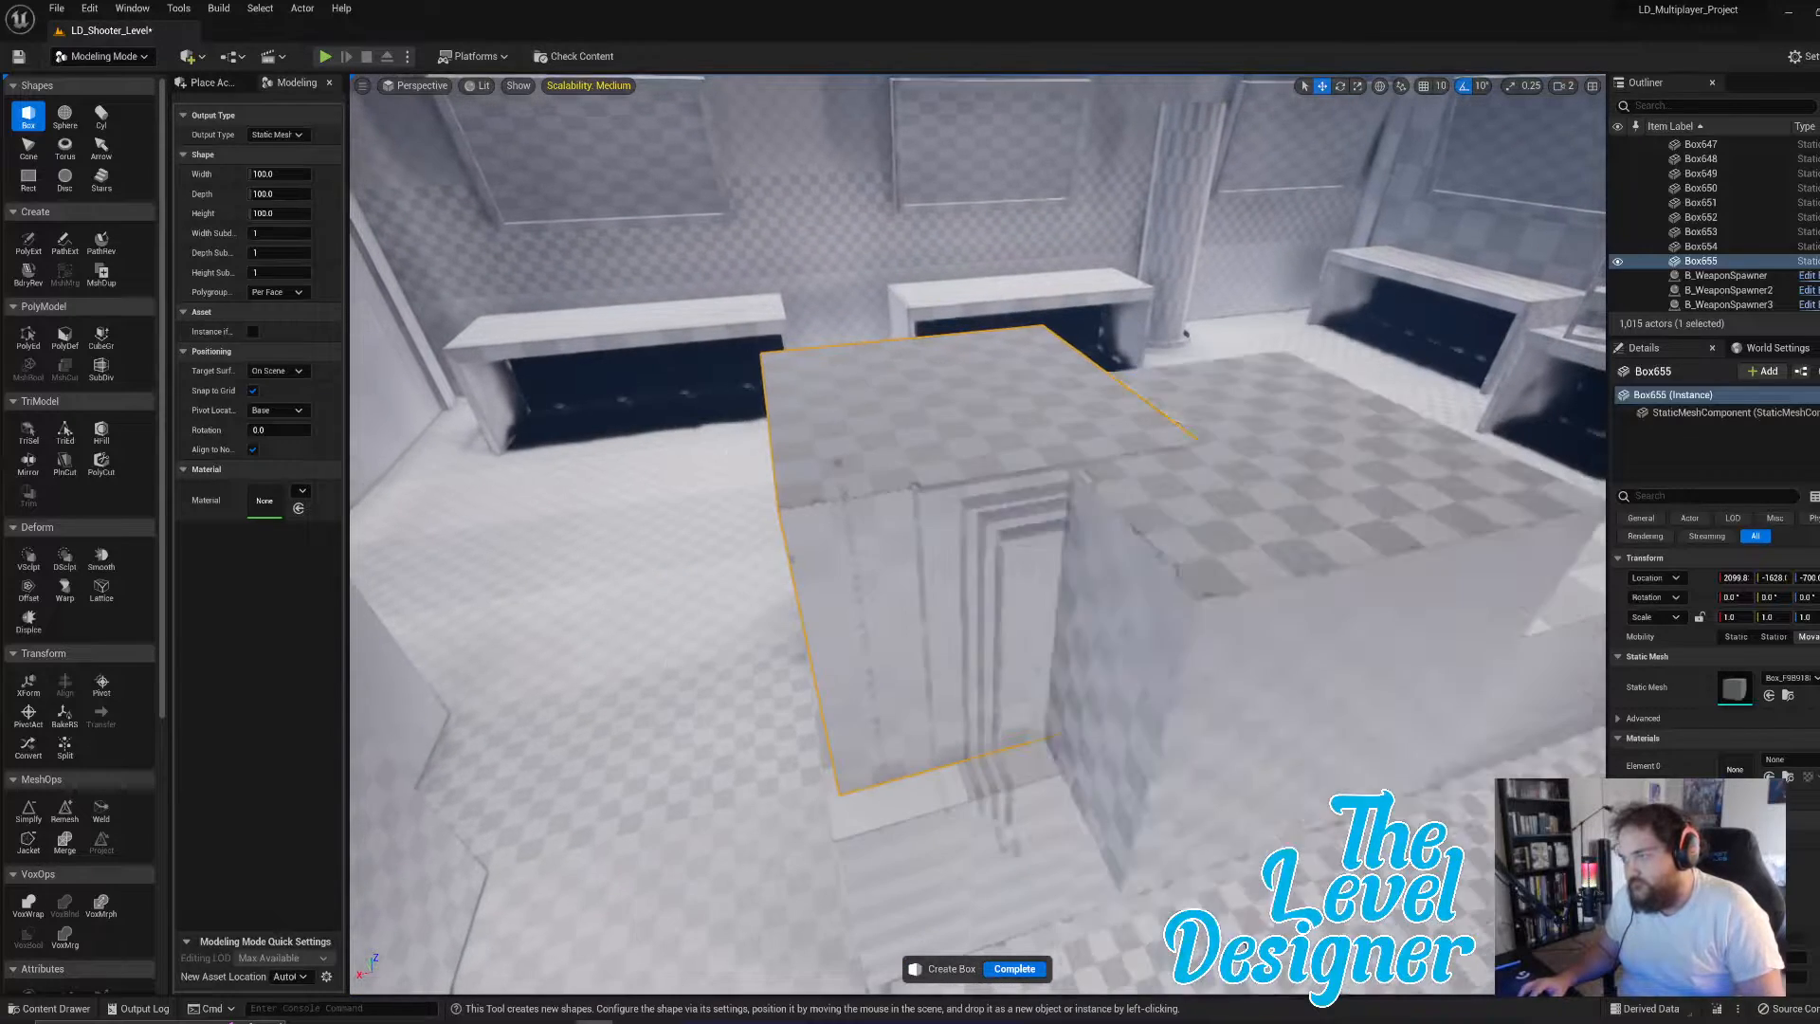
left_click(1015, 968)
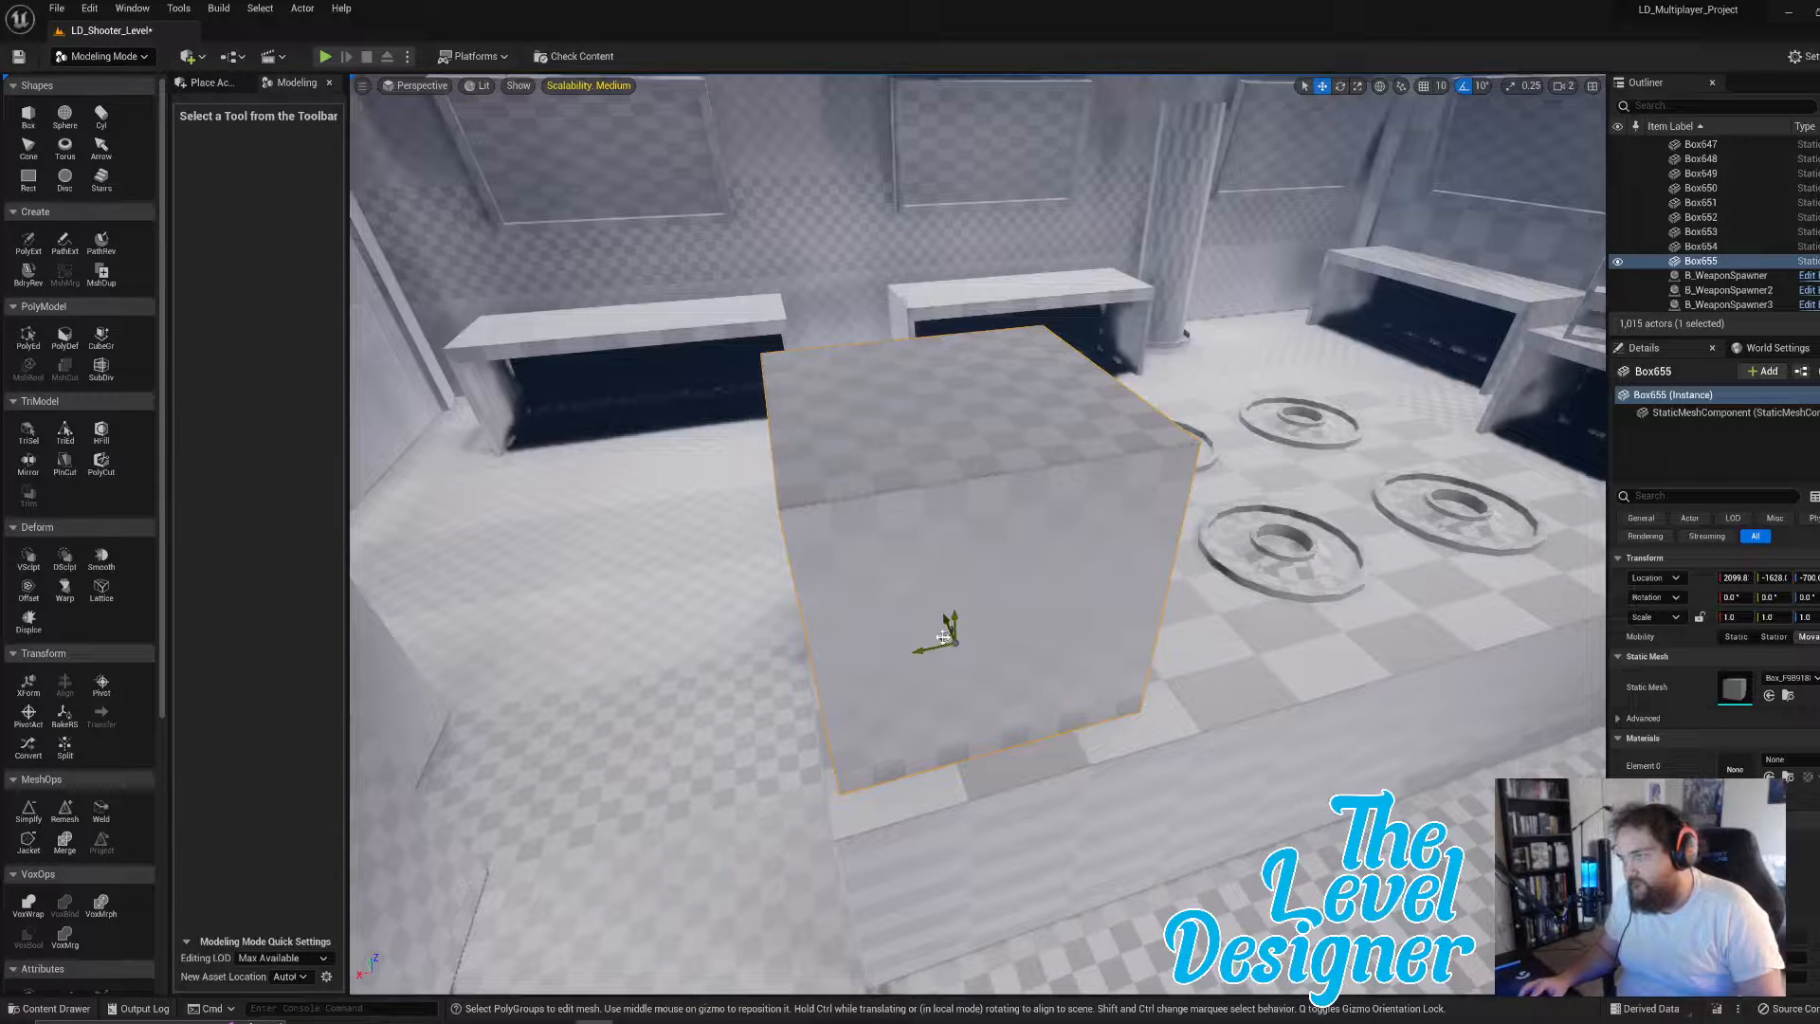
- Move the new box into the centre of the nearest round base and shrink it to a scale of about 0.07
left_click_drag(947, 641, 1024, 692)
key("e")
key("r")
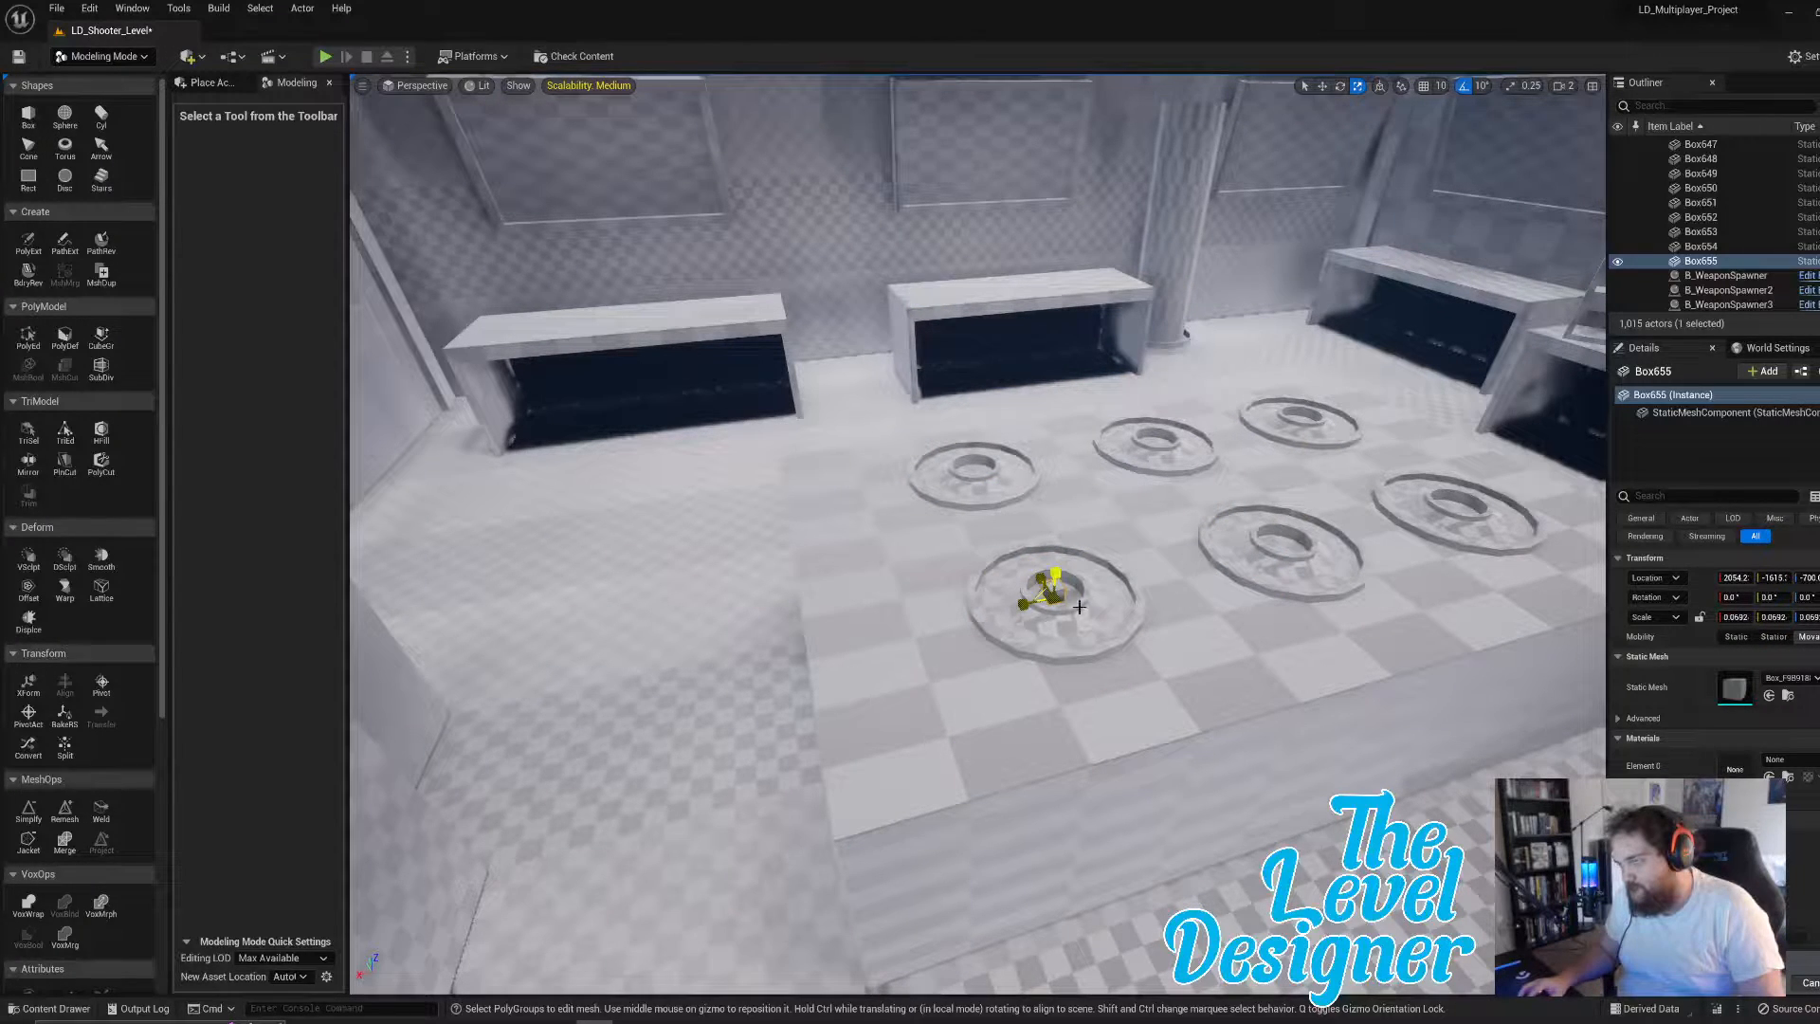
key("w")
right_click_drag(1078, 607, 953, 553)
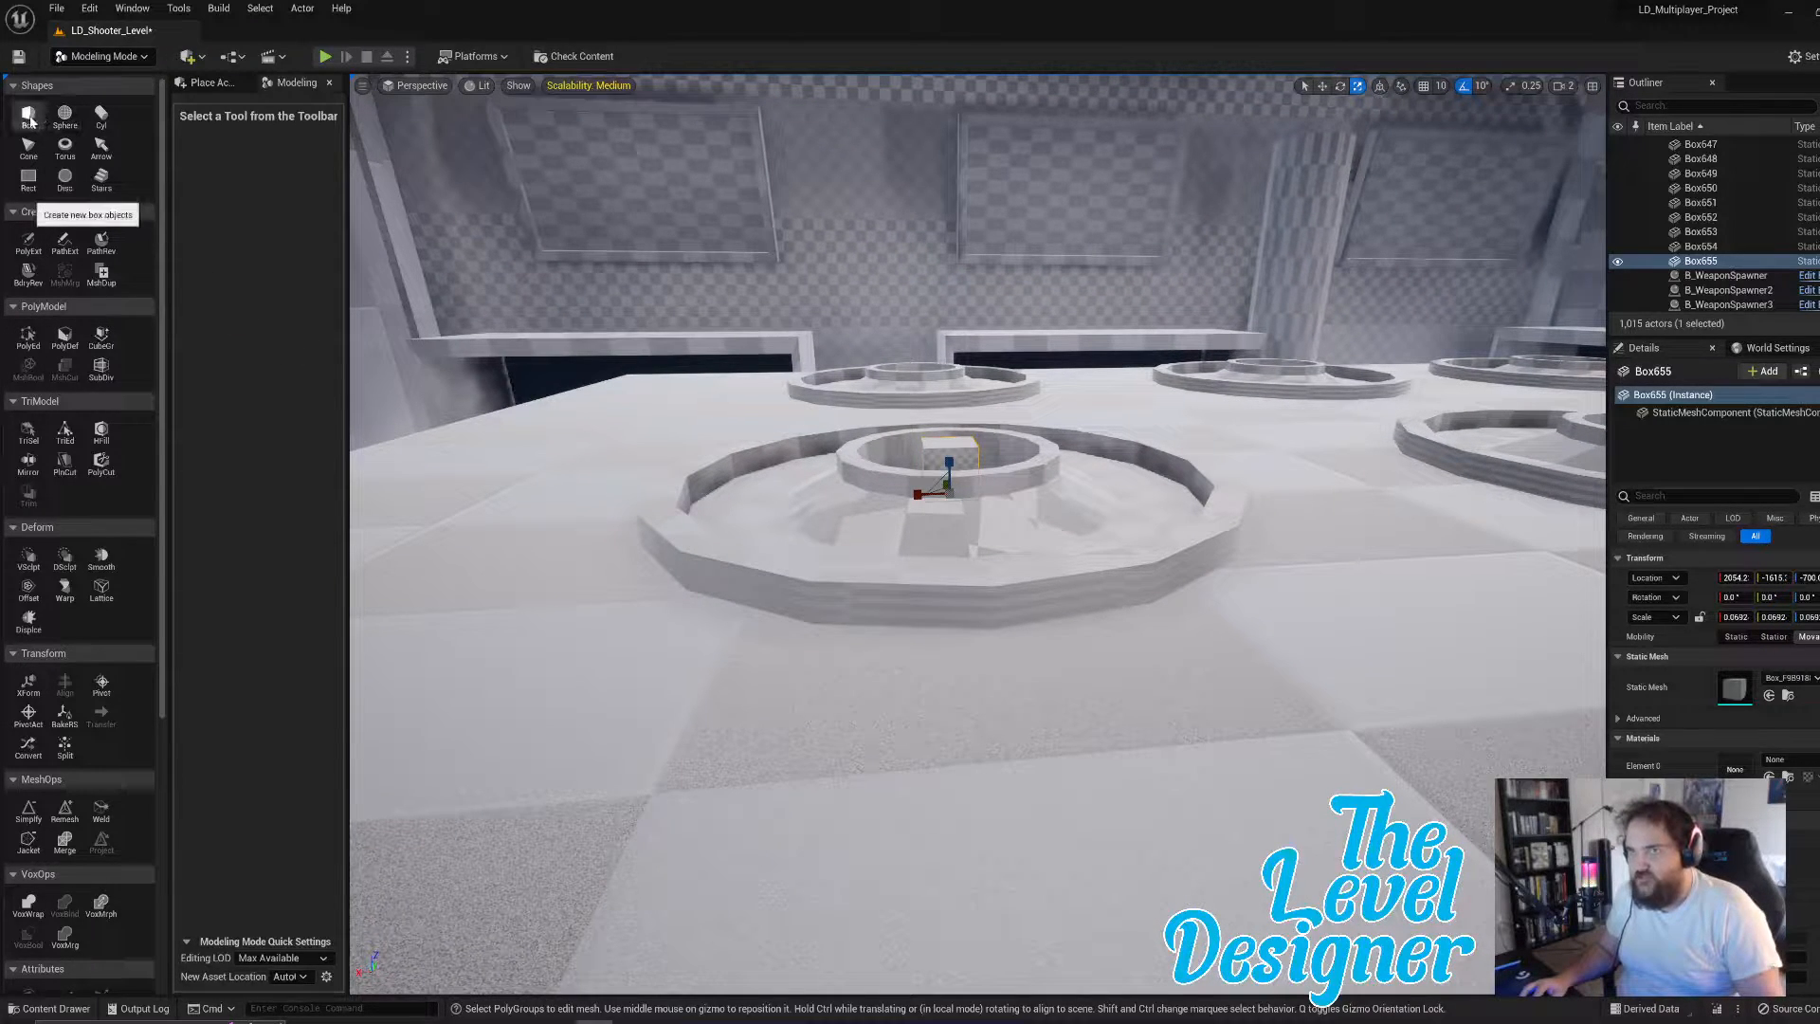
- Create a second 100 × 100 × 100 box on the floor beside the end of the display table
left_click(28, 117)
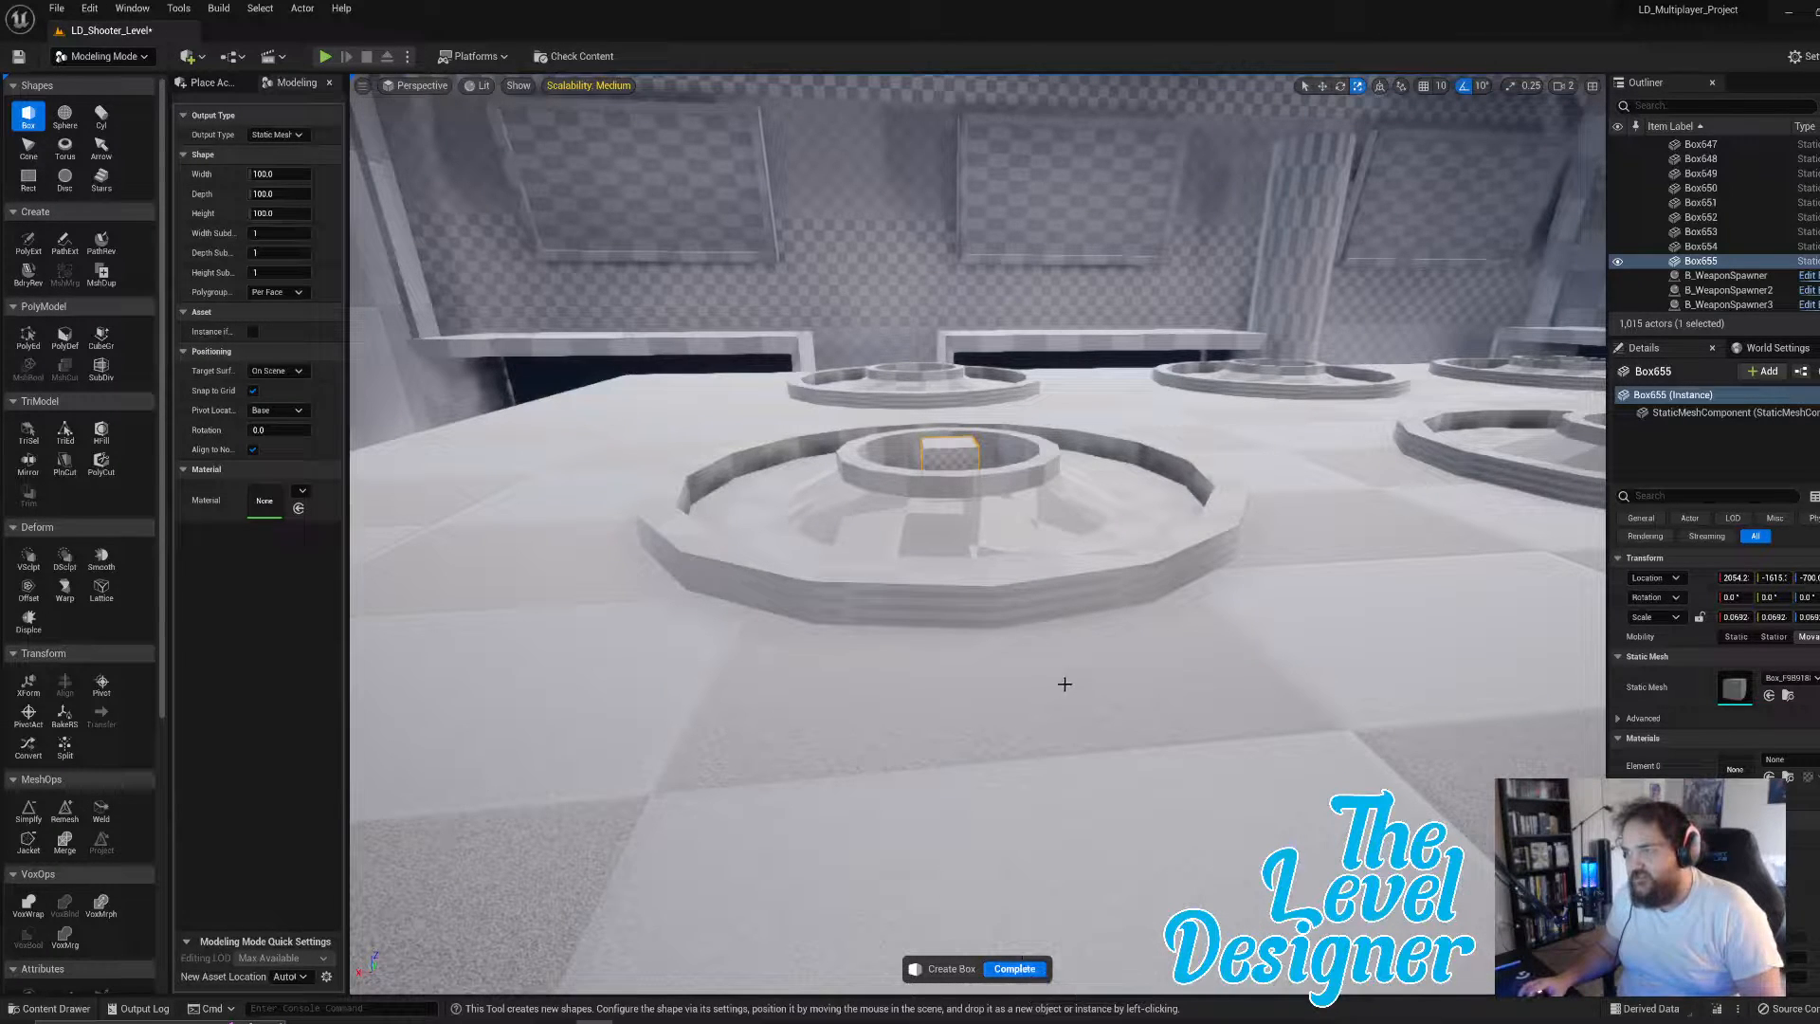
key("s")
right_click_drag(1065, 683, 834, 731)
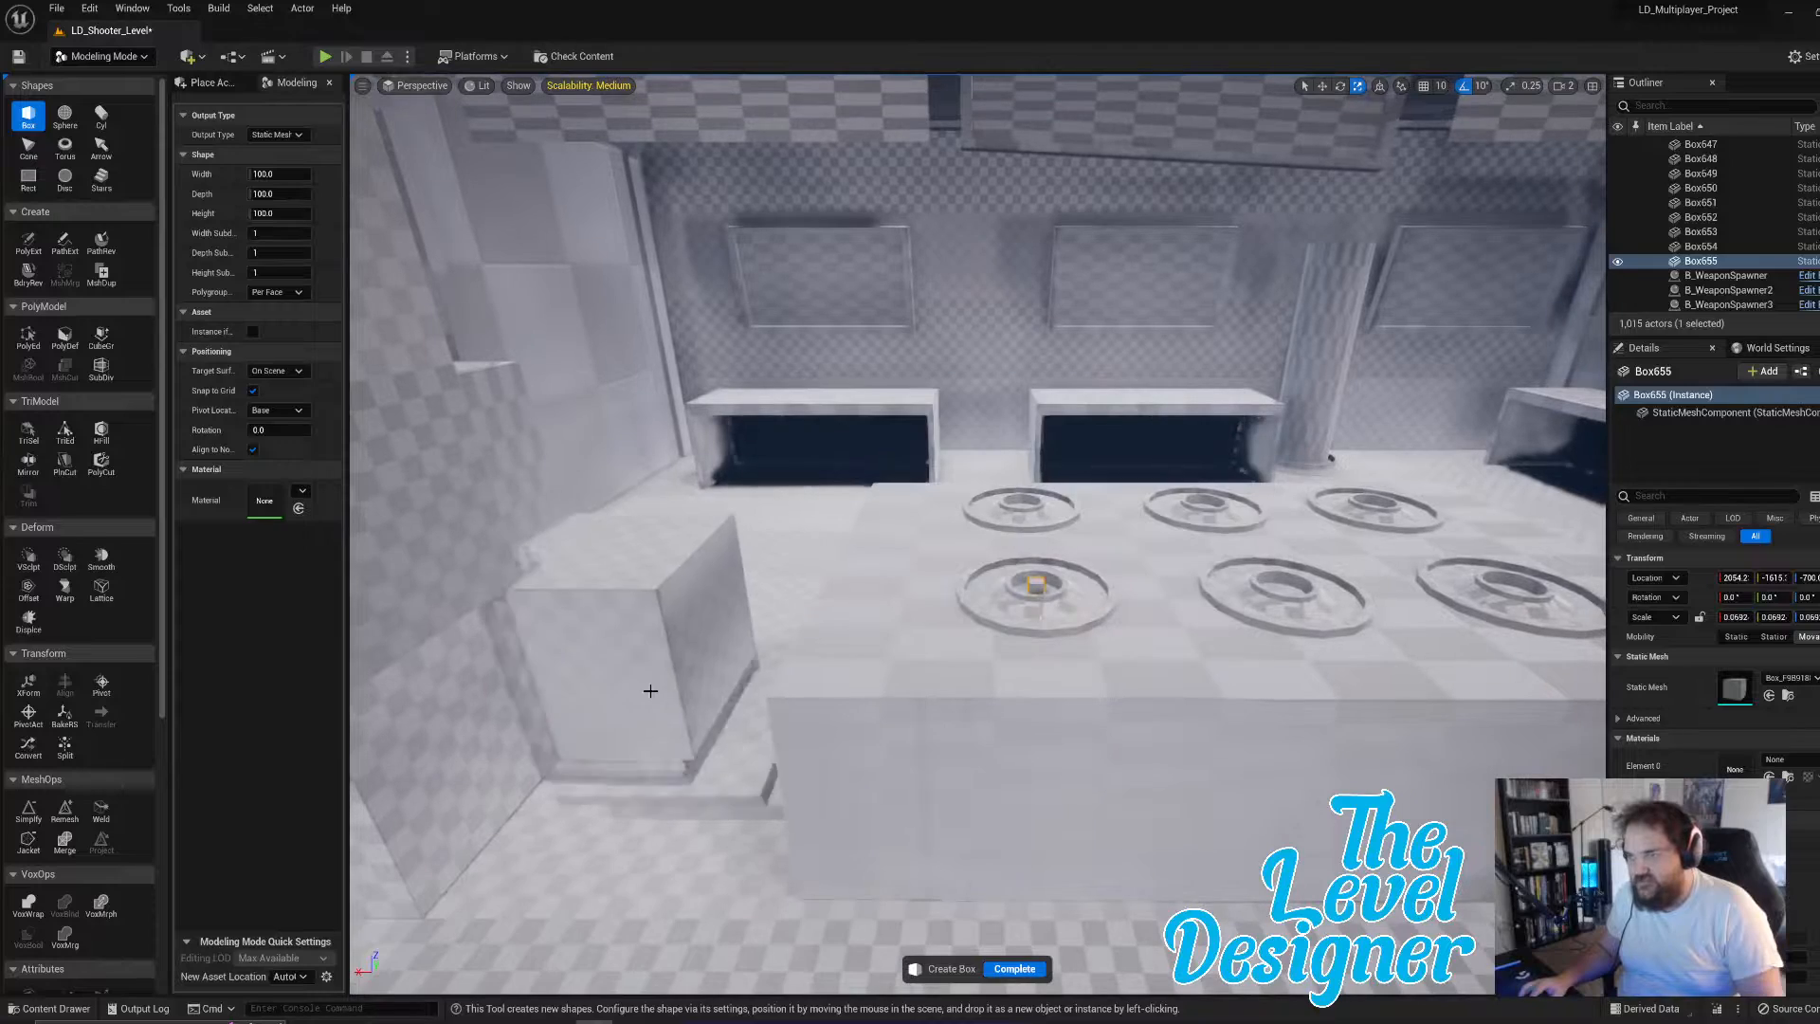
left_click(737, 667)
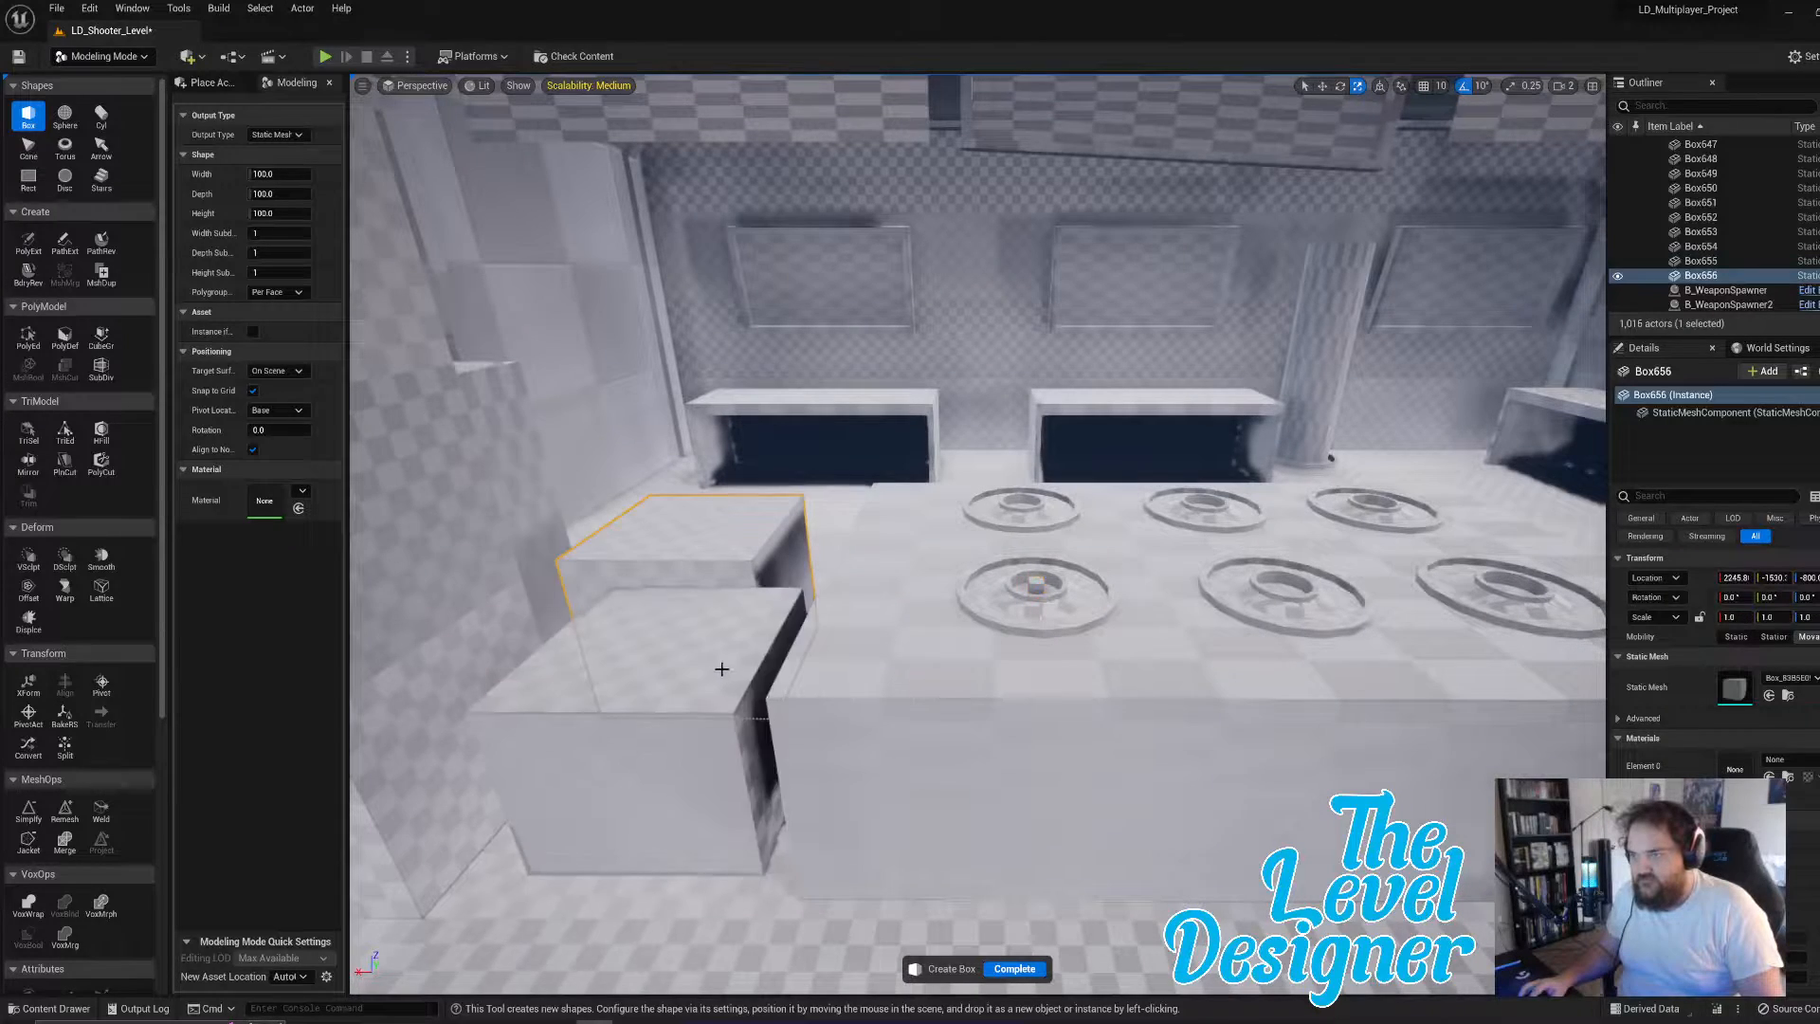
left_click(1014, 969)
- Edit the small box's PolyGroups and raise its top face to form a tall, thin post in the round base
key("w")
right_click_drag(996, 759, 1062, 796)
key("w")
right_click_drag(1047, 578, 1046, 602)
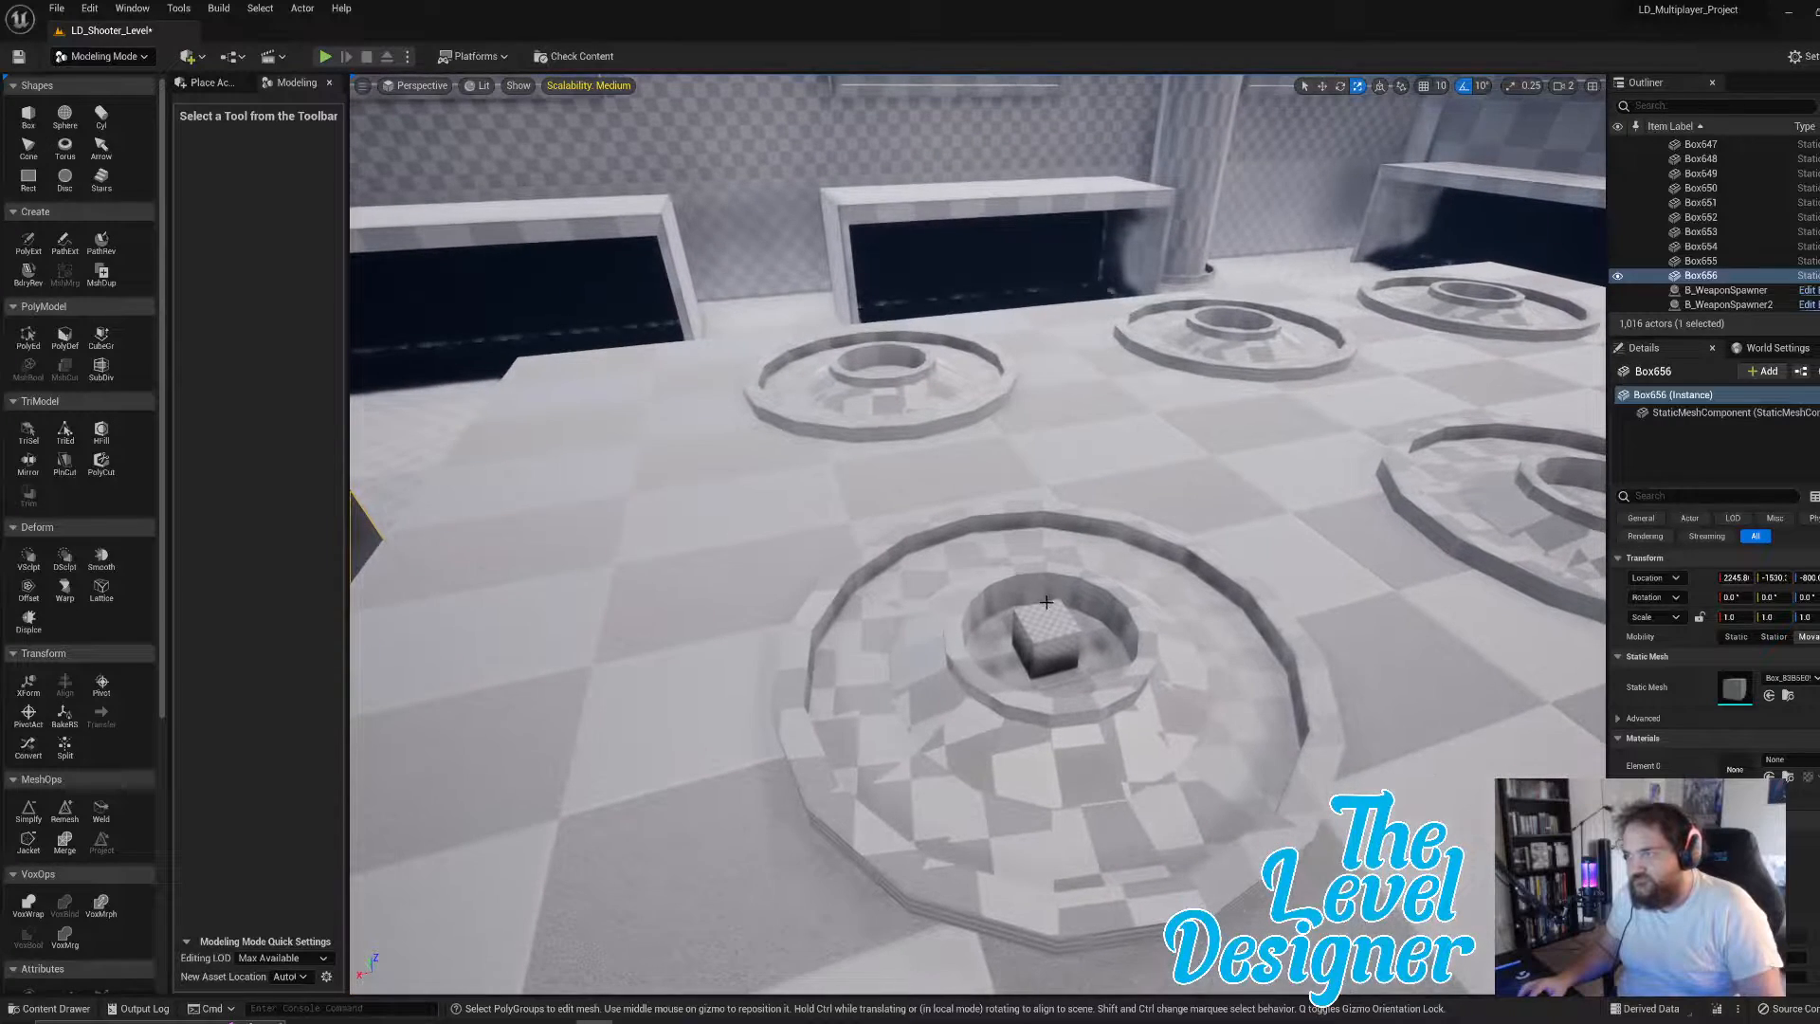
left_click(1045, 636)
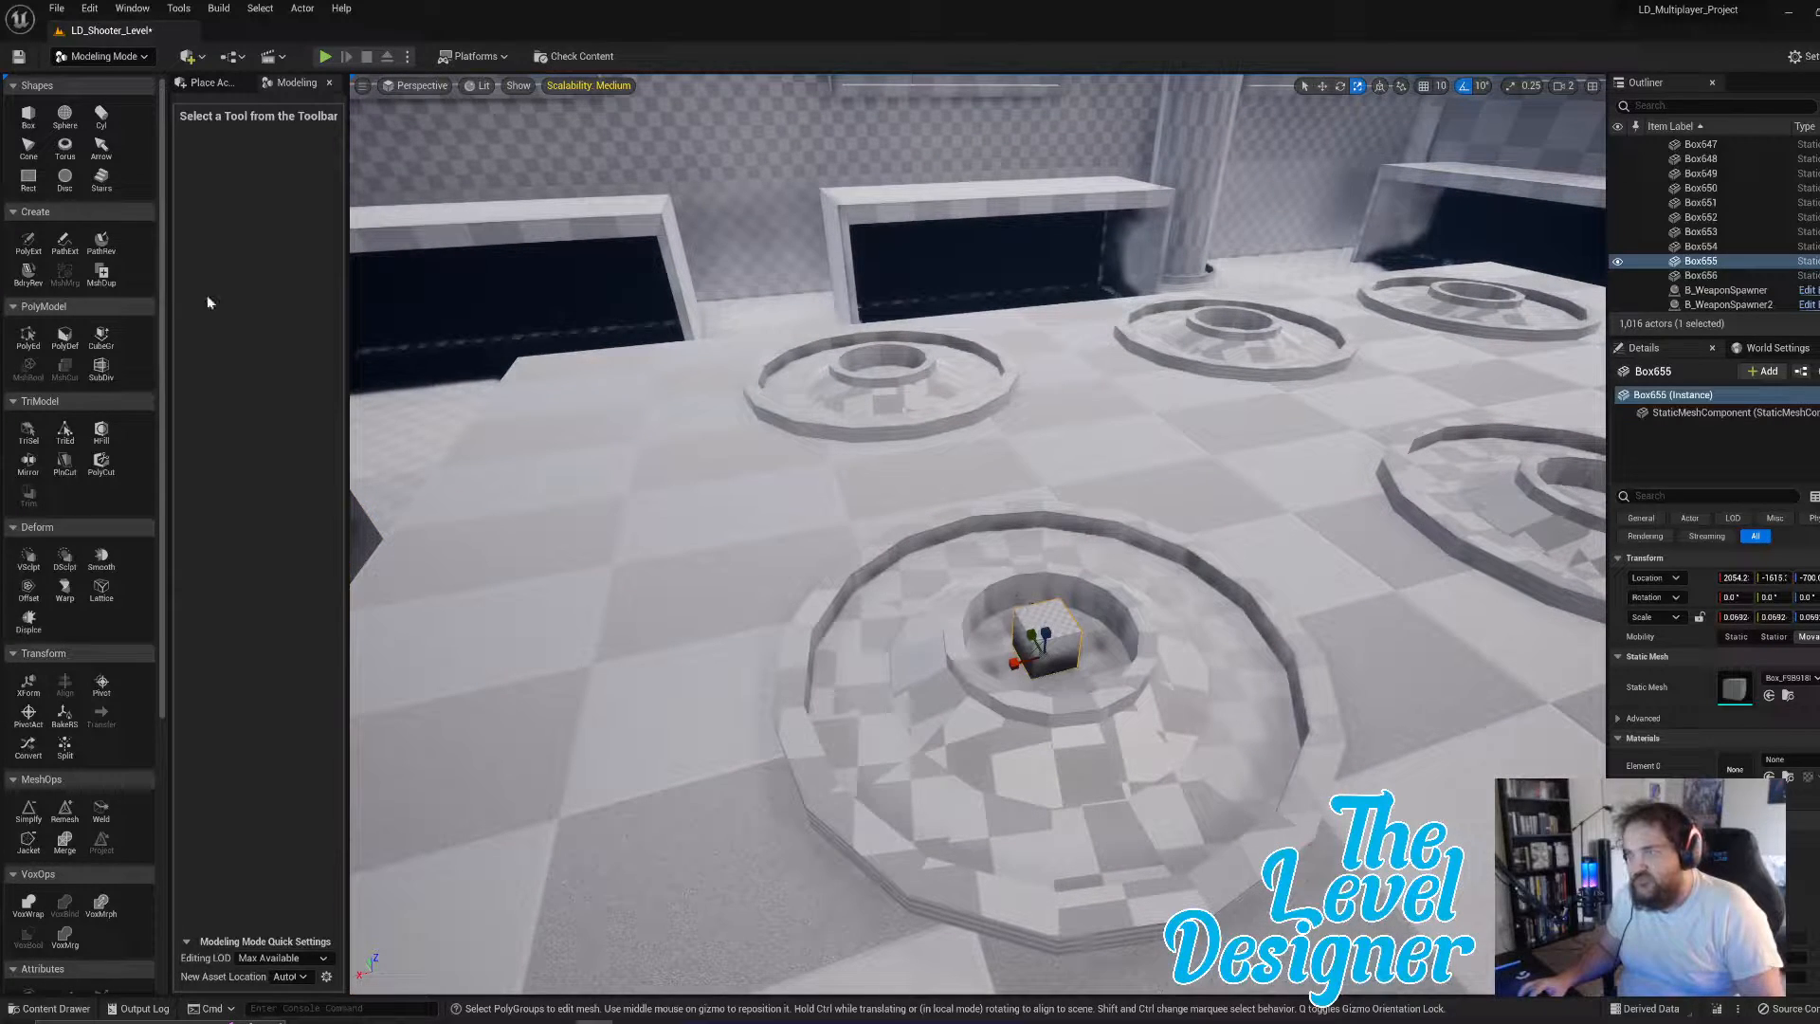
left_click(28, 336)
left_click(1053, 616)
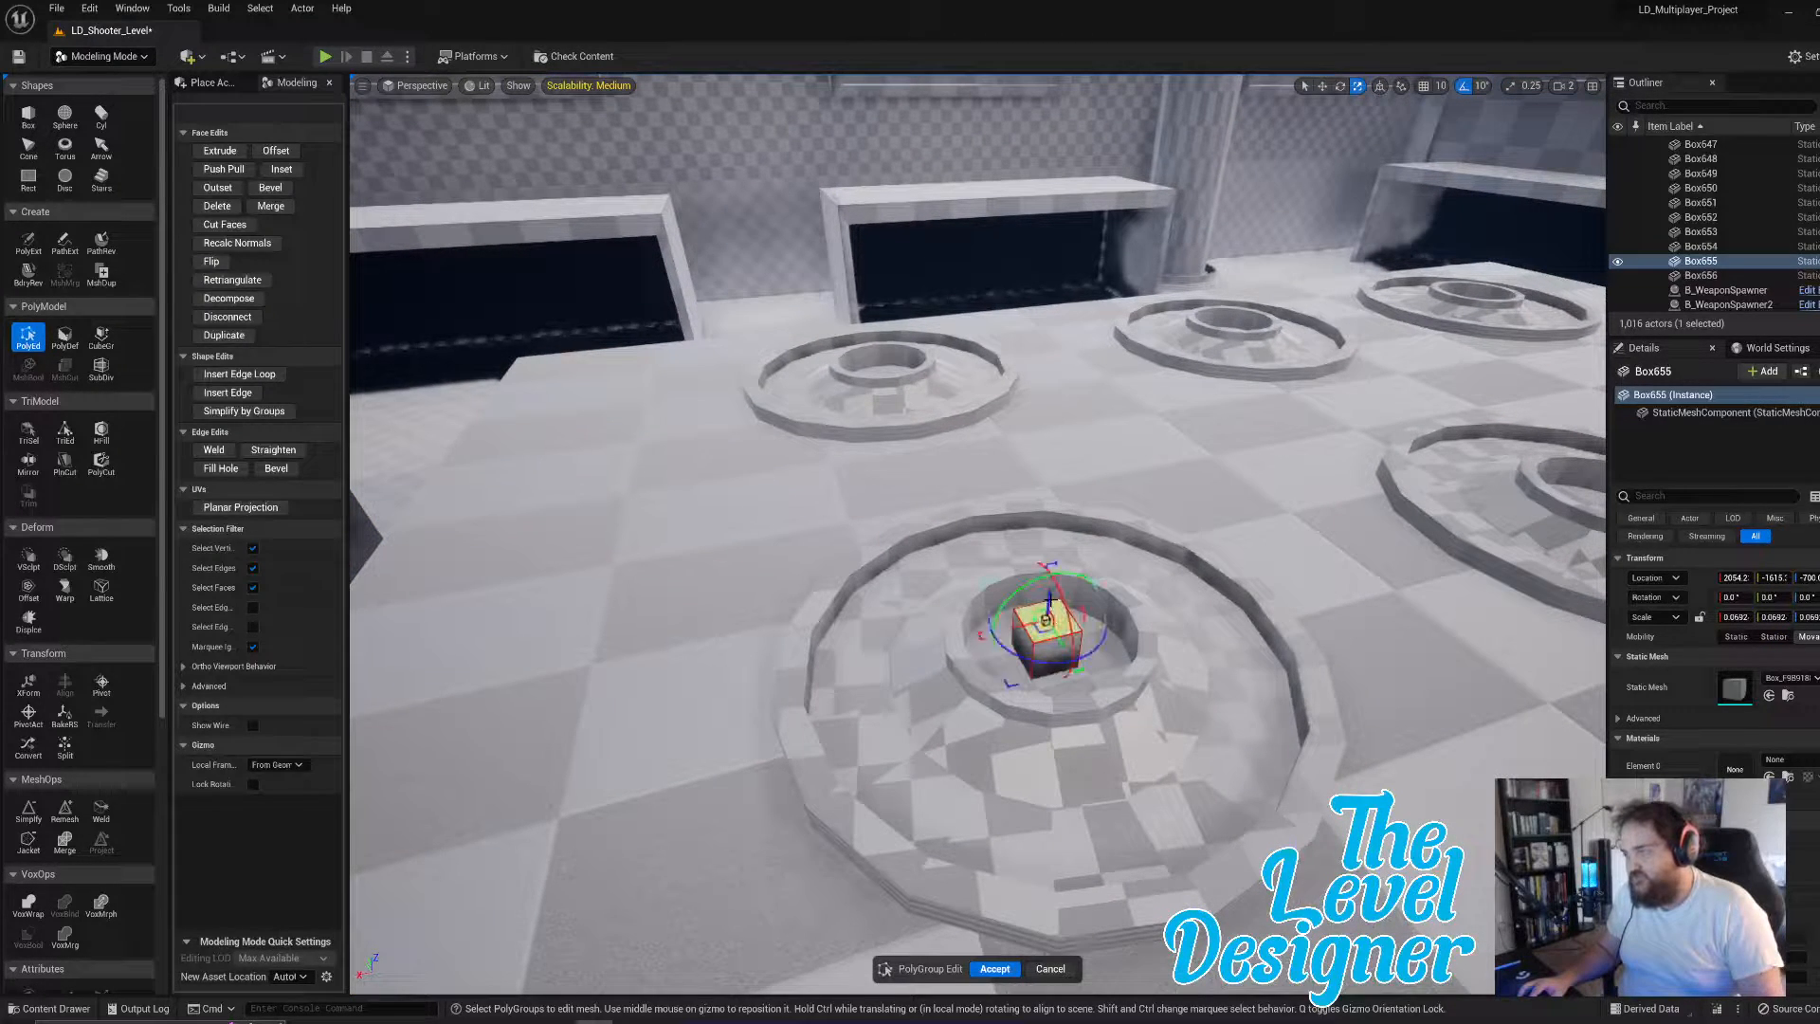
left_click_drag(1069, 590, 916, 442)
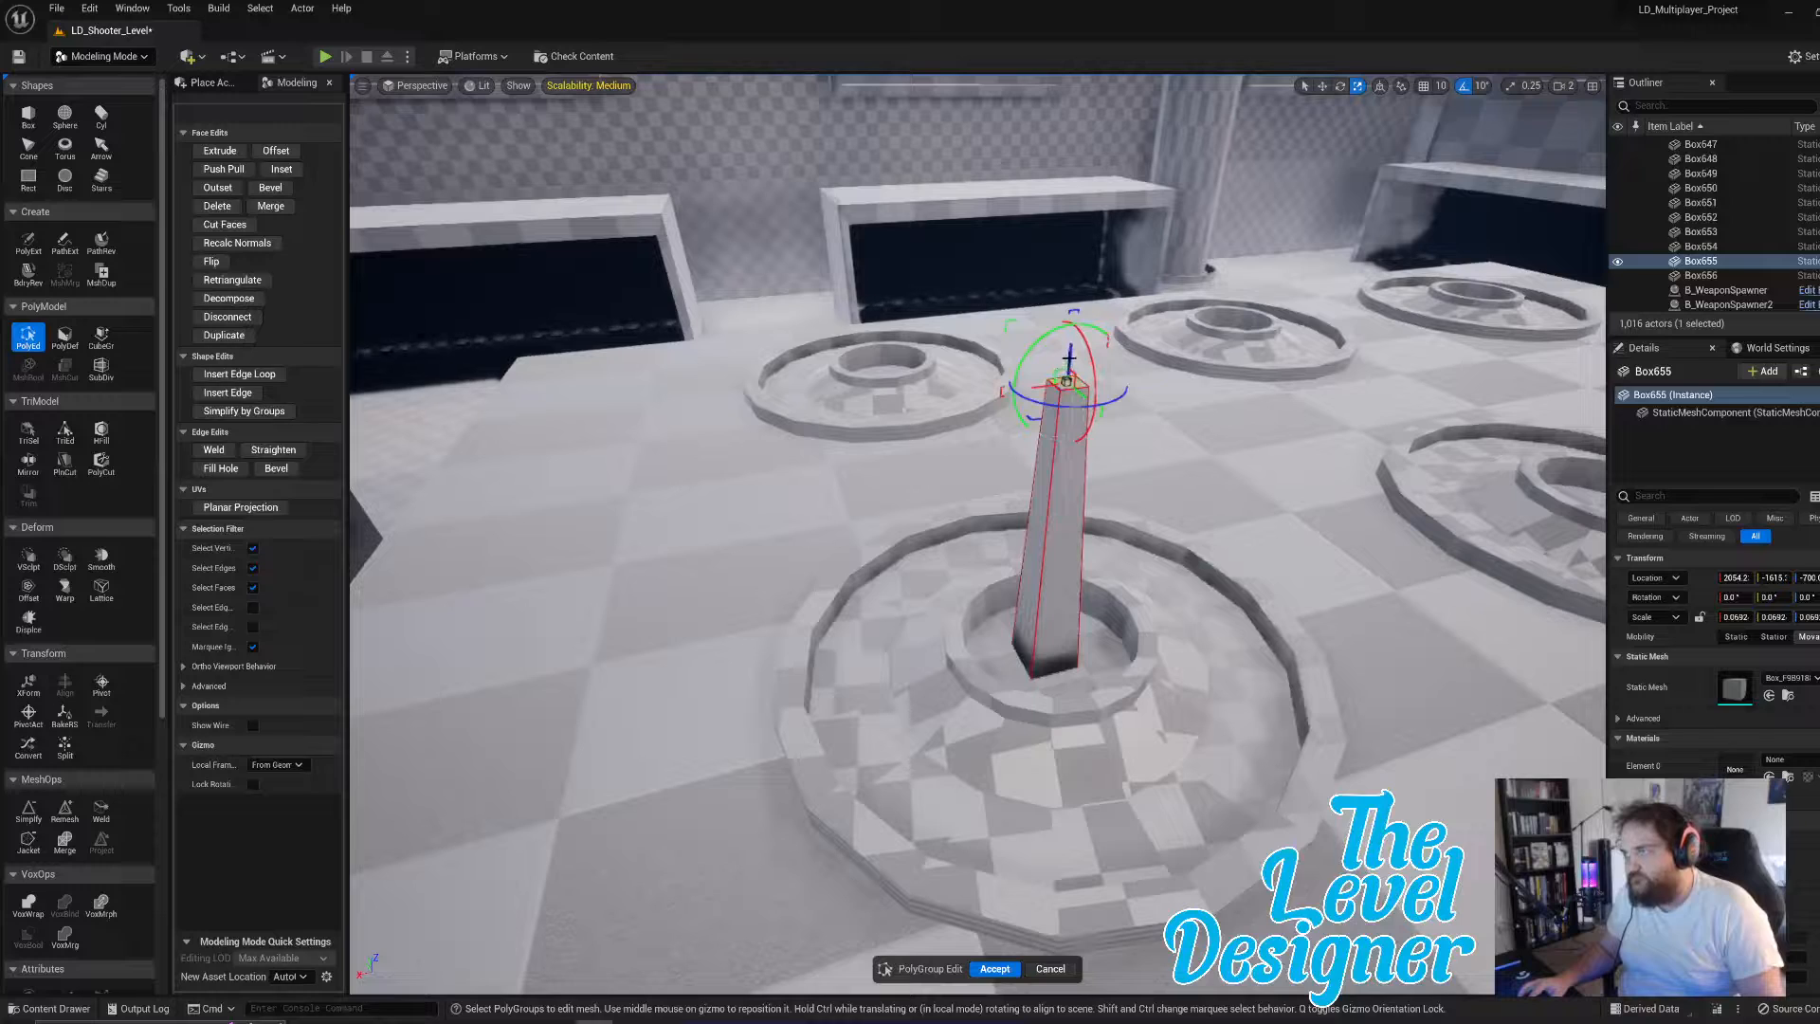
- Offset the post's top face outward to form a flared head
left_click(276, 150)
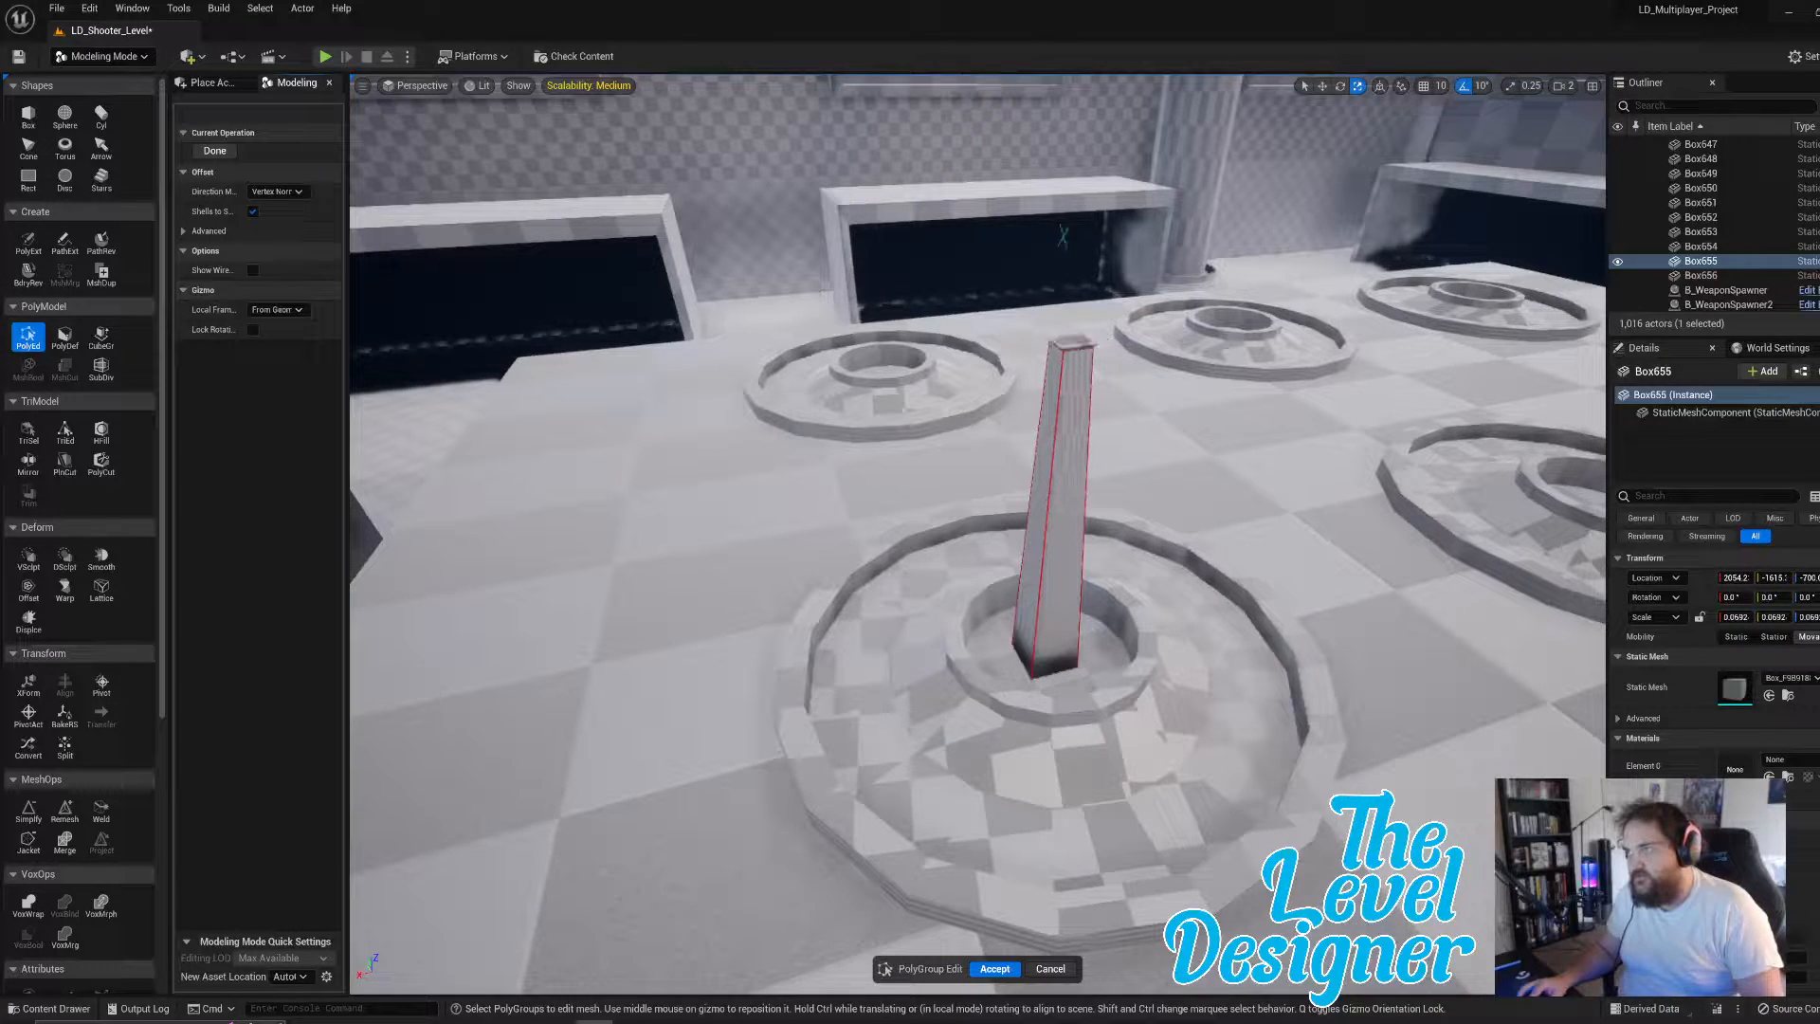
right_click_drag(1016, 296, 1016, 232)
key("s")
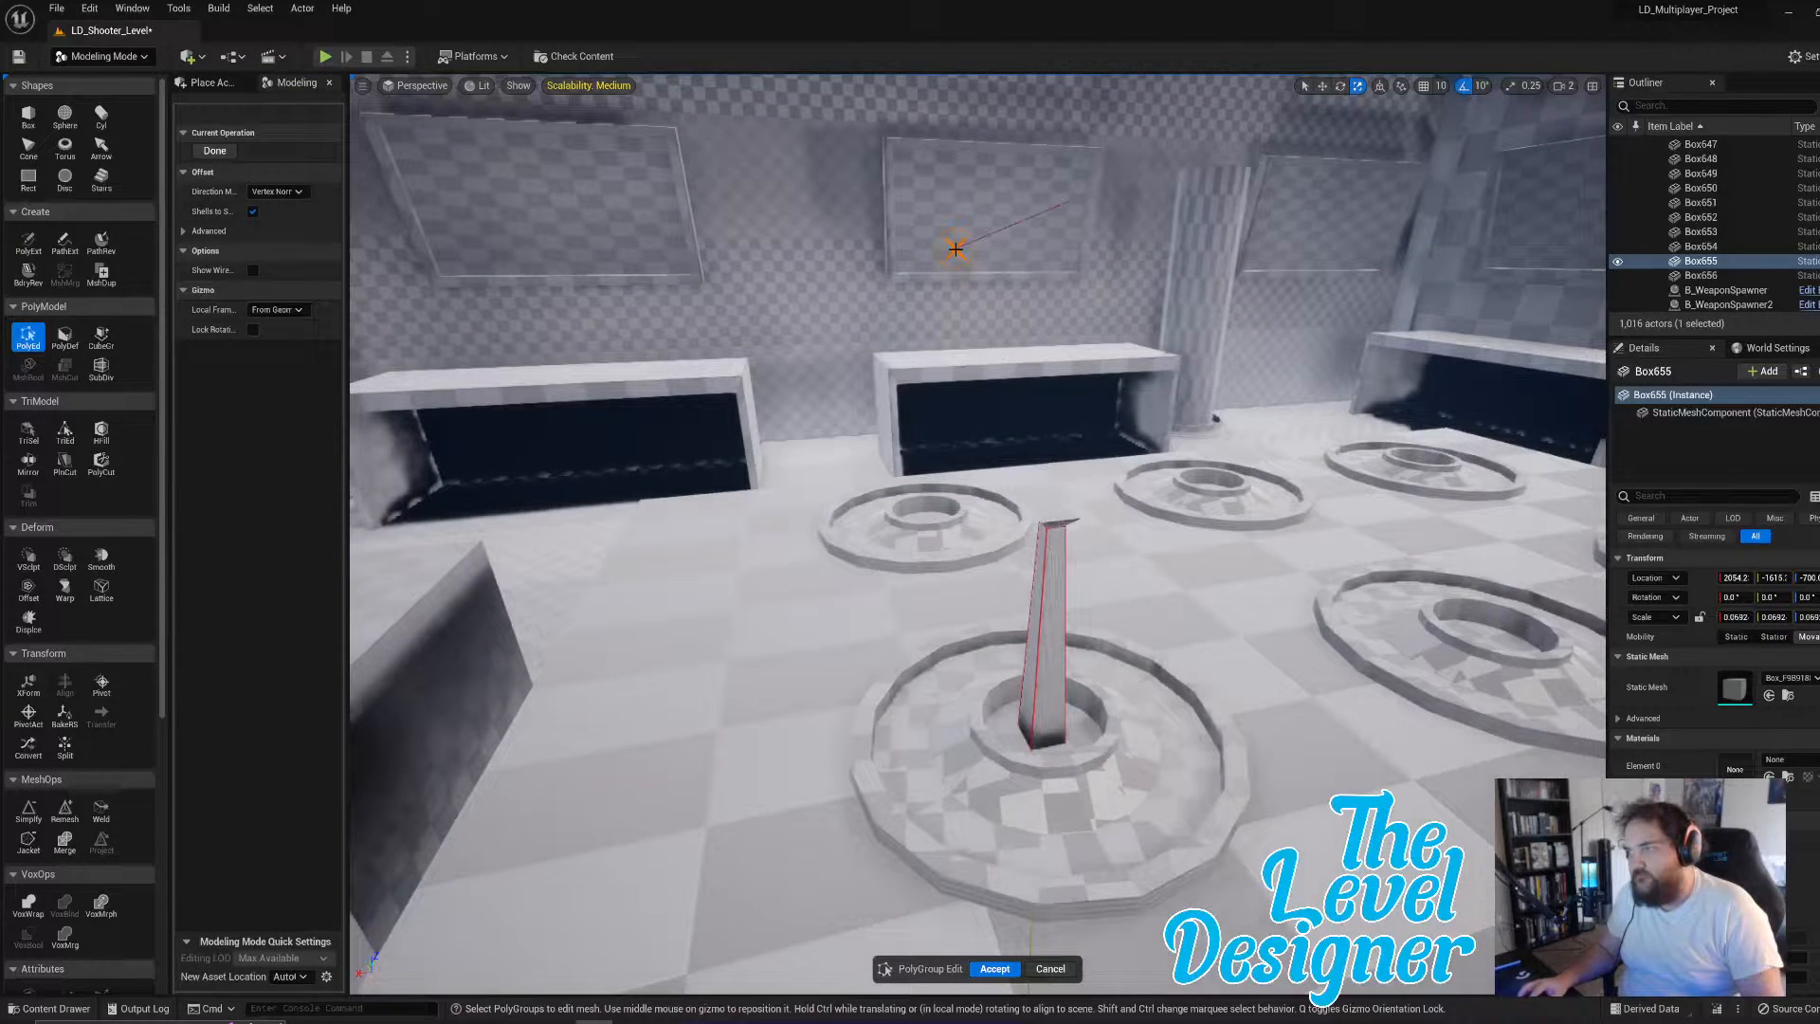
left_click(956, 249)
- Widen the flared top face and adjust its height above the post
key("w")
right_click_drag(1090, 511, 1123, 509)
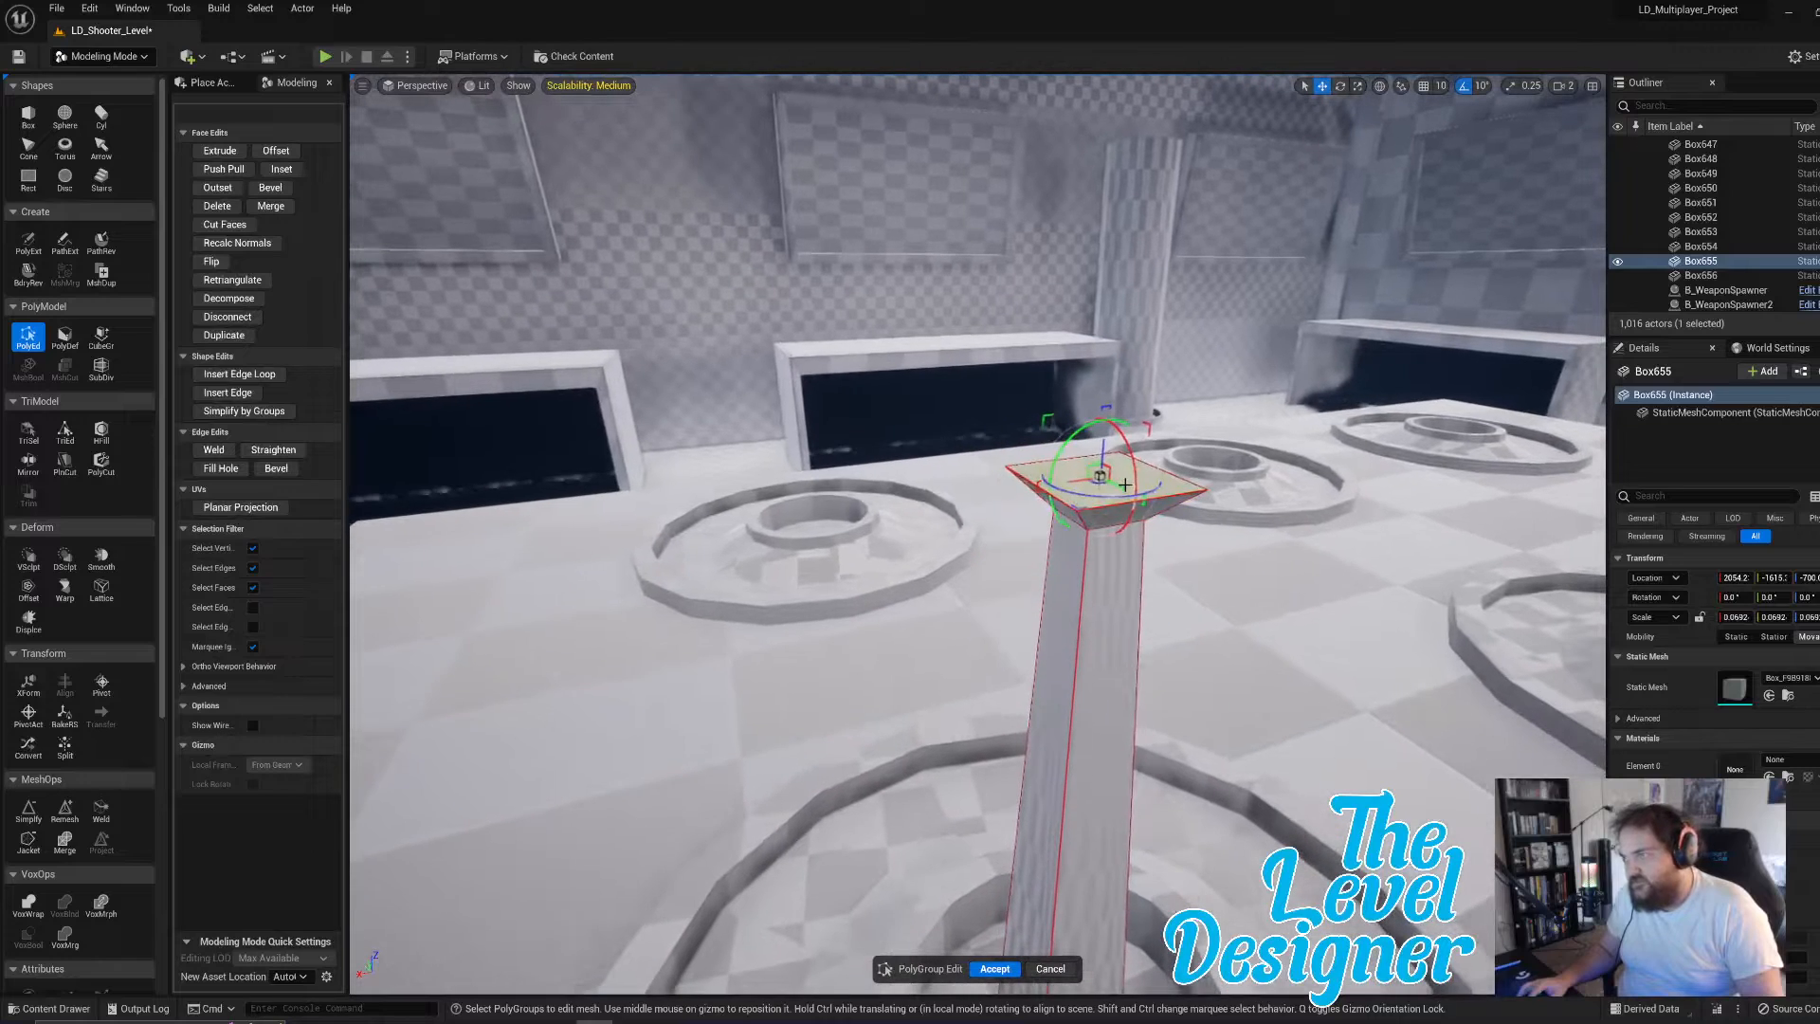
left_click_drag(1127, 471, 1403, 386)
left_click_drag(1105, 450, 1103, 258)
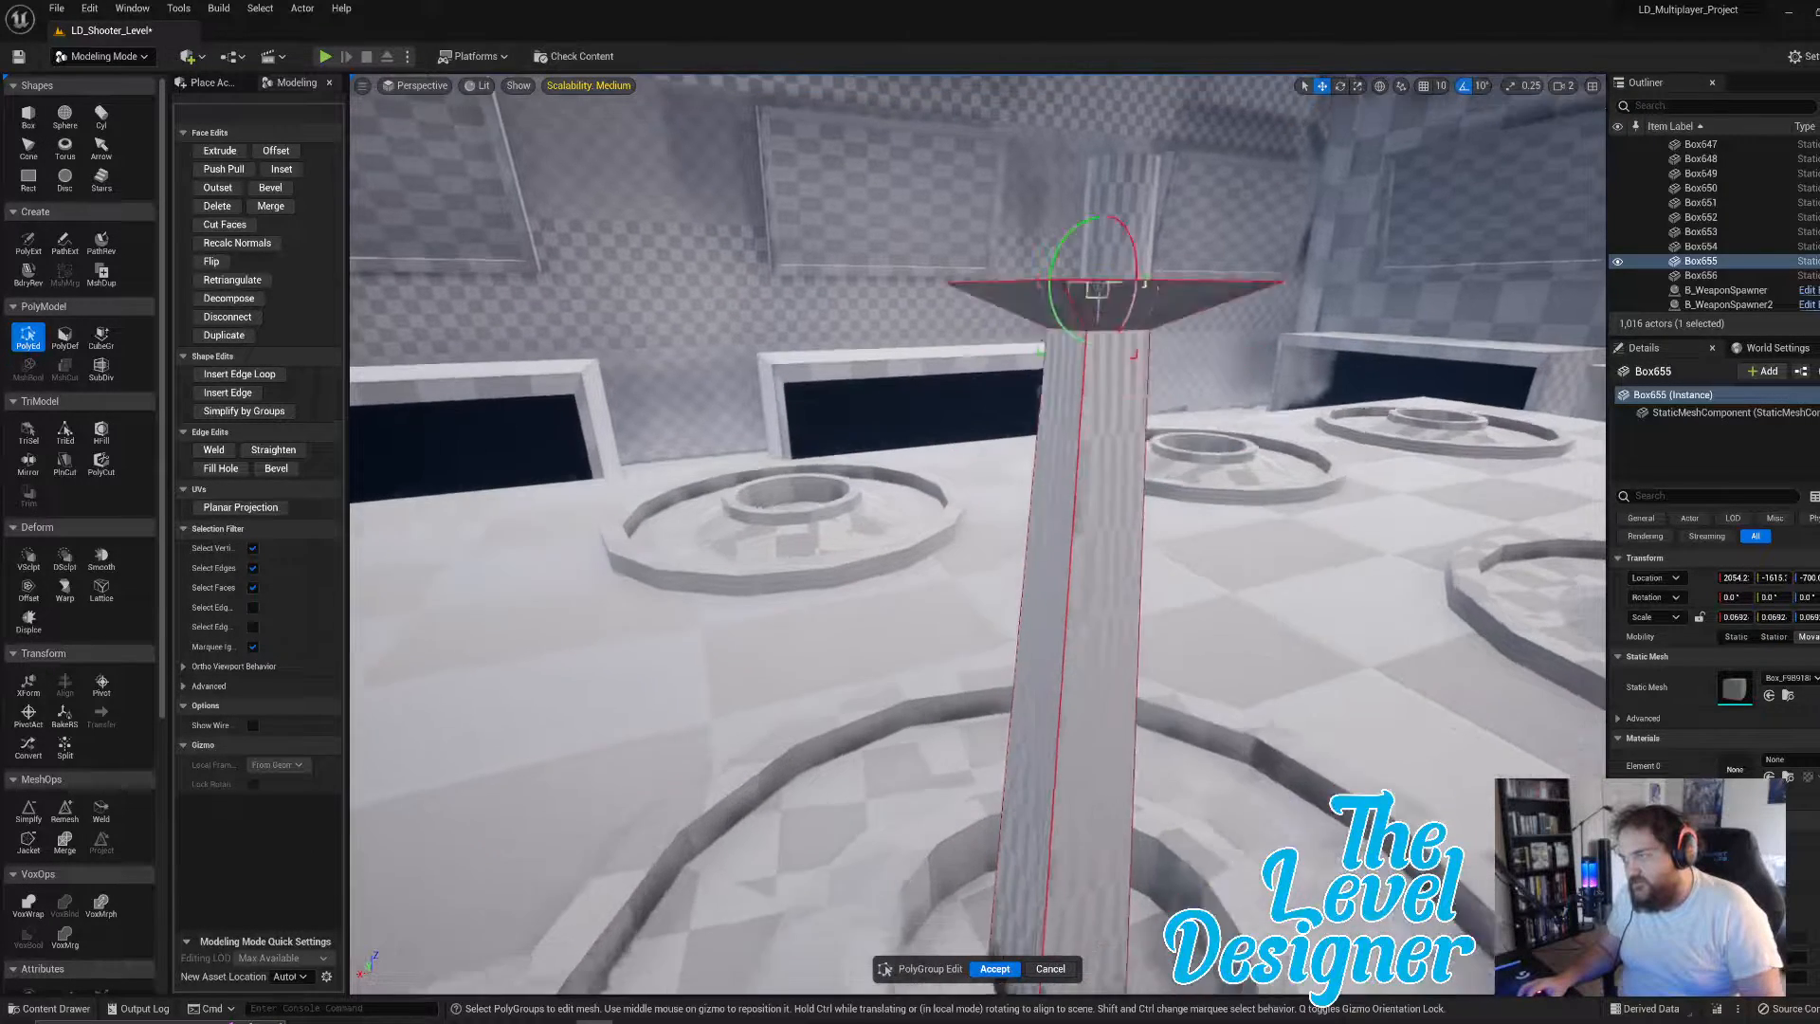
right_click_drag(1170, 407, 1181, 374)
left_click_drag(1070, 273, 1069, 319)
right_click_drag(999, 607, 998, 632)
left_click_drag(987, 614, 1043, 596)
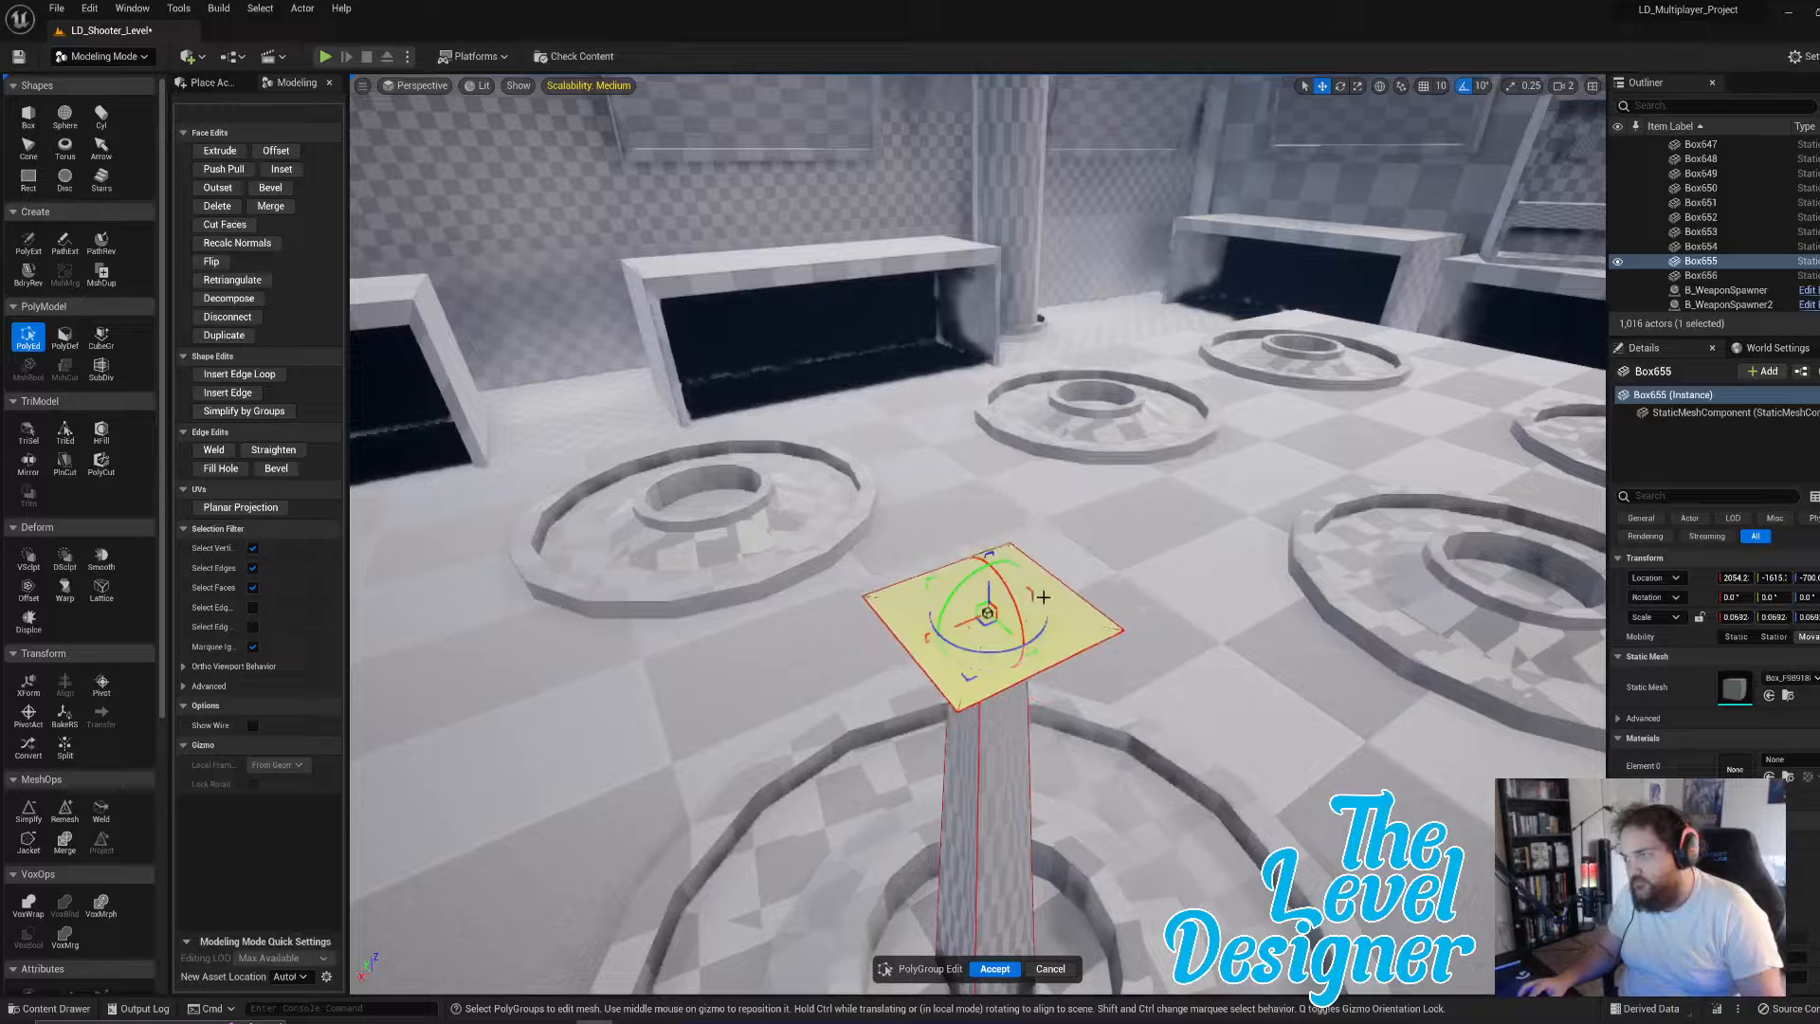
- Extrude the post's flared top face slightly into a thin plate and accept the PolyGroup edit
left_click(226, 139)
left_click(193, 135)
left_click(294, 167)
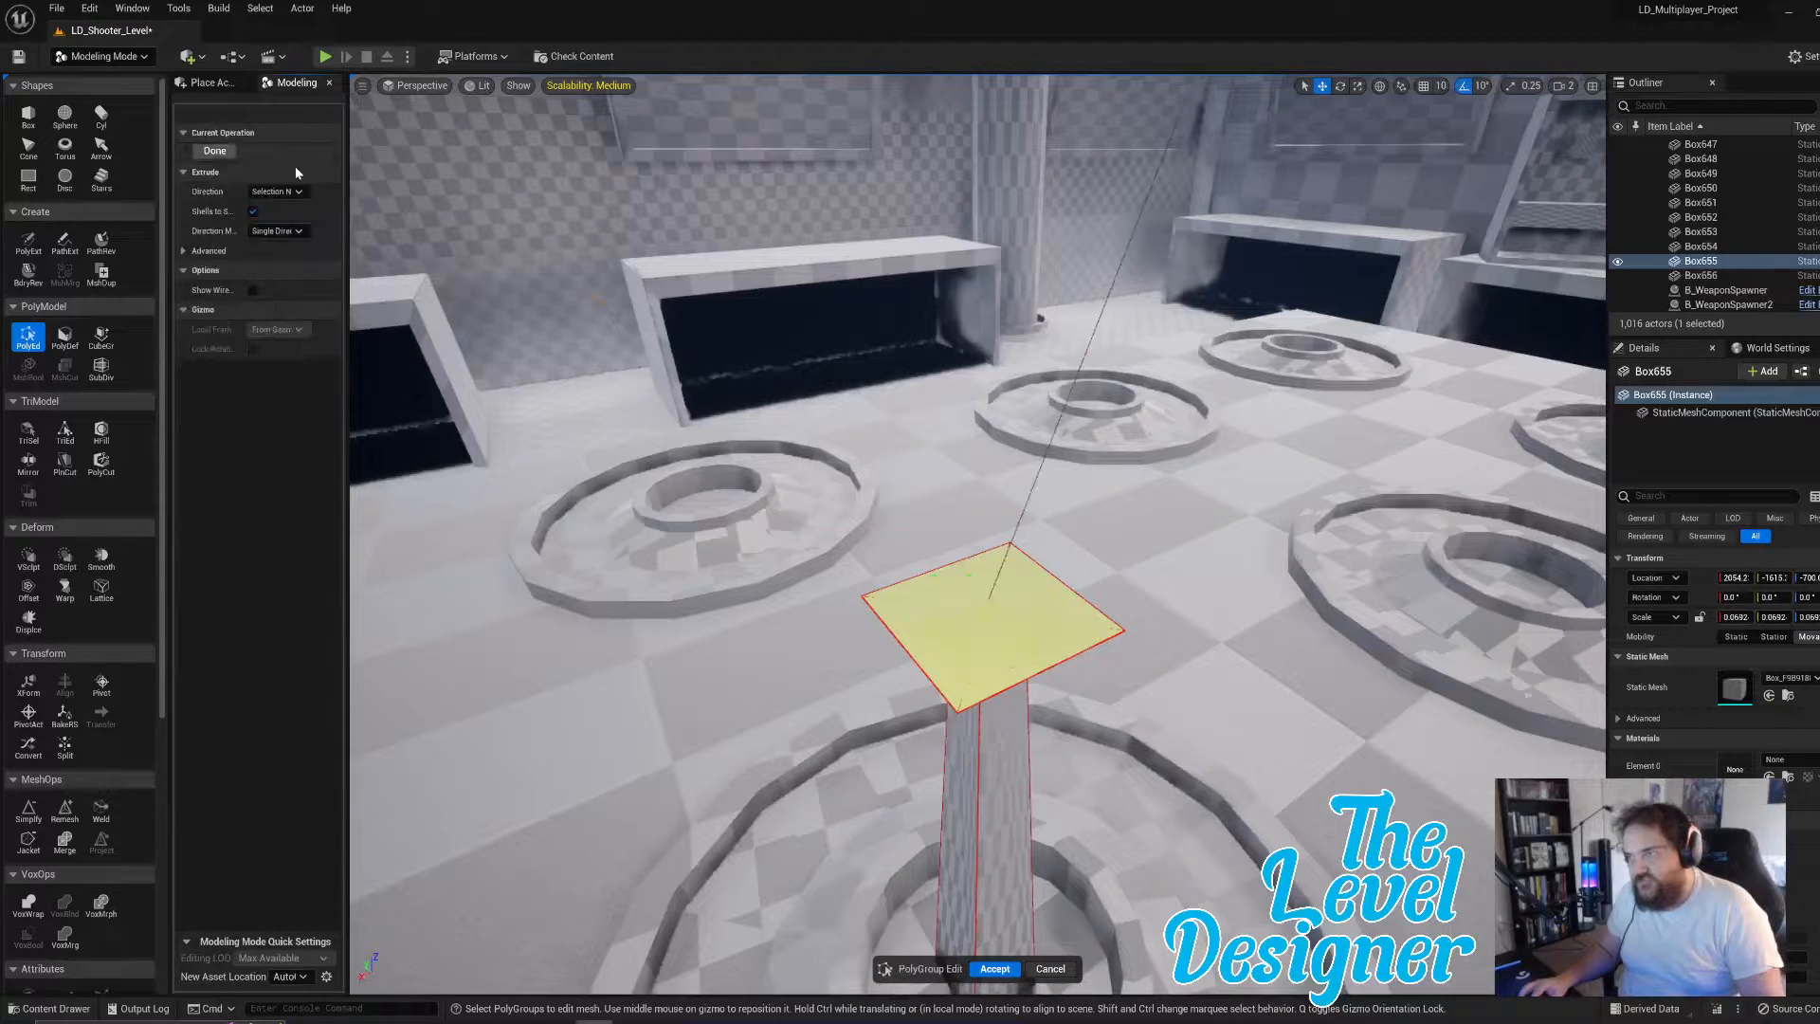
left_click(1015, 677)
right_click_drag(1015, 677, 986, 569)
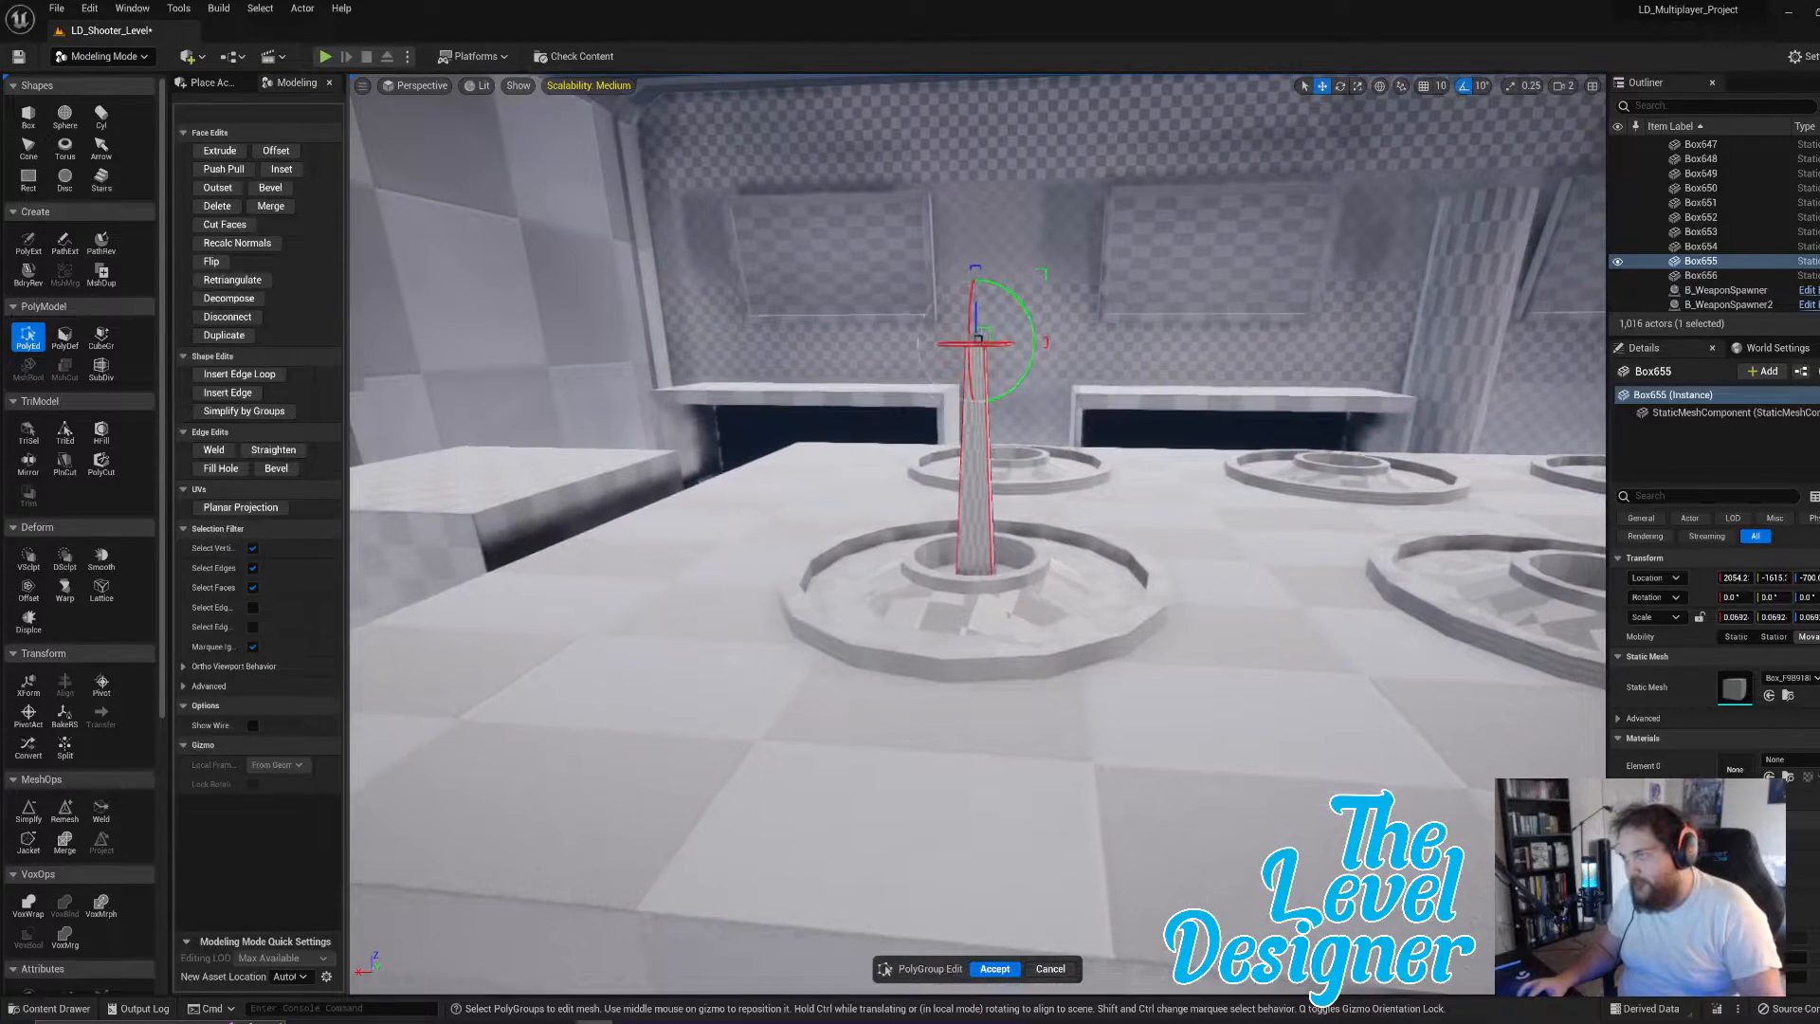
left_click(995, 968)
- Scale the box on the floor beside the display table down to a small, thin slab
left_click(579, 500)
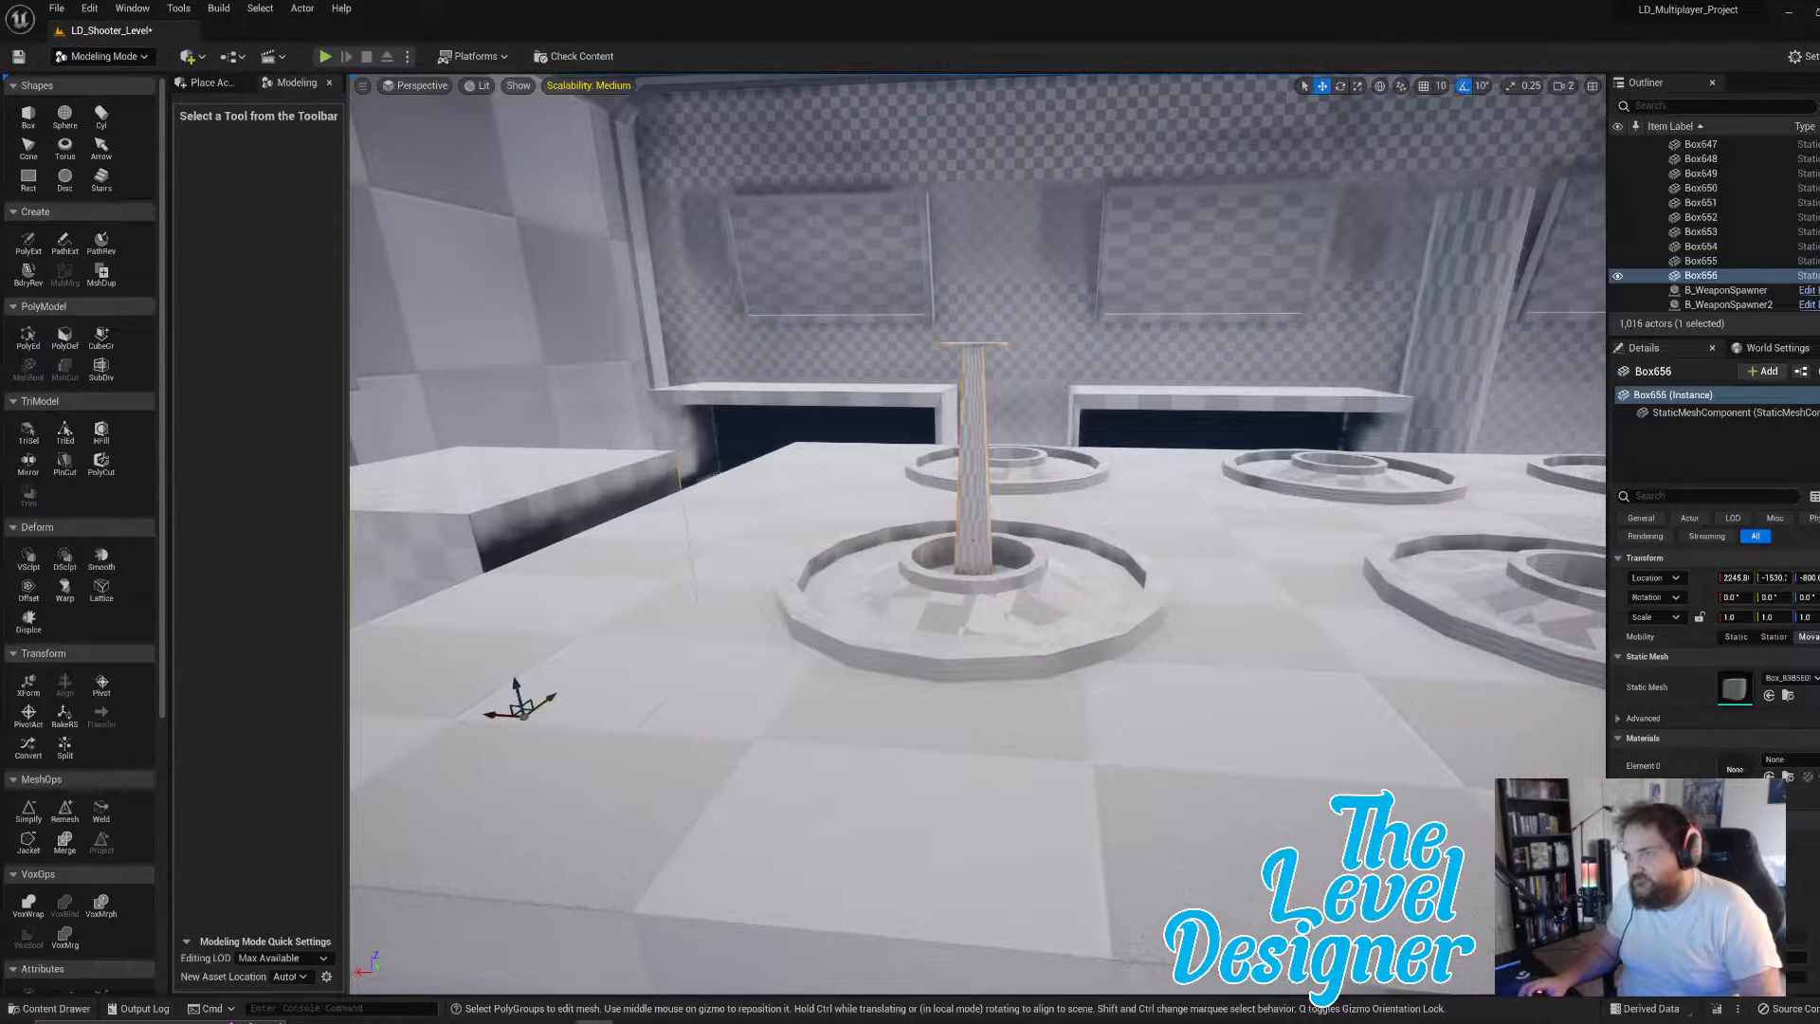
right_click_drag(607, 496, 560, 588)
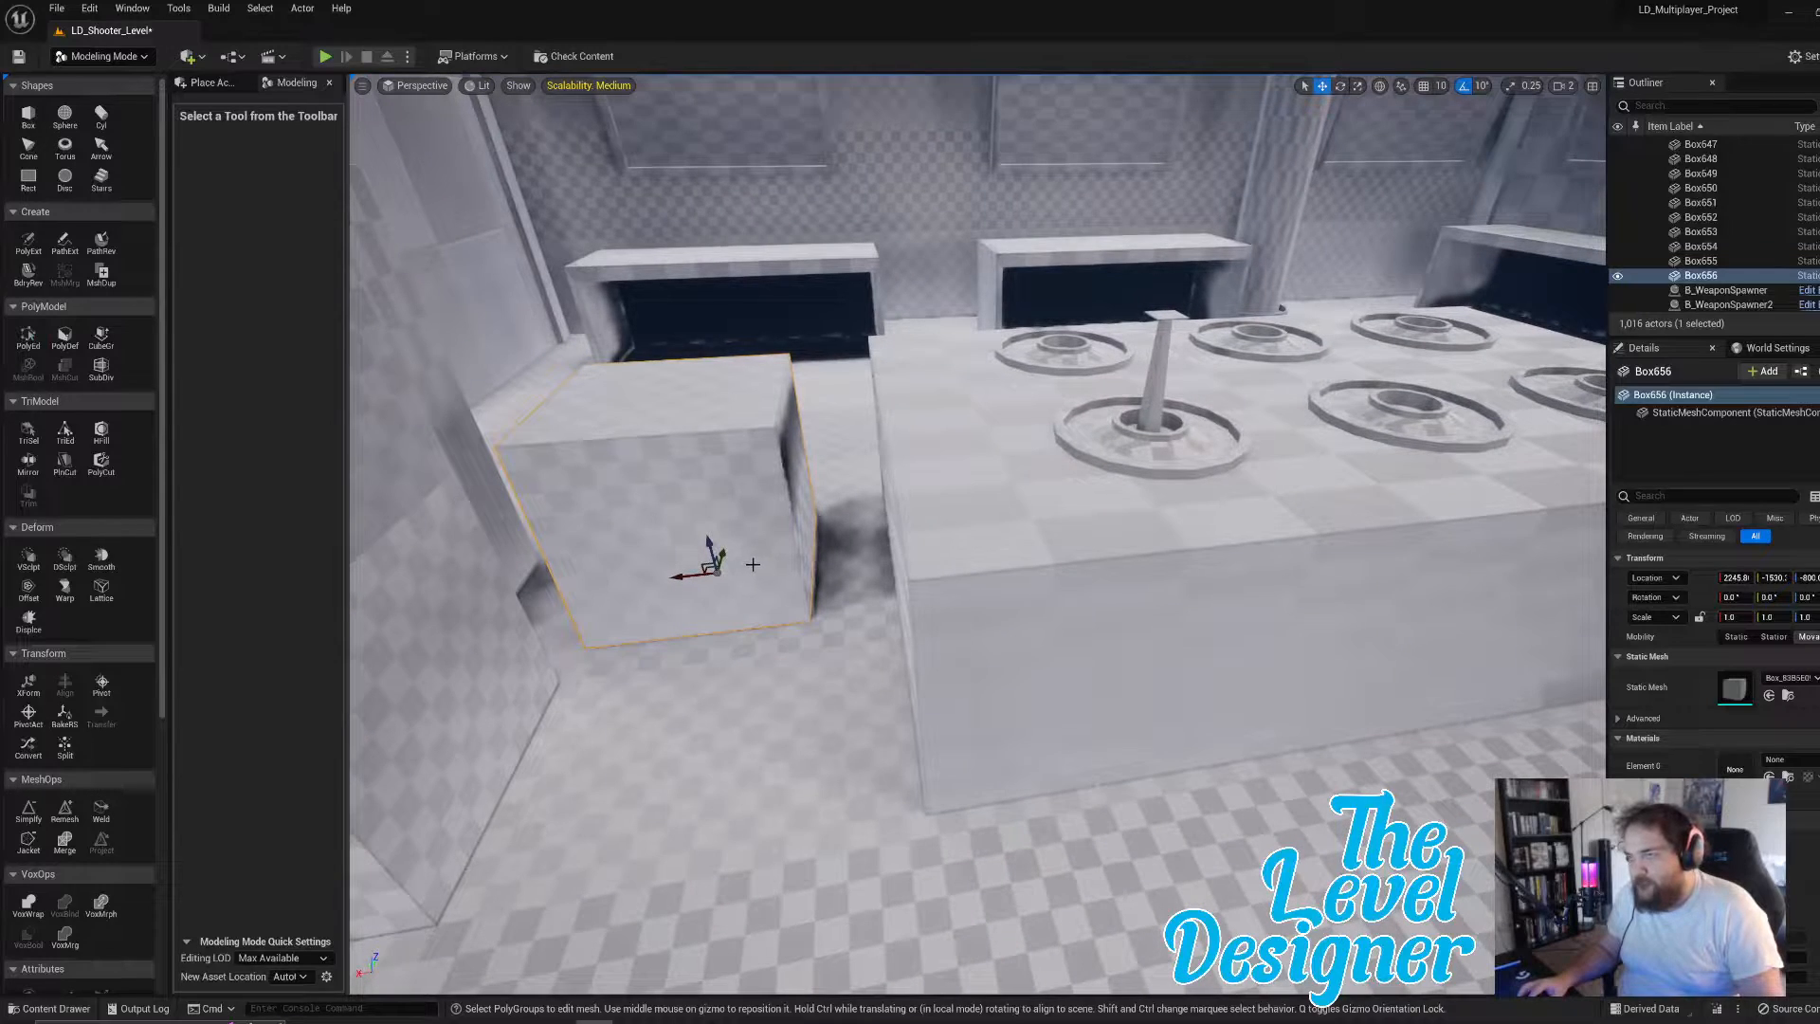
key("e")
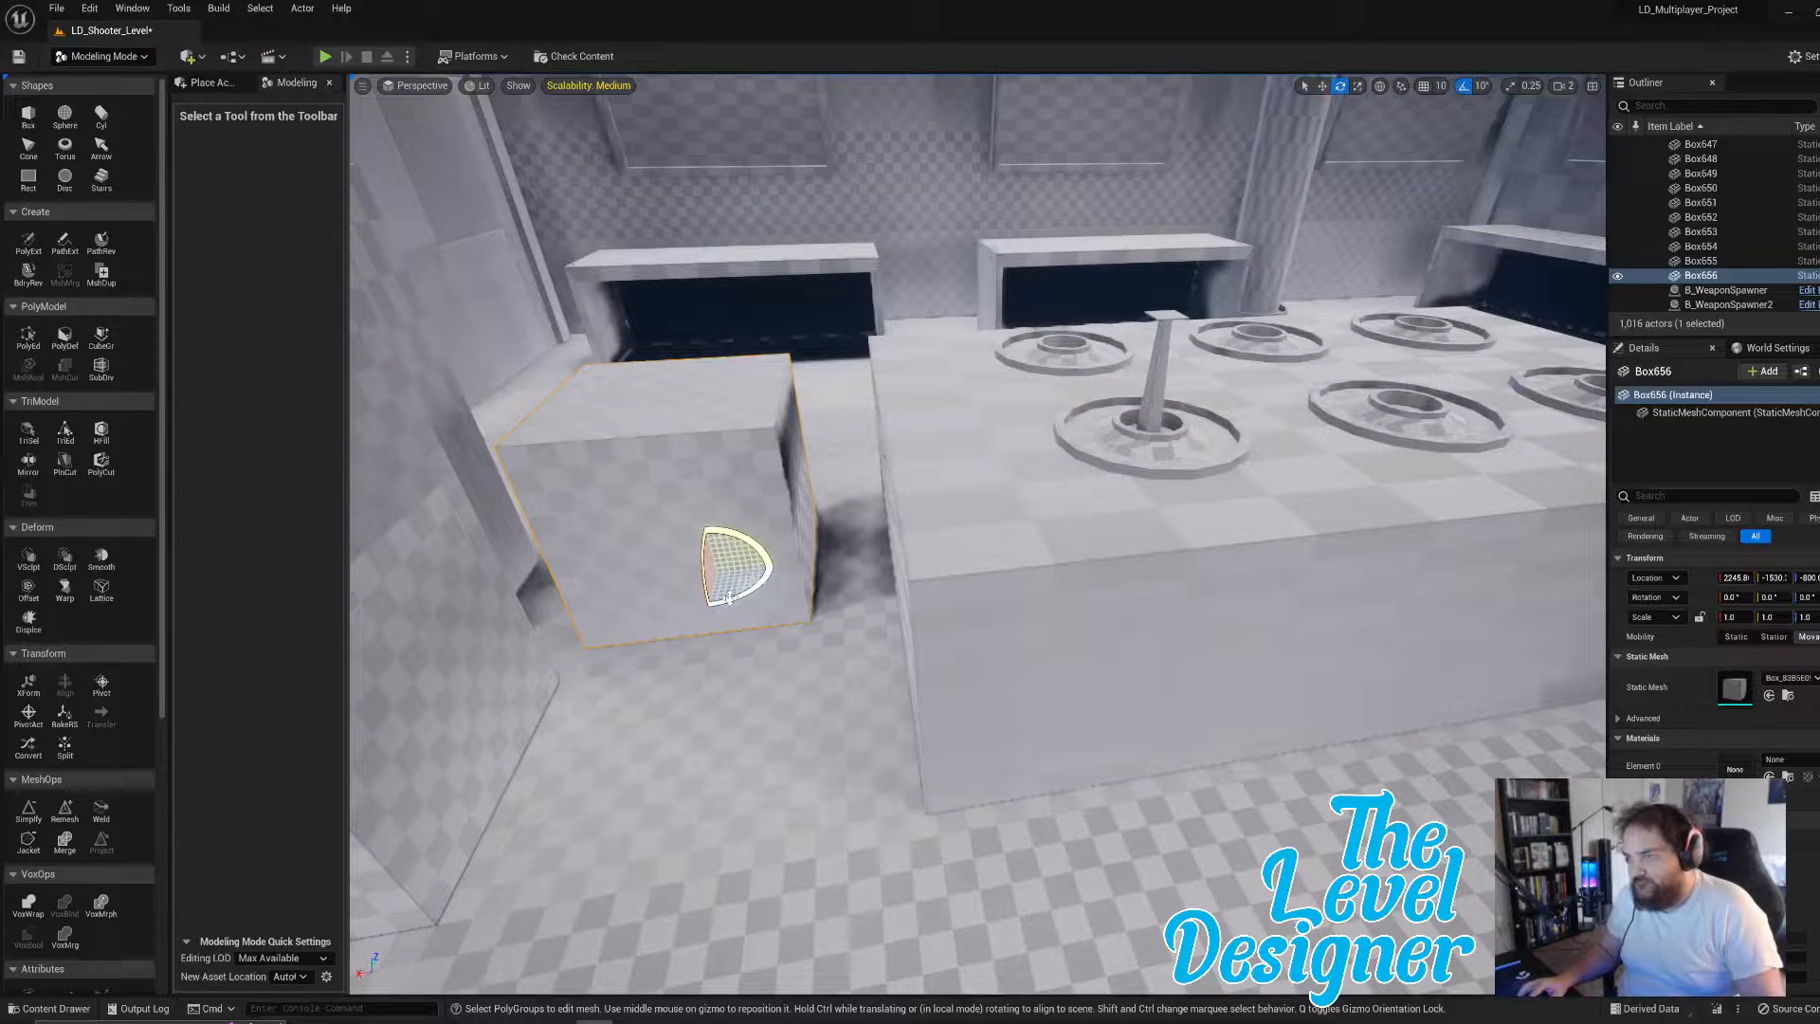
key("r")
mouse_move(724, 555)
left_mouse_down()
mouse_move(661, 581)
mouse_move(713, 567)
left_mouse_up()
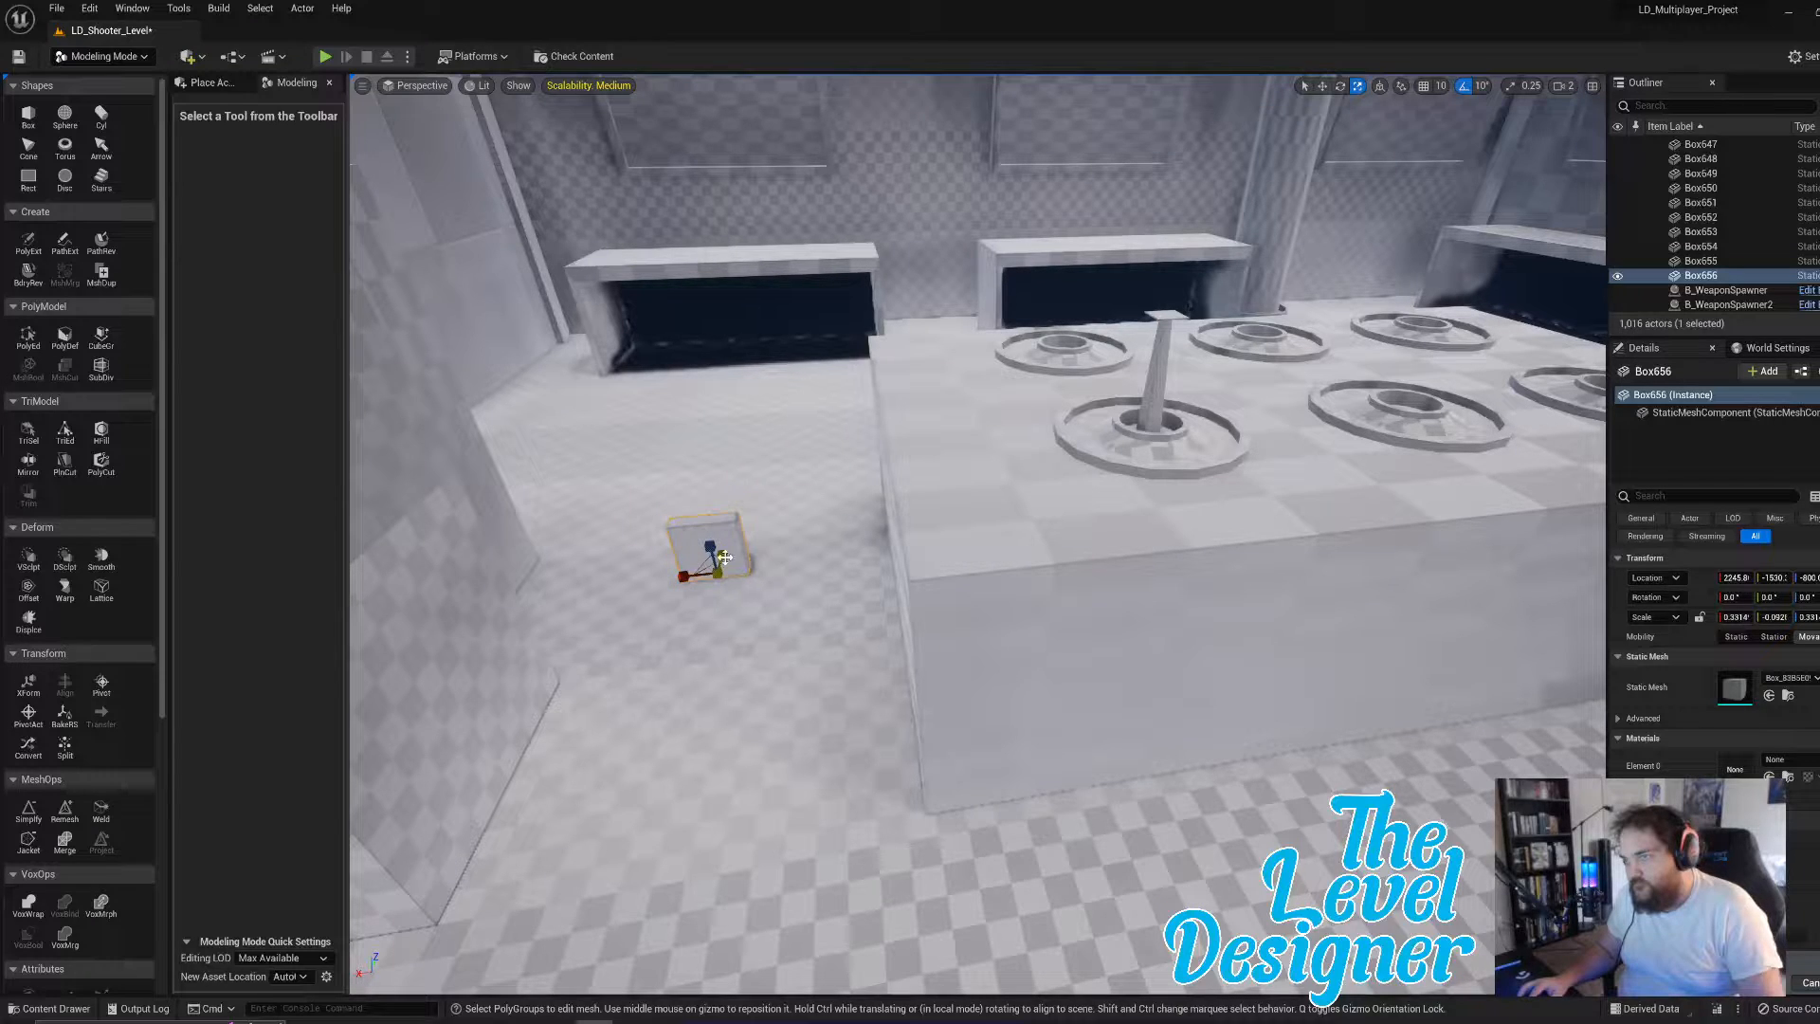
- Move the small slab onto the display table and centre it on top of the post's plate
left_click_drag(707, 567, 1197, 350)
right_click_drag(1198, 351, 1318, 426)
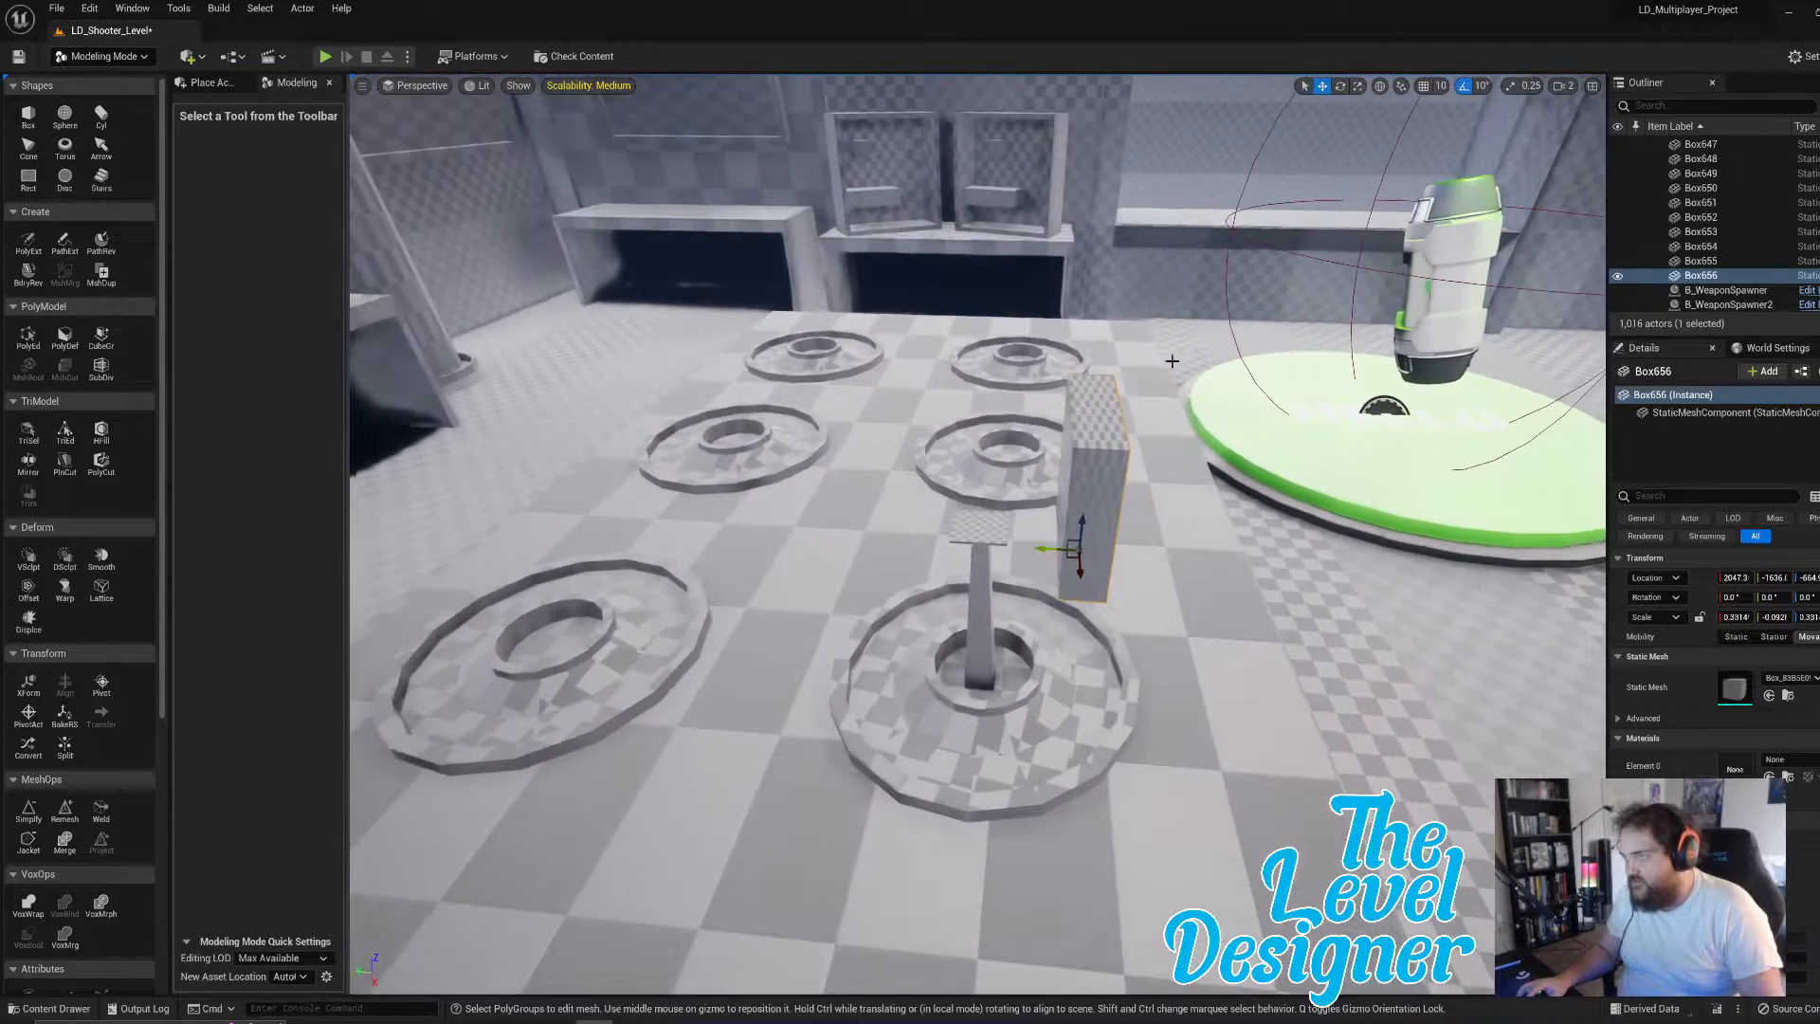
left_click_drag(1059, 560, 987, 498)
right_click_drag(987, 499, 541, 355)
left_click_drag(1204, 375, 1139, 392)
mouse_move(1139, 391)
right_mouse_down()
mouse_move(1270, 403)
mouse_move(1423, 455)
mouse_move(1143, 425)
right_mouse_up()
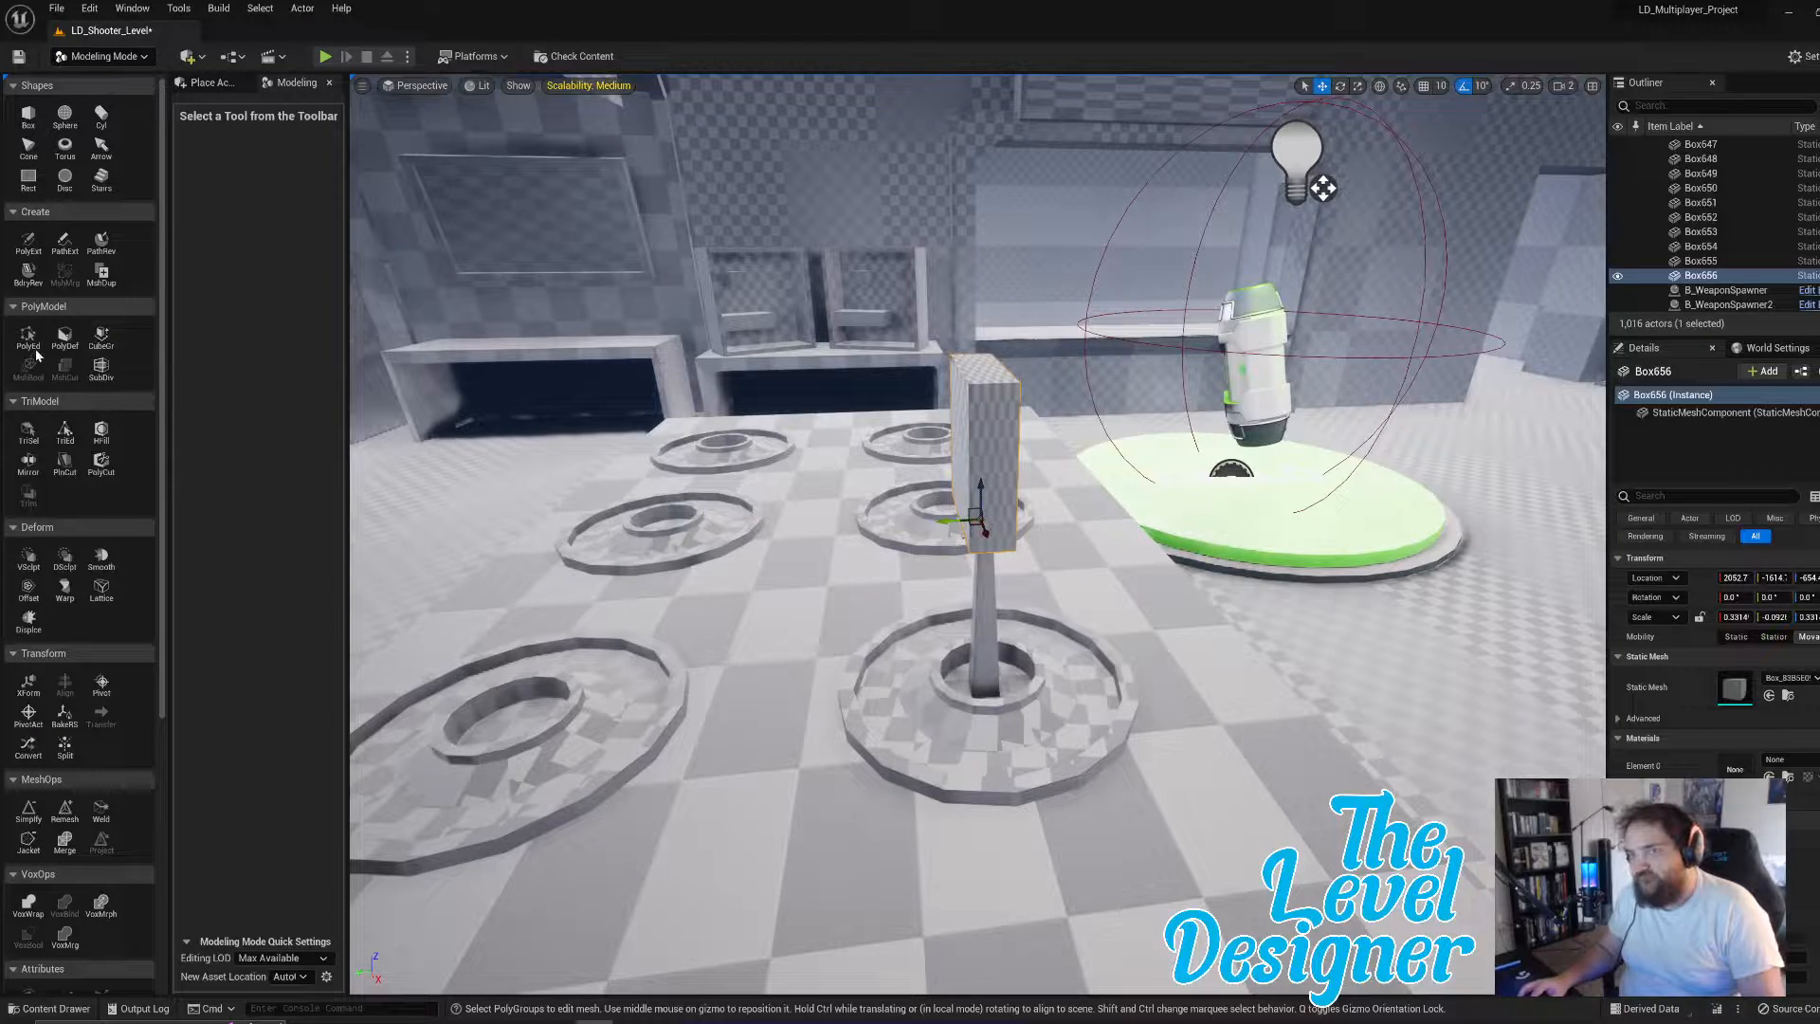
- Edit the slab's PolyGroups and lower its top face to reduce the height to about half
left_click(32, 343)
left_click(988, 370)
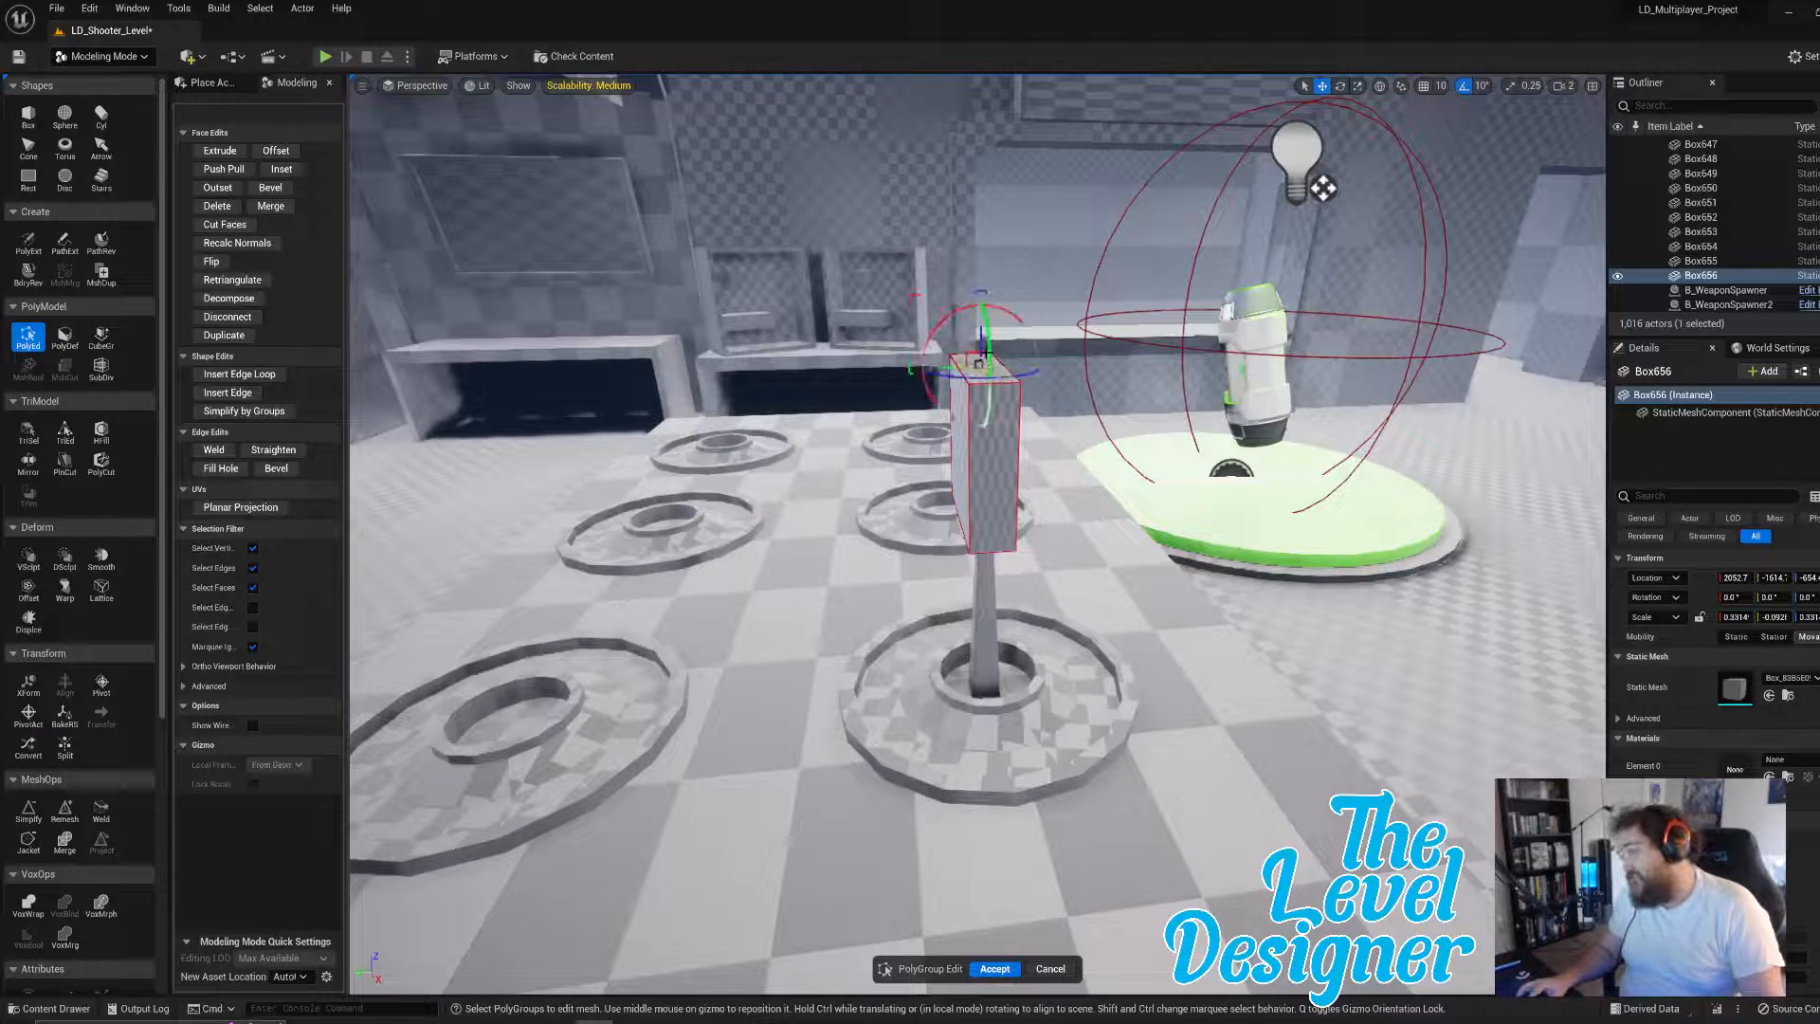
left_click_drag(980, 339, 980, 471)
- Extrude the slab's large side face to deepen the block, and shrink the extruded face to taper its back
left_click(962, 495)
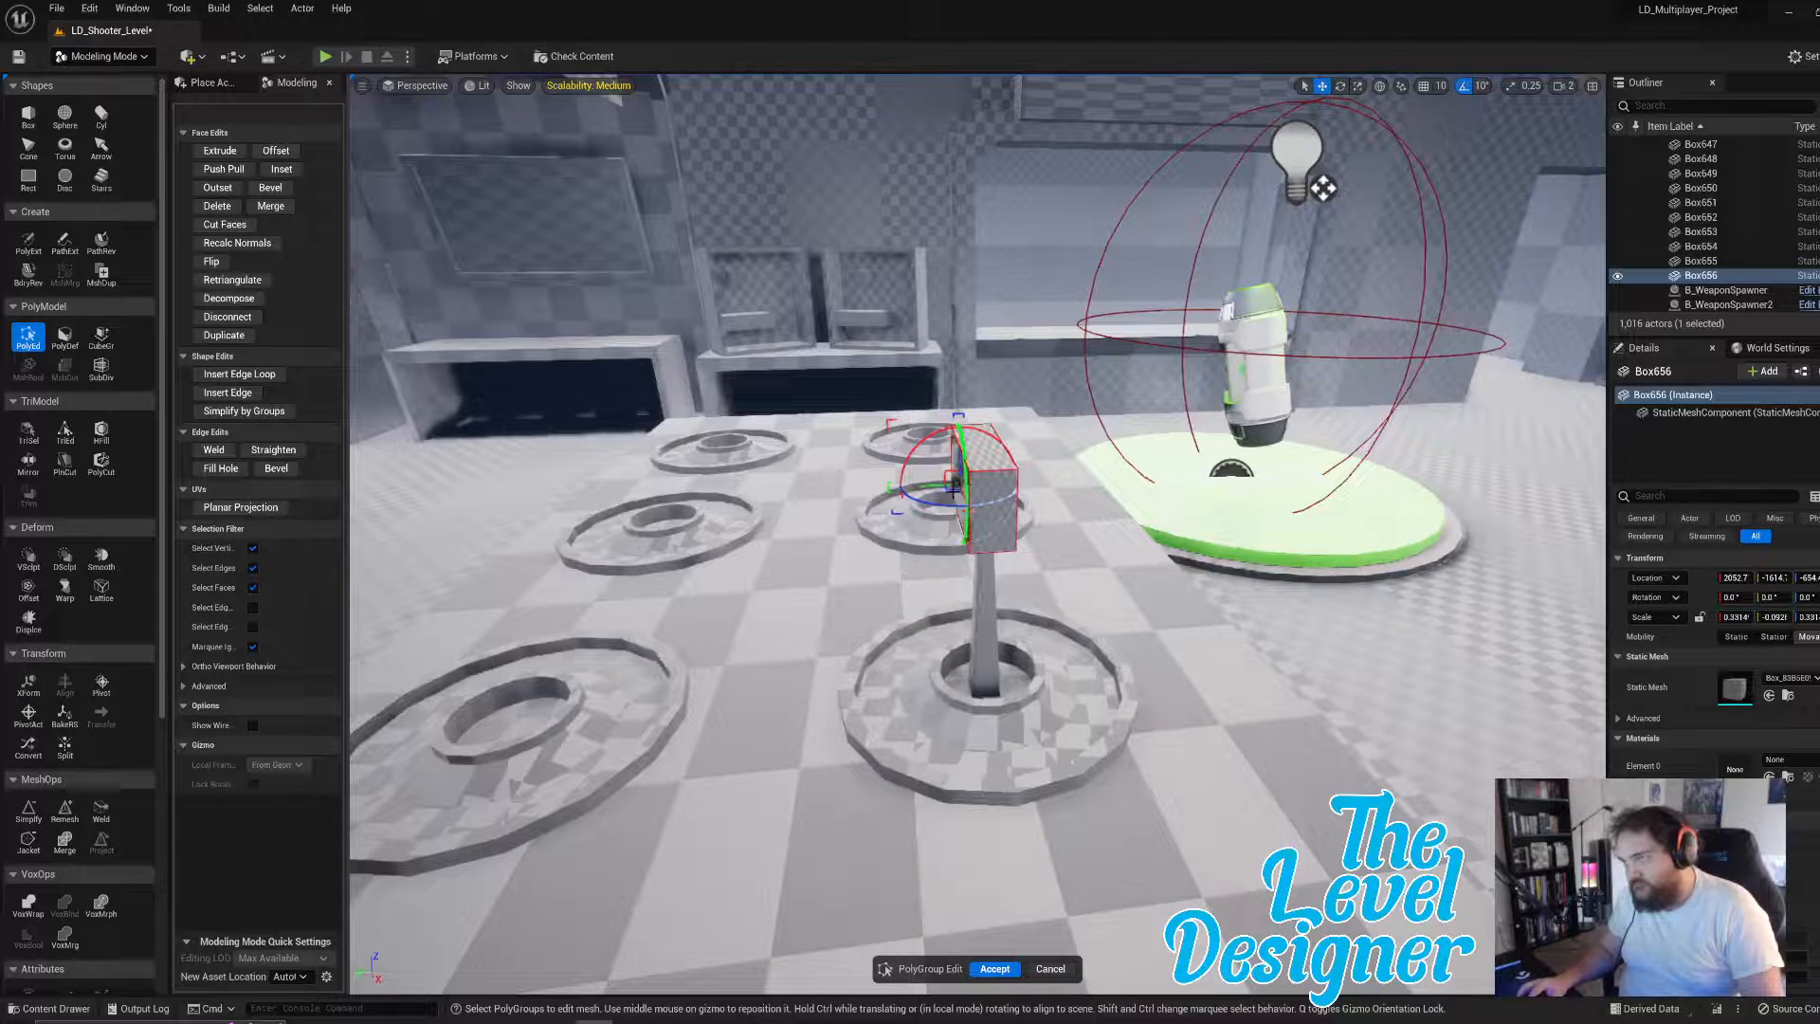
right_click_drag(991, 497, 1053, 498)
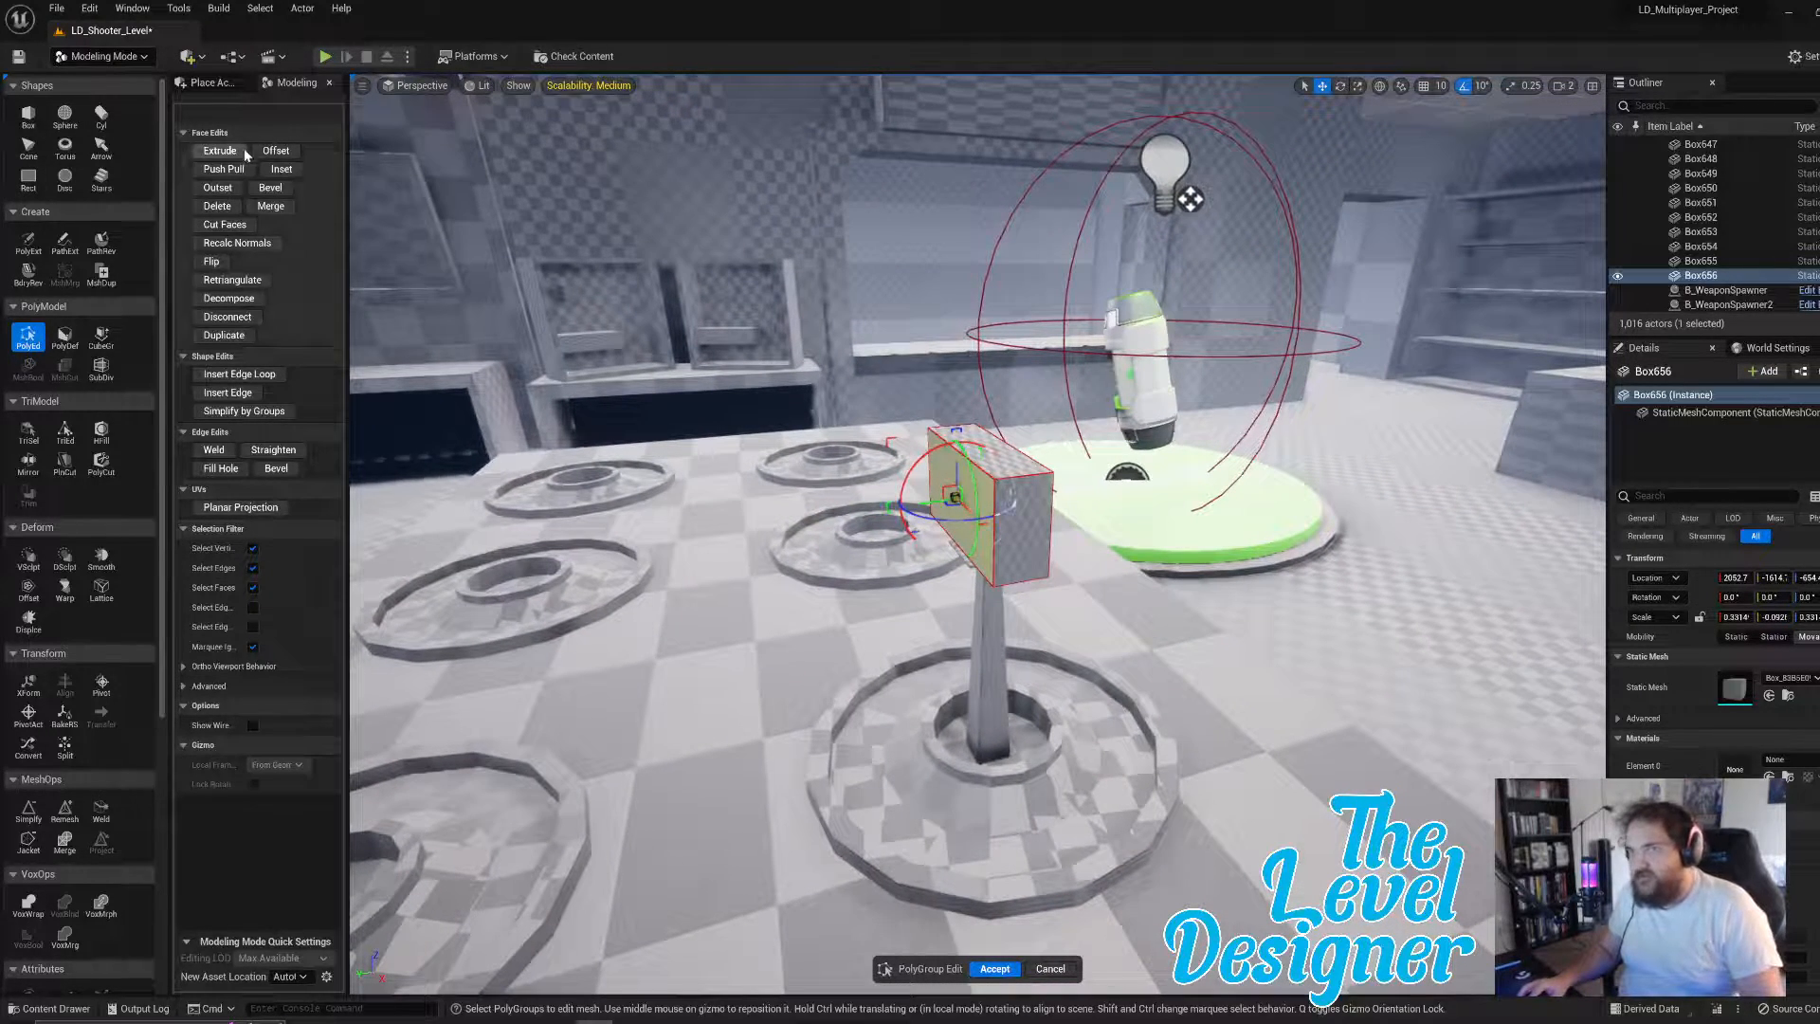
left_click(219, 152)
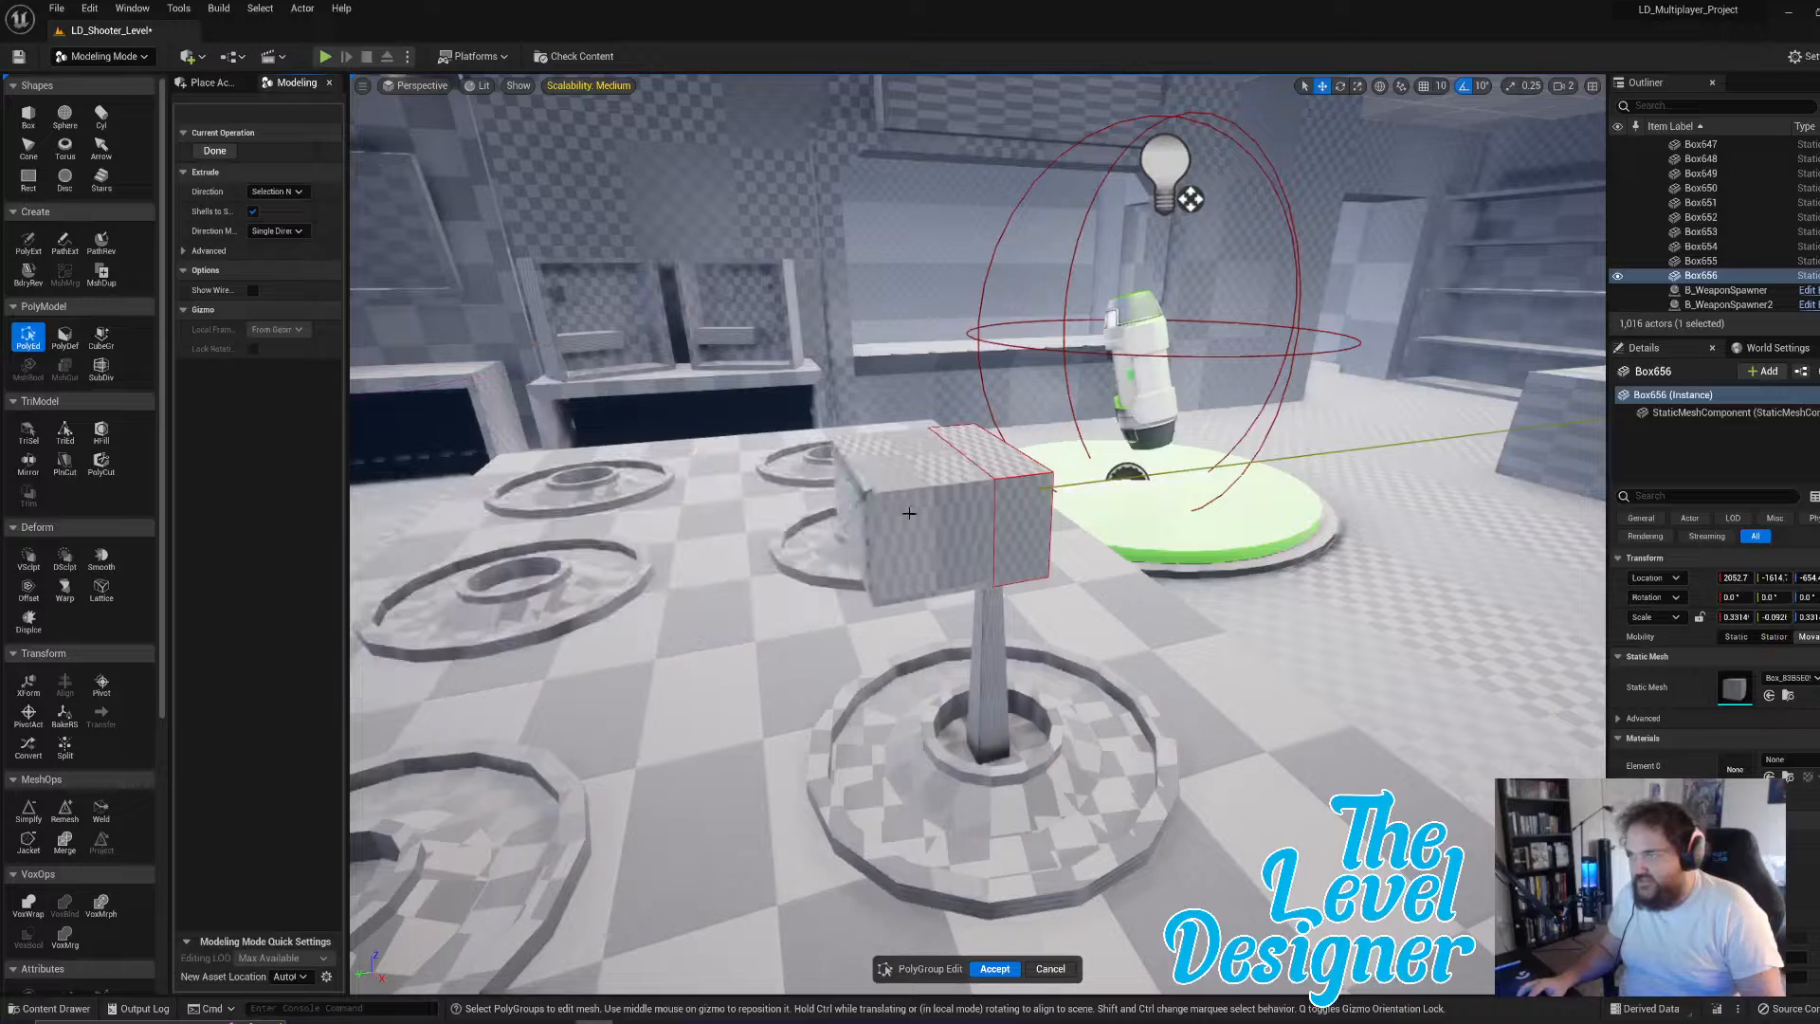
left_click(868, 517)
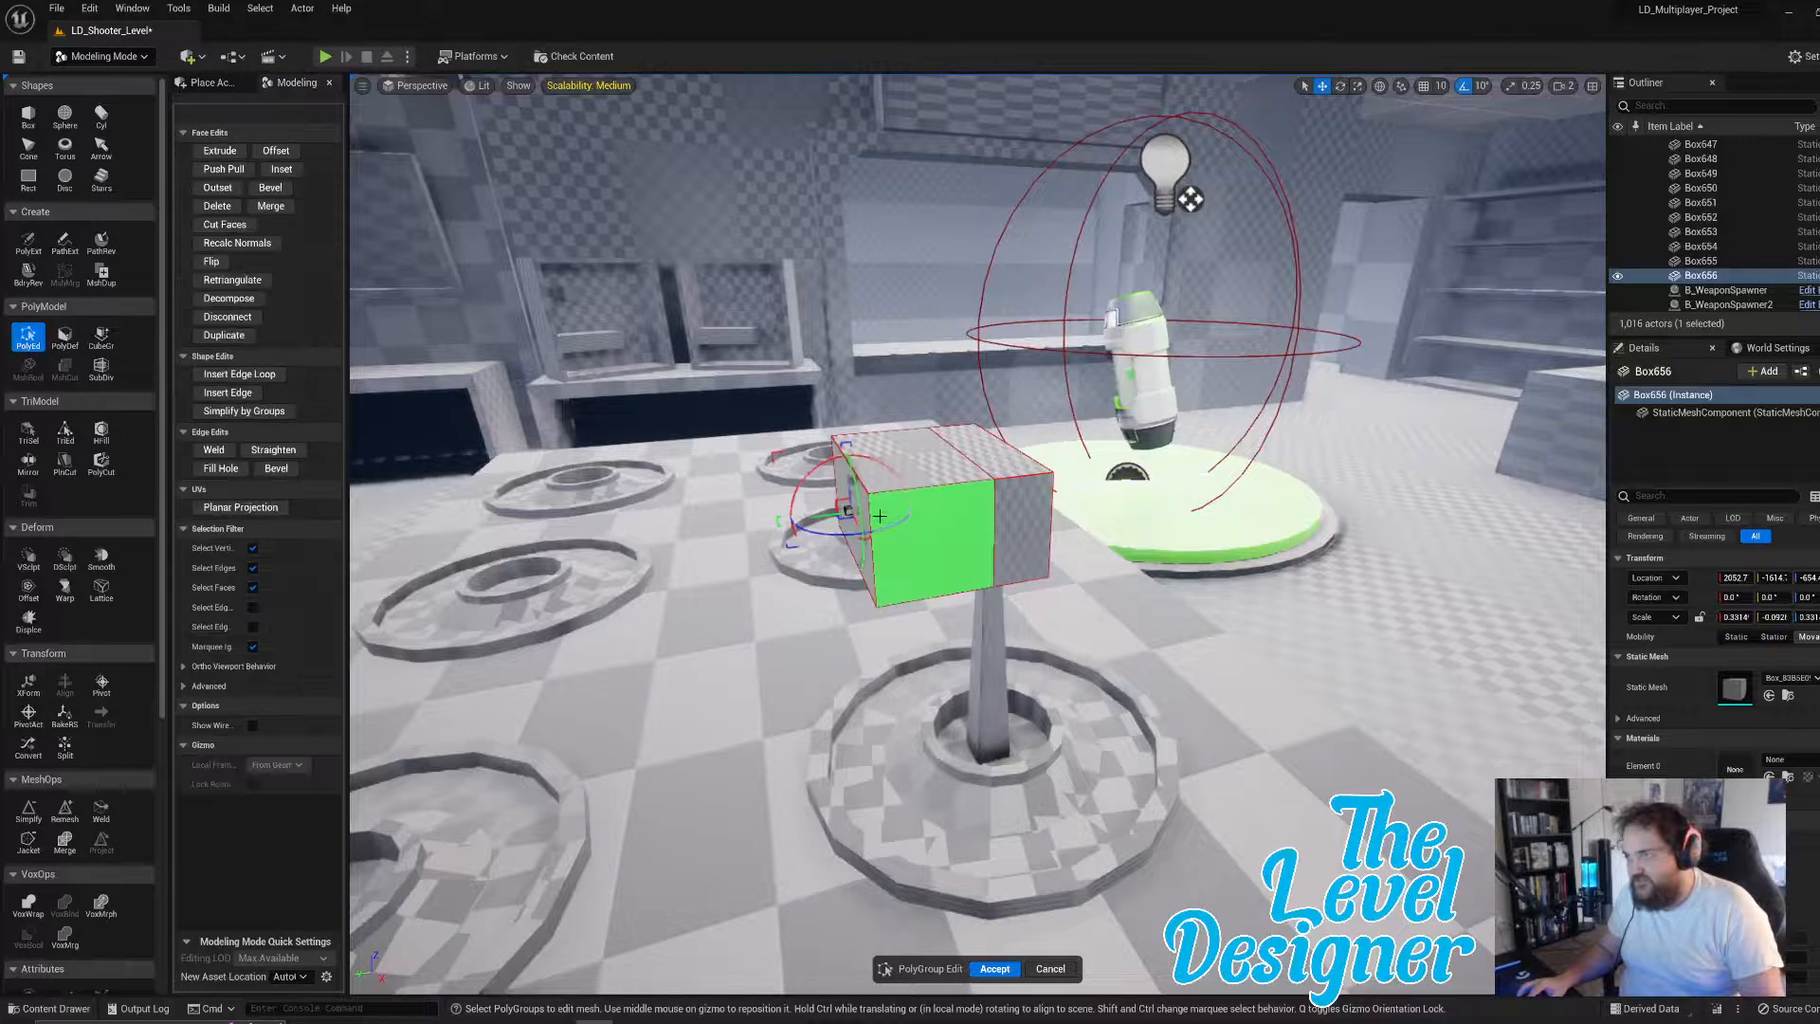
left_click_drag(847, 510, 789, 543)
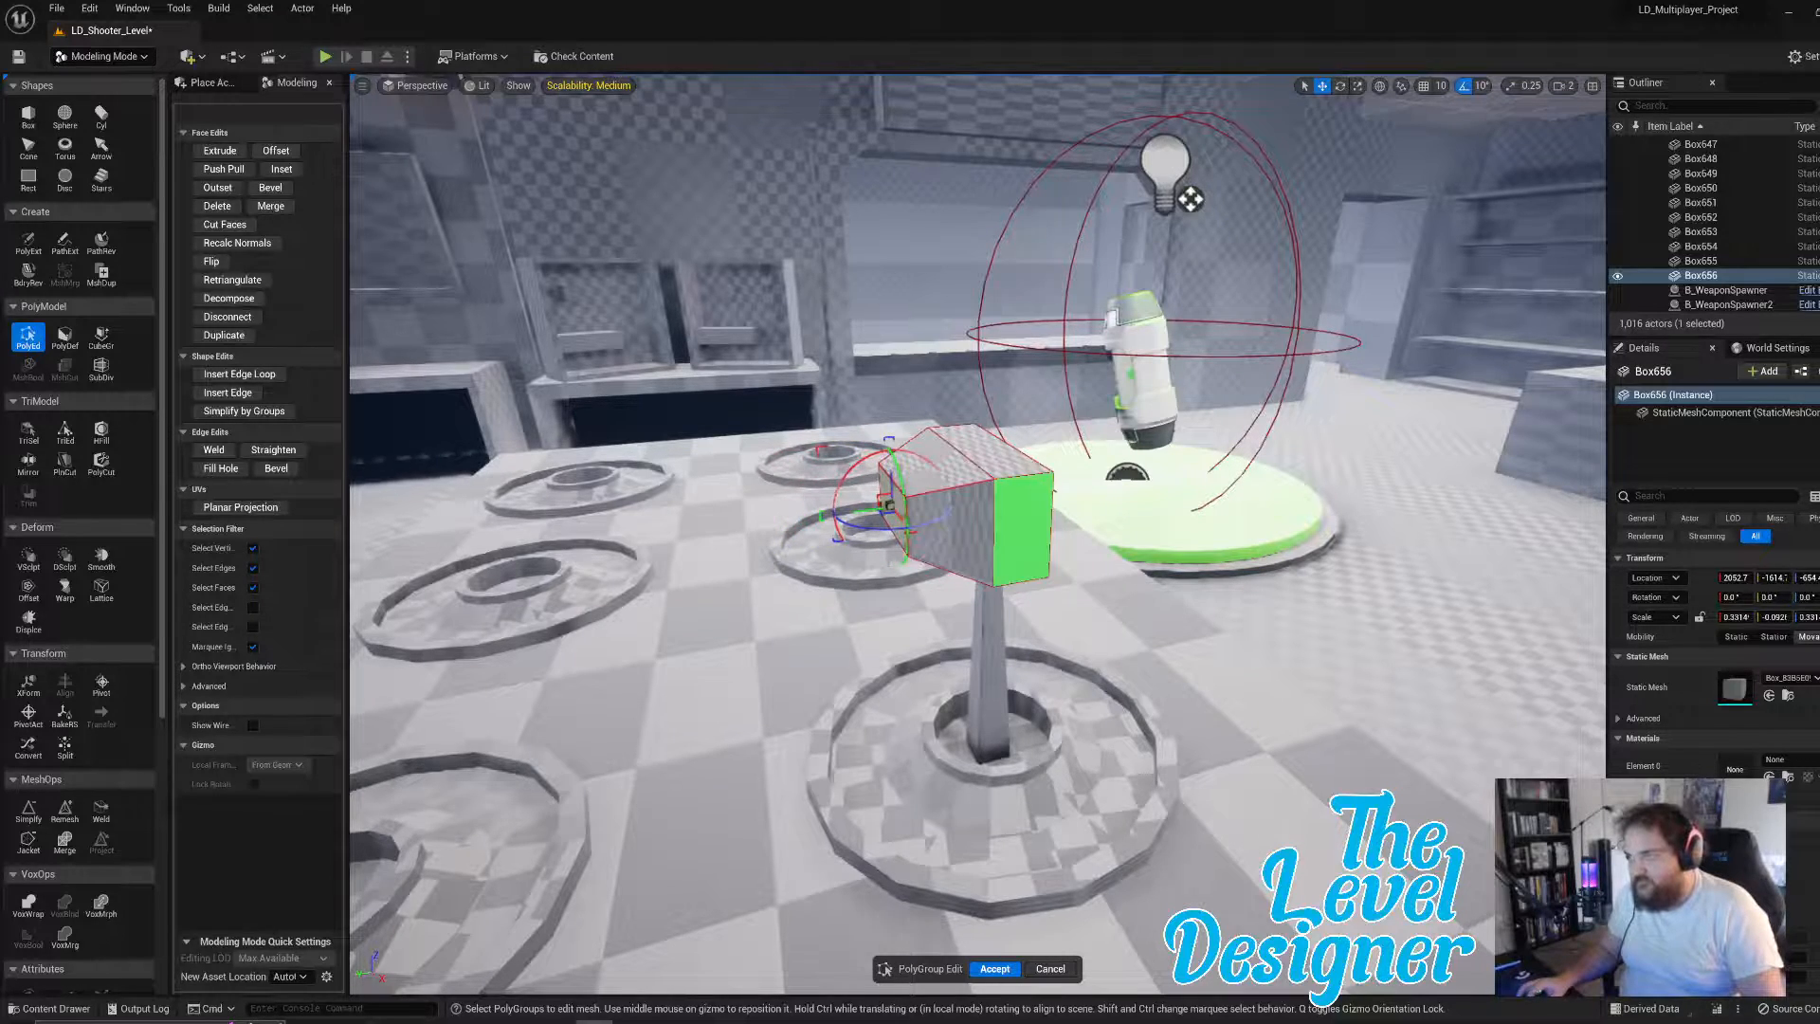
- Inset the block's large front face, opposite the tapered back, to form a border
right_click_drag(1026, 533, 945, 492)
left_click(946, 490)
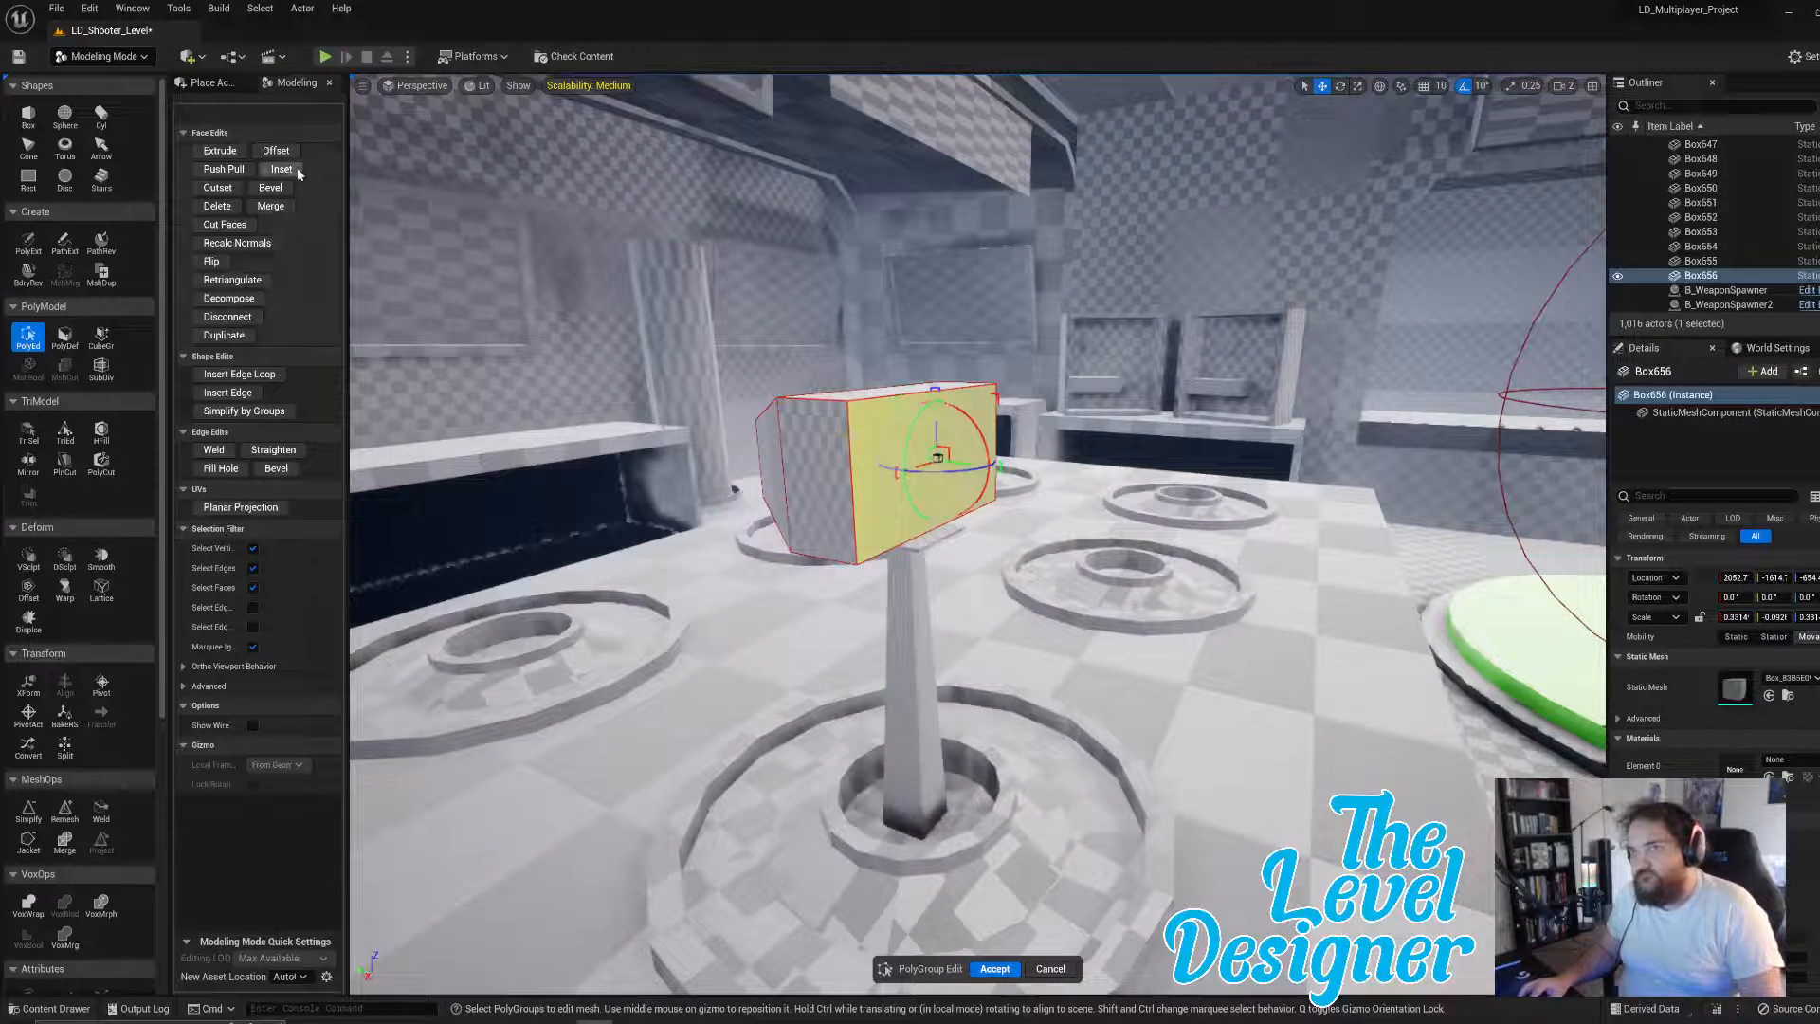
key("f")
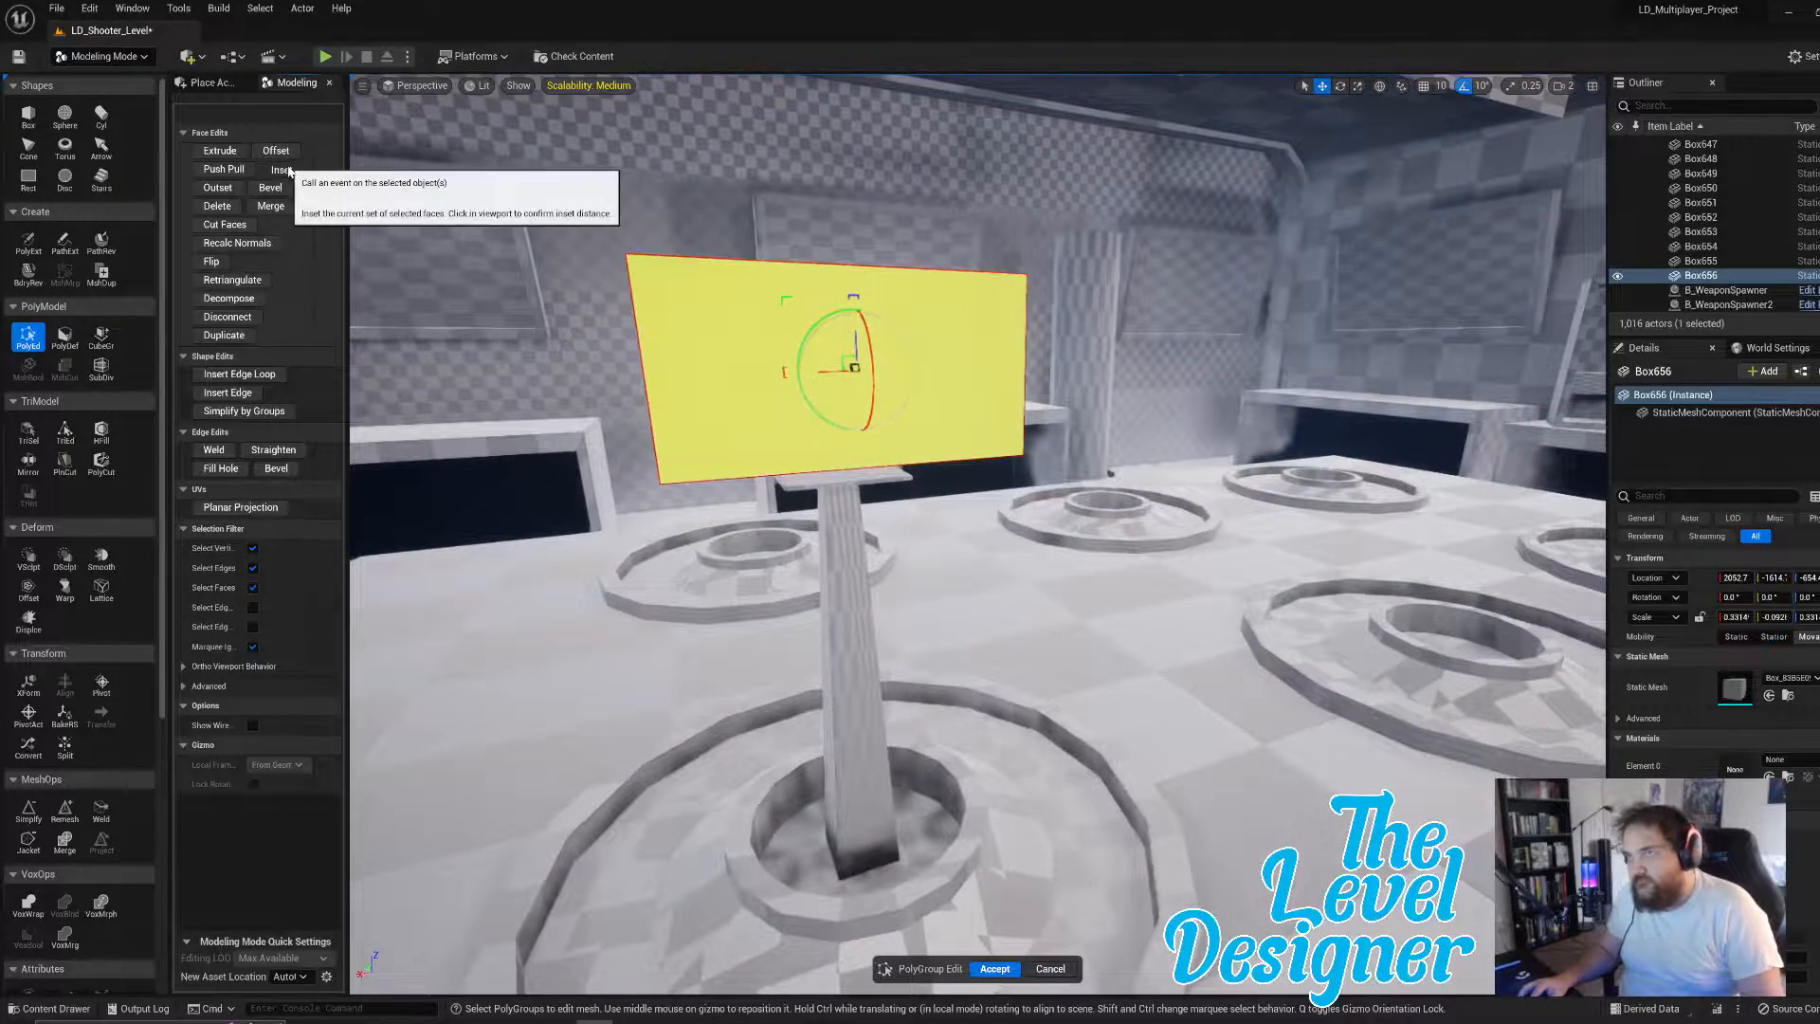
left_click(276, 169)
right_click(894, 458)
left_click(890, 348)
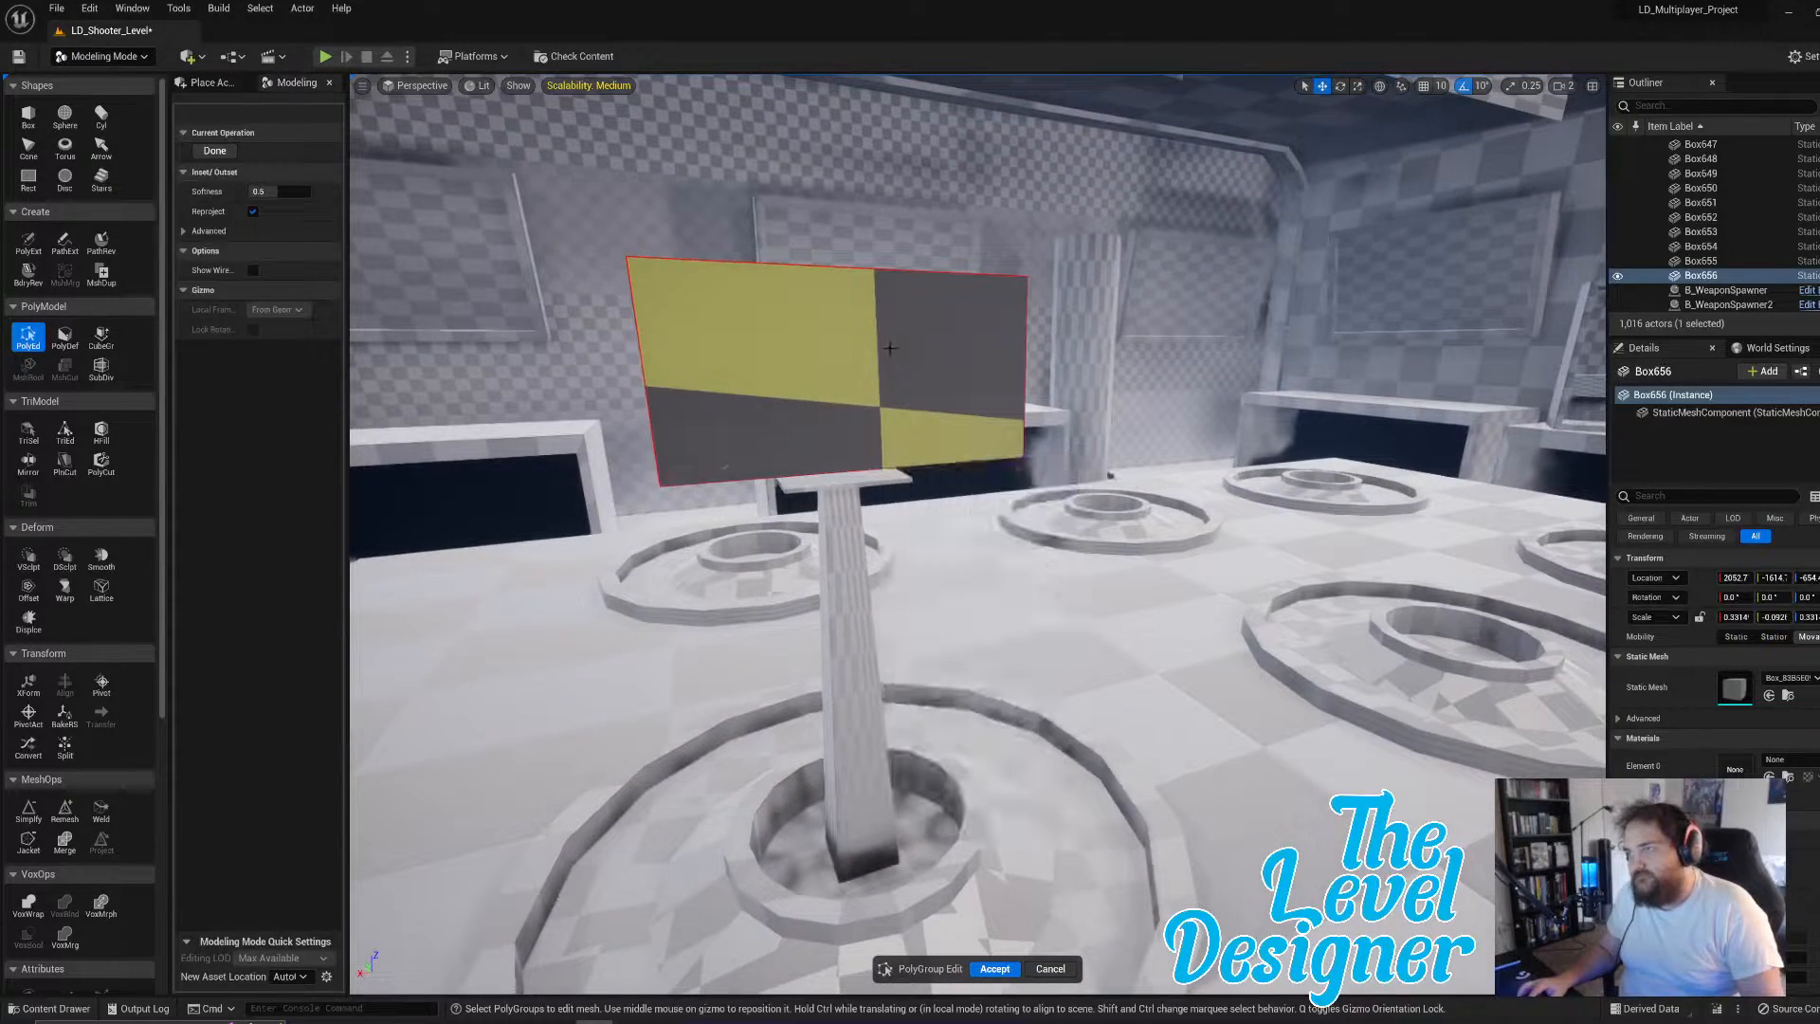
left_click(894, 352)
- Enlarge the inset front face so that only a narrow bezel surrounds it
right_click_drag(917, 375, 844, 439)
left_click(922, 455)
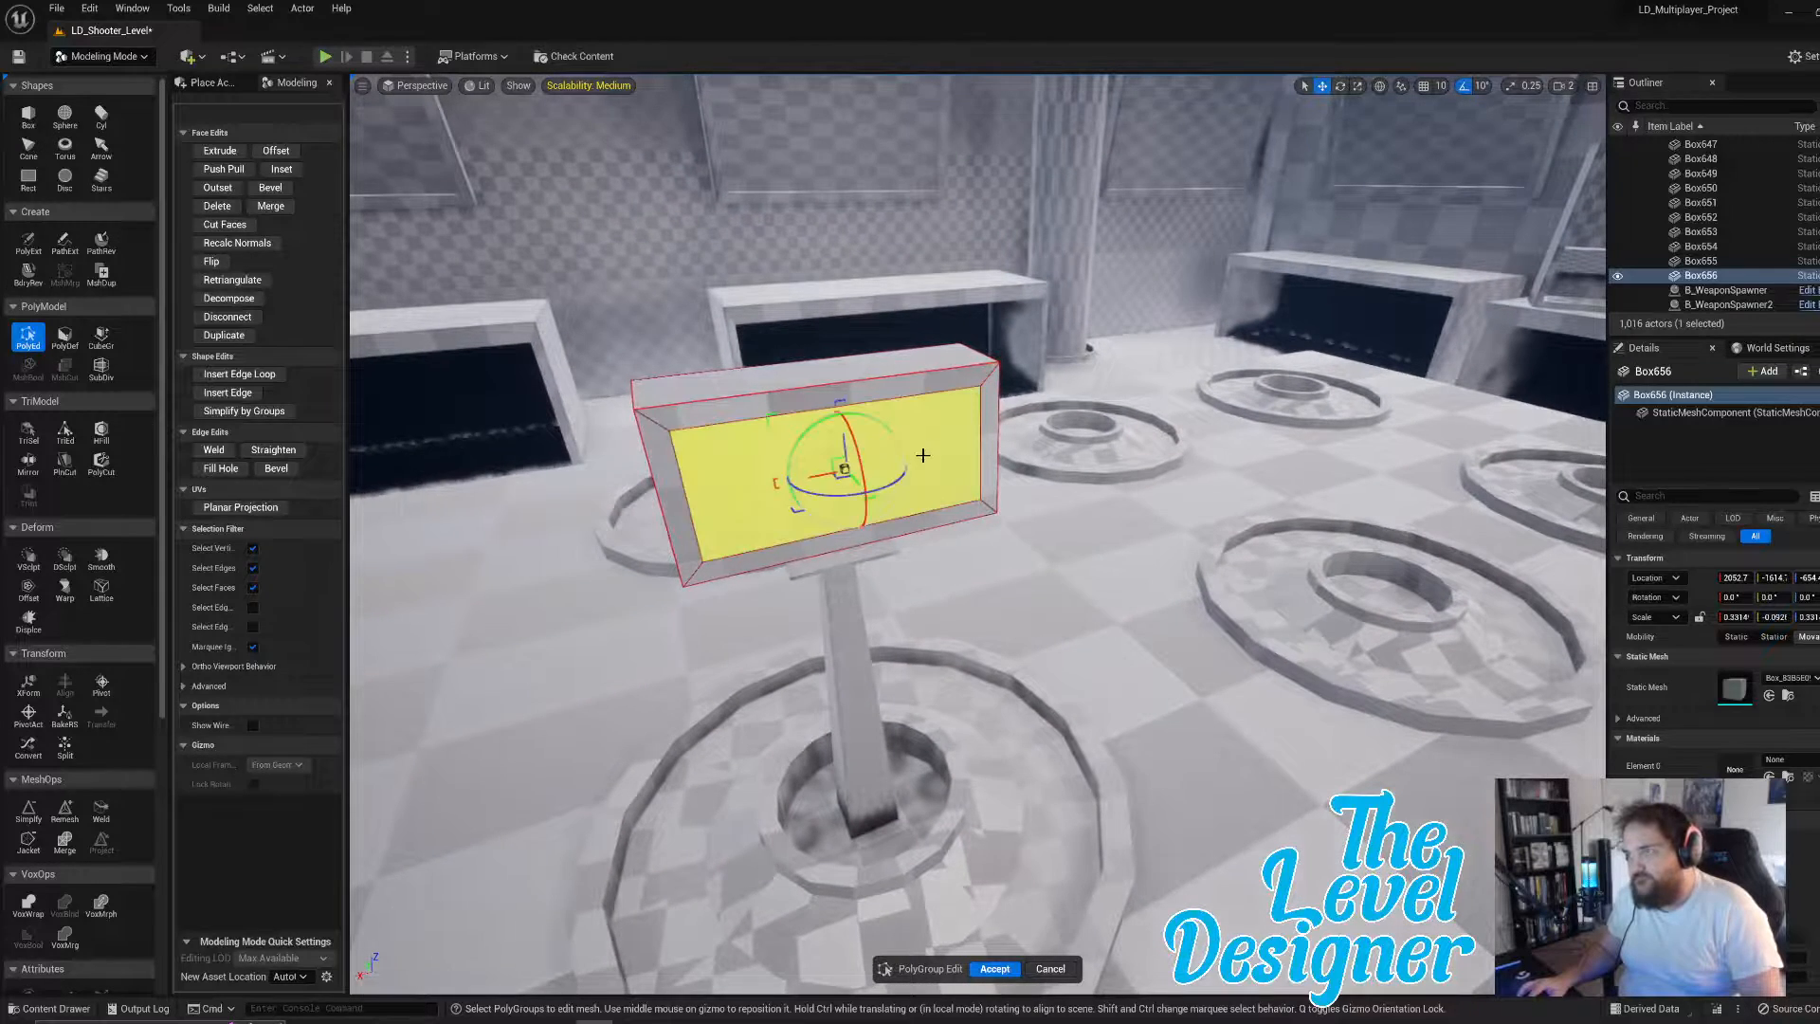
left_click_drag(844, 471, 894, 476)
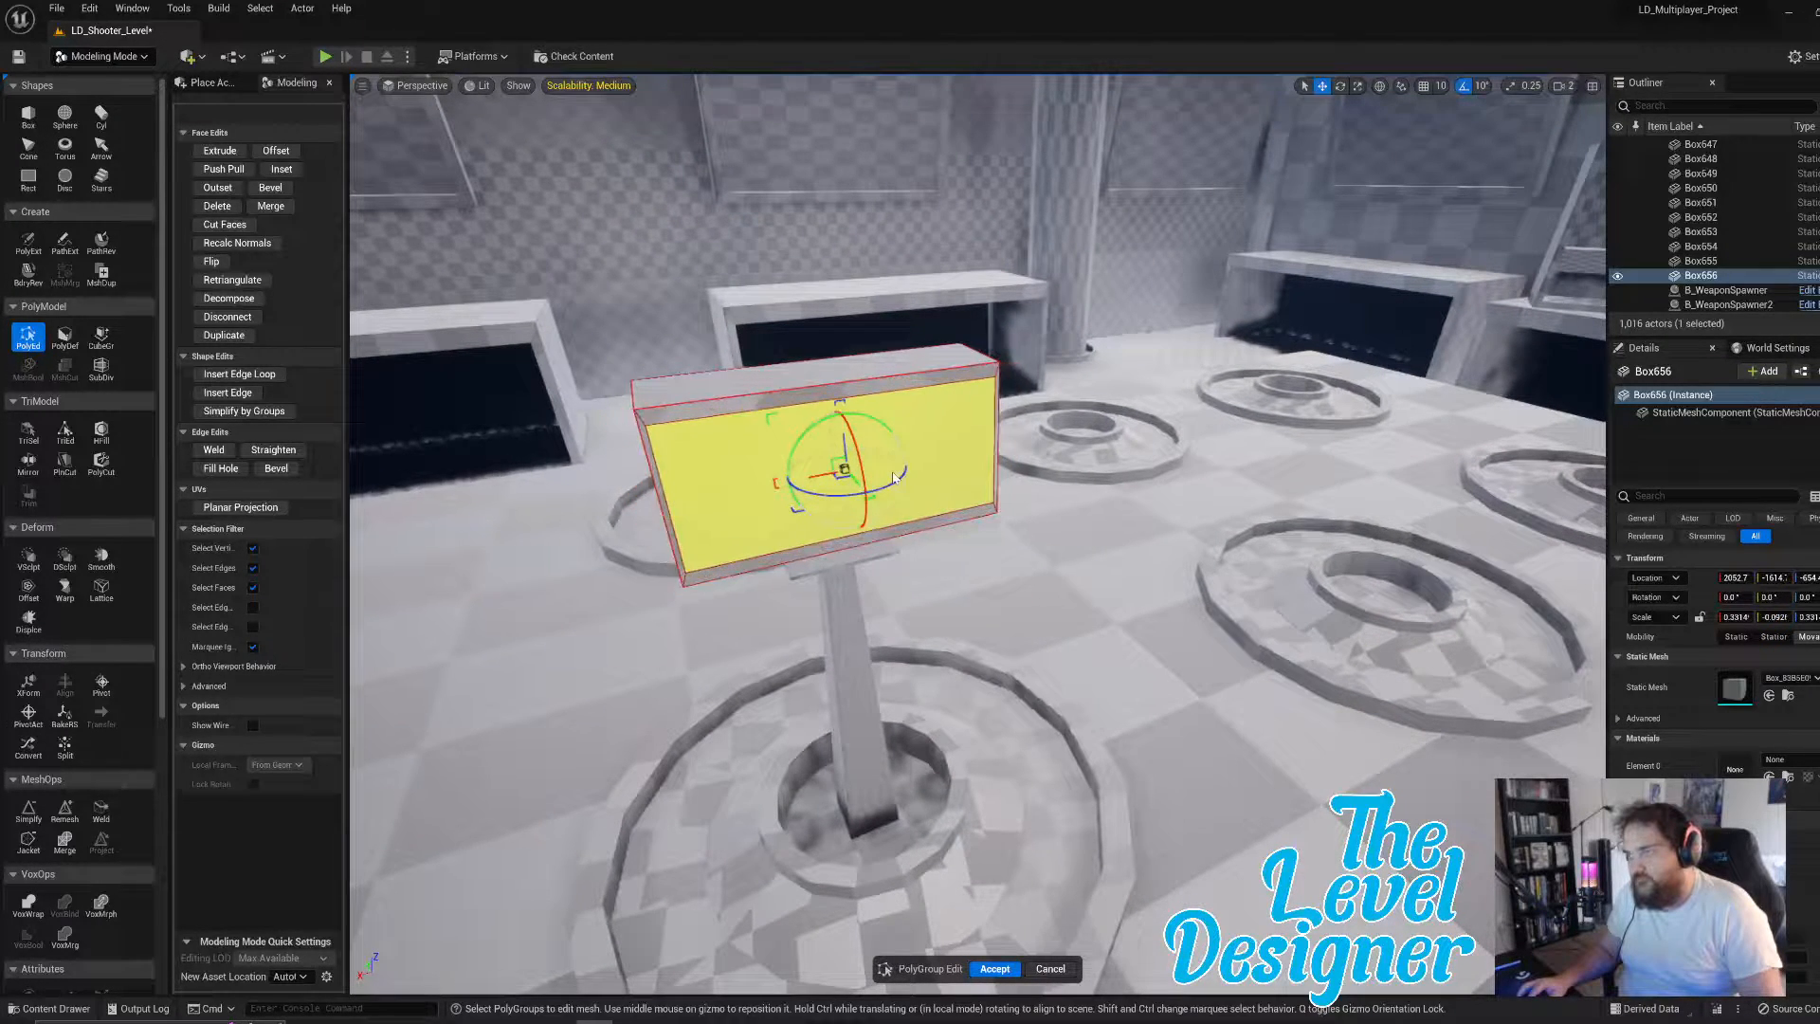
key("ctrl+z")
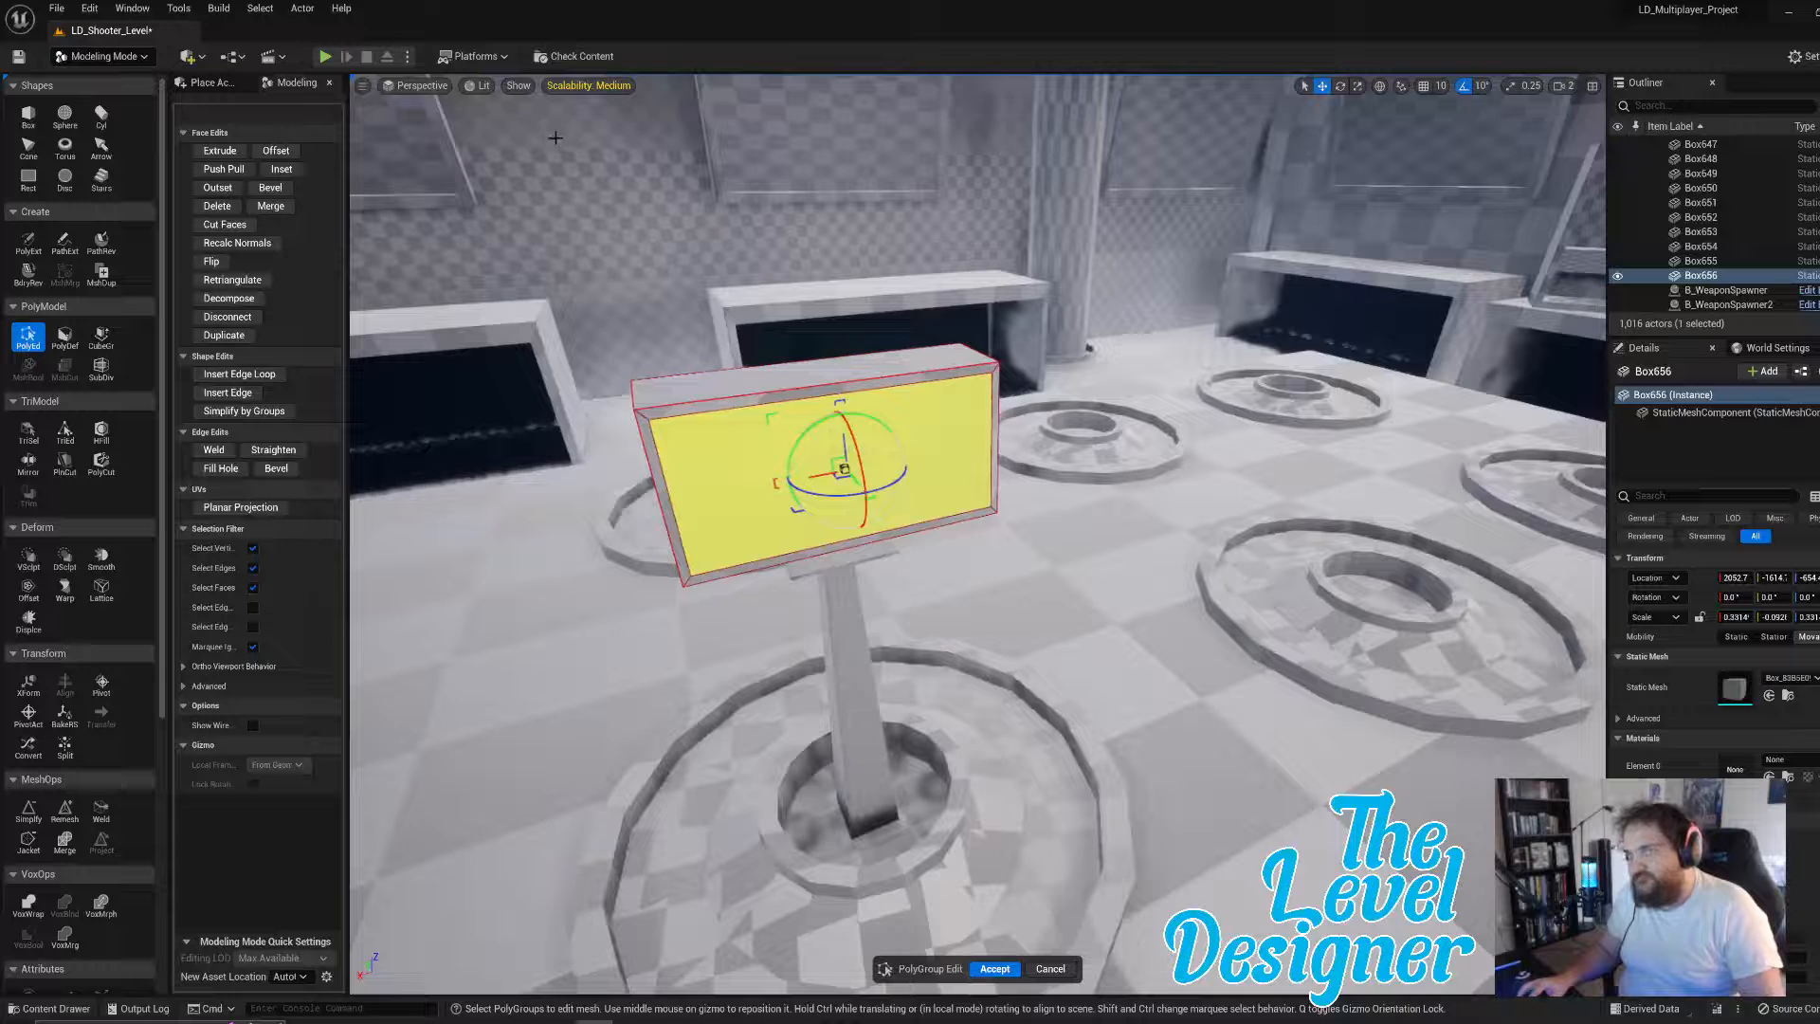
- Extrude the bezel's inner face inward to form a shallow recess, and inset the recessed face
left_click(240, 151)
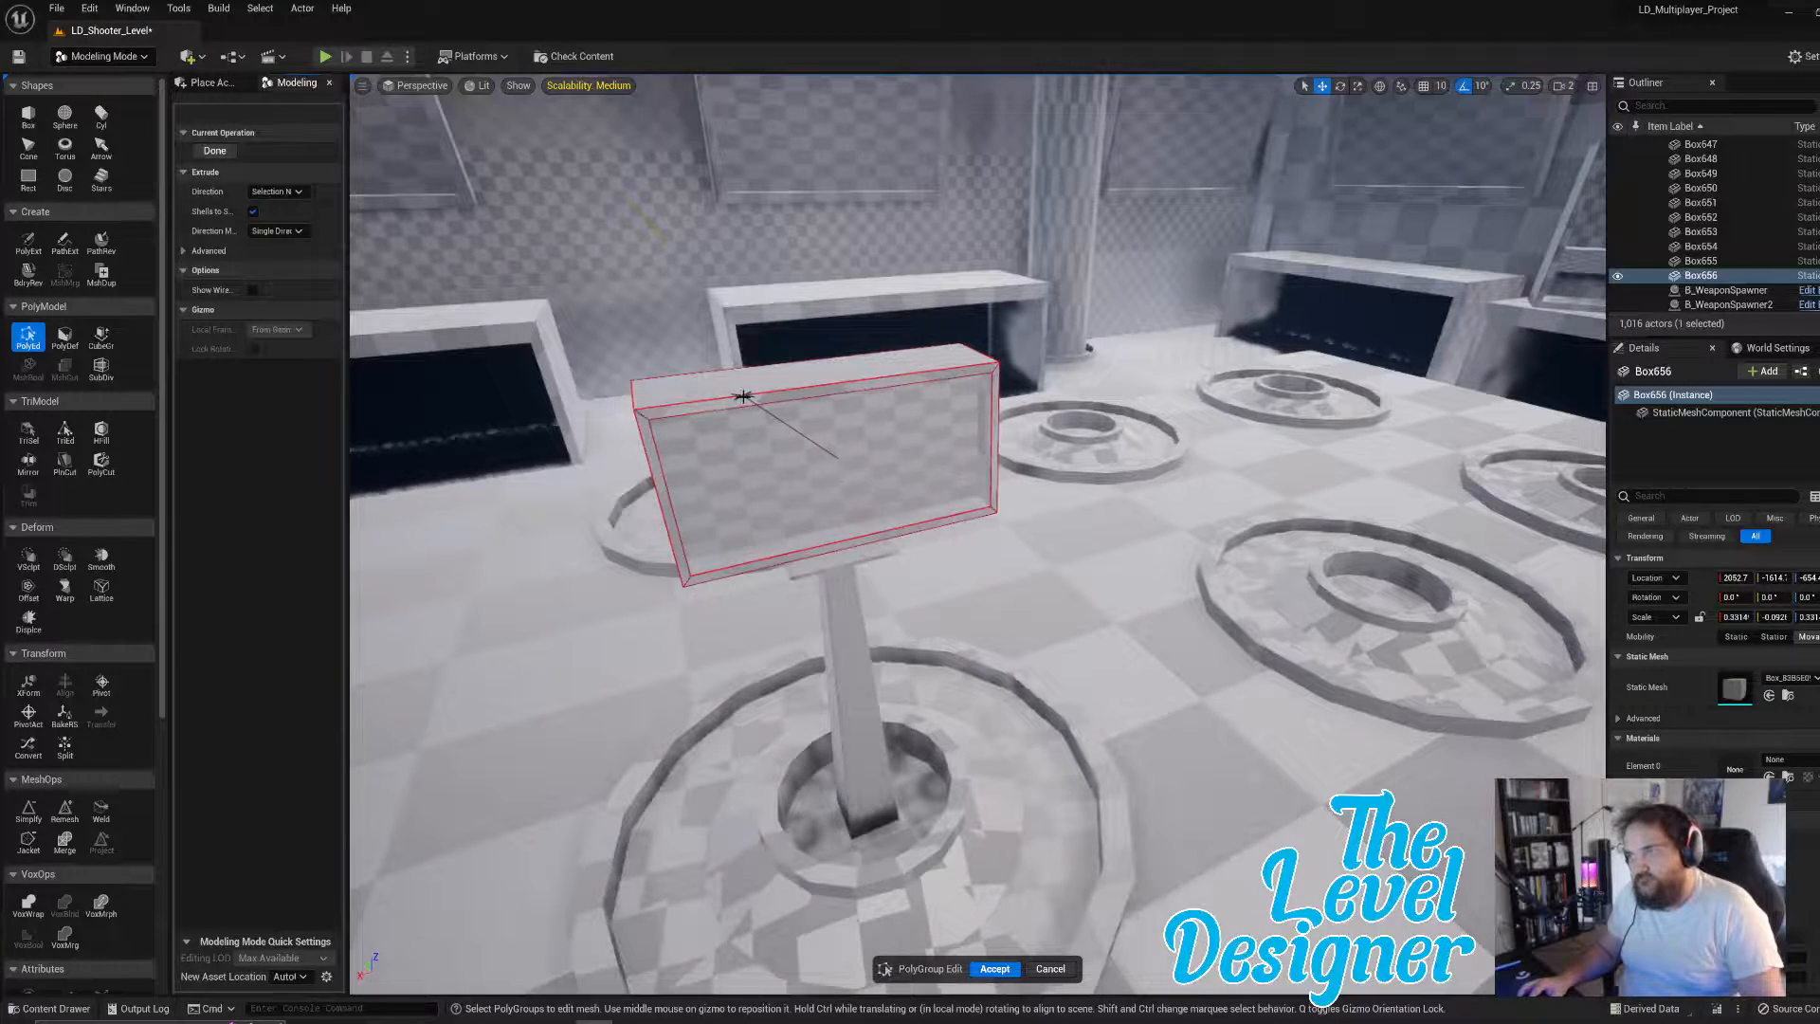
left_click(743, 397)
left_click(283, 170)
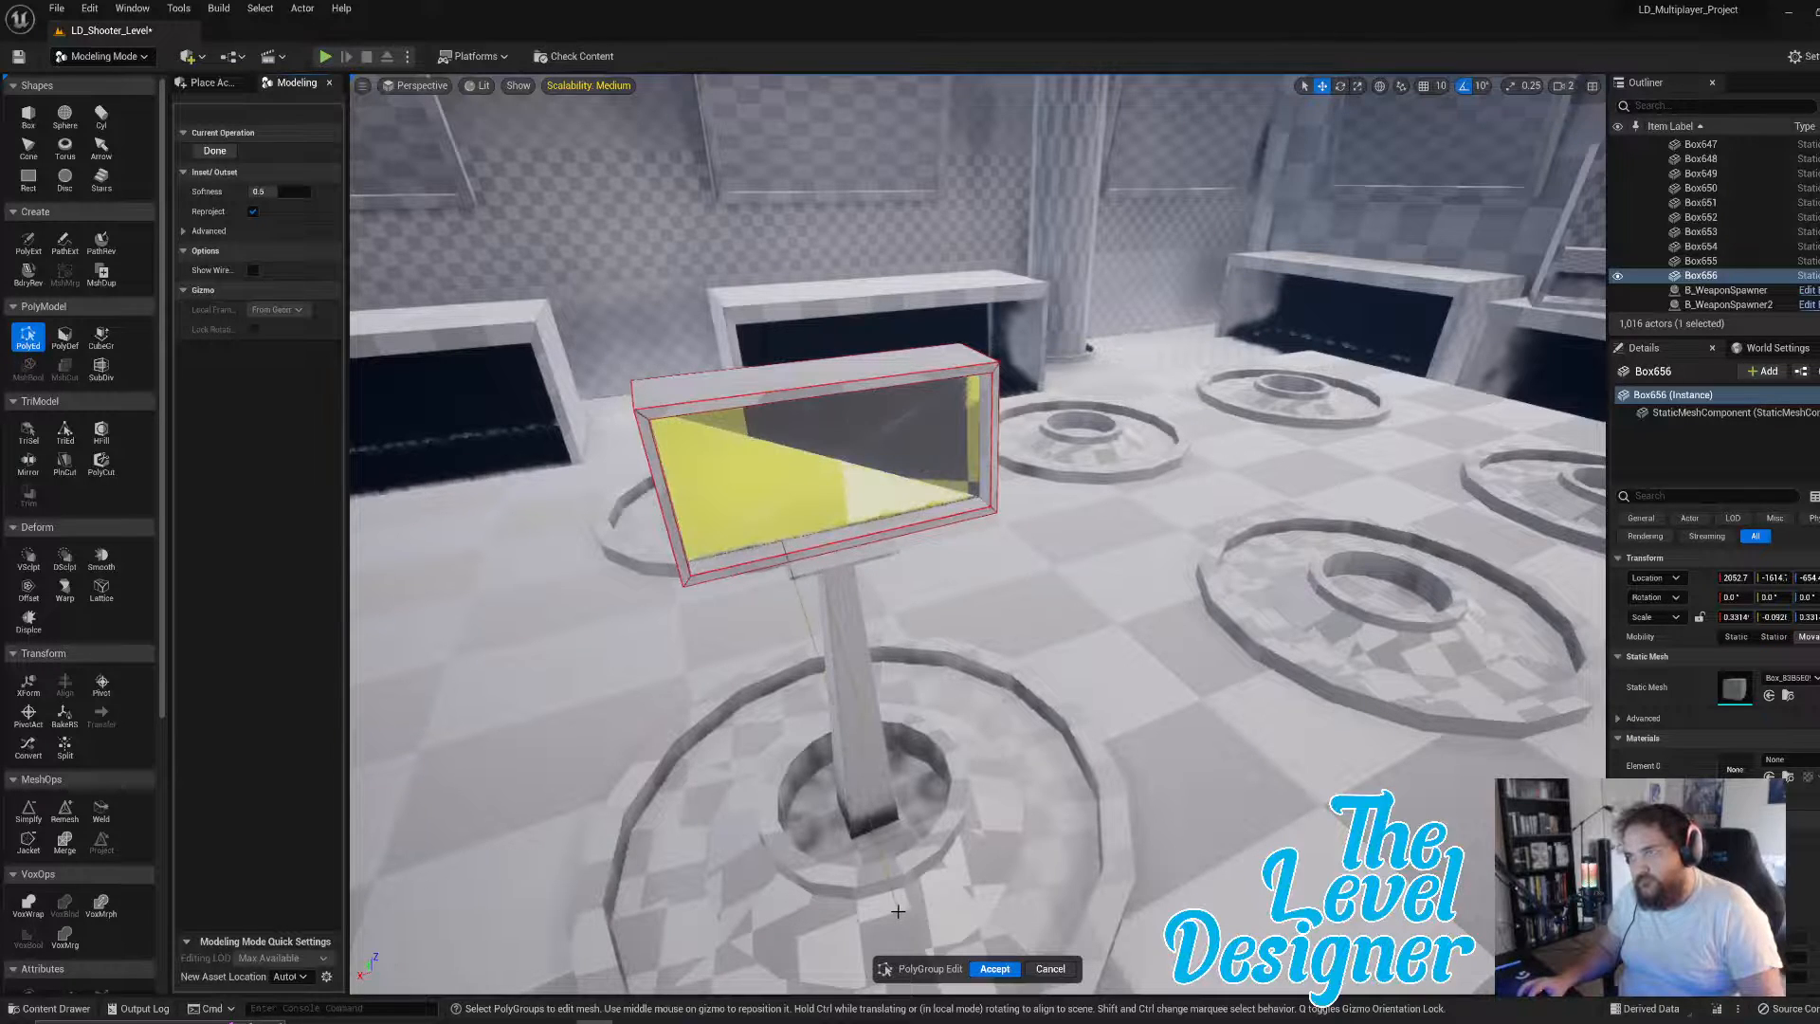
left_click(618, 250)
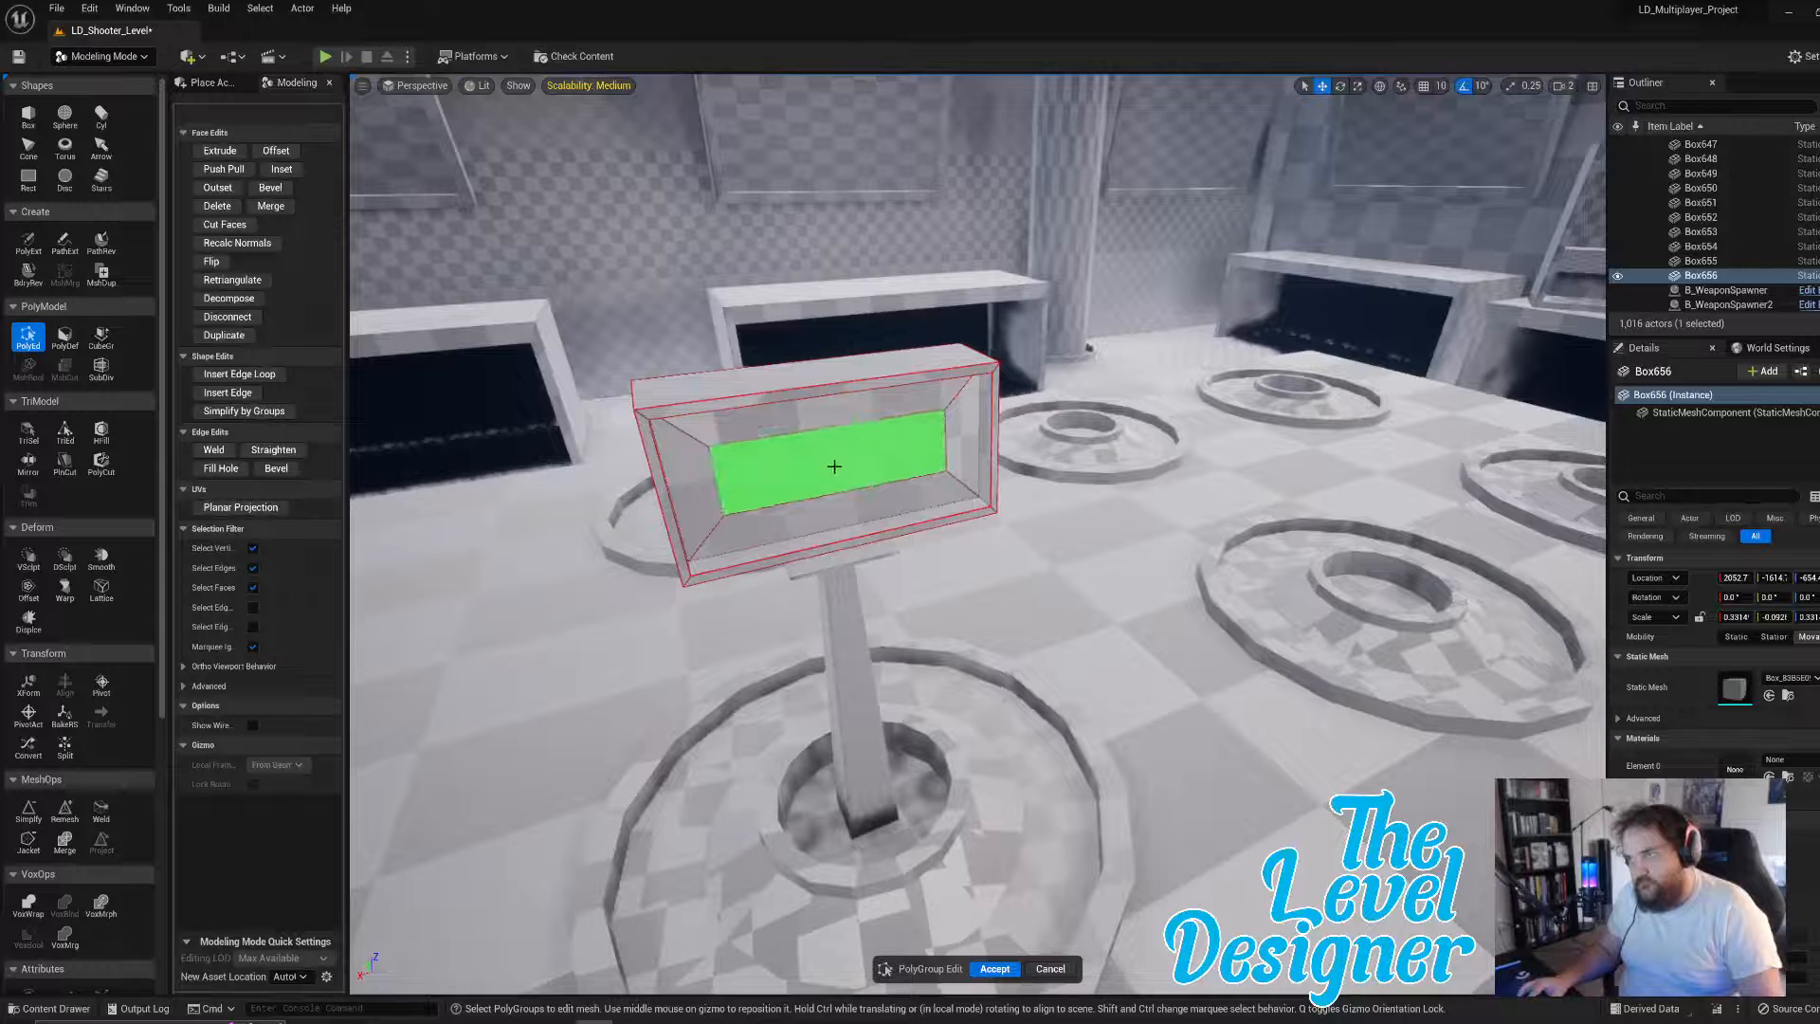
- Widen and heighten the inset face until it nearly fills the recess, and extrude it as a panel
left_click(864, 484)
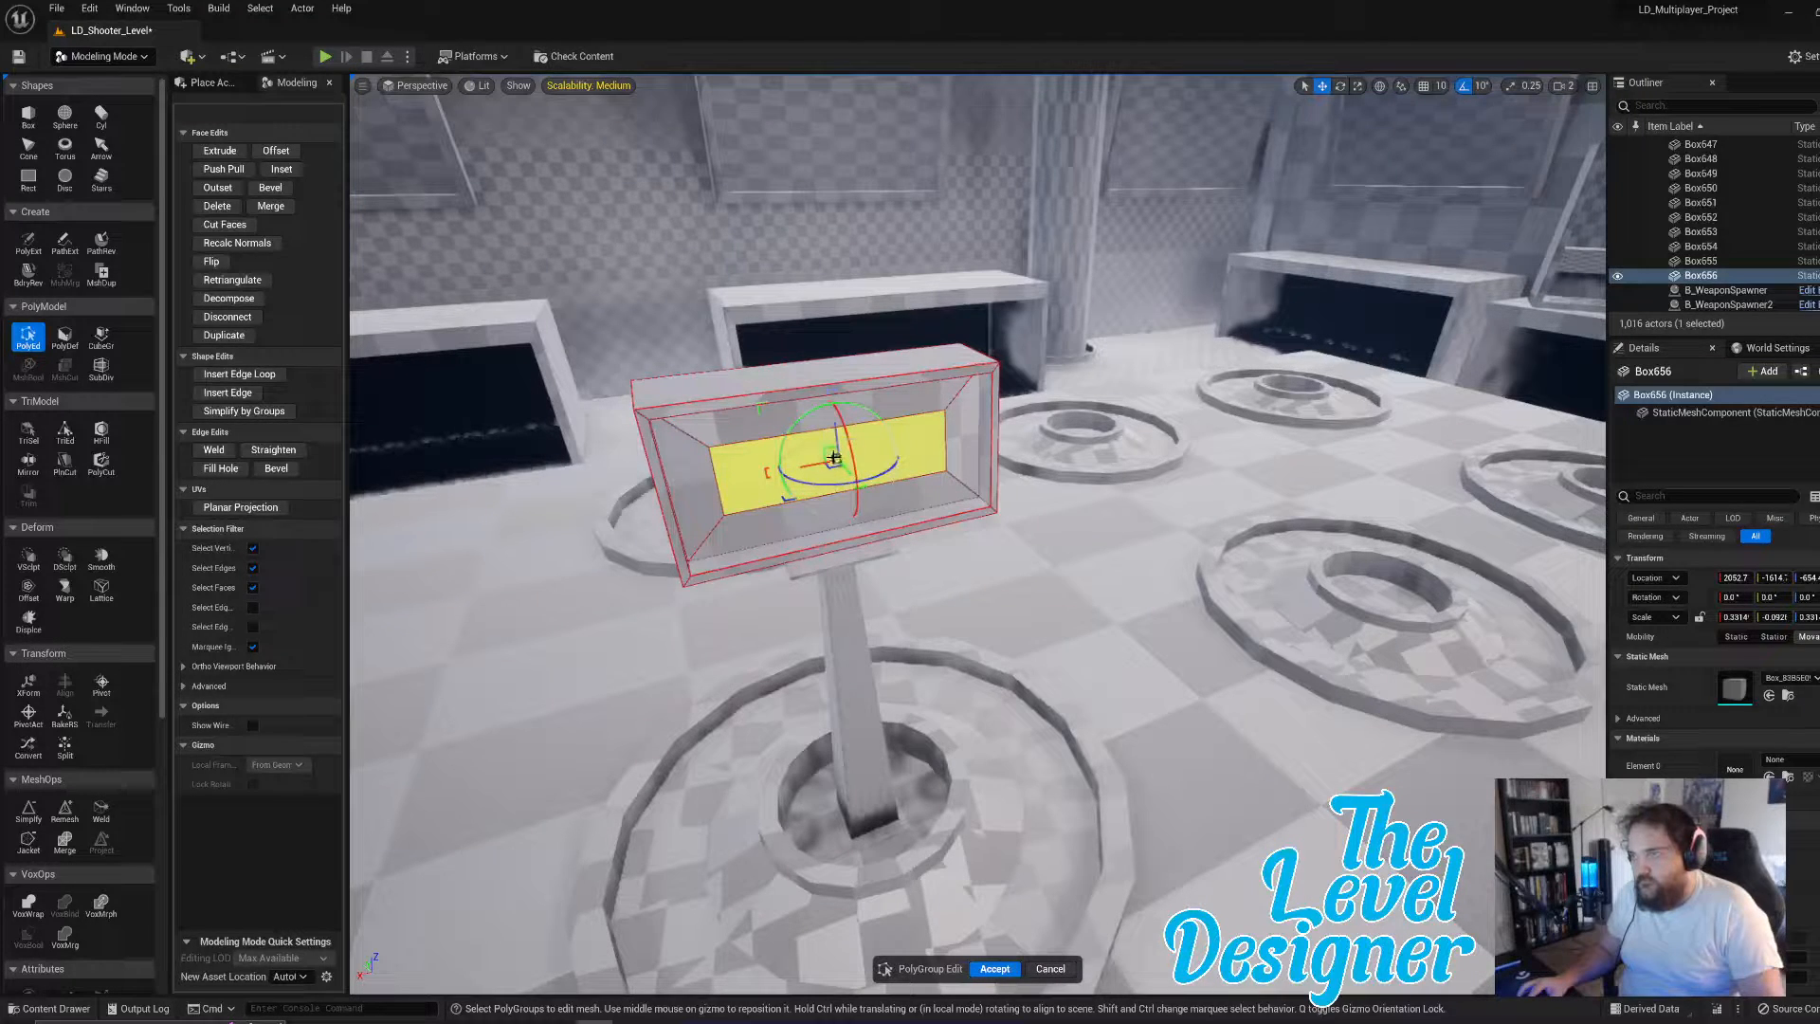
left_click_drag(815, 443, 818, 334)
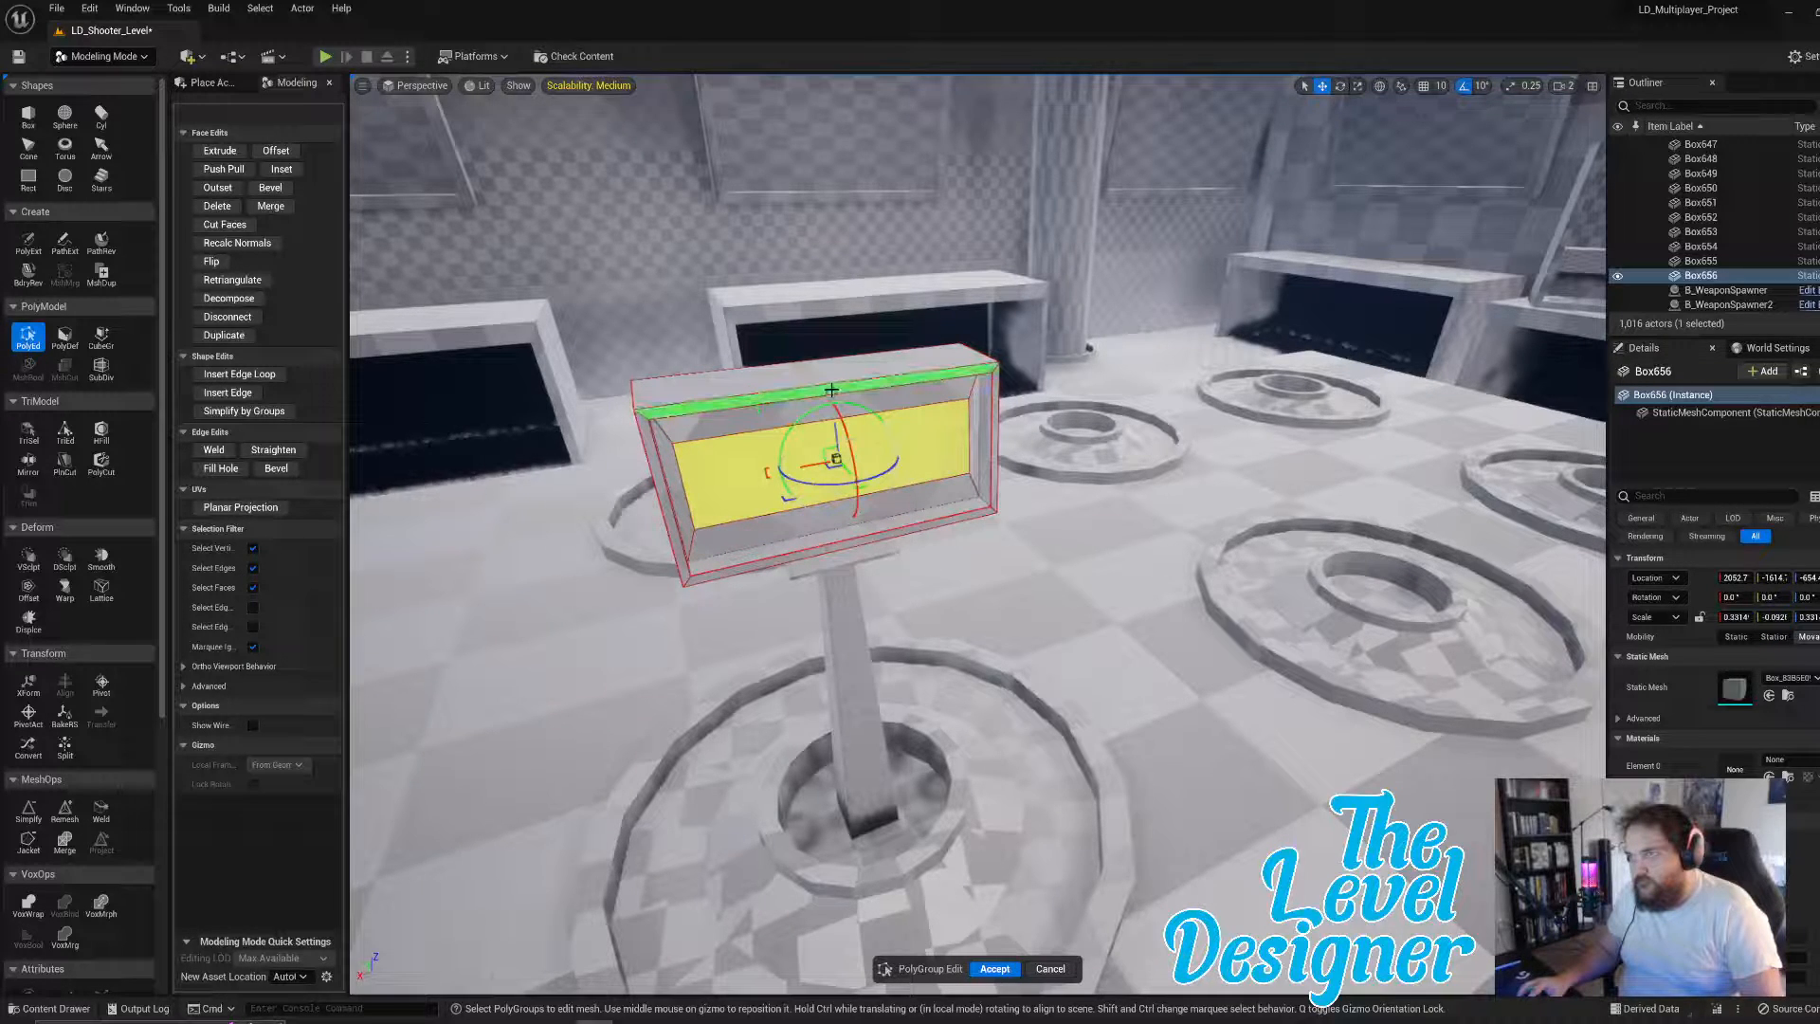
key("f")
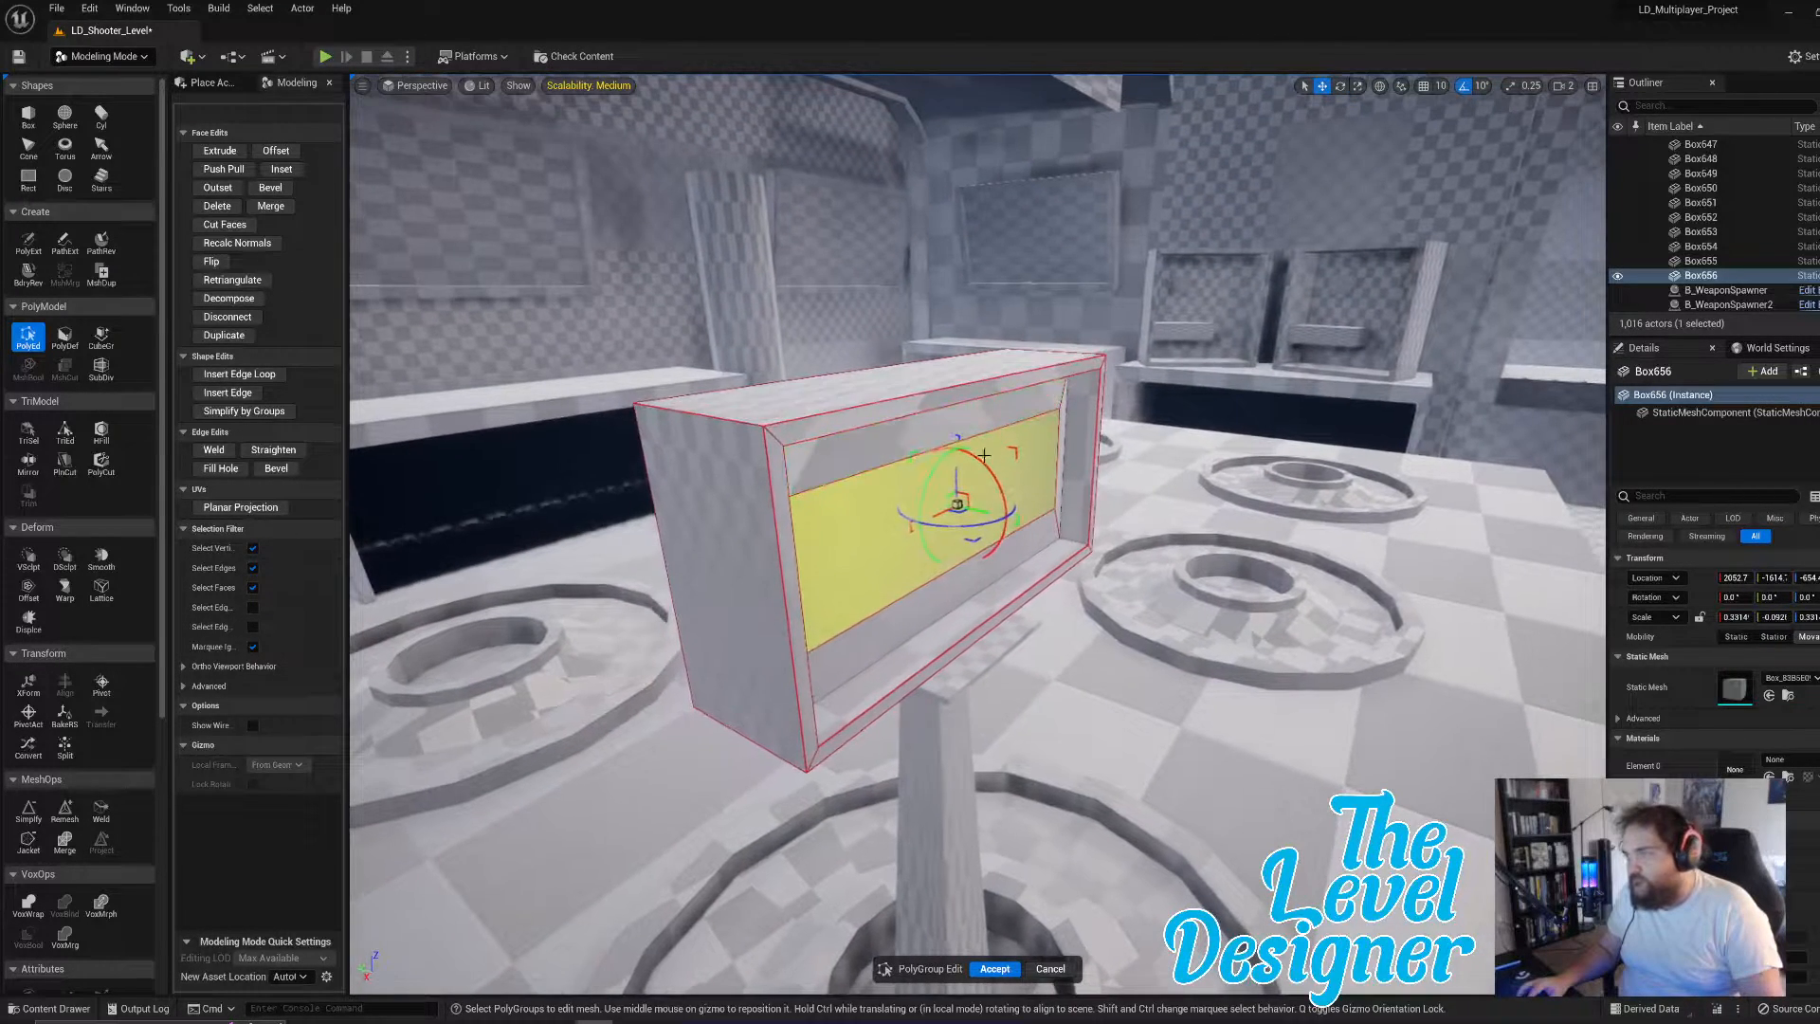
left_click_drag(959, 436, 932, 50)
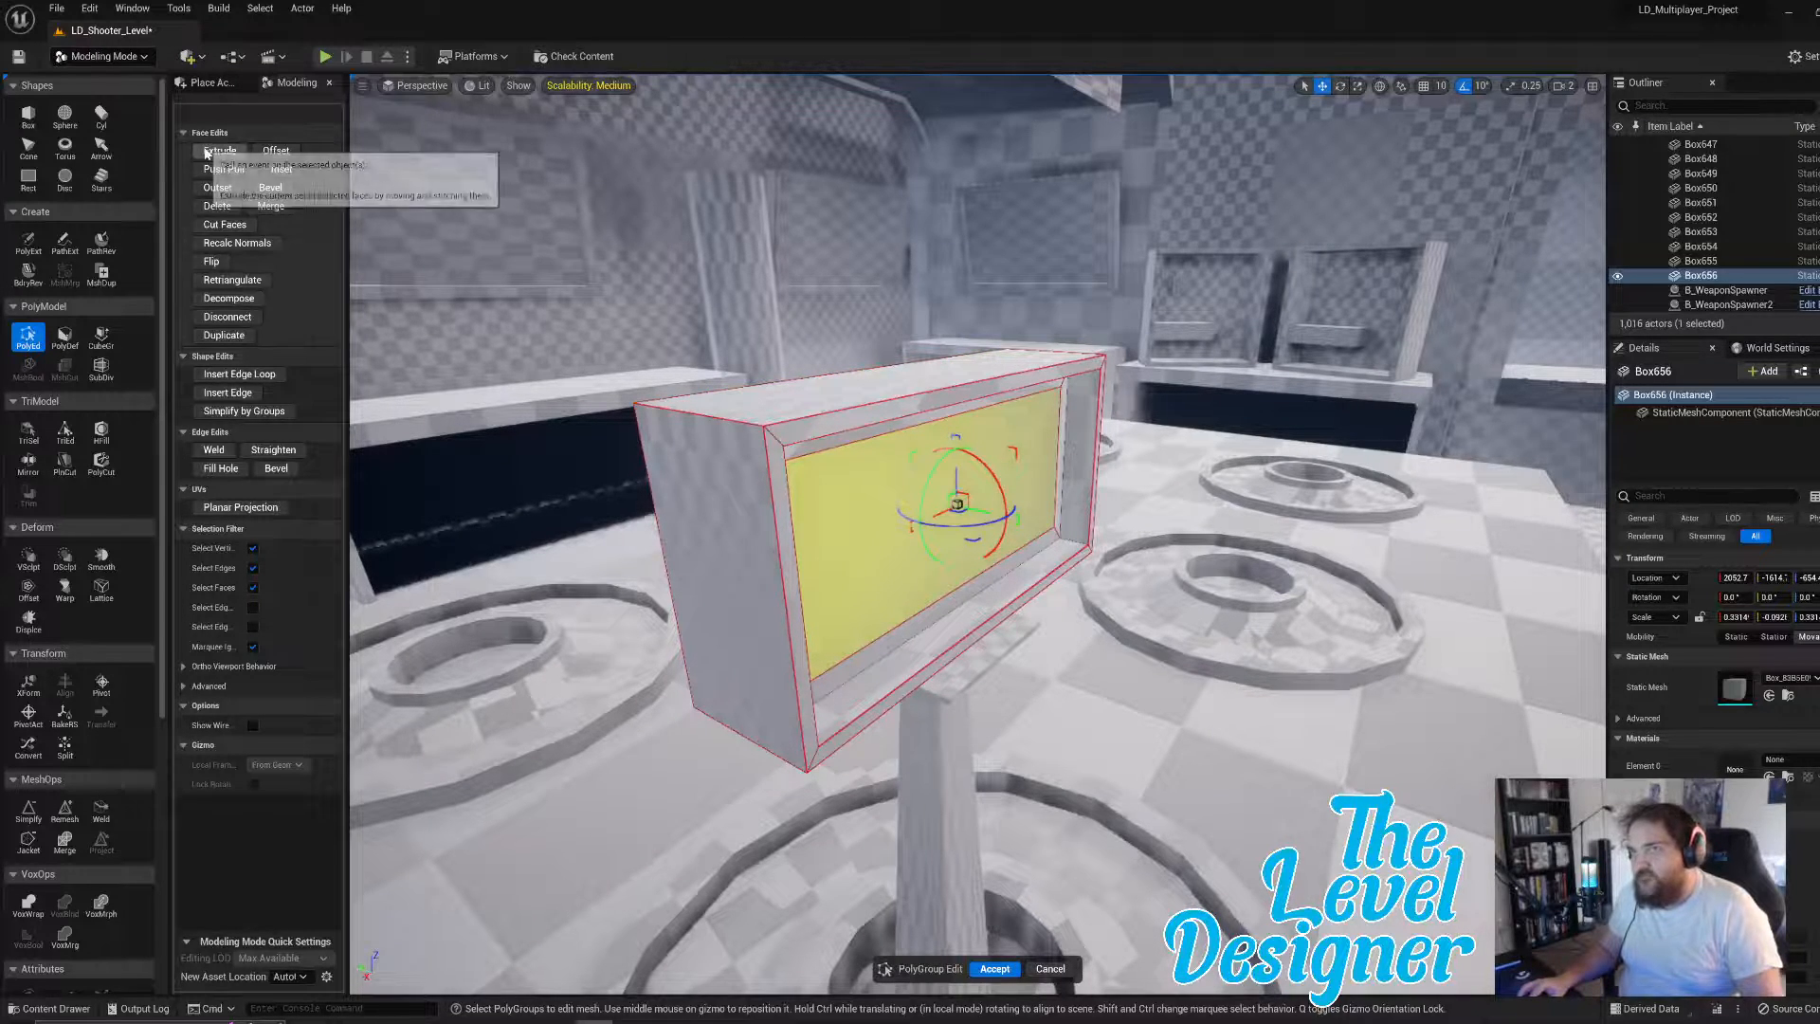
left_click(220, 150)
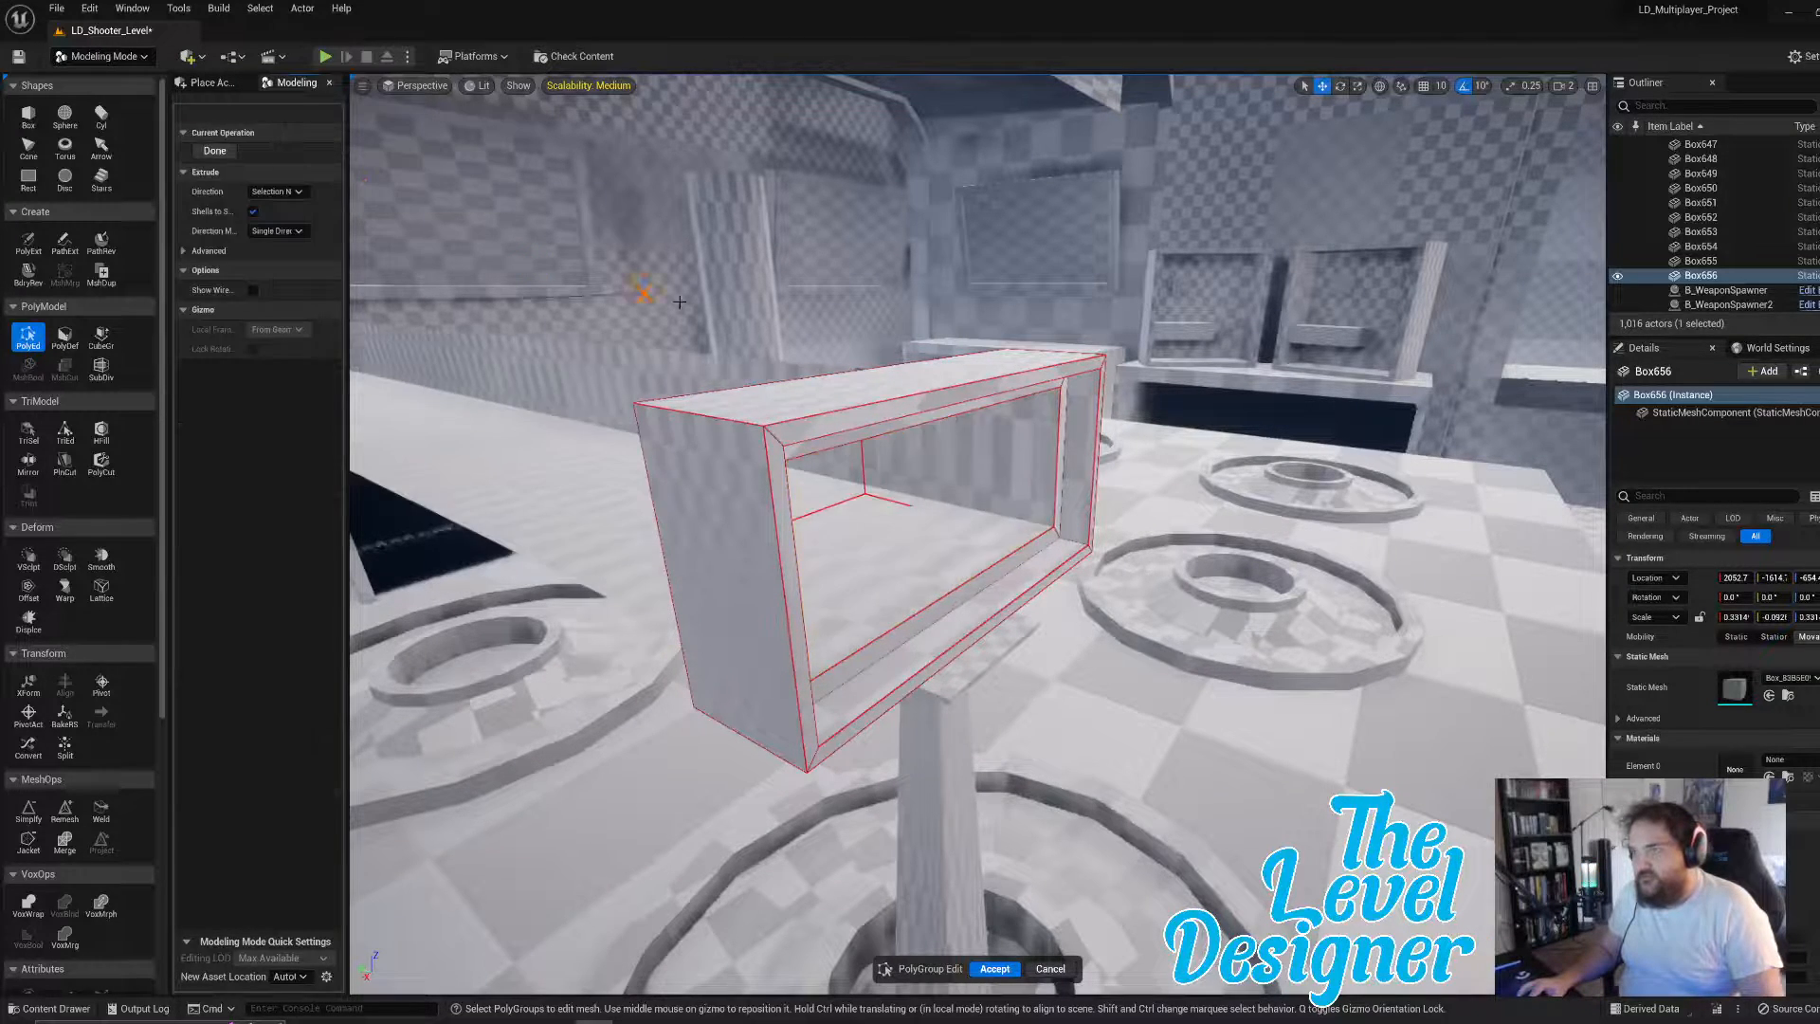
left_click(837, 463)
- Inset the top face of the block to leave a border around a narrow strip
right_click_drag(836, 463, 787, 485)
left_click(927, 425)
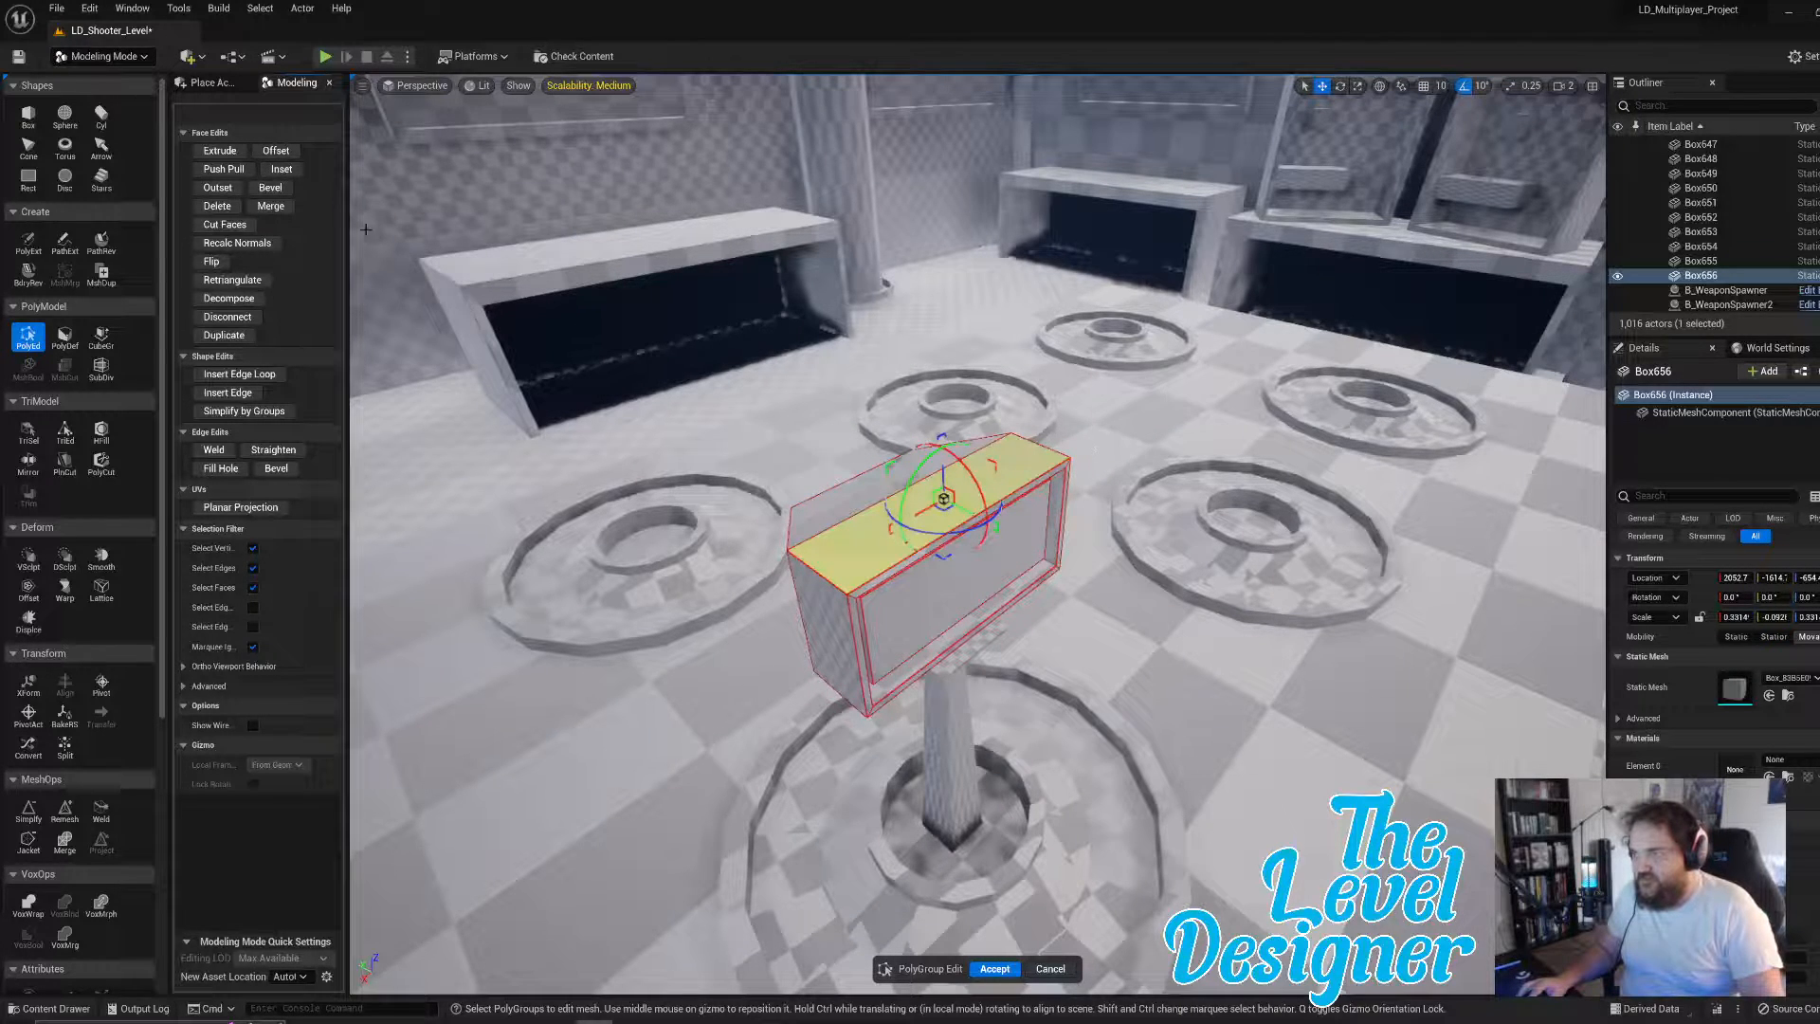
left_click(281, 169)
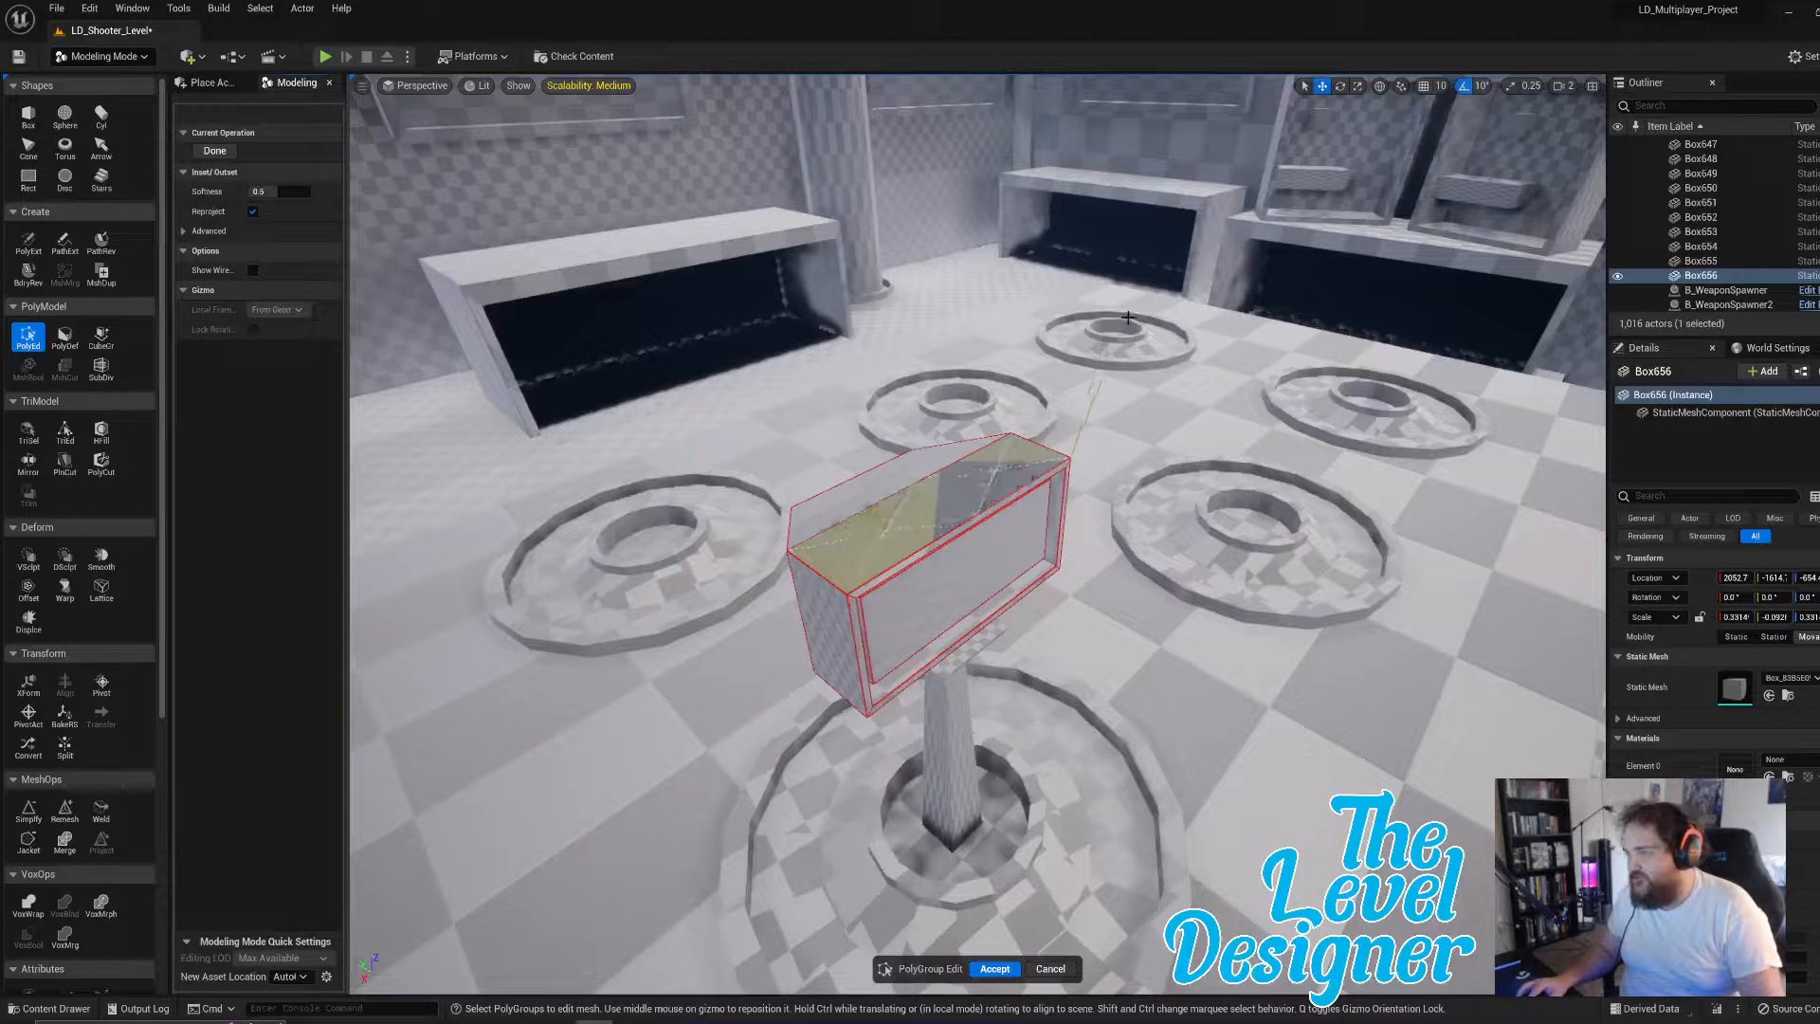
left_click(1020, 457)
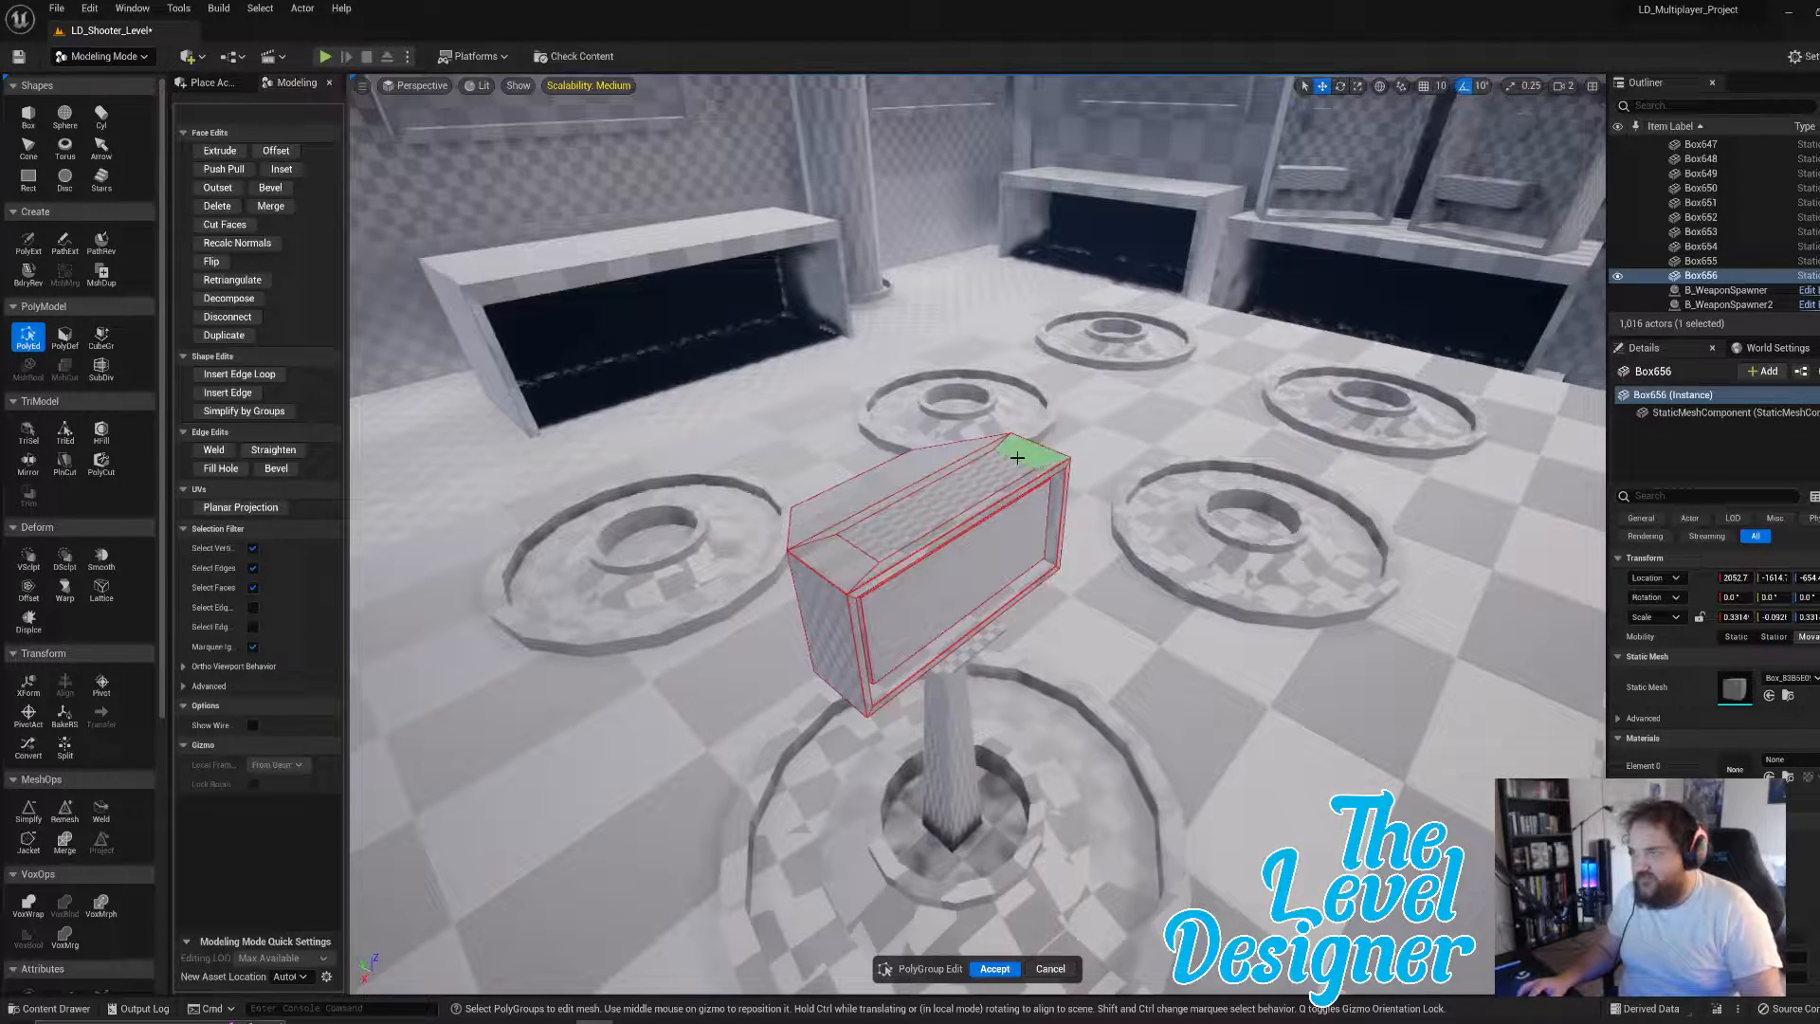
- Inset the narrow top strip again to a small rectangle and shift it toward one end of the block
left_click(939, 491)
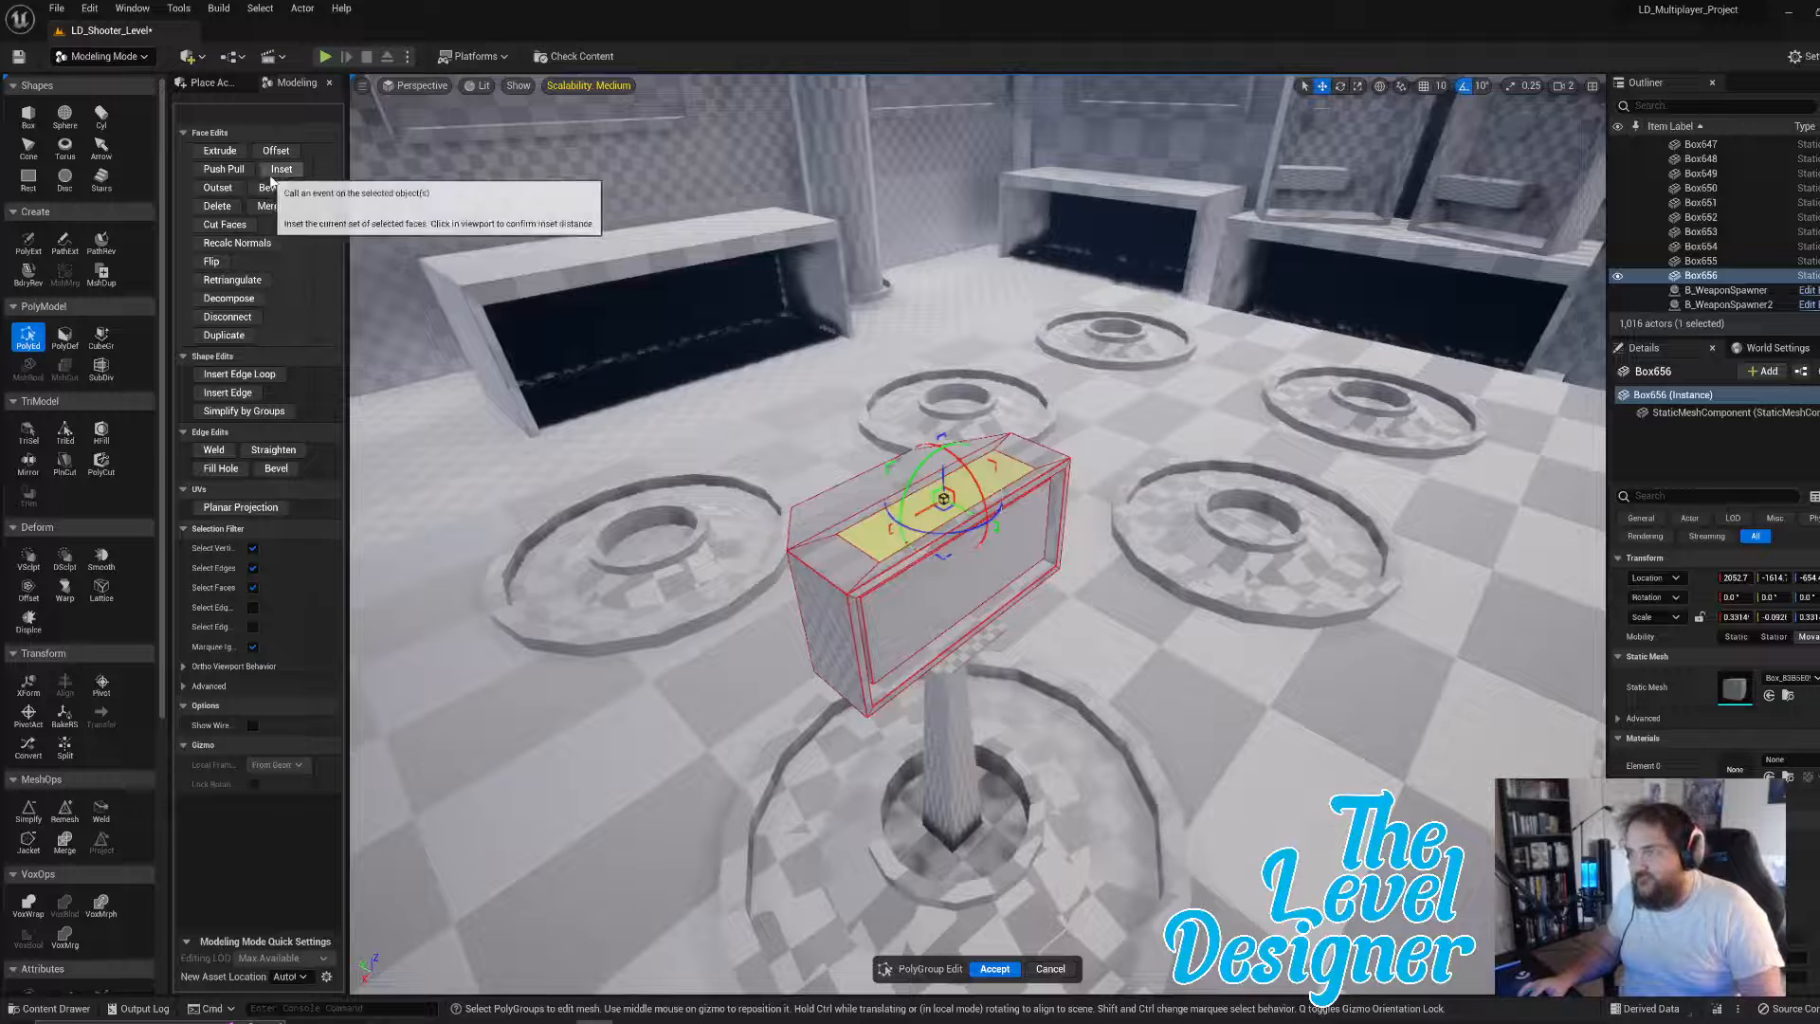
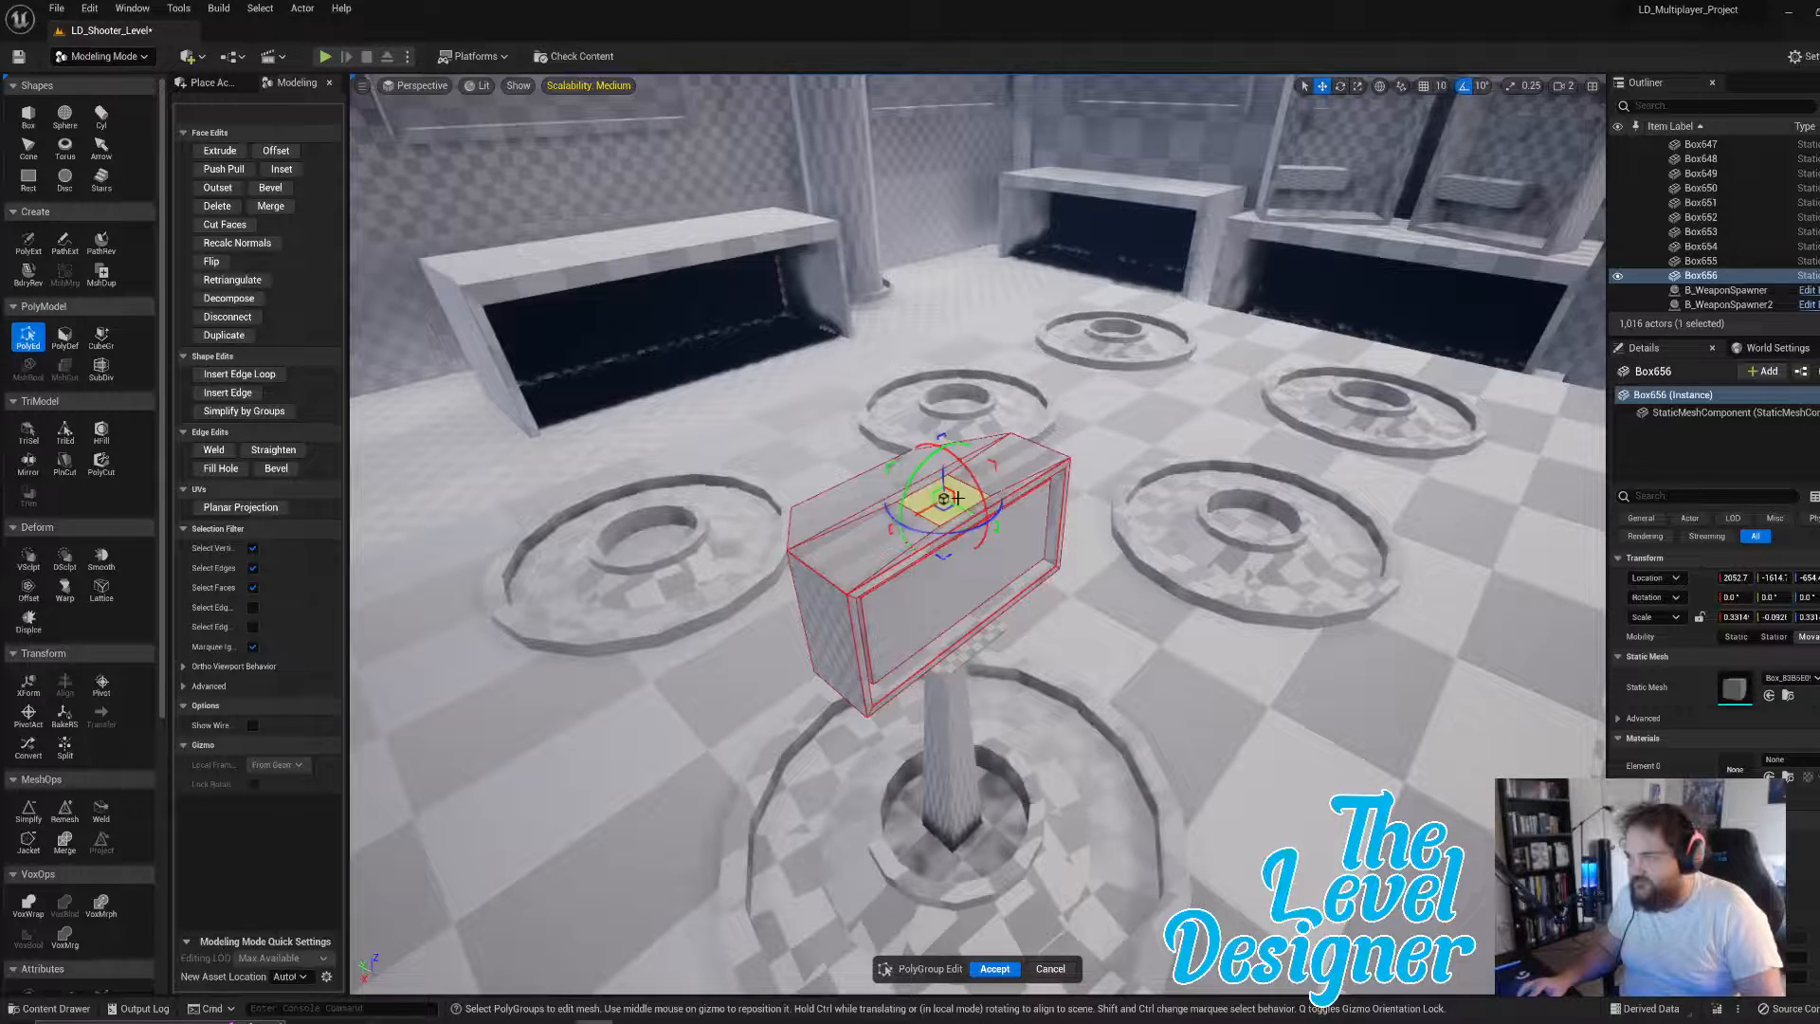
left_click(850, 561)
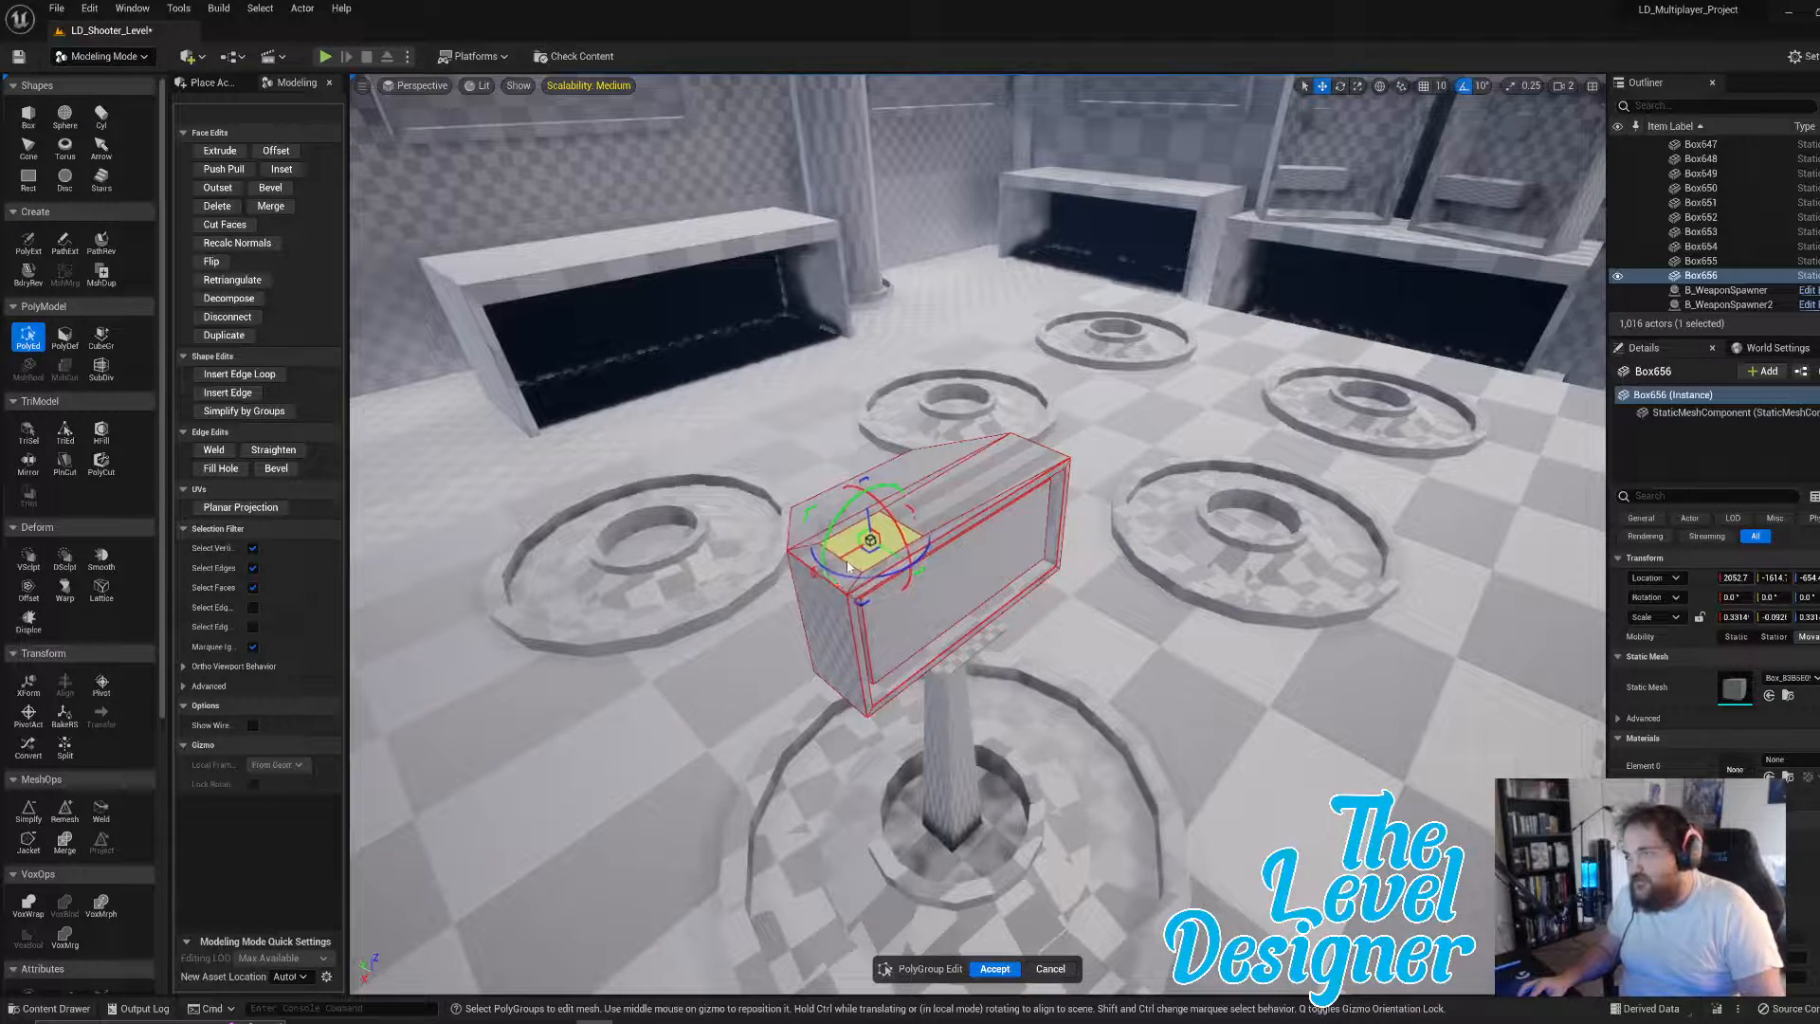
right_click_drag(1049, 512, 886, 441)
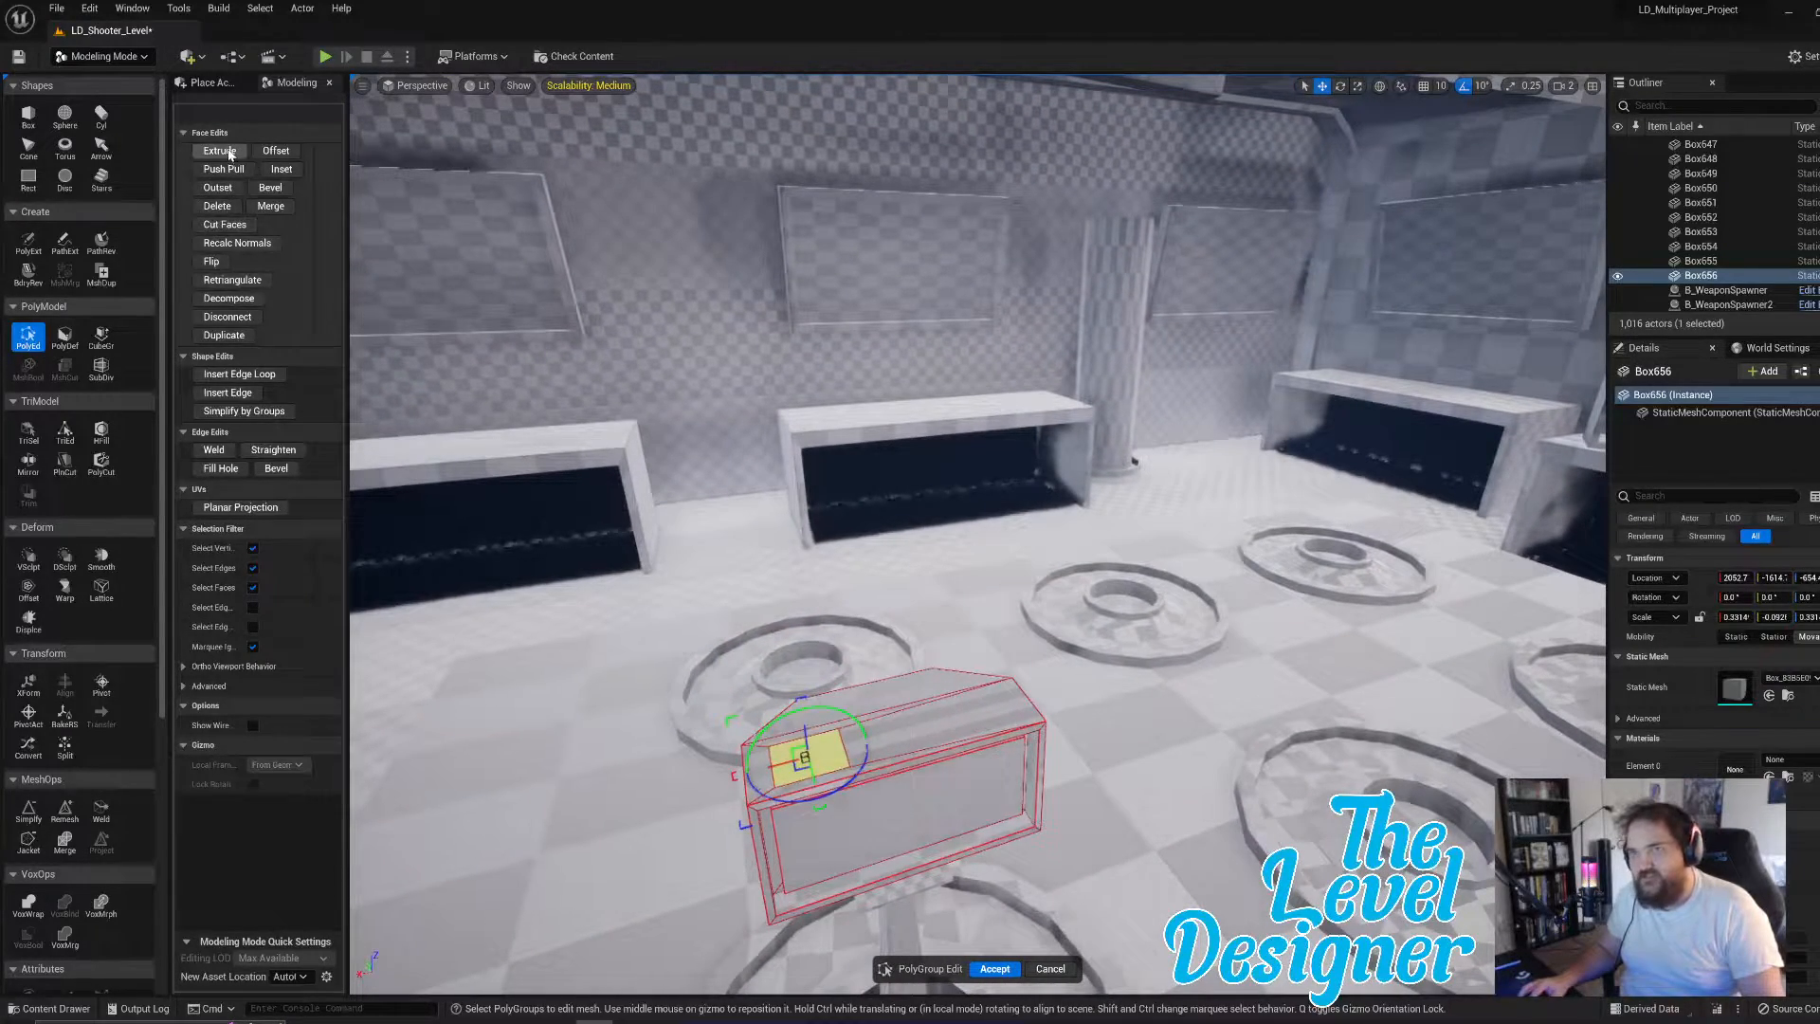
- Extrude the small rectangle on the block's top face, shrink its end face, and lower it into a short tapered antenna base
left_click(220, 151)
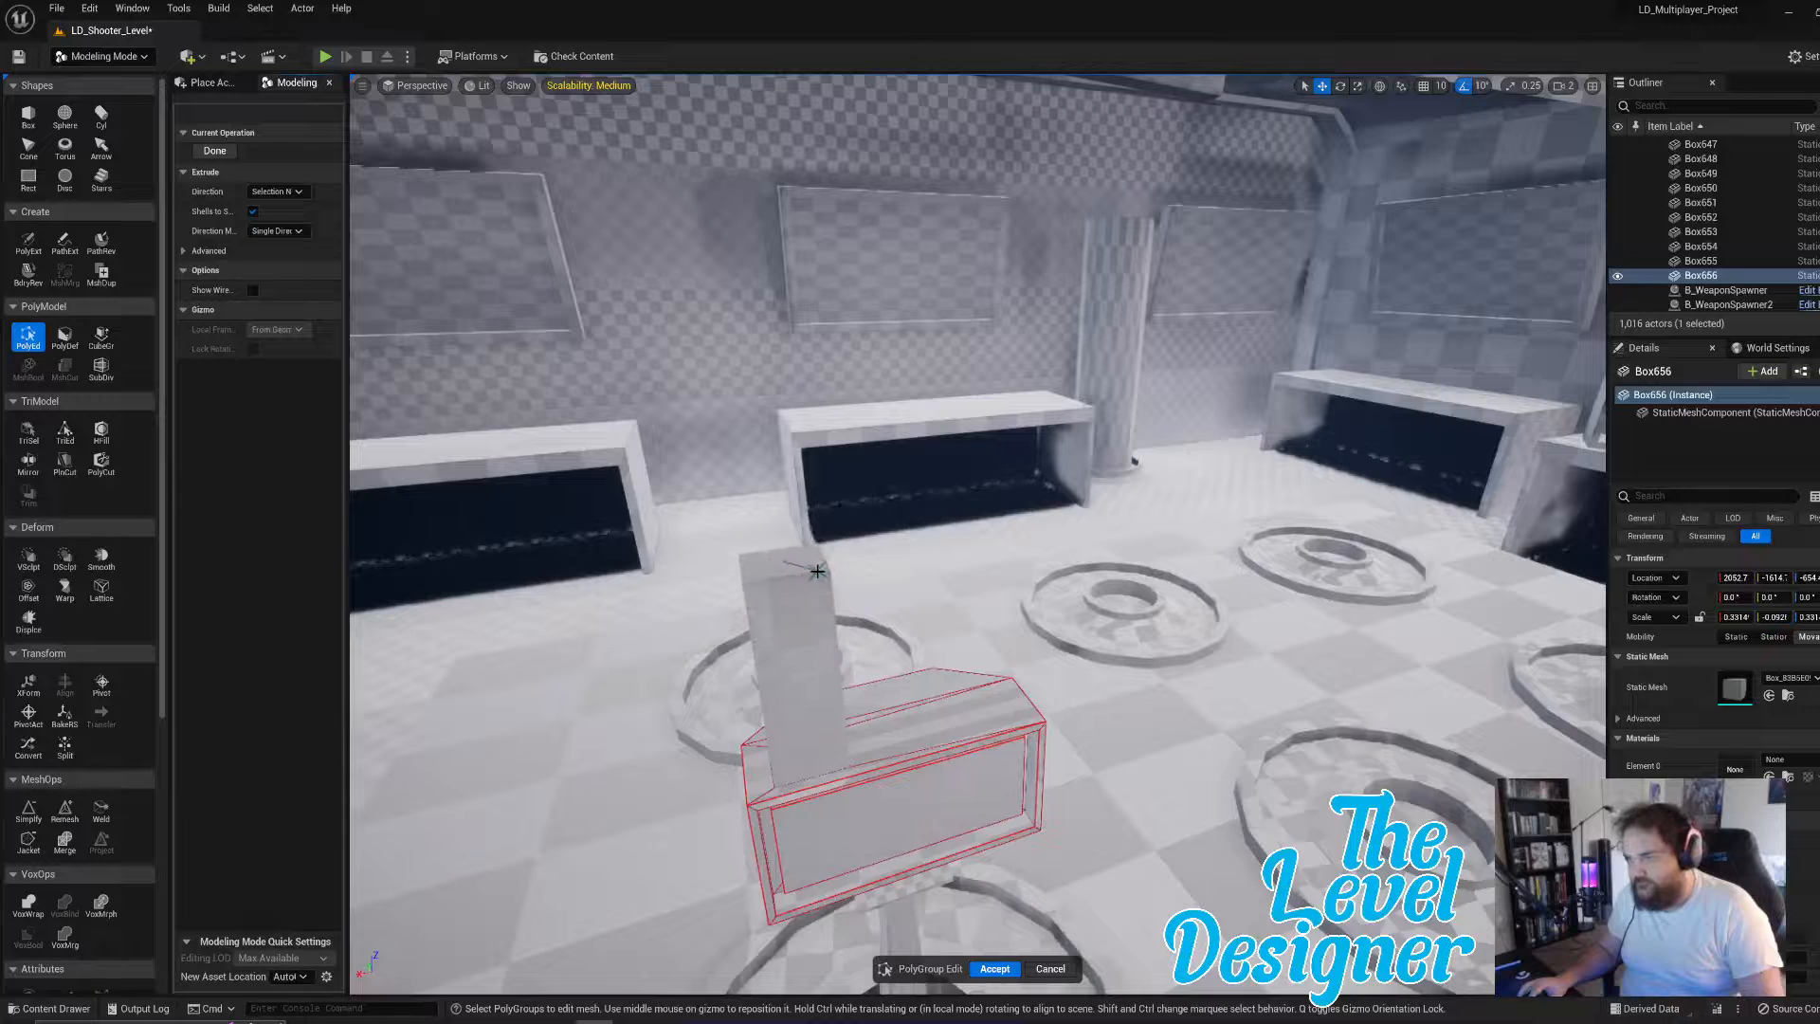
left_click(817, 571)
left_click_drag(778, 560, 613, 665)
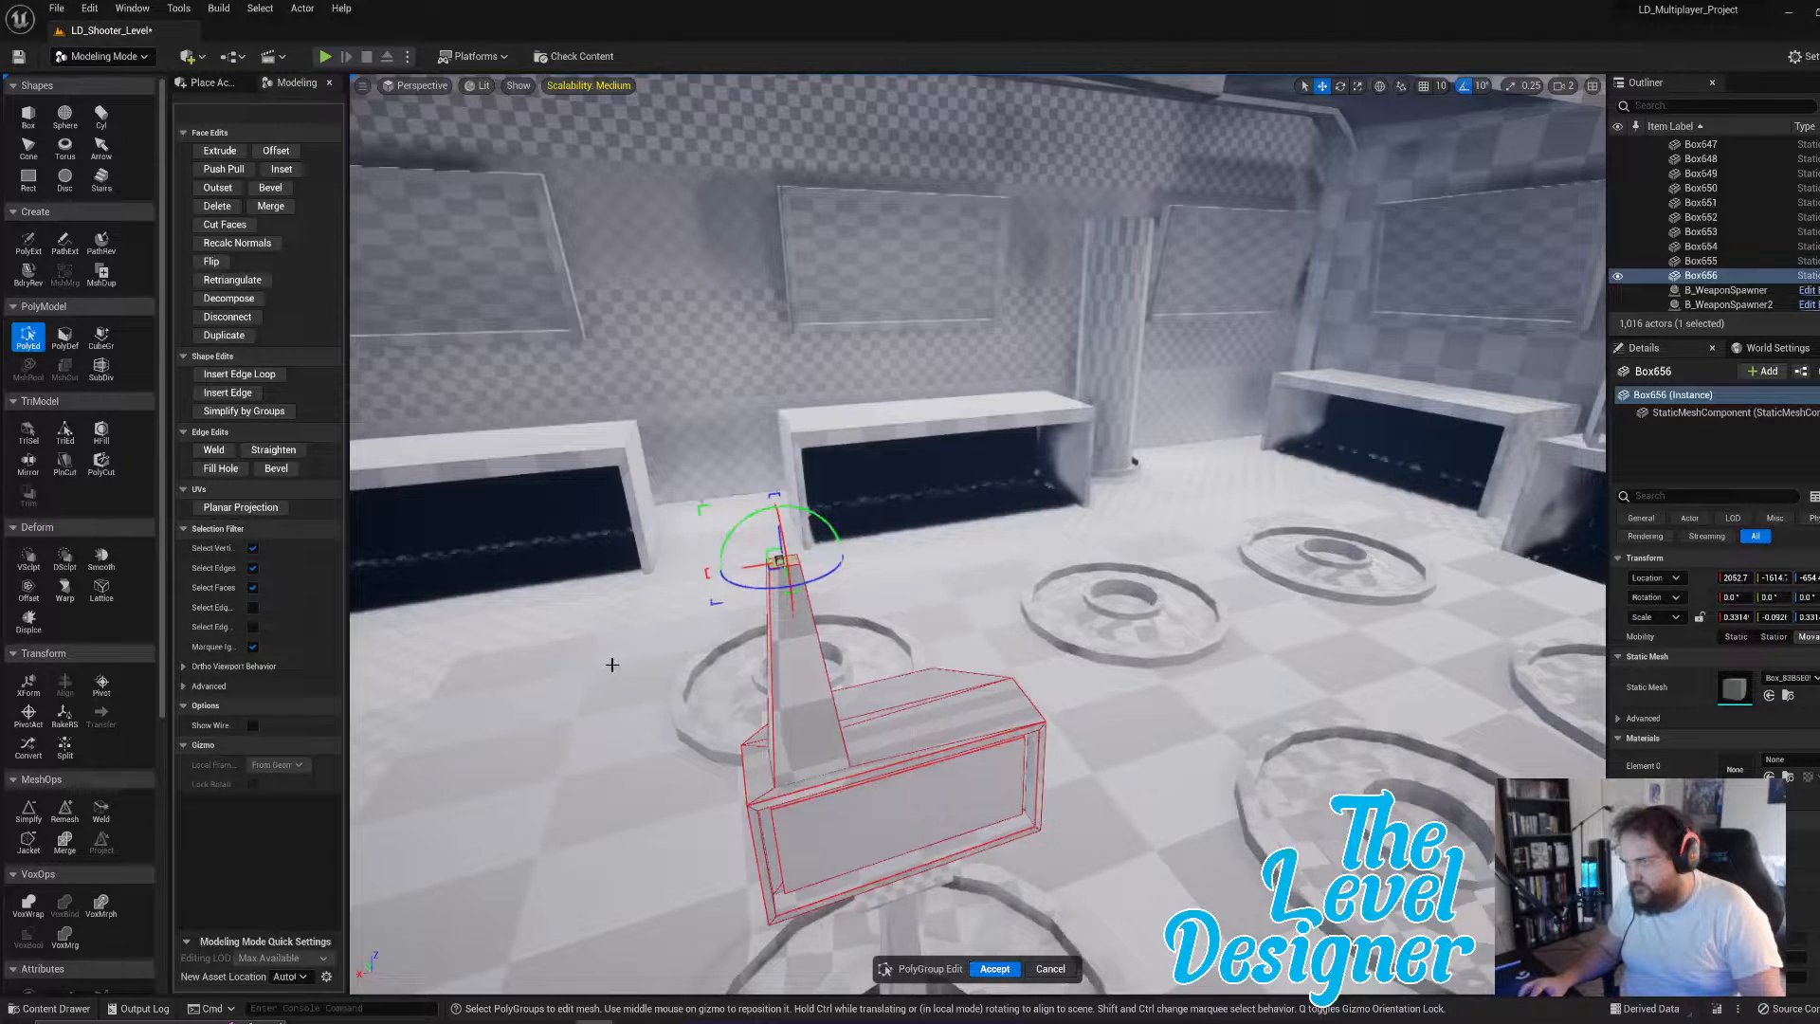
left_click_drag(777, 536, 797, 738)
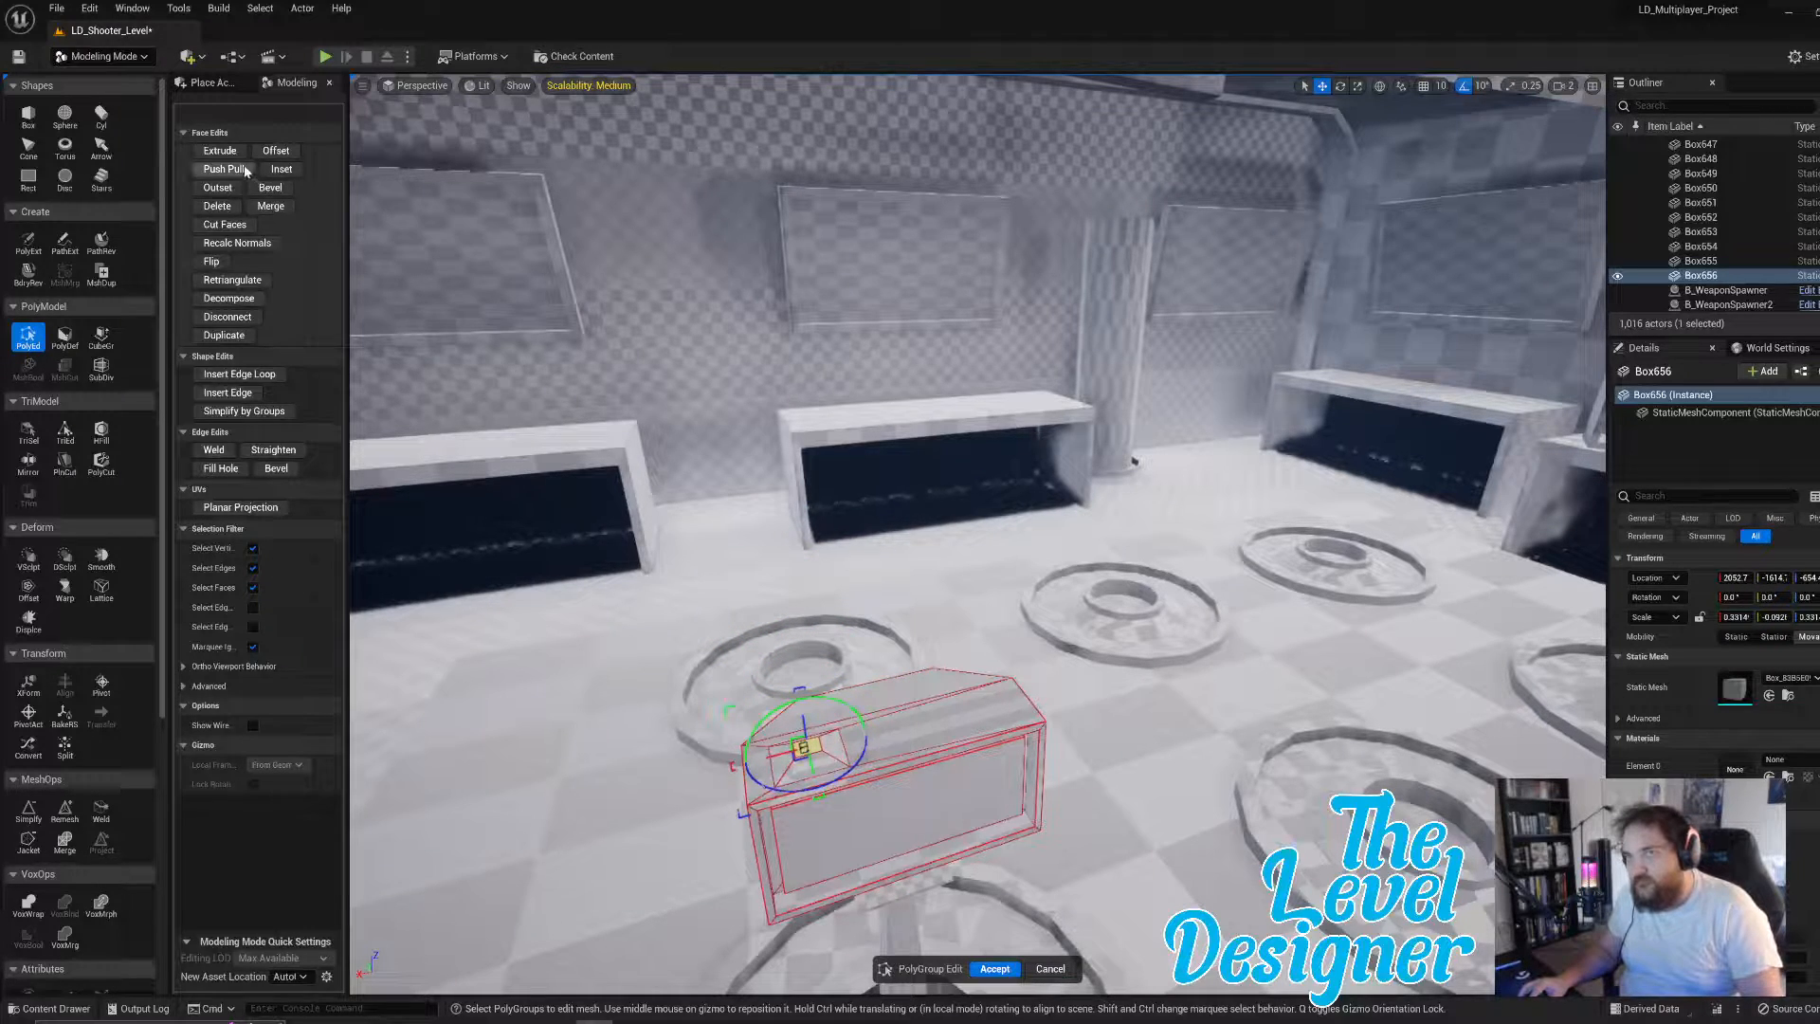
- Extrude the top of the antenna base into a tall thin rod tapering to a point, and accept the mesh edit
left_click(219, 150)
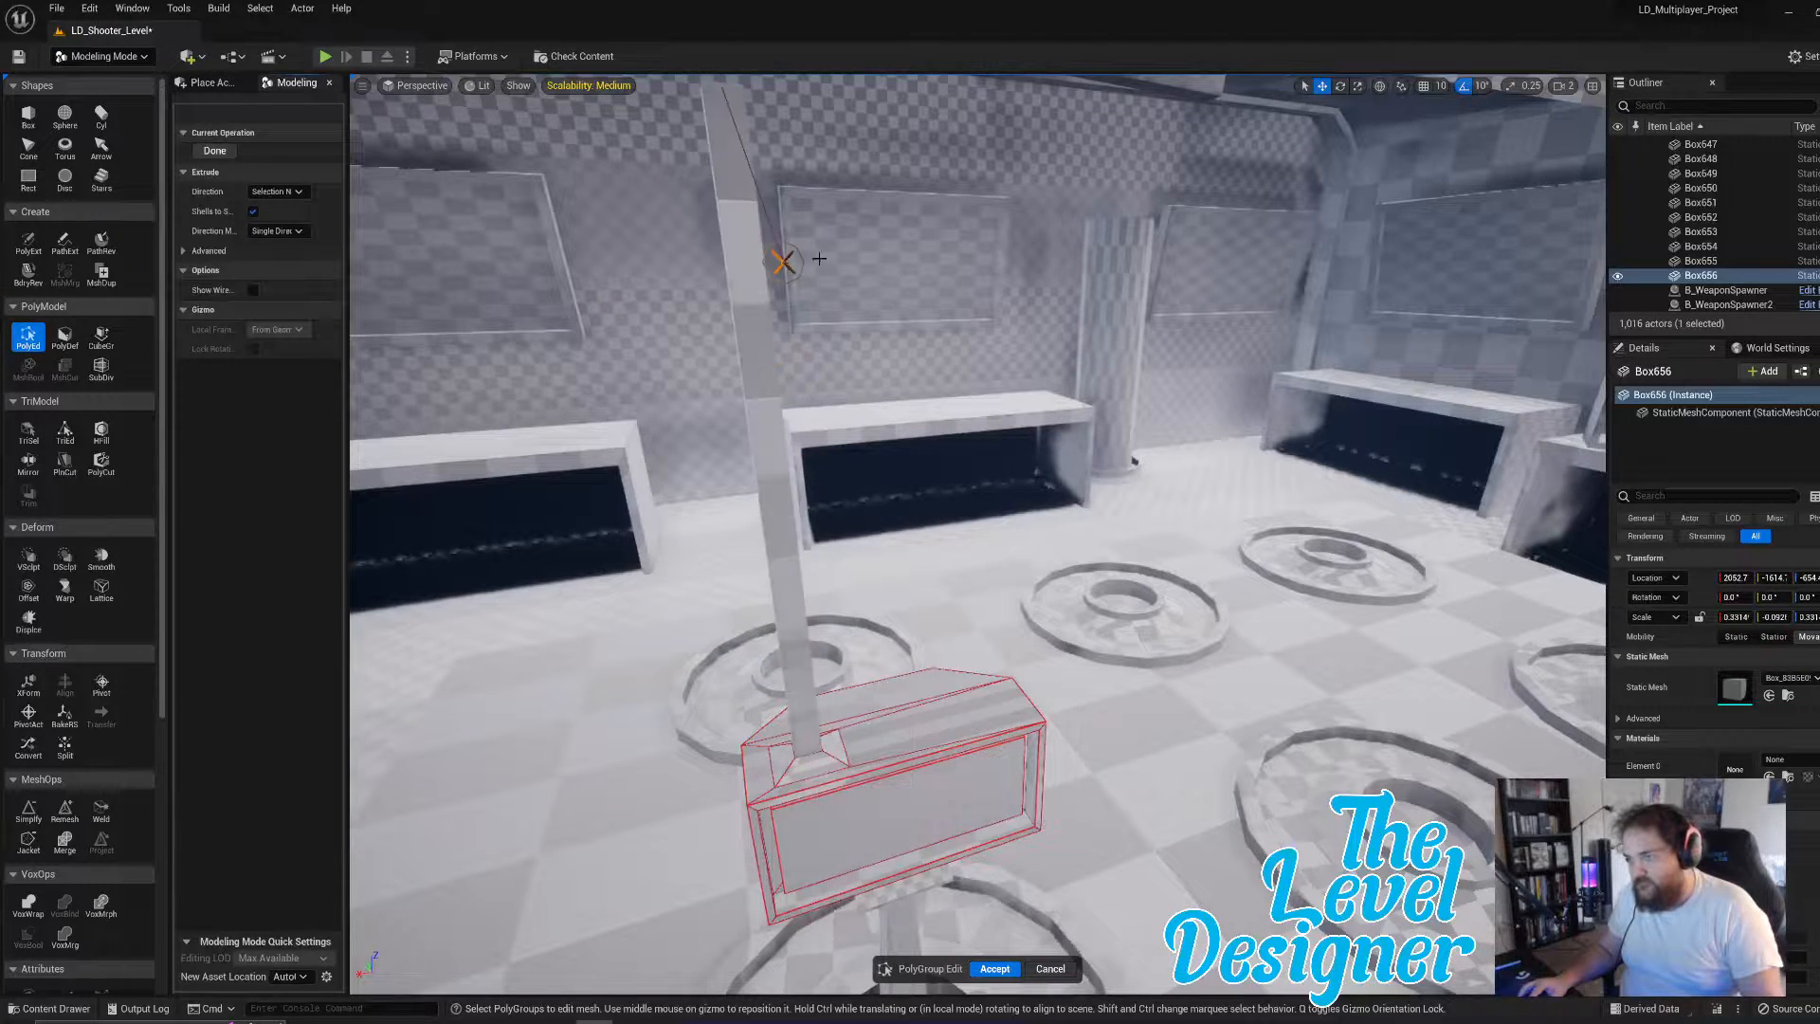
left_click(841, 311)
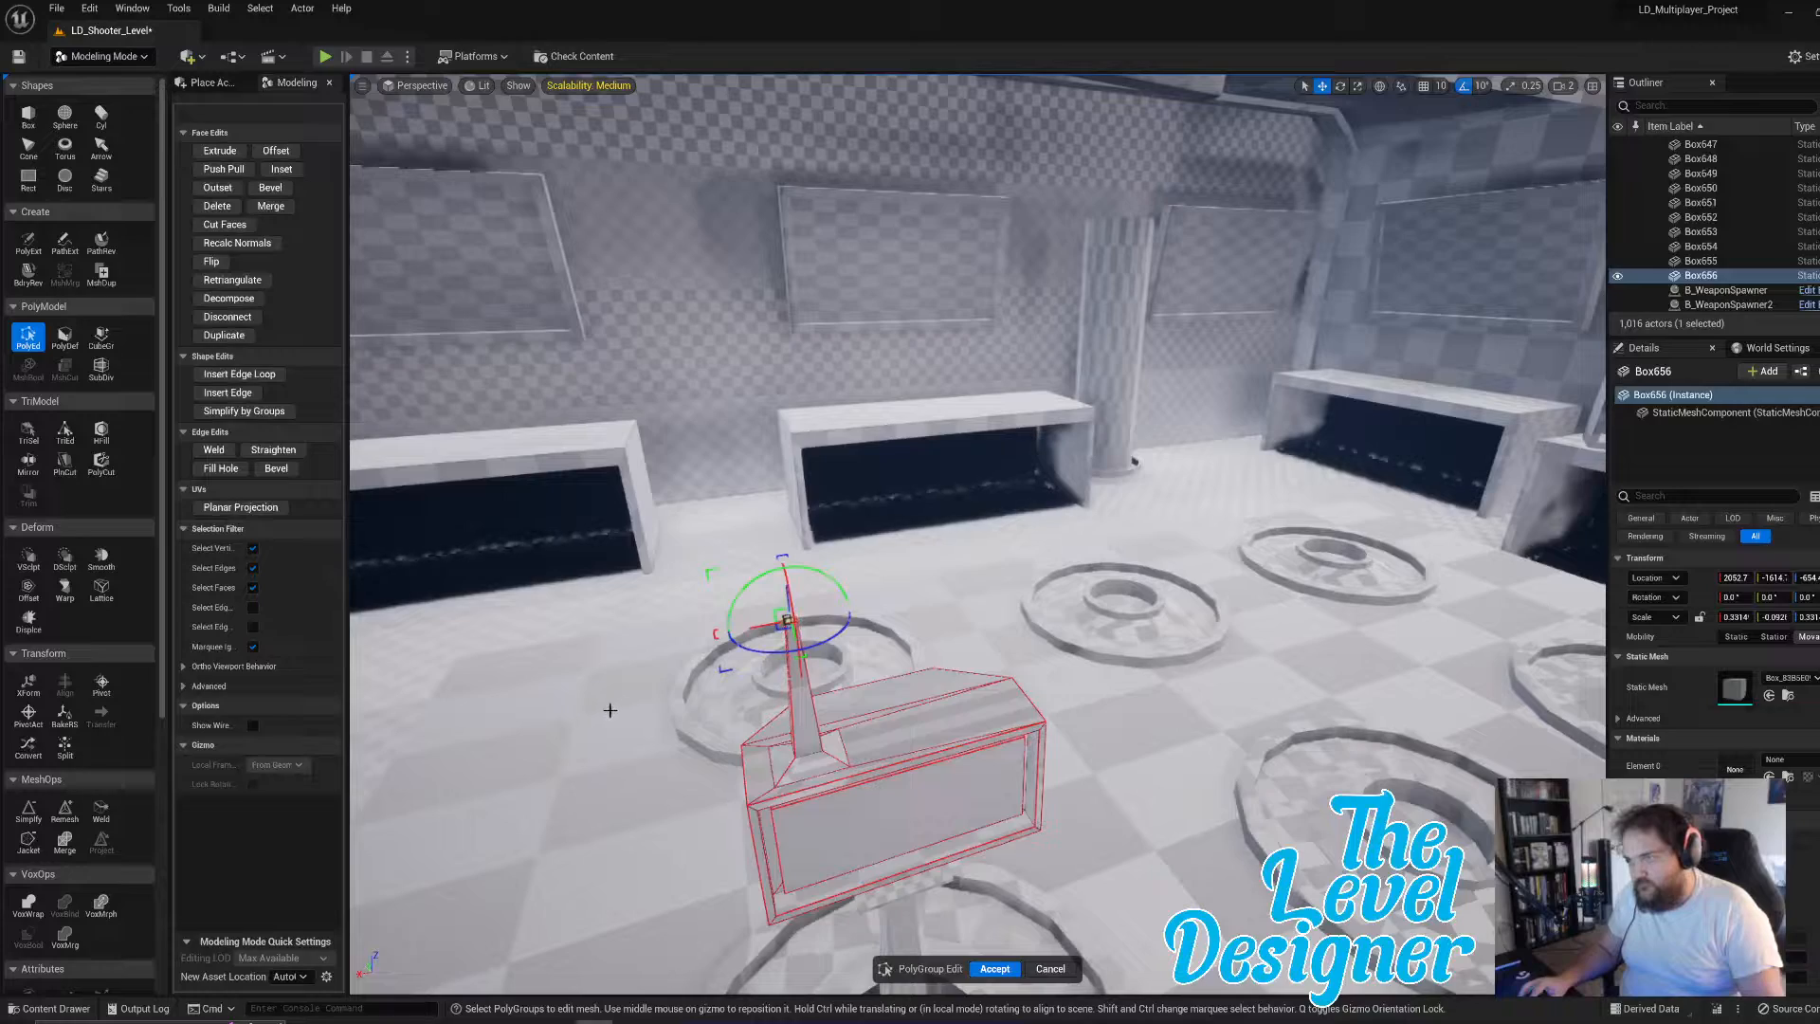
right_click_drag(842, 658, 1065, 735)
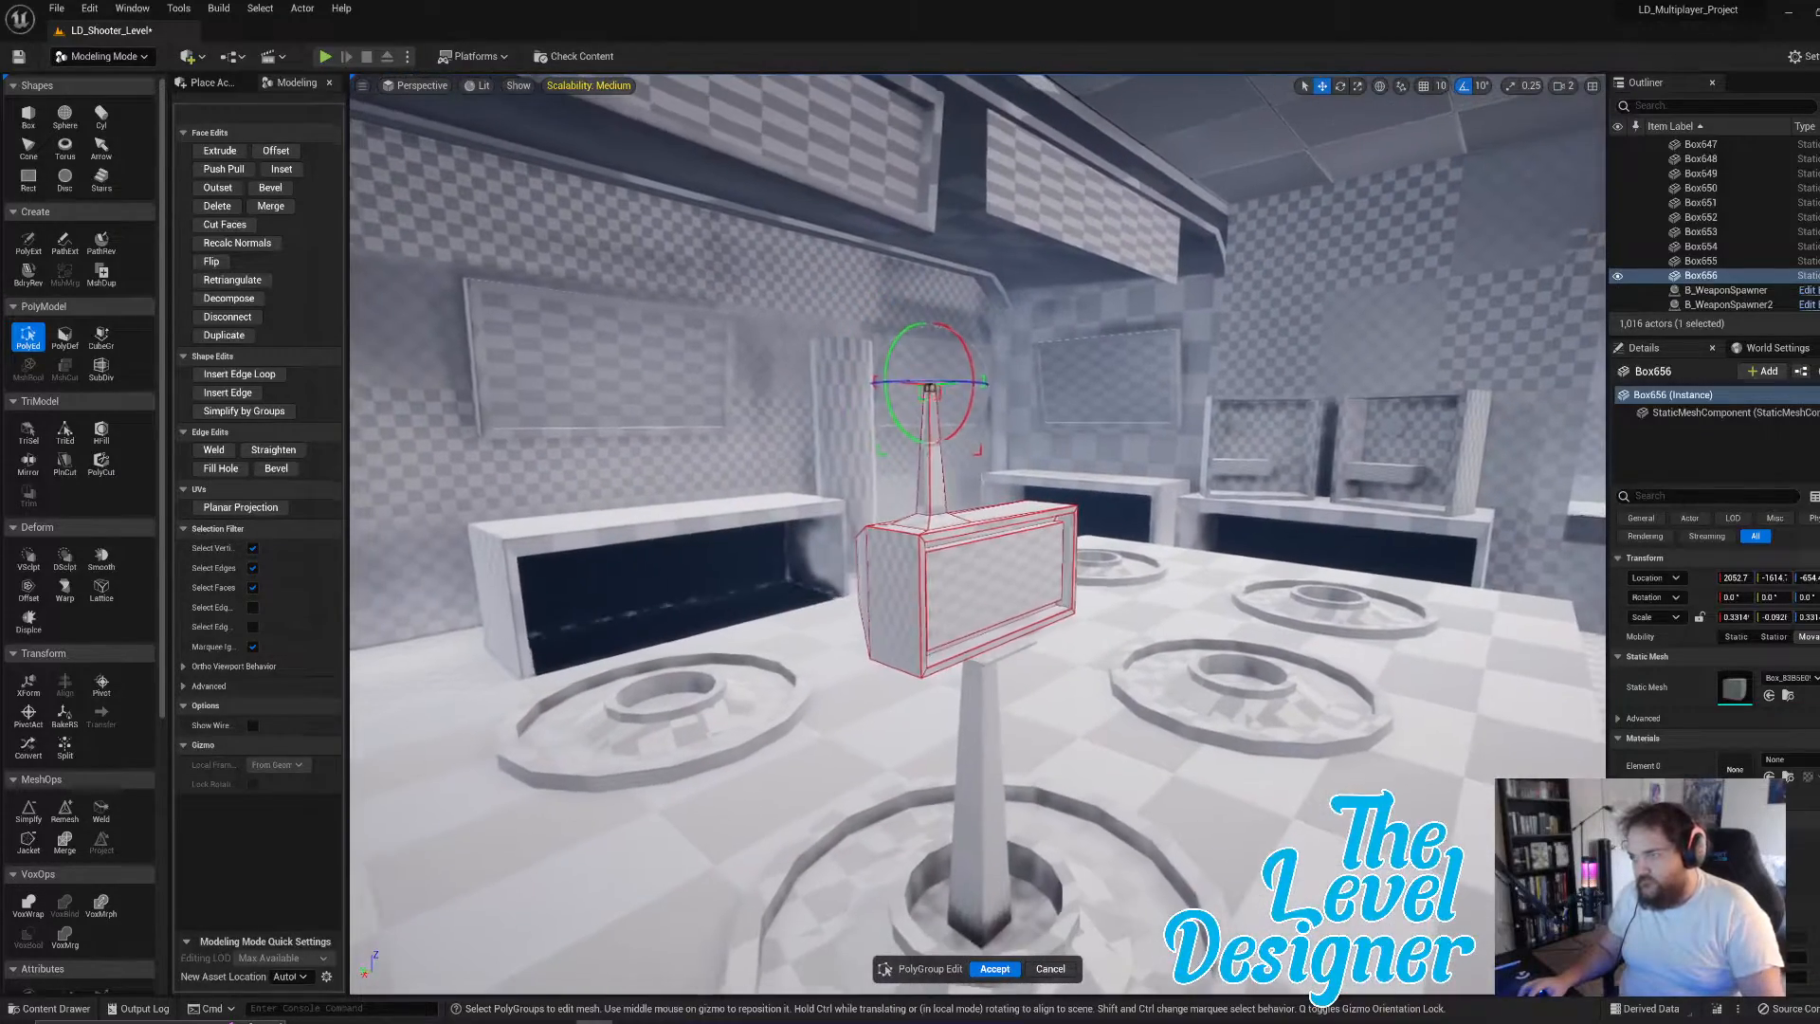
left_click(996, 968)
- Rotate the gadget 20 degrees about the vertical axis and reposition it over its stand
left_click_drag(961, 623, 971, 628)
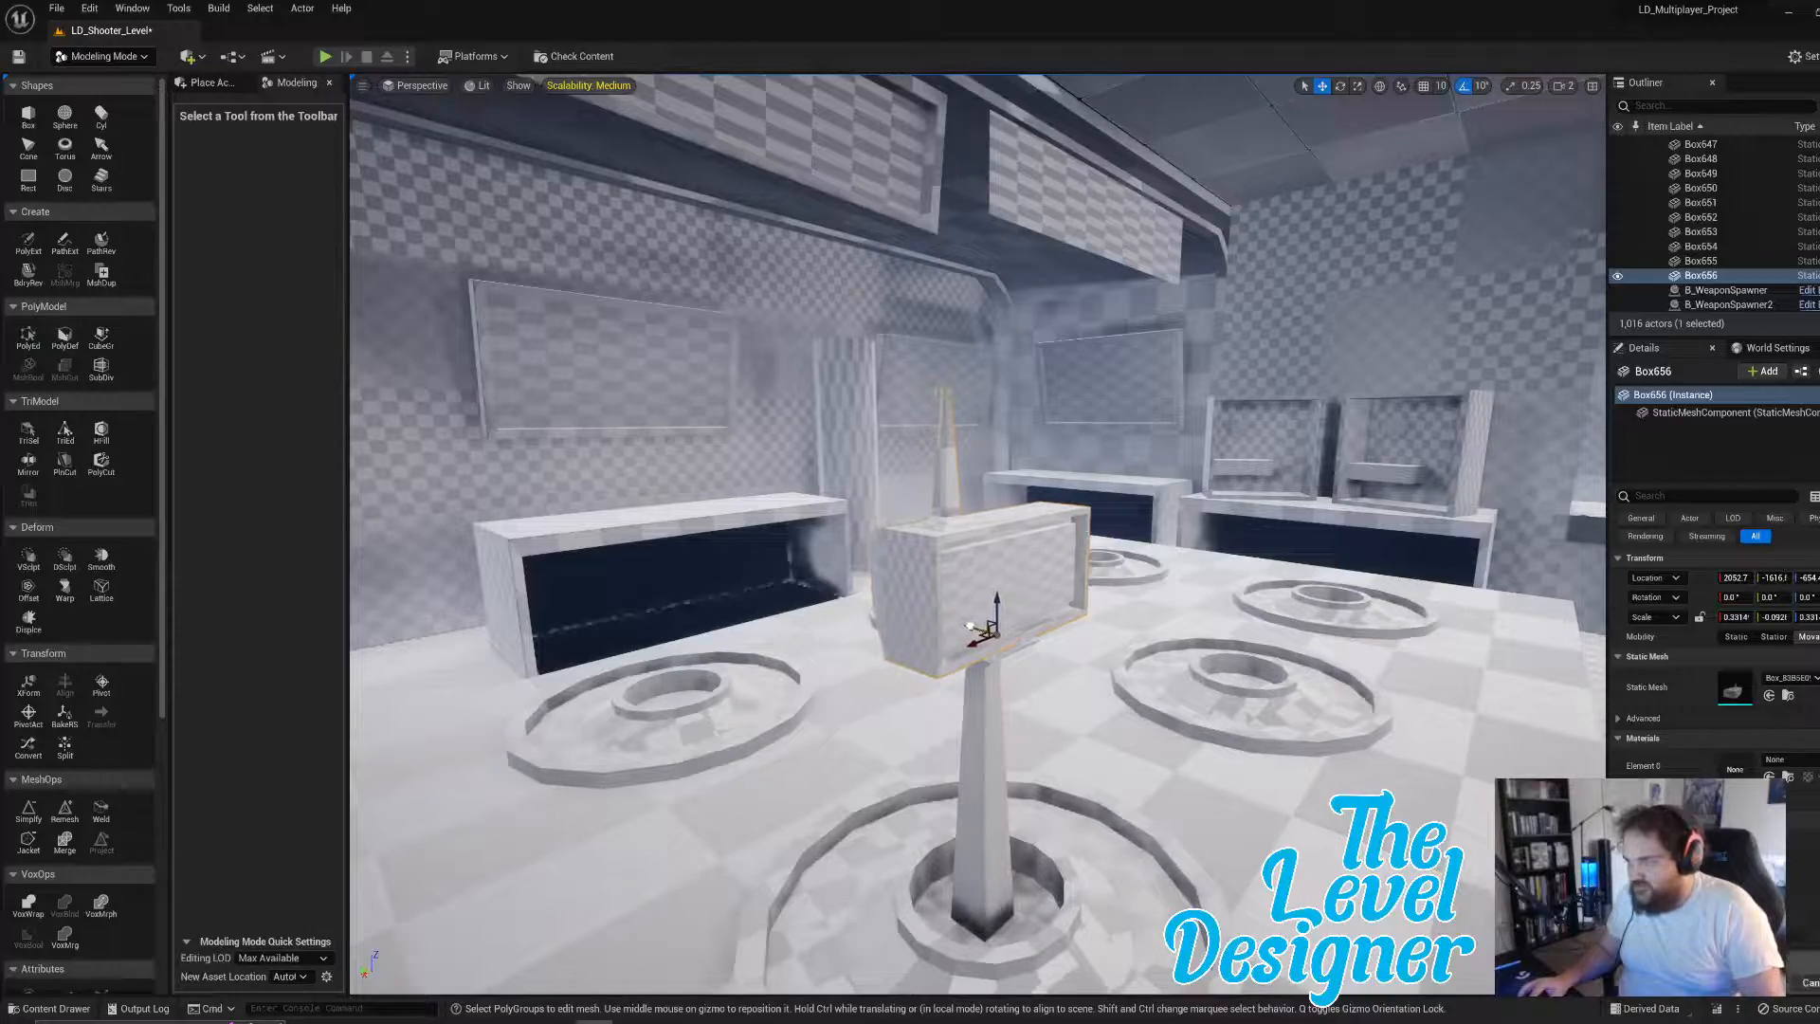
mouse_move(971, 626)
right_mouse_down()
mouse_move(1138, 630)
mouse_move(1158, 601)
mouse_move(979, 594)
right_mouse_up()
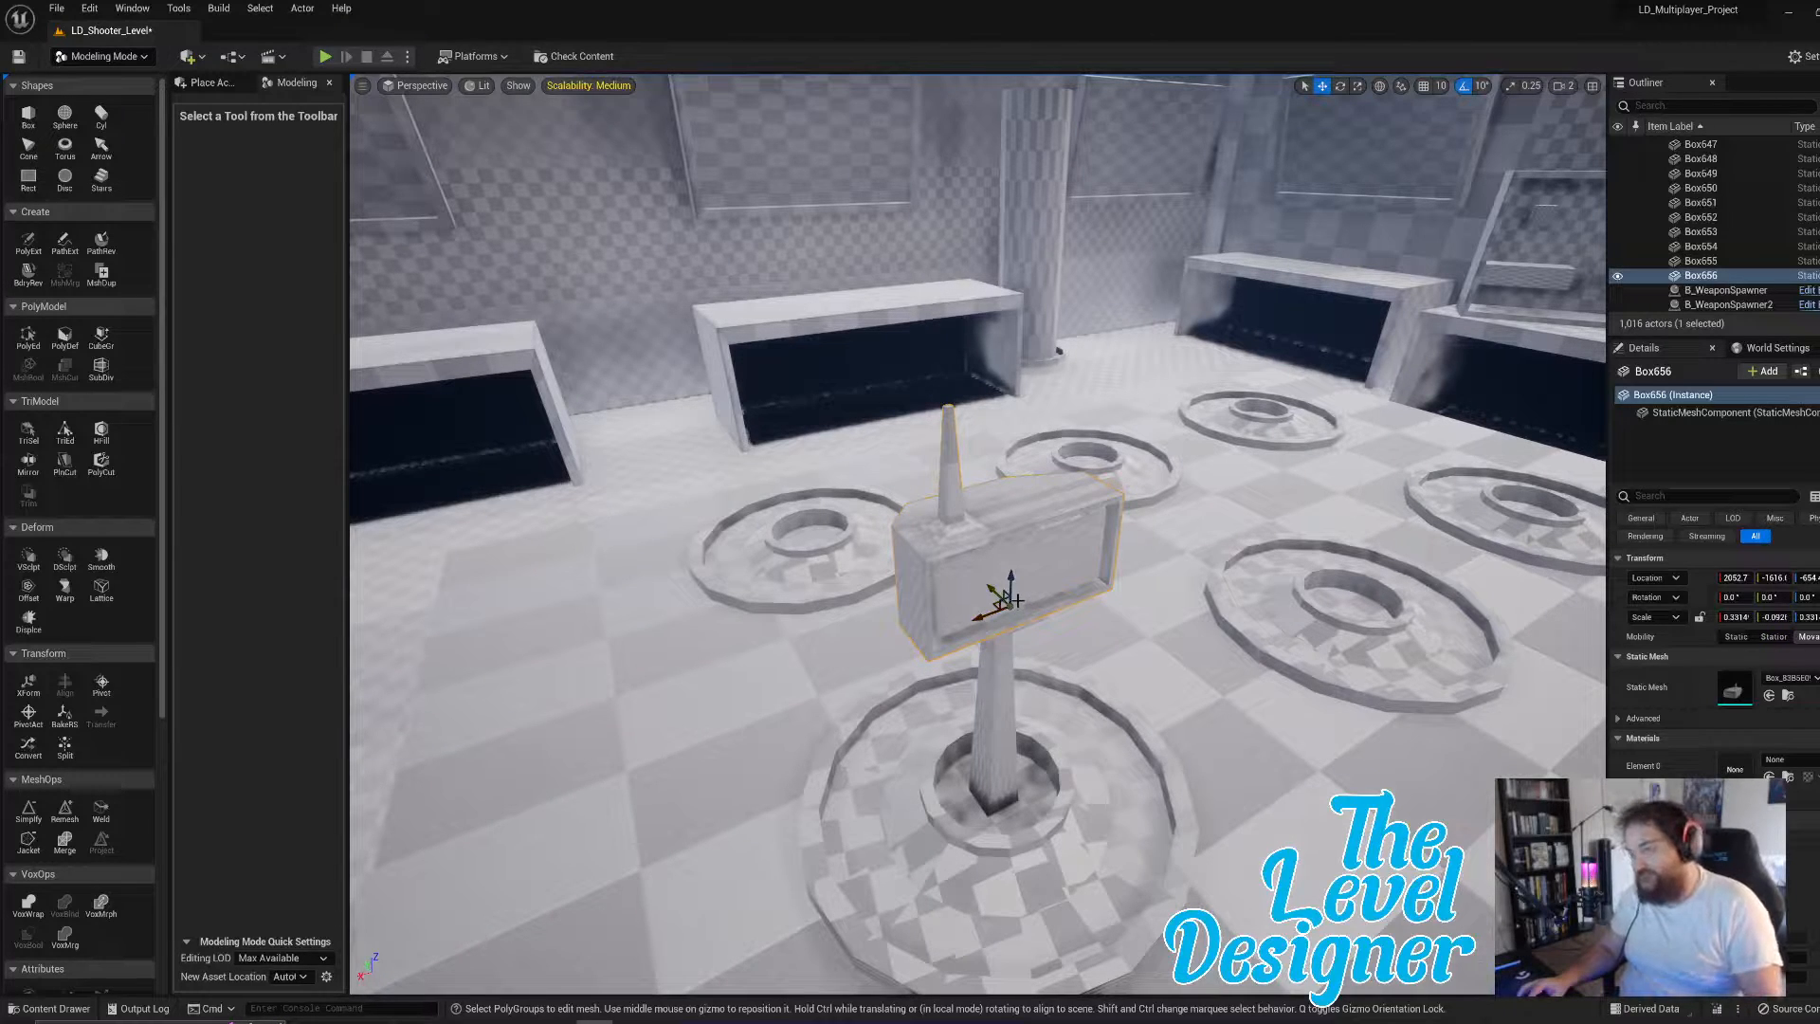
left_click_drag(962, 628, 959, 612)
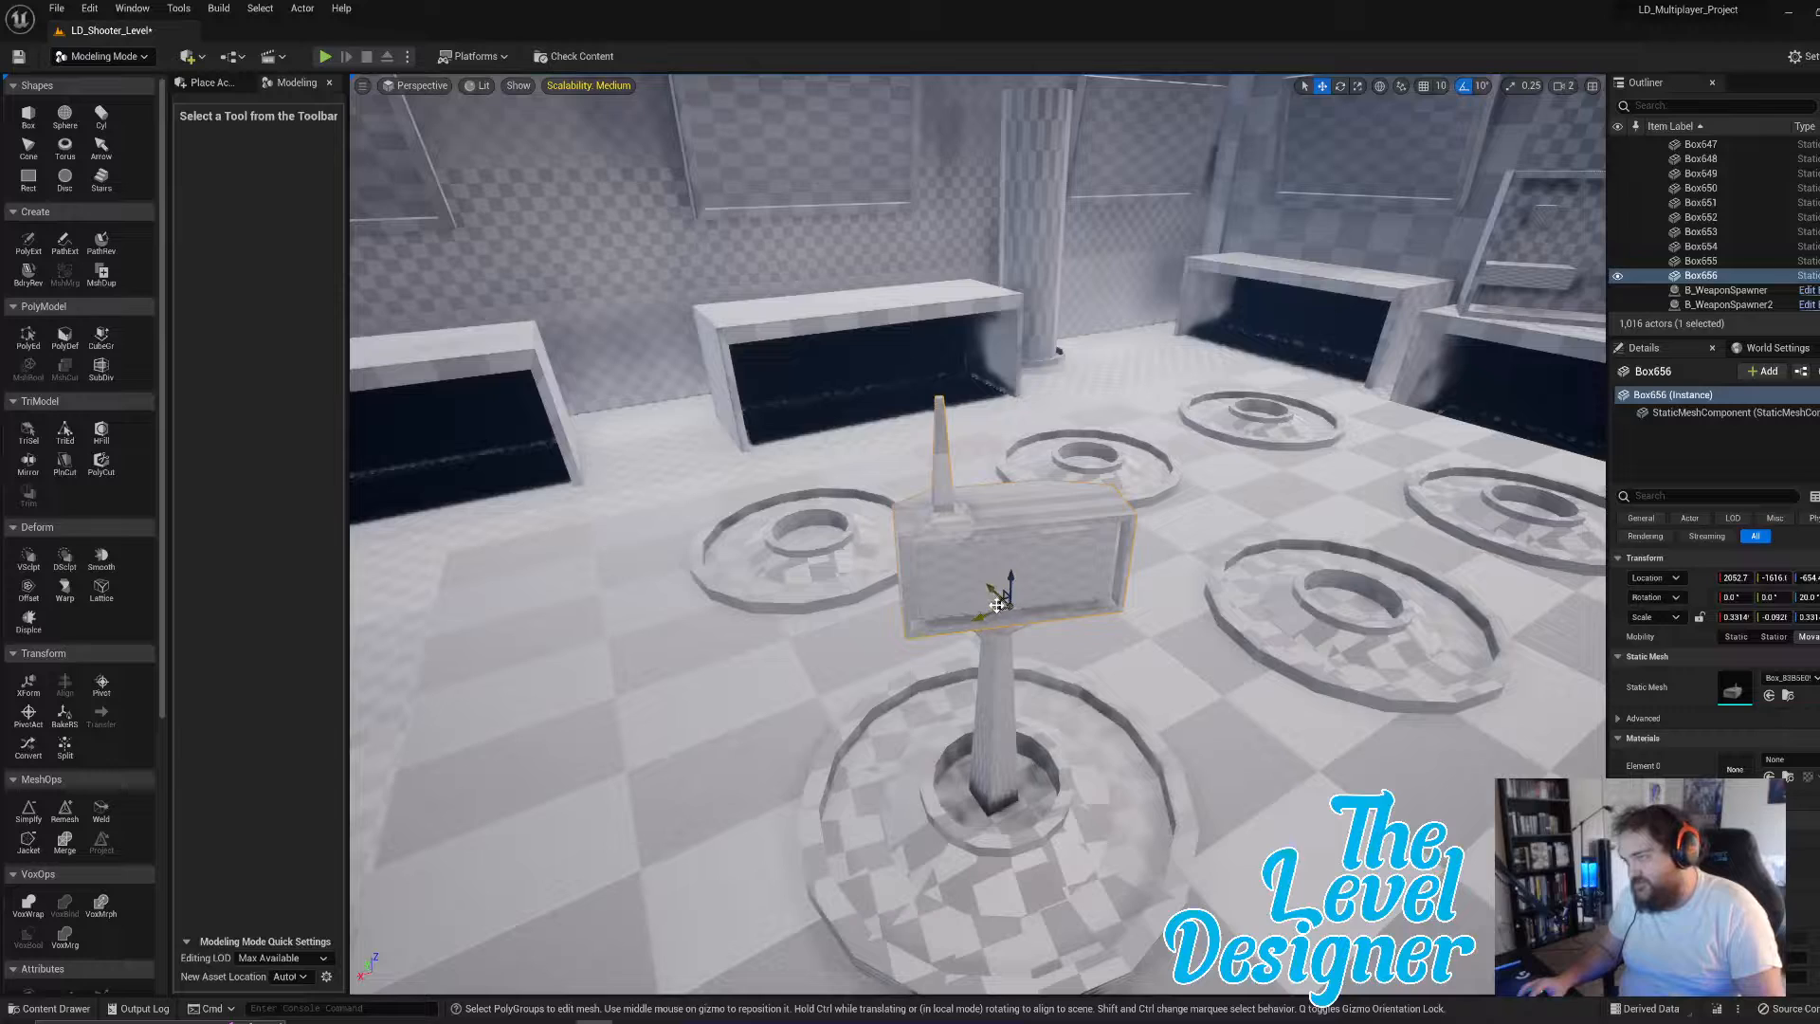
left_click_drag(993, 602, 983, 612)
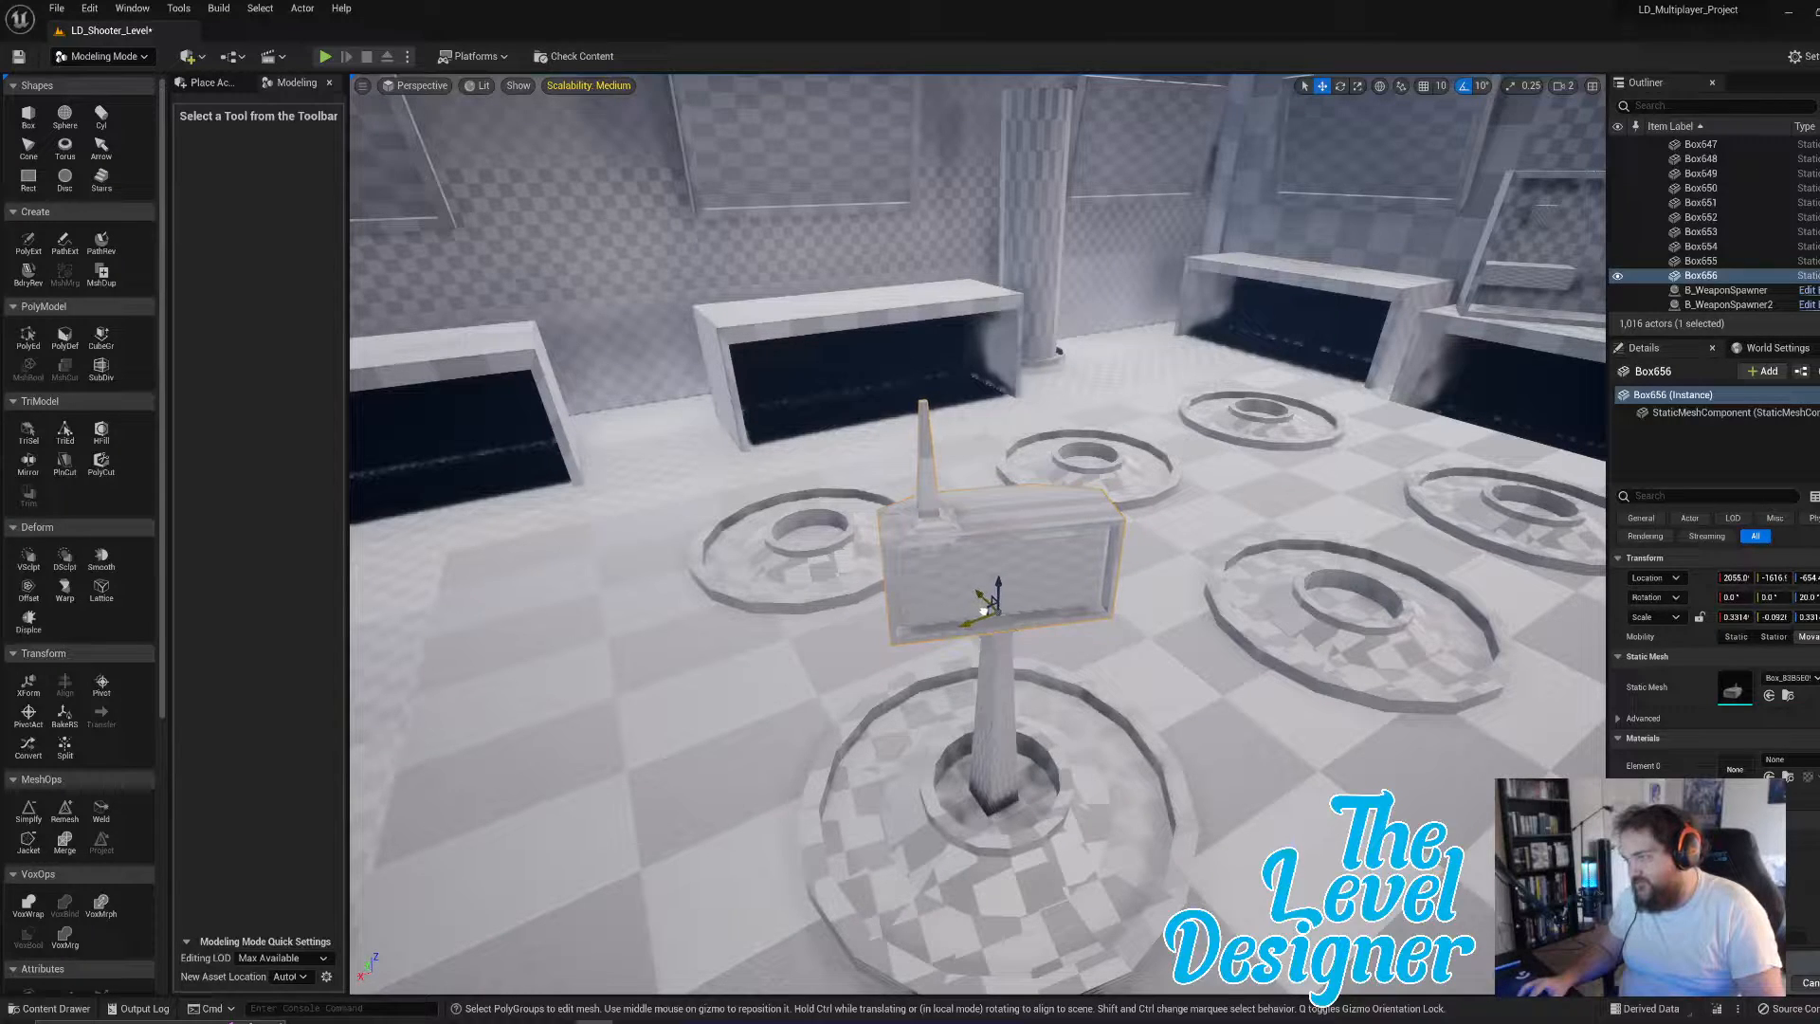
right_click_drag(1029, 606, 853, 446)
right_click_drag(1003, 547, 1100, 654)
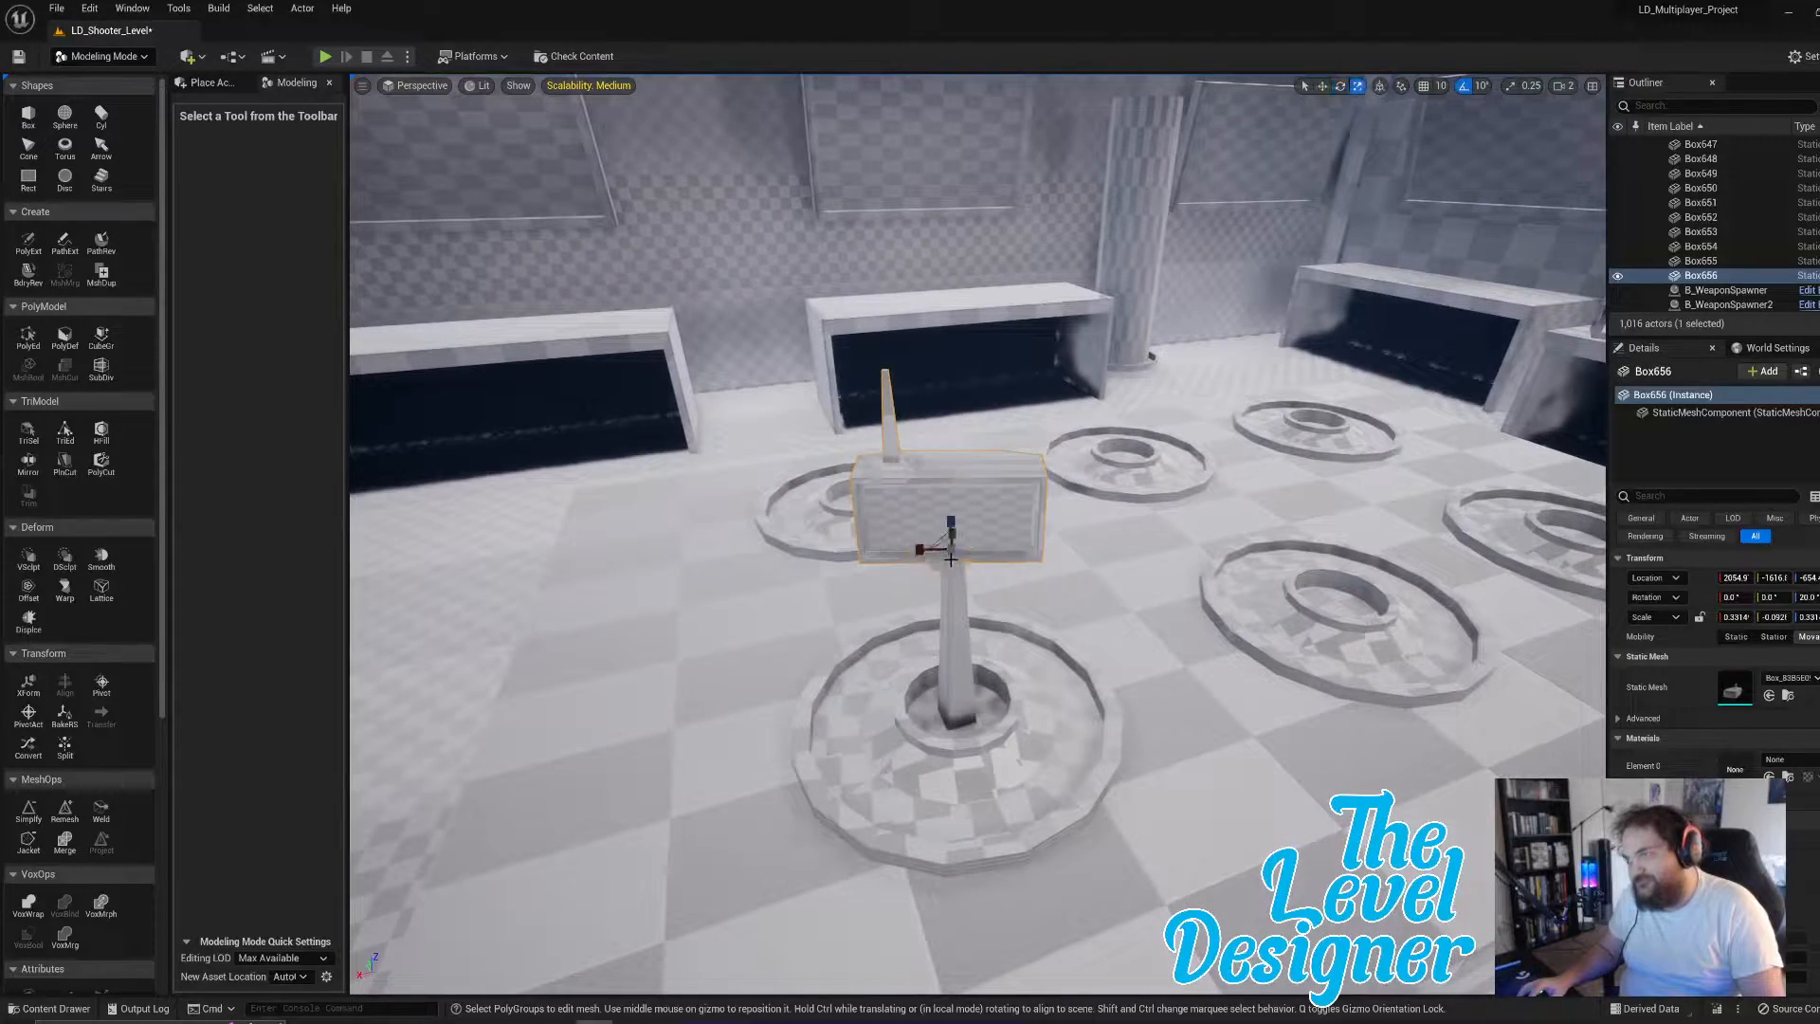
- Scale the gadget up uniformly on its stand and reduce its front-to-back thickness
mouse_move(950, 555)
left_mouse_down()
mouse_move(945, 569)
mouse_move(967, 517)
mouse_move(952, 535)
left_mouse_up()
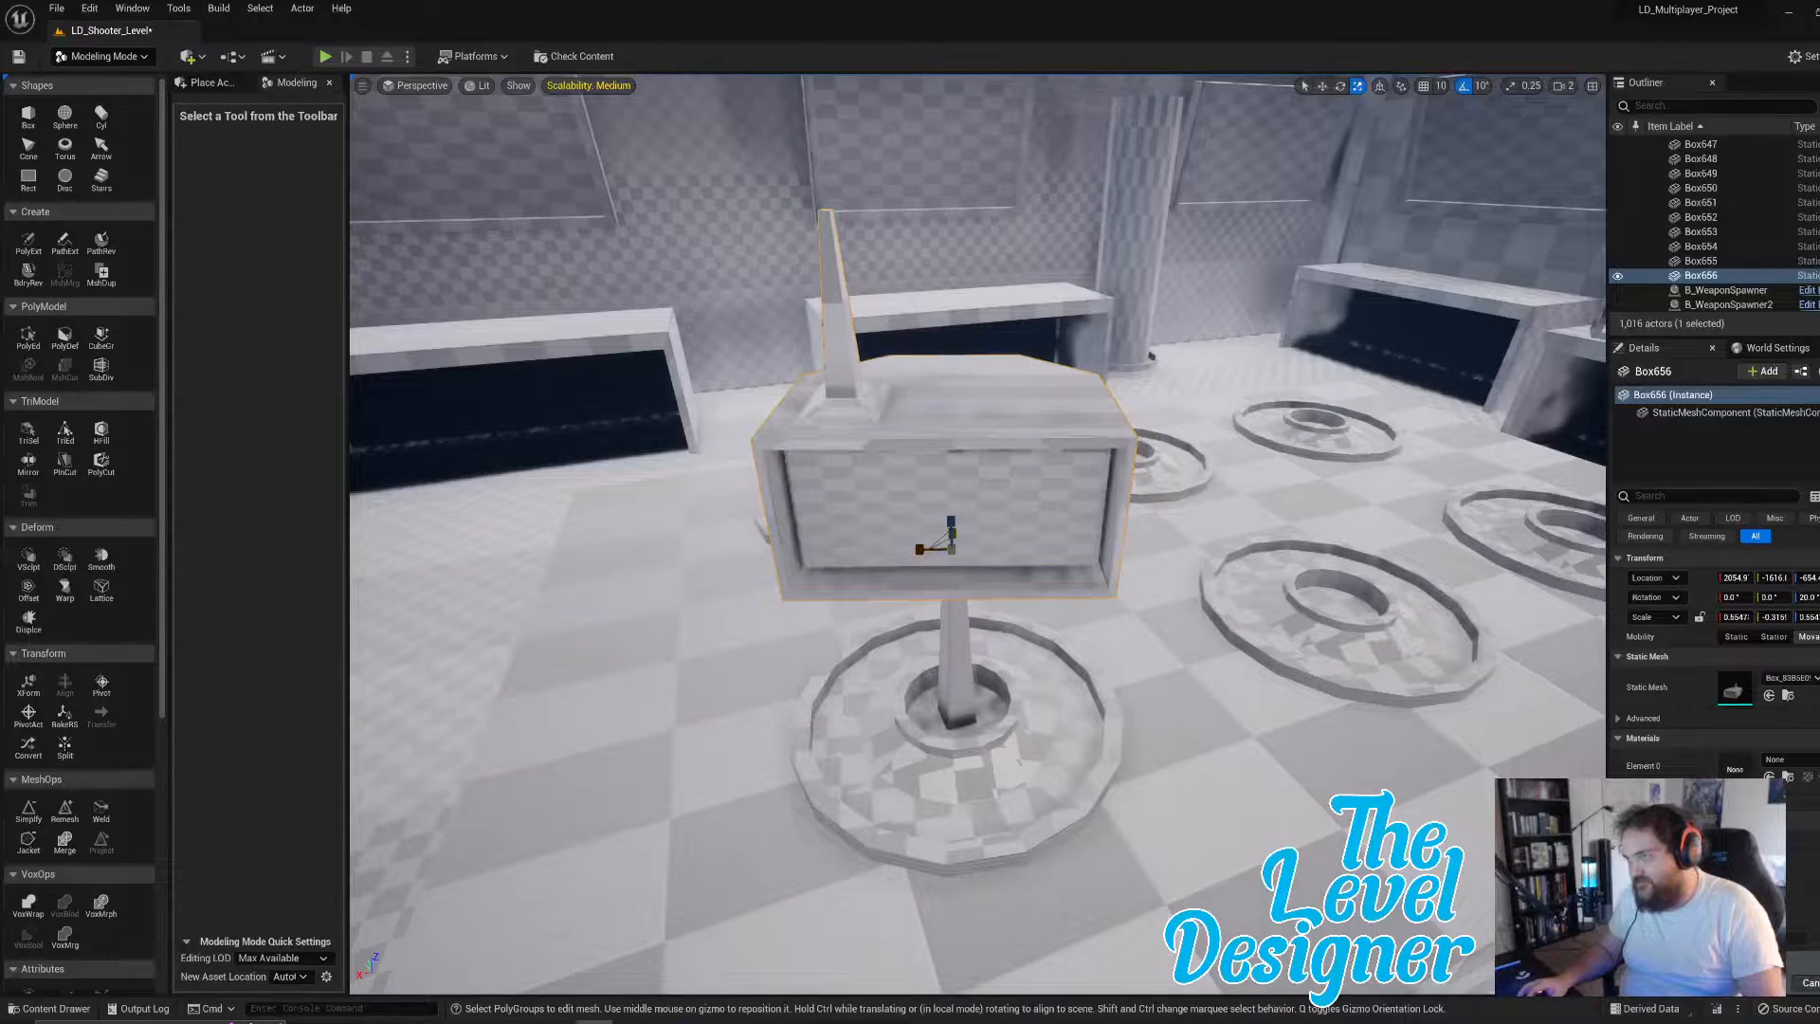
right_click_drag(952, 536, 868, 511)
left_click_drag(842, 497, 874, 497)
right_click_drag(844, 496, 1453, 348)
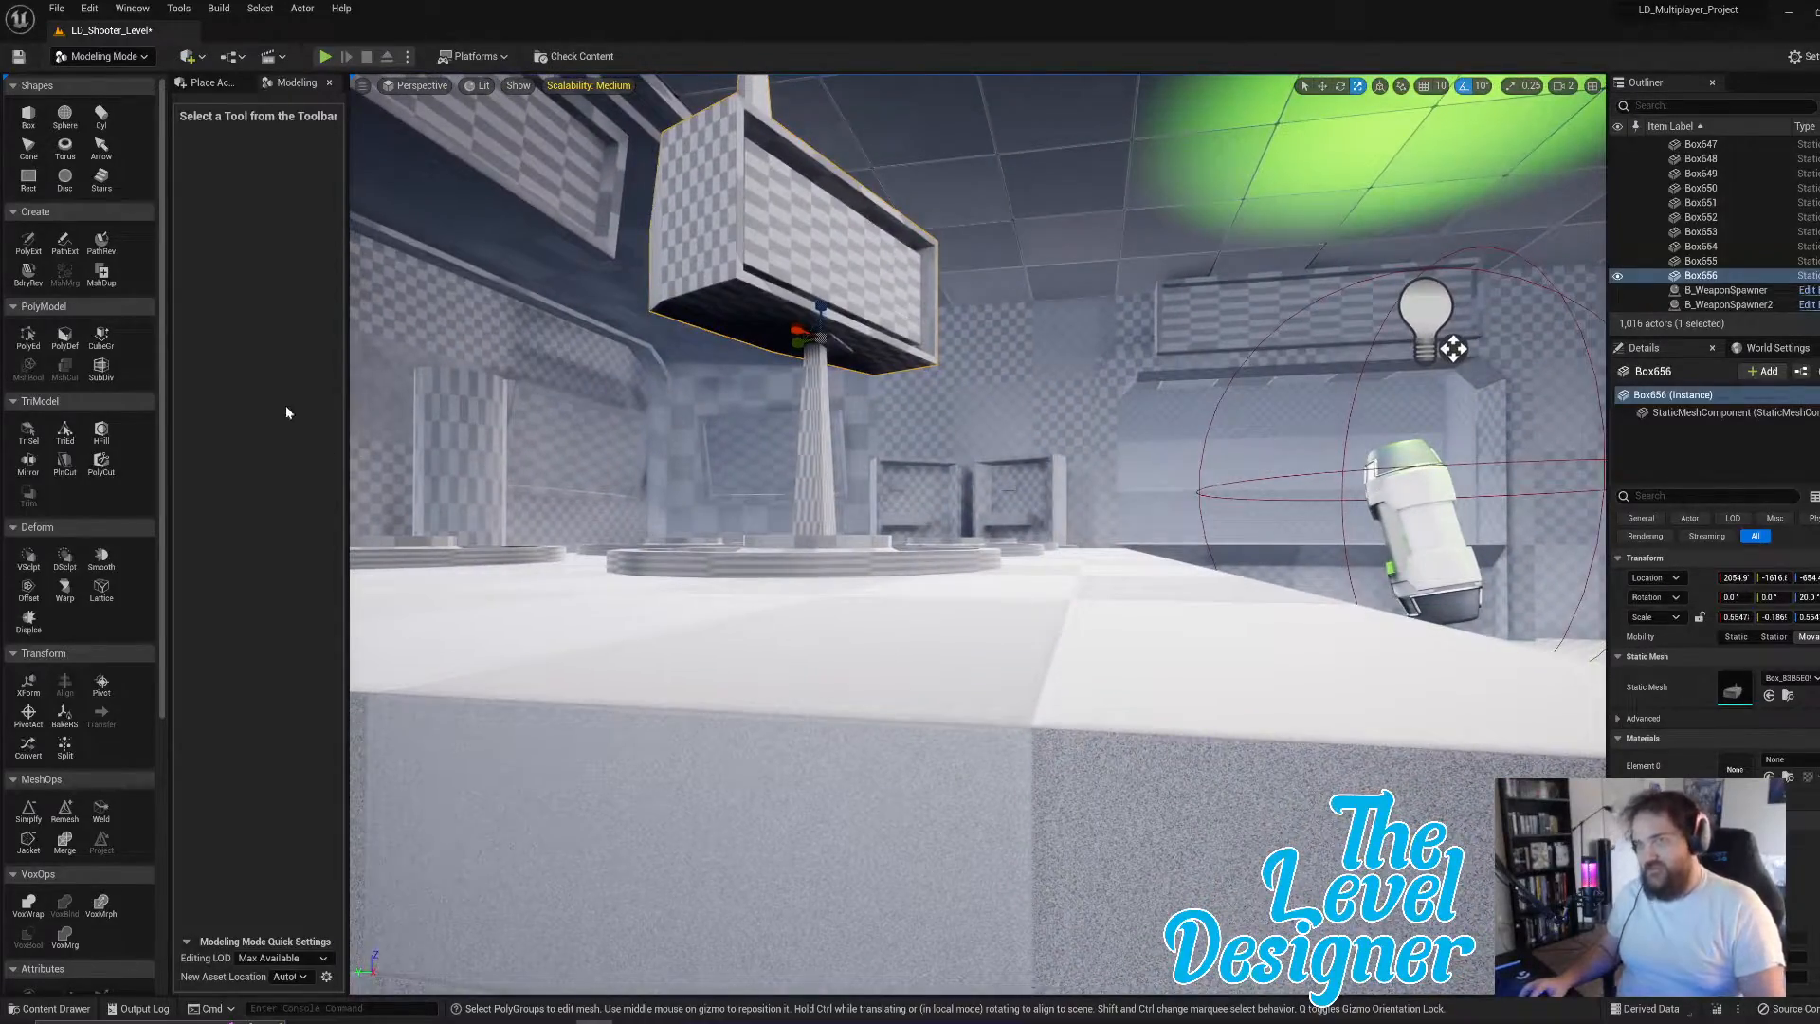
- Create a geometry collection named Transmittor from the gadget in the Content folder, and apply the Uniform fracture to it twice
left_click(100, 56)
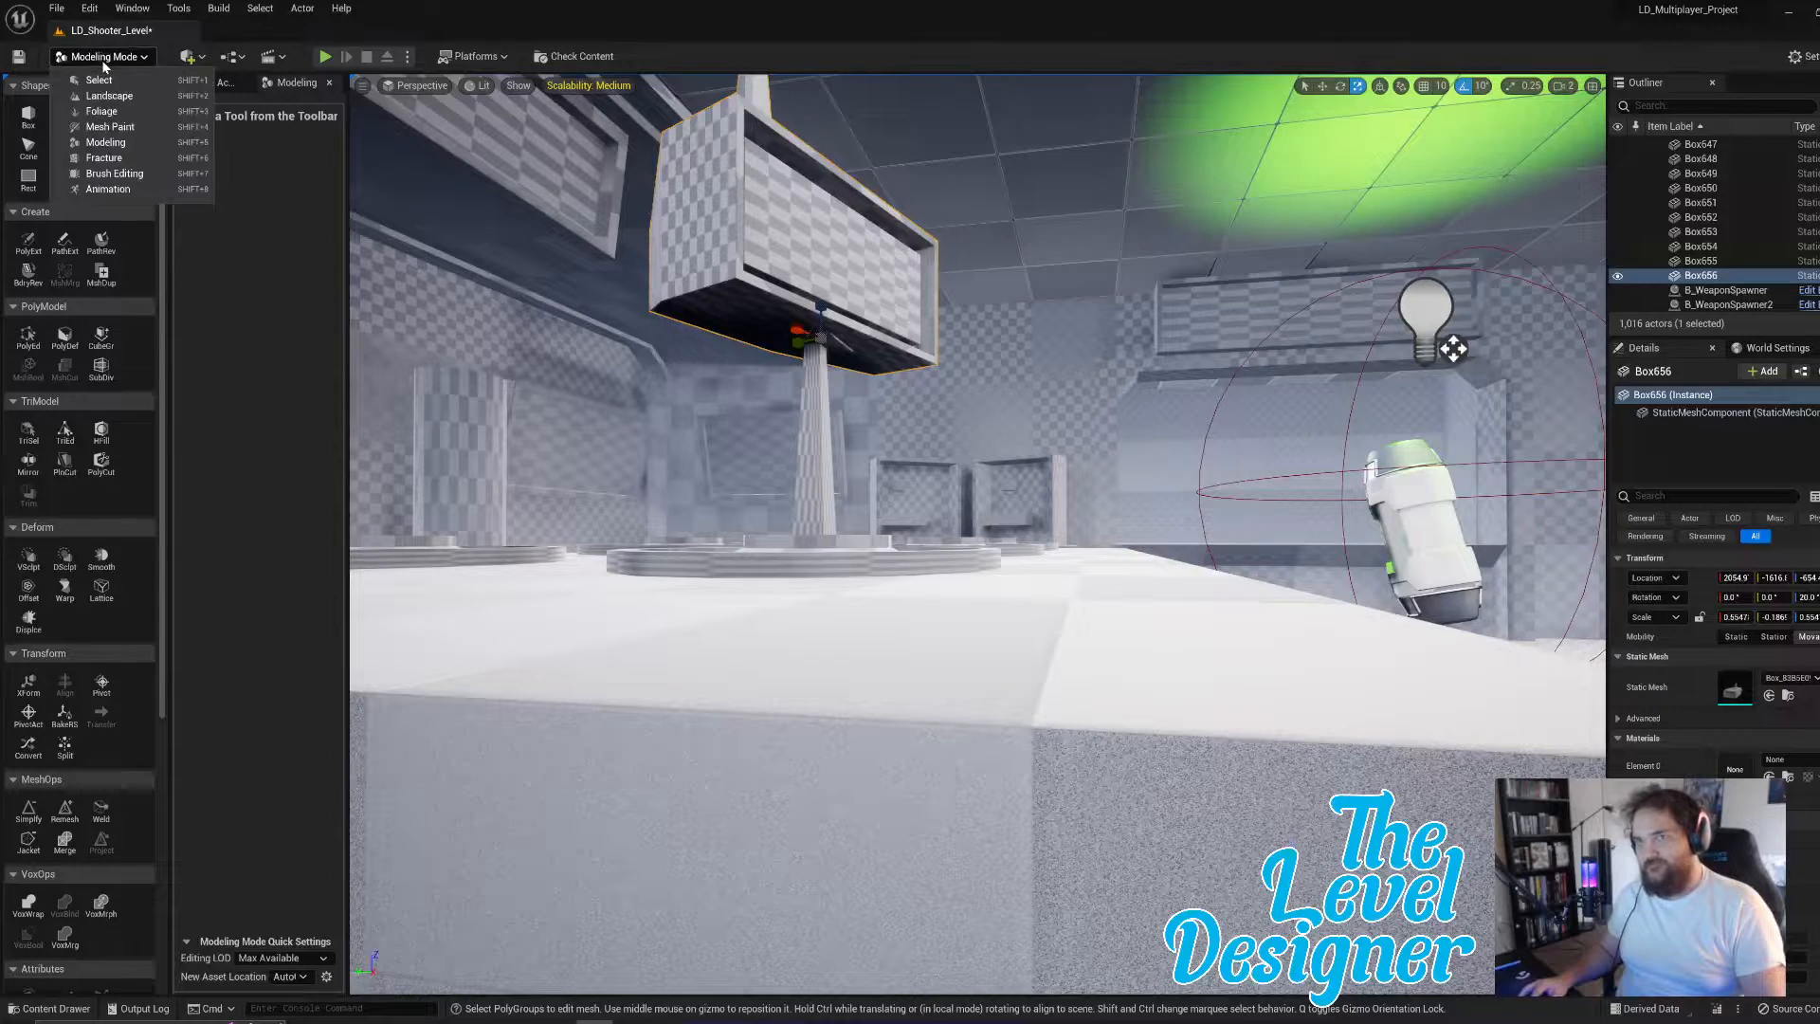
left_click(124, 157)
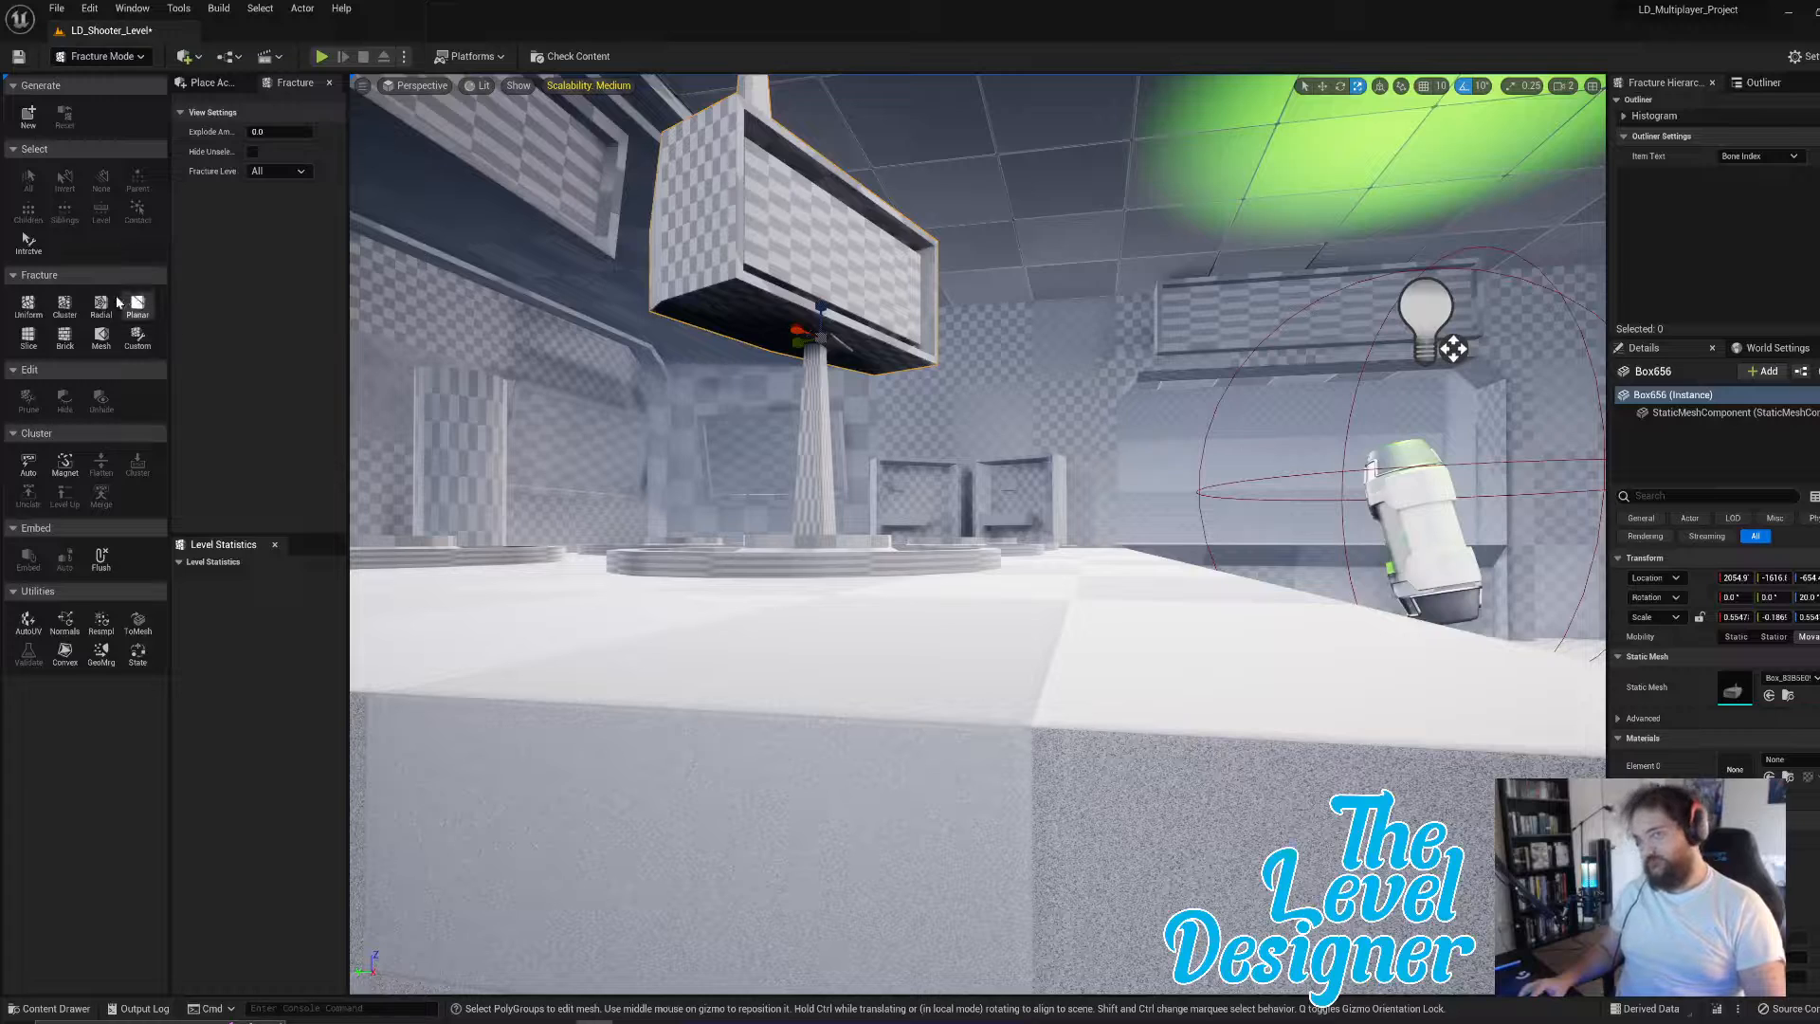
left_click(28, 305)
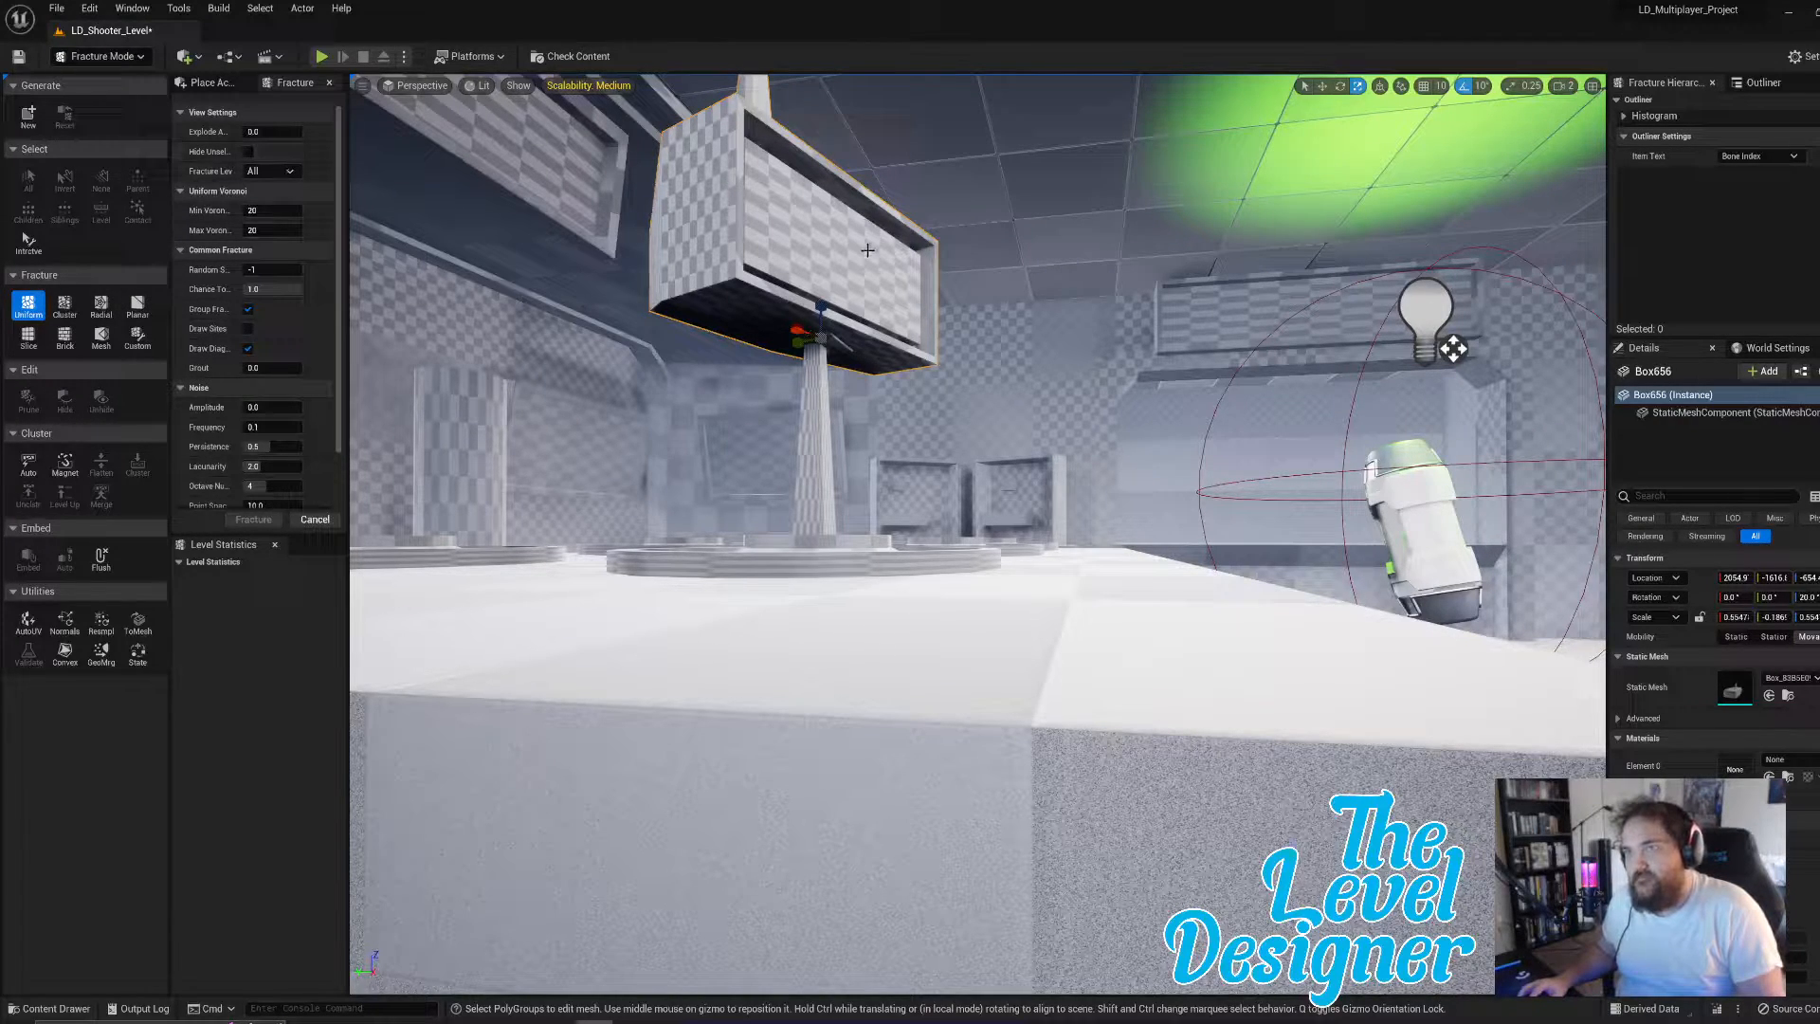
left_click(29, 118)
left_click(1005, 656)
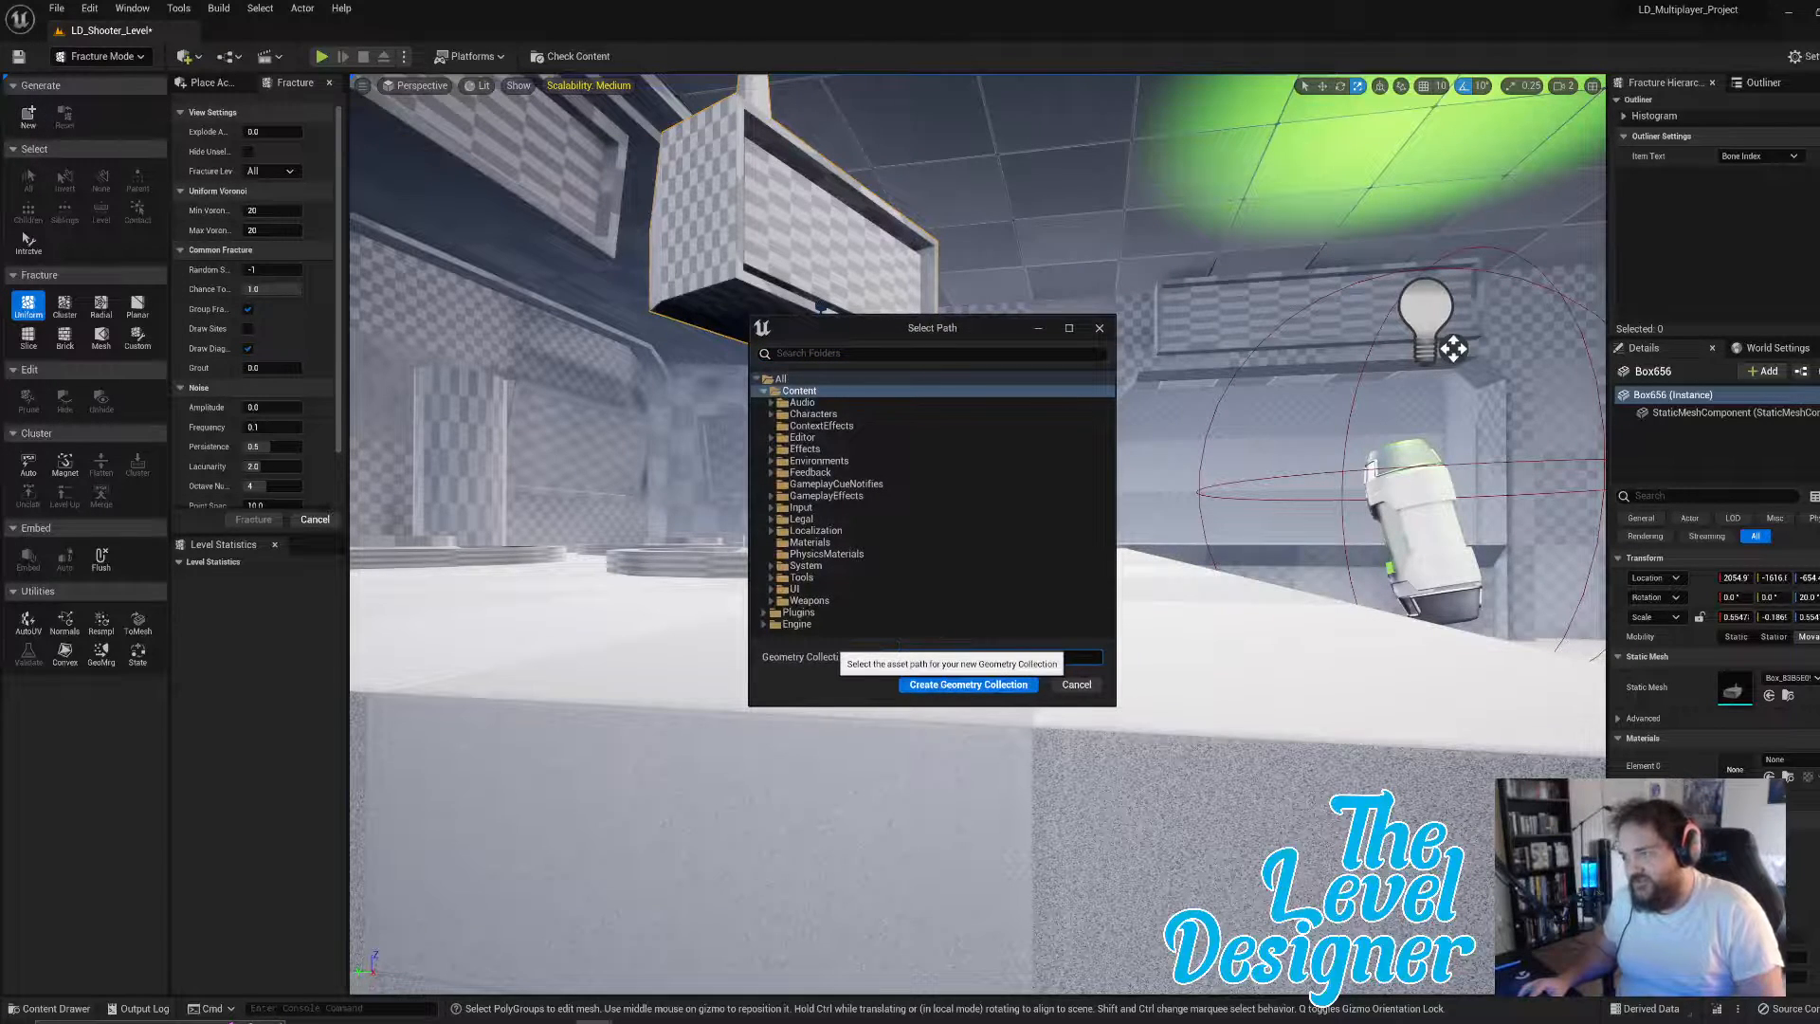
type("Transmittor")
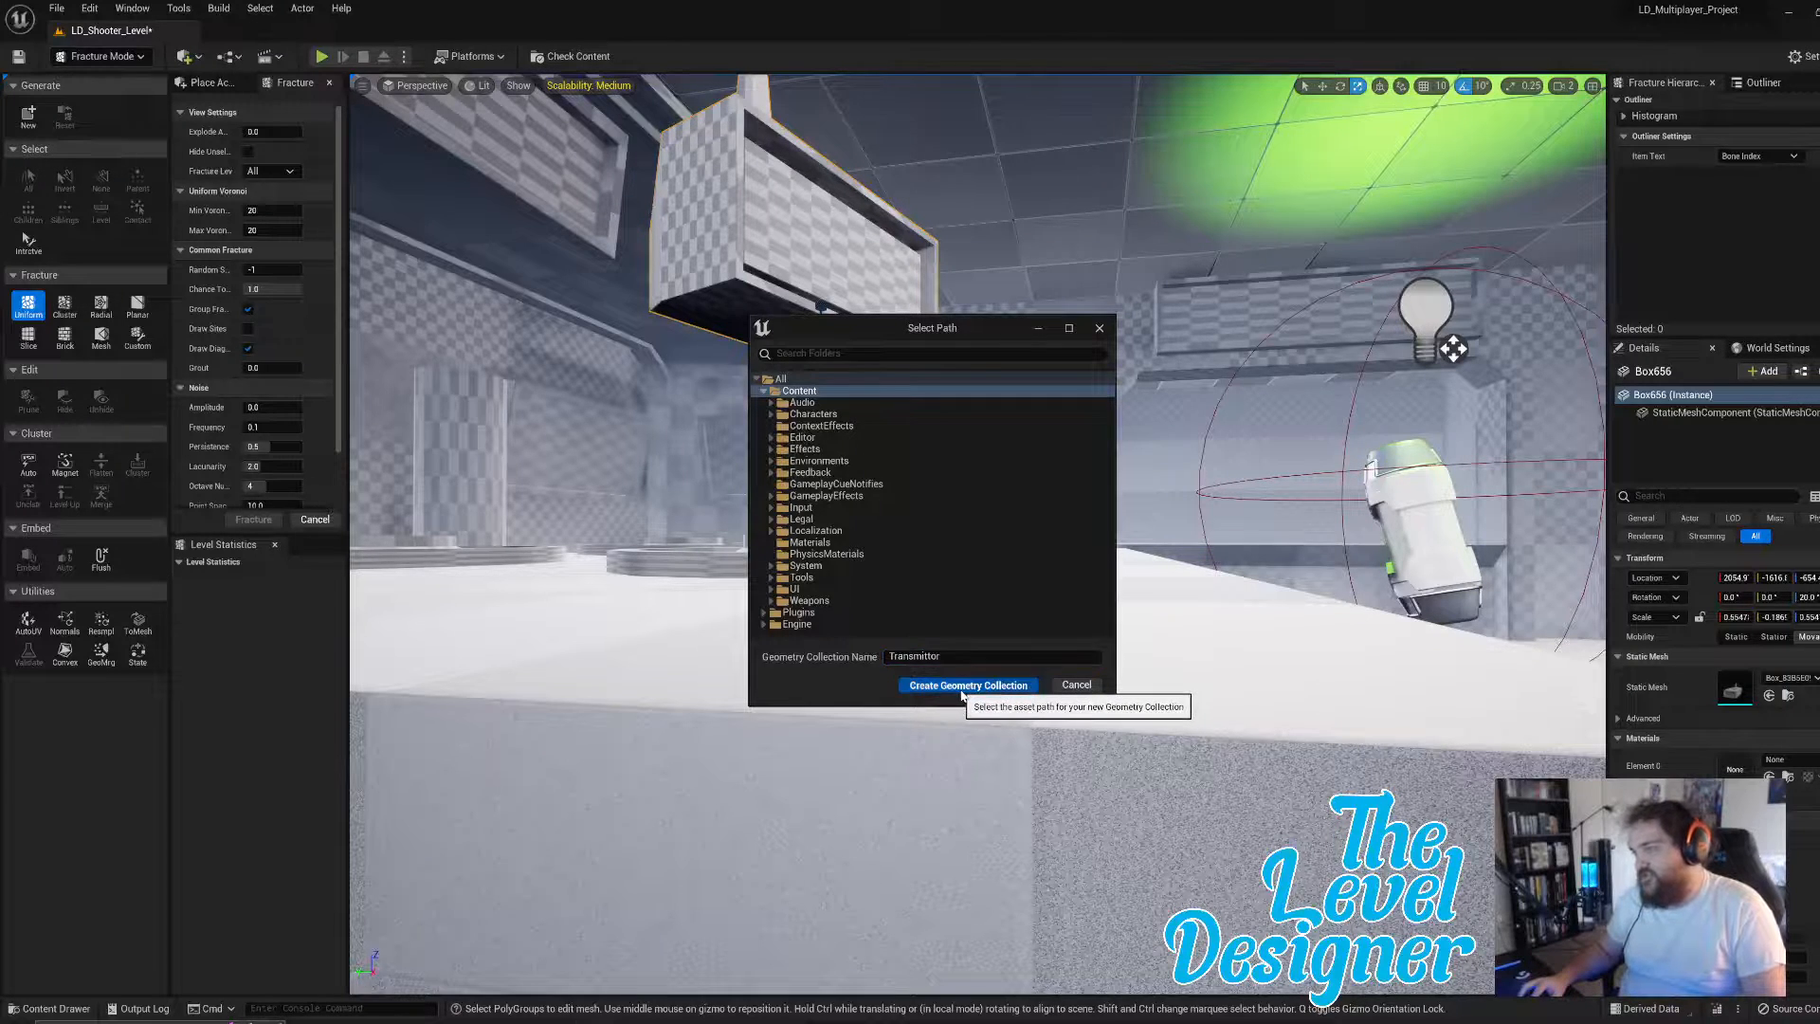
left_click(991, 685)
left_click(254, 520)
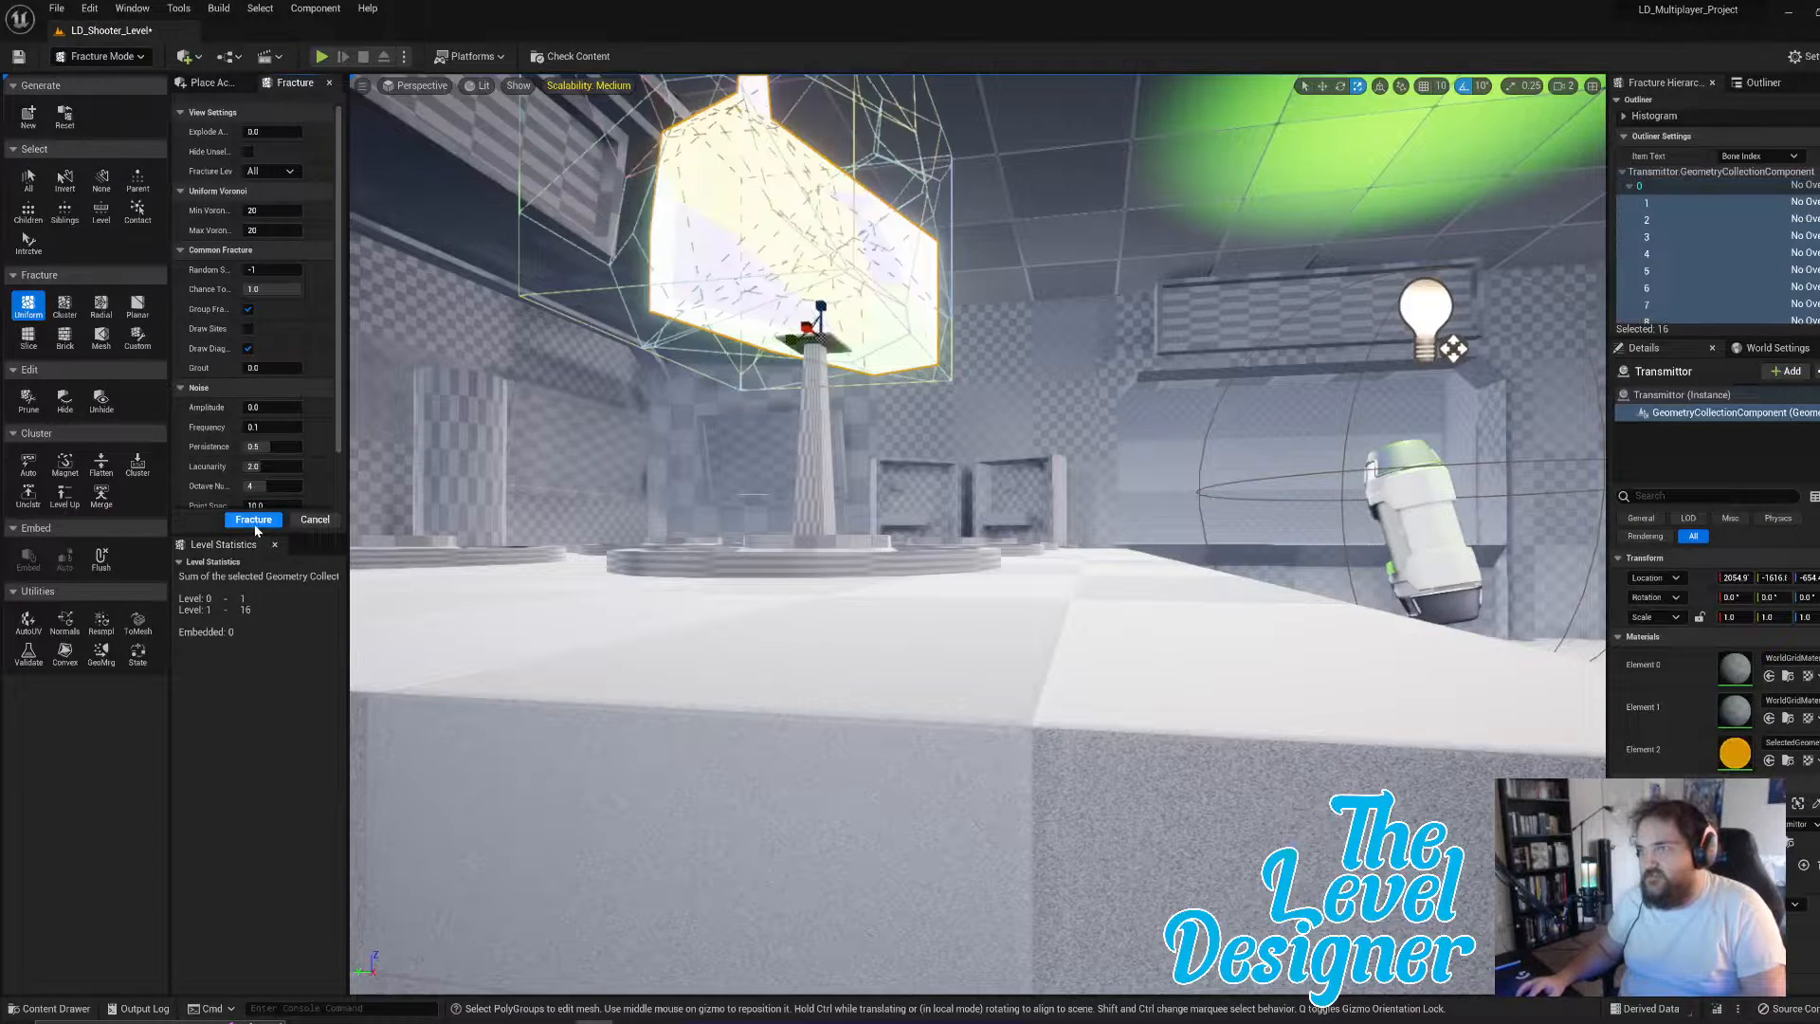
left_click(254, 524)
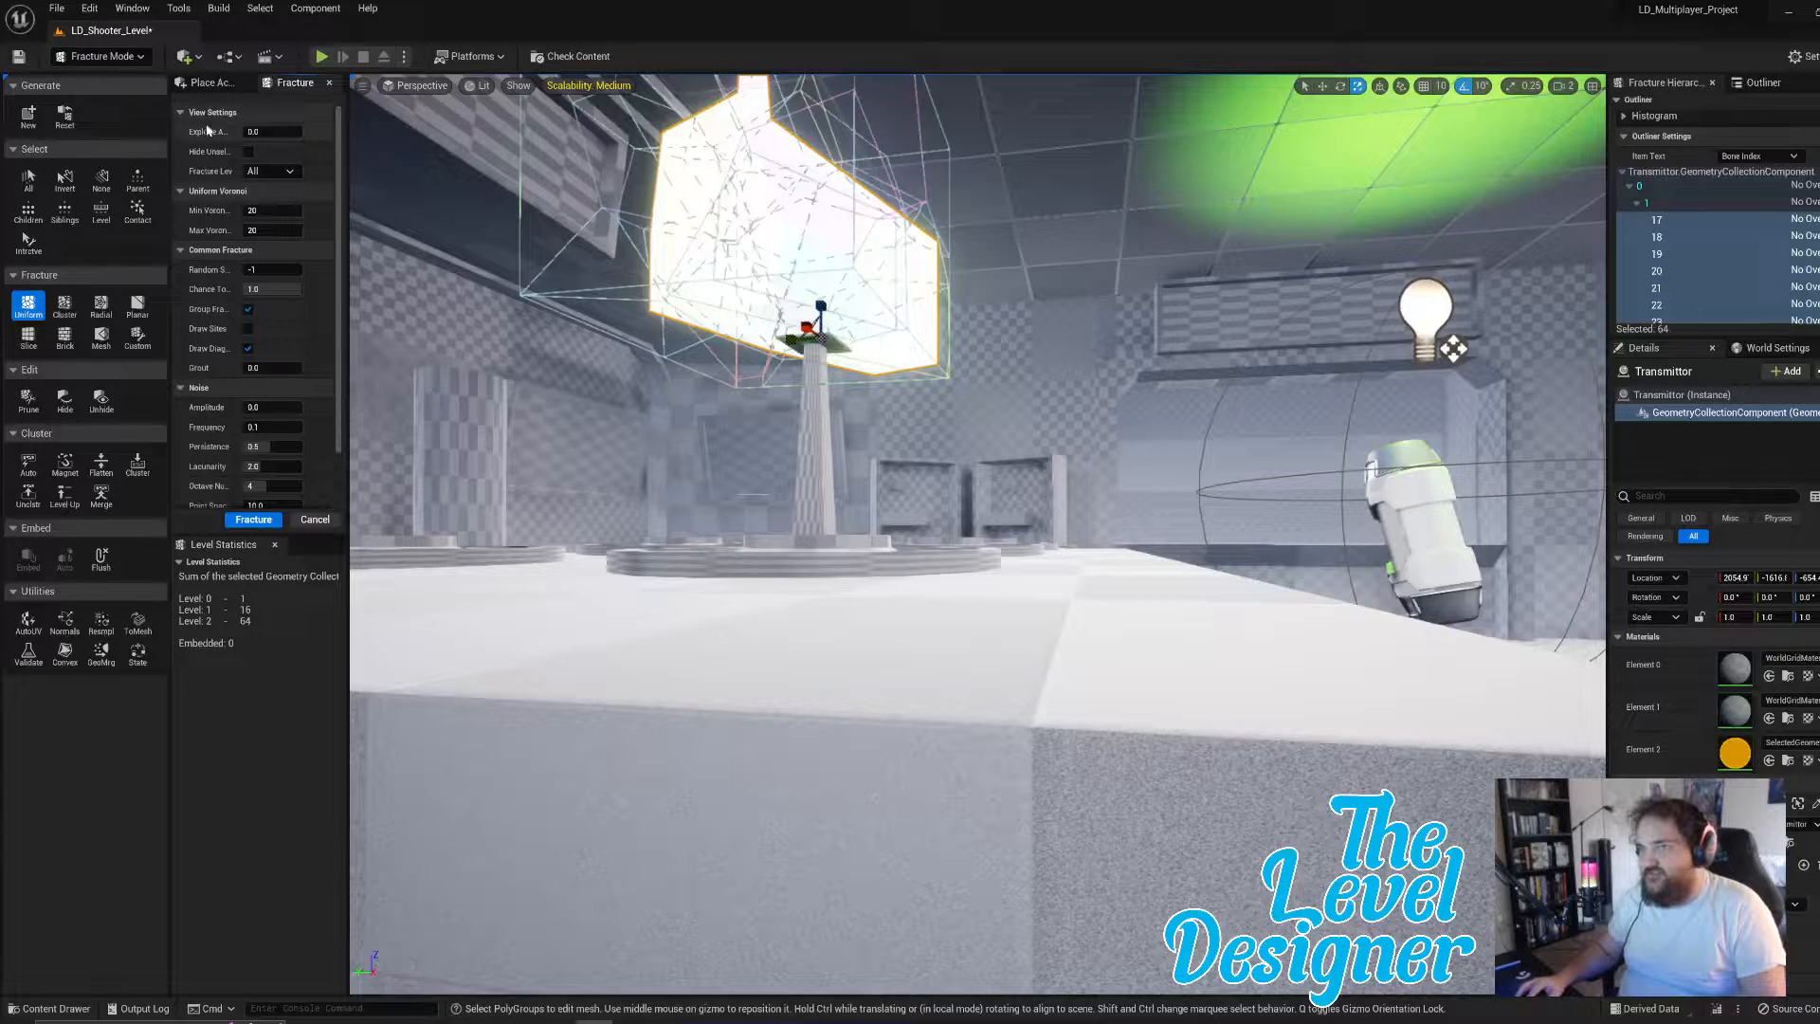
- Set the fractured gadget's collision preset to BlockAll
key("e")
right_click_drag(853, 455, 853, 455)
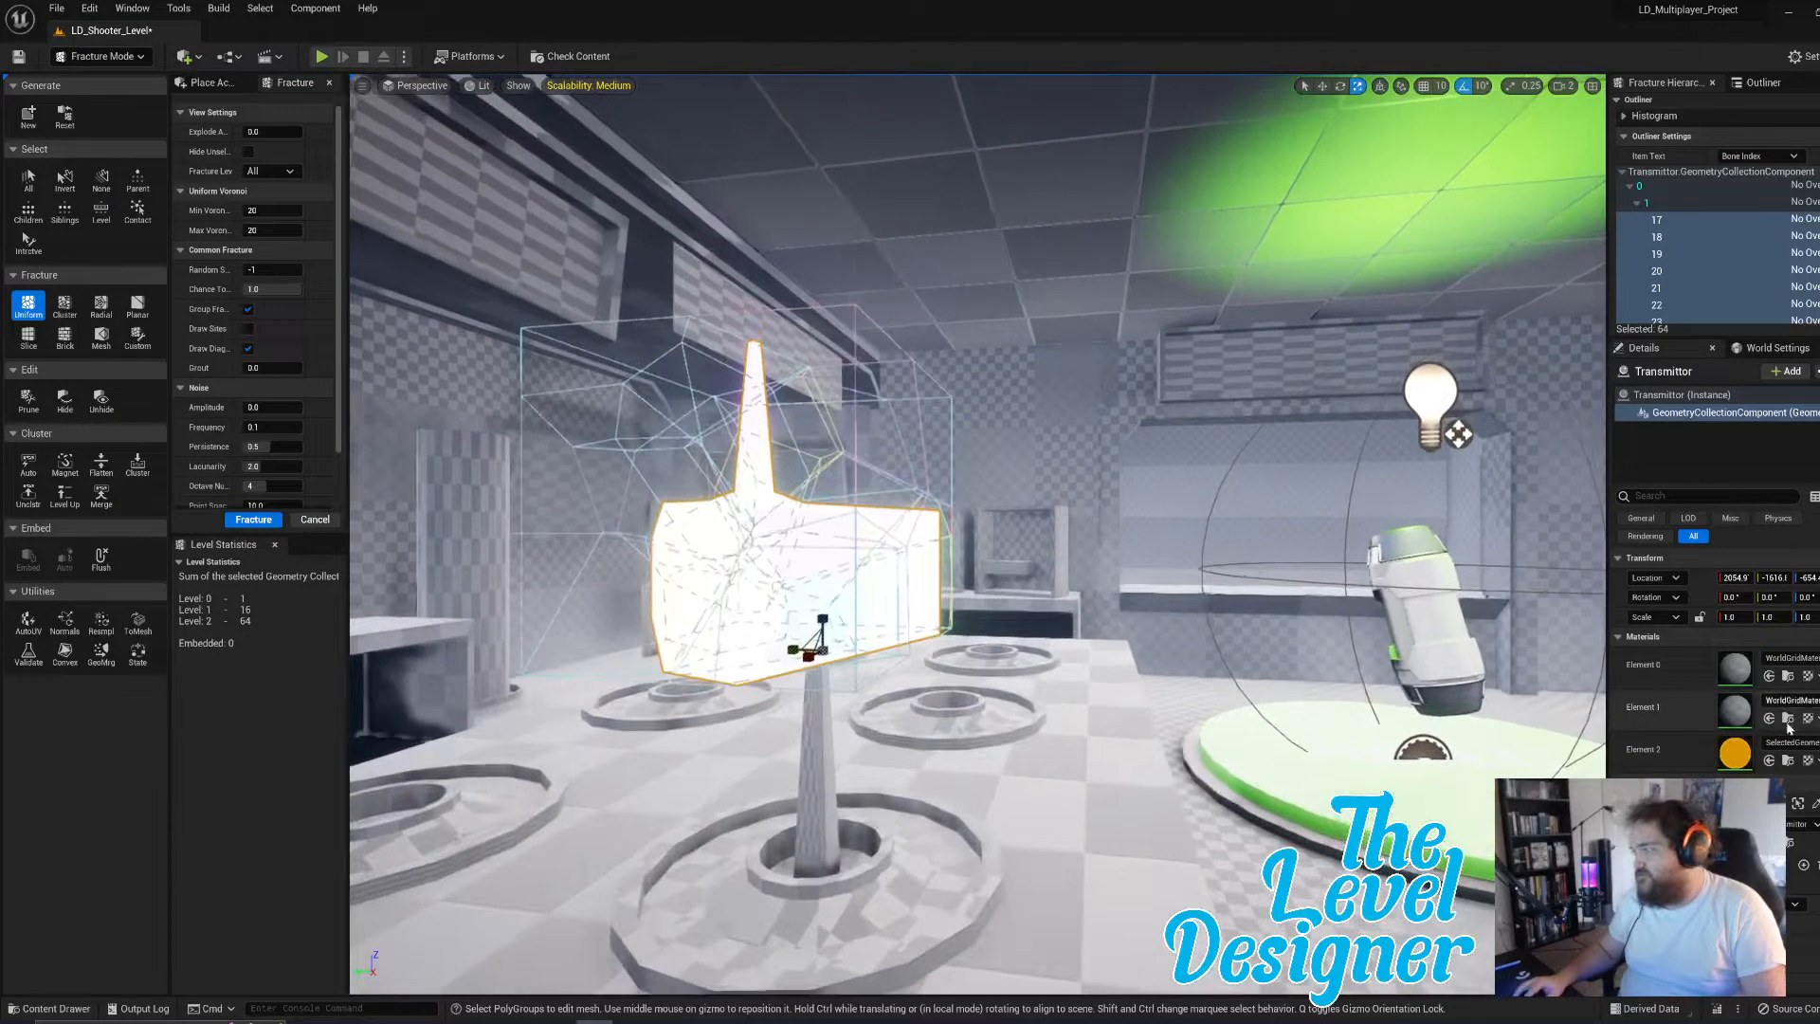
scroll(1781, 762, "down", 10)
scroll(1781, 762, "down", 3)
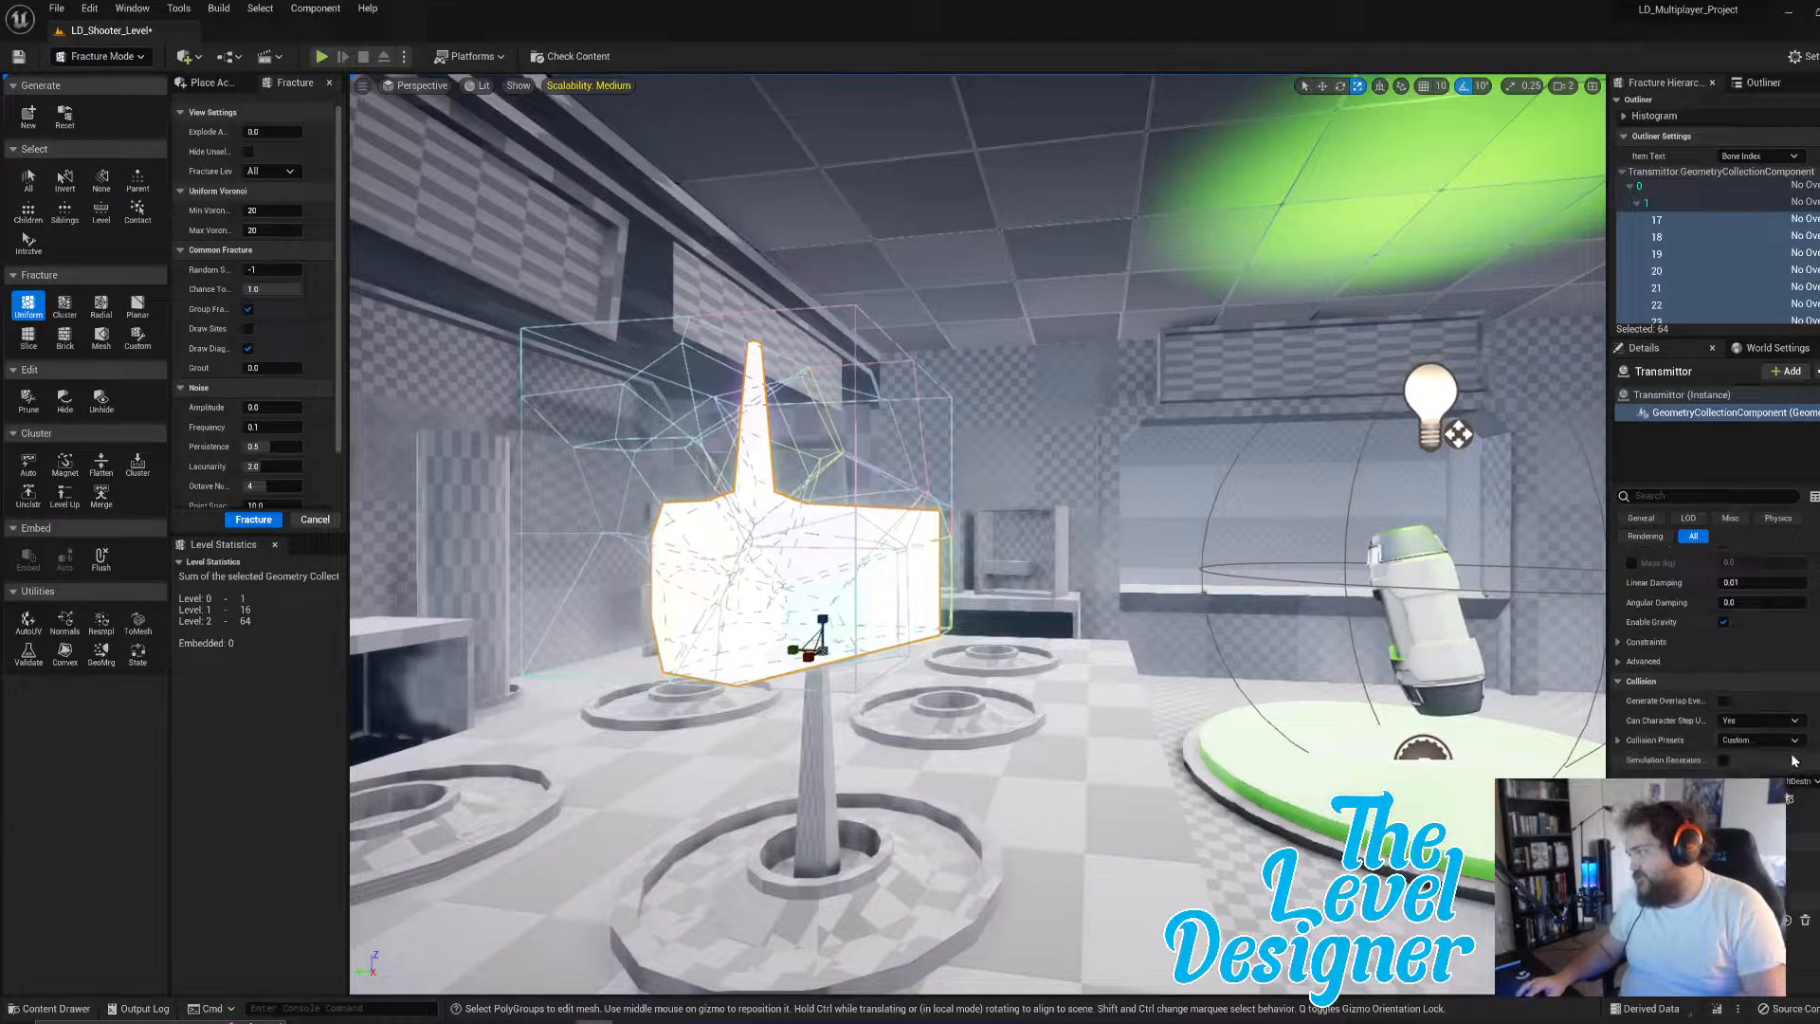
left_click(1763, 718)
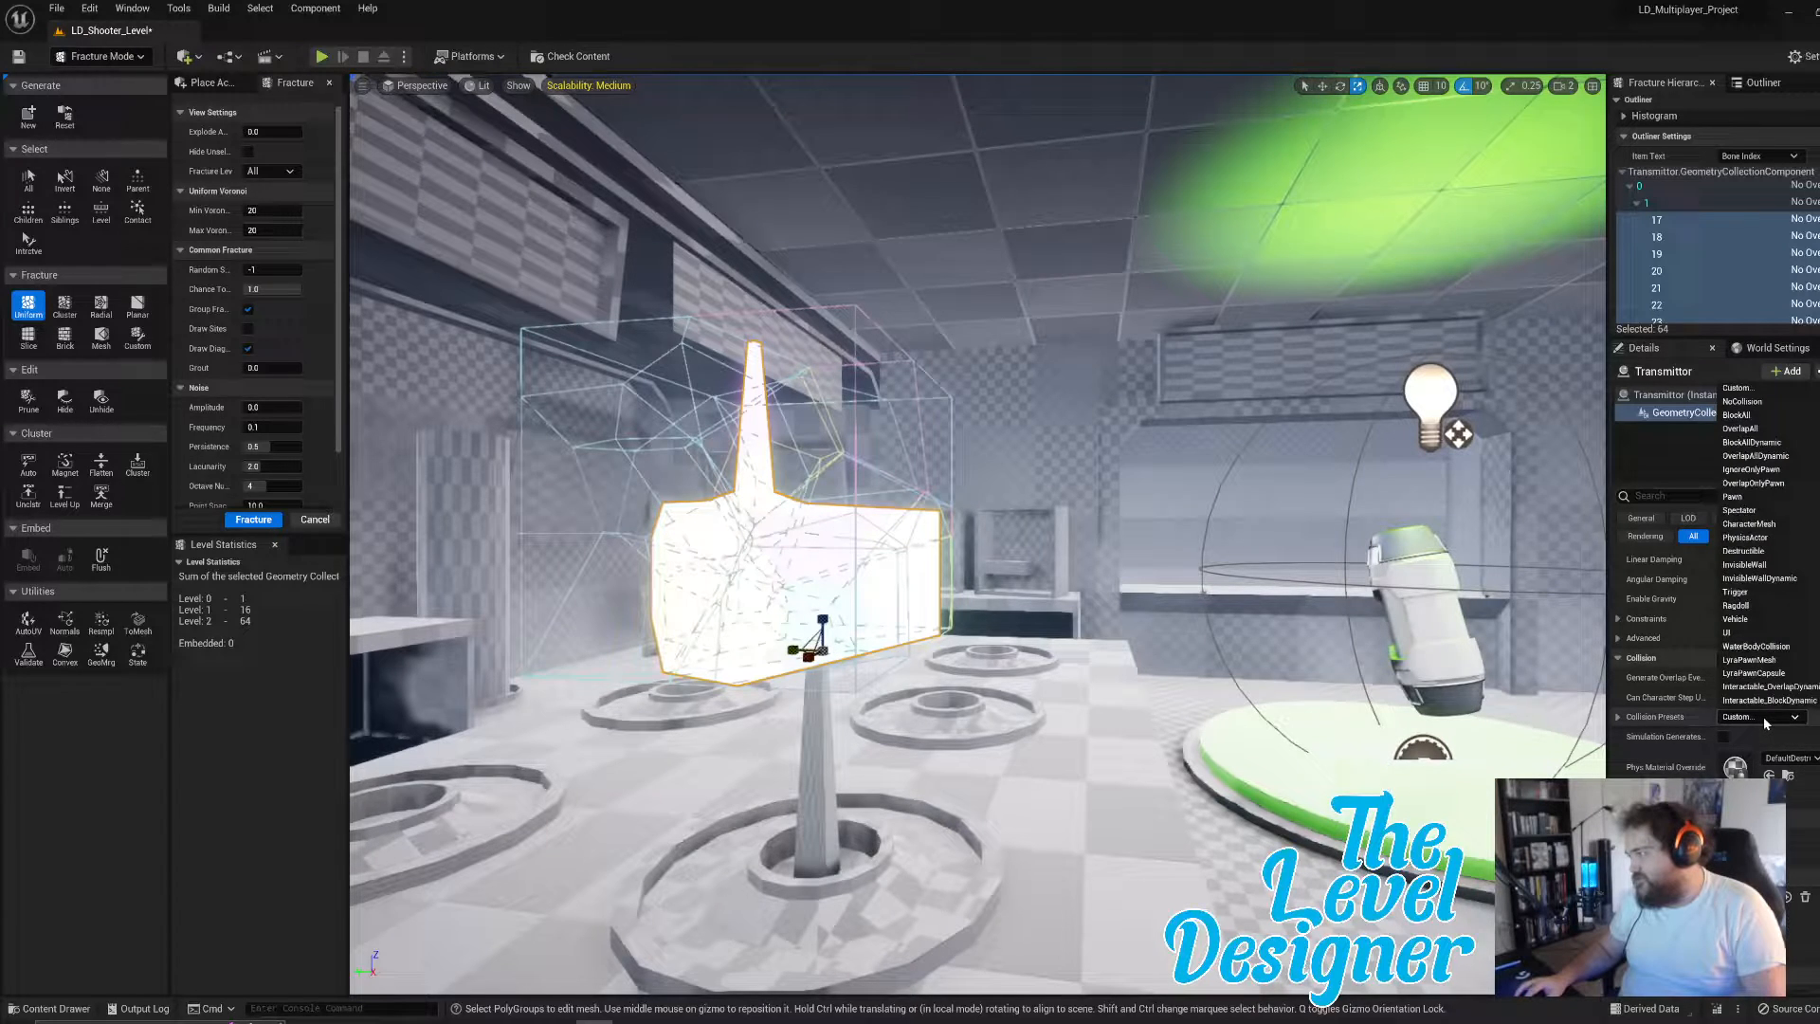
left_click(1766, 418)
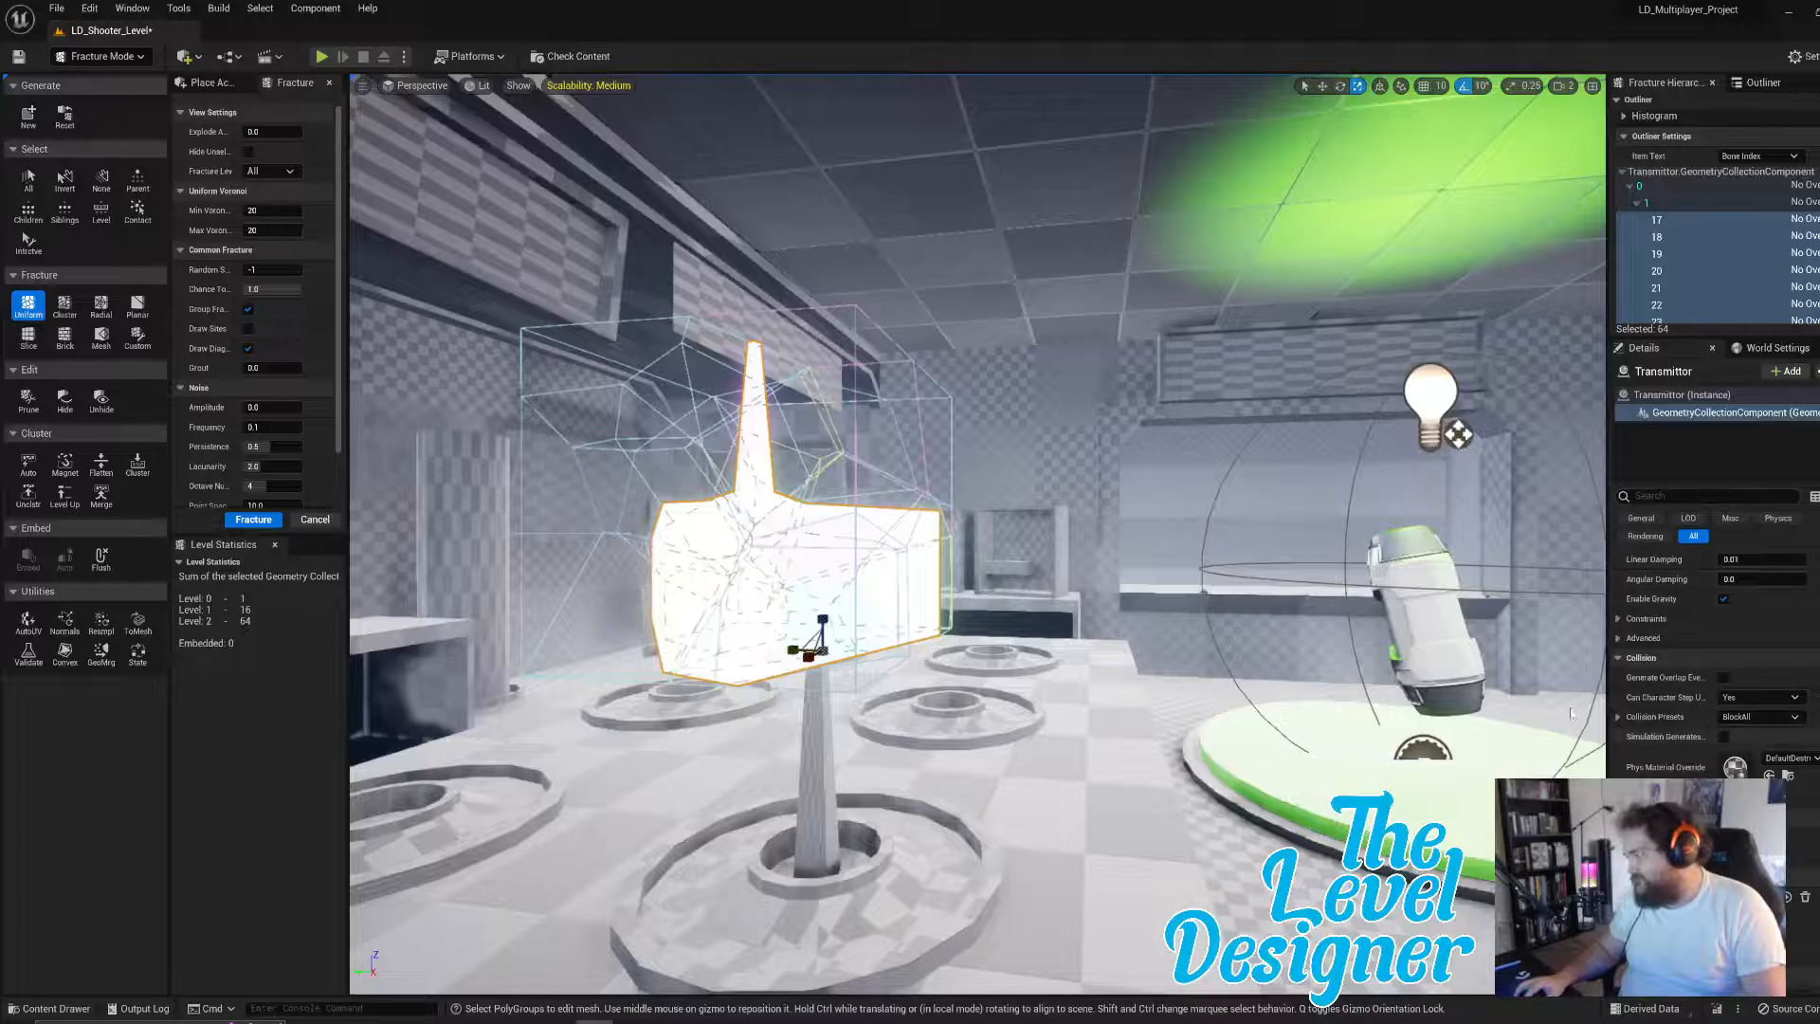
- Shift the fractured gadget slightly along its depth to centre it over the stand
key("s")
right_click_drag(1124, 515, 1121, 512)
key("q")
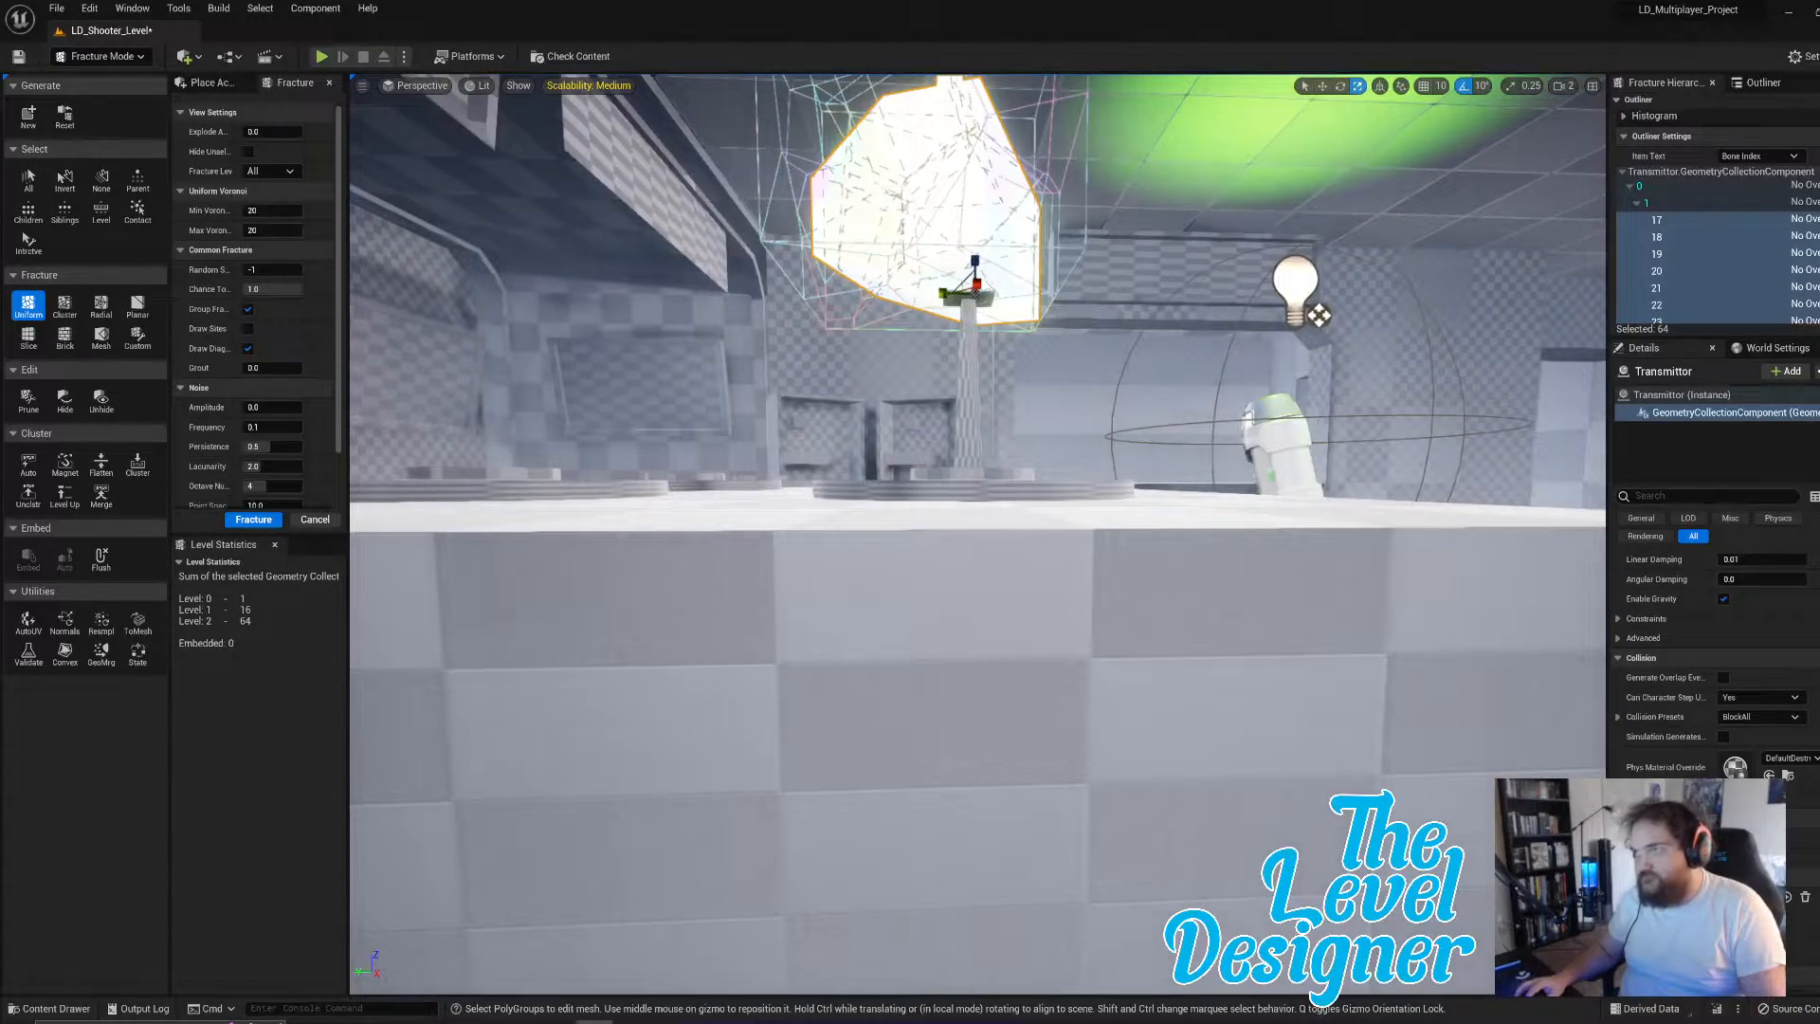
key("w")
left_click_drag(938, 292, 956, 292)
key("e")
key("w")
mouse_move(956, 292)
right_mouse_down()
mouse_move(1005, 304)
mouse_move(935, 304)
right_mouse_up()
key("q")
key("e")
key("s")
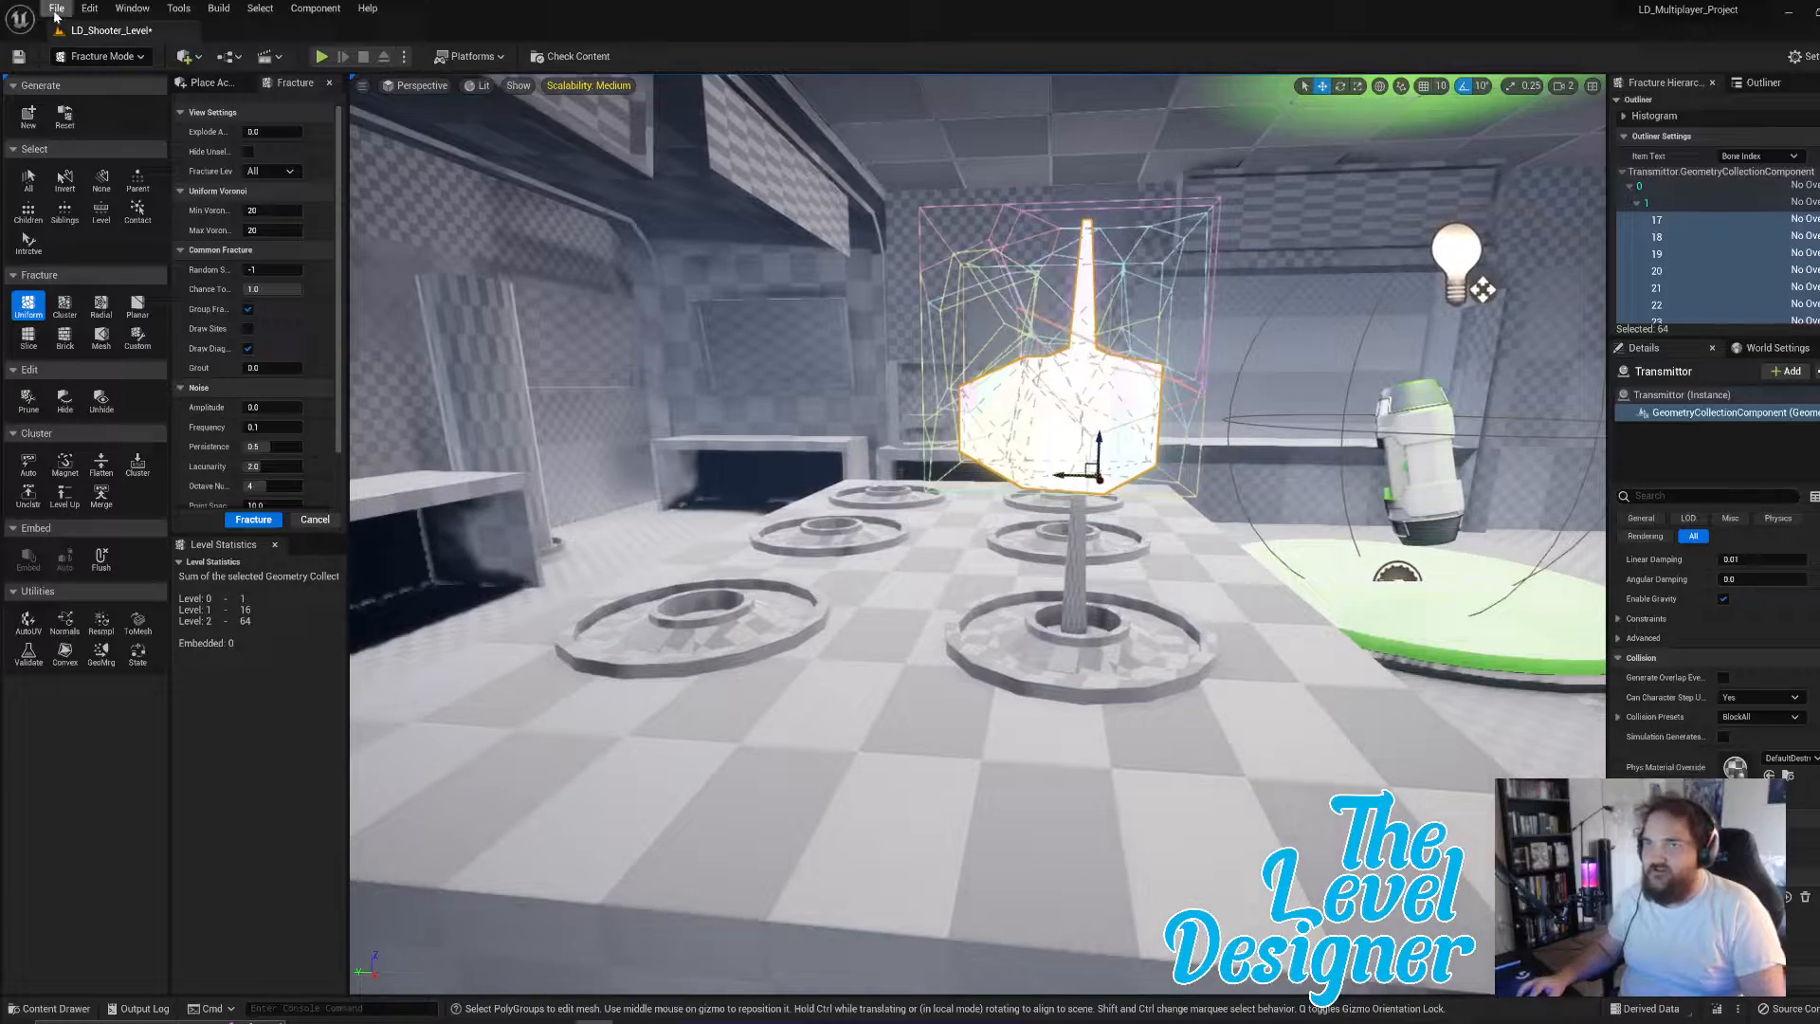
- Playtest the level by running to the tech shop and shooting the gadget on its stand to test its destruction
left_click(321, 57)
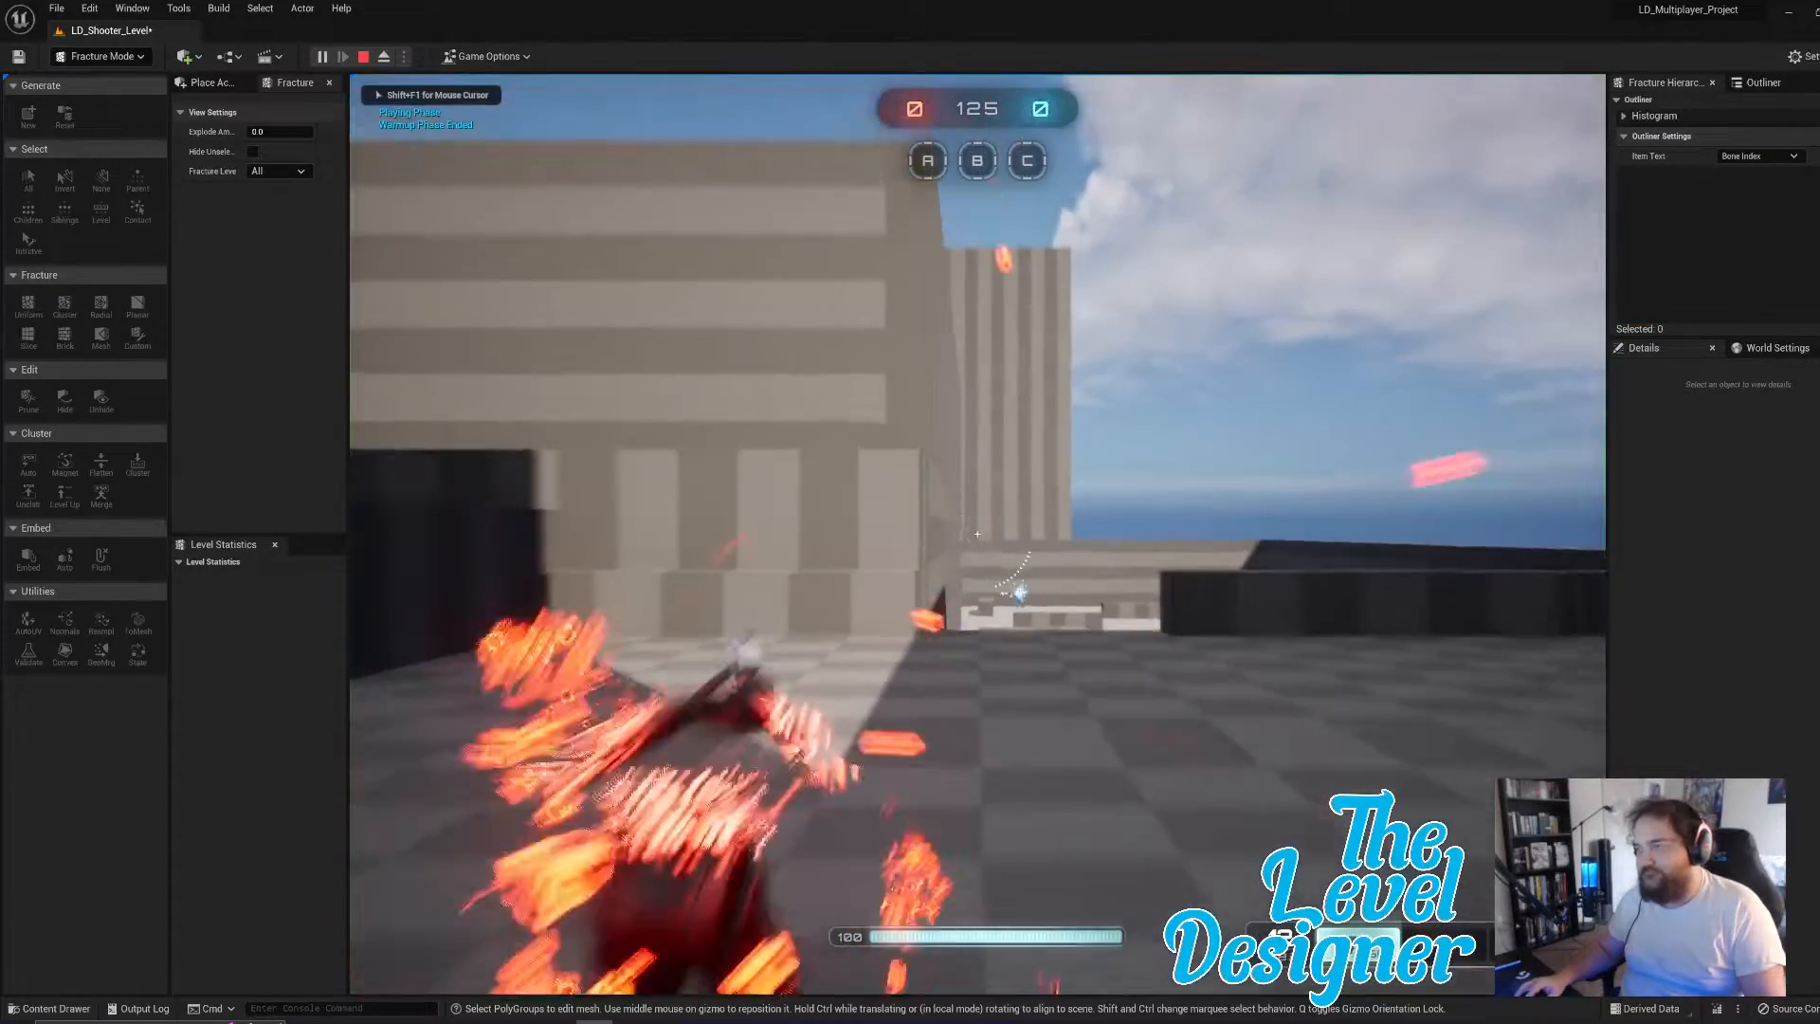
key("w")
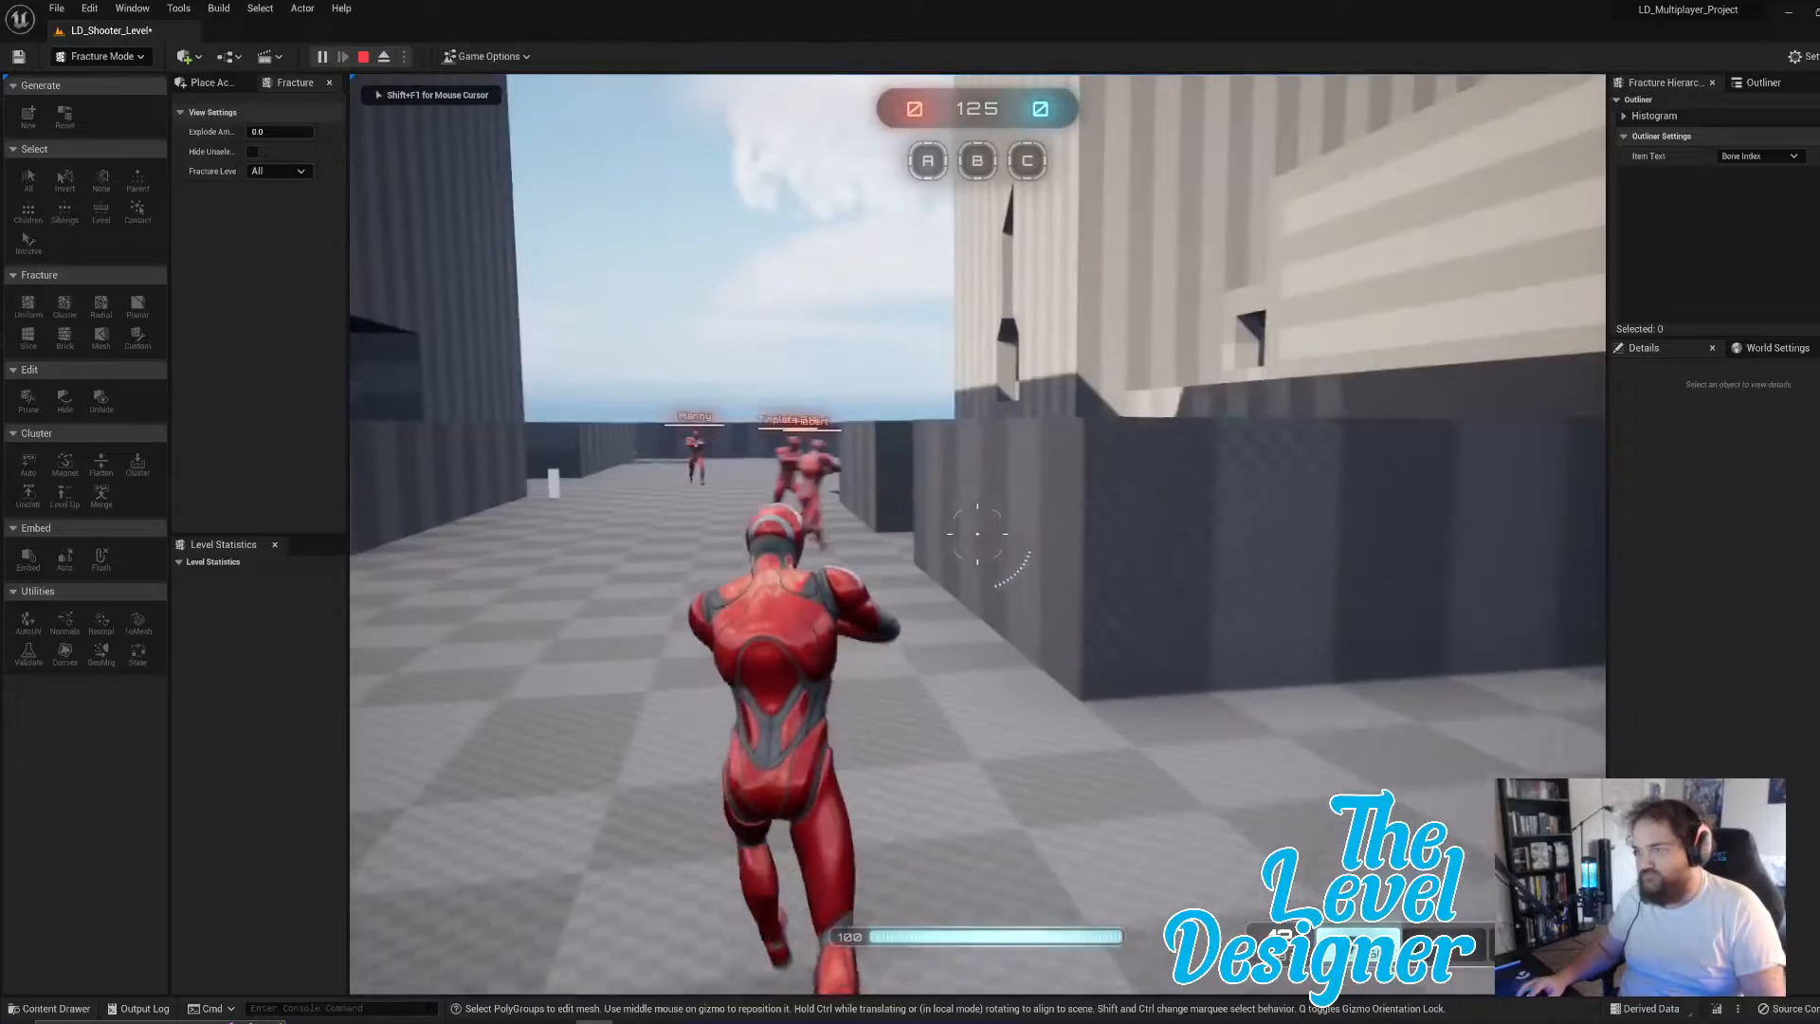
key("w")
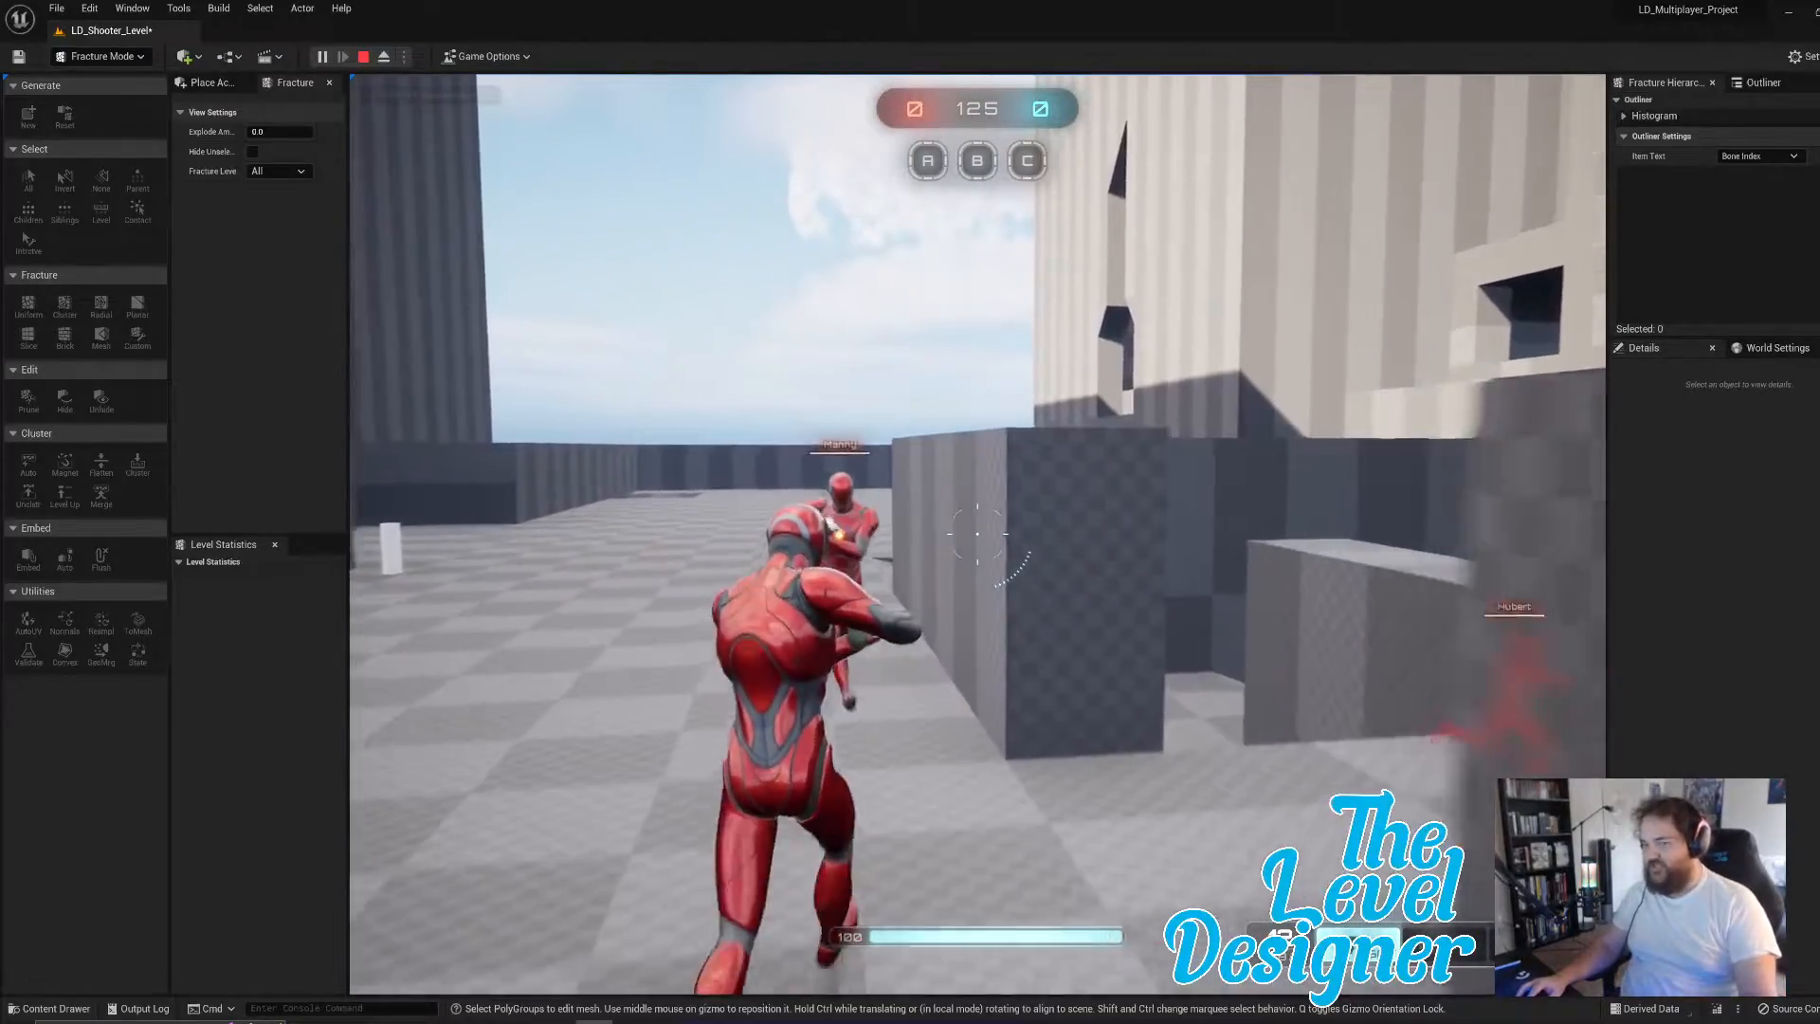
key("w")
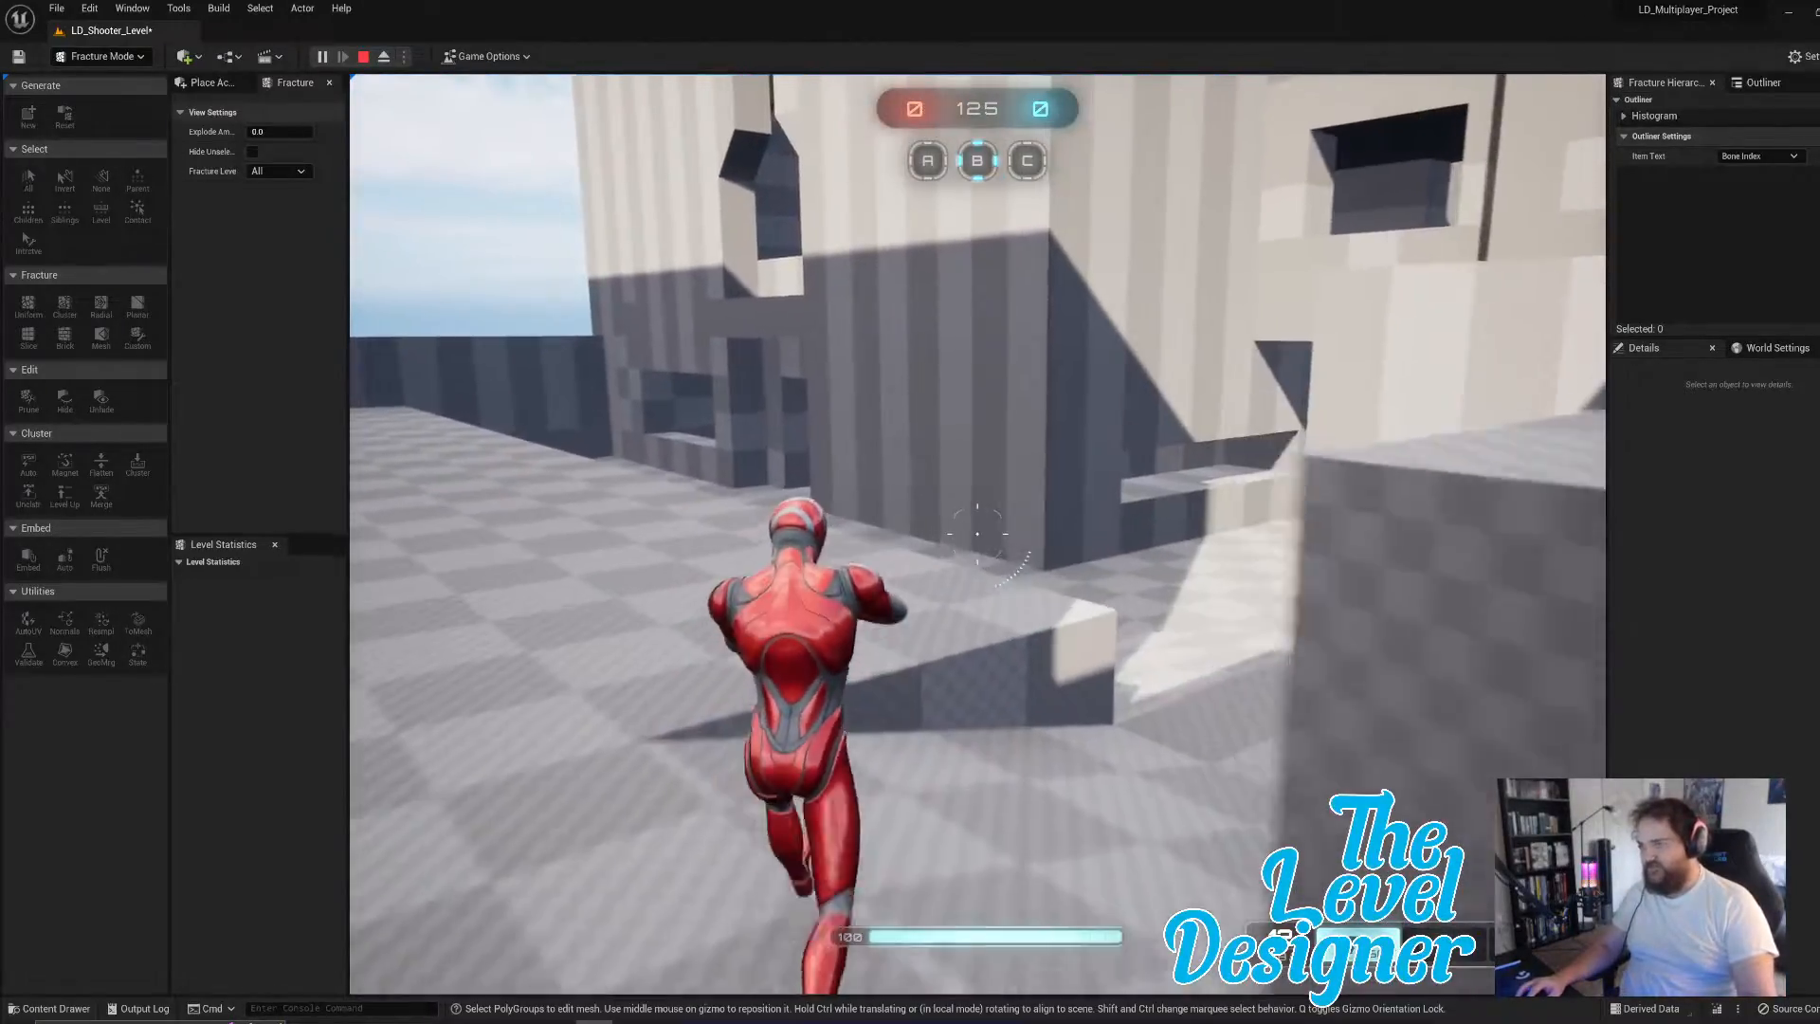
key("w")
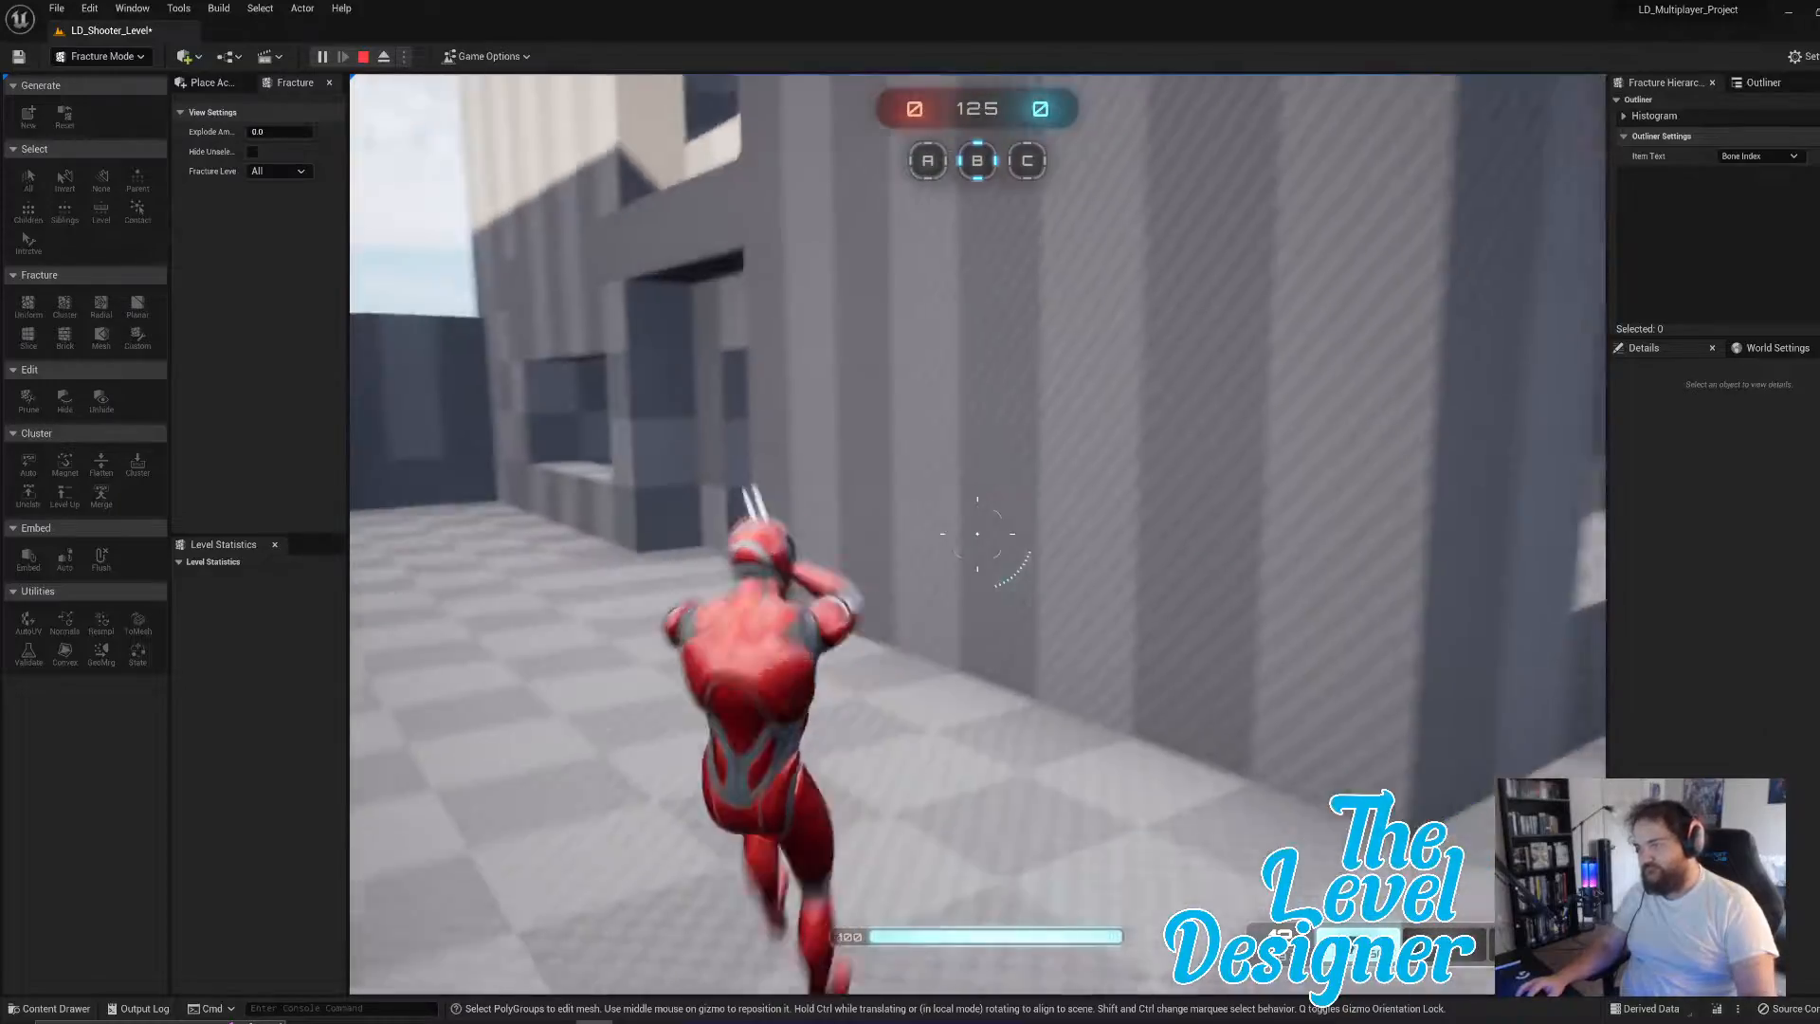
key("w")
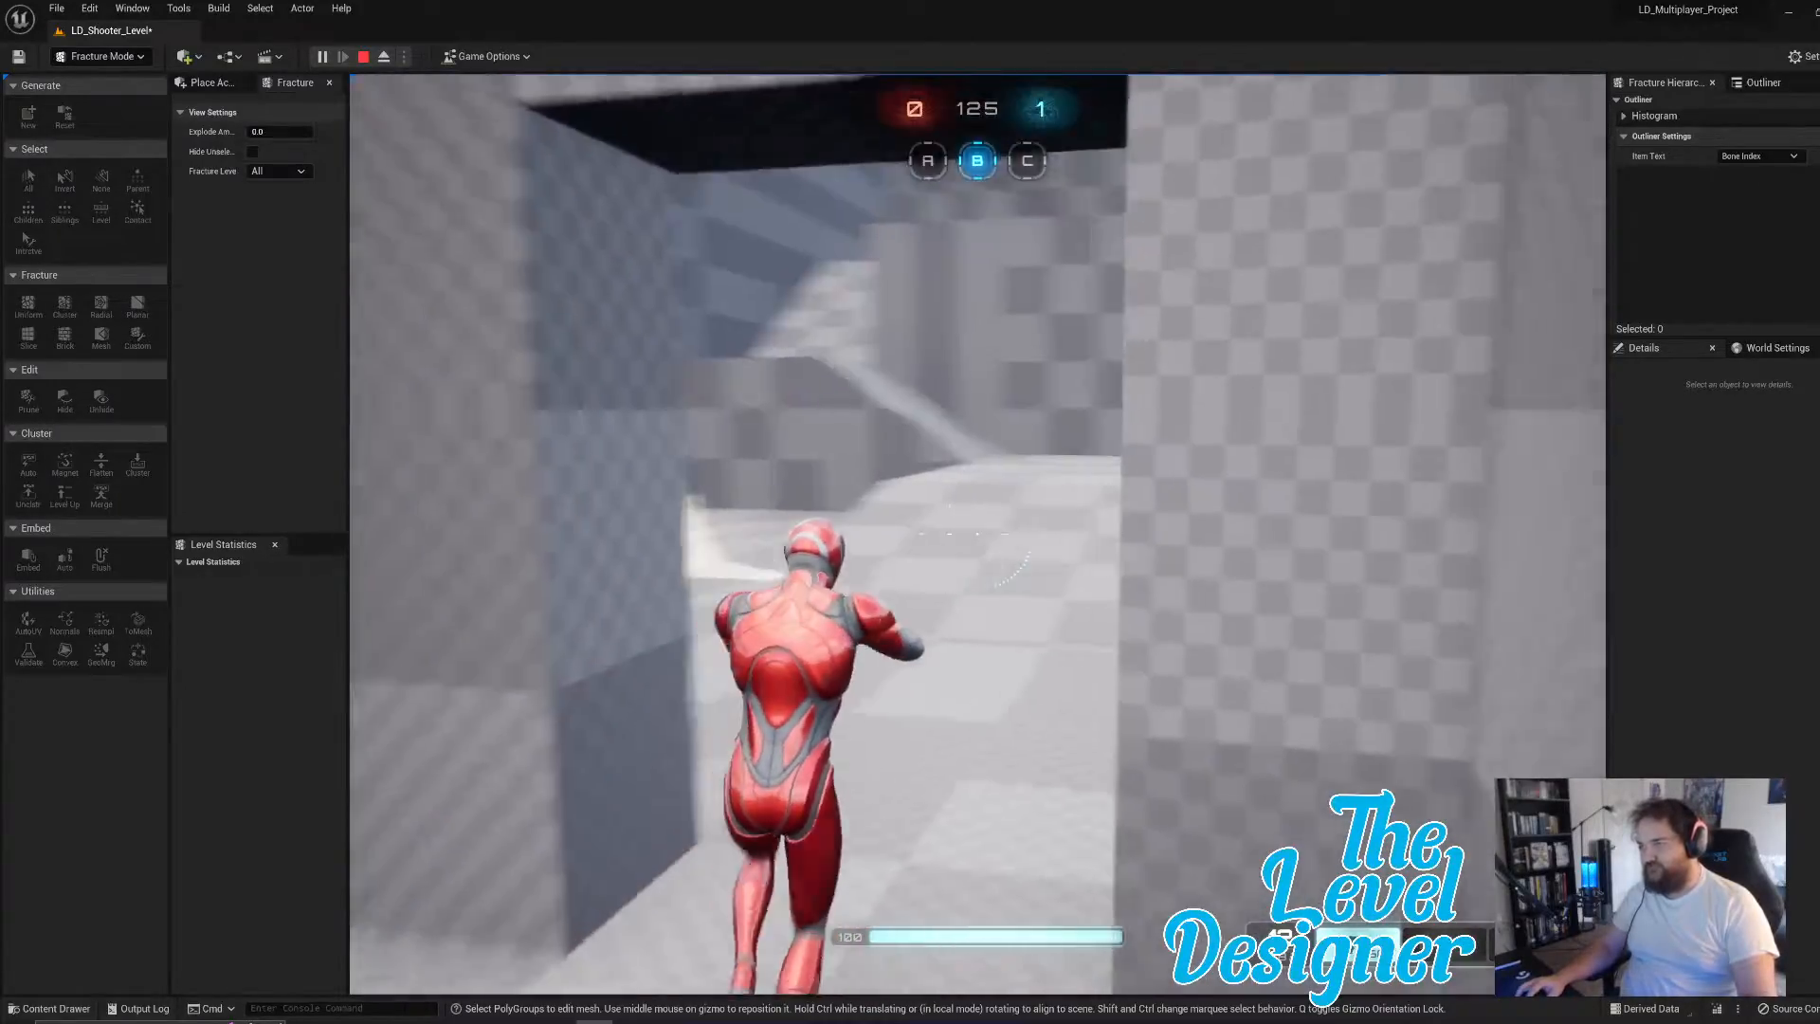
key("w")
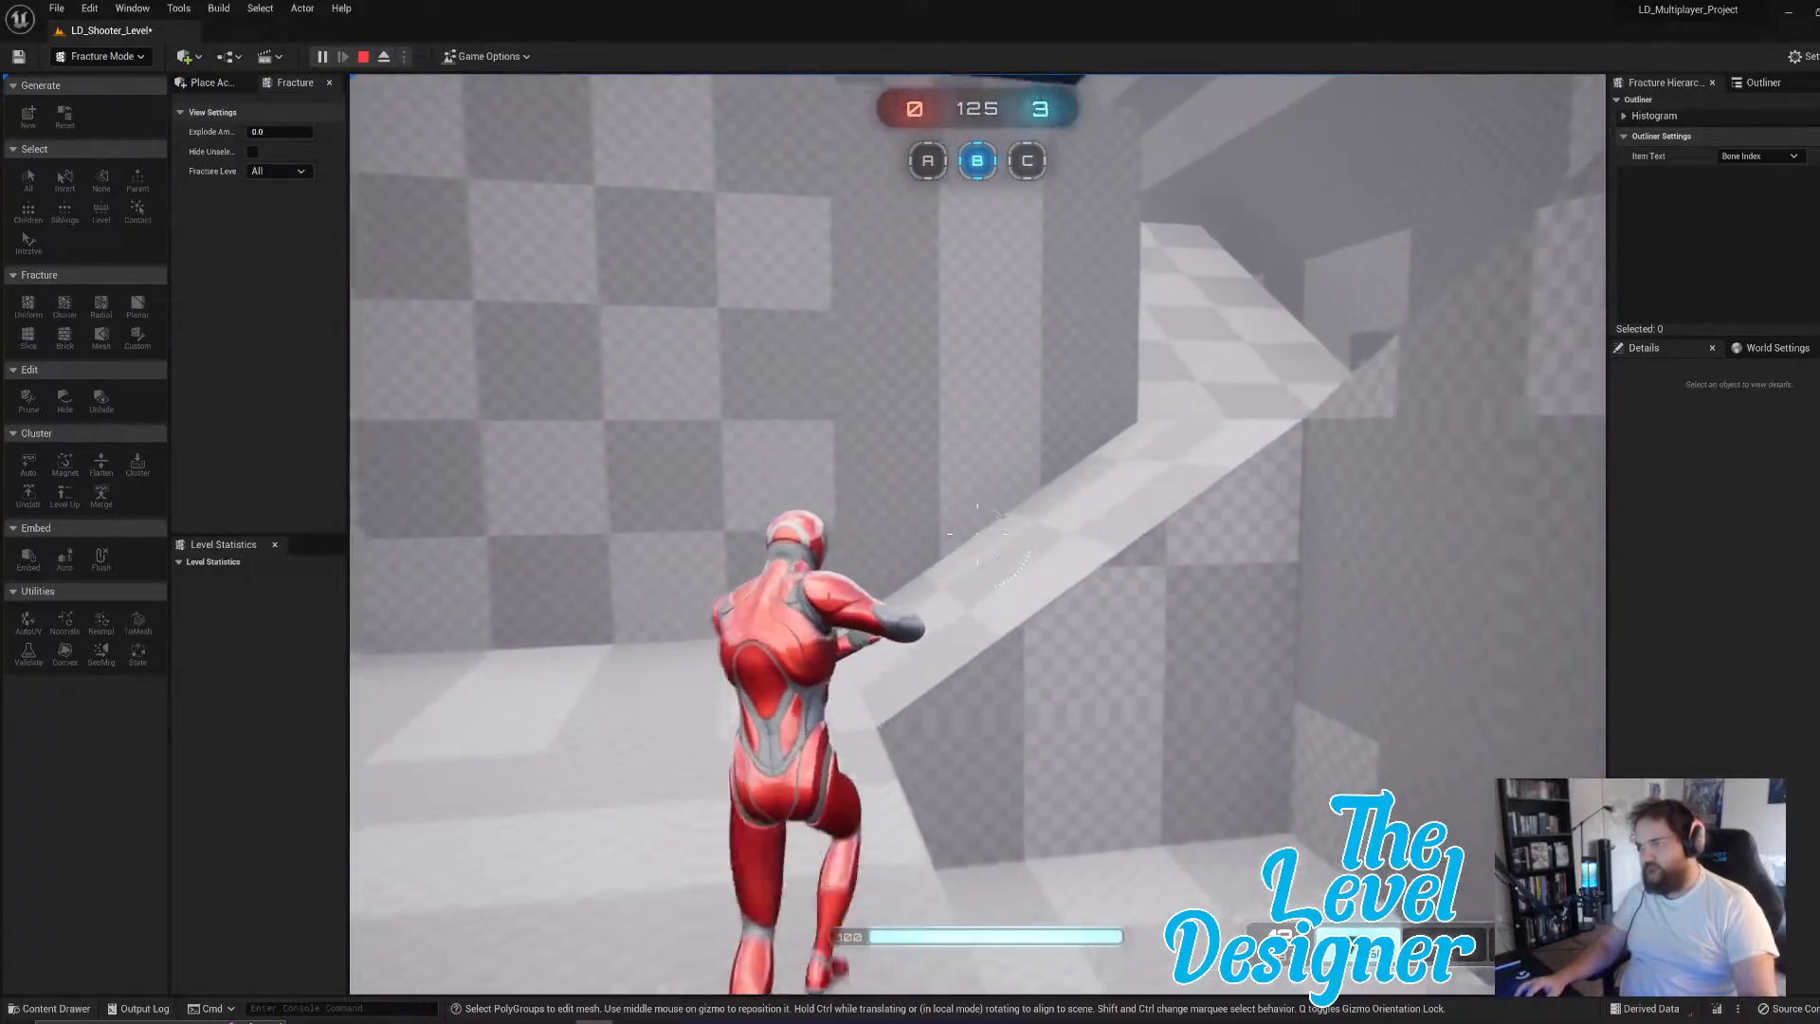
key("w")
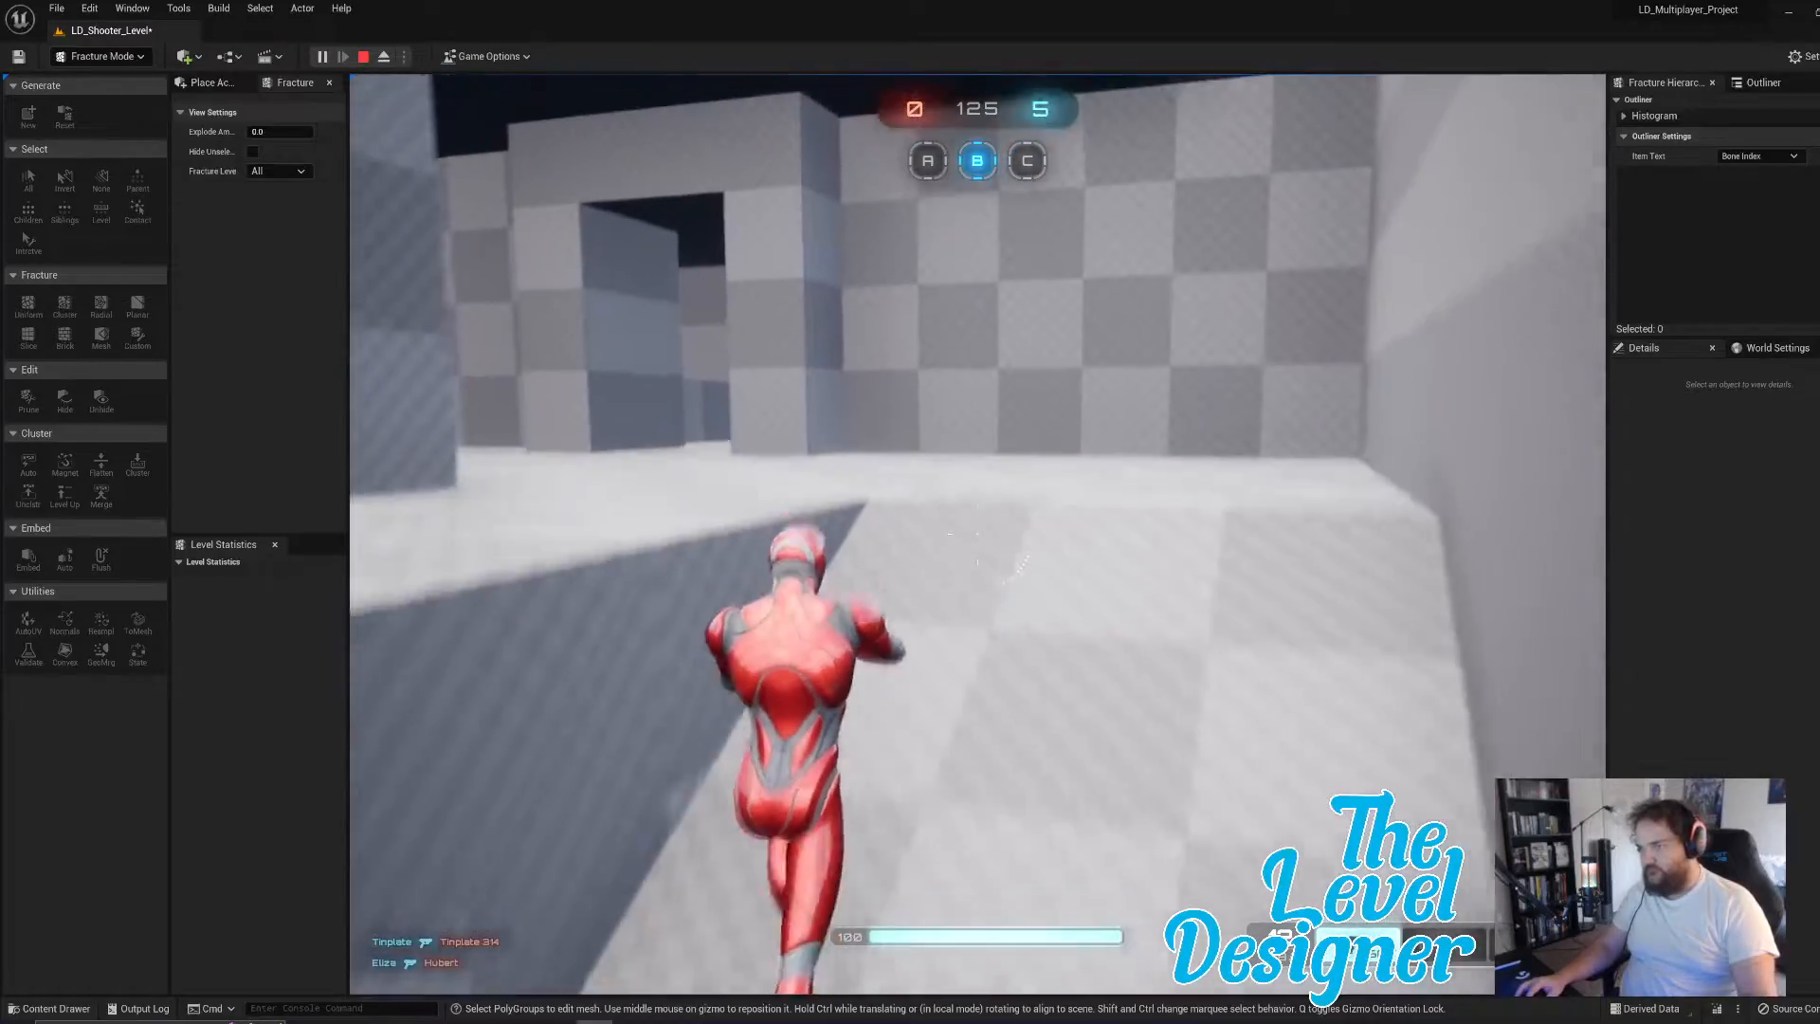
key("w")
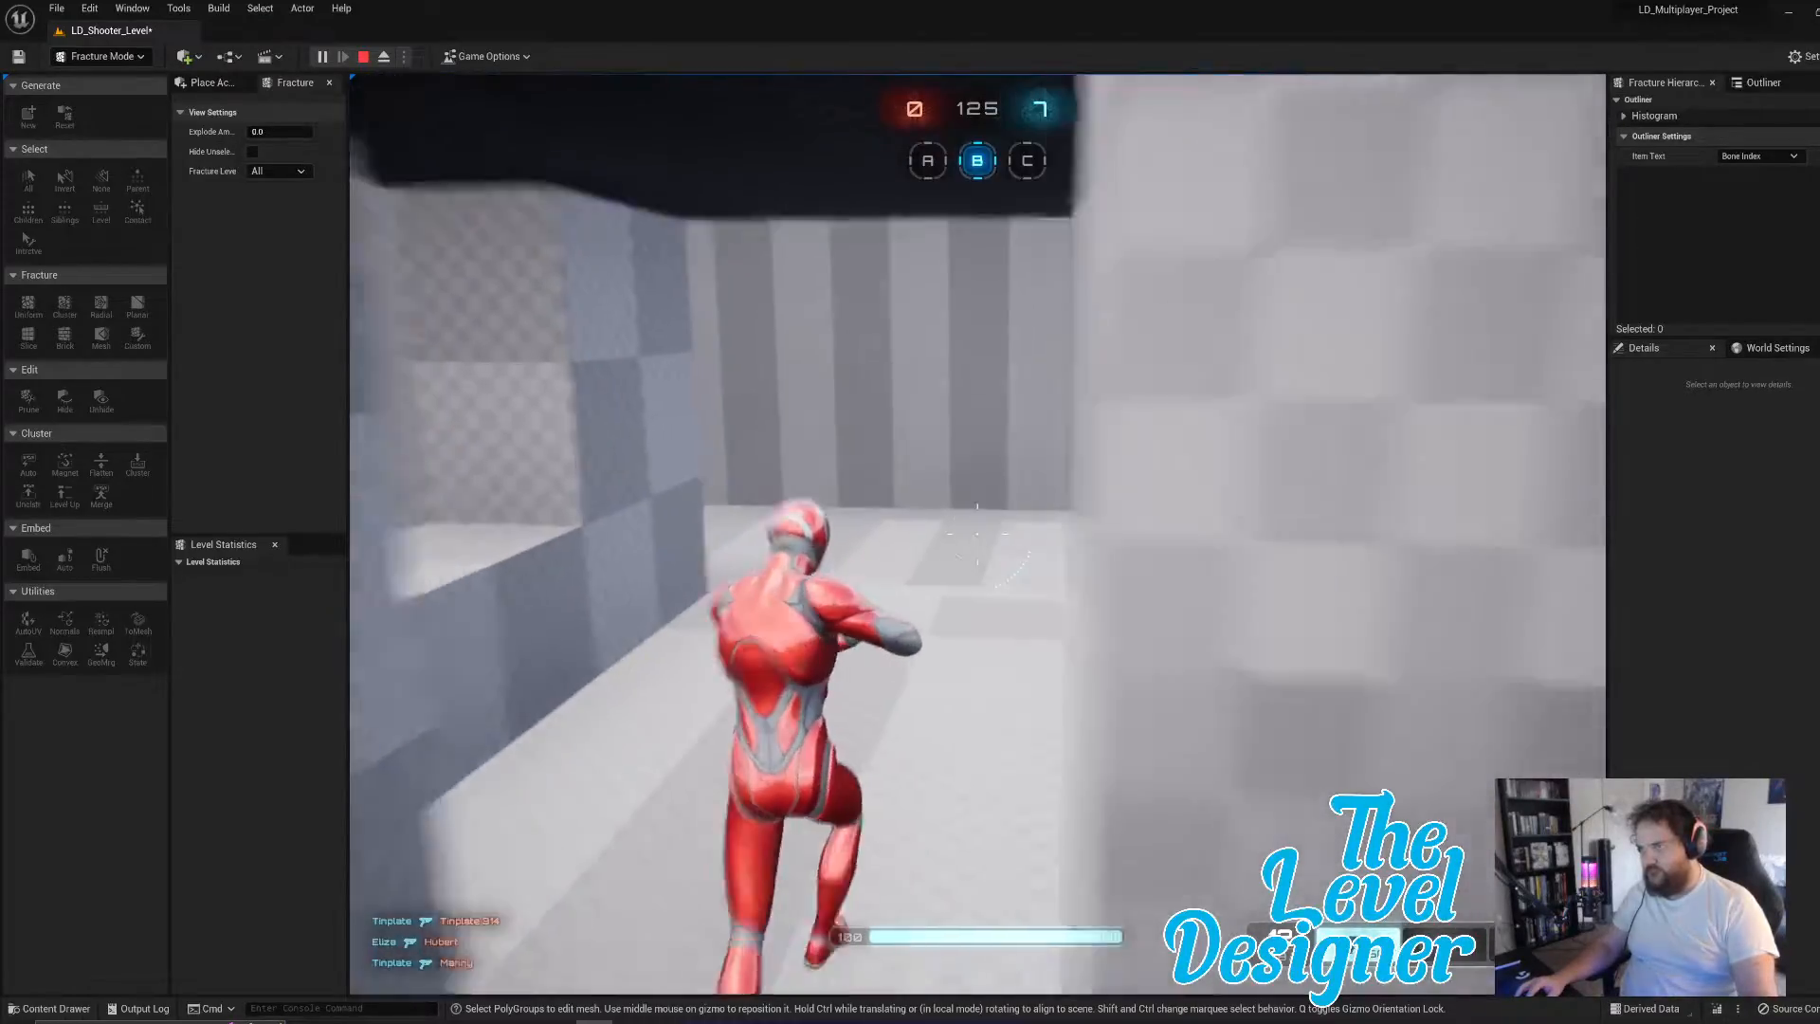
key("w")
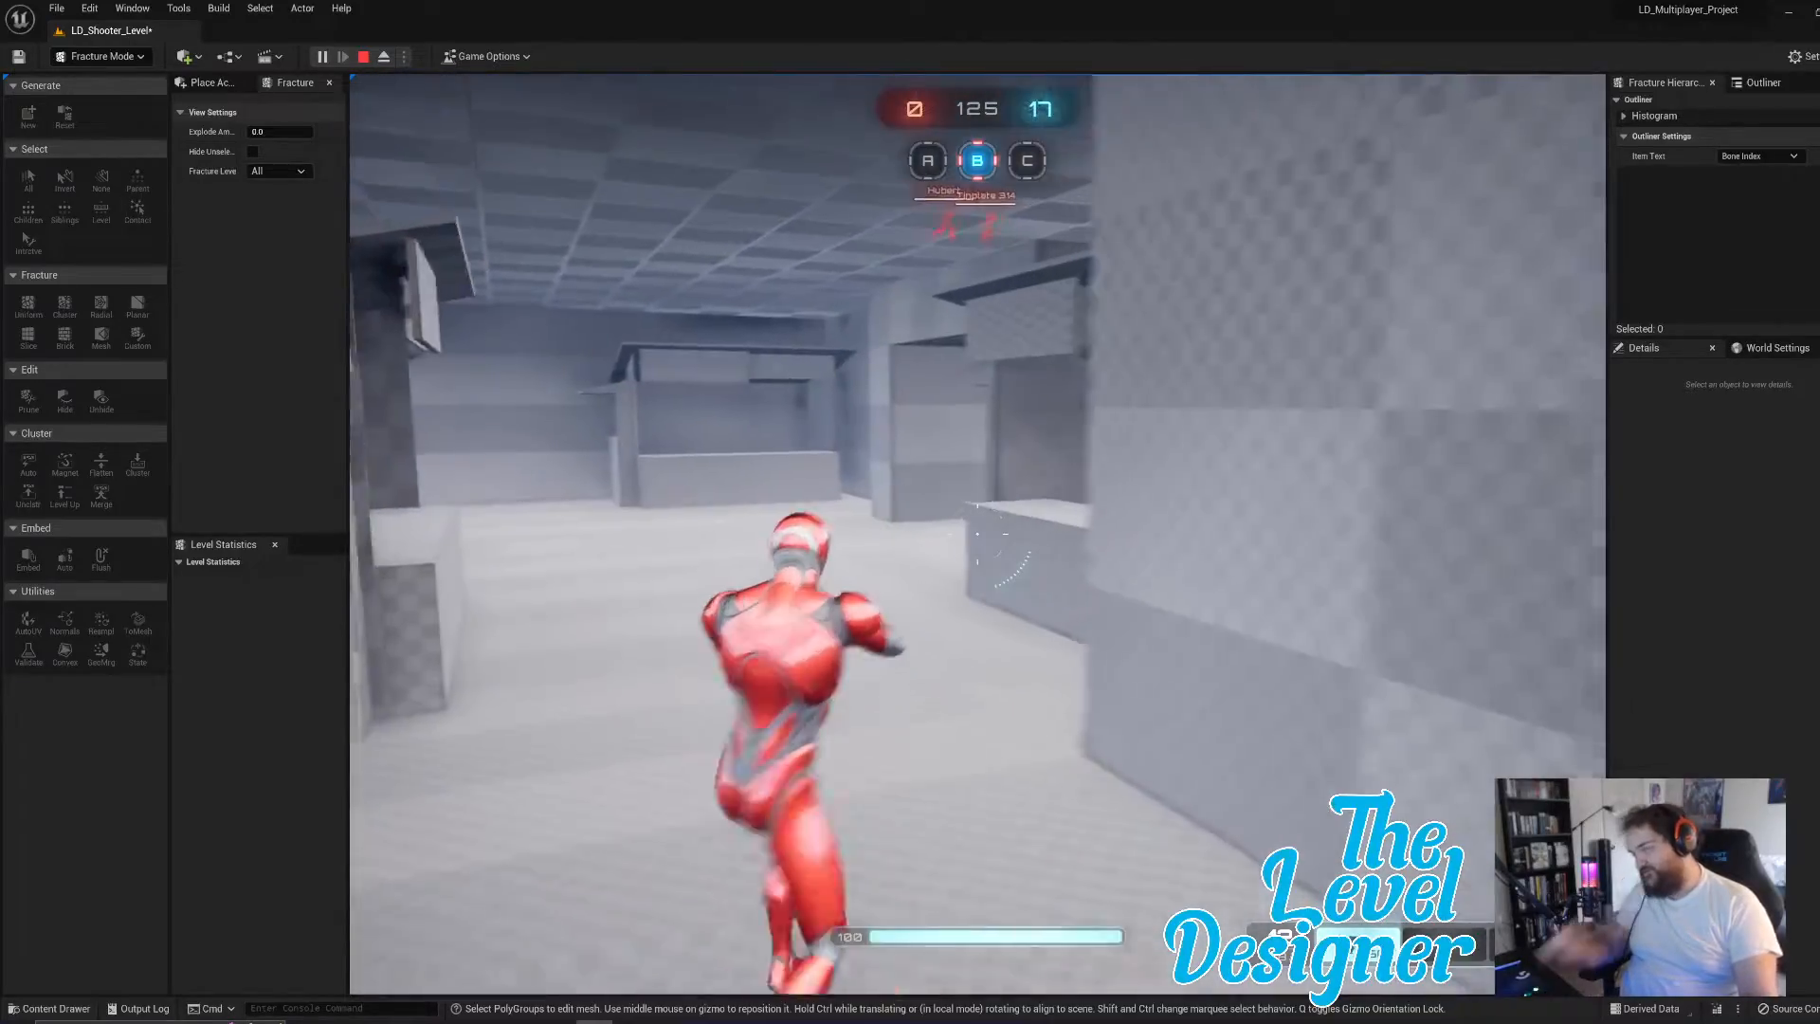
key("w")
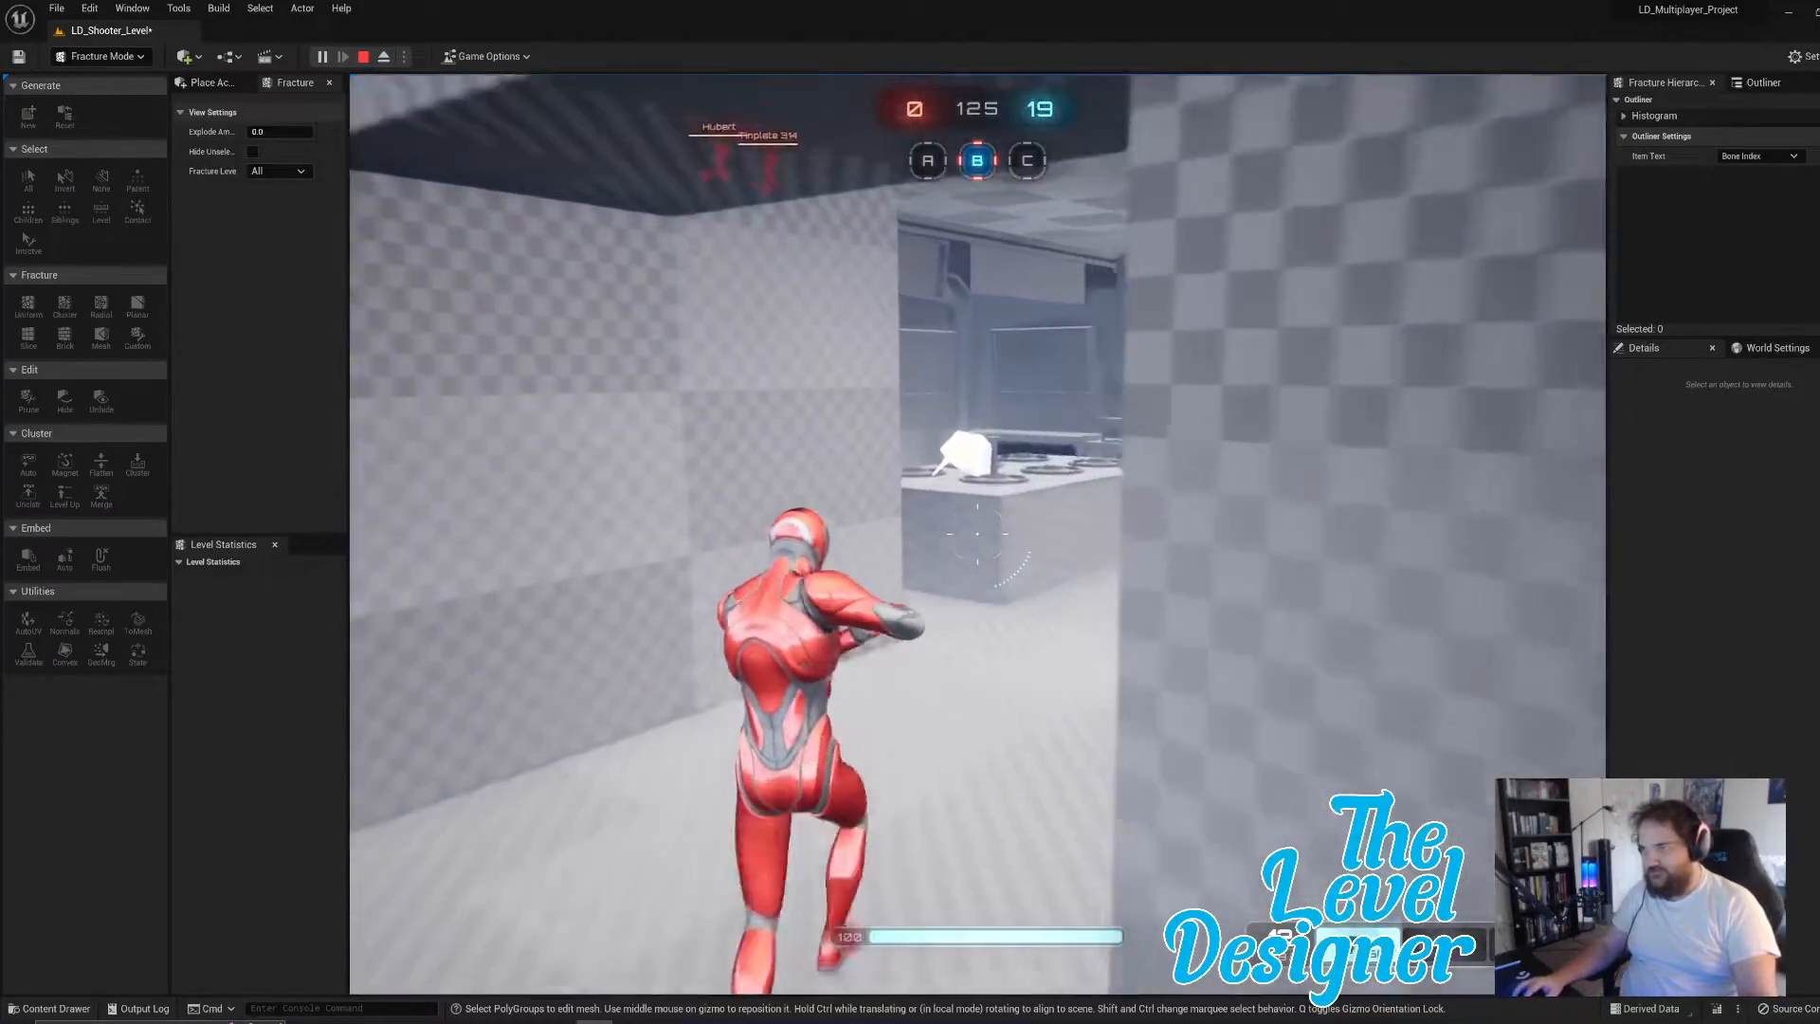
key("w")
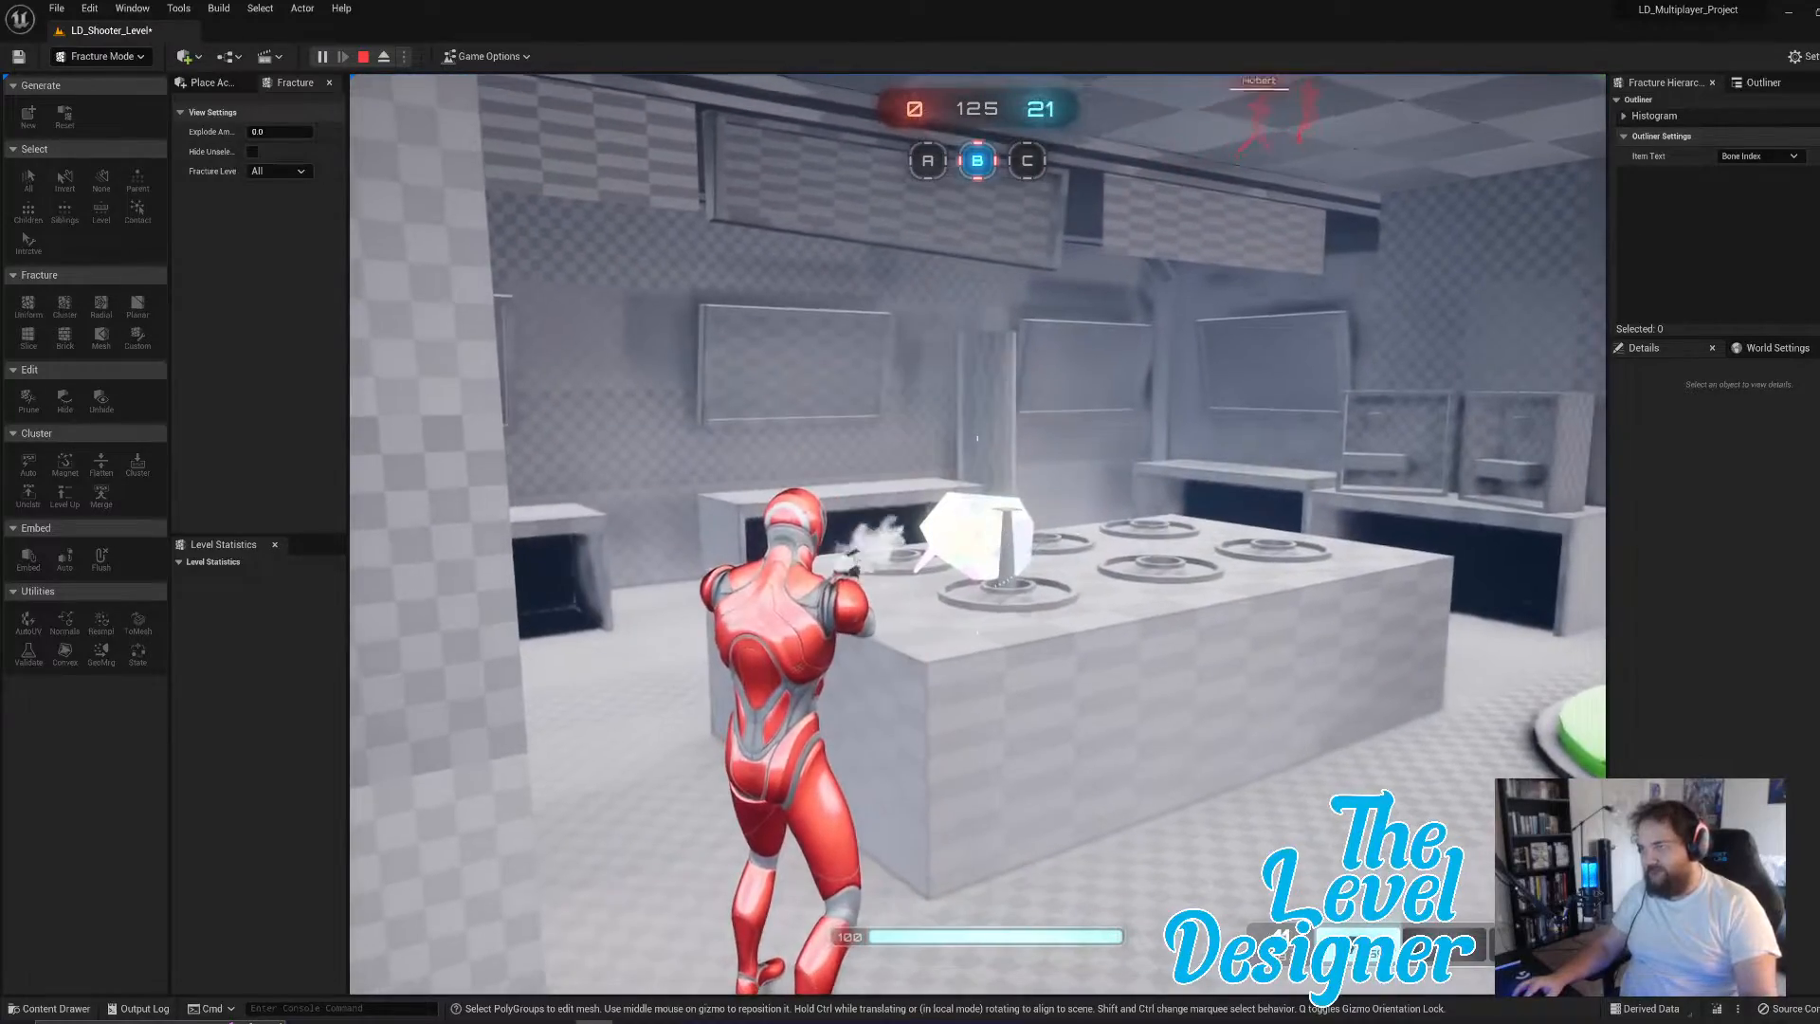
key("w")
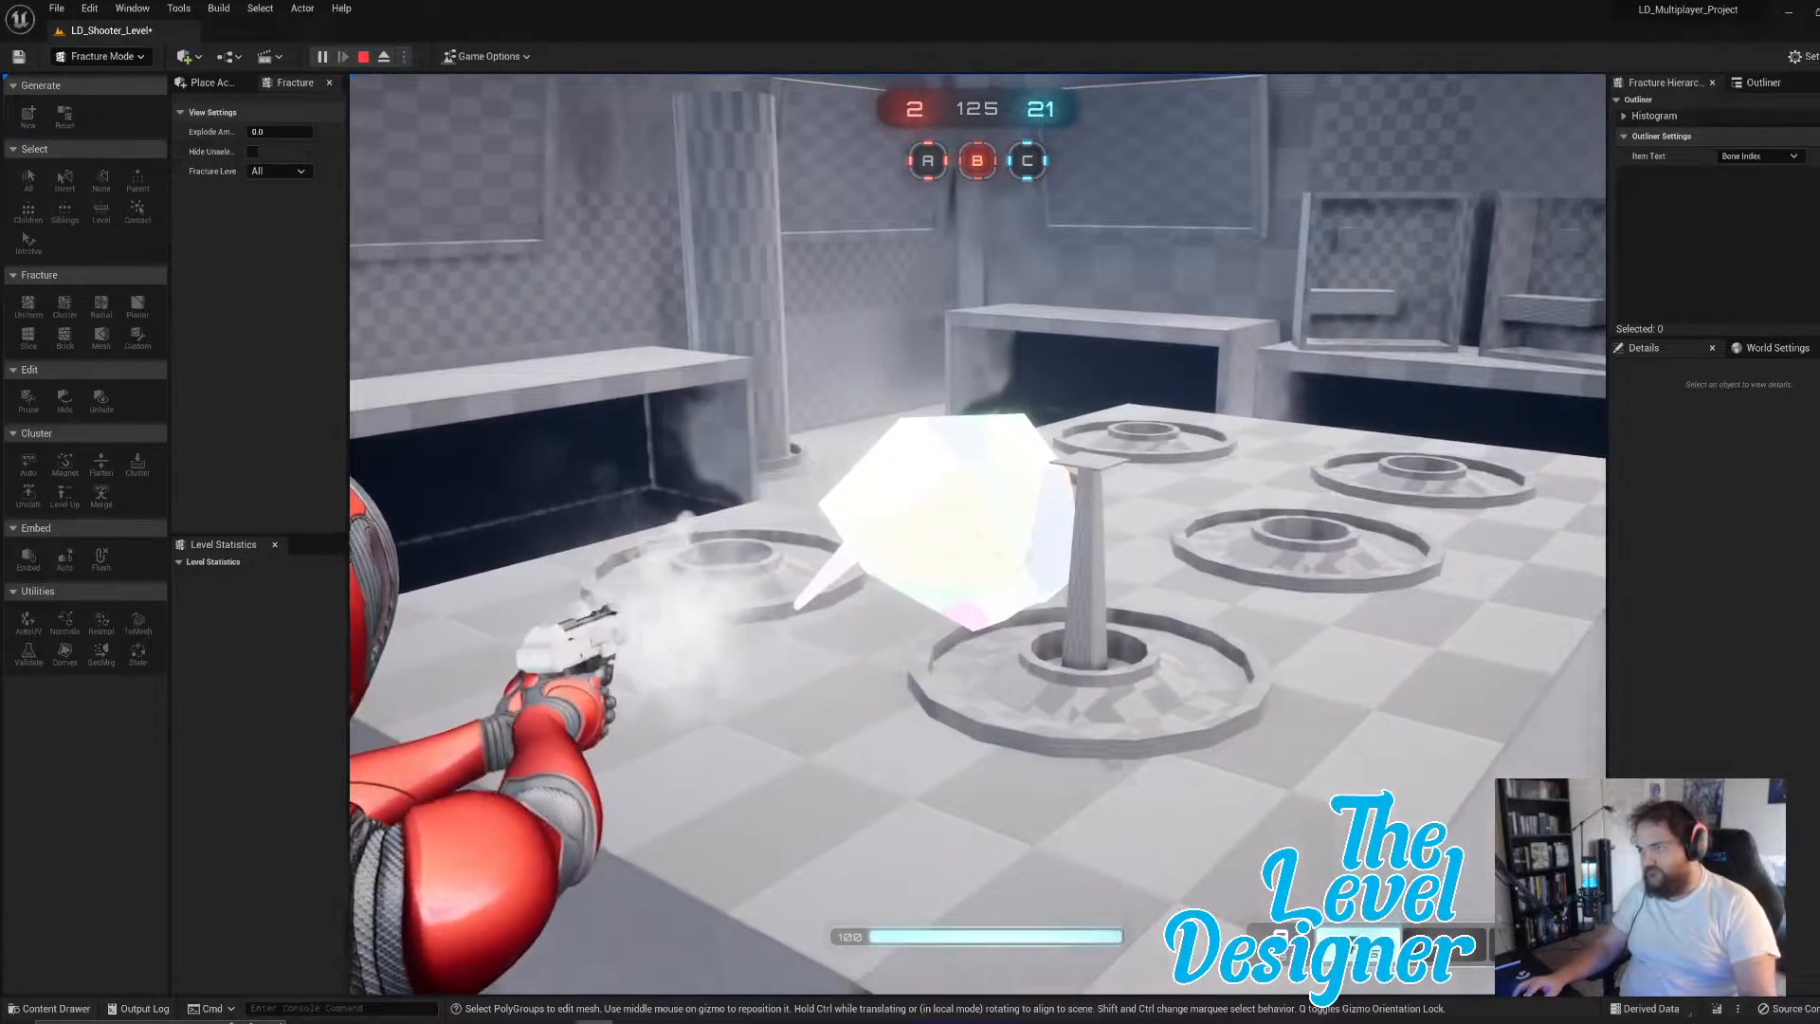
key("Escape")
- Turn off Show Bone Colors for the fractured gadget
left_click(981, 595)
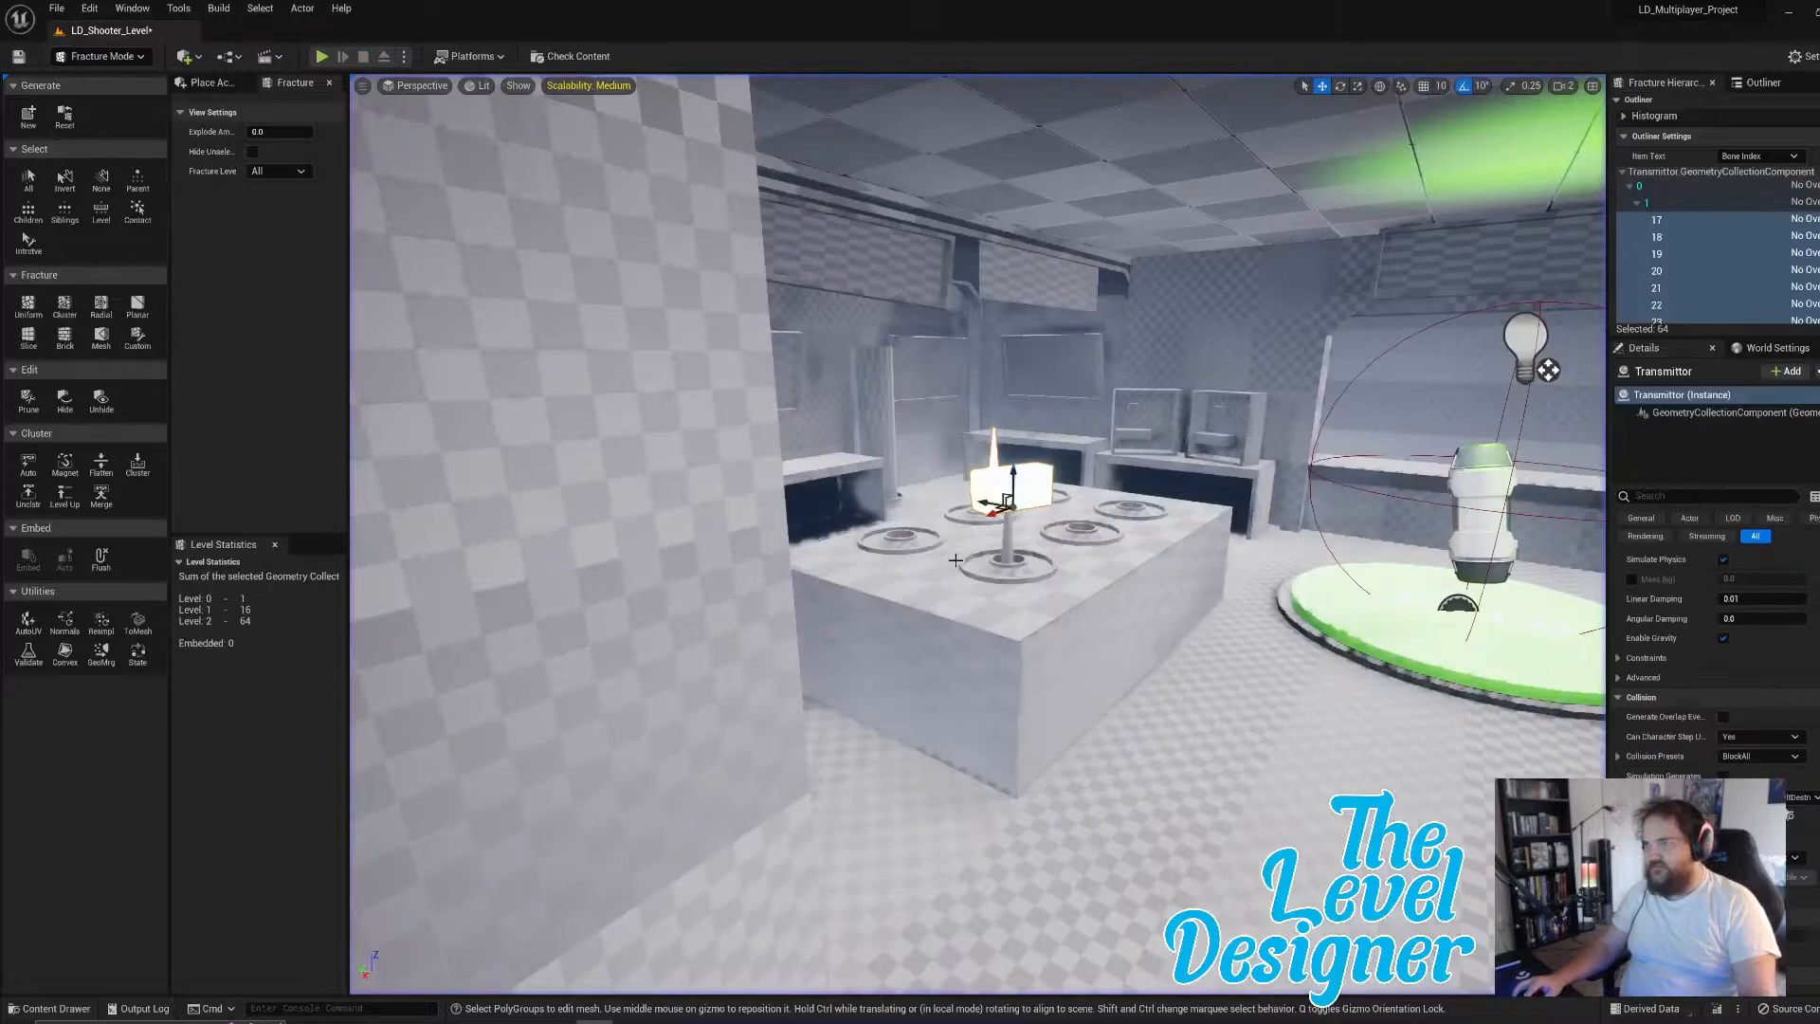
key("w")
right_click_drag(1035, 491, 1034, 504)
scroll(1749, 763, "down", 5)
scroll(1749, 763, "down", 6)
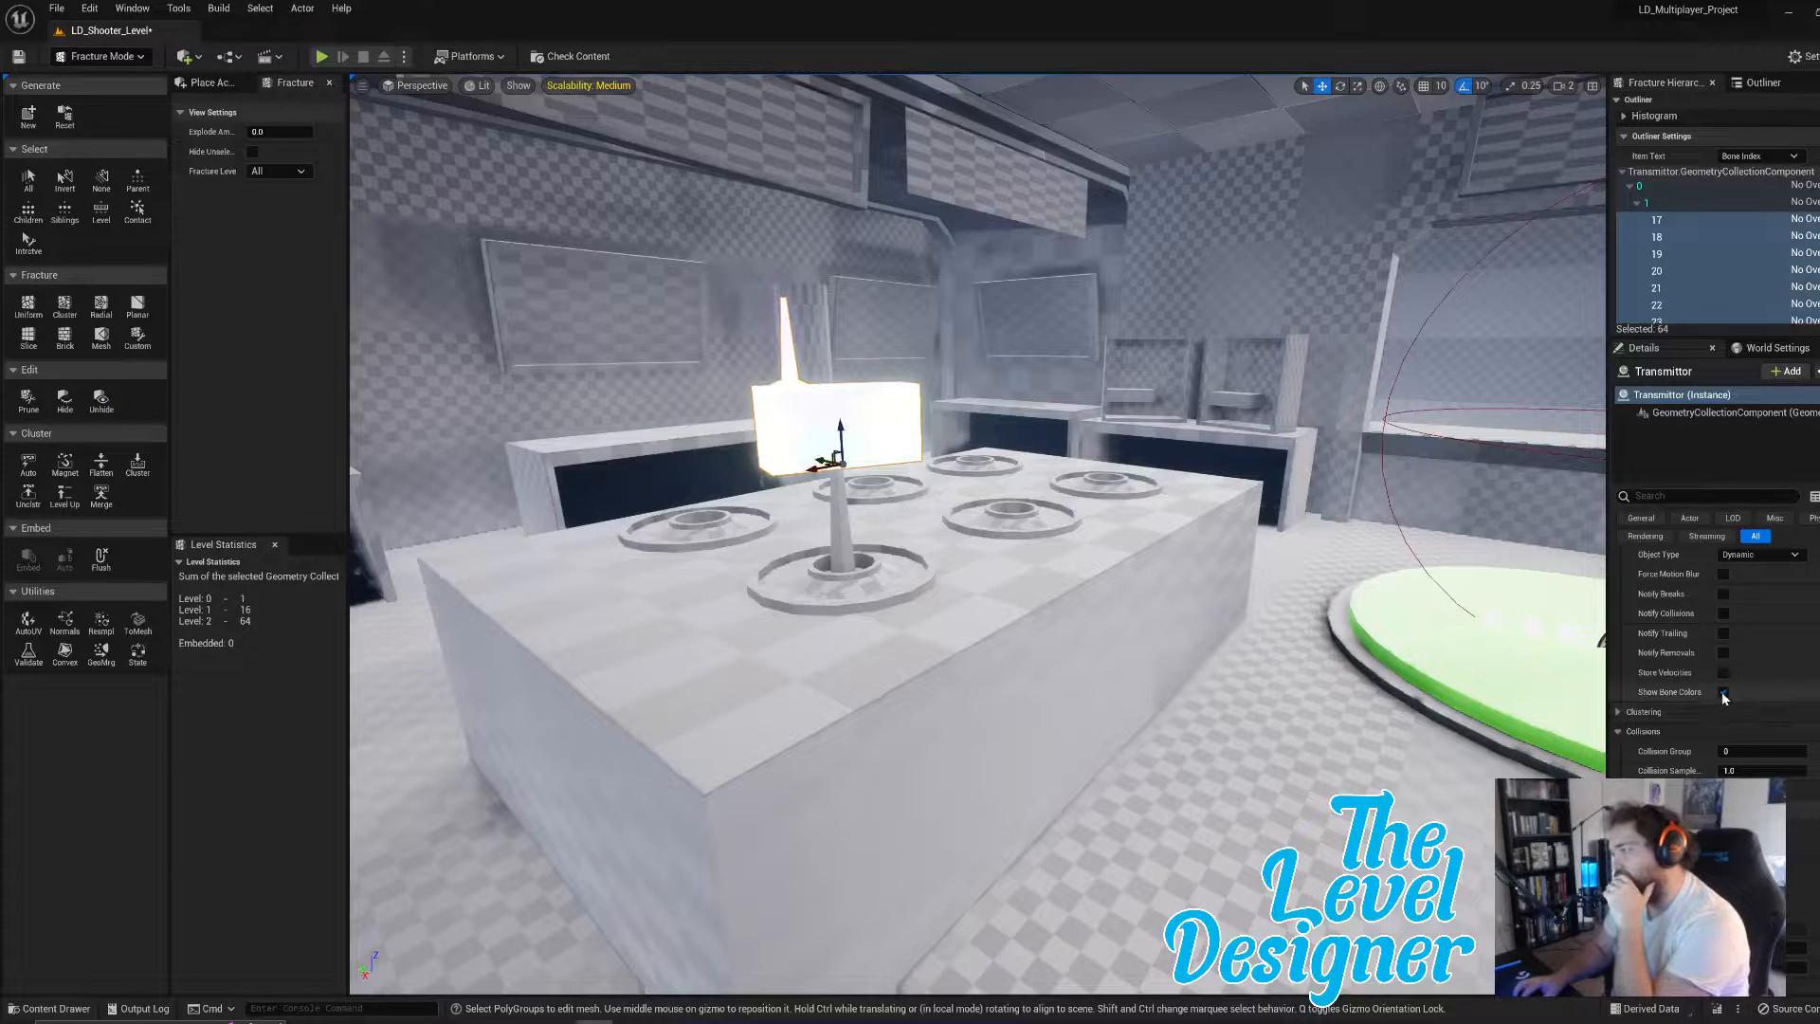
left_click(1724, 692)
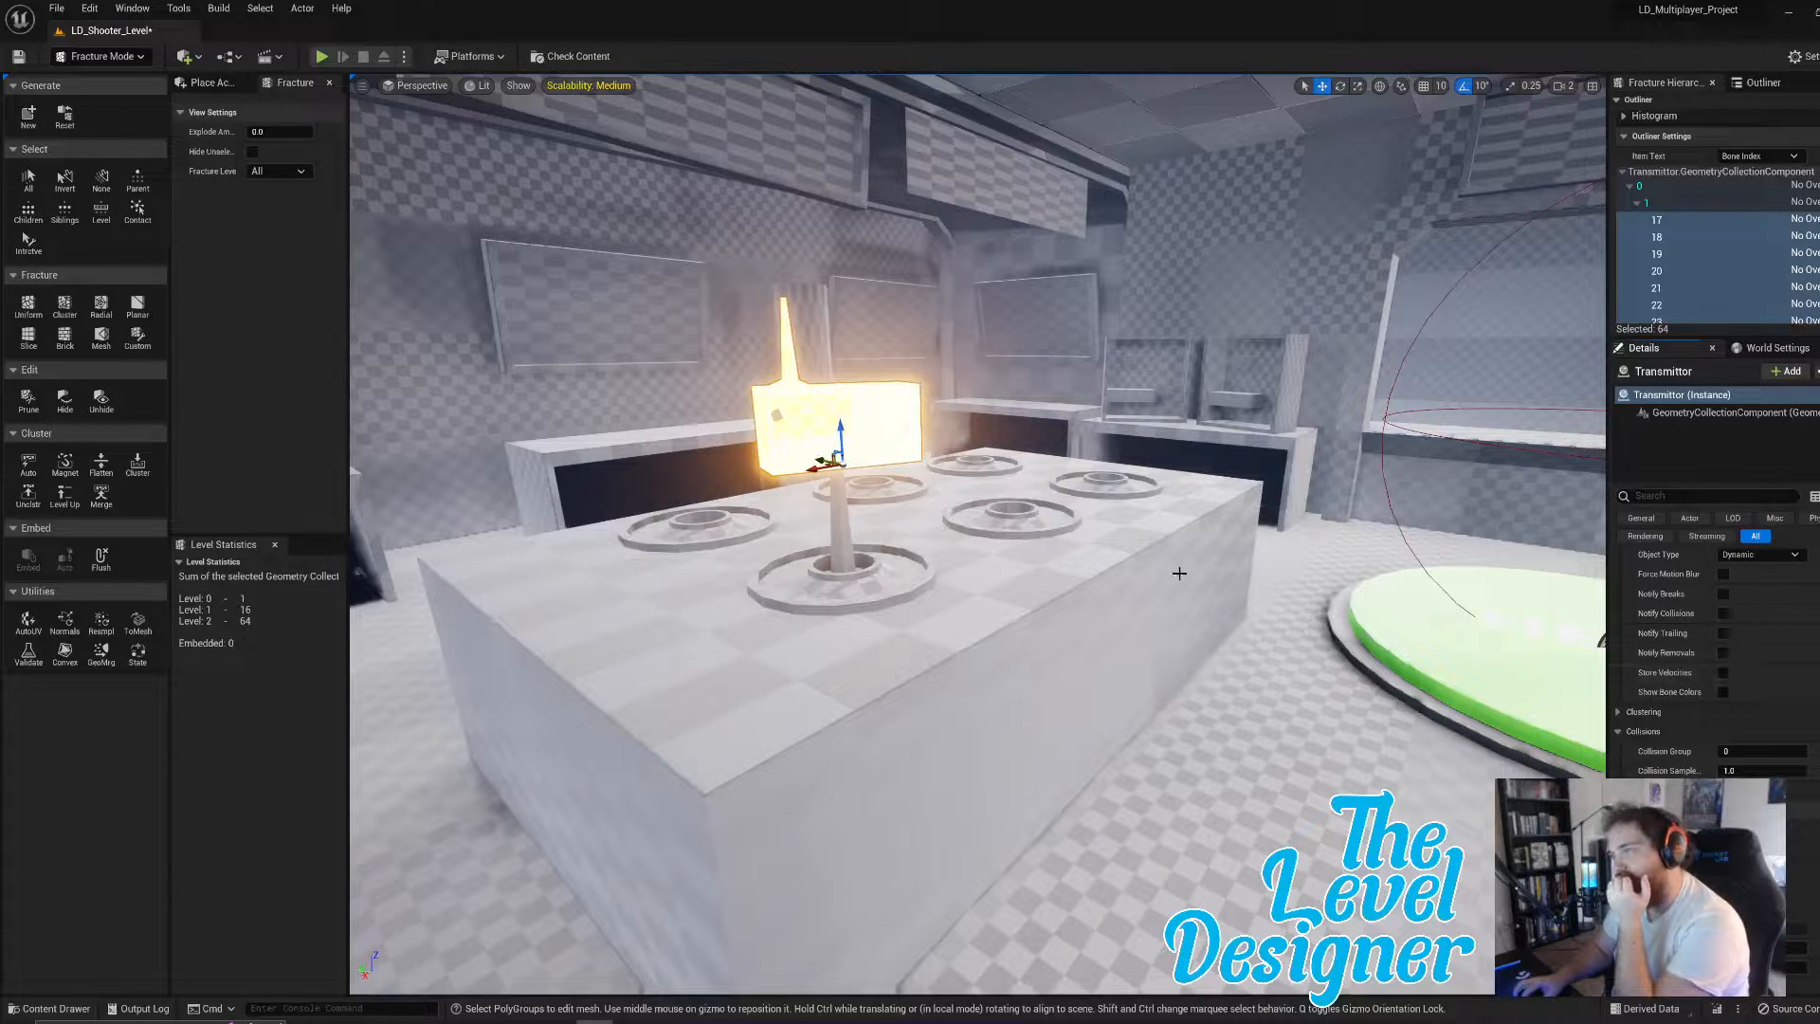
left_click(1140, 570)
left_click(905, 451)
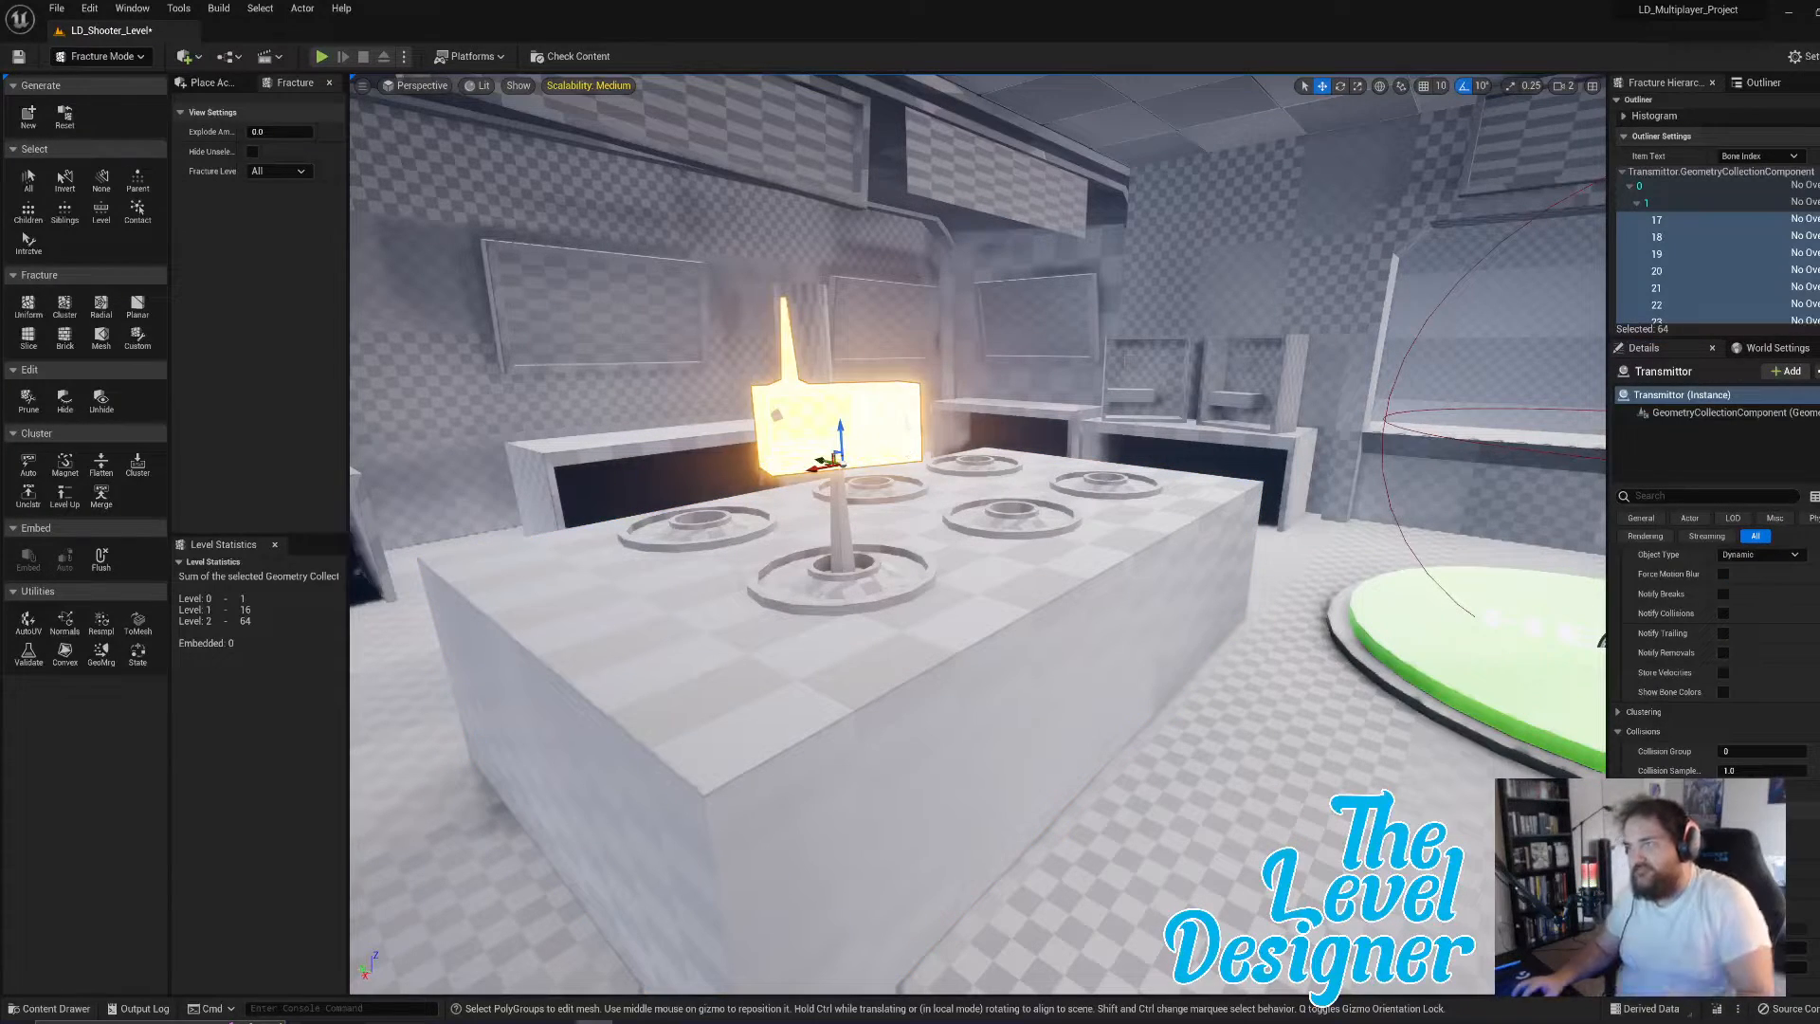
- Delete the fractured gadget from its stand on the display table
left_click(1200, 600)
mouse_move(1200, 599)
right_mouse_down()
mouse_move(1043, 560)
mouse_move(1062, 578)
mouse_move(1029, 573)
mouse_move(1038, 592)
mouse_move(1188, 596)
right_mouse_up()
key("w")
key("s")
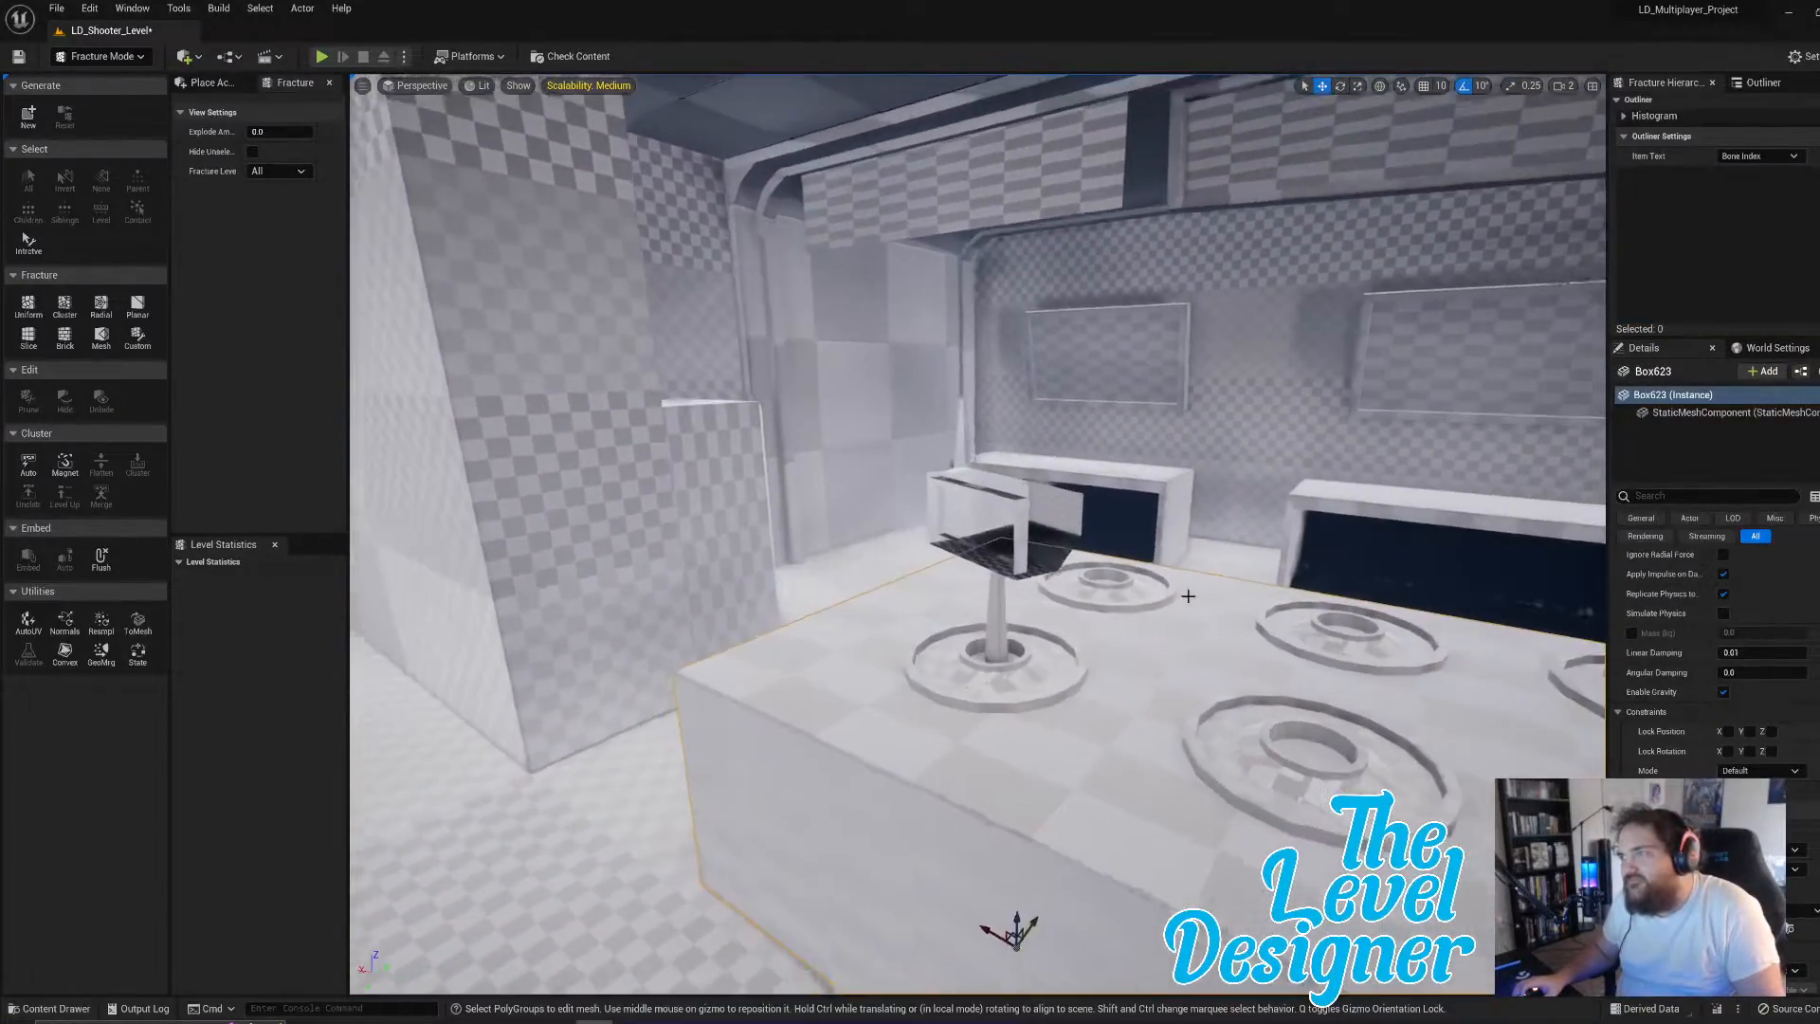
left_click(1060, 561)
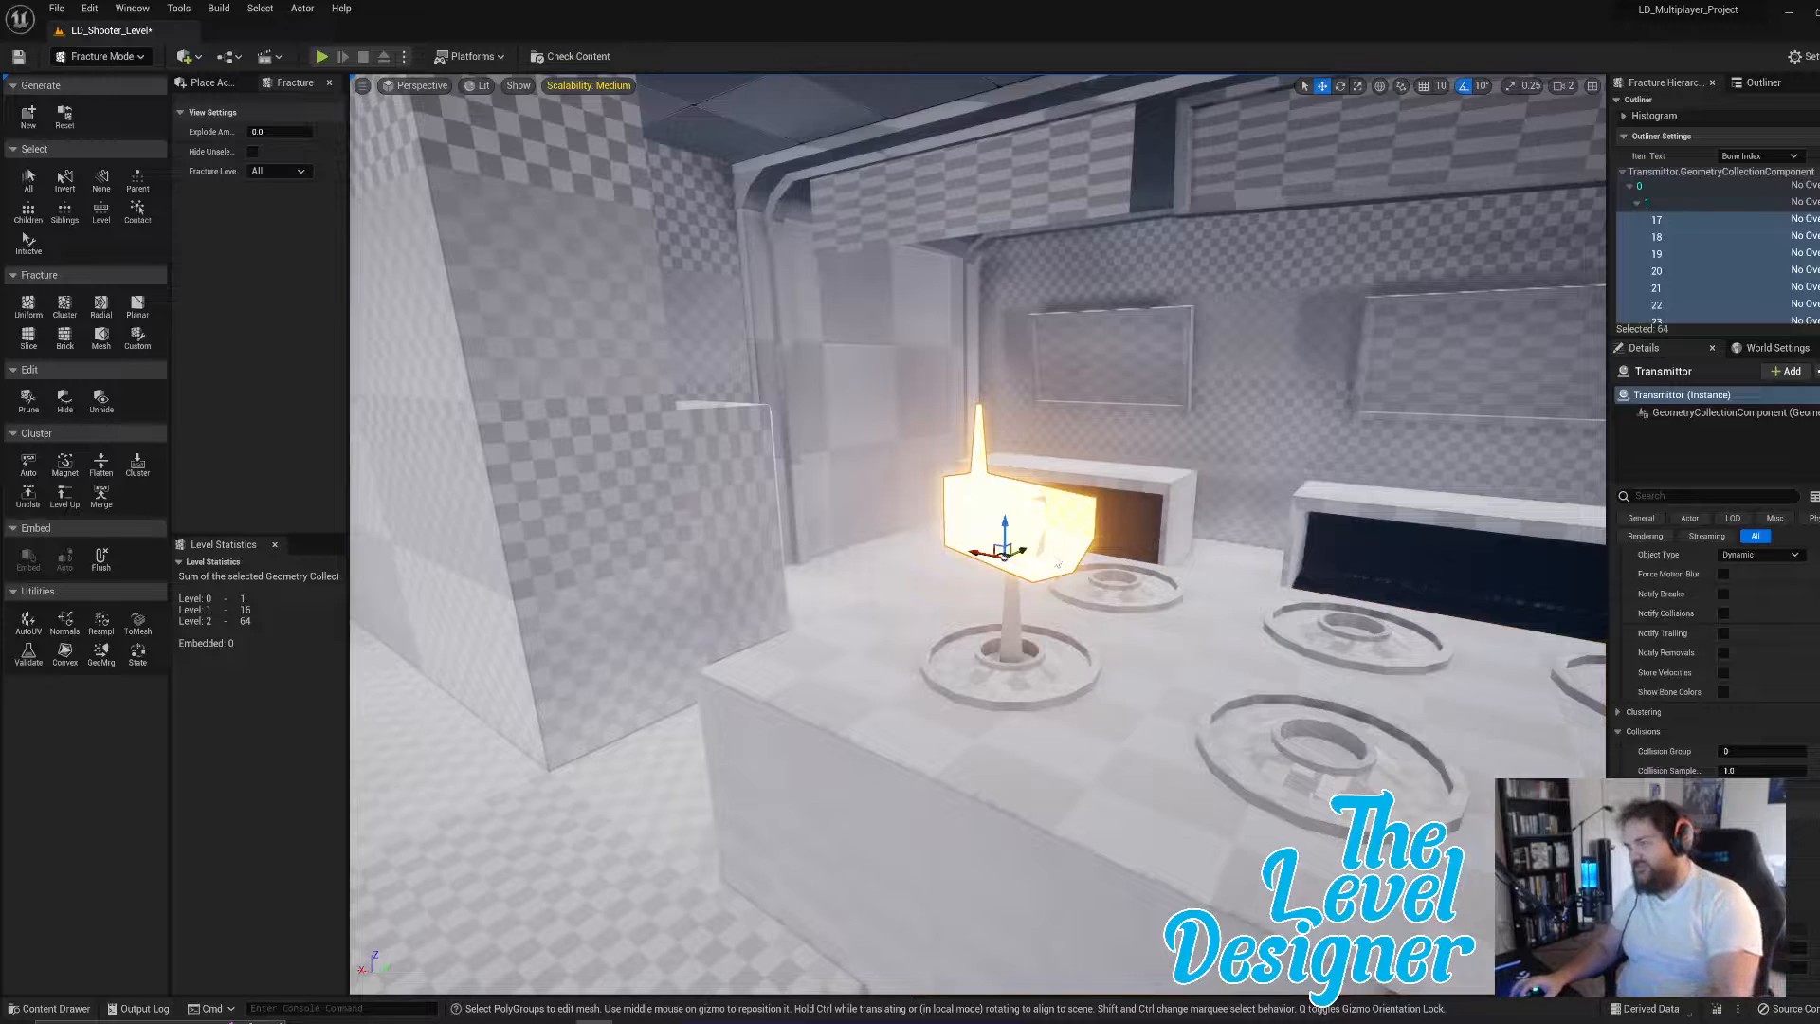
key("Delete")
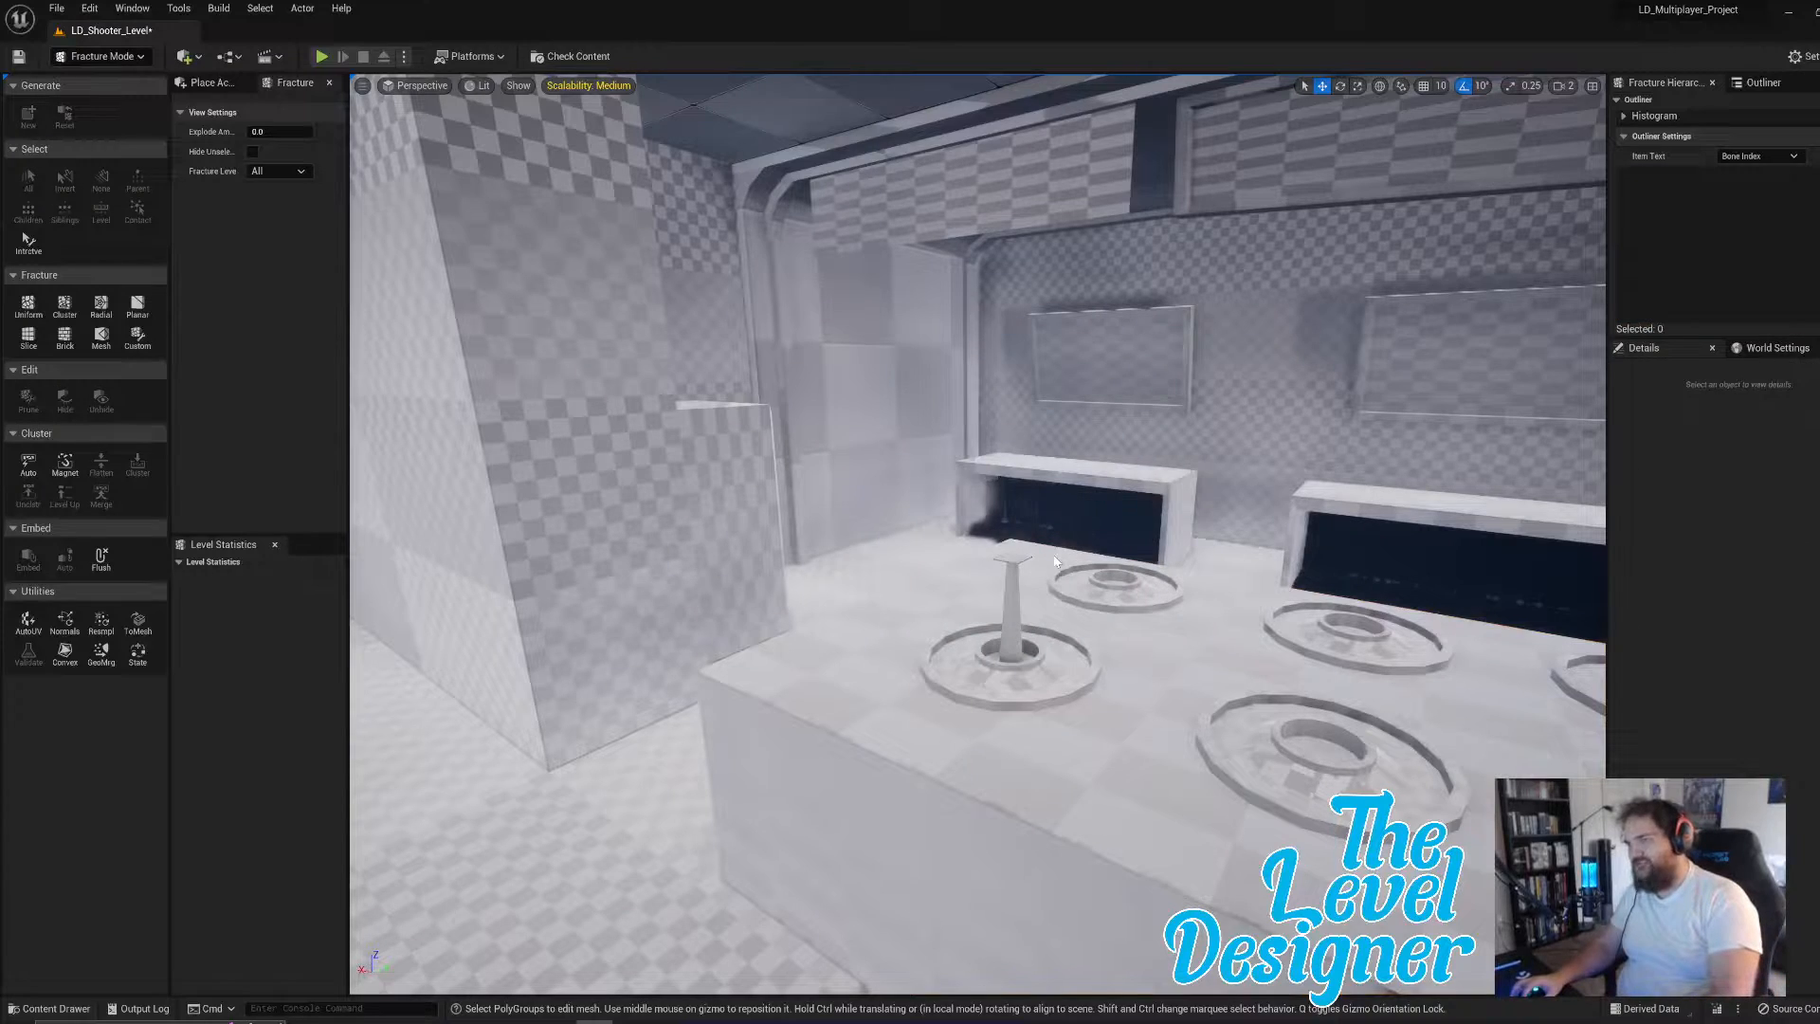
- Create a 100 × 100 × 100 box in Modeling mode and place it on top of the empty stand
left_click(74, 60)
left_click(124, 149)
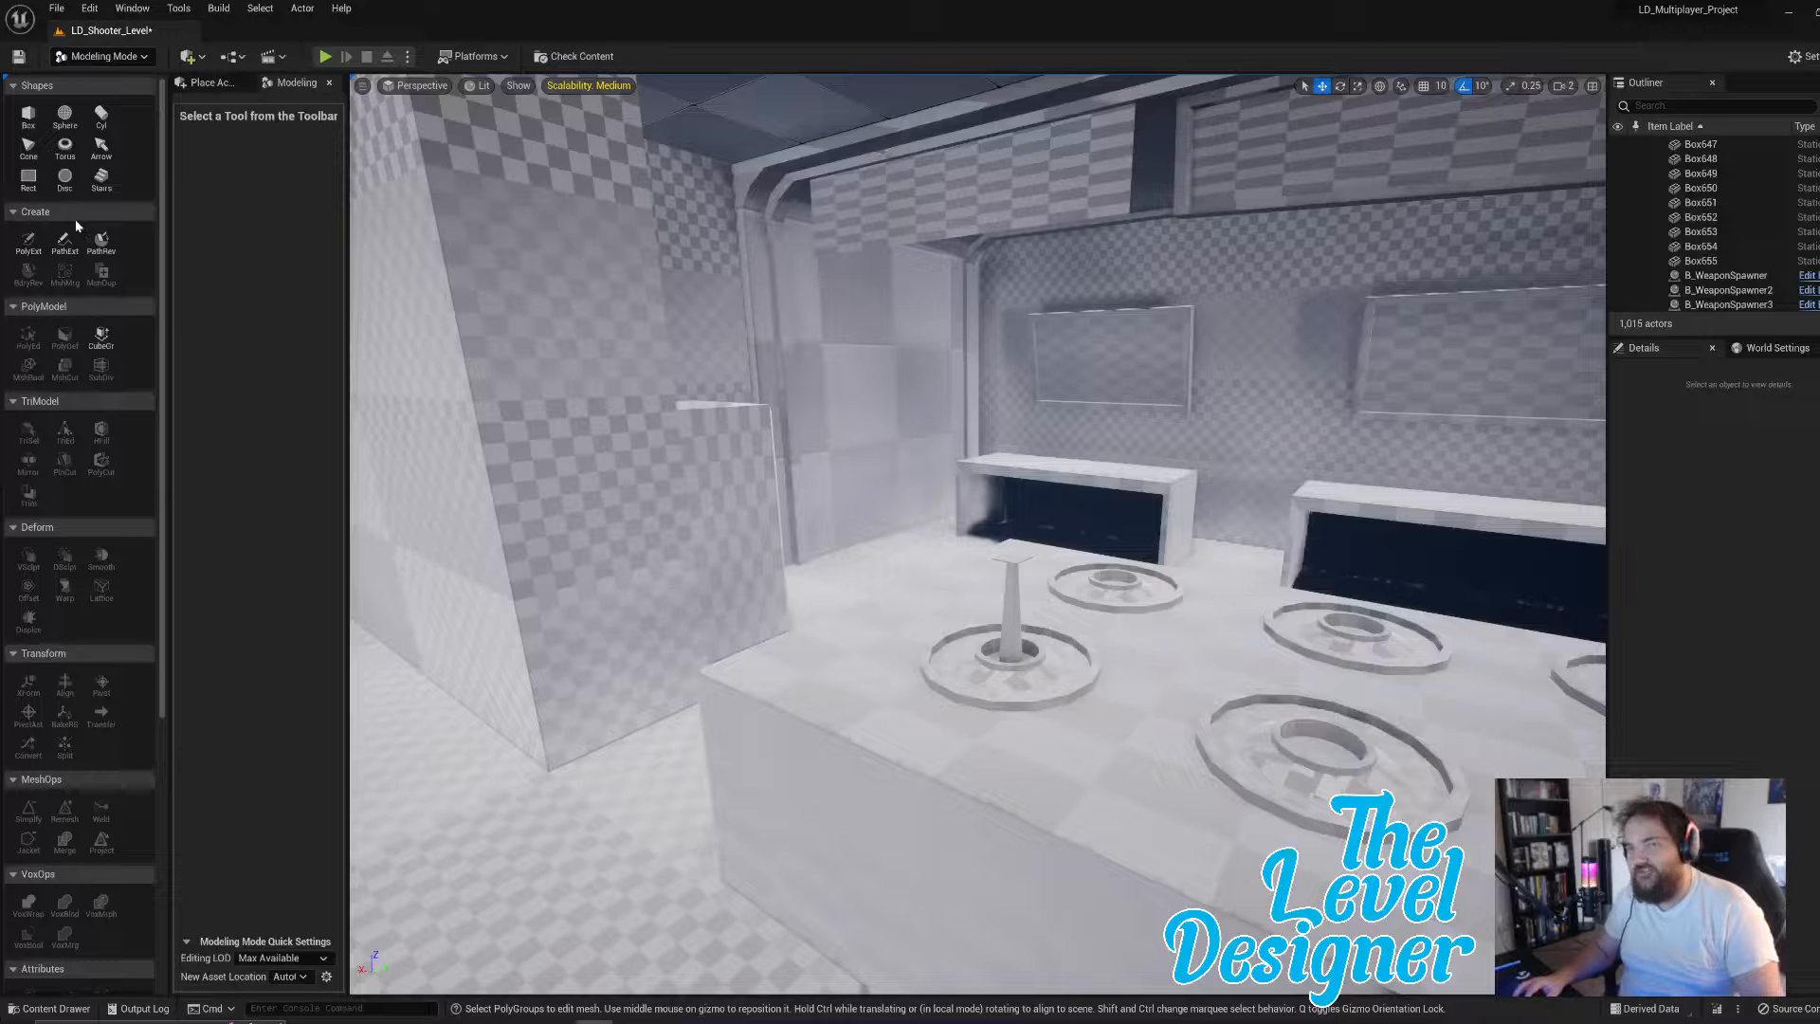
left_click(29, 116)
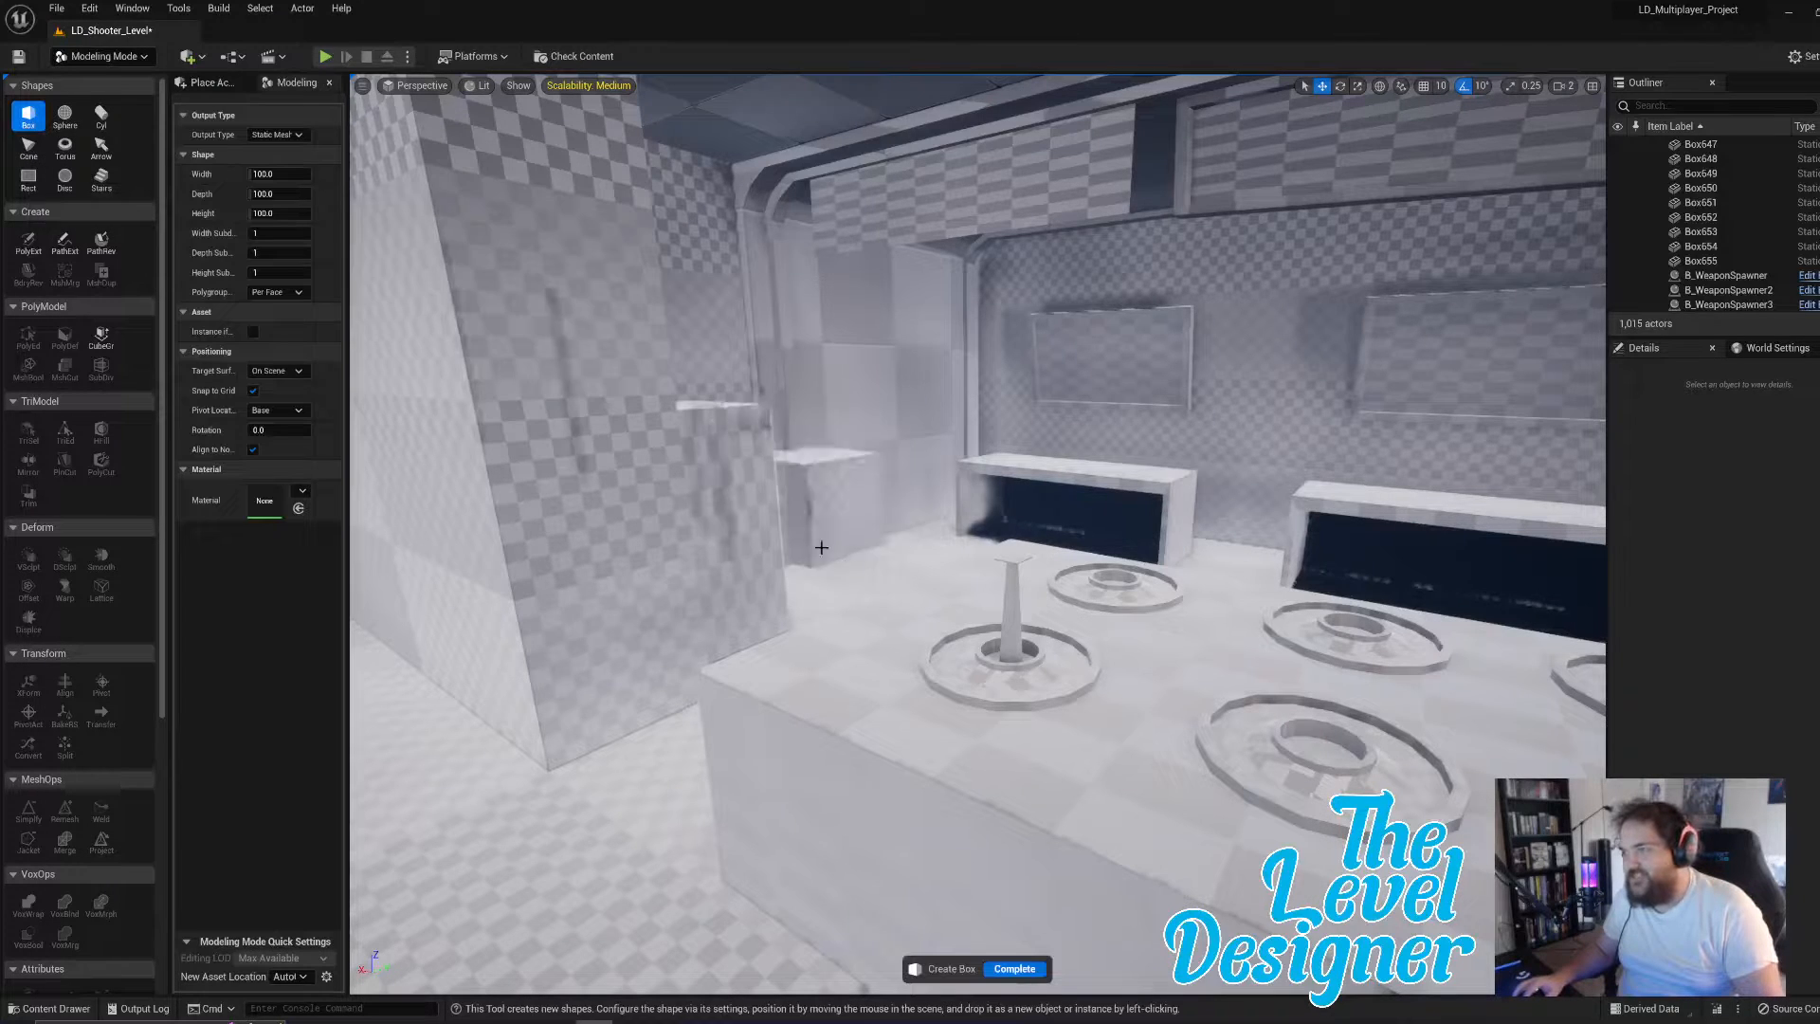
left_click(1011, 548)
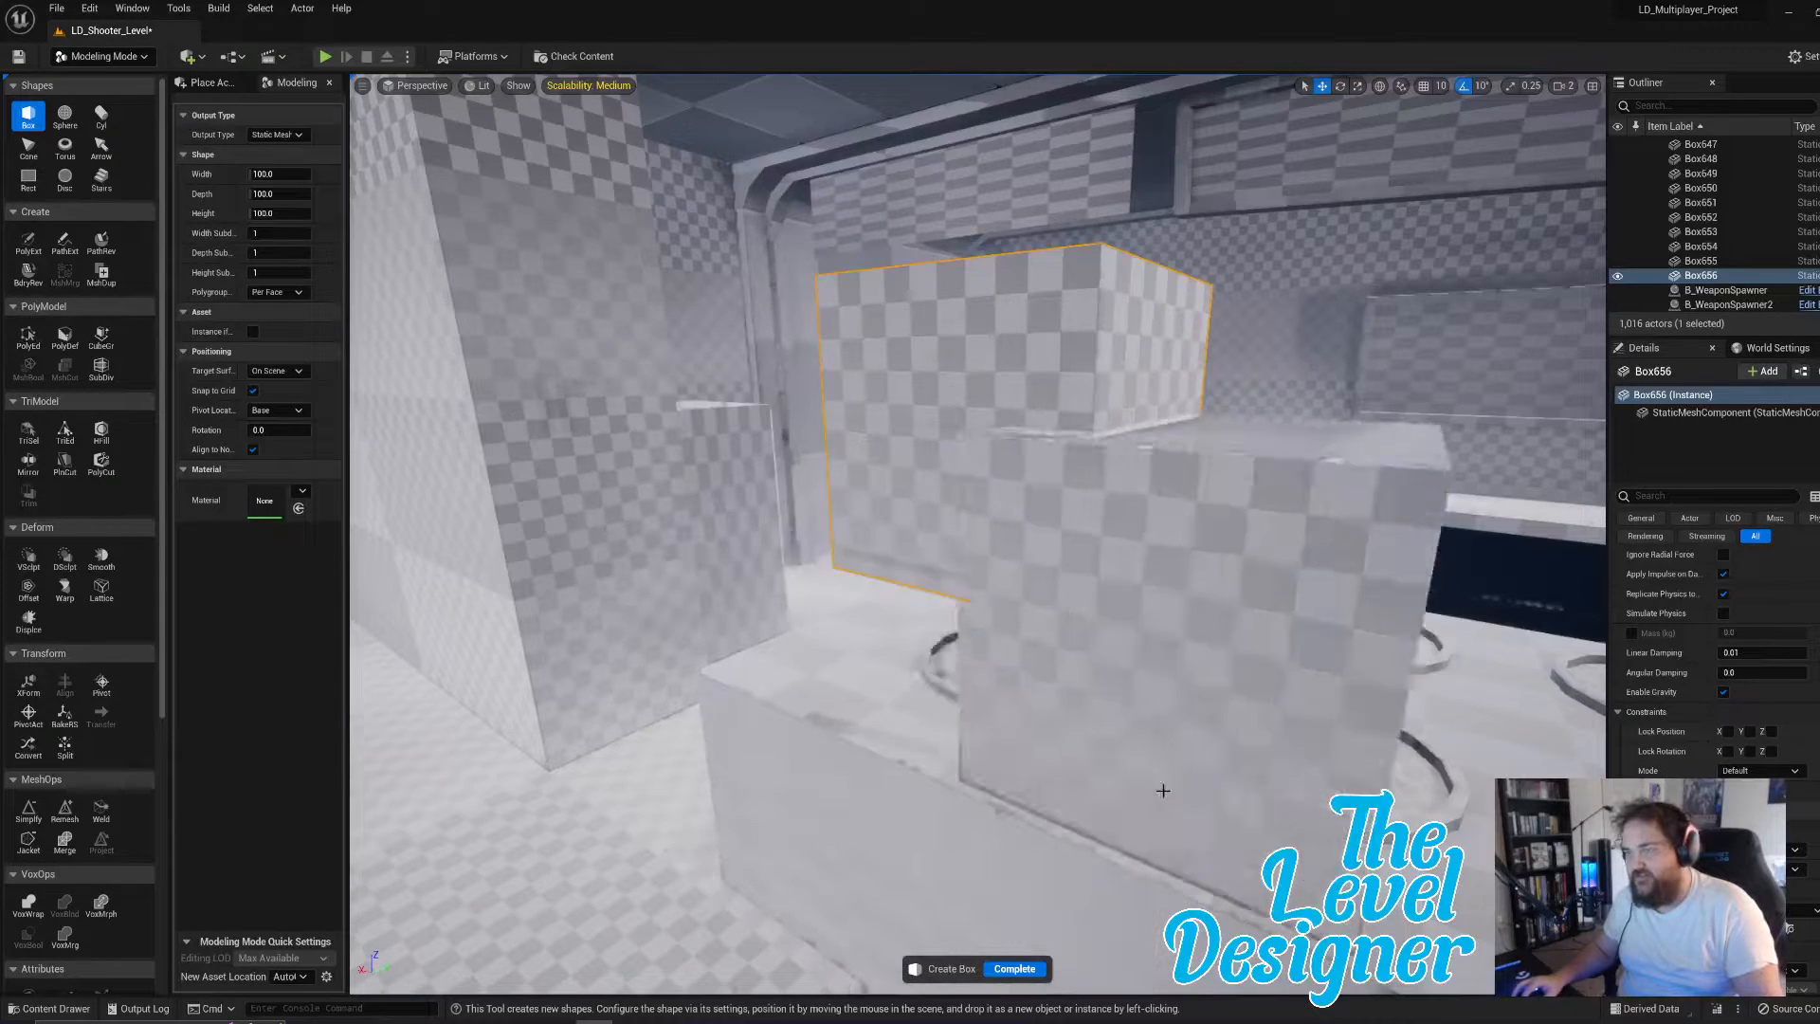
left_click(1017, 968)
- Scale the new box down uniformly to a size suited to the stand
key("e")
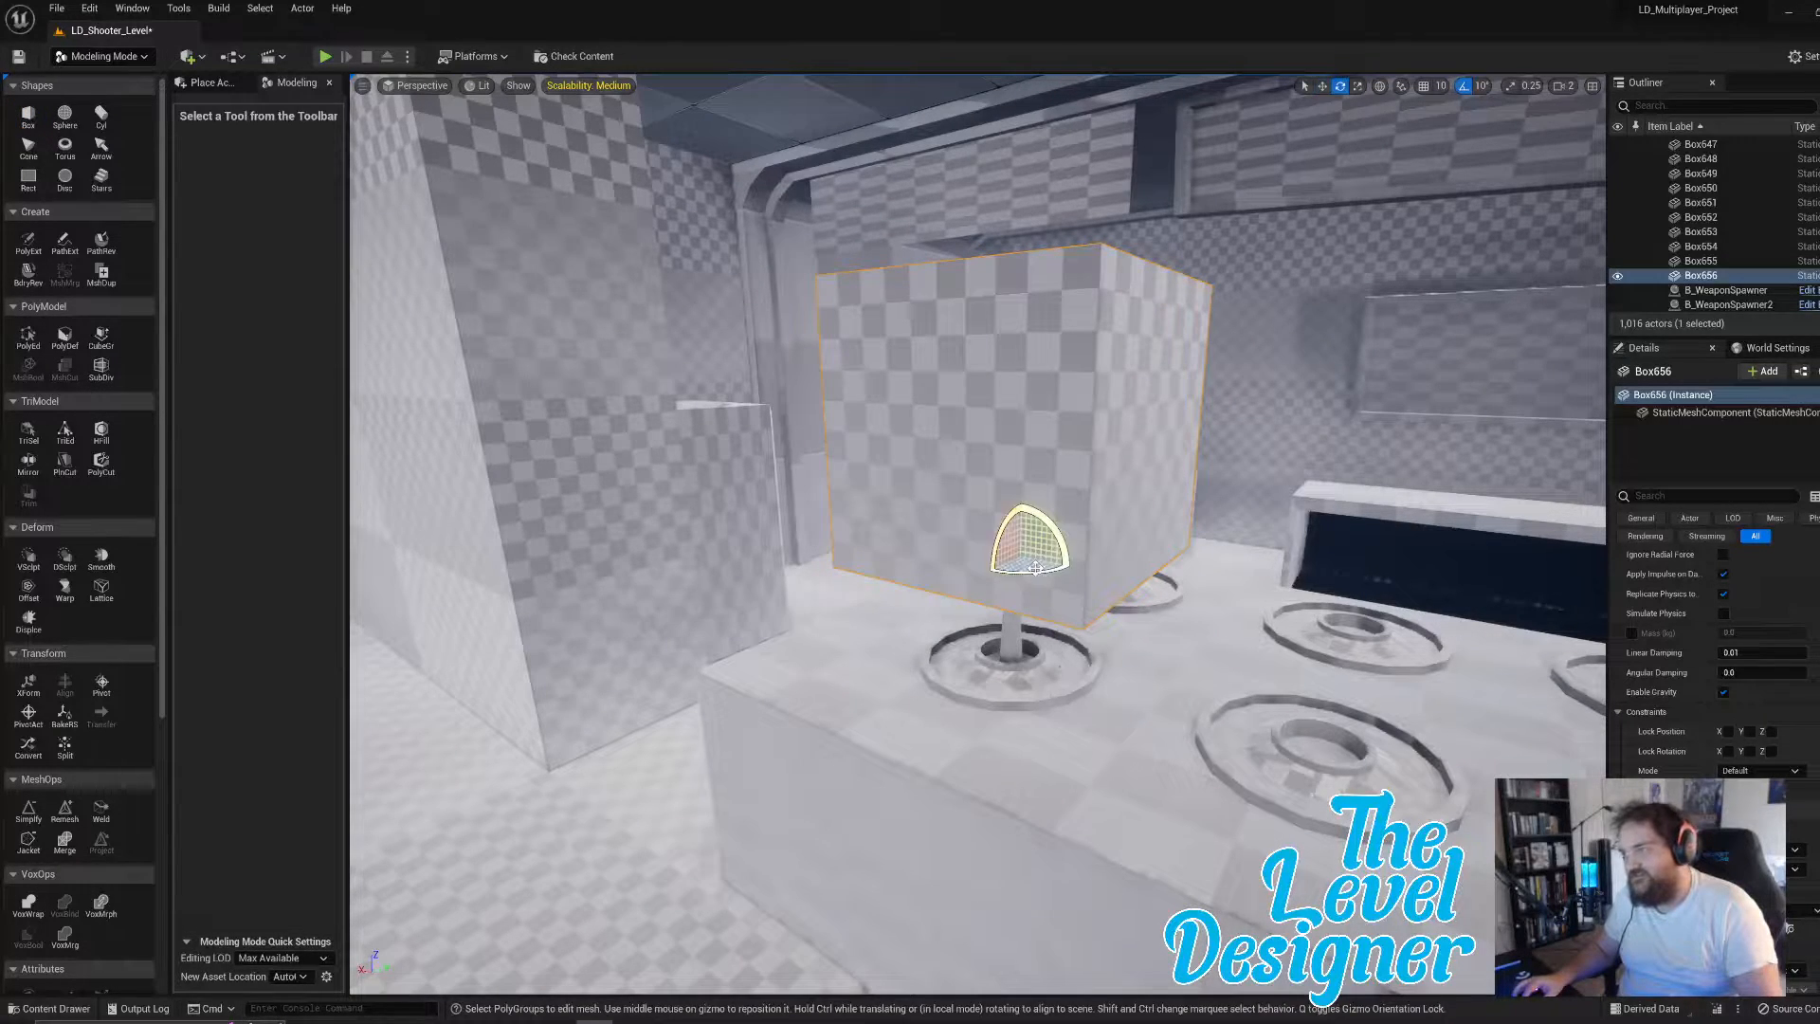
key("r")
mouse_move(1022, 557)
left_mouse_down()
mouse_move(1005, 549)
mouse_move(1020, 550)
left_mouse_up()
- Shift the box slightly along both horizontal axes to centre it over the stand's post
right_click_drag(1028, 555, 1128, 493)
key("w")
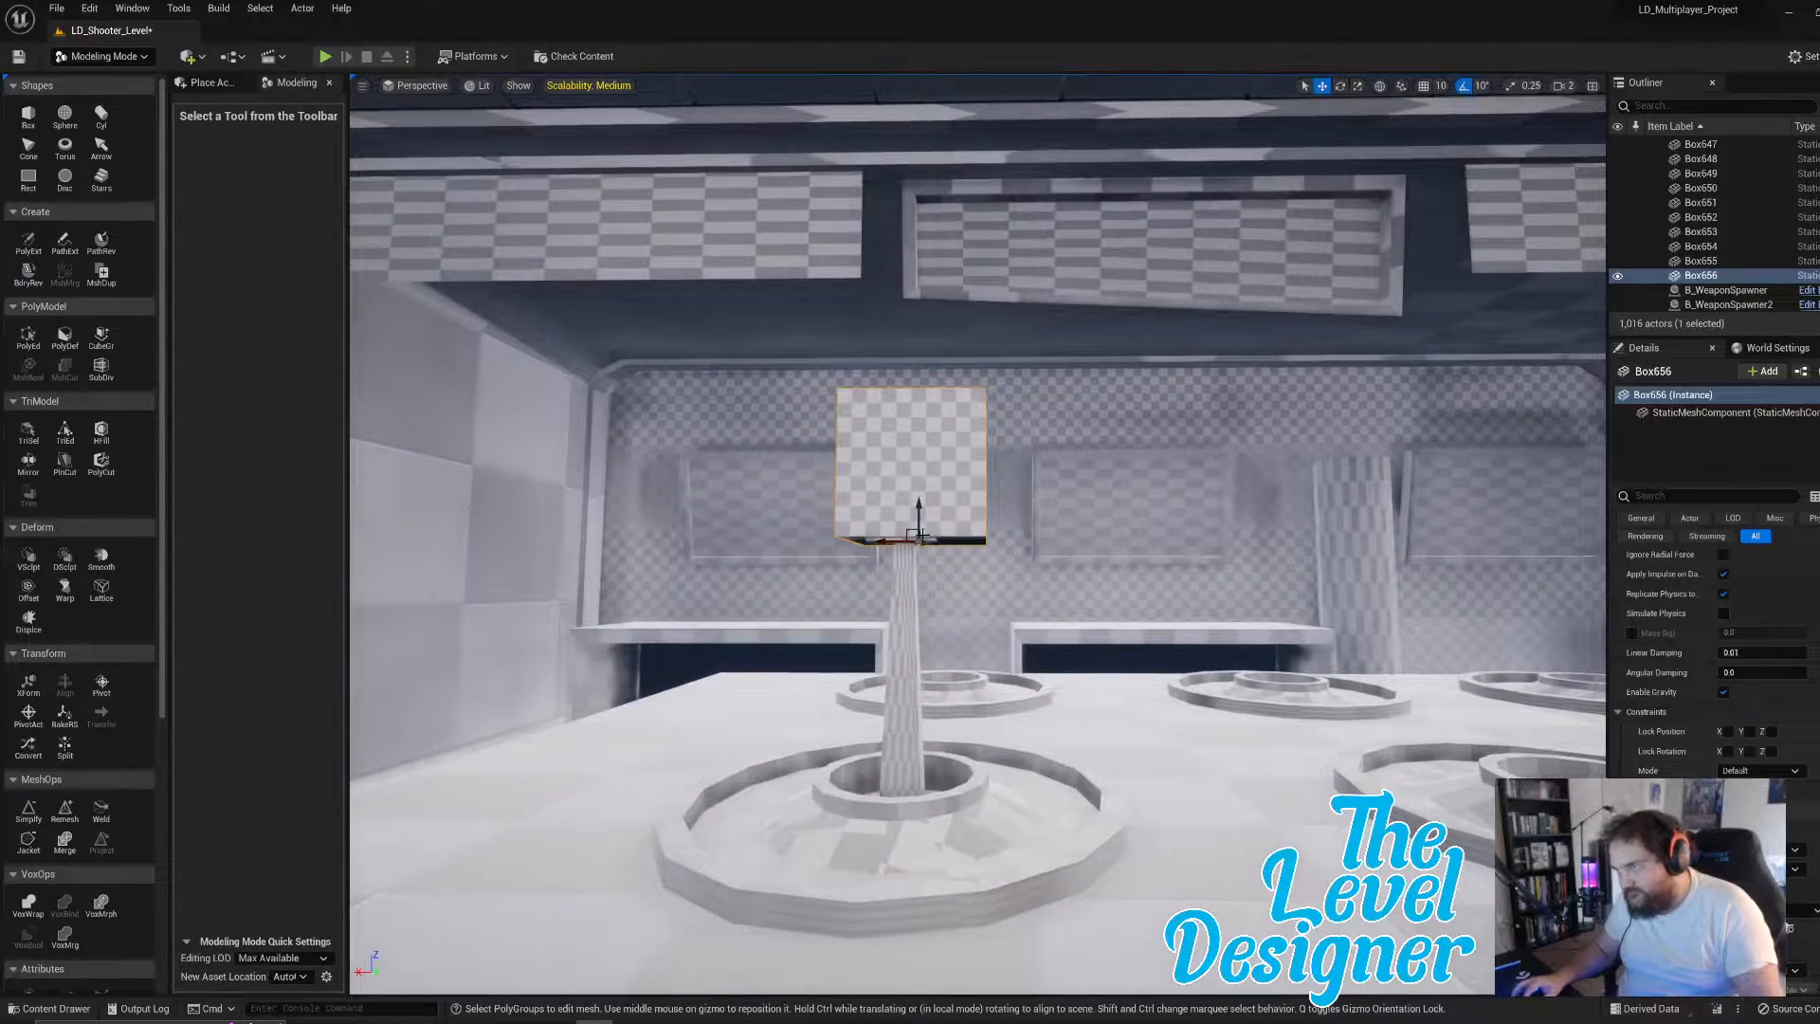
left_click_drag(887, 545, 867, 544)
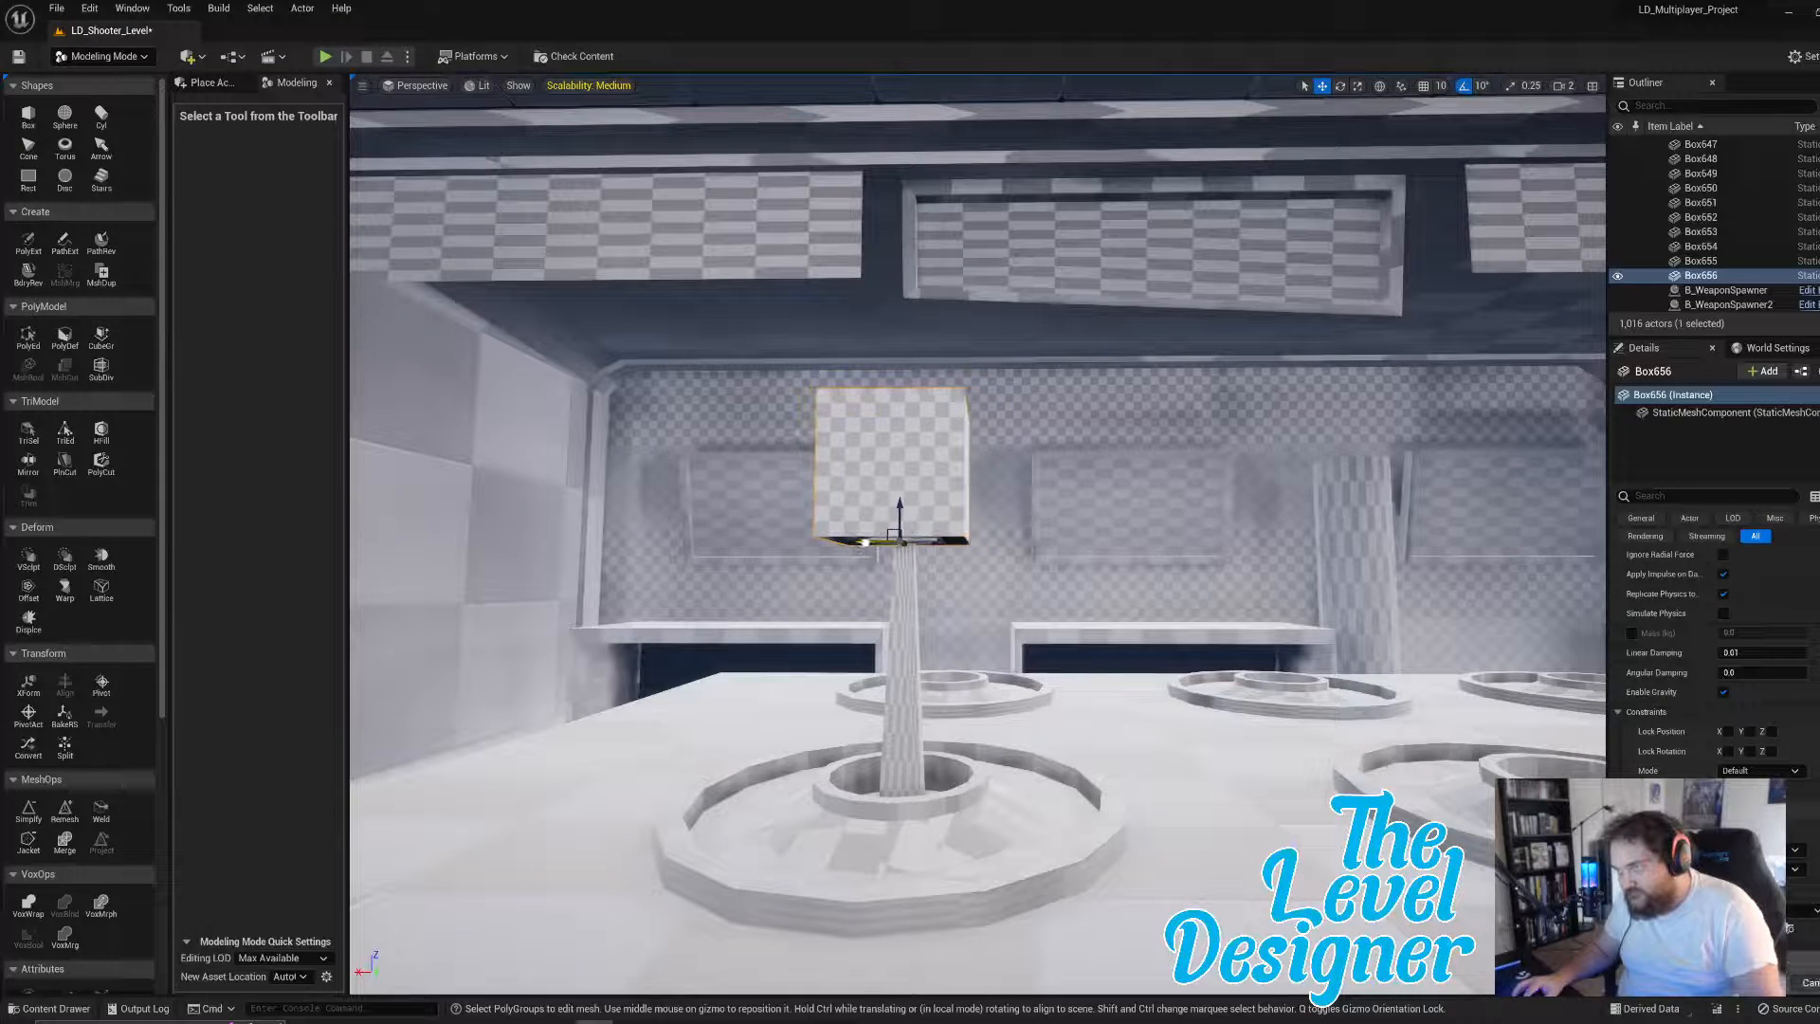
key("w")
key("d")
right_click_drag(867, 544, 649, 507)
key("s")
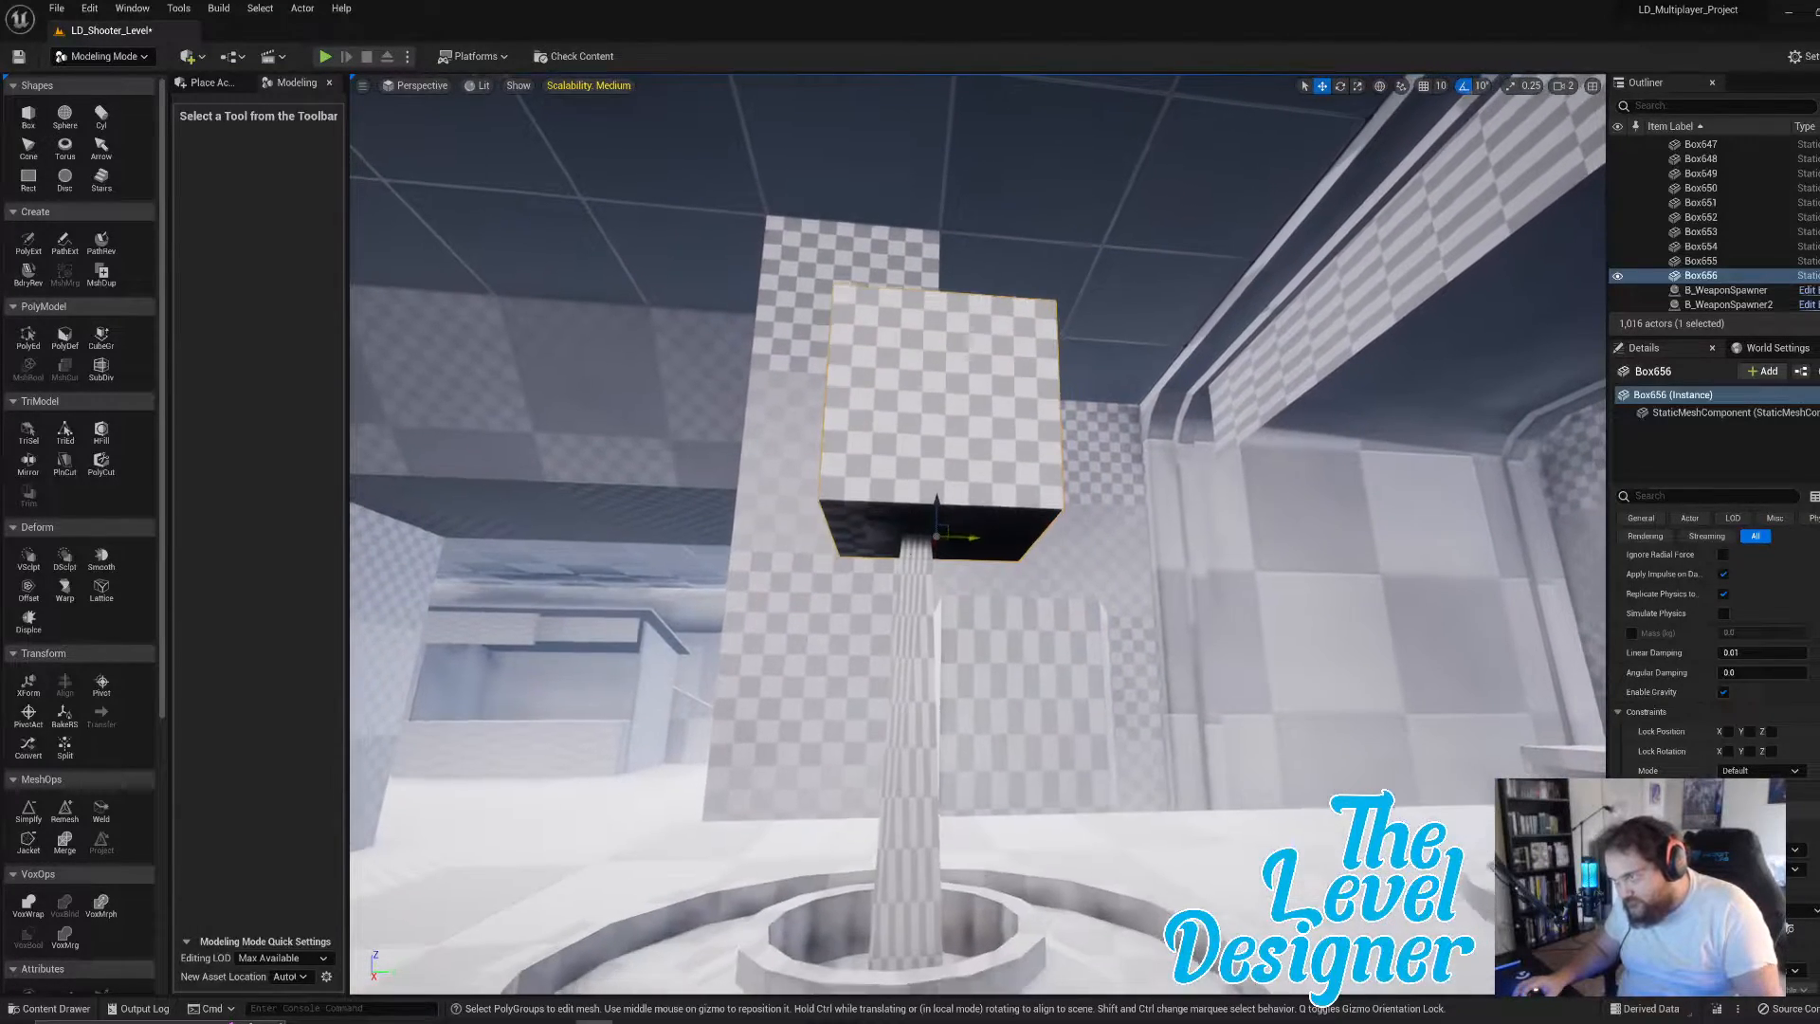
left_click_drag(974, 534, 954, 534)
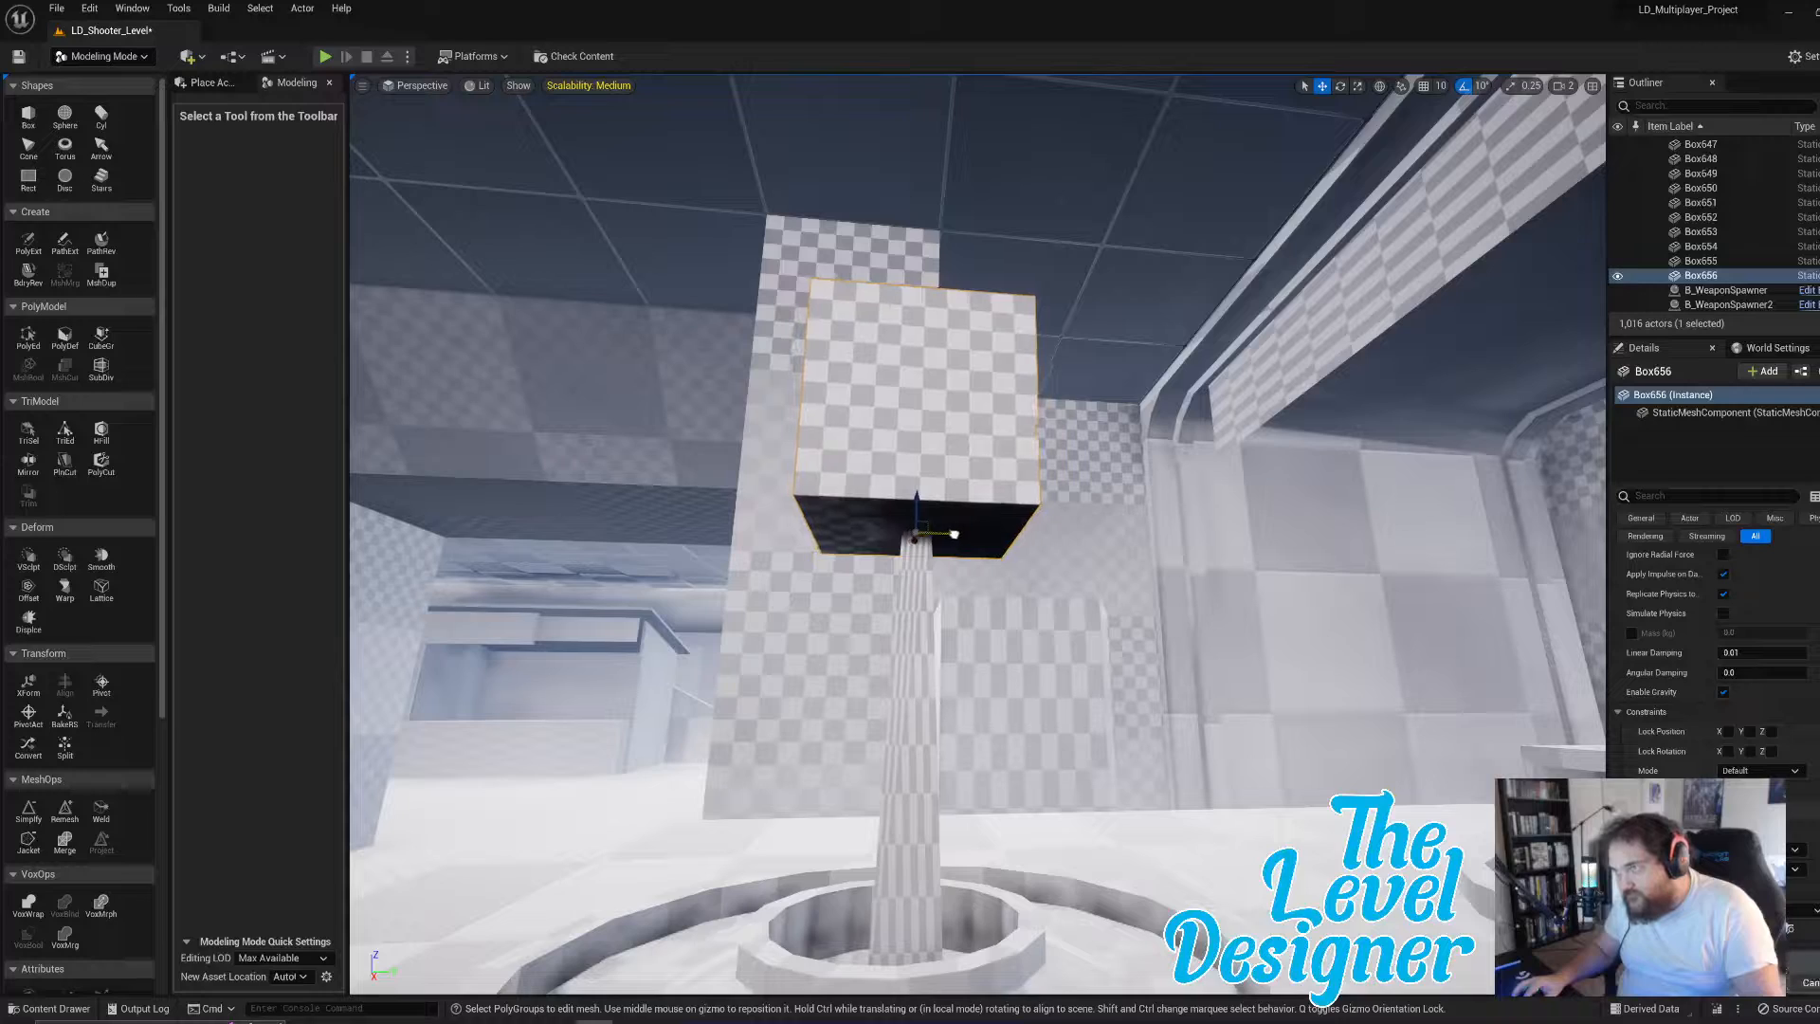
- Enlarge the centred box slightly with a uniform scale
key("e")
right_click_drag(958, 535, 950, 606)
key("s")
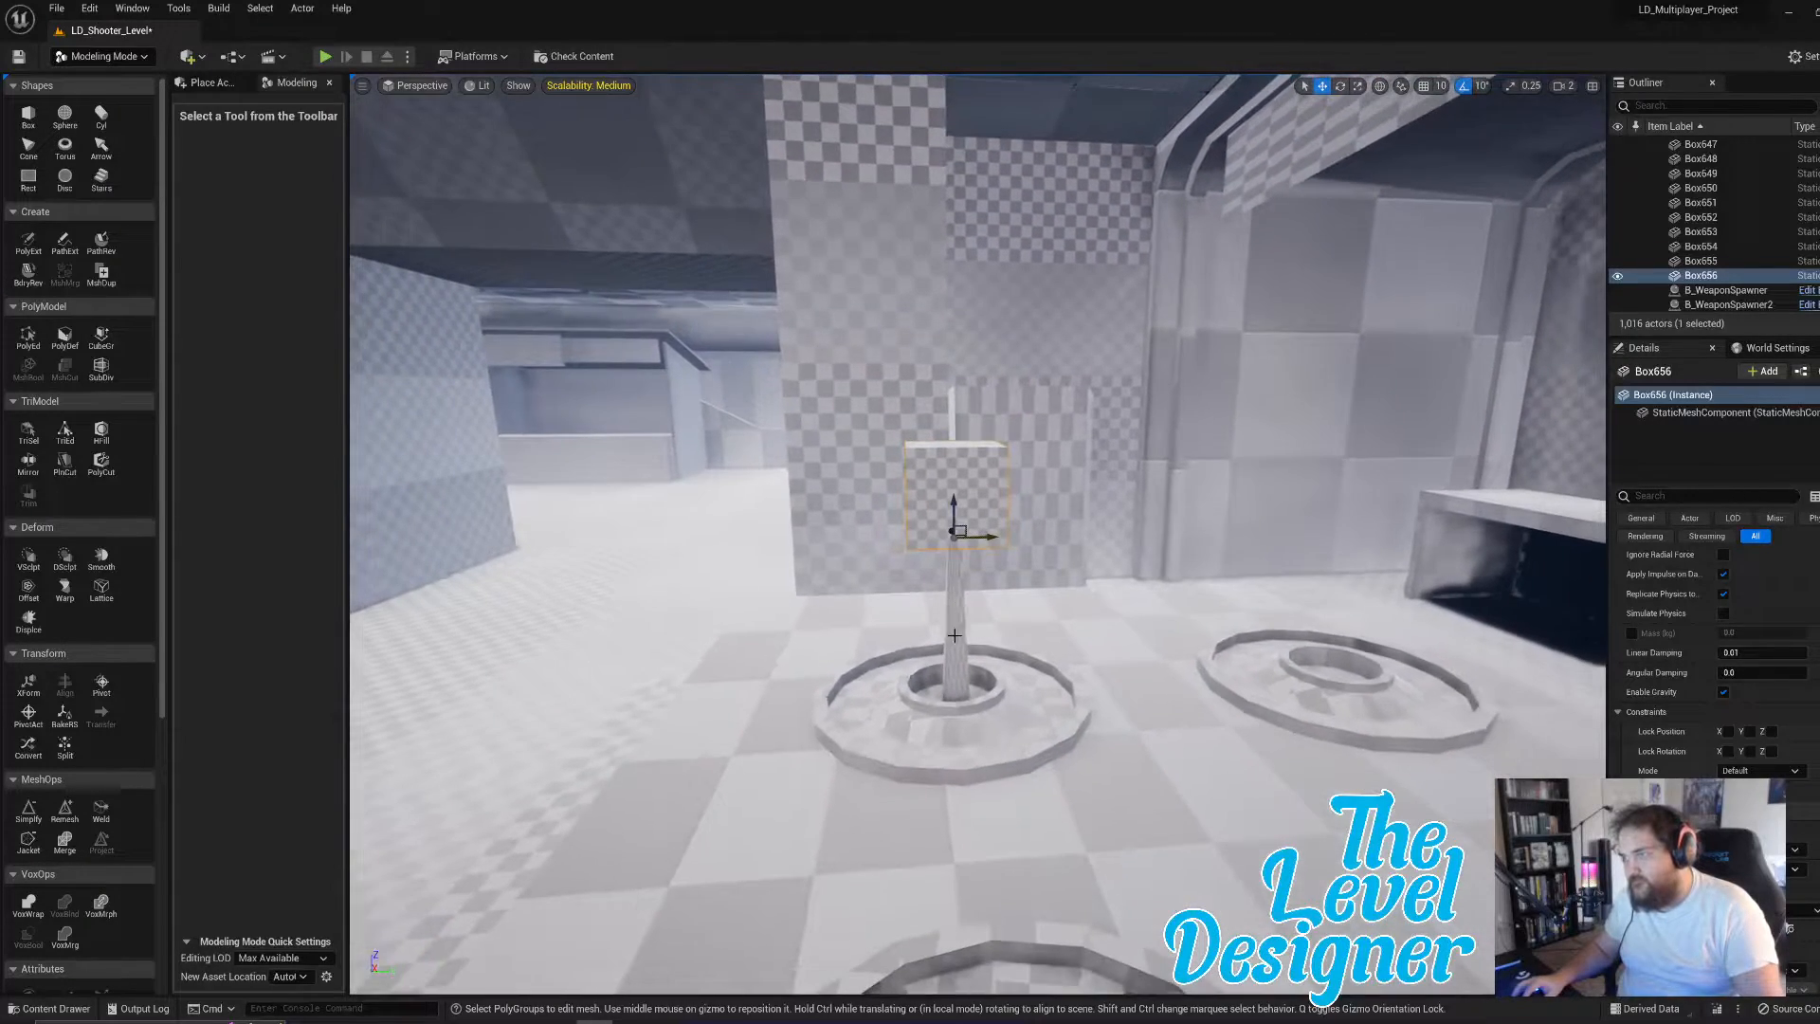
key("q")
right_click_drag(969, 534, 953, 688)
key("w")
key("s")
key("s")
key("e")
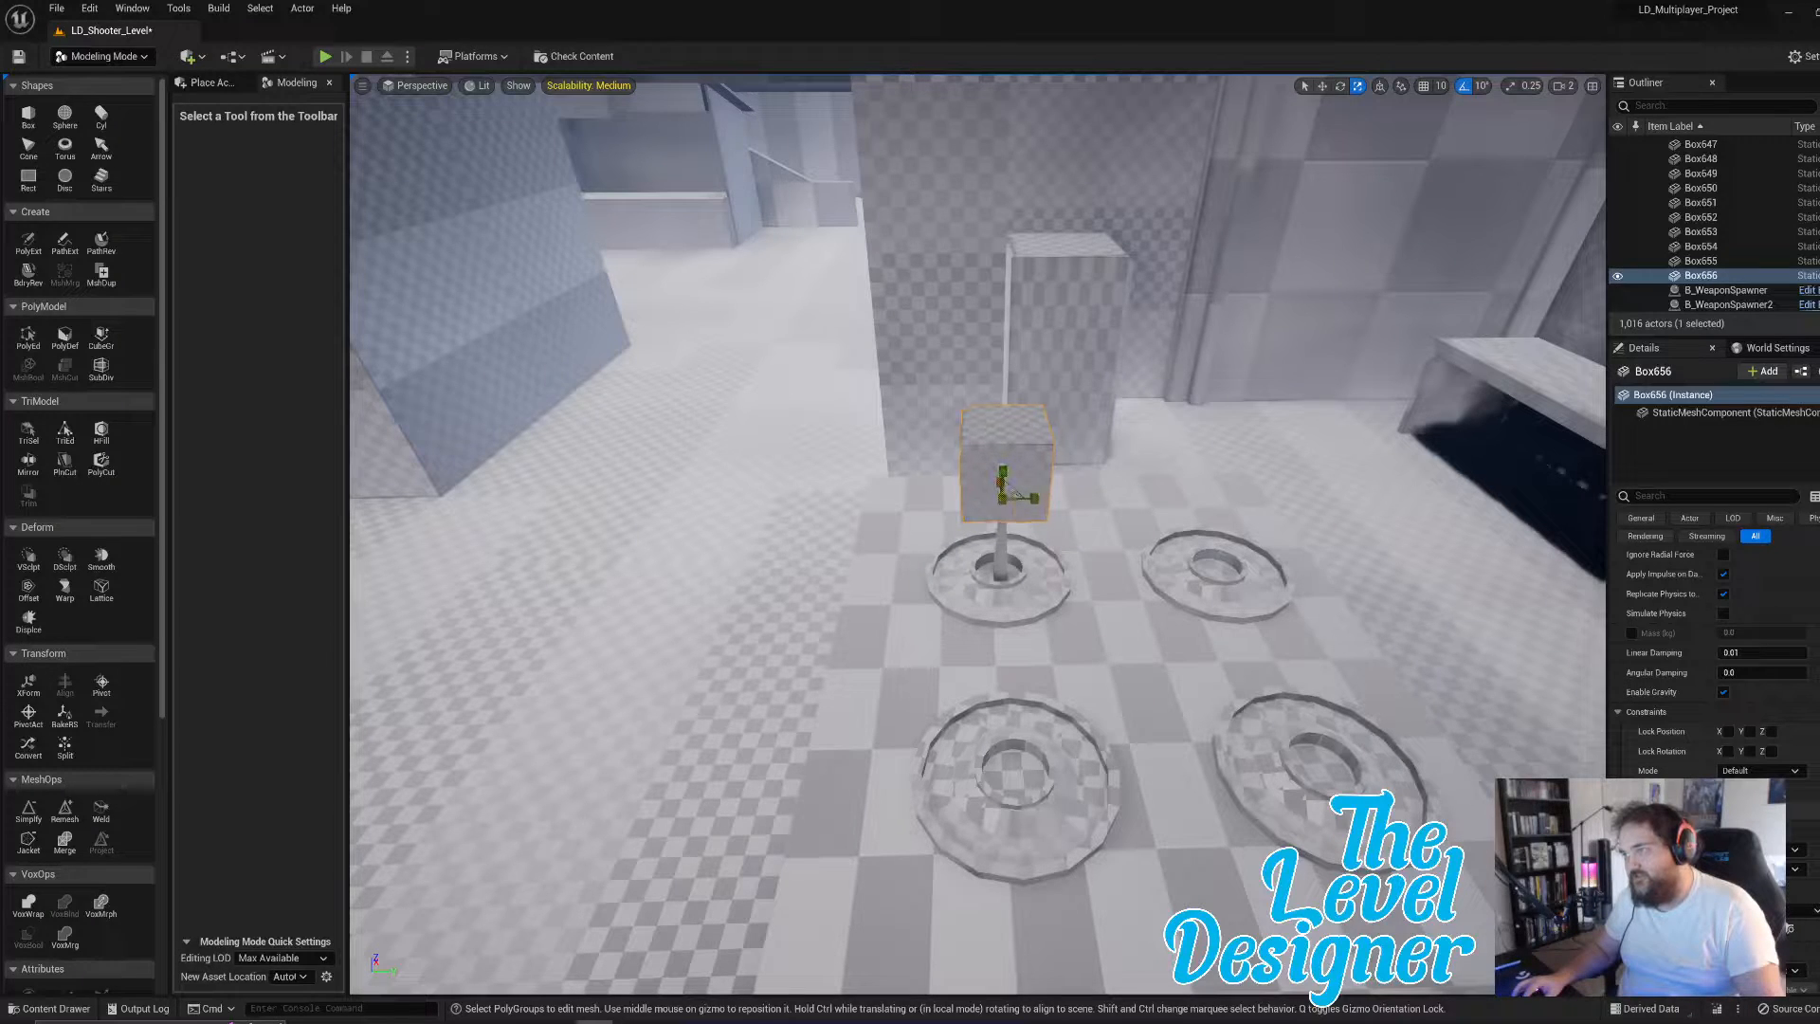
left_click_drag(1003, 497, 1022, 486)
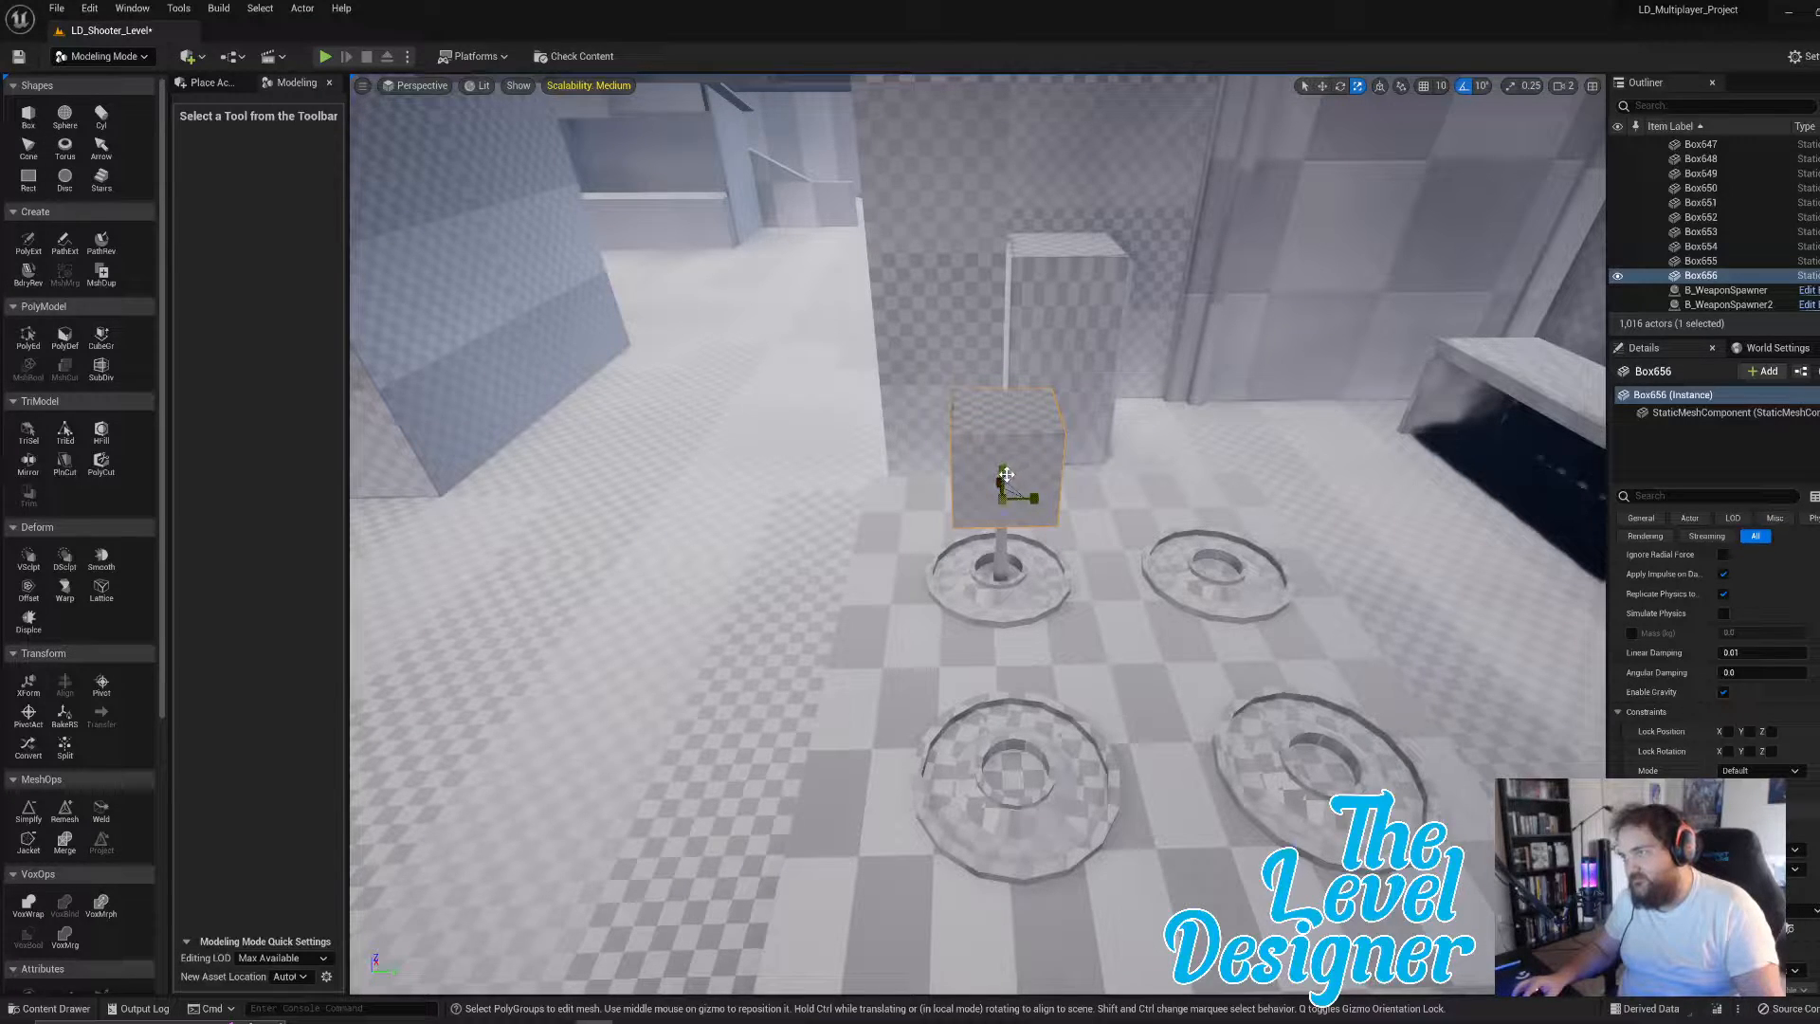
- Create a geometry collection named NormalBox from the box in the Content folder, using Fracture mode
key("a")
right_click_drag(1007, 476, 1193, 425)
key("w")
key("q")
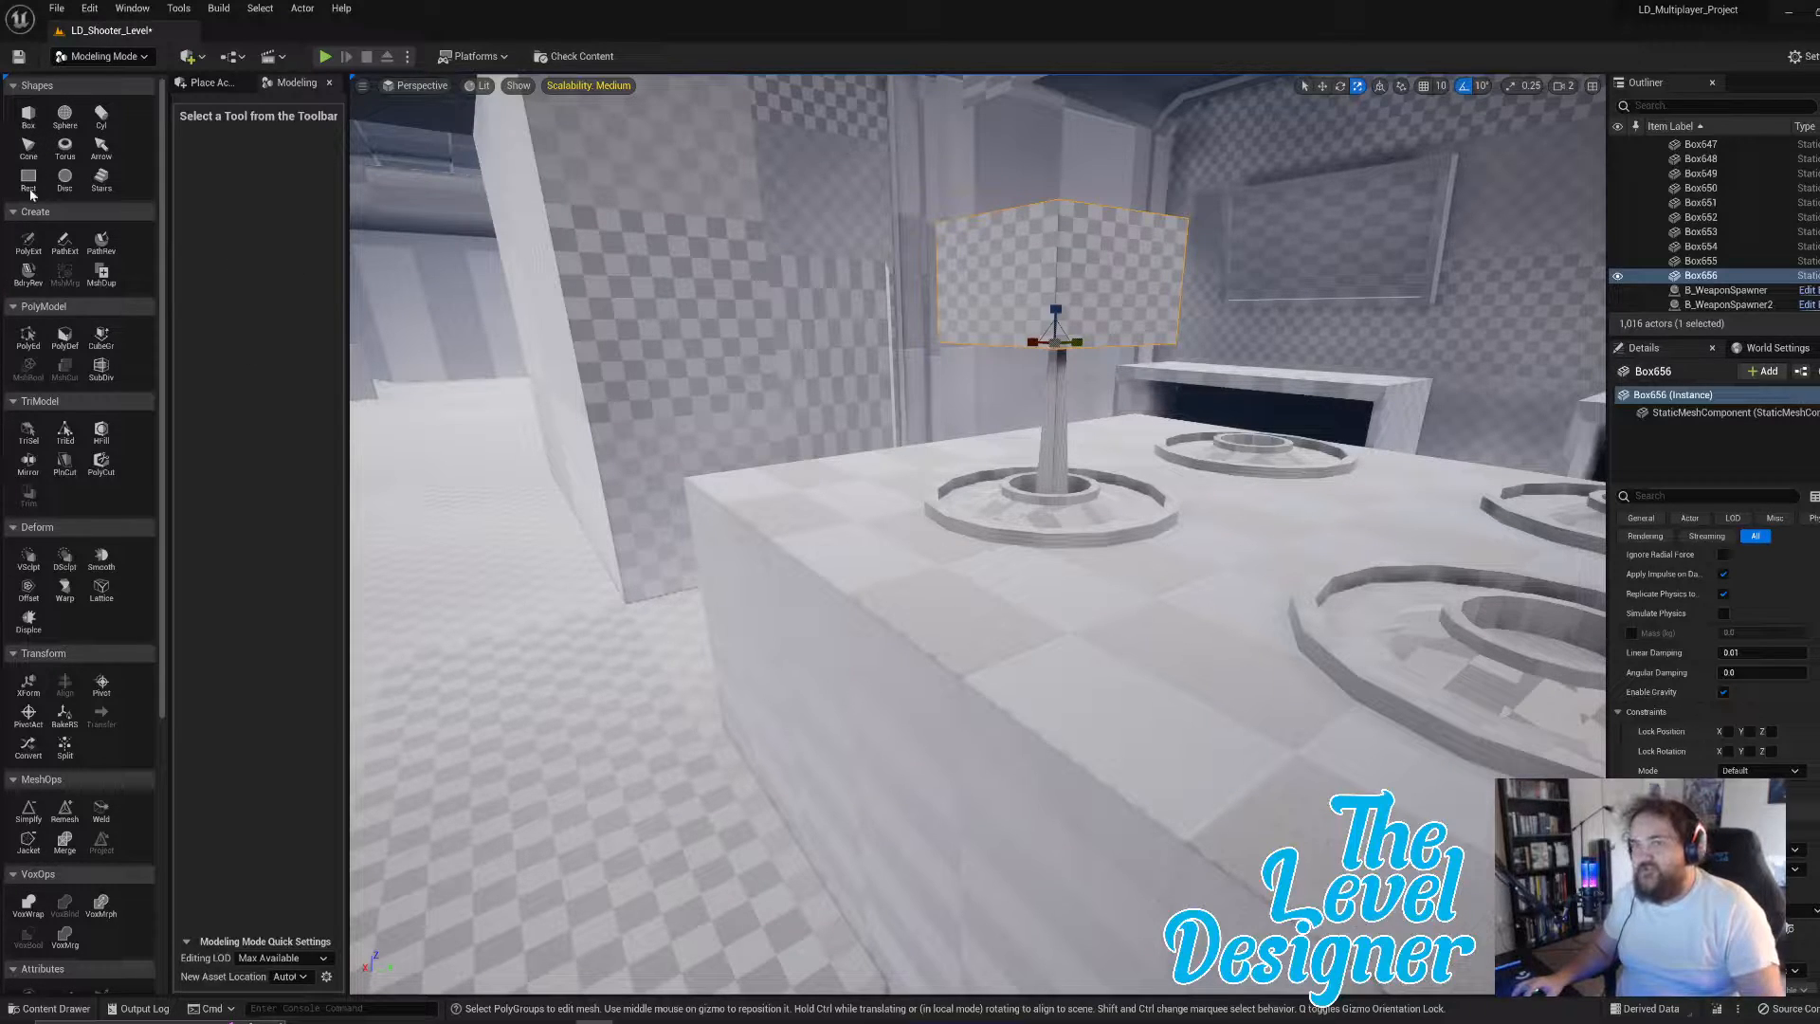
left_click(95, 56)
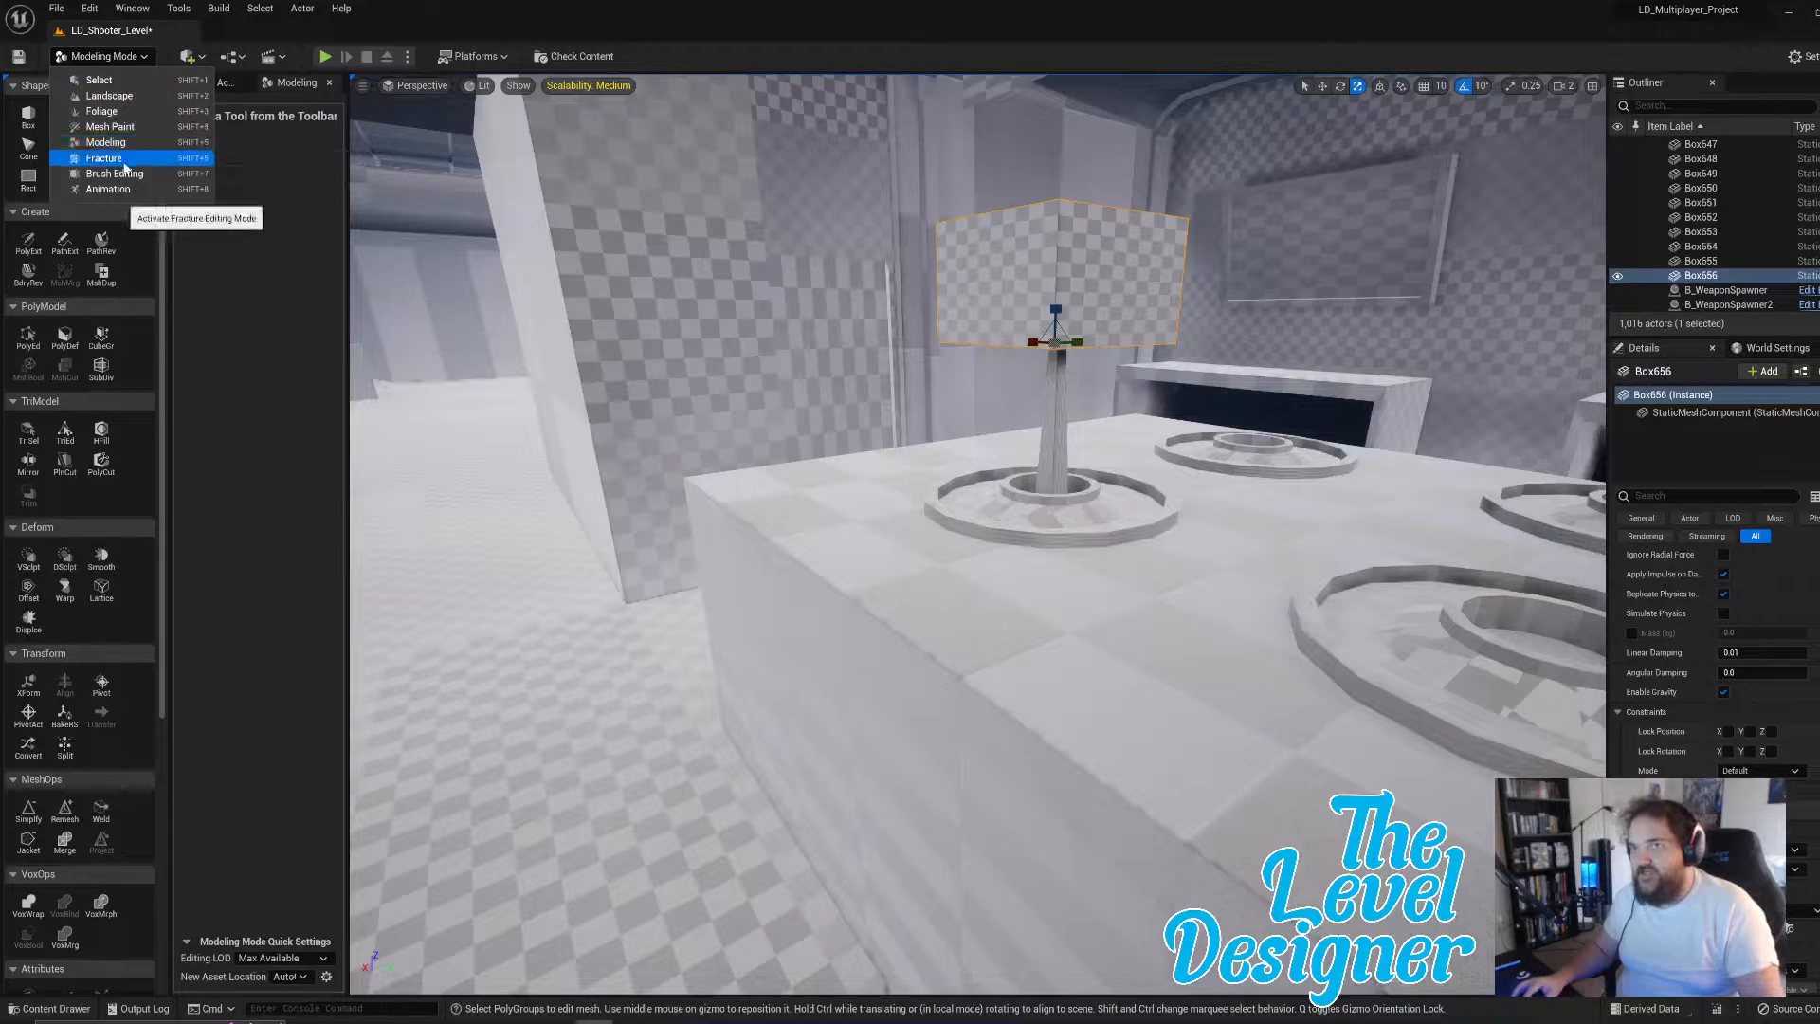
left_click(121, 158)
left_click(29, 115)
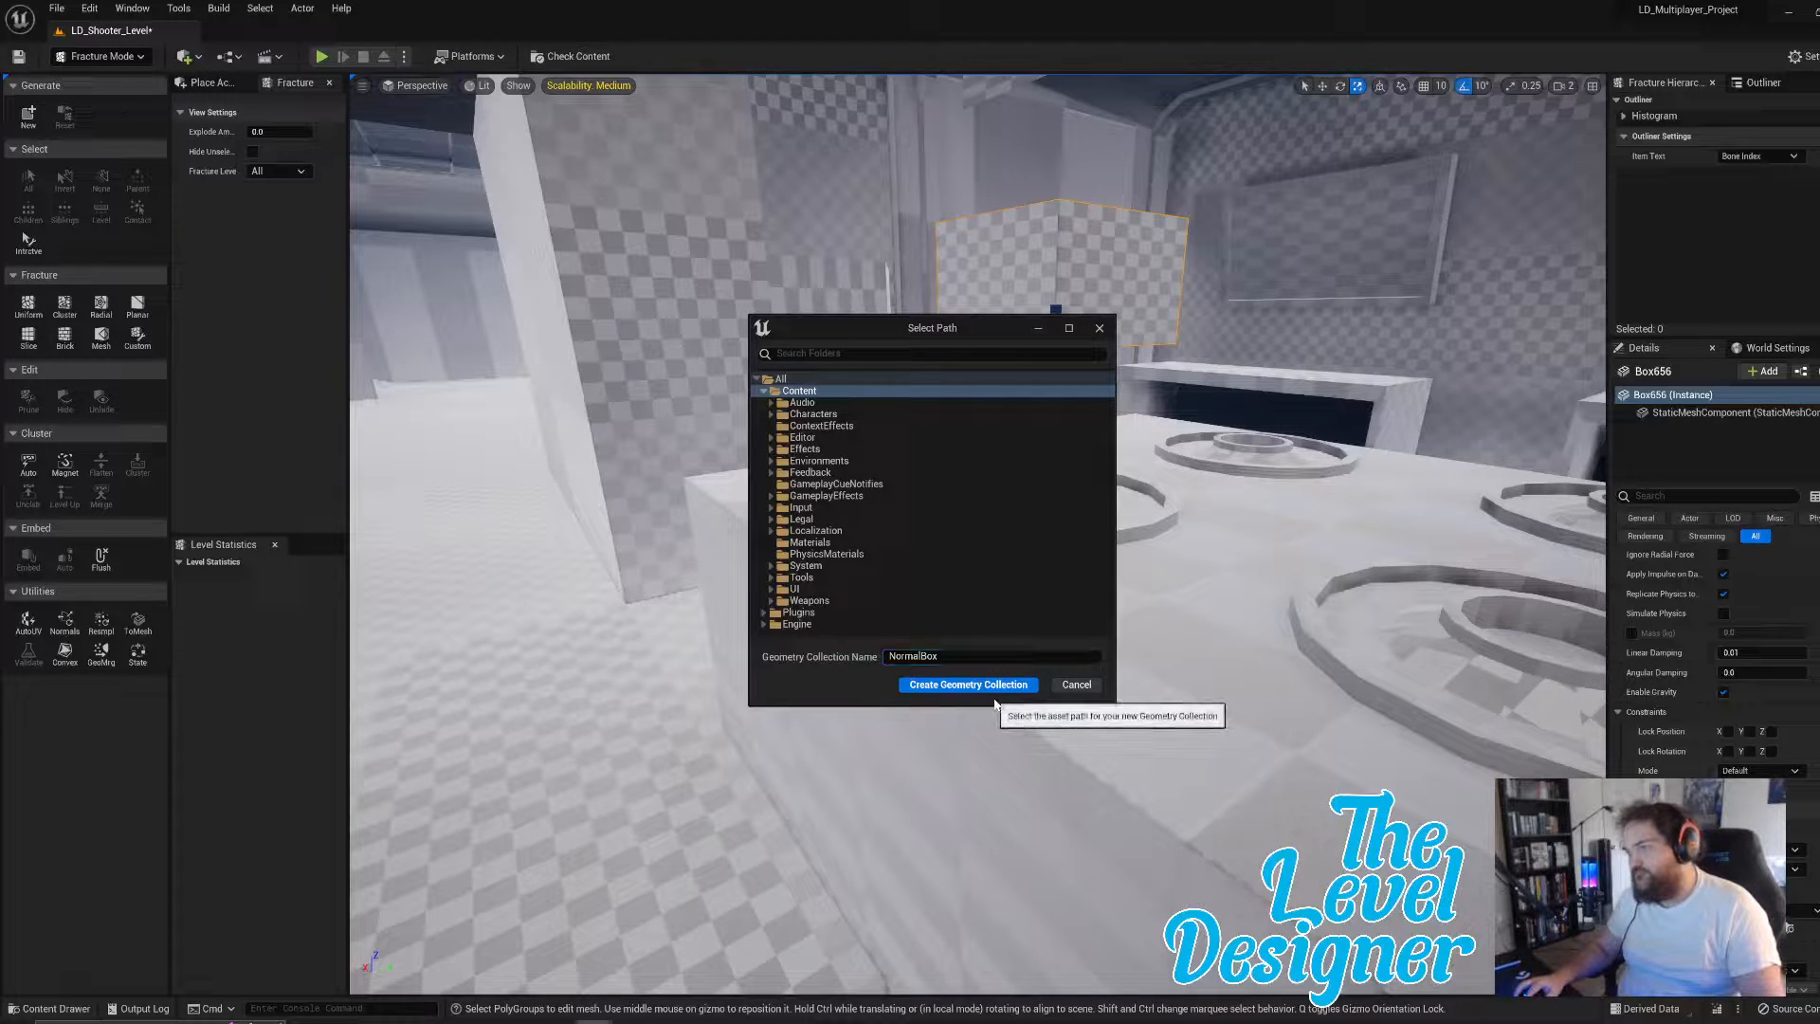
left_click(968, 686)
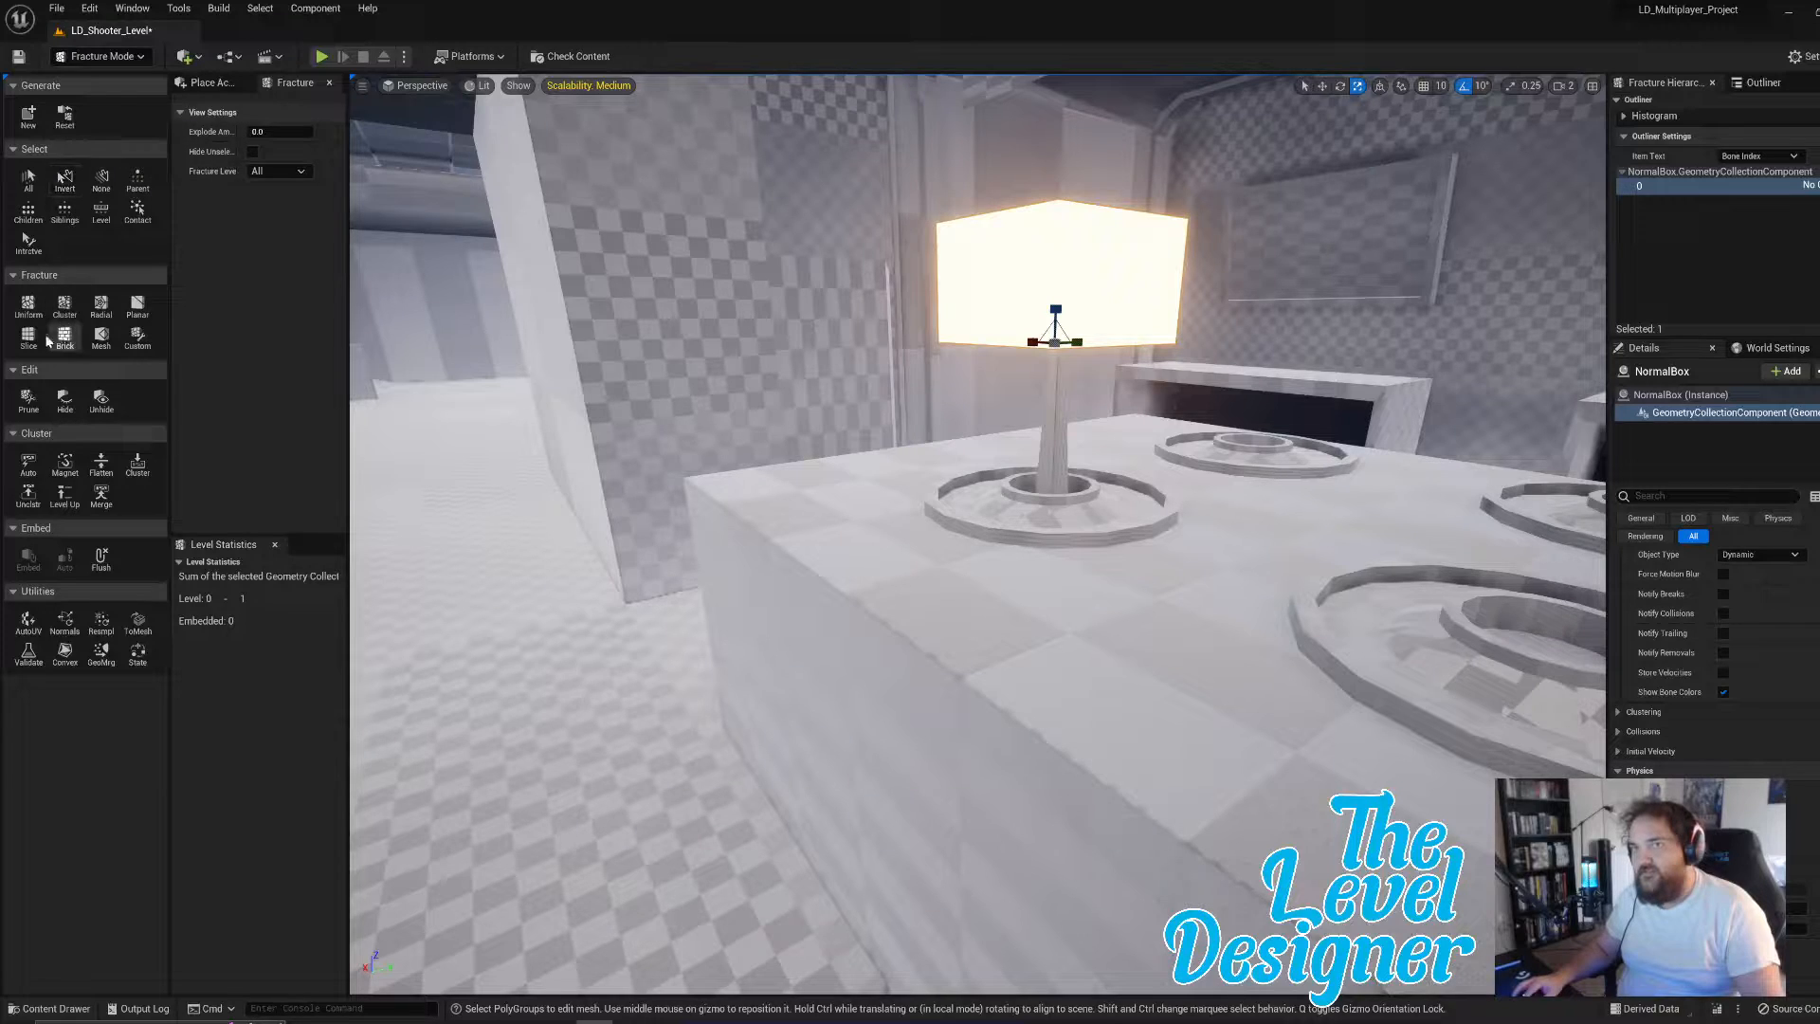
- Fracture the NormalBox collection with Uniform Voronoi at 20 sites, and undo the accidental second fracture pass
left_click(27, 303)
left_click(253, 520)
left_click(264, 528)
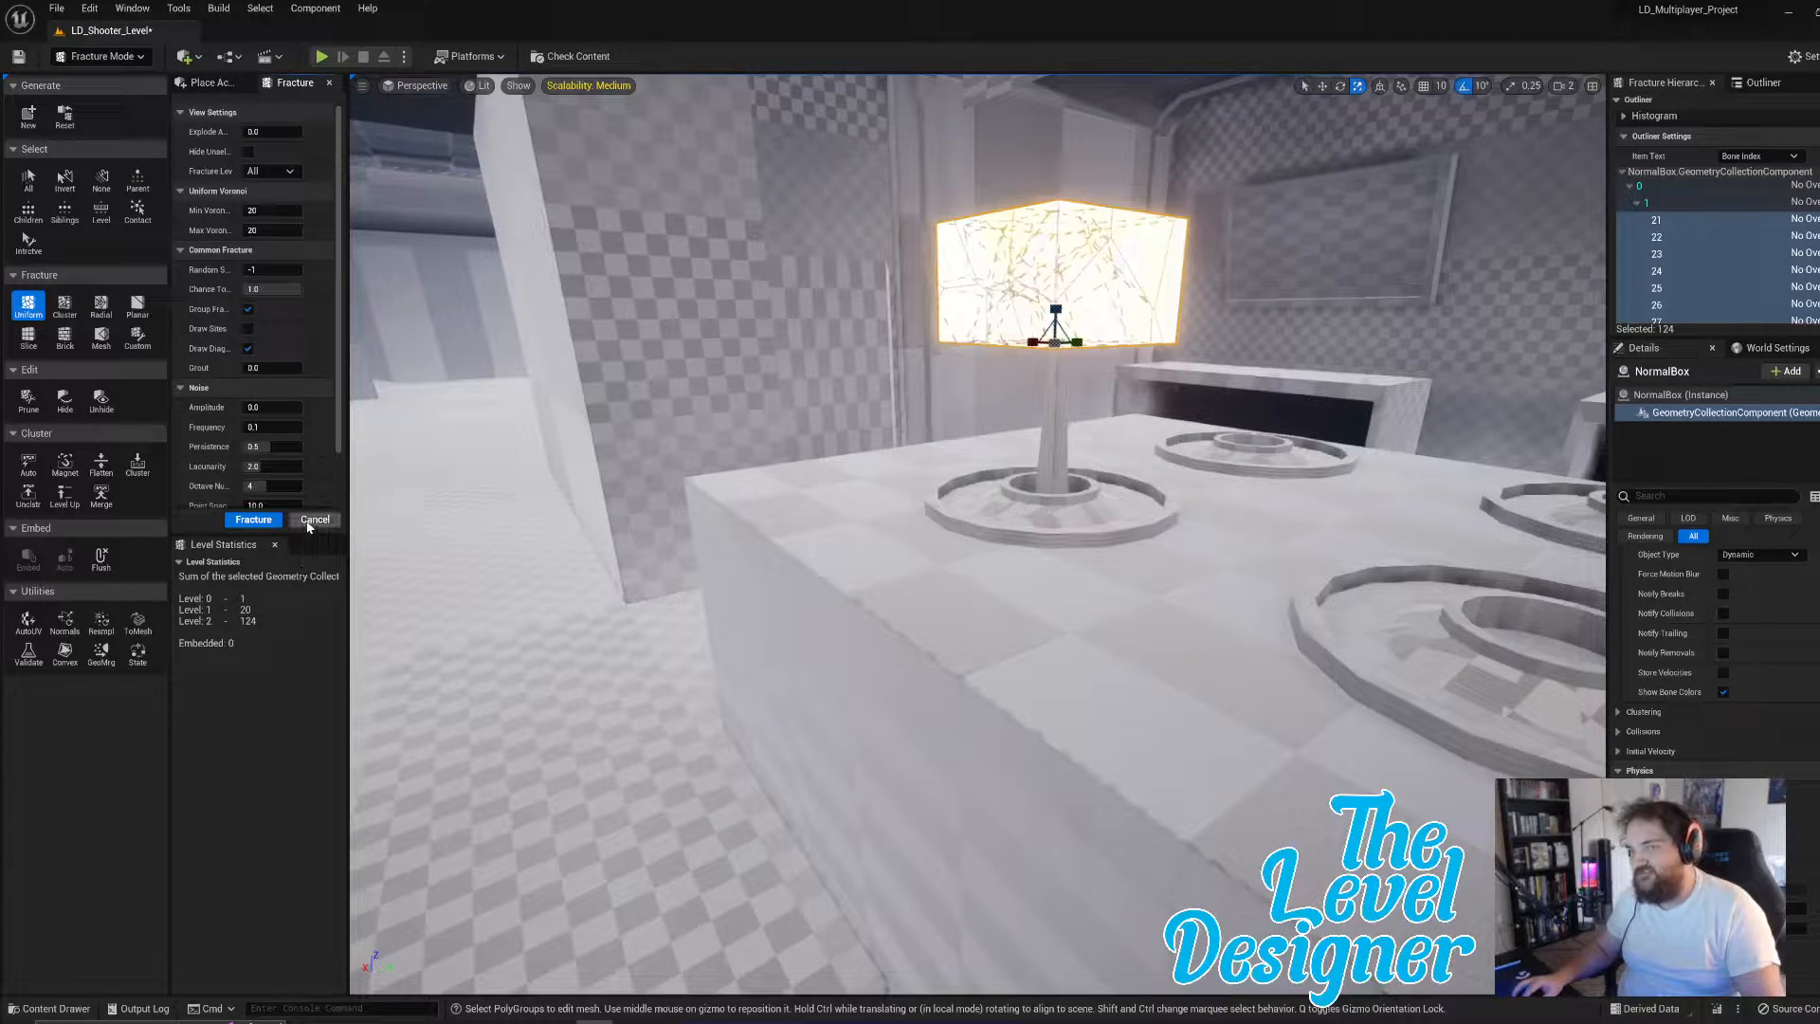
key("ctrl+z")
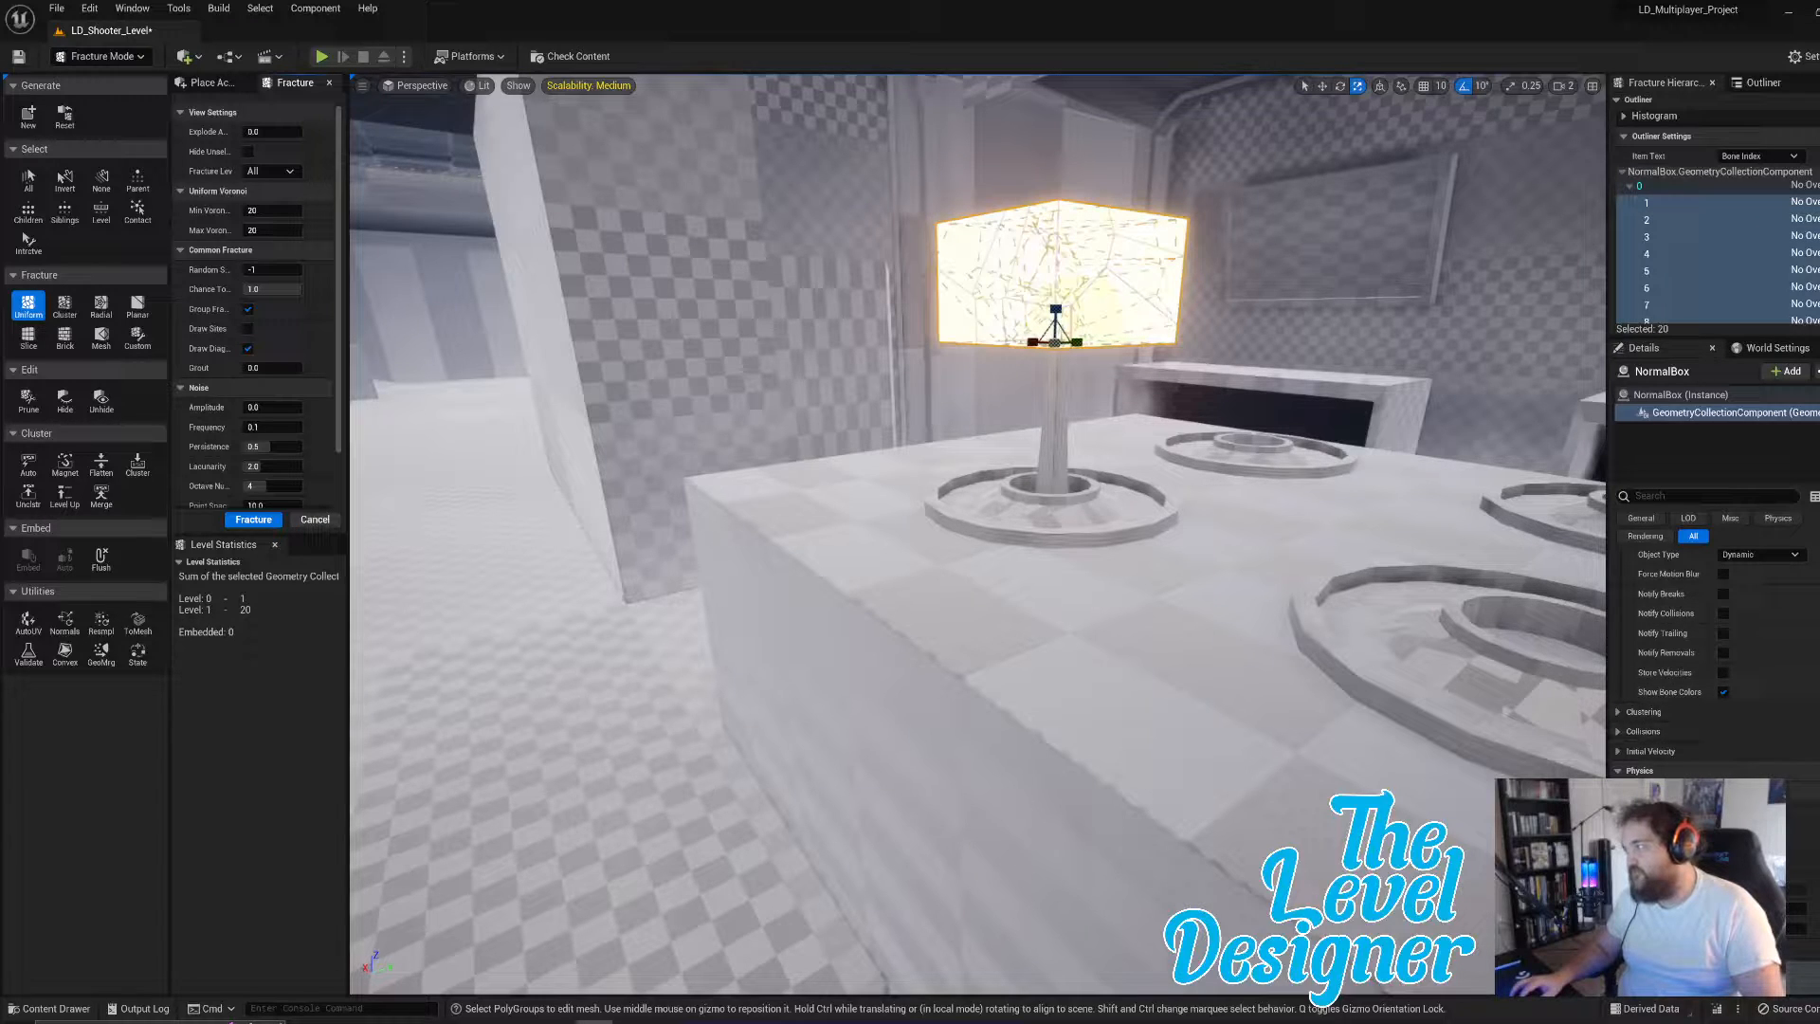
- Turn off Show Bone Colors for the fractured box, review its physics and collision settings, and deselect it
scroll(1796, 764, "down", 3)
scroll(1796, 764, "up", 5)
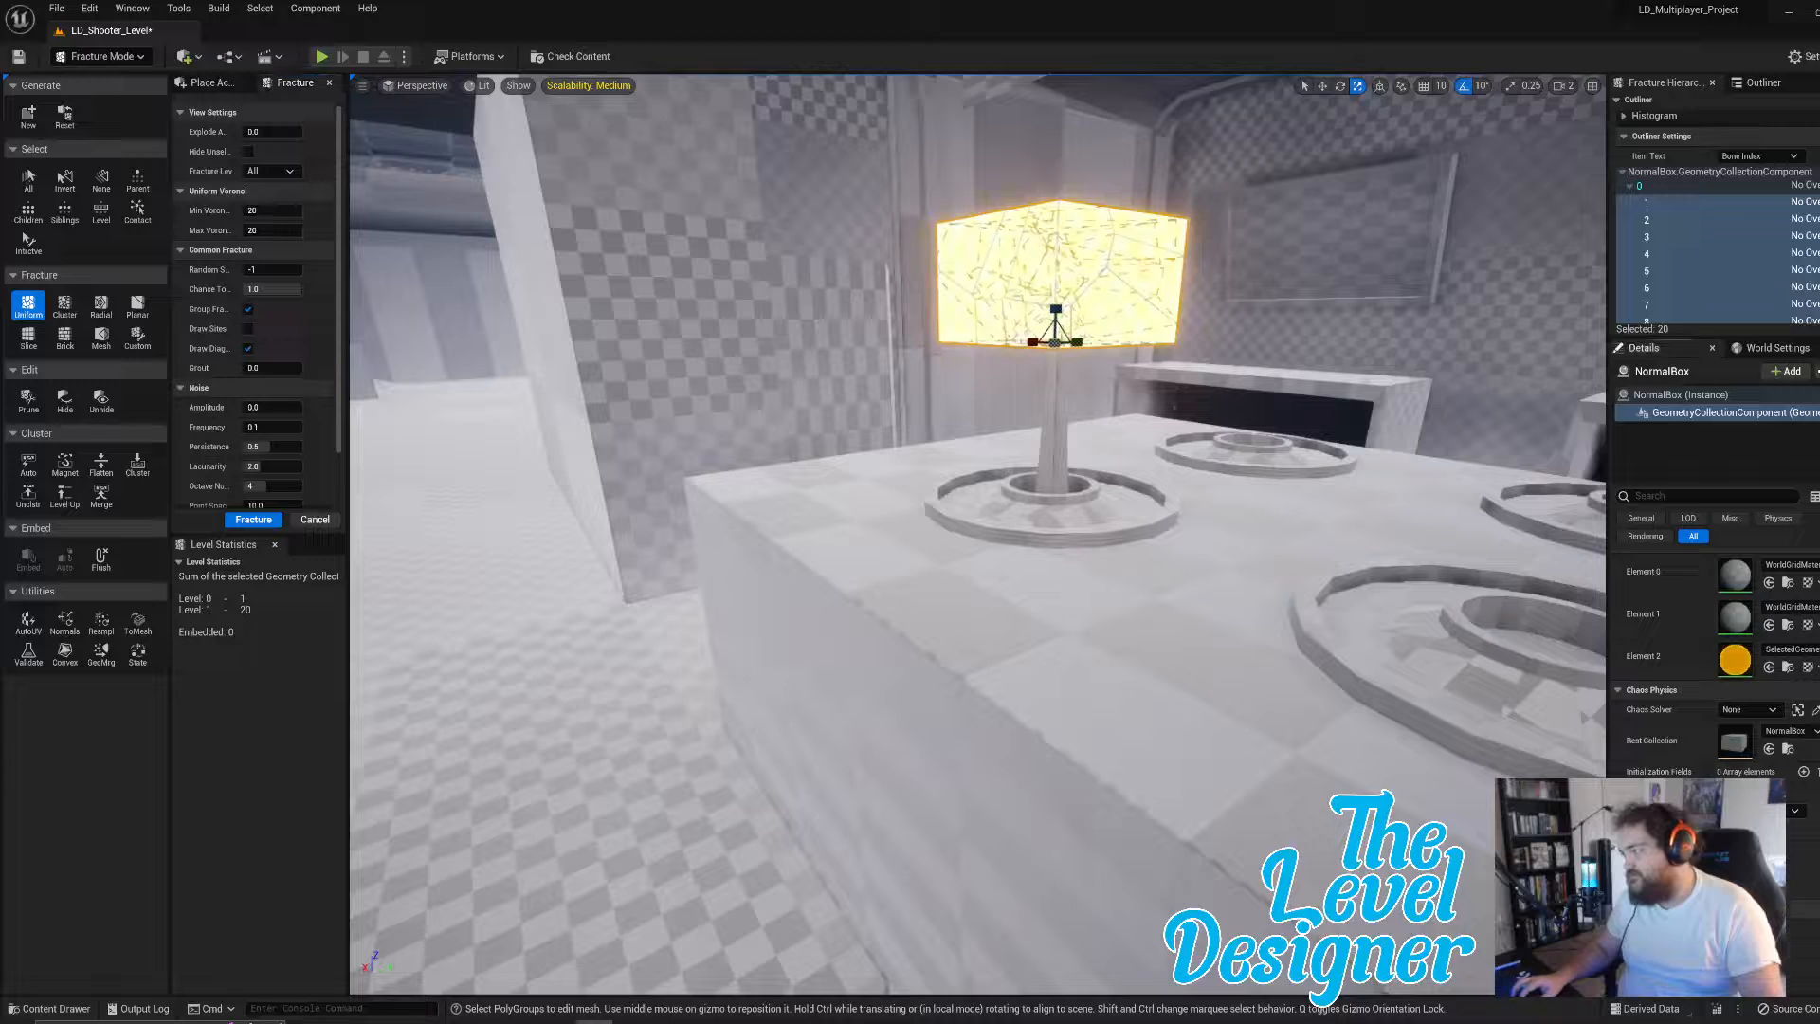
scroll(1796, 764, "down", 5)
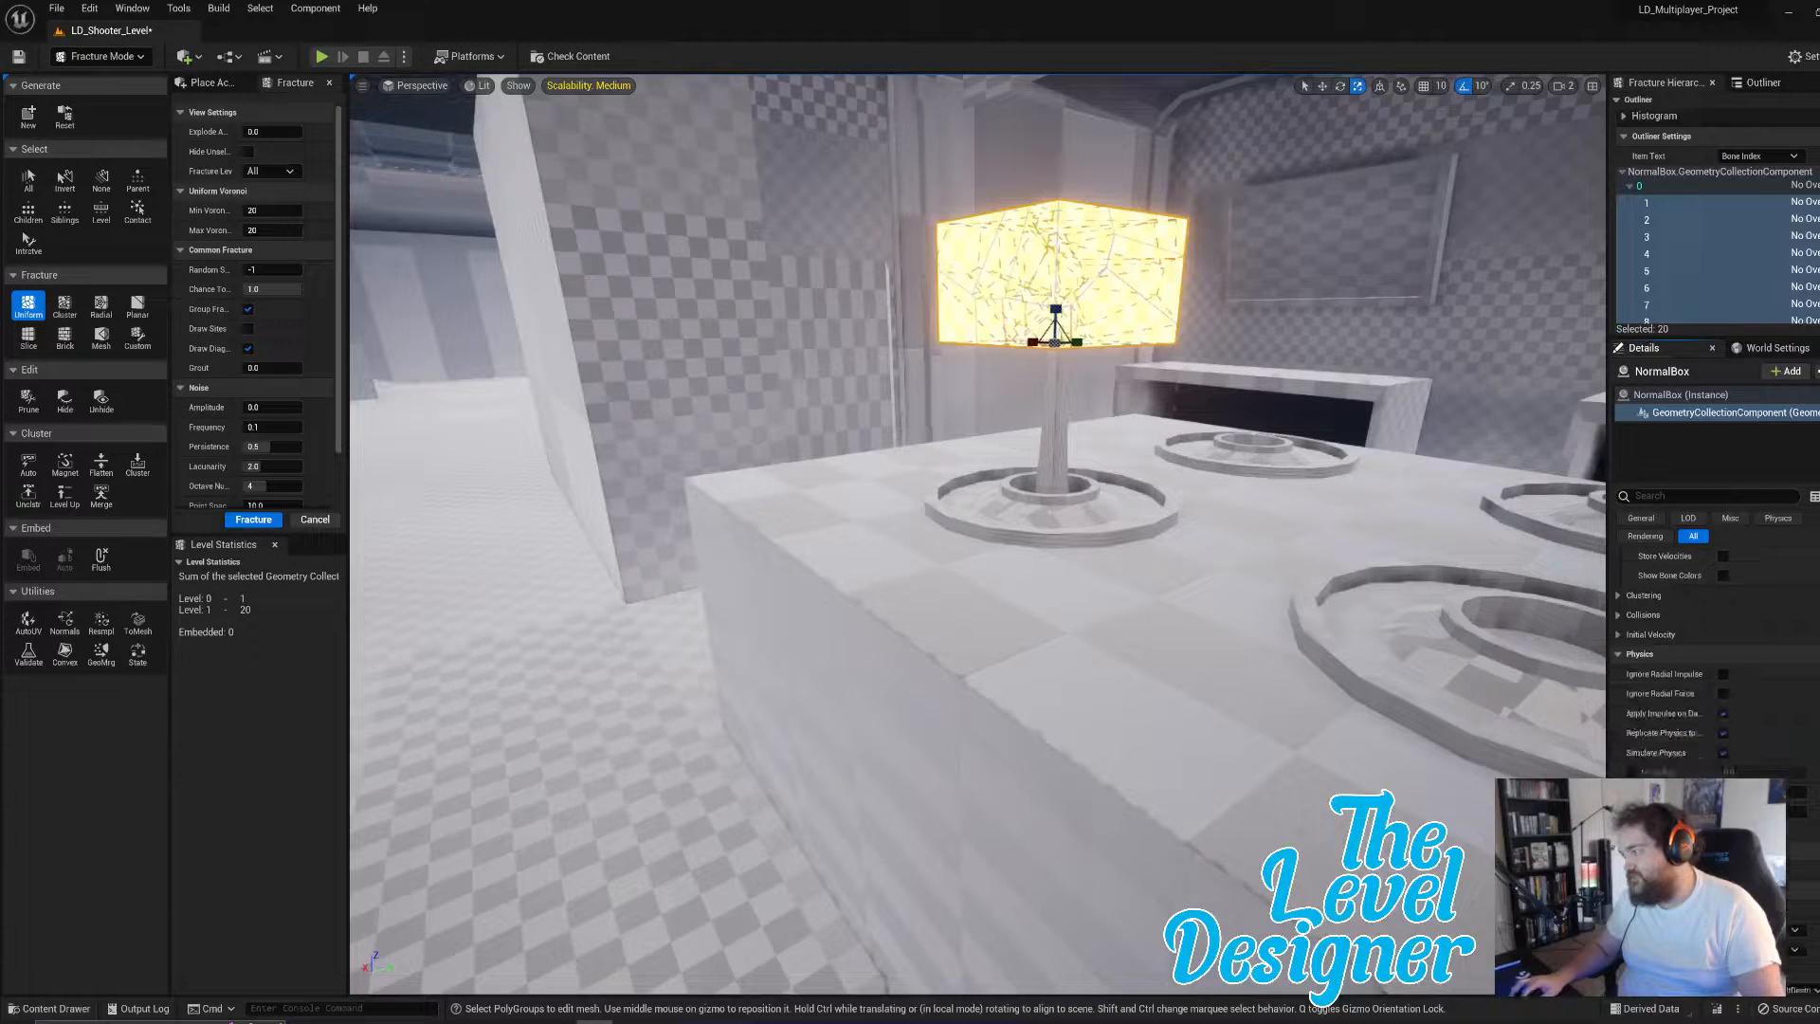
scroll(1716, 664, "down", 3)
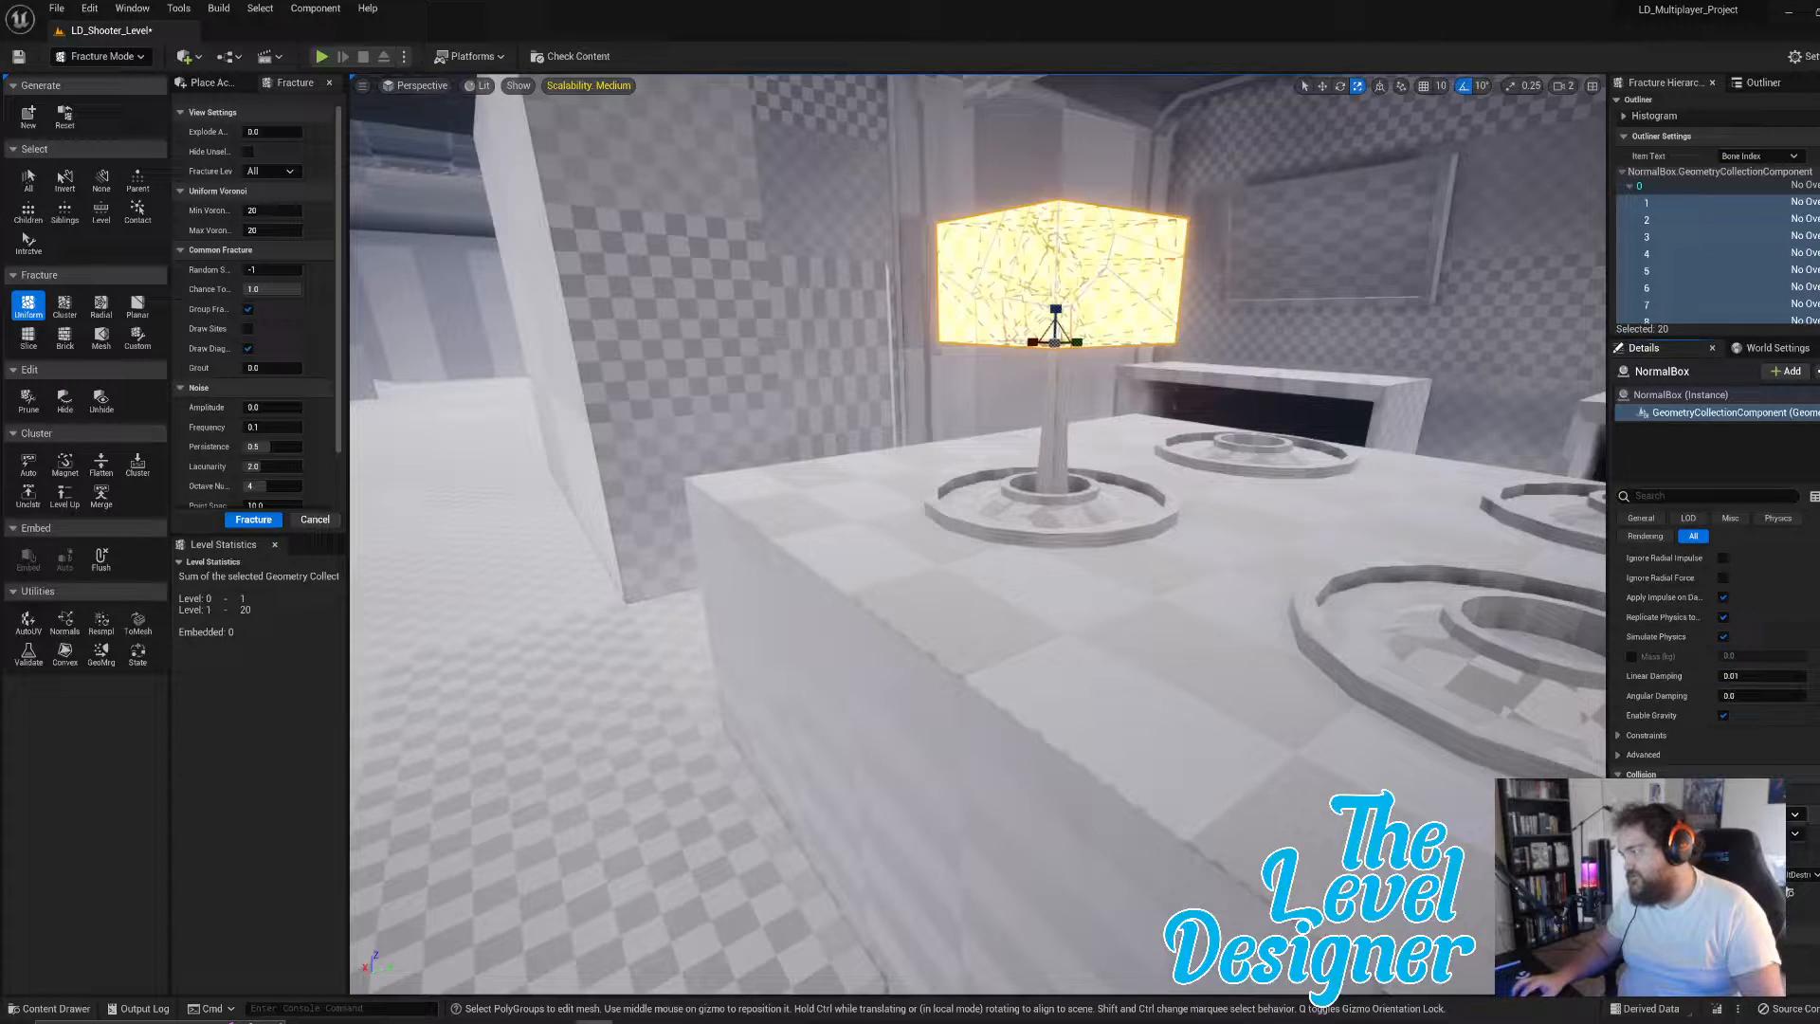
scroll(1742, 732, "down", 2)
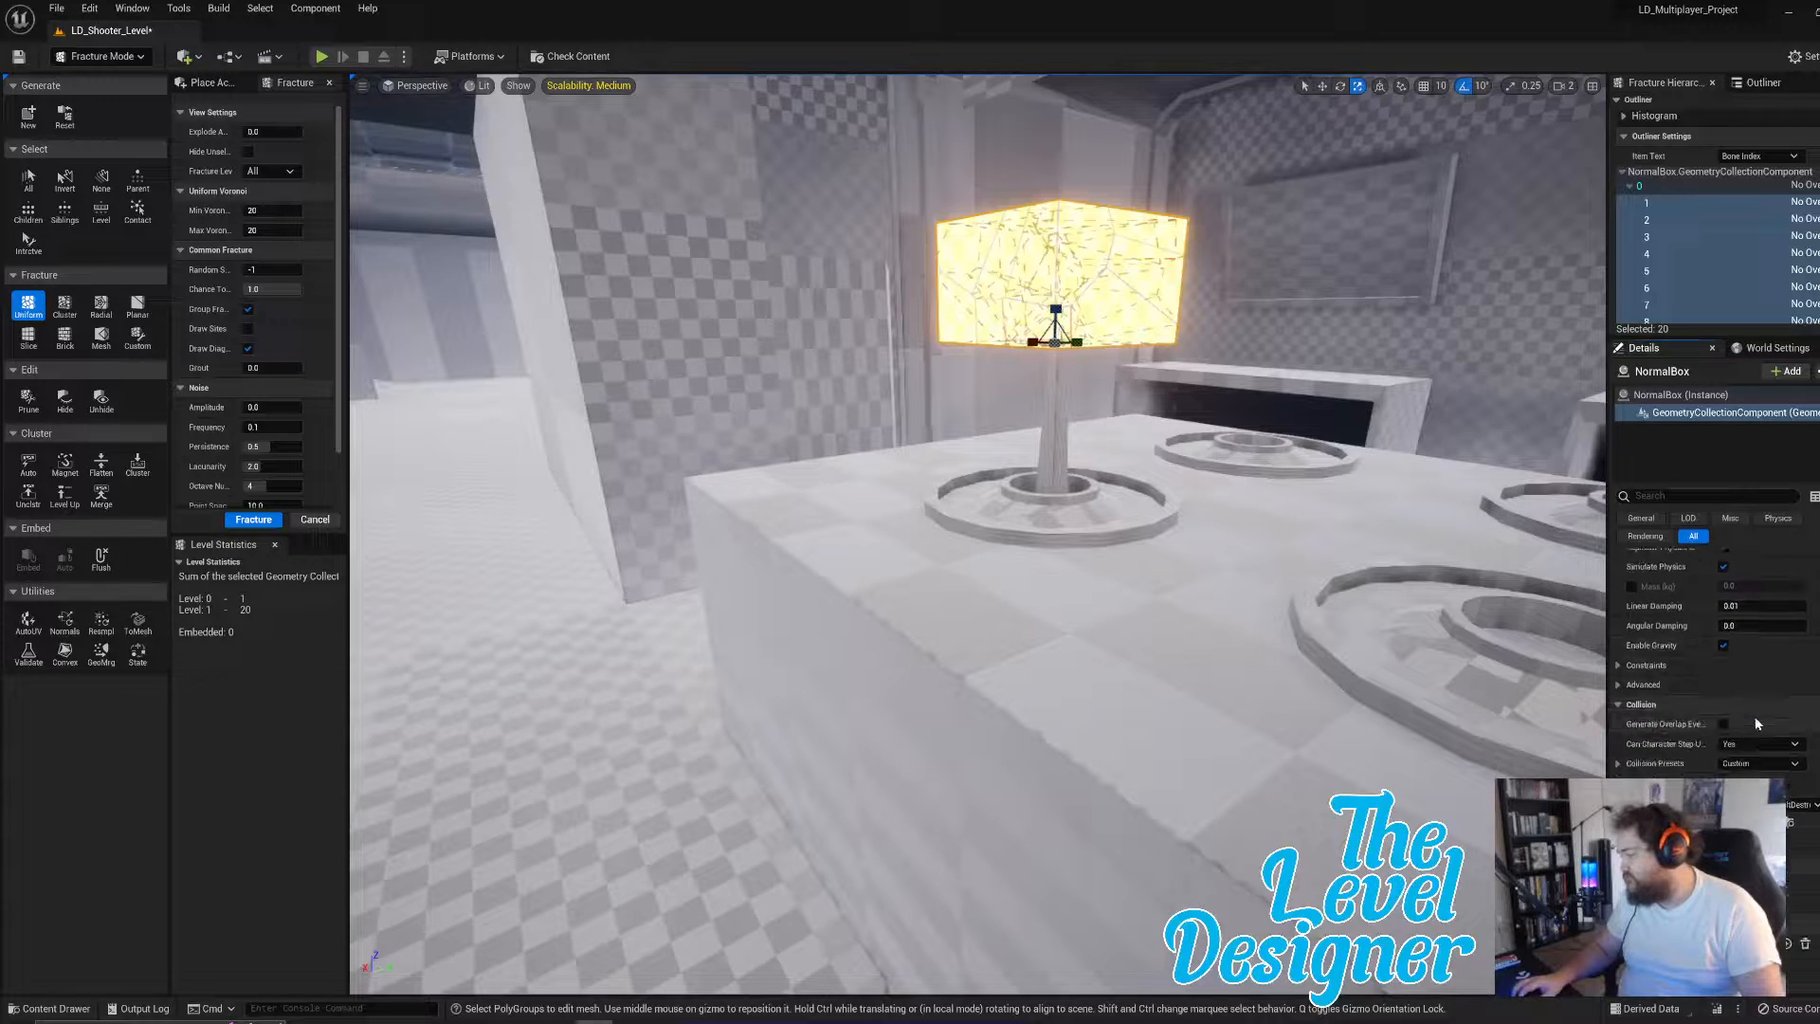
scroll(1755, 718, "down", 1)
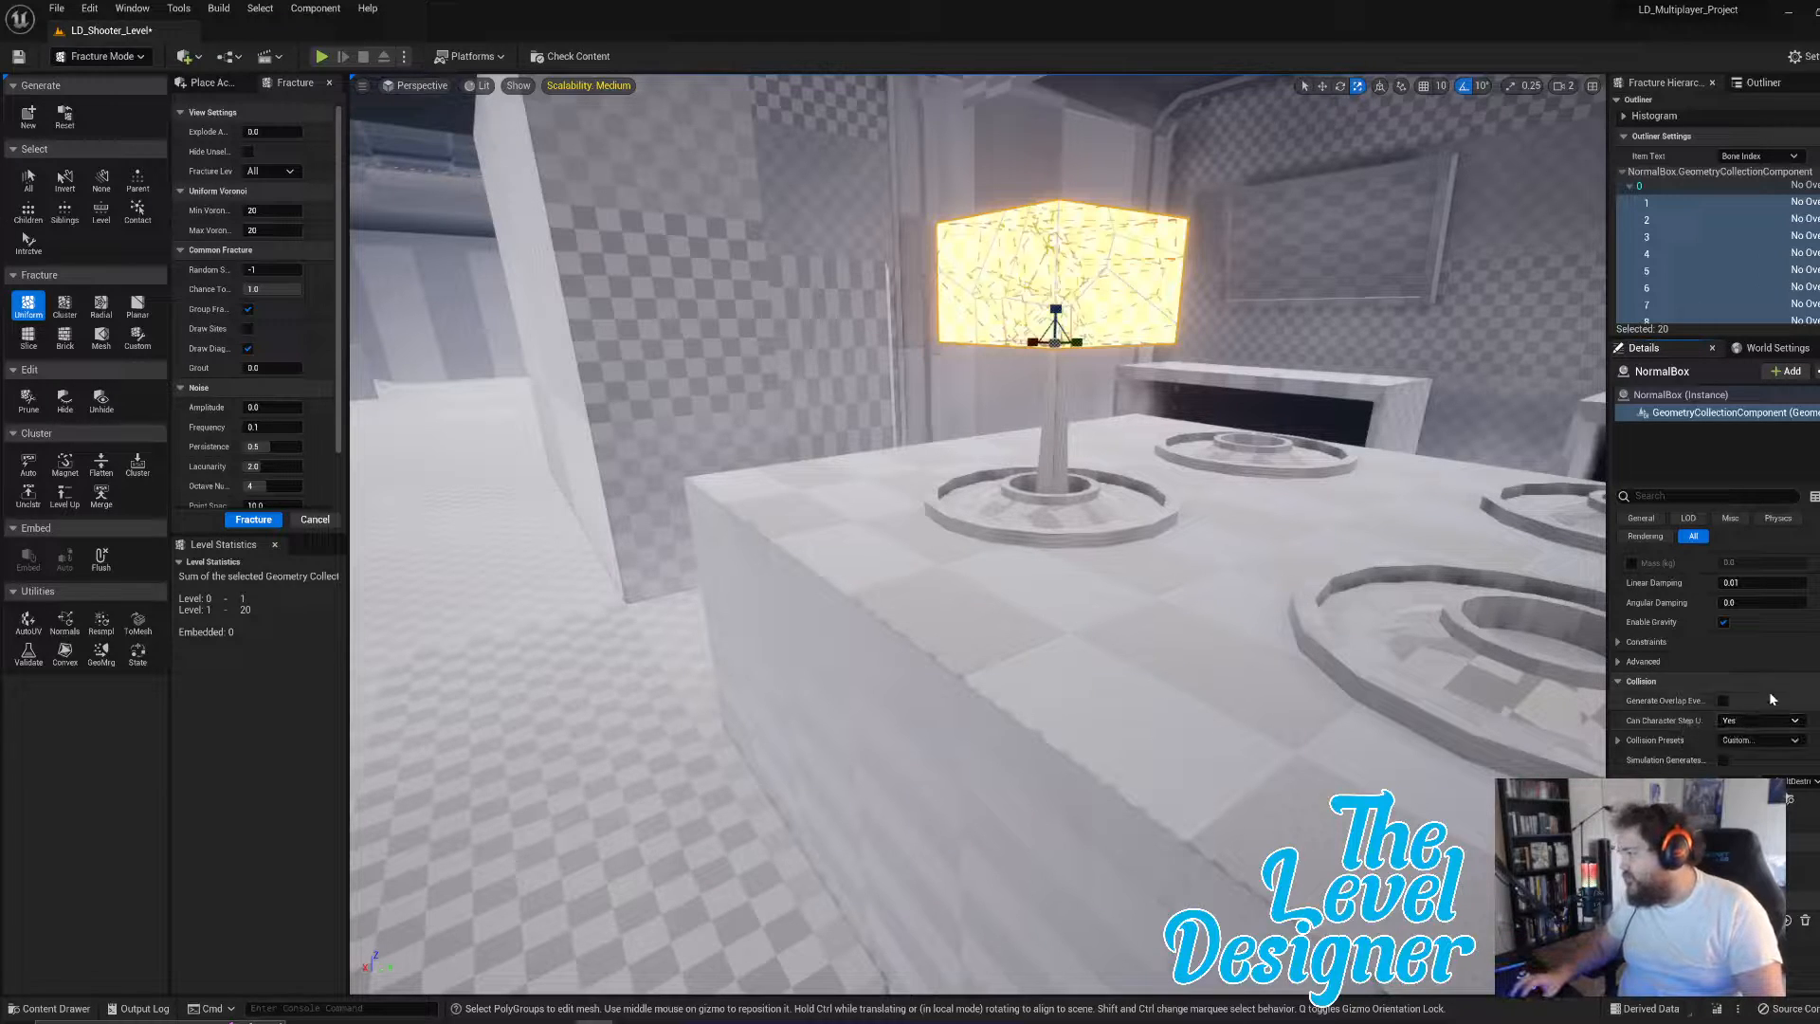
scroll(1761, 725, "up", 4)
scroll(1763, 891, "up", 1)
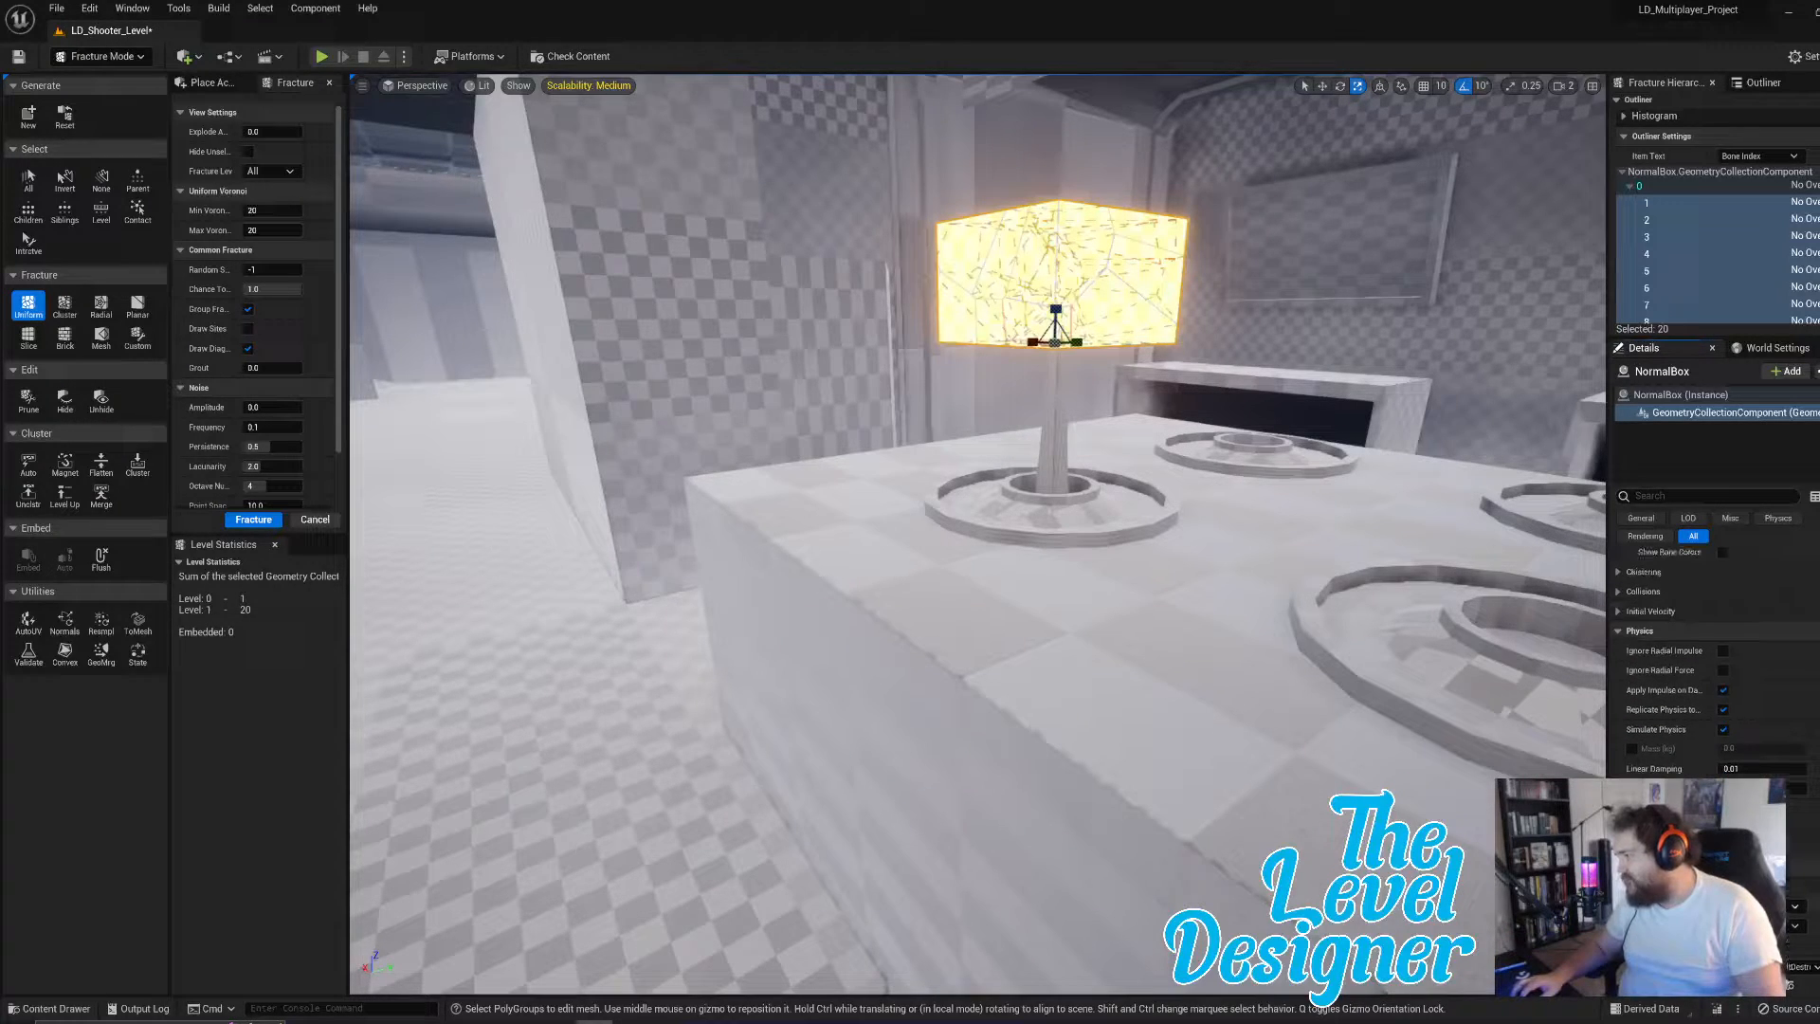
left_click(1771, 926)
left_click(1750, 624)
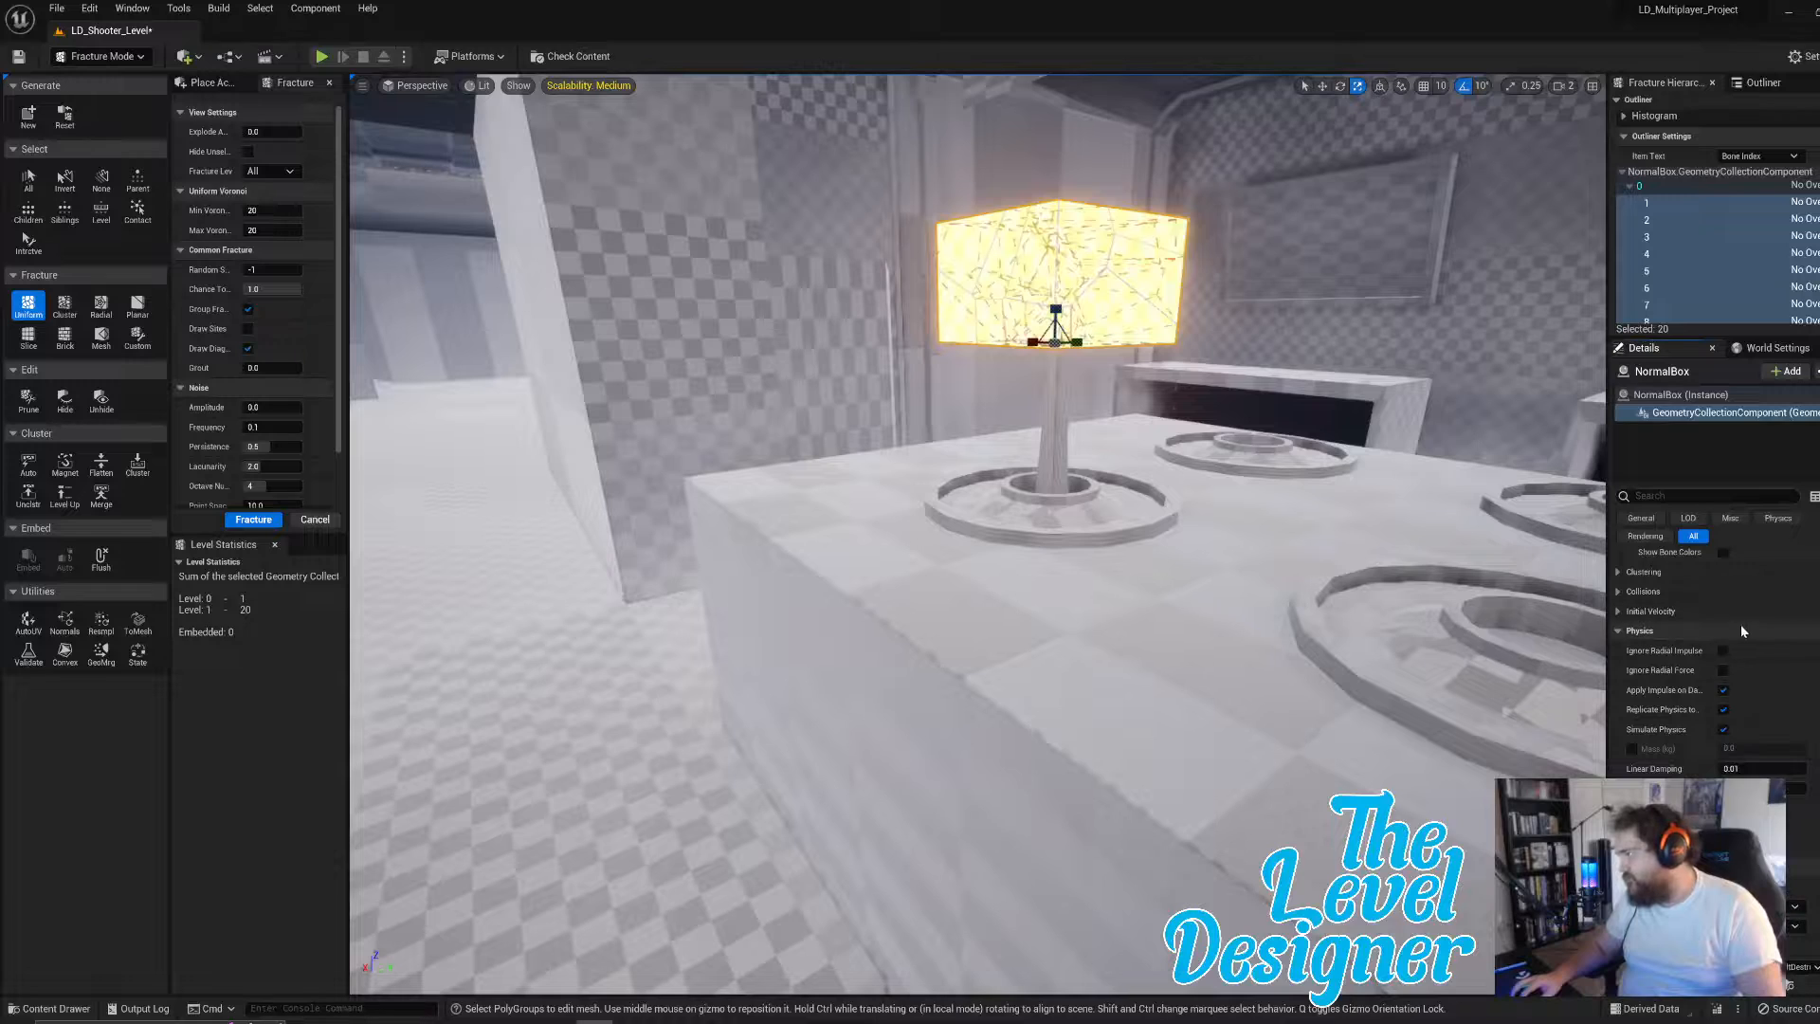
left_click(527, 427)
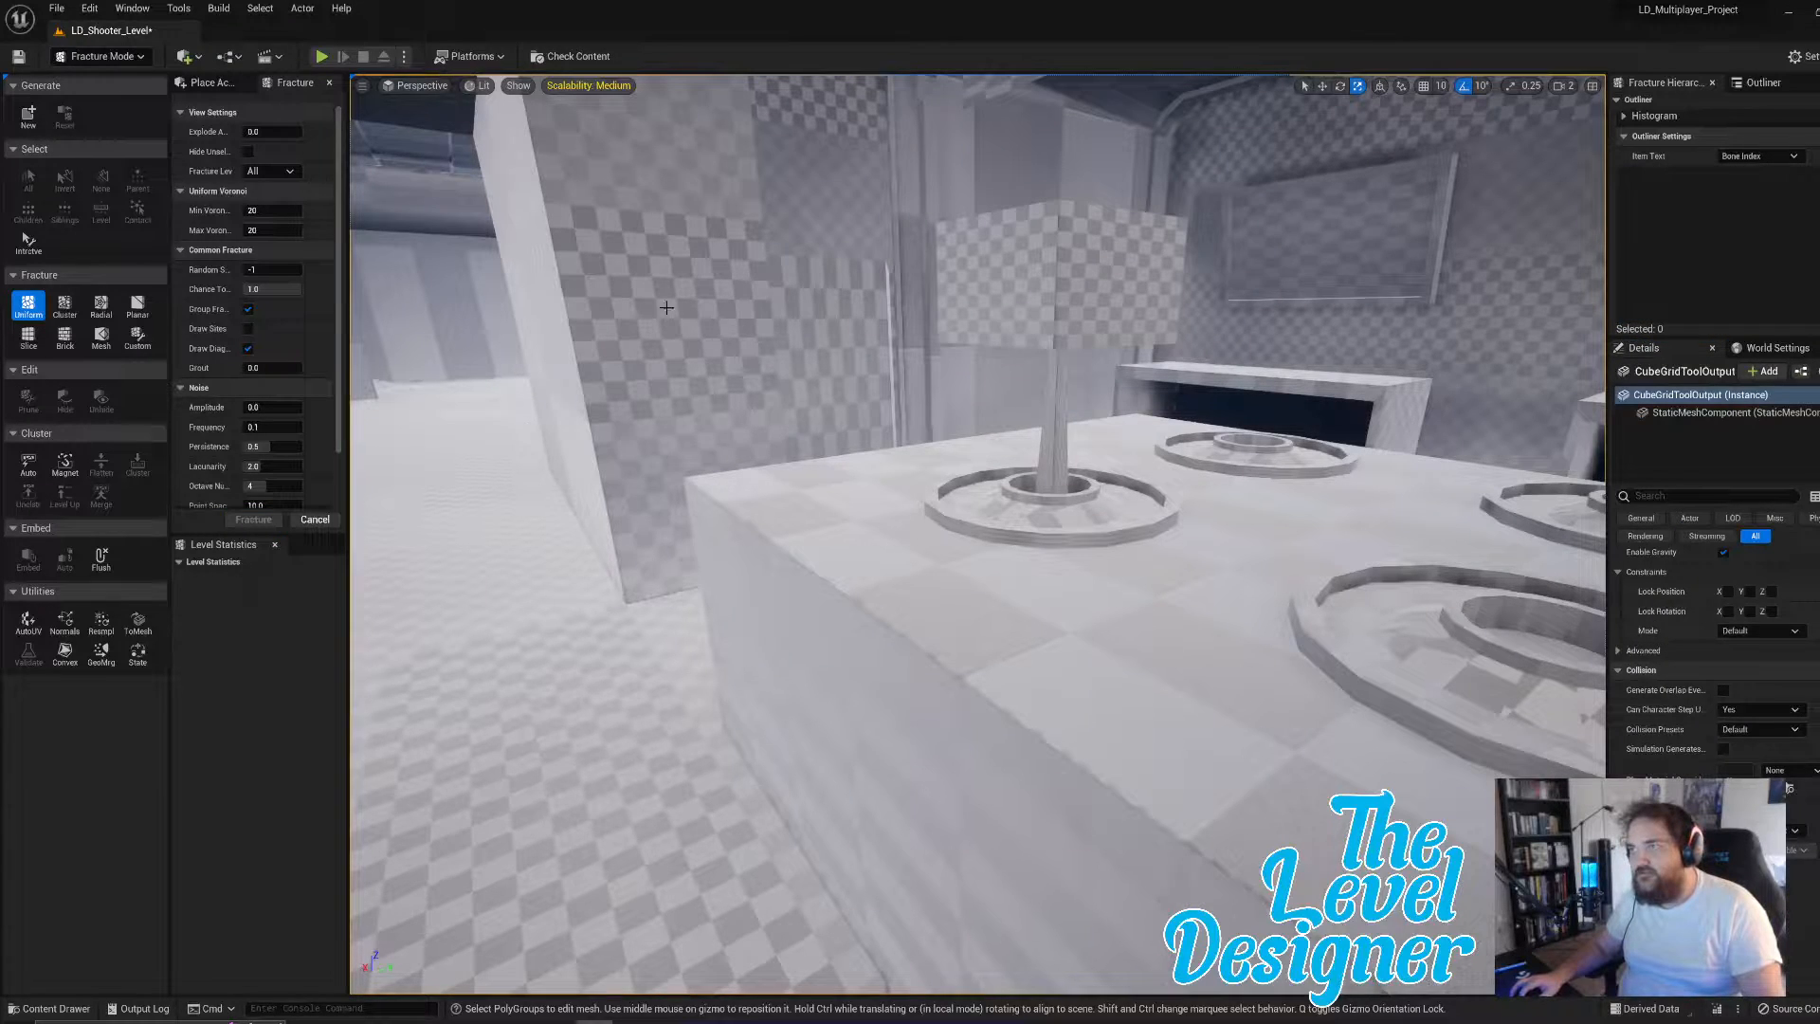
- Playtest the level by running to the tech shop and shooting the fractured box on its stand, and stop the session
left_click(57, 9)
left_click(89, 9)
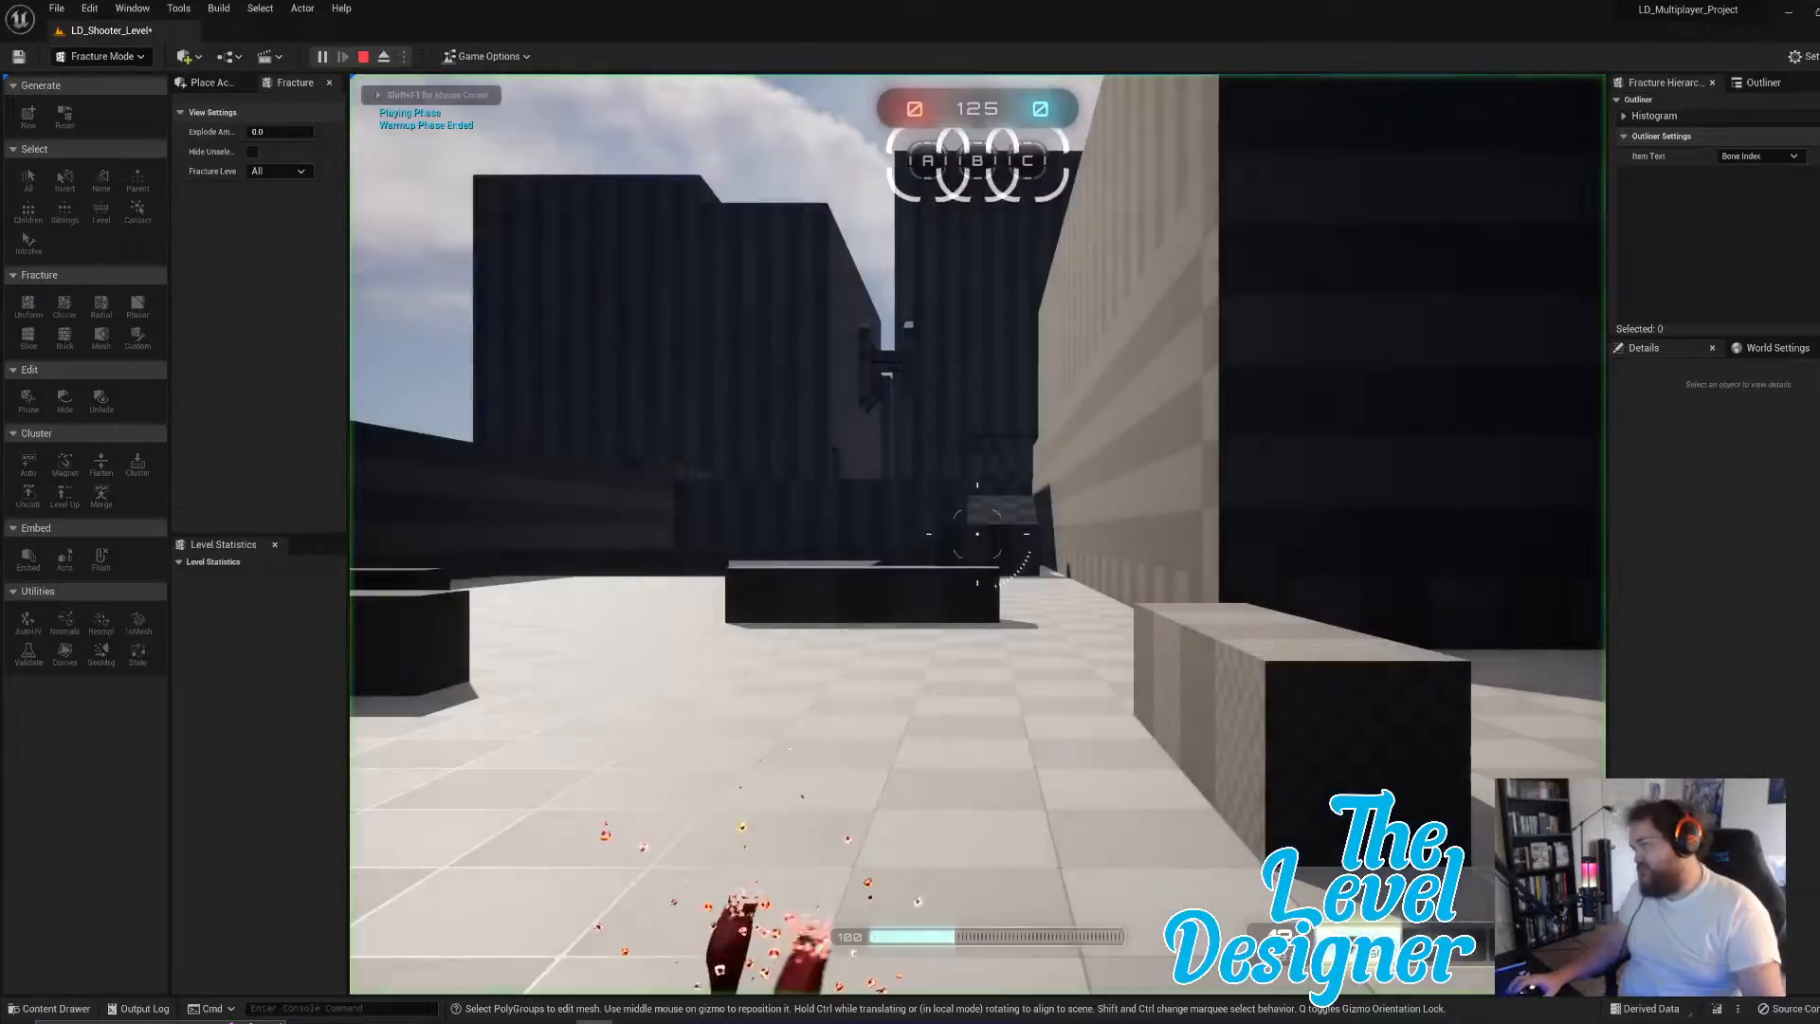
key("w")
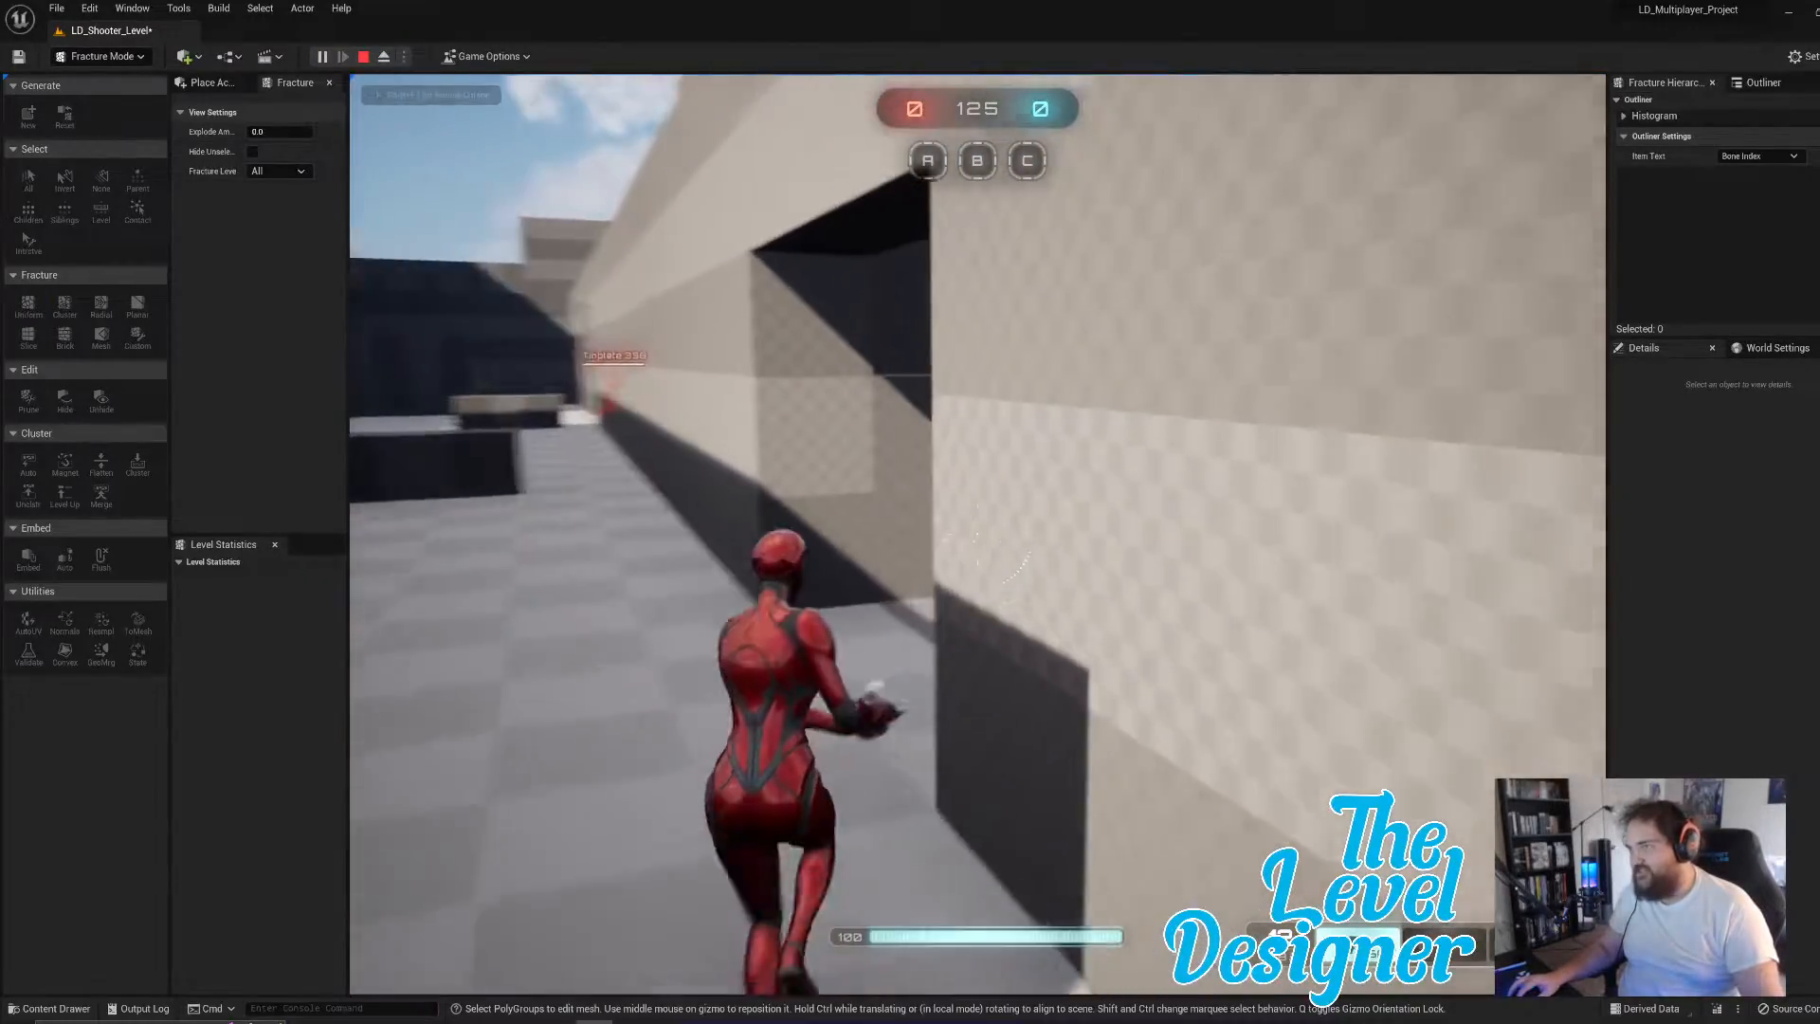
key("w")
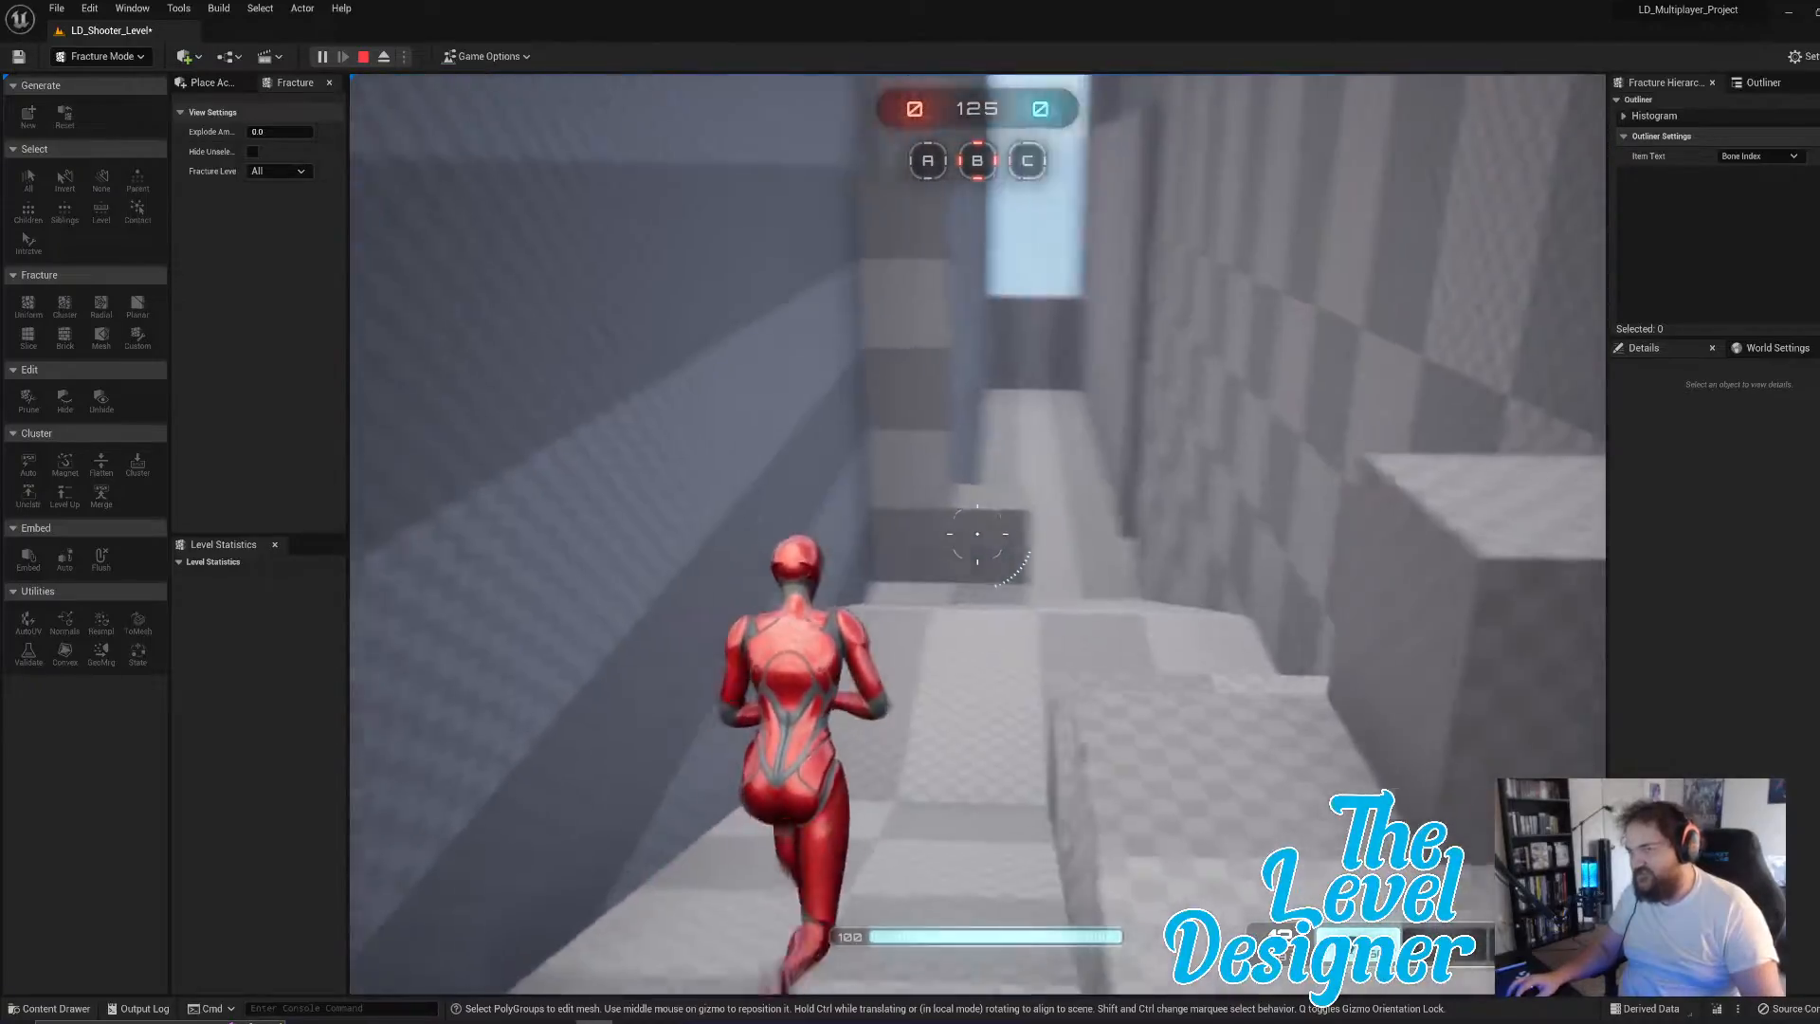
key("w")
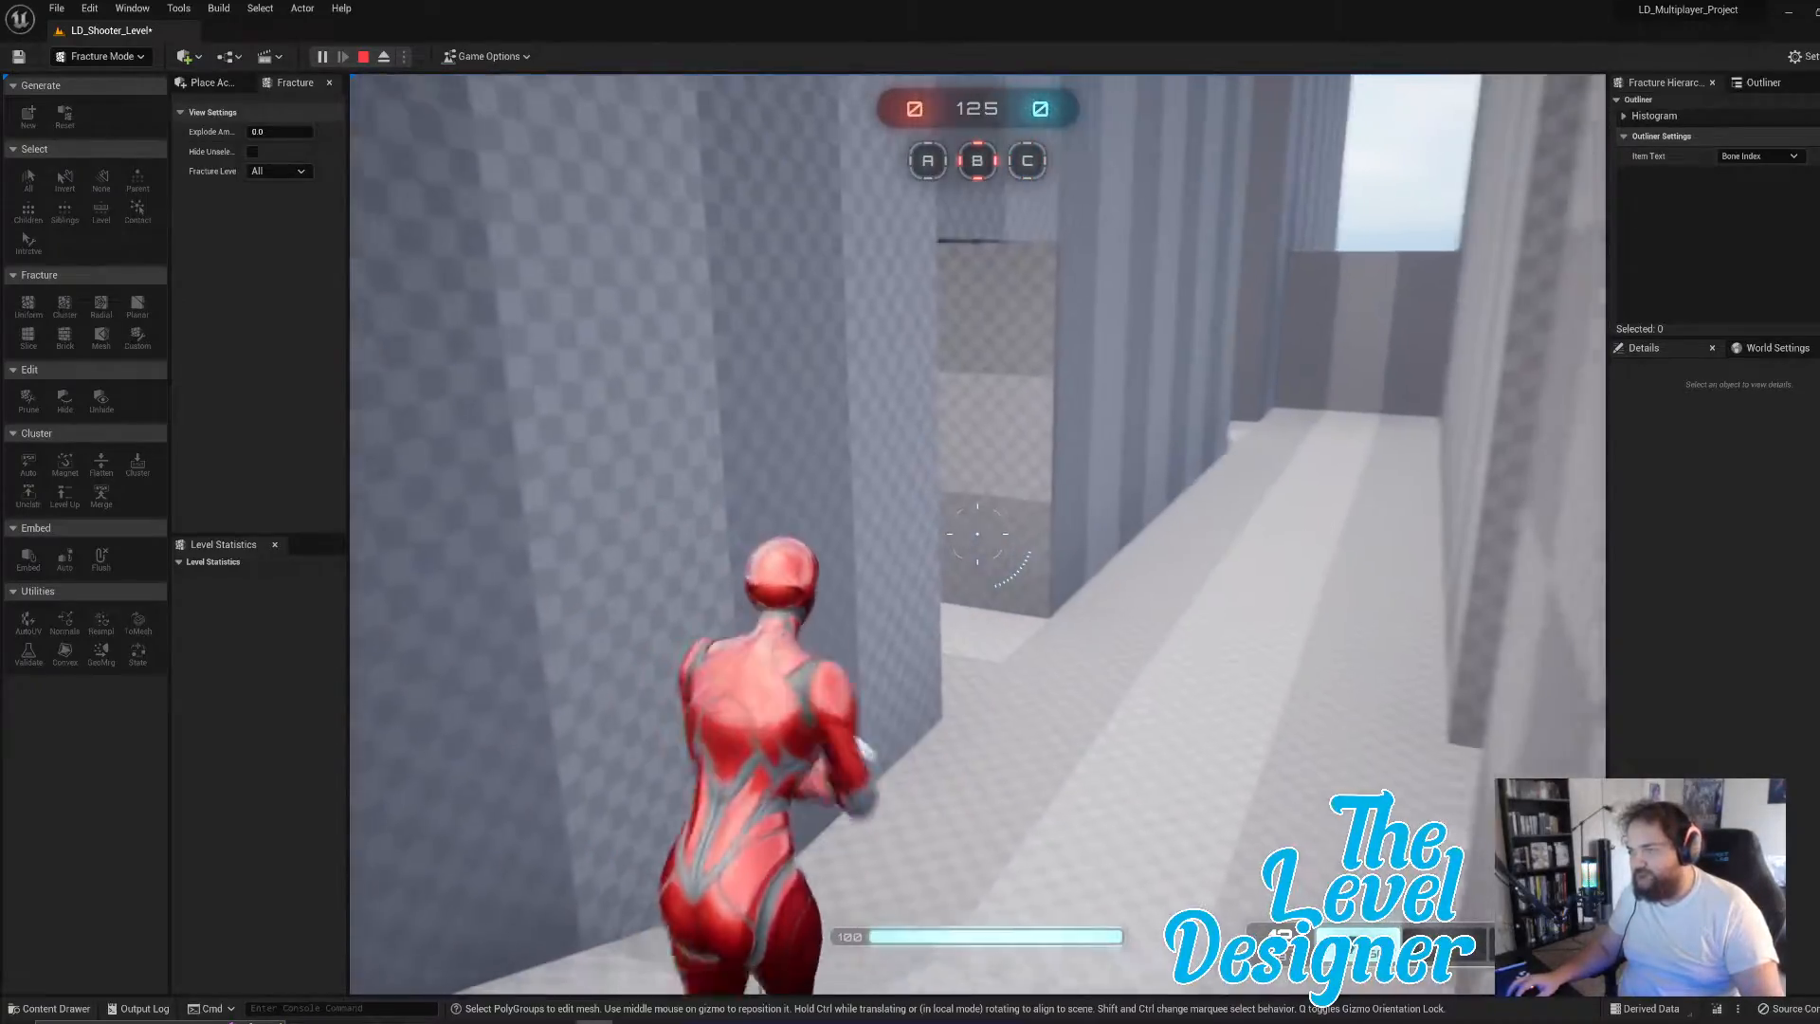
key("w")
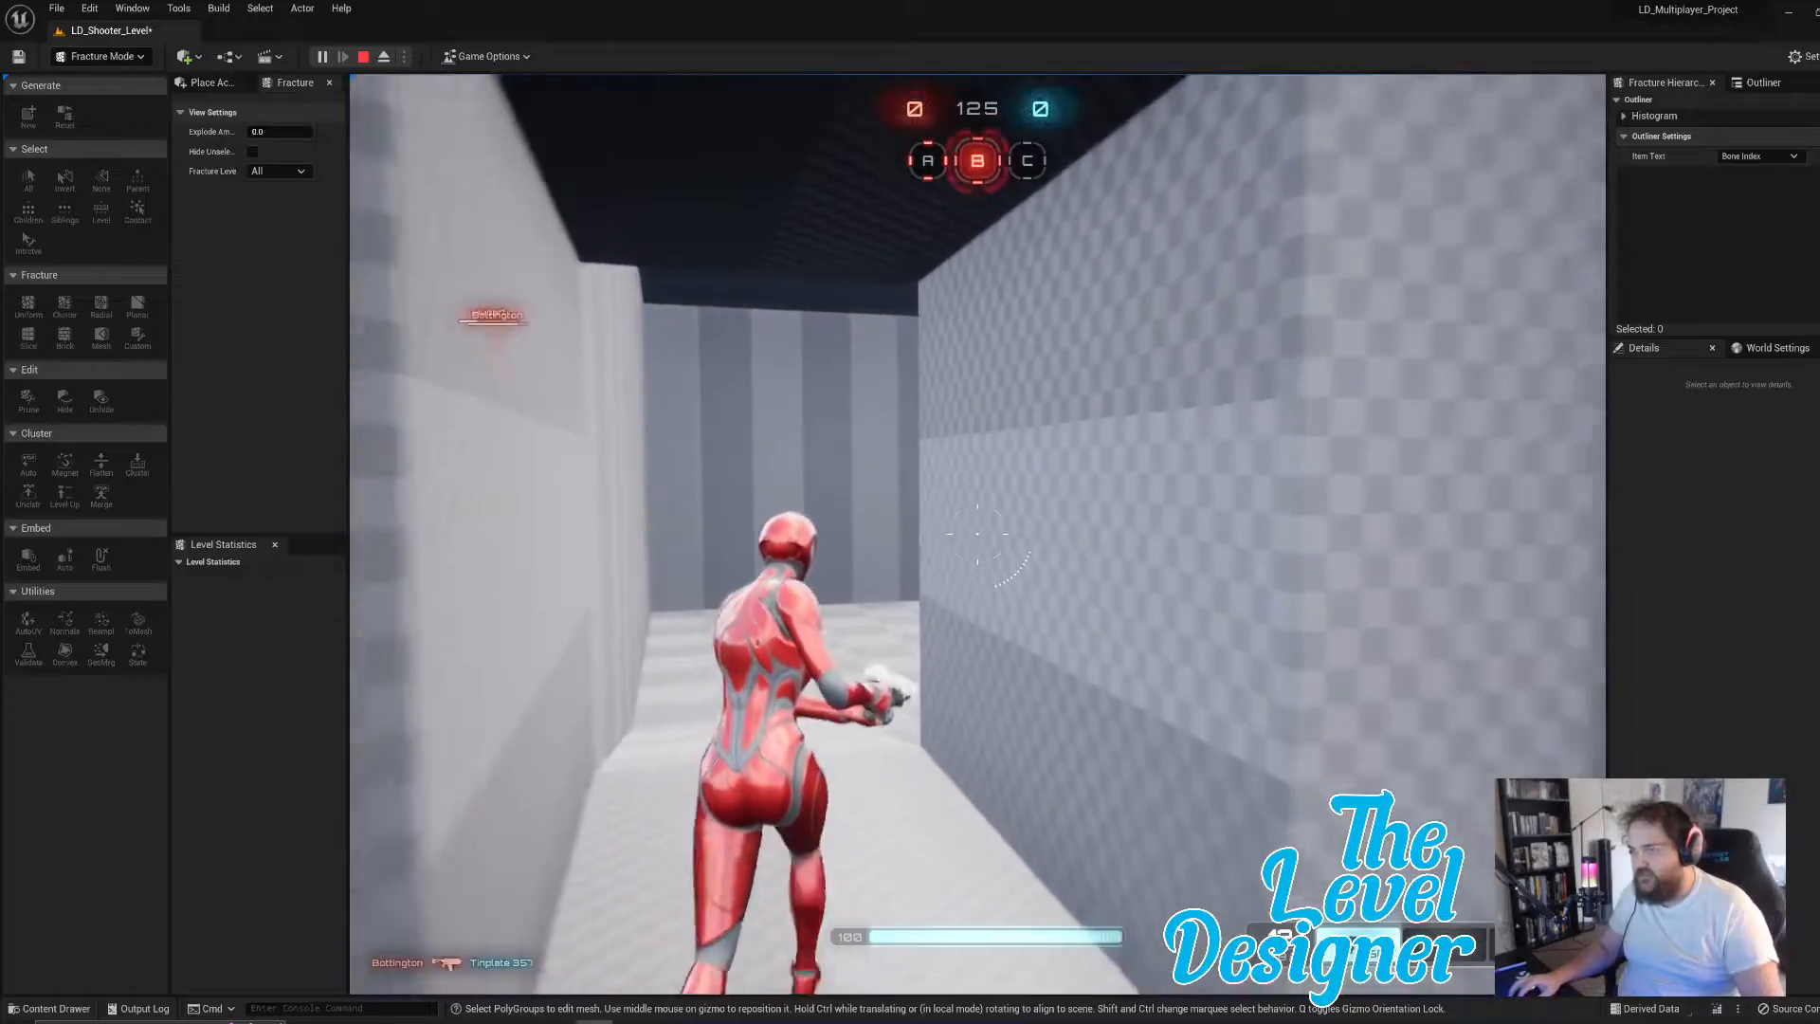
key("w")
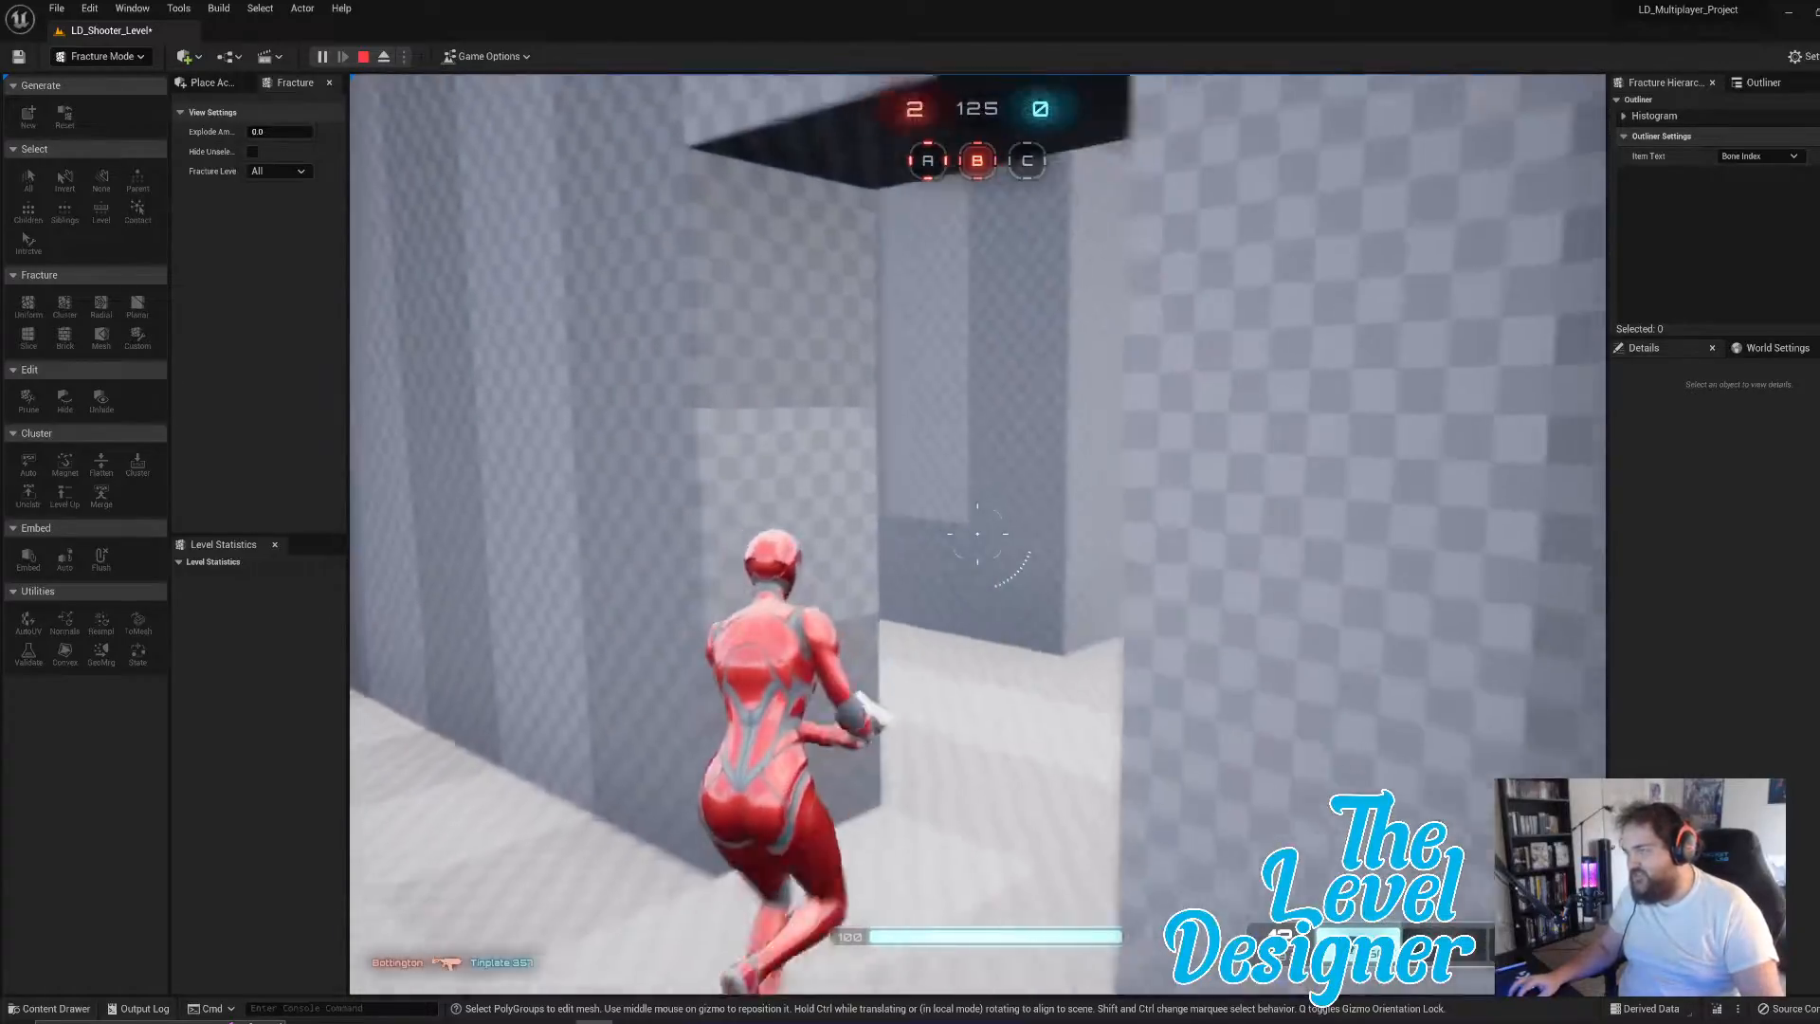
key("w")
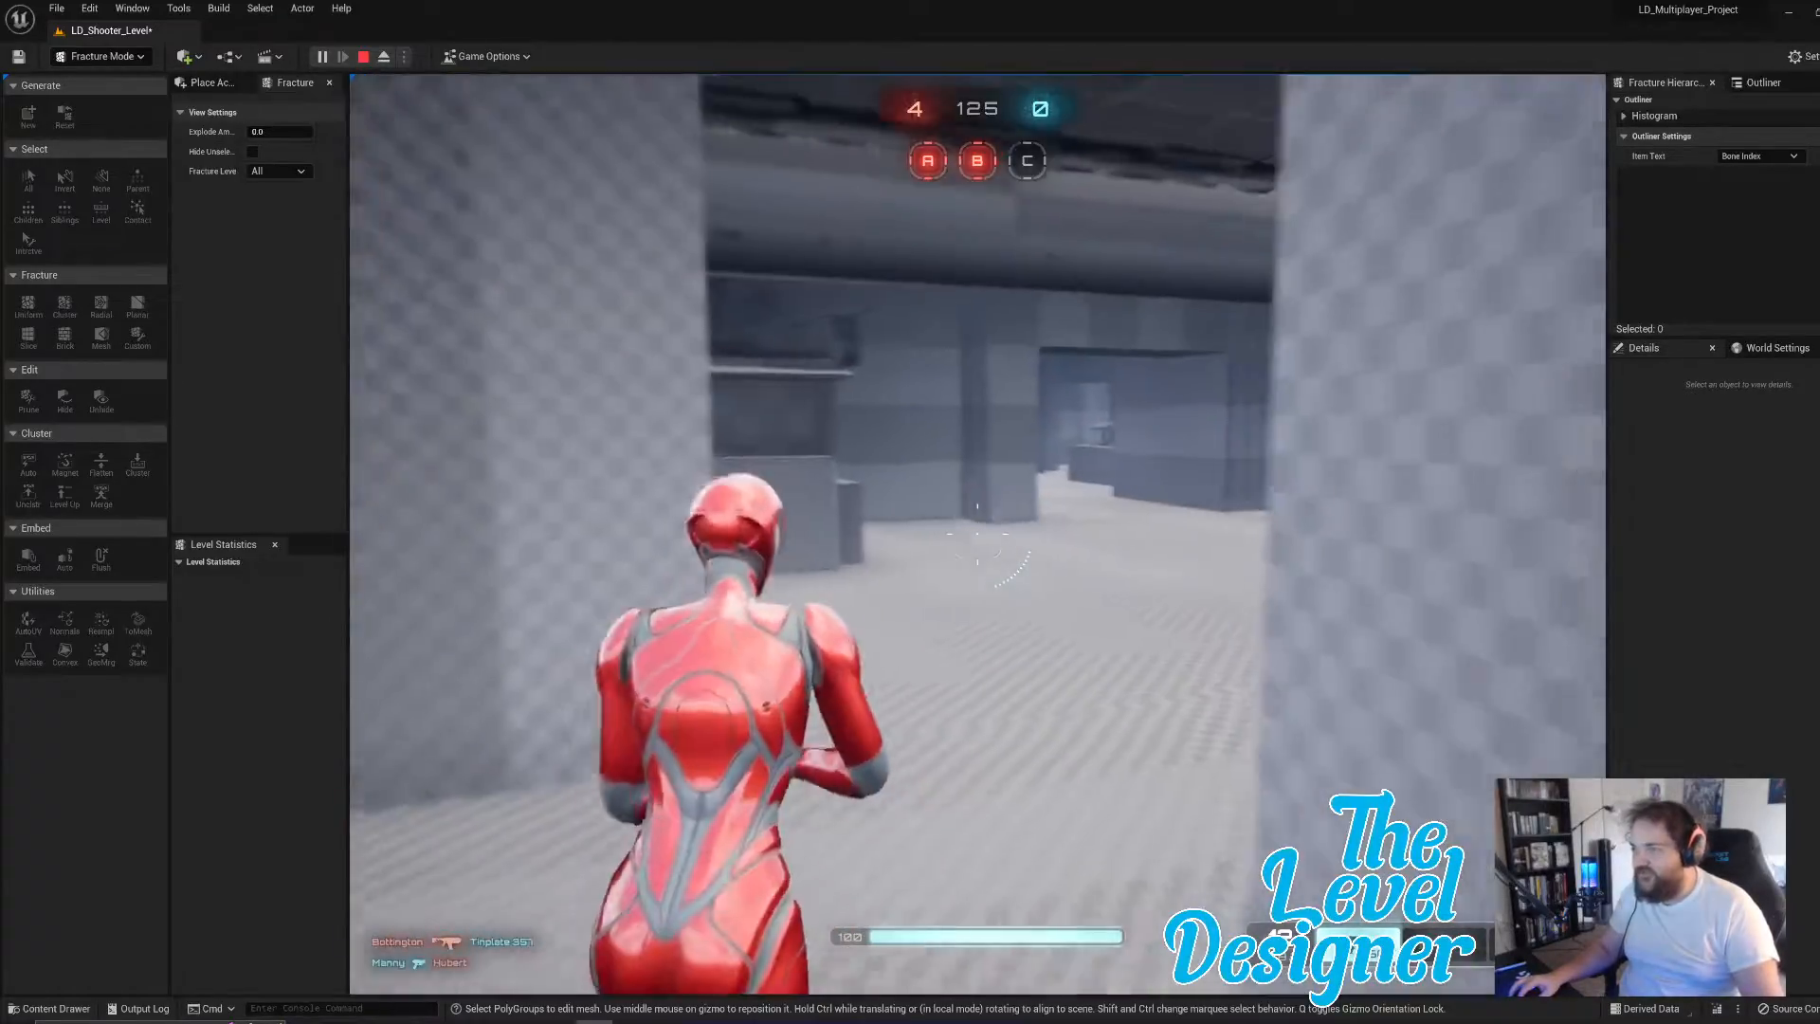
key("w")
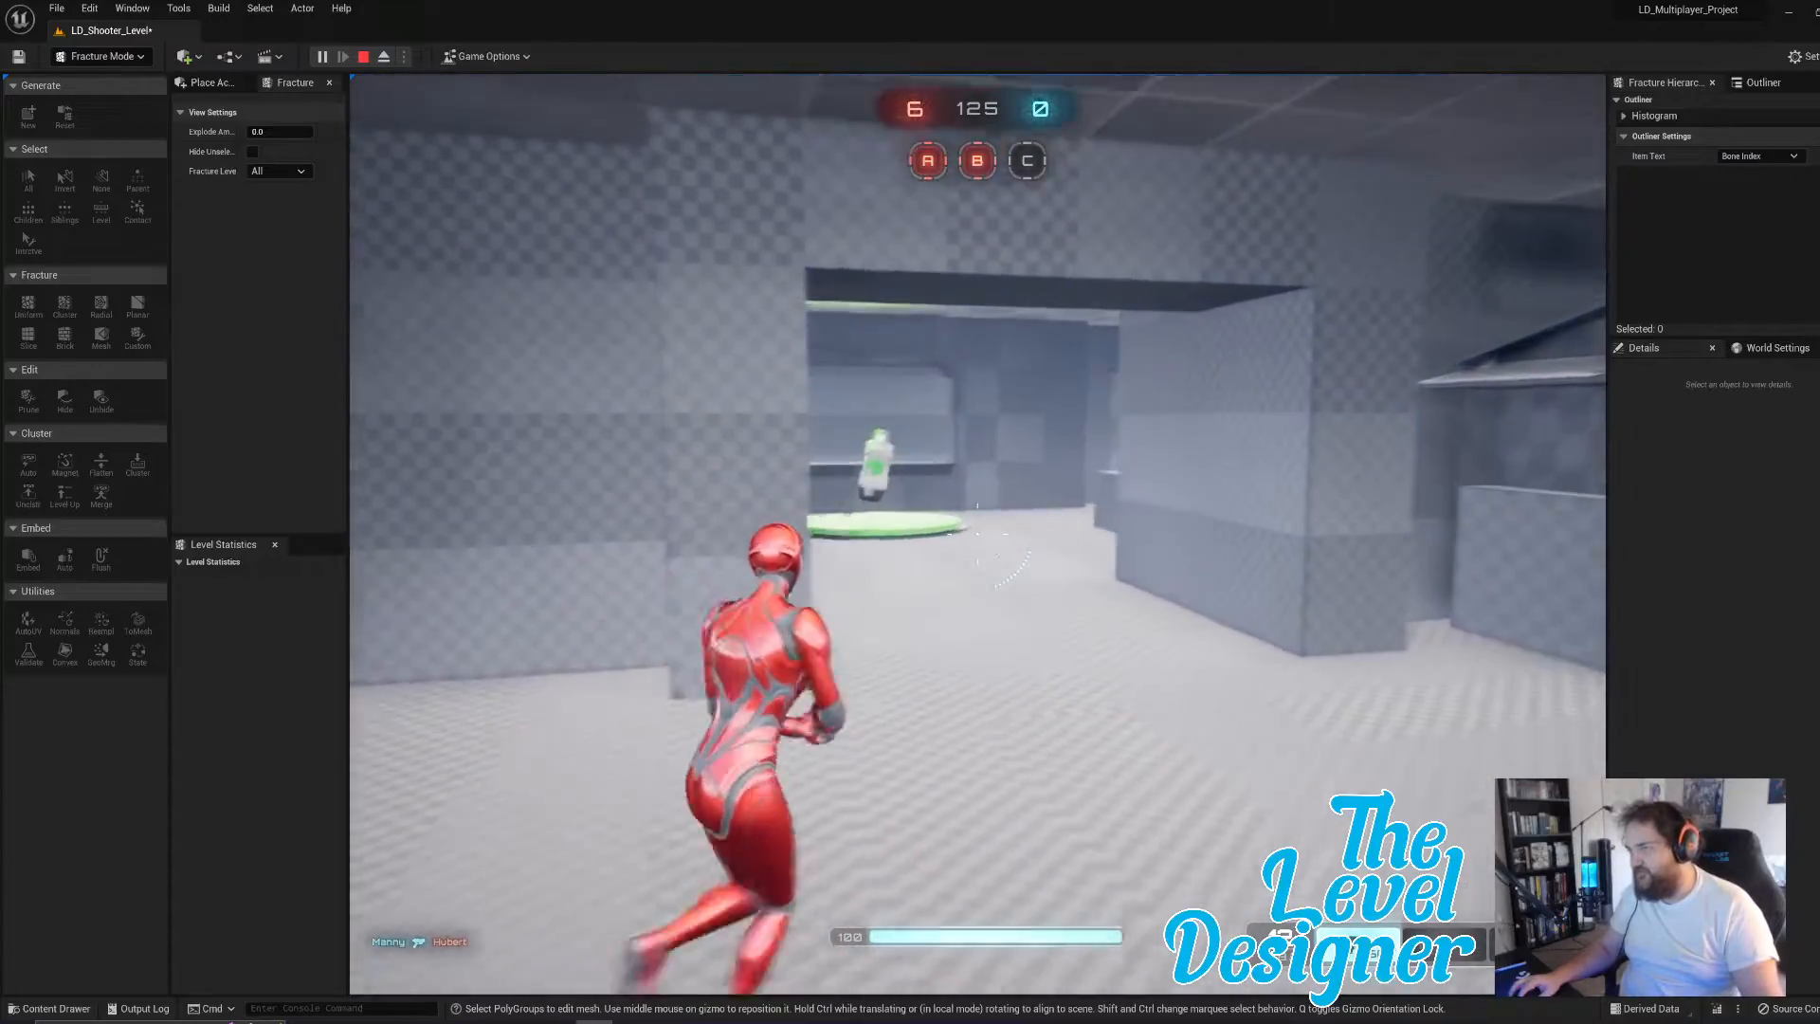
key("w")
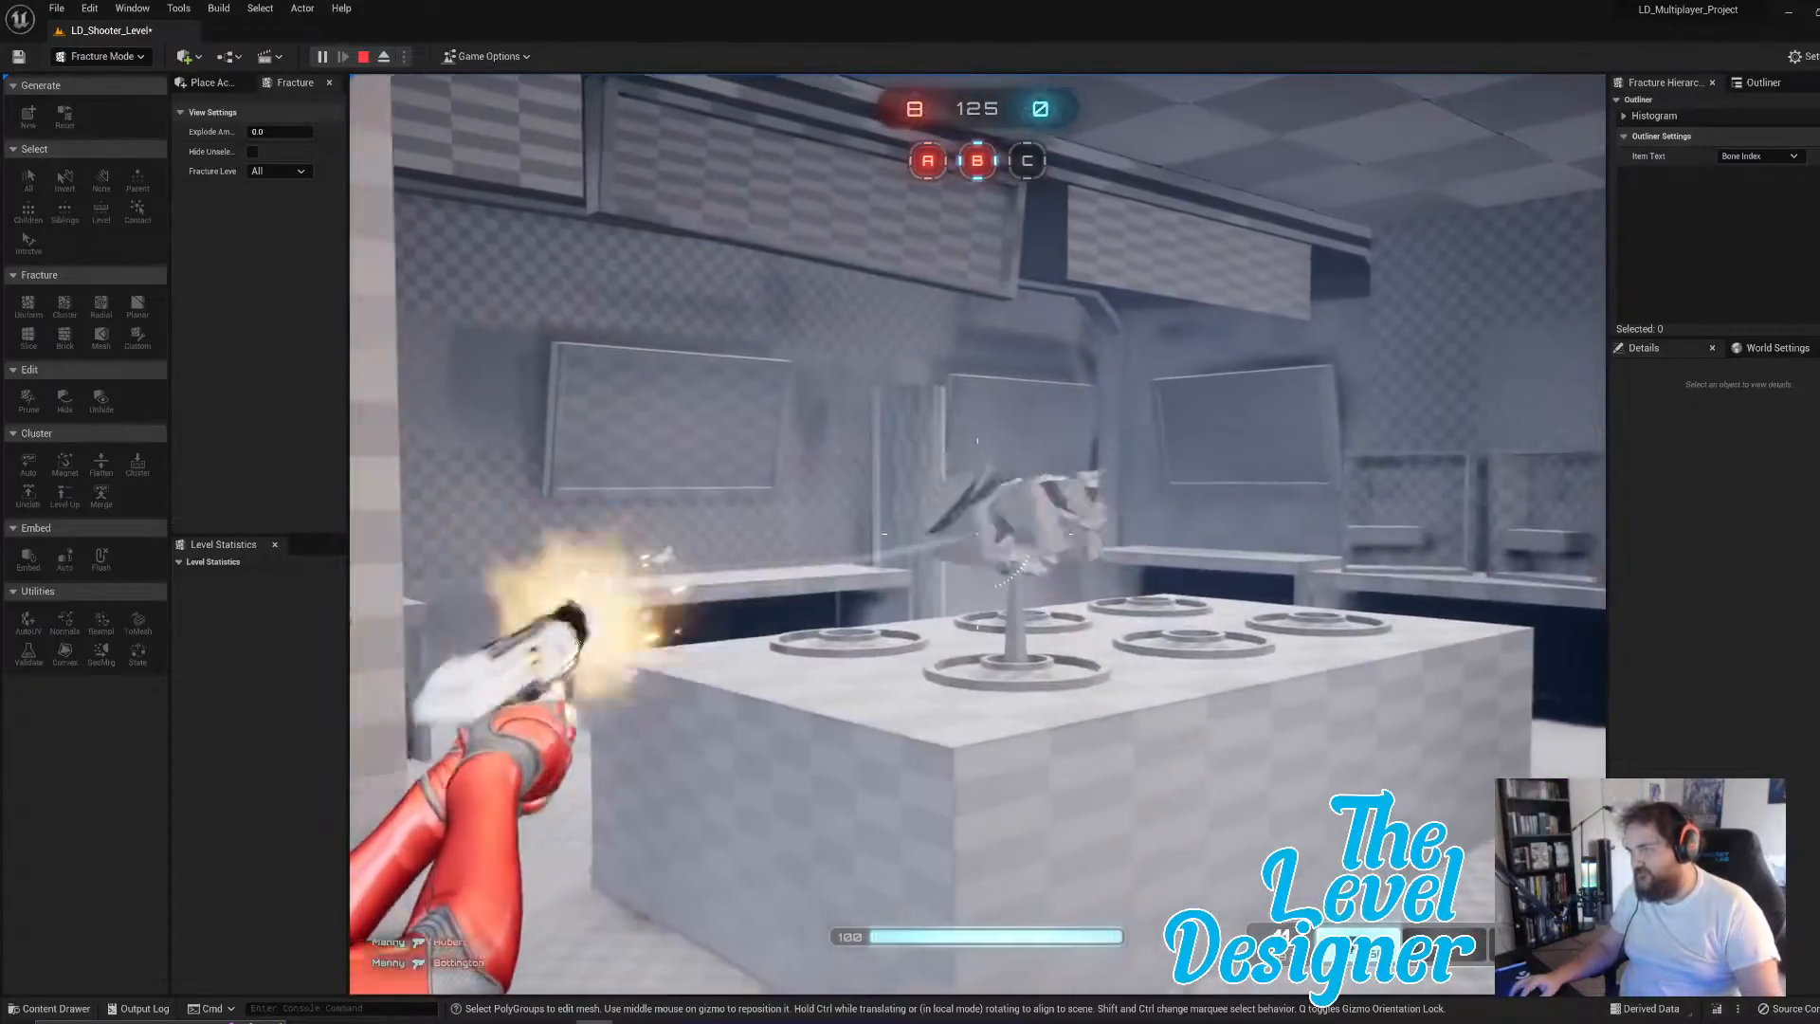
key("Escape")
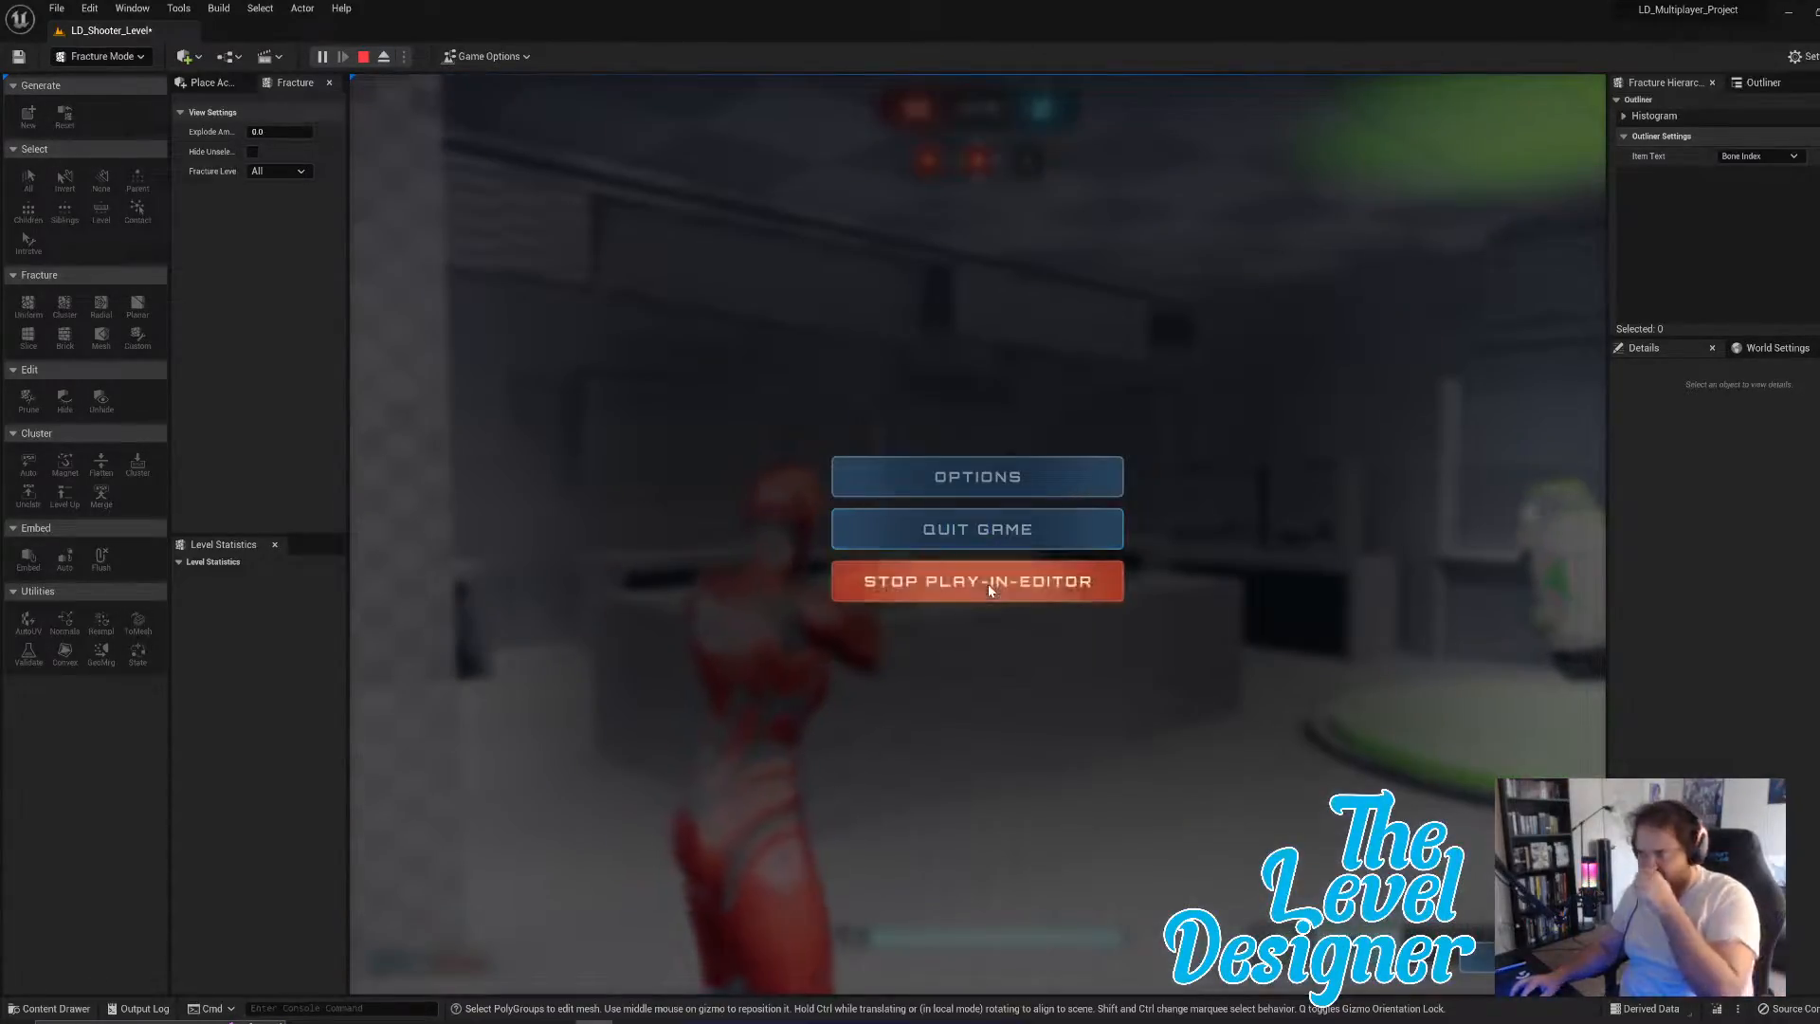
left_click(988, 583)
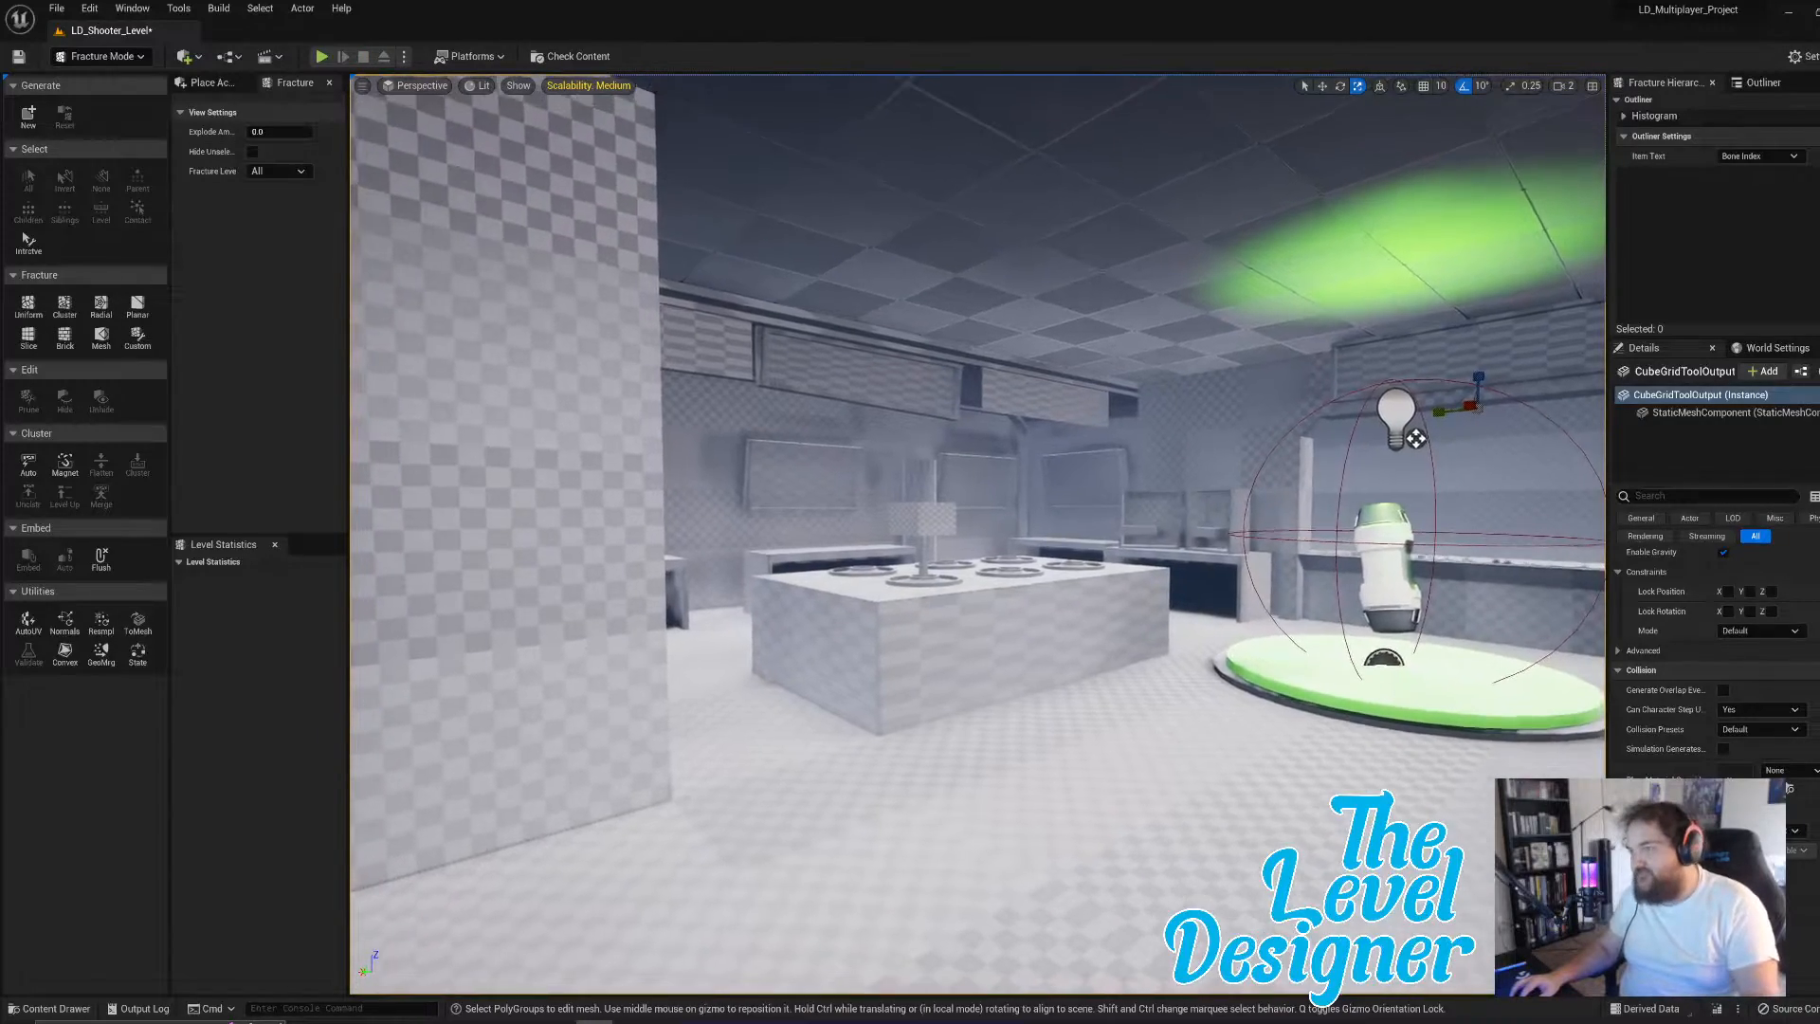
- Duplicate the fractured box together with its post onto the neighbouring ring base in the counter's front row
key("w")
right_click_drag(988, 583, 891, 650)
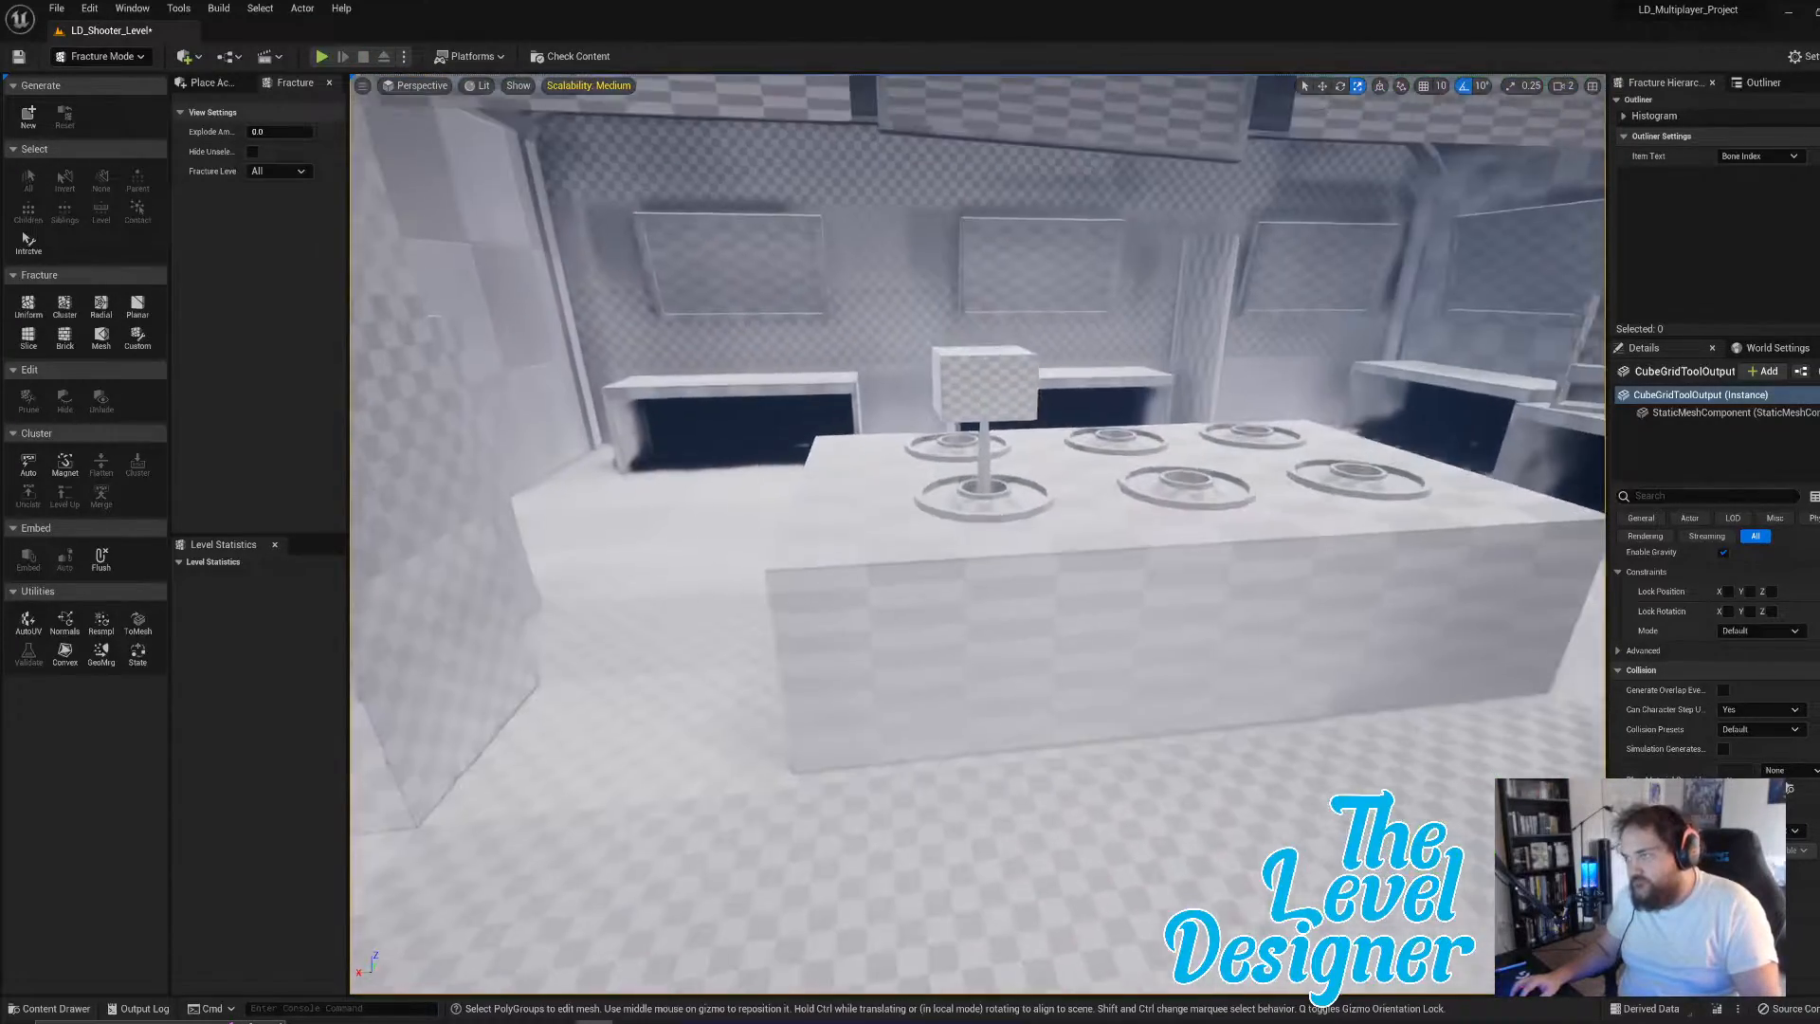
right_click_drag(912, 588, 907, 589)
key("e")
left_click(997, 562)
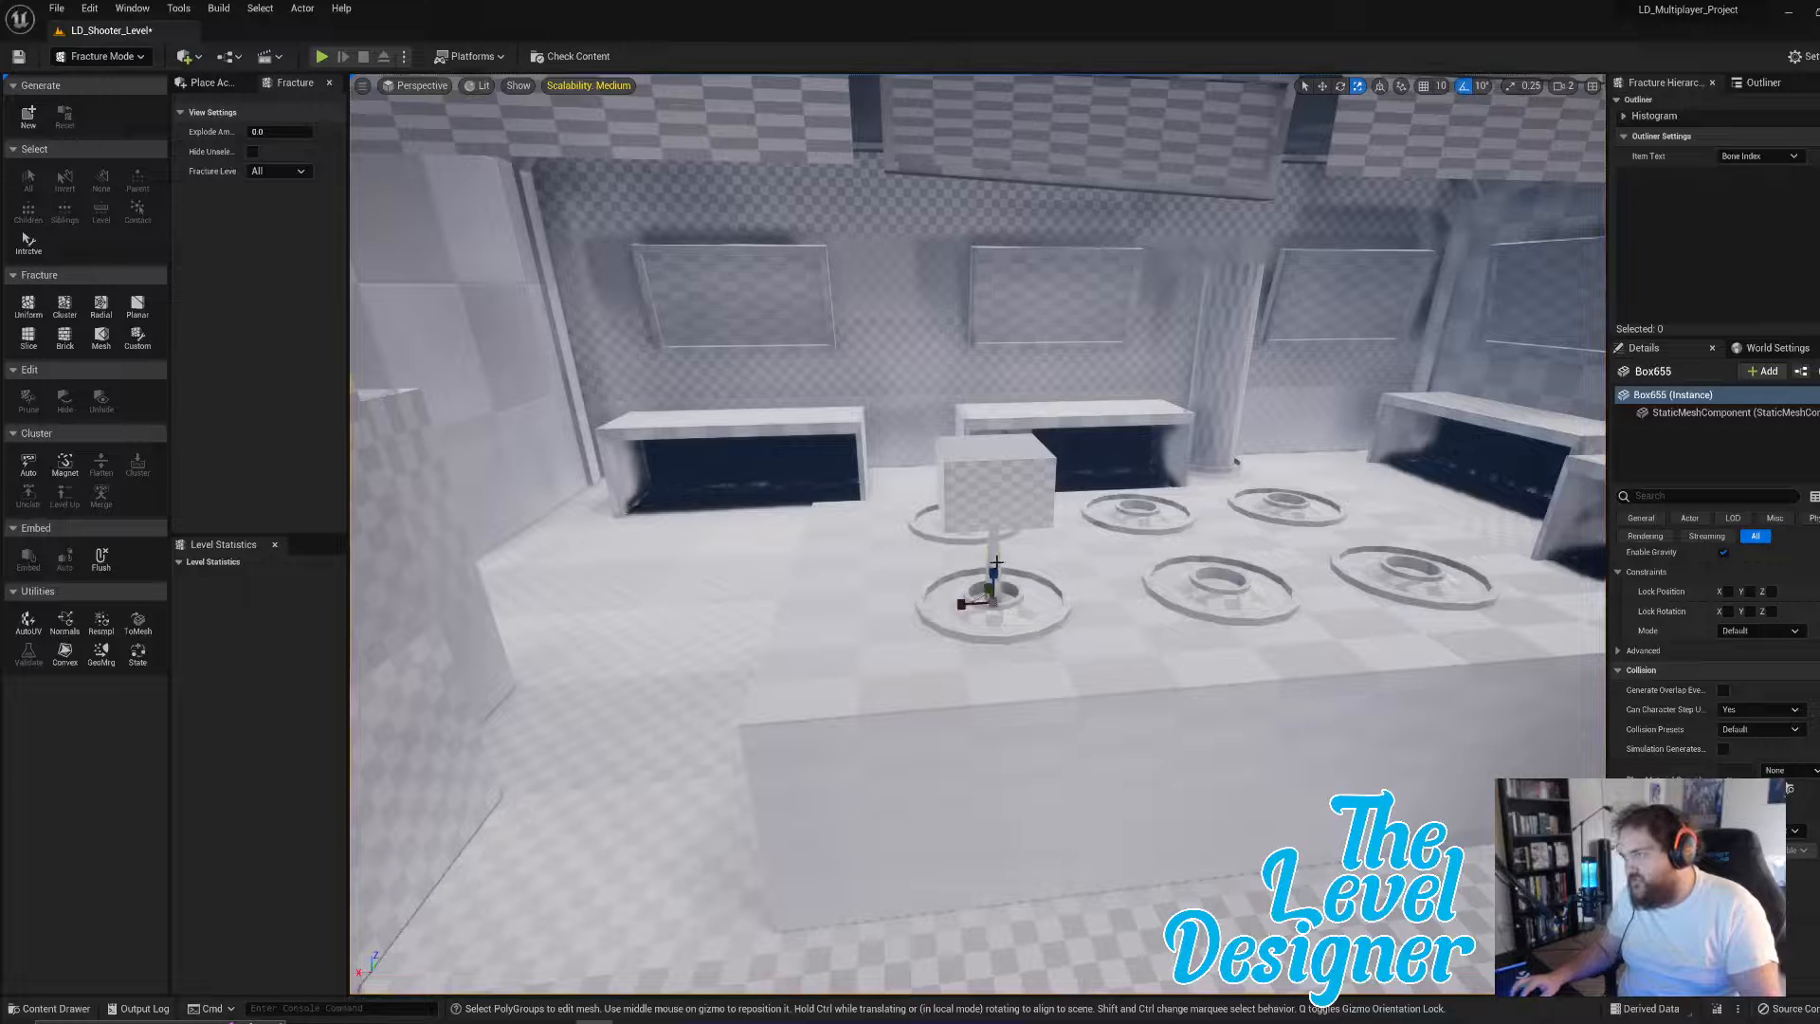
left_click(1001, 483)
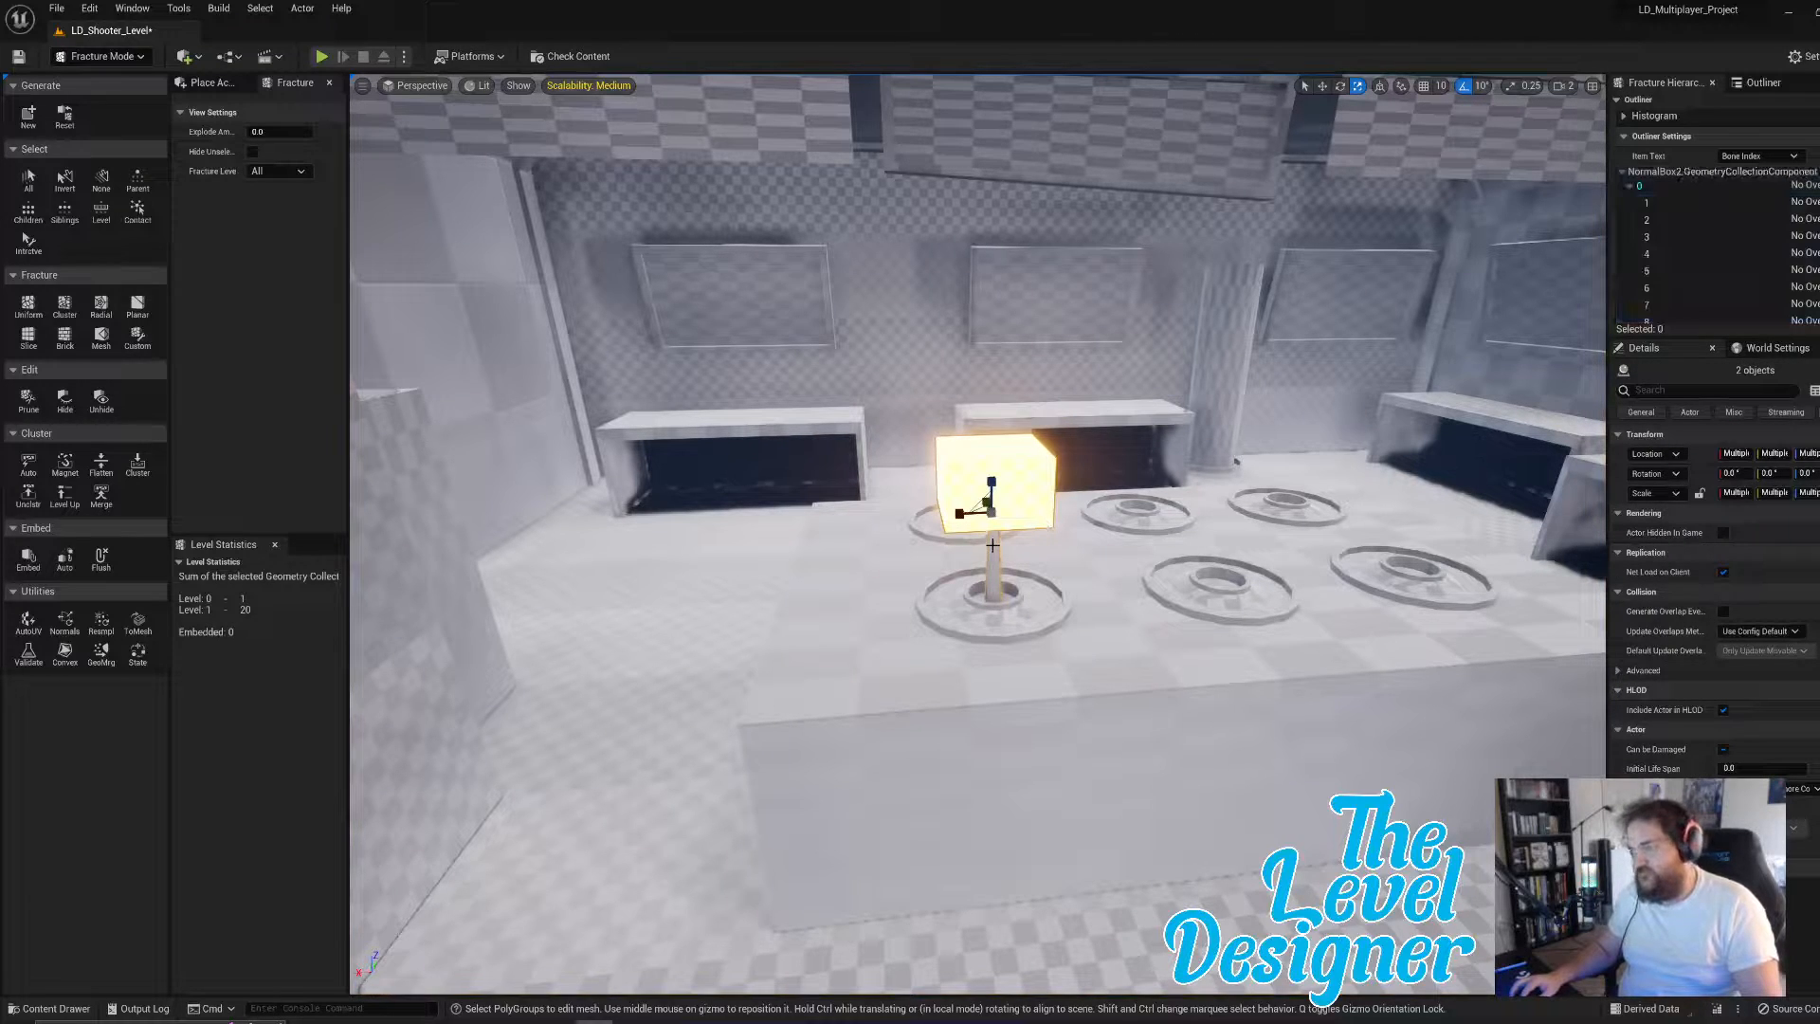
key("w")
left_click_drag(986, 507, 1198, 512, "alt")
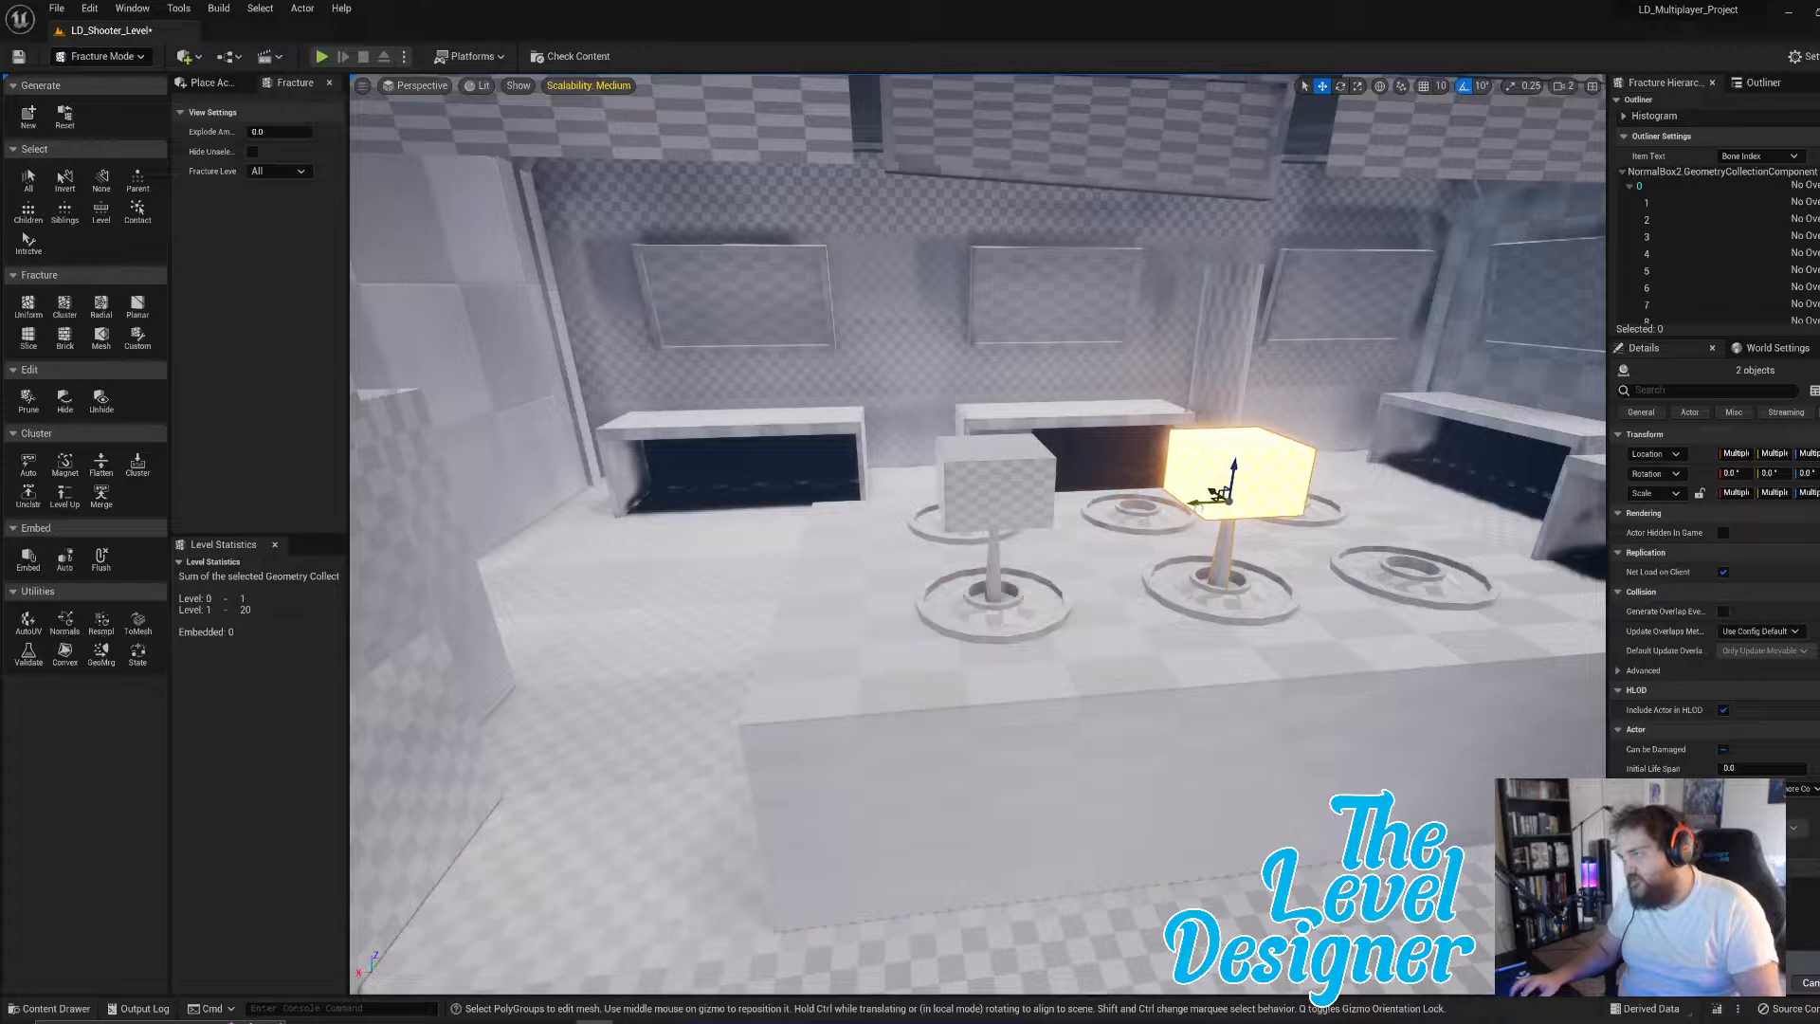
- Duplicate the copied box and post again onto the third ring base of the front row
key("d")
right_click_drag(1198, 508, 1203, 508)
key("ctrl+d")
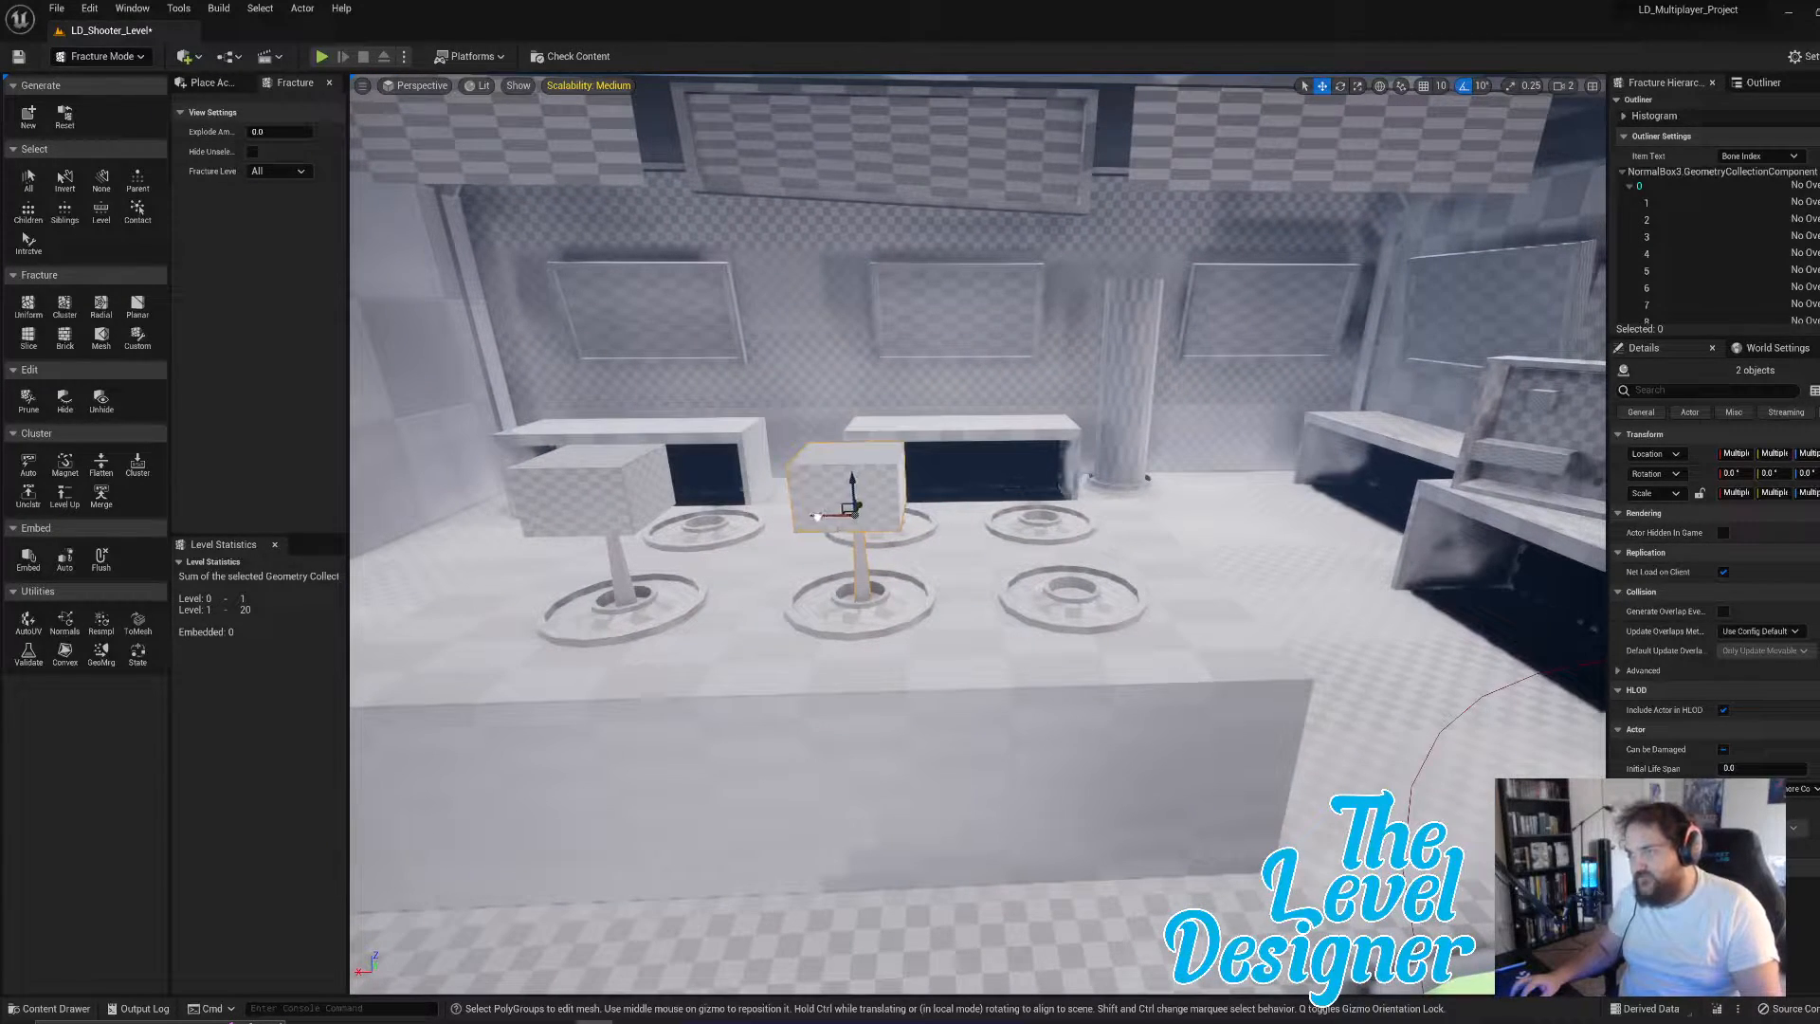
left_click_drag(817, 517, 1037, 517)
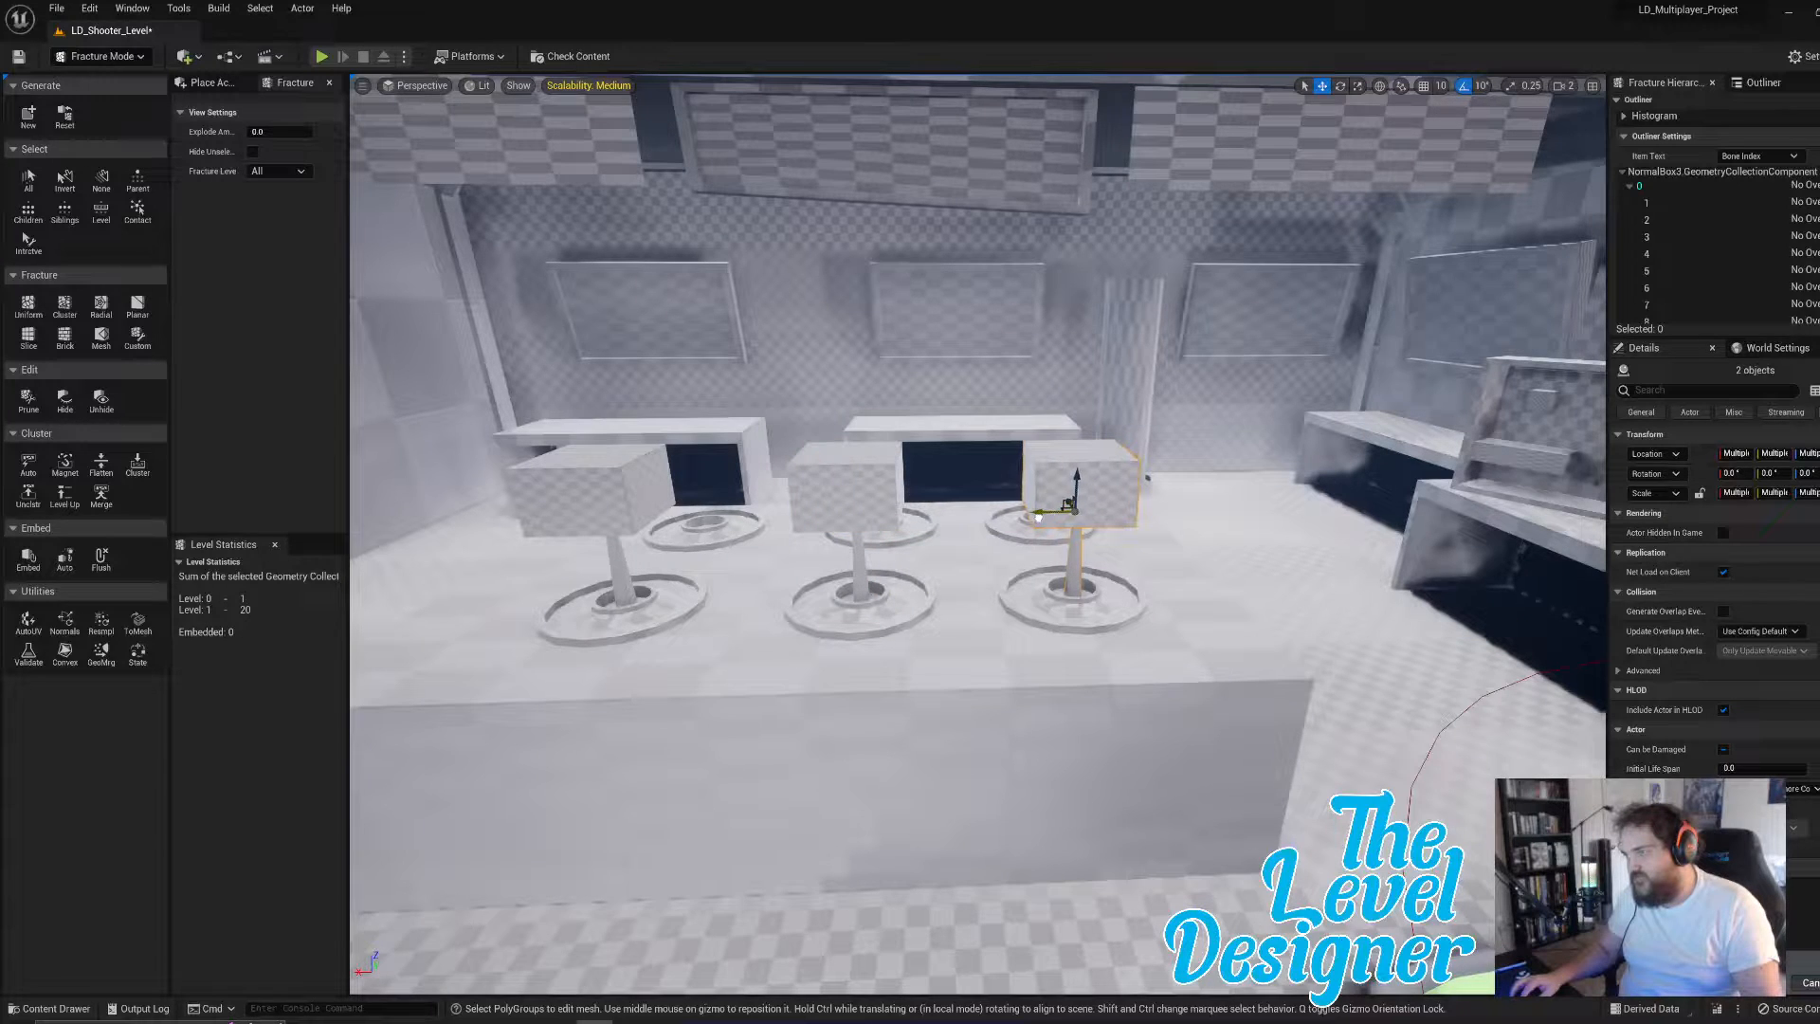
- Select all three front-row boxes with their posts and duplicate them onto the three back-row ring bases
left_click(847, 508, "ctrl")
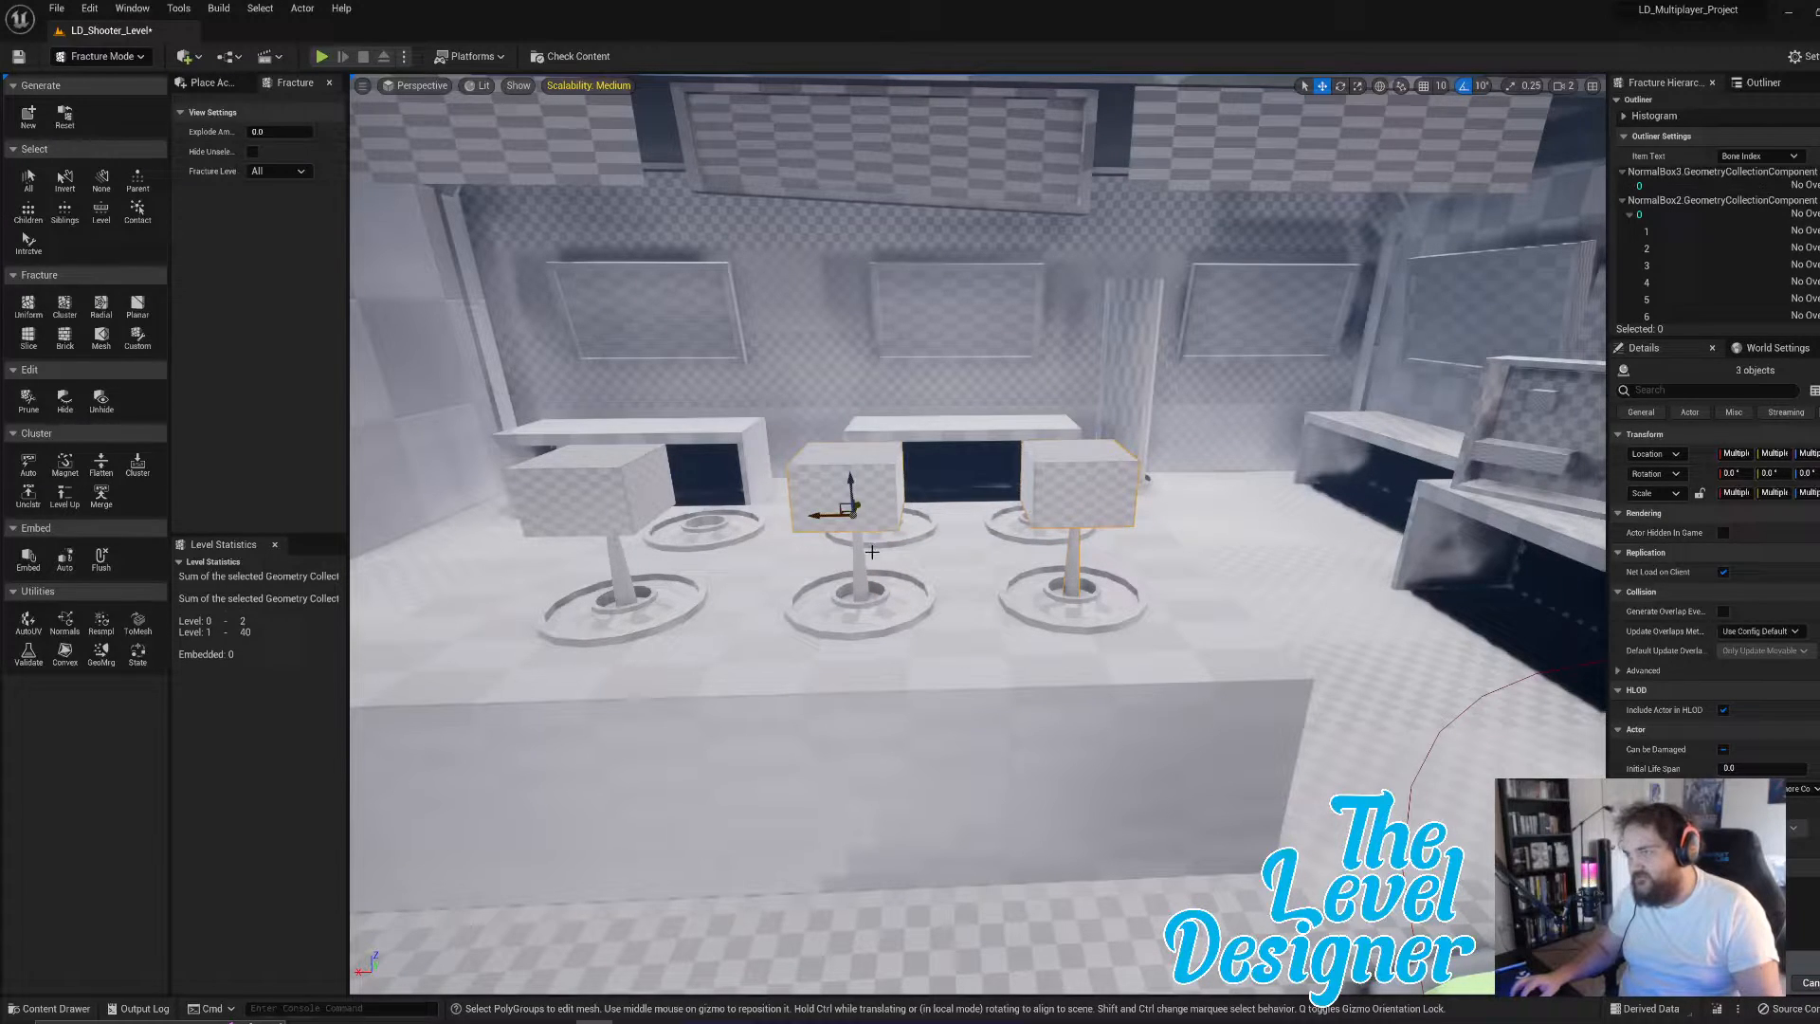
left_click(630, 520, "ctrl")
left_click(851, 568, "ctrl")
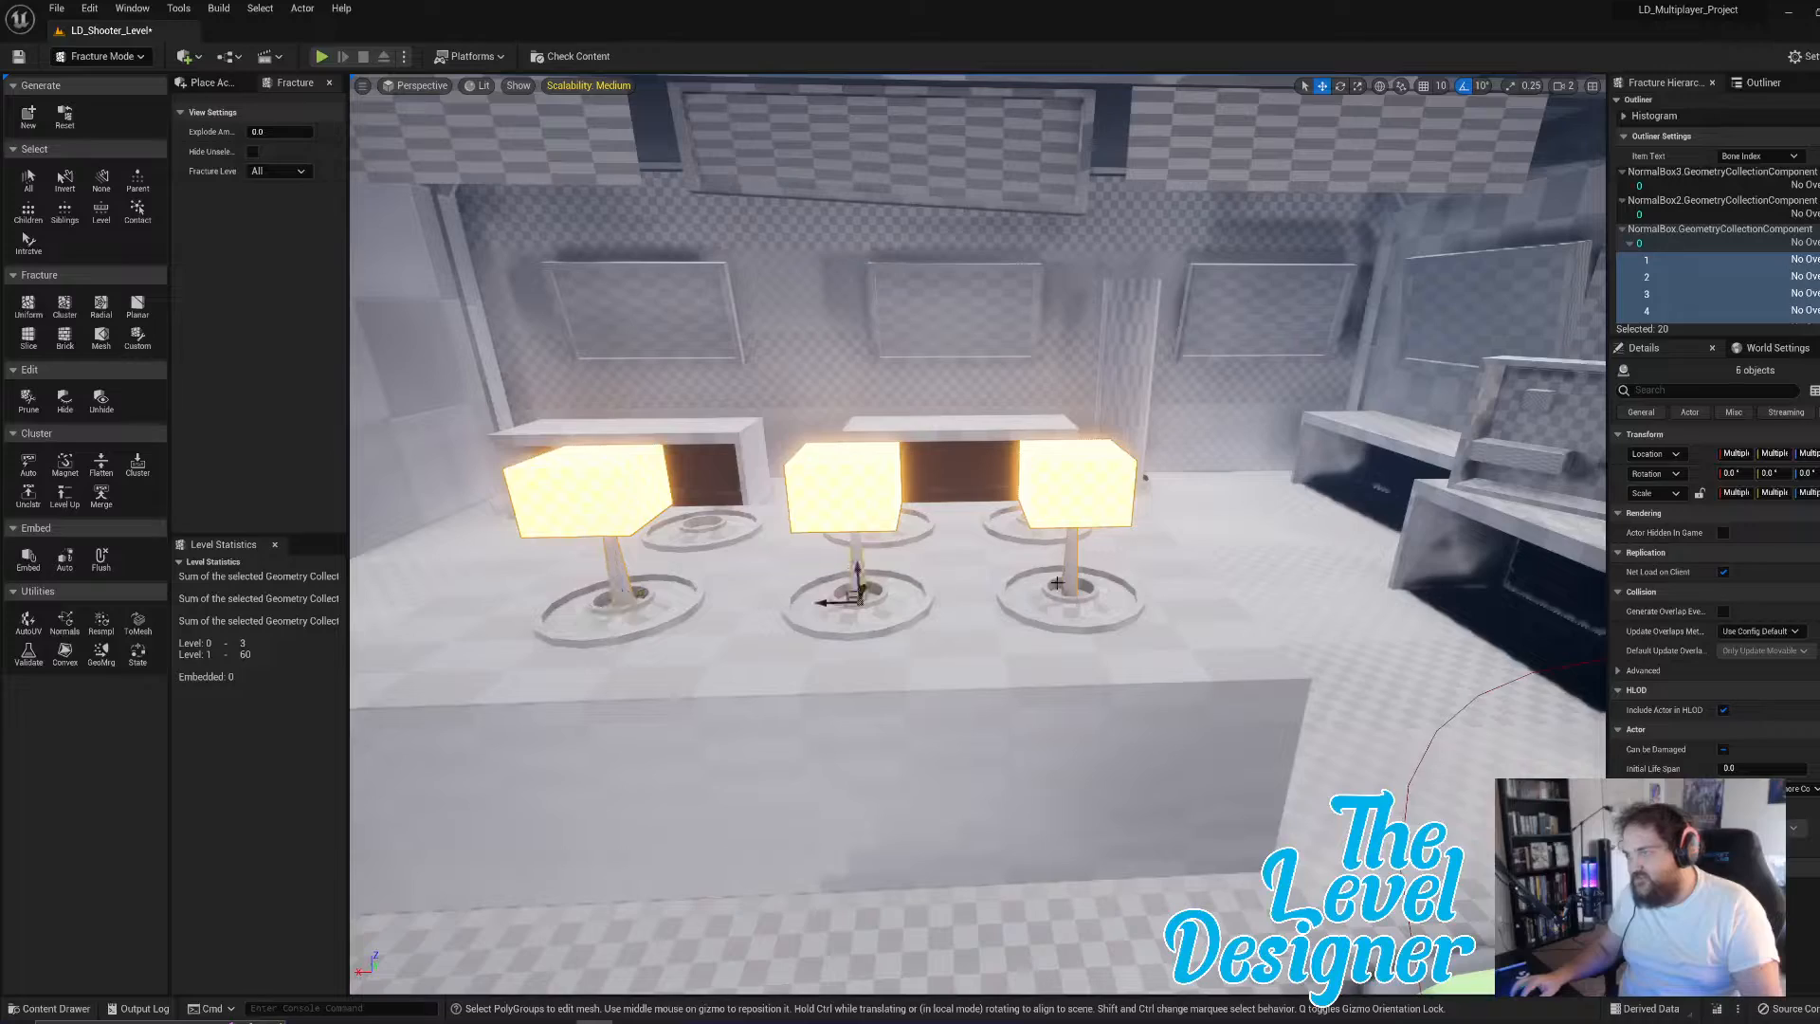
right_click_drag(1072, 570, 1060, 634)
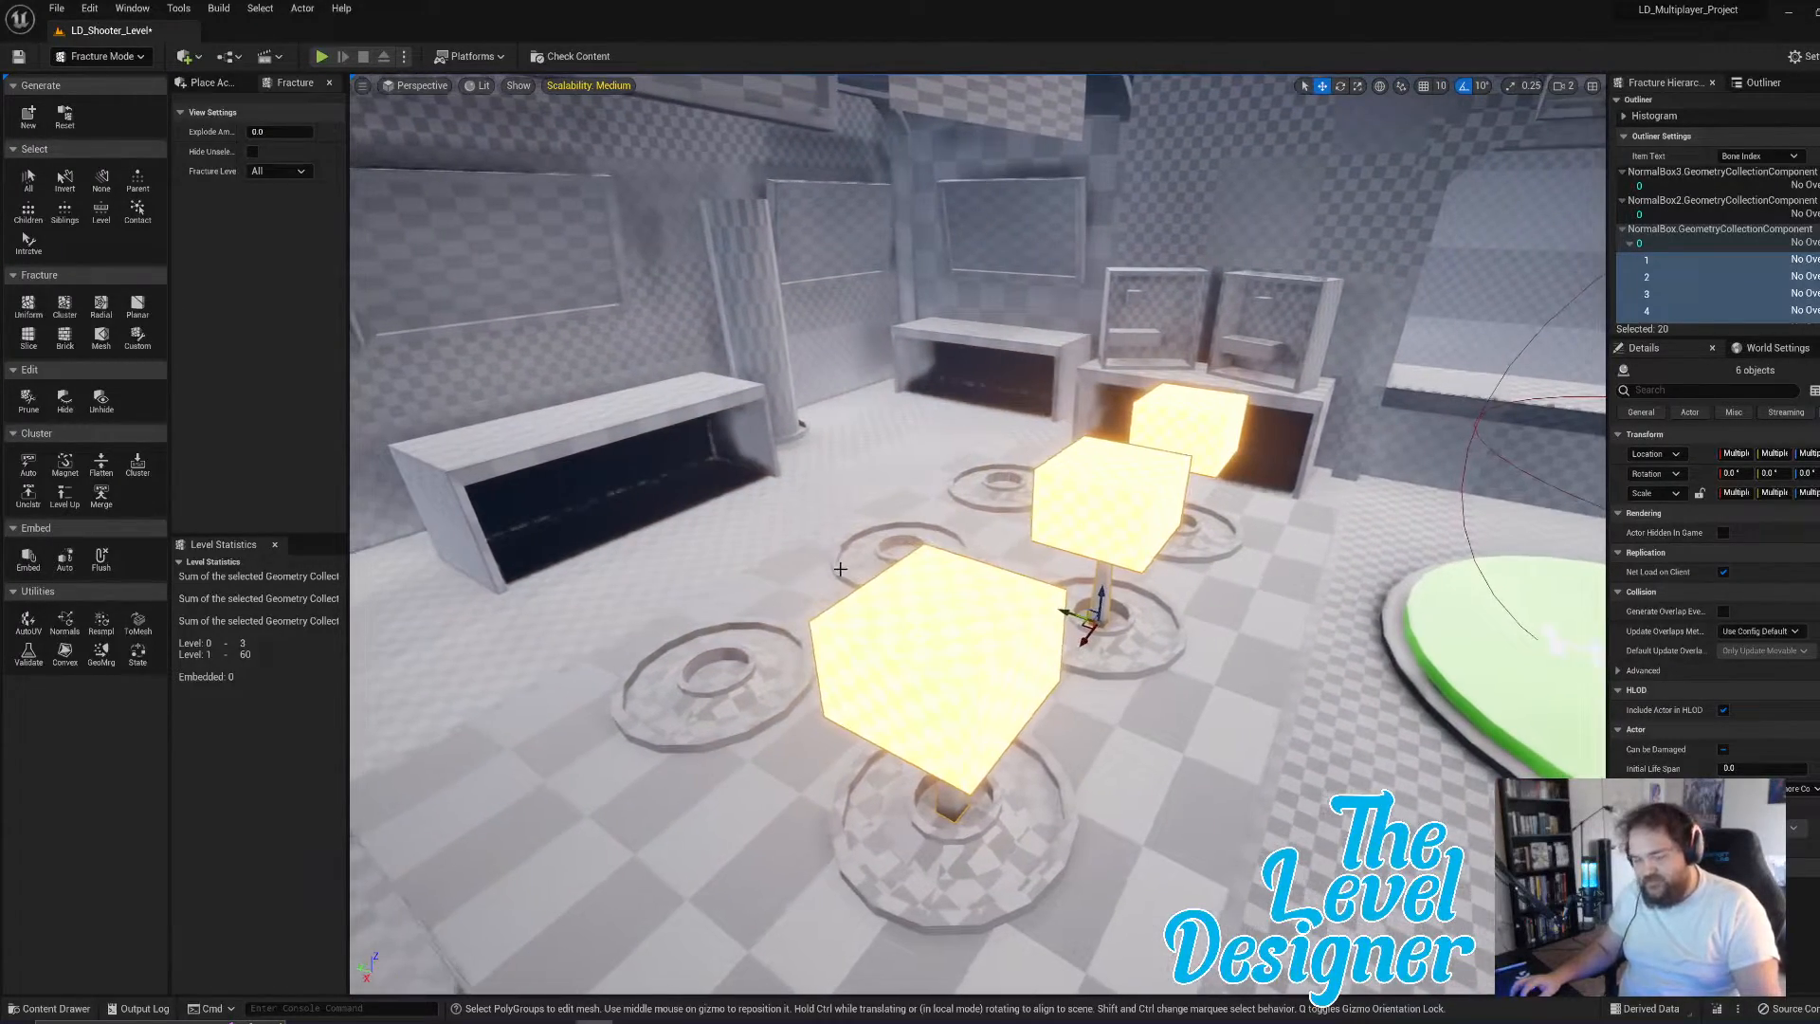
left_click_drag(1151, 447, 976, 410, "alt")
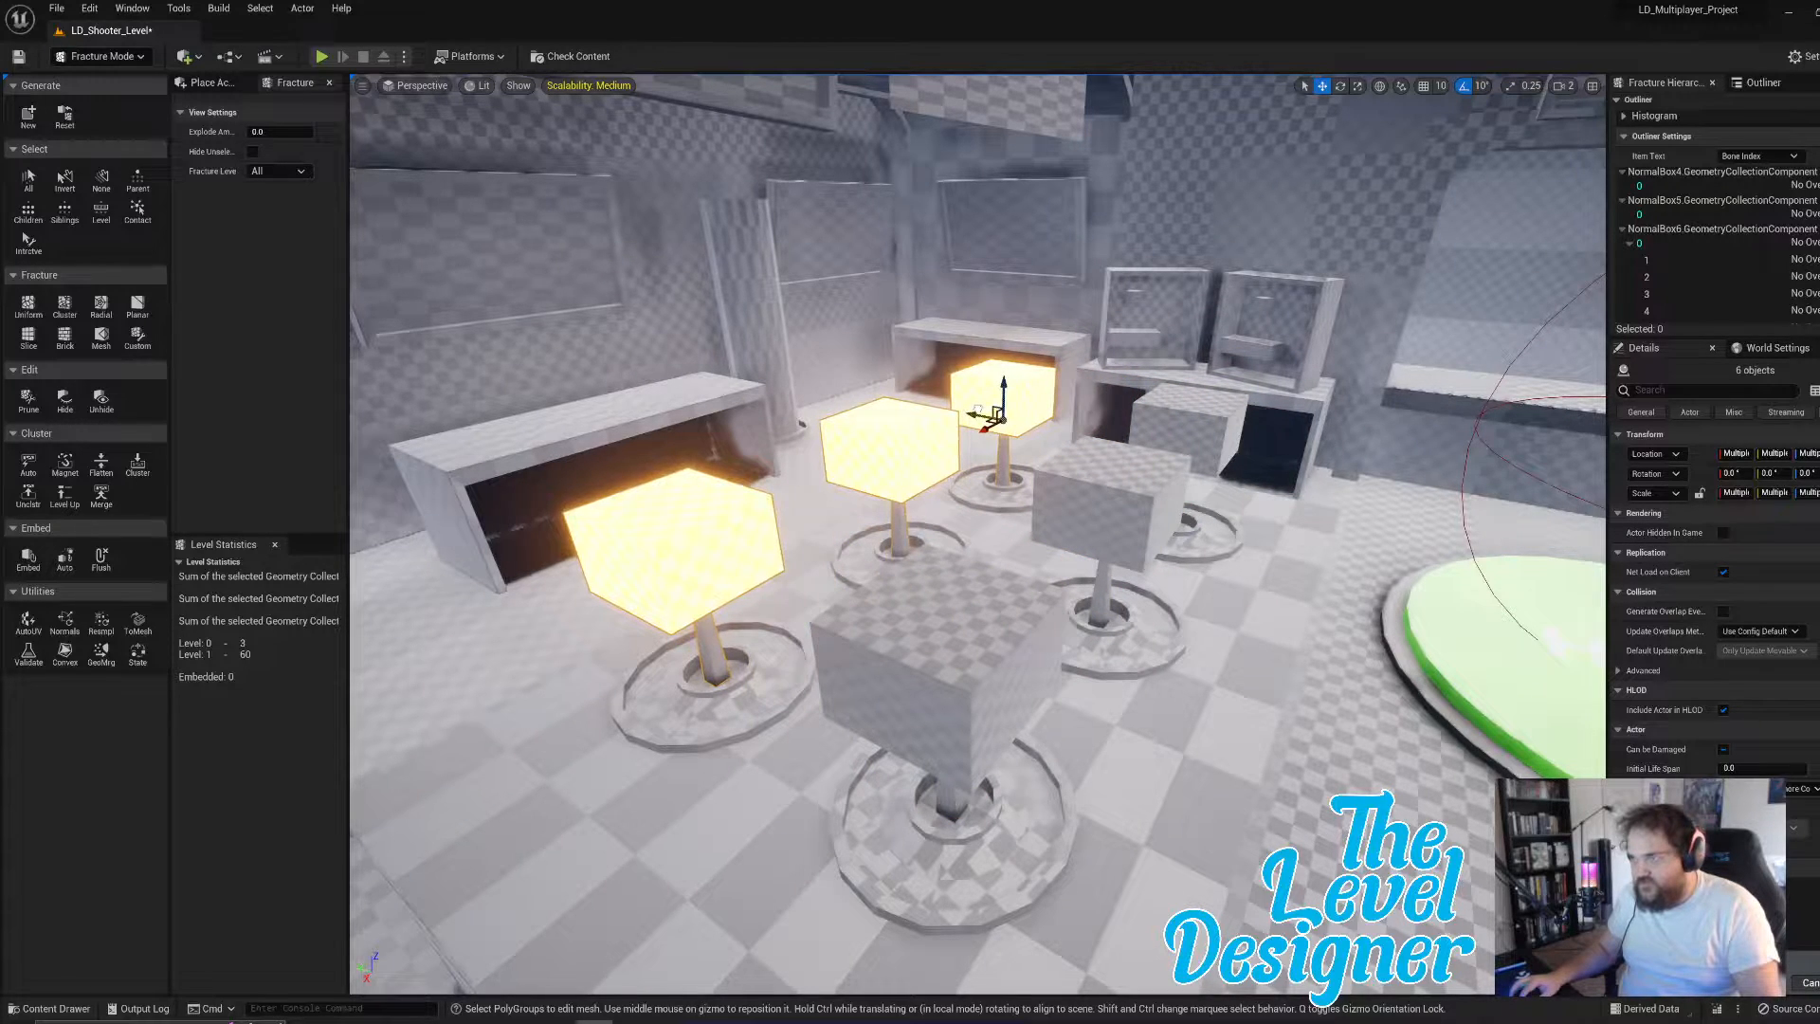
key("f")
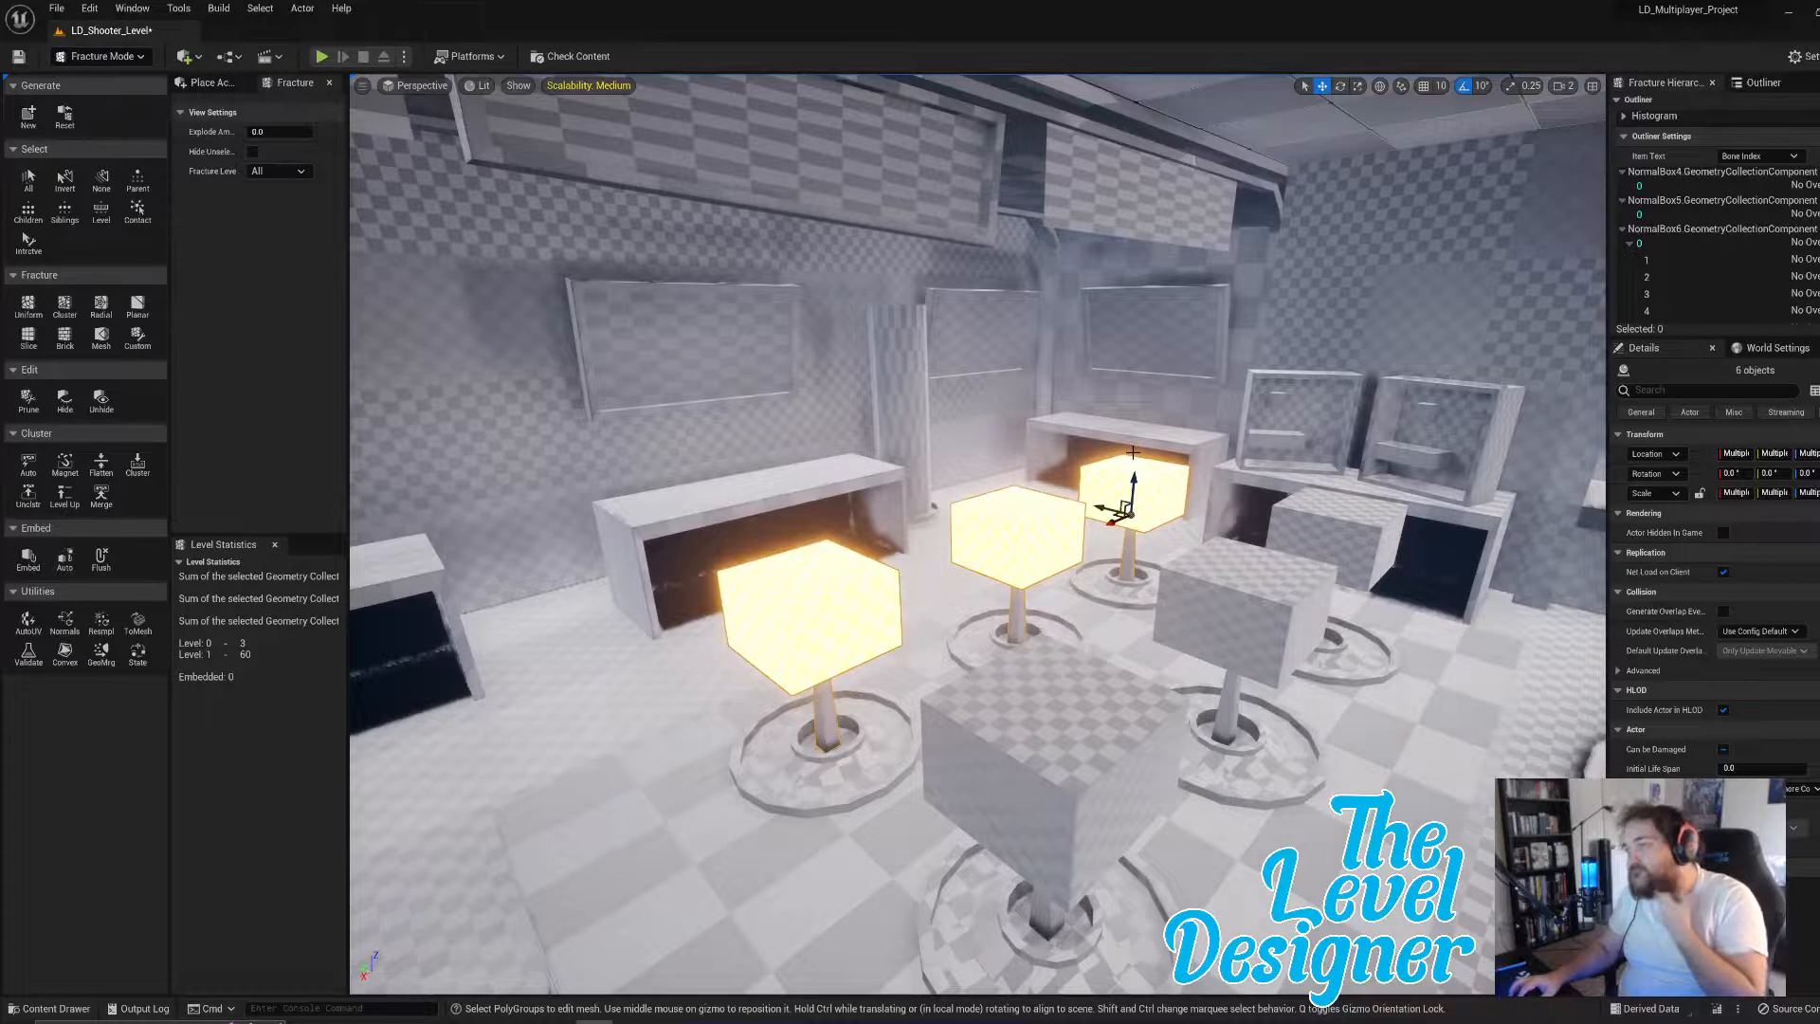
- Try to shift two adjacent back-row boxes and their posts off their ring bases, and undo the change
left_click(859, 704)
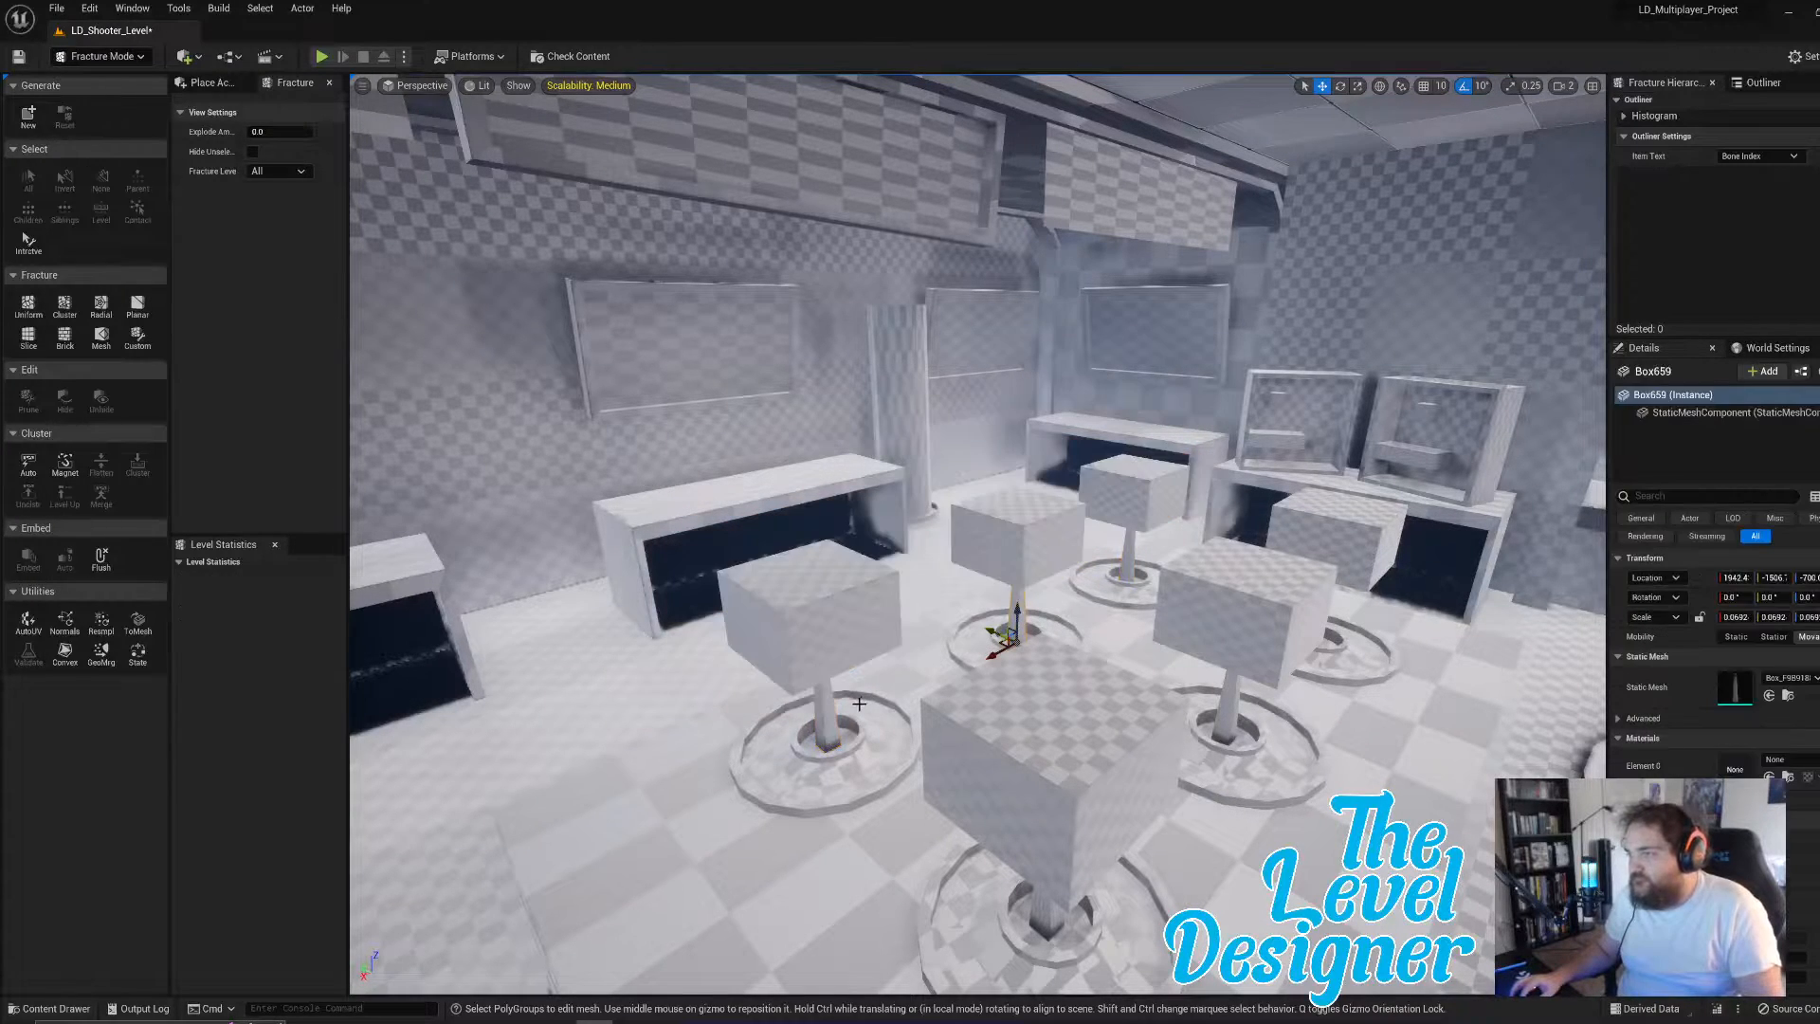
left_click(828, 717, "shift")
left_click(822, 624, "shift")
left_click(1059, 524, "shift")
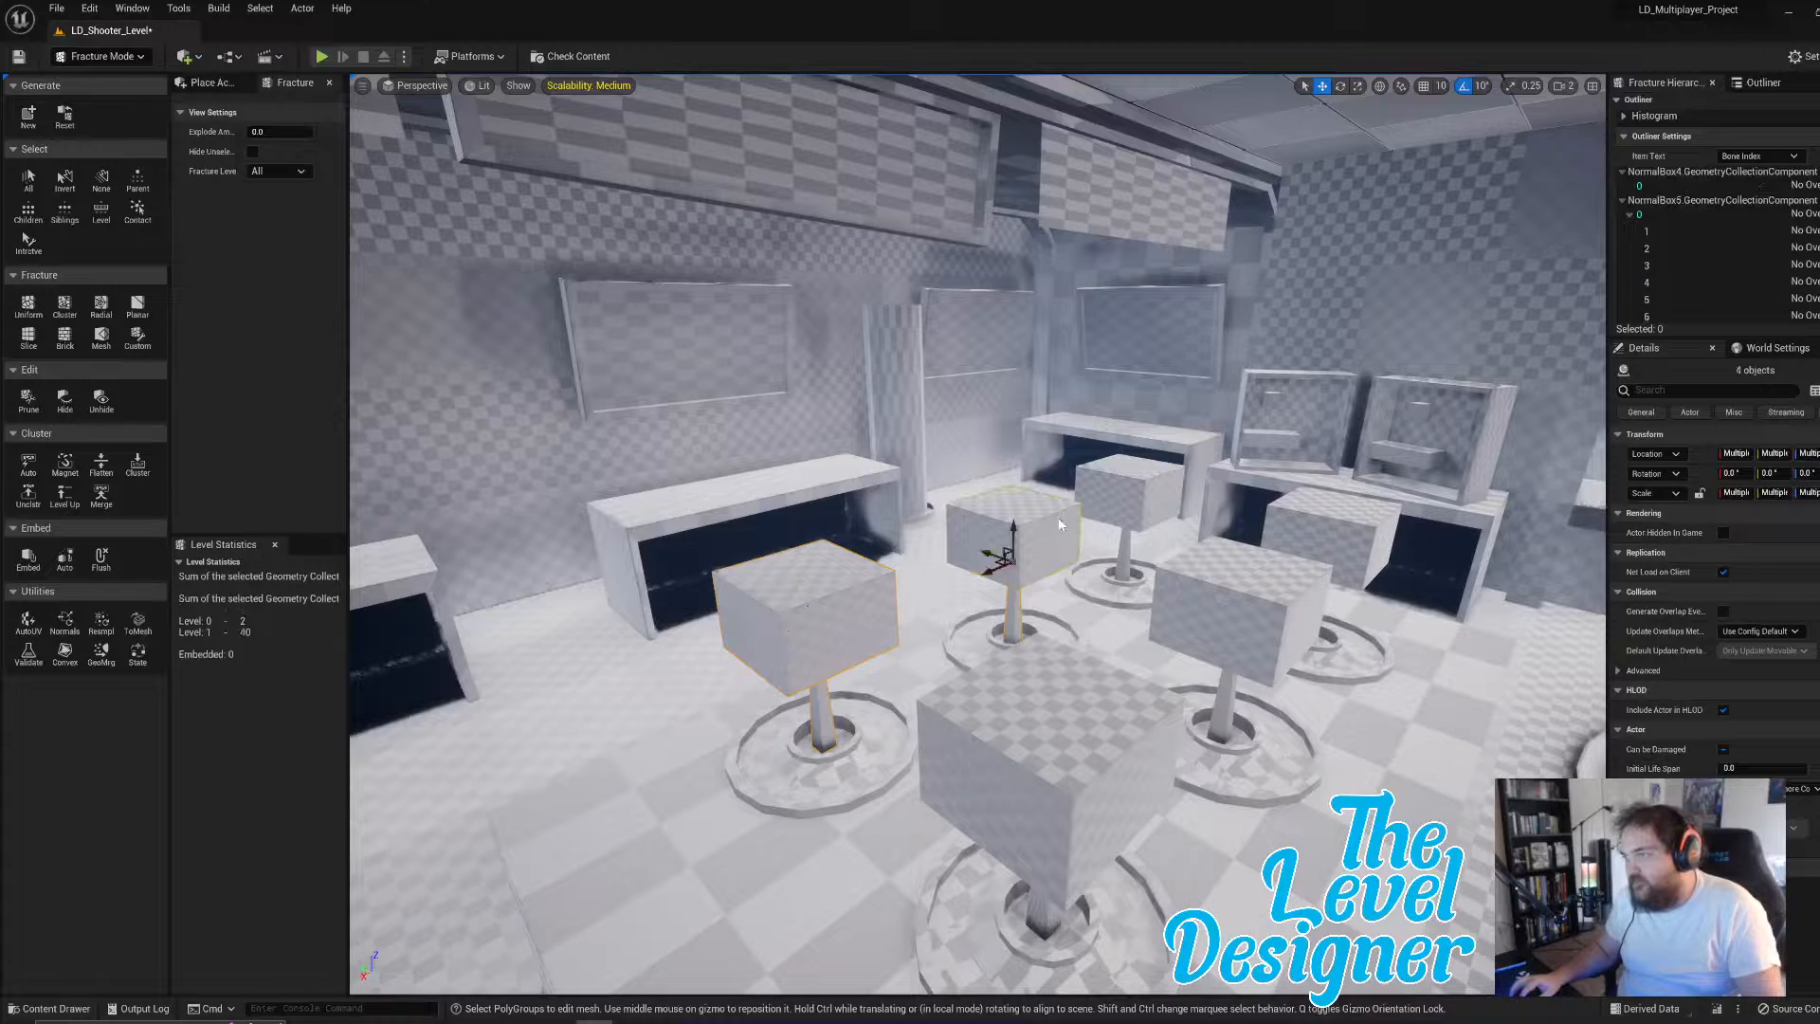
left_click_drag(989, 557, 787, 477)
key("ctrl+z")
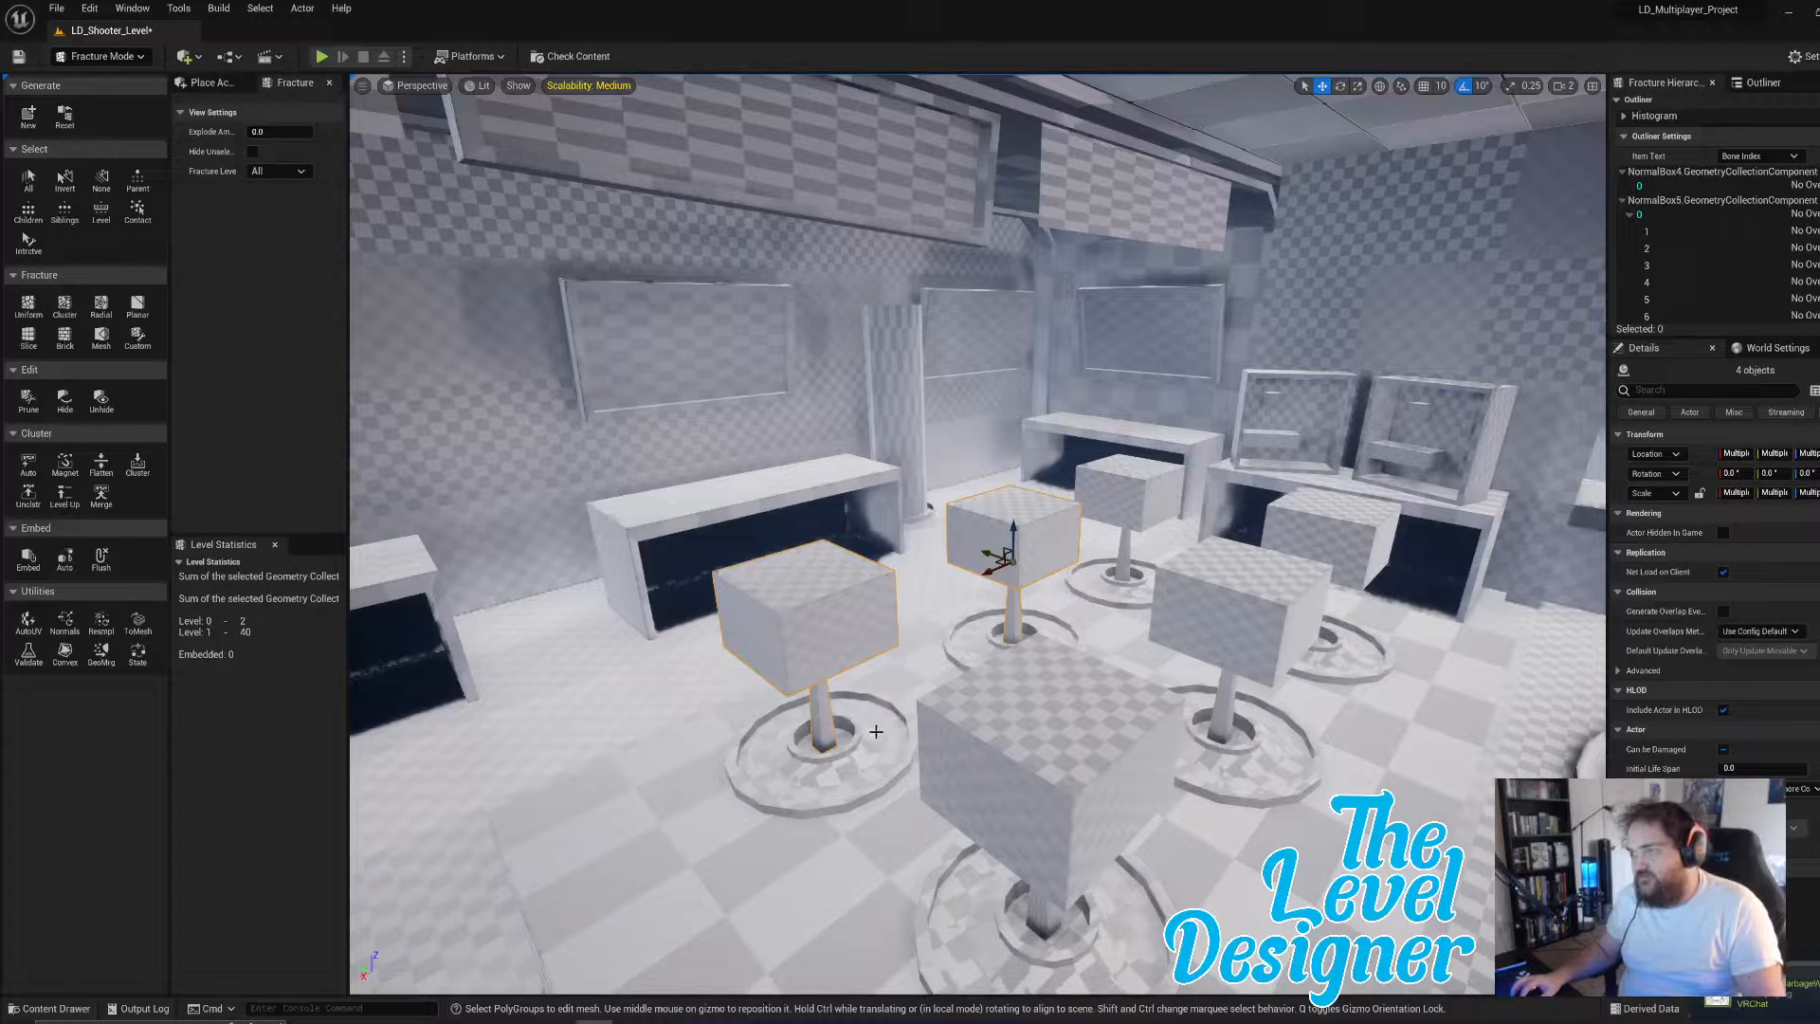
- Duplicate two adjacent fractured boxes with their posts and ring bases onto the low counter along the side wall
left_click_drag(987, 550, 907, 520)
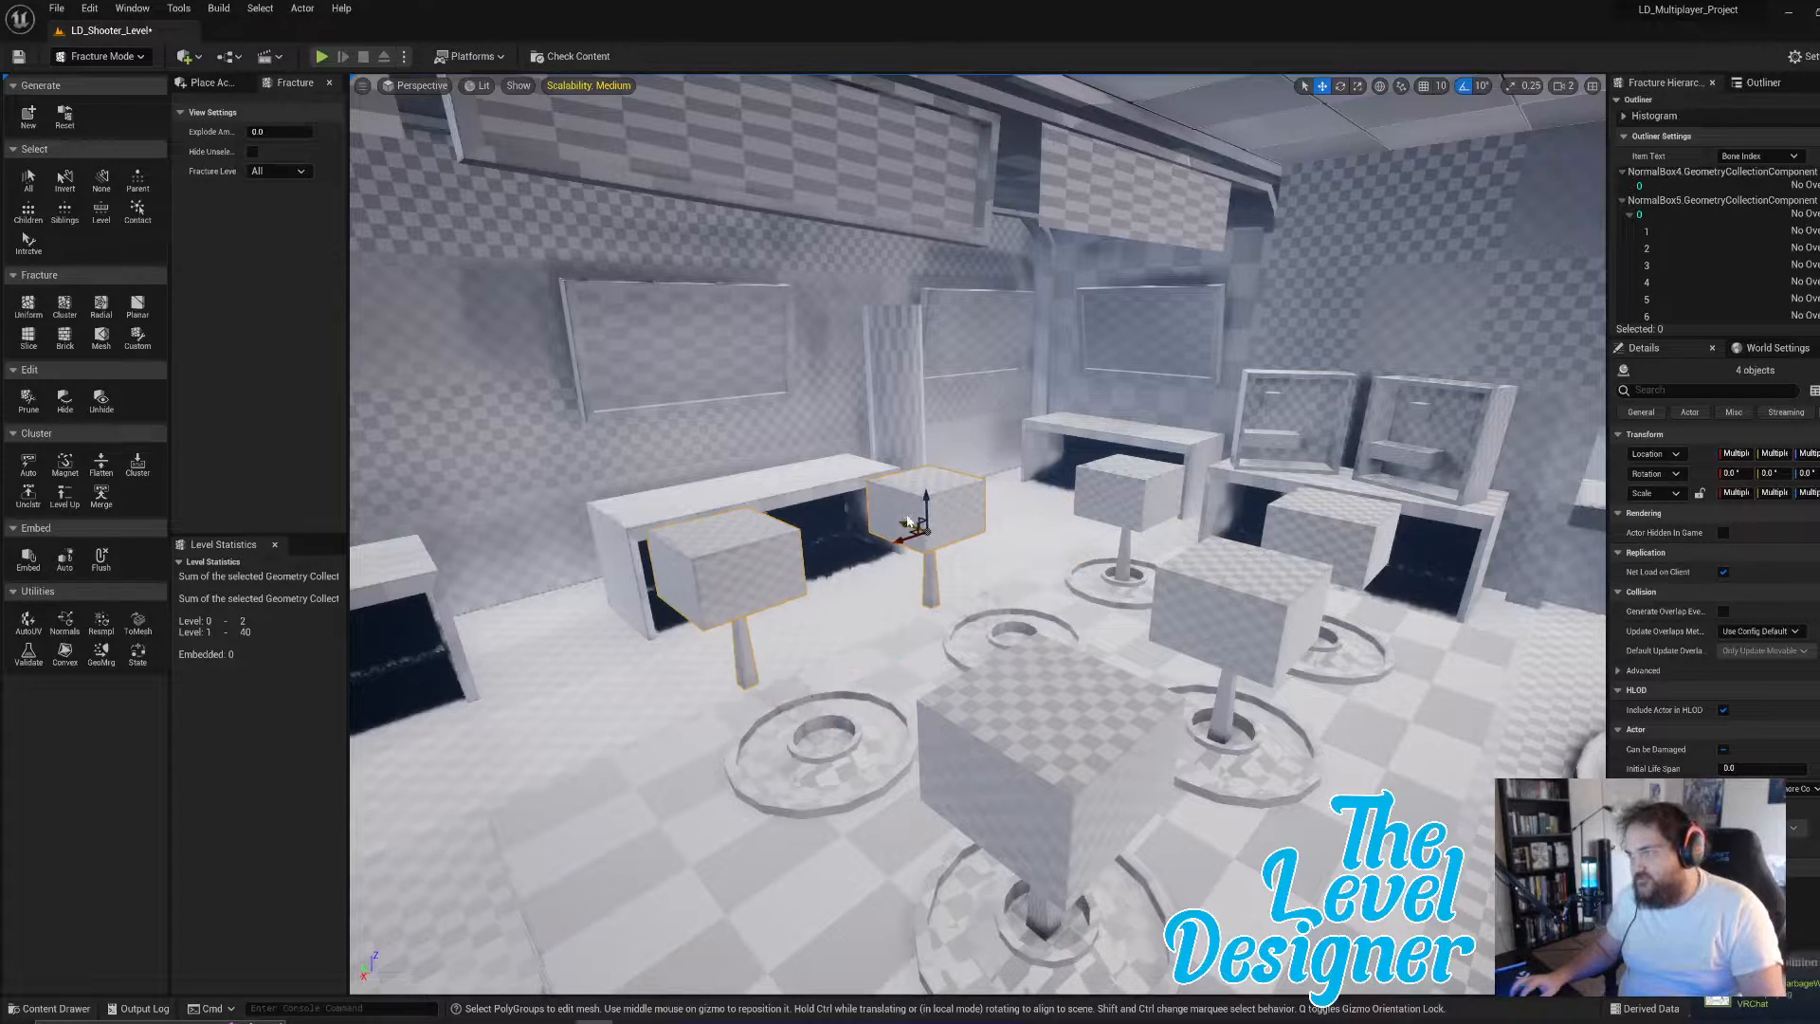
key("ctrl+z")
left_click(869, 775, "ctrl")
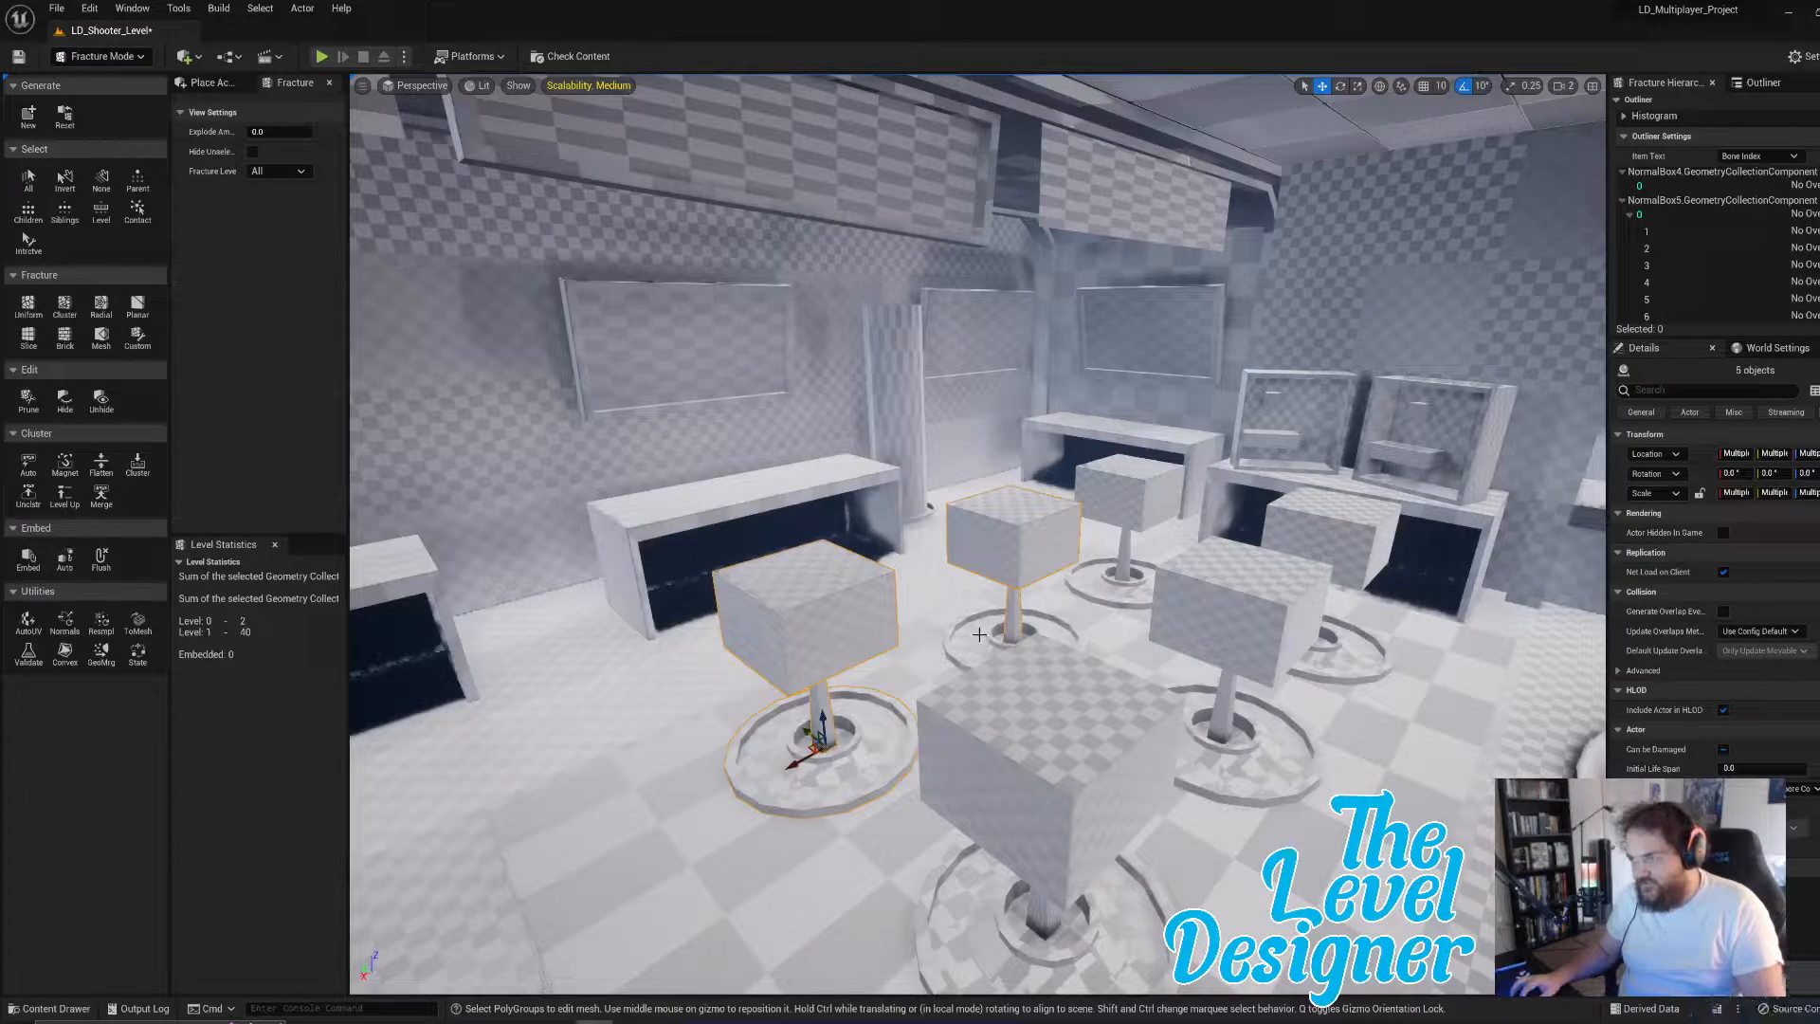
left_click(979, 634, "ctrl")
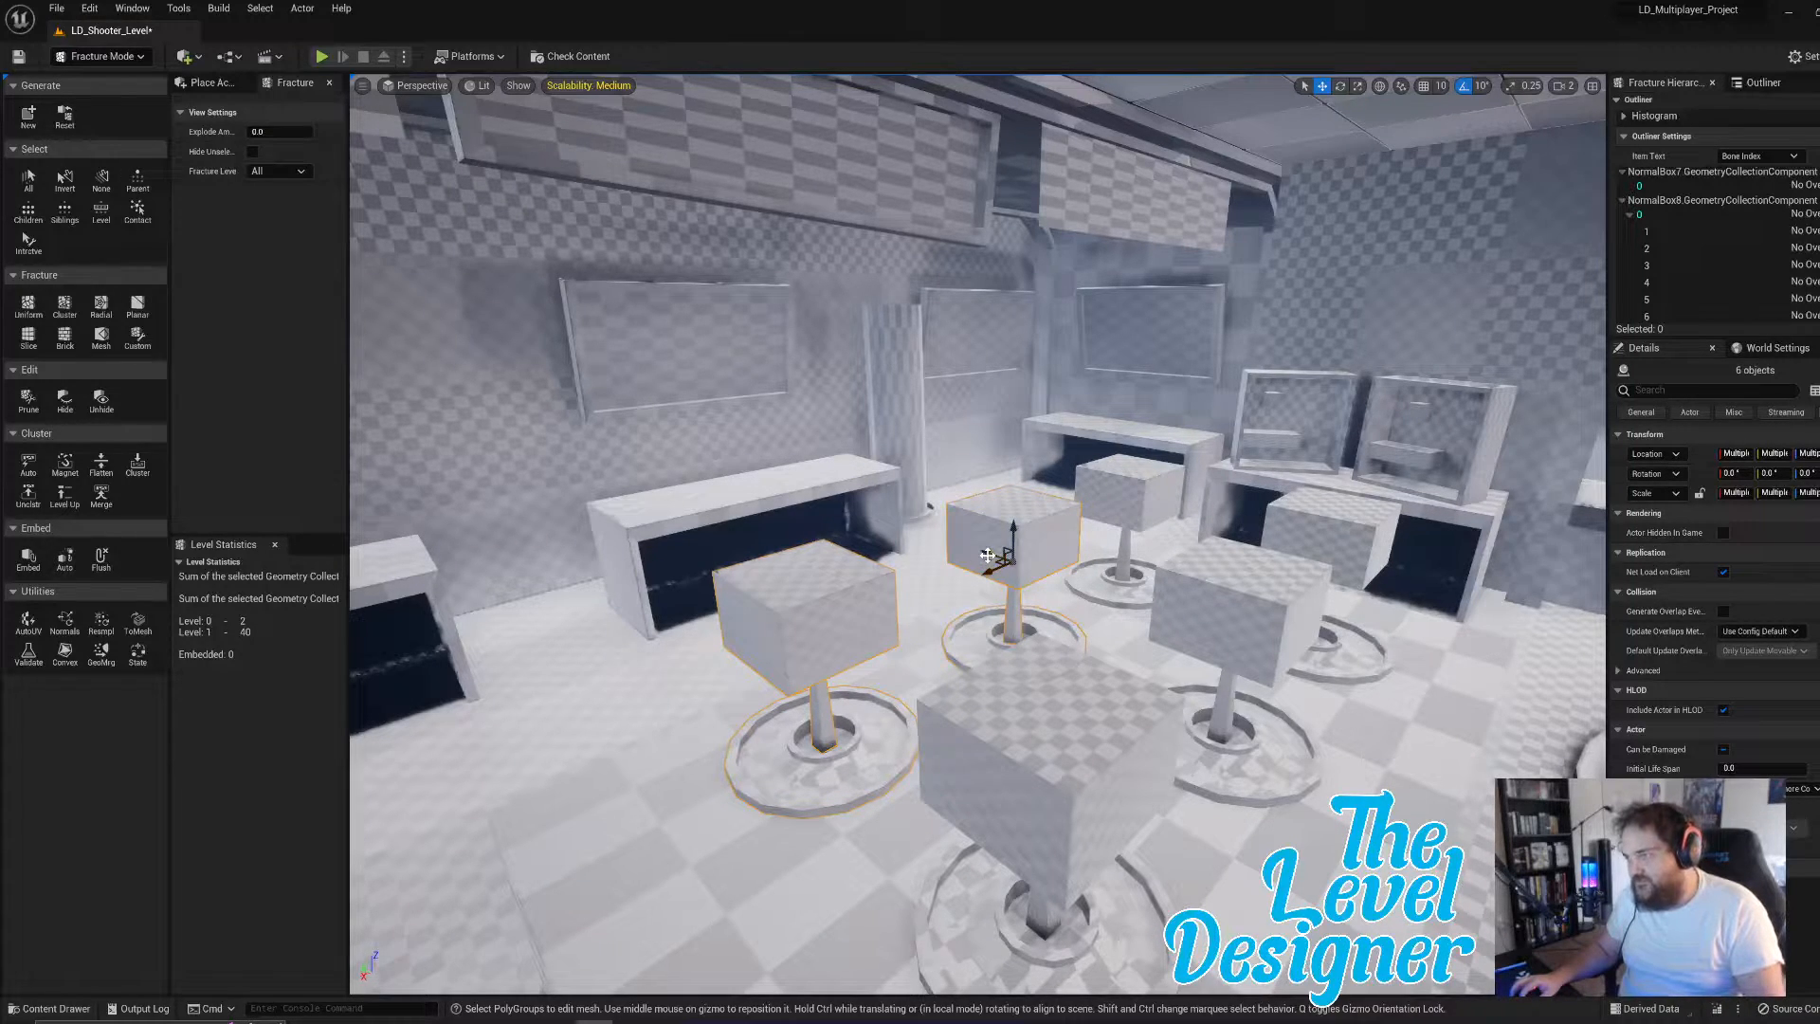
left_click_drag(991, 557, 663, 361)
left_click_drag(649, 453, 765, 426)
- Duplicate the pair of boxes with stands again onto the neighbouring low counter along the same wall
right_click_drag(1103, 475, 900, 464)
key("ctrl+d")
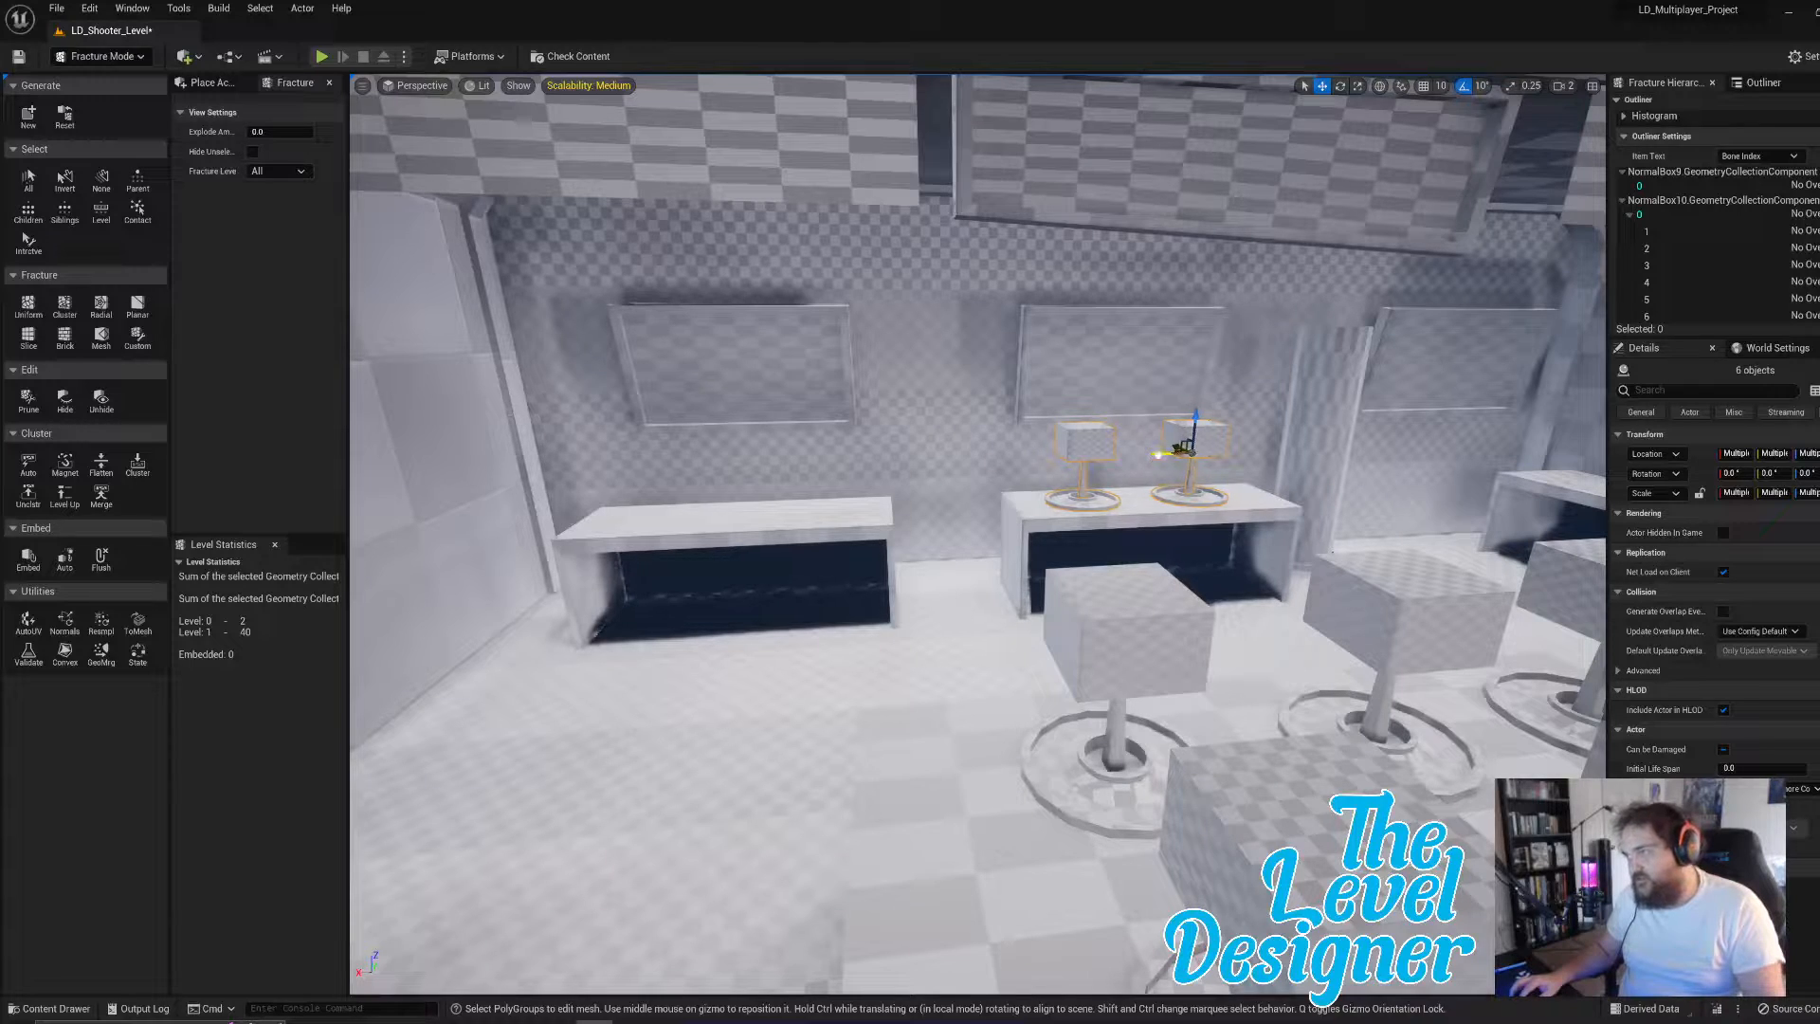
left_click_drag(1159, 454, 760, 469)
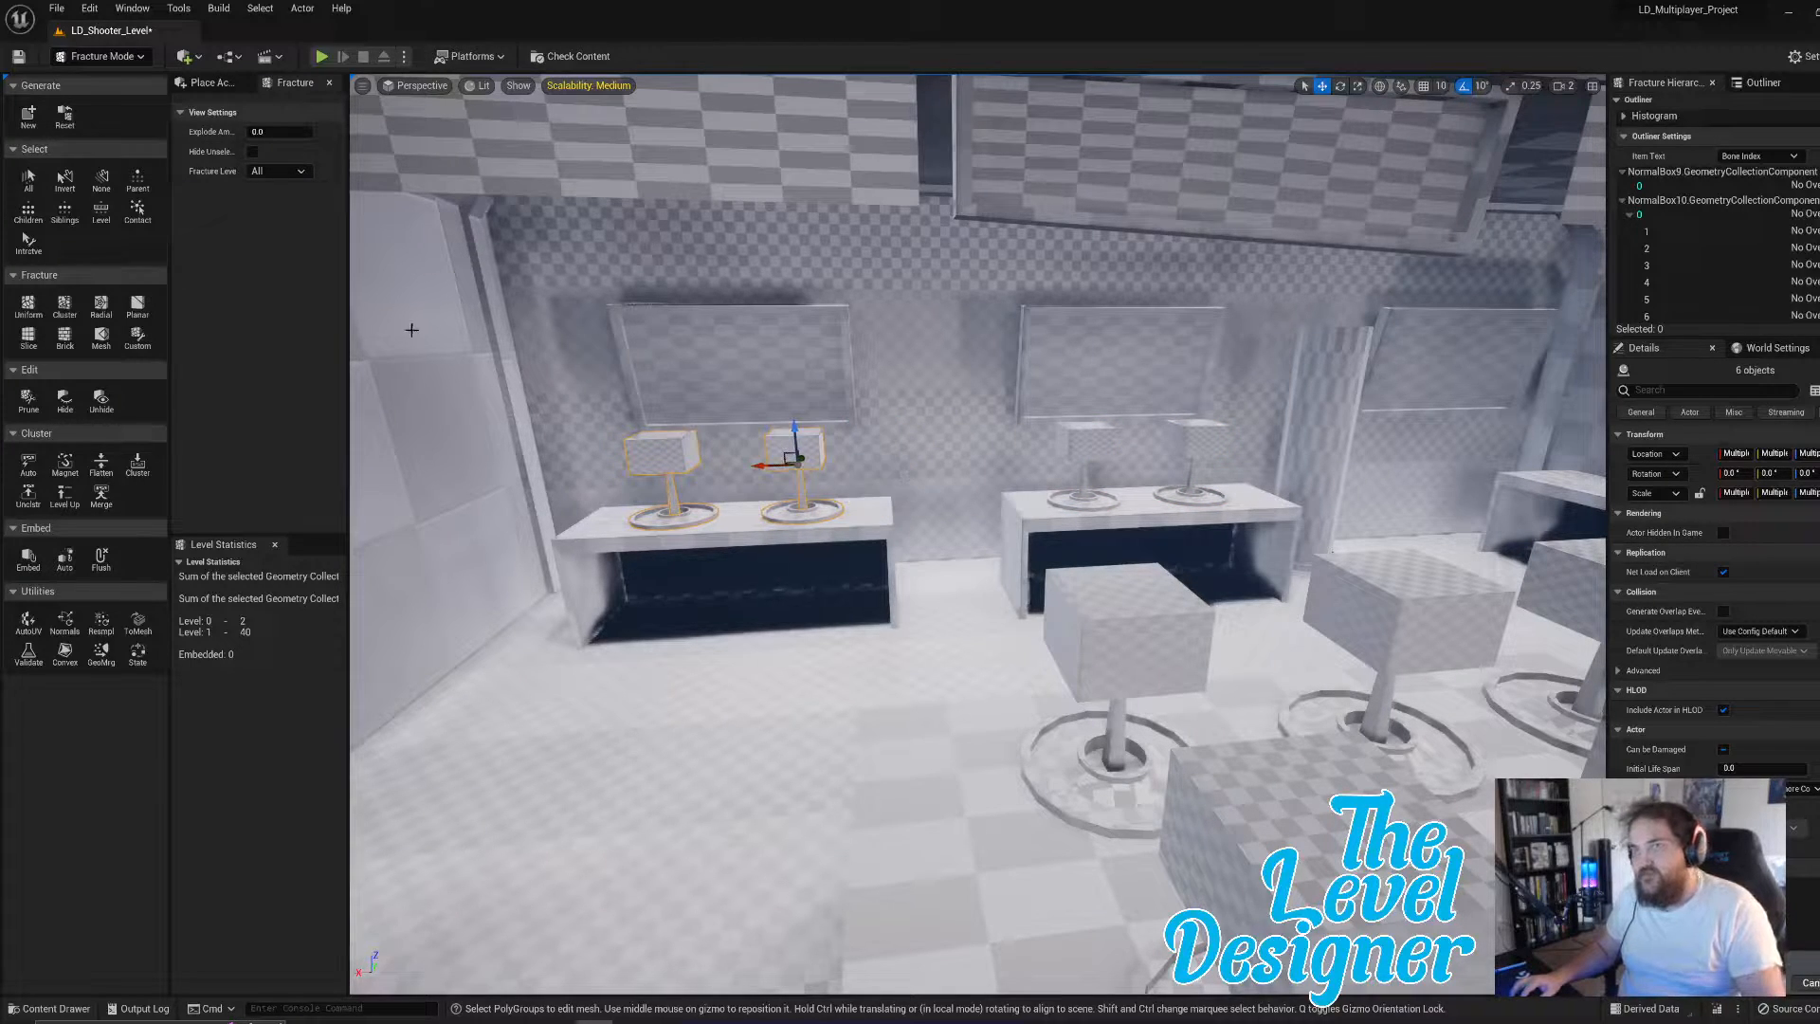
- Switch to Modeling mode and place a 100 × 100 × 100 box on the empty counter in the wall alcove
left_click(100, 56)
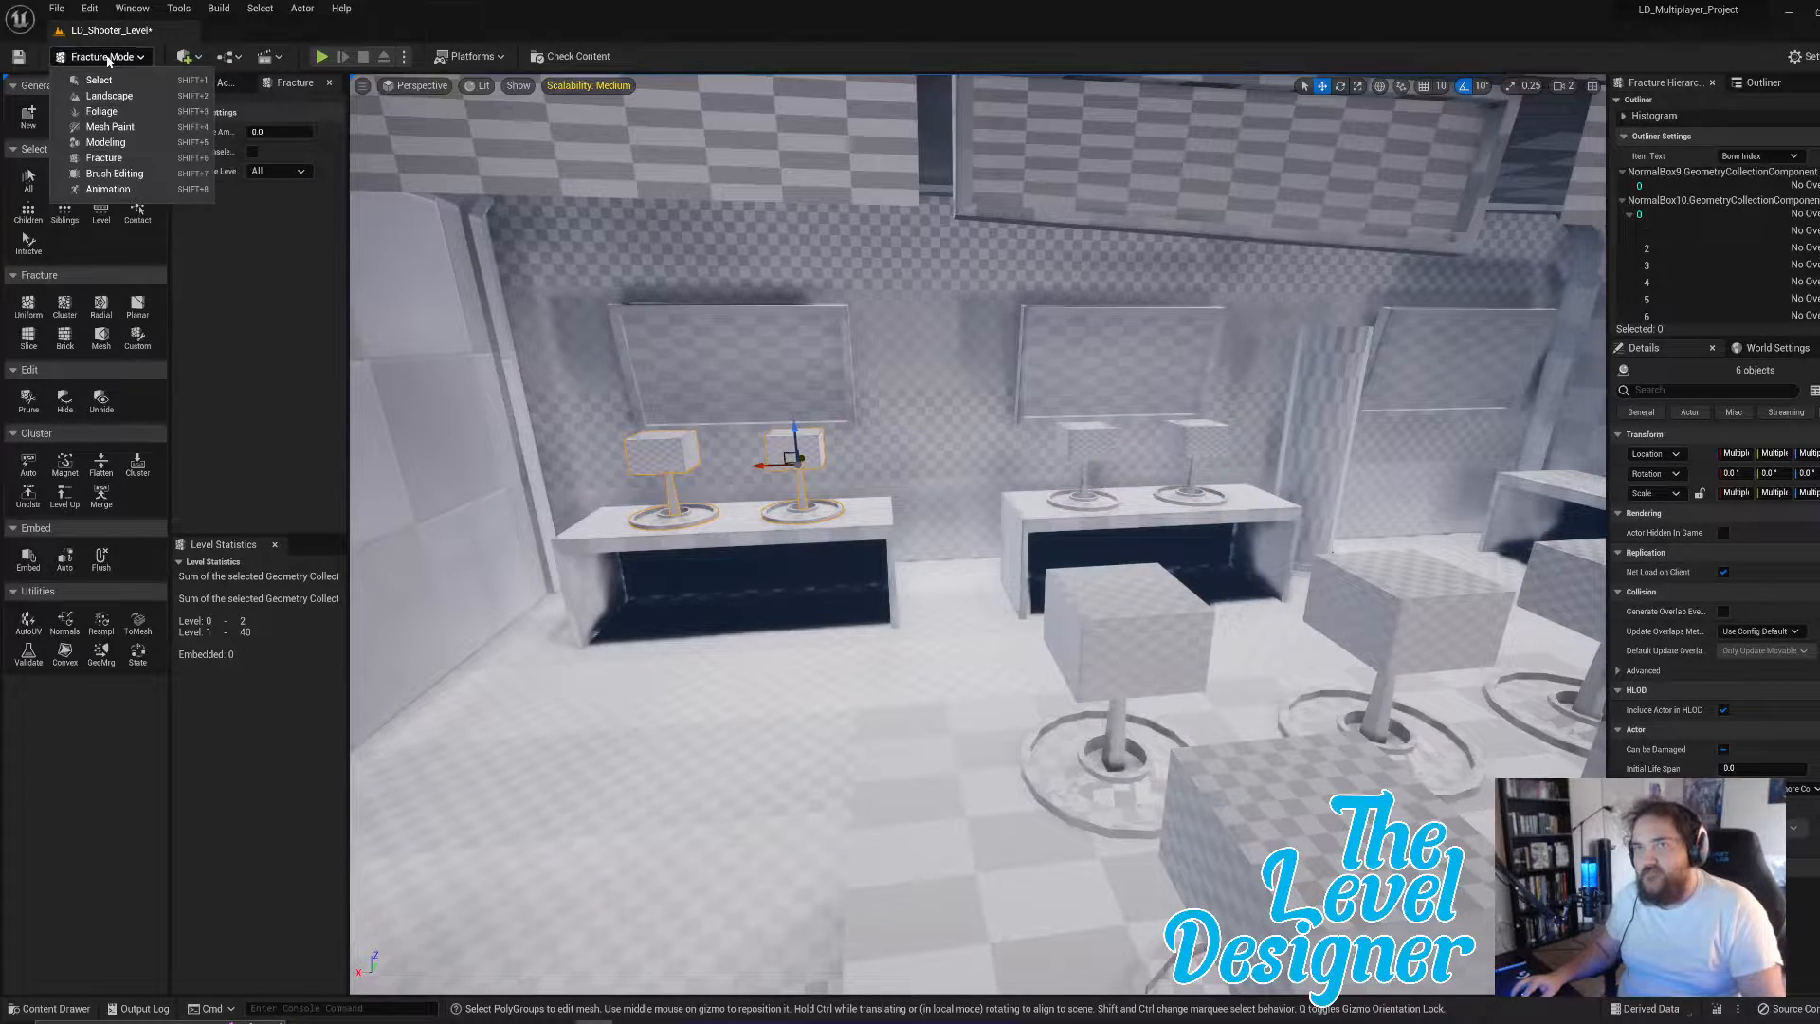
left_click(140, 150)
right_click_drag(976, 531, 1242, 531)
left_click(1562, 87)
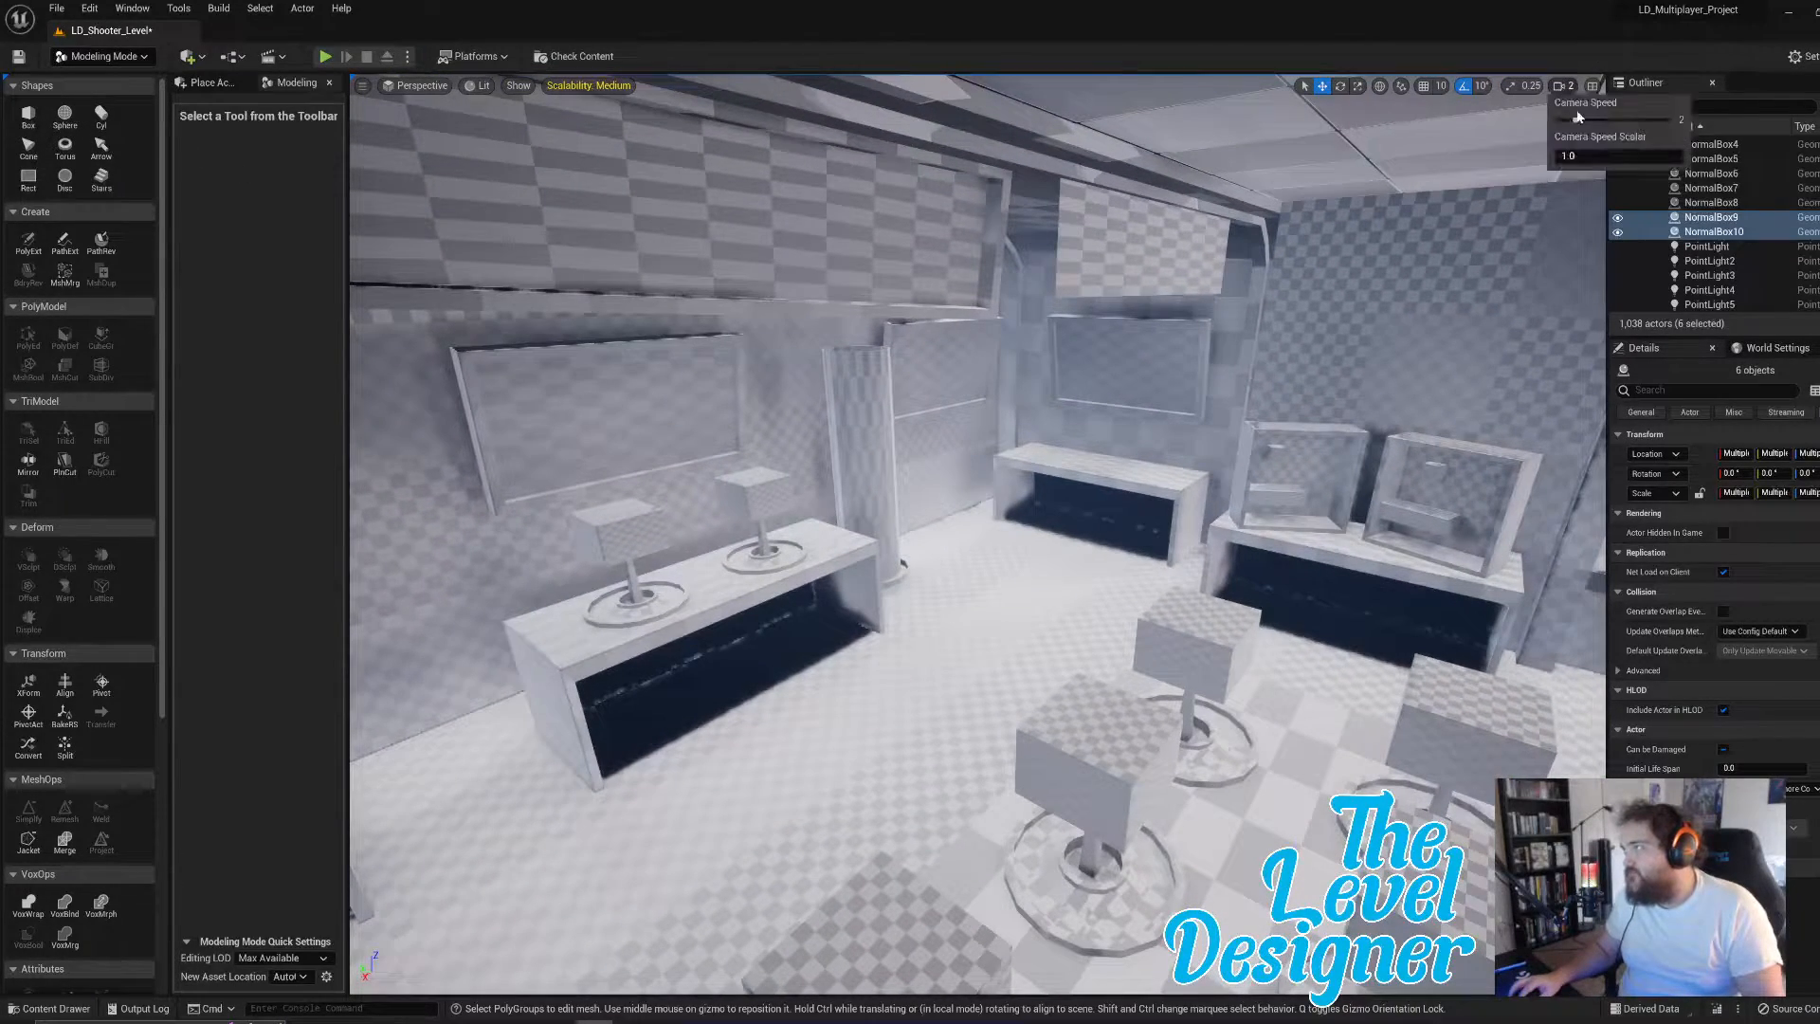
left_click(1562, 89)
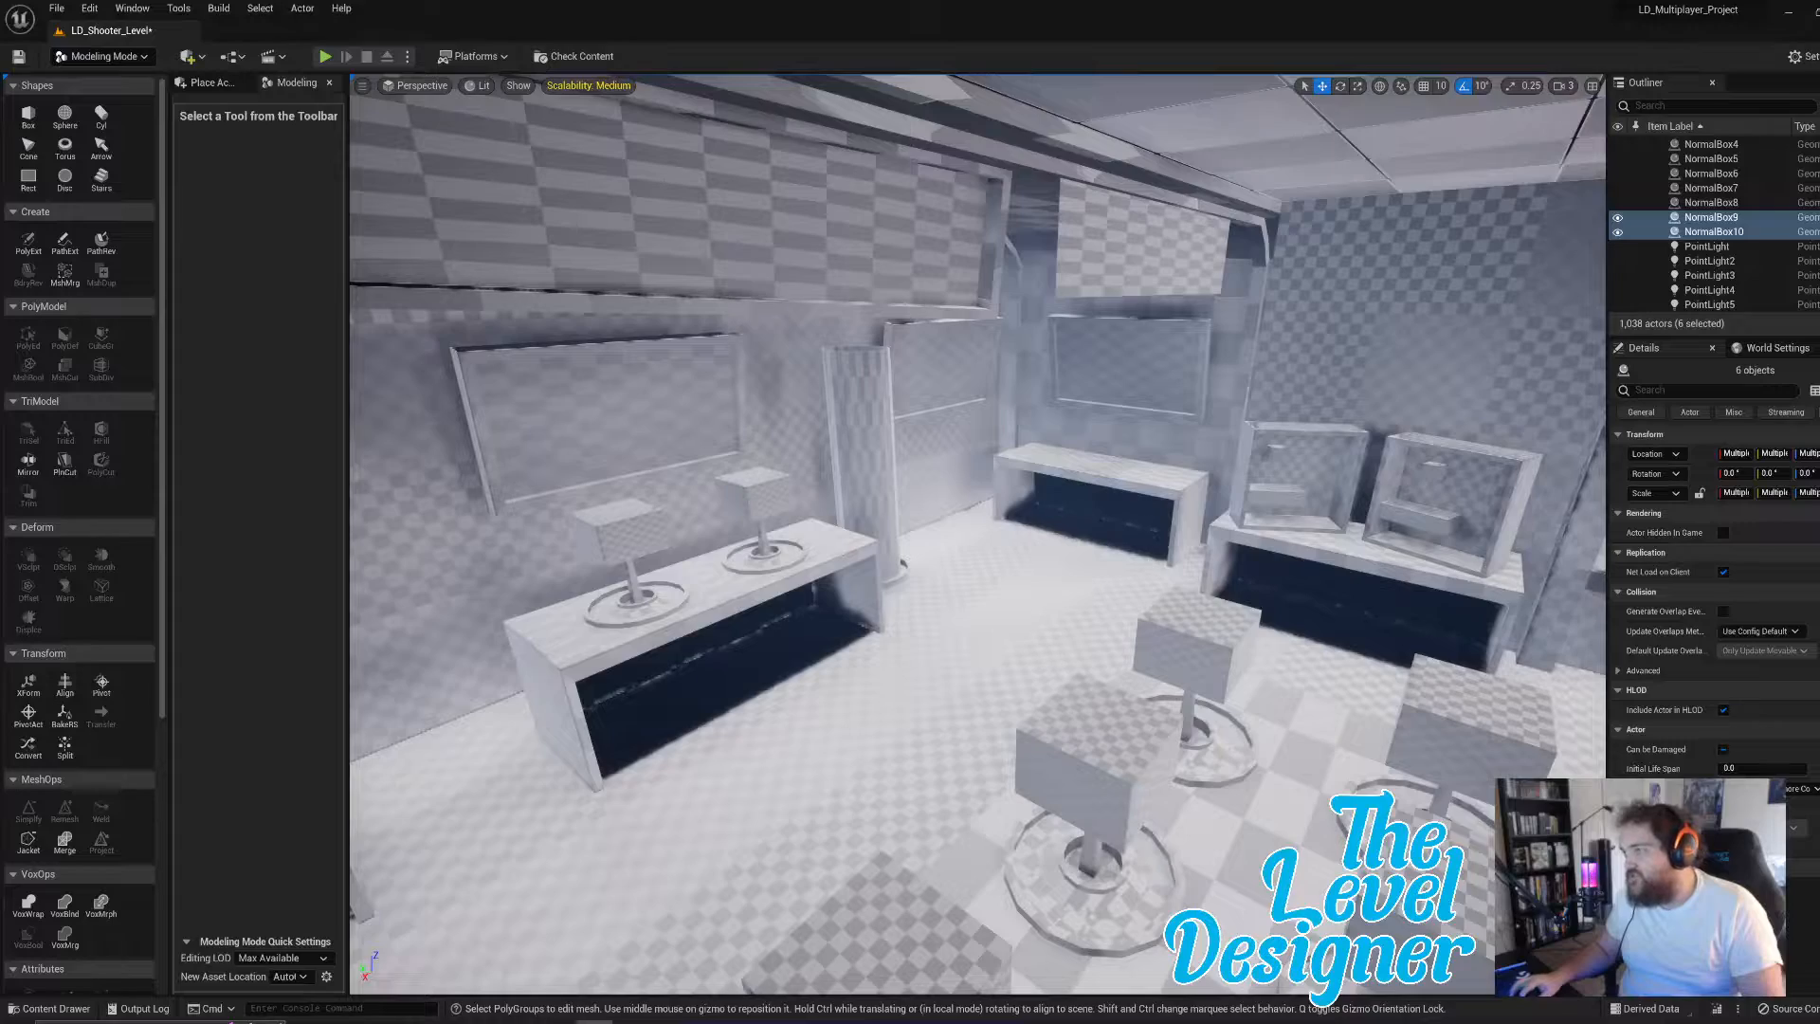
key("w")
right_click_drag(976, 531, 1095, 498)
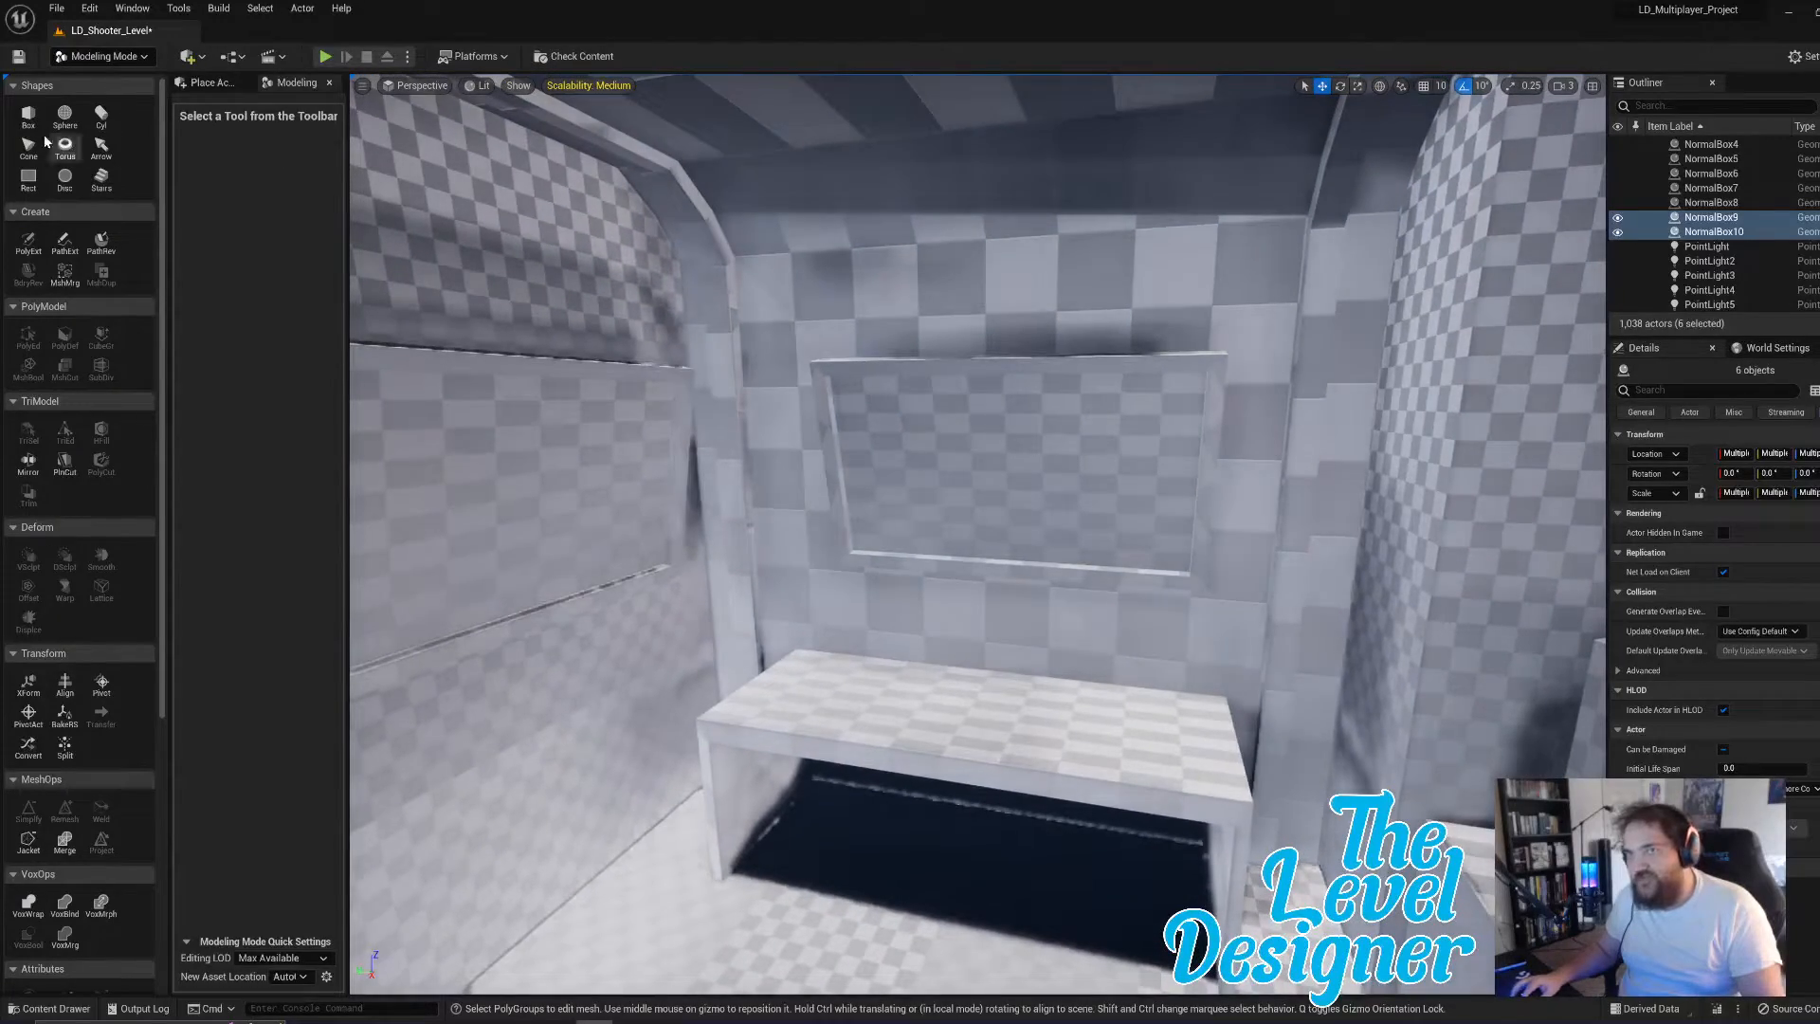
left_click(29, 117)
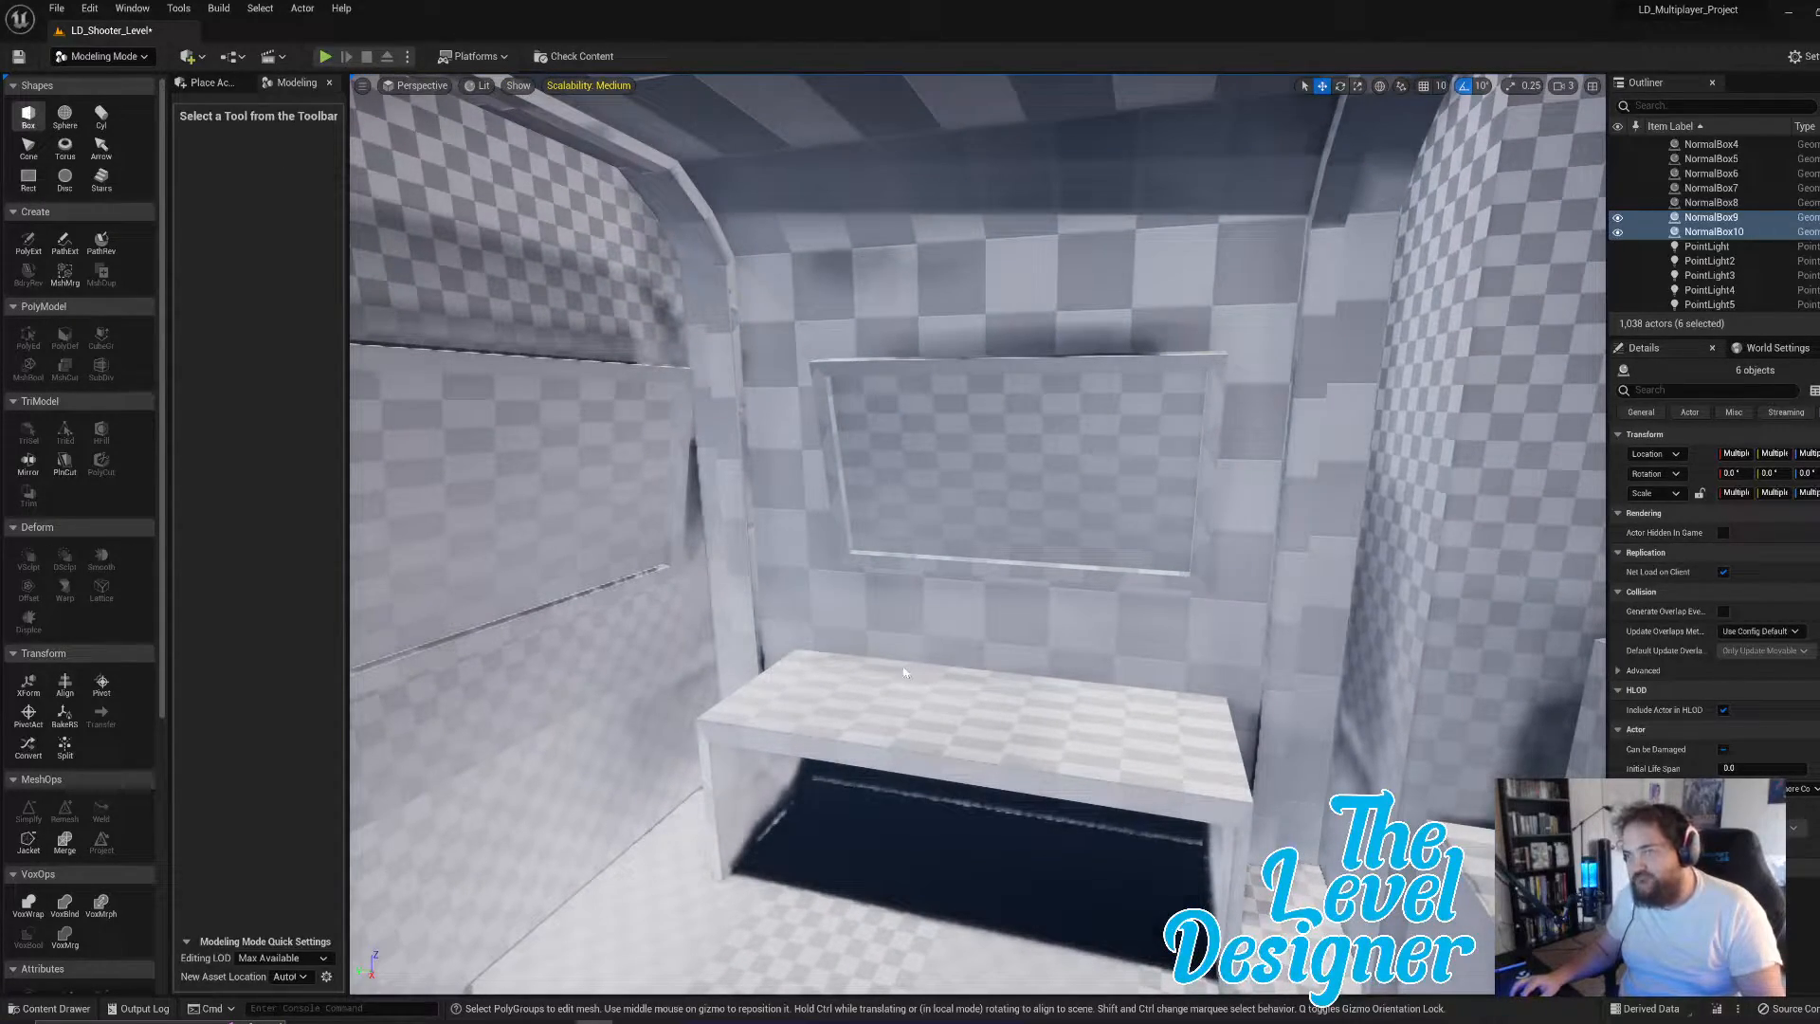
left_click(28, 115)
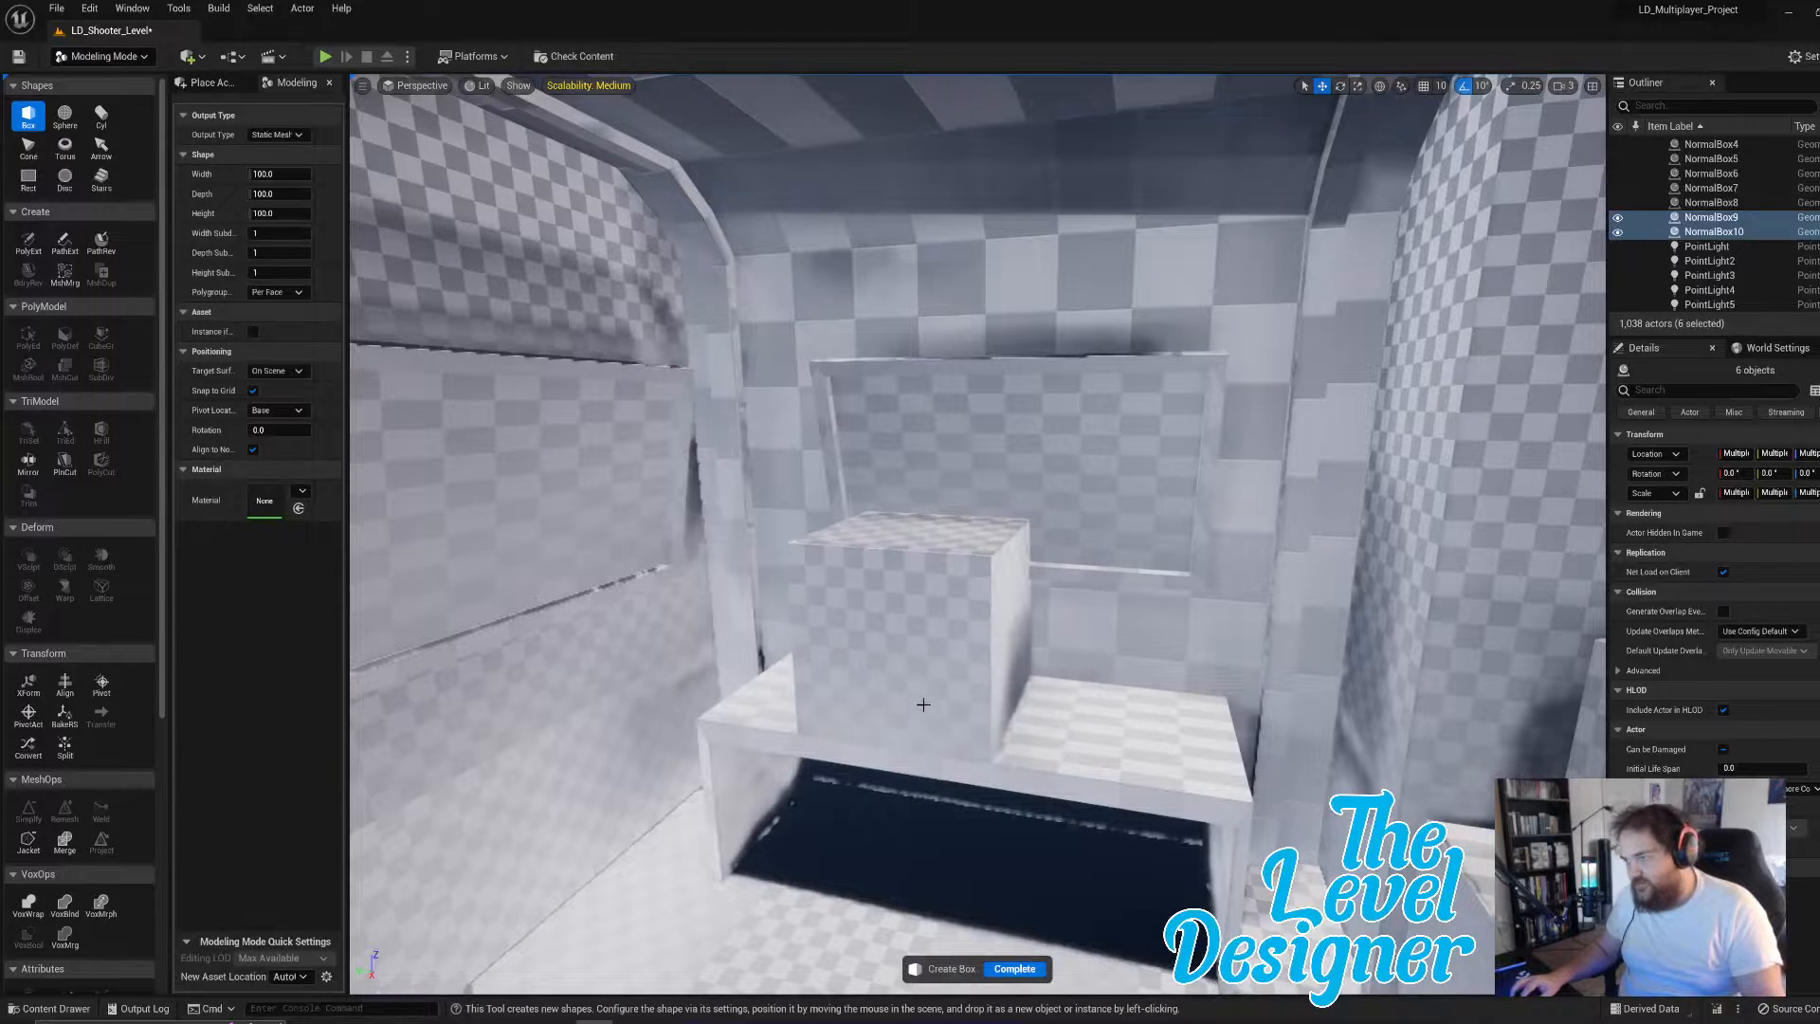
left_click(948, 692)
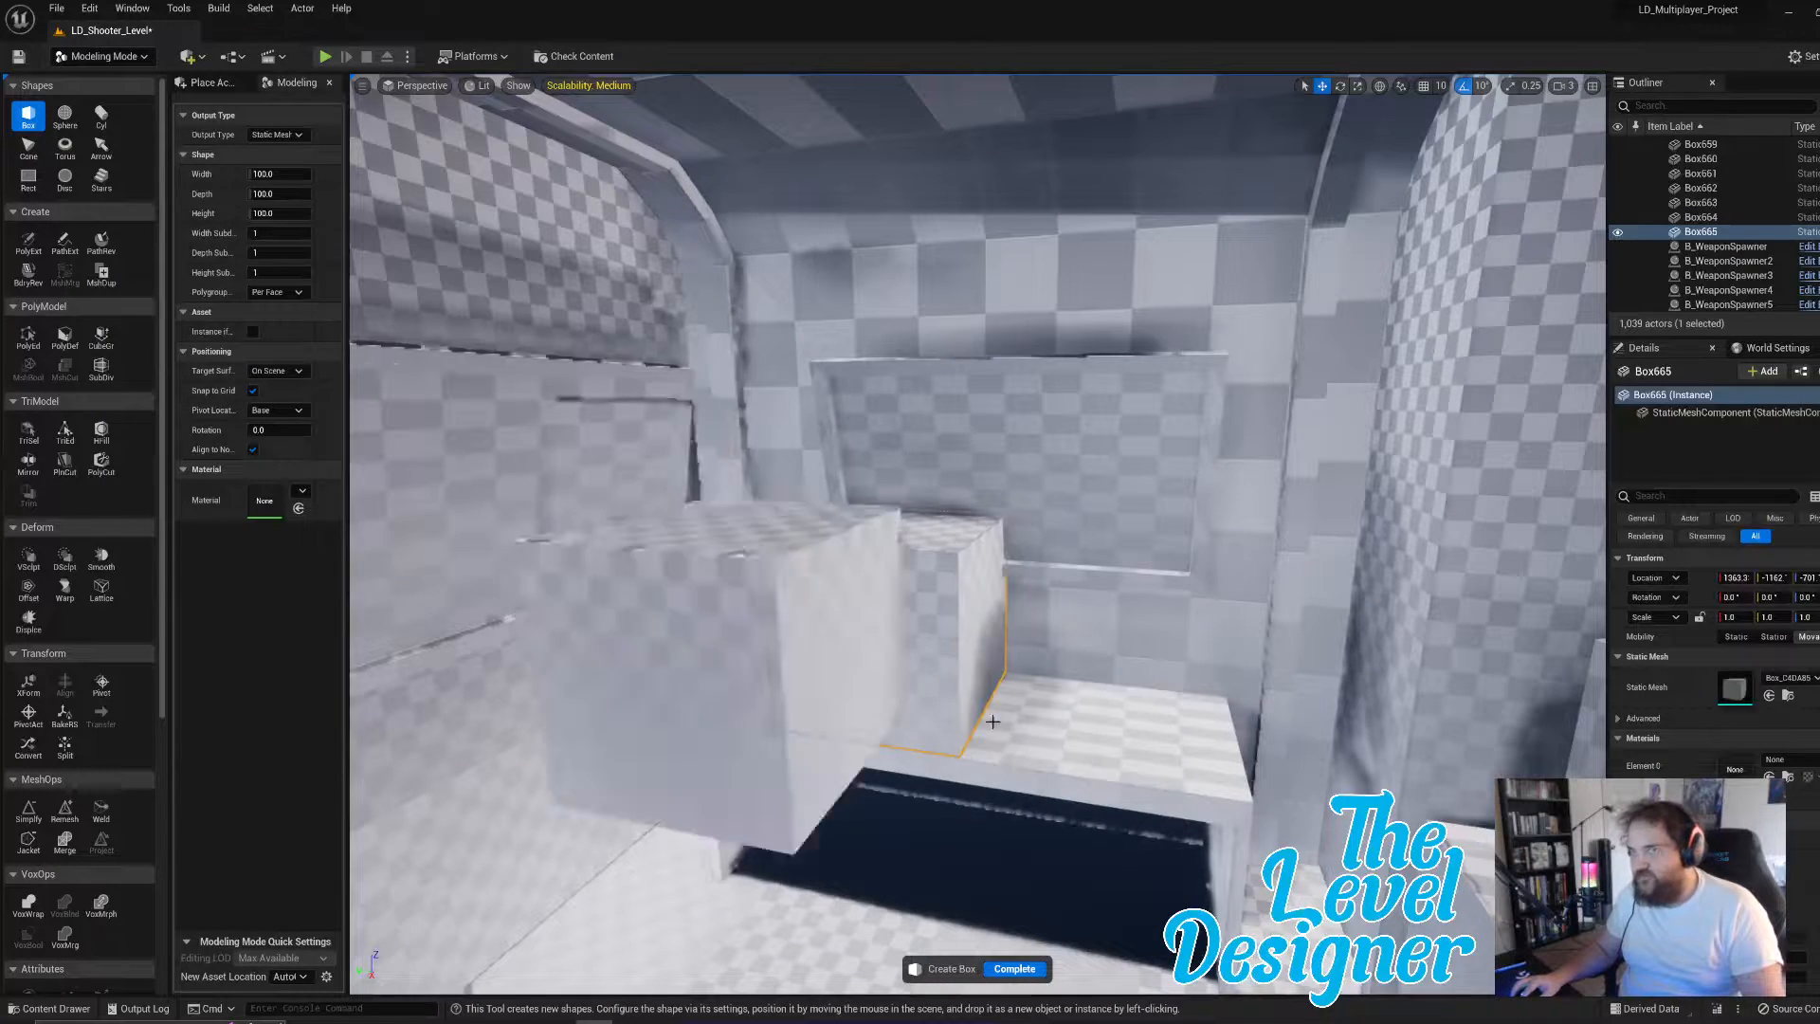
left_click(1028, 969)
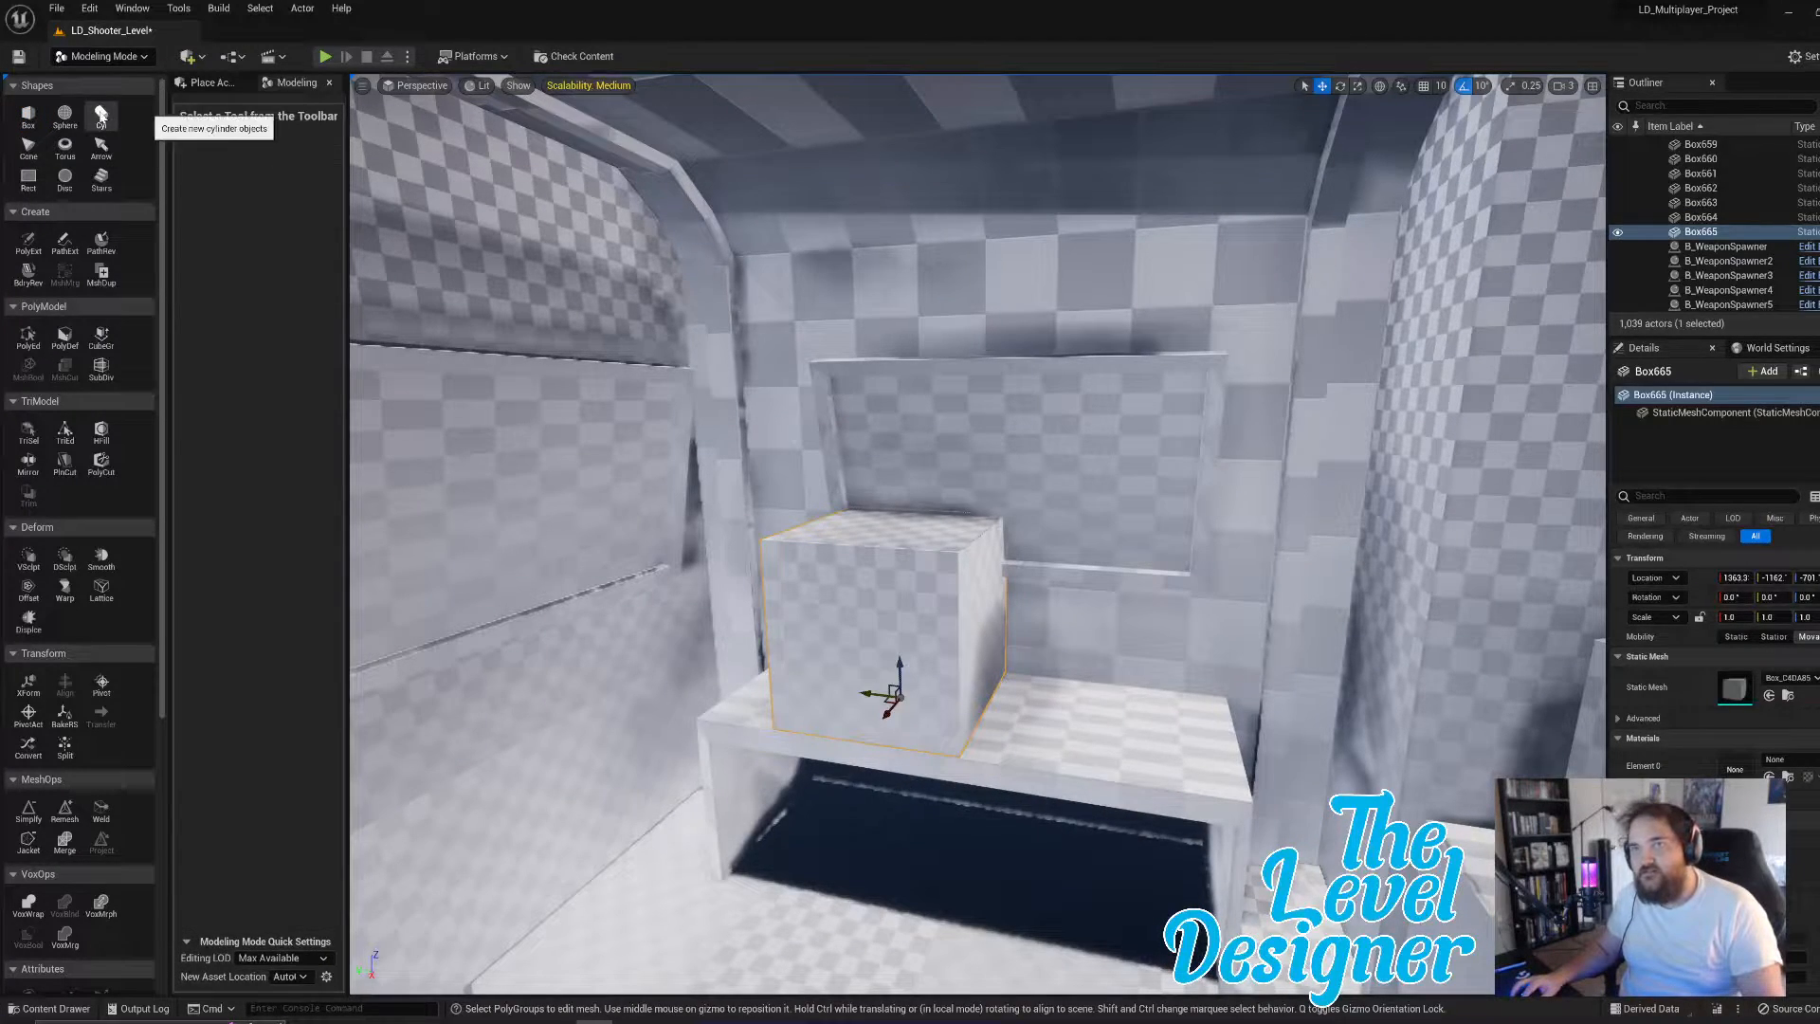
- Place a 200-high cylinder beside the box on the alcove counter and scale it down uniformly to about 0.27
left_click(102, 115)
left_click(1098, 720)
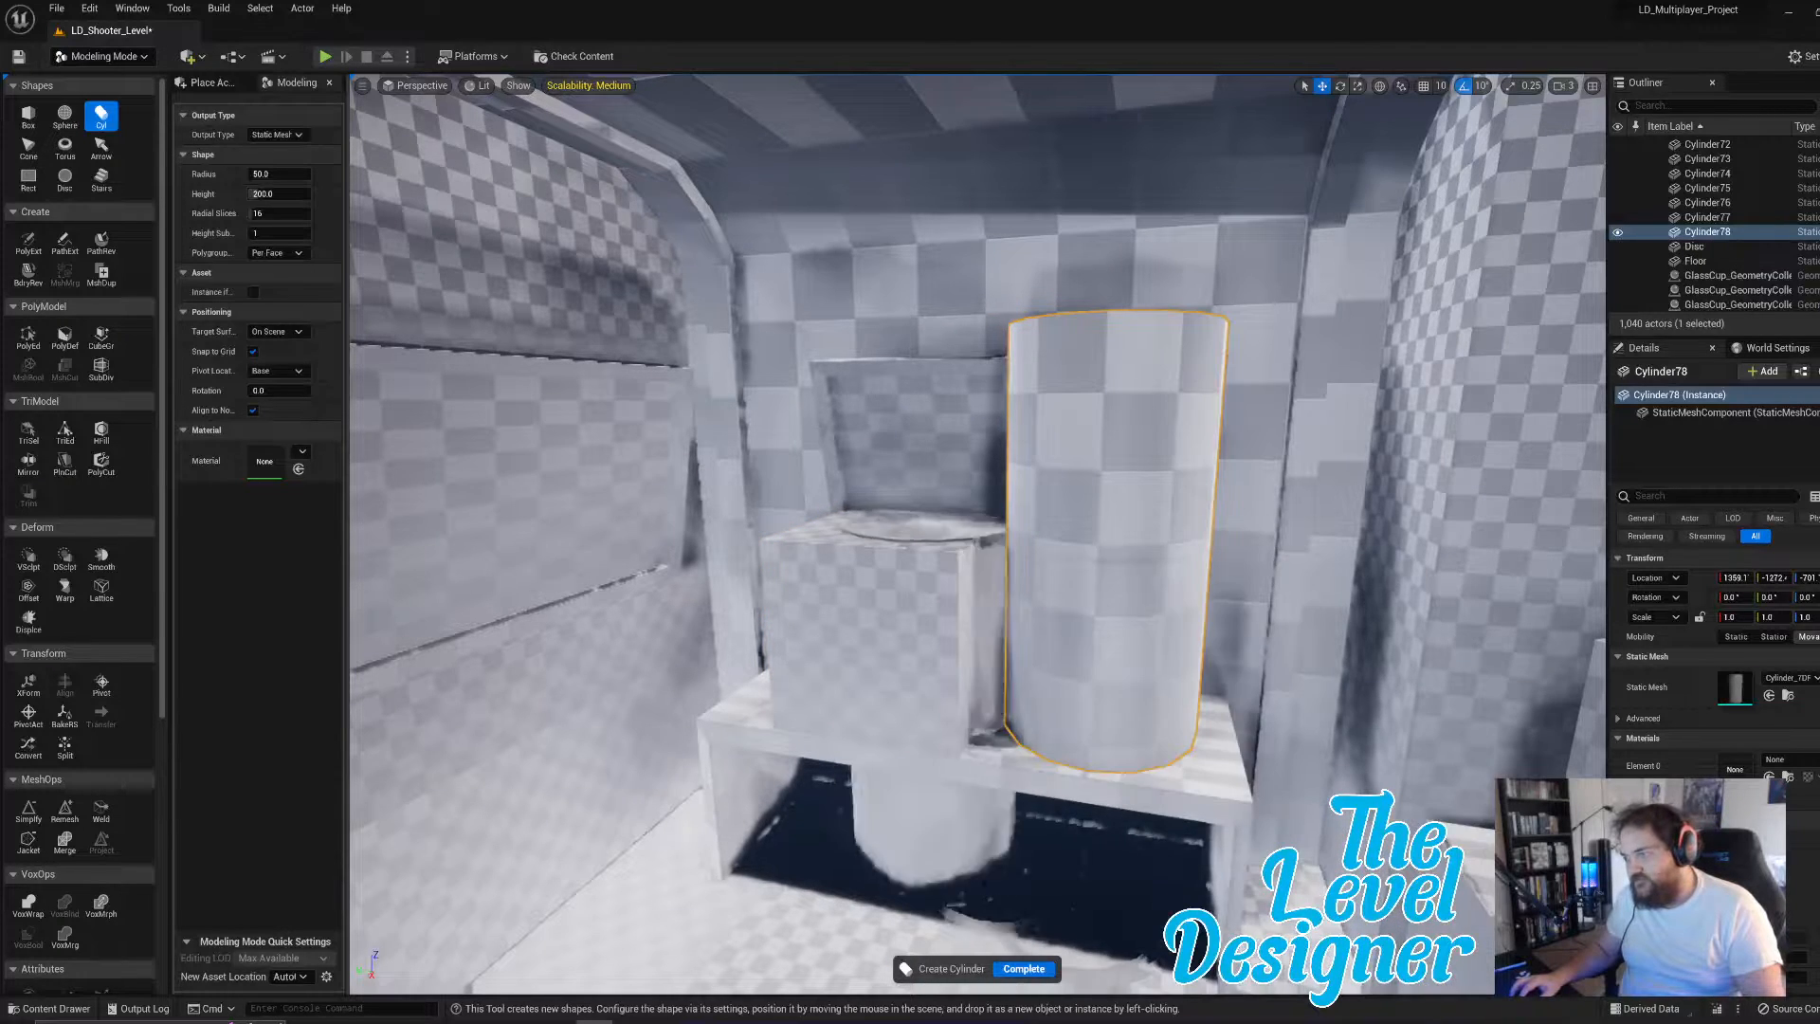
key("Return")
key("e")
key("r")
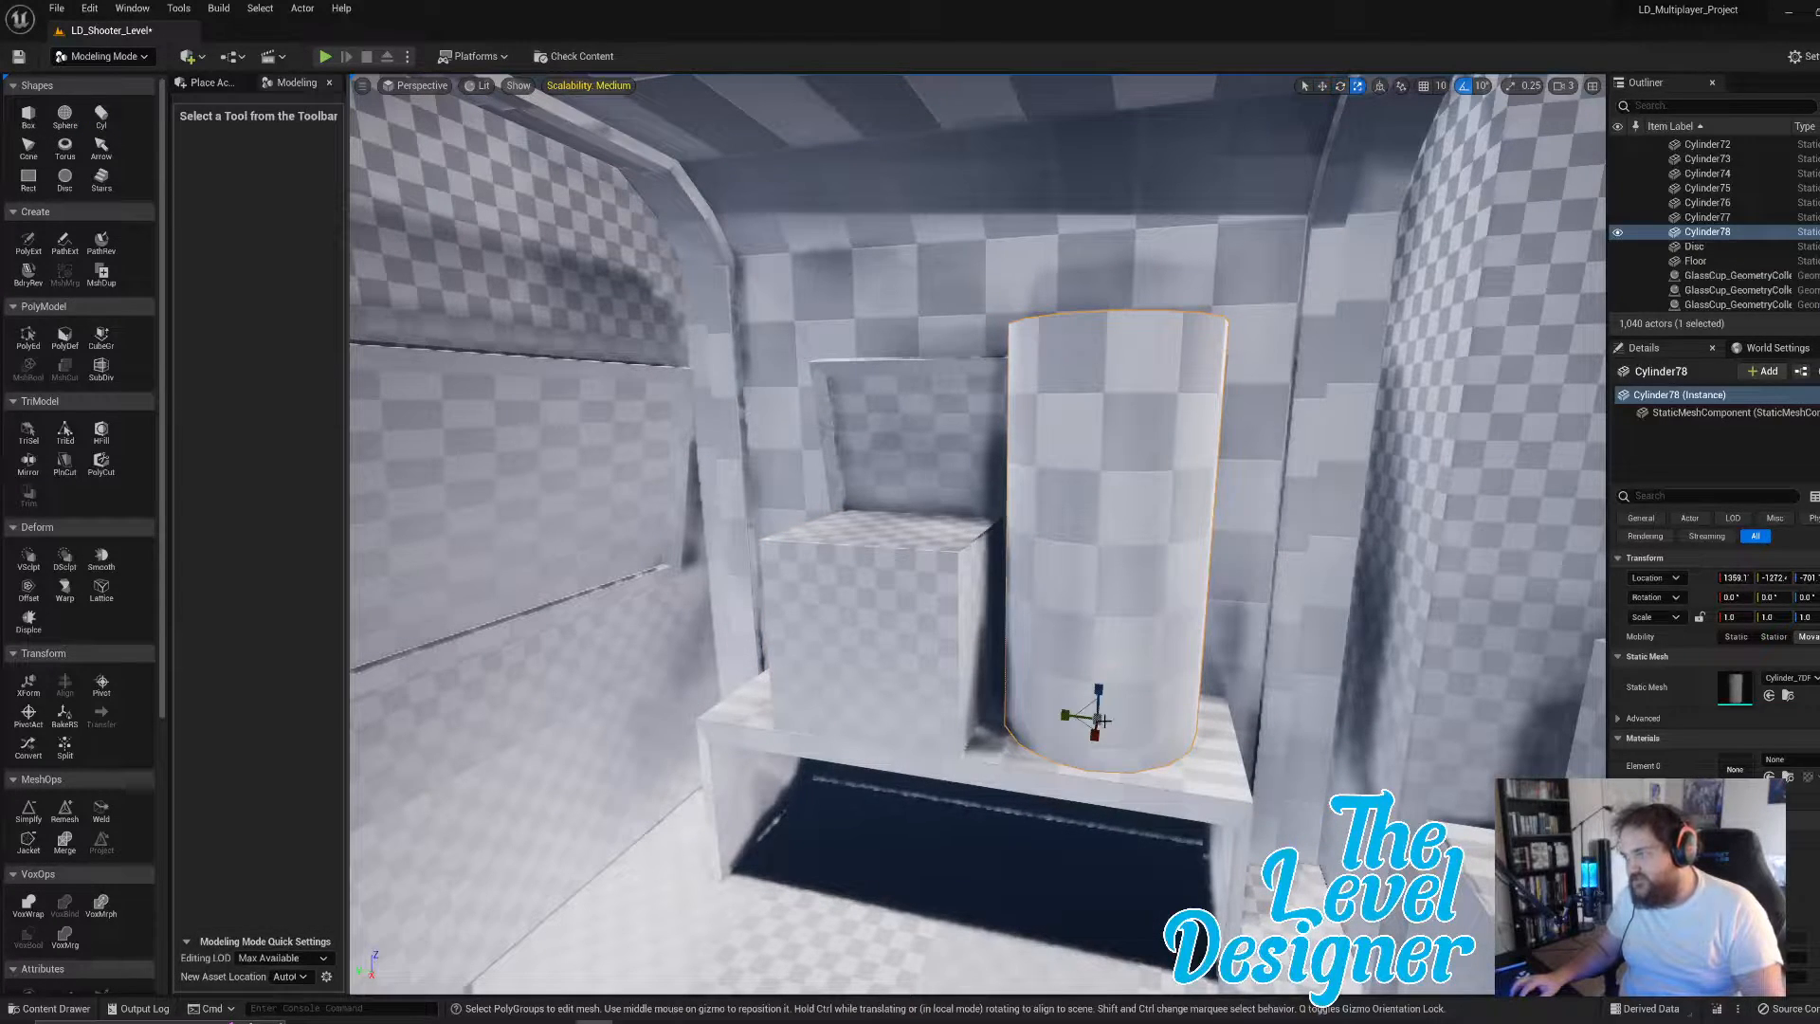
mouse_move(1099, 723)
left_mouse_down()
mouse_move(1117, 709)
mouse_move(1095, 726)
mouse_move(1080, 711)
left_mouse_up()
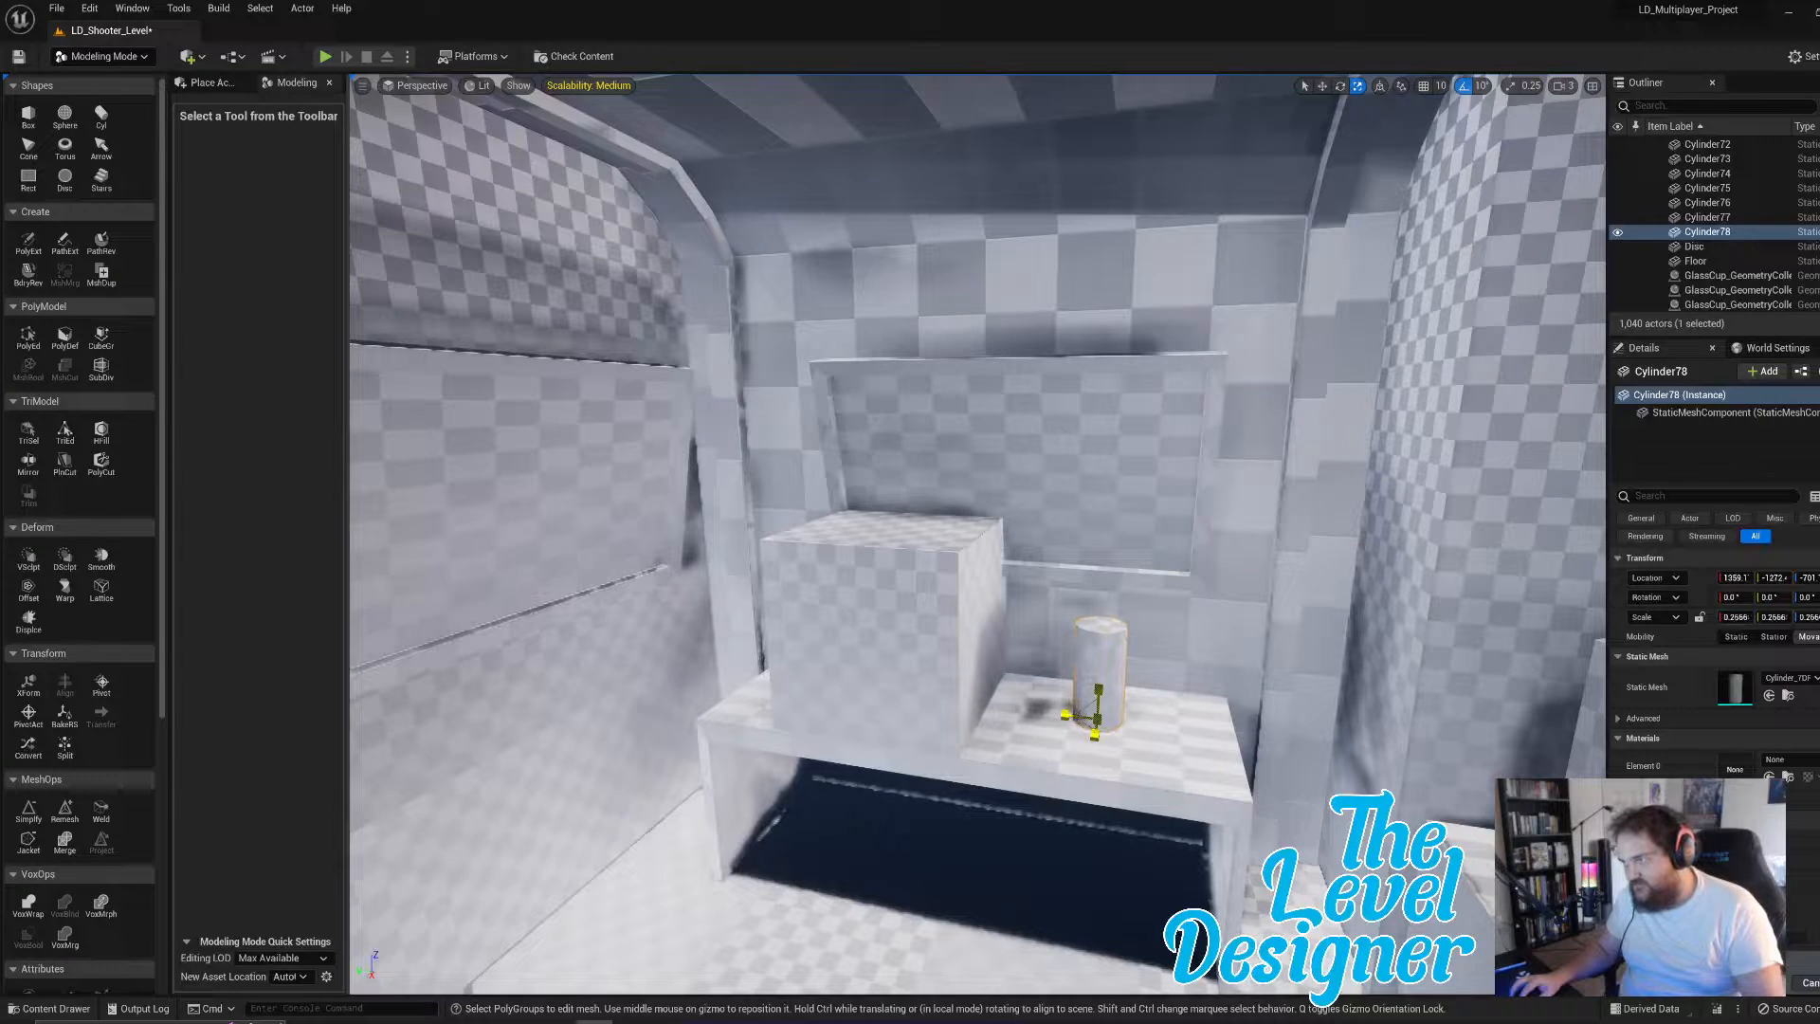
- Scale the large box on the alcove counter down to about 0.33 and stretch it vertically into a tall block
left_click(904, 634)
left_click_drag(867, 707, 895, 699)
key("w")
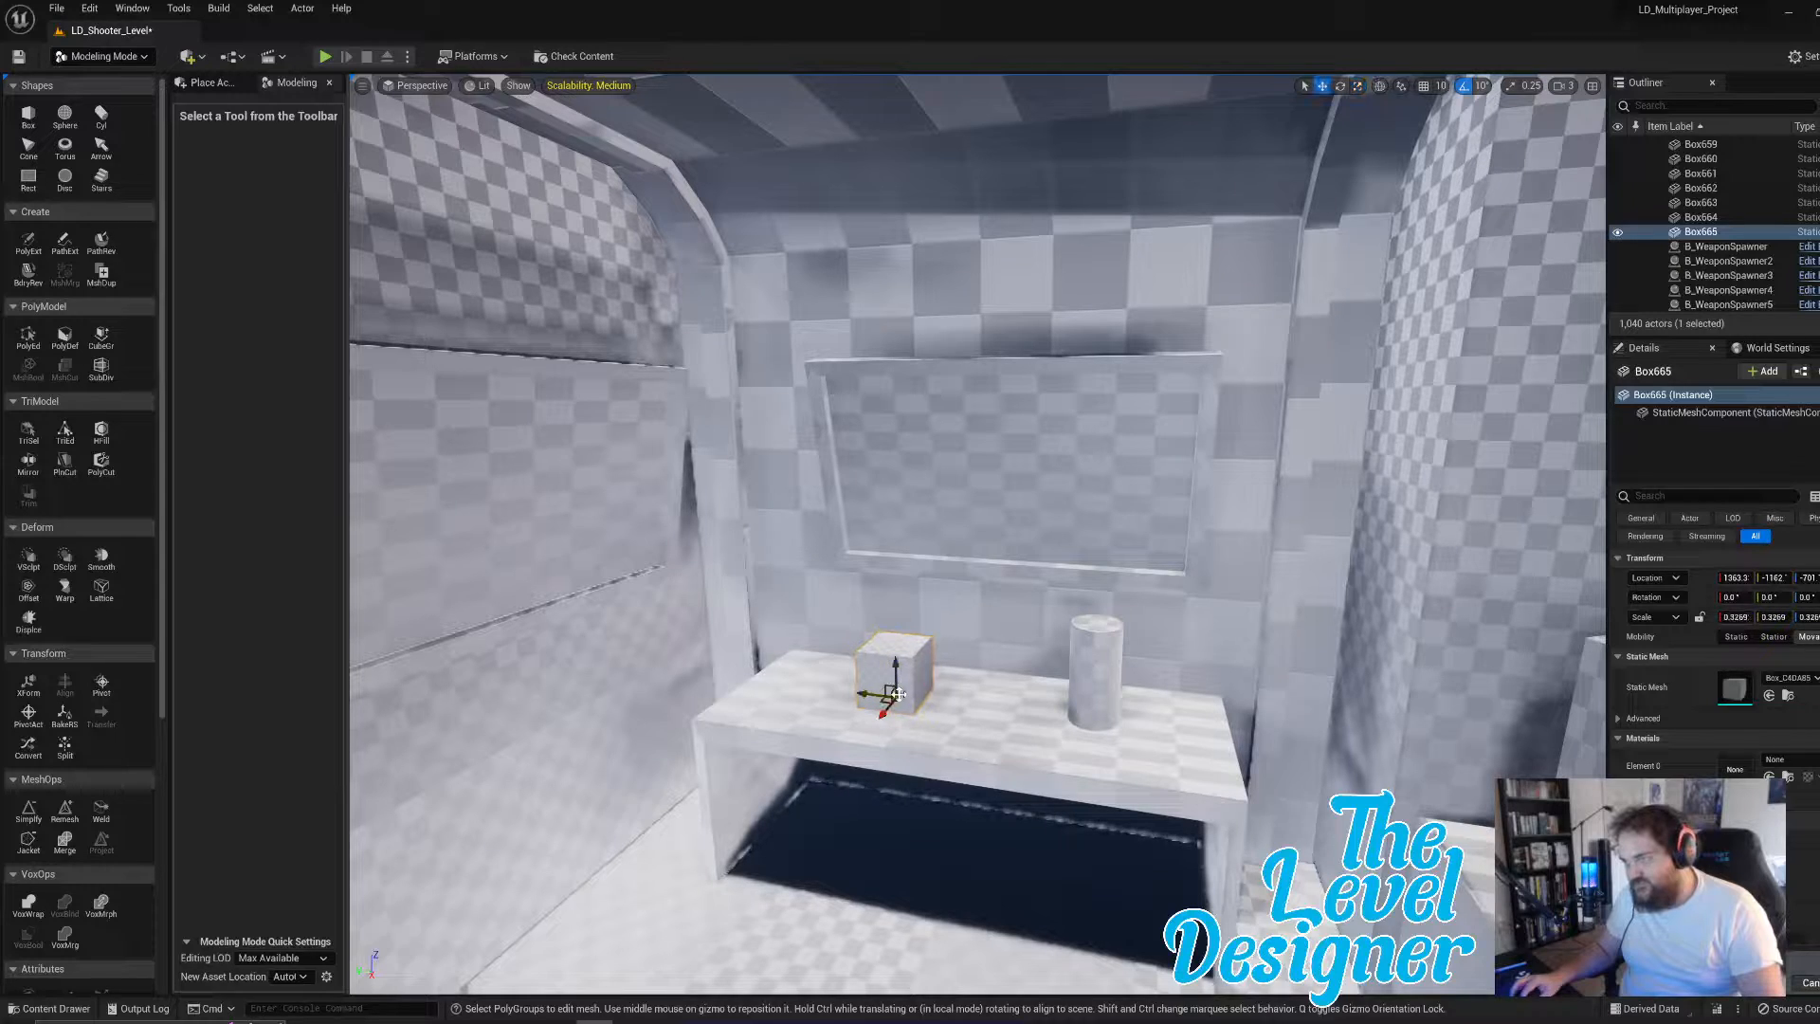
key("e")
key("r")
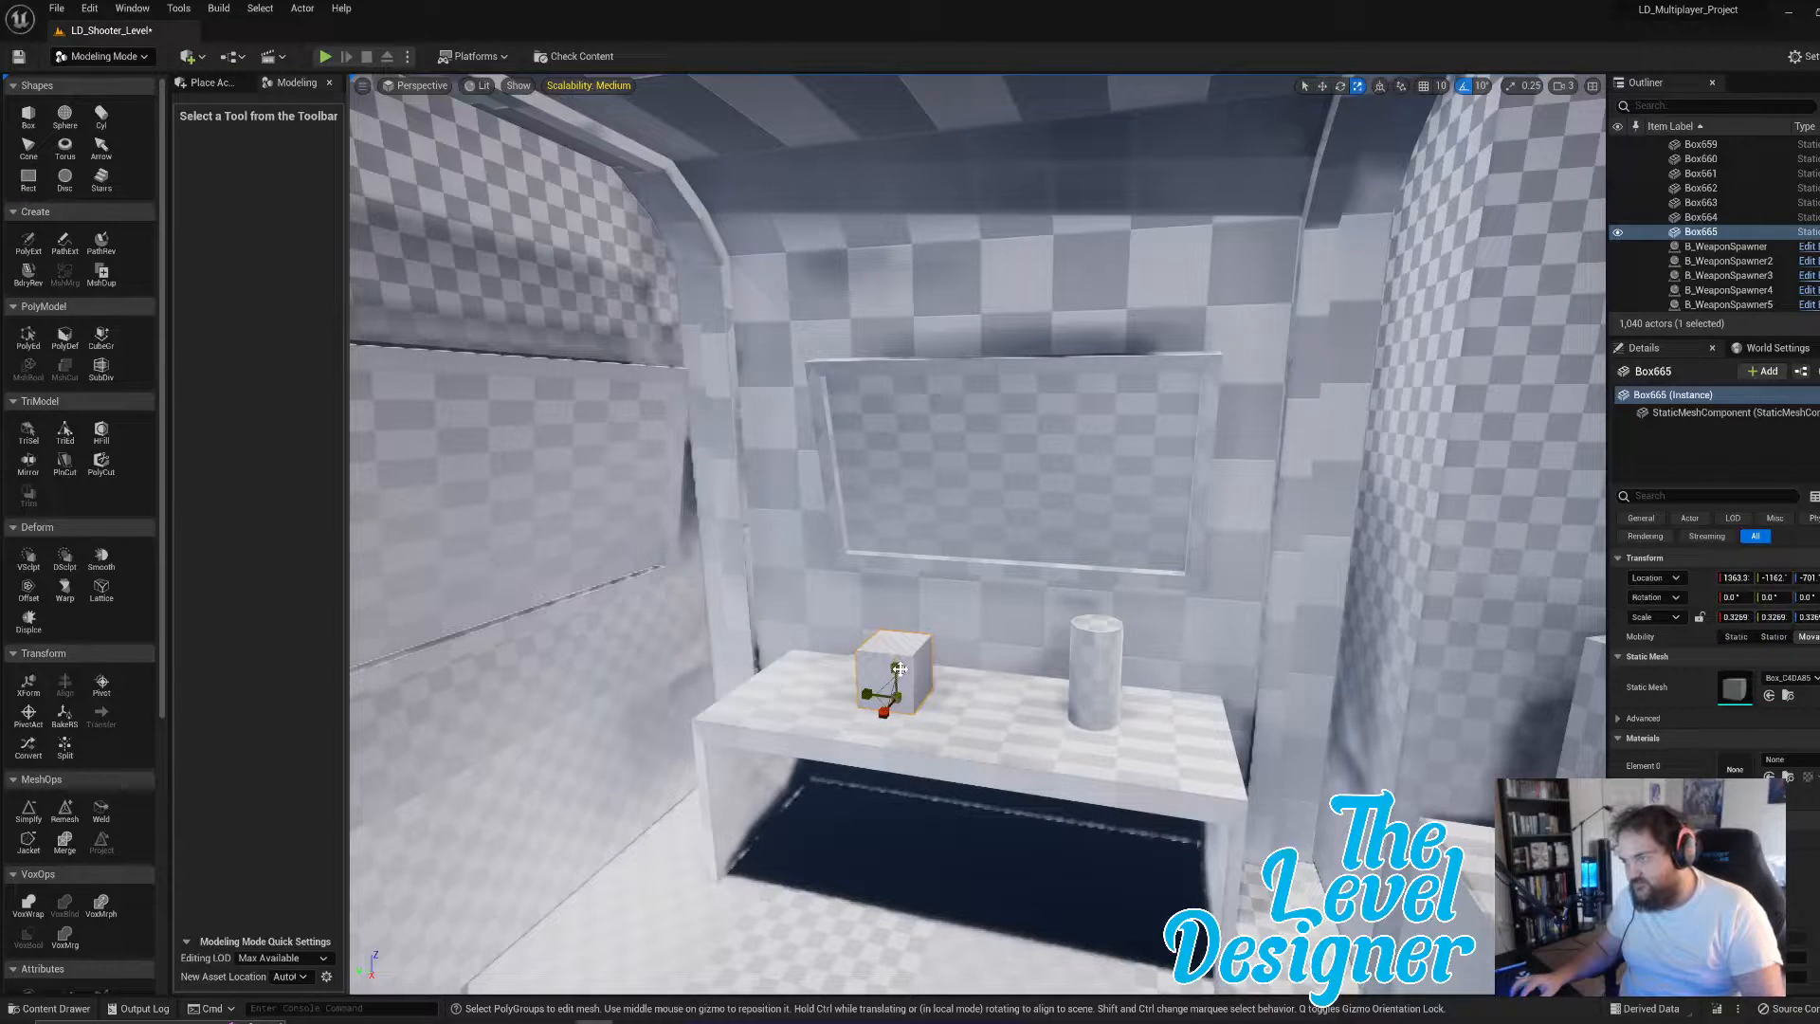
left_click_drag(899, 669, 963, 710)
- Position the tall block near one end of the alcove counter and move the cylinder closer to it
key("w")
key("e")
left_click(1102, 687)
key("w")
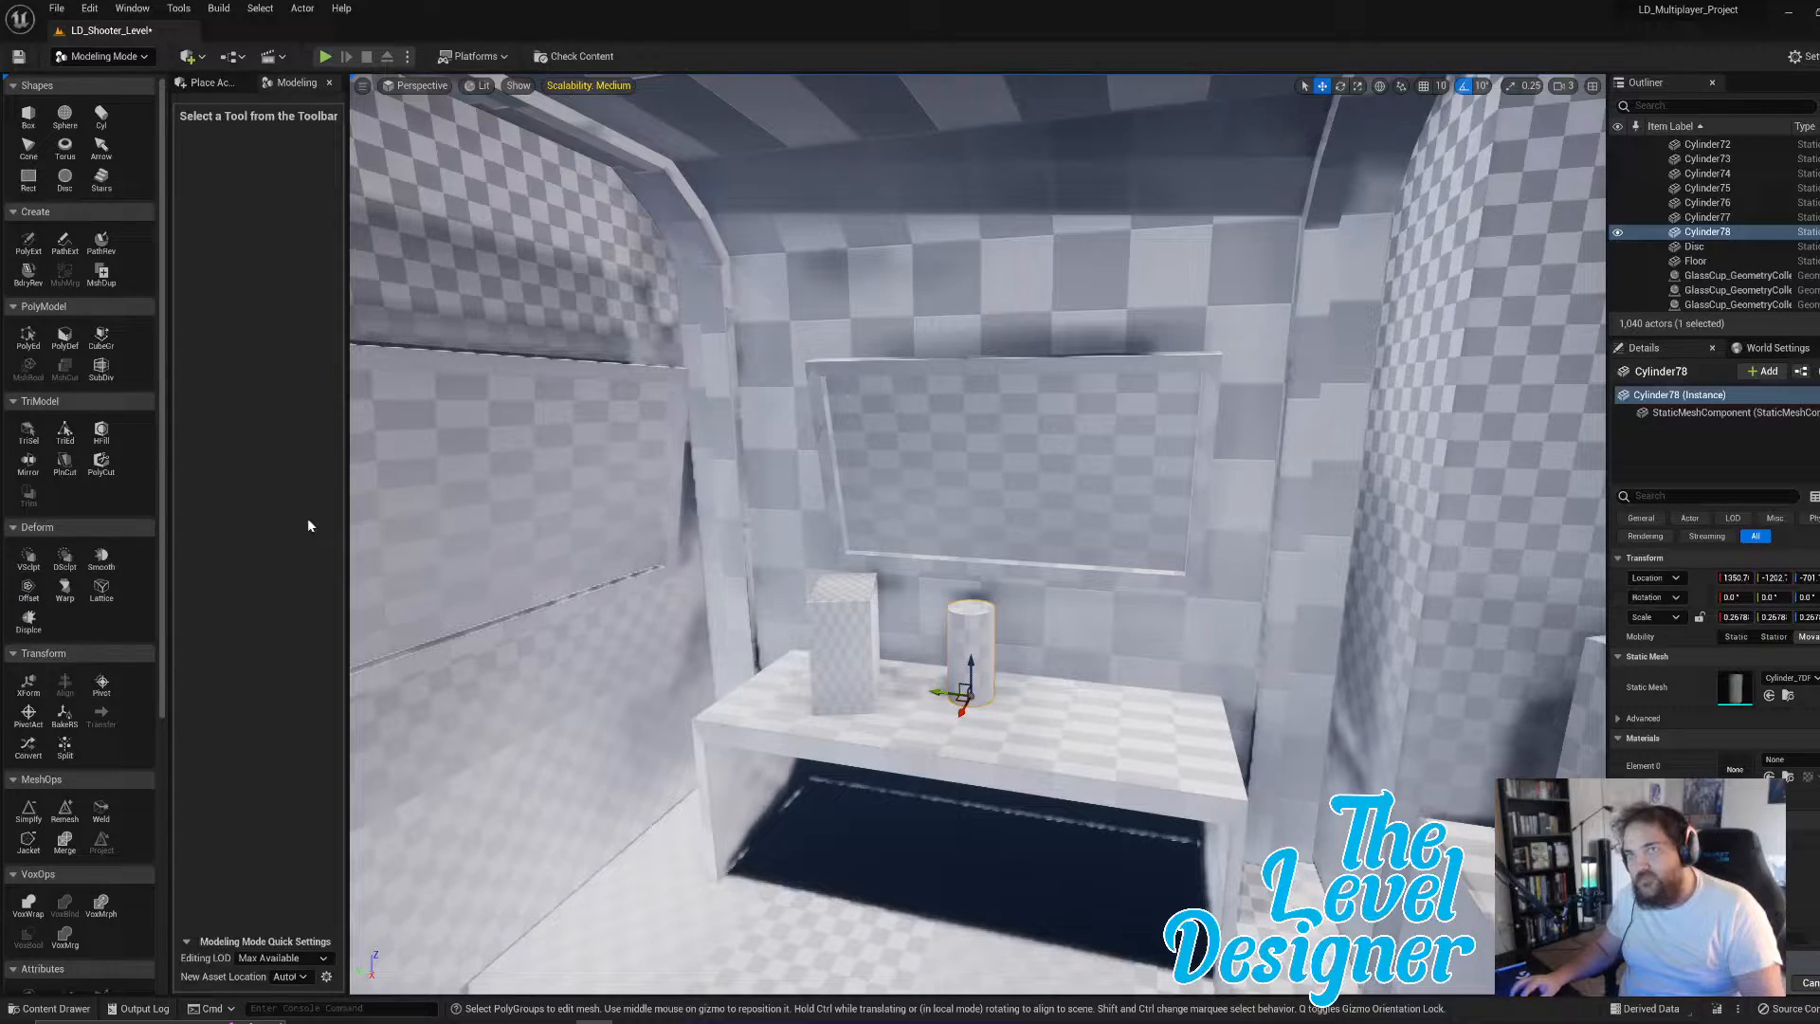
- Place another 100-unit box on the alcove counter, scale it to about 0.26 and set it in front of the cylinder
left_click(28, 115)
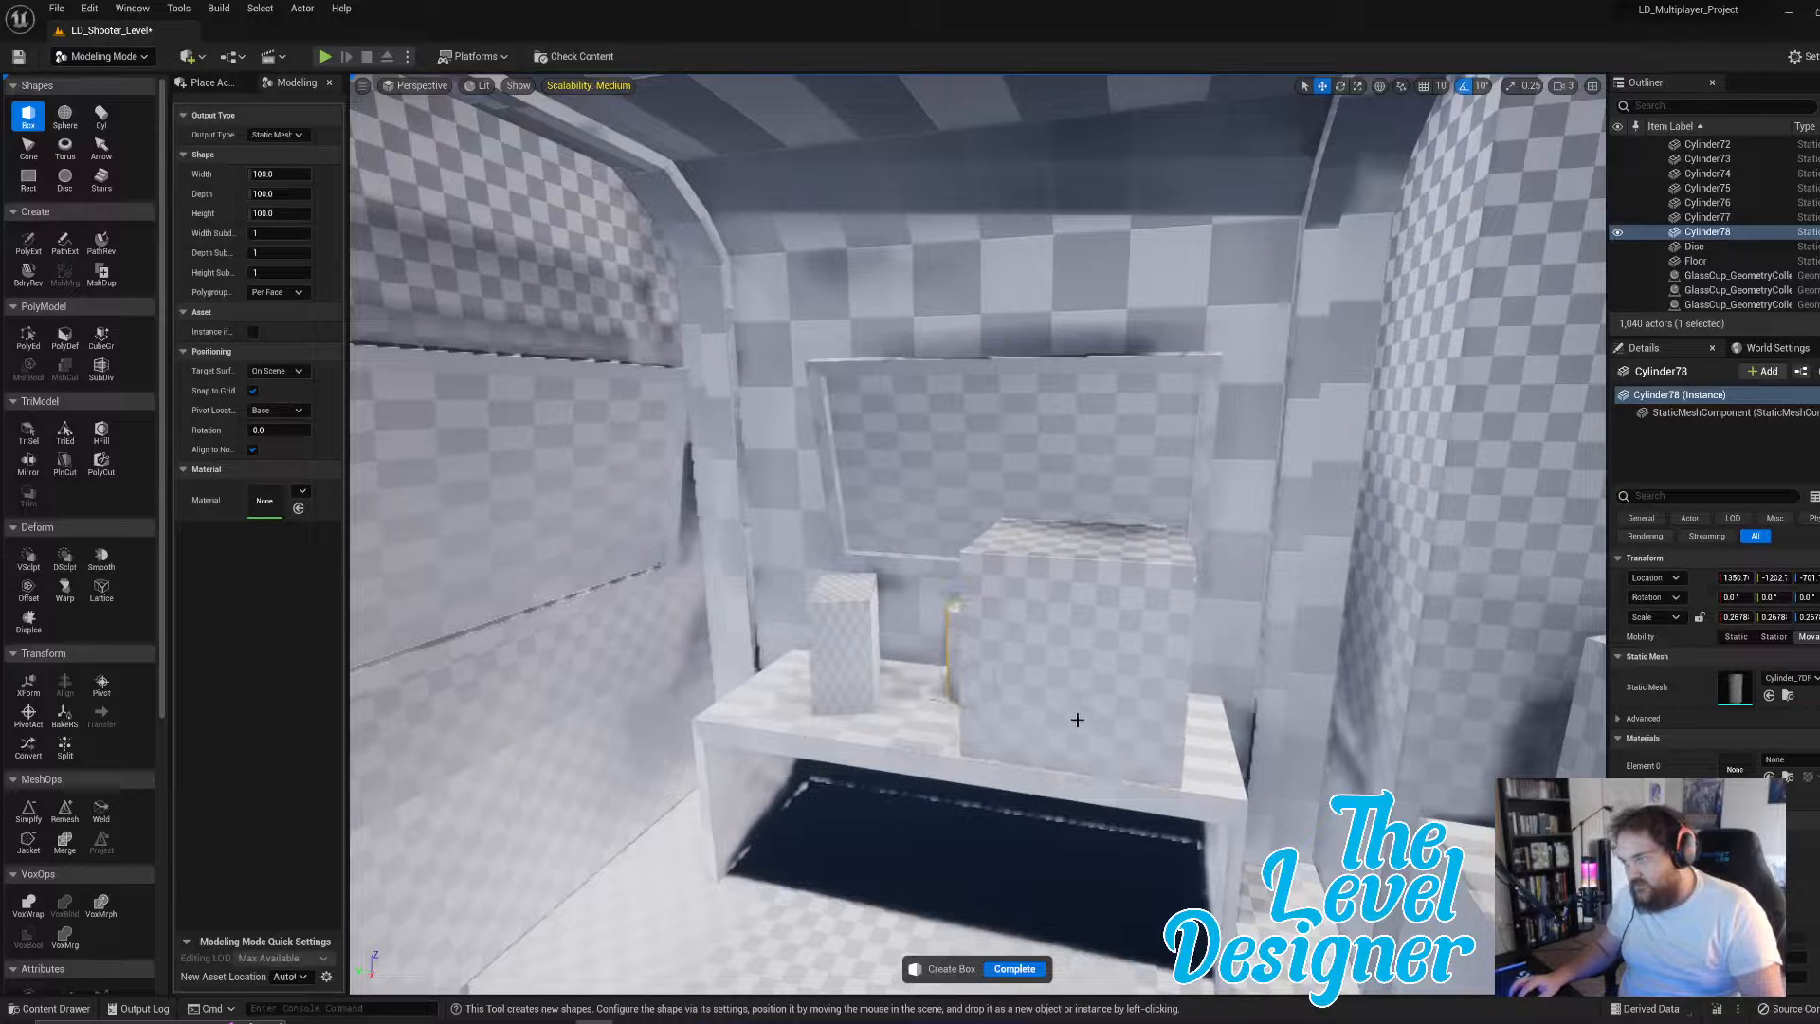
left_click(1080, 711)
left_click(1012, 969)
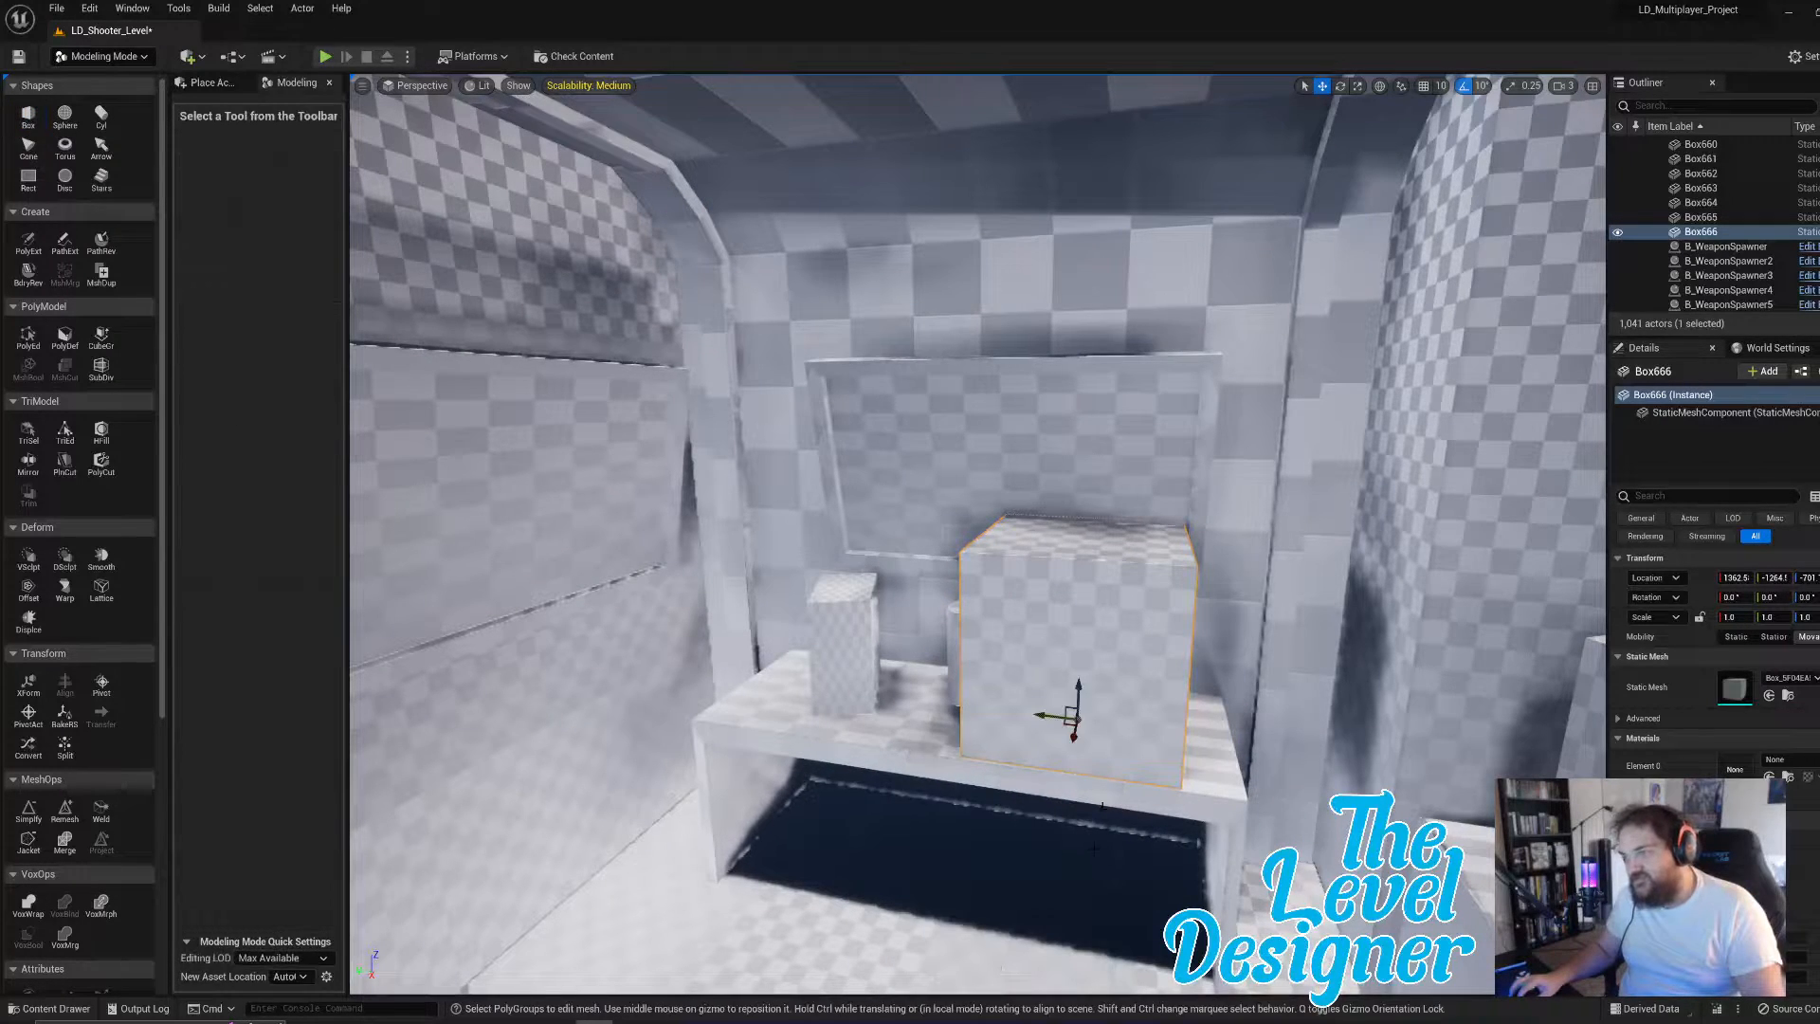
key("r")
left_click_drag(1076, 722, 932, 706)
key("ctrl+z")
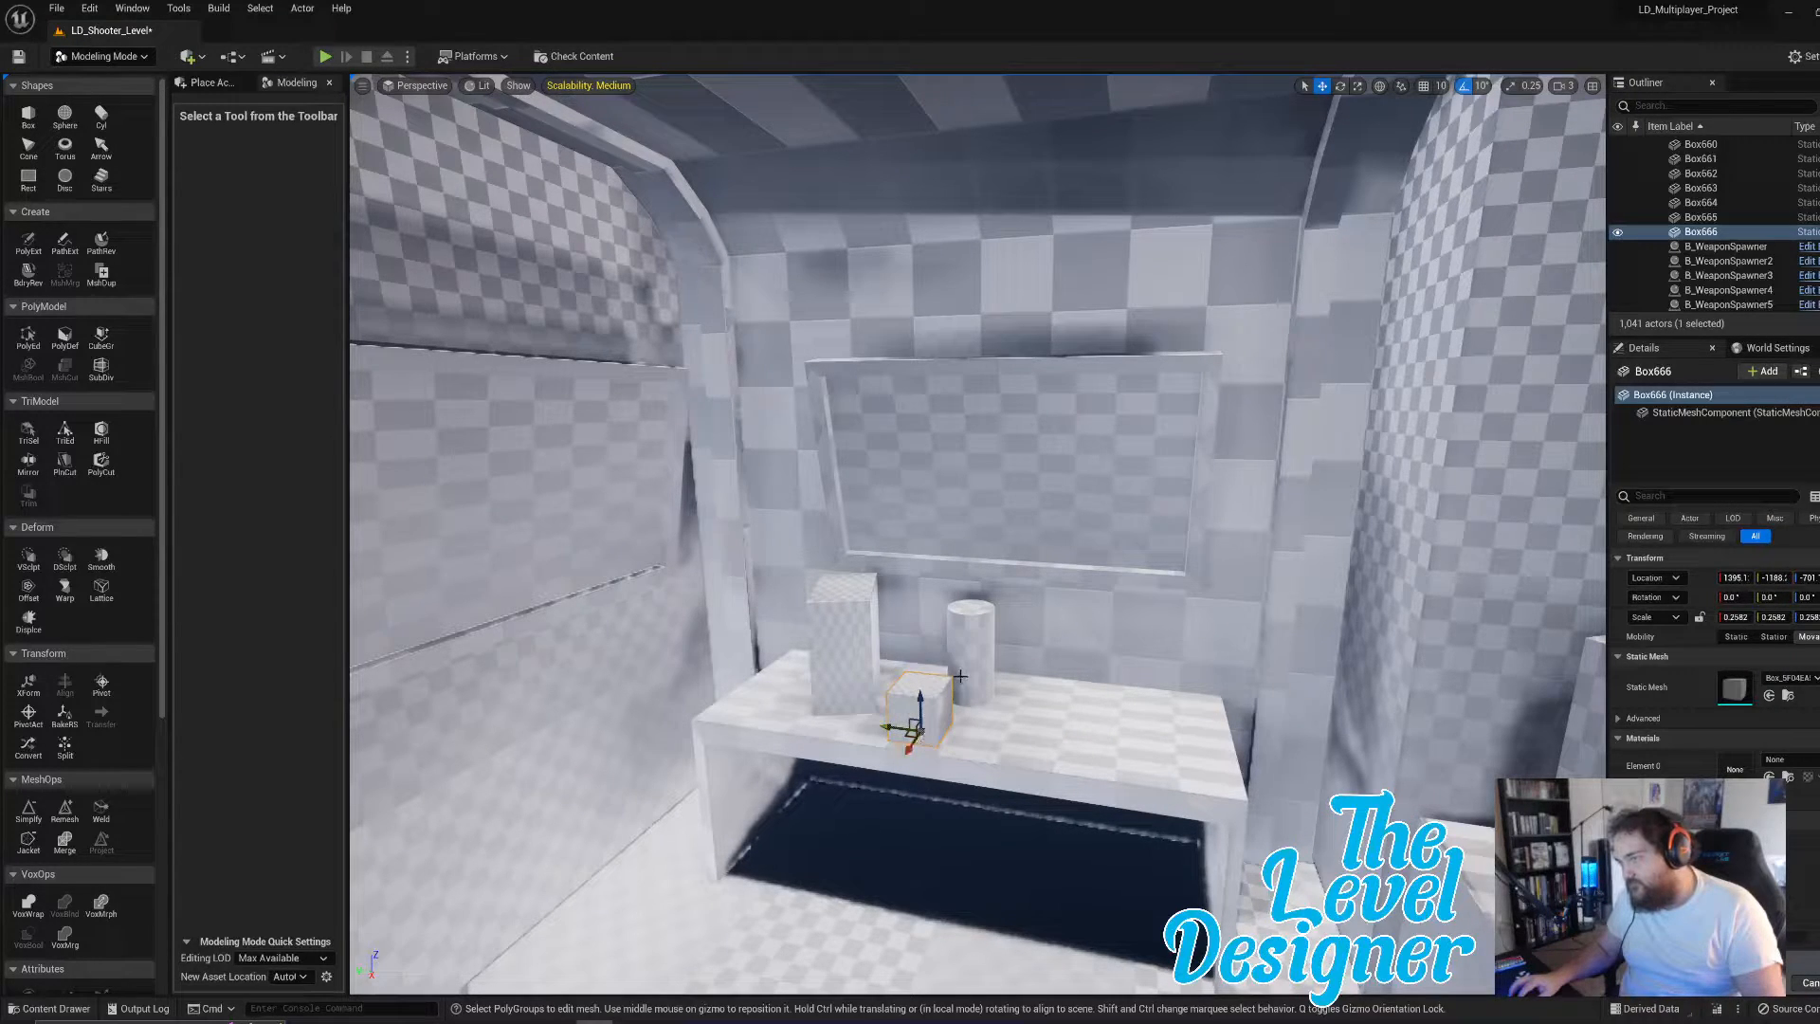
- Spread the props so the small box sits between the tall block and the cylinder
left_click(960, 676)
left_click_drag(952, 694, 908, 712)
left_click(908, 727)
- Duplicate the cylinder and place the copy right beside it on the alcove counter
left_click(984, 671)
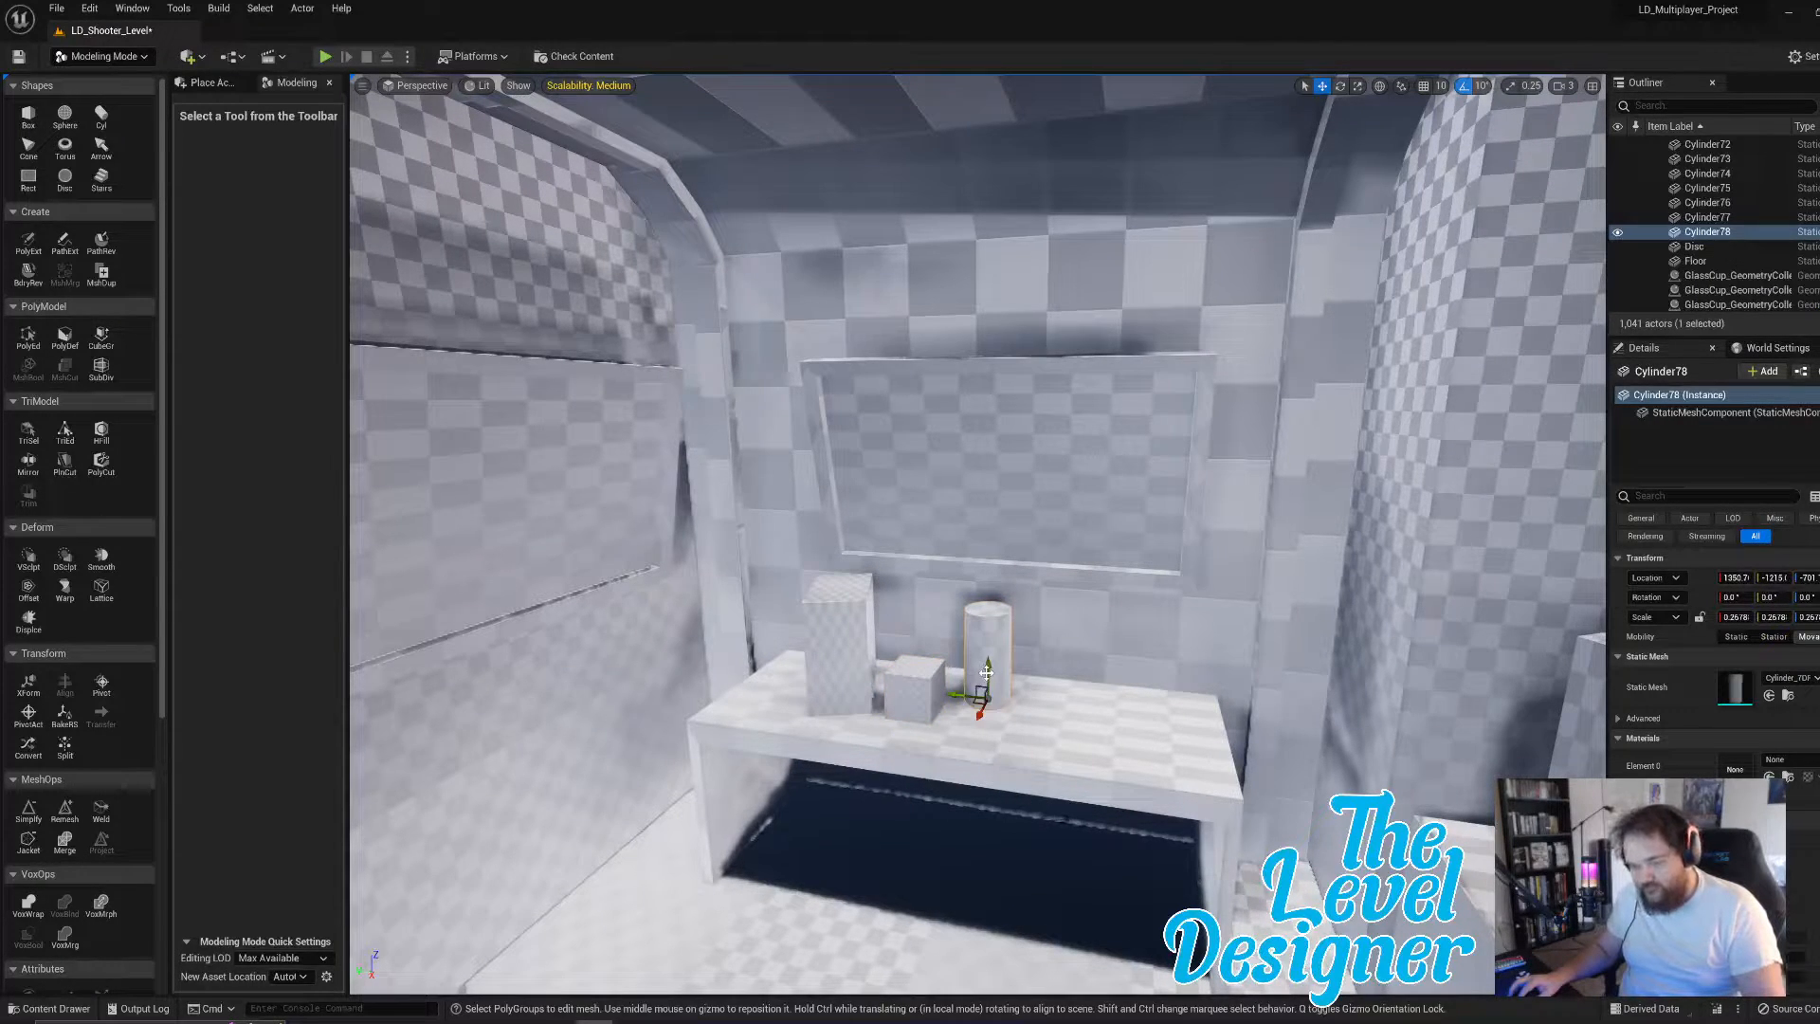
key("ctrl+d")
left_click_drag(958, 697, 1018, 698)
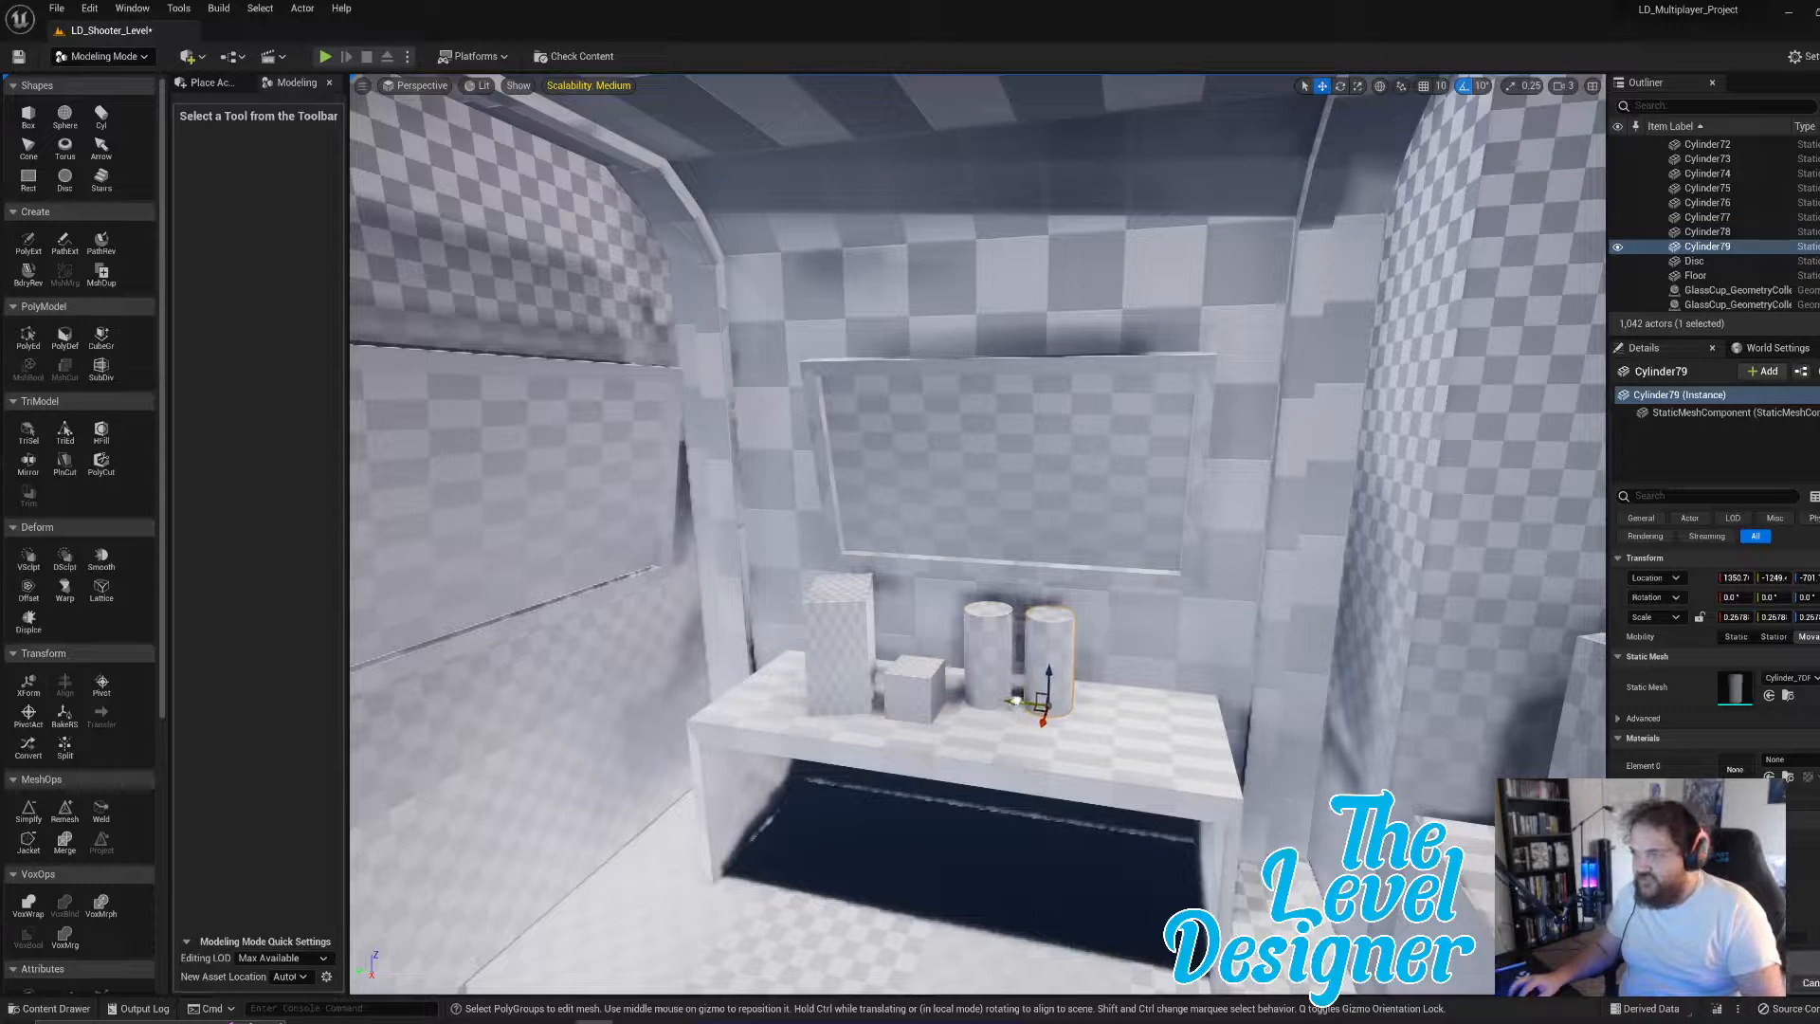
- Duplicate the small box twice and space the copies in a row in front of the two cylinders
left_click(918, 694)
key("ctrl+d")
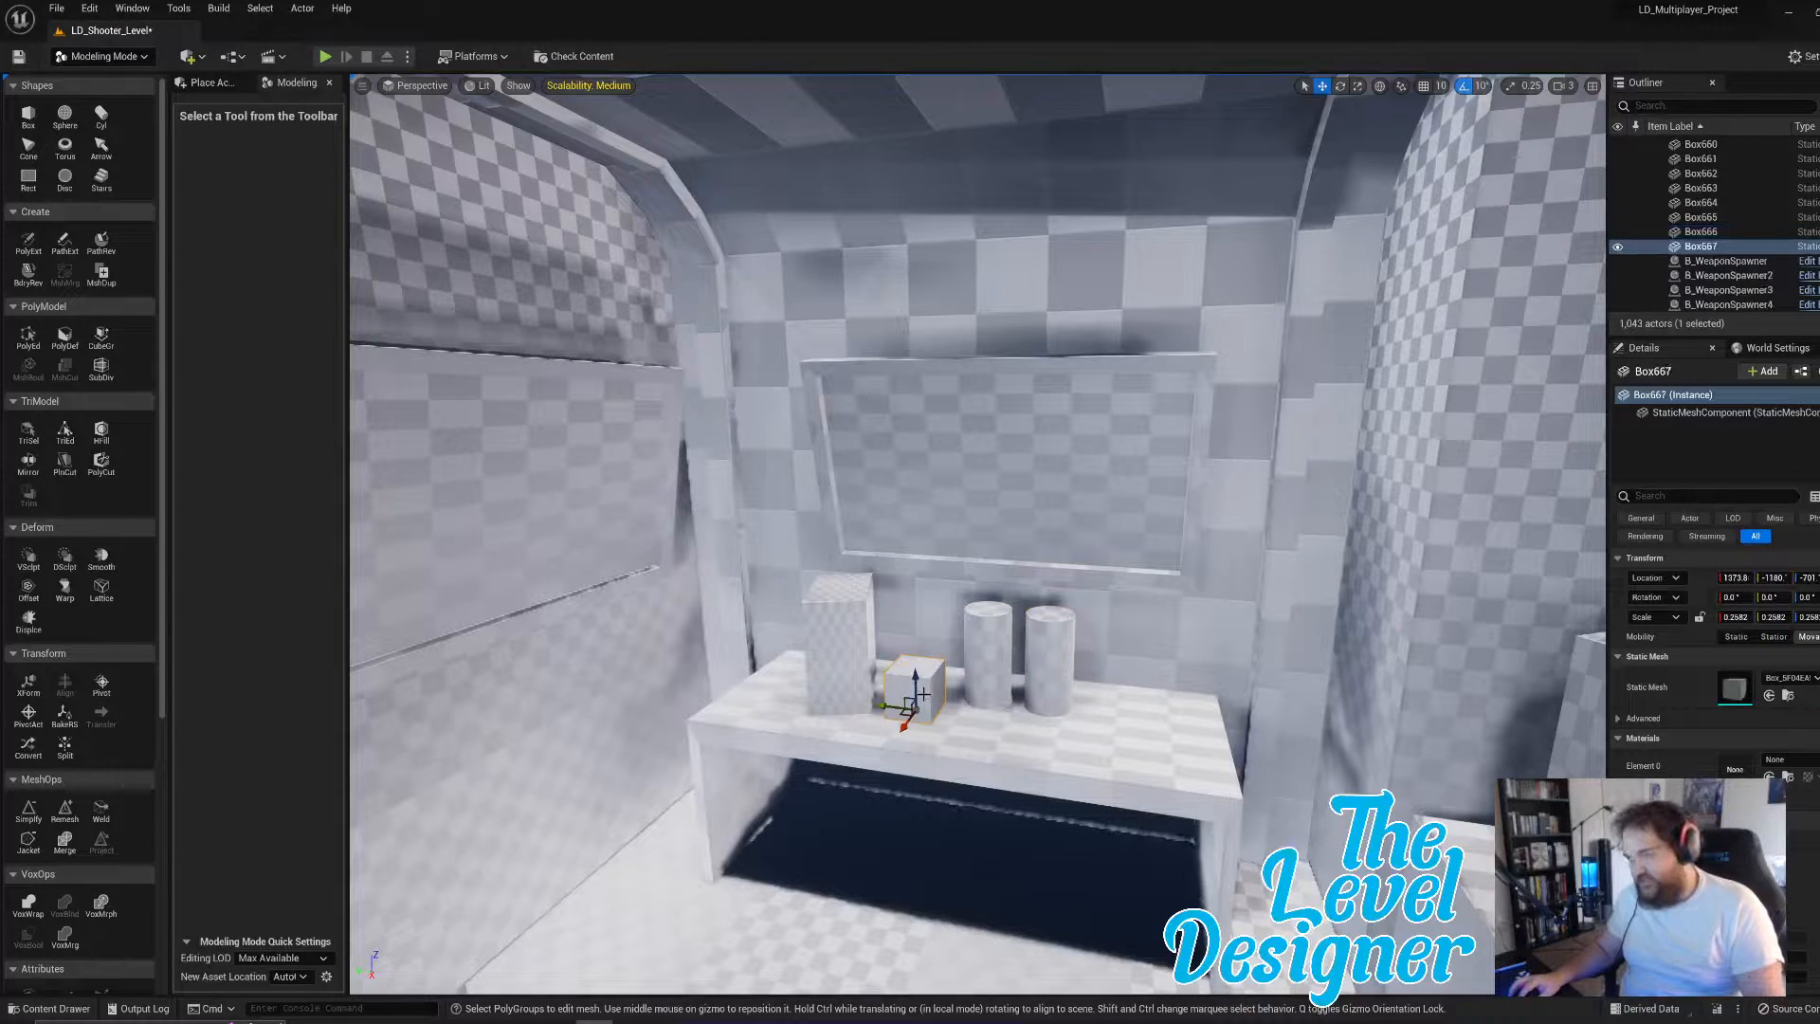
left_click_drag(900, 711, 1060, 740)
key("ctrl+d")
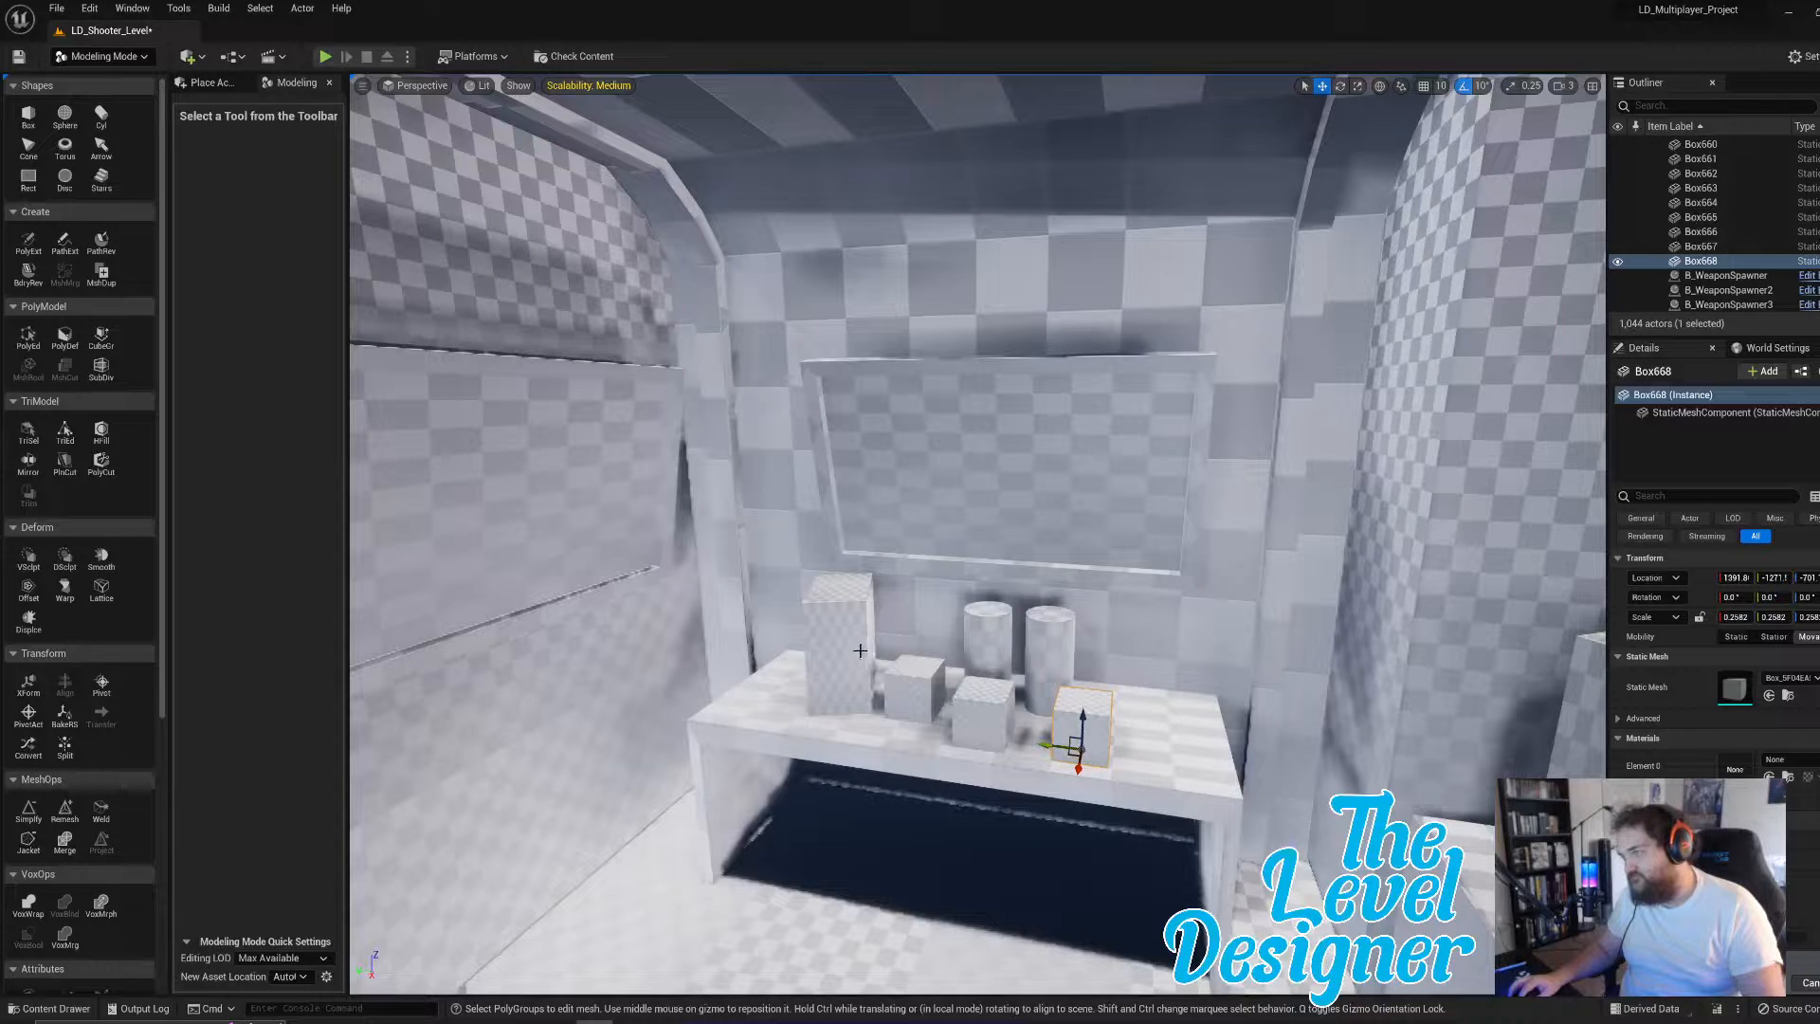
- Select the three small boxes and both cylinders and shift them along the counter, away from the tall block
left_click(914, 696)
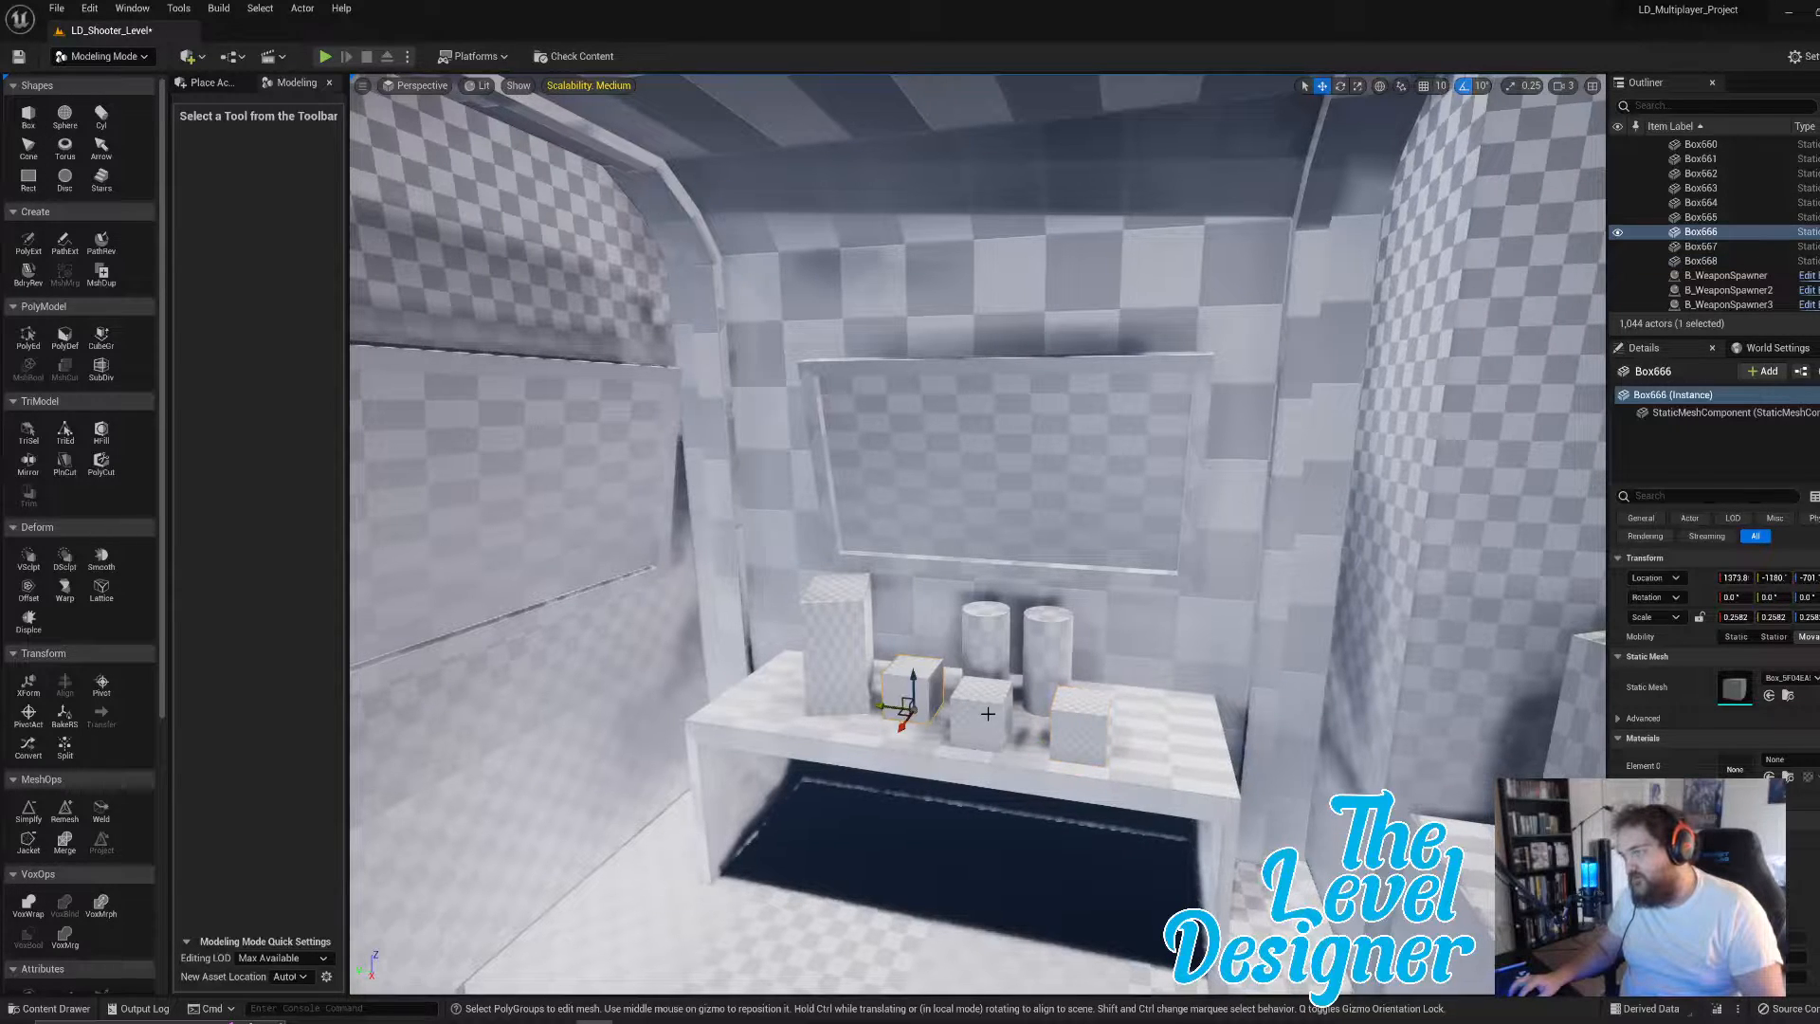
left_click(982, 719, "shift")
left_click(1081, 728, "shift")
left_click(1049, 649, "shift")
left_click(995, 661, "shift")
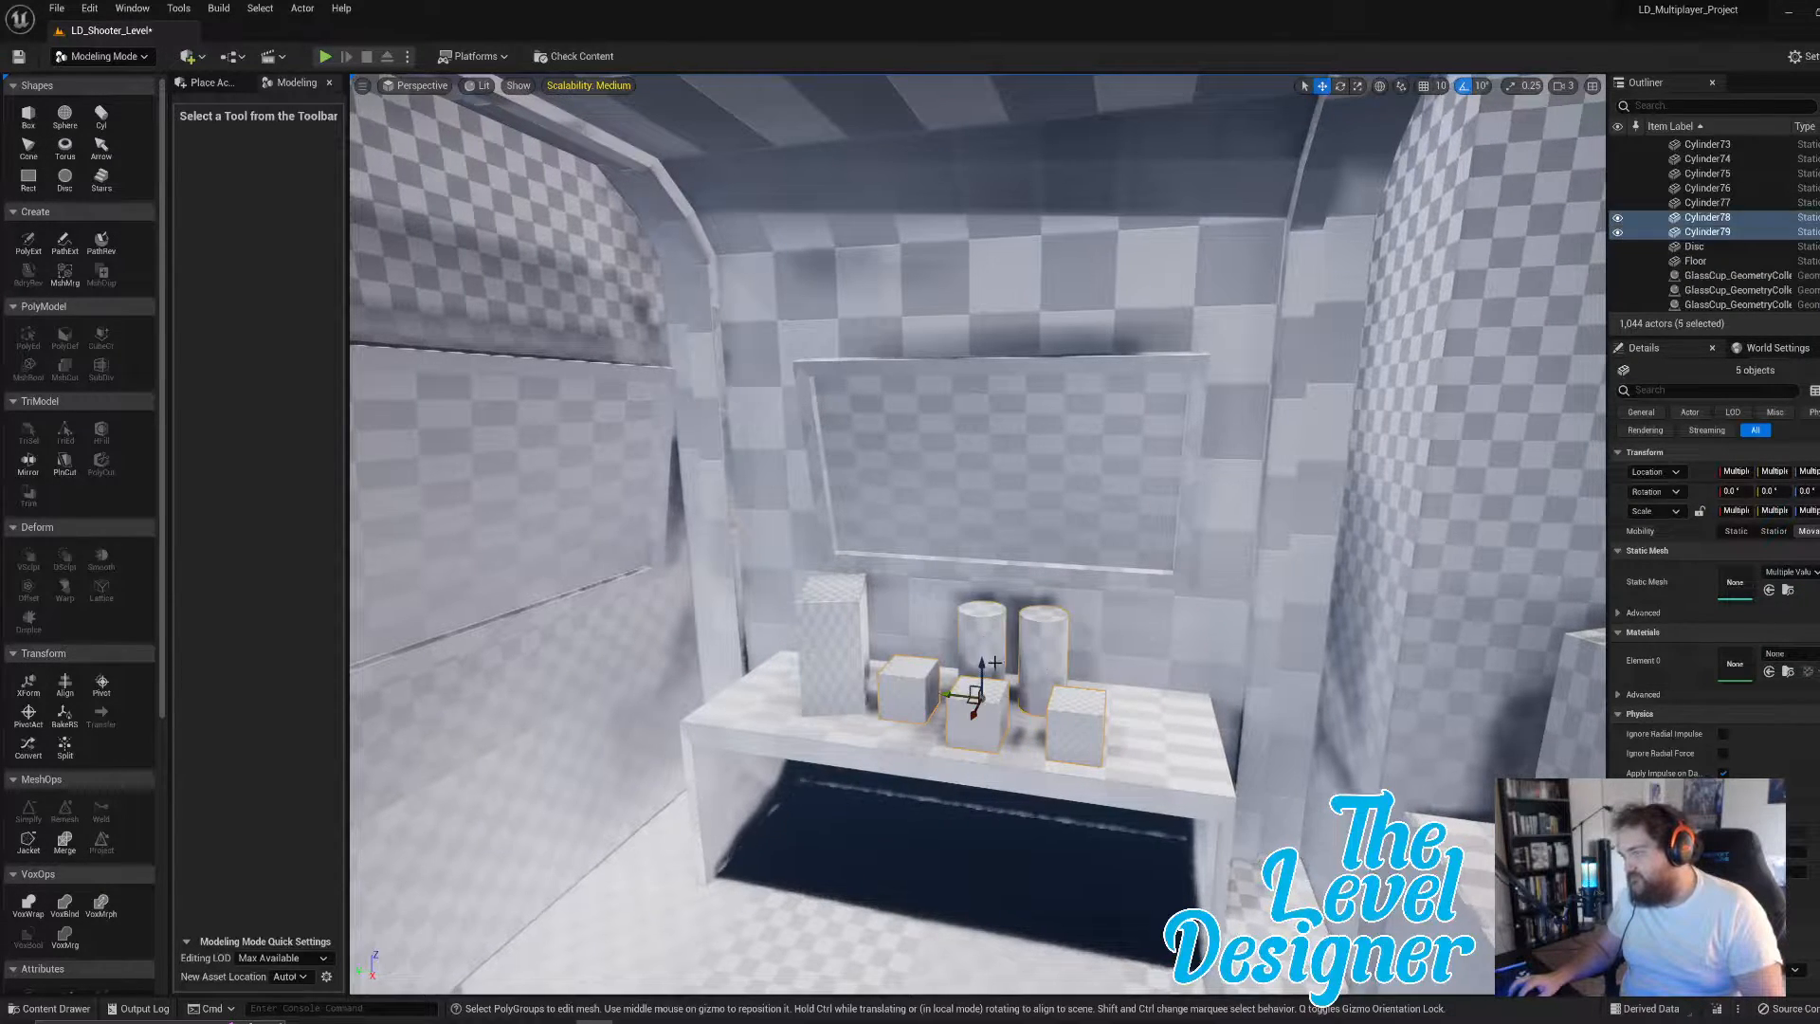
left_click_drag(946, 693, 977, 694)
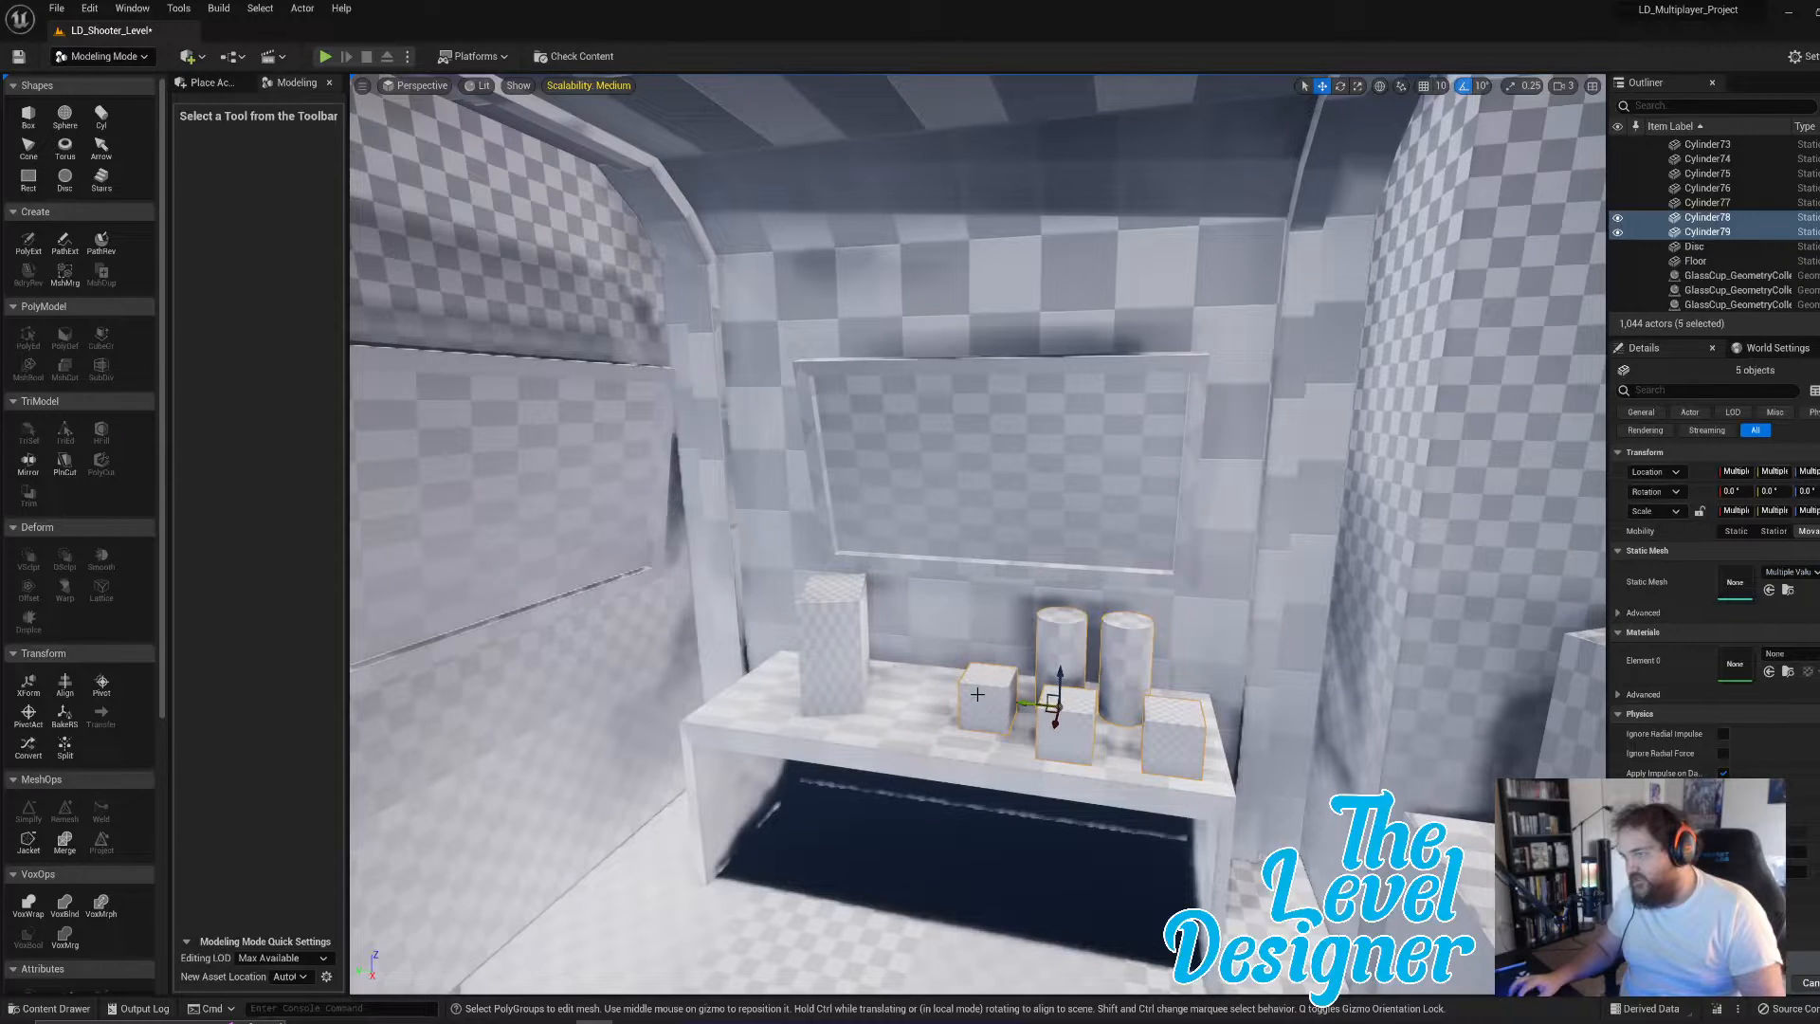
- Duplicate the tall block and place the copy beside it in the gap on the alcove counter
left_click(852, 642)
left_click_drag(806, 687, 855, 695, "alt")
right_click_drag(1026, 667, 962, 628)
key("s")
key("w")
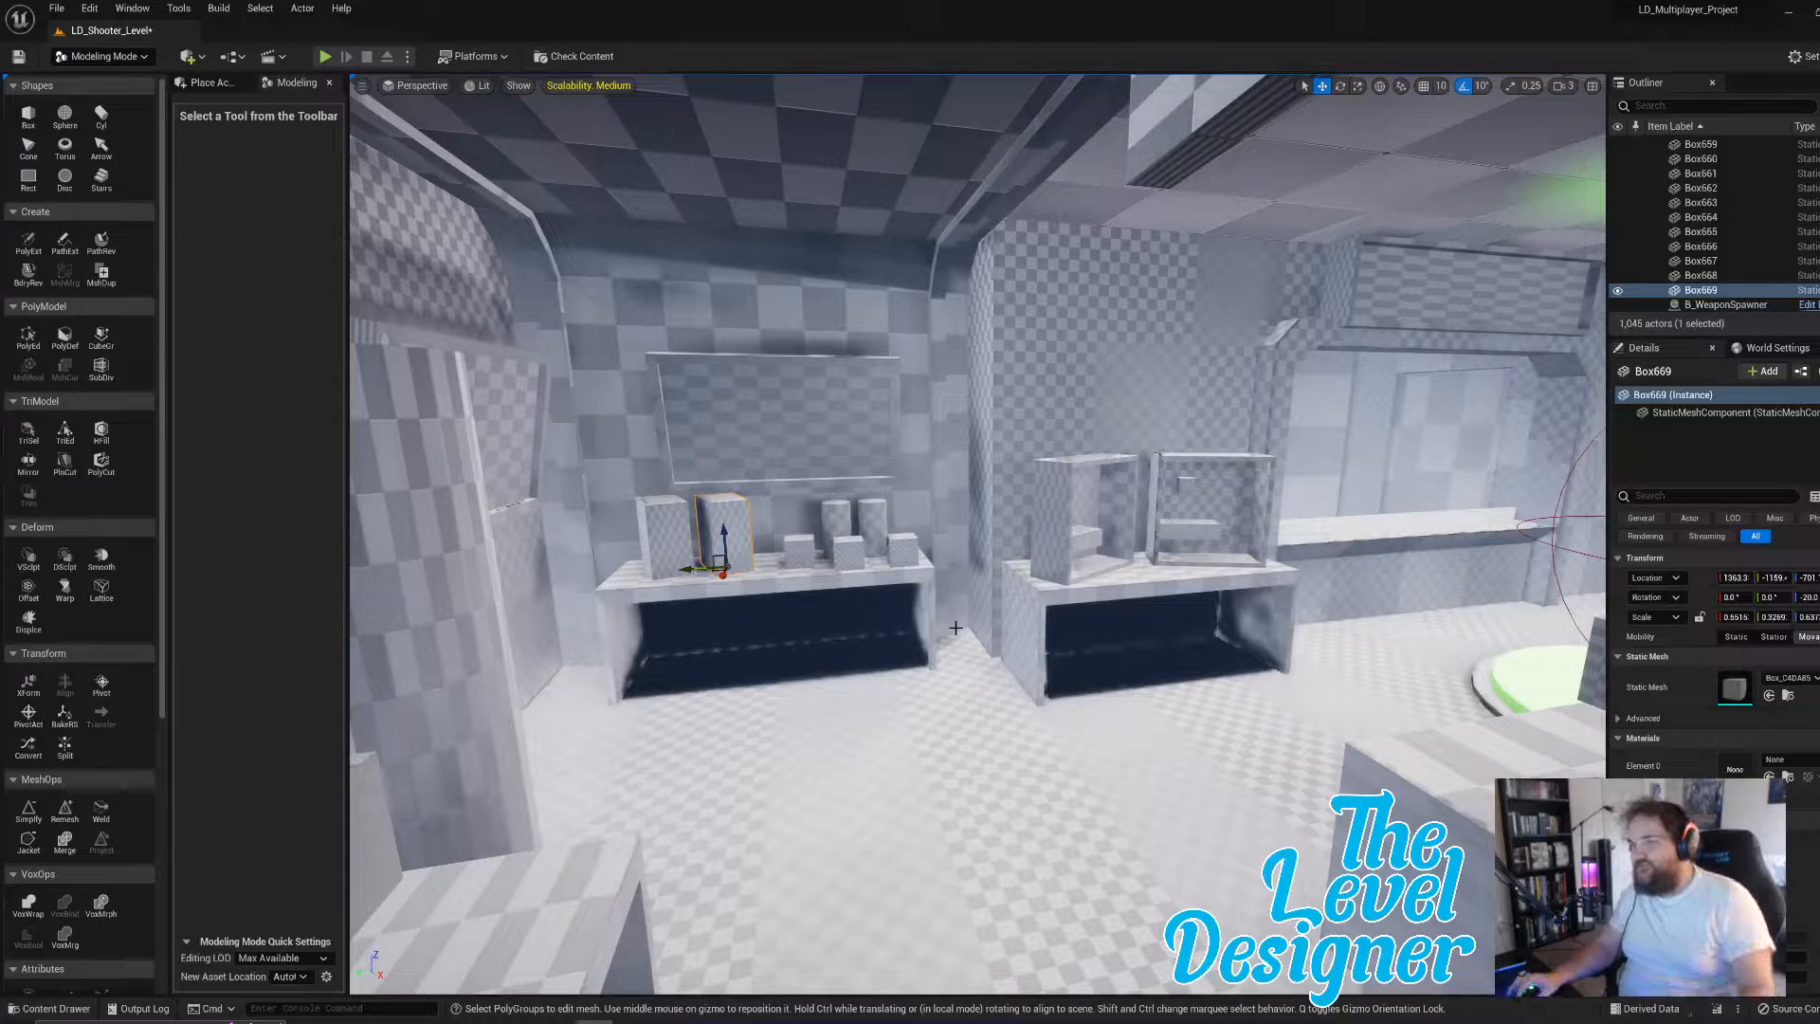
- Try a copy of a small box on the wall shelves across the shop, and delete the copy
left_click(856, 552)
left_click(897, 551, "ctrl")
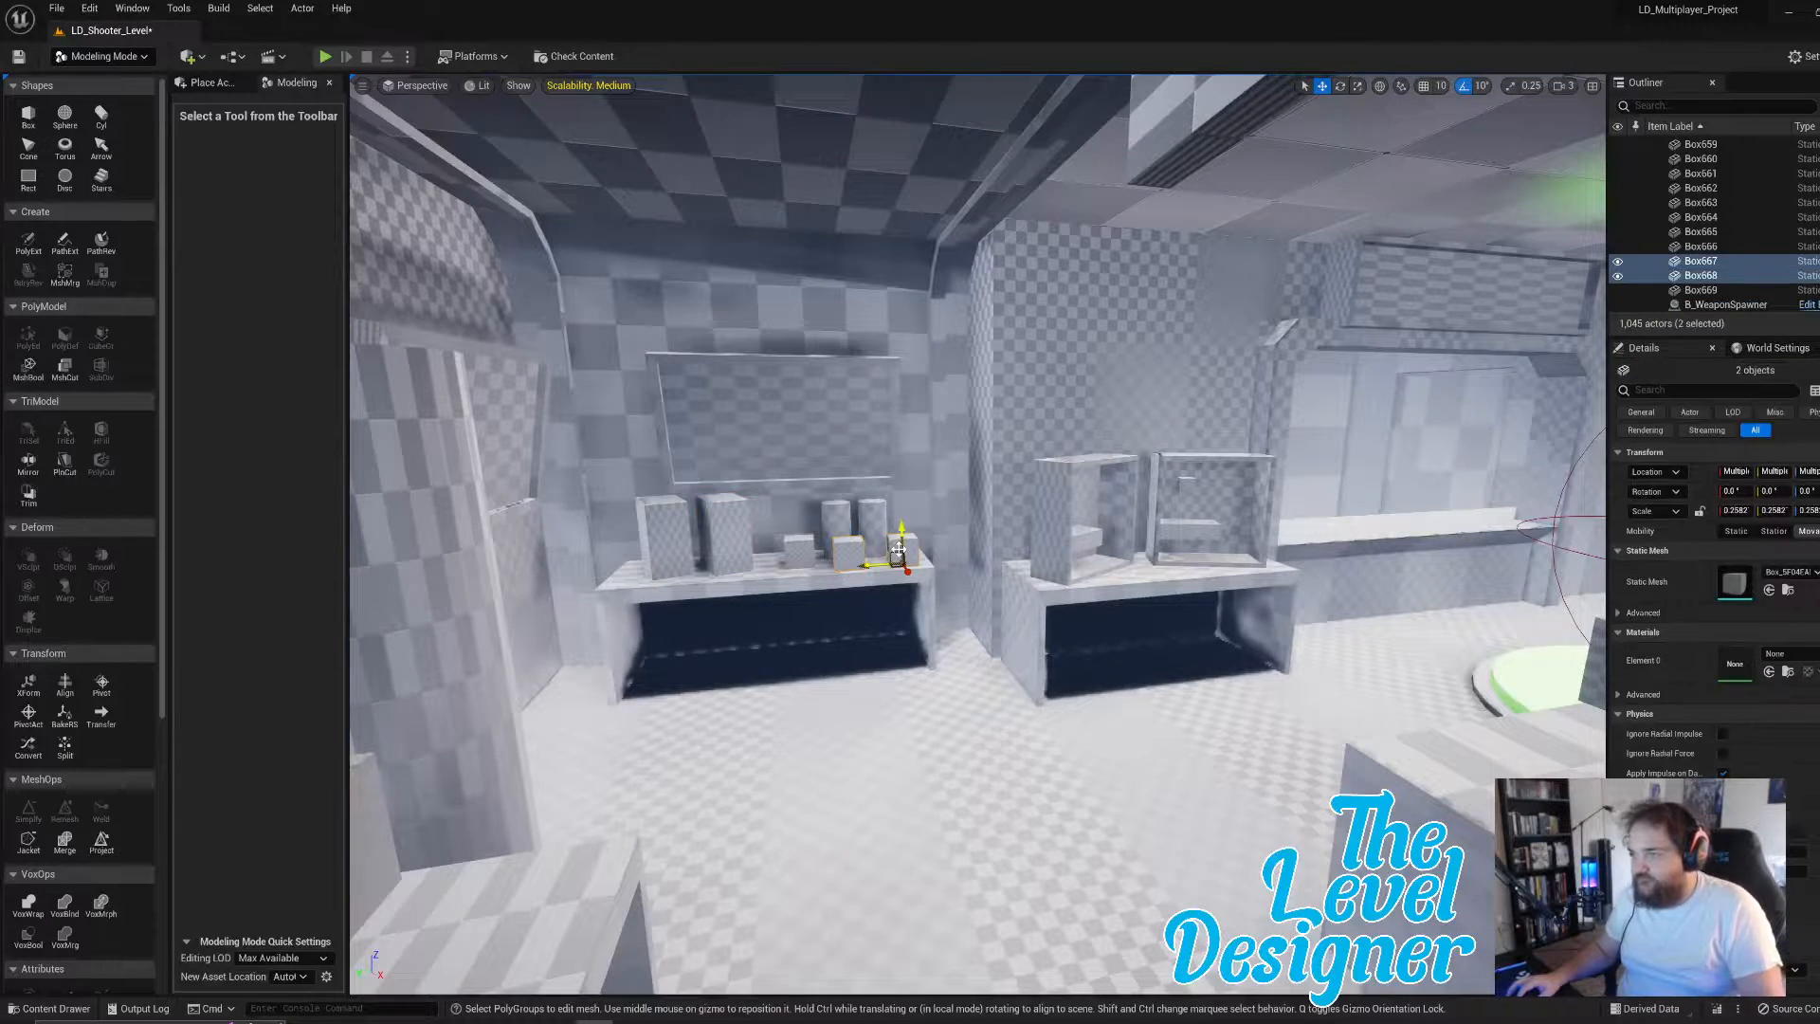
left_click(855, 553)
key("ctrl+d")
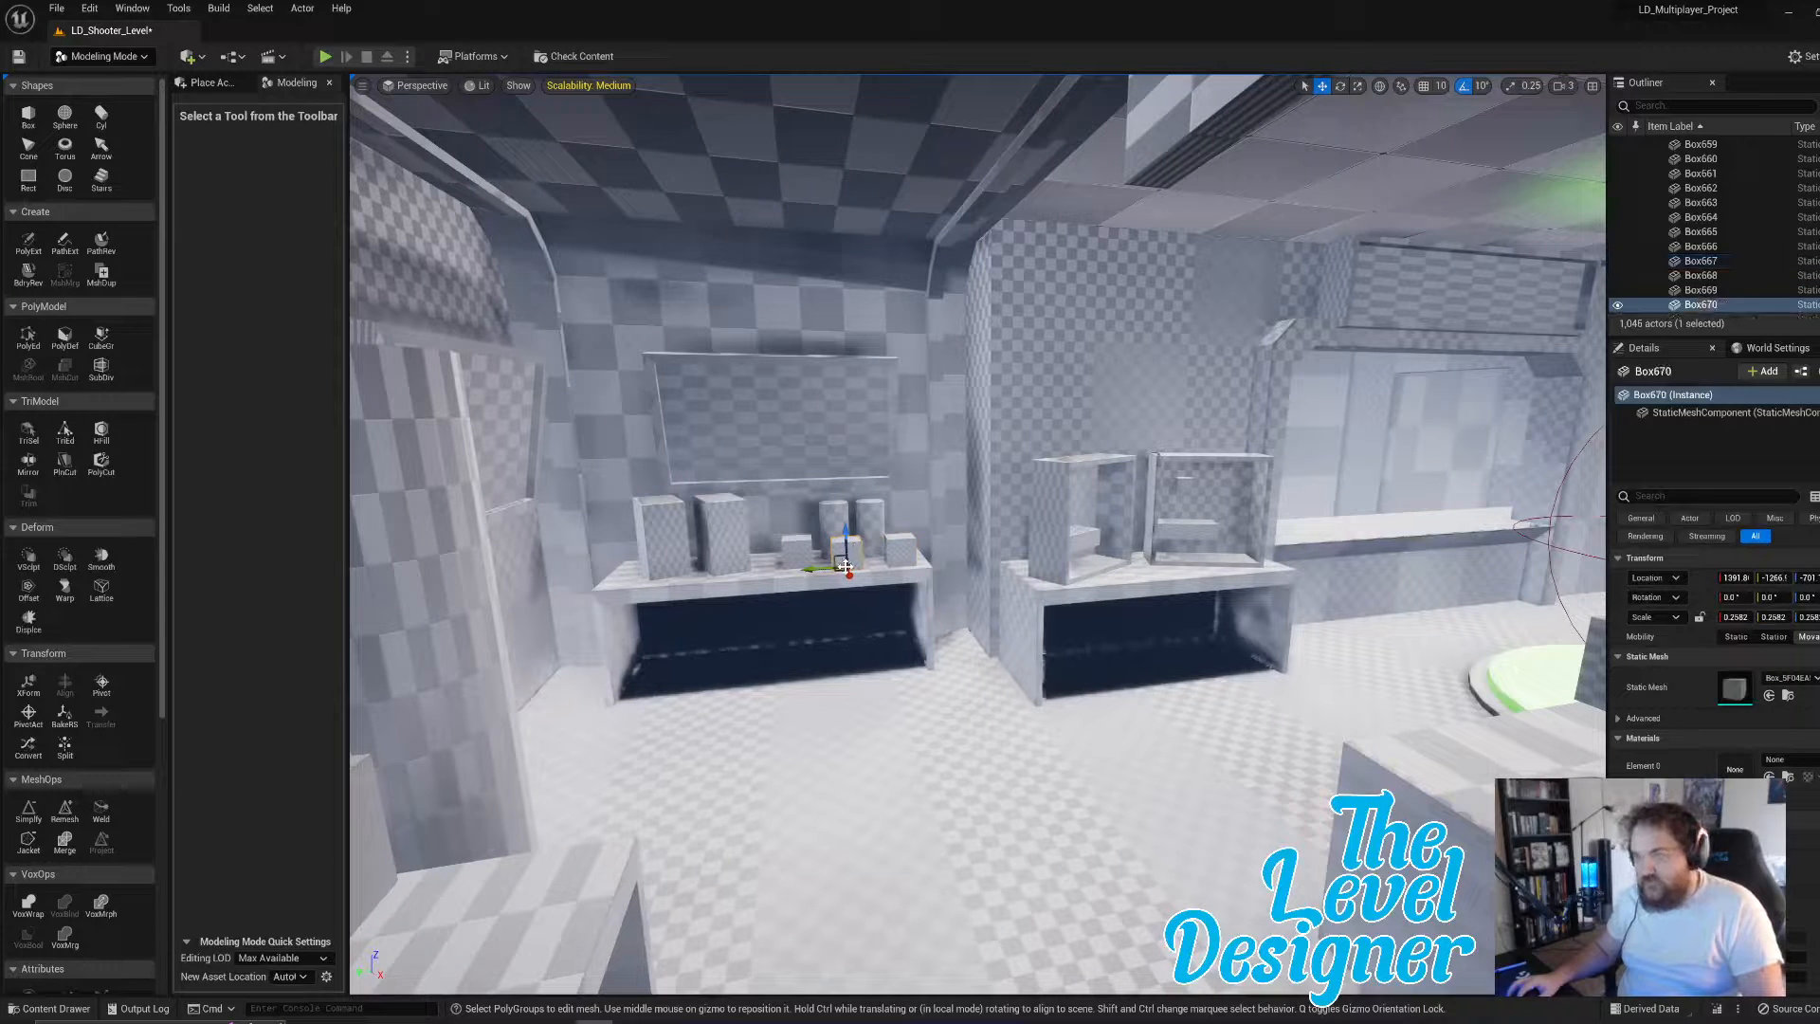
left_click_drag(835, 567, 1384, 528)
key("w")
right_click_drag(854, 683, 855, 683)
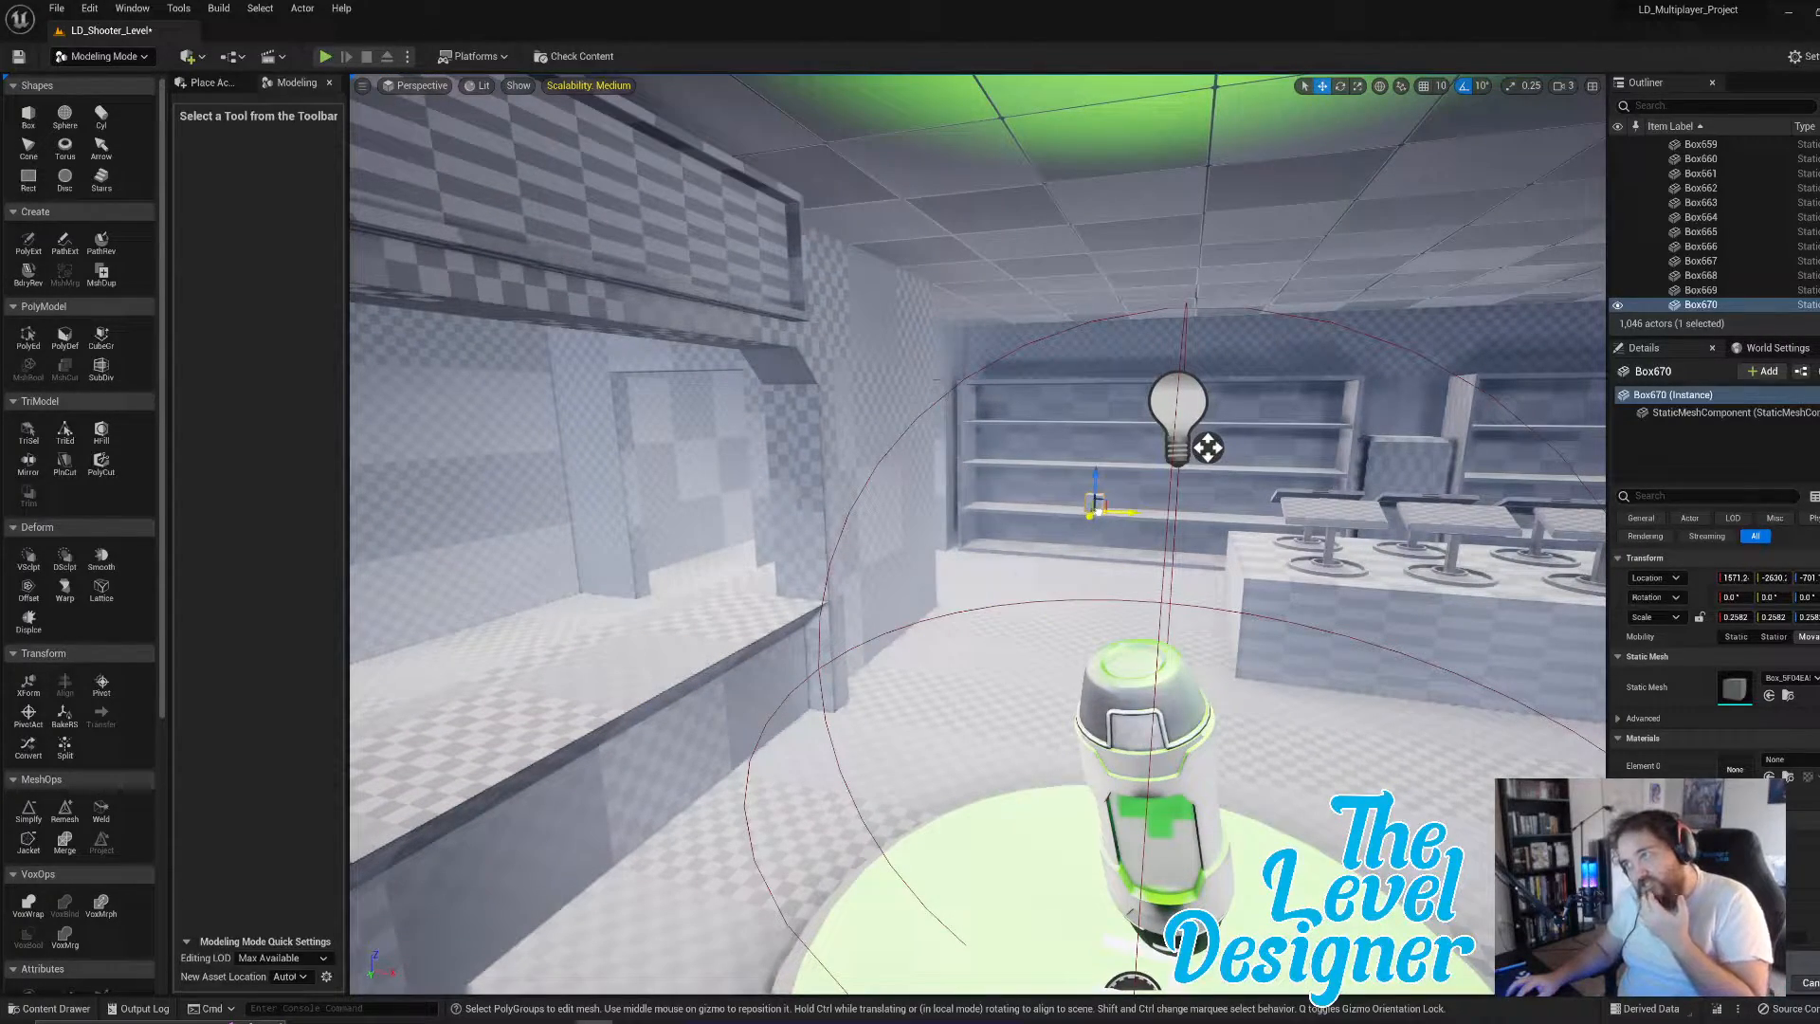
right_click_drag(1207, 447, 1207, 447)
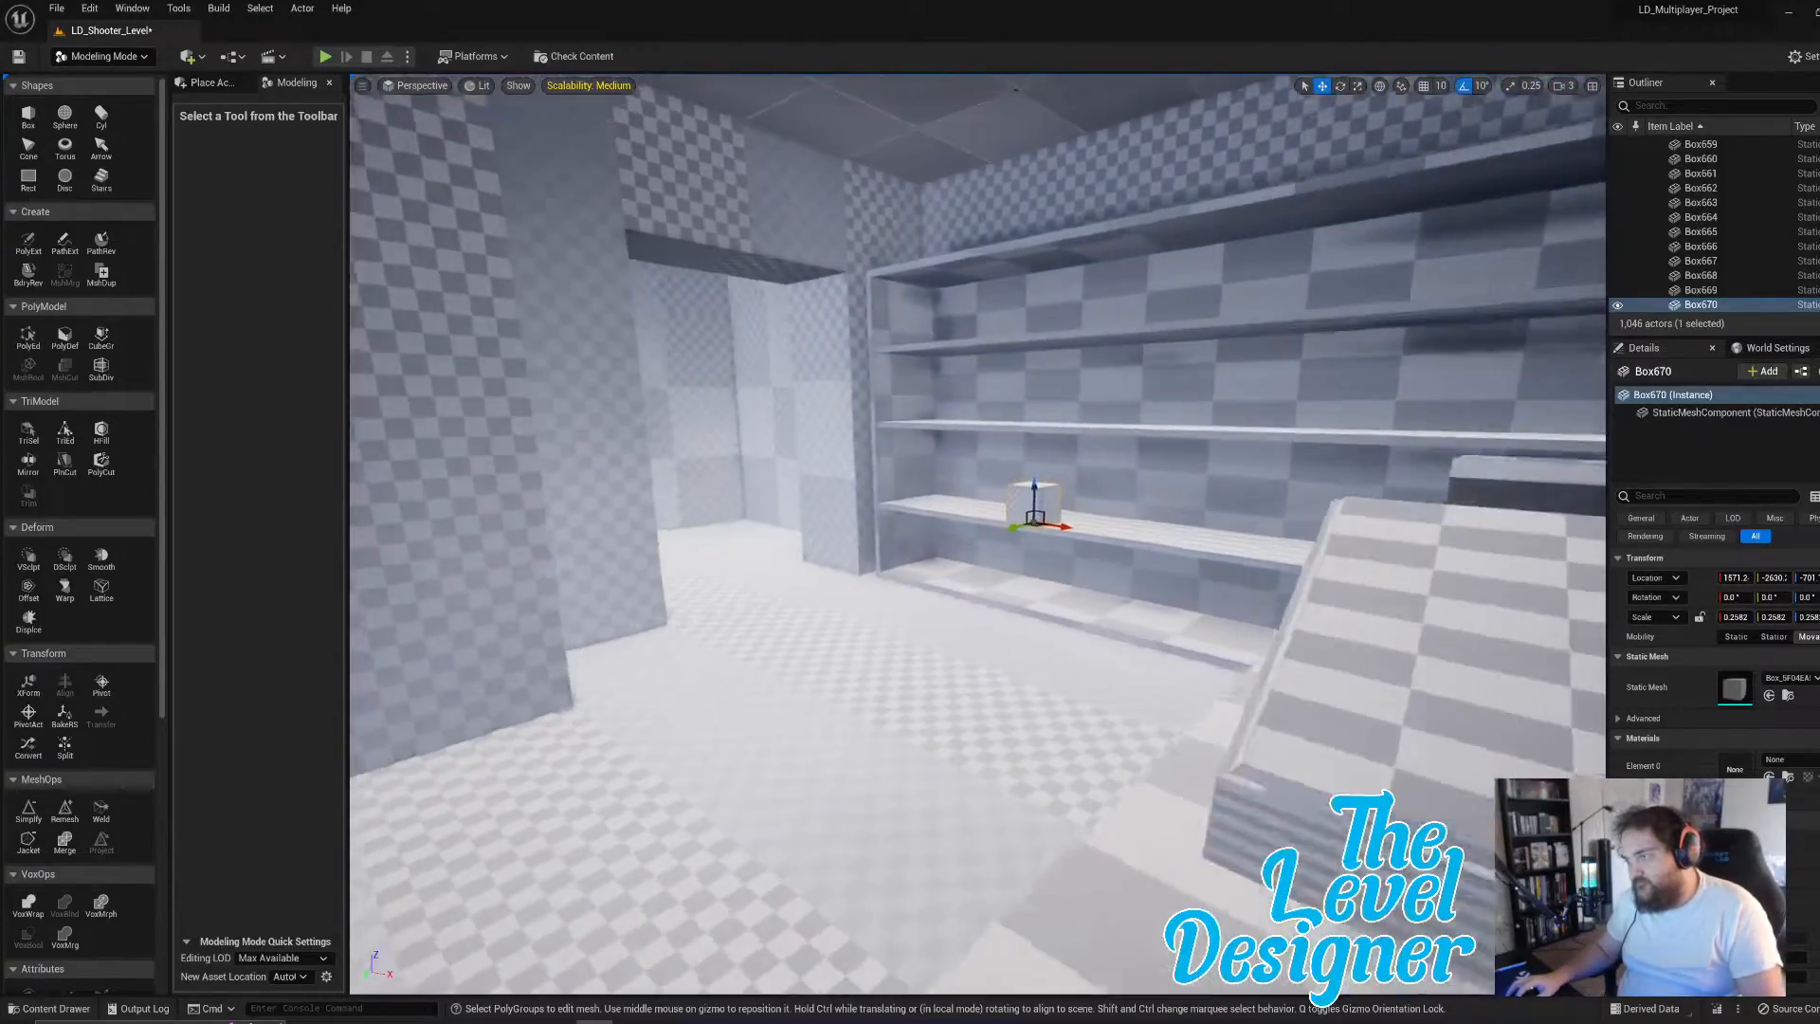
key("Delete")
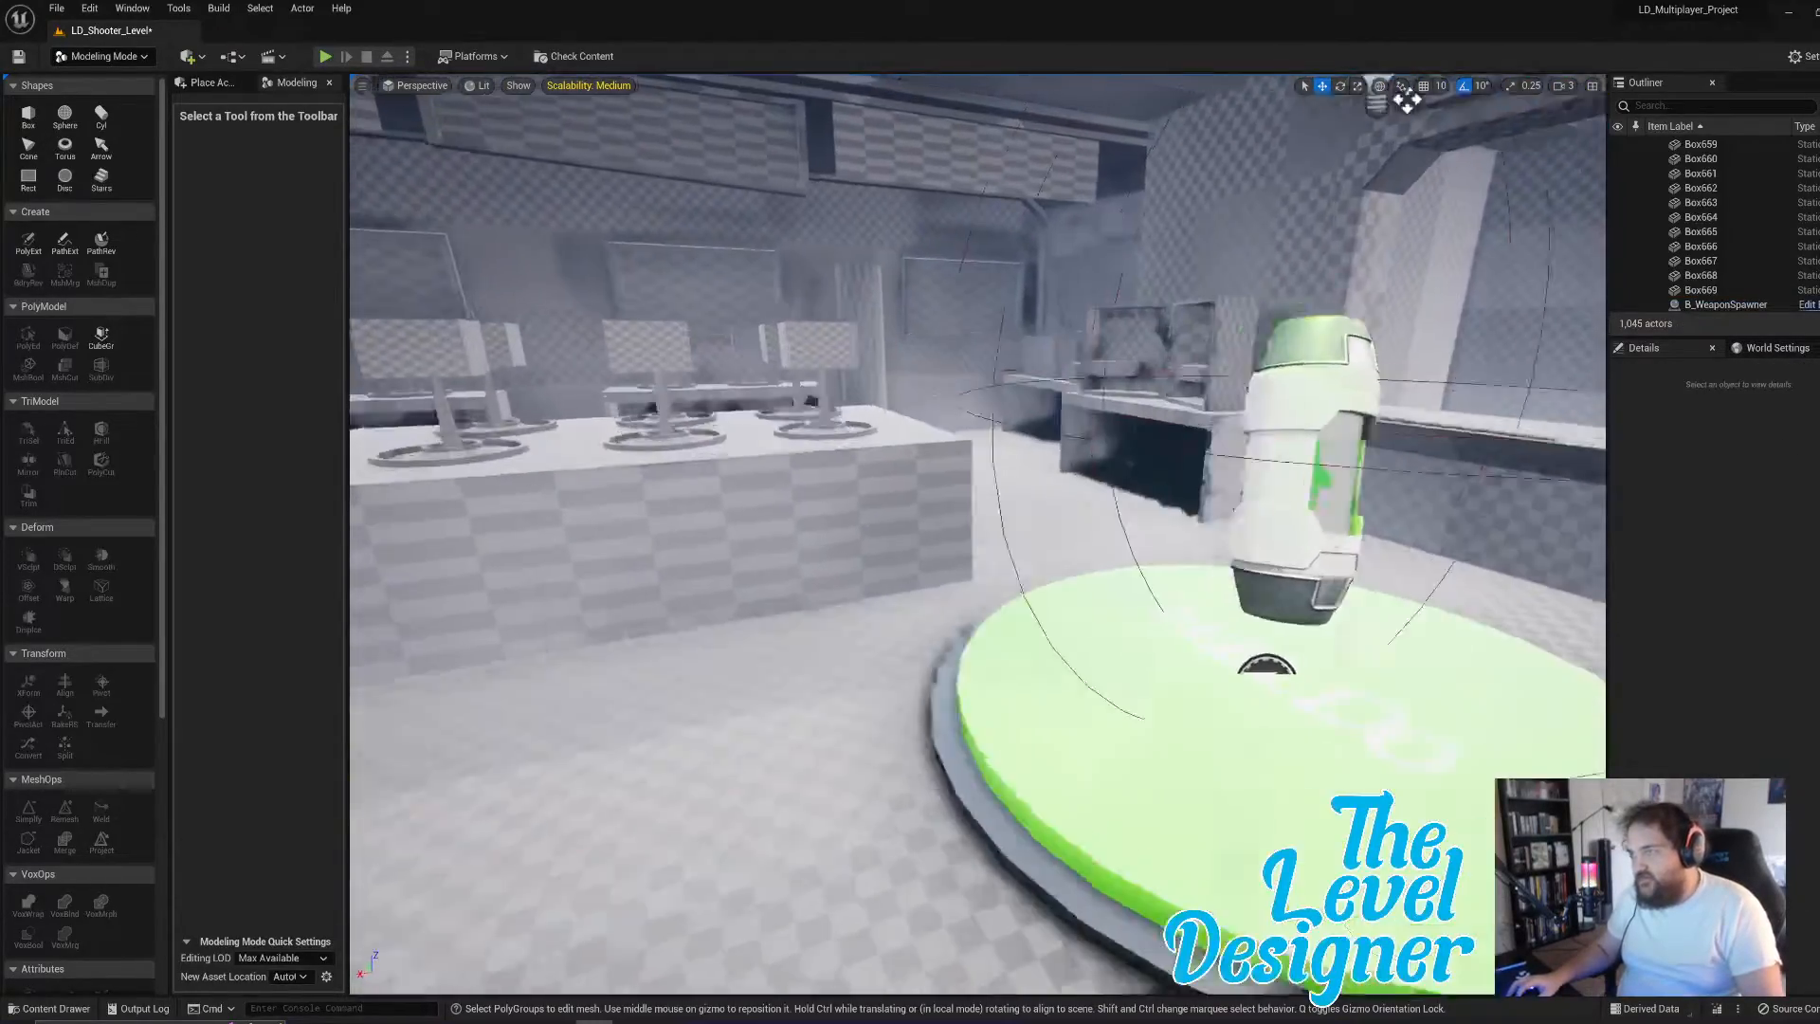
- Delete the duplicate props on the alcove counter, keeping one tall block, one small box and one cylinder
right_click_drag(1180, 521, 1181, 520)
left_click(1114, 524)
key("Delete")
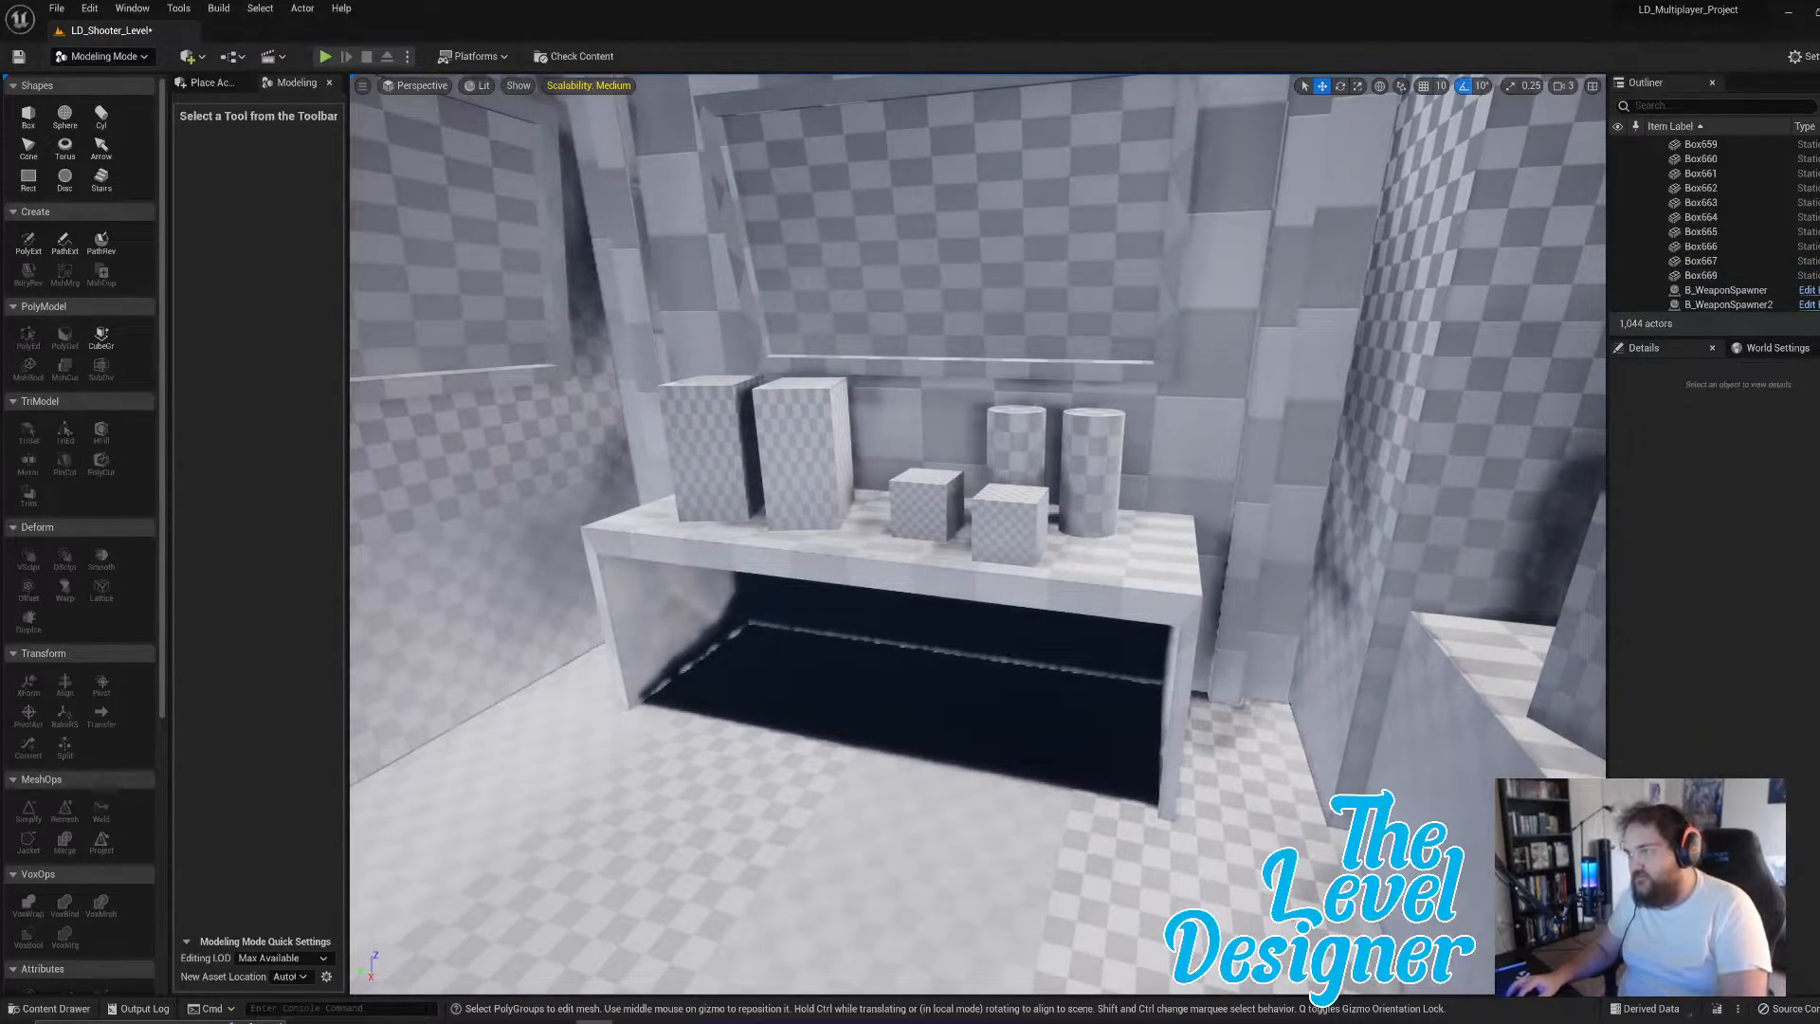
left_click(1007, 517)
key("Delete")
left_click(920, 494)
left_click(1063, 467)
key("Delete")
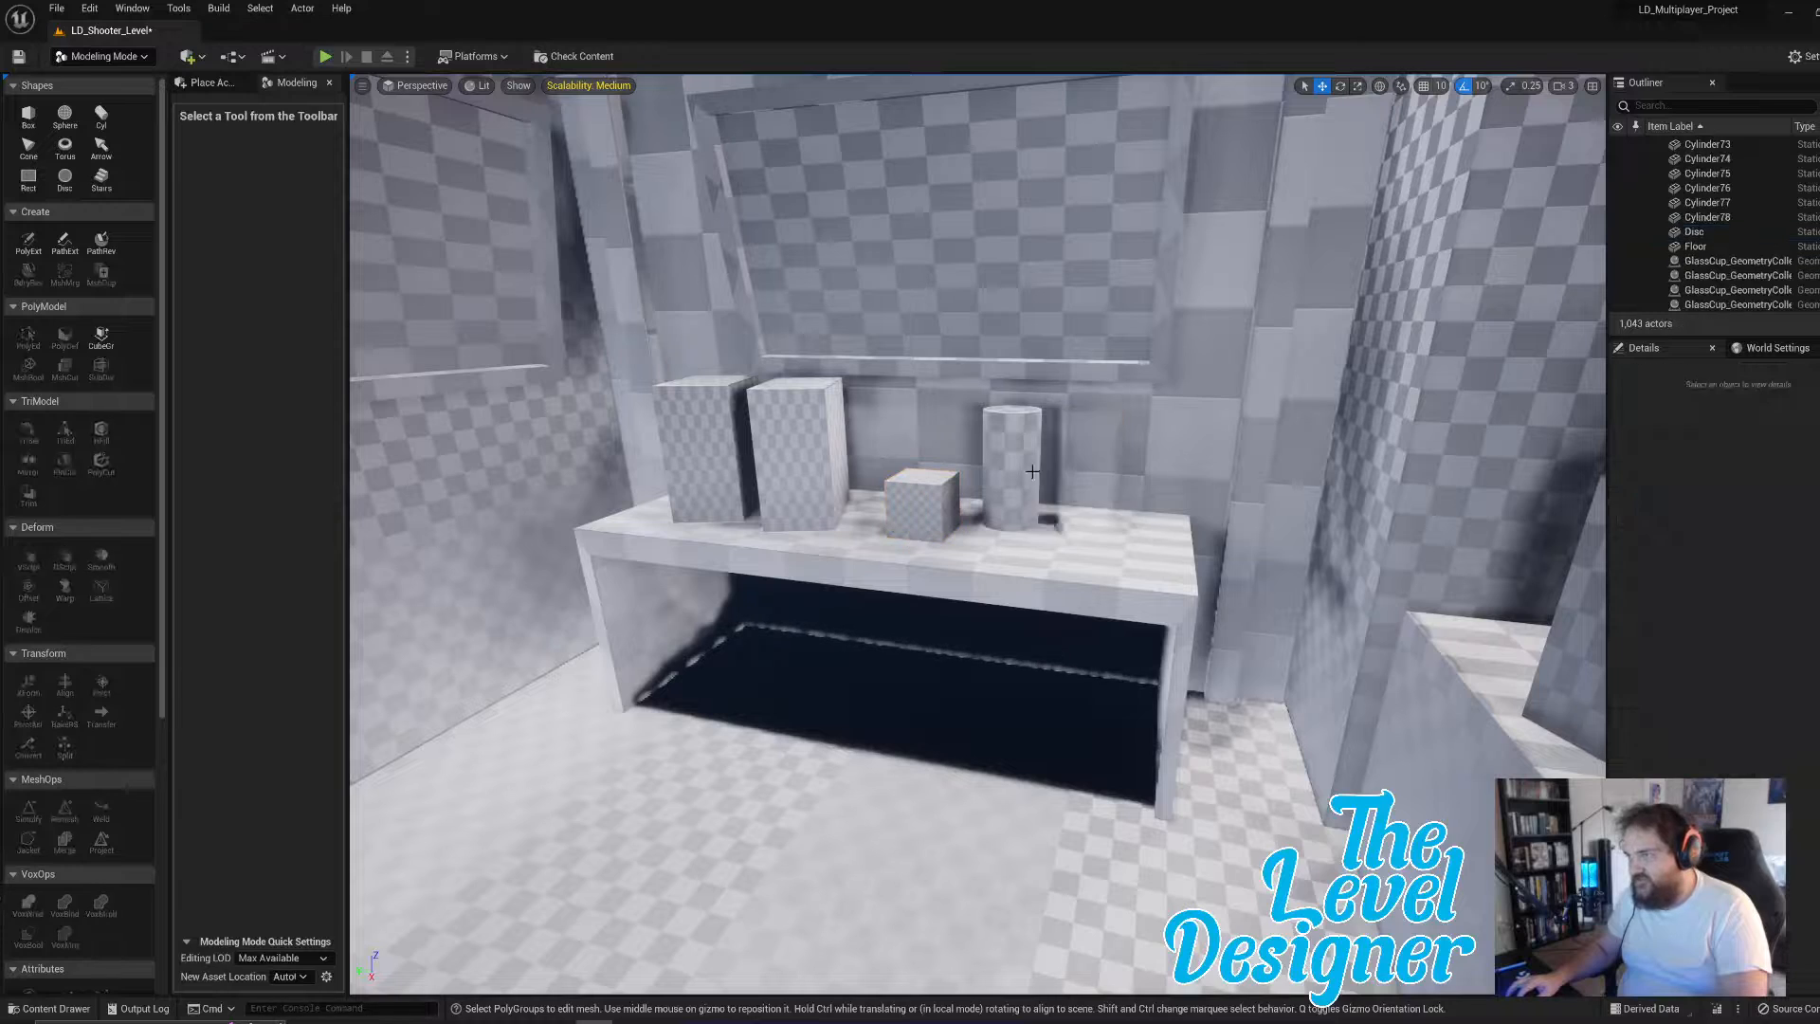
left_click(688, 452)
key("Delete")
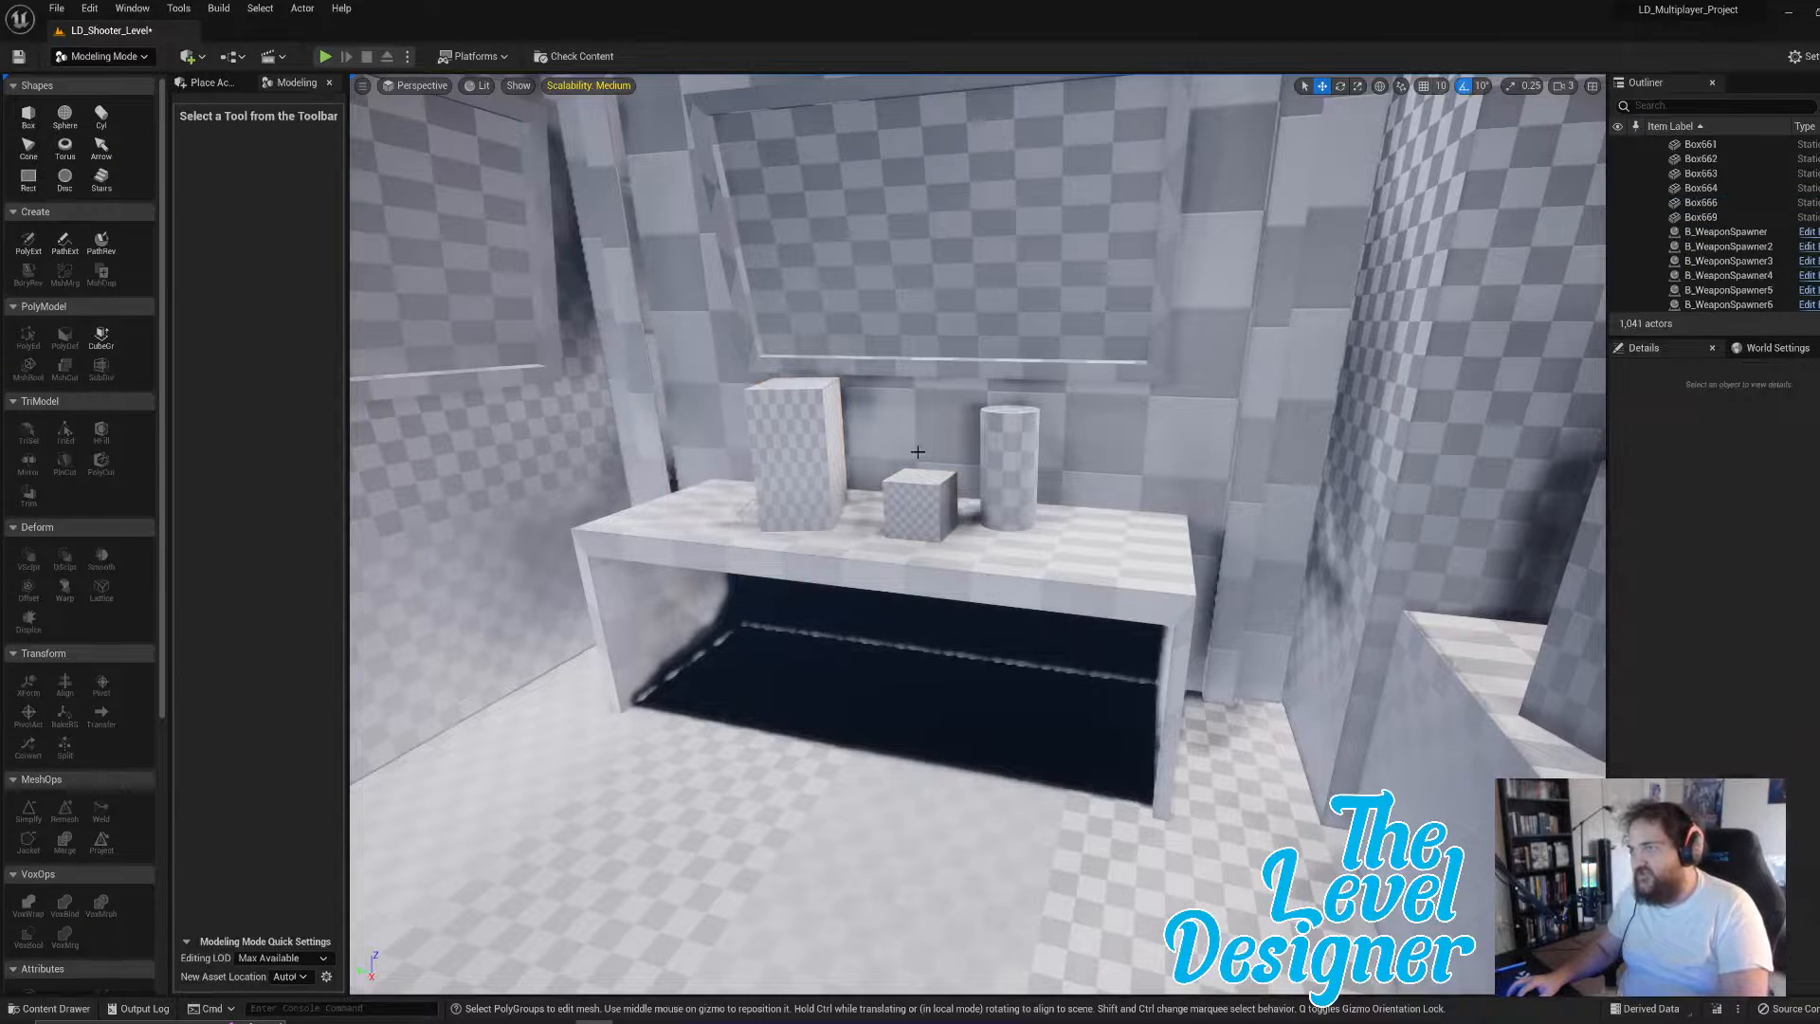
- In Fracture mode, create a geometry collection named TallBox from the tall block and apply a Uniform fracture with 20 Voronoi sites
left_click(791, 446)
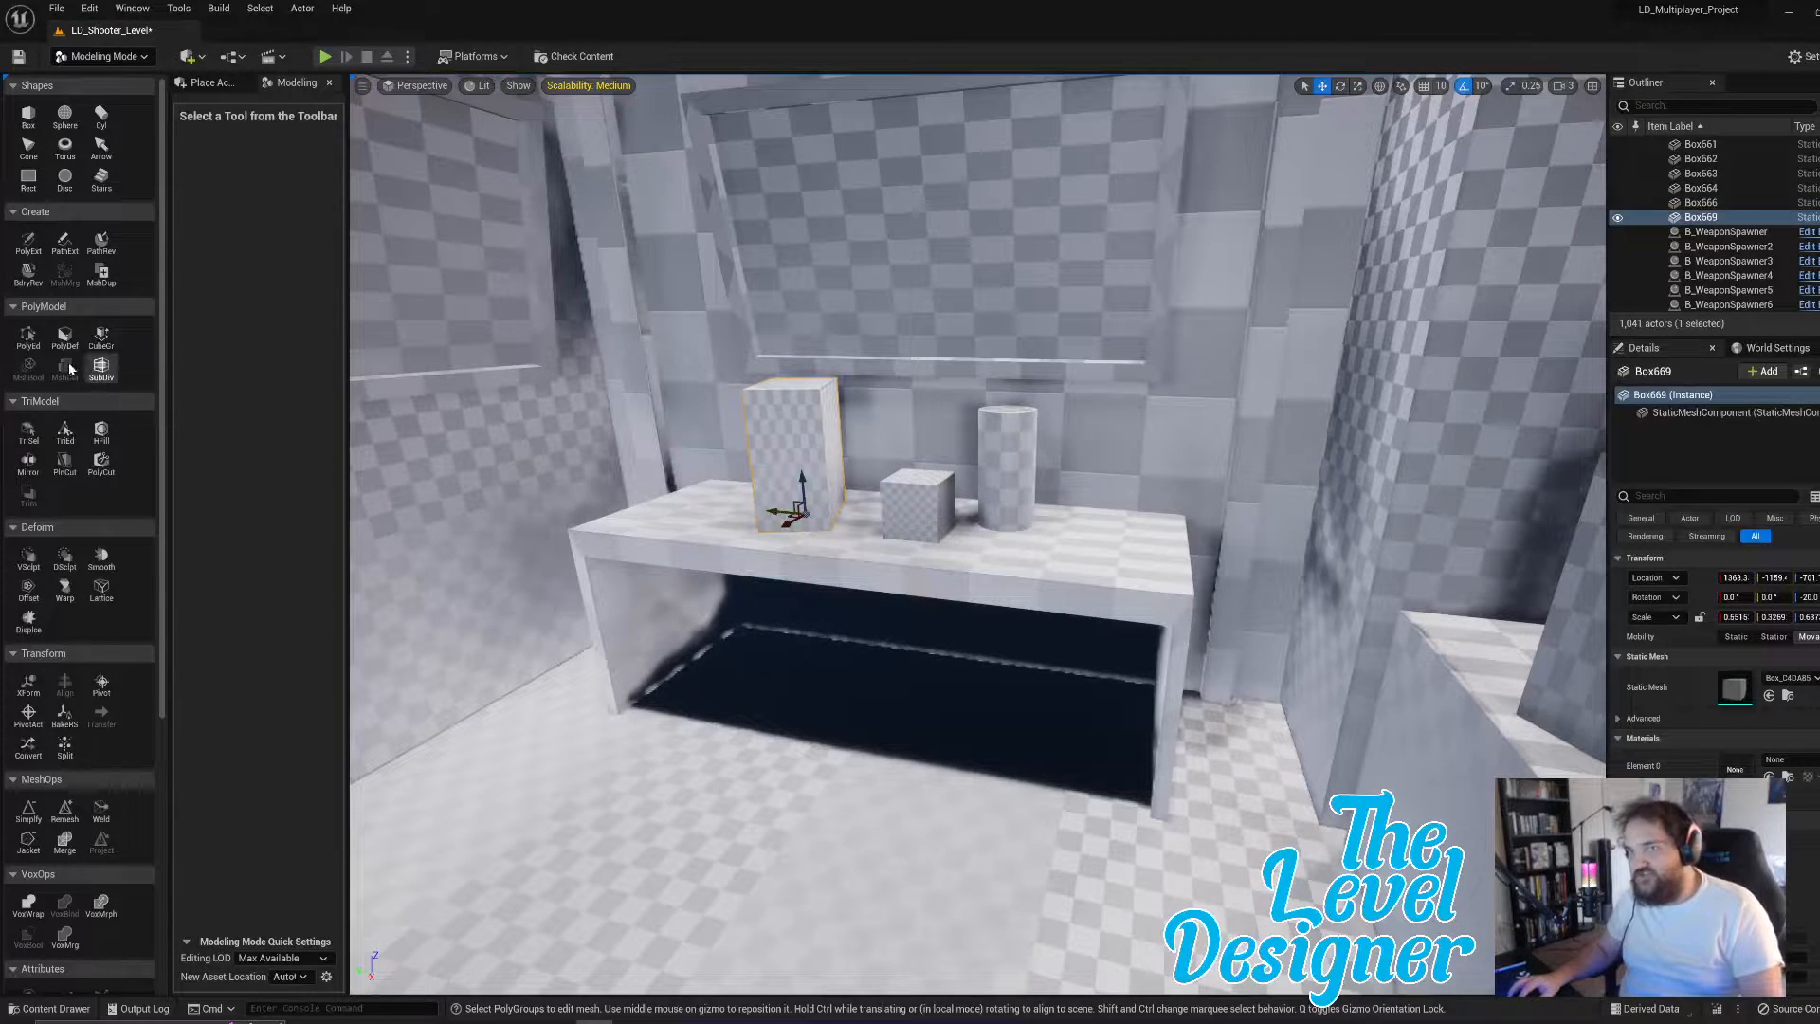
left_click(101, 56)
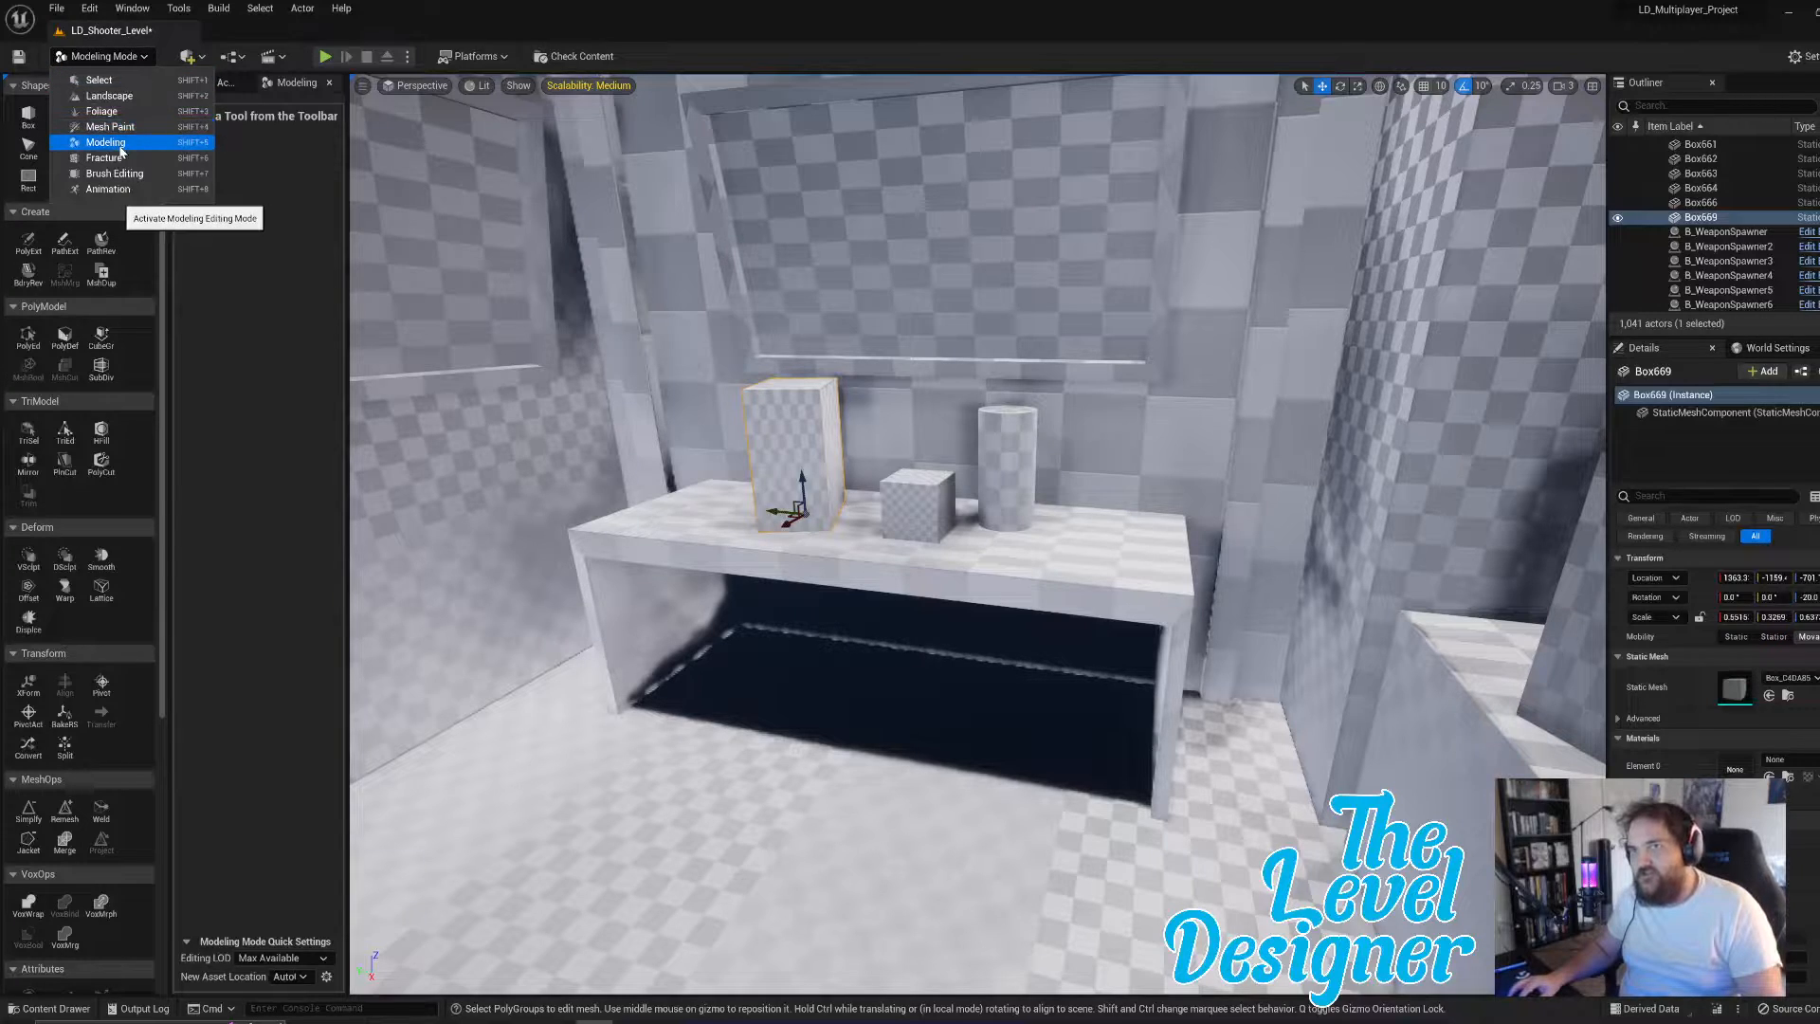
left_click(114, 158)
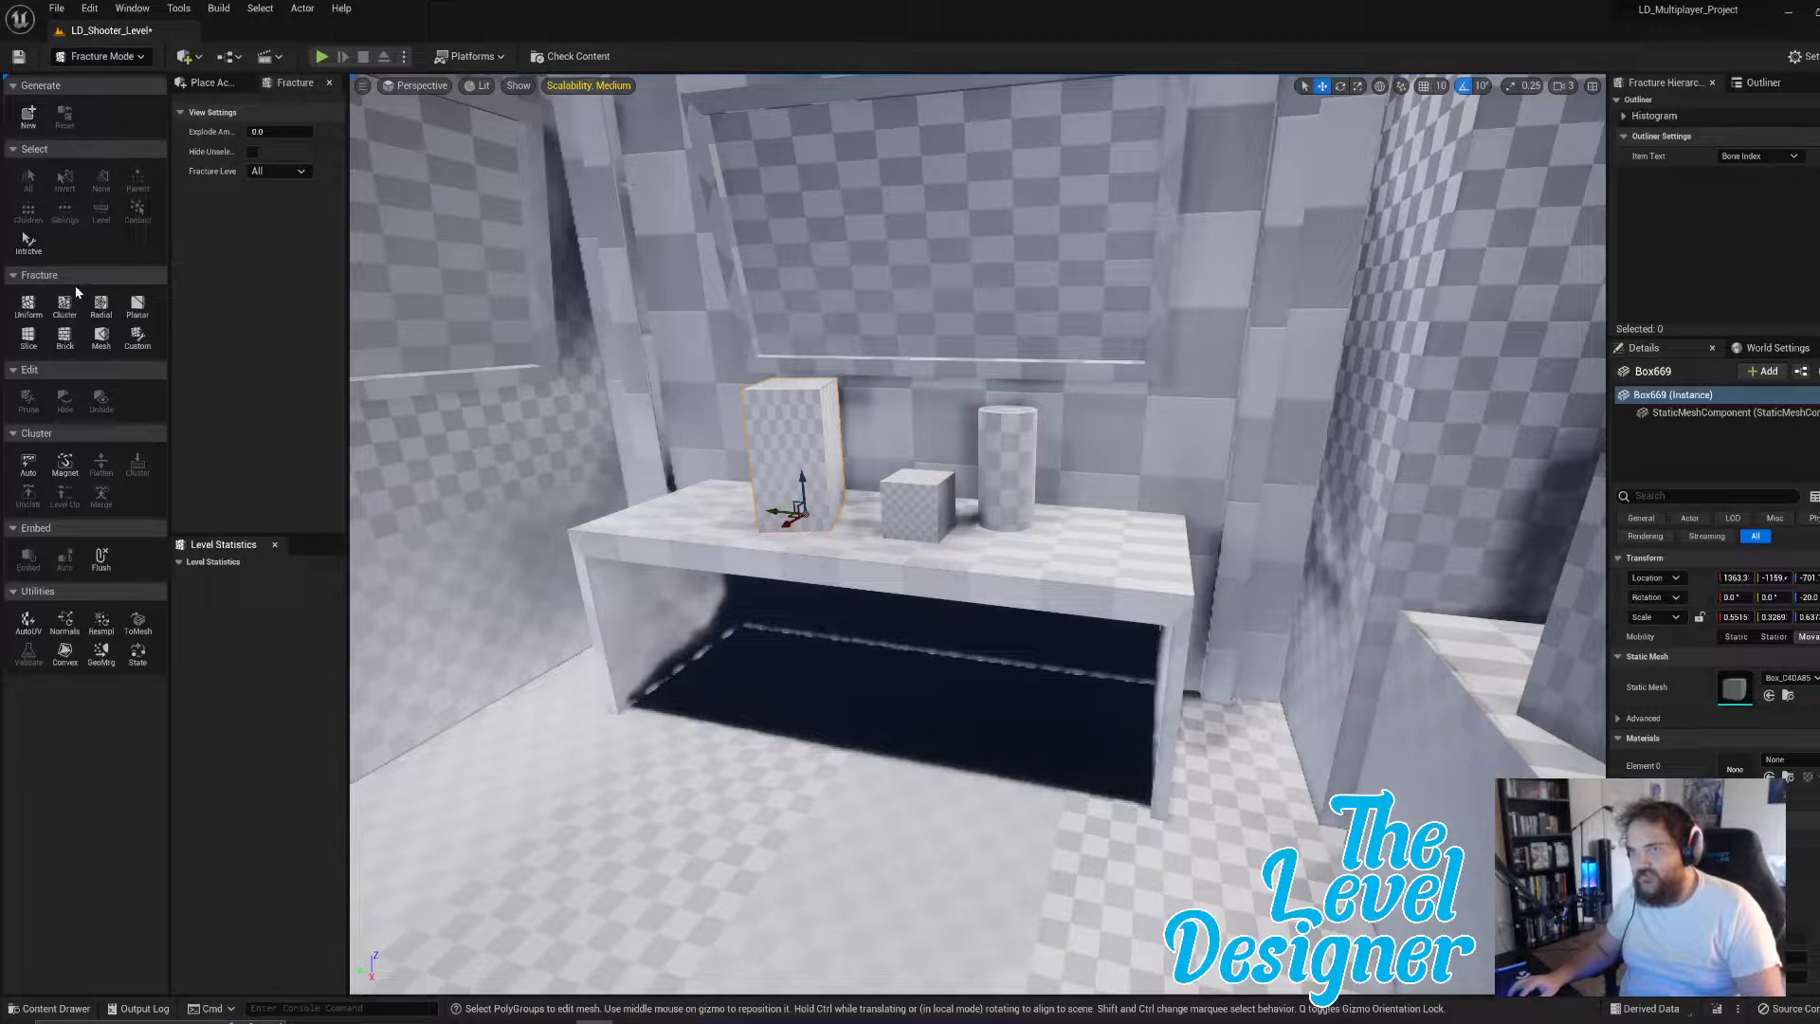
left_click(30, 117)
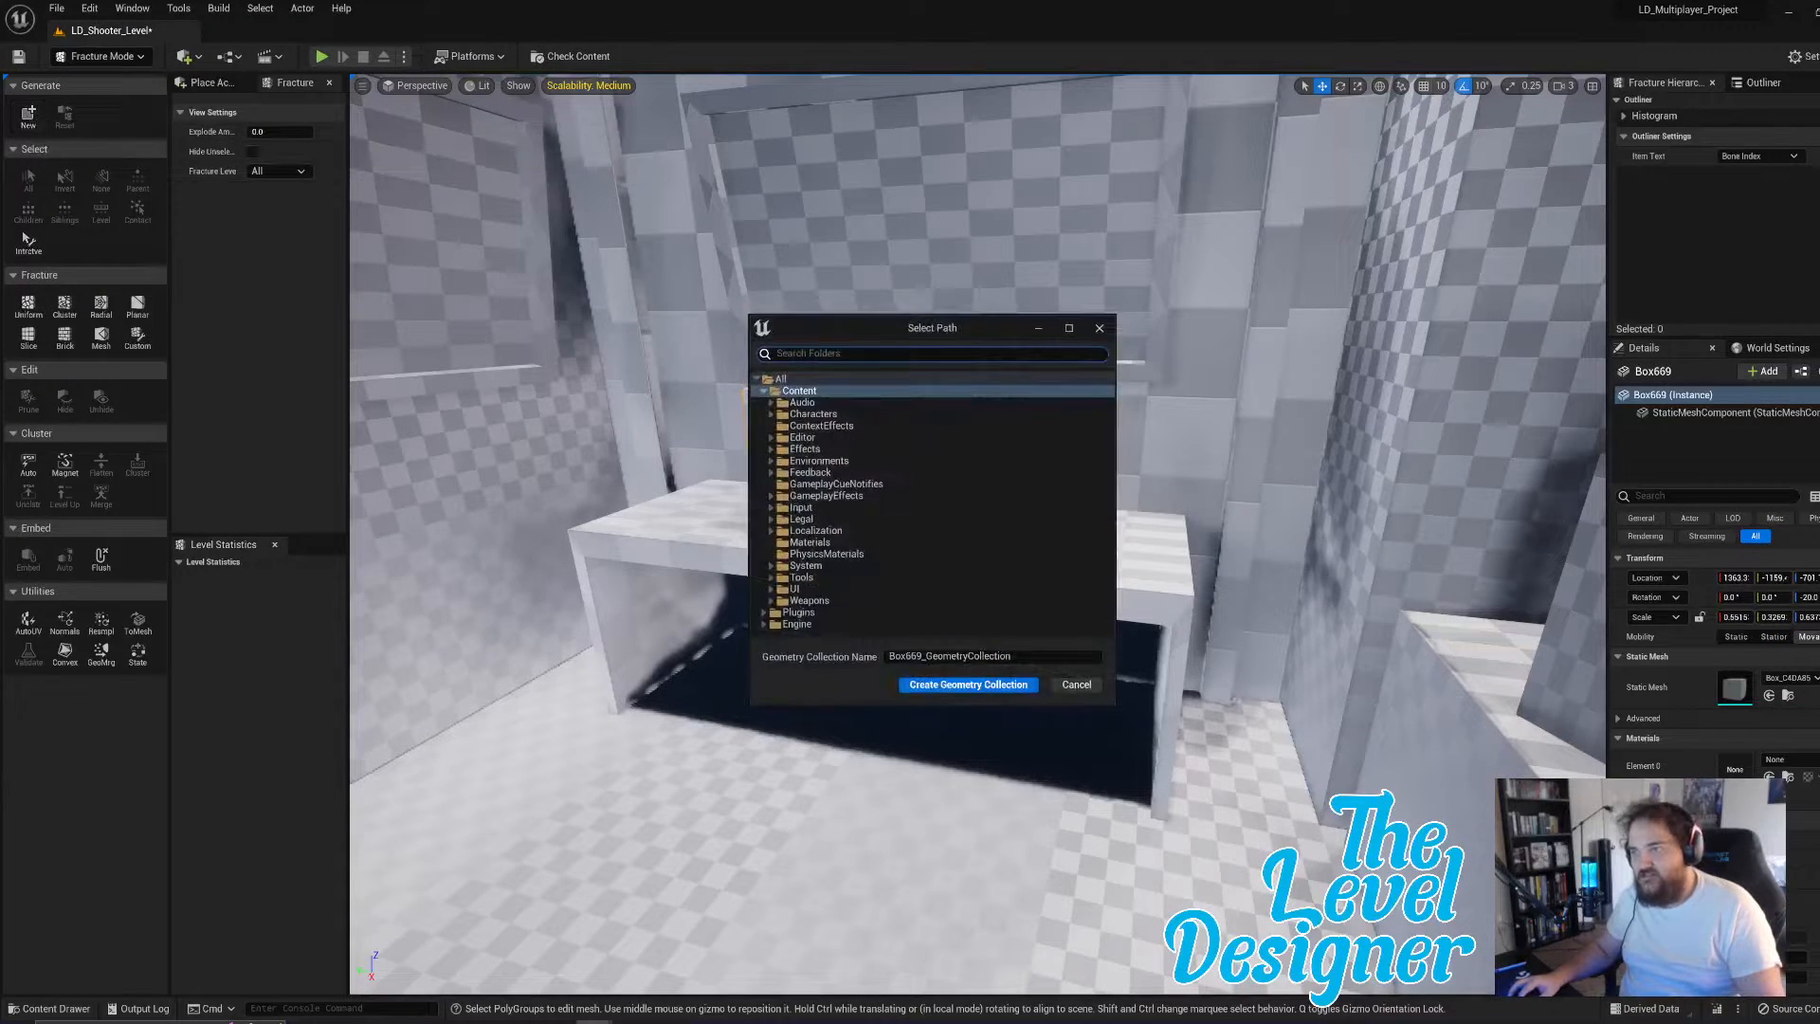
left_click_drag(1022, 656, 813, 645)
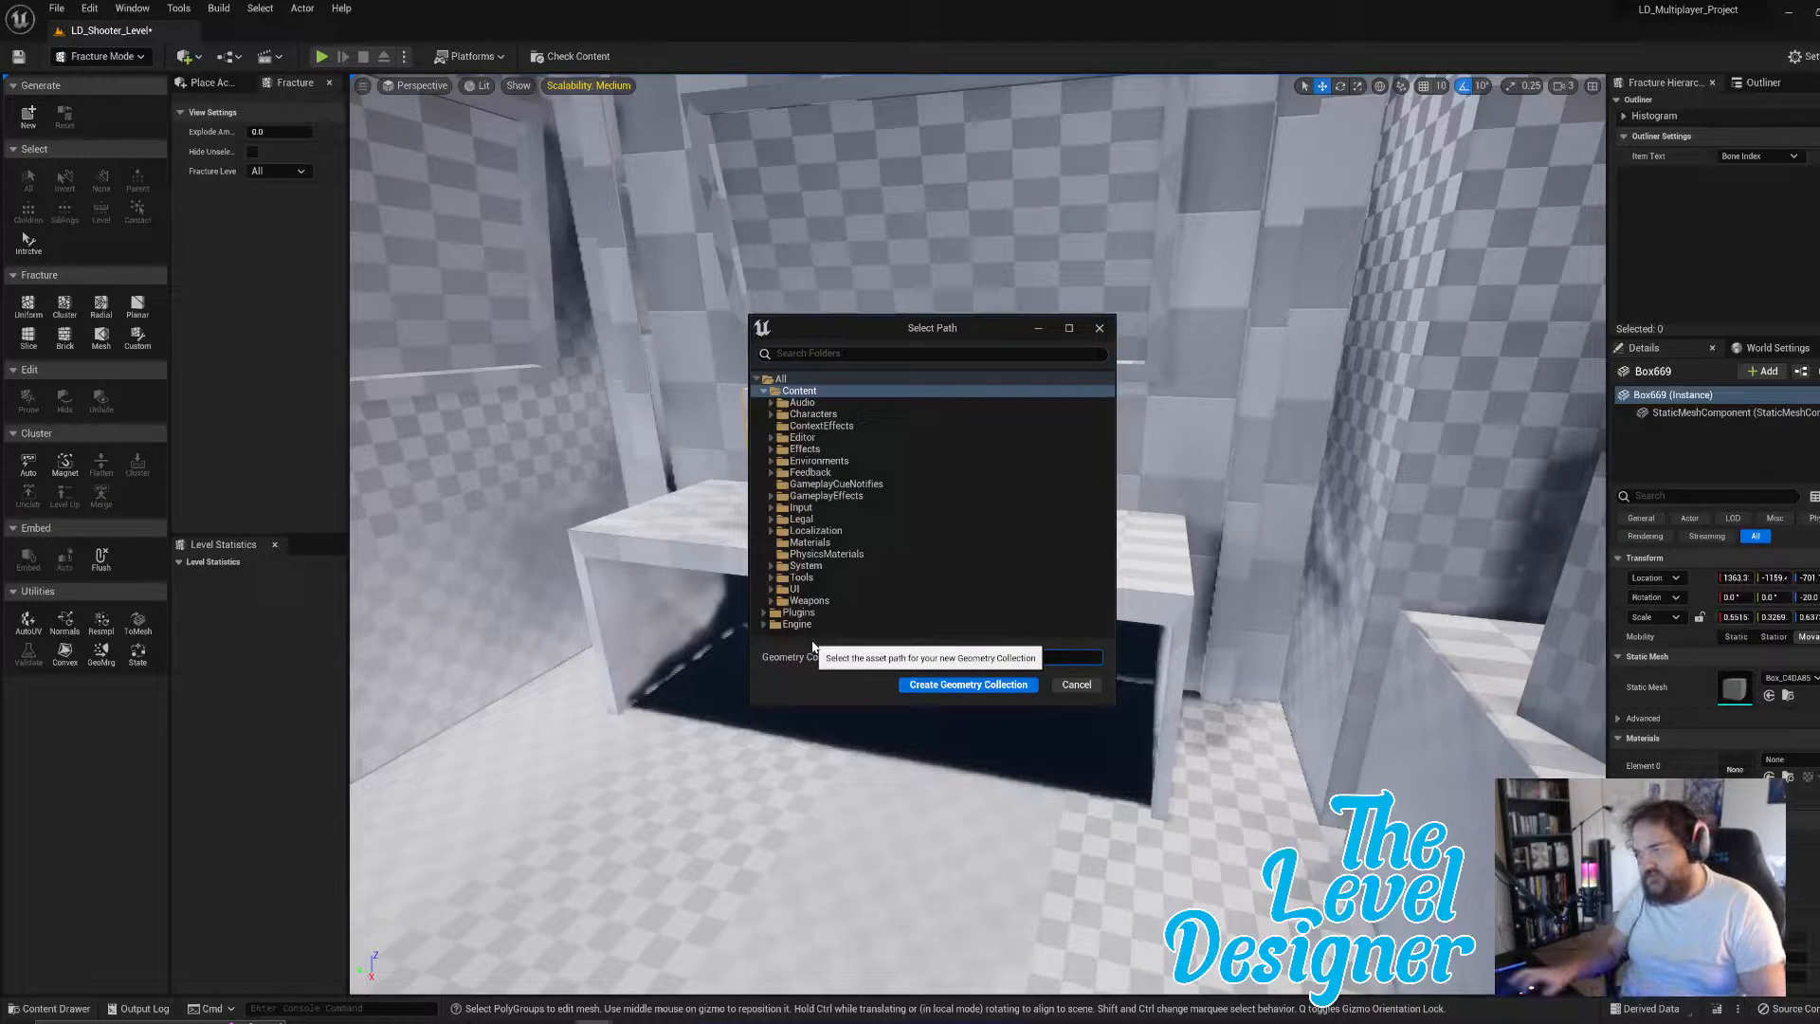
type("TallBox")
left_click(969, 684)
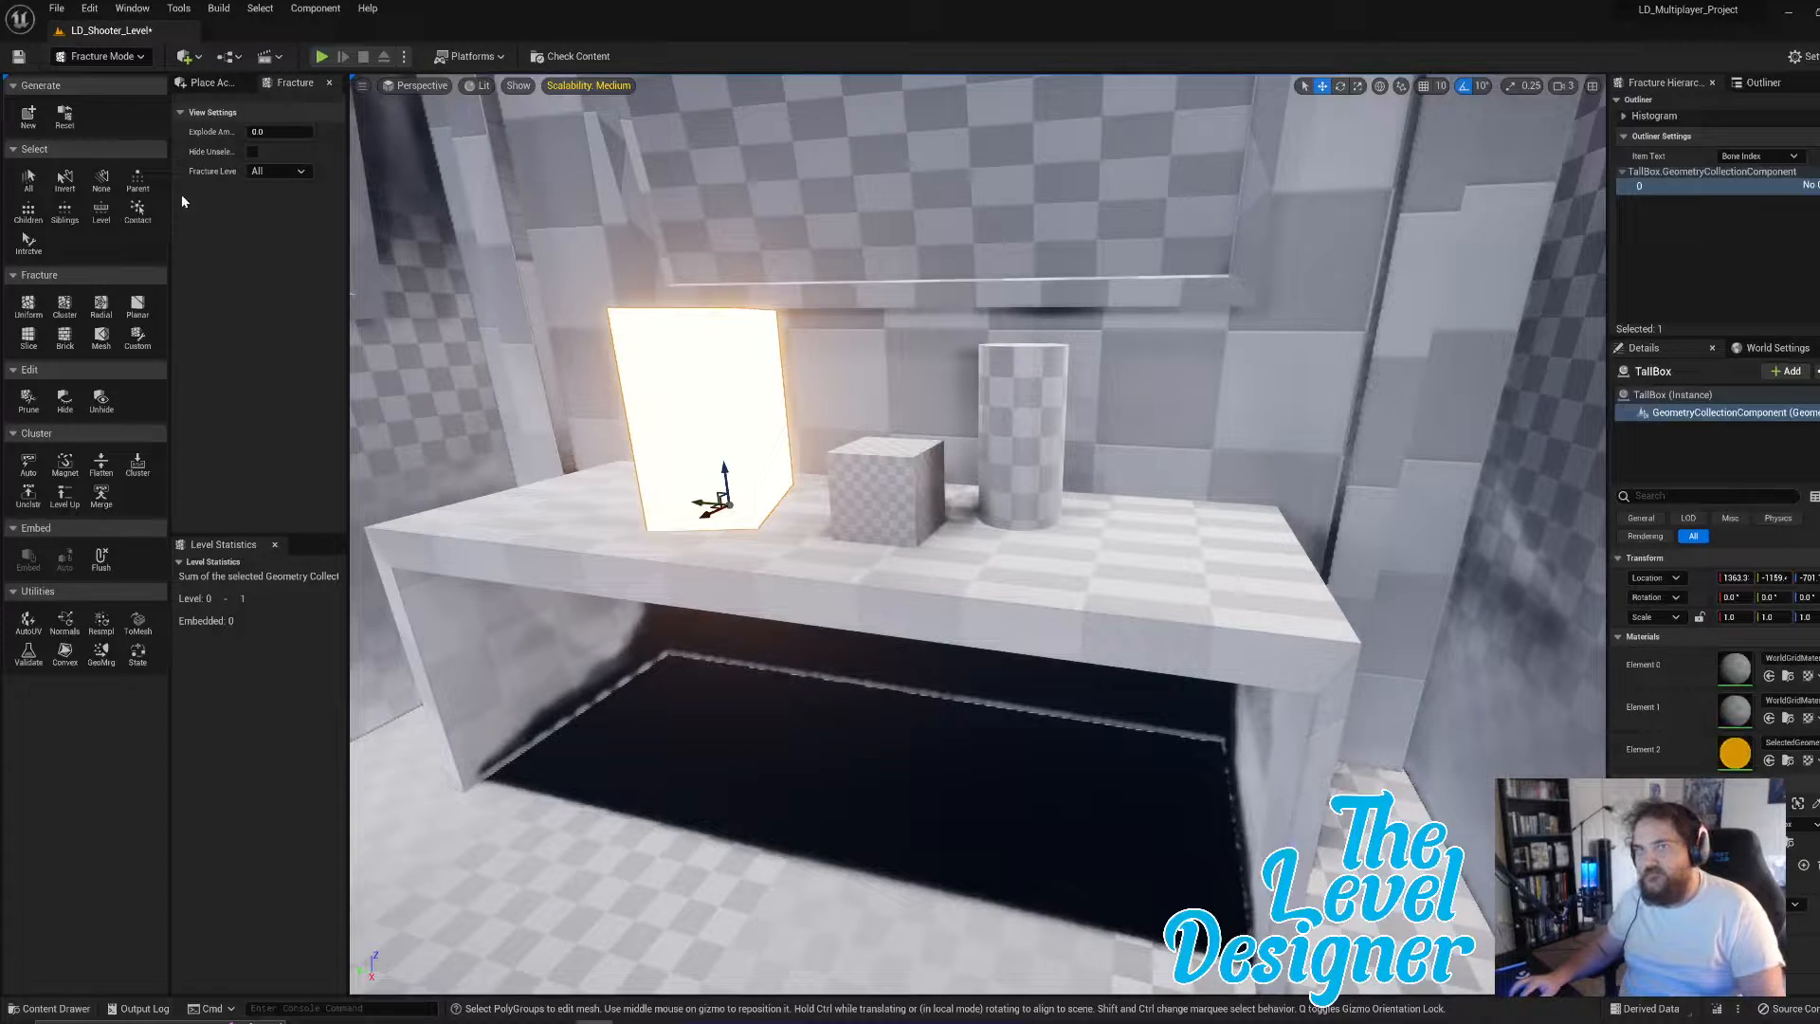
left_click(29, 305)
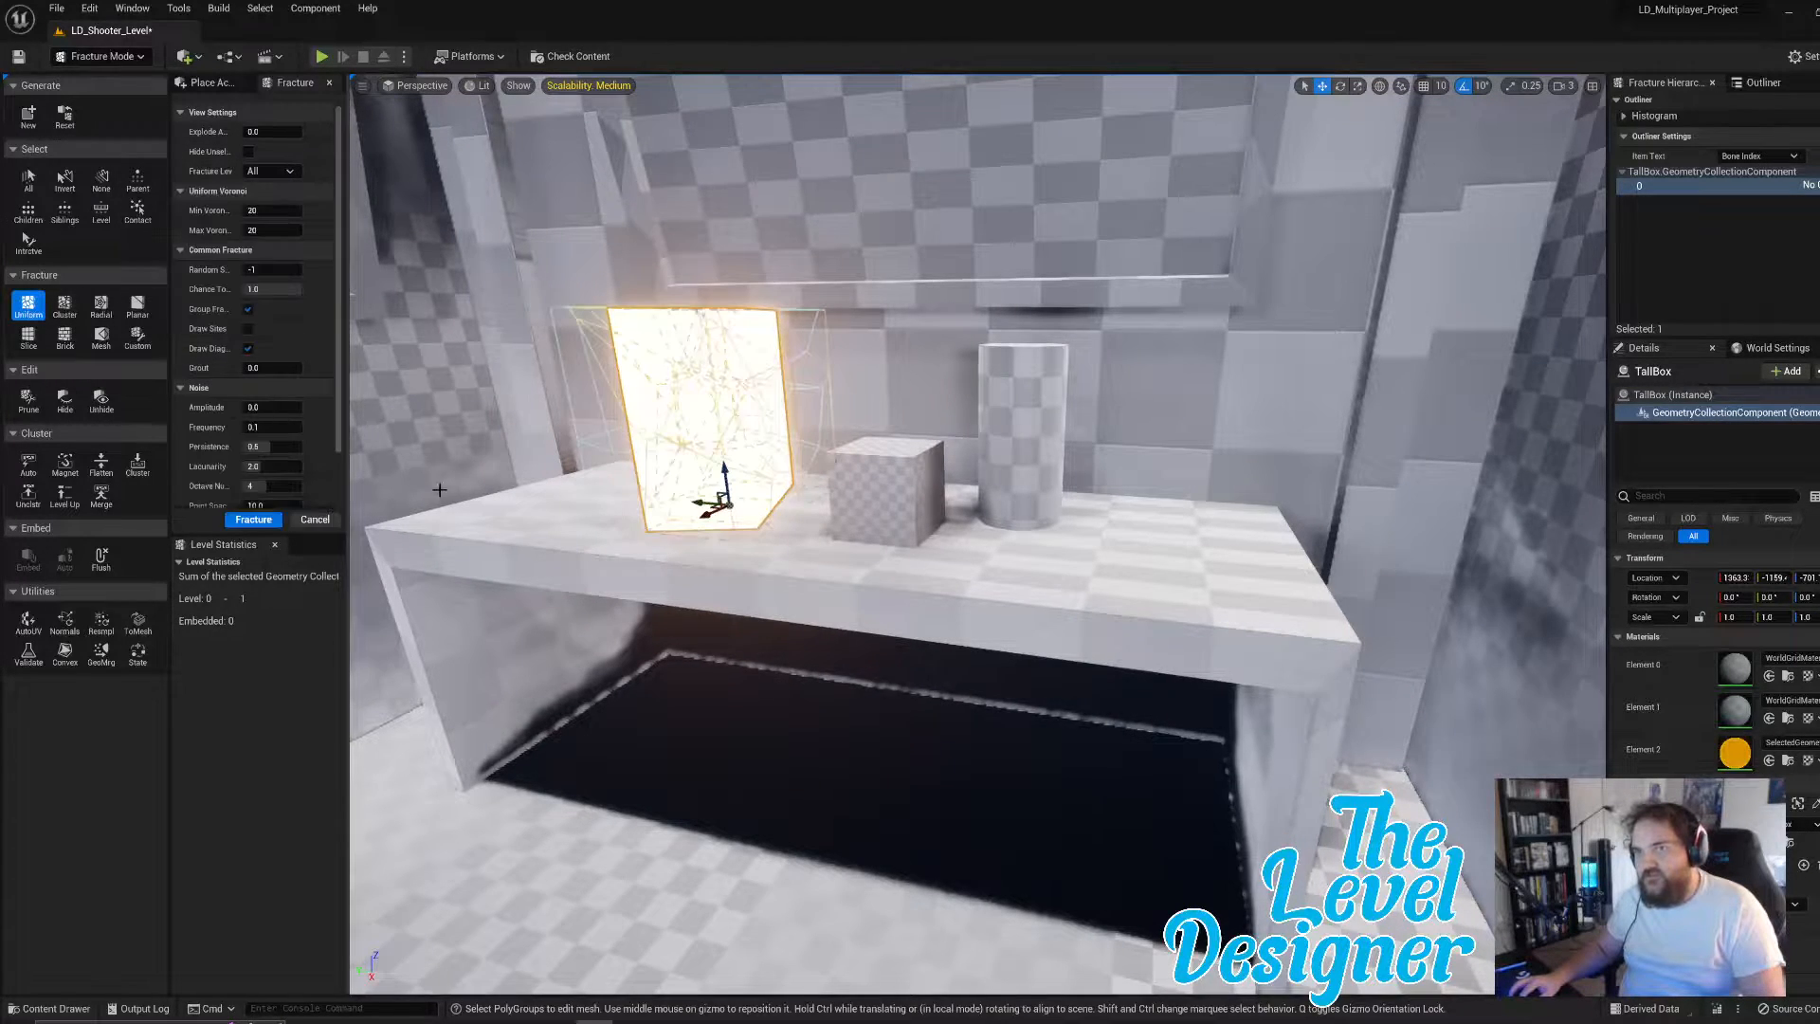
left_click(272, 520)
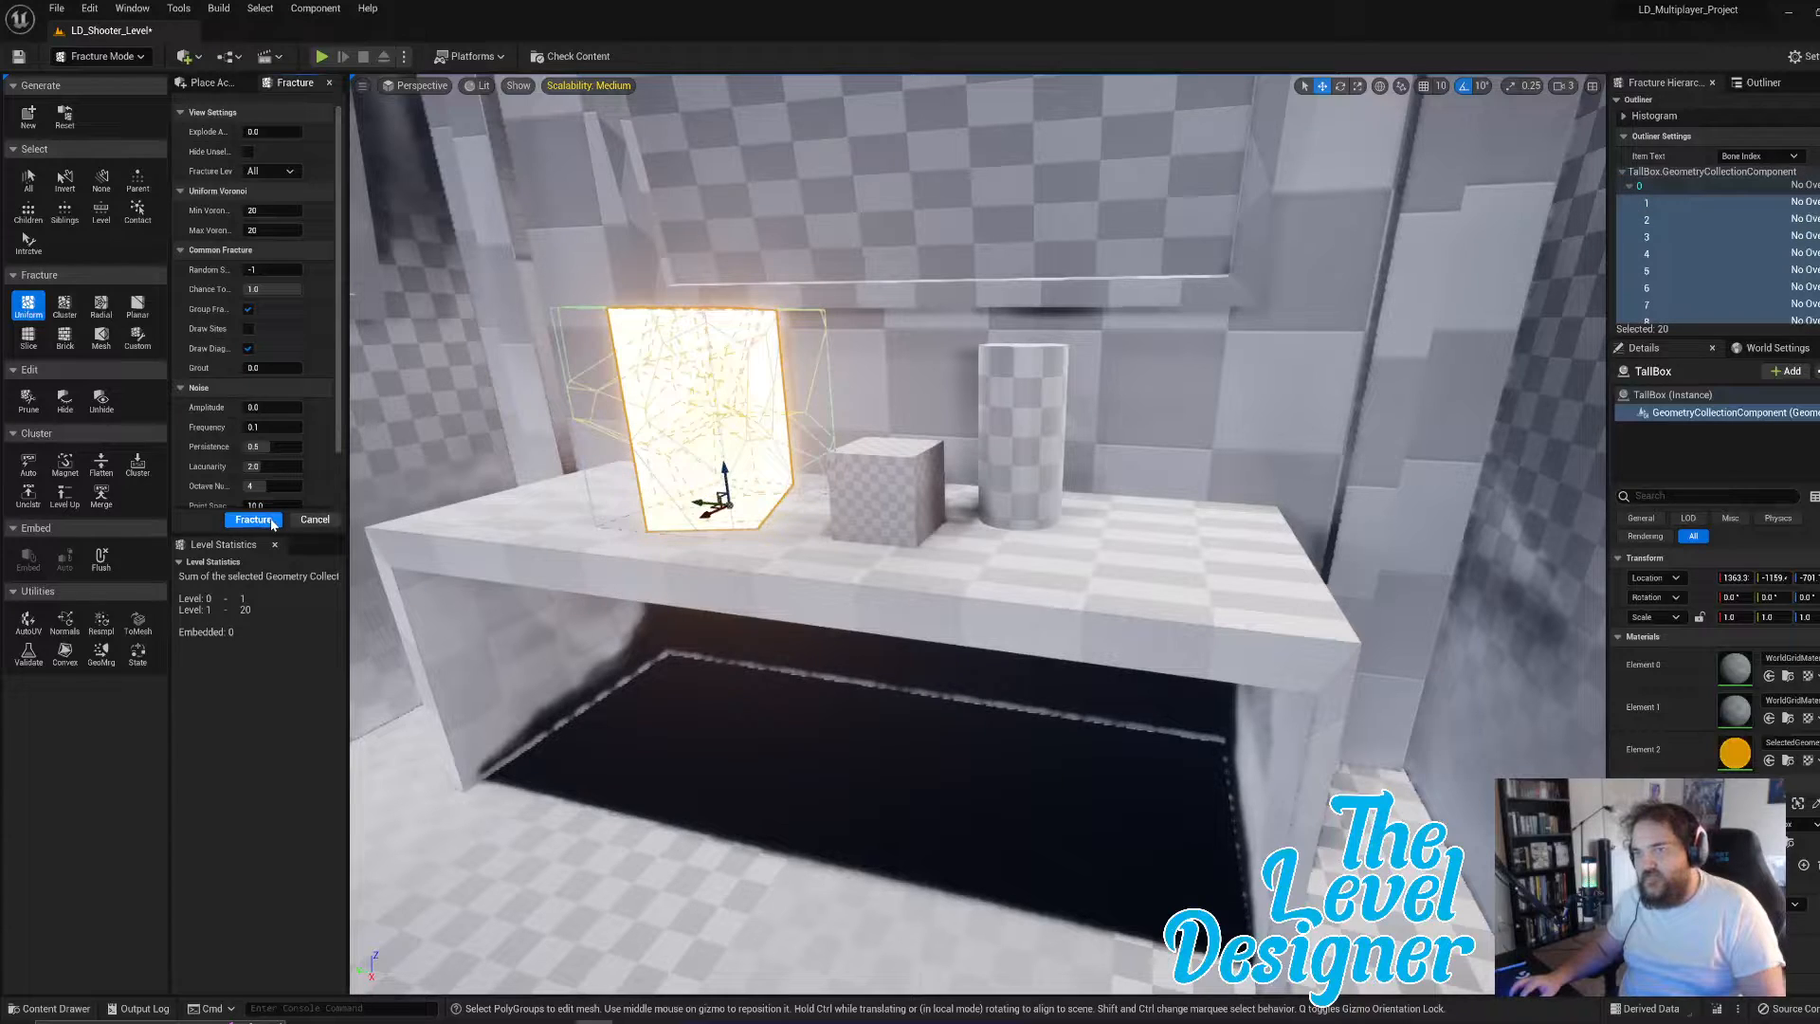
- Create a geometry collection named SmallBox from the small box and apply the same Uniform fracture with 20 Voronoi sites
left_click(905, 479)
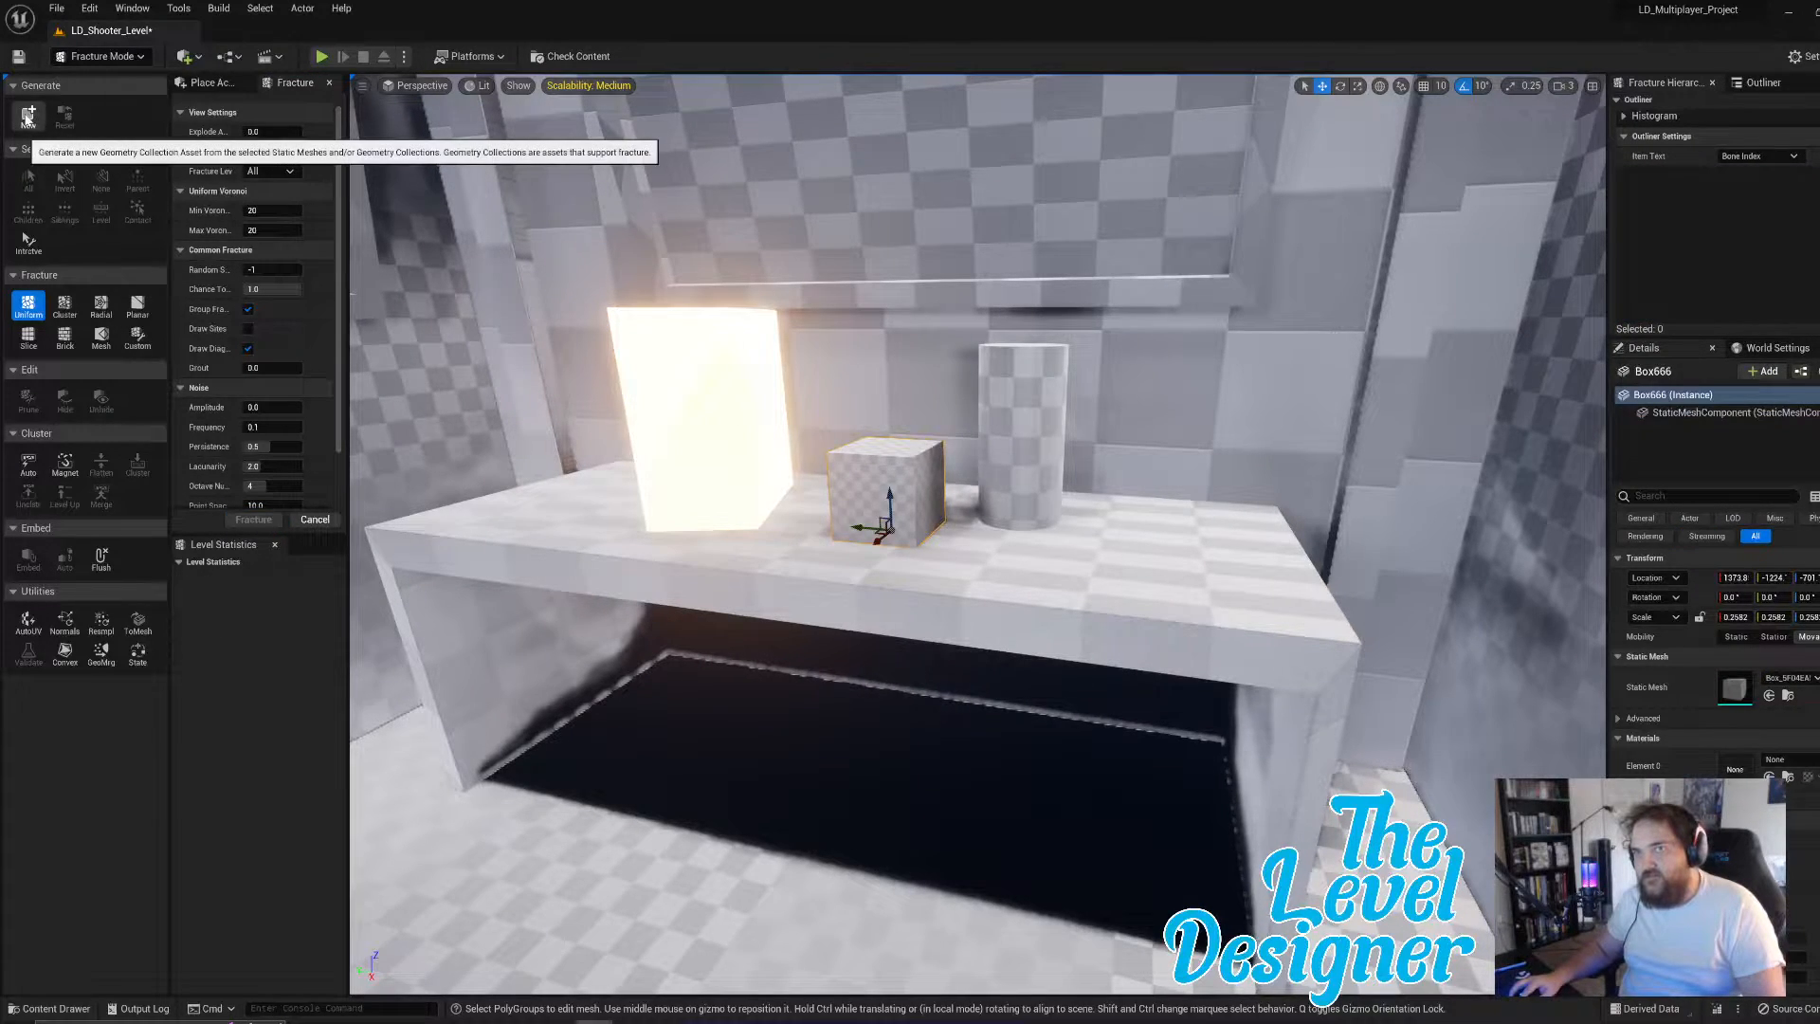
left_click(41, 123)
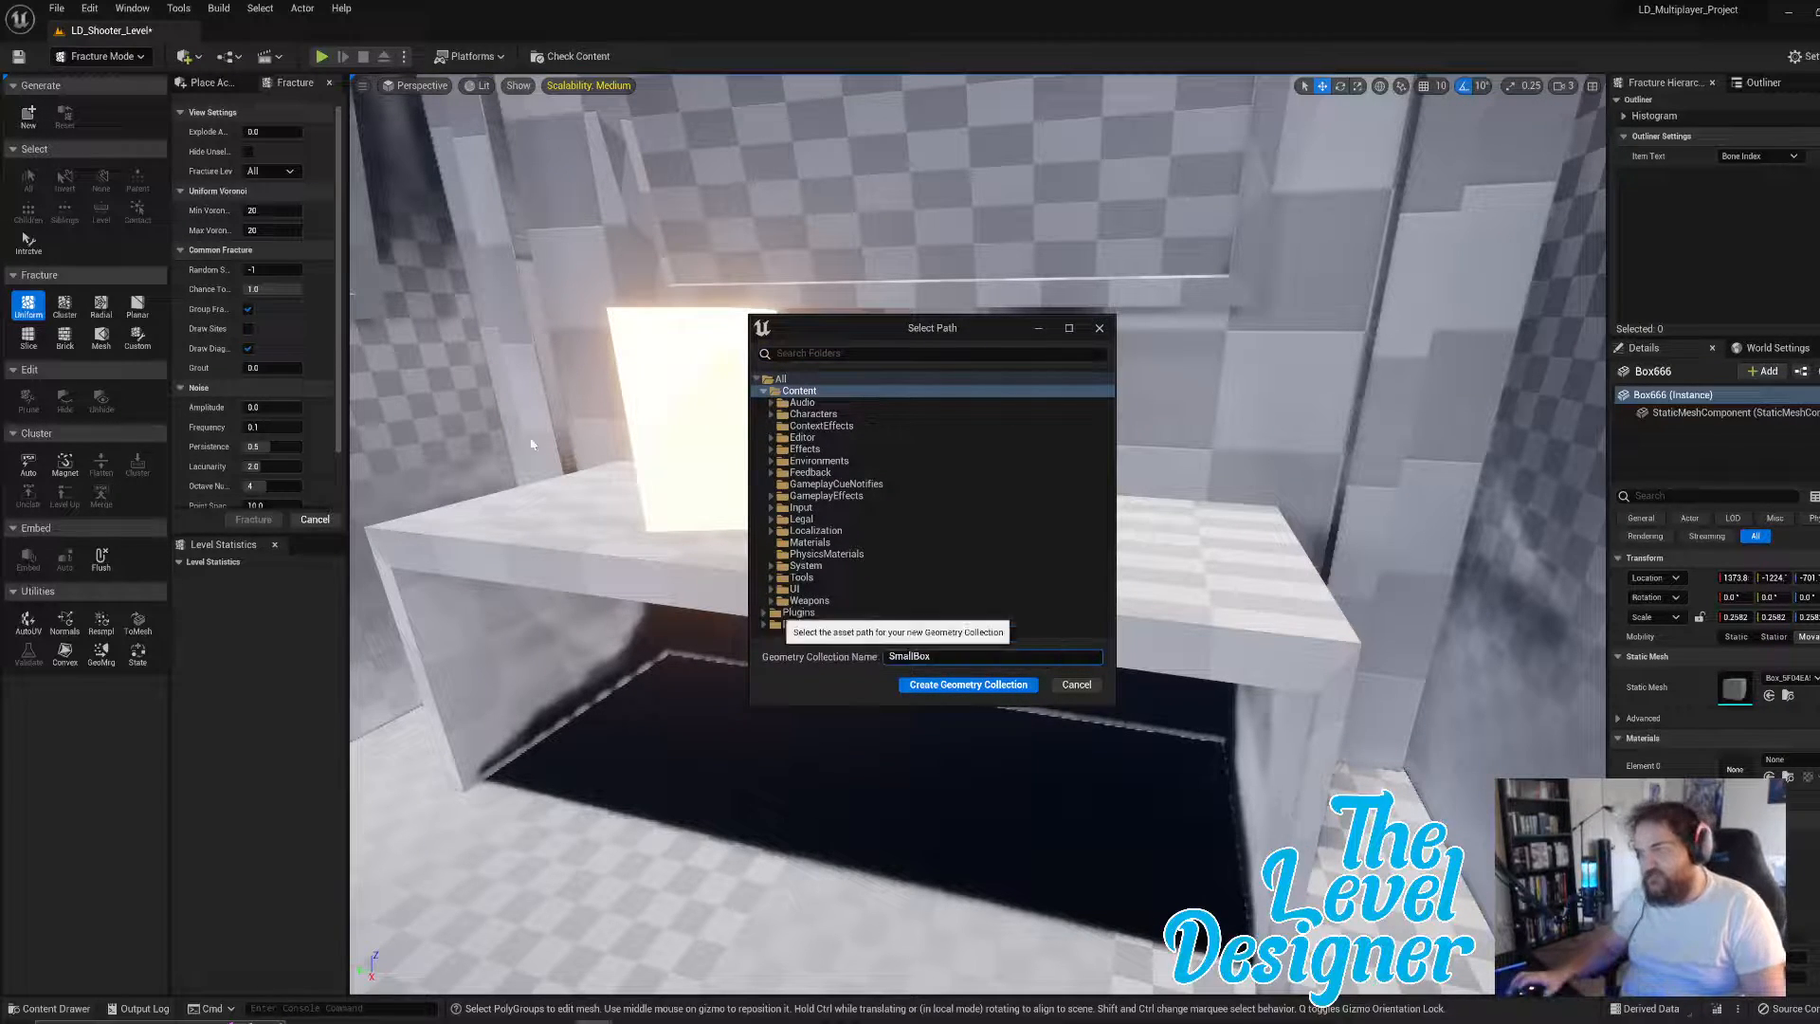
left_click(976, 685)
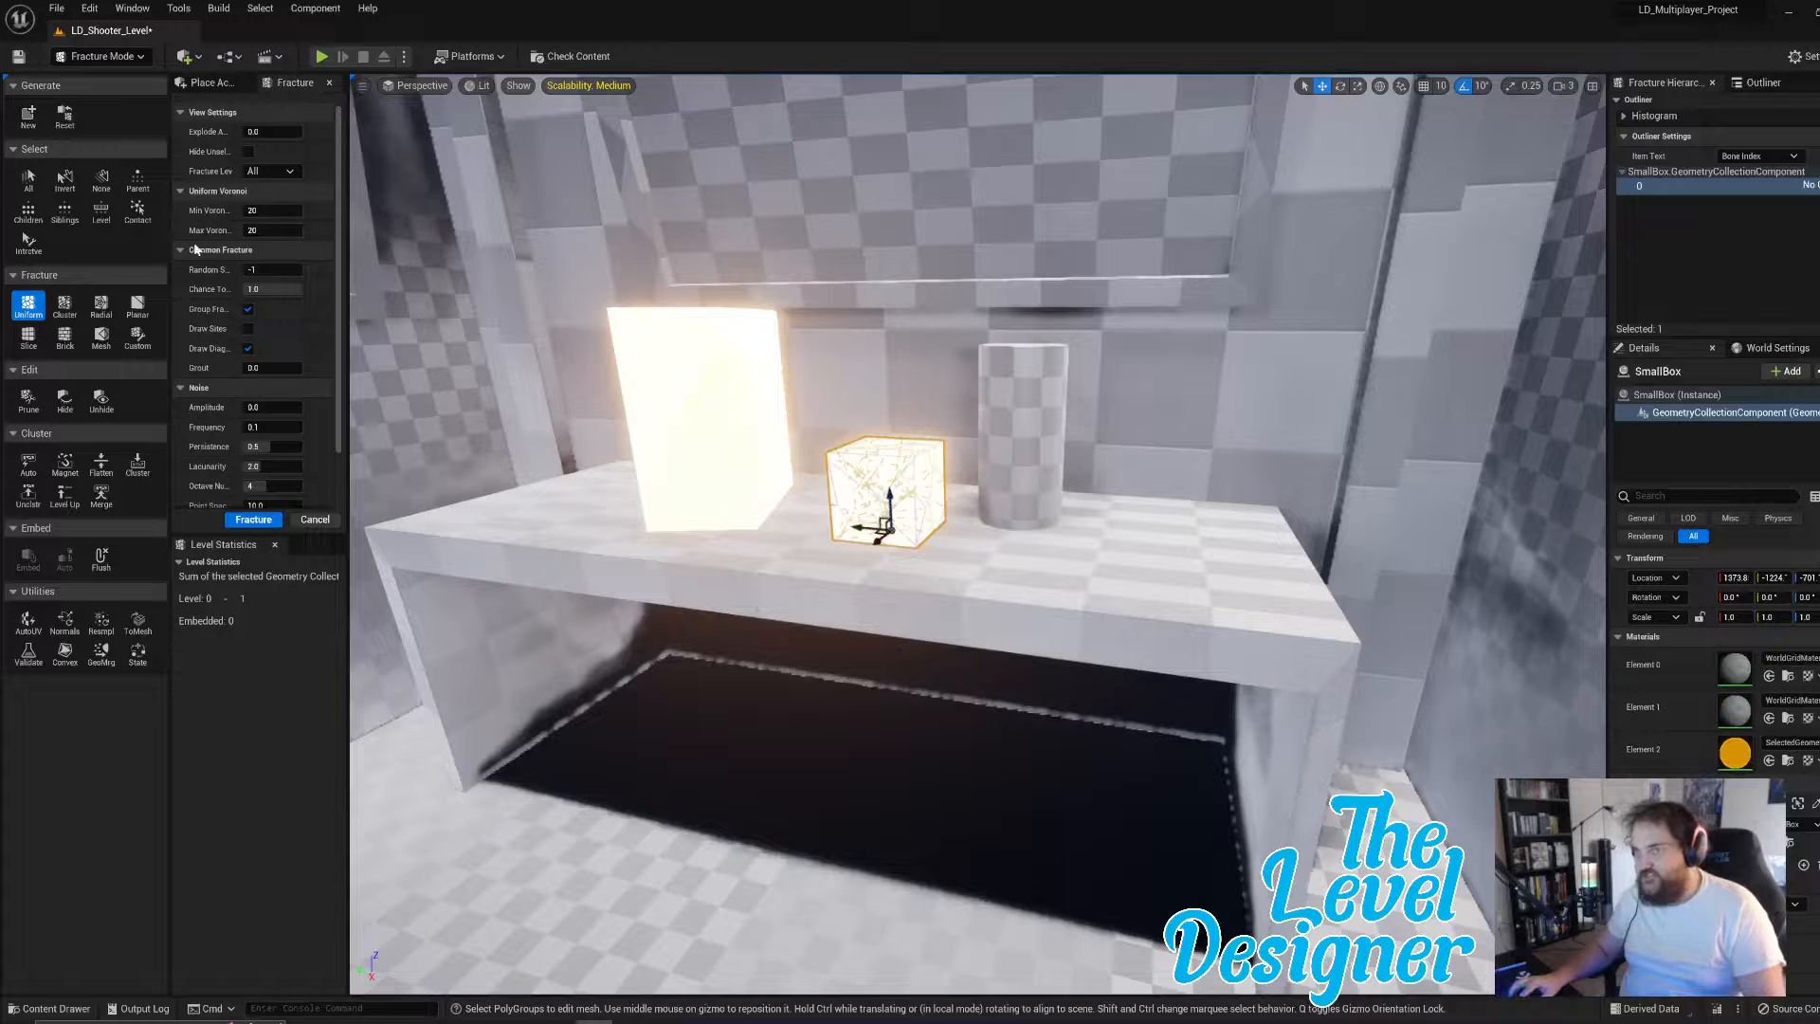
left_click(252, 525)
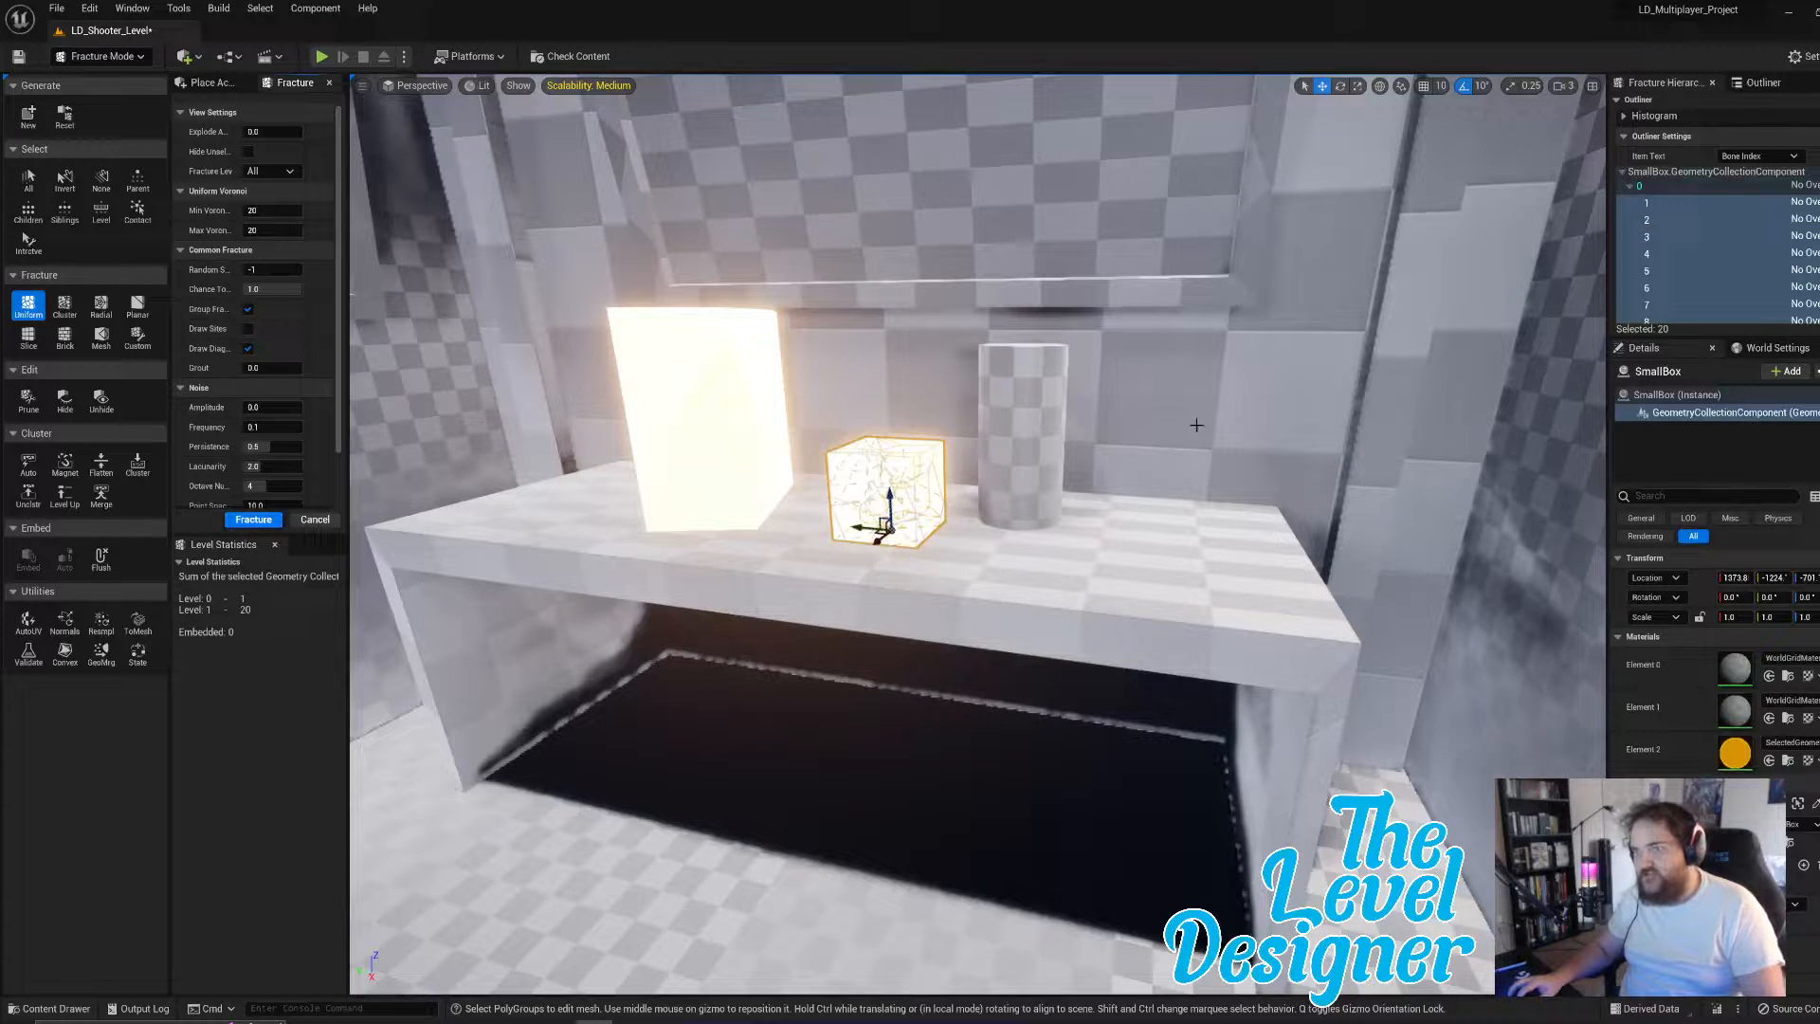
- Select the cylinder on the alcove counter as the source for a new geometry collection
left_click(995, 430)
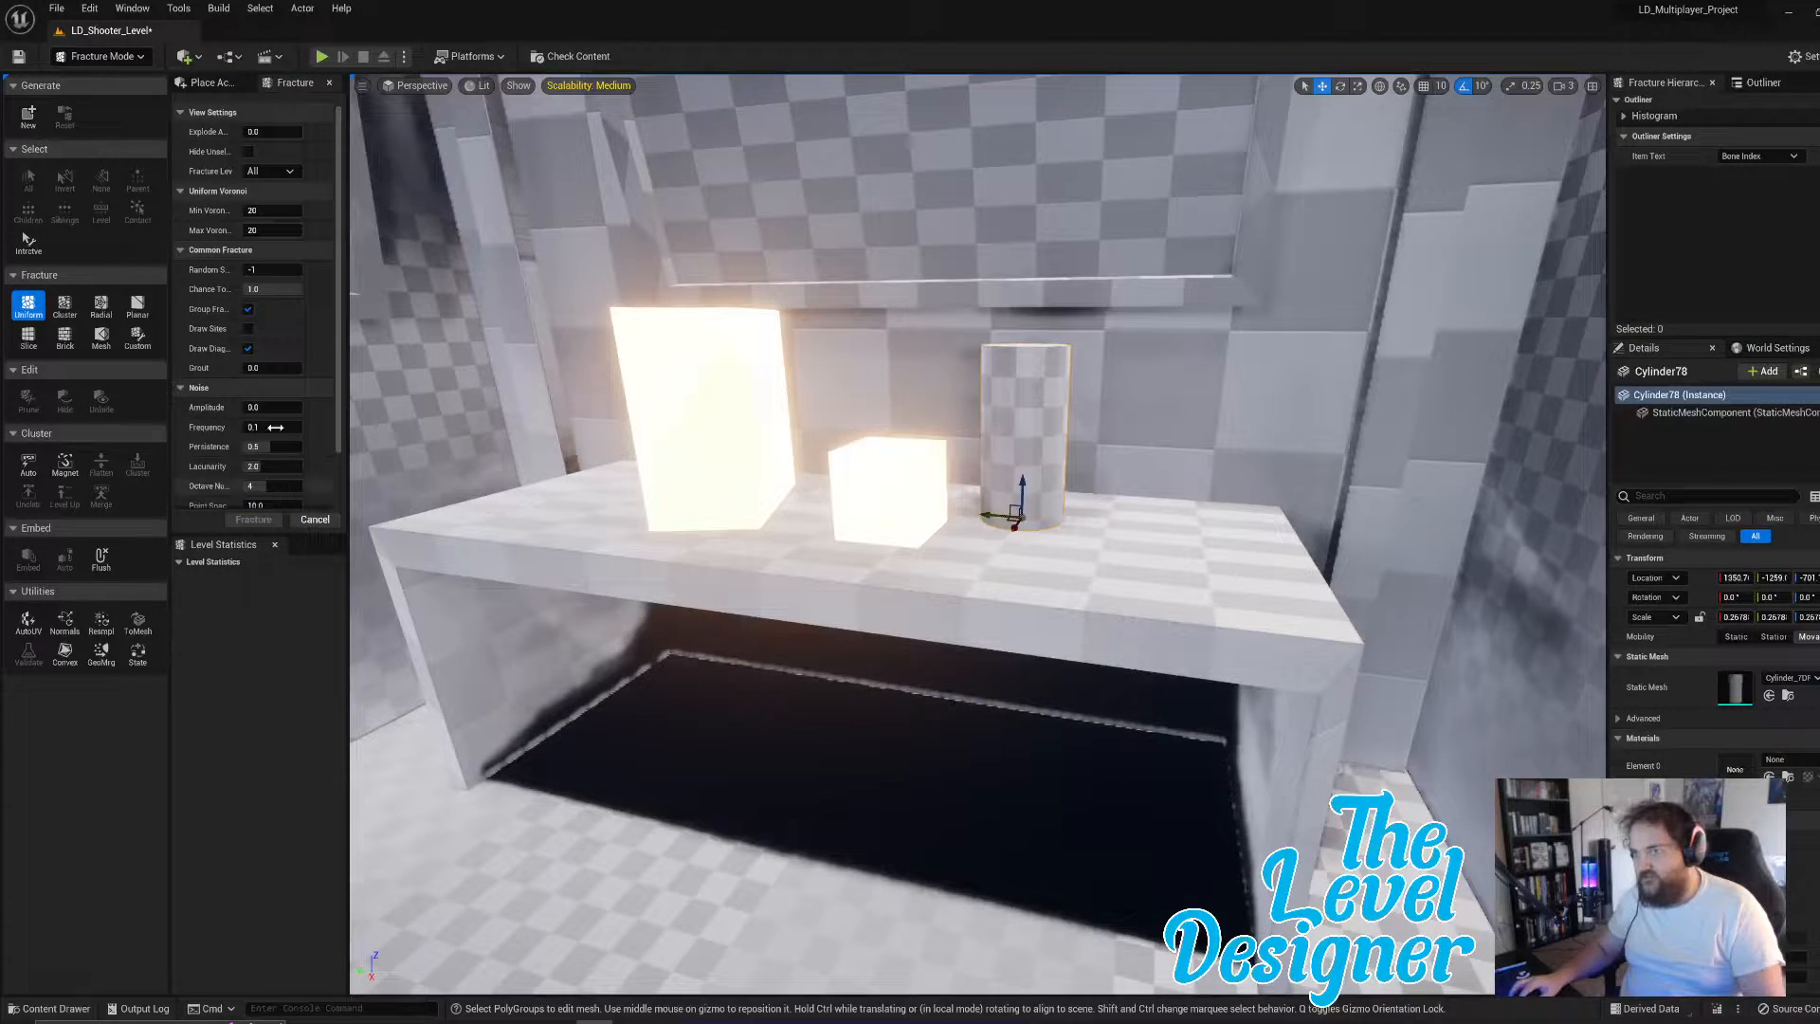
- Create a geometry collection named MedCylin from the cylinder on the table and fracture it with Uniform Voronoi
left_click(29, 115)
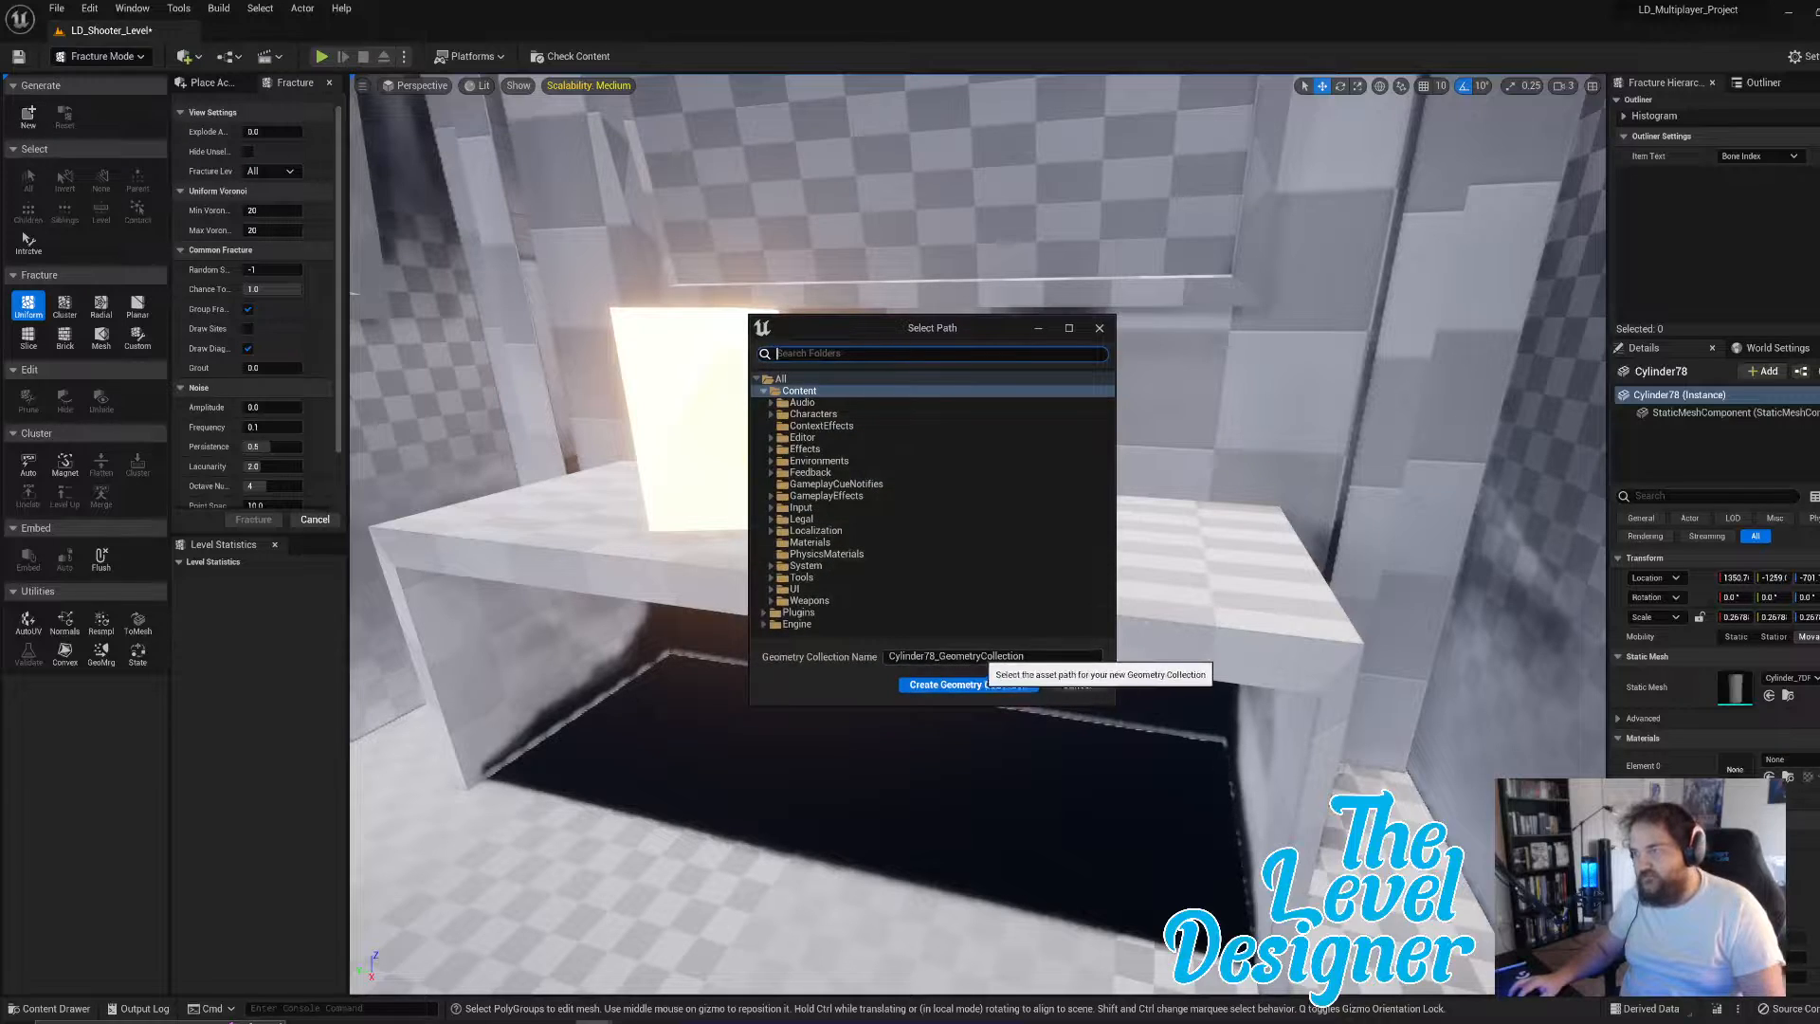
left_click_drag(1031, 656, 838, 661)
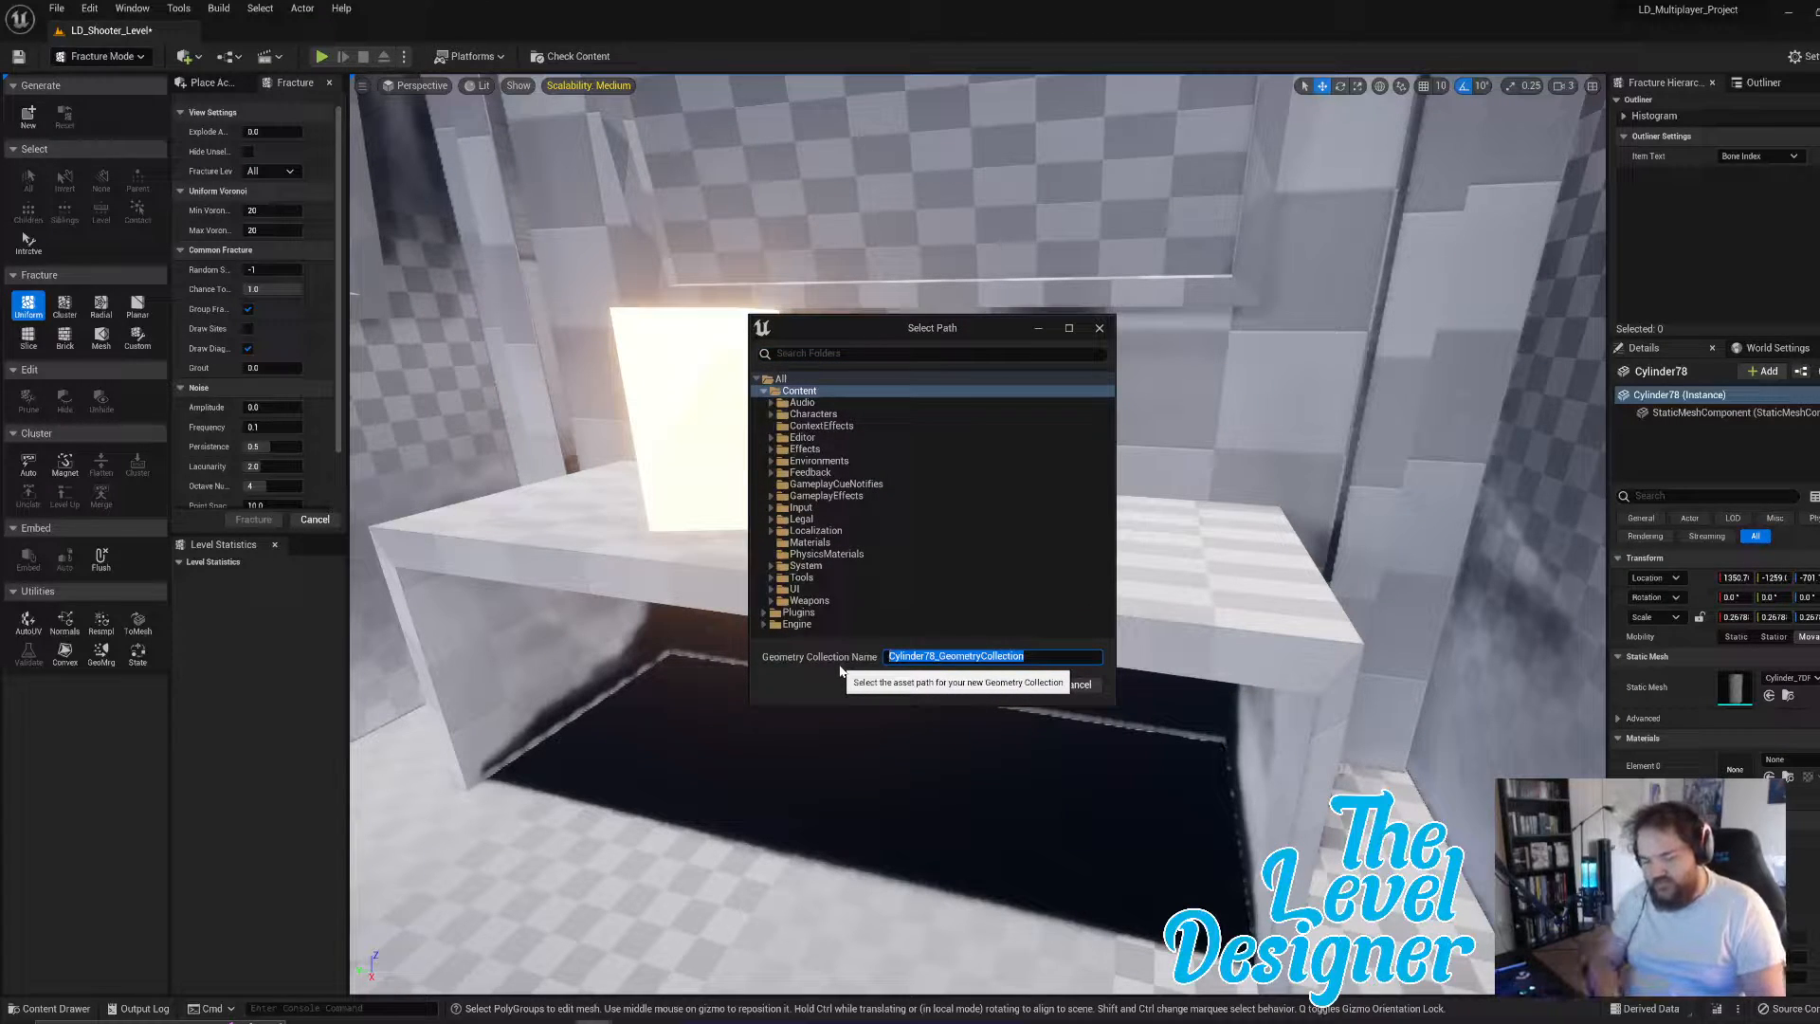
key("BackSpace")
type("MedCylin")
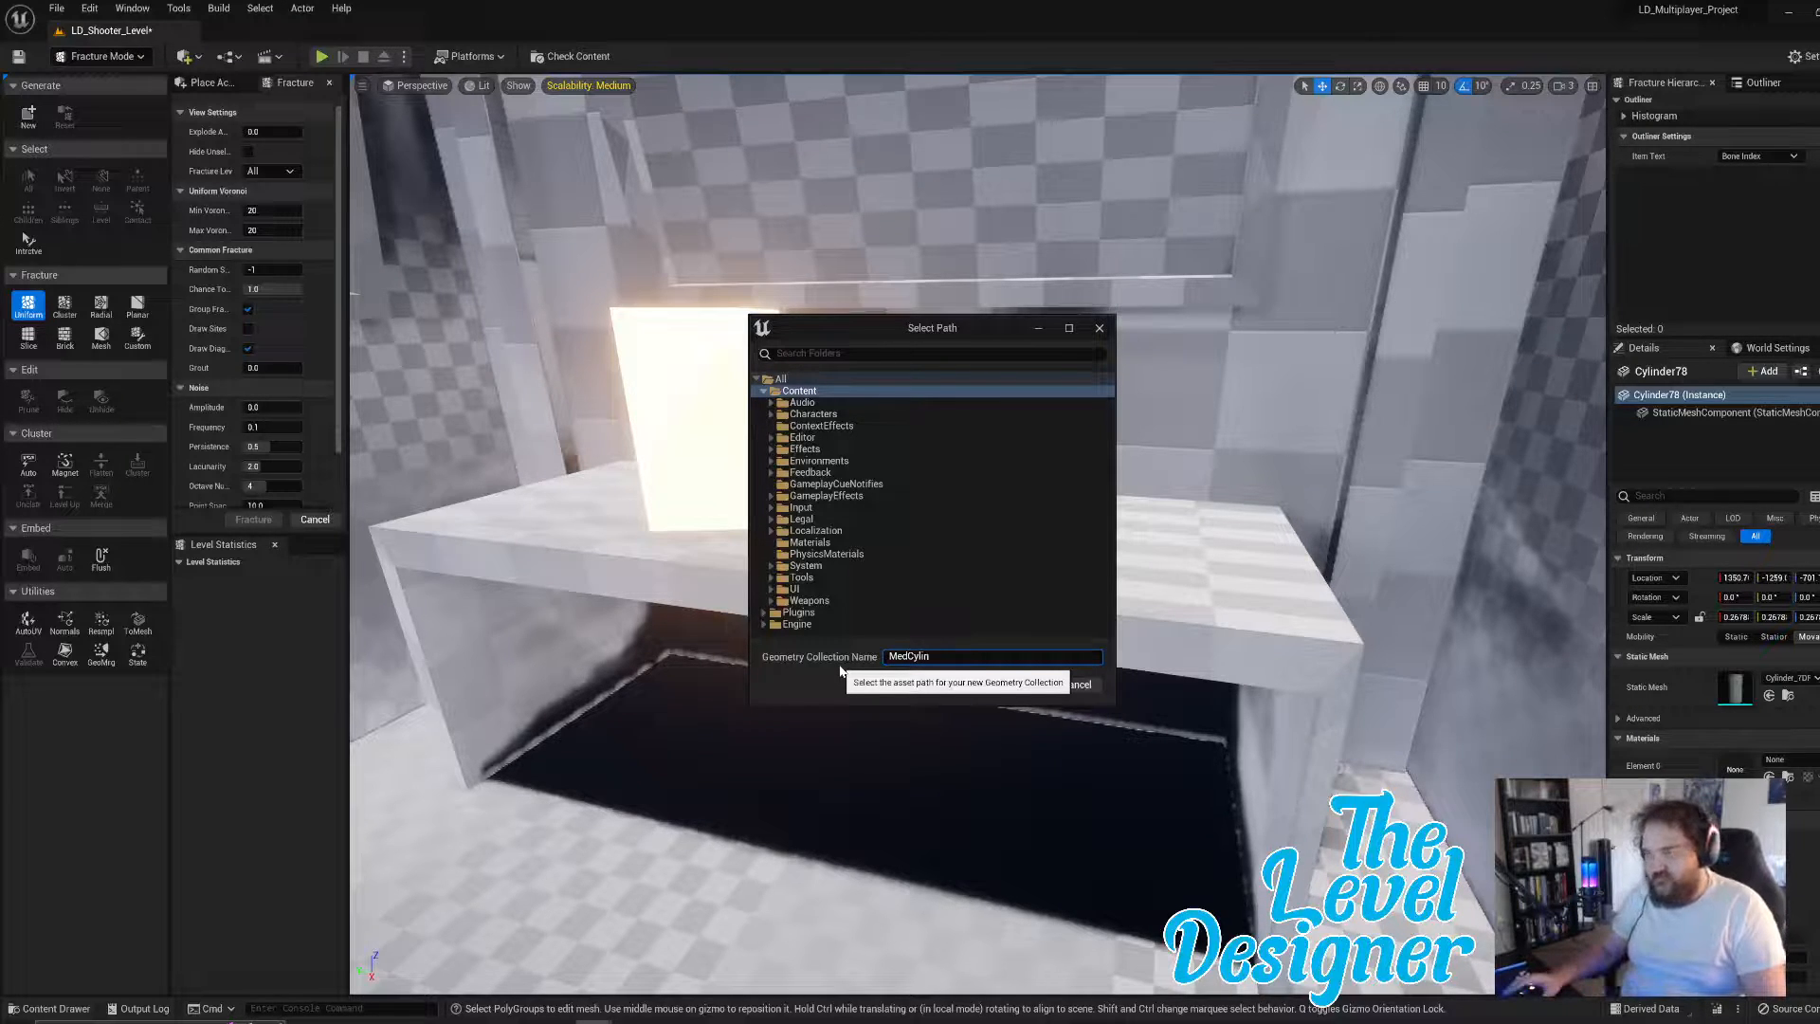
left_click(969, 686)
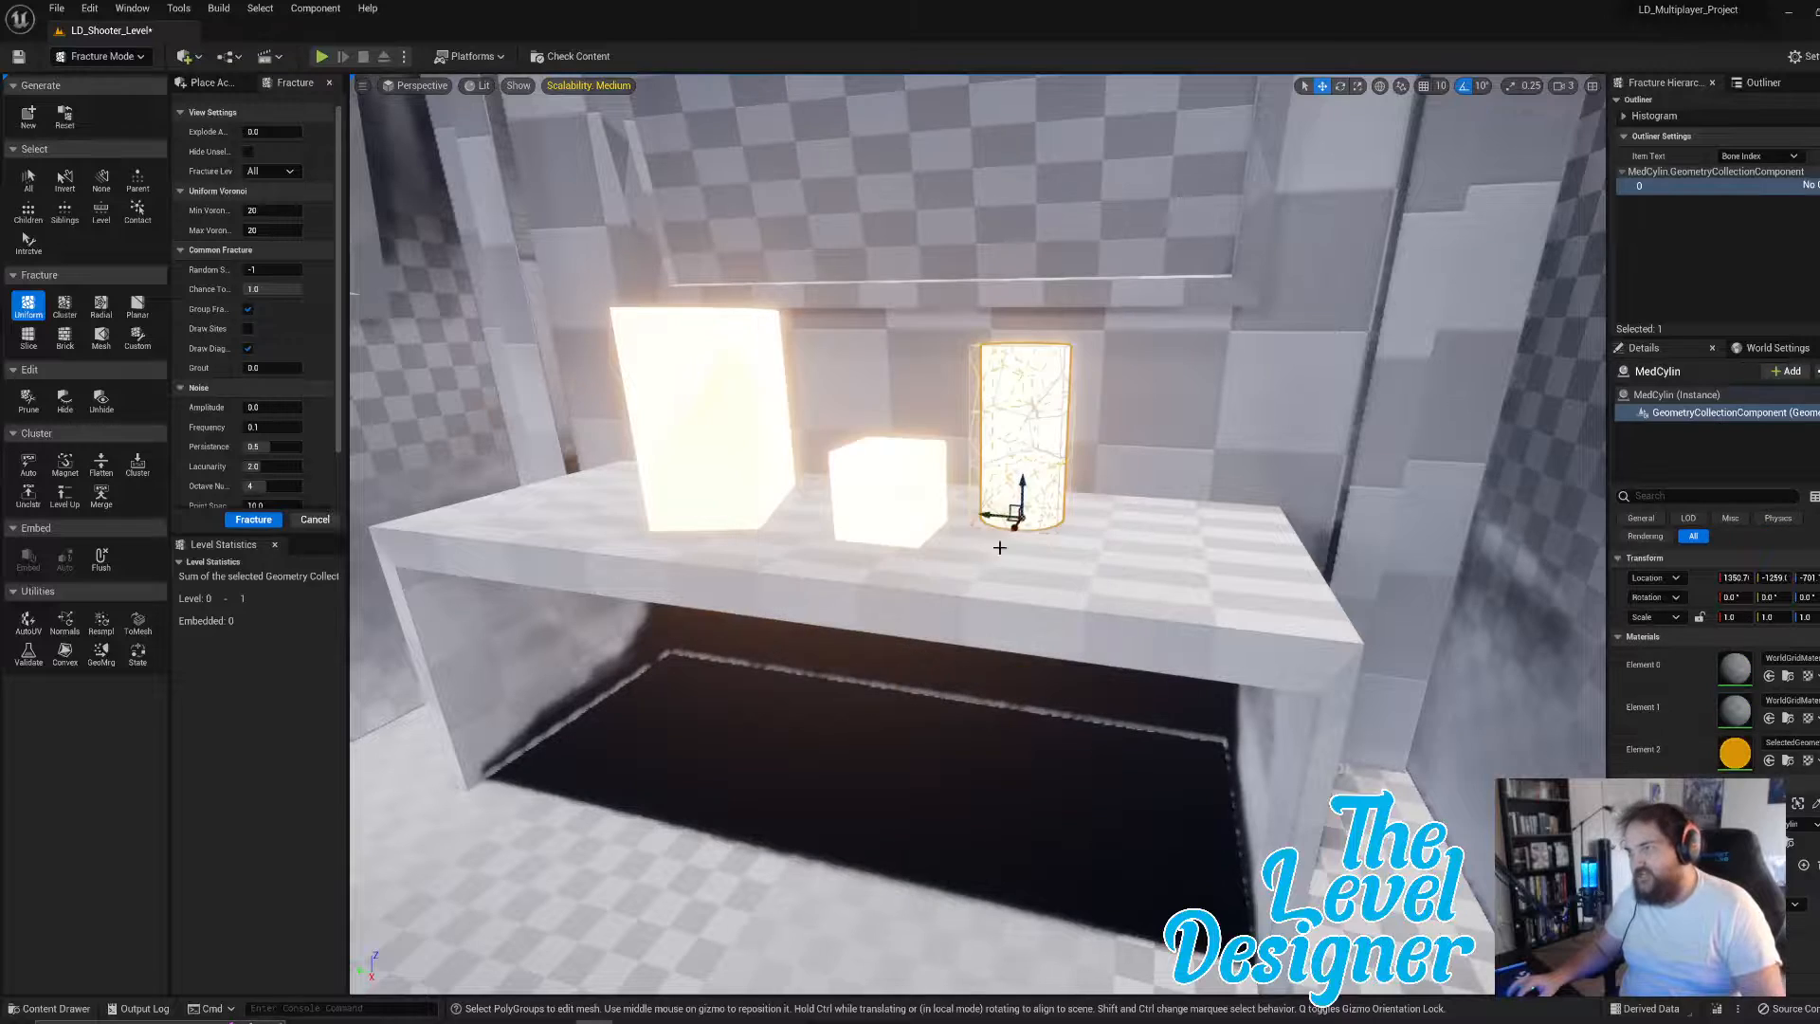
left_click(253, 520)
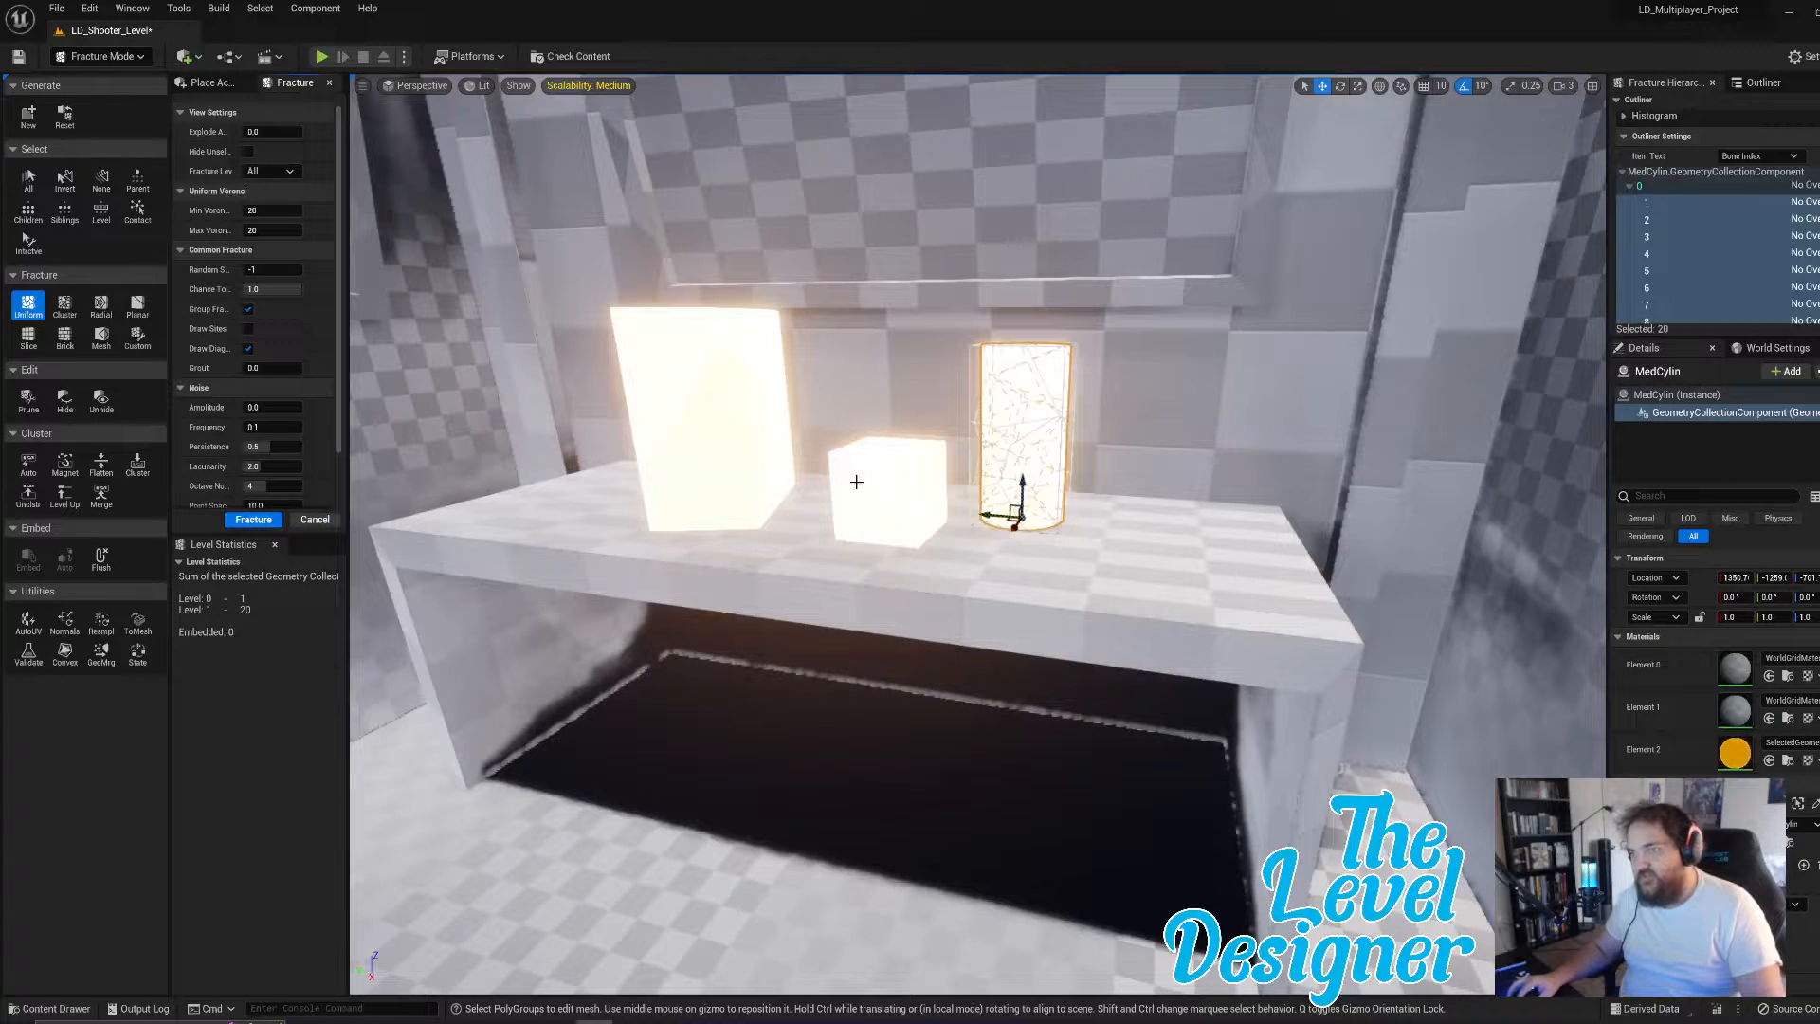
- Inspect the materials and Chaos Physics details of the tall box, small box and cylinder collections in turn
left_click(856, 481)
left_click(707, 417)
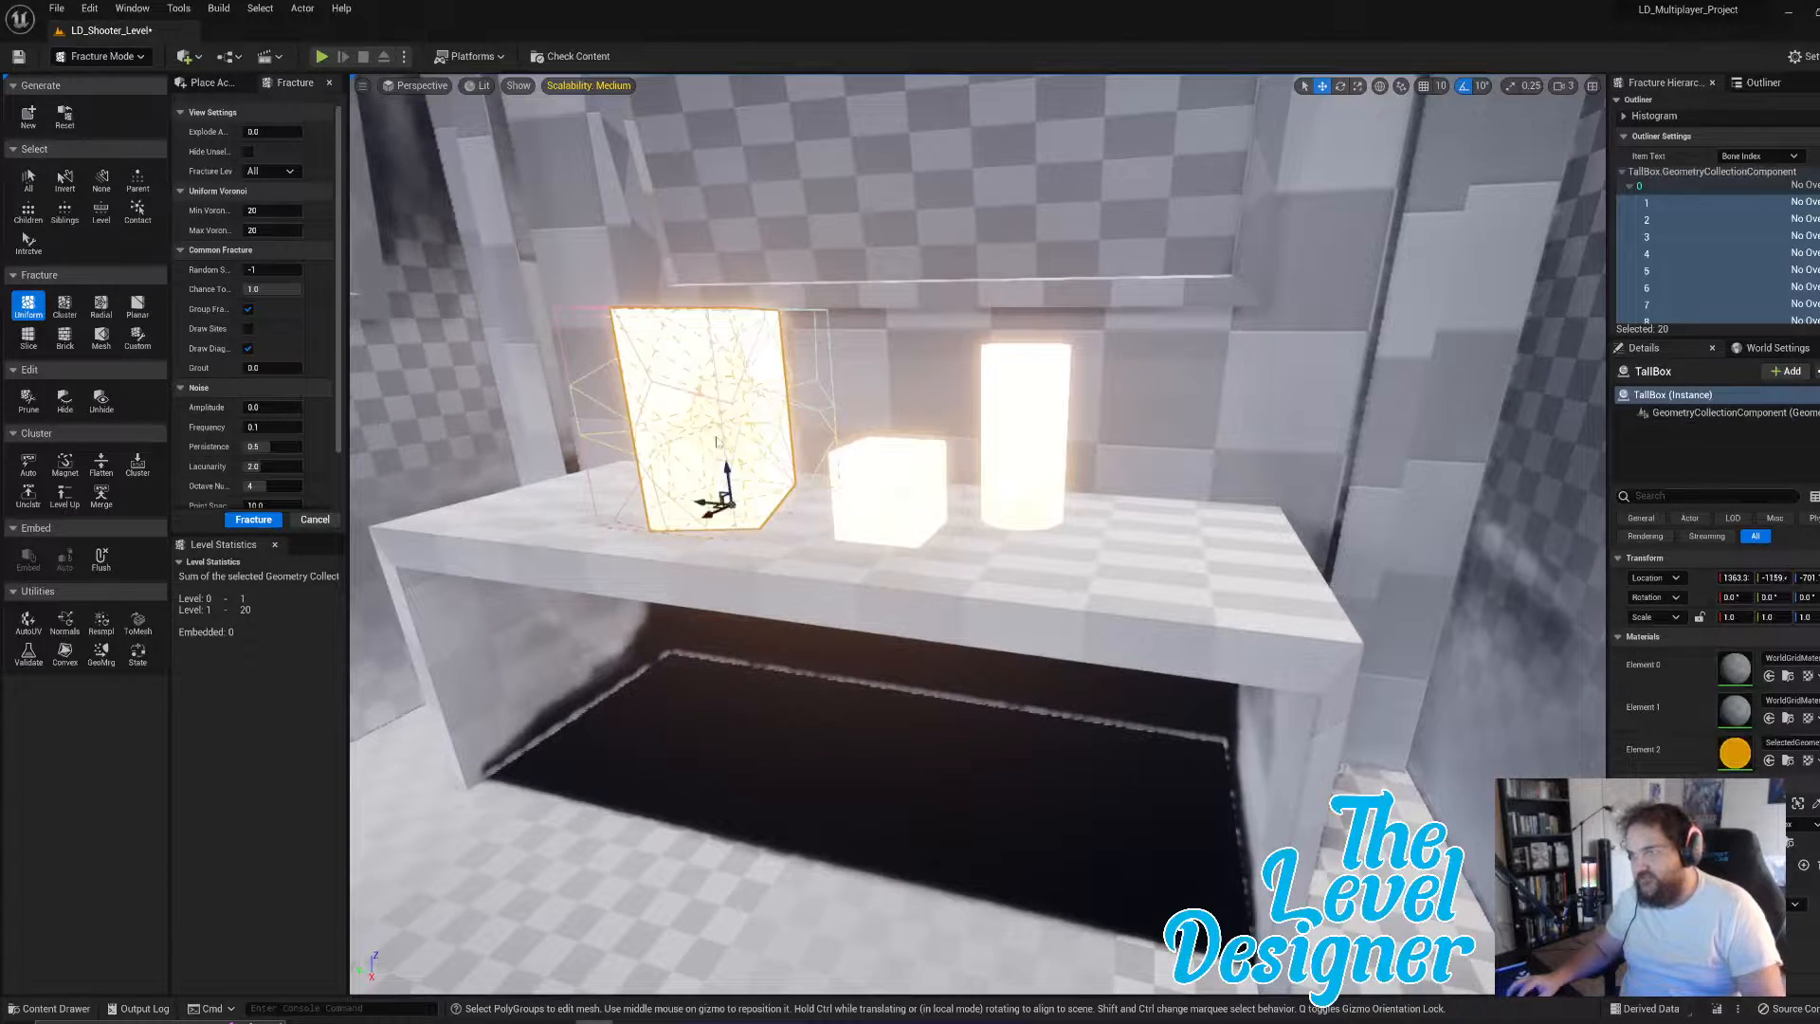
scroll(1706, 664, "down", 2)
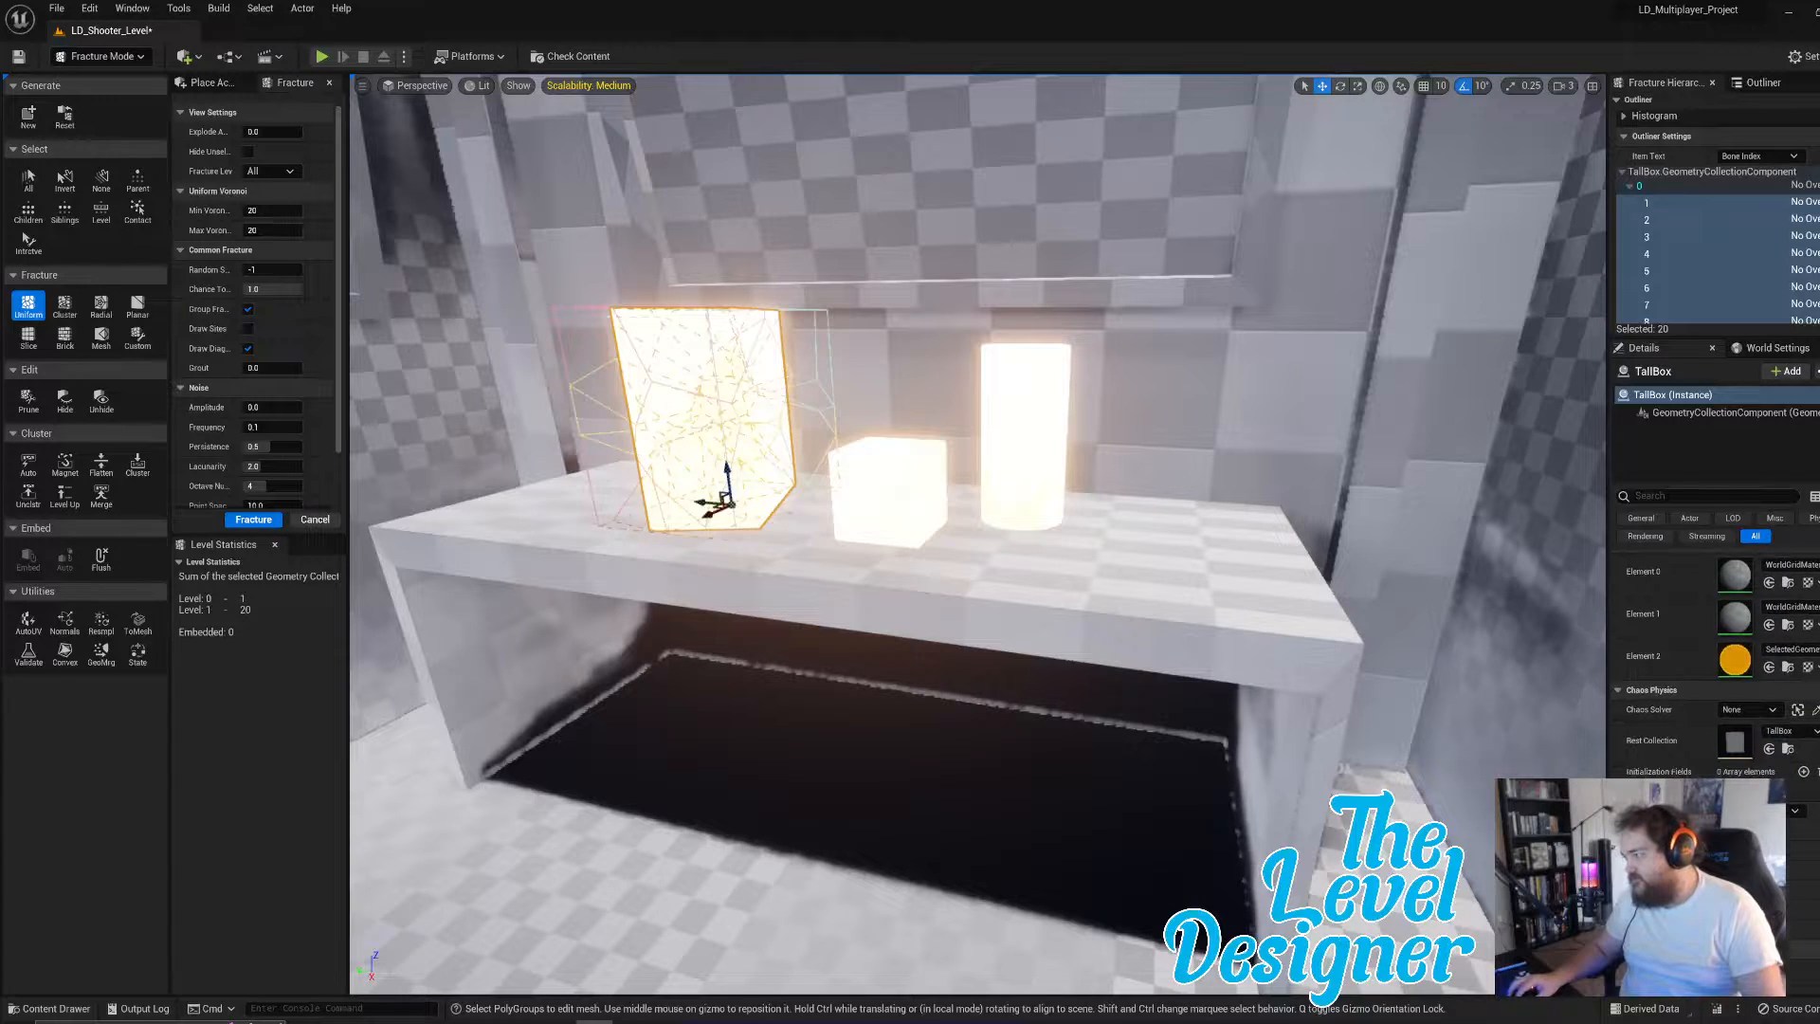
left_click(915, 483)
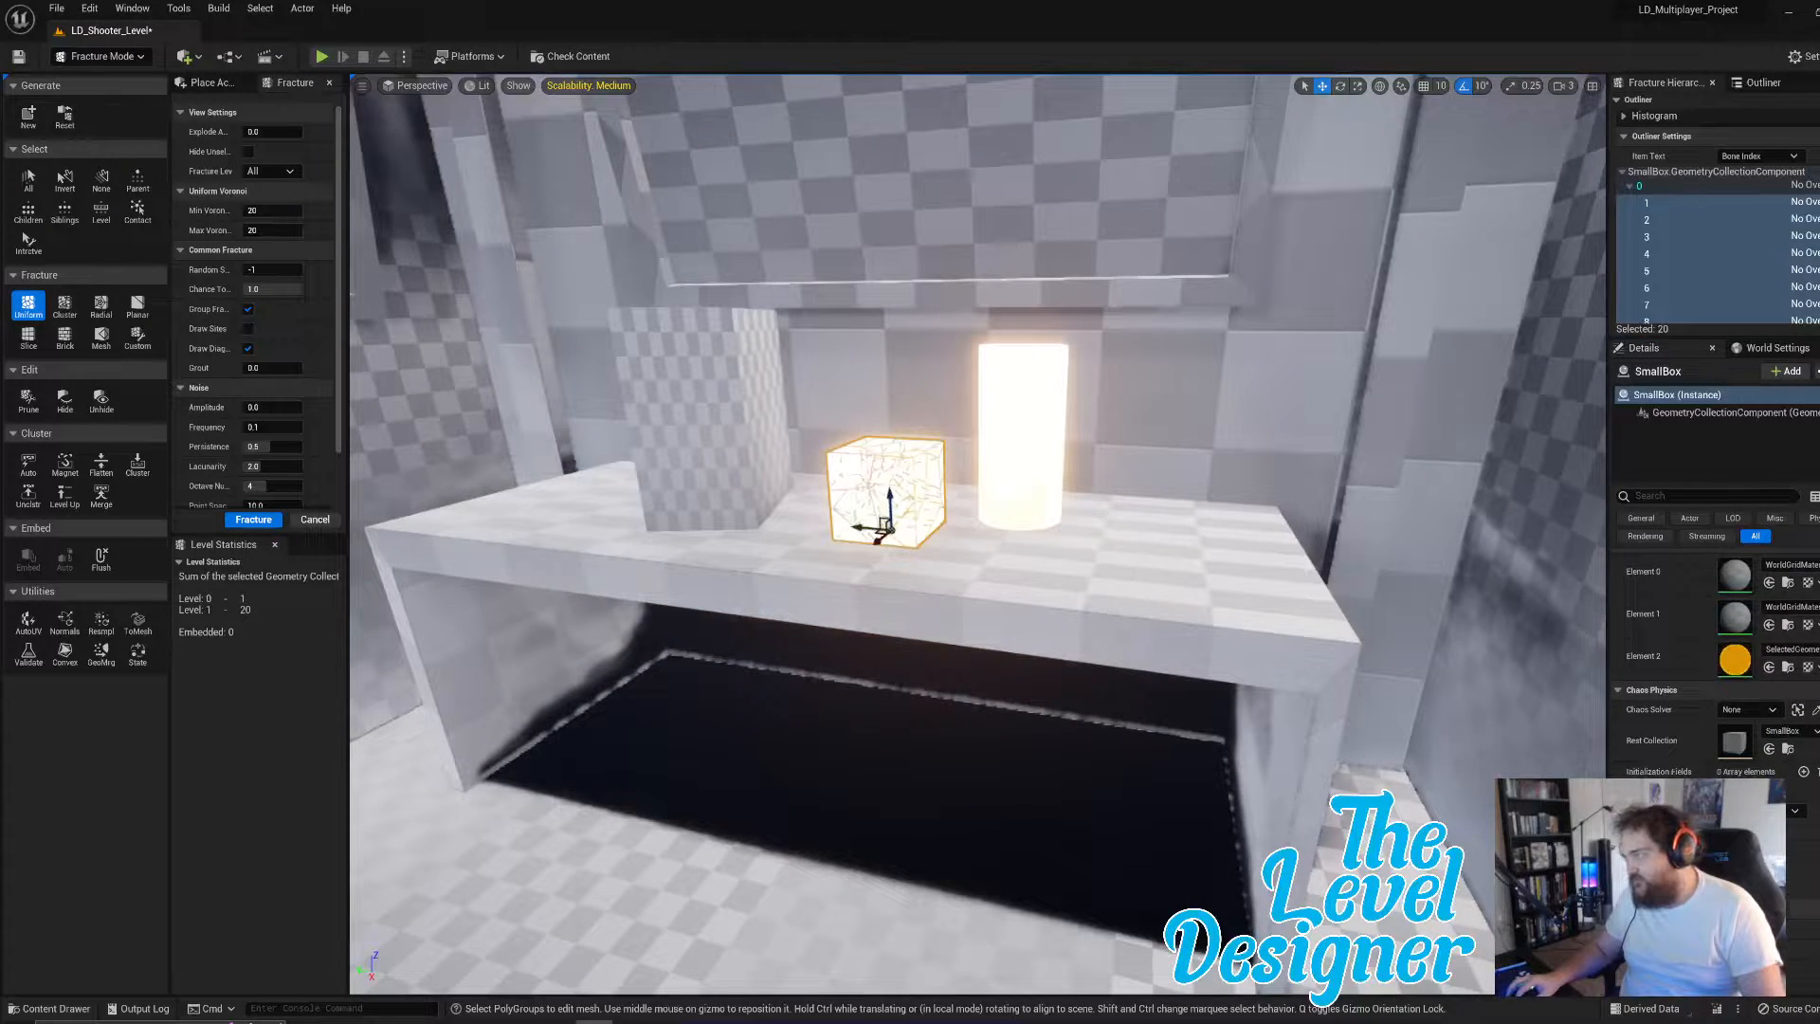
left_click(1017, 455)
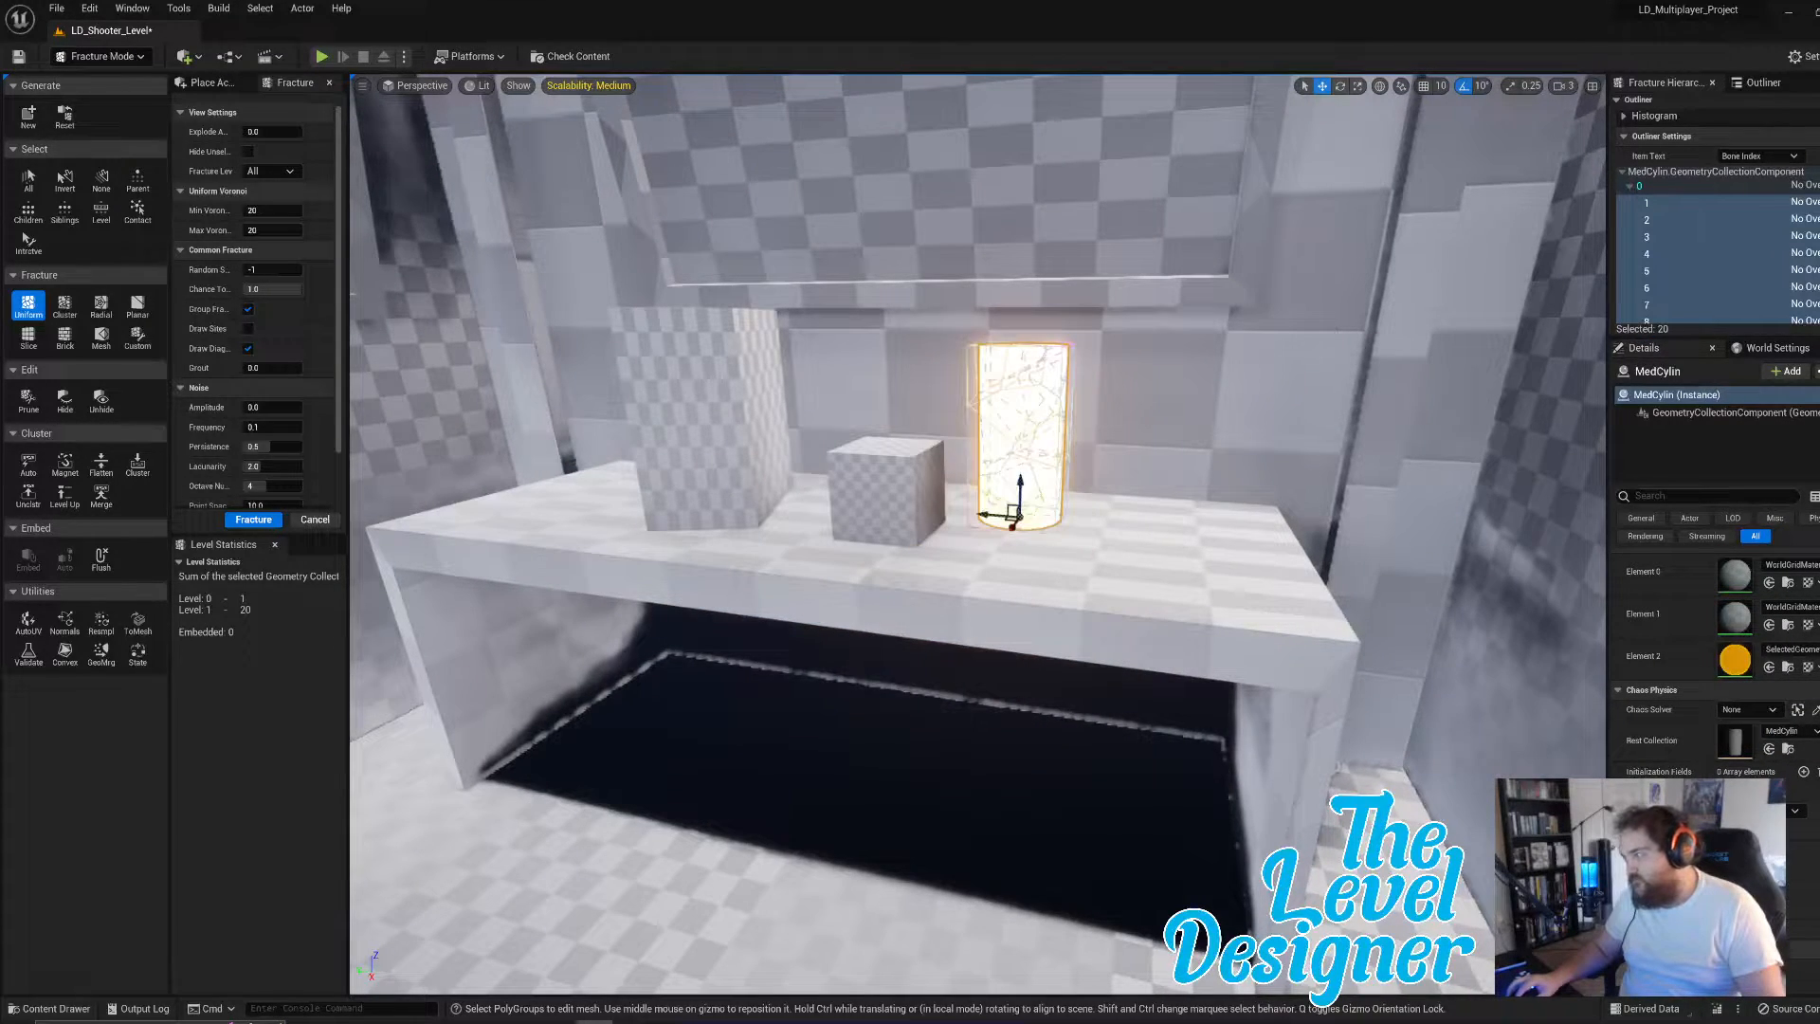
- Move the tall box to the left end of the table and place a duplicate of it beside the original
left_click(776, 469)
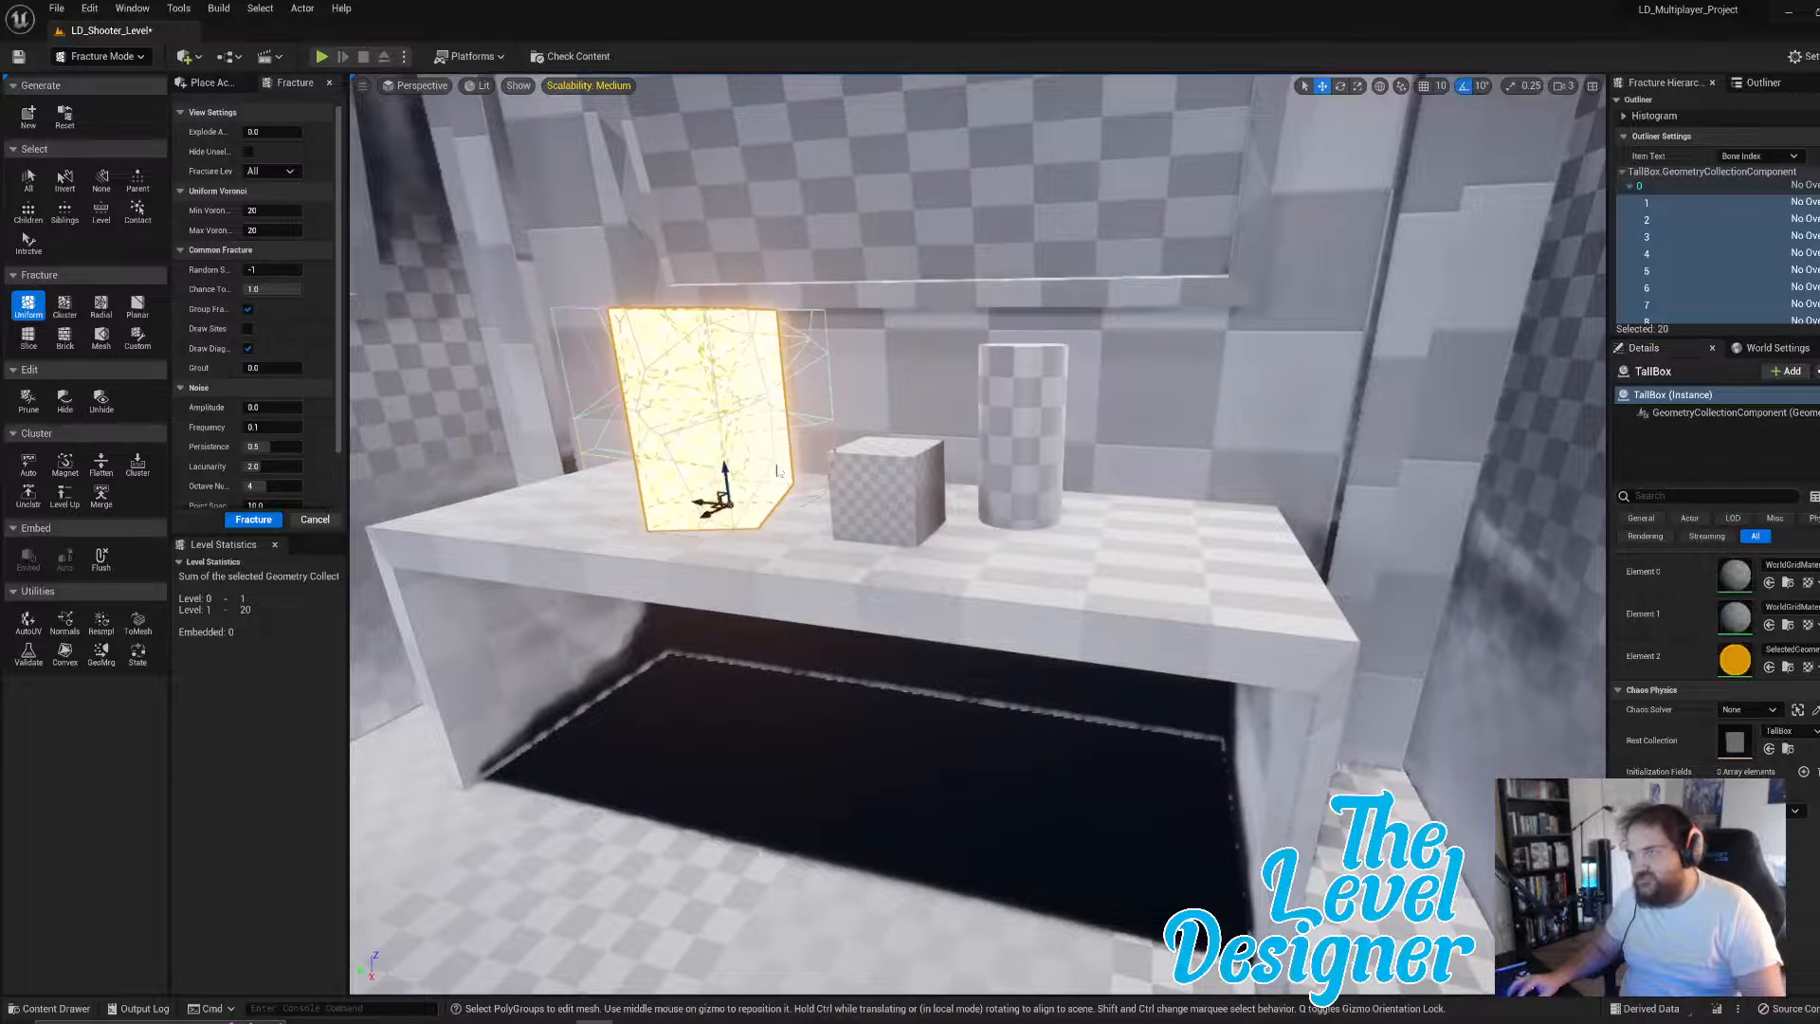
left_click_drag(695, 500, 544, 486)
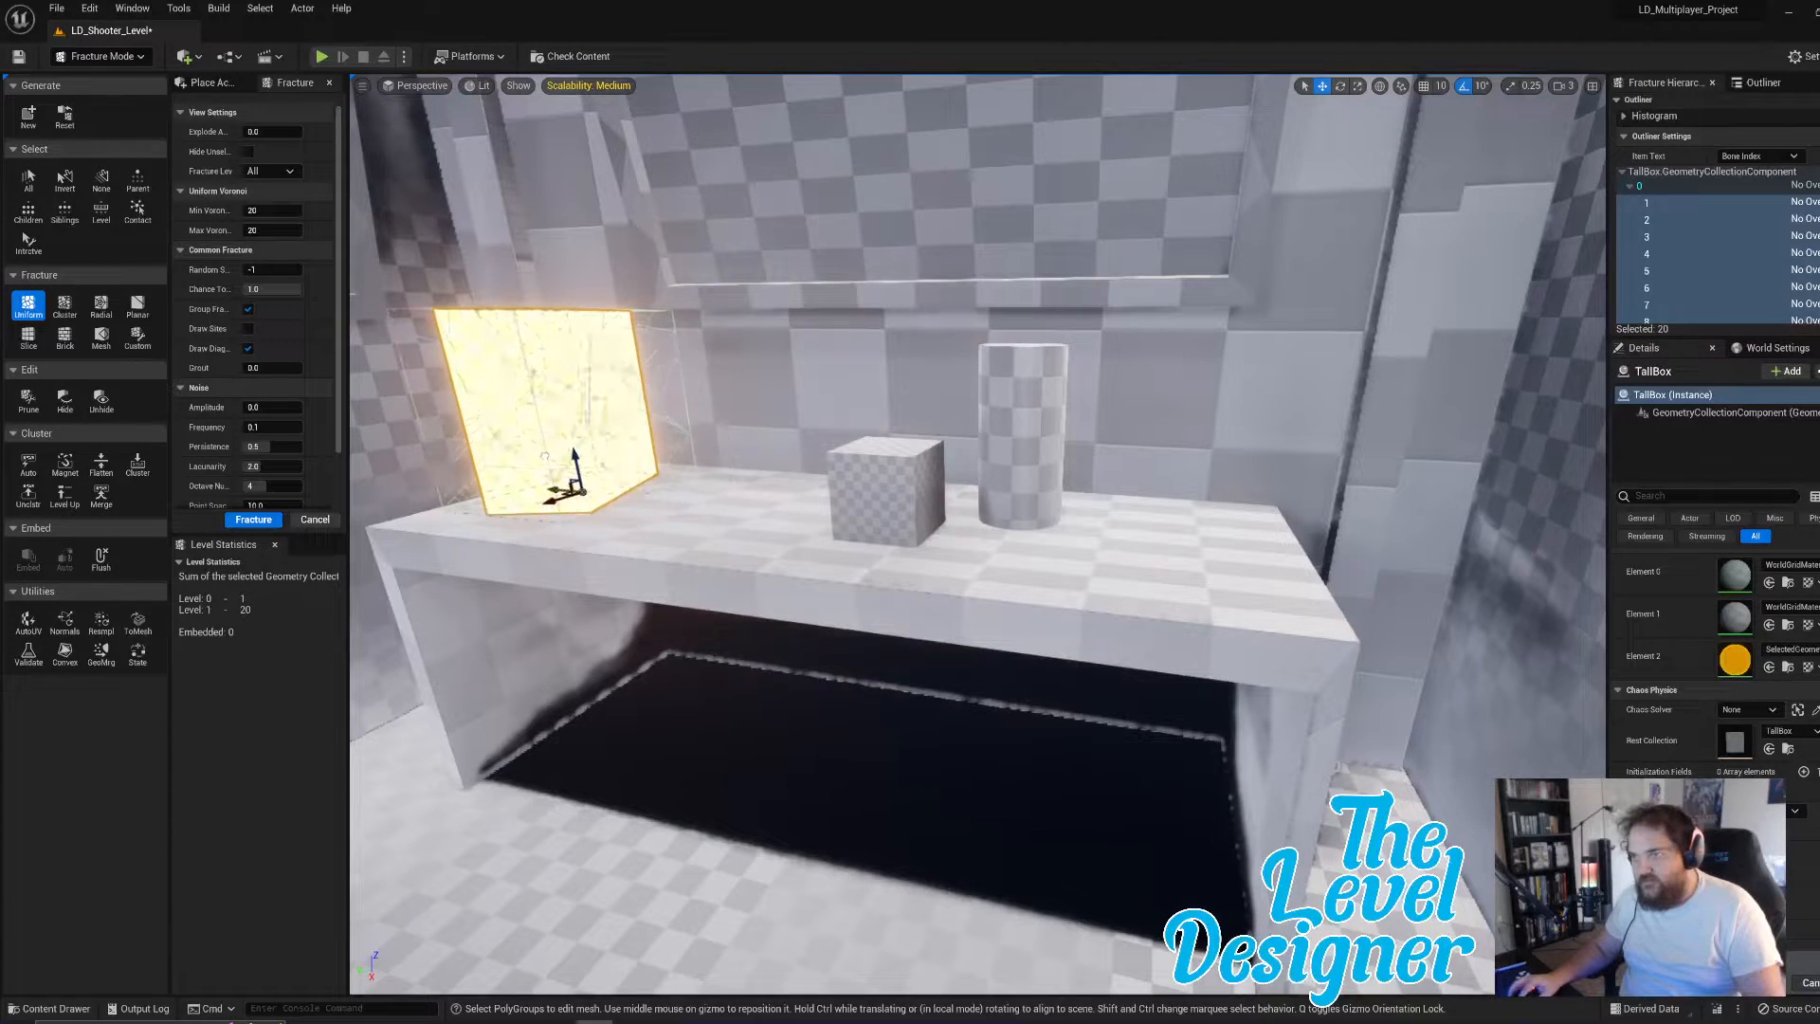
right_click_drag(544, 485, 607, 485)
right_click_drag(720, 526, 611, 531)
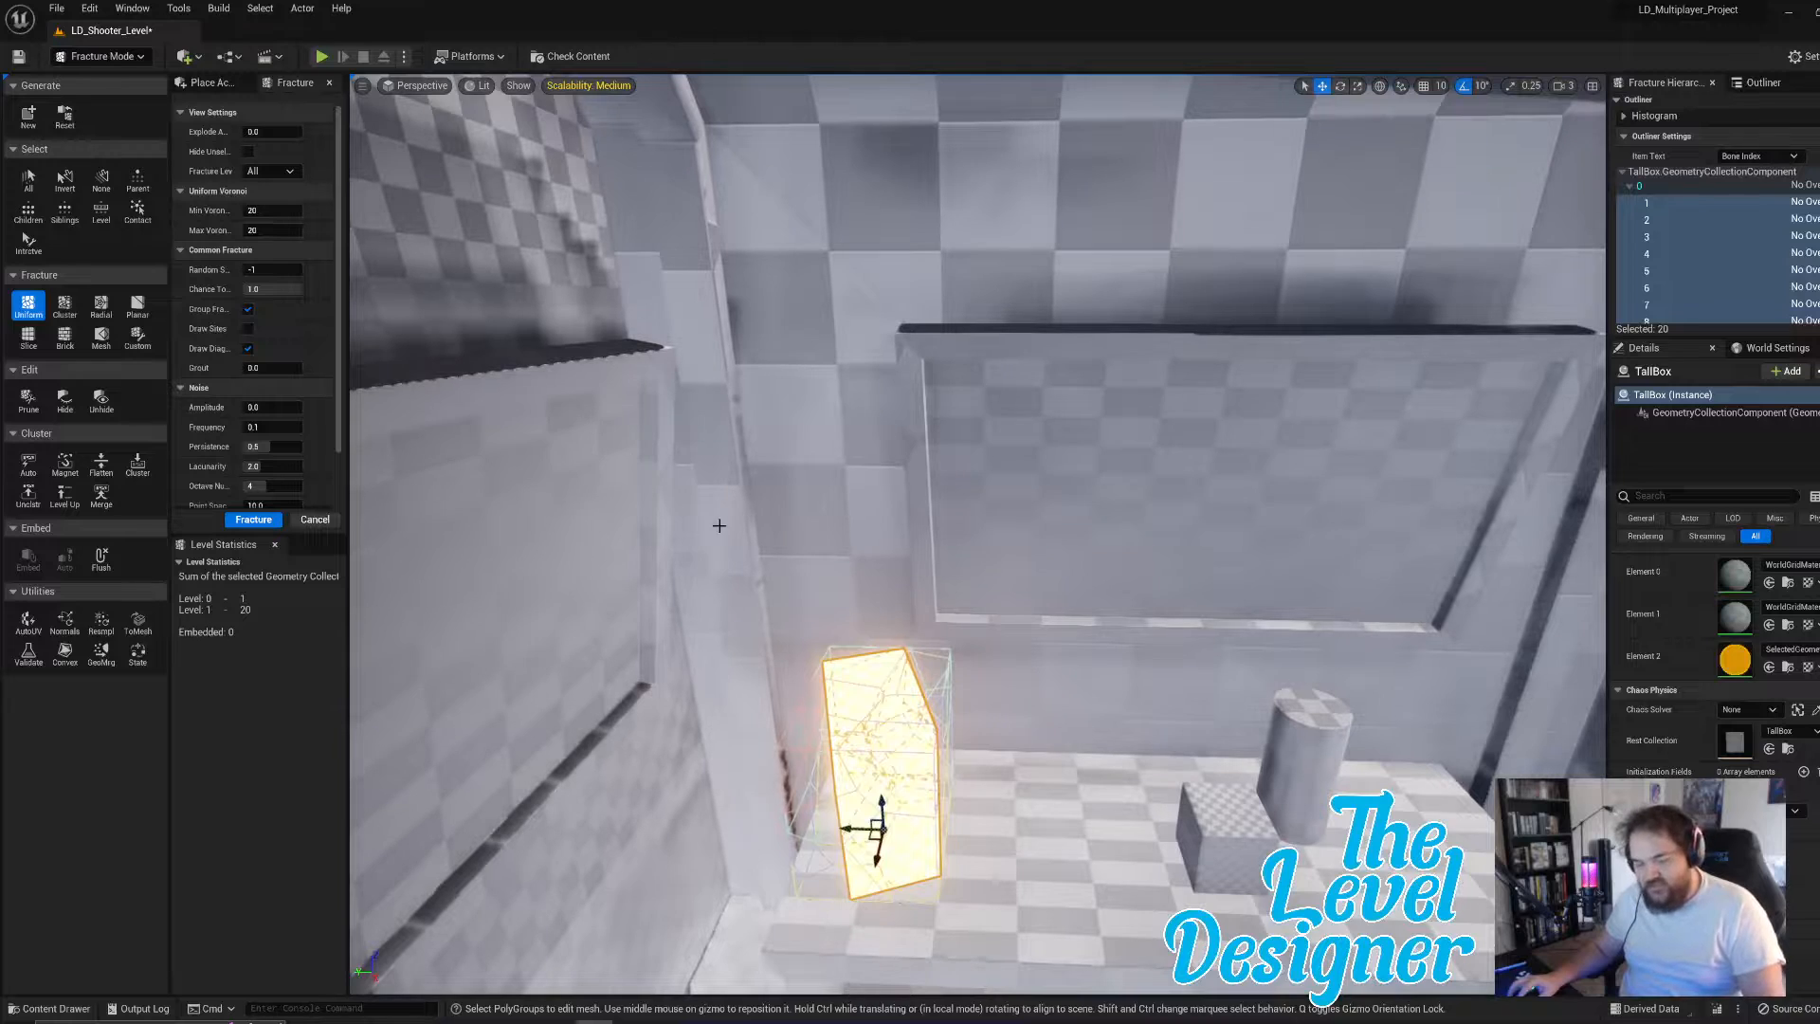
left_click_drag(849, 827, 1118, 852)
- Shift the small box next to the tall boxes and place a duplicate of the cylinder beside the original
left_click(1217, 840)
left_click(1287, 789)
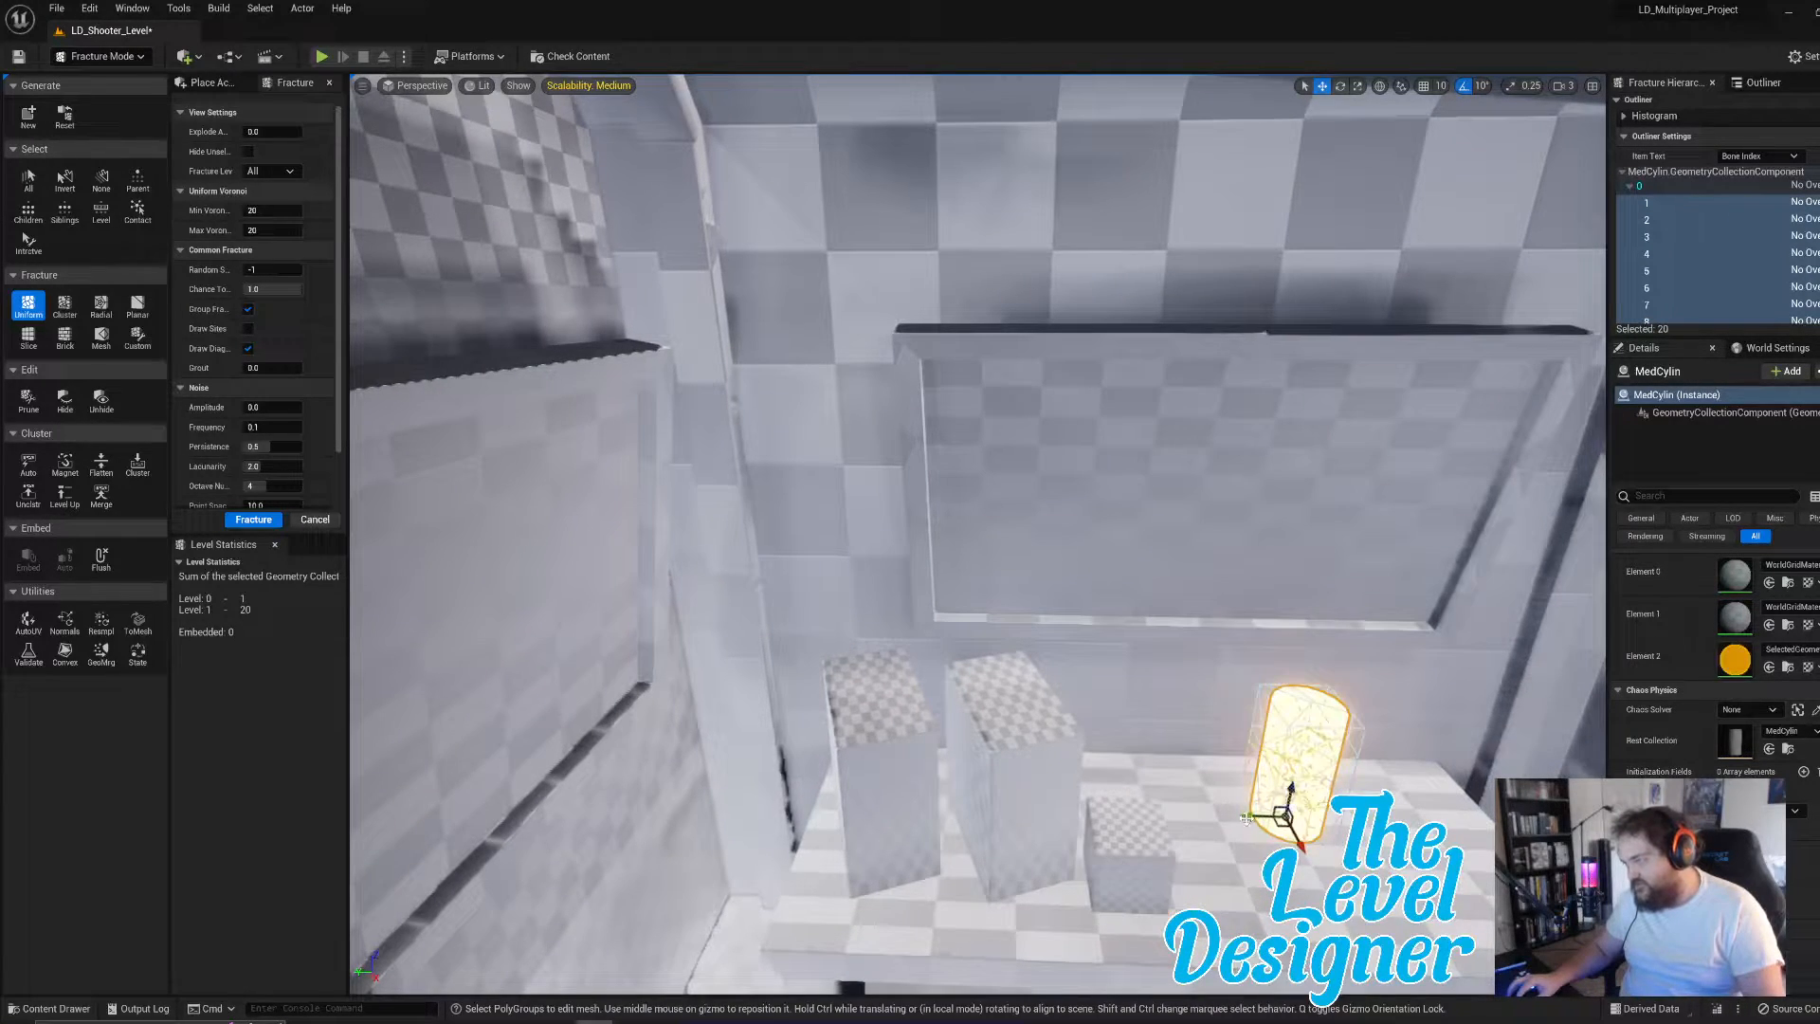
left_click_drag(1247, 818, 1283, 815)
- Move the small box toward the back of the table and place a duplicate diagonally in front of it
left_click(1138, 885)
left_click_drag(1130, 912, 1128, 883)
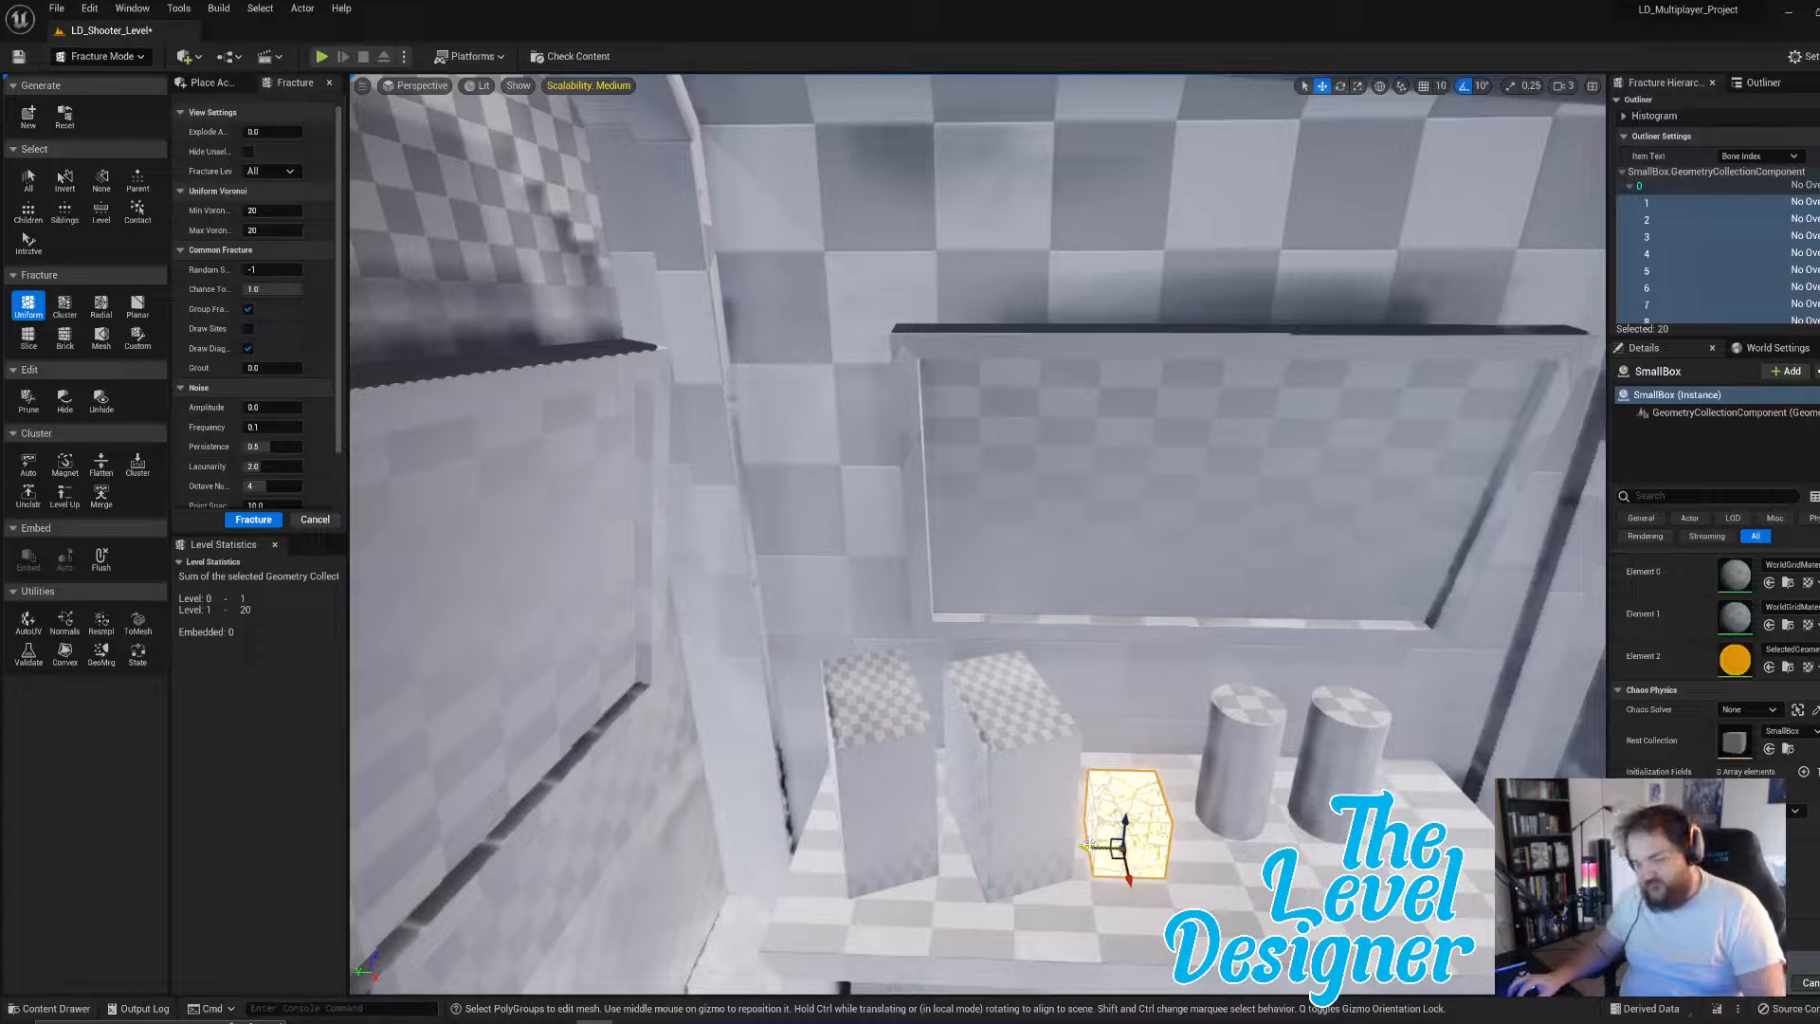
key("ctrl+d")
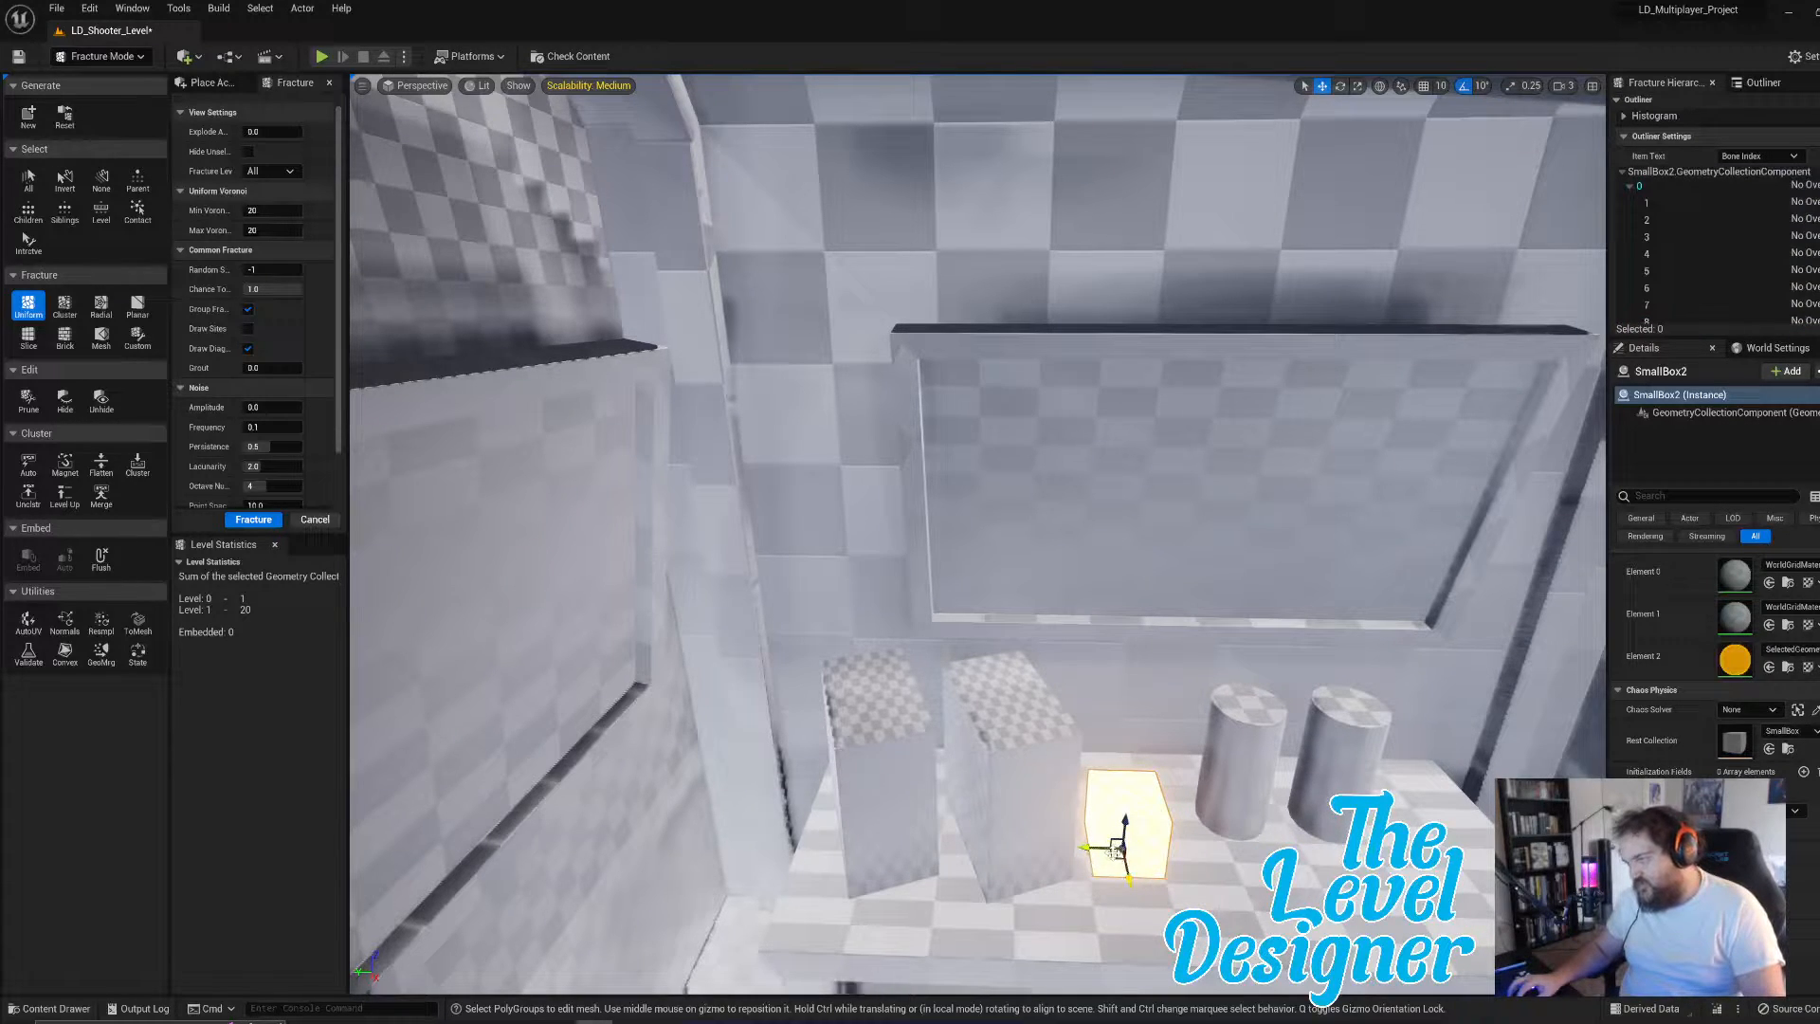
left_click_drag(1114, 853, 1234, 902)
- Duplicate the front small box and place the copy to its right, in front of the cylinders
right_click_drag(1252, 854, 1375, 853)
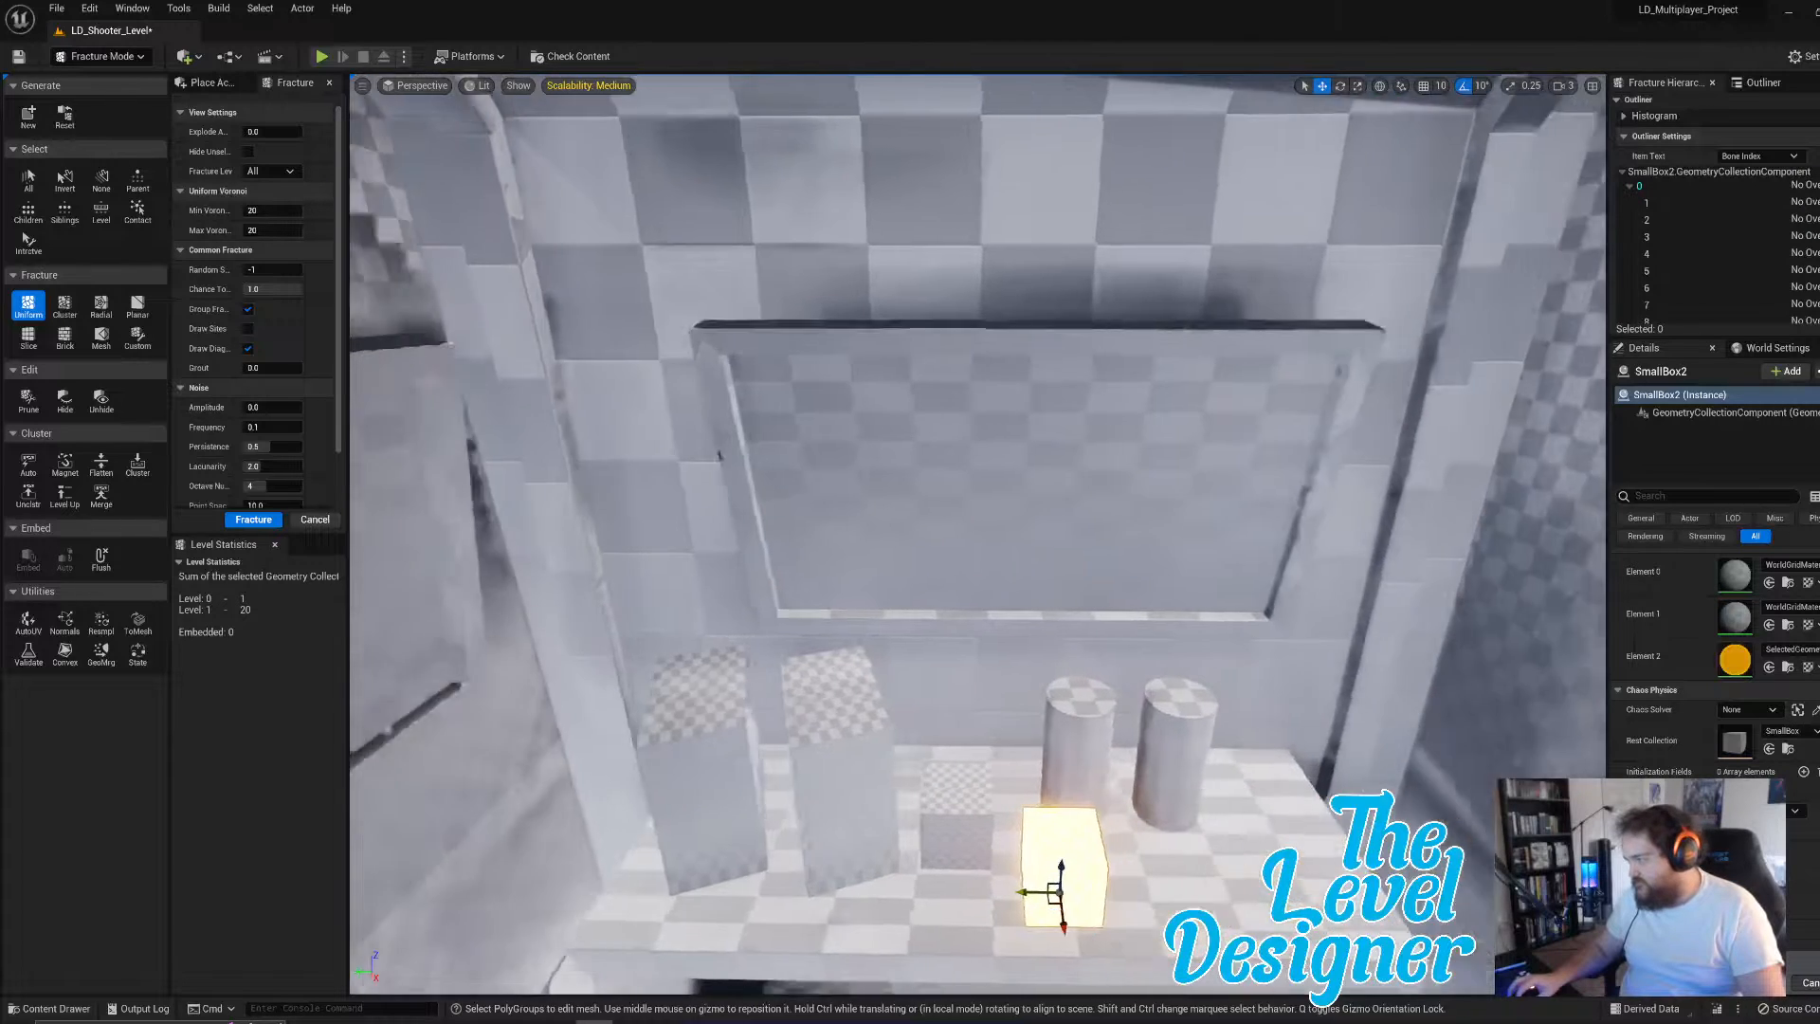
right_click_drag(1178, 910, 1177, 890)
key("ctrl+d")
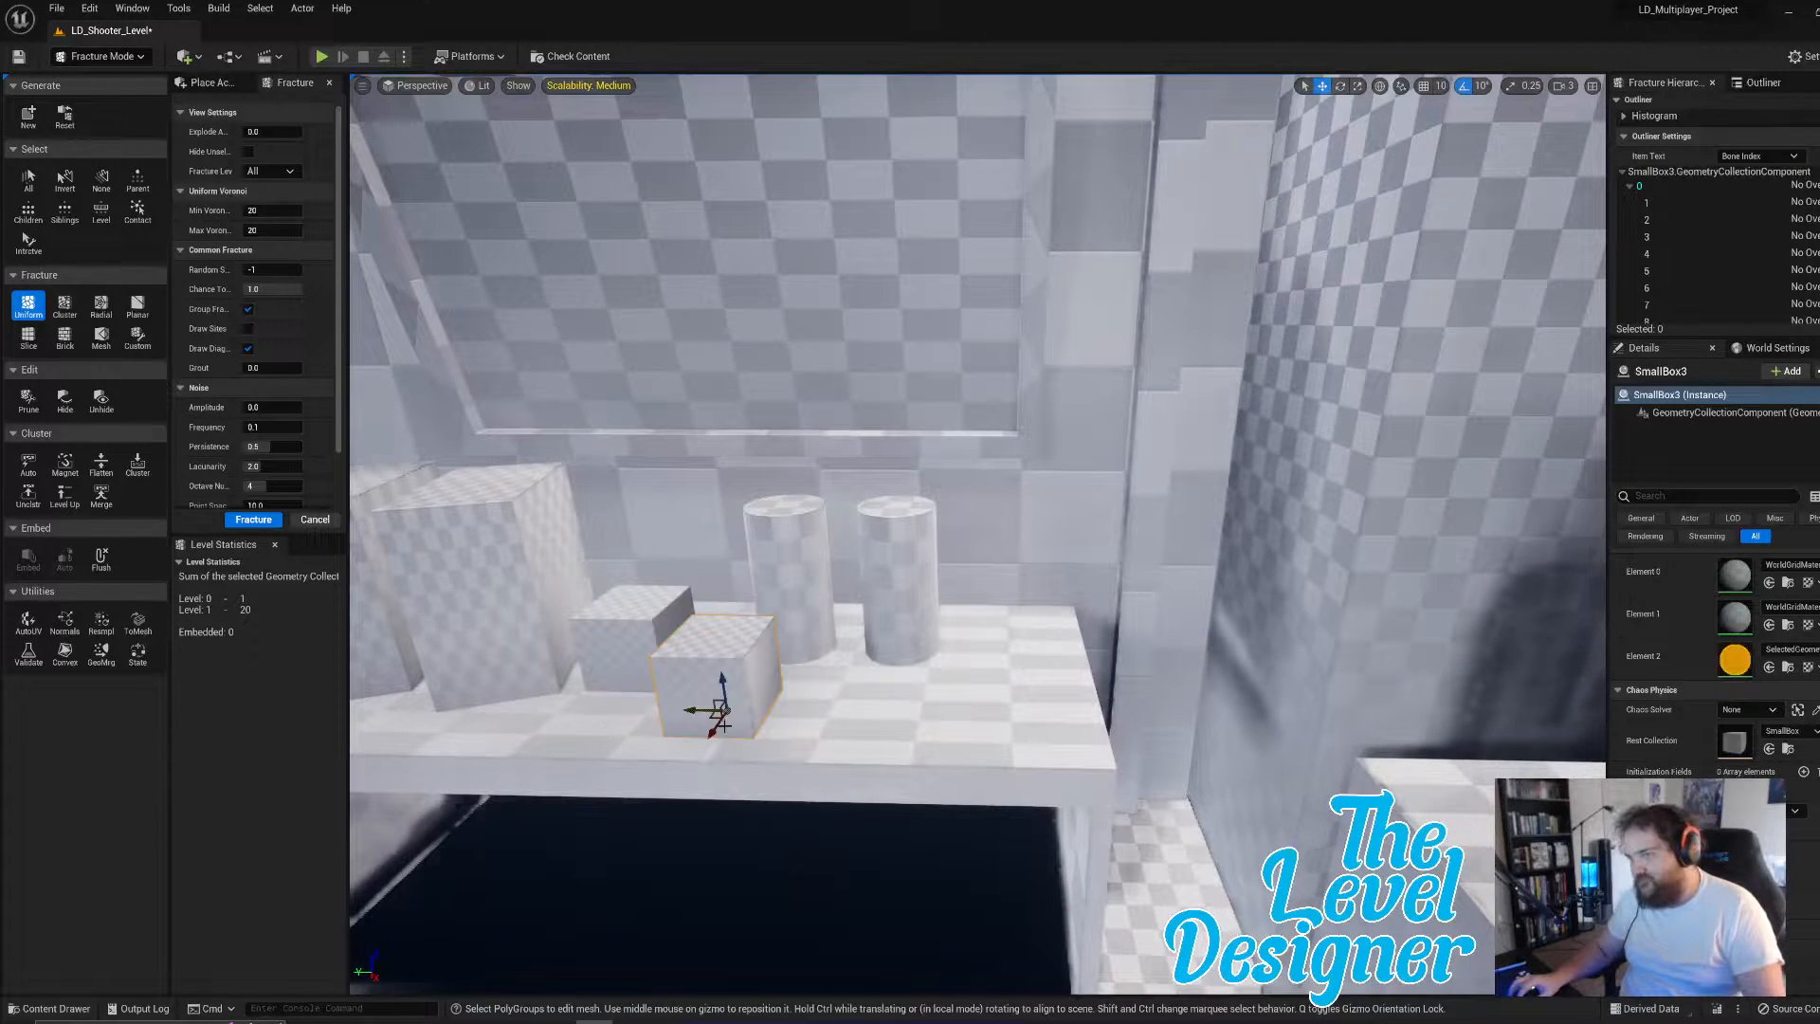
left_click_drag(700, 711, 833, 716)
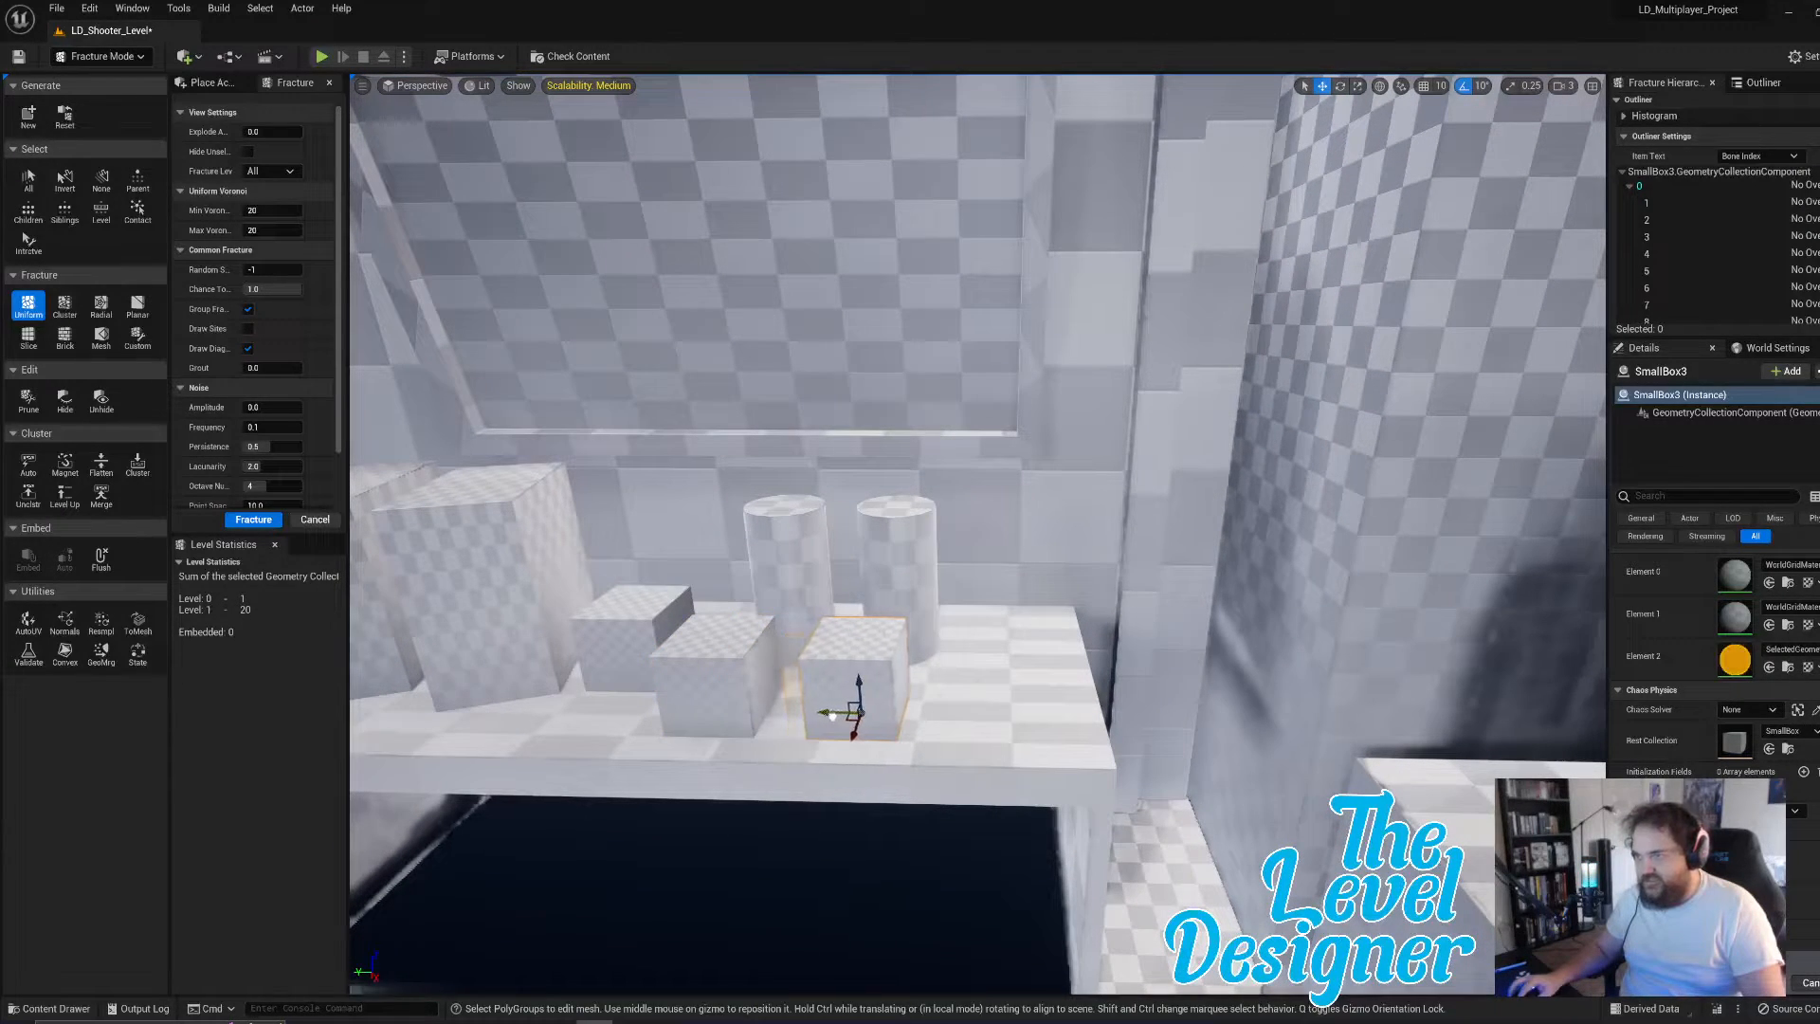
left_click(749, 690)
left_click(836, 694)
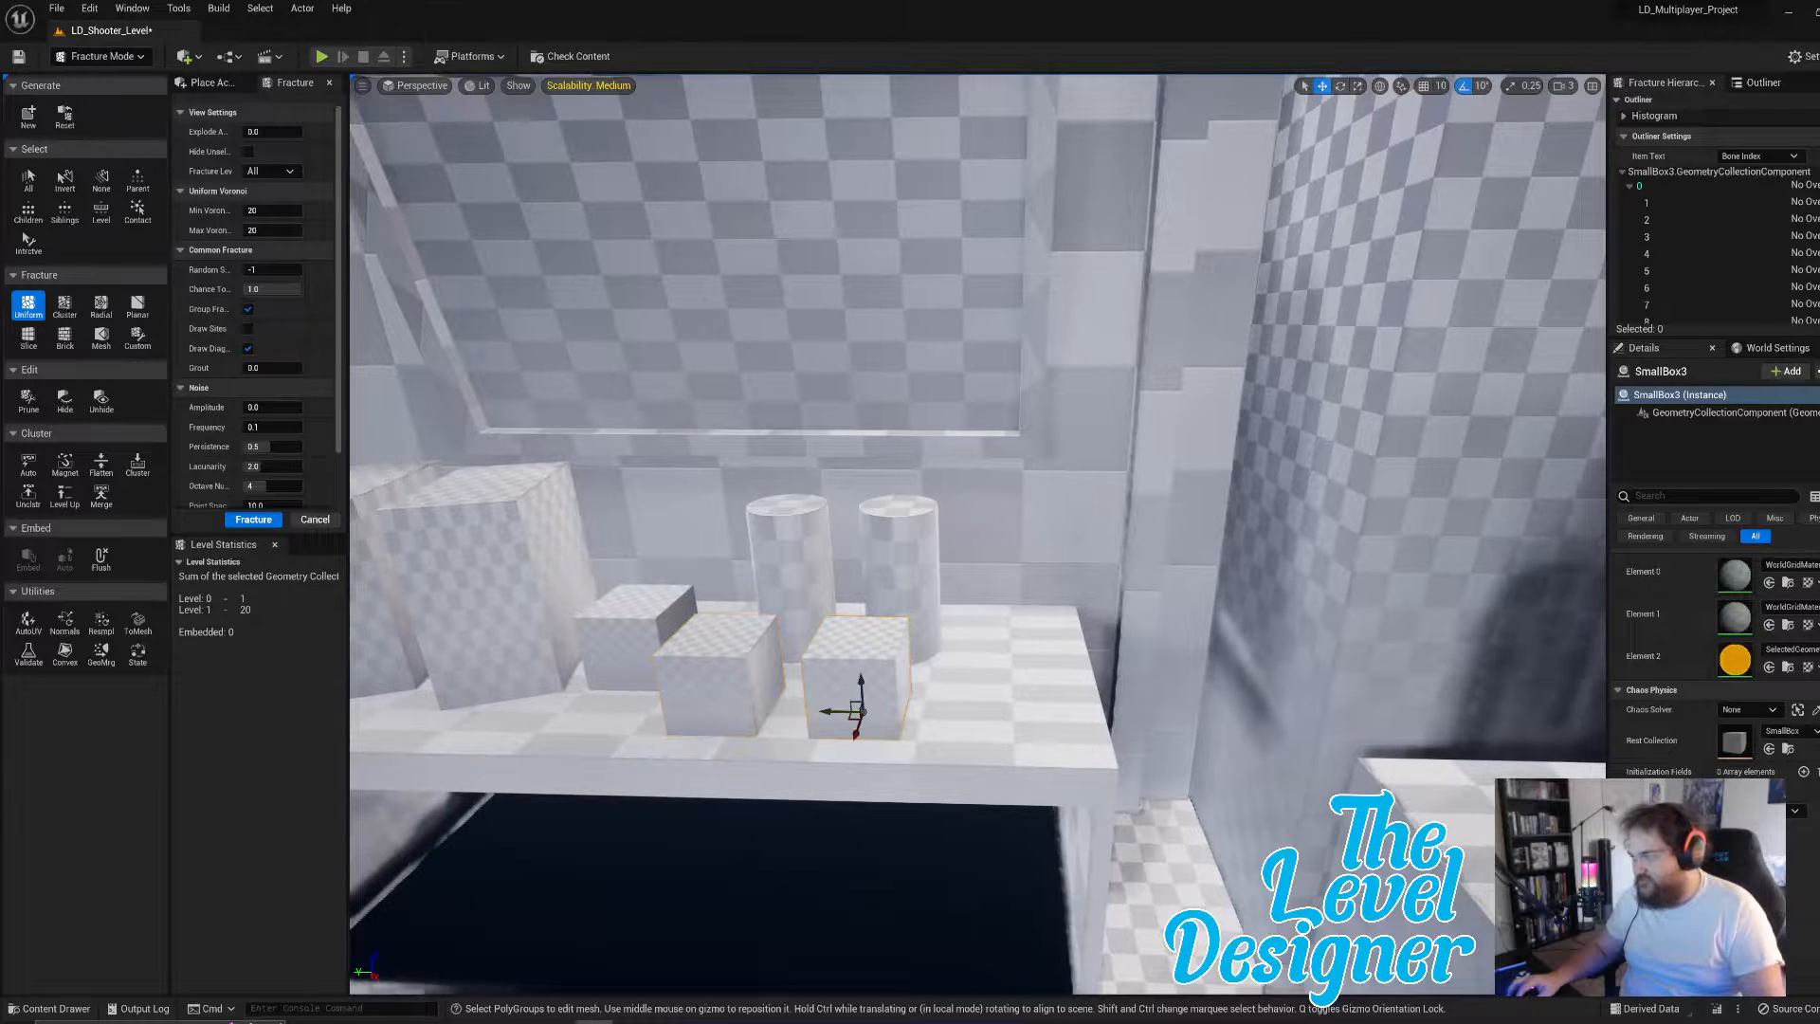
- Show the second cylinder in the Outliner and check its rest collection
left_click(924, 549)
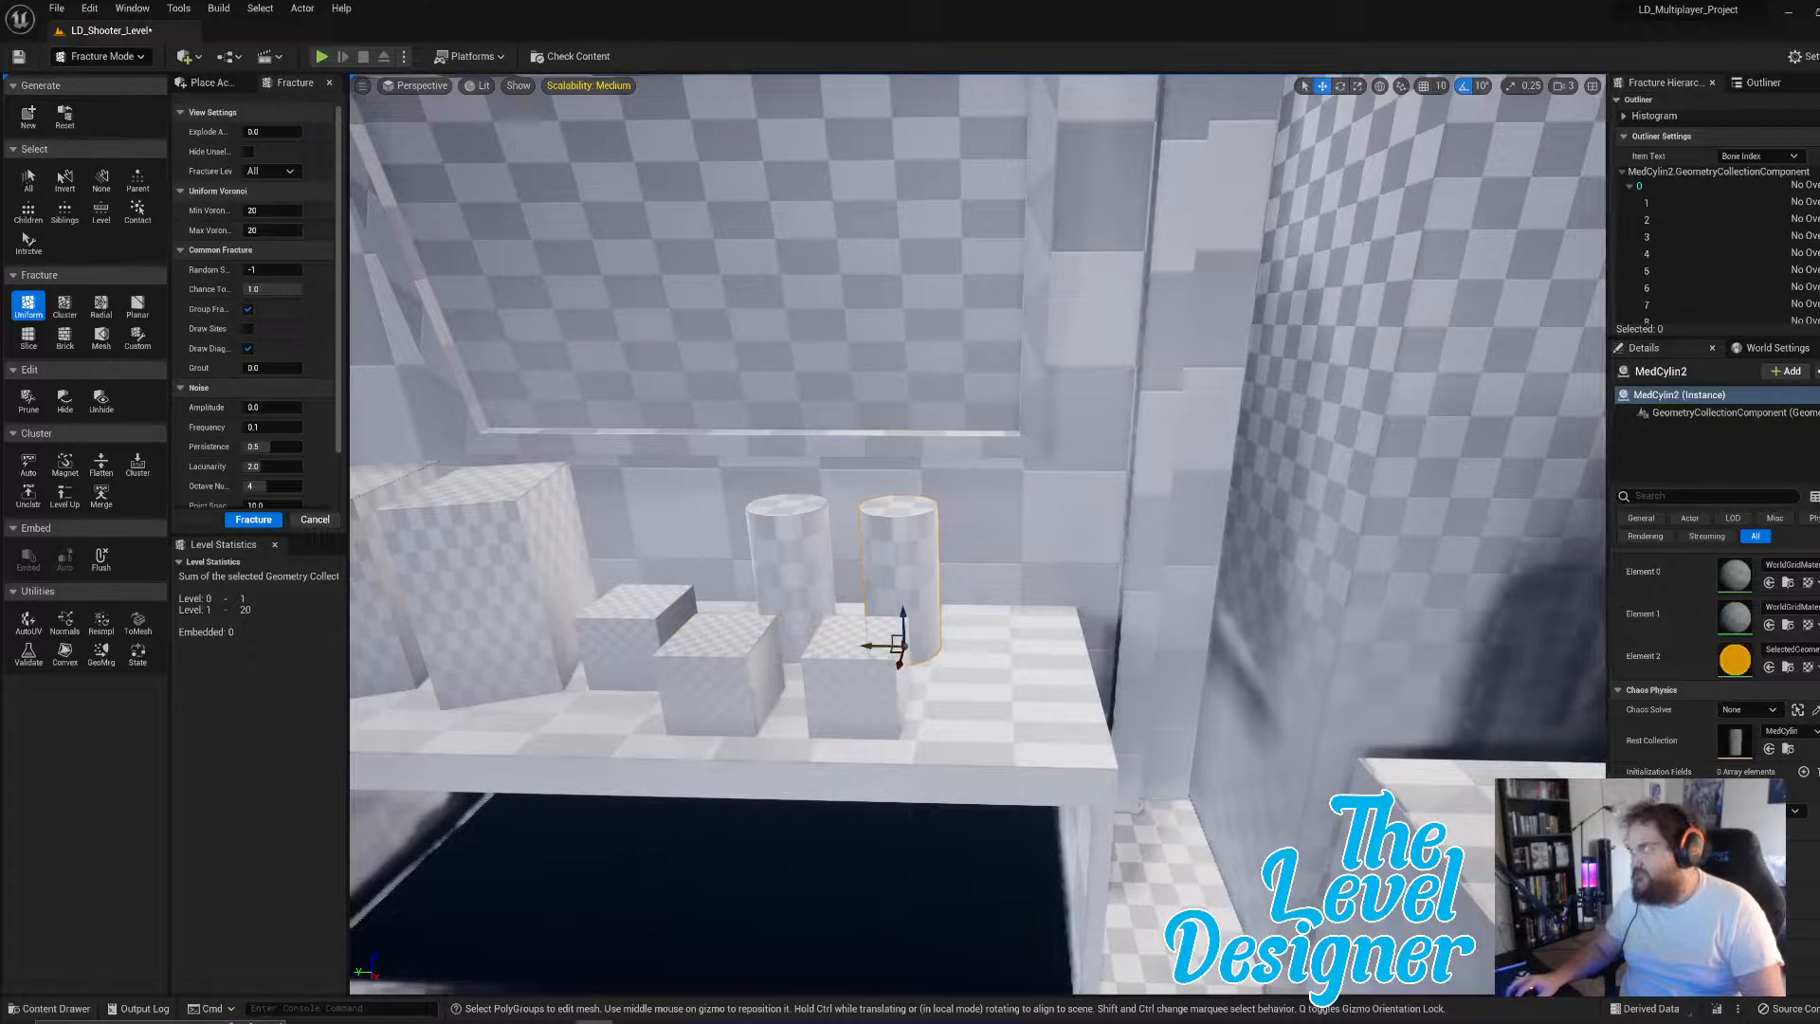
left_click(1759, 83)
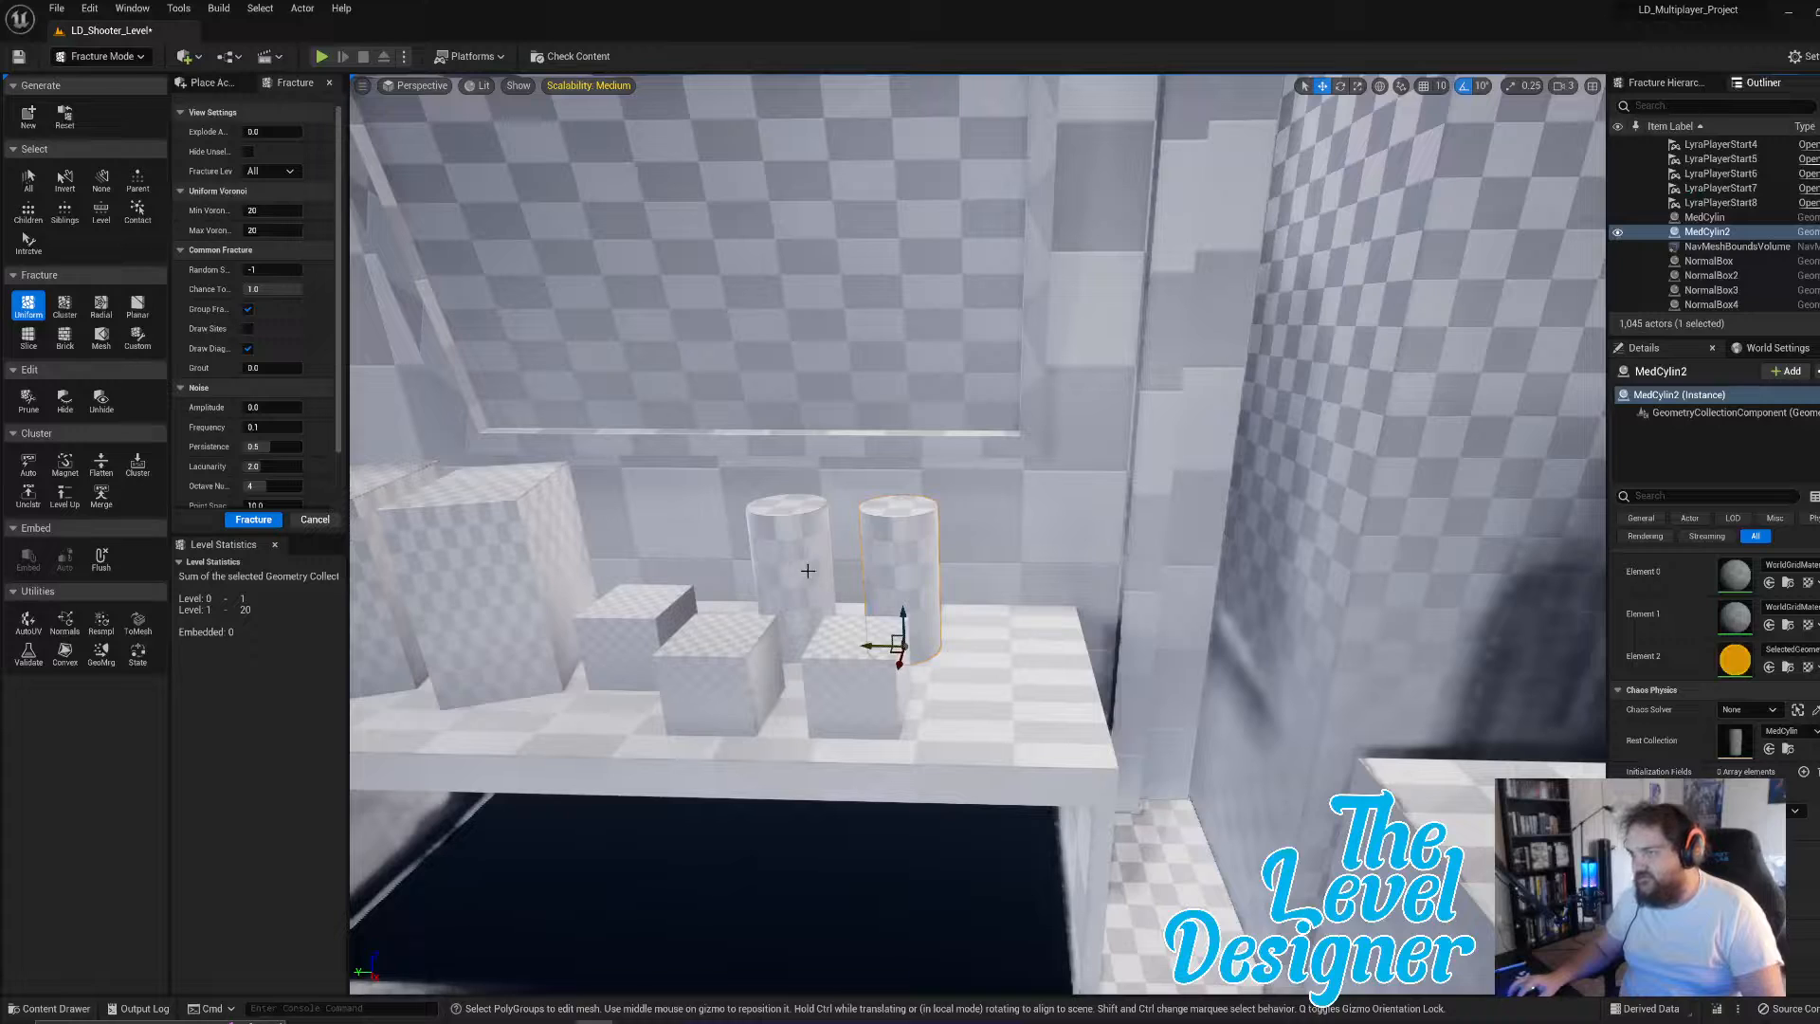
left_click(1769, 749)
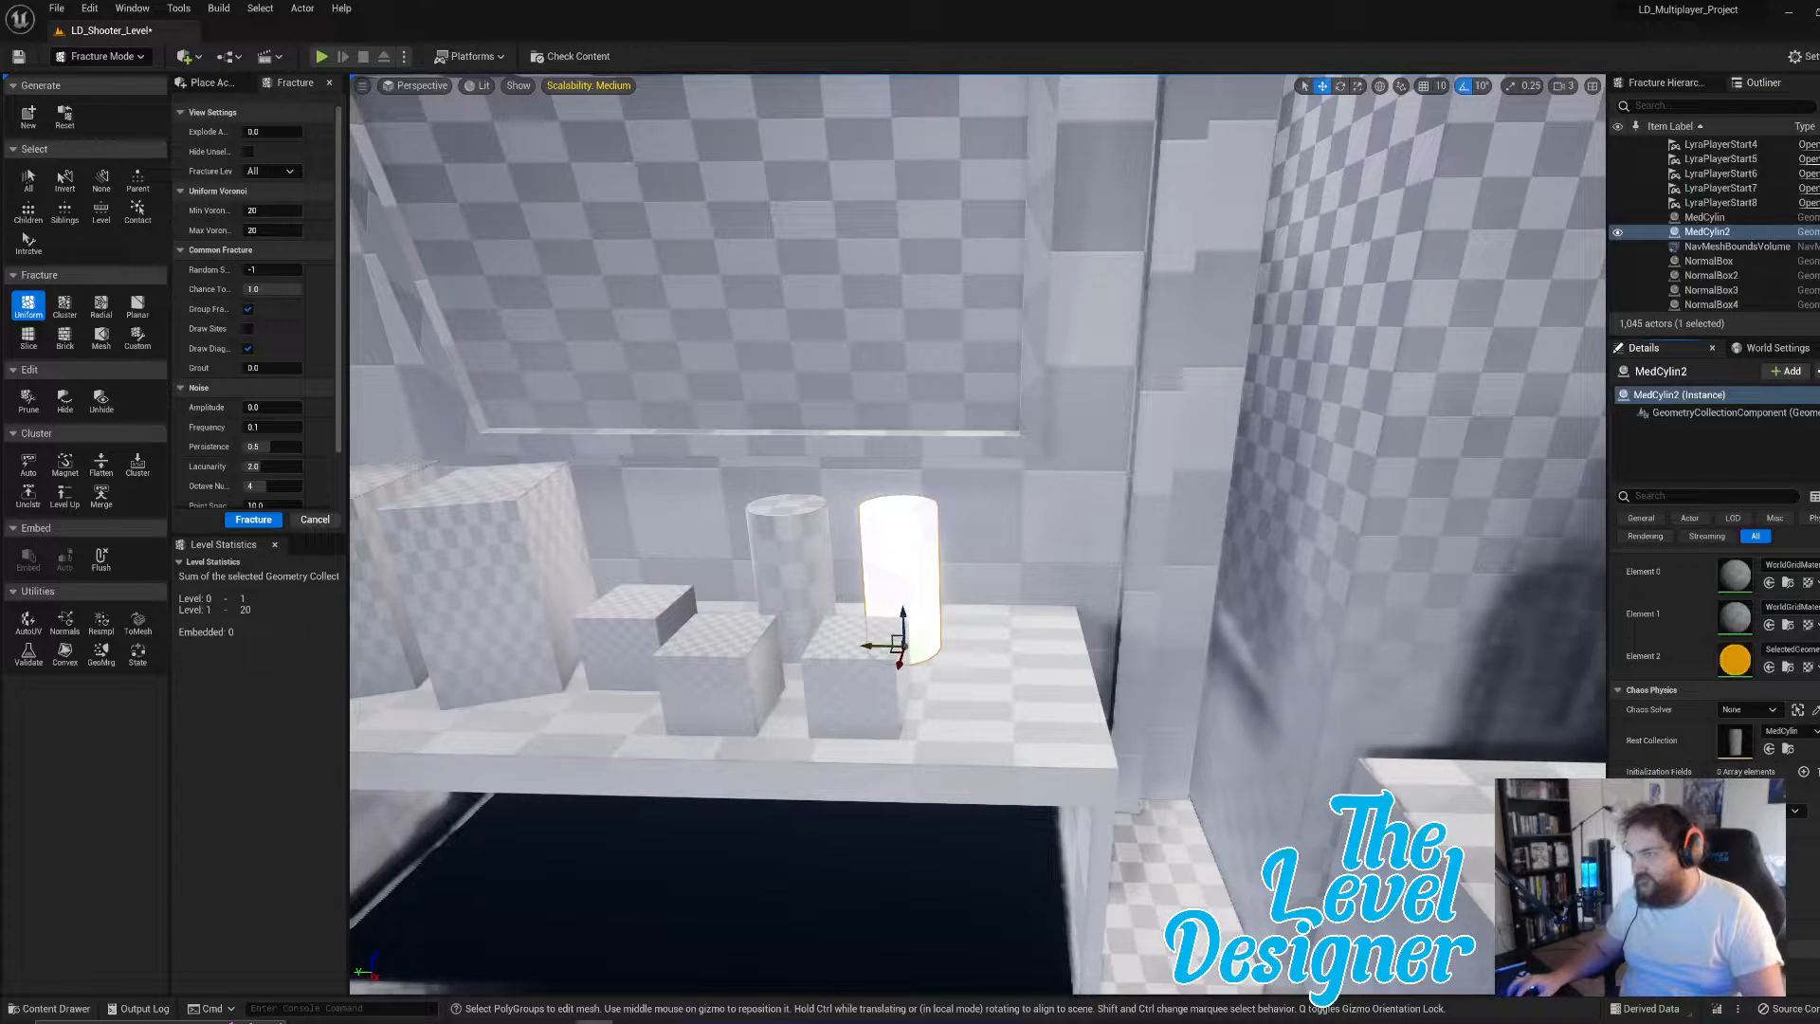
- Duplicate the rightmost small box and place the copy at the right end of the table
left_click(839, 661)
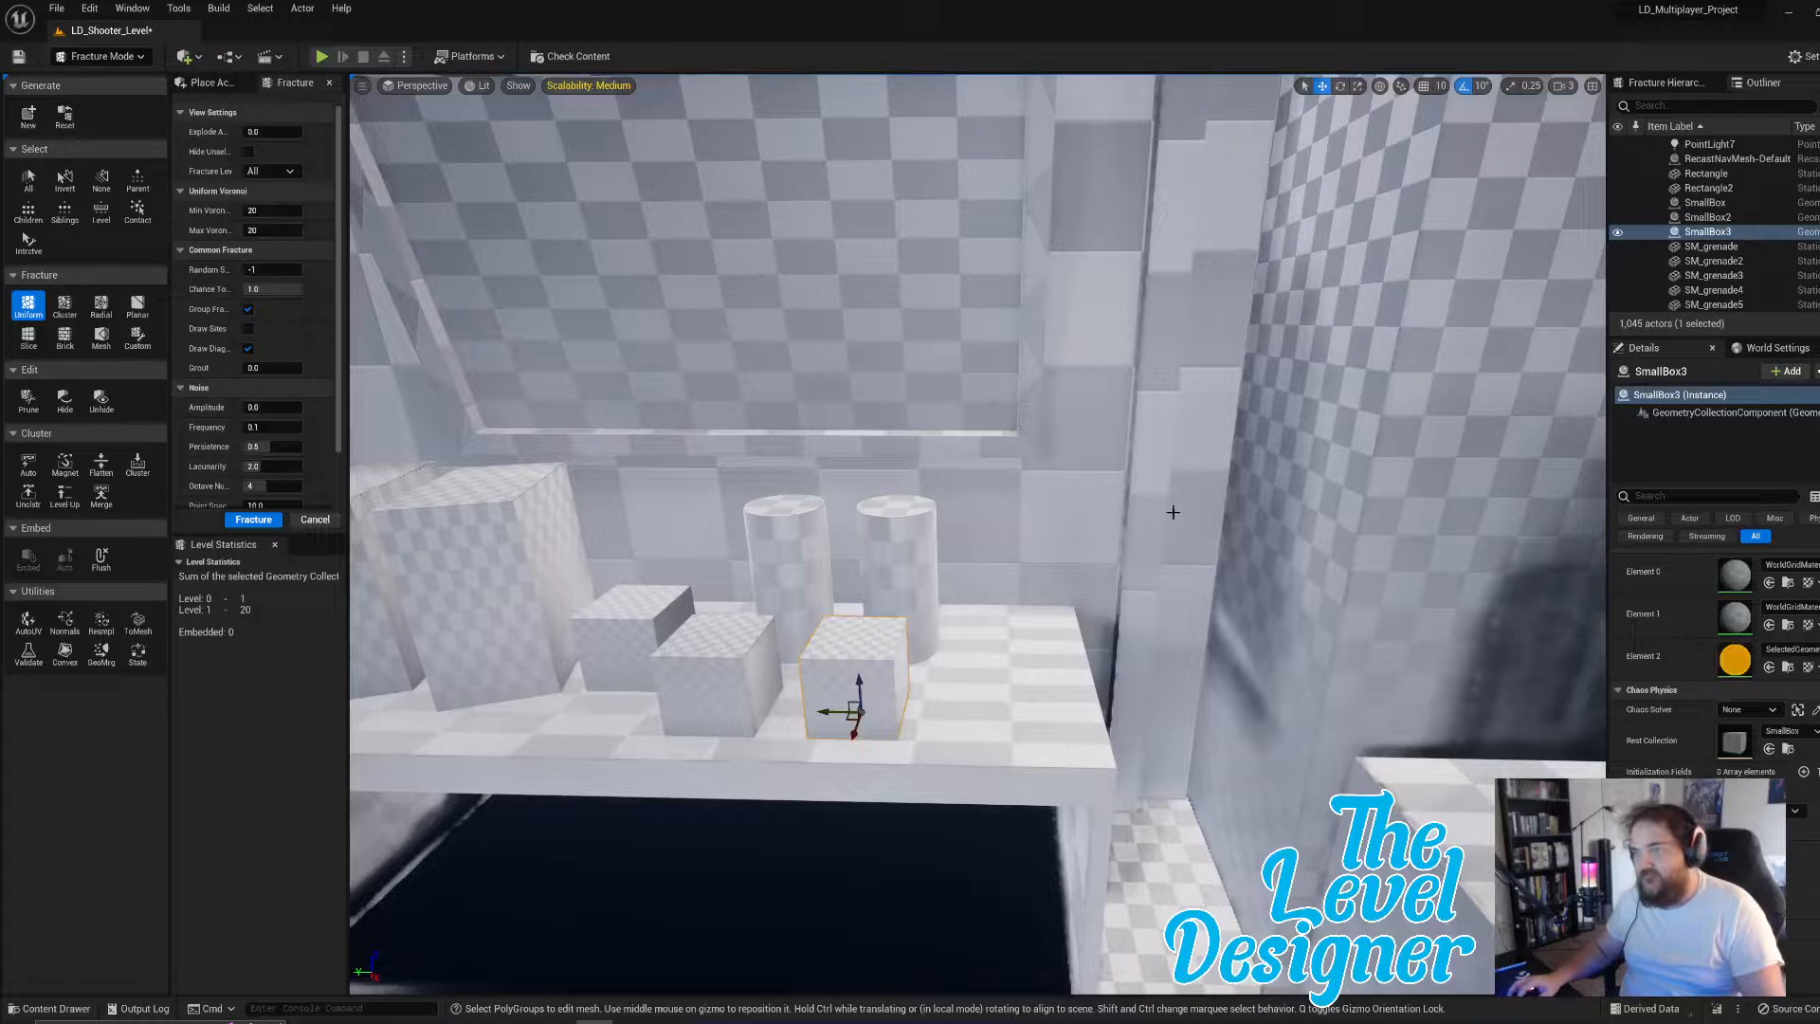
scroll(1173, 512, "down", 10)
left_click_drag(928, 604, 953, 606, "alt")
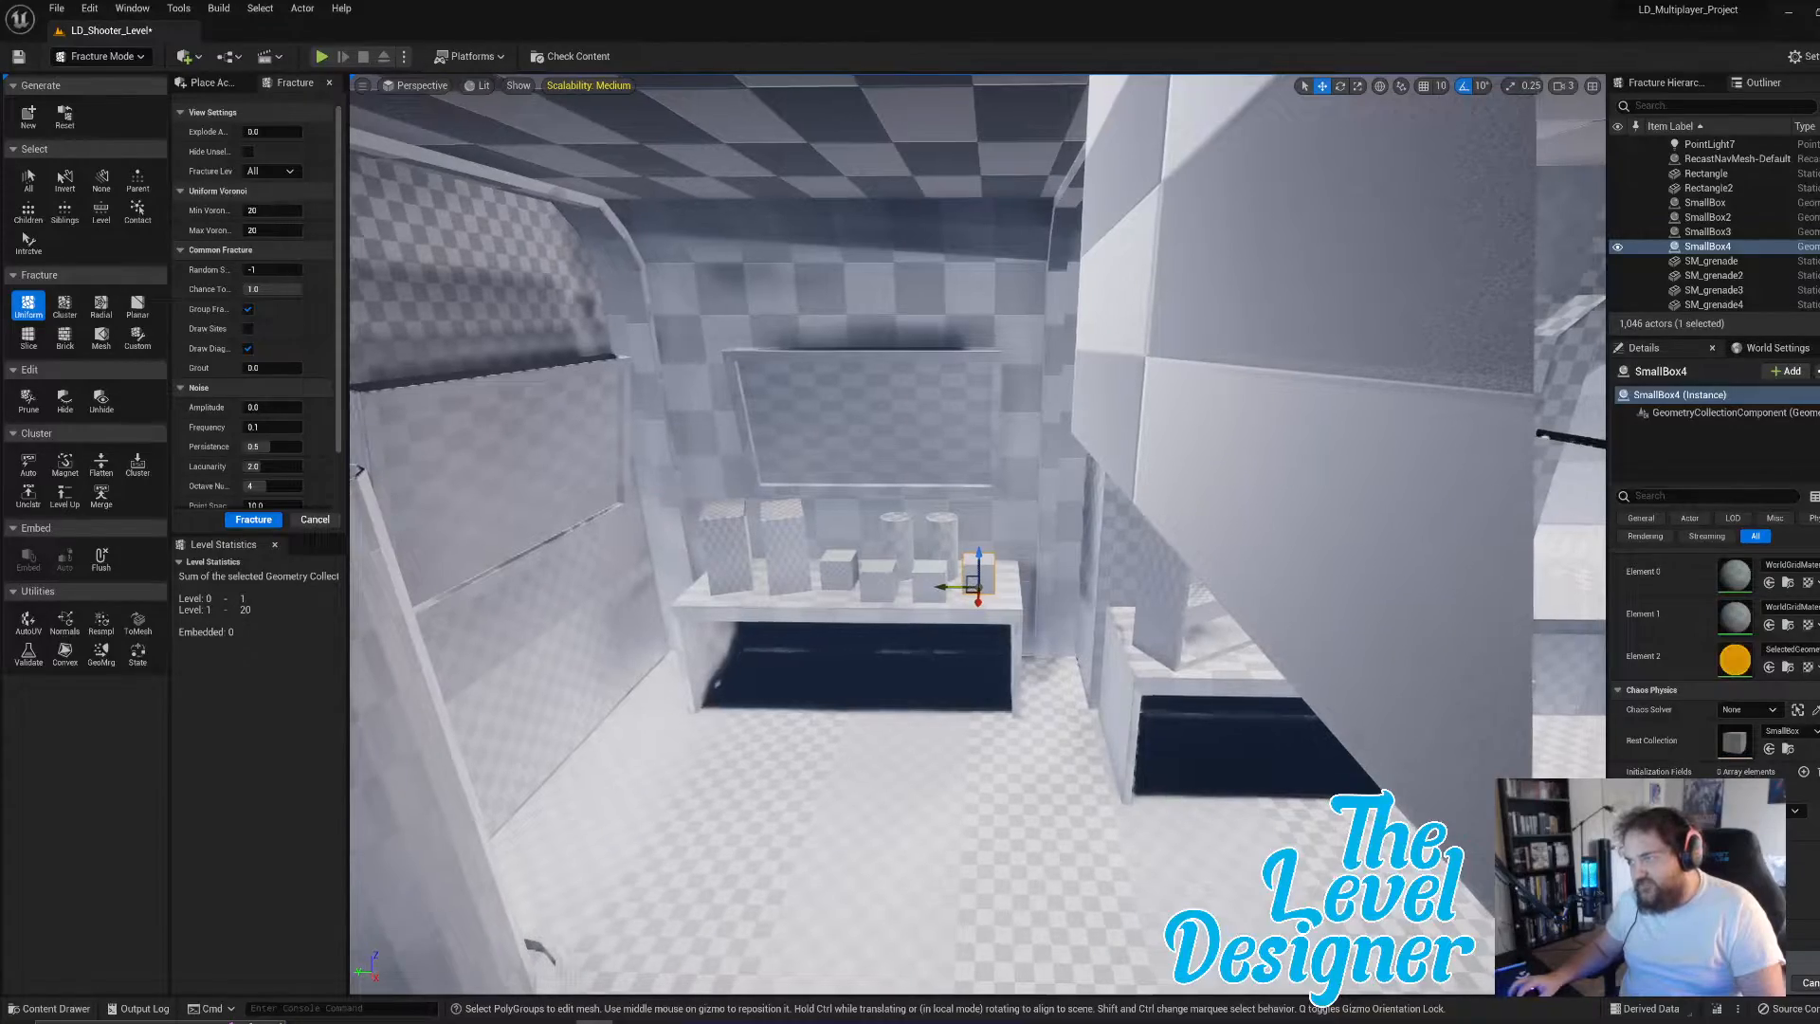
- Select all four small boxes on the table together
right_click_drag(986, 600, 1307, 622)
right_click_drag(1111, 355, 787, 365)
left_click(1104, 496, "ctrl")
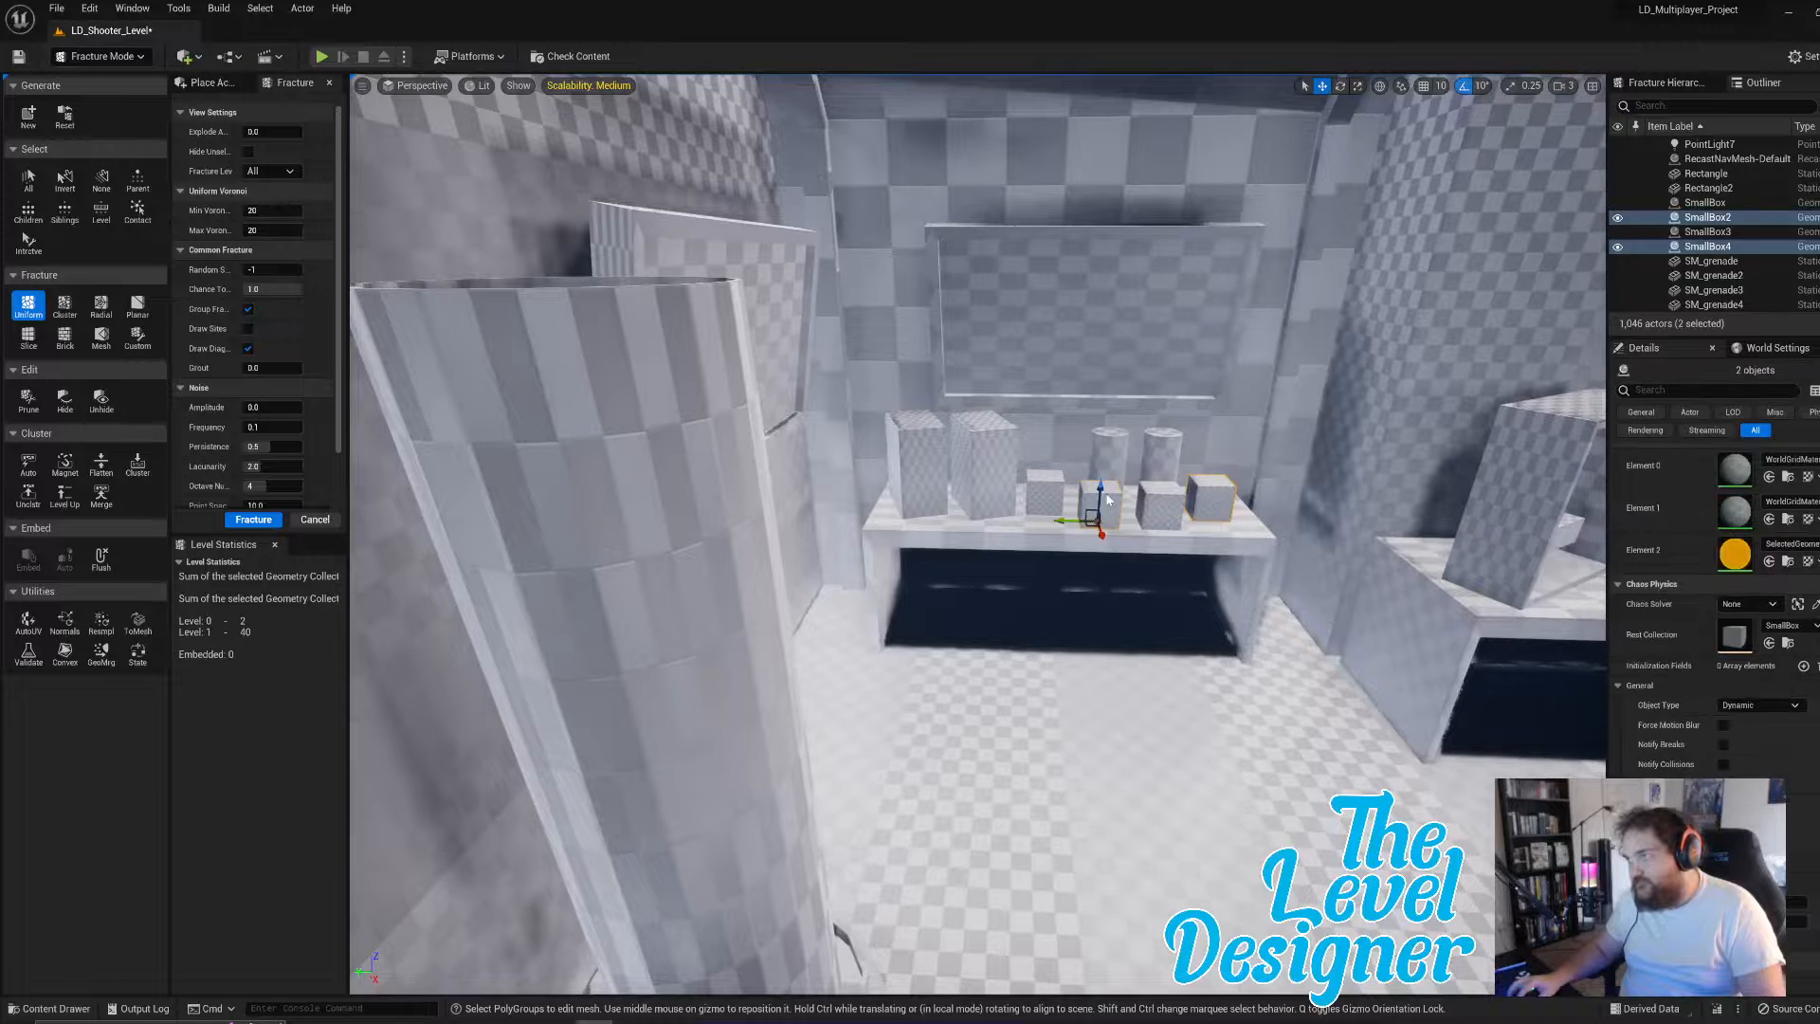
left_click(1152, 503, "ctrl")
left_click(1049, 489, "ctrl")
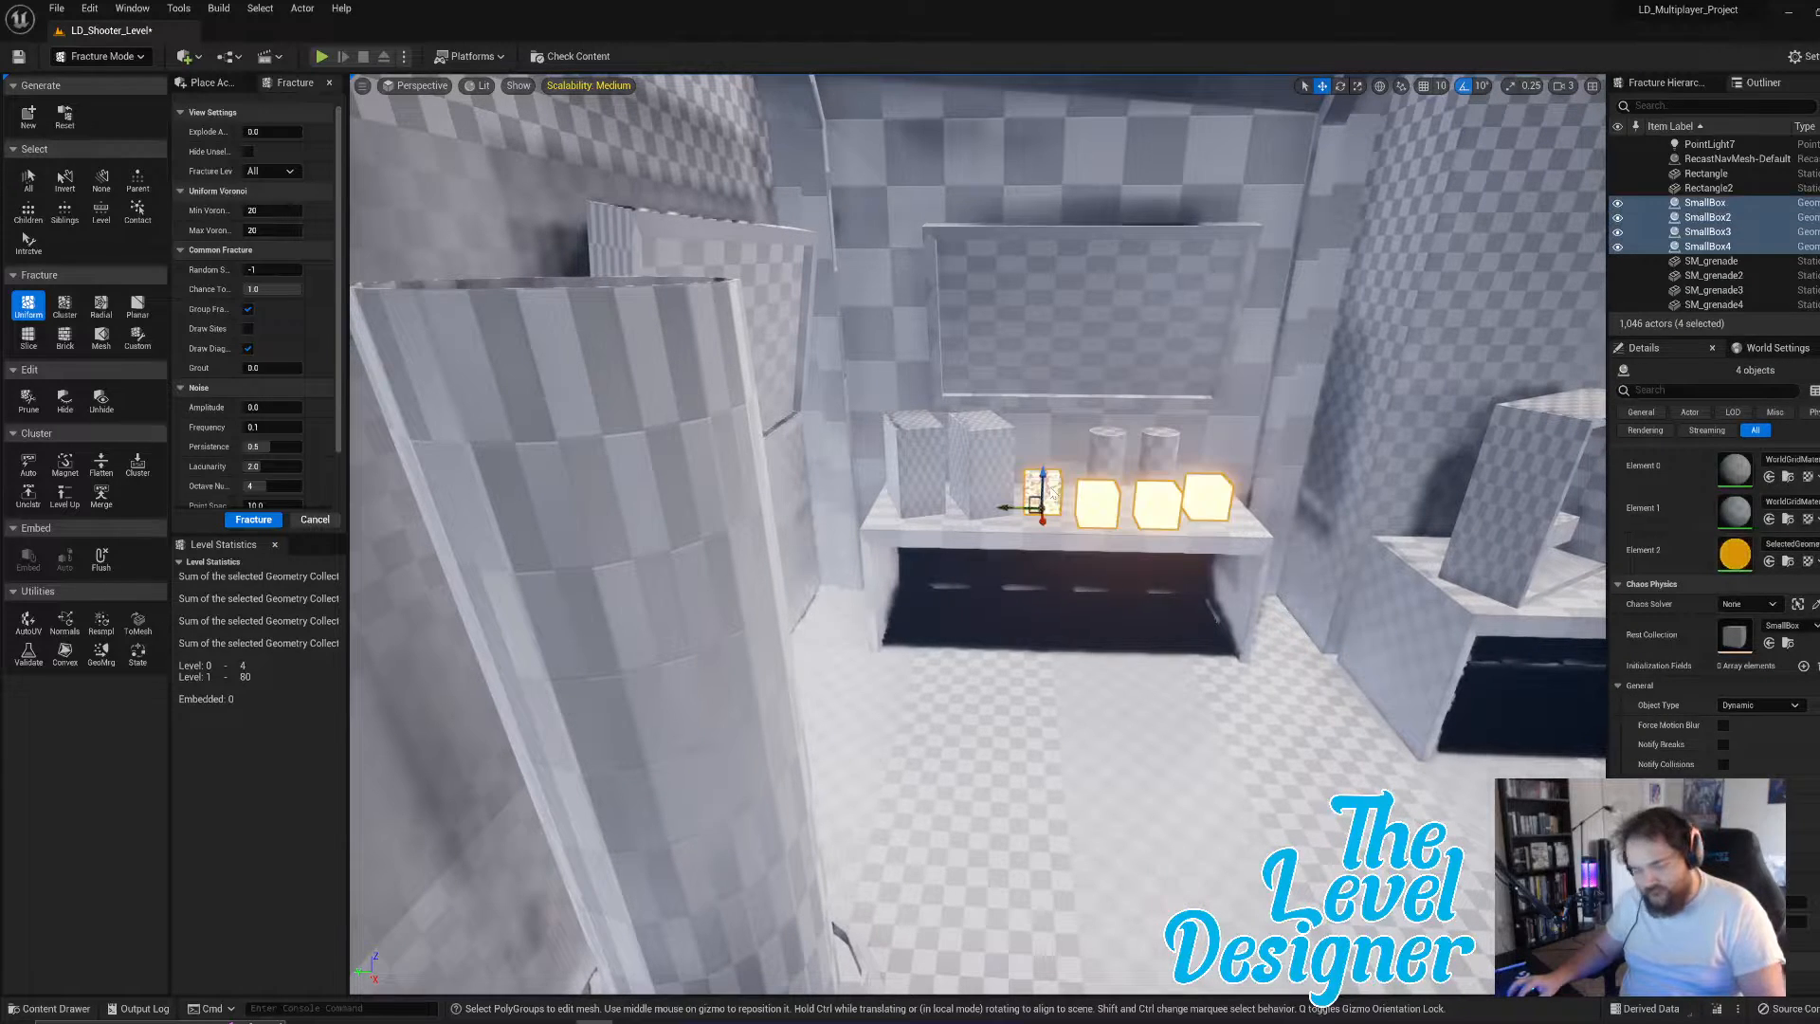
left_click(1084, 512)
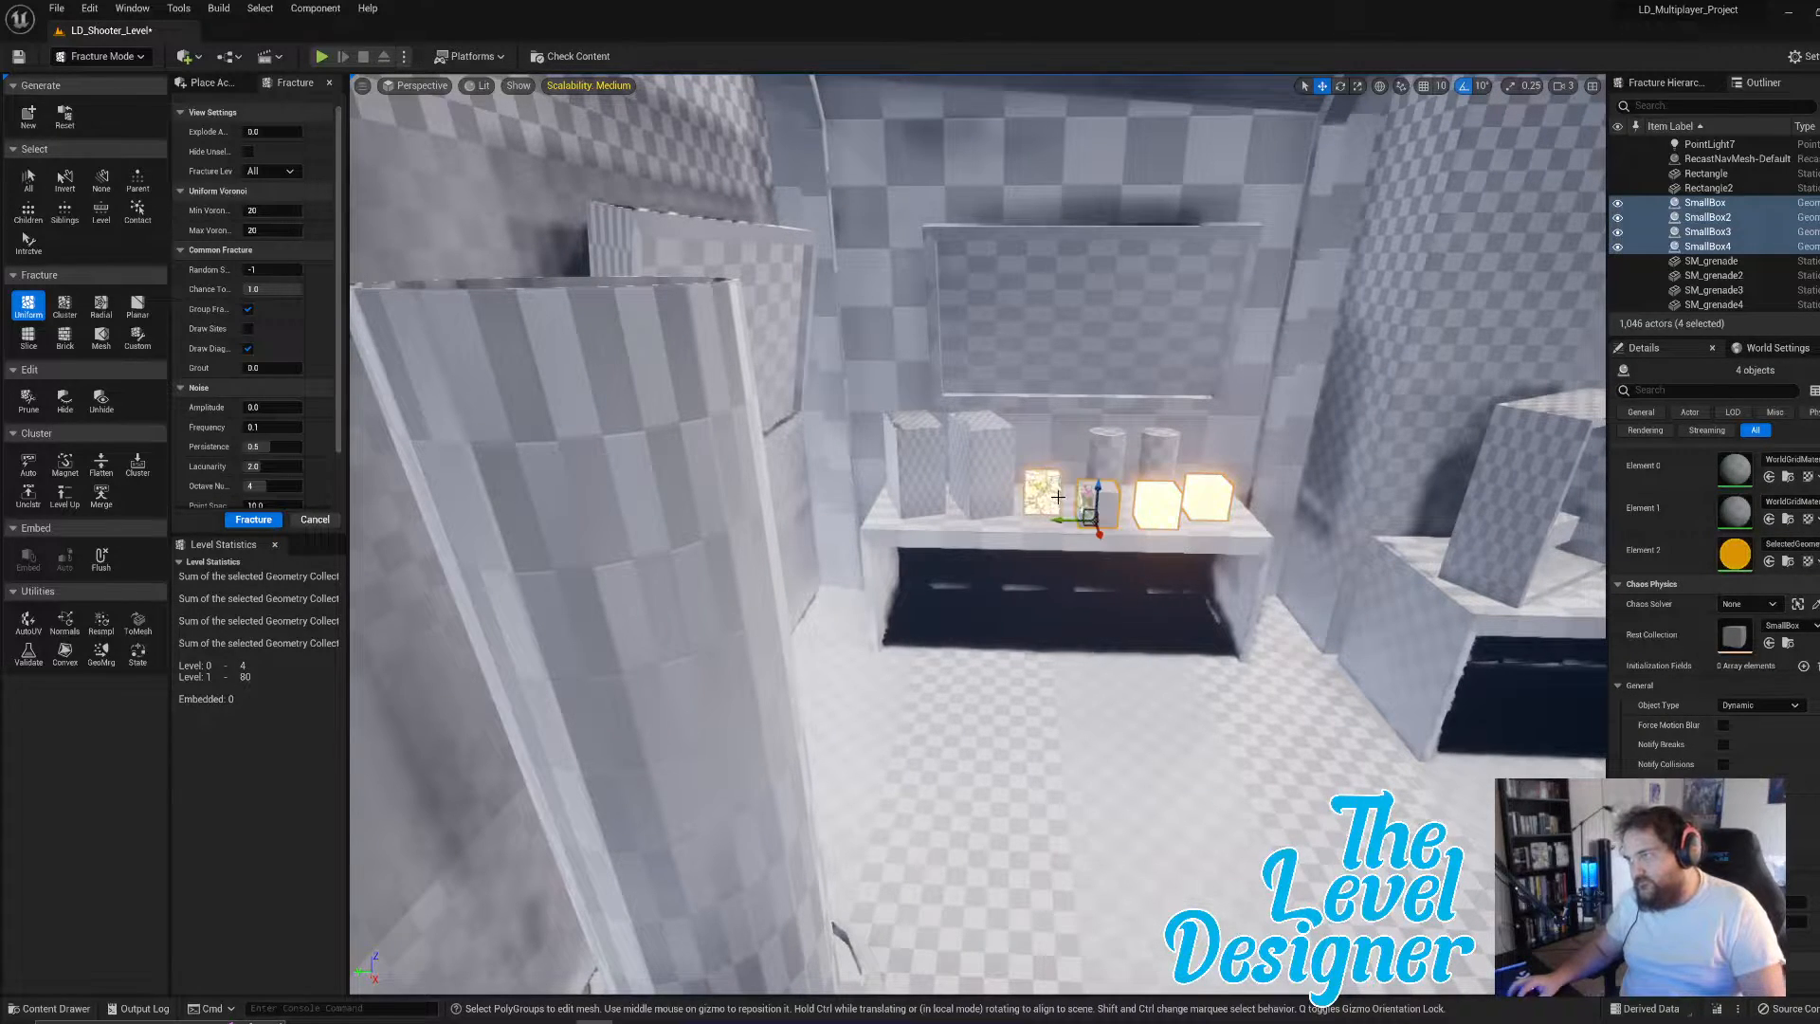
left_click(1048, 488)
left_click(1111, 505)
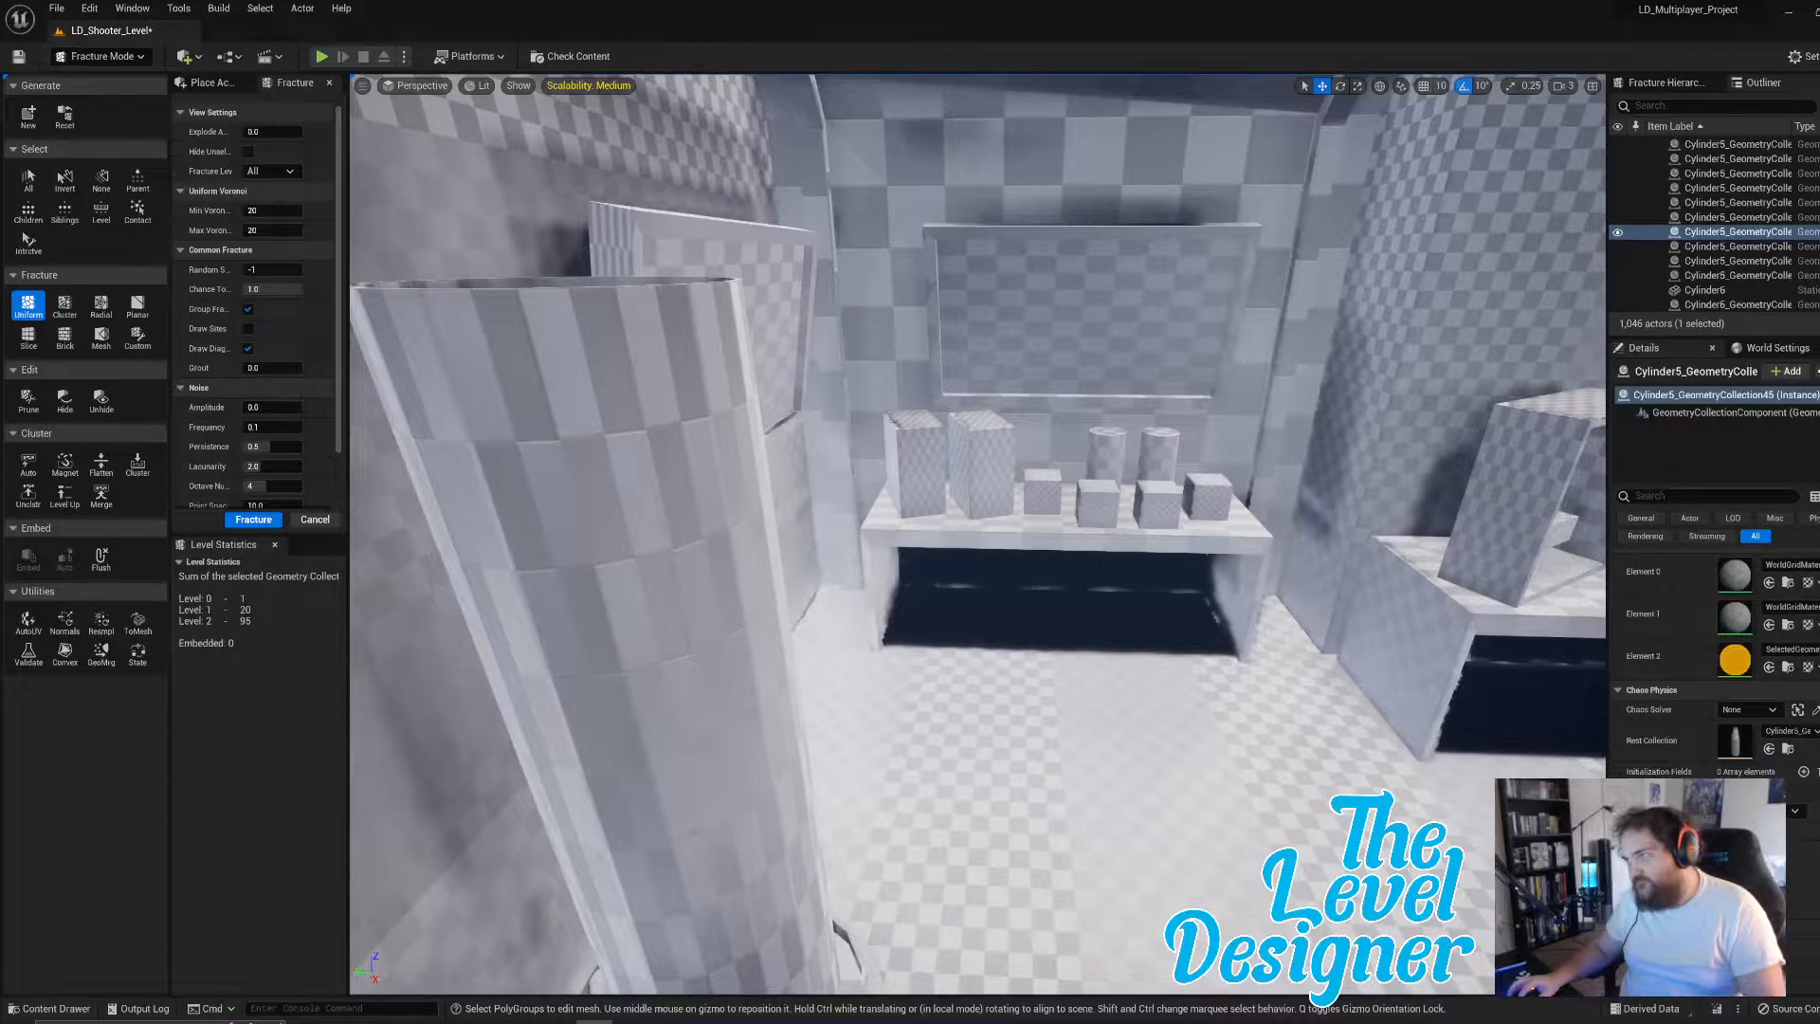
left_click(1042, 491)
left_click(1095, 505, "ctrl")
left_click(1155, 502, "ctrl")
left_click(1201, 497, "ctrl")
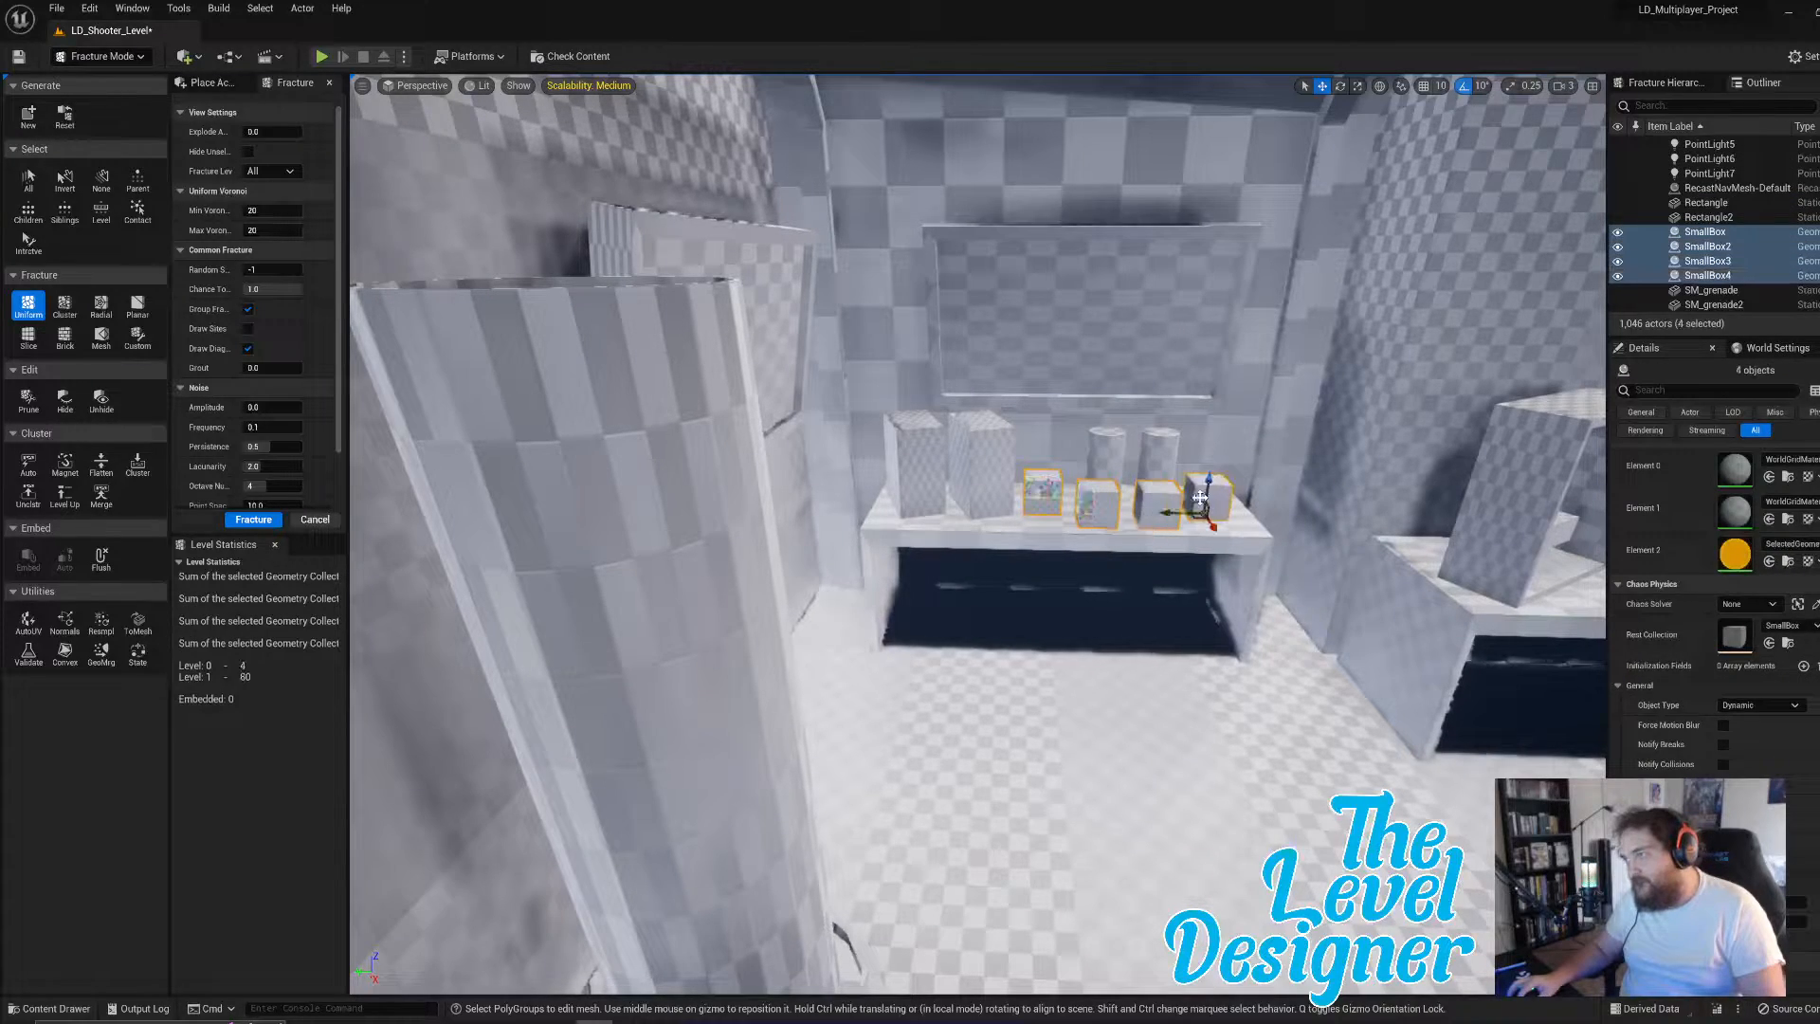
- Play the level and run the character through the building to the table with the fractured boxes and cylinders
key("w")
right_click_drag(1143, 501, 1143, 501)
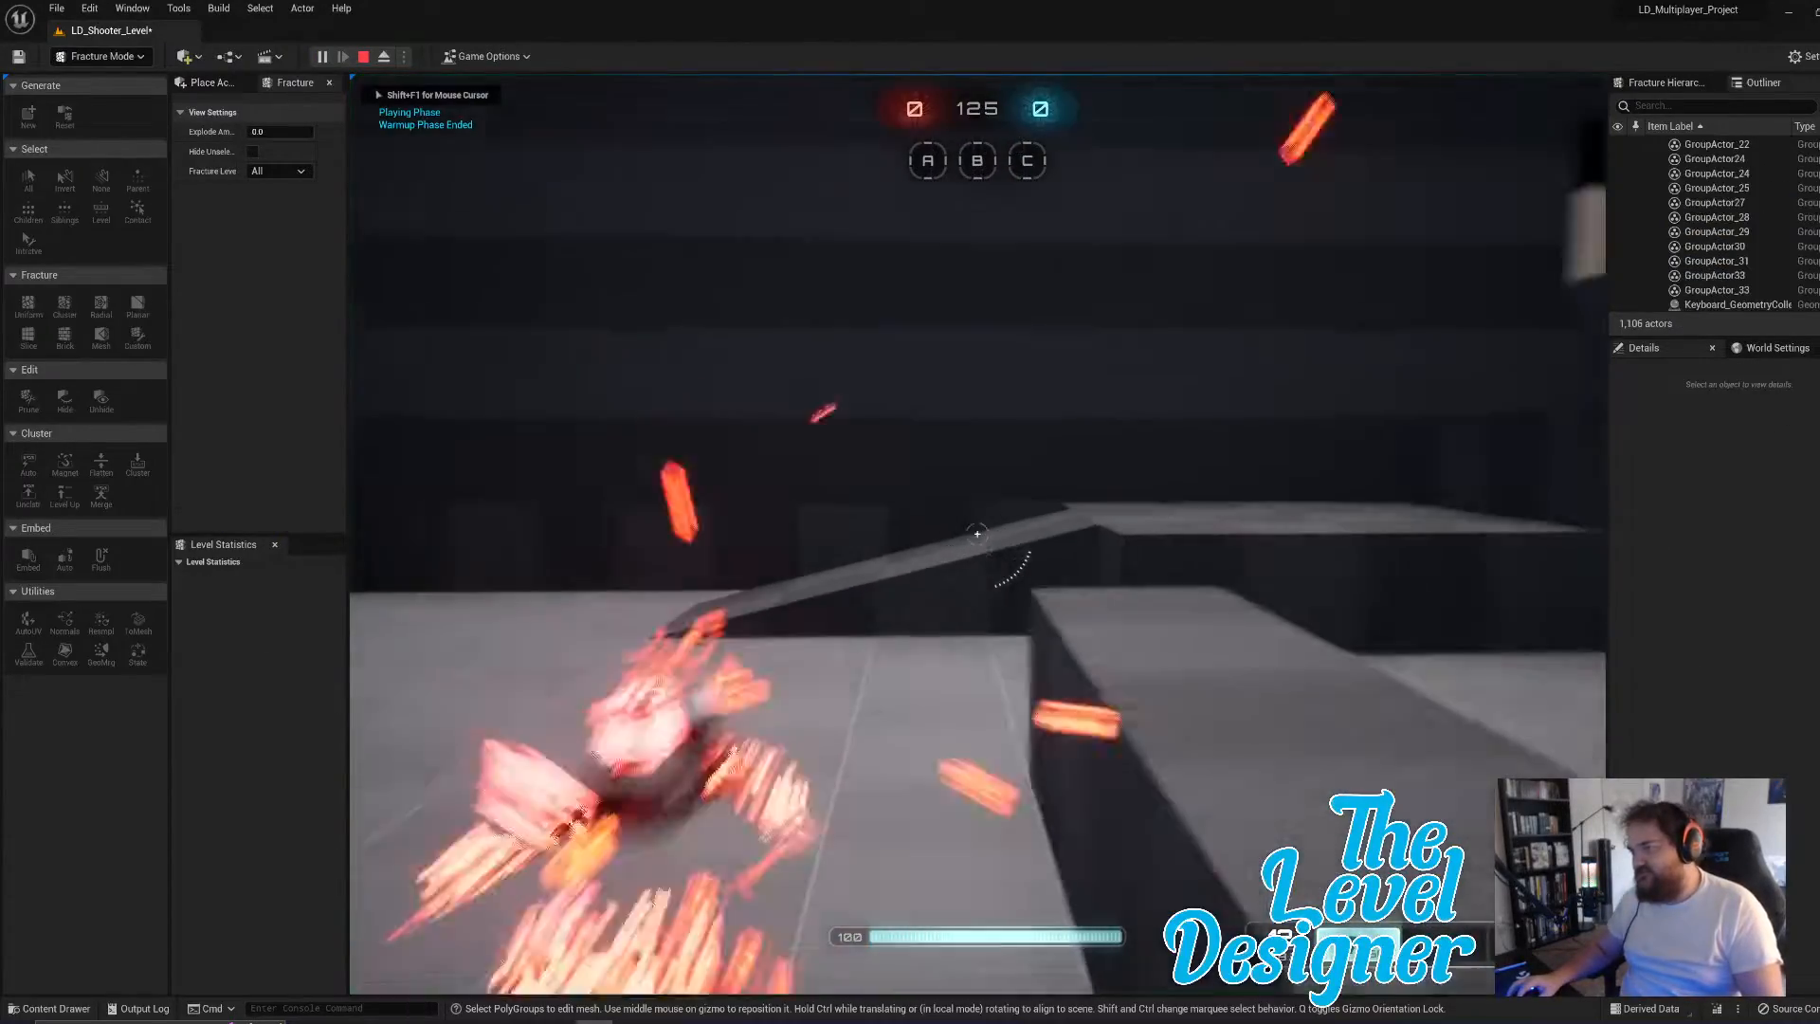
key("w")
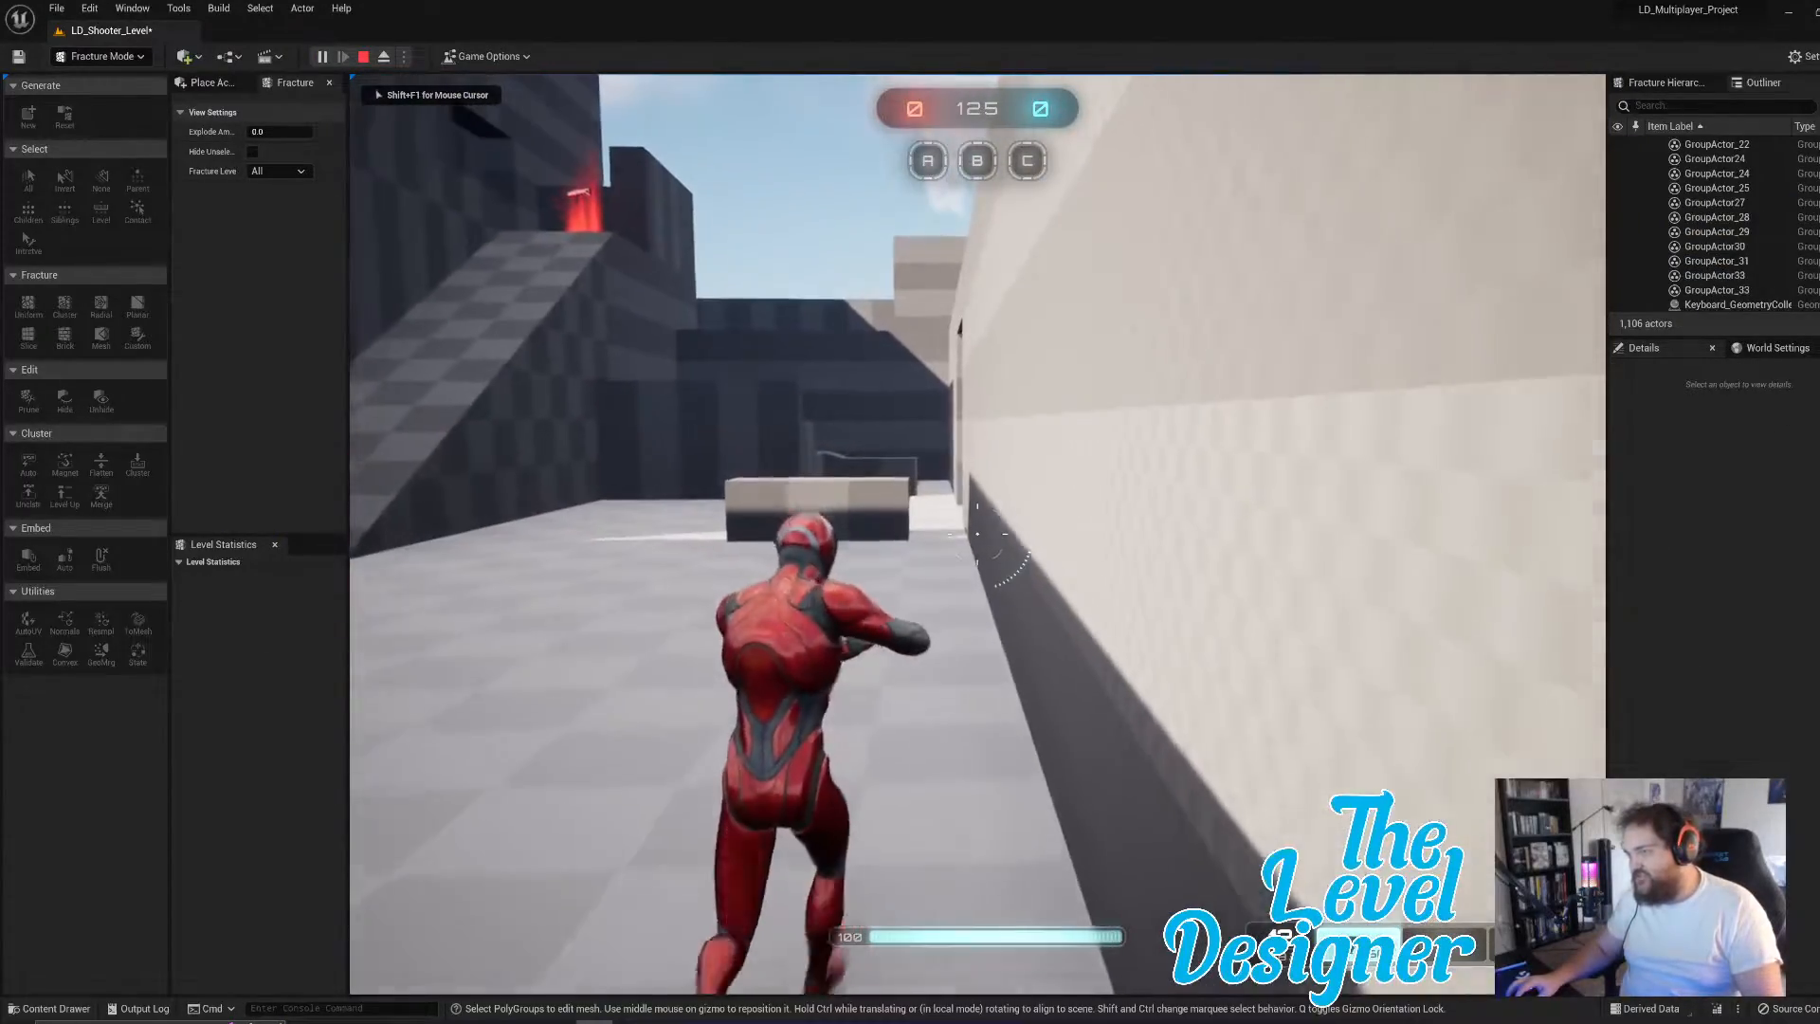
key("w")
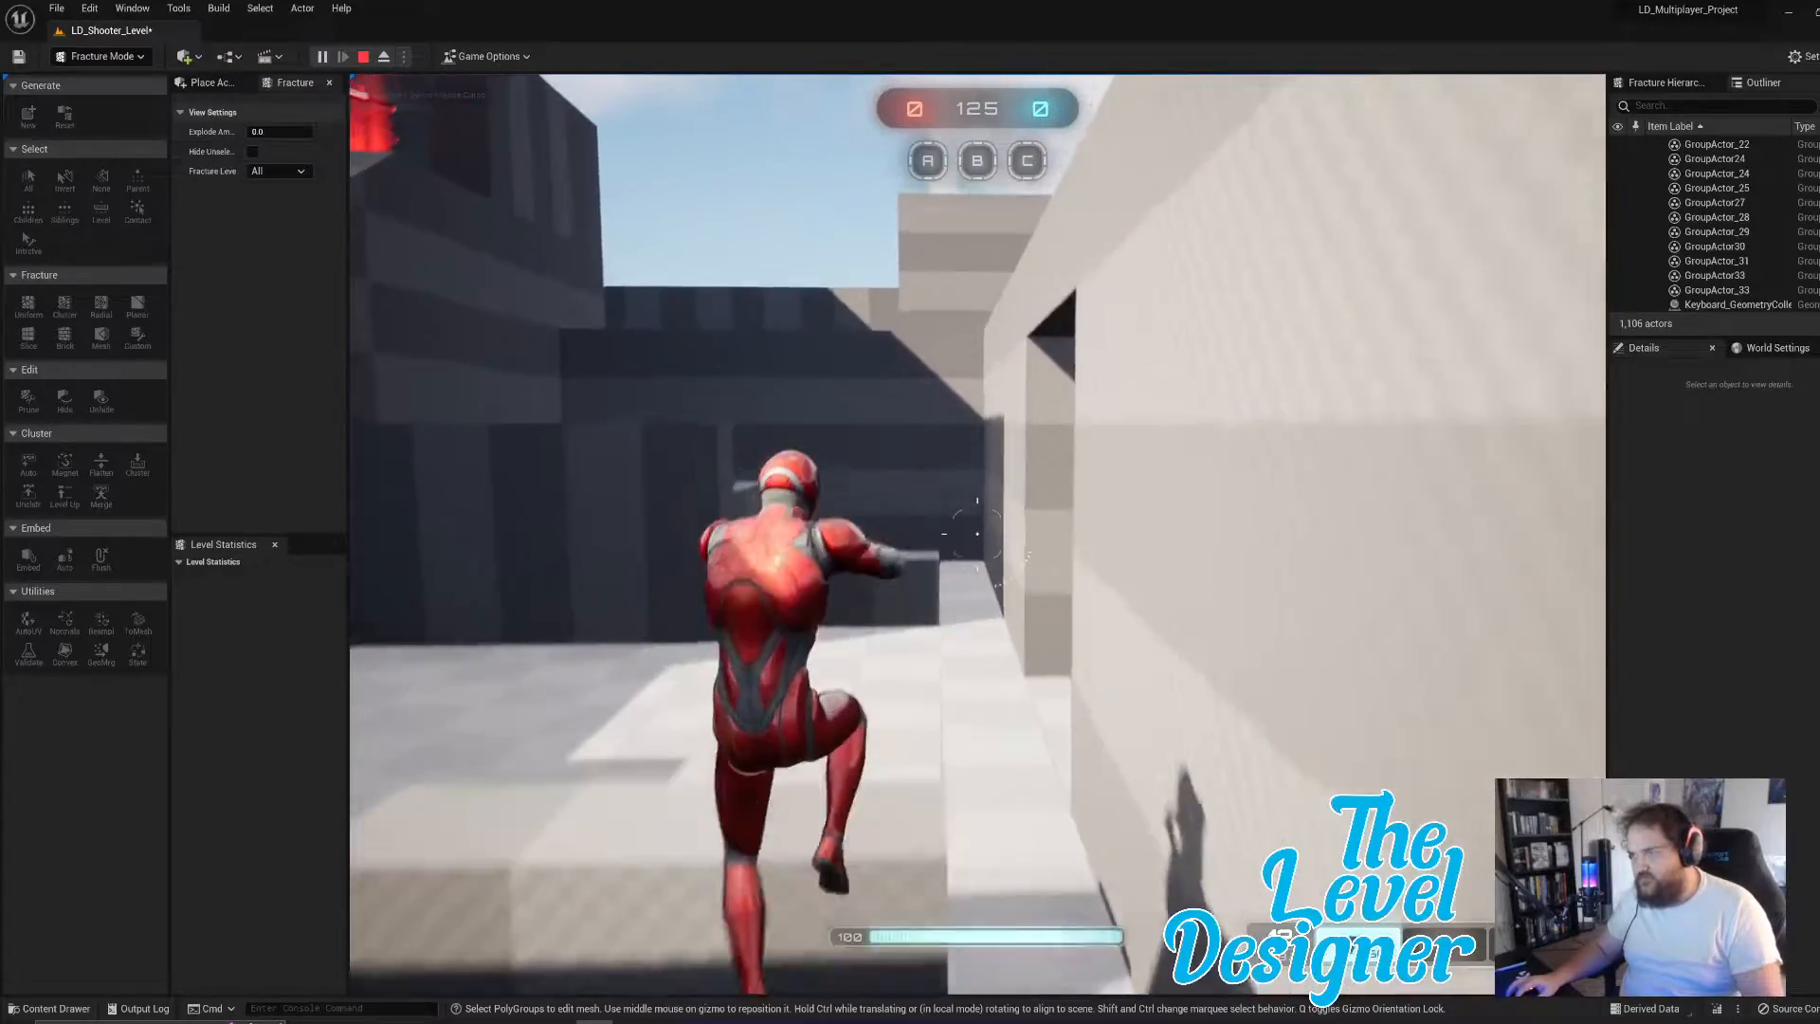
key("w")
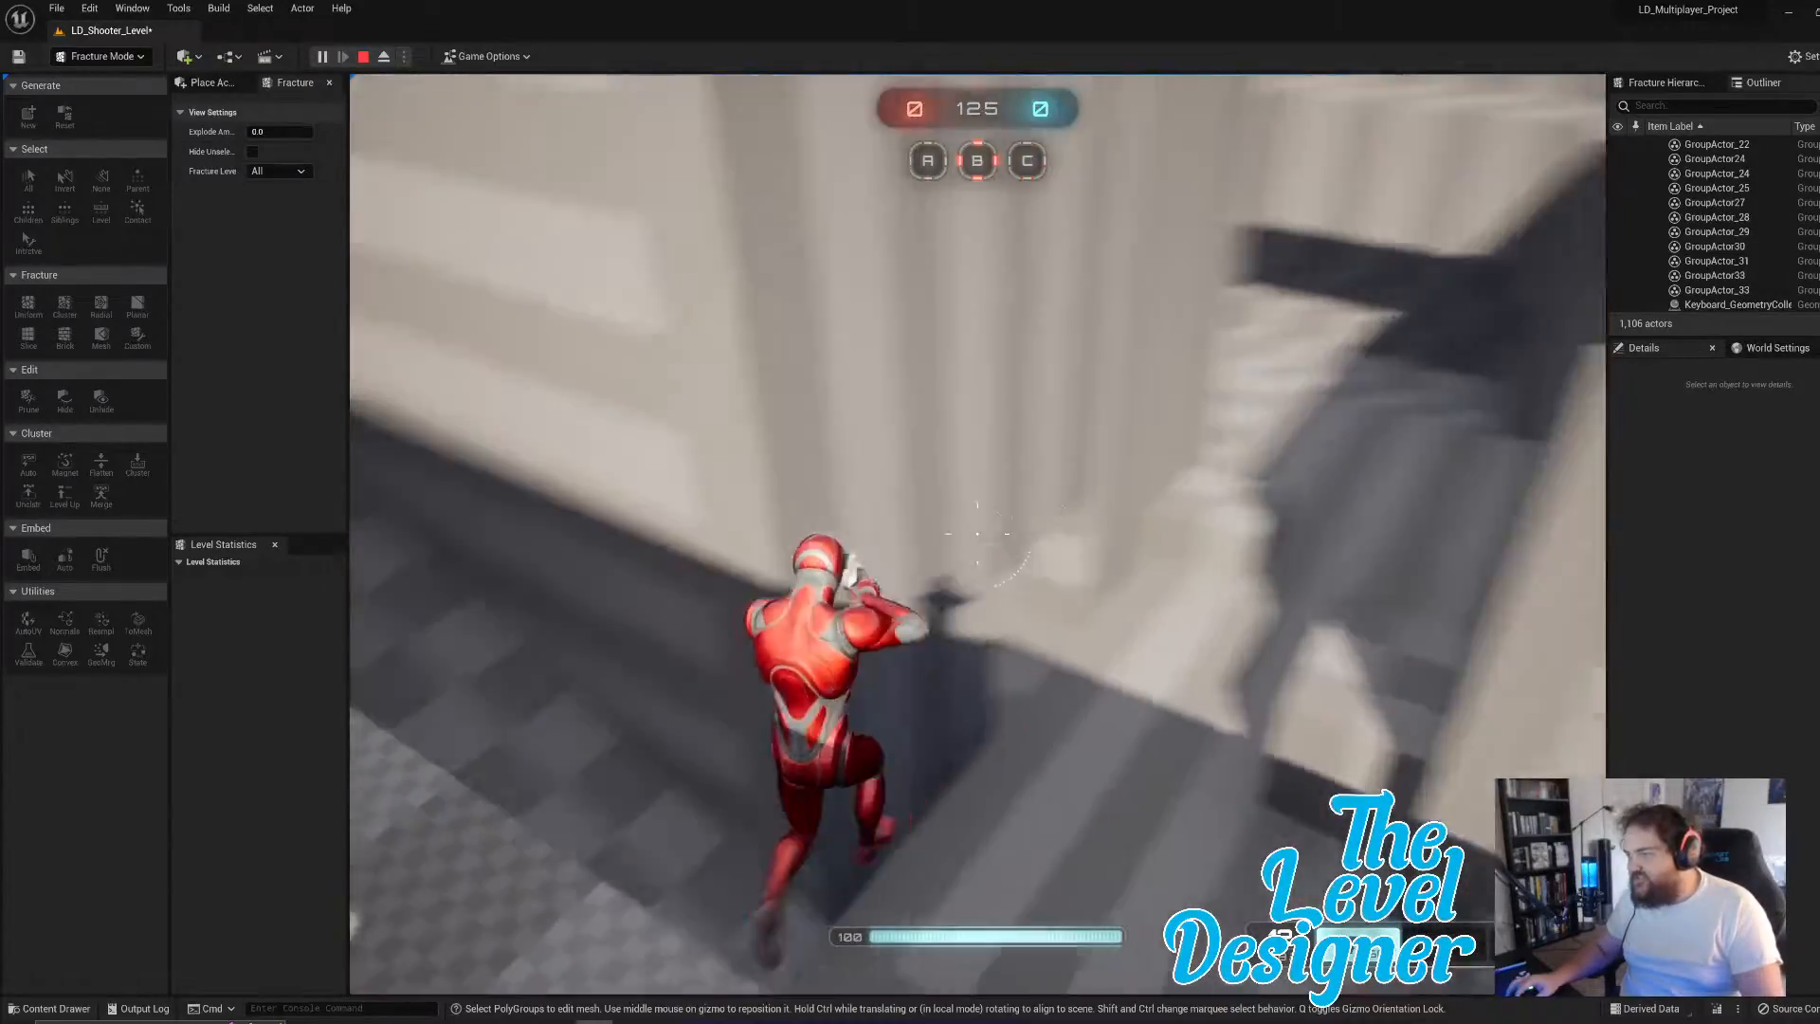
key("w")
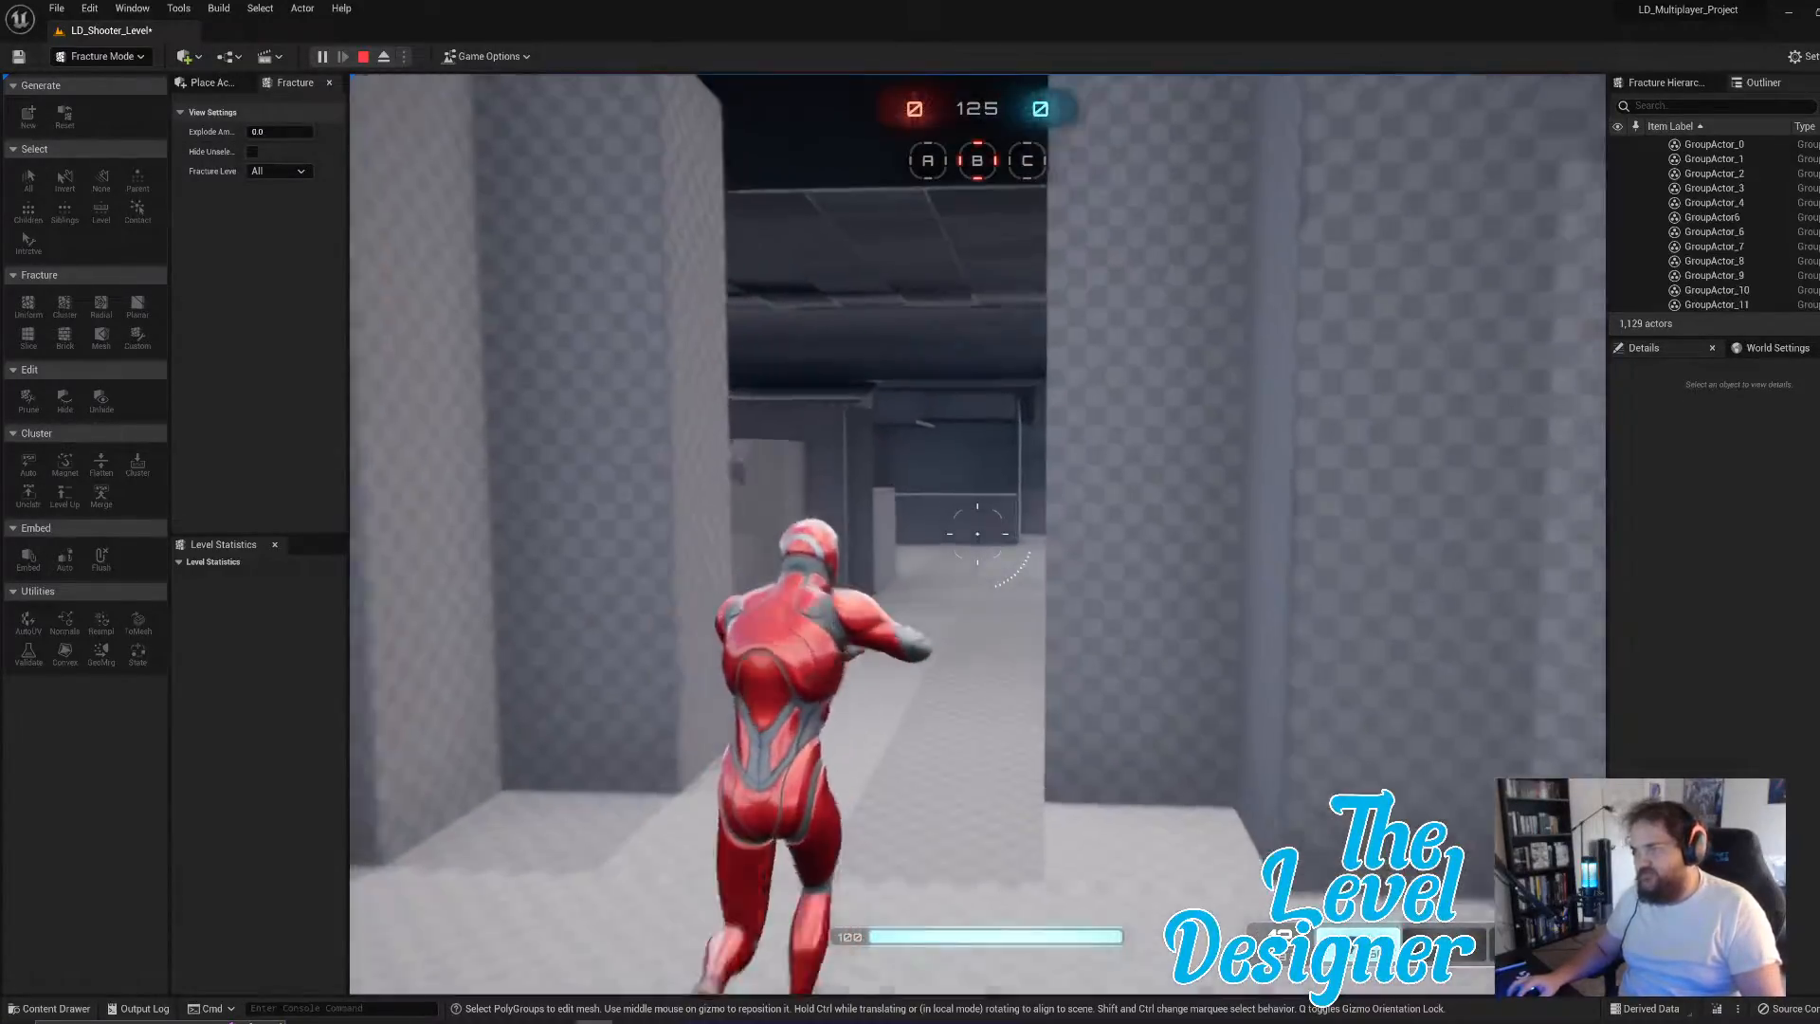
key("w")
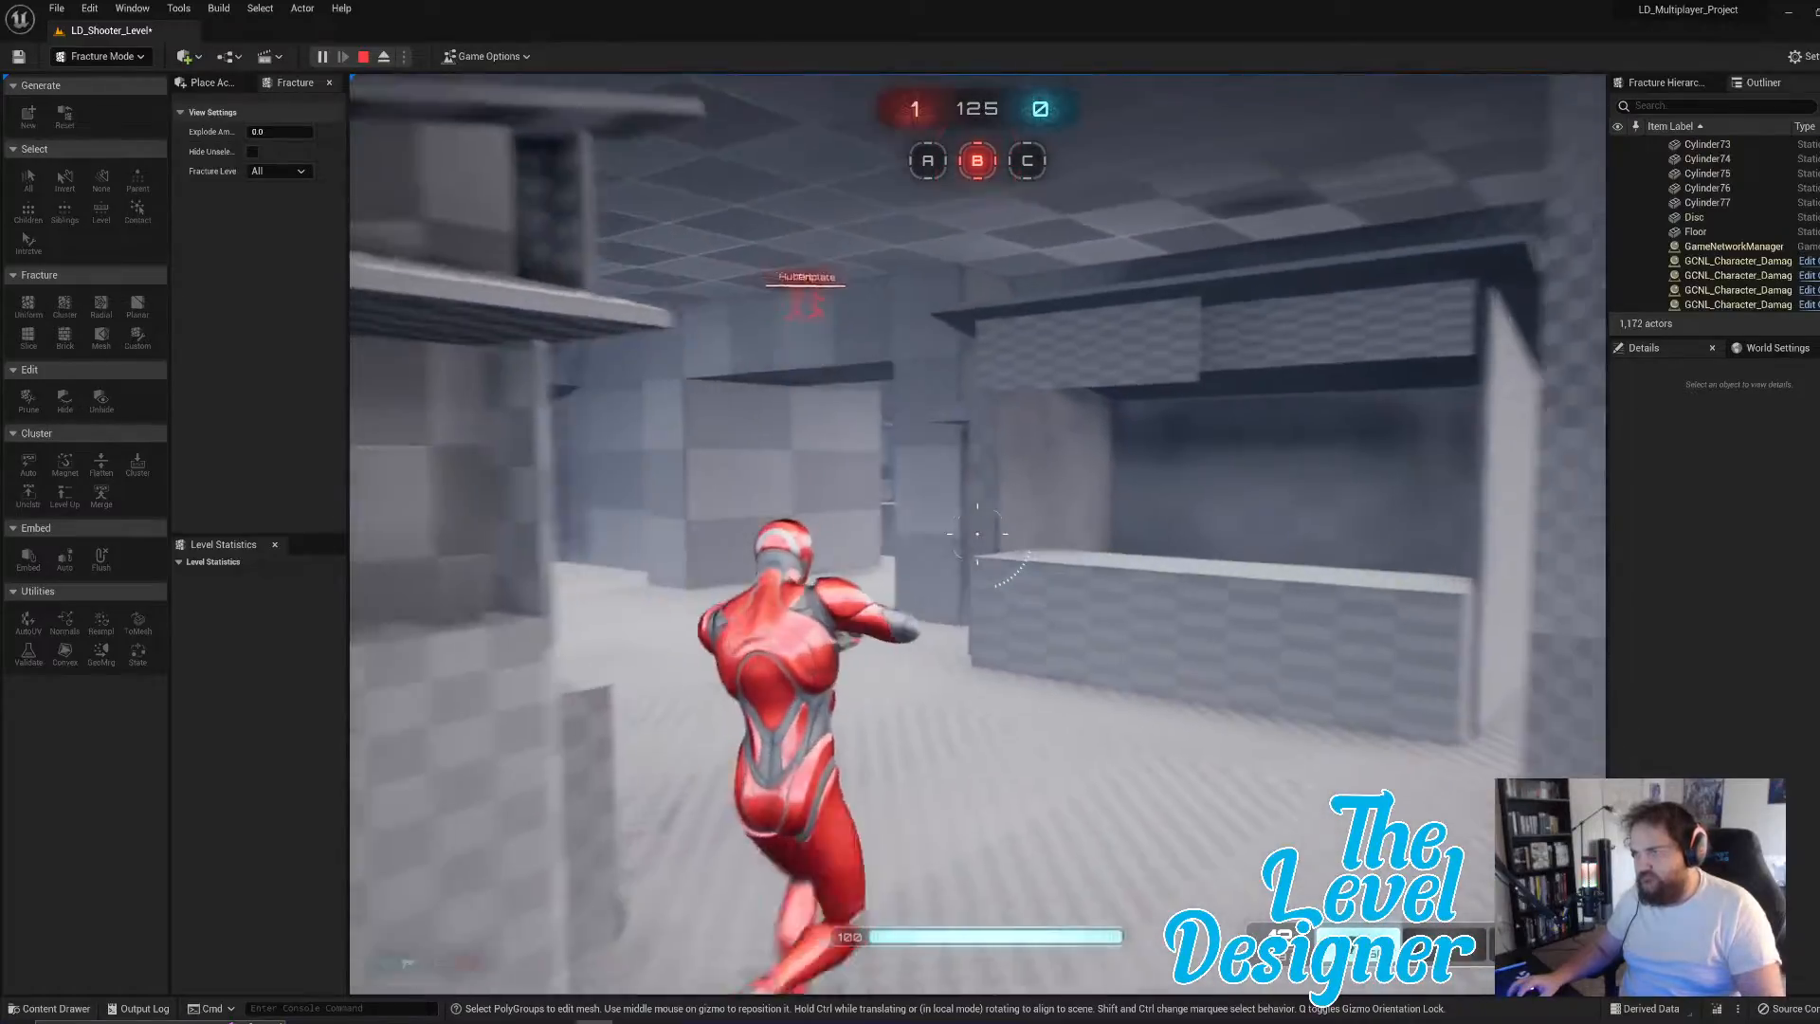
key("w")
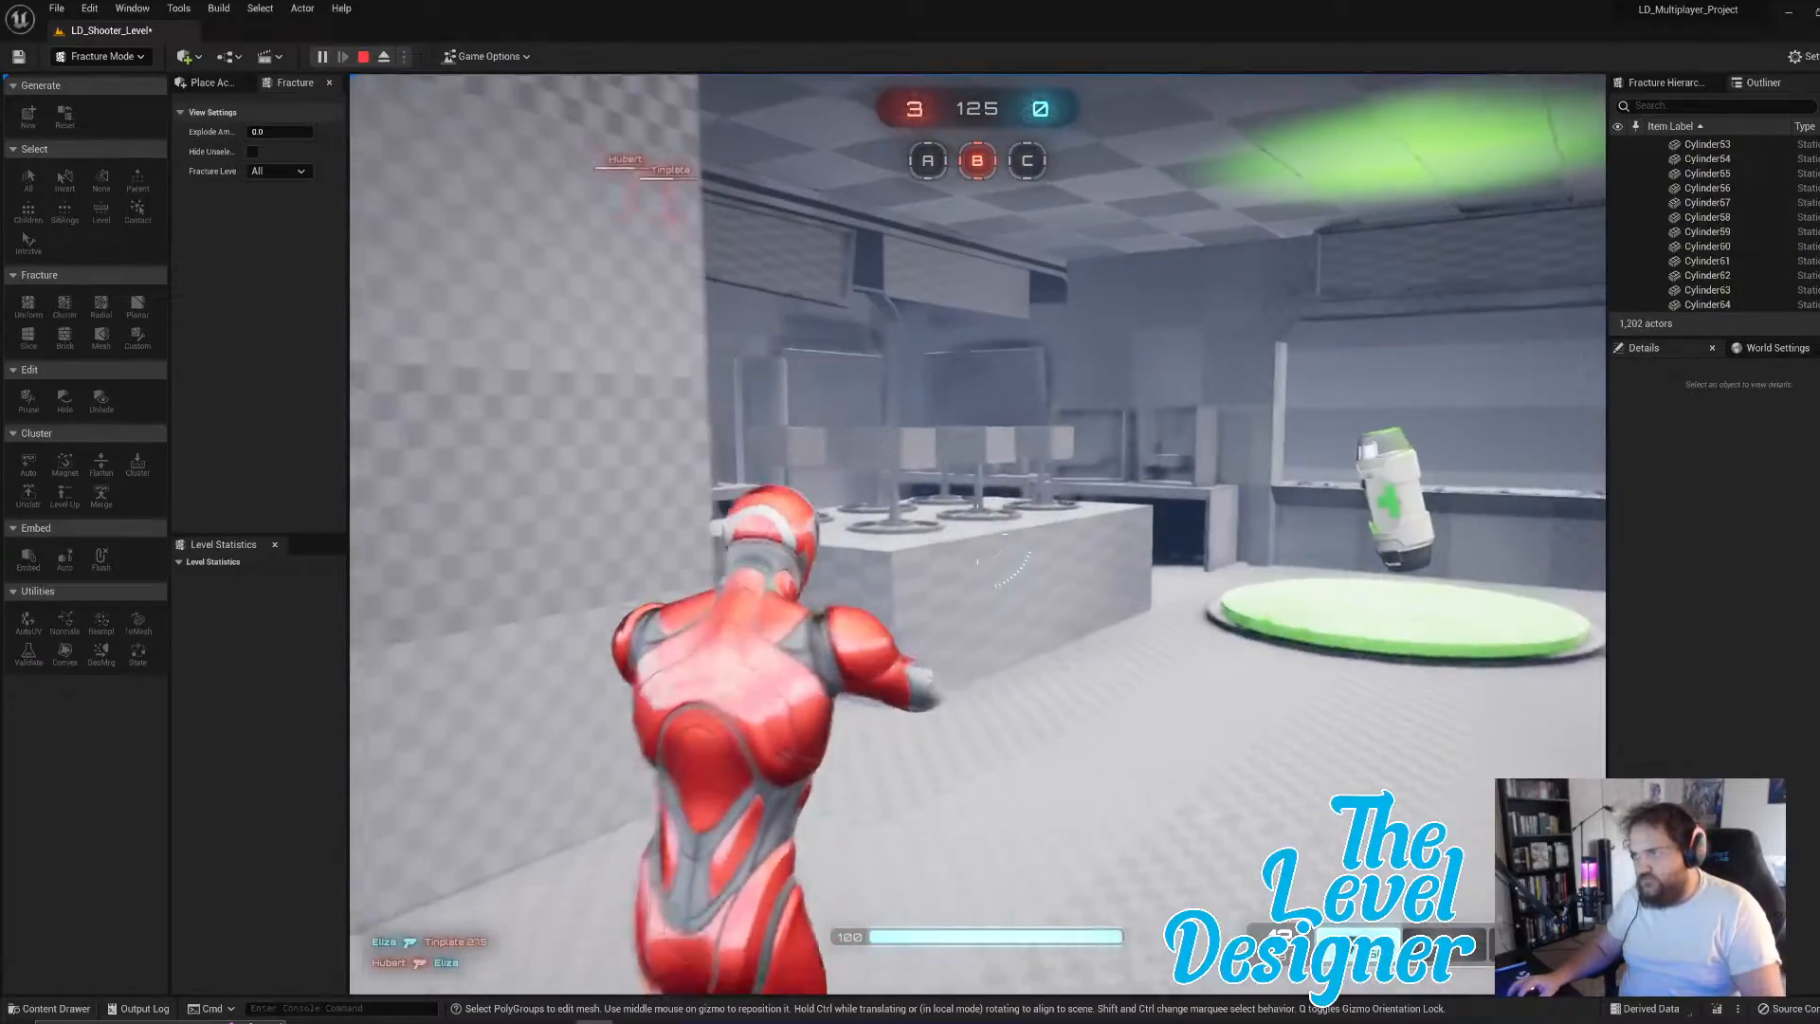
key("w")
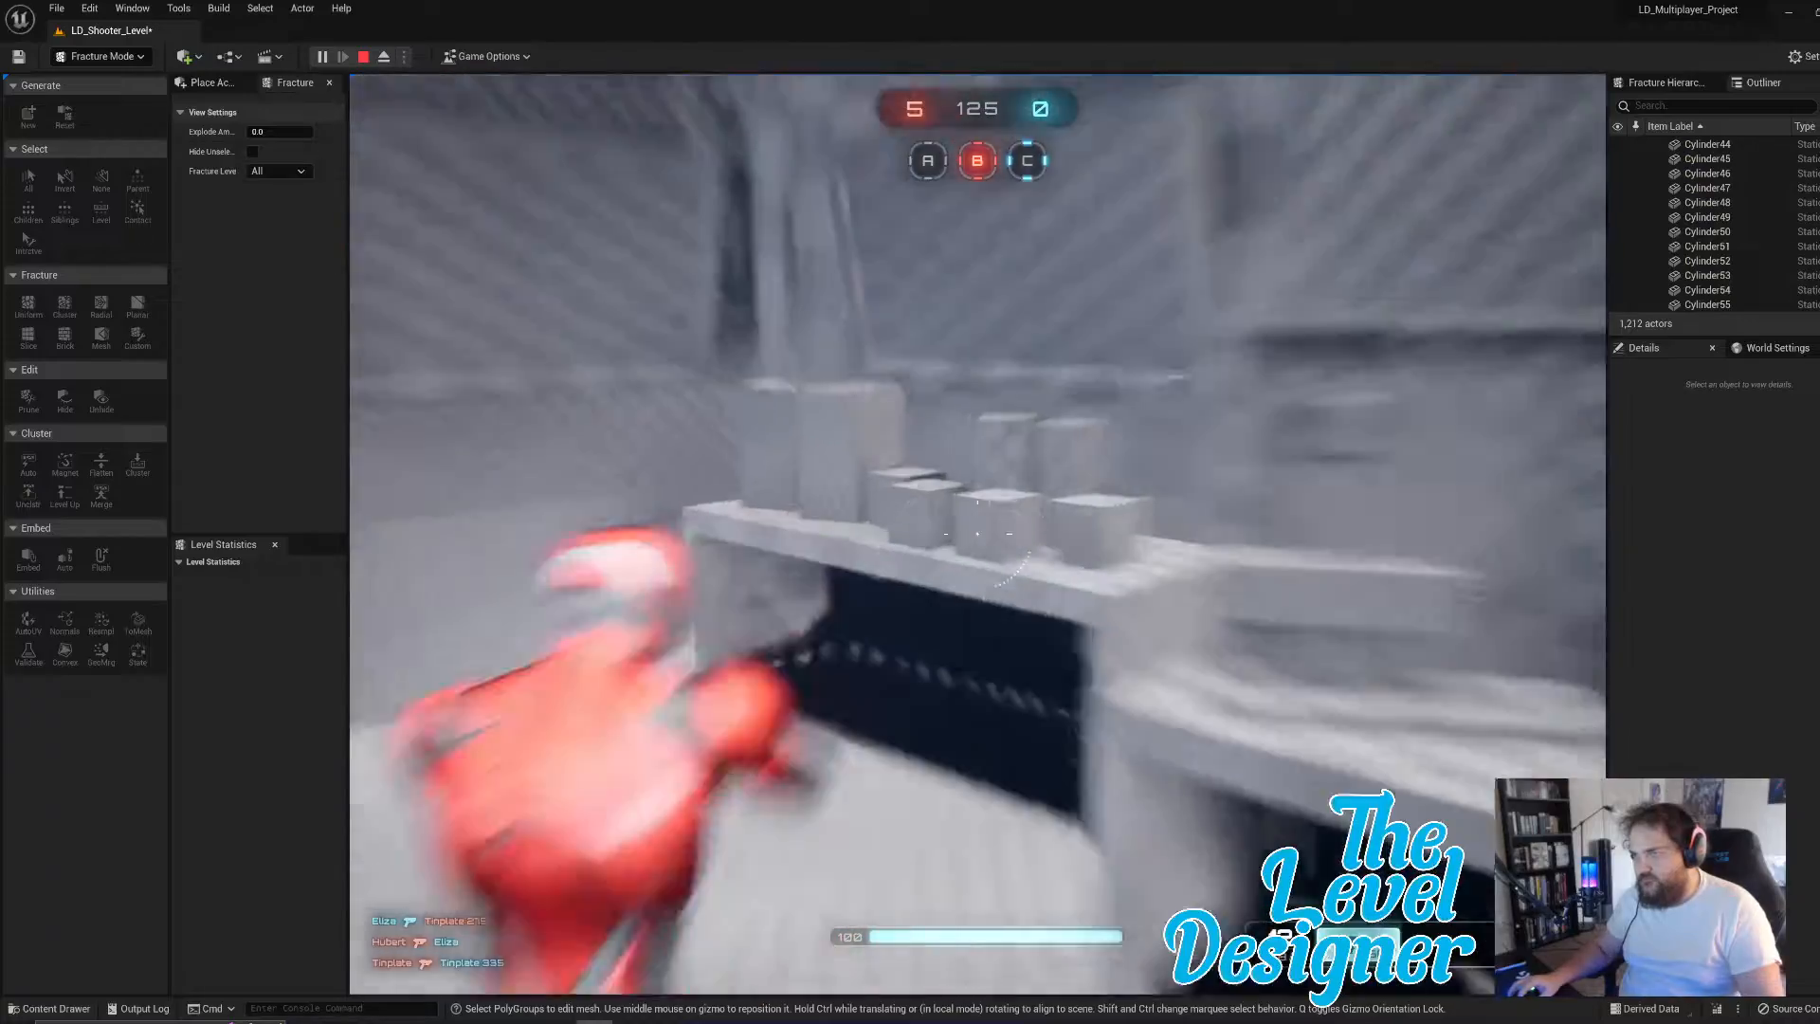
- Shoot at the objects on the table to test their destruction, and end the play session
left_click(978, 535)
key("w")
left_click(978, 535)
left_click(978, 535)
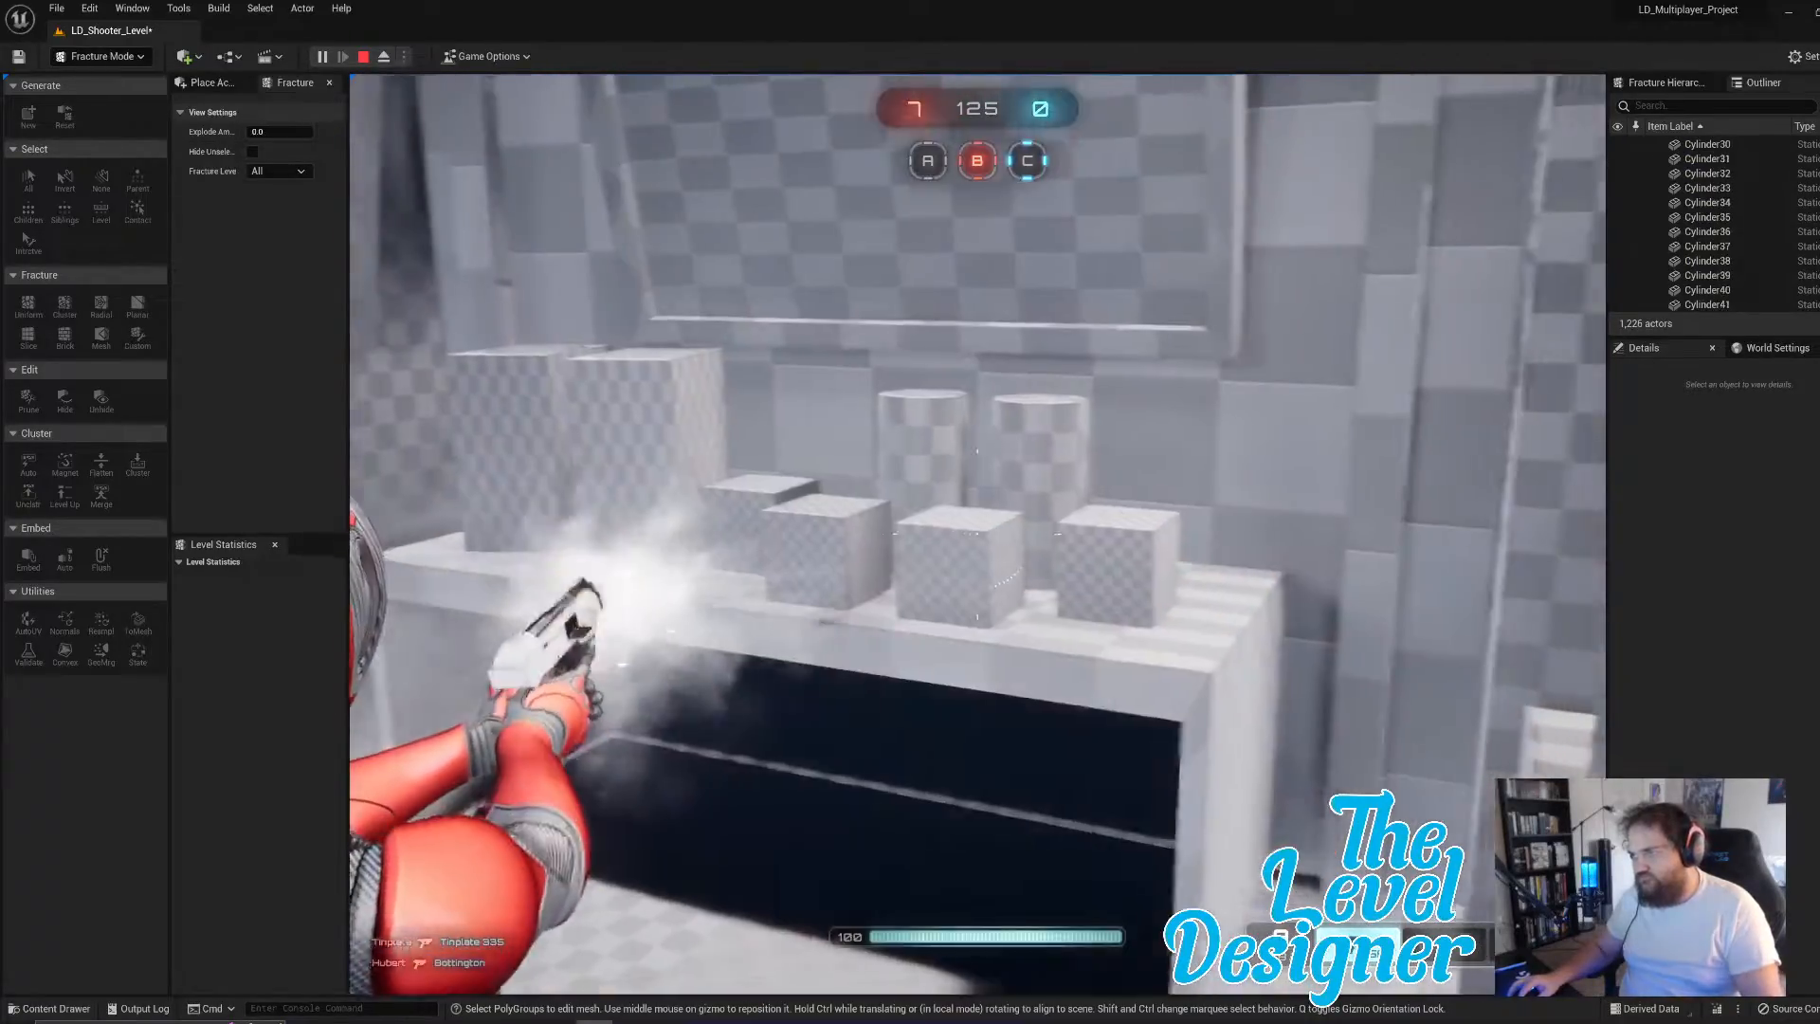
left_click(978, 535)
left_click(978, 535)
key("Escape")
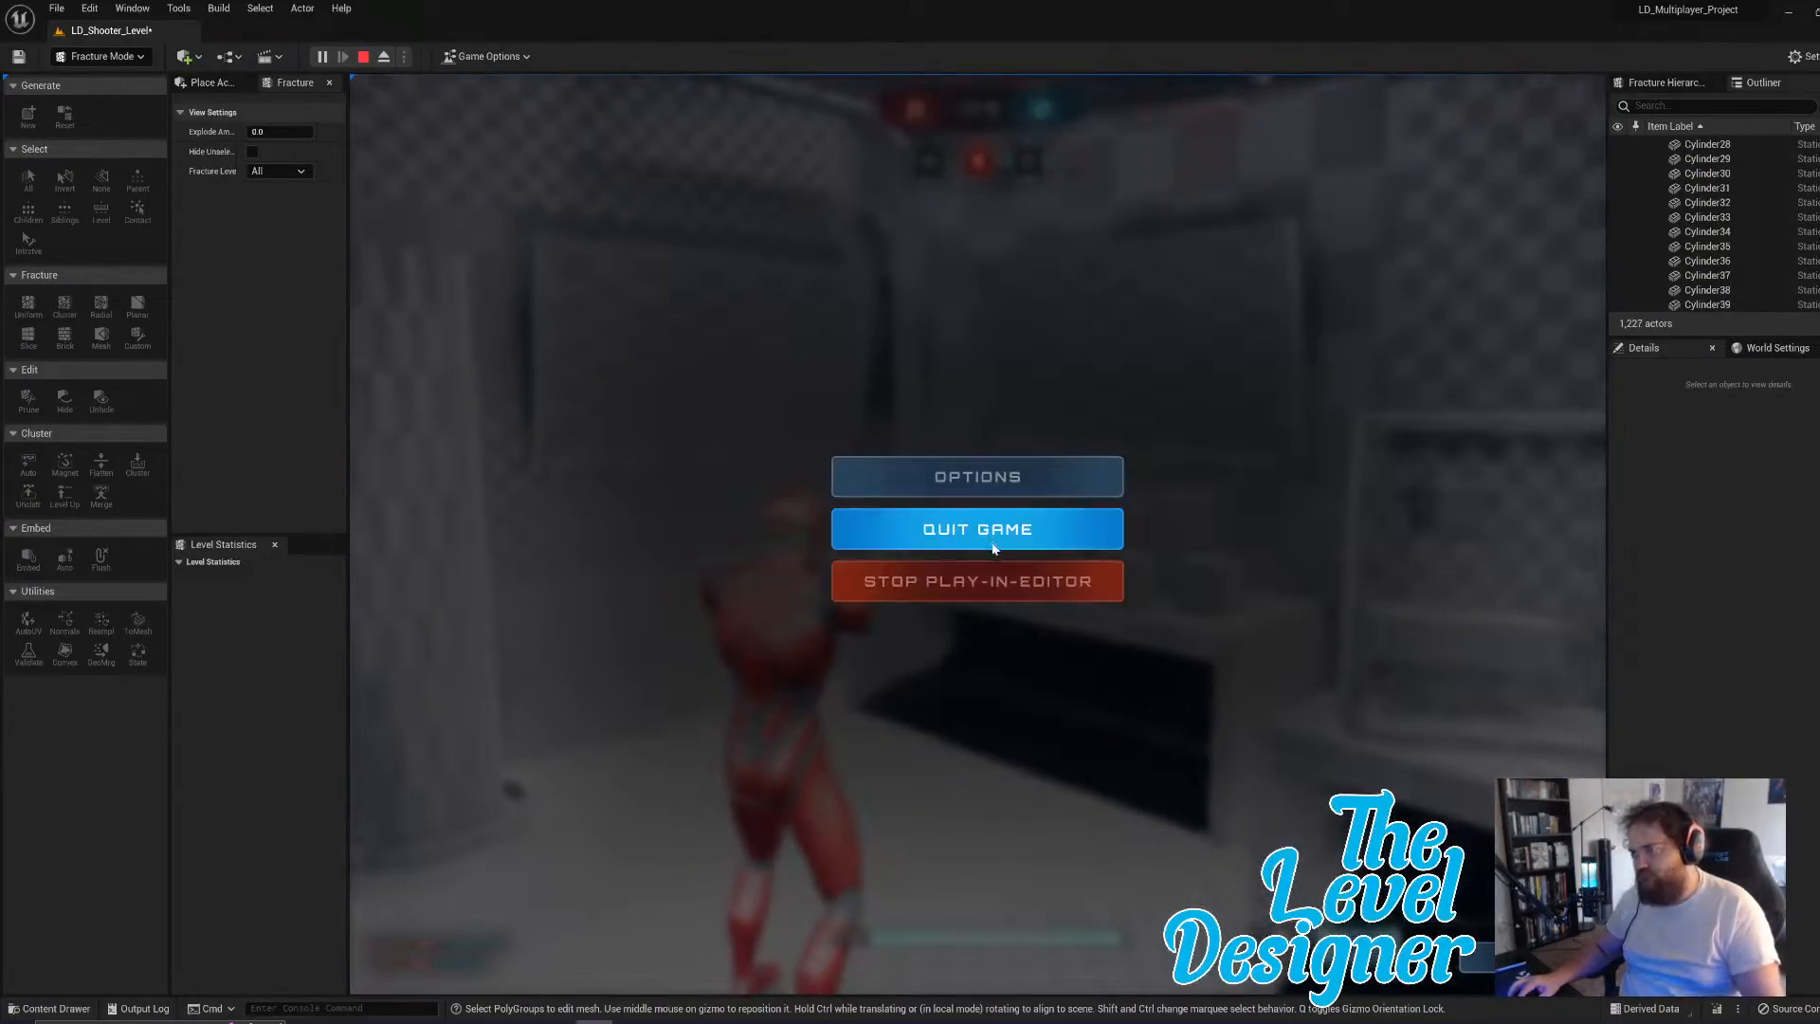
left_click(991, 581)
- Look through the shared properties of the four selected small boxes and pick a fractured piece on each one
key("w")
right_click_drag(995, 583, 1166, 630)
left_click(847, 655)
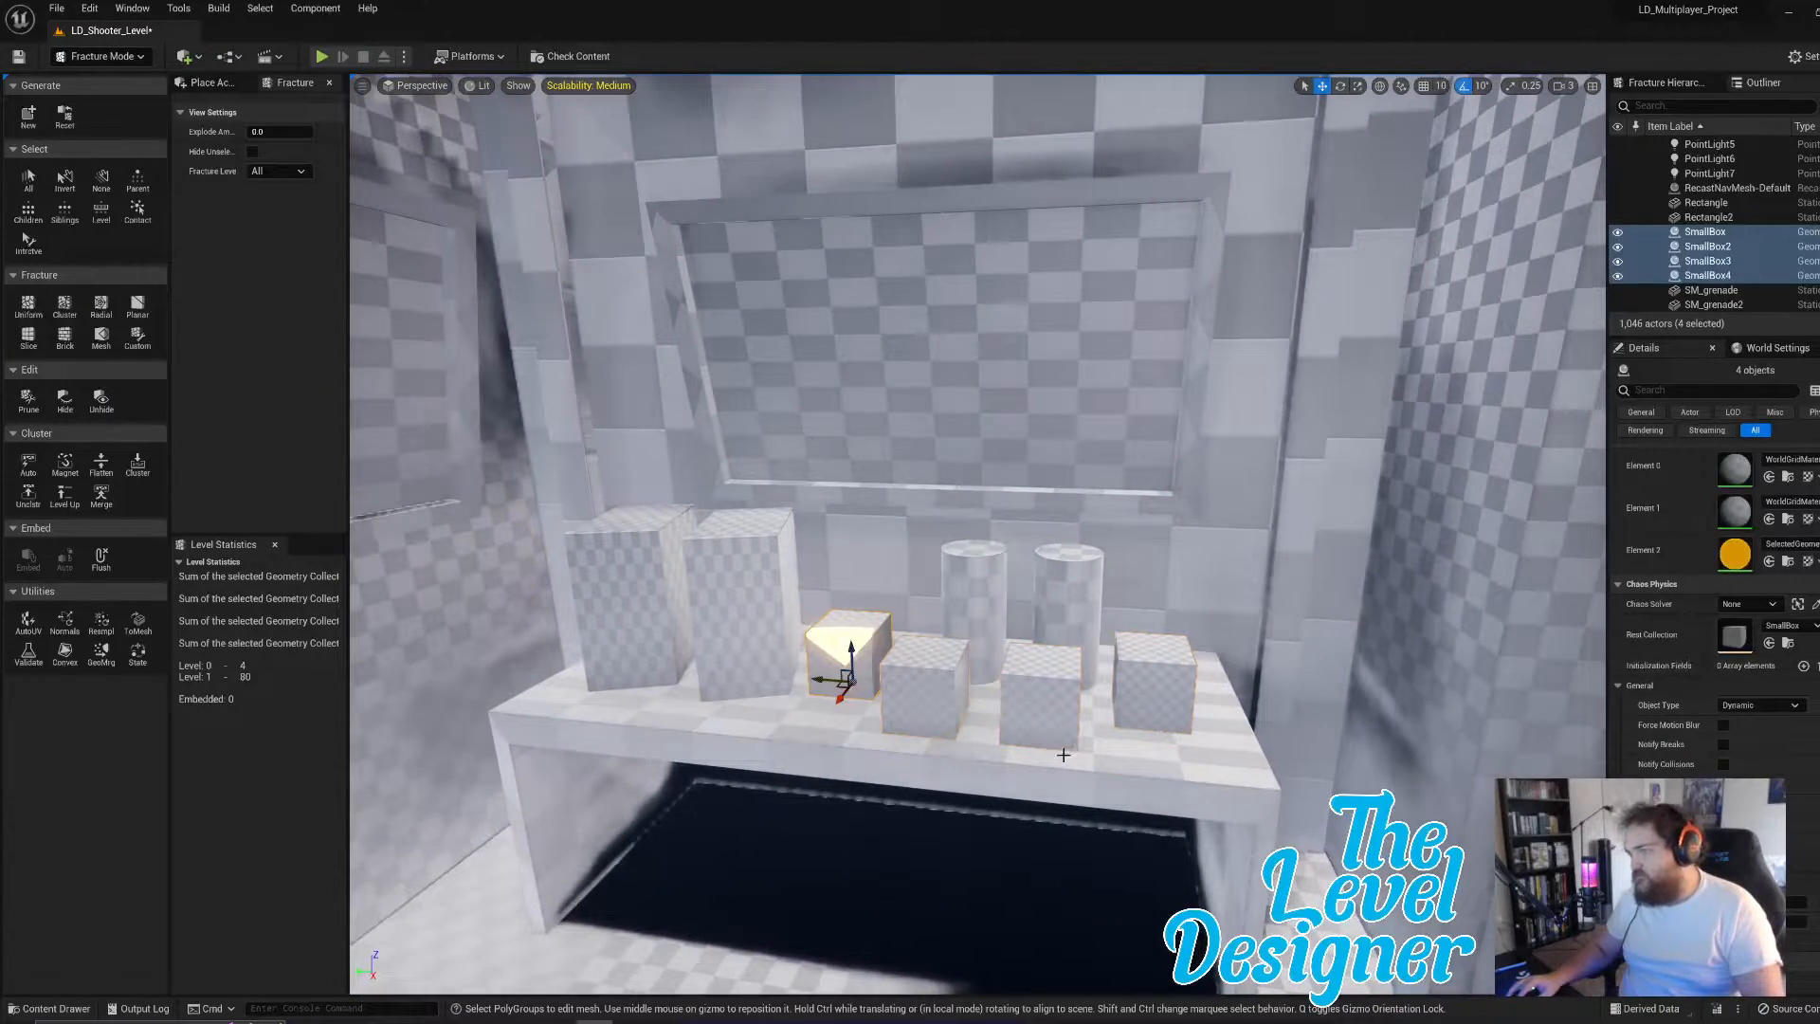
scroll(1716, 654, "down", 10)
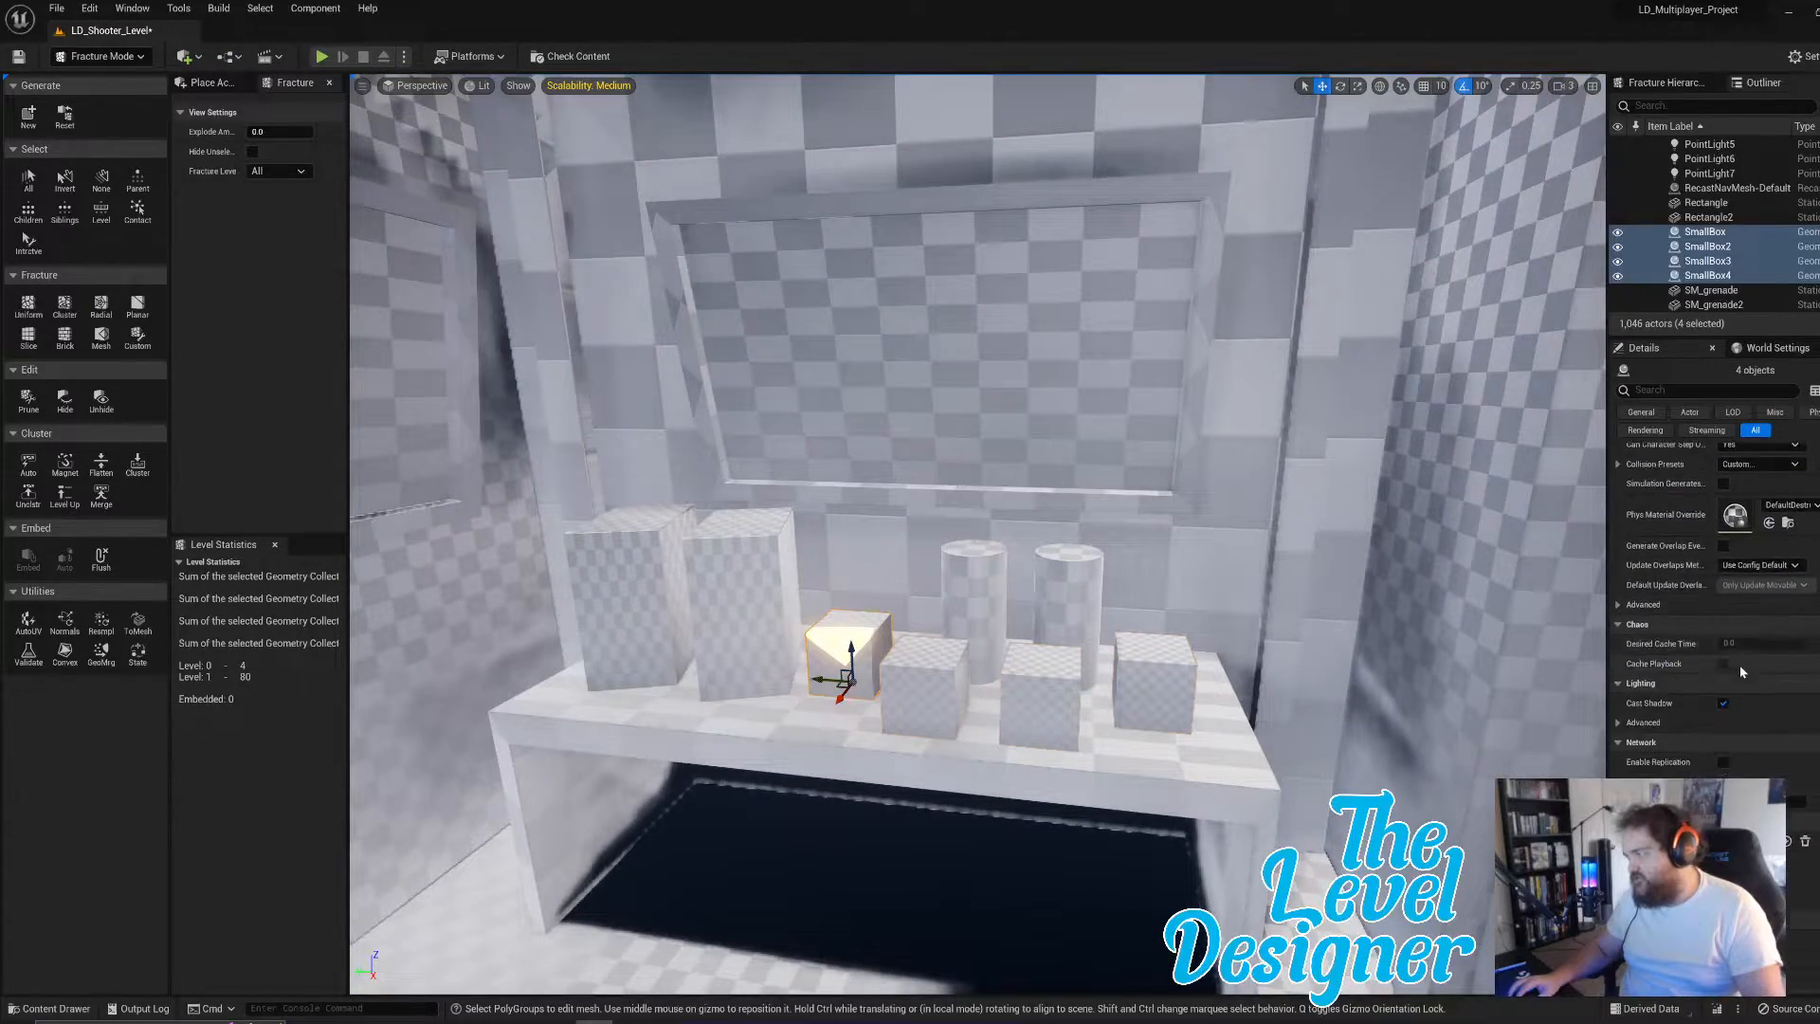
scroll(1716, 655, "down", 10)
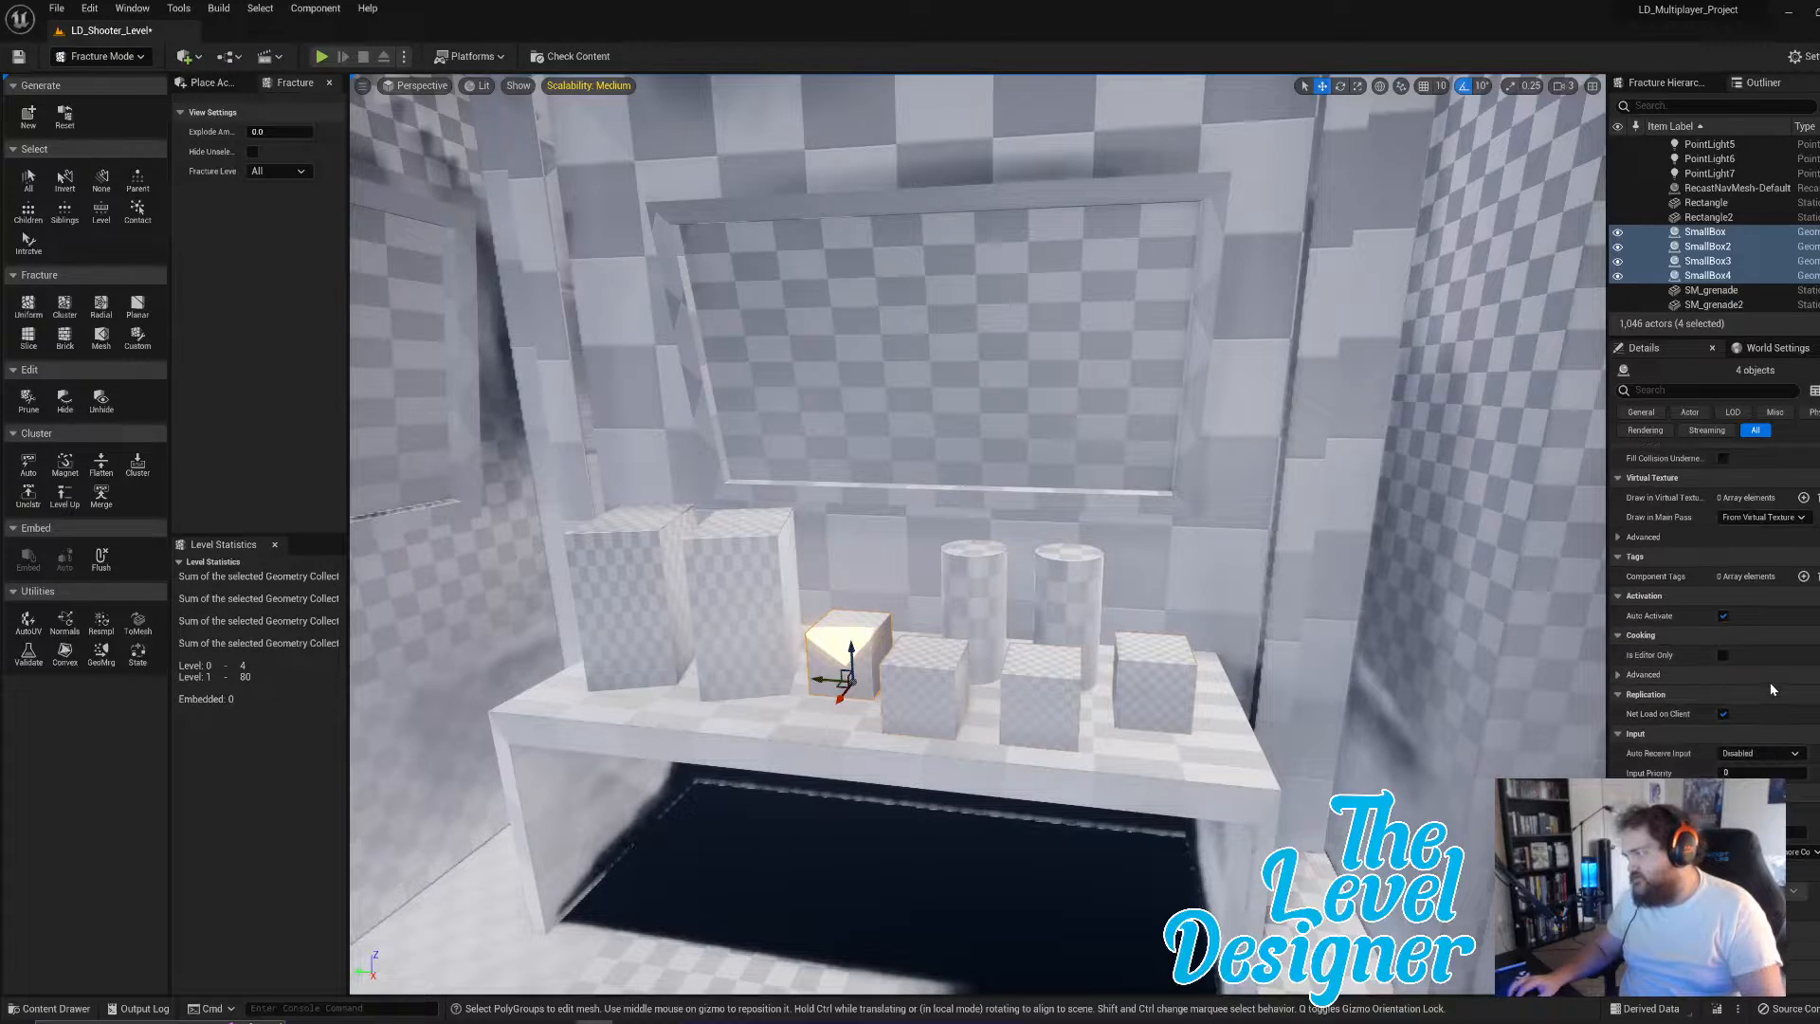
left_click(944, 691, "ctrl")
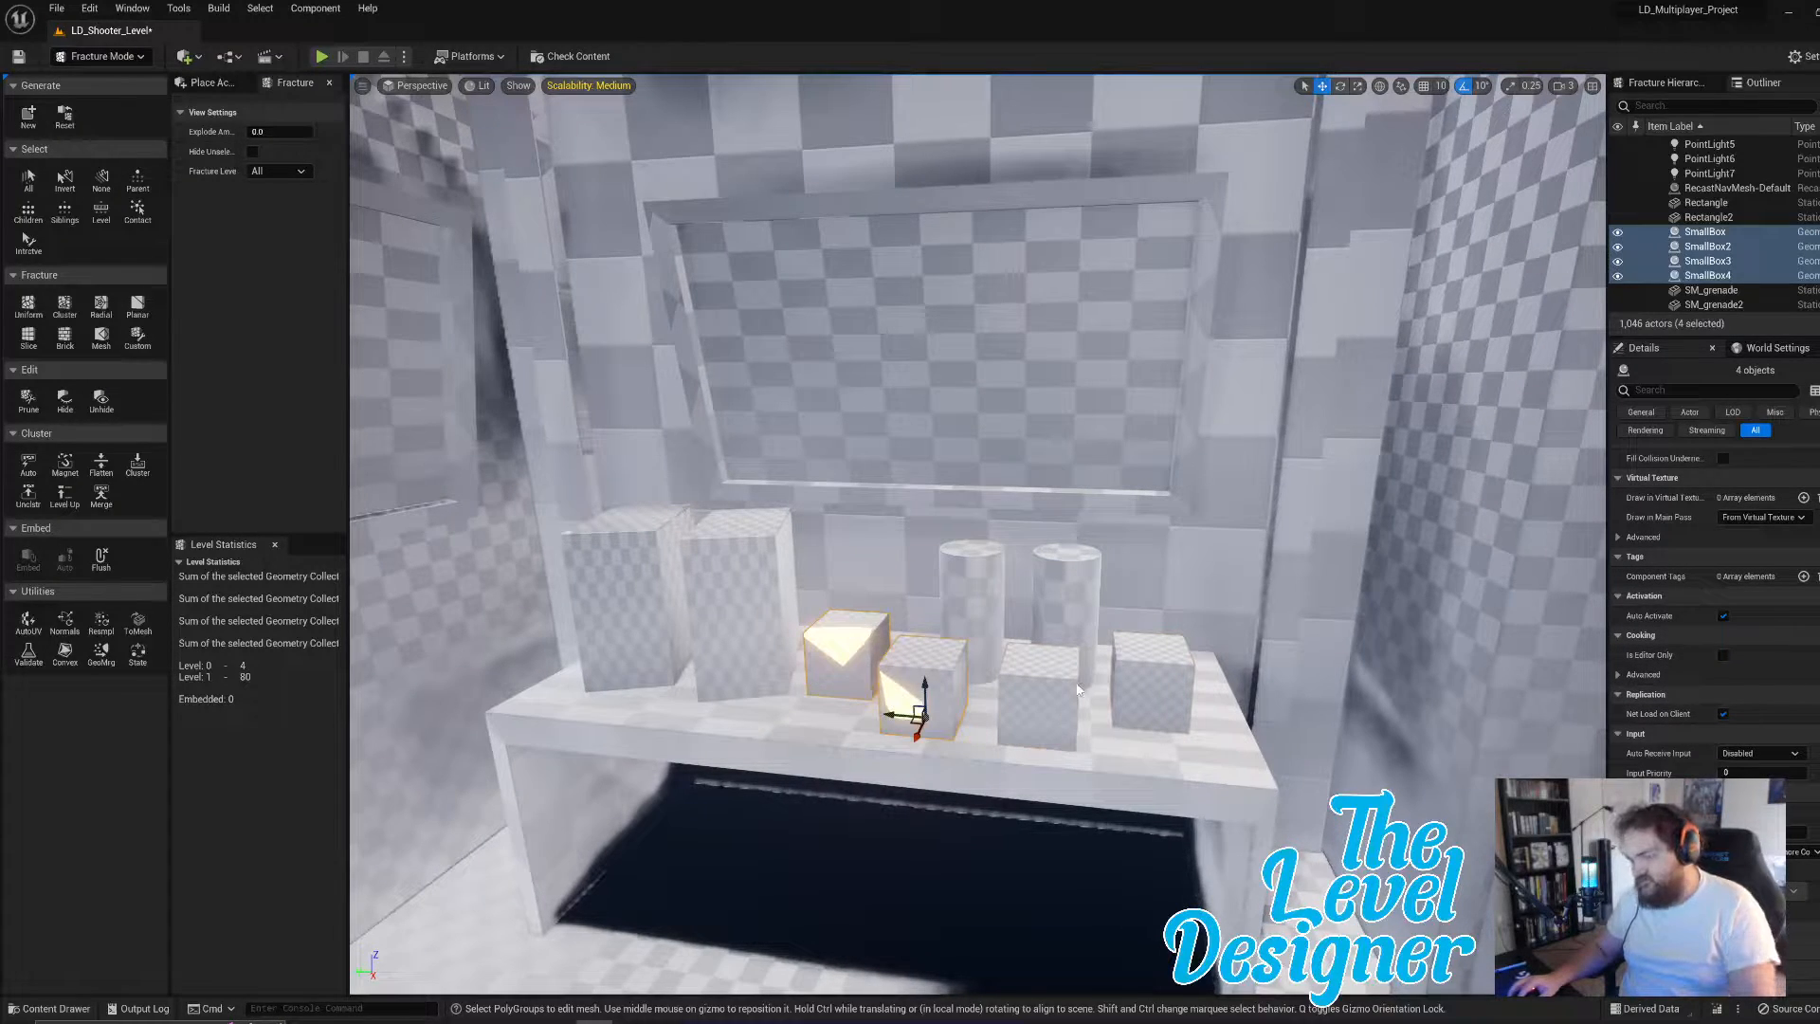
left_click(1017, 706, "ctrl")
left_click(1128, 697, "ctrl")
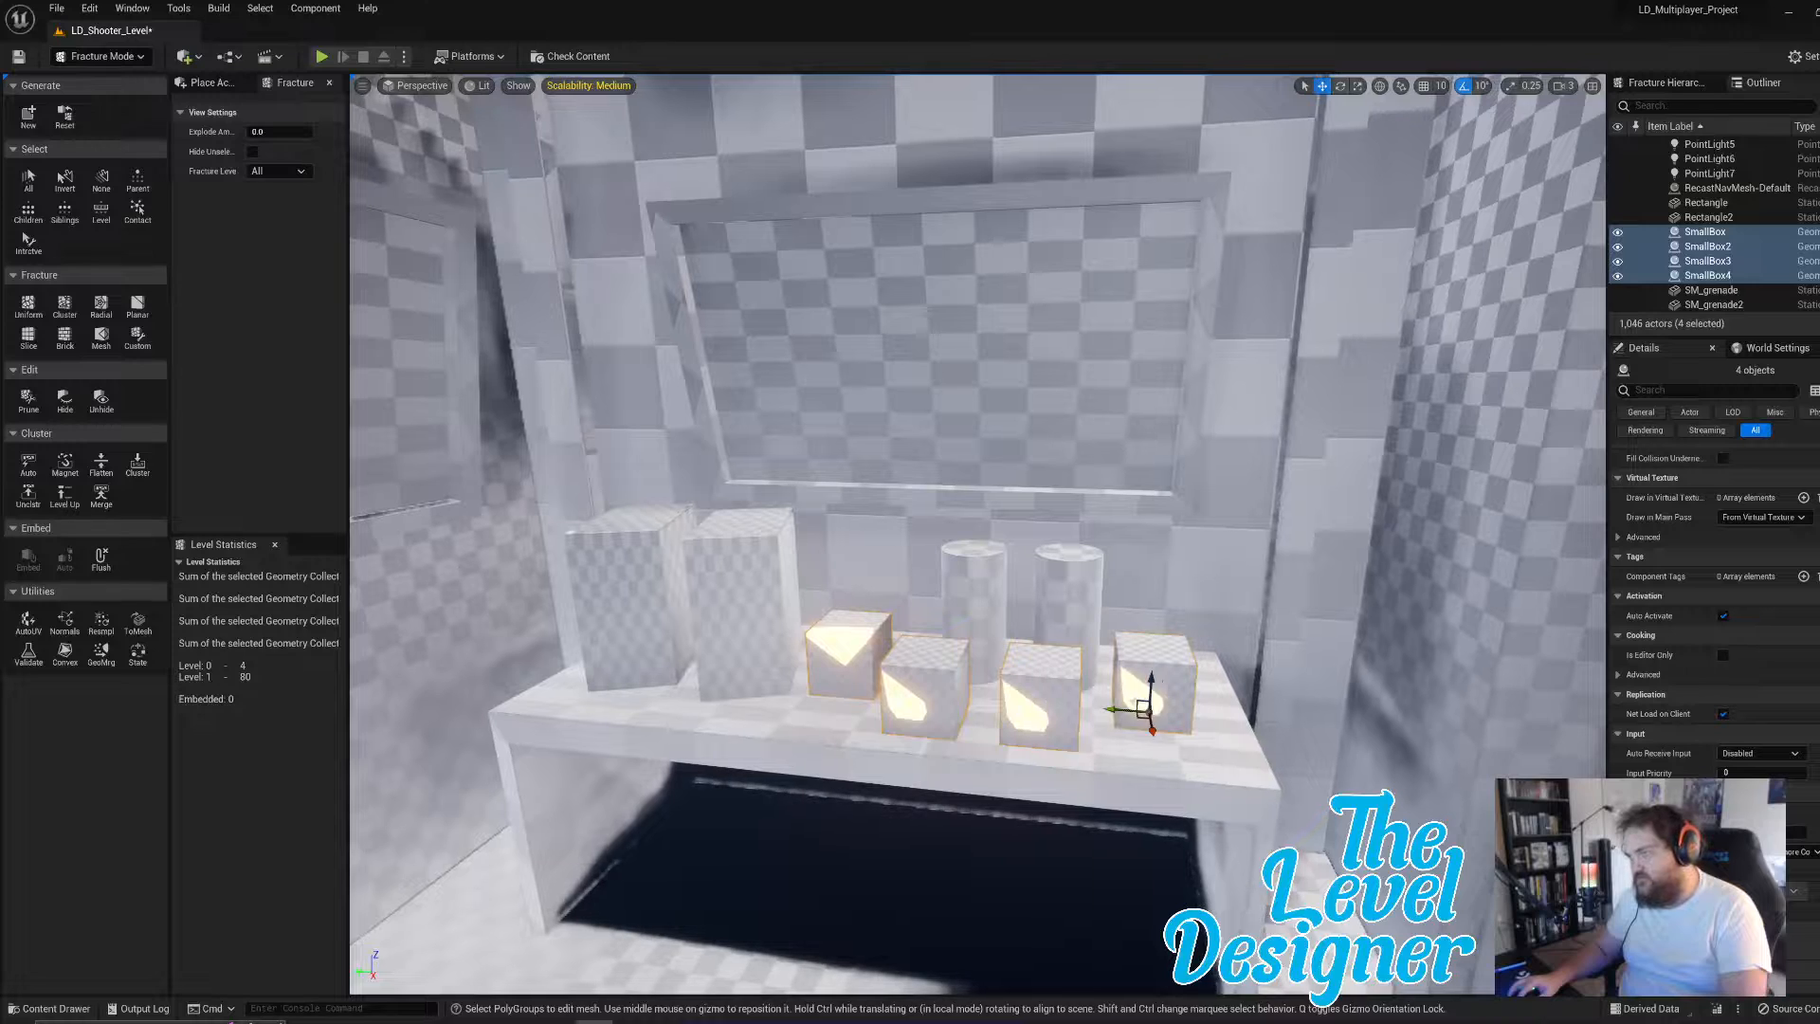
- Delete the three duplicated small boxes so that only the original small box remains on the table
left_click(1211, 656)
left_click(1150, 697)
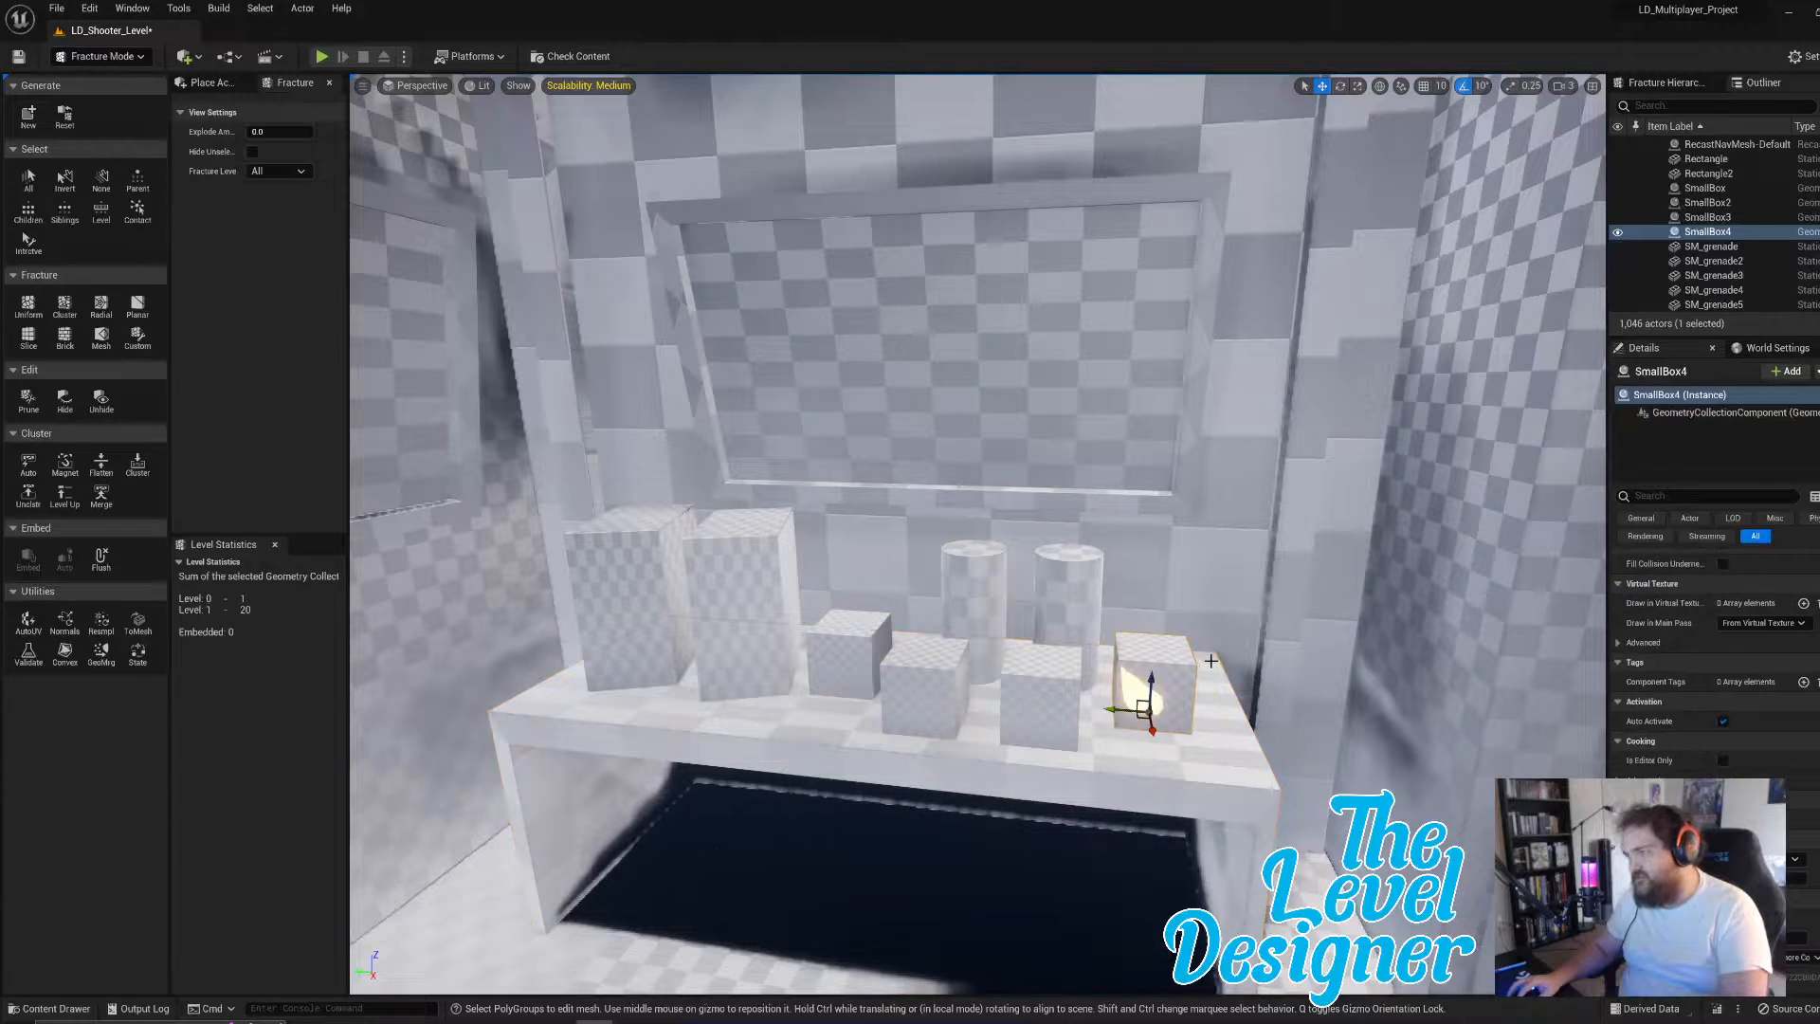
key("Delete")
left_click(1031, 703)
key("Delete")
left_click(939, 686)
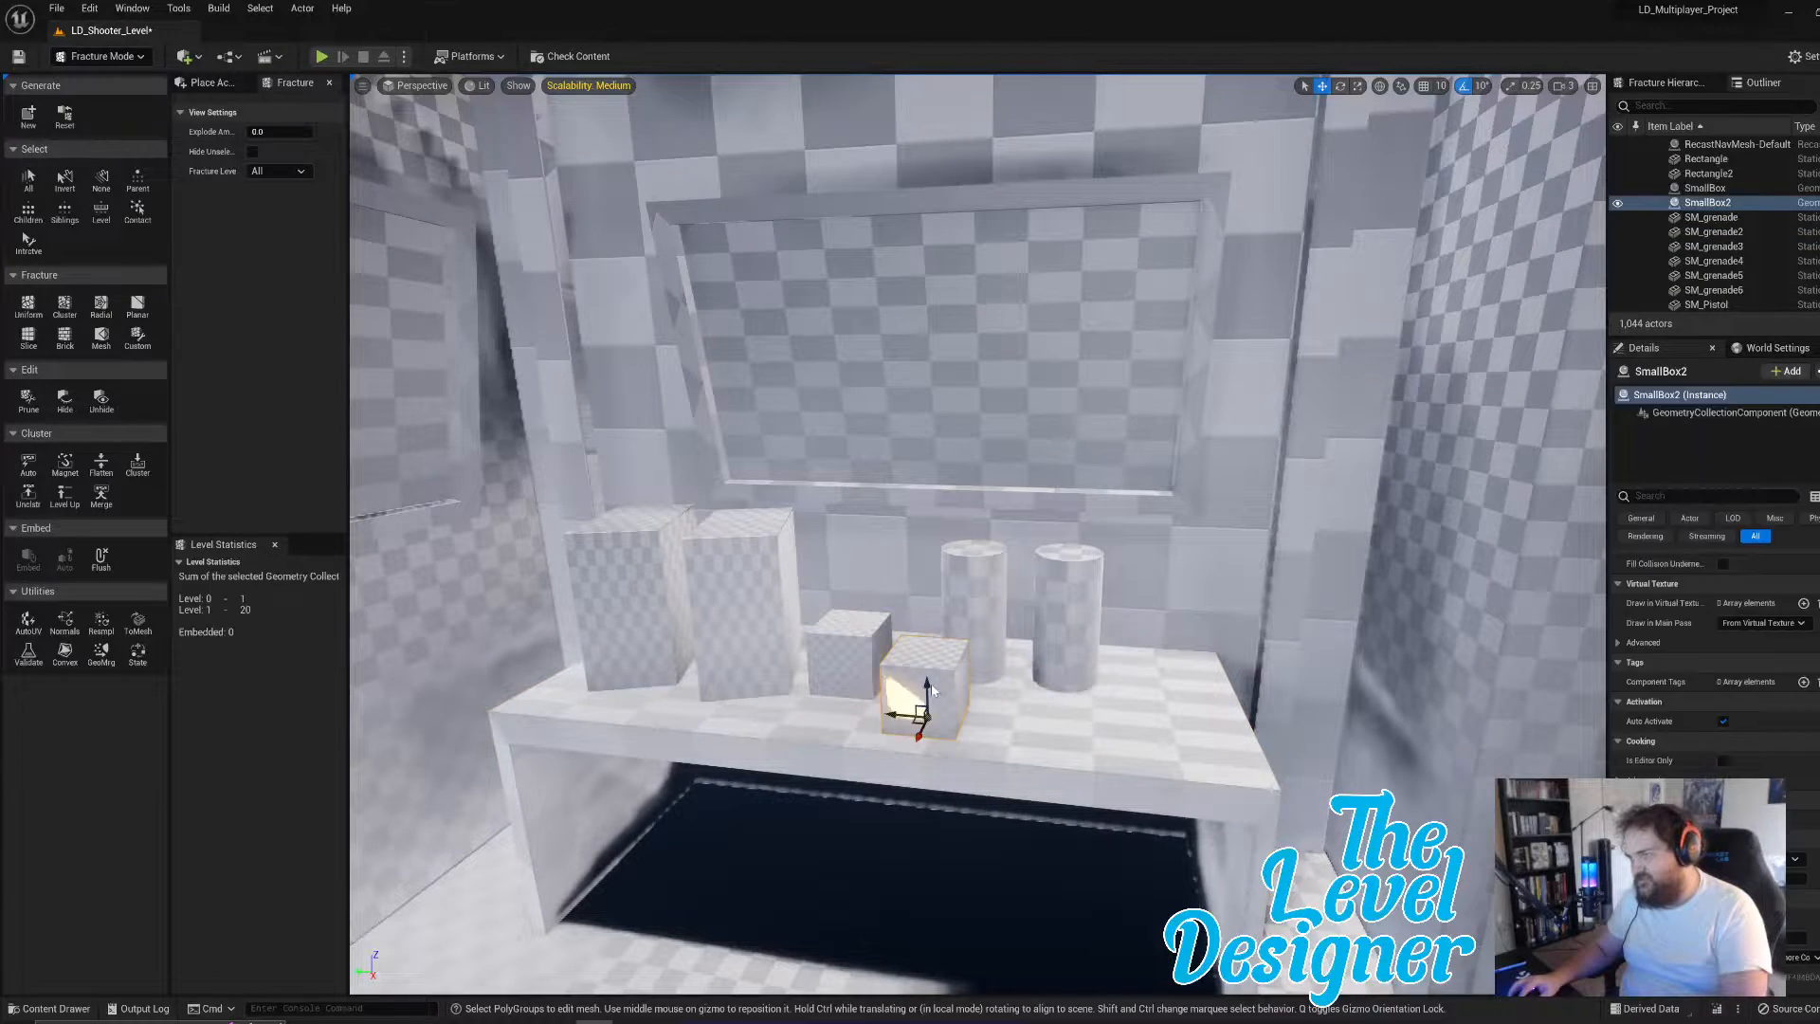
key("Delete")
- Switch to Select mode with the remaining small box selected and set its collision preset to BlockAll
left_click(847, 656)
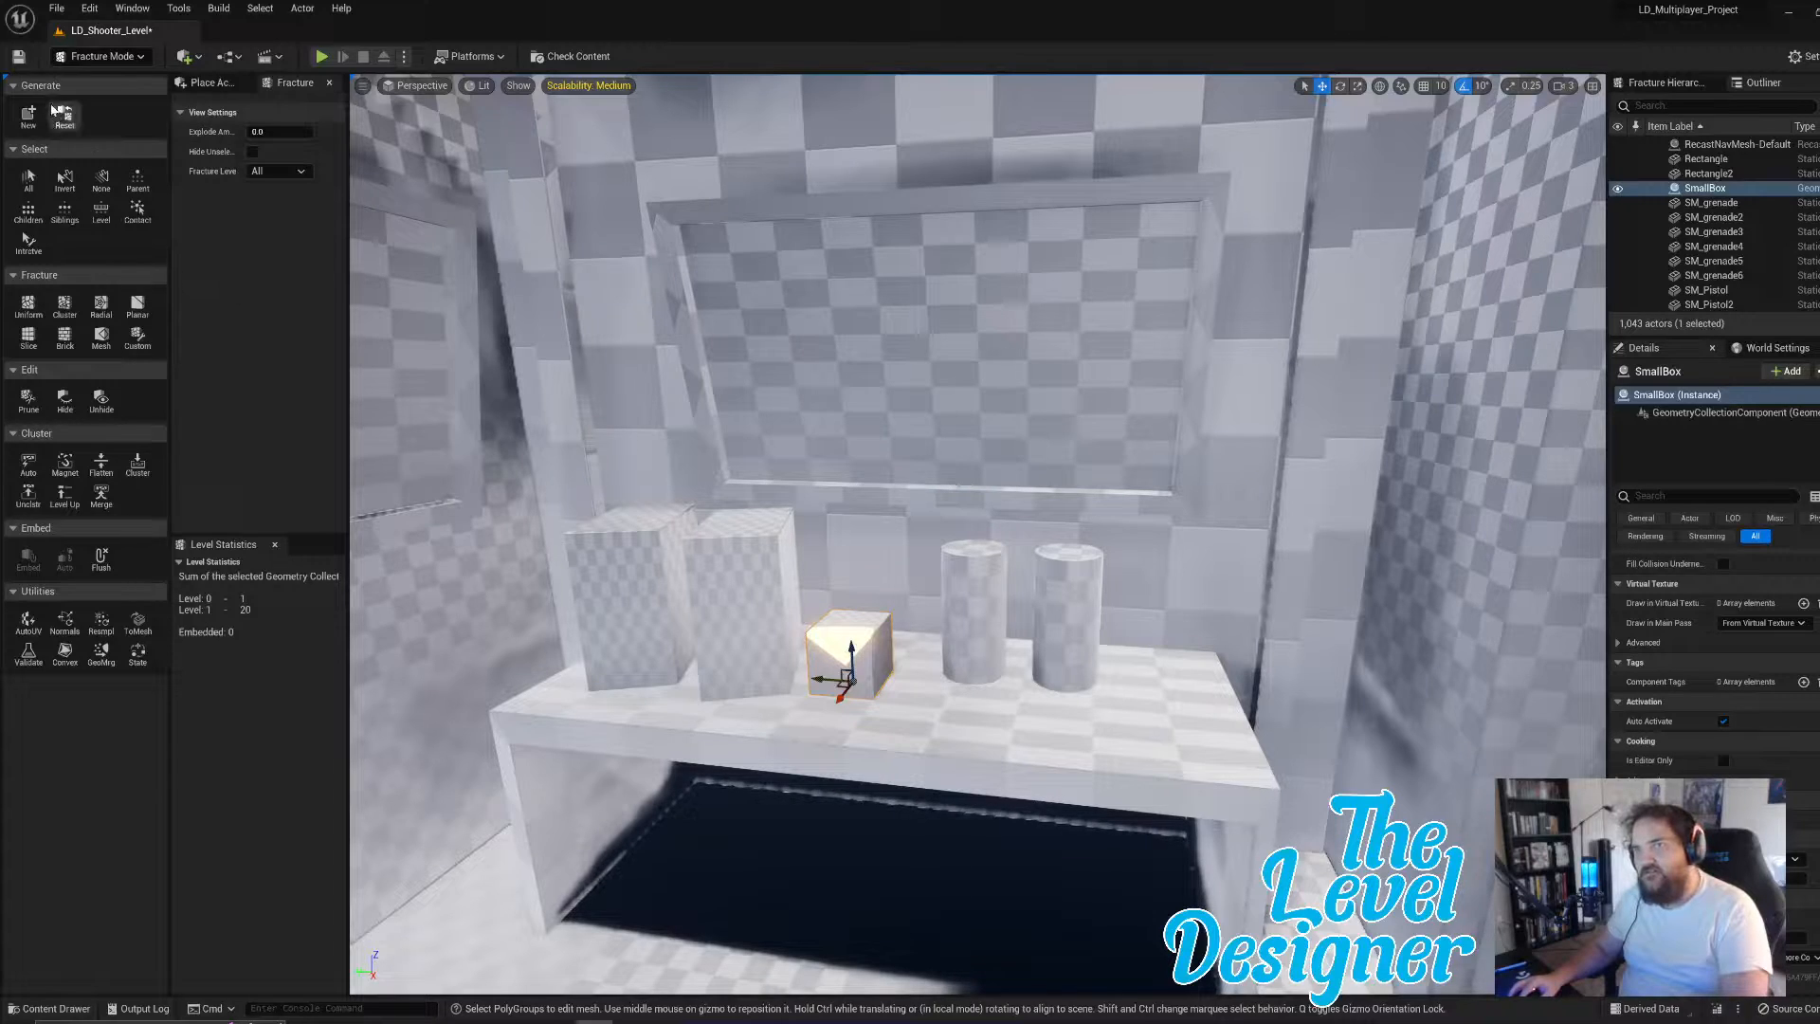
left_click(100, 56)
left_click(90, 78)
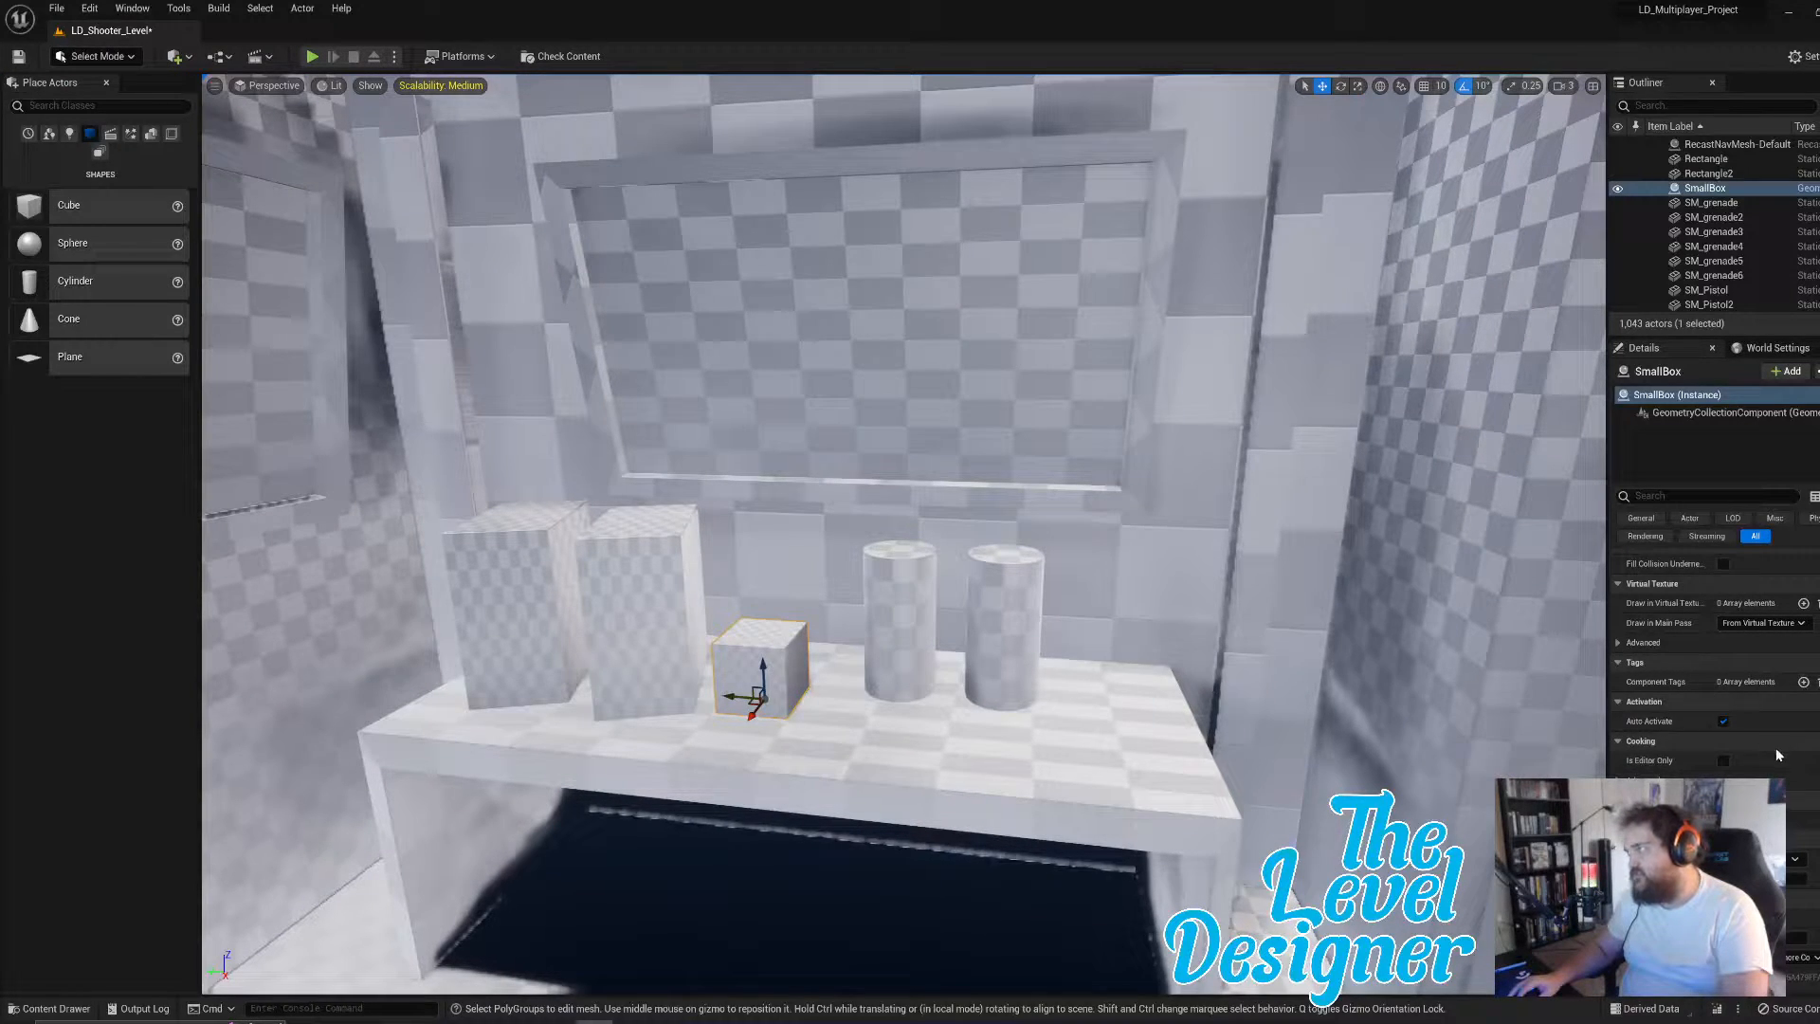
scroll(1777, 756, "down", 2)
scroll(1779, 759, "down", 5)
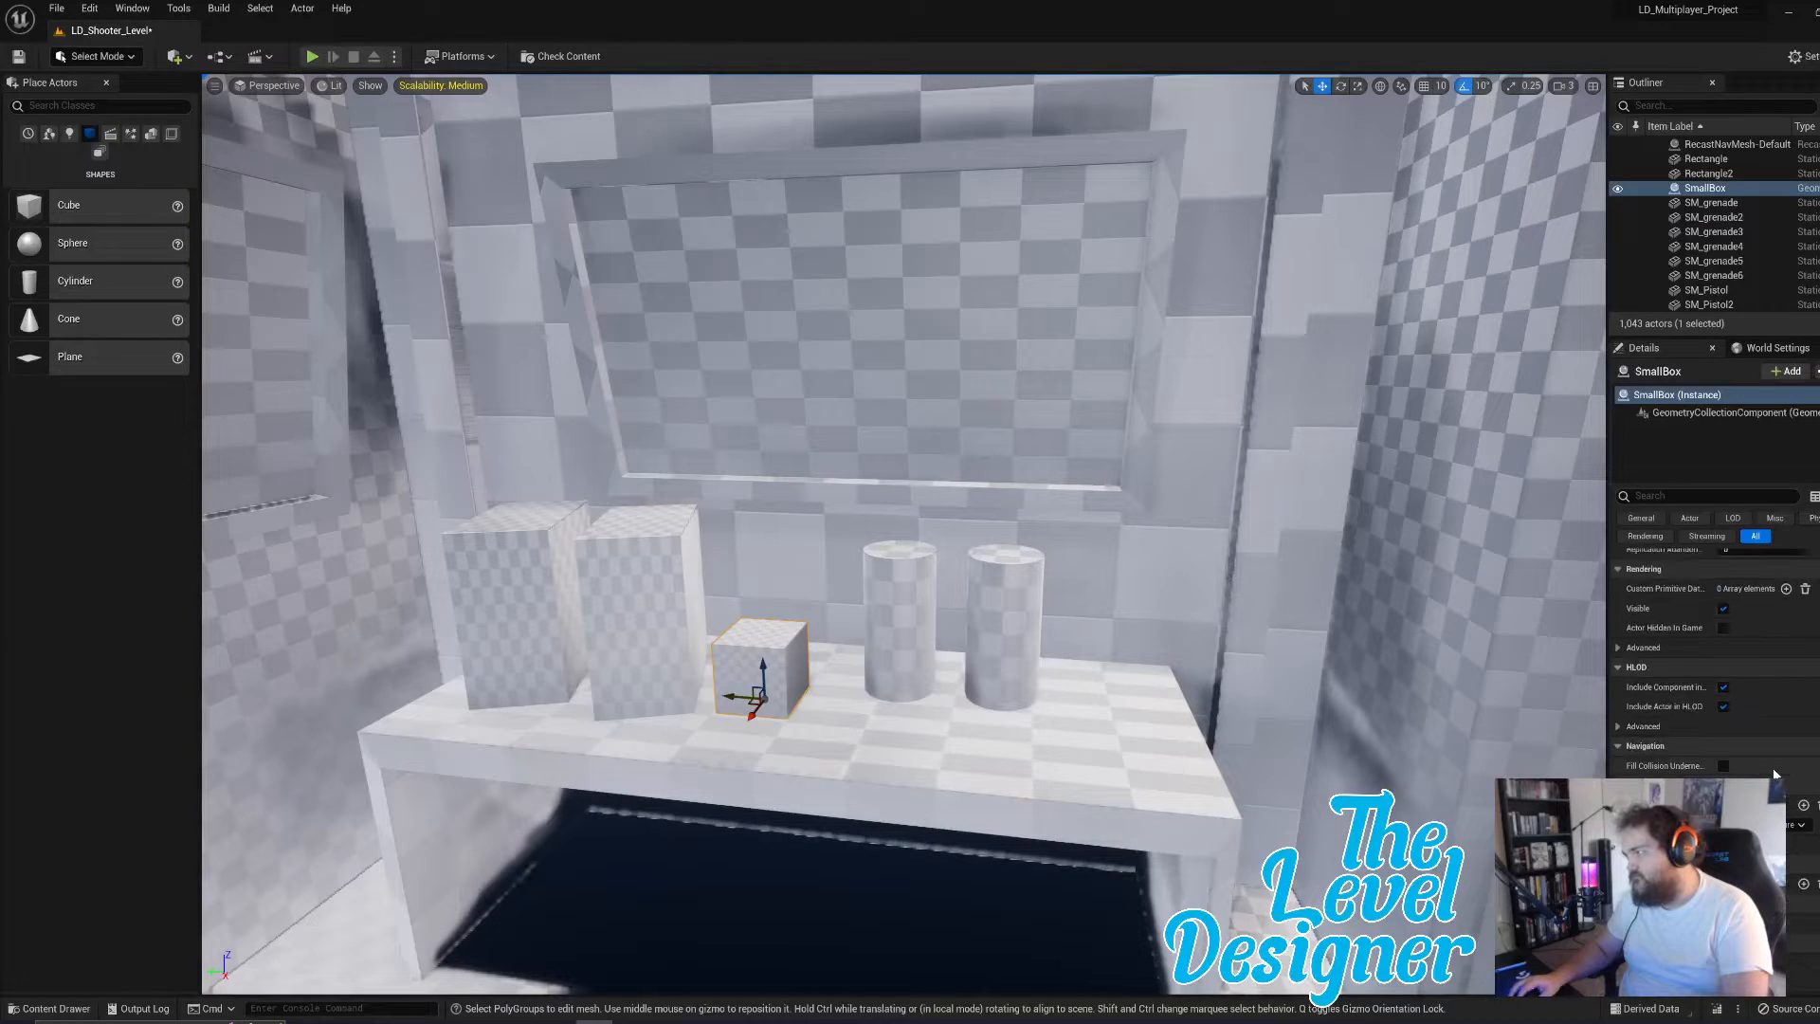
scroll(1777, 773, "down", 5)
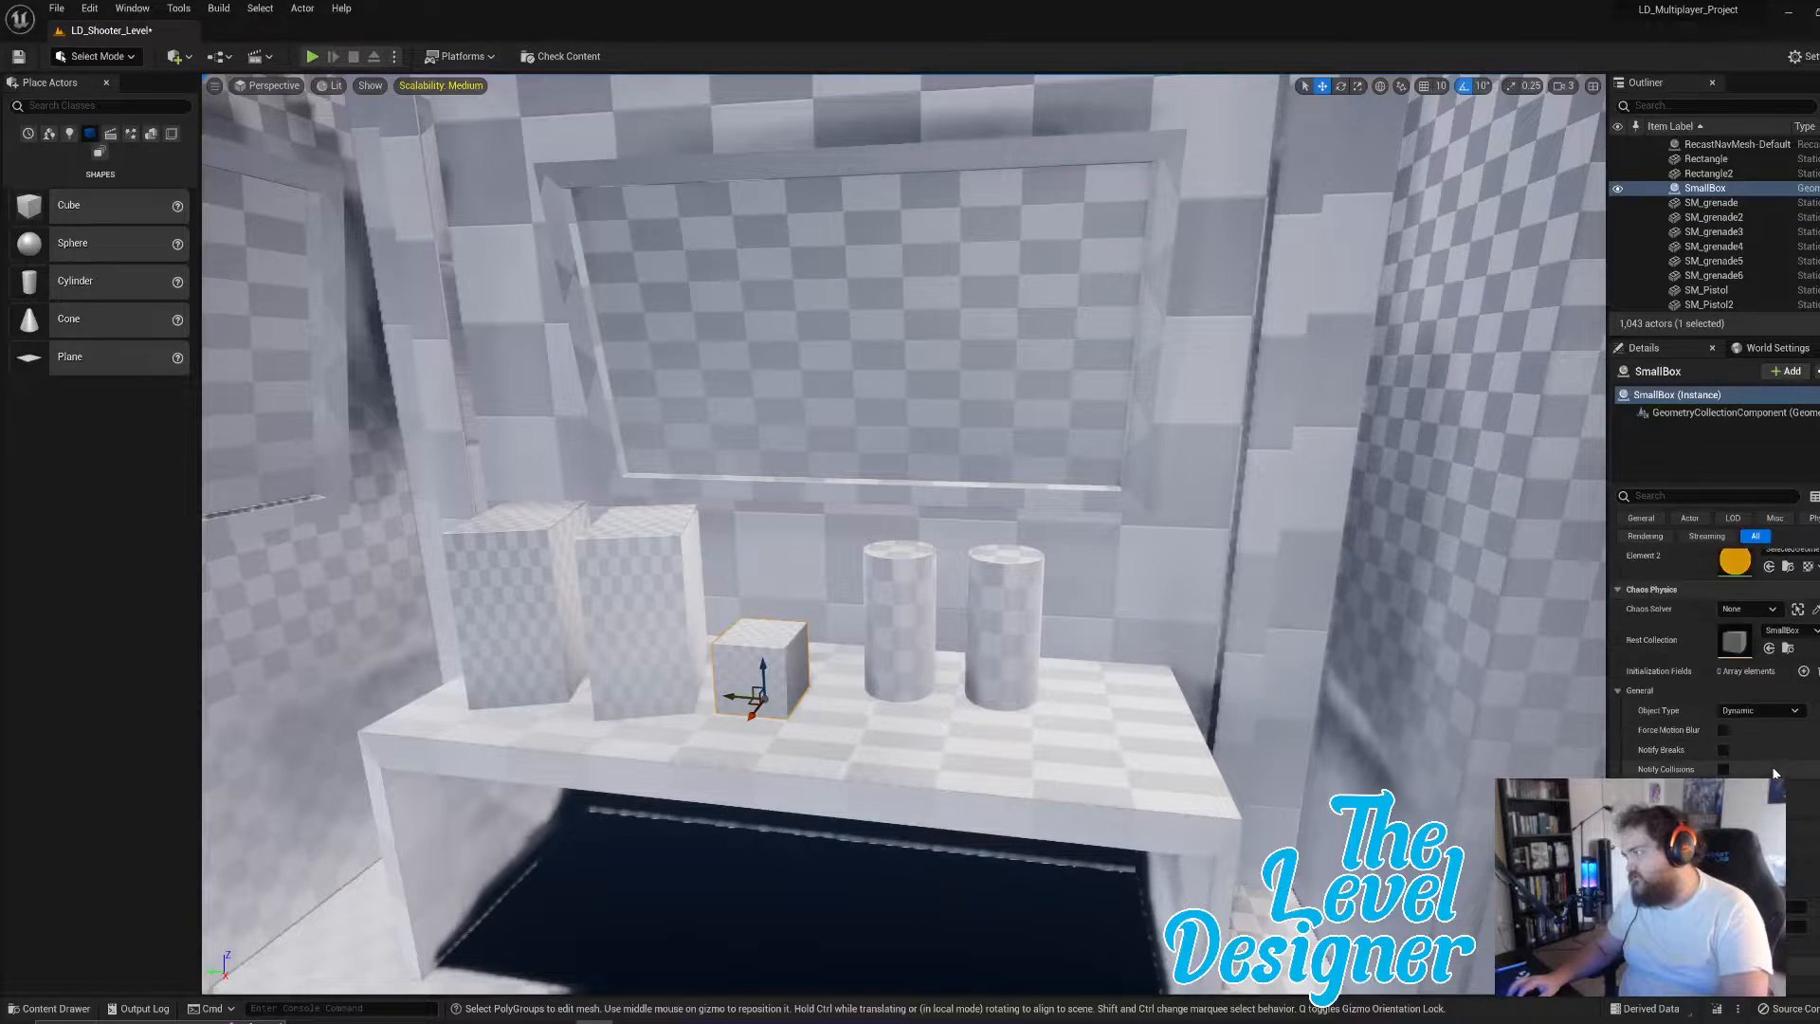
scroll(1775, 773, "down", 4)
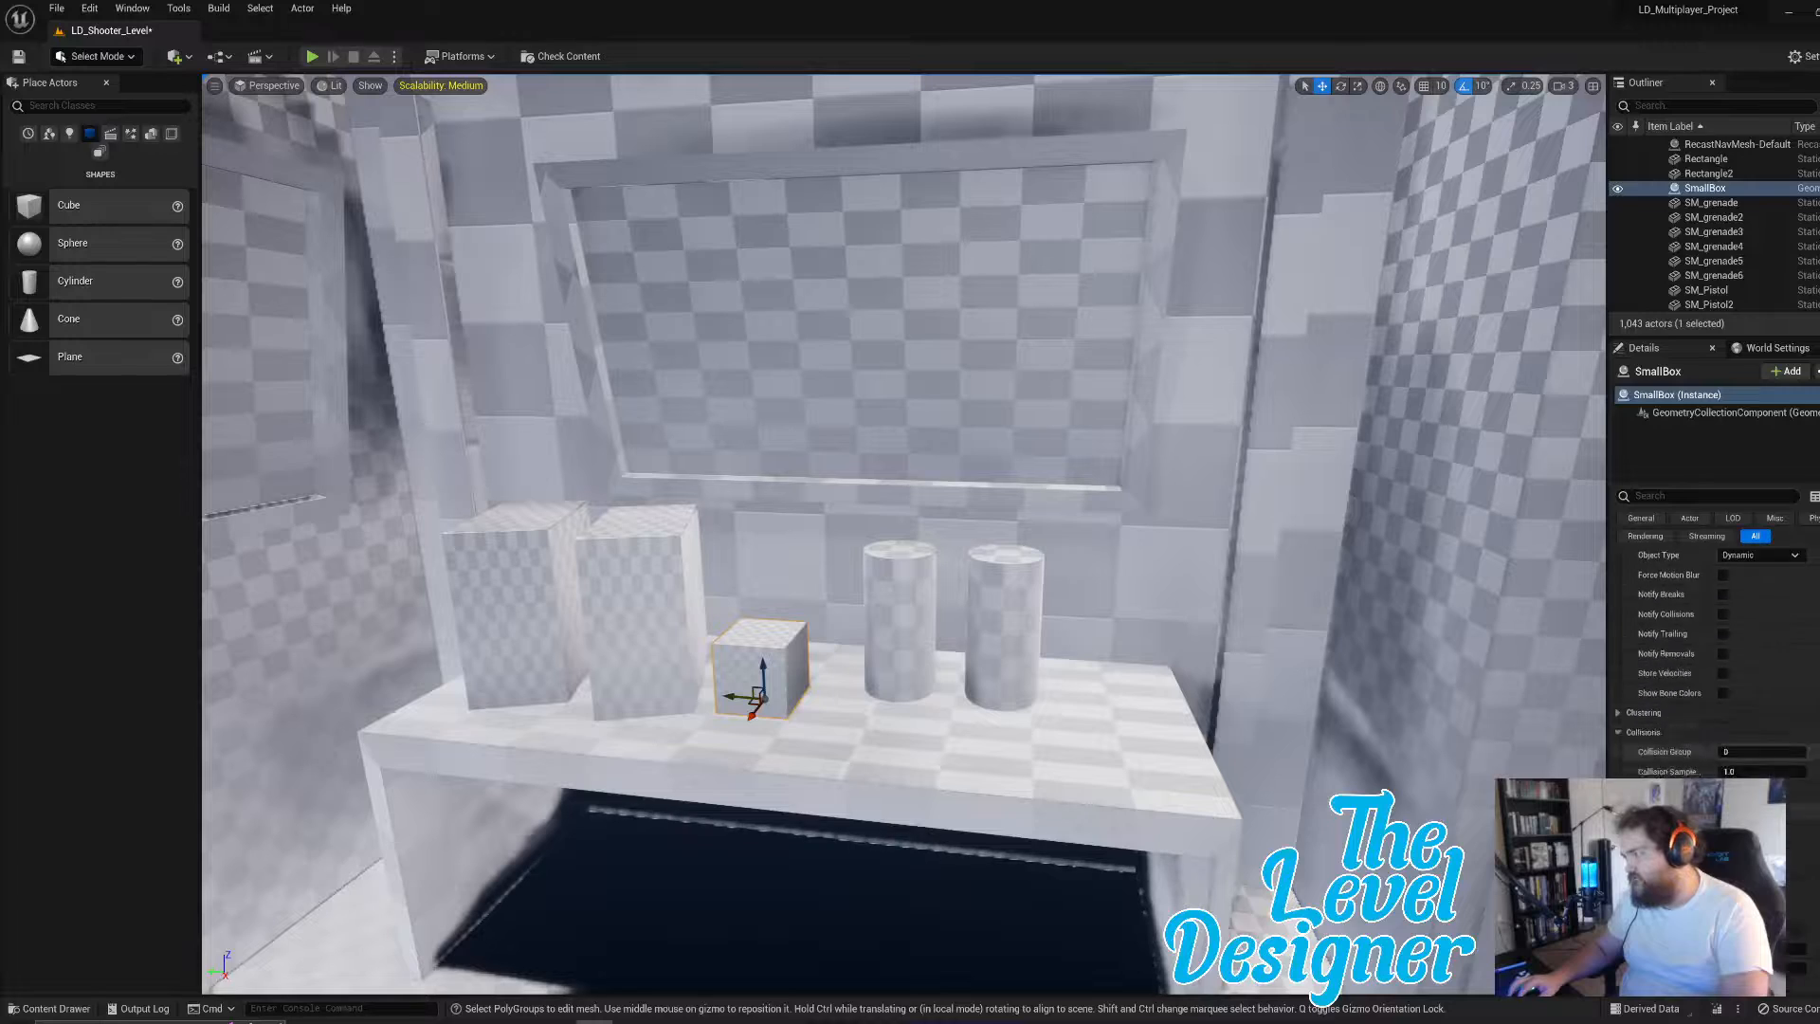
left_click(1782, 849)
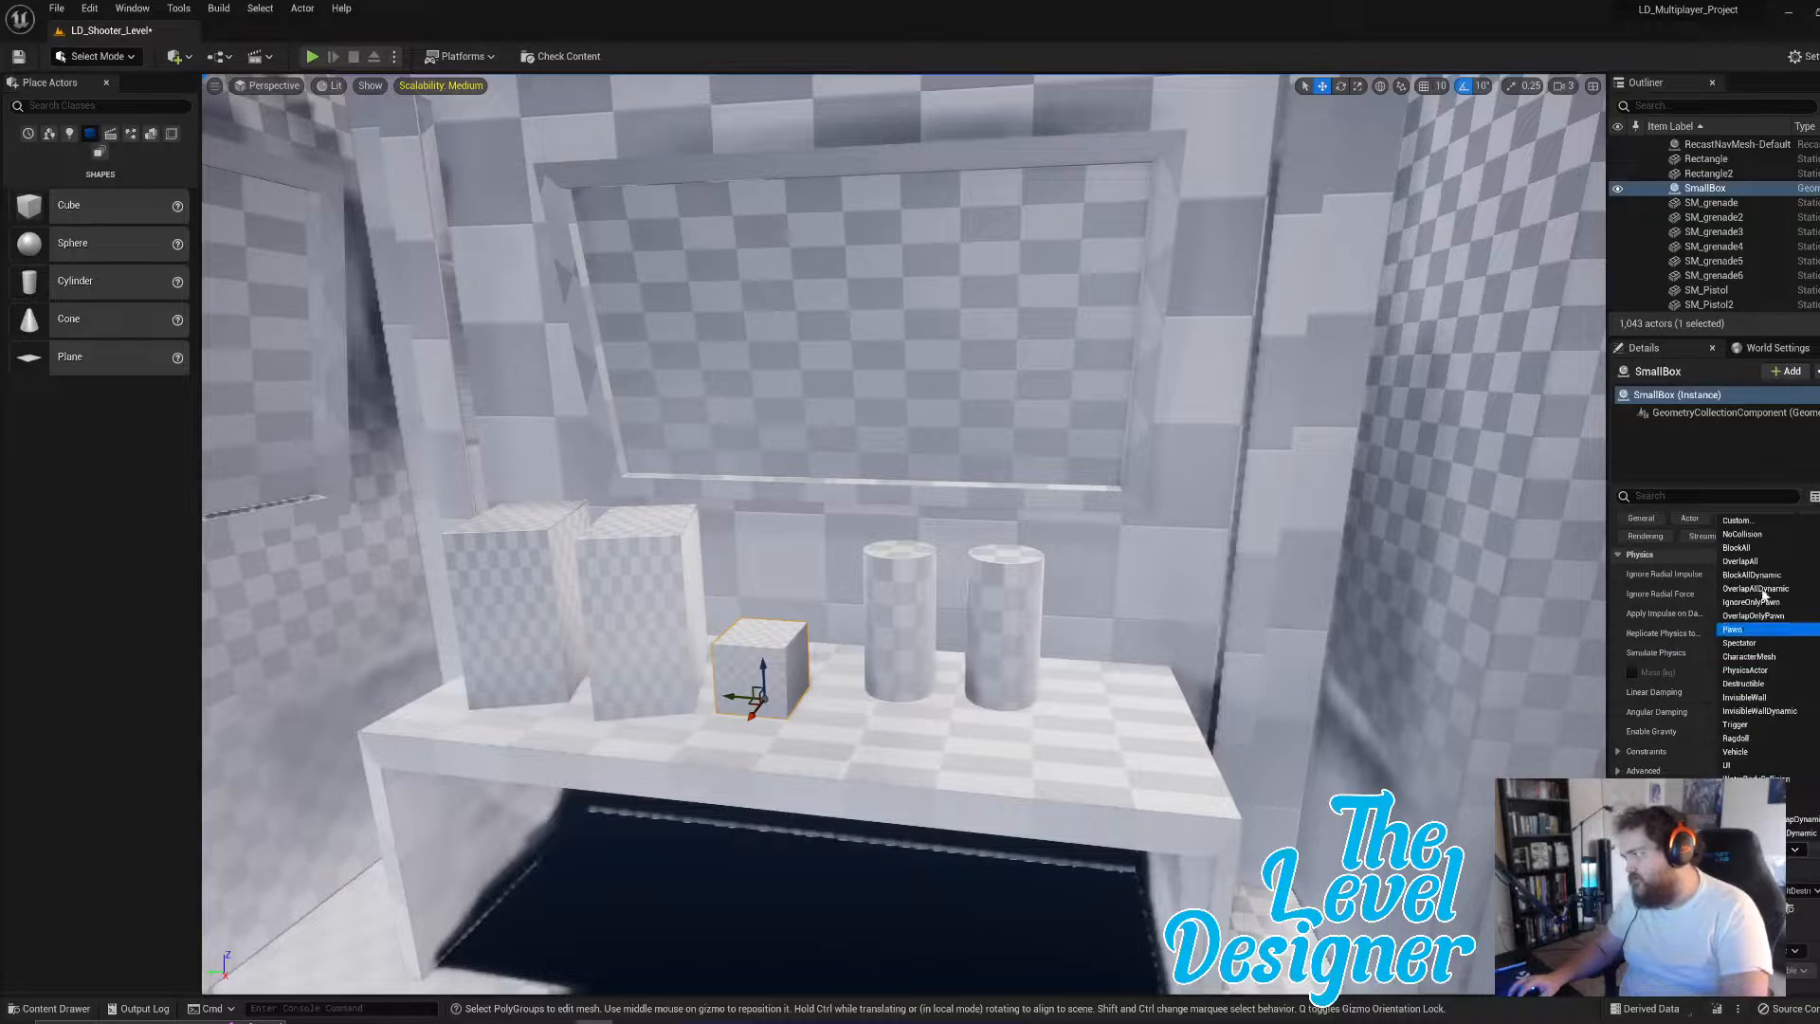
left_click(1752, 549)
- Delete the duplicated cylinder and set the remaining cylinder's collision preset to BlockAll
left_click(1005, 626)
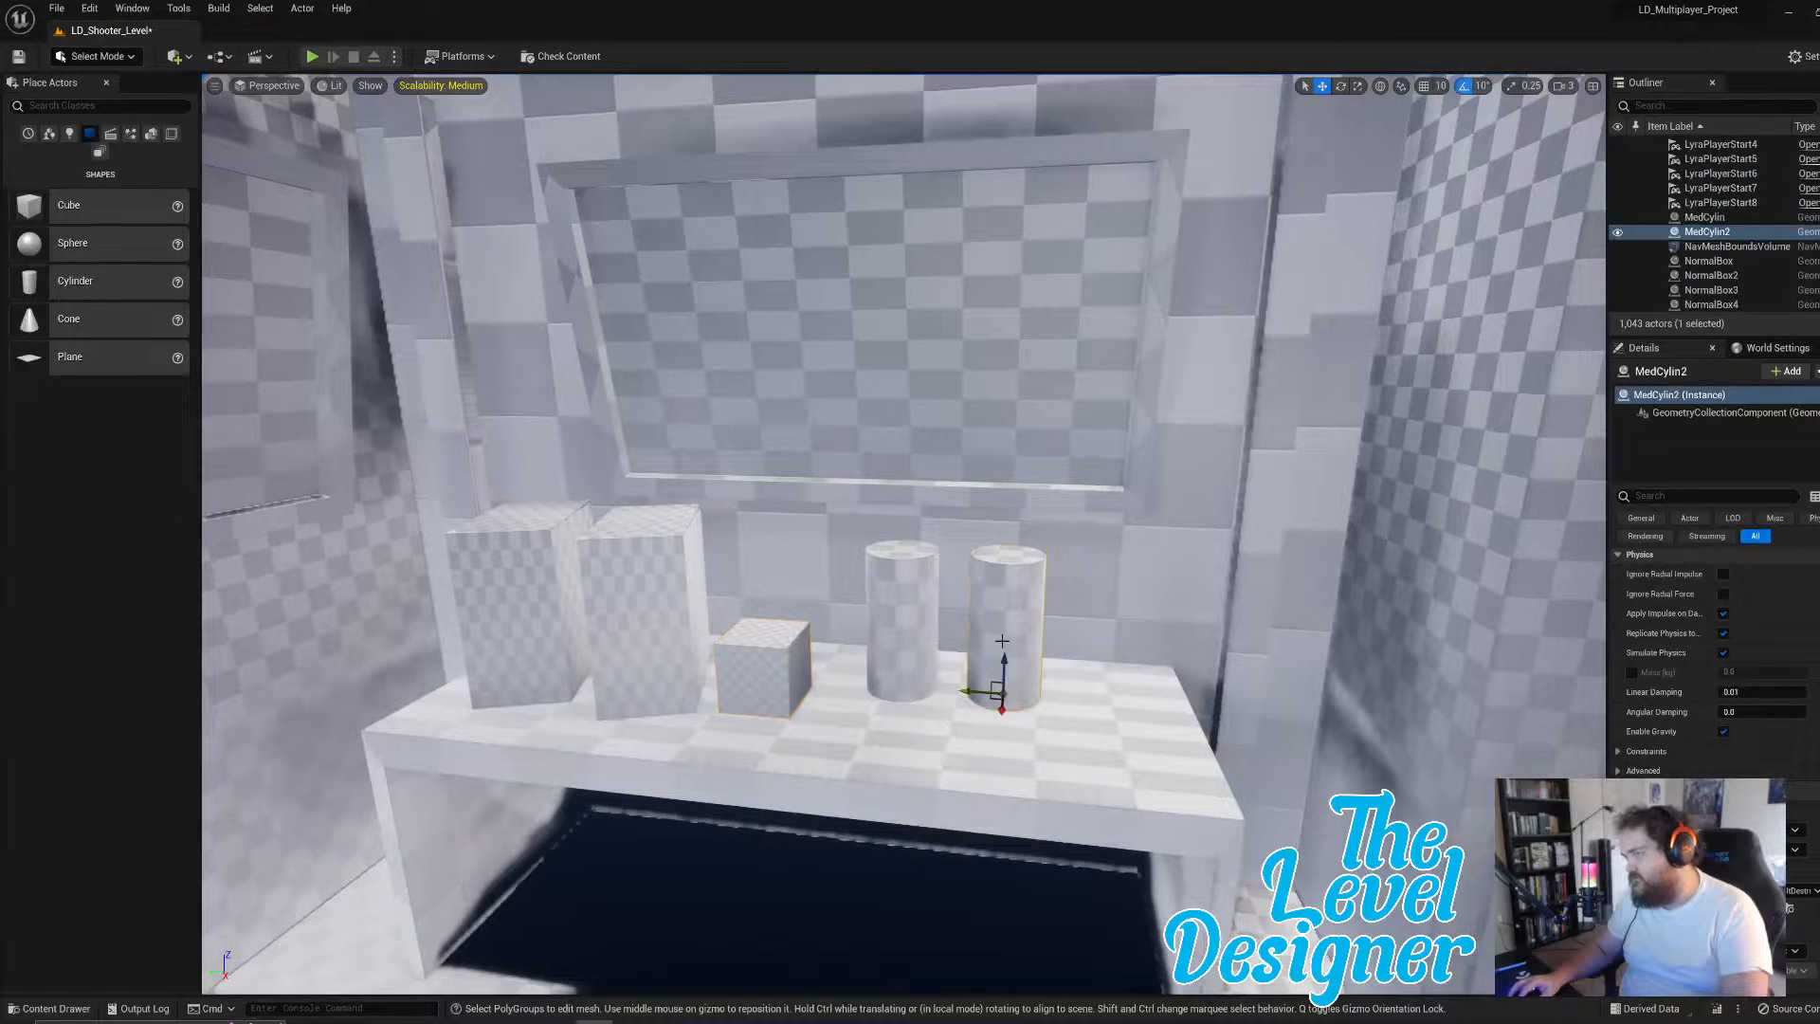
key("Delete")
left_click(924, 629)
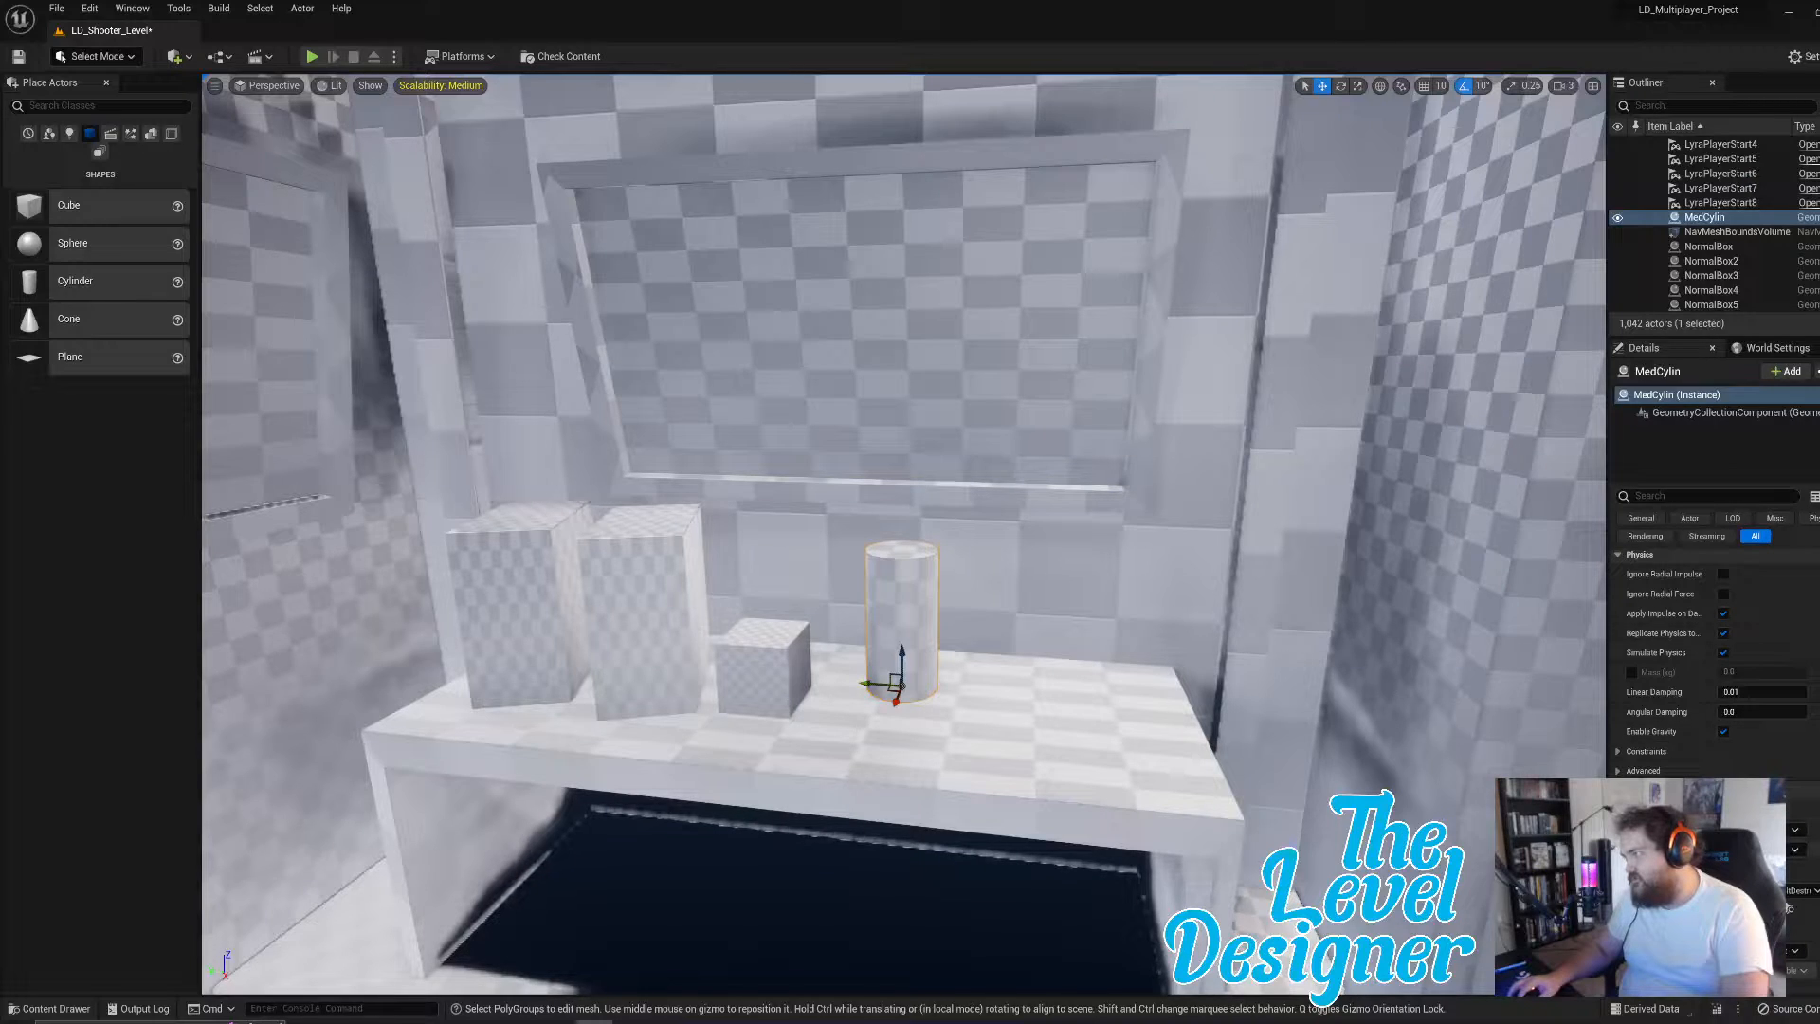
left_click(1778, 850)
left_click(1758, 548)
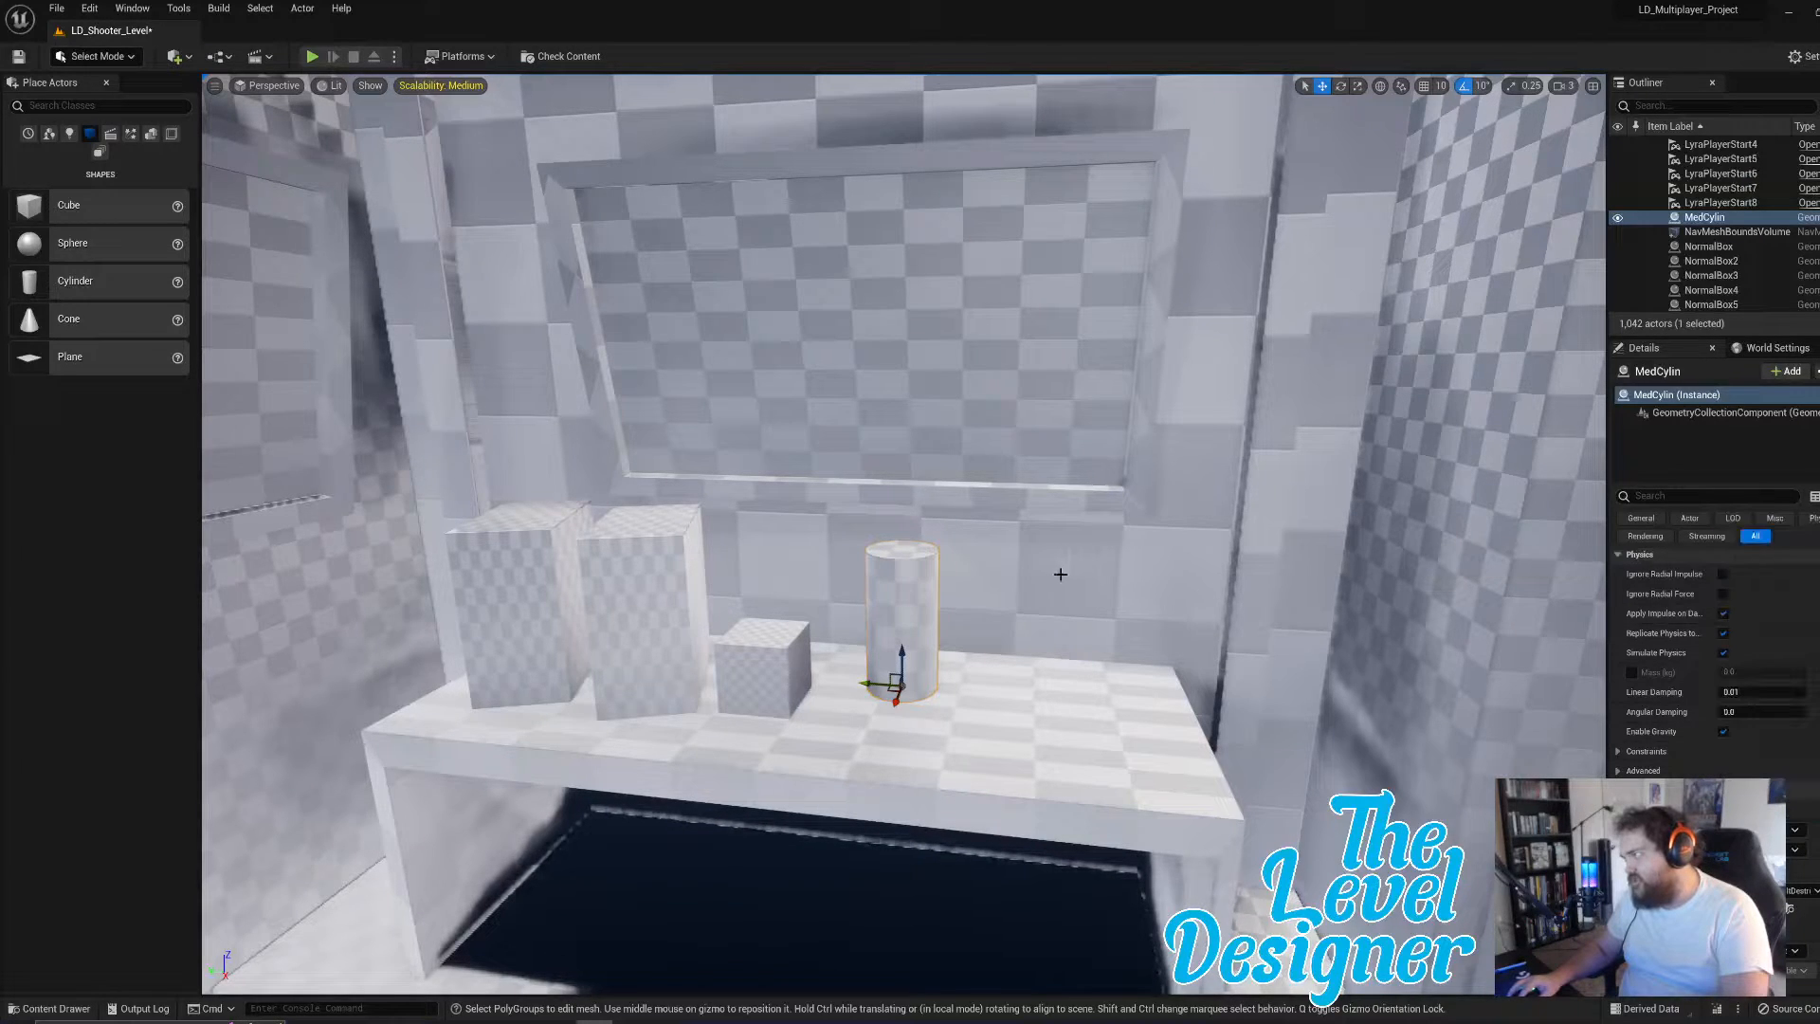
- Delete the duplicated tall box and set the remaining tall box's collision preset to BlockAll
left_click(652, 575)
key("Delete")
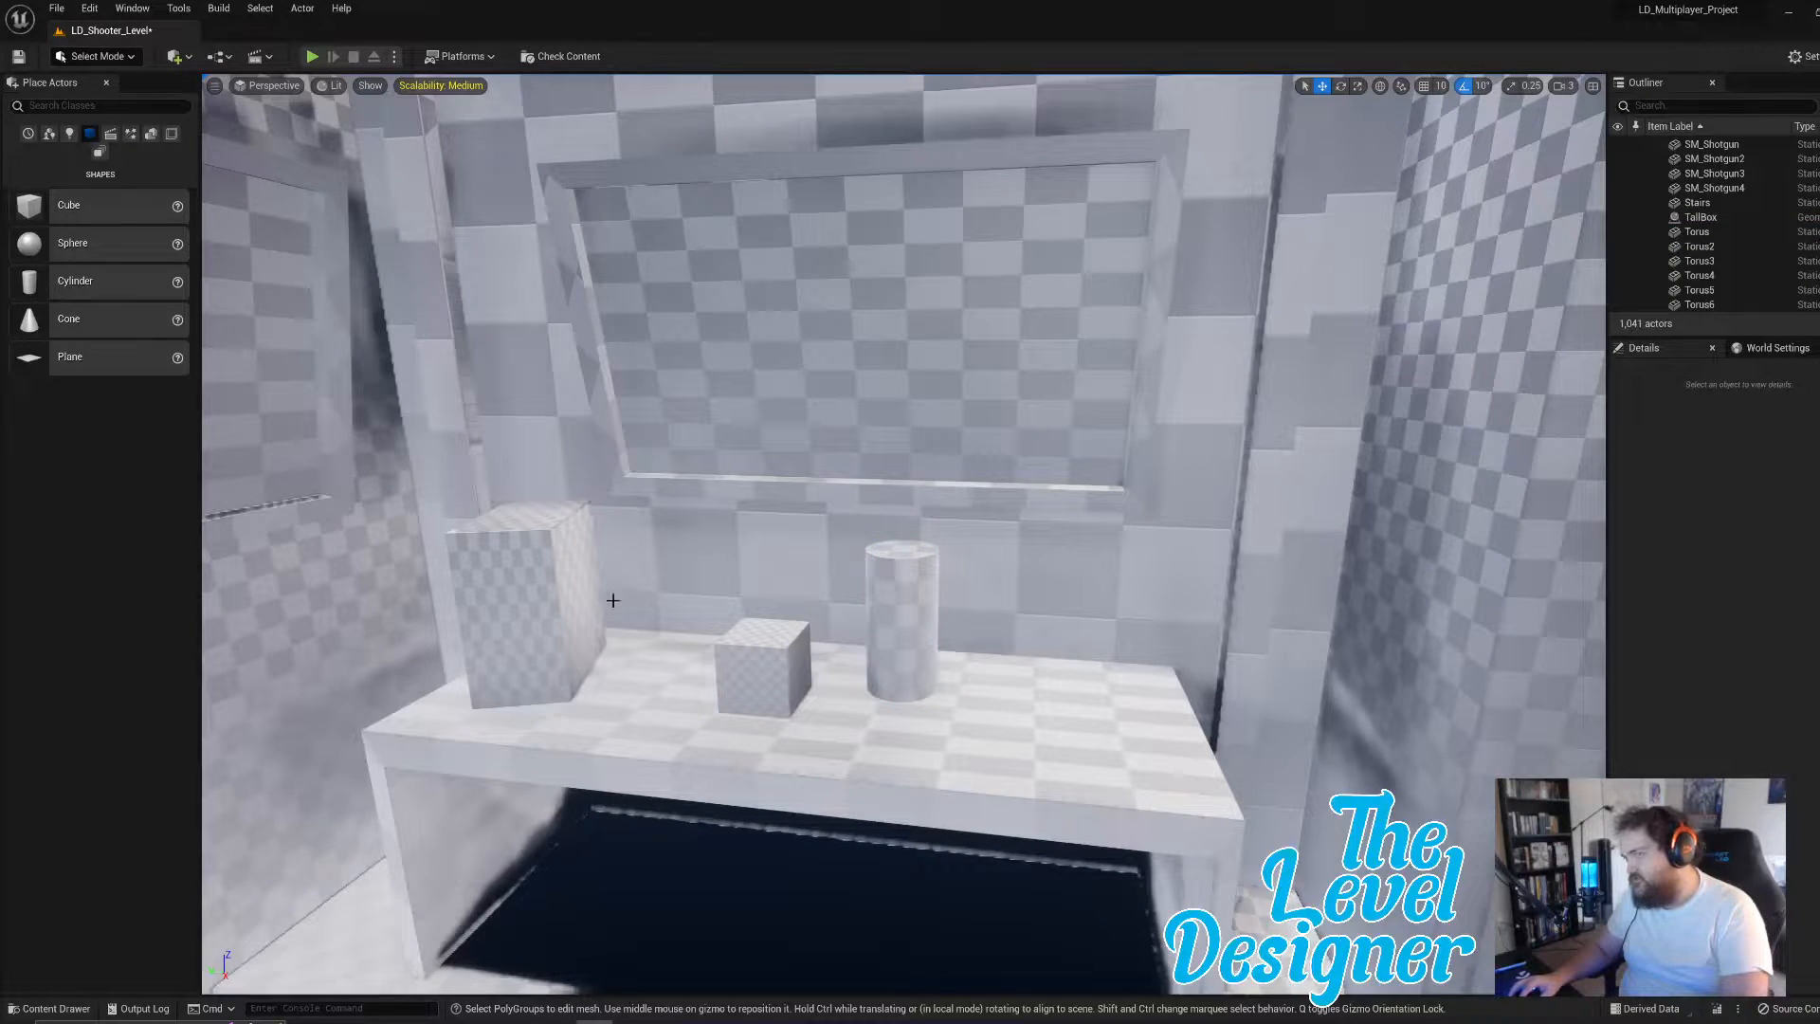
left_click(550, 586)
left_click(1766, 850)
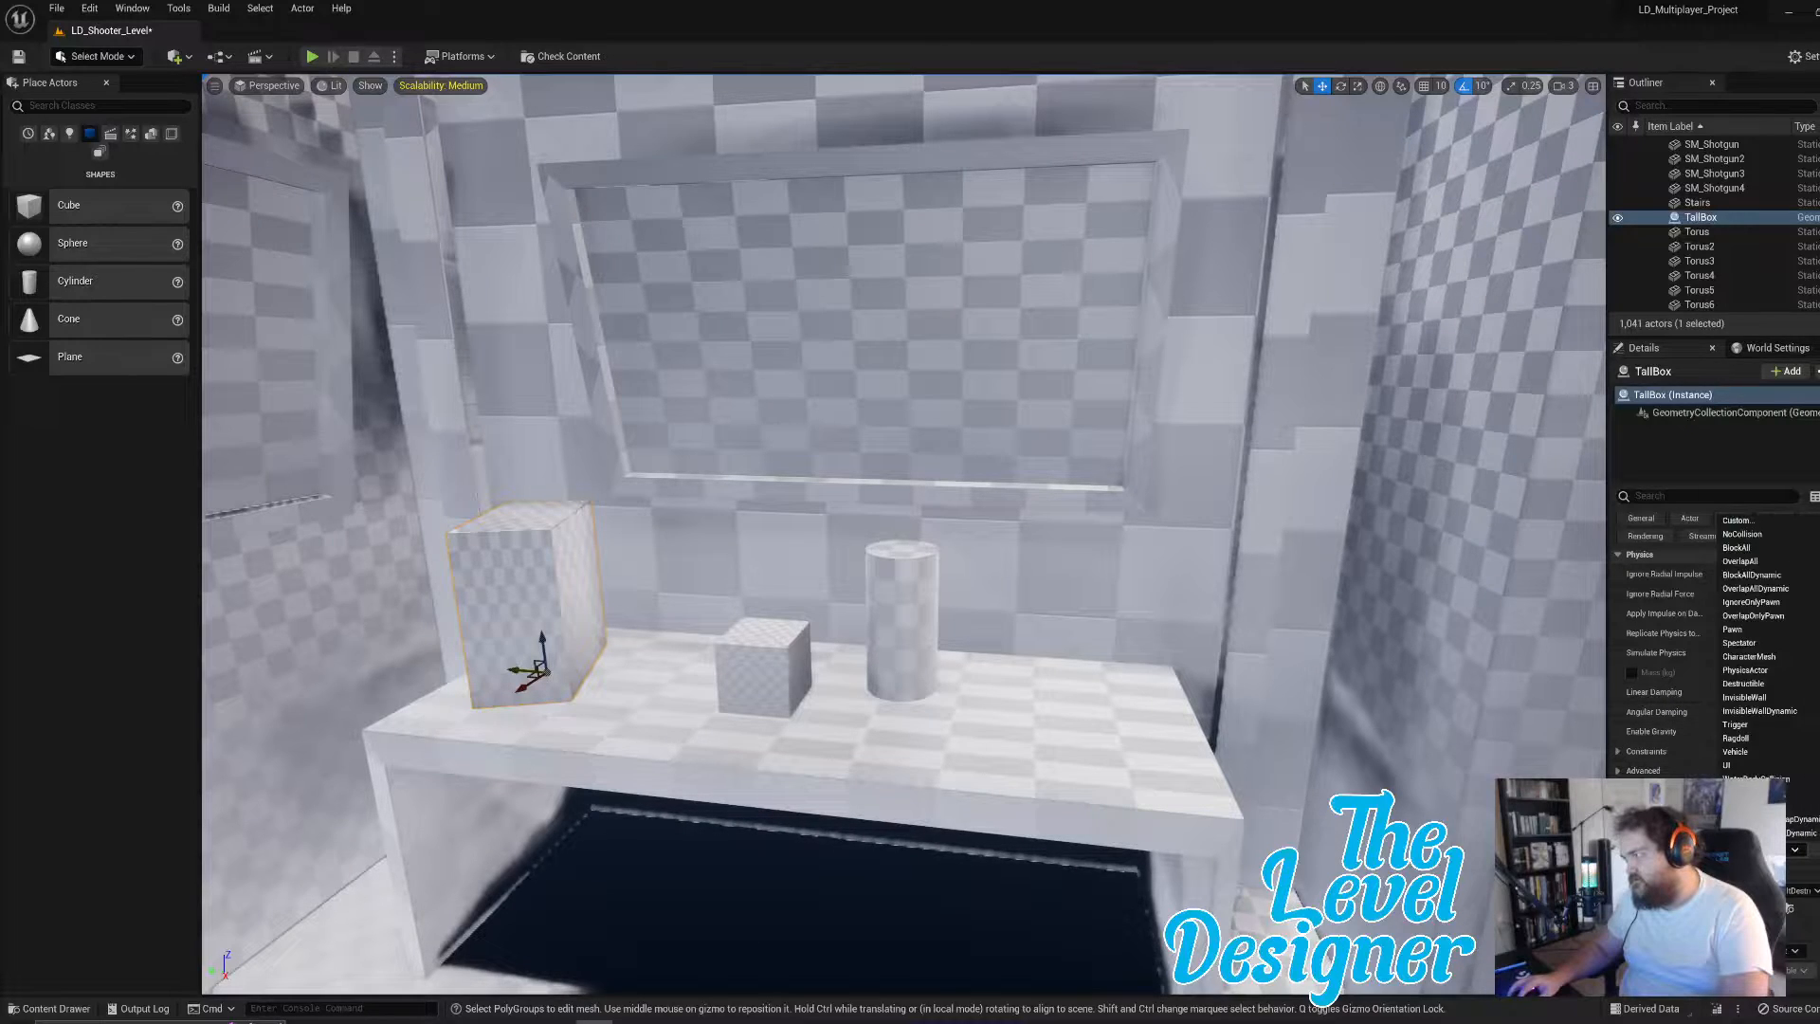
left_click(1757, 548)
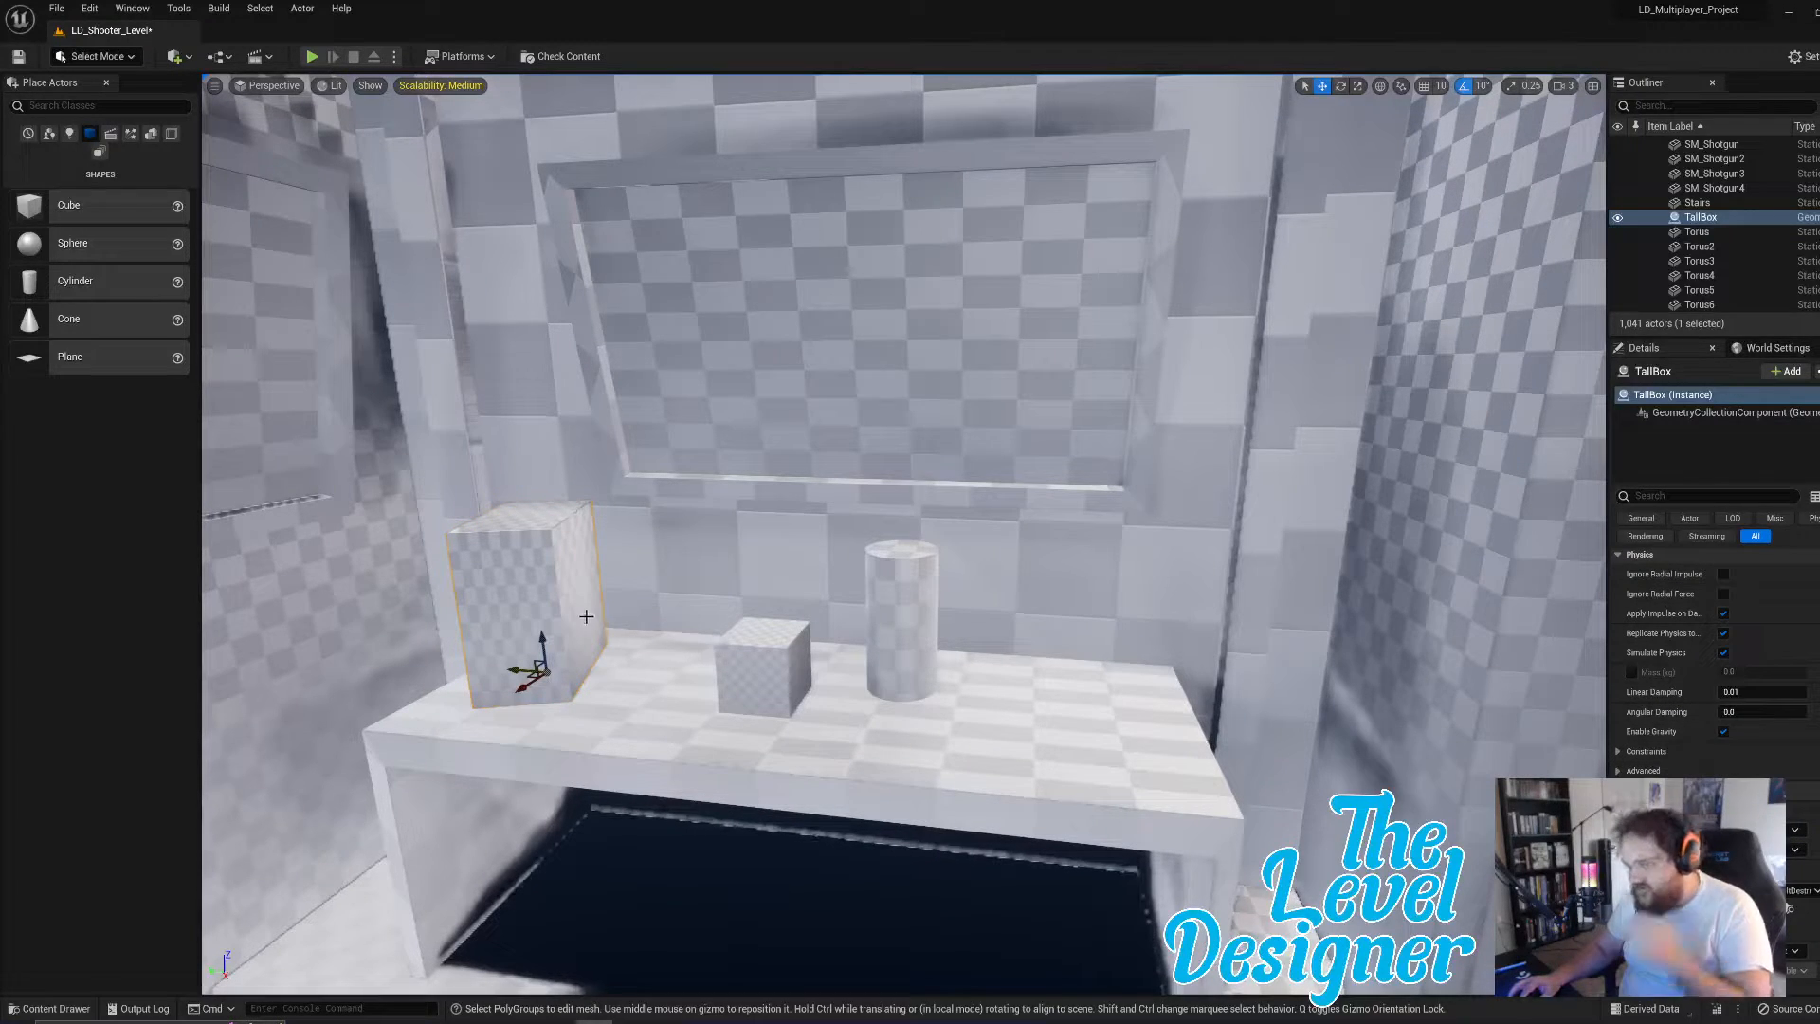
- Duplicate the tall box and the cylinder, placing each copy just to the right of its original on the table
key("ctrl+d")
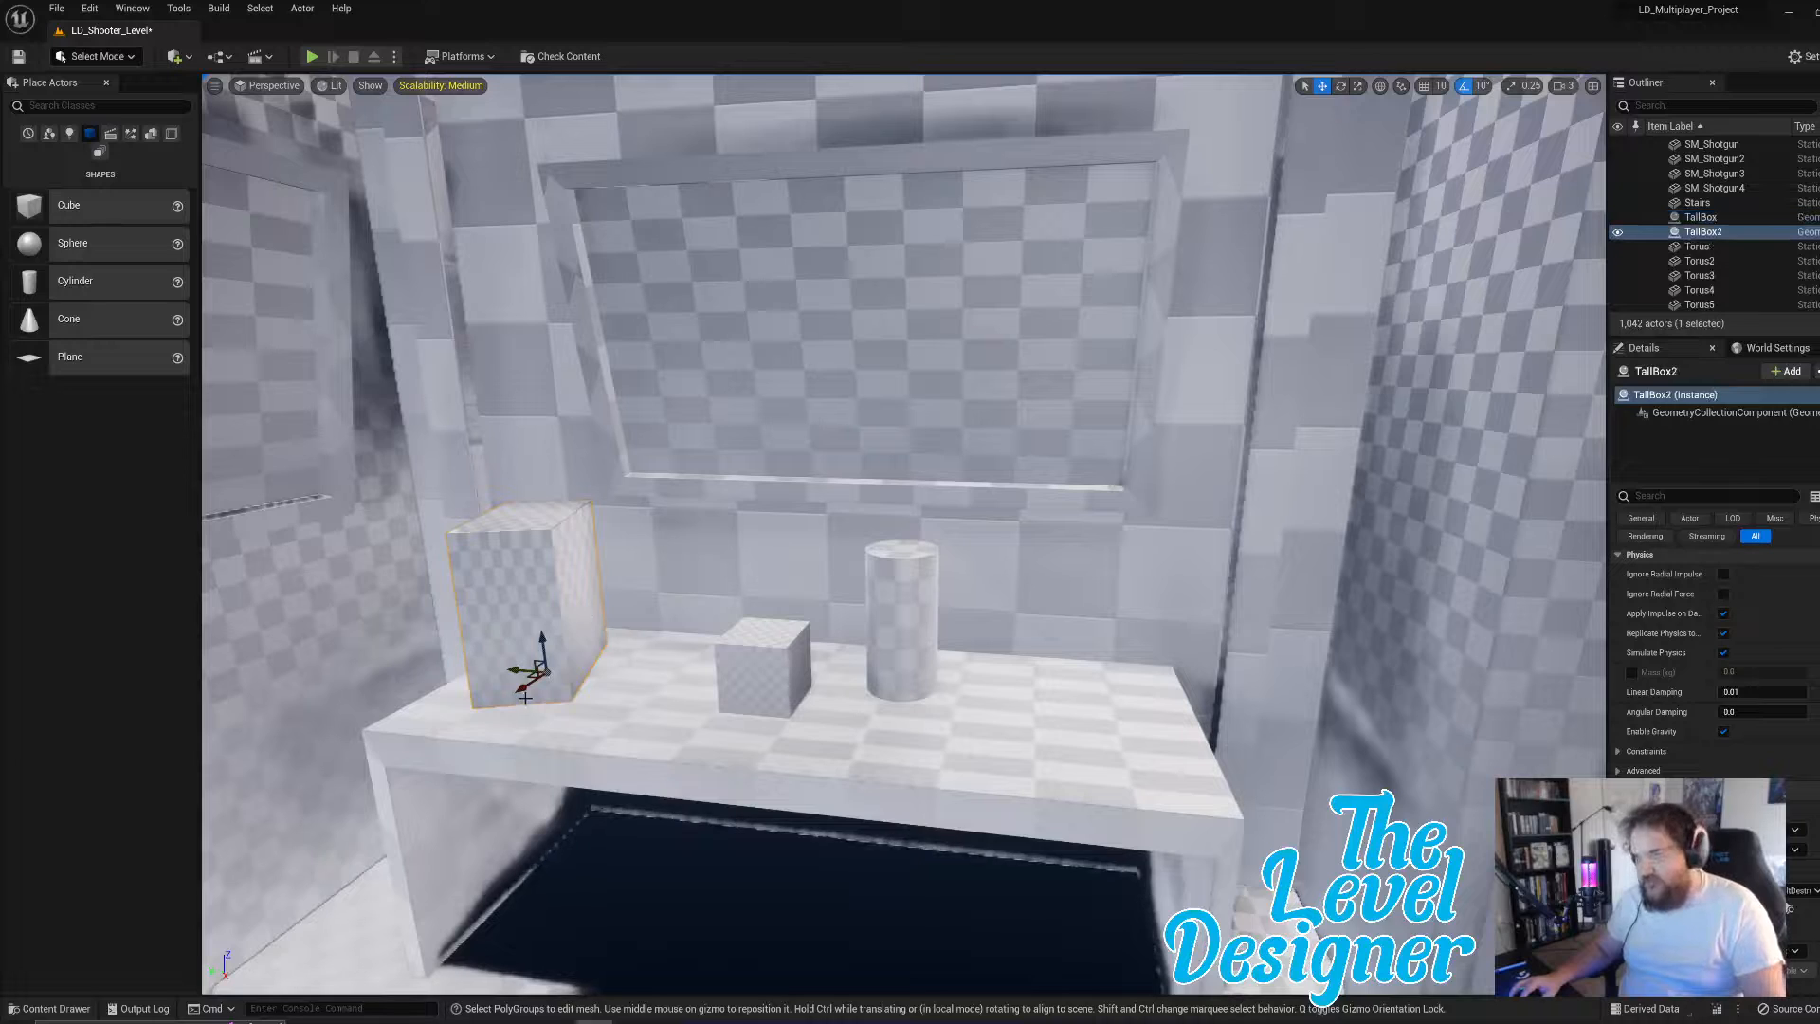
left_click_drag(523, 691, 633, 702)
left_click(927, 662)
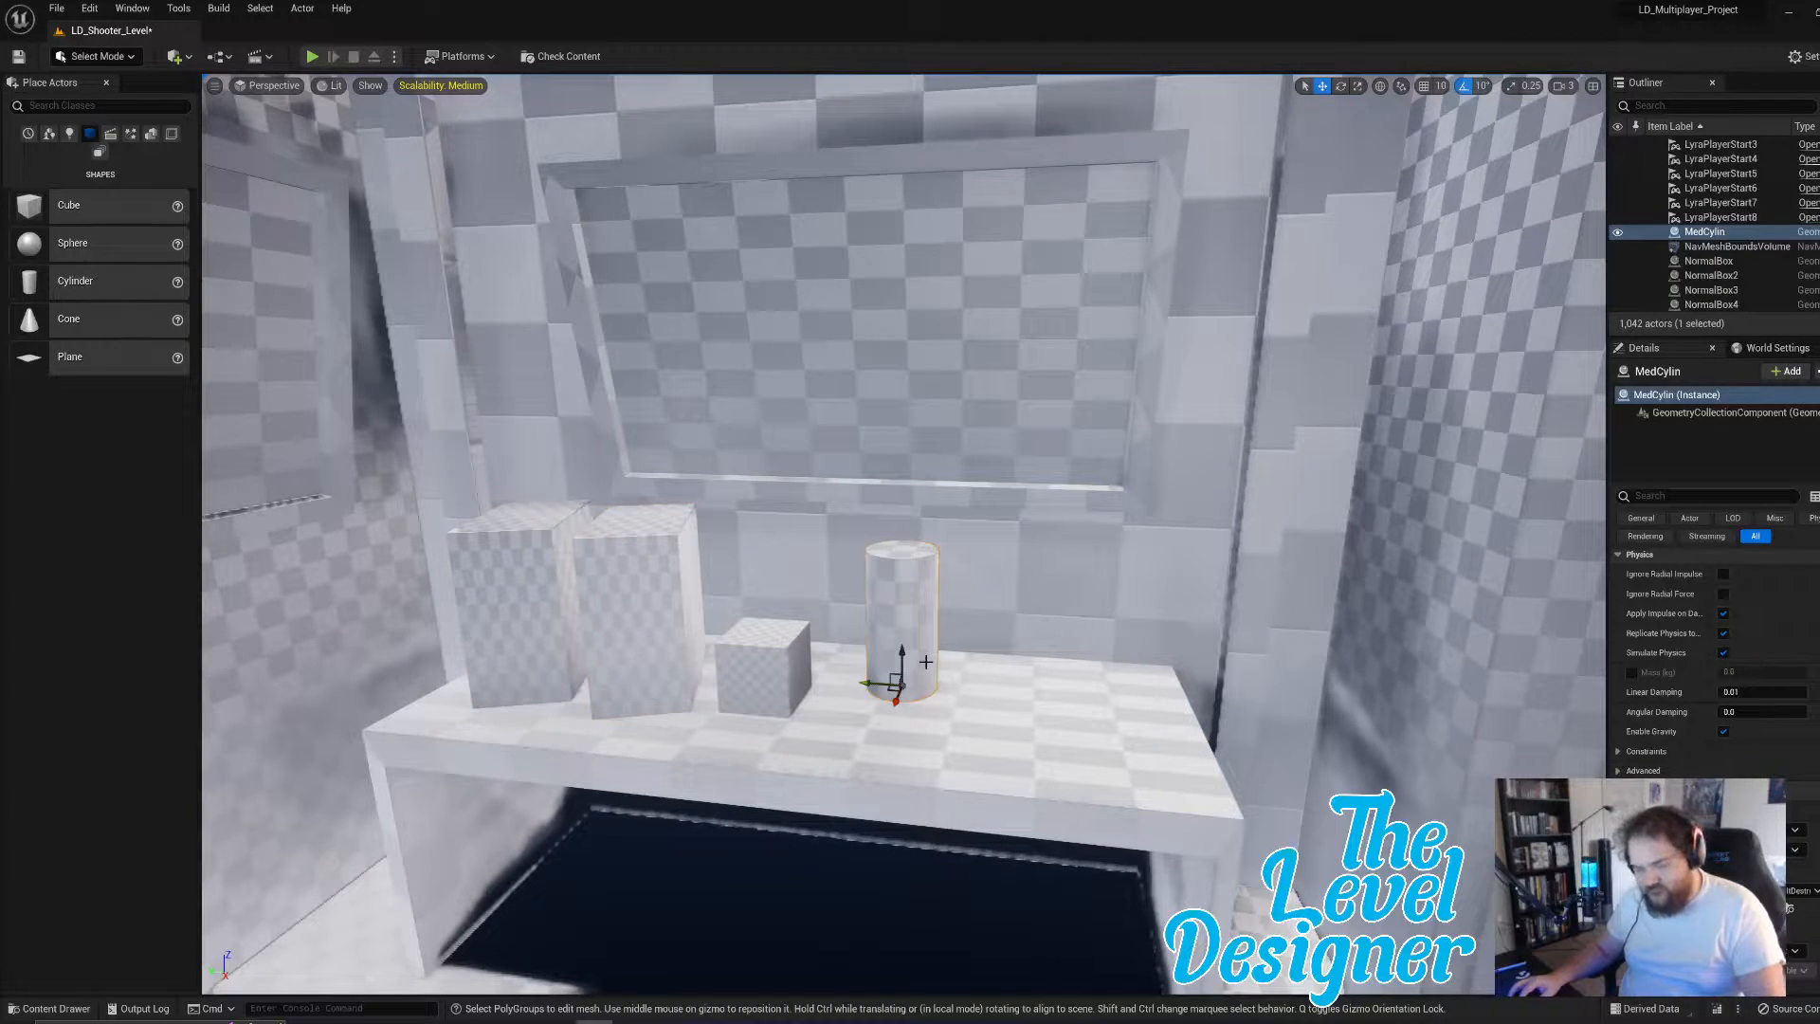
key("ctrl+d")
left_click_drag(866, 681, 970, 683)
- Duplicate the small box repeatedly, placing copies in front of the first cylinder and farther right along the table
left_click(771, 667)
key("ctrl+d")
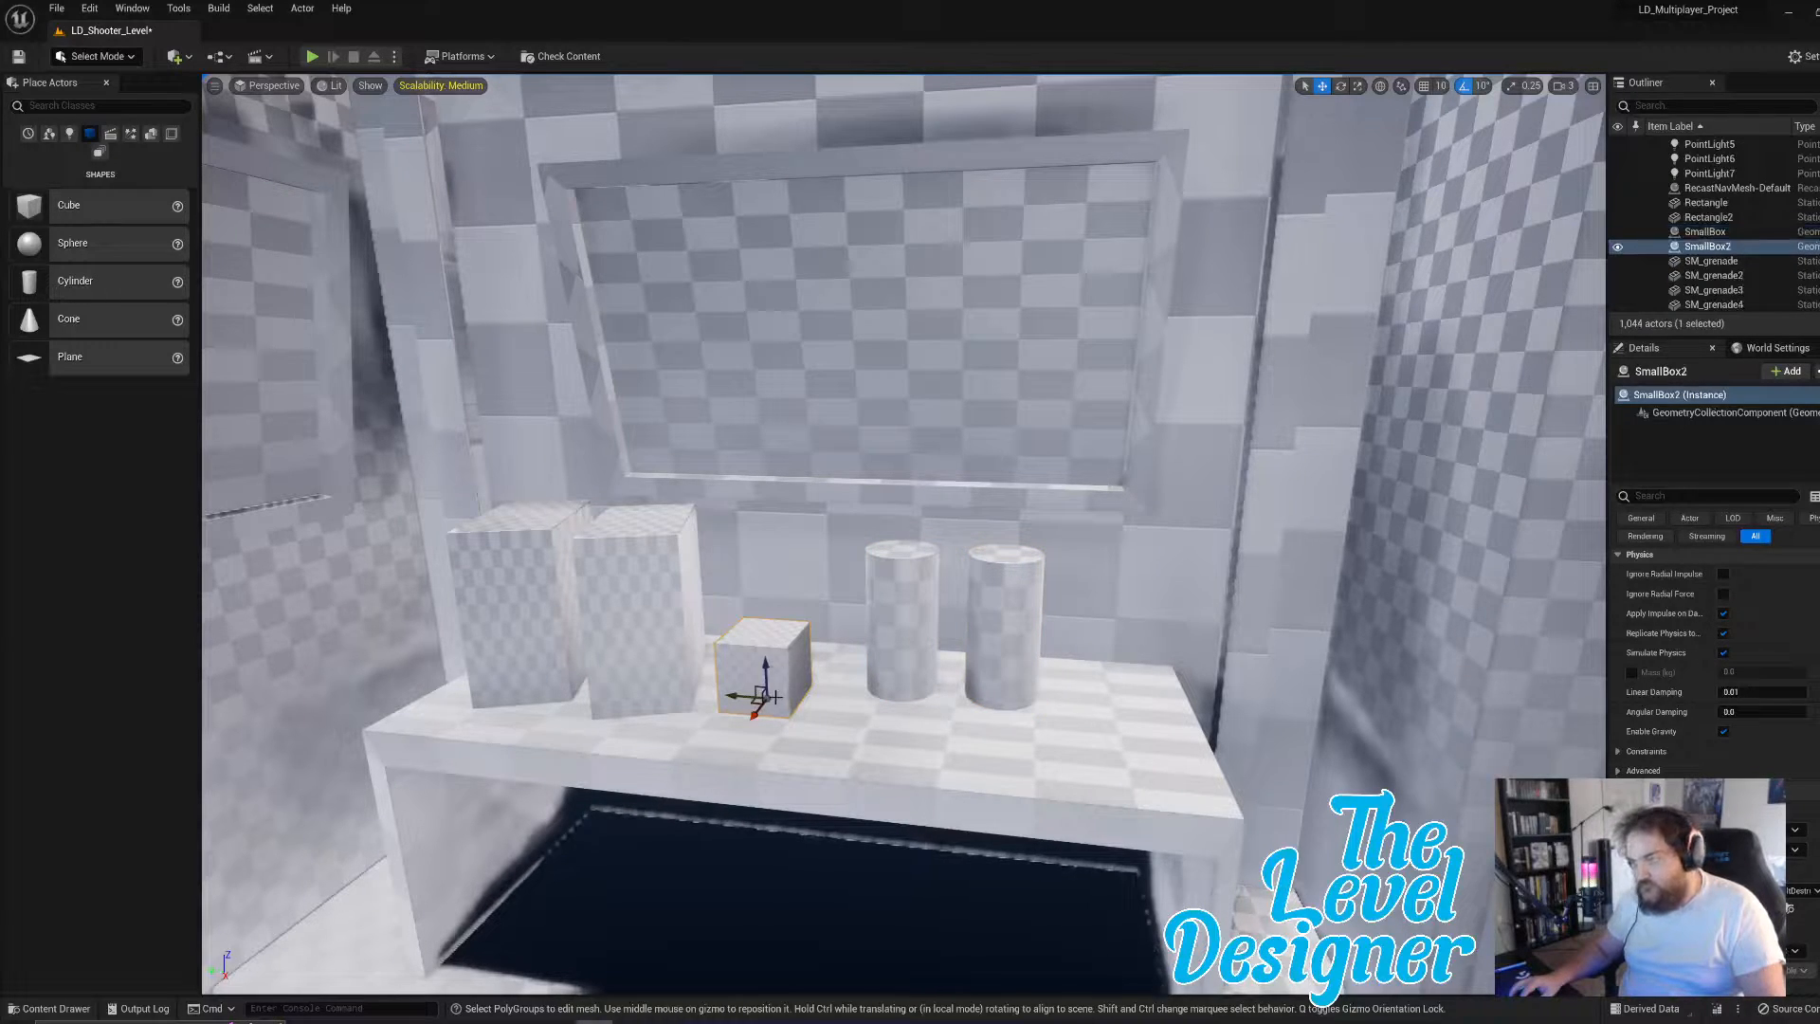
left_click_drag(758, 700, 850, 749)
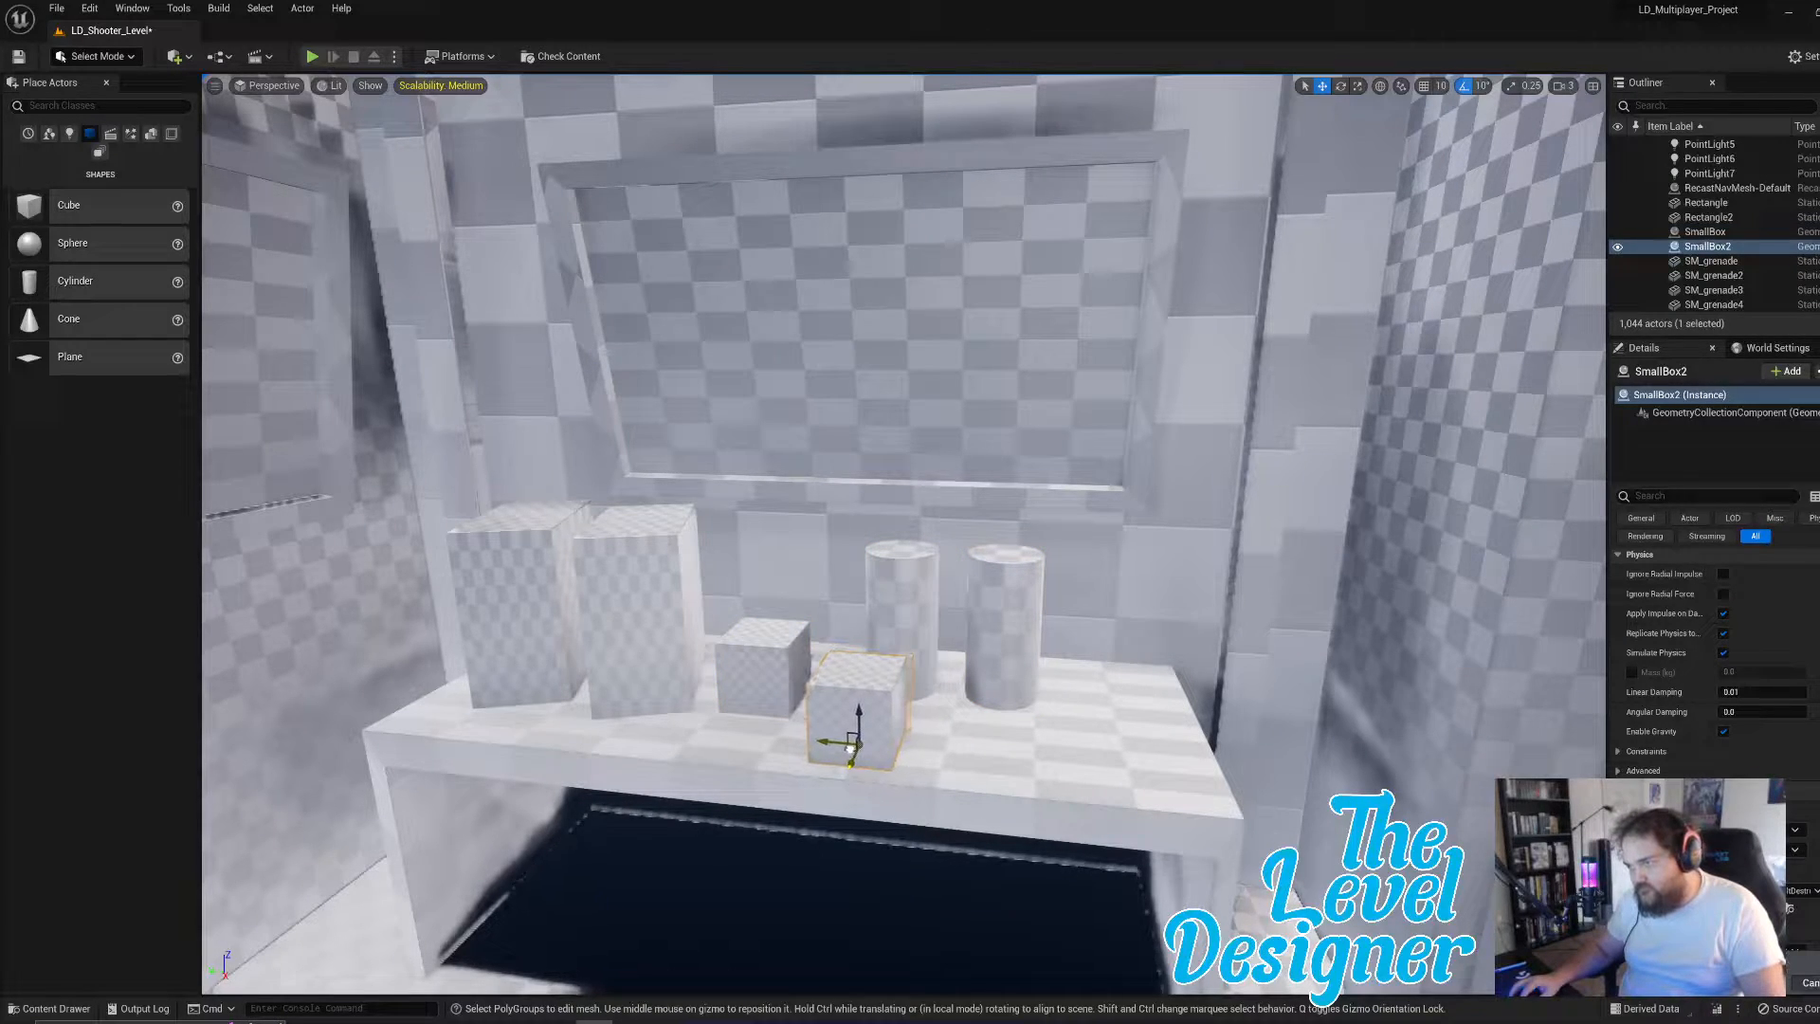
key("ctrl+d")
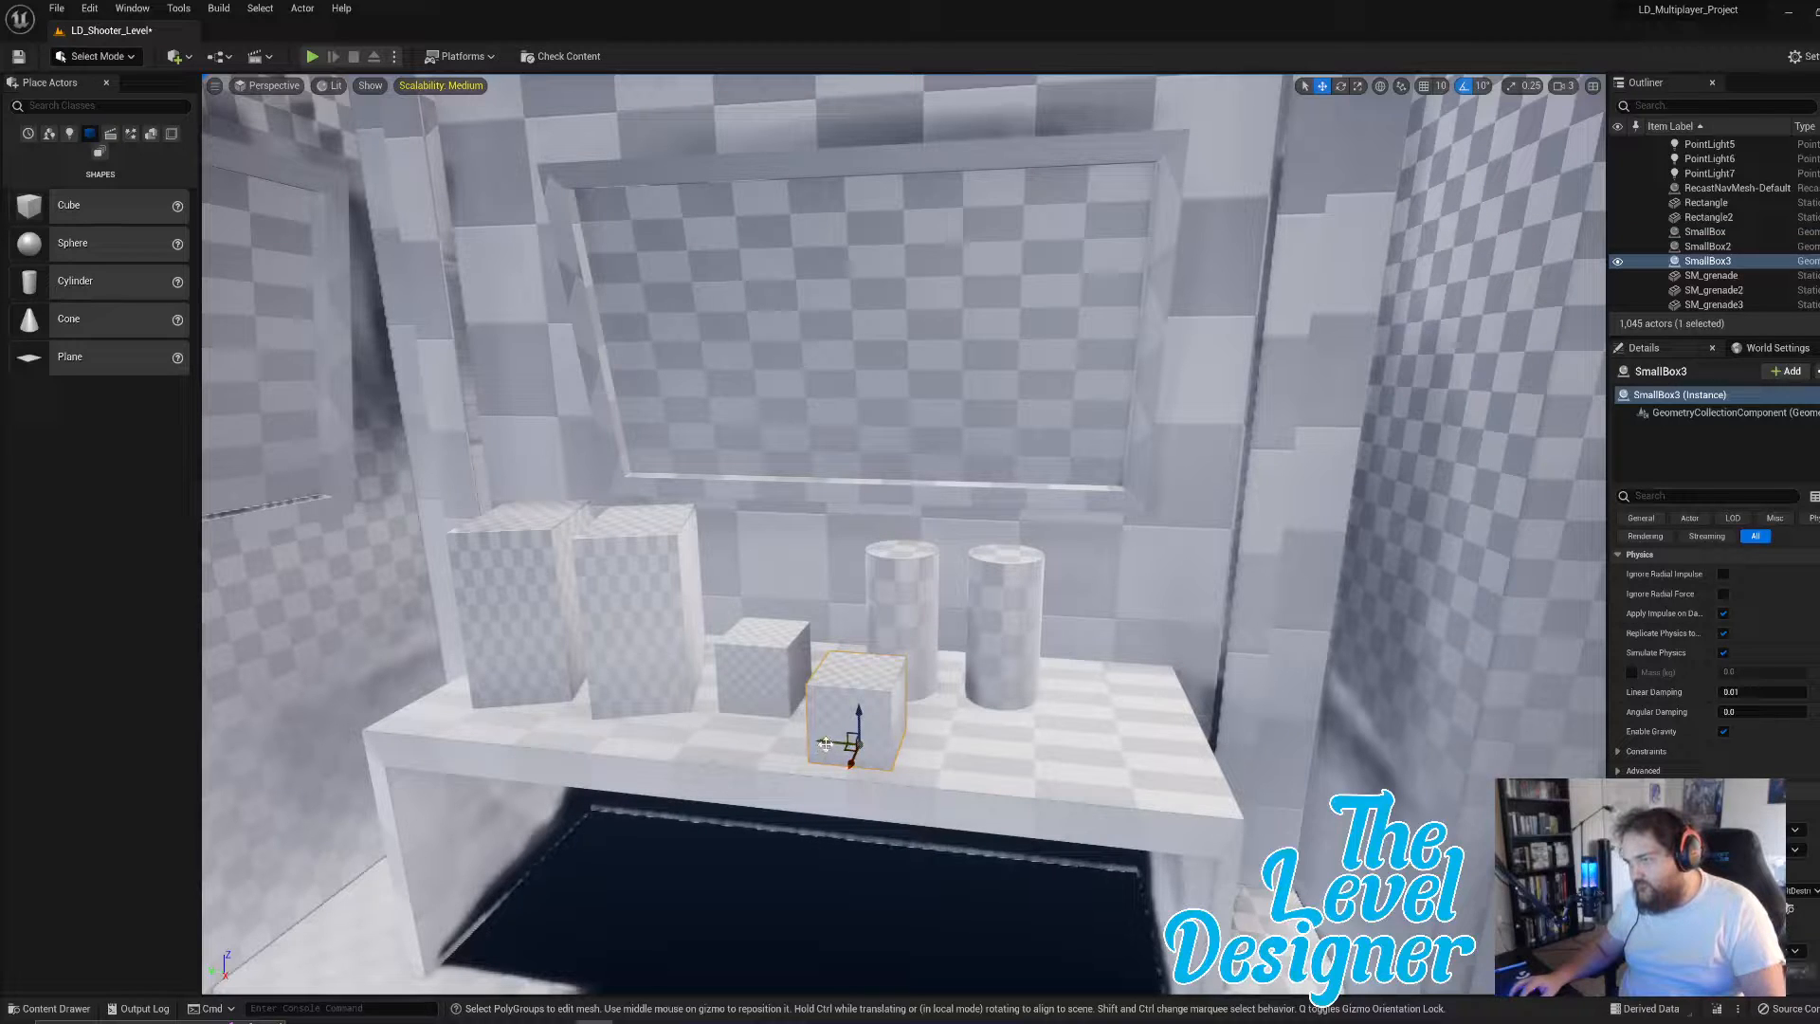
left_click_drag(824, 741, 1103, 738)
key("ctrl+d")
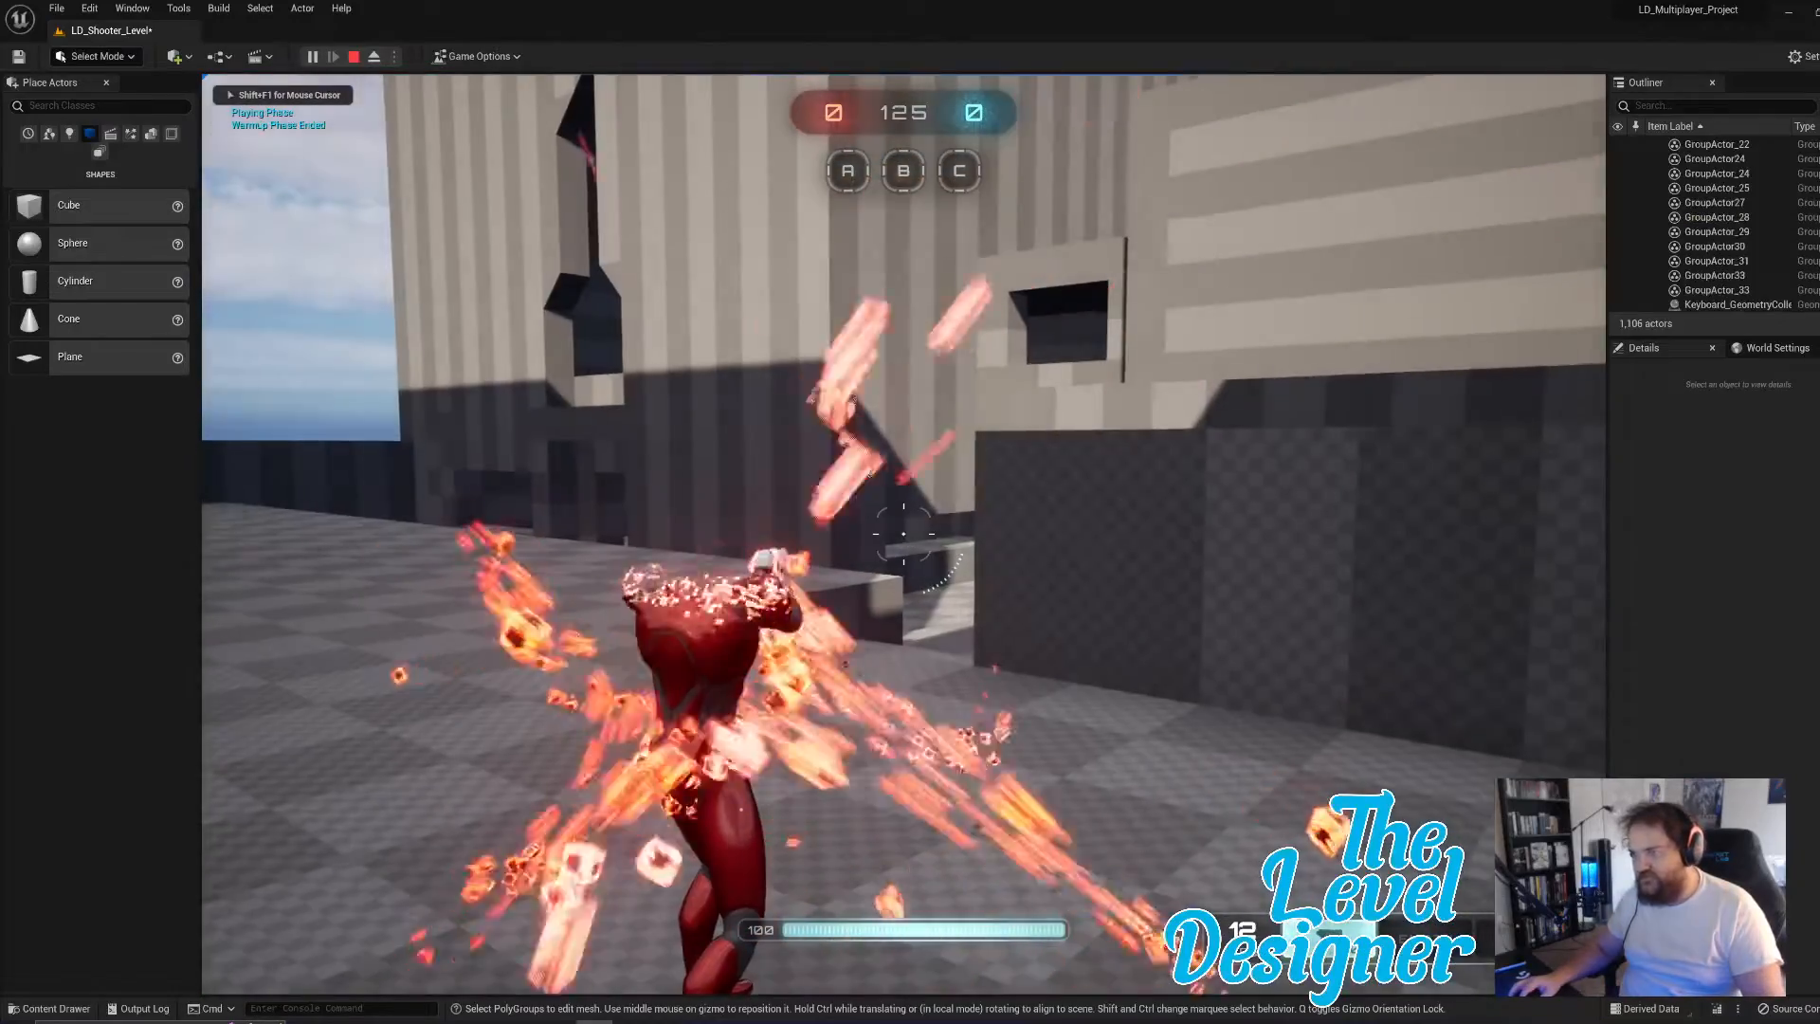
- Run the character through the level to the room with the monitors and the table of destructible props
key("w")
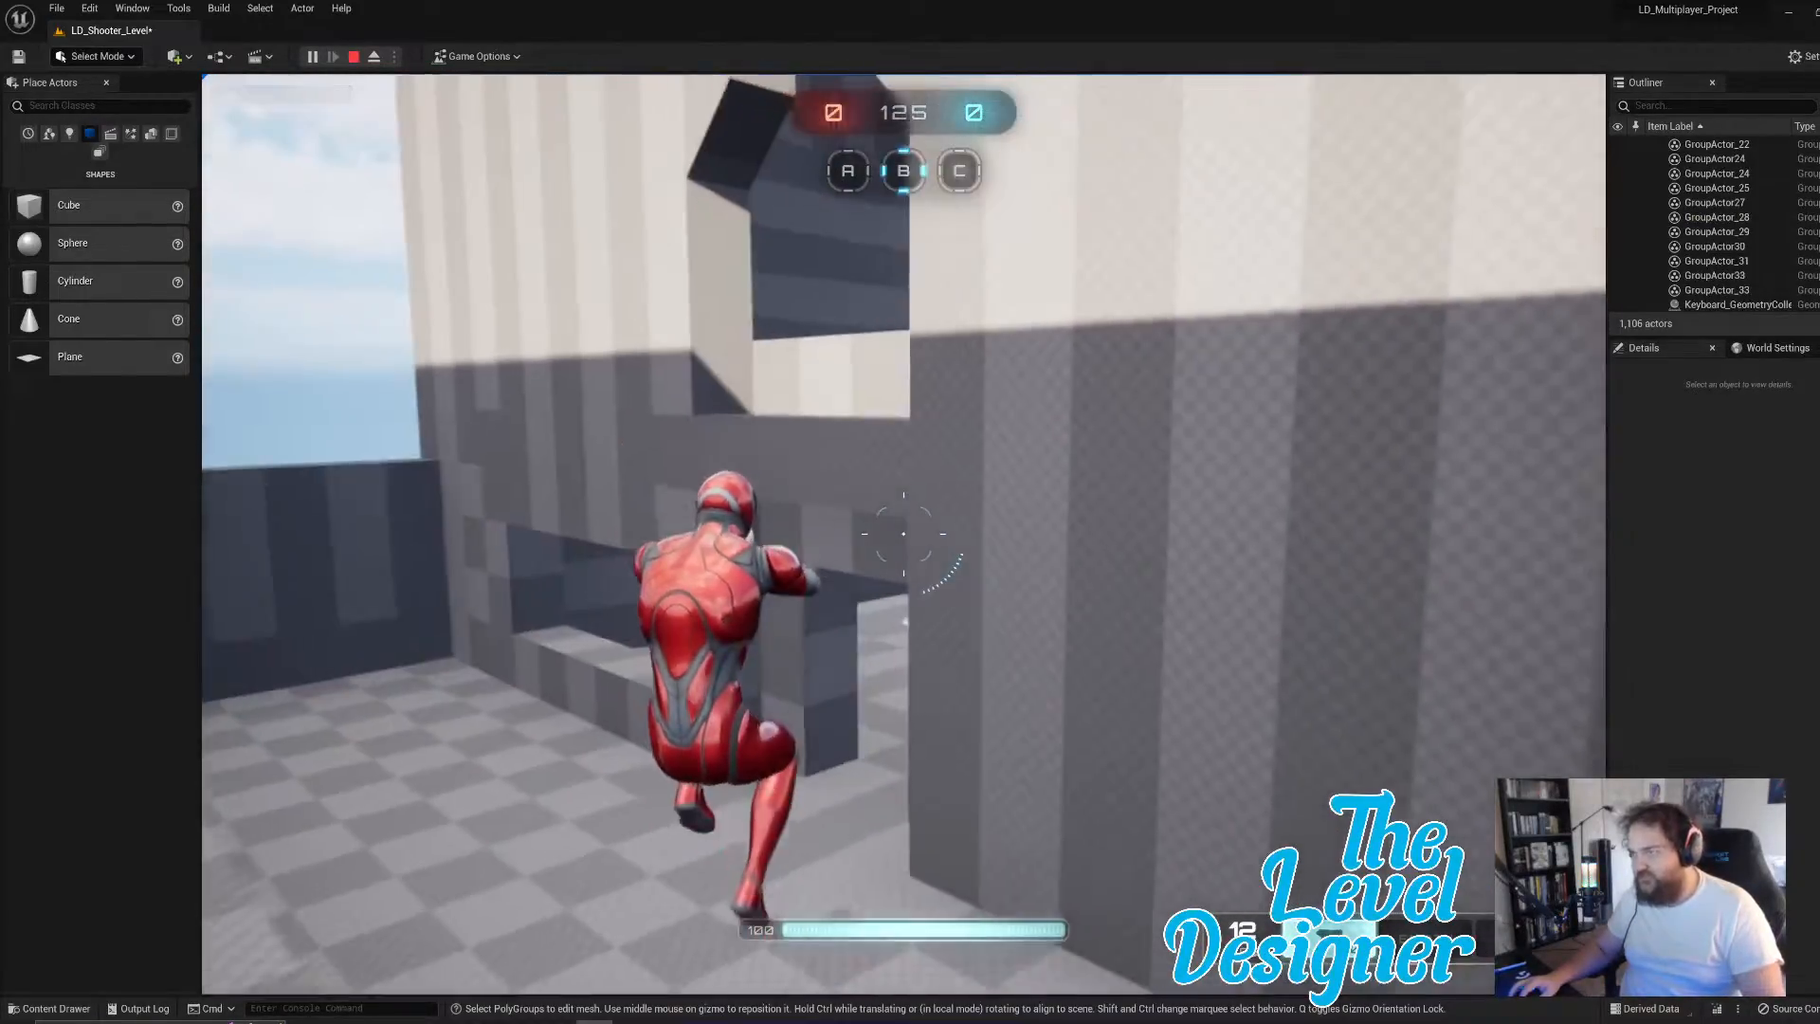
key("w")
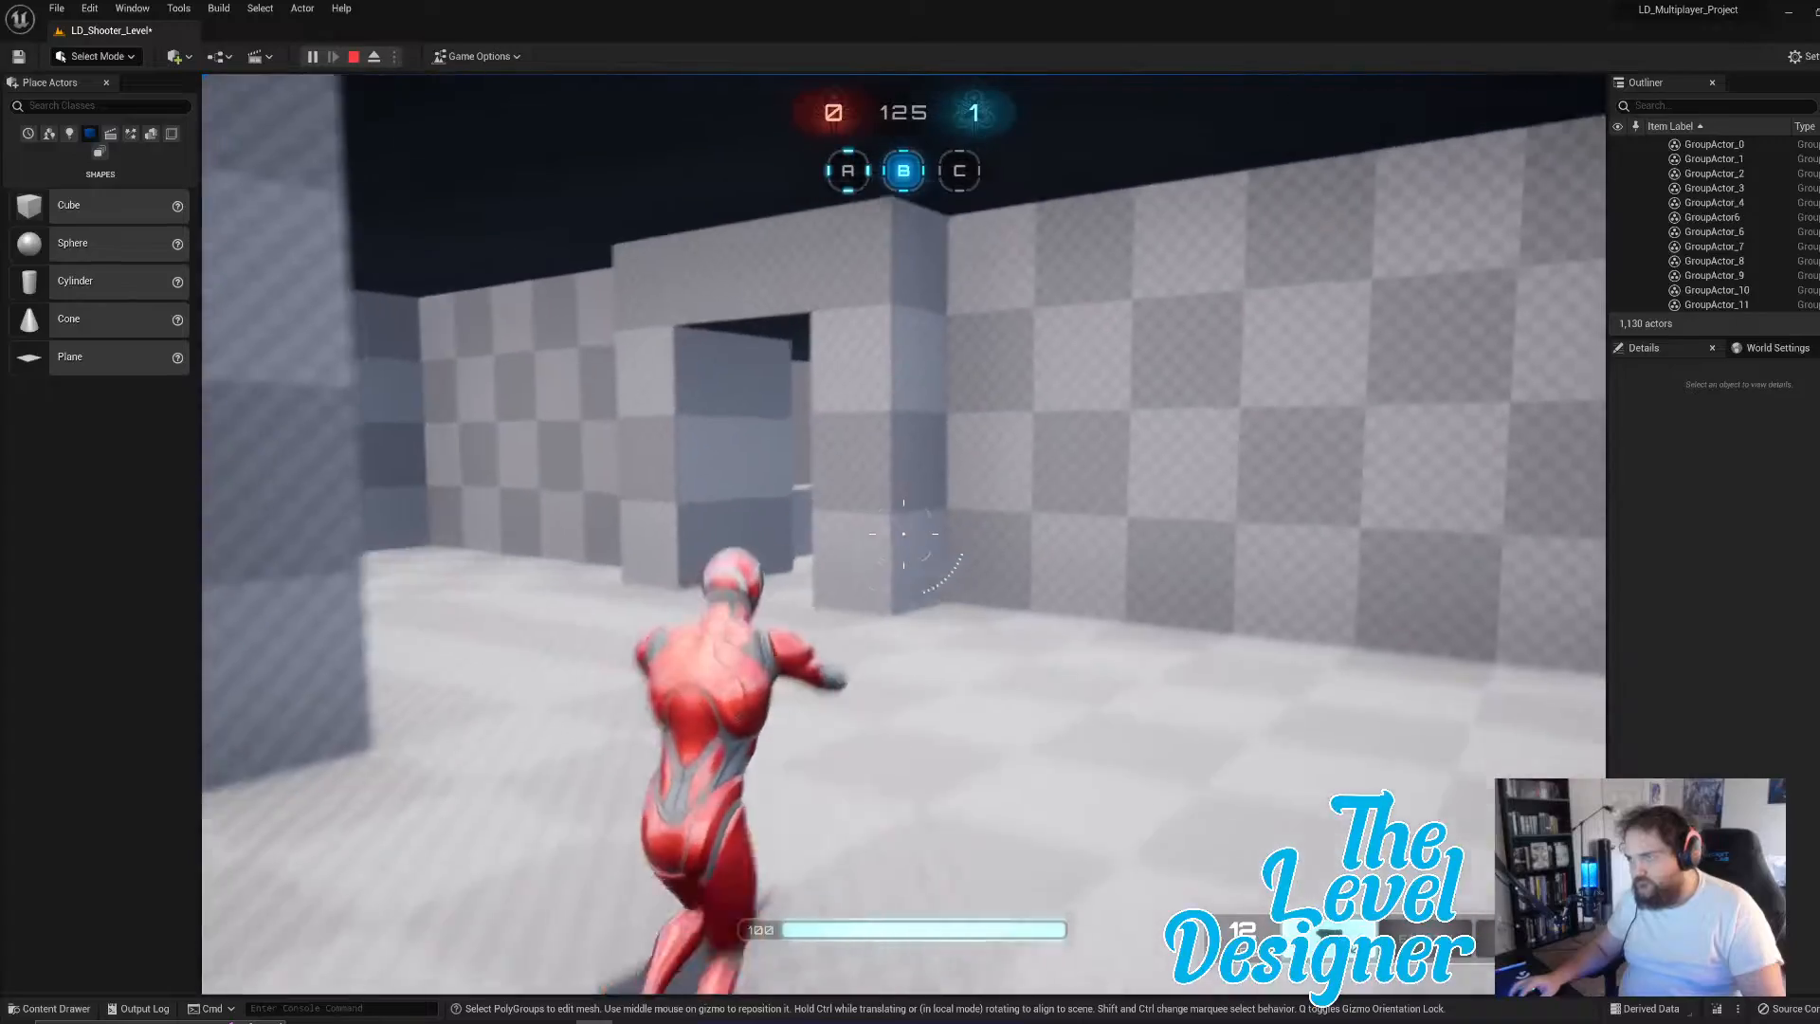
key("w")
key("w")
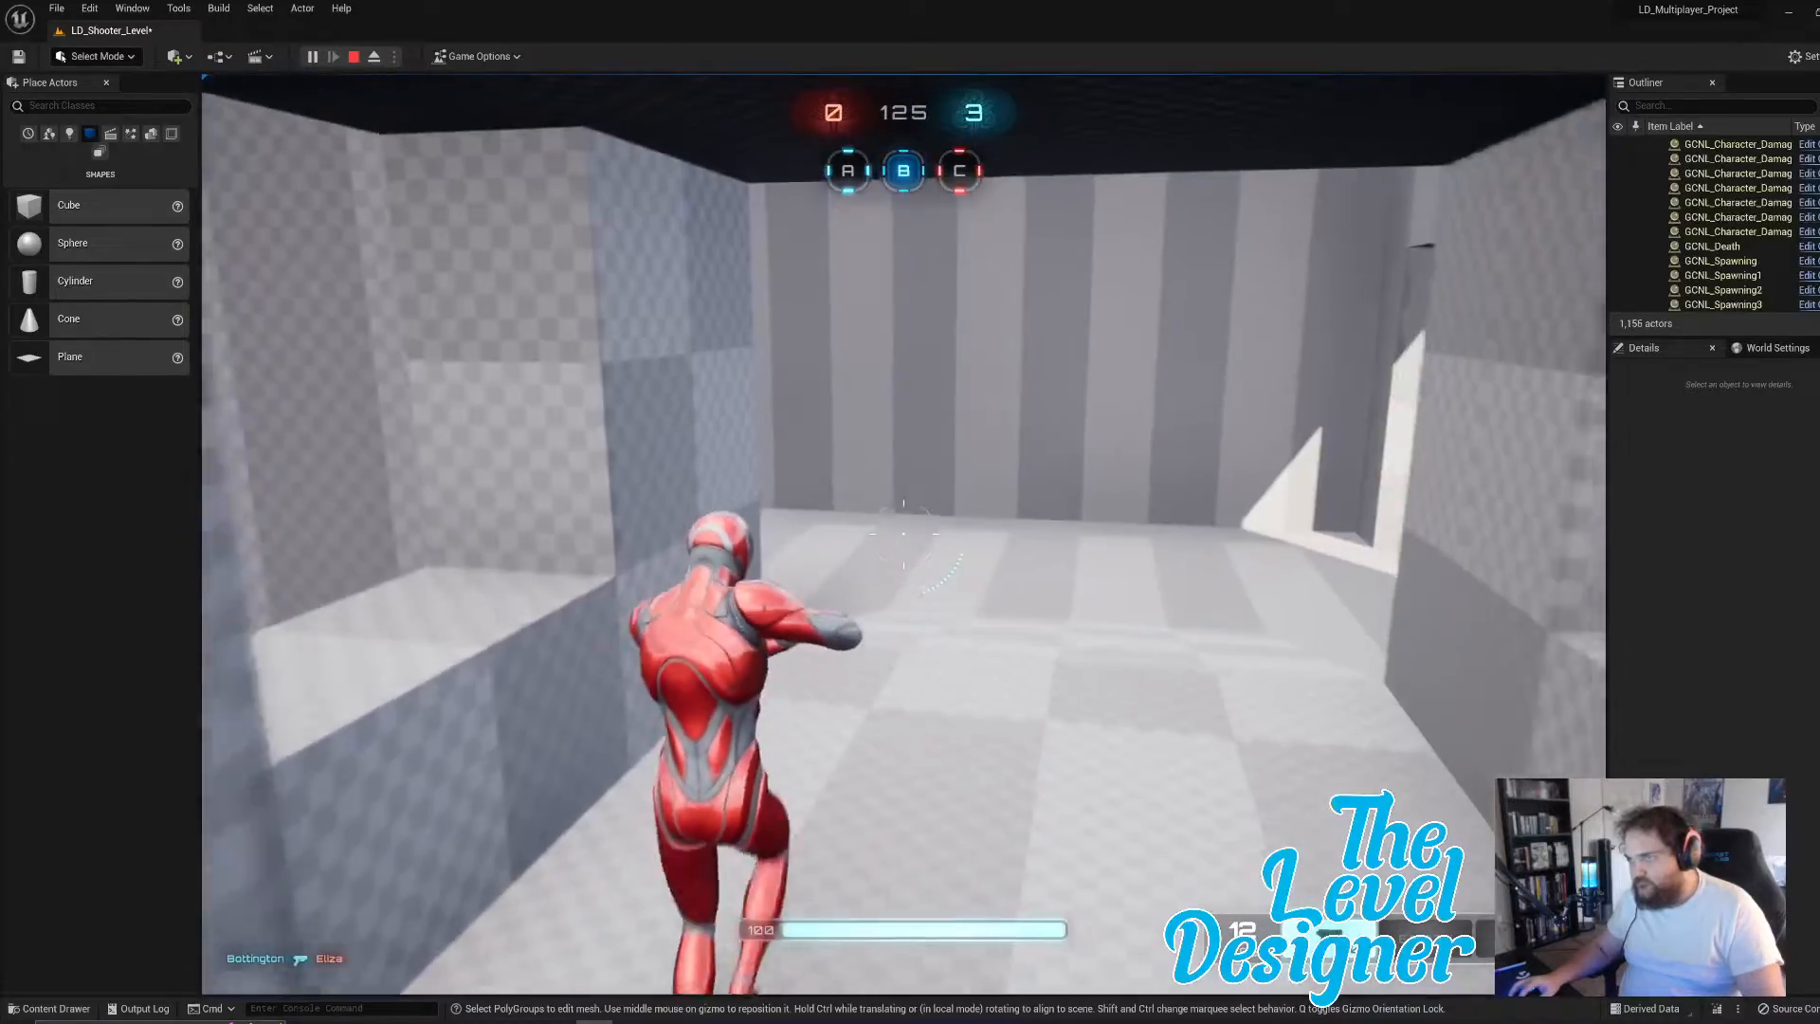
key("w")
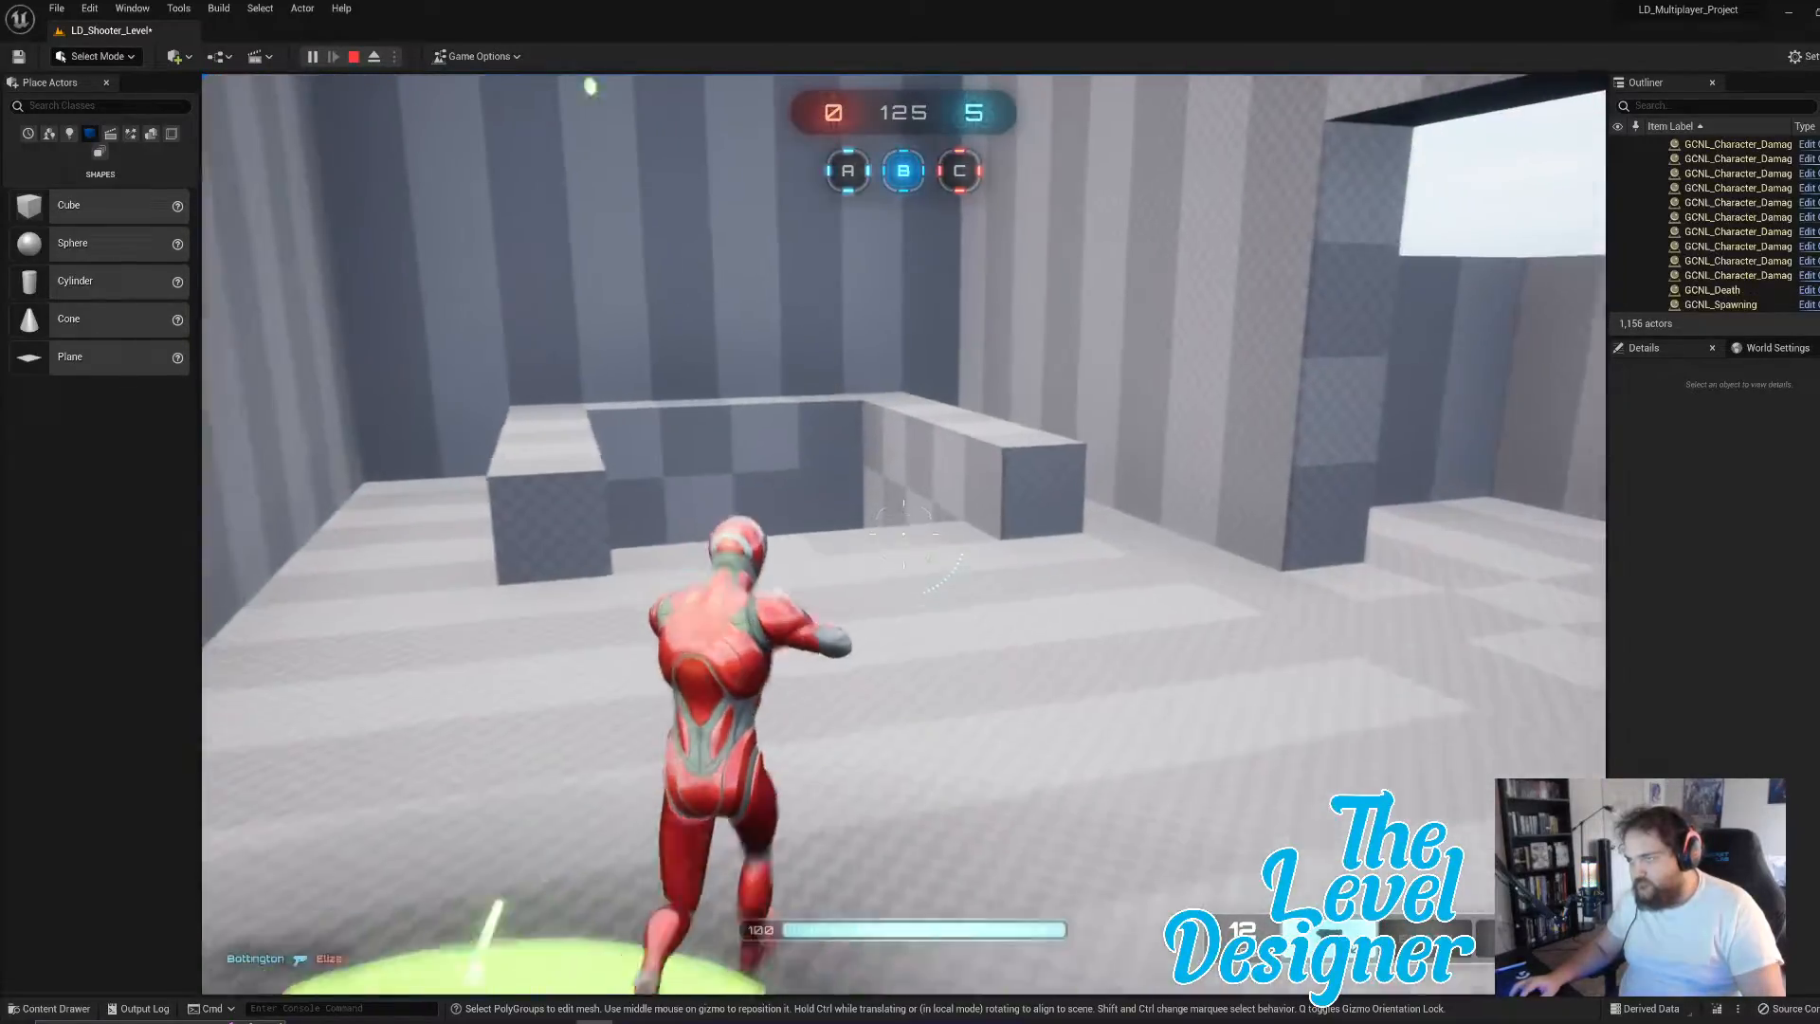
key("w")
key("shift")
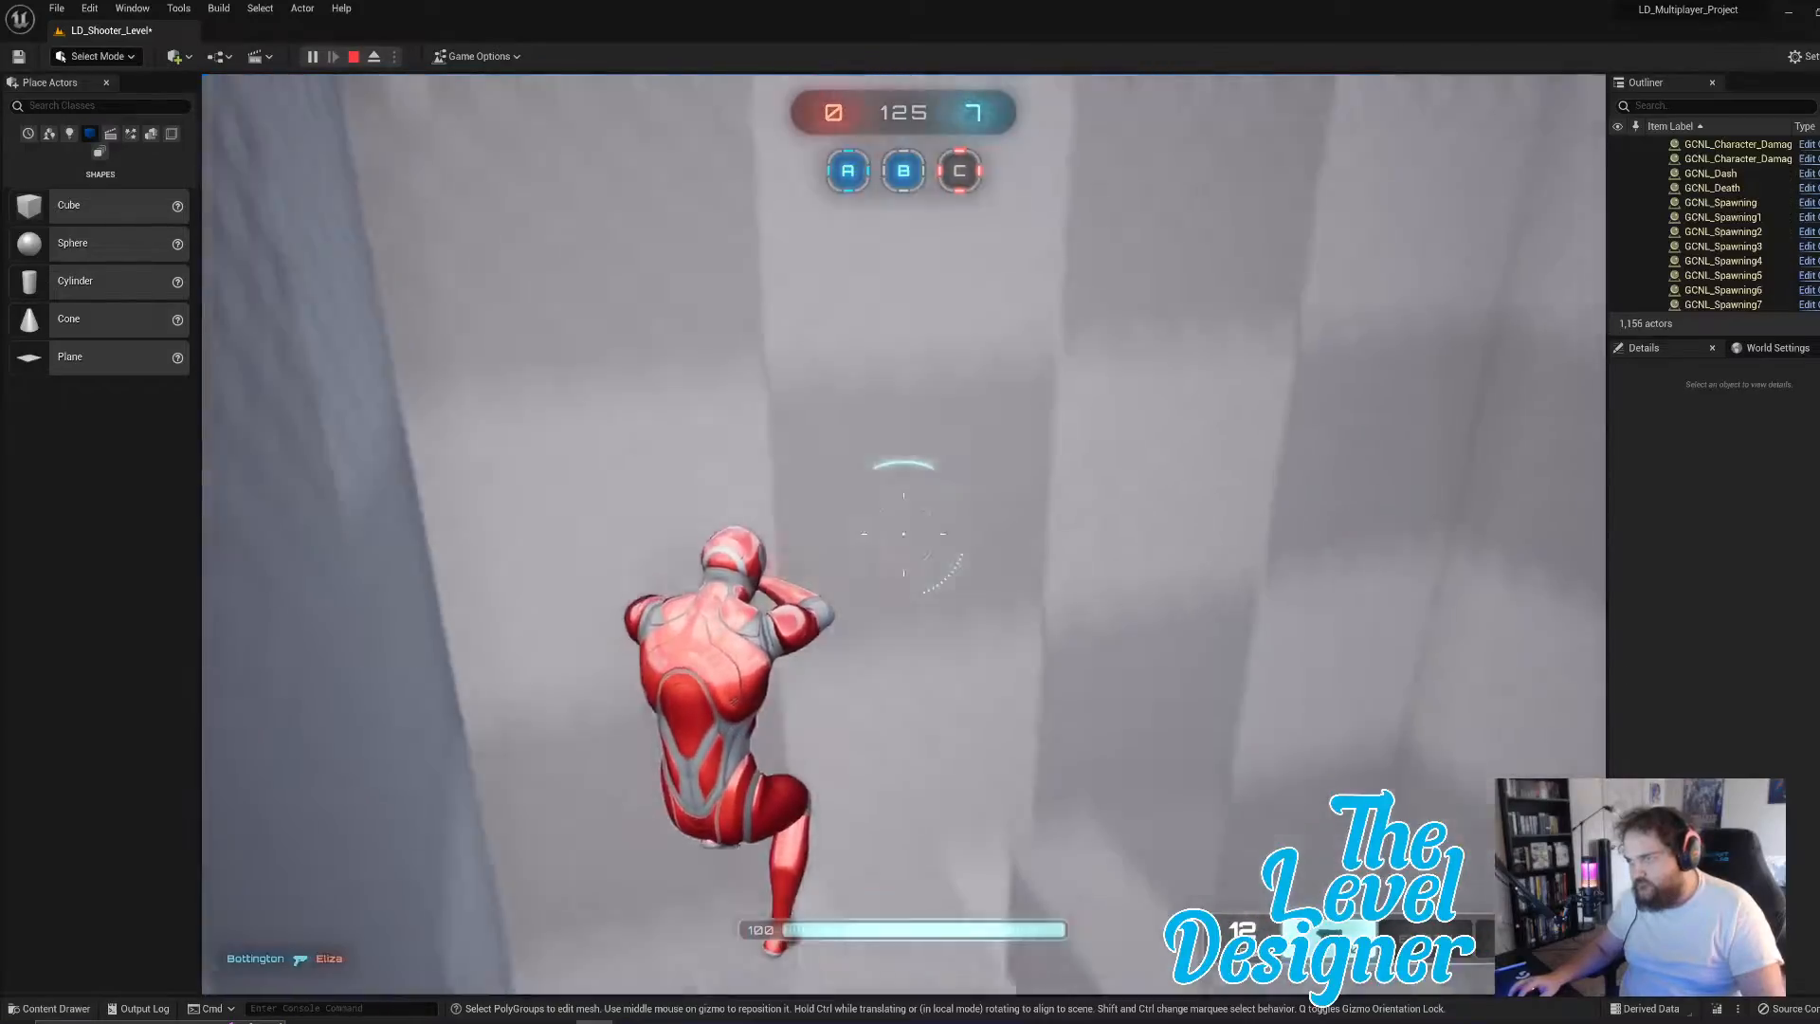
key("w")
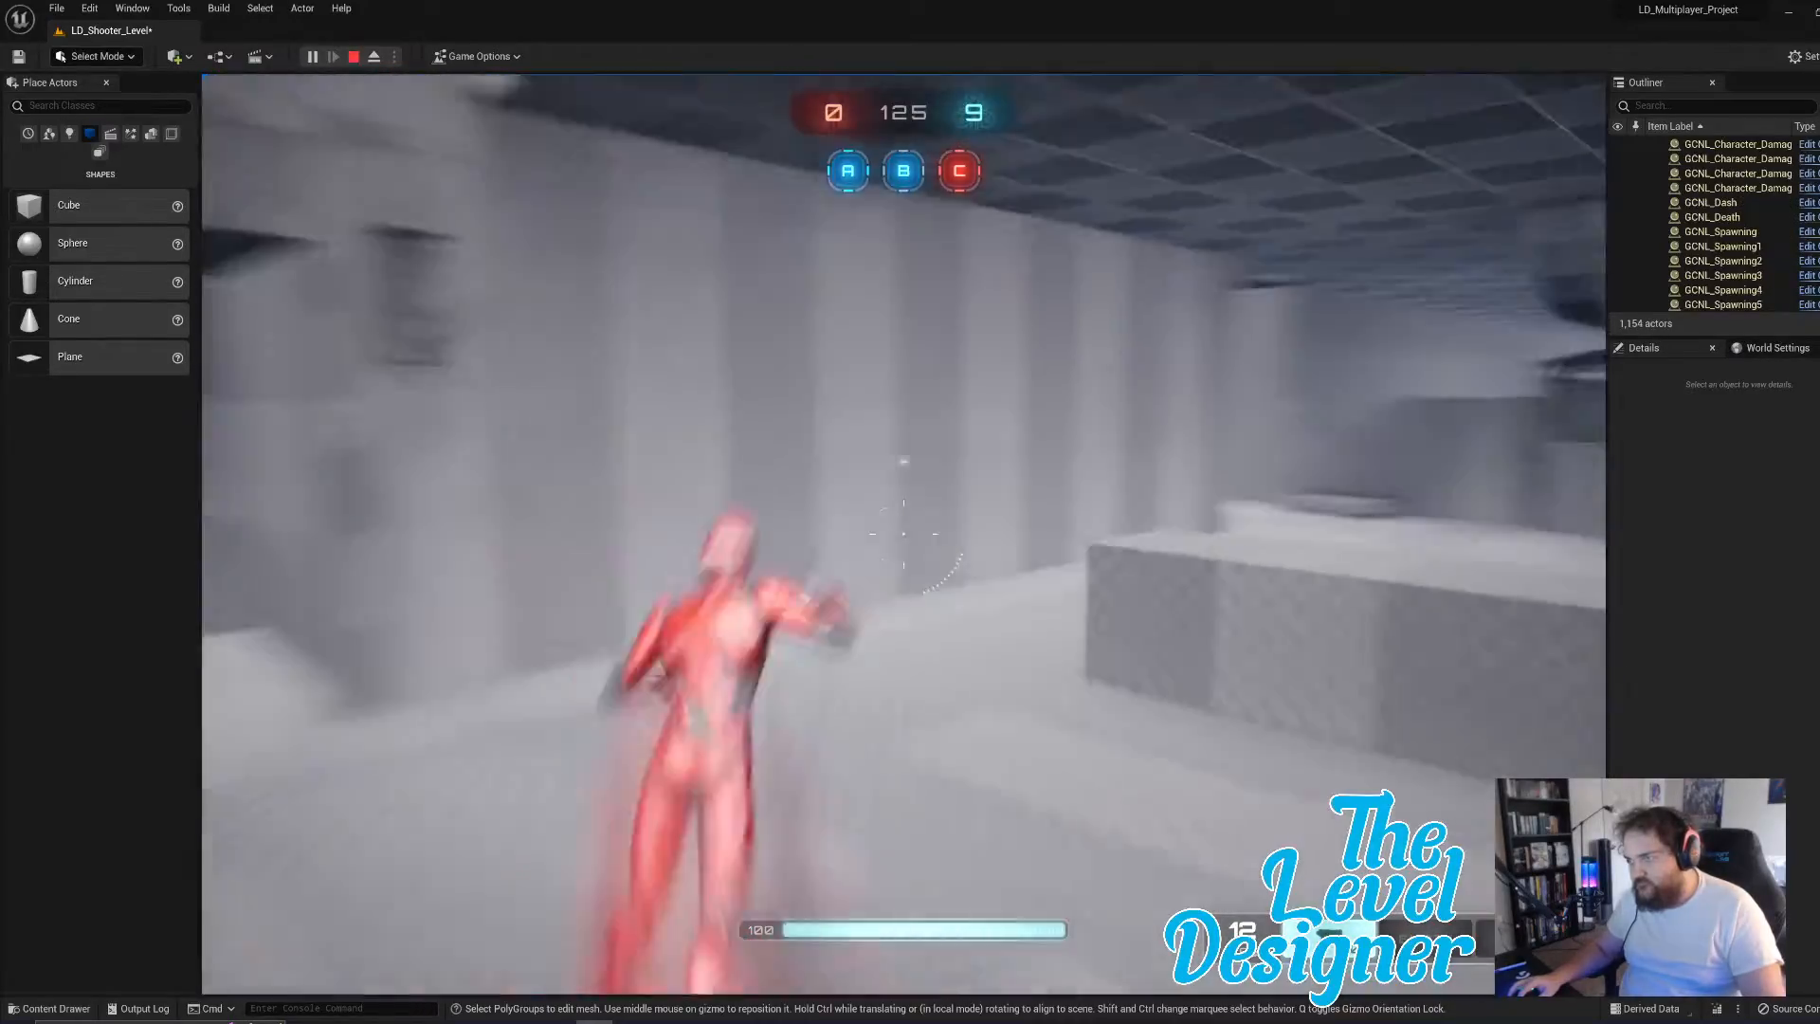
key("w")
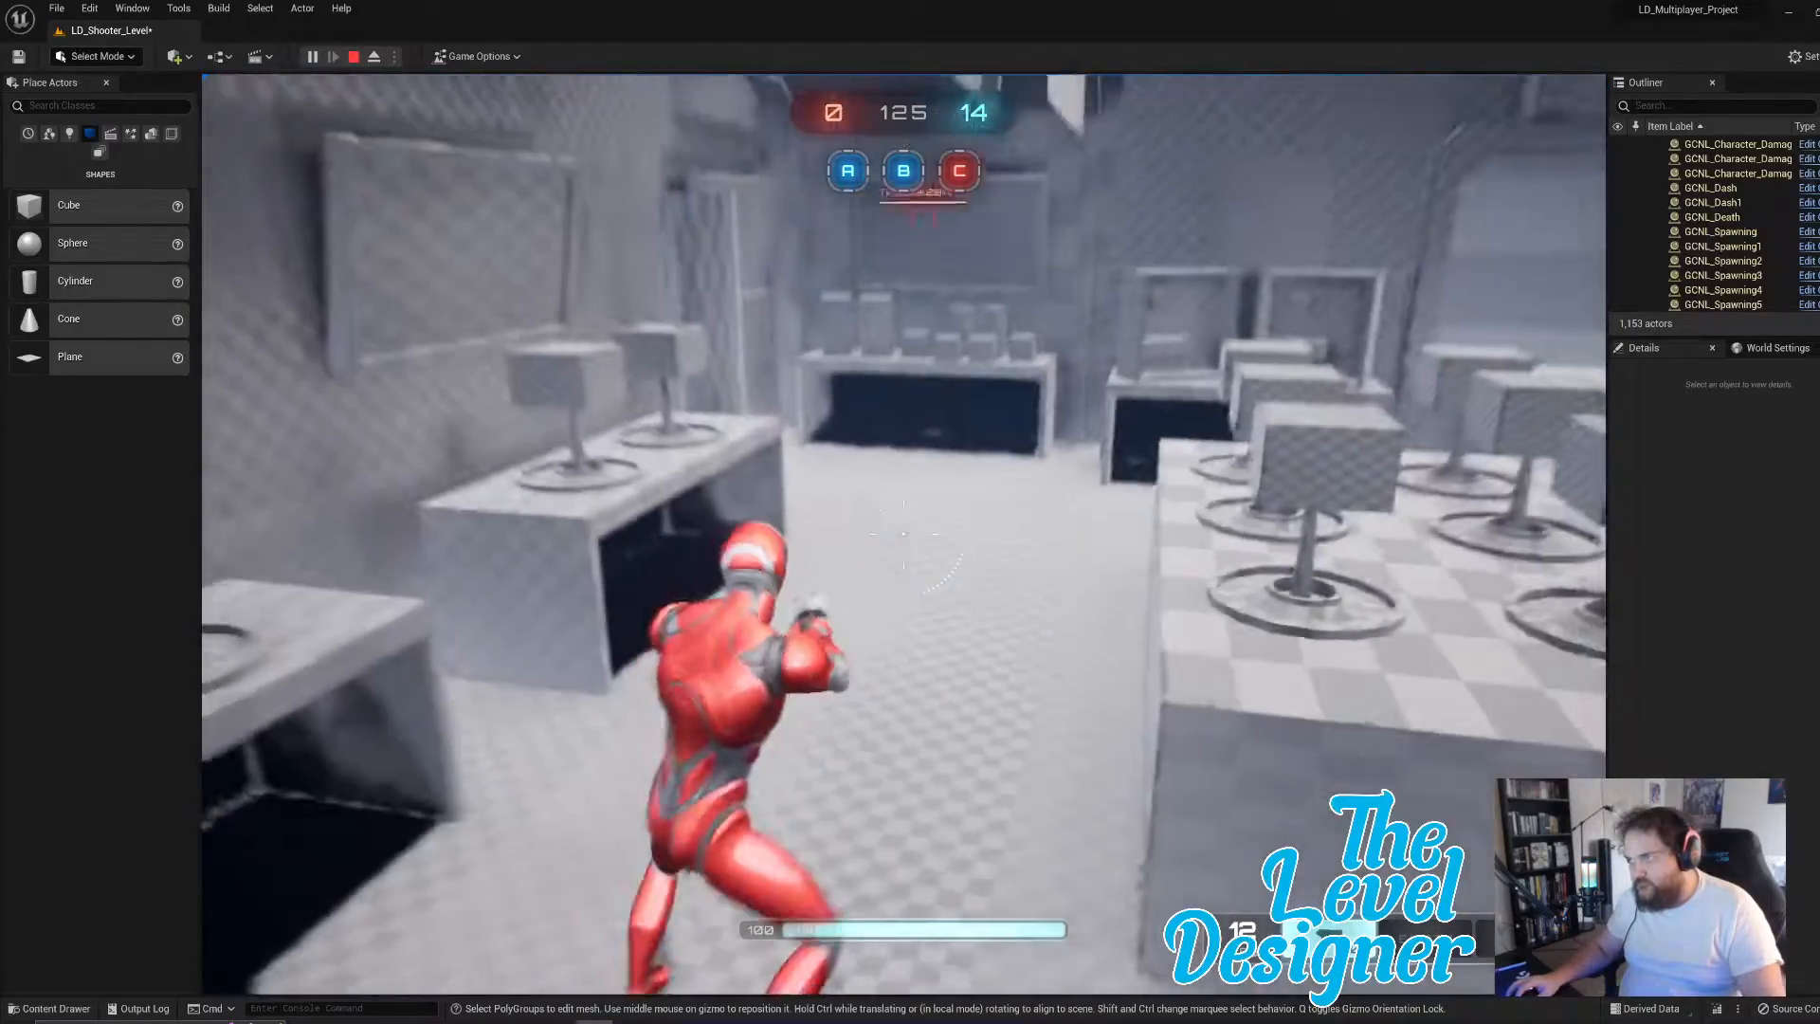
- Shoot the boxes and cylinders on the table beneath the wall screen to test their destruction
key("w")
left_click(904, 534)
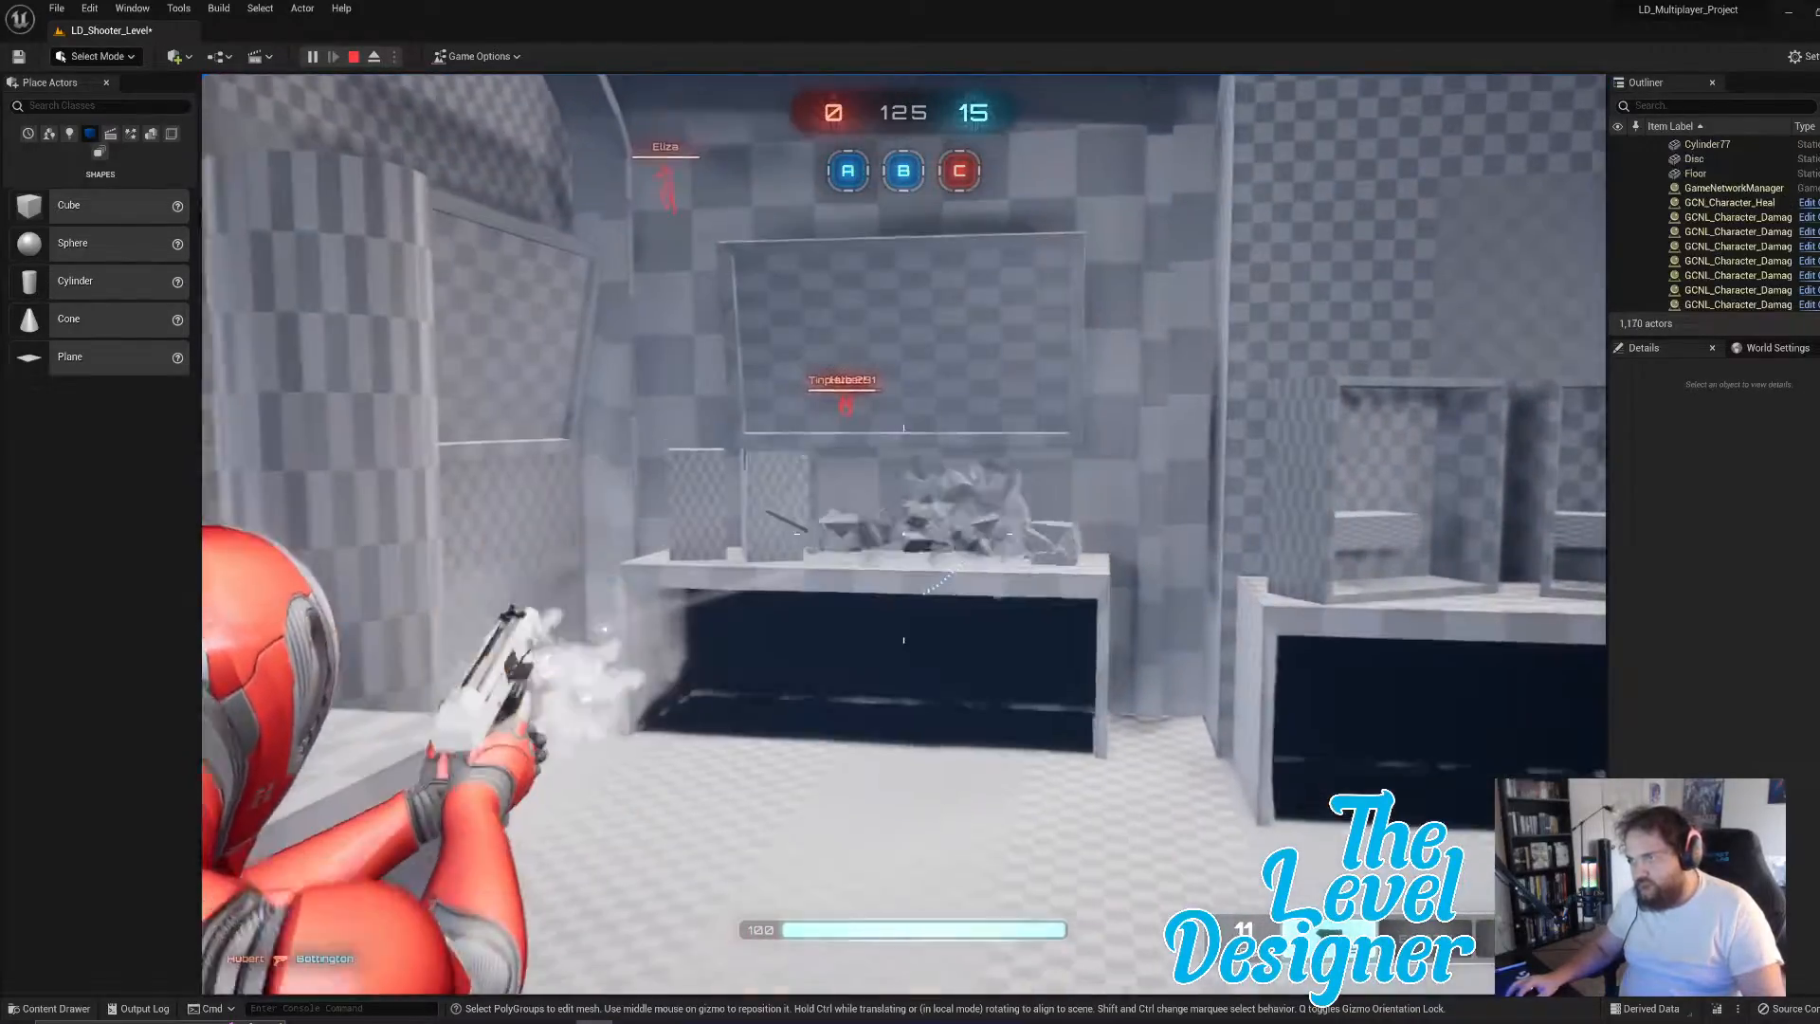
key("w")
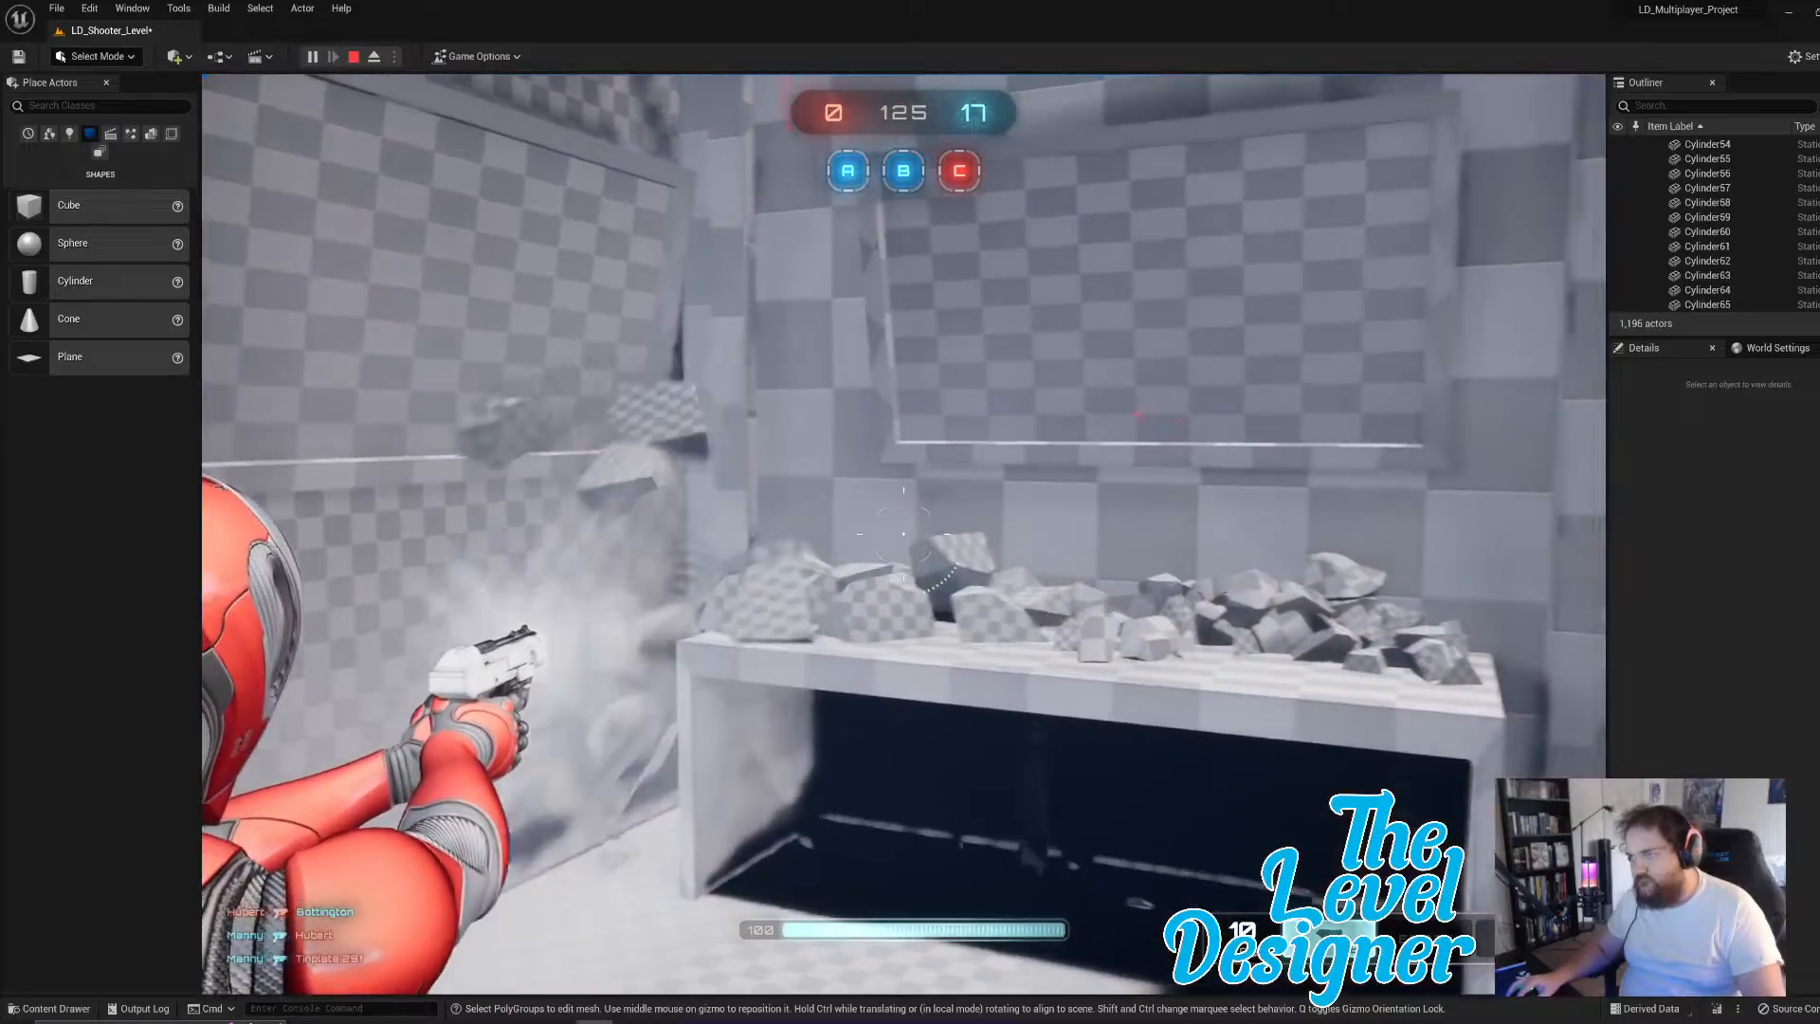
- Shoot the monitors on the tables along the side wall to test how they break
key("w")
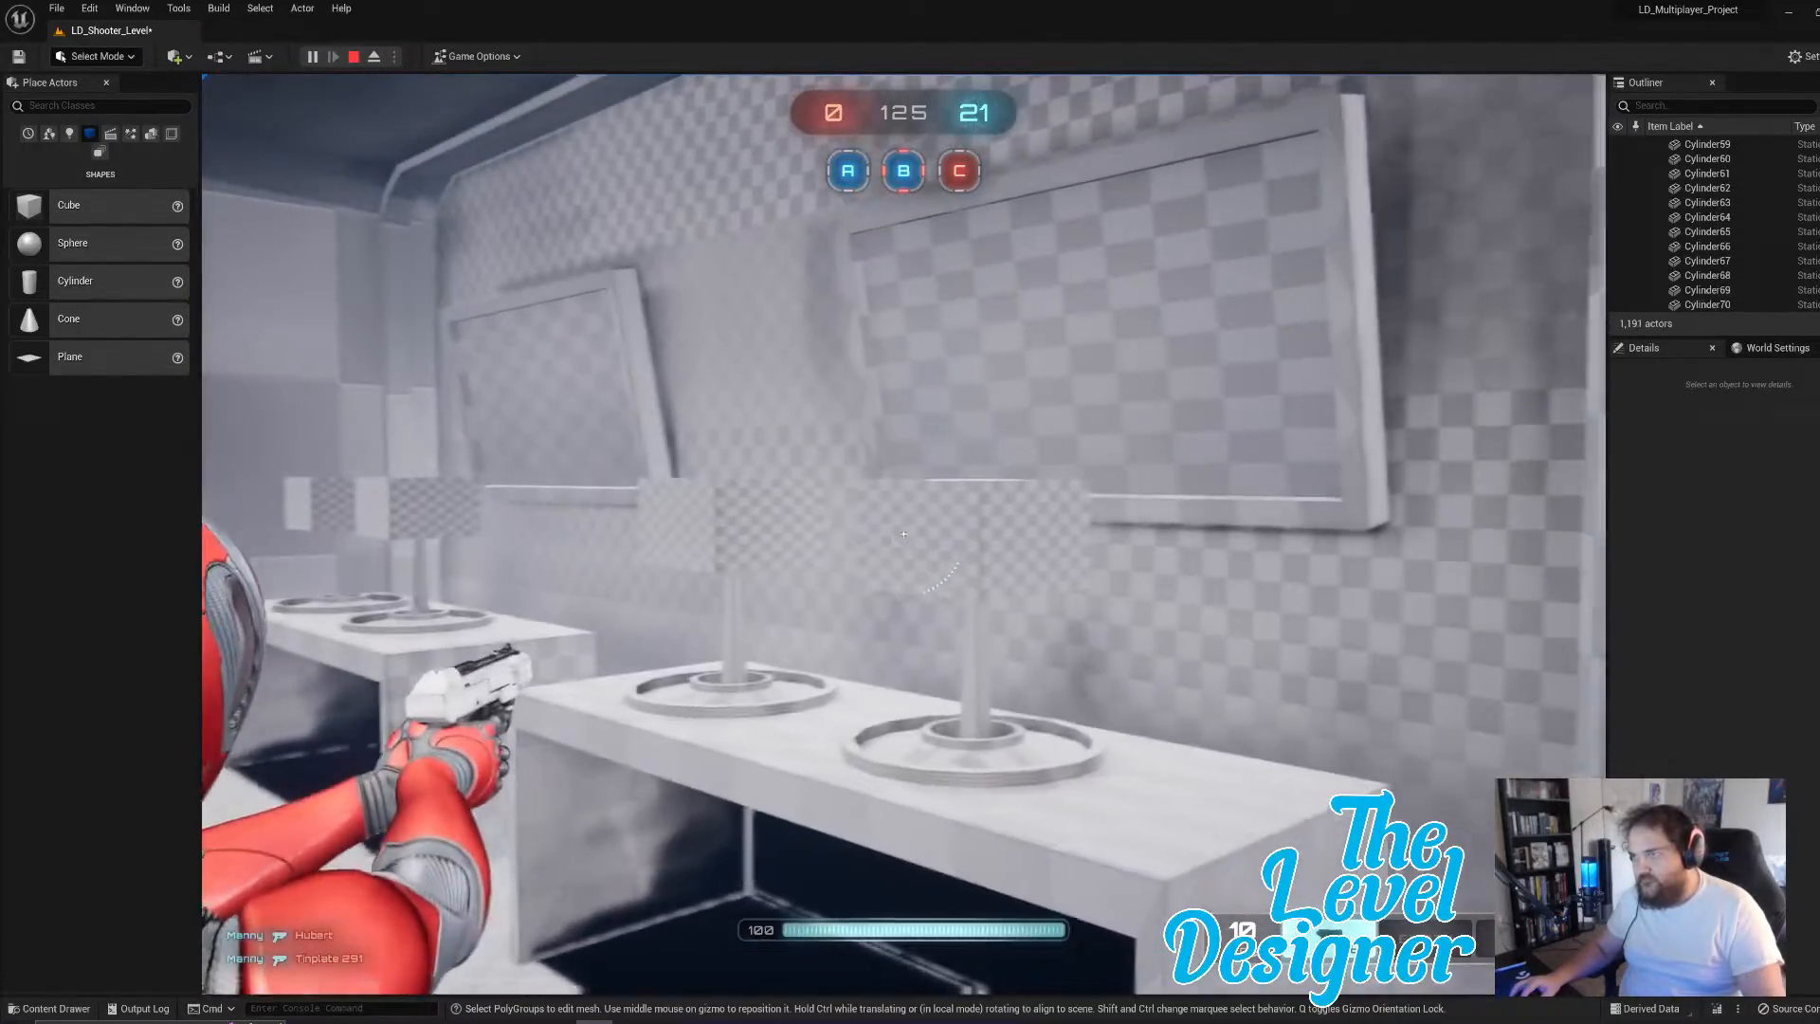
left_click(903, 534)
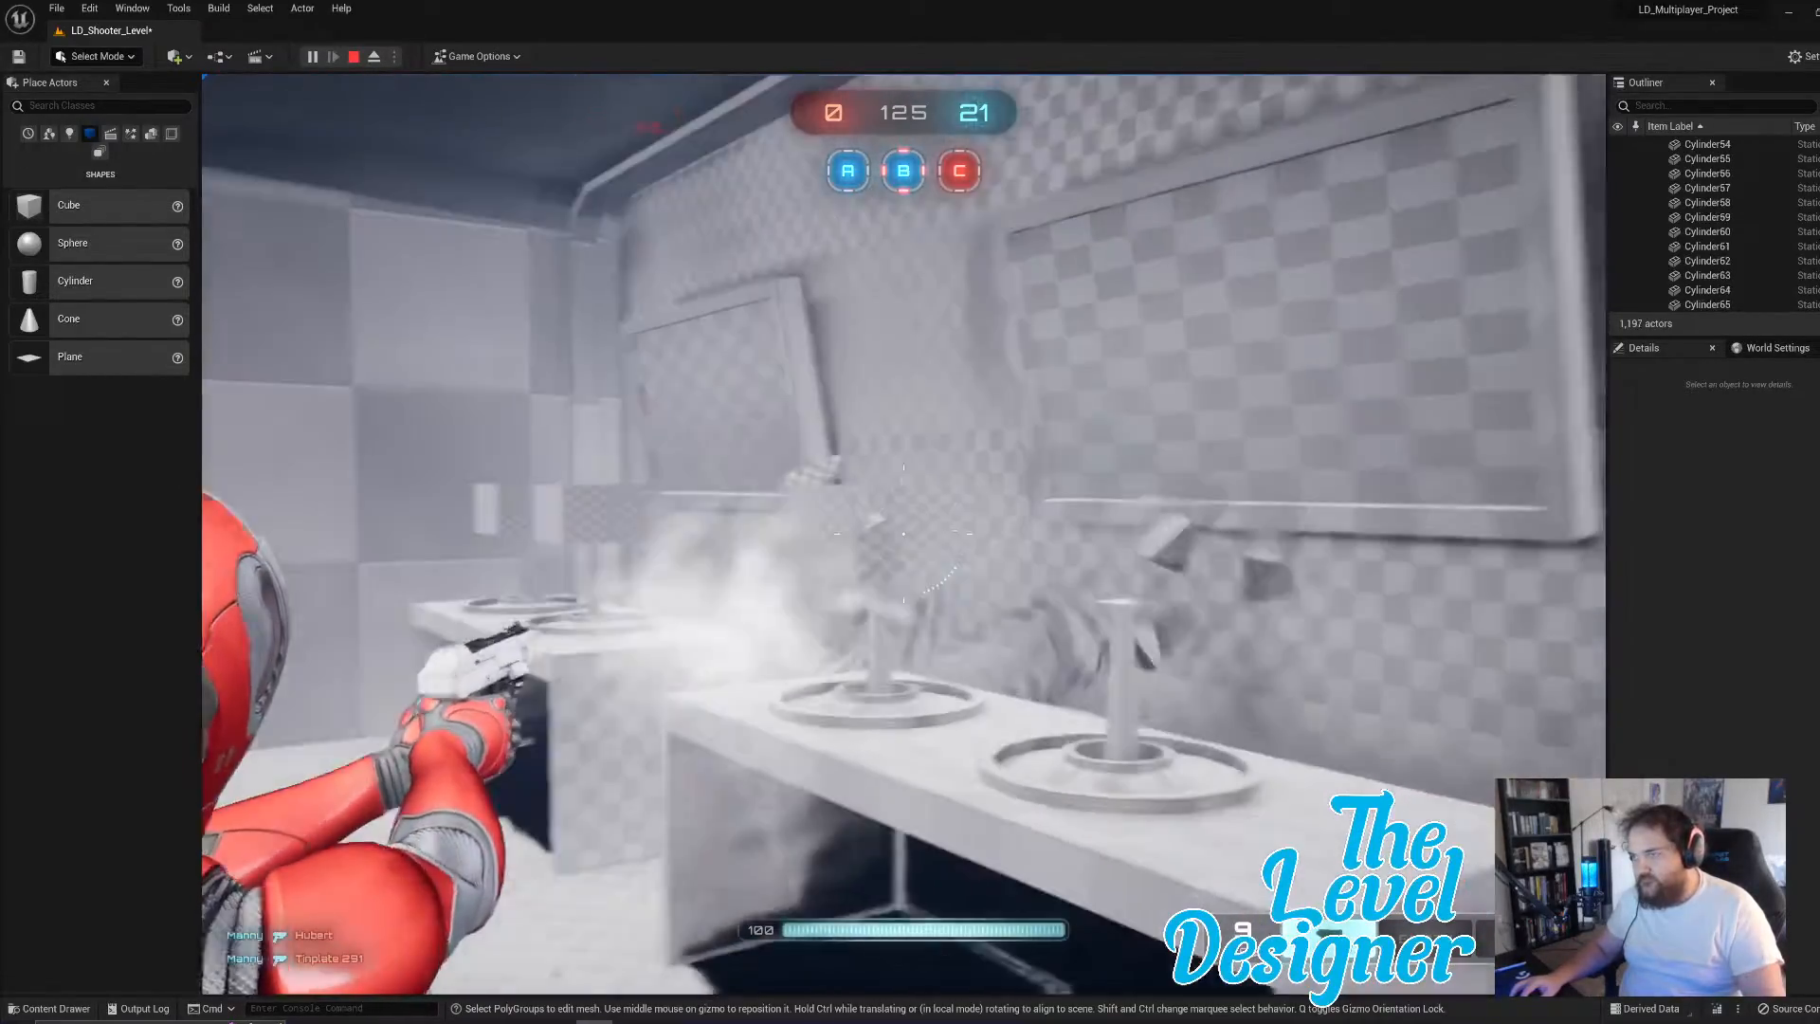
key("w")
left_click(903, 534)
left_click(903, 534)
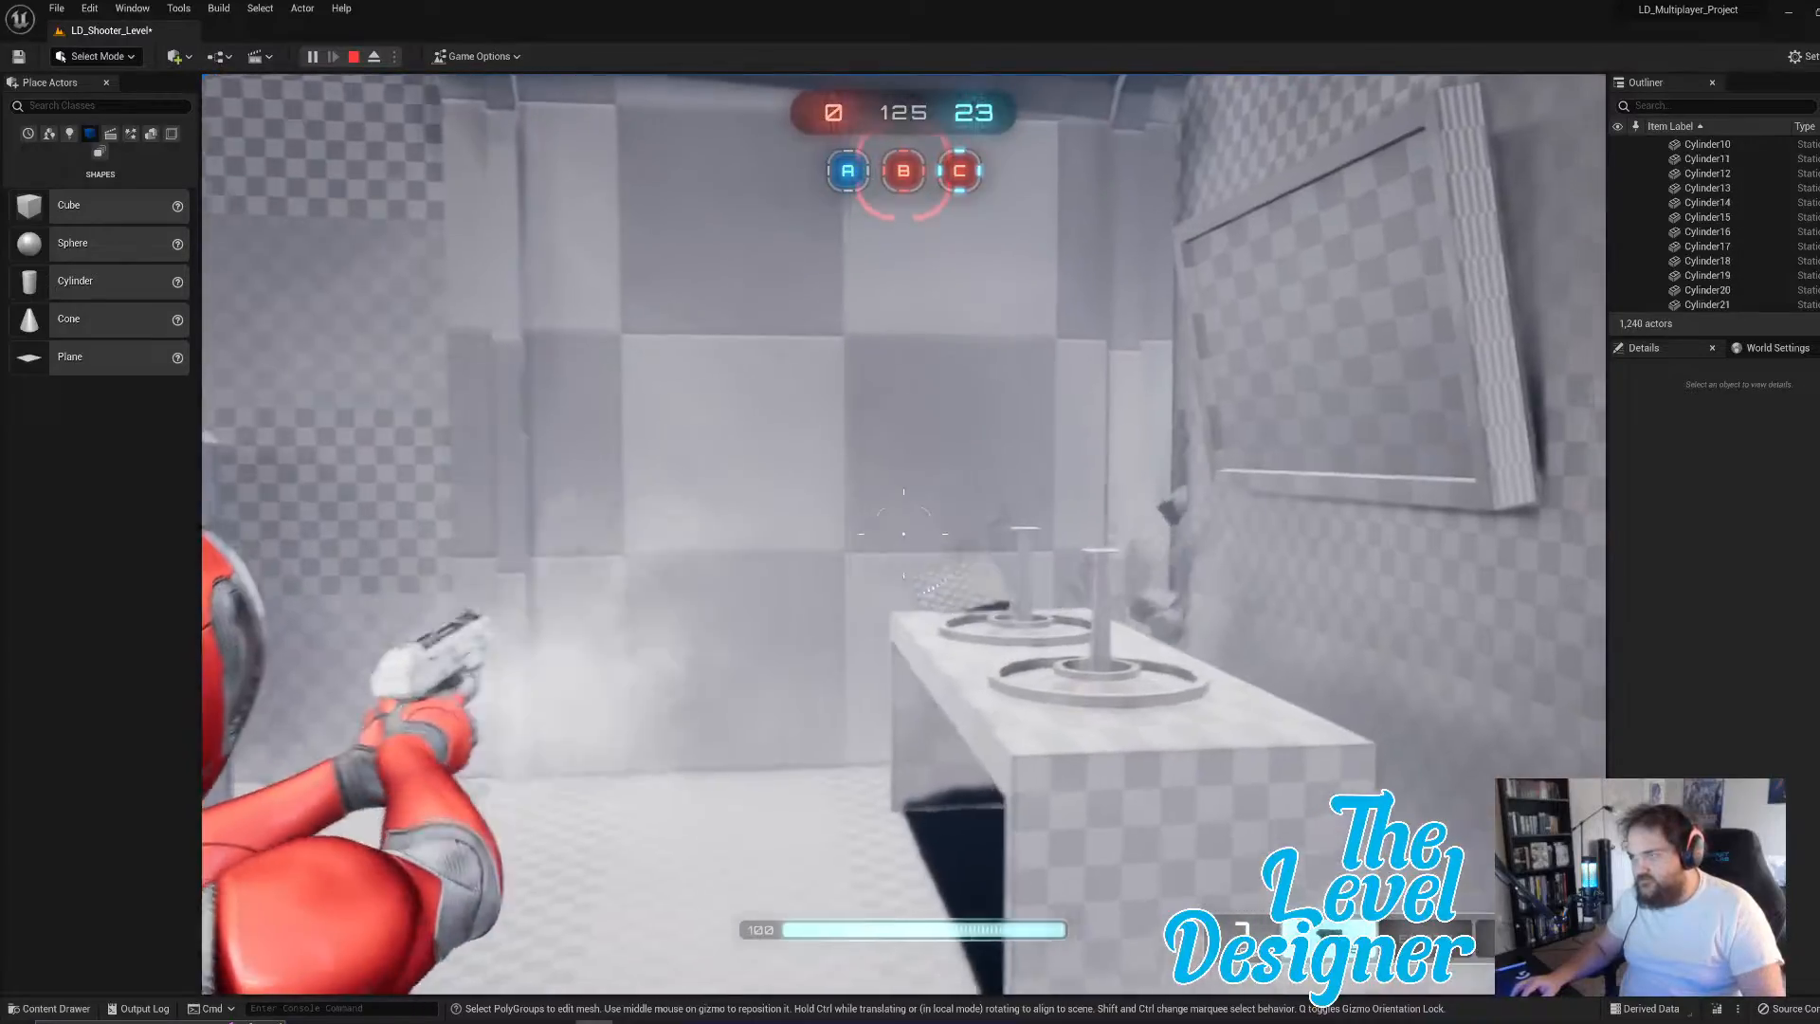
- Shoot the monitors on the large central table and the box that falls to the floor
key("w")
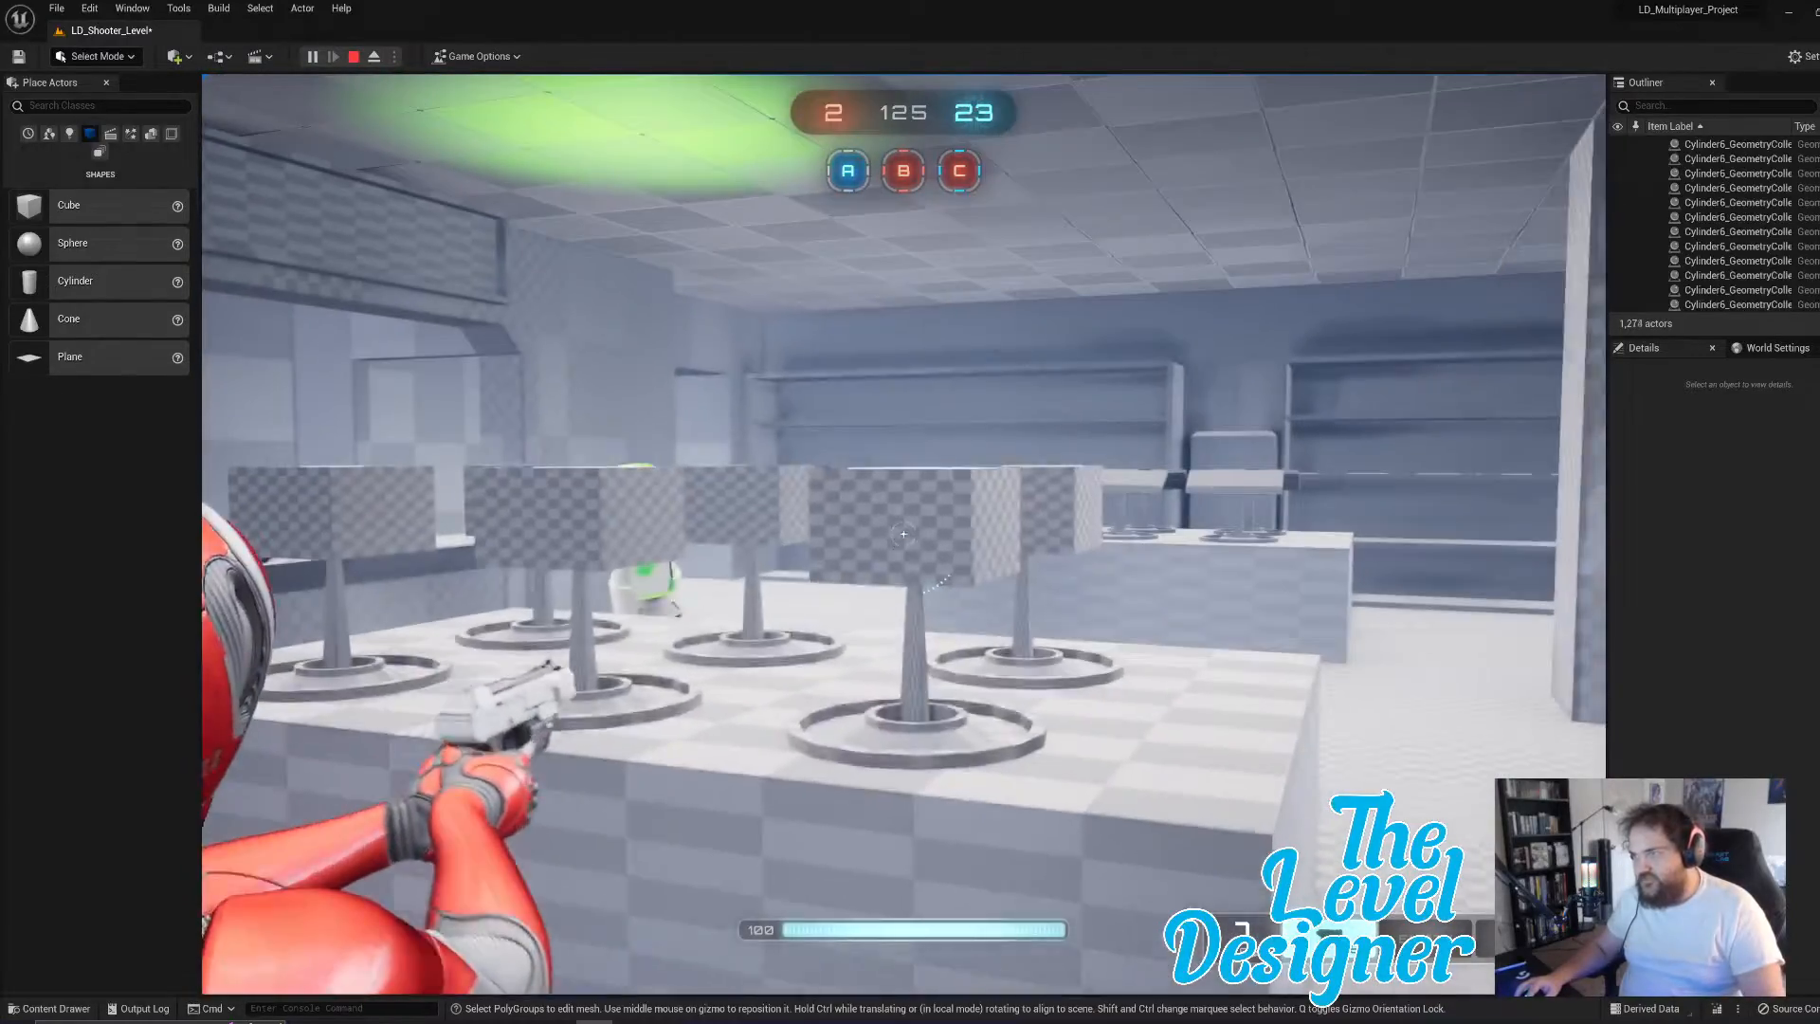
left_click(904, 534)
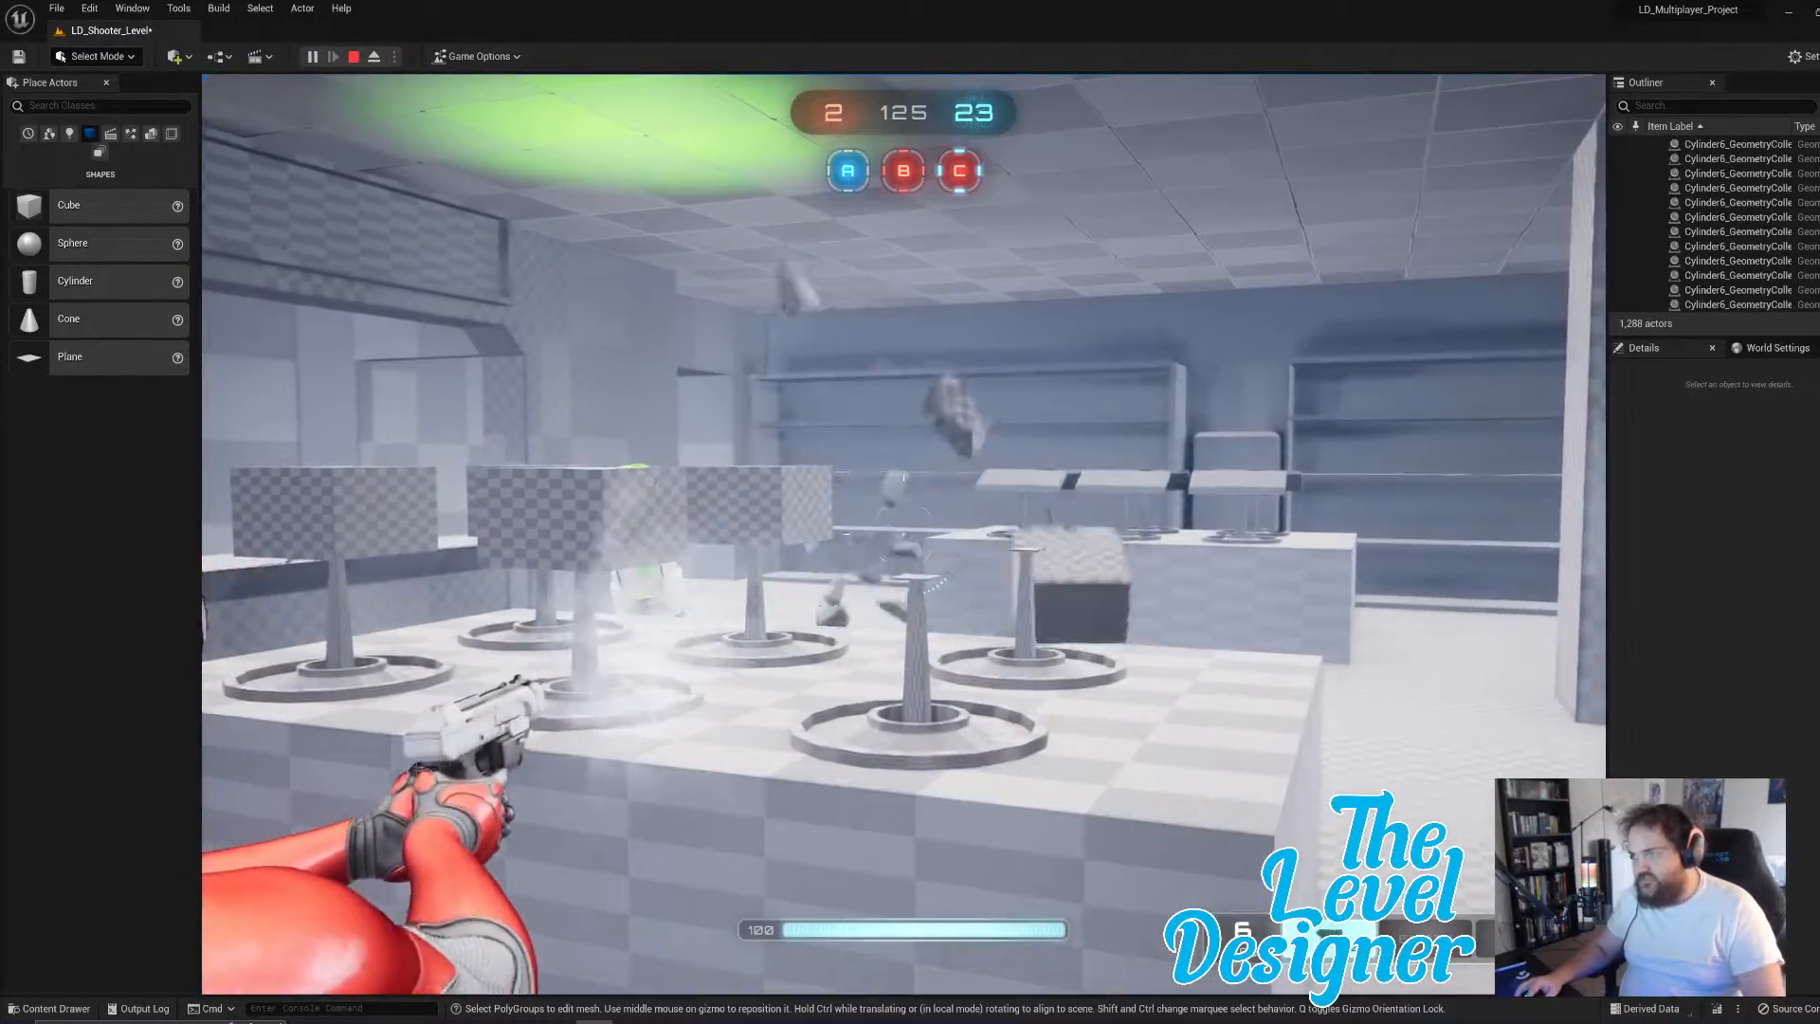
key("w")
left_click(903, 533)
key("w")
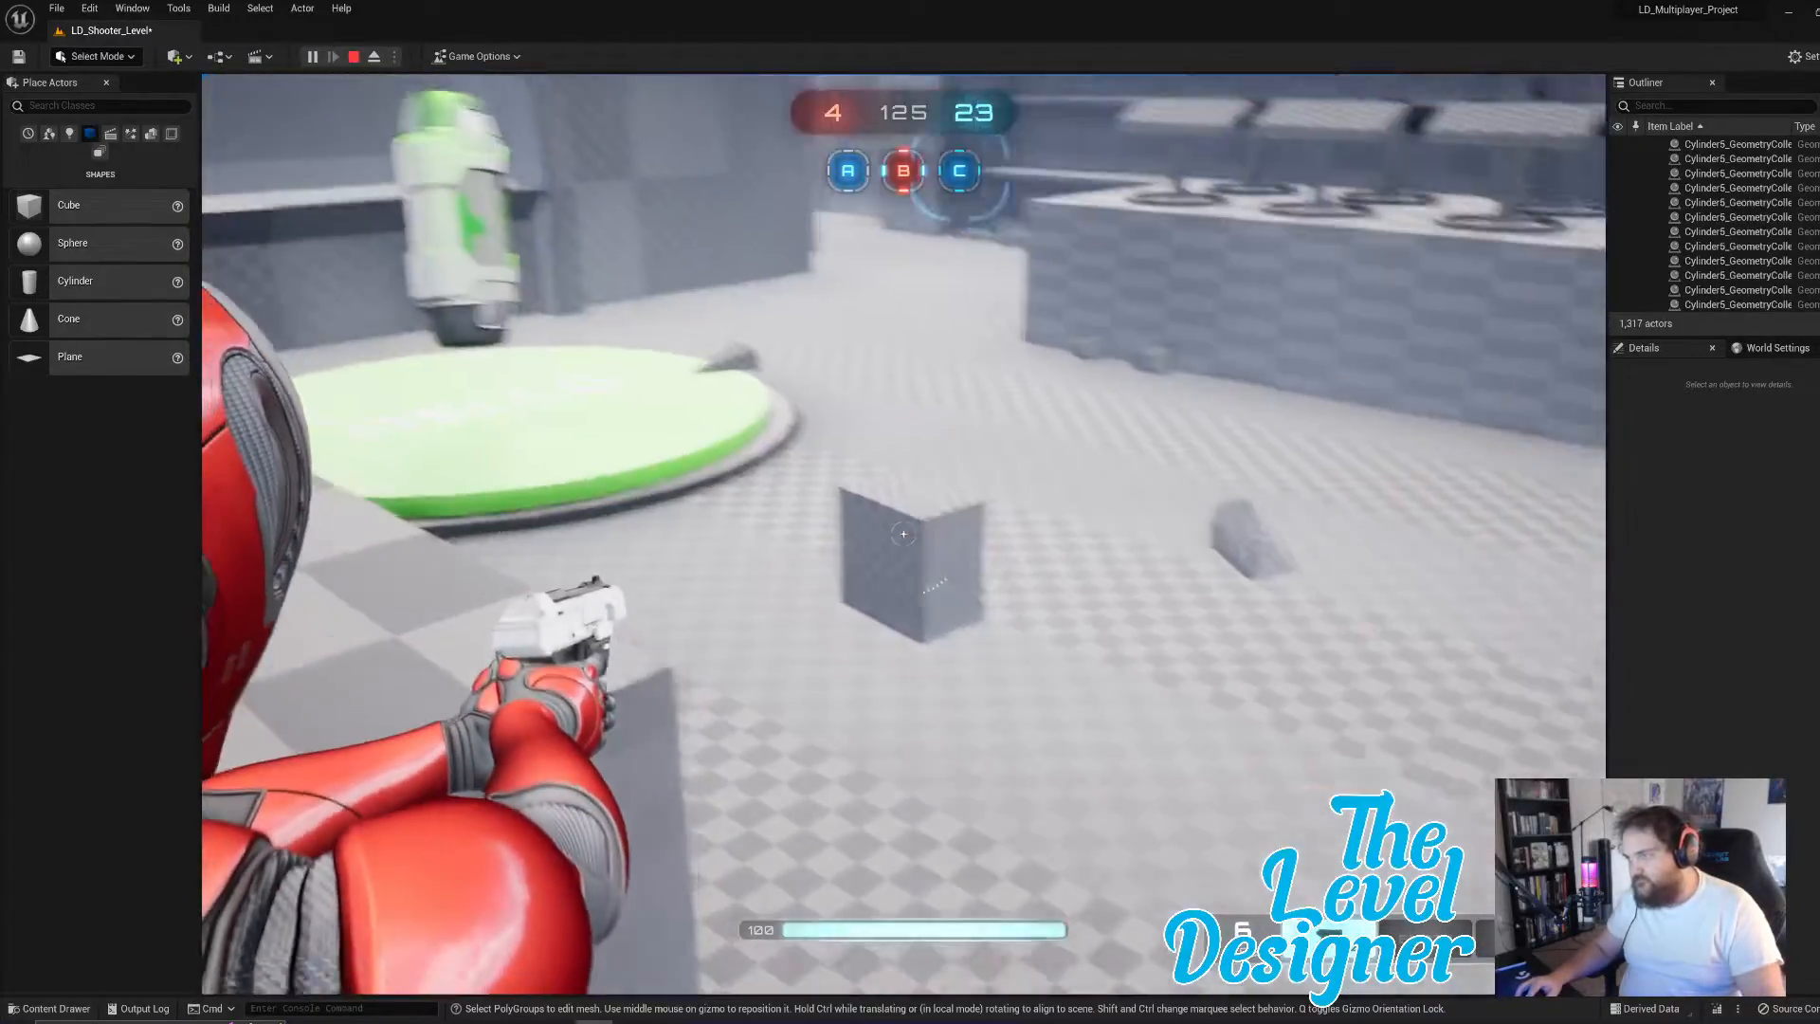
left_click(903, 534)
left_click(903, 534)
key("w")
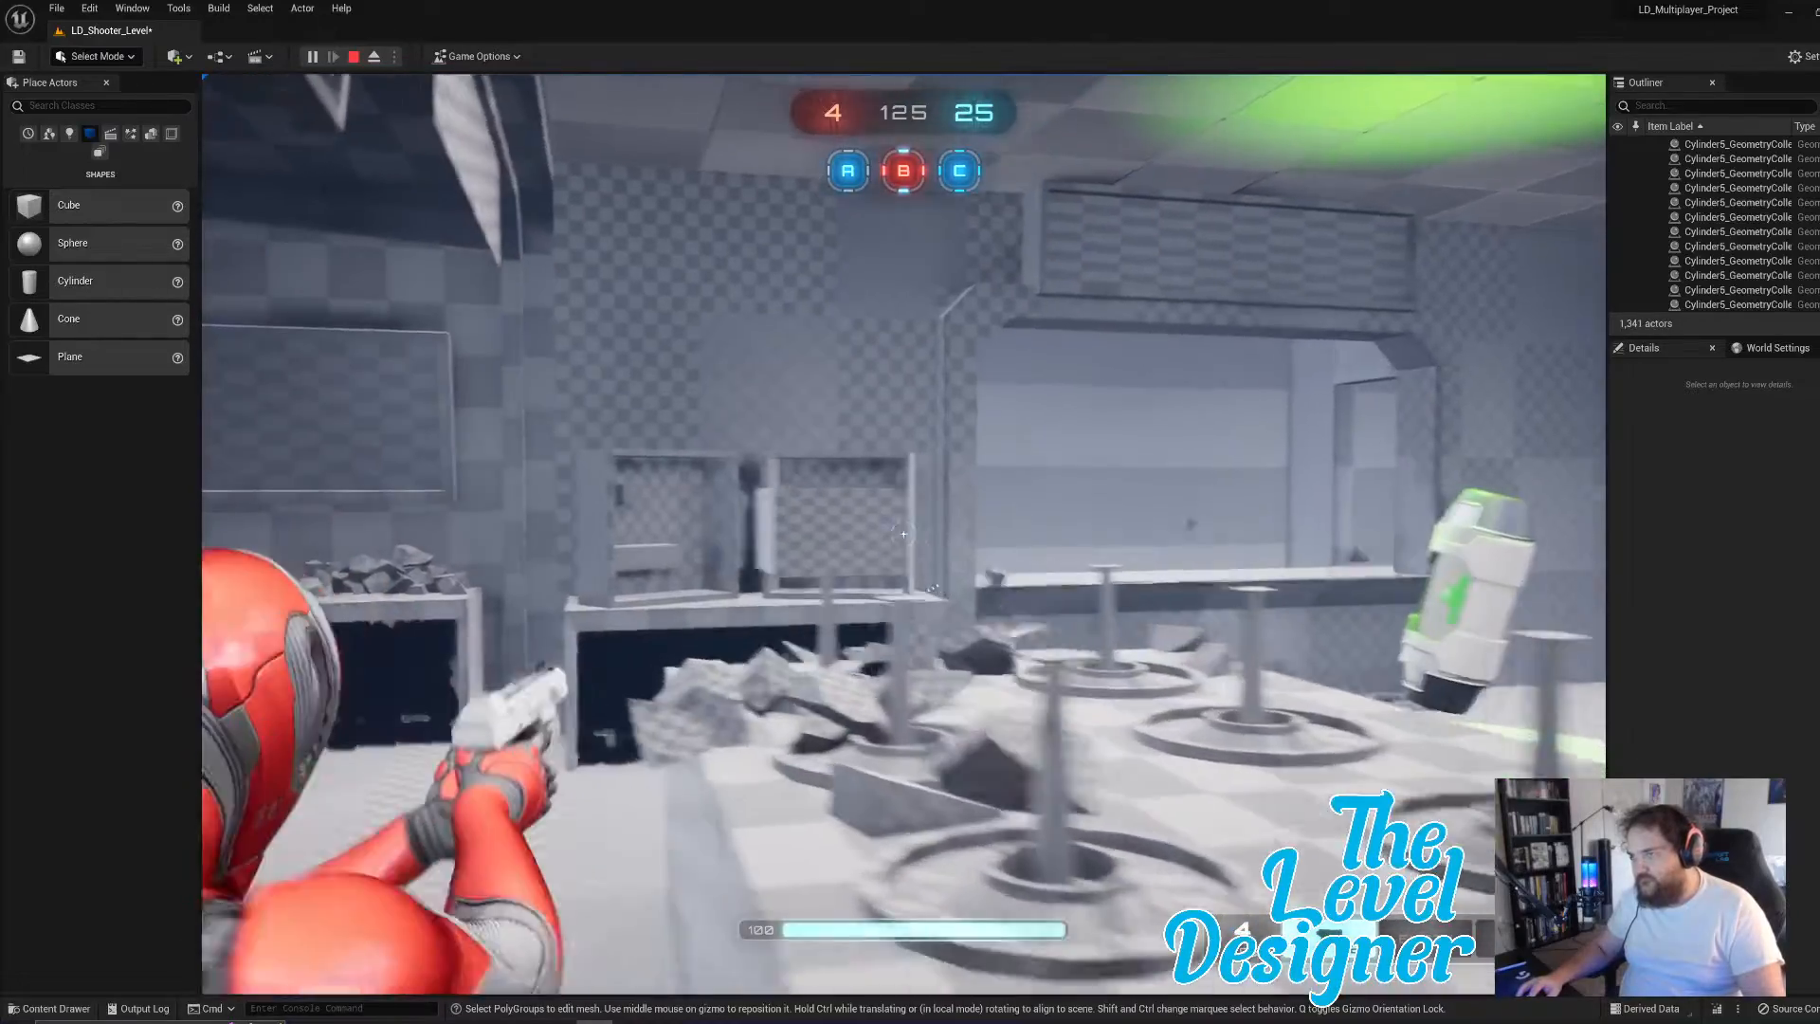
- Shoot the display case and the tilted screens on the counter near the shelves, and end the play session
left_click(903, 533)
key("w")
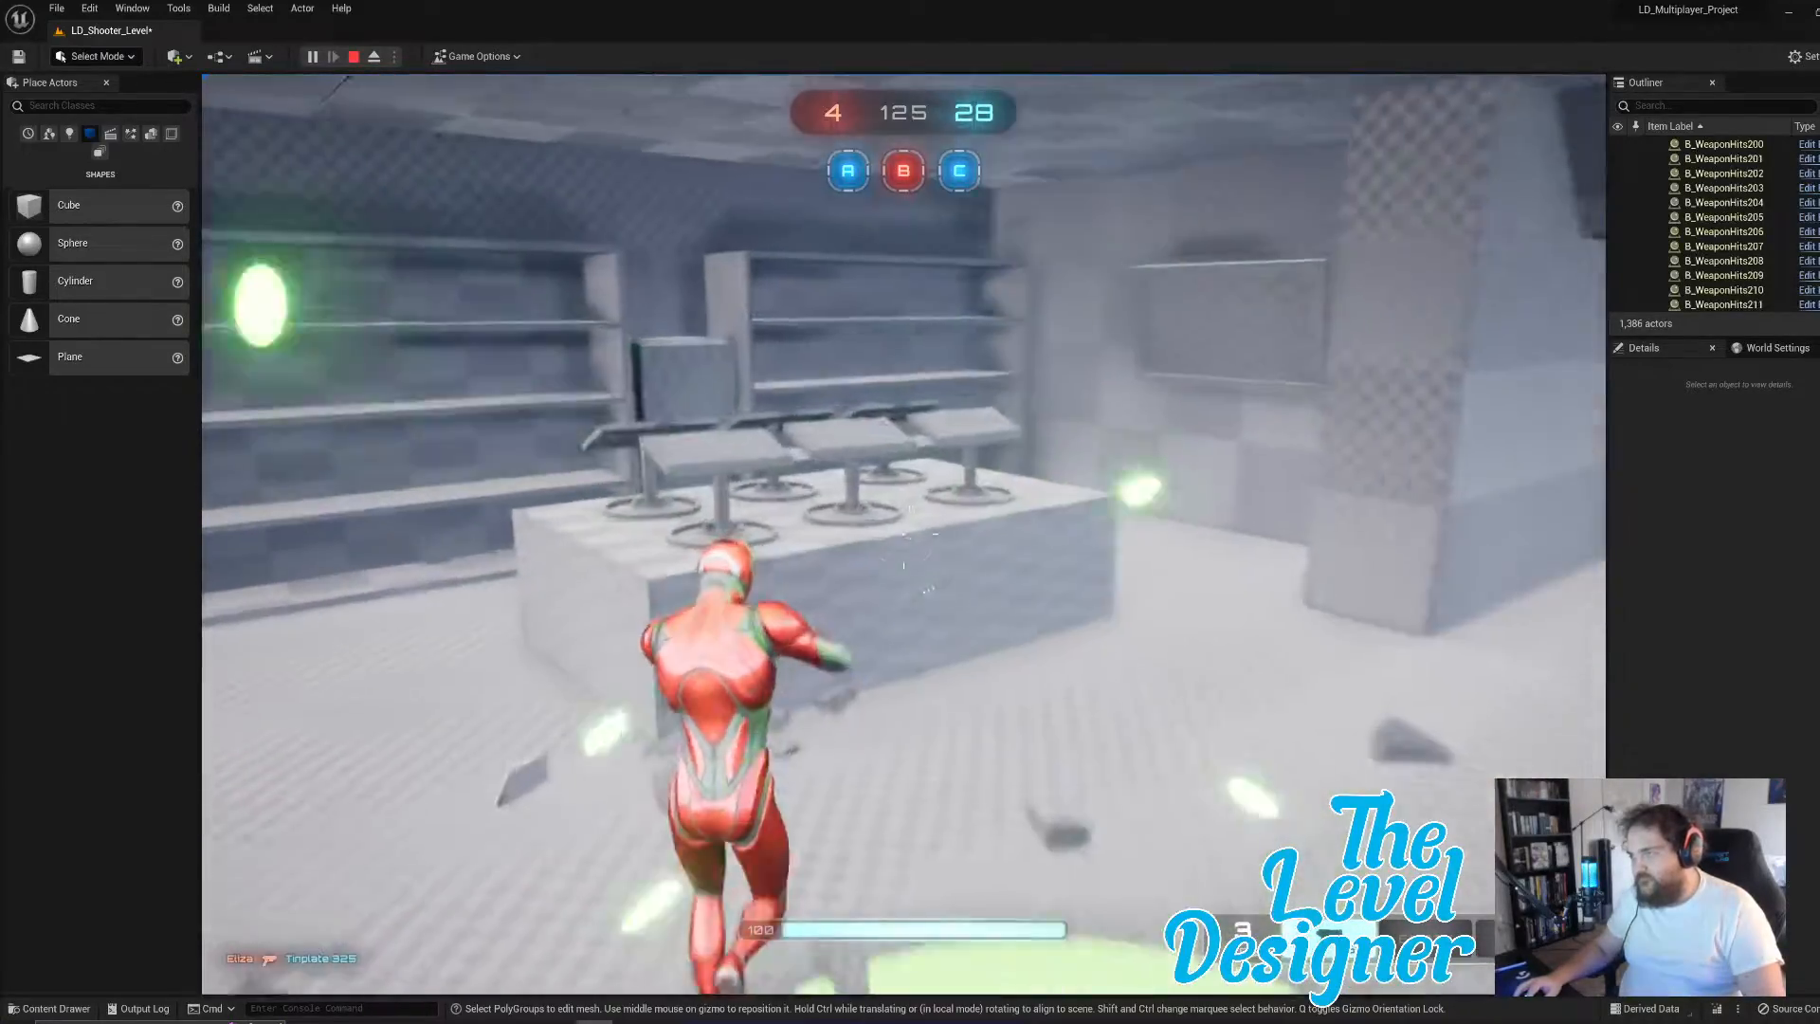
key("w")
left_click(904, 534)
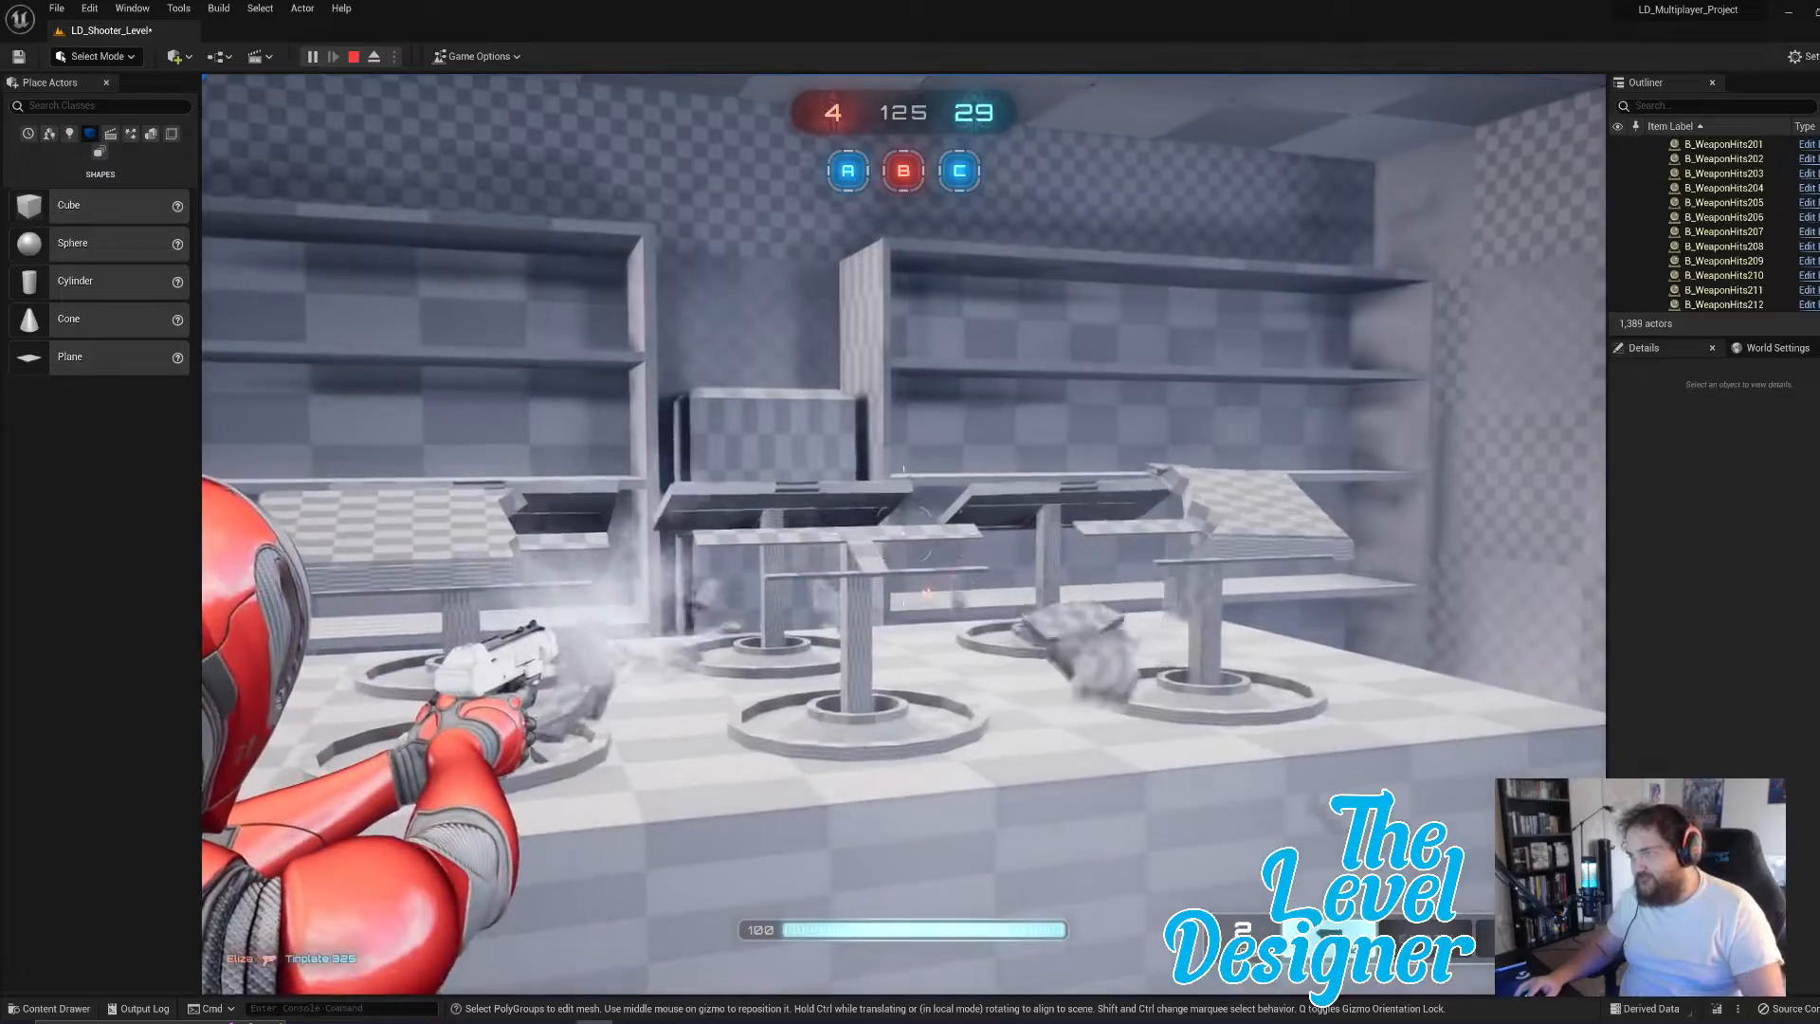
key("Escape")
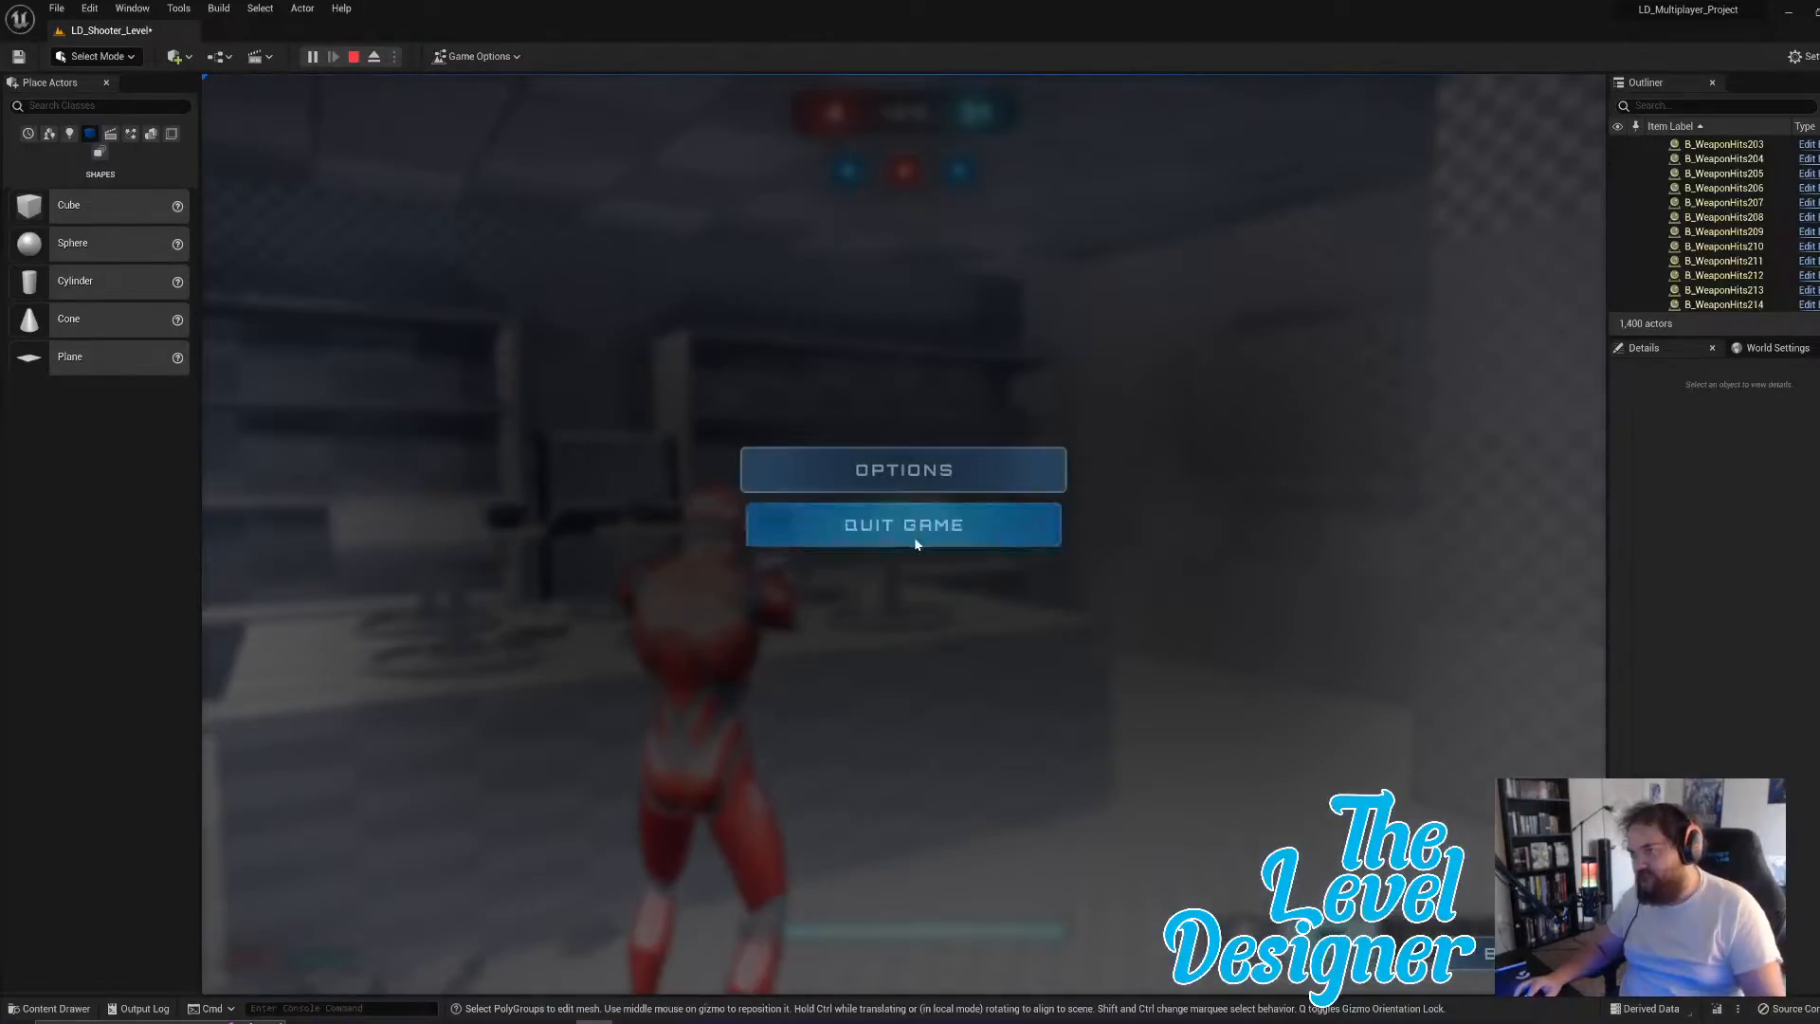
left_click(914, 590)
- Duplicate the four small boxes on the table and move the copies to the wall shelves at the far end of the room
right_click_drag(1051, 622, 905, 590)
key("w")
key("s")
left_click(790, 573, "ctrl")
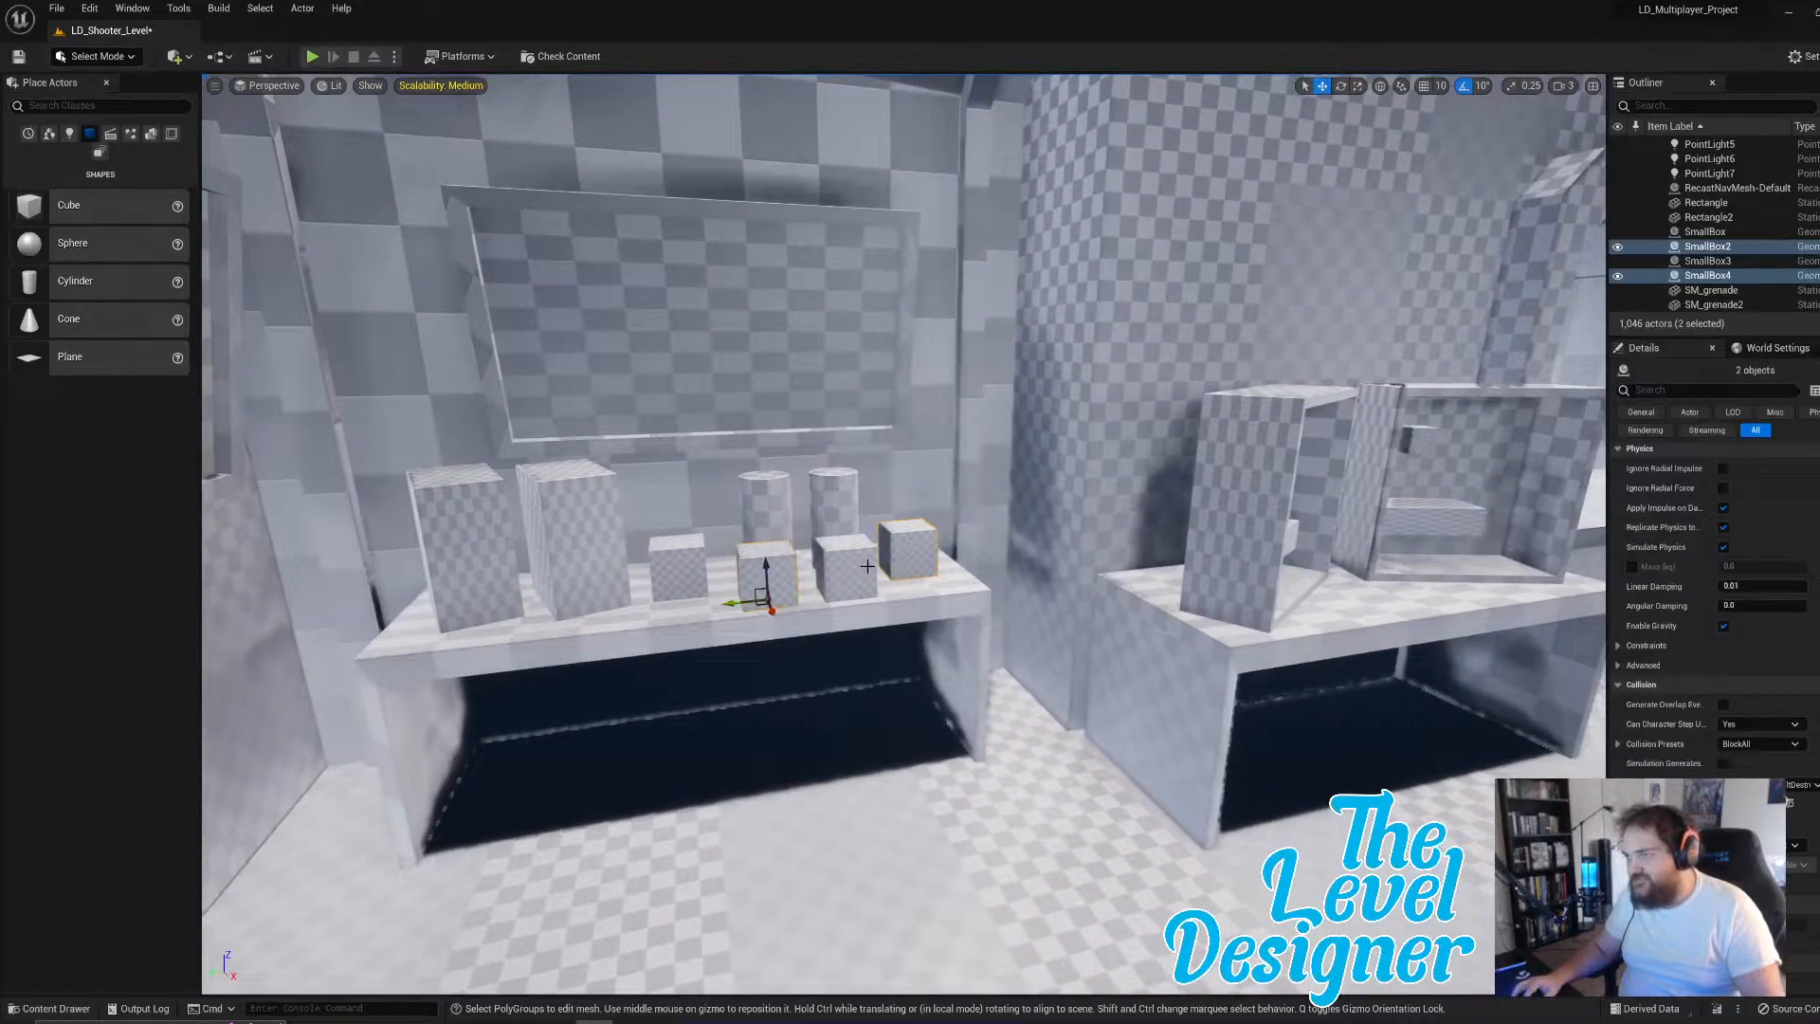
left_click(861, 565)
left_click(776, 557, "ctrl")
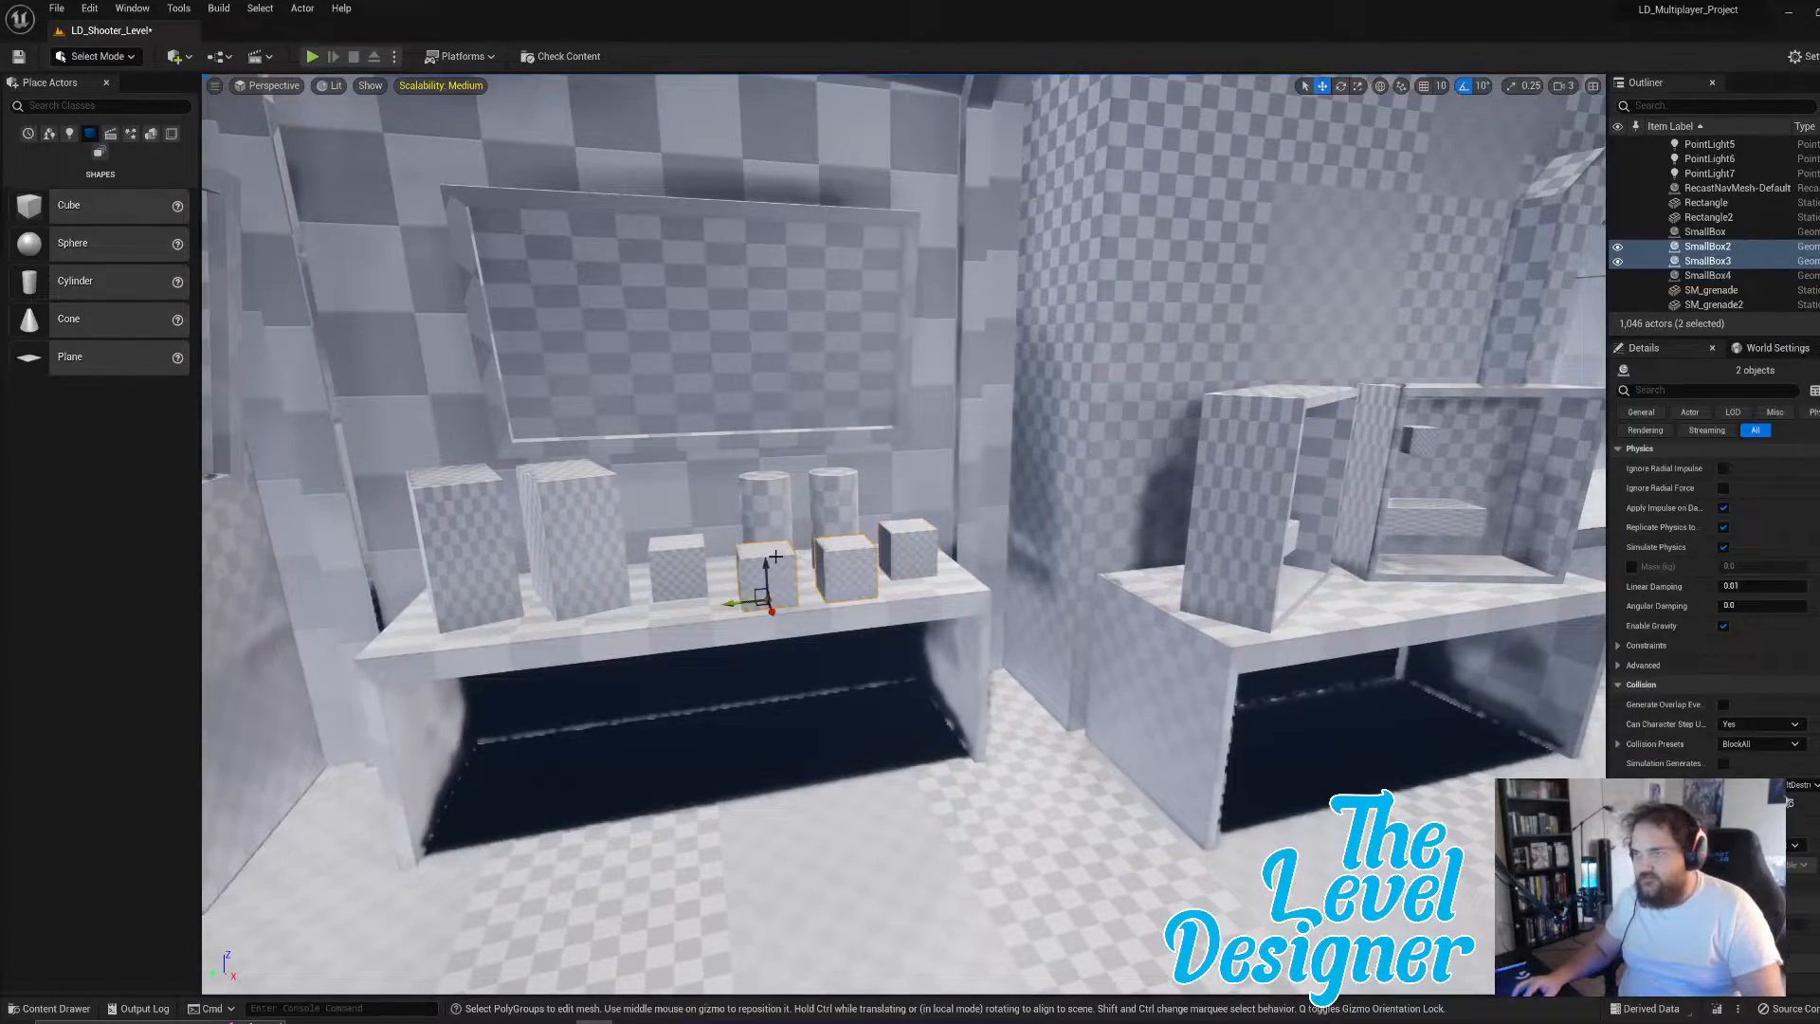
left_click(680, 566, "ctrl")
left_click(908, 549, "ctrl")
right_click_drag(908, 550, 908, 547)
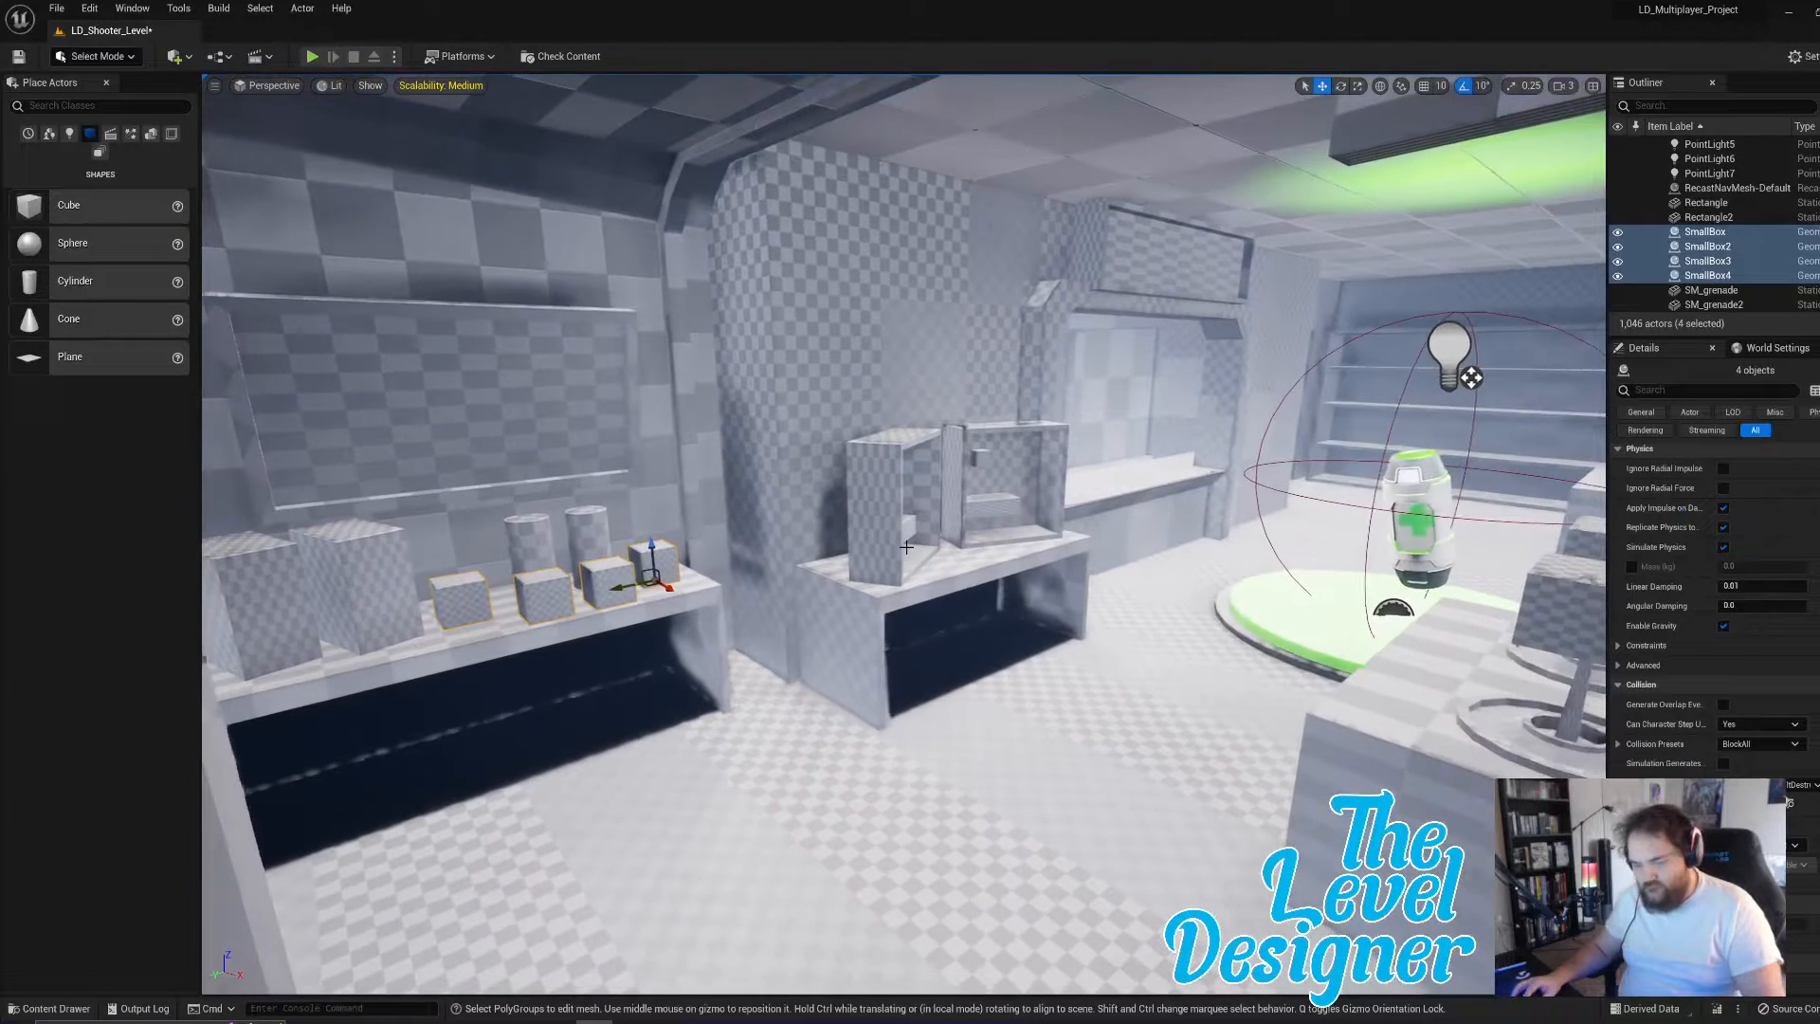
key("ctrl+d")
key("e")
left_click_drag(652, 594, 1585, 454)
- Bring the four copied boxes forward from the wall and lower them onto the shelf surface
key("w")
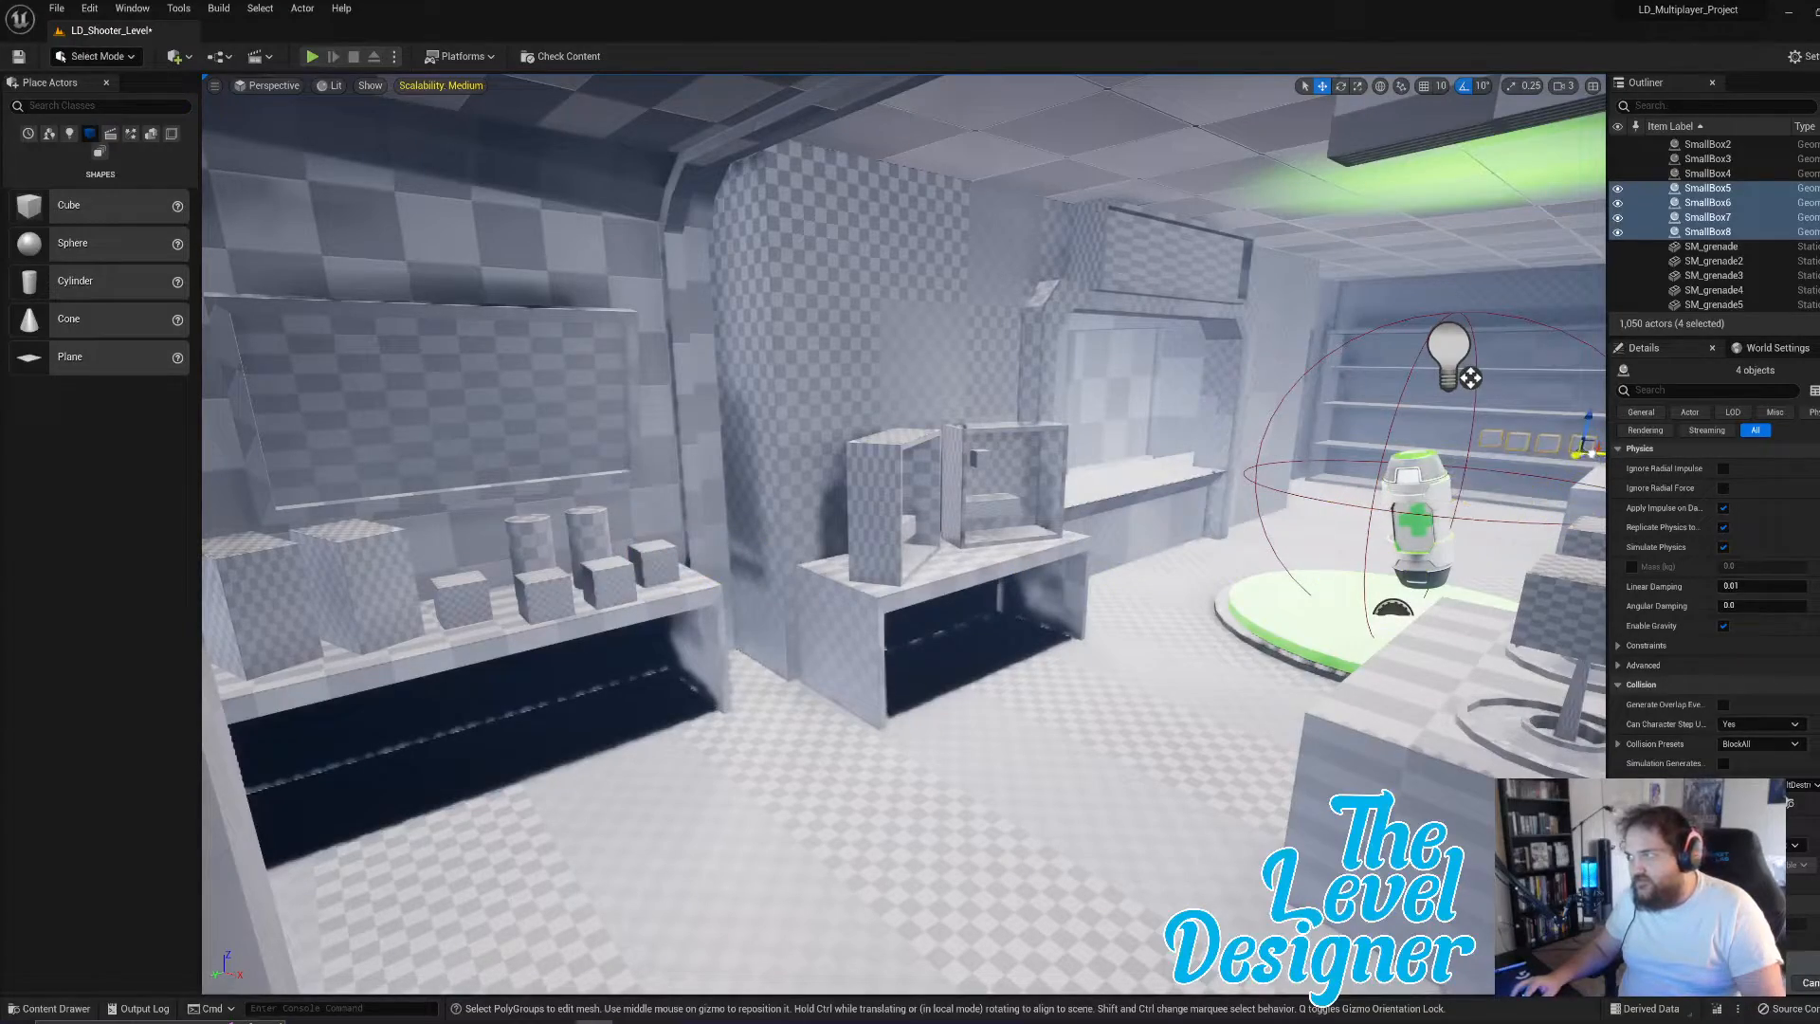
key("w")
mouse_move(1590, 452)
right_mouse_down()
mouse_move(1702, 457)
mouse_move(1554, 521)
mouse_move(1475, 422)
right_mouse_up()
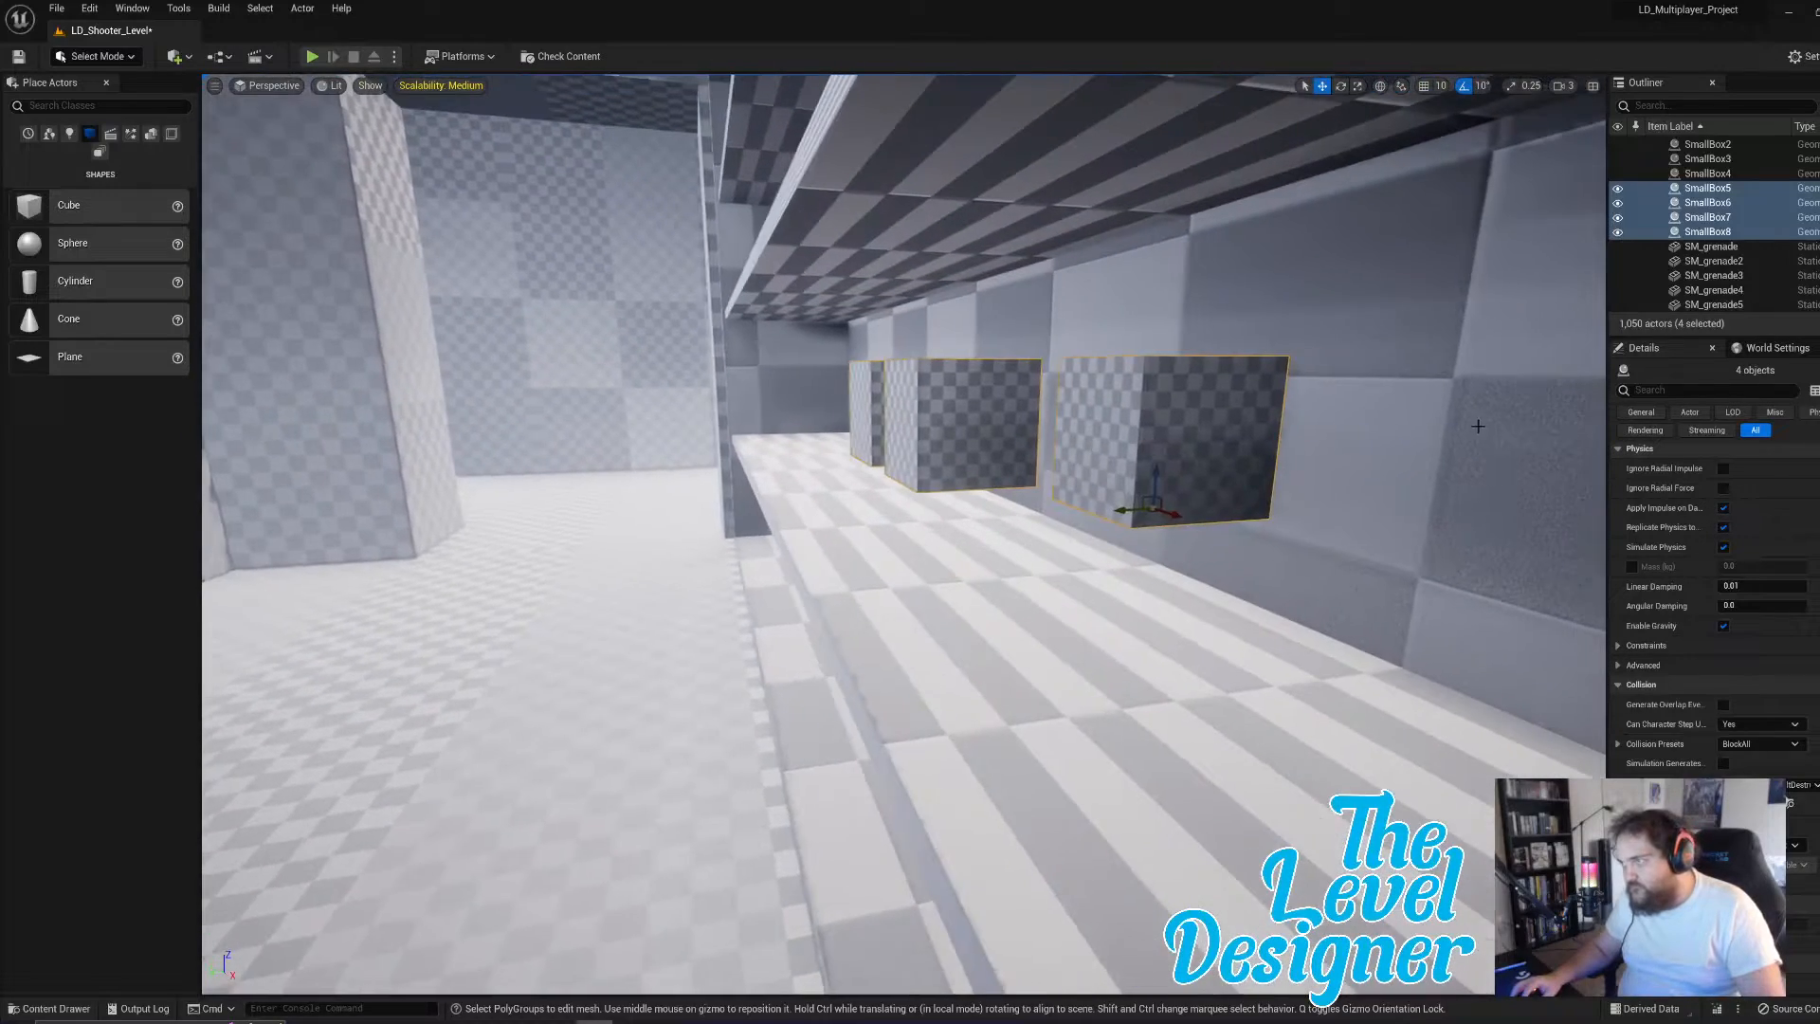
left_click_drag(1114, 509, 1017, 532)
left_click(1055, 483)
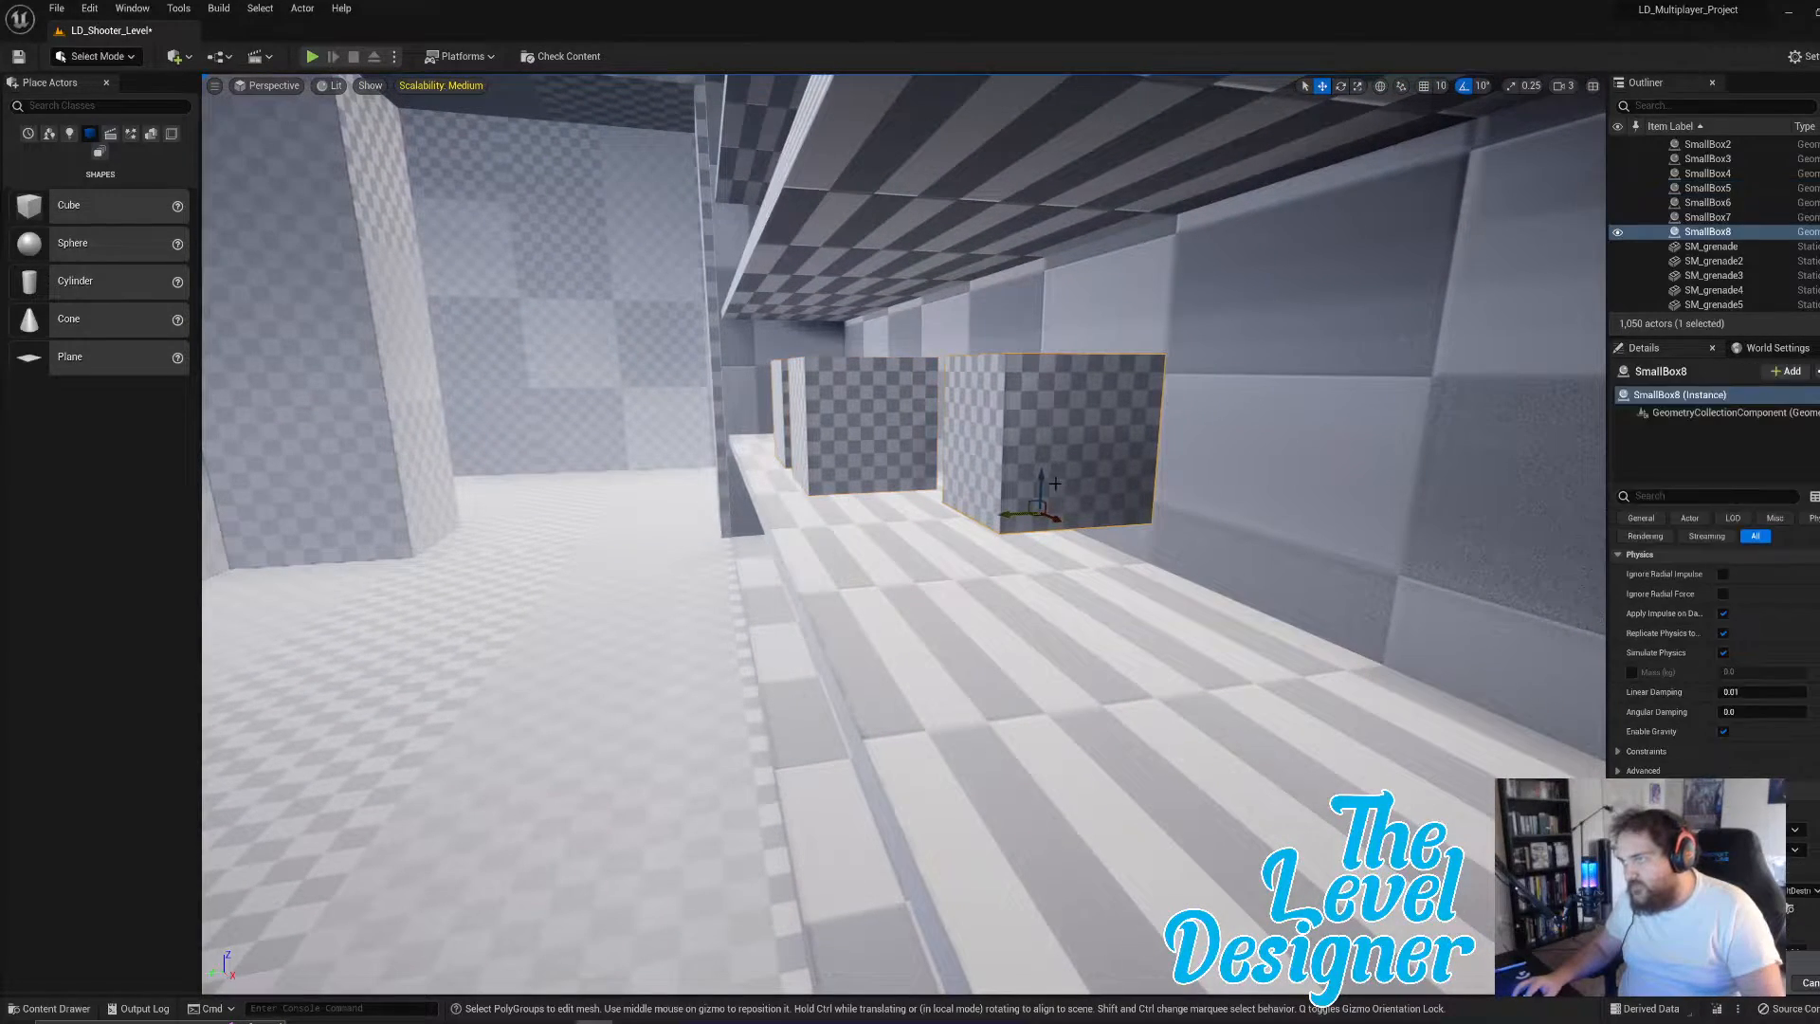
left_click(870, 436, "ctrl")
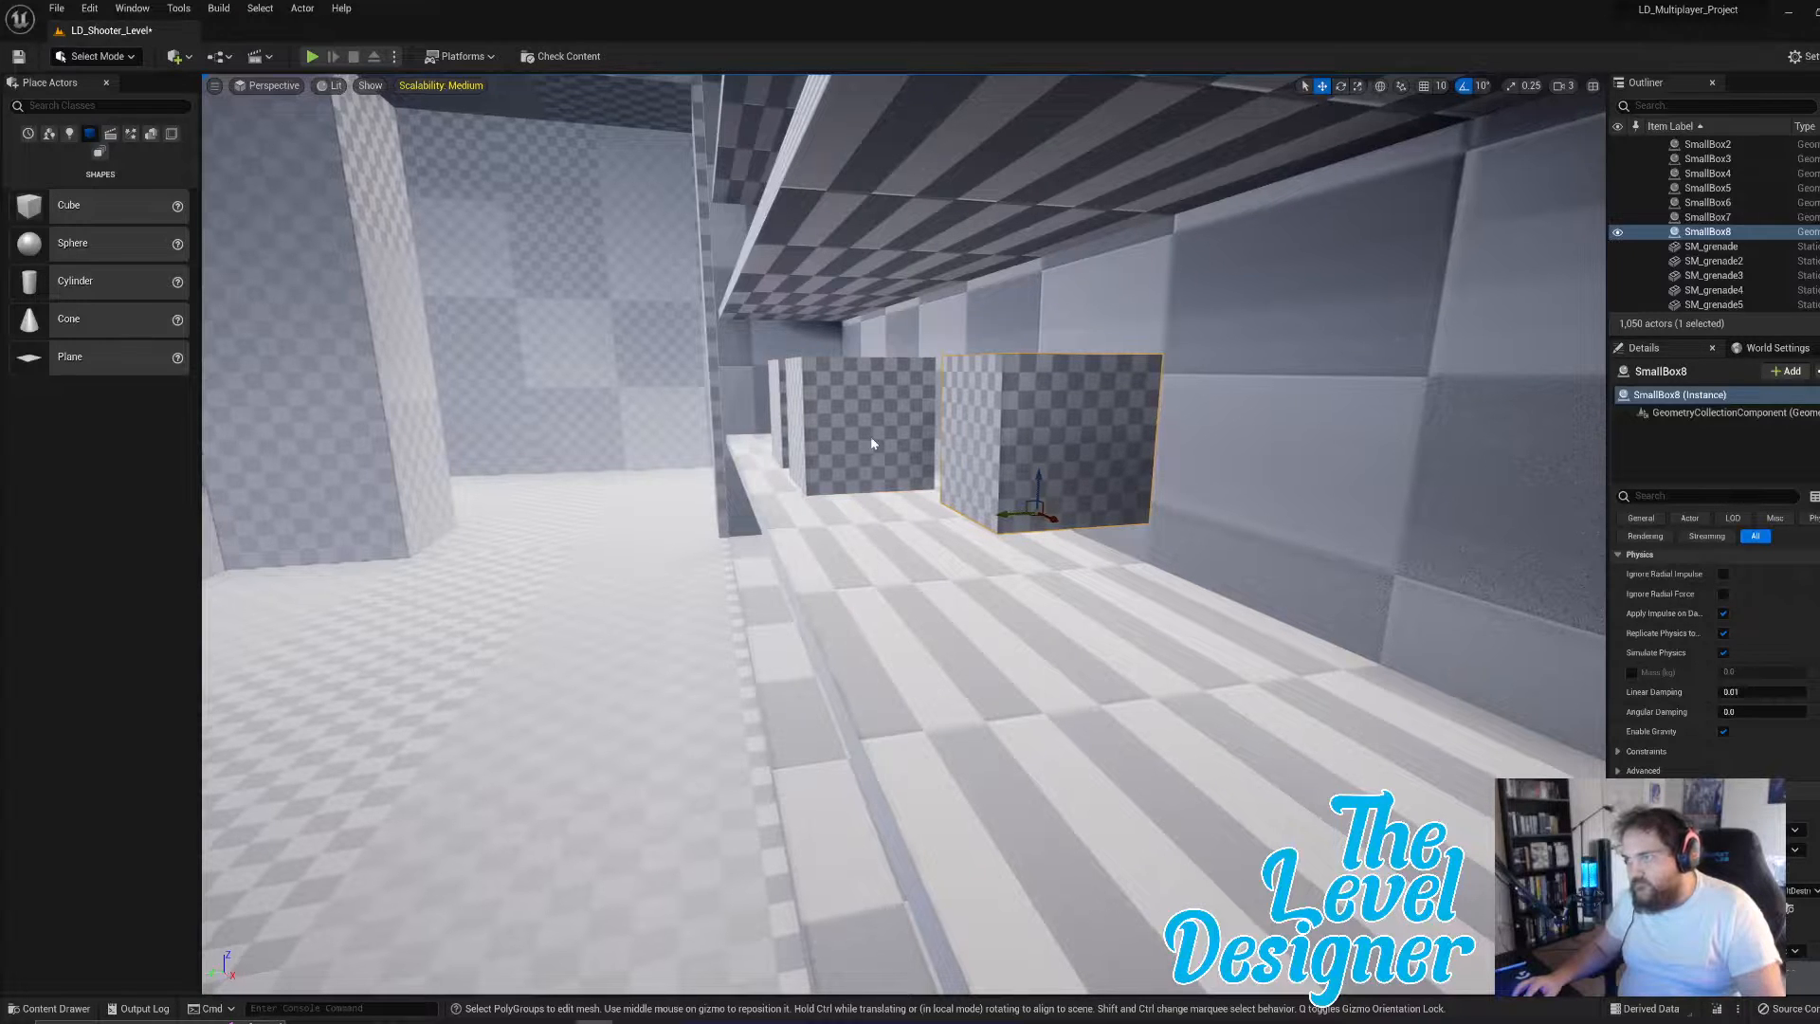
key("f")
right_click_drag(580, 379, 634, 382)
left_click(682, 396, "ctrl")
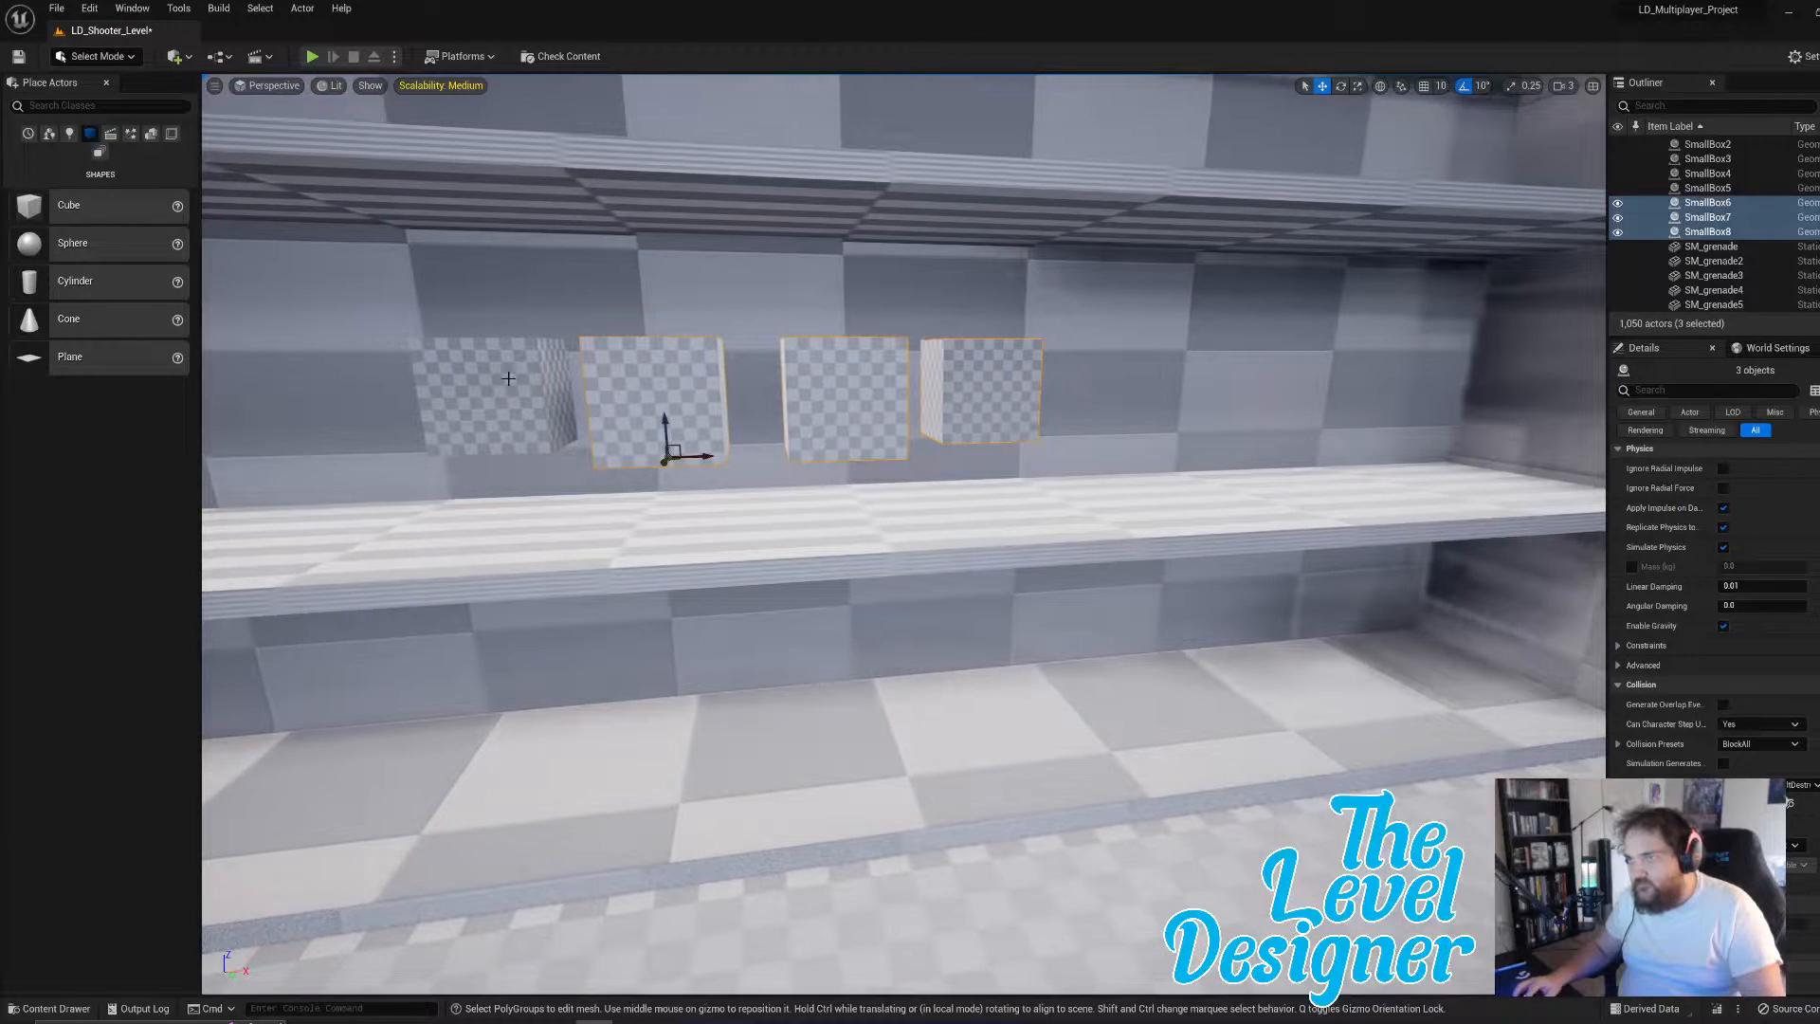
left_click(508, 384, "ctrl")
left_click_drag(500, 419, 513, 495)
- Place the third box from the left behind the rightmost box on the shelf and shift the pair slightly forward
left_click(996, 446)
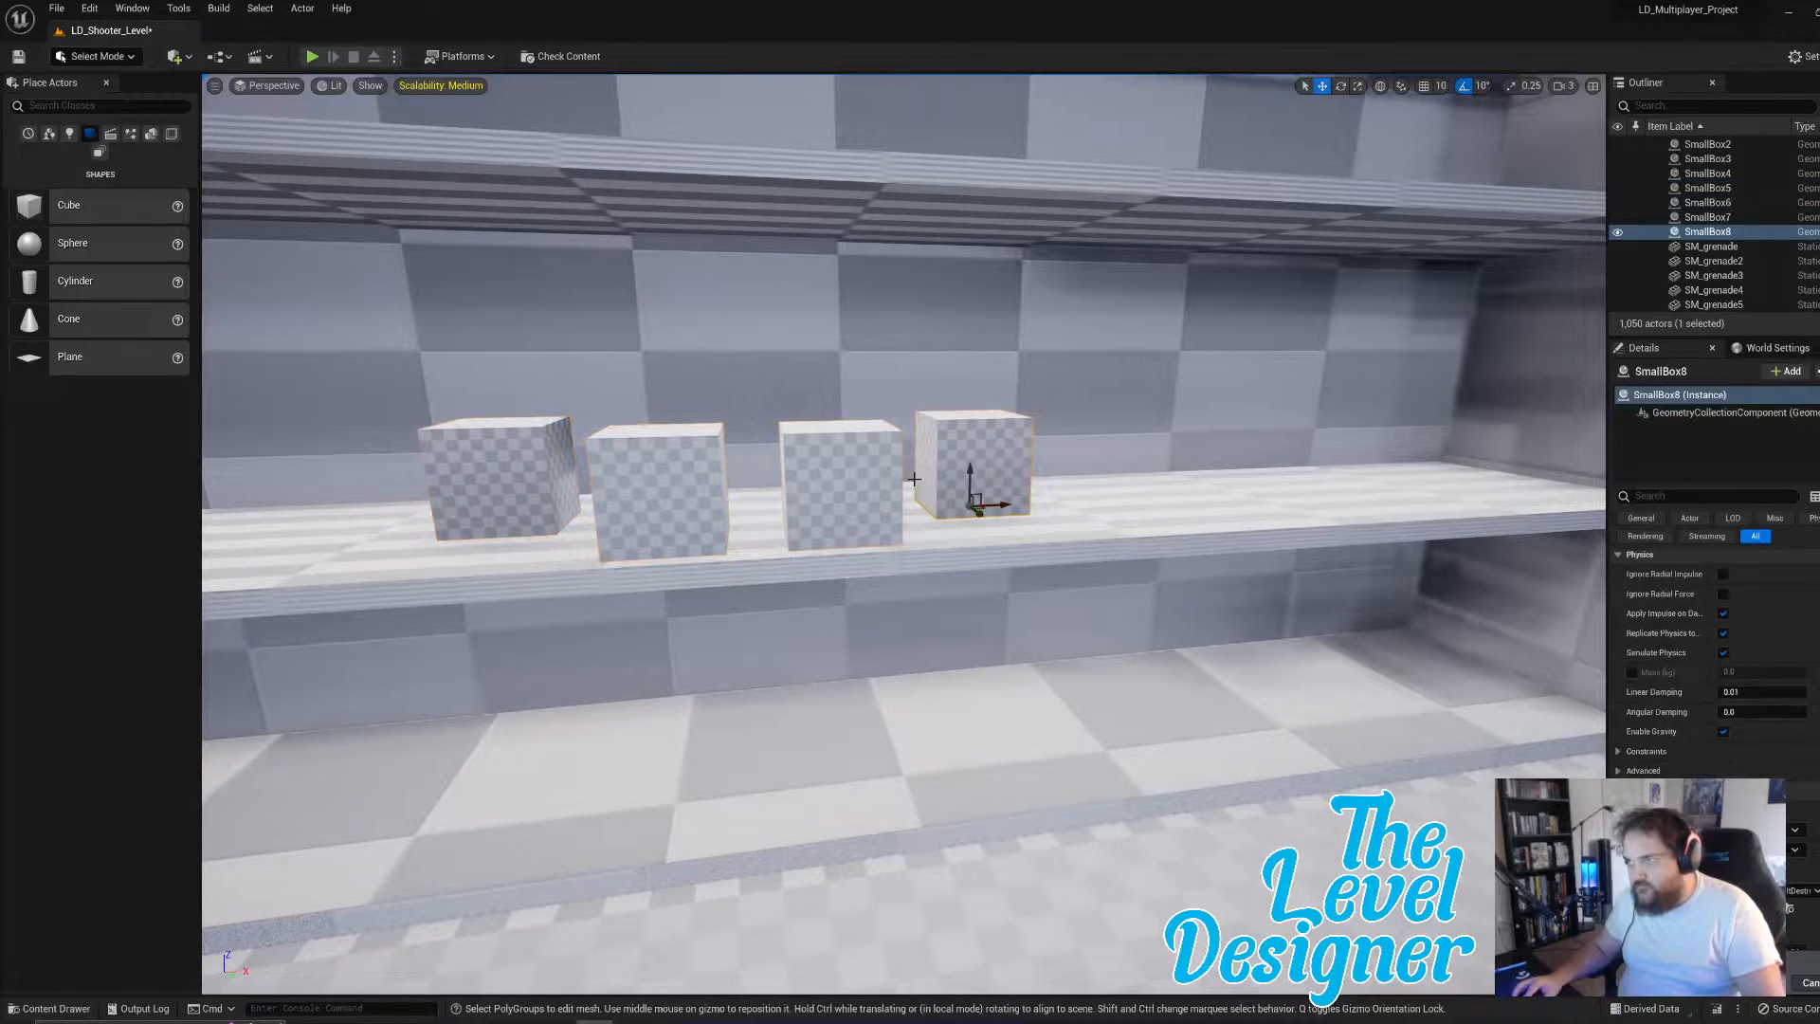
left_click(864, 531)
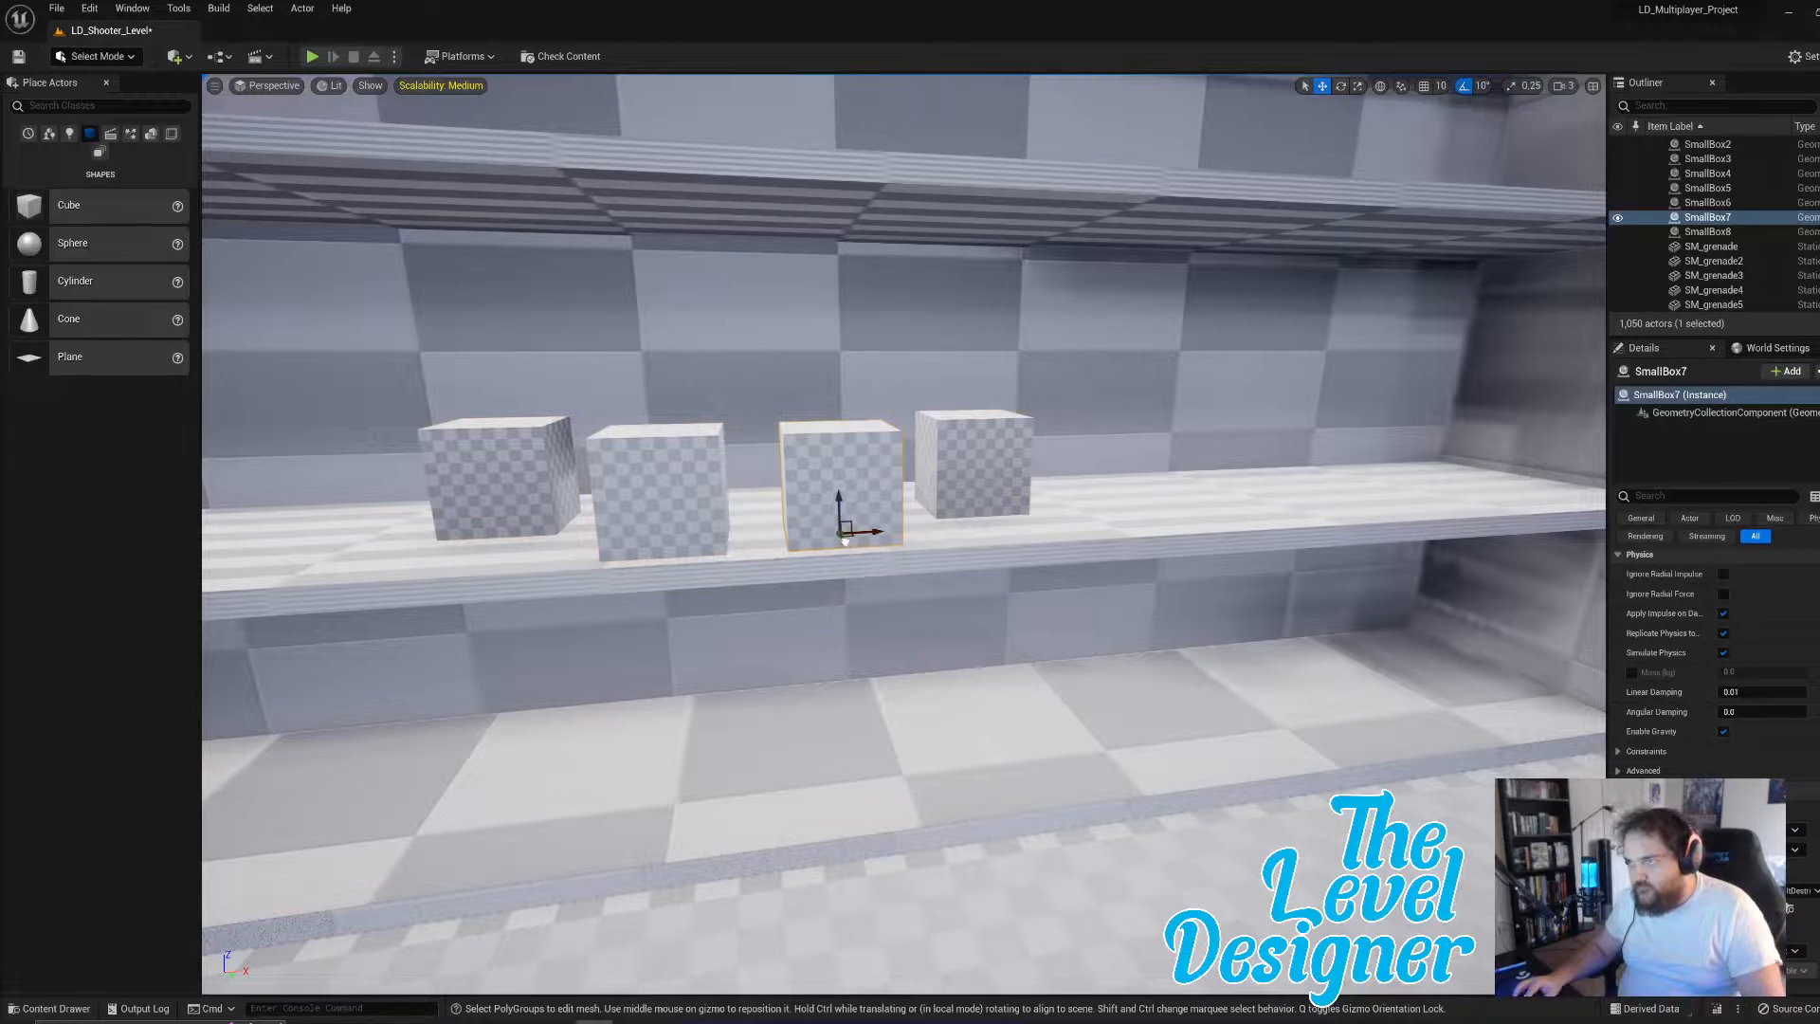
left_click_drag(843, 538, 976, 474)
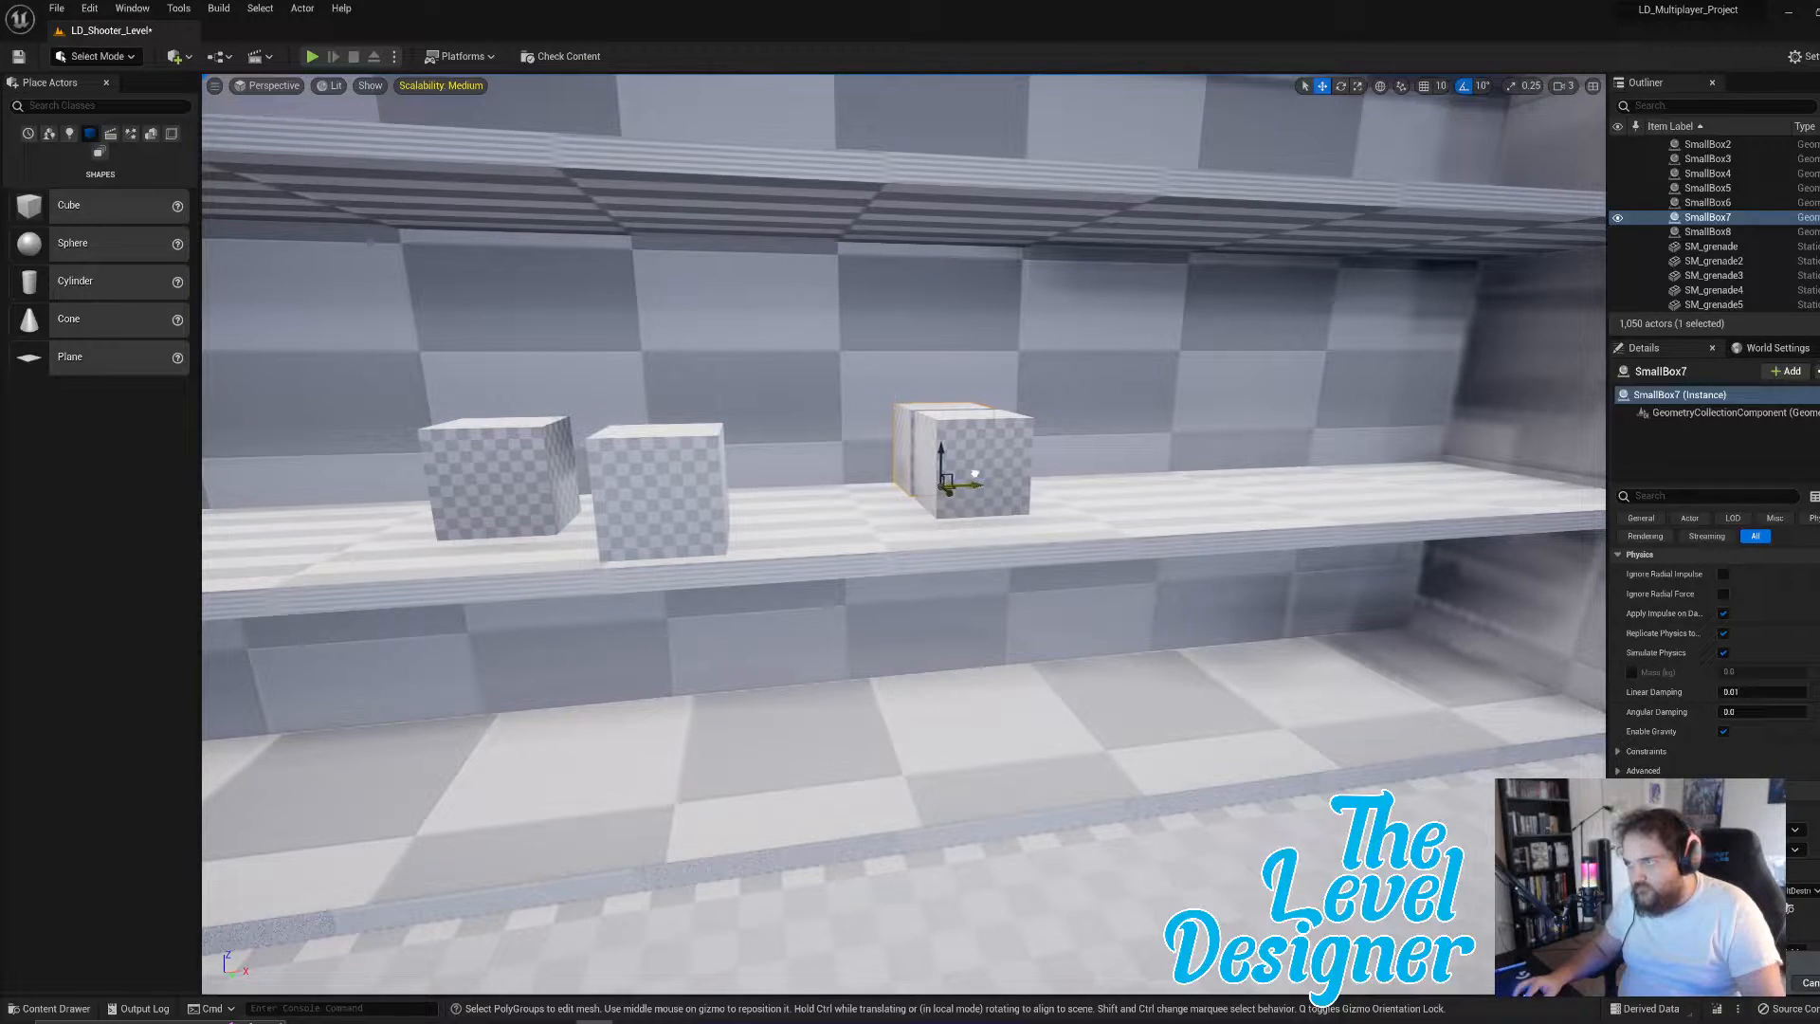
left_click(957, 488, "ctrl")
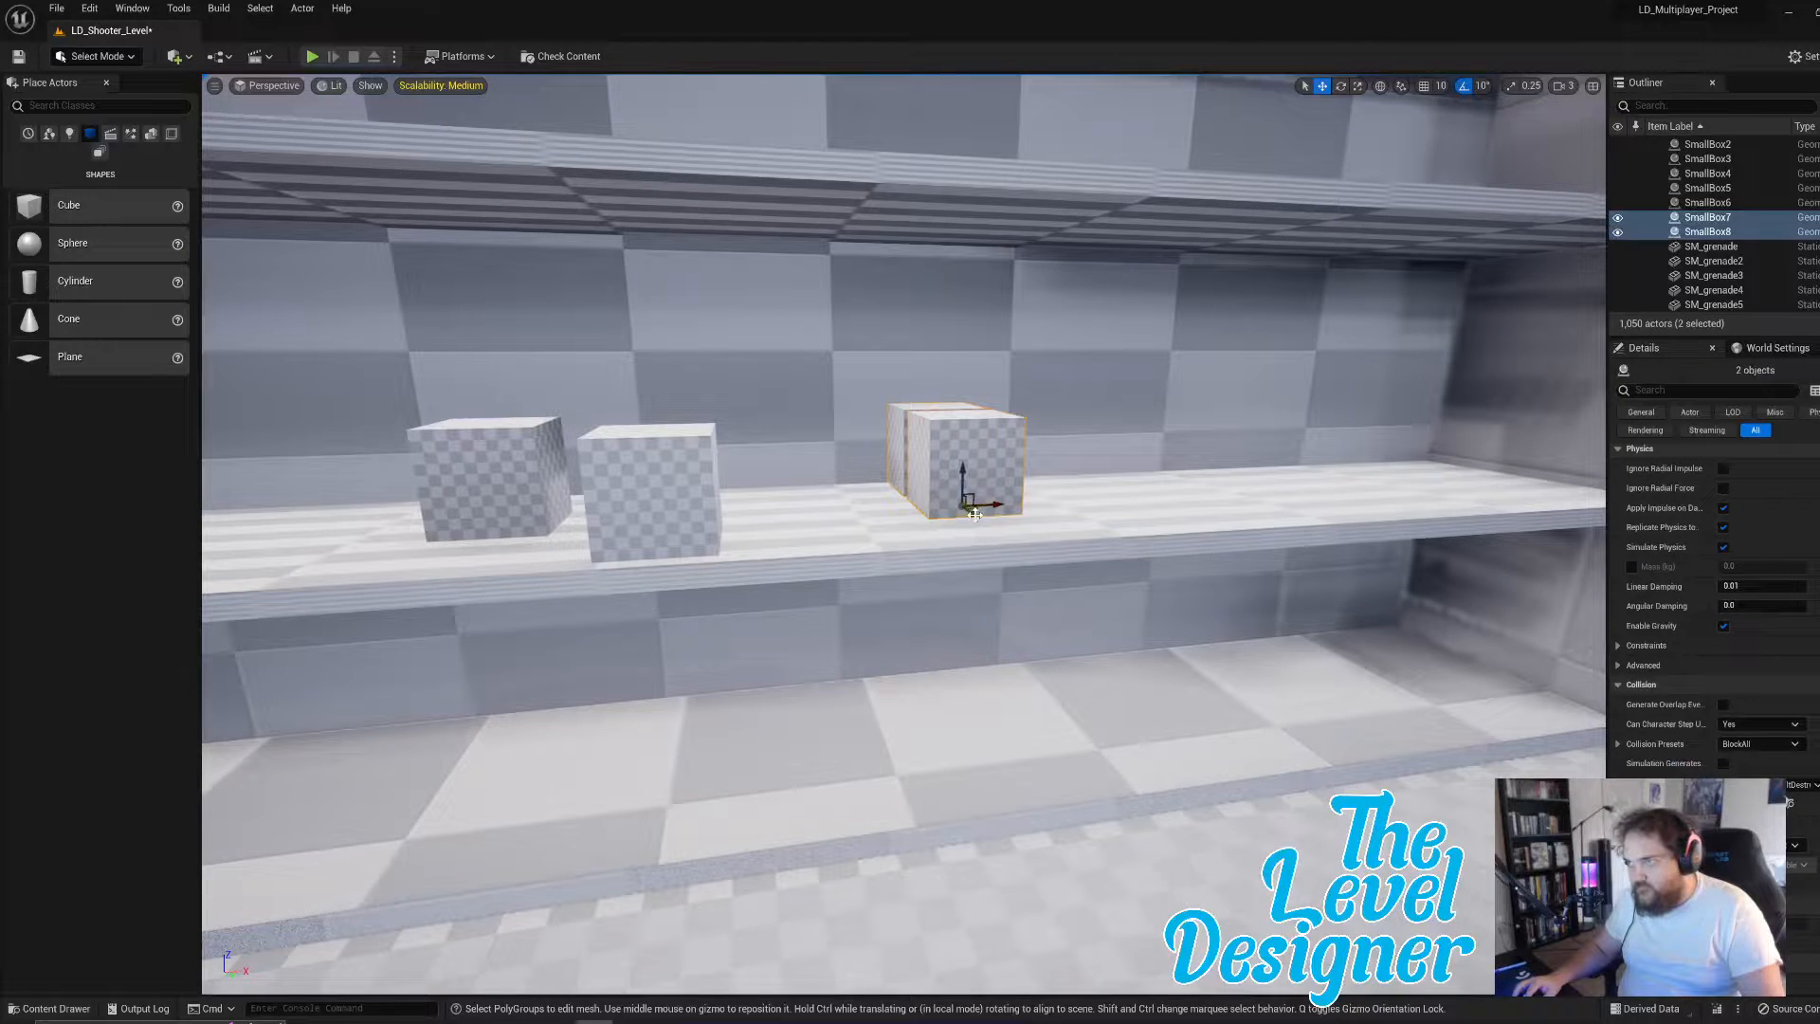
left_click_drag(991, 525, 998, 529)
- Delete the two leftmost small boxes from the shelf
left_click(580, 471)
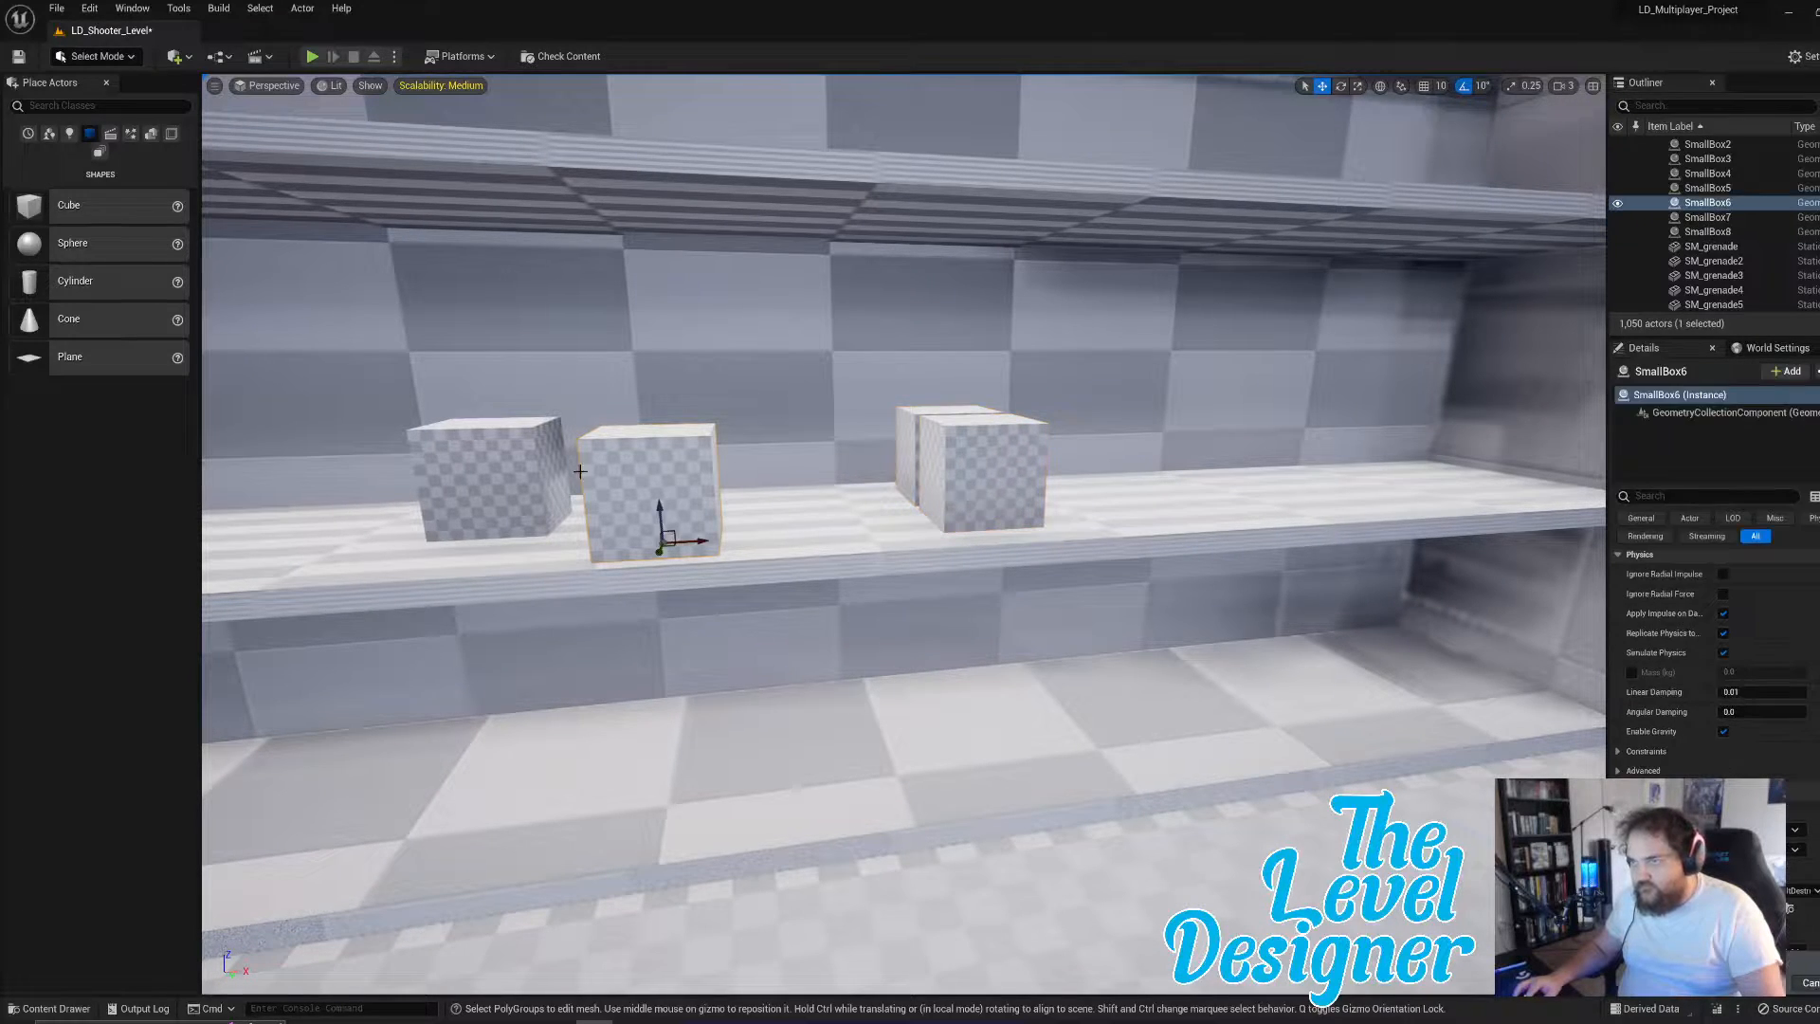
left_click(514, 465, "ctrl")
key("Delete")
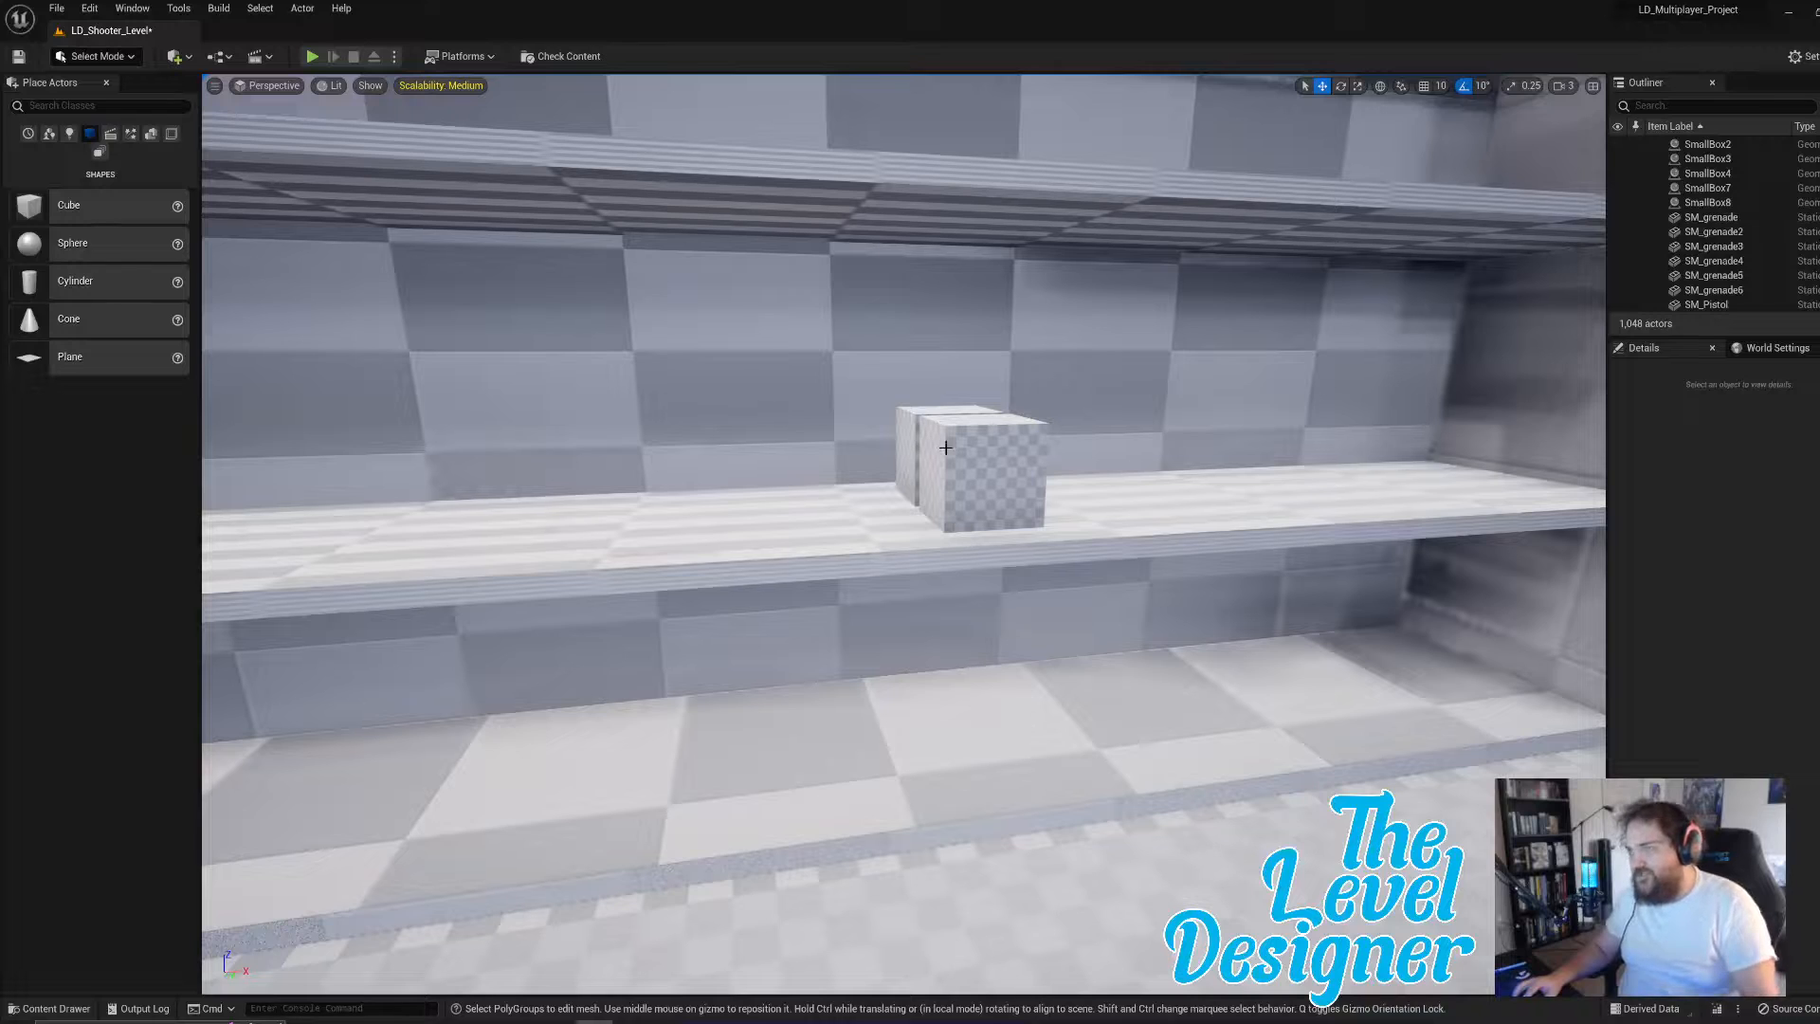
- Spread the two shelf boxes apart, moving the front one slightly toward the shelf edge and the rear one toward the wall
left_click(986, 522)
right_click_drag(1053, 512, 1271, 560)
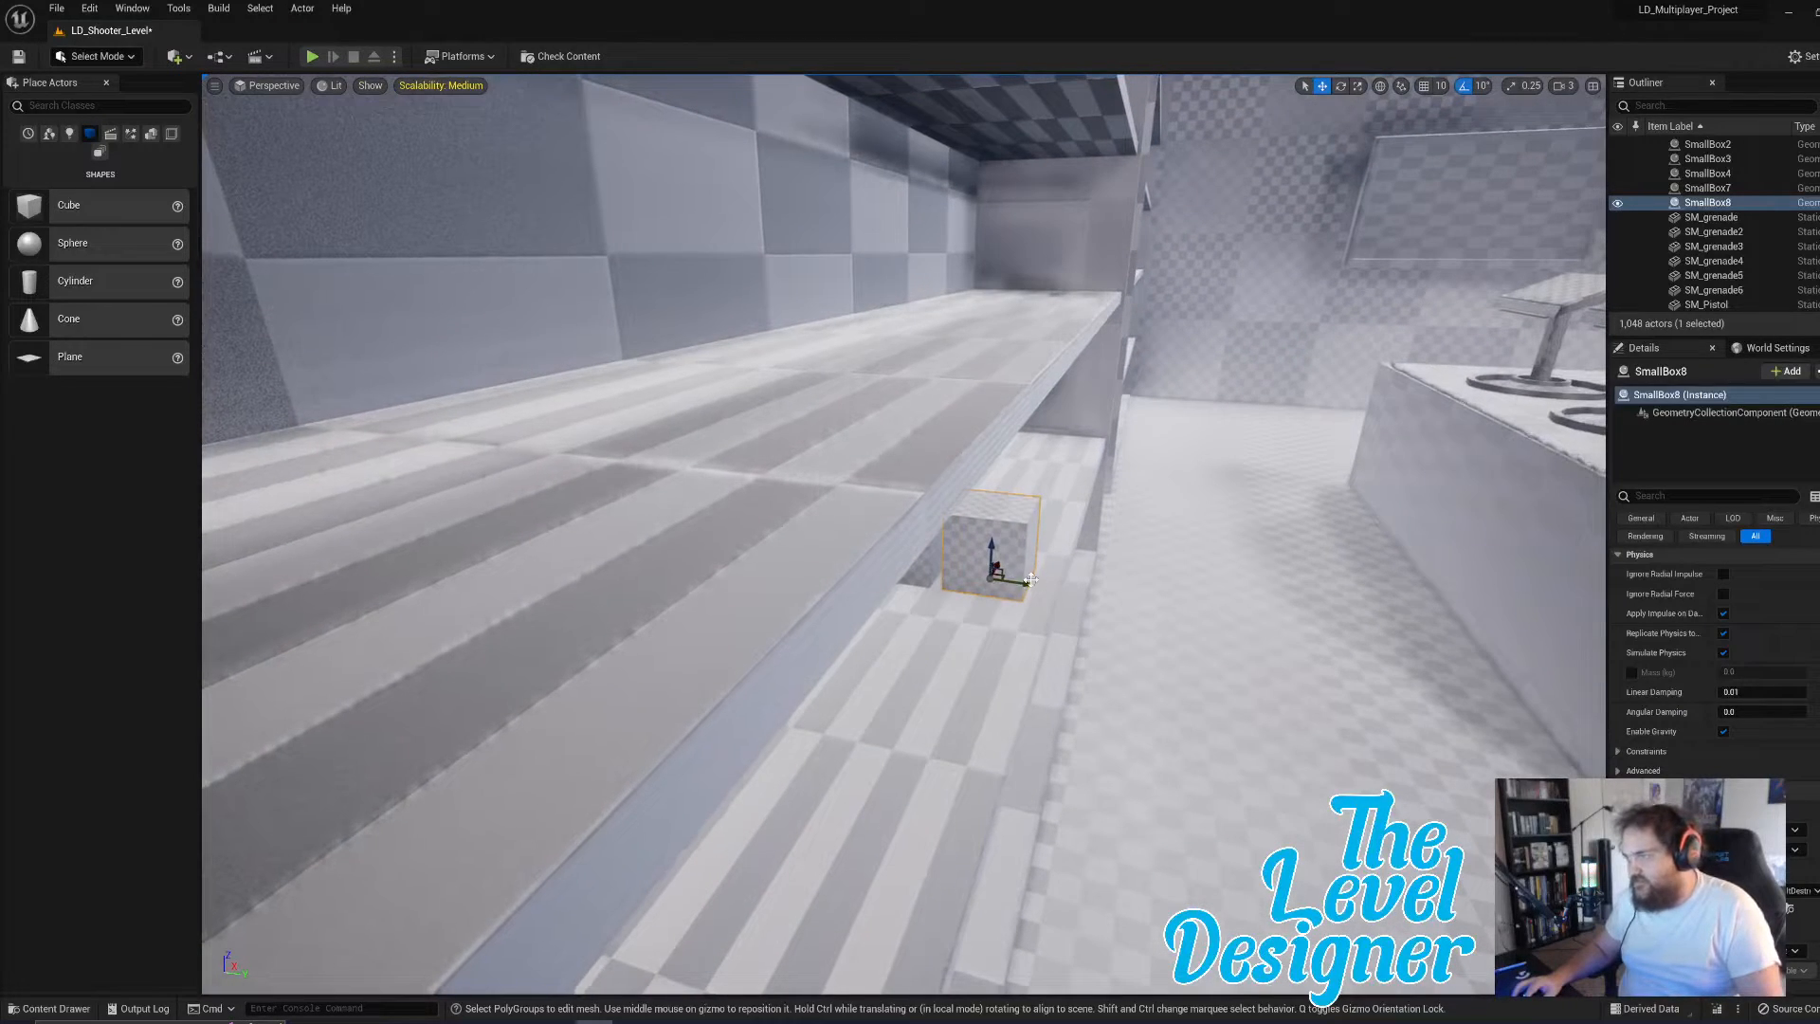
left_click_drag(1034, 584, 1050, 586)
left_click(935, 561)
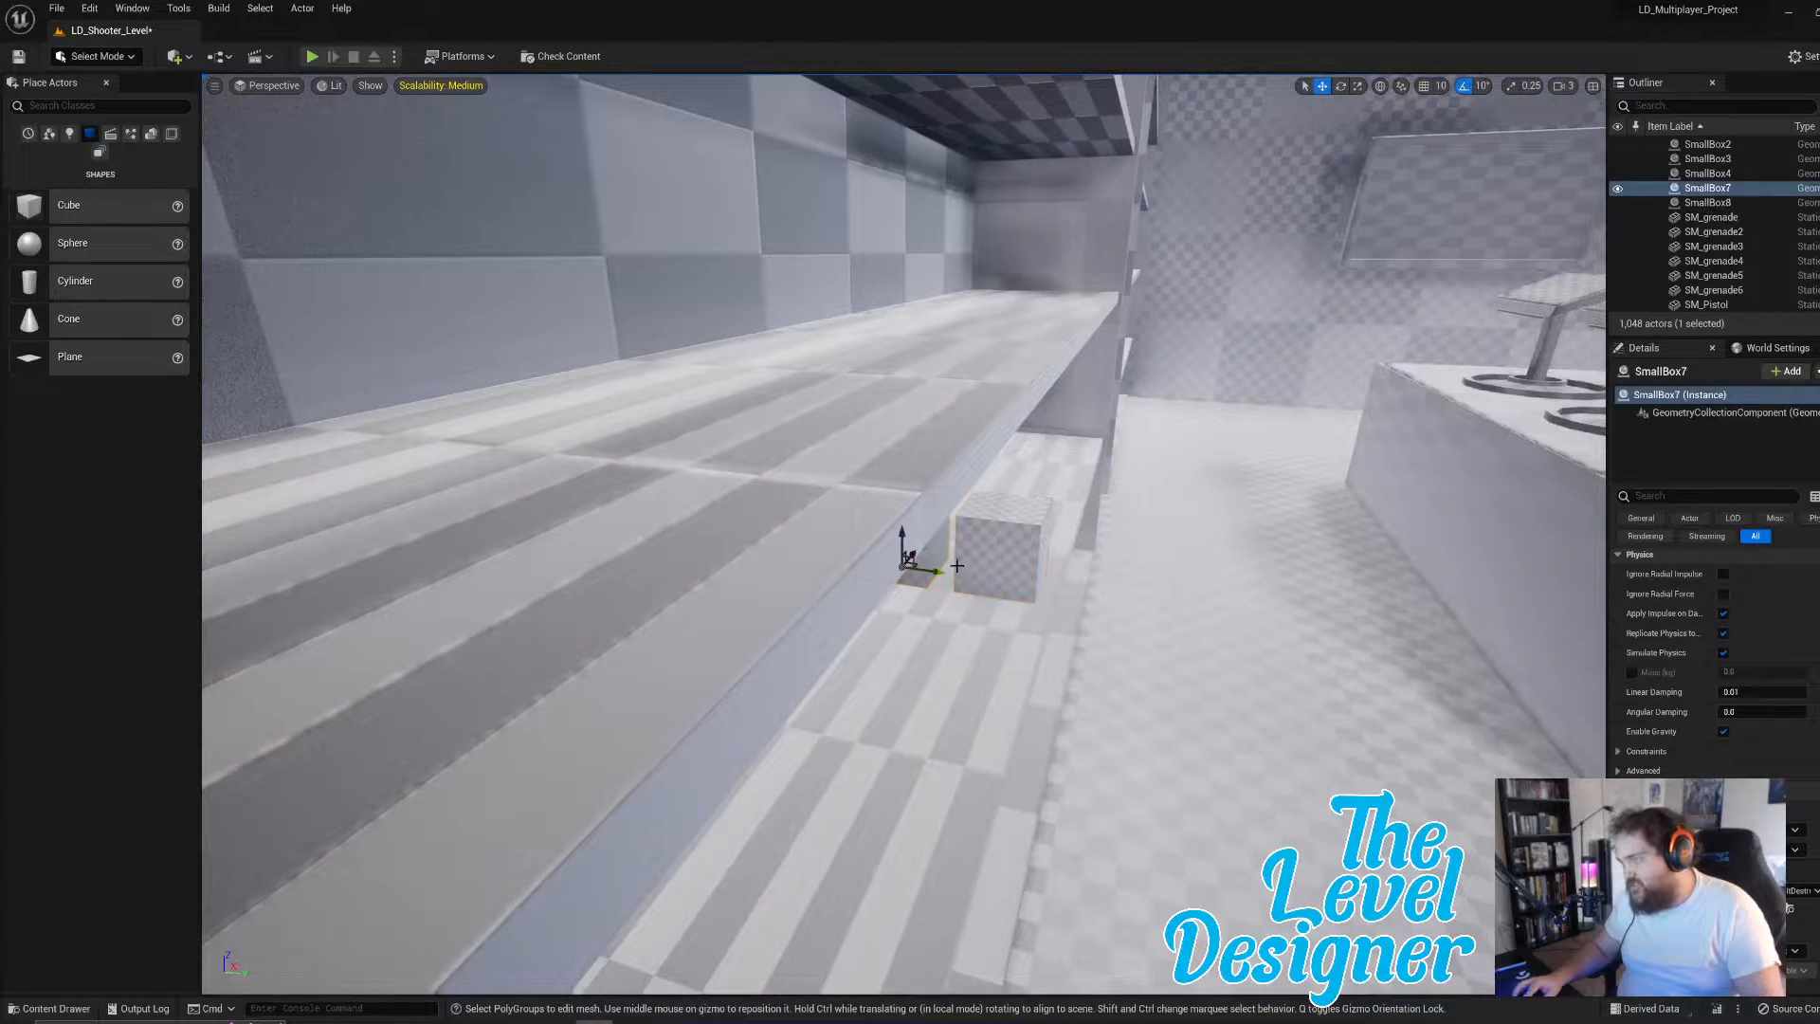
right_click_drag(934, 561, 844, 564)
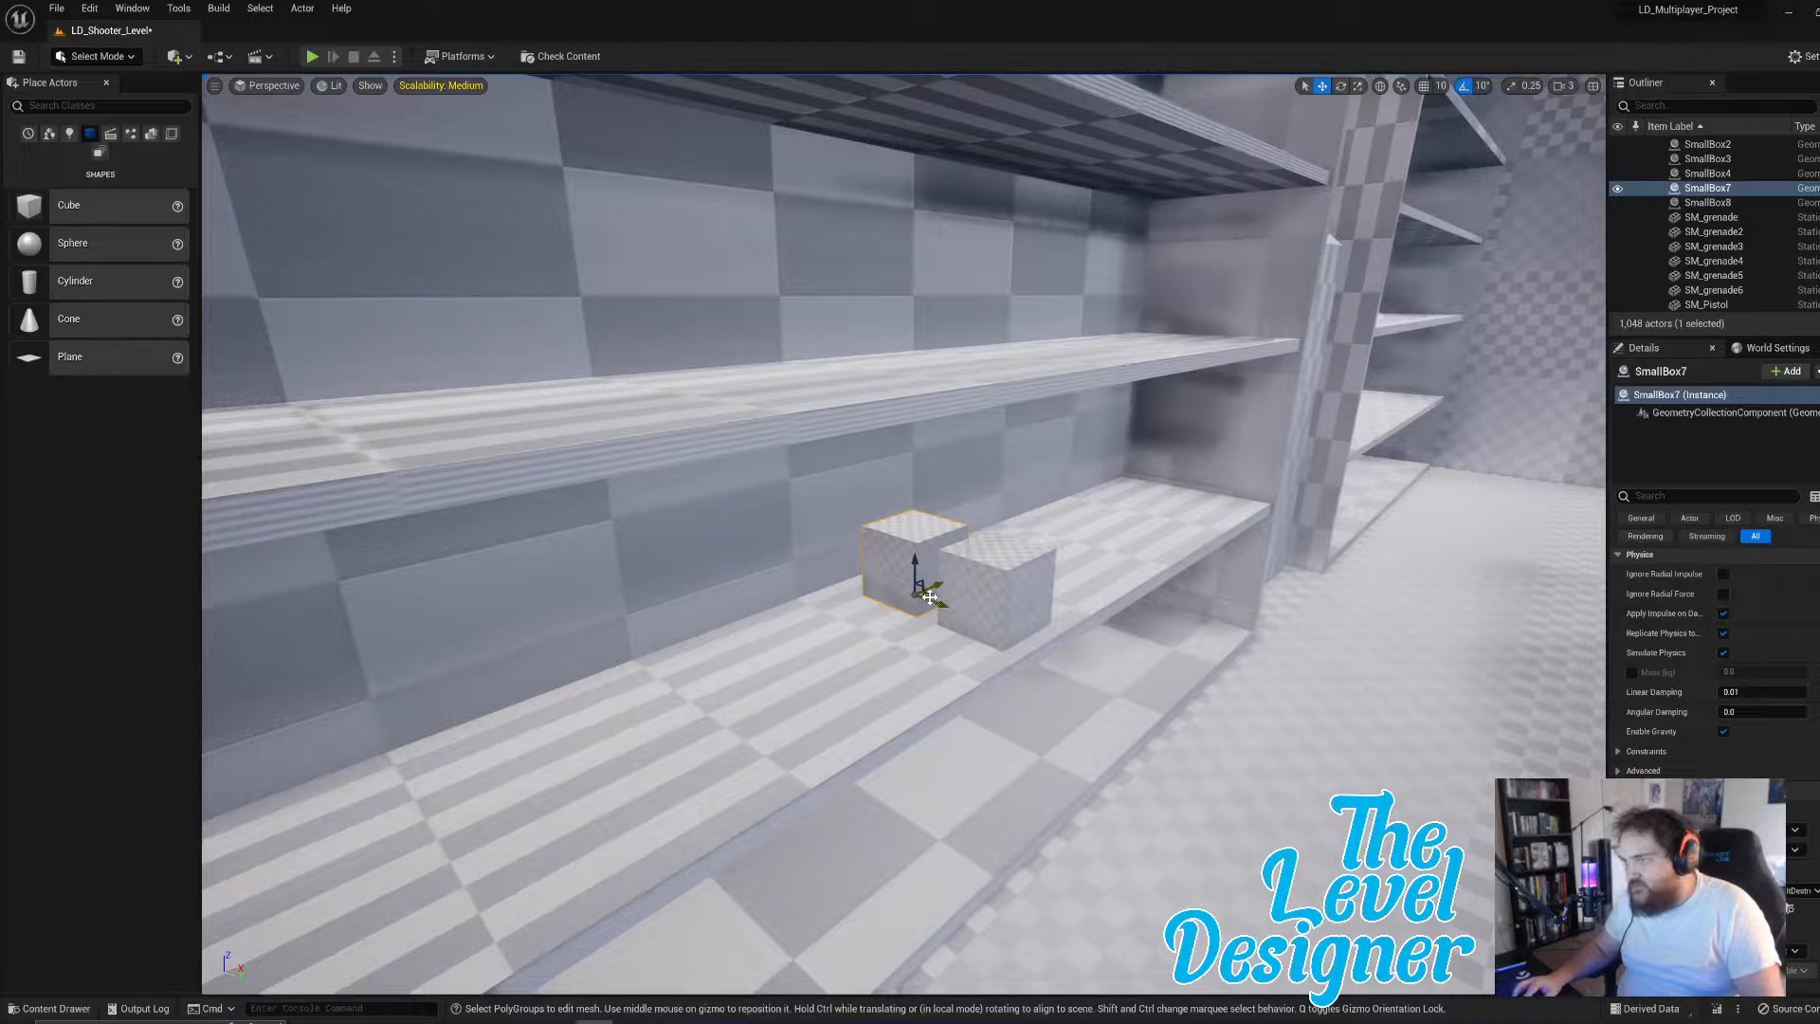
left_click_drag(929, 596, 916, 600)
- Duplicate the front and rear box pair and place the copy just to its right on the shelf
left_click(985, 589, "shift")
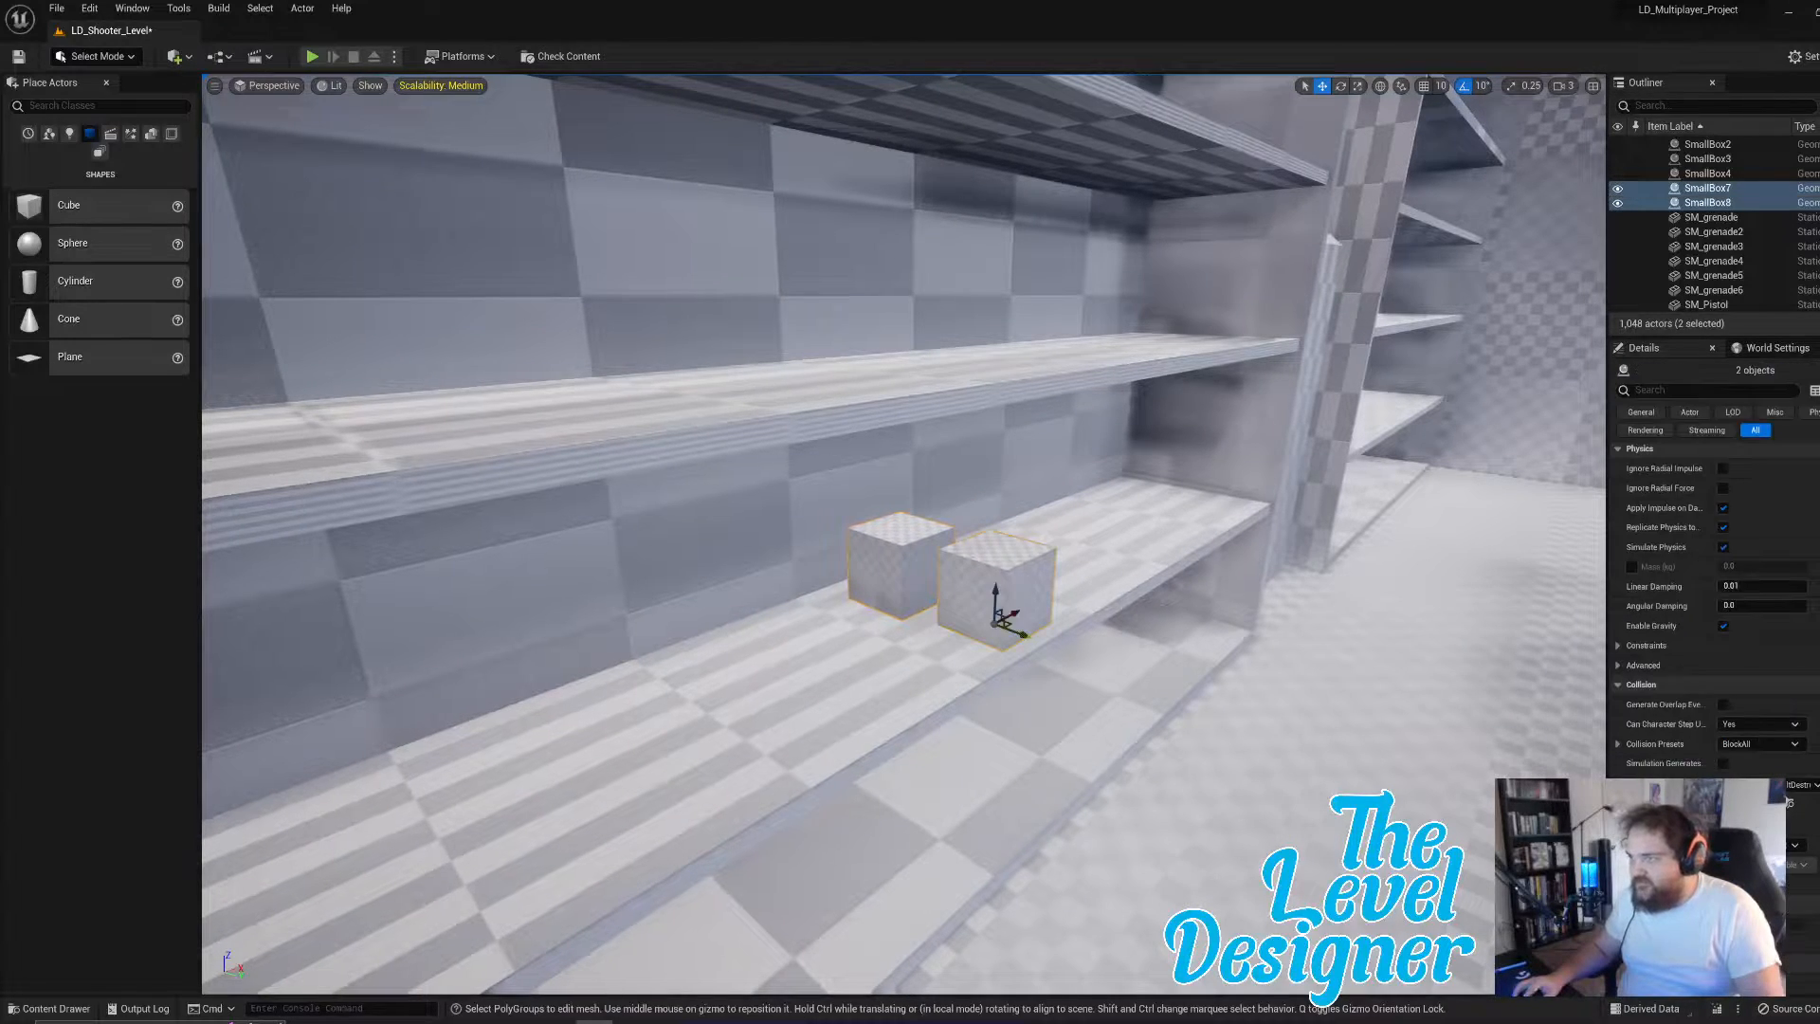
right_click_drag(984, 590, 1054, 570)
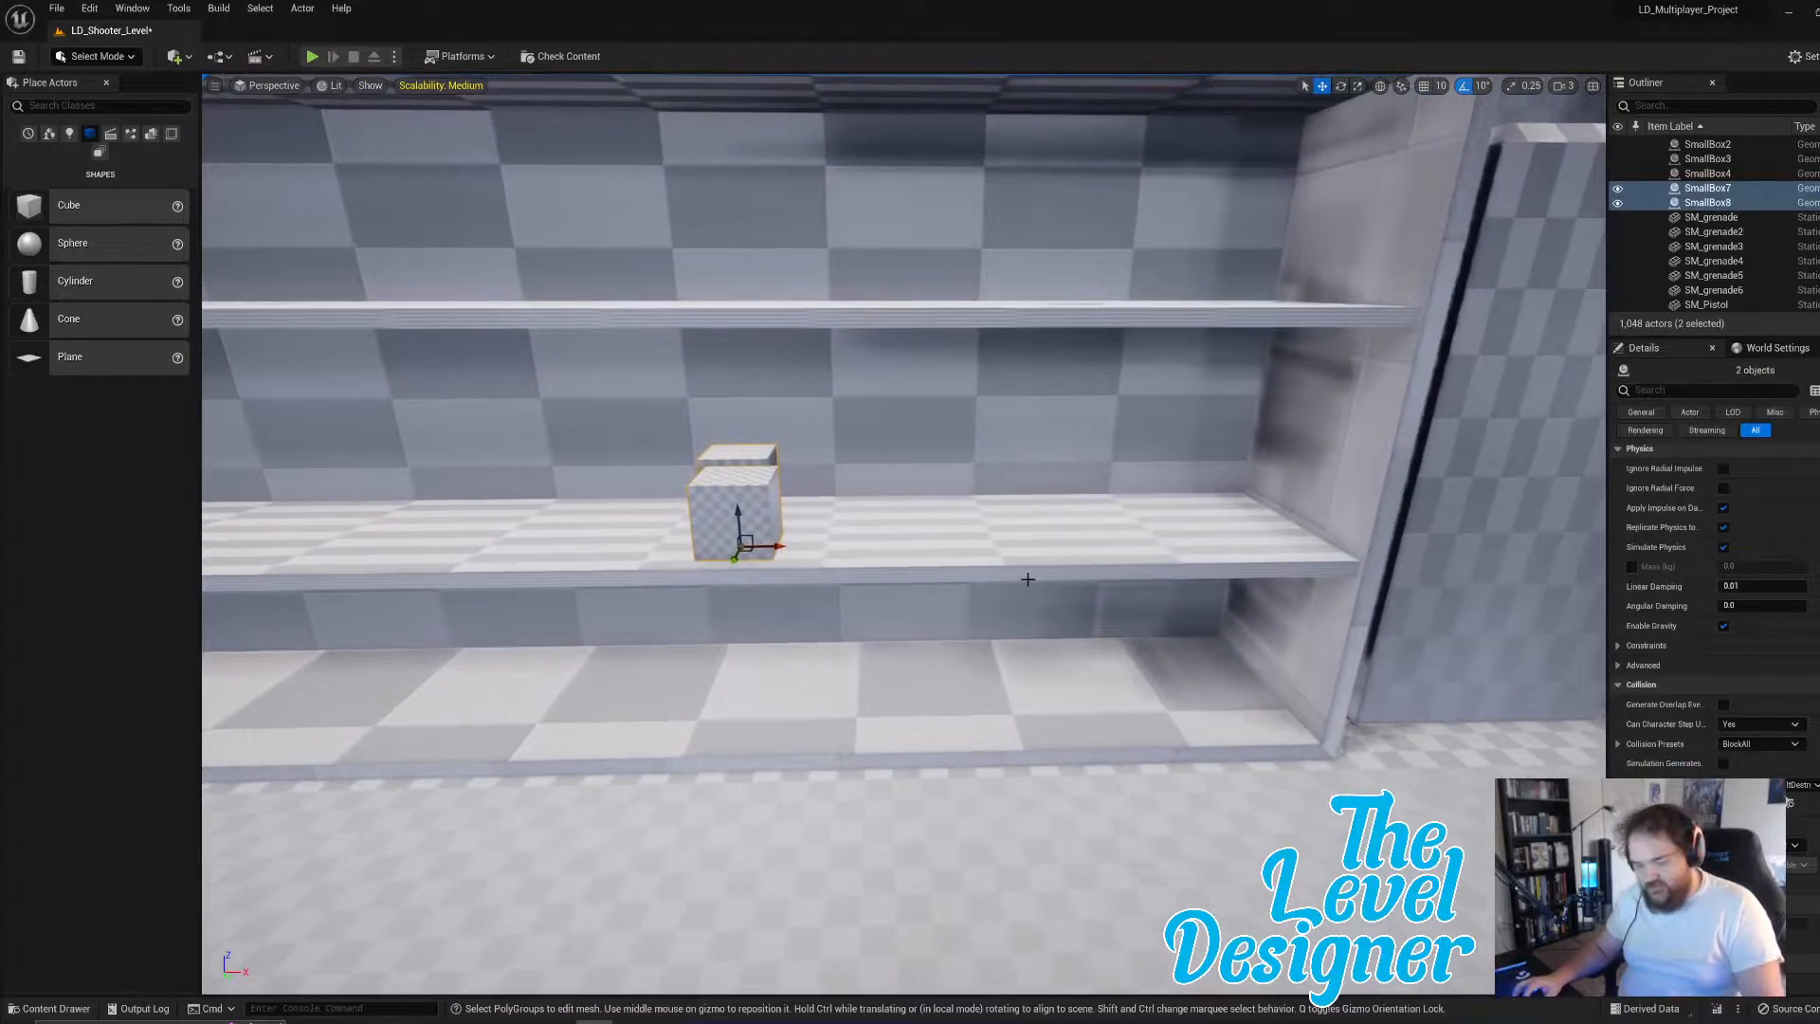
key("ctrl+d")
left_click_drag(776, 546, 883, 548)
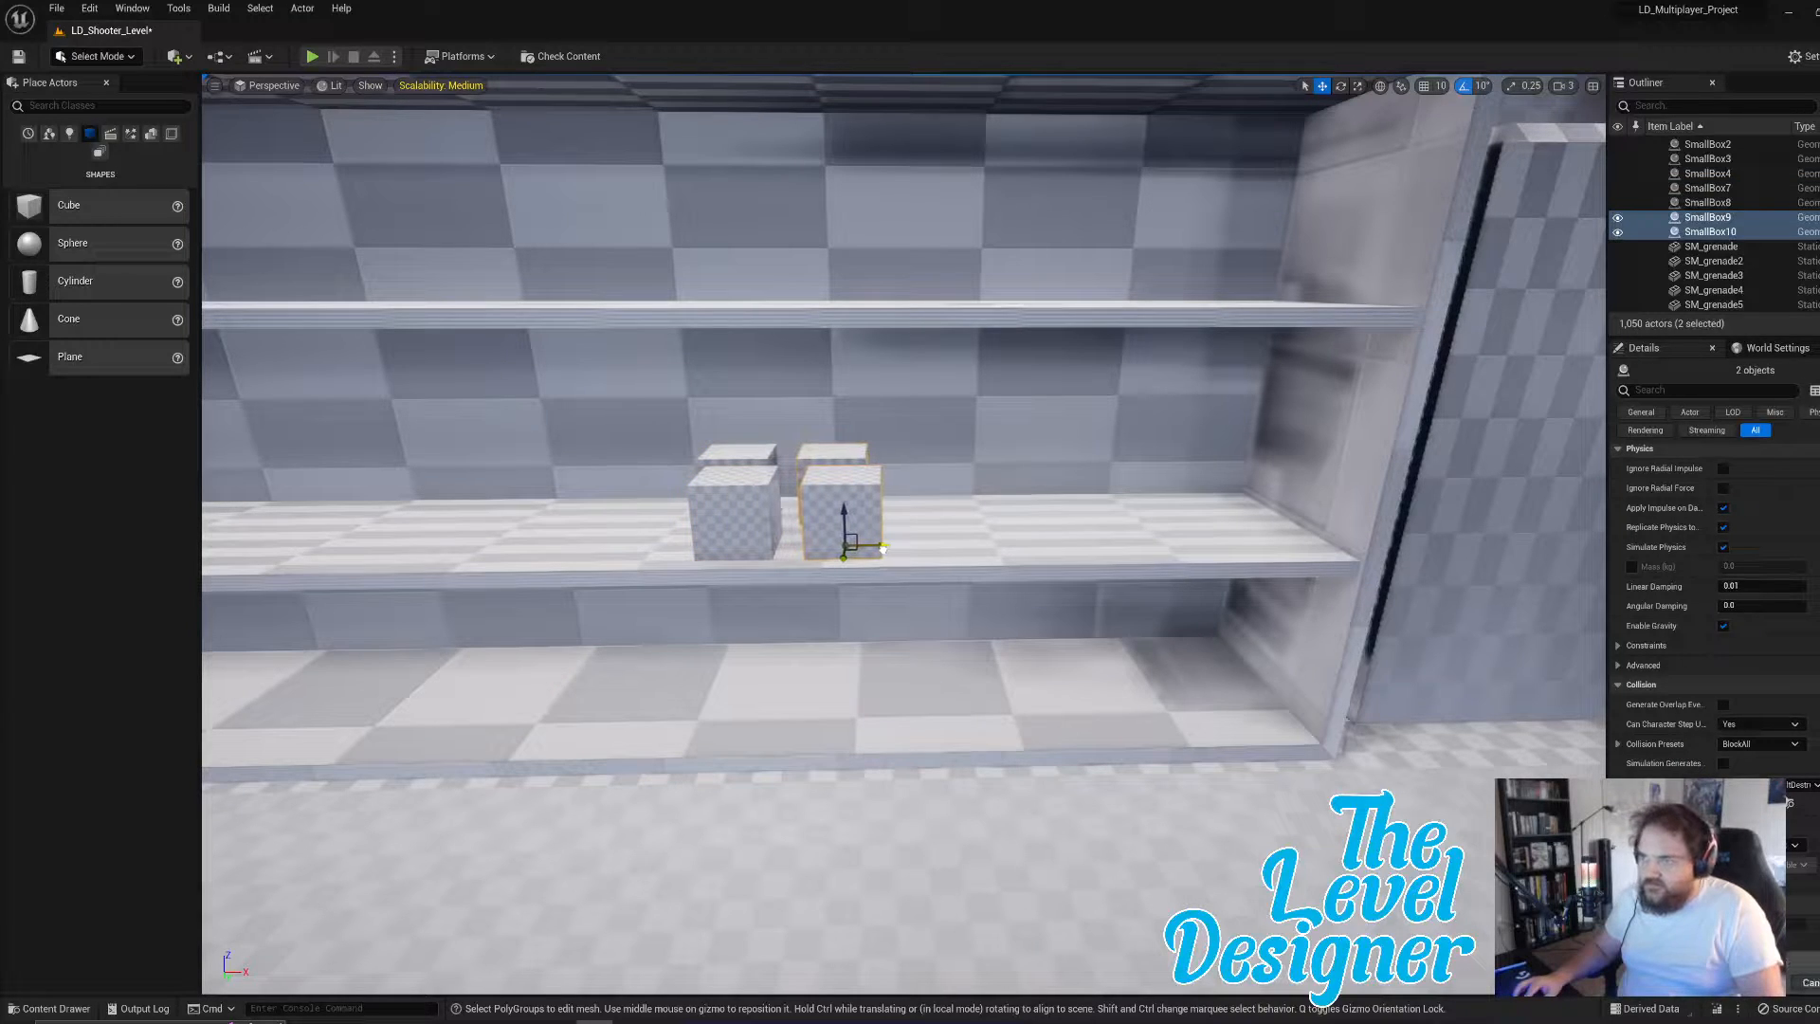
- Duplicate the block of four boxes twice along the shelf until the double row reaches the shelf's right end
left_click(757, 456, "shift")
left_click(752, 487, "shift")
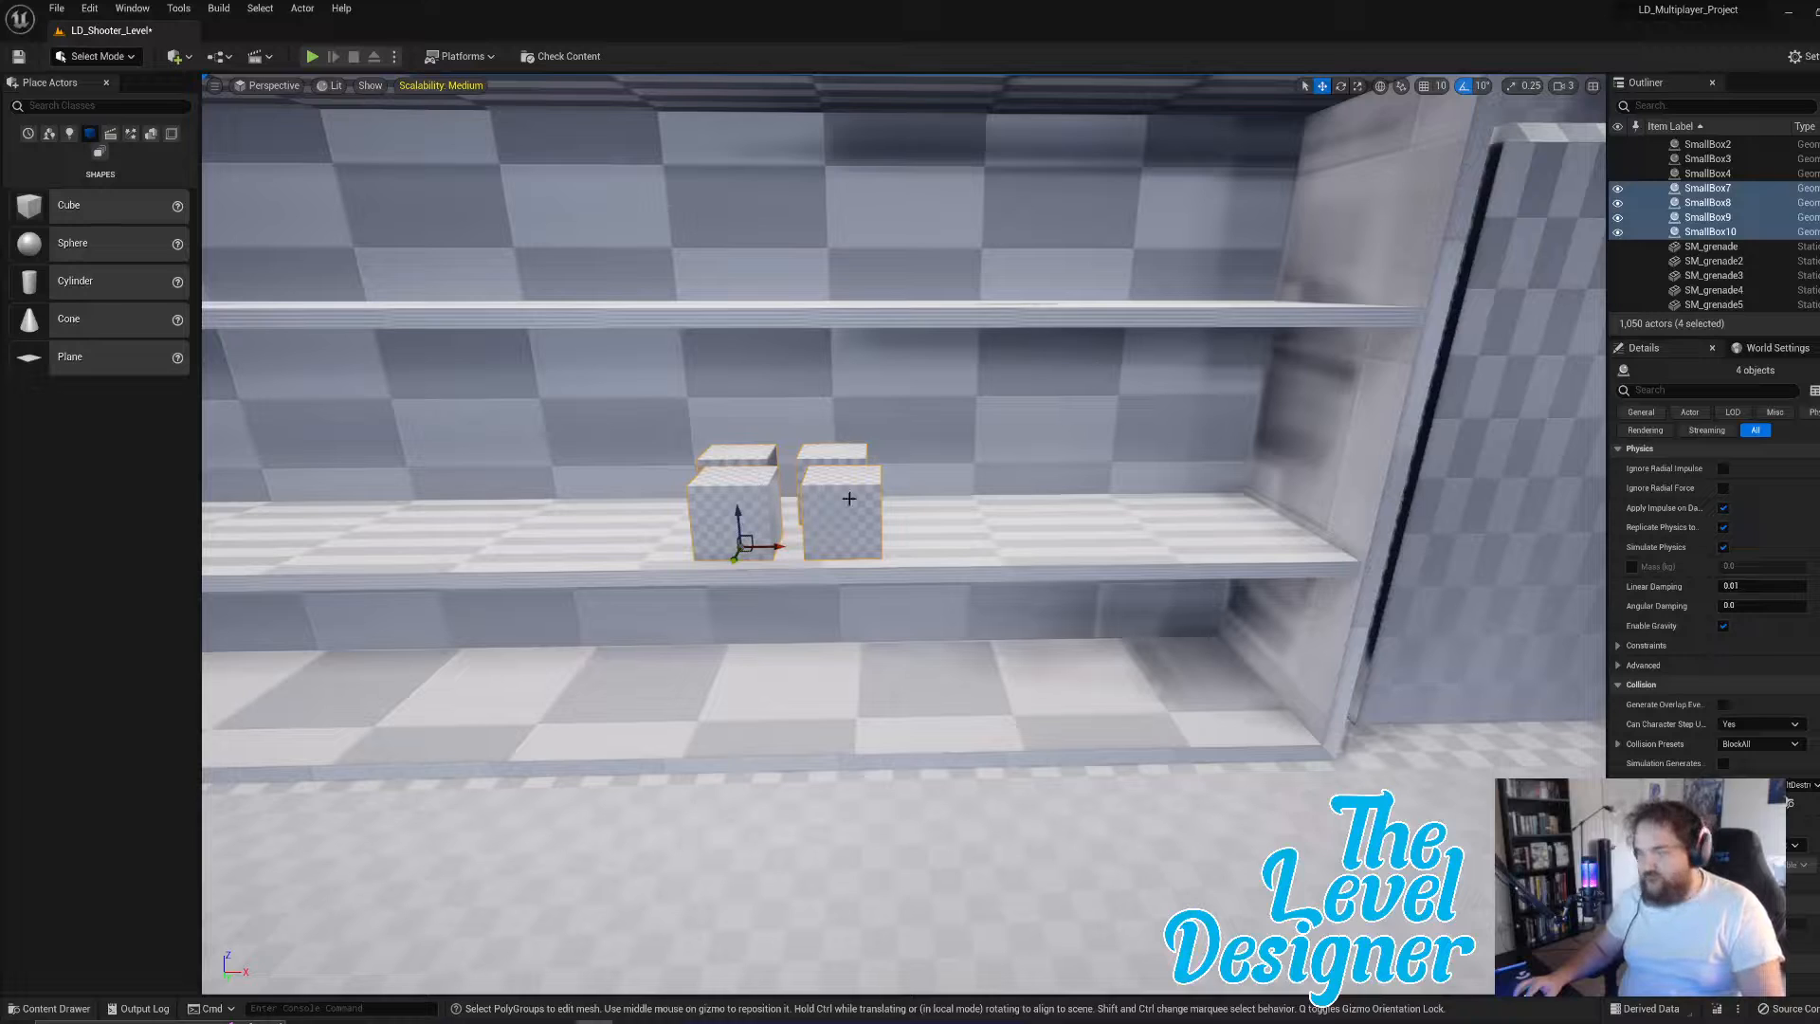
key("ctrl+d")
left_click_drag(880, 548, 1291, 538)
key("ctrl+d")
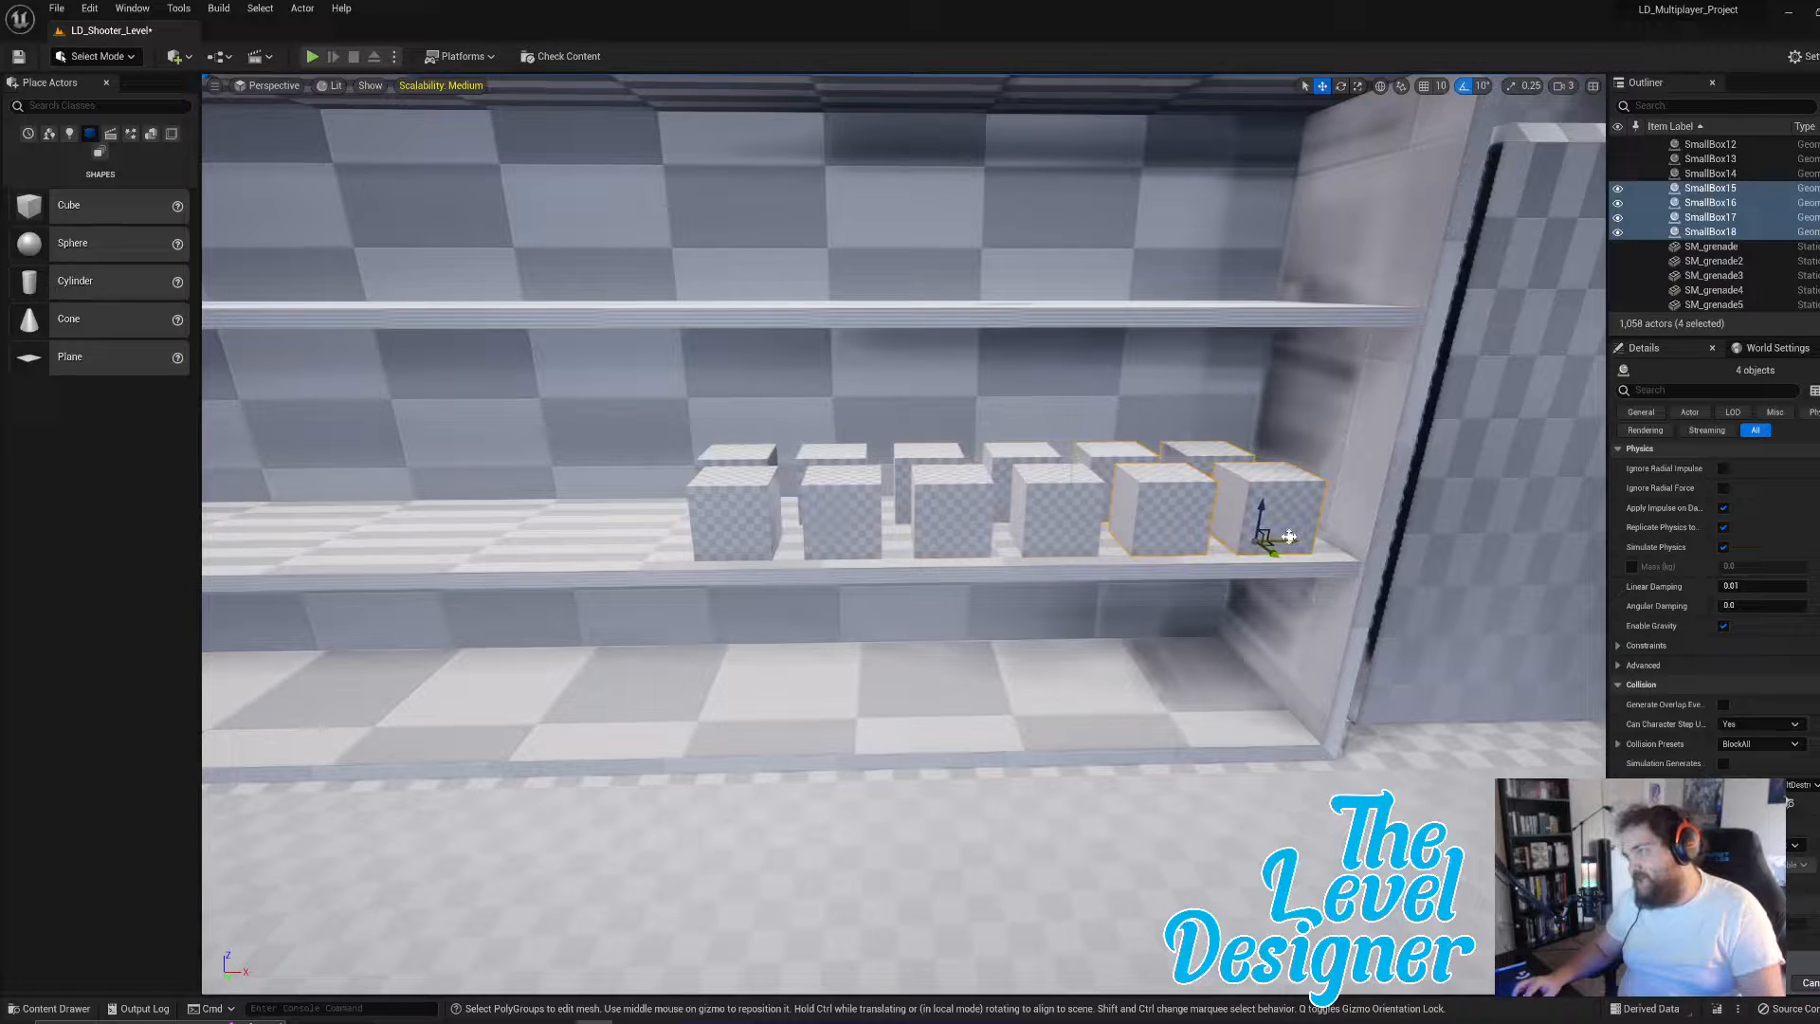
- Duplicate all twelve boxes on the shelf and place the copies directly to the left of the existing double row
left_click(1073, 500, "shift")
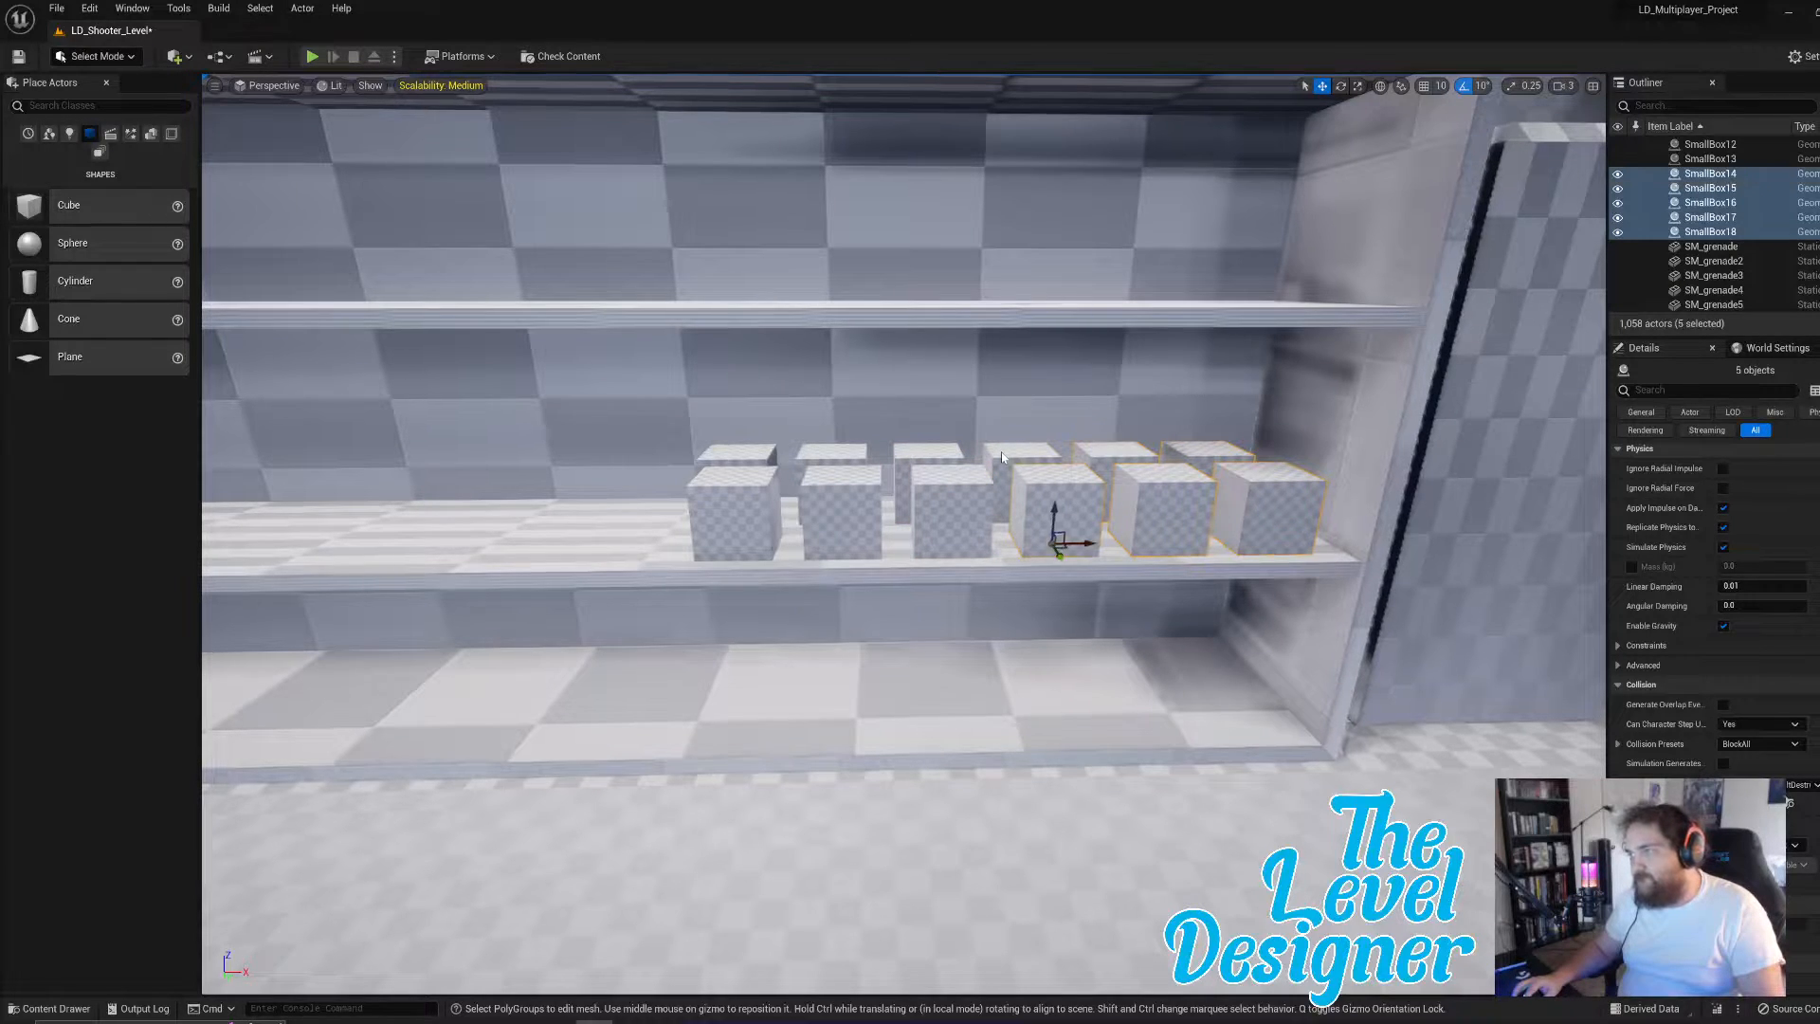
left_click(1023, 452, "shift")
left_click(950, 478, "shift")
left_click(925, 454, "shift")
left_click(847, 468, "shift")
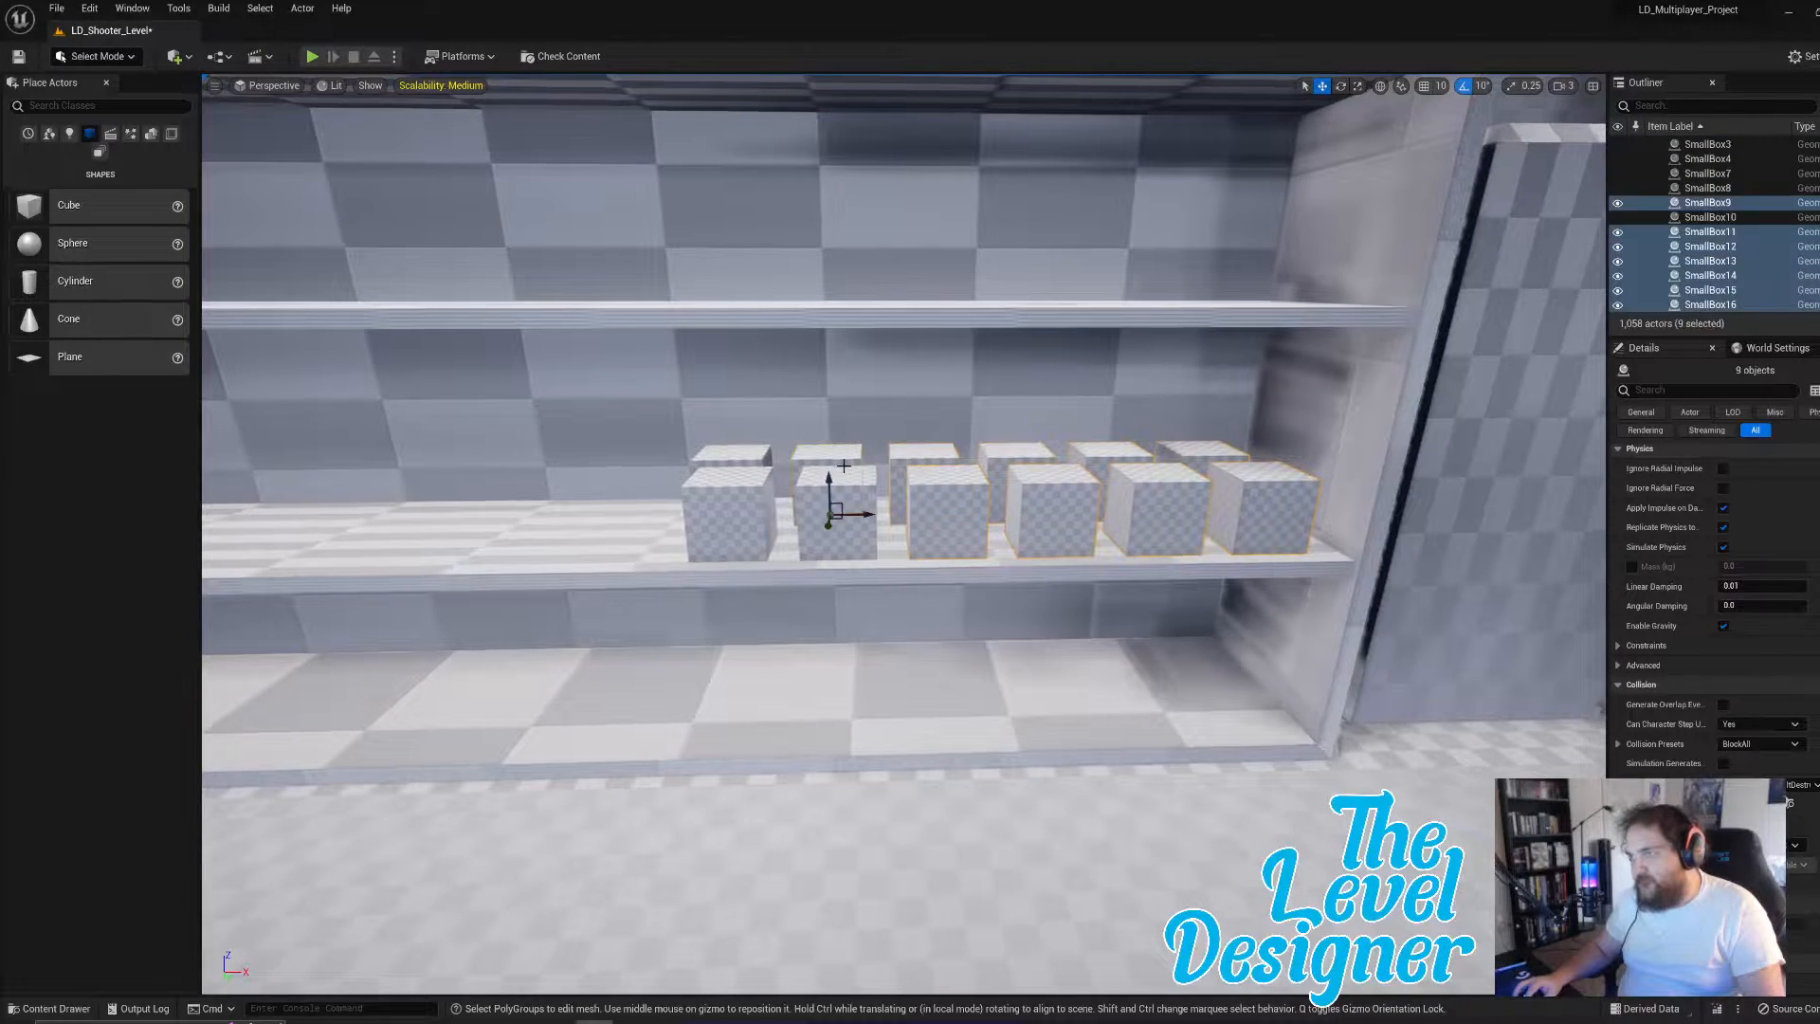
left_click(857, 508, "shift")
left_click(760, 497, "shift")
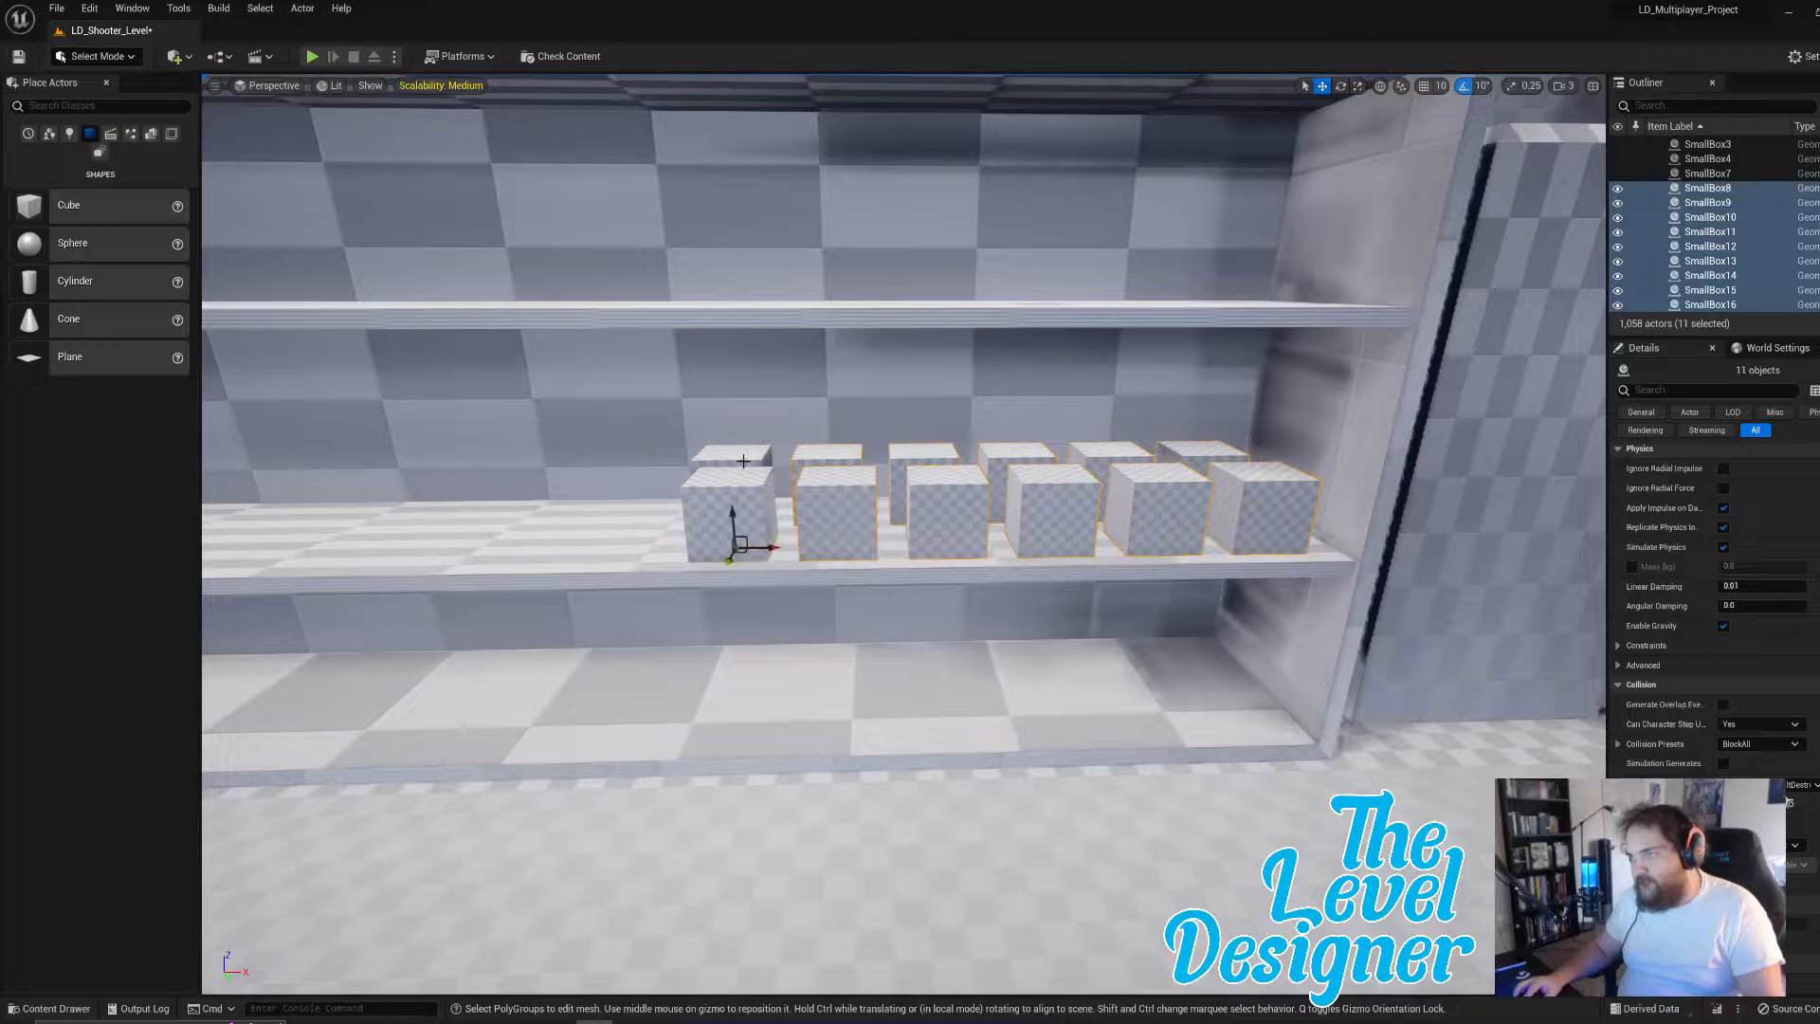
left_click(749, 455, "shift")
mouse_move(749, 455)
right_mouse_down()
mouse_move(606, 459)
mouse_move(749, 455)
right_mouse_up()
key("s")
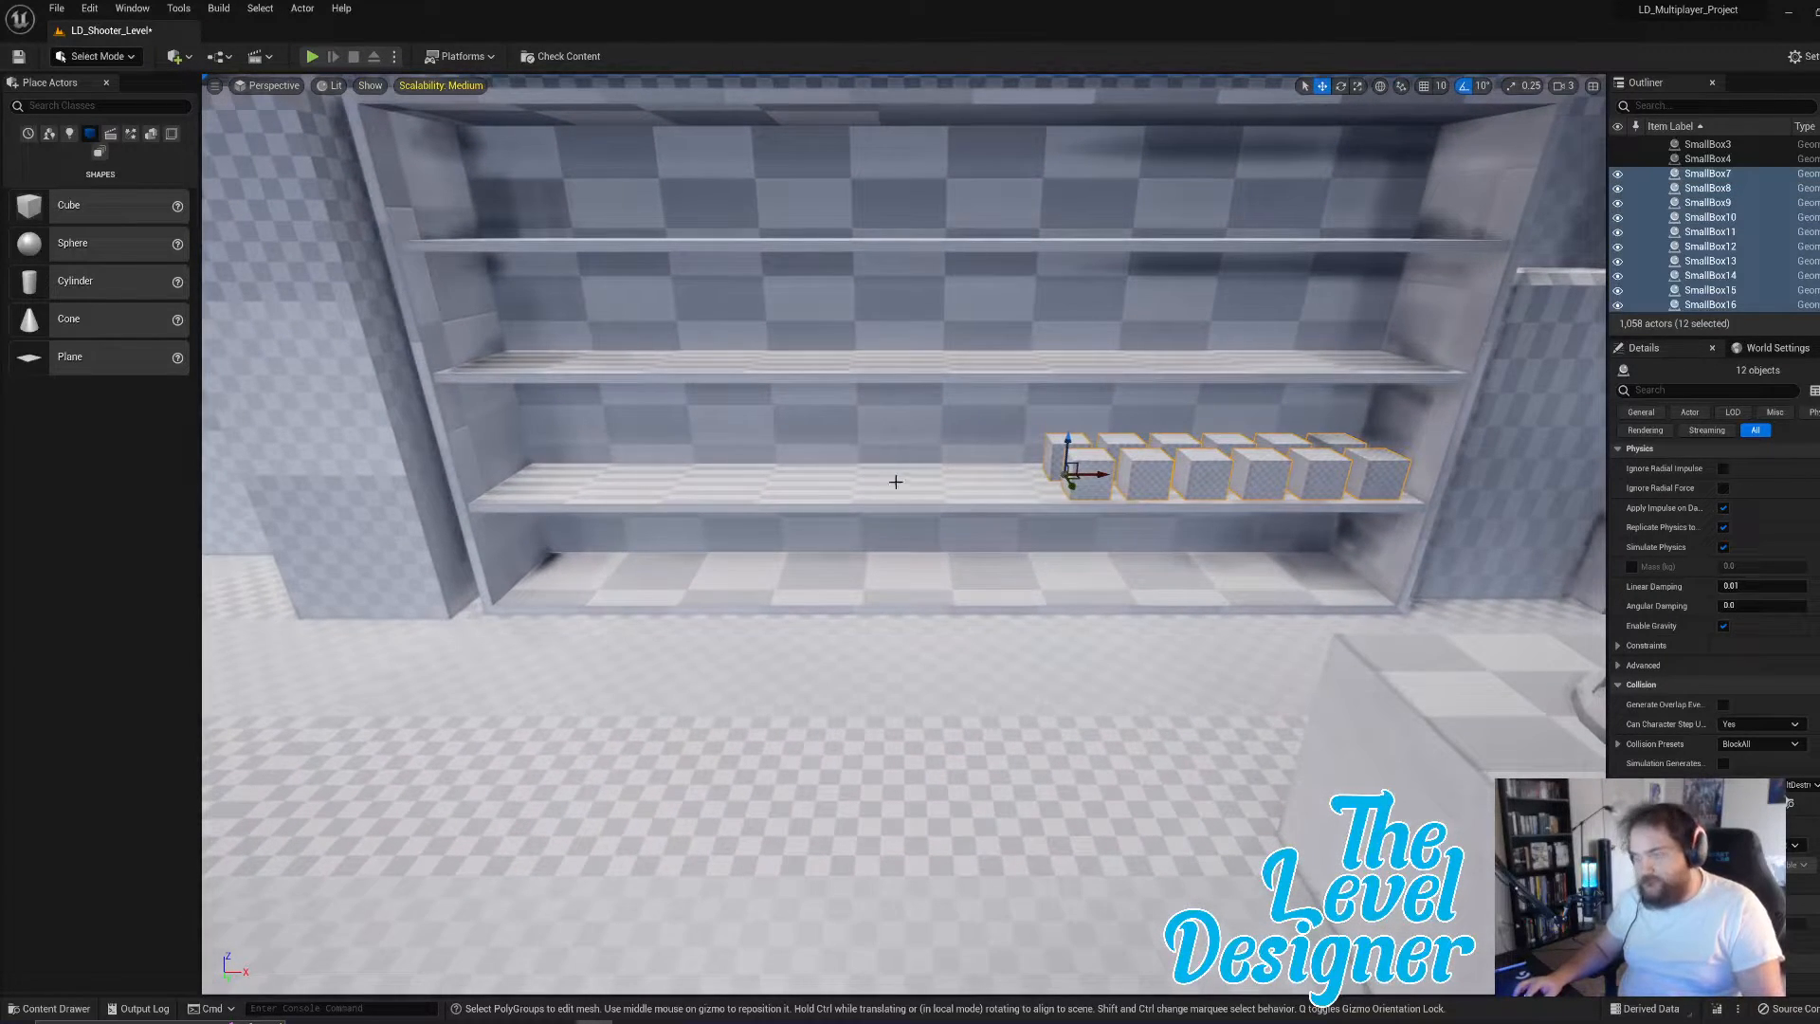
key("ctrl+d")
left_click_drag(1404, 493, 1060, 500)
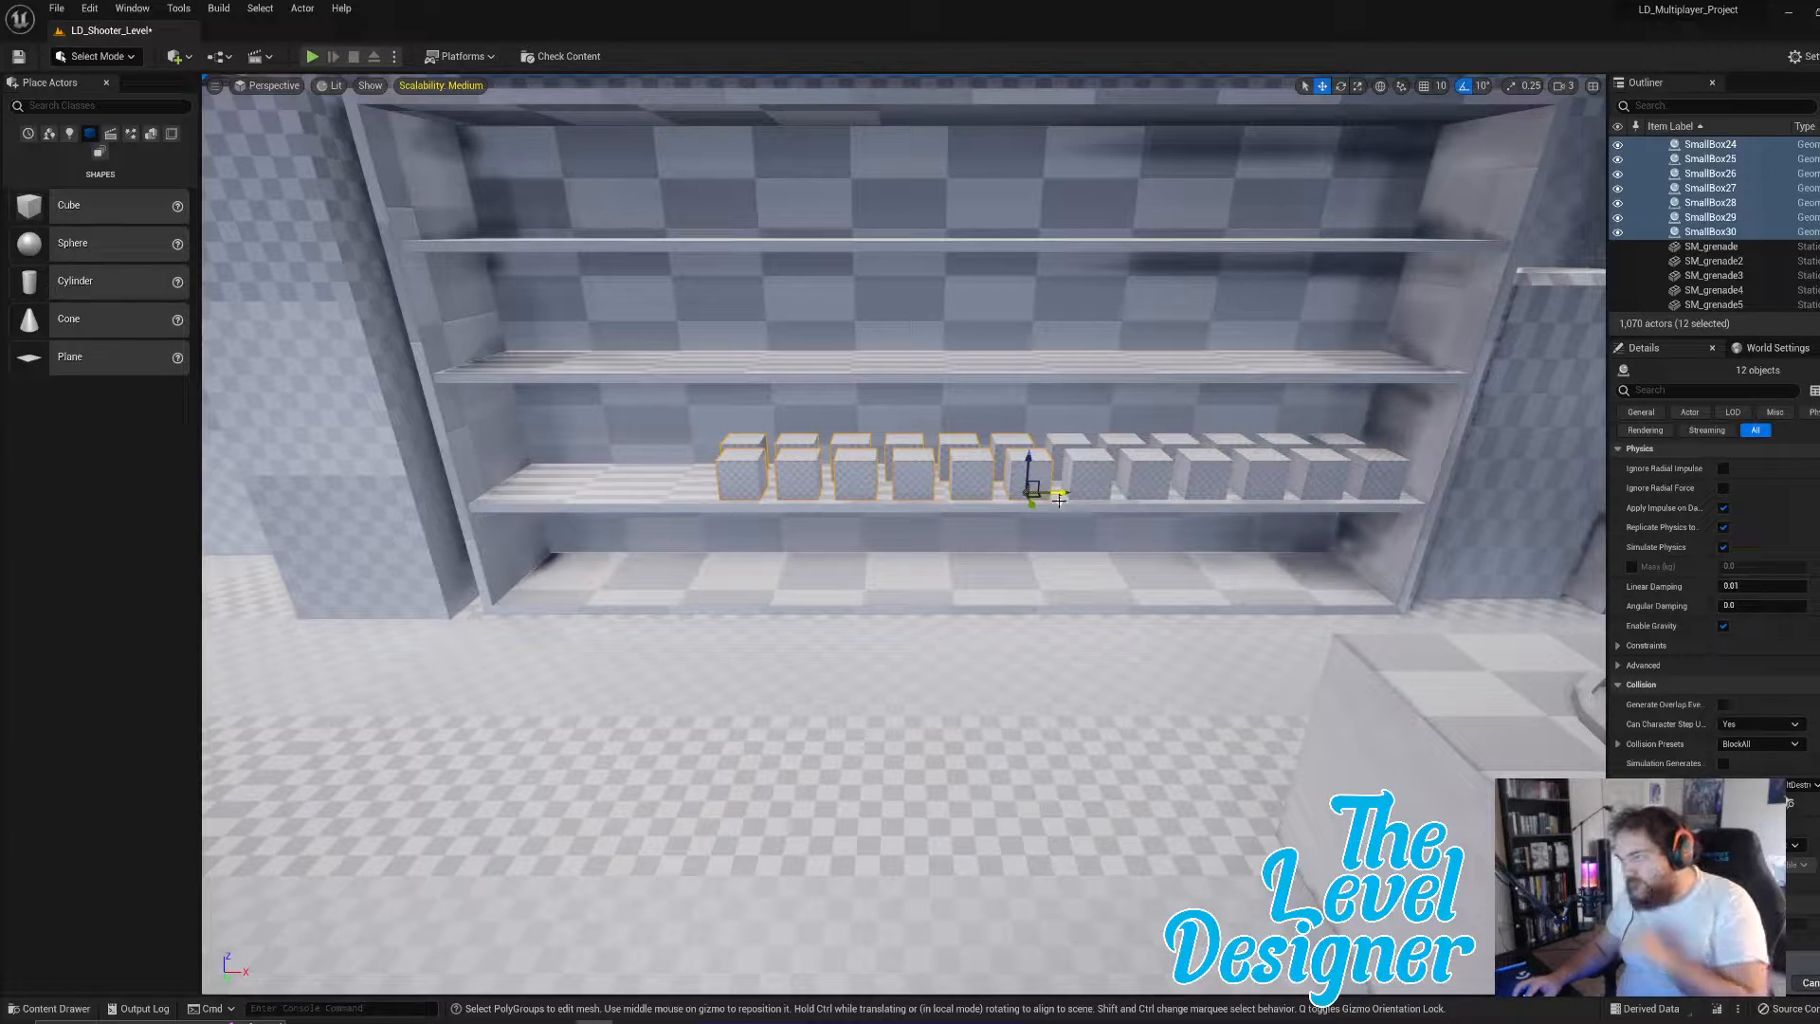
- Duplicate the eight leftmost boxes and move the copies left to fill the remaining space on the shelf
left_click(854, 462)
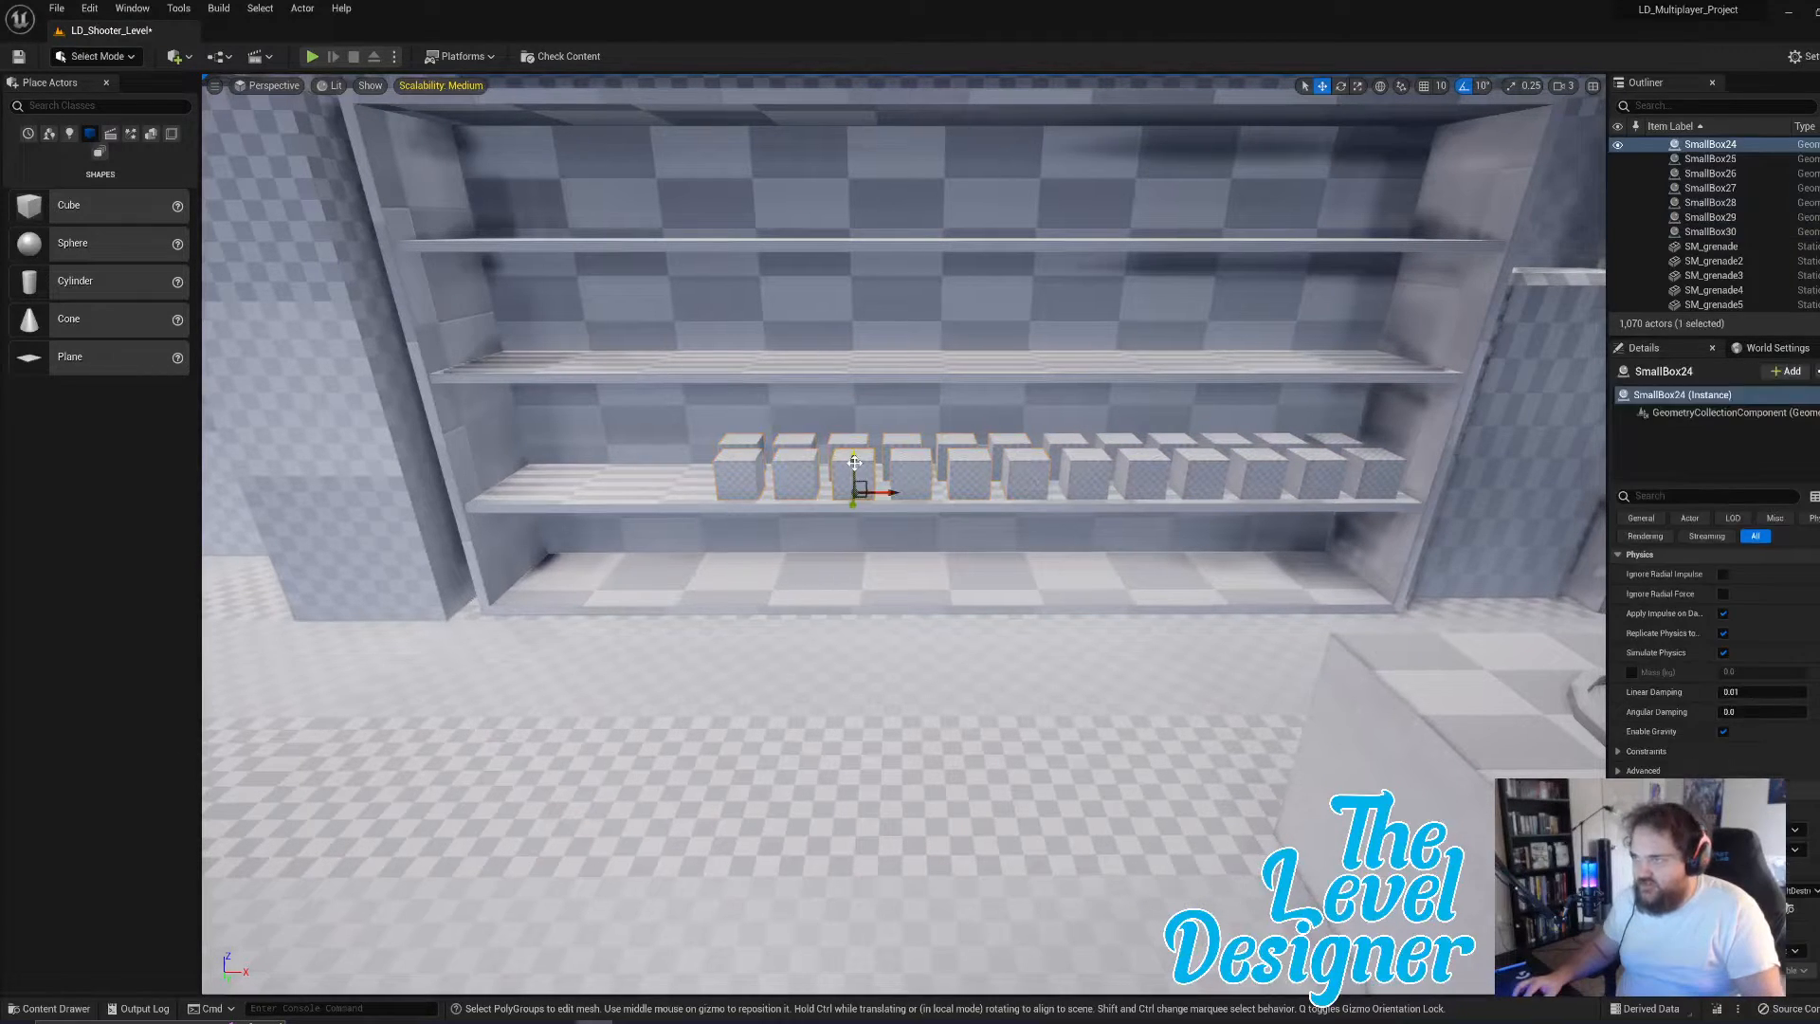
left_click(911, 471)
left_click(854, 460, "ctrl")
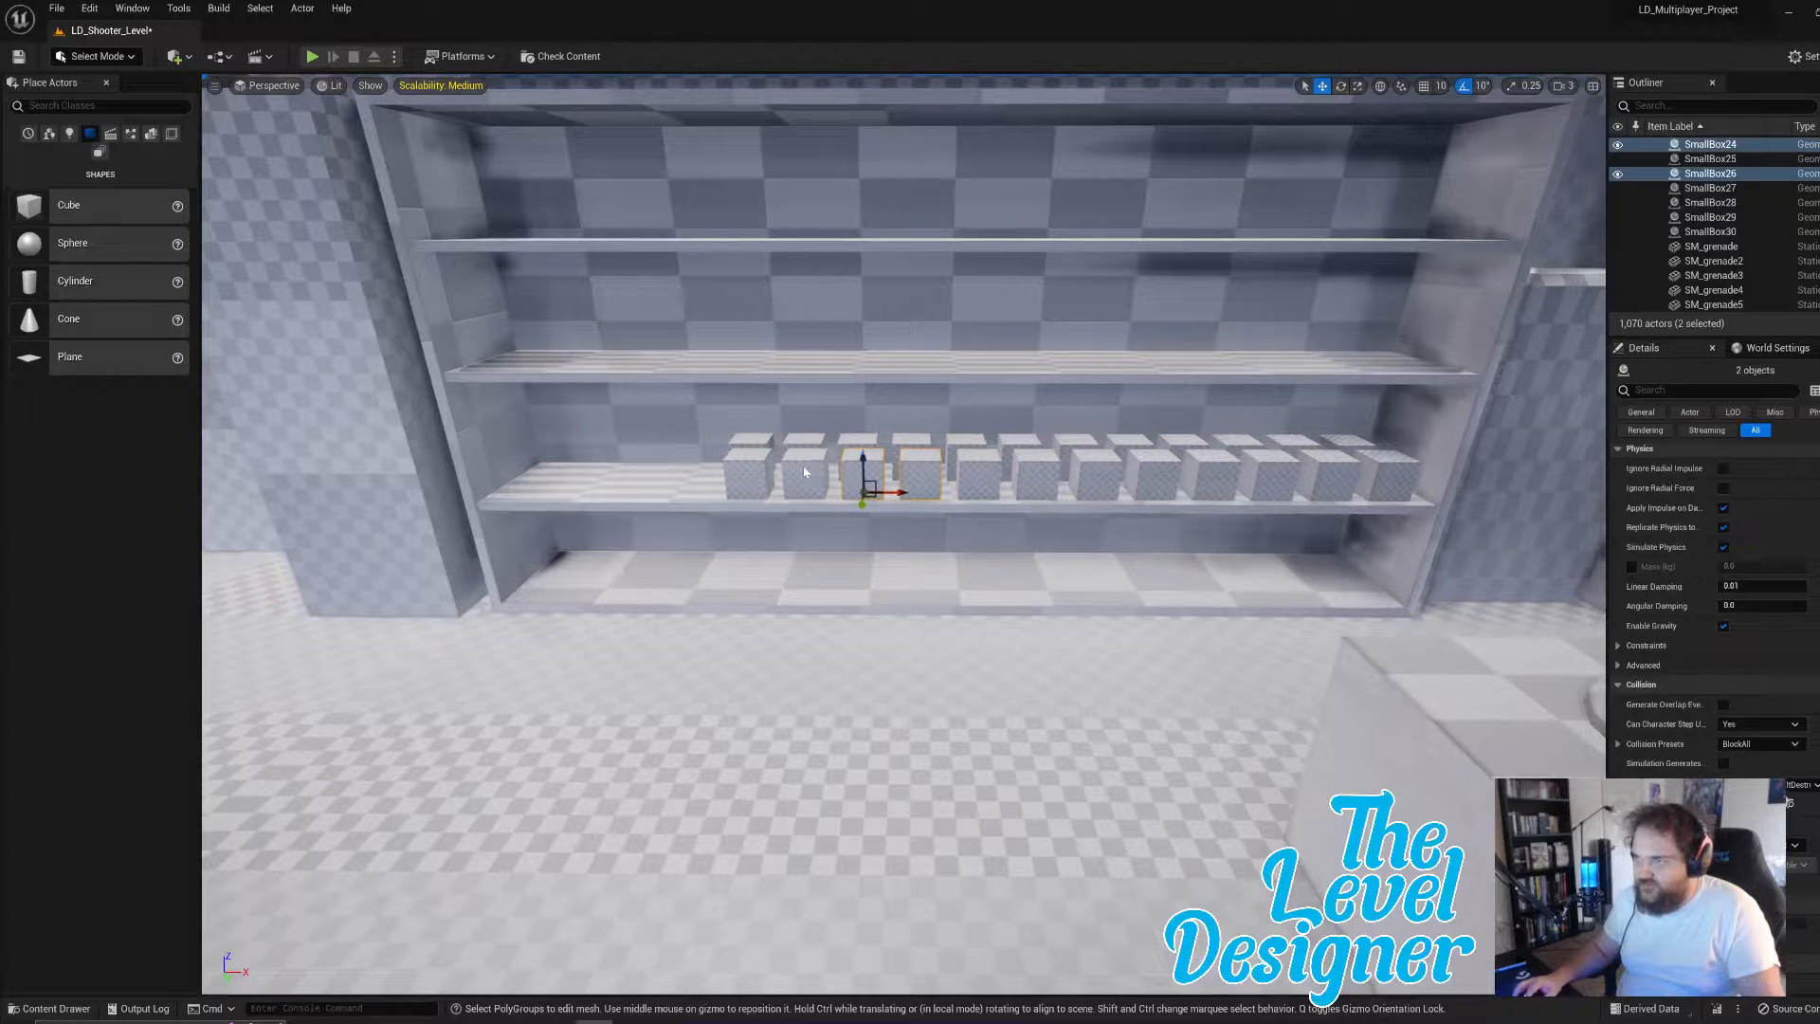
left_click(804, 471, "ctrl")
left_click(750, 472, "ctrl")
left_click(912, 442, "ctrl")
left_click(858, 442, "ctrl")
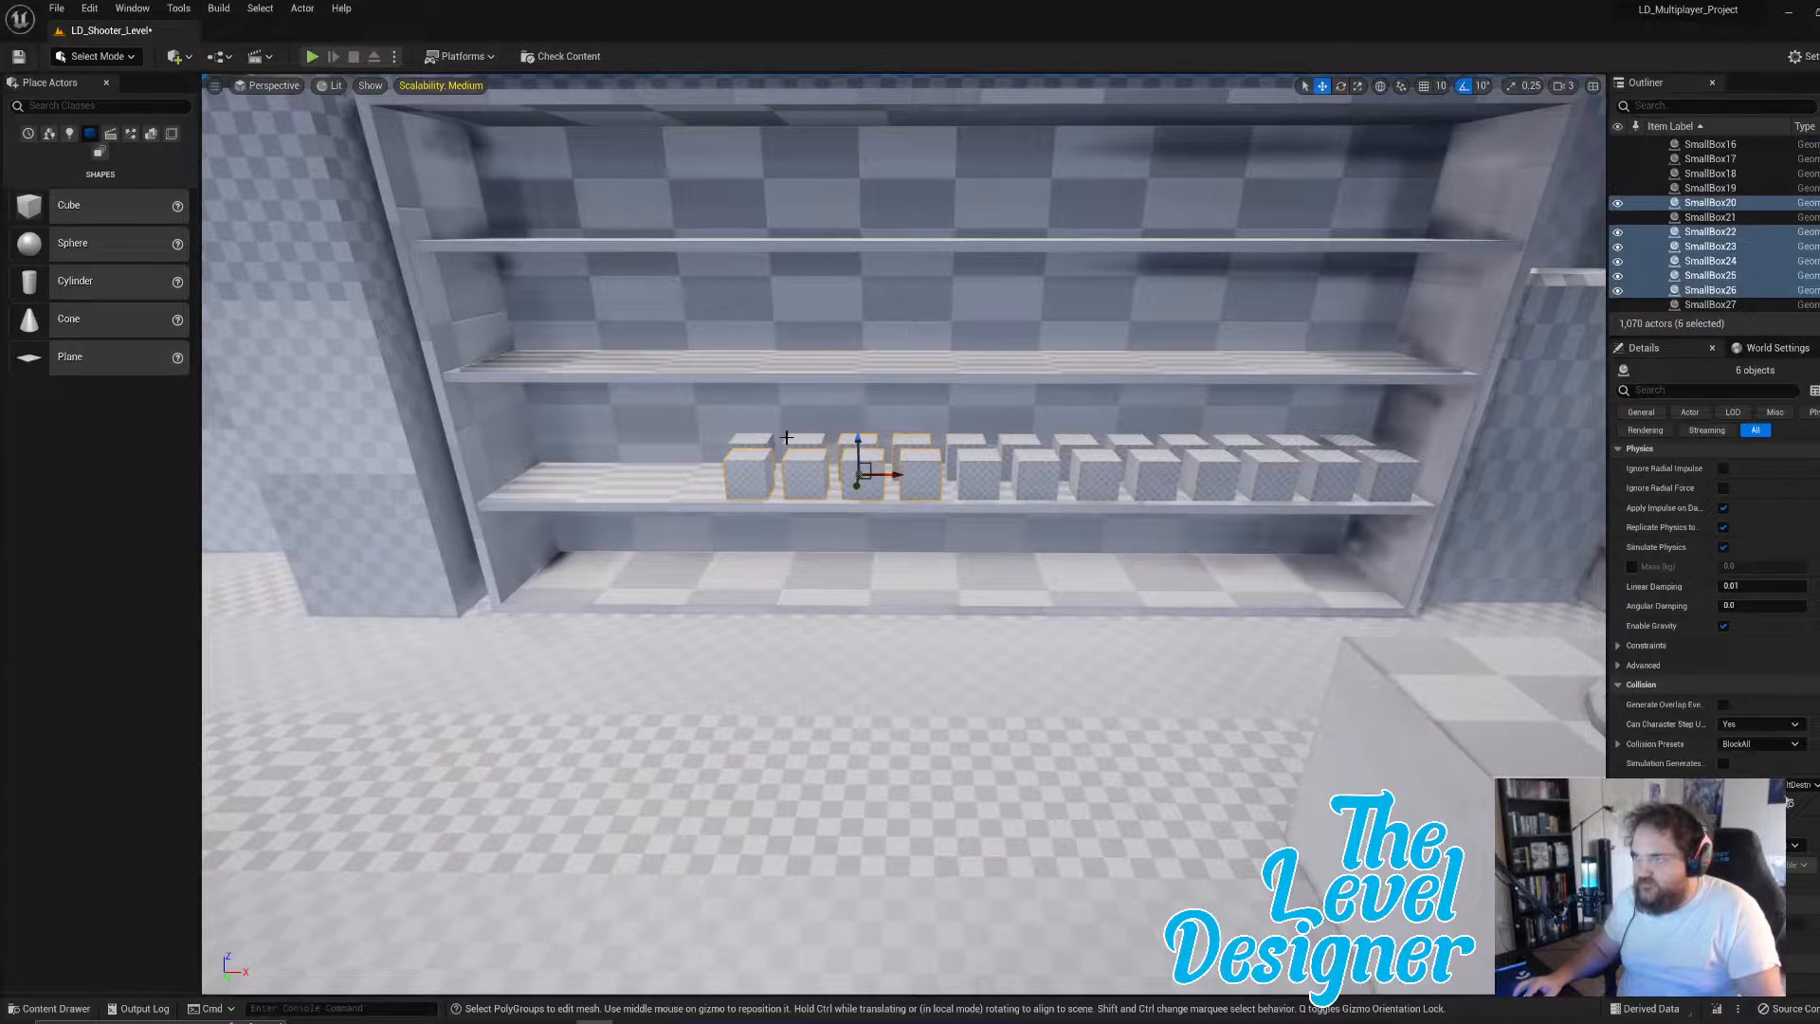
left_click(786, 438, "ctrl")
left_click(756, 437, "ctrl")
key("ctrl+d")
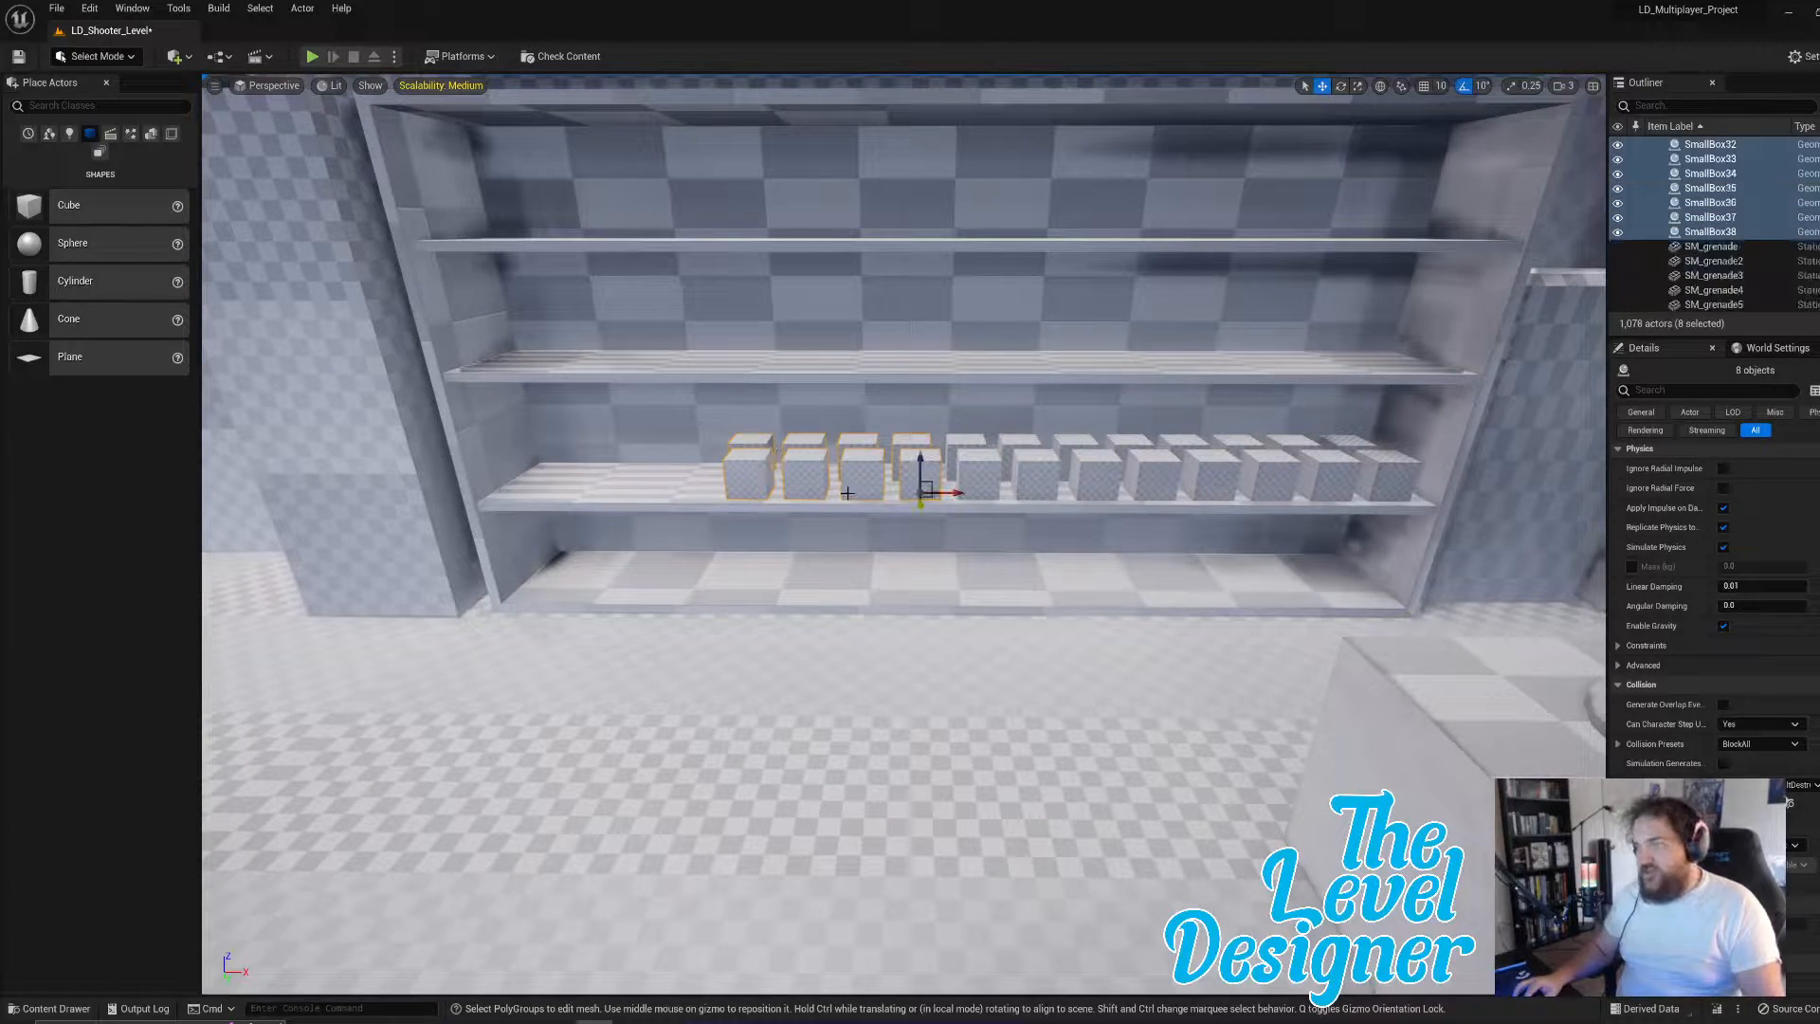
left_click_drag(961, 489, 735, 500)
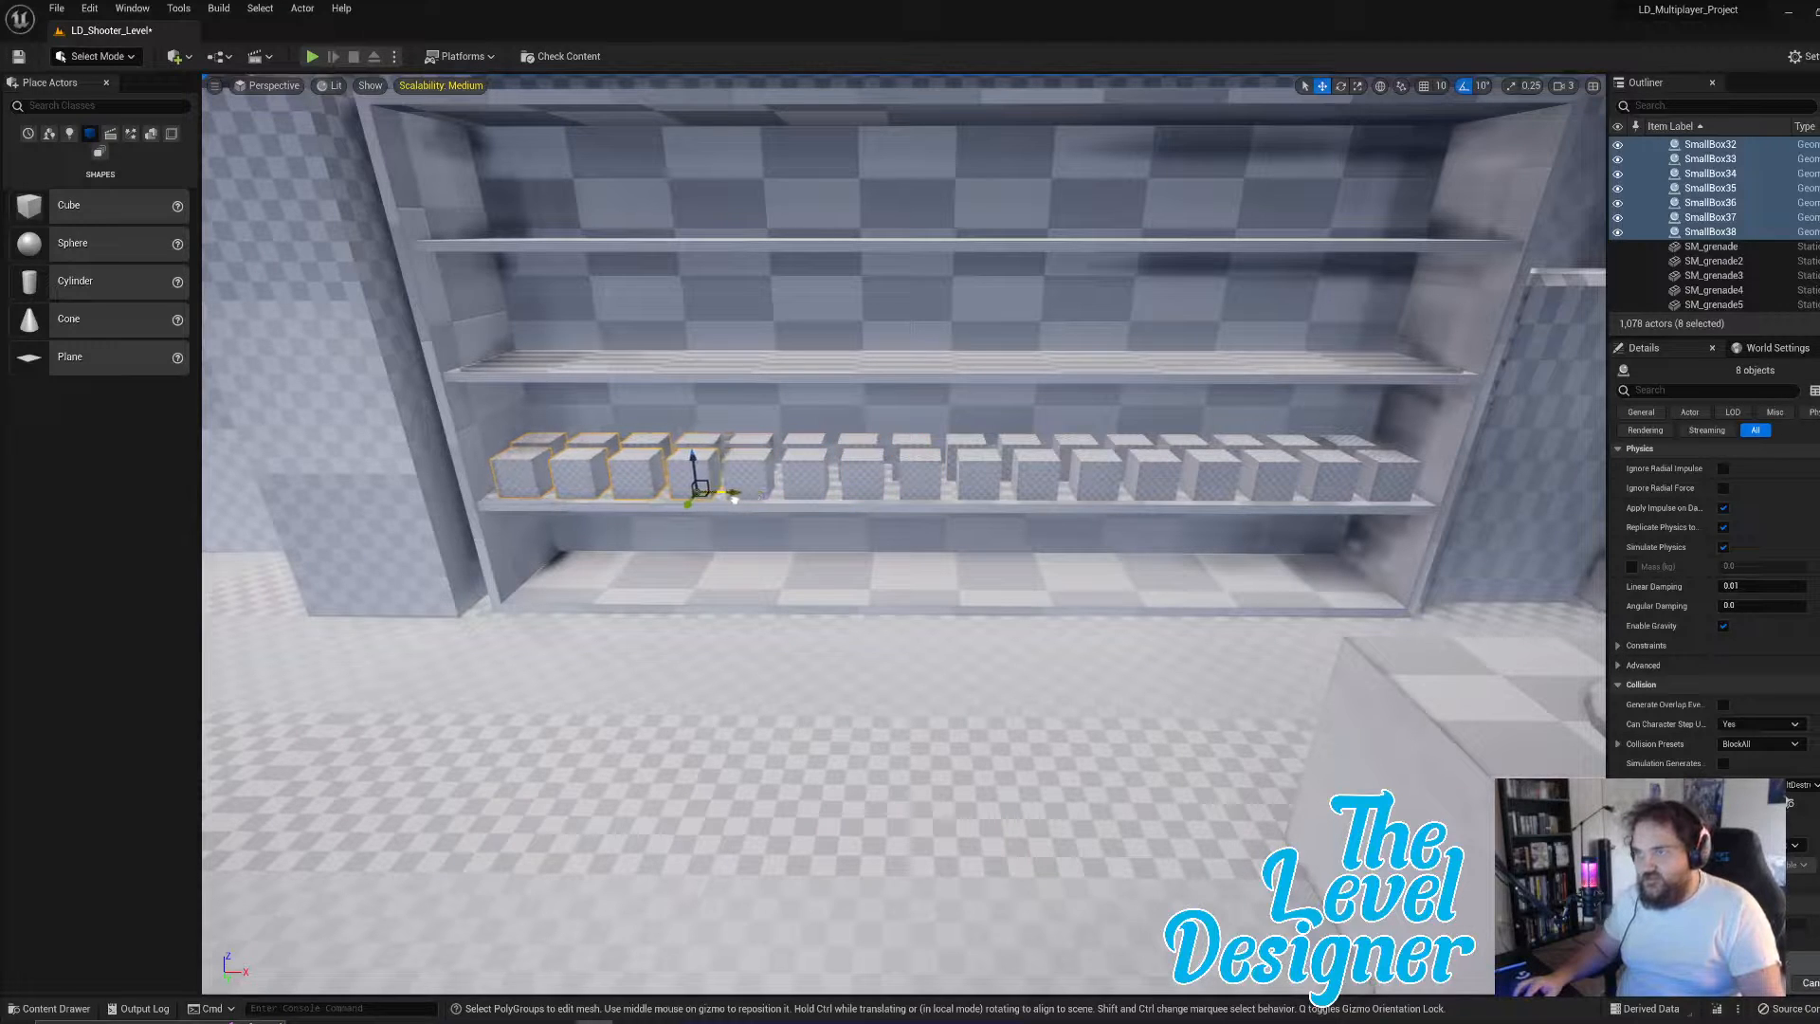
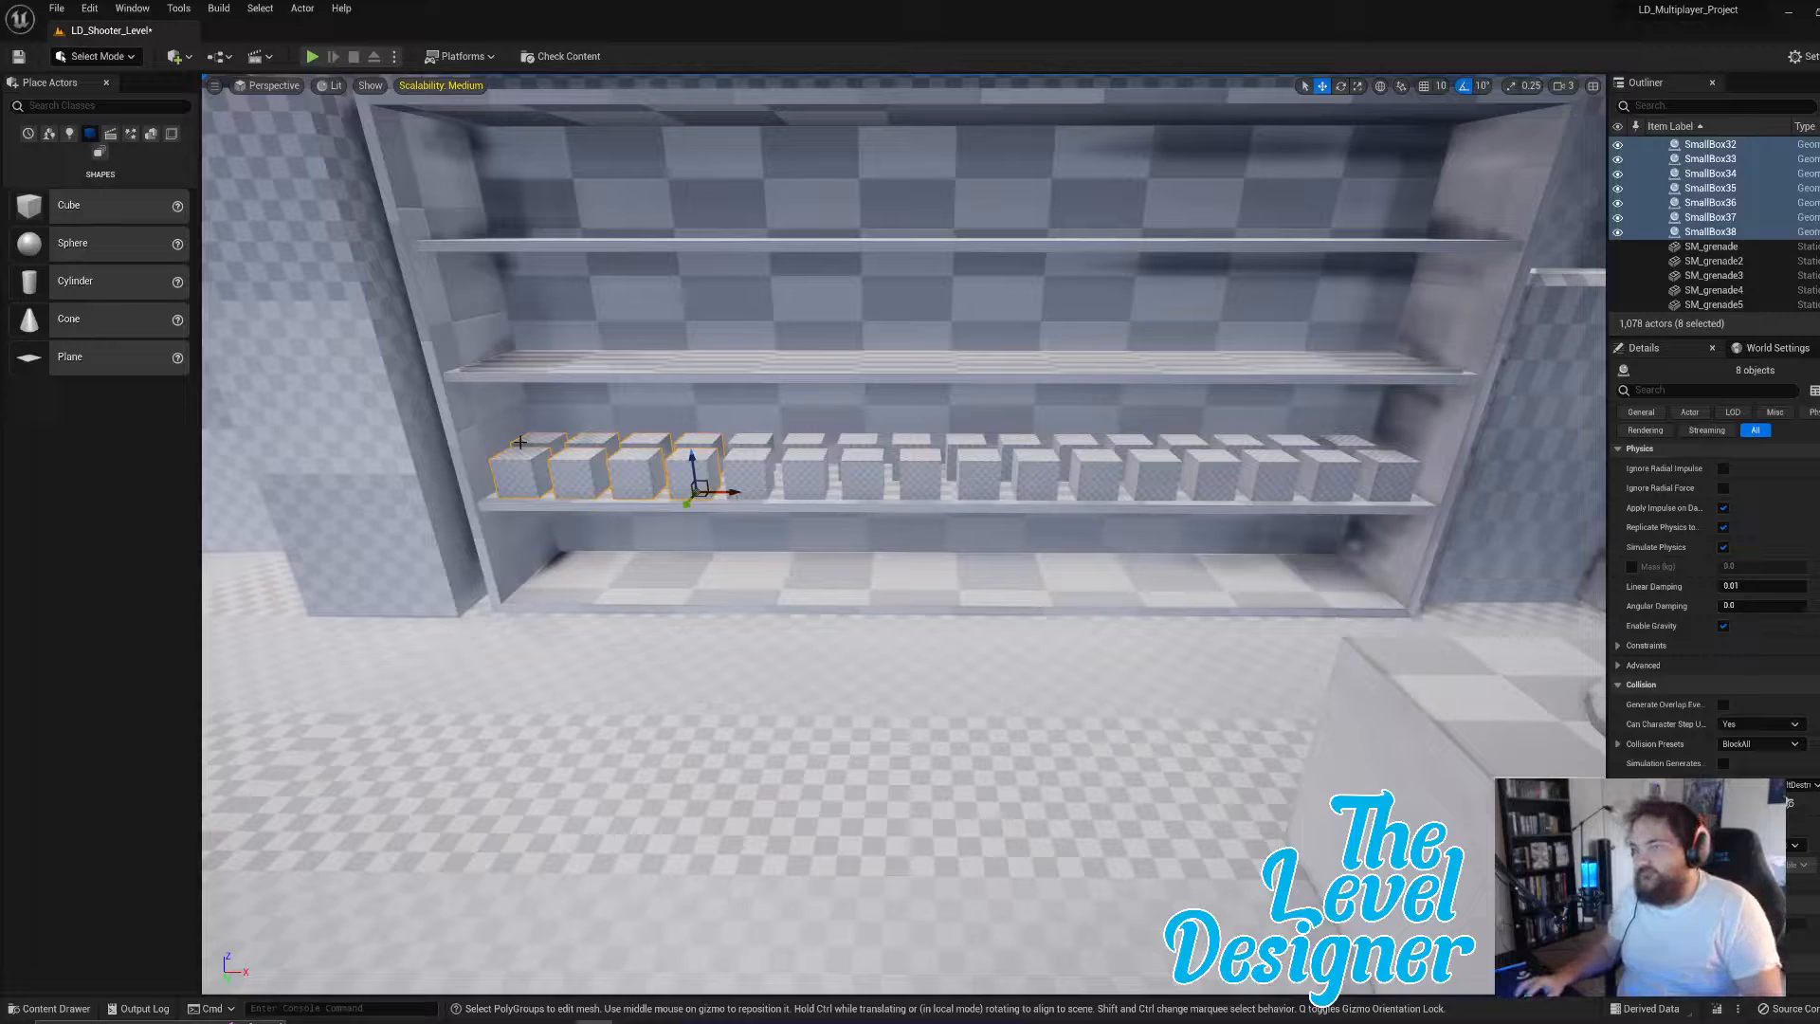
mouse_move(485, 477)
right_mouse_down()
mouse_move(654, 474)
mouse_move(485, 477)
right_mouse_up()
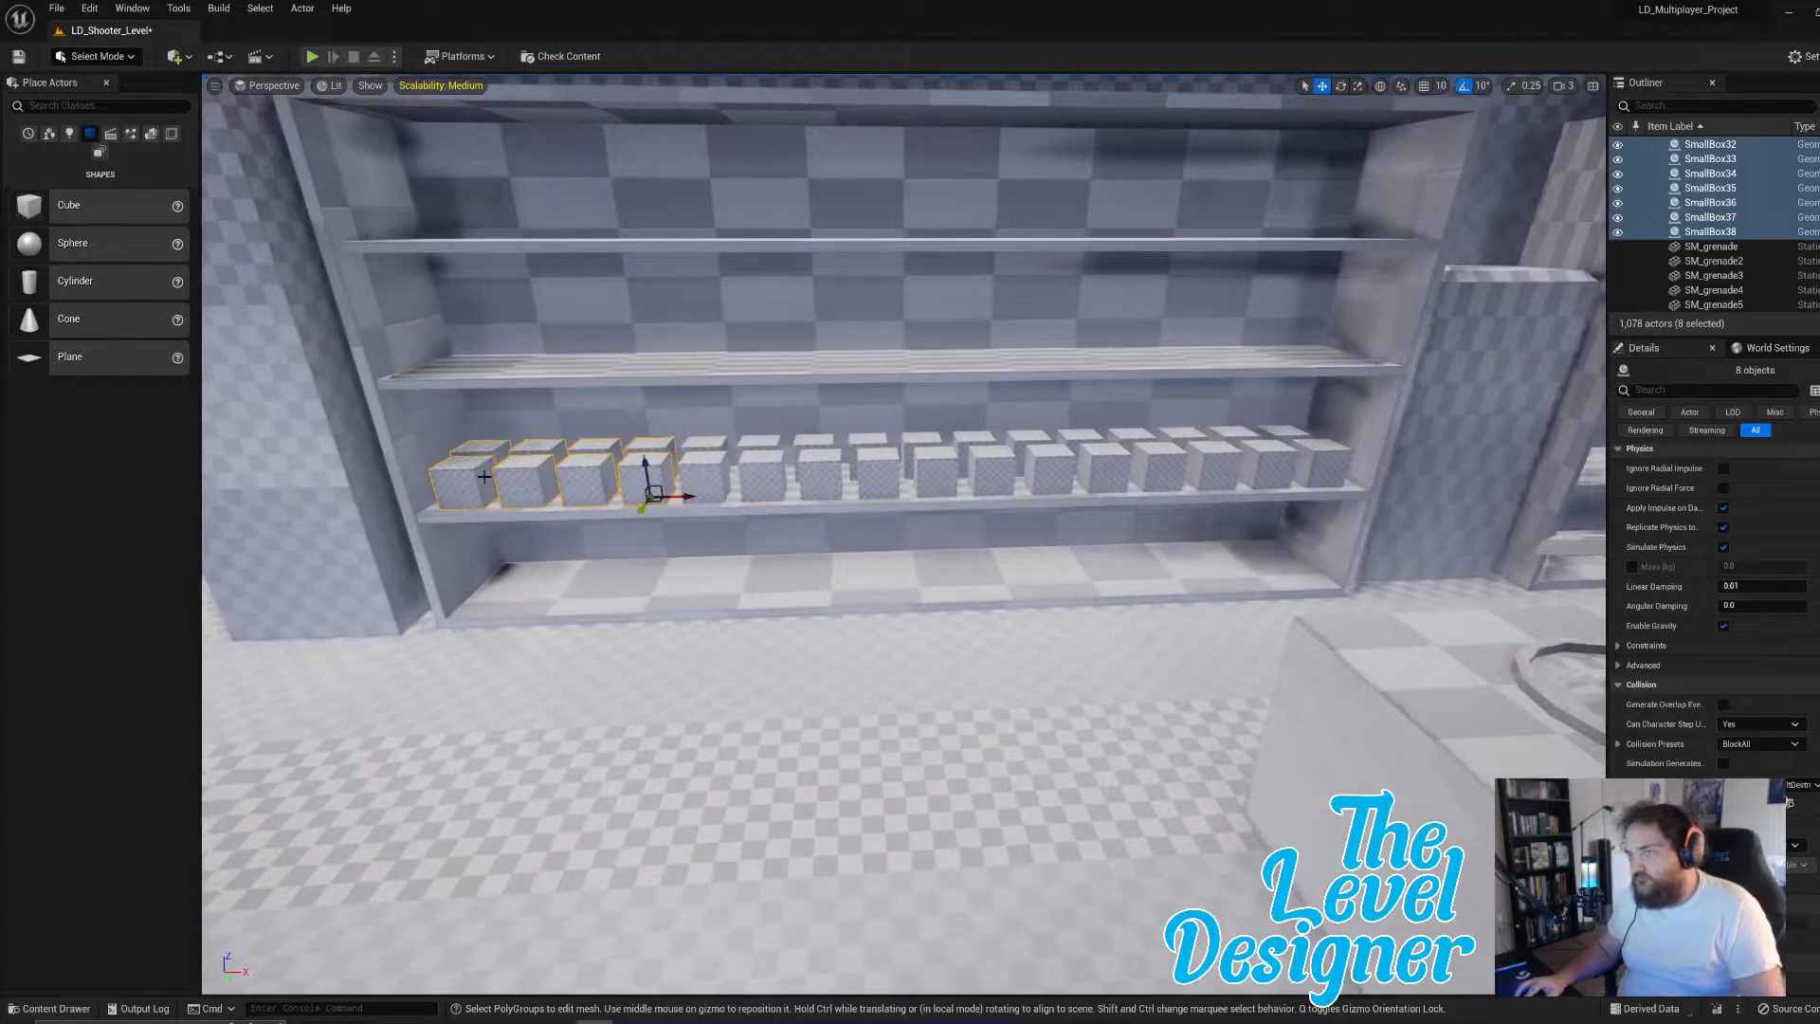
left_click(474, 455)
left_click(464, 476, "shift")
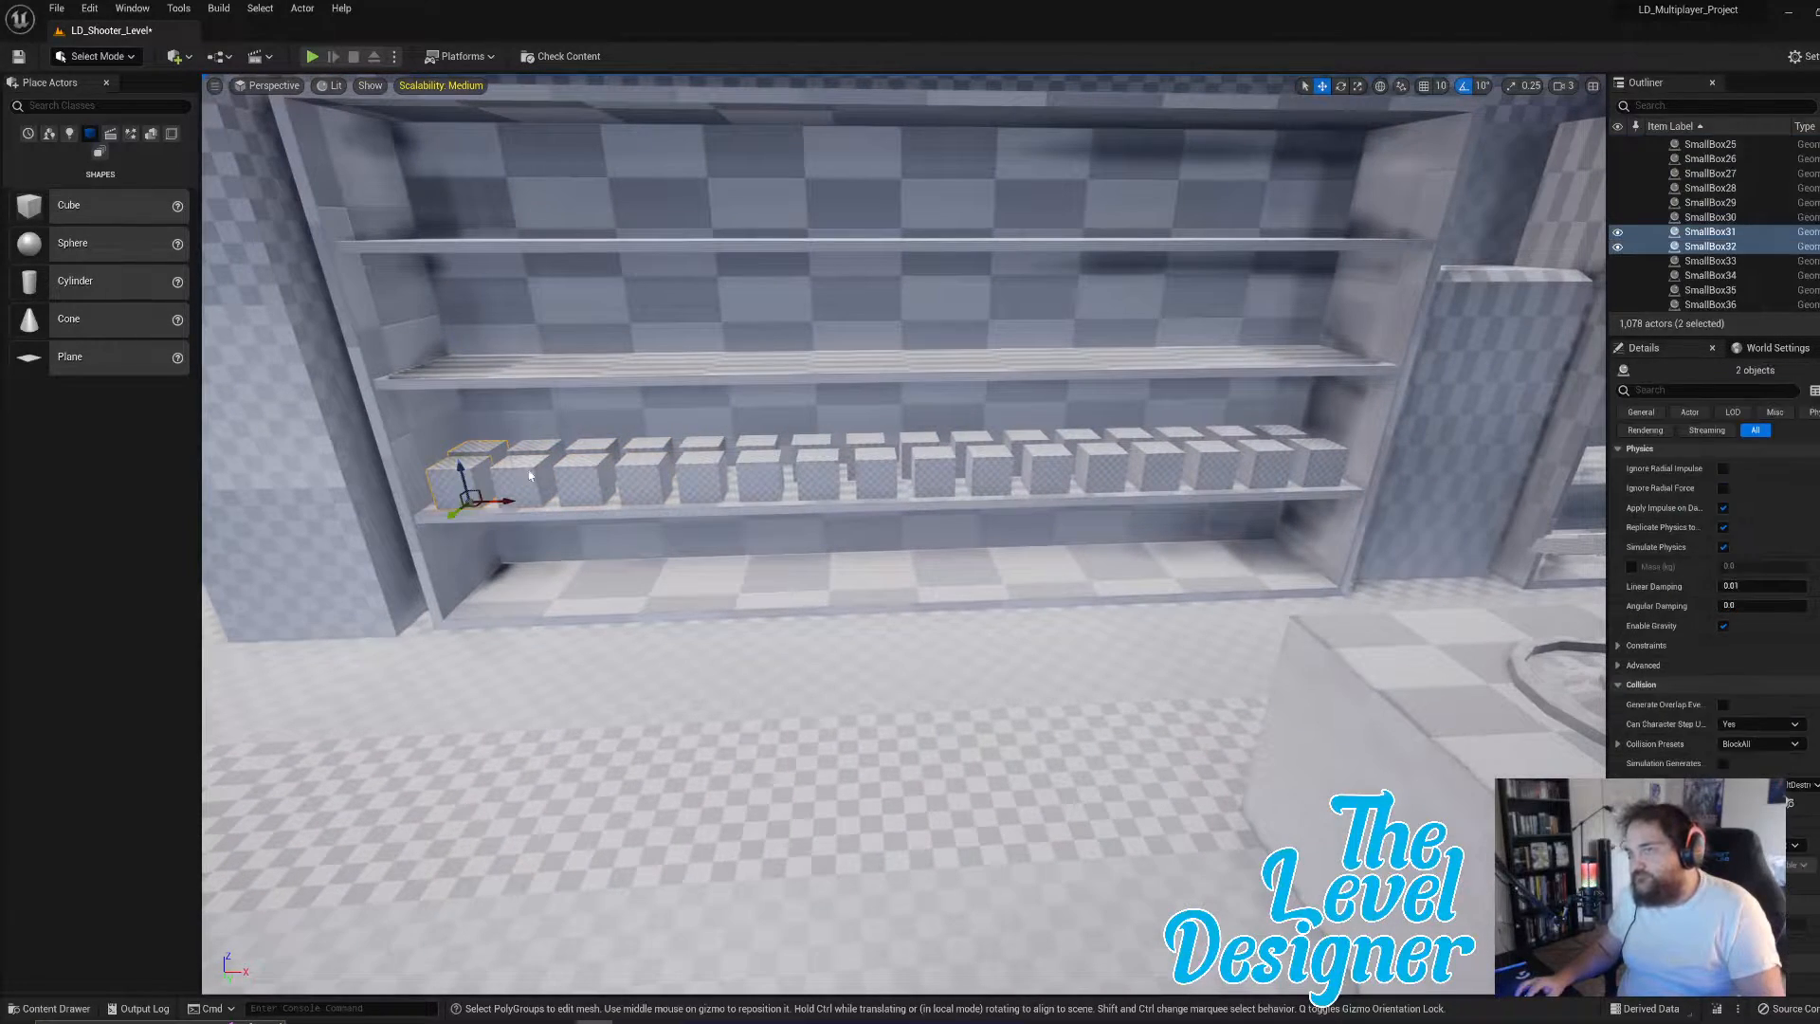
left_click(528, 470, "shift")
left_click(532, 455, "shift")
- Select all 32 shelf boxes, SmallBox7 through SmallBox38, and lower them onto the bottom level of the shelf unit
scroll(1747, 262, "down", 3)
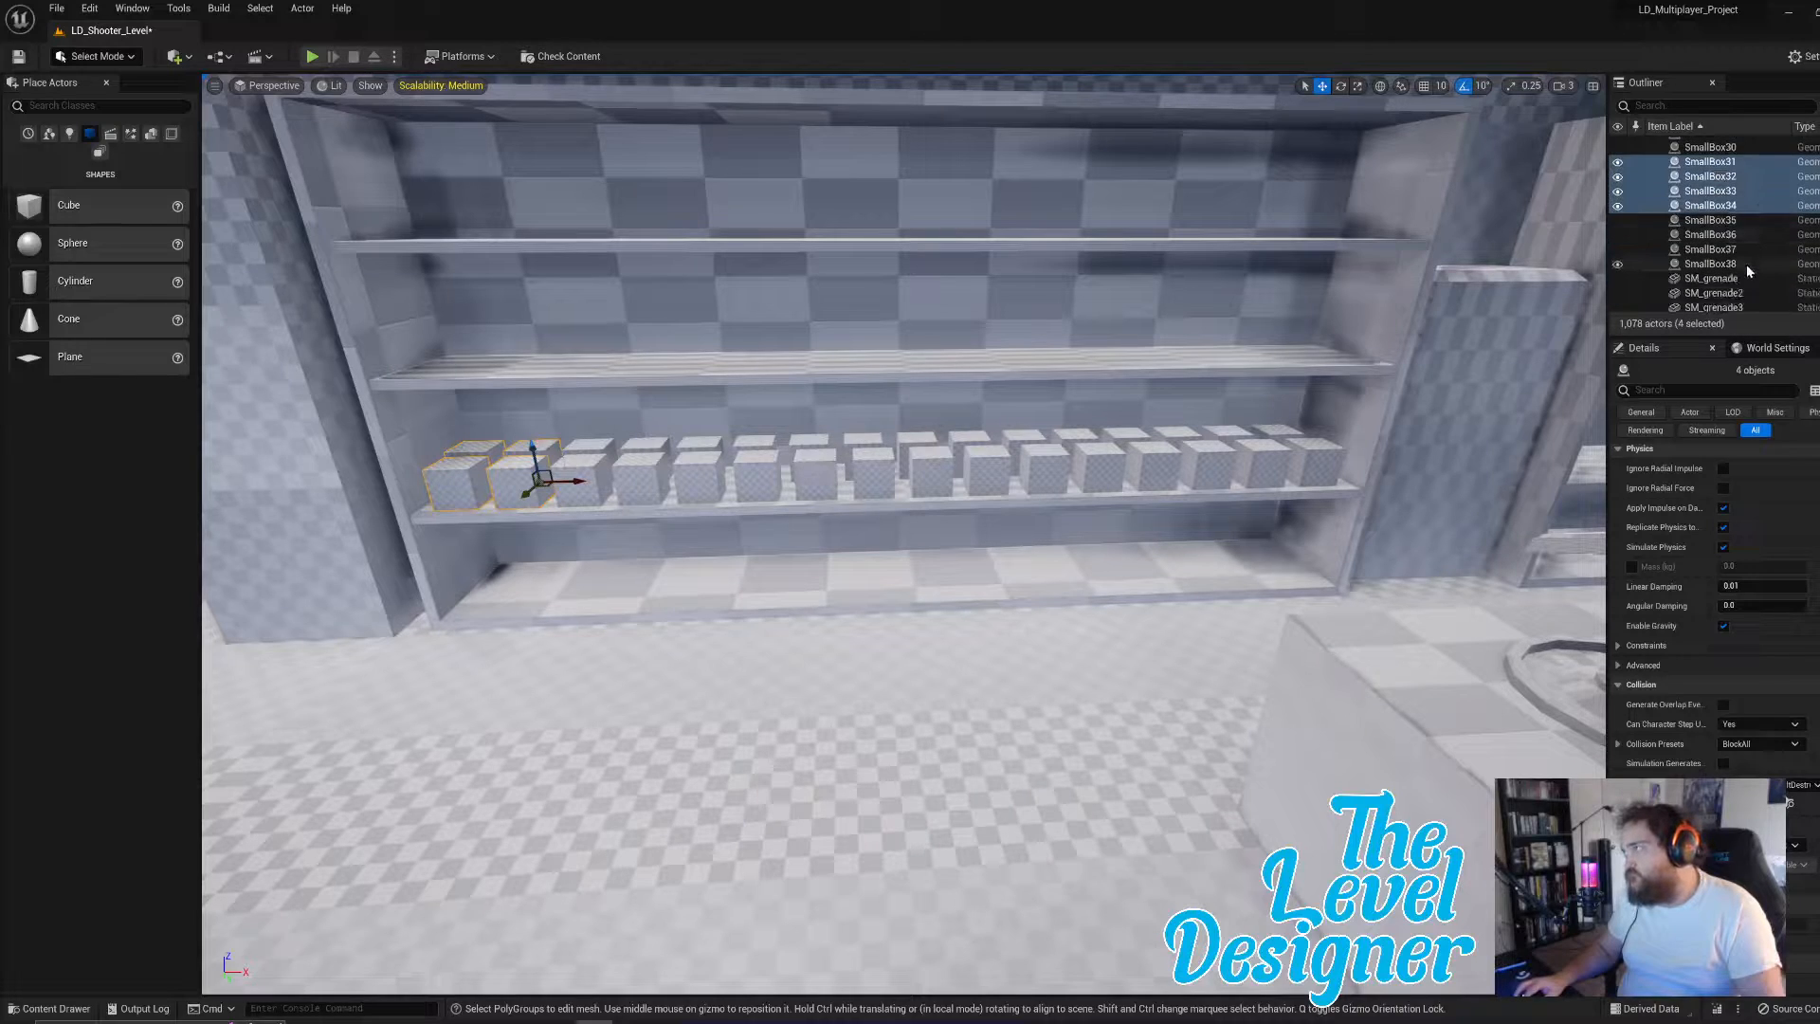
left_click(1712, 286)
scroll(1720, 261, "up", 4)
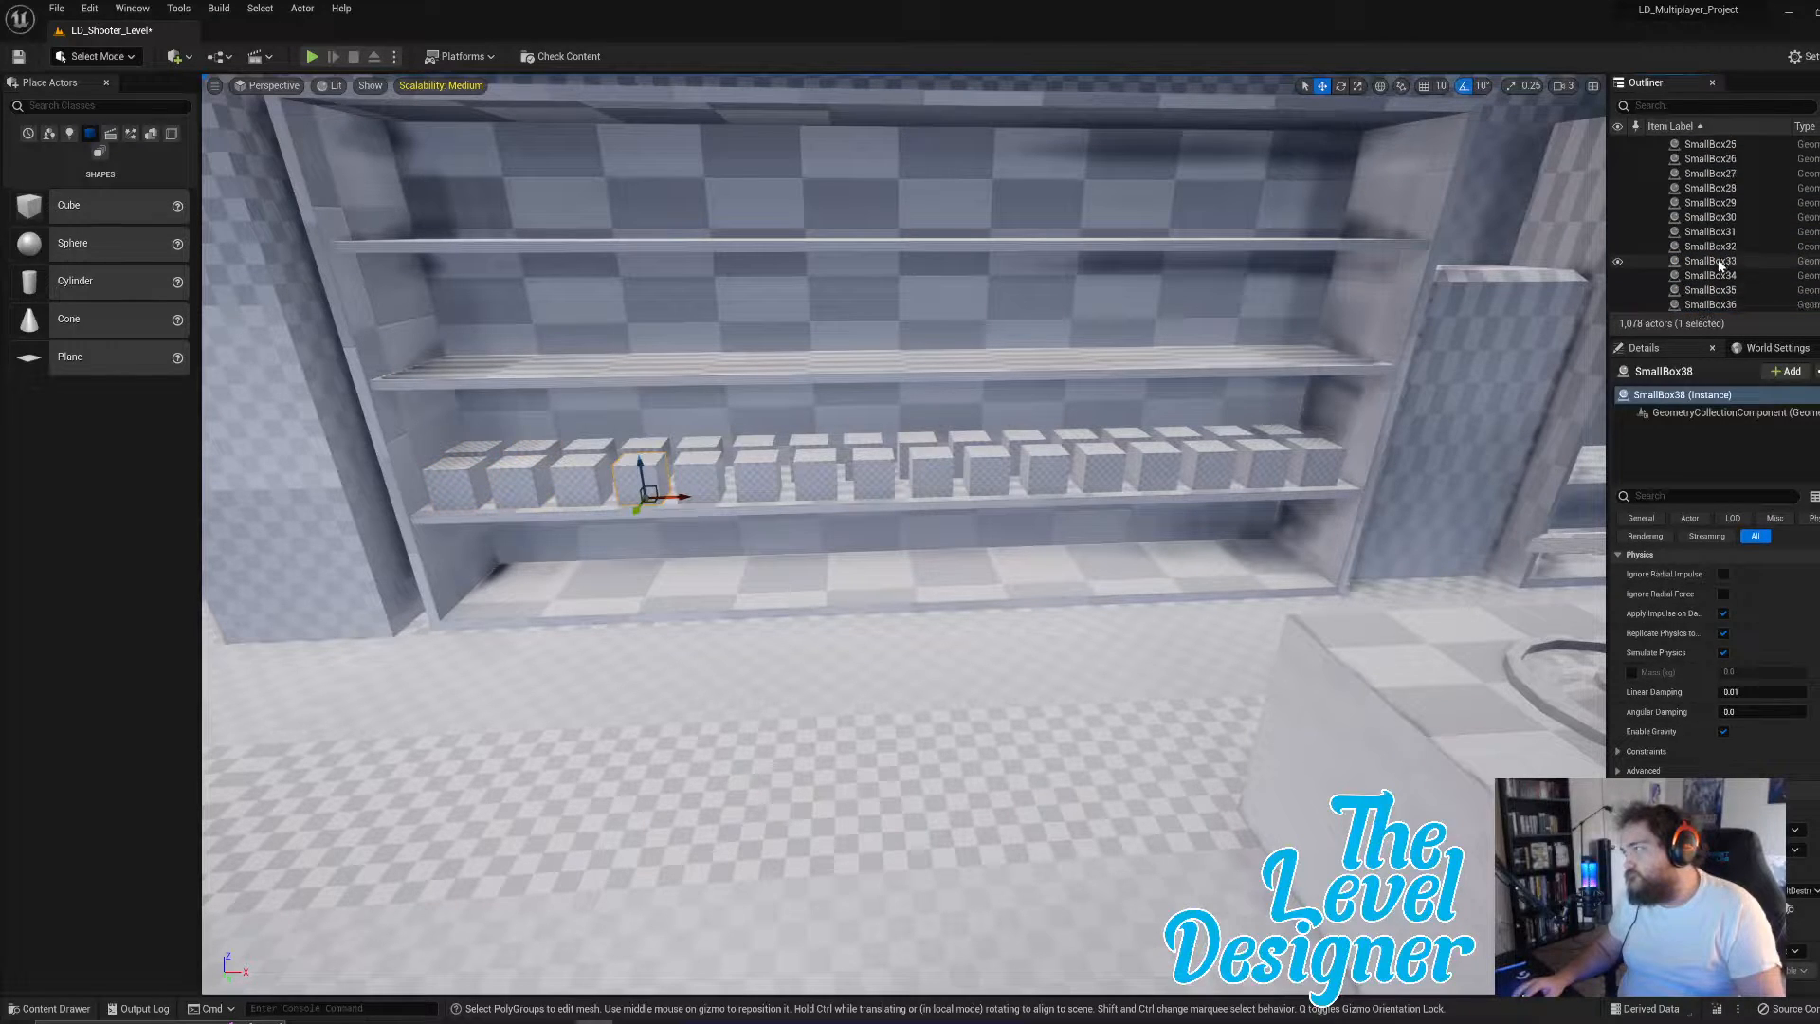
scroll(1718, 163, "up", 2)
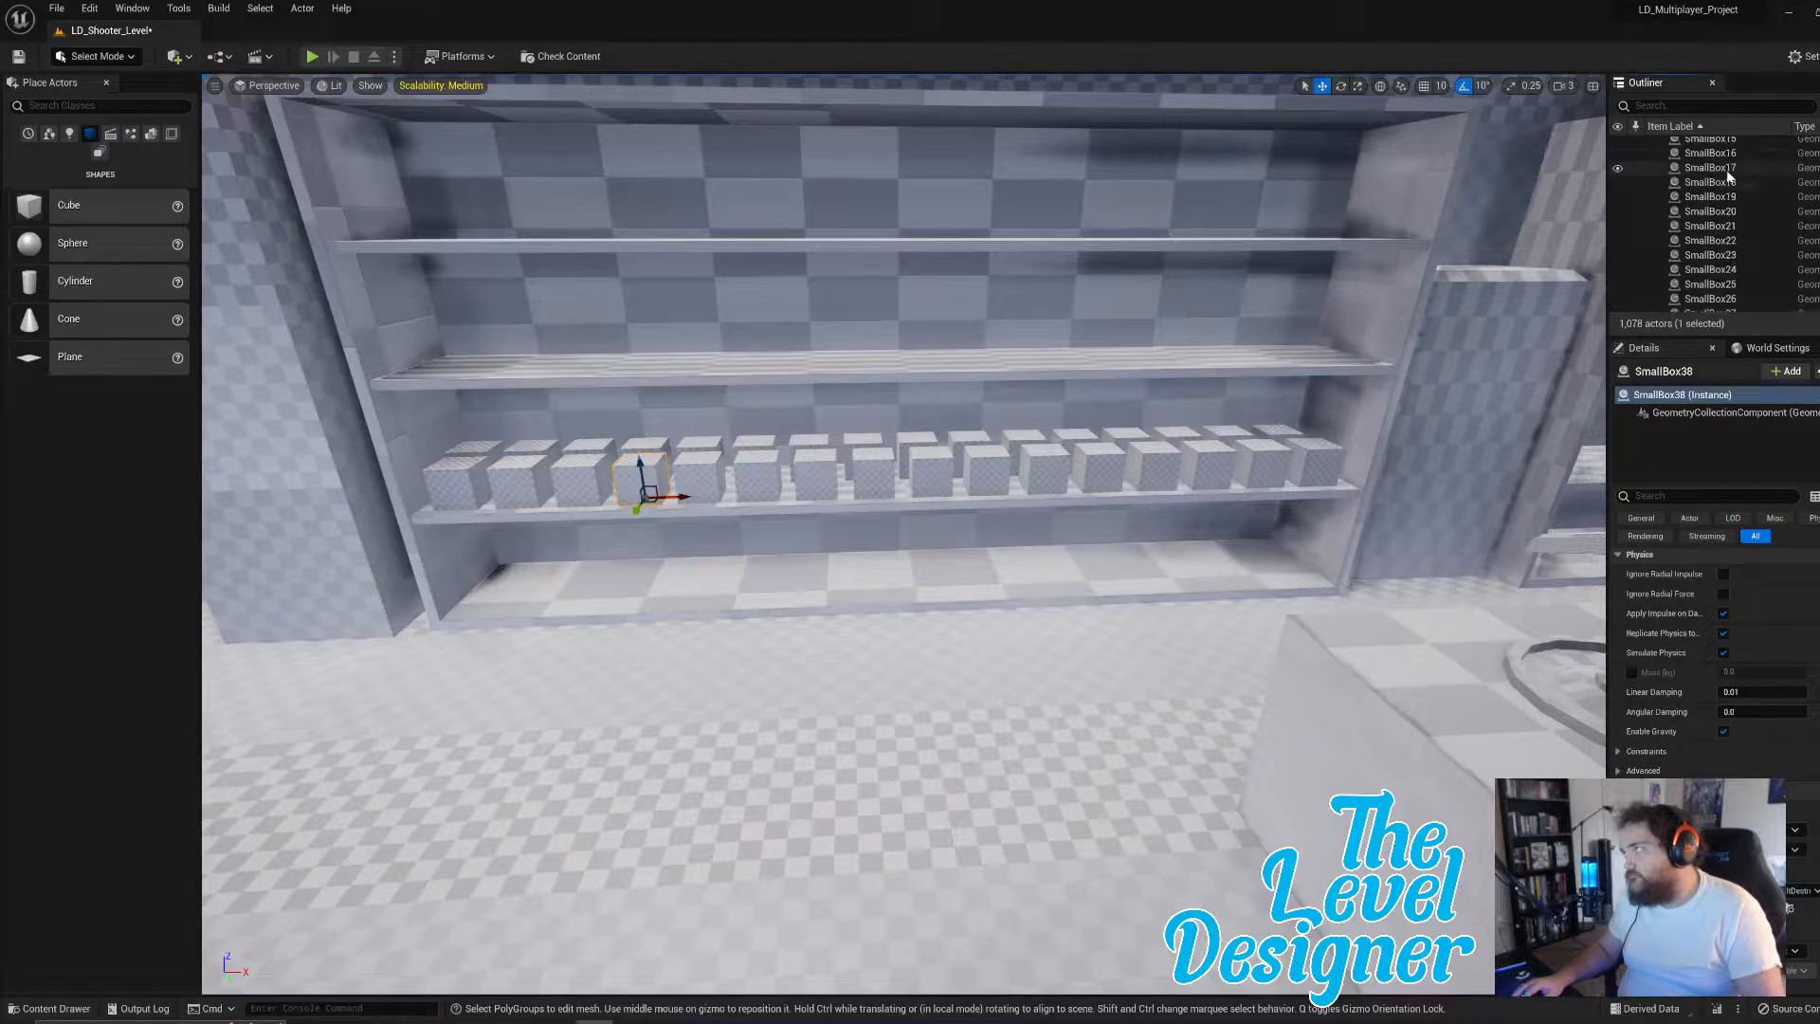
left_click(1721, 170, "shift")
scroll(1728, 193, "down", 6)
scroll(1728, 192, "up", 15)
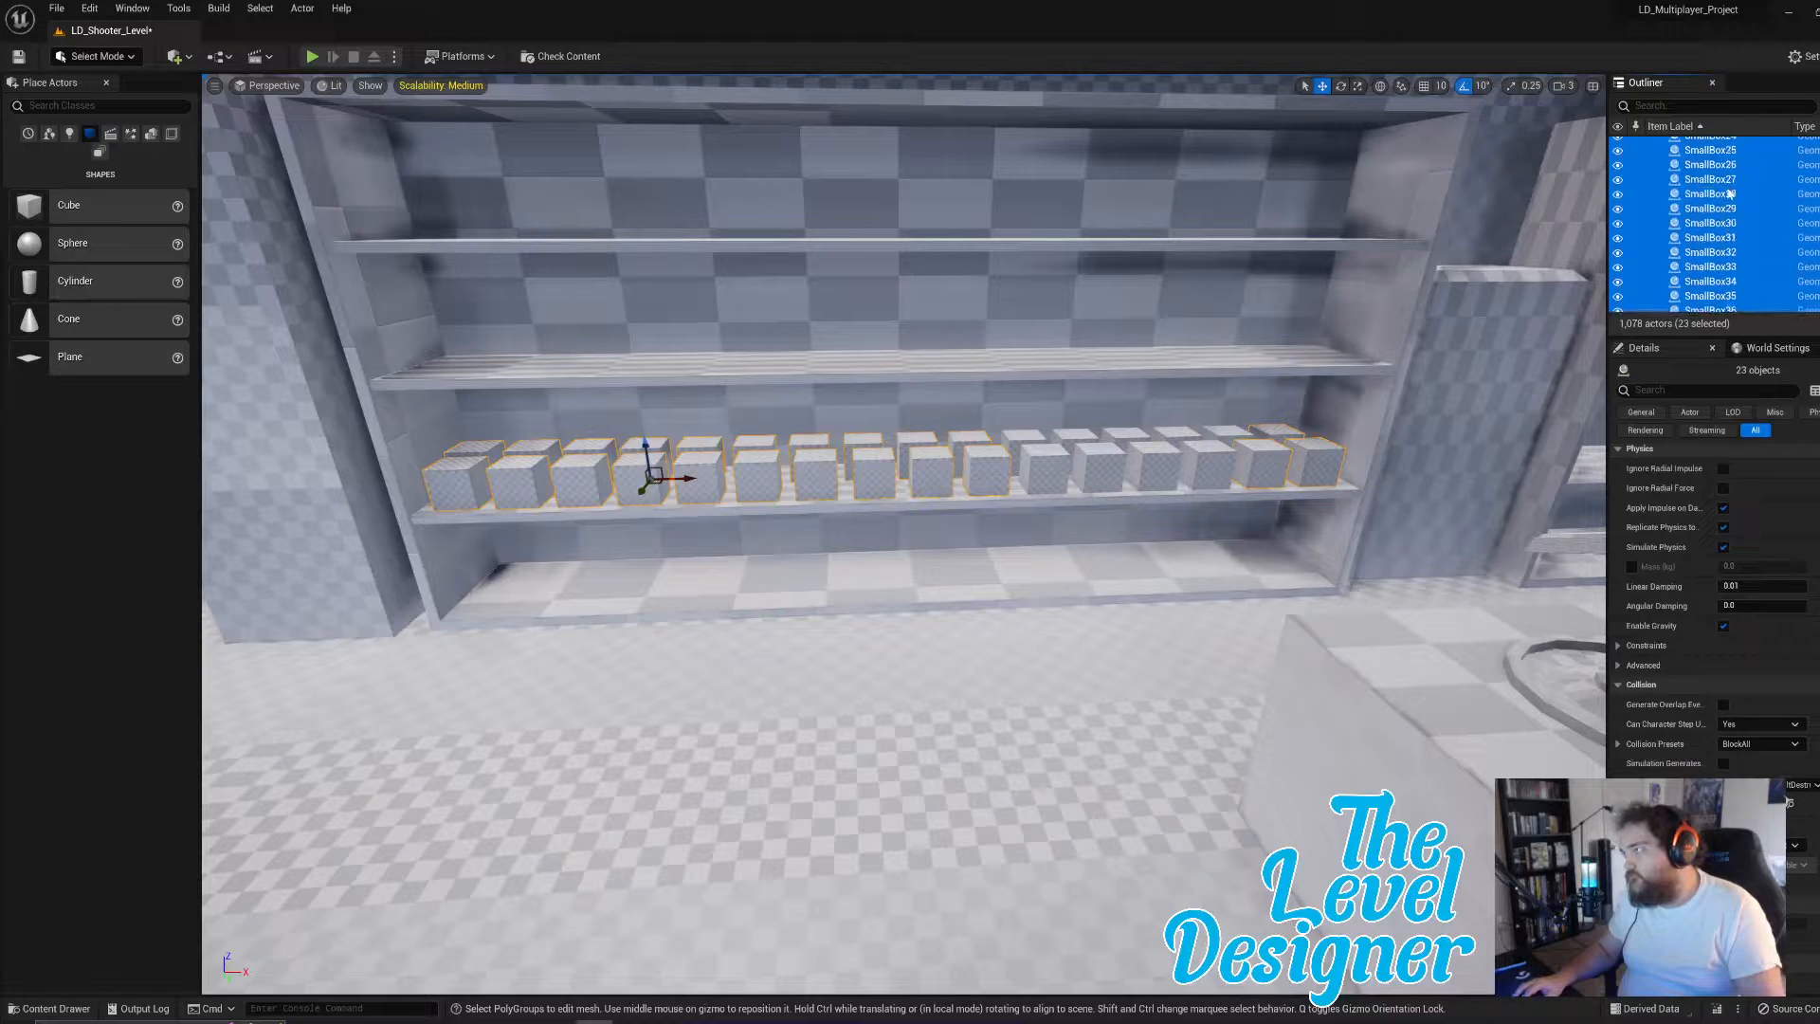
scroll(1727, 187, "down", 7)
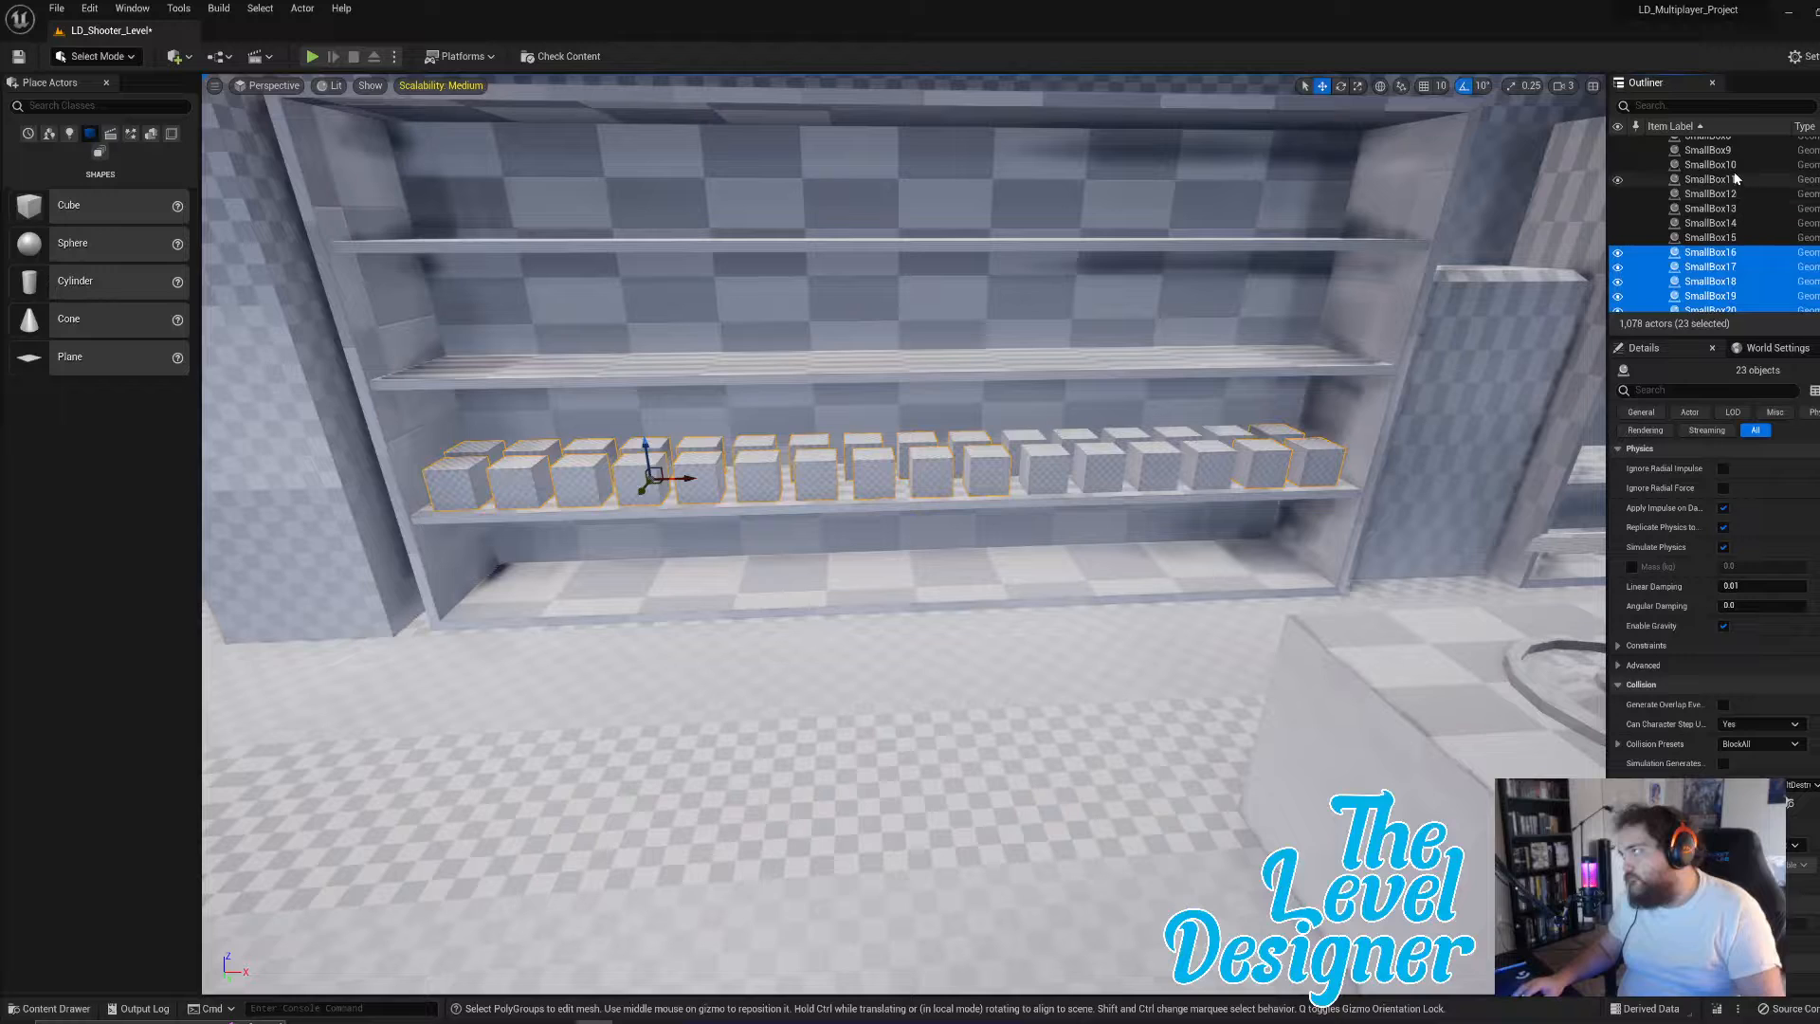
left_click(1734, 167, "shift")
scroll(1730, 168, "up", 1)
left_click(1721, 171, "shift")
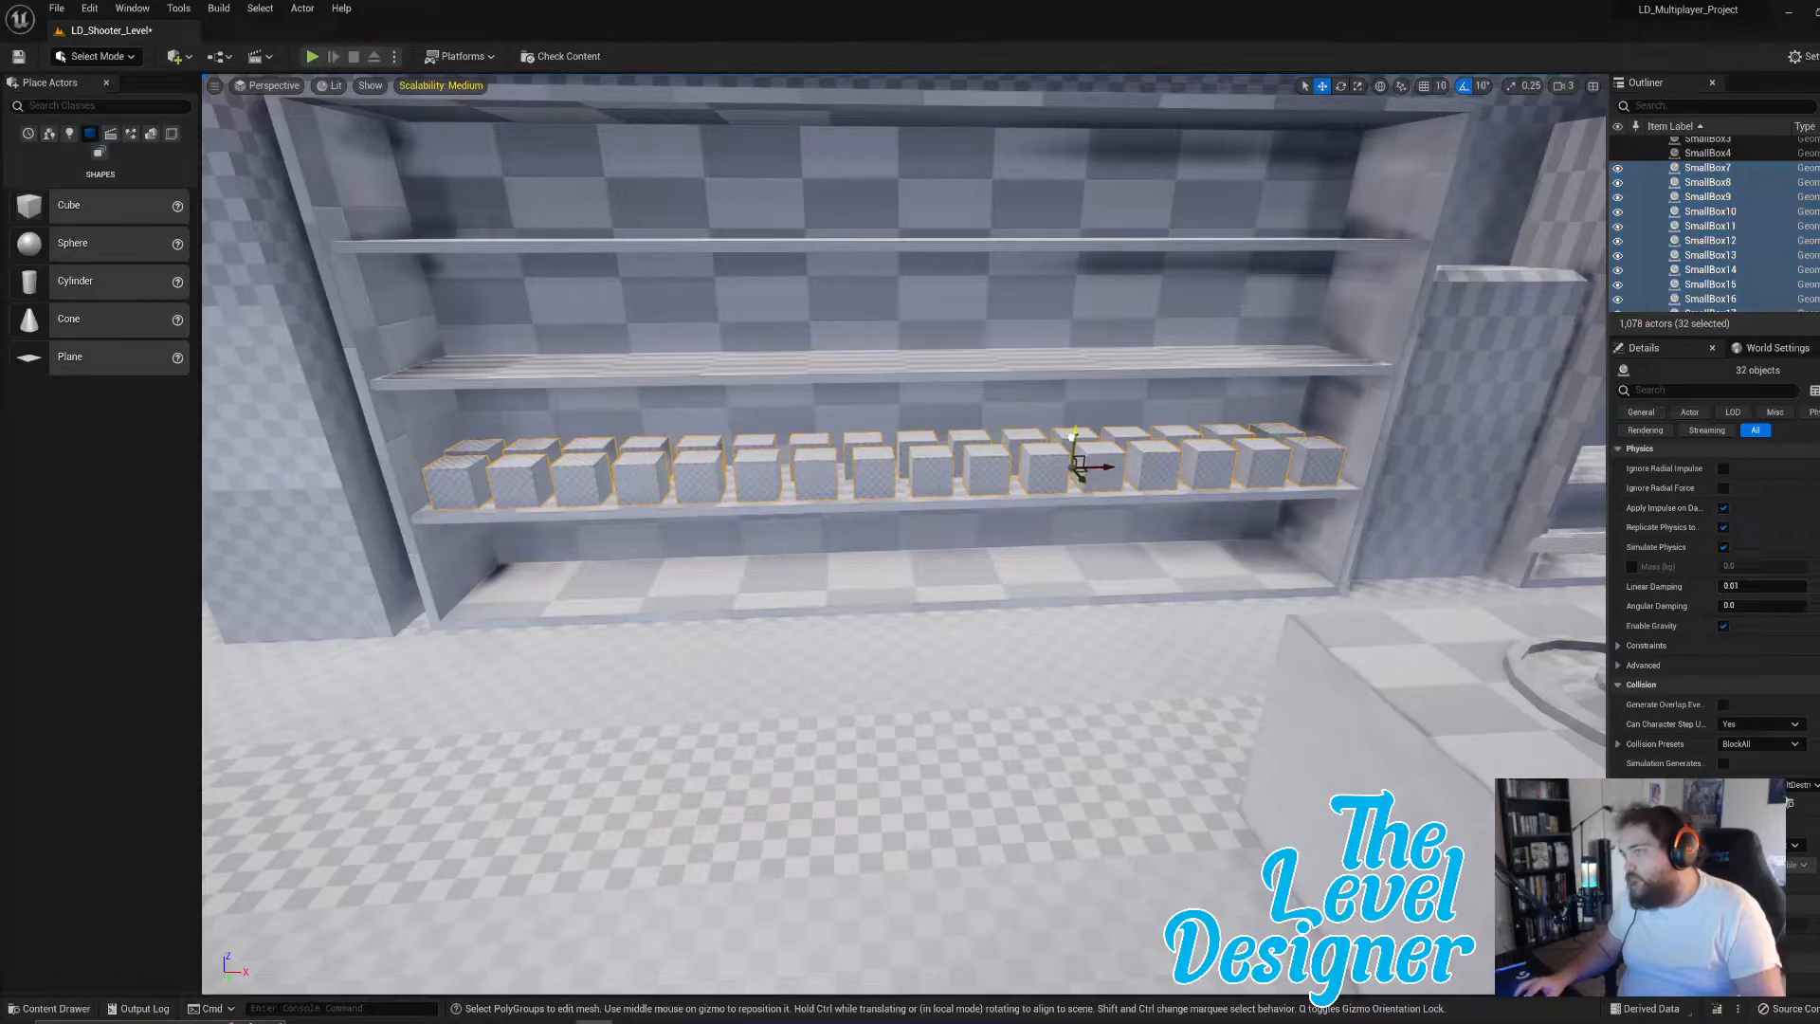
left_click(1071, 439)
right_click_drag(1076, 447, 593, 432)
key("ctrl+z")
mouse_move(1105, 433)
right_mouse_down()
mouse_move(749, 455)
mouse_move(1062, 464)
mouse_move(1005, 474)
mouse_move(664, 417)
mouse_move(815, 421)
mouse_move(853, 474)
mouse_move(1077, 446)
right_mouse_up()
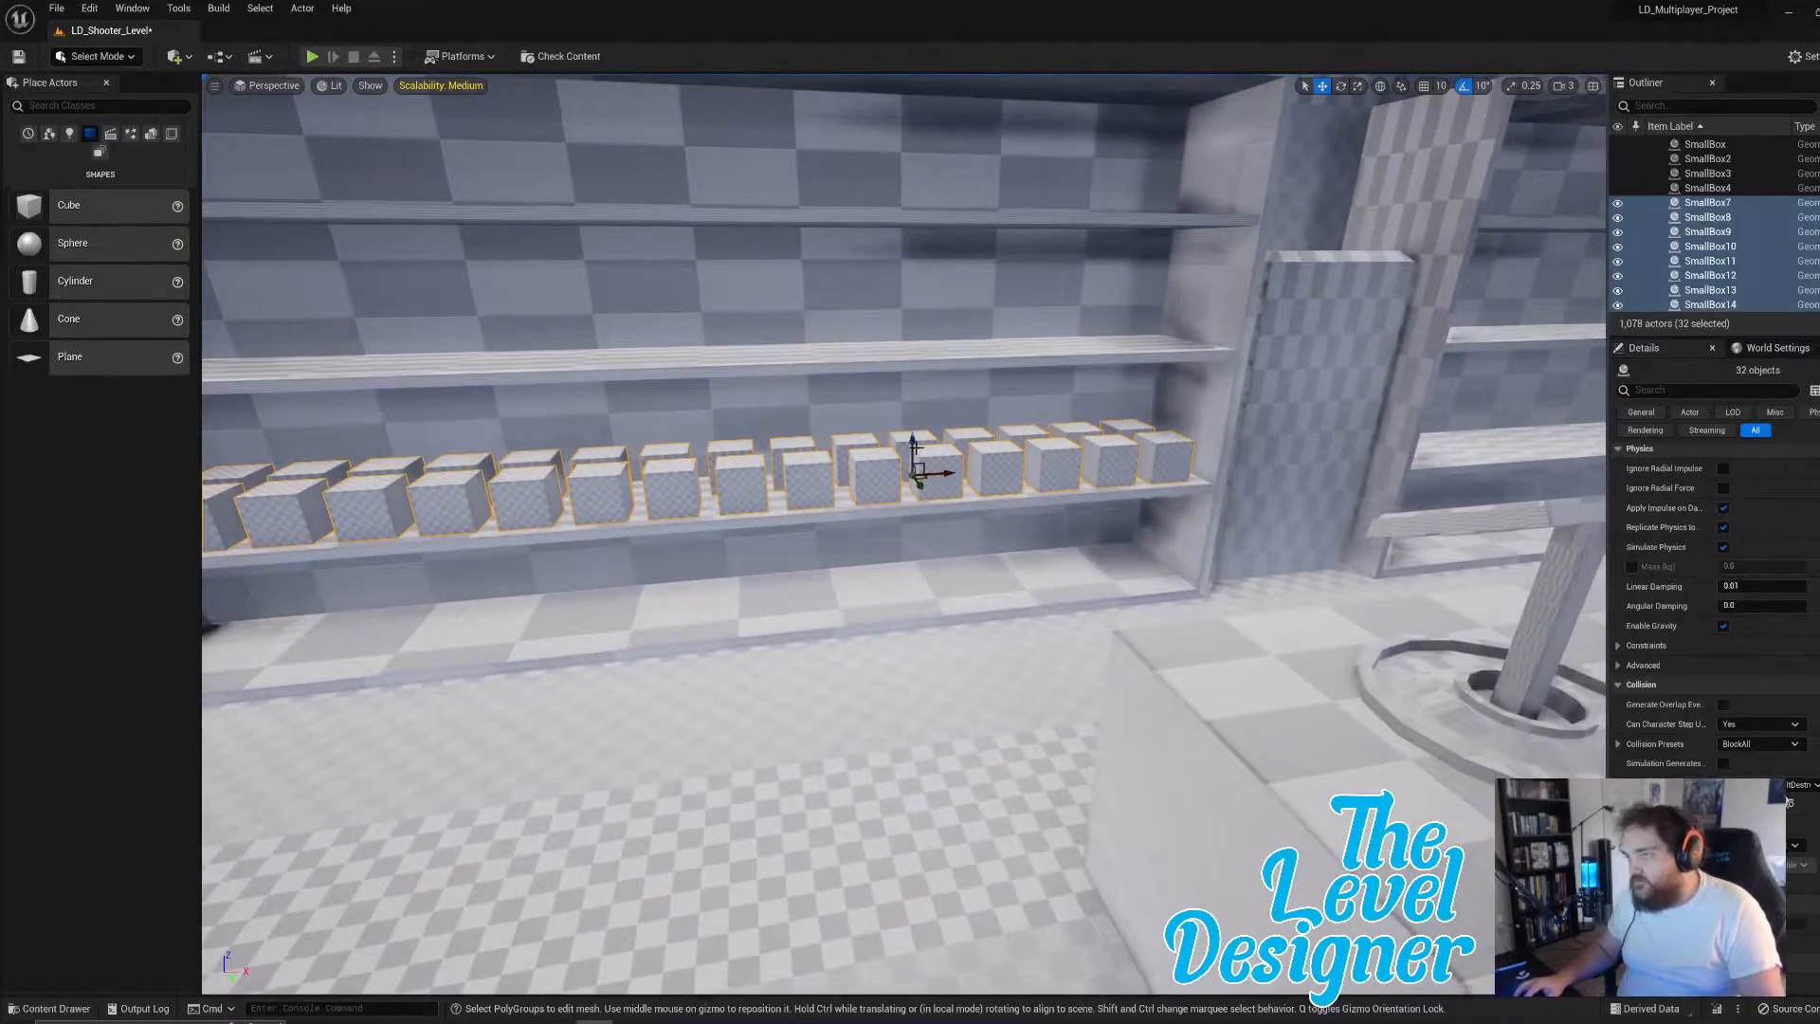
left_click_drag(916, 449, 915, 523)
left_click_drag(914, 551, 916, 547)
- Duplicate the 32 boxes and raise the copies onto the third level from the bottom of the same shelf unit
key("s")
right_click_drag(916, 547, 802, 482)
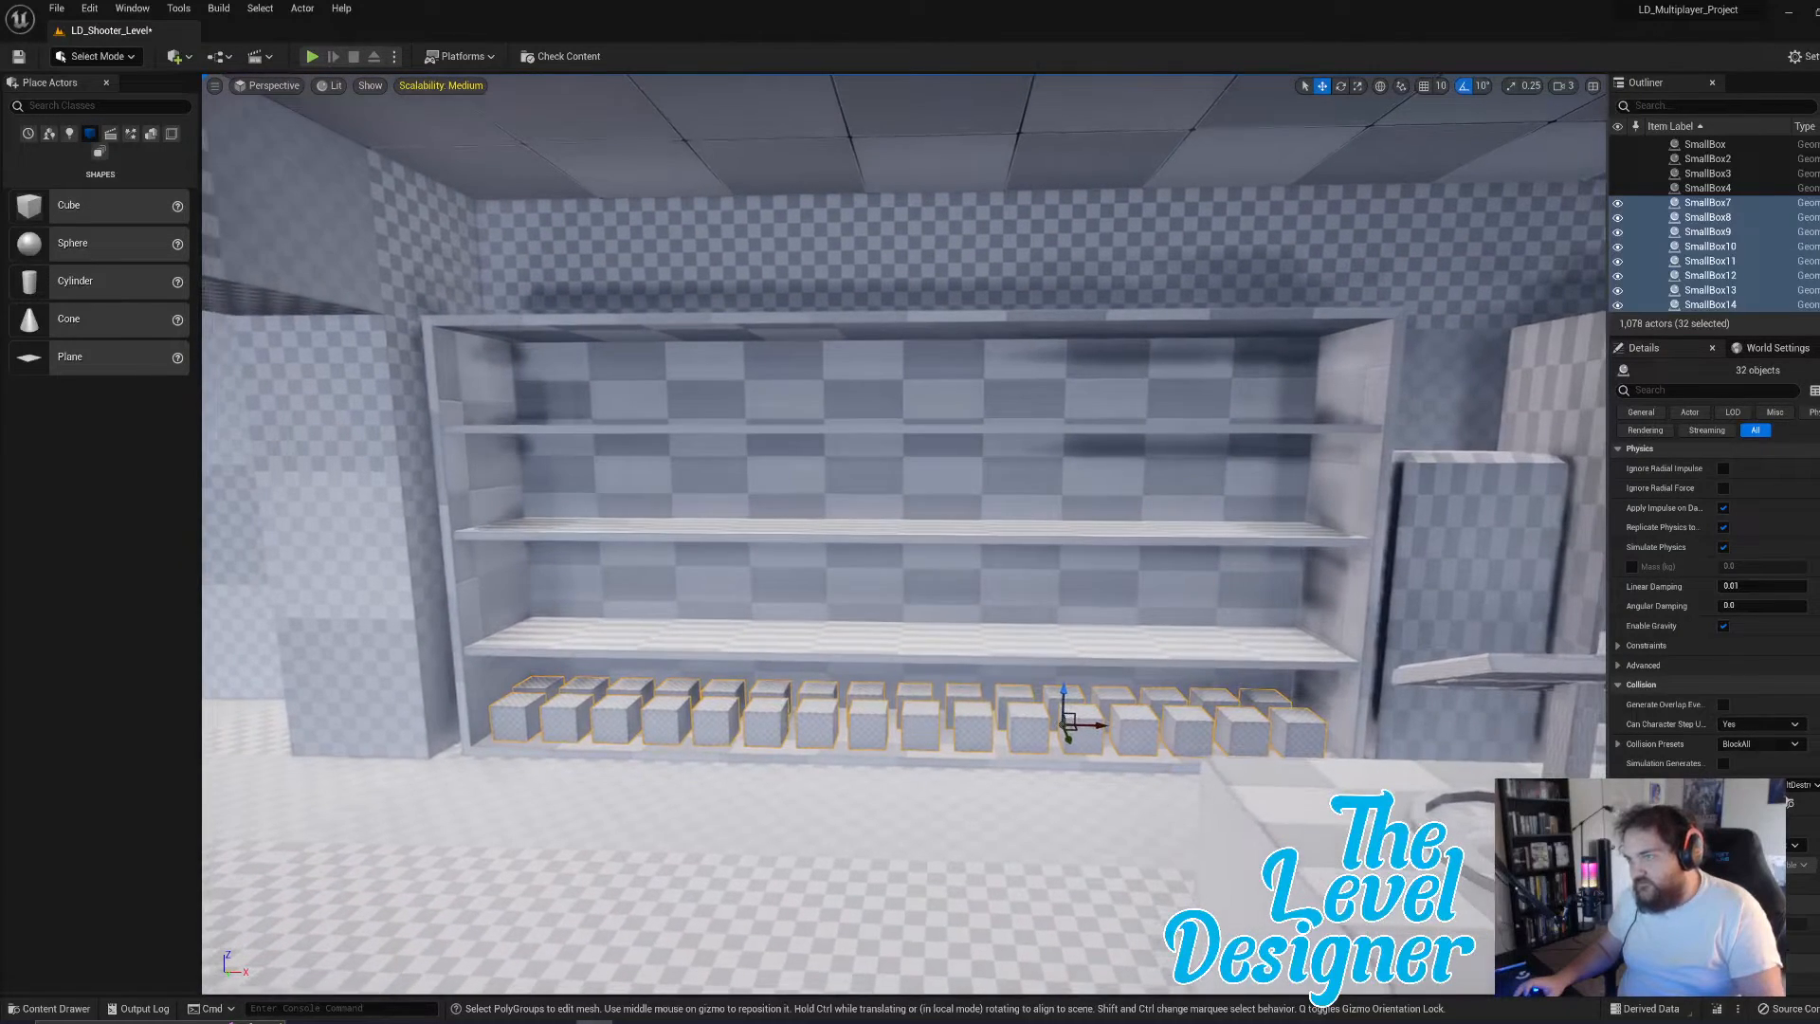
right_click_drag(936, 509, 937, 510)
key("ctrl+d")
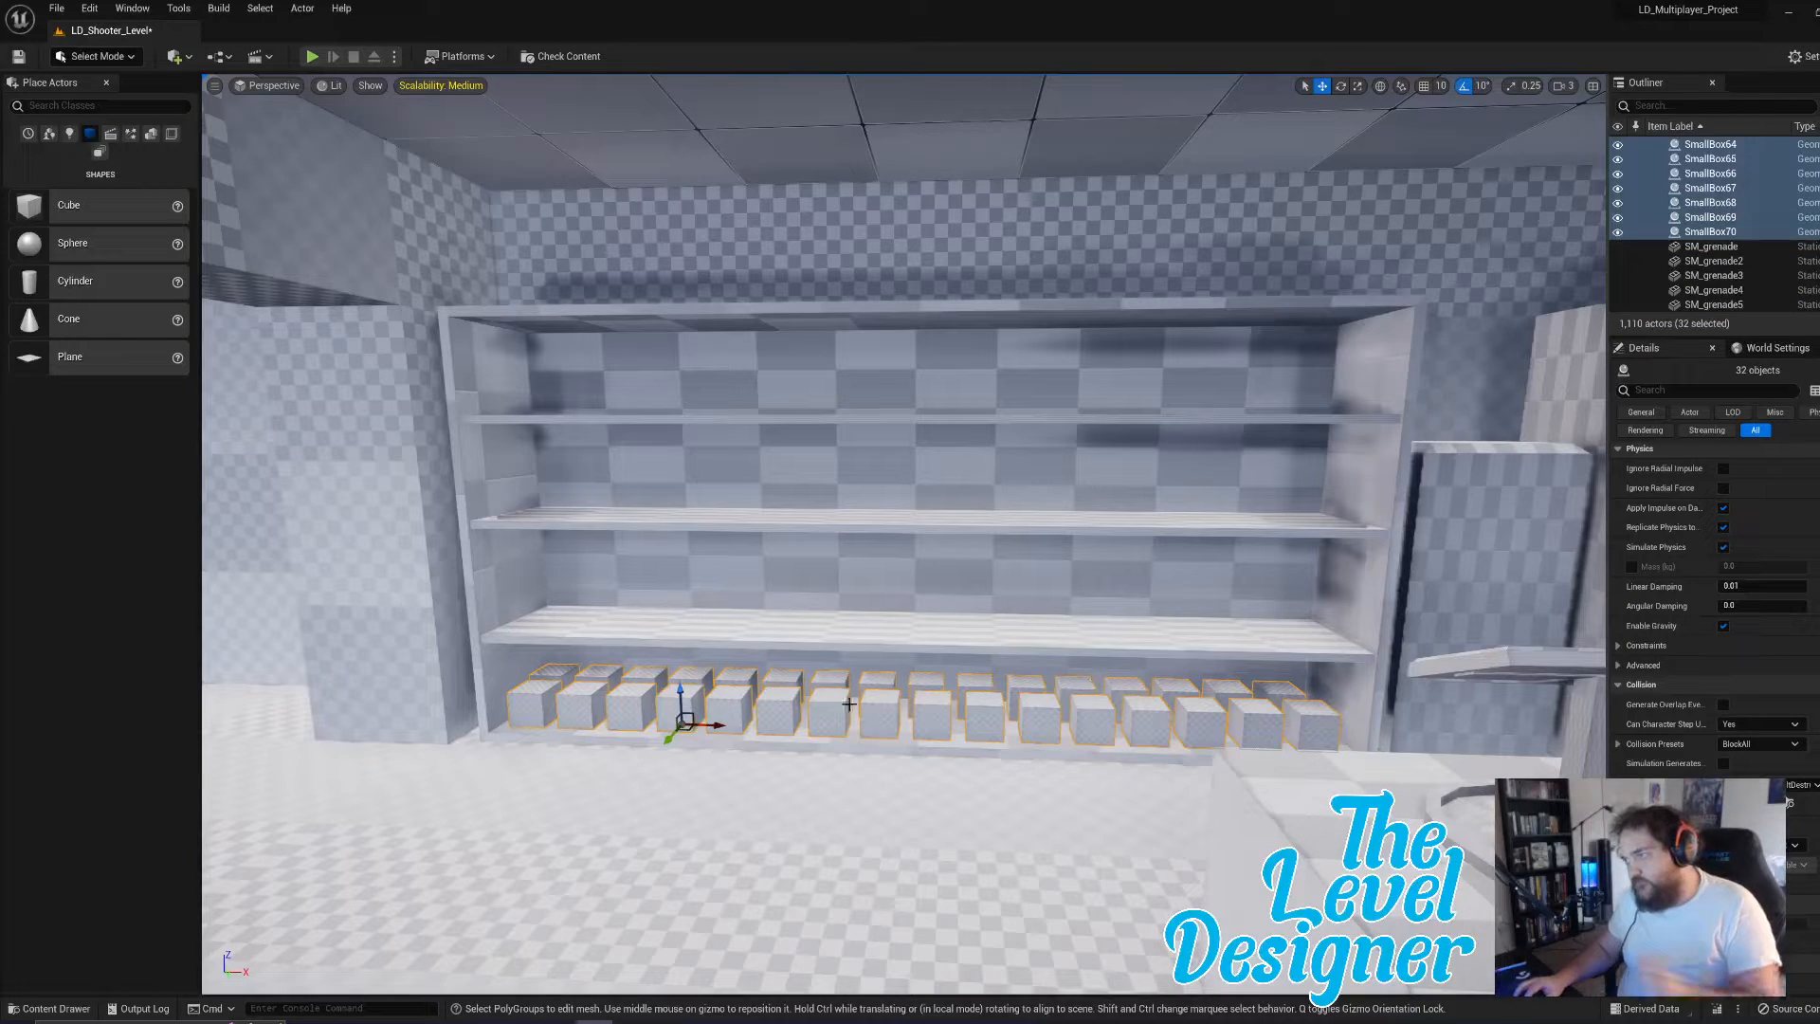
left_click_drag(679, 692, 694, 479)
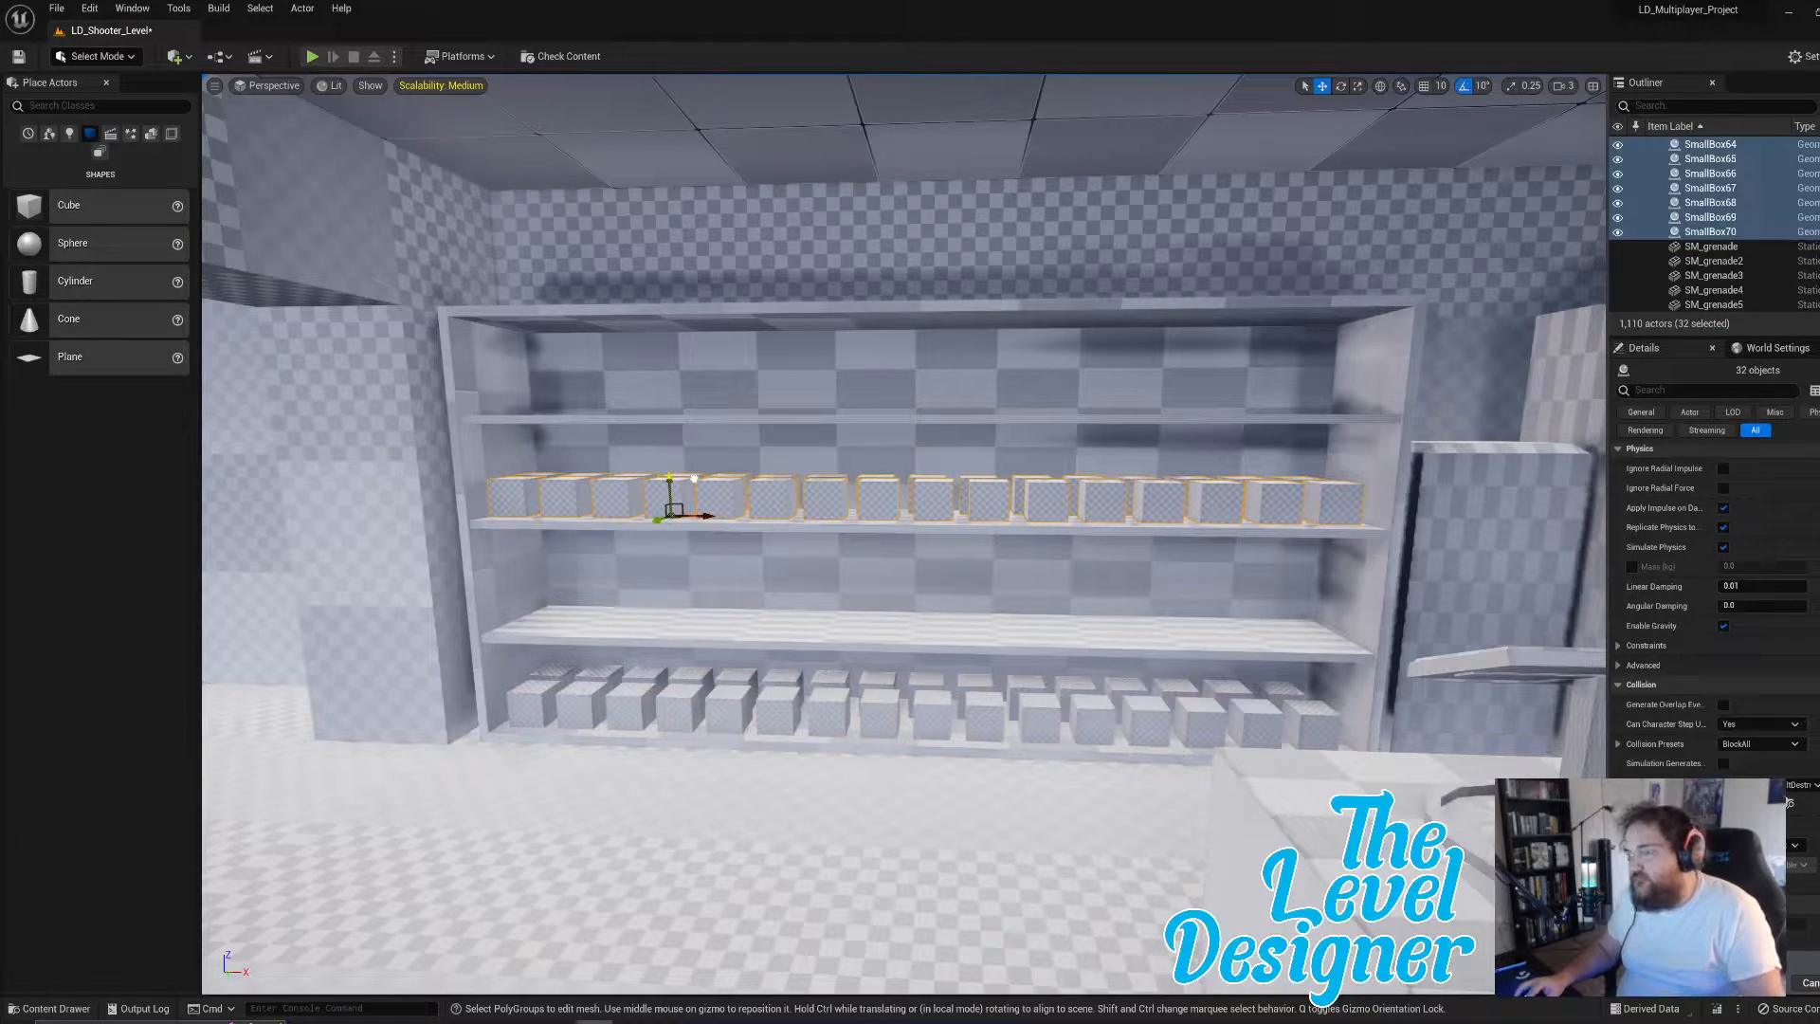
- Select all 64 shelf boxes, SmallBox7 through SmallBox70, duplicate them, and move the copies into the neighbouring shelf unit to the right
key("s")
mouse_move(694, 479)
right_mouse_down()
mouse_move(798, 485)
mouse_move(713, 497)
right_mouse_up()
key("w")
scroll(1749, 241, "up", 8)
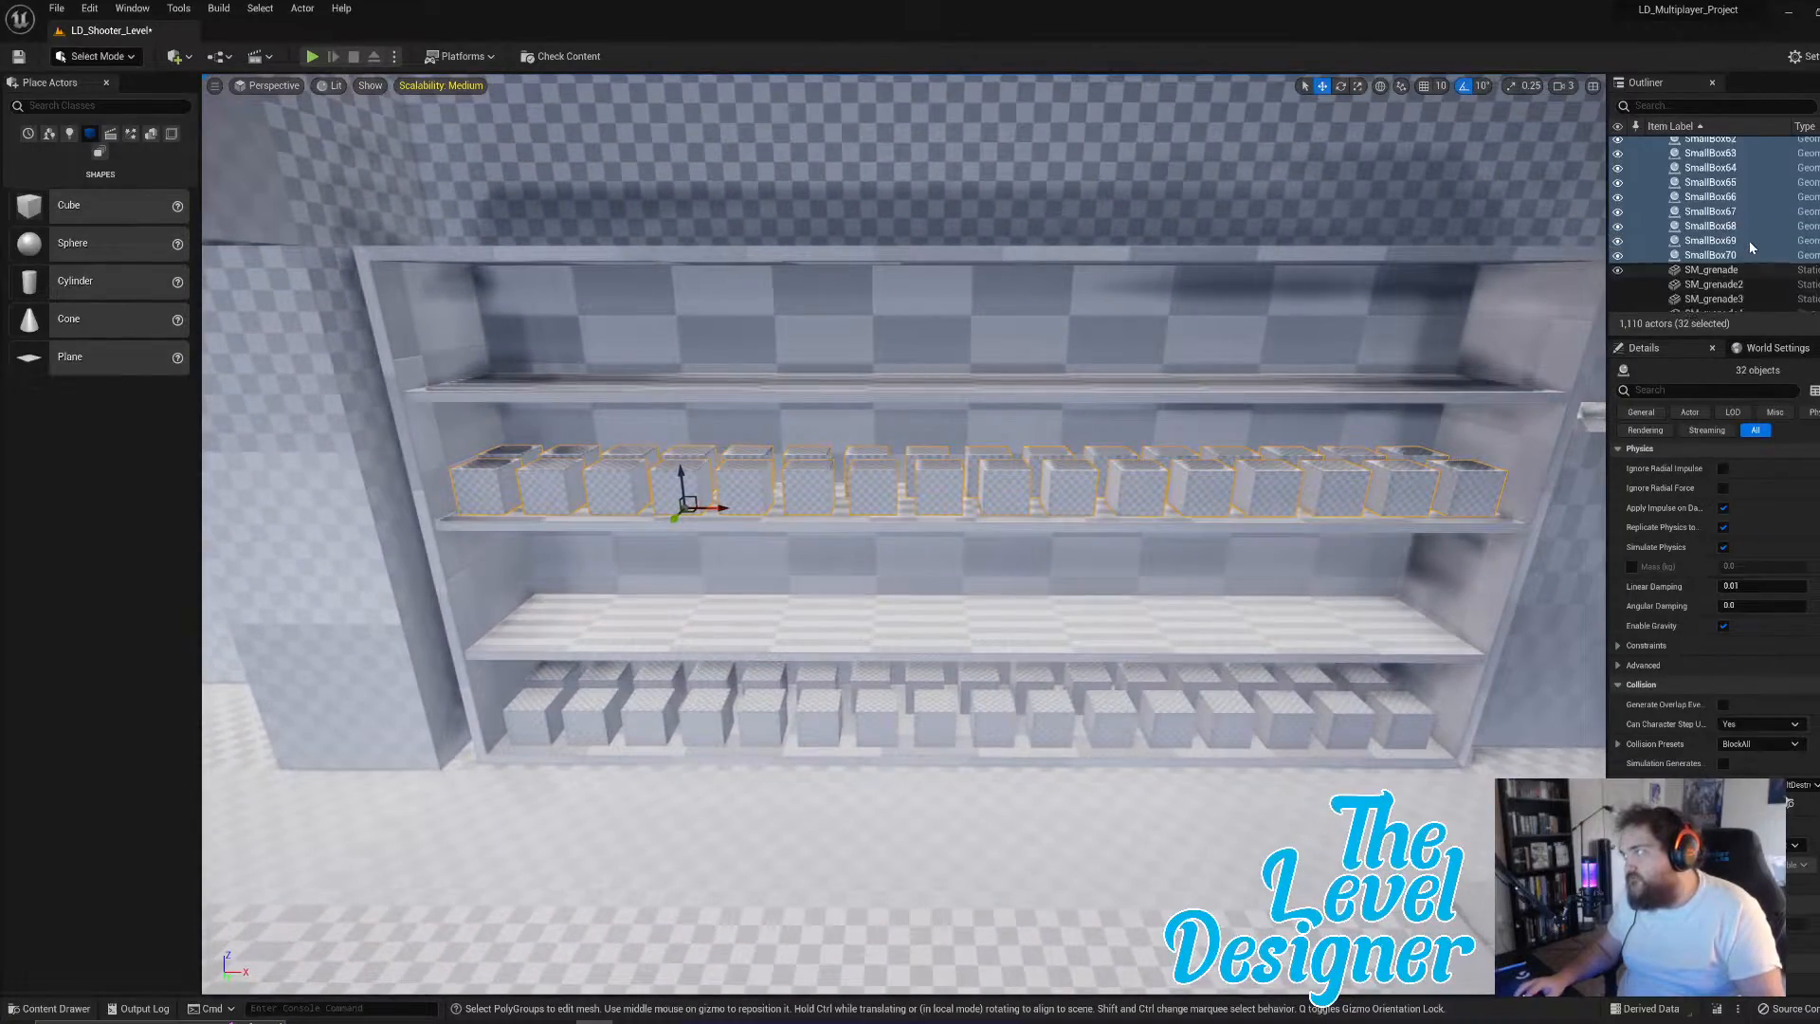
scroll(1749, 241, "up", 12)
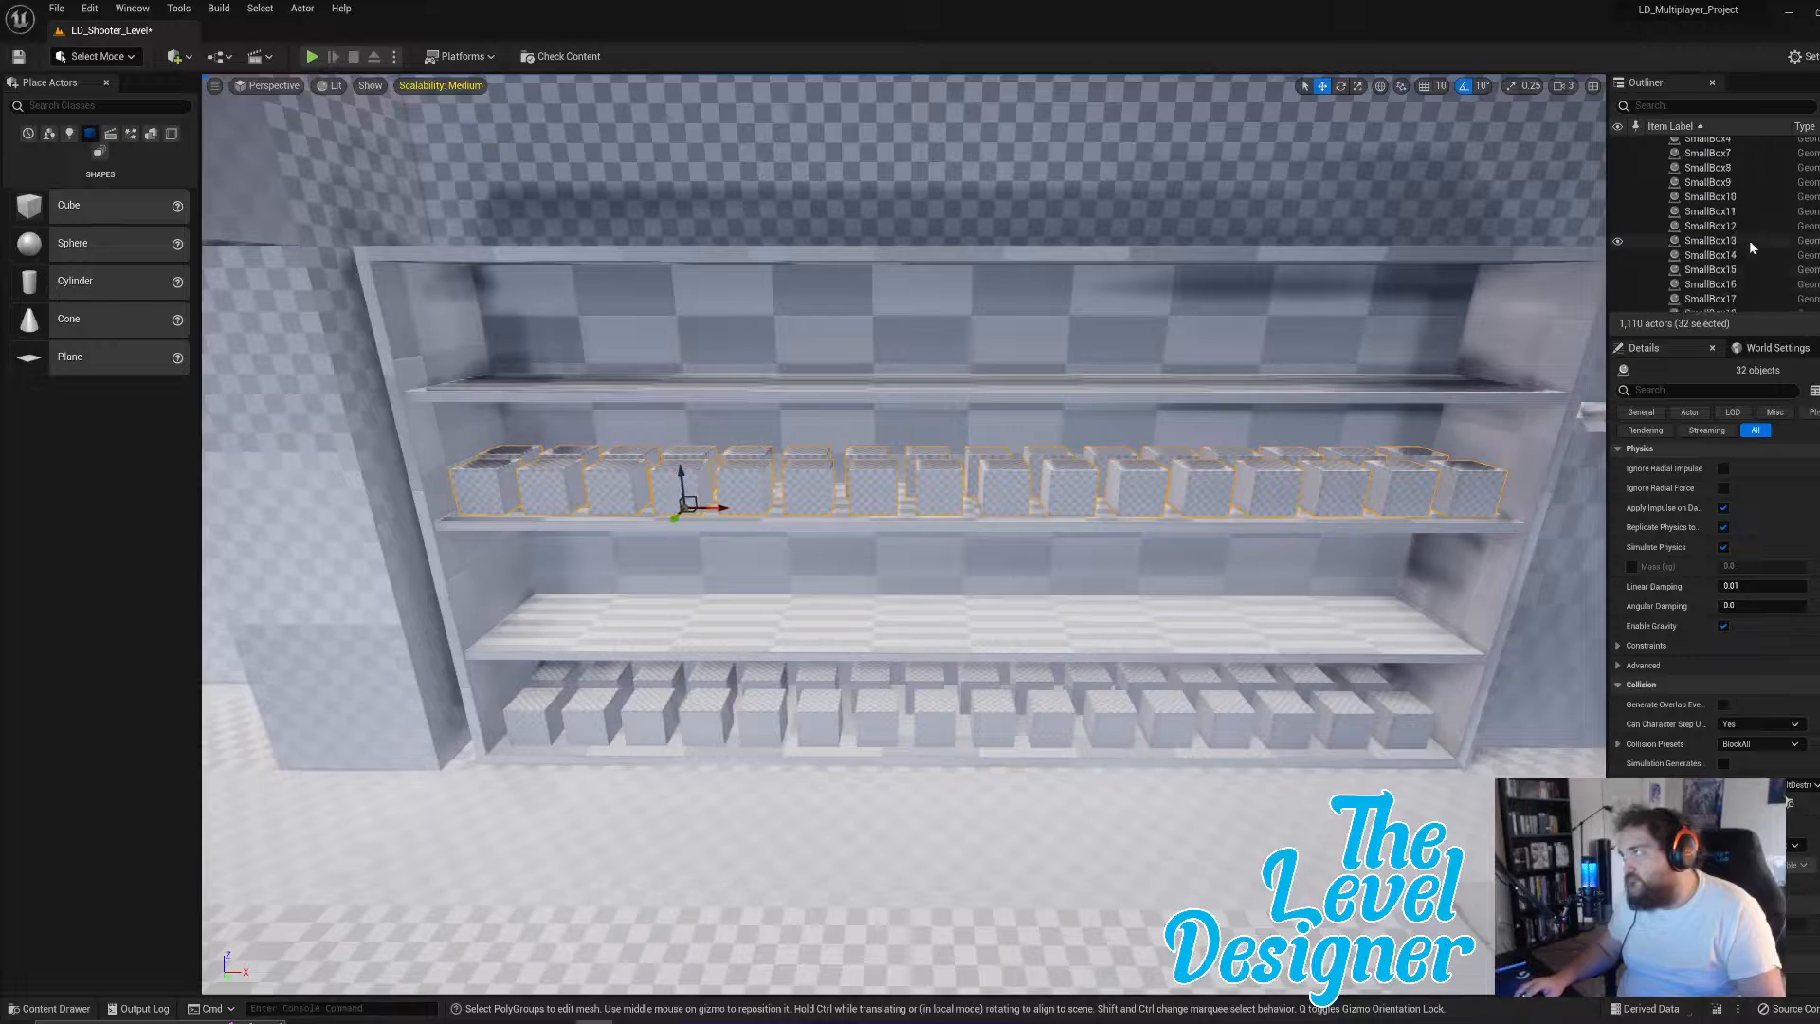
left_click(1733, 178, "shift")
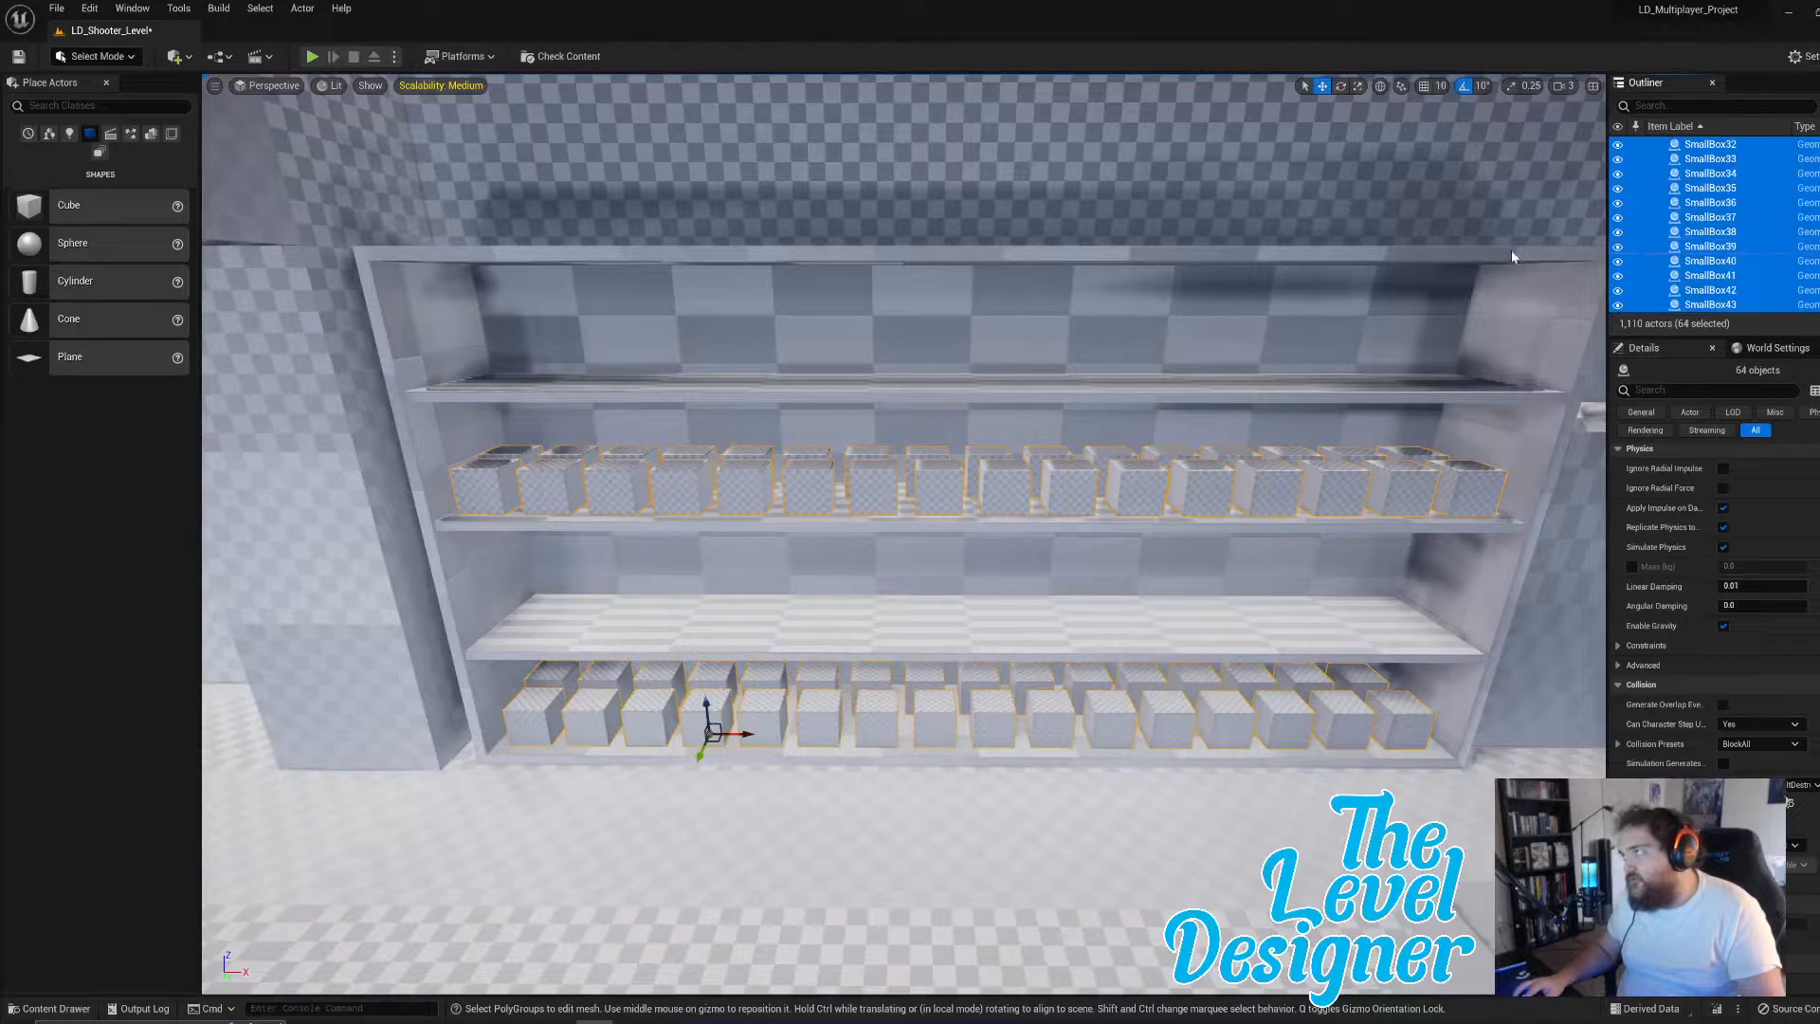
right_click_drag(1107, 375, 1180, 381)
key("s")
key("ctrl+d")
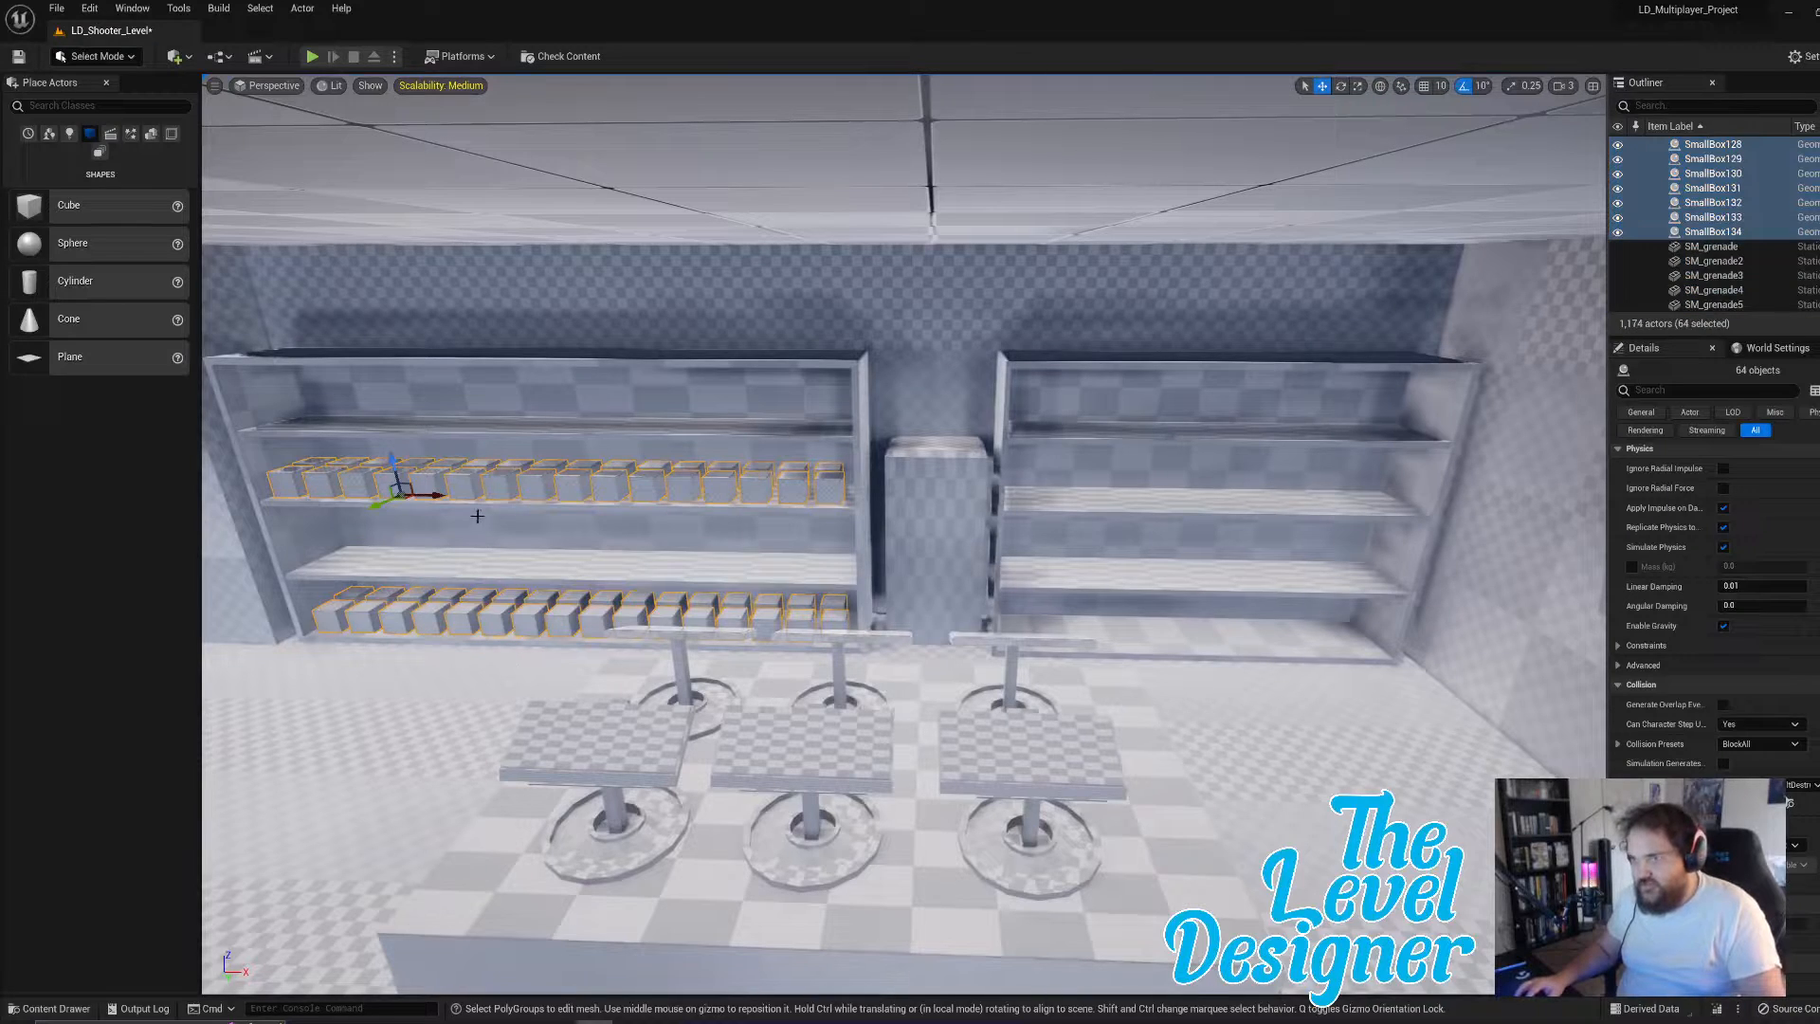
left_click_drag(403, 488, 1177, 466)
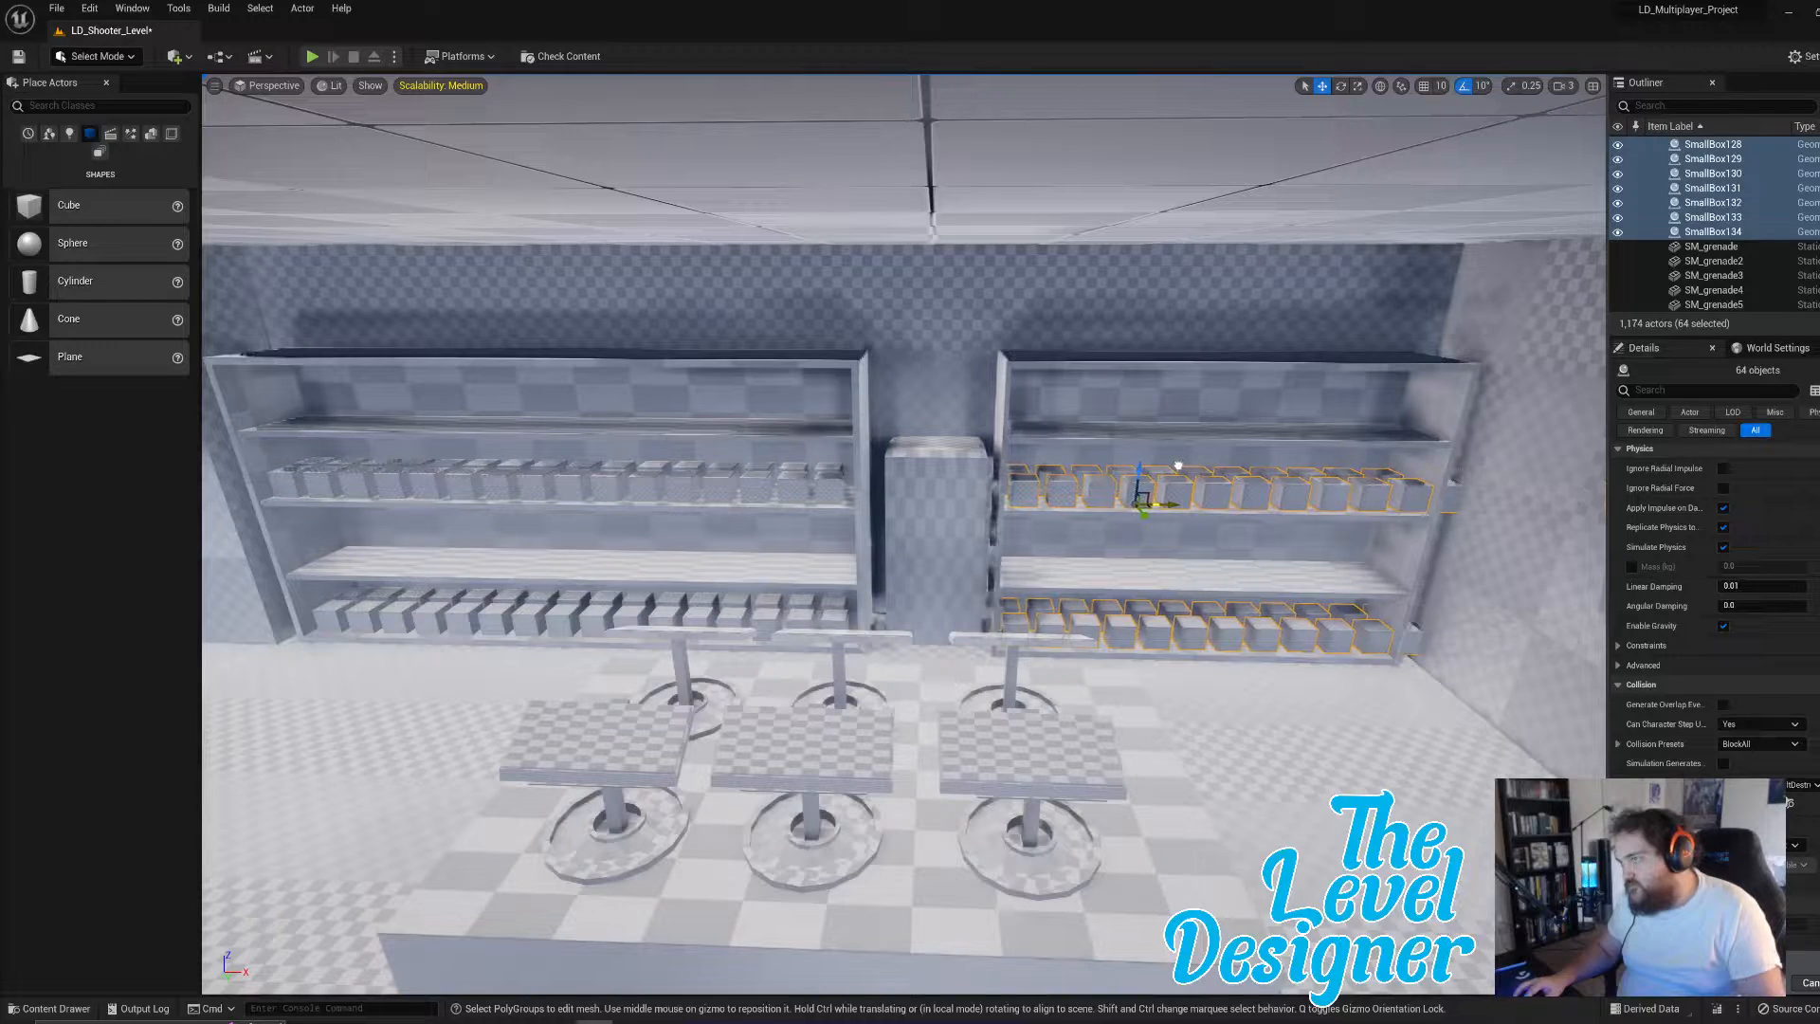
- Delete the leftmost rear box on the bottom level and on the third level of the right-hand shelf unit
key("w")
right_click_drag(1178, 465, 1181, 466)
key("d")
left_click(807, 475)
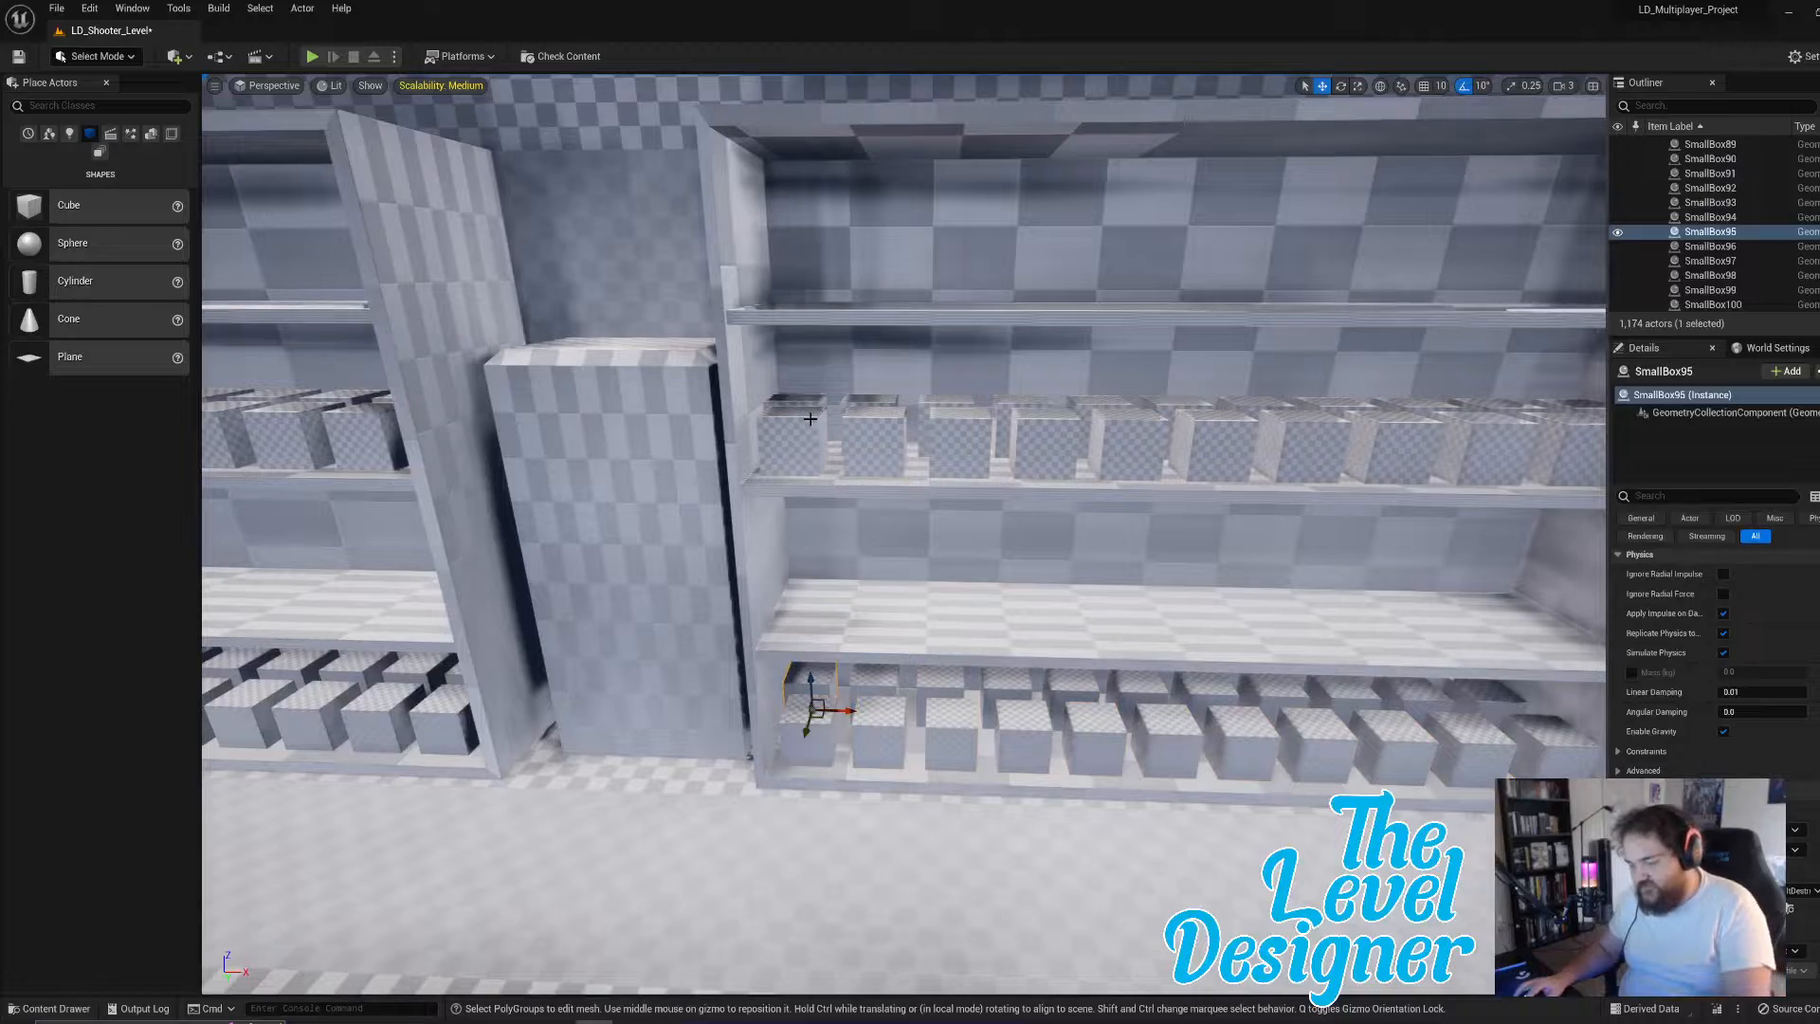
key("Delete")
left_click(866, 435)
key("Delete")
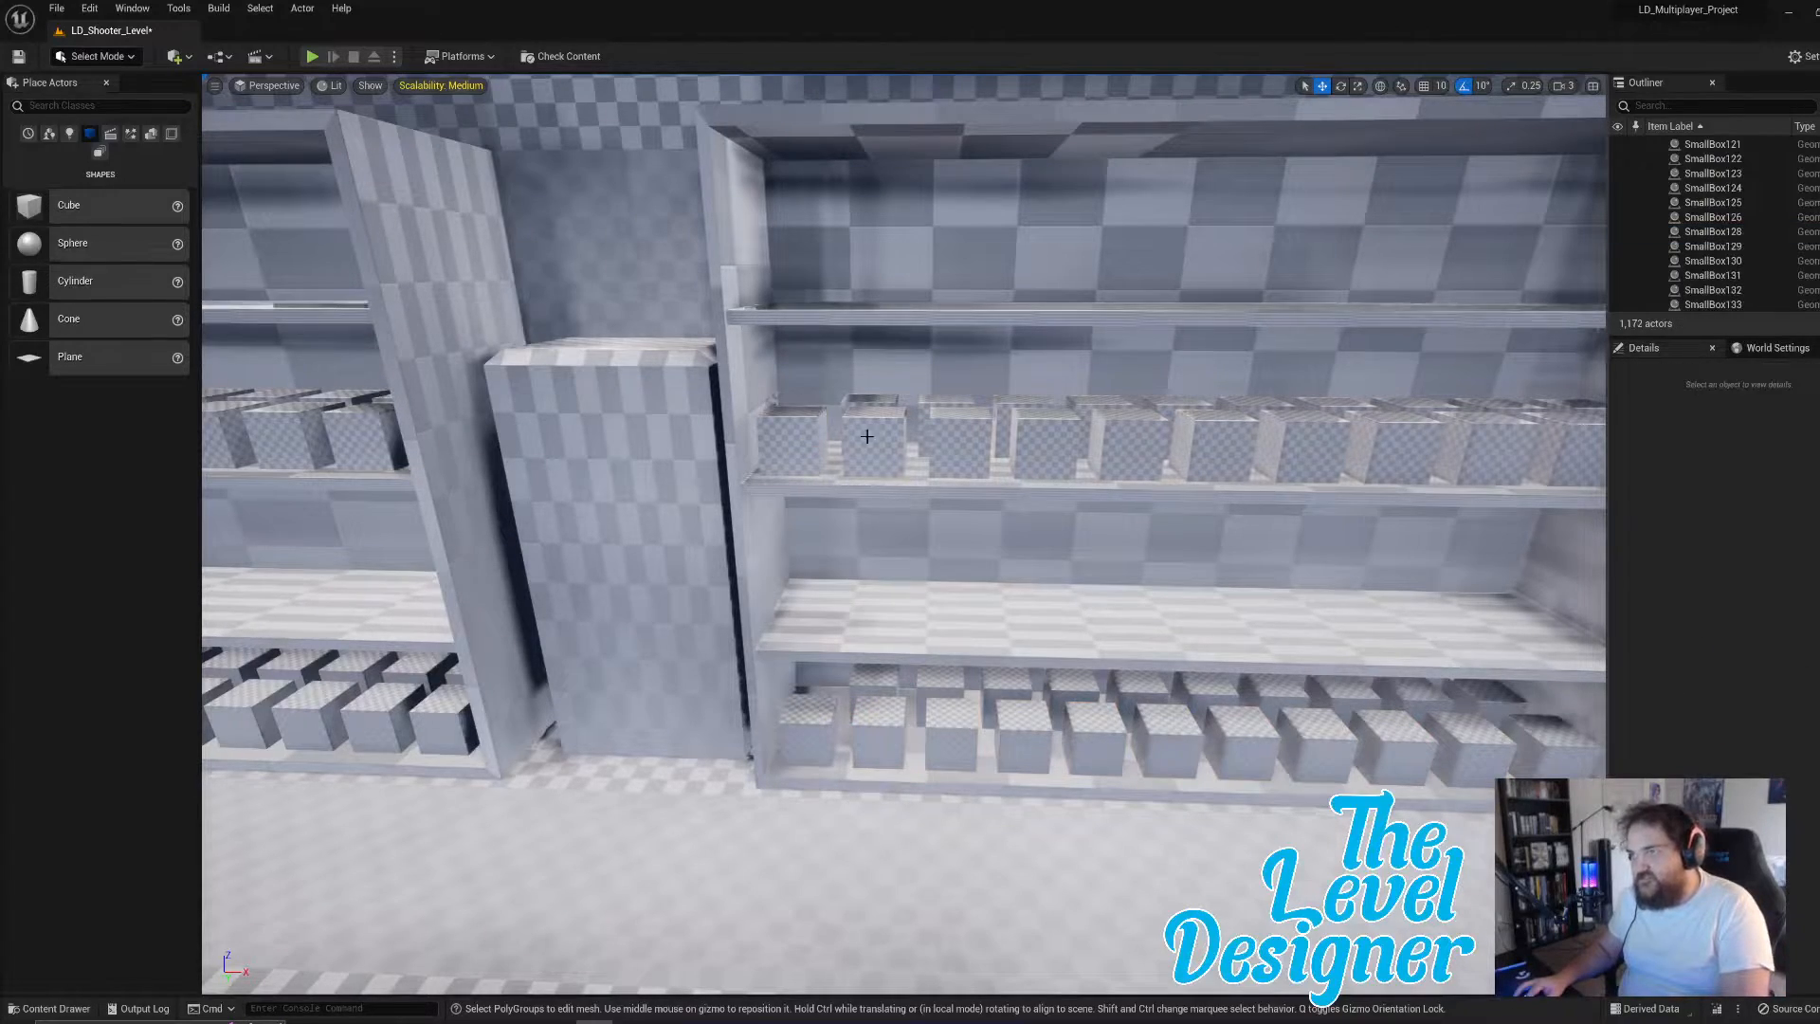
- Nudge the rightmost front boxes on both filled levels, SmallBox104 and SmallBox72, slightly left, away from the shelf's side panel
mouse_move(866, 435)
right_mouse_down()
mouse_move(929, 440)
mouse_move(883, 432)
right_mouse_up()
key("w")
left_click(969, 397)
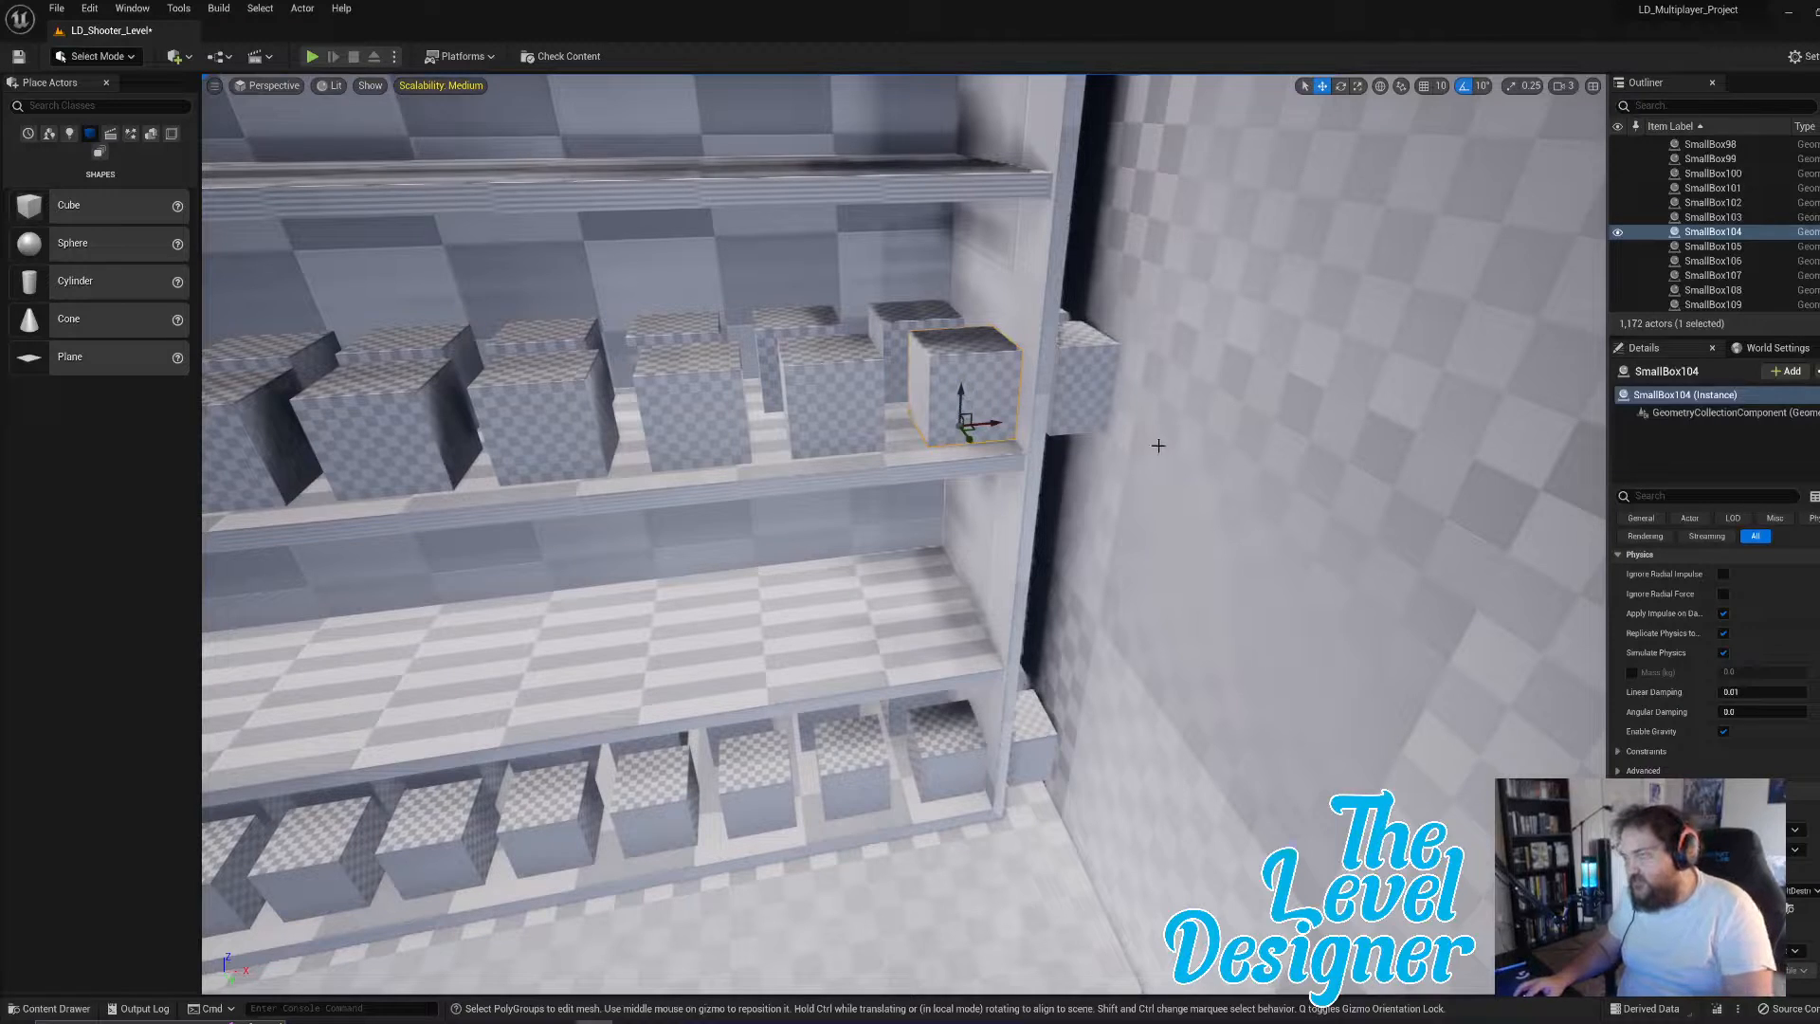
left_click_drag(992, 421, 989, 423)
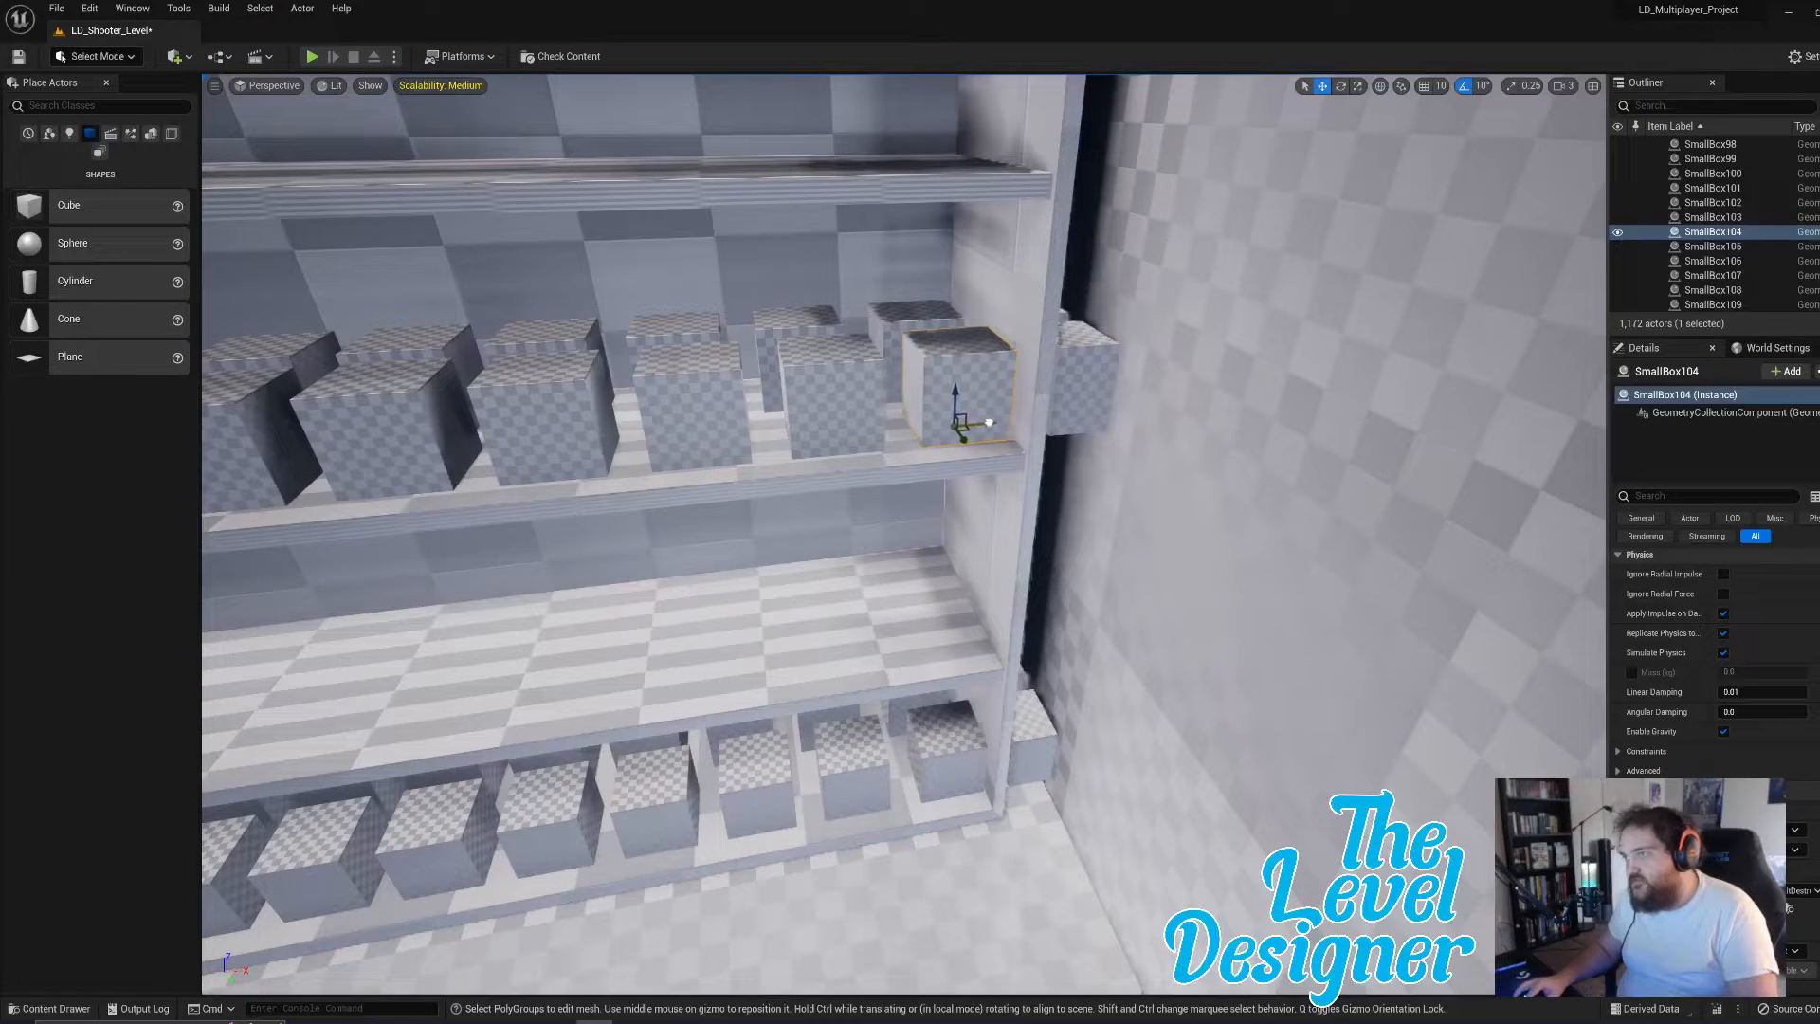
left_click(959, 744)
right_click_drag(959, 744, 924, 744)
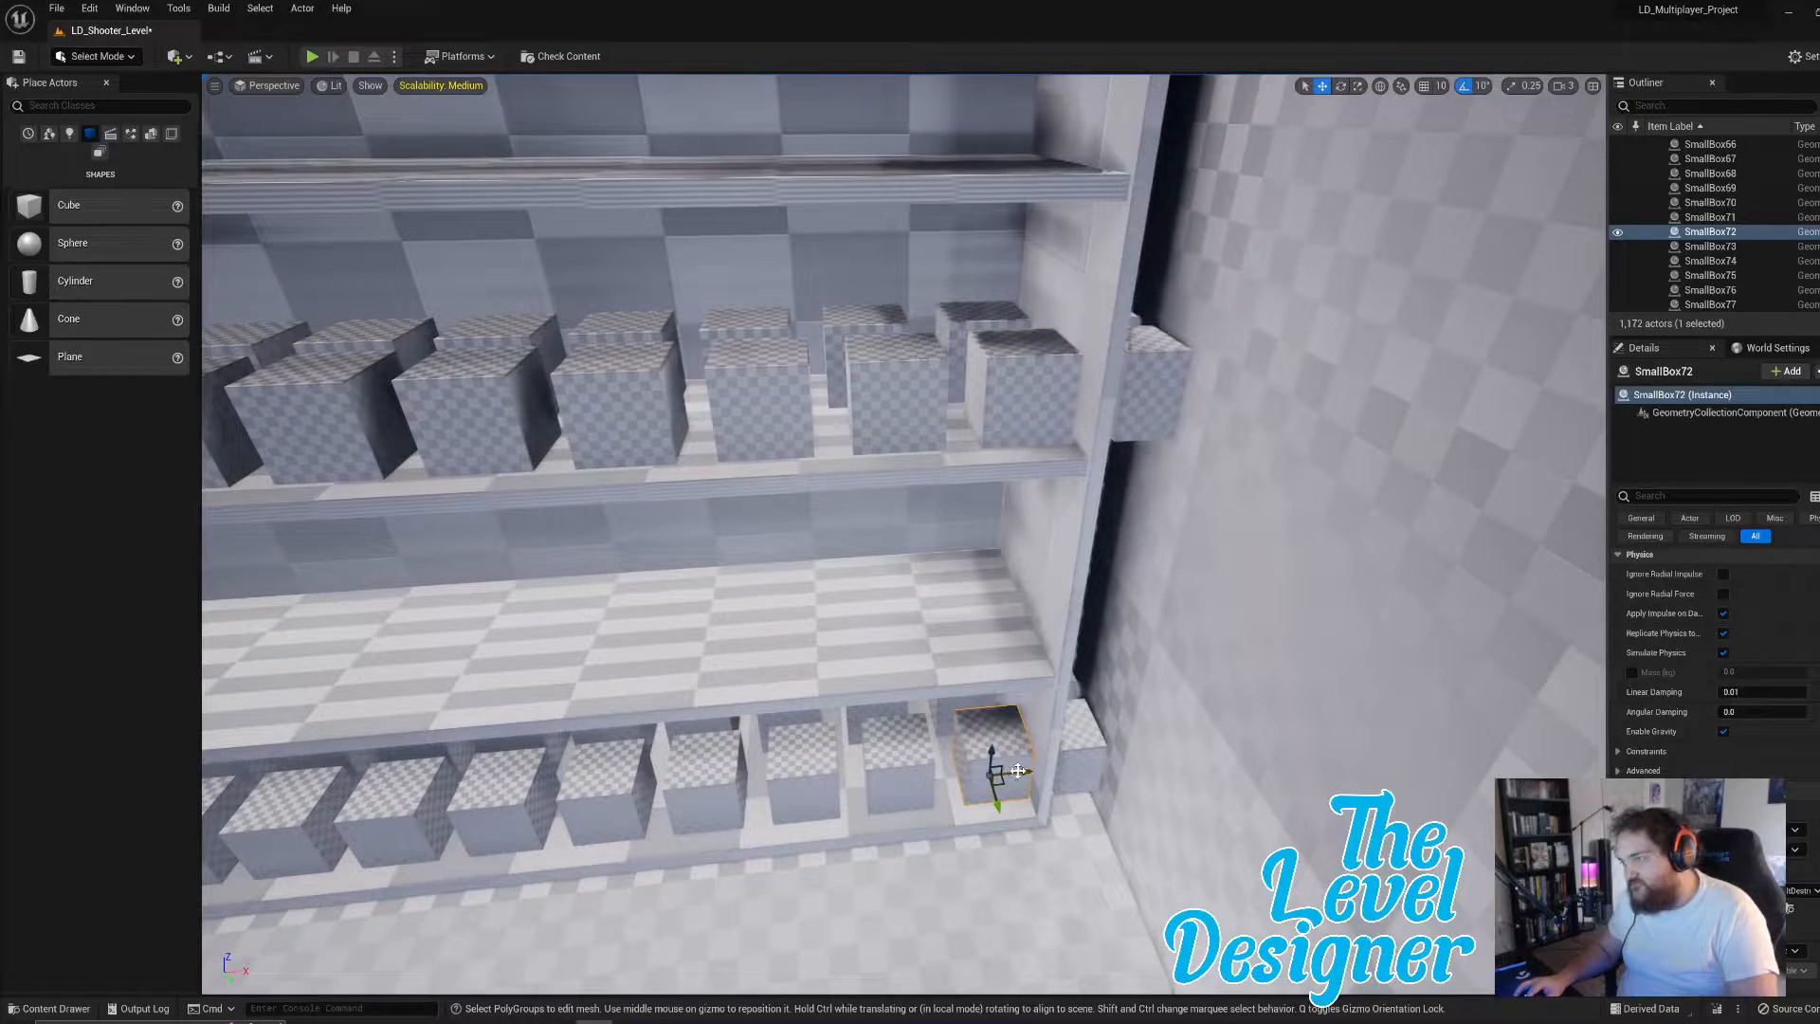
left_click_drag(1017, 771, 1013, 772)
- Select the 16 surplus boxes floating beyond the right end of the shelf unit, on both levels, and delete them
left_click(1076, 723)
right_click_drag(1076, 723, 1015, 732)
key("d")
left_click(745, 758, "ctrl")
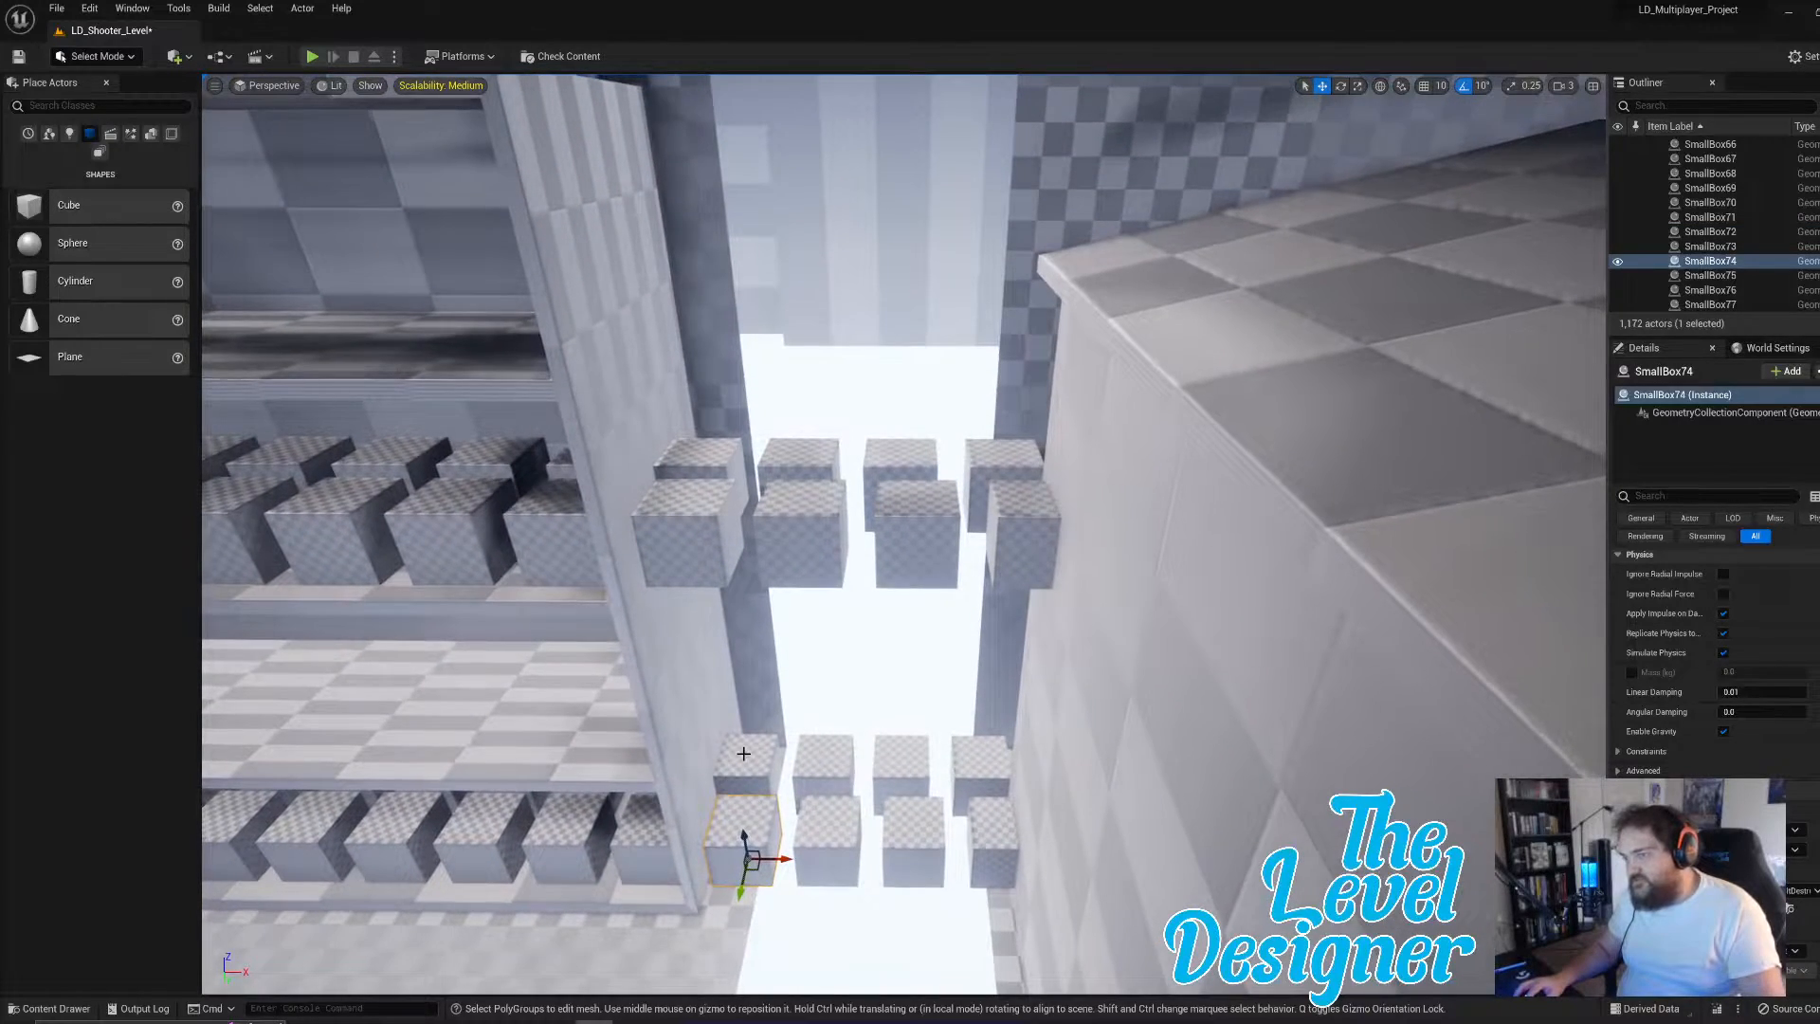
left_click(727, 541, "ctrl")
left_click(713, 465, "ctrl")
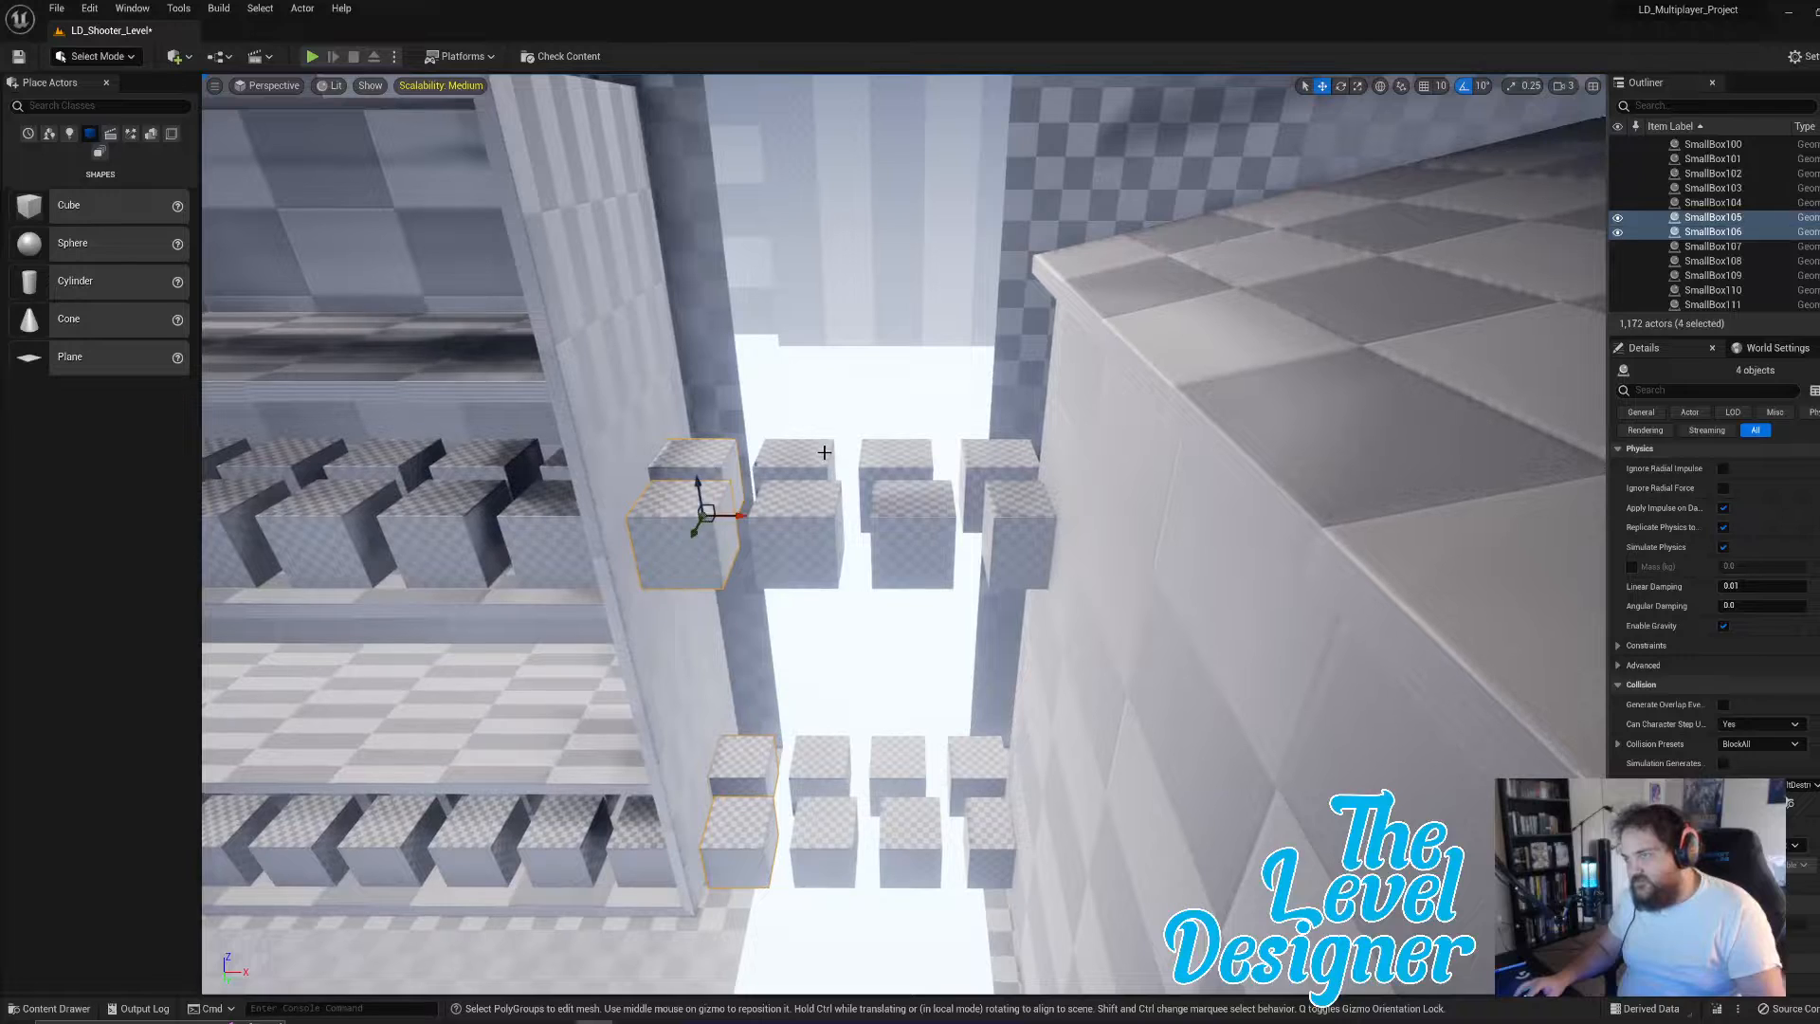
left_click(823, 452, "ctrl")
left_click(919, 461, "ctrl")
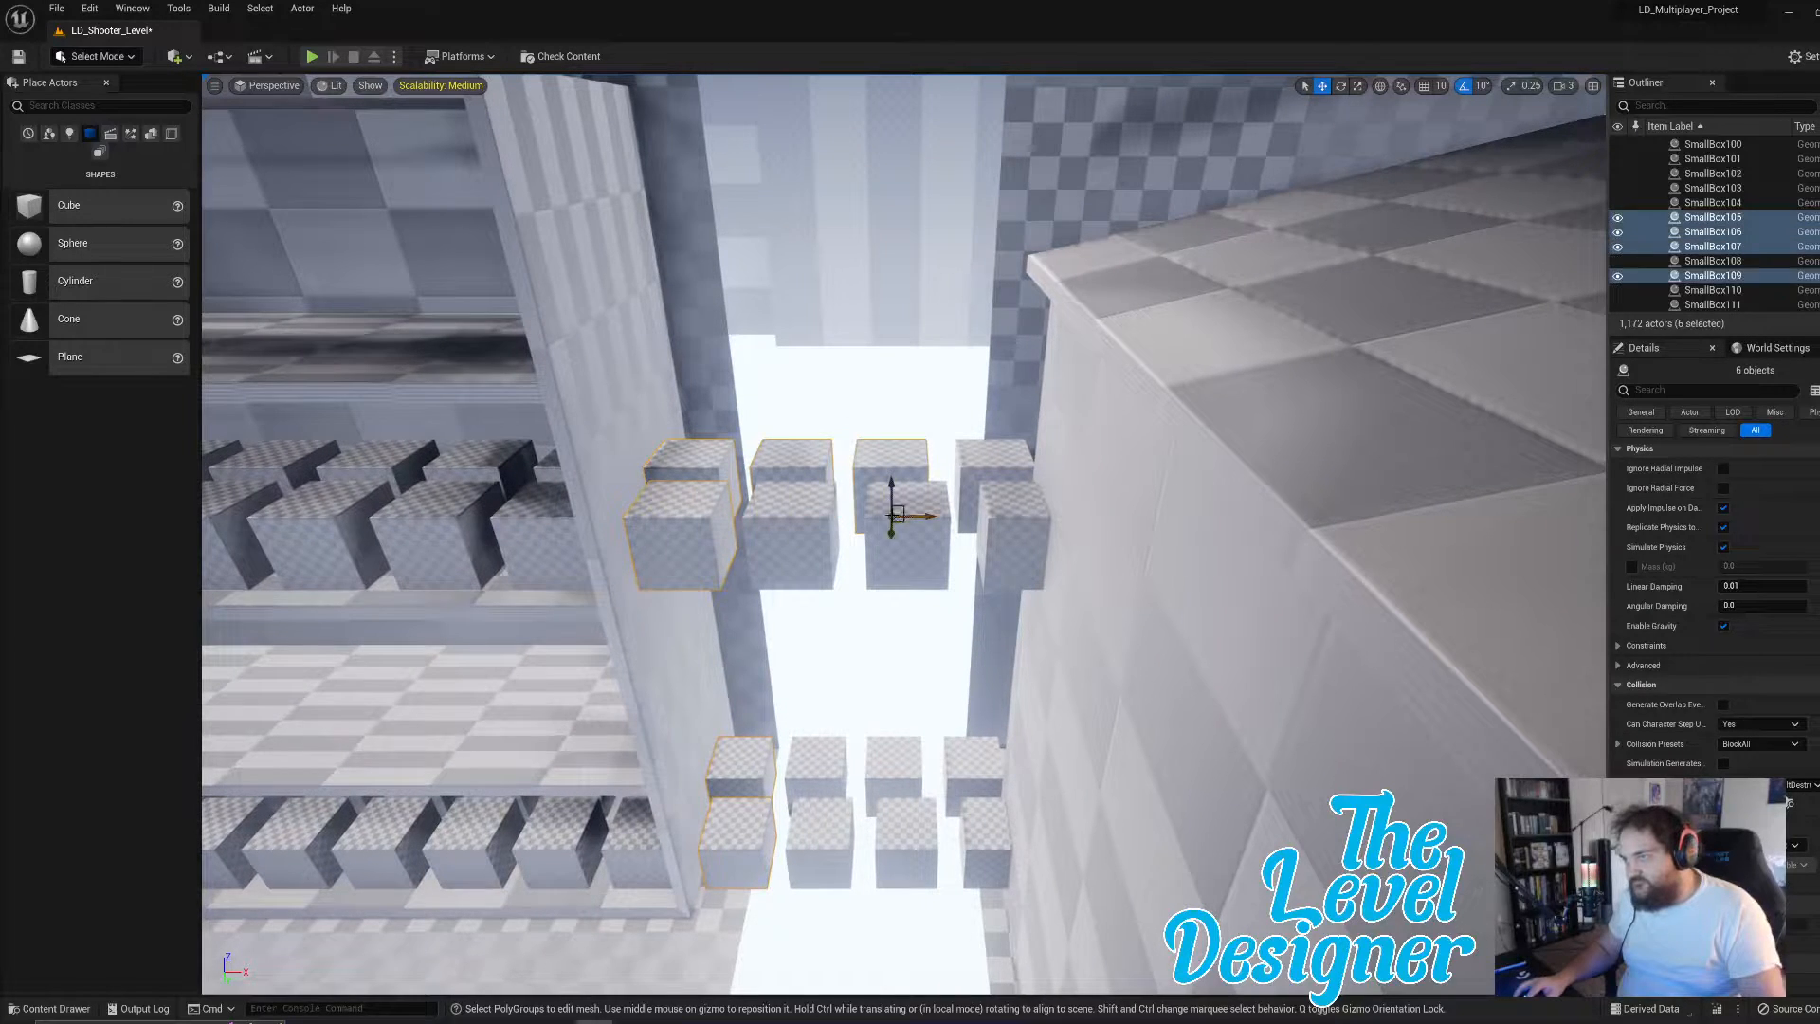
left_click(905, 531, "ctrl")
left_click(797, 541, "ctrl")
left_click(989, 479, "ctrl")
left_click(994, 569, "ctrl")
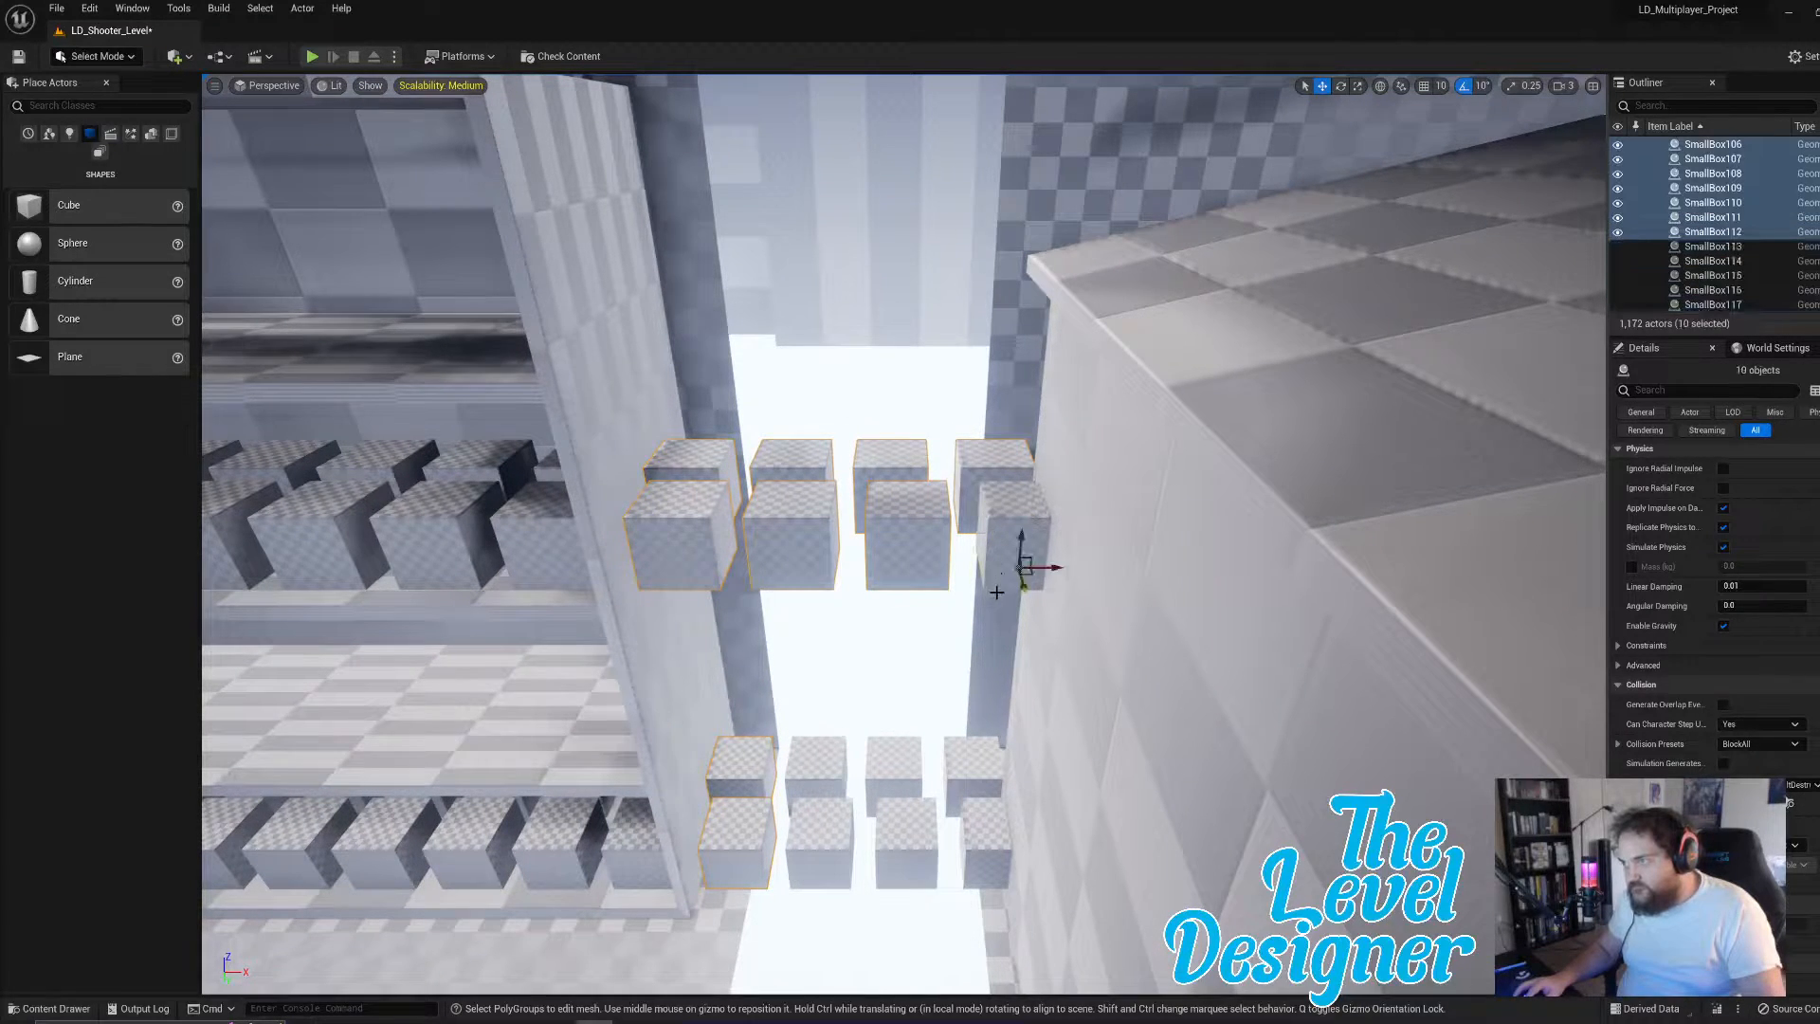
left_click(991, 844, "ctrl")
left_click(976, 792, "ctrl")
left_click(894, 786, "ctrl")
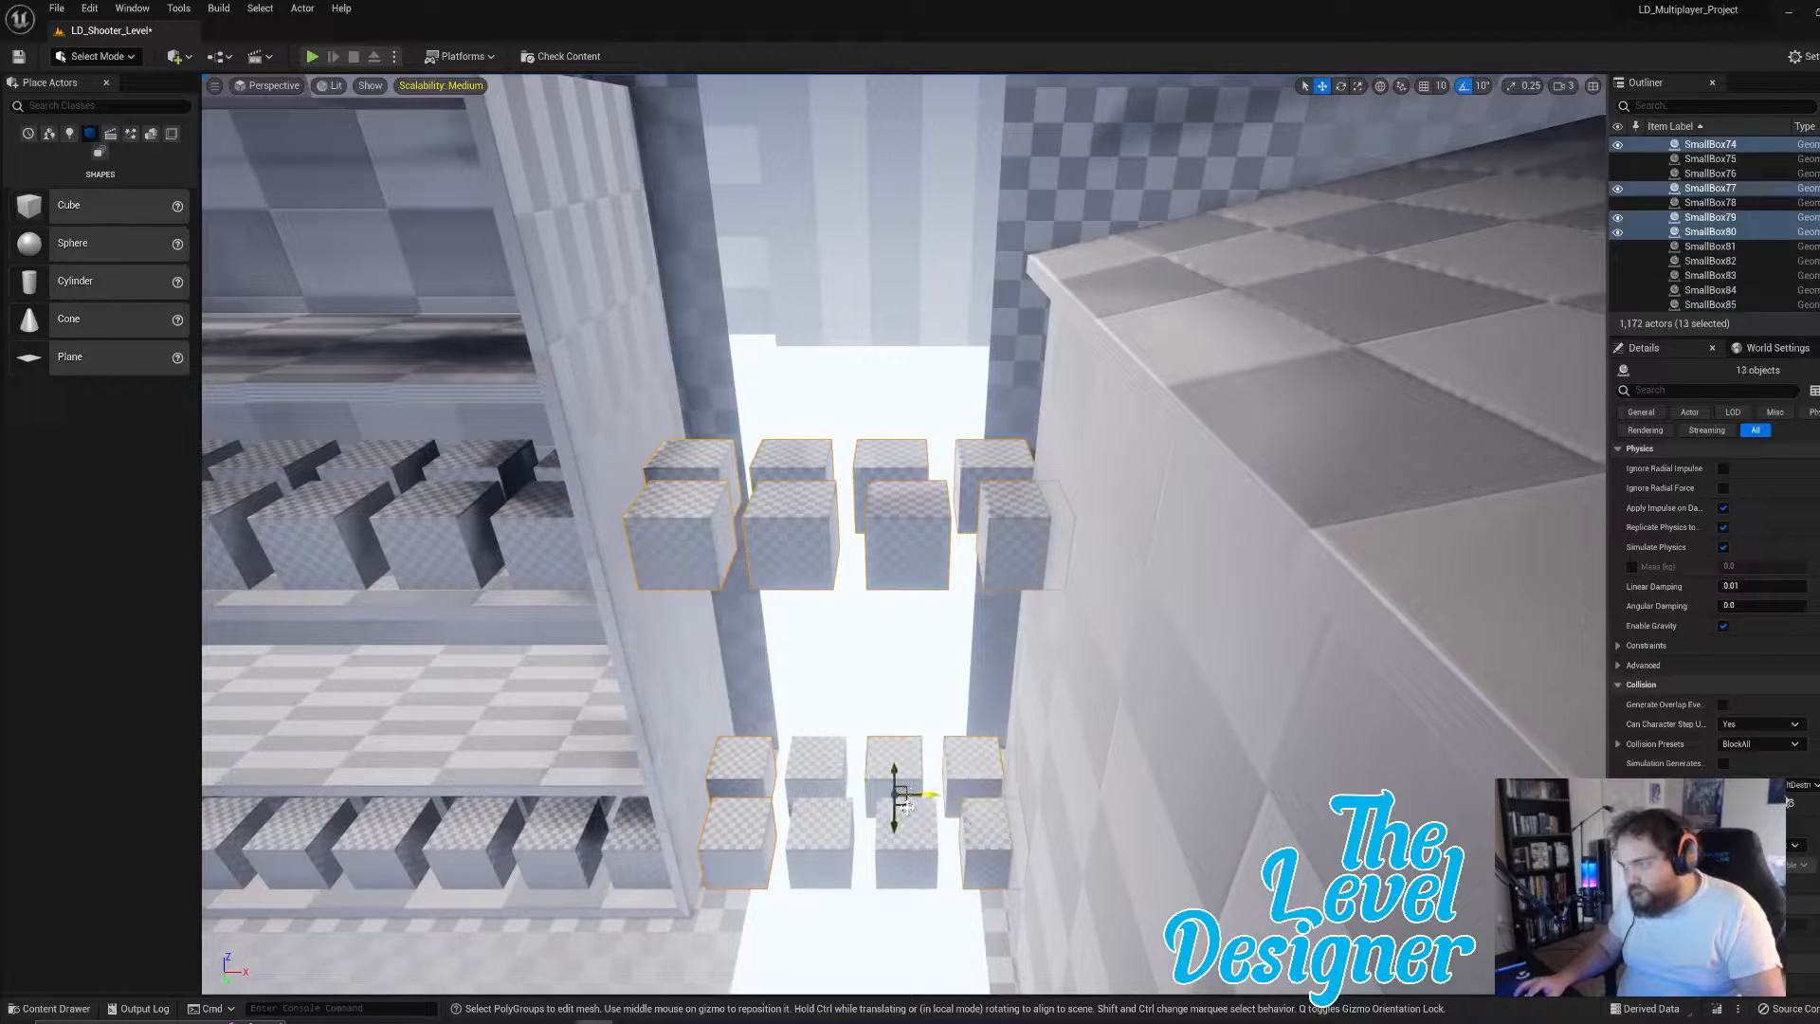
left_click(891, 821, "ctrl")
left_click(820, 844, "ctrl")
left_click(817, 778, "ctrl")
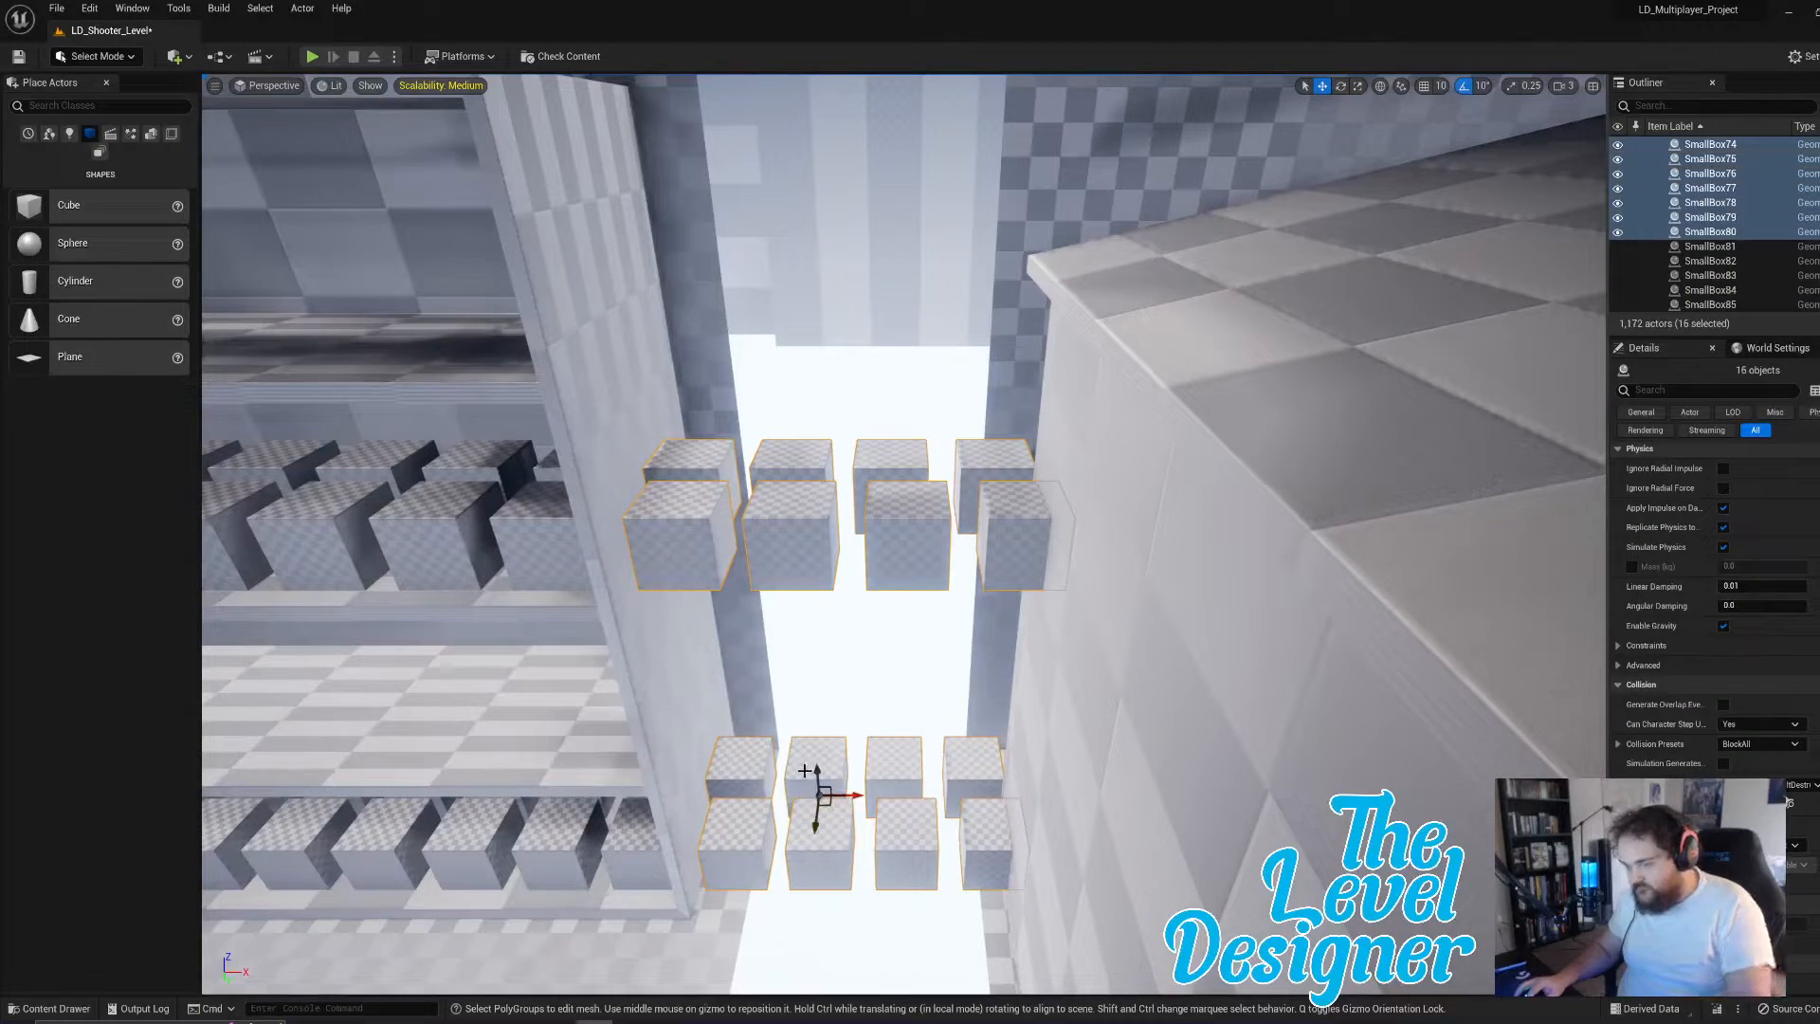
key("Delete")
- Delete the four remaining stray boxes beside the shelf unit, including SmallBox82 and SmallBox113
right_click_drag(817, 771, 866, 843)
left_click(866, 843)
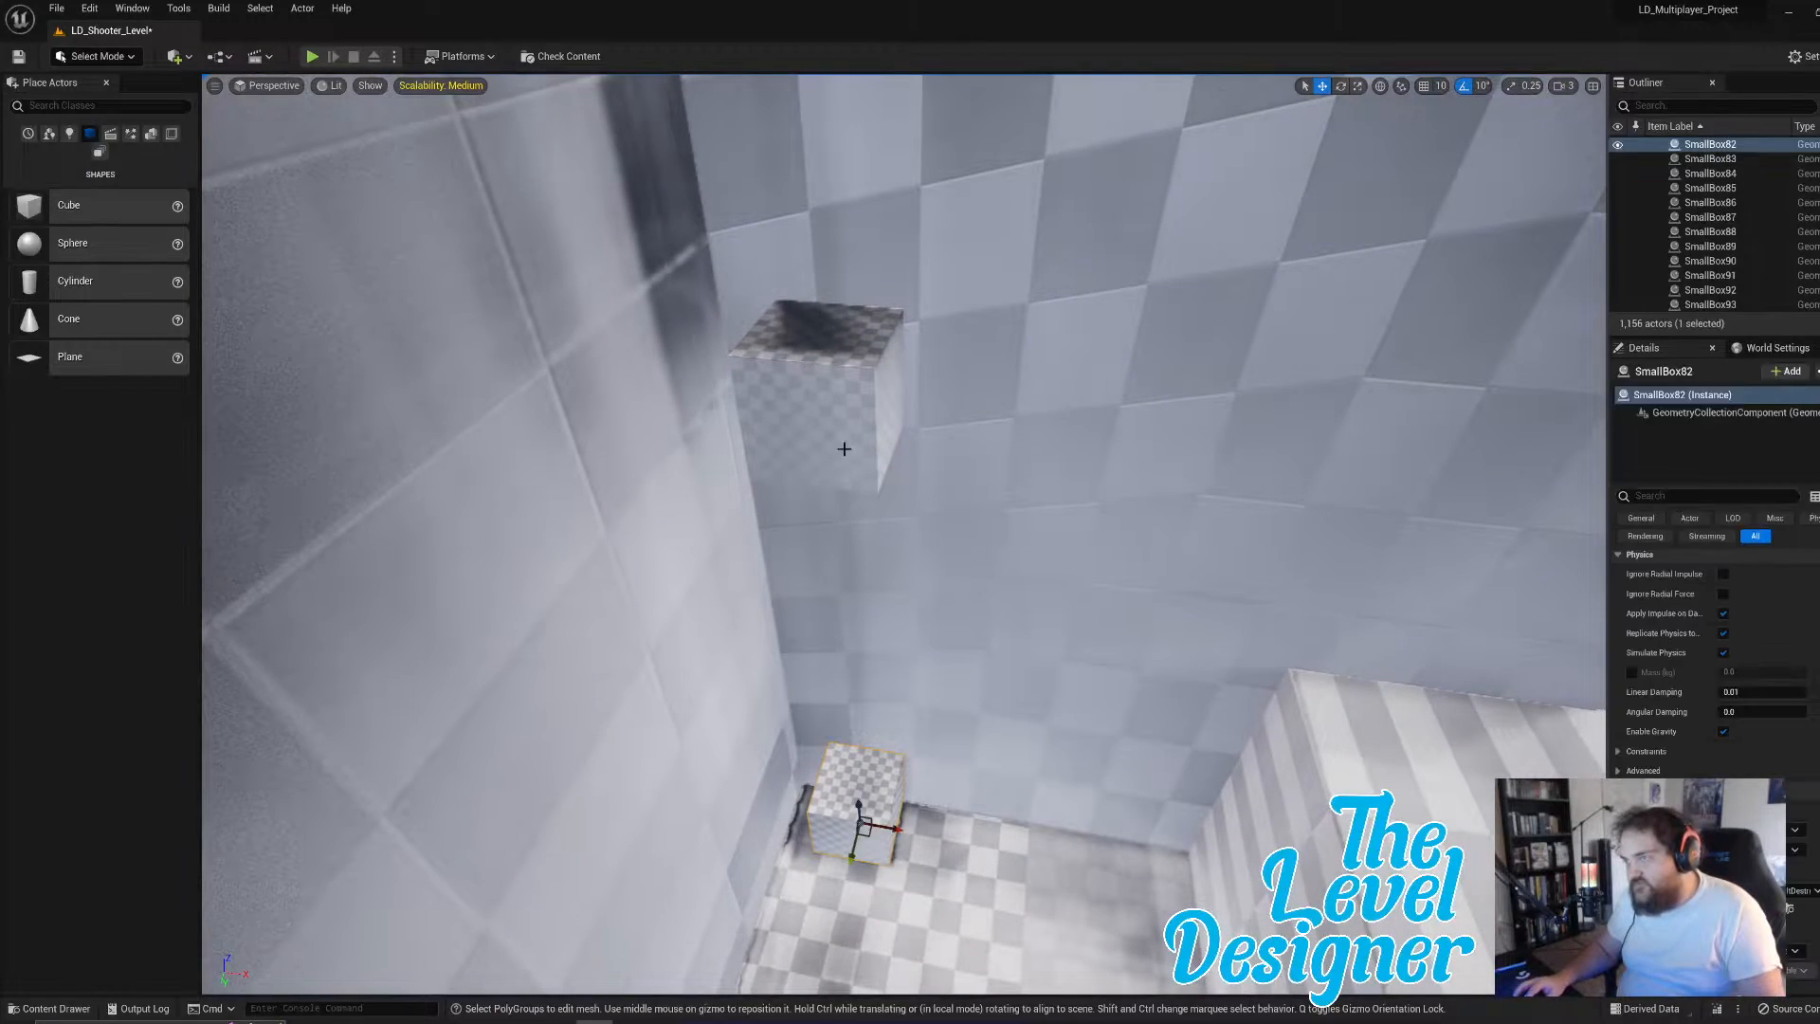
left_click(844, 448, "ctrl")
key("Delete")
mouse_move(853, 468)
right_mouse_down()
mouse_move(870, 479)
mouse_move(853, 469)
right_mouse_up()
left_click(809, 364)
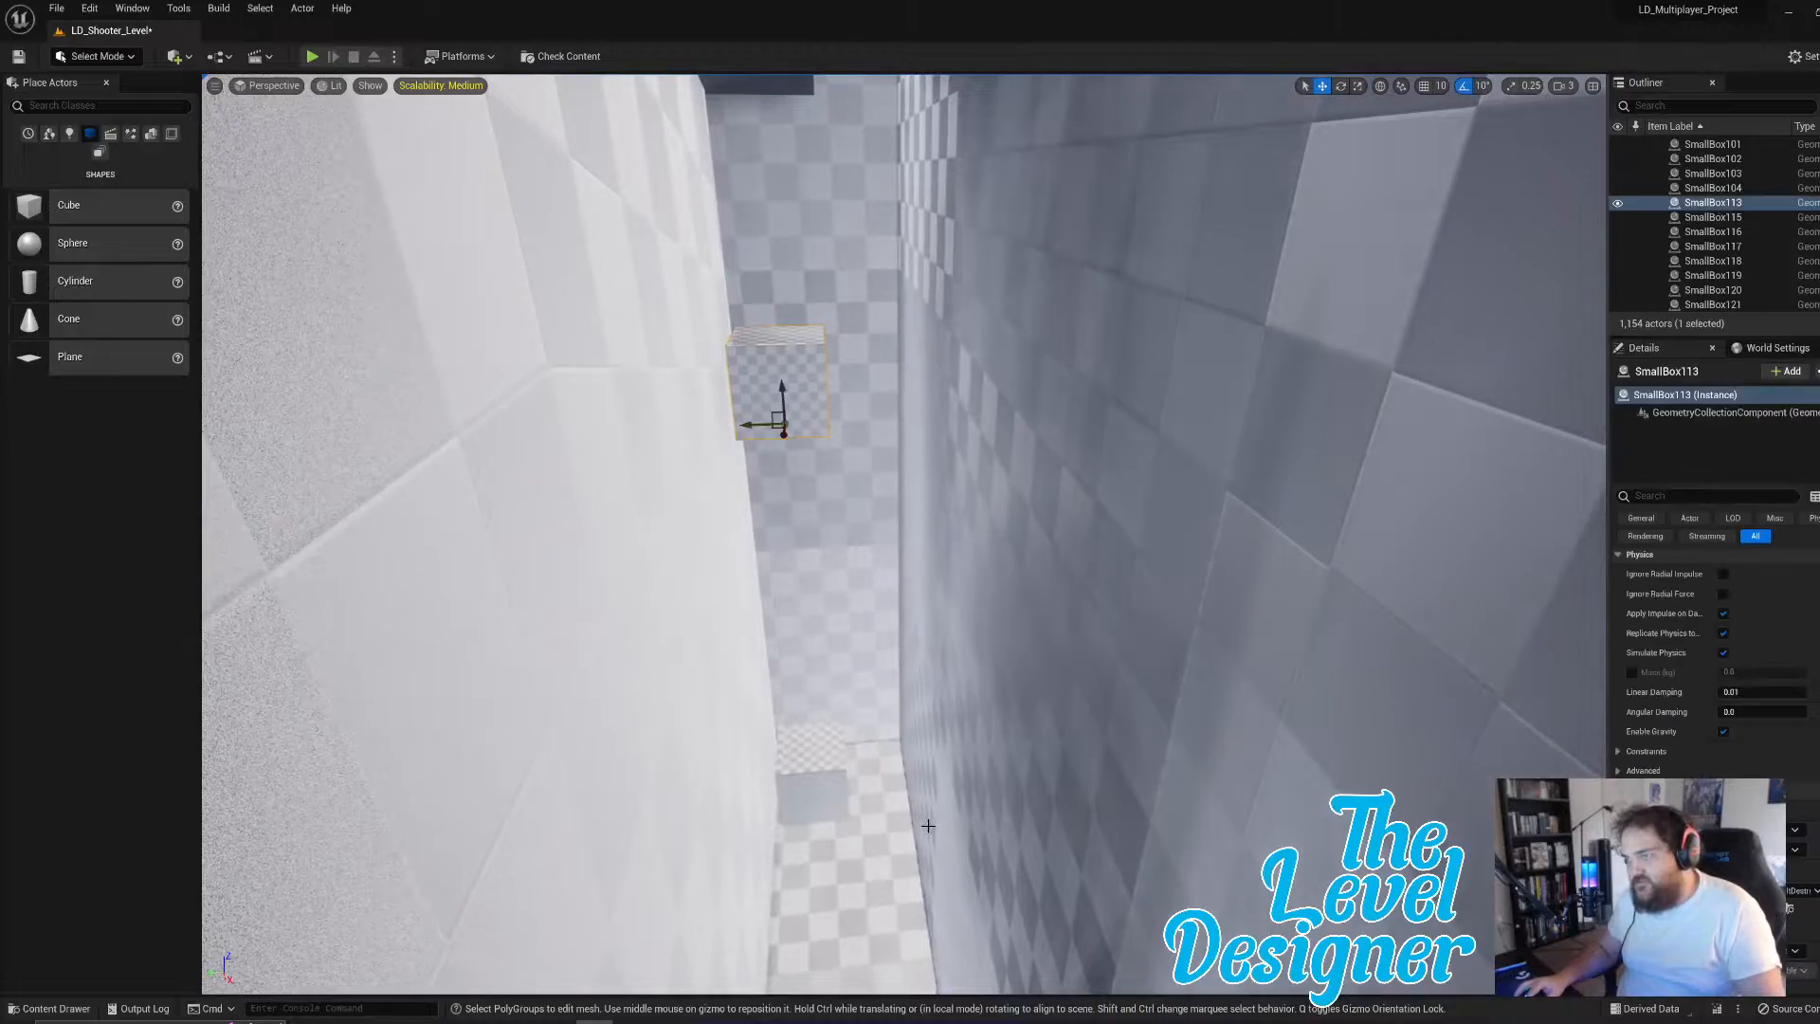
left_click(808, 769, "ctrl")
key("Delete")
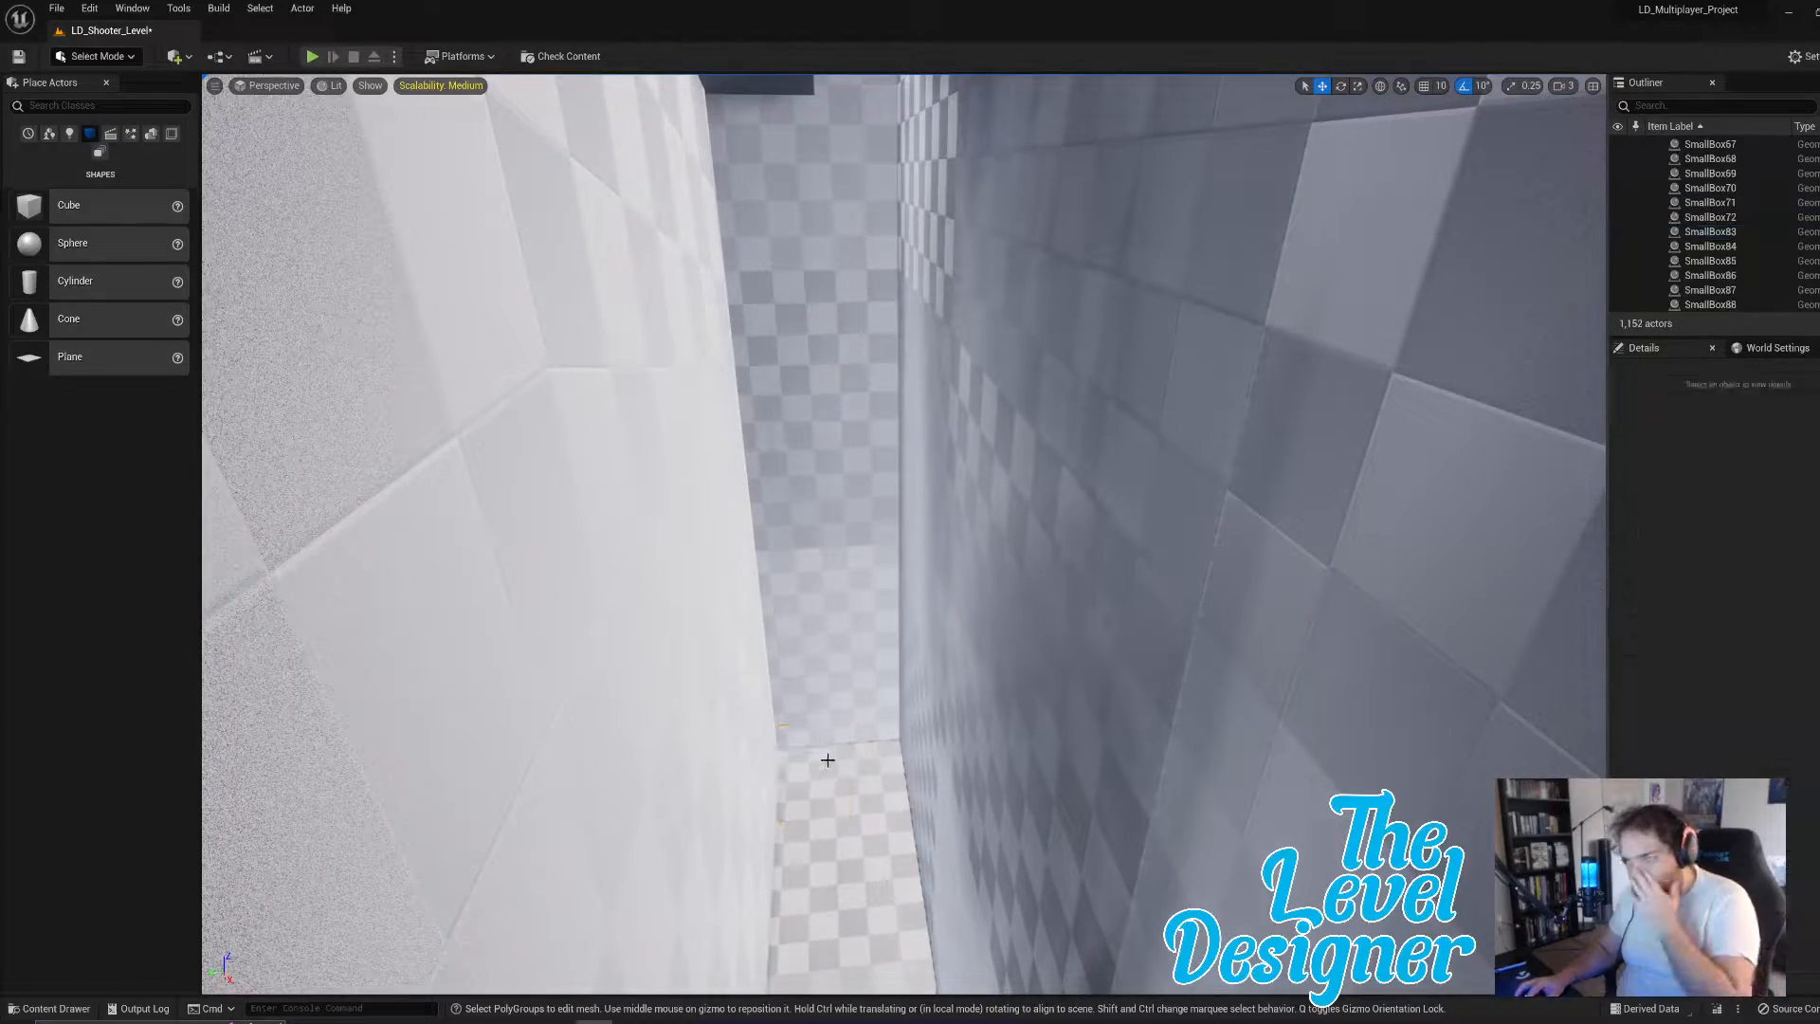
- Duplicate the cylinder MedCylin2 on the table and move the copy across the room toward the wall shelves
right_click_drag(853, 531, 667, 543)
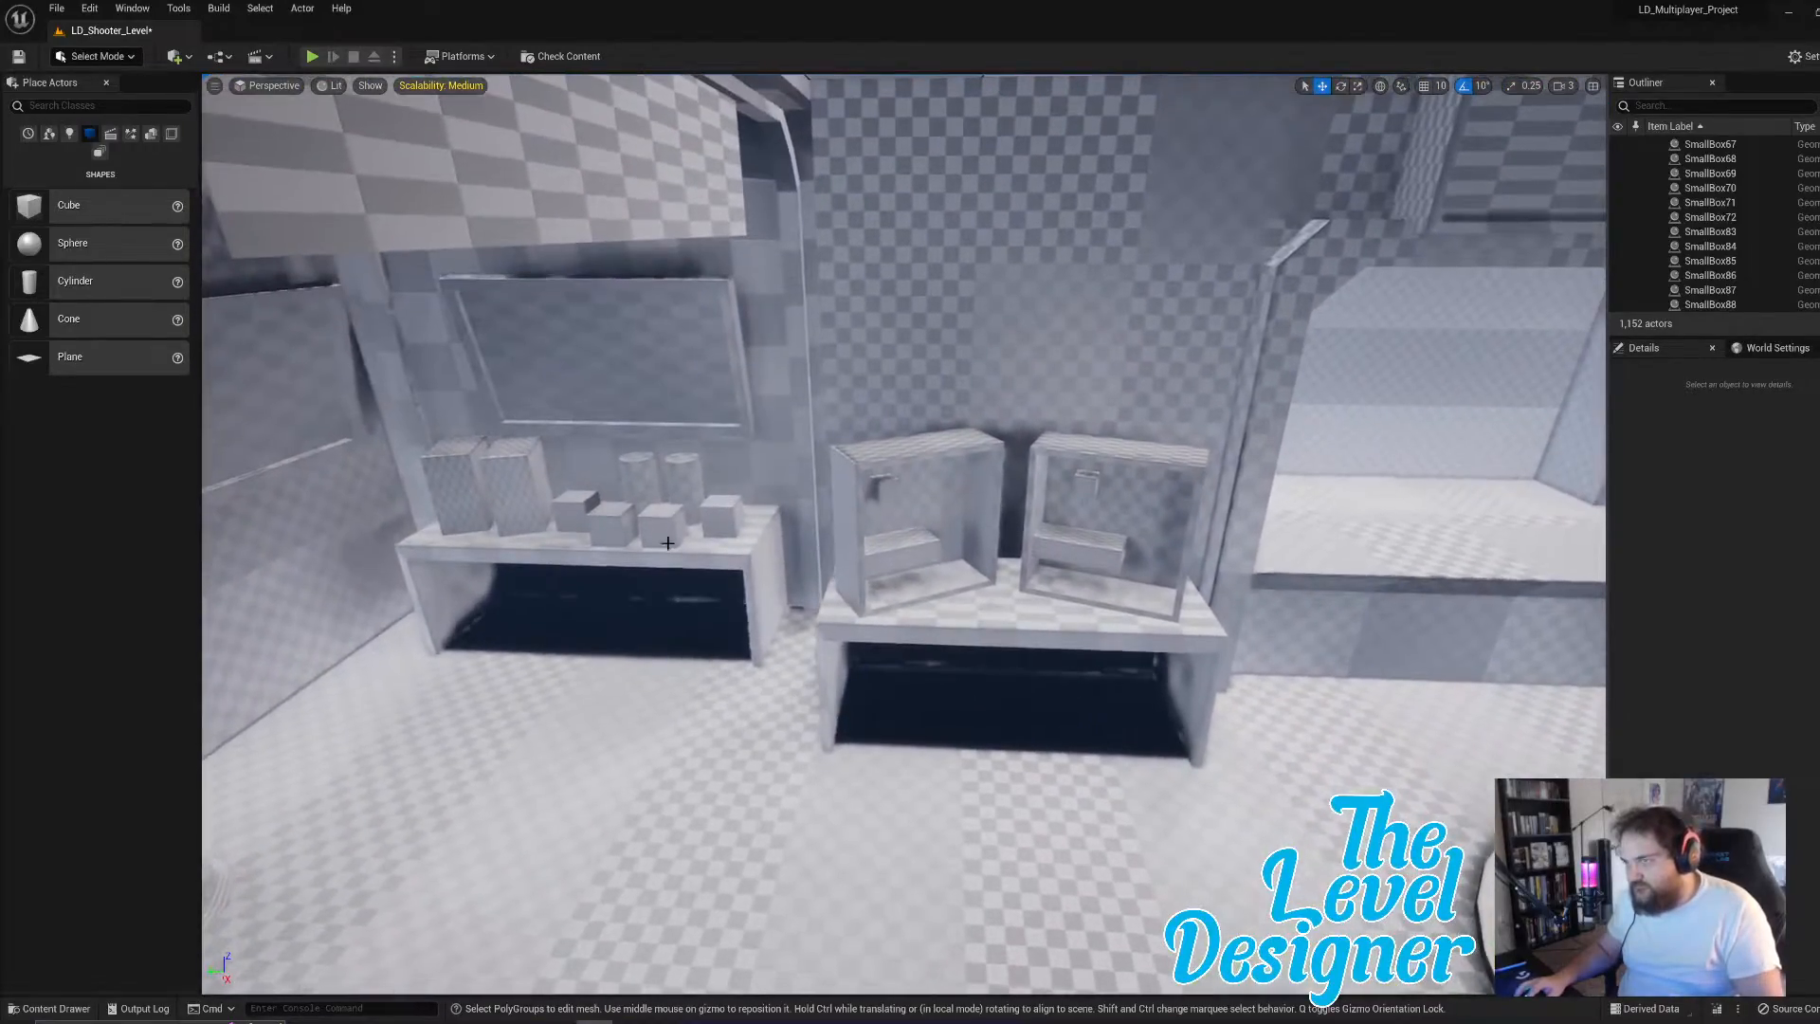
left_click(703, 473)
mouse_move(704, 473)
right_mouse_down()
mouse_move(758, 478)
mouse_move(706, 493)
right_mouse_up()
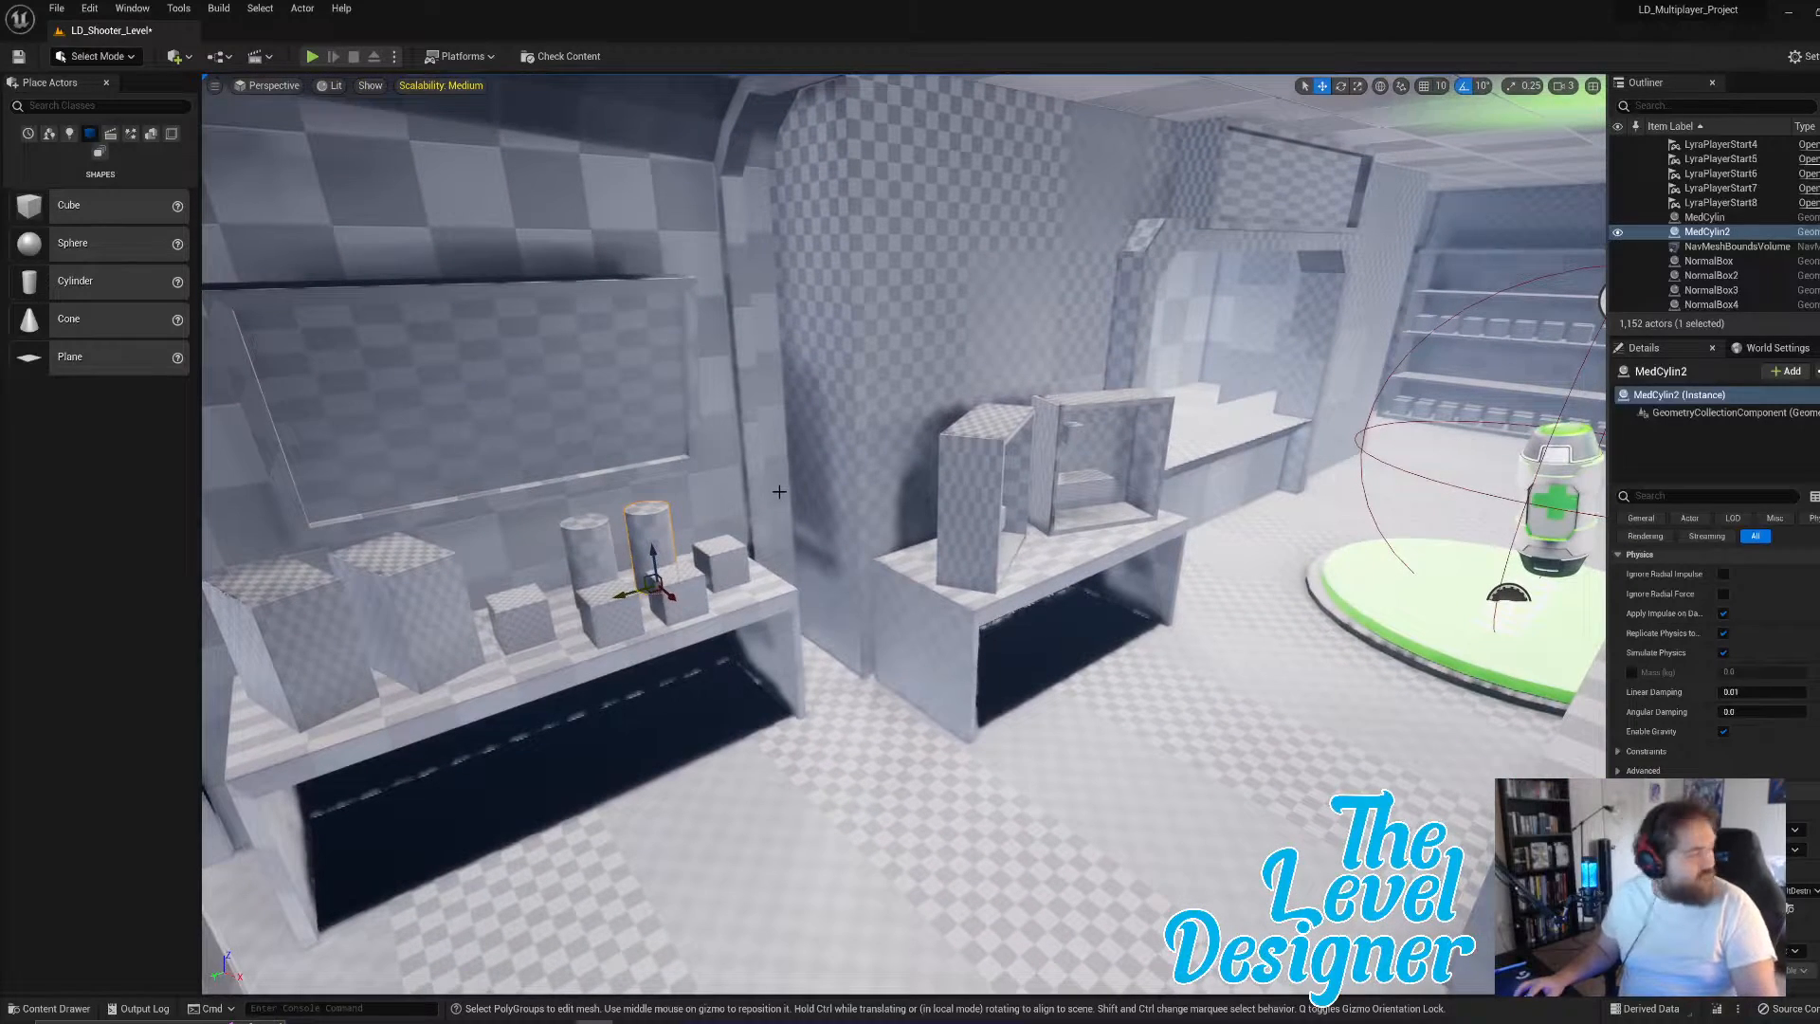
key("ctrl+d")
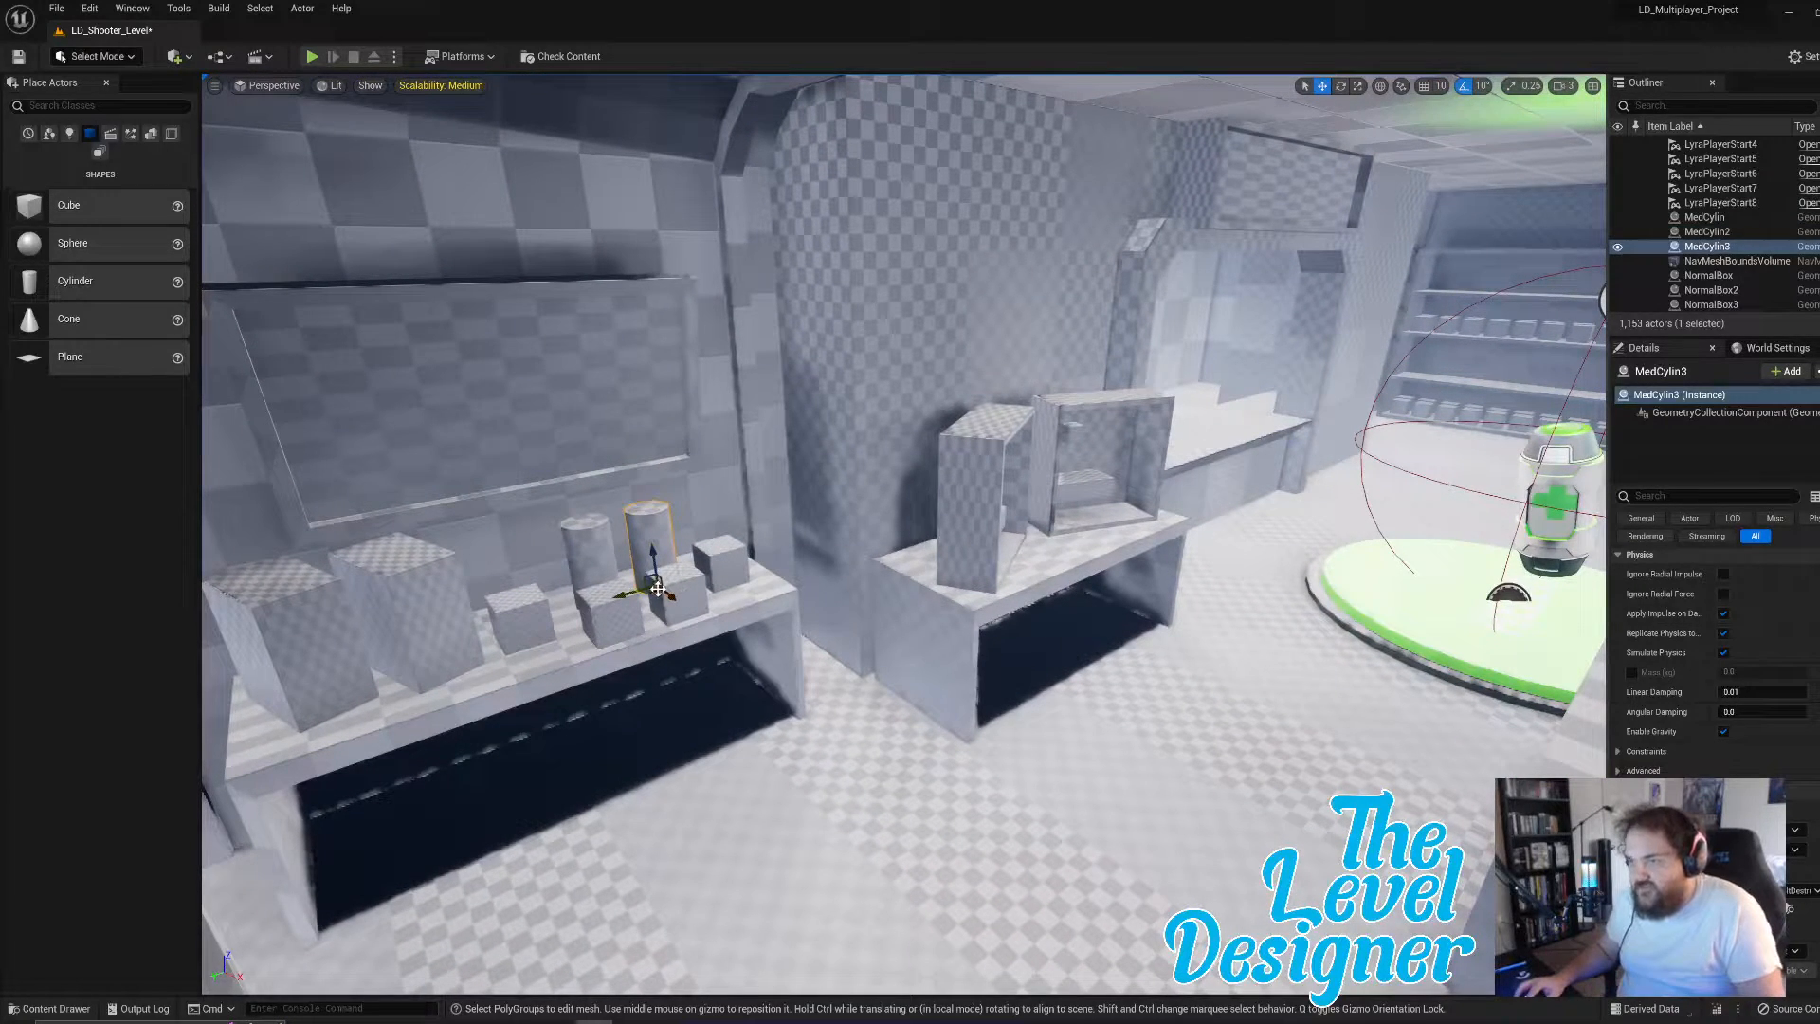
left_click_drag(663, 590, 1471, 406)
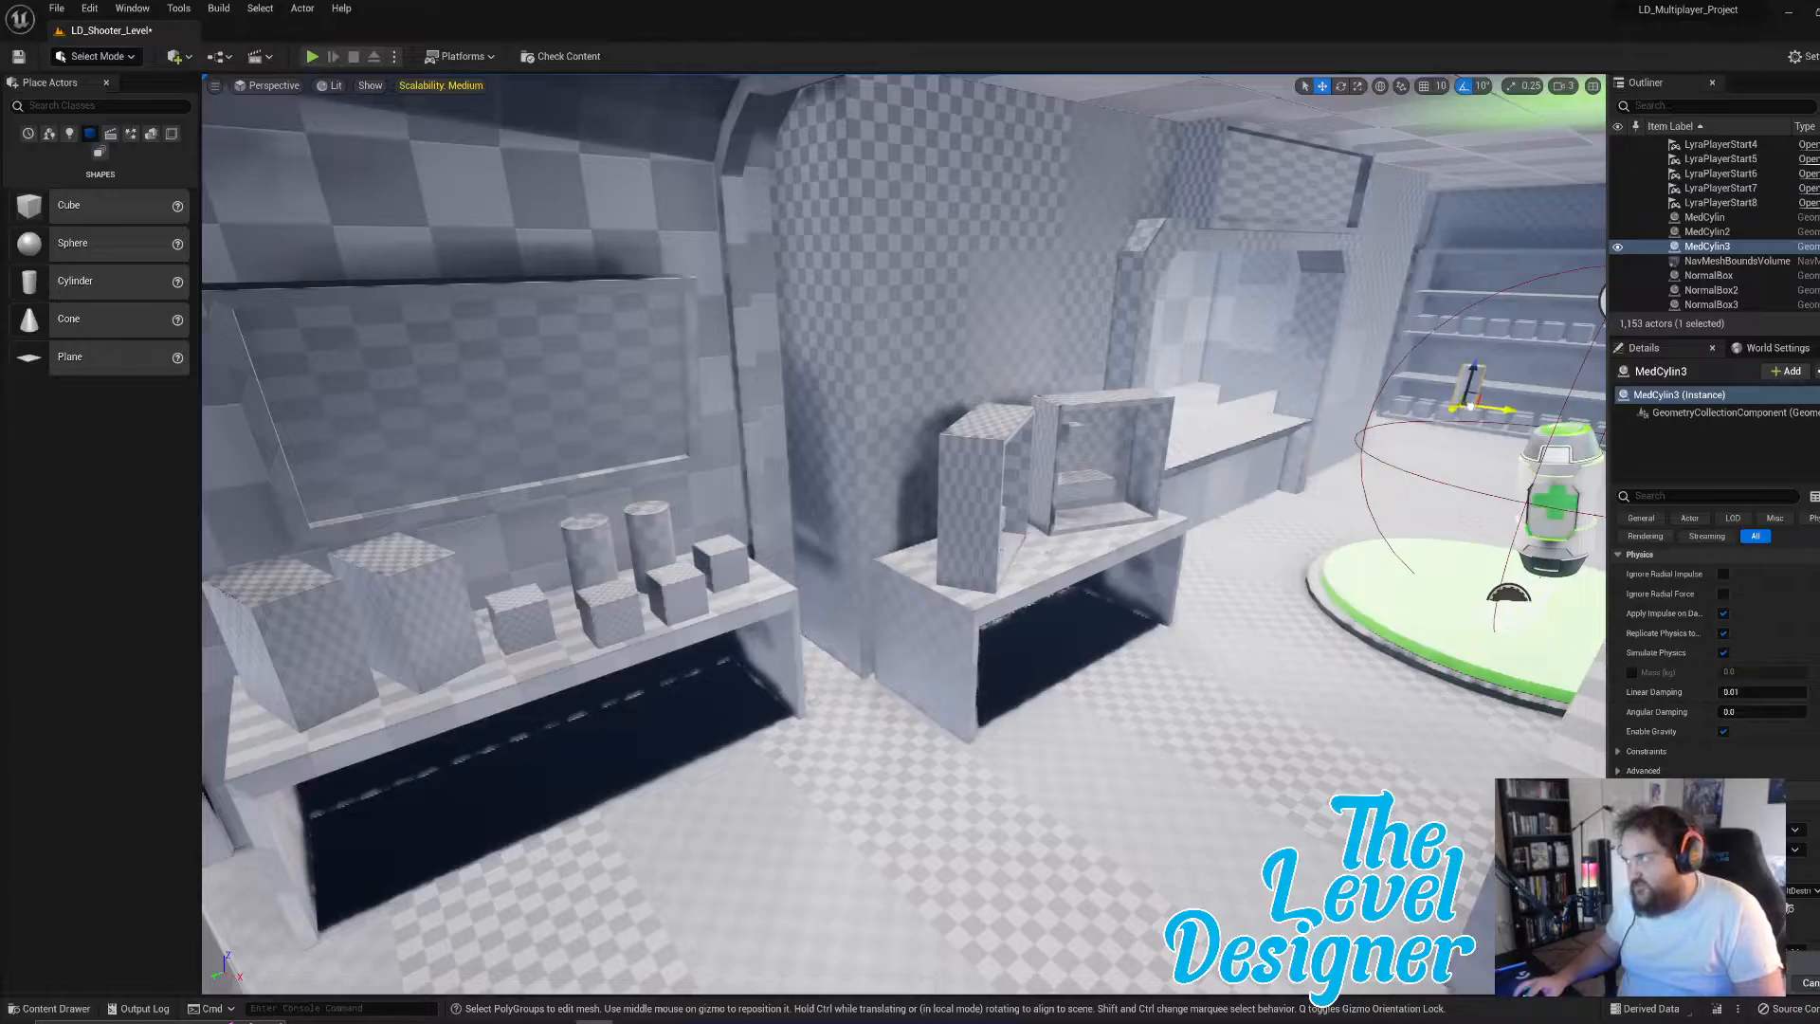
- Position the copied cylinder at the left end of the left shelf unit's second level from the bottom
key("w")
right_click_drag(1503, 378, 1376, 546)
key("e")
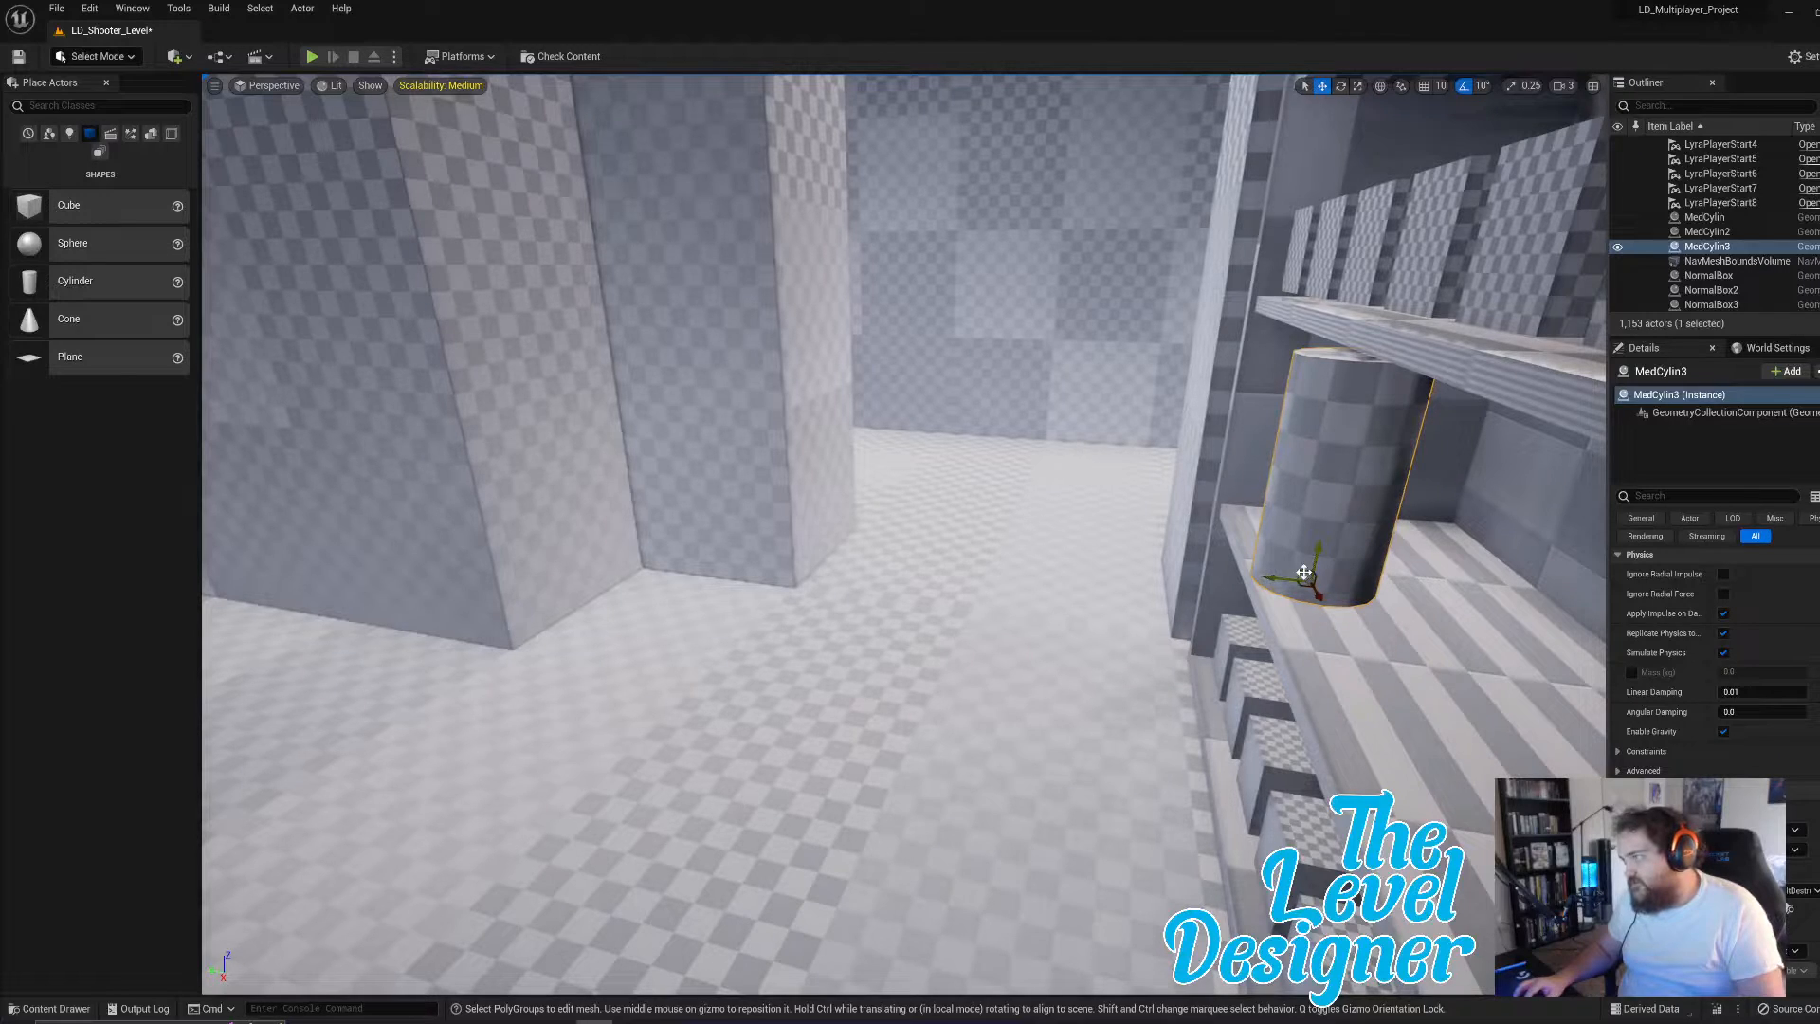
left_click_drag(1304, 572, 1427, 662)
right_click_drag(1427, 662, 1603, 635)
key("w")
mouse_move(1203, 685)
right_mouse_down()
mouse_move(1327, 678)
mouse_move(1203, 684)
right_mouse_up()
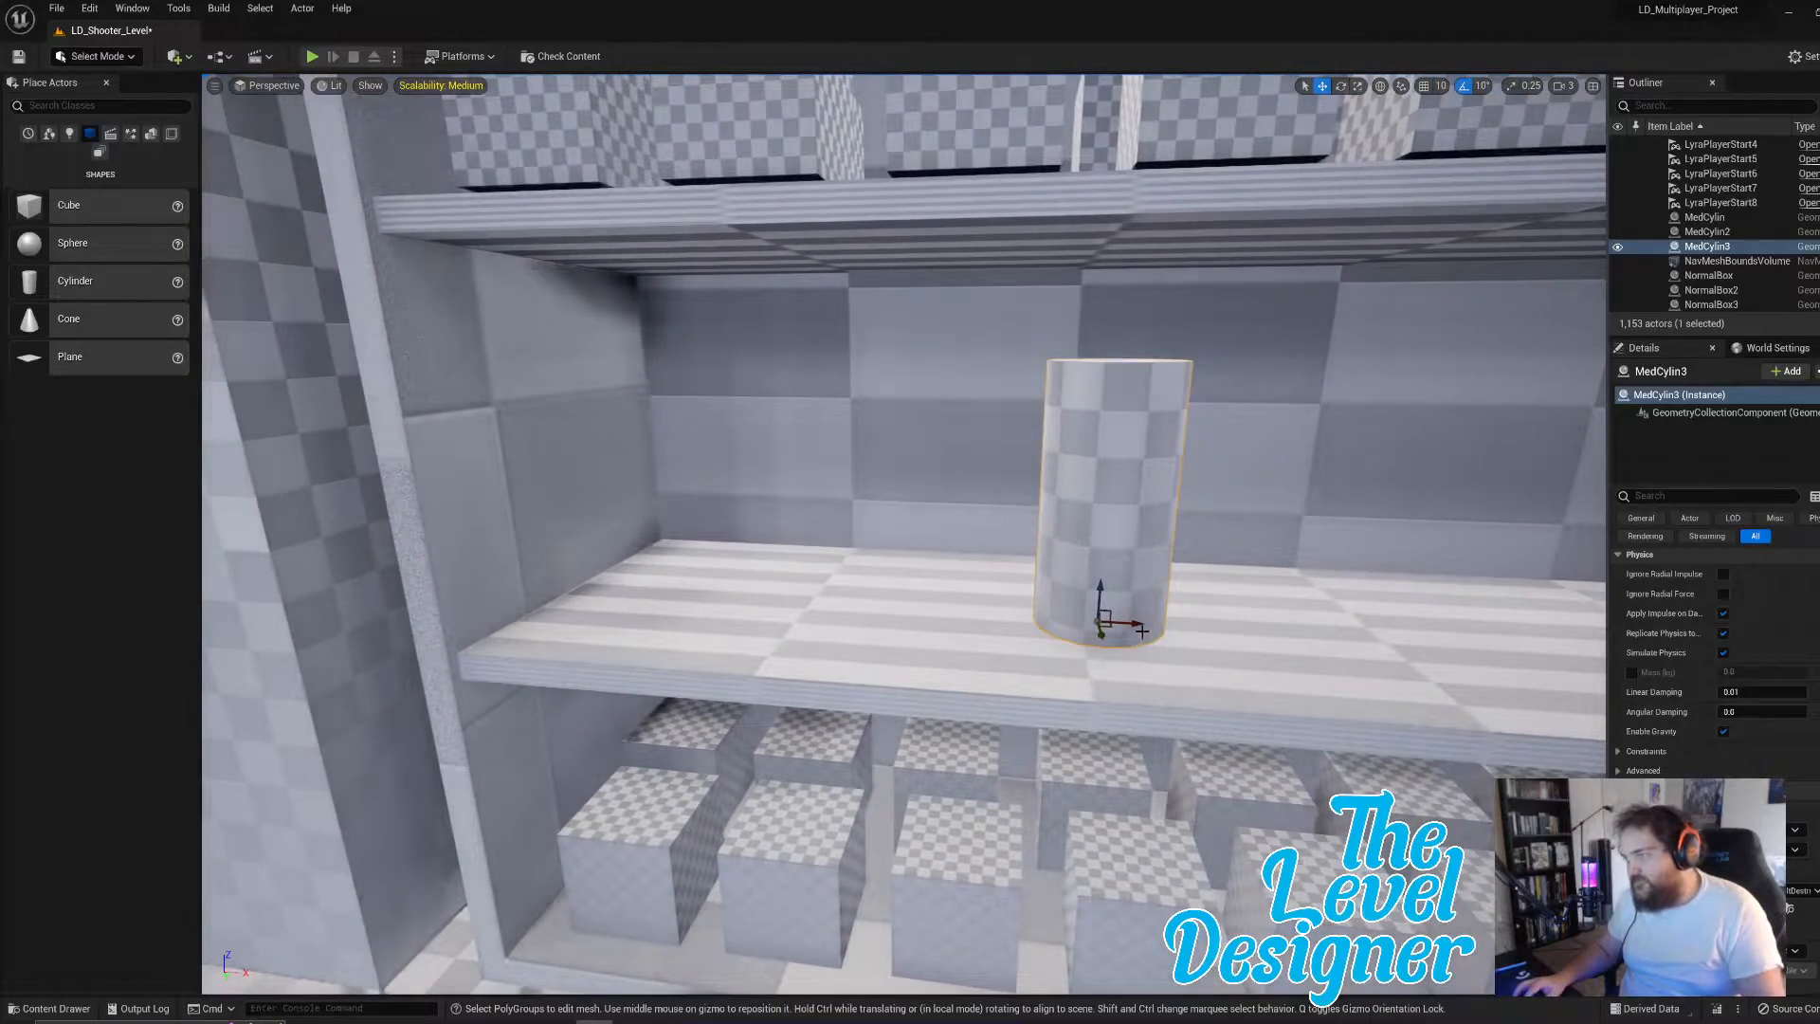
left_click_drag(1142, 623, 720, 600)
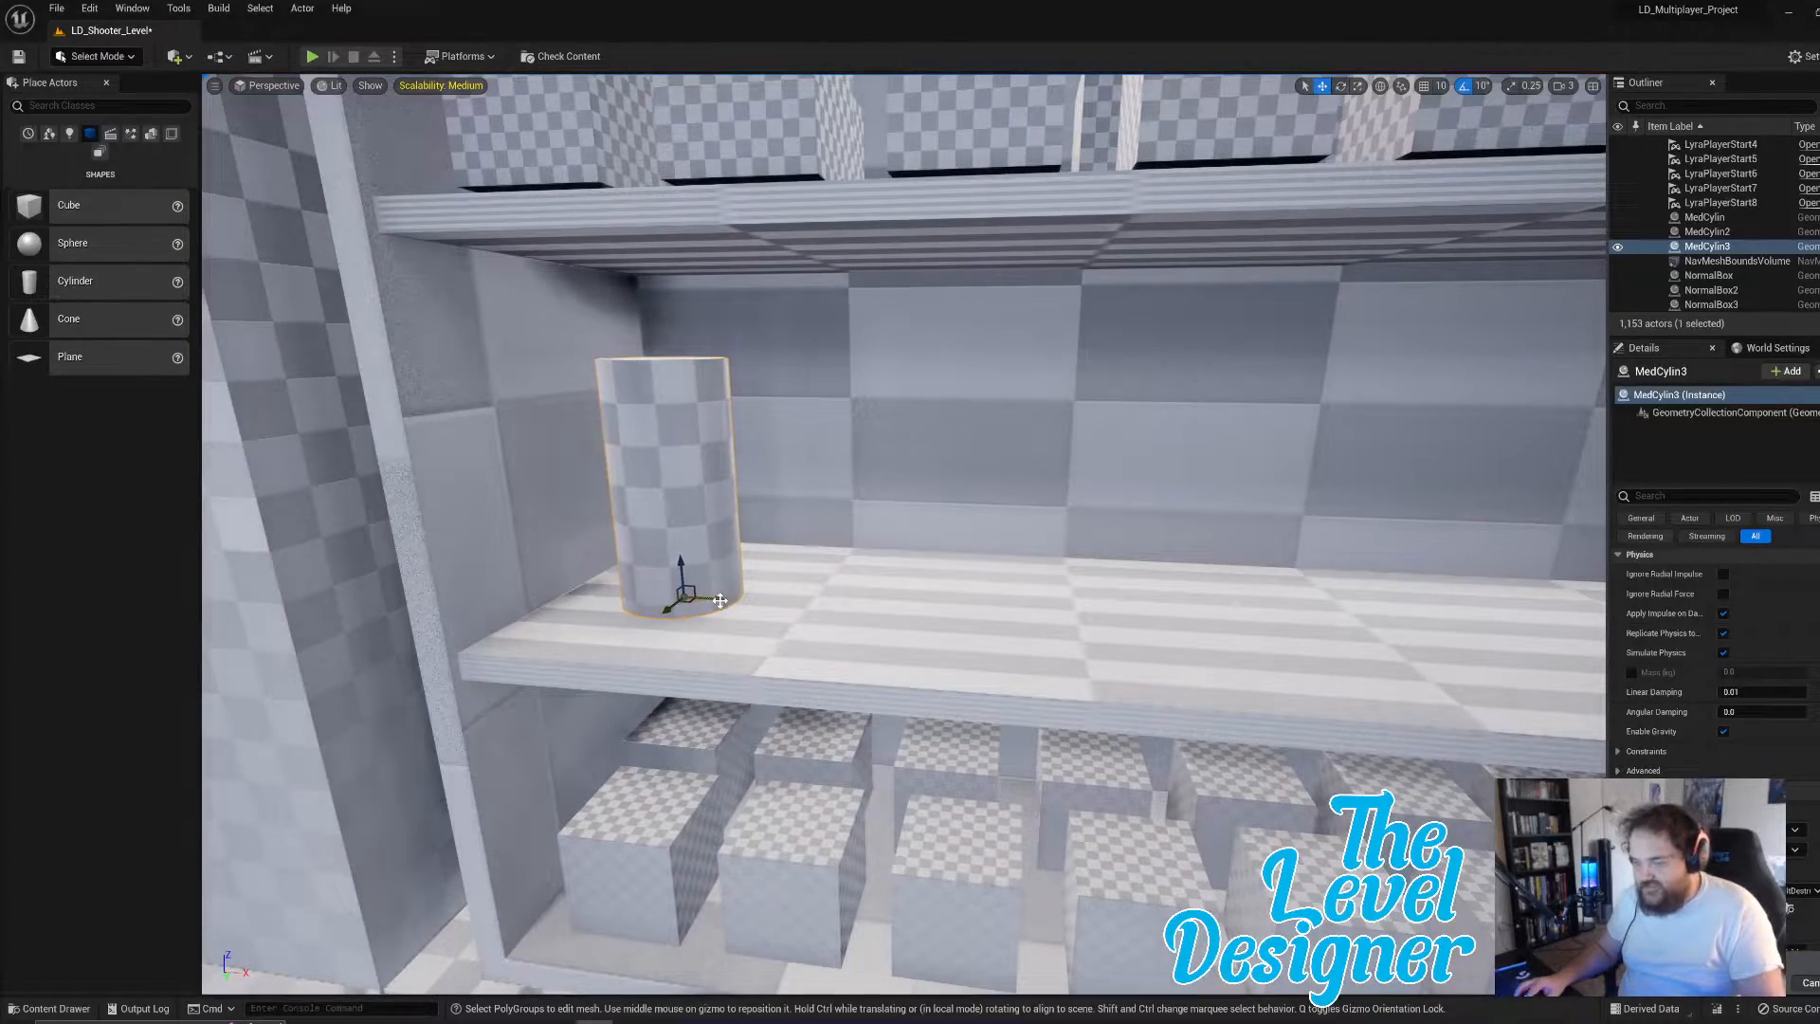
- Duplicate the cylinder diagonally behind itself to form a staggered pair, and place a copy of the pair to the right
key("ctrl+d")
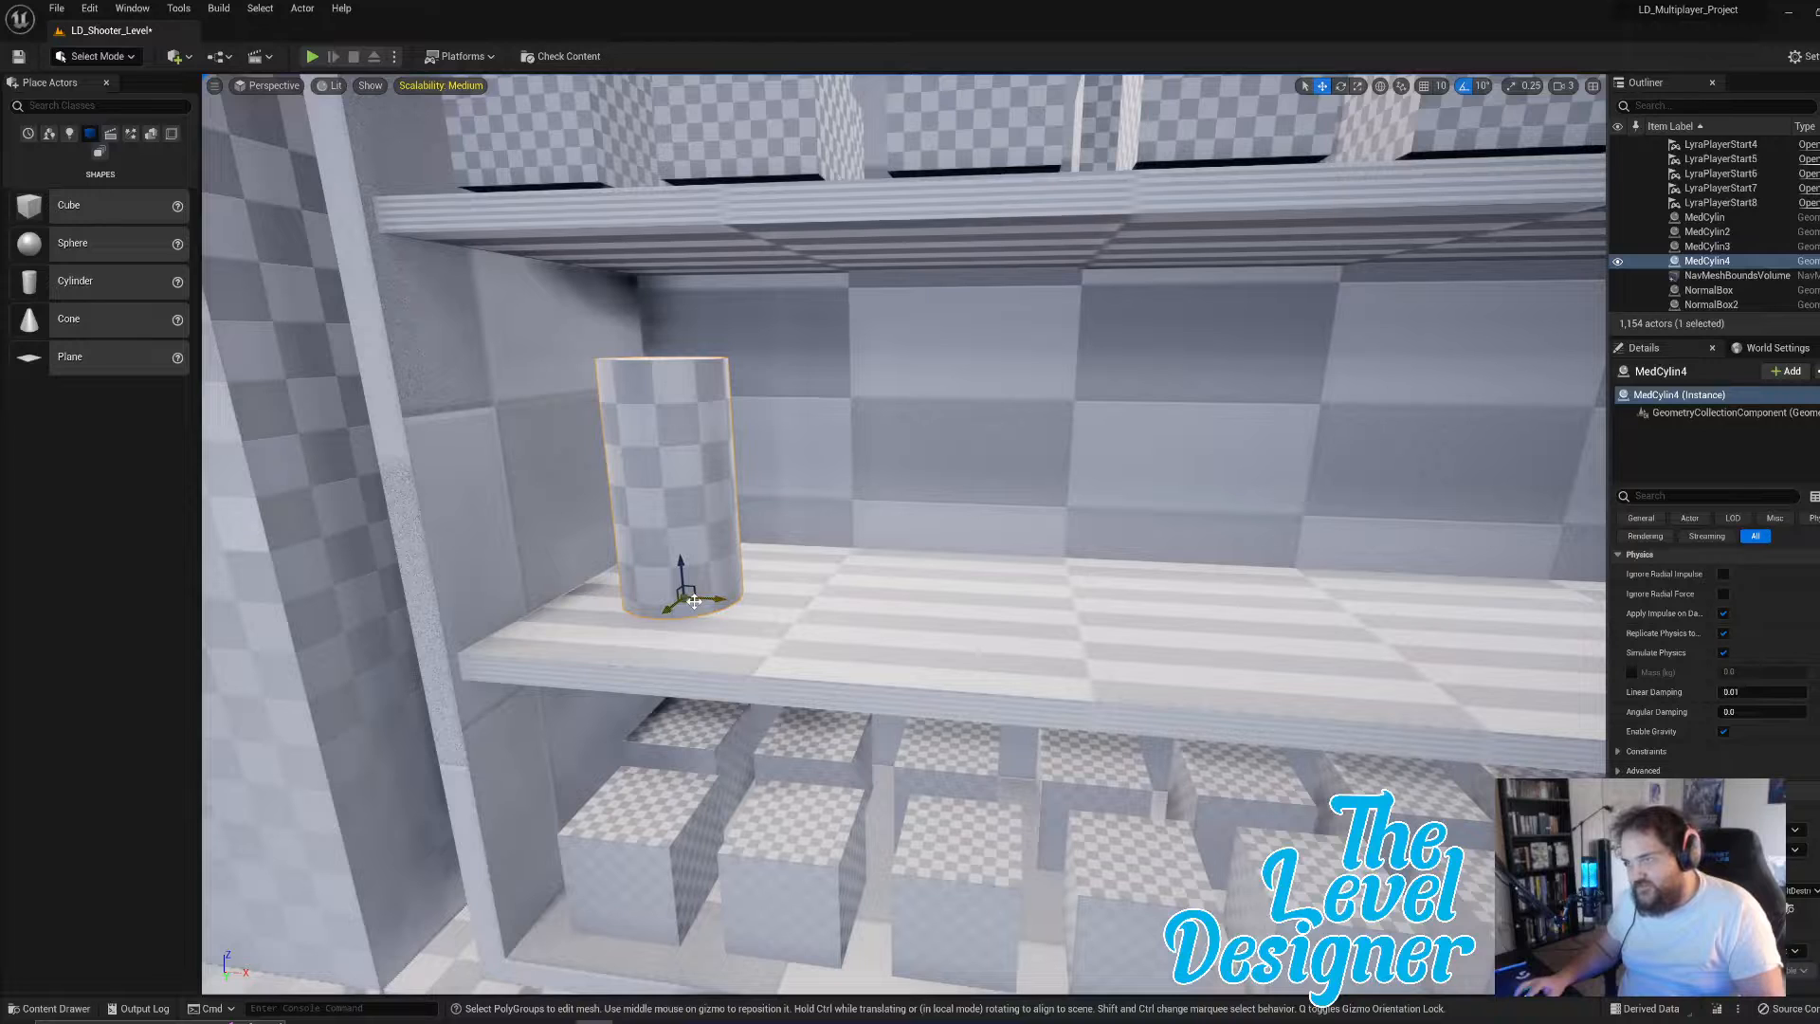
left_click_drag(694, 601, 863, 576)
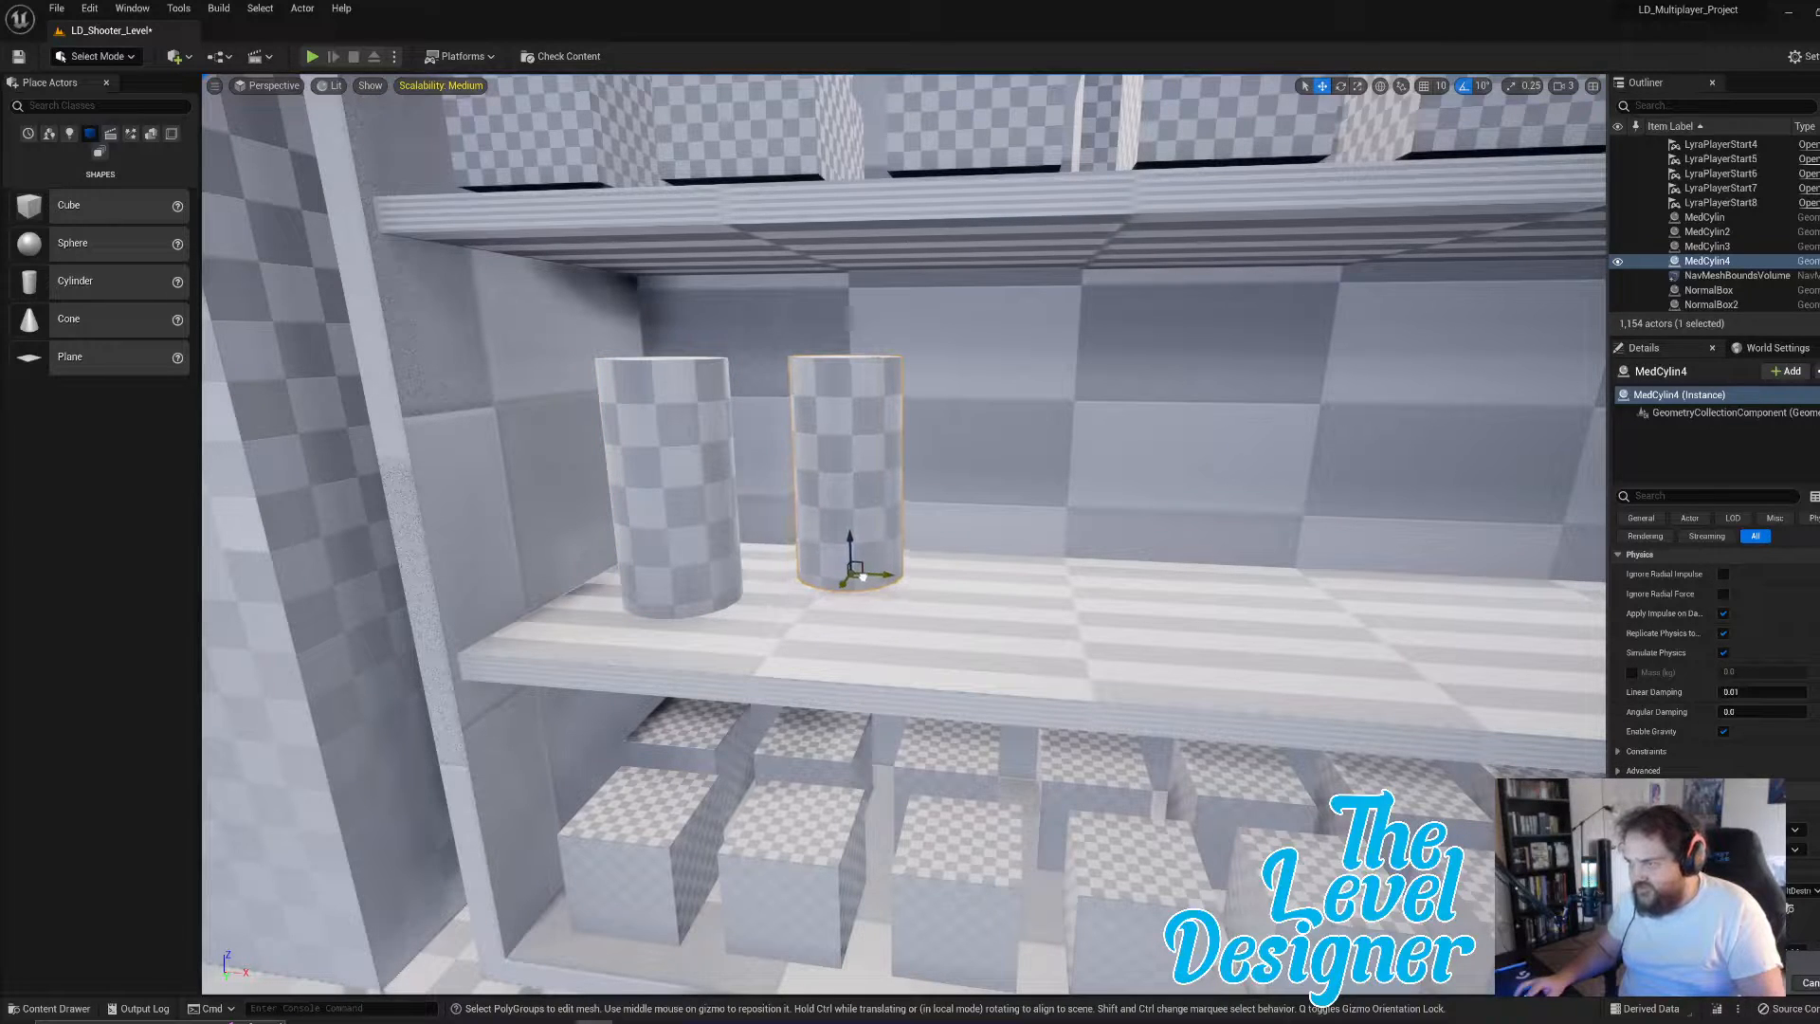
left_click(687, 545, "ctrl")
right_click_drag(687, 545, 791, 541)
key("ctrl+d")
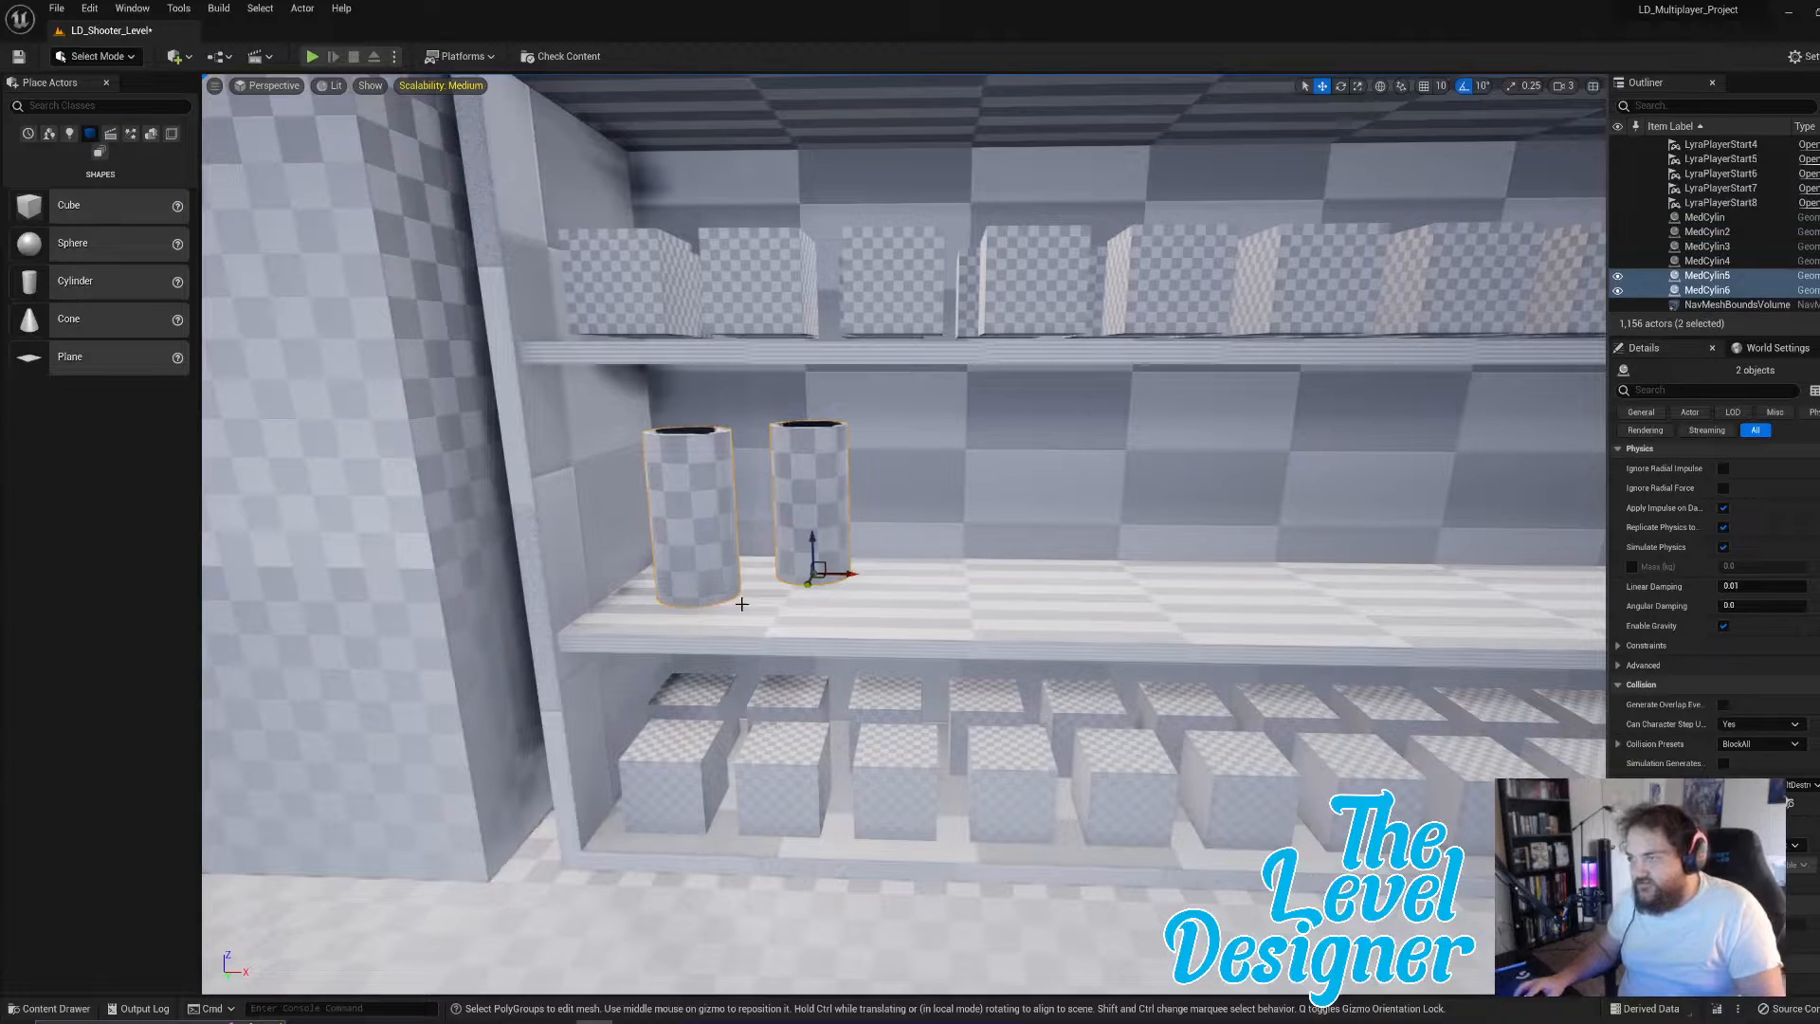
left_click_drag(848, 575, 1226, 577)
- Duplicate the cylinder pair three more times, moving each copy right to continue the staggered double row along the shelf
key("ctrl+d")
right_click_drag(1225, 577, 1328, 576)
key("ctrl+d")
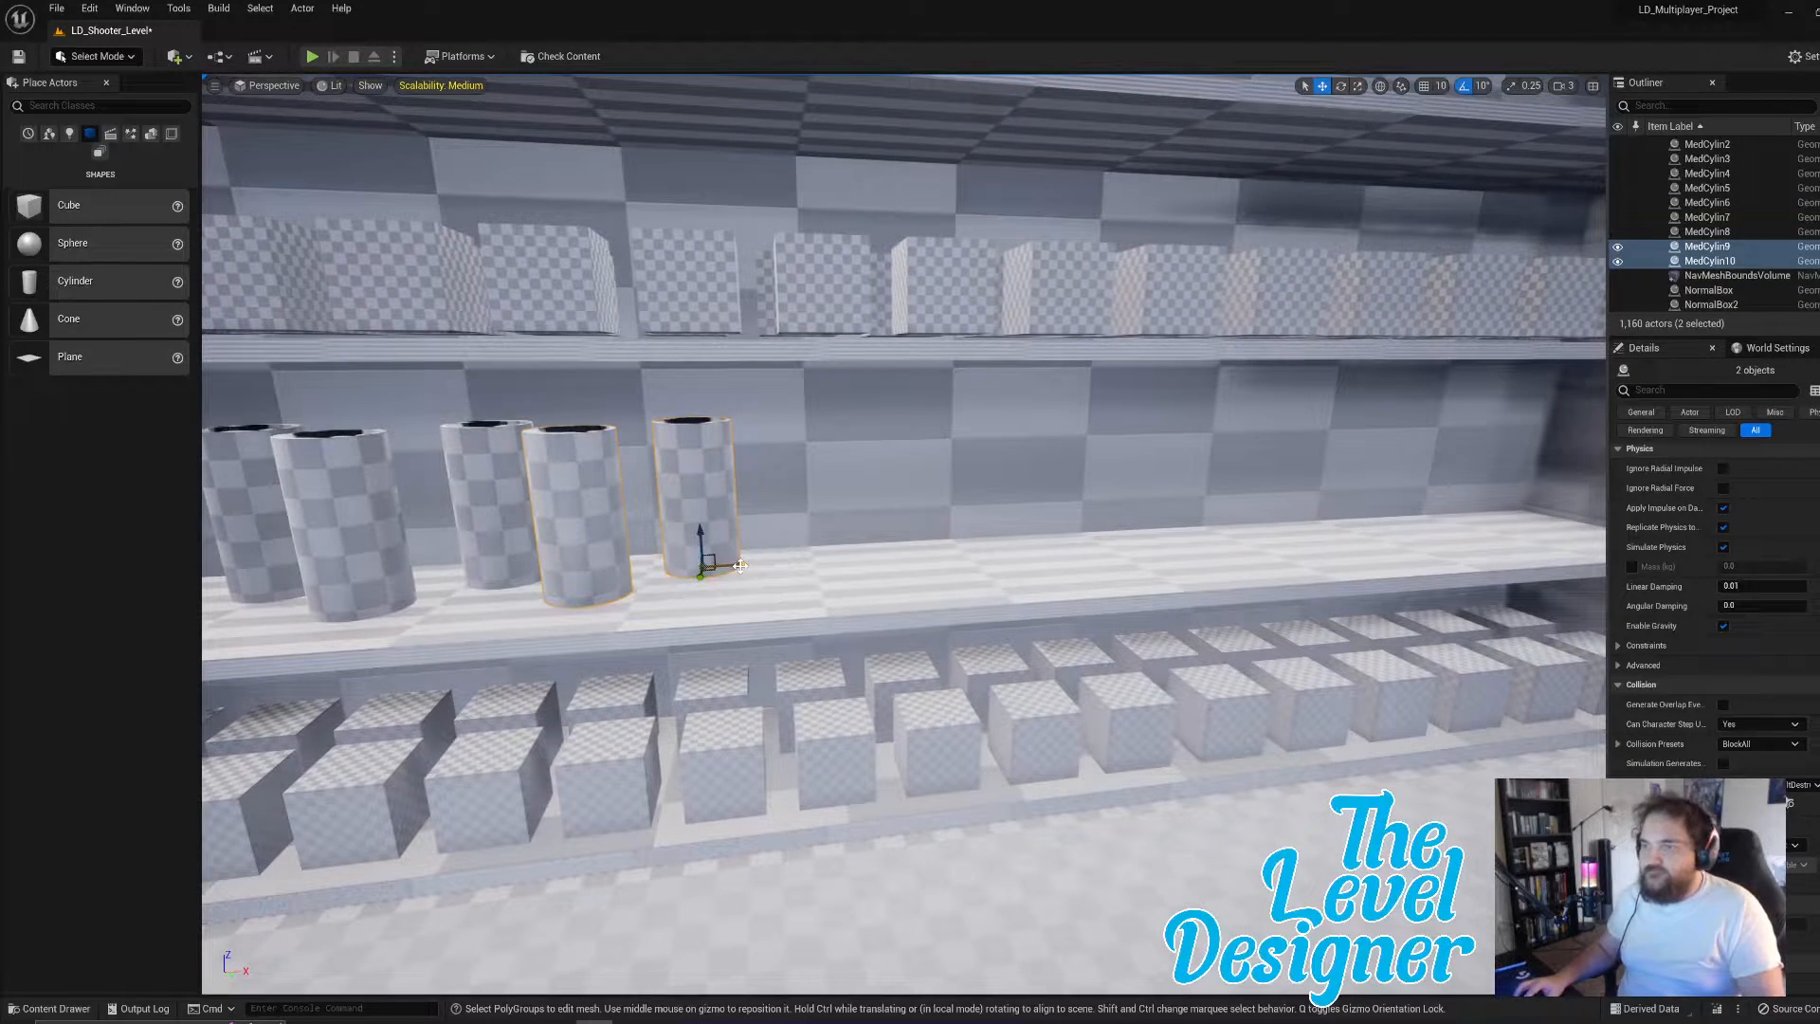
left_click_drag(740, 566, 917, 564)
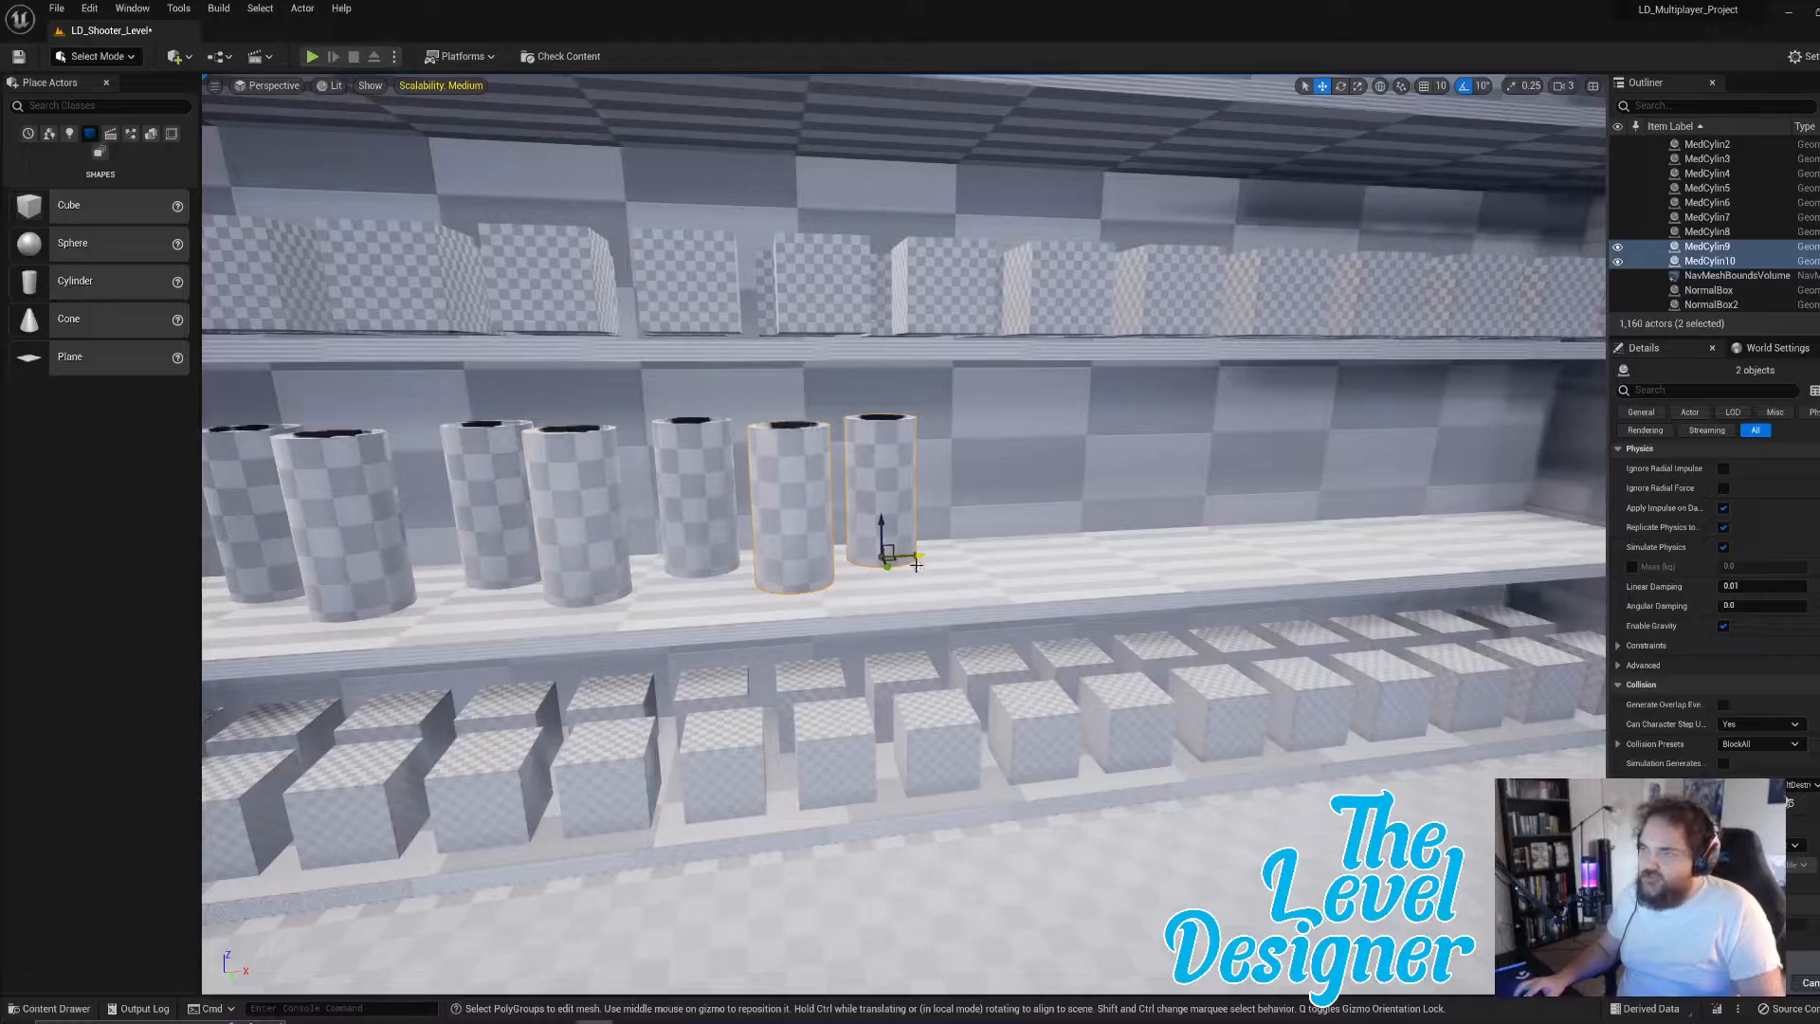
mouse_move(916, 565)
right_mouse_down()
mouse_move(1422, 567)
mouse_move(1394, 645)
mouse_move(1346, 655)
mouse_move(911, 569)
mouse_move(925, 561)
right_mouse_up()
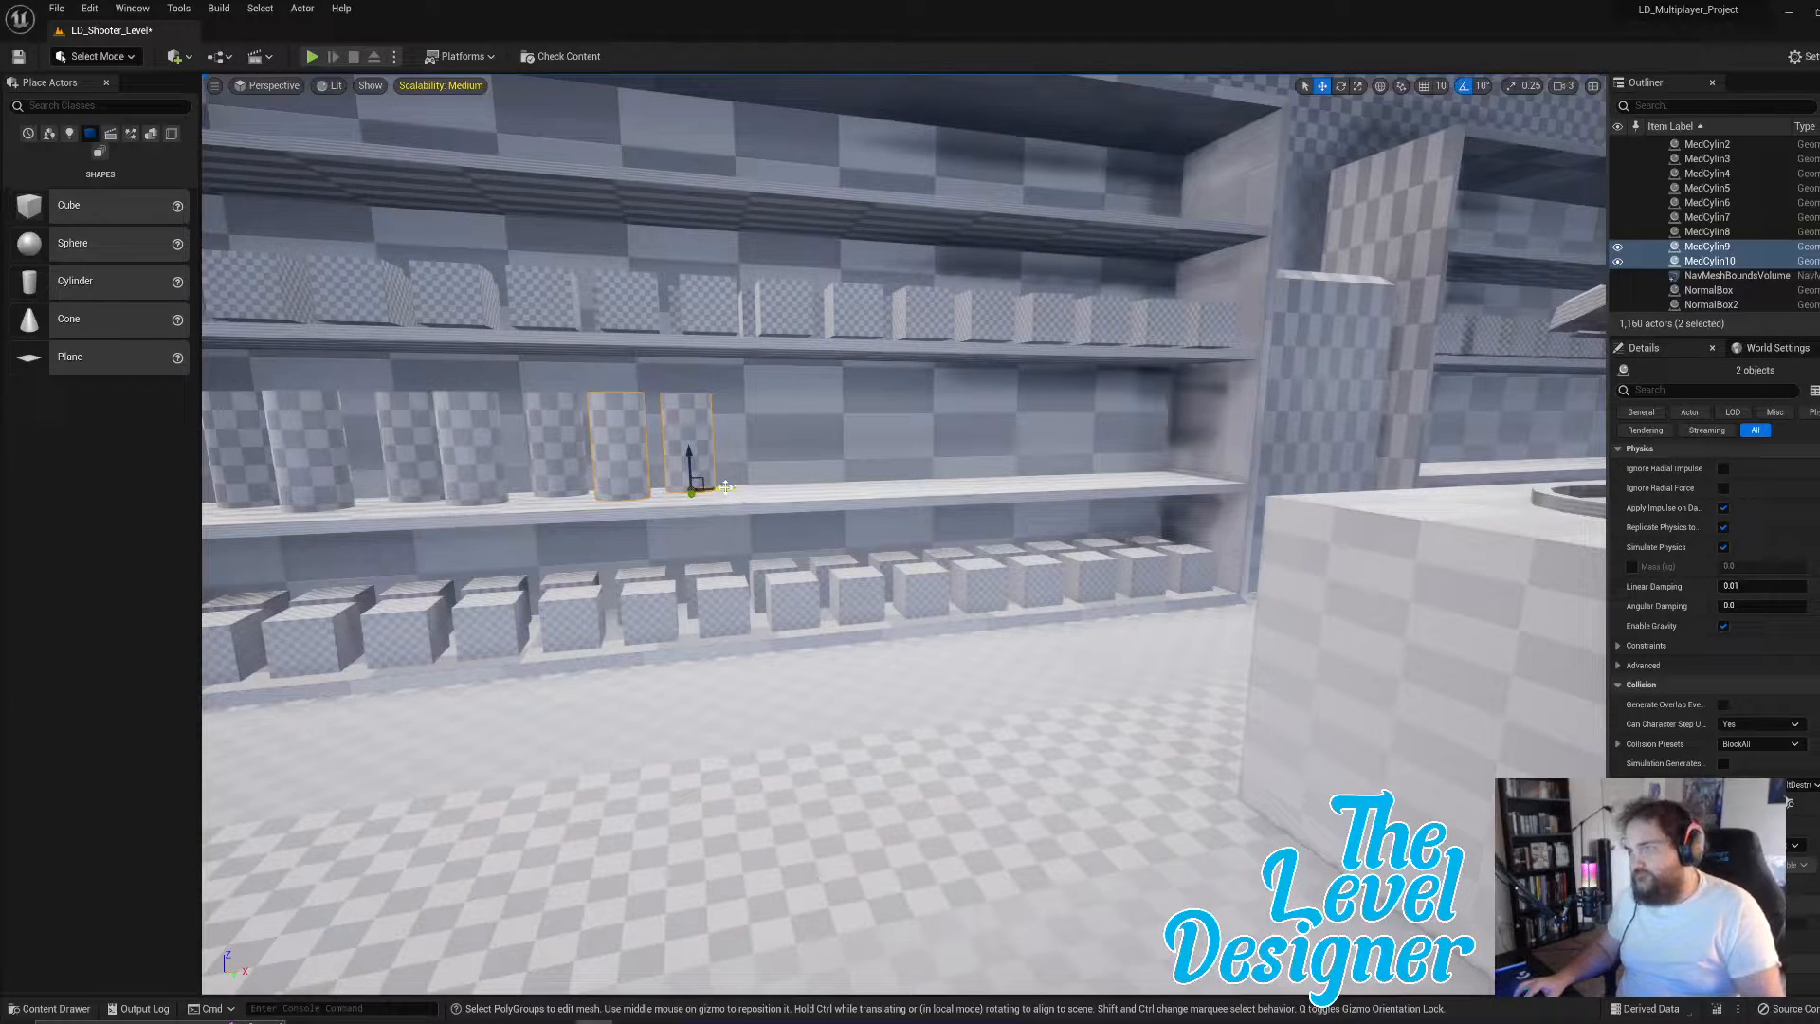
key("ctrl+d")
left_click_drag(731, 491, 842, 492)
- Duplicate the six cylinders MedCylin4 to MedCylin9 and move the copies right to fill the rest of the left shelf unit's cylinder level
left_click(692, 449, "shift")
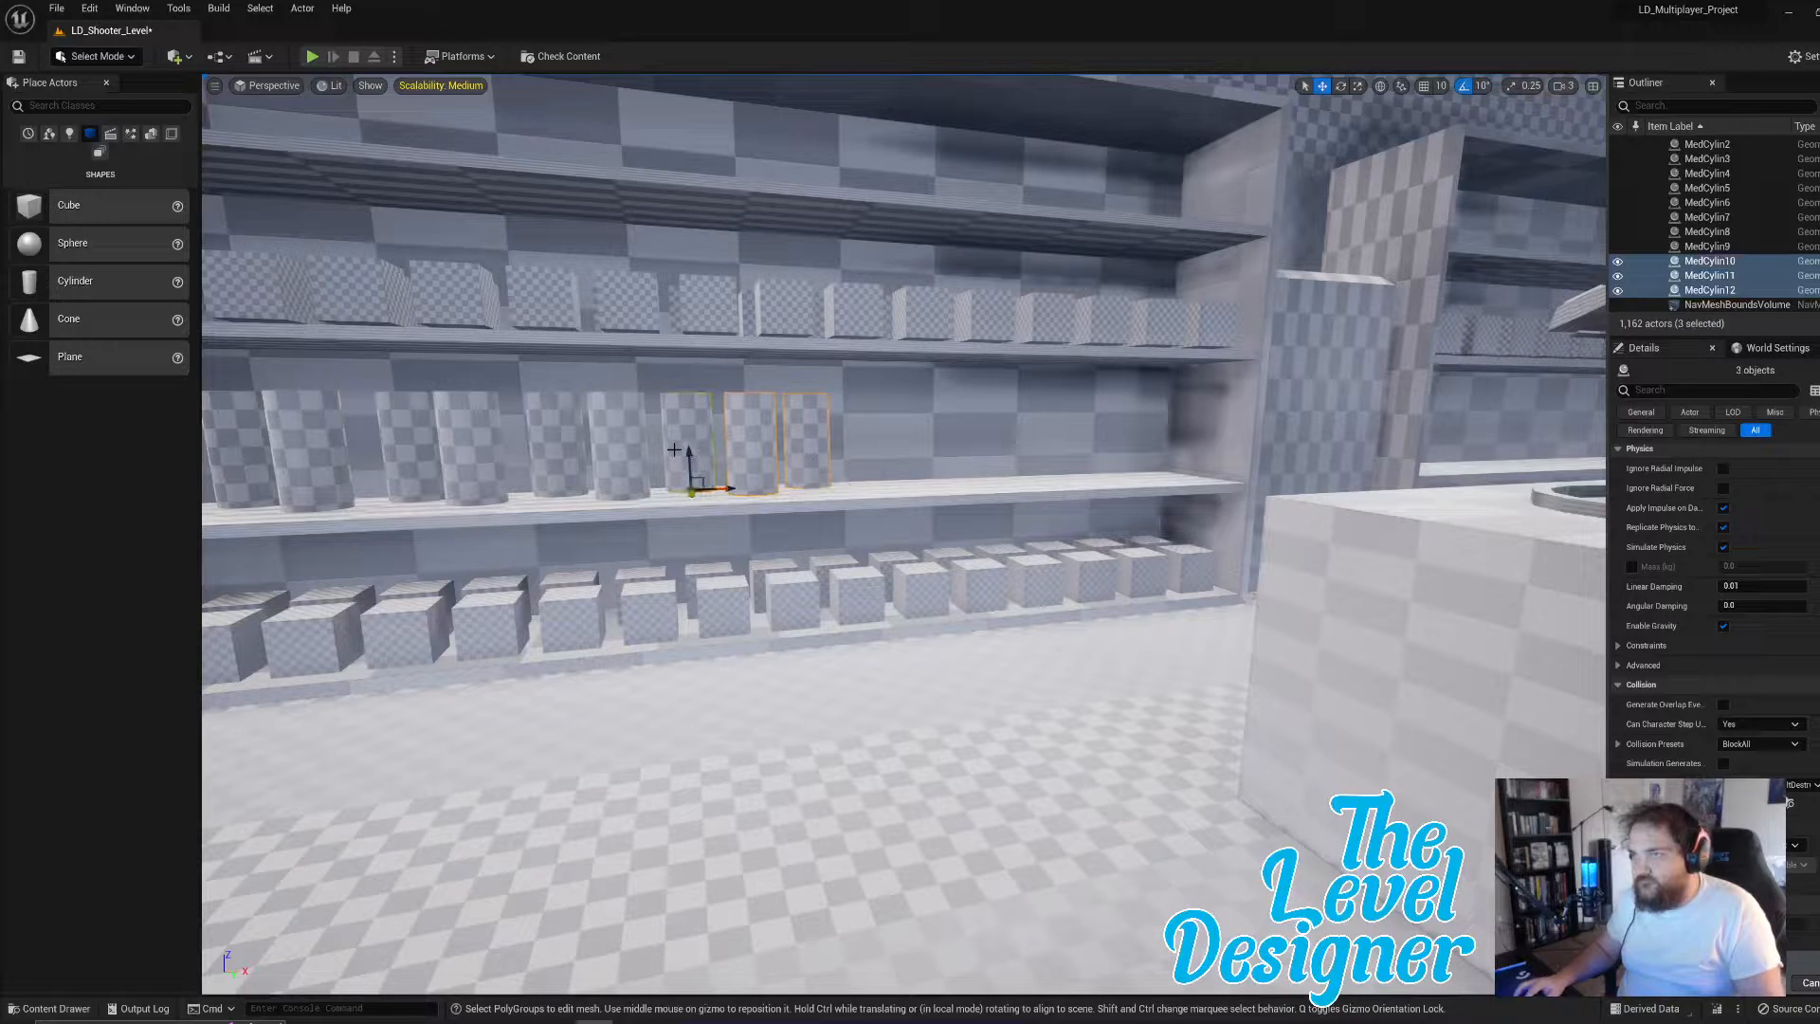
left_click(615, 452, "shift")
left_click(1718, 174)
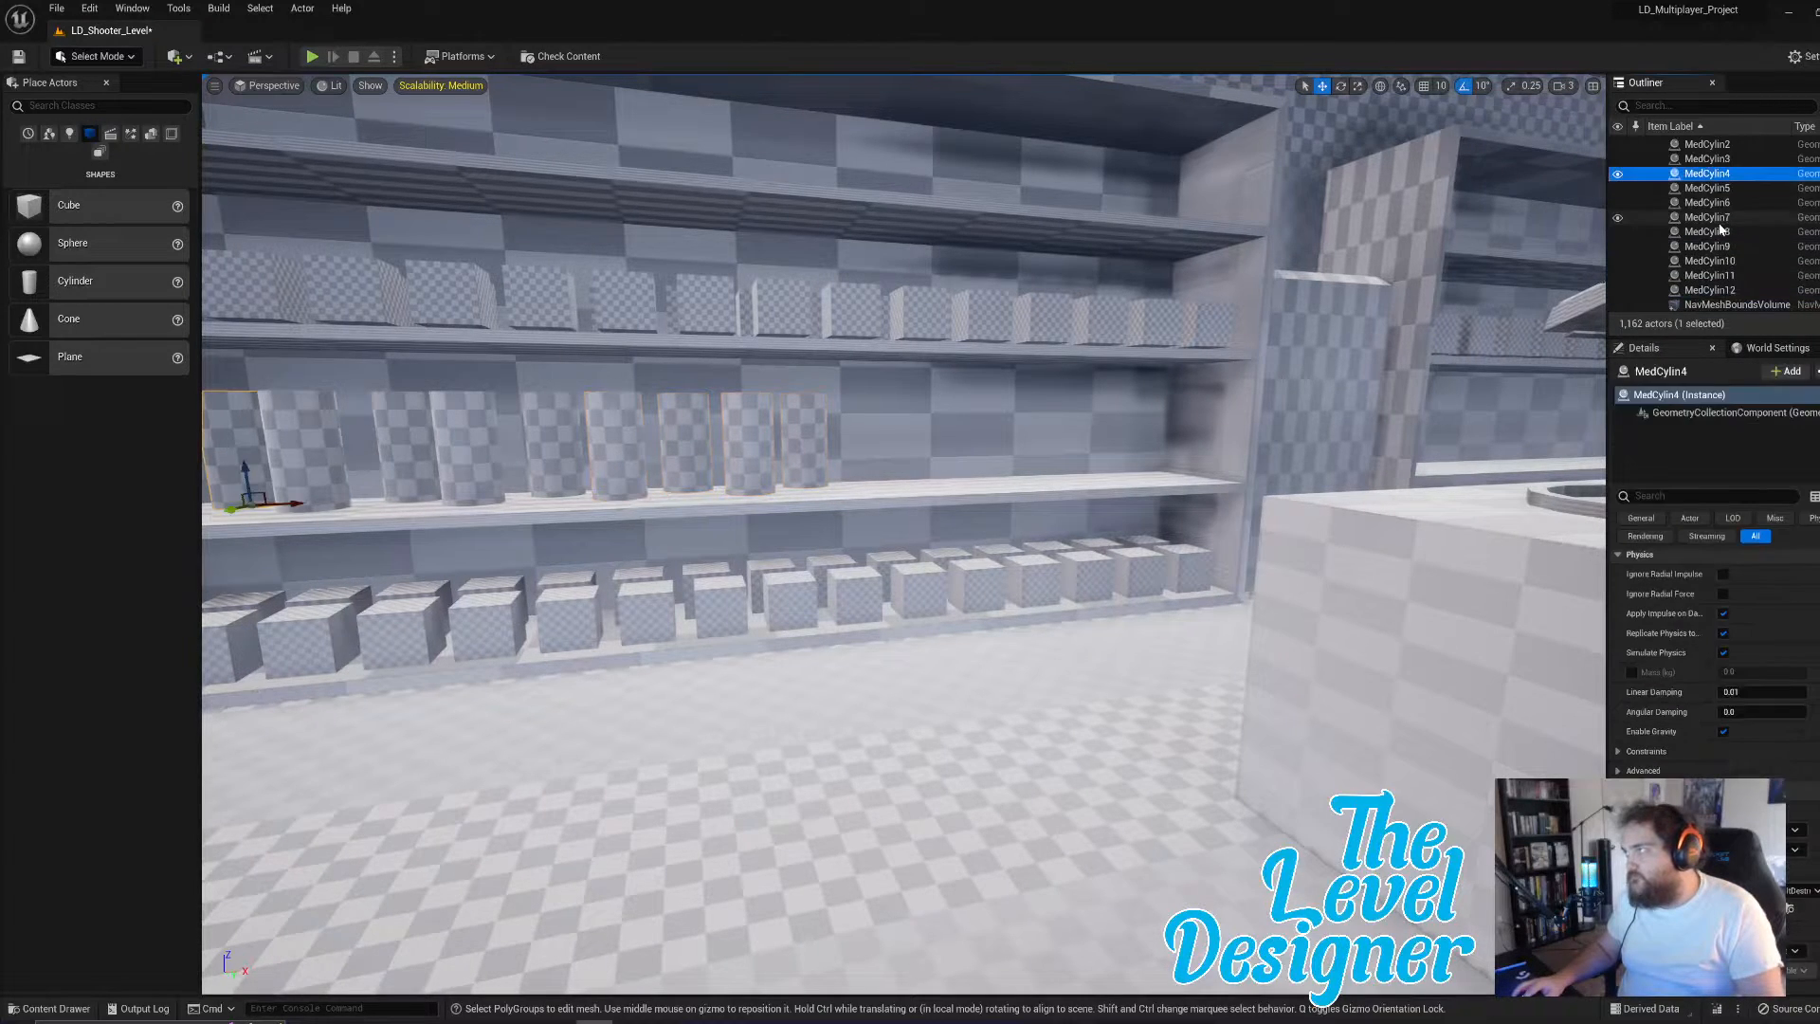
left_click(1706, 247, "shift")
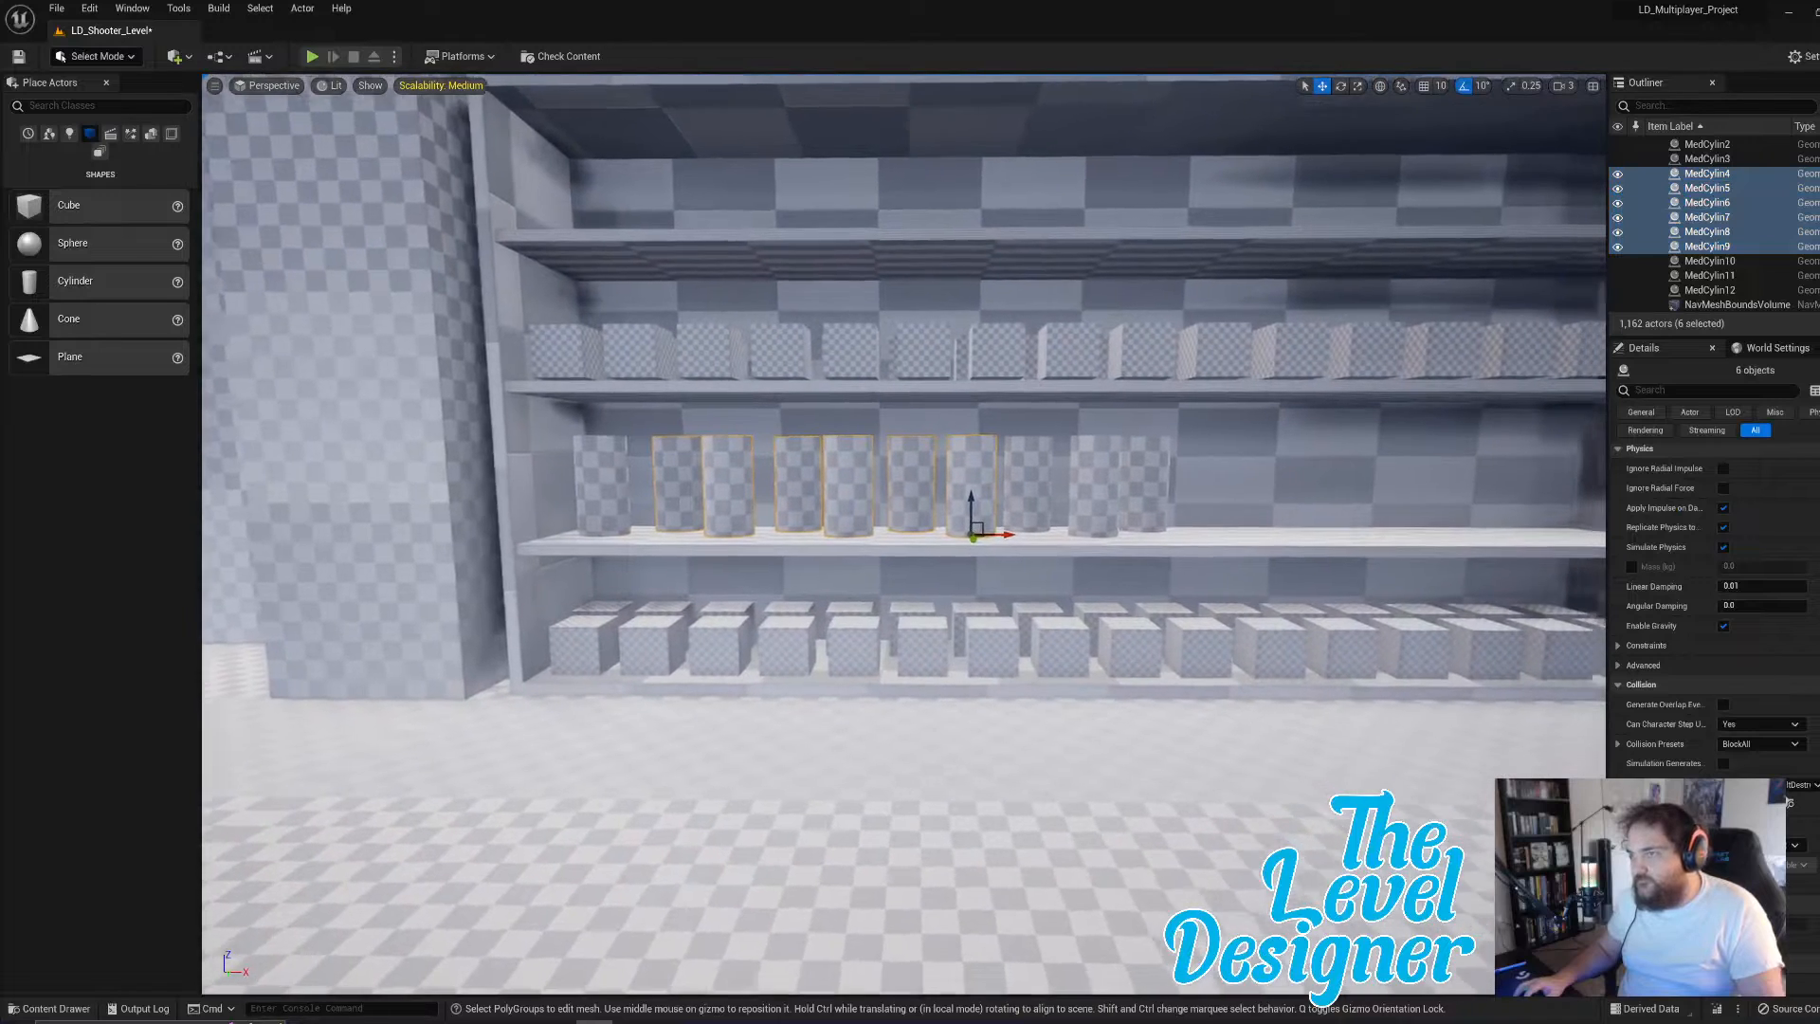
key("ctrl+d")
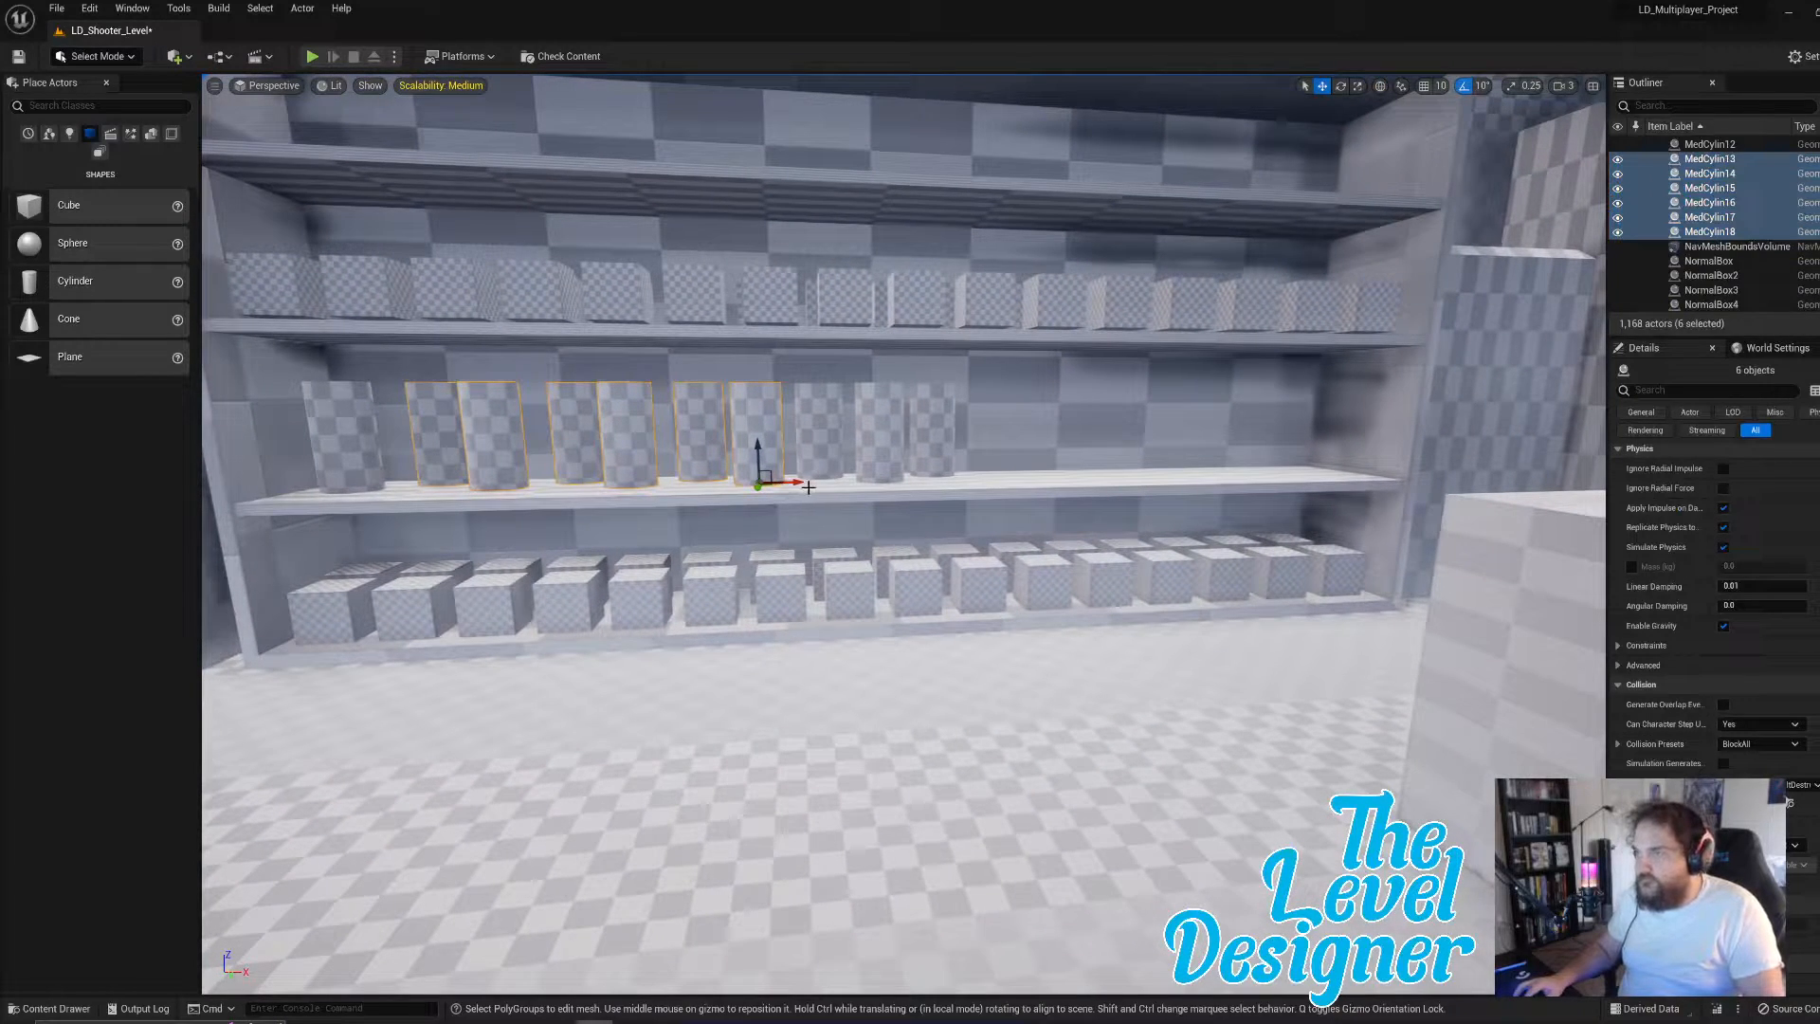
left_click_drag(799, 484, 1305, 470)
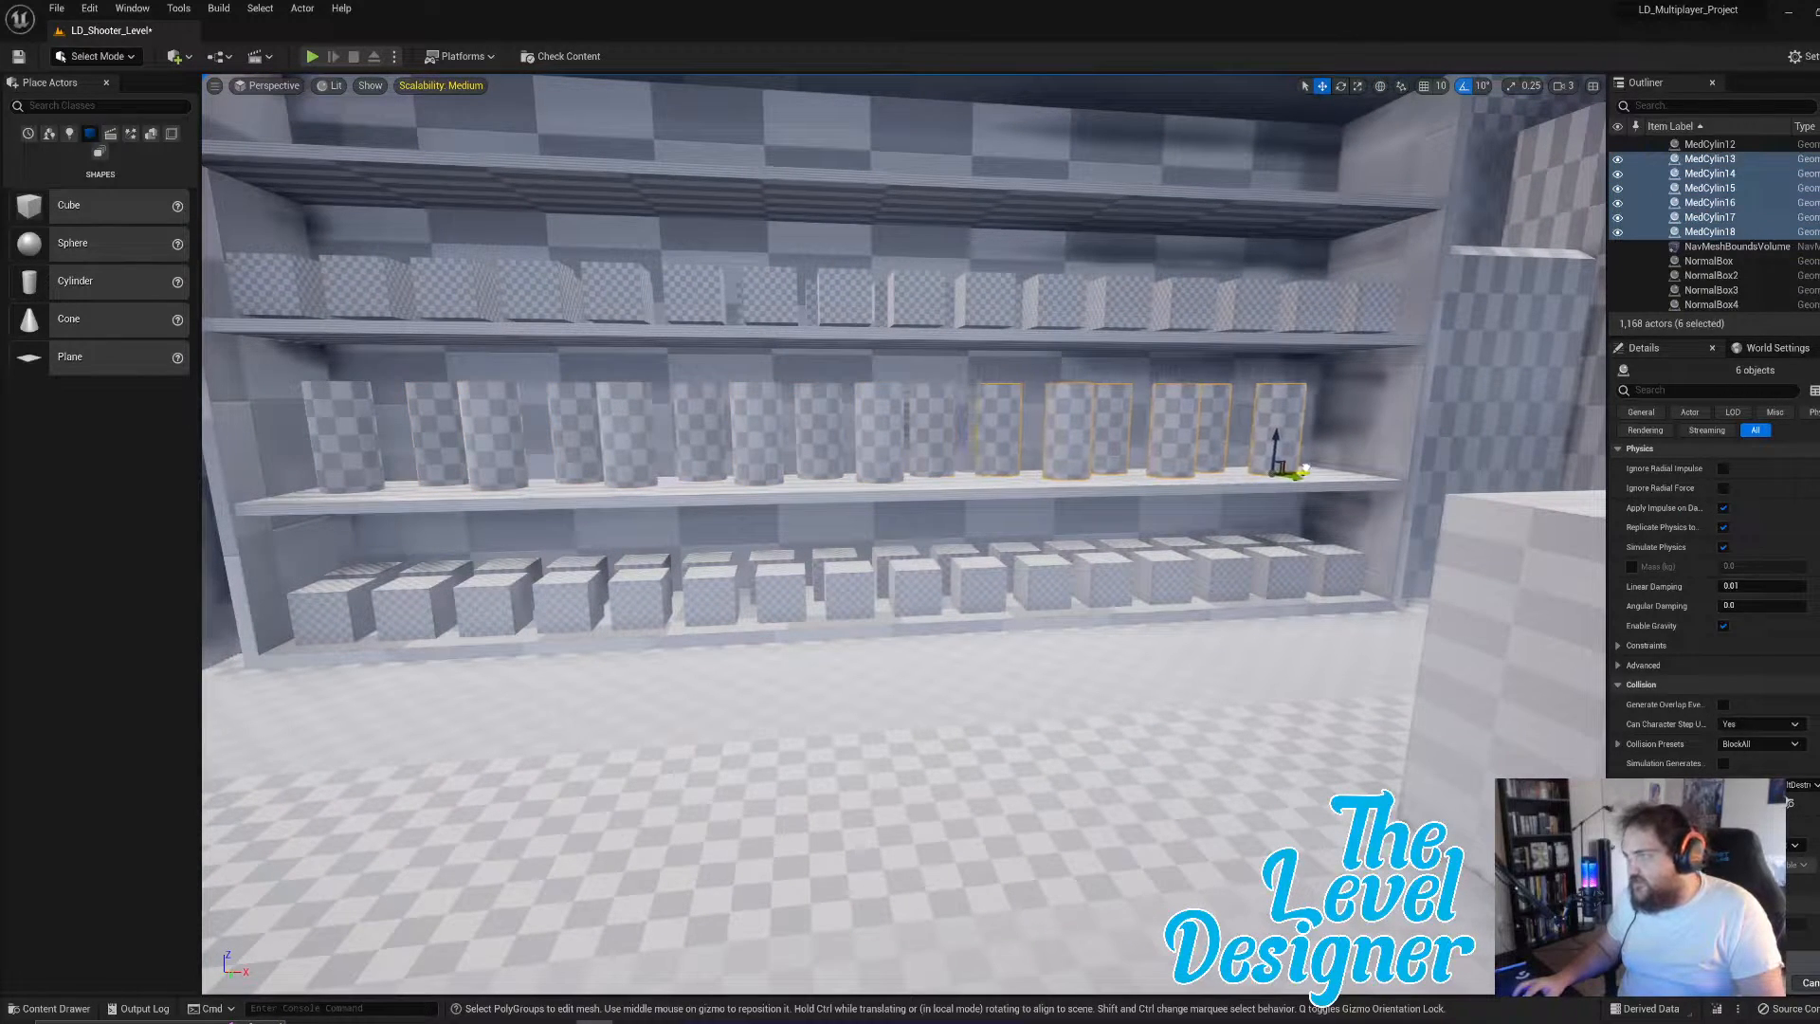
- Duplicate the nine cylinders MedCylin10 to MedCylin18 and move the copies across to the same level of the right shelf unit
right_click_drag(1305, 470, 1249, 469)
key("d")
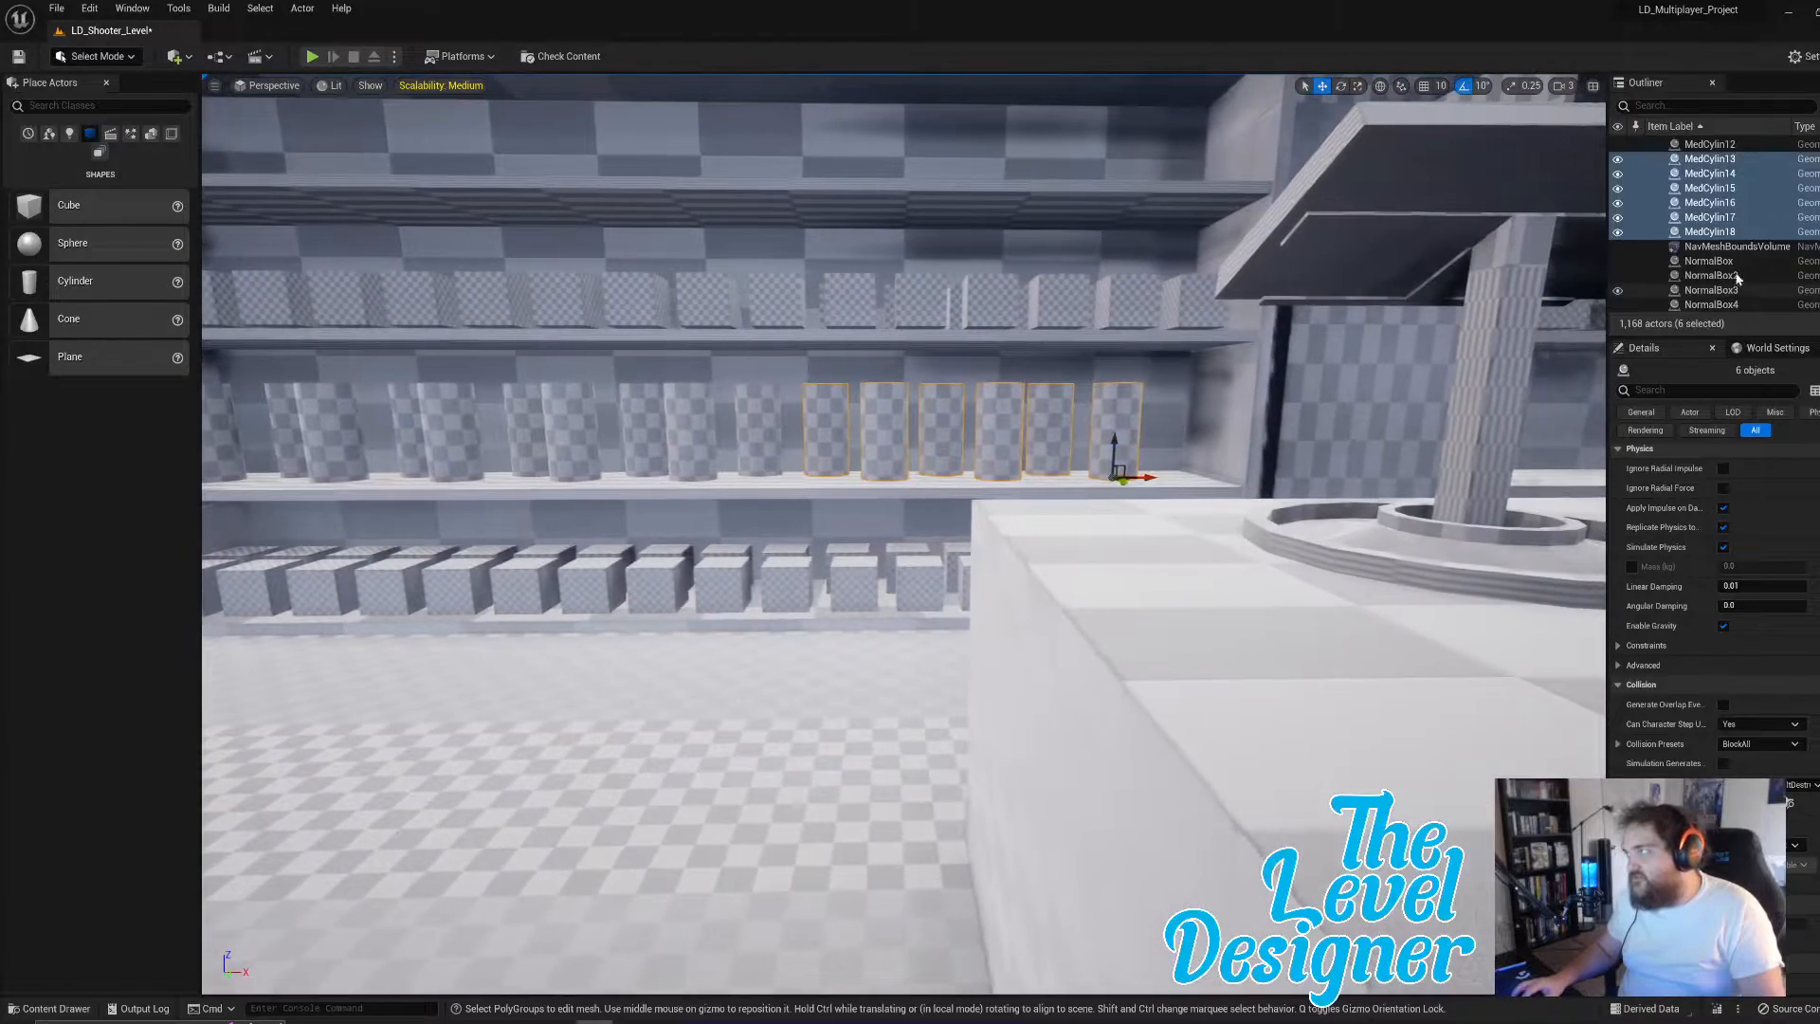
left_click(1720, 233)
scroll(1719, 230, "up", 3)
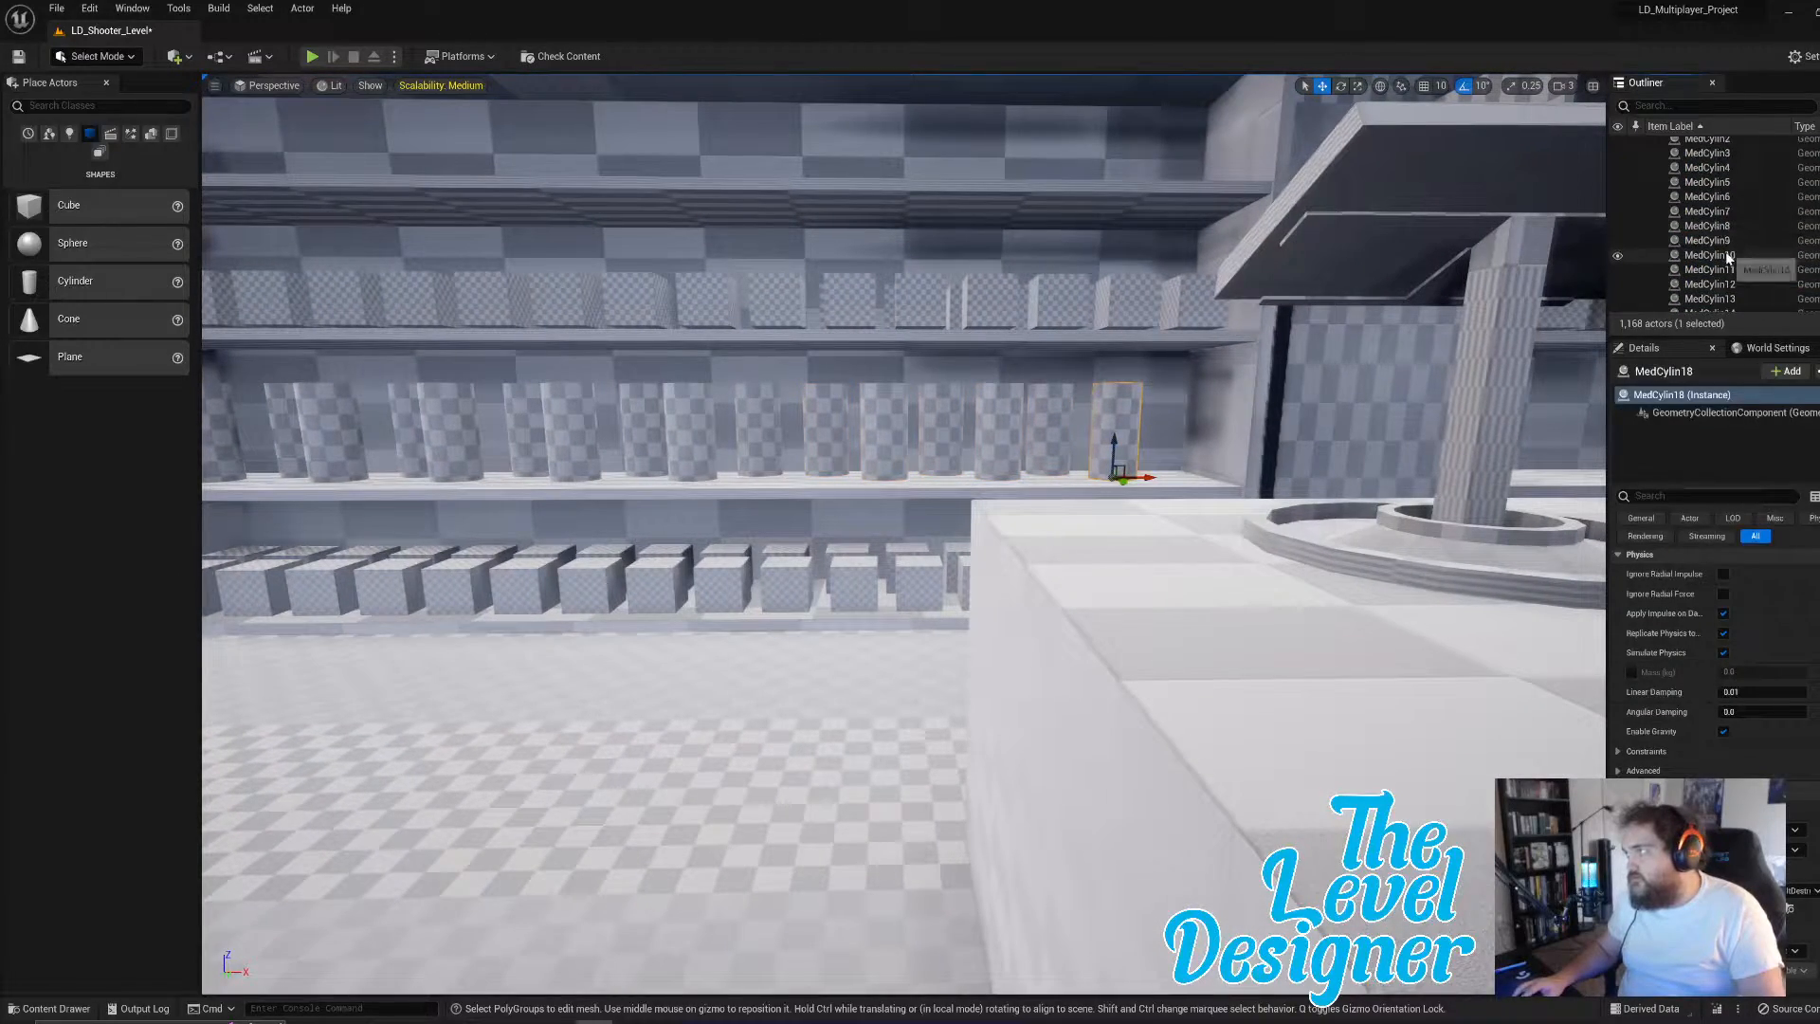
left_click(1727, 257, "shift")
right_click_drag(1327, 436, 1389, 450)
key("s")
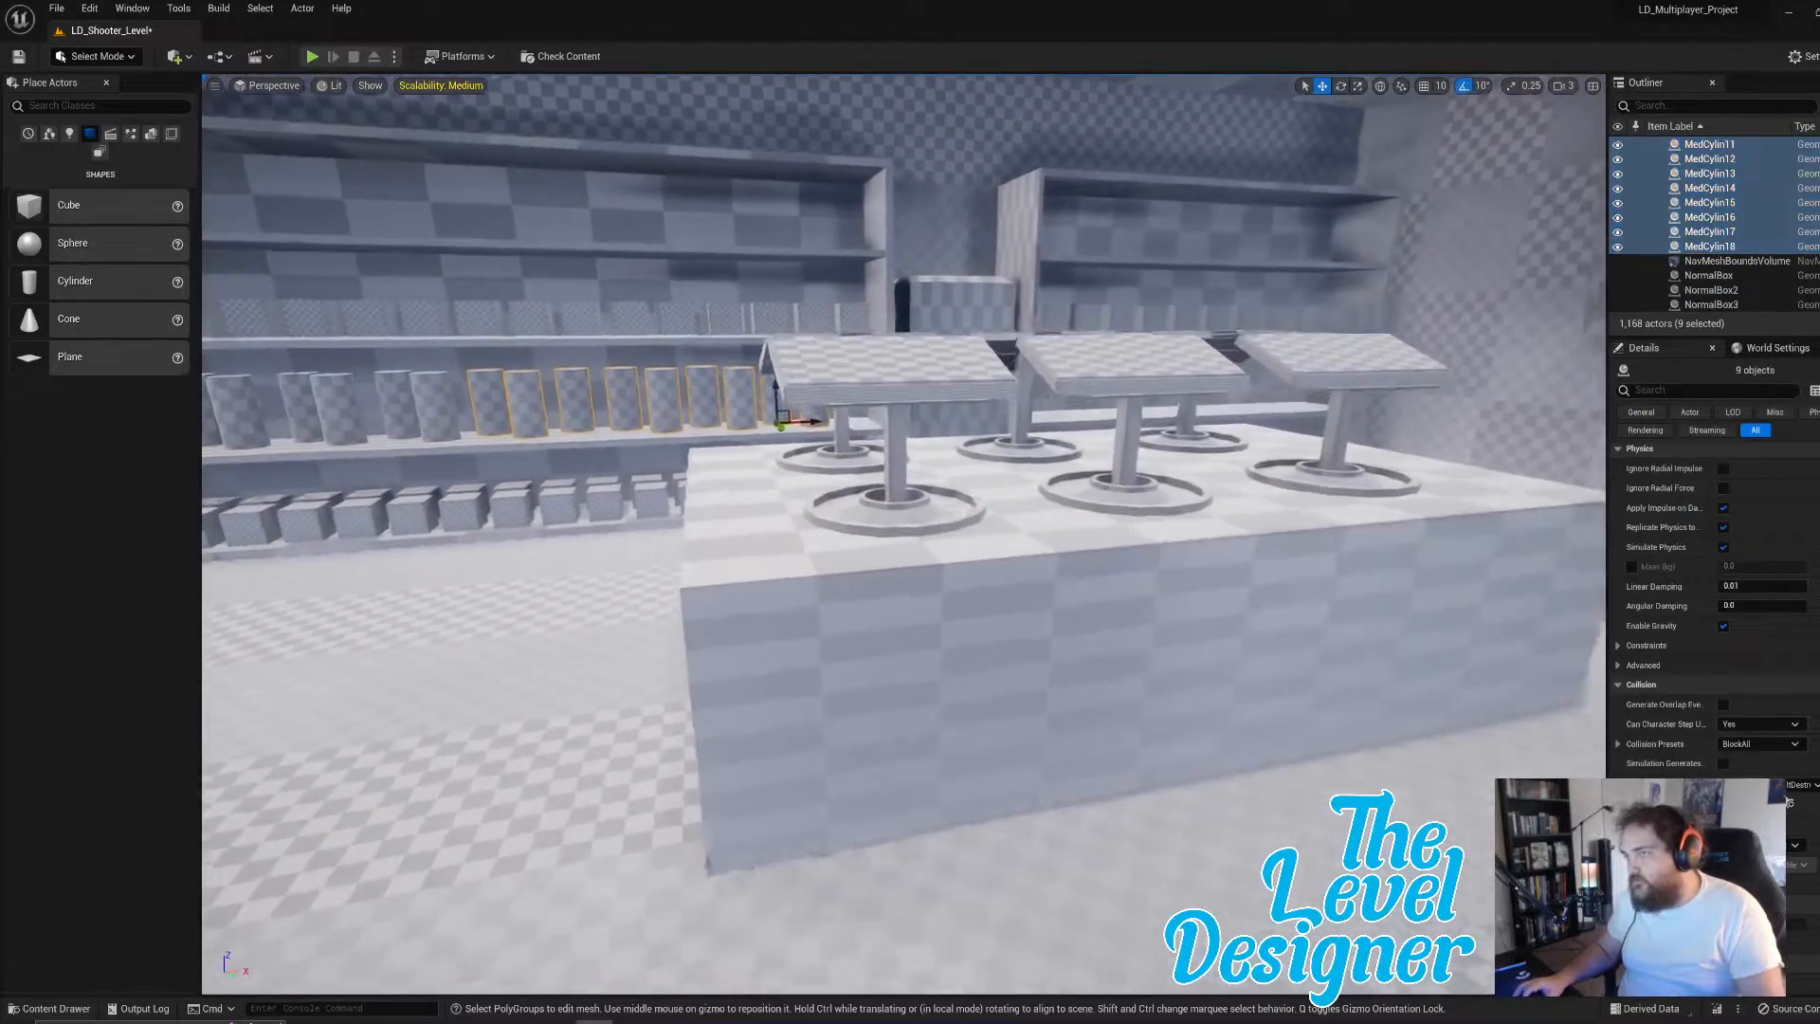
right_click_drag(1104, 490, 1043, 517)
key("w")
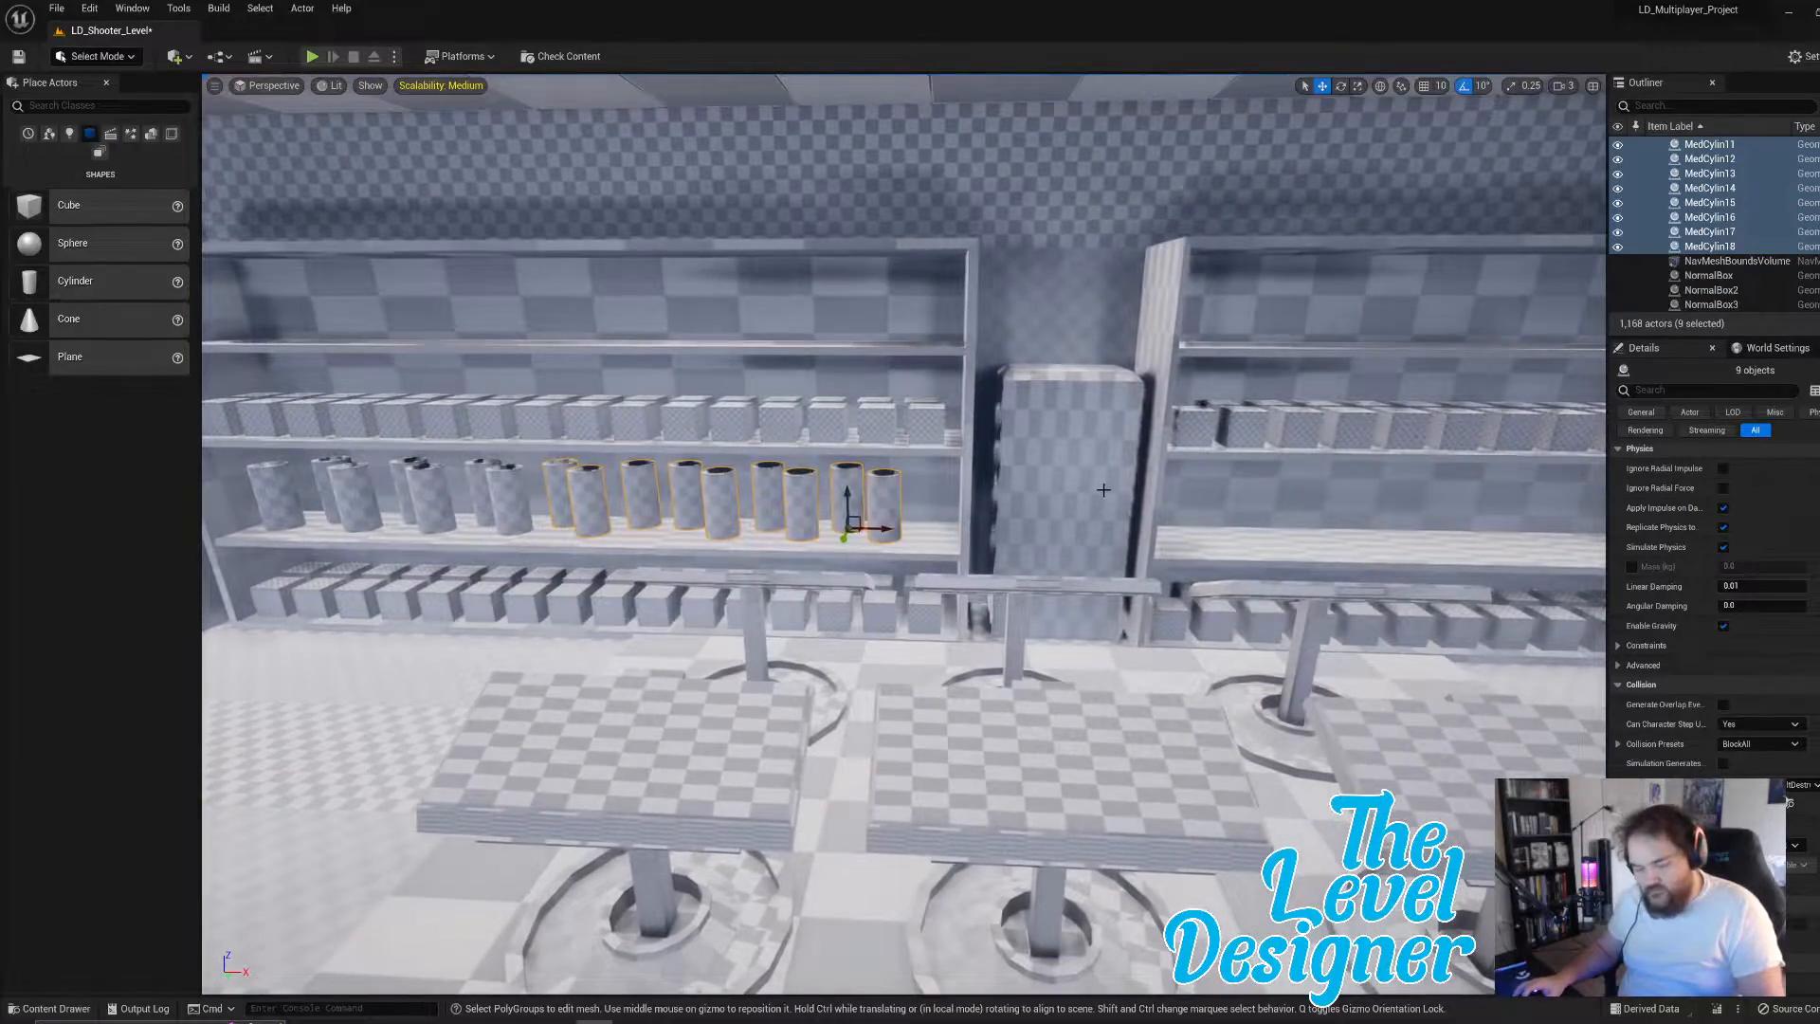
left_click_drag(893, 529, 1586, 553, "alt")
mouse_move(1140, 506)
right_mouse_down()
mouse_move(1261, 510)
mouse_move(1139, 507)
right_mouse_up()
key("w")
key("d")
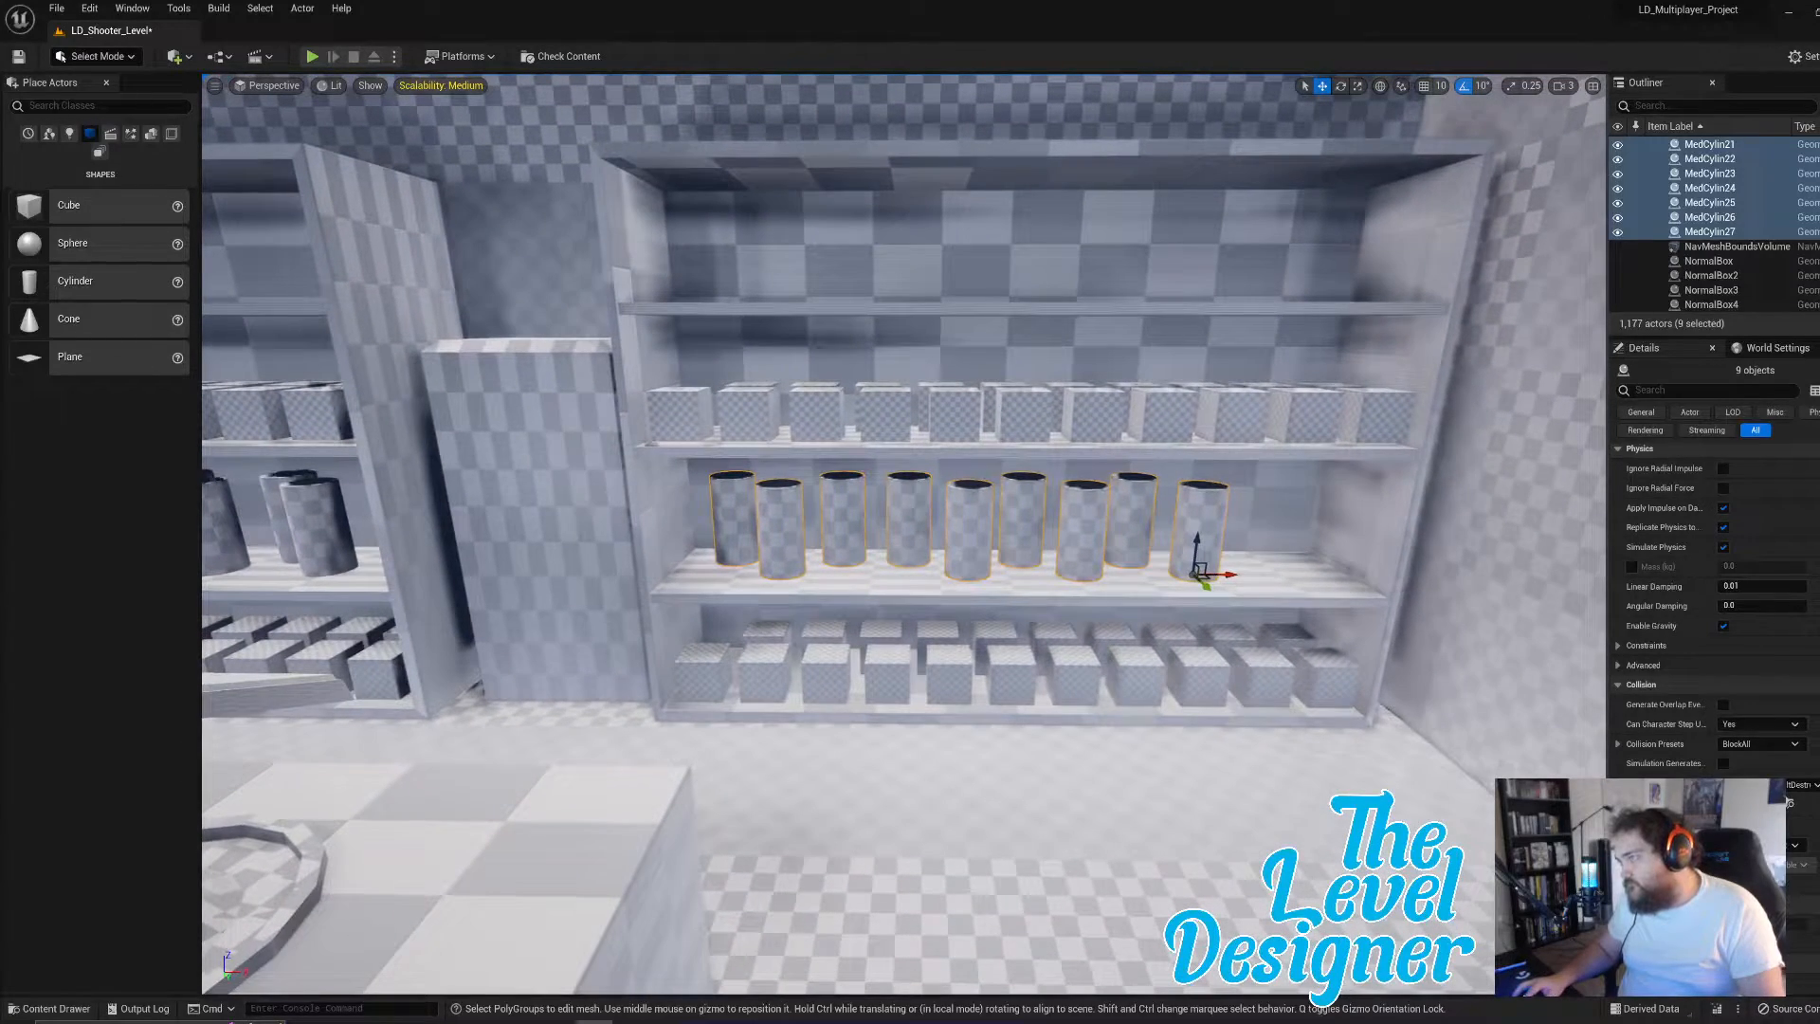
- Duplicate the two rightmost cylinders on the right shelf unit and move the copies right into the remaining space
left_click(1083, 526)
left_click(1130, 502)
left_click(1204, 521, "ctrl")
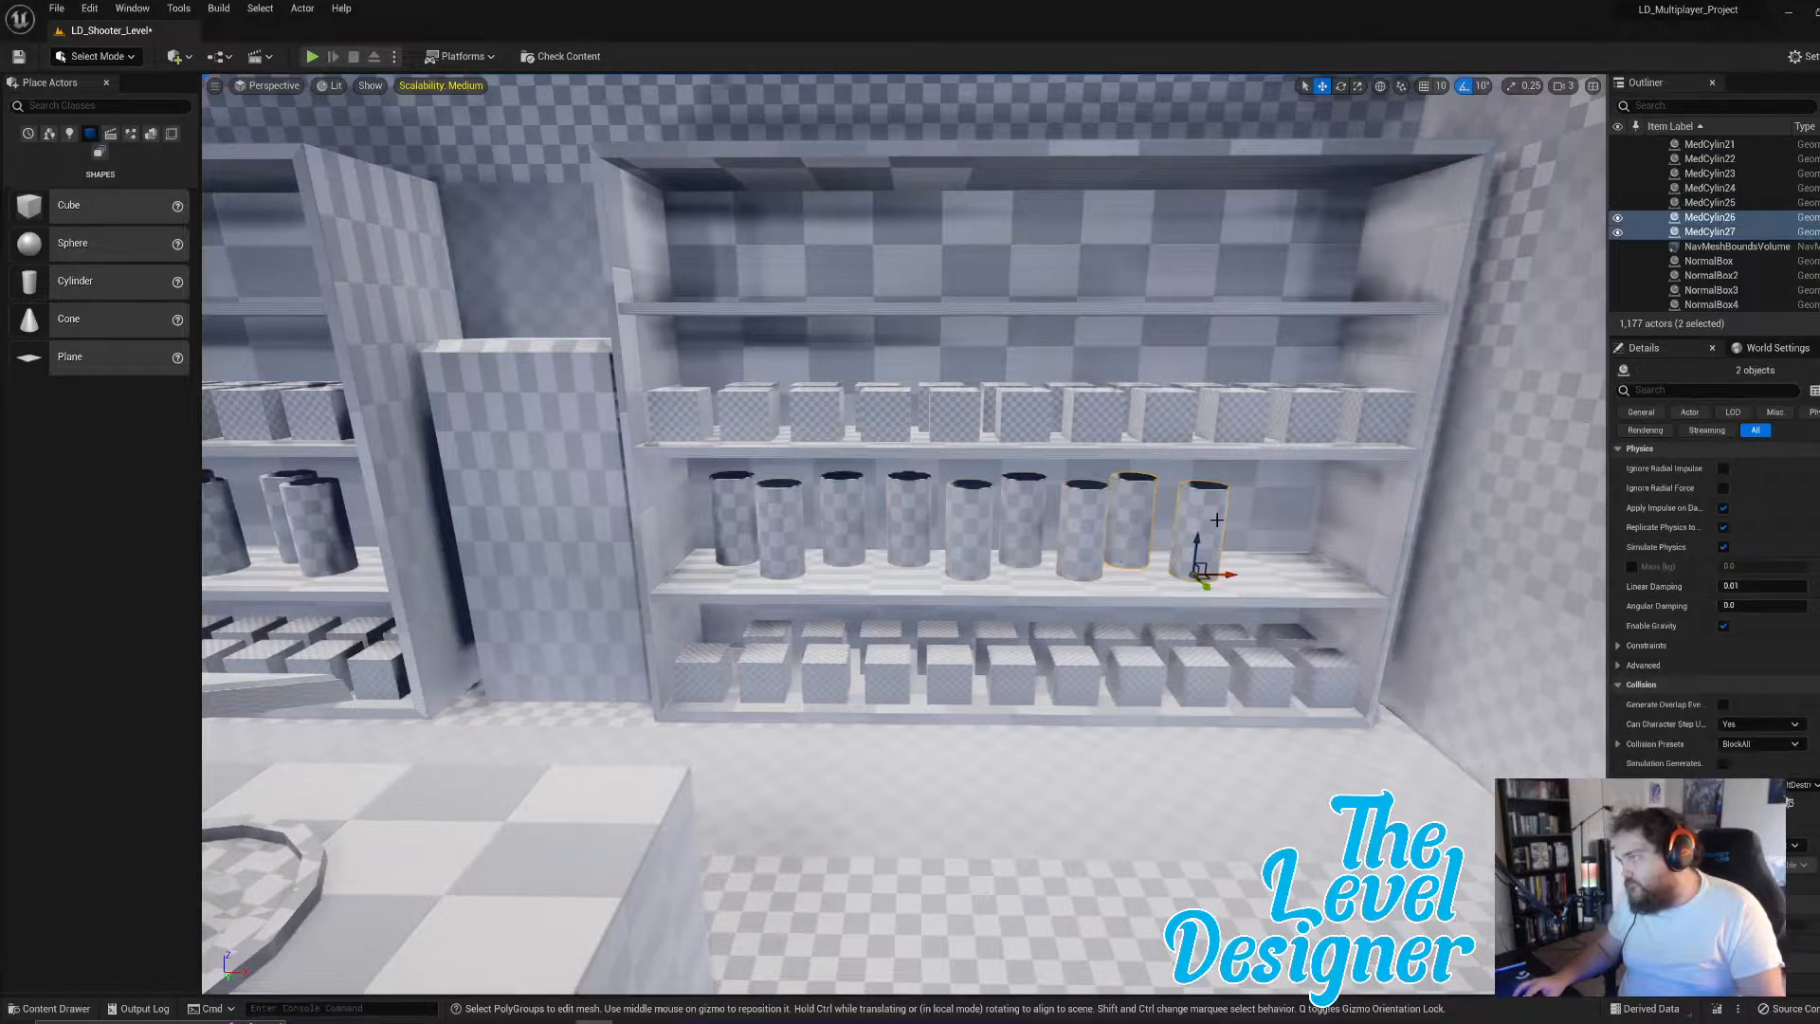
key("ctrl+d")
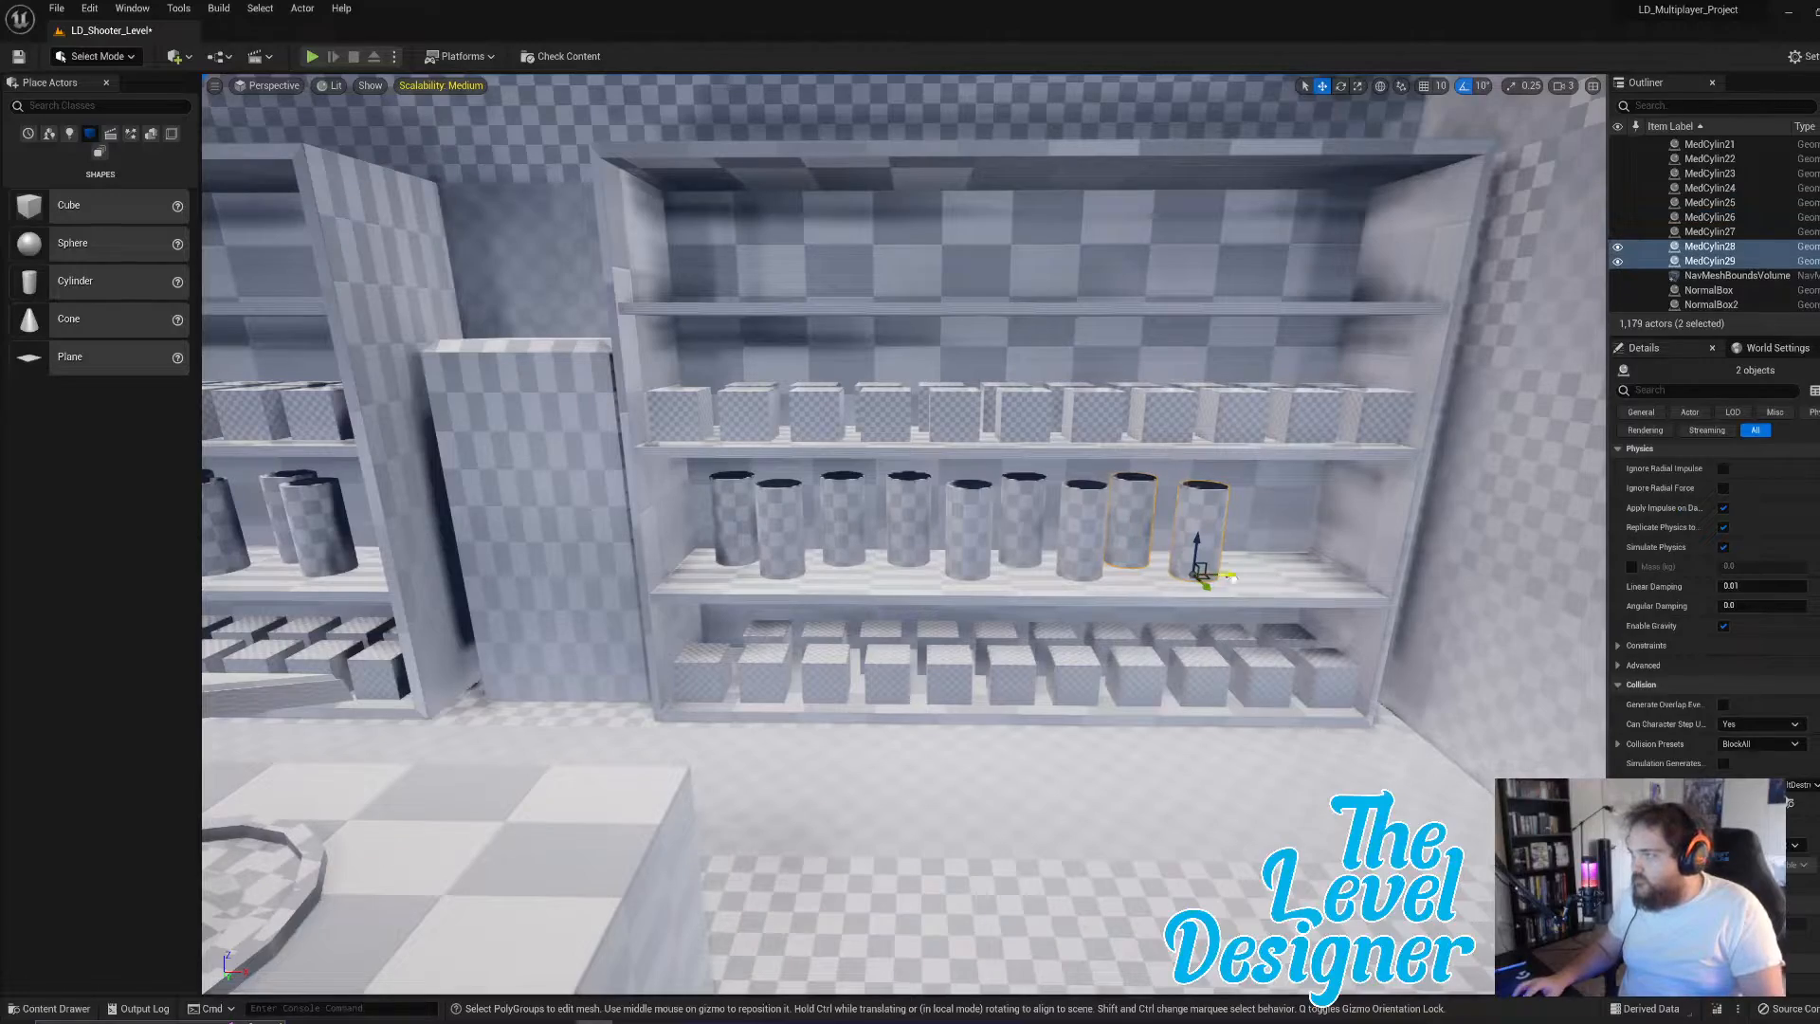
left_click_drag(1233, 577, 1356, 573)
mouse_move(1359, 568)
right_mouse_down()
mouse_move(1328, 578)
mouse_move(1422, 578)
mouse_move(1308, 574)
mouse_move(1341, 583)
right_mouse_up()
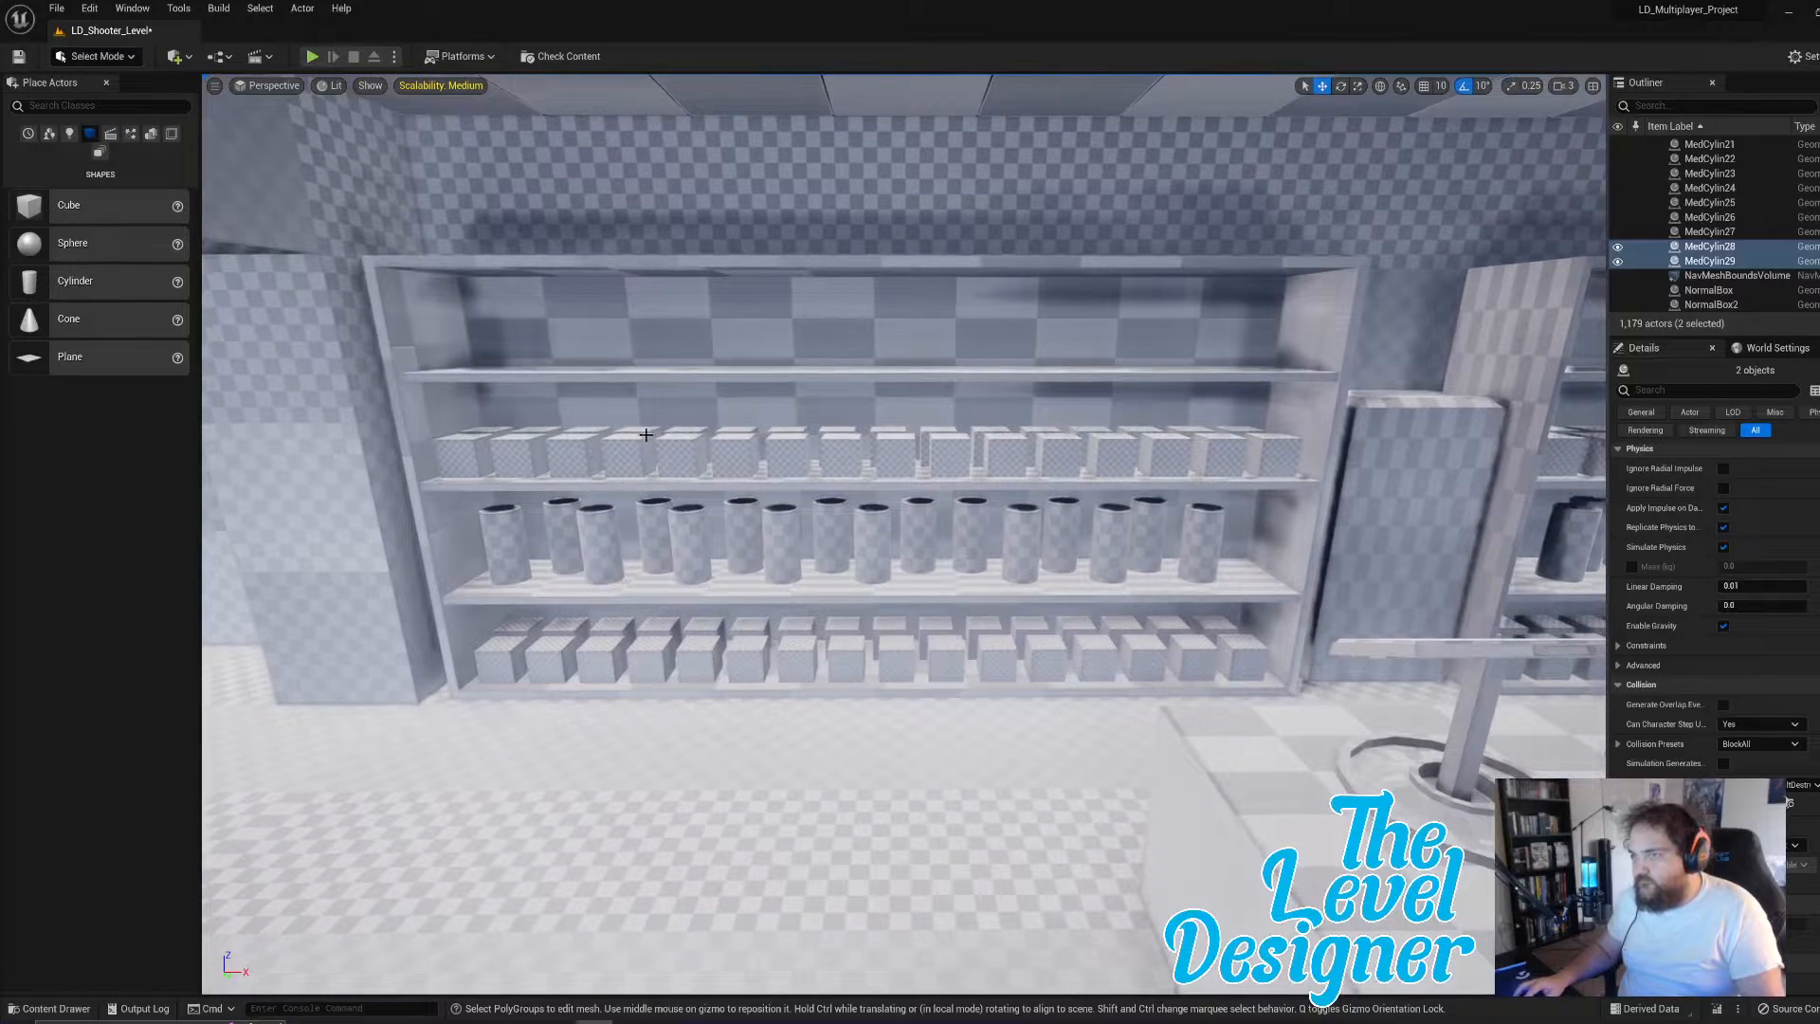
- Examine which SmallBox actors in the Outliner belong to the row on the left shelf unit's third level
left_click(479, 431)
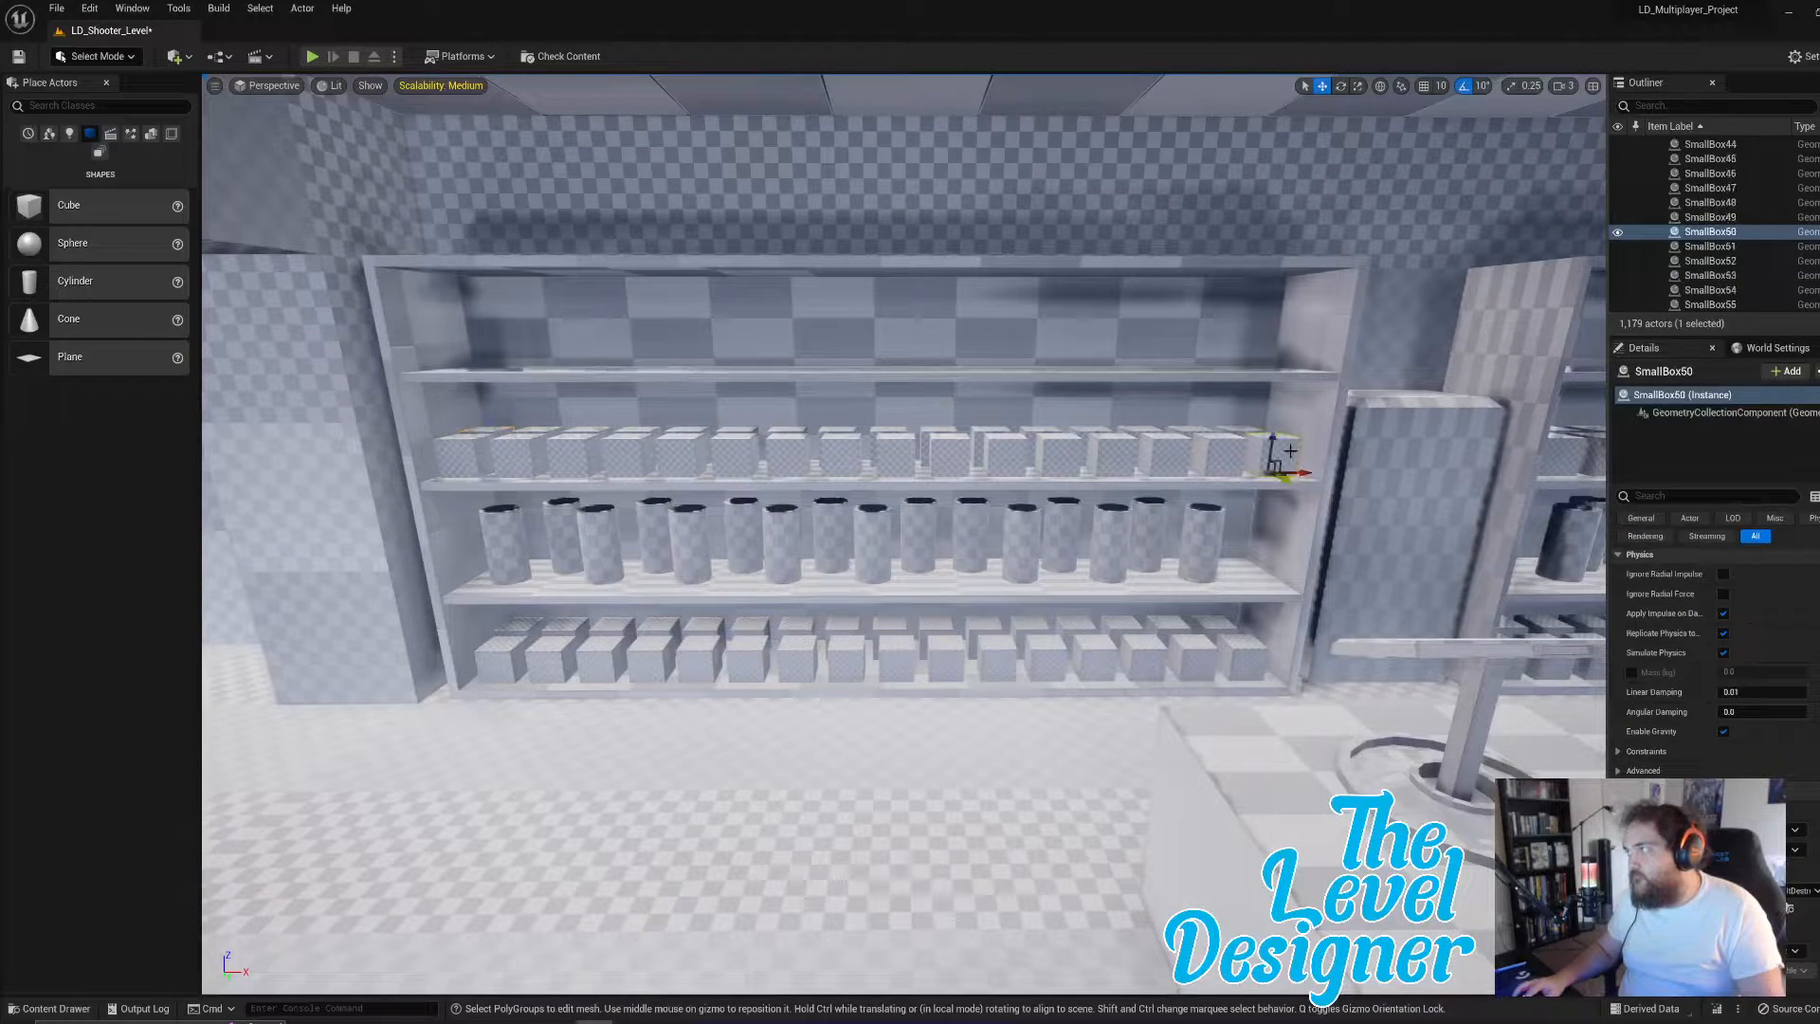
scroll(1712, 235, "down", 5)
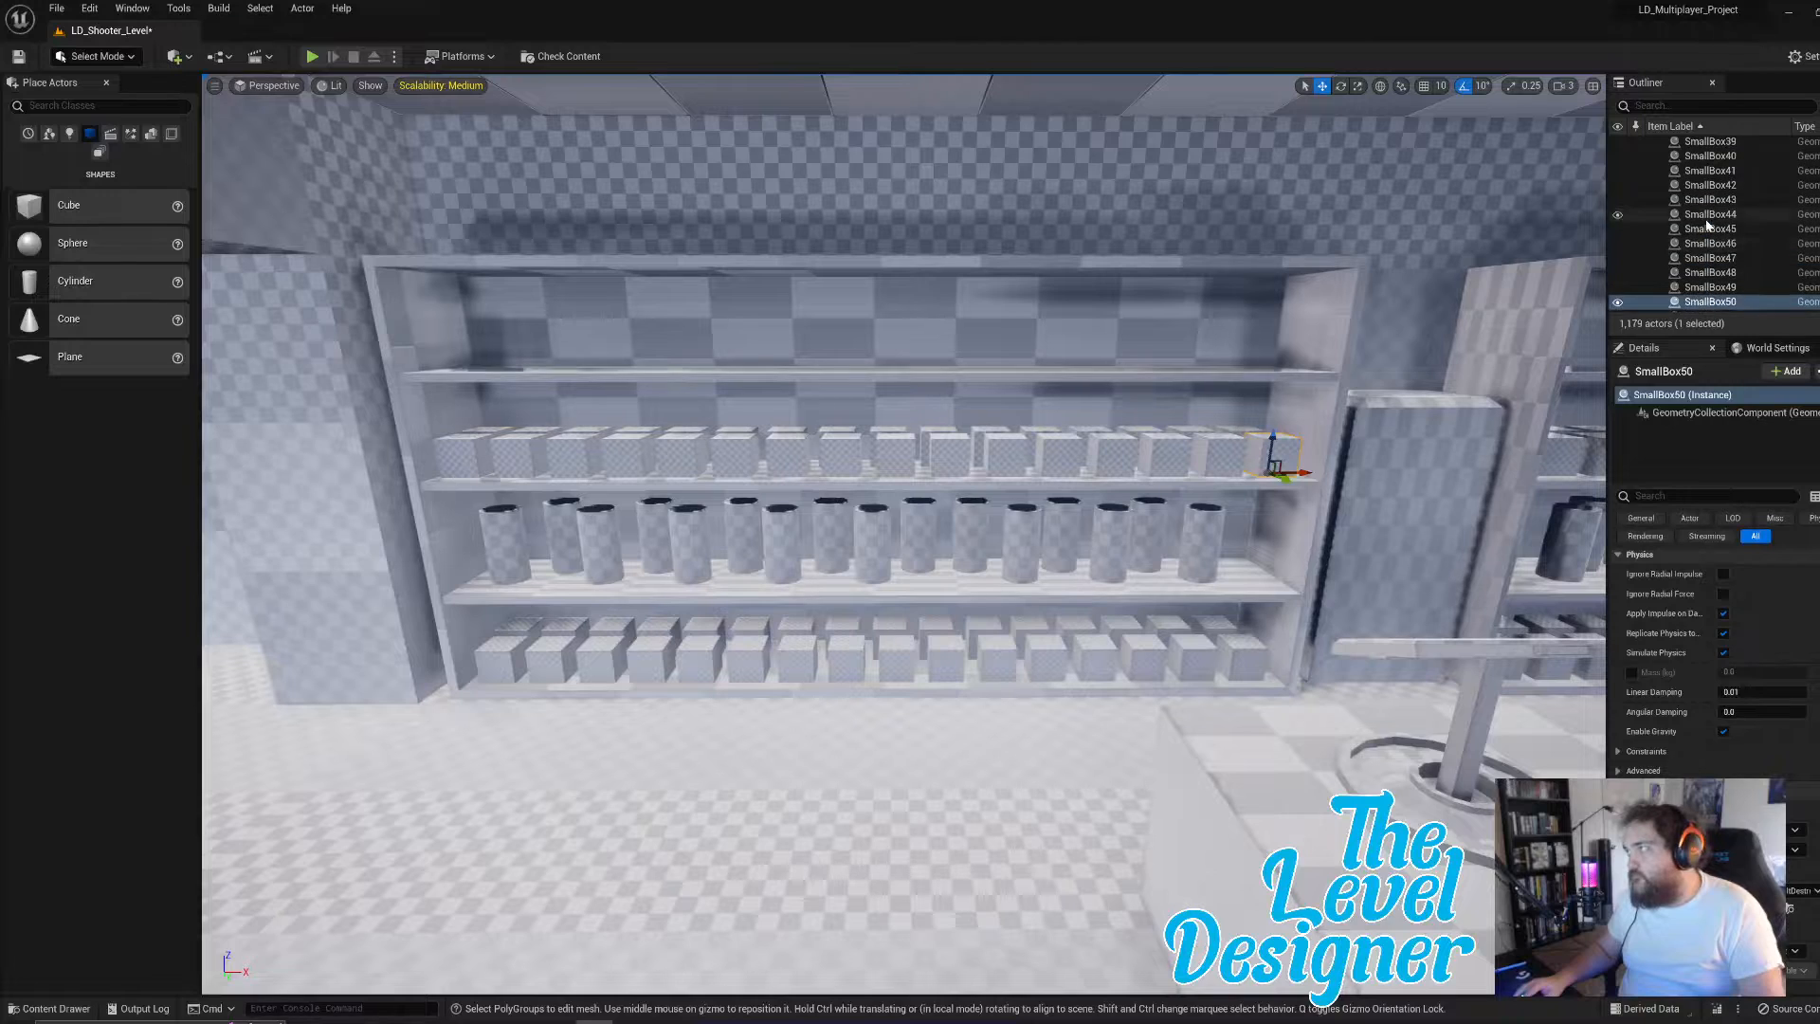
scroll(1713, 227, "up", 1)
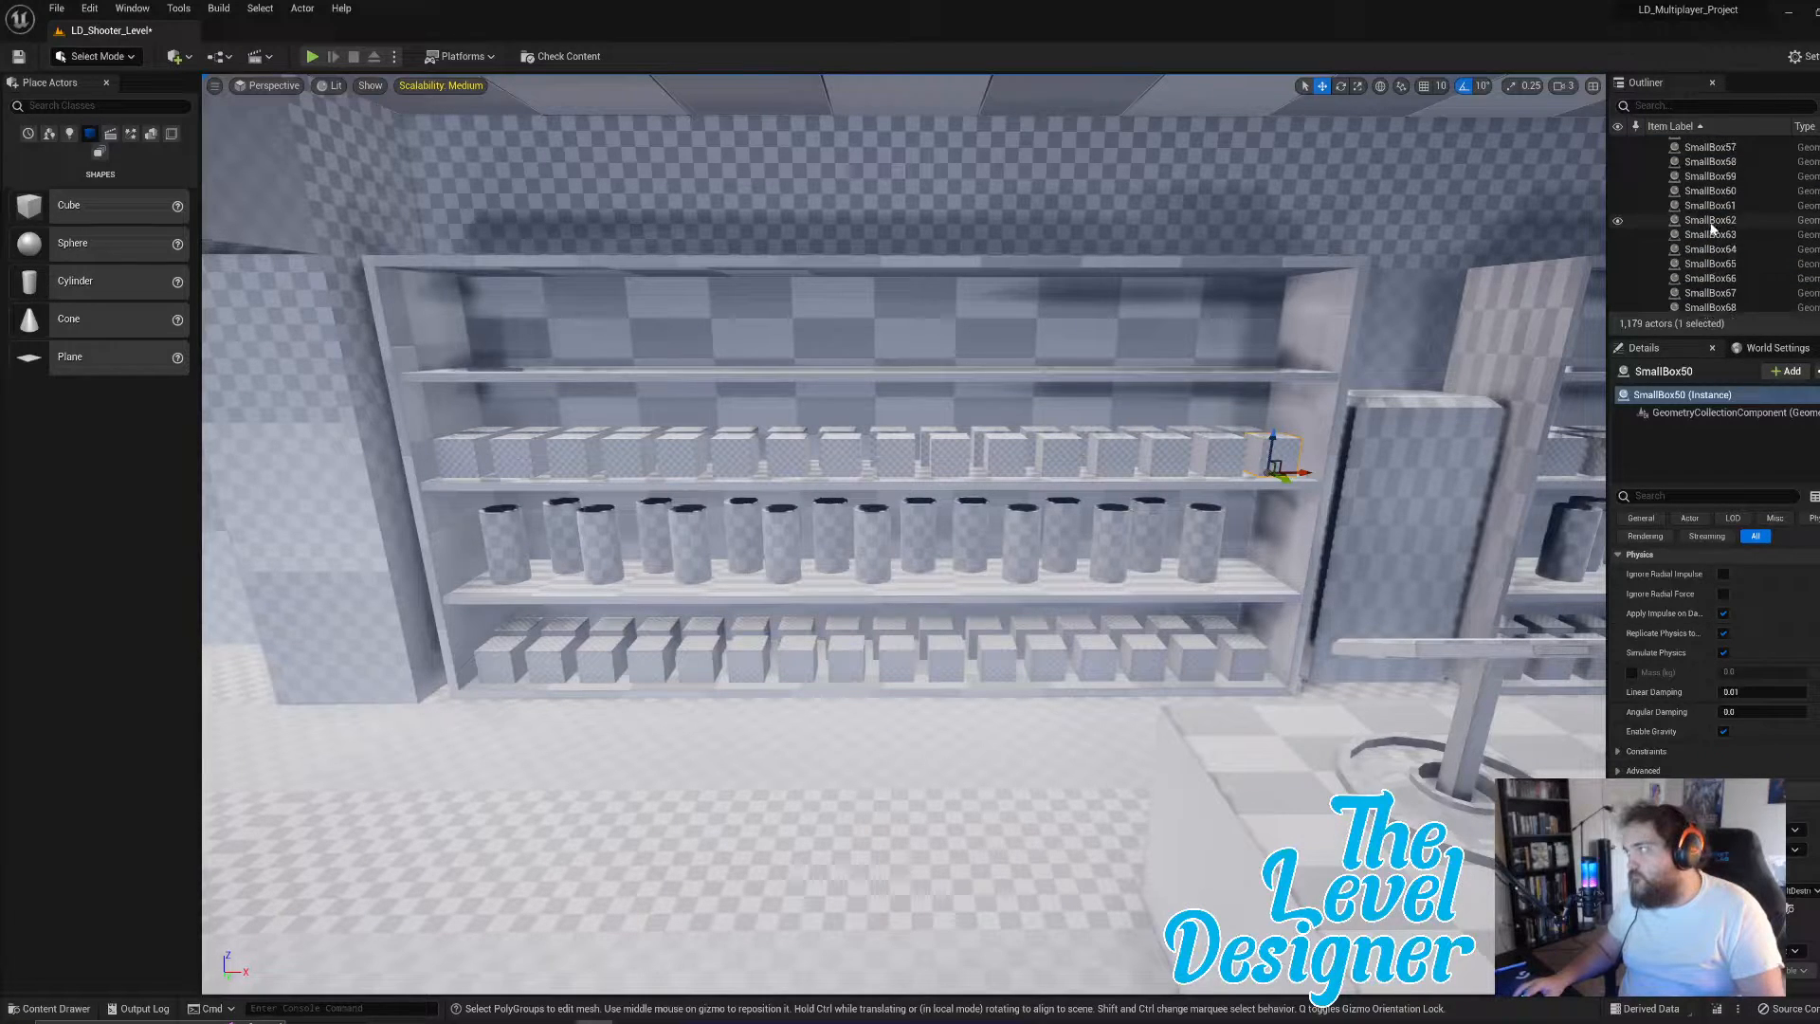
left_click(1741, 235, "shift")
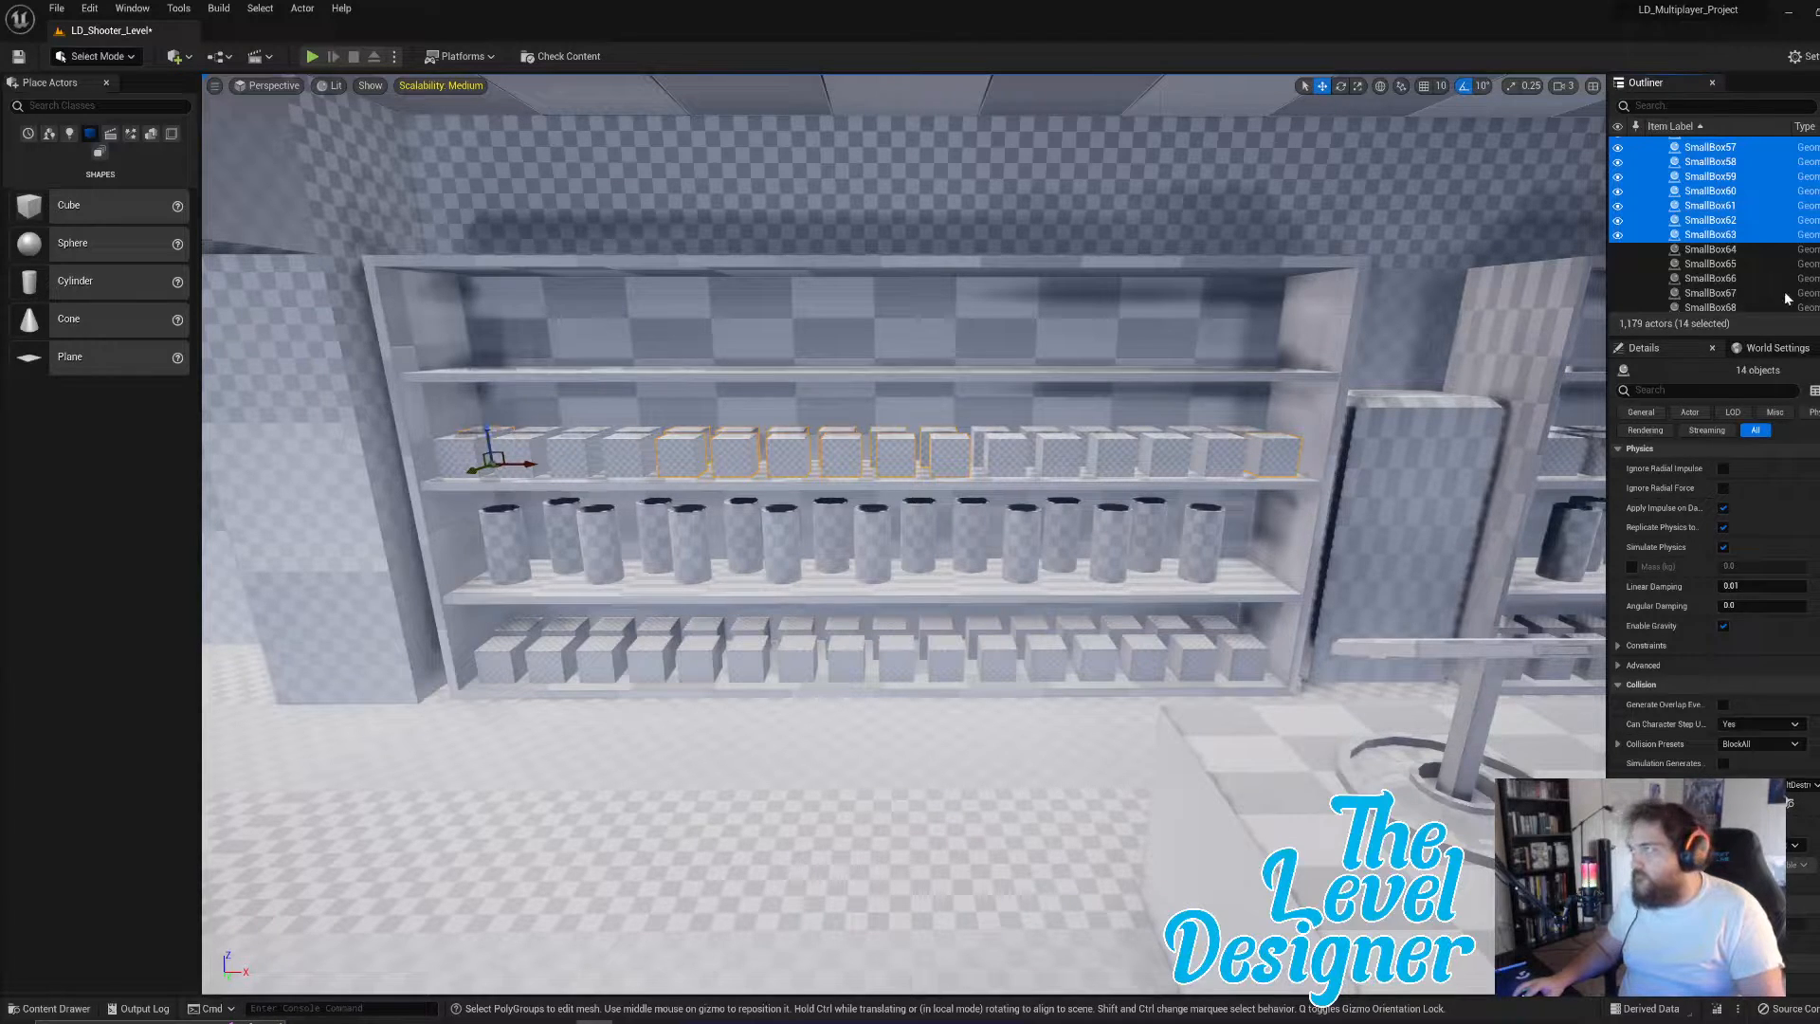
left_click(1712, 289)
scroll(1716, 278, "down", 1)
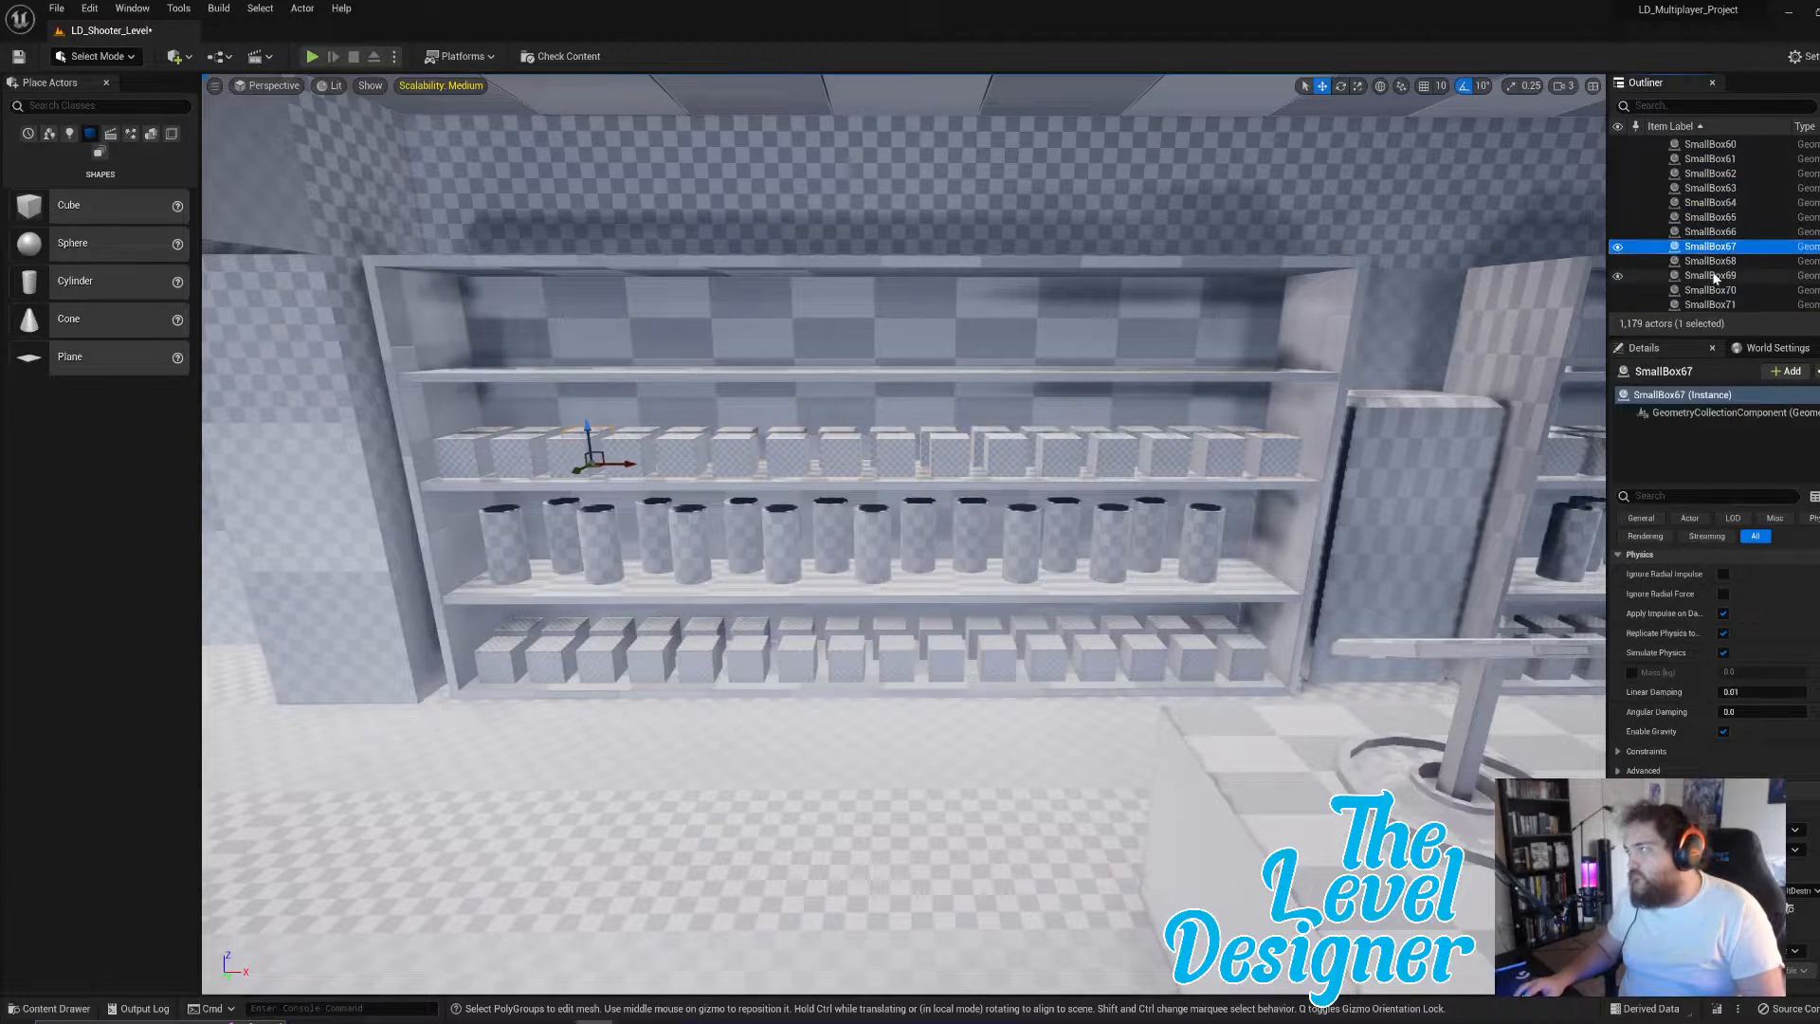
left_click(1718, 276)
left_click(1714, 291)
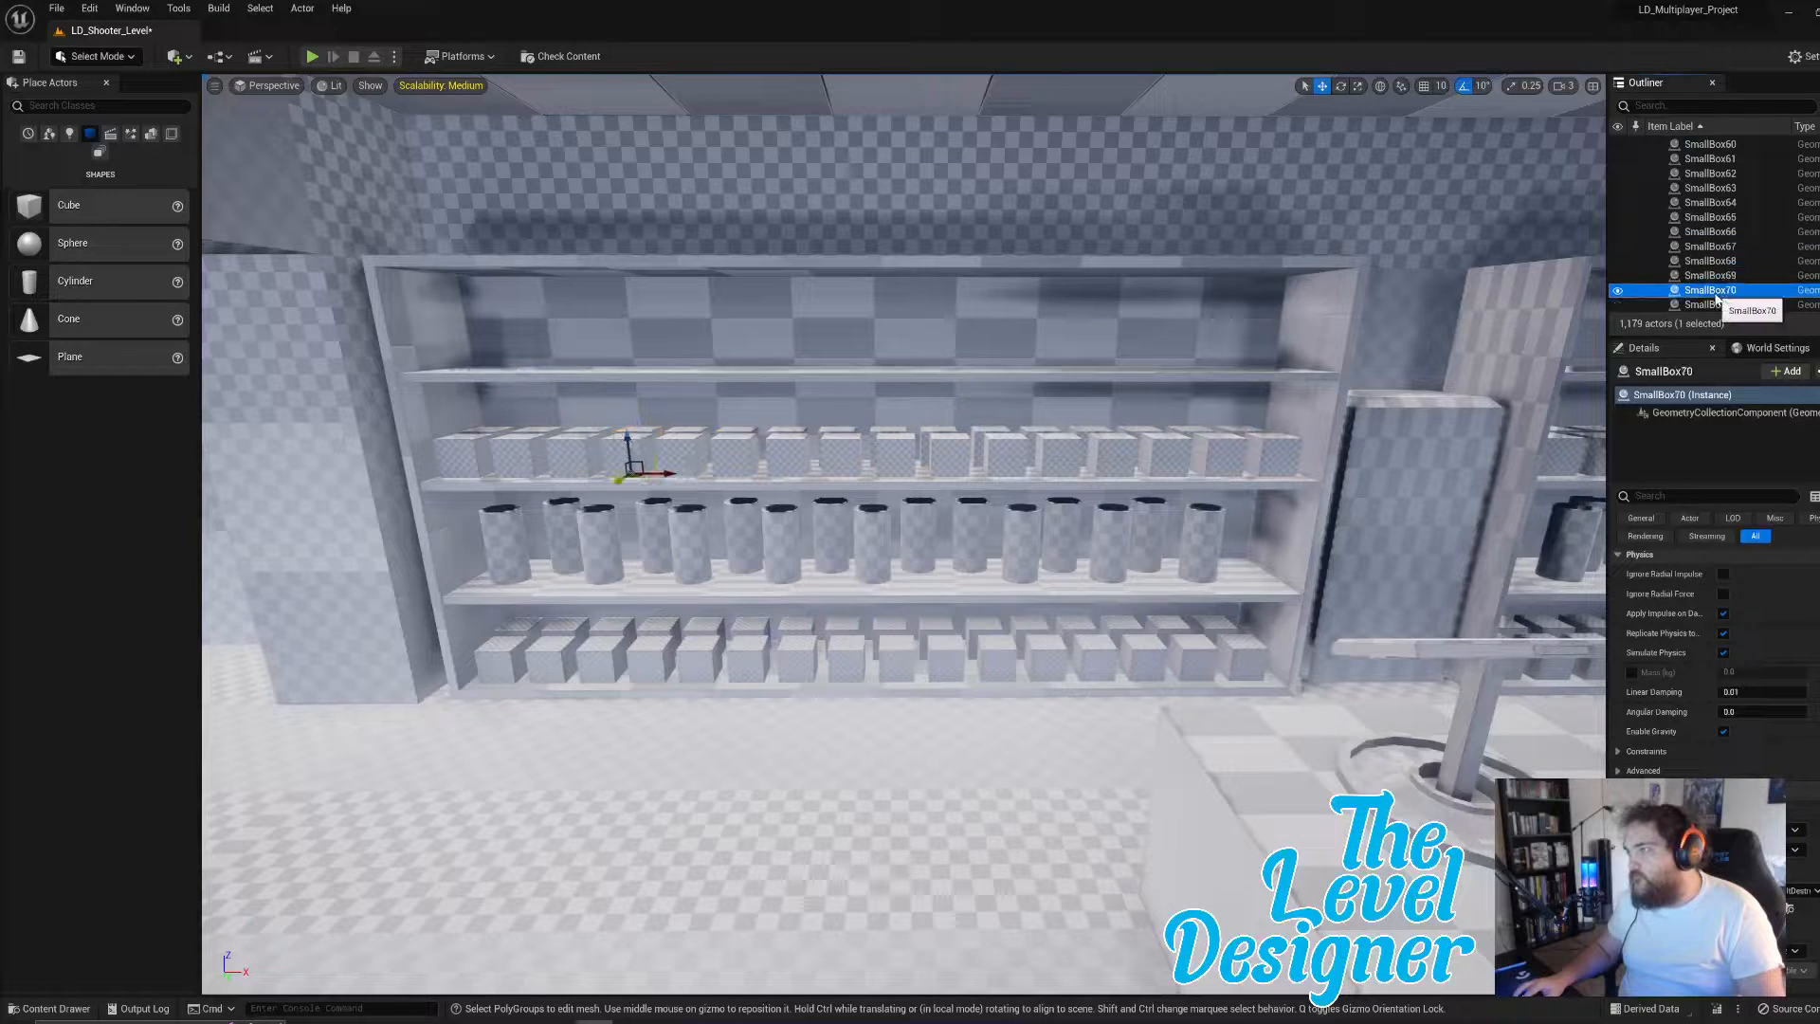
scroll(1716, 298, "down", 1)
left_click(1716, 292)
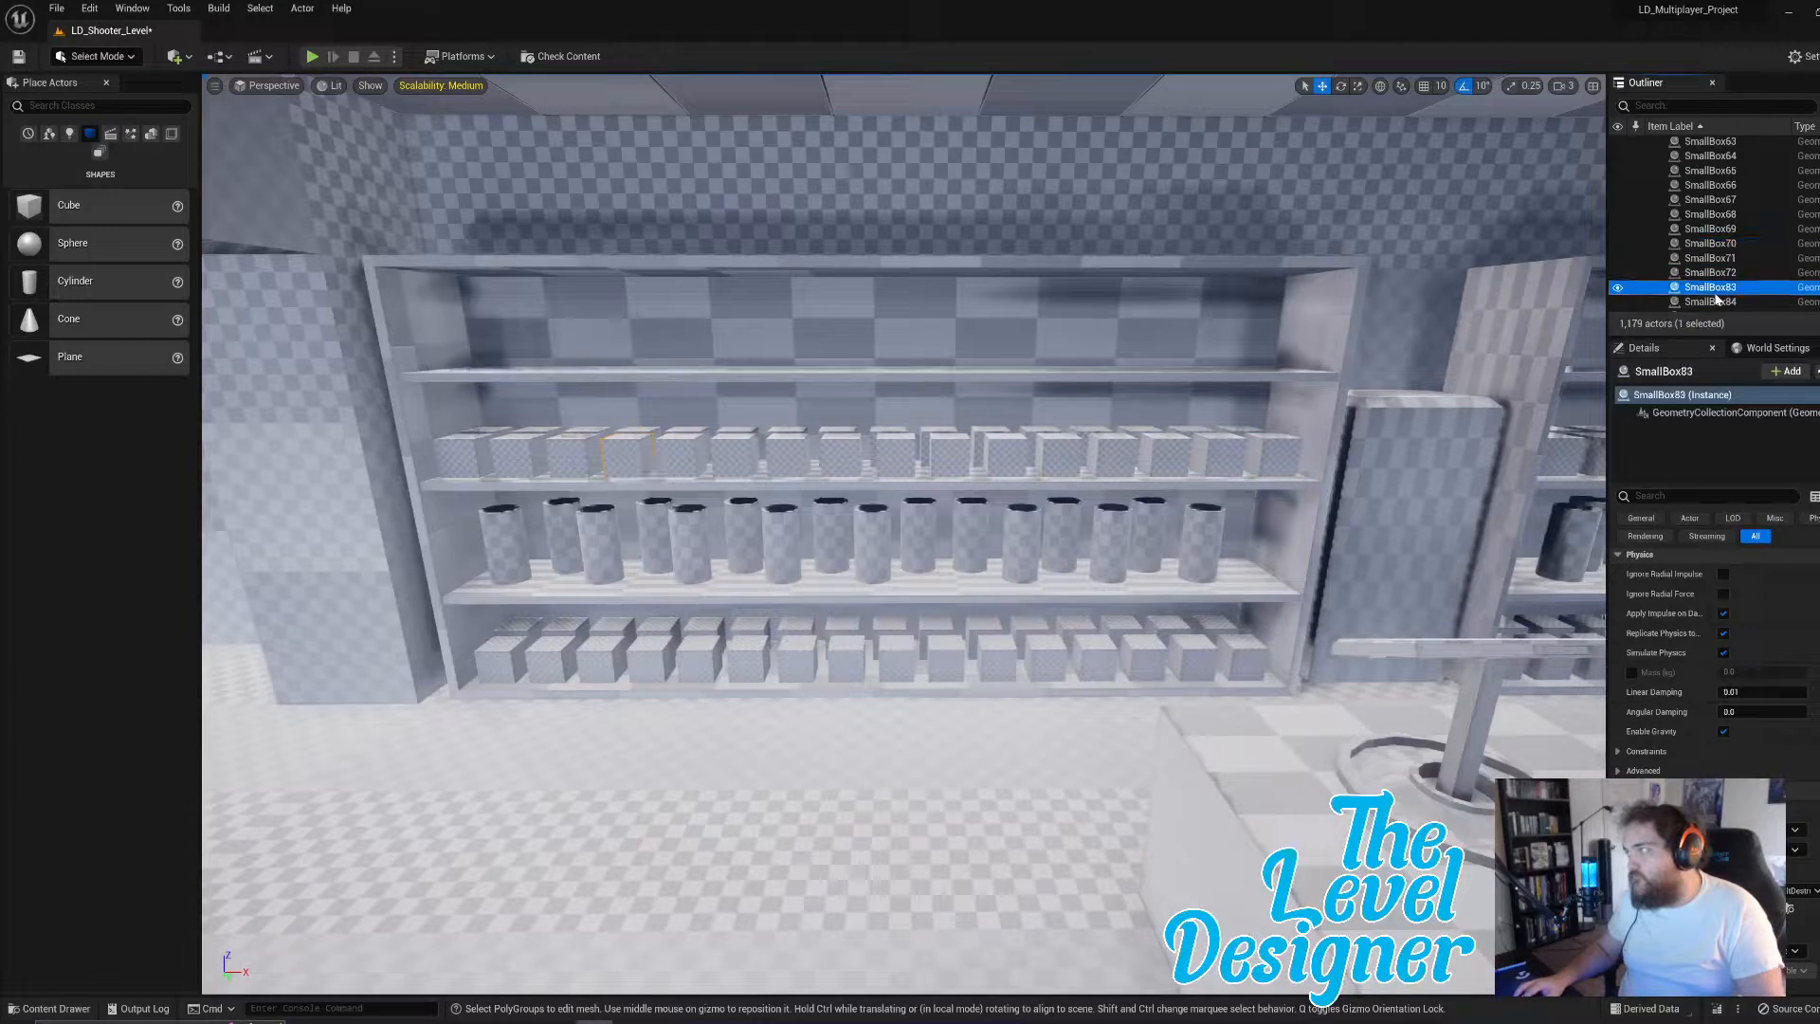
left_click(1712, 275)
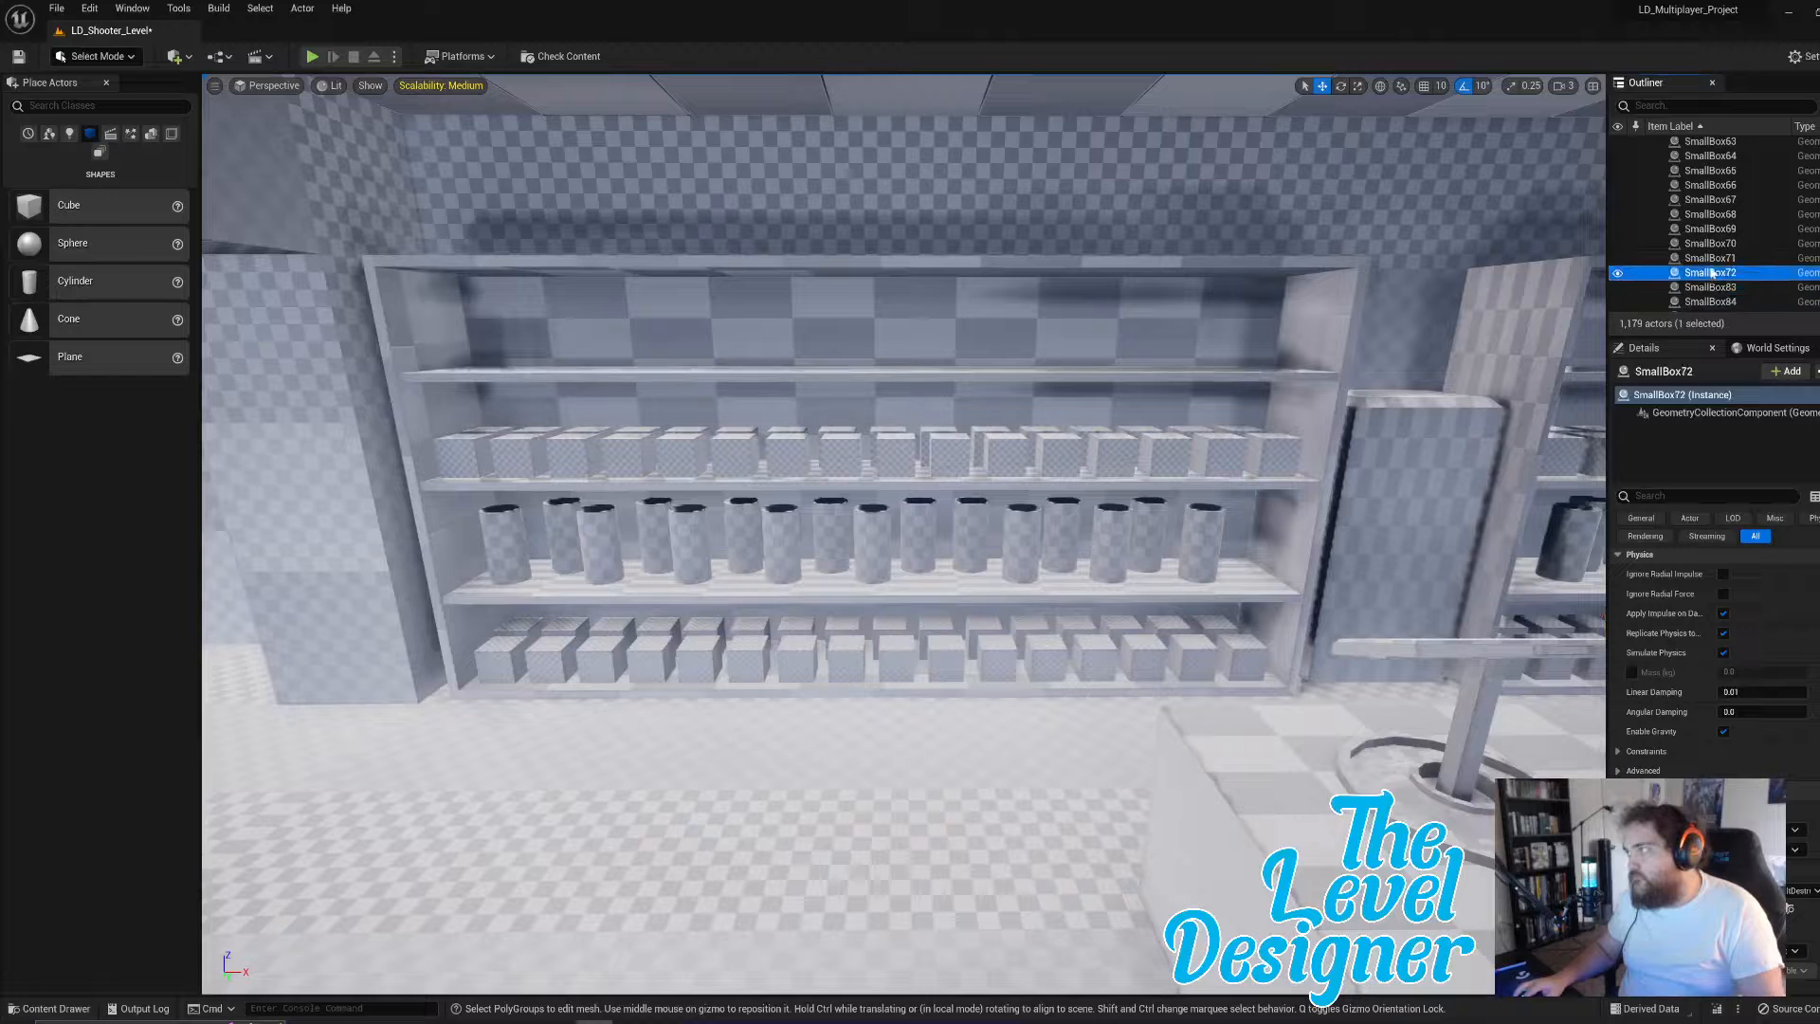
left_click(1713, 260)
left_click(1712, 245)
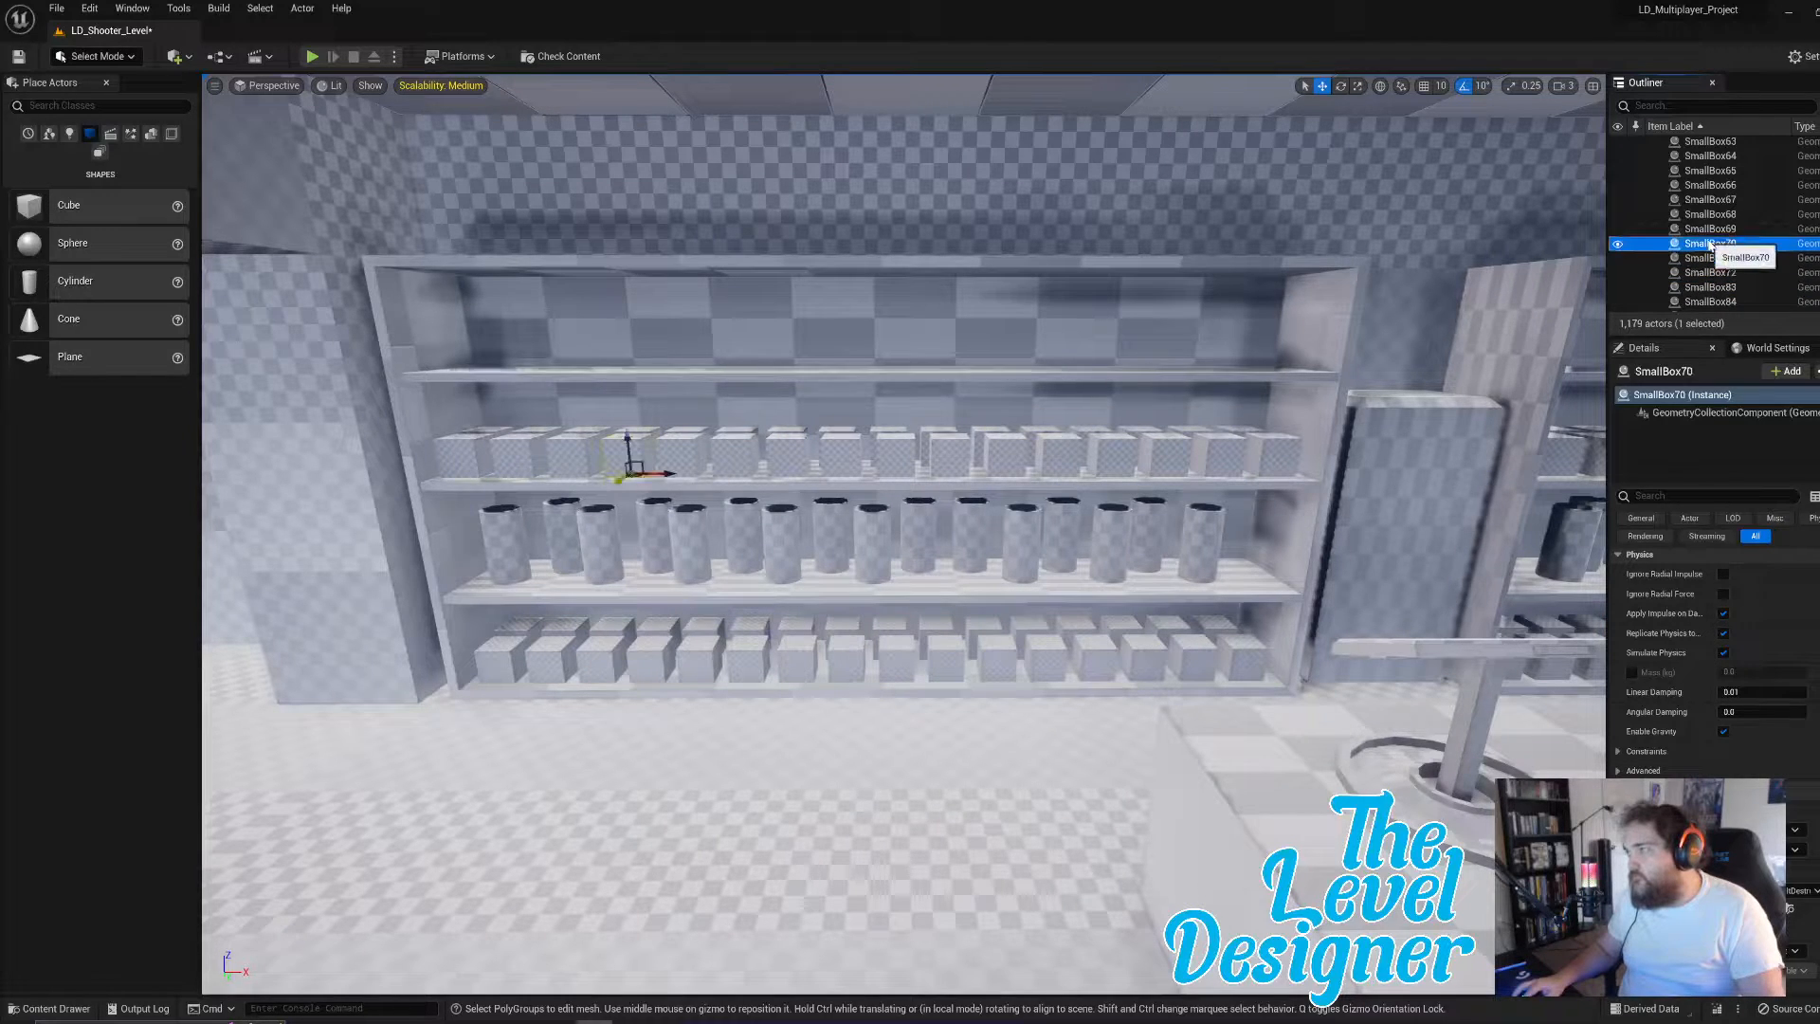
- Duplicate the 18 boxes SmallBox53 to SmallBox70 and move the copies up onto the left shelf unit's top level
scroll(1713, 245, "up", 5)
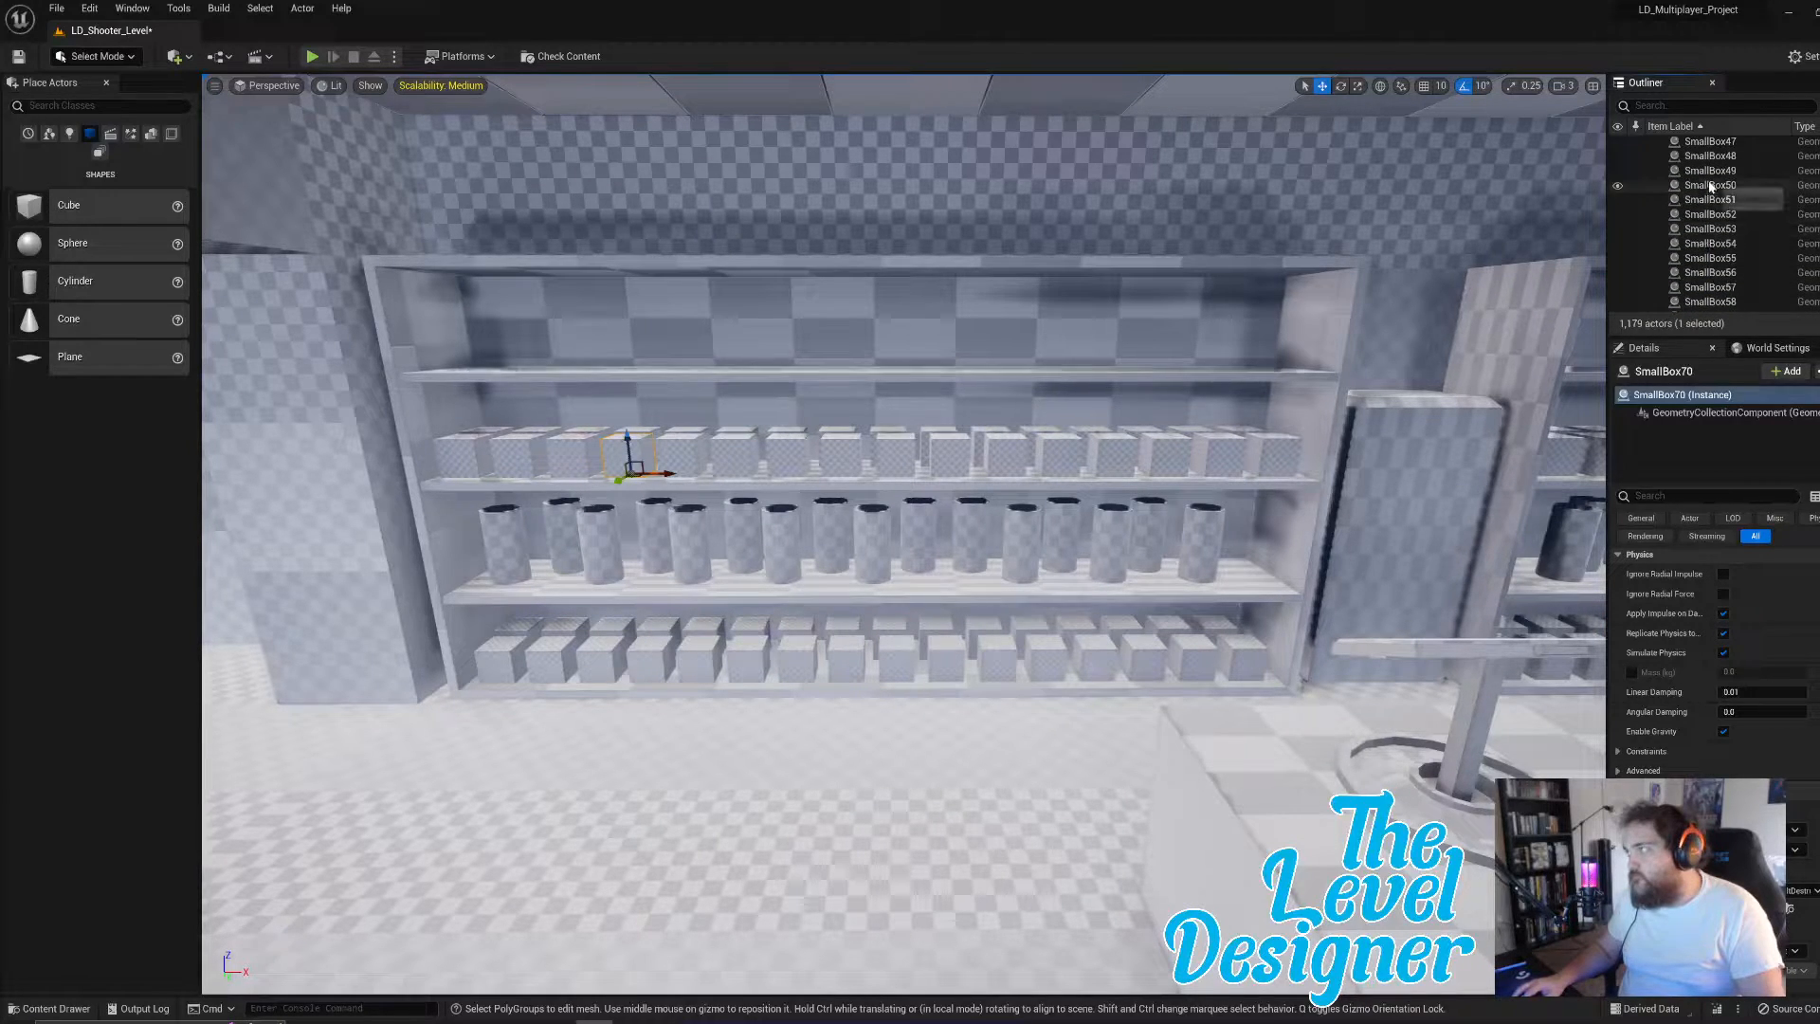
left_click(1713, 229, "shift")
scroll(1712, 230, "down", 5)
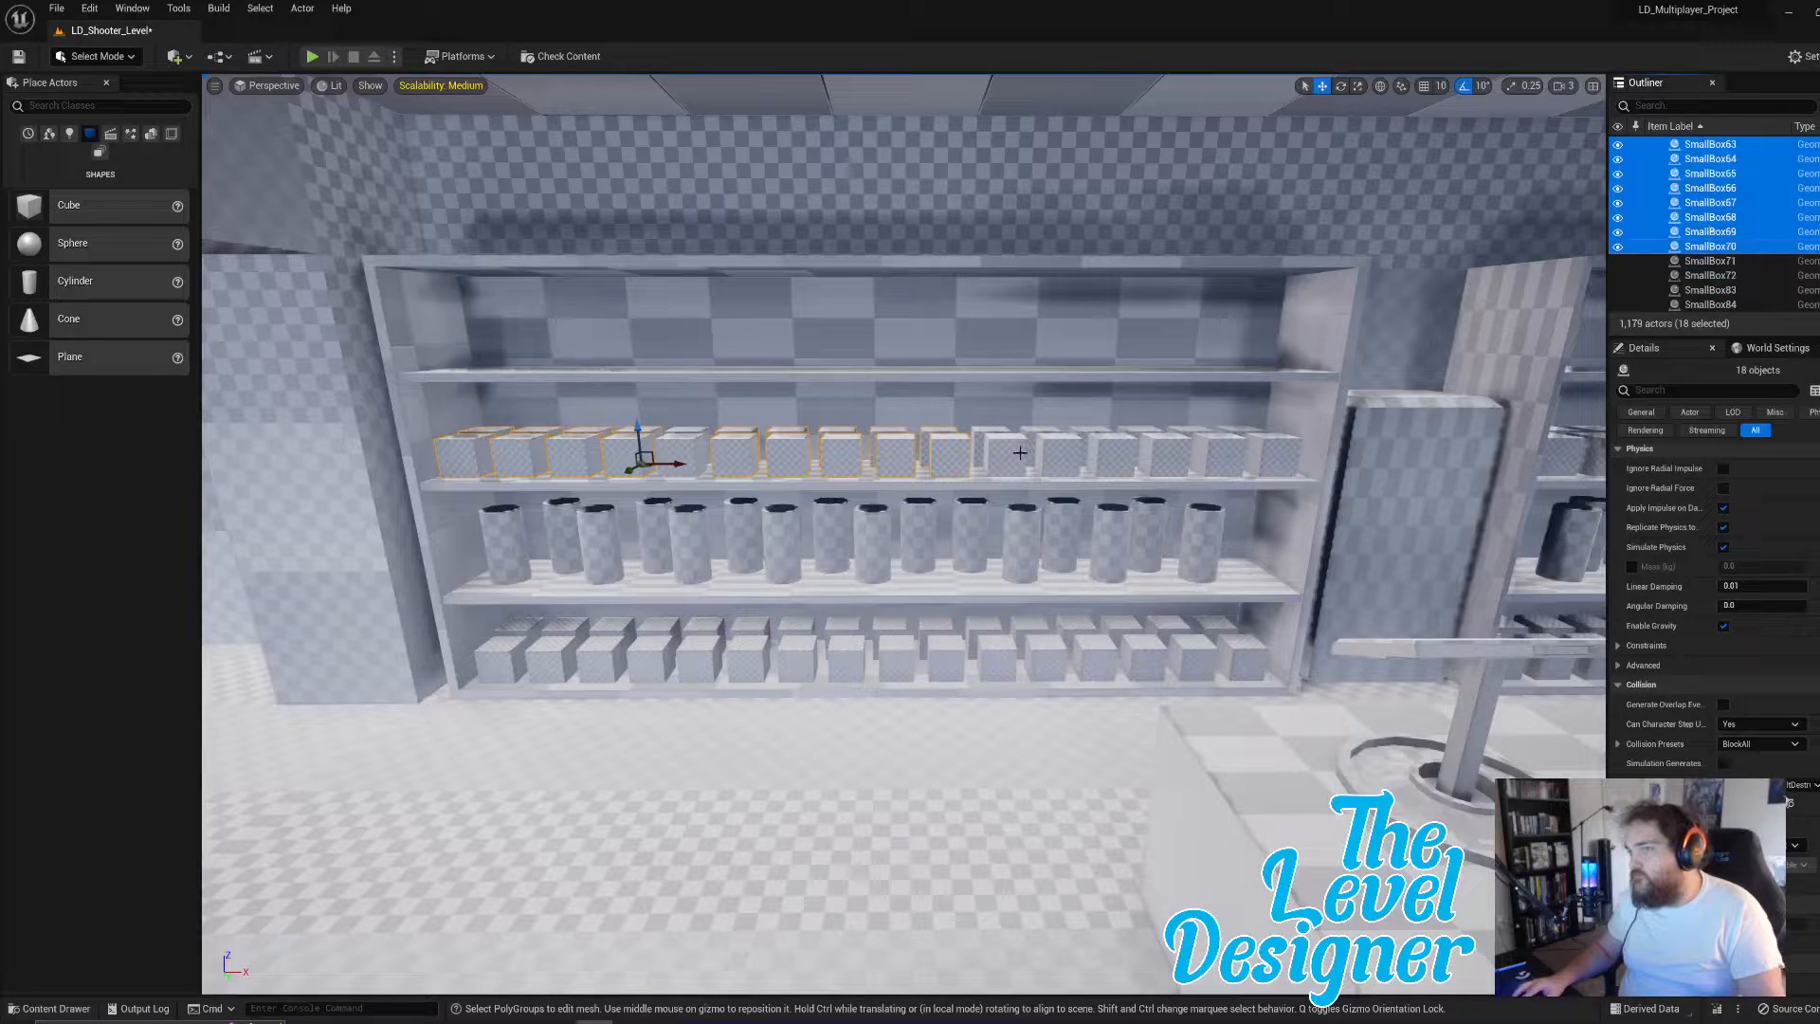
key("ctrl+d")
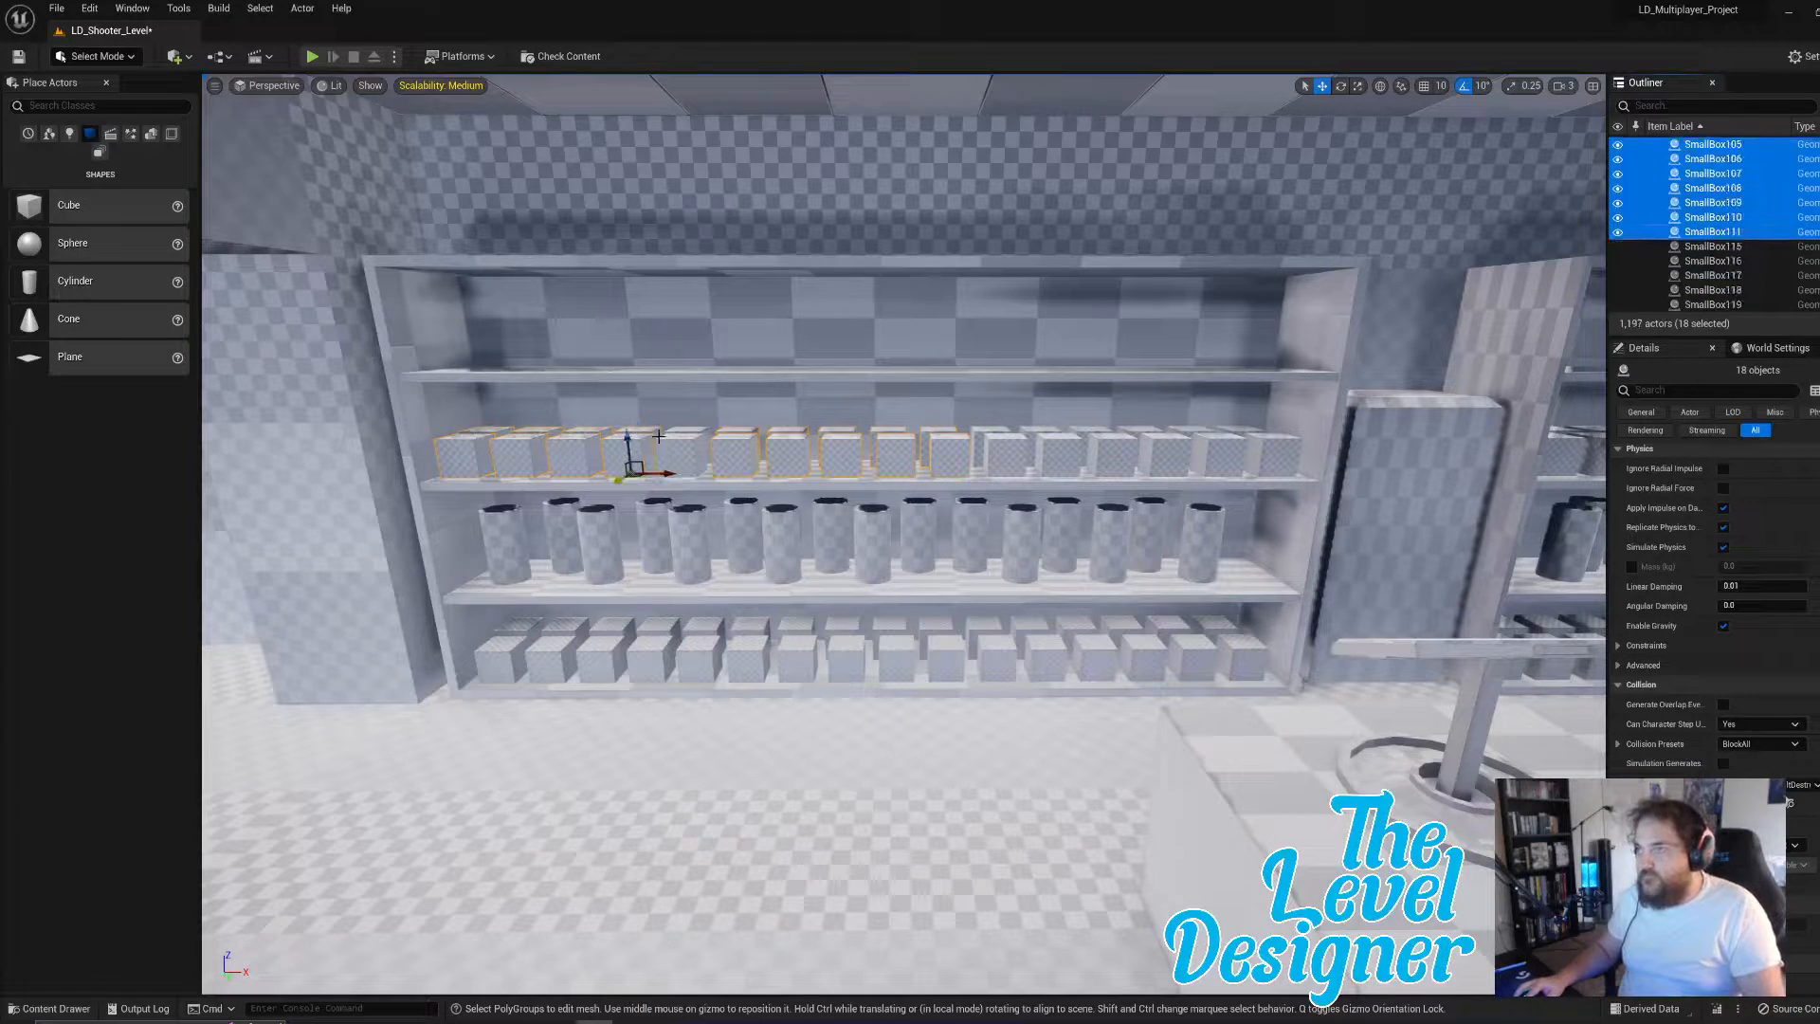
left_click_drag(628, 444, 659, 336)
right_click_drag(934, 478, 935, 506)
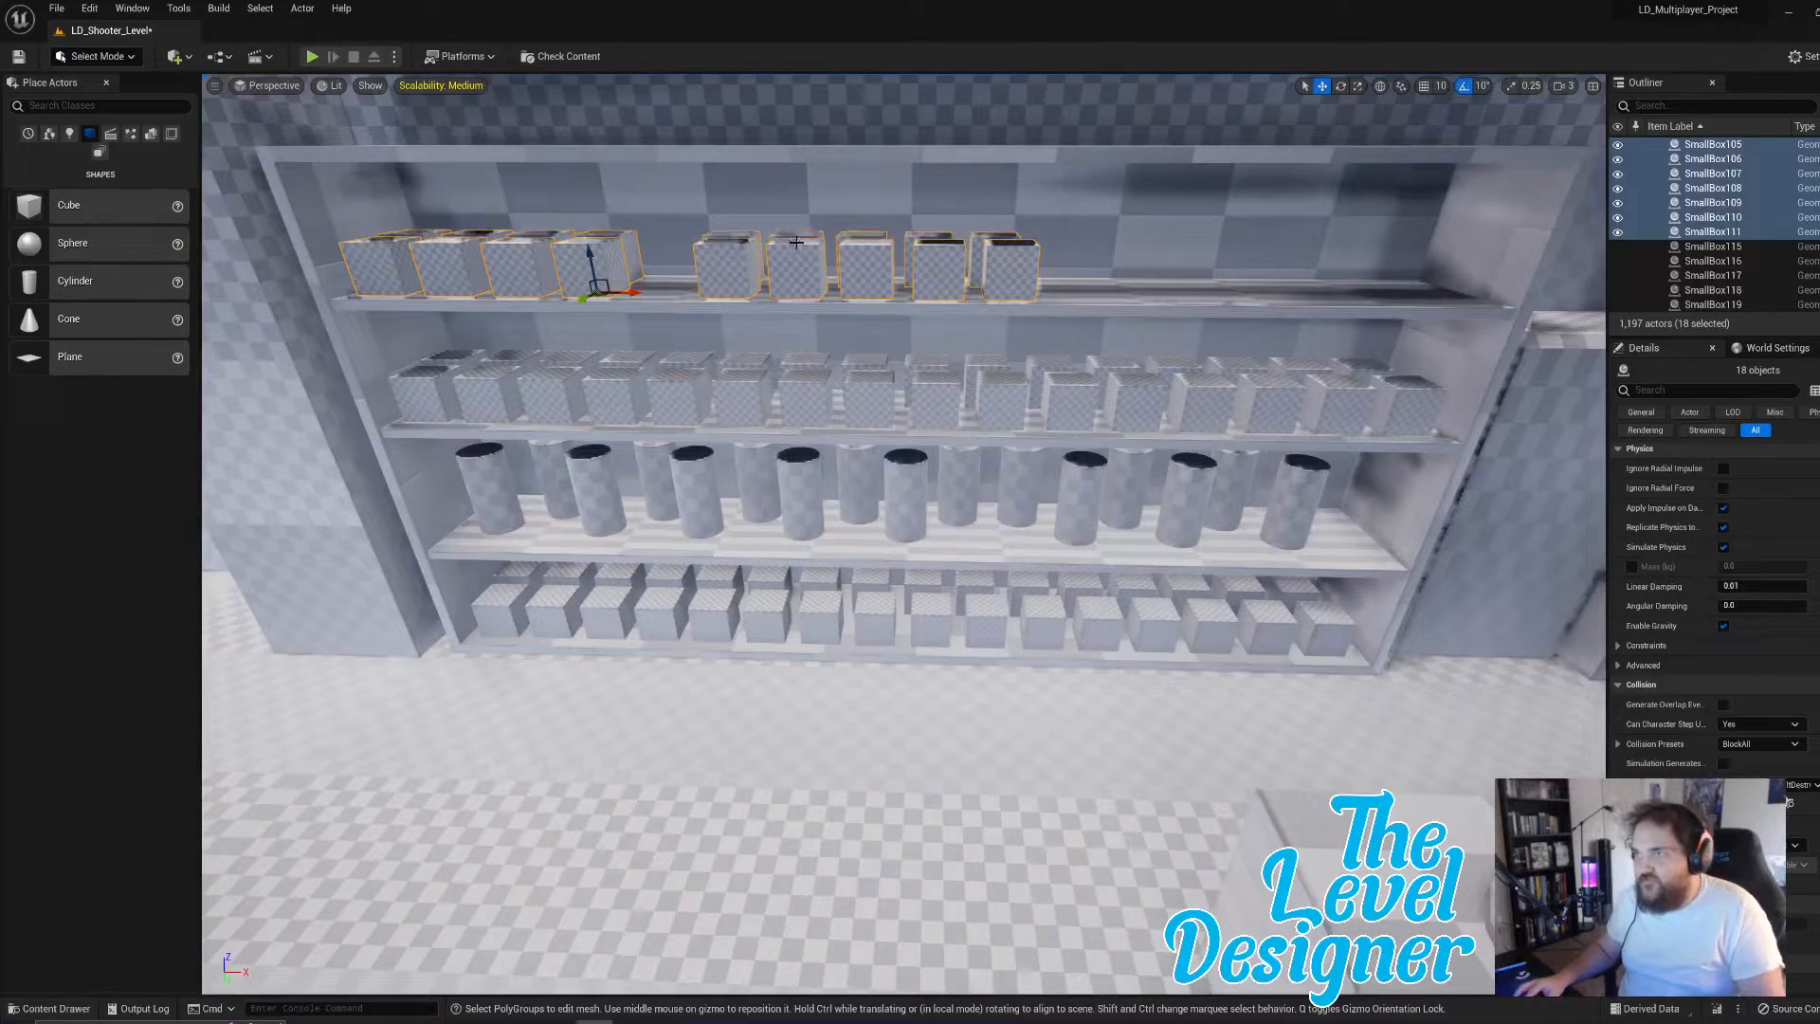
- Move the ten copied boxes right of the gap on the top level farther right to widen the gap
left_click(734, 254)
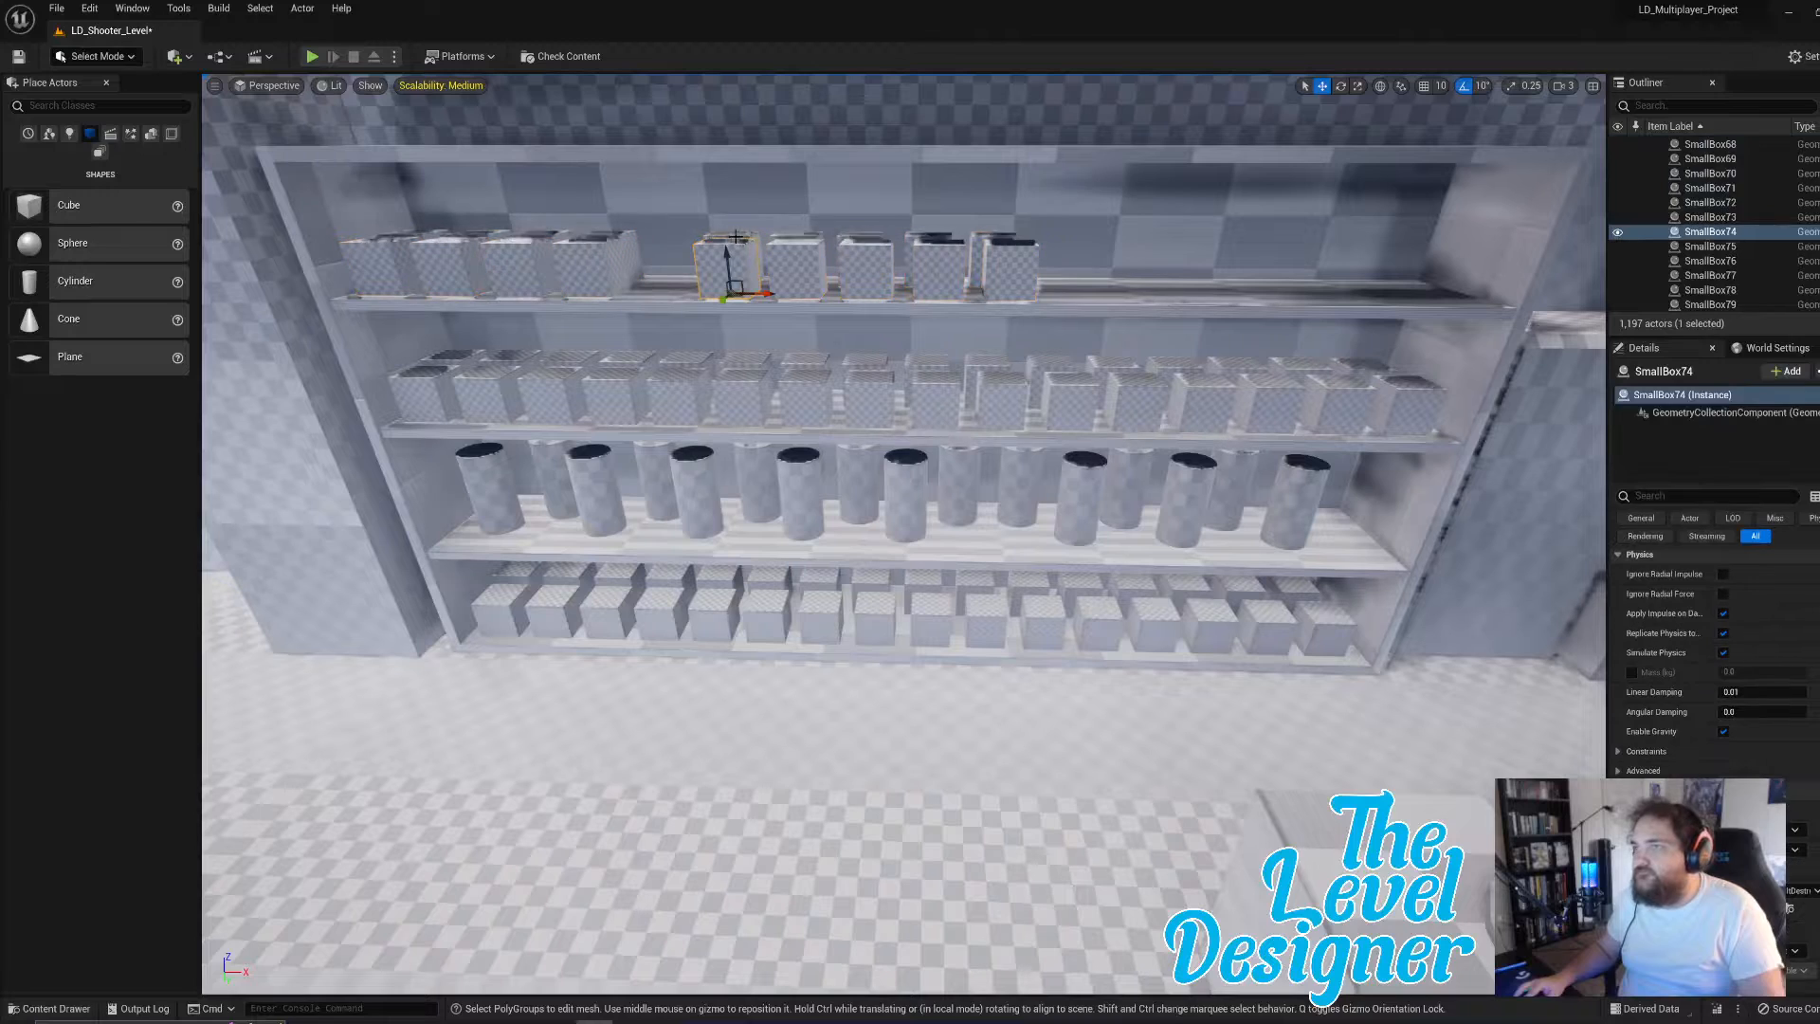
left_click(797, 248, "ctrl")
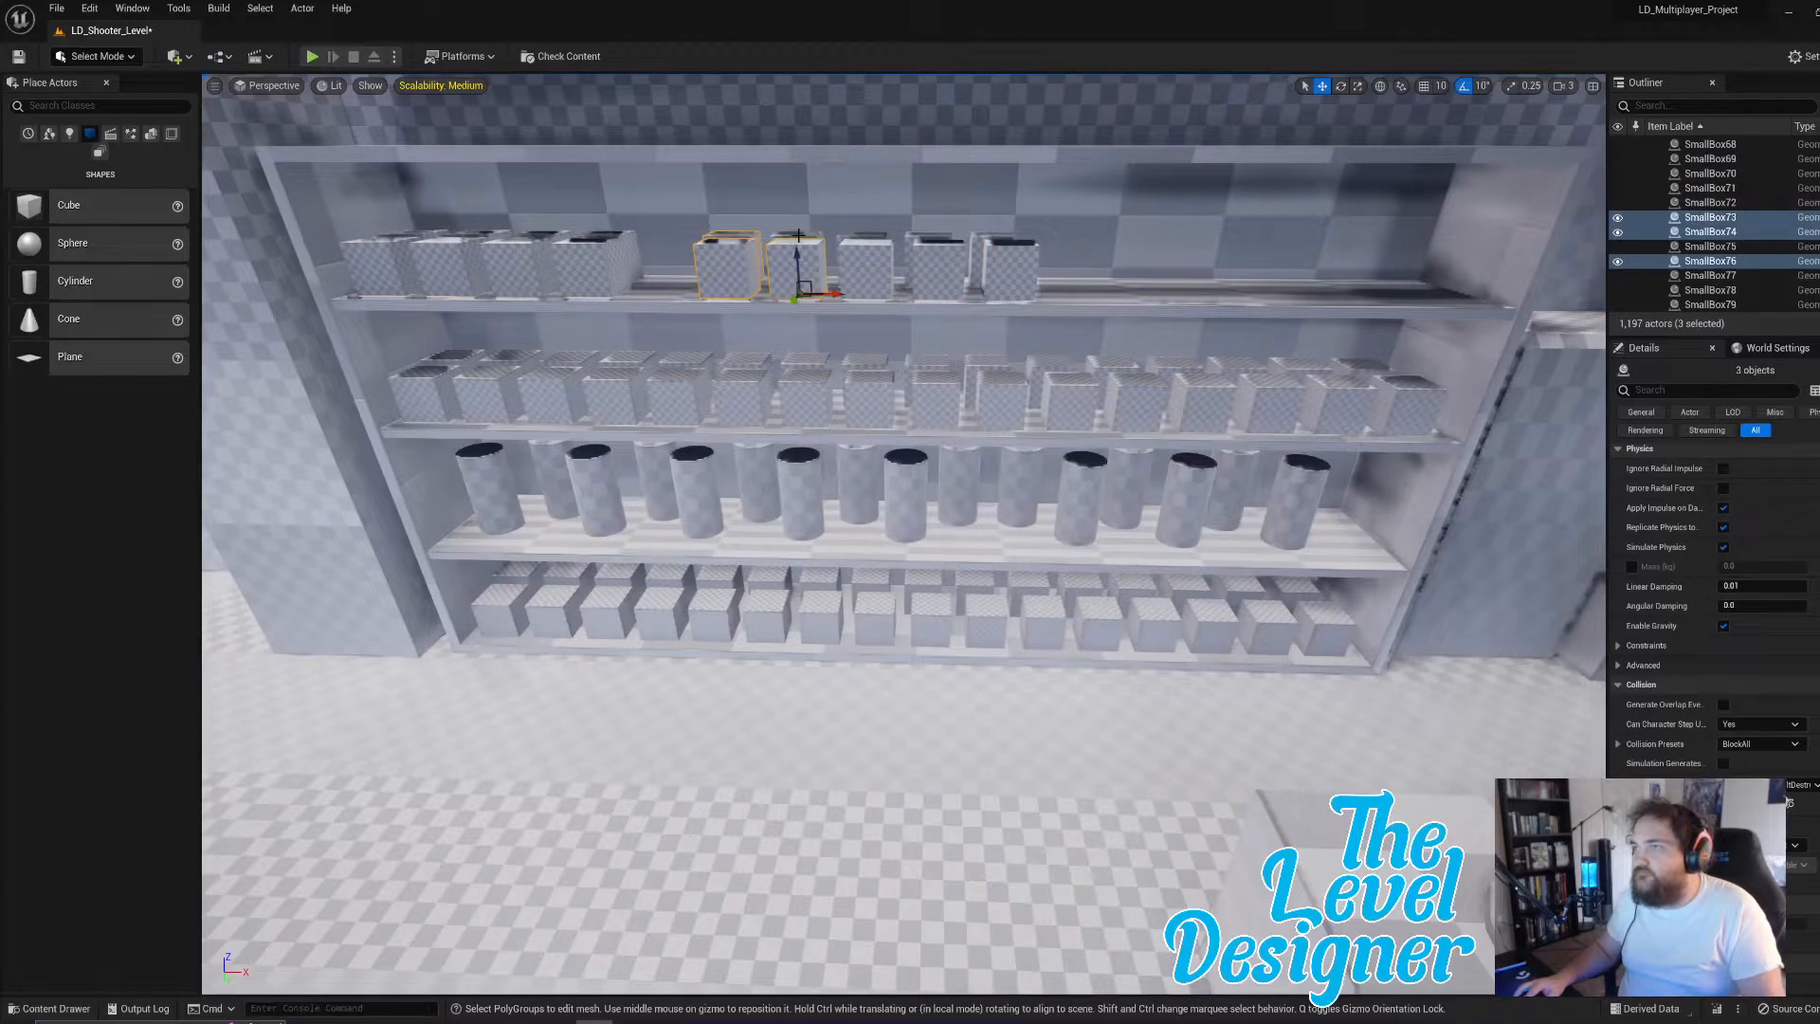
left_click(857, 246, "ctrl")
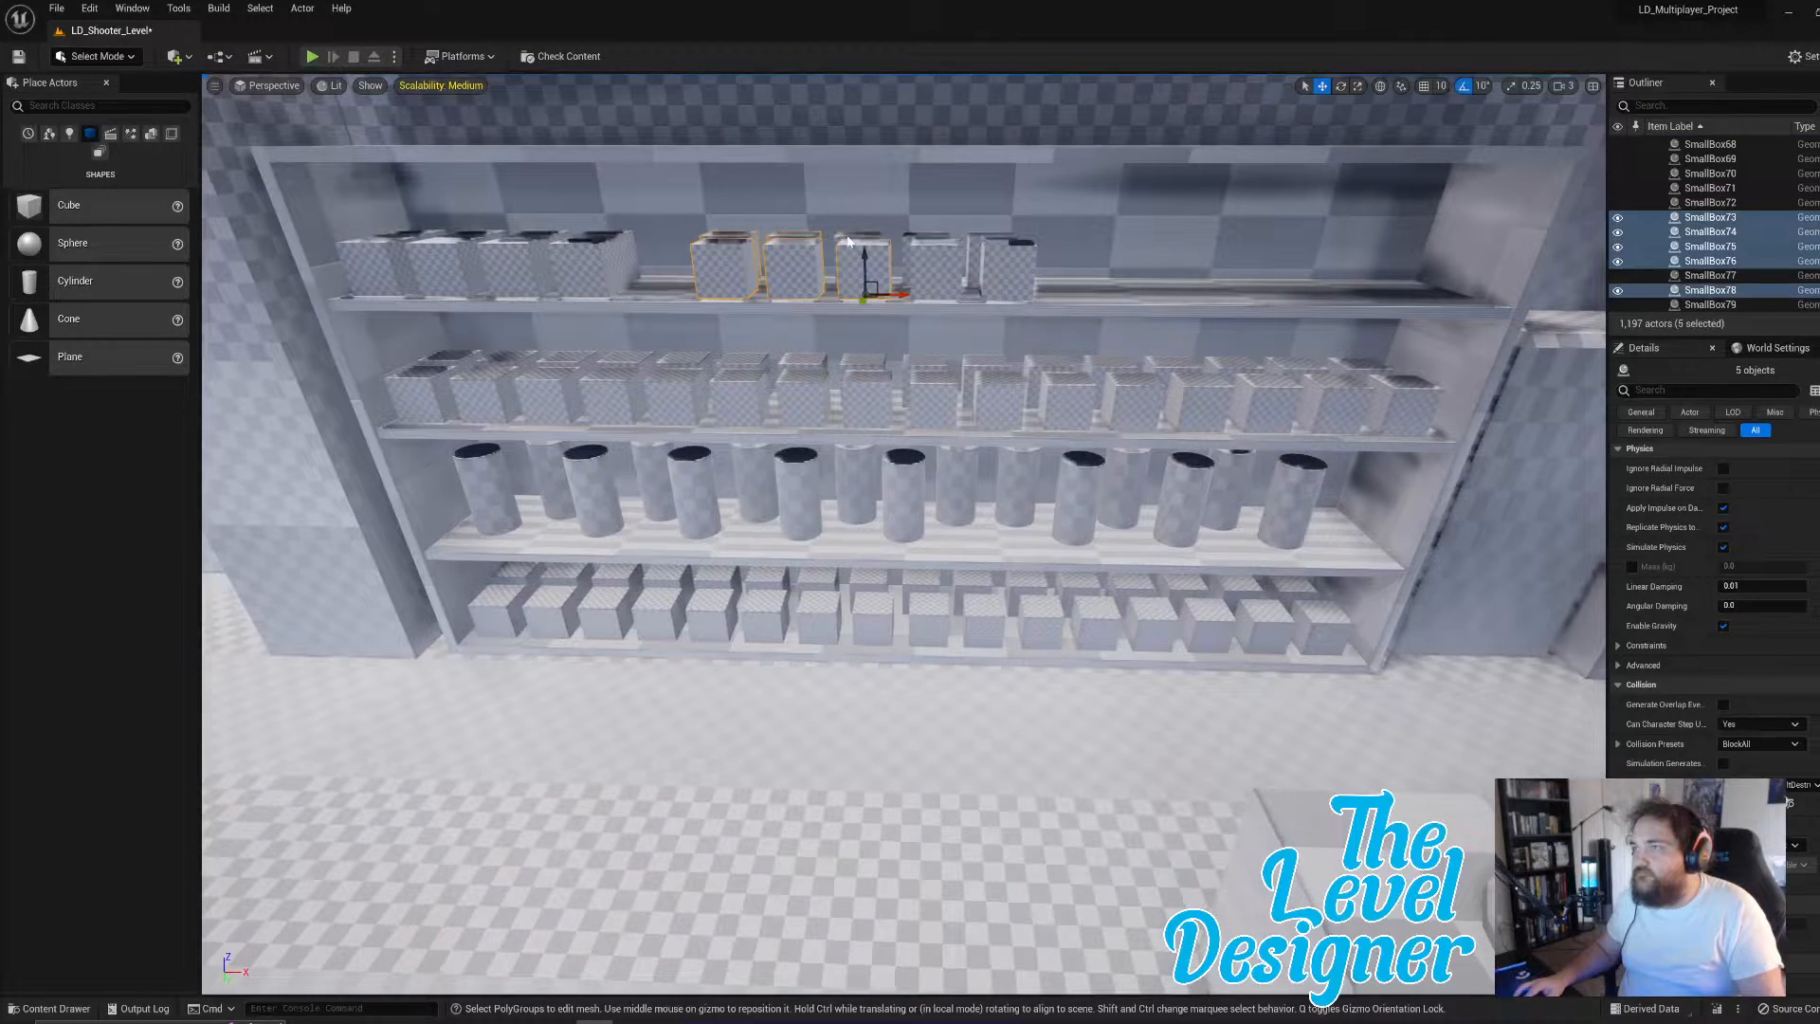
left_click(924, 245, "ctrl")
left_click(1007, 249, "ctrl")
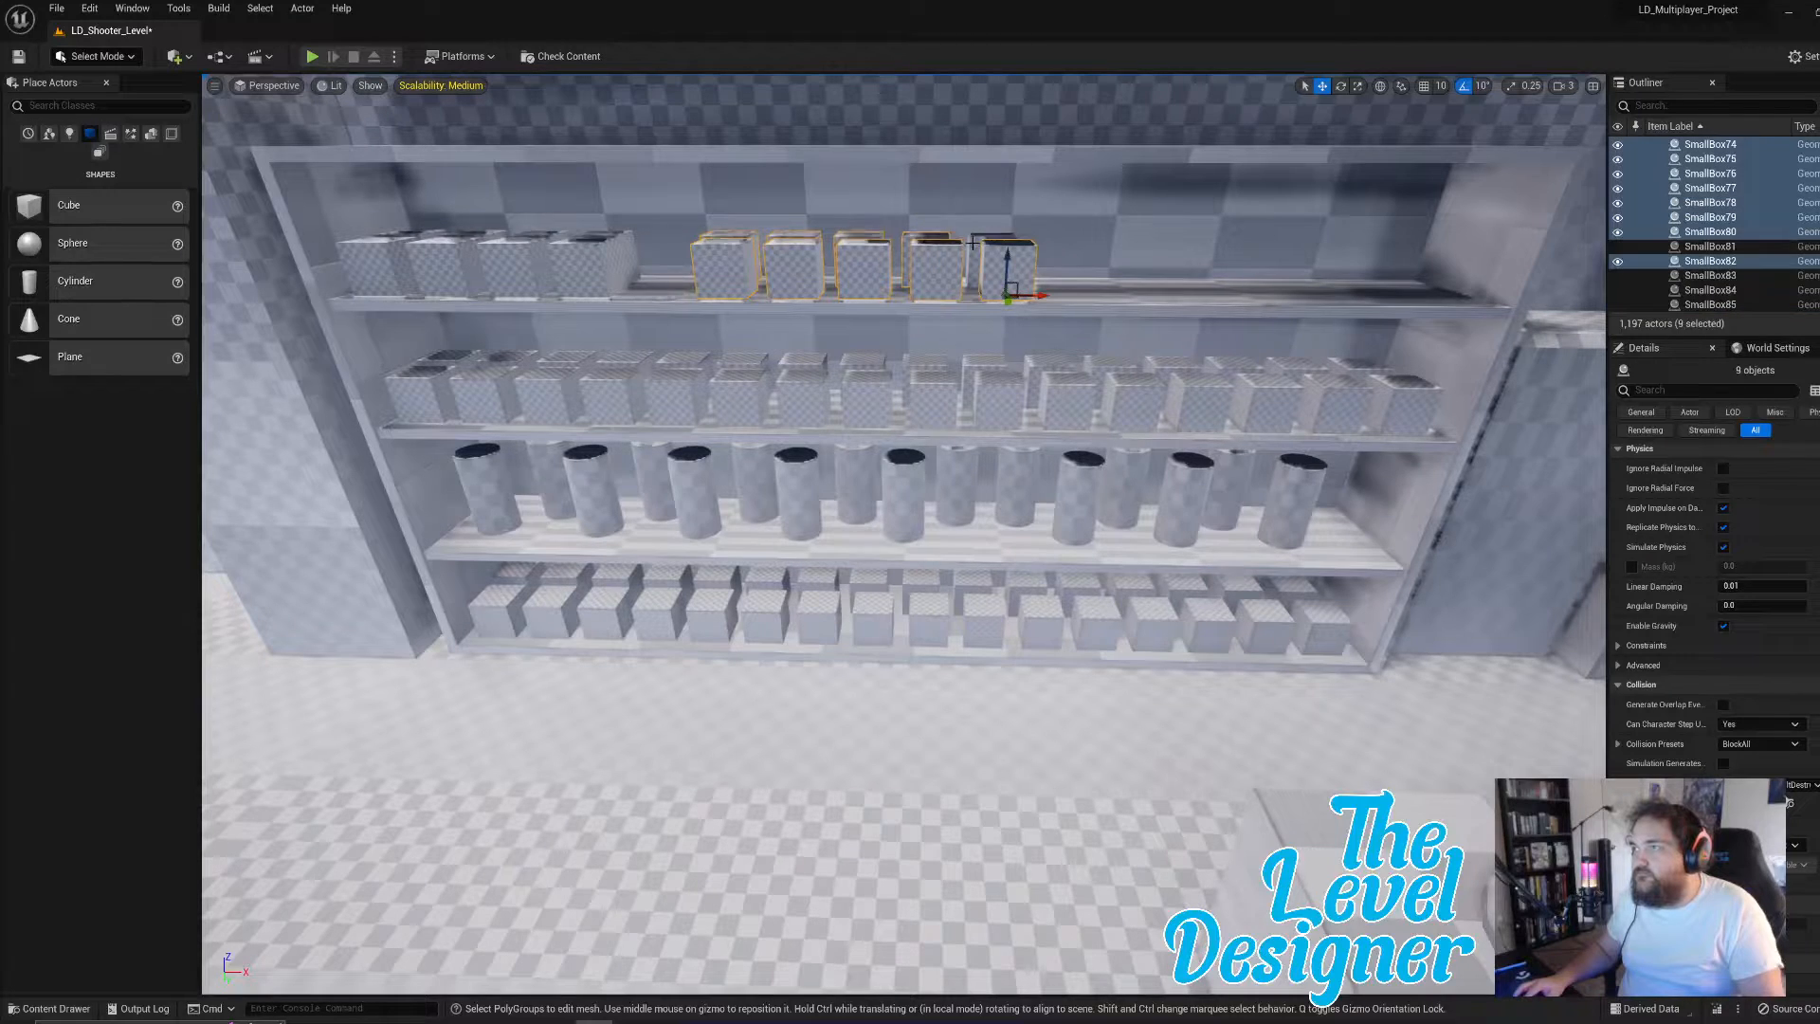
left_click(974, 243, "ctrl")
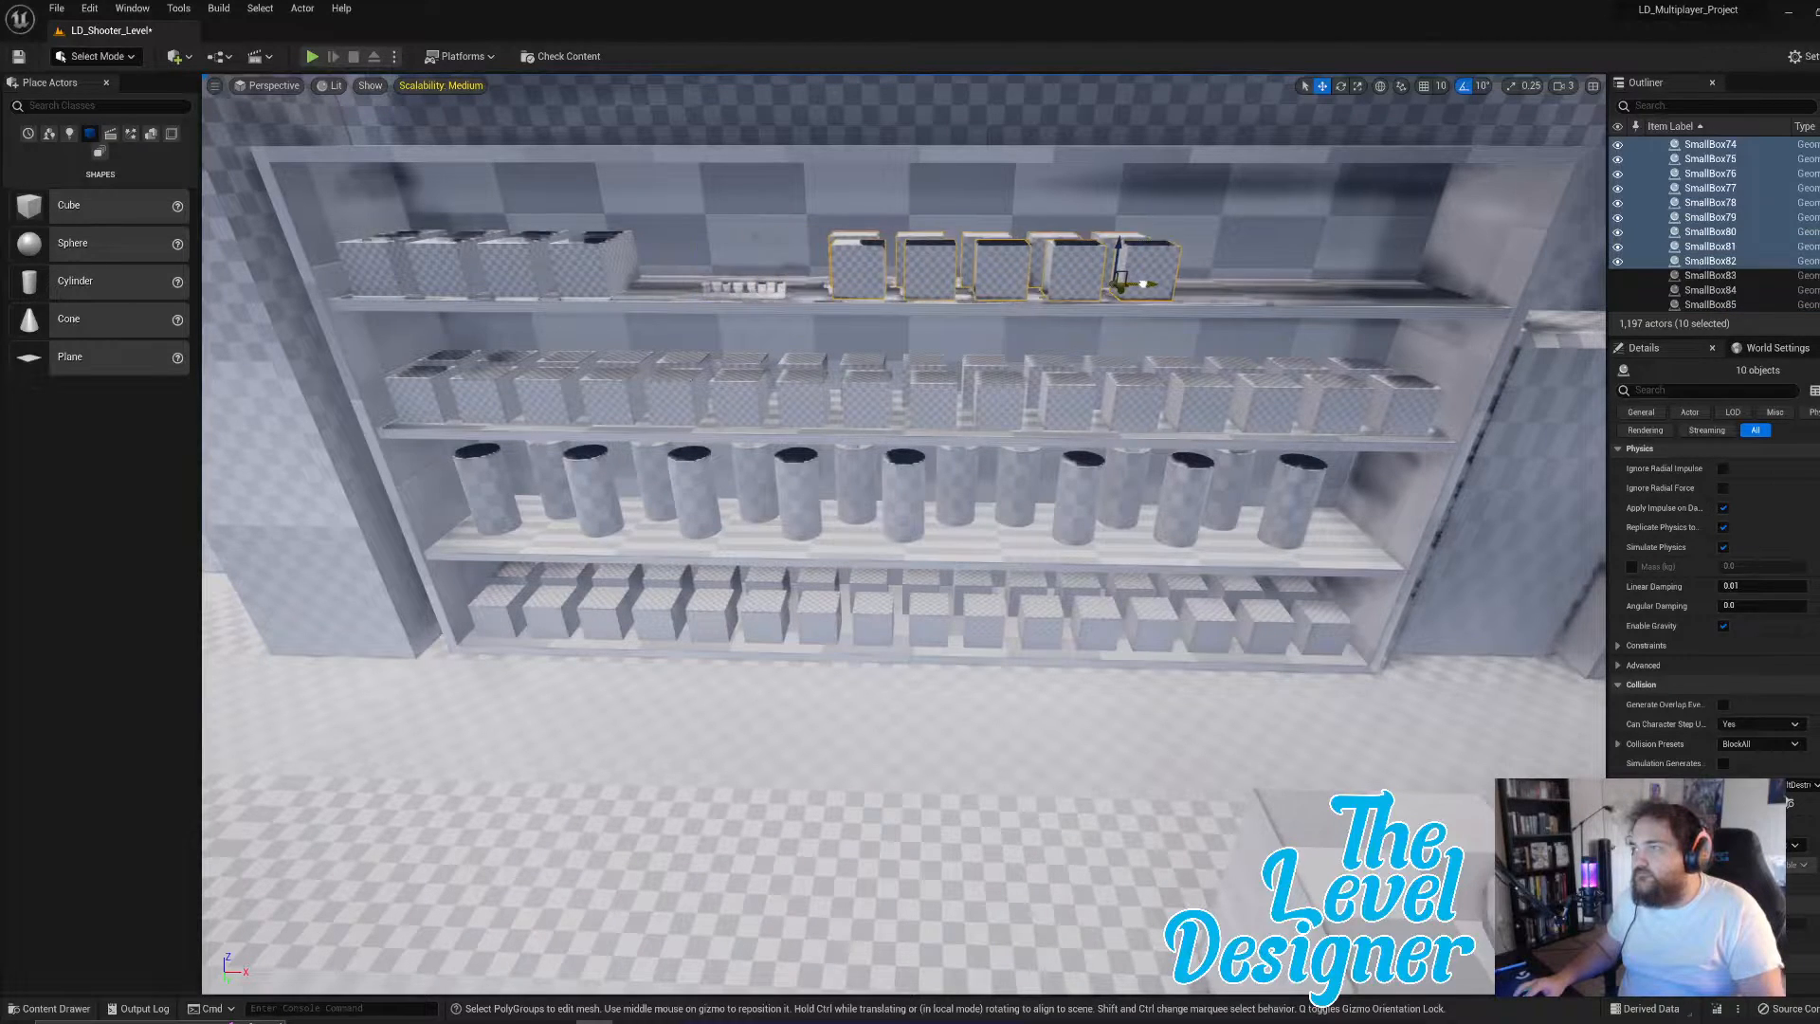
- Delete several boxes near the middle, left and right of the left shelf unit's third level to leave irregular gaps
left_click(807, 393)
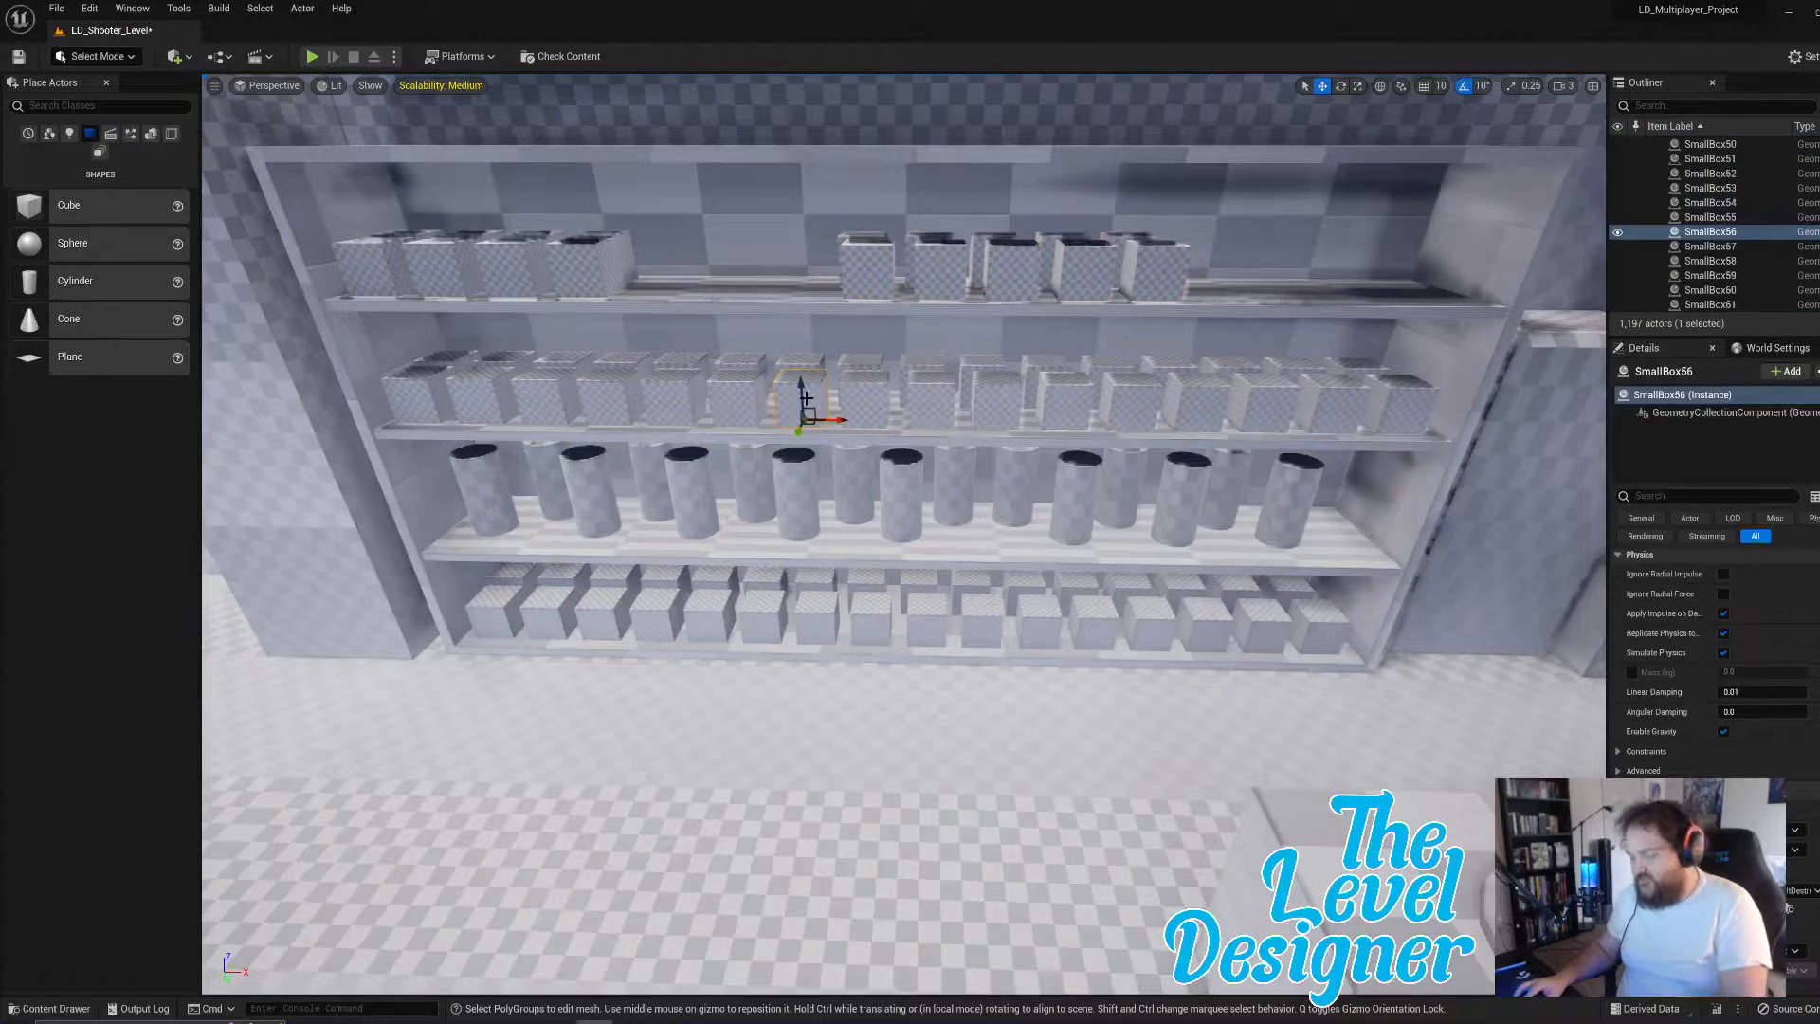
key("Delete")
right_click_drag(637, 395, 649, 394)
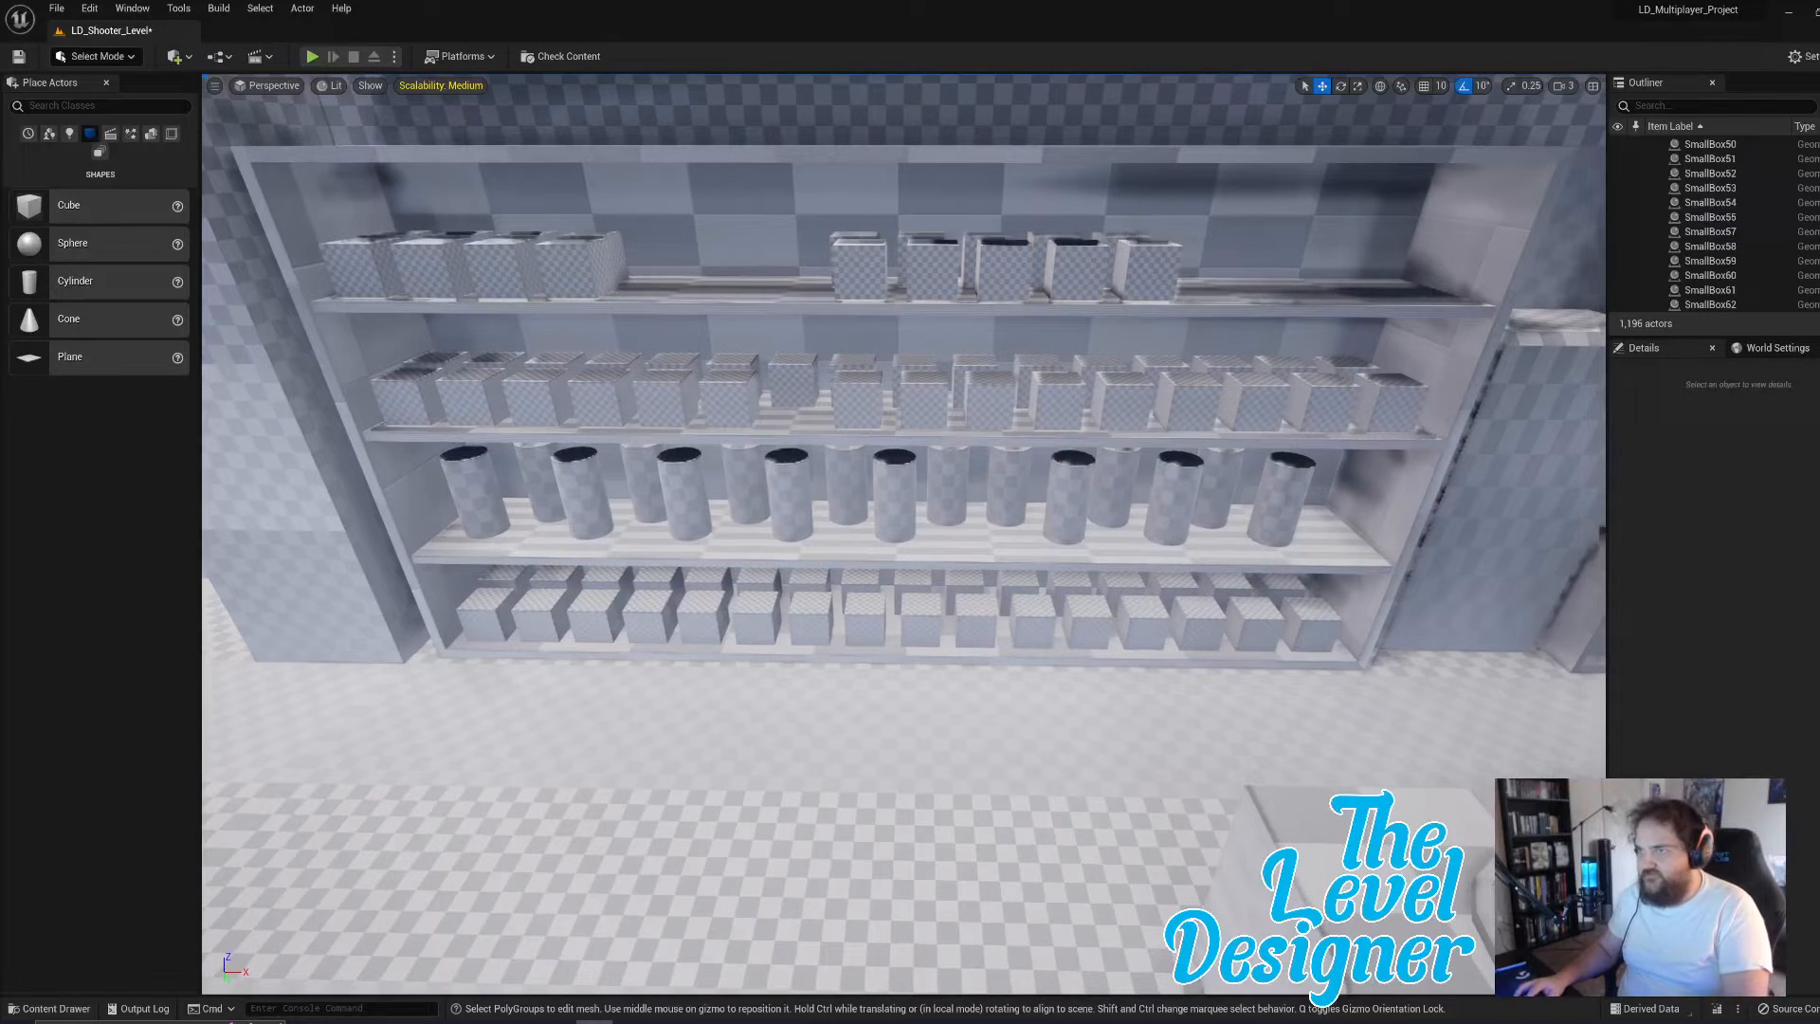
left_click(671, 383)
key("Delete")
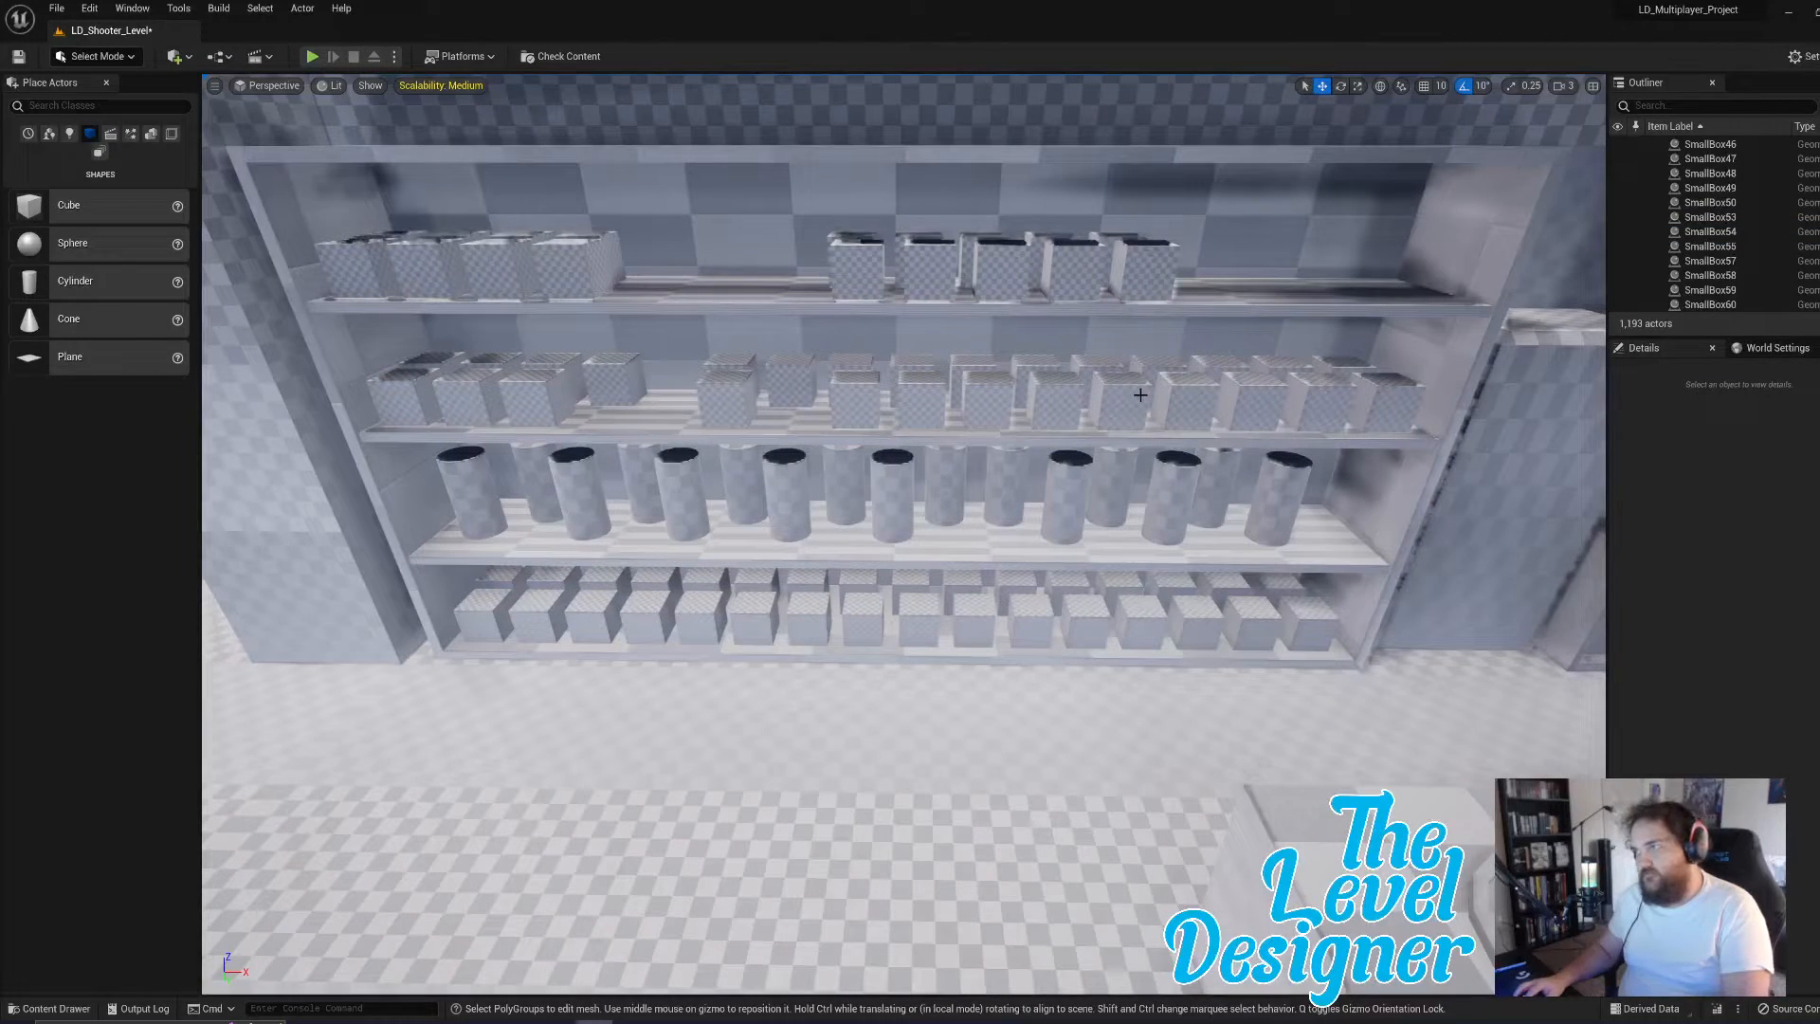
left_click(1141, 394)
key("Delete")
left_click(1145, 422)
key("Delete")
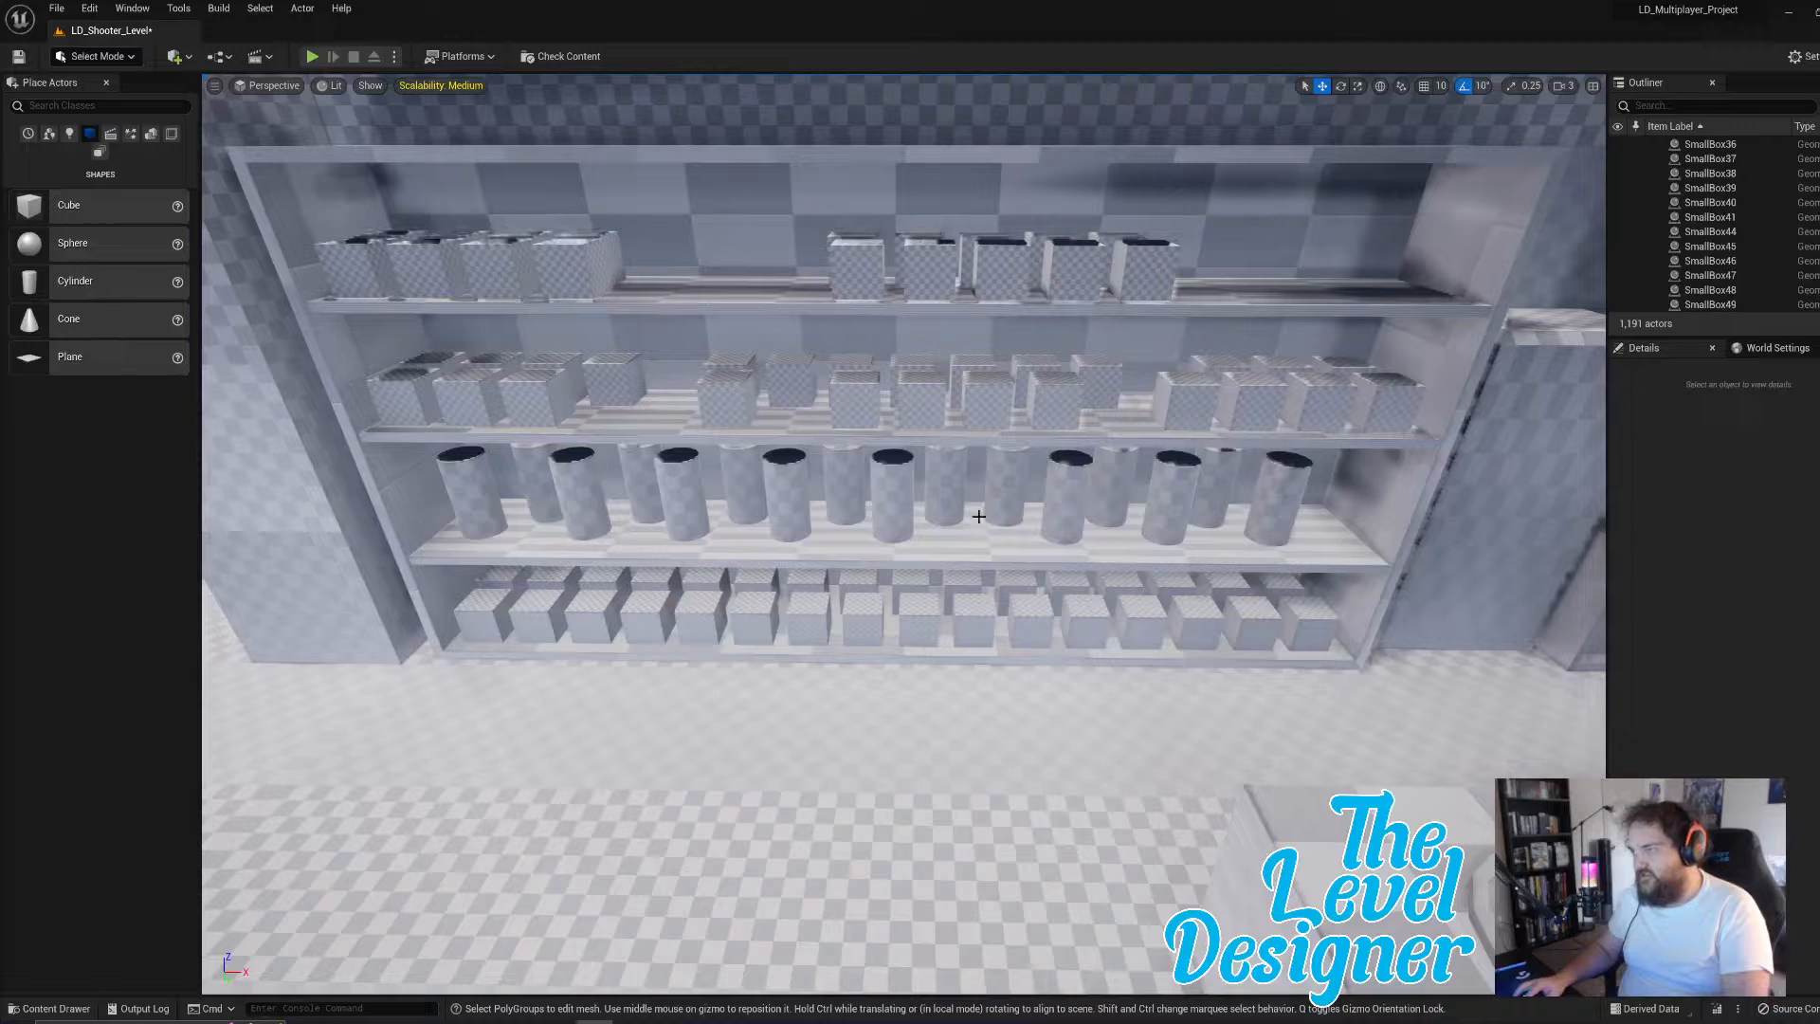
- Delete several cylinders near the middle and right of the left shelf unit's second level to leave irregular gaps
left_click(891, 493)
key("Delete")
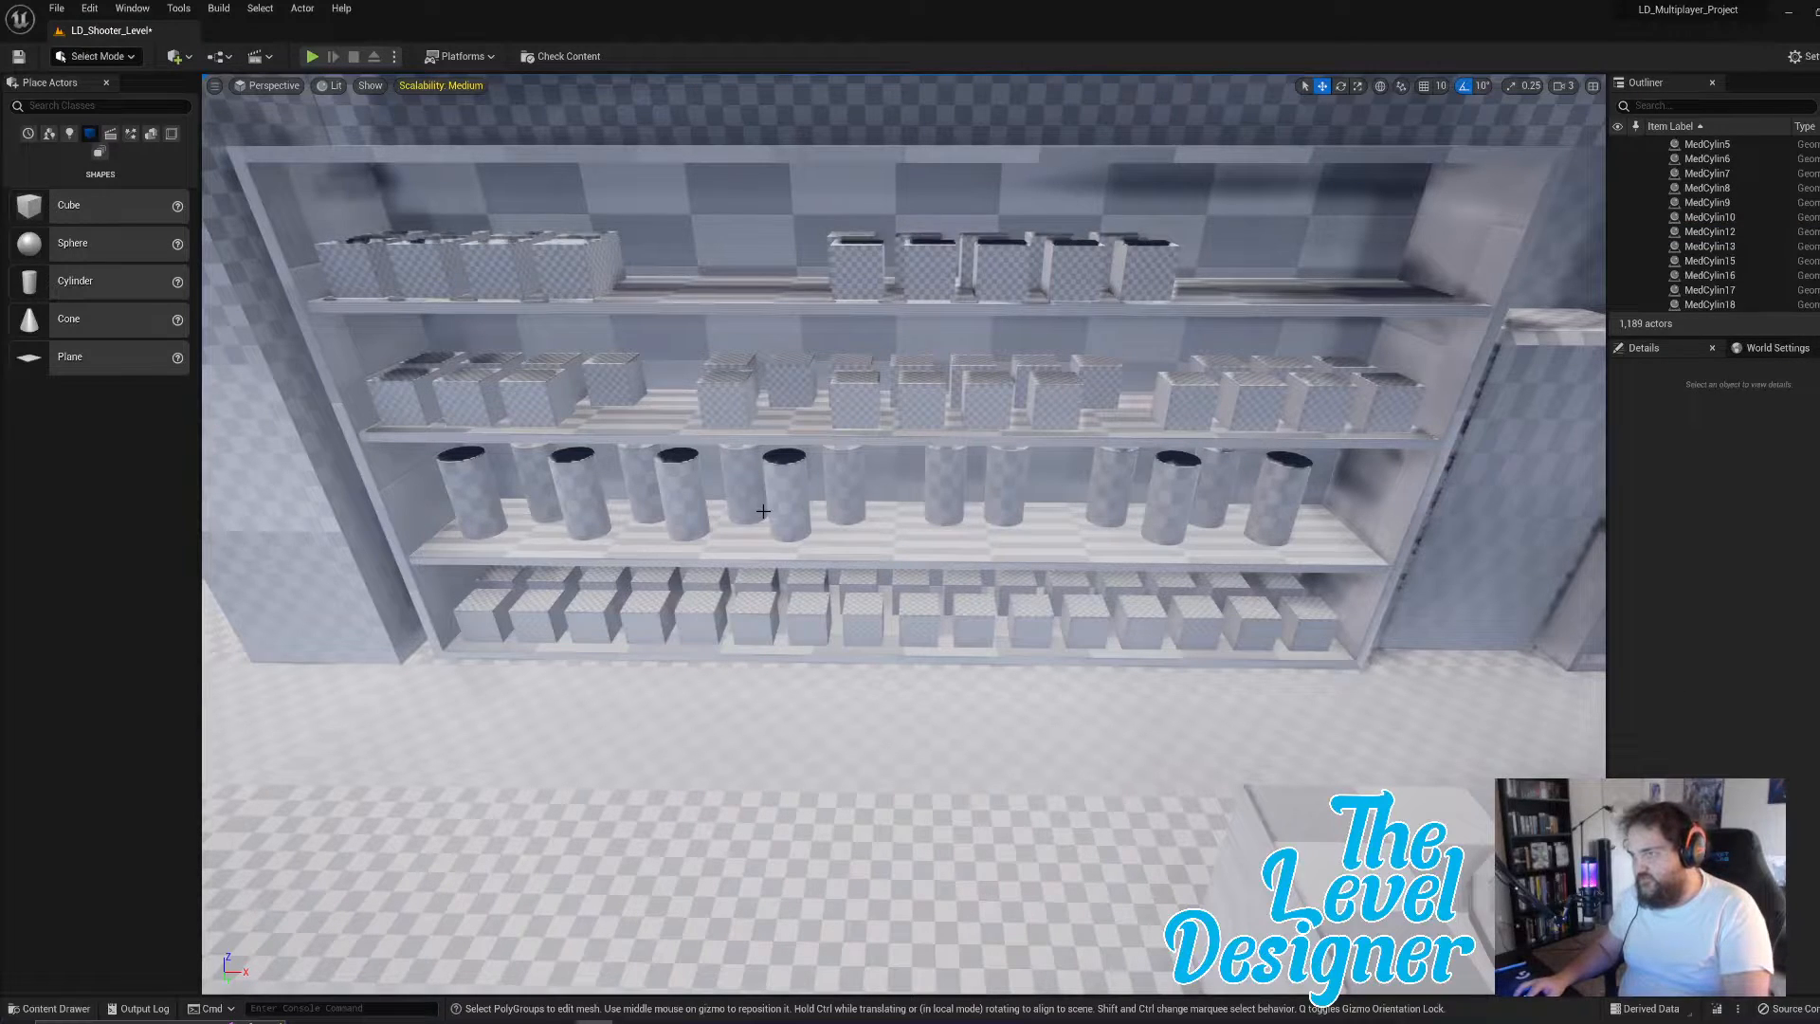
left_click(744, 488)
key("Delete")
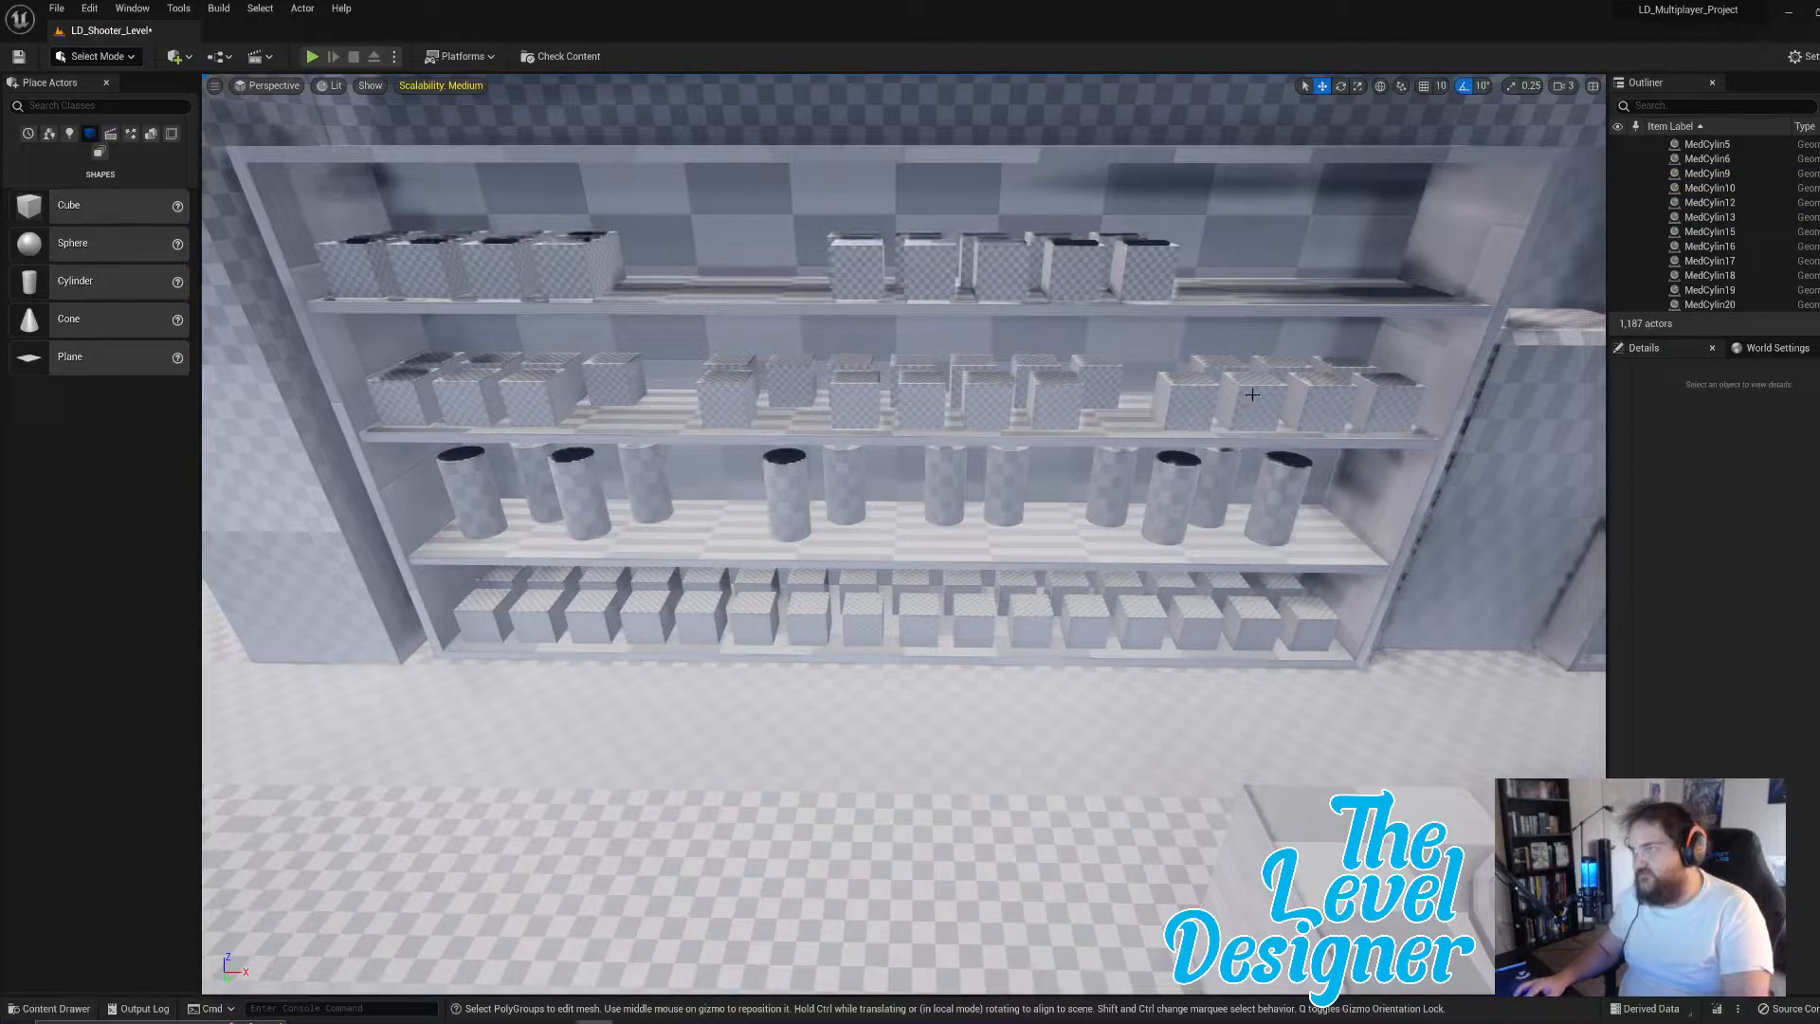
- Delete two front boxes from the right half of the left shelf unit's third level
left_click(1189, 402)
key("Delete")
left_click(1256, 402)
key("Delete")
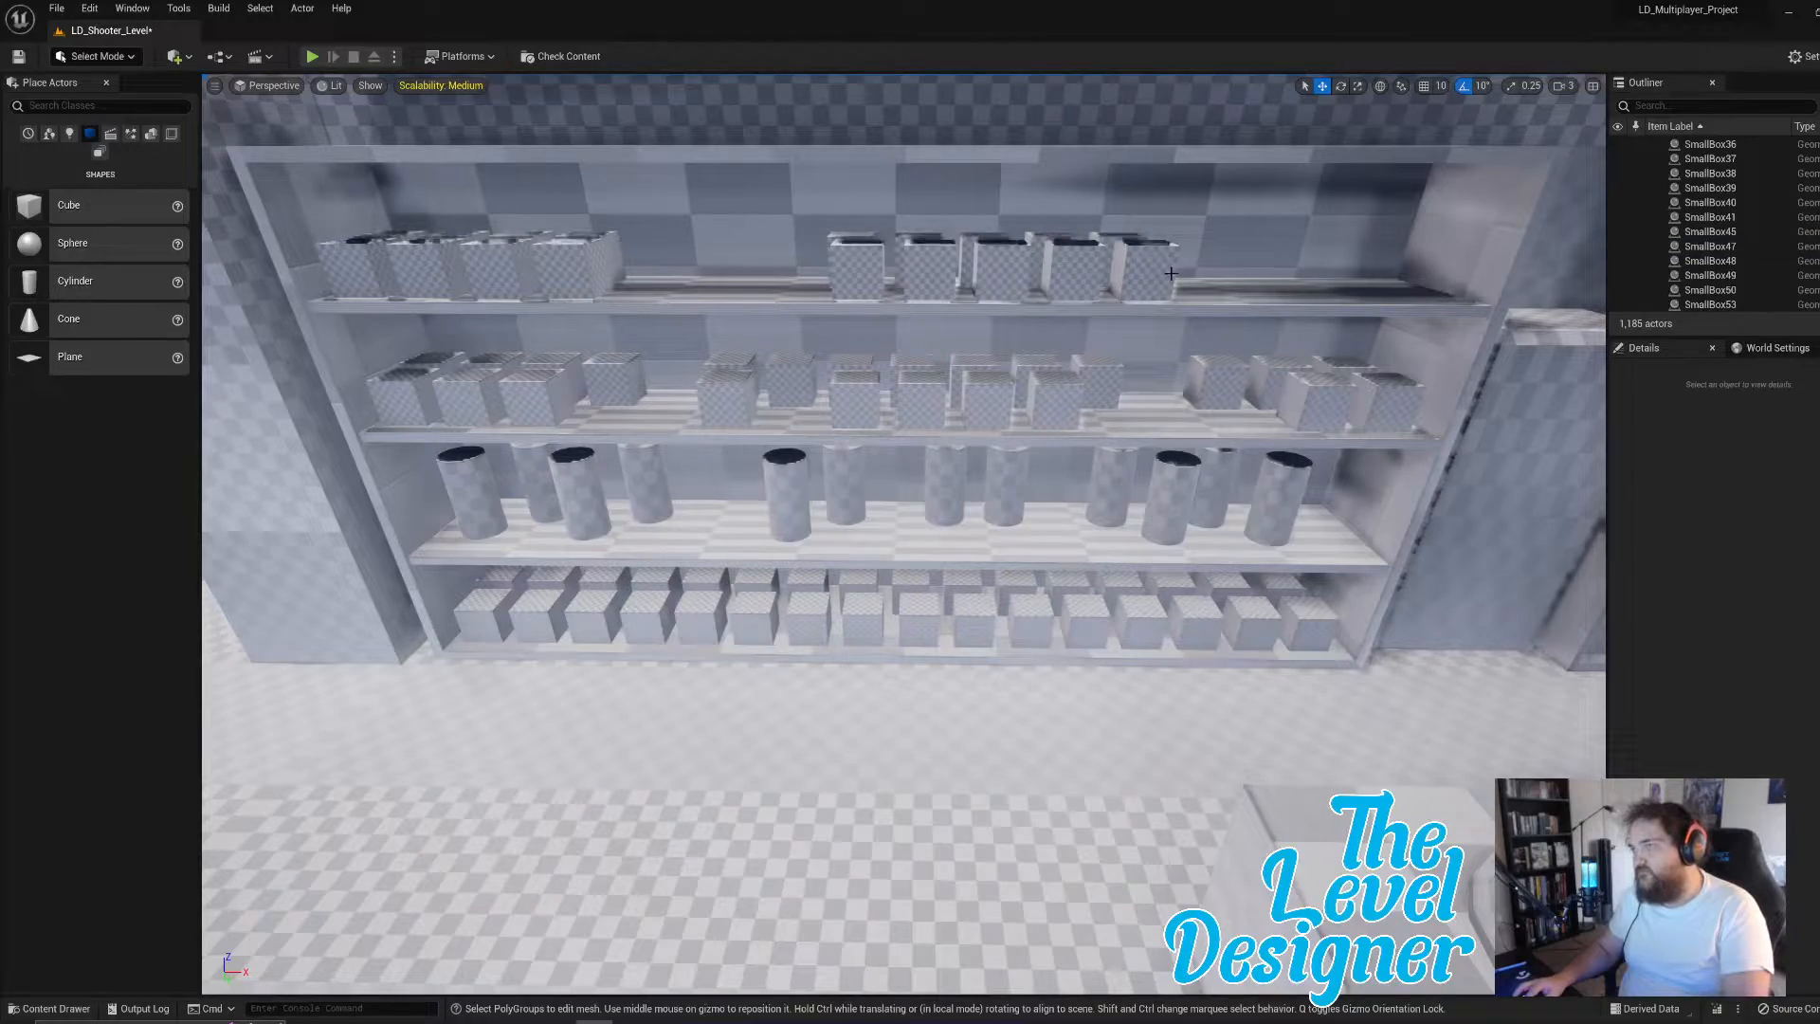
- Duplicate 16 of the boxes on the right shelf unit's third level and raise the copies onto its top level
mouse_move(805, 440)
right_mouse_down()
mouse_move(920, 444)
mouse_move(805, 440)
right_mouse_up()
left_click(802, 439)
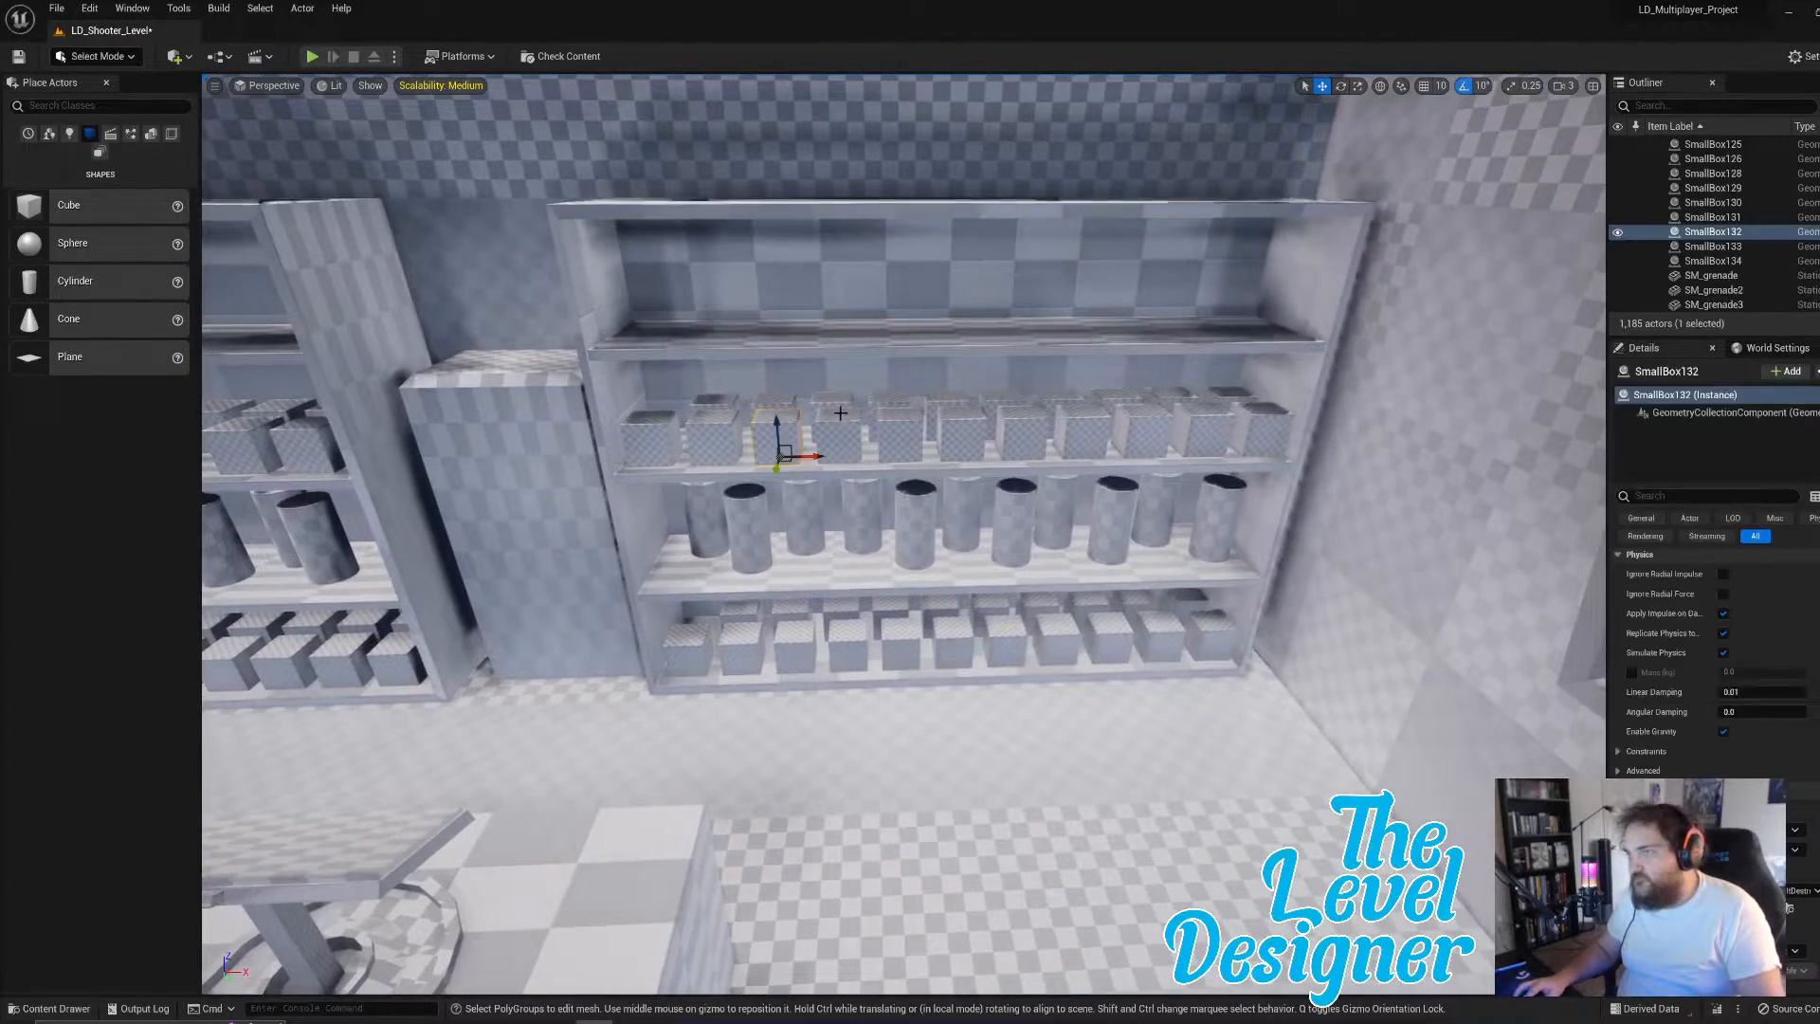
left_click(837, 419, "ctrl")
left_click(904, 433, "ctrl")
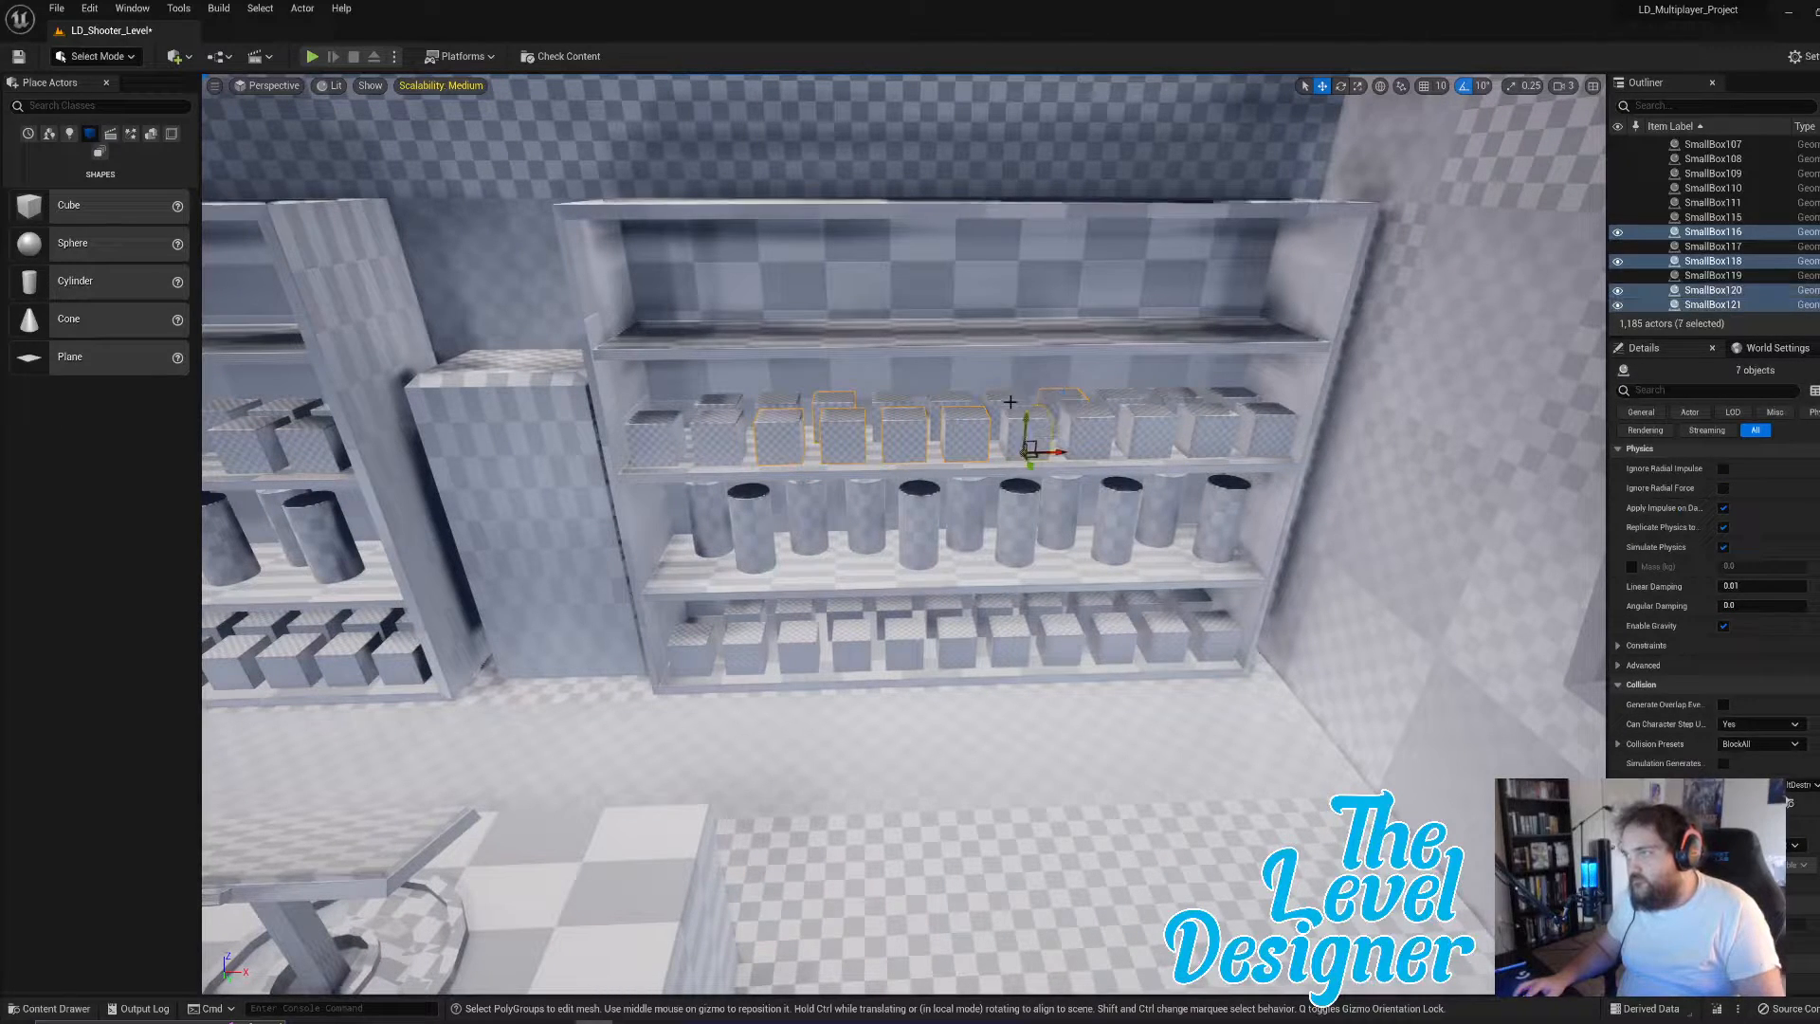
right_click_drag(995, 398, 1000, 398)
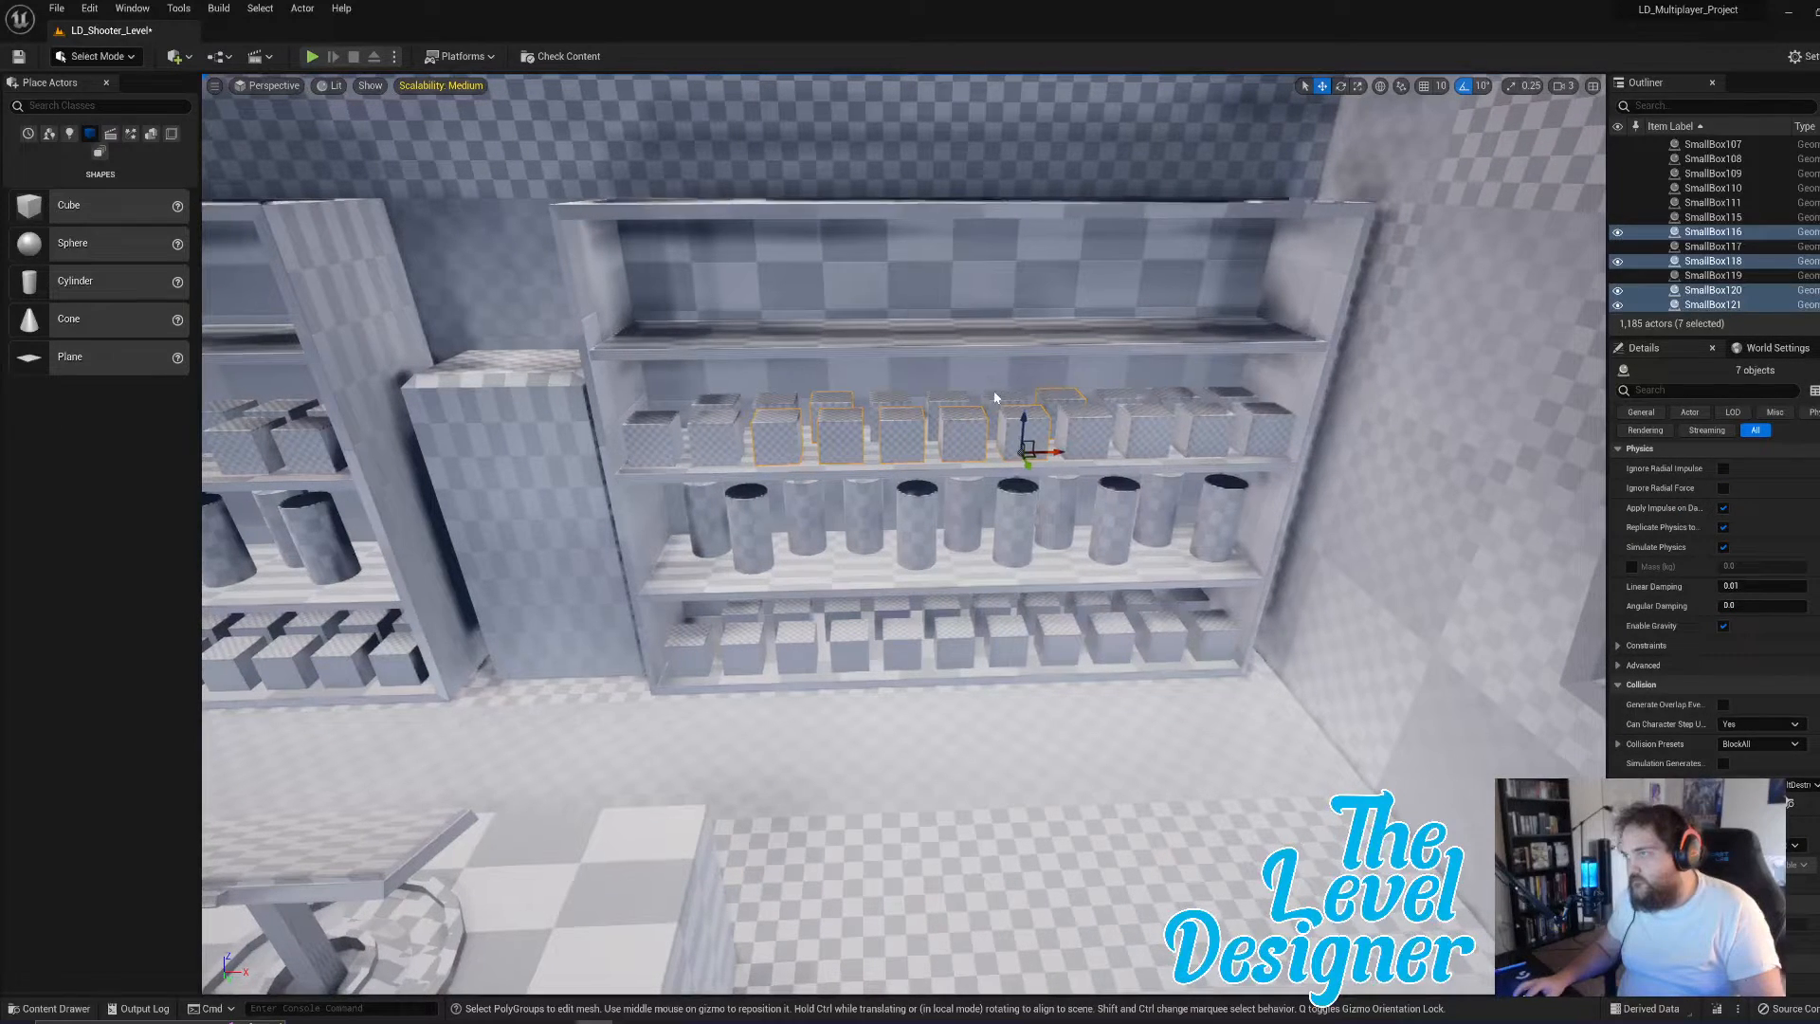
left_click(898, 418, "ctrl")
left_click(1115, 403, "ctrl")
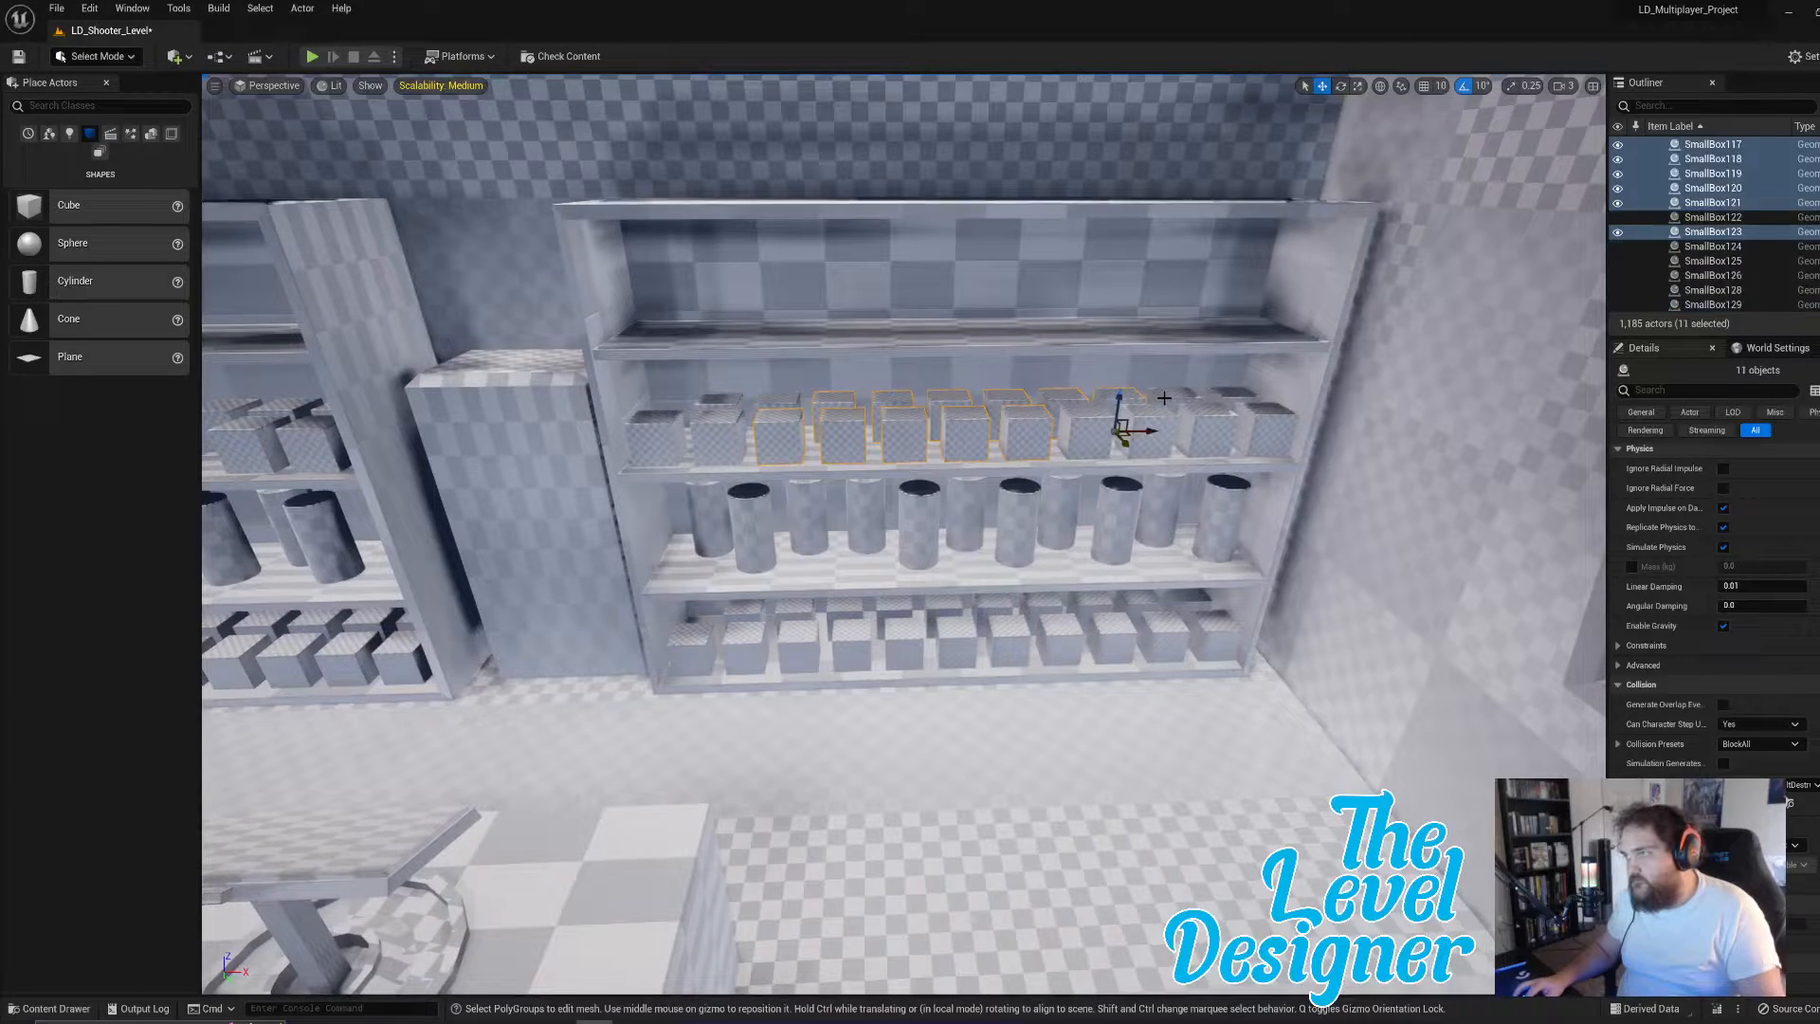
left_click(1173, 397, "ctrl")
left_click(776, 406, "ctrl")
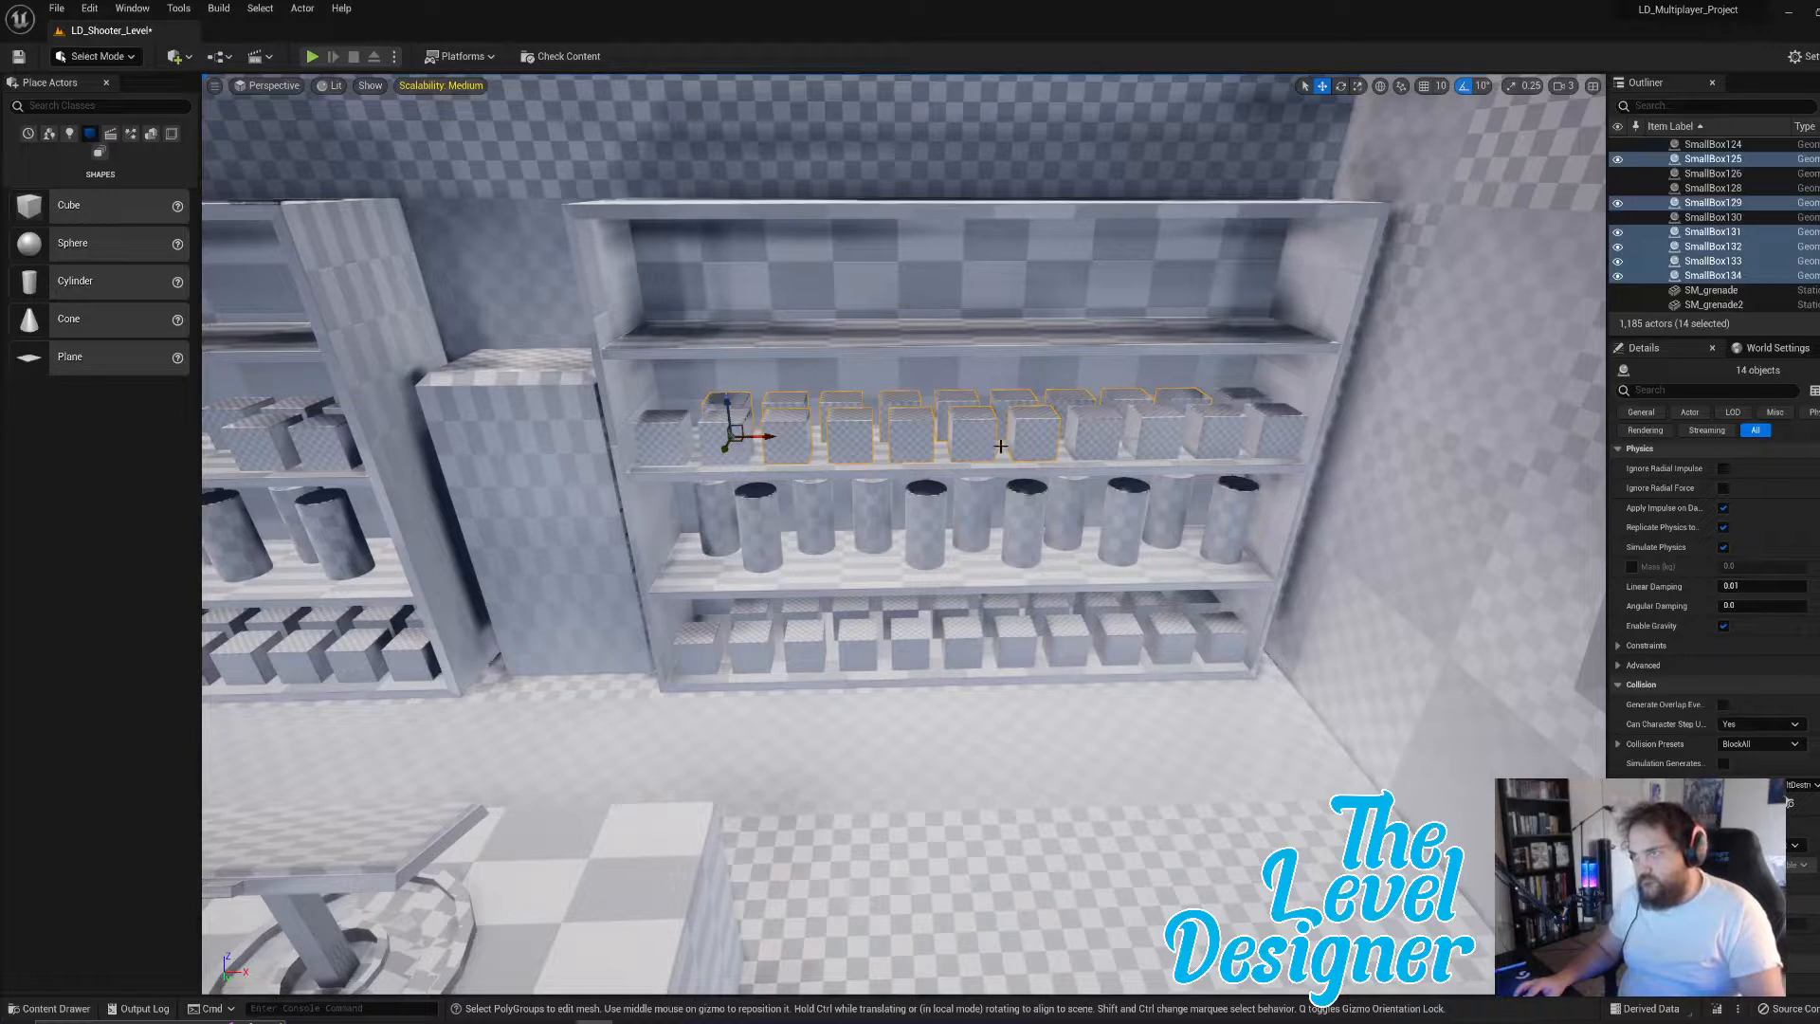
left_click(1224, 439, "ctrl")
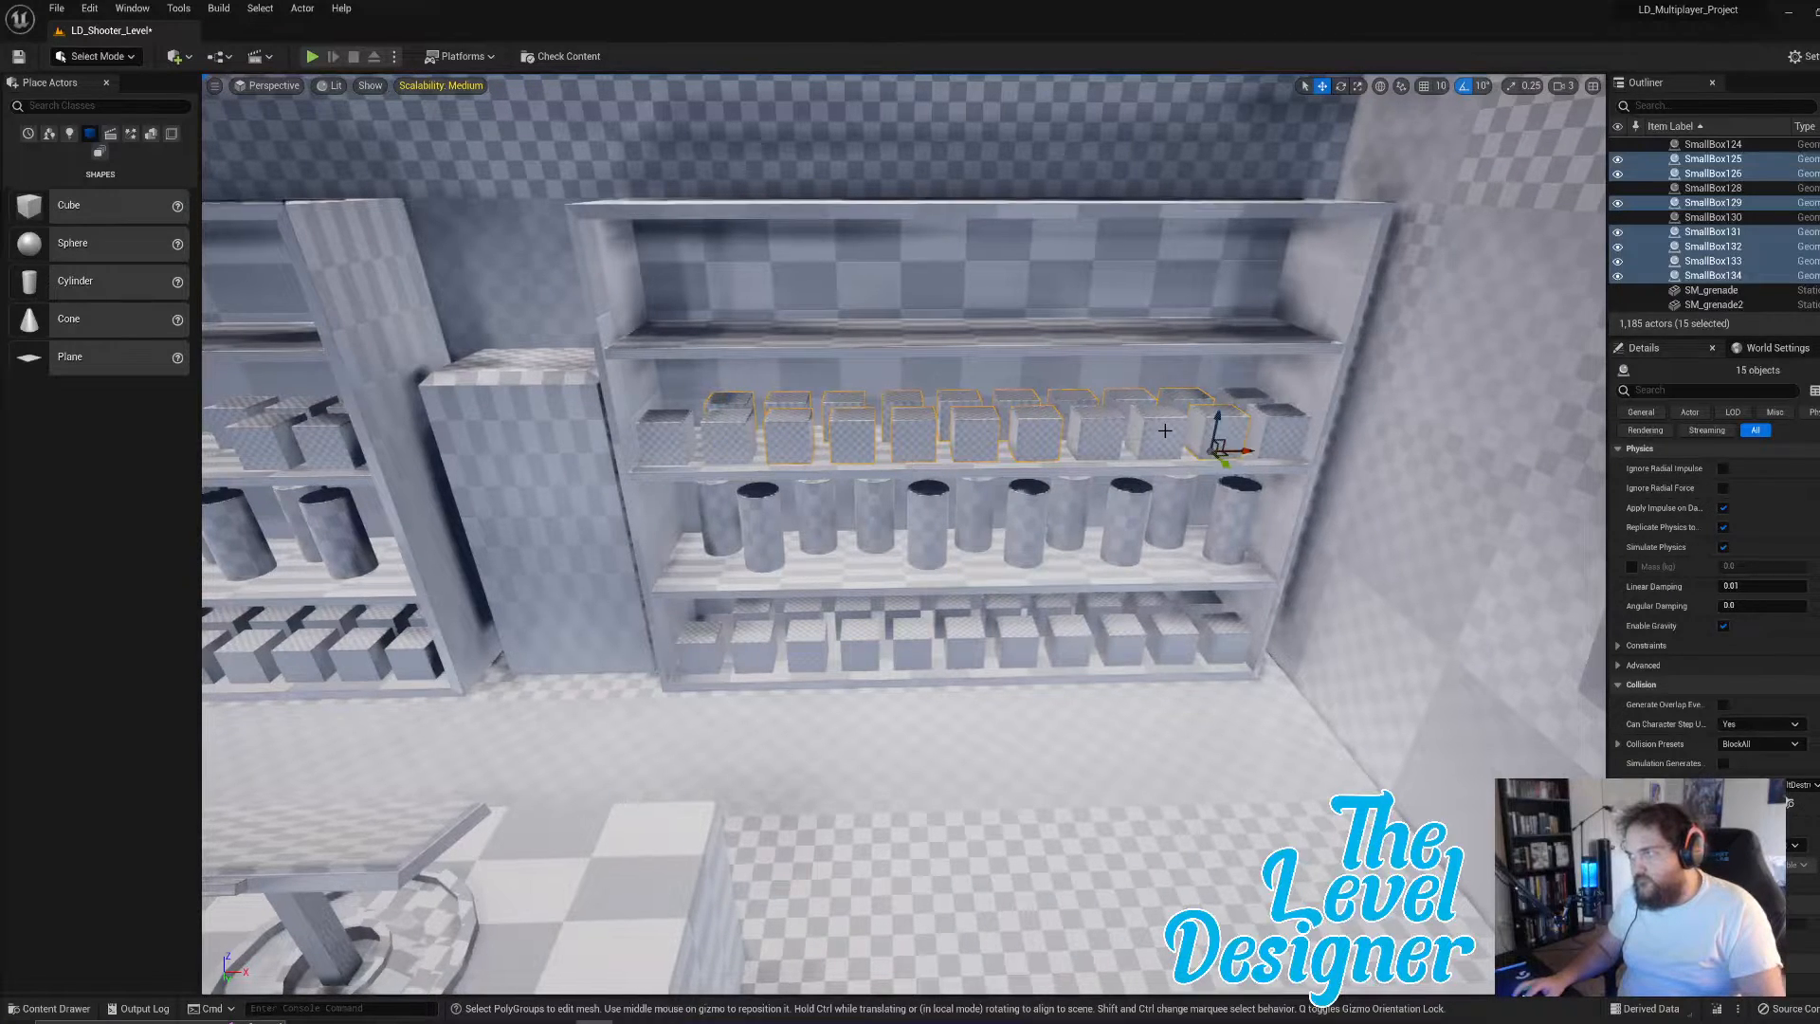
left_click(1166, 436, "ctrl")
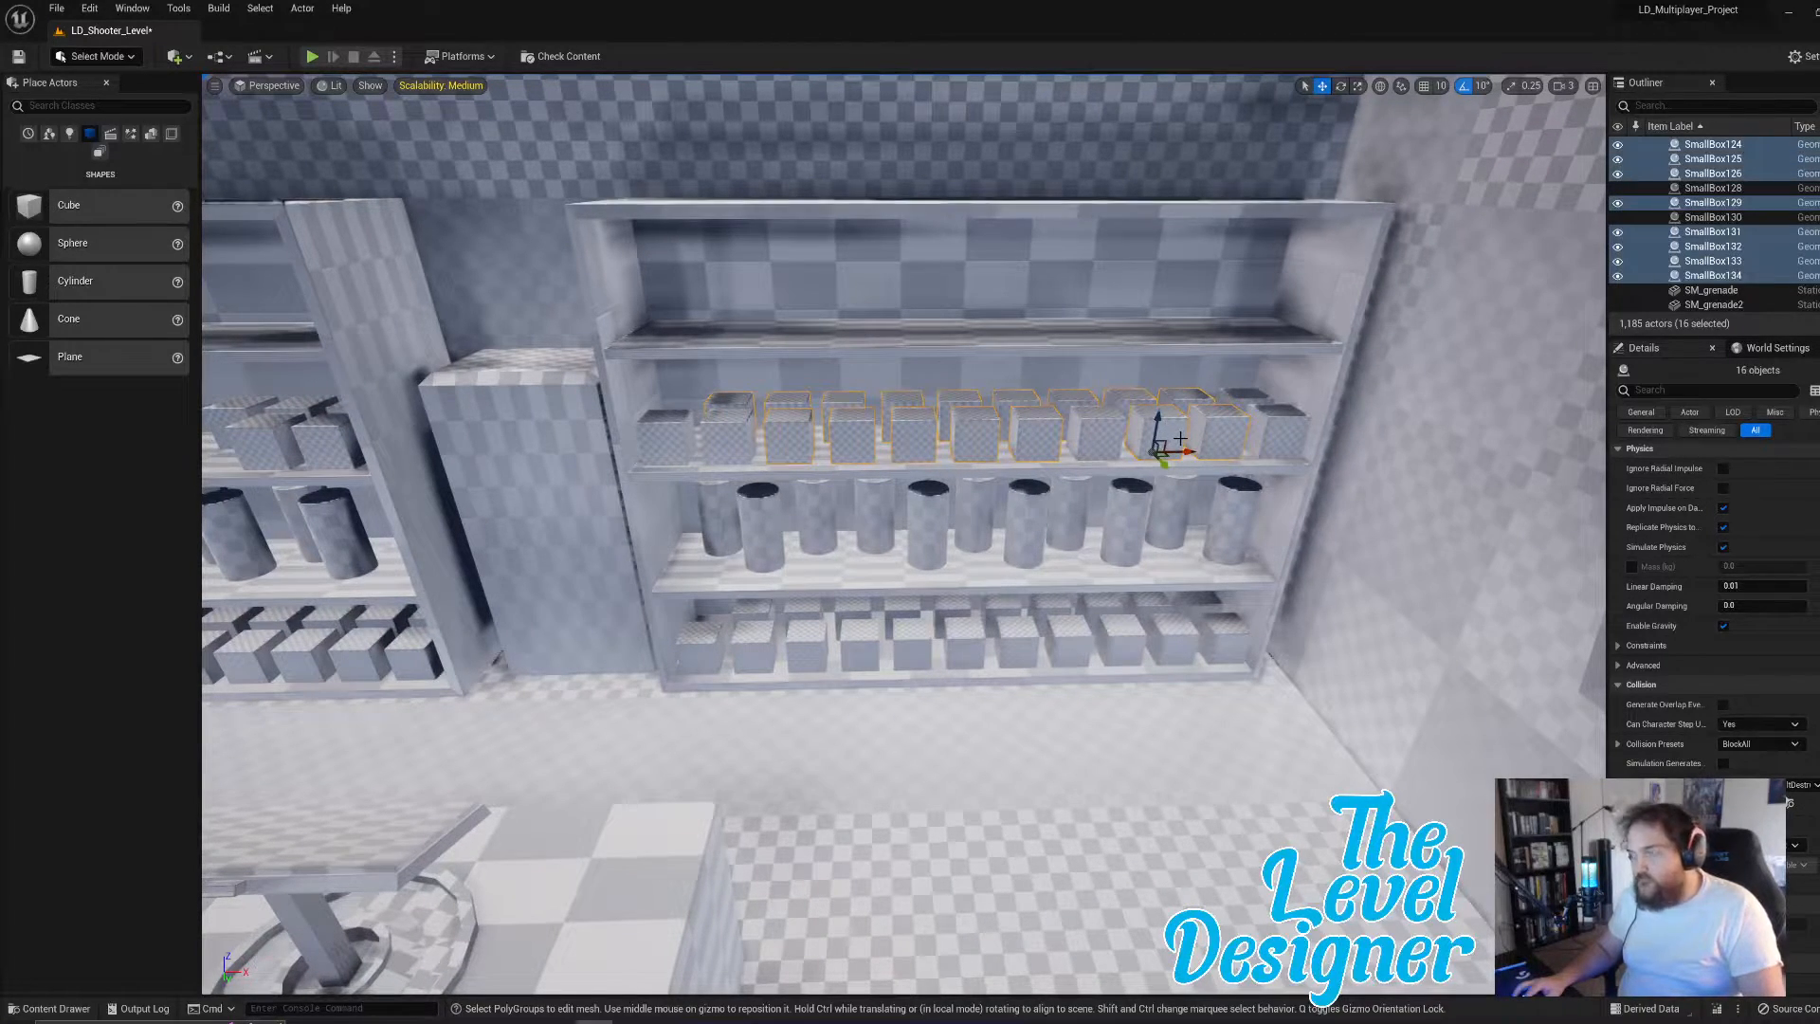
key("ctrl+d")
left_click_drag(859, 424, 853, 299)
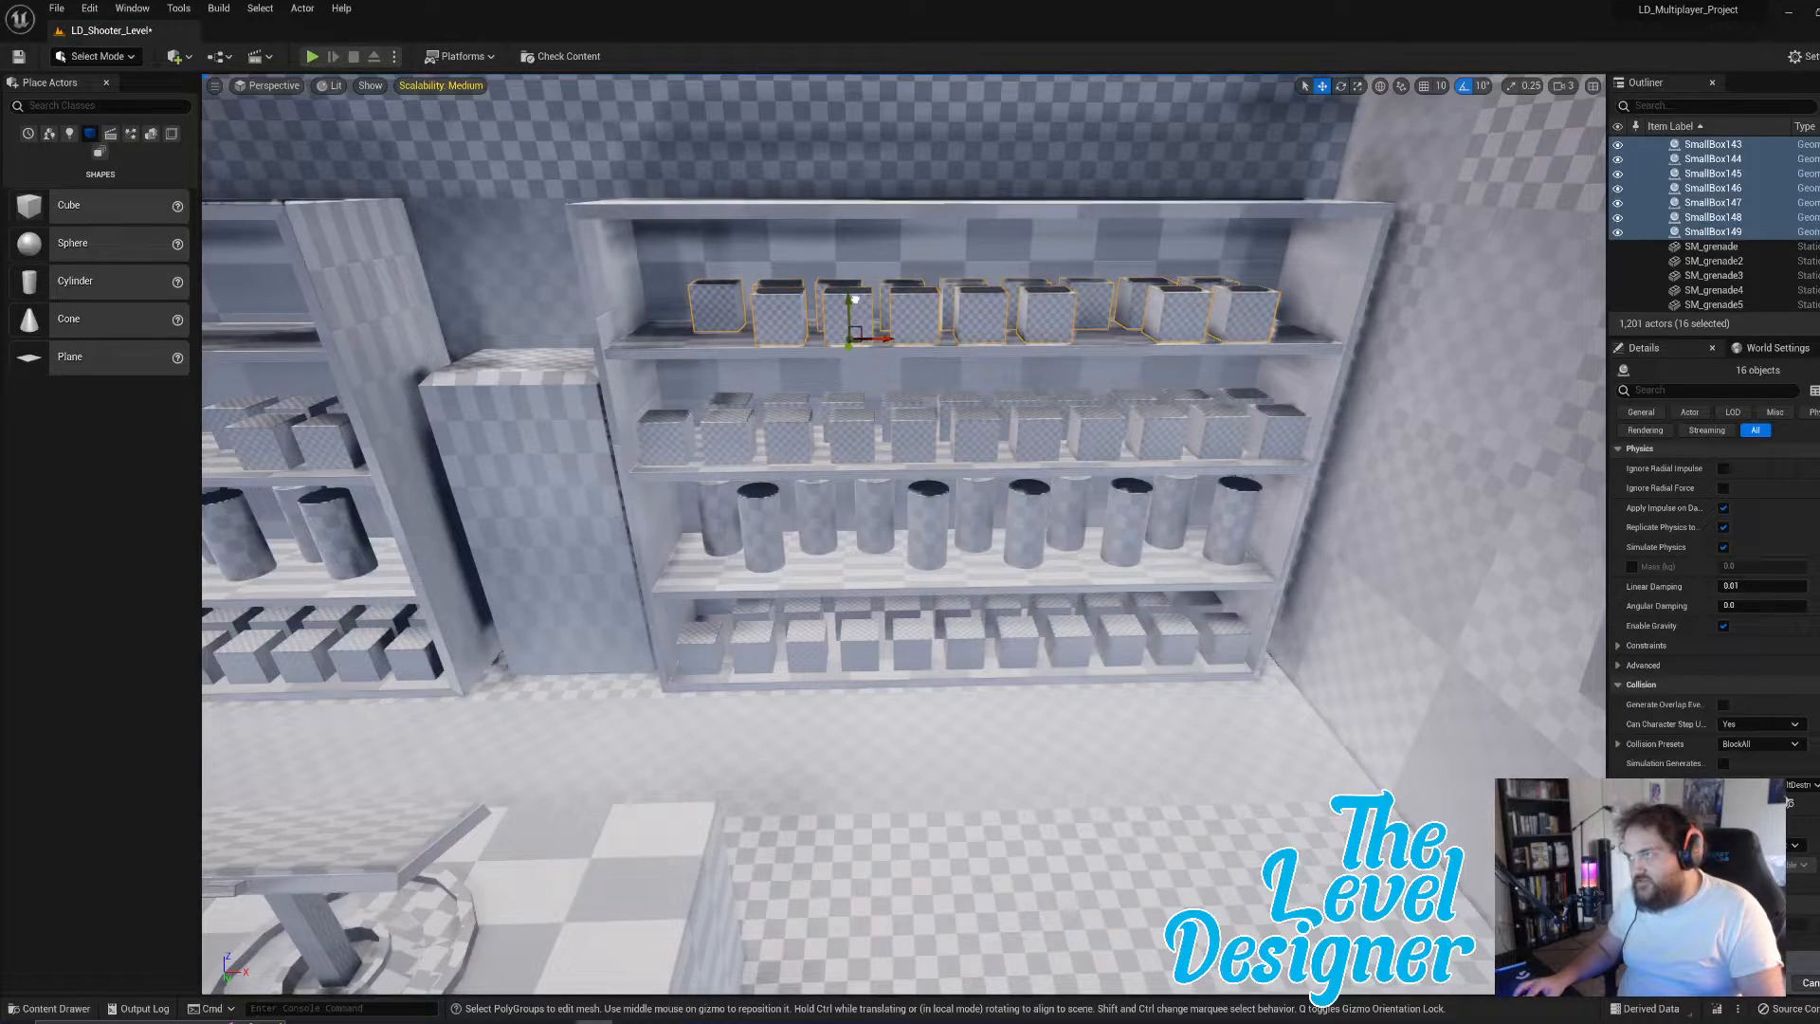
- Start a playtest and run the character through the level into the room with the stocked shelf units
key("s")
right_click_drag(854, 300, 526, 171)
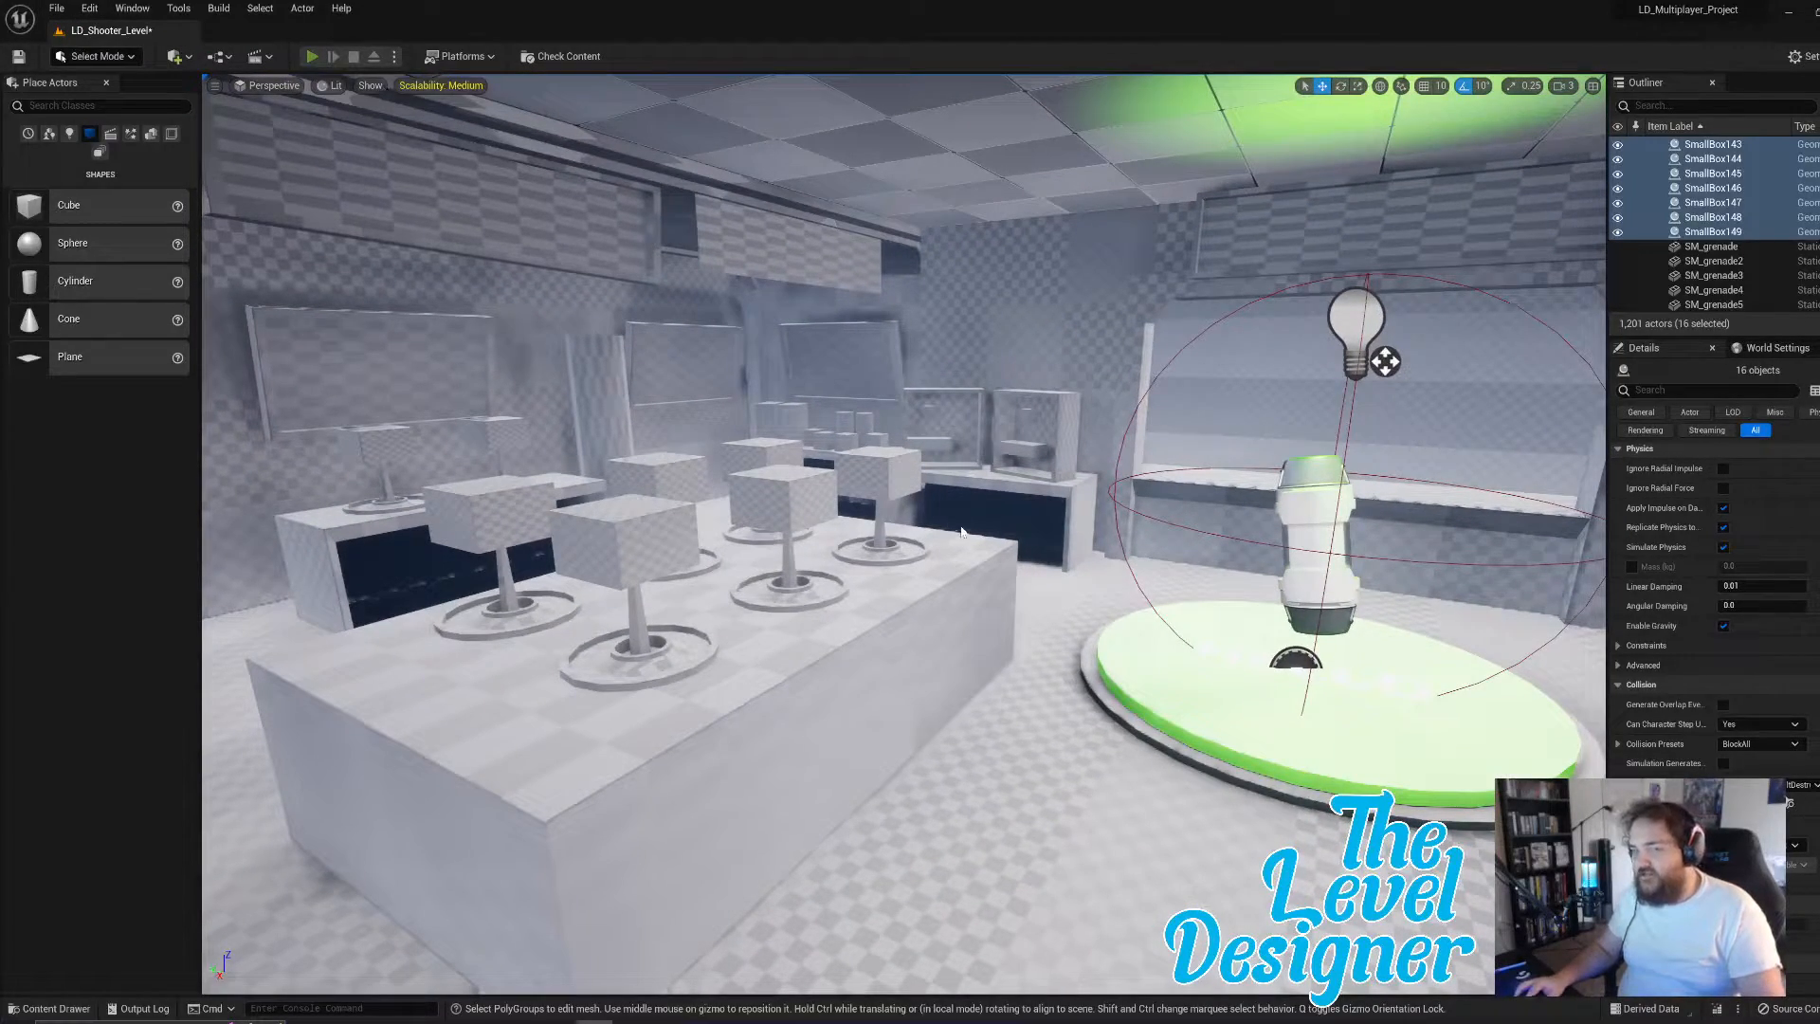
key("alt+p")
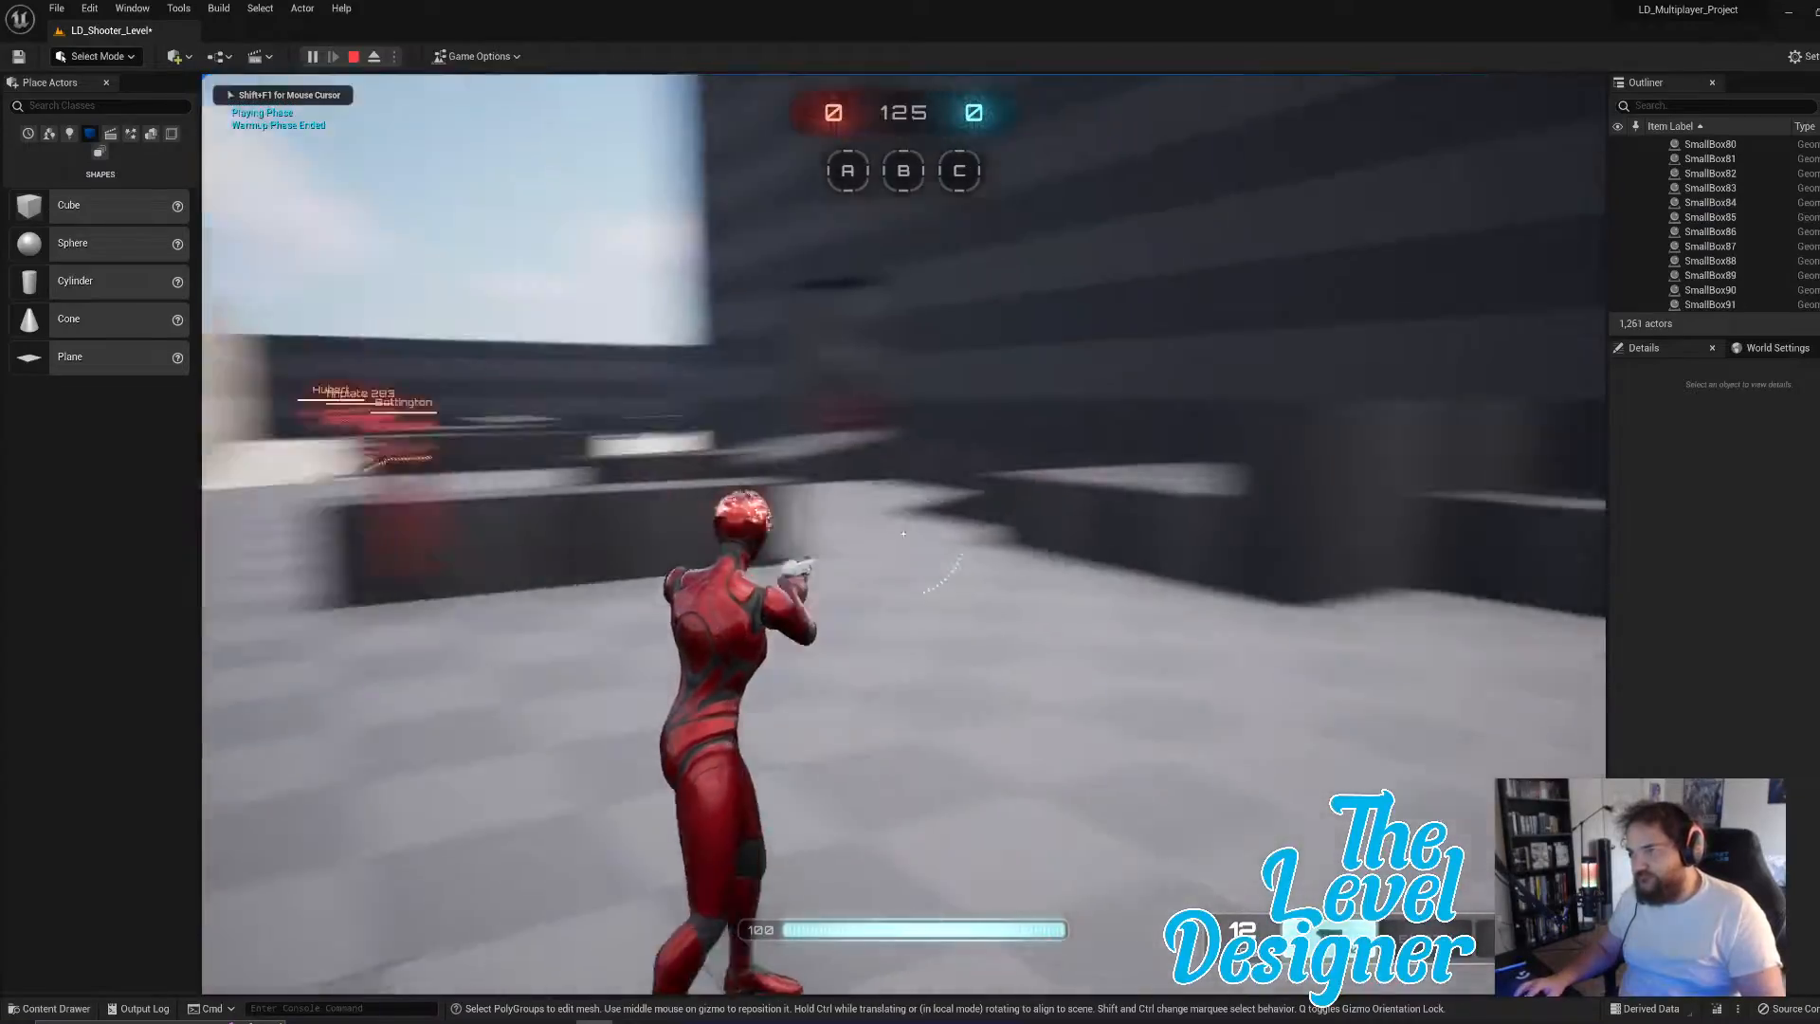
key("w")
key("space")
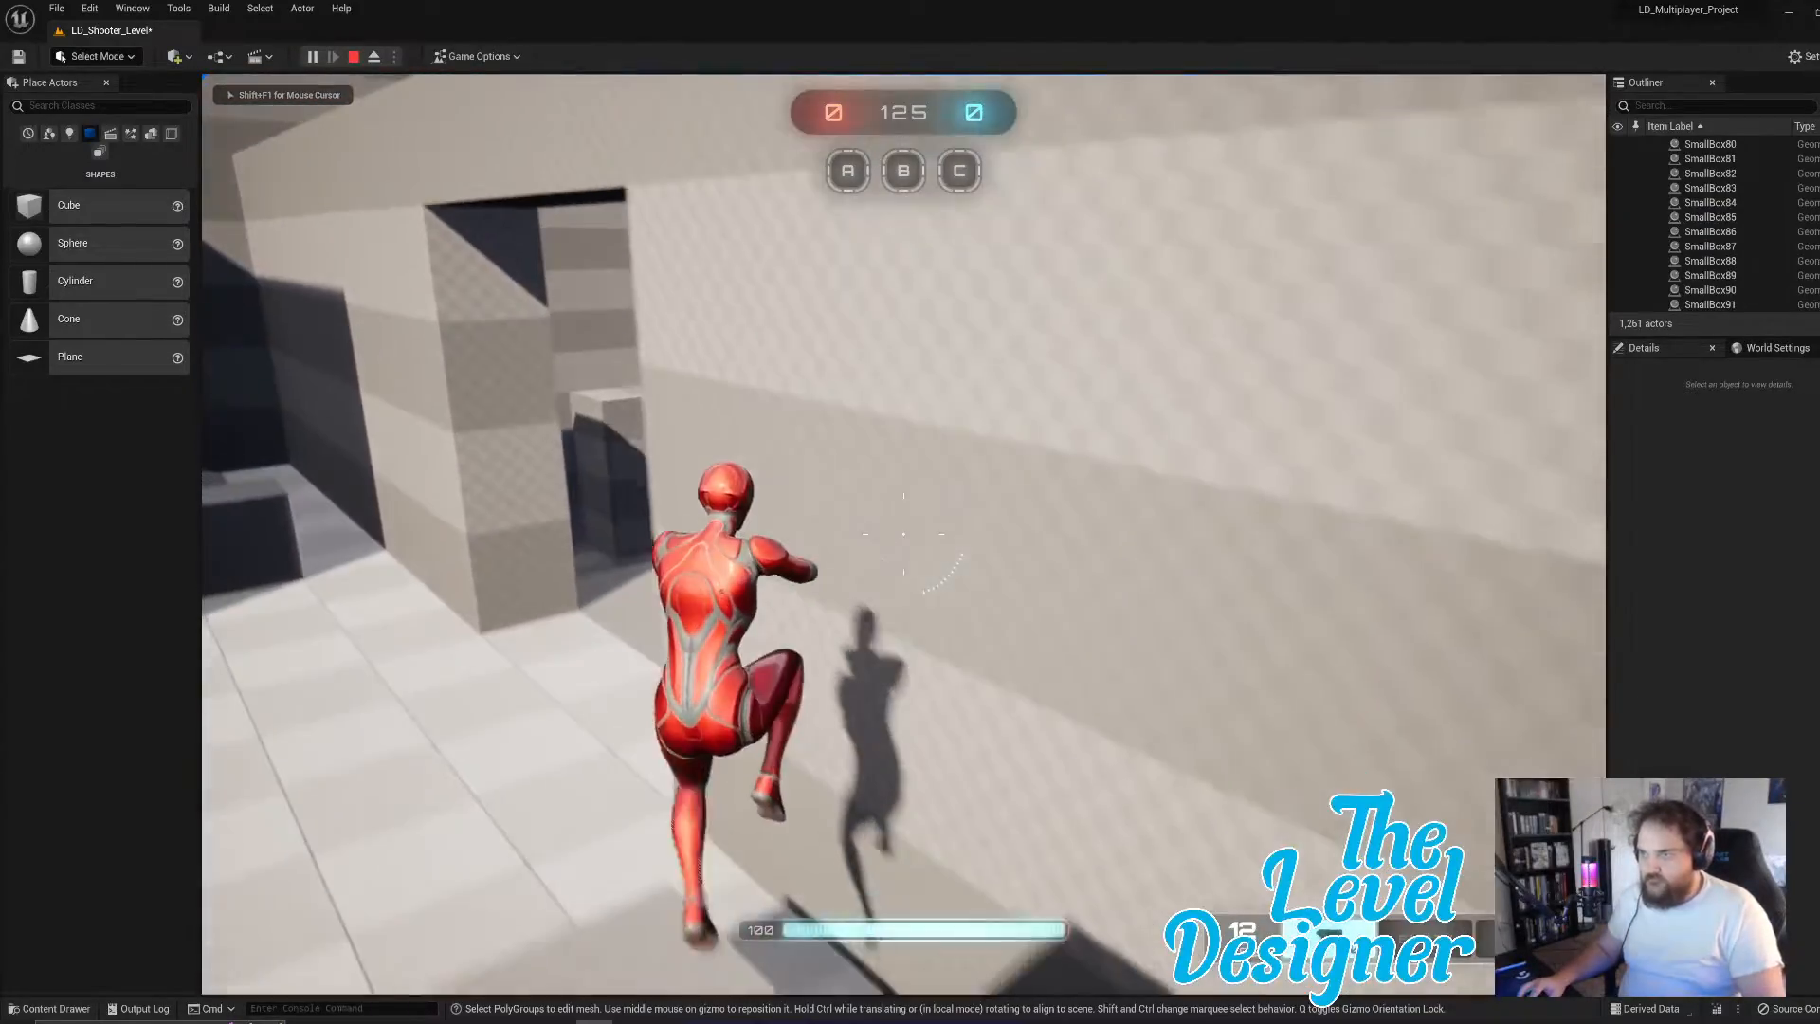
key("w")
key("space")
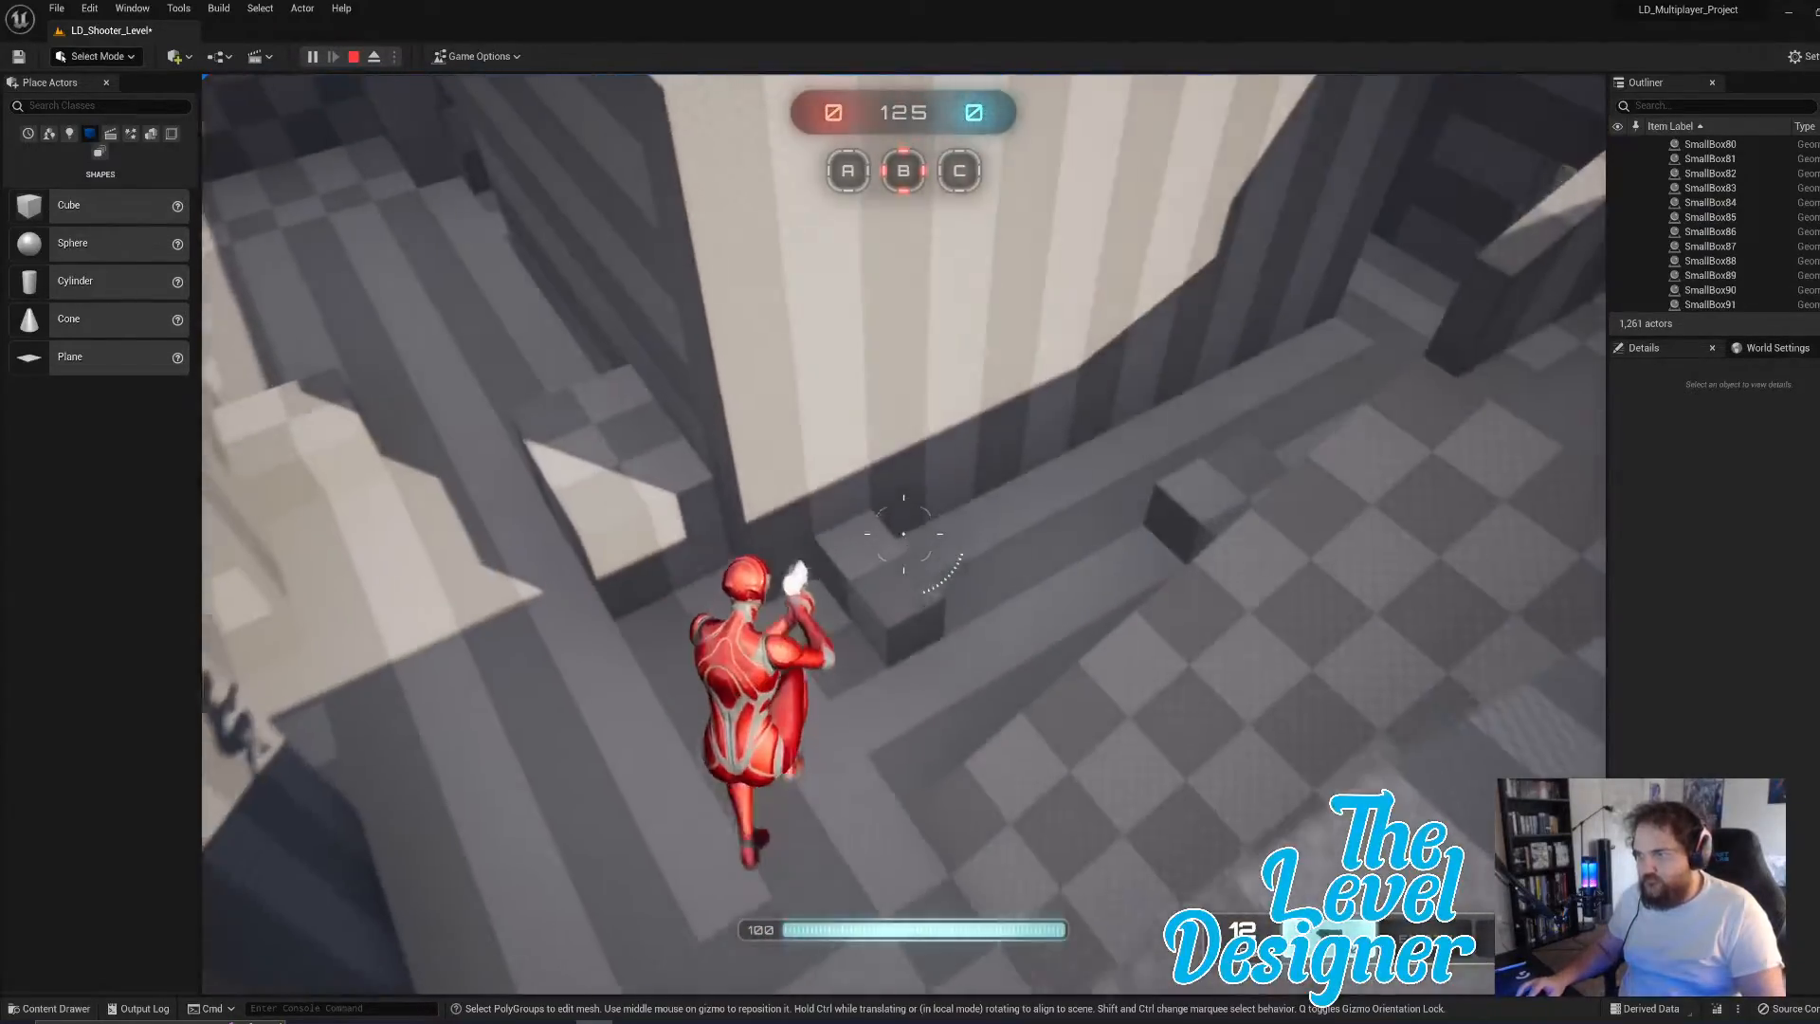
key("w")
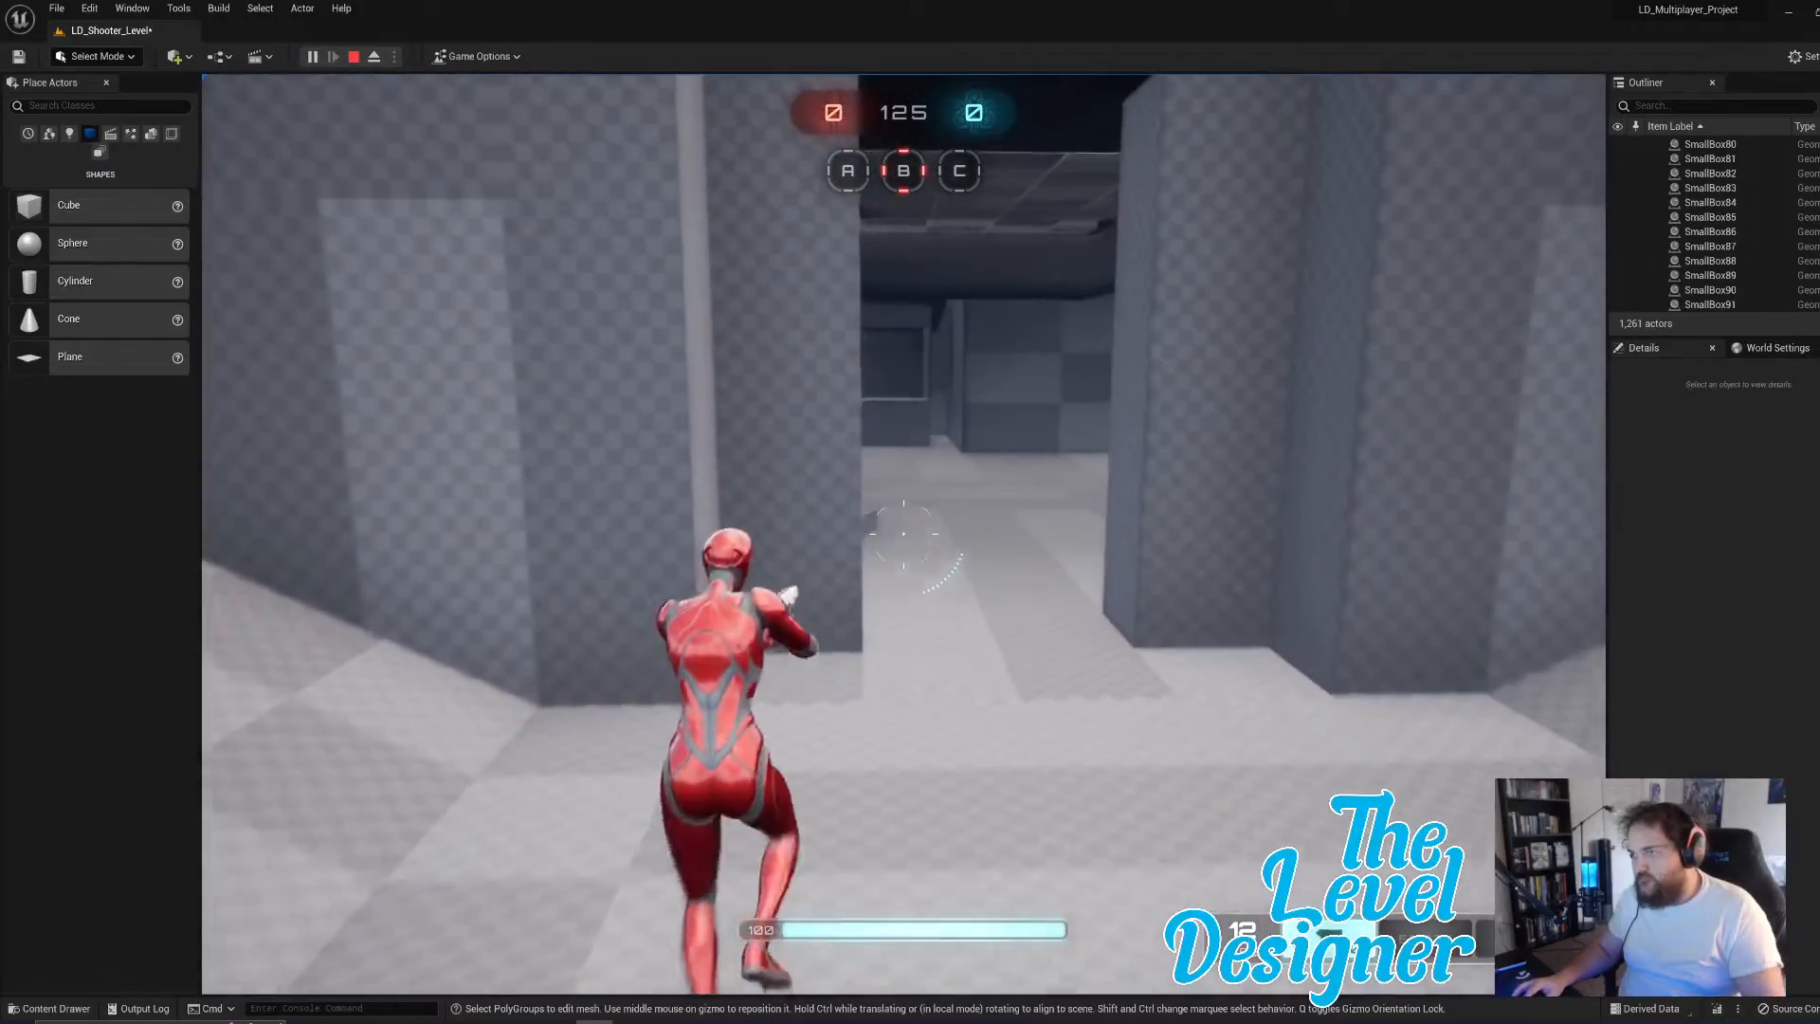
key("w")
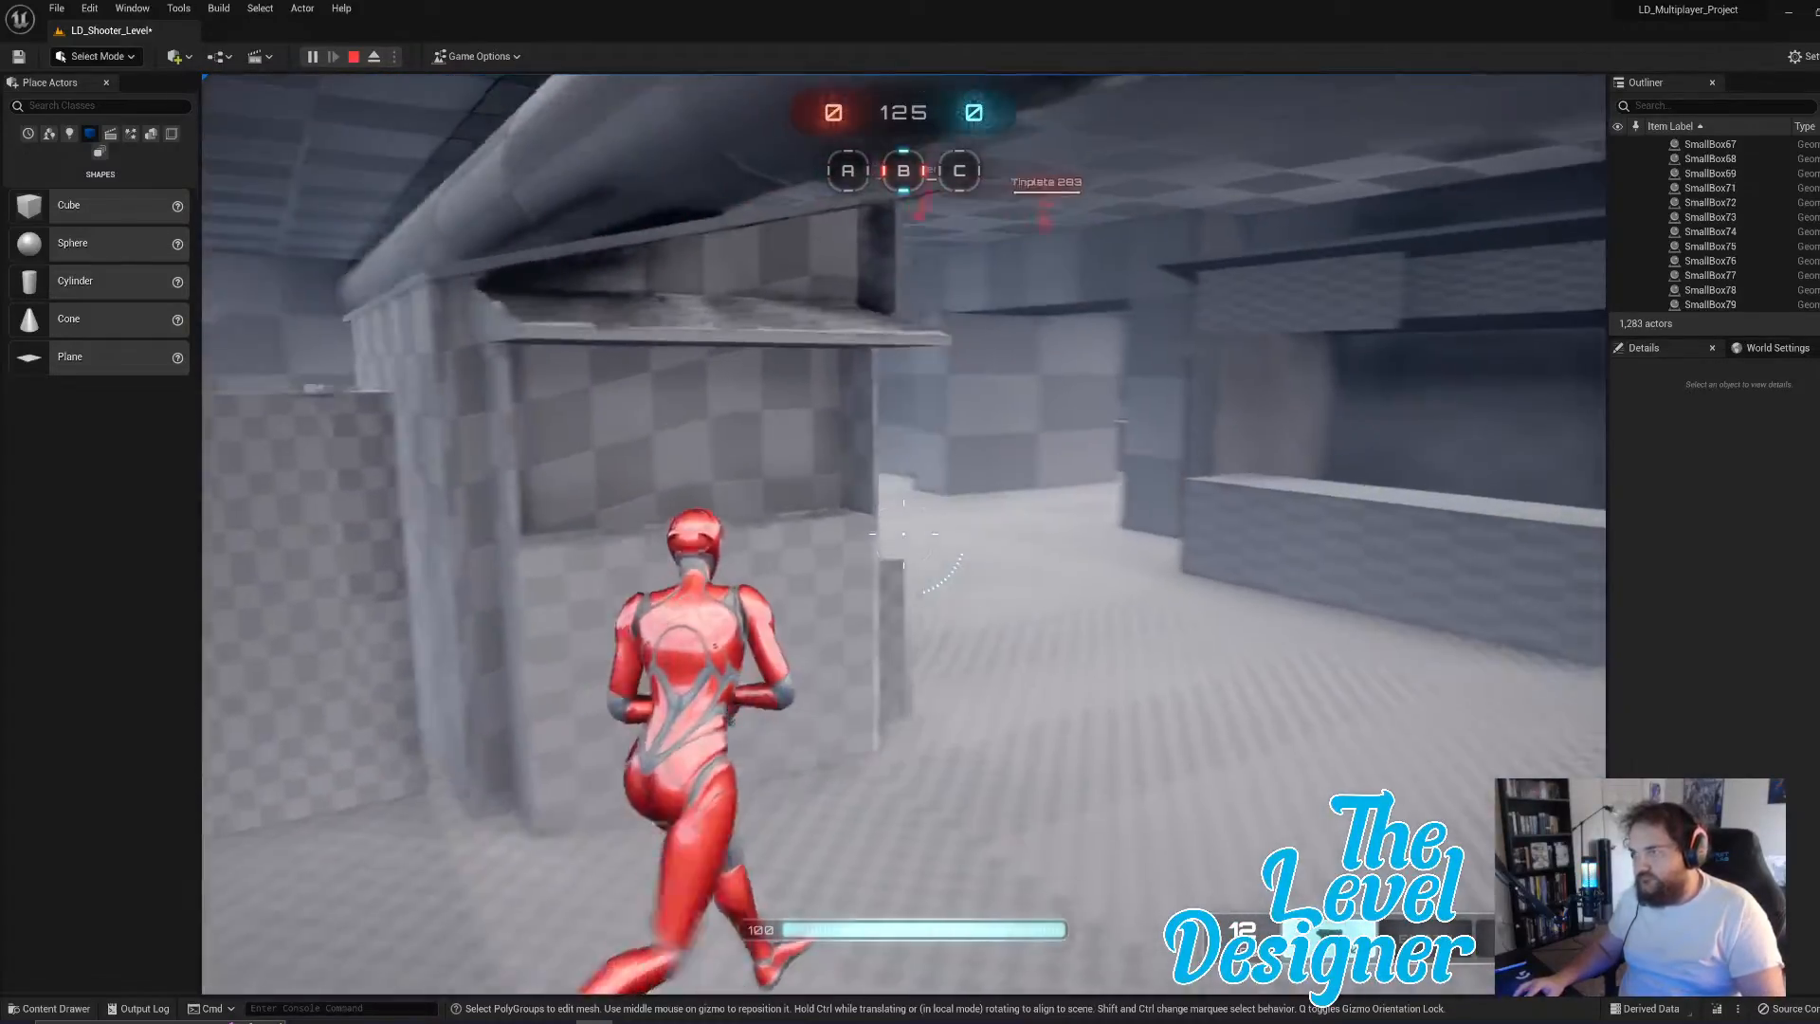
key("w")
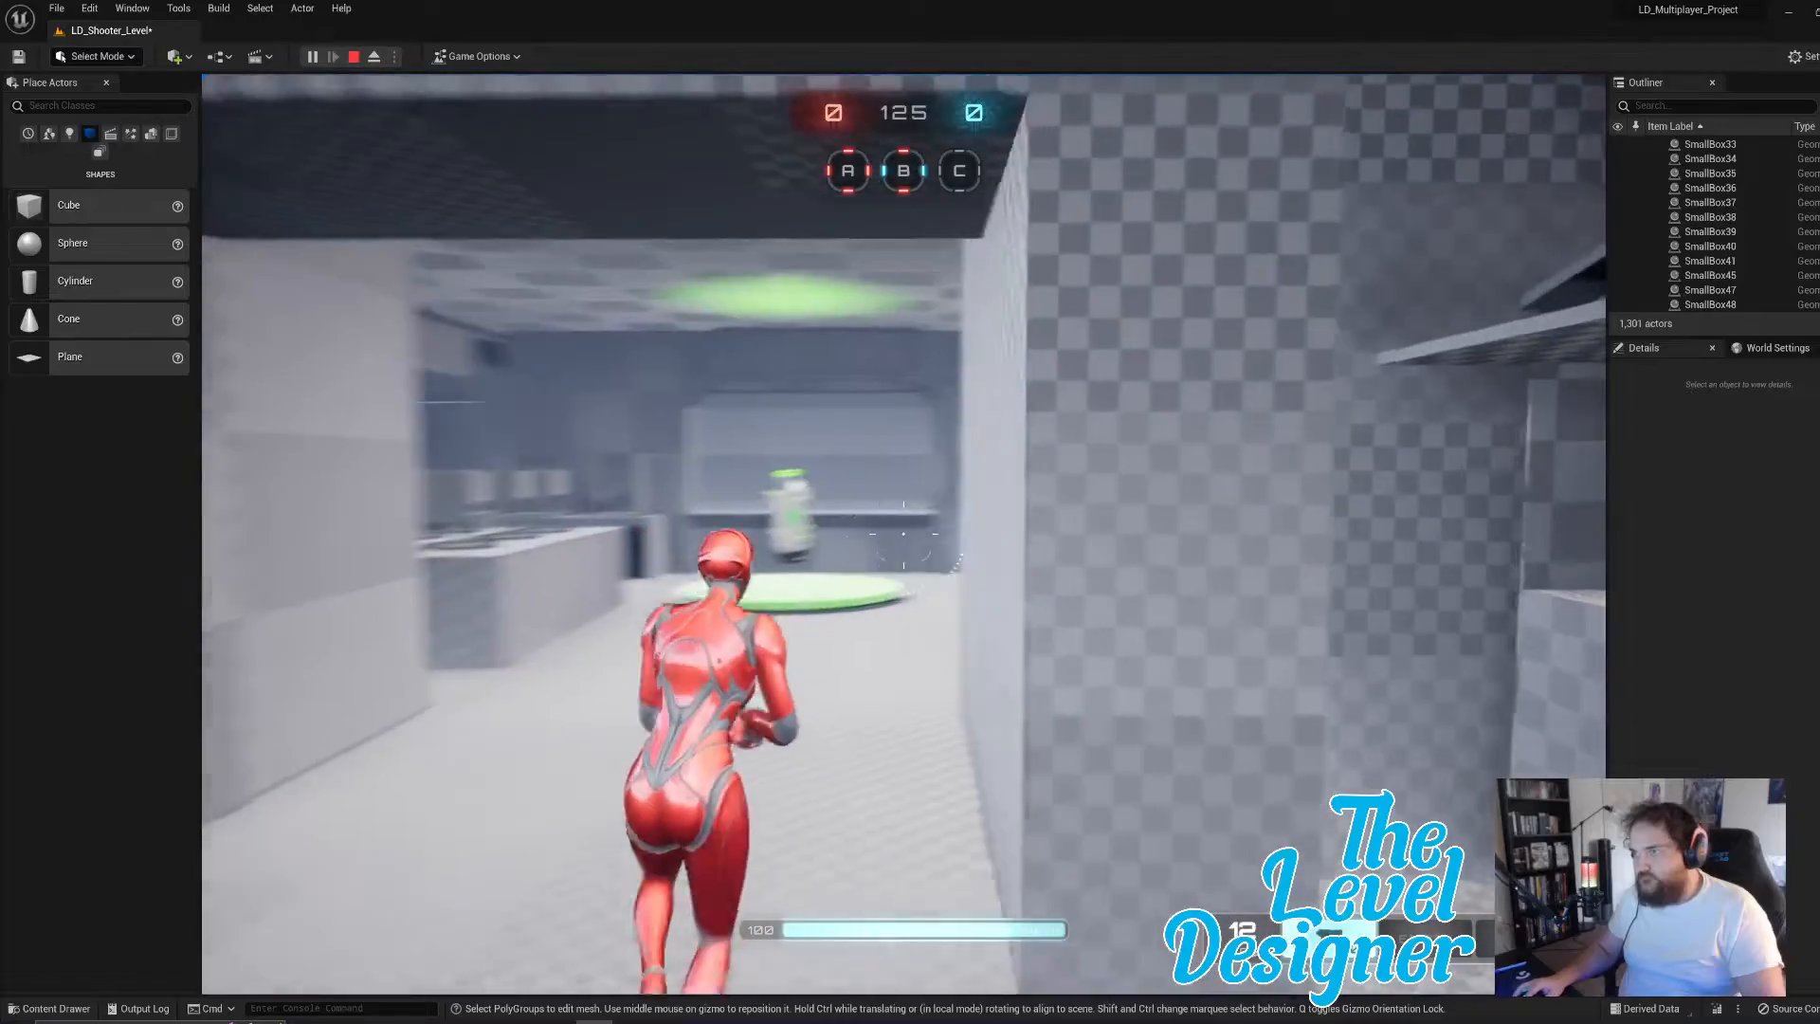
key("w")
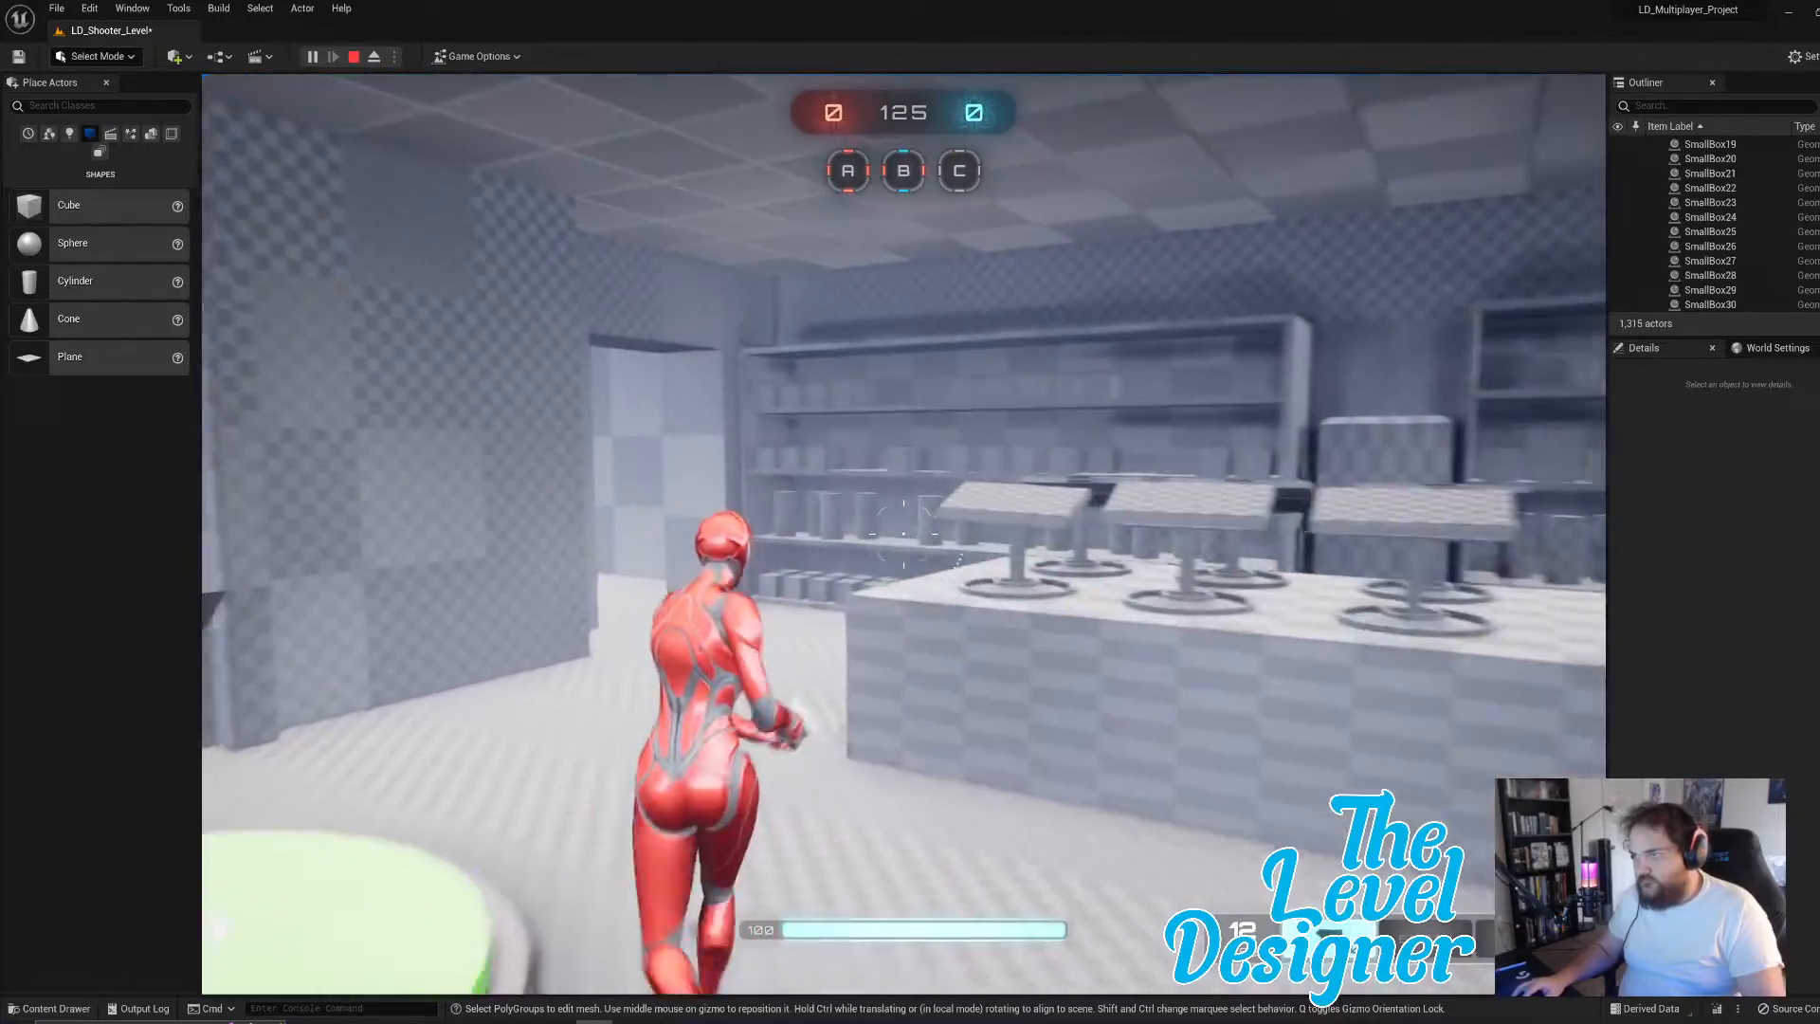
- Shoot the boxes and cylinders on both wall shelf units to test how they break apart
right_click(903, 534)
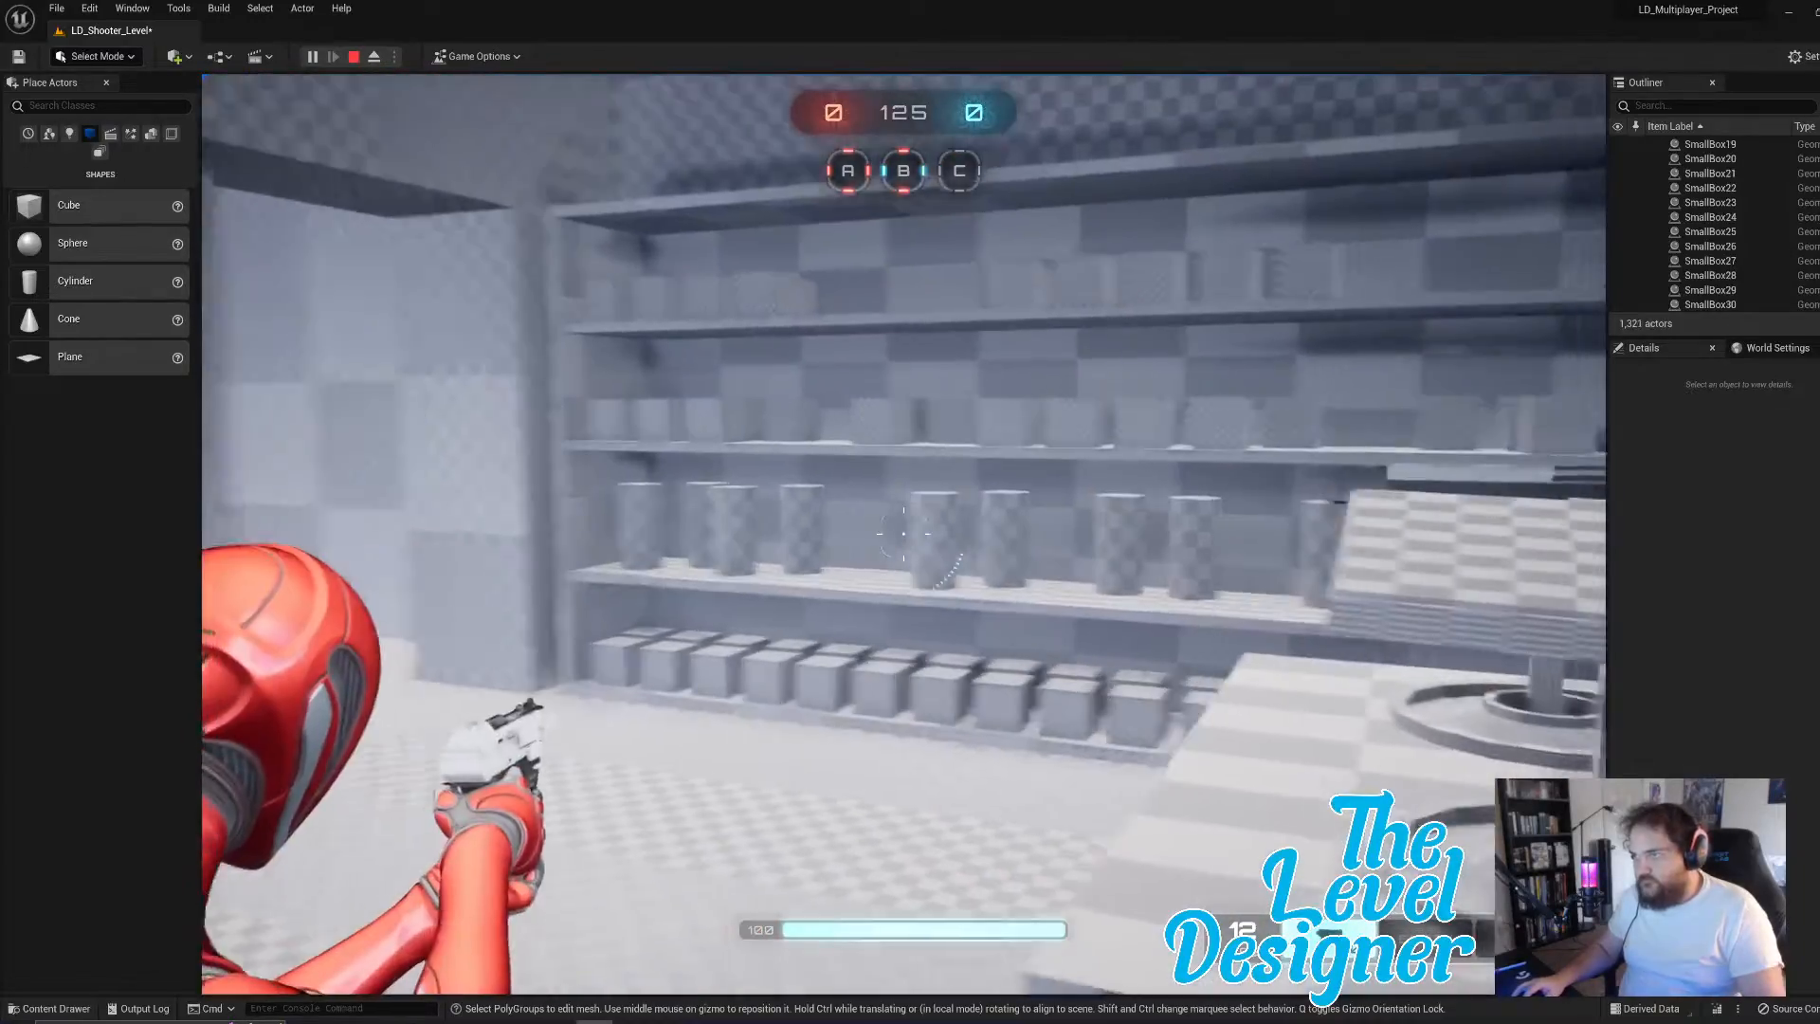
left_click(904, 534)
key("w")
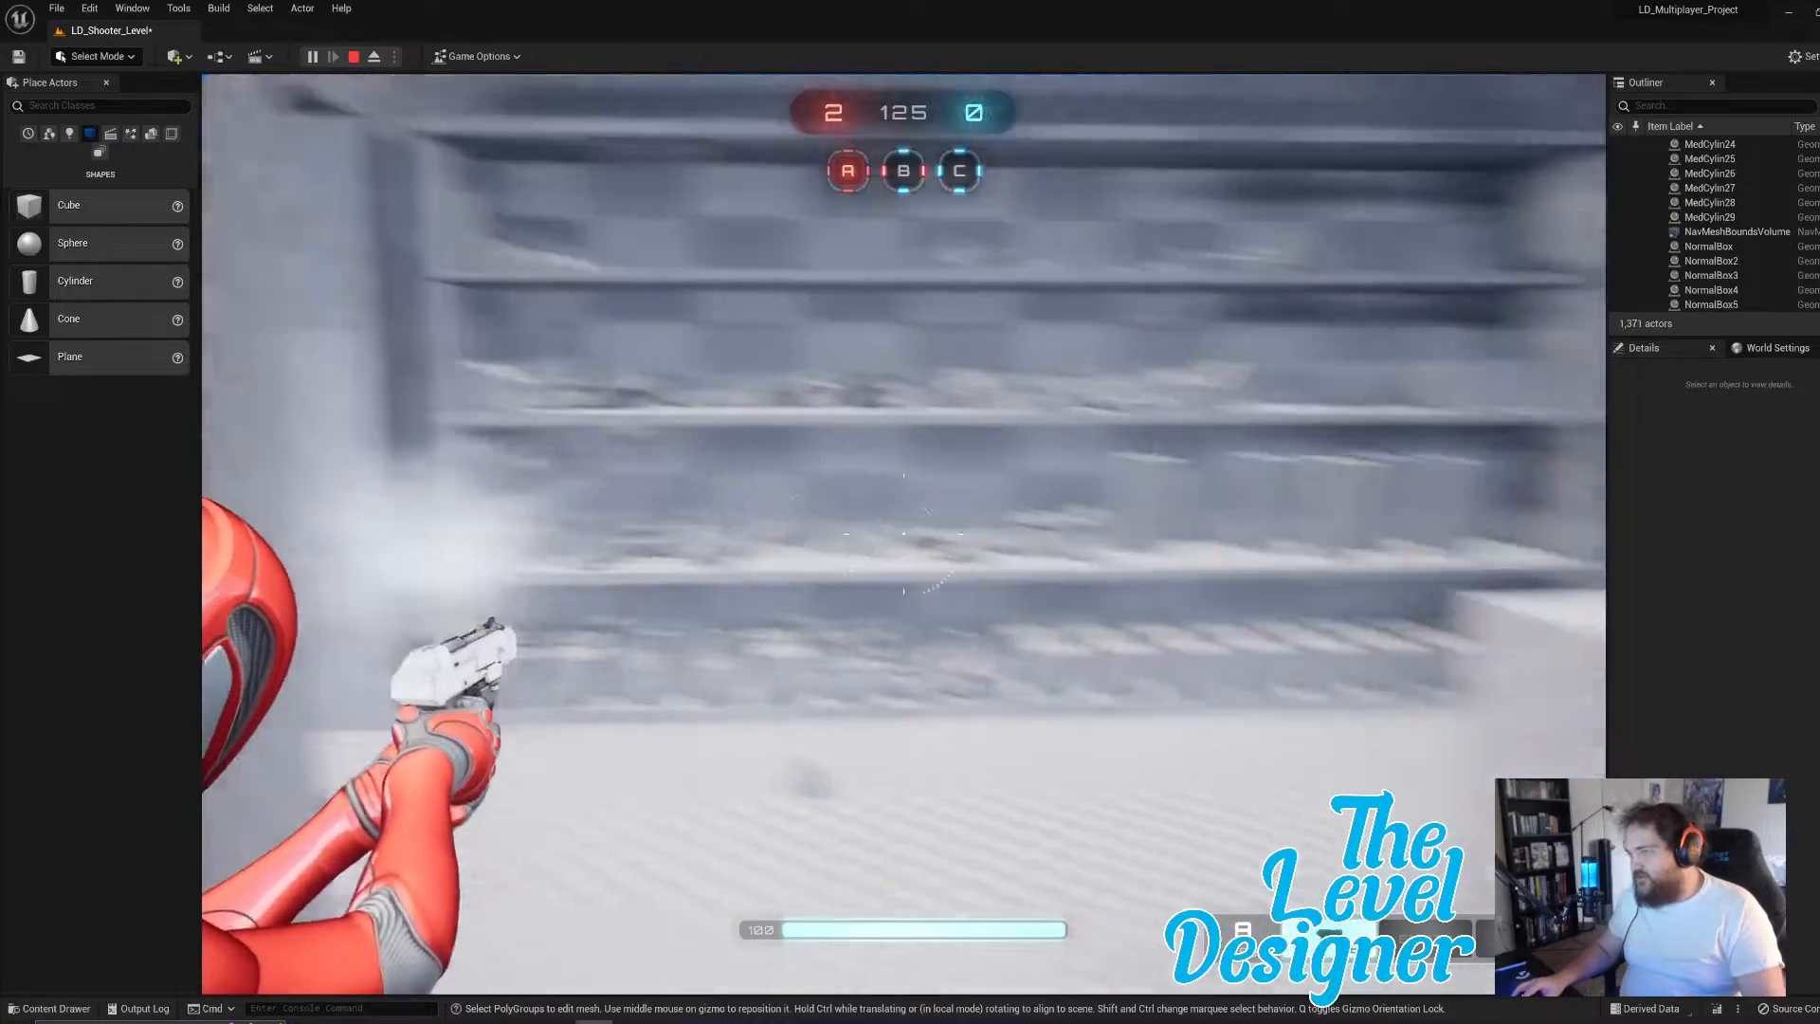
key("w")
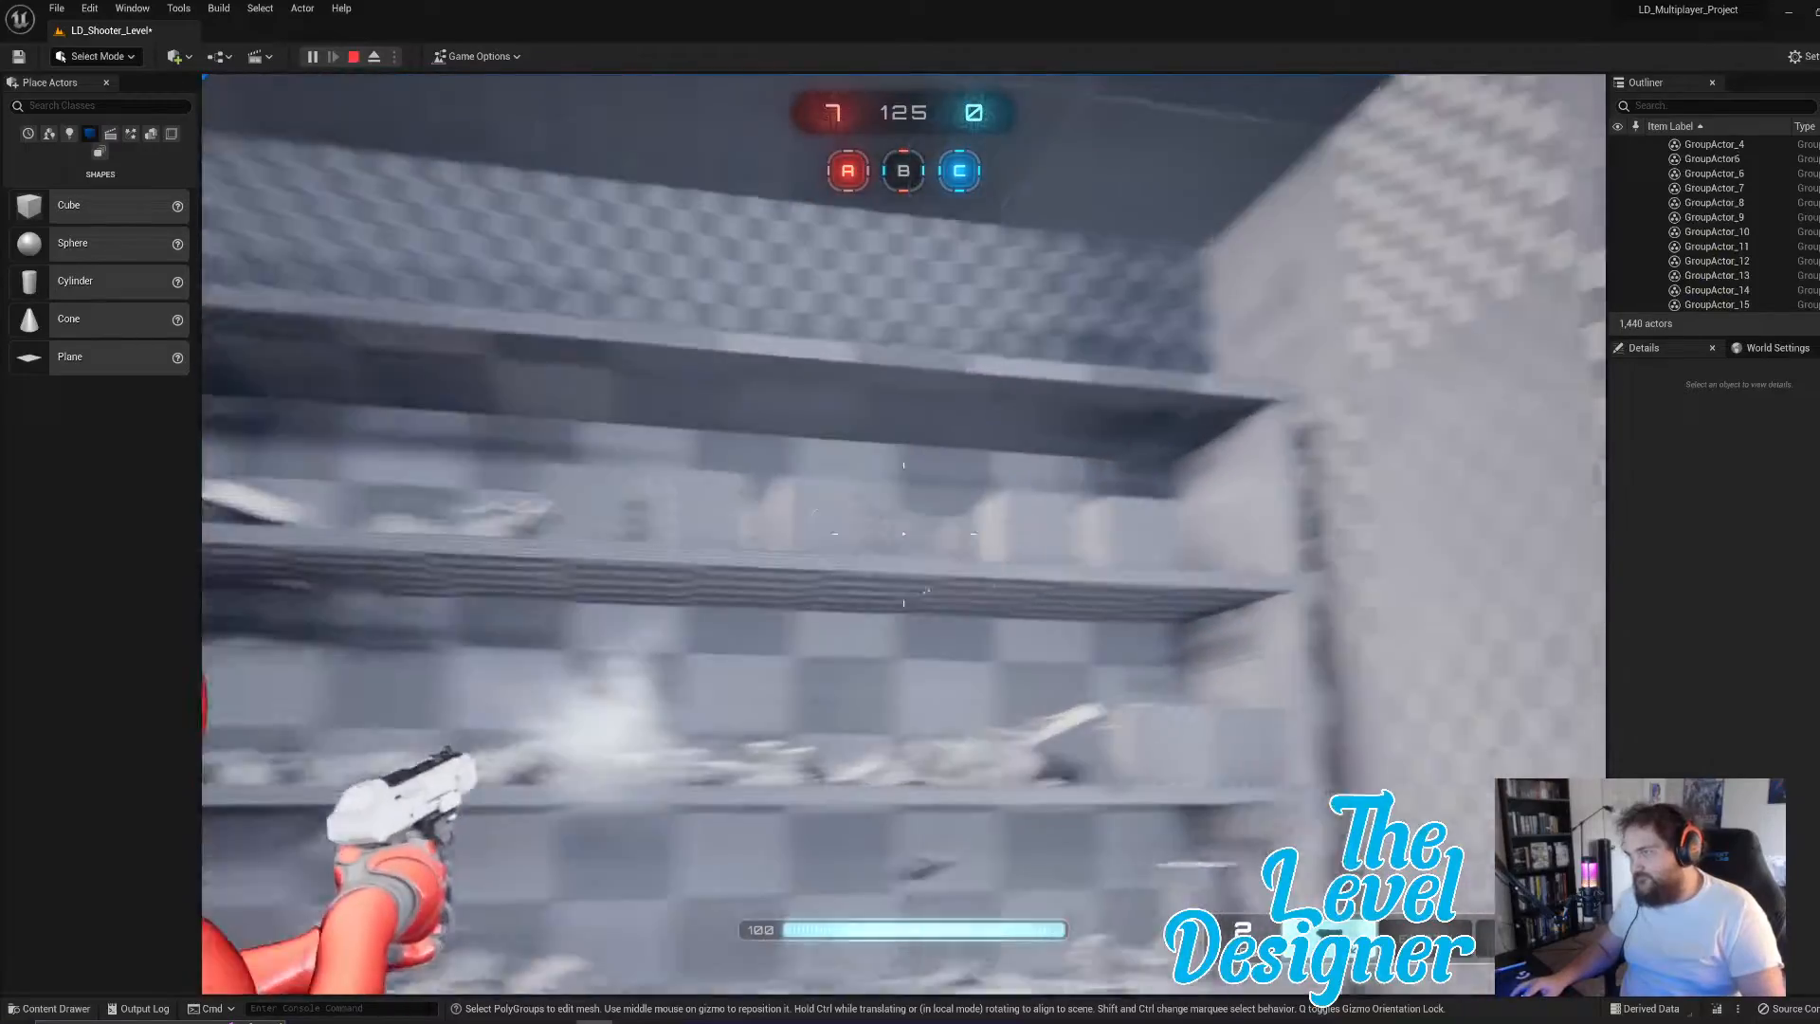
left_click(904, 533)
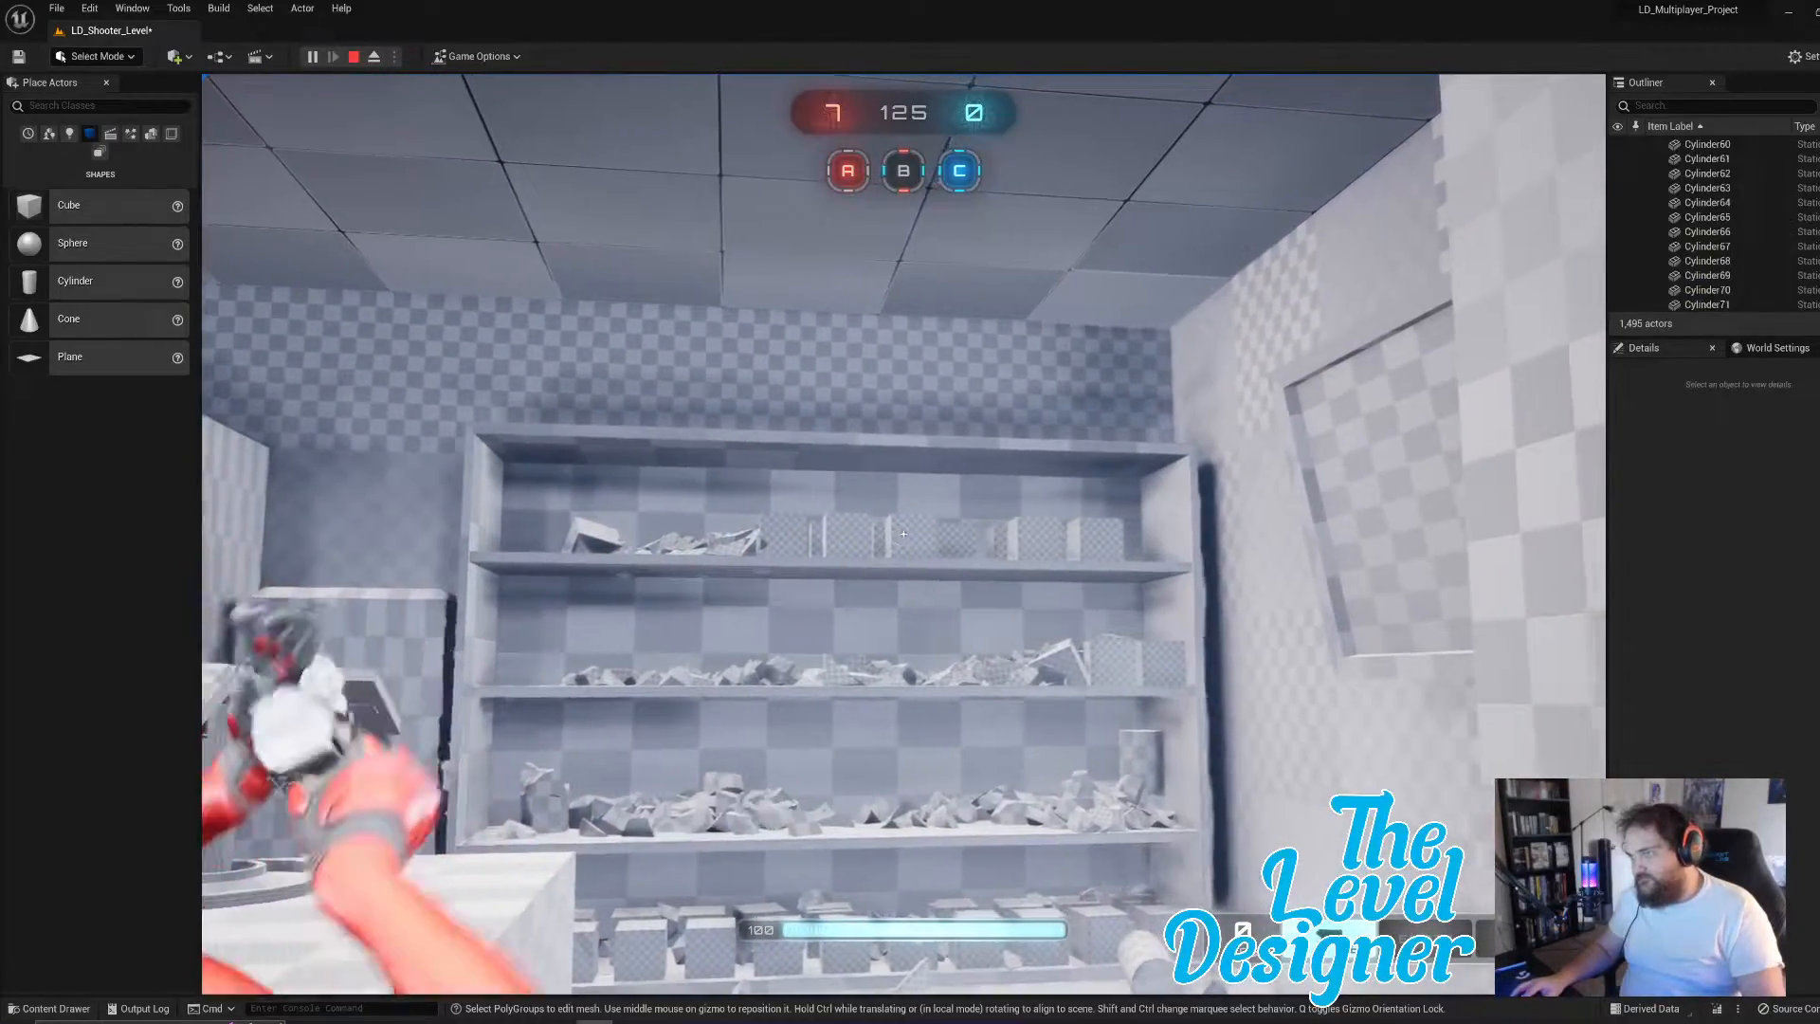
left_click(903, 534)
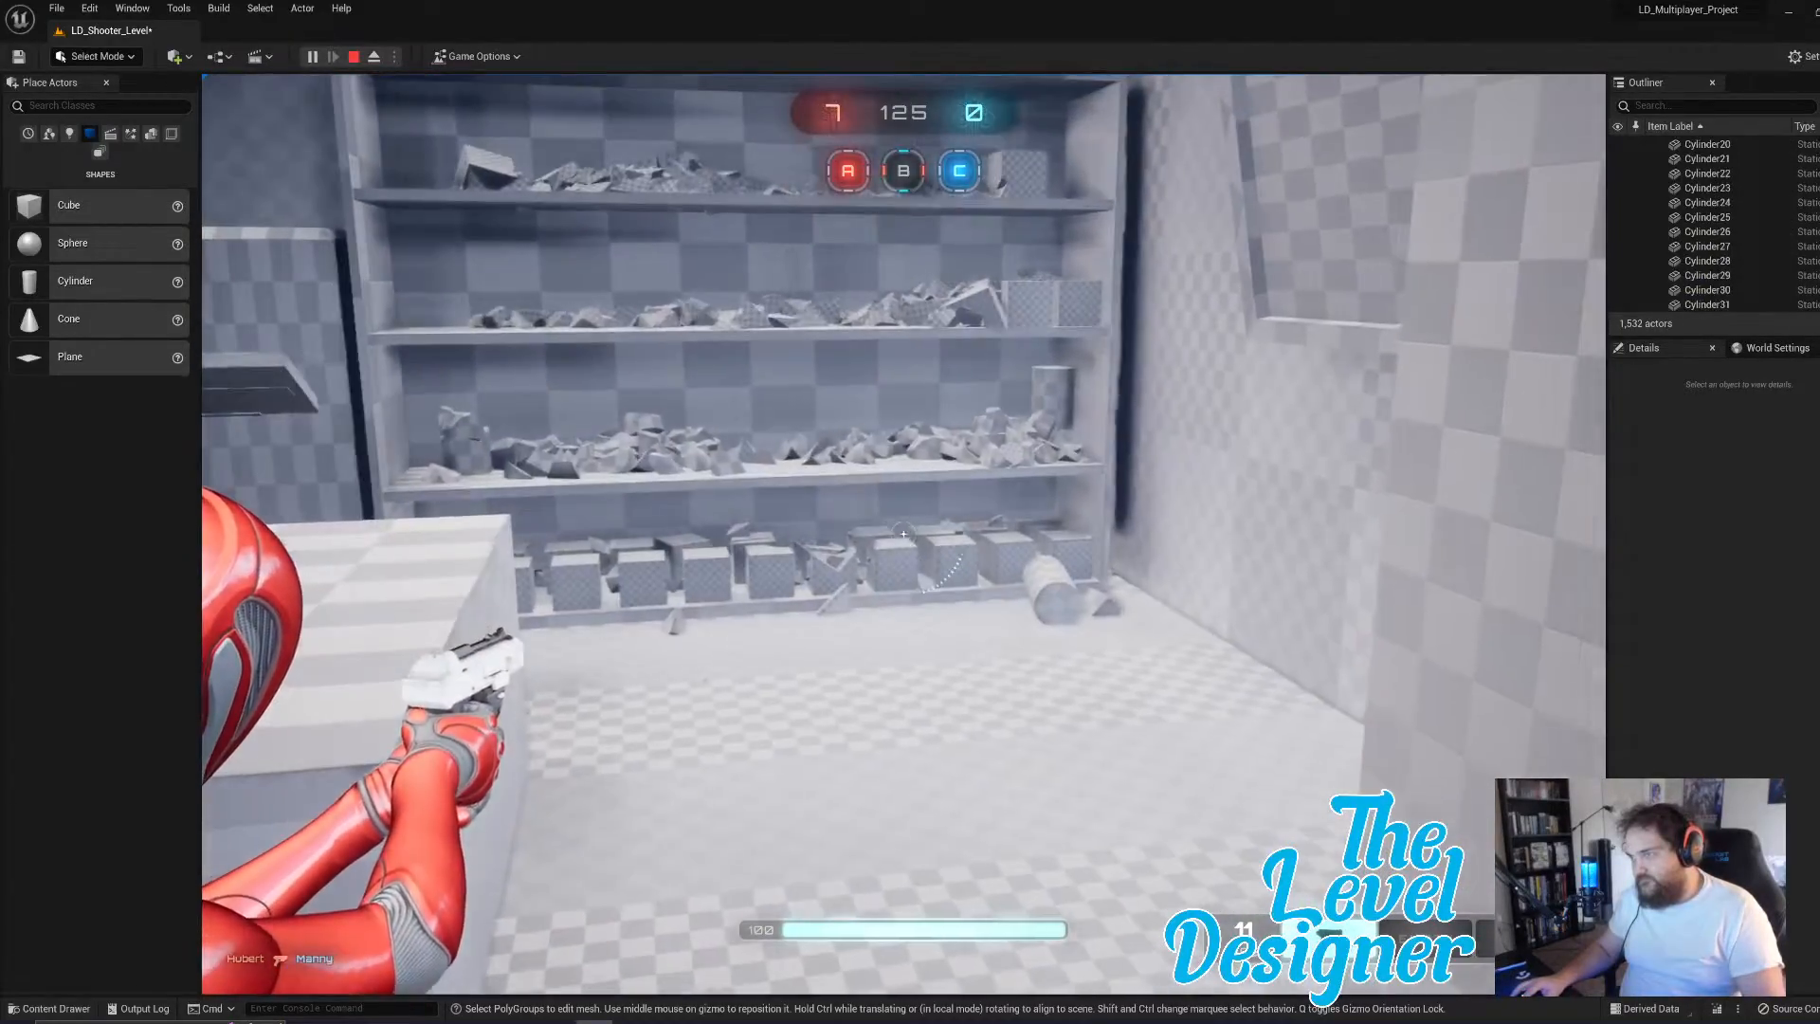
left_click(904, 534)
left_click(904, 534)
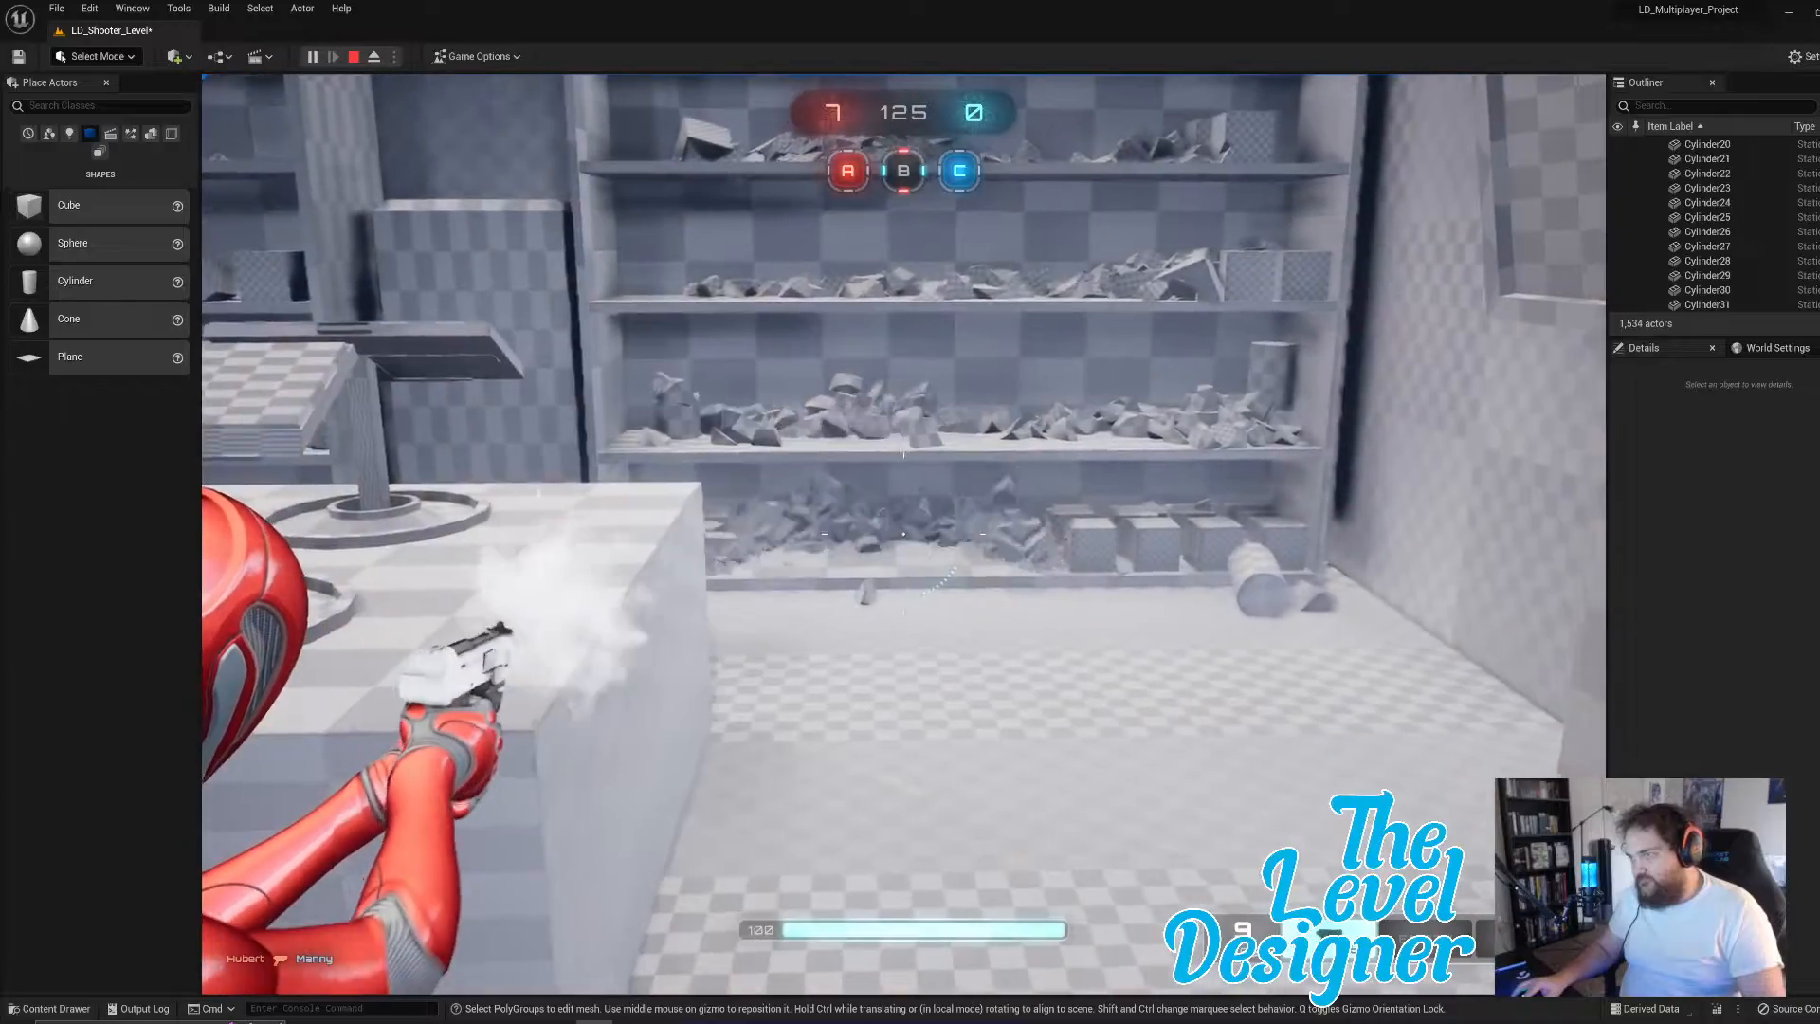
left_click(904, 534)
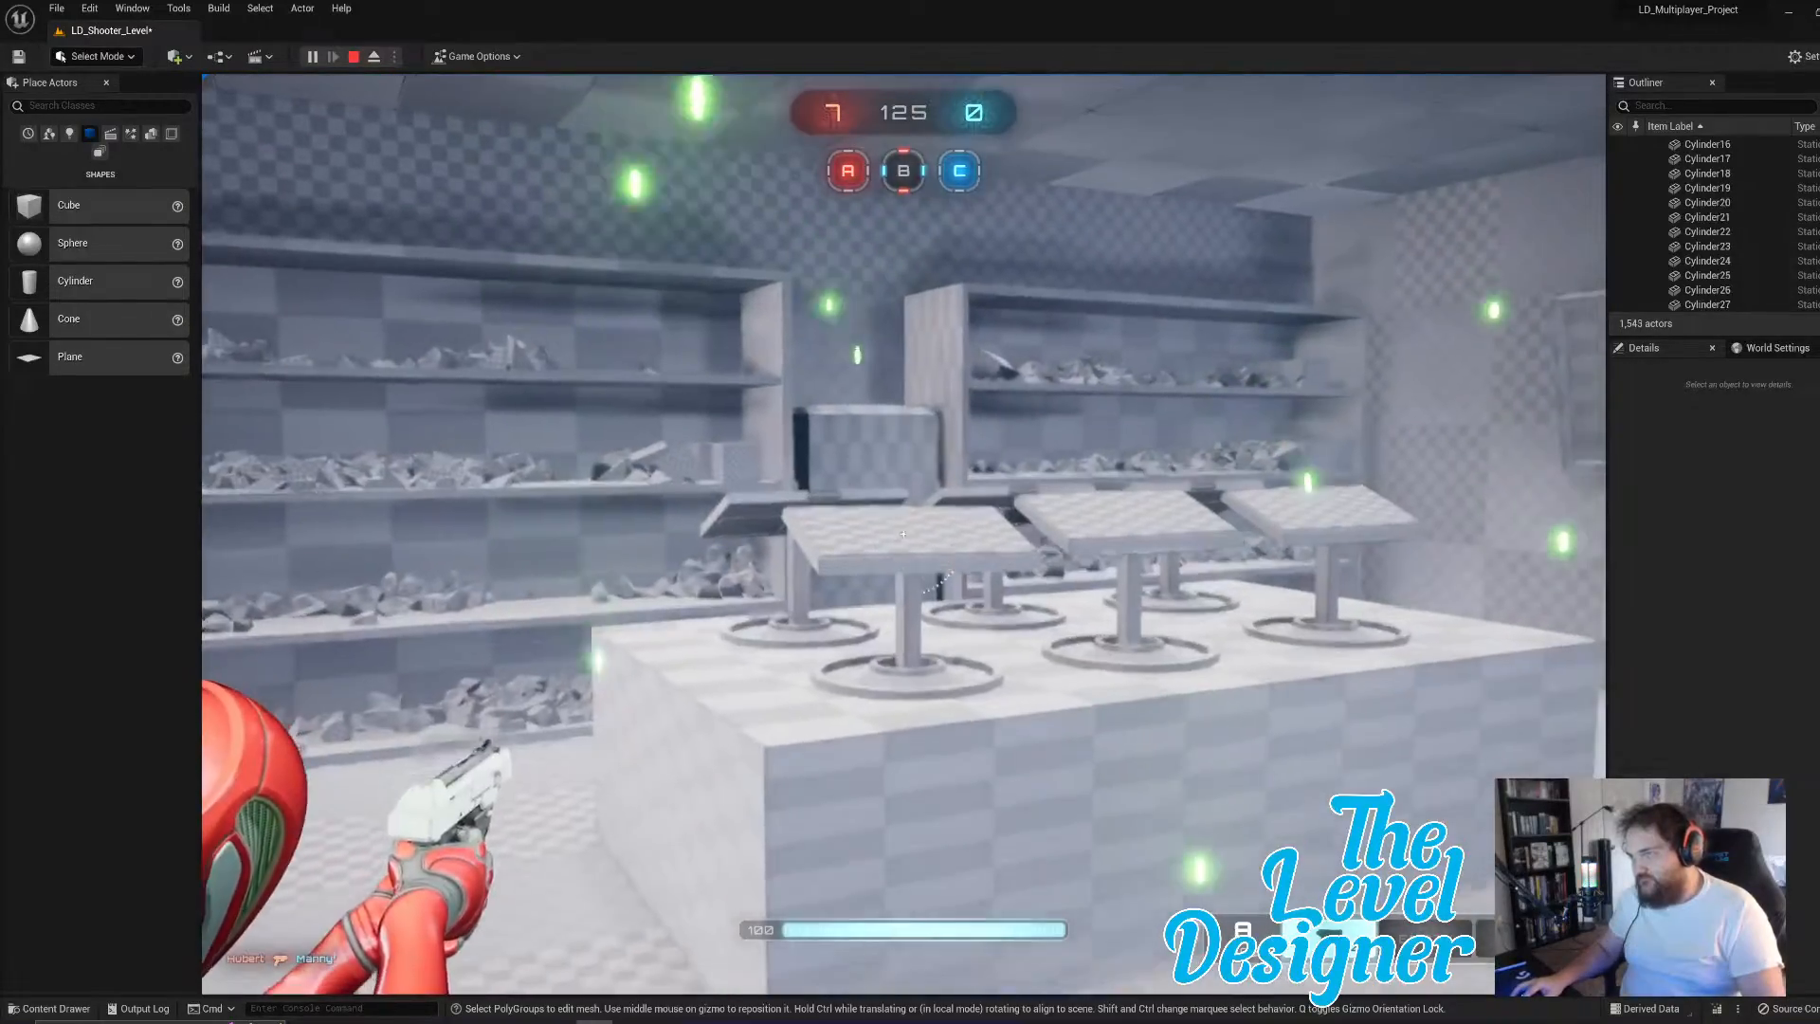
left_click(904, 534)
- Run through the hall and back into the shelf room to review the destroyed props, and end the playtest
key("w")
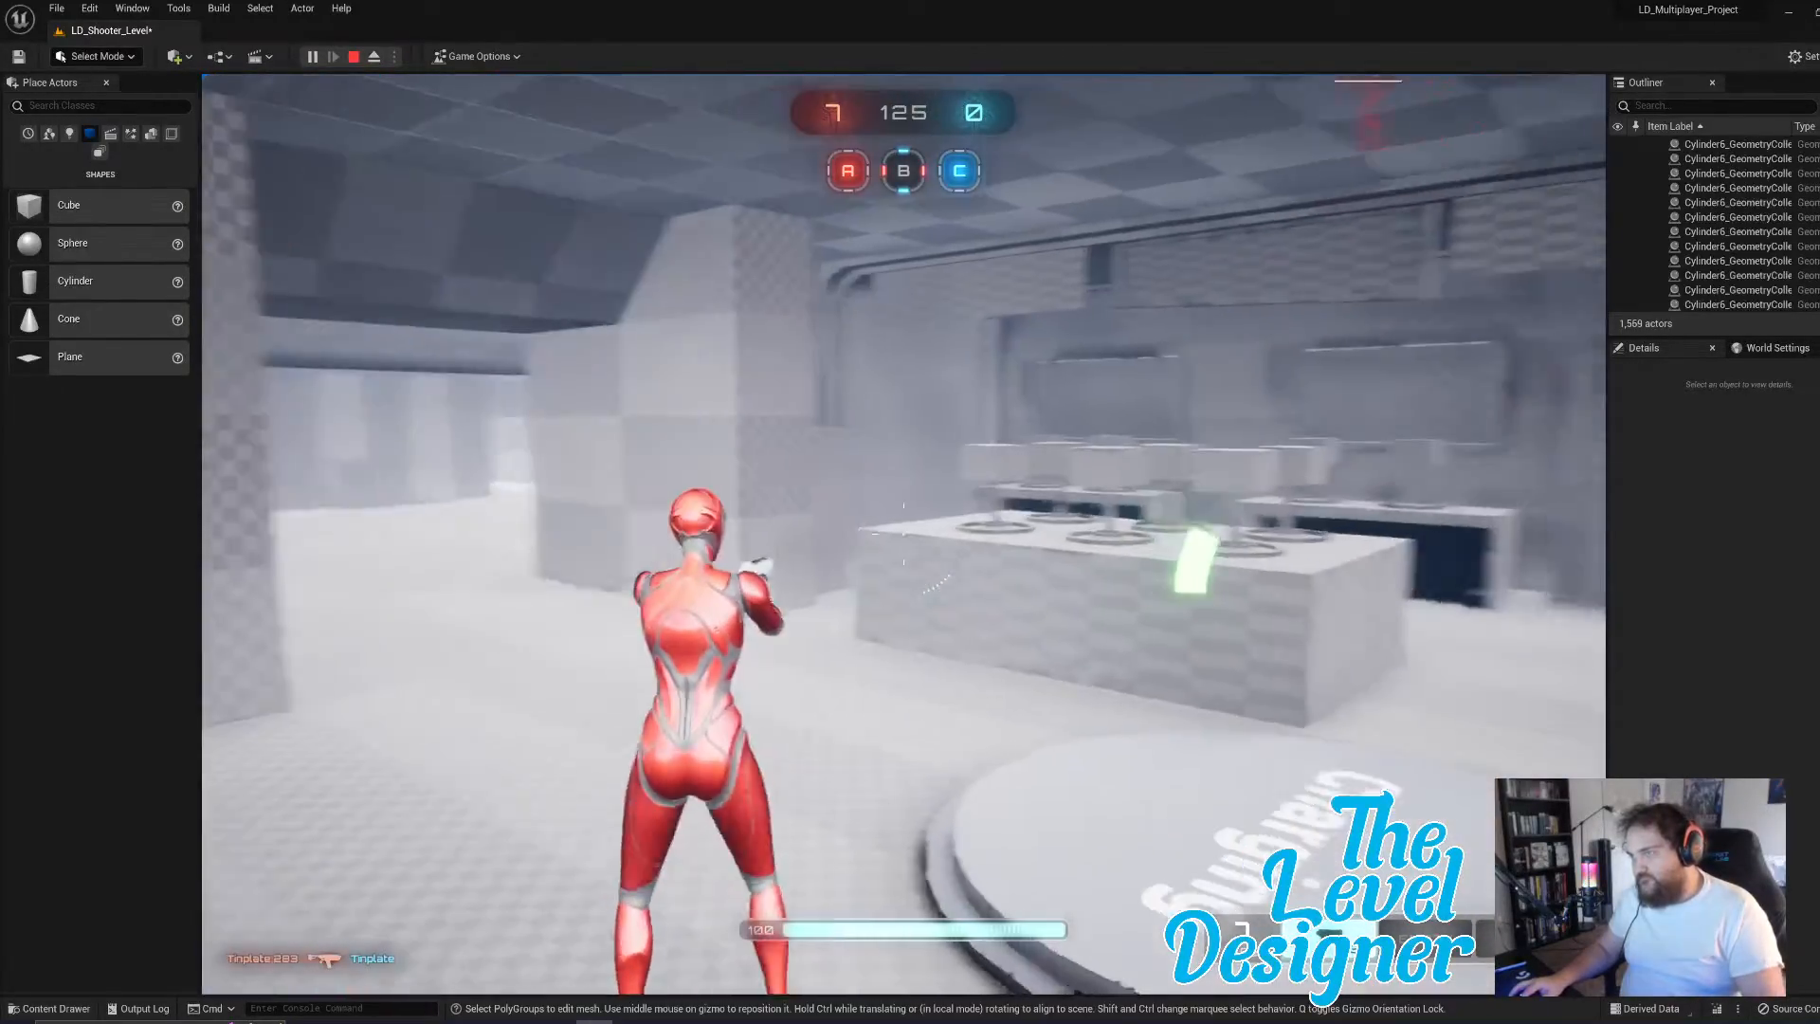
key("w")
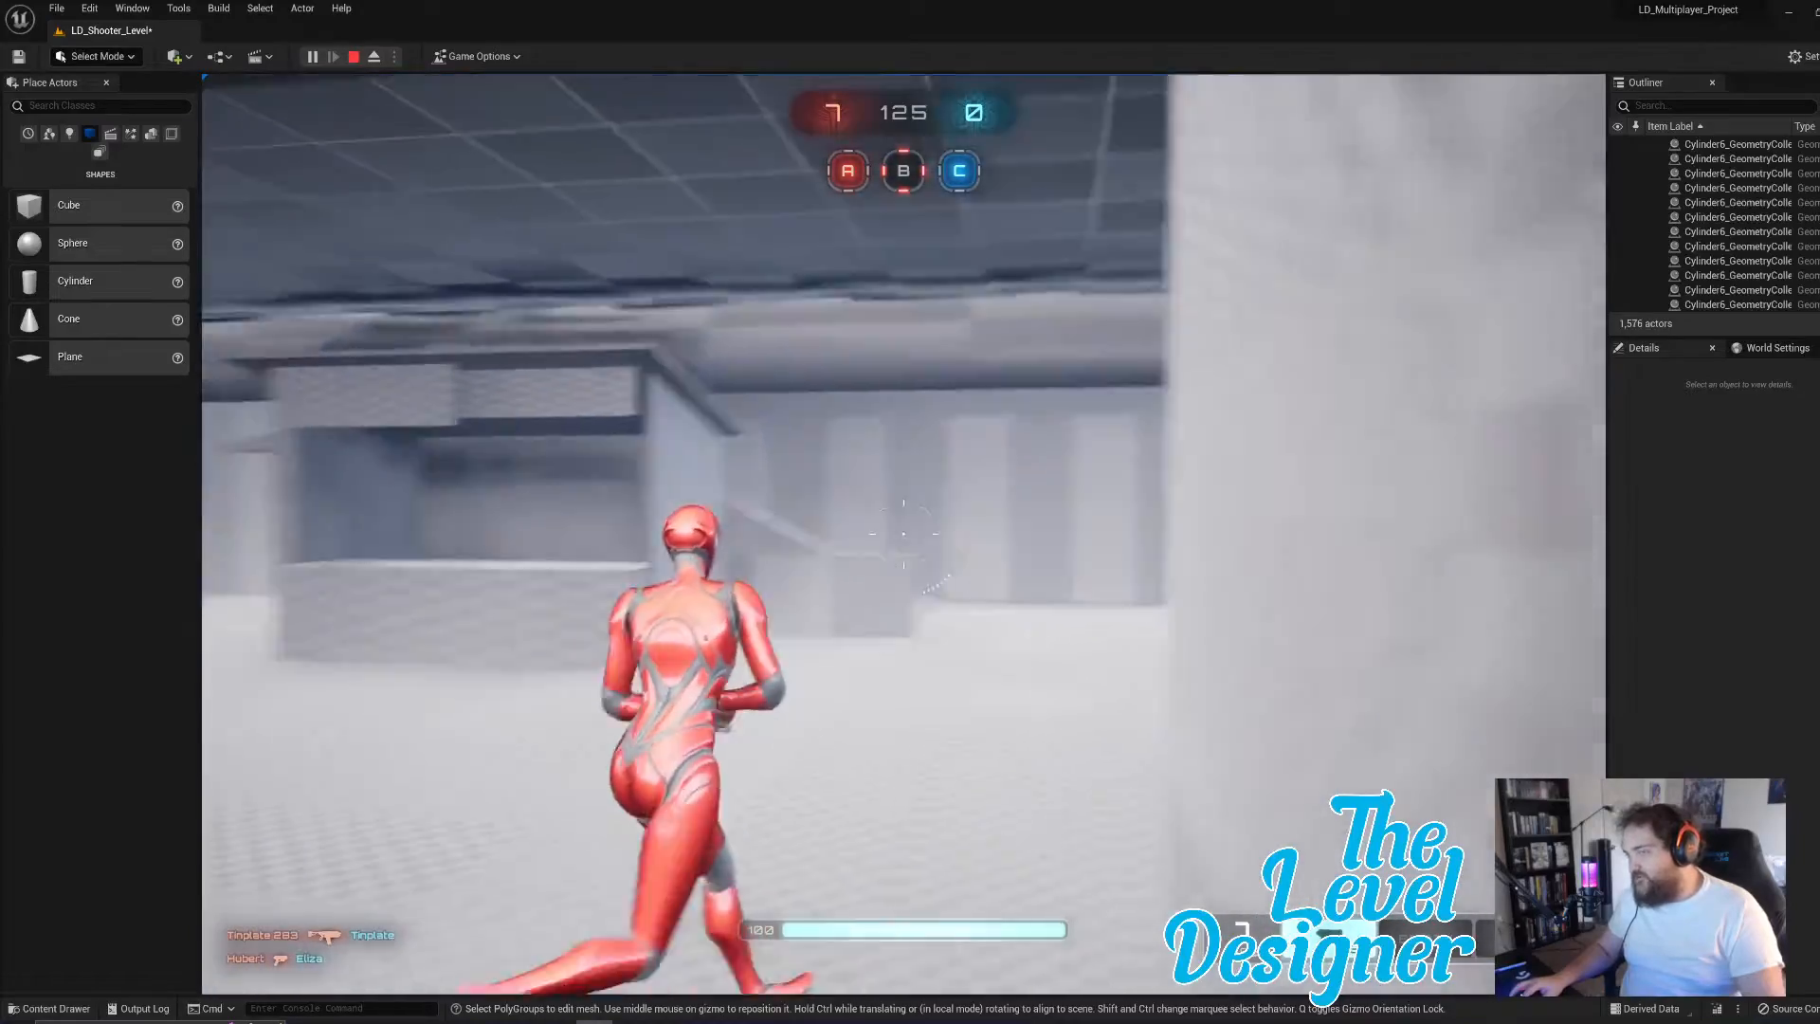
key("w")
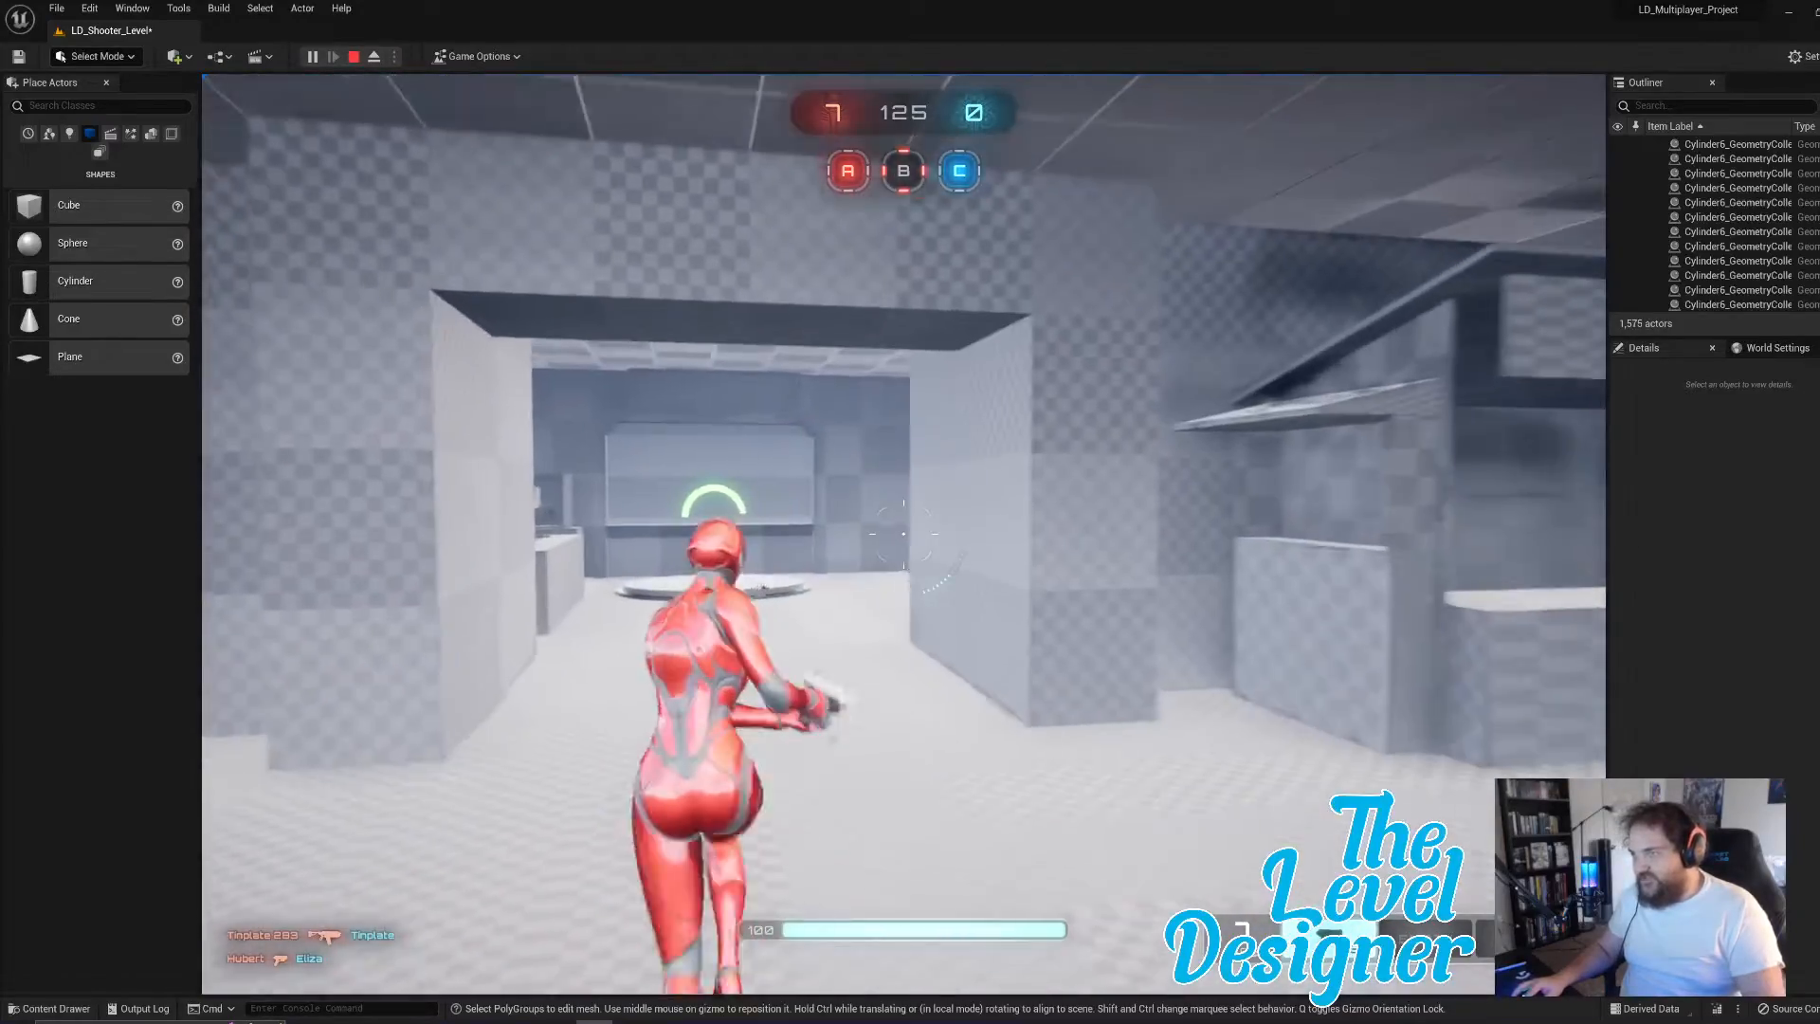
key("w")
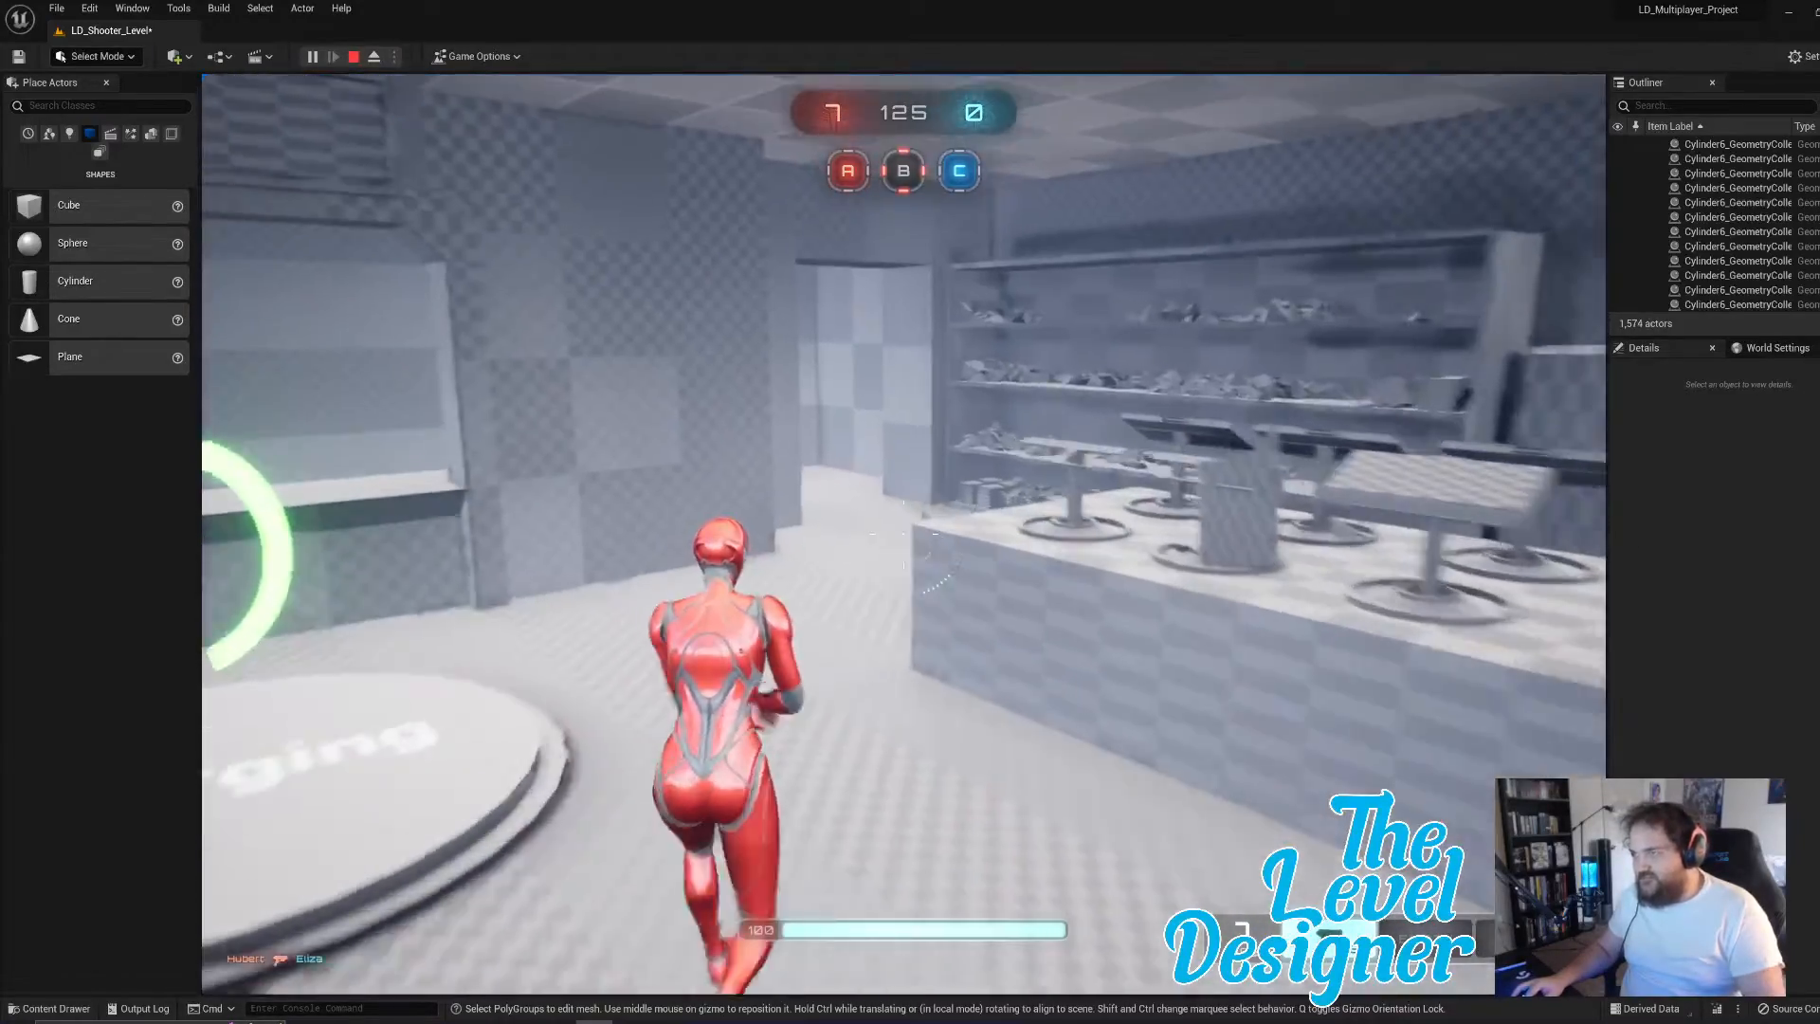
key("Escape")
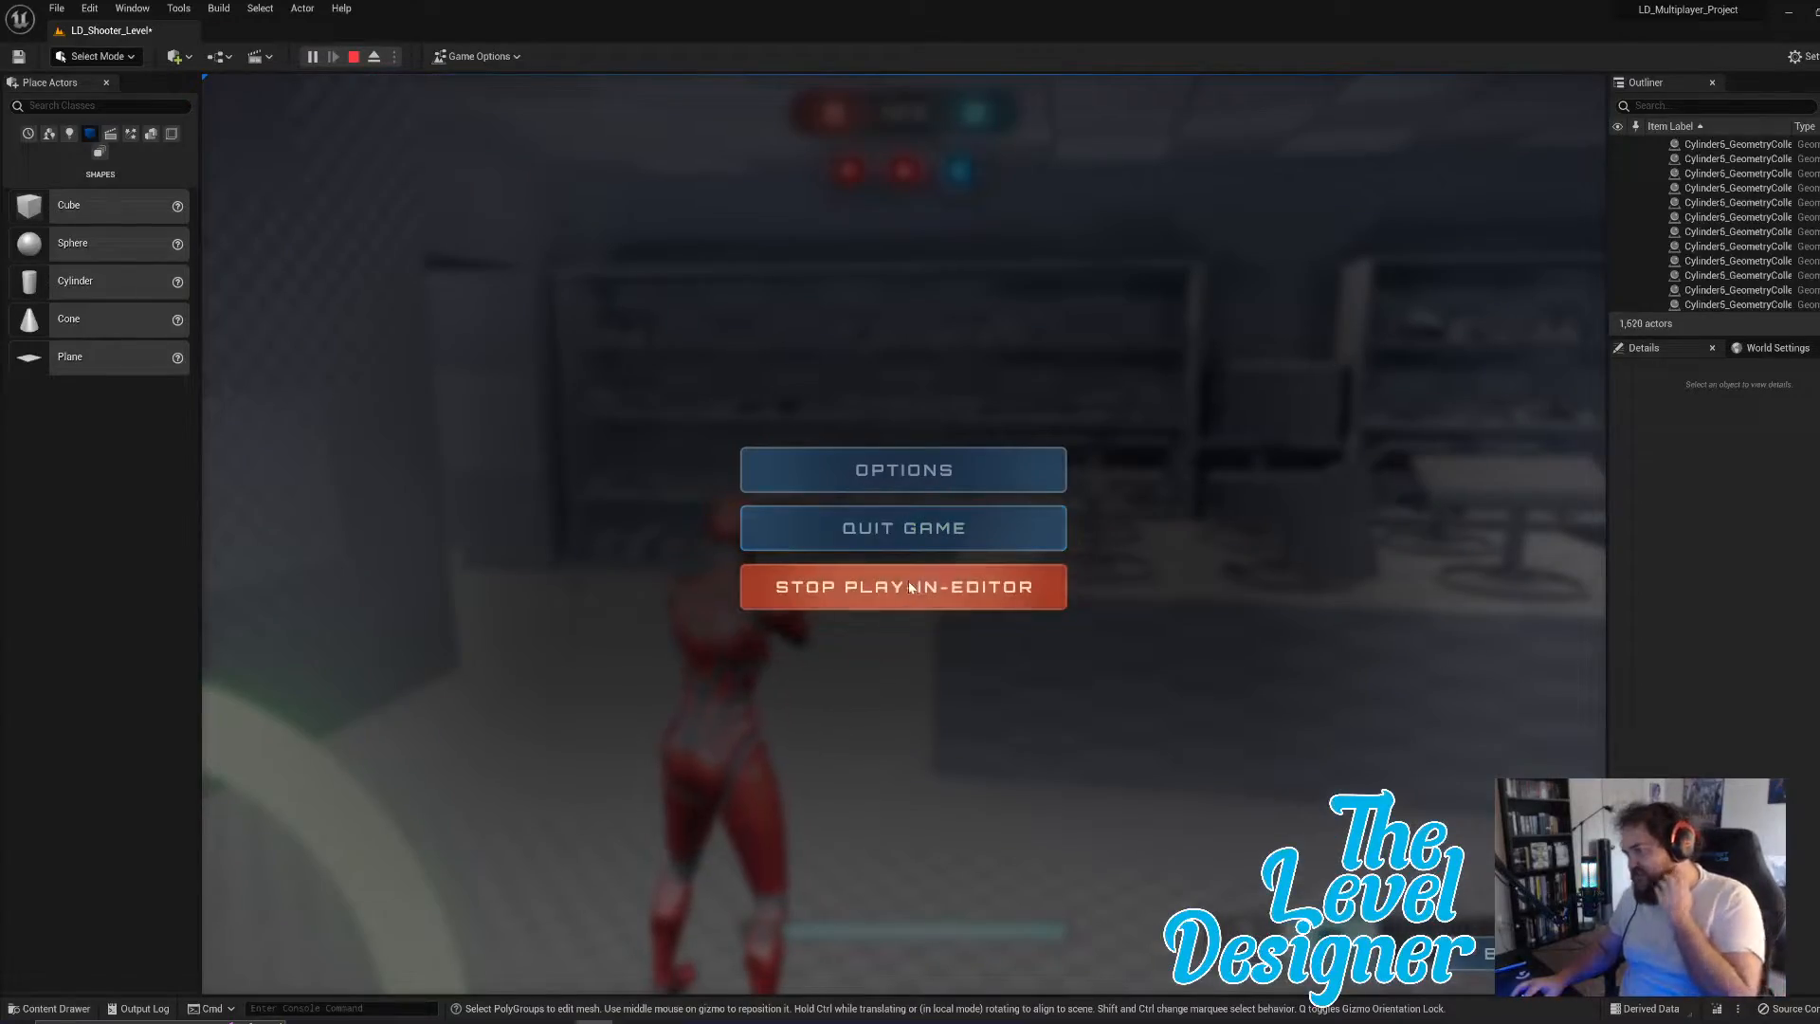
left_click(908, 582)
- Set the viewport camera speed to 4
right_click_drag(923, 582, 1087, 565)
key("w")
key("e")
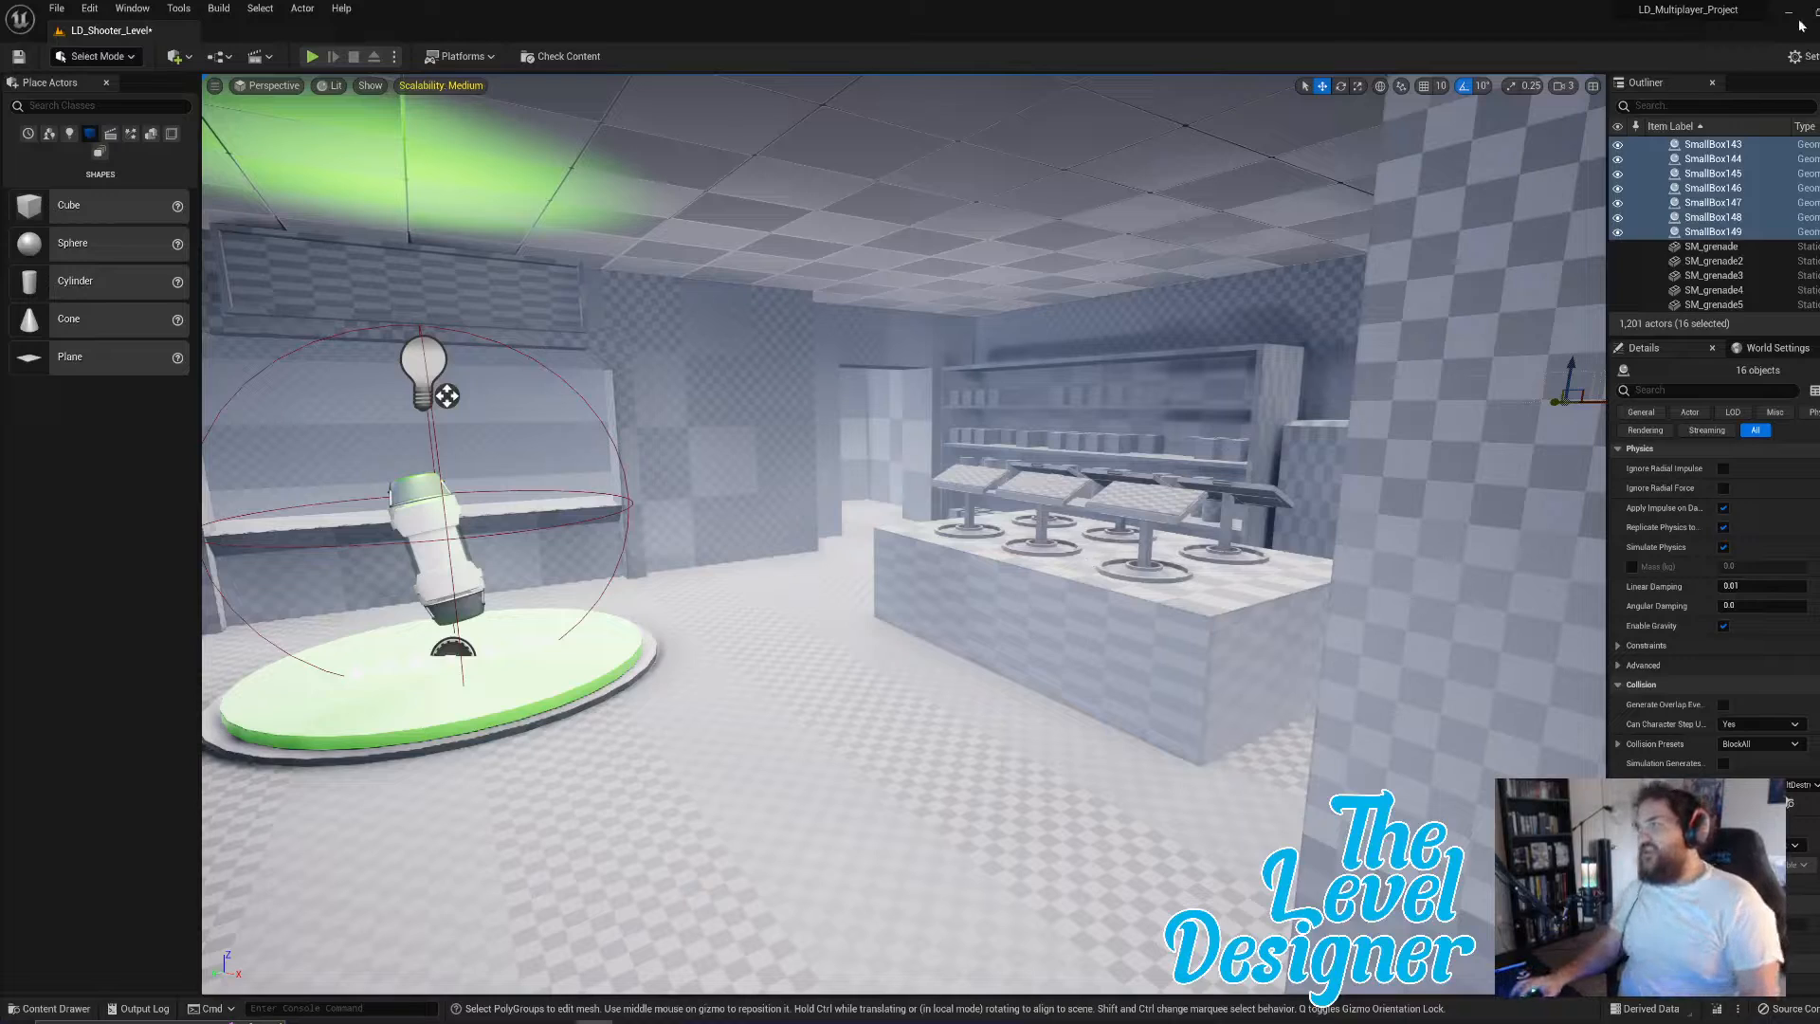
left_click(1567, 88)
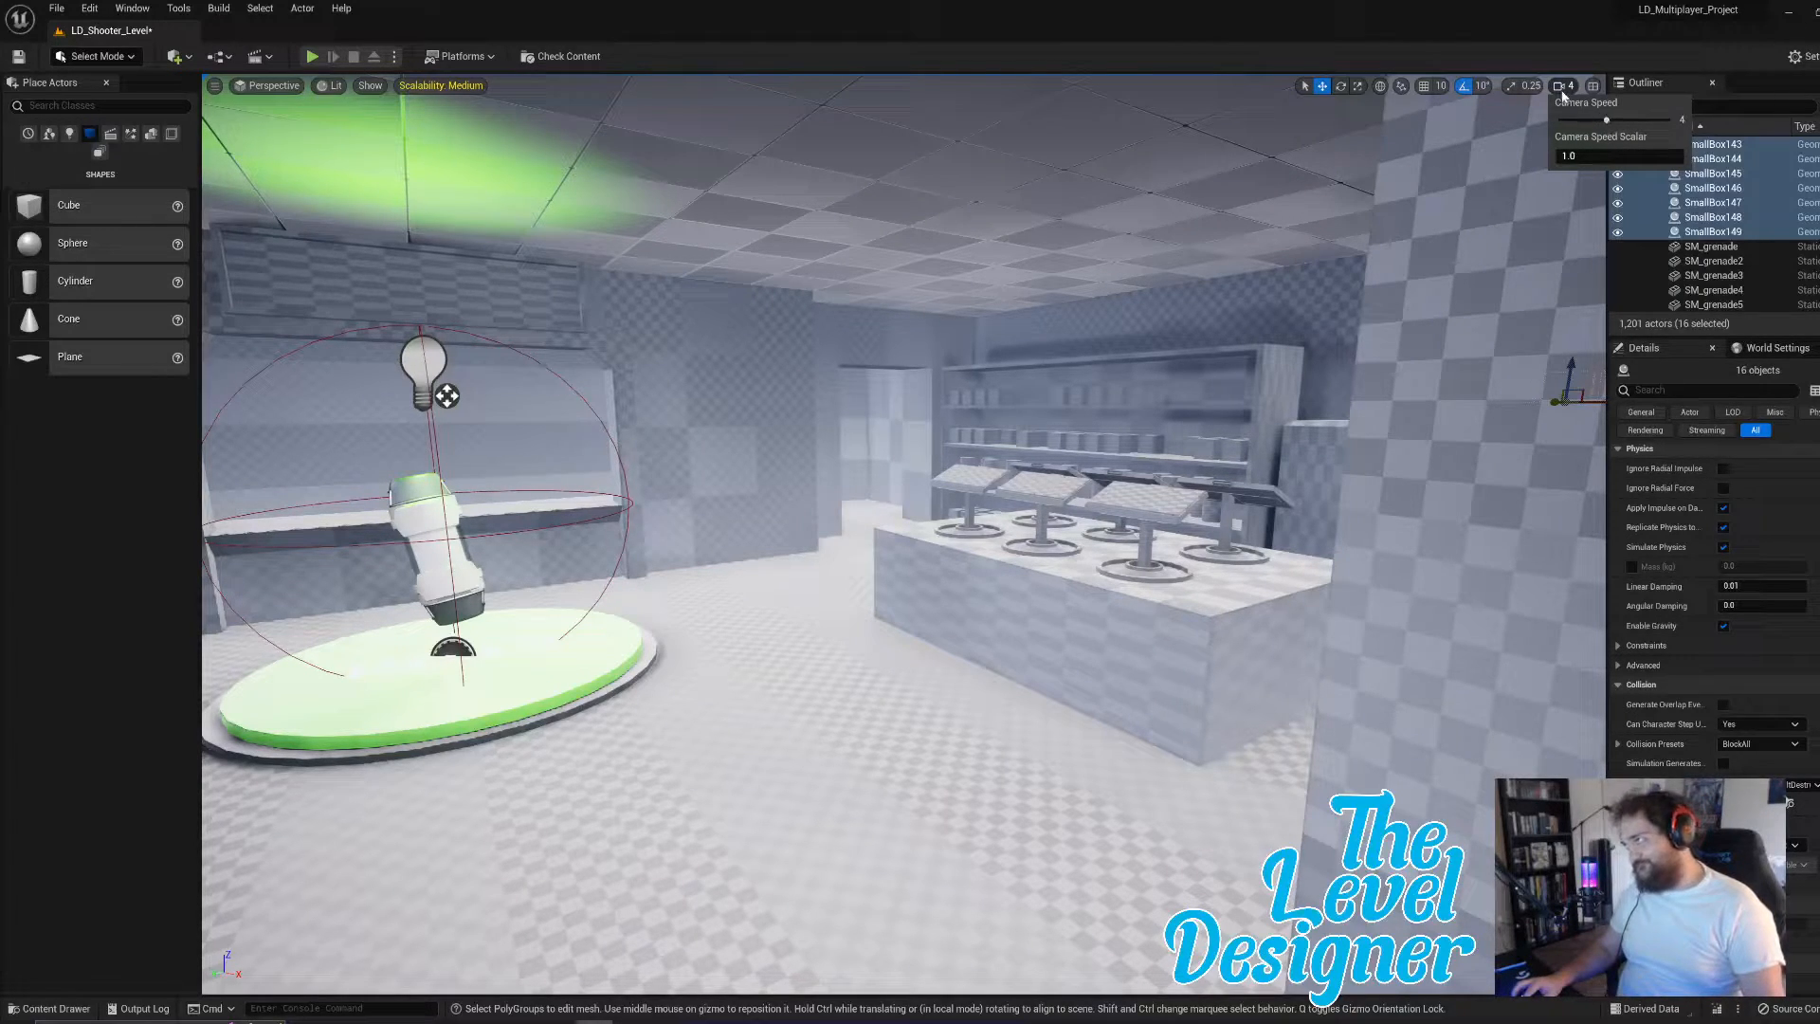
left_click(1562, 93)
key("w")
right_click_drag(1232, 379, 1524, 519)
key("e")
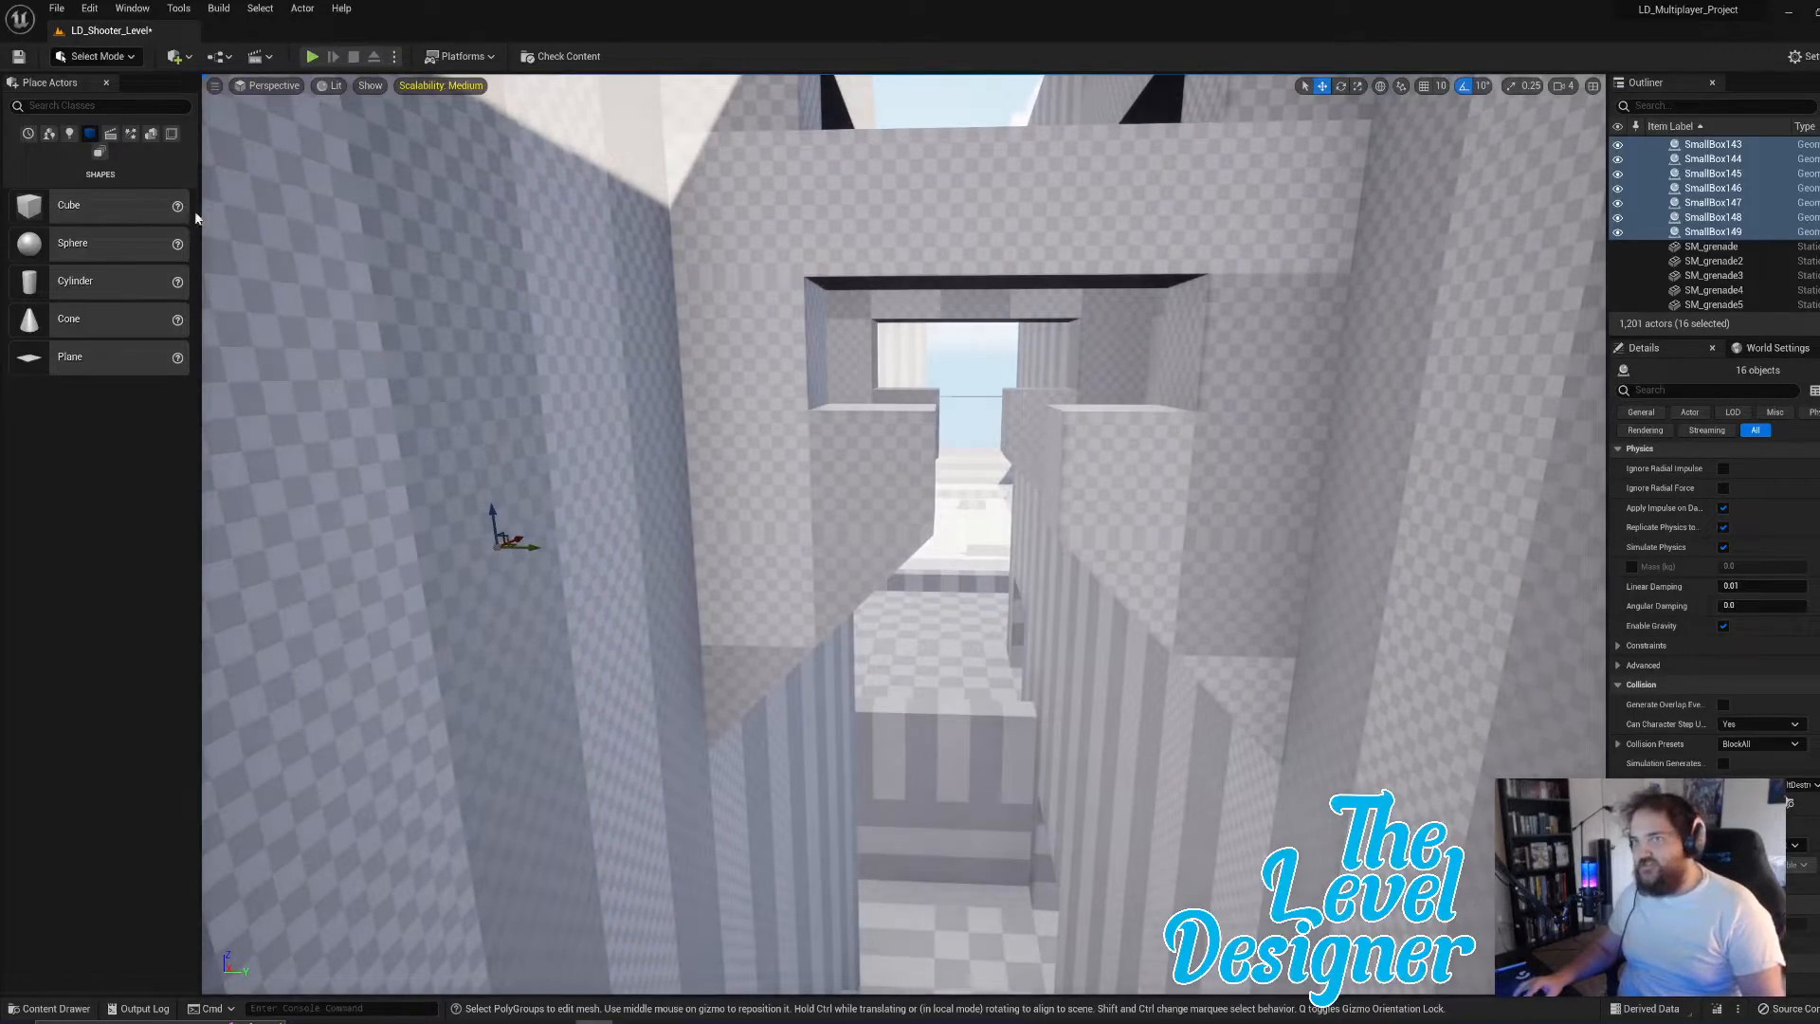
left_click(114, 59)
left_click(114, 59)
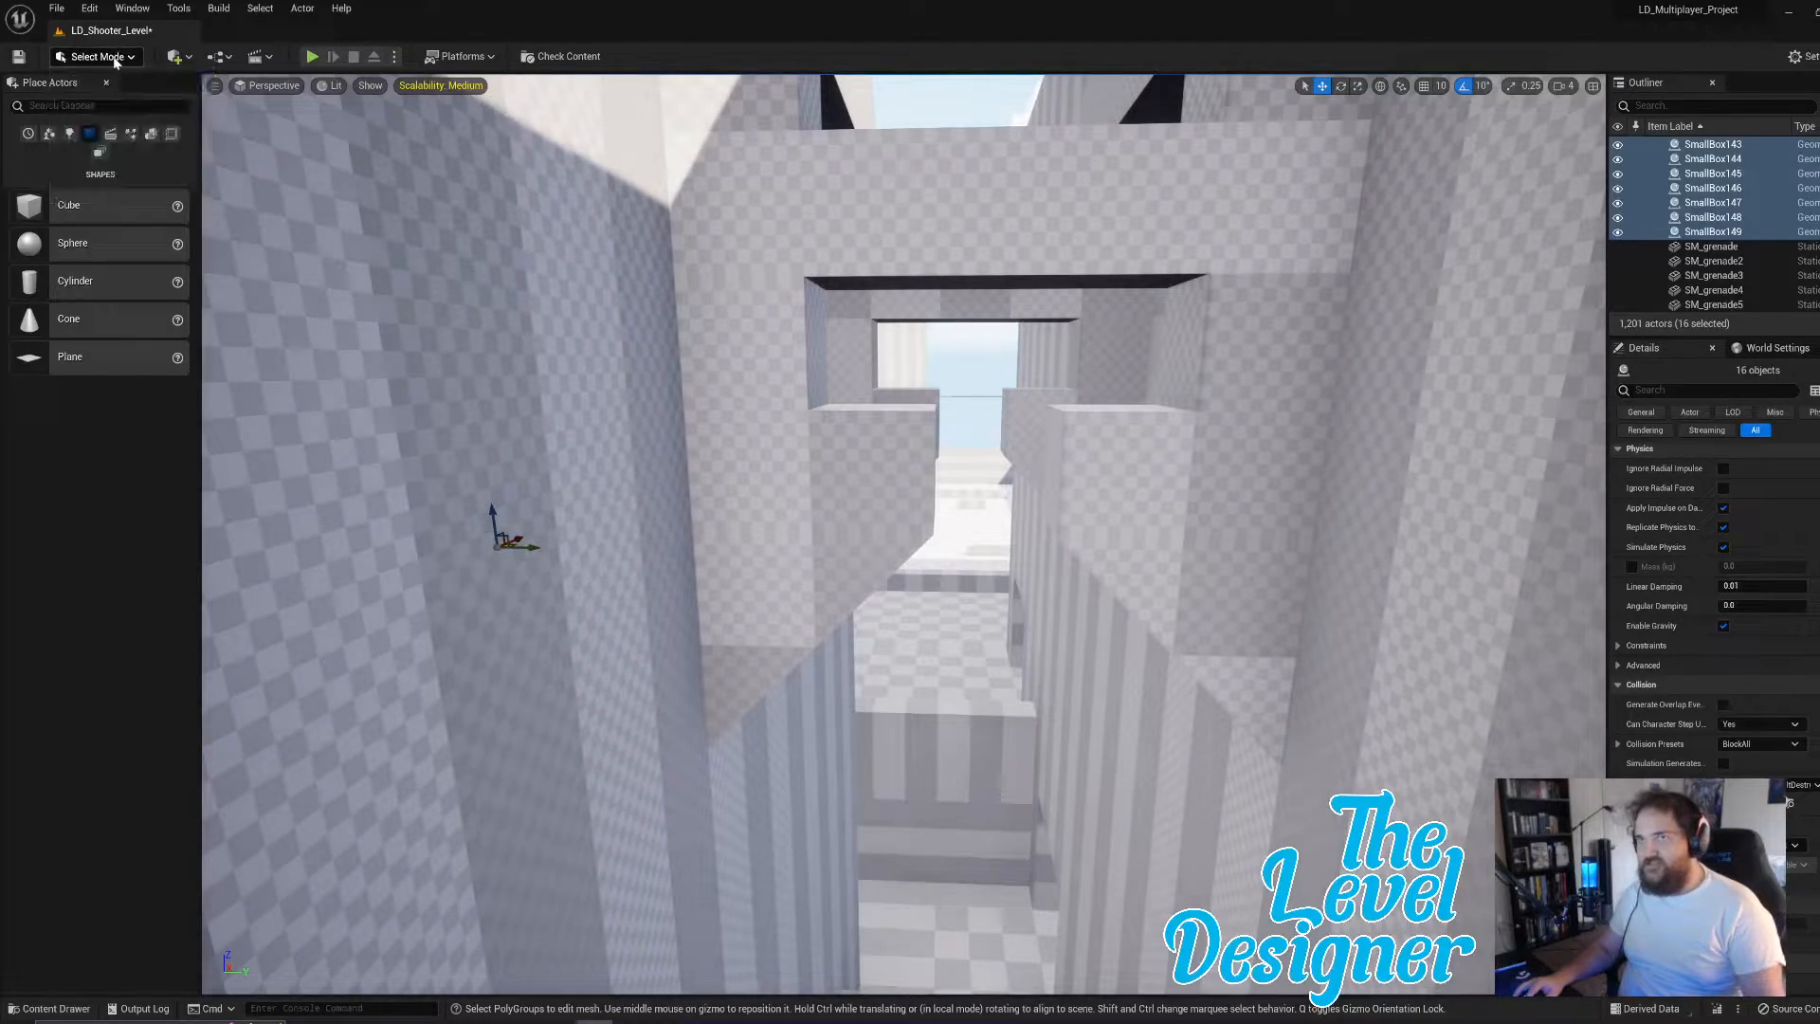
- Switch to modeling mode and place a 100 × 100 × 100 box on the ledge inside the alley's archway
left_click(114, 58)
left_click(105, 144)
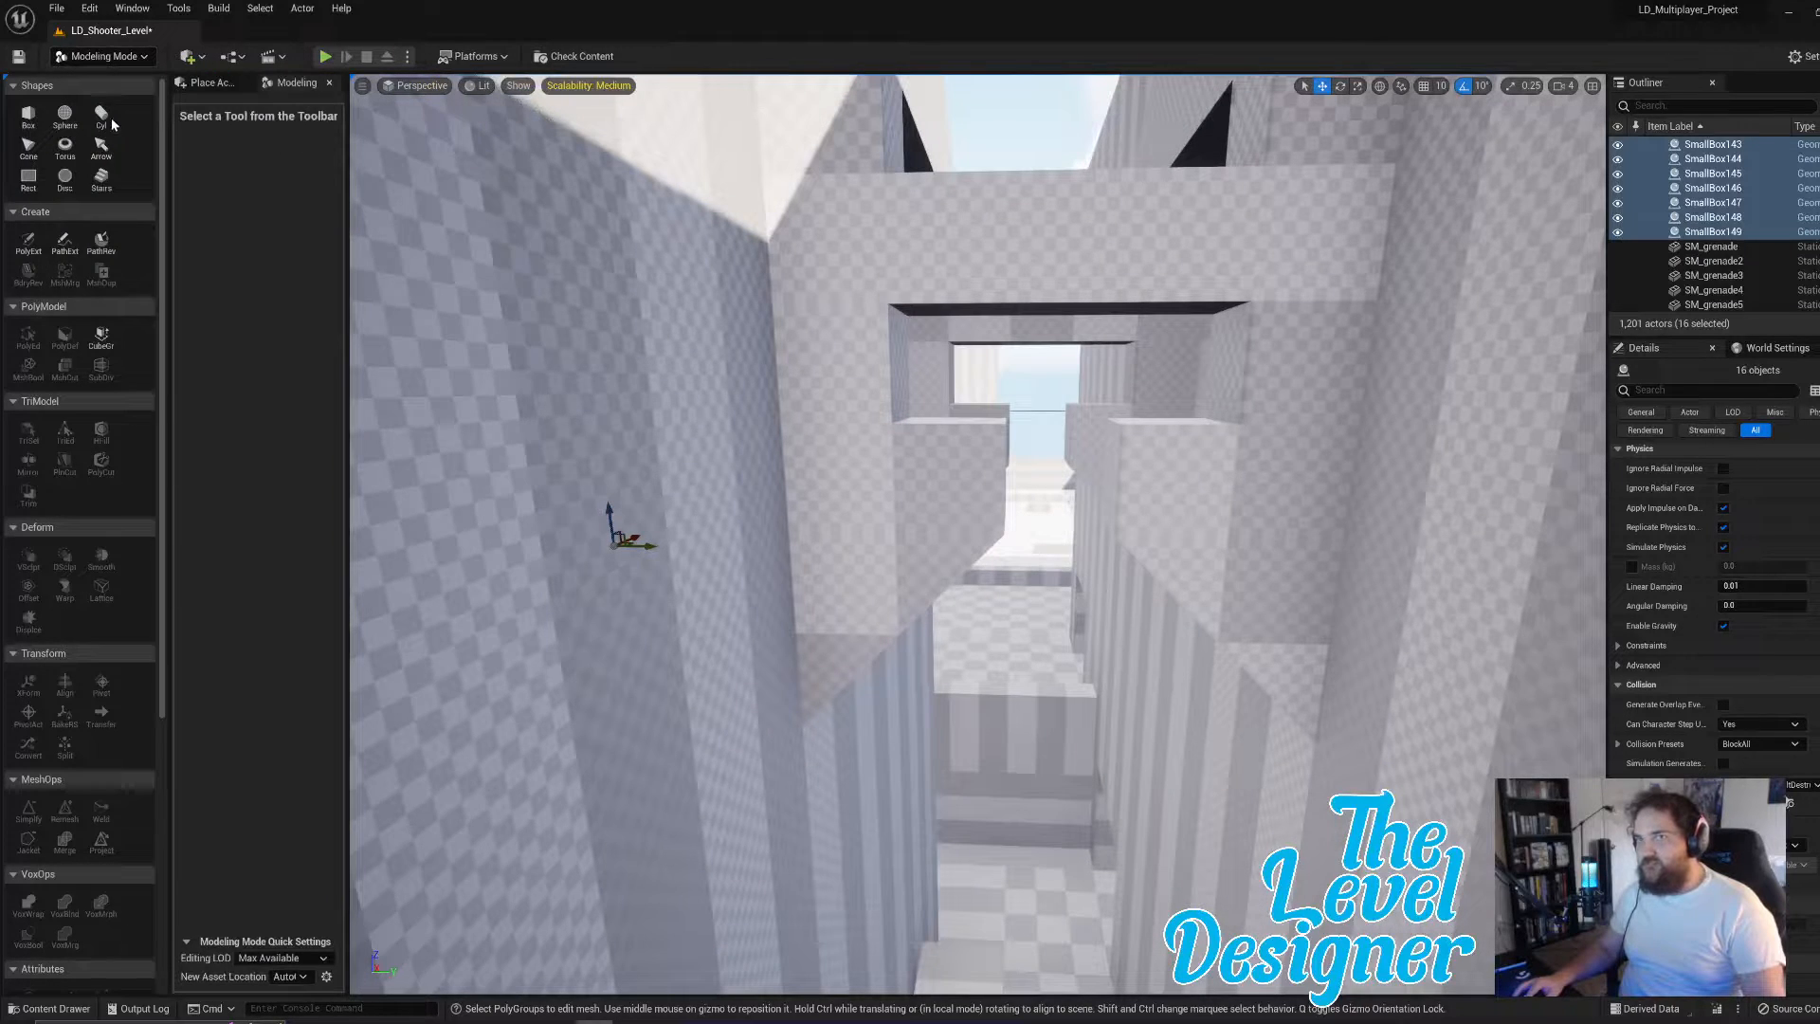
left_click(29, 113)
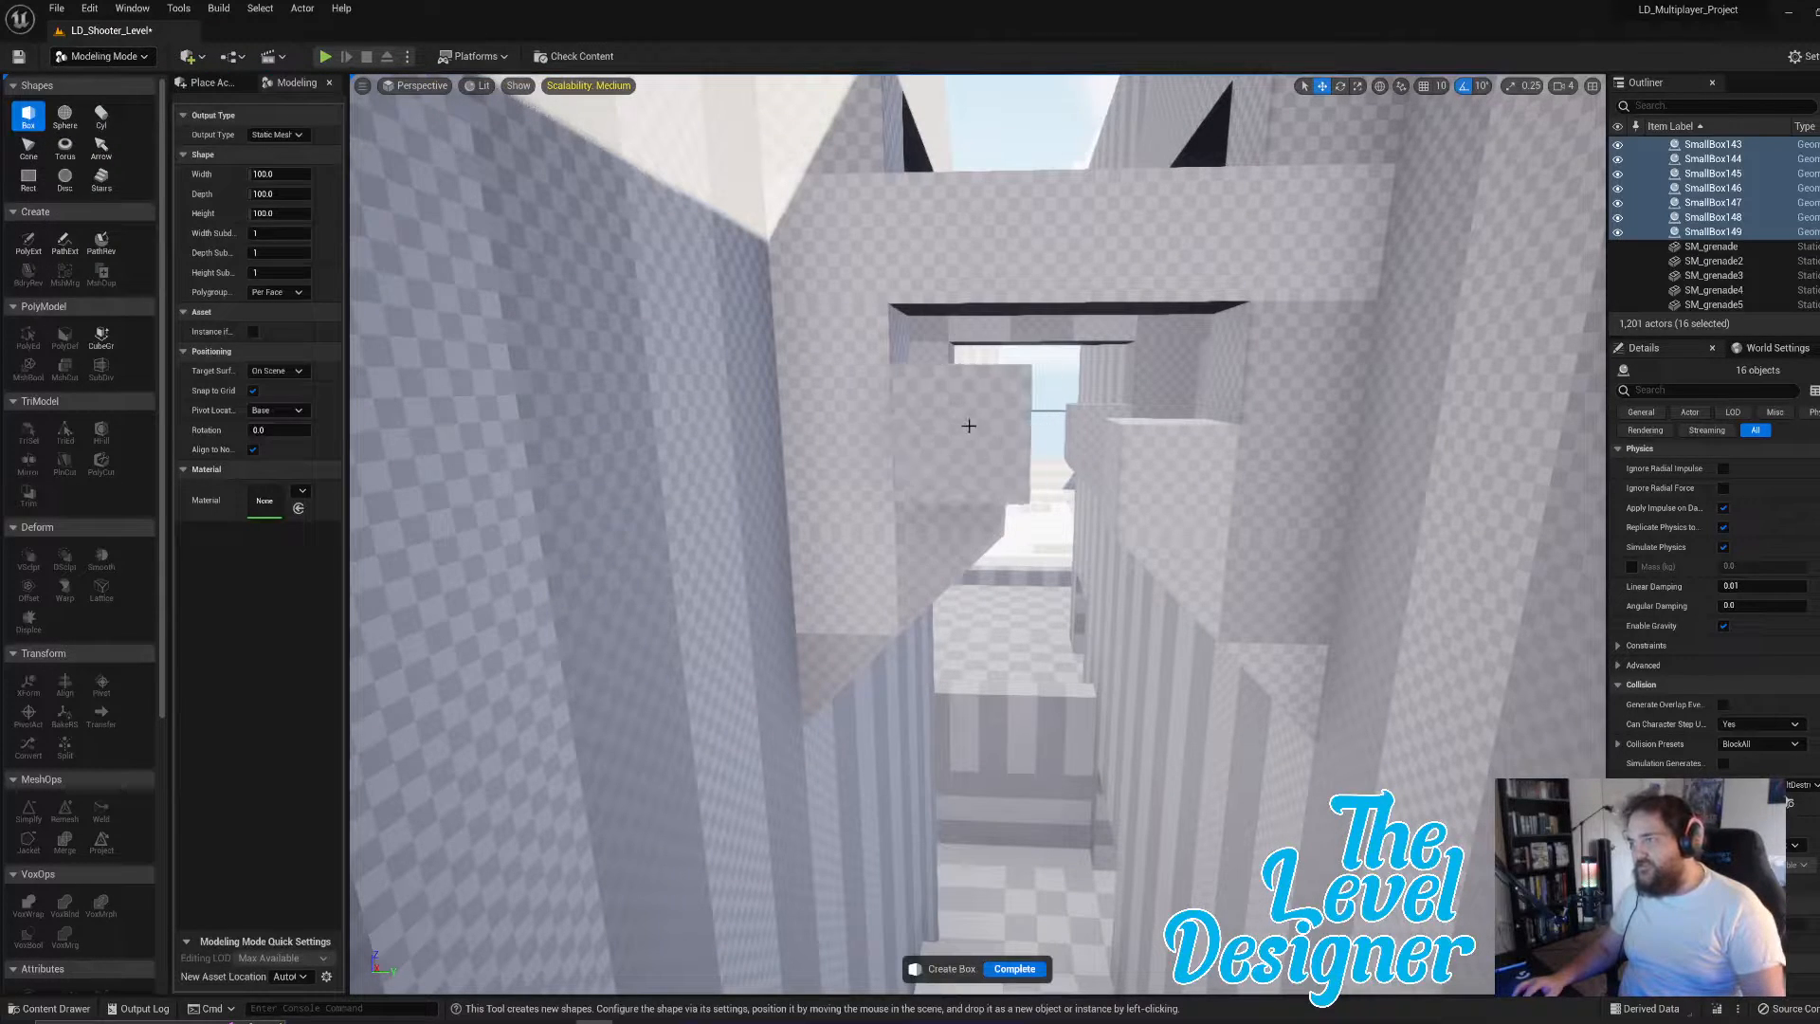
left_click(971, 418)
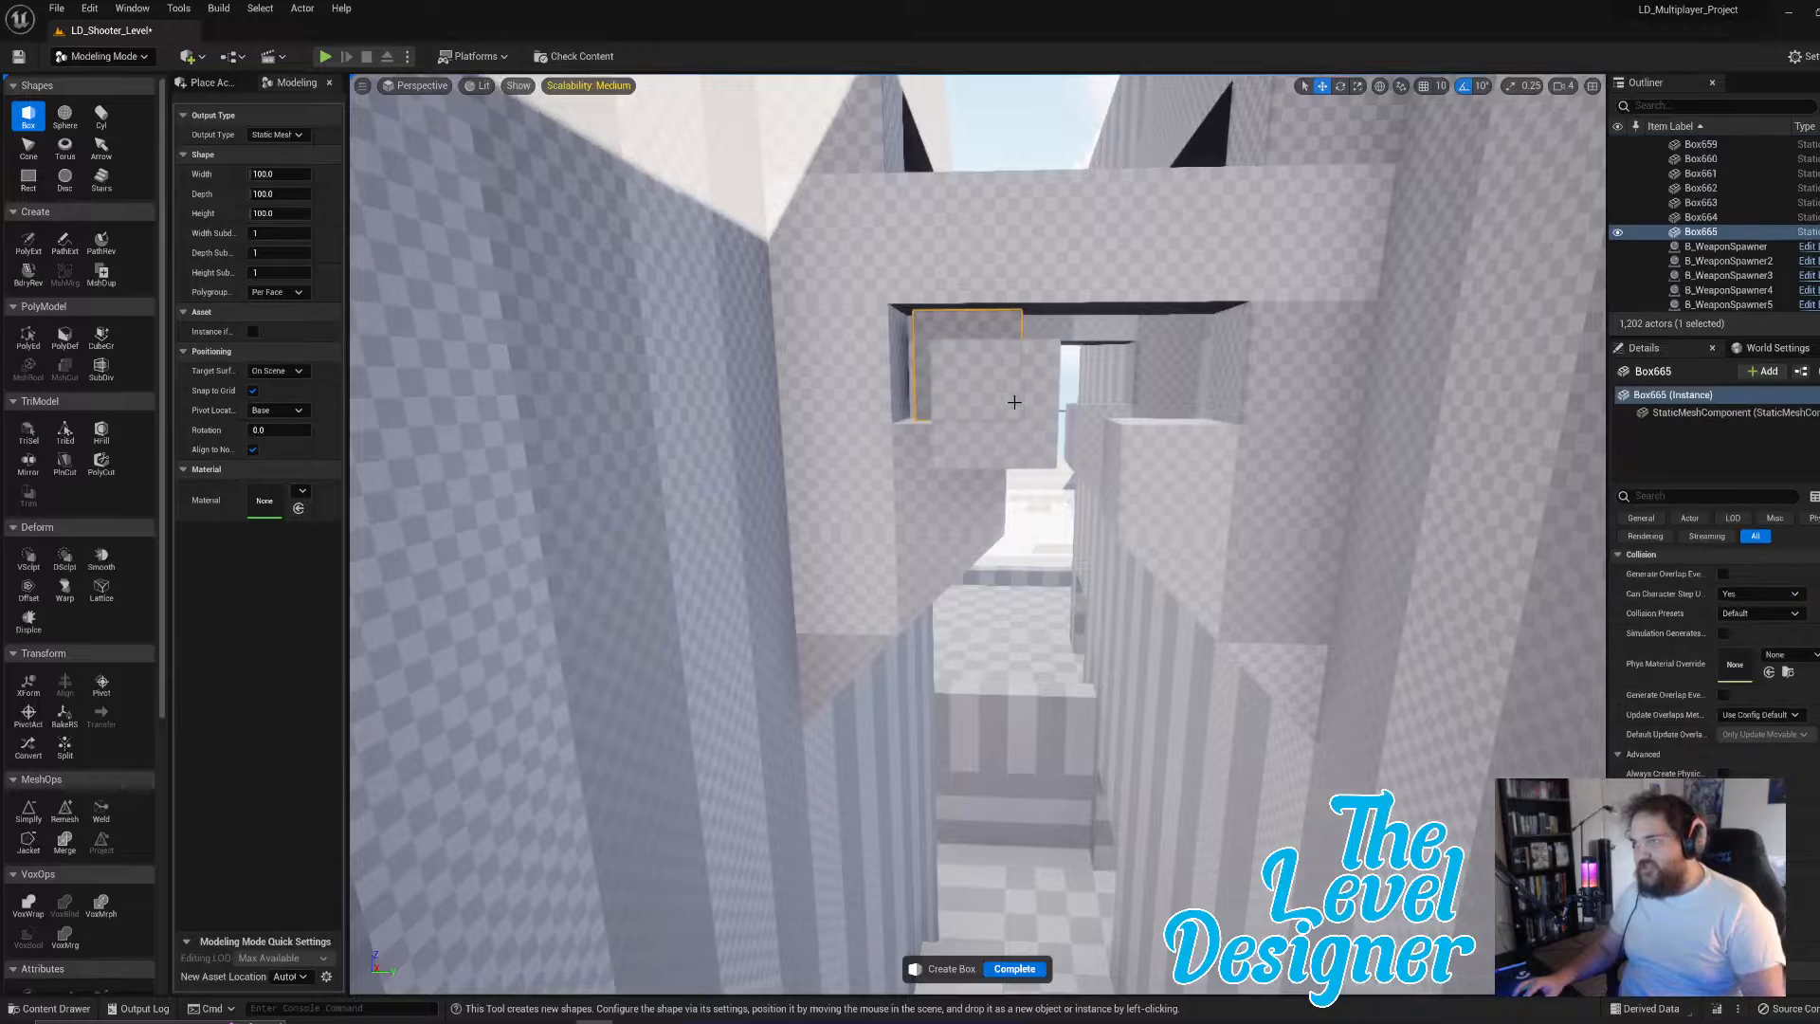
left_click(1029, 969)
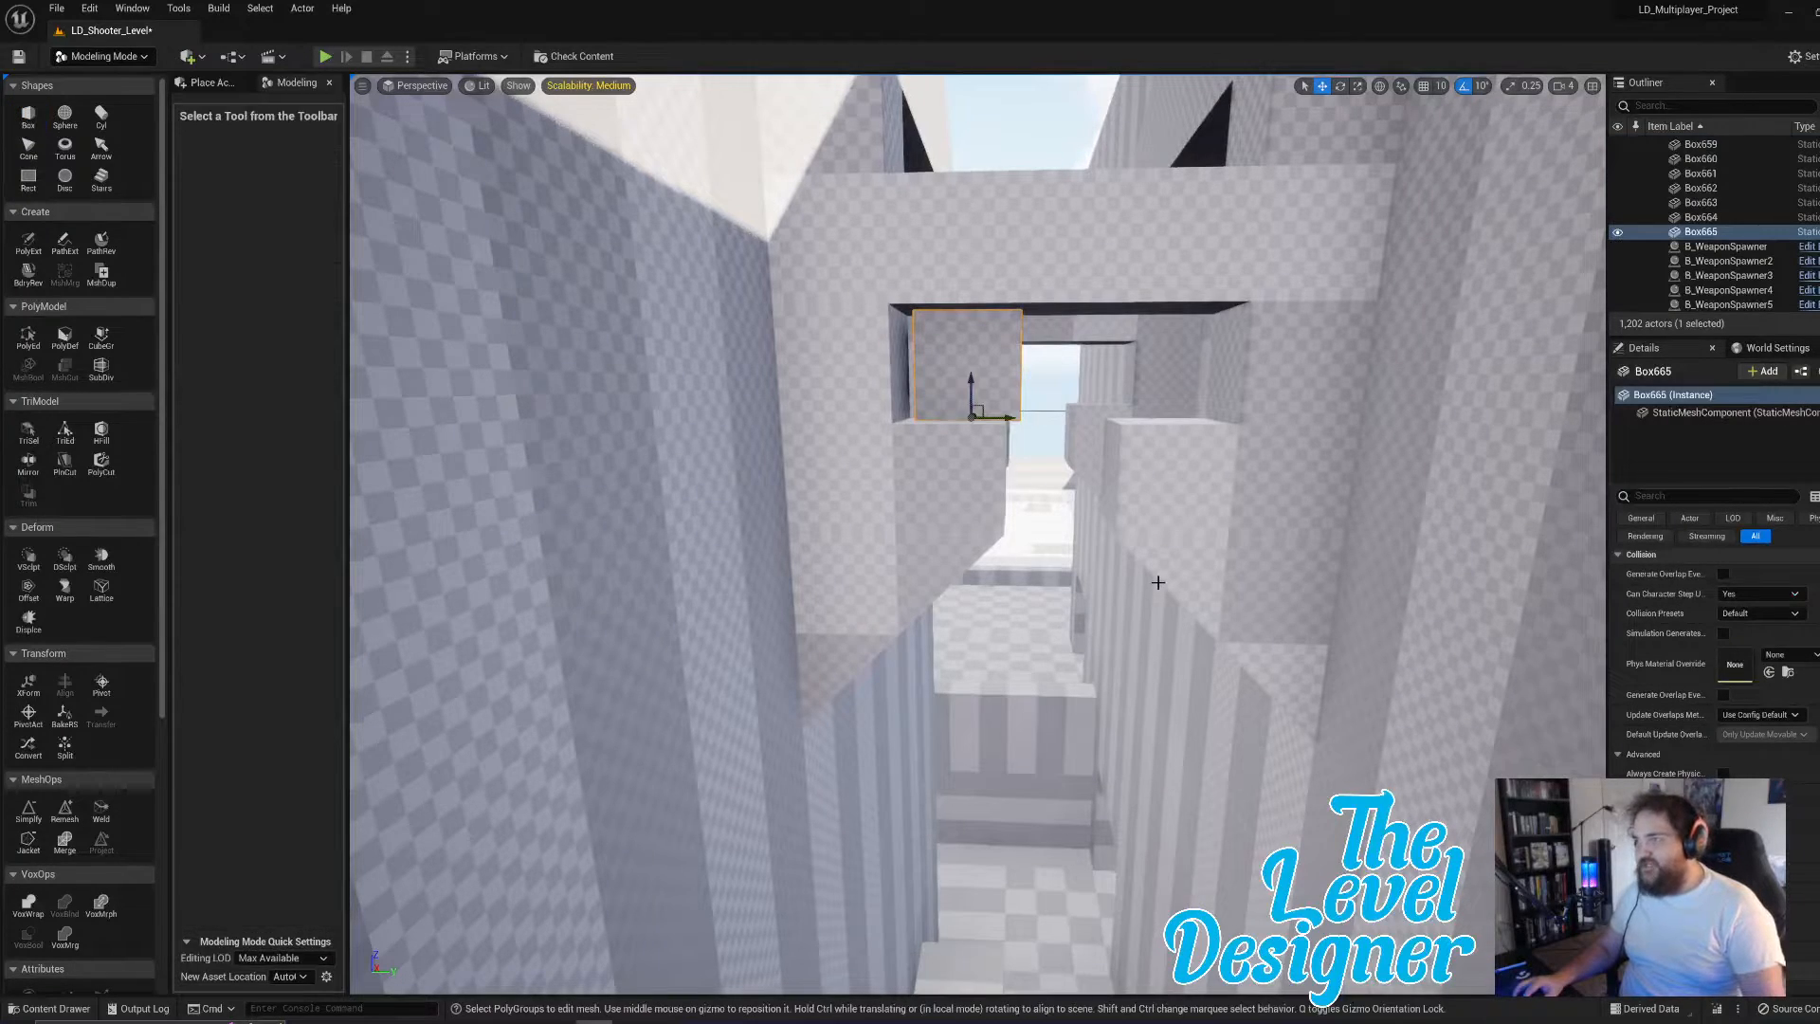
- Move the new box out of the archway so it stands in front of the ledge
key("e")
right_click_drag(1156, 580, 1049, 608)
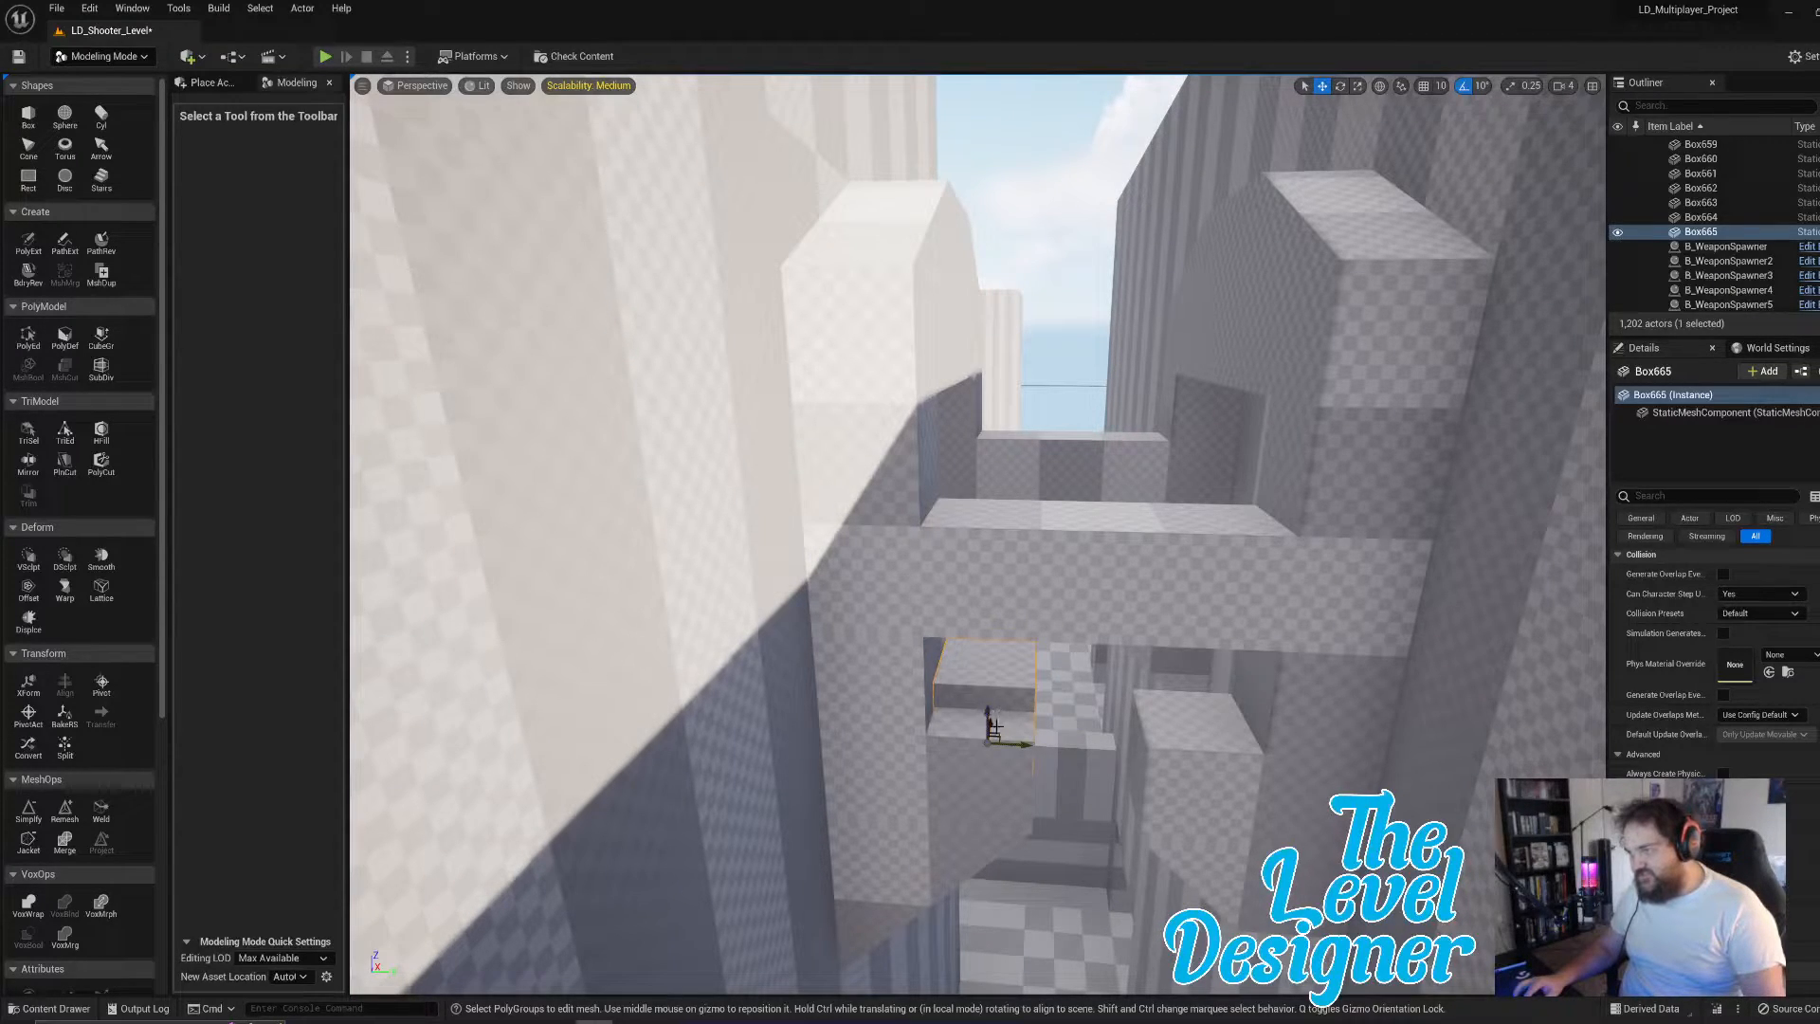
key("f")
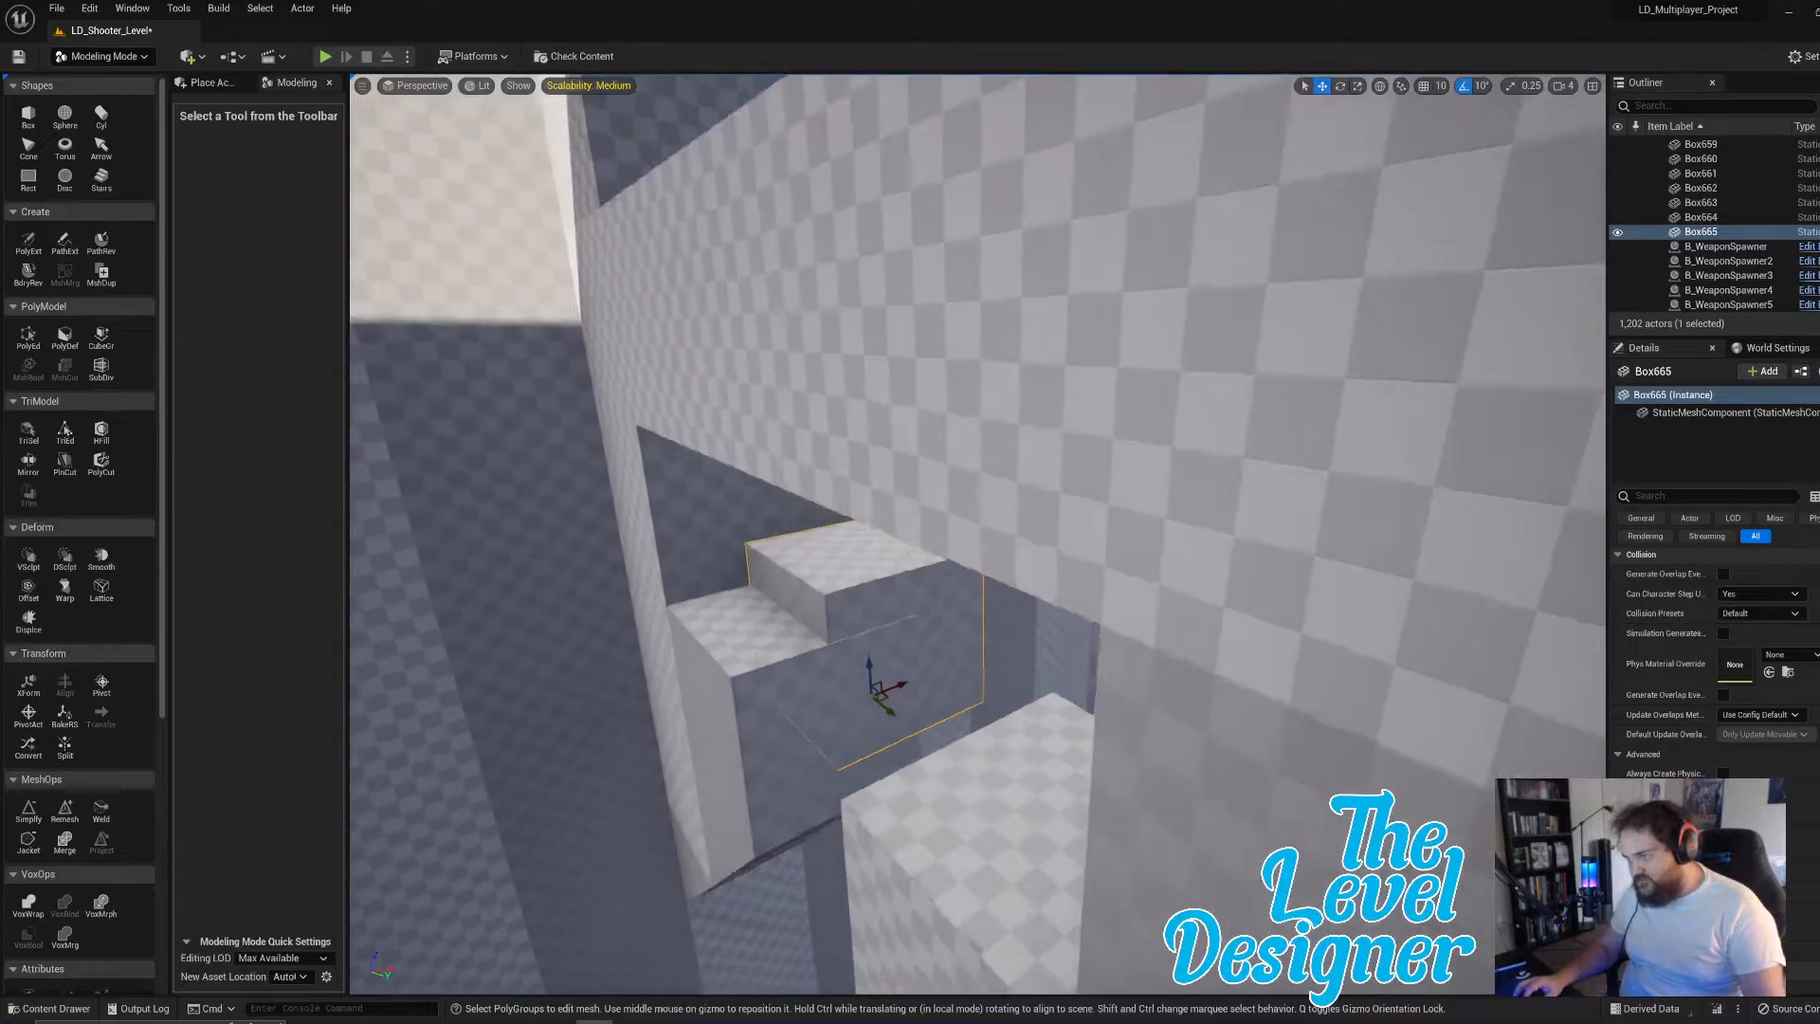
left_click_drag(894, 637, 704, 682)
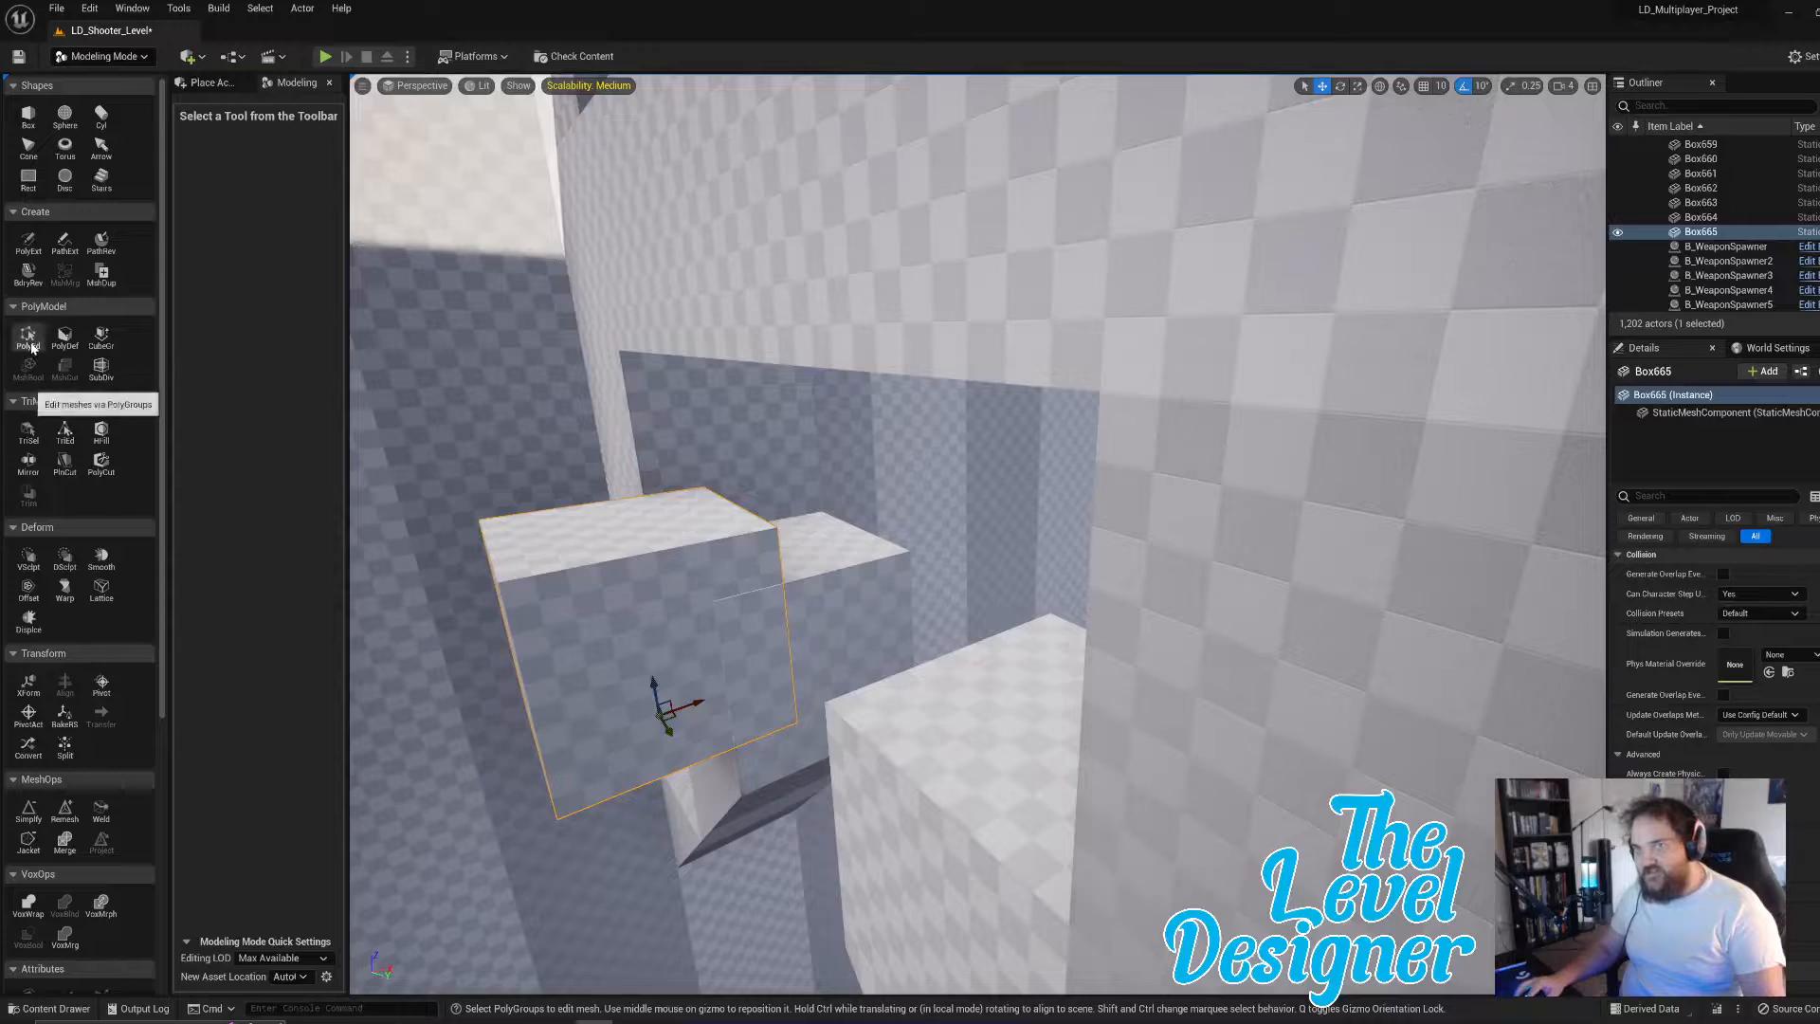
- Start a PolyGroup edit on the box, set the camera speed to 3, and raise the bottom face to make a thin slab
left_click(31, 348)
mouse_move(916, 418)
right_mouse_down()
mouse_move(749, 427)
mouse_move(882, 455)
mouse_move(917, 418)
right_mouse_up()
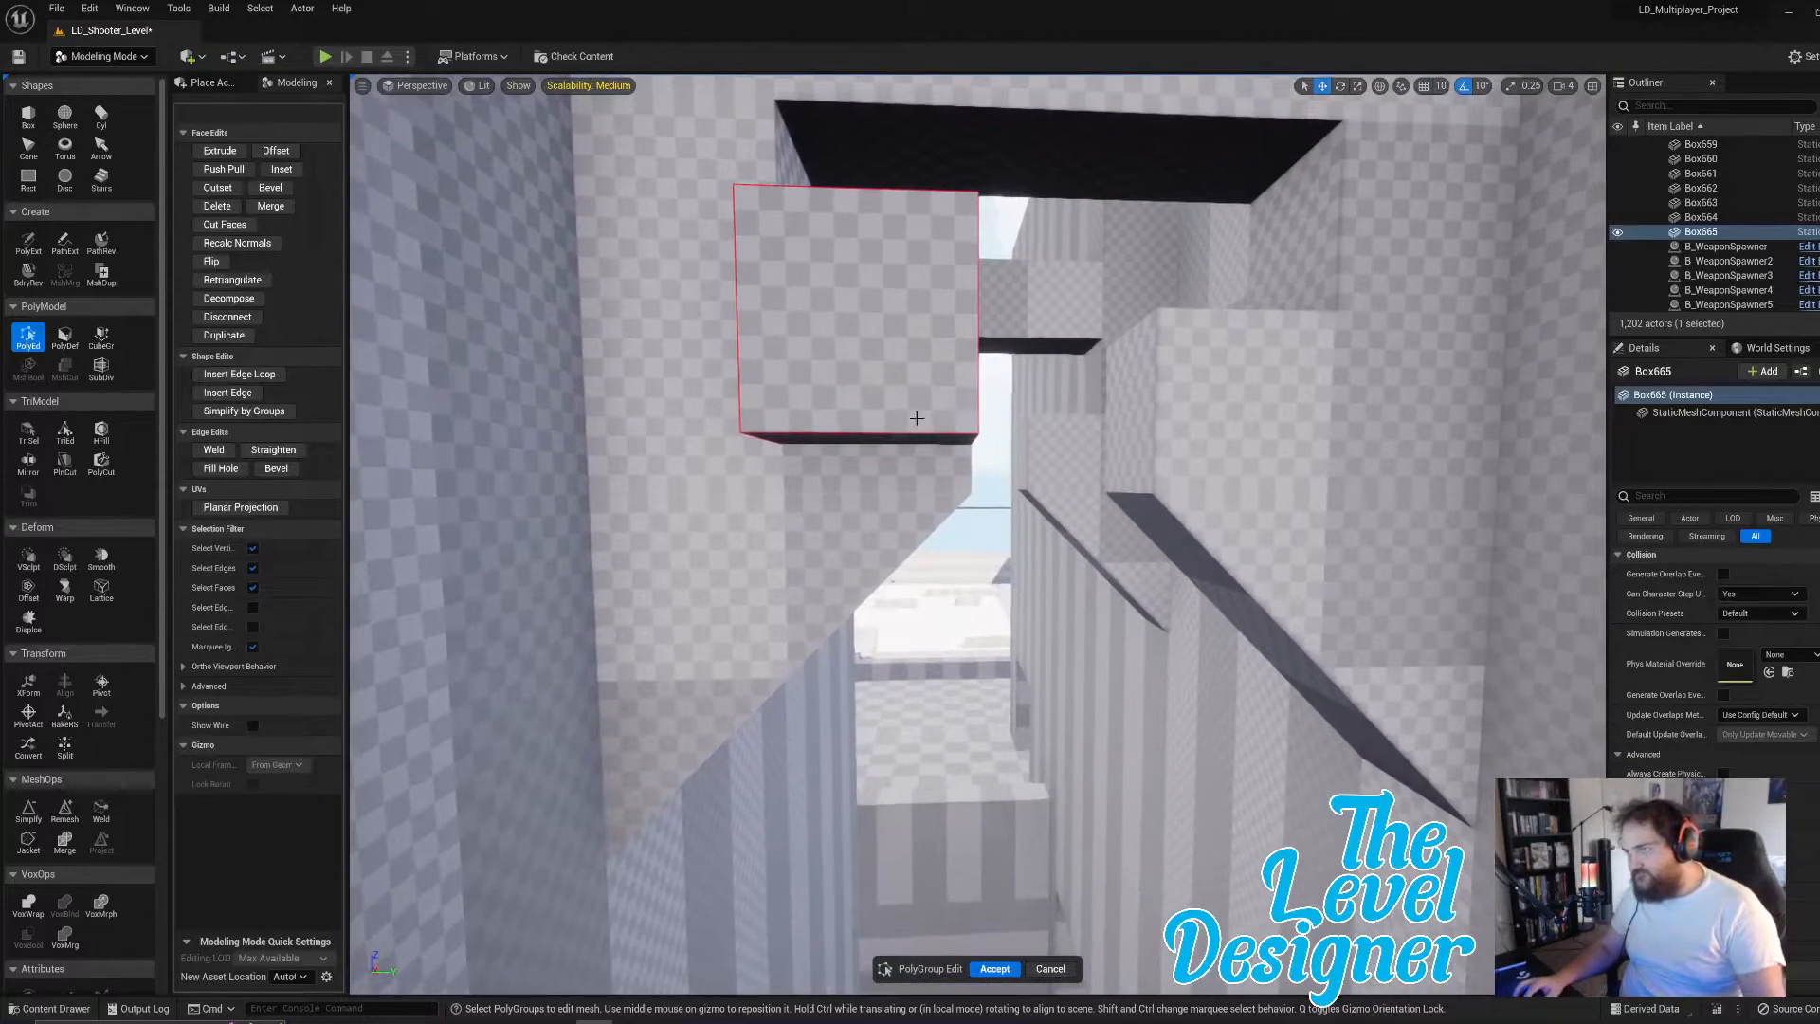
left_click(1563, 87)
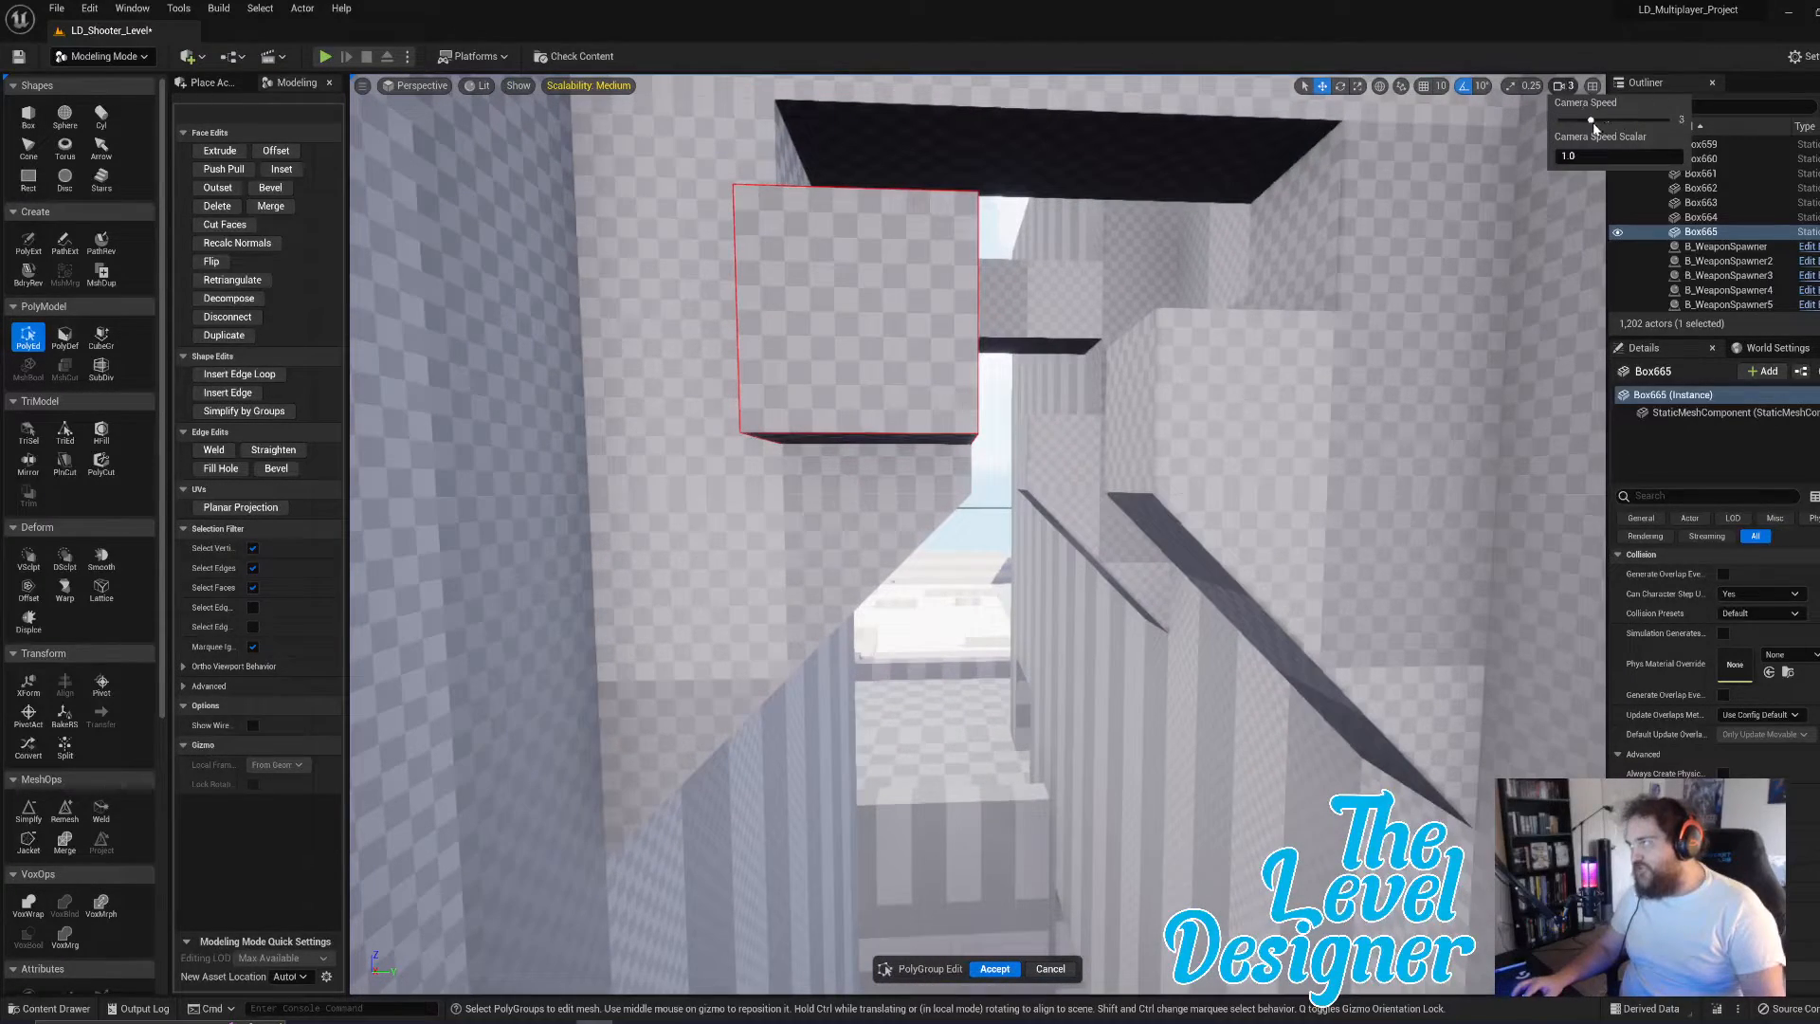
left_click(966, 456)
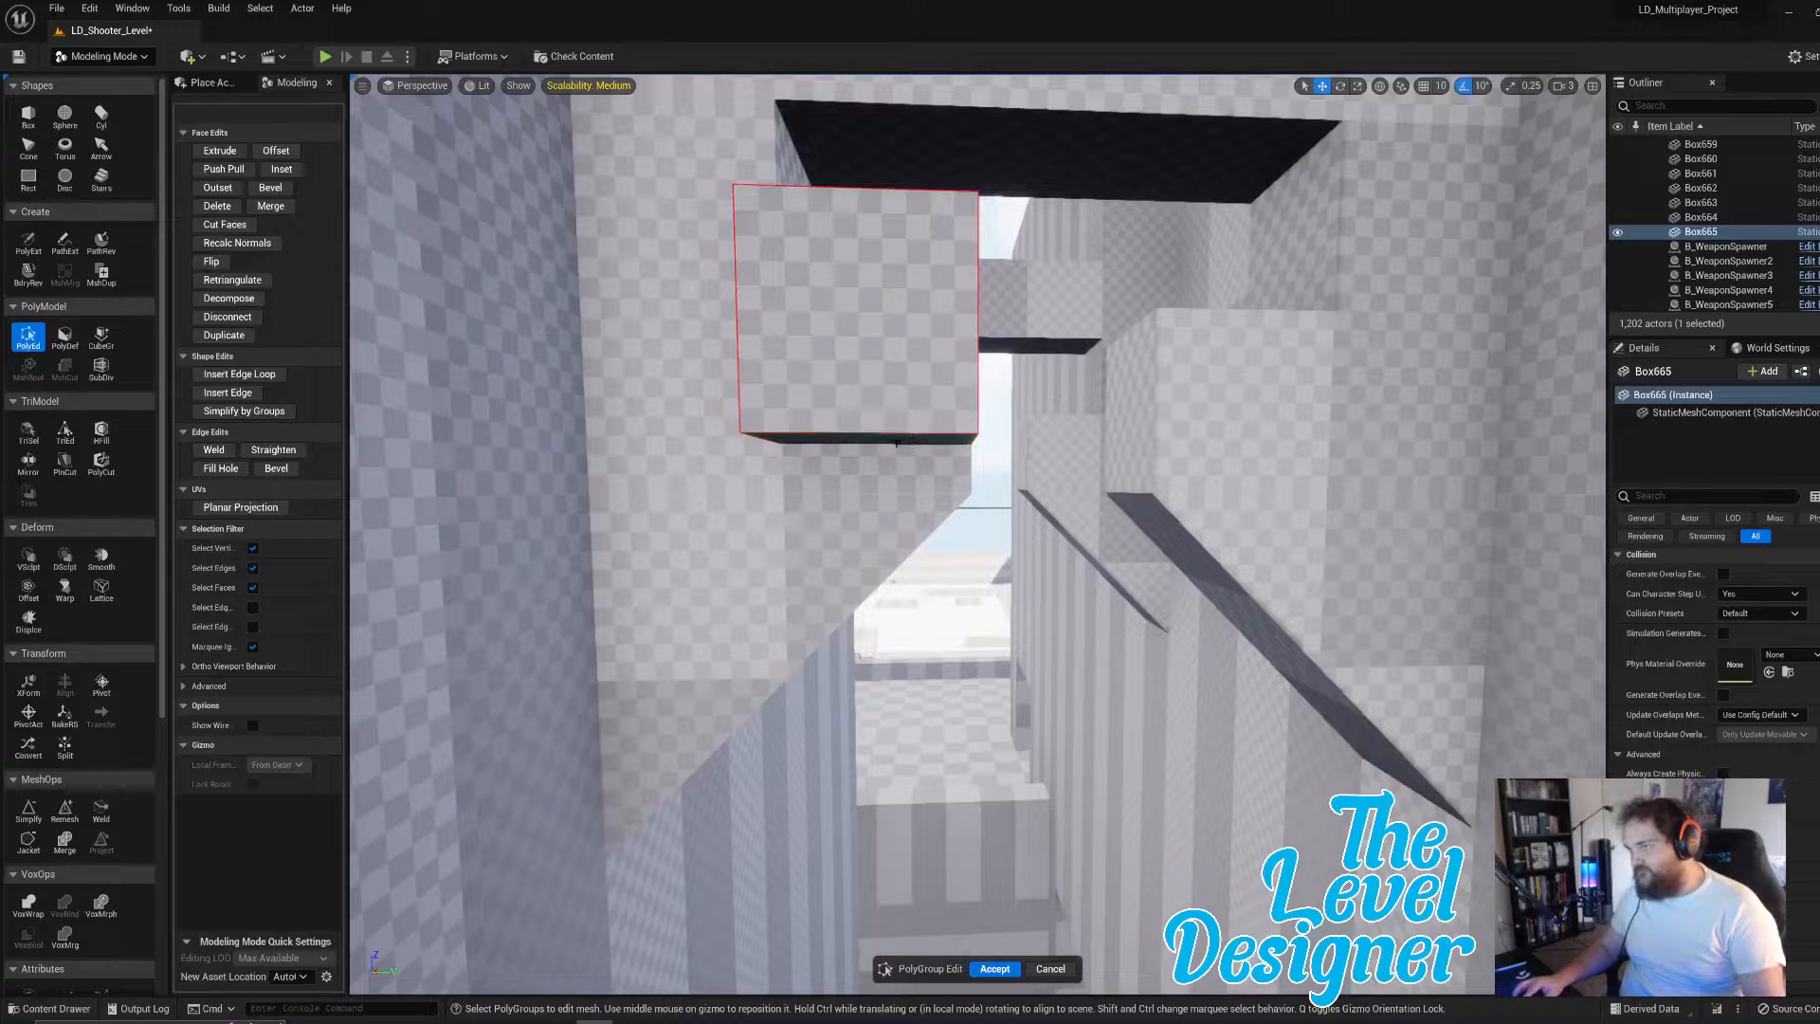
left_click_drag(874, 467, 857, 325)
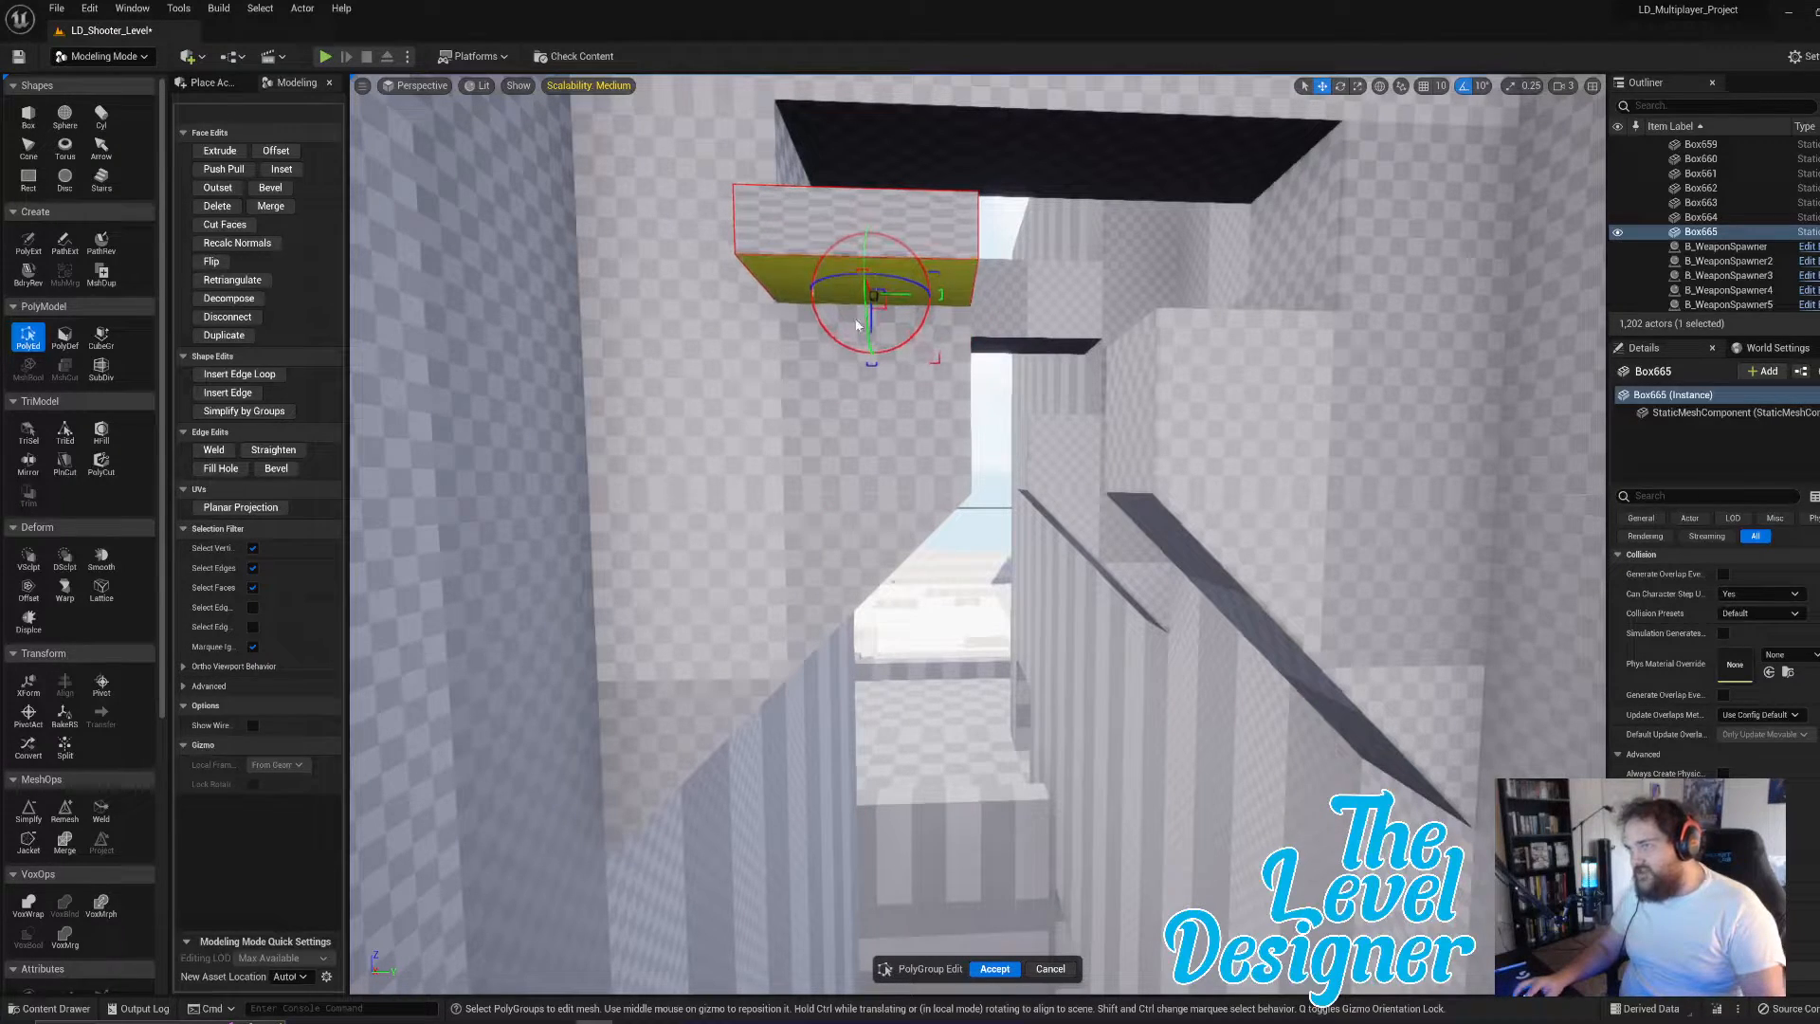
- Extrude the slab's side face twice so it spans the alley to the opposite archway support
right_click_drag(882, 345, 816, 418)
left_click(856, 404)
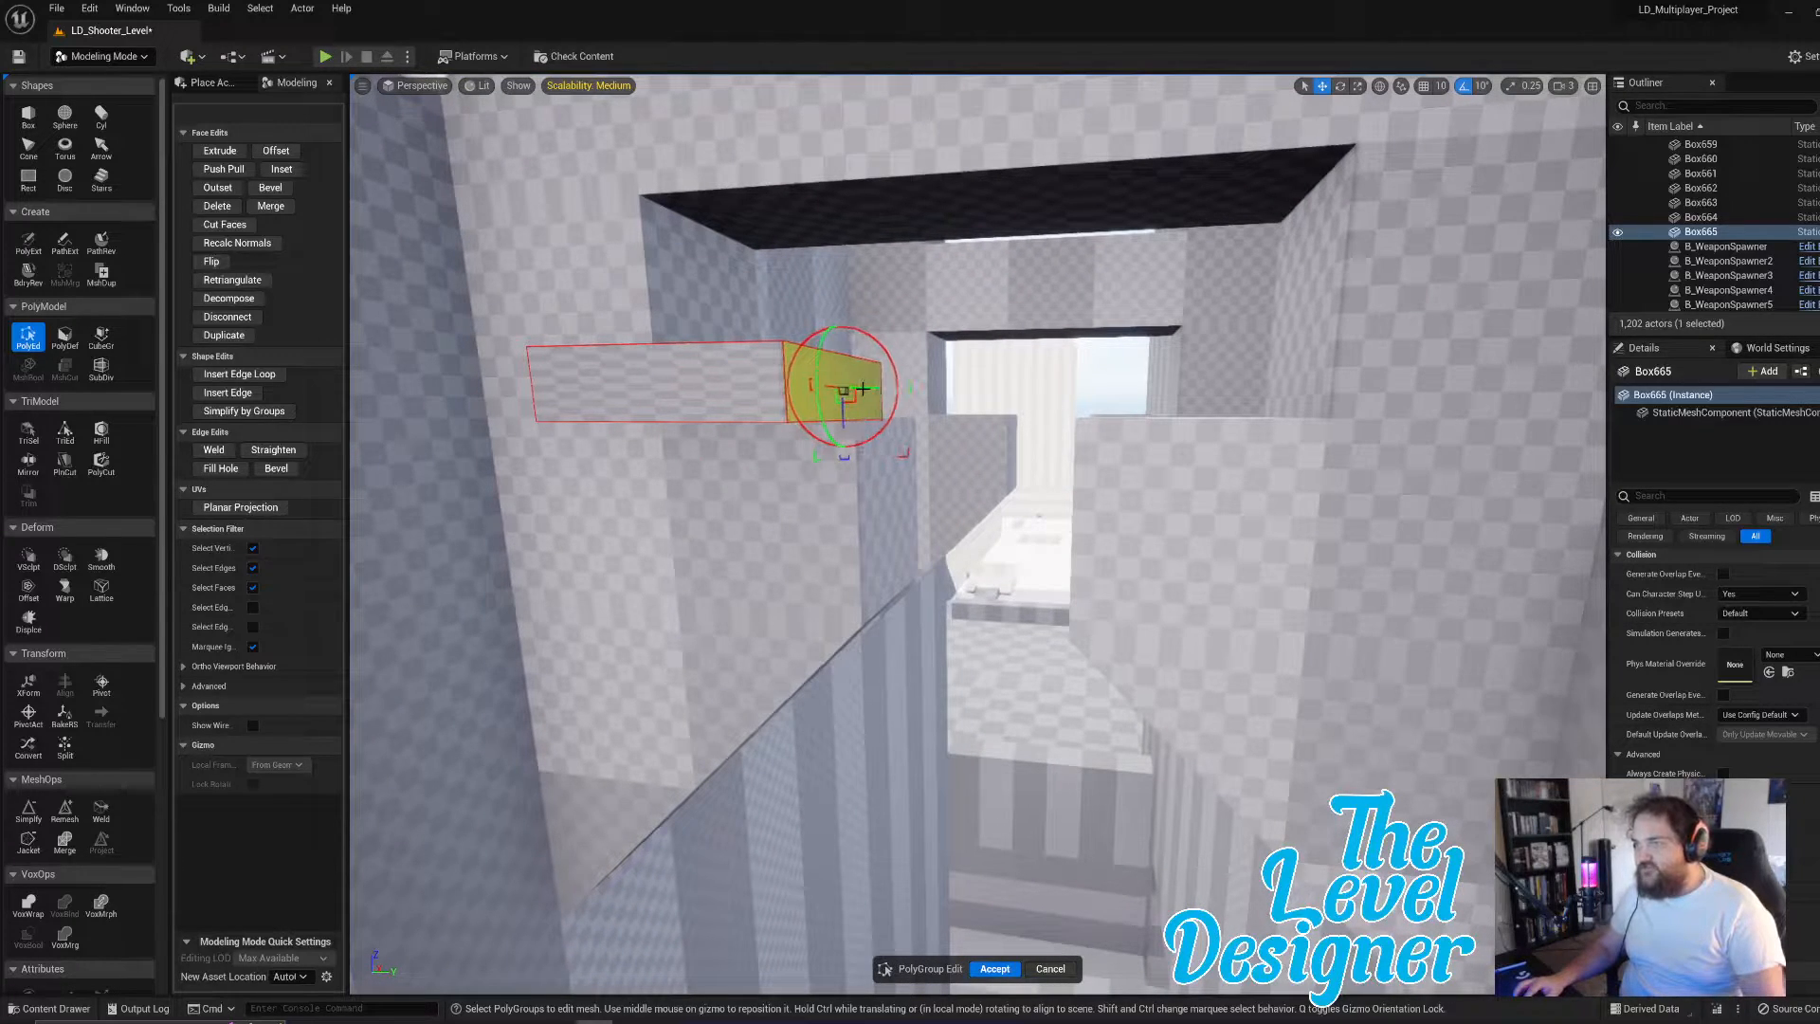
right_click_drag(858, 389, 866, 385)
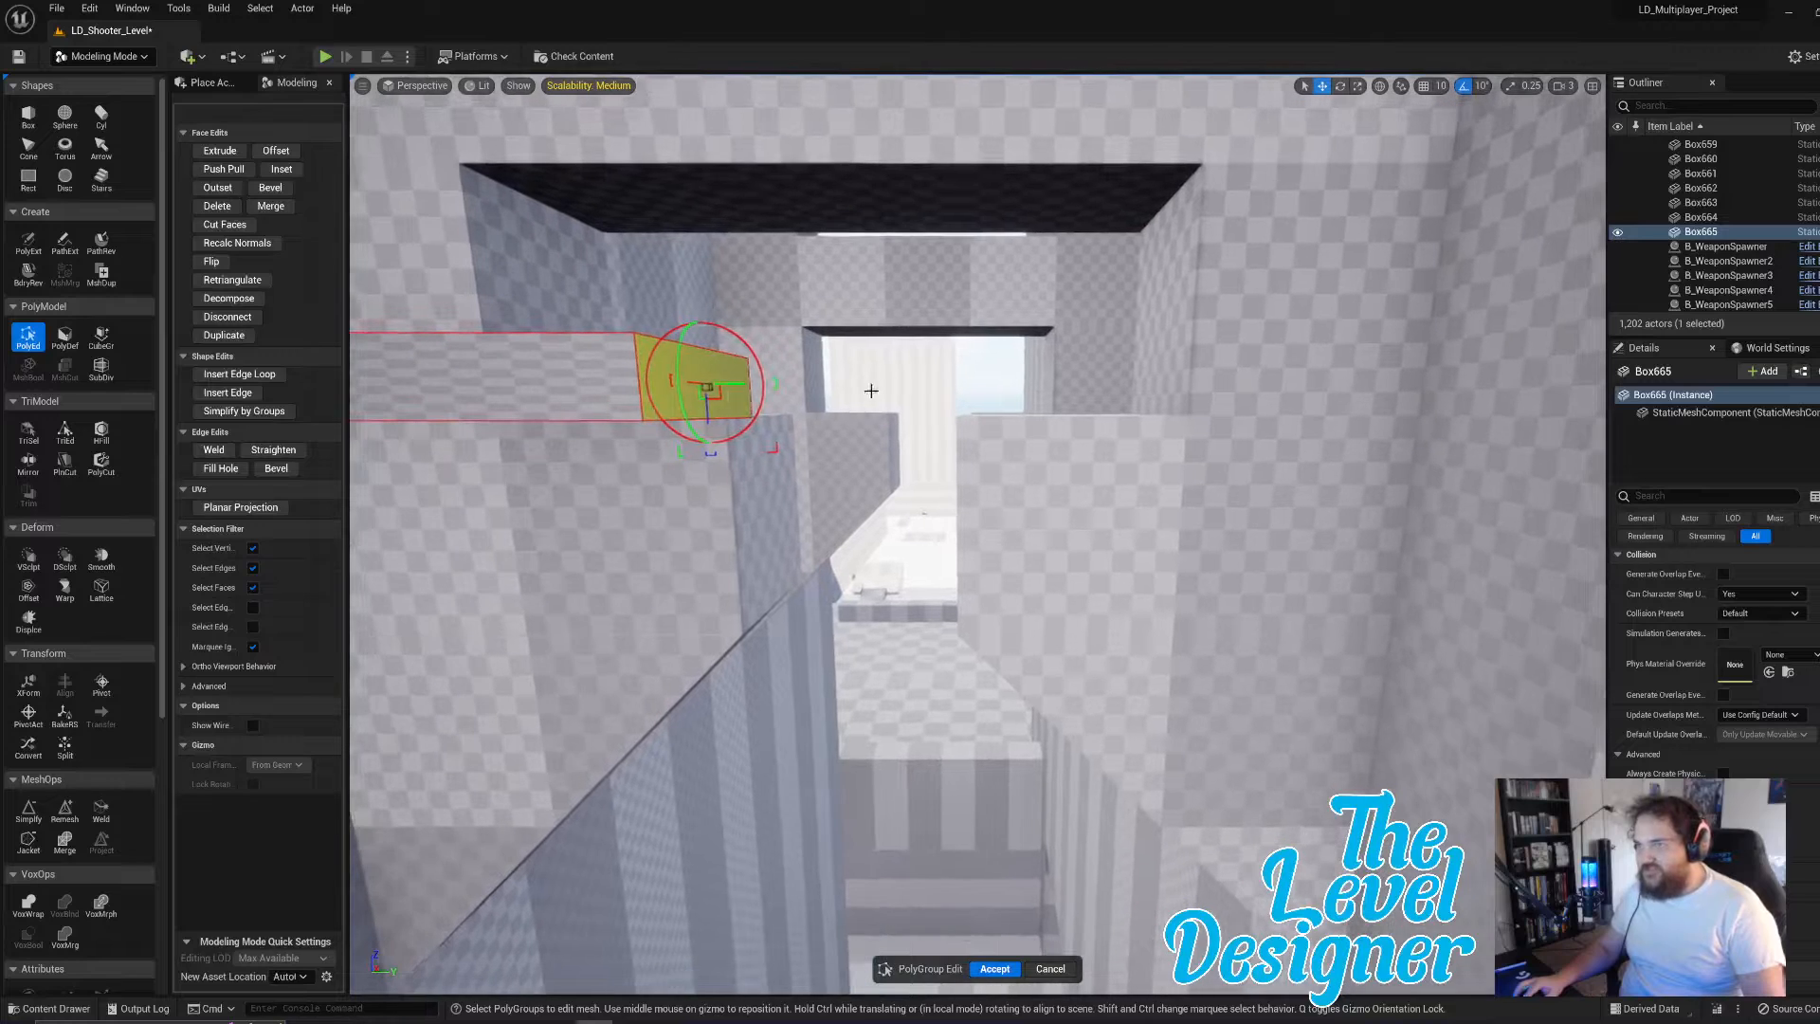
left_click(210, 155)
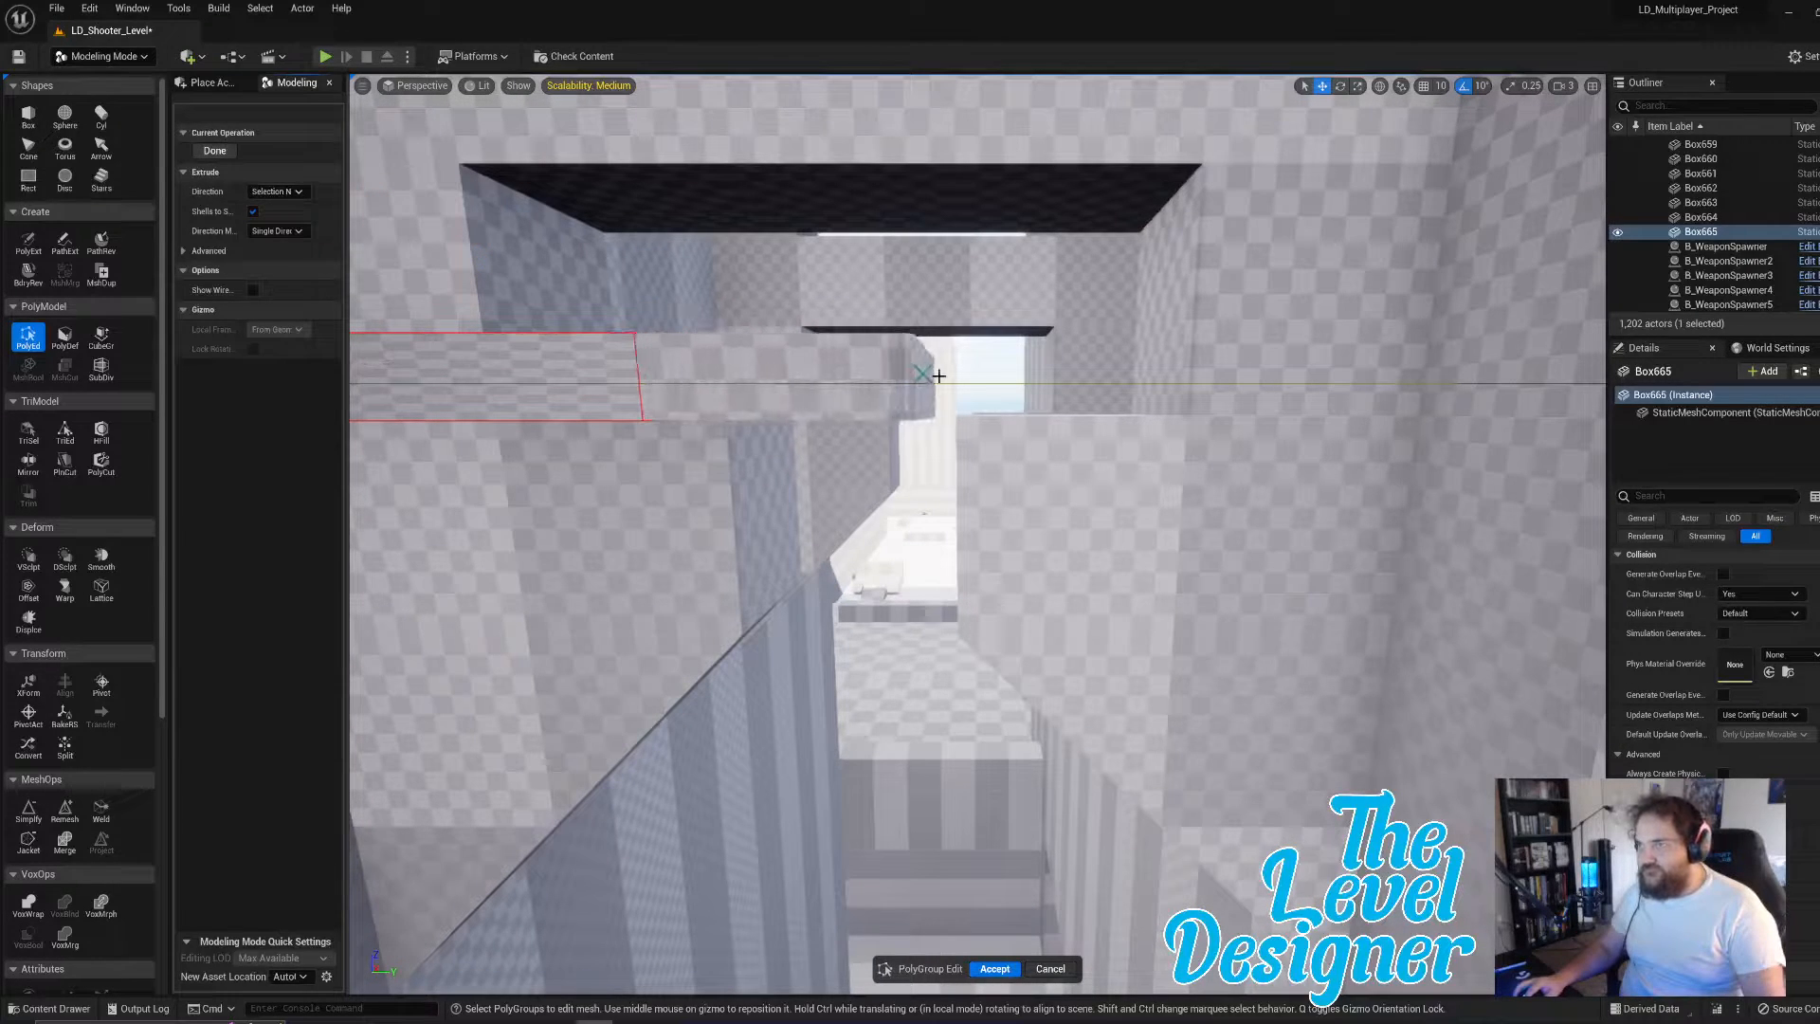
left_click(972, 381)
right_click_drag(971, 381, 923, 378)
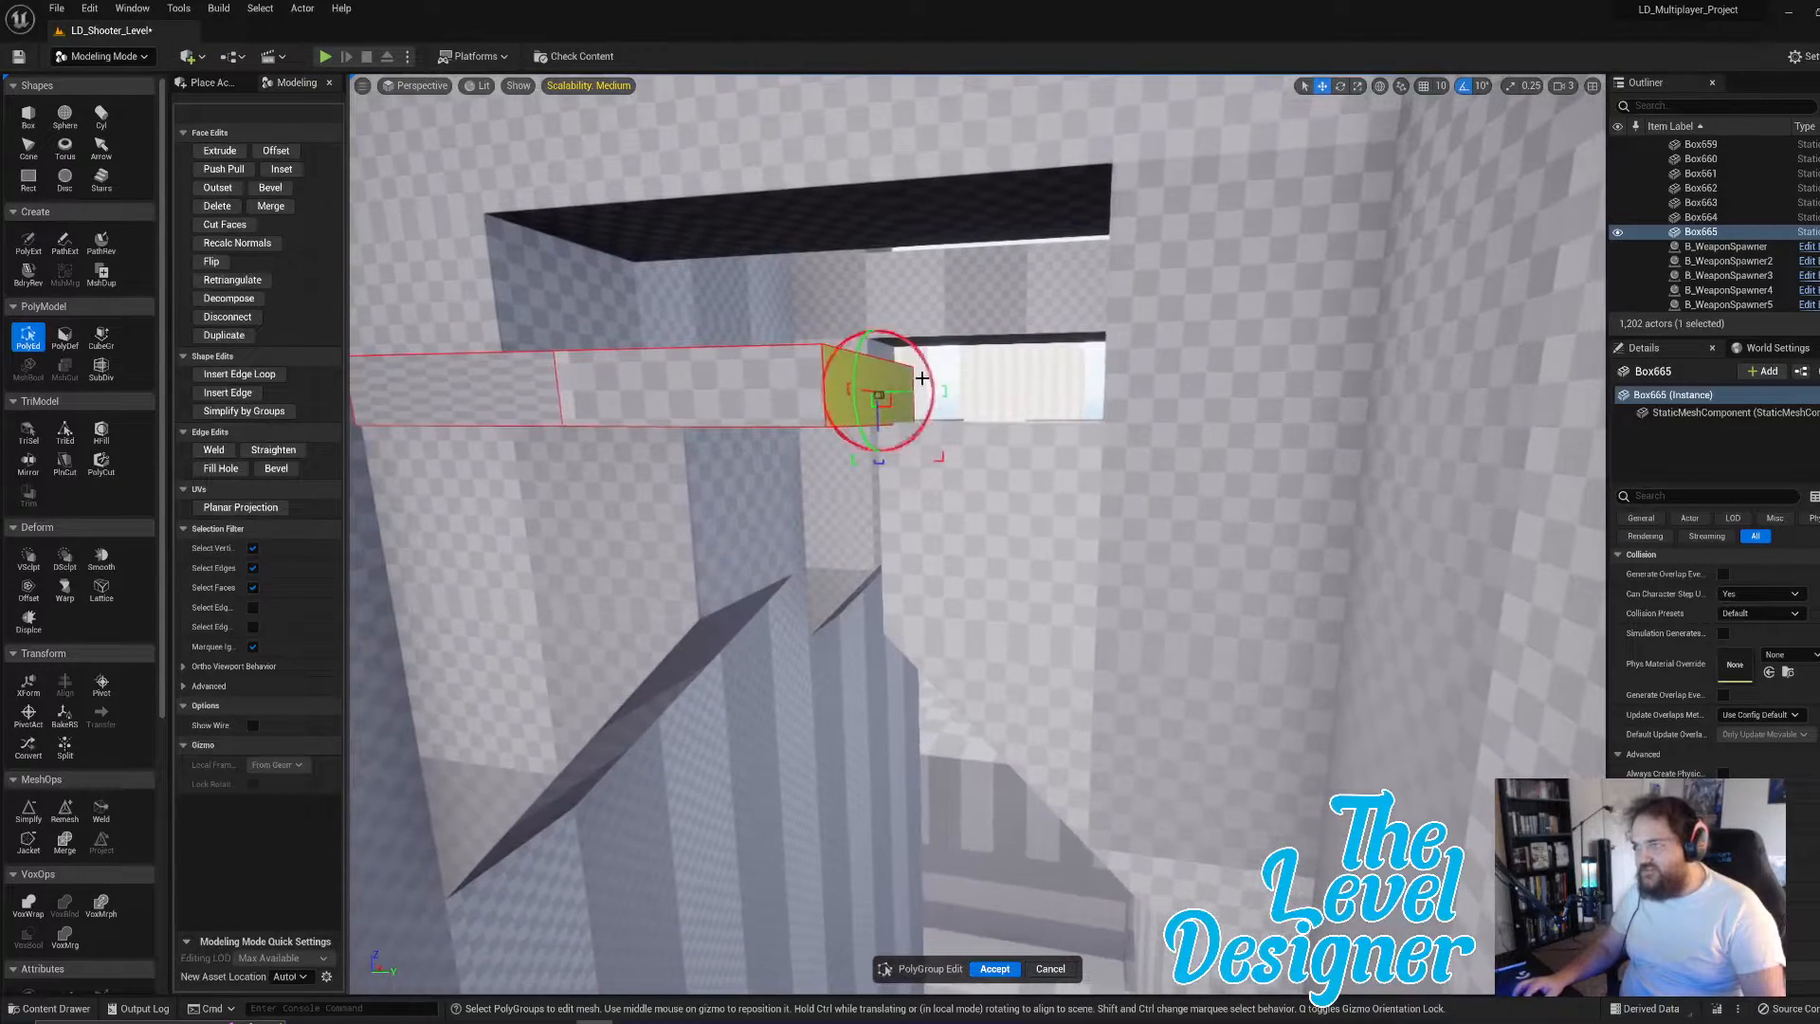
left_click(220, 151)
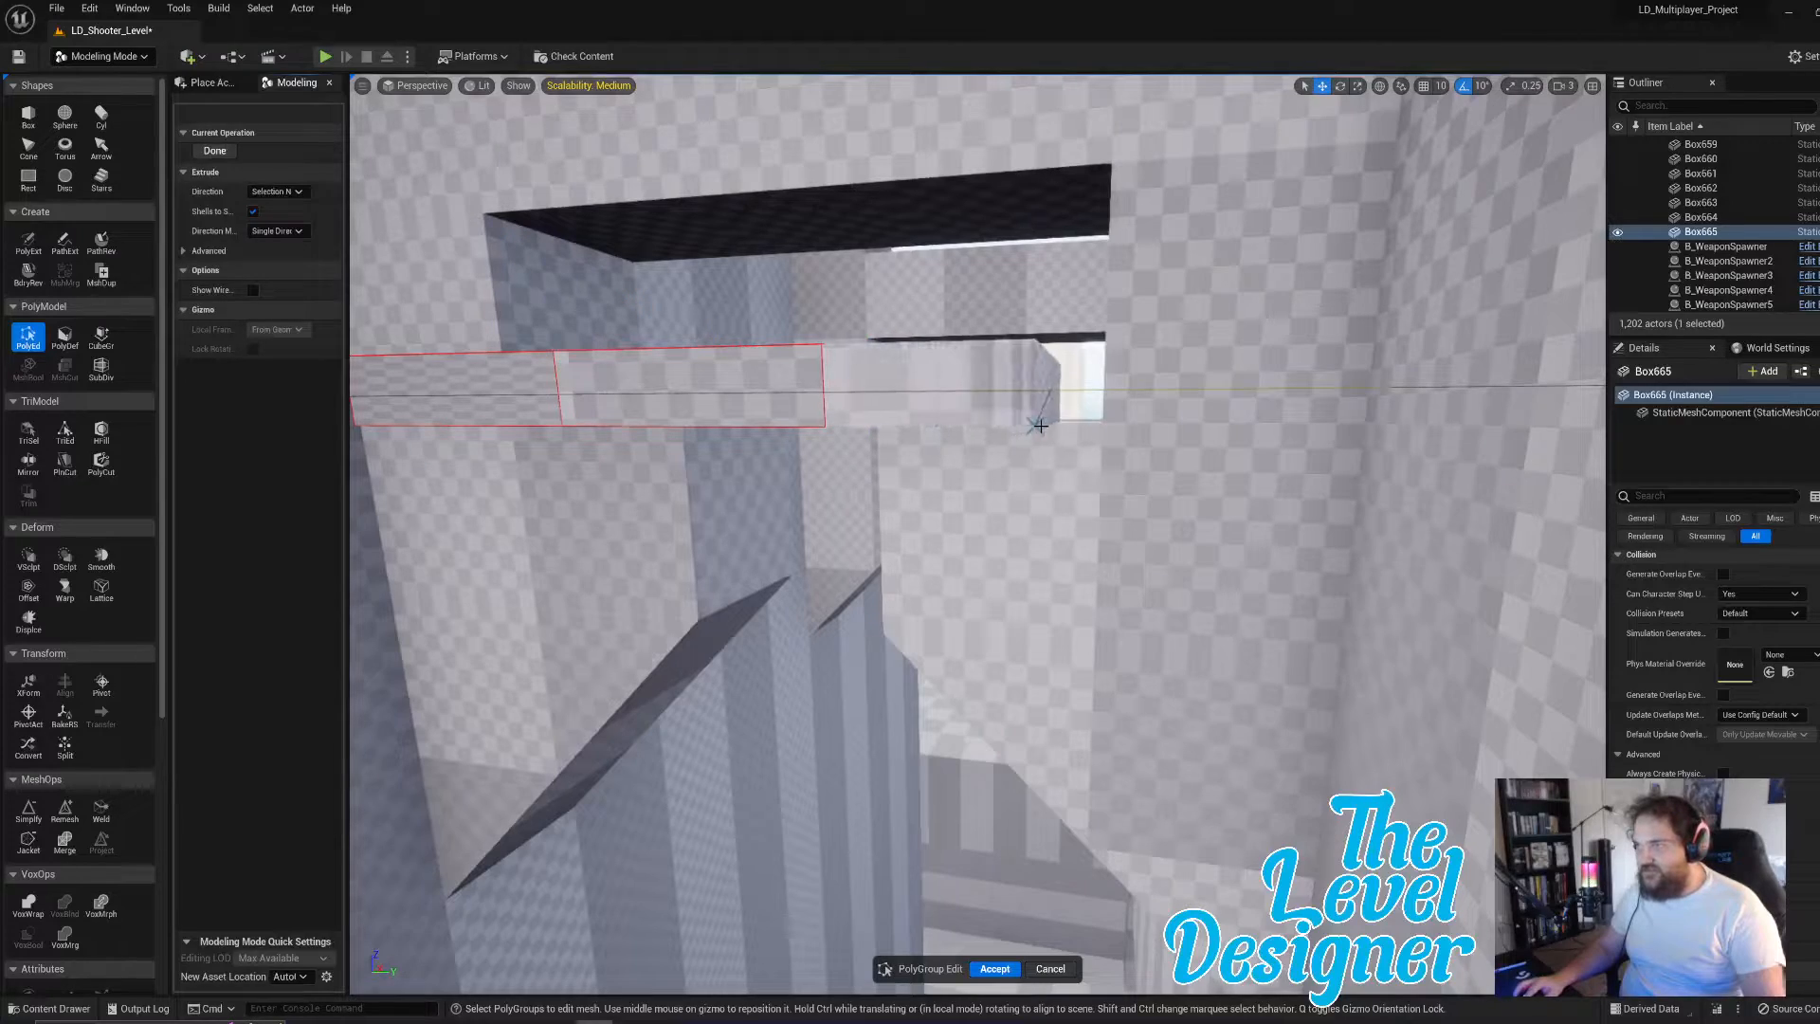
left_click(1108, 420)
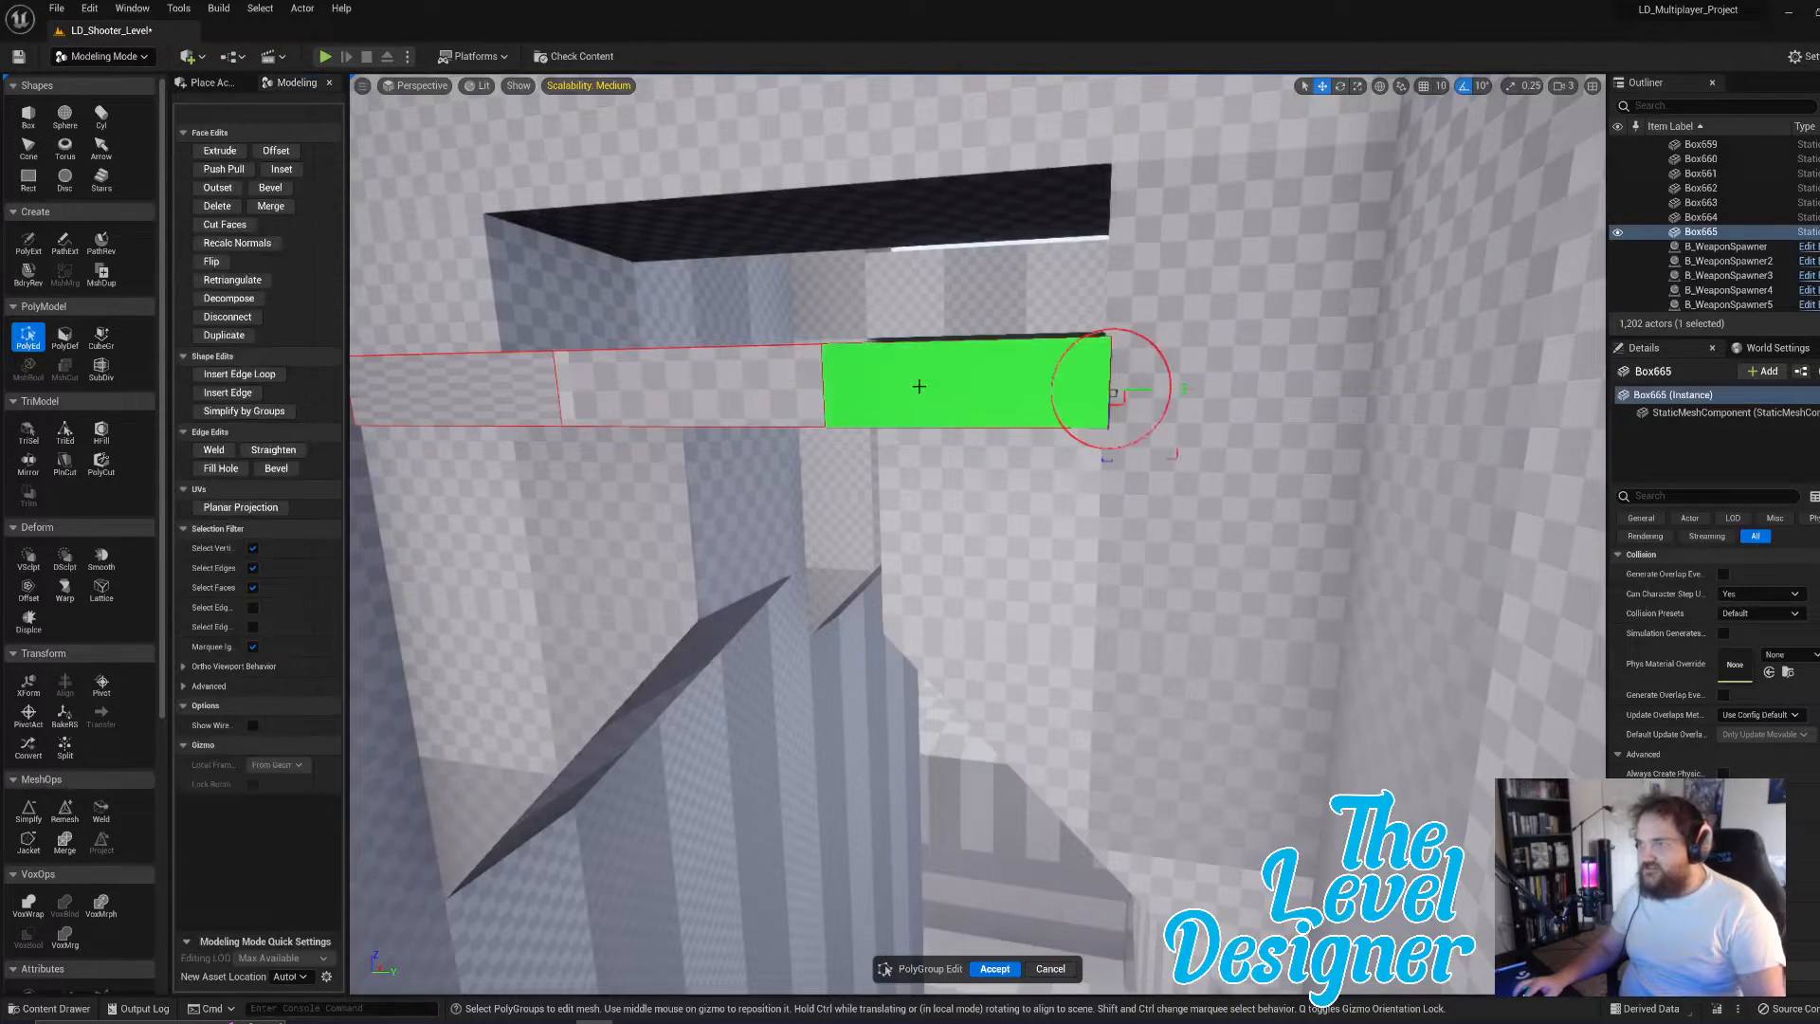
- Extrude the slab's middle front face away from the archway into a long walkway along the alley
left_click(735, 382)
right_click_drag(735, 382, 675, 422)
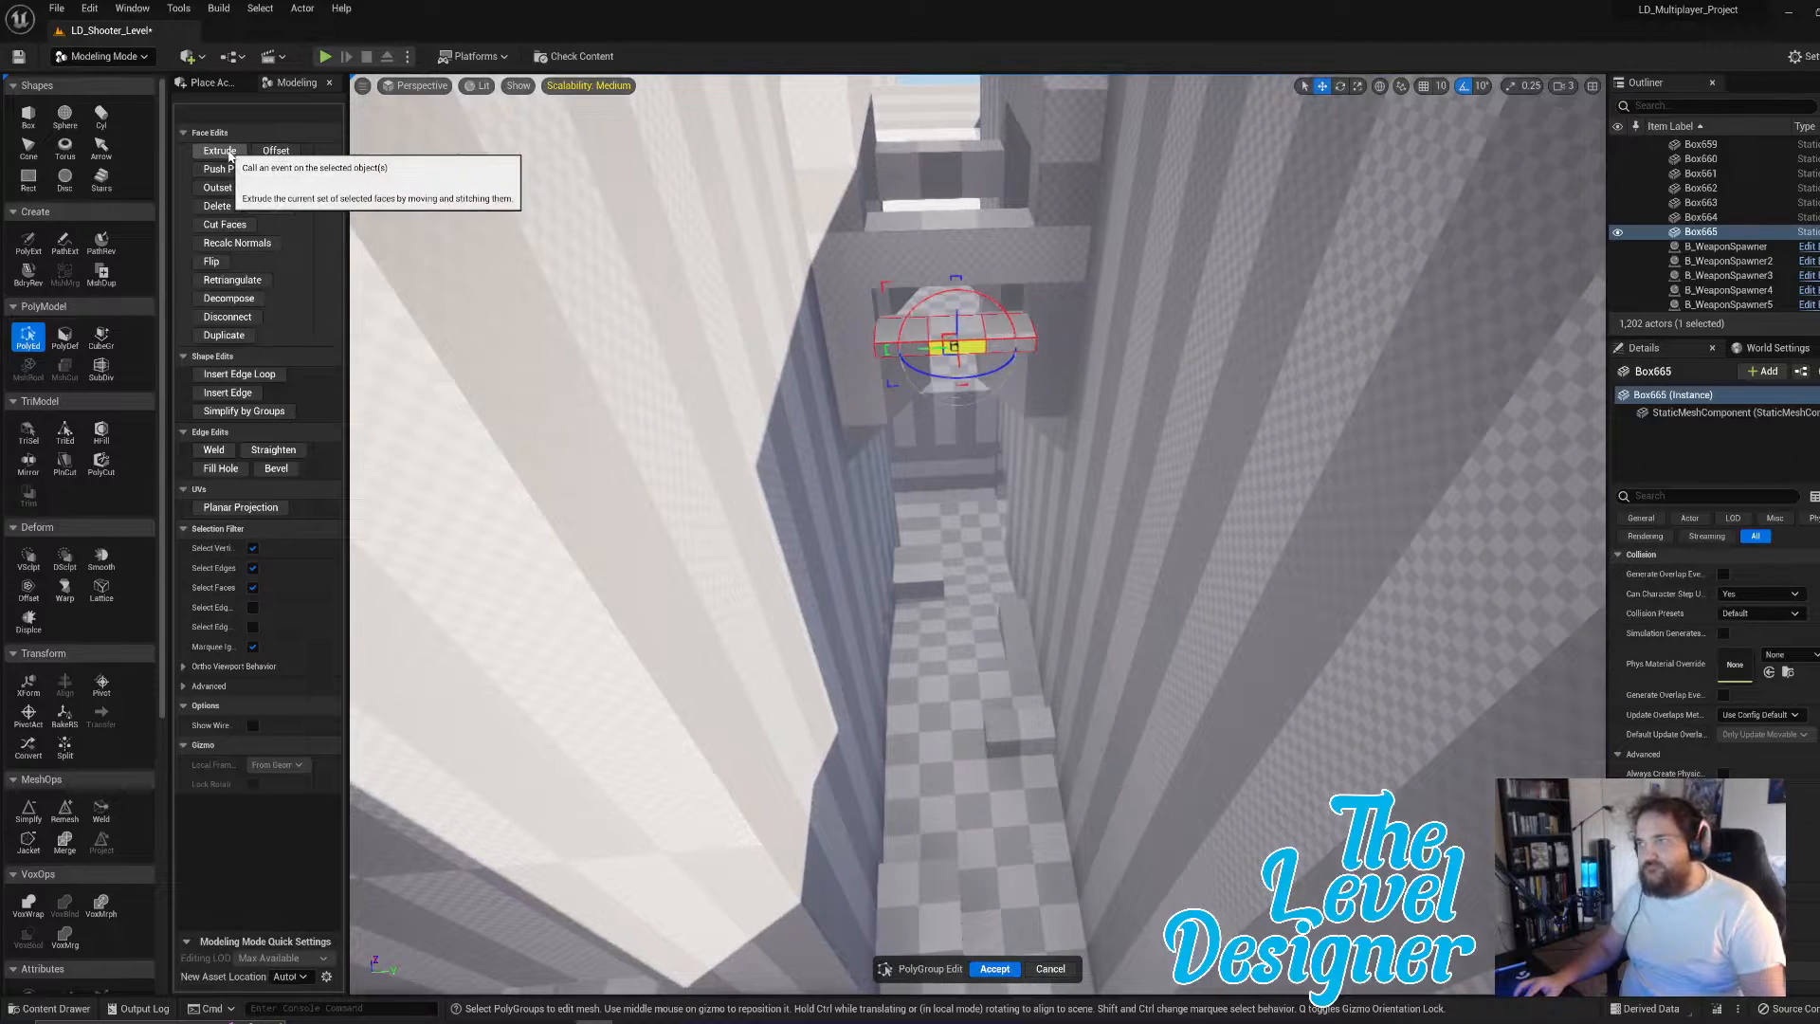
left_click(228, 153)
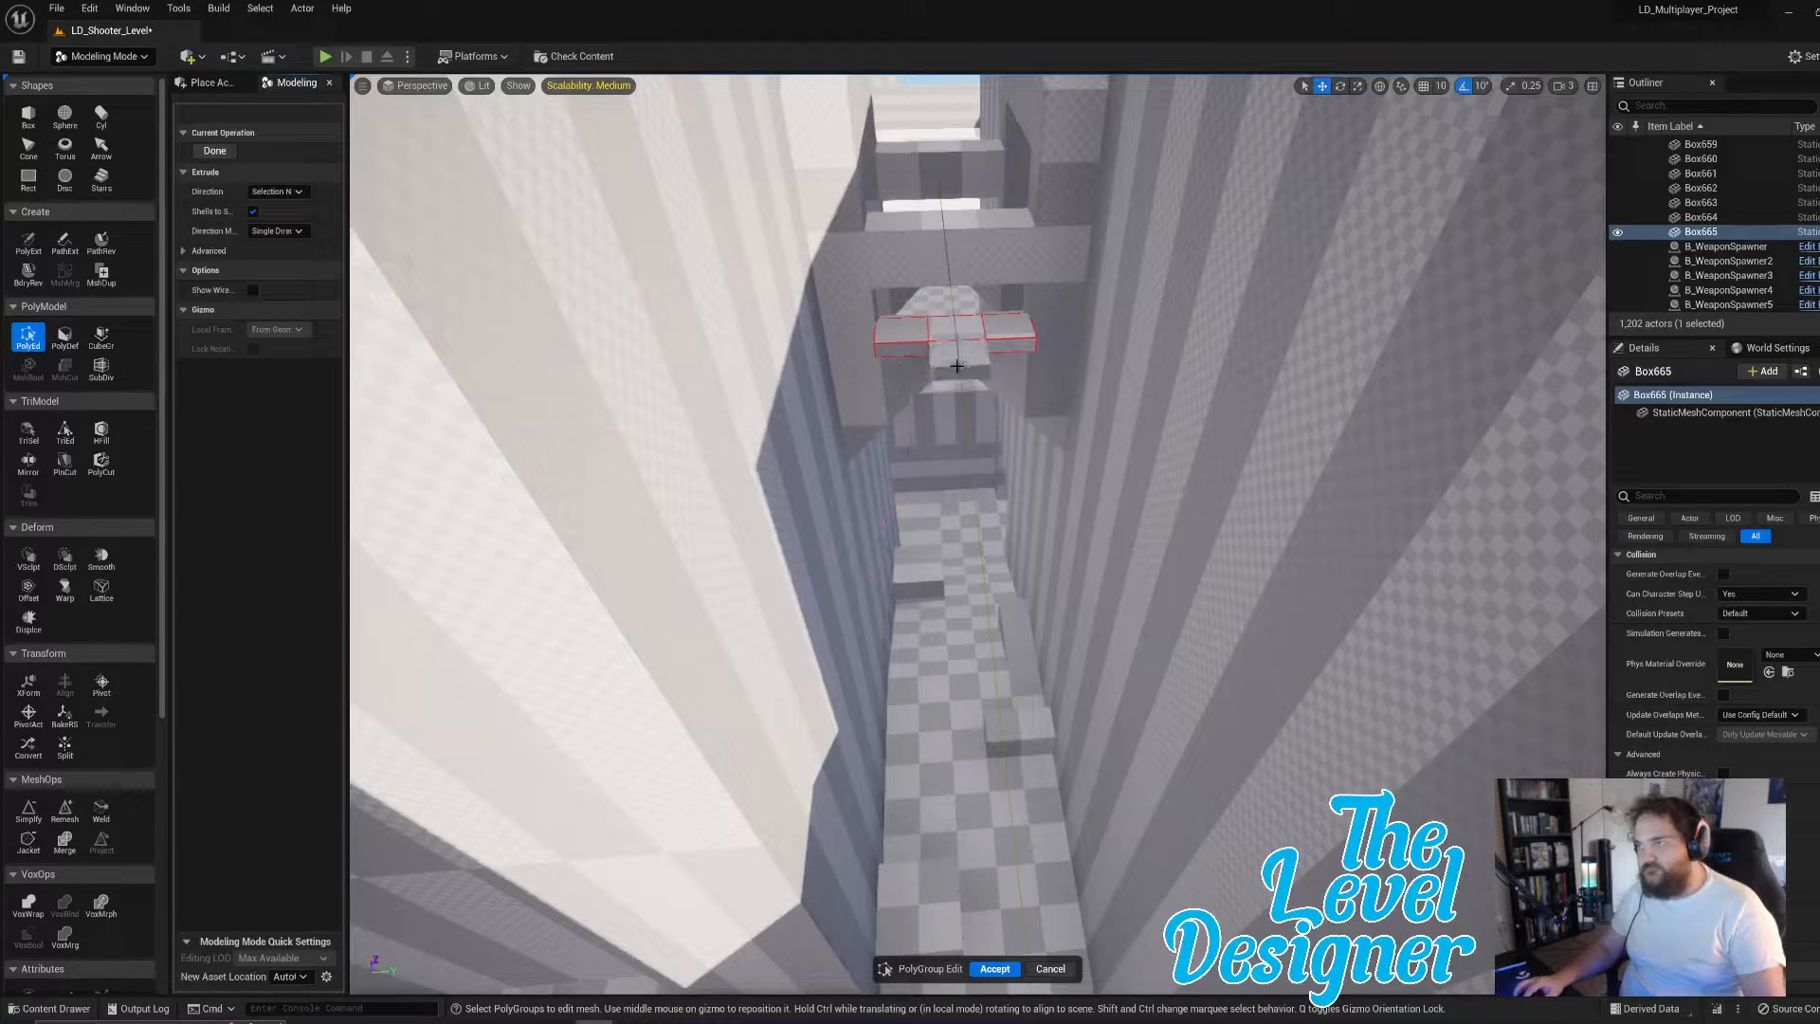
left_click(988, 761)
right_click_drag(987, 762, 987, 650)
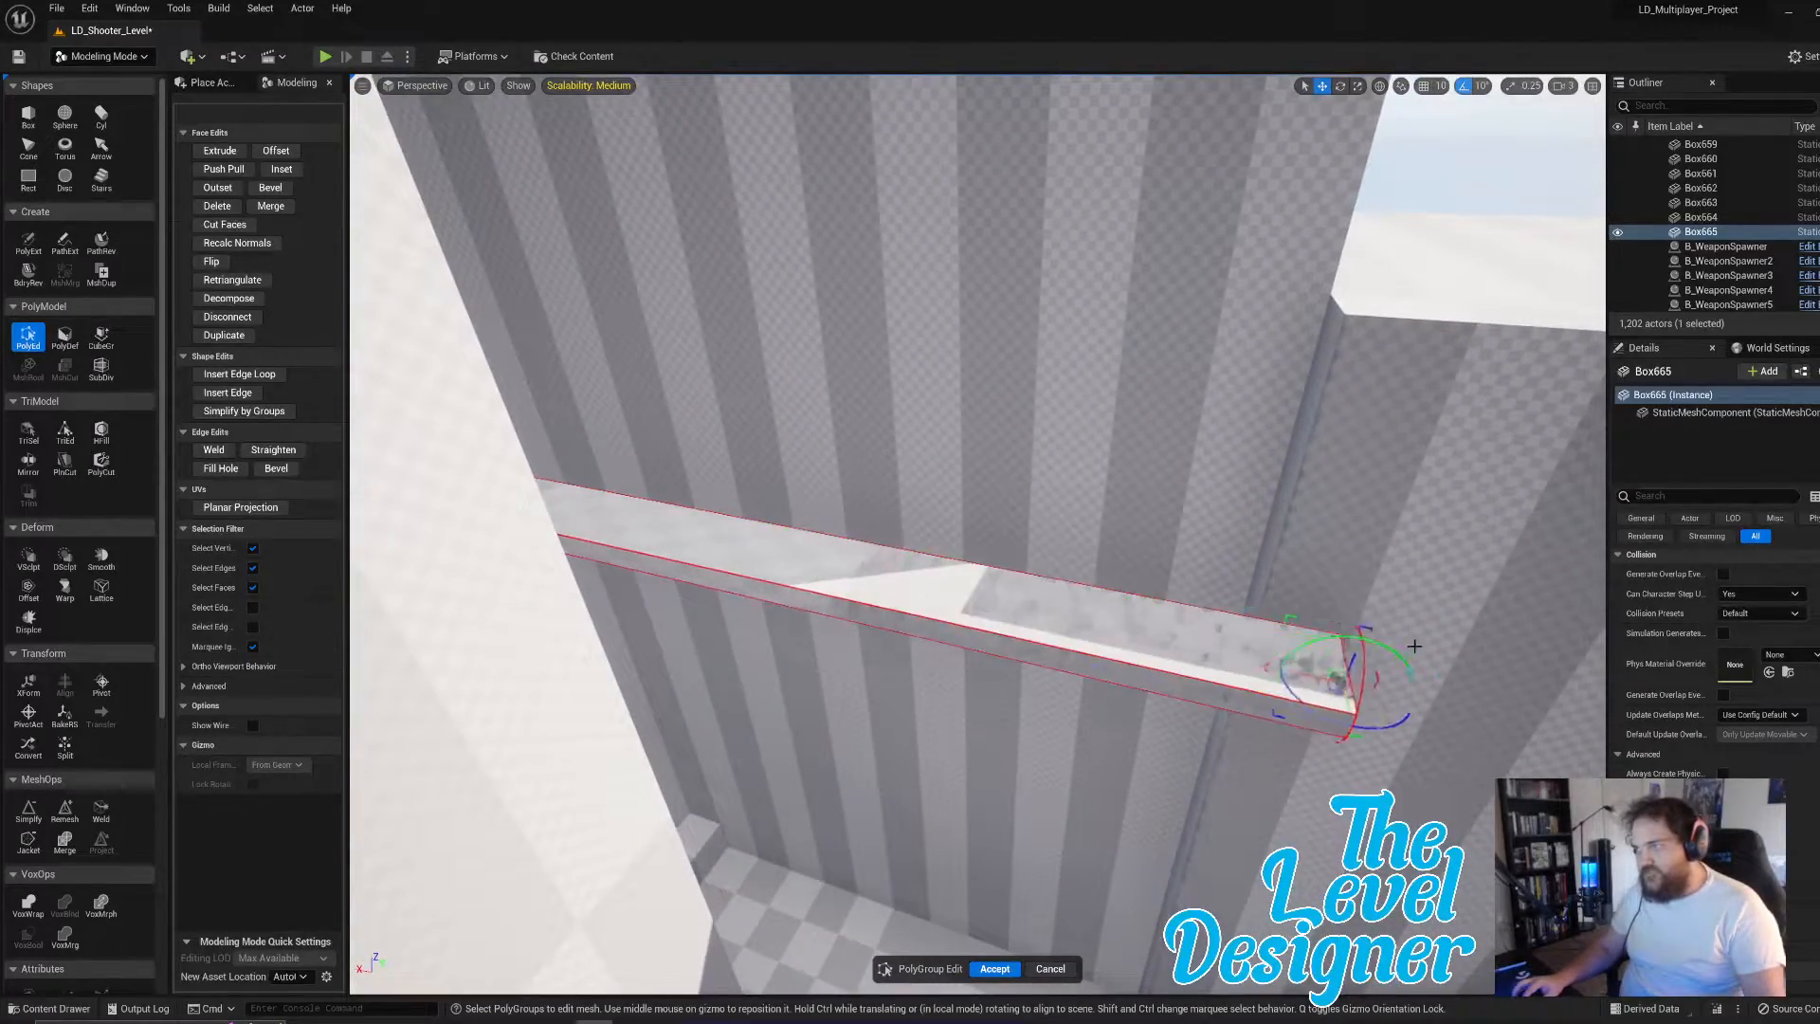
- Select the walkway's three-part crosspiece at the archway and move it back against the arch supports
right_click_drag(1128, 627, 1218, 529)
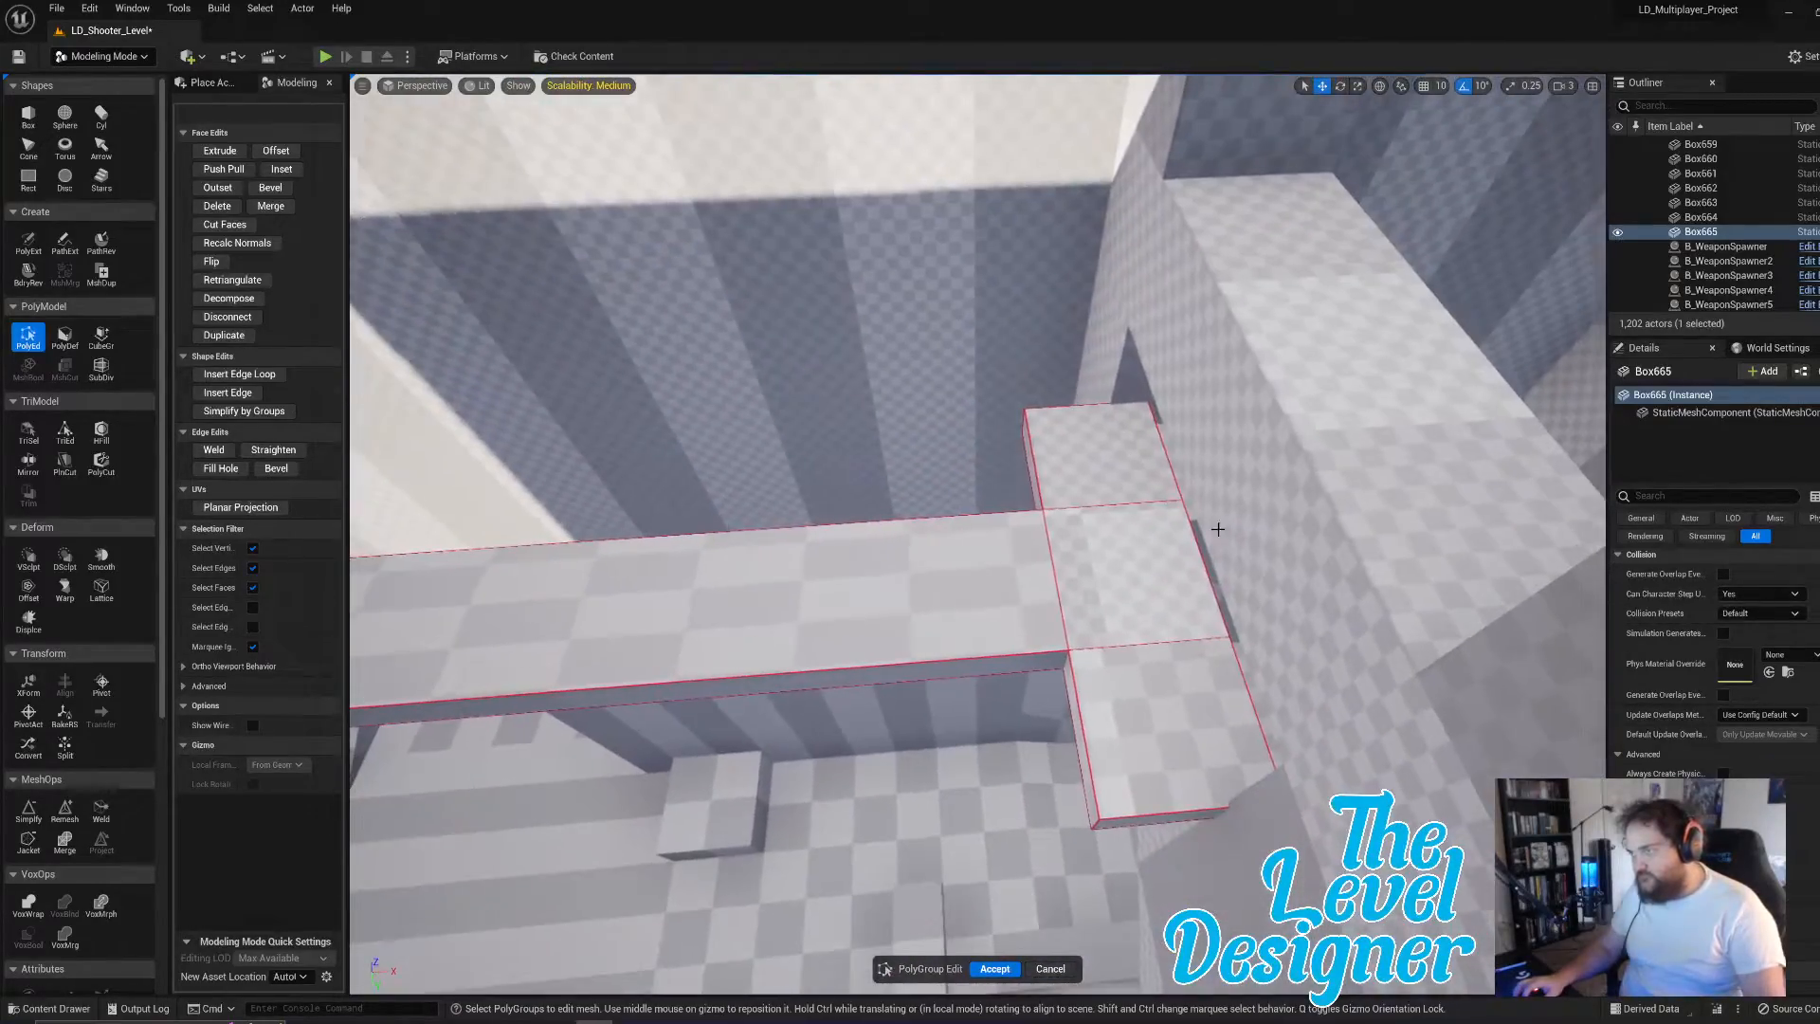
left_click_drag(1336, 876, 1337, 877)
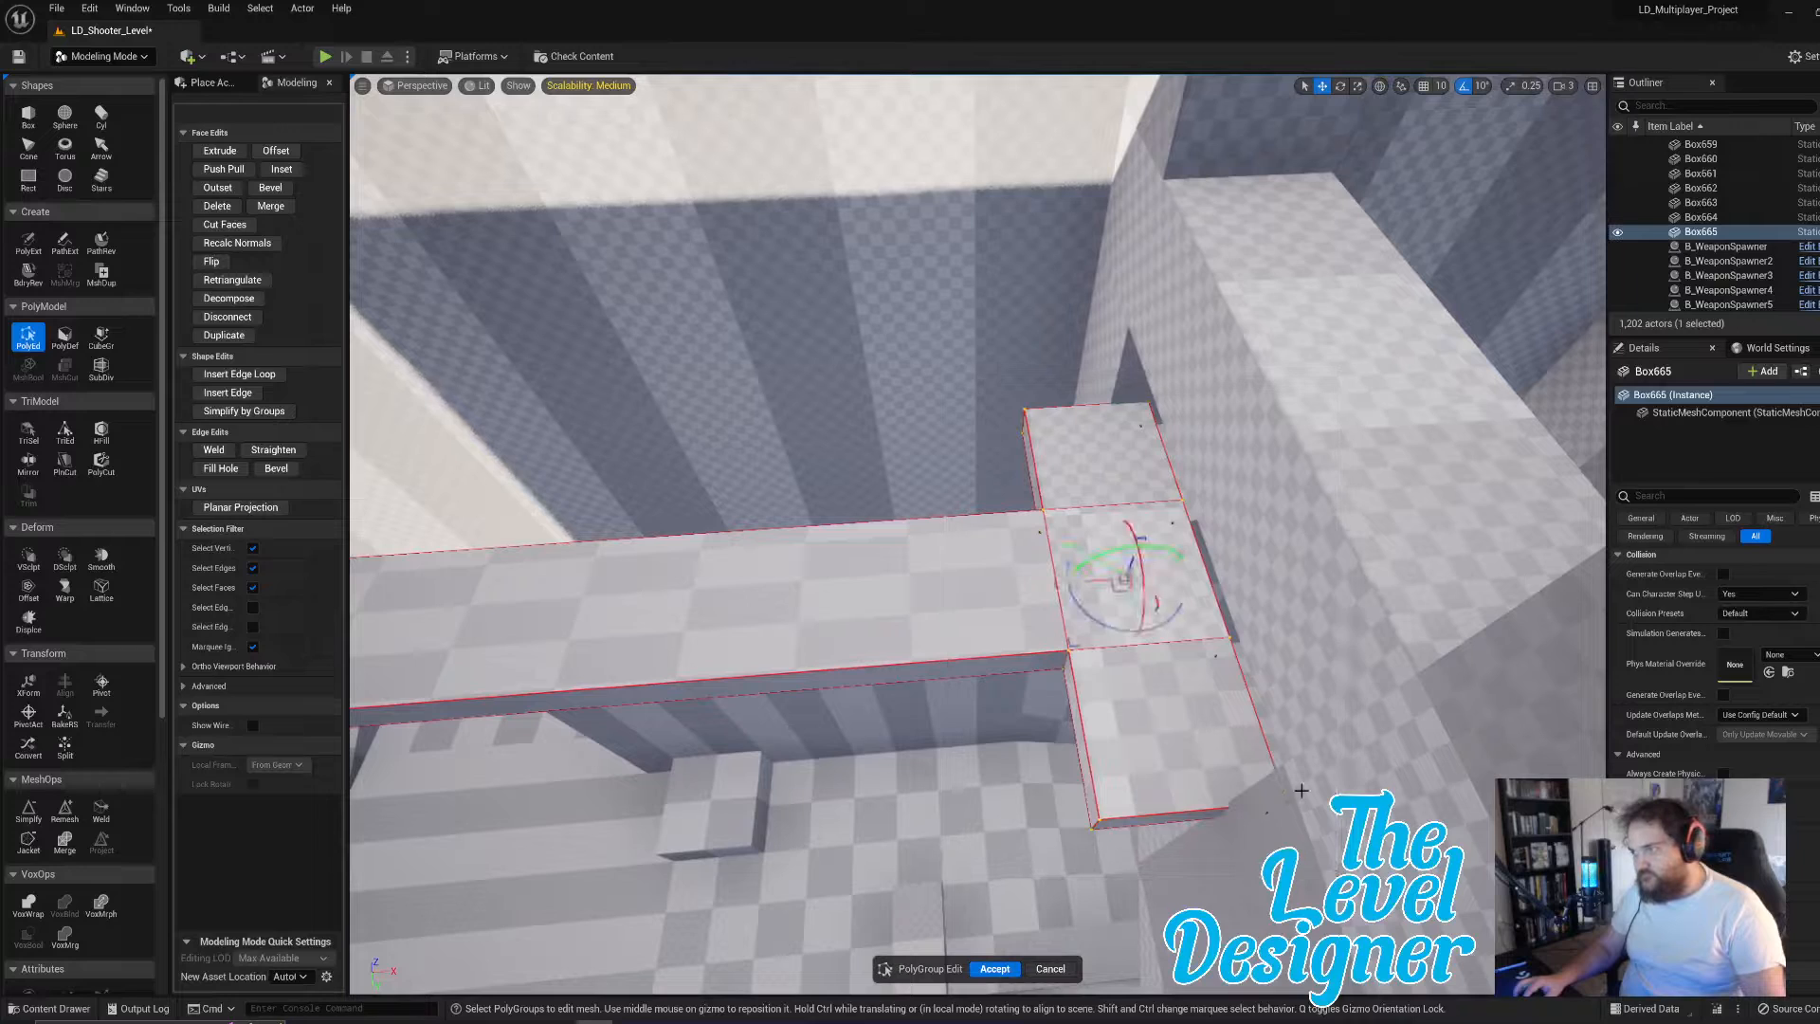
left_click_drag(1106, 582, 1205, 581)
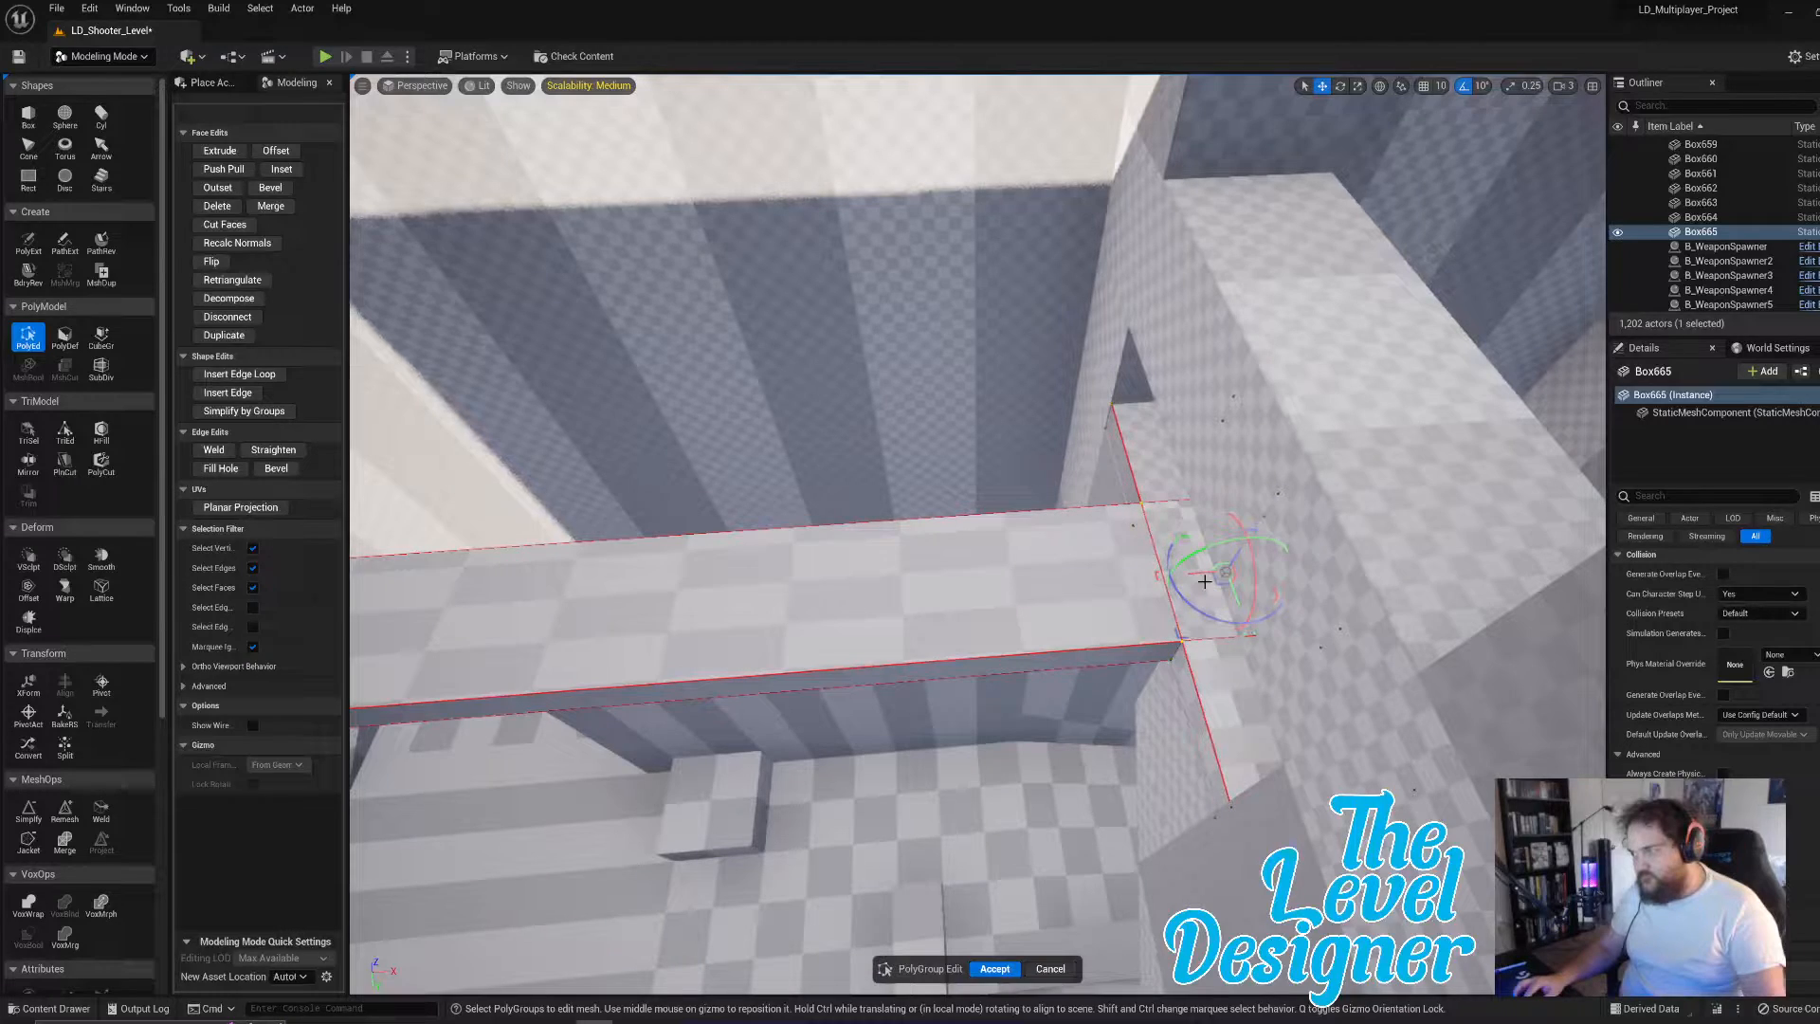
- Extrude the crosspiece's middle rear face across the gap toward the next archway
key("d")
right_click_drag(1196, 585, 742, 545)
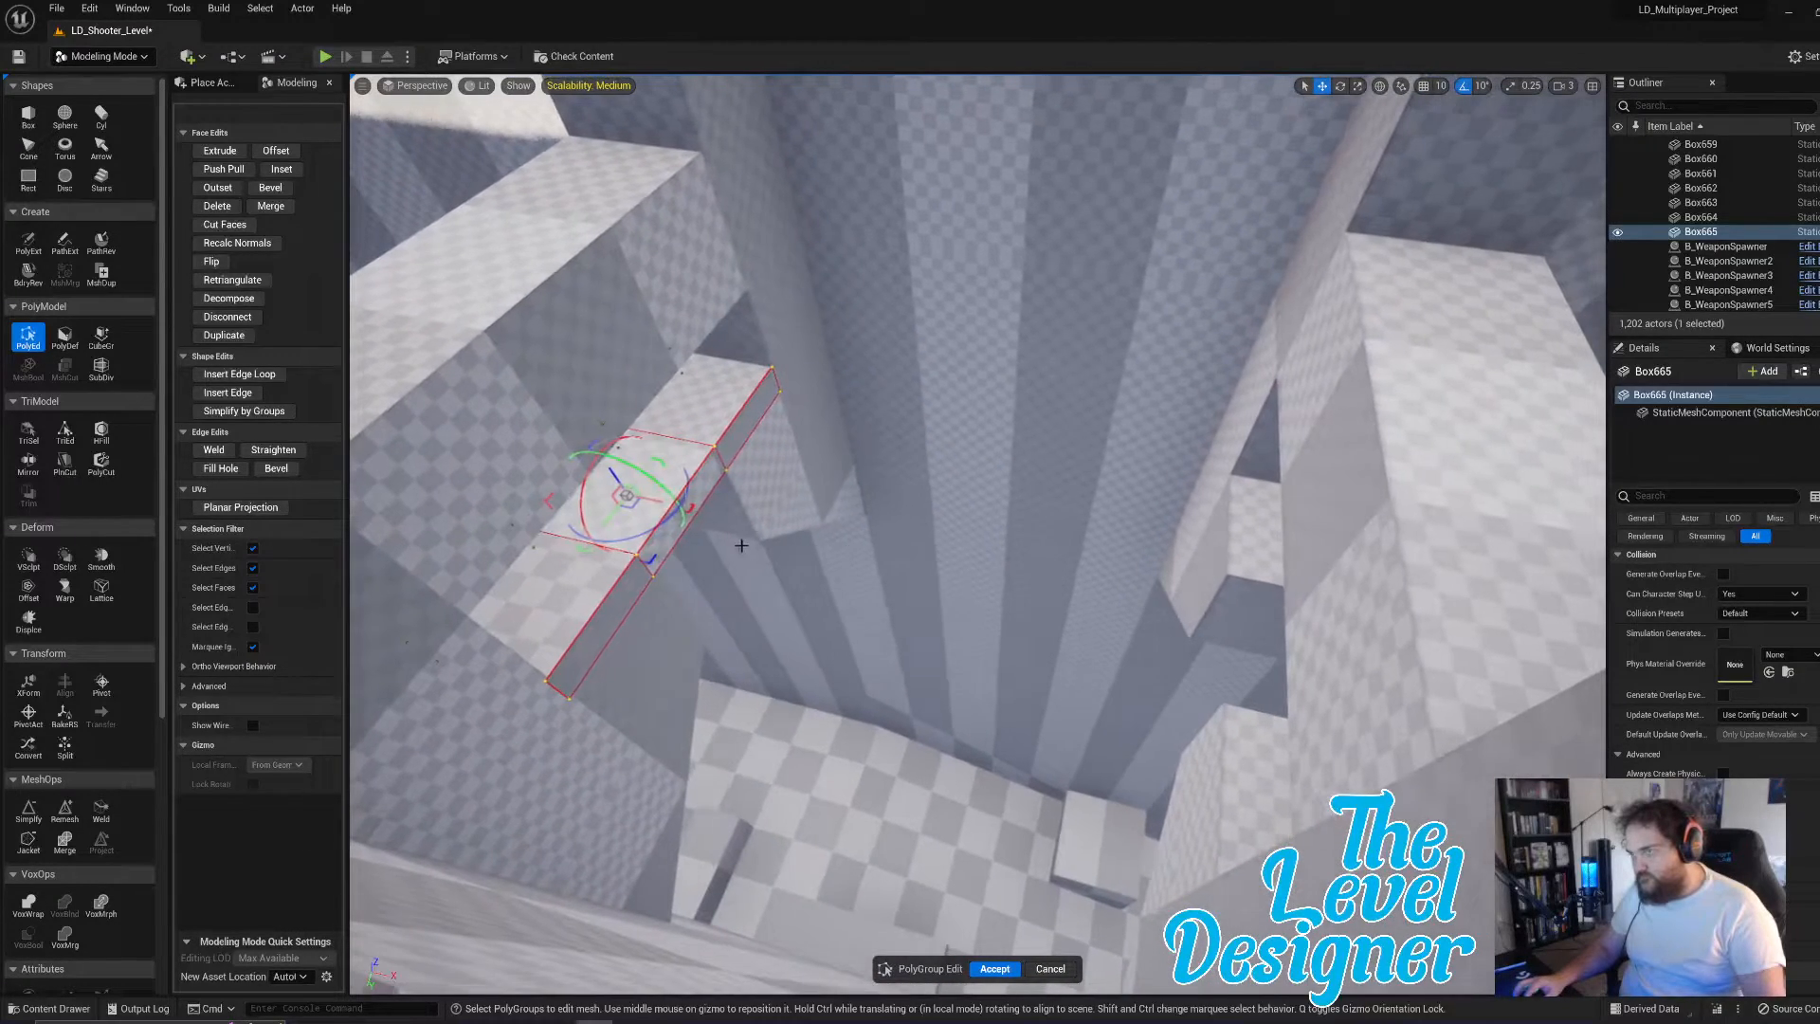
left_click(703, 484)
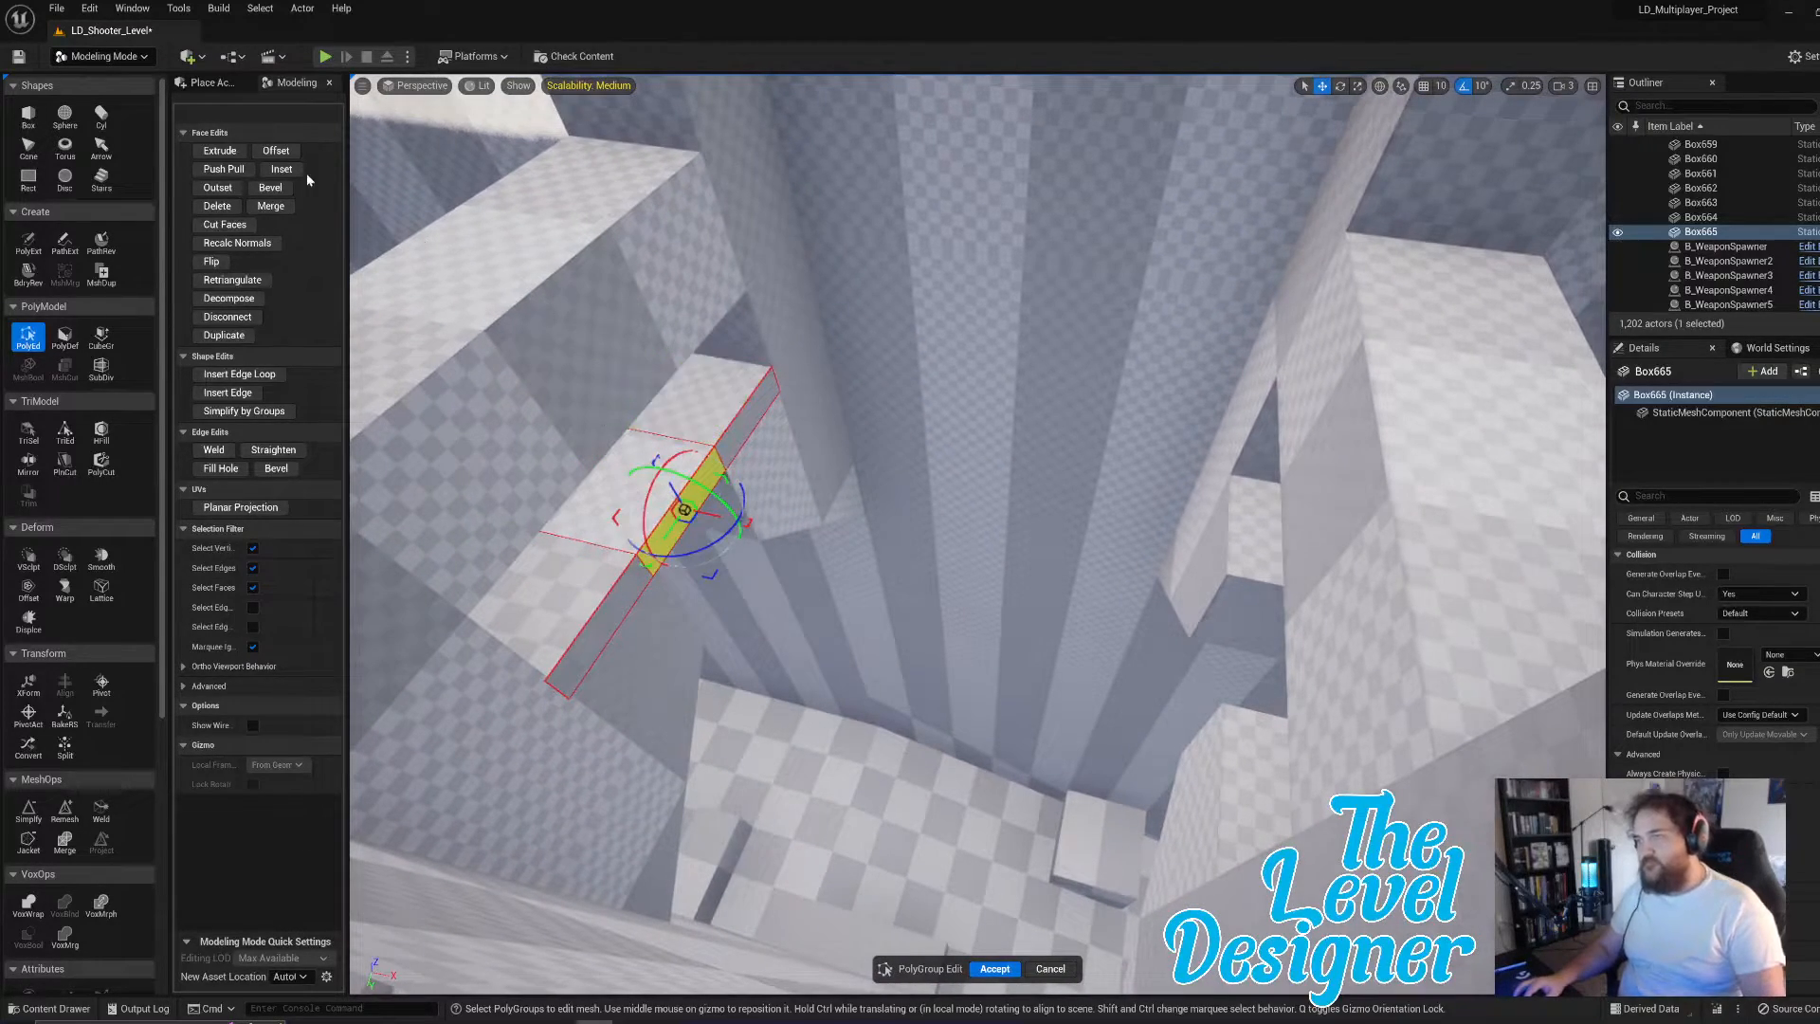
left_click(220, 151)
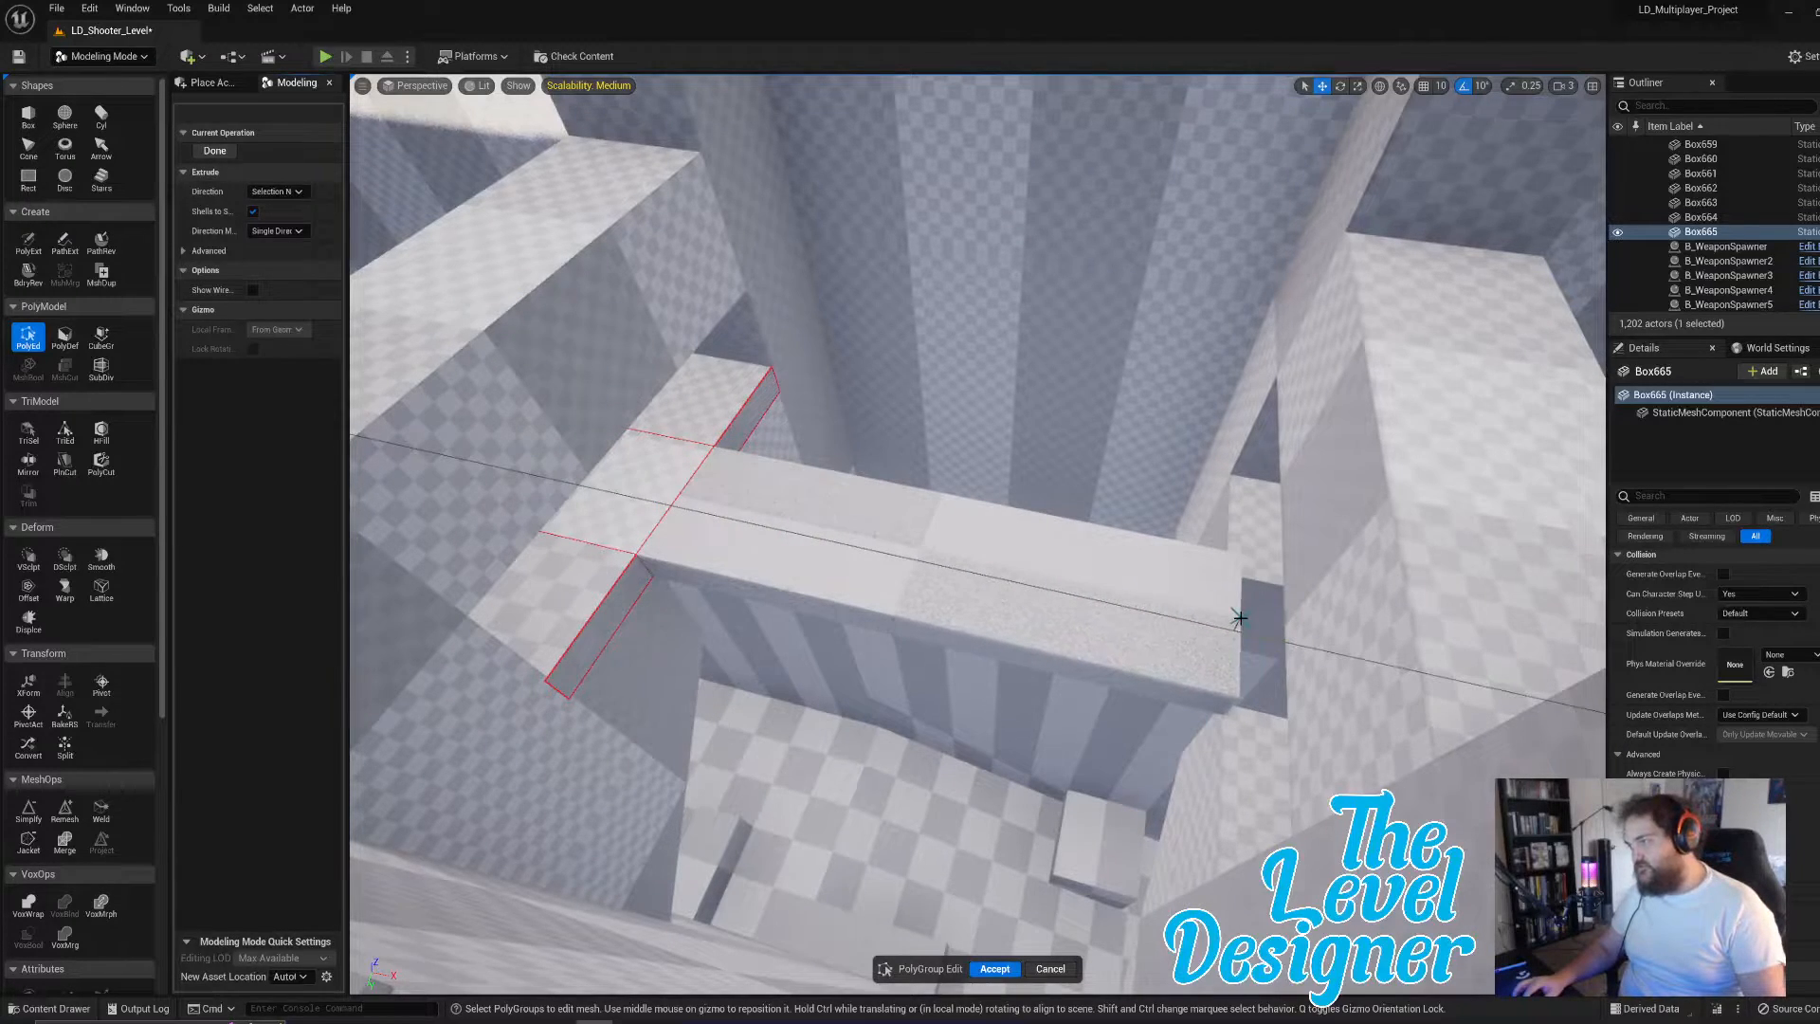
left_click(1240, 619)
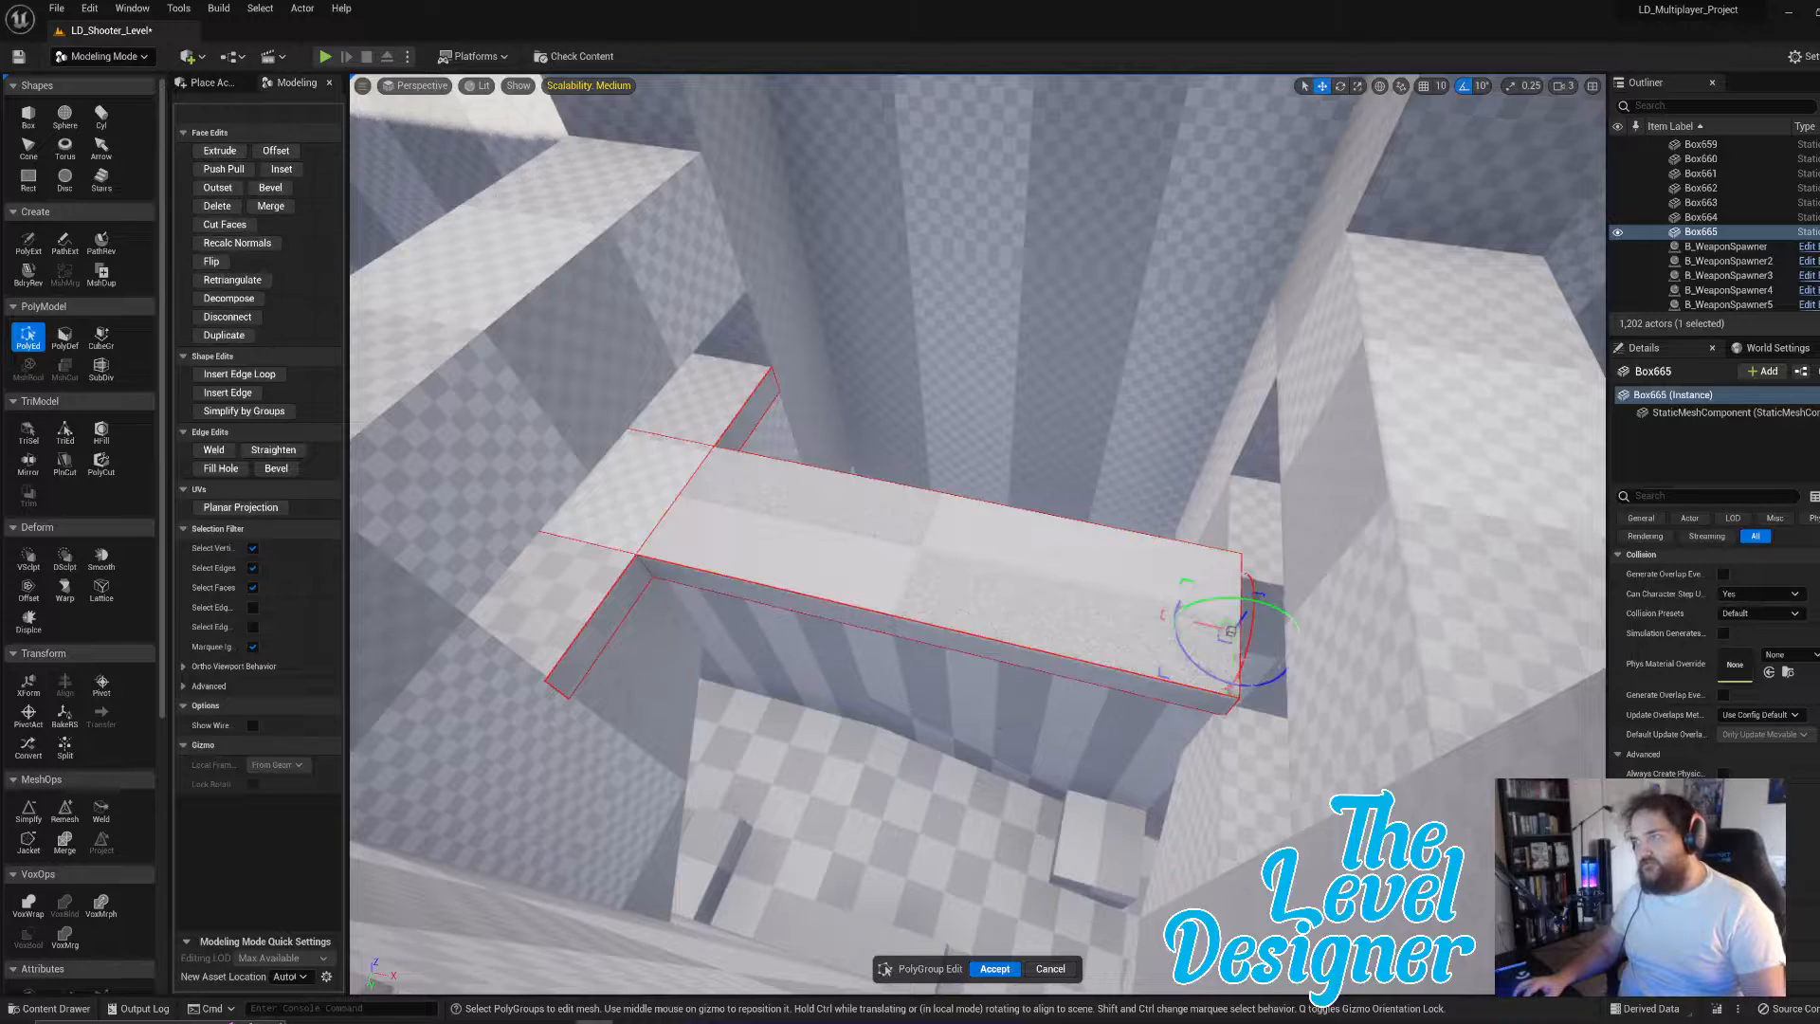
- Extrude the walkway's end face again to form a middle section between the next archway's ledges
key("f")
right_click_drag(911, 435, 910, 435)
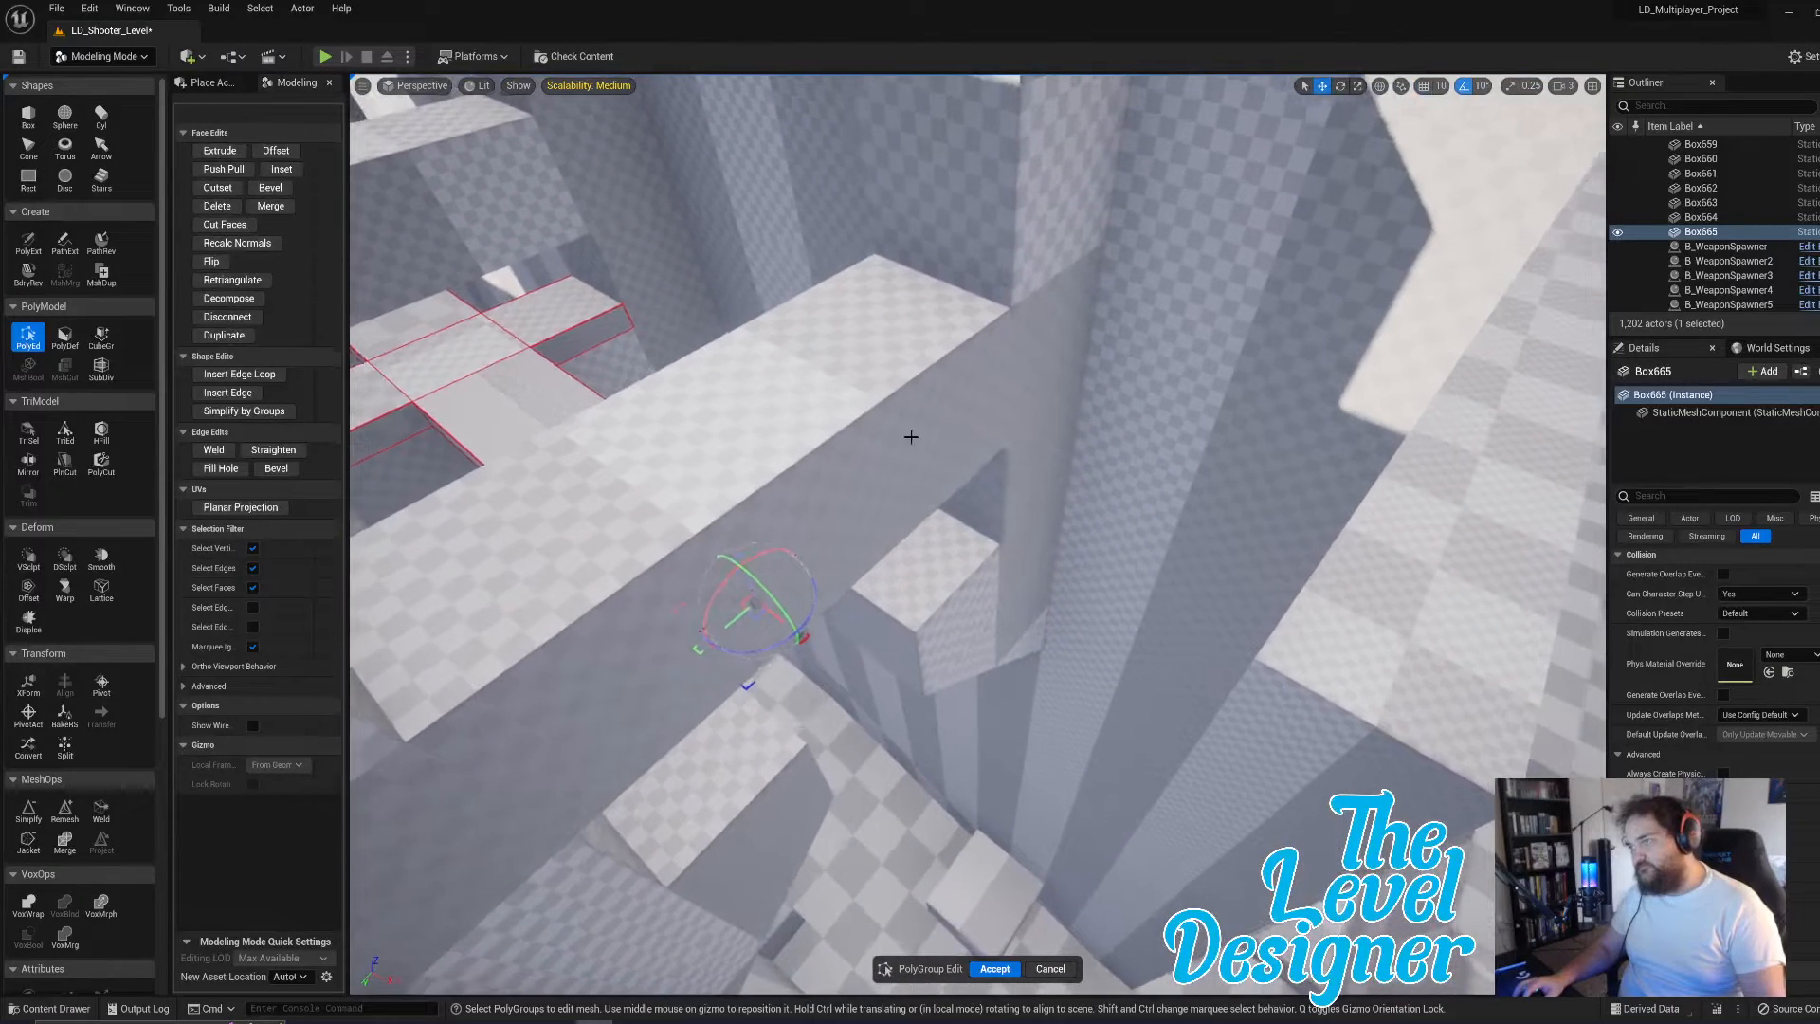
left_click(220, 151)
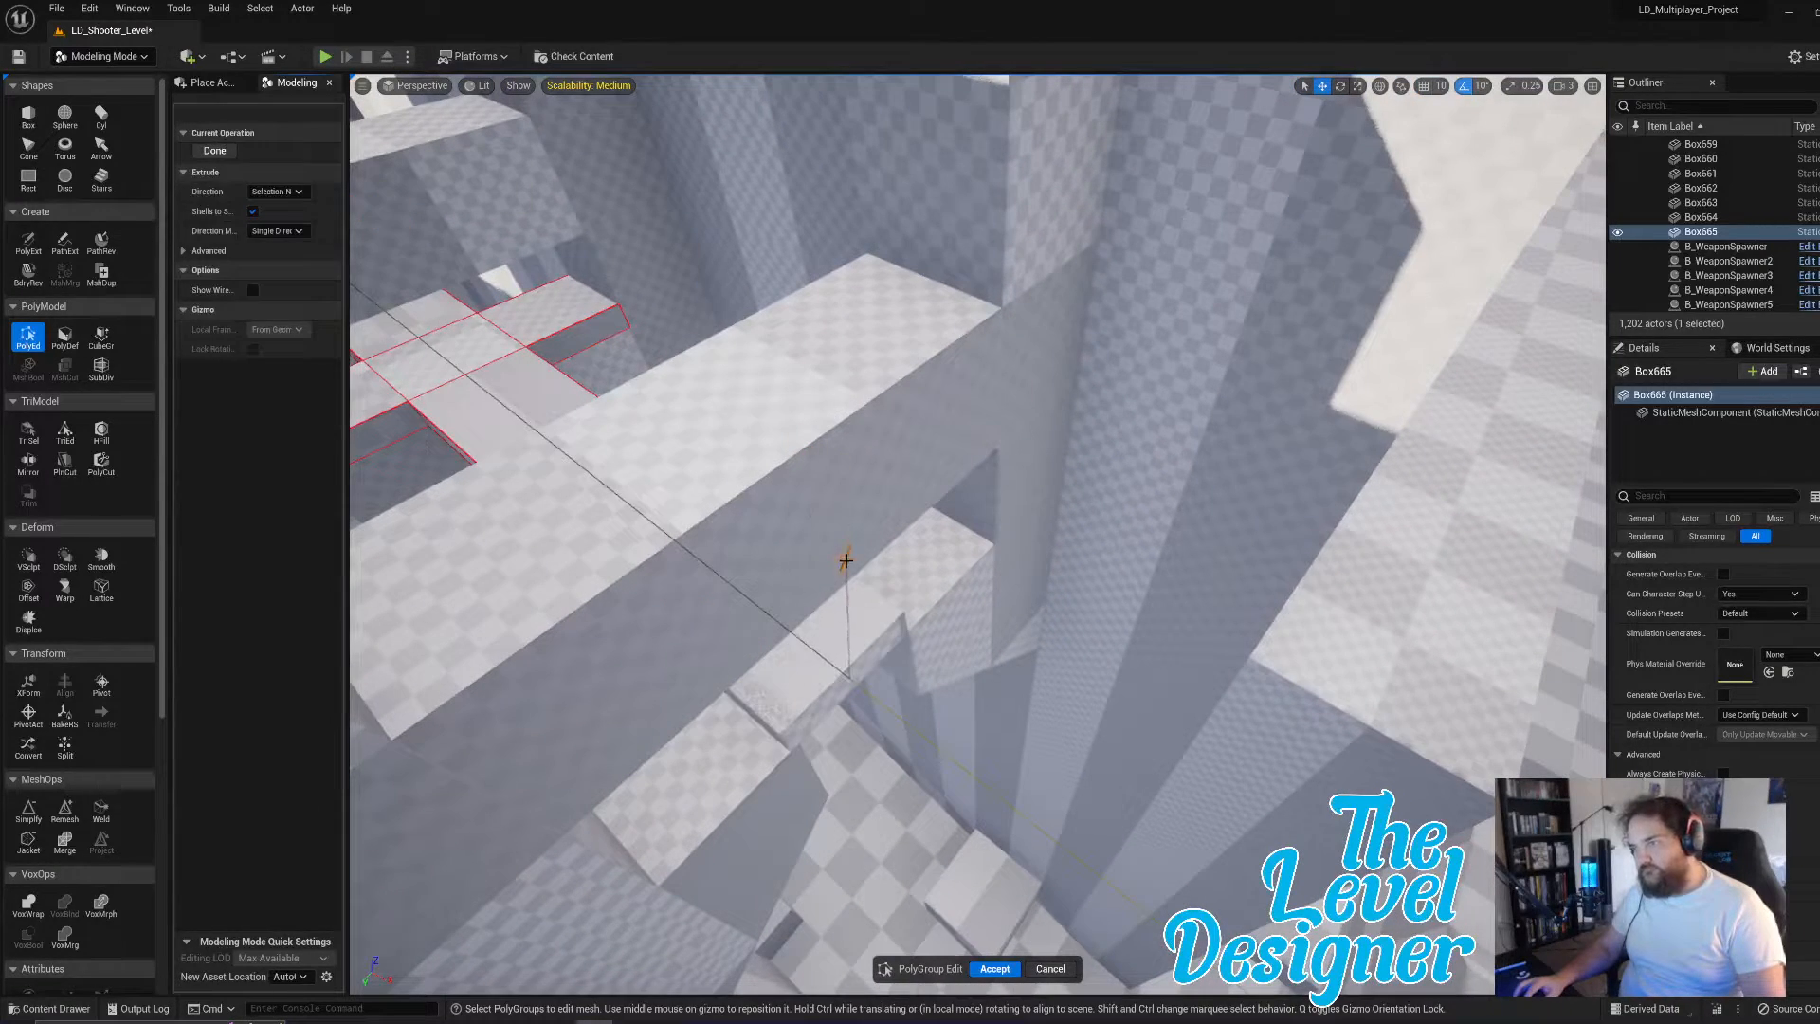
left_click(869, 643)
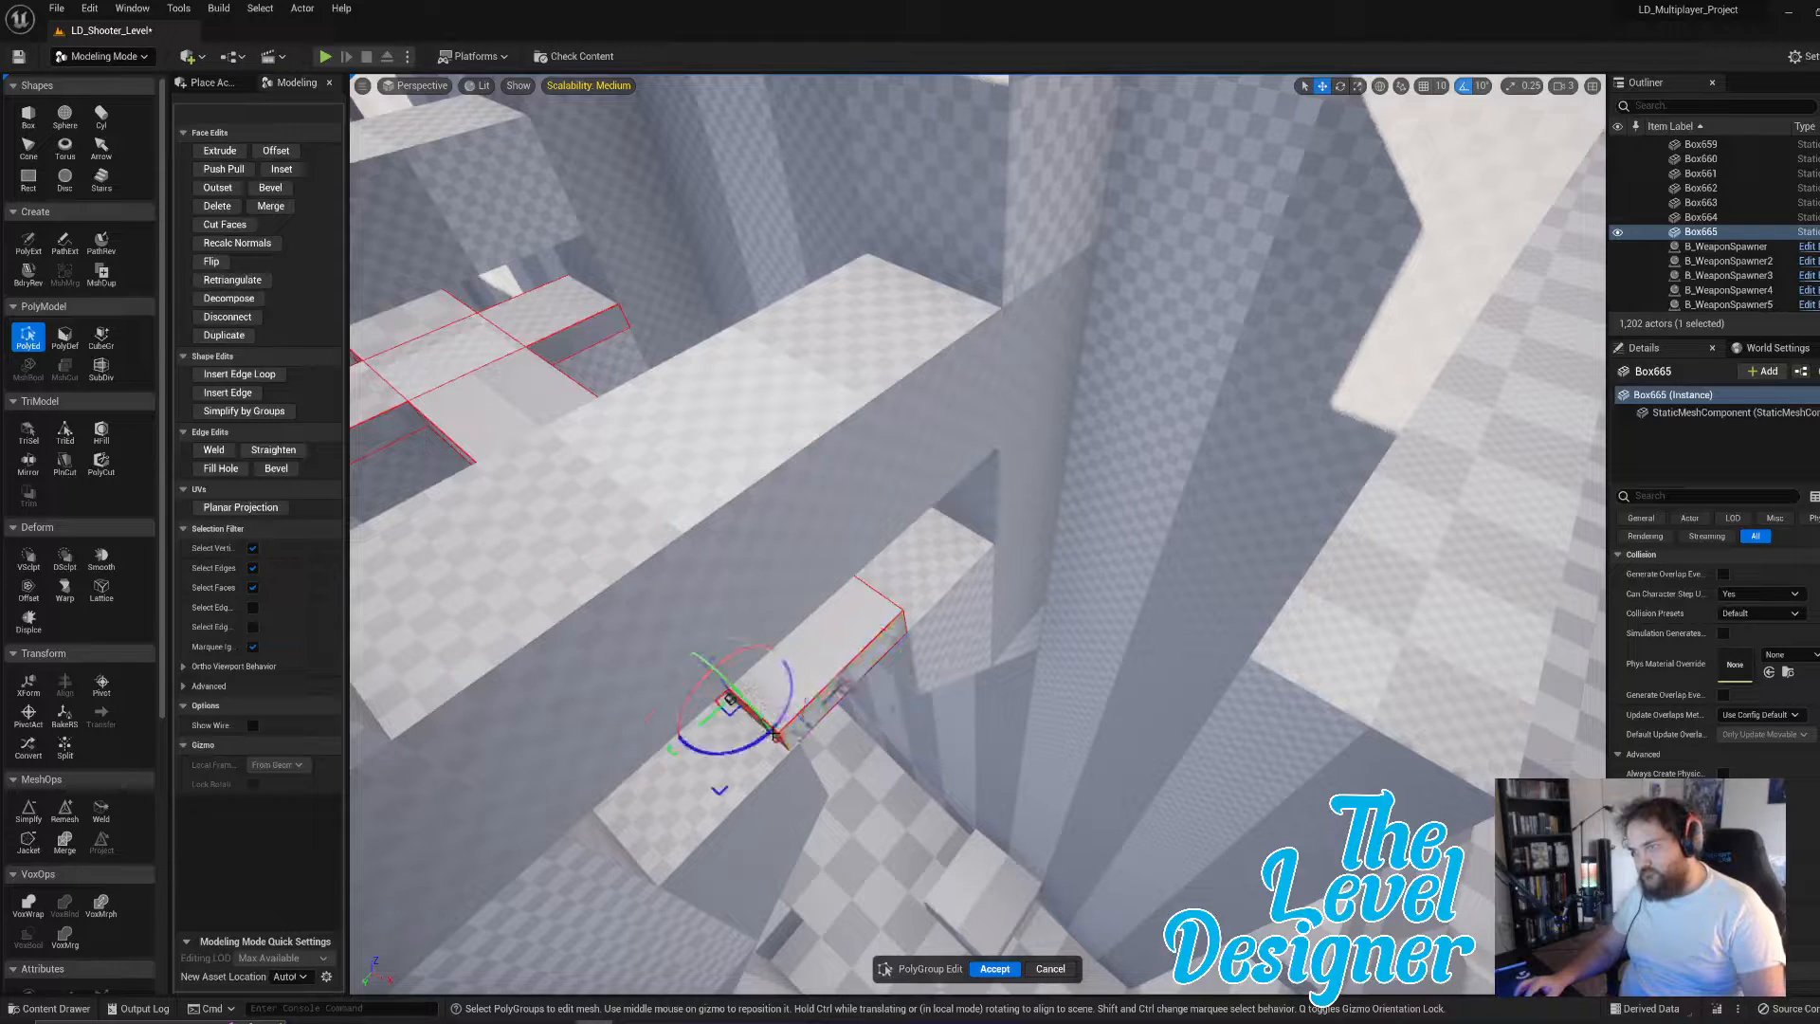
- Extrude both side faces of the new end section outward over the archway's two ledges
key("f")
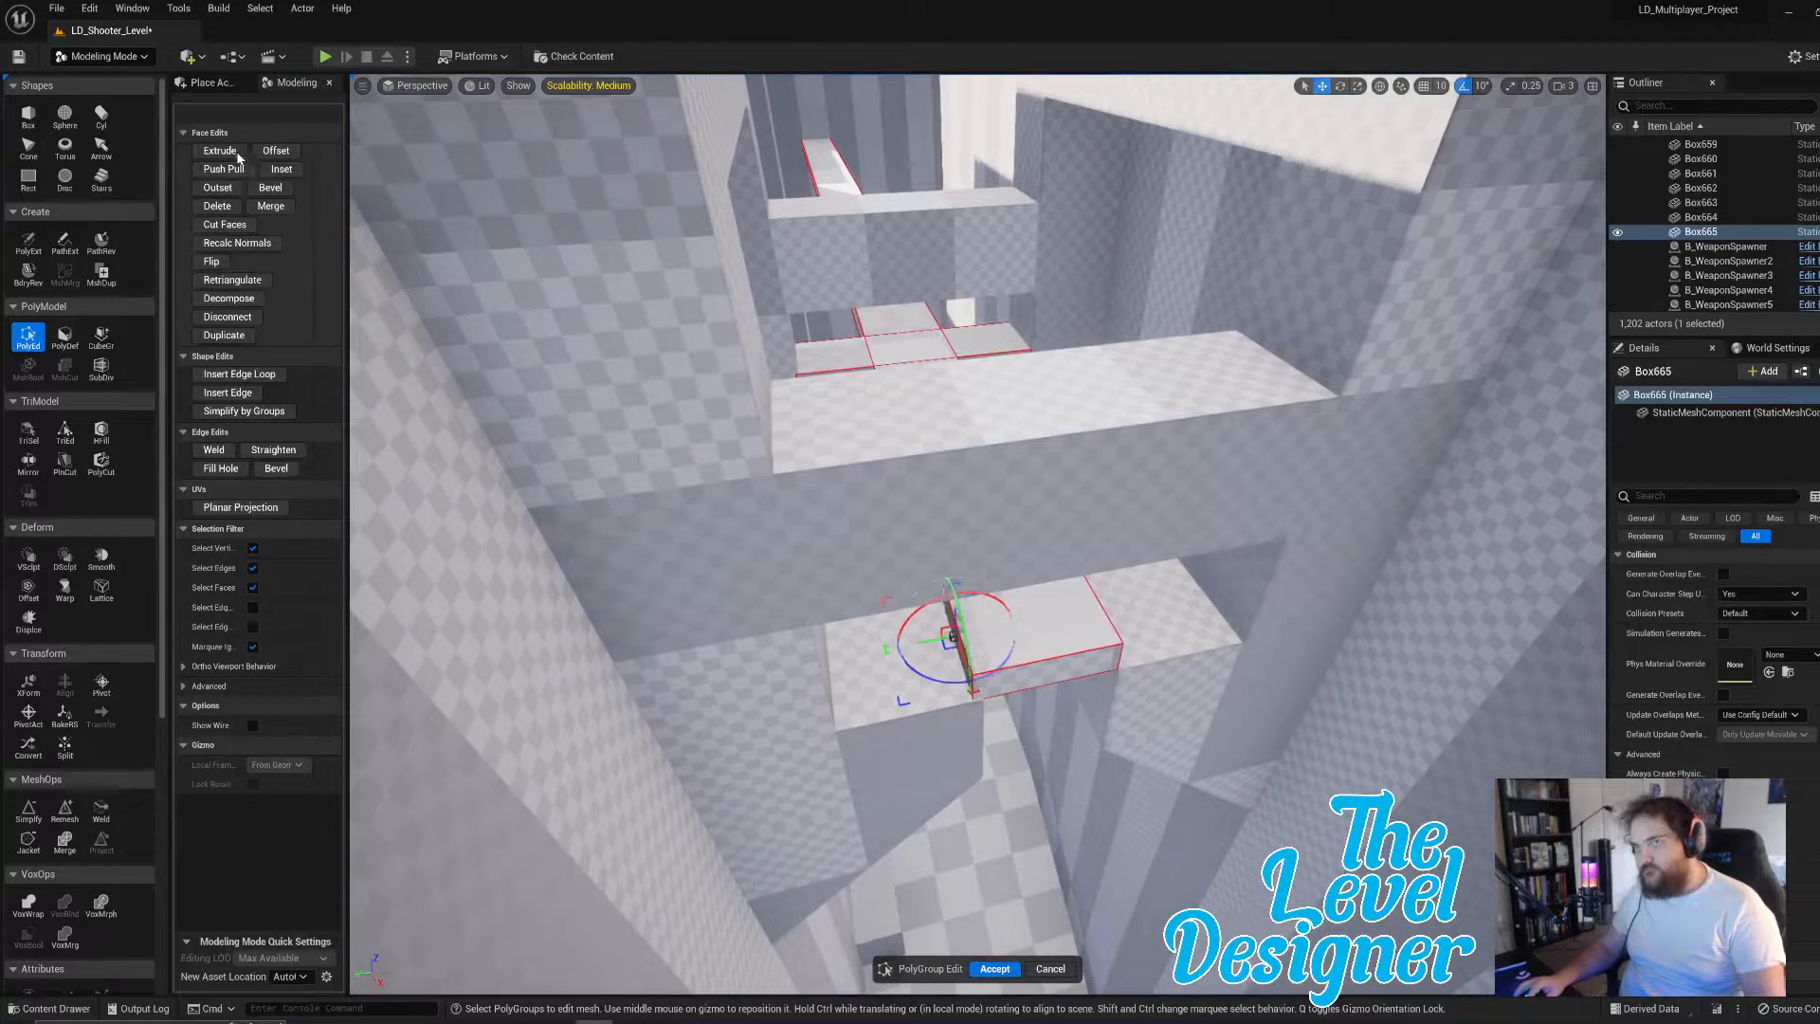
left_click(220, 151)
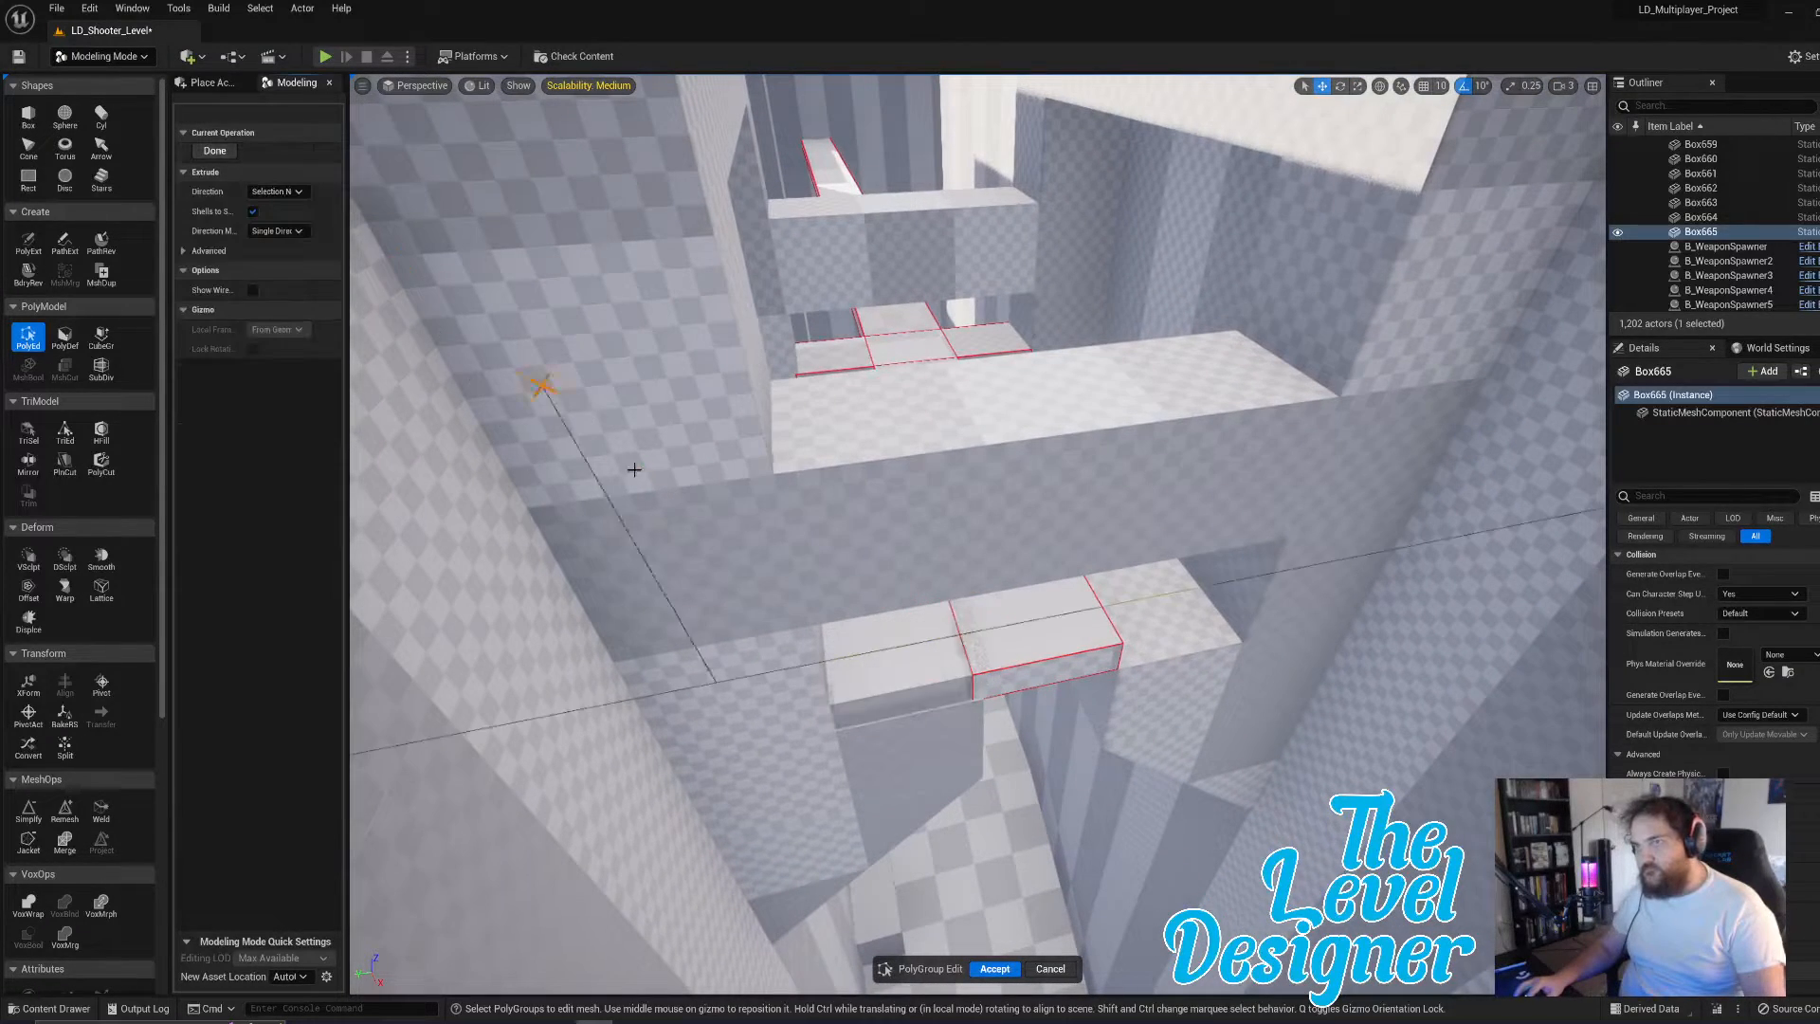
left_click(822, 688)
right_click_drag(1296, 655, 1128, 668)
left_click(1081, 564)
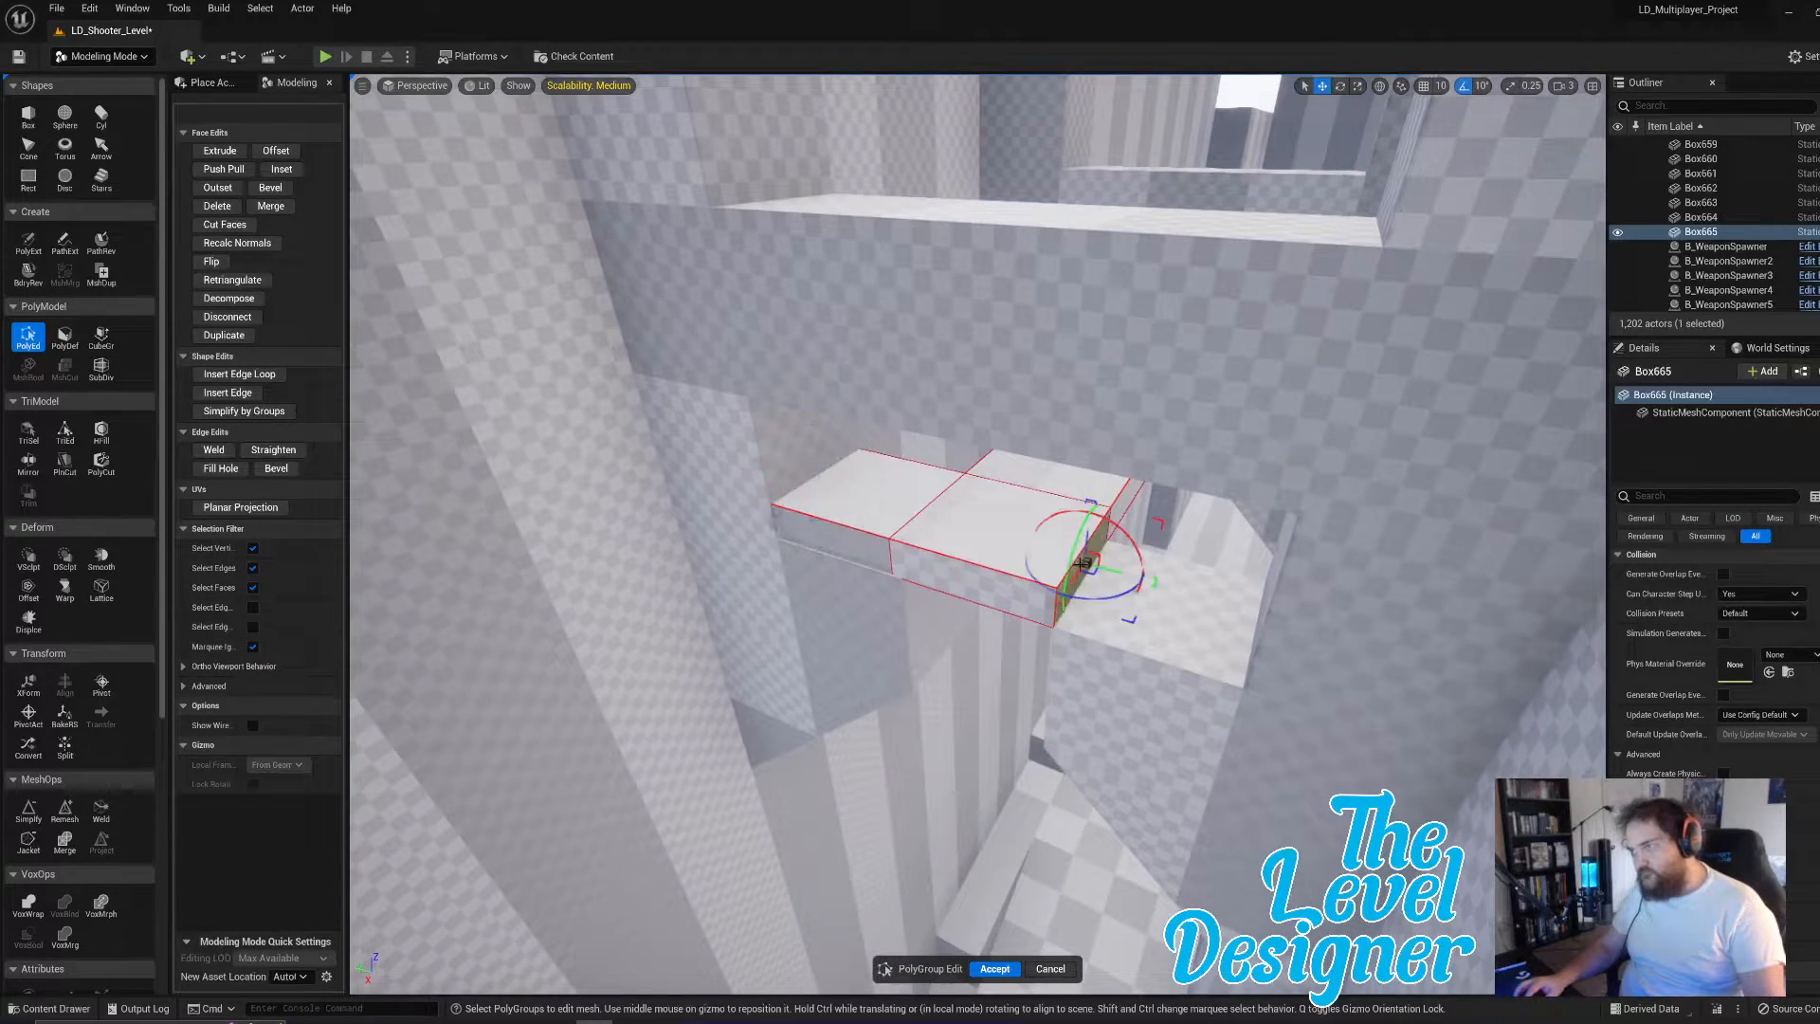
left_click(220, 150)
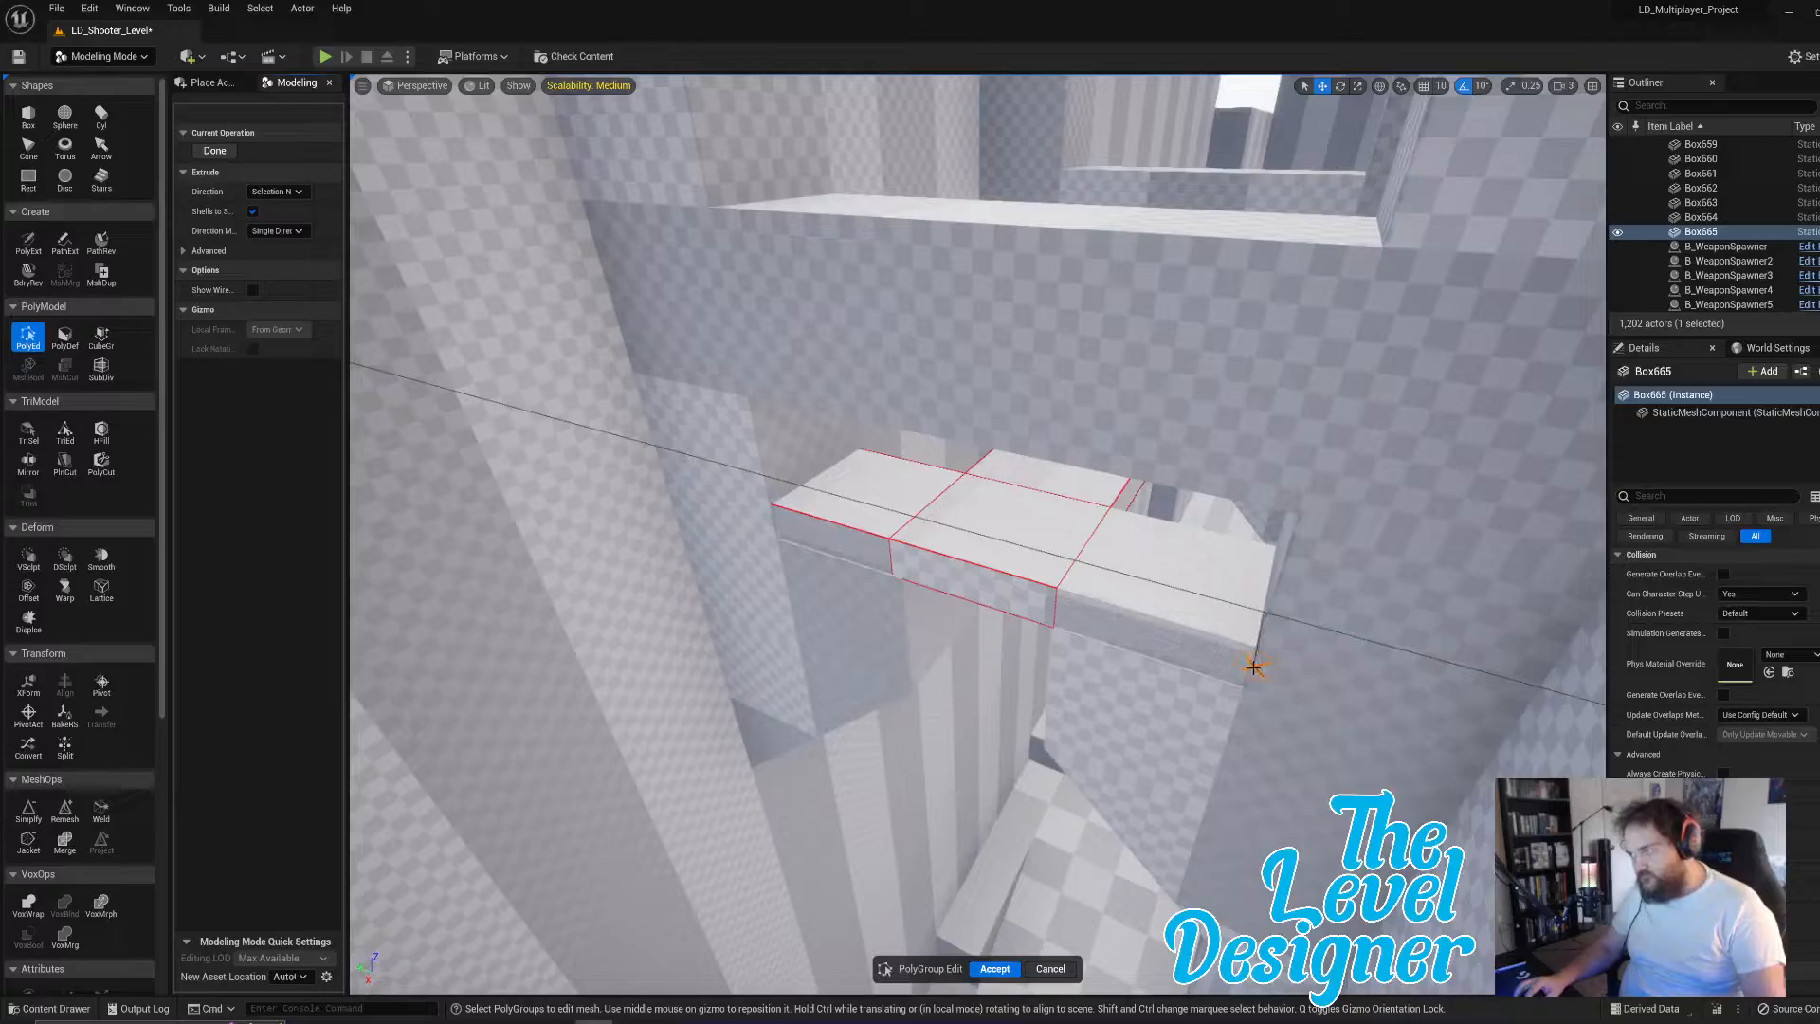
left_click(1254, 667)
- Extrude the walkway's middle end face into a long straight section past the archway and over the open yard, and apply the edit
left_click(1023, 610)
right_click_drag(1157, 578, 853, 545)
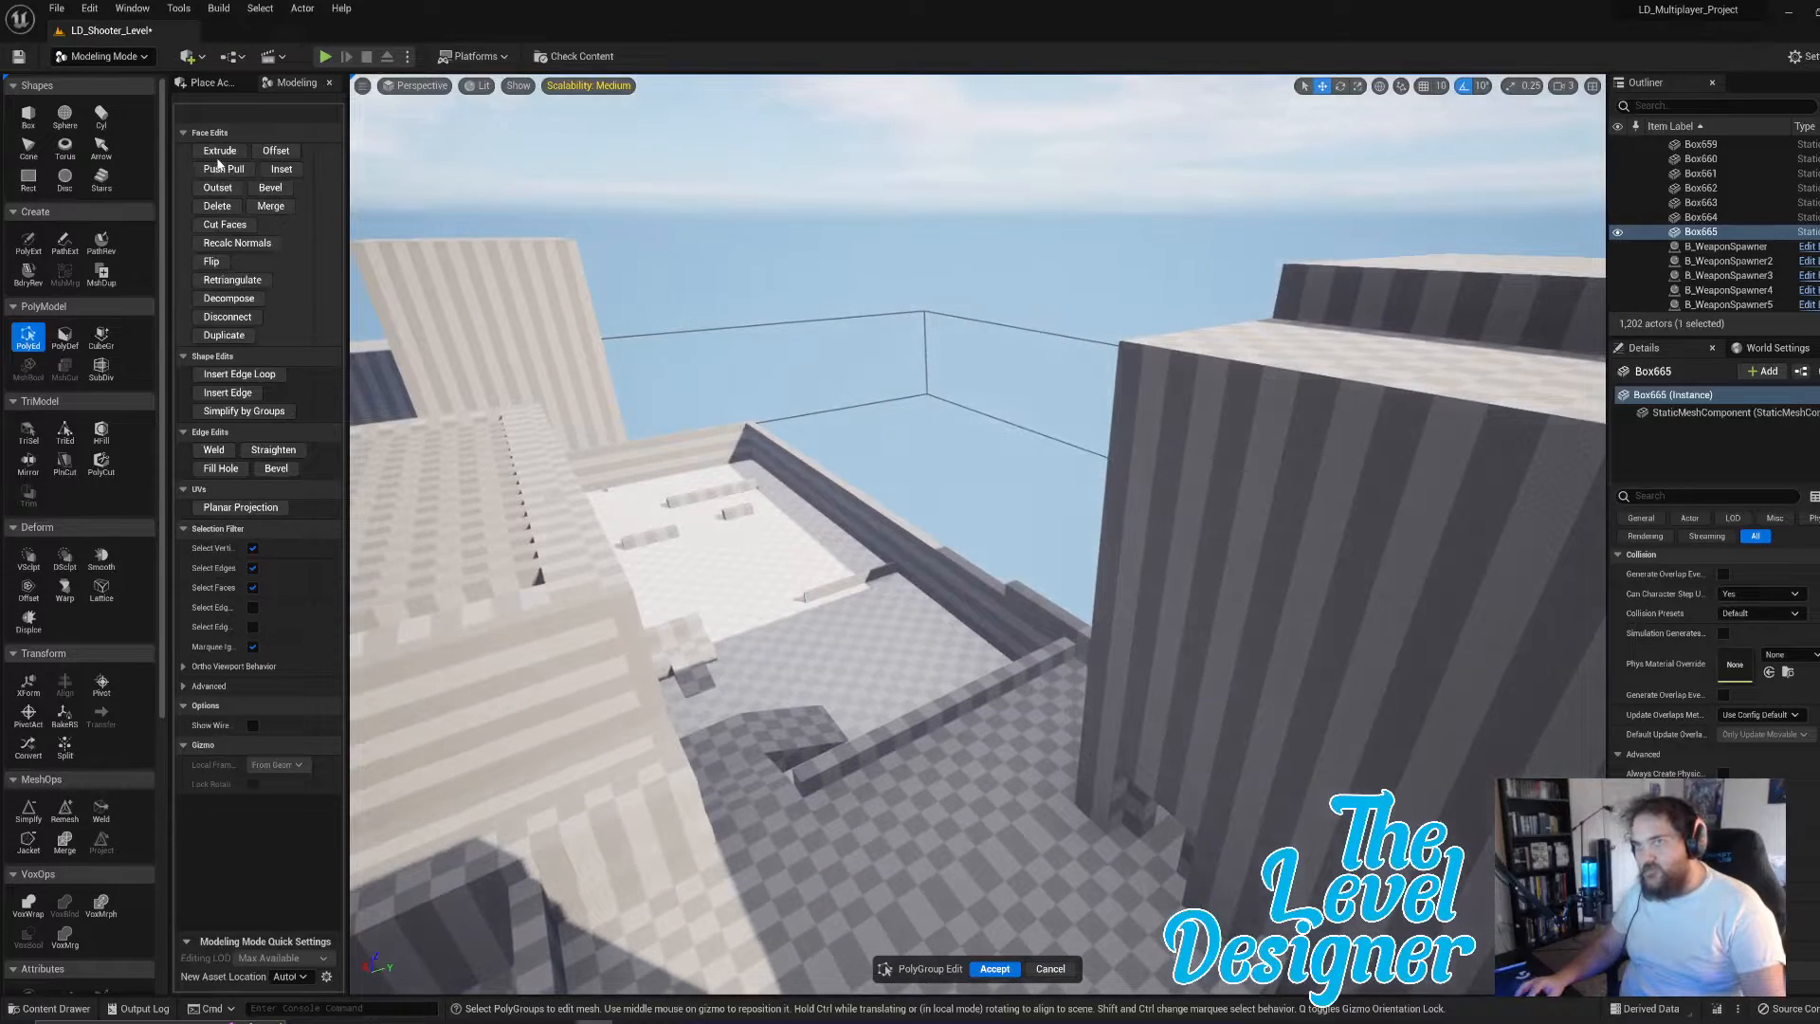
left_click(220, 151)
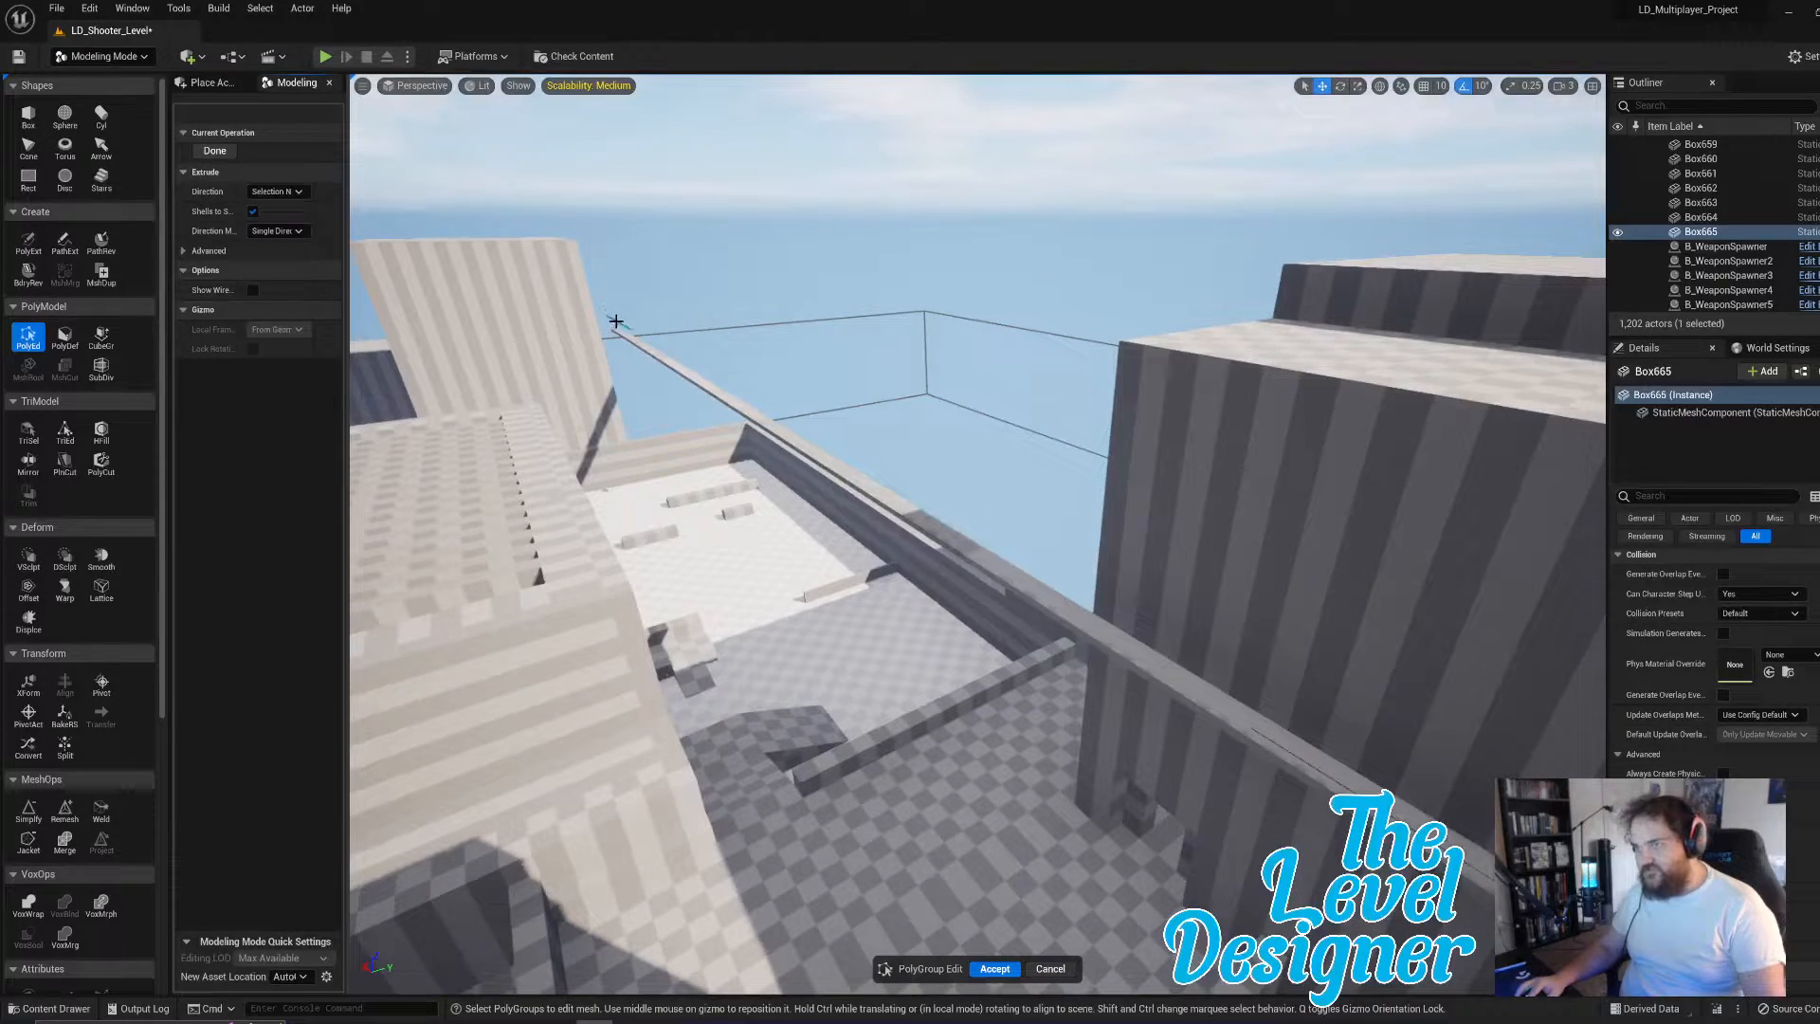
left_click(613, 321)
right_click_drag(613, 320, 844, 460)
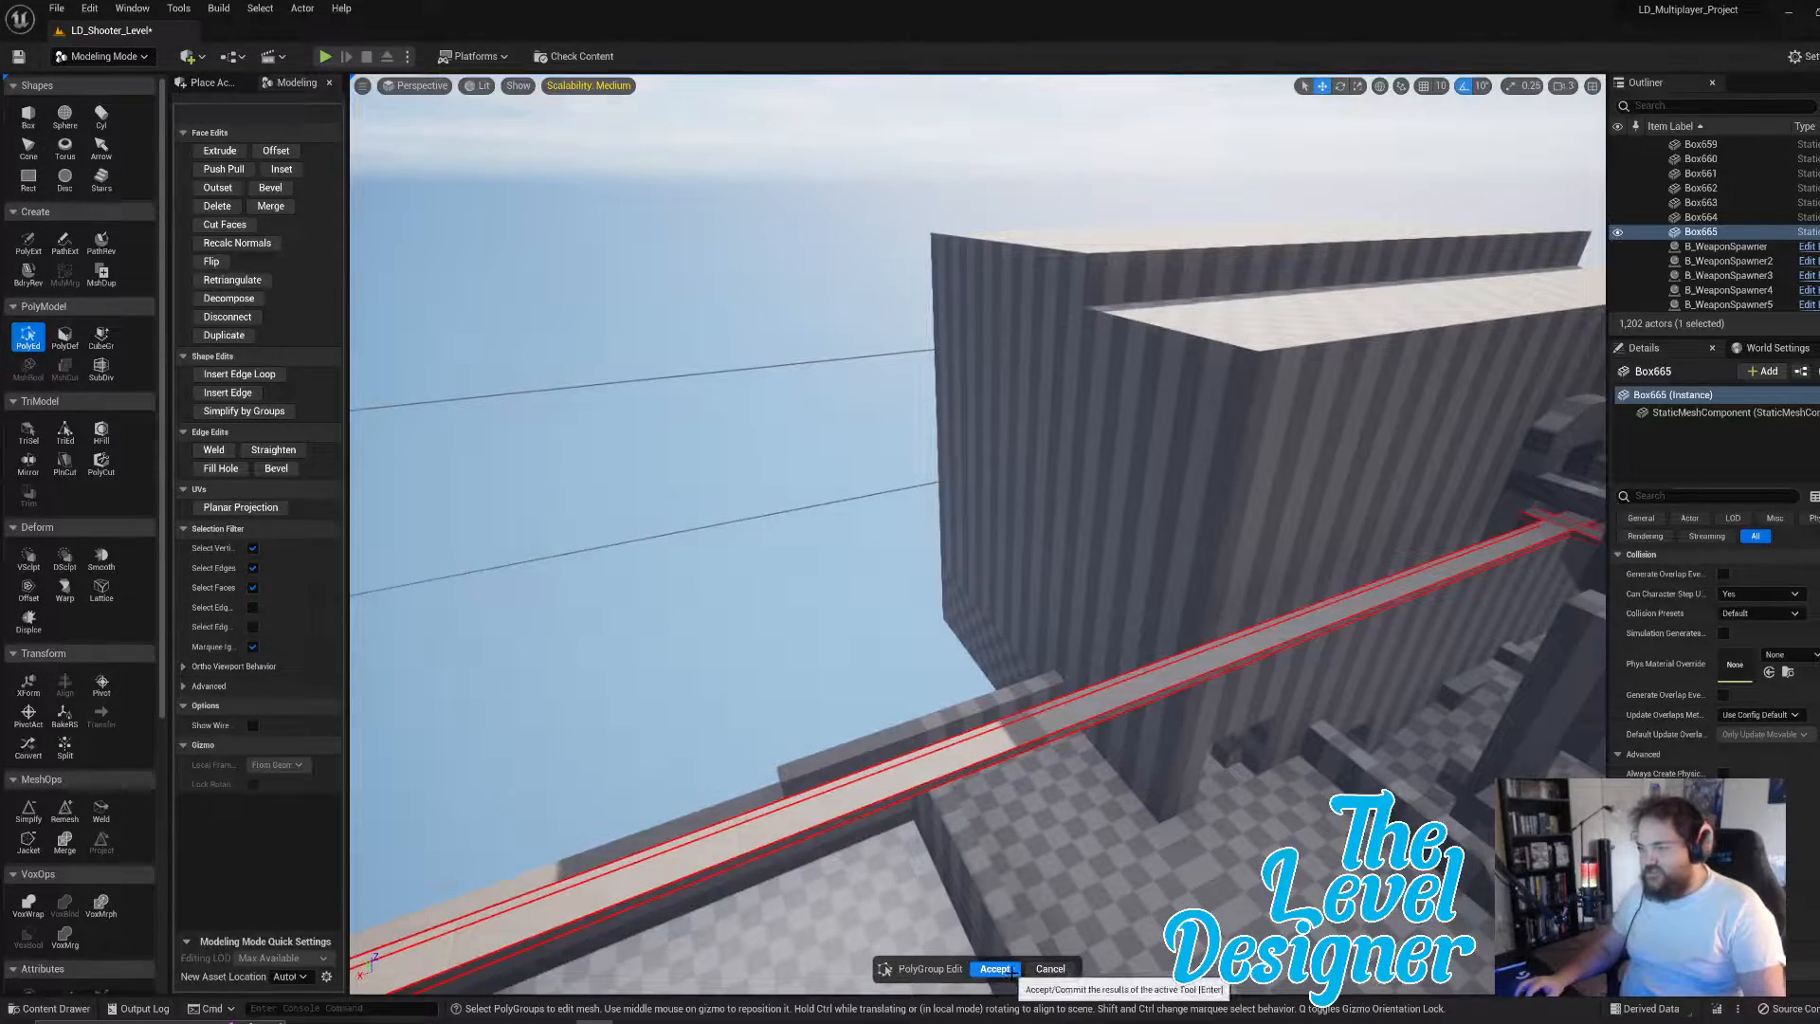
left_click(1011, 970)
- Edit the CubeGridToolOutput mesh with the Cube Grid tool and select a patch of small cells at the base of the tall building's end wall
left_click(1128, 536)
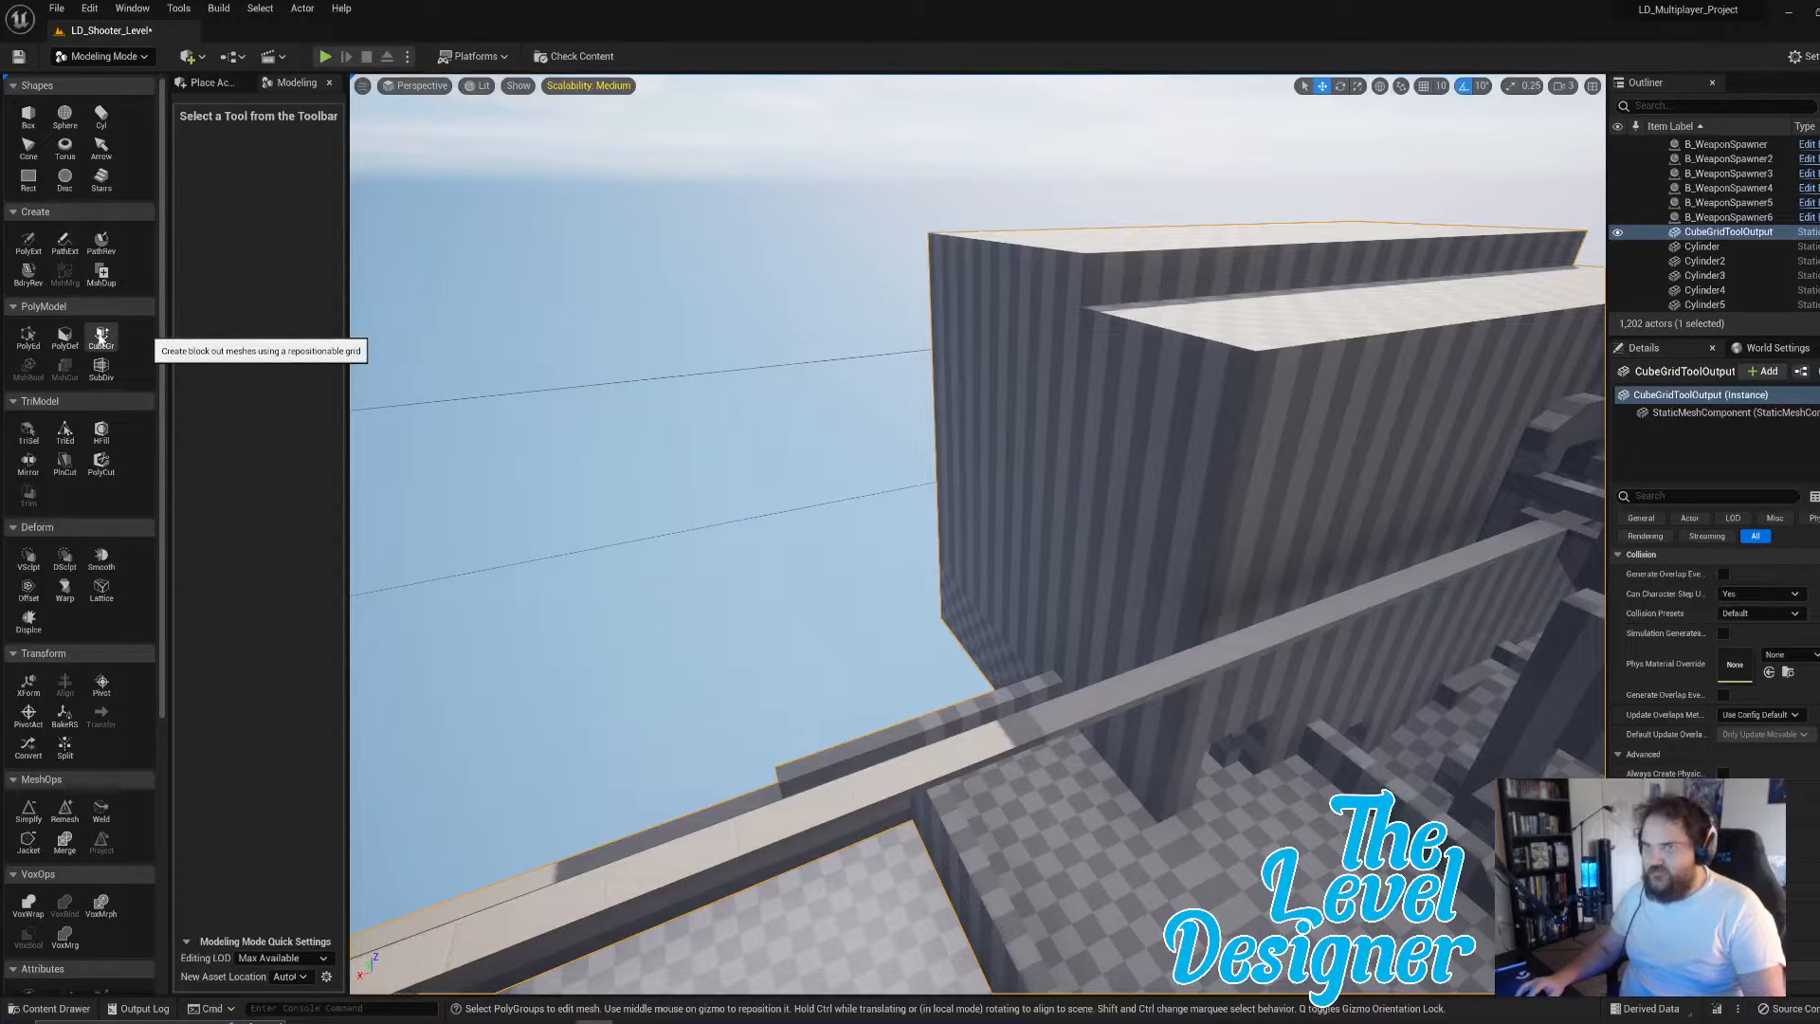
left_click(100, 337)
right_click_drag(950, 614, 758, 702)
left_click(880, 691)
right_click_drag(880, 691, 825, 649)
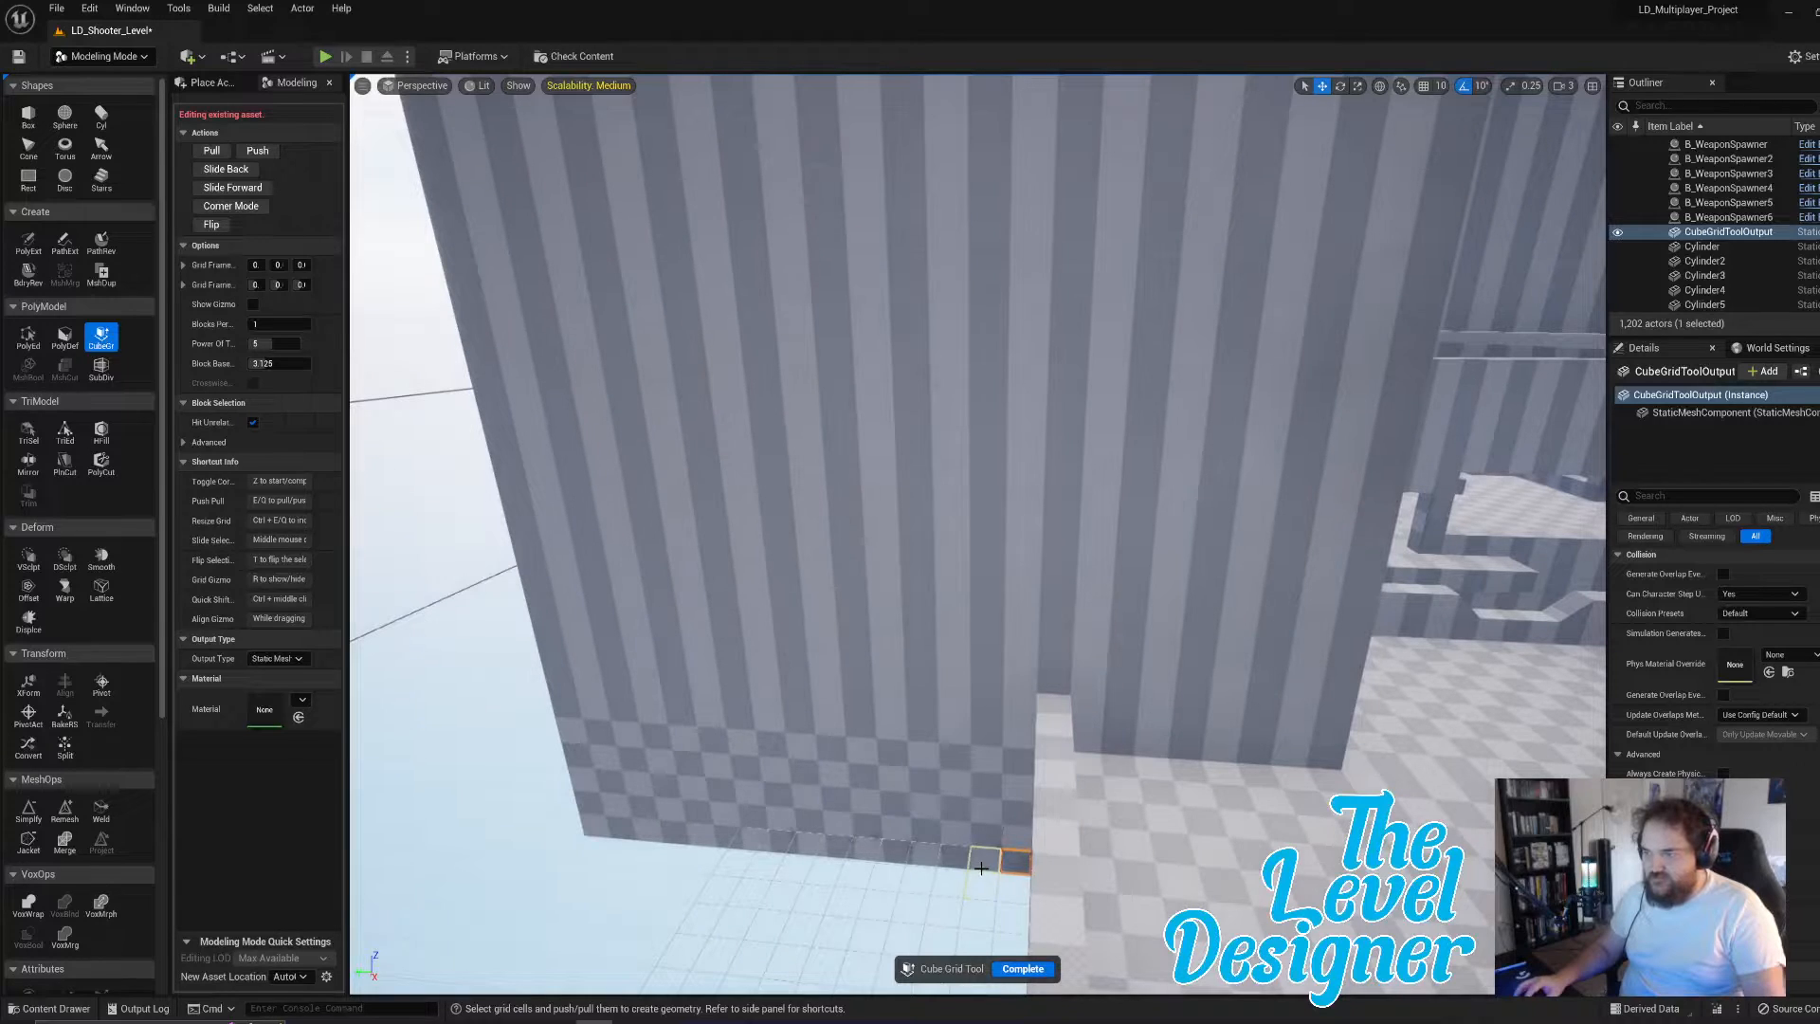
right_click_drag(1026, 819, 994, 435)
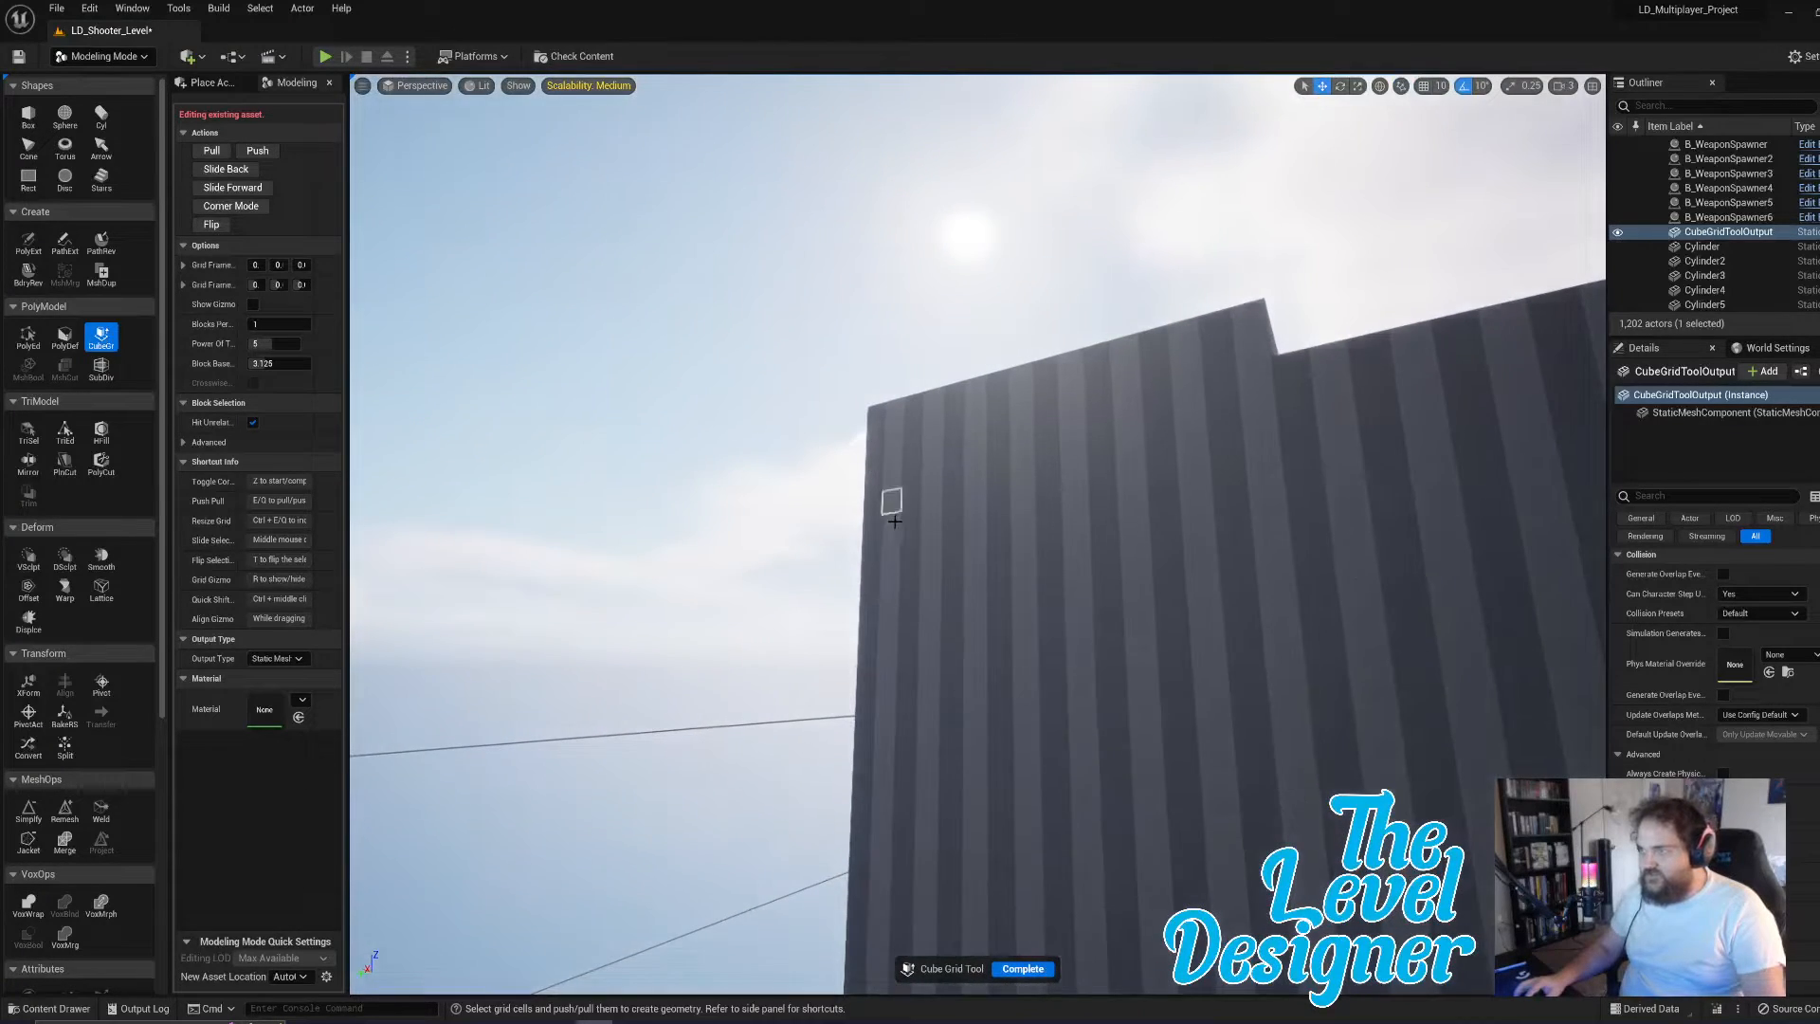
right_click_drag(999, 739, 986, 948)
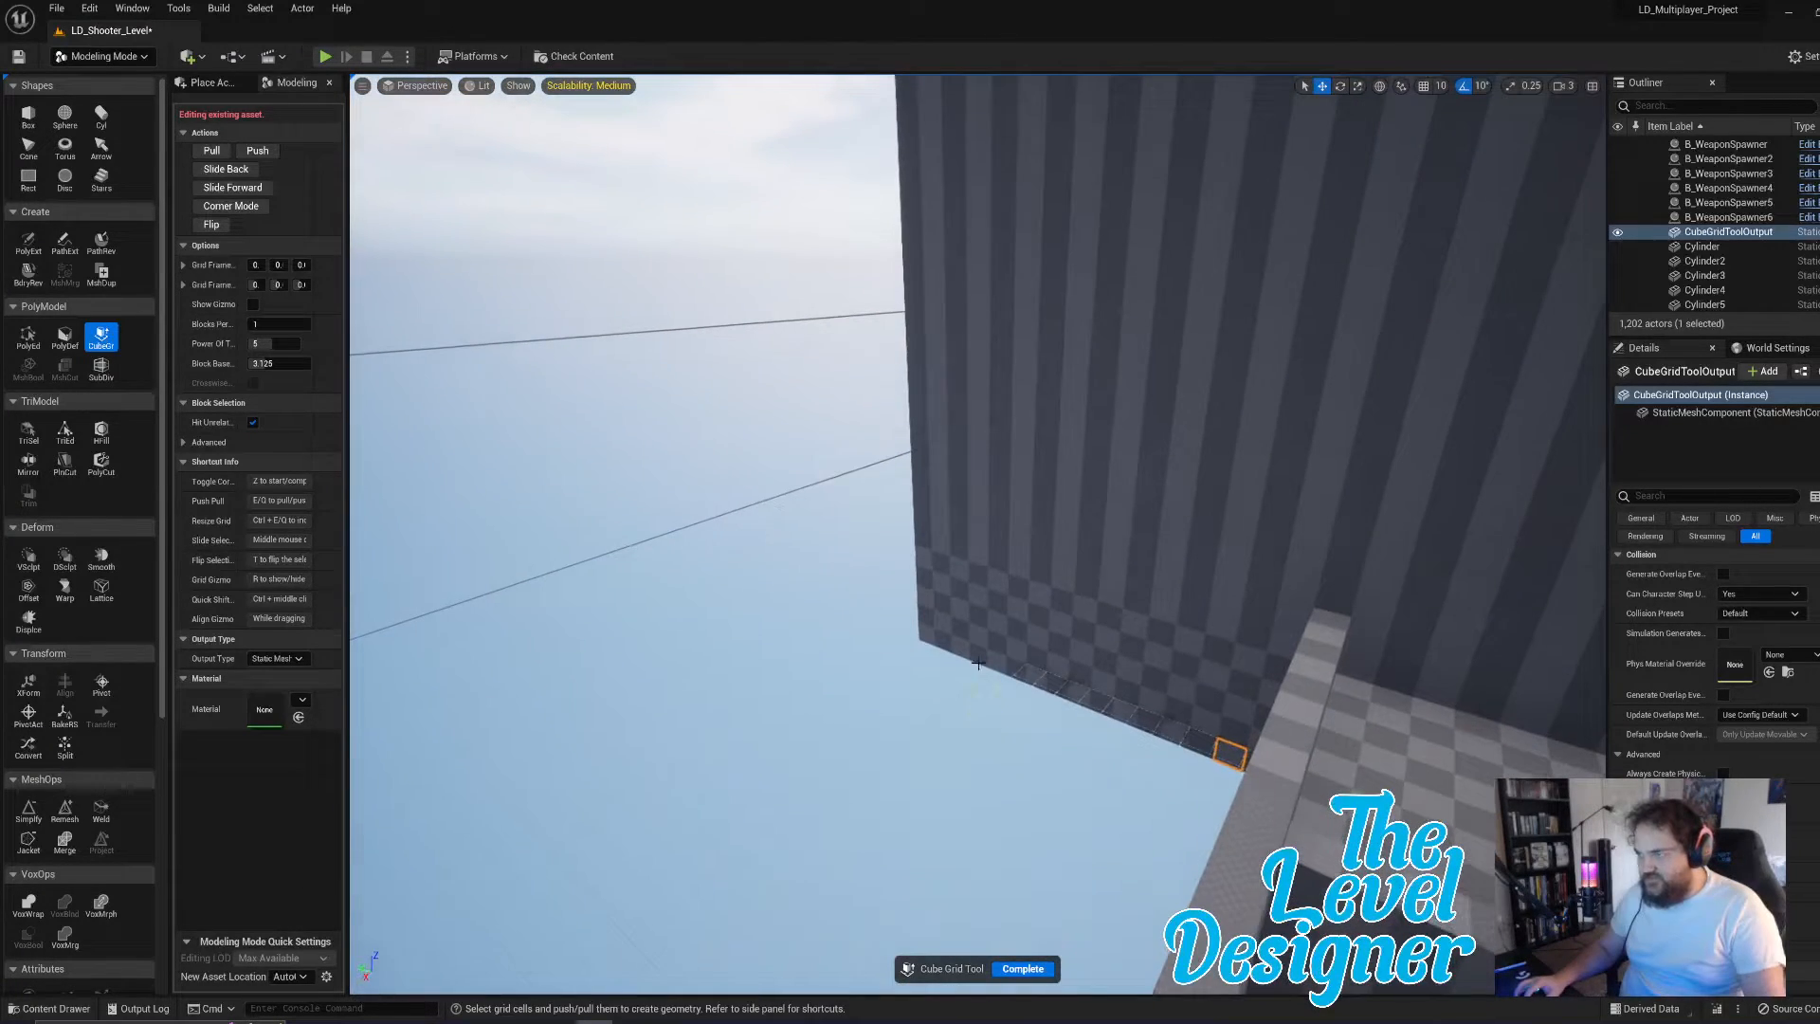
left_click(919, 410, "shift")
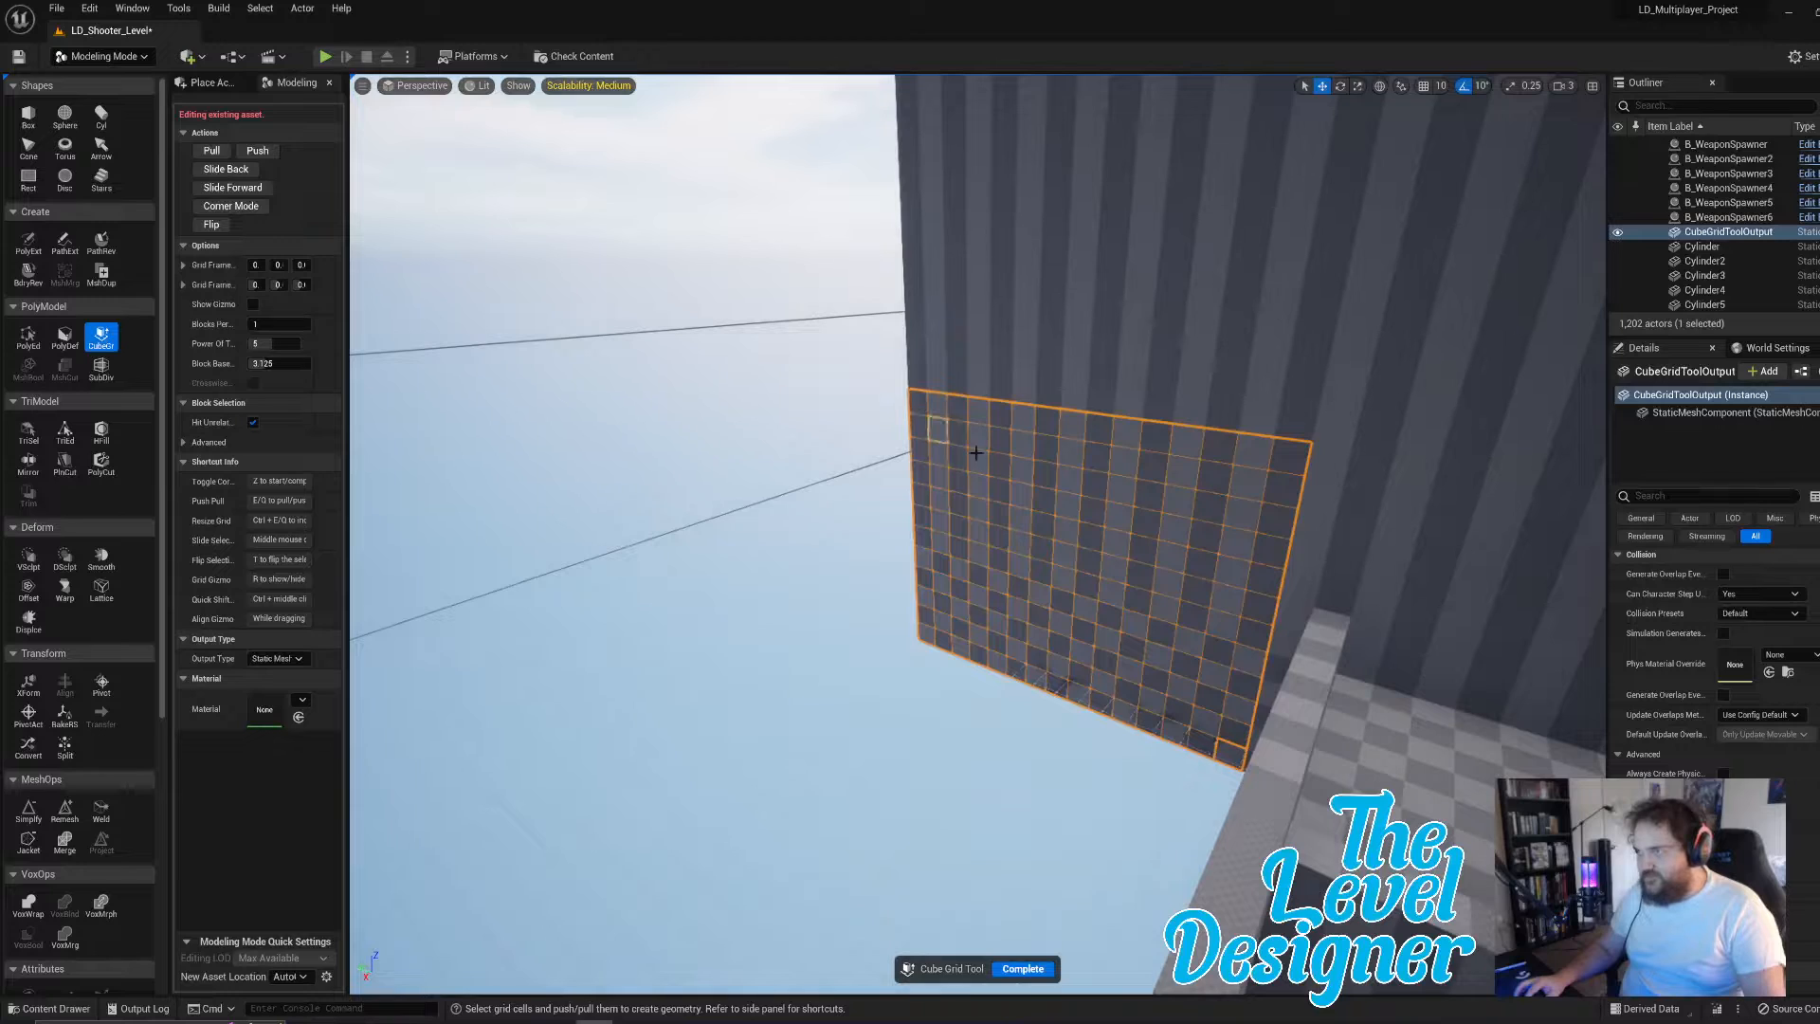
- With the grid power at 7, select a four-by-four patch at the wall's base and slide it one cell away from the wall
left_click(1199, 718)
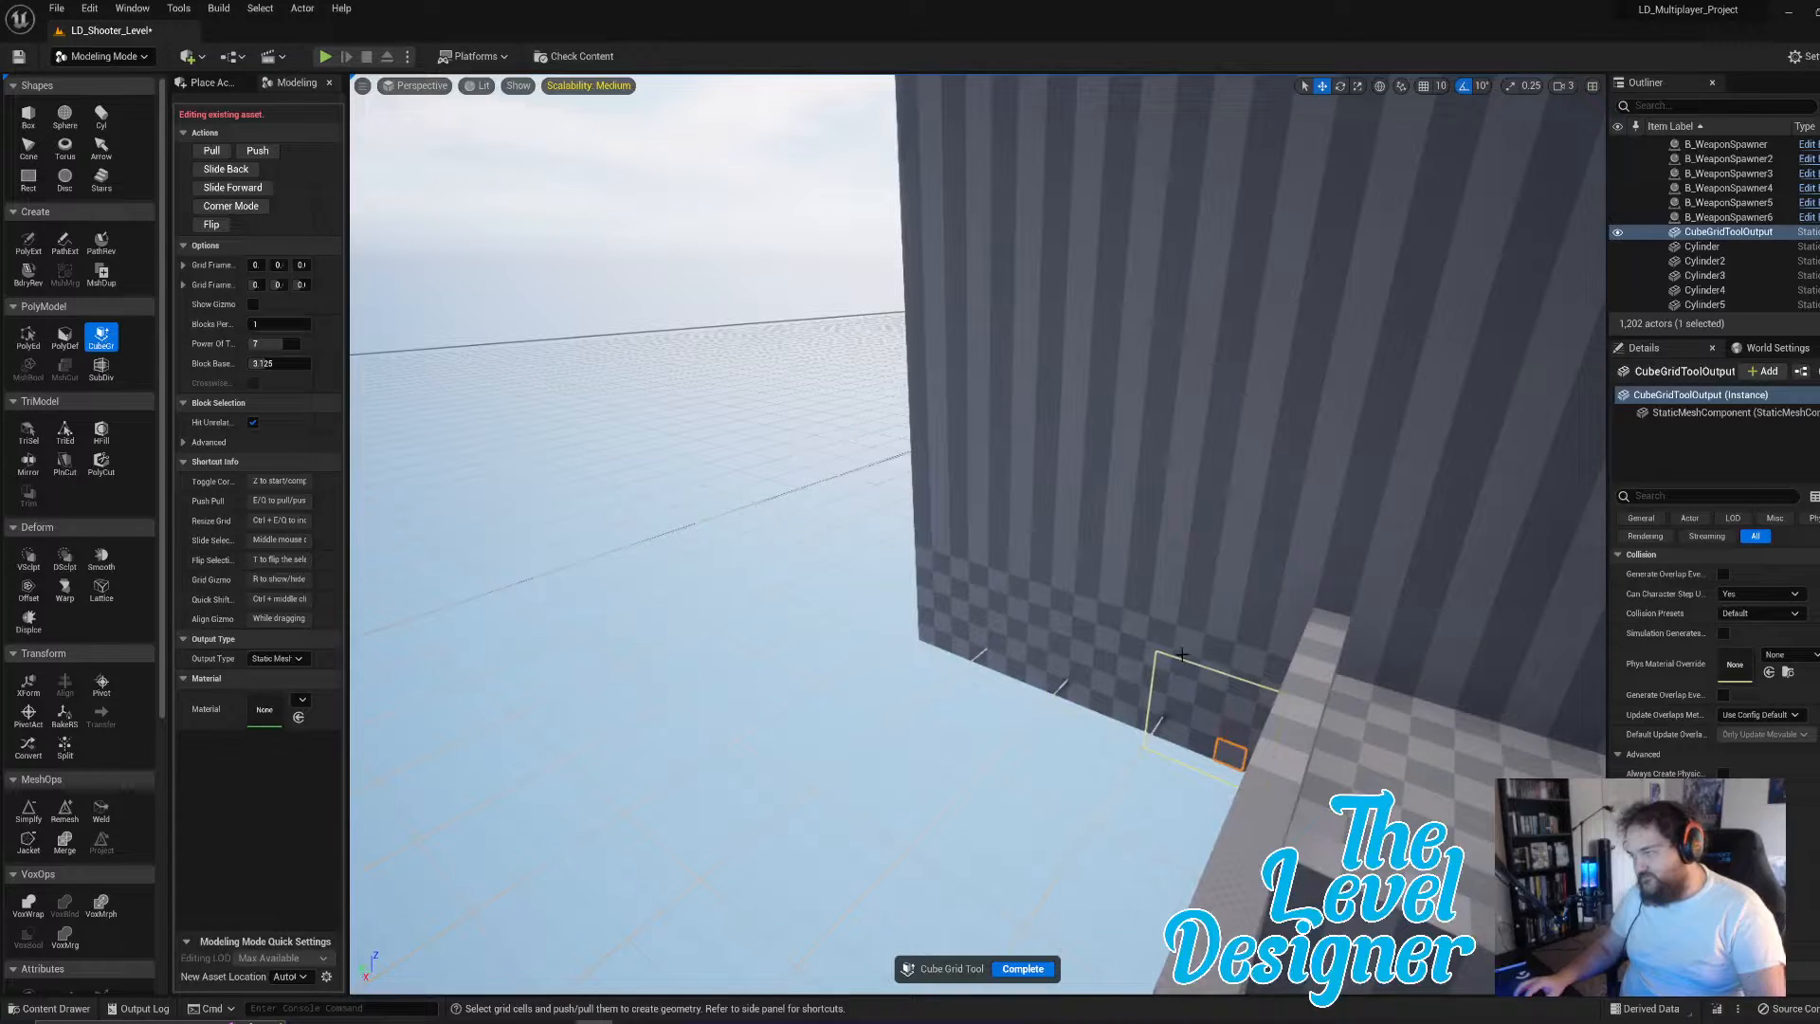
left_click(1247, 269, "shift")
right_click_drag(1247, 270, 1199, 351)
key("s")
key("ctrl+e")
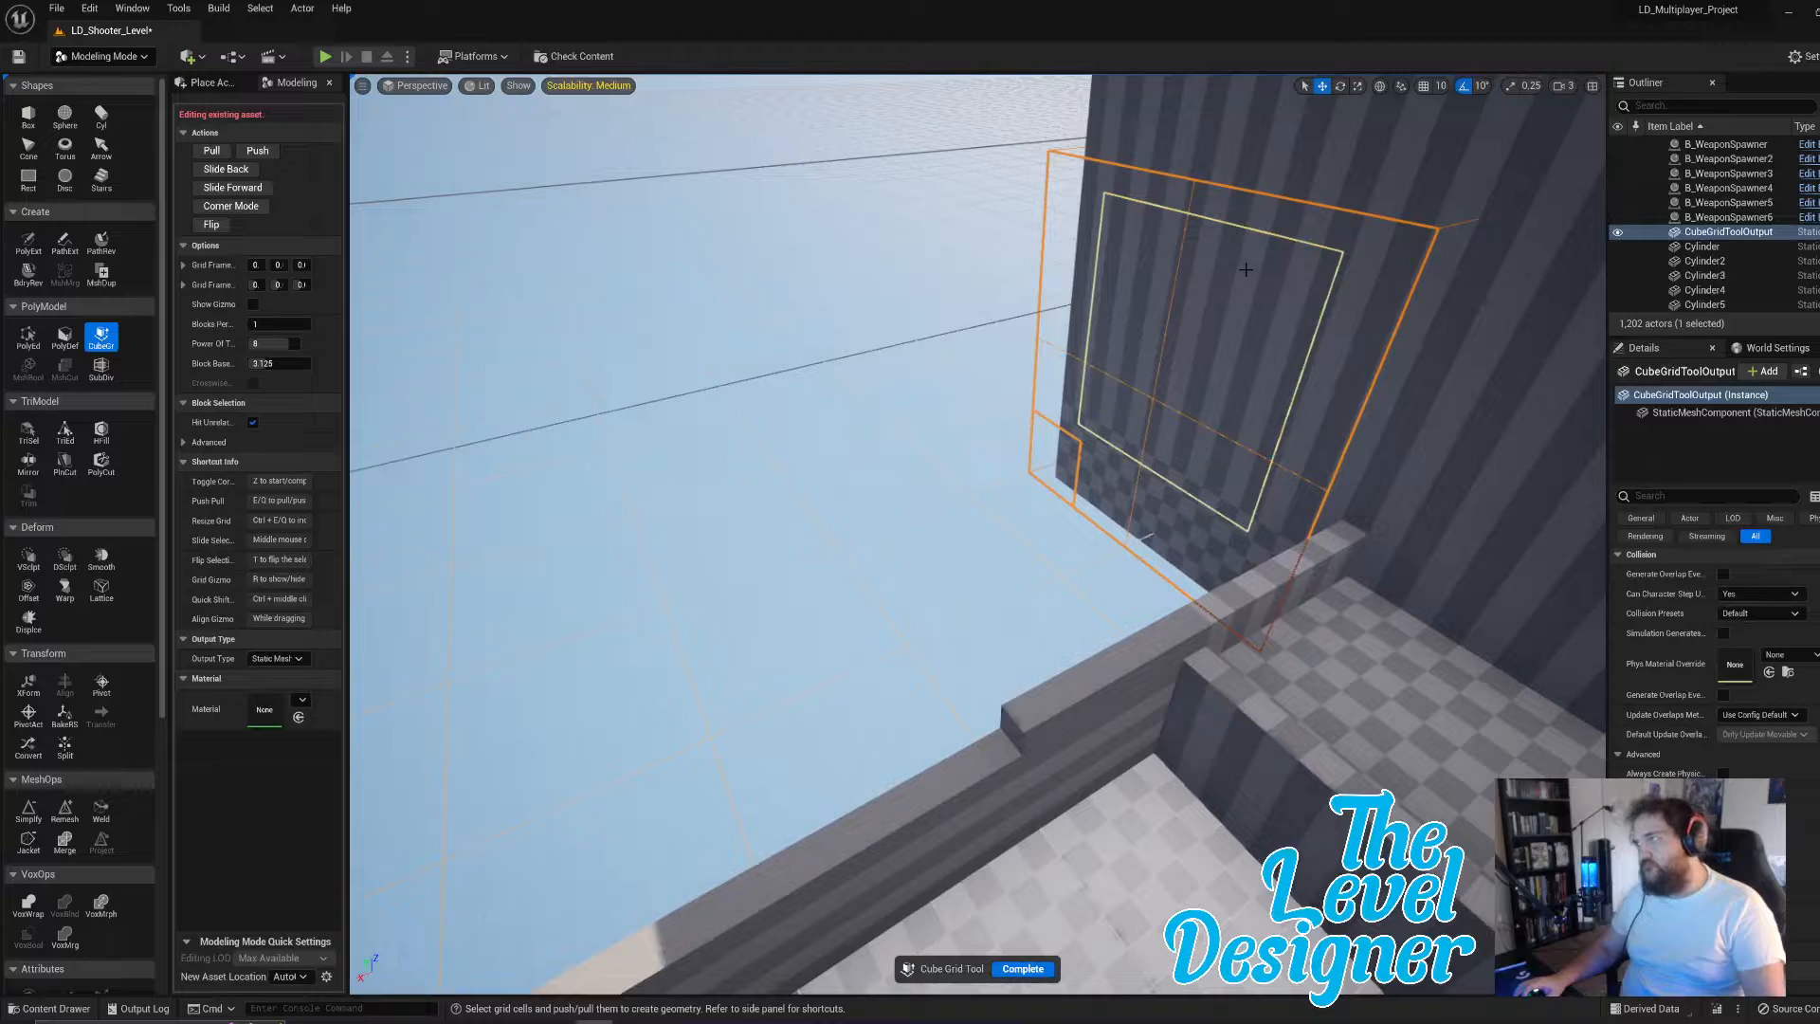
key("ctrl+q")
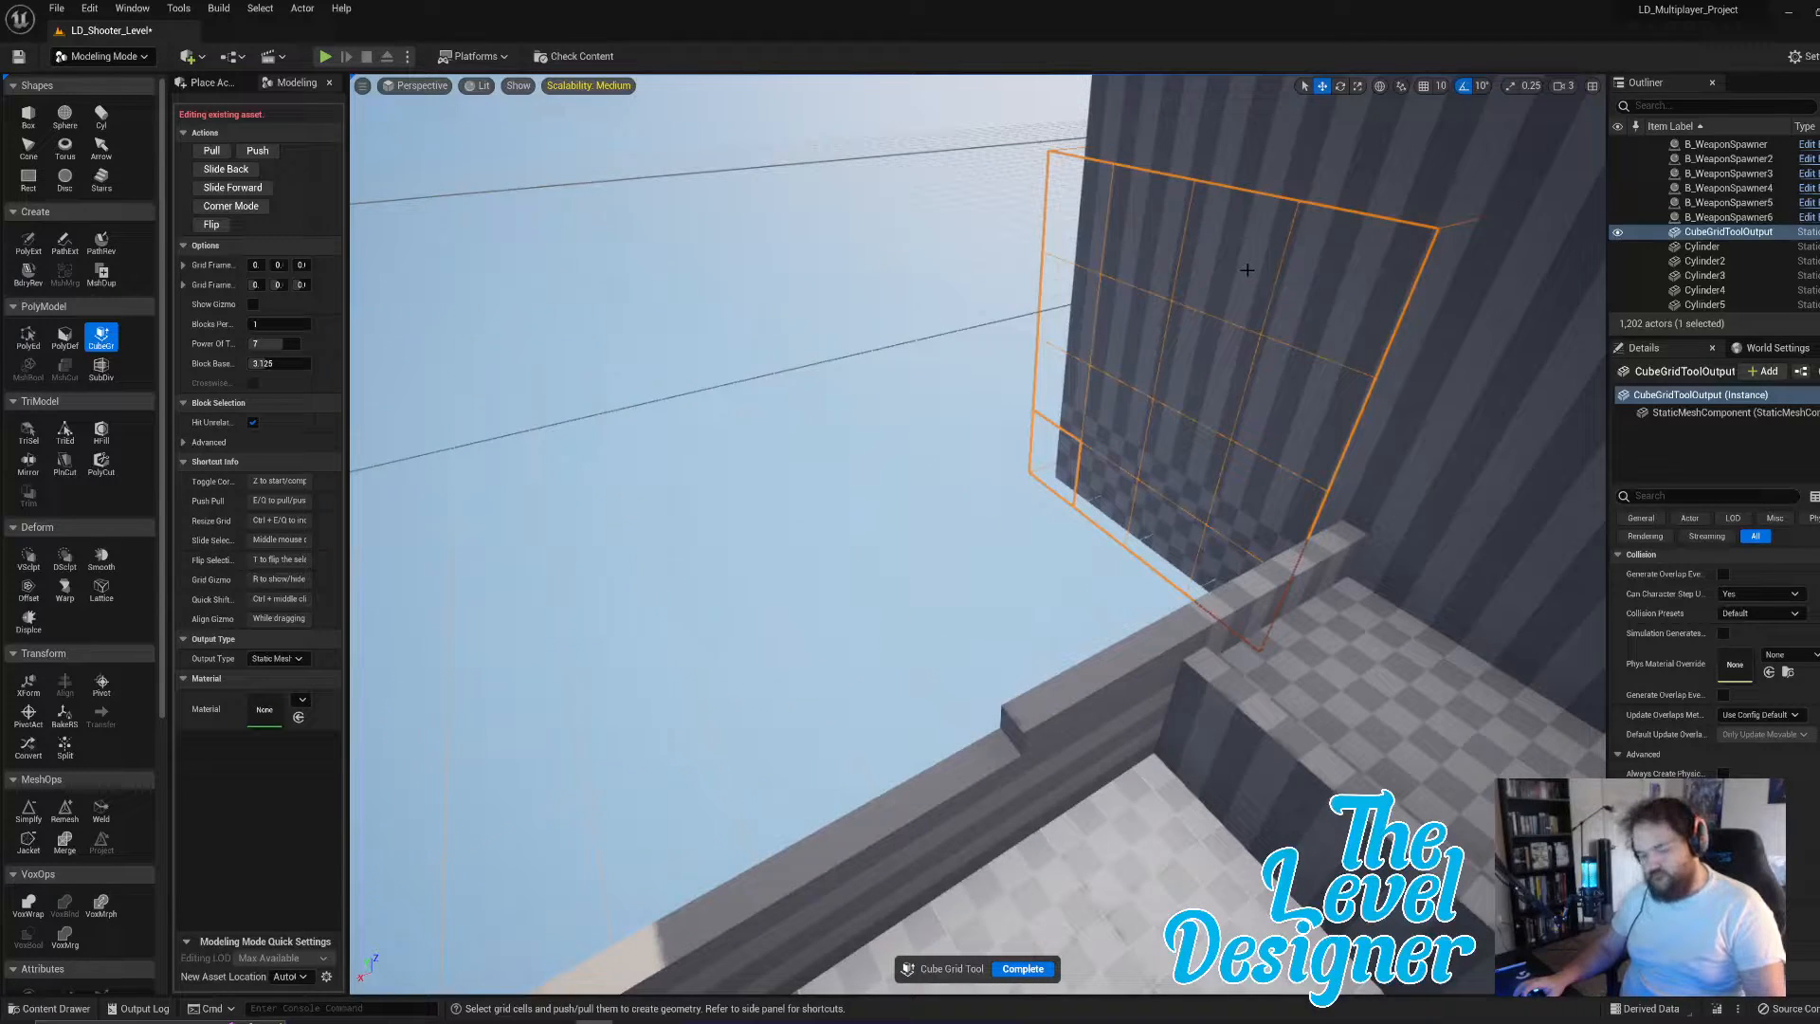
key("Escape")
key("shift+e")
key("shift+e")
key("shift+e")
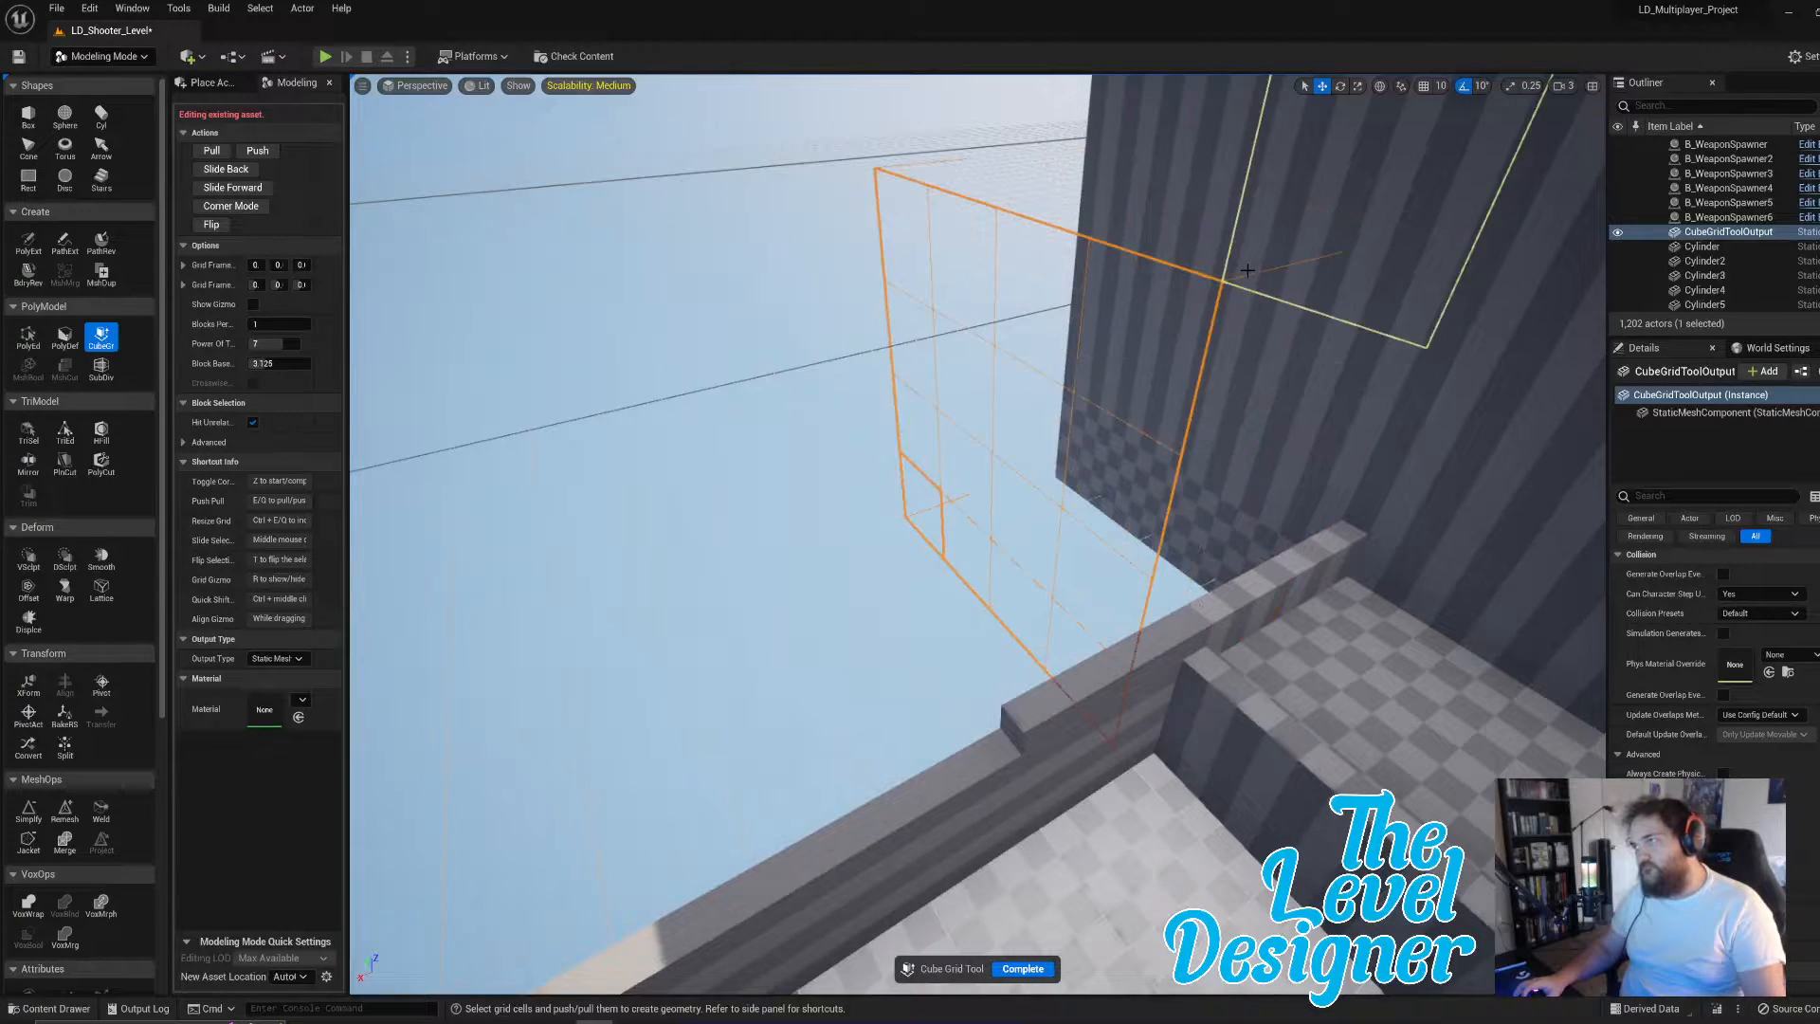
key("shift+q")
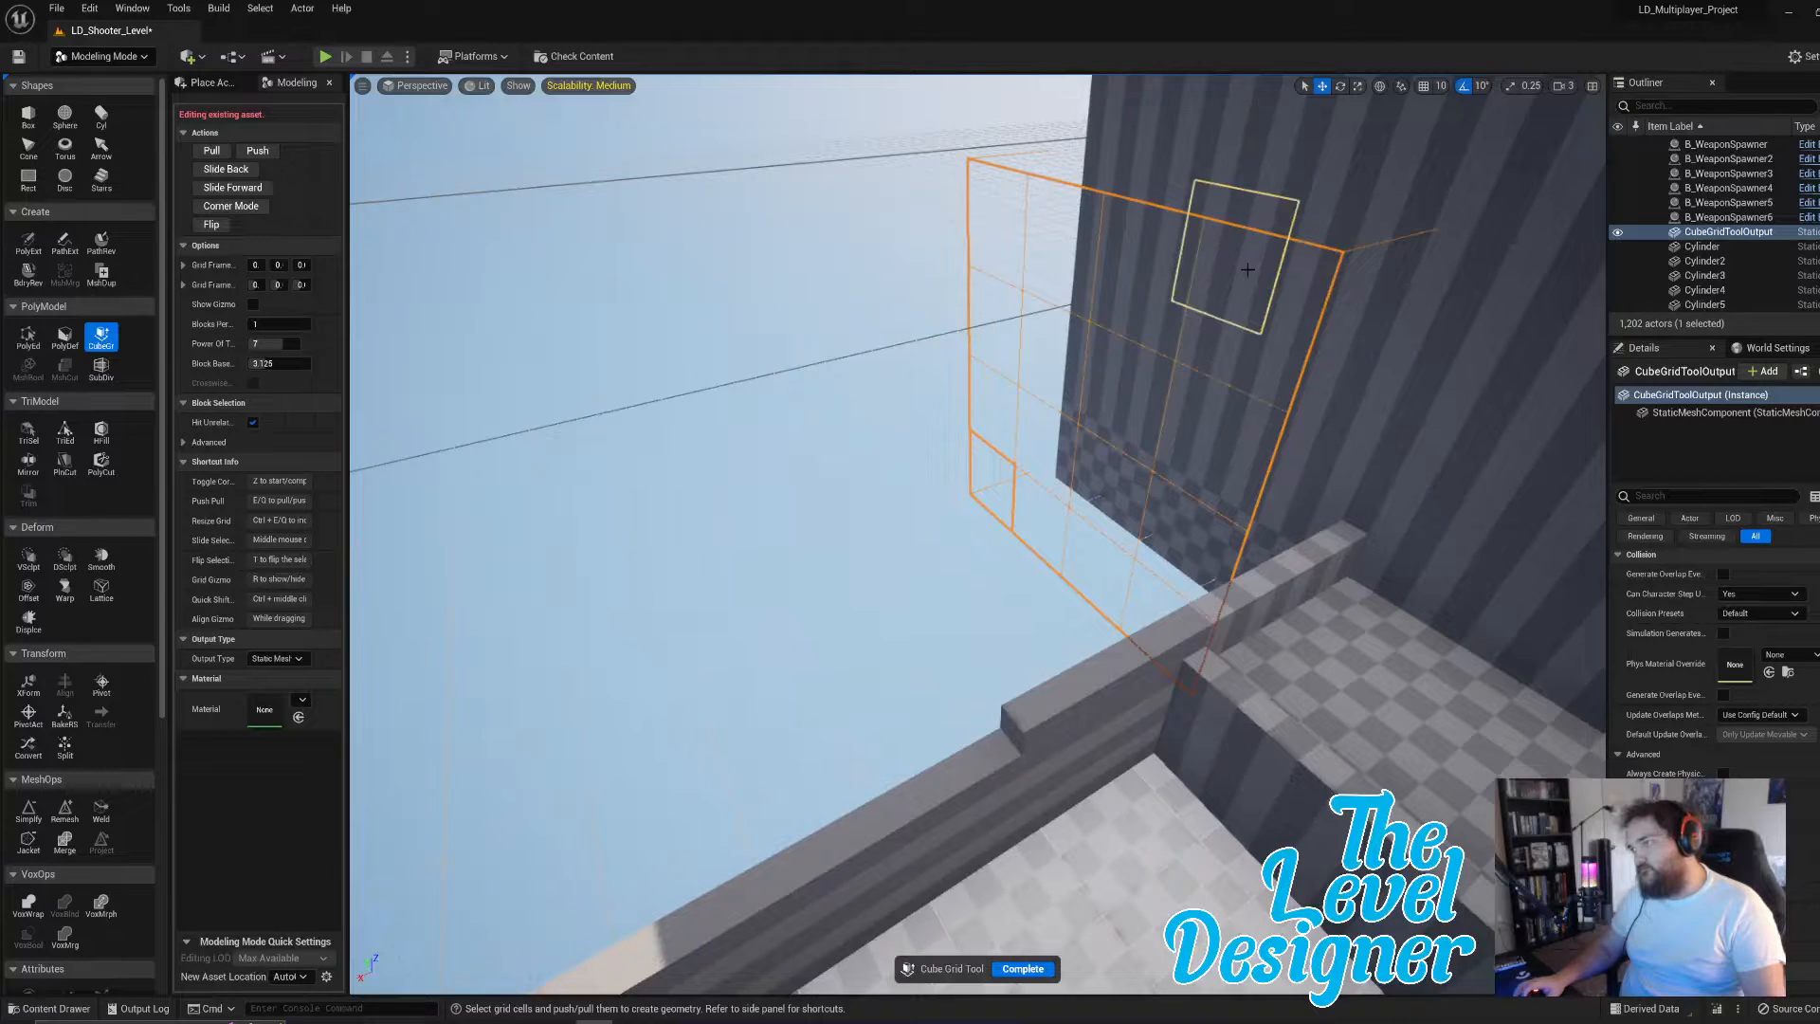
- Pull the offset patch outward several cells to form a long block alongside the yard's perimeter wall
key("e")
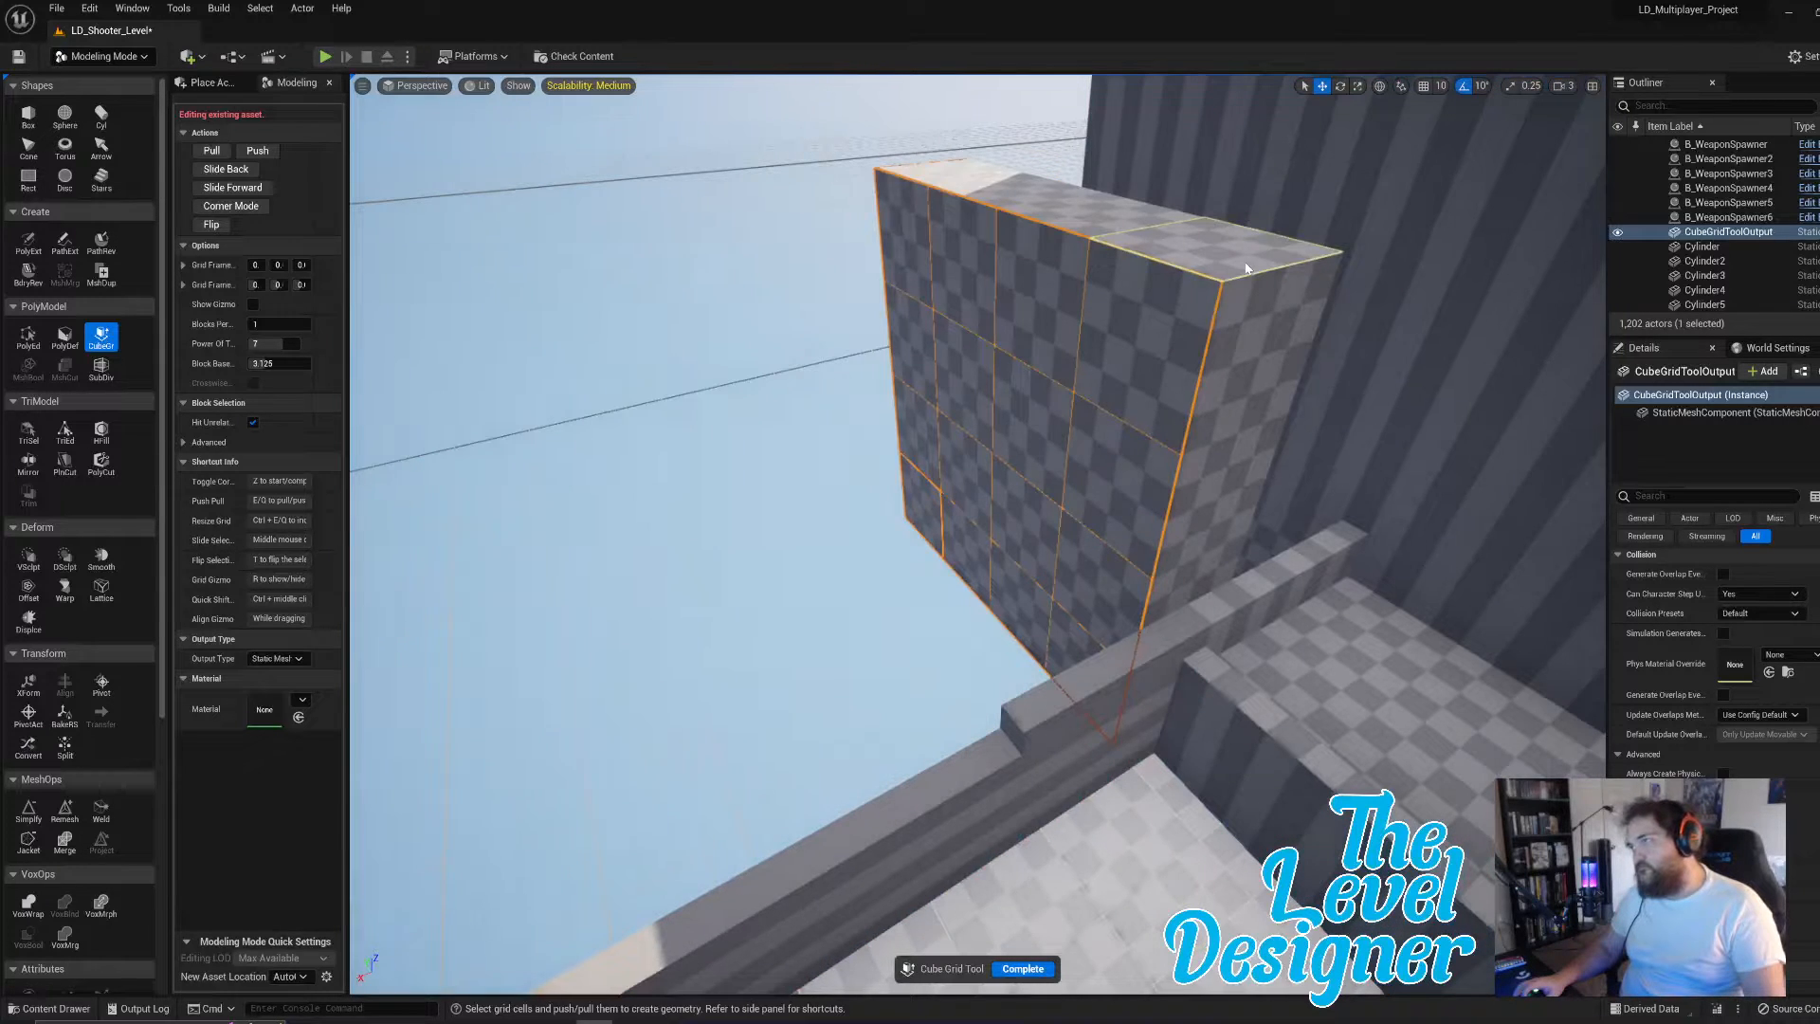
right_click_drag(1248, 270, 1245, 263)
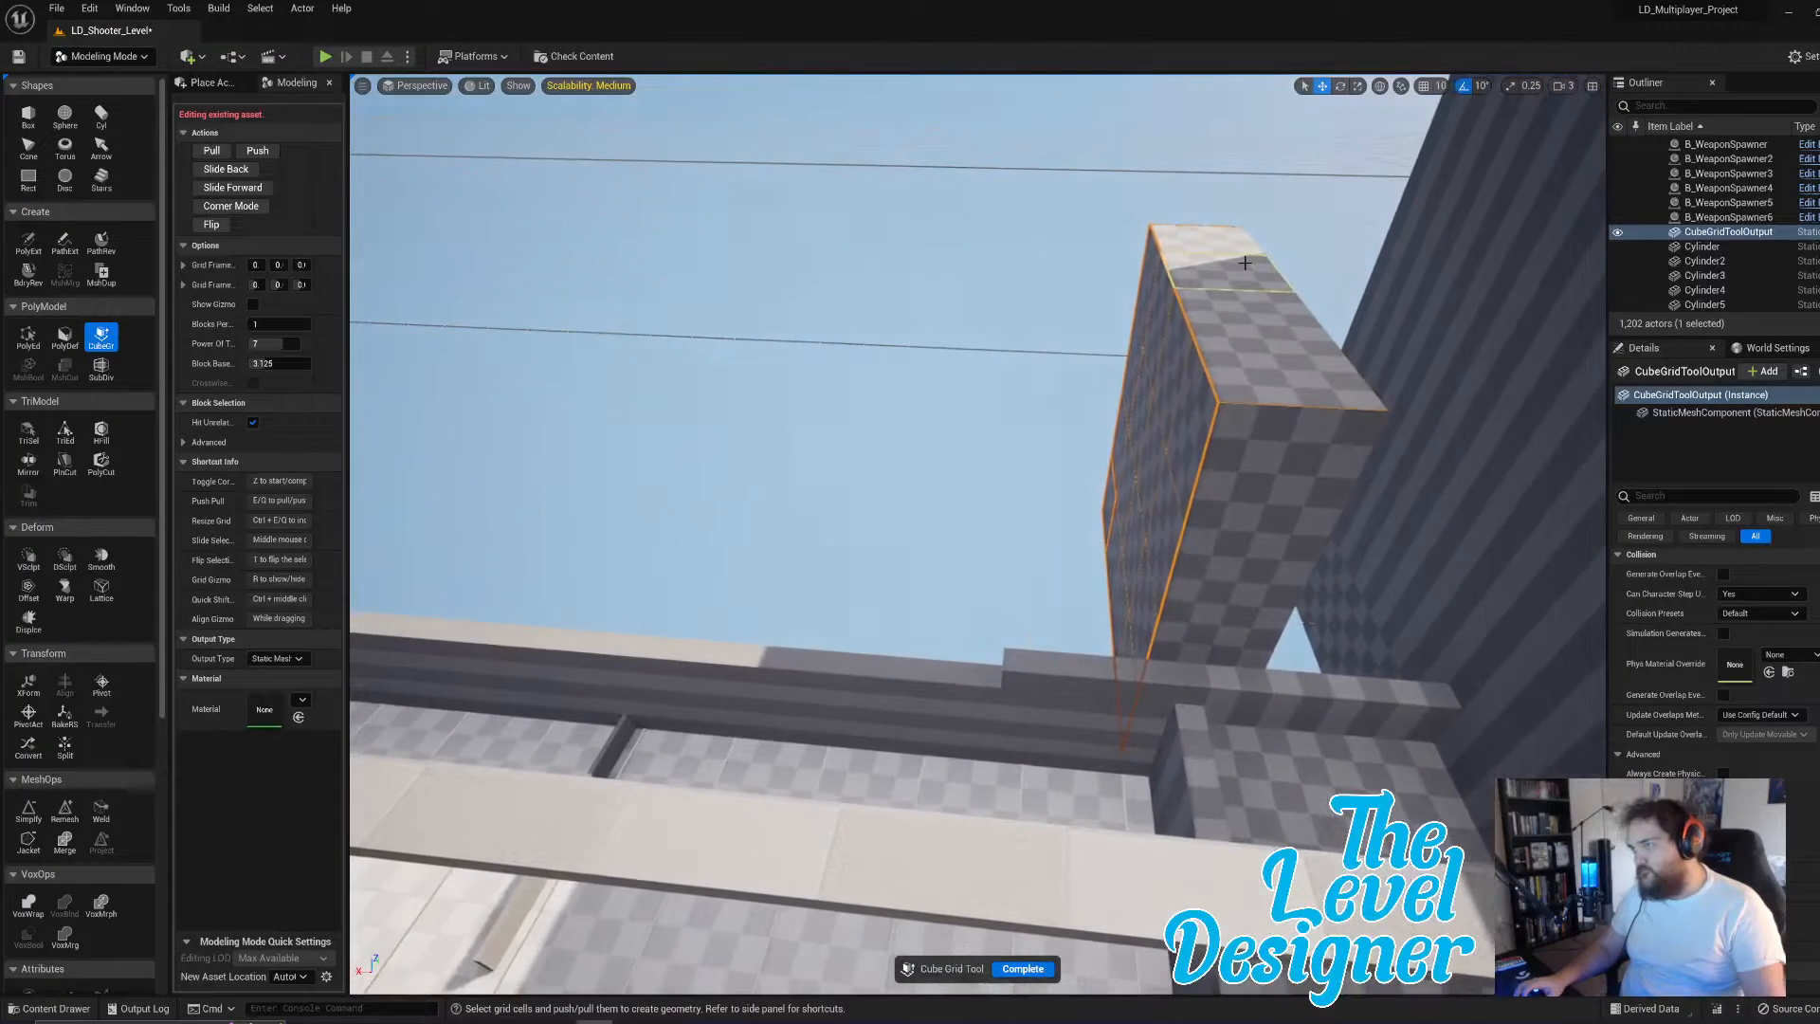
key("e")
key("e")
key("e")
key("e")
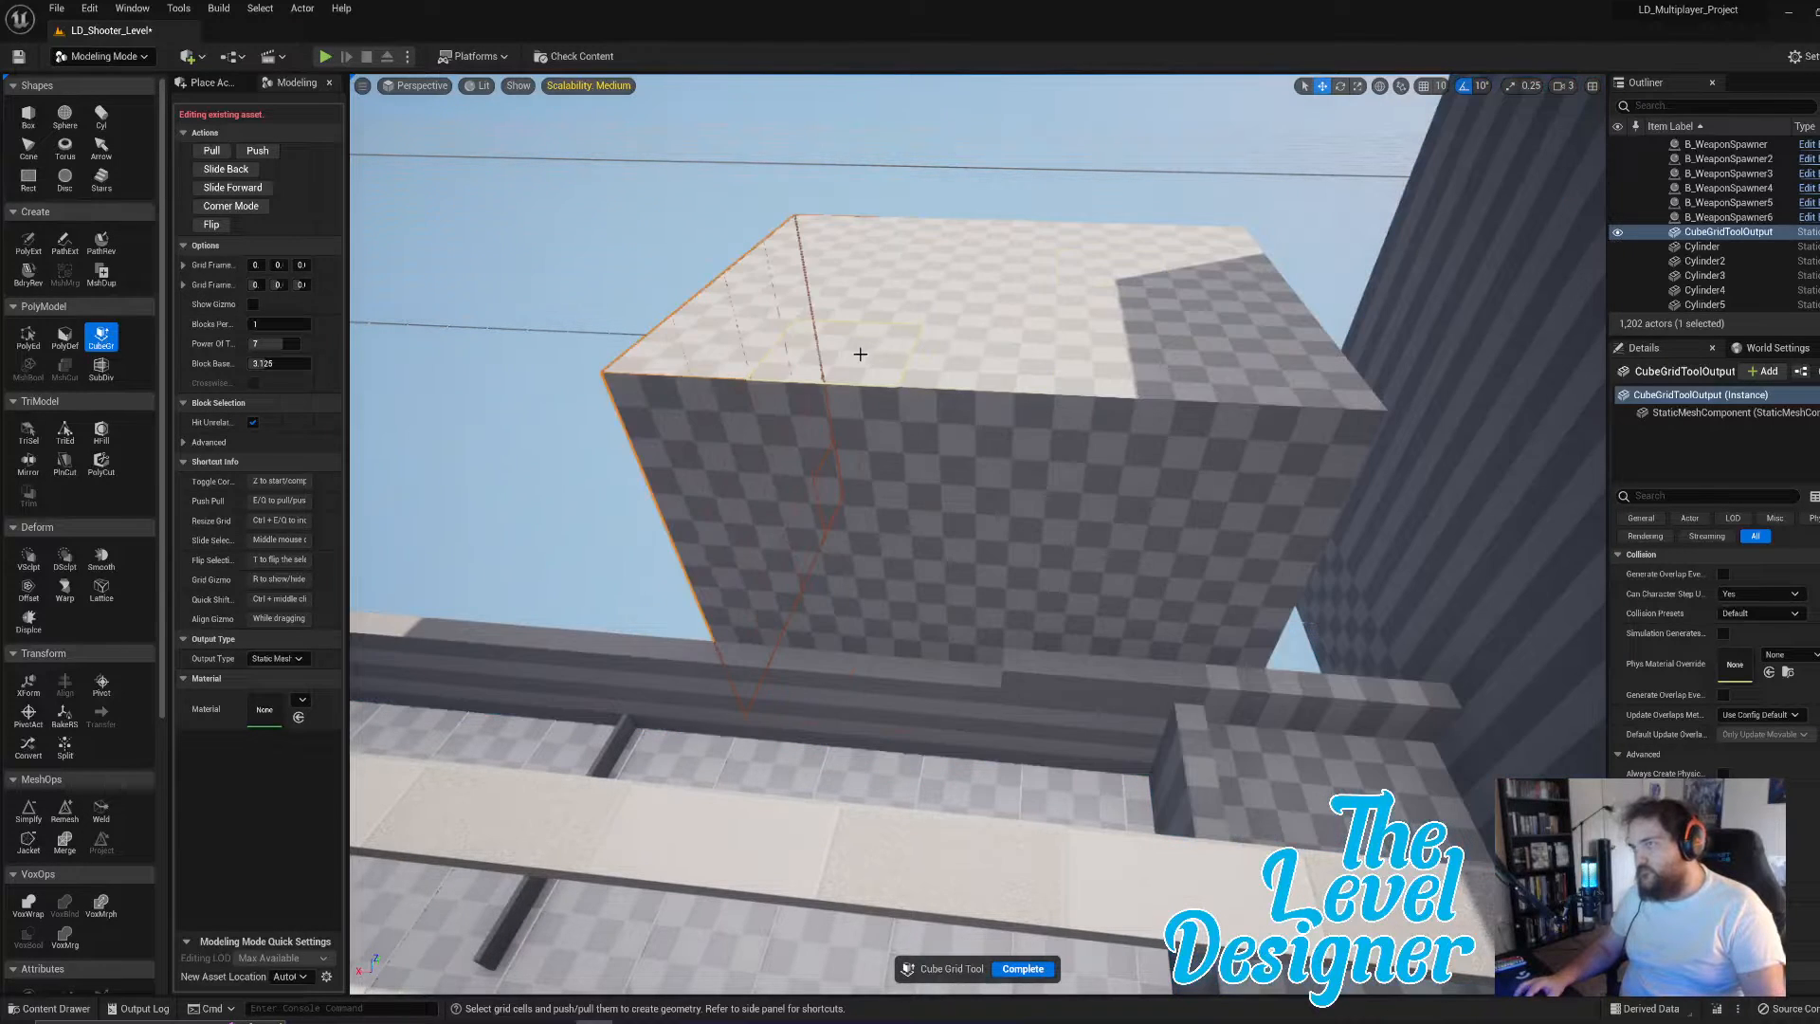
- Select the entire top of the new block and pull it up into a tall tower
left_click(1215, 244, "shift")
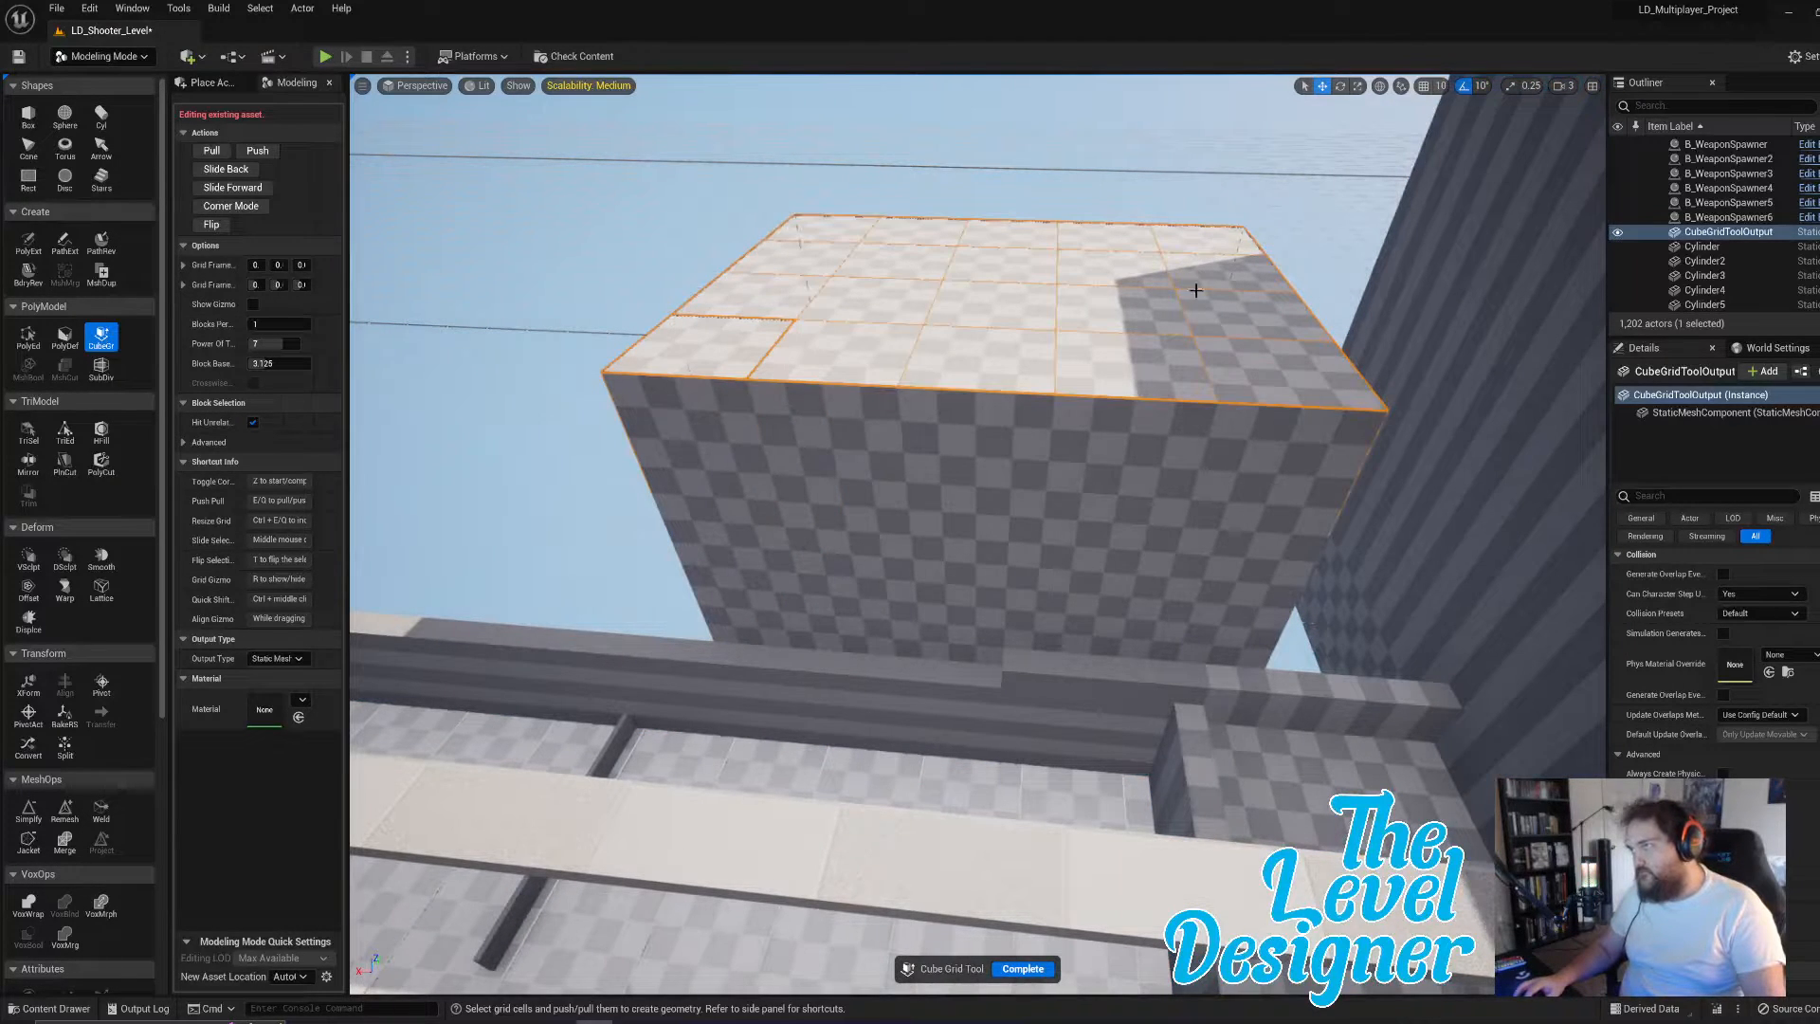
right_click_drag(1168, 326, 1168, 326)
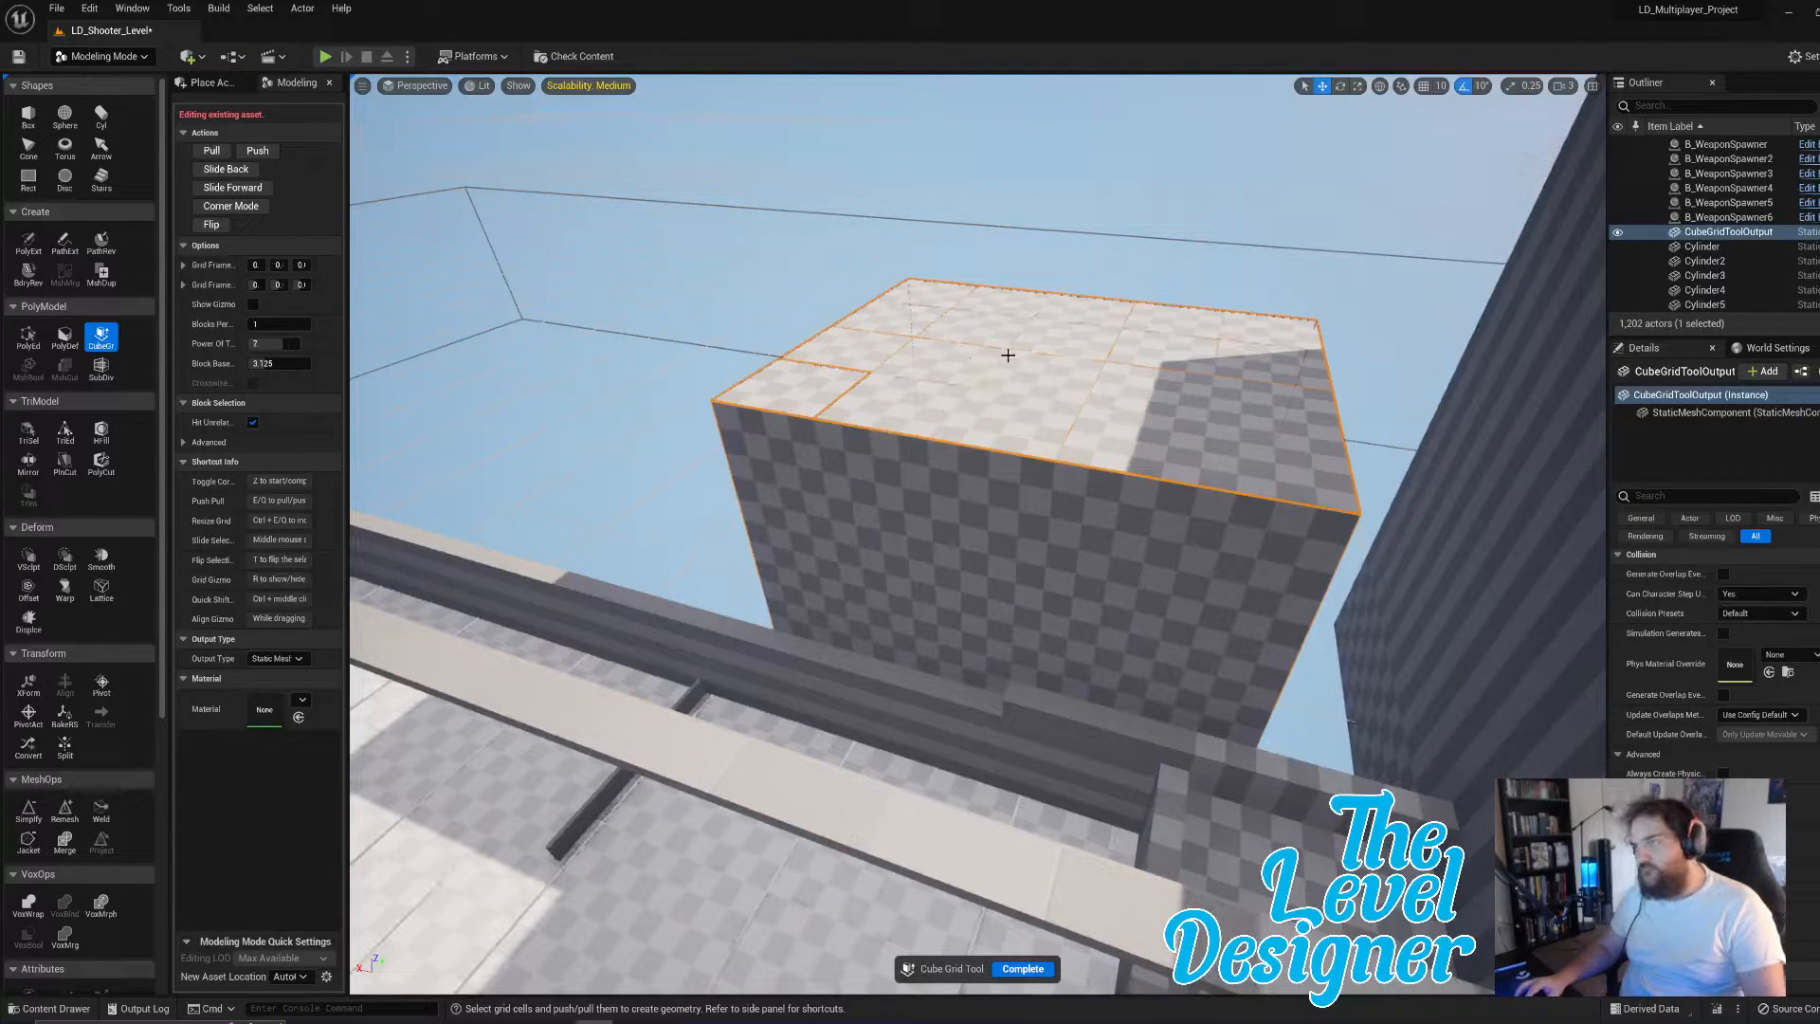
right_click_drag(1263, 449, 1281, 463)
key("e")
key("e")
key("e")
key("e")
key("e")
- Select a patch at the base of the new tower's end face, slide it one cell clear, and pull it into a second block
right_click_drag(1282, 756, 1282, 756)
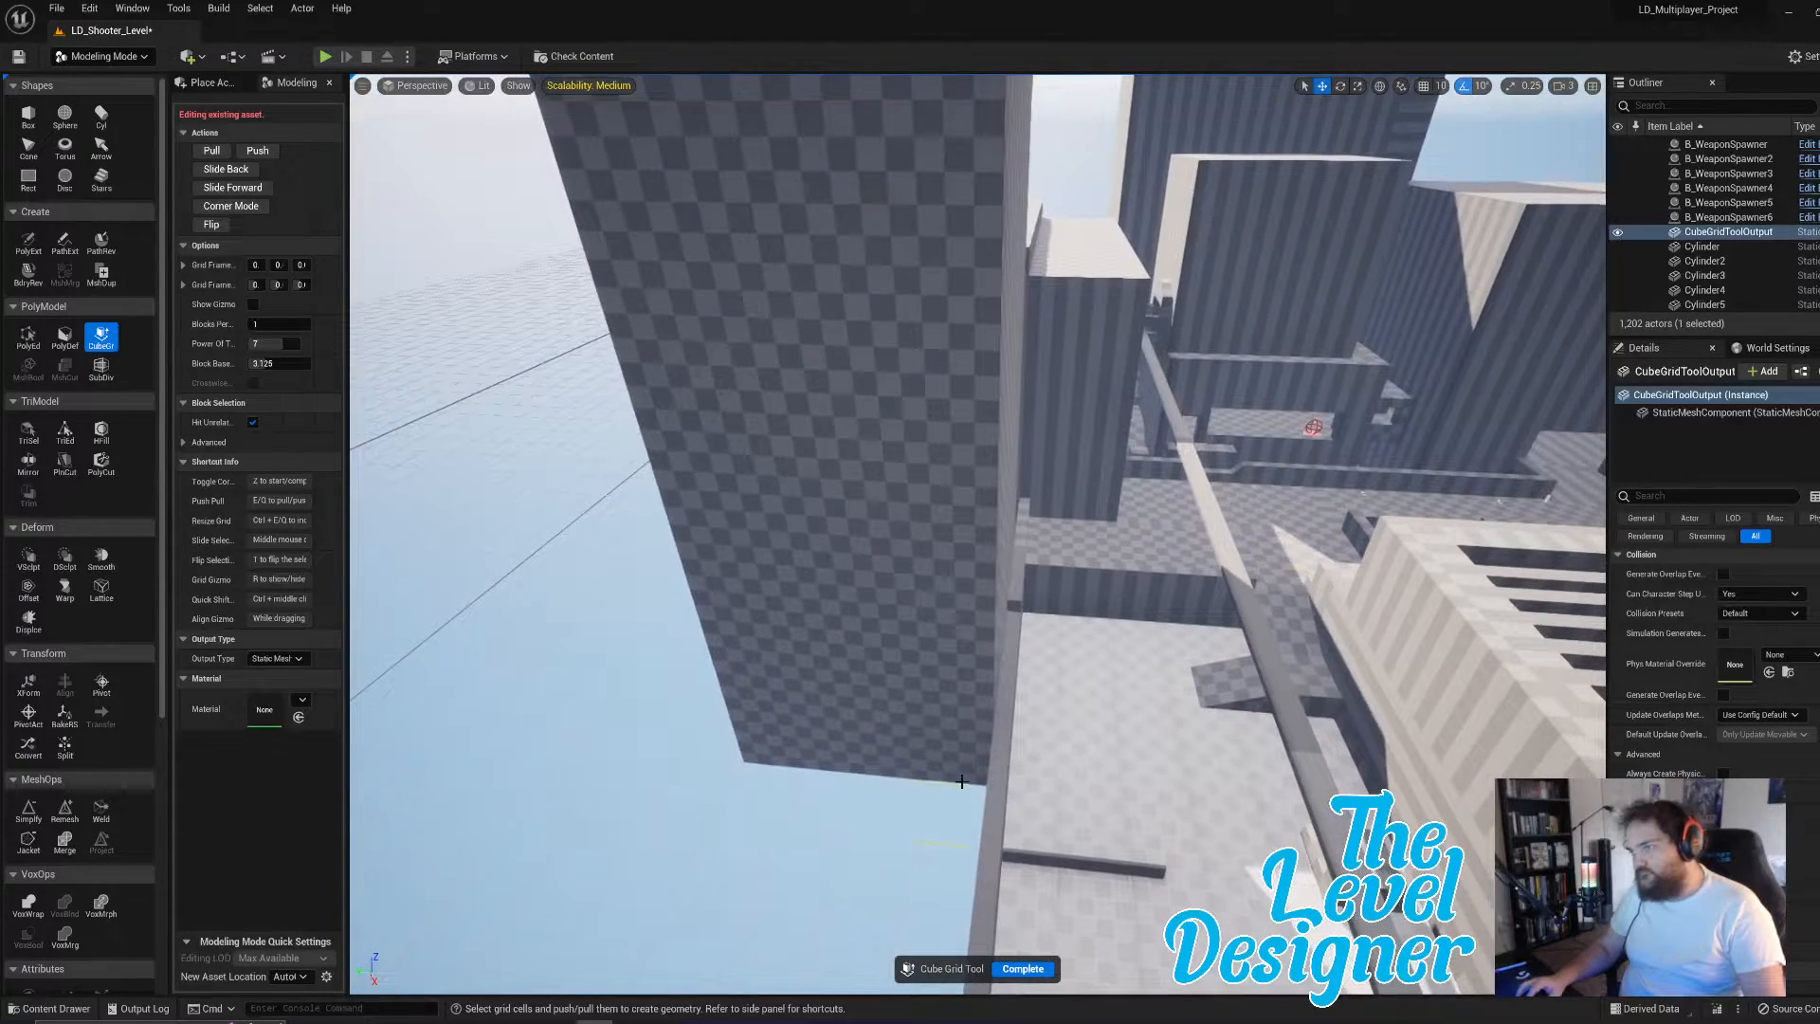
right_click_drag(957, 768, 957, 768)
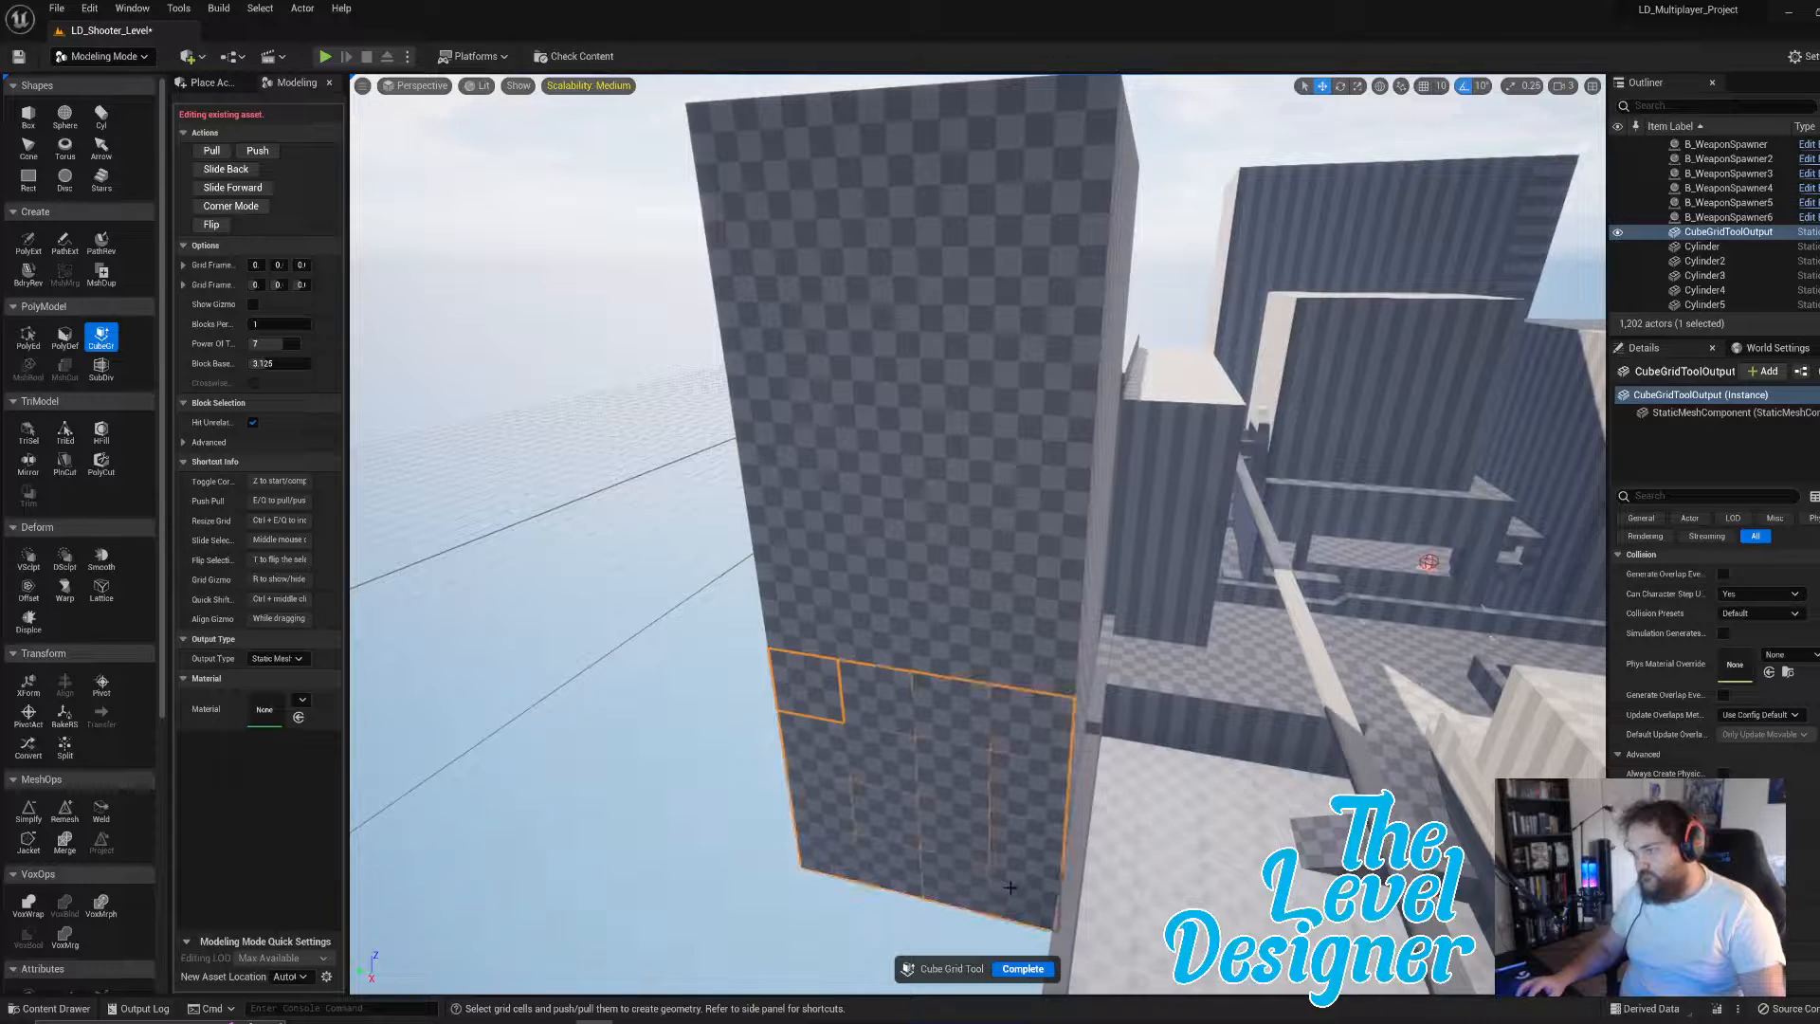
key("e")
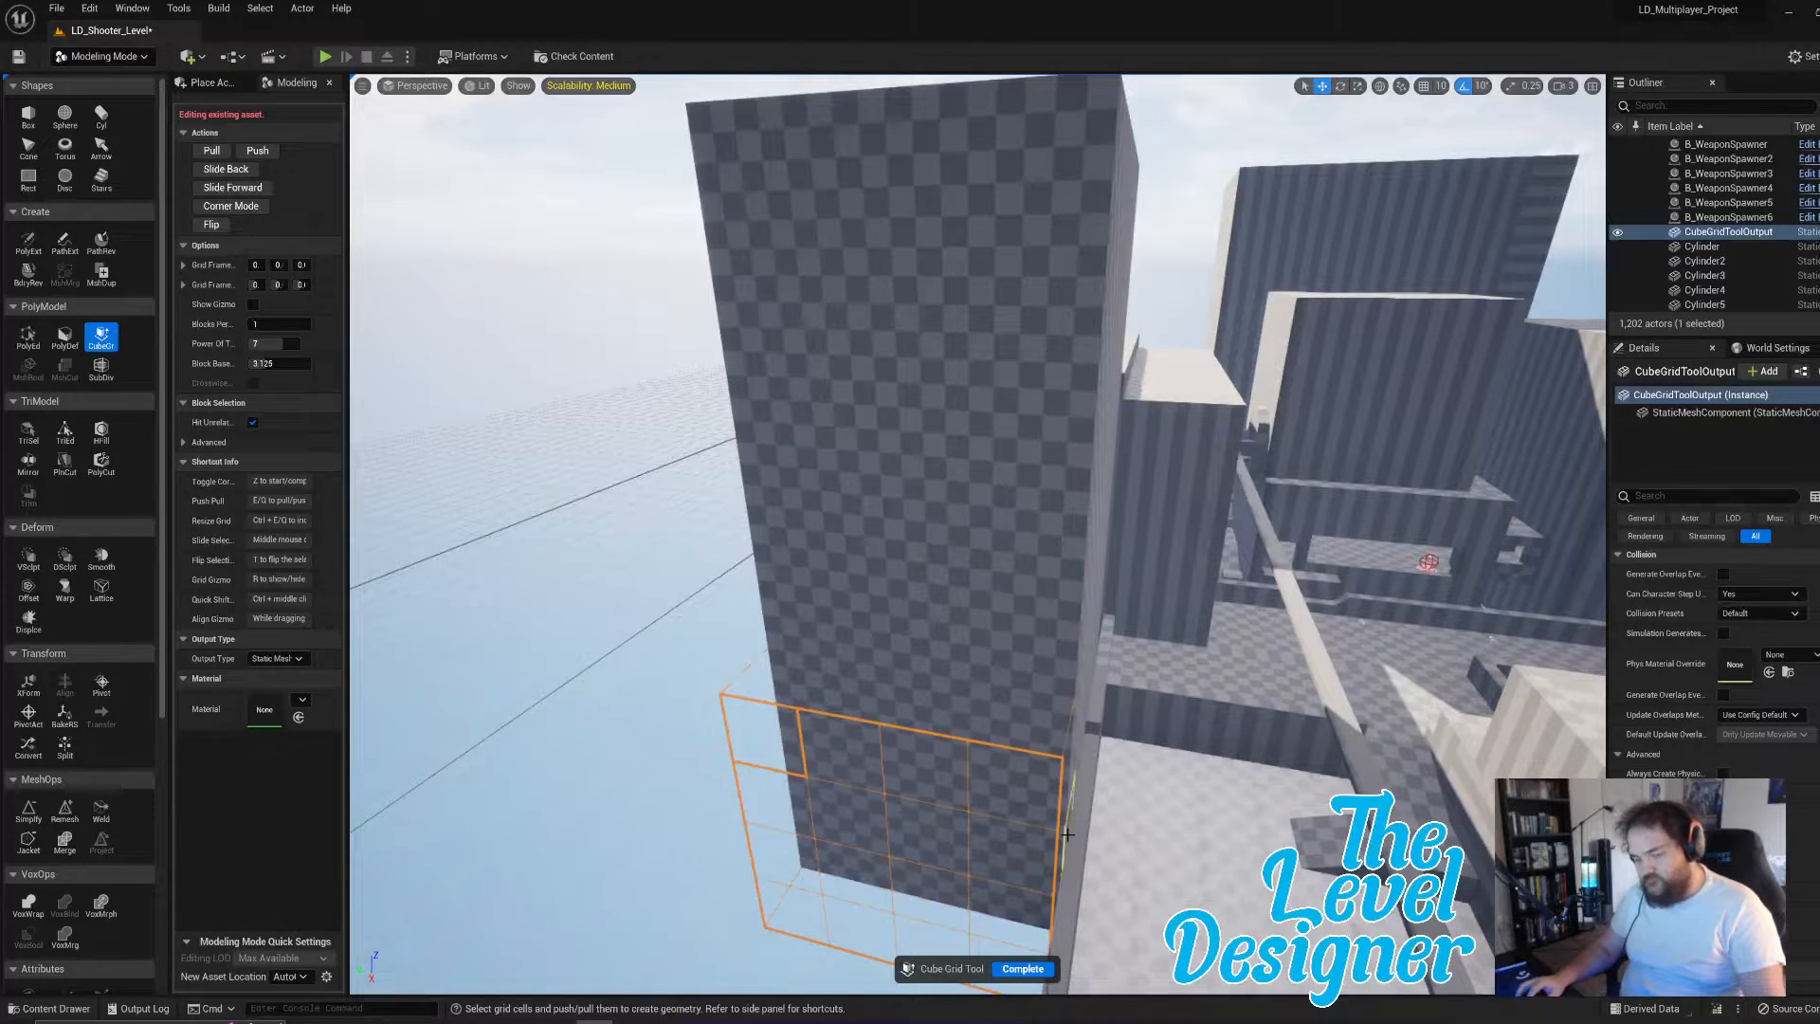
right_click_drag(1067, 835, 1067, 835)
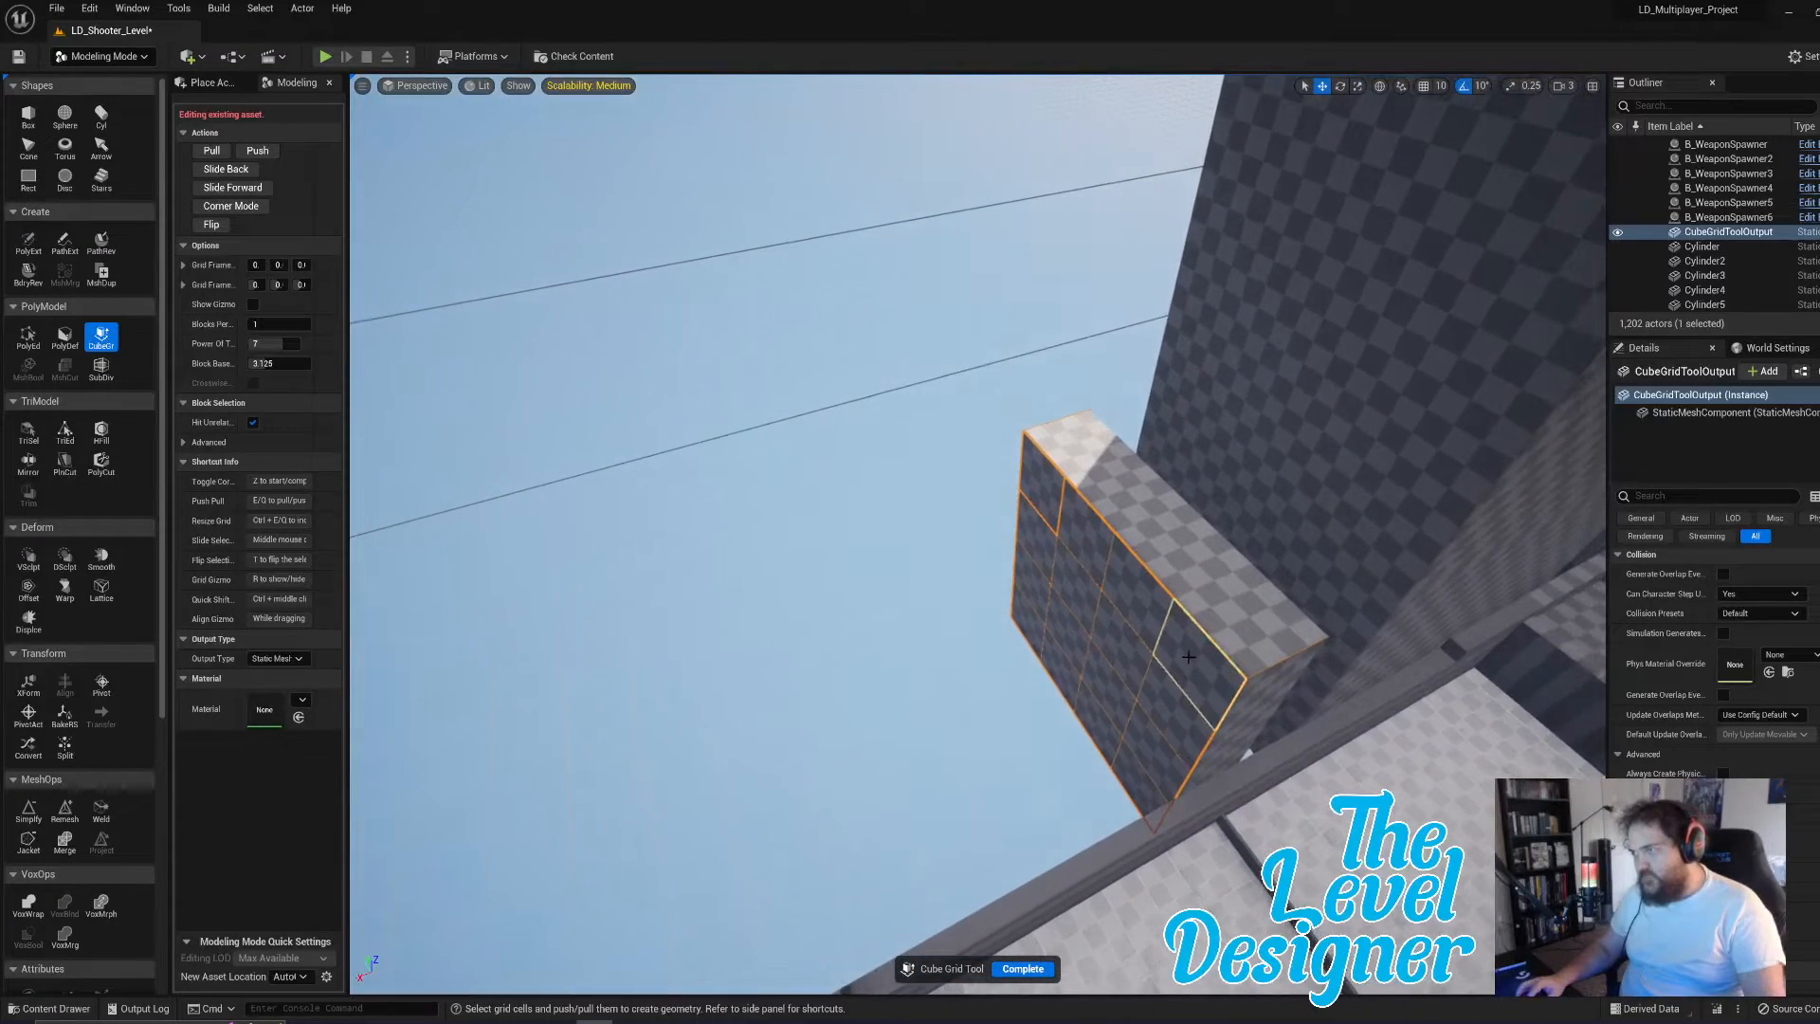
right_click_drag(1188, 656, 1184, 664)
- Raise the camera speed to 5 and pull the second block's entire top up into a tower
left_click(1566, 86)
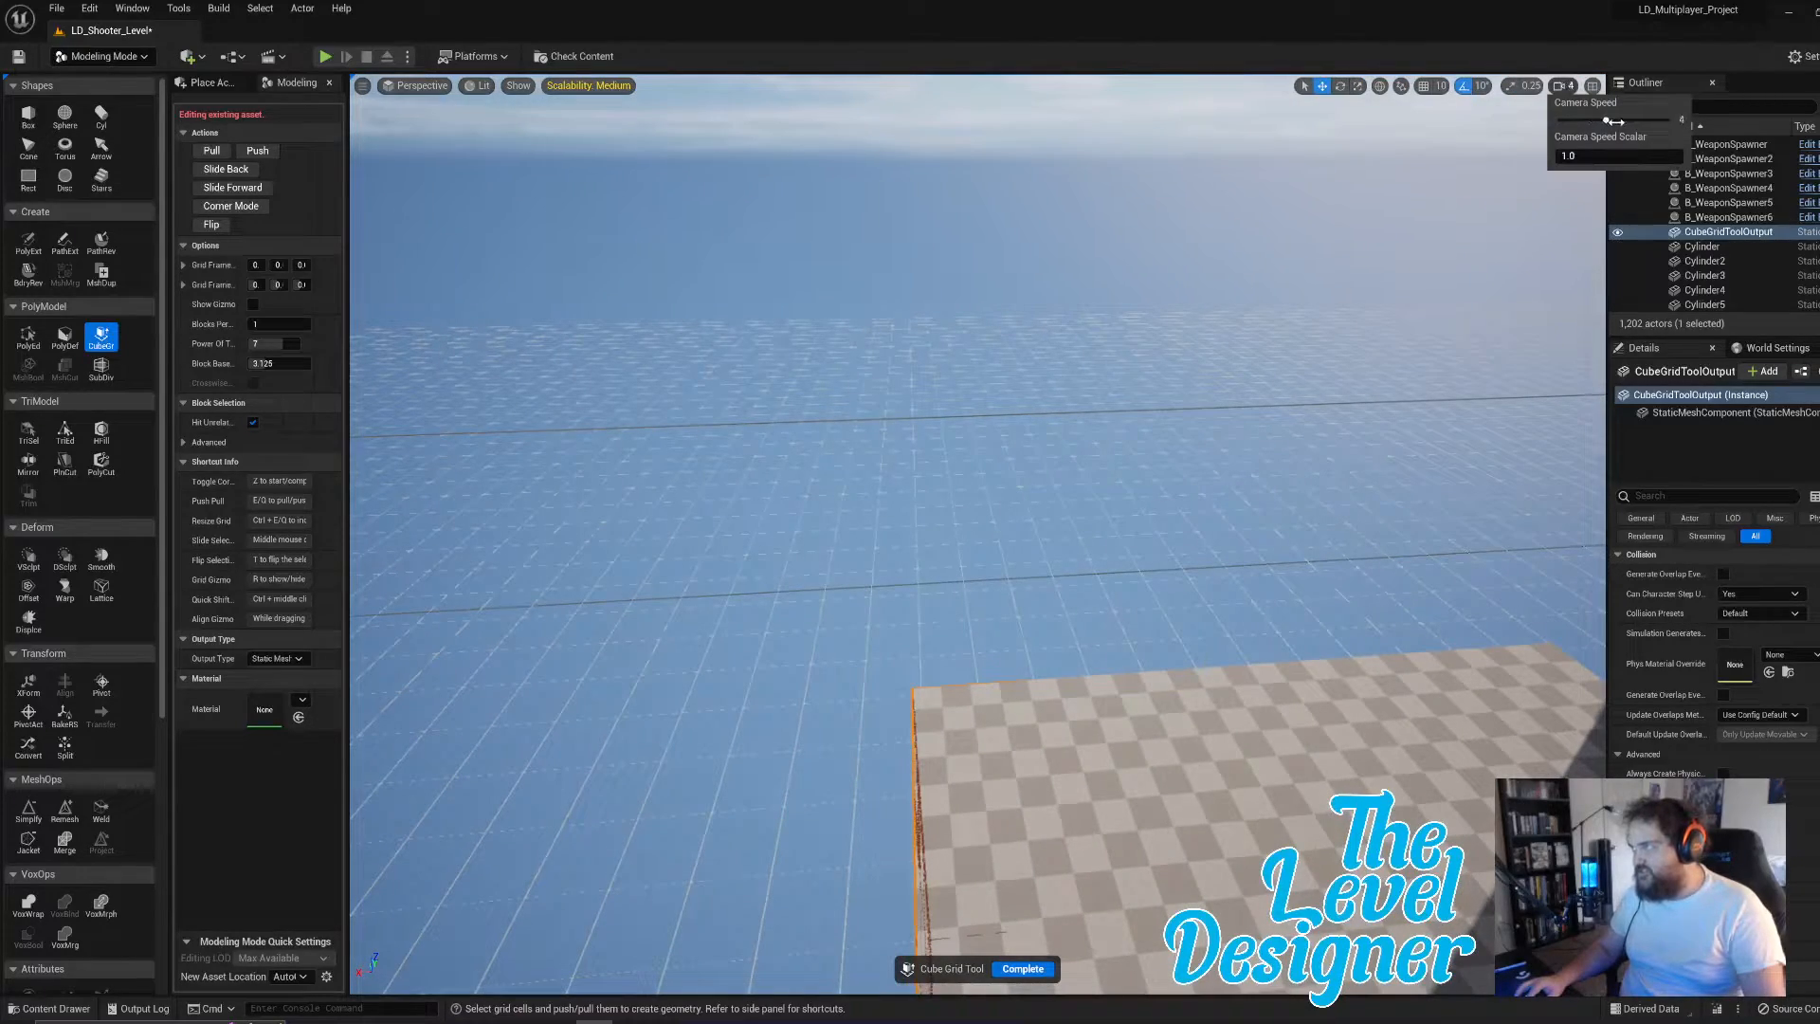
left_click(1567, 89)
right_click_drag(1319, 536, 1319, 537)
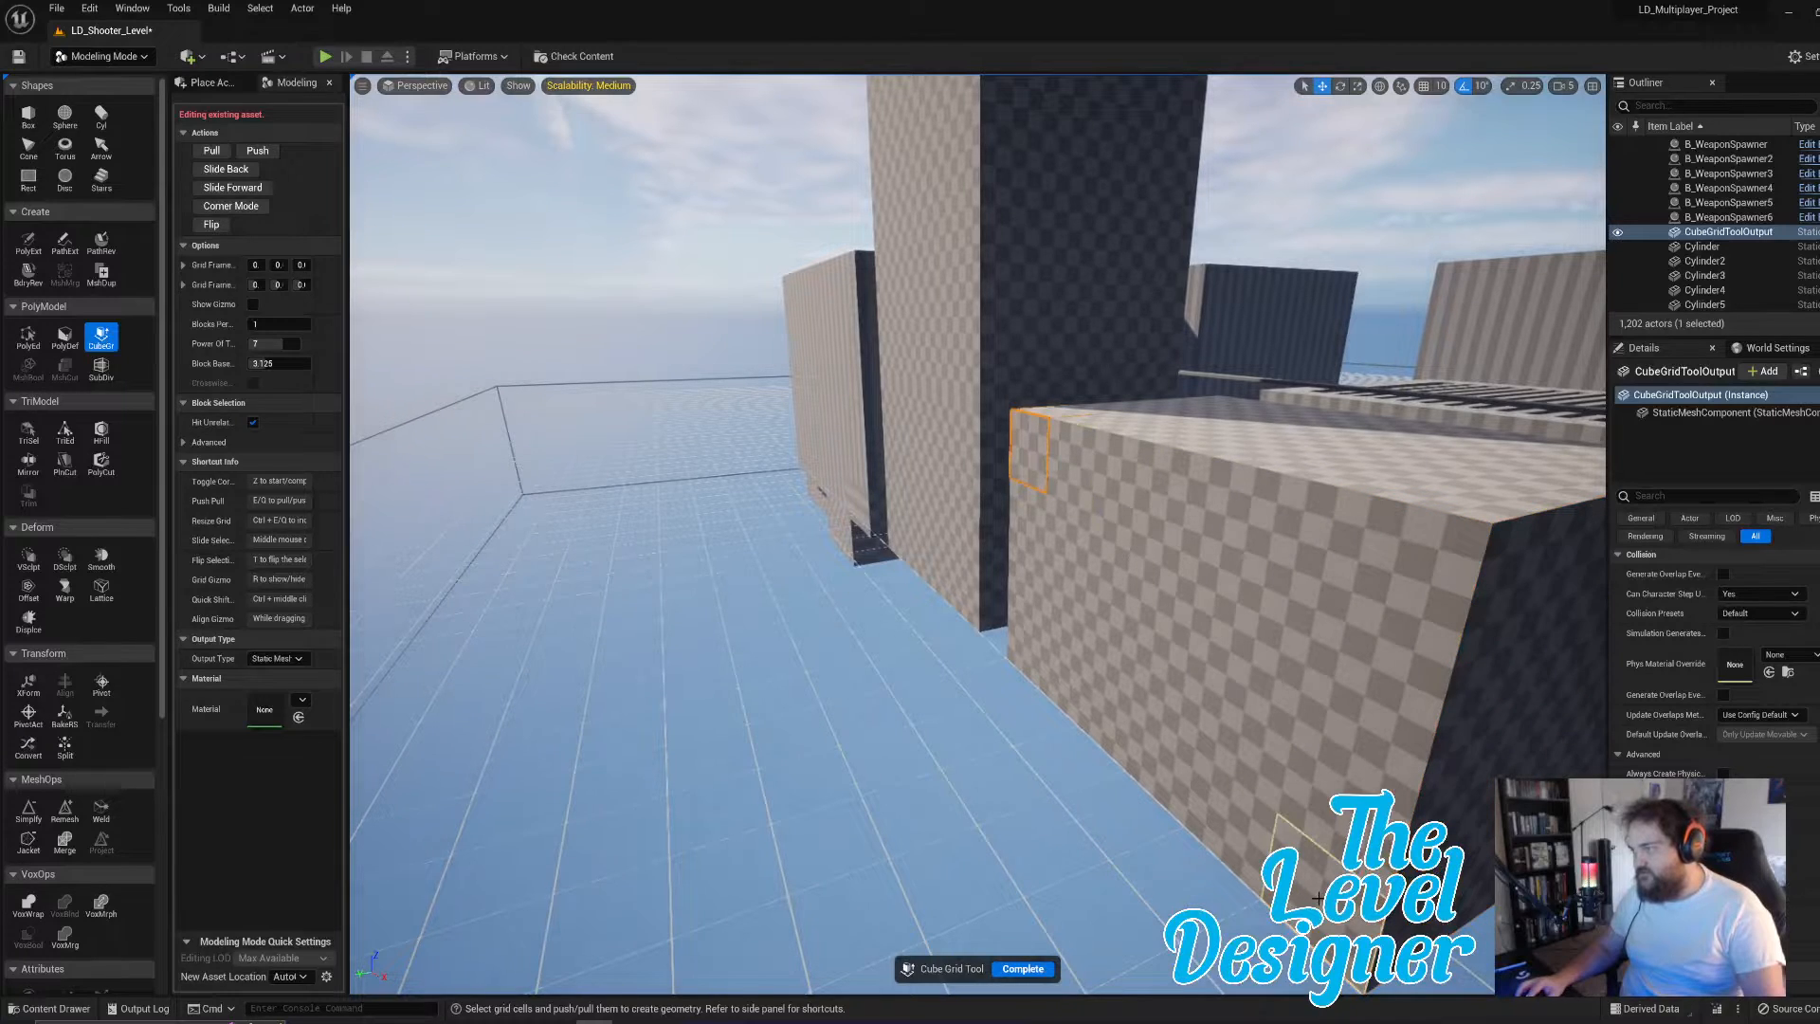
right_click_drag(1318, 897, 1318, 896)
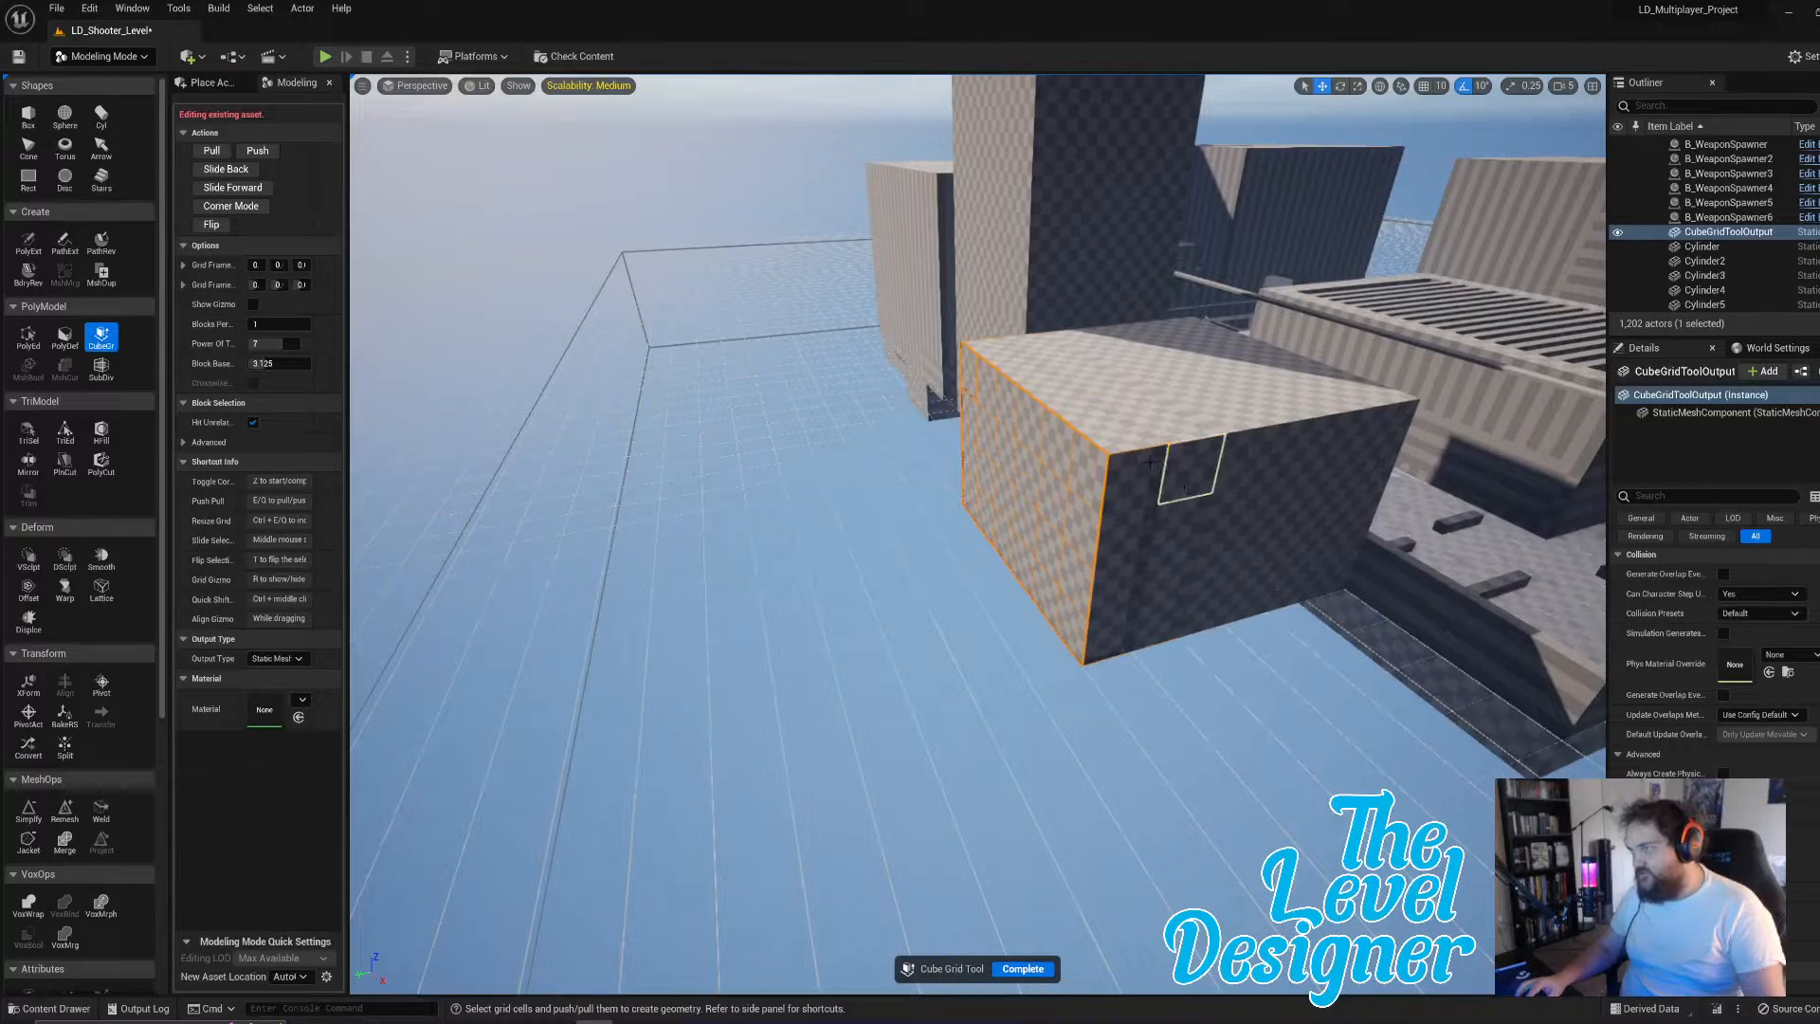
right_click_drag(1186, 323, 1186, 323)
key("e")
key("e")
key("e")
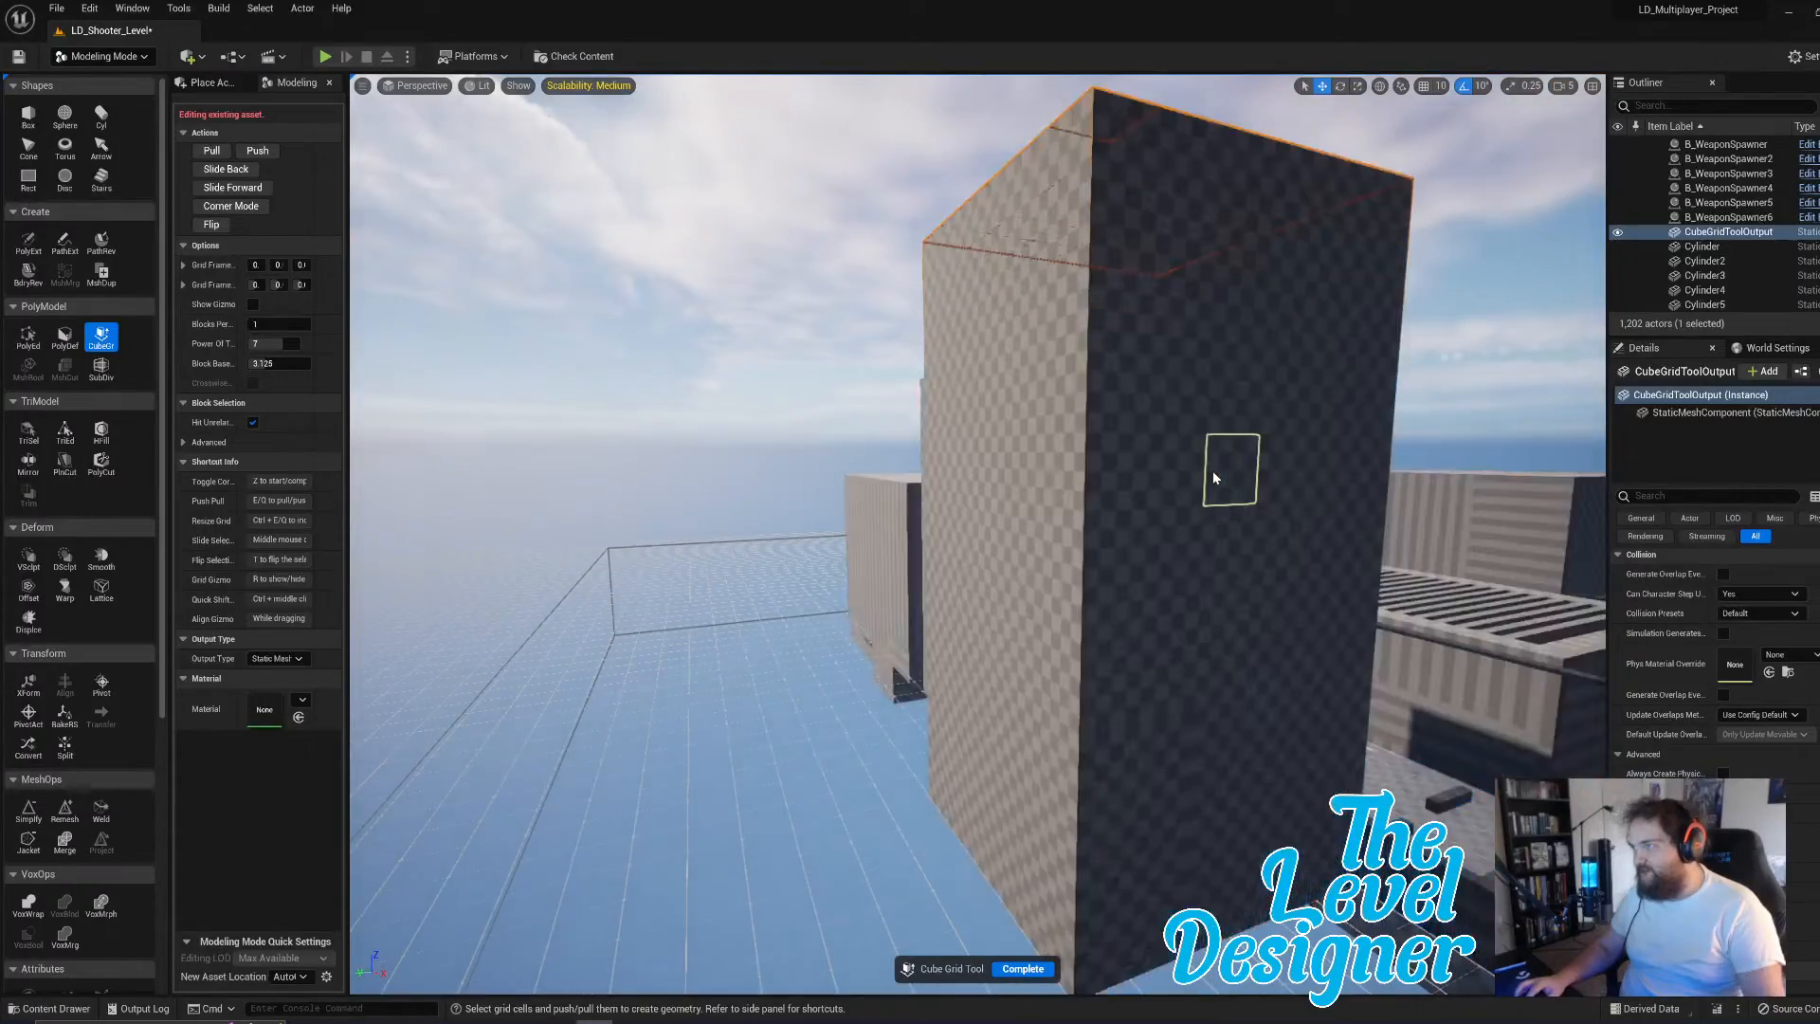
- Select a patch on the second tower's end face, inset one column from the yard side, and pull it outward into a third block
right_click_drag(1215, 516, 1220, 533)
right_click_drag(1146, 585, 1146, 585)
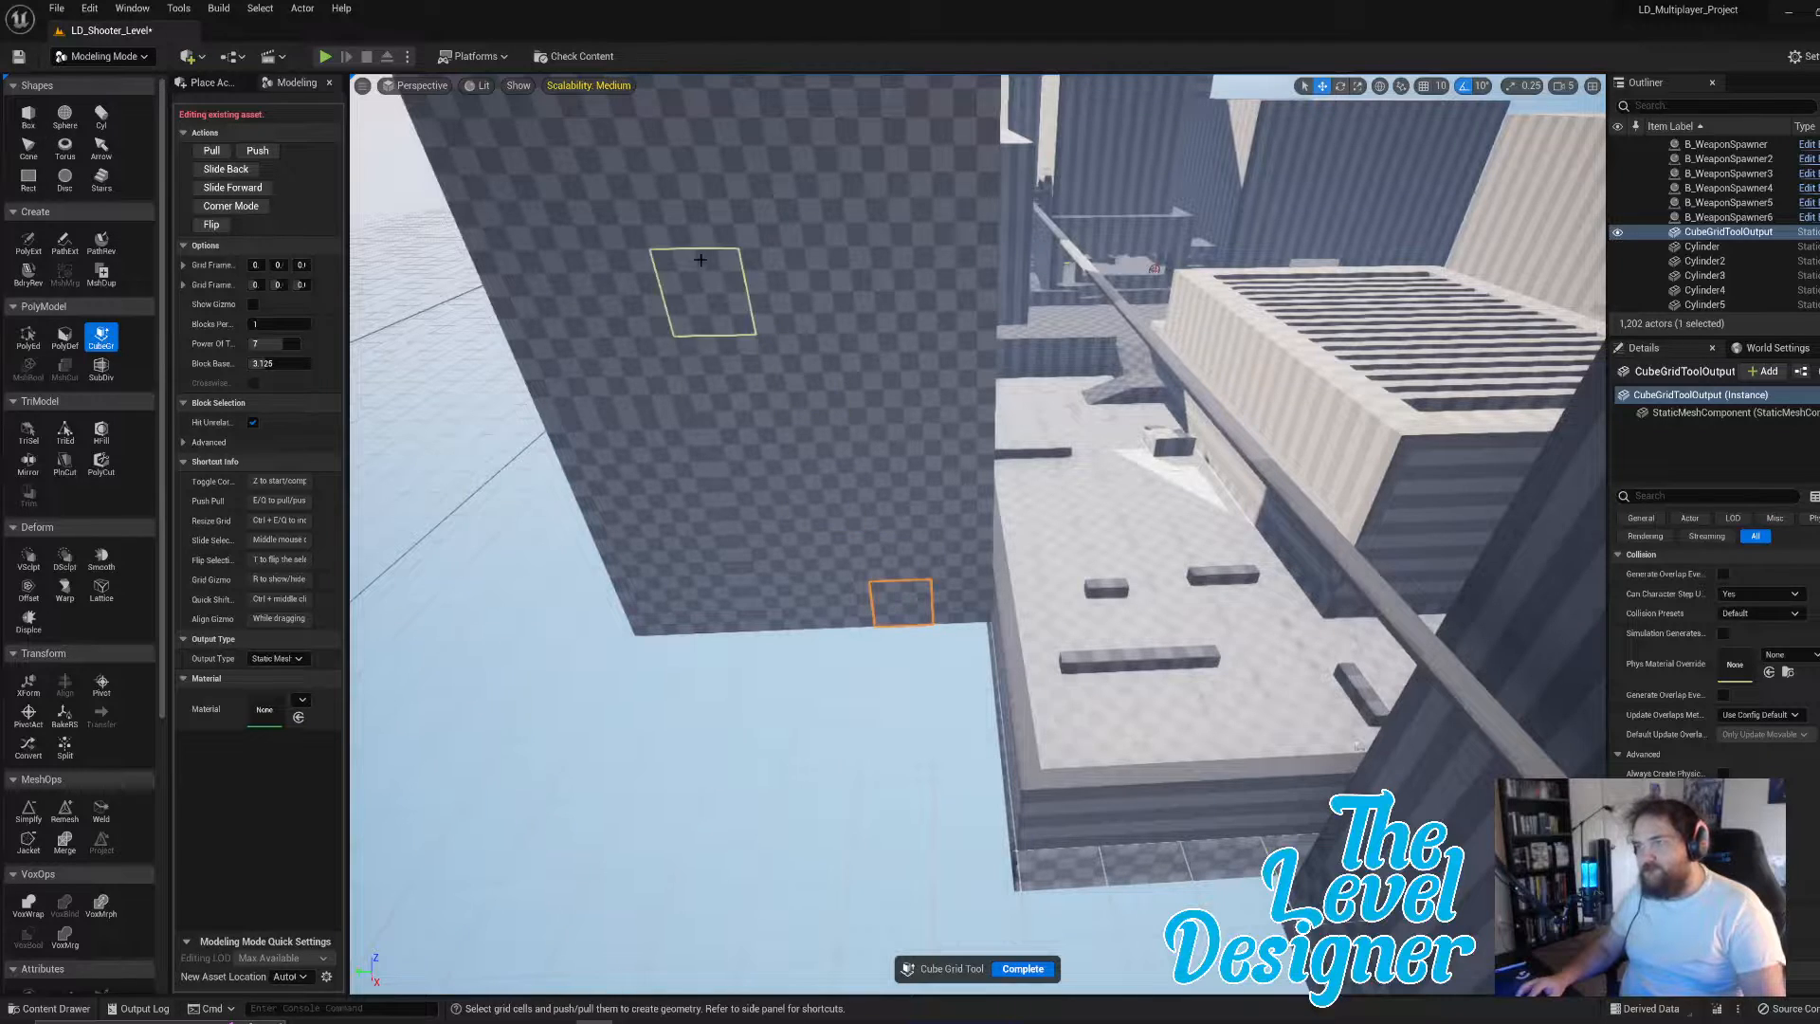
left_click(517, 211, "shift")
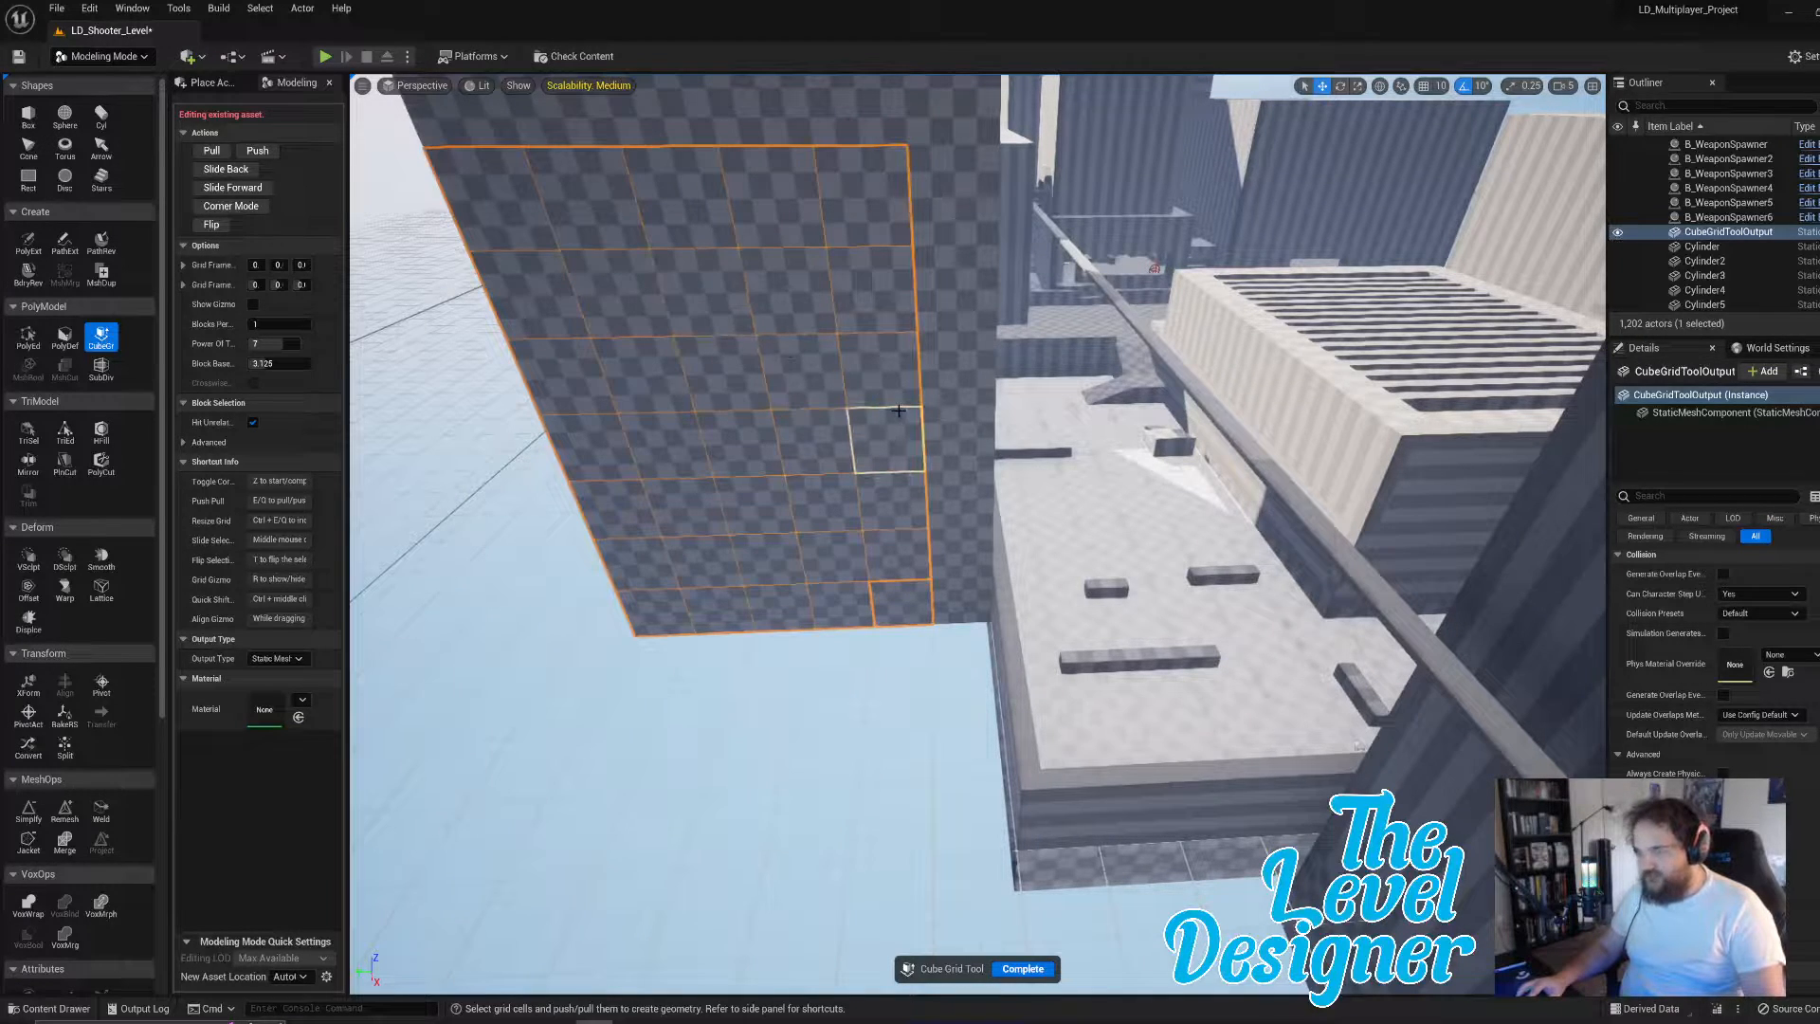
key("e")
right_click_drag(943, 424, 944, 424)
key("s")
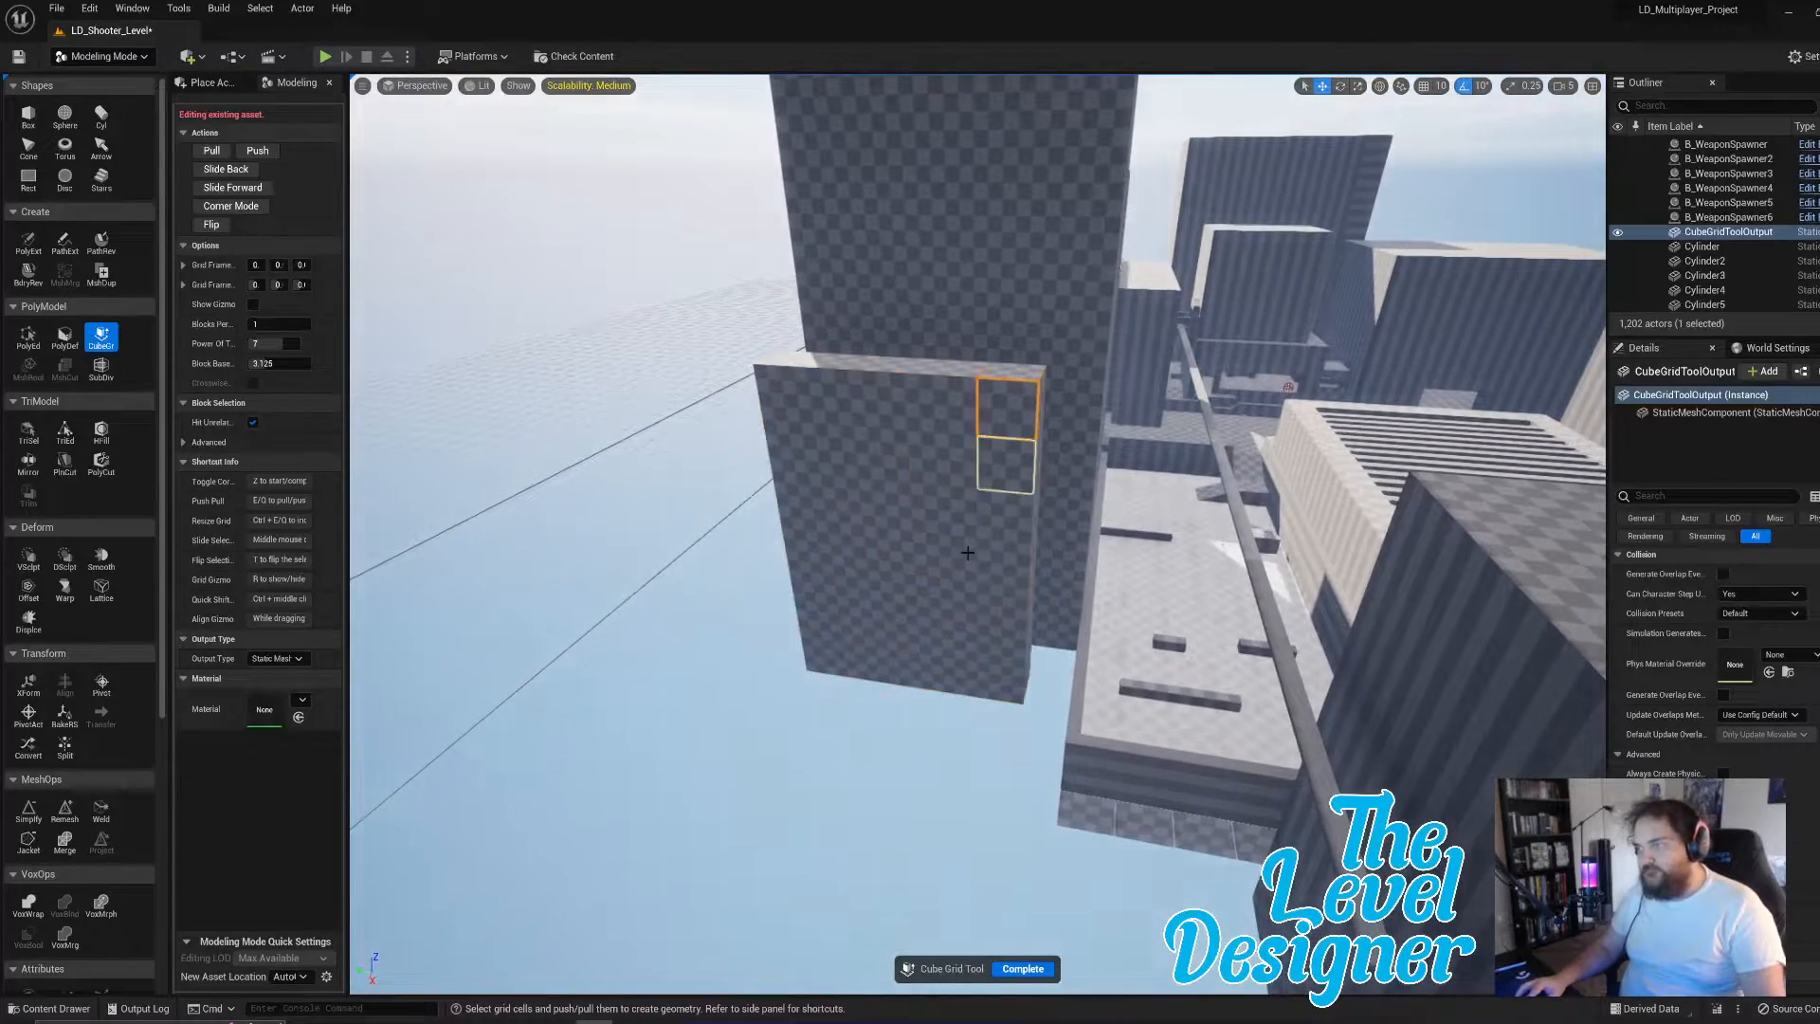
key("e")
key("e")
key("e")
key("e")
key("e")
key("e")
key("e")
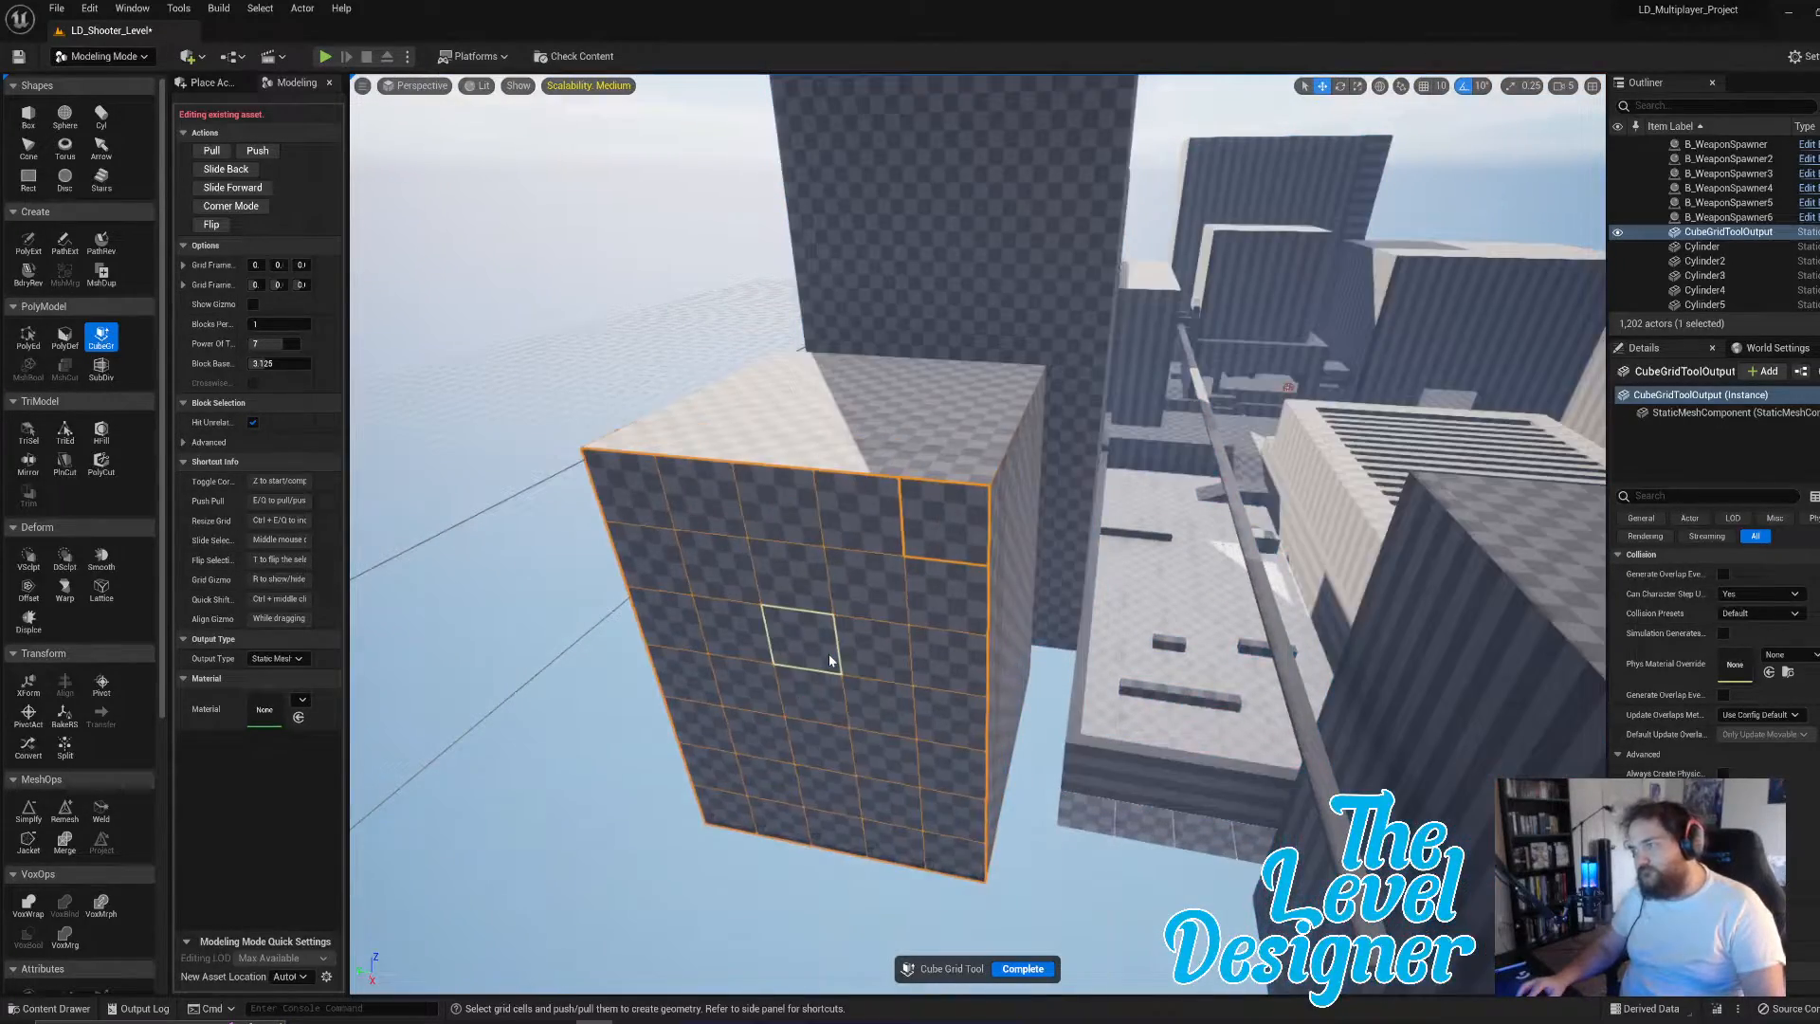
- Select the entire top of the third block and pull it up into a tower
left_click(881, 593)
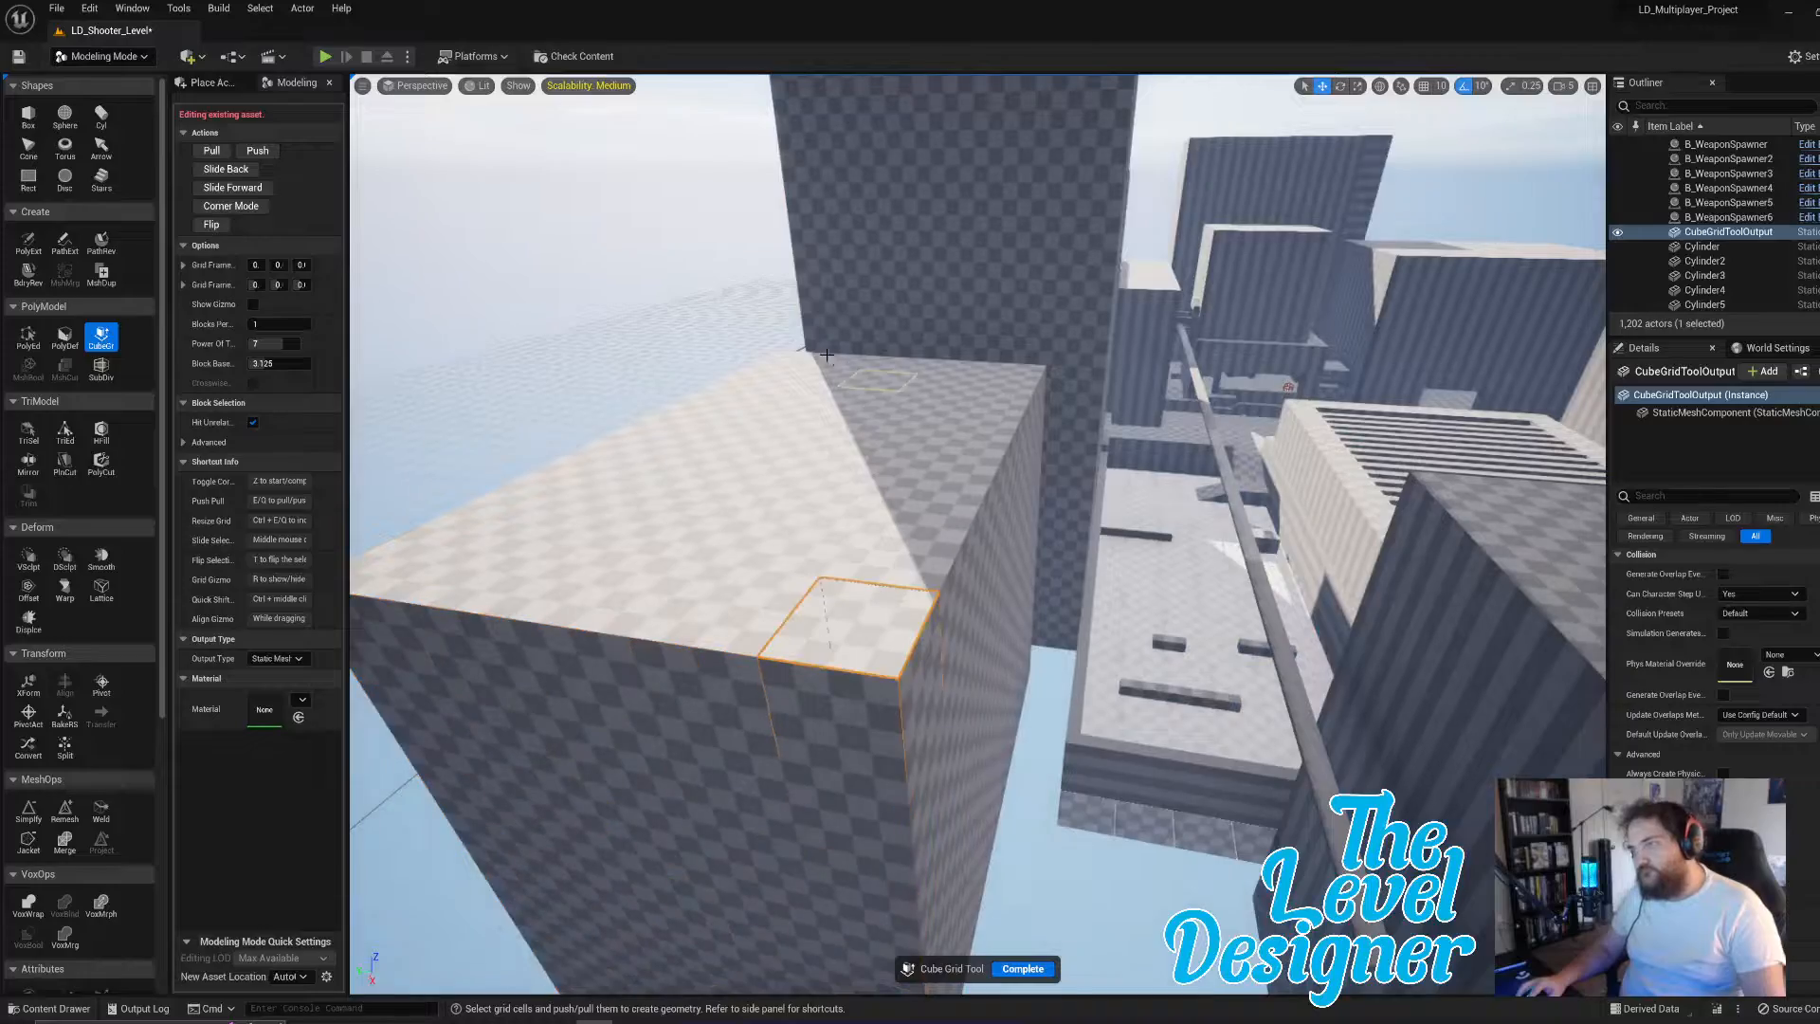
right_click_drag(779, 360, 778, 360)
right_click_drag(1033, 461, 1033, 460)
- Select a patch at the base of the third tower's end face, slide it one cell clear, and pull it into a fourth block
left_click(864, 484)
right_click_drag(864, 485, 863, 484)
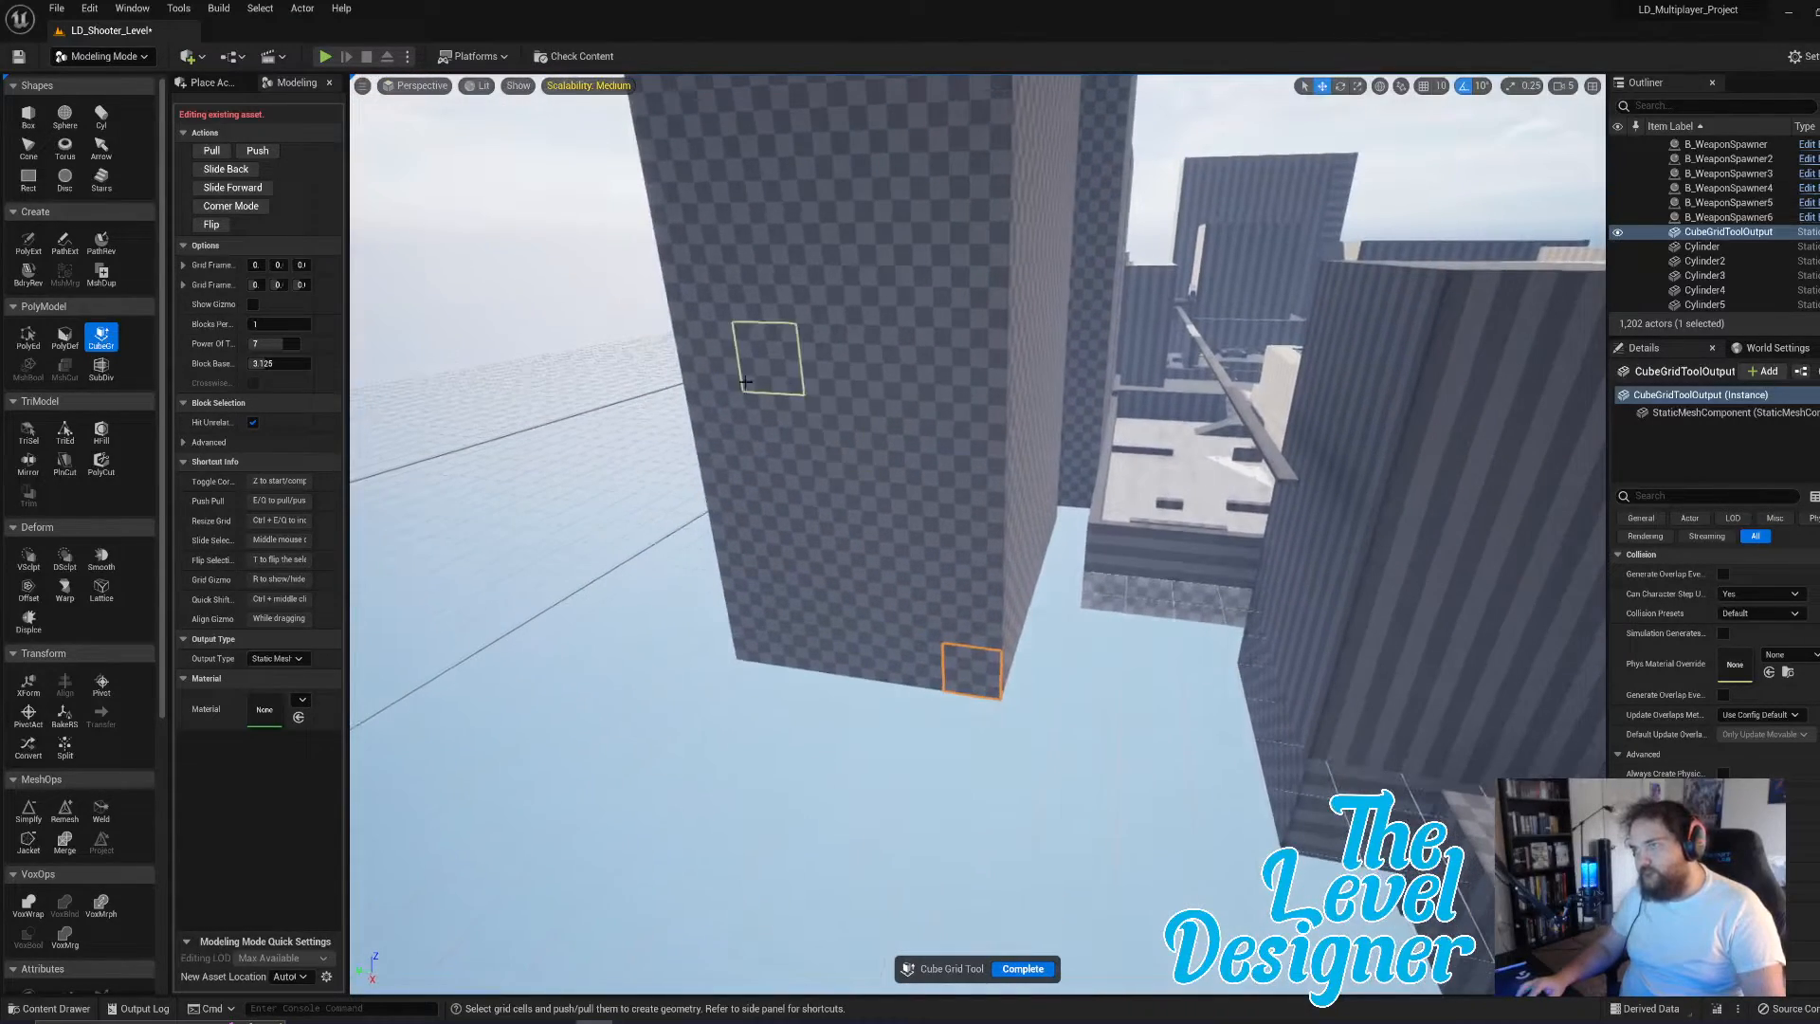
key("e")
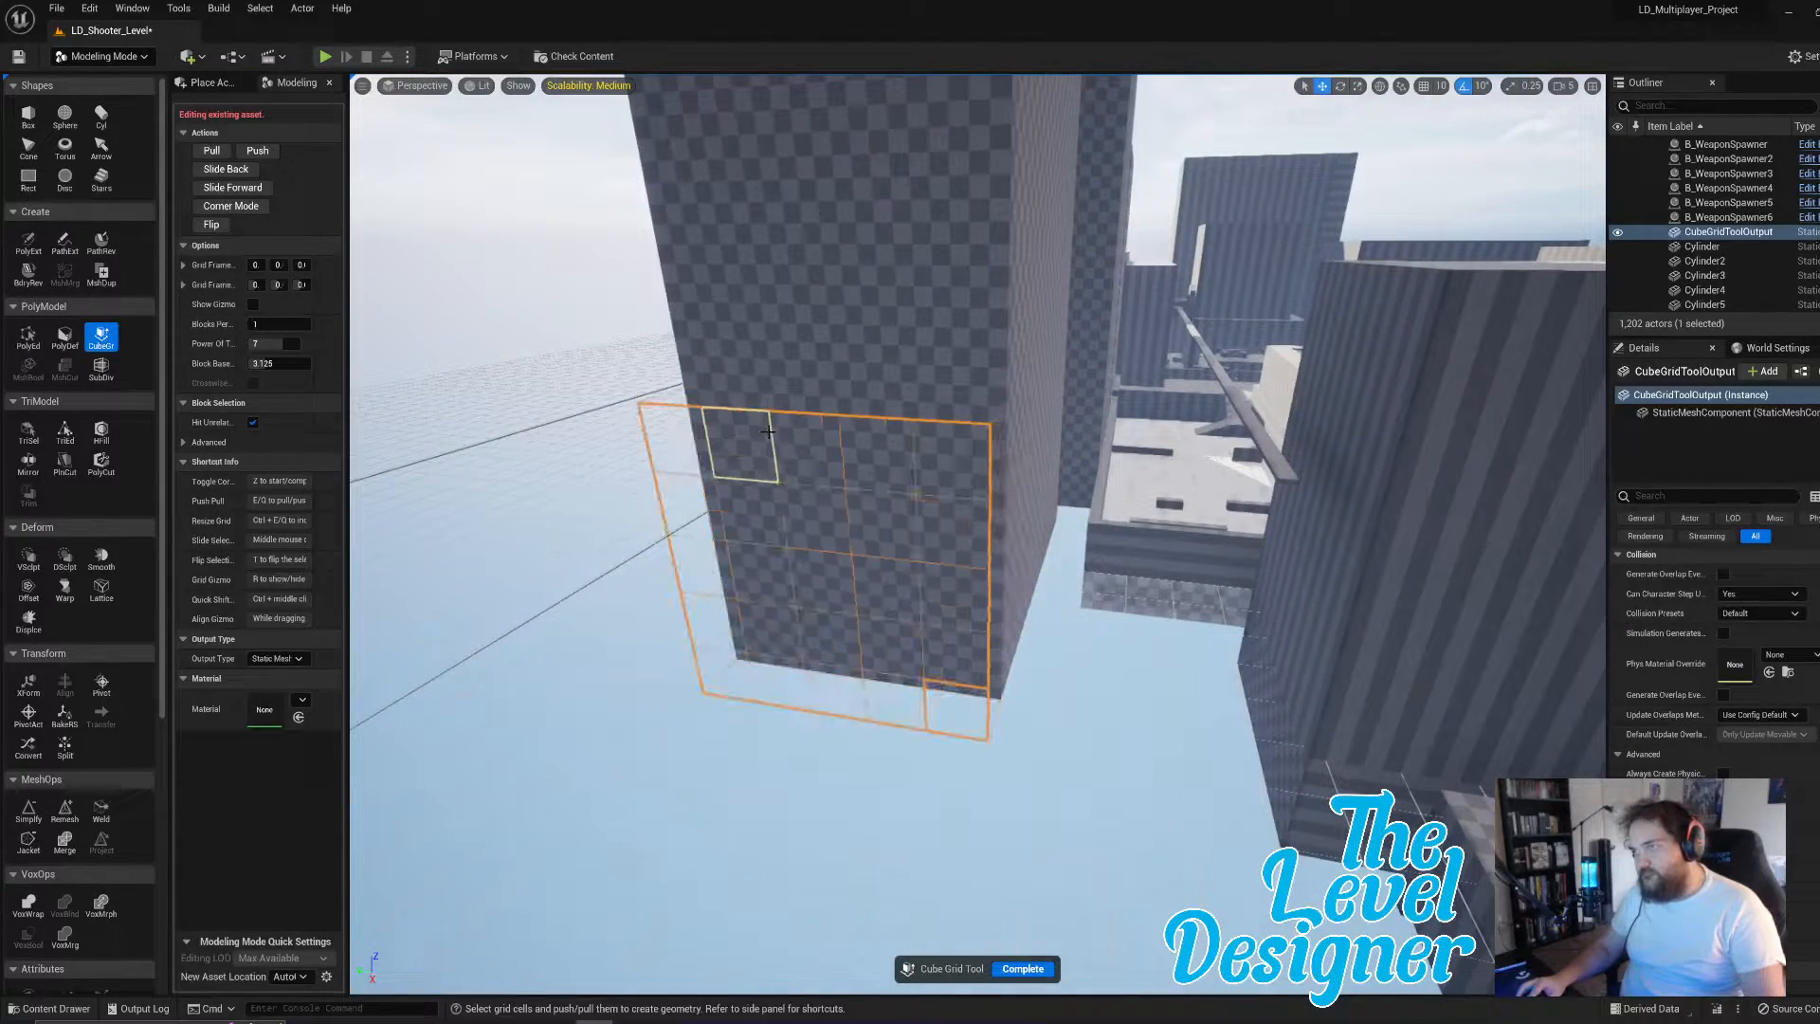
key("e")
key("e")
key("e")
key("e")
key("e")
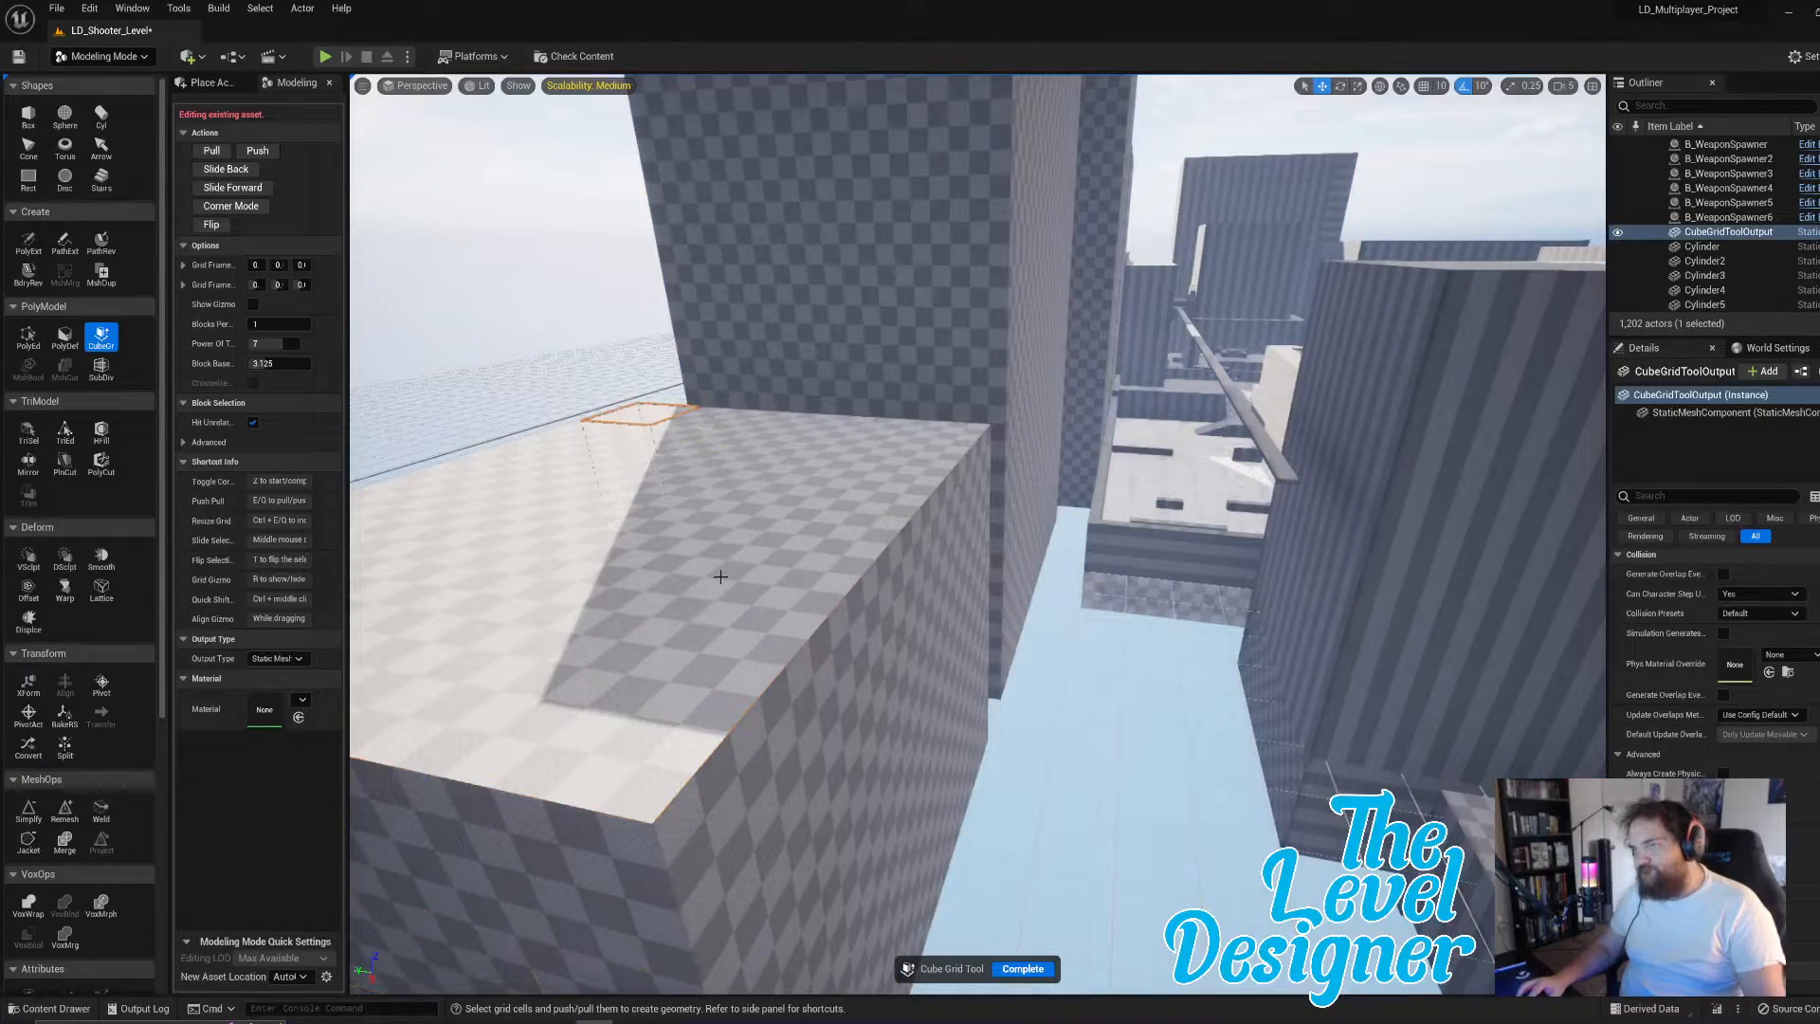
- Select the entire top of the fourth block and pull it up eight steps into a tower
left_click(660, 714, "shift")
right_click_drag(659, 714, 659, 714)
key("s")
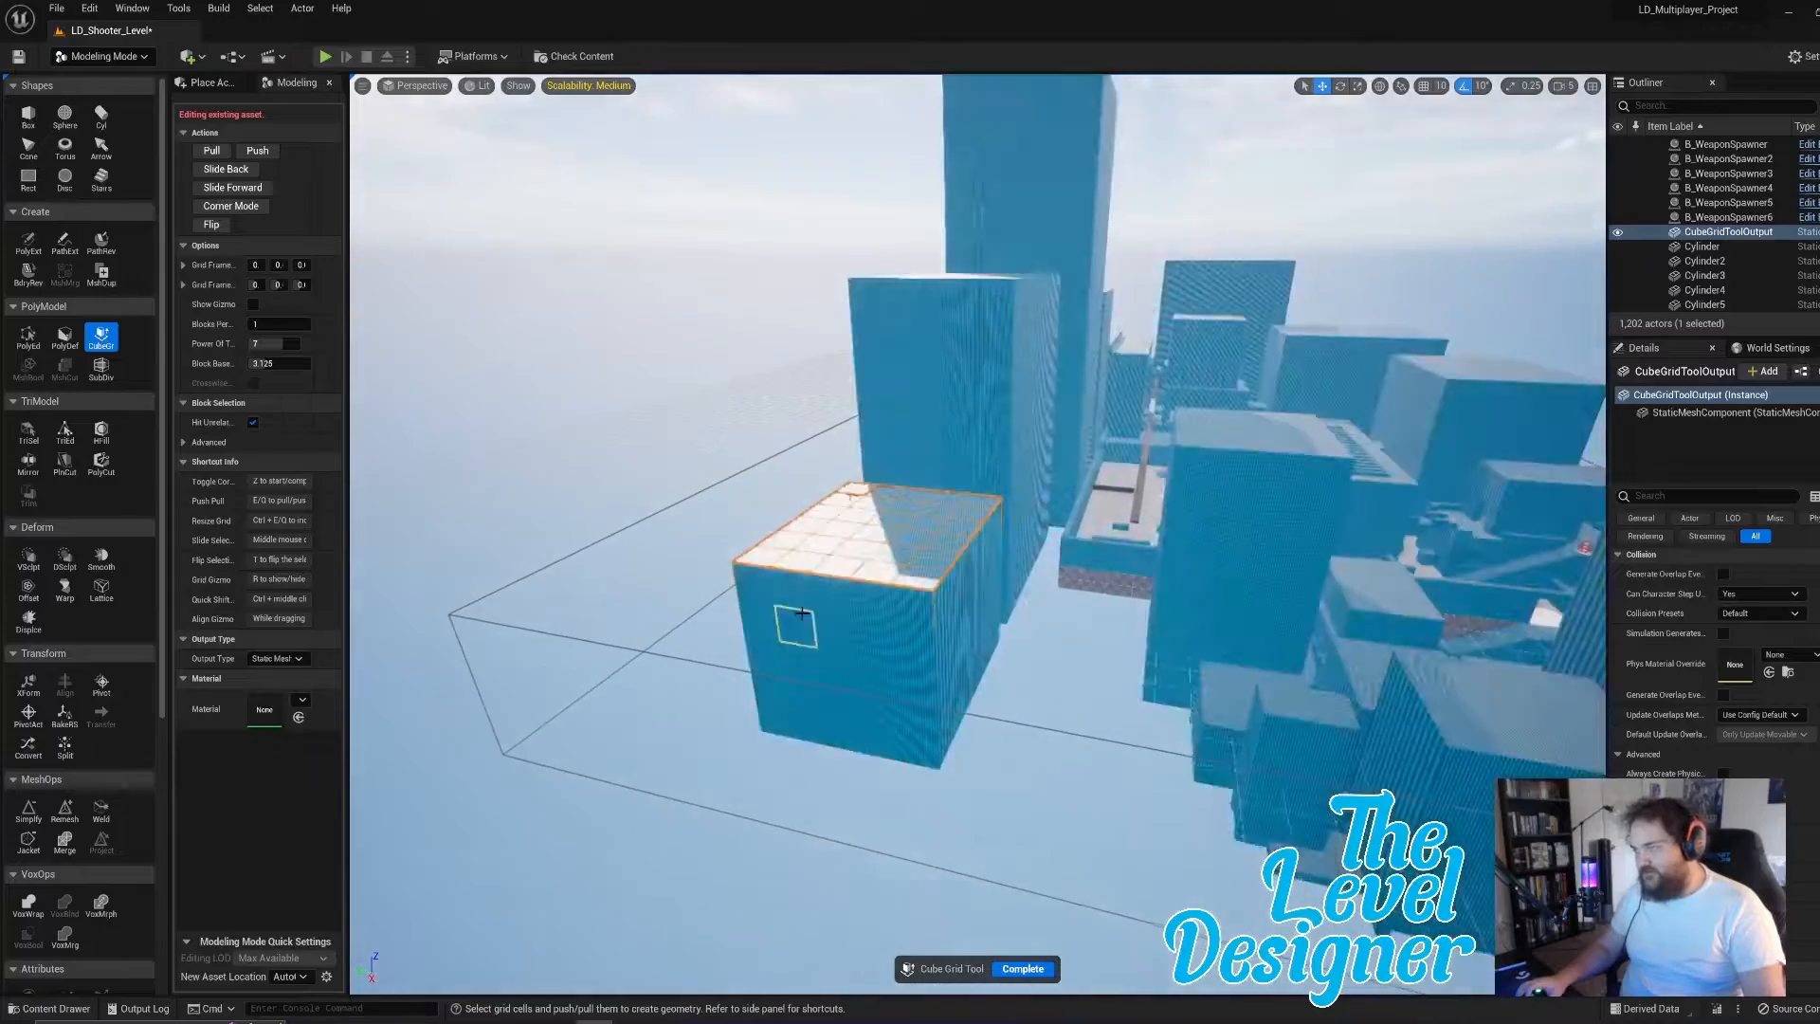
key("e")
key("e")
key("e")
key("e")
key("e")
key("e")
key("e")
key("e")
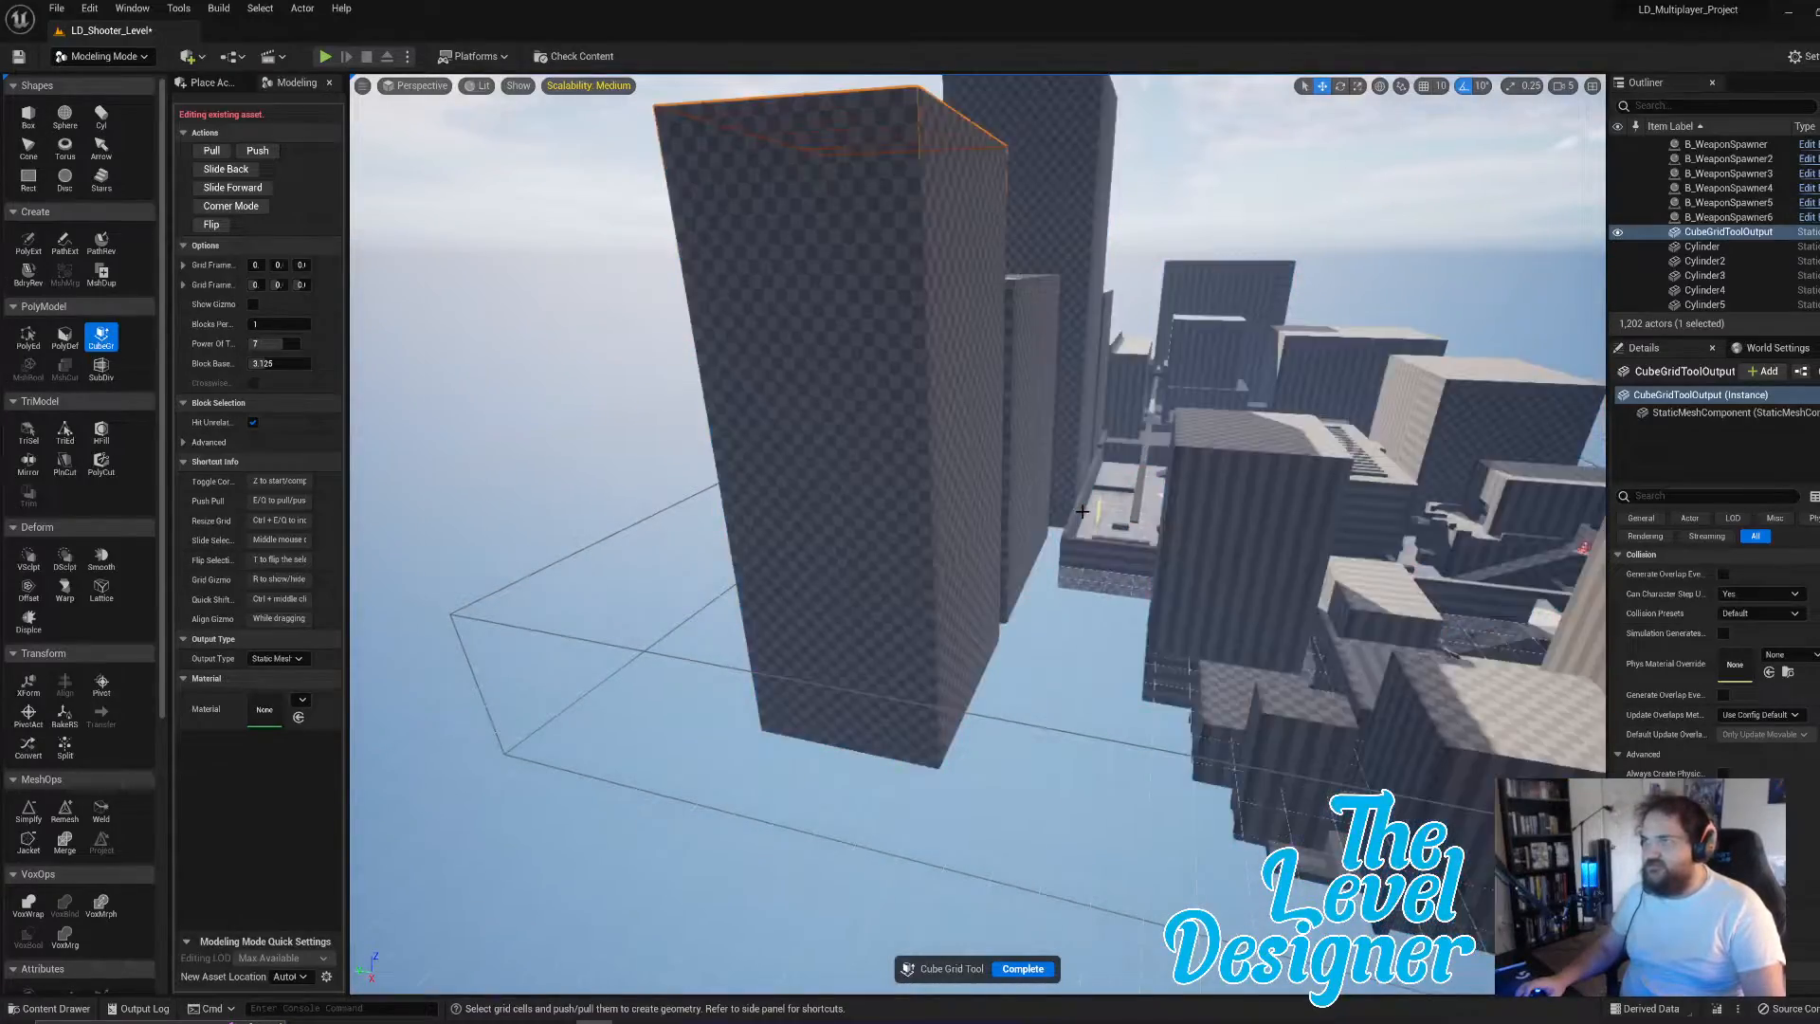
- Select a patch on the tower's end face beside the yard wall and pull it outward four steps into a block
key("w")
right_click_drag(967, 561, 918, 552)
key("w")
key("w")
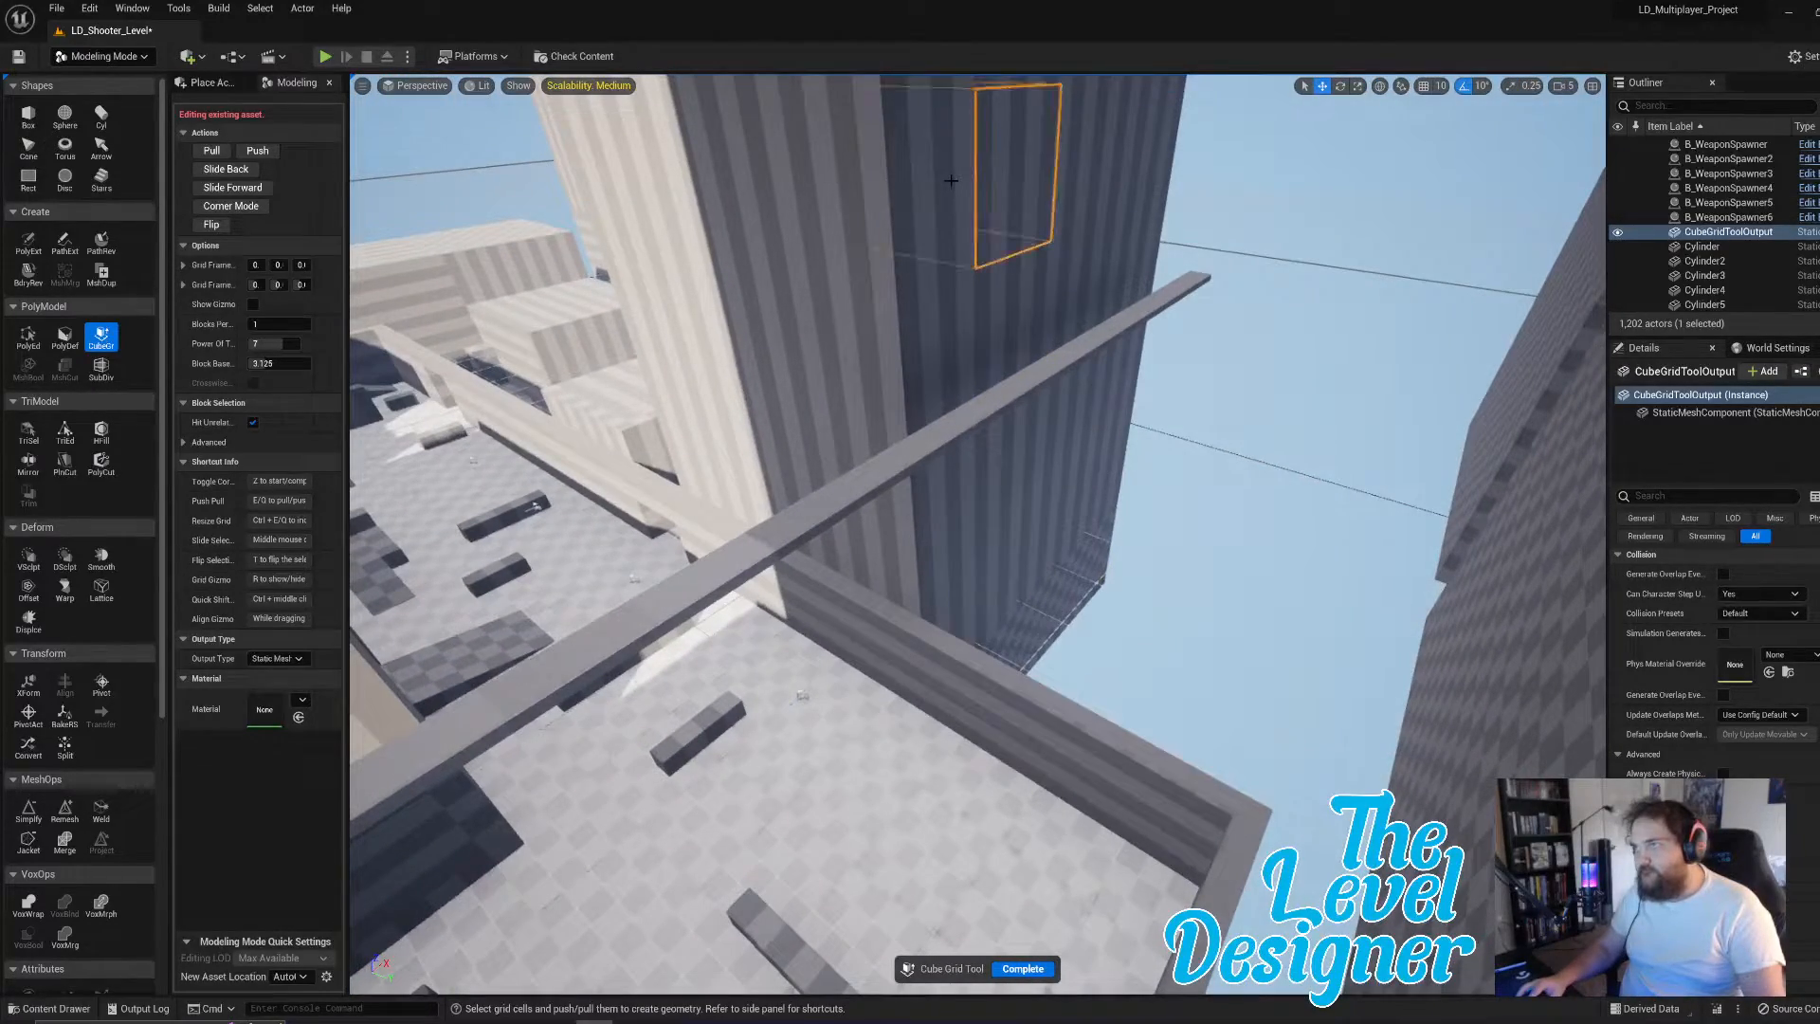
left_click(1116, 481, "shift")
key("e")
key("e")
key("e")
key("e")
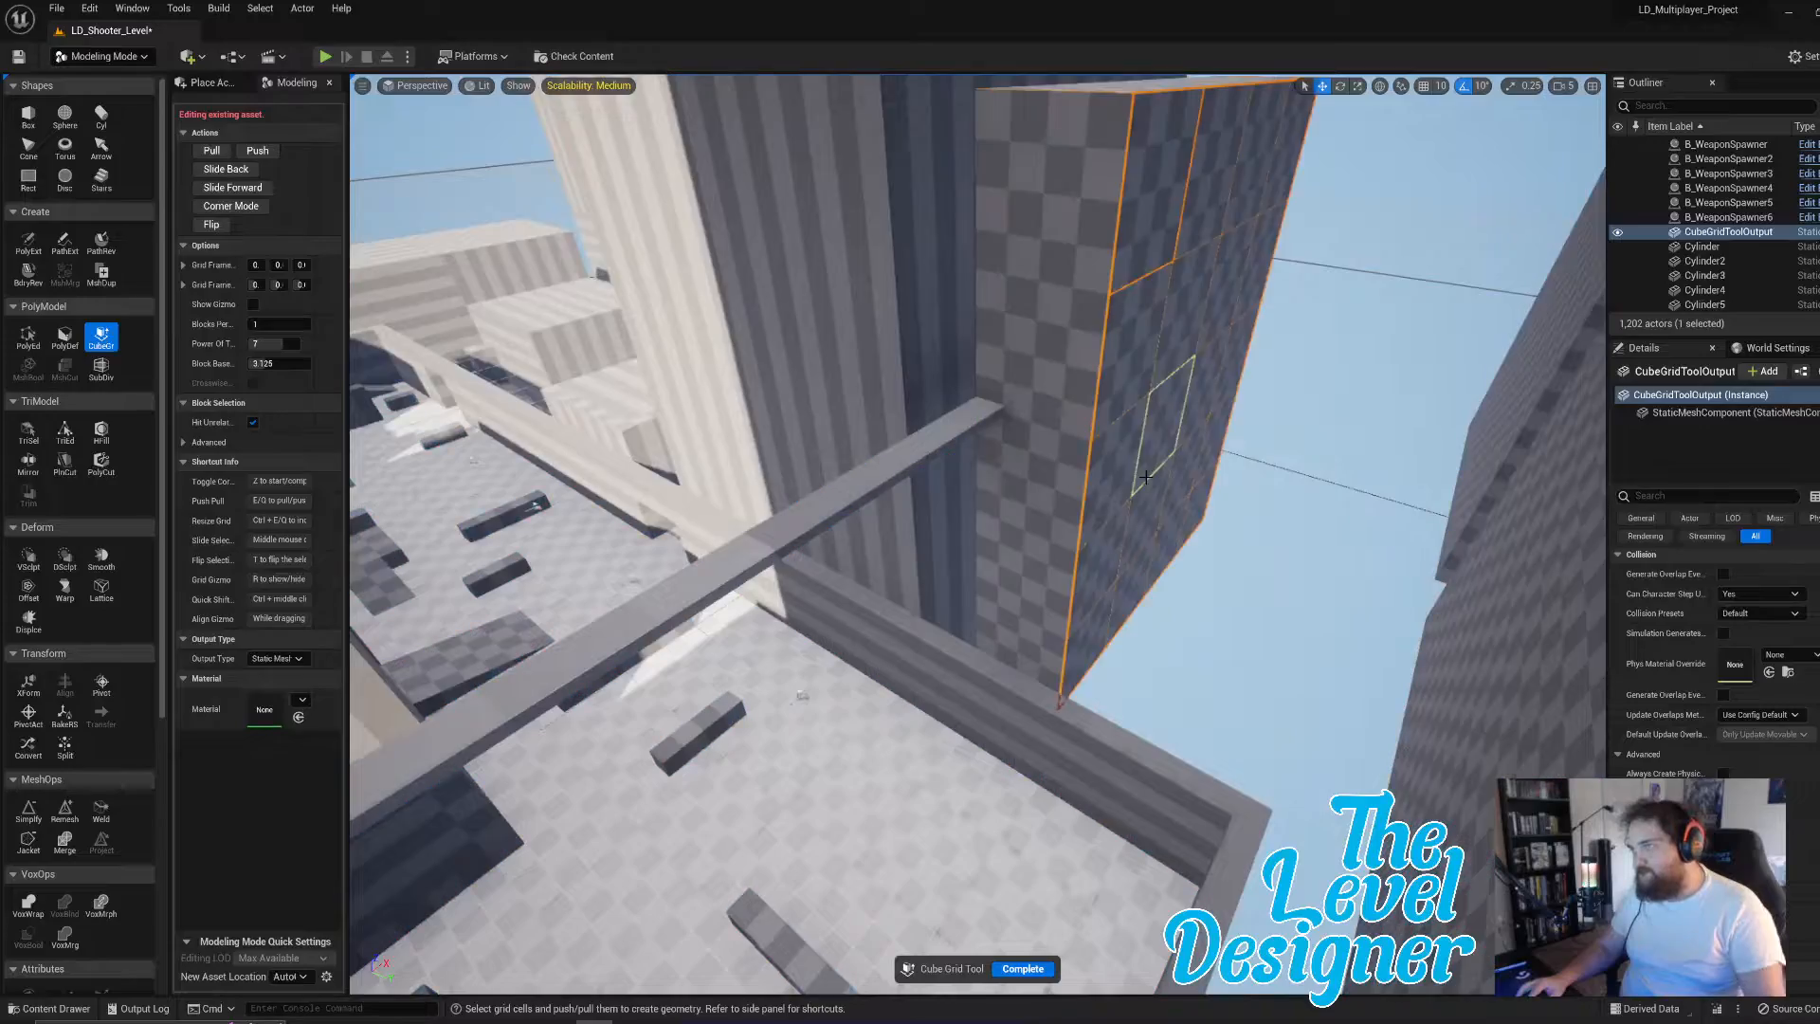
- Select a patch on the new block's side face and pull it one step toward the neighbouring striped tower
right_click_drag(1139, 472, 1095, 465)
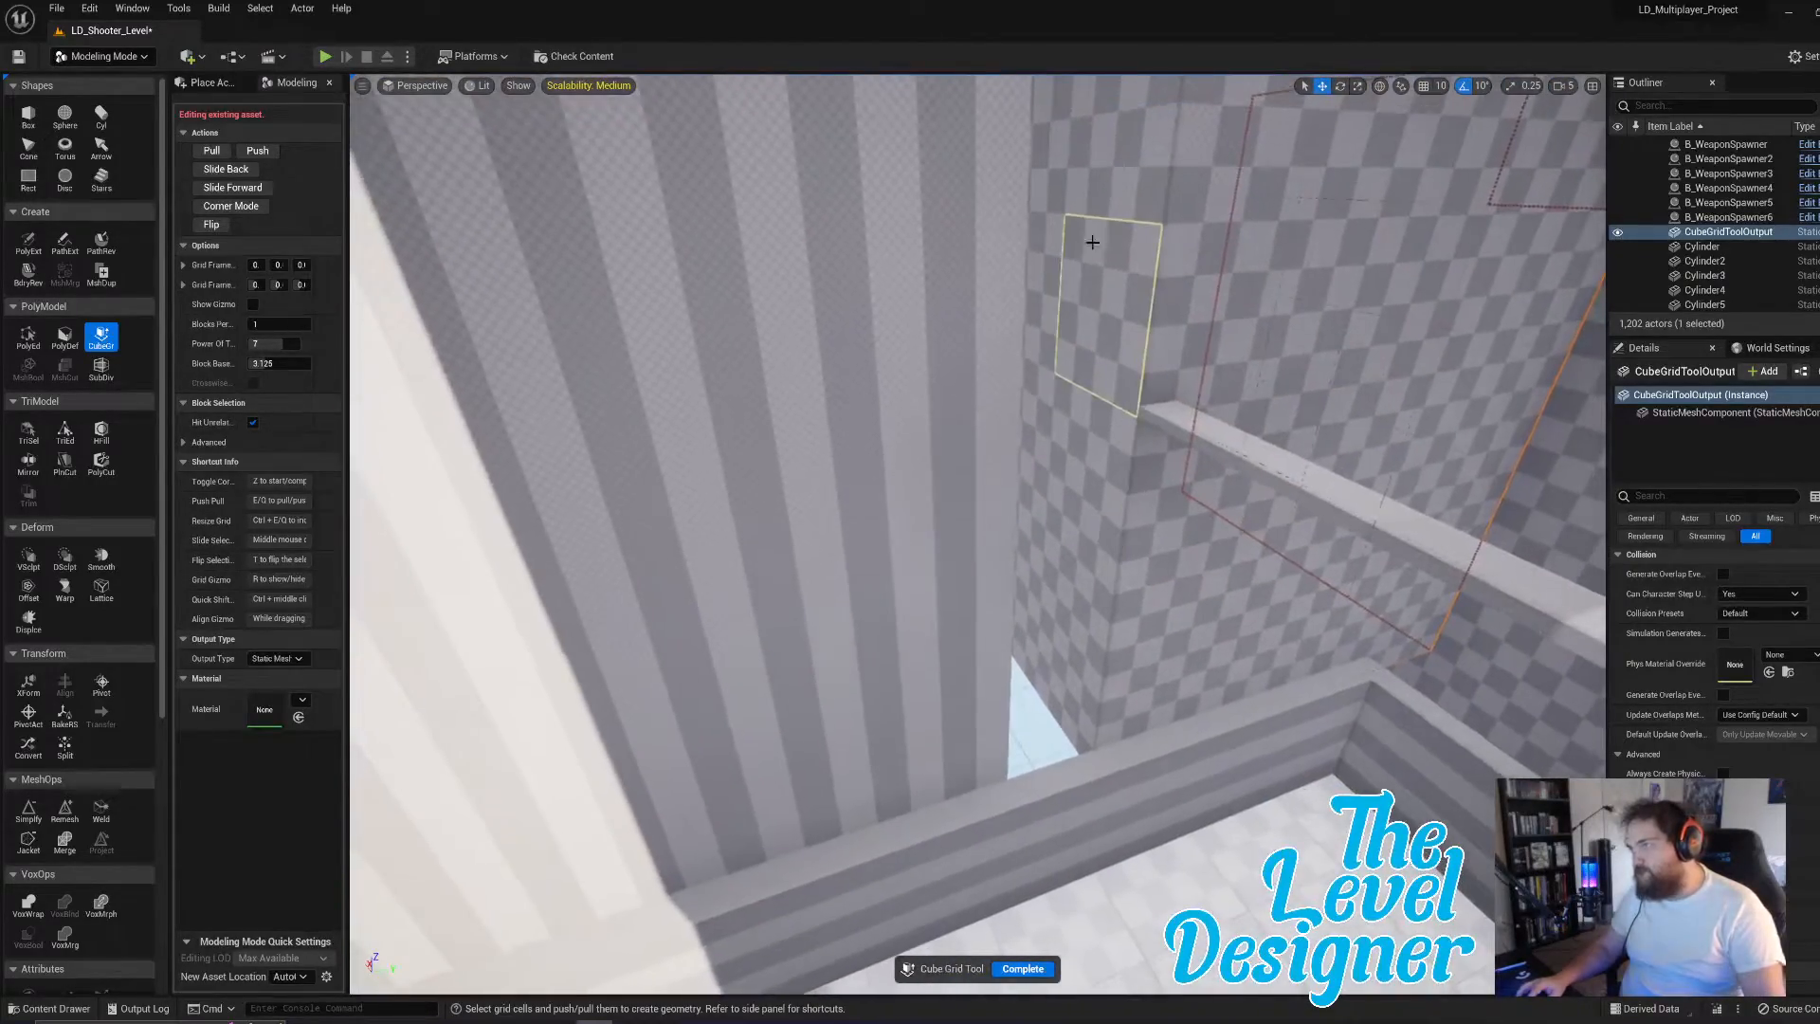
left_click(1129, 151)
right_click_drag(1104, 318, 1061, 332)
right_click_drag(1054, 511, 1015, 536)
key("e")
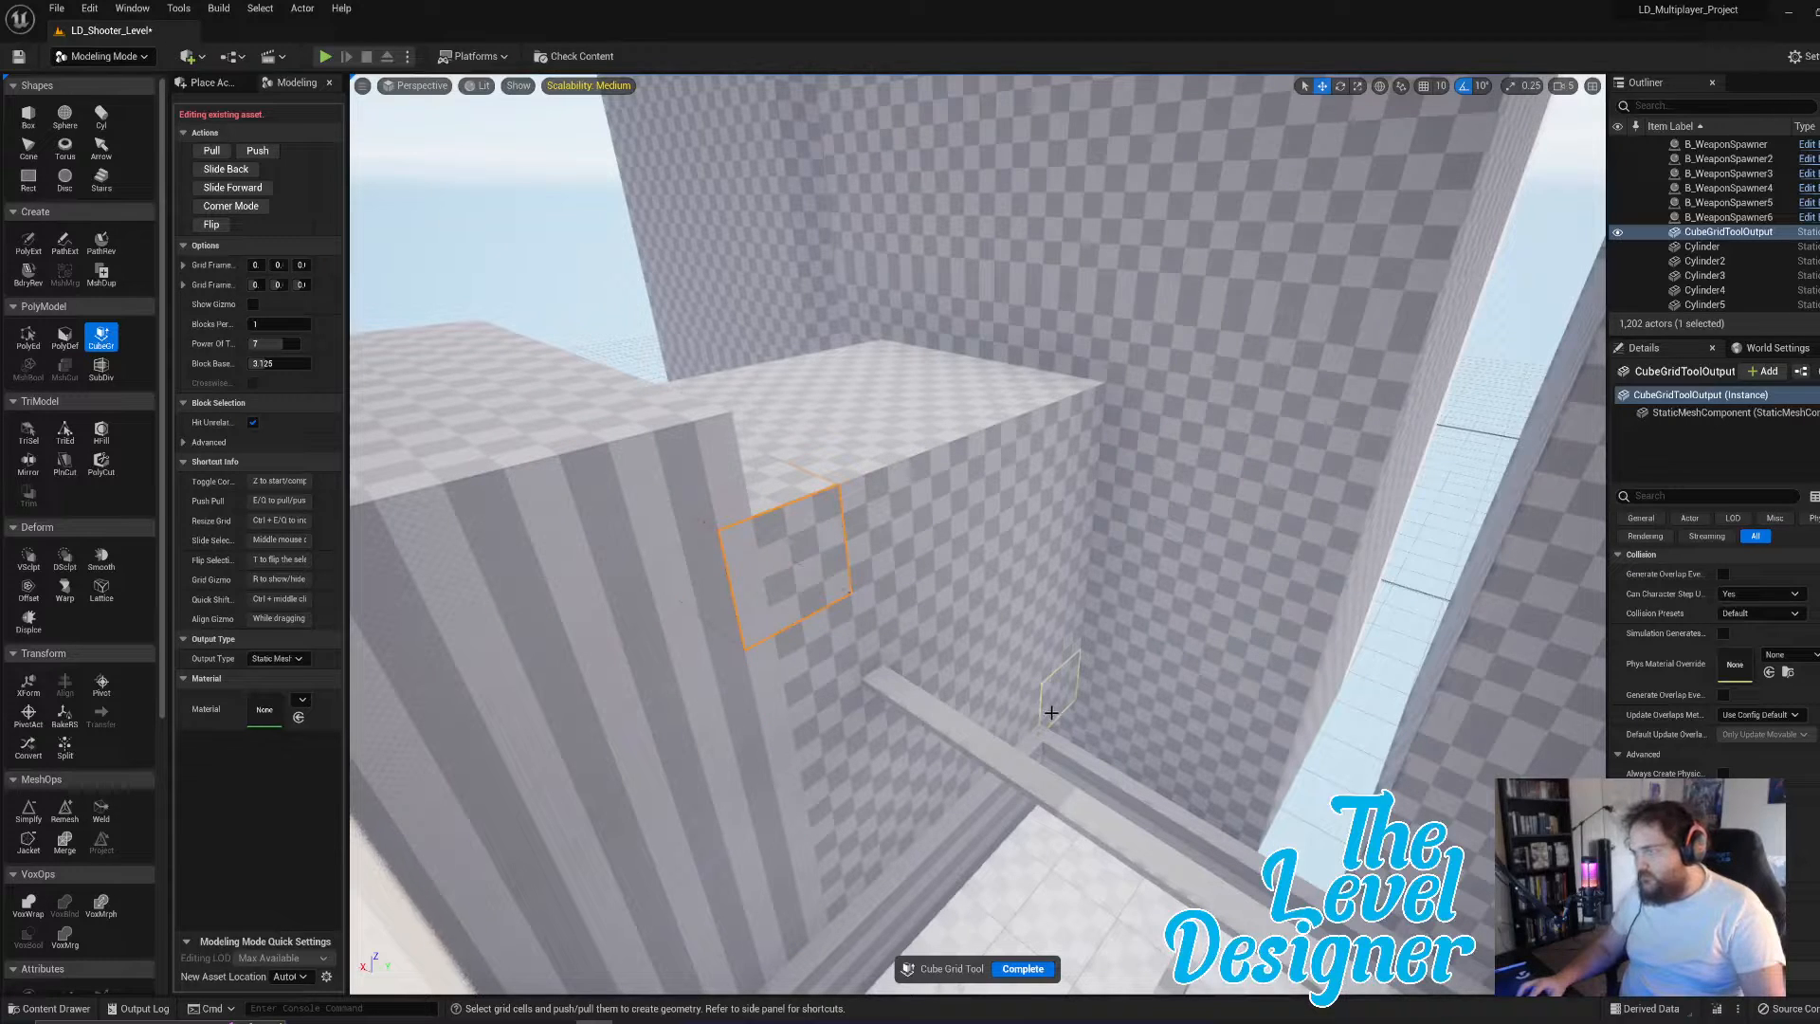
- Select the underside corner patch and, with the grid power at 6, the recessed two-by-two patch beside the striped tower
mouse_move(1052, 712)
right_mouse_down()
mouse_move(1002, 660)
mouse_move(1064, 688)
right_mouse_up()
left_click(831, 801)
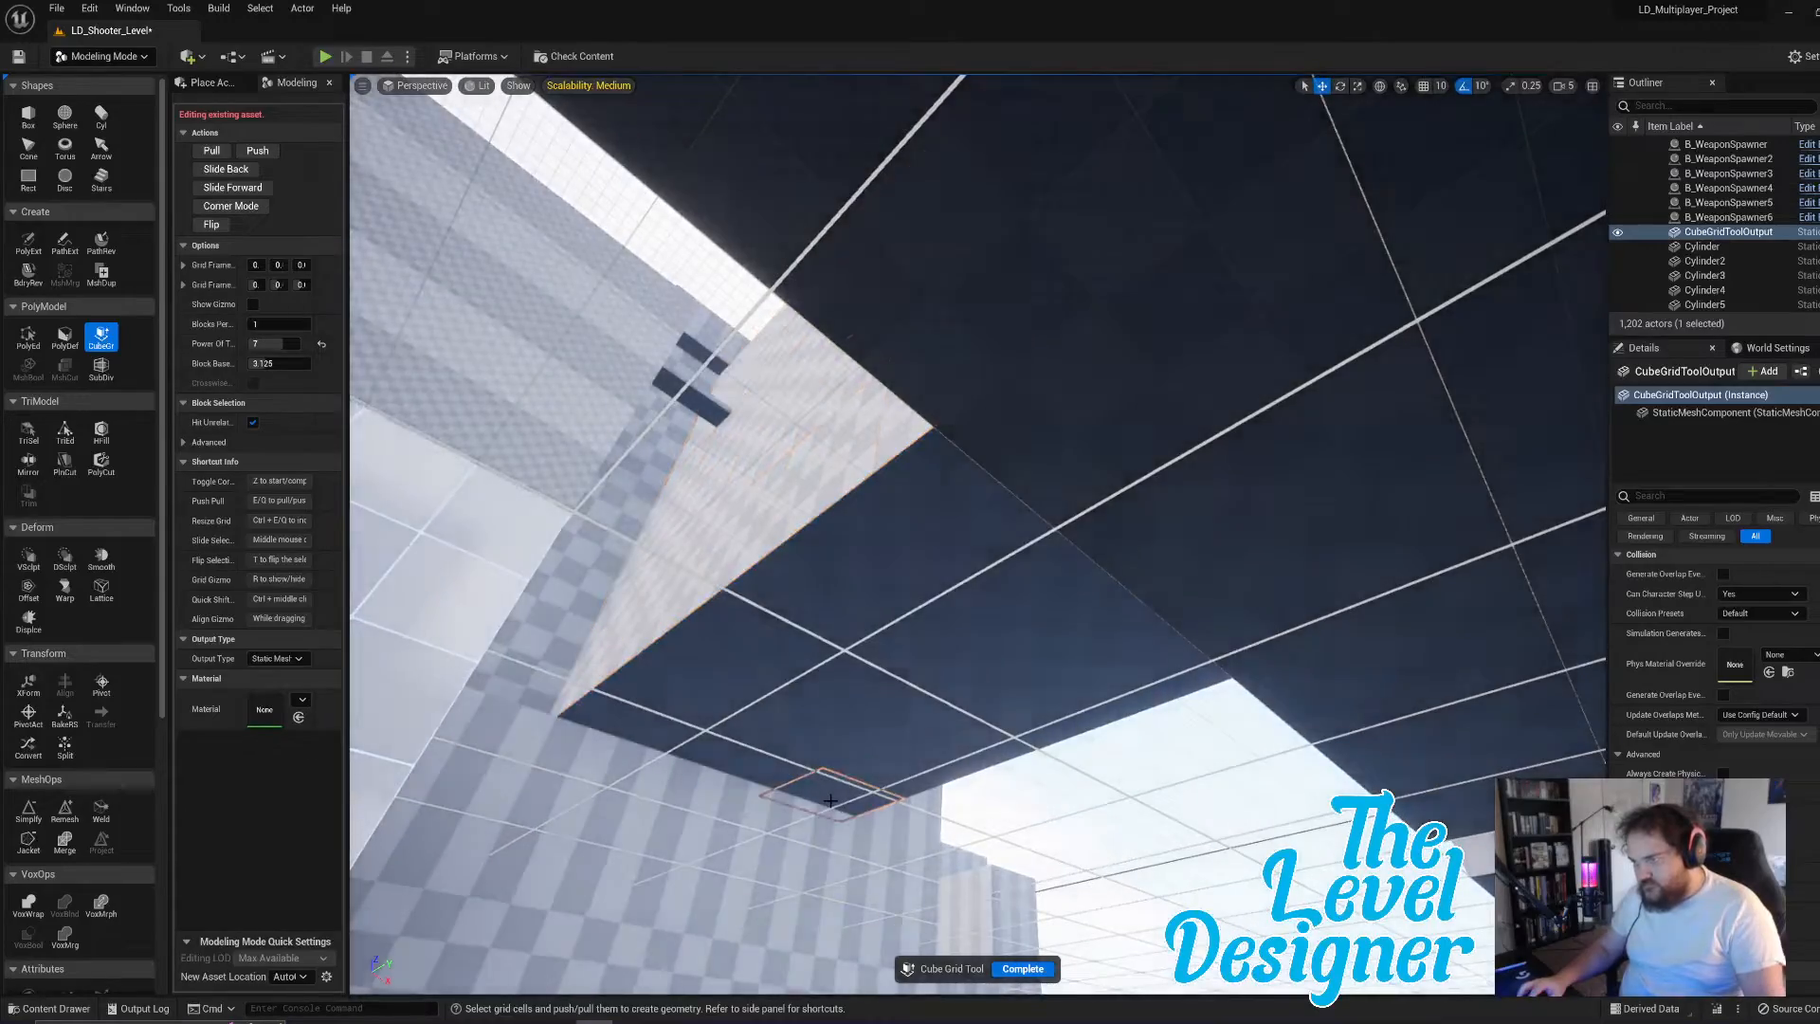
right_click_drag(977, 642, 1071, 649)
right_click_drag(1166, 479, 995, 432)
key("e")
key("e")
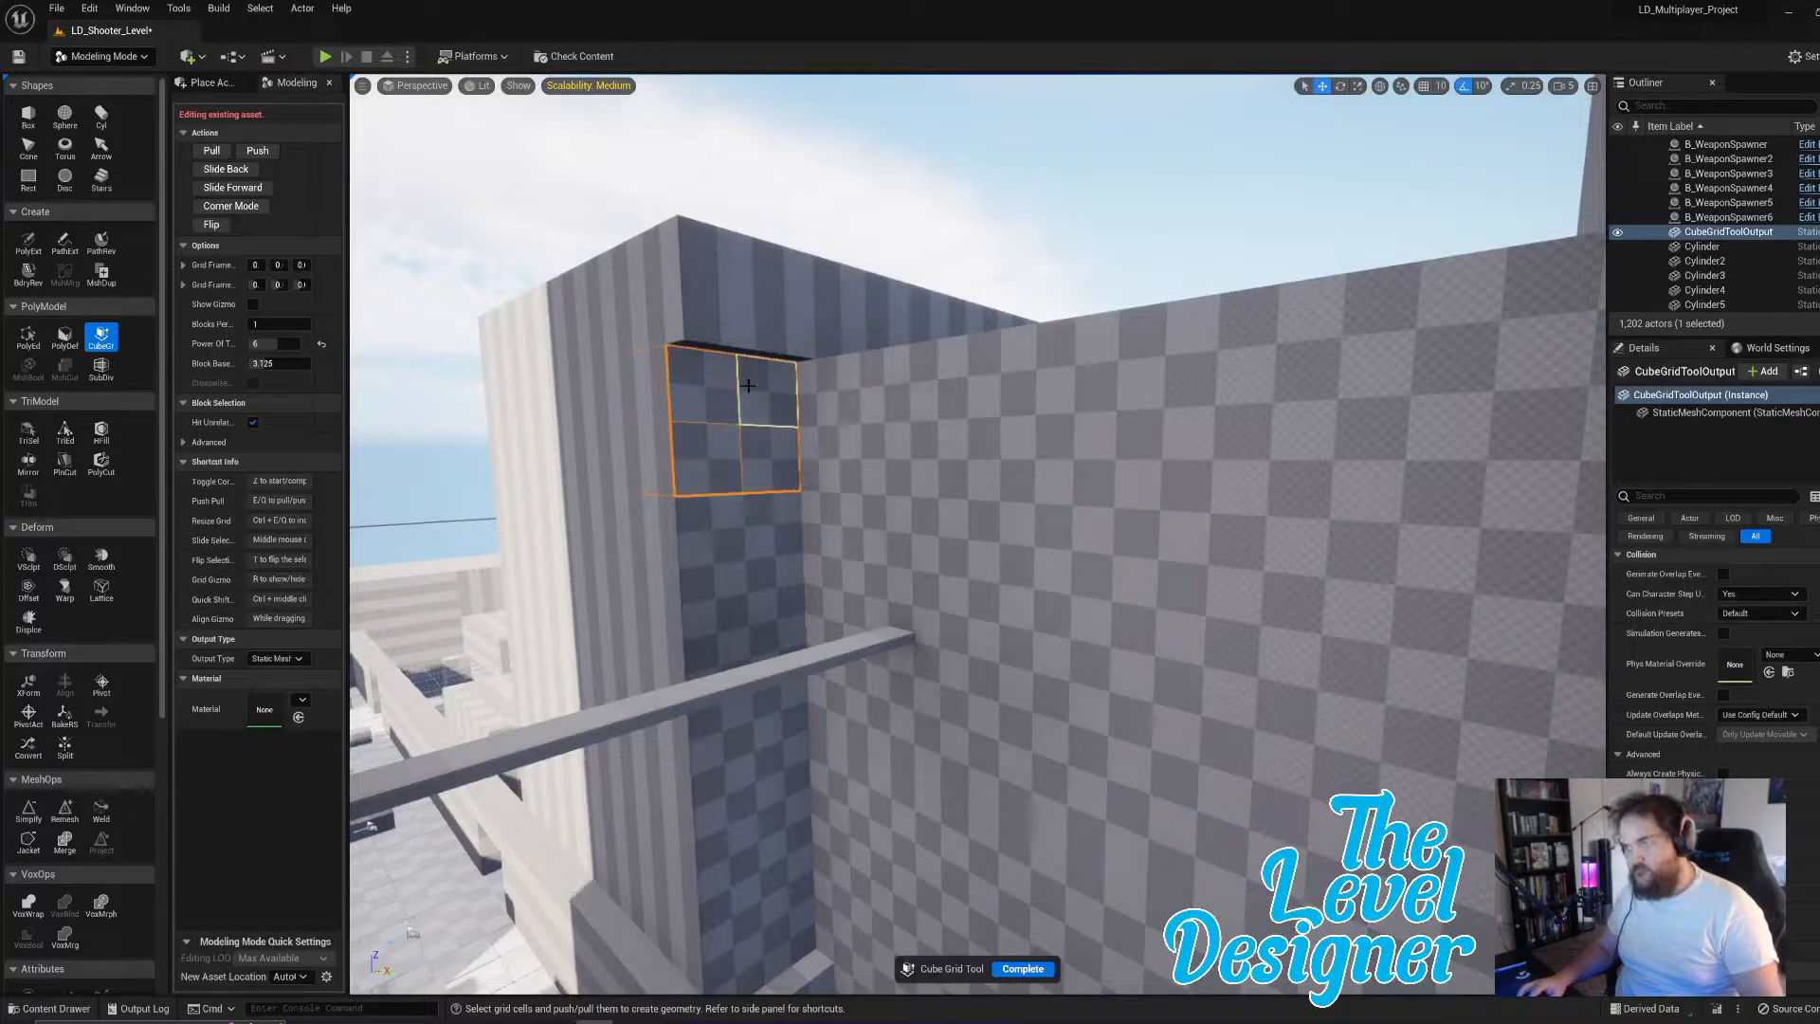
- Select the narrow vertical strip beside the striped tower with the grid power at 4, and save all unsaved levels and assets
left_click(685, 359)
right_click_drag(848, 805, 861, 944)
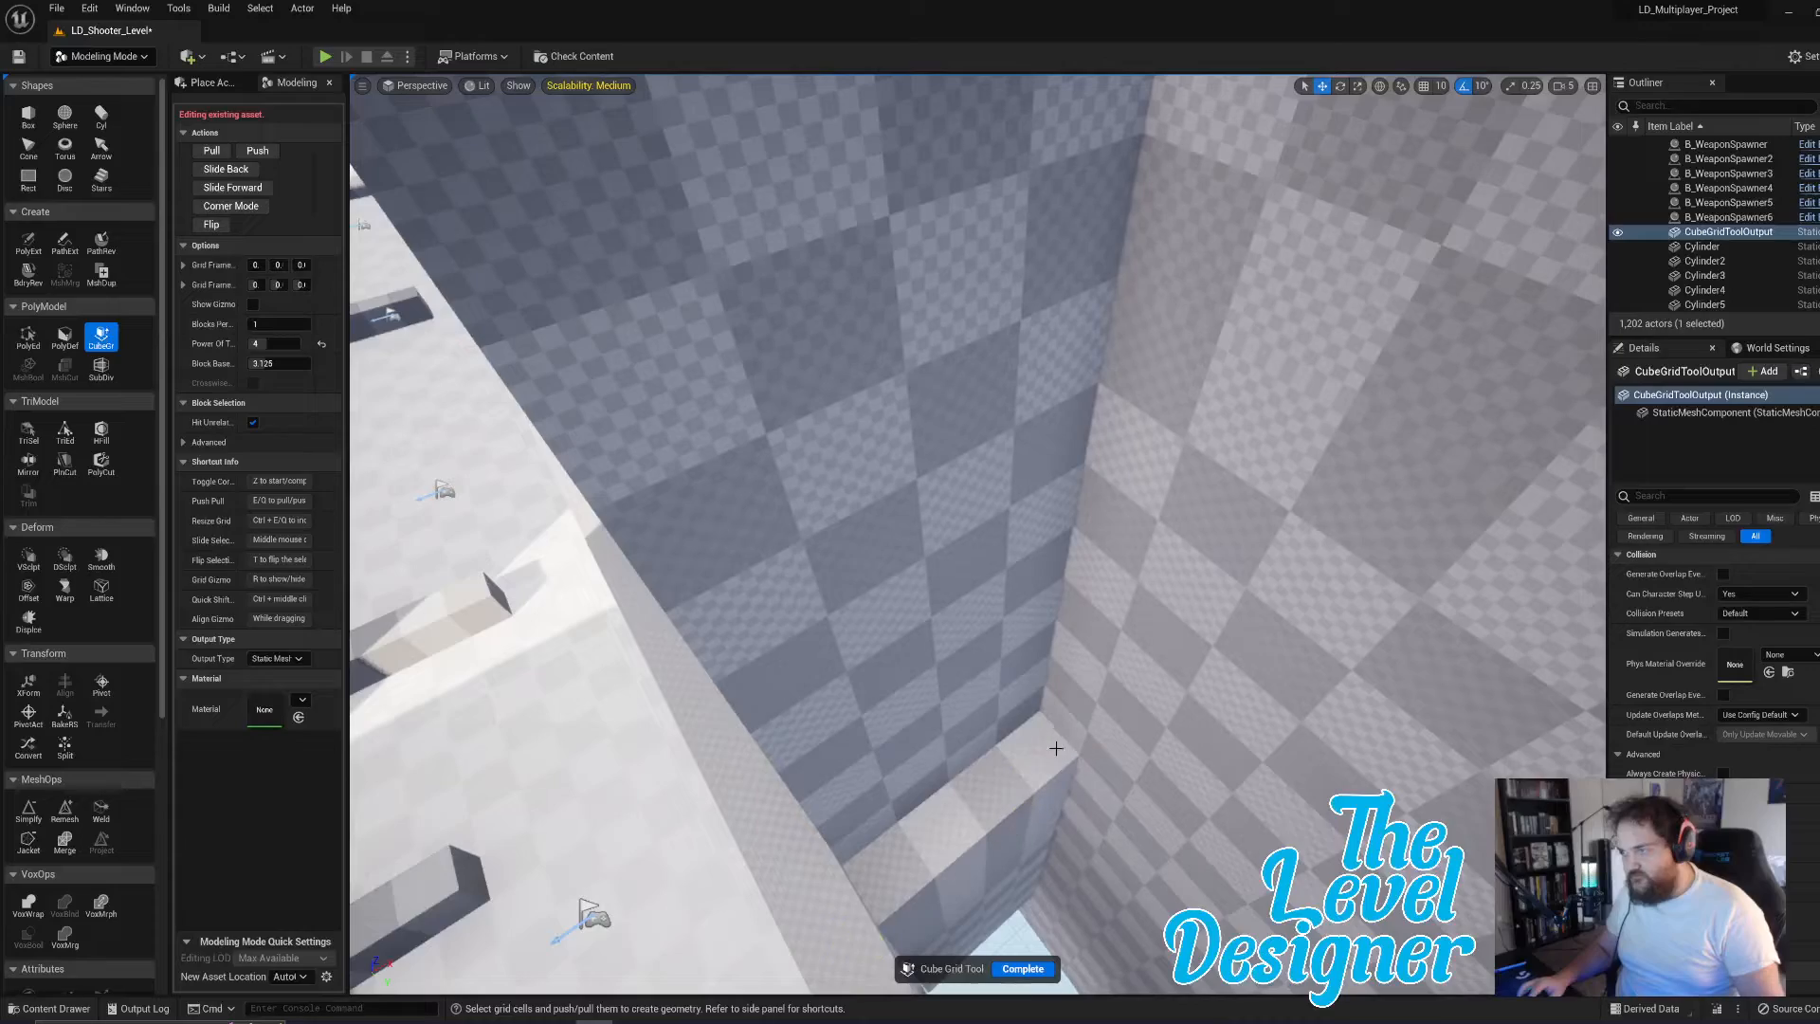
right_click_drag(1029, 714, 1049, 541)
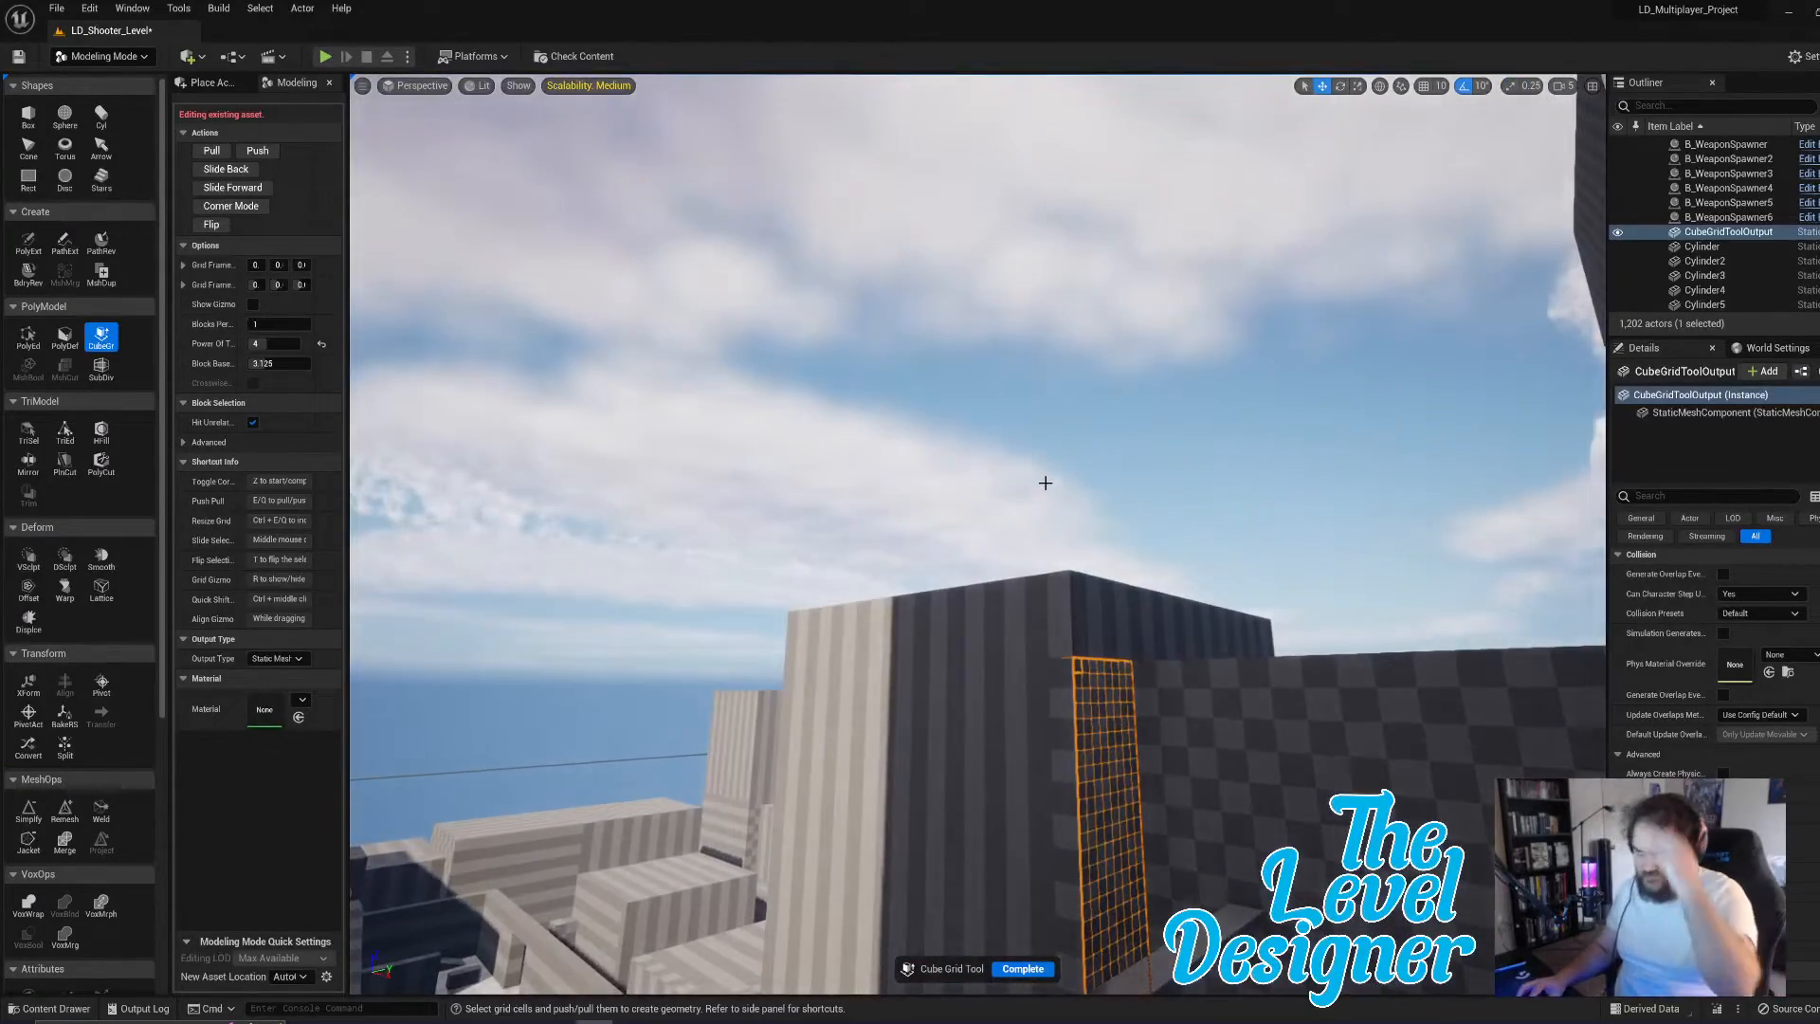
left_click(49, 10)
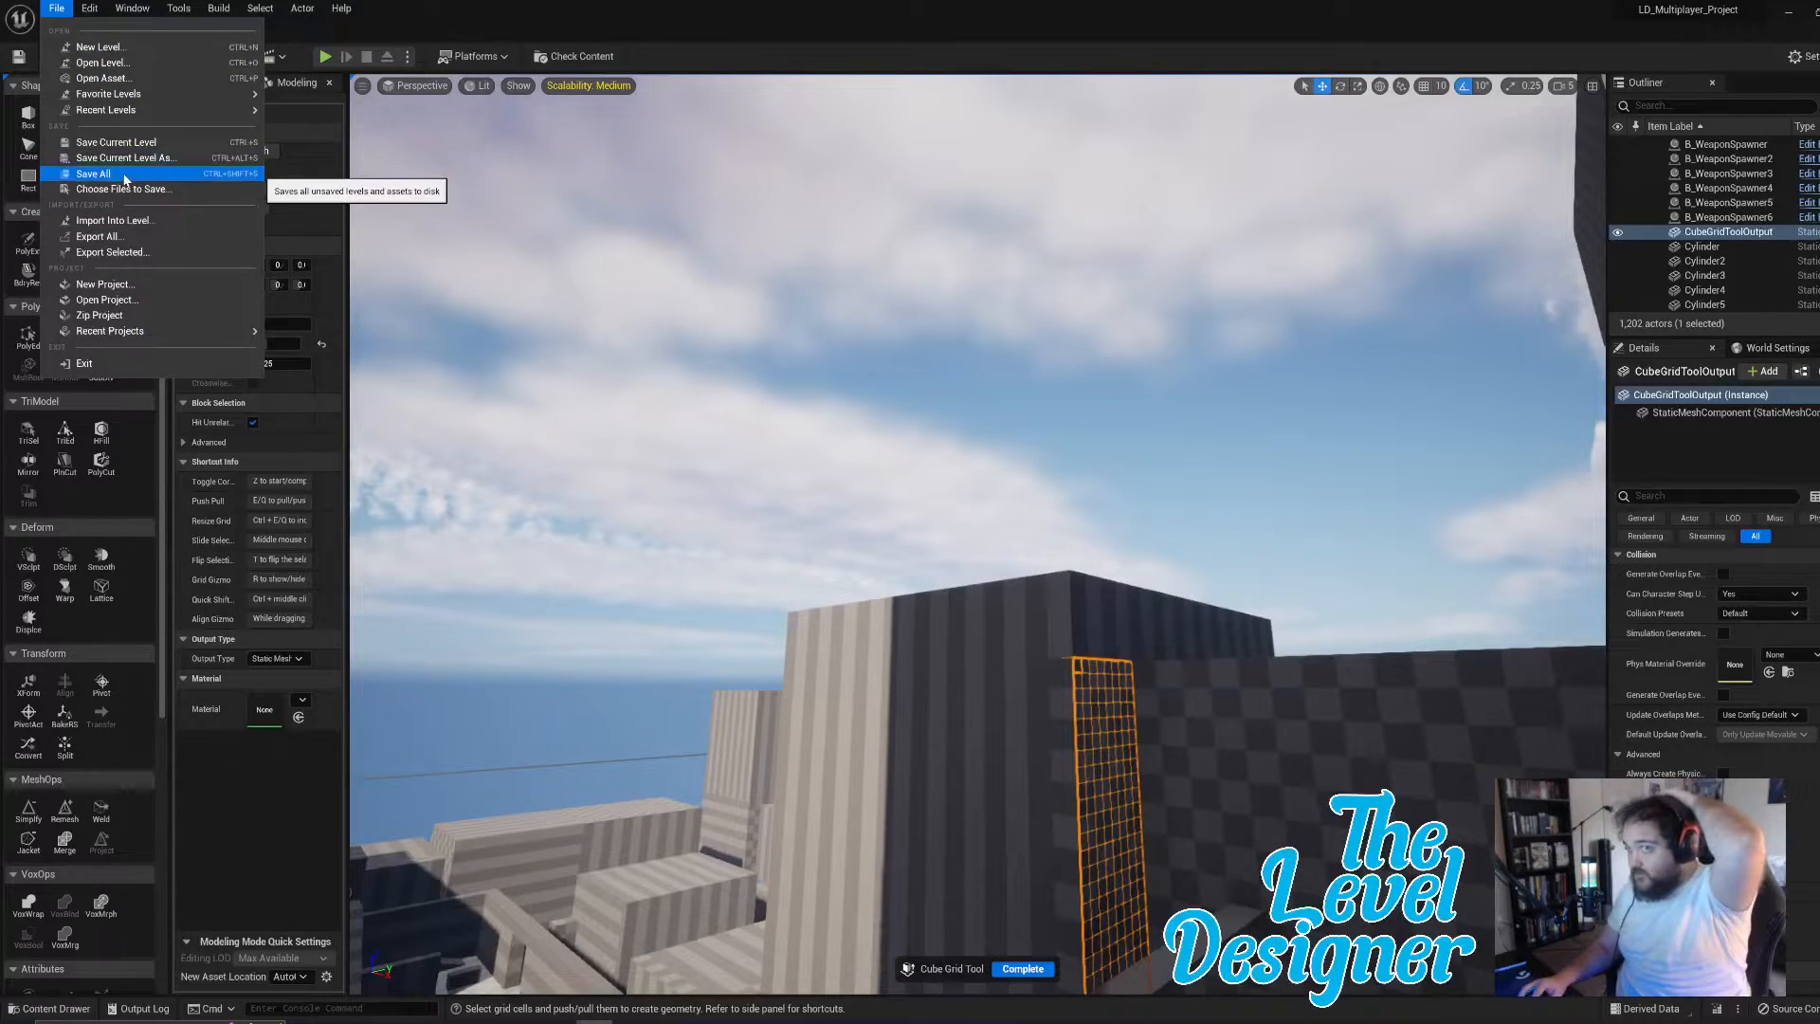
left_click(125, 177)
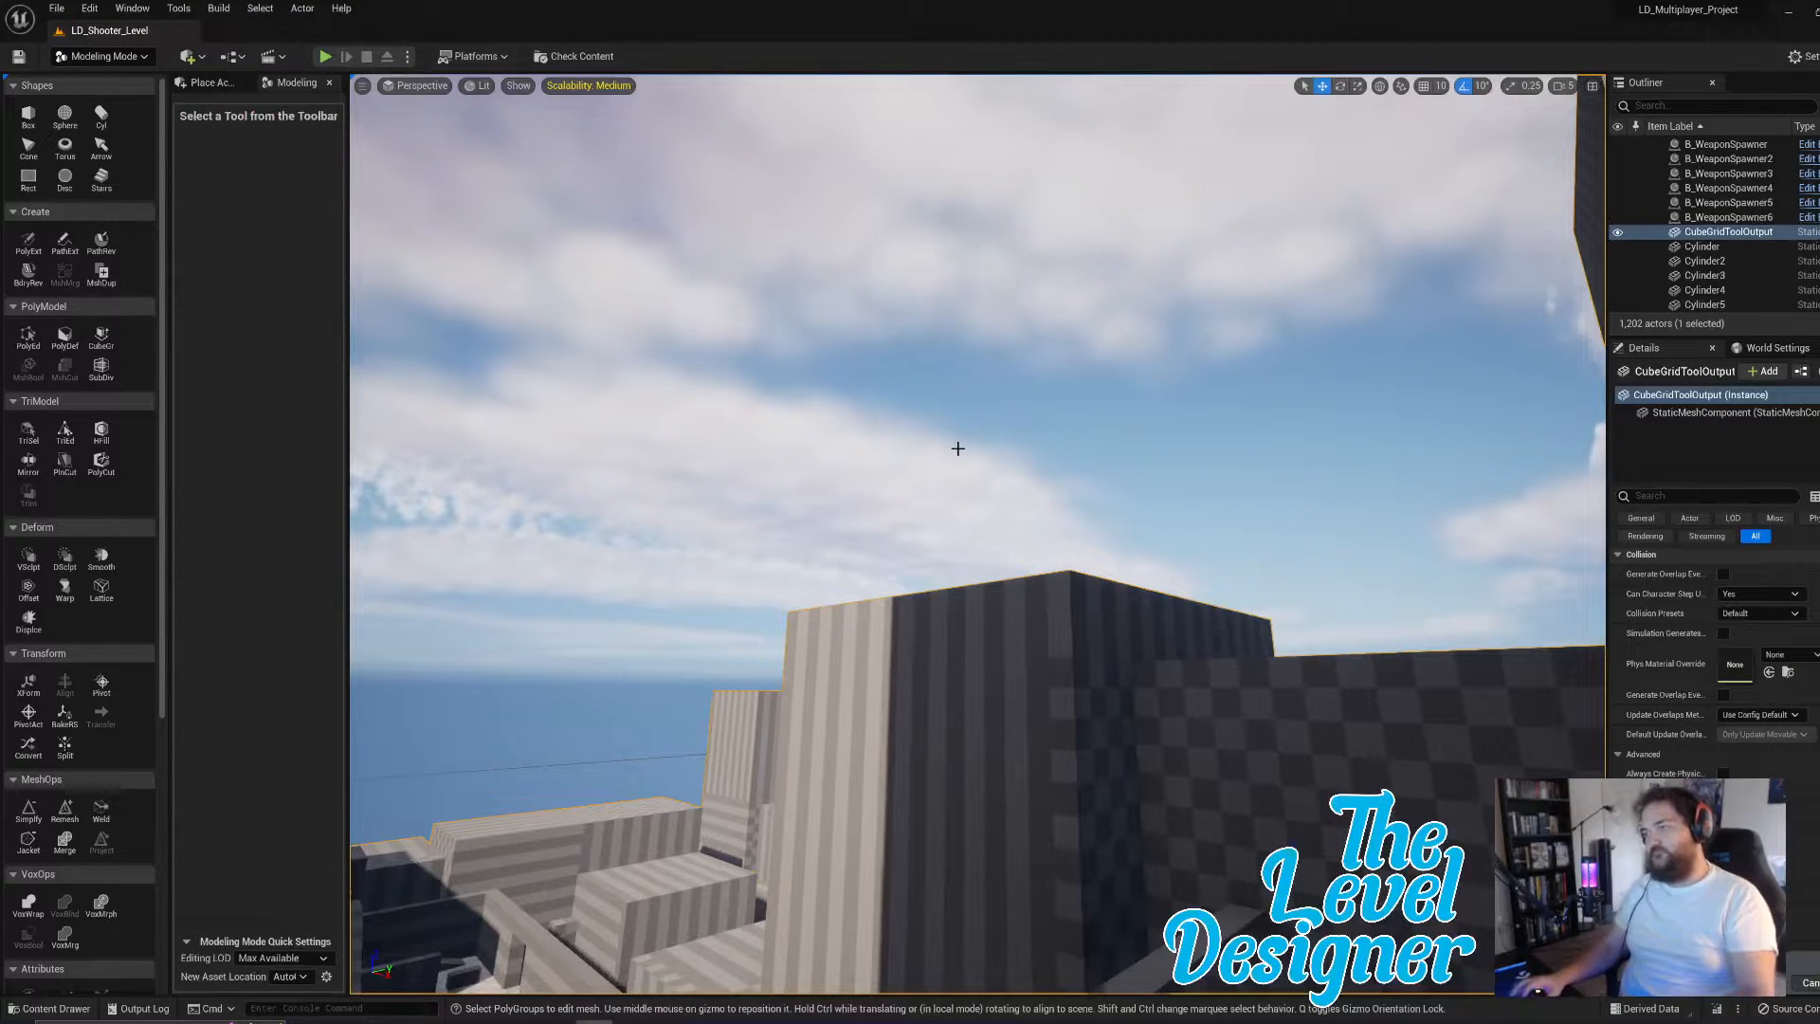
- Resume Cube Grid editing with the grid power at 7, select a large patch on the building's outer wall, and pull it out six steps
right_click_drag(1153, 682, 683, 749)
right_click_drag(977, 569, 1317, 476)
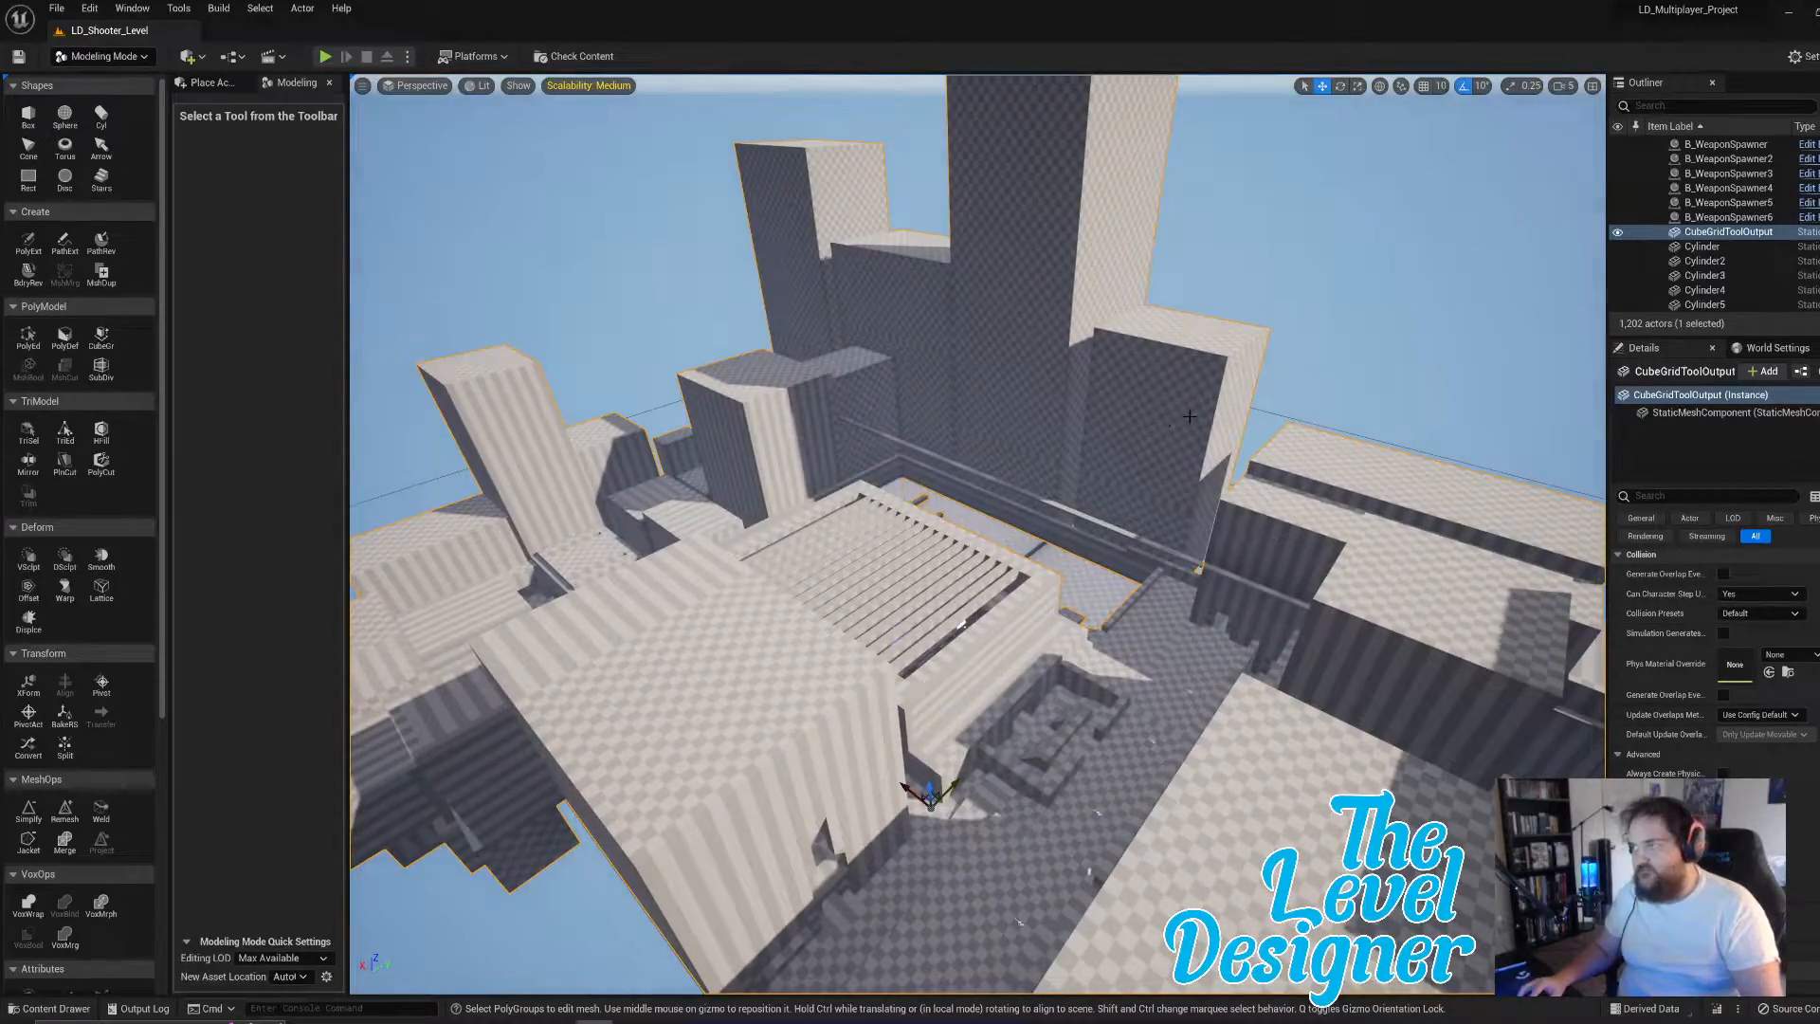
right_click_drag(925, 574, 943, 664)
left_click(102, 339)
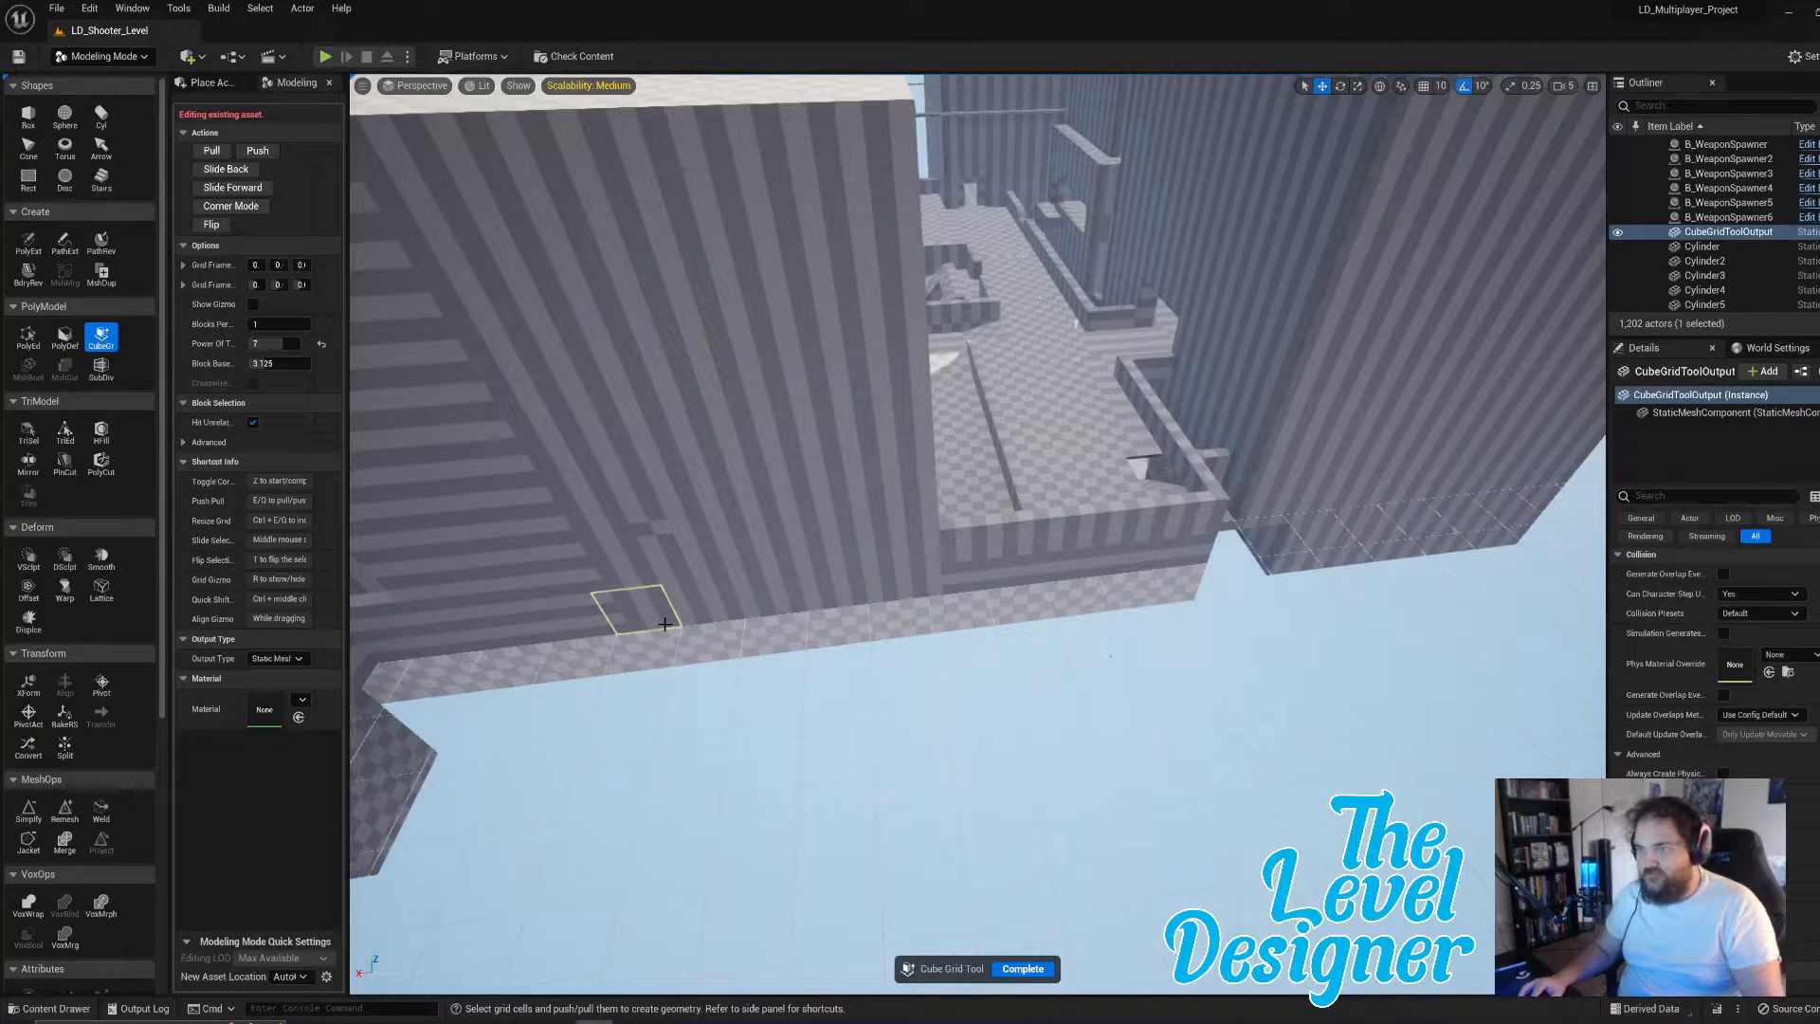
left_click(944, 310, "shift")
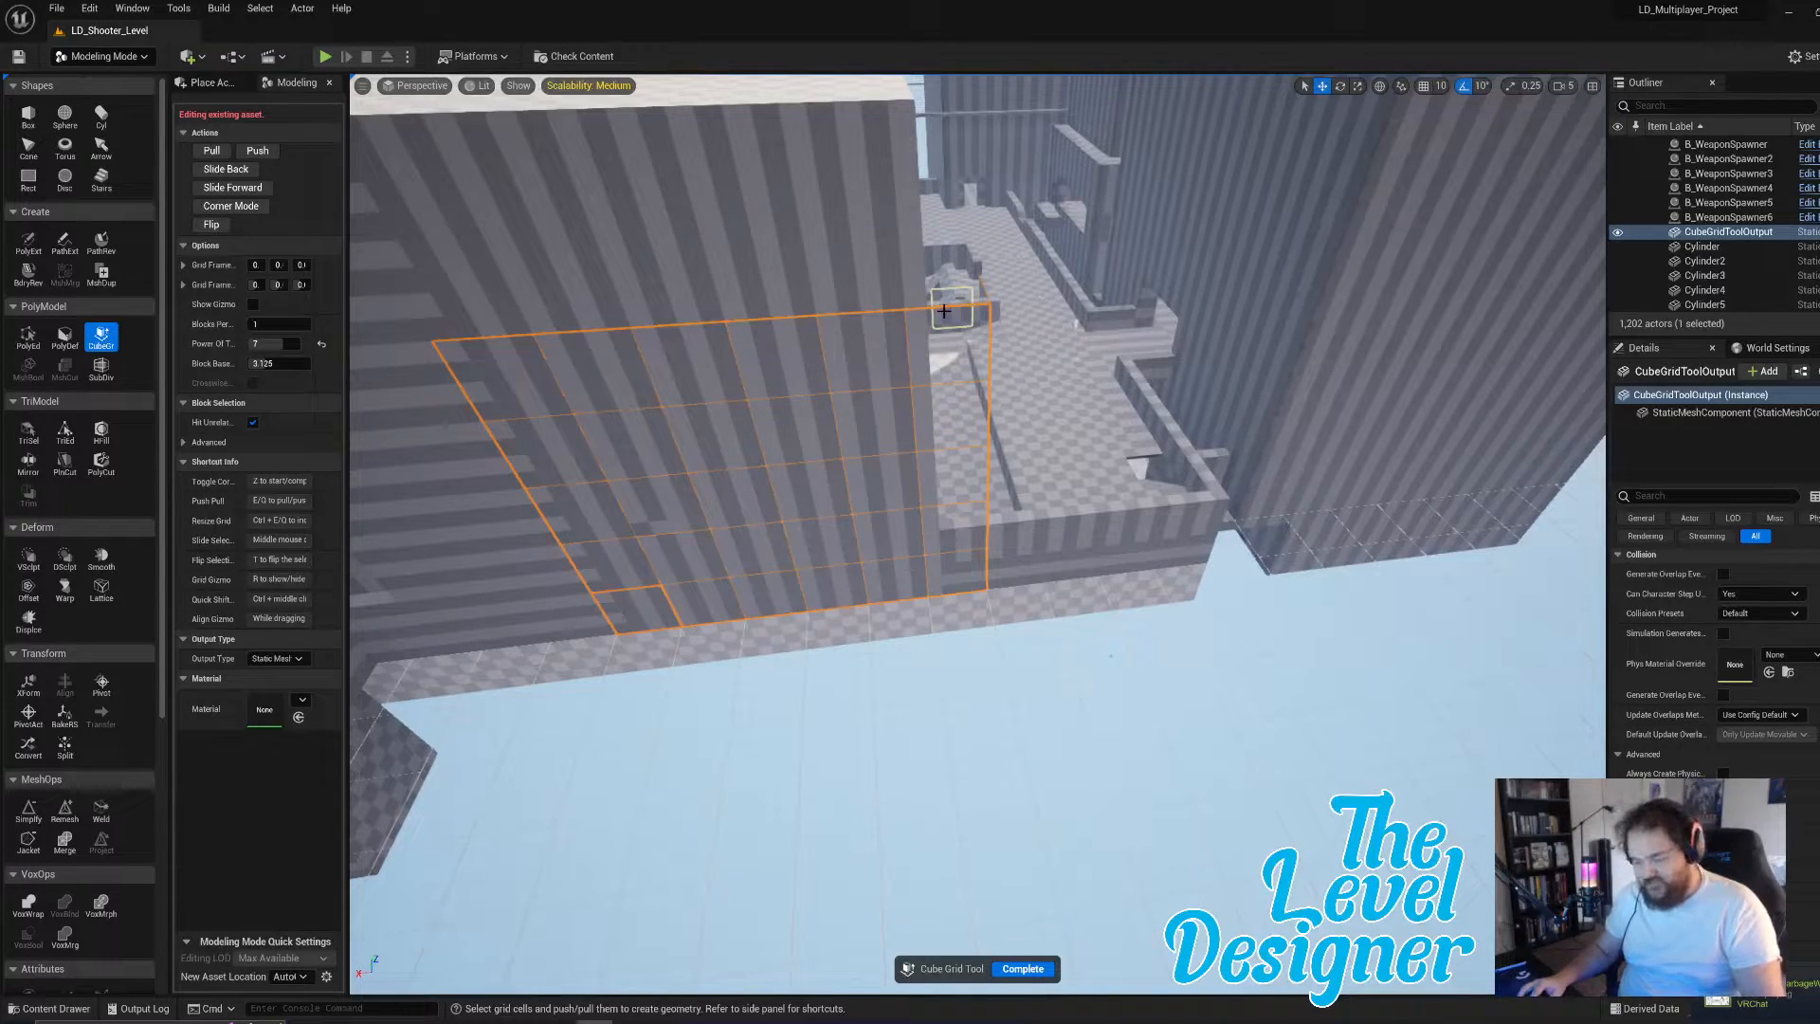
key("q")
key("e")
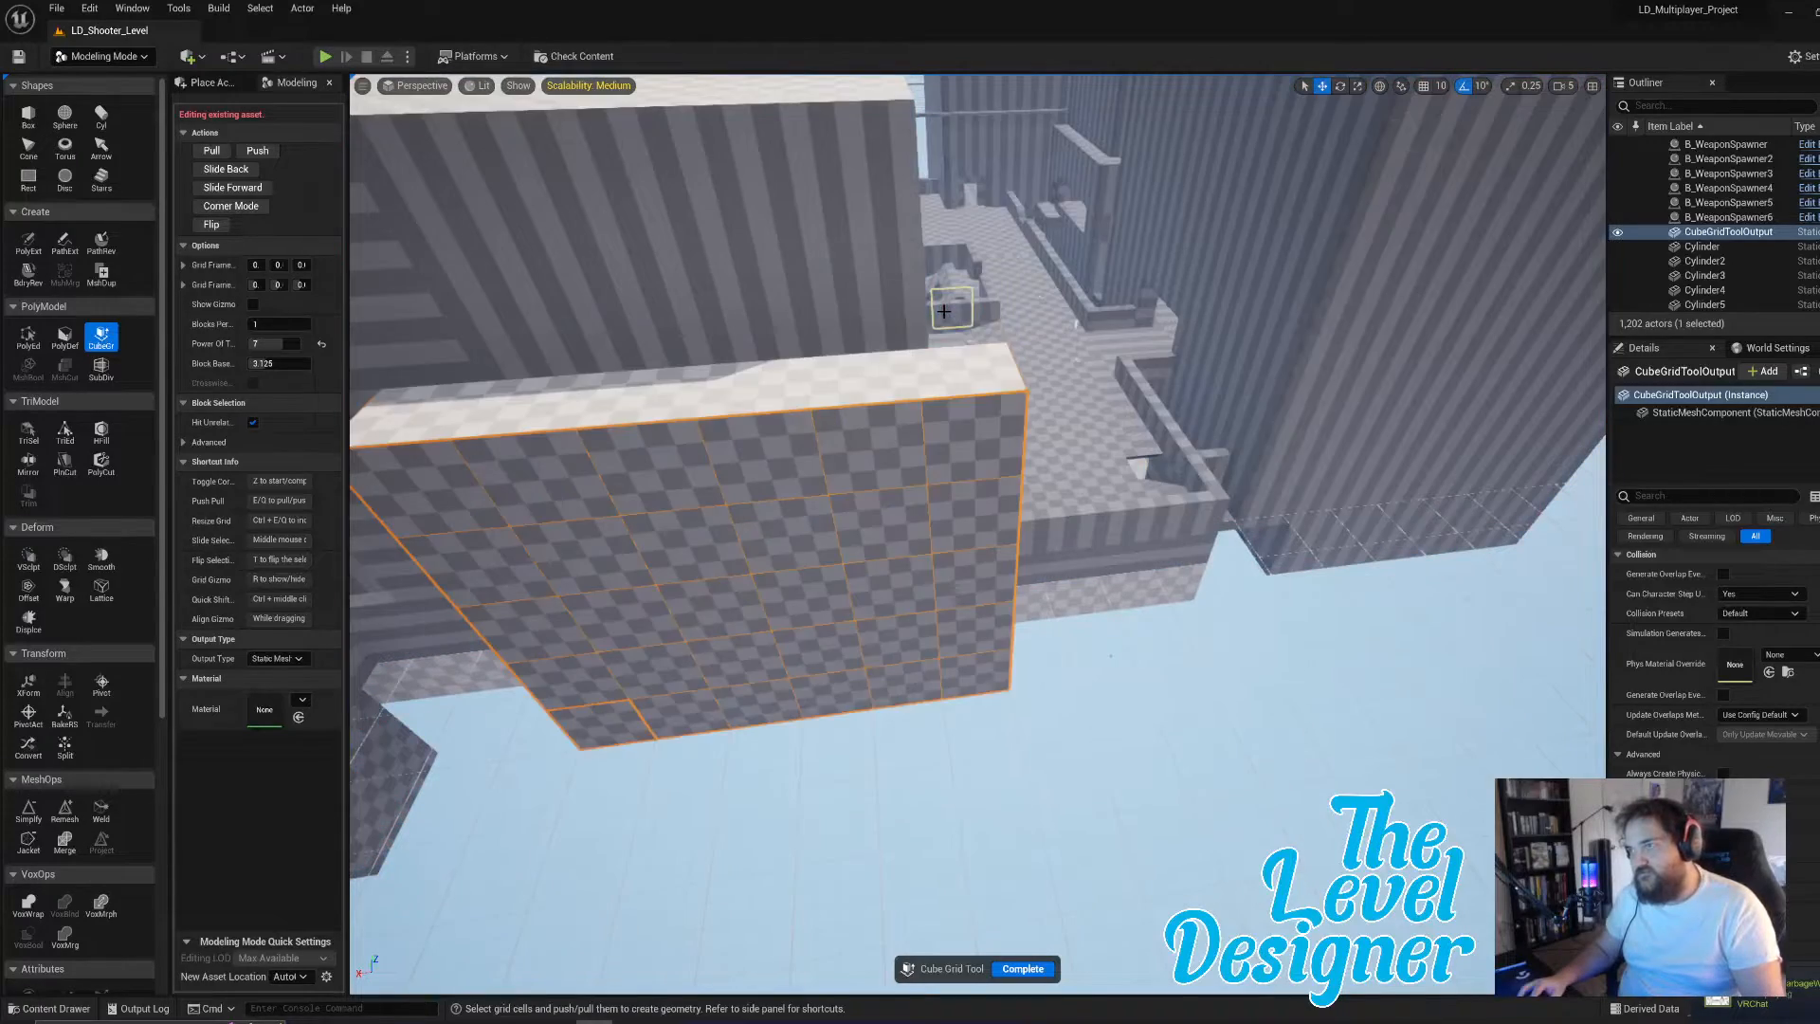
key("e")
key("e")
key("e")
key("e")
key("e")
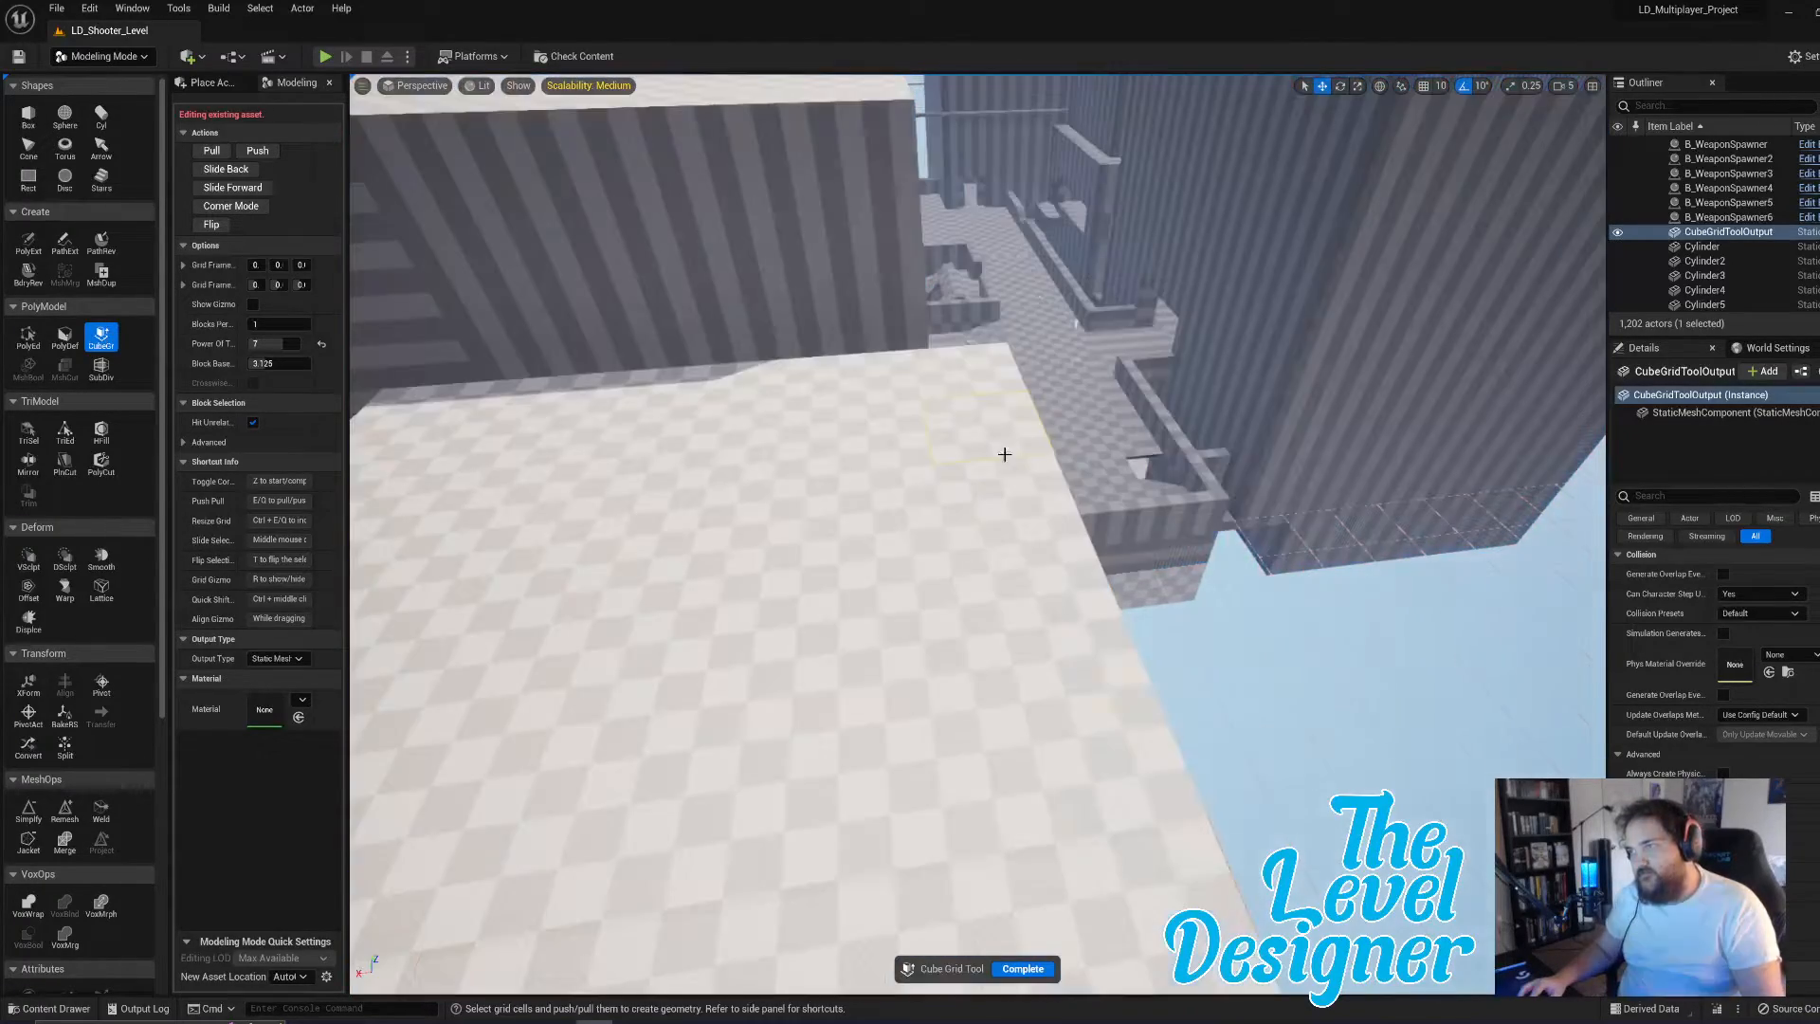
- Select the entire top of the block behind the building and pull it up four steps into a tower
key("s")
right_click_drag(1043, 466, 962, 363)
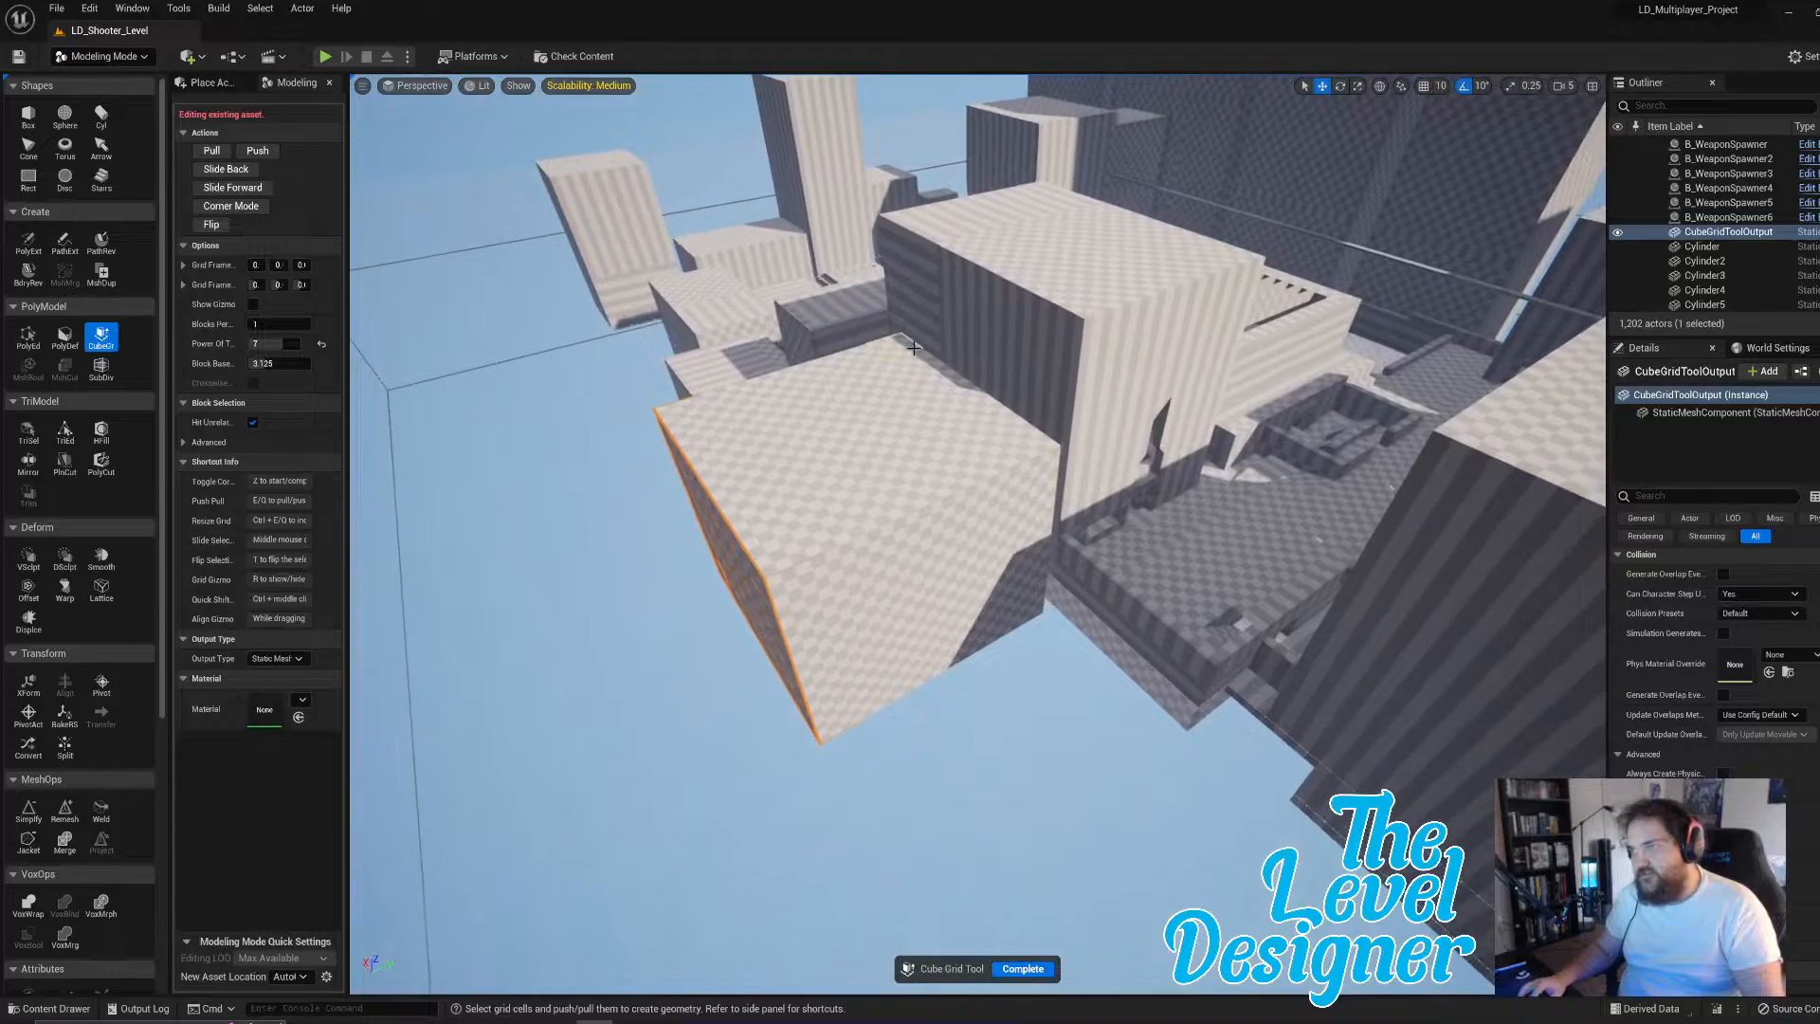
left_click(786, 546, "shift")
key("s")
right_click_drag(891, 547, 967, 512)
key("e")
key("e")
key("e")
key("e")
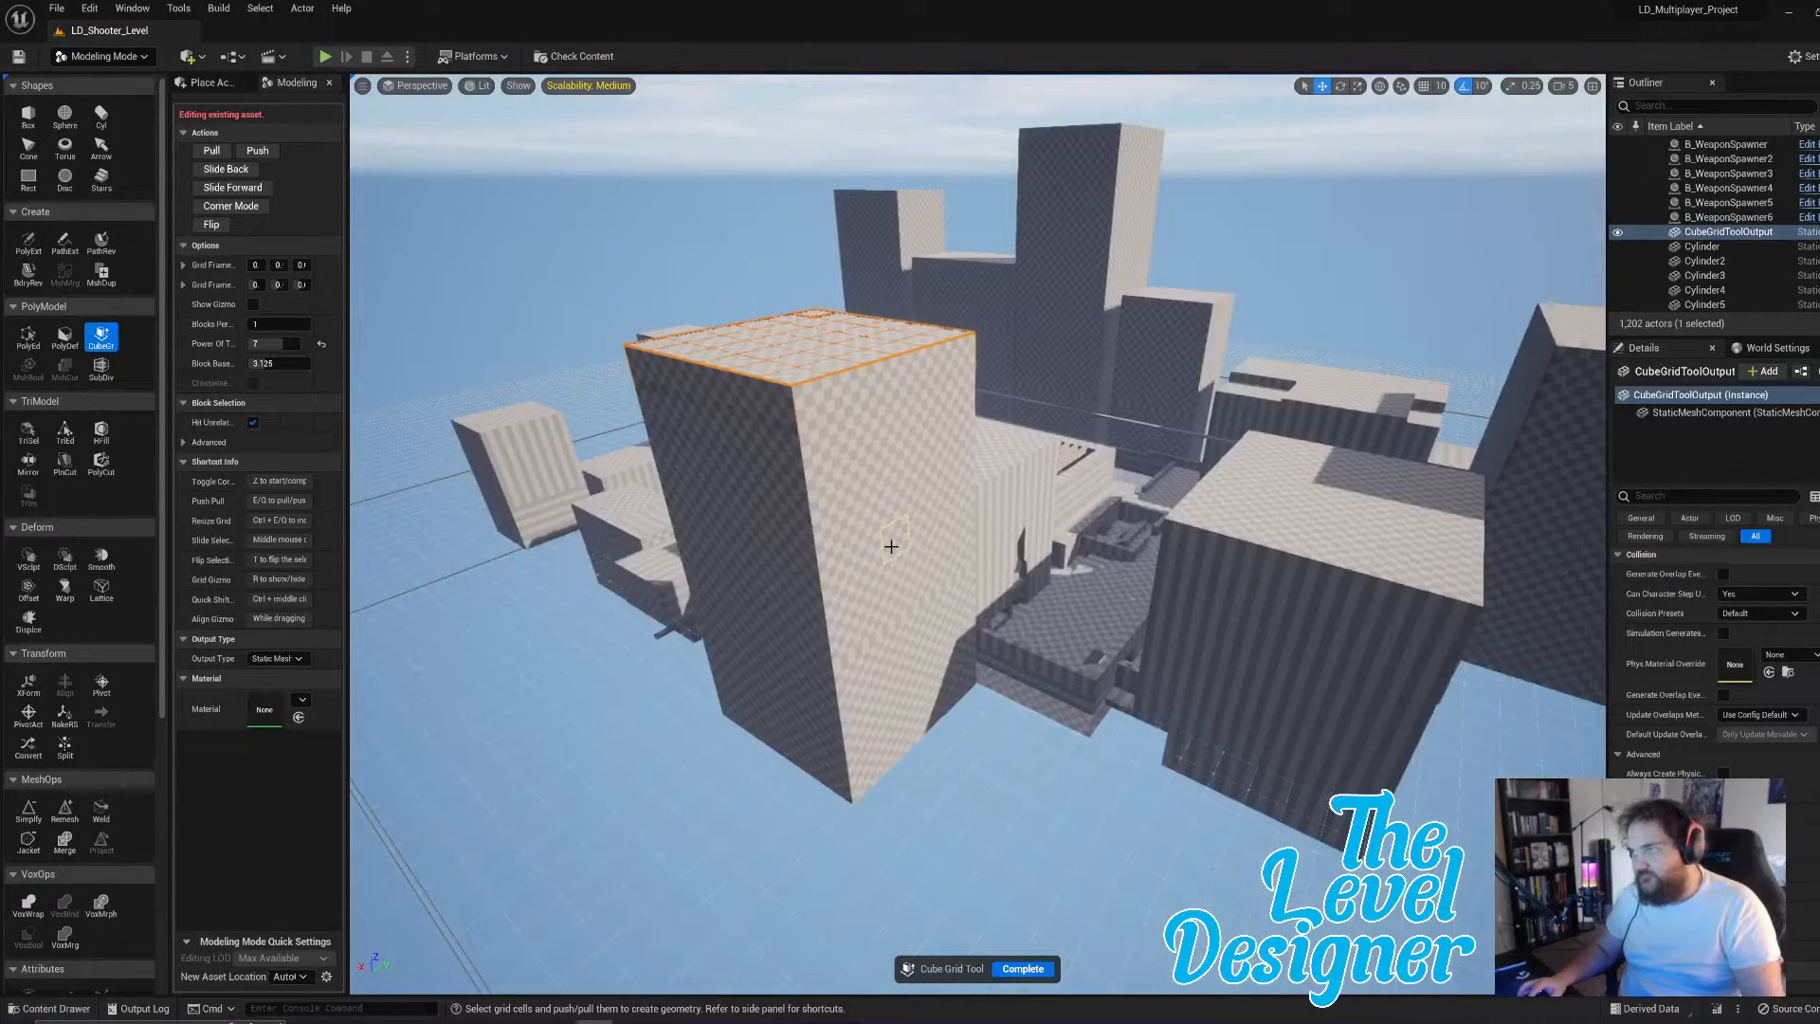
- Select the tower's sunlit side face short of its inner column, slide the selection clear, and pull it out seven steps
left_click(974, 677)
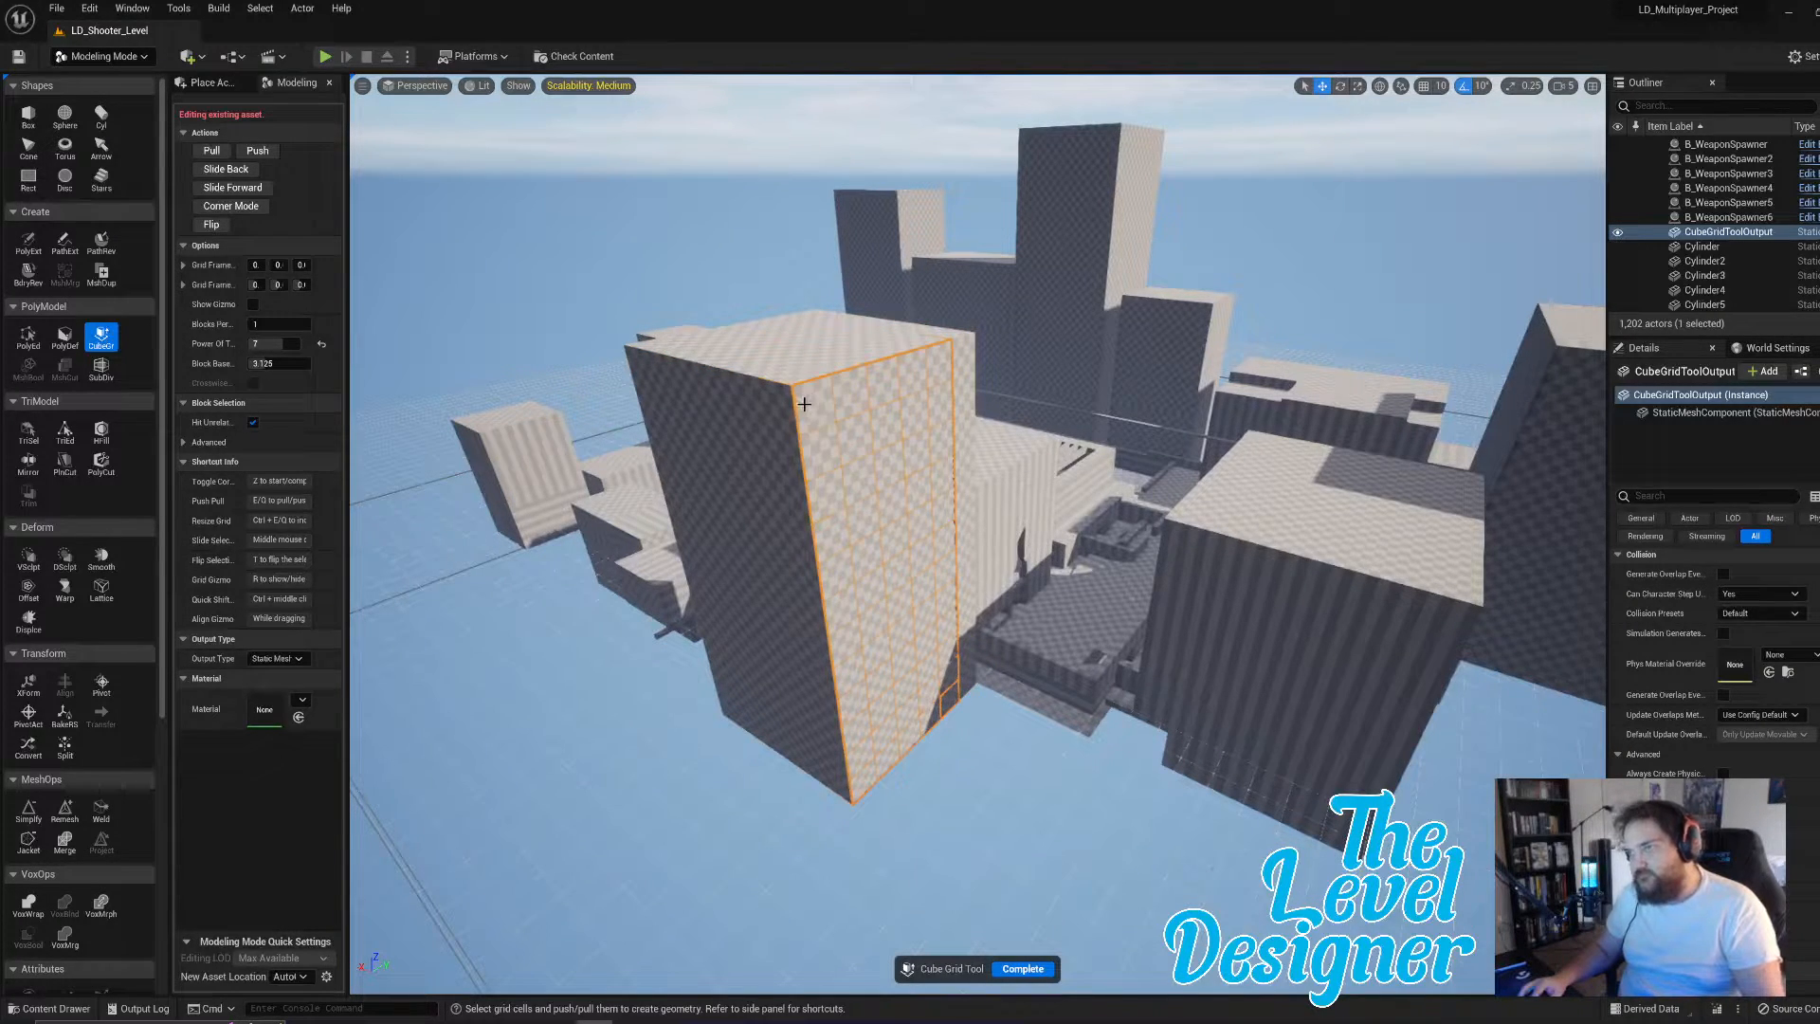
key("shift+e")
key("shift+e")
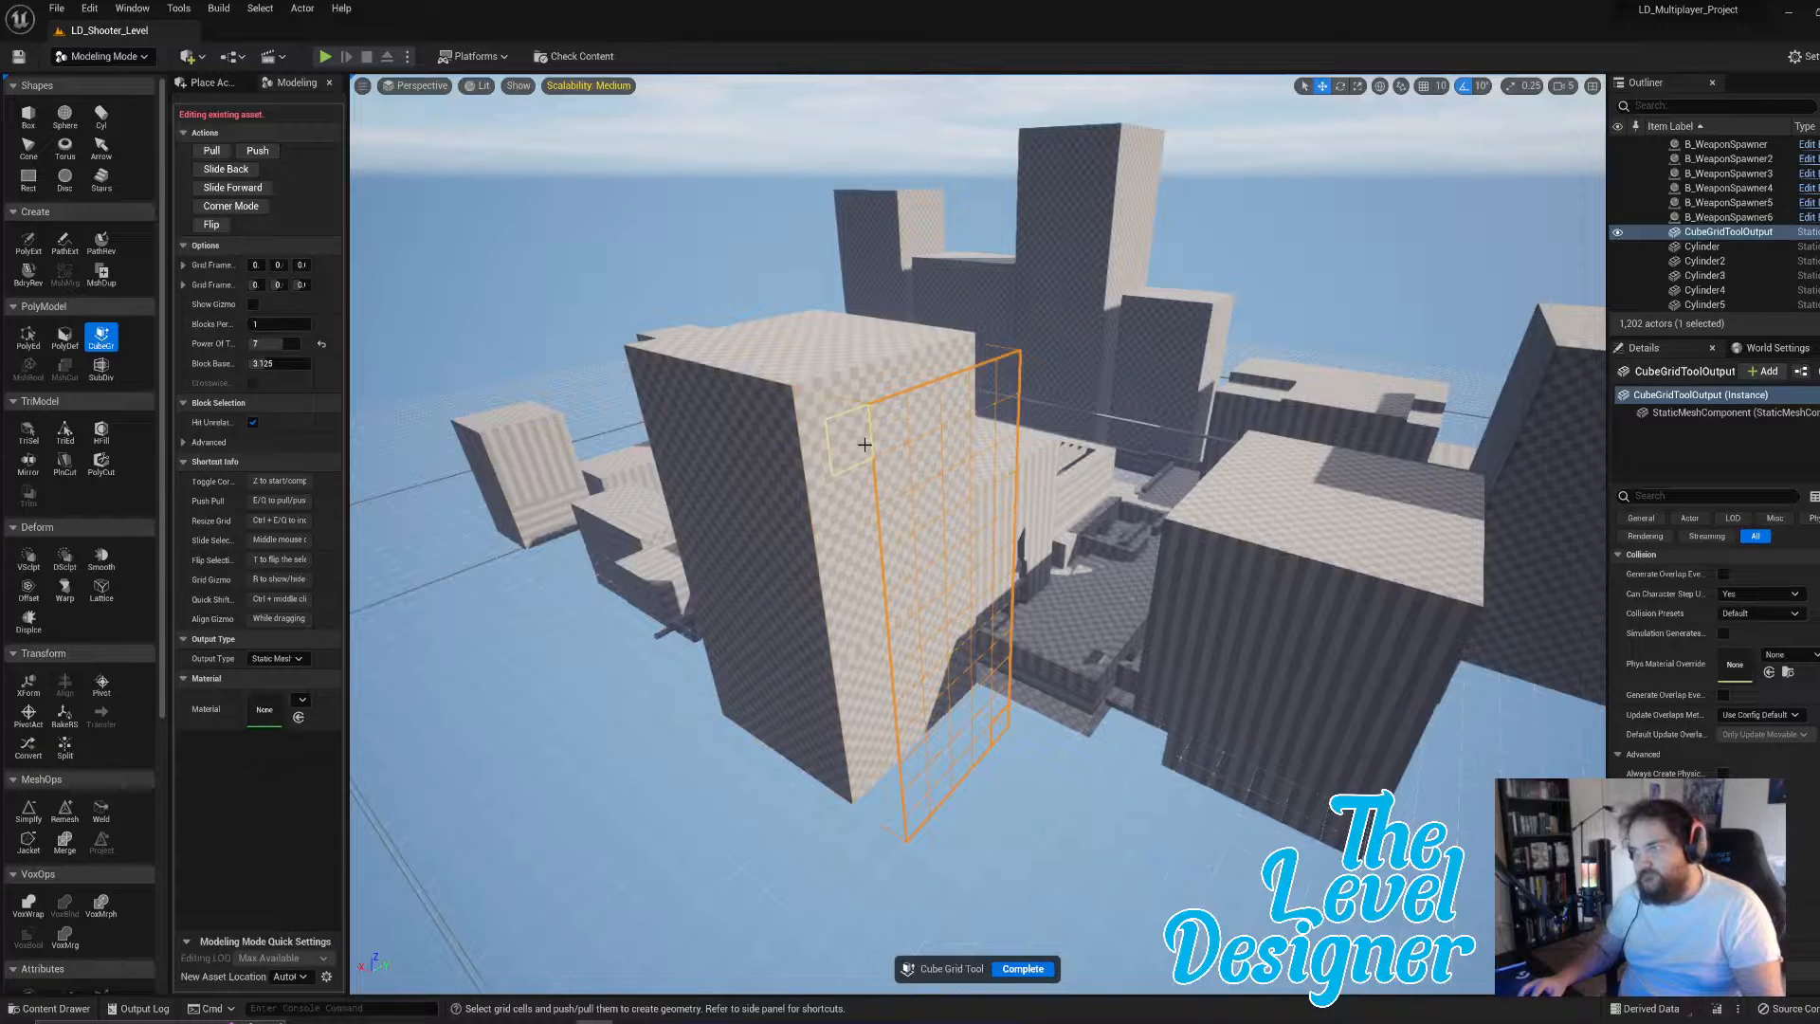
key("e")
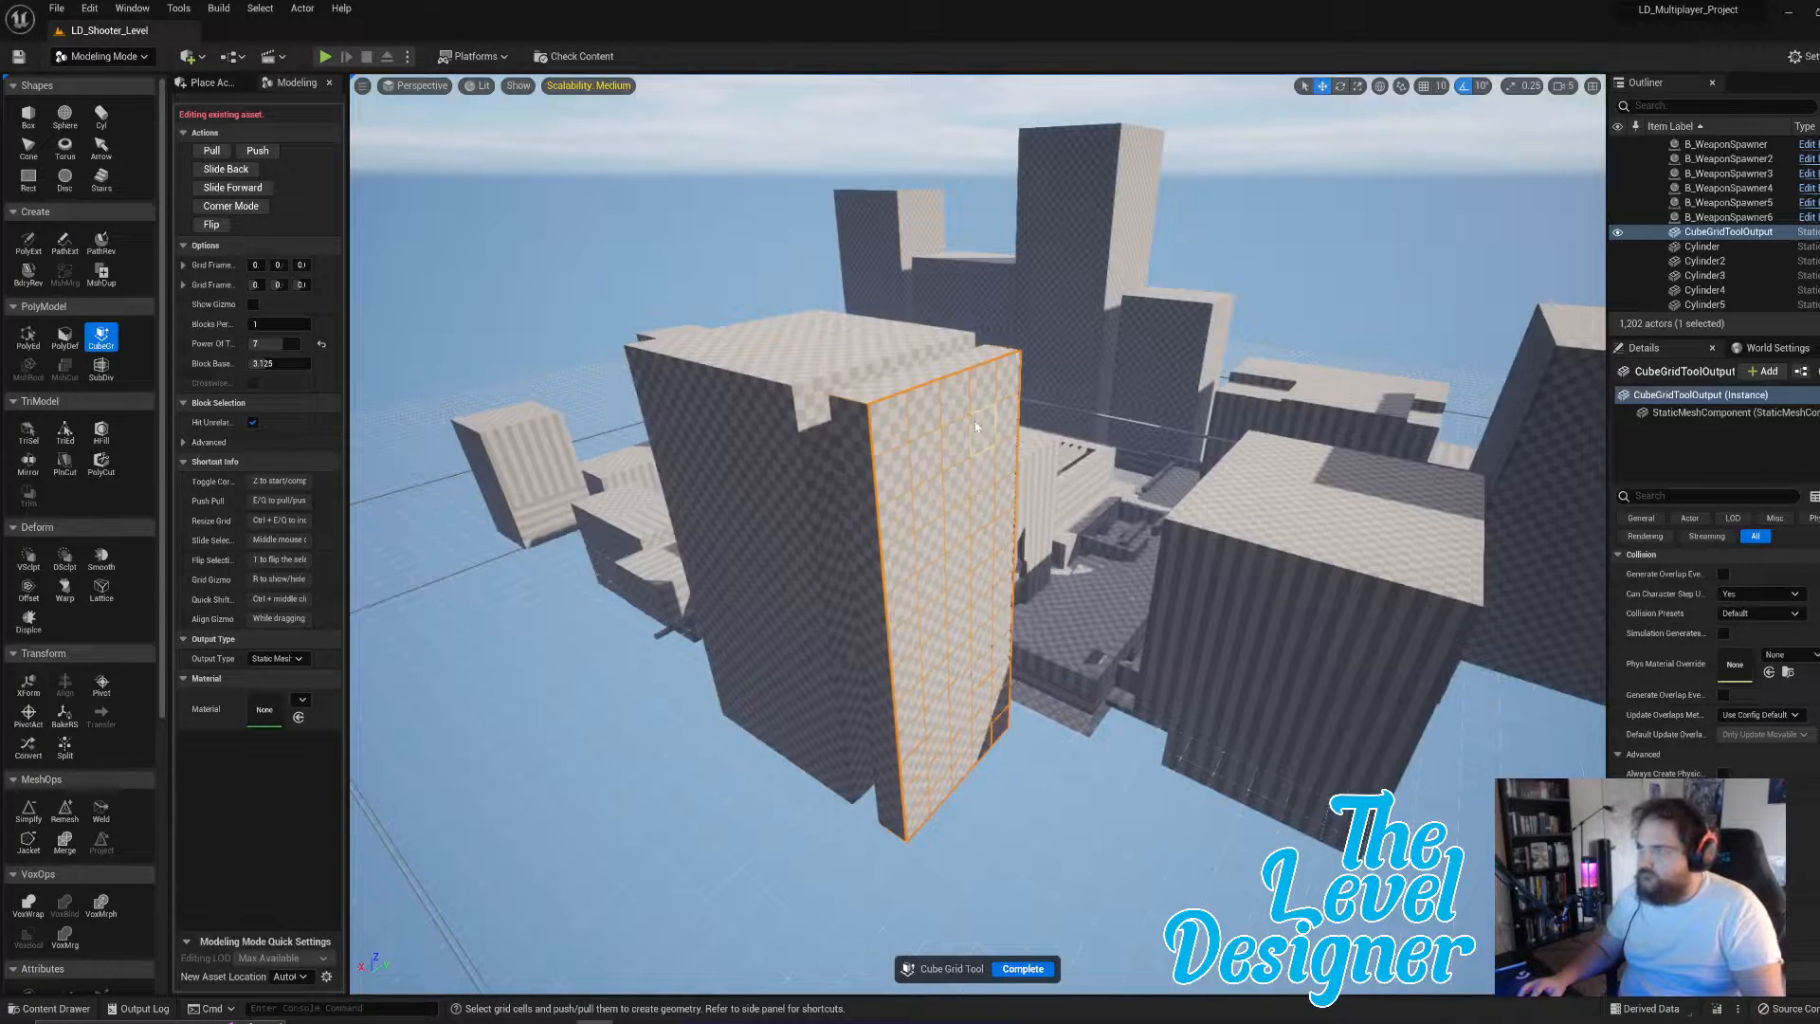
key("e")
key("e")
key("e")
key("e")
key("e")
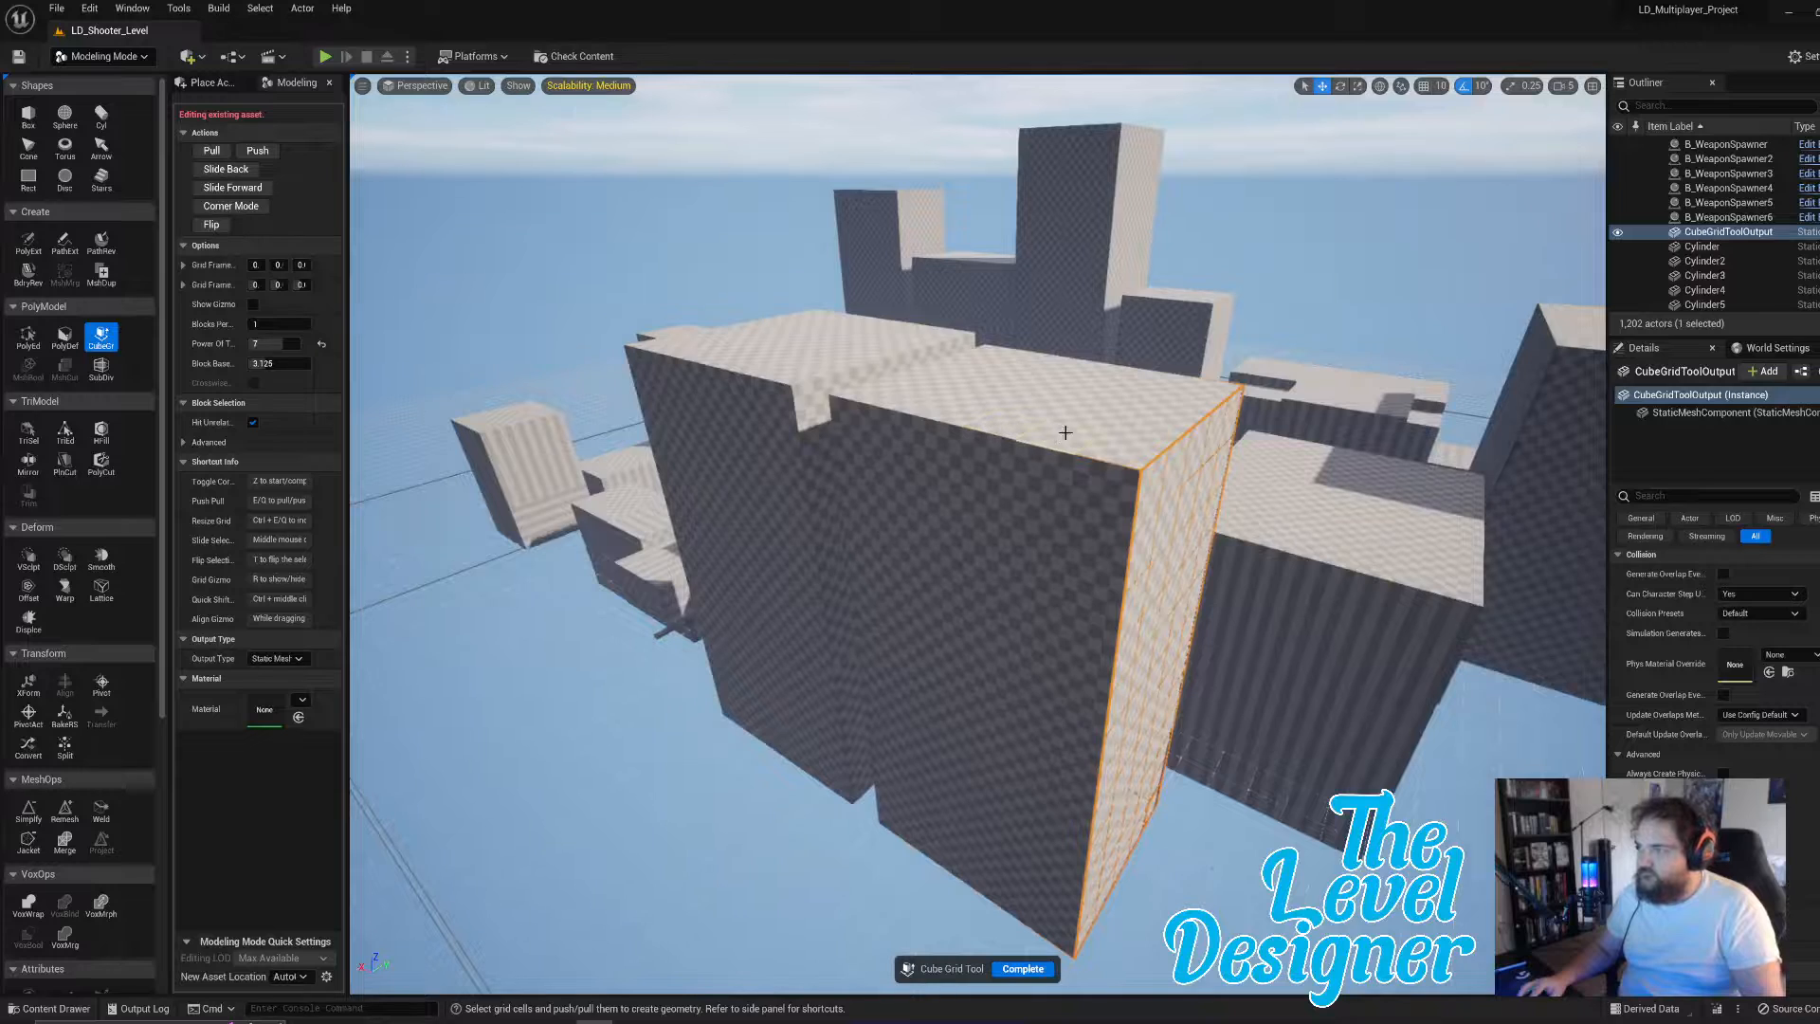
key("e")
- Select the extension's outer face over its full height and pull it outward two steps
left_click(862, 410)
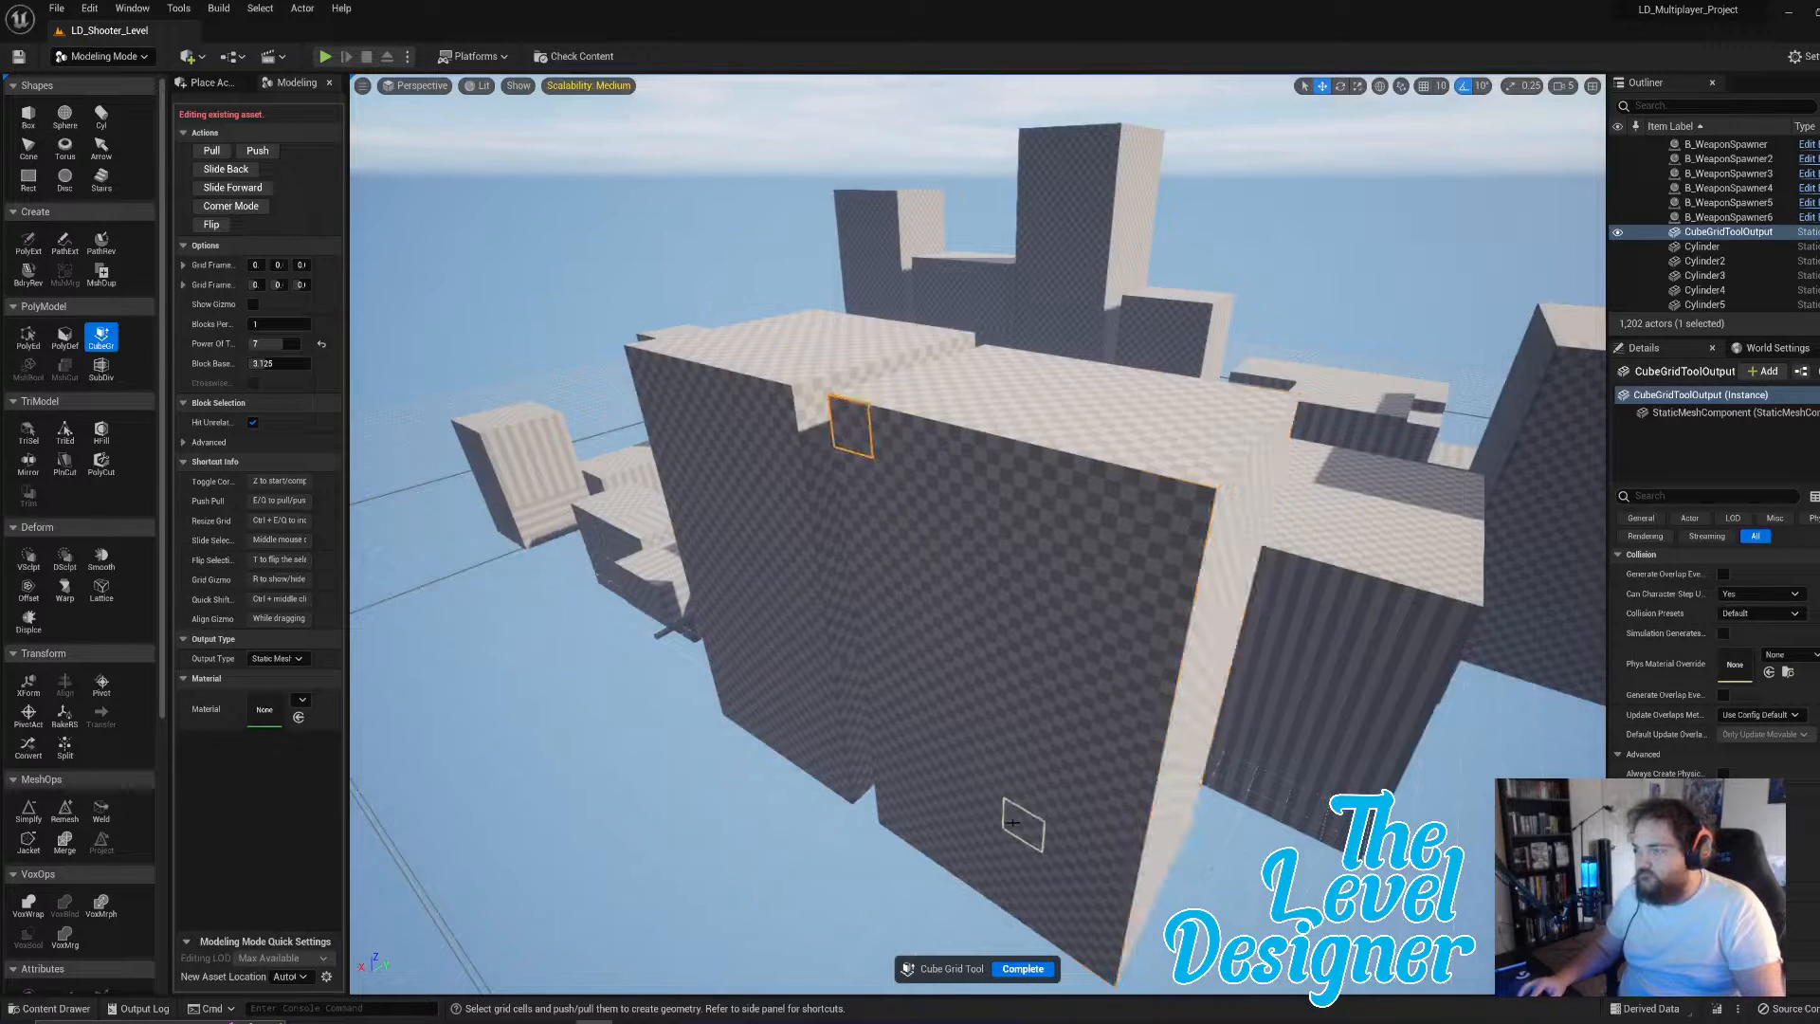
left_click(1095, 950, "shift")
key("e")
key("e")
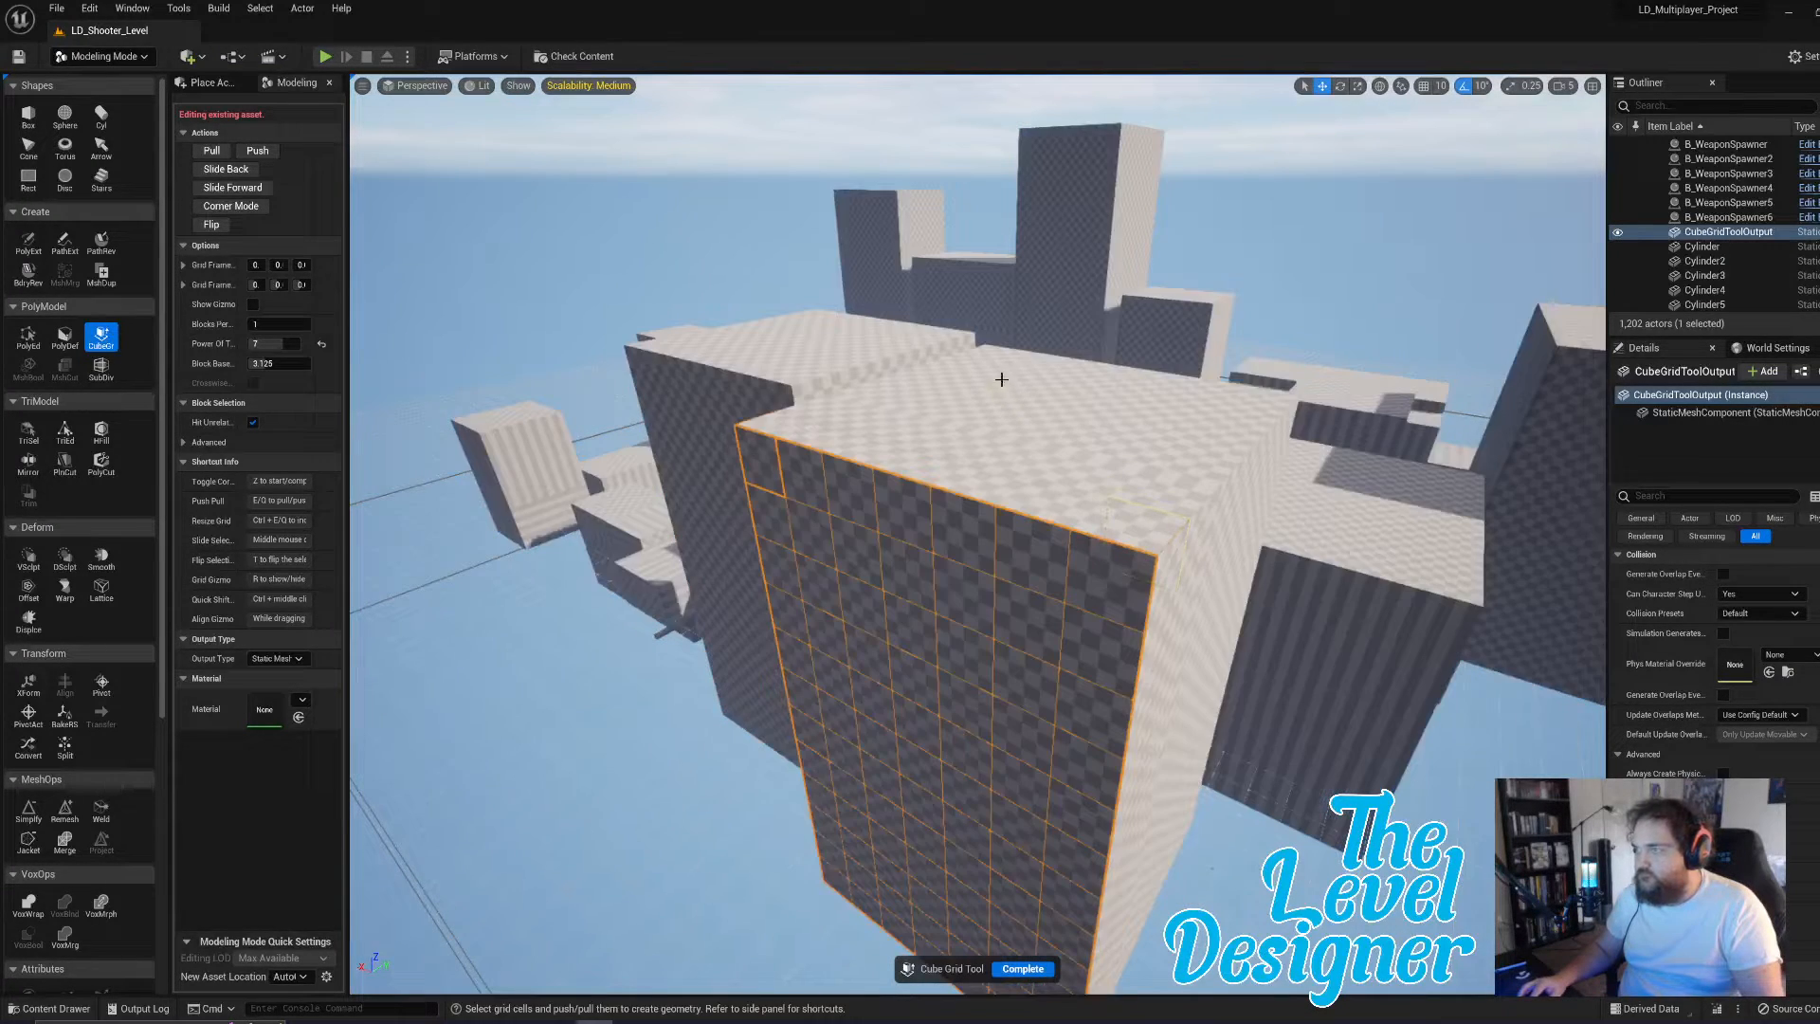
- Select the entire top of the widened extension and pull it up above the adjoining tower
left_click(991, 353)
key("e")
key("e")
key("e")
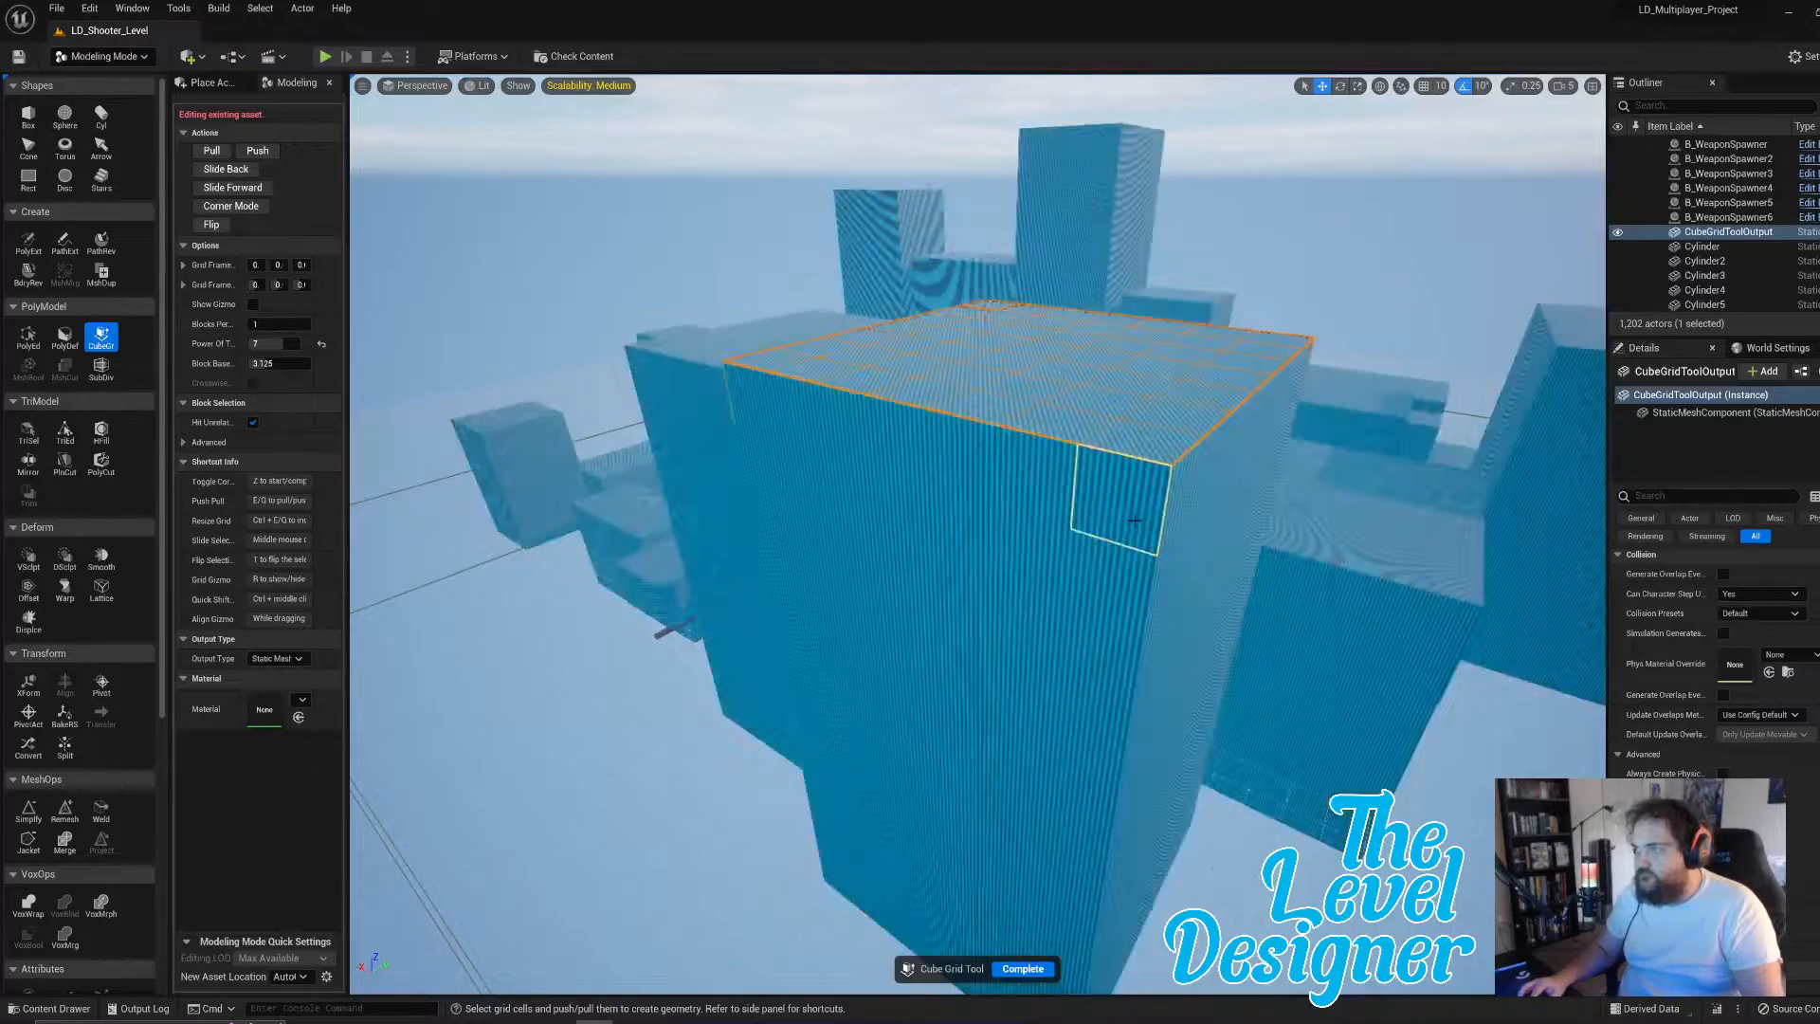
- Extend a single cube beside the towers' base into a long row and pull its outer side into a wide slab
right_click_drag(1132, 494, 939, 521)
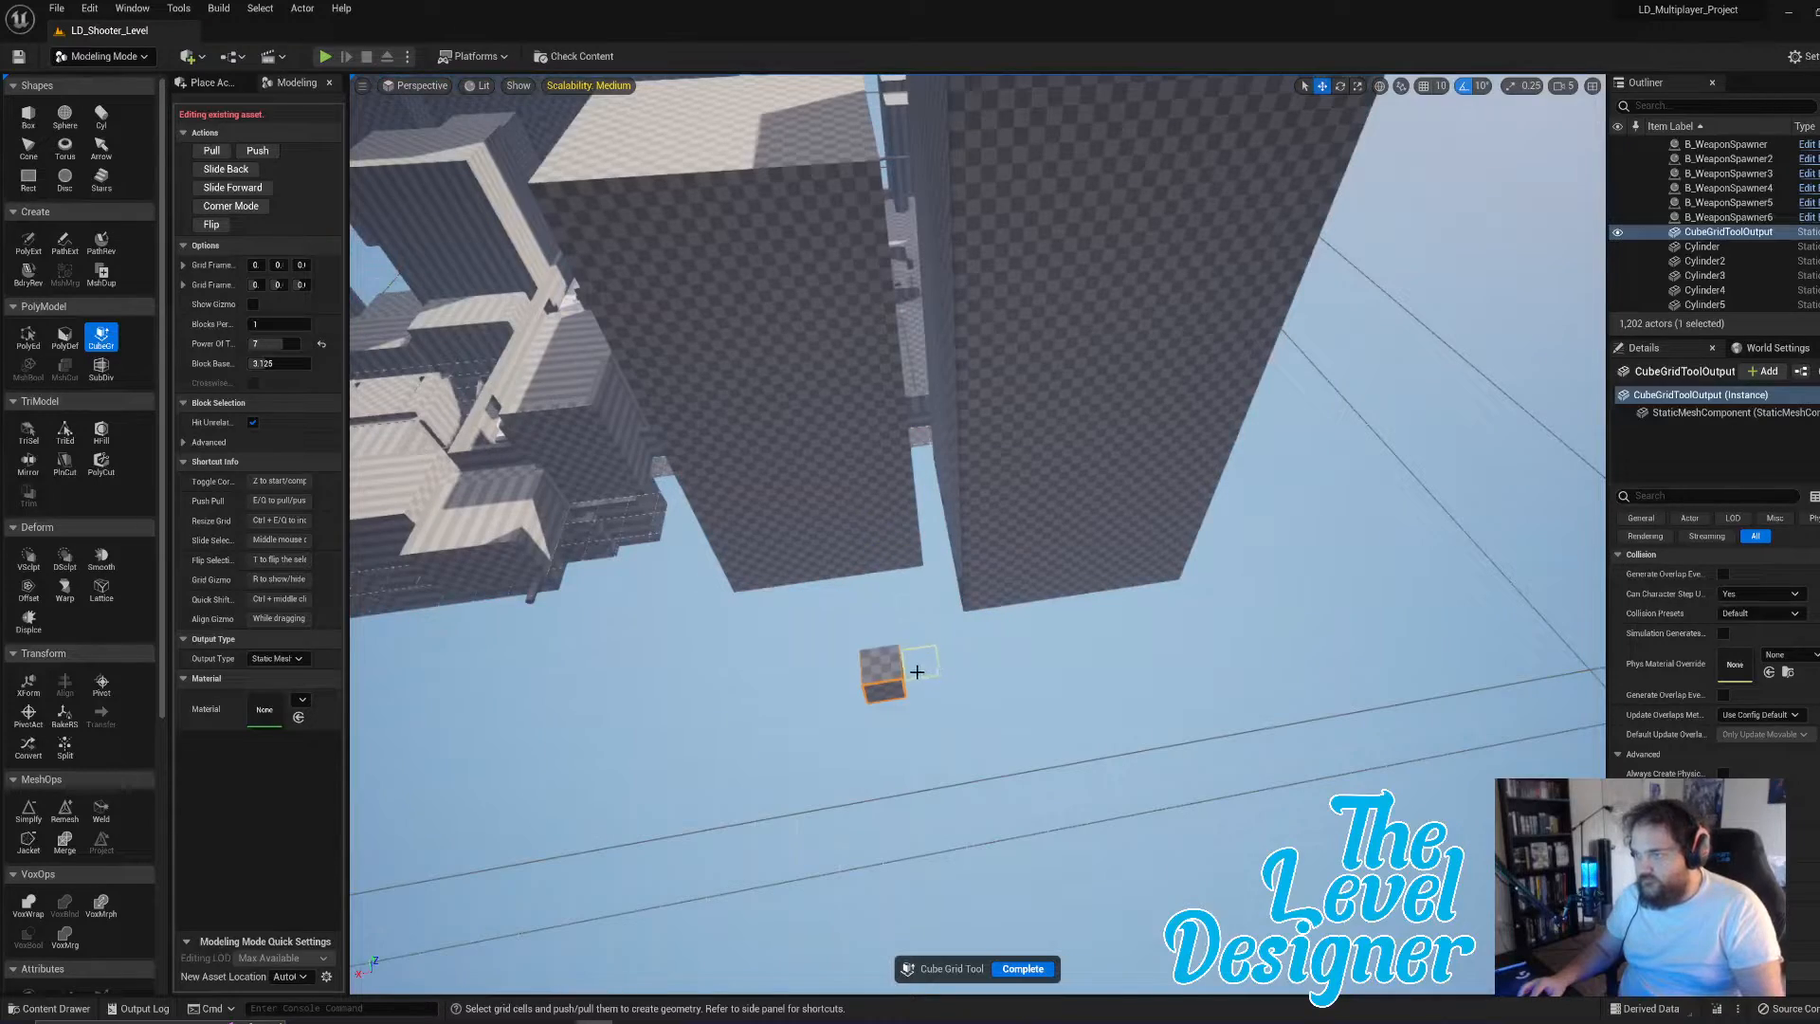
right_click_drag(1006, 697, 901, 699)
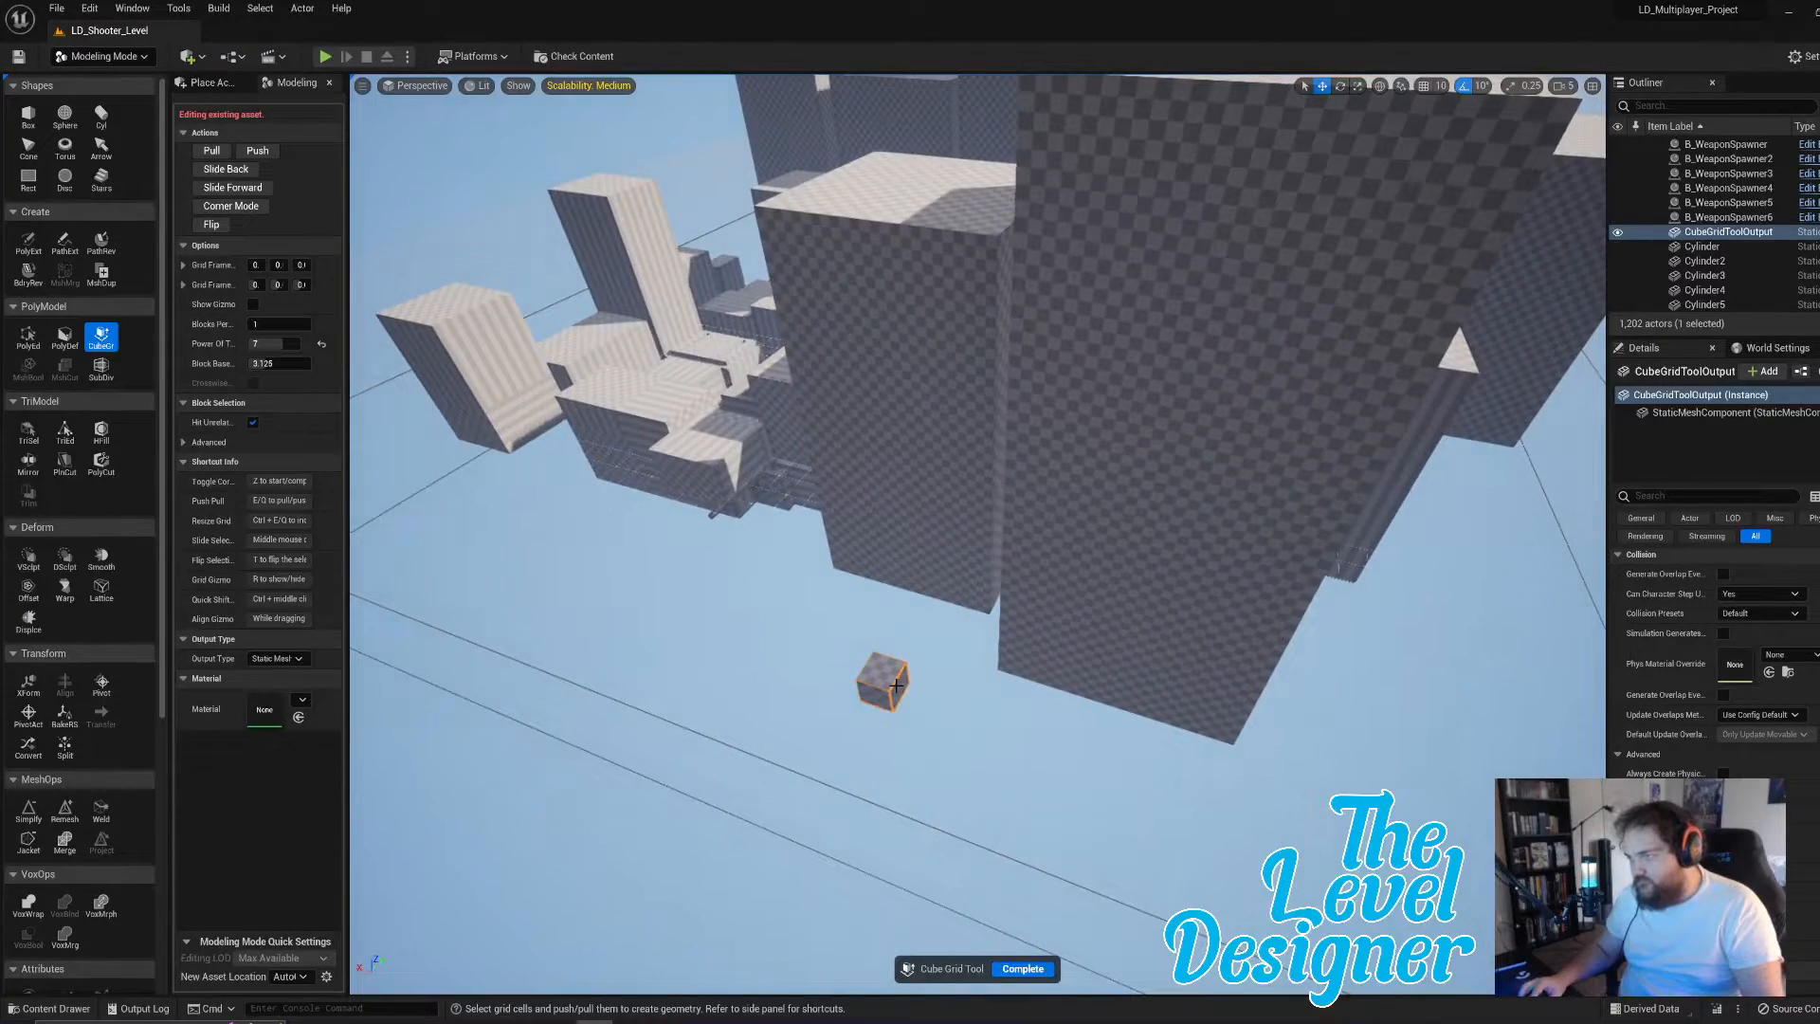
left_click_drag(896, 685, 1046, 742, "ctrl")
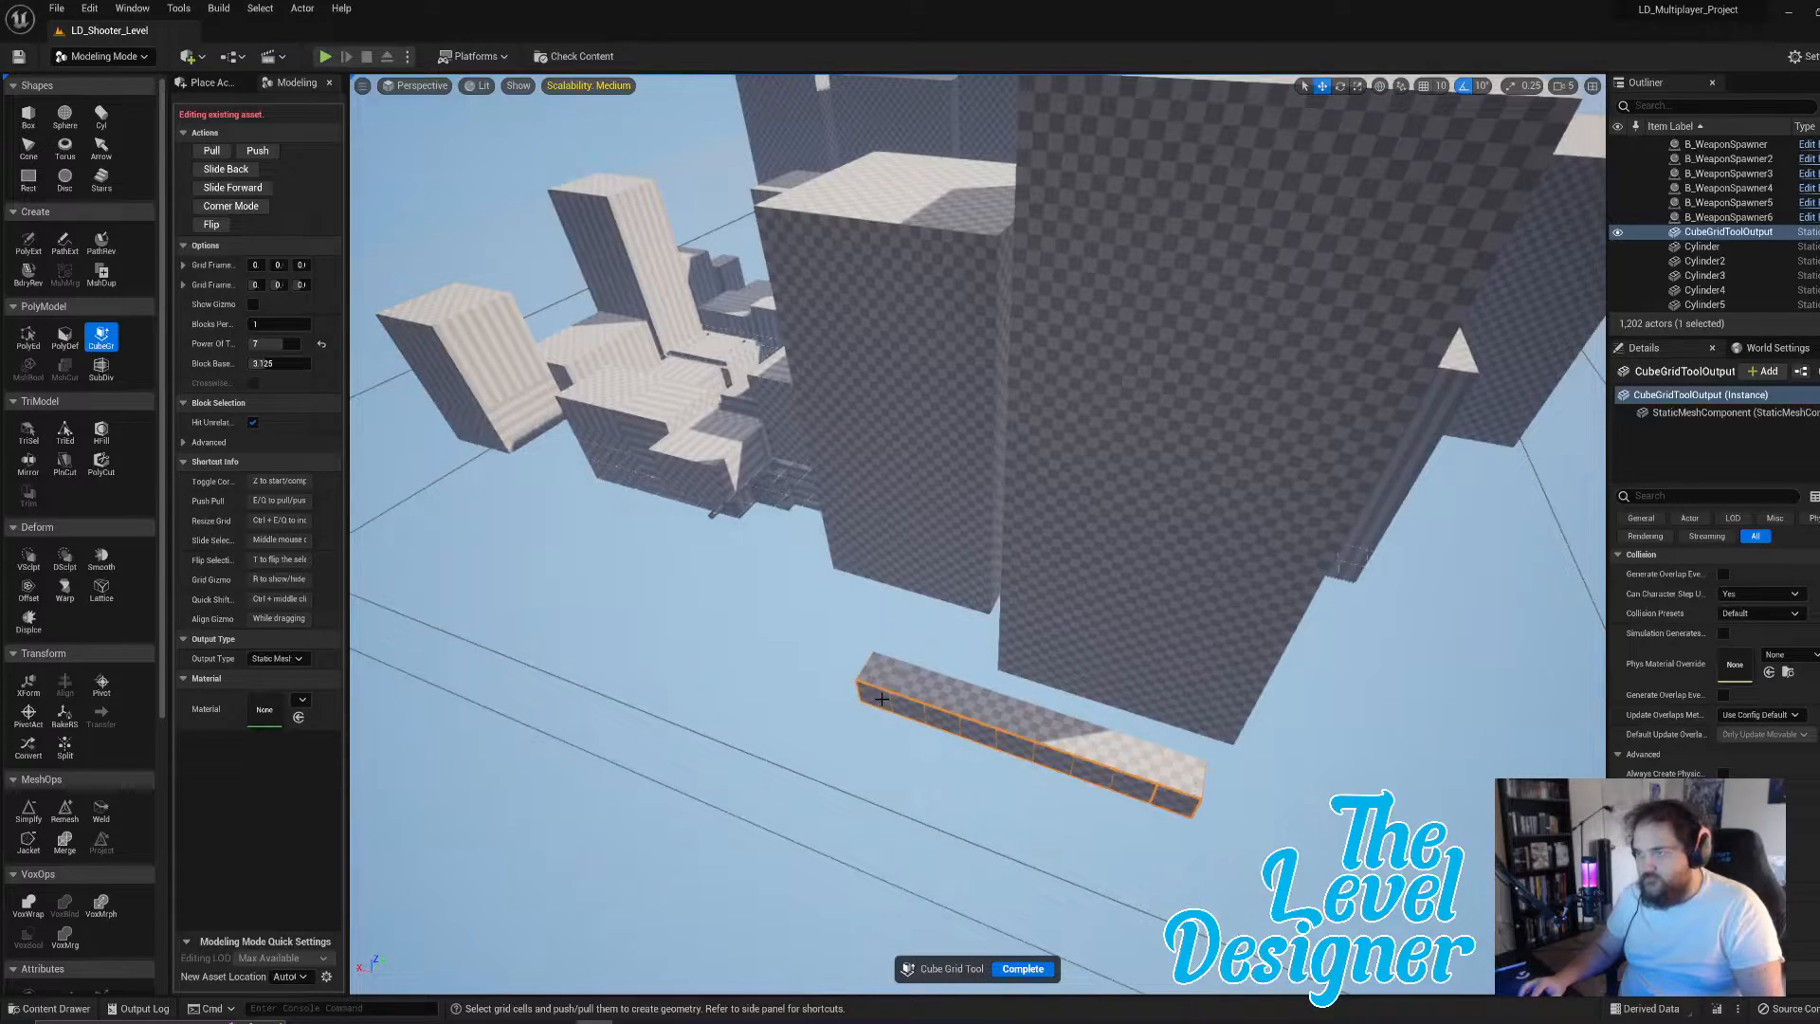
key("e")
key("e")
key("e")
key("e")
key("e")
key("e")
key("e")
right_click_drag(1044, 743, 1094, 789)
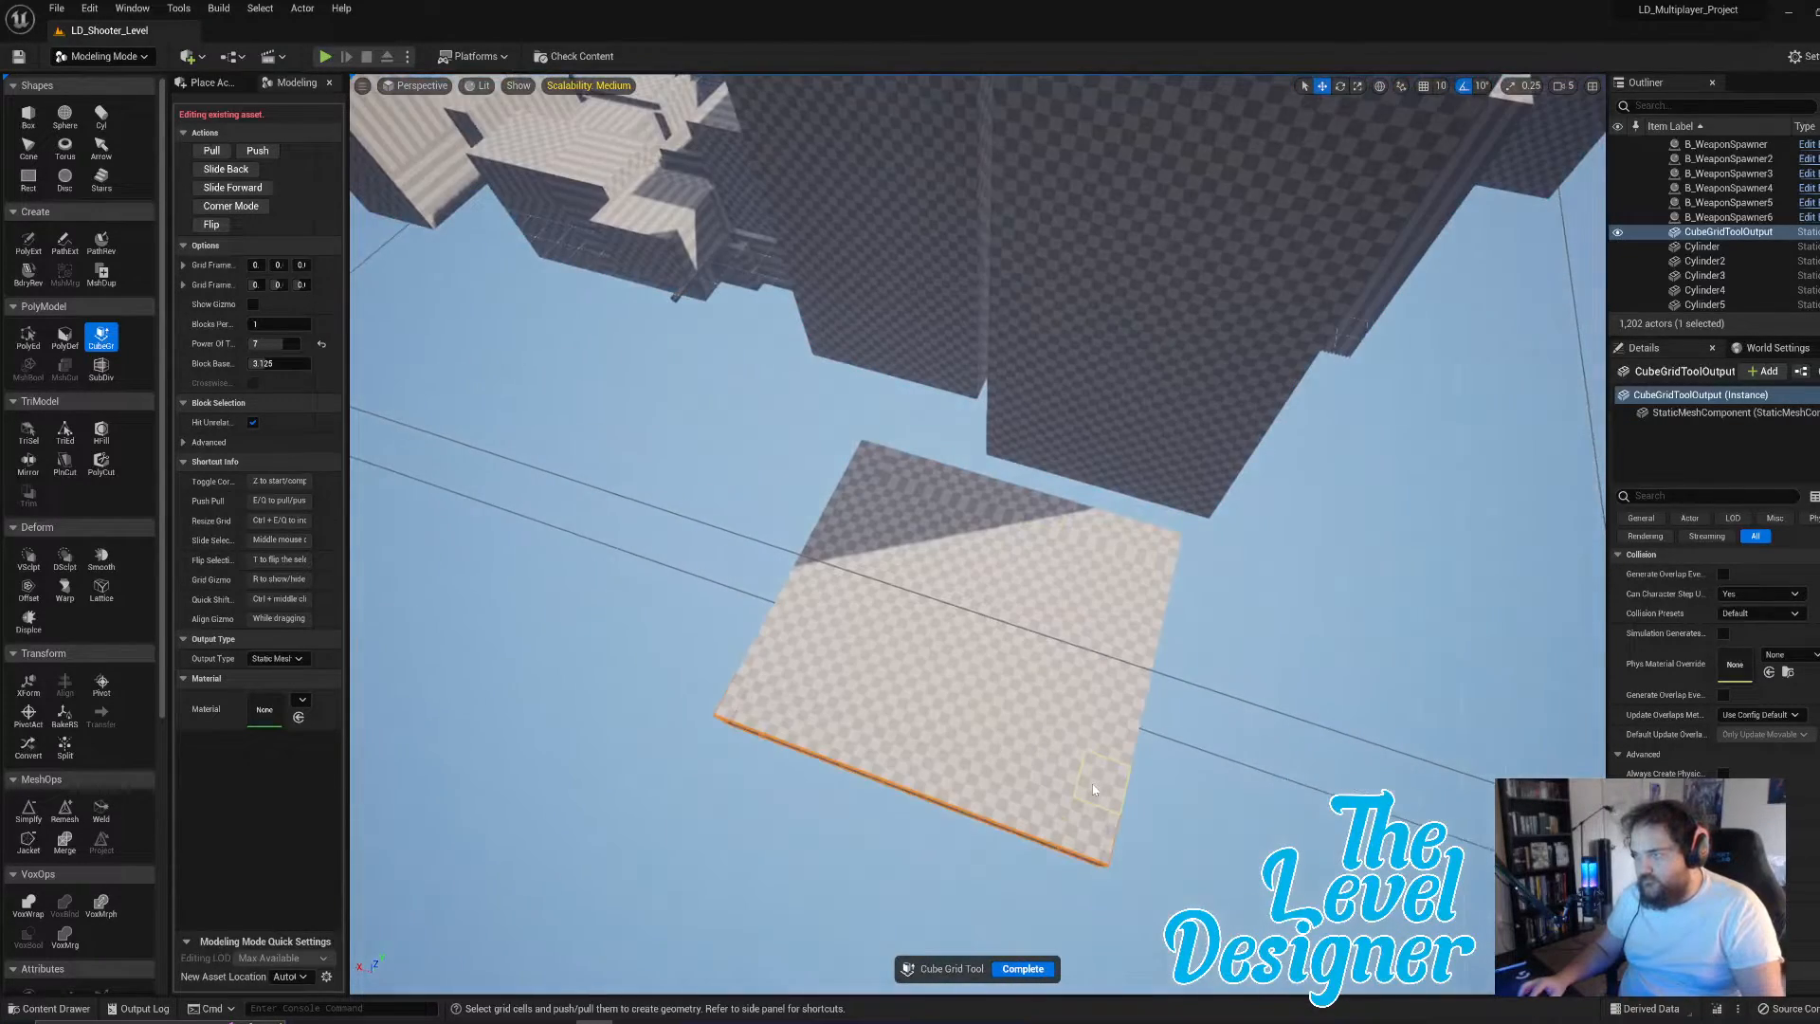
- Select the slab's entire top and pull it up into a tall tower
right_click_drag(863, 469, 989, 528)
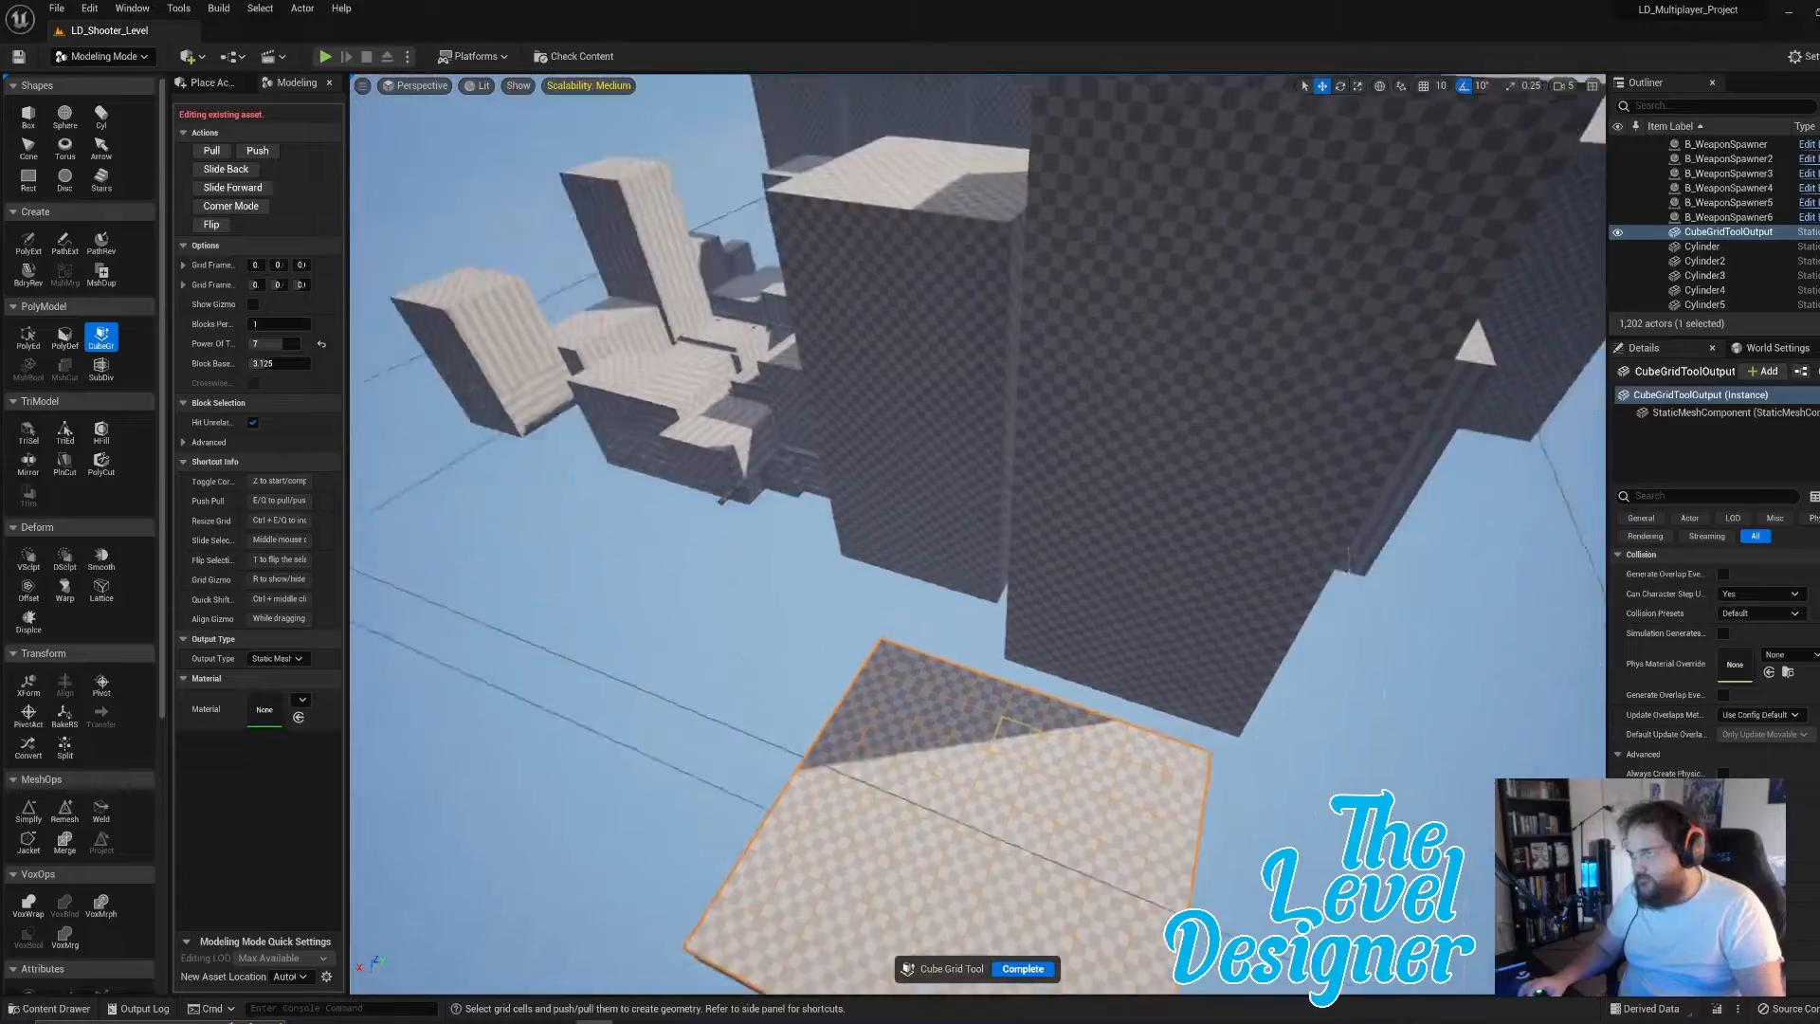
key("e")
key("e")
key("e")
key("e")
key("e")
key("e")
key("e")
key("e")
key("e")
key("e")
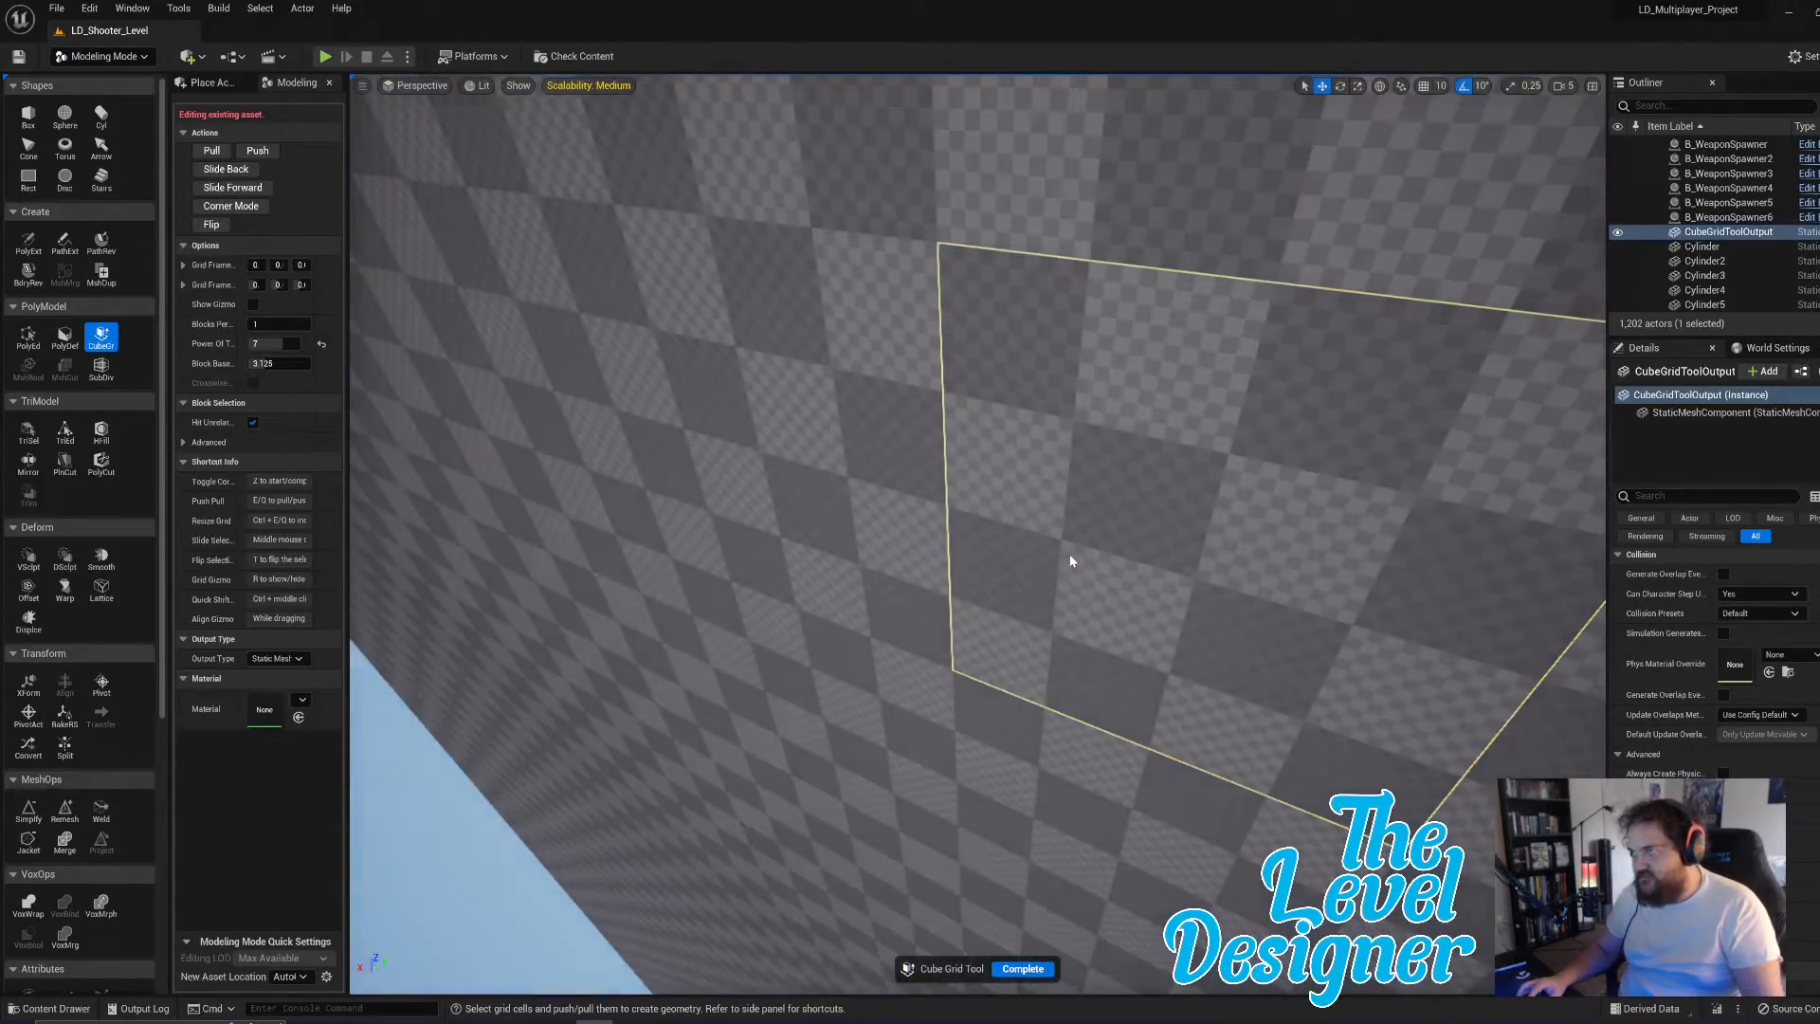
right_click_drag(1070, 553, 1072, 464)
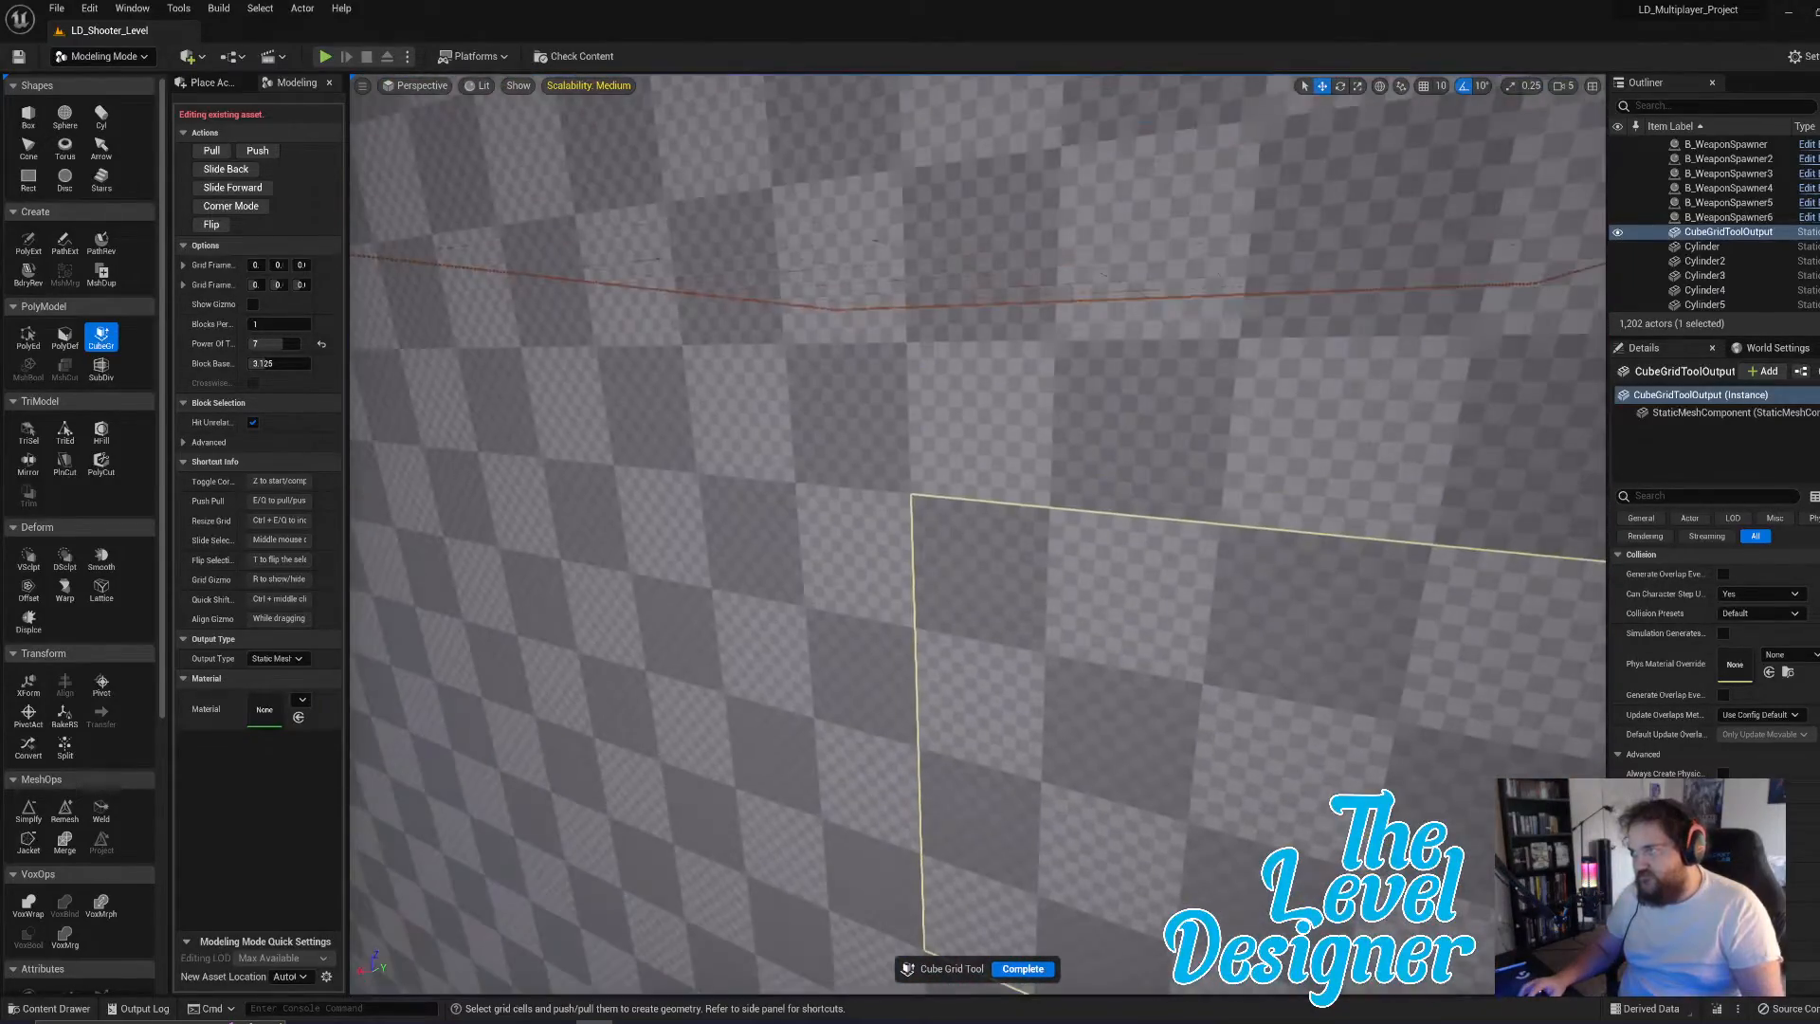
key("e")
key("e")
key("e")
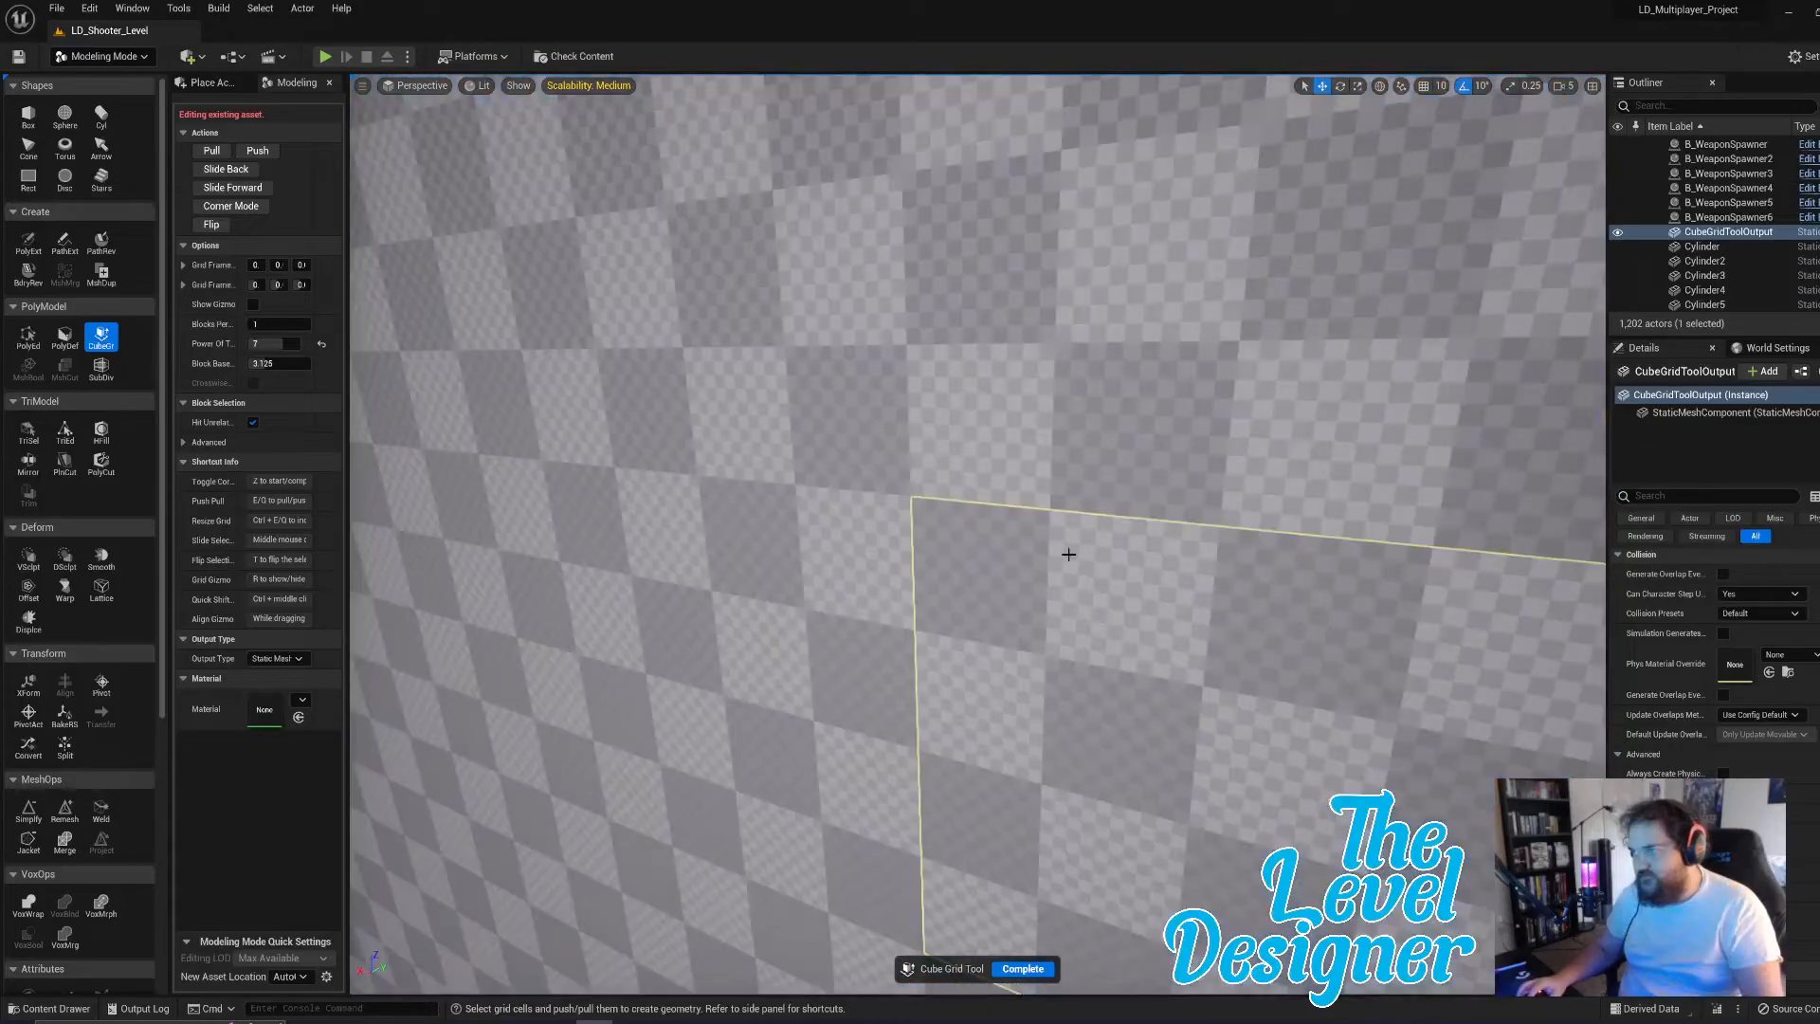
- Select the new tower's entire underside and pull it down several grid steps to extend the tower below the map
key("s")
right_click_drag(1068, 554, 1205, 427)
key("w")
key("s")
key("w")
key("e")
key("w")
key("q")
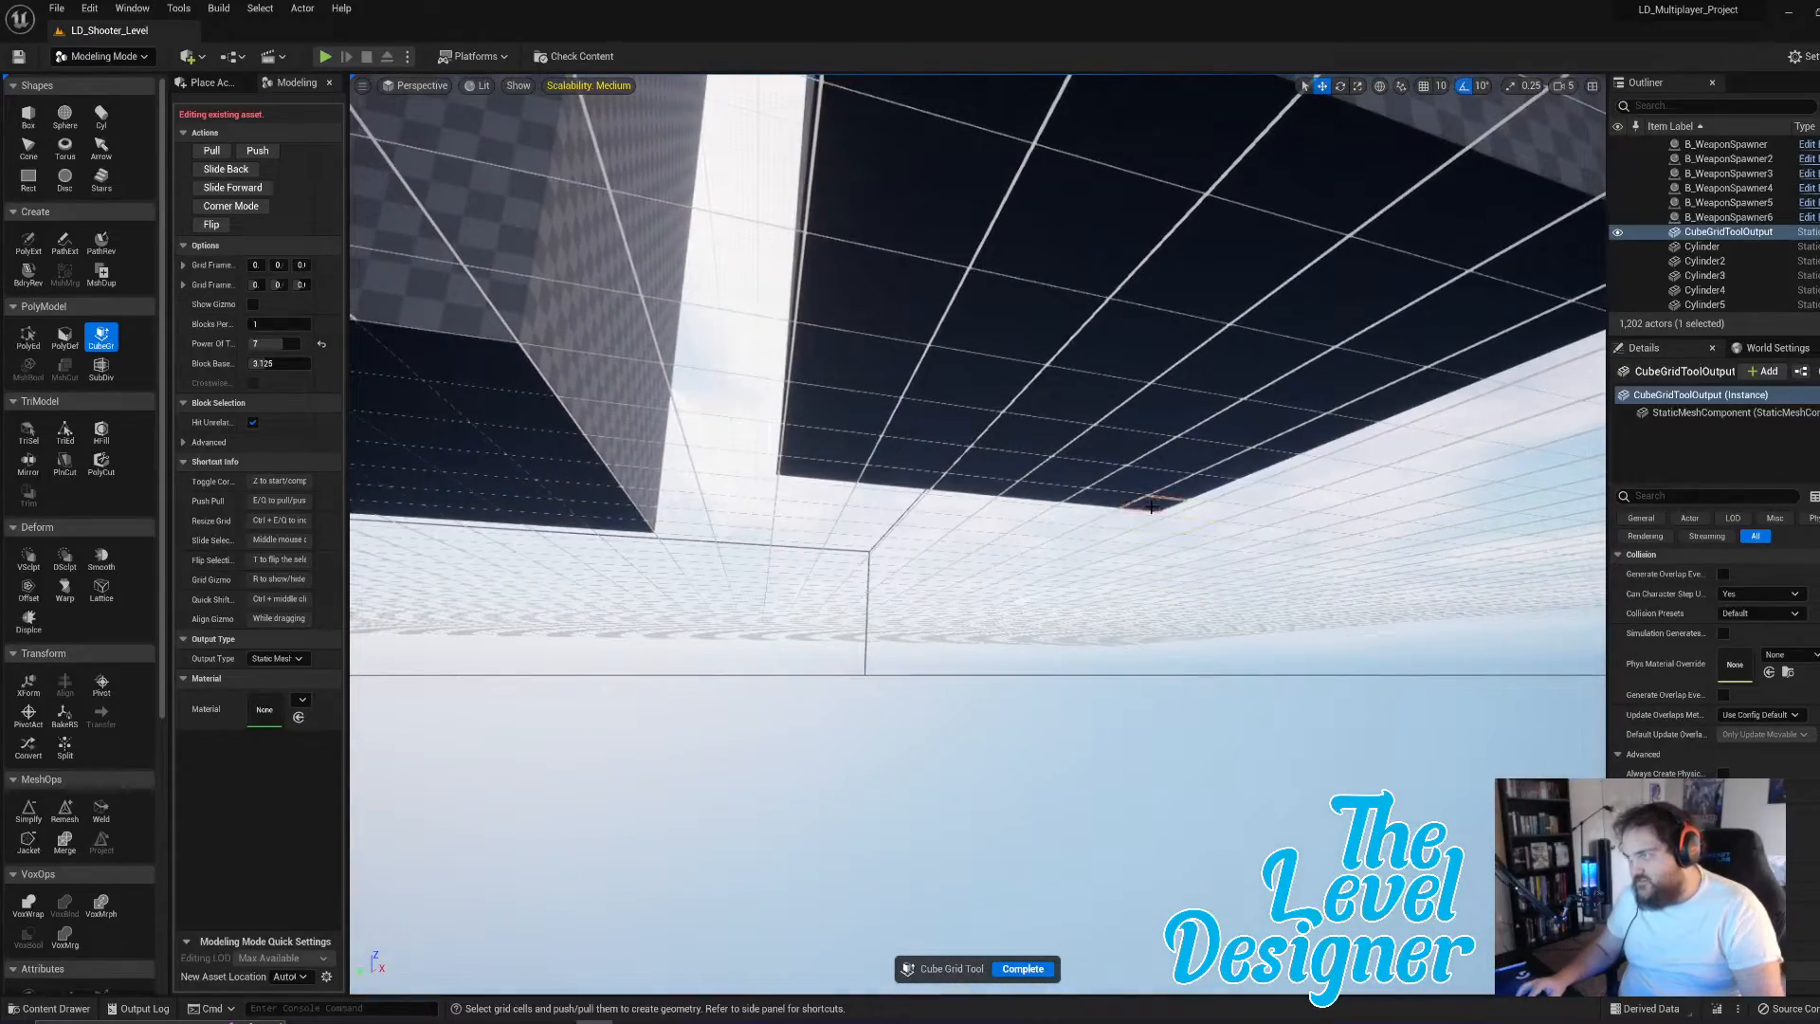
right_click_drag(1151, 507, 1147, 455)
left_click(944, 256, "shift")
key("q")
key("q")
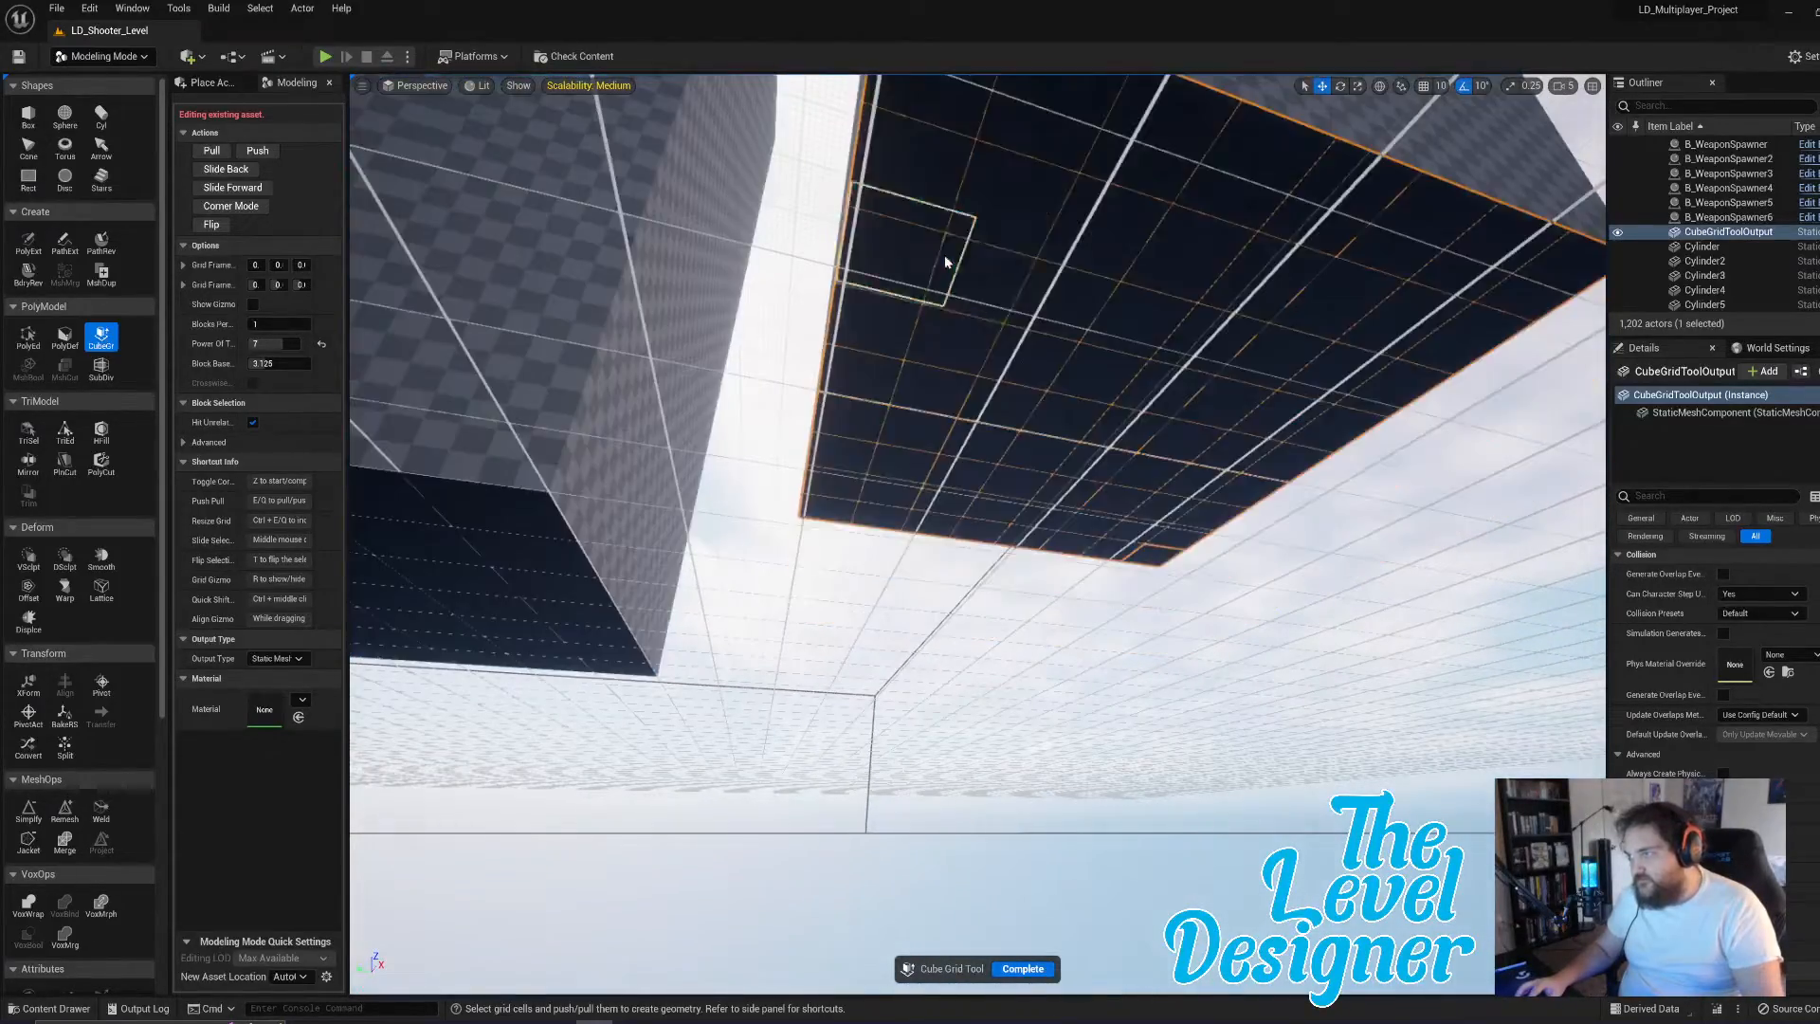
key("e")
key("e")
key("e")
key("e")
key("e")
key("e")
key("e")
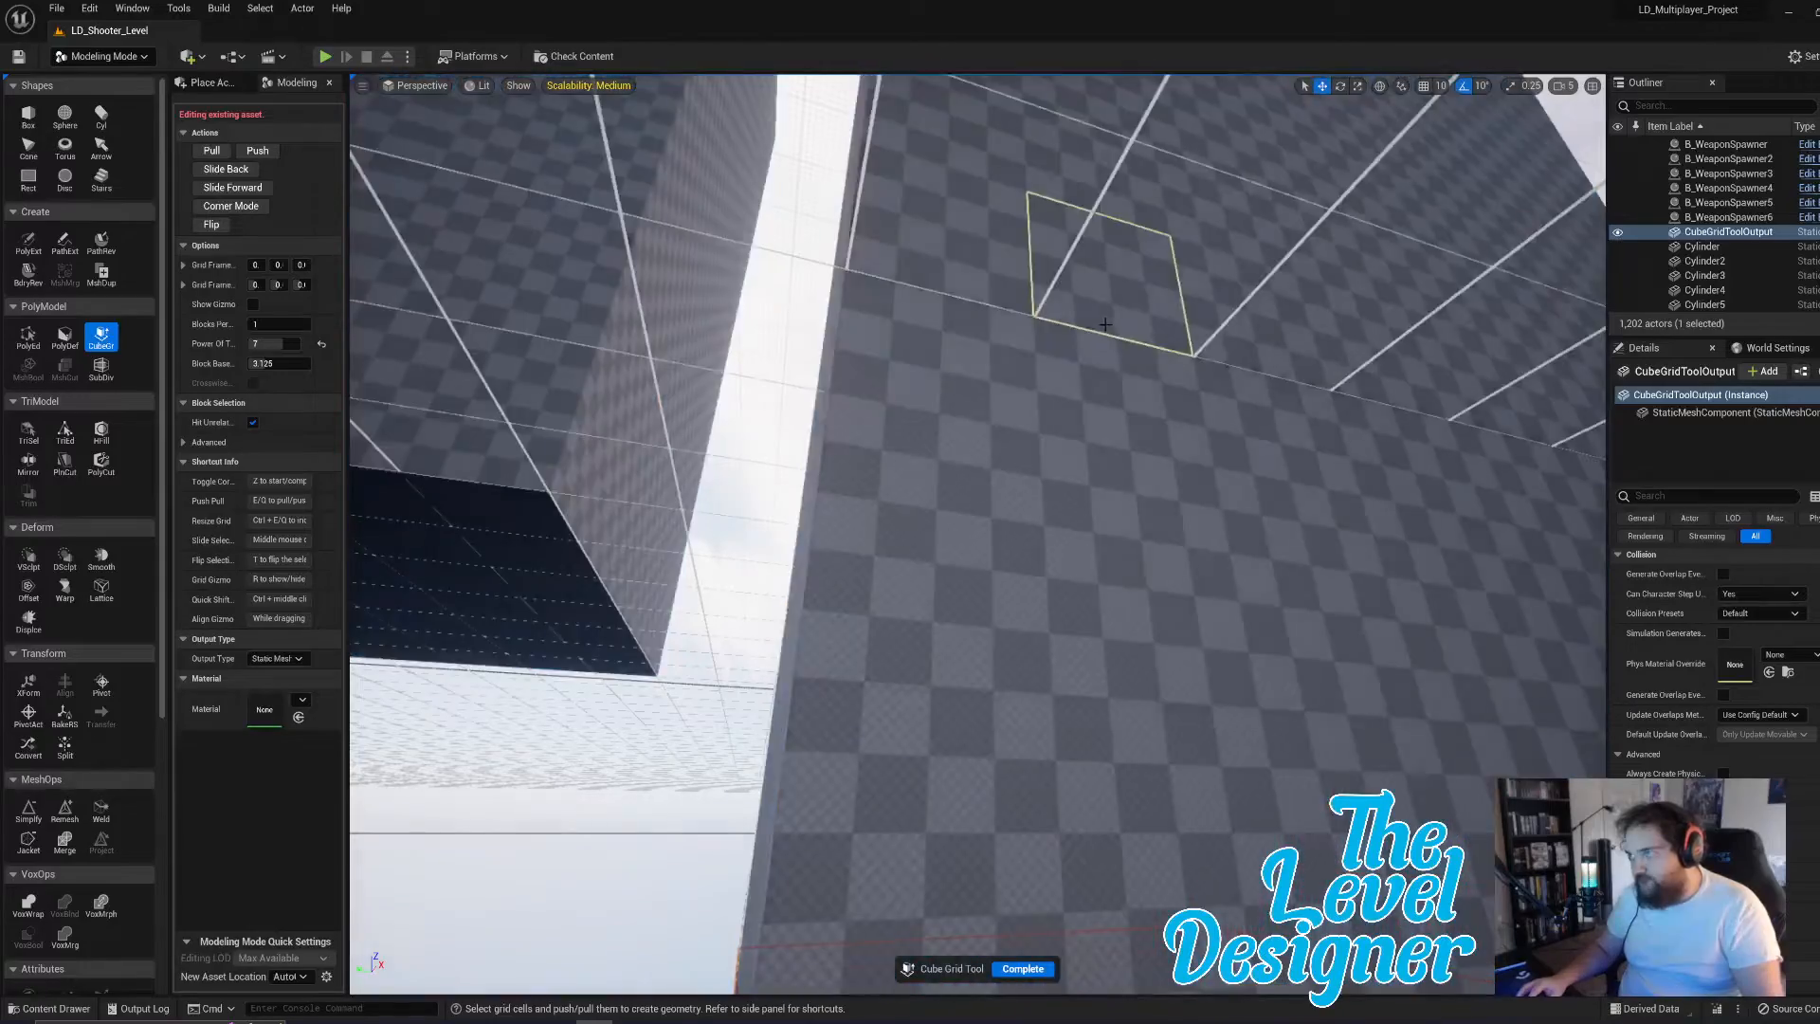
right_click_drag(1117, 270, 816, 265)
key("e")
- Accept the Cube Grid edits and save all modified files, including the level and generated mesh
left_click(55, 10)
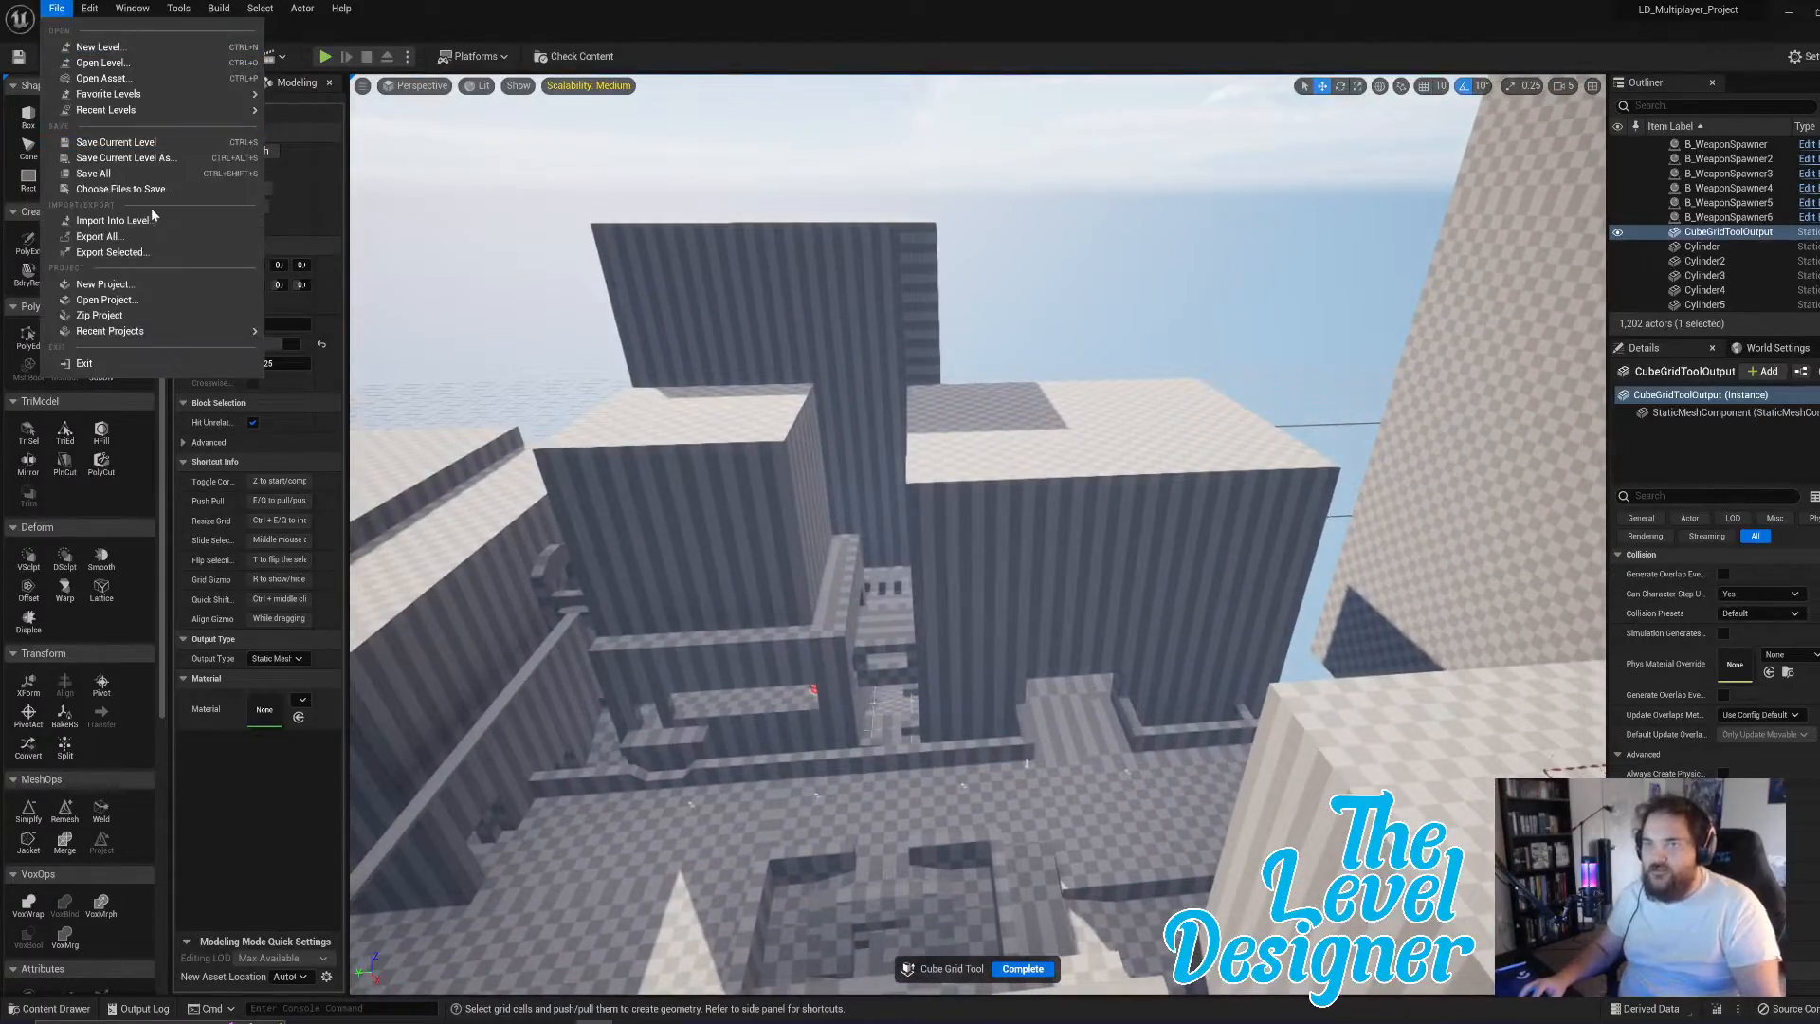
left_click(96, 174)
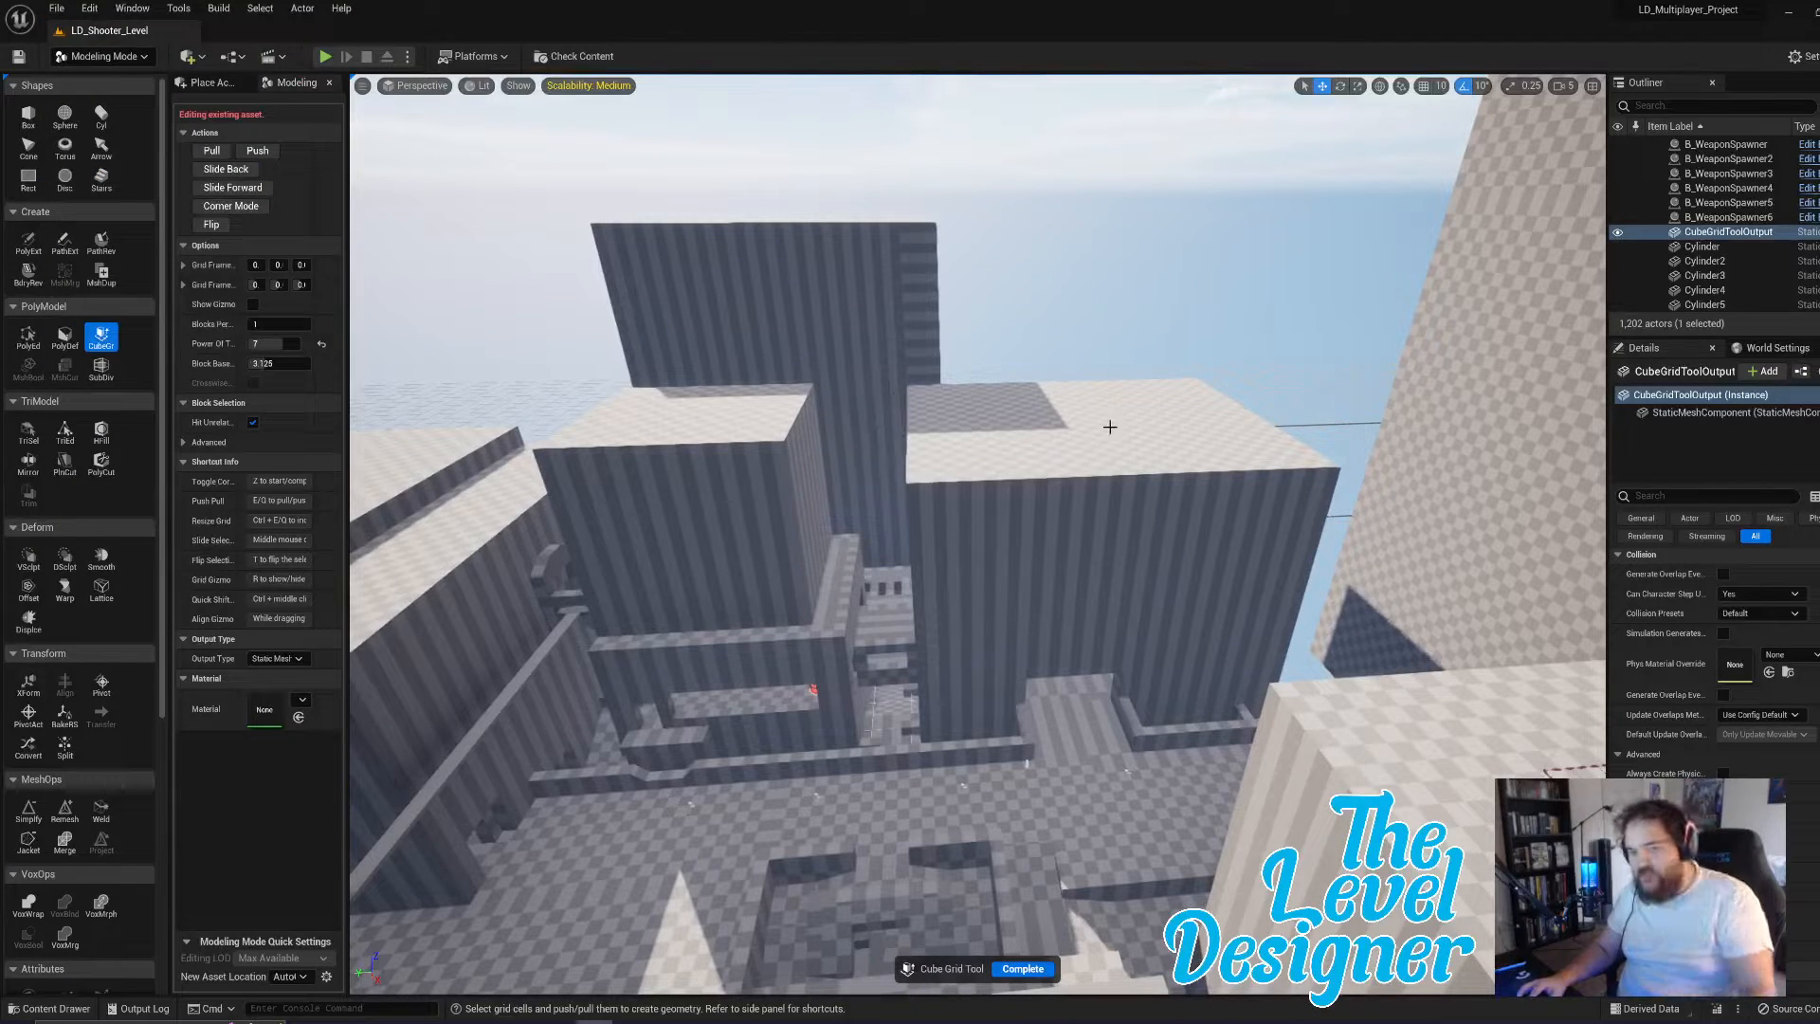
right_click_drag(1214, 548, 1071, 588)
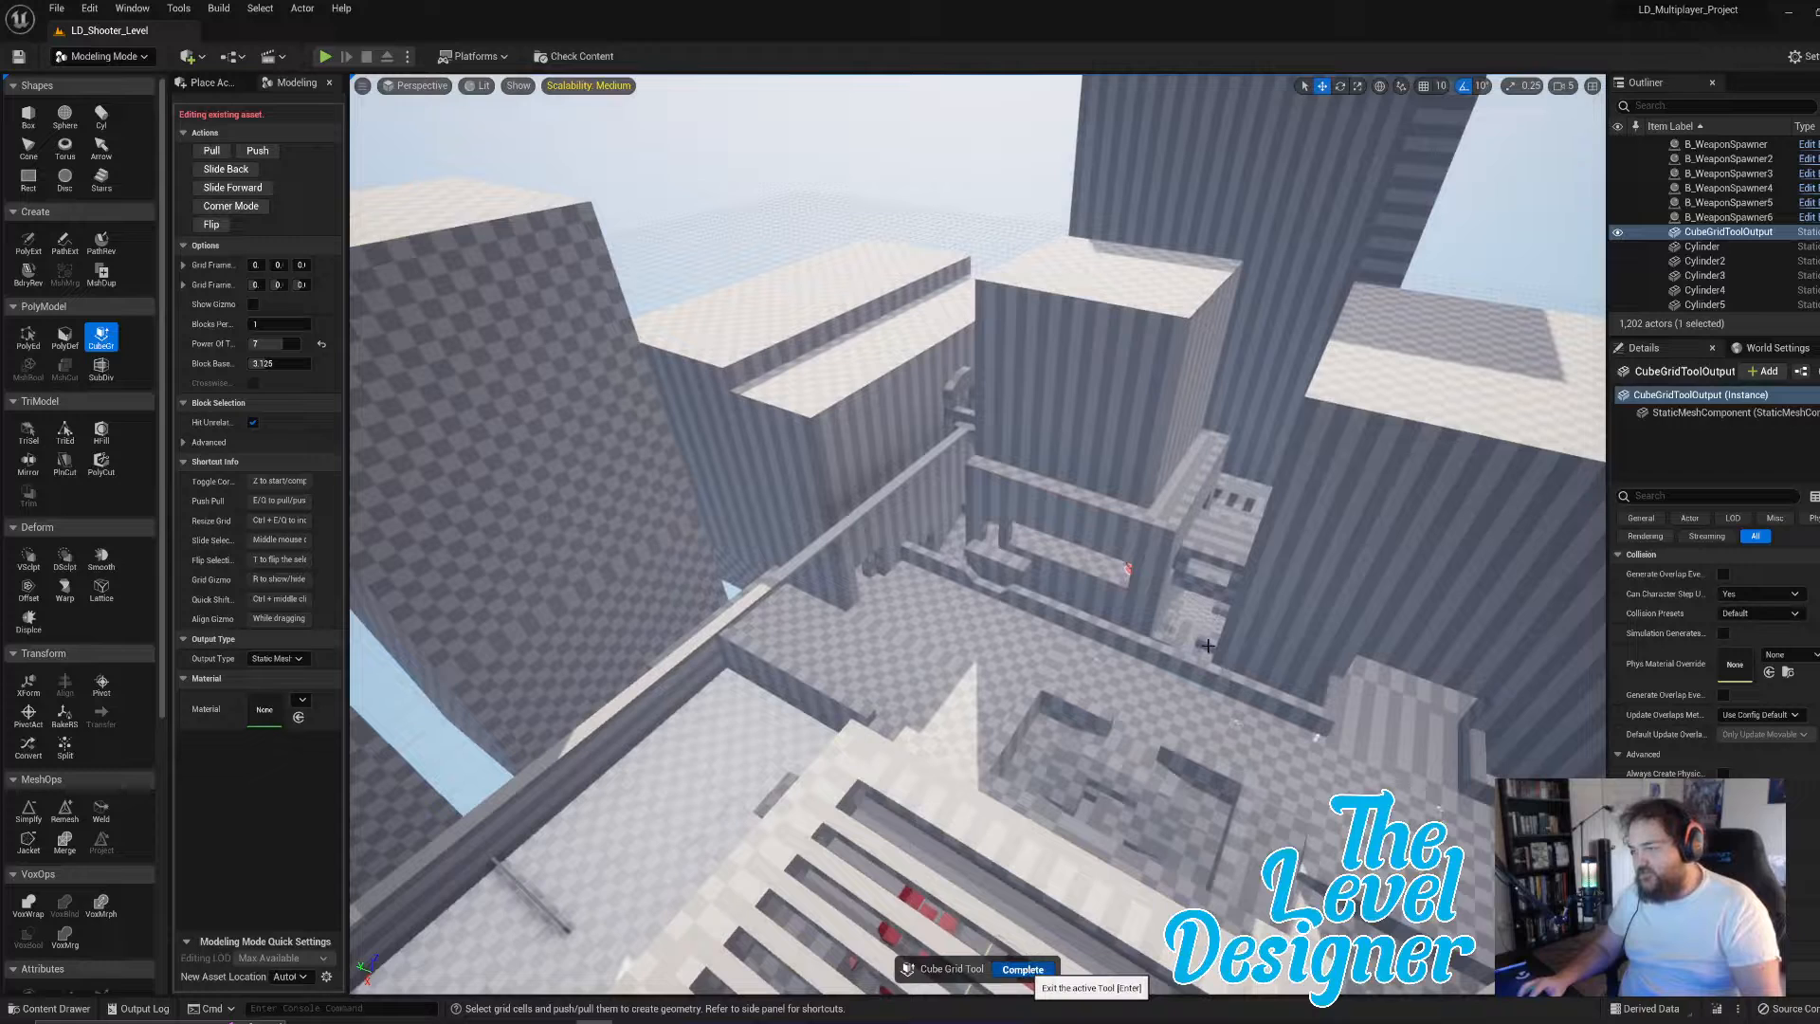
key("Return")
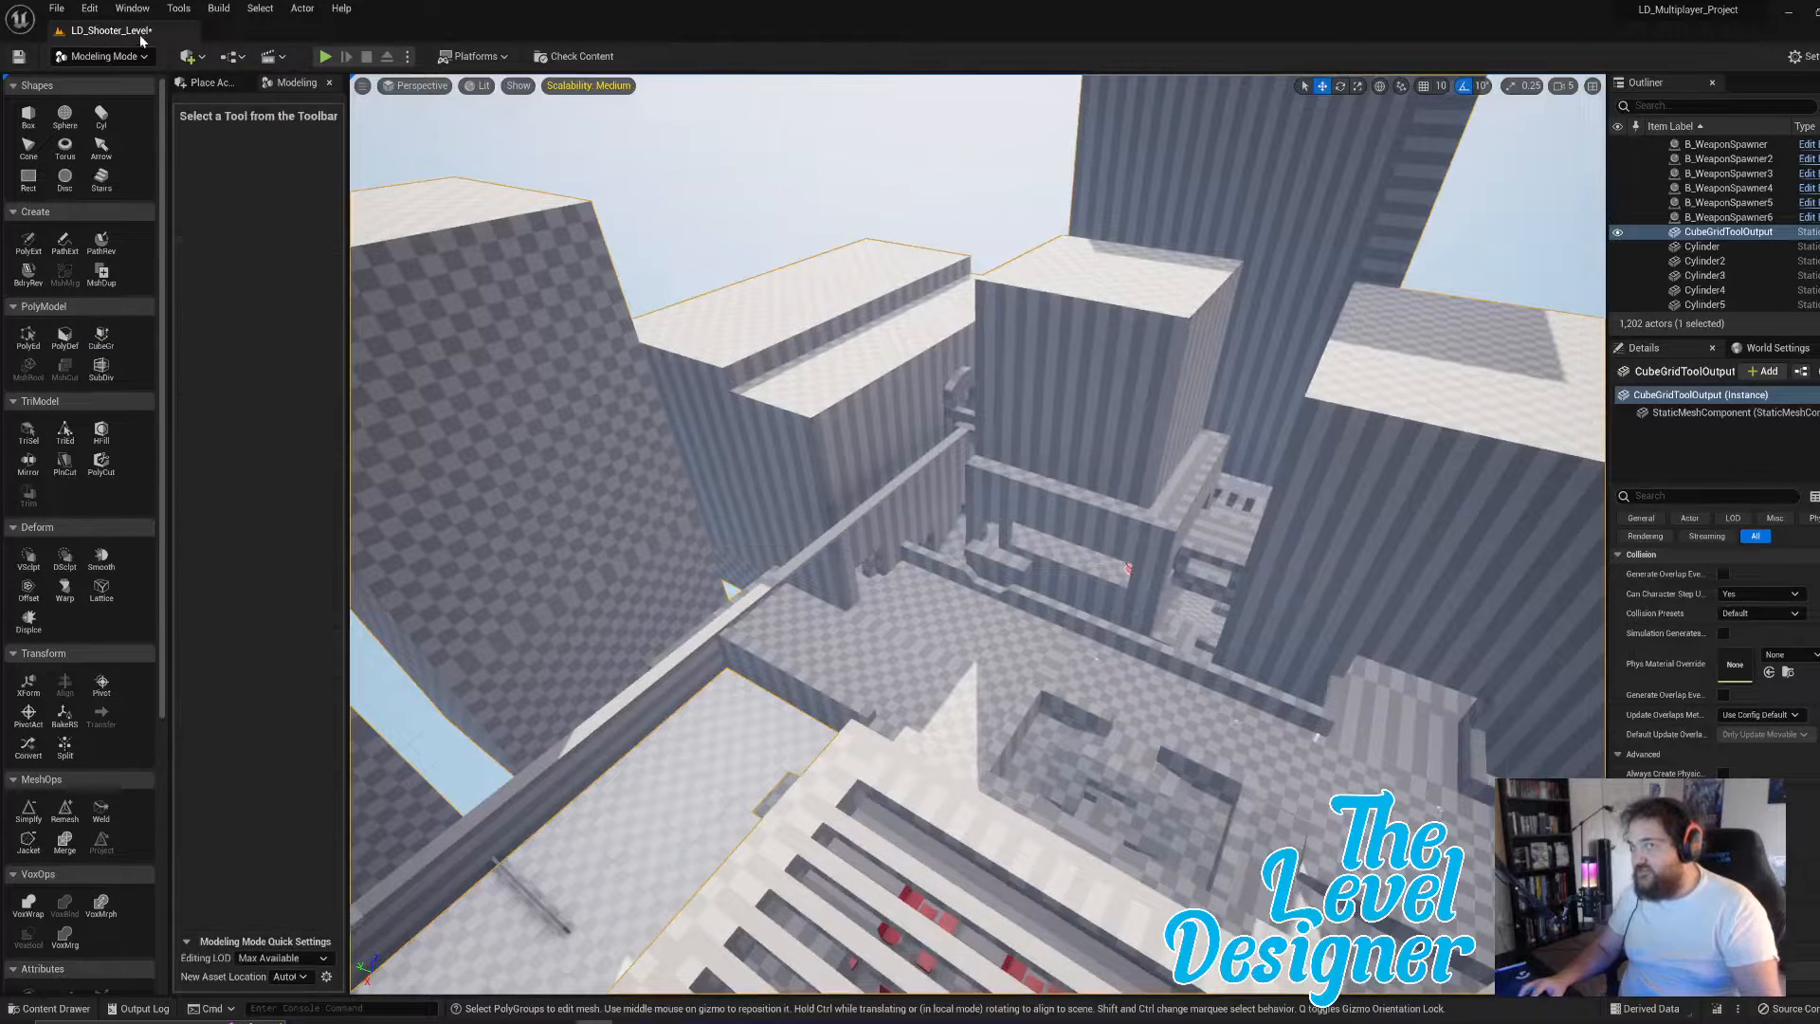
left_click(55, 11)
left_click(133, 175)
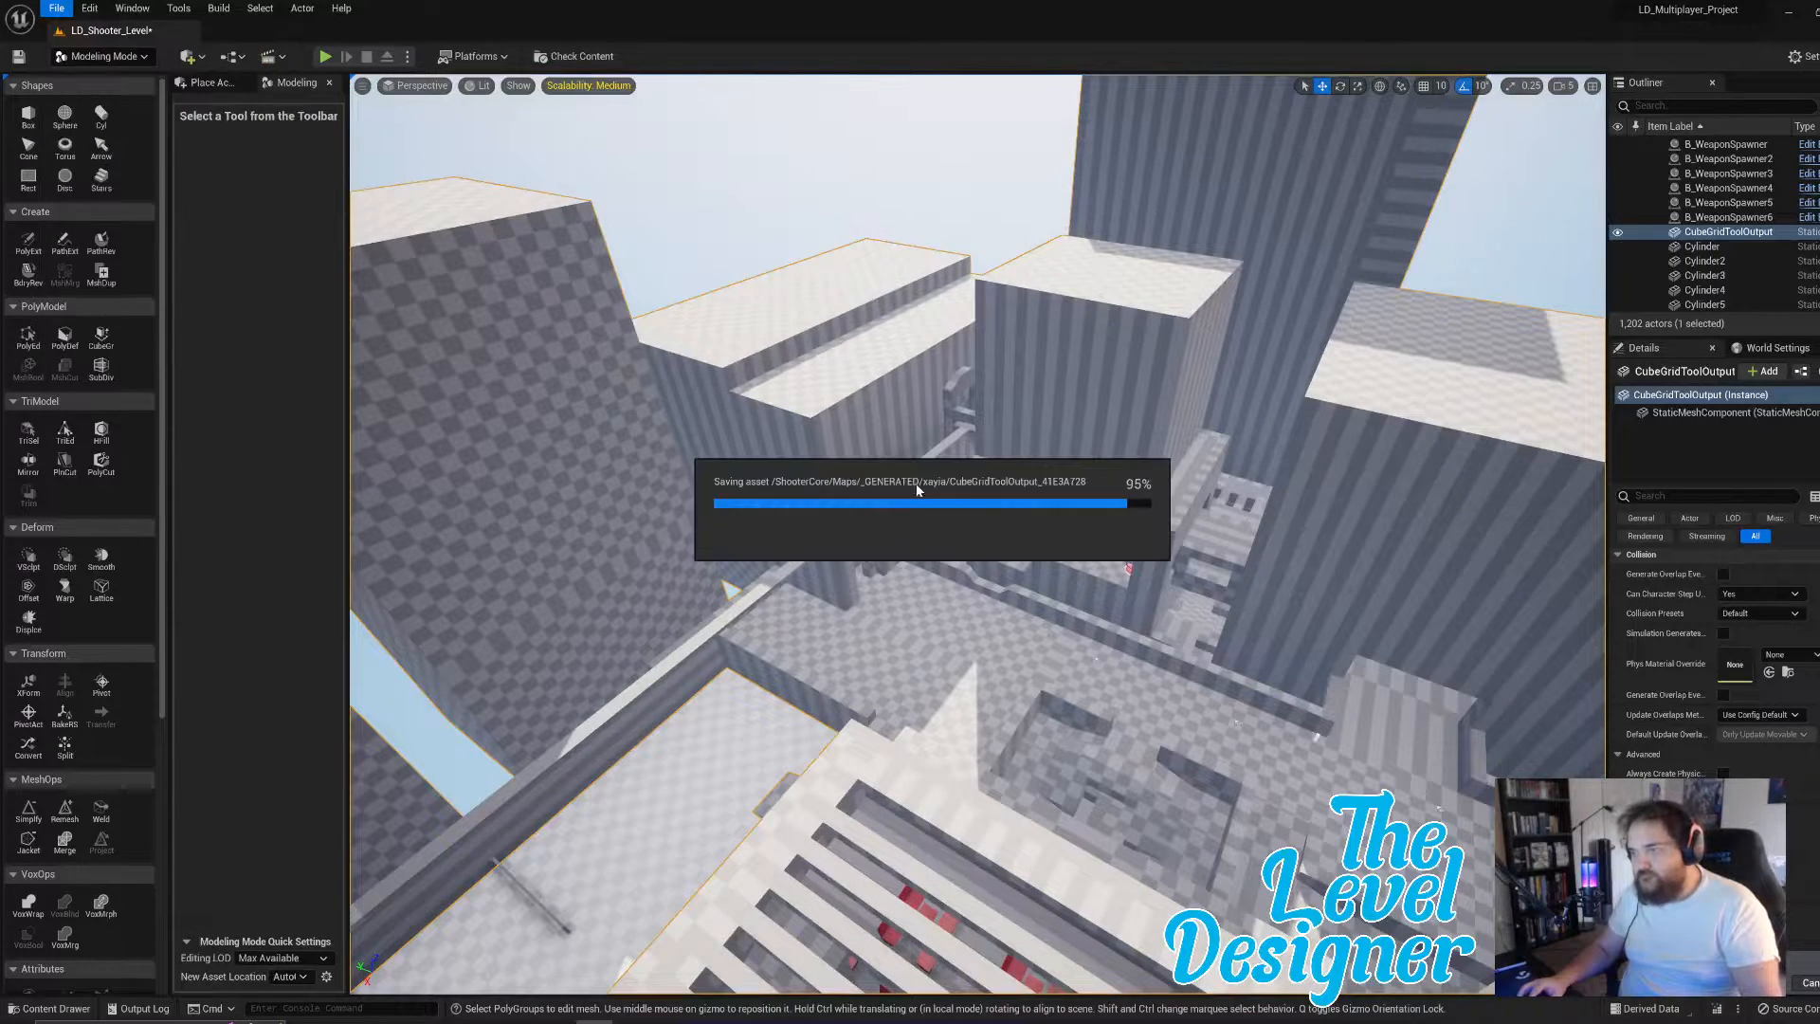
- Start a play session of the level and run from the spawn over the ramp and launch pad to the weapon room
right_click_drag(977, 531, 1017, 616)
key("s")
key("w")
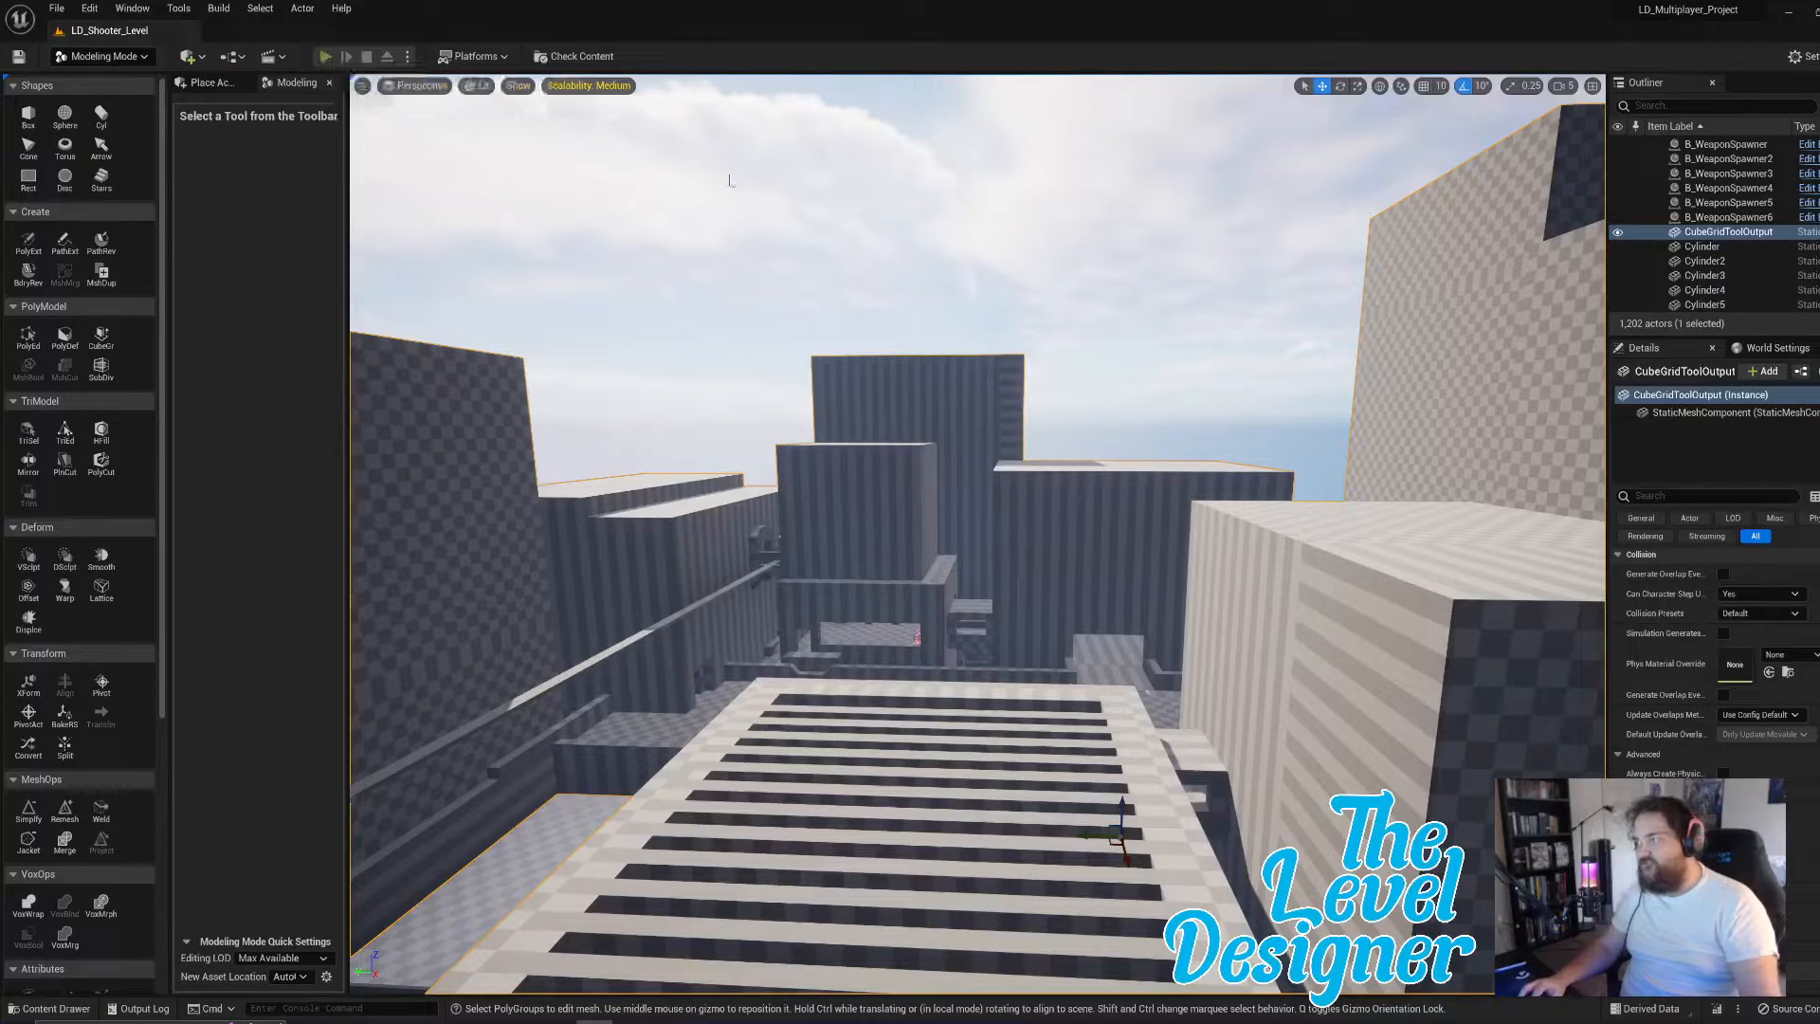
left_click(326, 59)
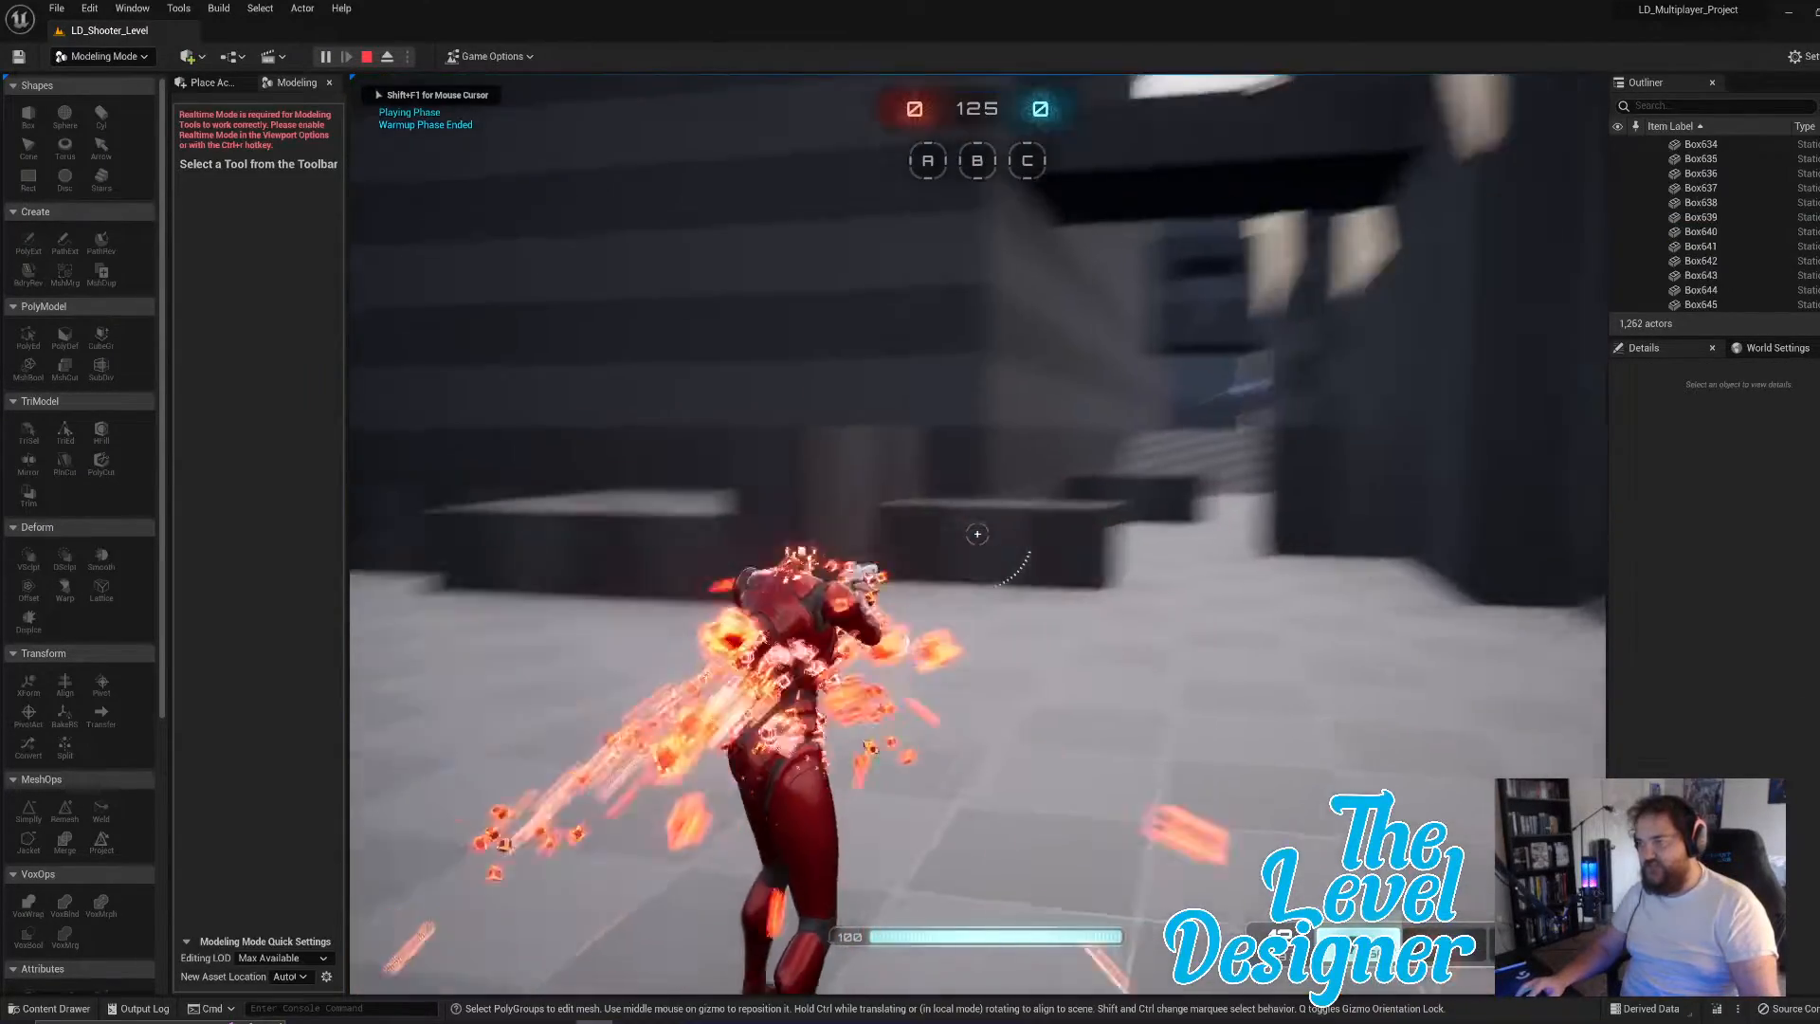
key("w")
key("w")
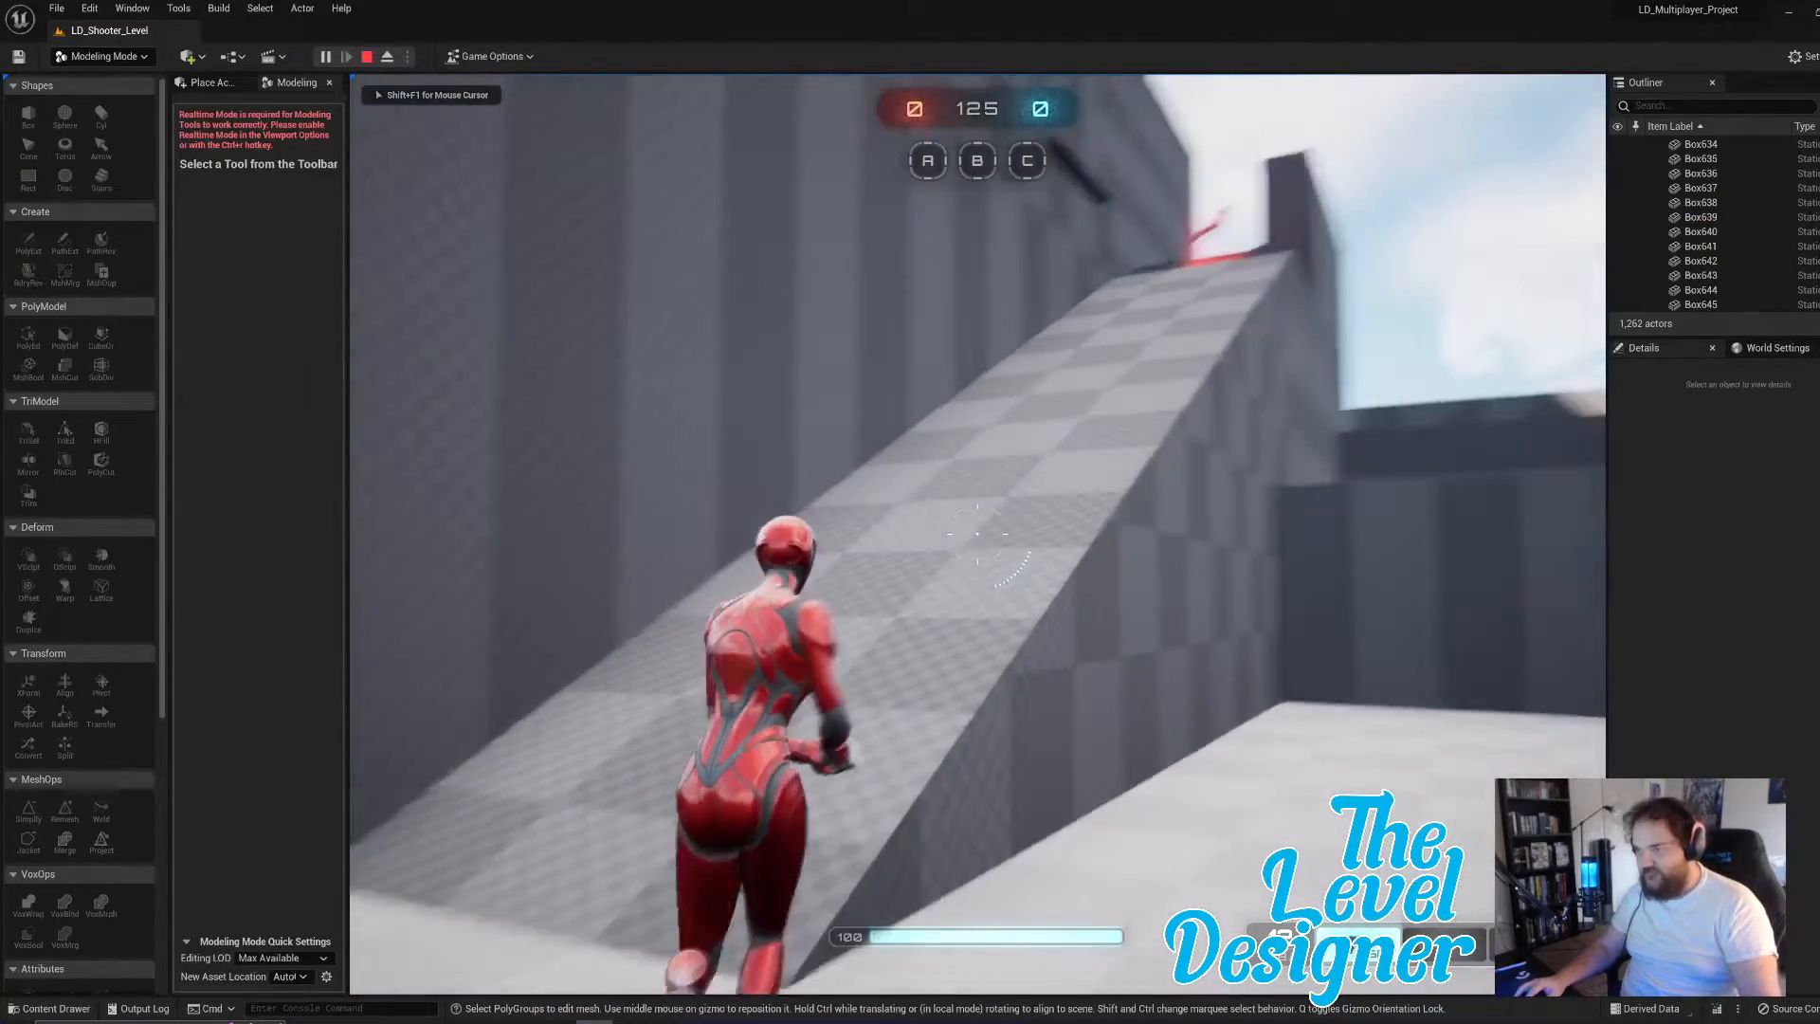
key("w")
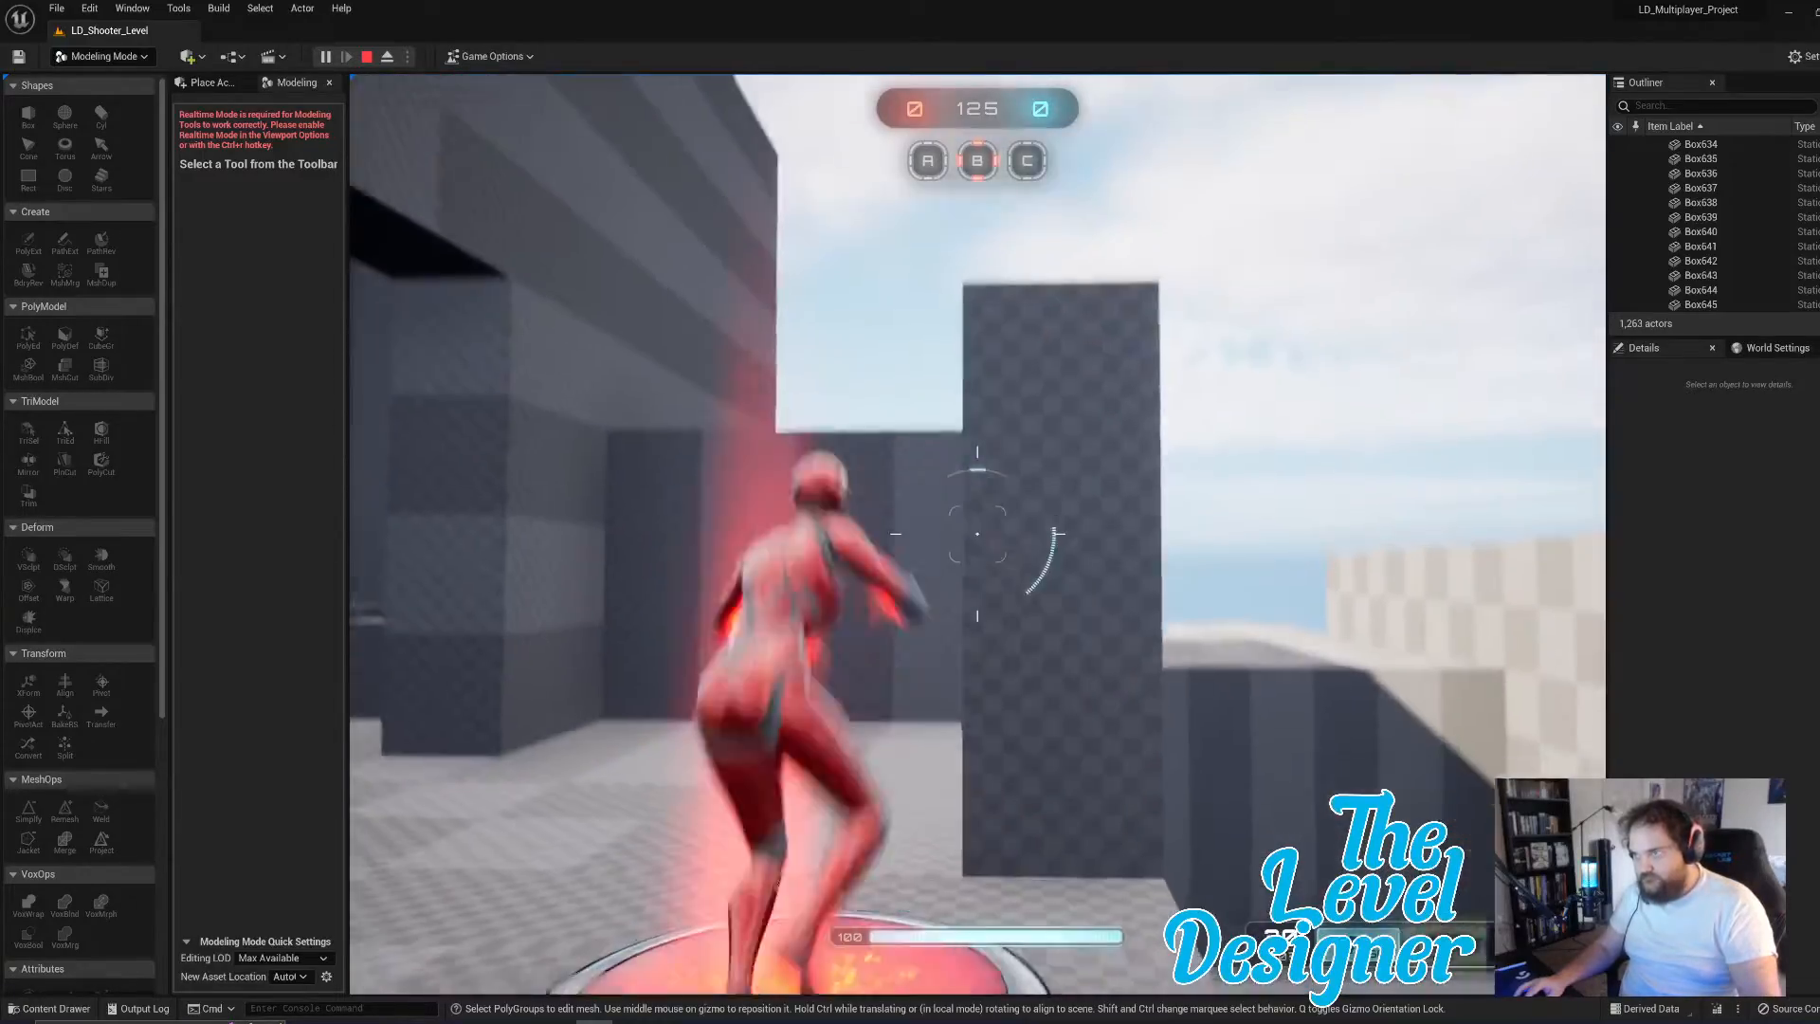
key("w")
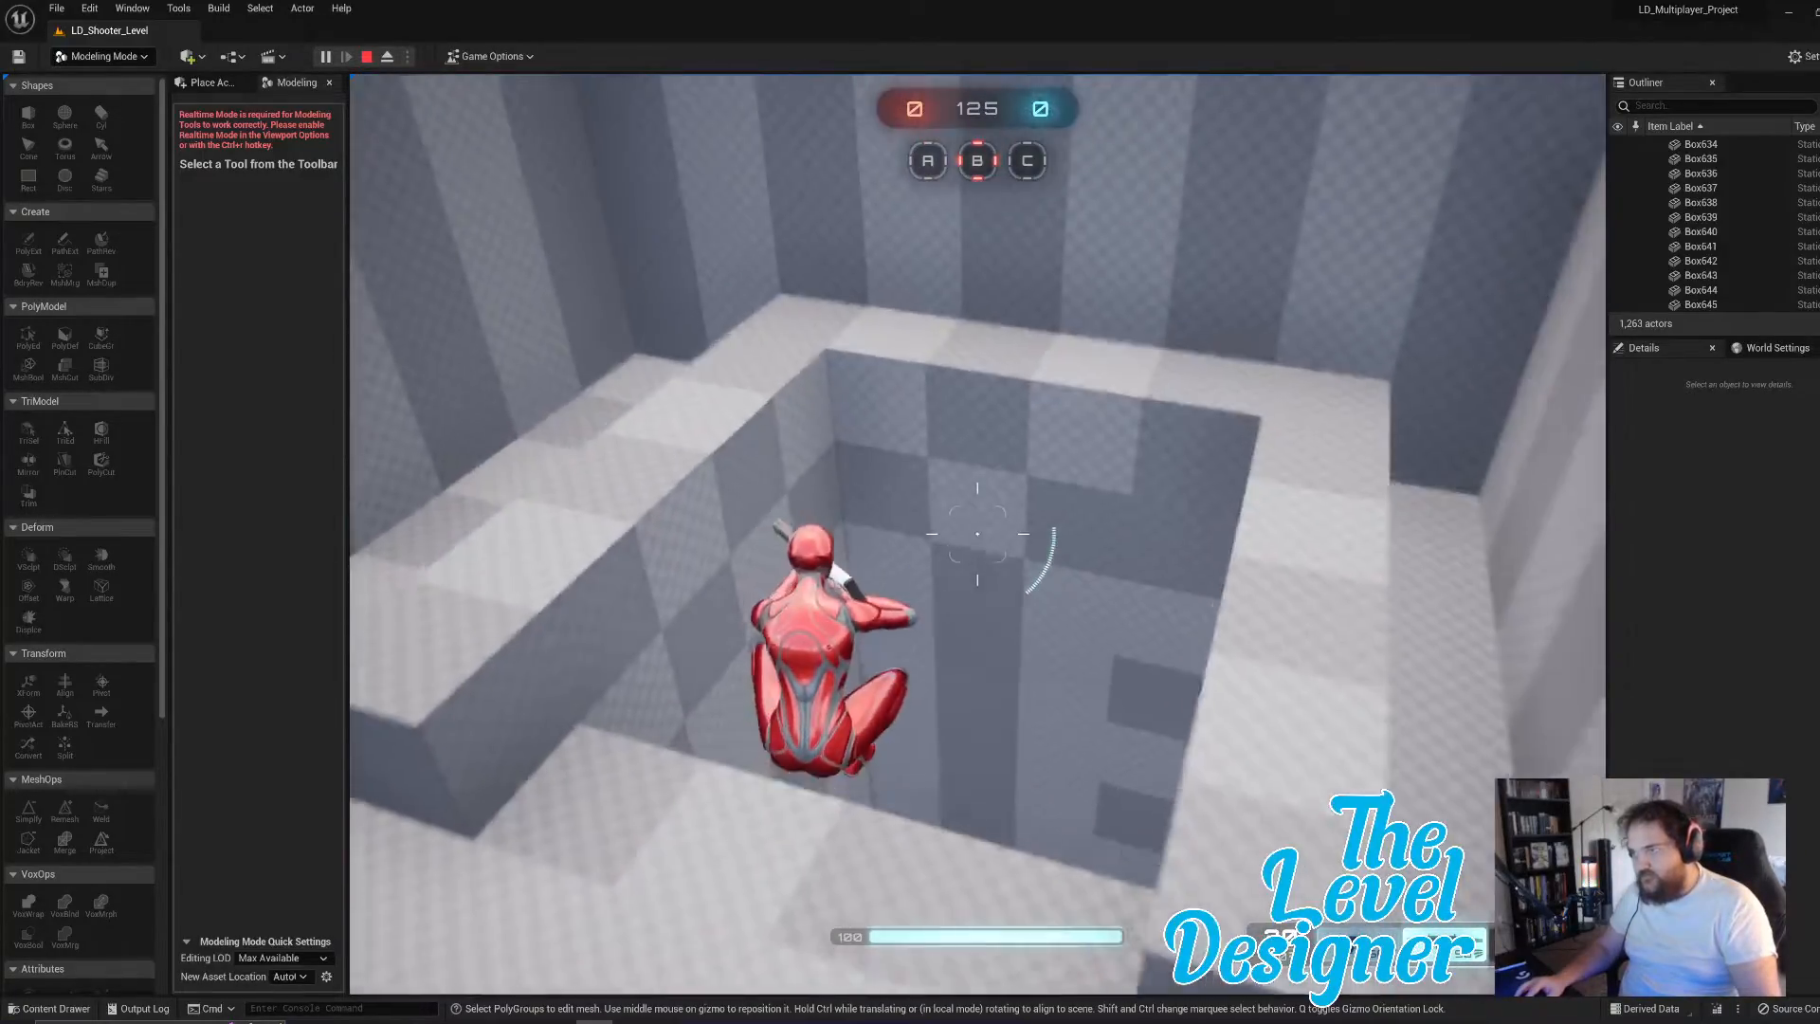
key("w")
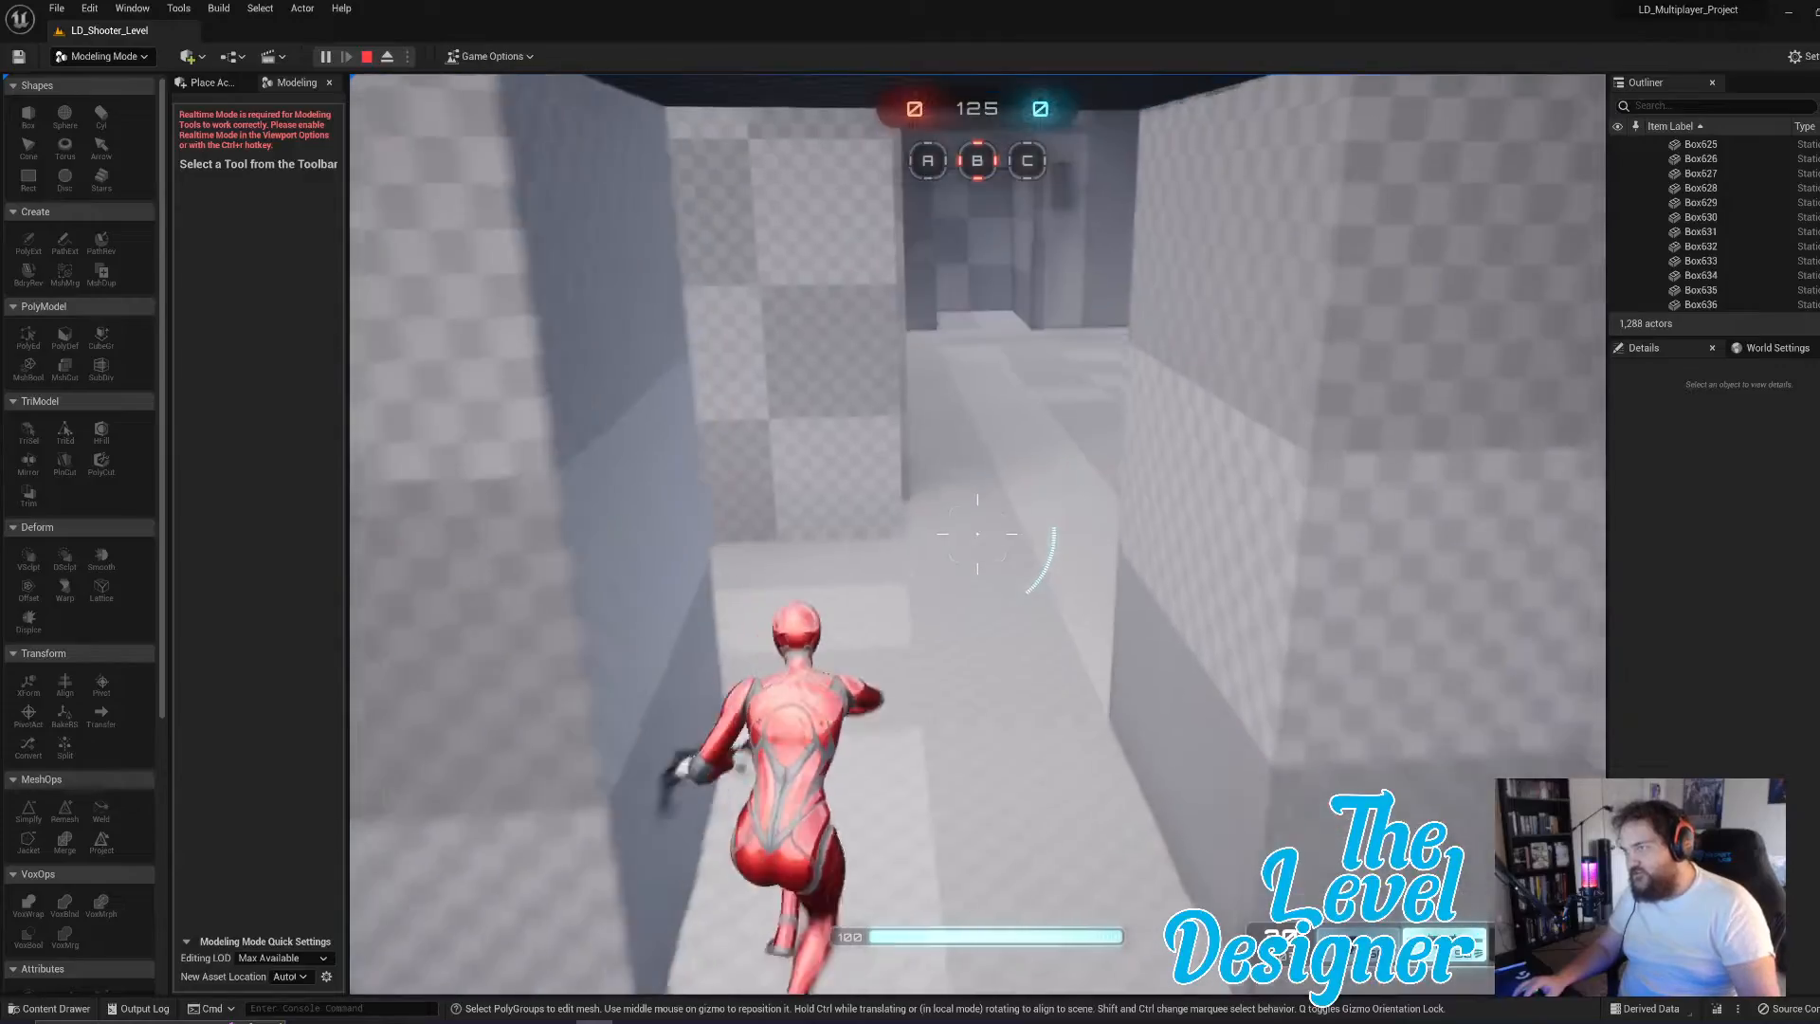
key("w")
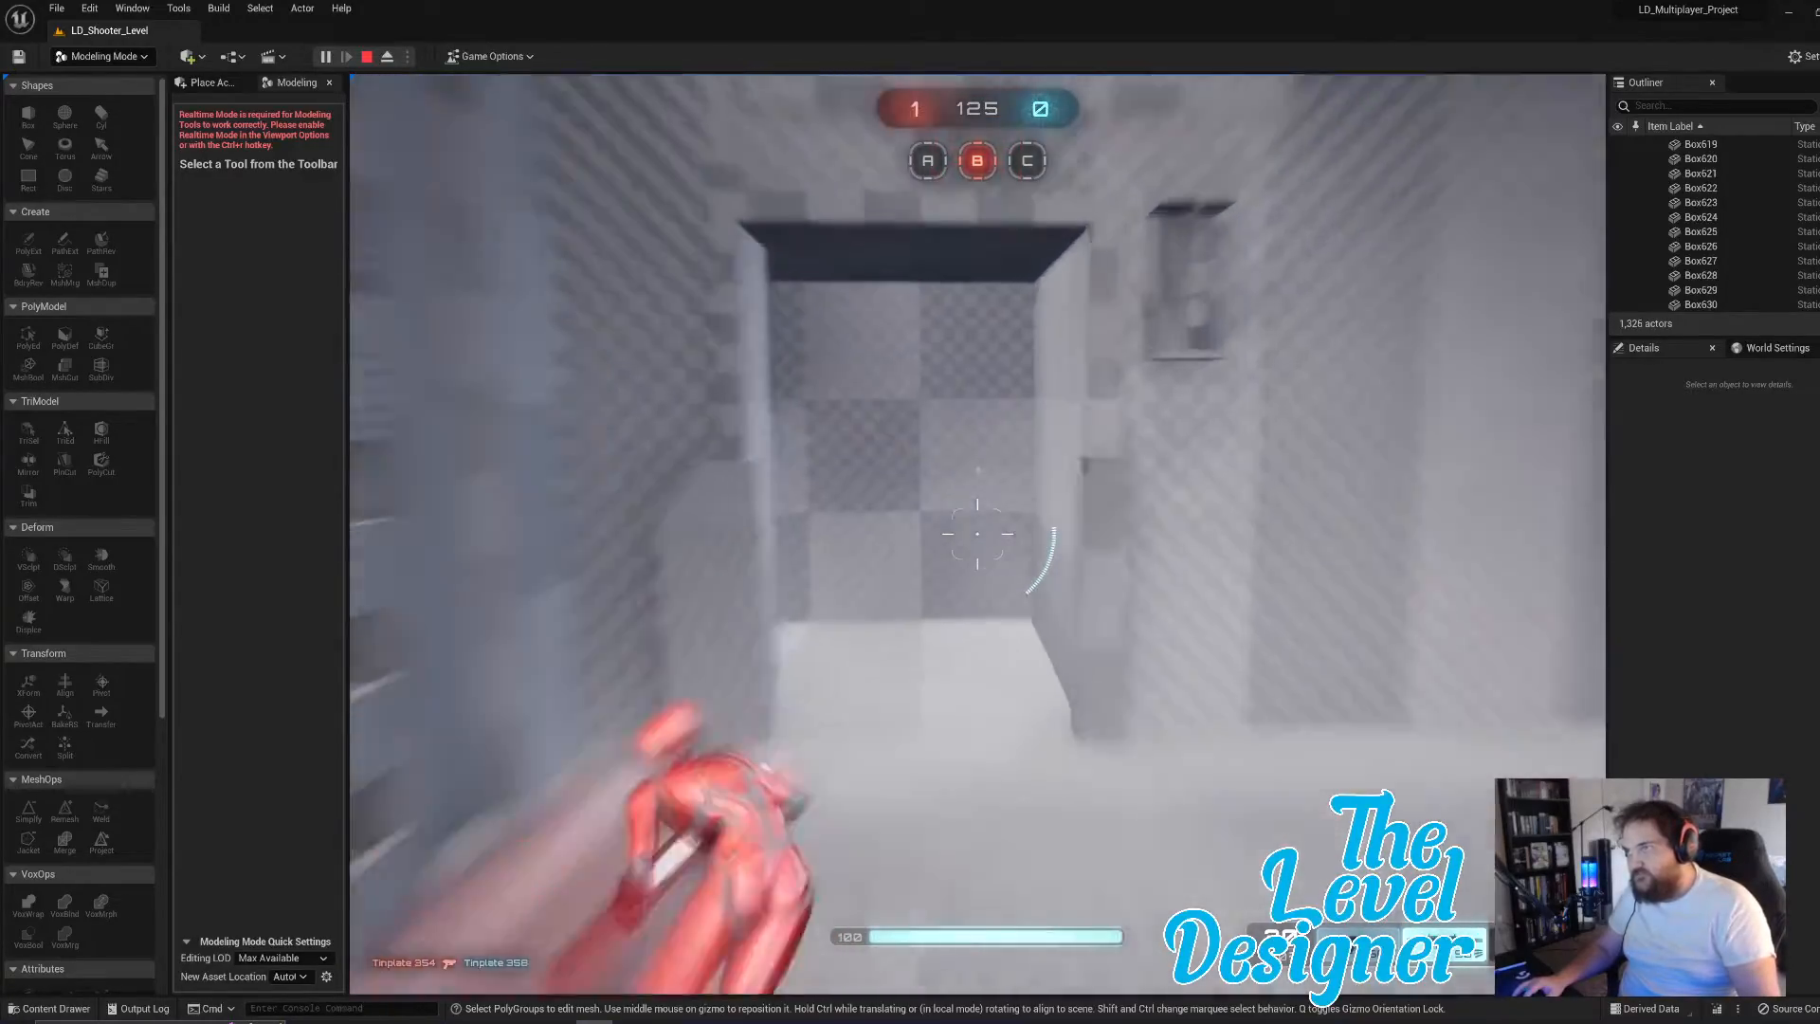
key("w")
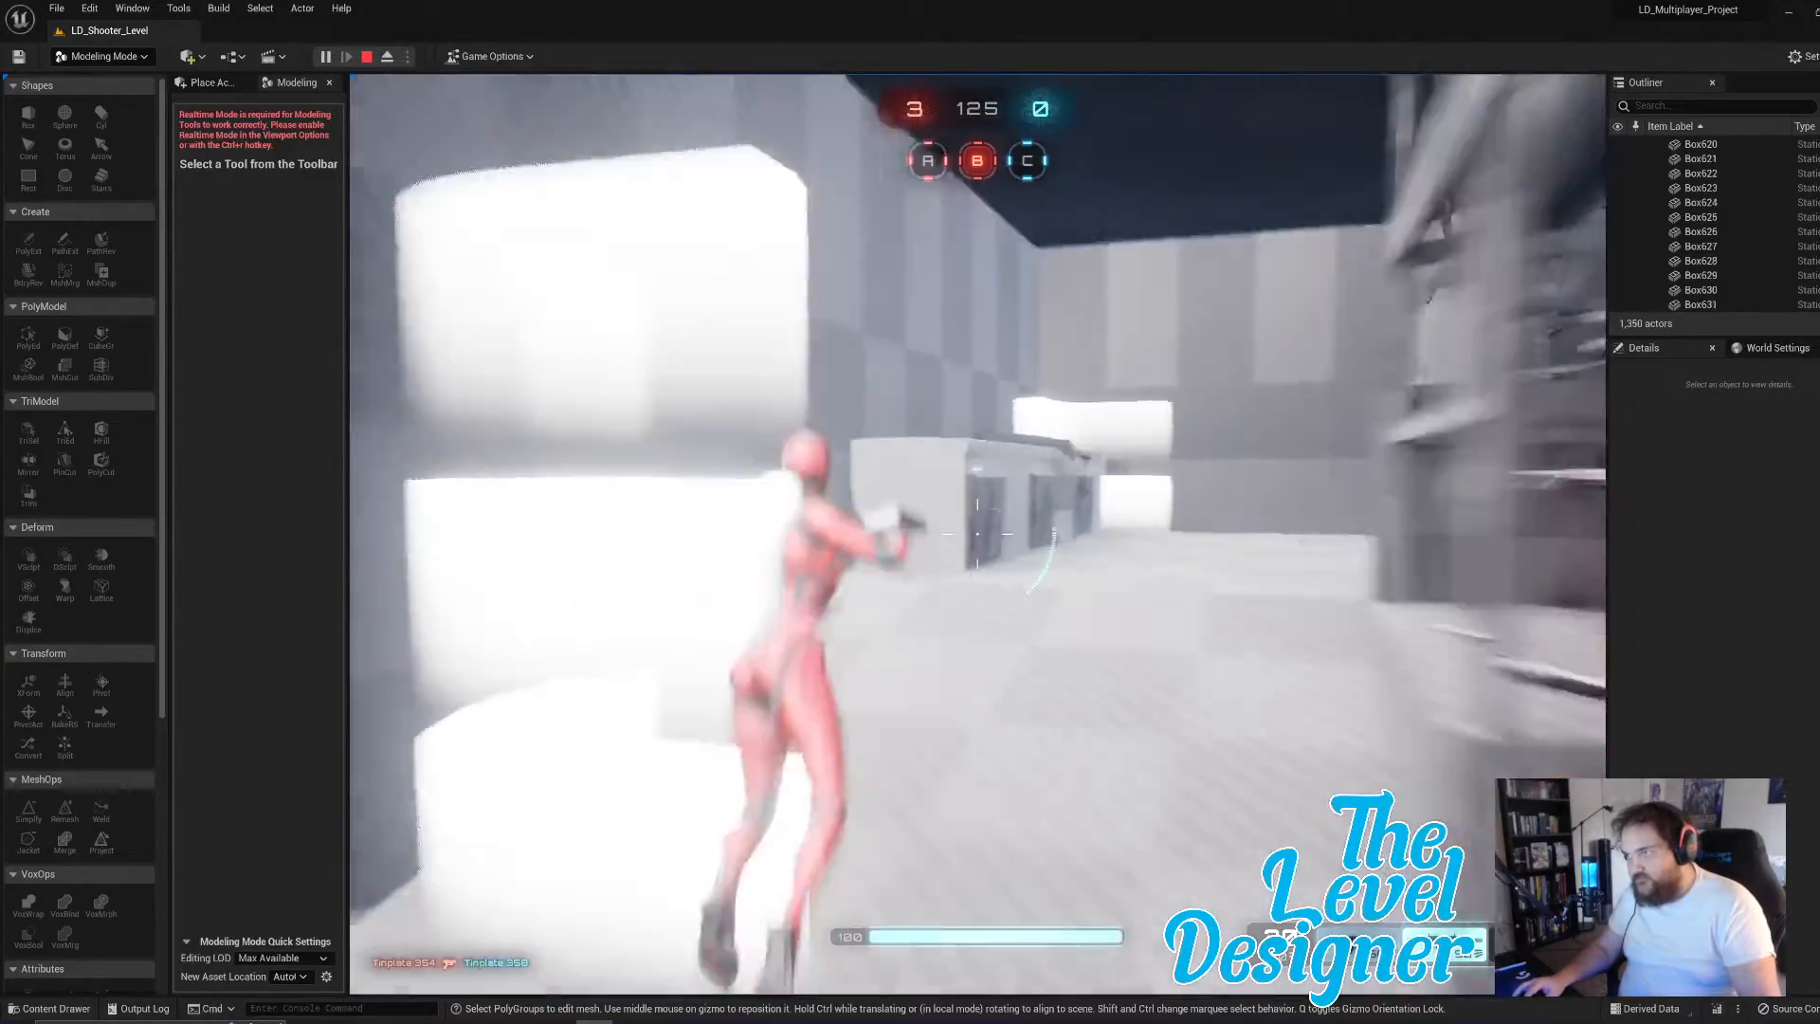
key("w")
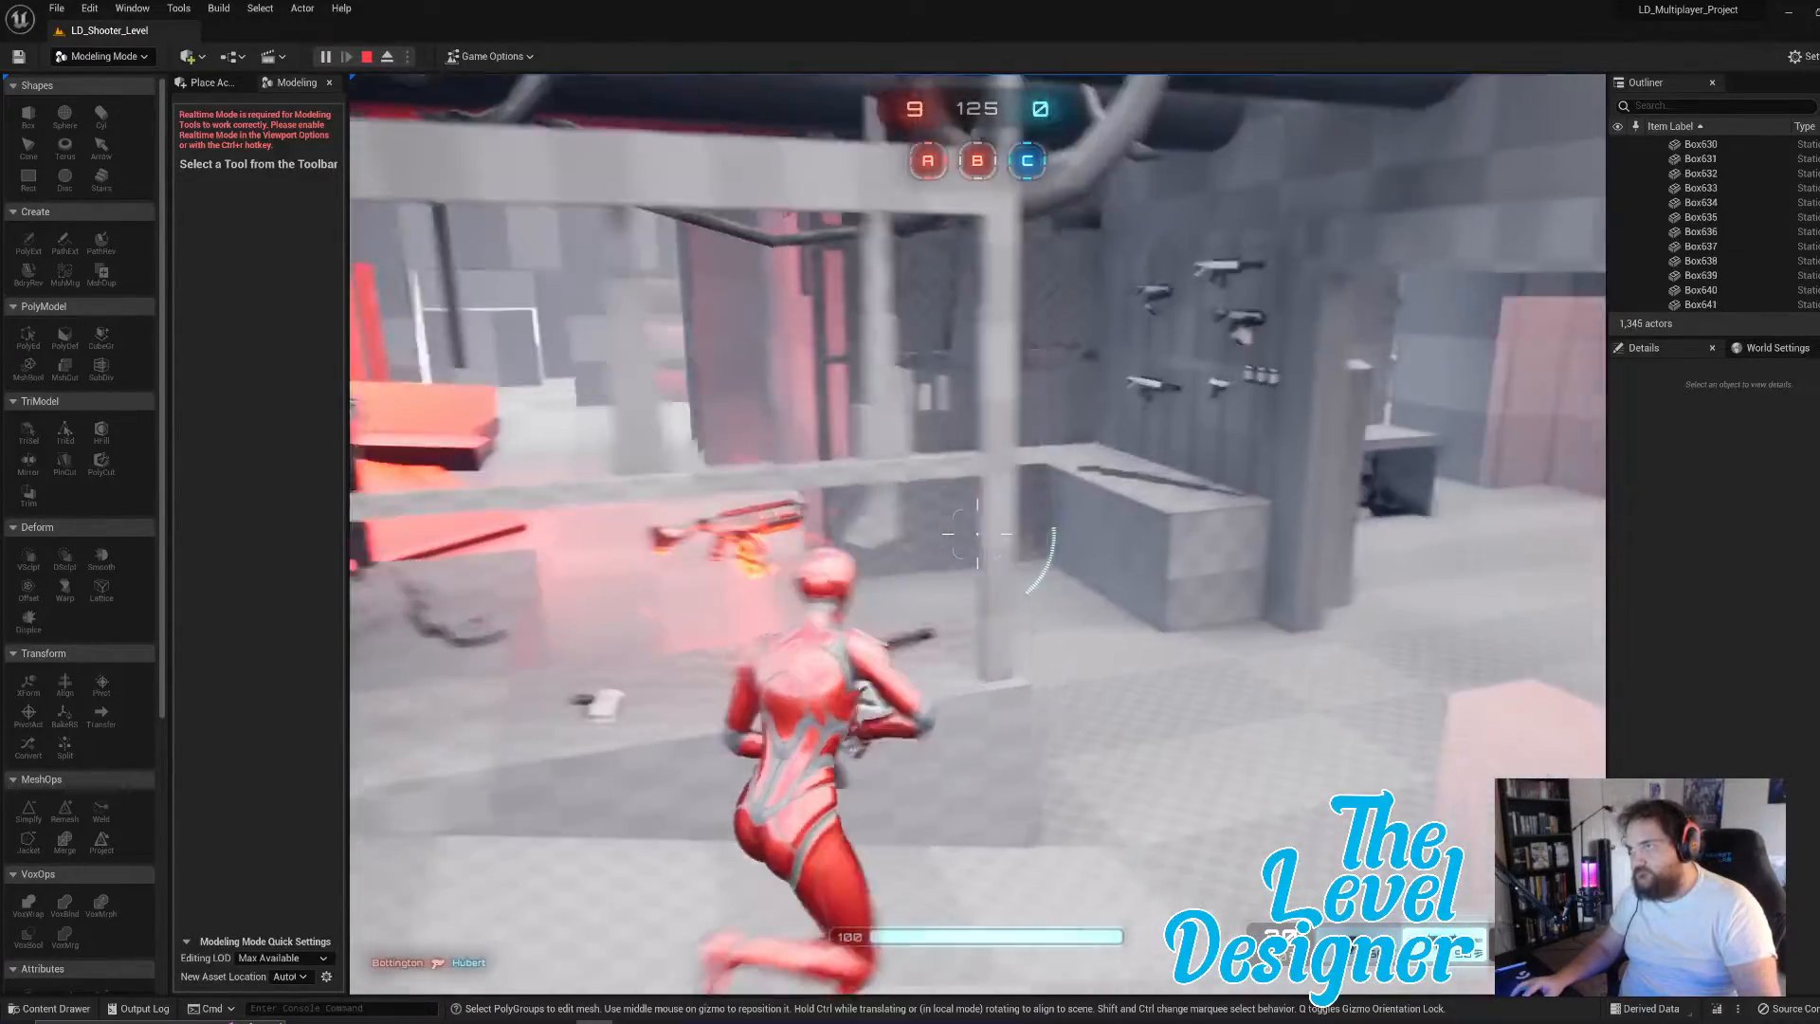
key("w")
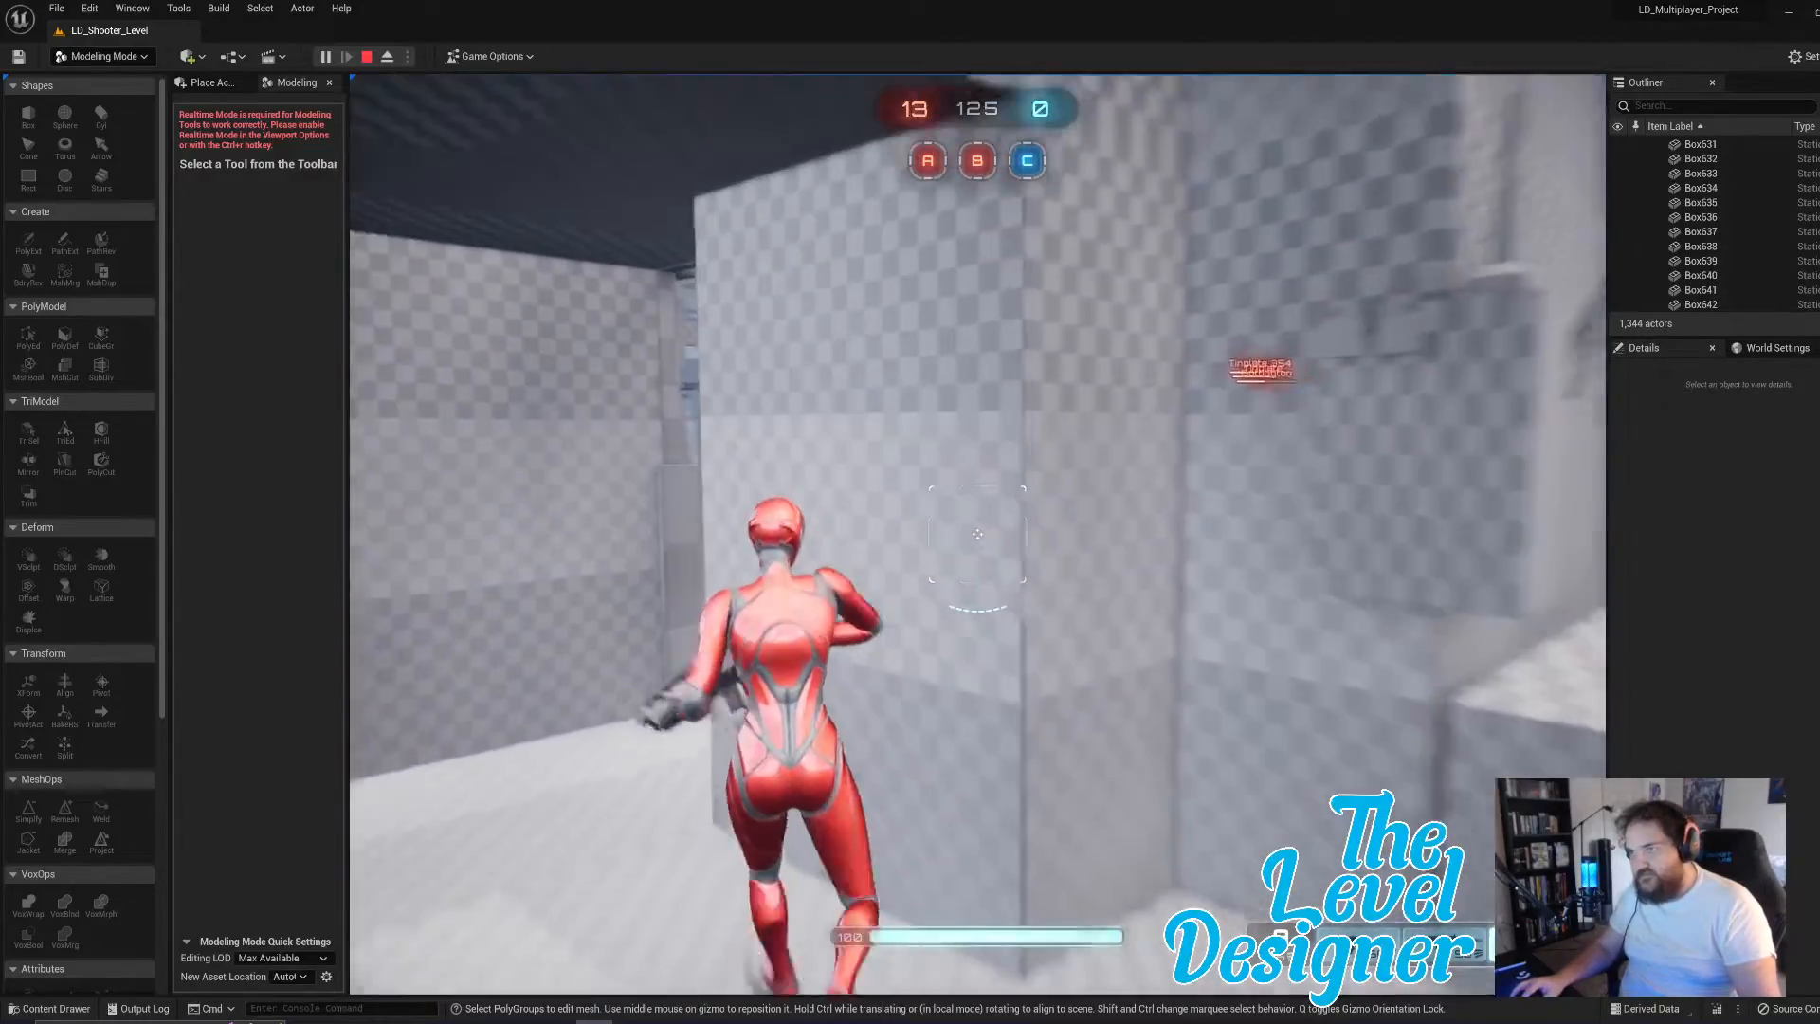
- Playtest the interior route through the halls and the kitchen with the green pad, then the ramps outside
key("w")
key("w")
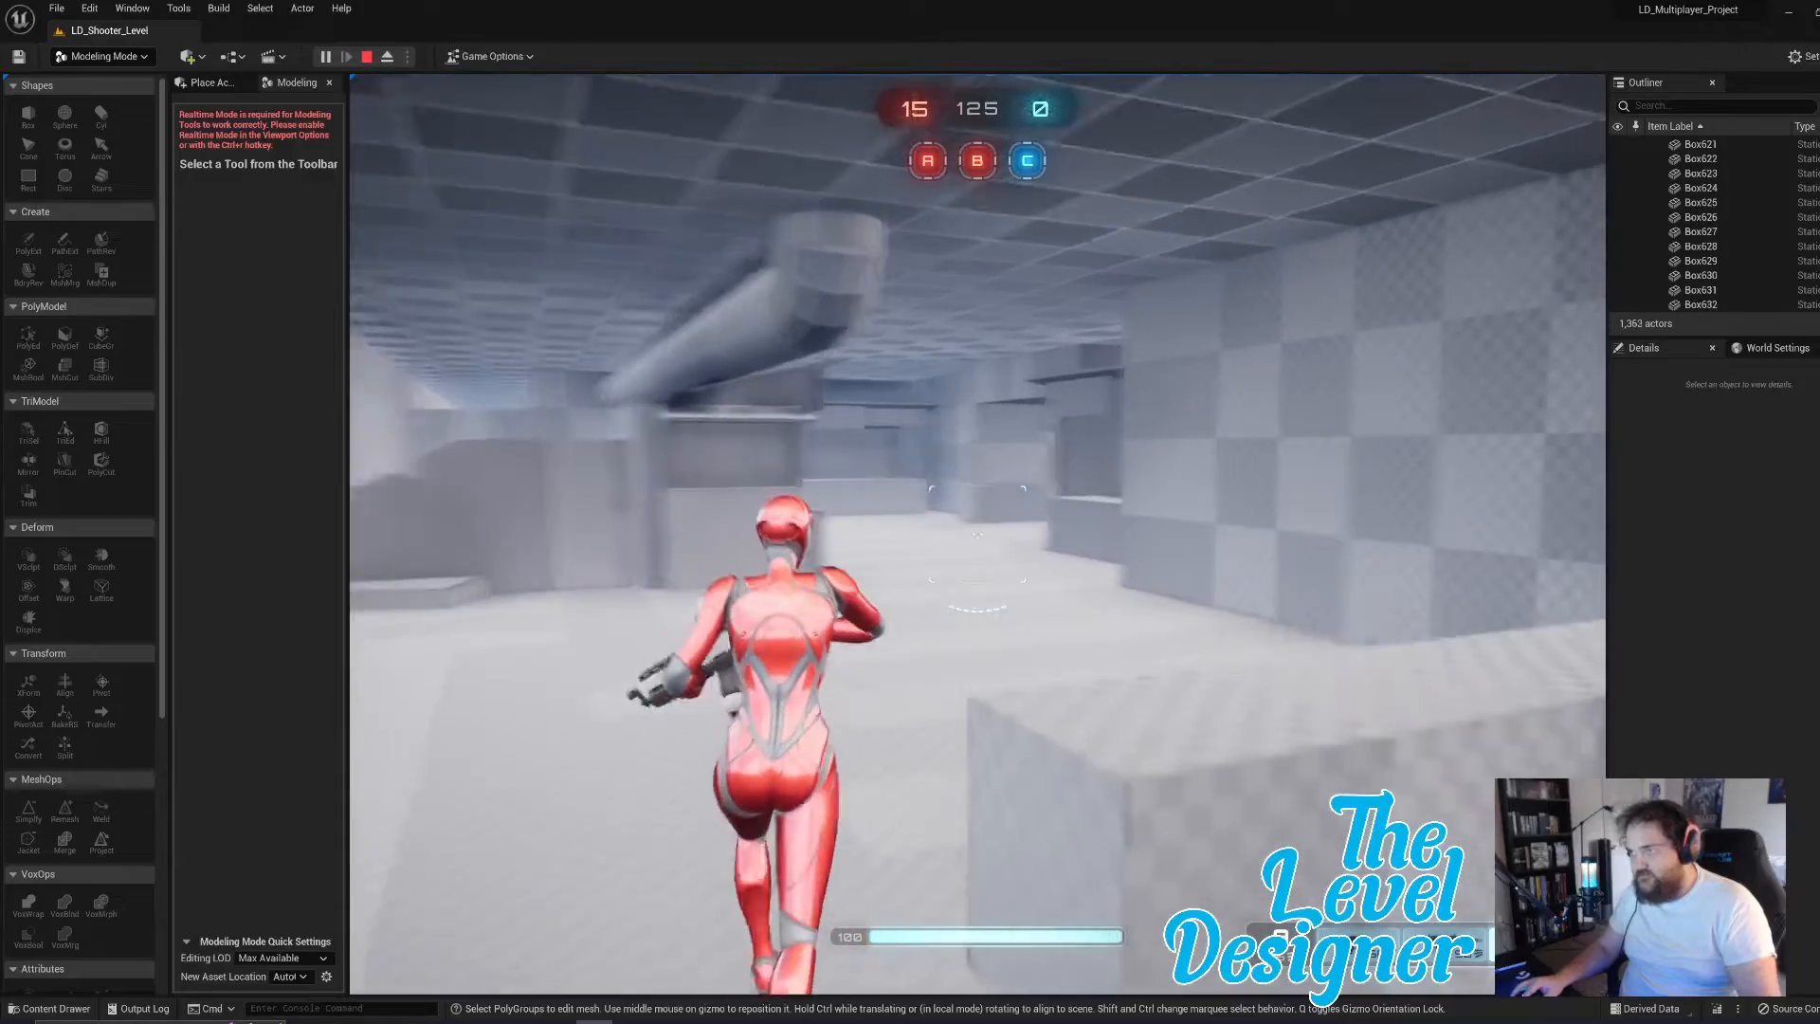
key("space")
key("w")
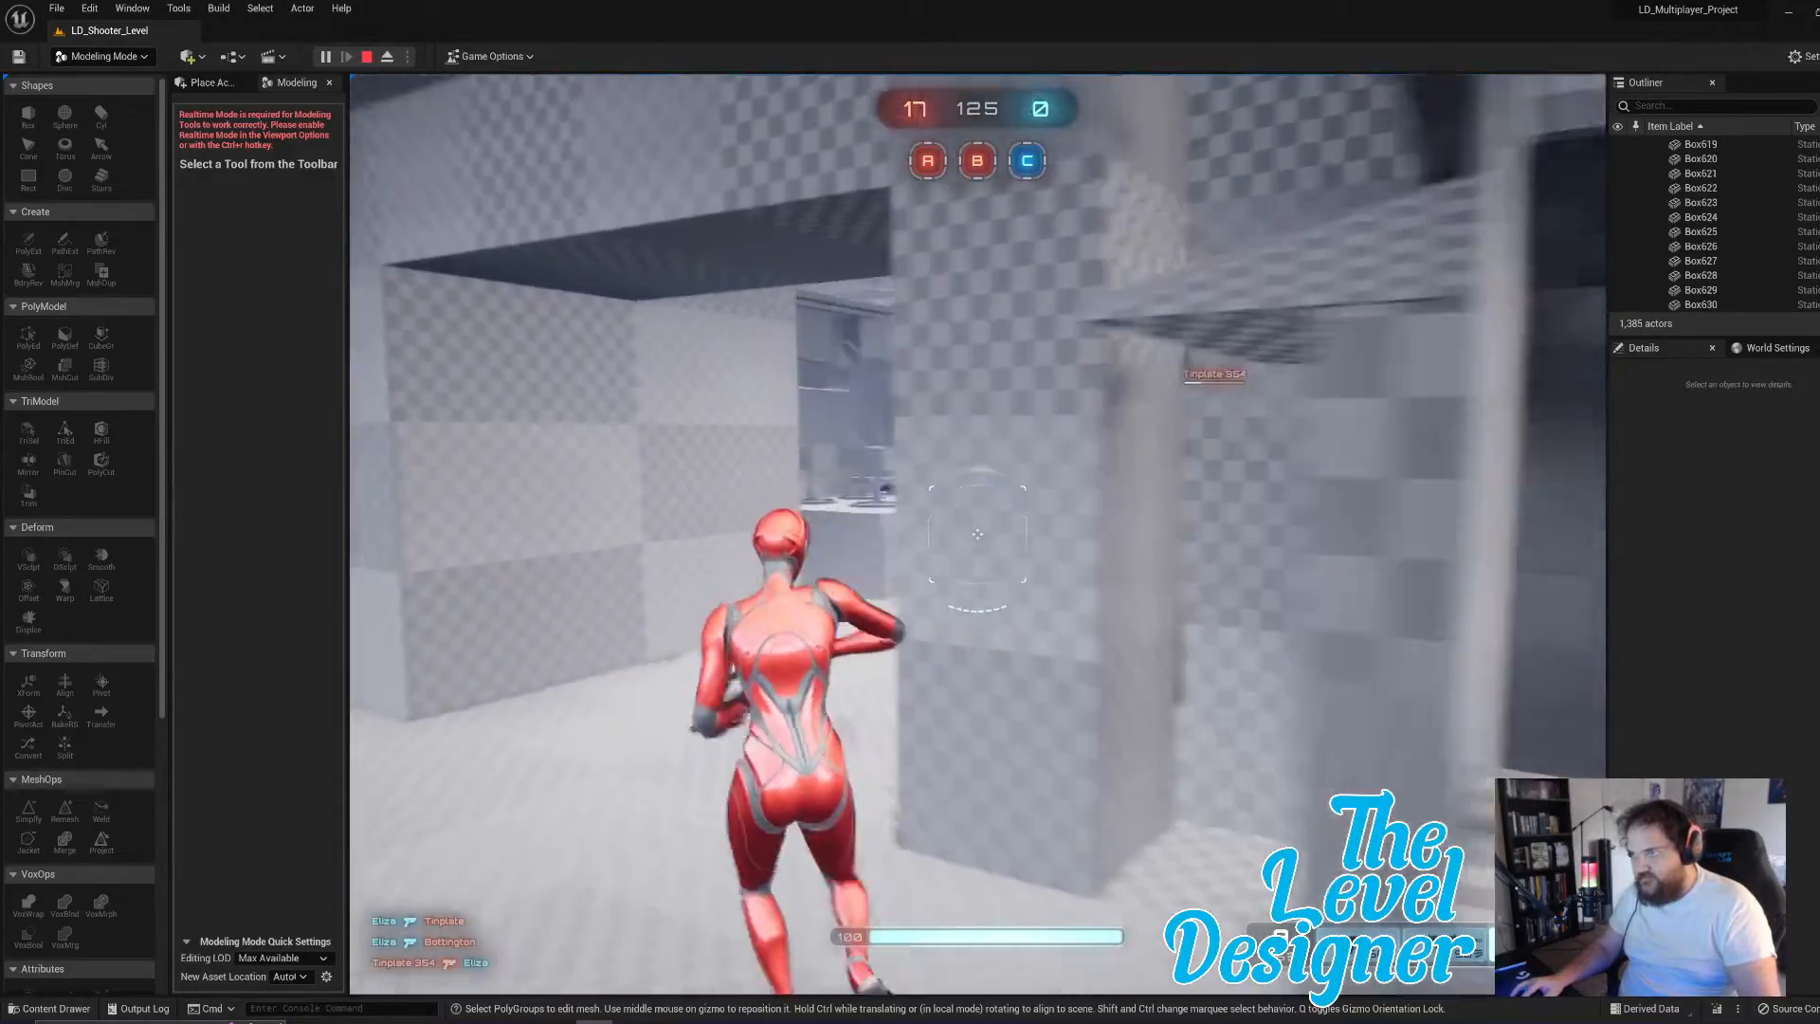
key("w")
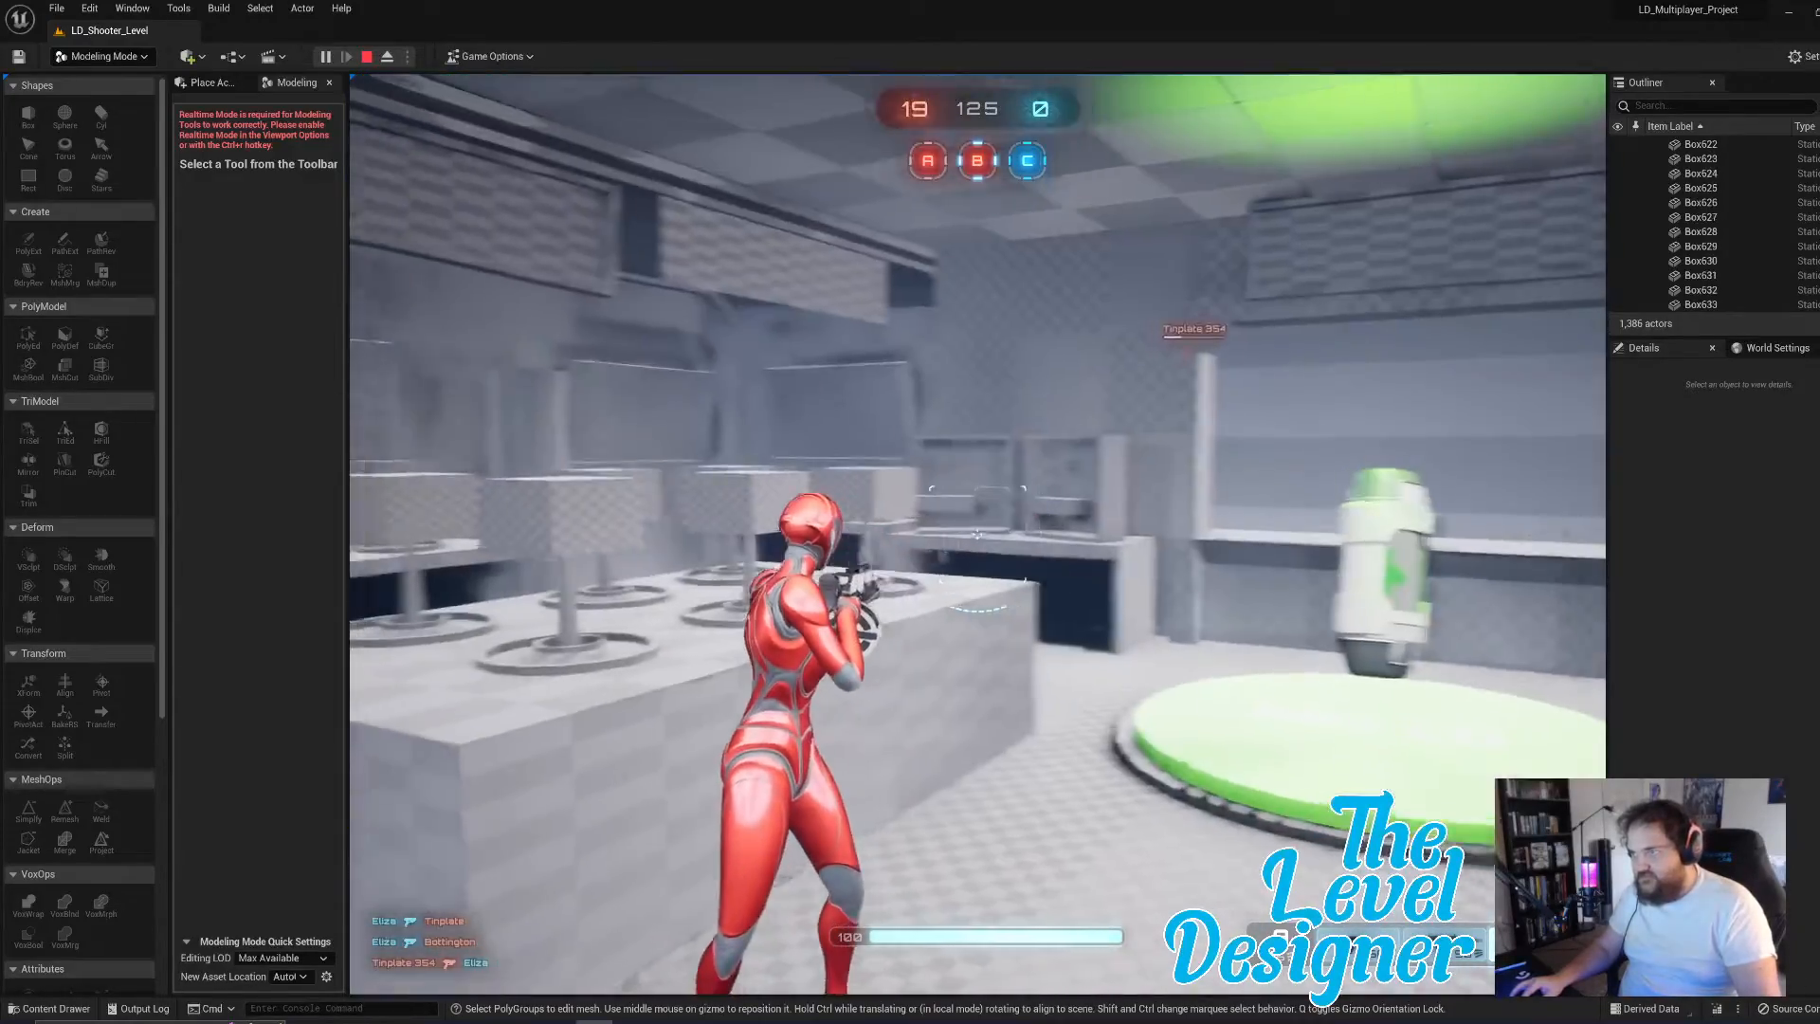
key("w")
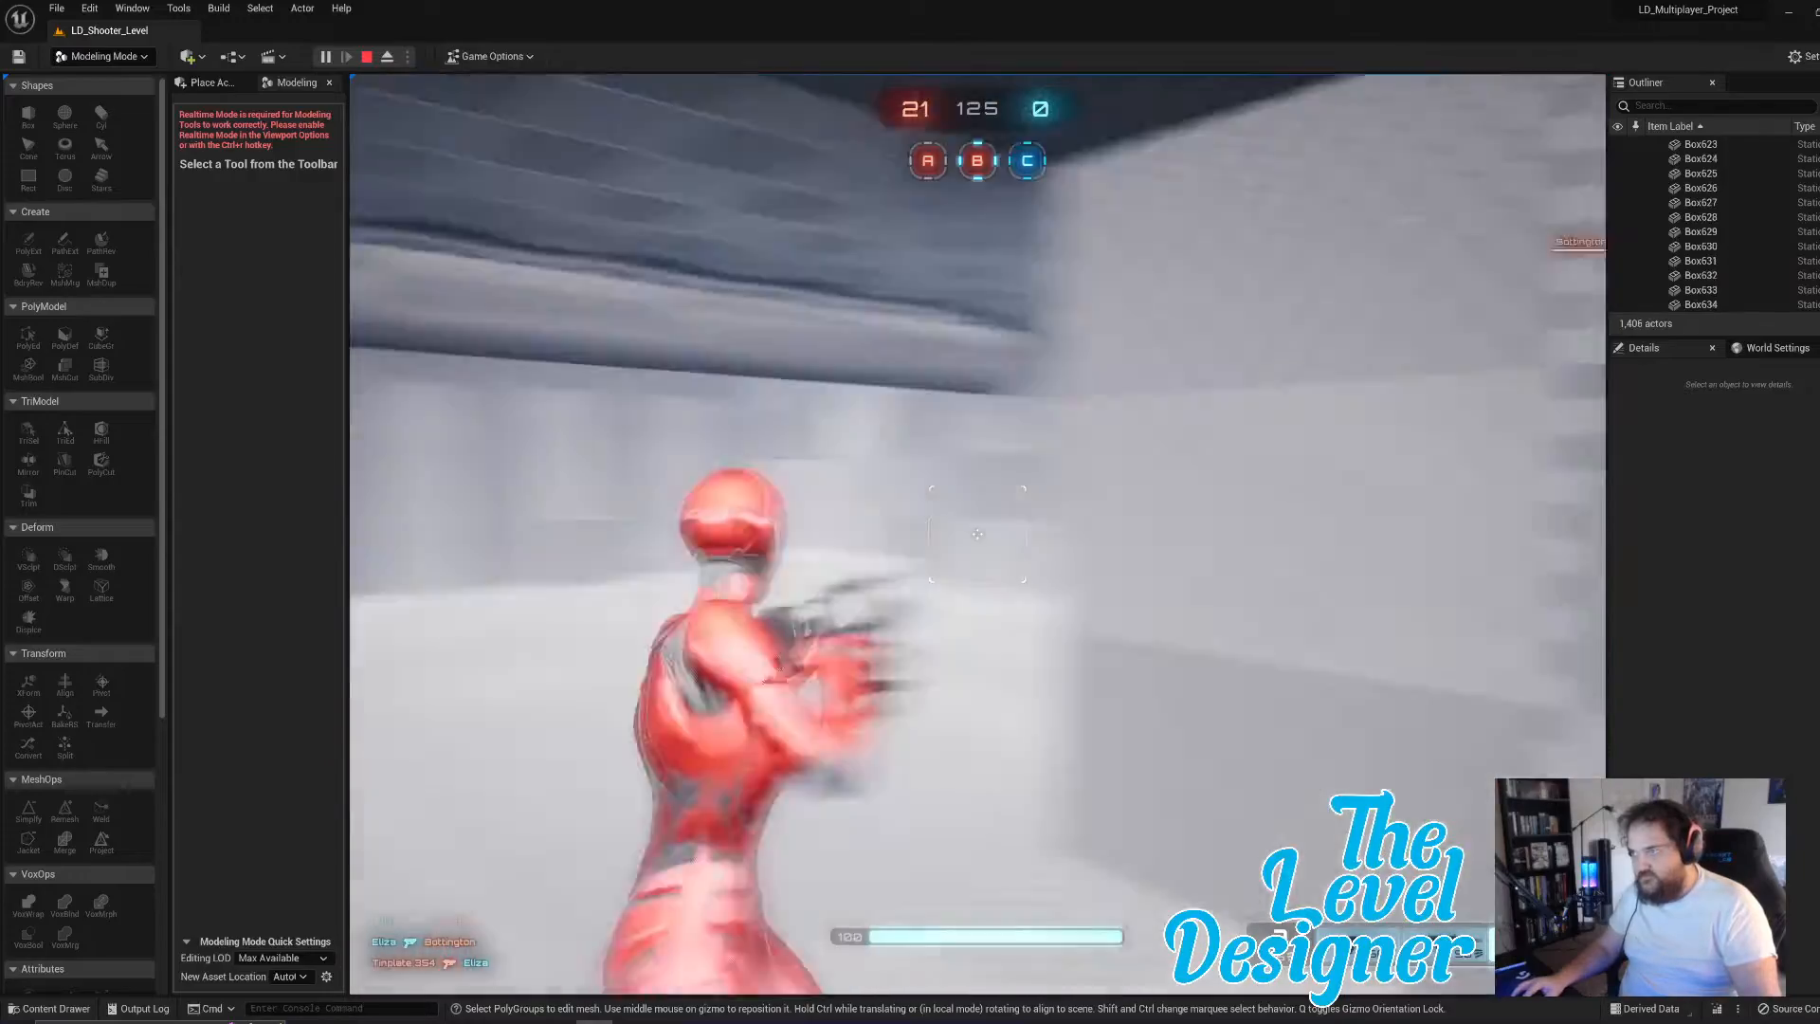
key("w")
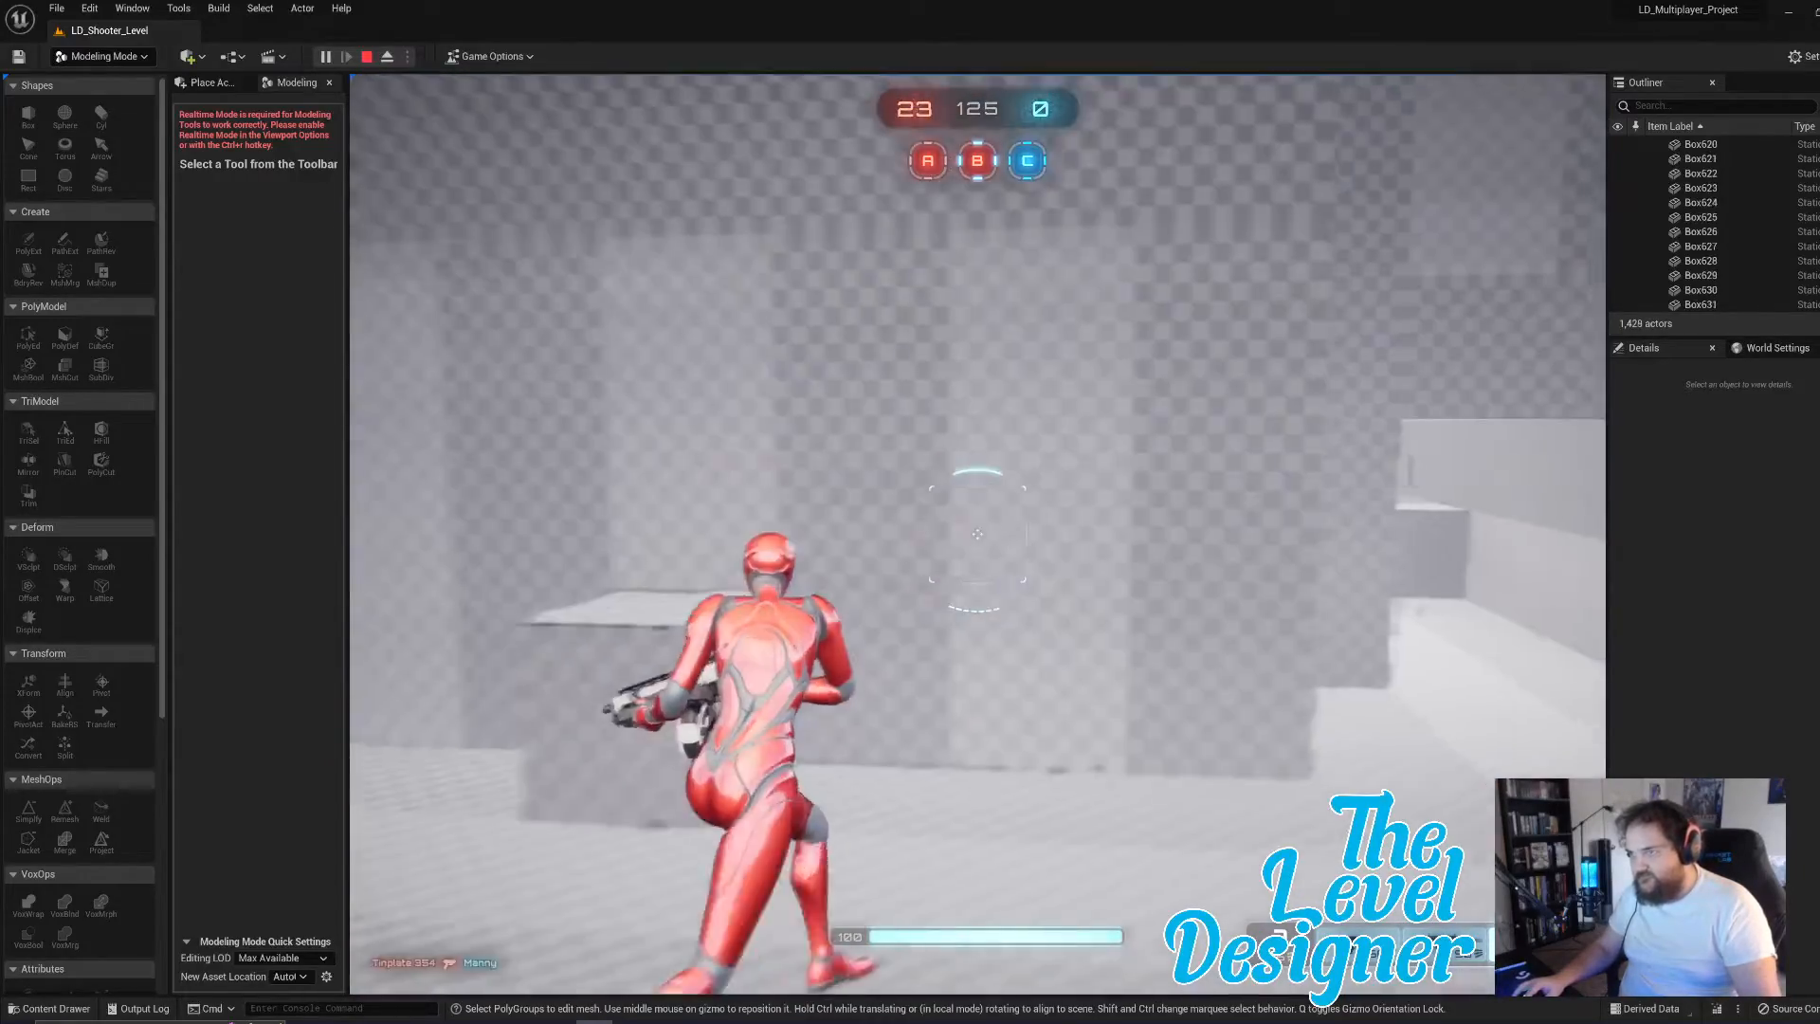
key("w")
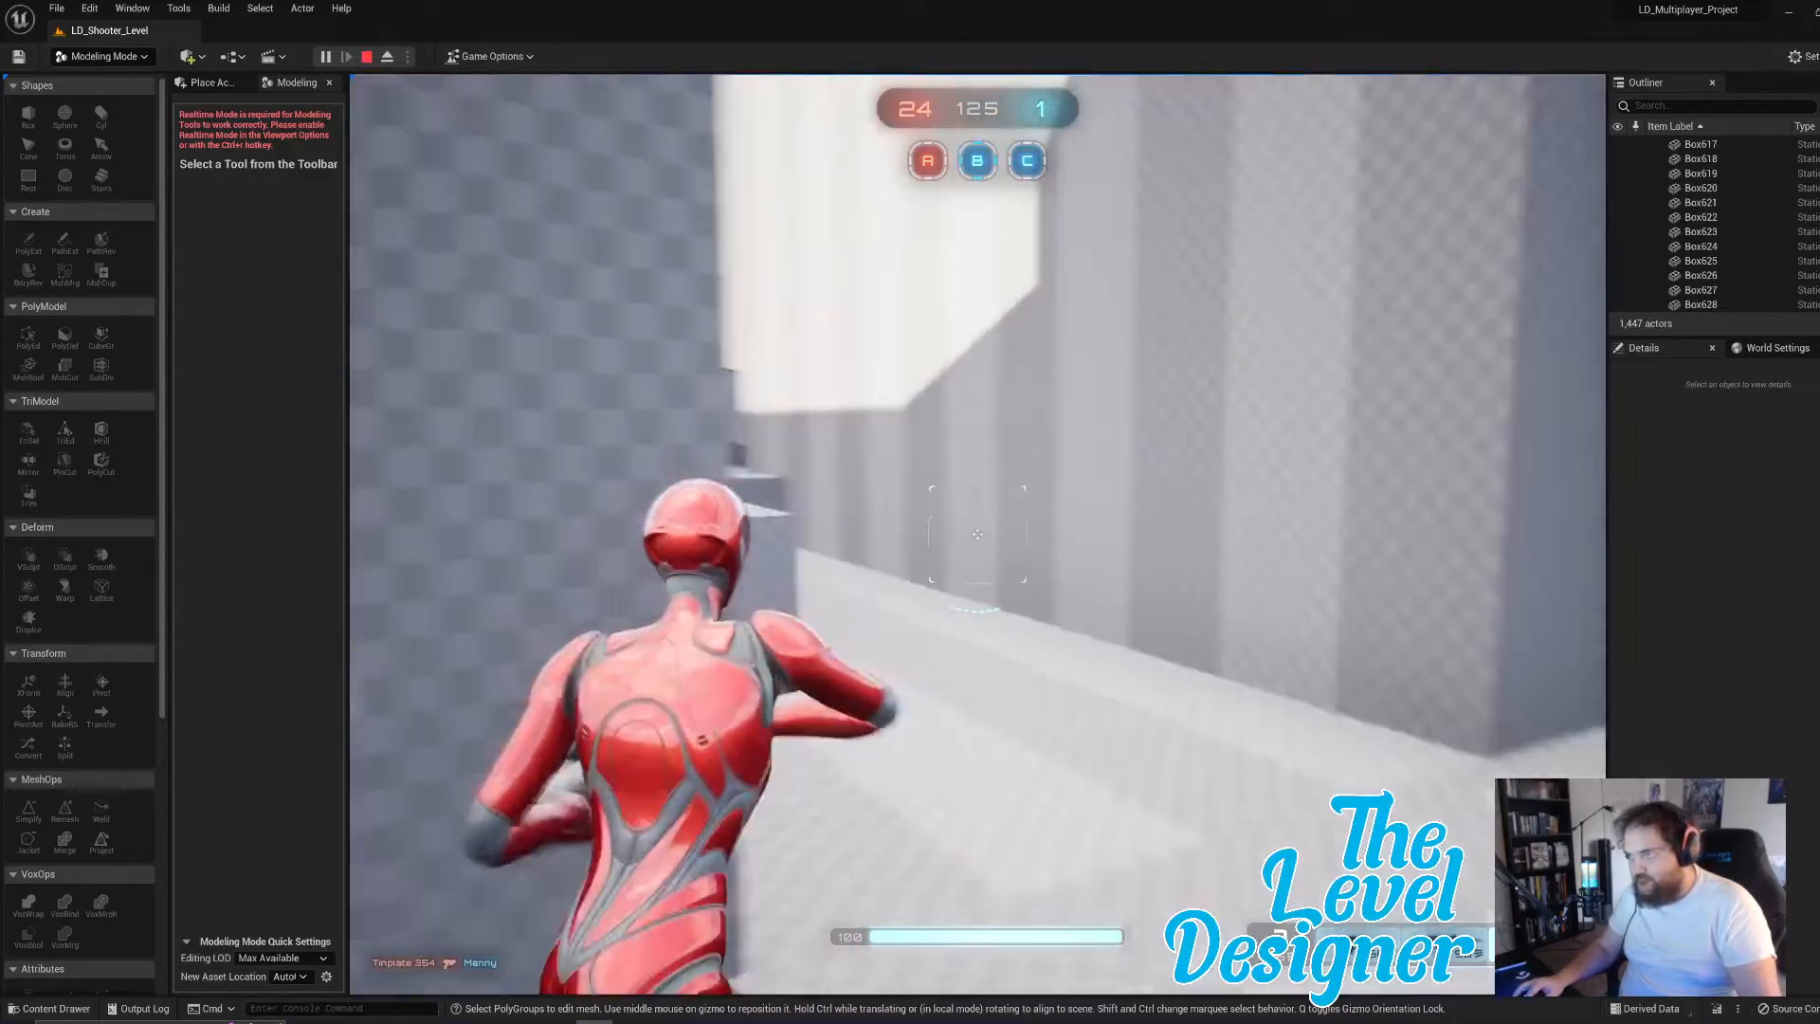
key("w")
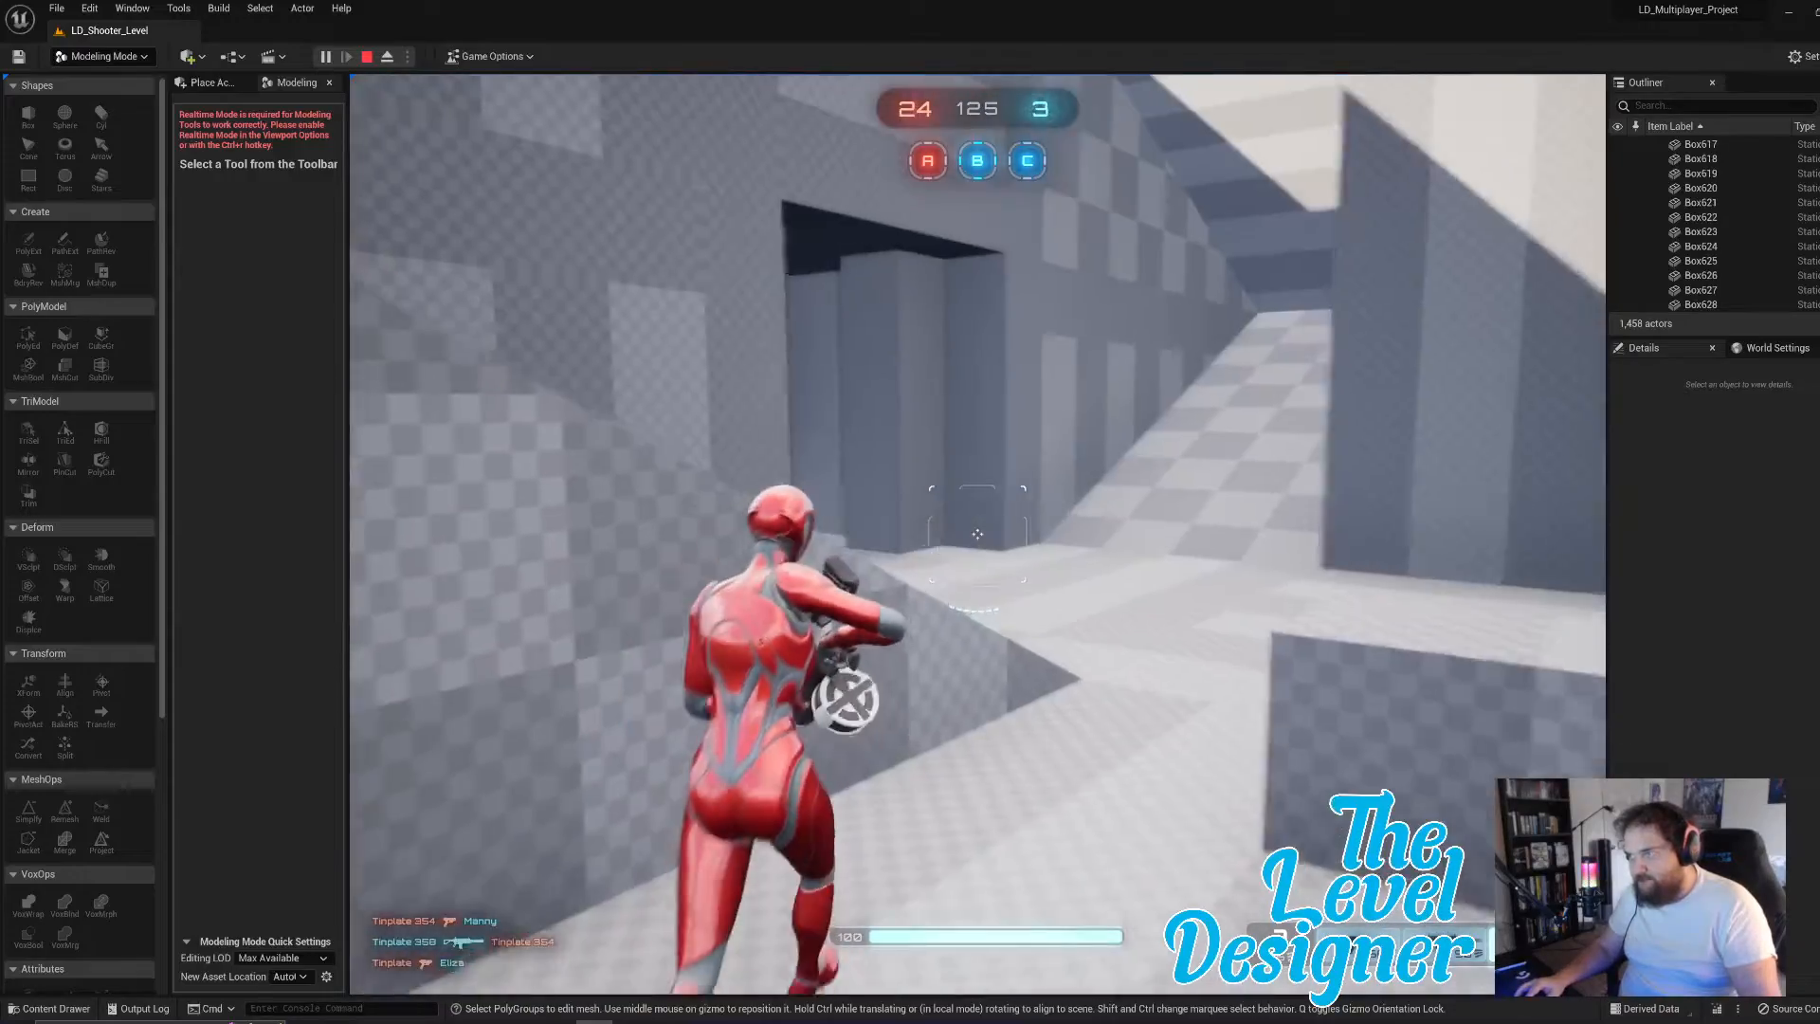
key("w")
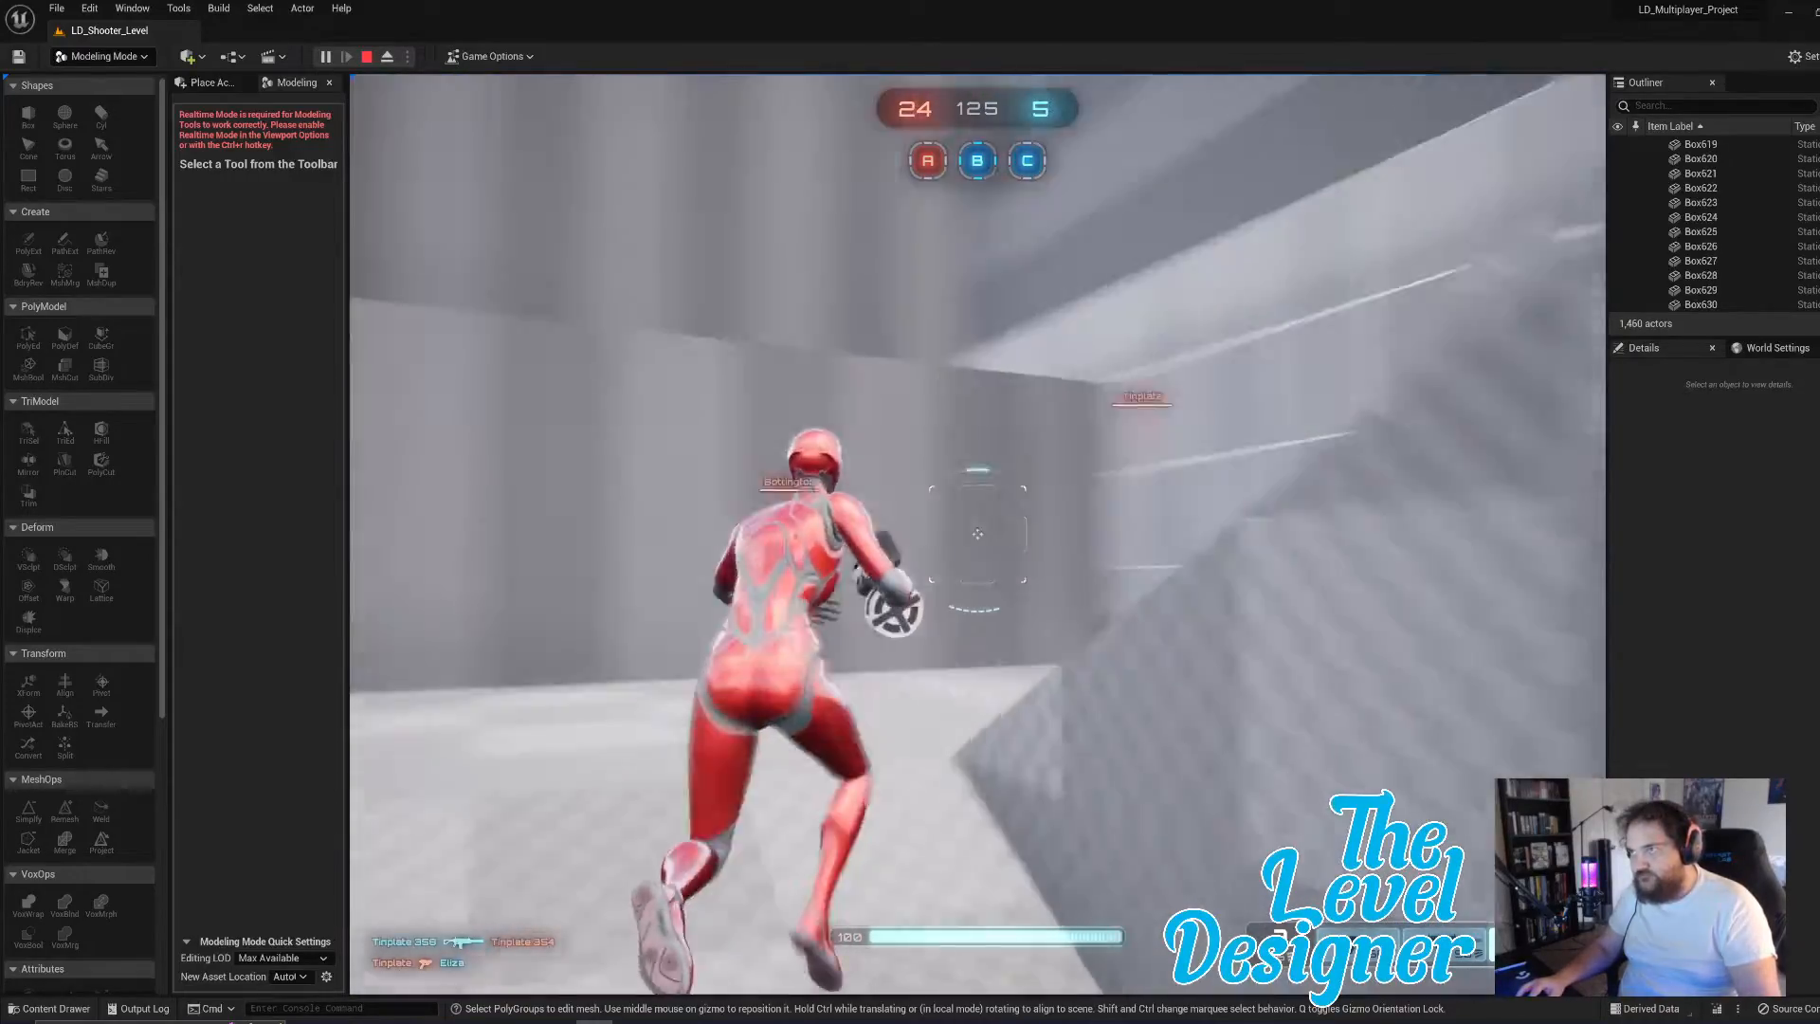
- Examine the background towers from the open court and continue the playtest towards the ramp area
key("w")
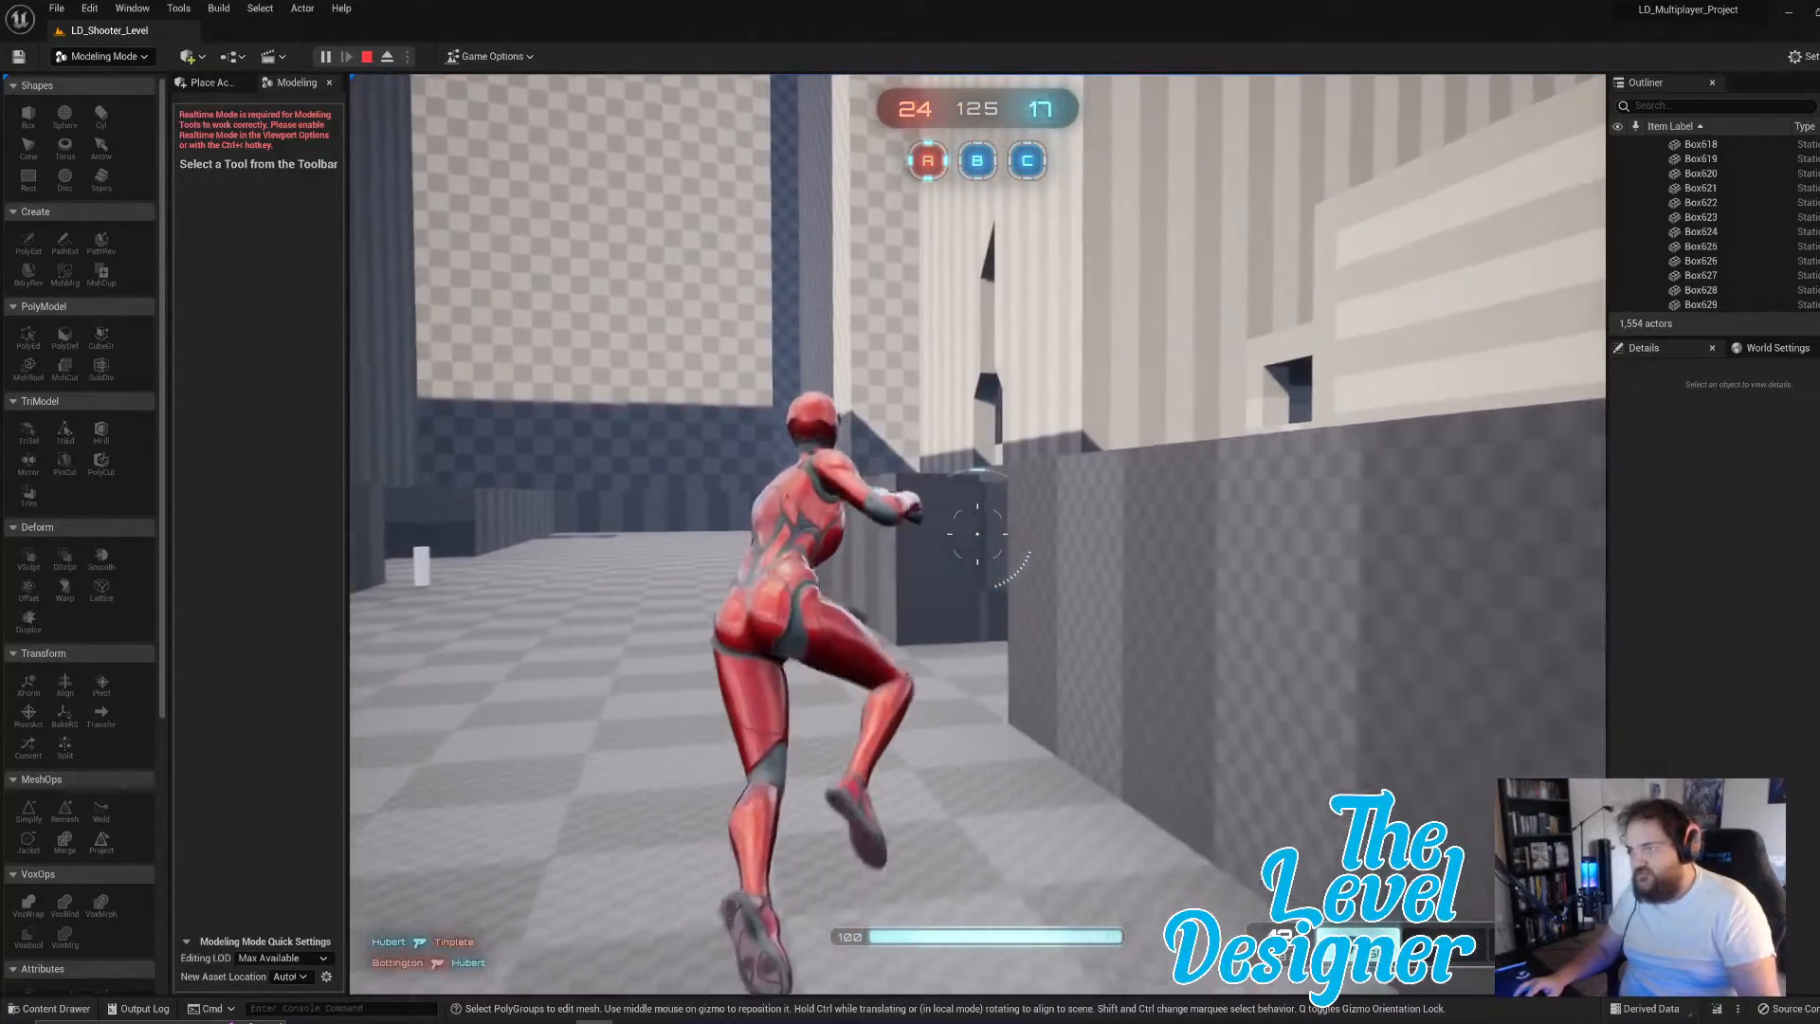
key("space")
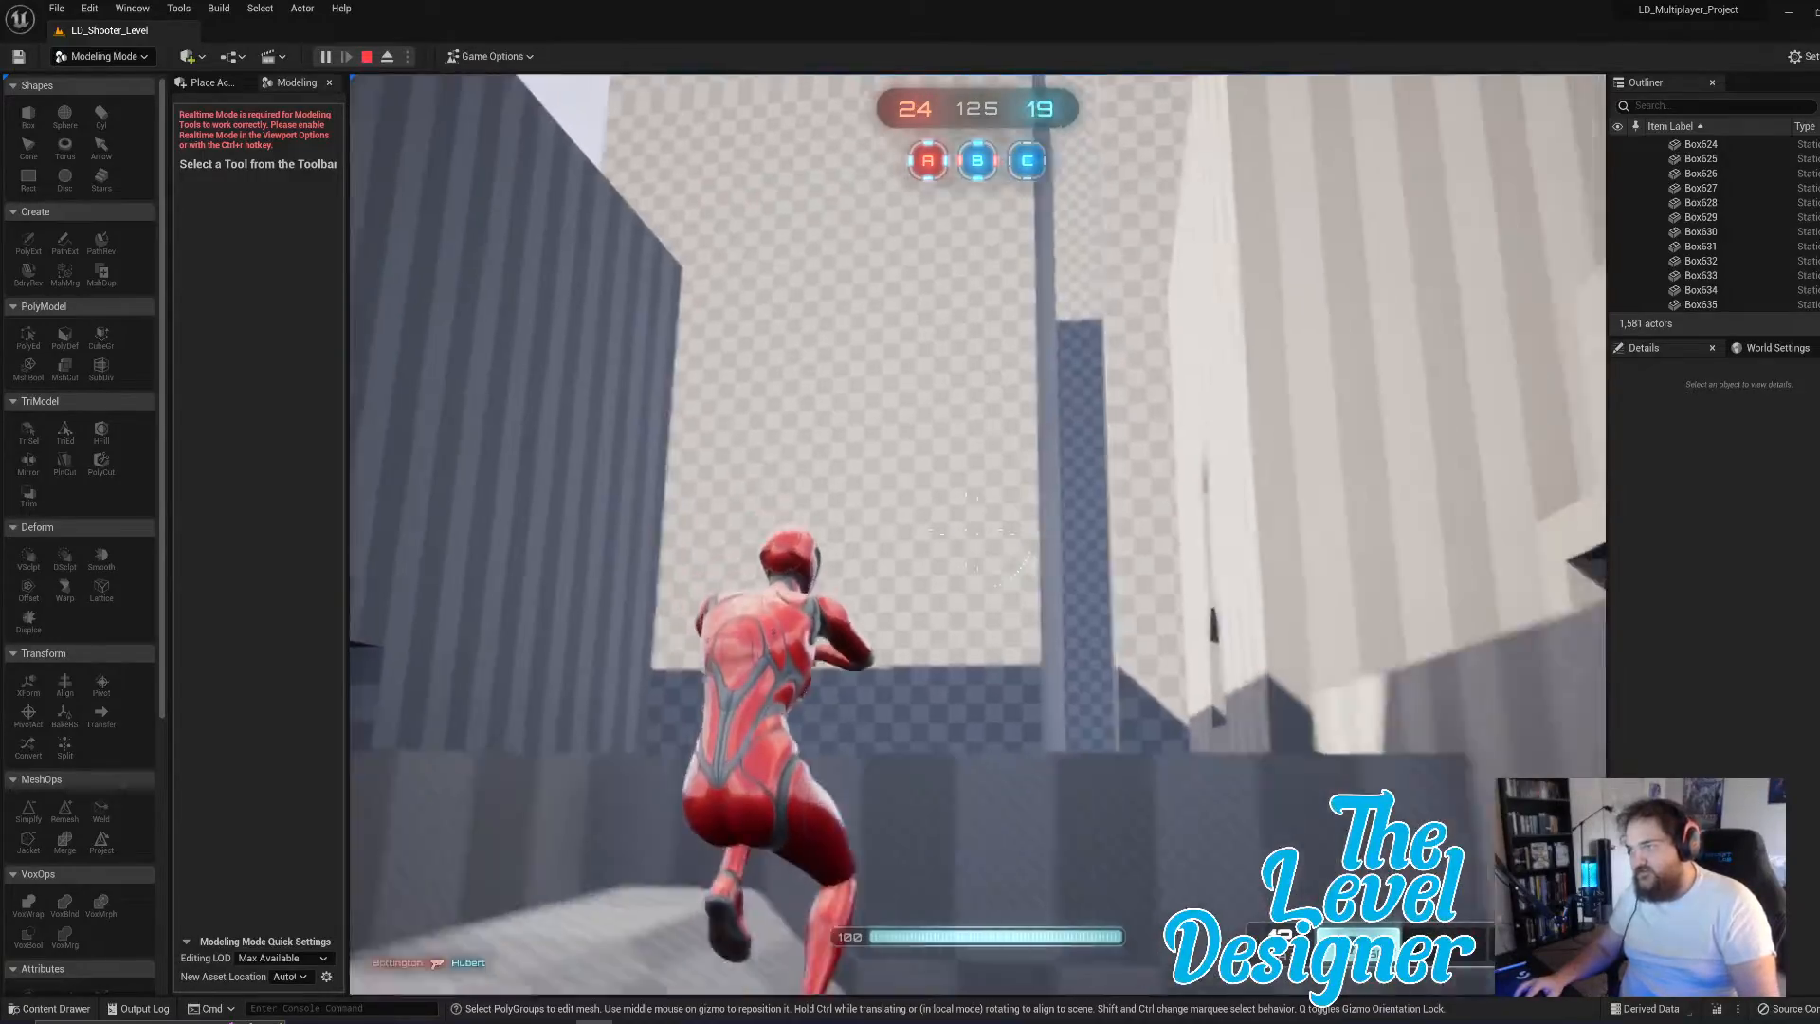
key("w")
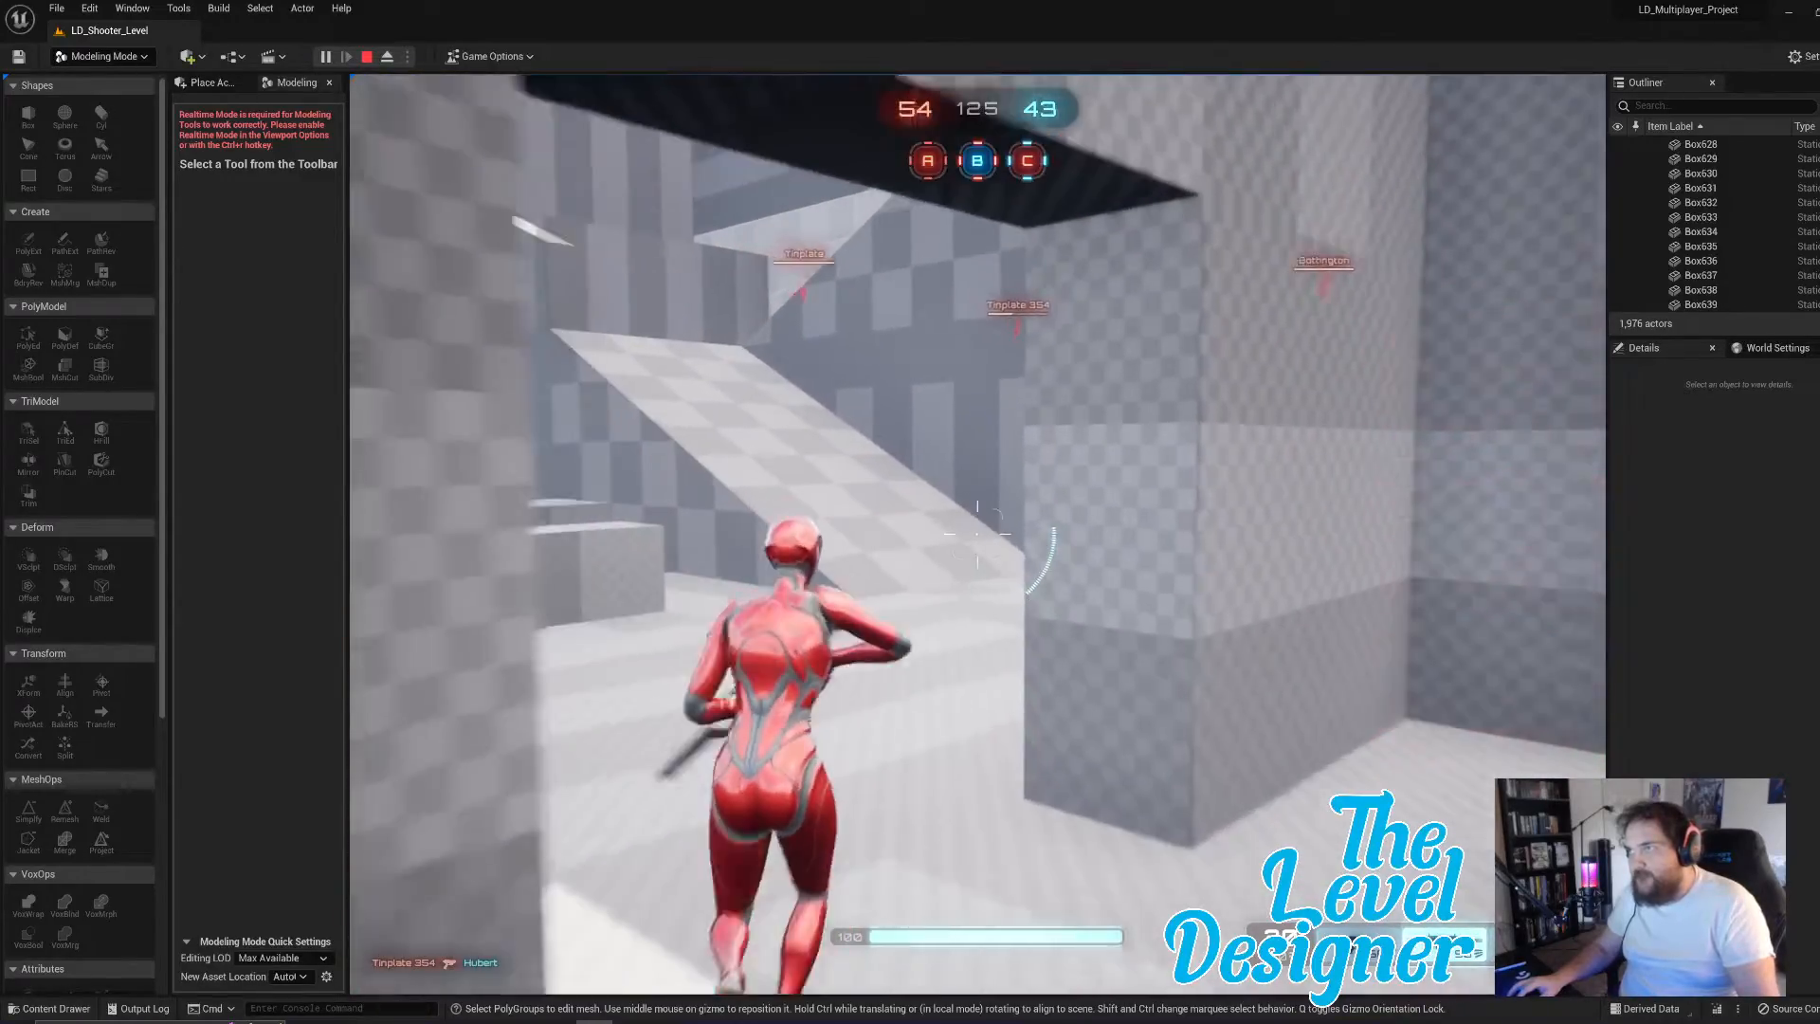
key("space")
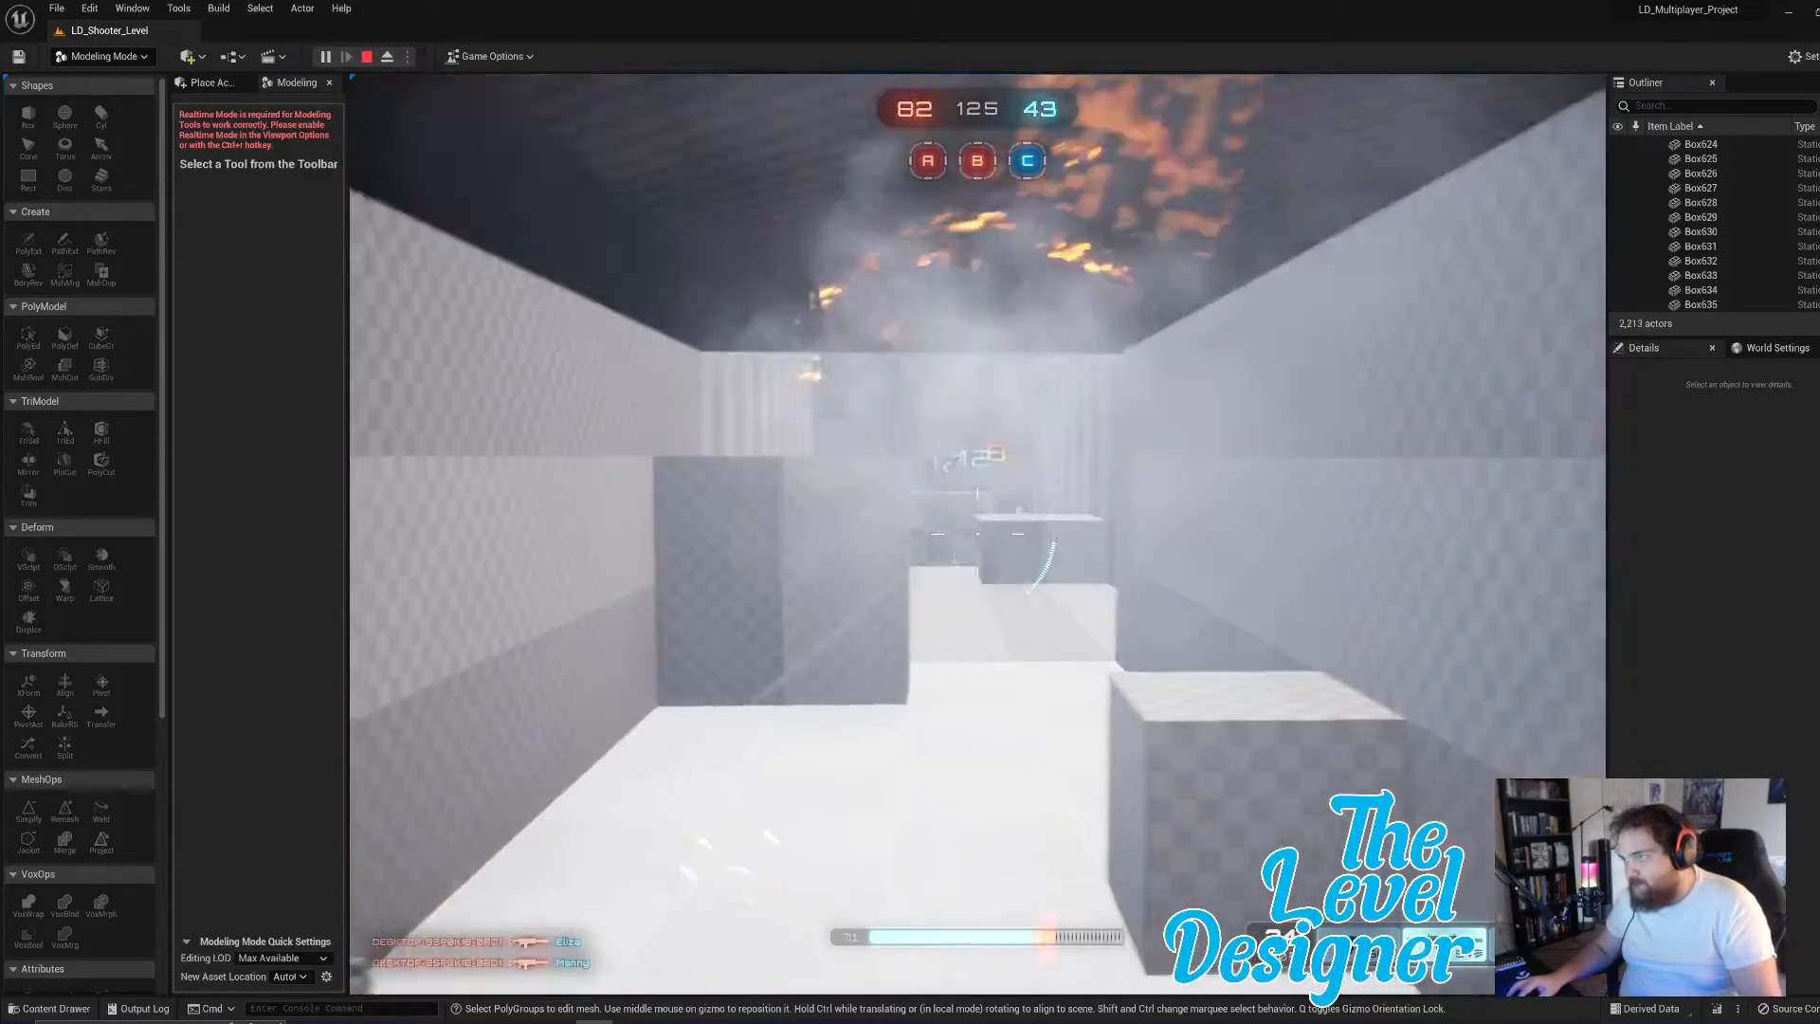
- Playtest the combat along the walled corridor with cover blocks, shooting at the enemy and running on to the doorway at its end
key("w")
key("w")
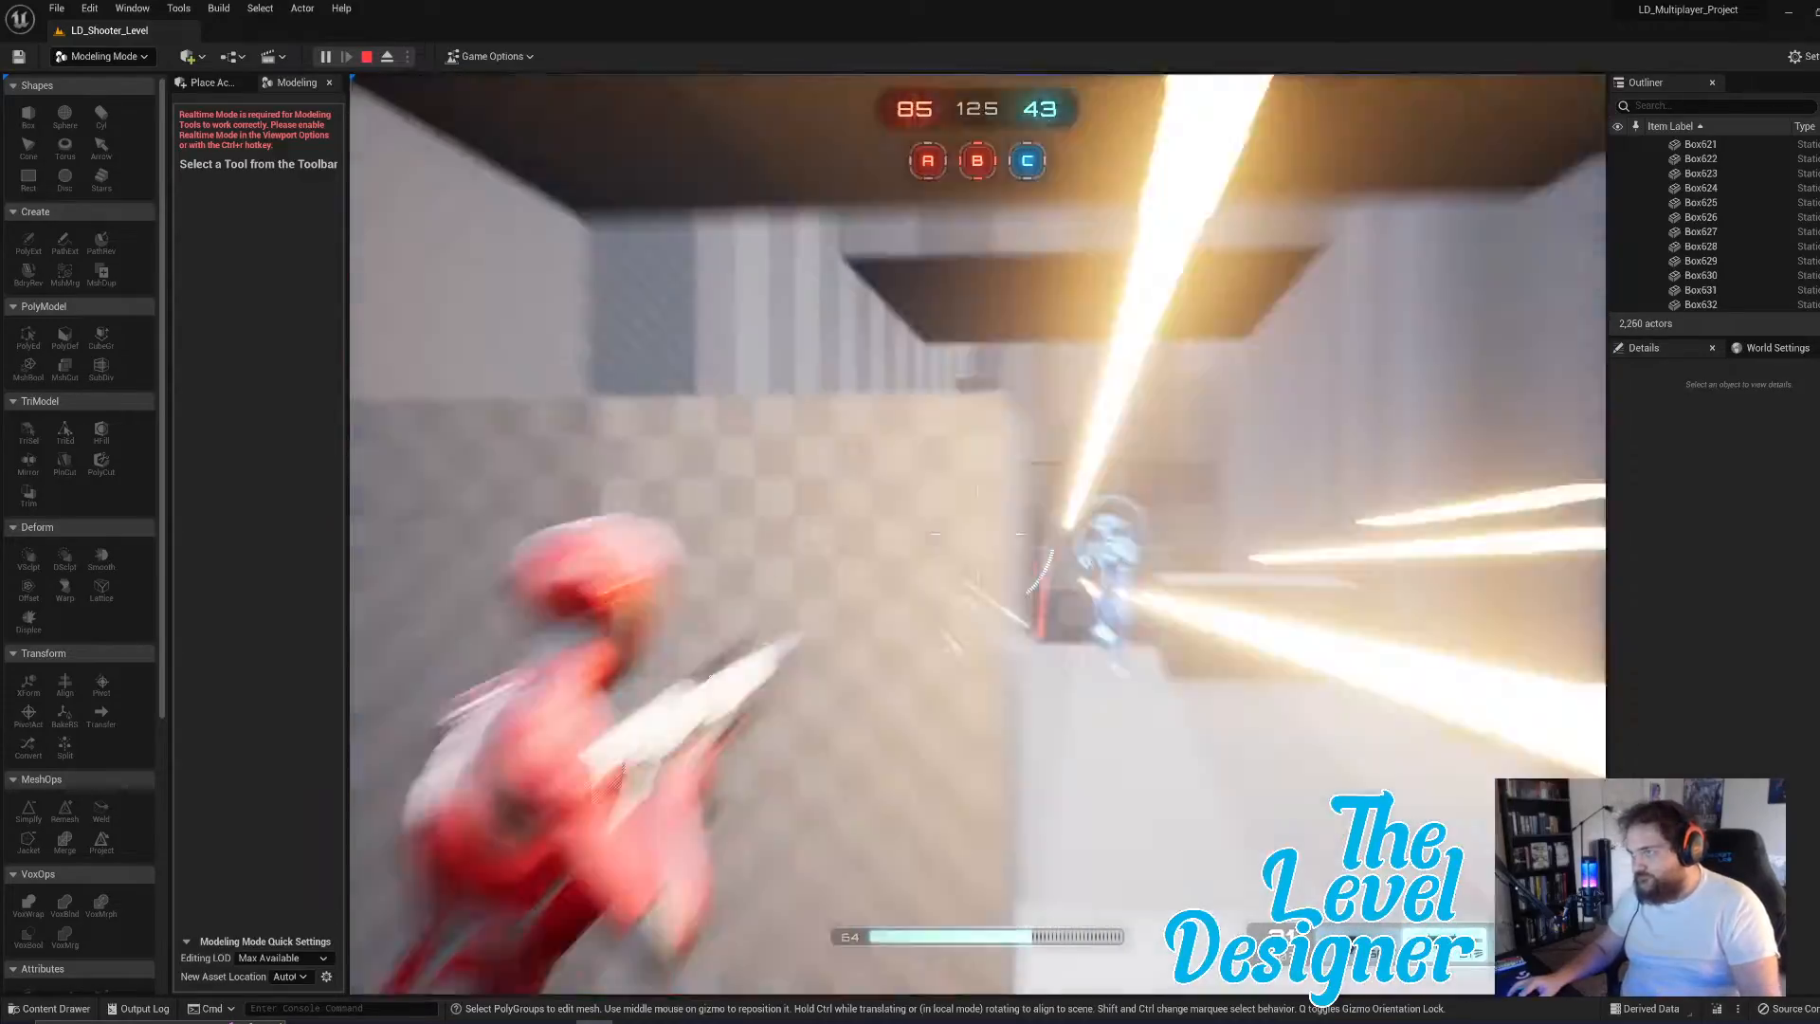
left_click(978, 534)
key("w")
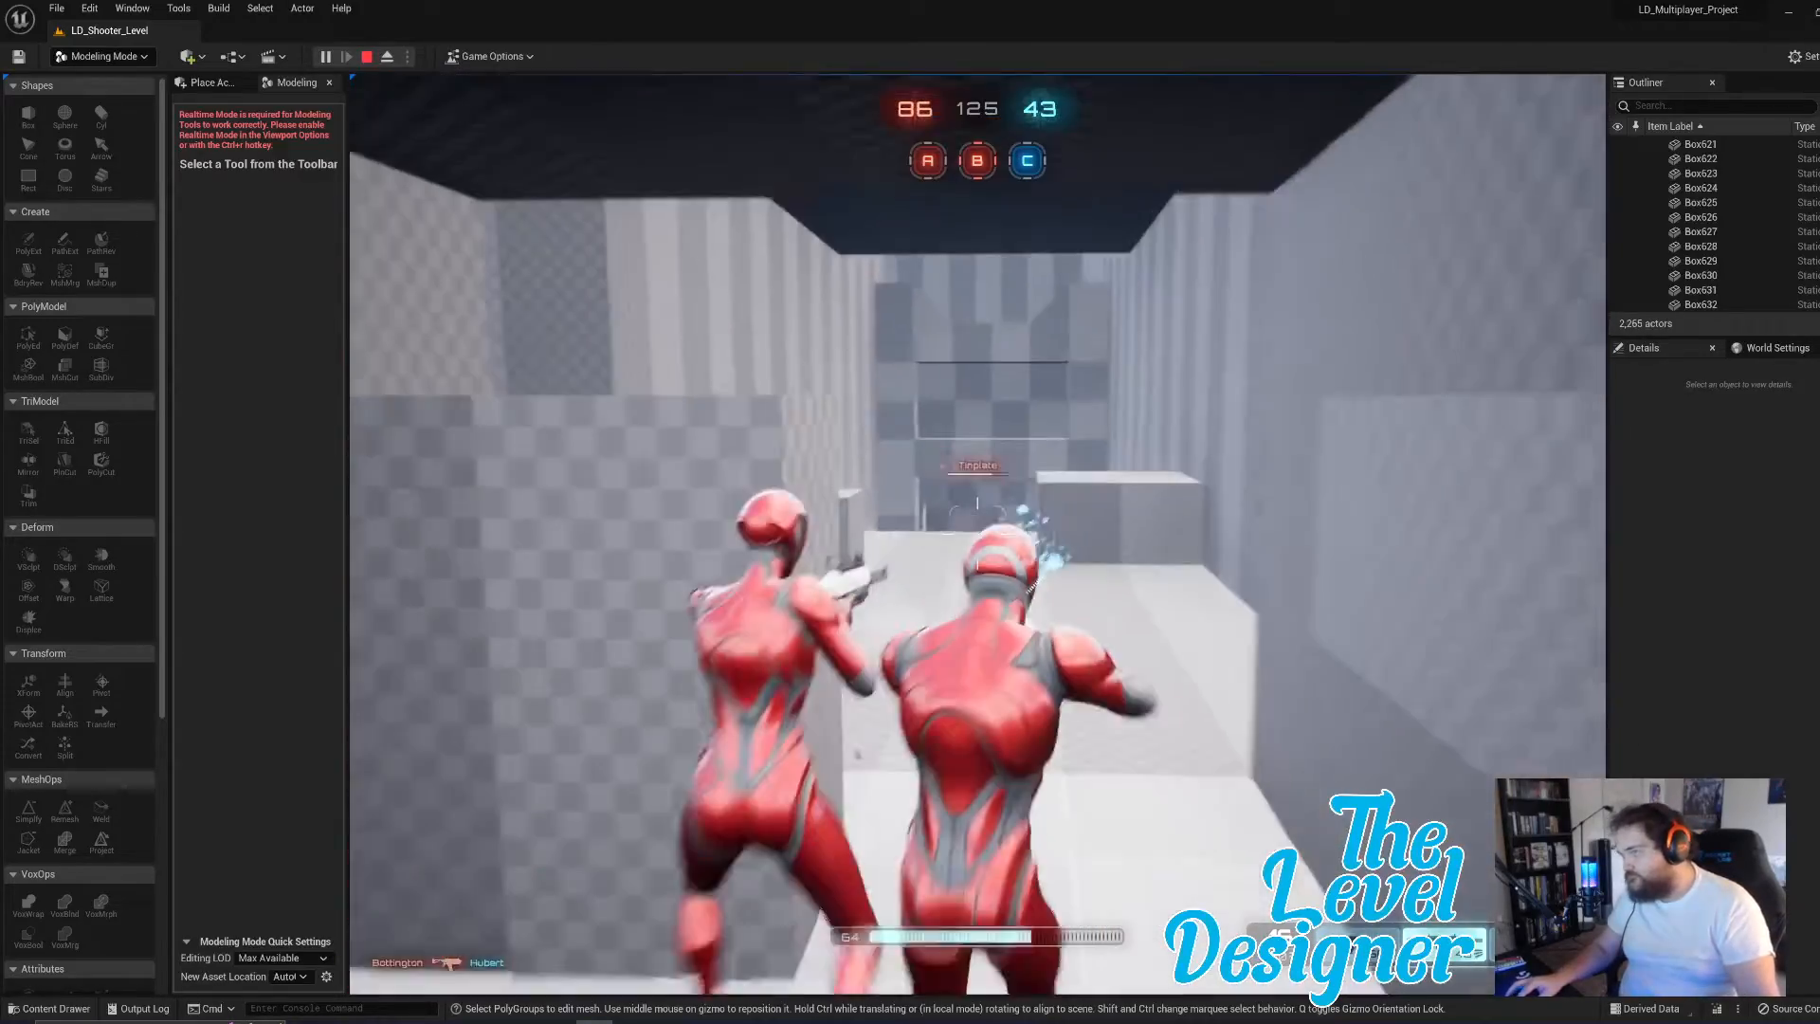
key("w")
key("space")
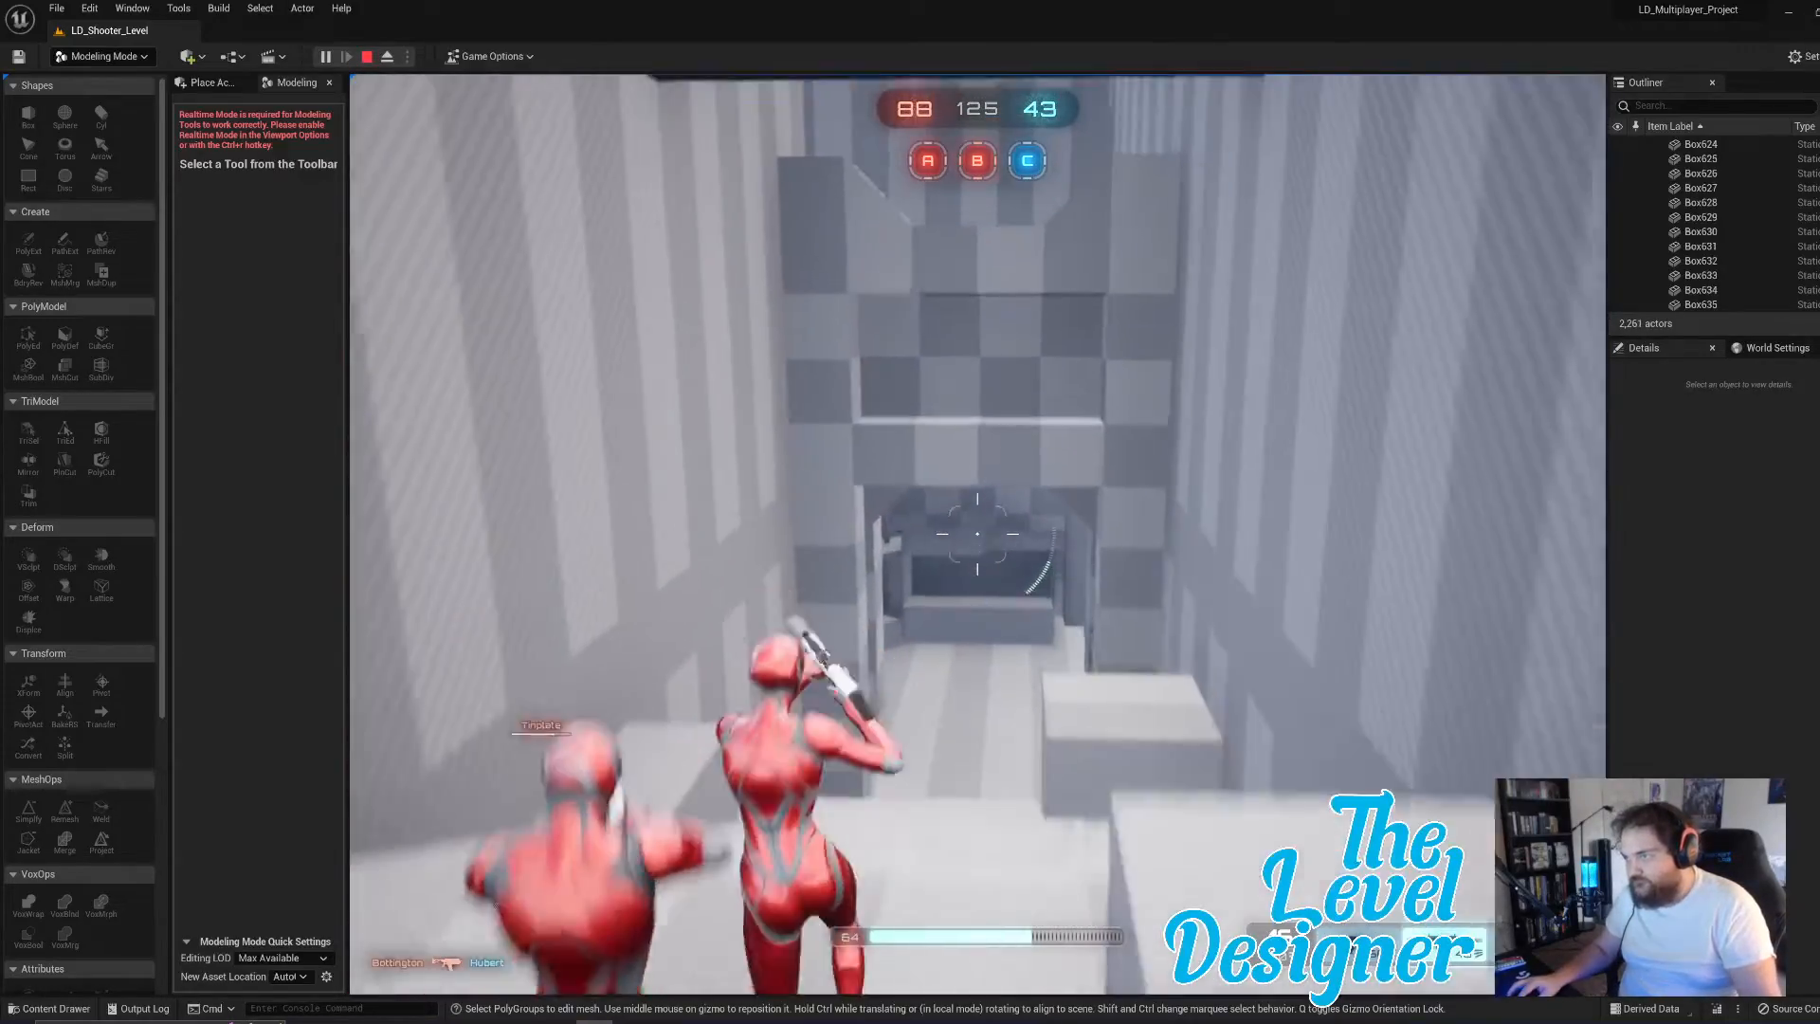
key("w")
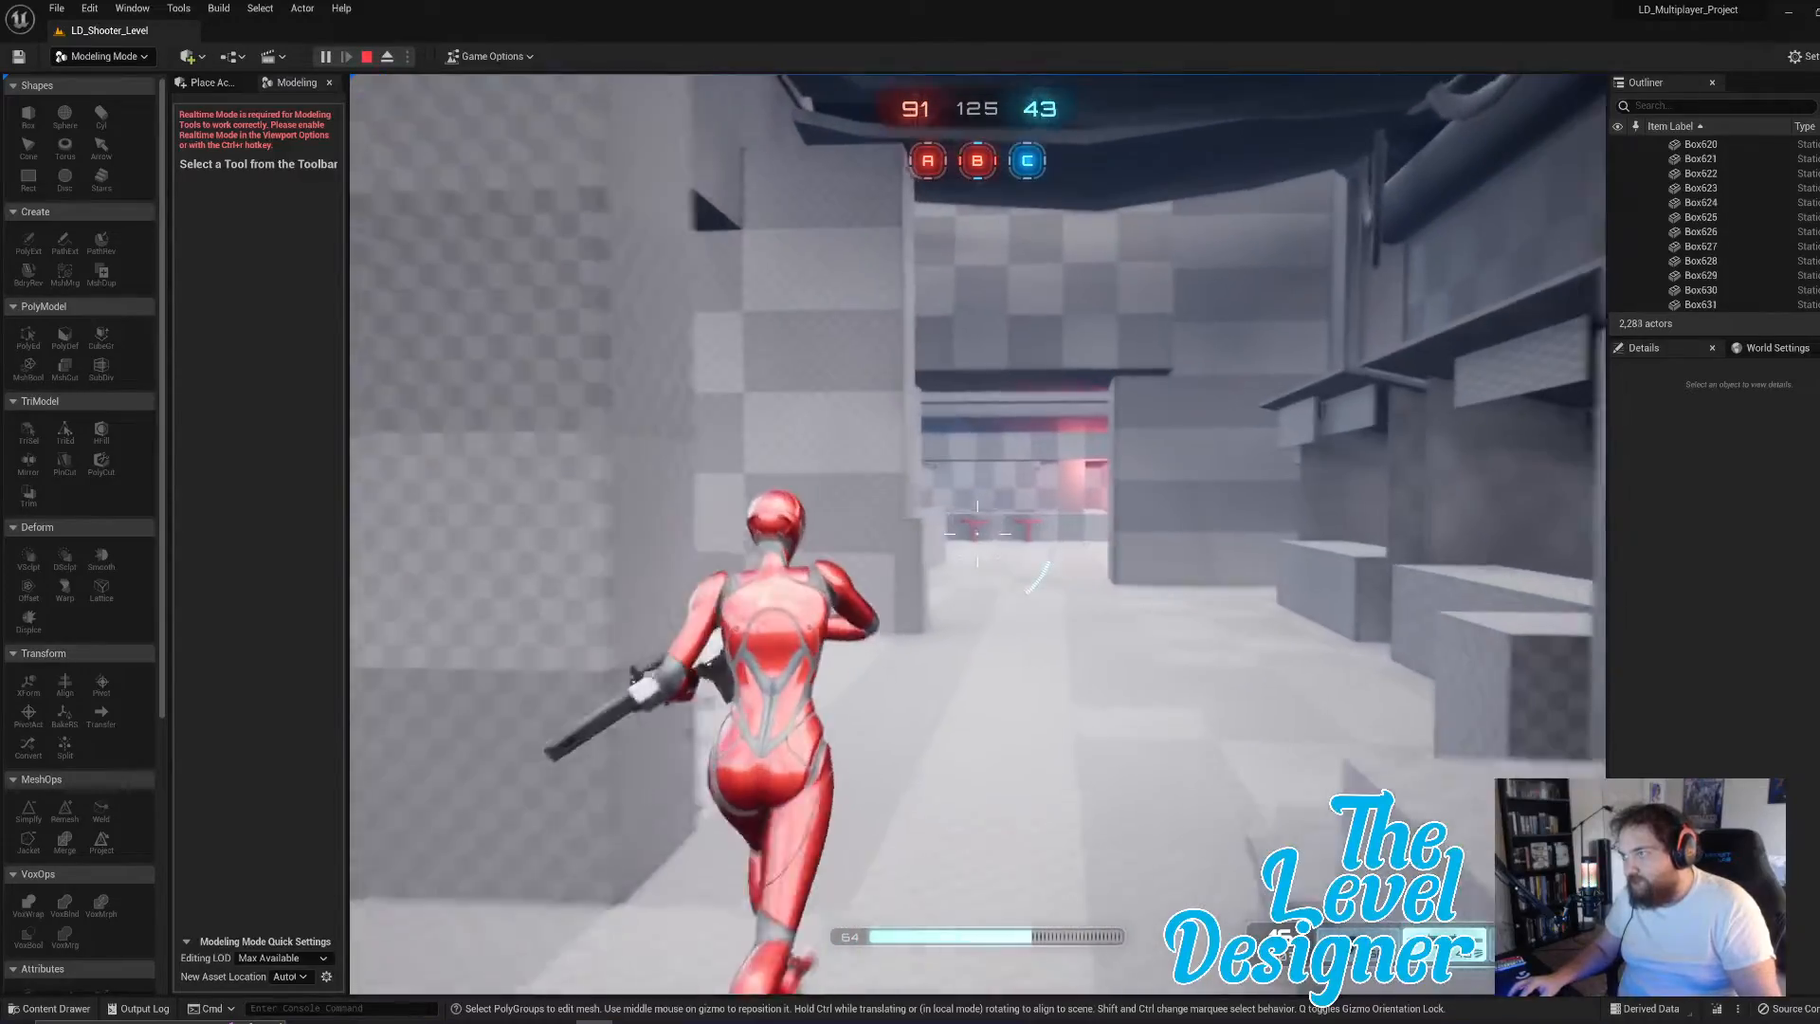
- Continue the playtest through the pipe-lined alley into the room with red stools and circle its central weapon pad
right_click(978, 534)
key("w")
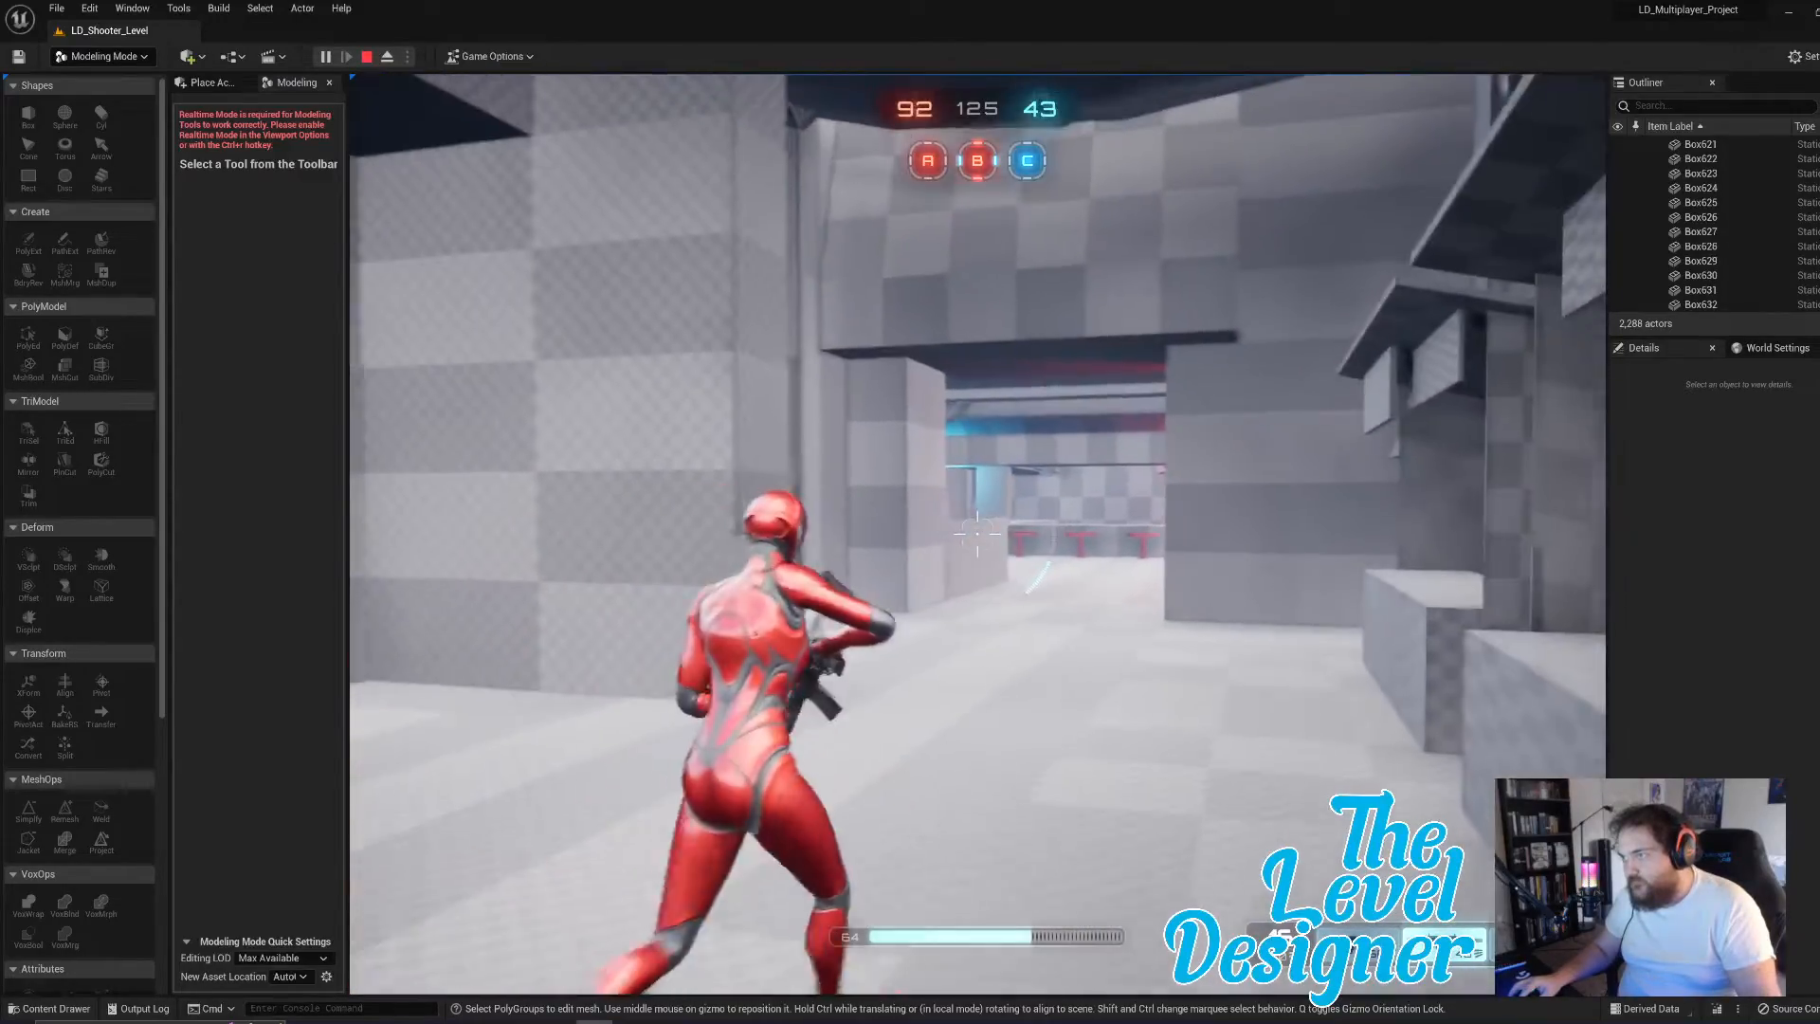
key("w")
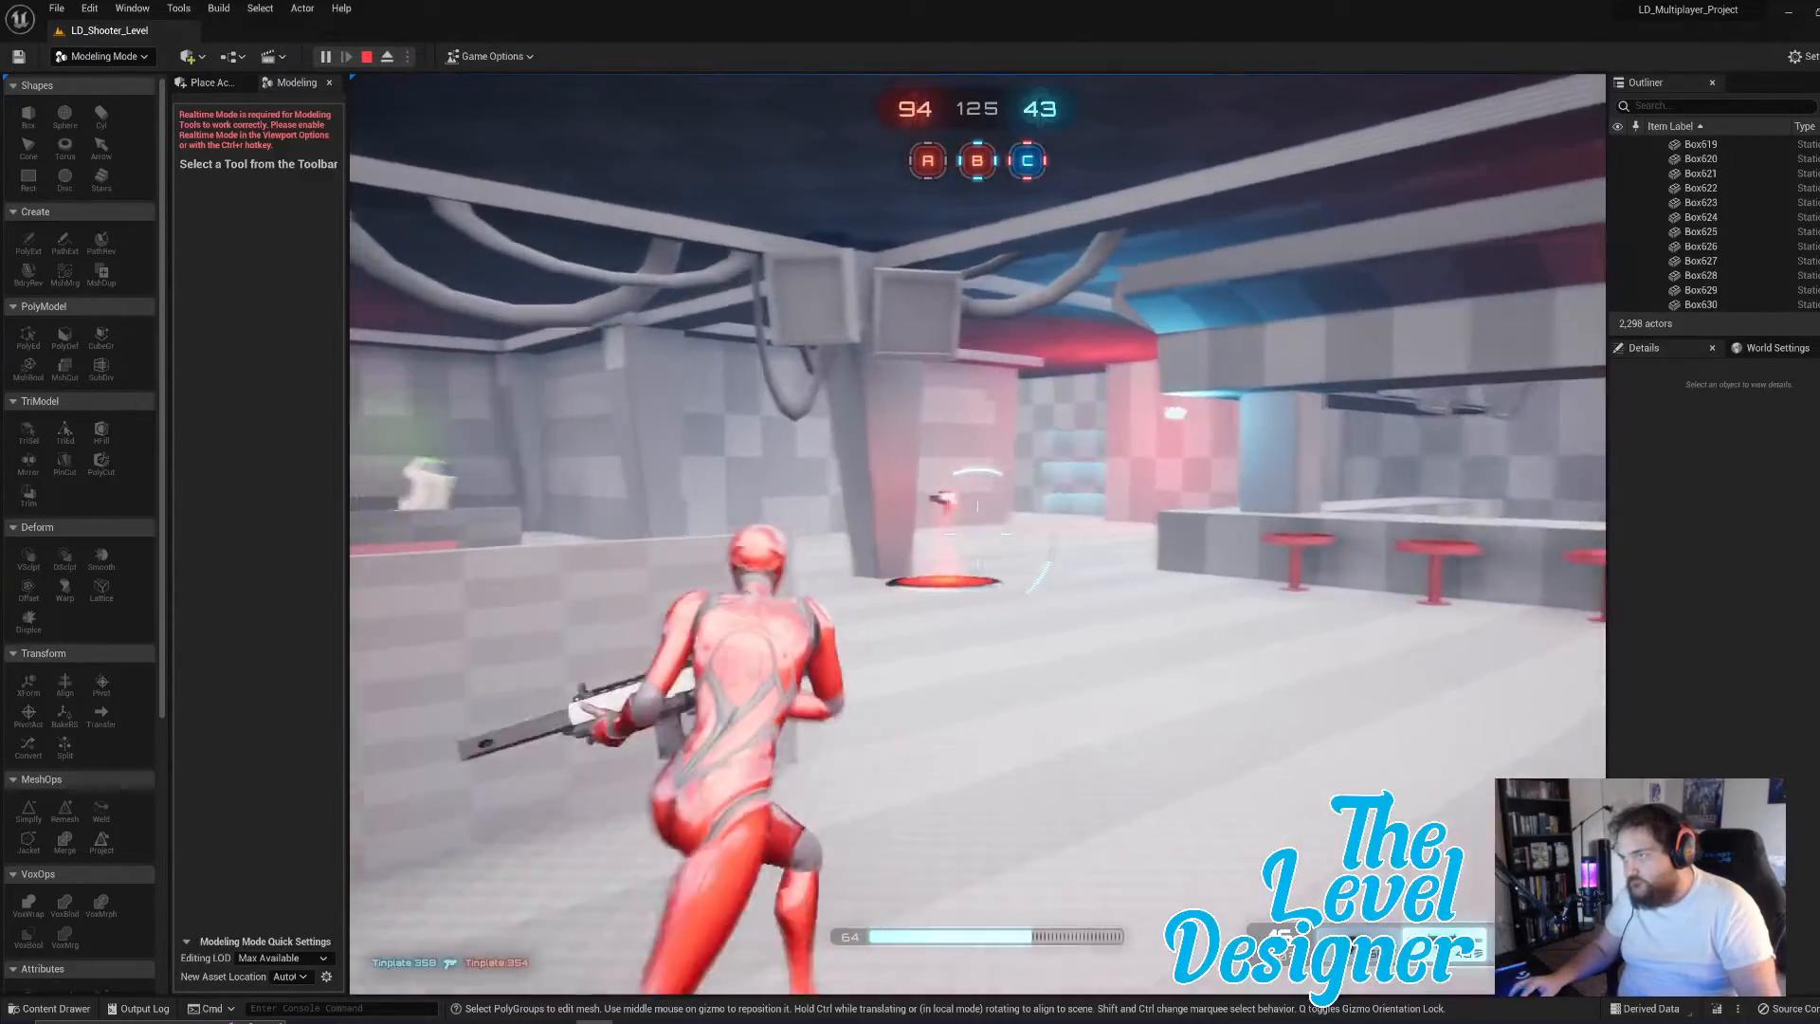
key("w")
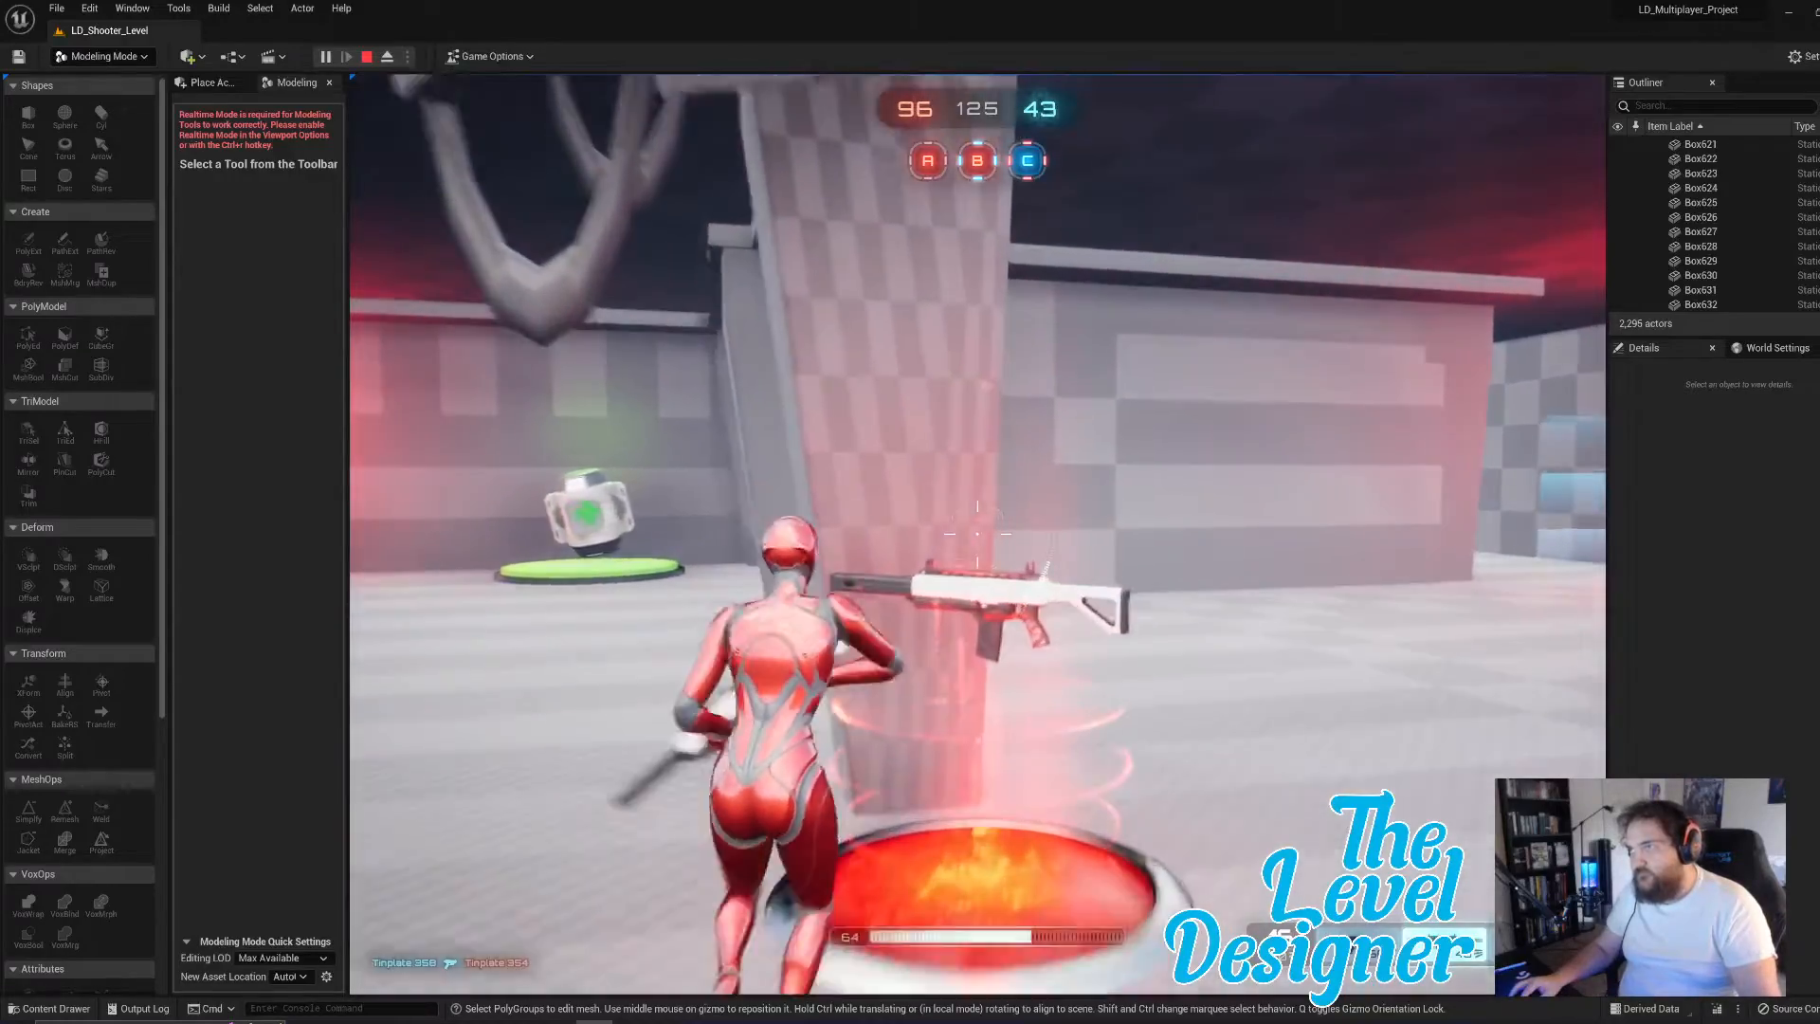
key("w")
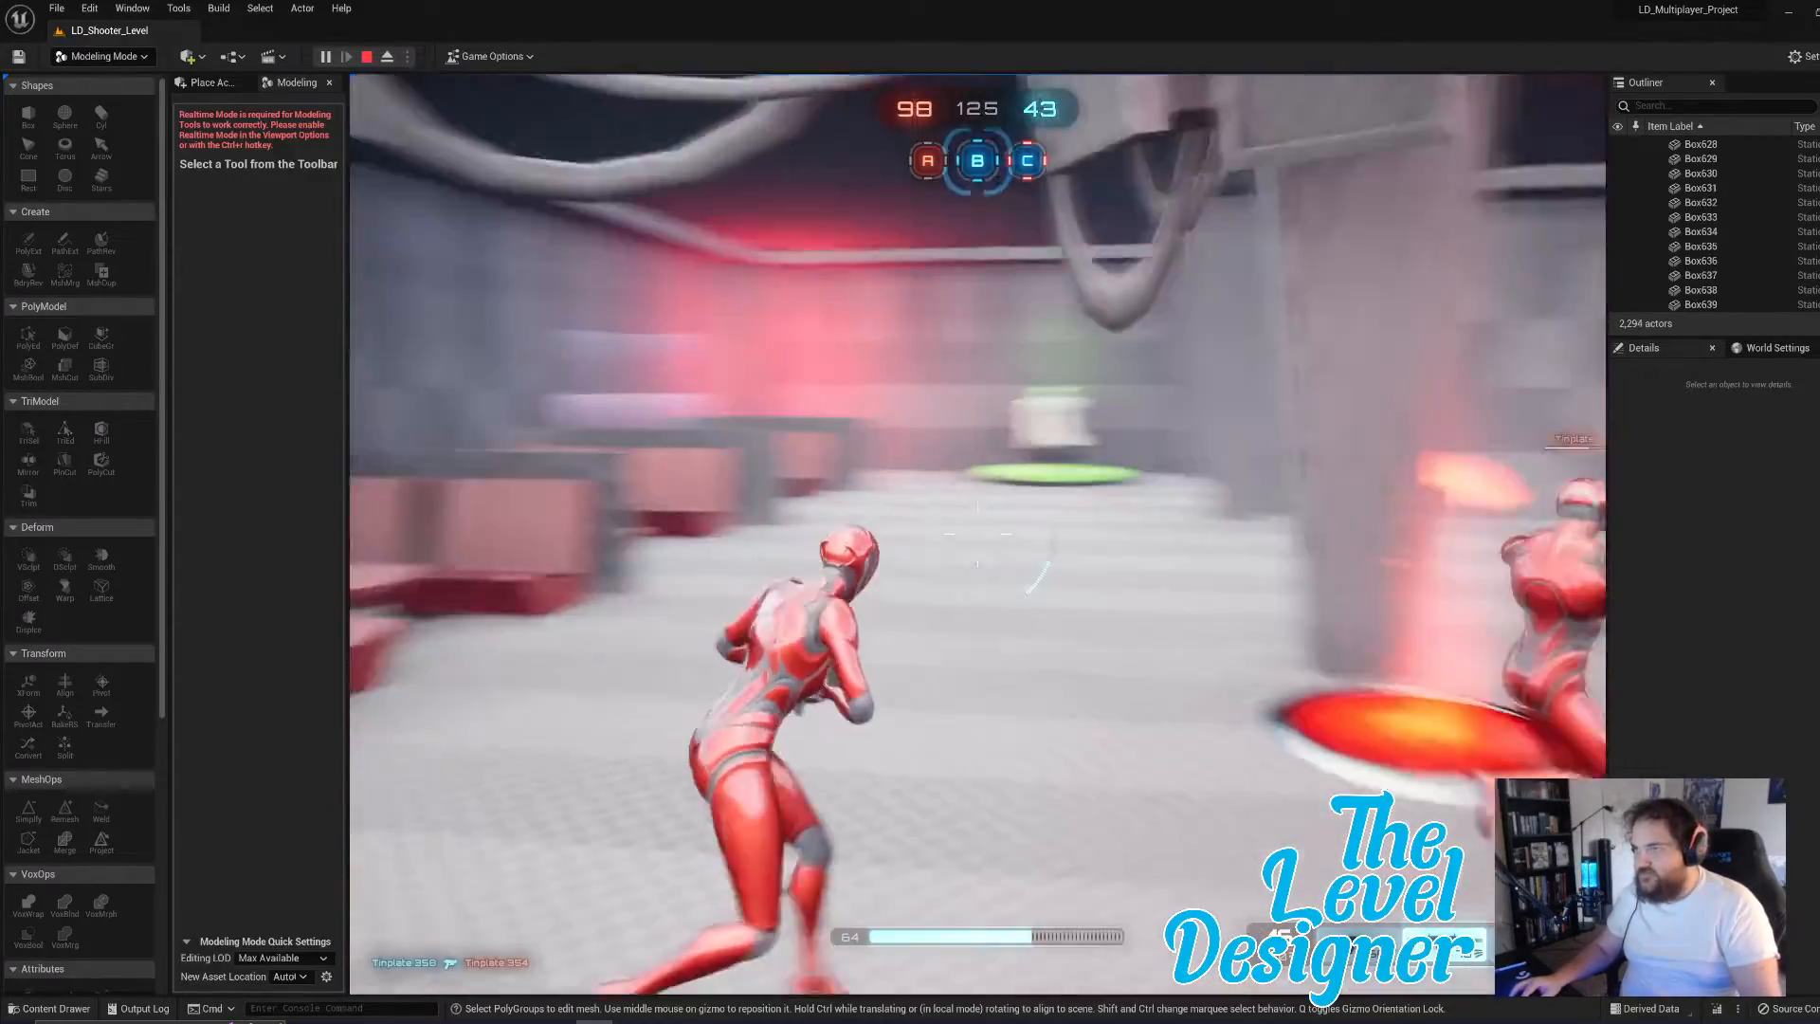
key("w")
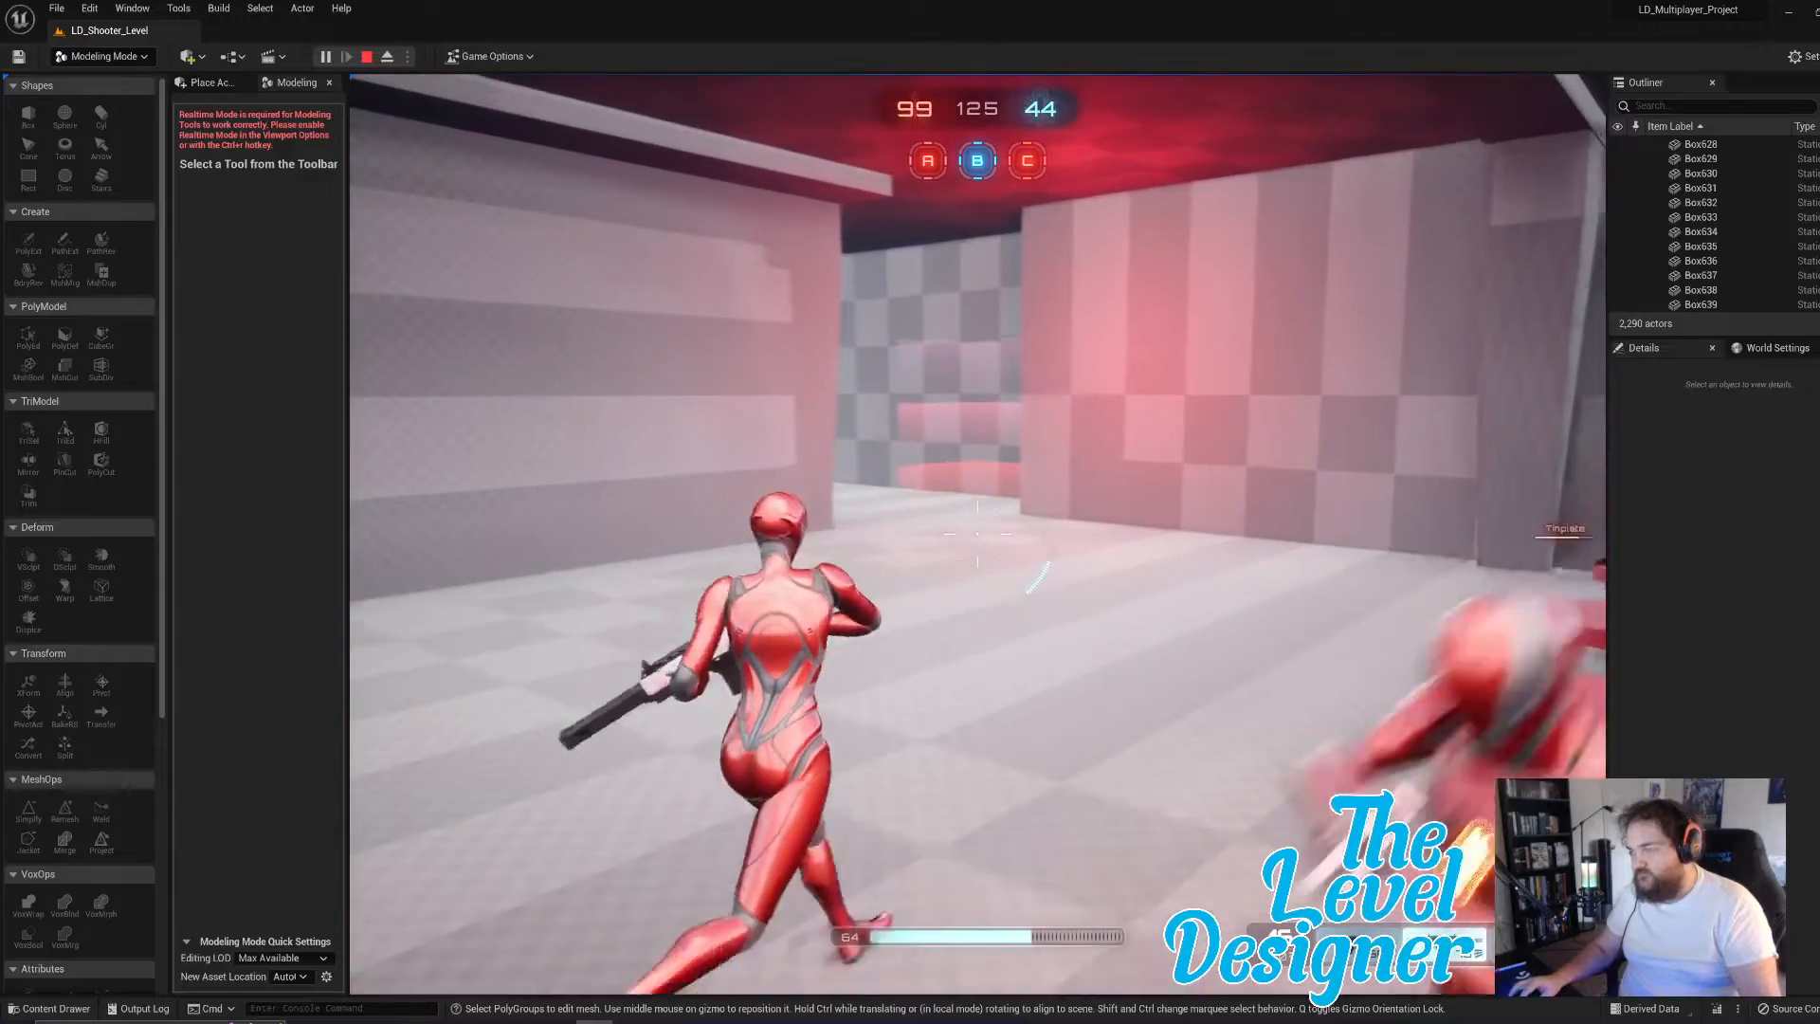
- Playtest the route out of the weapon pad room, through the alley and up to the open court with the green pad
key("w")
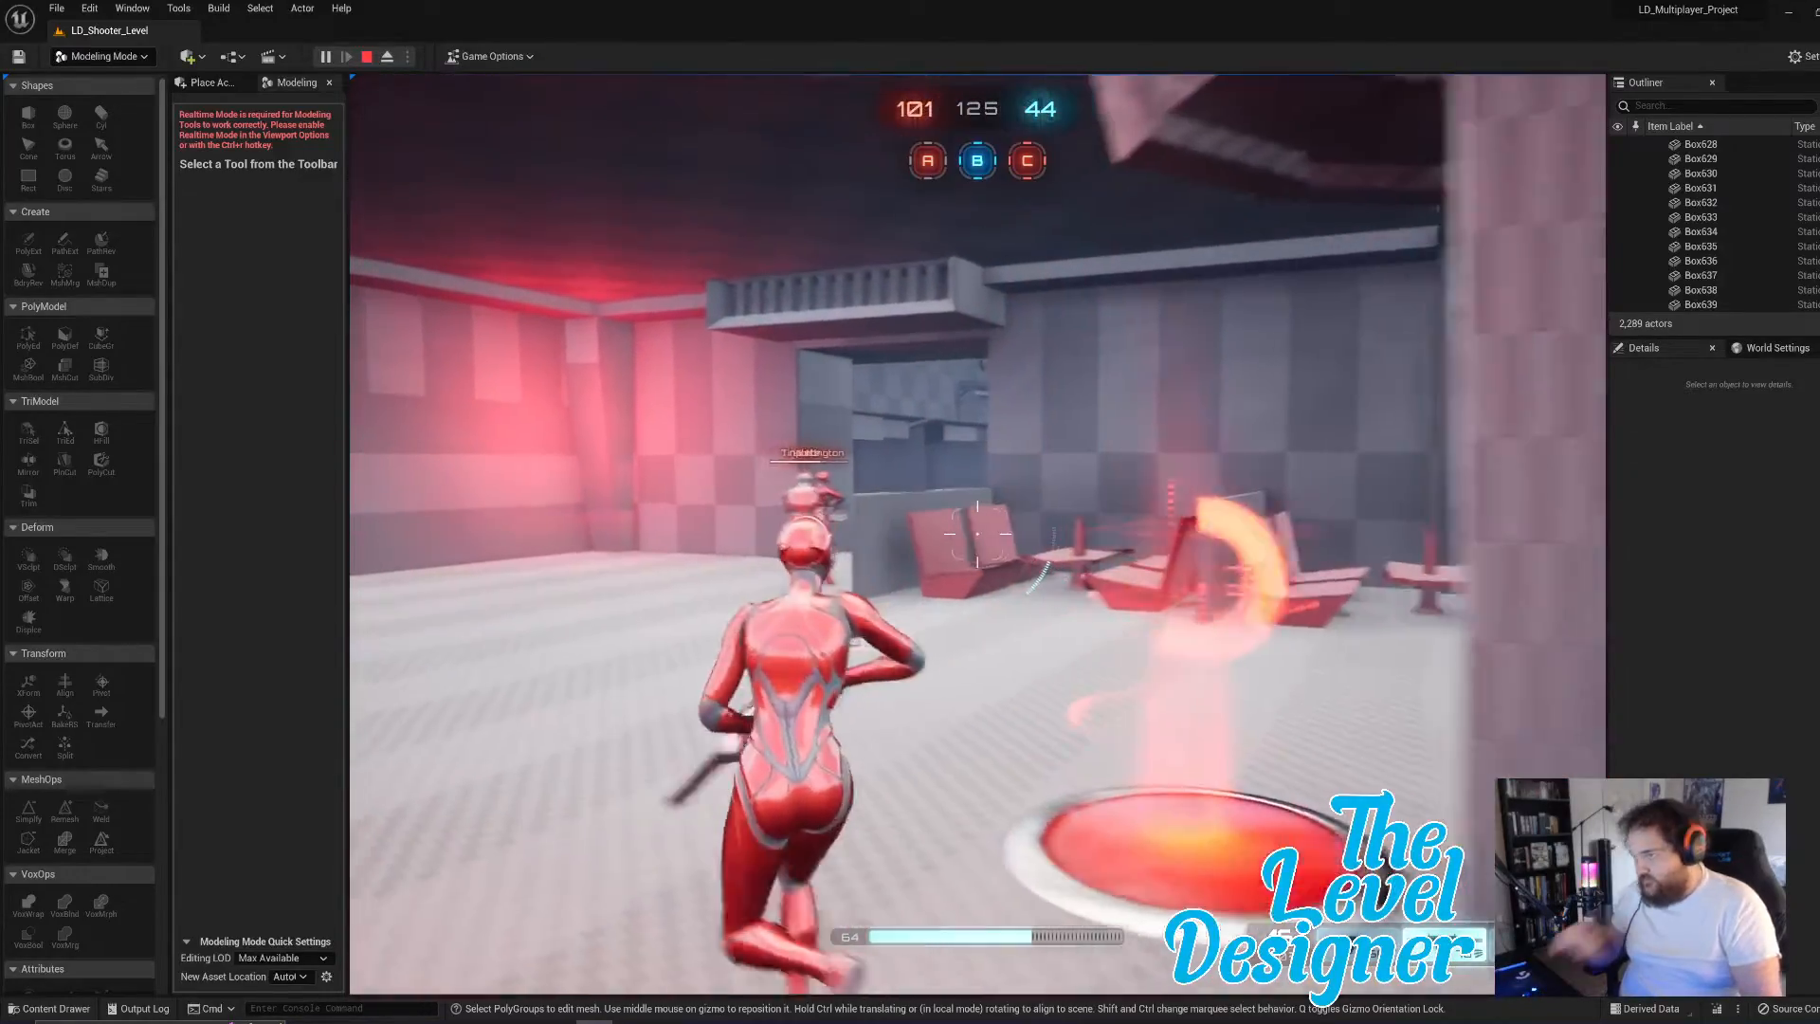
key("w")
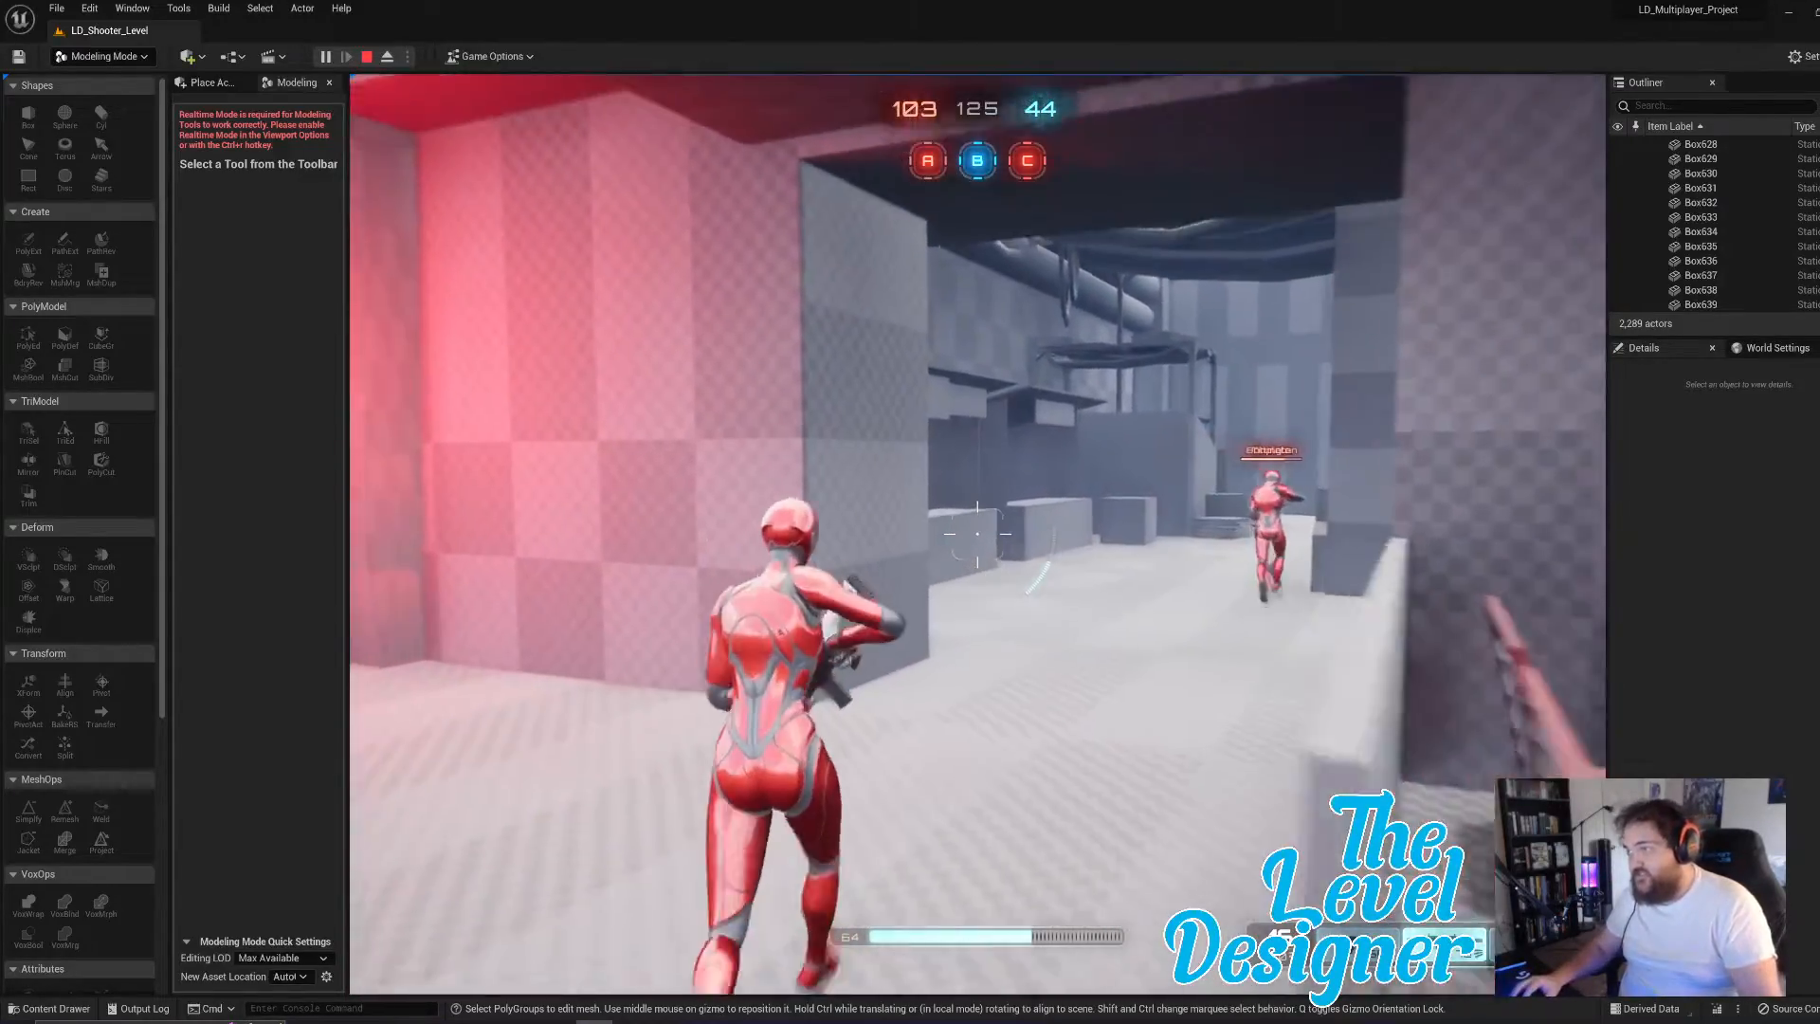
key("w")
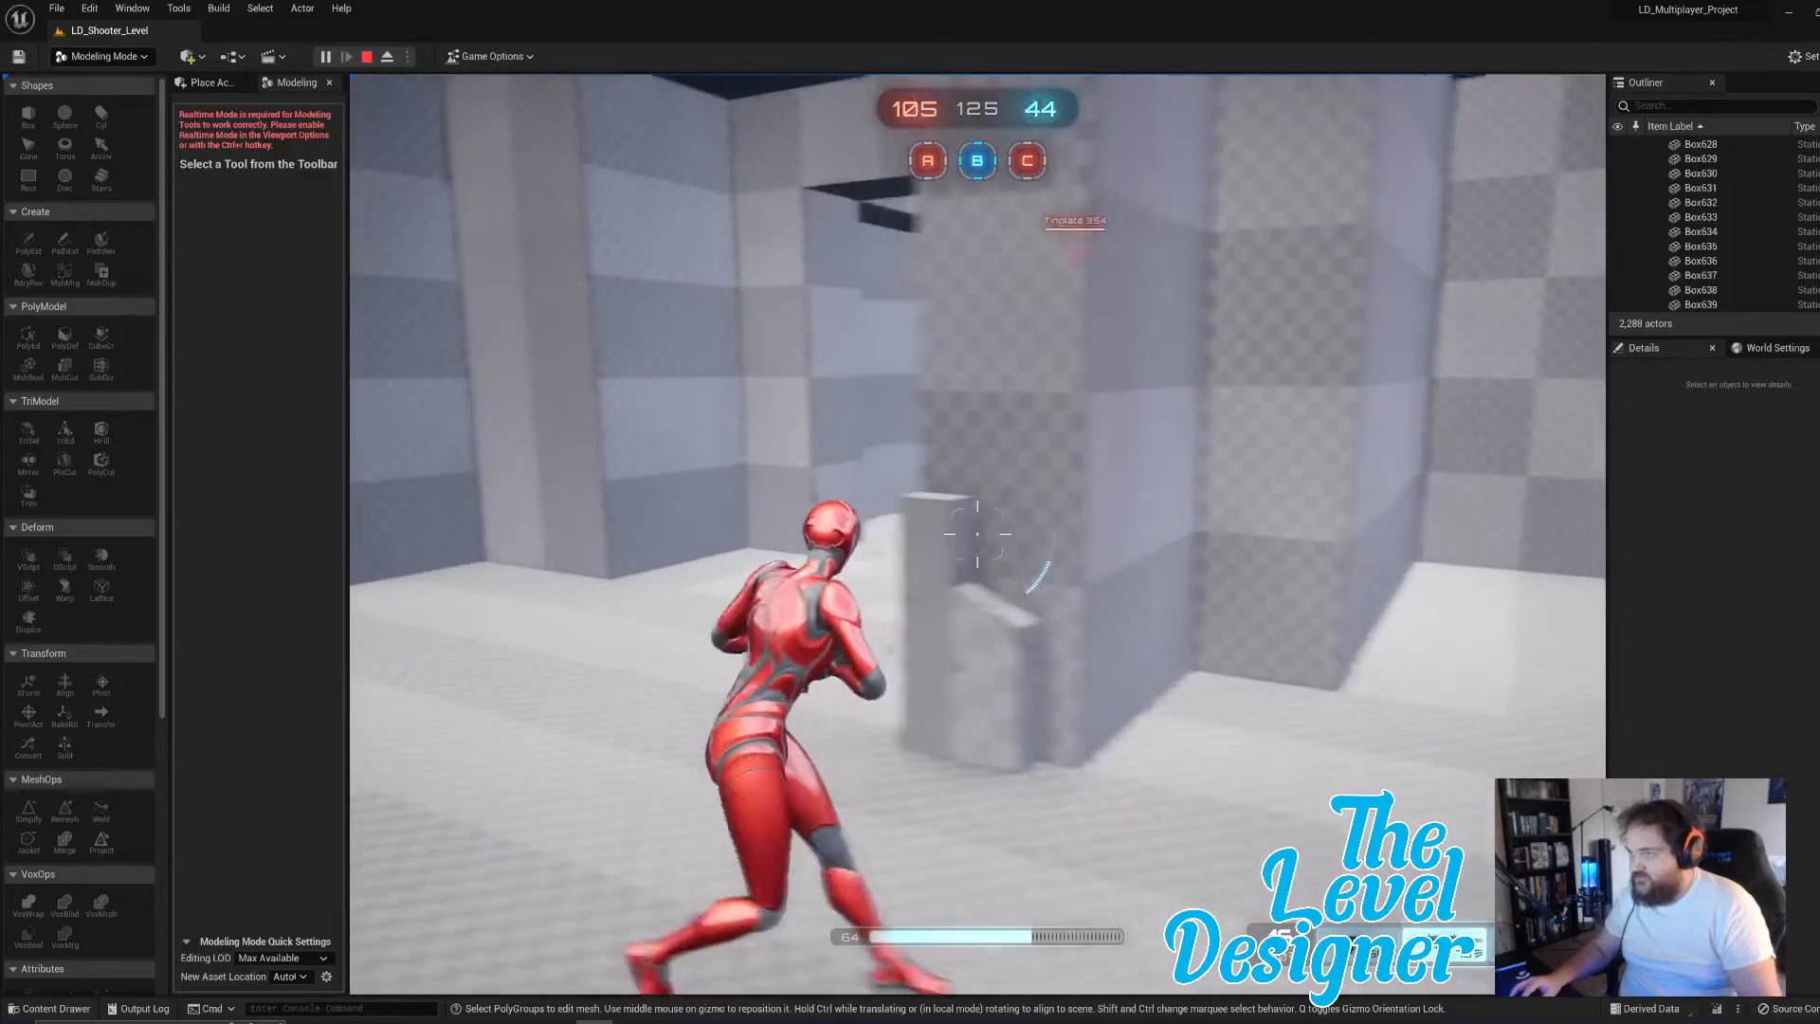
key("w")
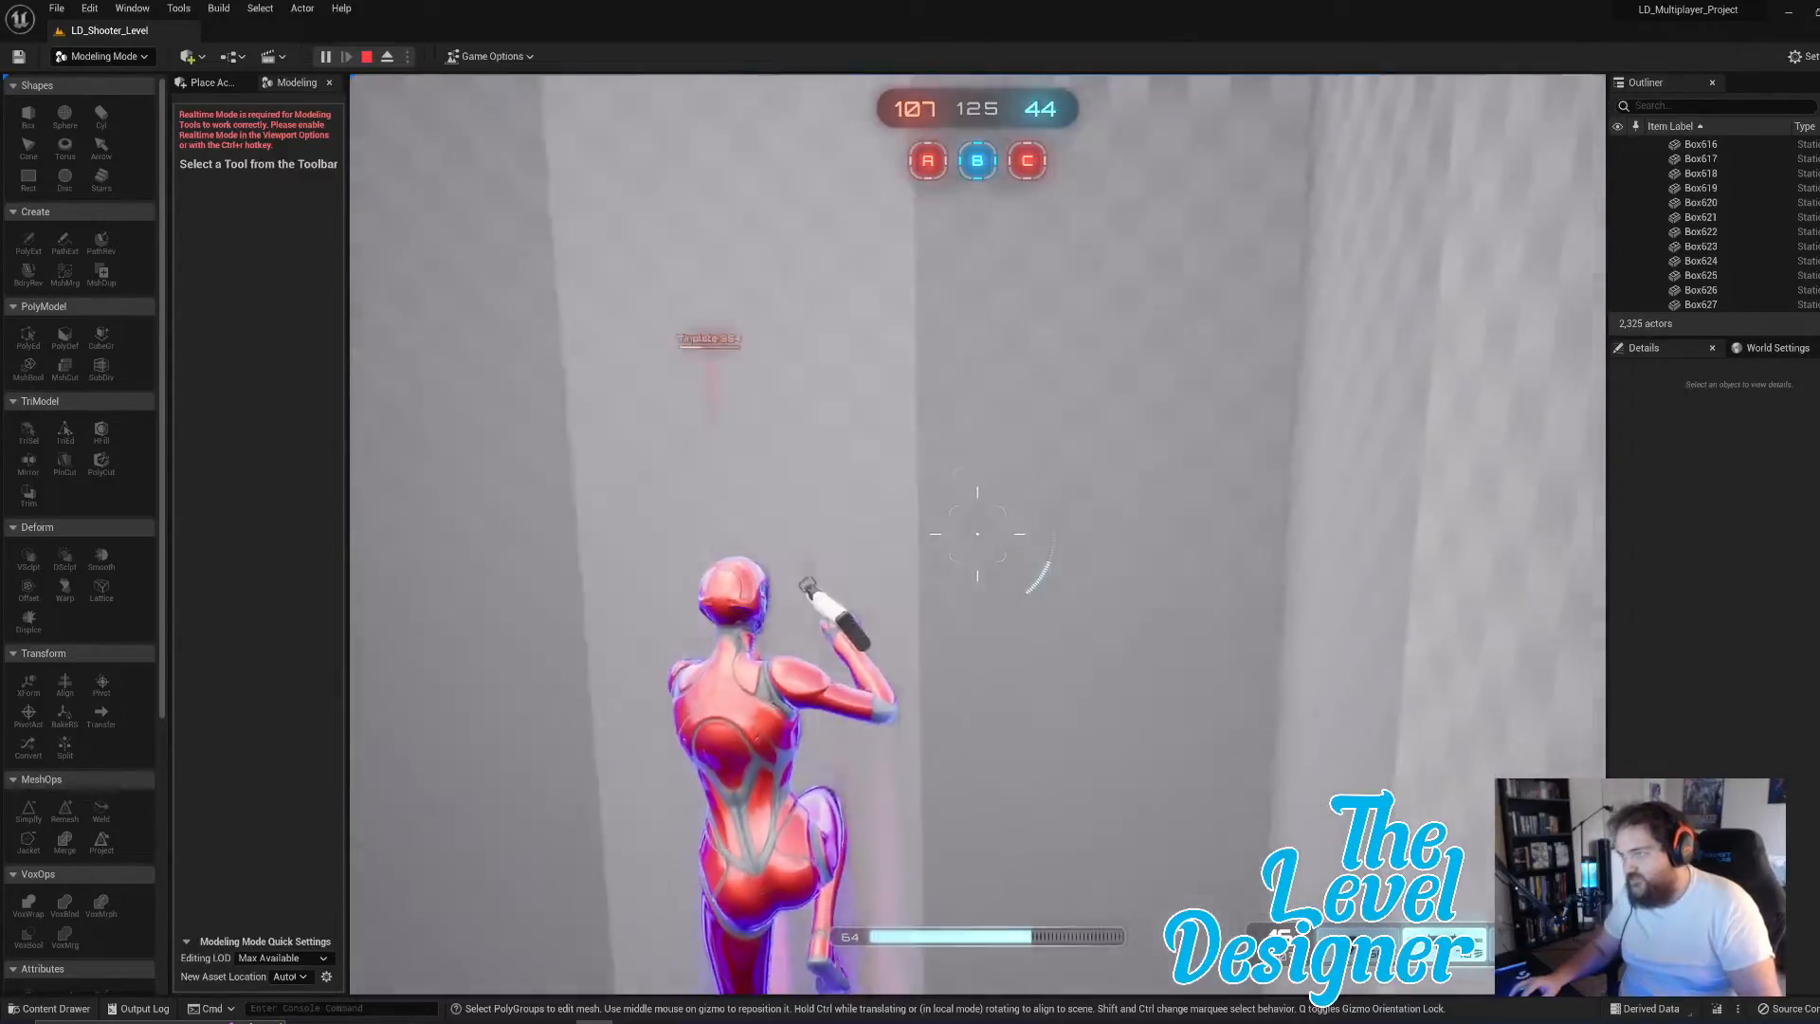
key("w")
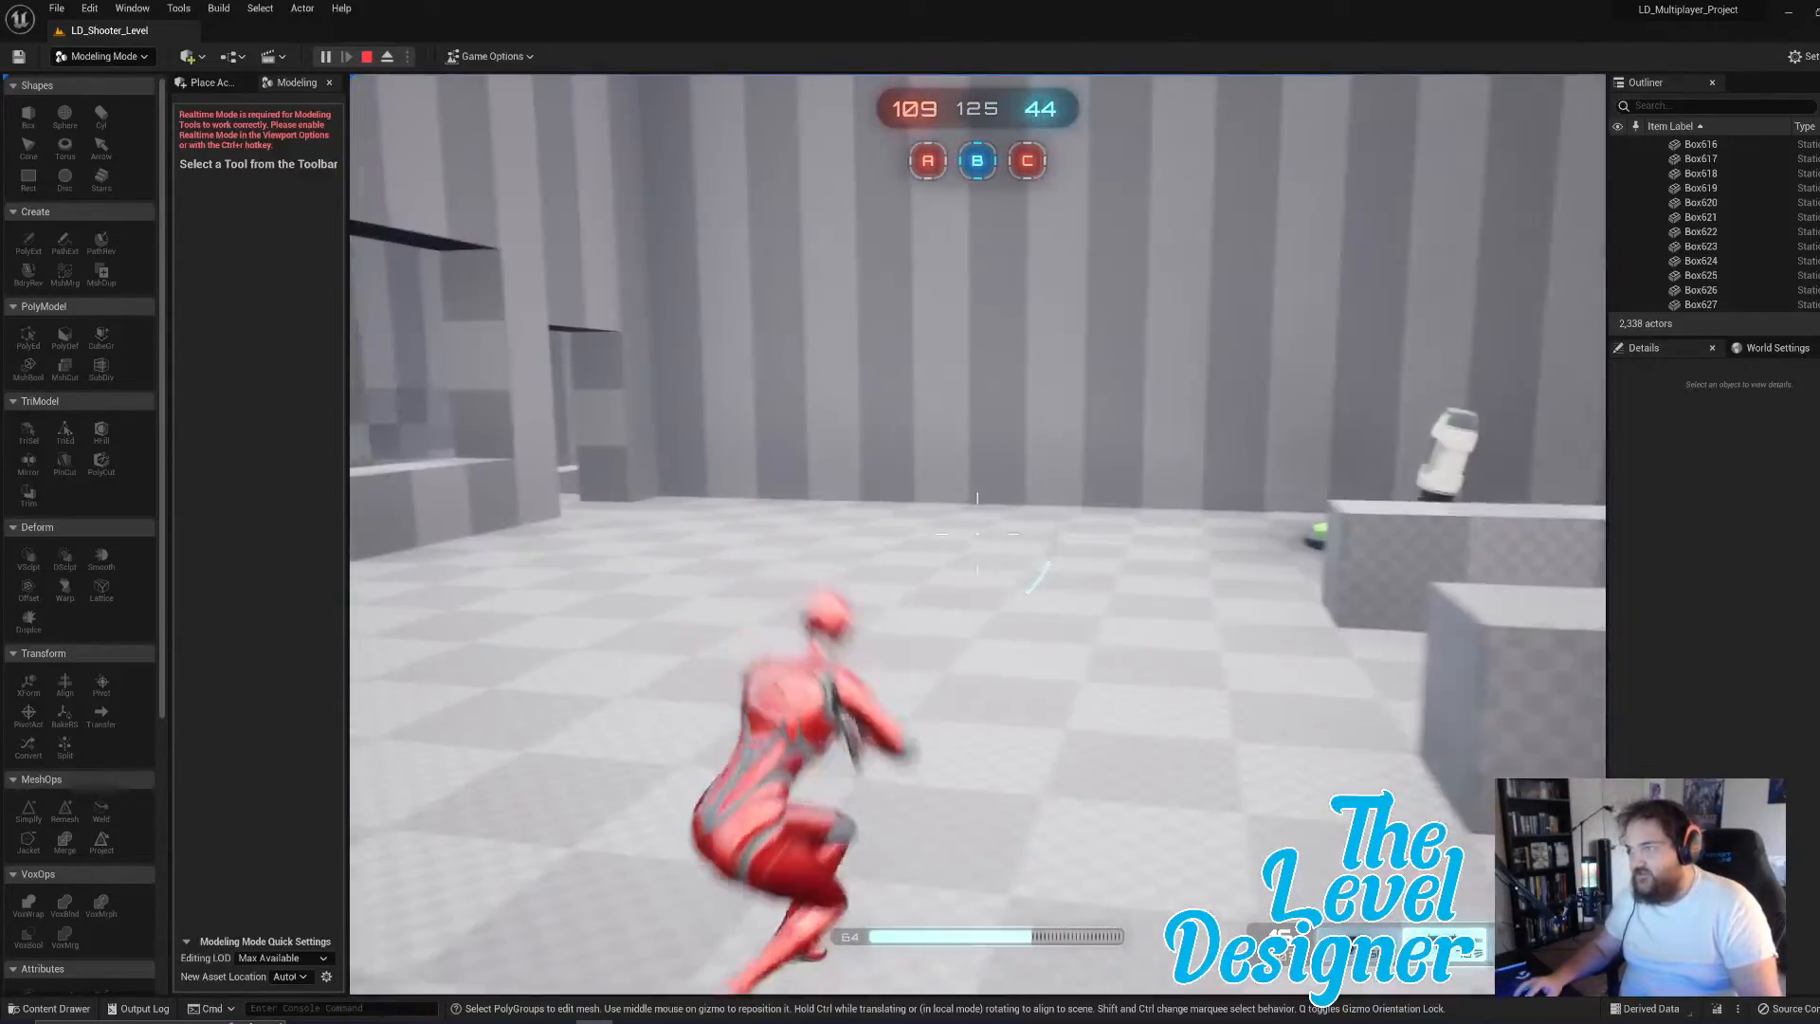
key("w")
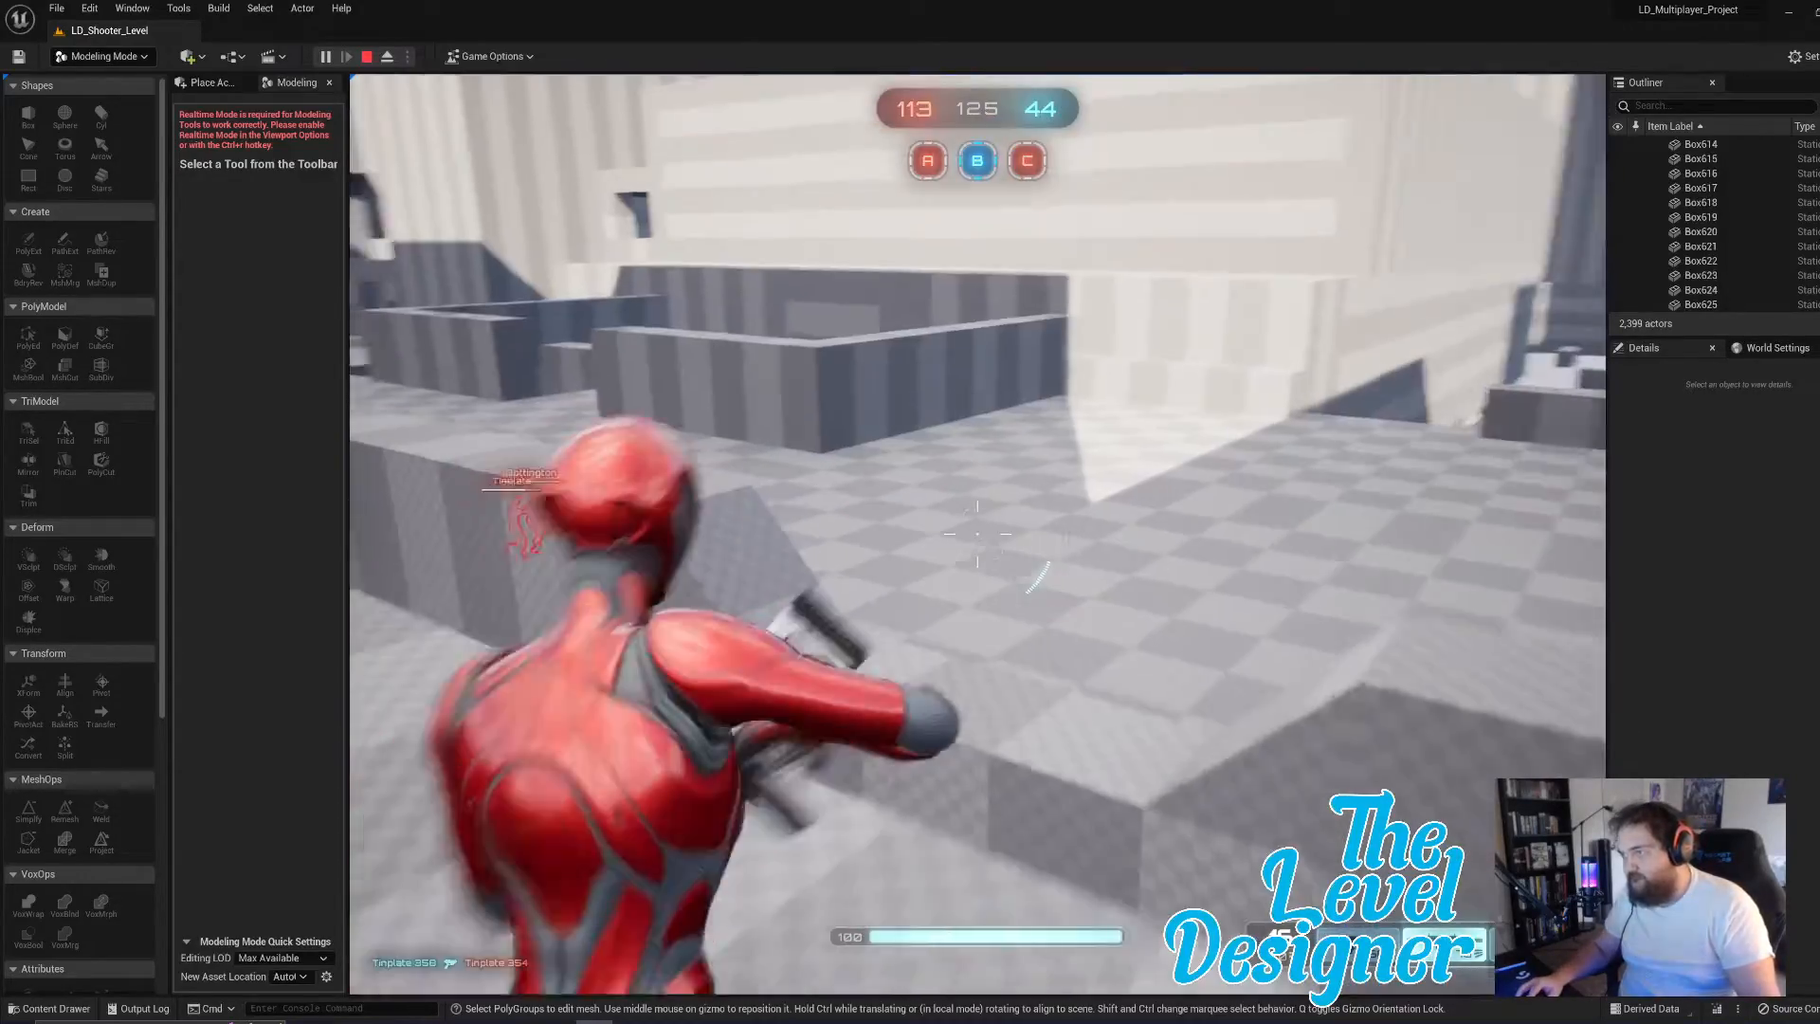
- Test jumping over the court's low walls and shooting through the opening into the bar building
key("w")
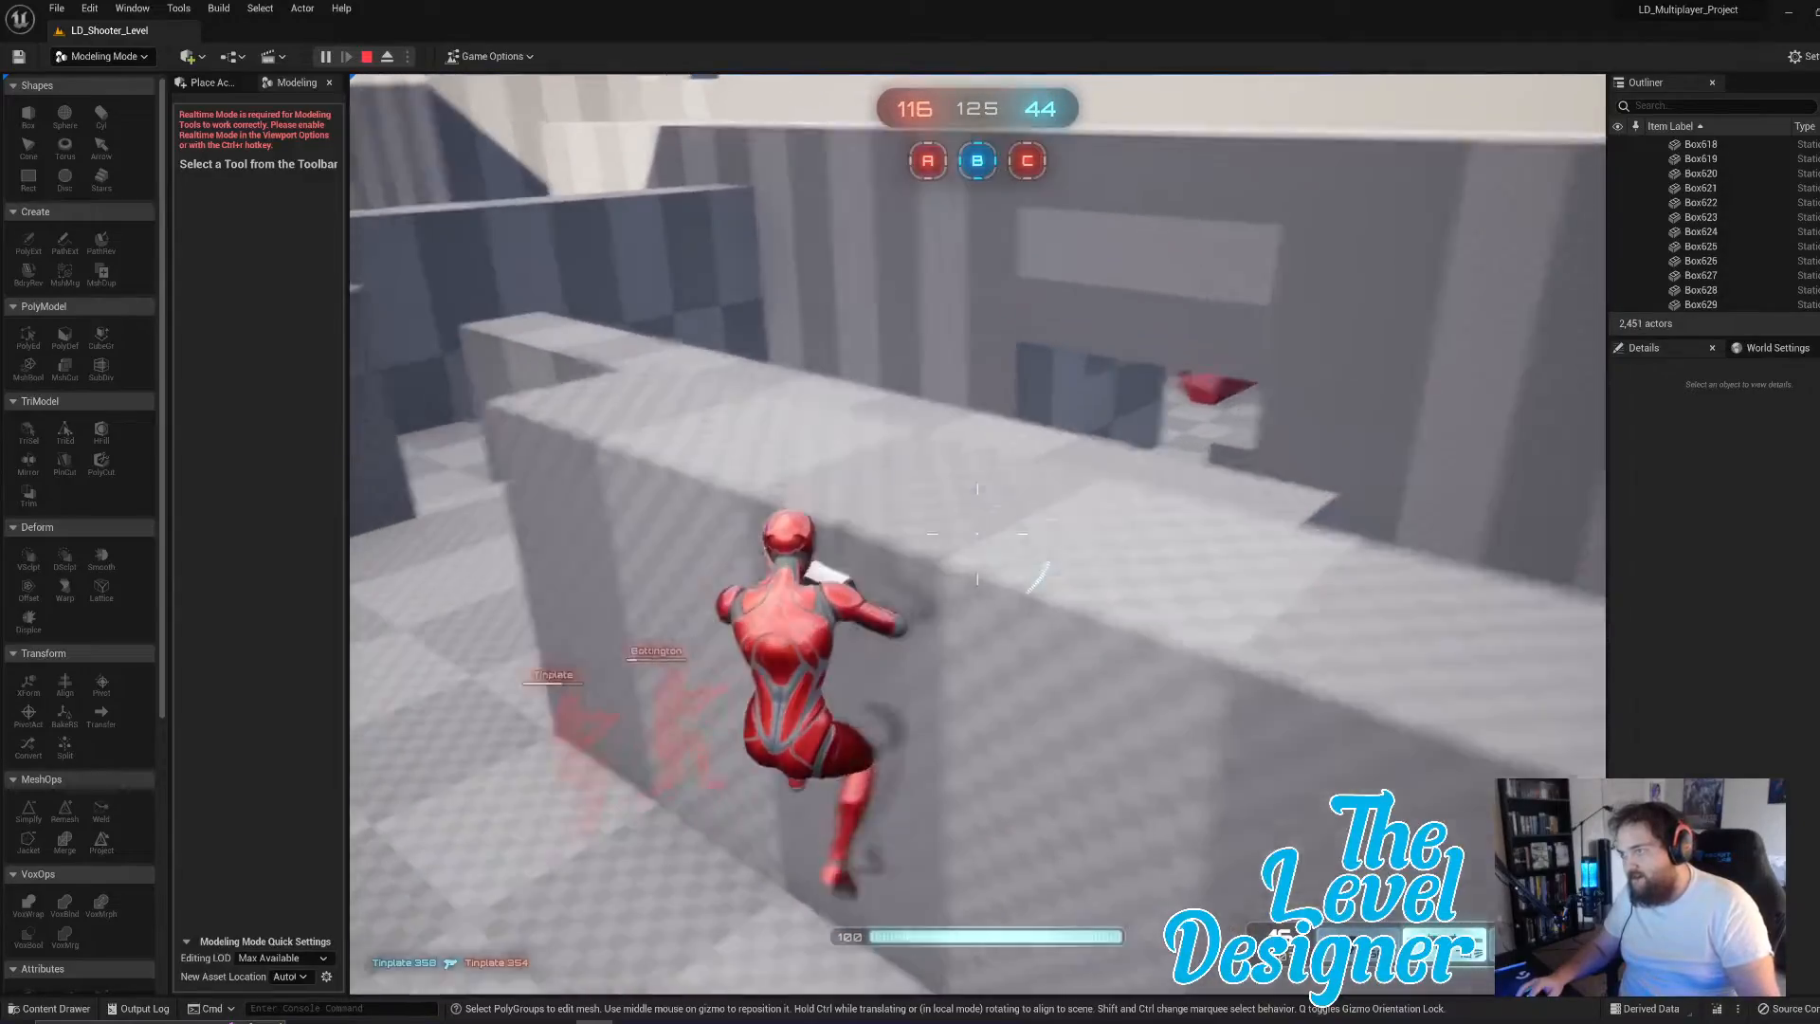
key("w")
right_click(977, 534)
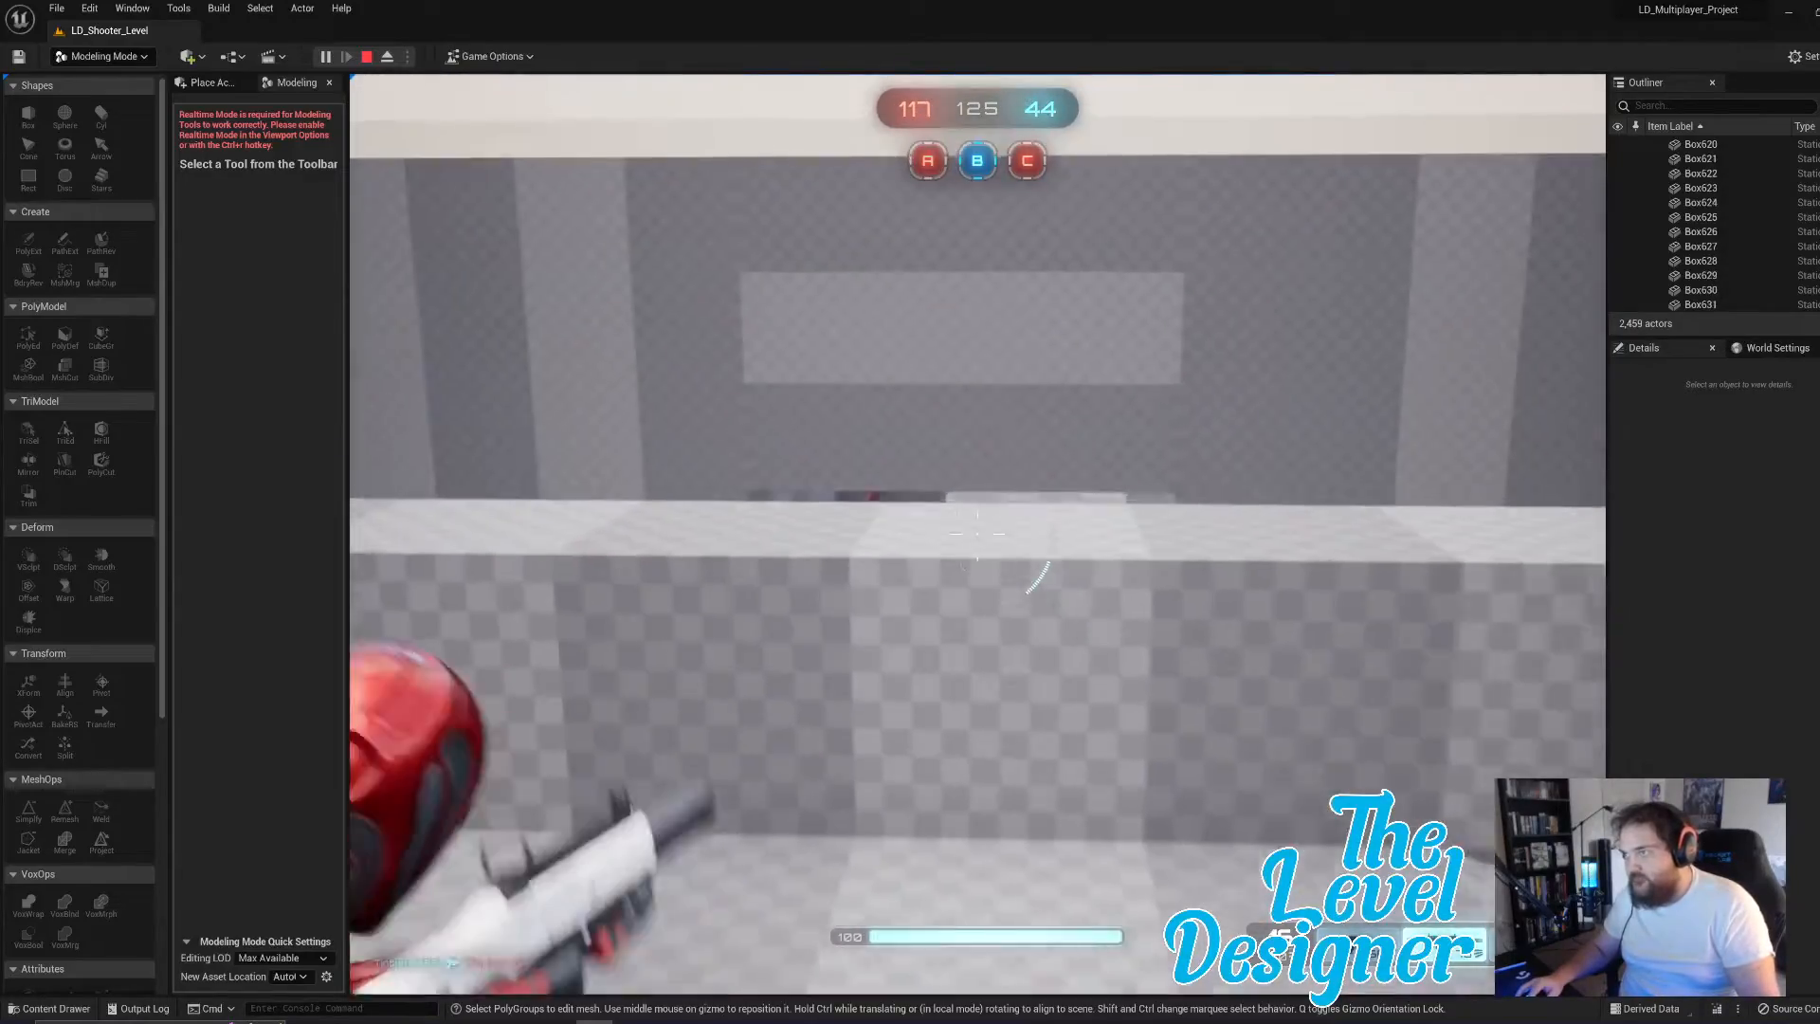
key("space")
key("w")
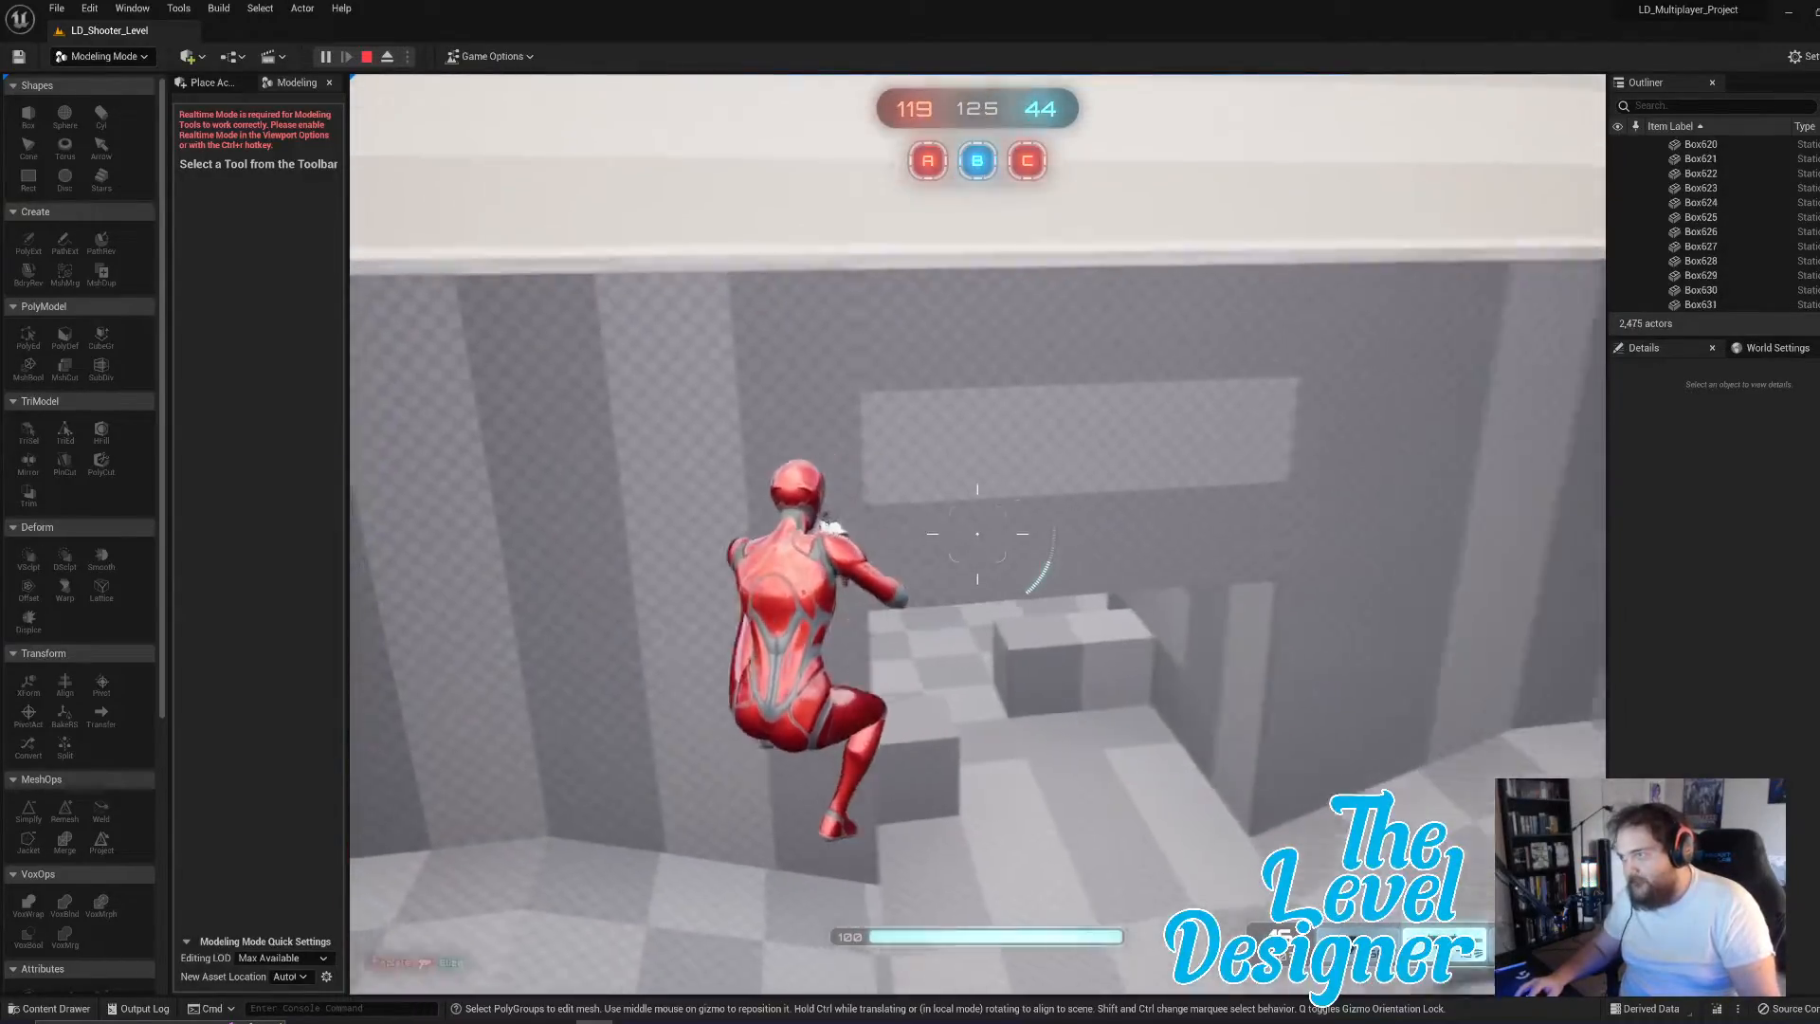
right_click(978, 533)
left_click(977, 534)
left_click(978, 533)
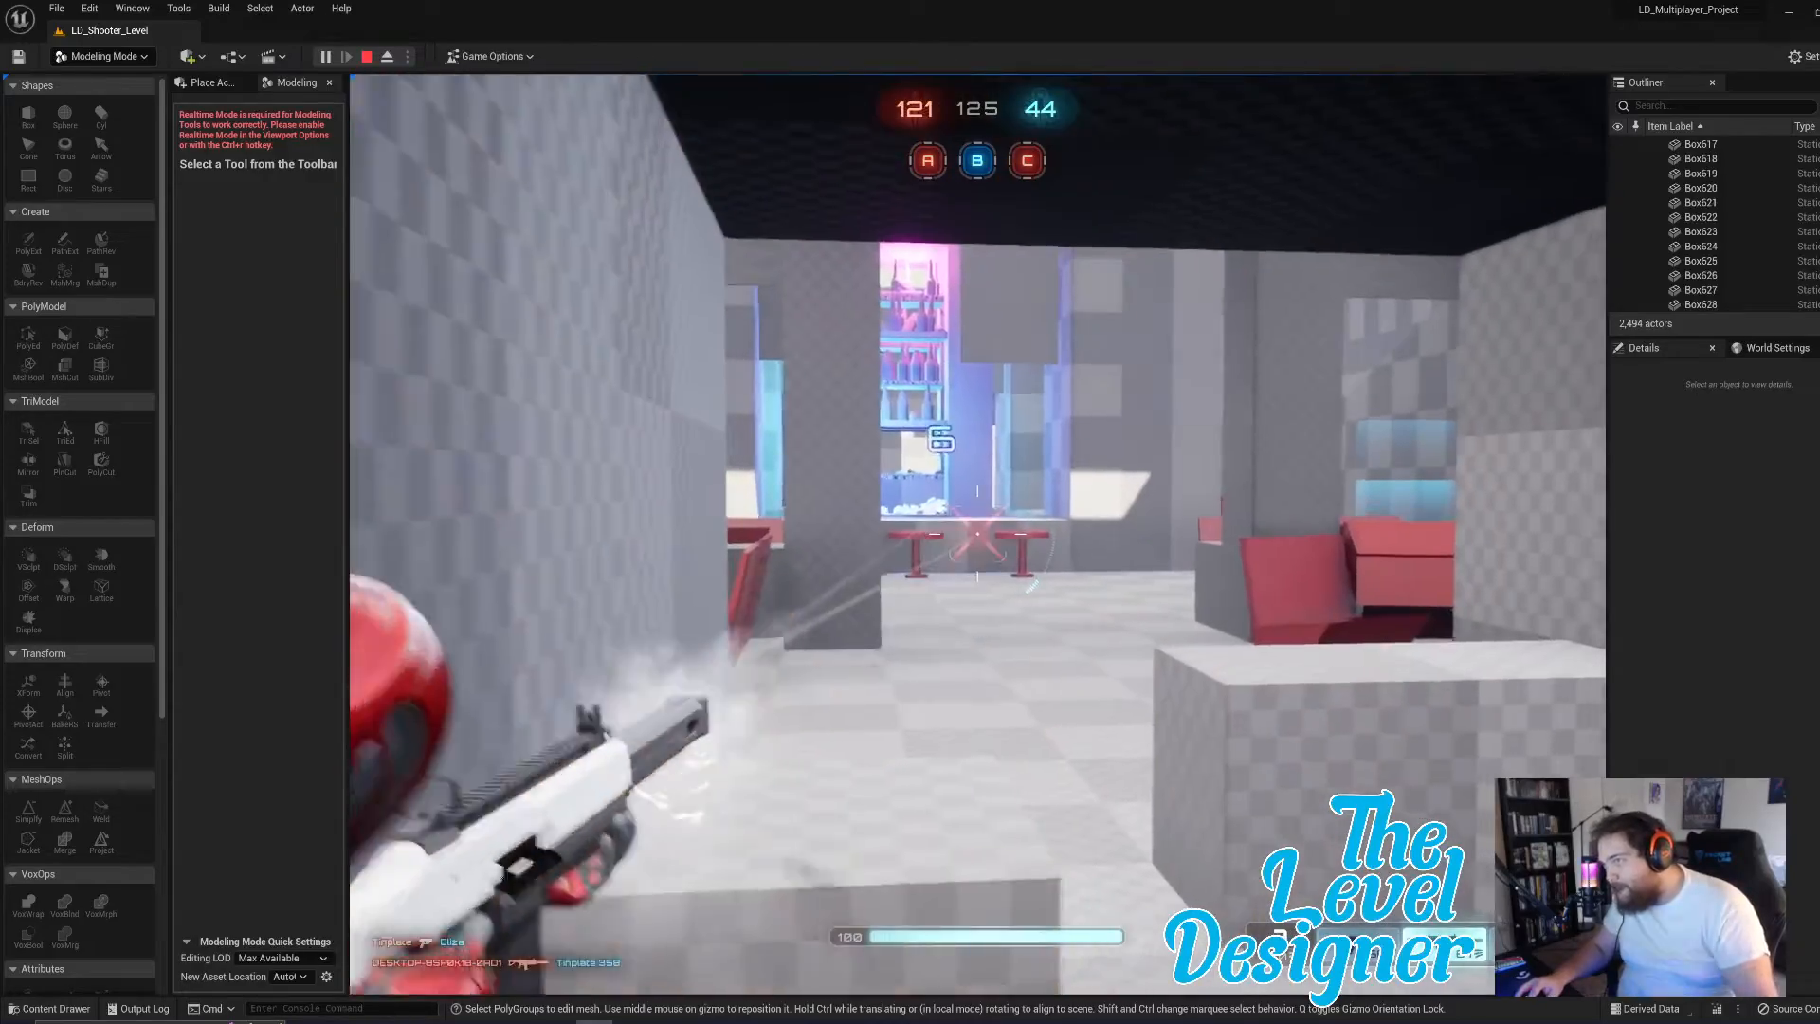
- Playtest the bar interior by running past the red booths and around to the bottle shelves
key("w")
key("w")
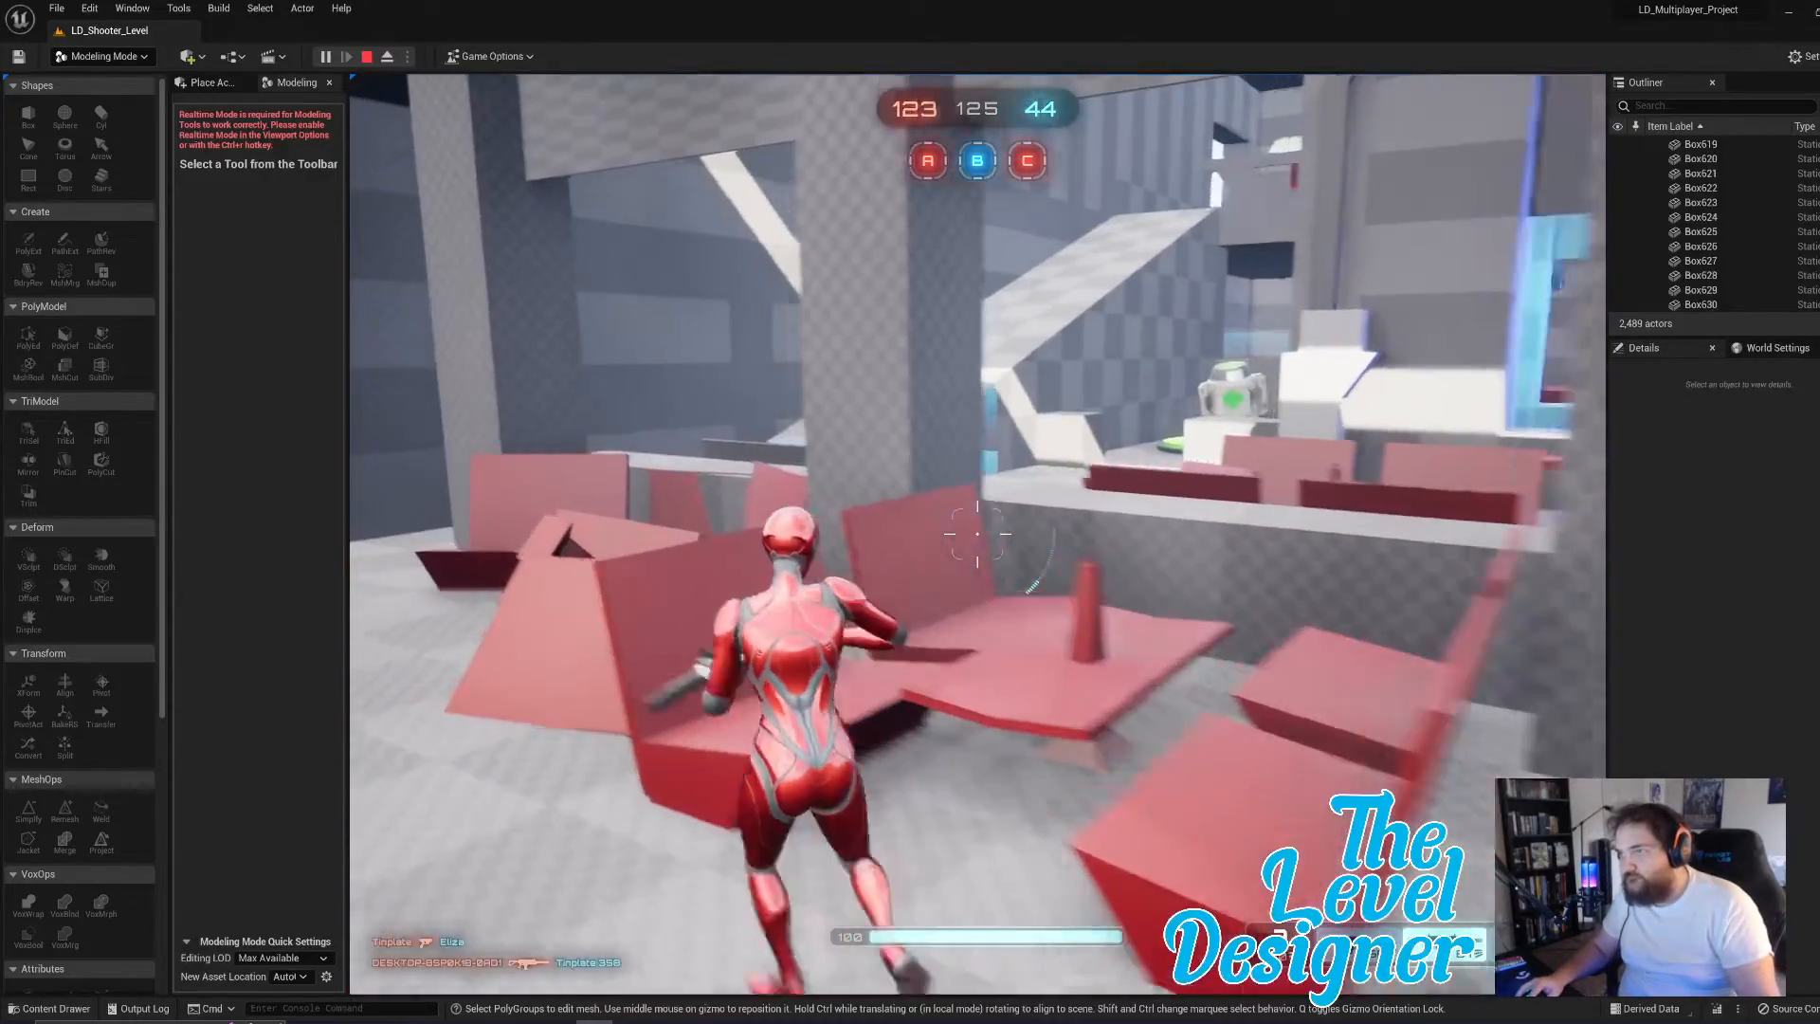
key("w")
key("space")
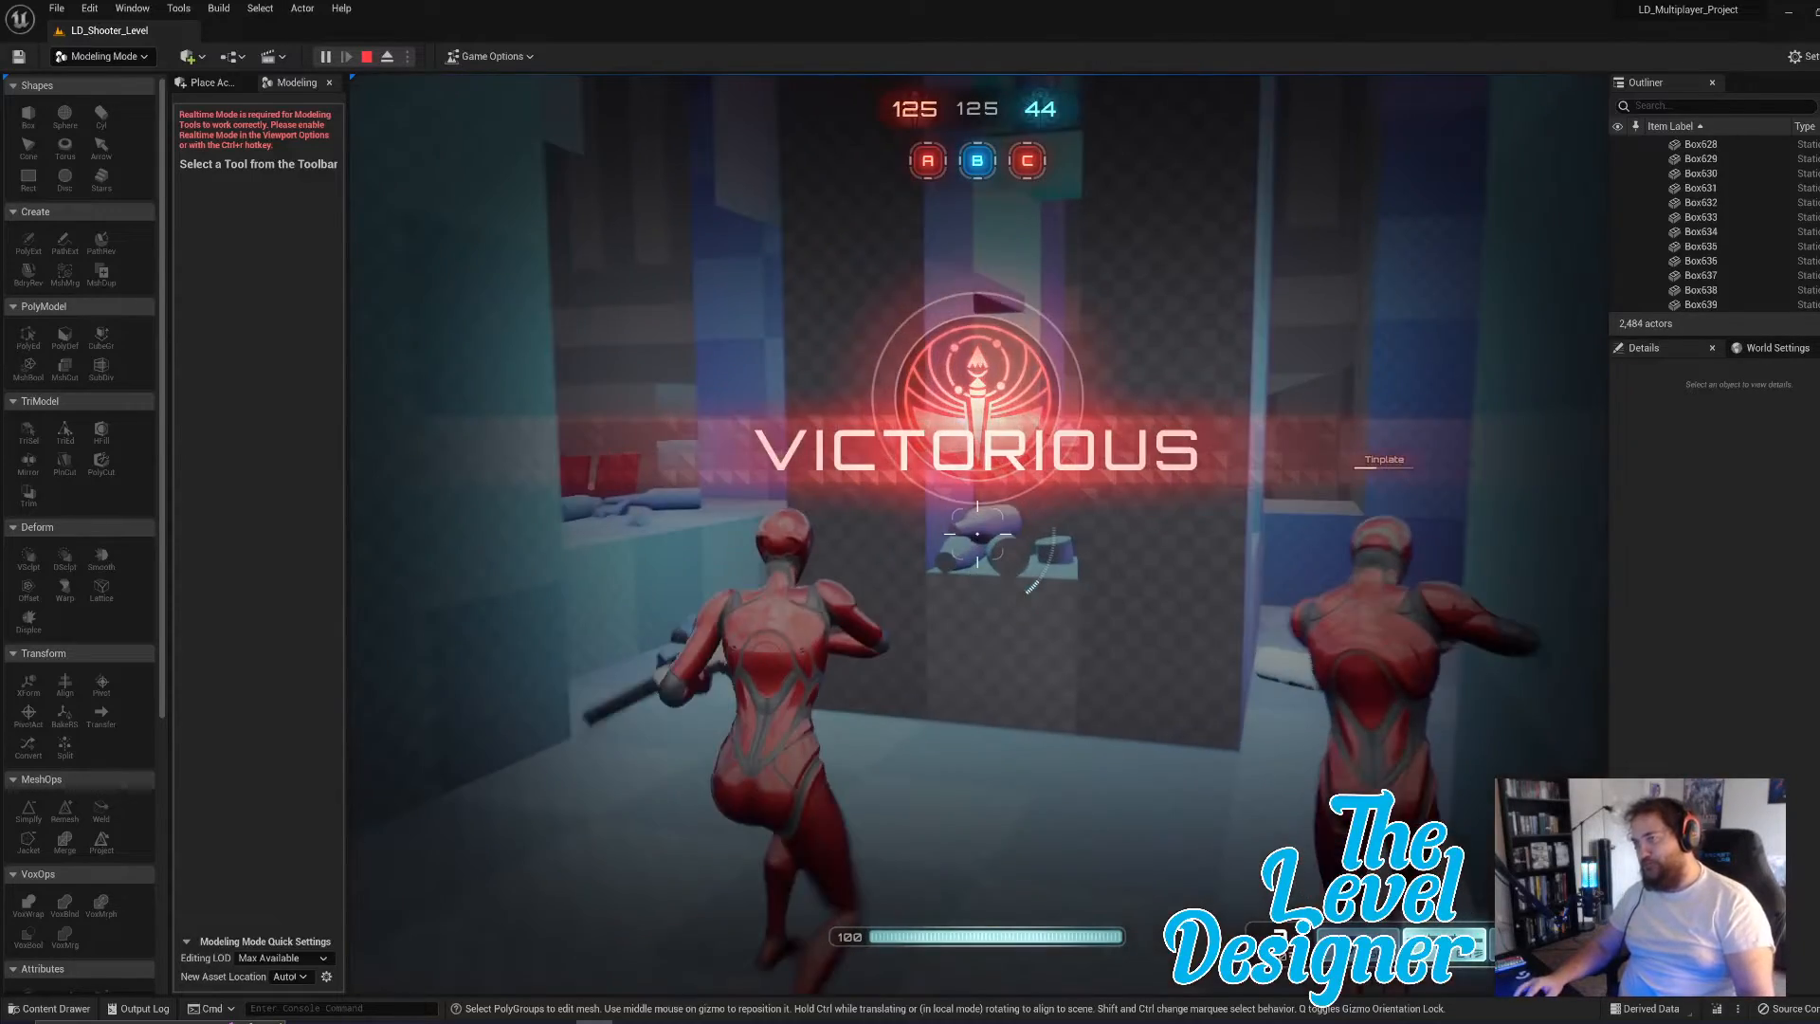
- Stop the play session and inspect the bar front and the building rooftops from above in the editor
key("Escape")
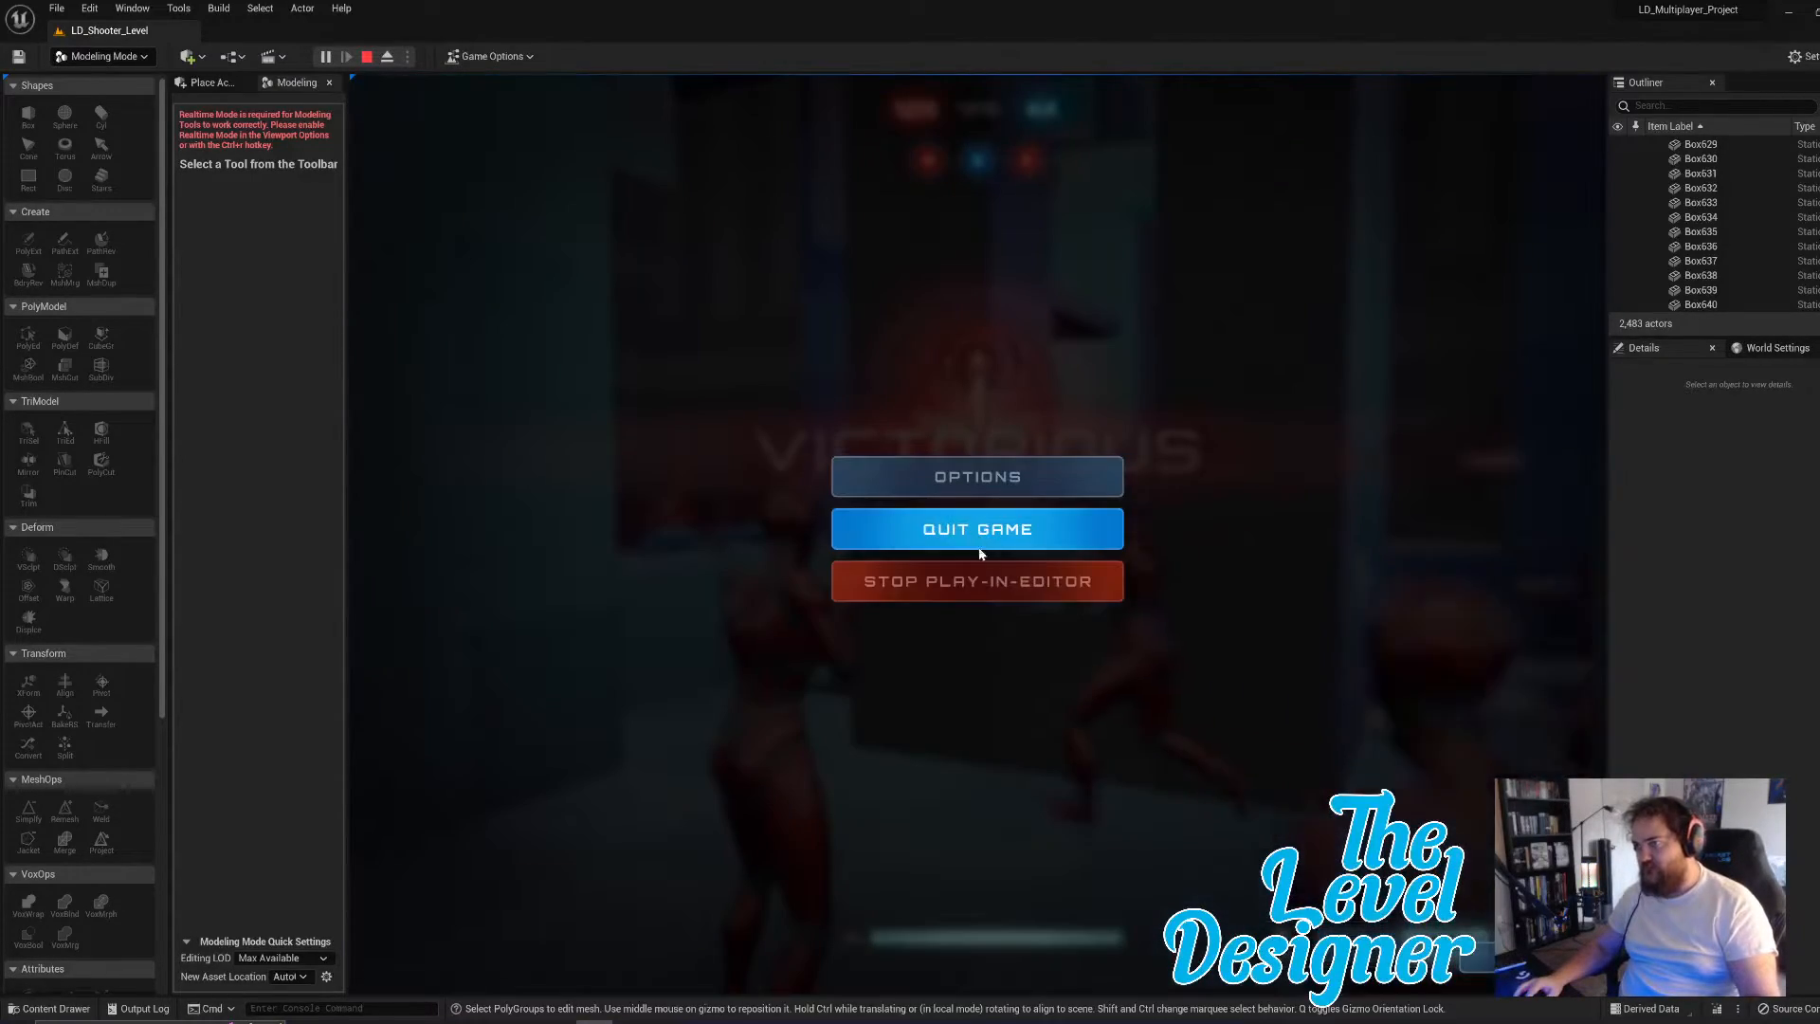
left_click(978, 583)
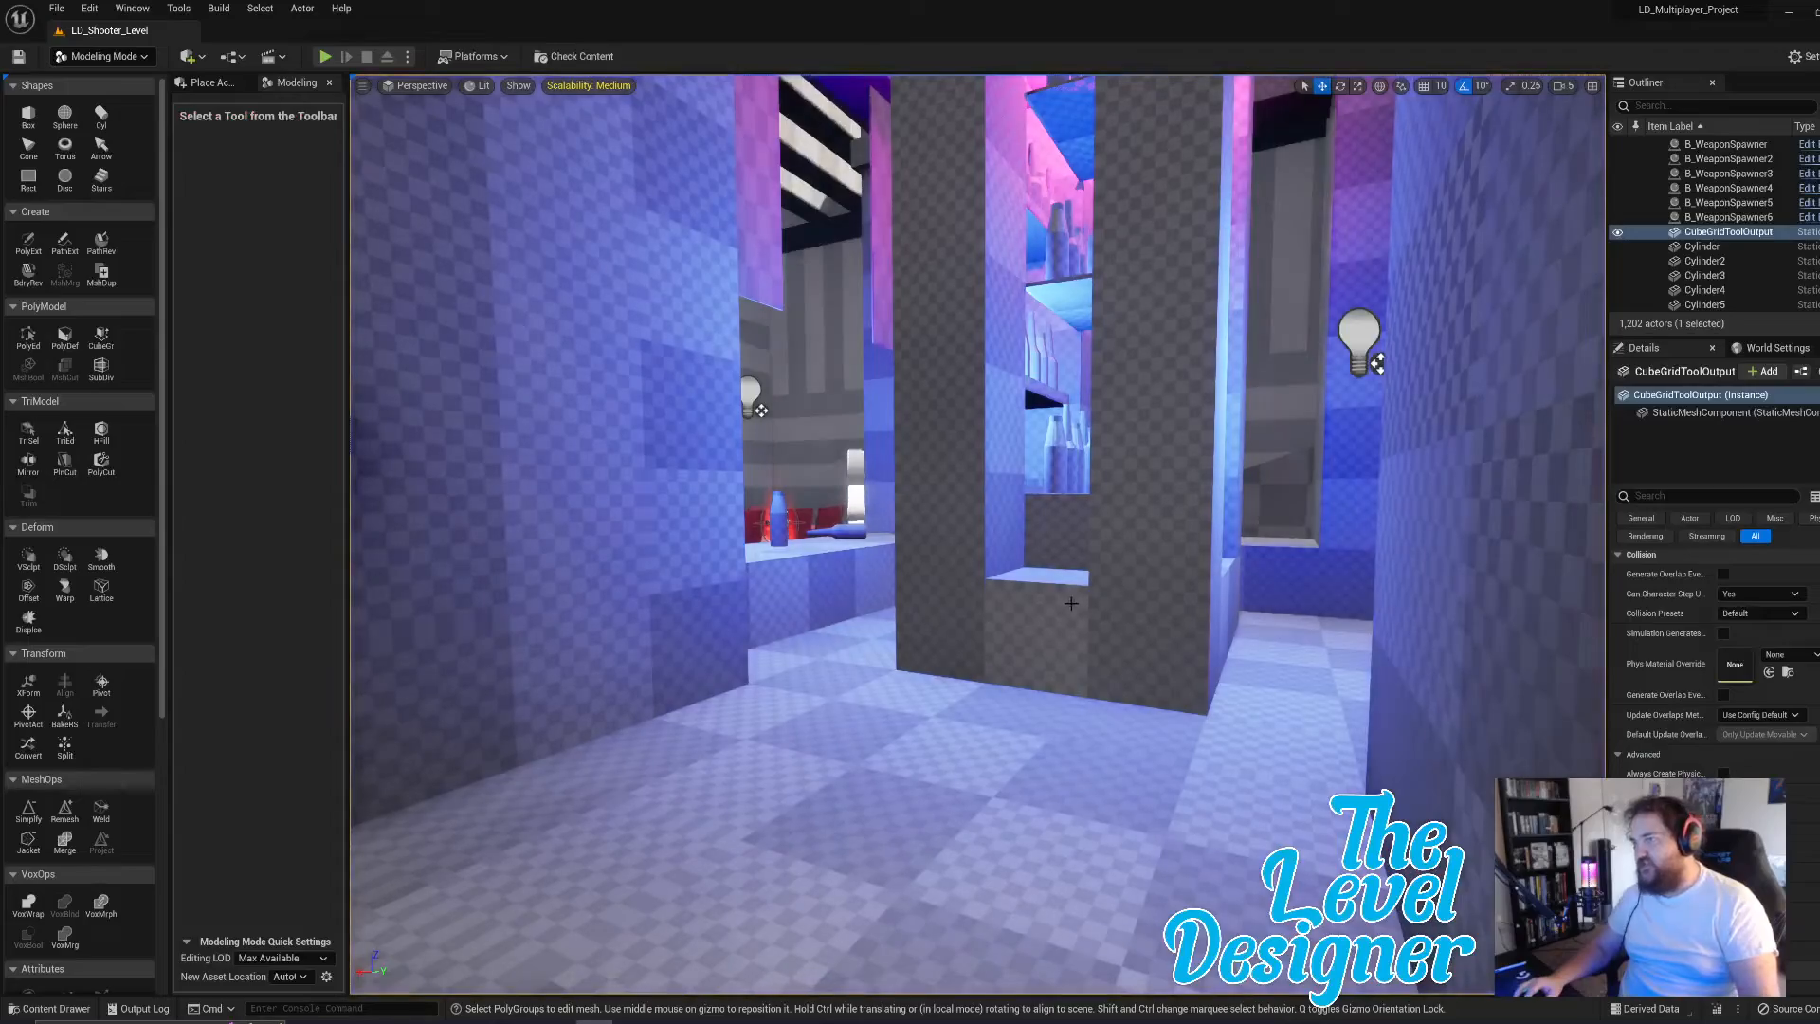
right_click_drag(1264, 555, 1263, 554)
right_click_drag(1047, 599, 1047, 599)
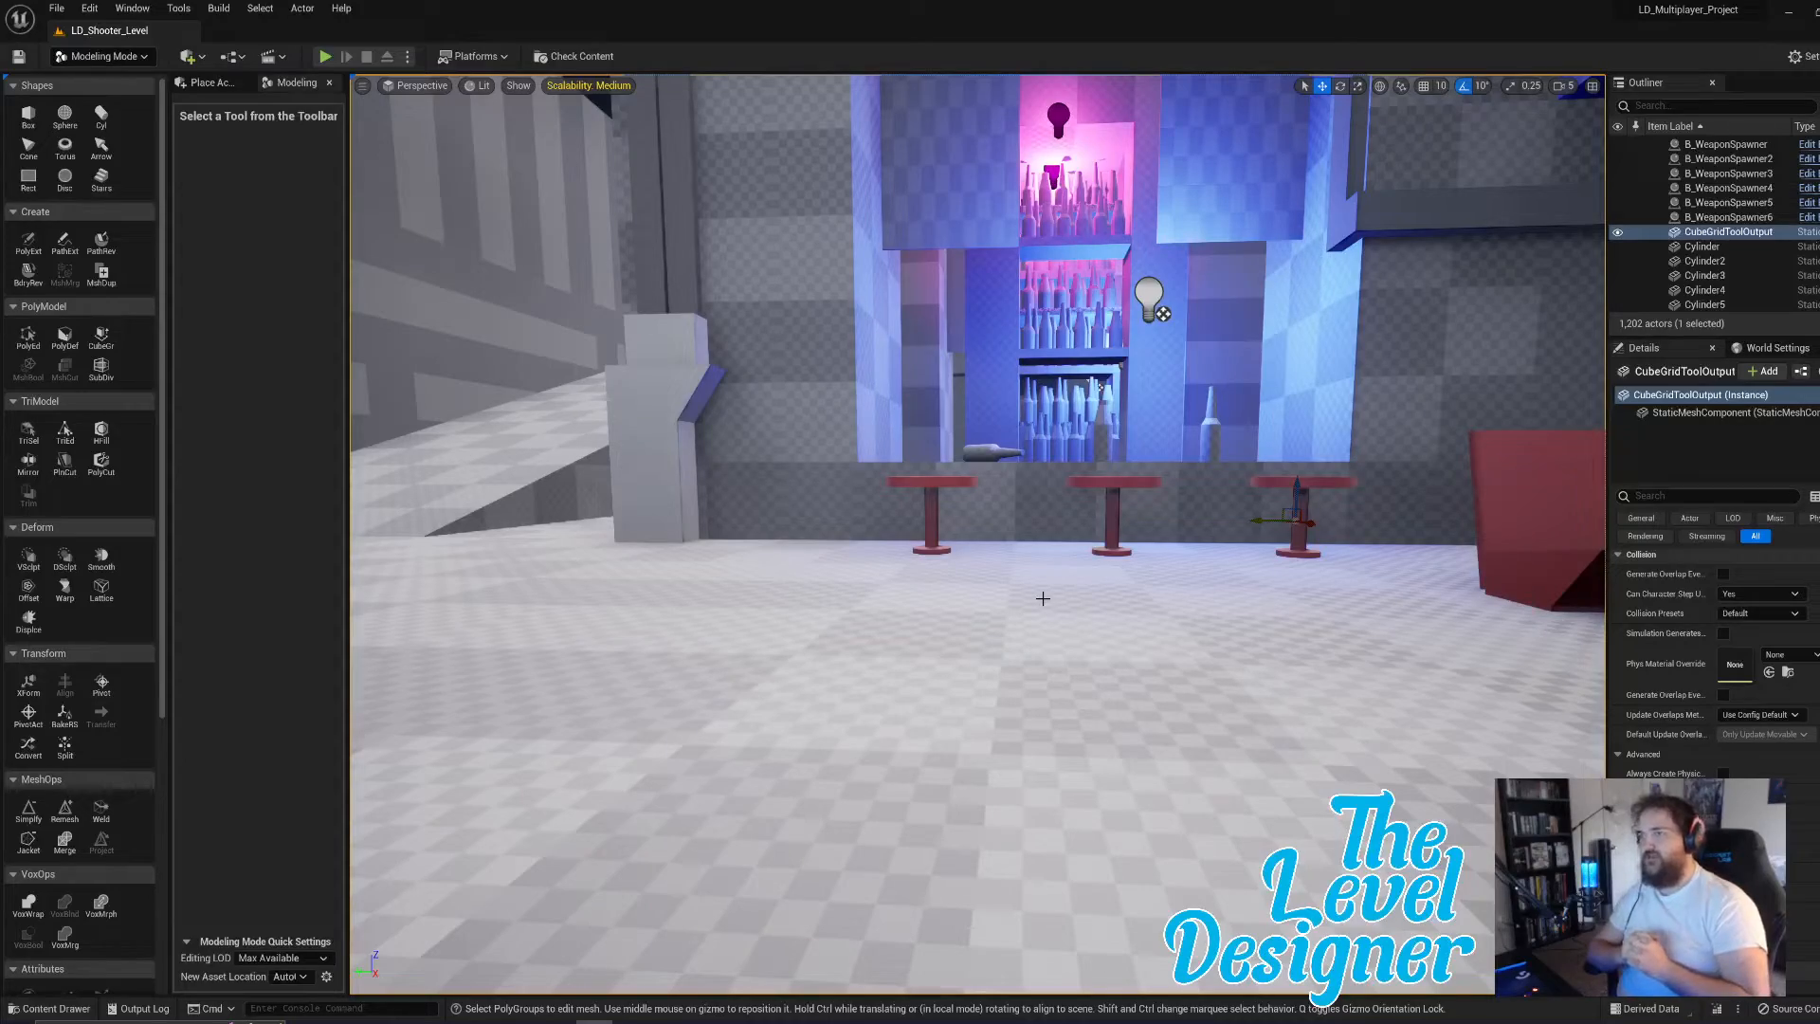
right_click_drag(1043, 598, 1236, 549)
key("s")
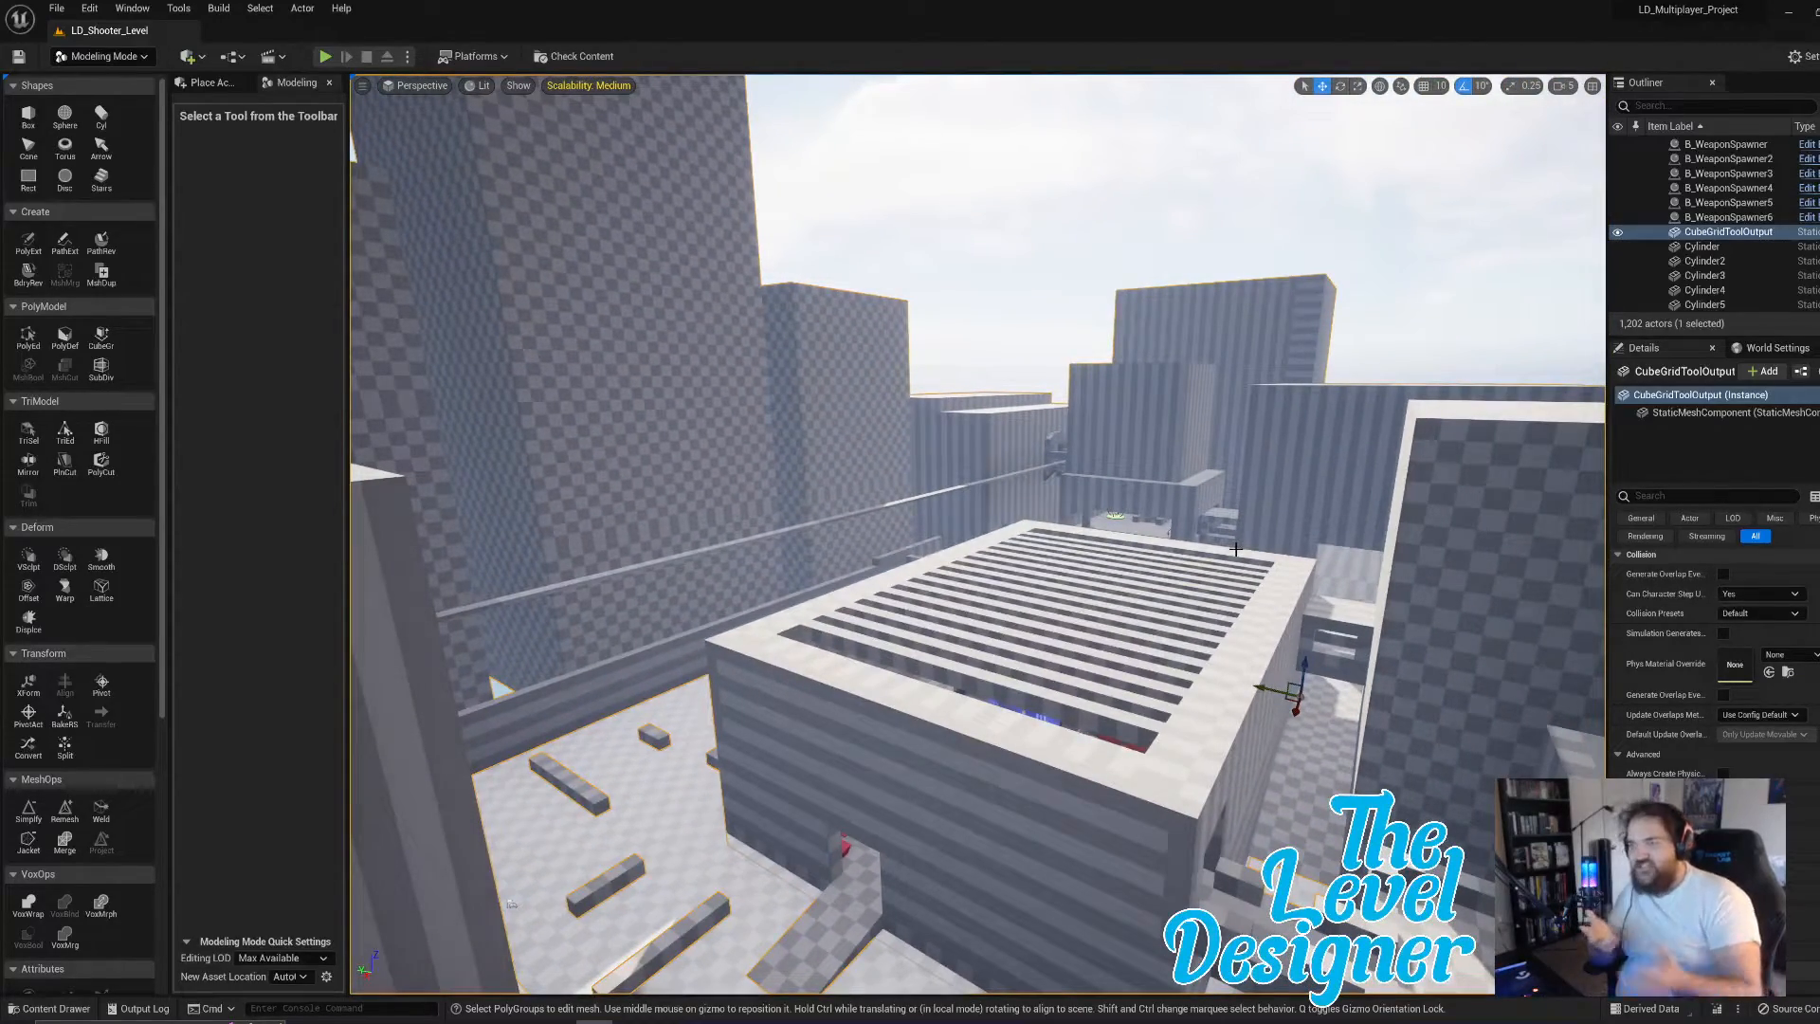